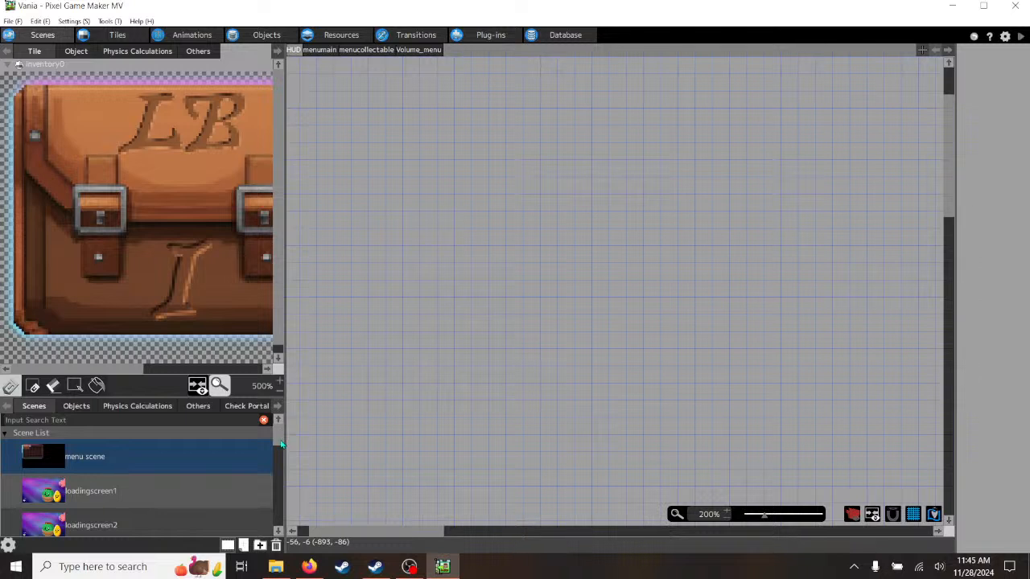
# - Open the ship1 scene and view its lower decks at 100% zoom
pyautogui.moveTo(281, 442); pyautogui.dragTo(285, 513)
pyautogui.click(201, 487)
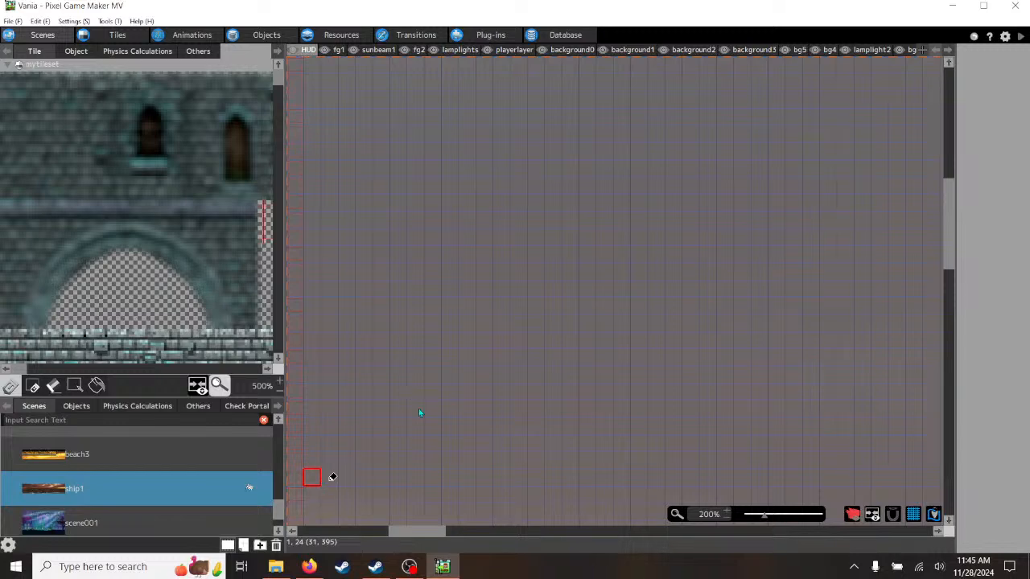
pyautogui.click(727, 519)
pyautogui.click(727, 519)
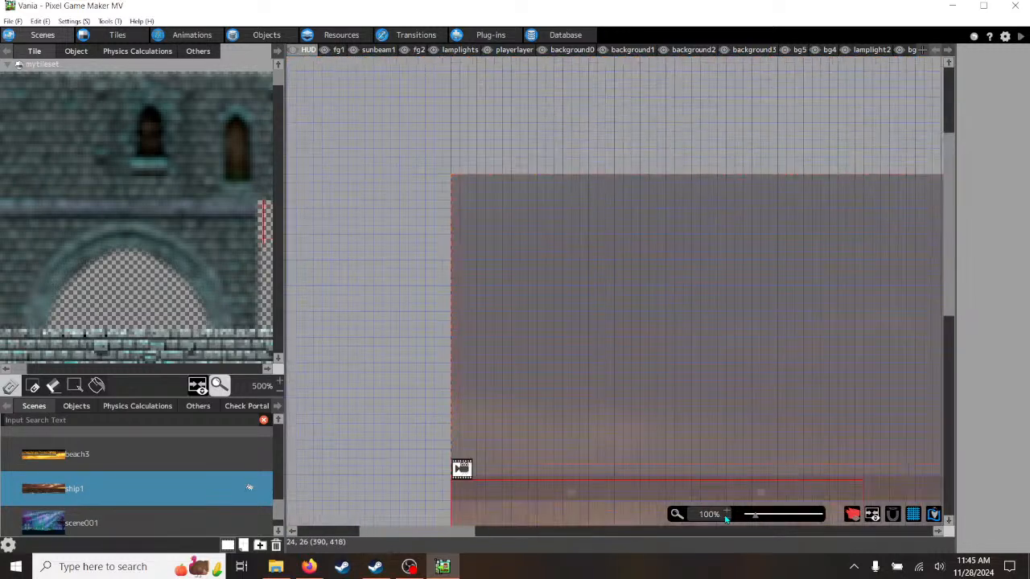
pyautogui.scroll(-6, 671, 457)
pyautogui.scroll(-3, 670, 456)
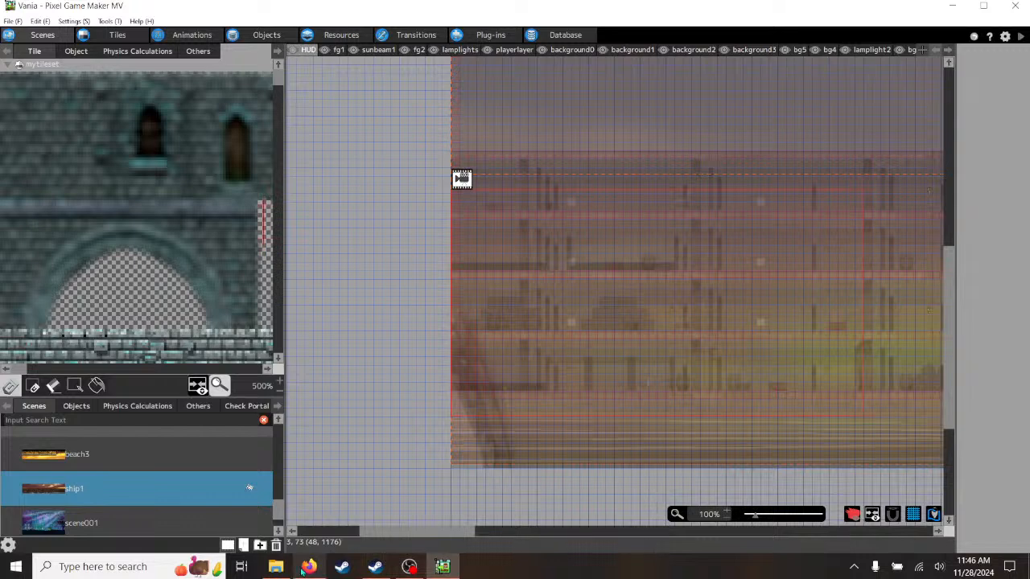
# - Switch to File Explorer and open castleset01.png from the mypixel folder in paint.net
pyautogui.click(275, 566)
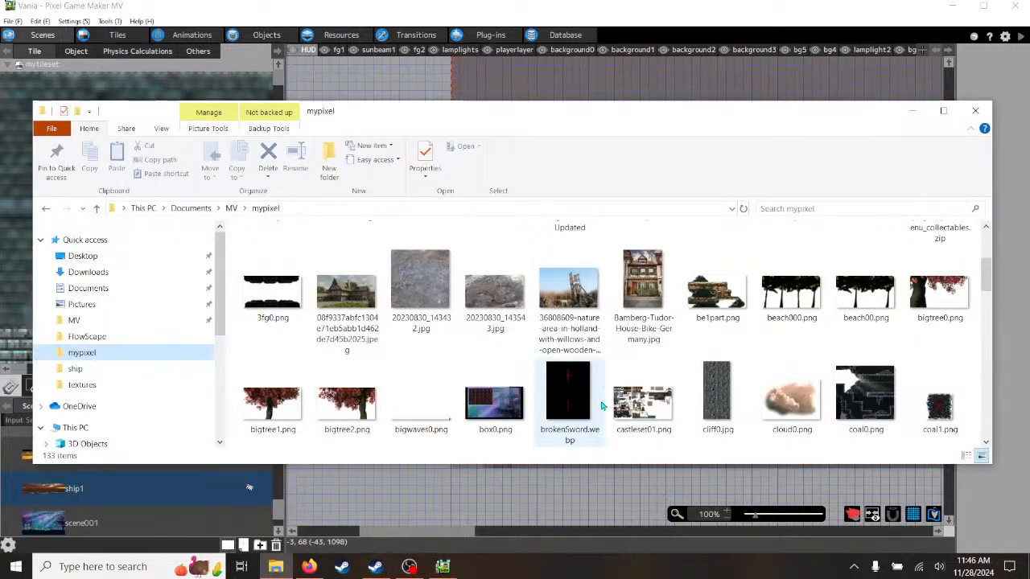
pyautogui.rightClick(640, 400)
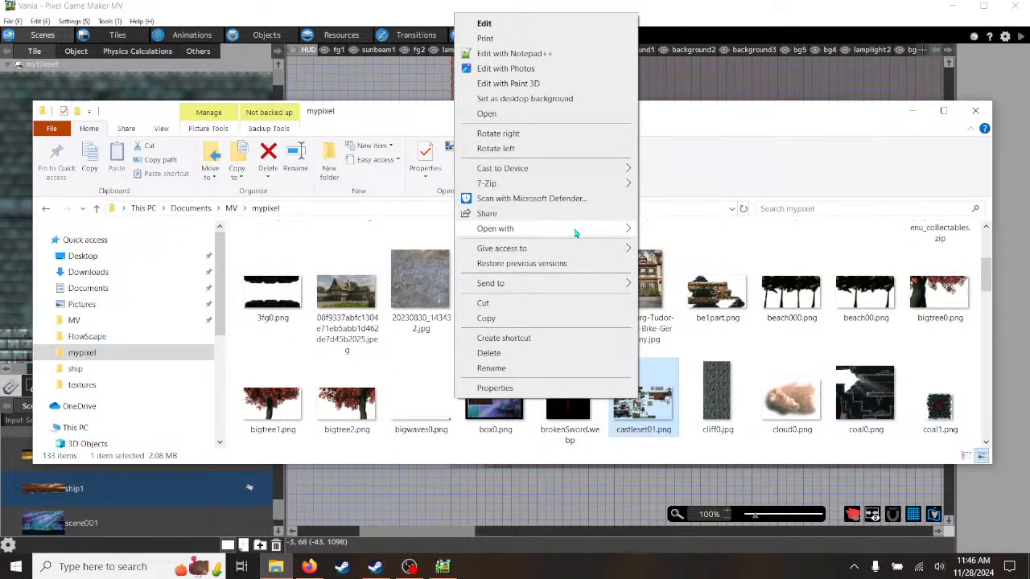
pyautogui.moveTo(575, 233)
pyautogui.click(687, 274)
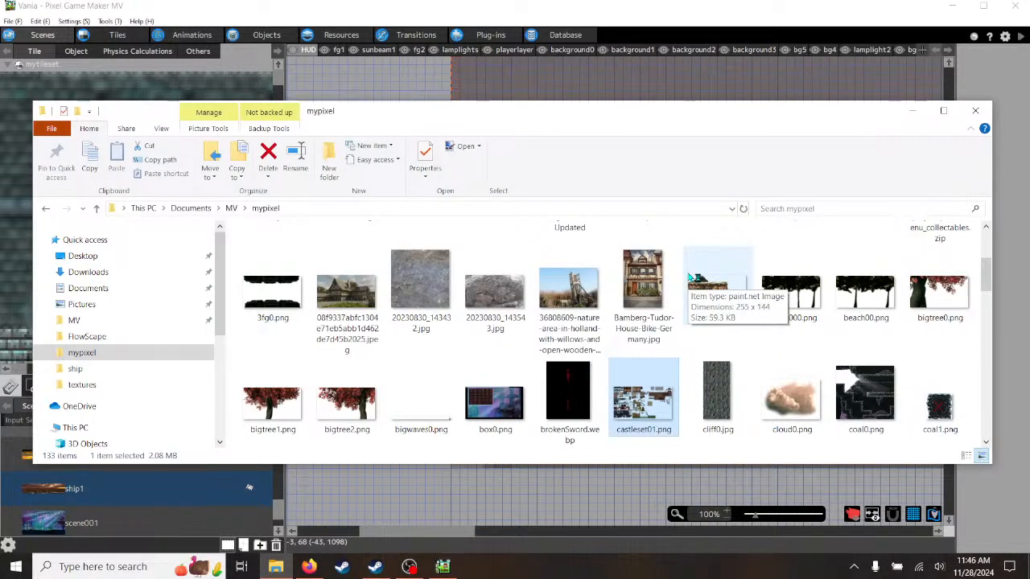
pyautogui.doubleClick(643, 402)
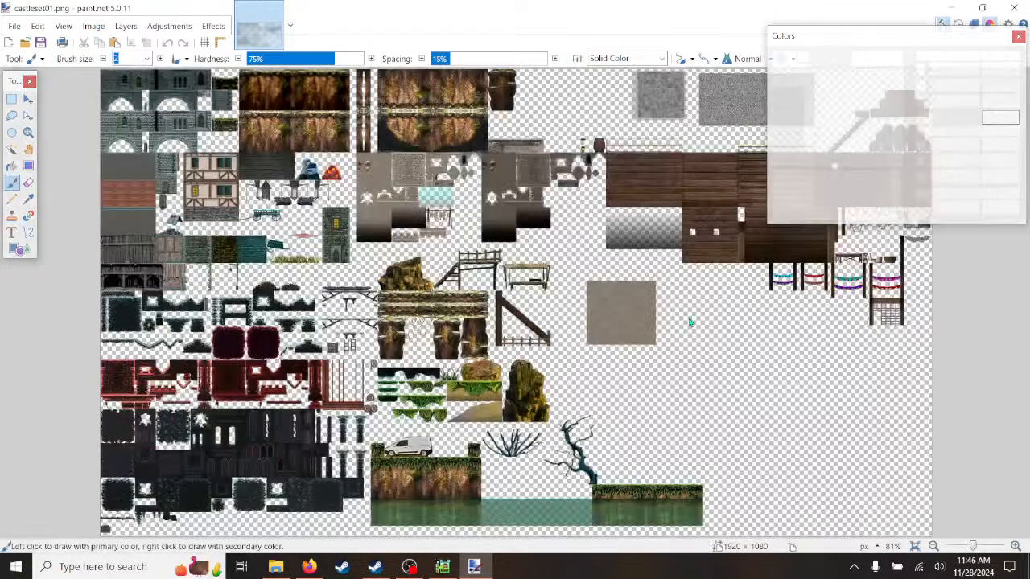
# - Copy the vertical bar beside the cage's doorway into the opening's left side as a 2 × 31 px door post, leaving a one-pixel gap
pyautogui.keyDown('ctrl'); pyautogui.scroll(3, 891, 327); pyautogui.keyUp('ctrl')
pyautogui.keyDown('ctrl'); pyautogui.scroll(5, 892, 327); pyautogui.keyUp('ctrl')
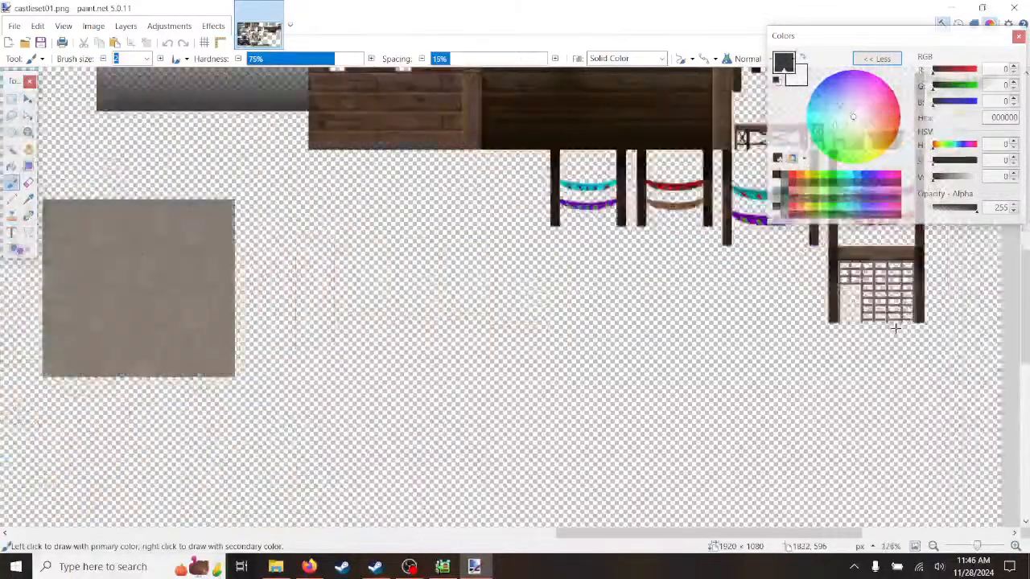
pyautogui.moveTo(839, 535); pyautogui.dragTo(885, 535)
pyautogui.scroll(1, 726, 370)
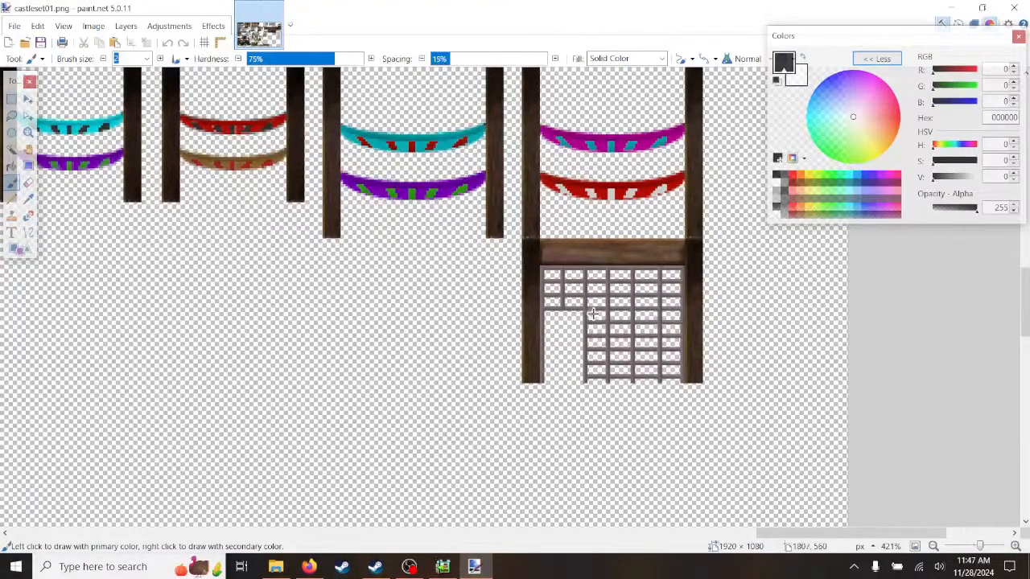
pyautogui.keyDown('ctrl'); pyautogui.scroll(6, 592, 335); pyautogui.keyUp('ctrl')
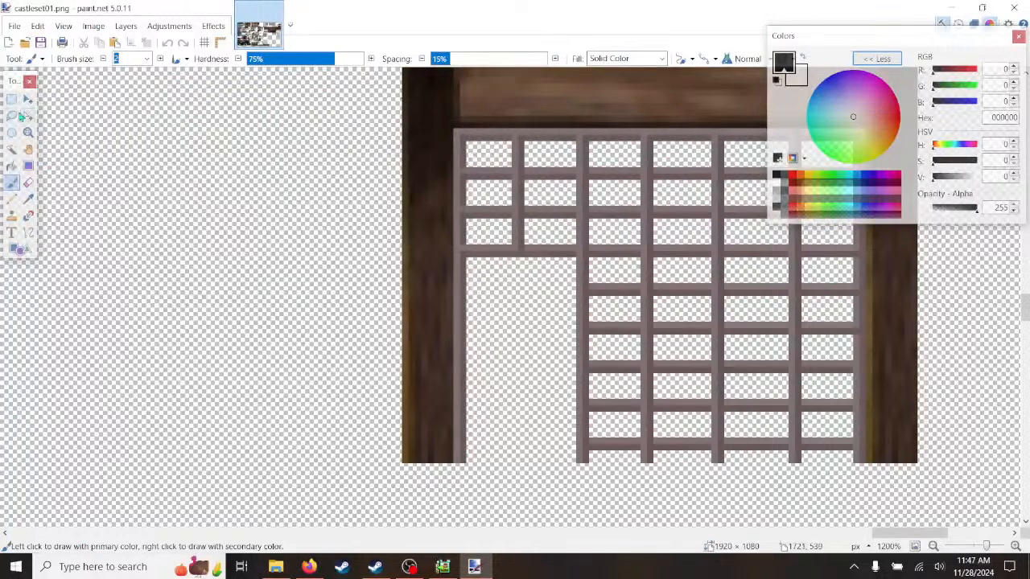
pyautogui.click(11, 99)
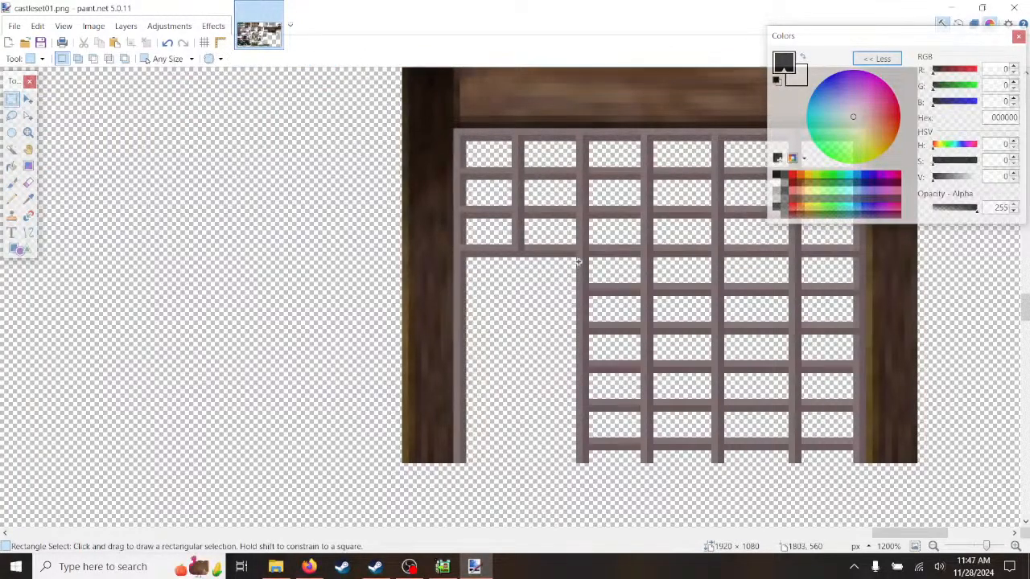
pyautogui.moveTo(578, 258); pyautogui.dragTo(493, 487)
pyautogui.press('m')
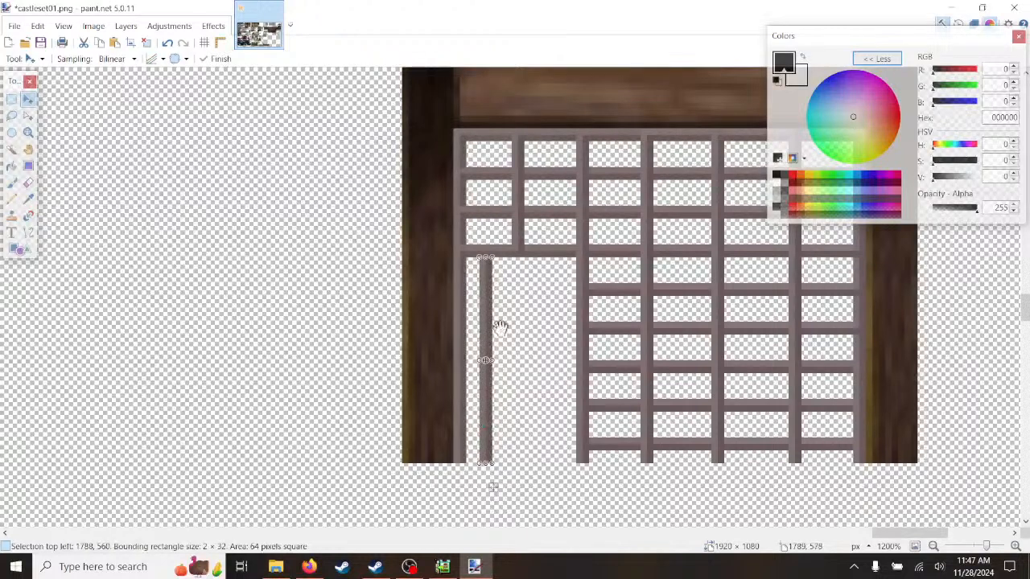
pyautogui.moveTo(484, 261); pyautogui.dragTo(483, 268)
pyautogui.moveTo(481, 330); pyautogui.dragTo(478, 330)
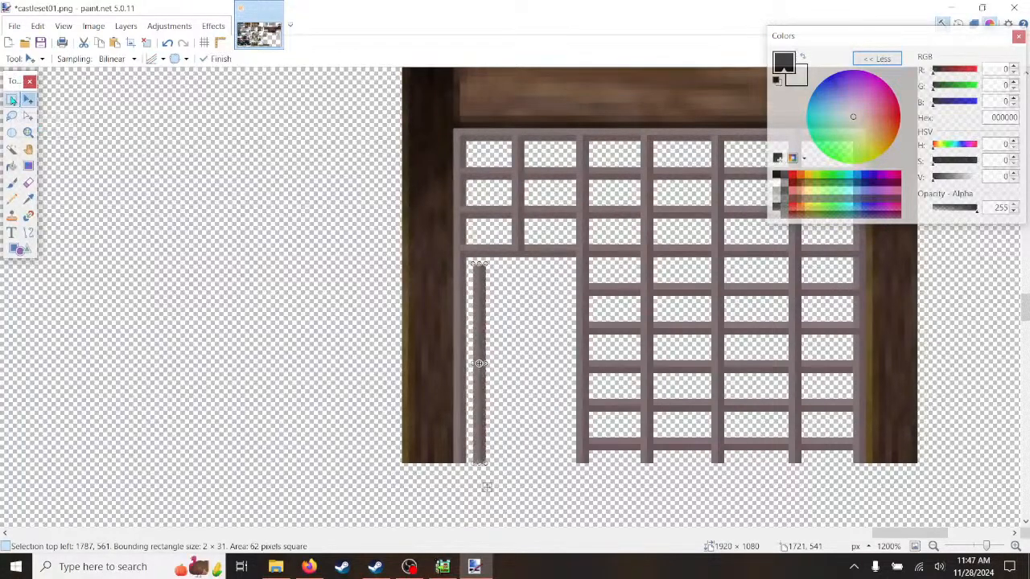
# - Copy the 7 × 2 px horizontal bar piece above the doorway and stretch it to 13 × 2 px as the door's top rail
pyautogui.click(11, 98)
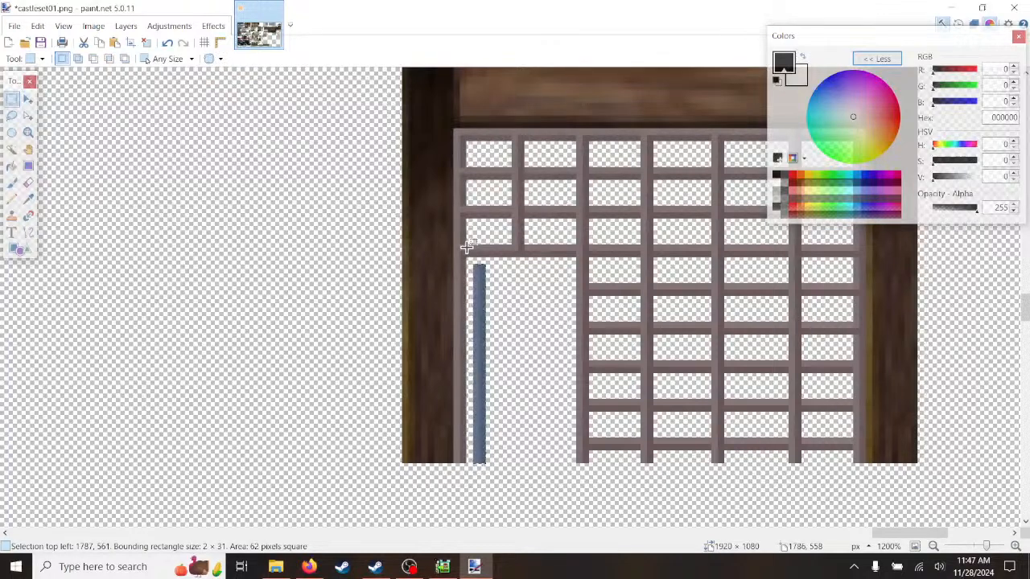
pyautogui.moveTo(465, 245); pyautogui.dragTo(507, 251)
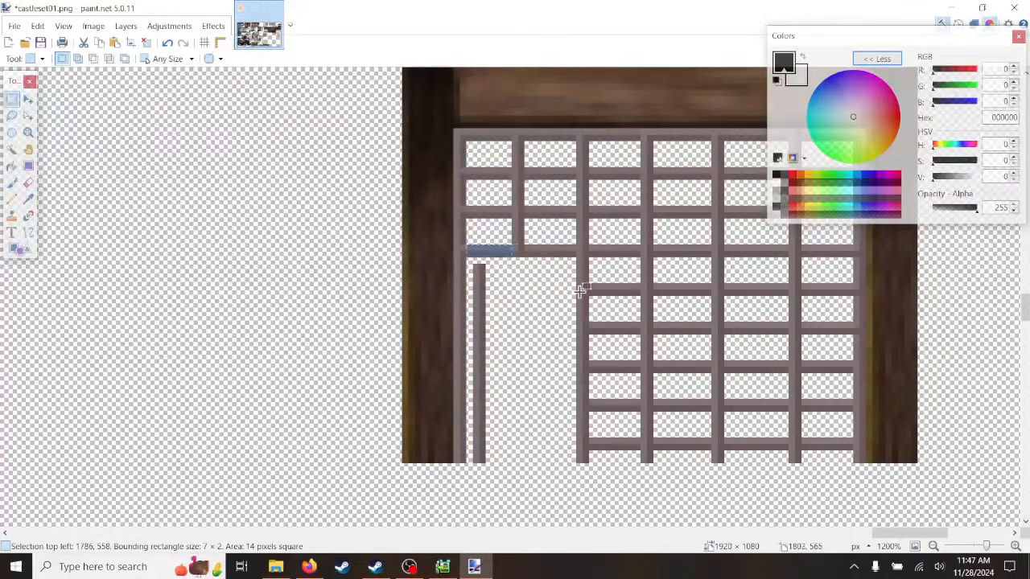
pyautogui.press('m')
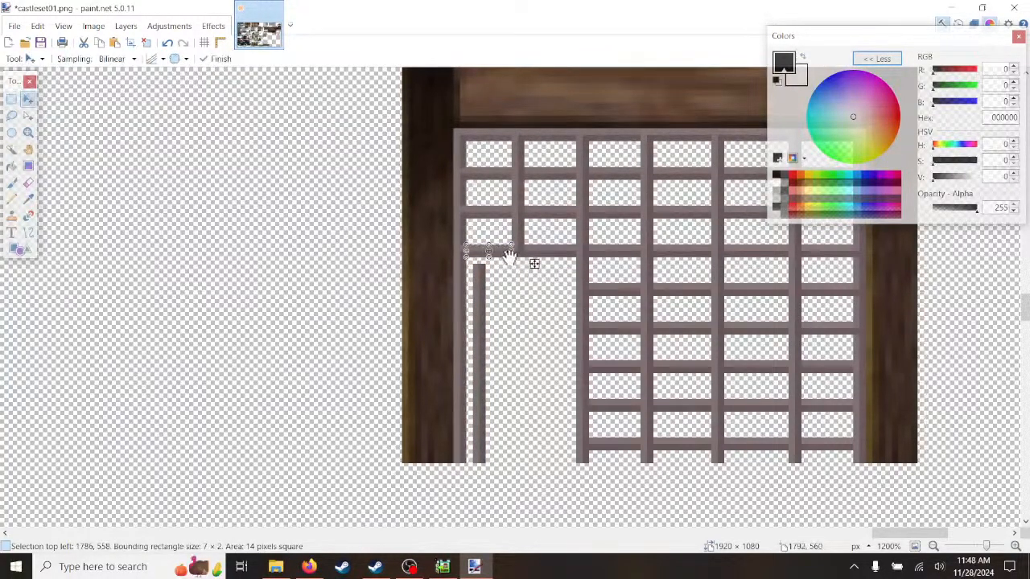
pyautogui.moveTo(533, 263); pyautogui.dragTo(564, 272)
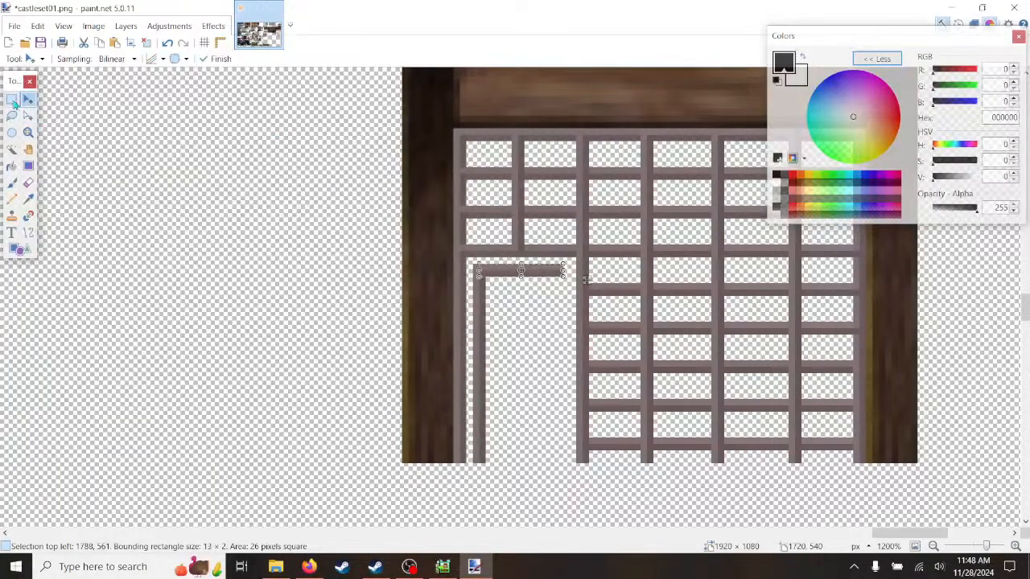
# - Copy a 2 × 31 px section of the bar right of the doorway and place it as the door's right post
pyautogui.press('s')
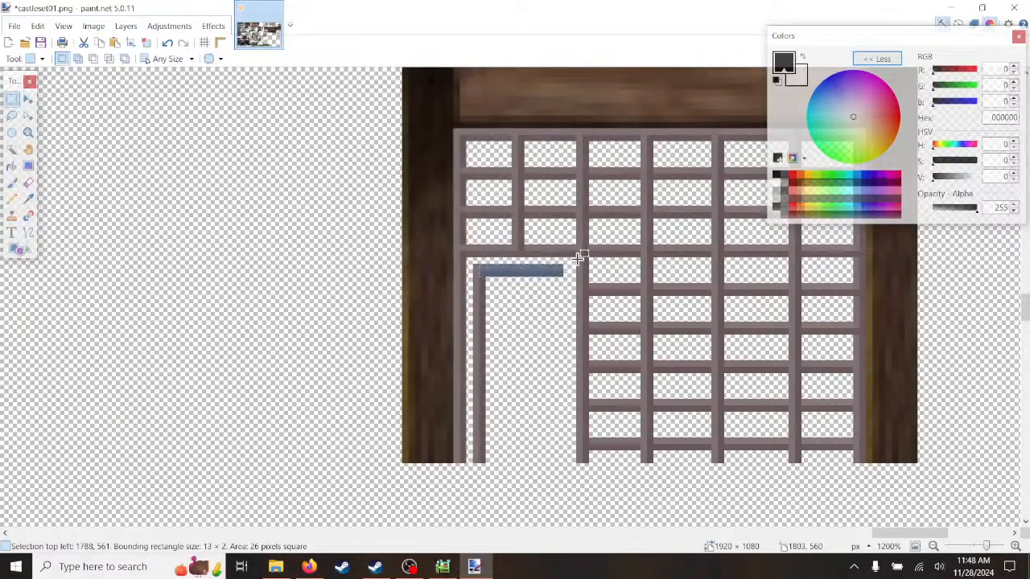
pyautogui.moveTo(579, 264); pyautogui.dragTo(585, 460)
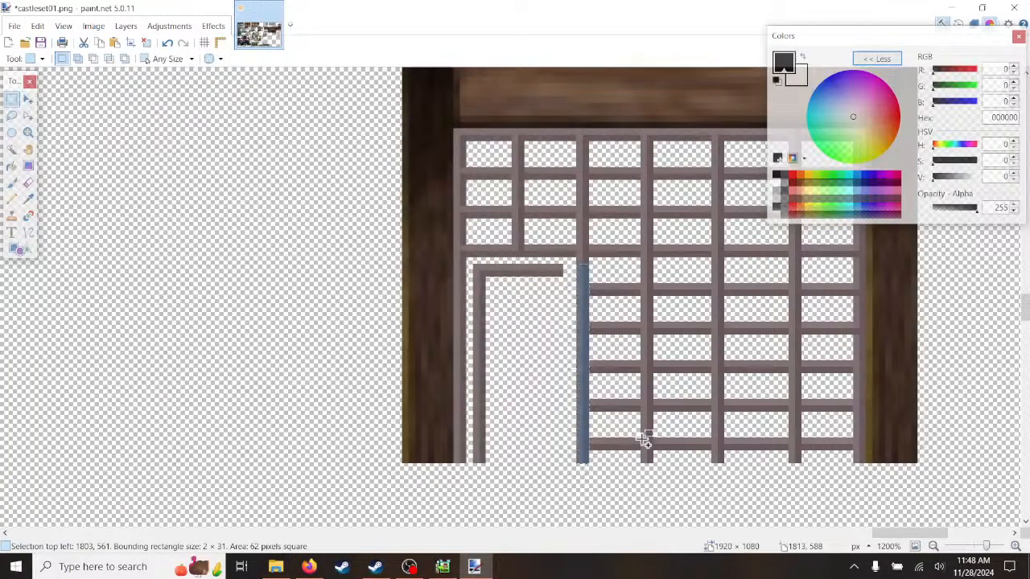
pyautogui.press('m')
pyautogui.moveTo(584, 404); pyautogui.dragTo(562, 404)
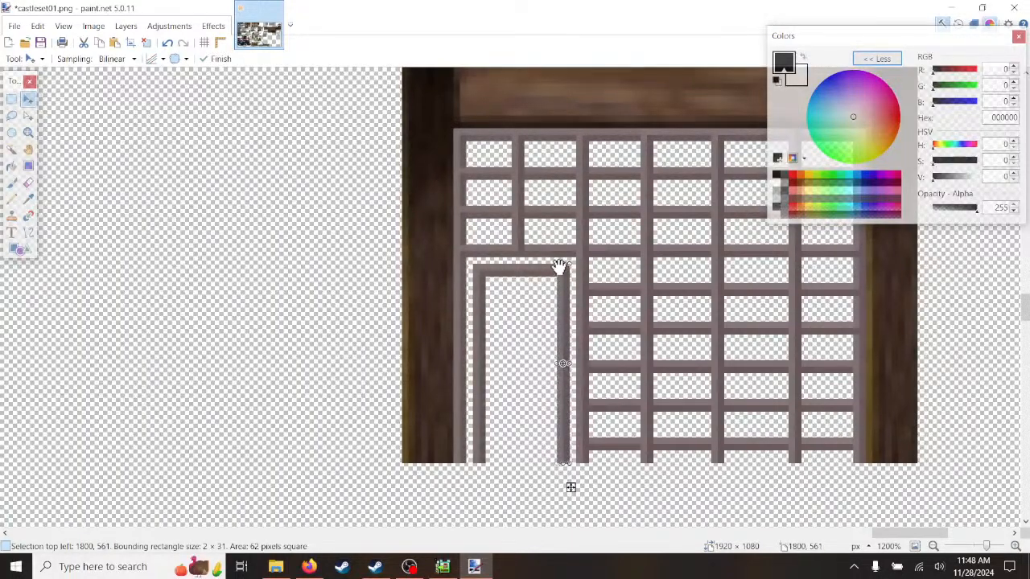
pyautogui.moveTo(565, 274); pyautogui.dragTo(563, 269)
# - Copy the 7 × 2 px bar piece above the doorway and stretch it to 14 × 2 px as the door's bottom rail
pyautogui.click(11, 98)
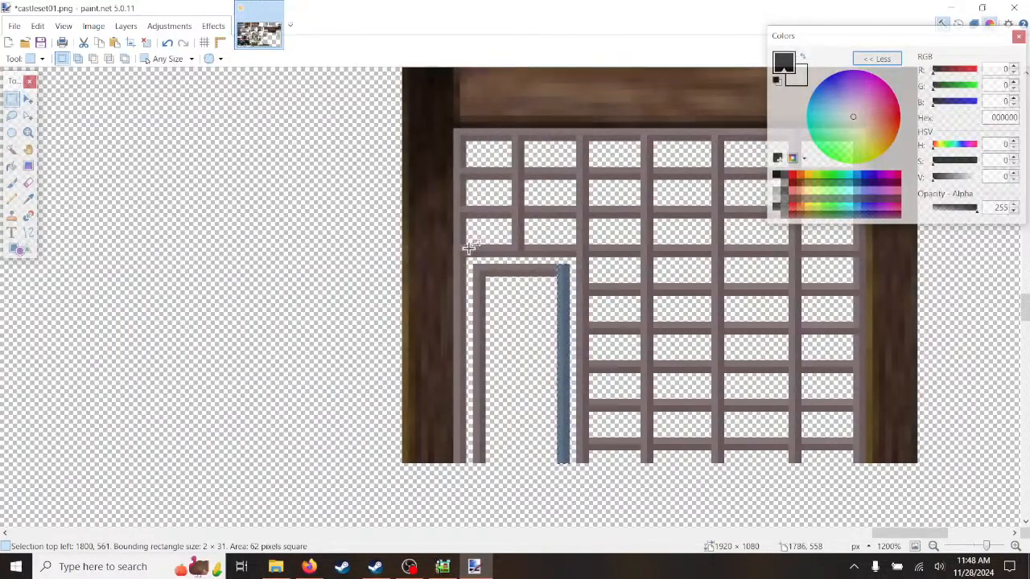
pyautogui.moveTo(470, 247); pyautogui.dragTo(501, 255)
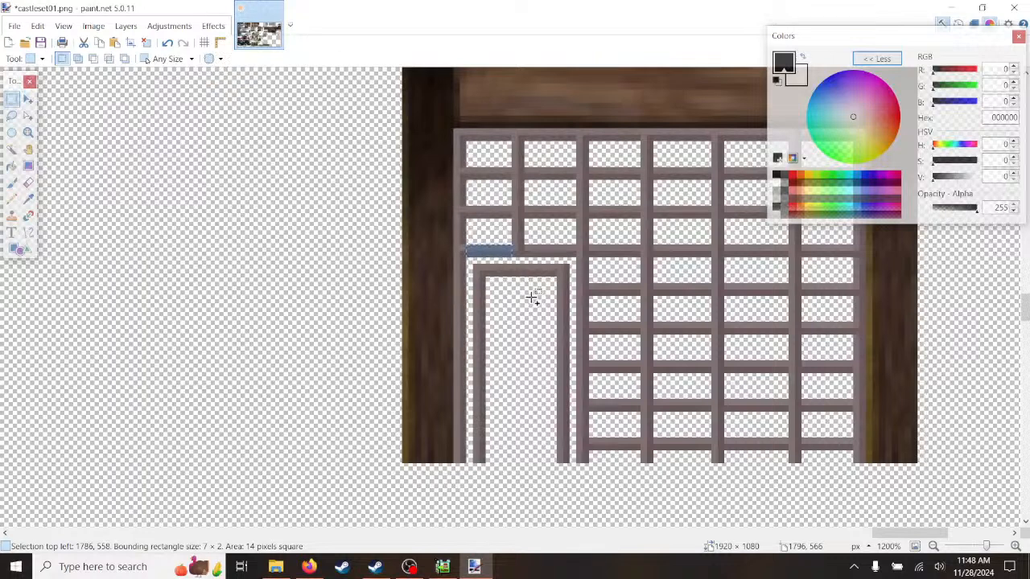
pyautogui.press('m')
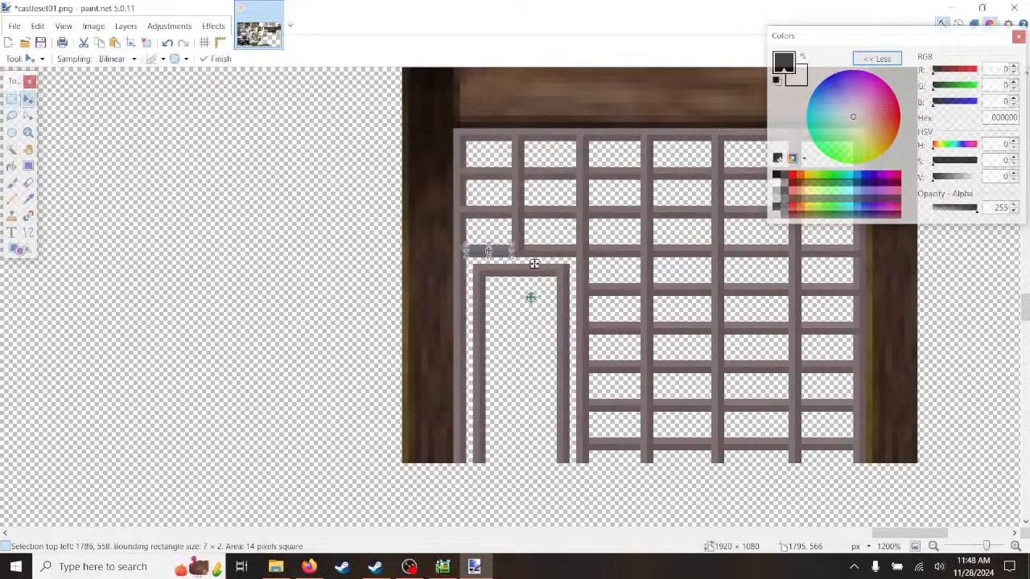
pyautogui.moveTo(534, 264); pyautogui.dragTo(547, 322)
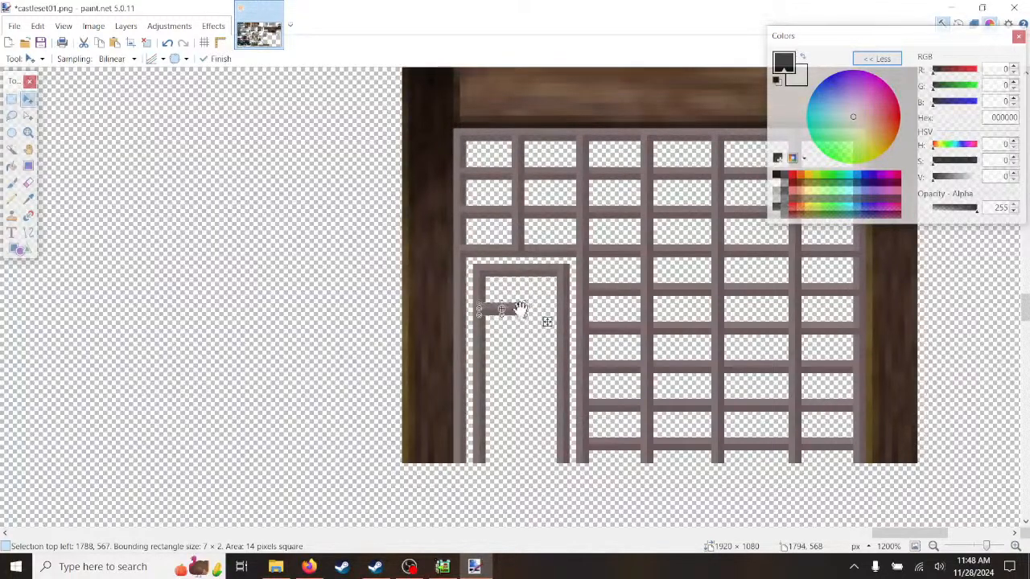
pyautogui.moveTo(515, 308); pyautogui.dragTo(567, 465)
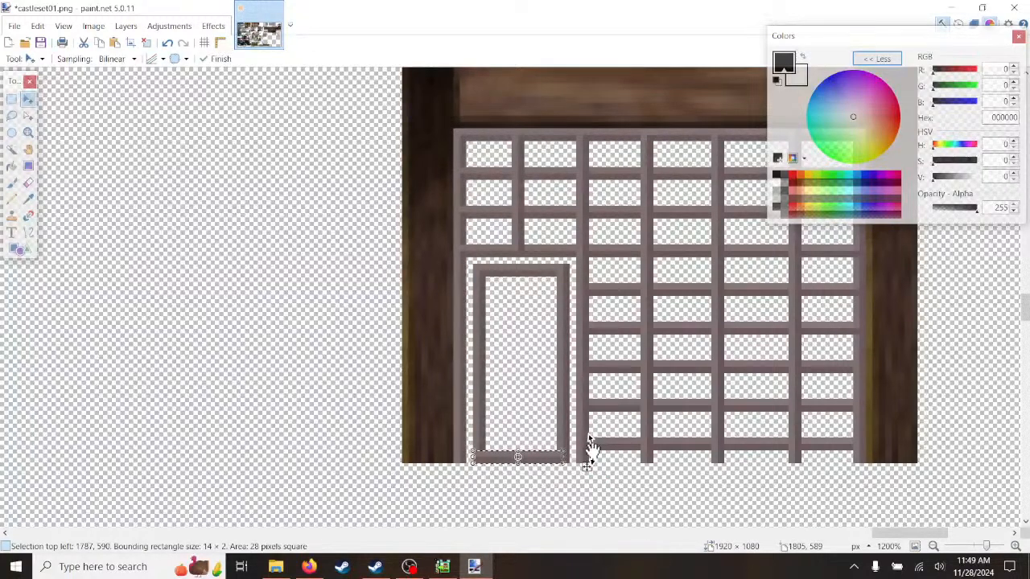
# - Paste the short bar again, stretch it to 13 × 2 px, and place four copies down the door as crossbars
pyautogui.hotkey('ctrl', 'v')
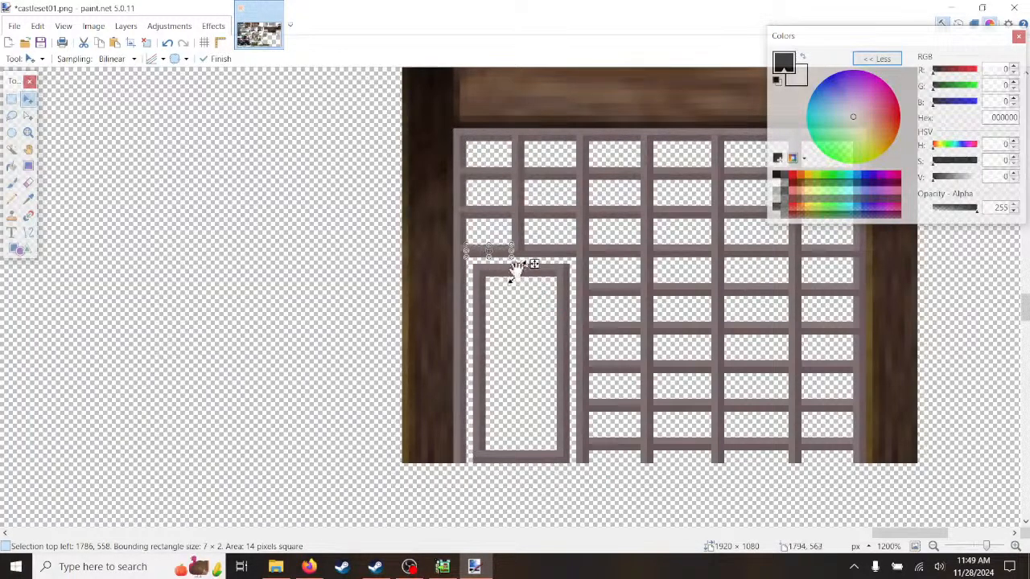
pyautogui.moveTo(535, 263); pyautogui.dragTo(546, 328)
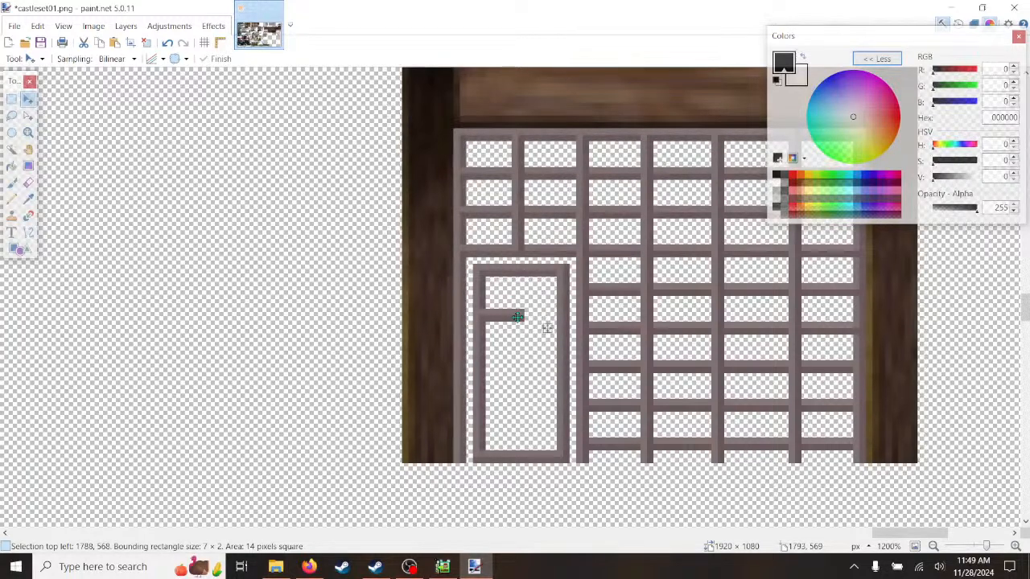
pyautogui.moveTo(547, 328); pyautogui.dragTo(562, 308)
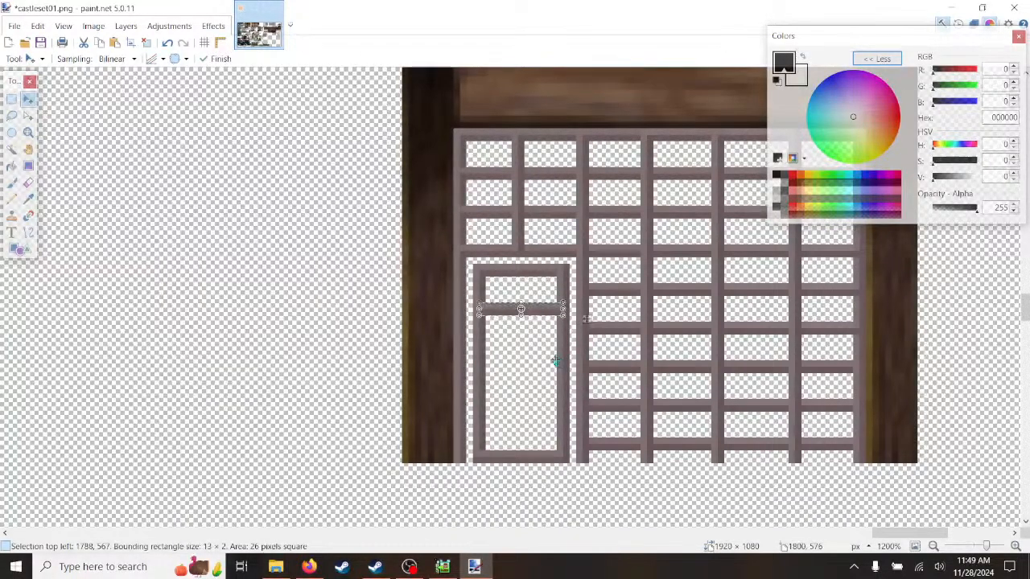
pyautogui.moveTo(545, 308); pyautogui.dragTo(541, 355)
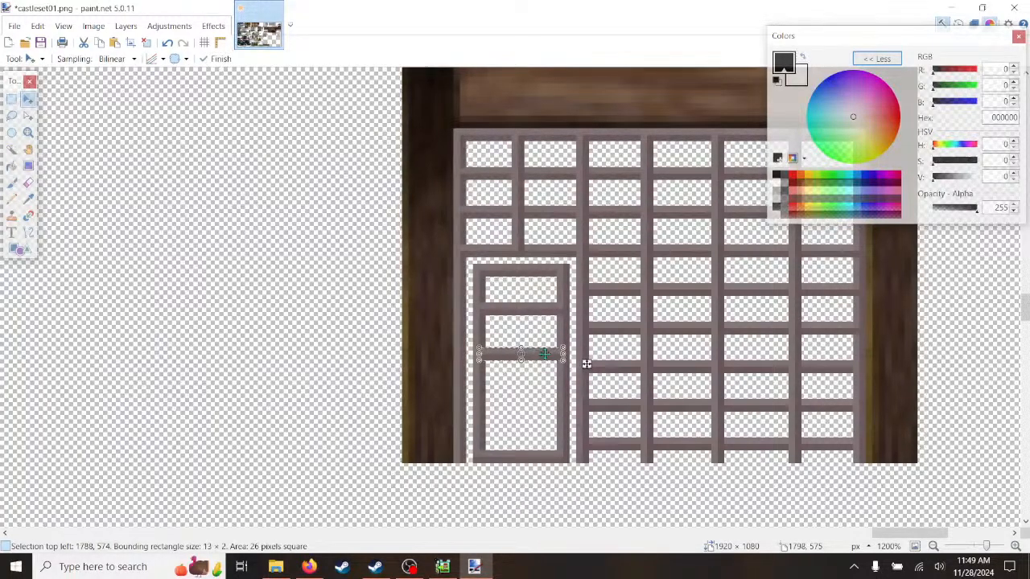
pyautogui.moveTo(545, 358); pyautogui.dragTo(546, 394)
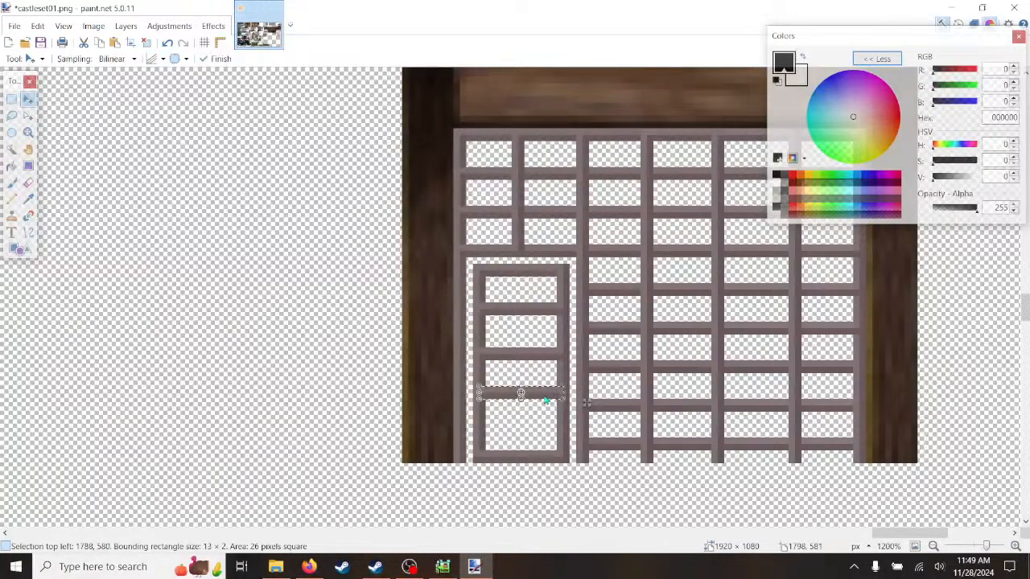
pyautogui.moveTo(546, 395); pyautogui.dragTo(545, 427)
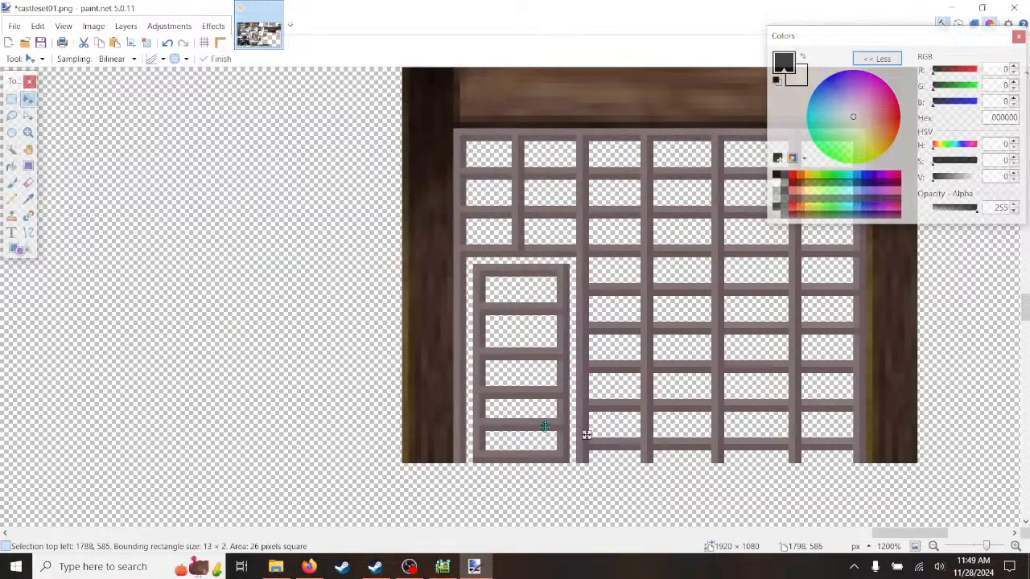
# - Copy a 2 × 29 px section of the cage's left vertical bar and place two copies inside the door as vertical bars
pyautogui.click(11, 98)
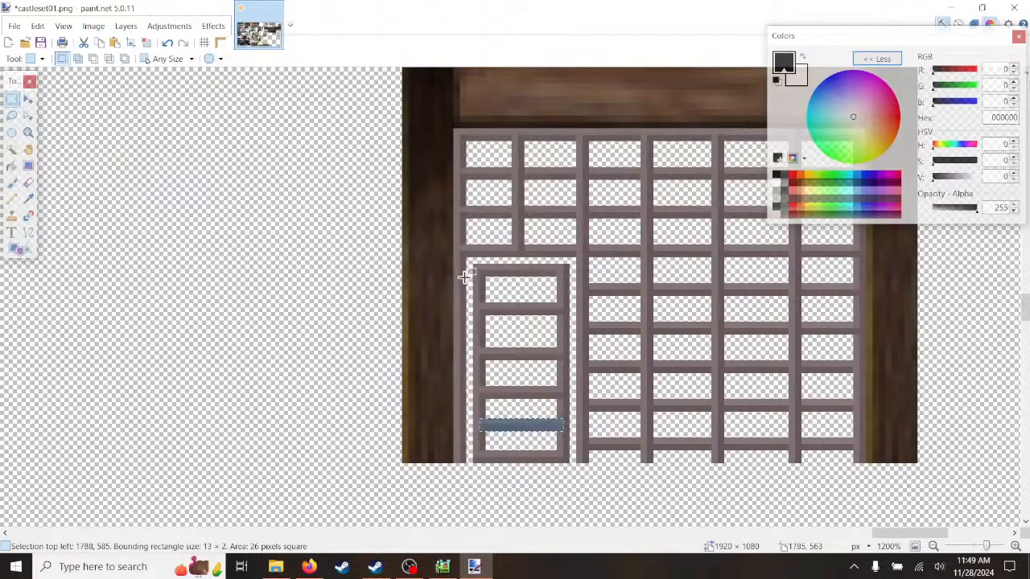
pyautogui.moveTo(465, 277); pyautogui.dragTo(459, 460)
pyautogui.press('m')
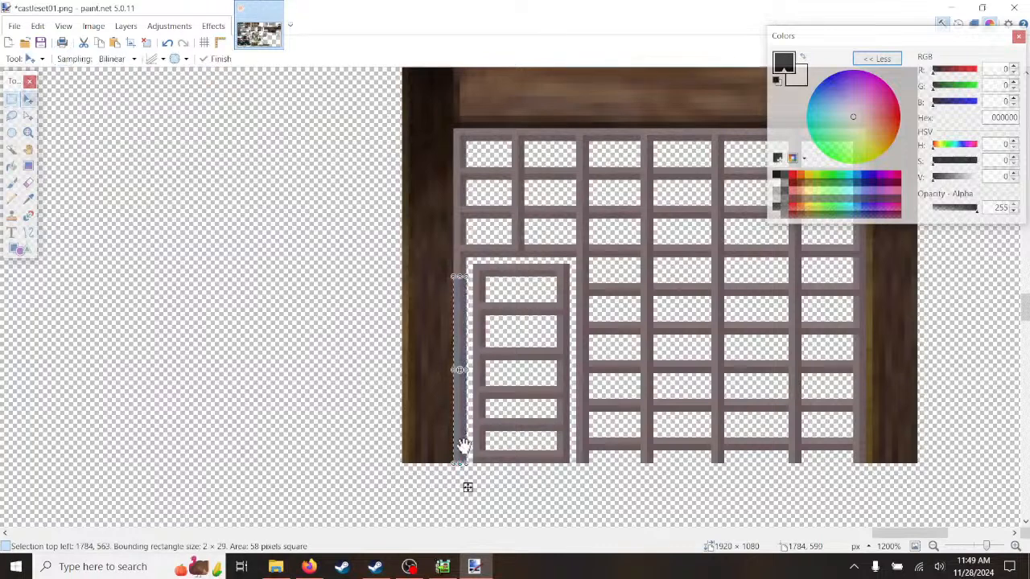
pyautogui.moveTo(459, 400); pyautogui.dragTo(514, 395)
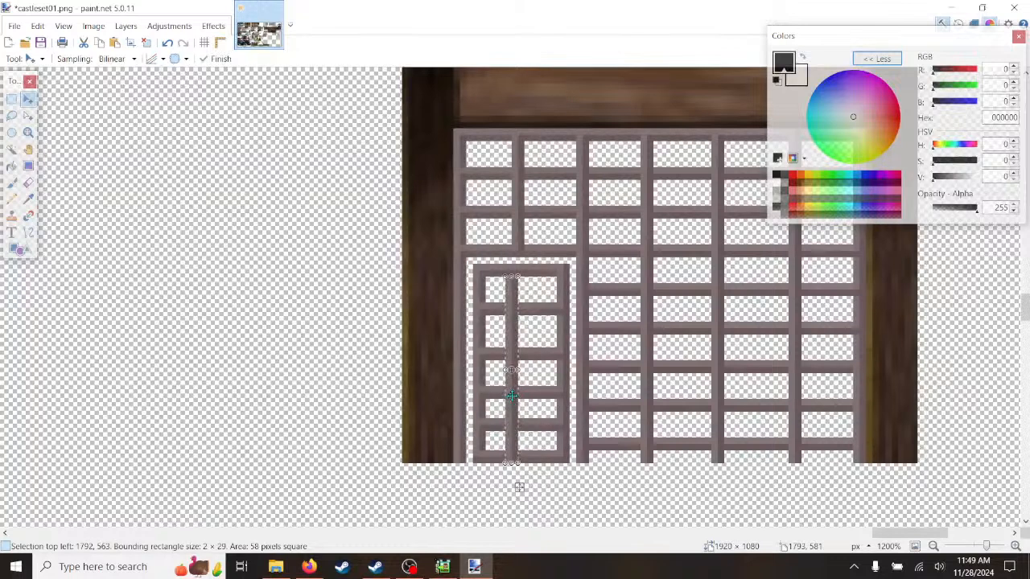
pyautogui.moveTo(512, 395); pyautogui.dragTo(541, 395)
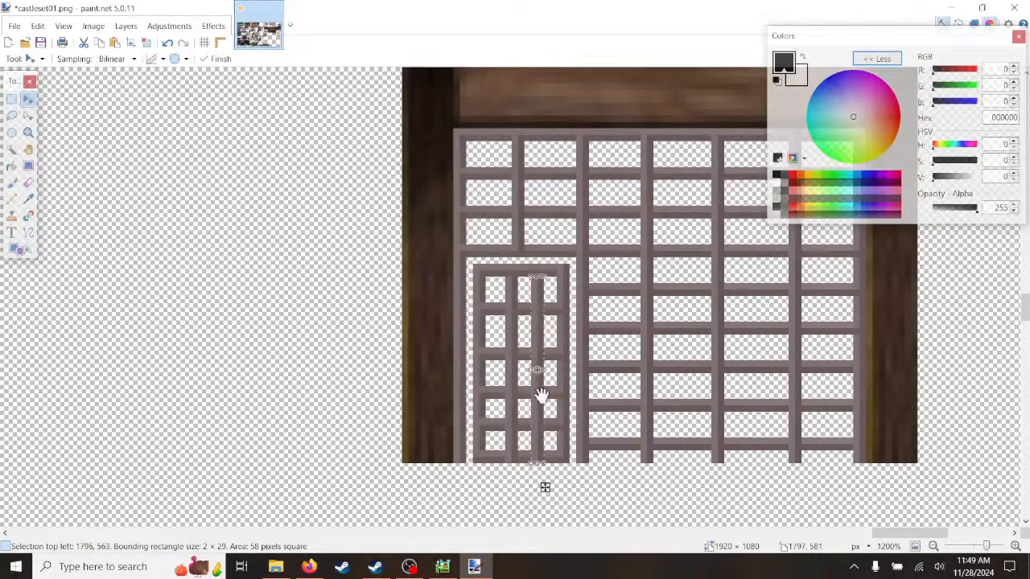
# - Undo the placement of the two vertical bars inside the door
pyautogui.click(167, 42)
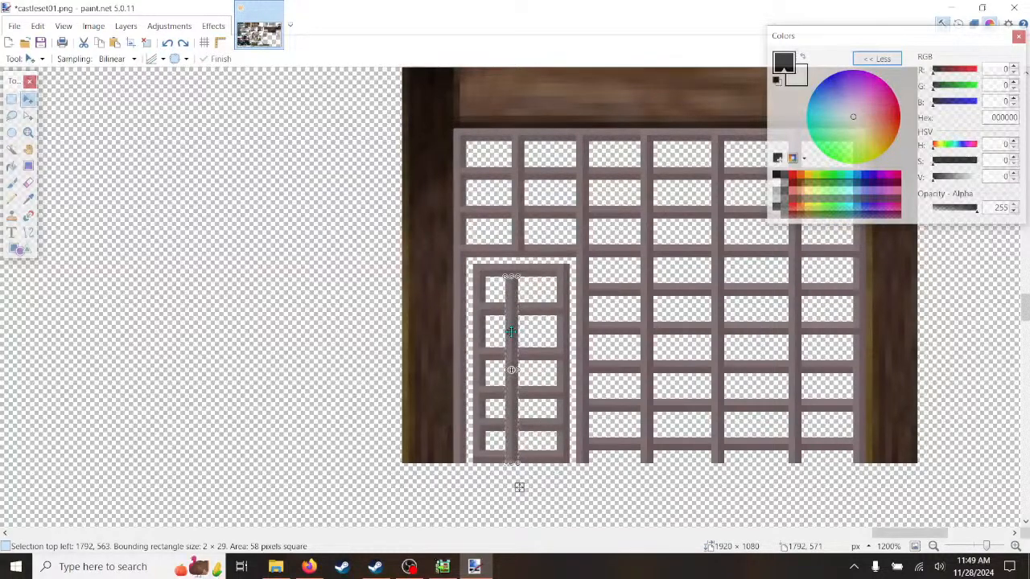
pyautogui.moveTo(517, 485); pyautogui.dragTo(510, 485)
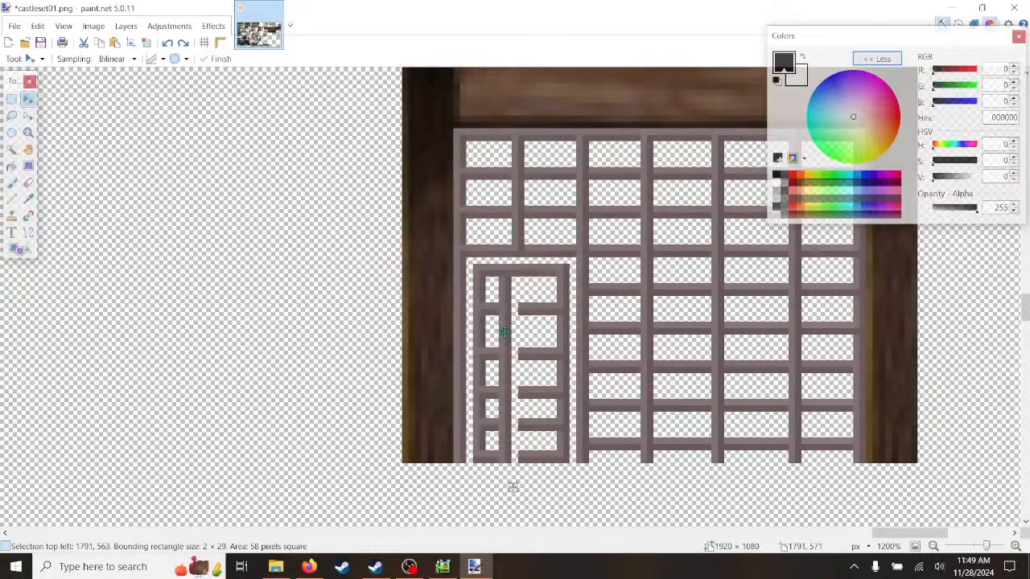
pyautogui.click(168, 43)
# - Place two copies of the 2 × 29 px vertical bar inside the door, at x 1791 and x 1796
pyautogui.press('Left')
pyautogui.press('Left')
pyautogui.press('Left')
pyautogui.press('Left')
pyautogui.press('Left')
pyautogui.press('Left')
pyautogui.press('Left')
pyautogui.press('Left')
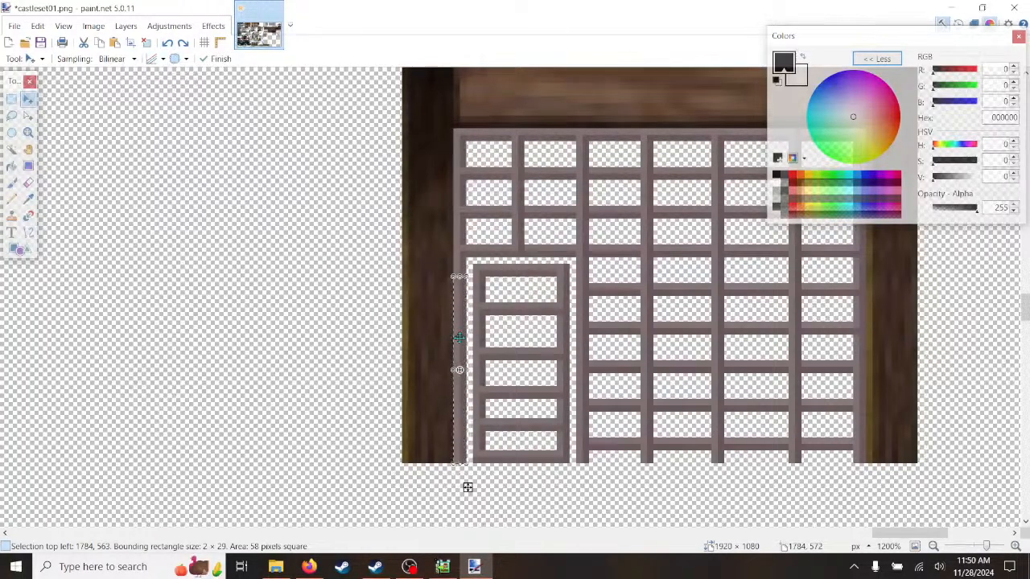
pyautogui.moveTo(457, 336); pyautogui.dragTo(499, 337)
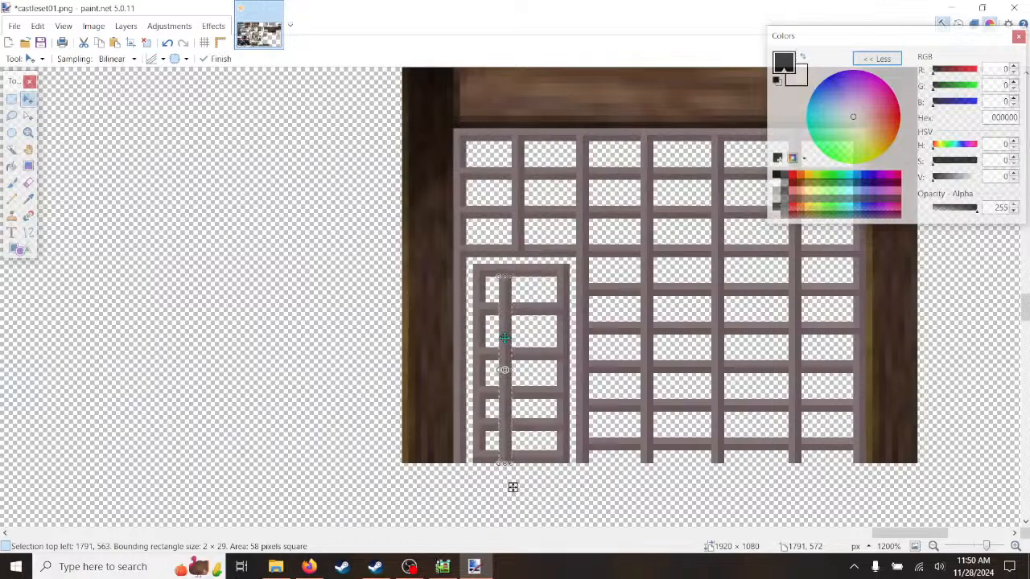
pyautogui.moveTo(504, 338); pyautogui.dragTo(537, 338)
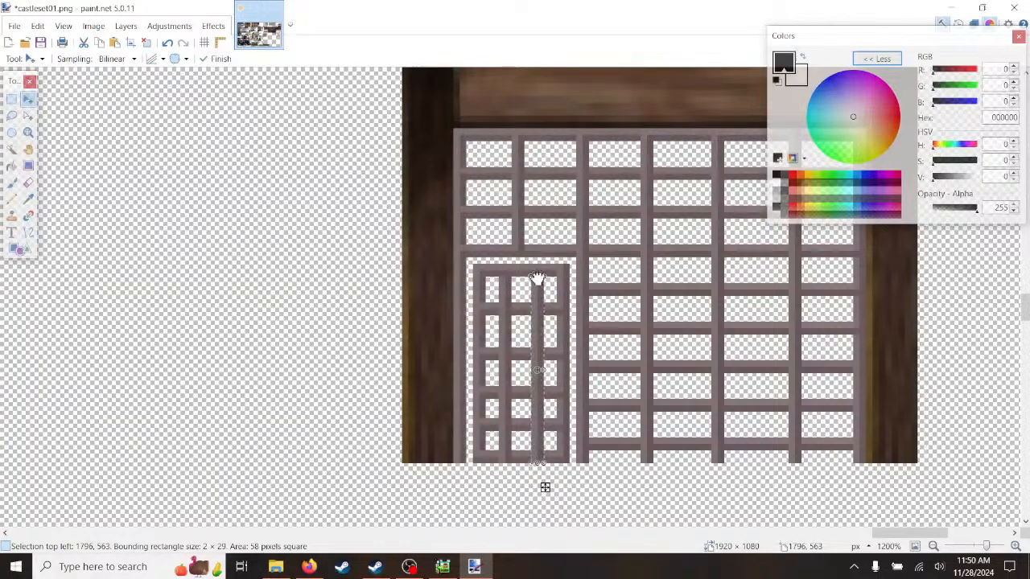
# - Stretch both inner vertical bars upward to 2 × 30 px so they run into the door's top rail, and deselect
pyautogui.moveTo(536, 279); pyautogui.dragTo(536, 272)
pyautogui.hotkey('ctrl', 'v')
pyautogui.moveTo(503, 277); pyautogui.dragTo(505, 272)
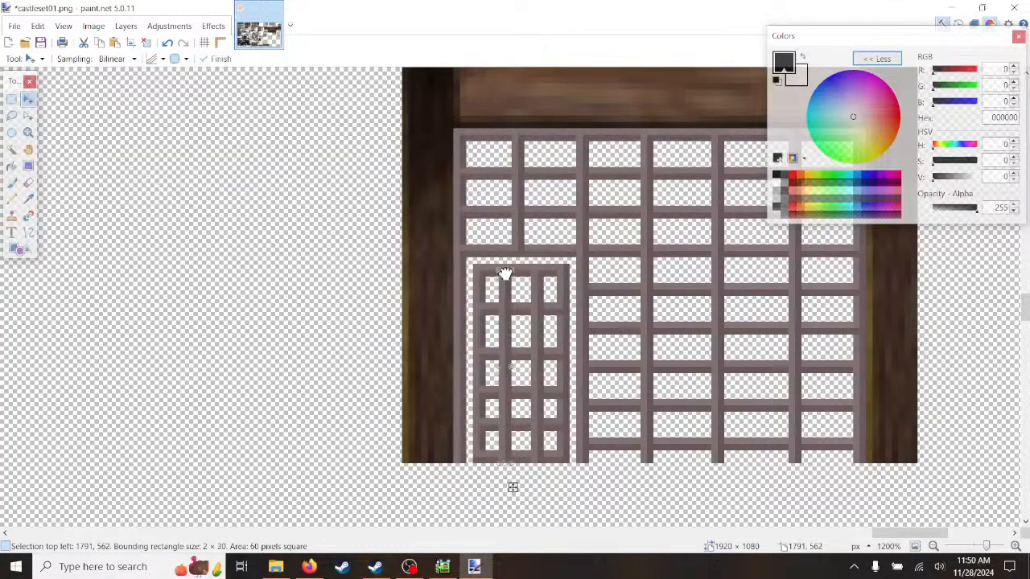
pyautogui.click(93, 30)
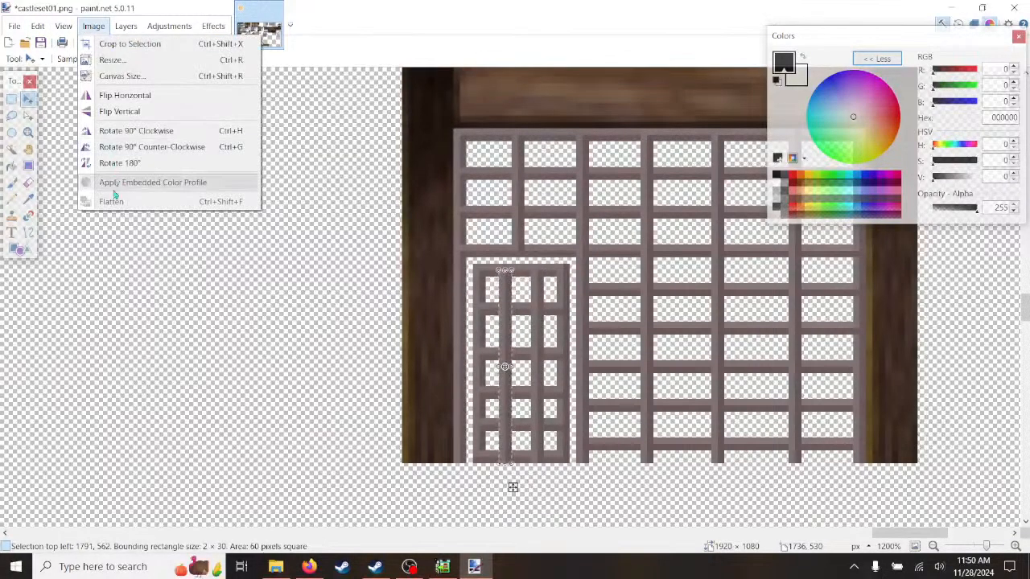
pyautogui.moveTo(38, 25)
pyautogui.click(59, 278)
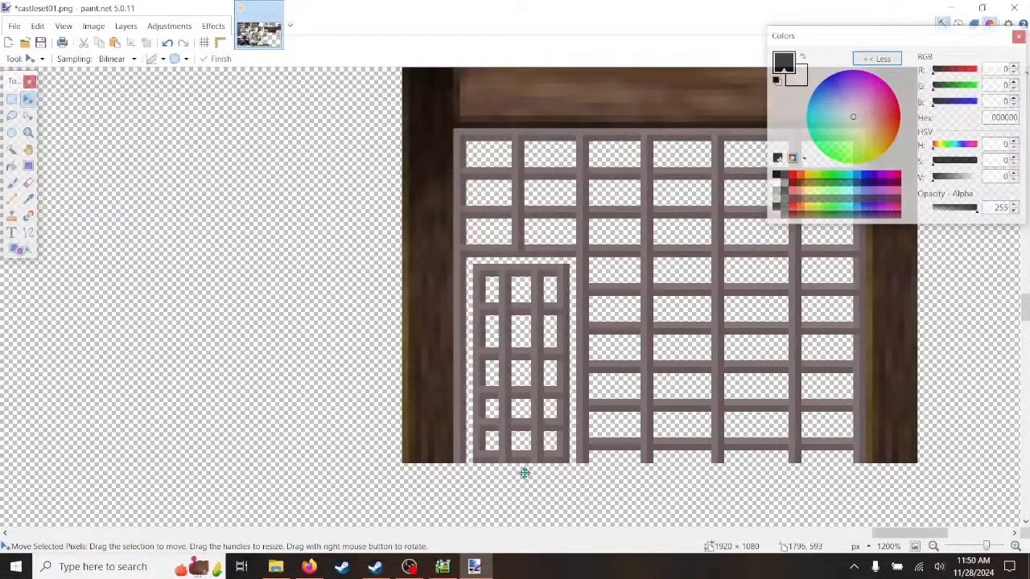
# - Sample the dark bar colour 69575A and pencil over the lighter pixels along the lower edge of the door's bottom rail
pyautogui.keyDown('ctrl'); pyautogui.scroll(4, 529, 505); pyautogui.keyUp('ctrl')
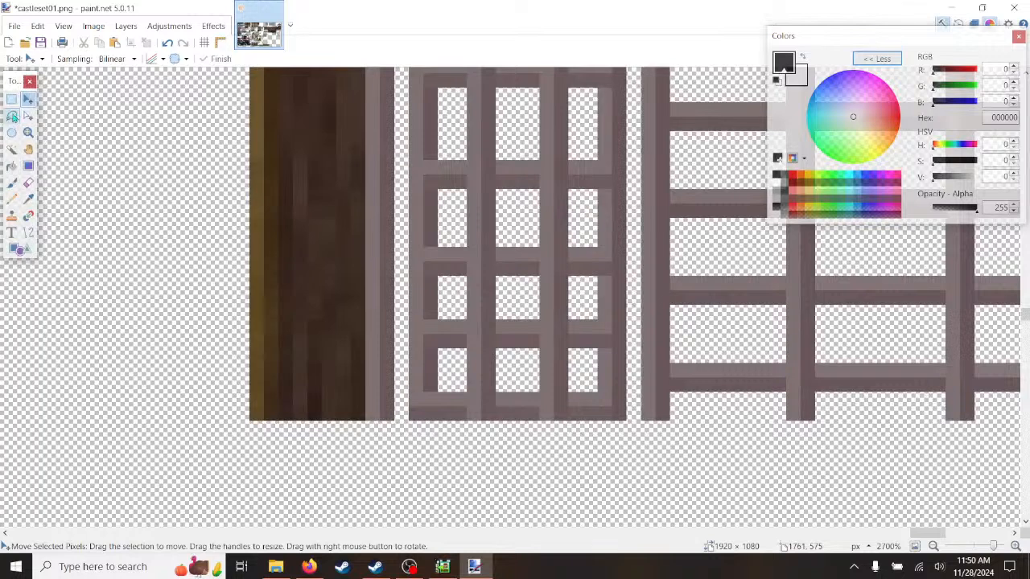
pyautogui.click(32, 203)
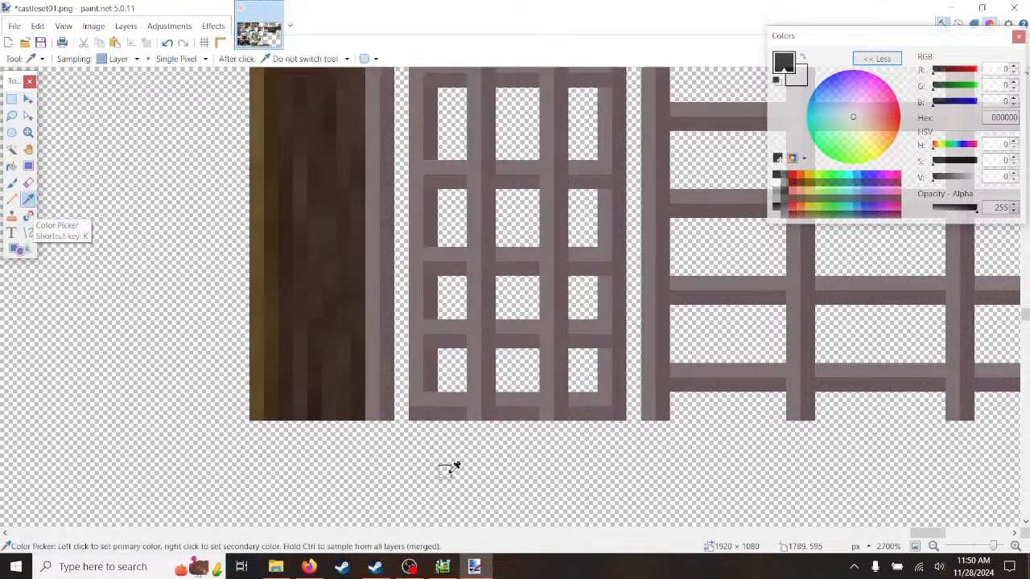
pyautogui.click(489, 409)
pyautogui.click(12, 198)
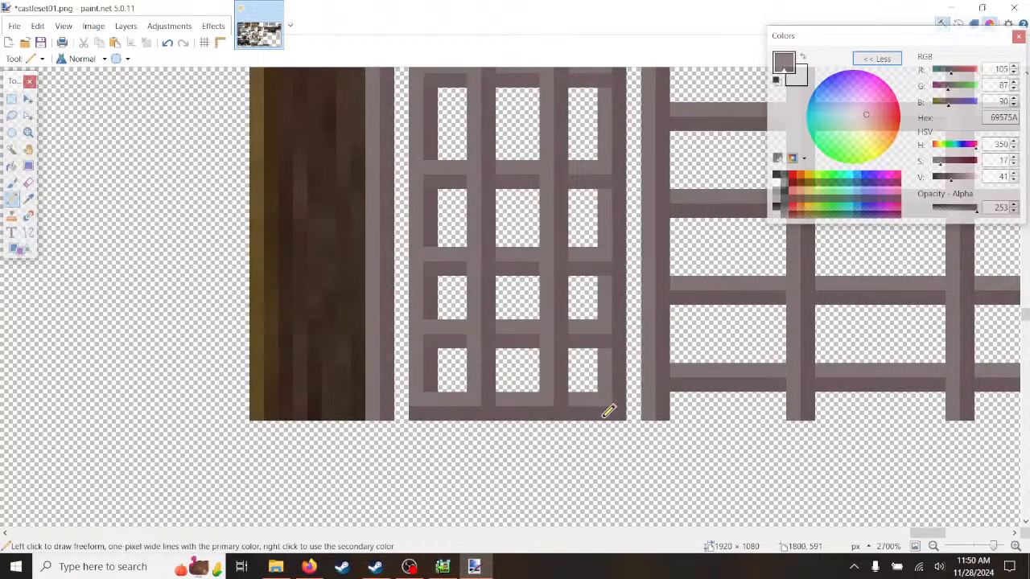
# - Pencil two hinges about 1 × 3 px in the gap between the door's left post and the cage's vertical bar
pyautogui.keyDown('ctrl'); pyautogui.scroll(-9, 585, 385); pyautogui.keyUp('ctrl')
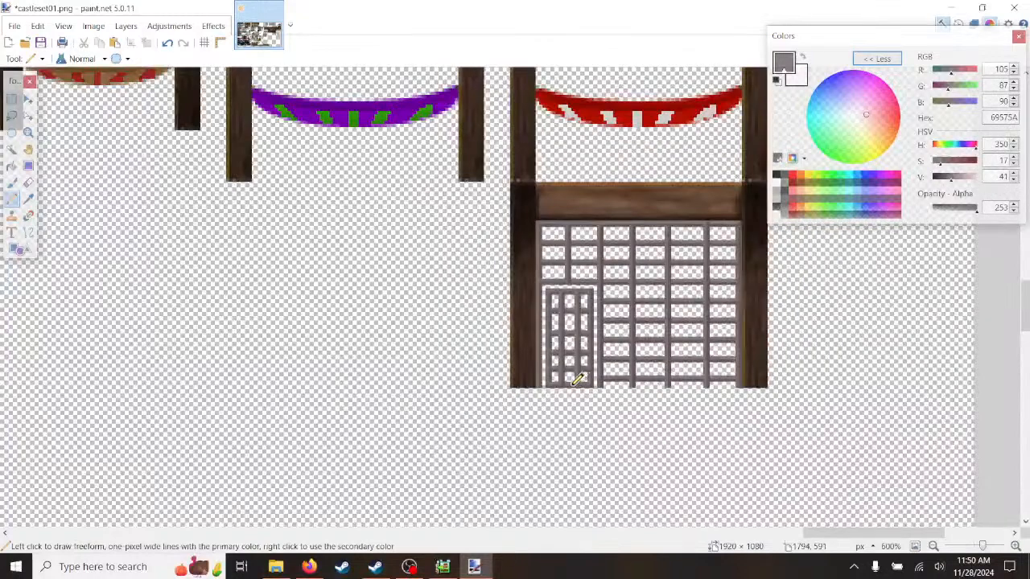
pyautogui.keyDown('ctrl'); pyautogui.scroll(-2, 591, 402); pyautogui.keyUp('ctrl')
pyautogui.keyDown('ctrl'); pyautogui.scroll(5, 598, 413); pyautogui.keyUp('ctrl')
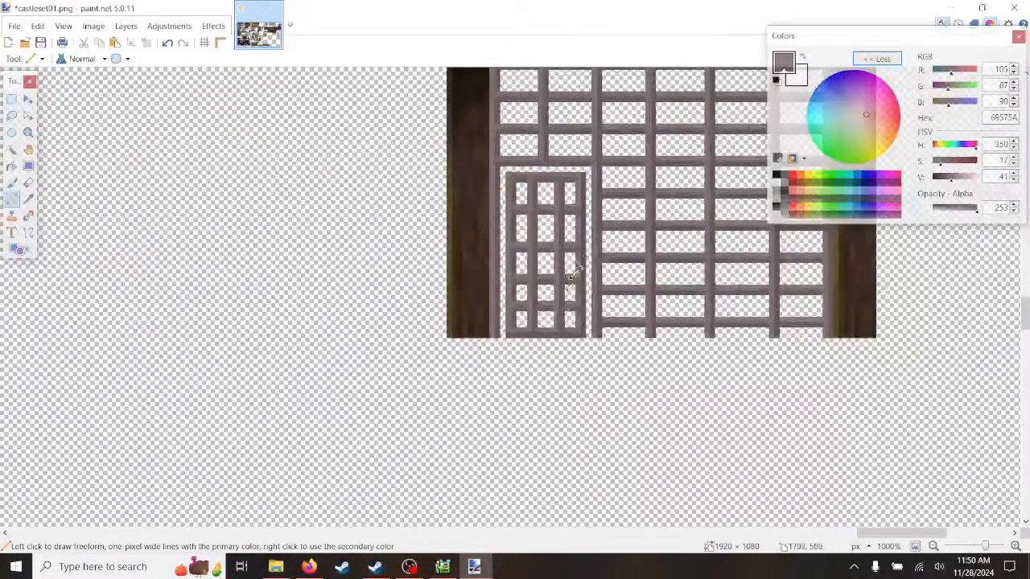
pyautogui.scroll(3, 600, 274)
pyautogui.scroll(-2, 593, 321)
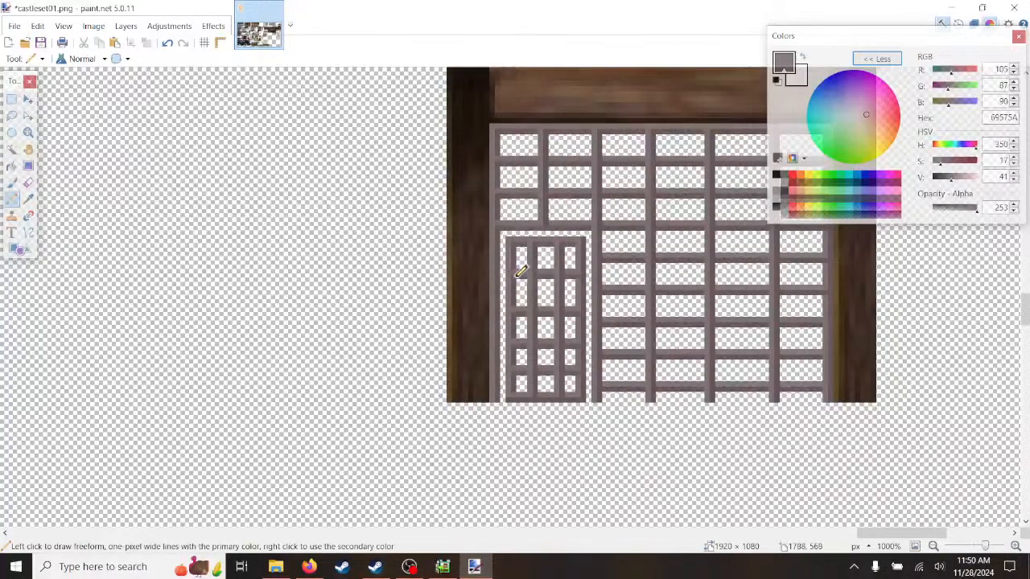
pyautogui.keyDown('ctrl'); pyautogui.scroll(4, 520, 271); pyautogui.keyUp('ctrl')
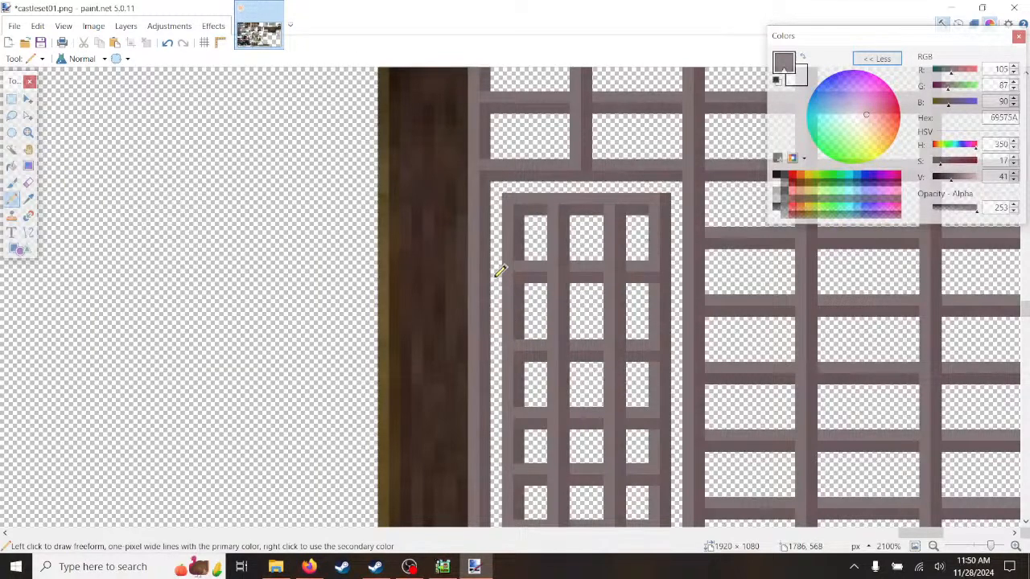
pyautogui.scroll(-2, 511, 302)
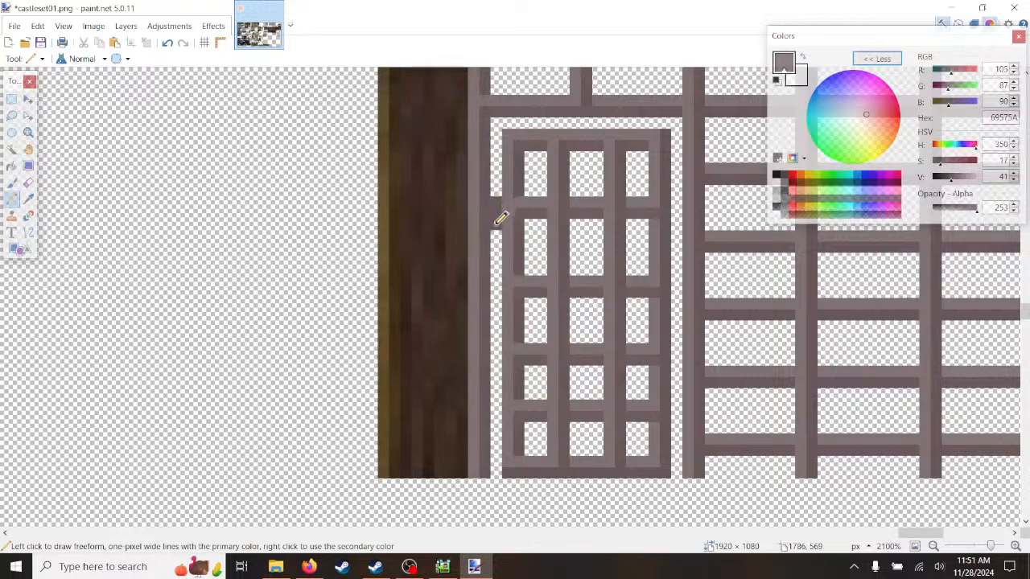
pyautogui.moveTo(498, 394); pyautogui.dragTo(498, 413)
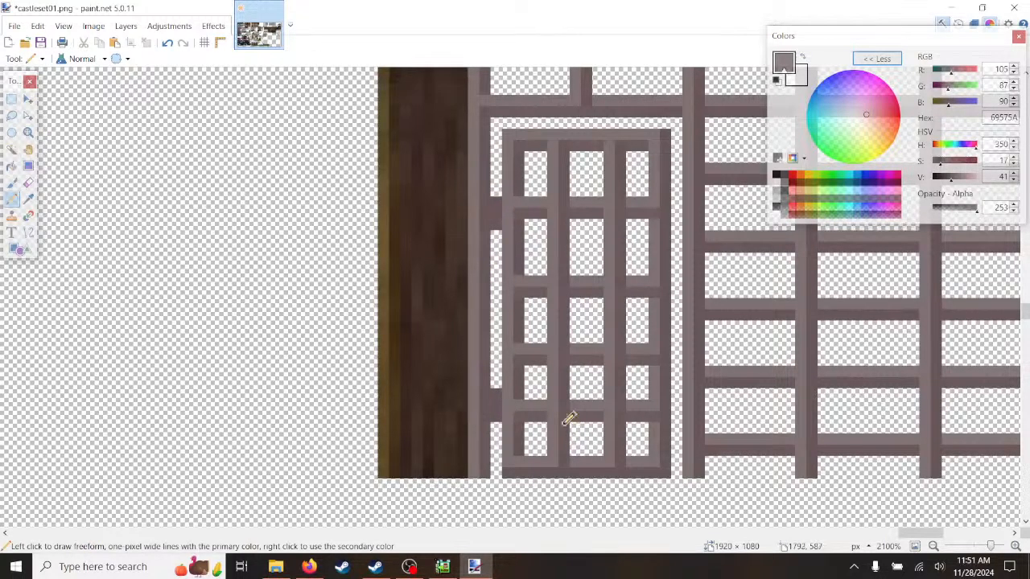
# - Sample the light bar colour 7E7171 and pencil a highlight on the top pixel of both hinges
pyautogui.click(29, 199)
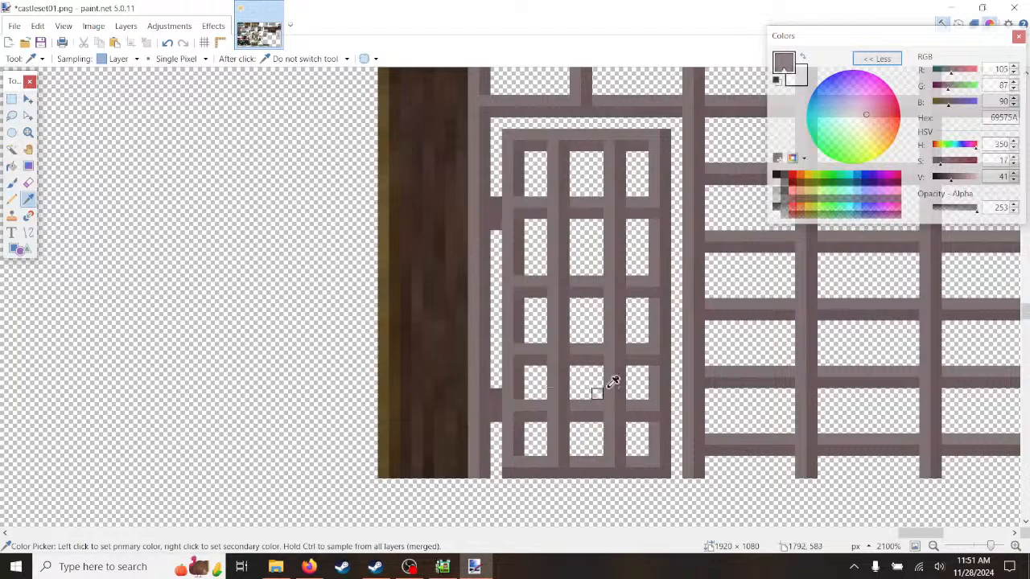
pyautogui.click(588, 346)
pyautogui.click(12, 198)
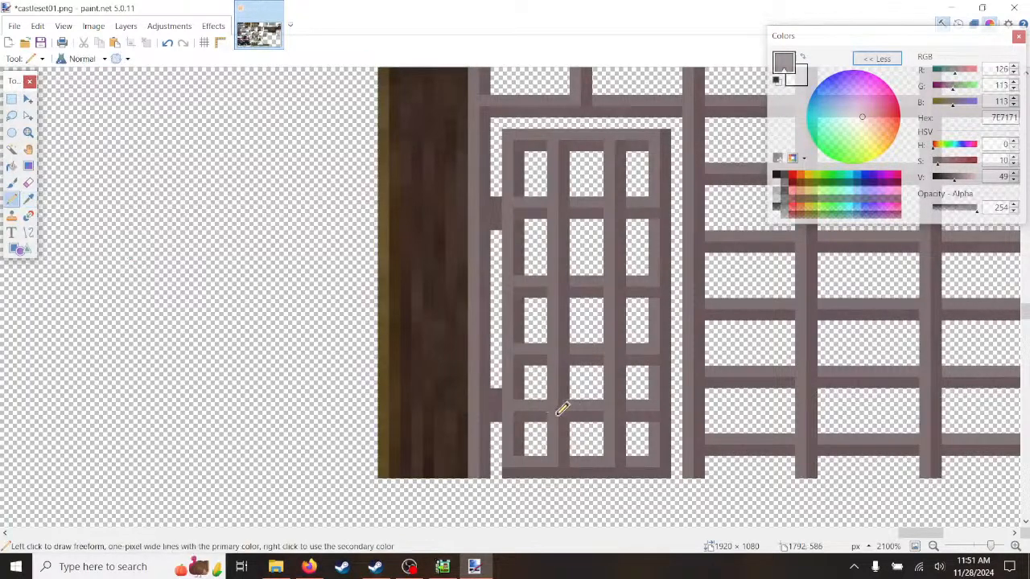
pyautogui.click(498, 393)
pyautogui.click(497, 204)
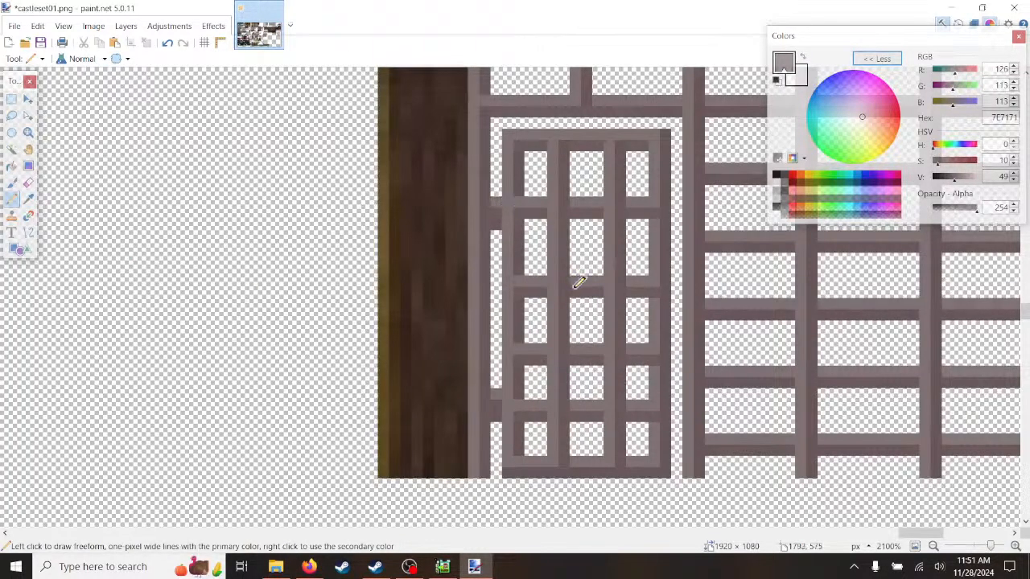
# - Select the 15 × 31 px door without its hinges, remove it from the cage, and paste it into a new image
pyautogui.keyDown('ctrl'); pyautogui.scroll(-8, 659, 316); pyautogui.keyUp('ctrl')
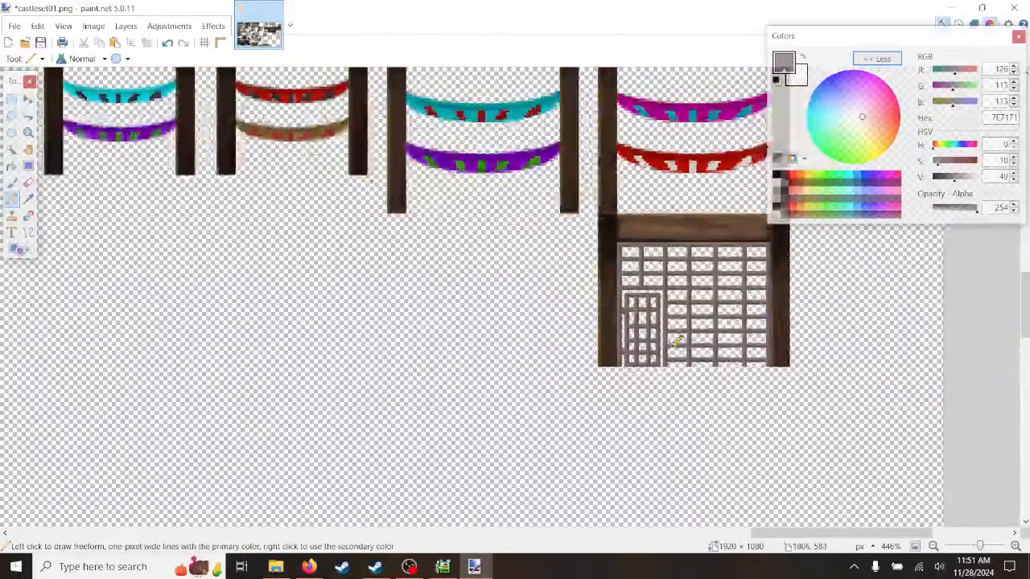
pyautogui.keyDown('ctrl'); pyautogui.scroll(2, 679, 336); pyautogui.keyUp('ctrl')
pyautogui.keyDown('ctrl'); pyautogui.scroll(4, 674, 332); pyautogui.keyUp('ctrl')
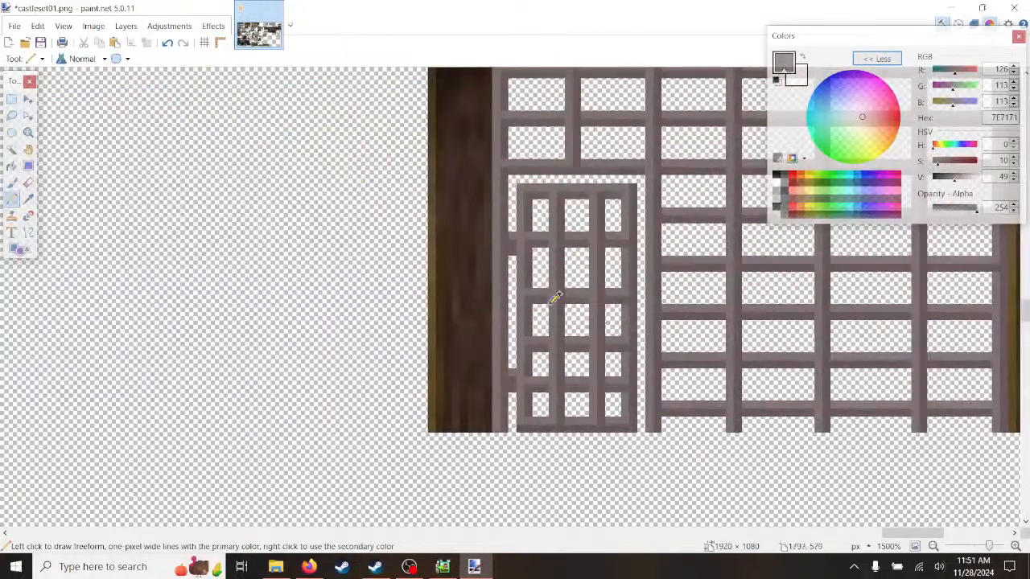
pyautogui.click(11, 99)
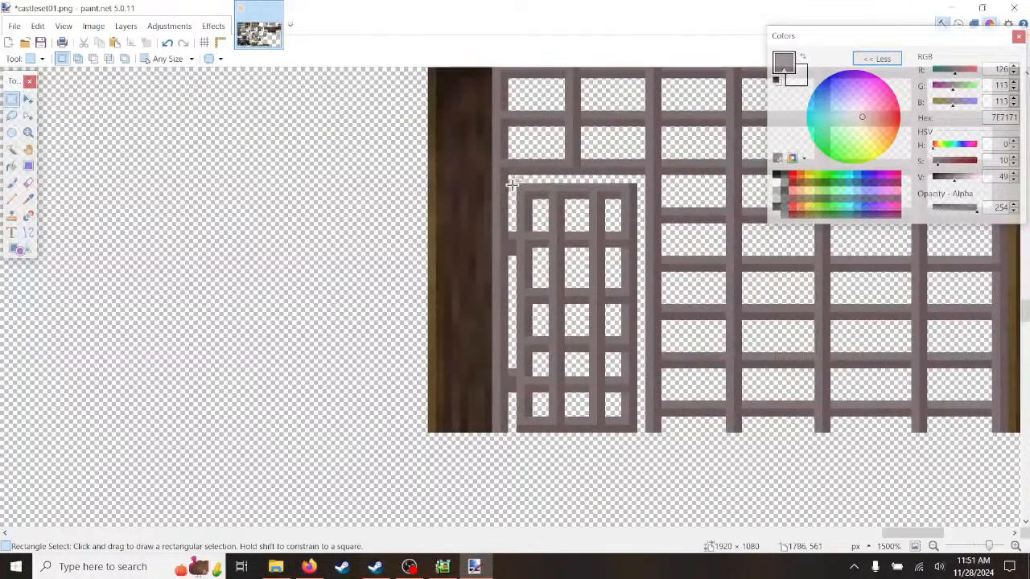
pyautogui.moveTo(517, 185)
pyautogui.mouseDown()
pyautogui.moveTo(531, 201)
pyautogui.moveTo(621, 231)
pyautogui.moveTo(628, 493)
pyautogui.mouseUp()
pyautogui.scroll(1, 630, 427)
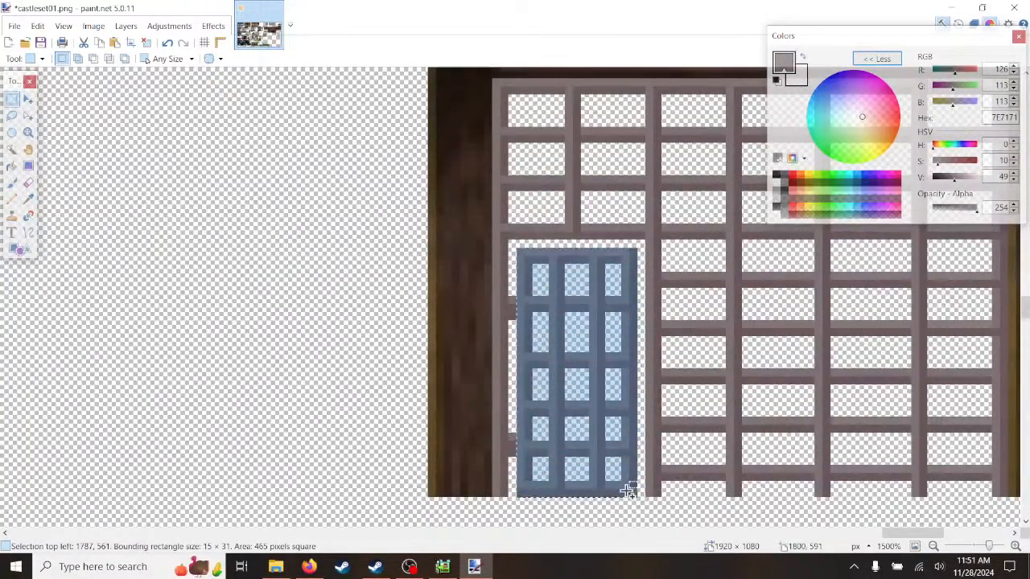
pyautogui.press('Delete')
pyautogui.keyDown('ctrl'); pyautogui.scroll(-2, 604, 439); pyautogui.keyUp('ctrl')
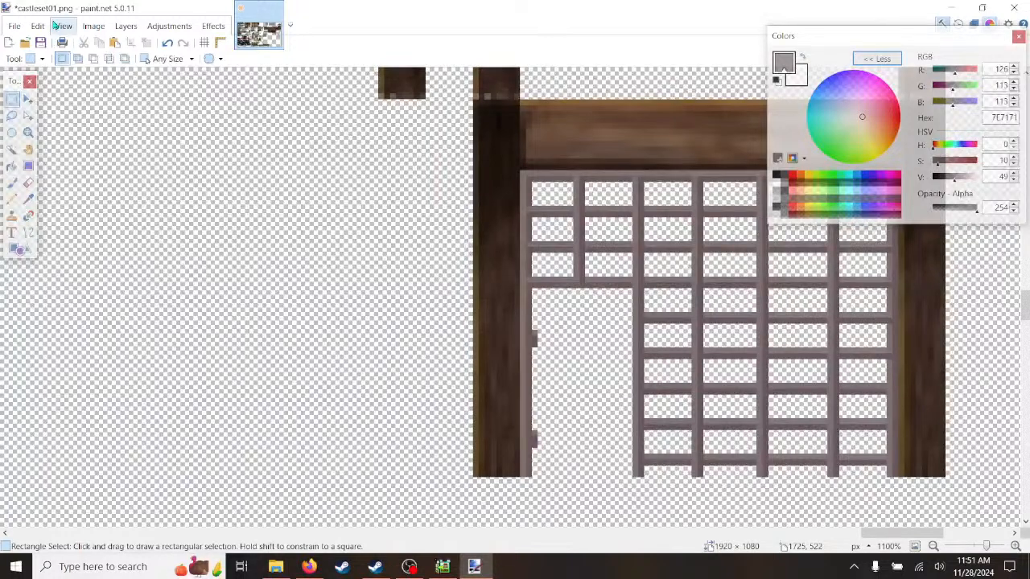
pyautogui.click(37, 25)
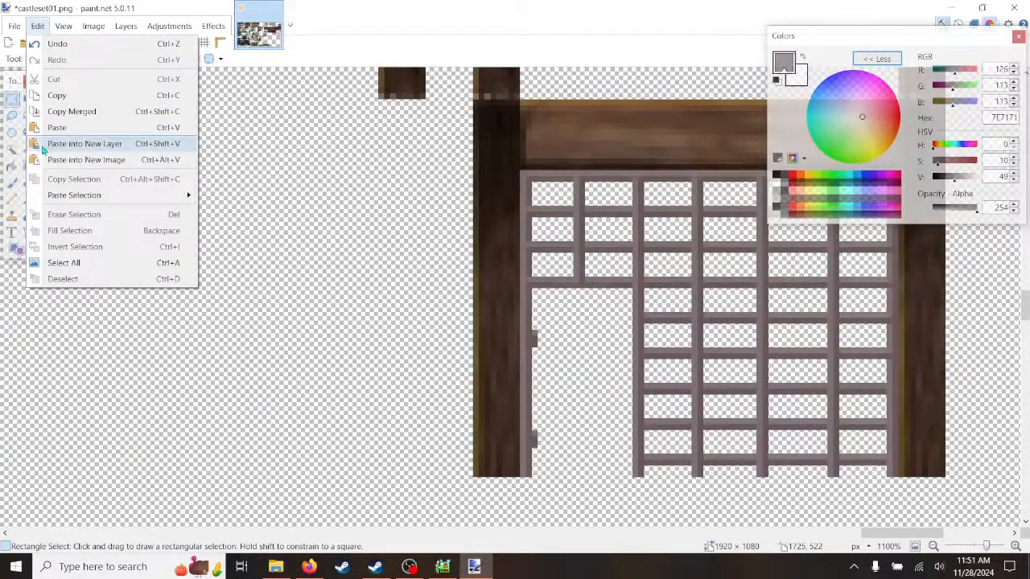
pyautogui.click(72, 159)
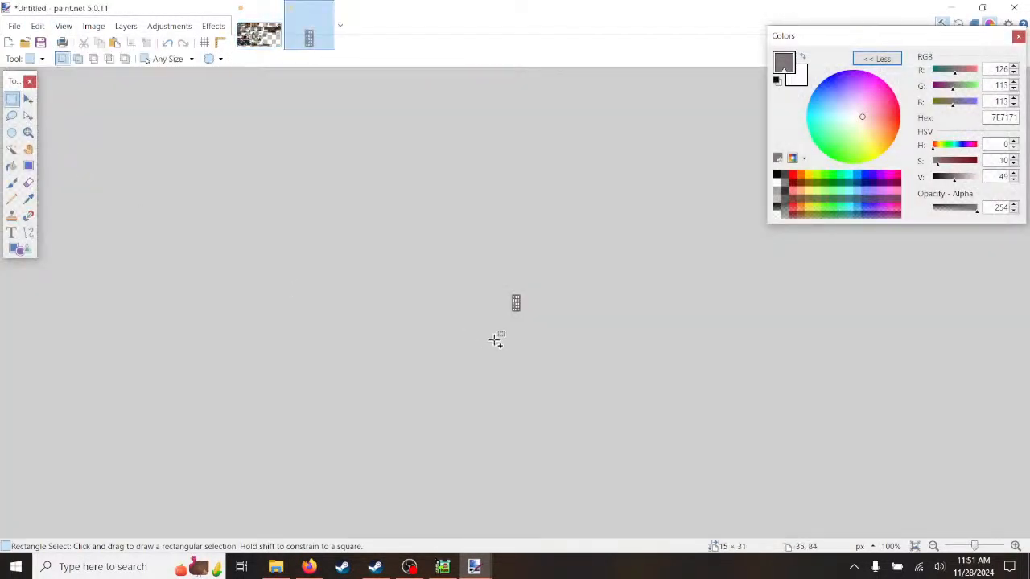
# - Erase the contents of the new image and resize it to a width of 30 pixels
pyautogui.keyDown('ctrl'); pyautogui.scroll(4, 517, 304); pyautogui.keyUp('ctrl')
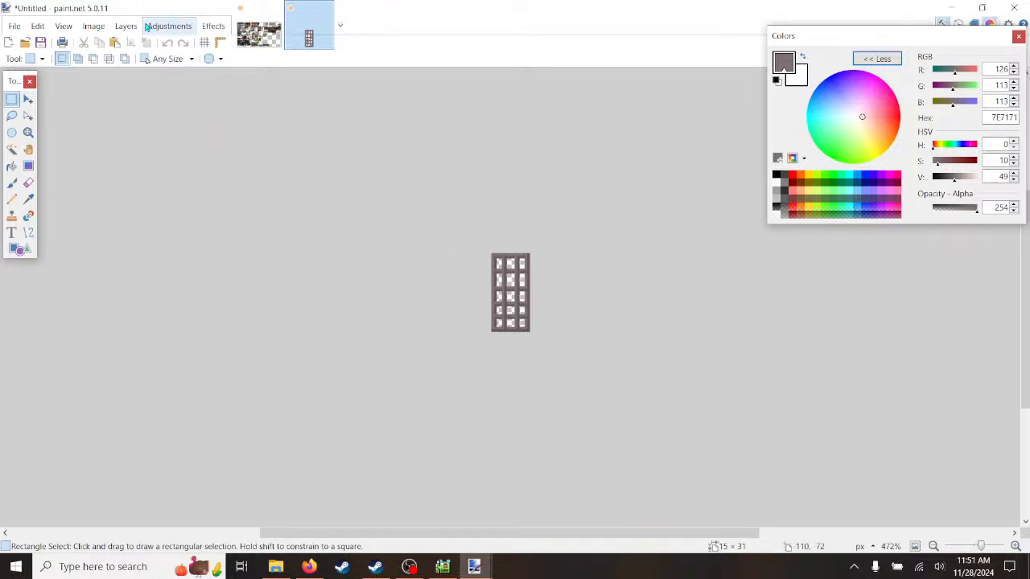
pyautogui.hotkey('ctrl', 'a')
pyautogui.press('Delete')
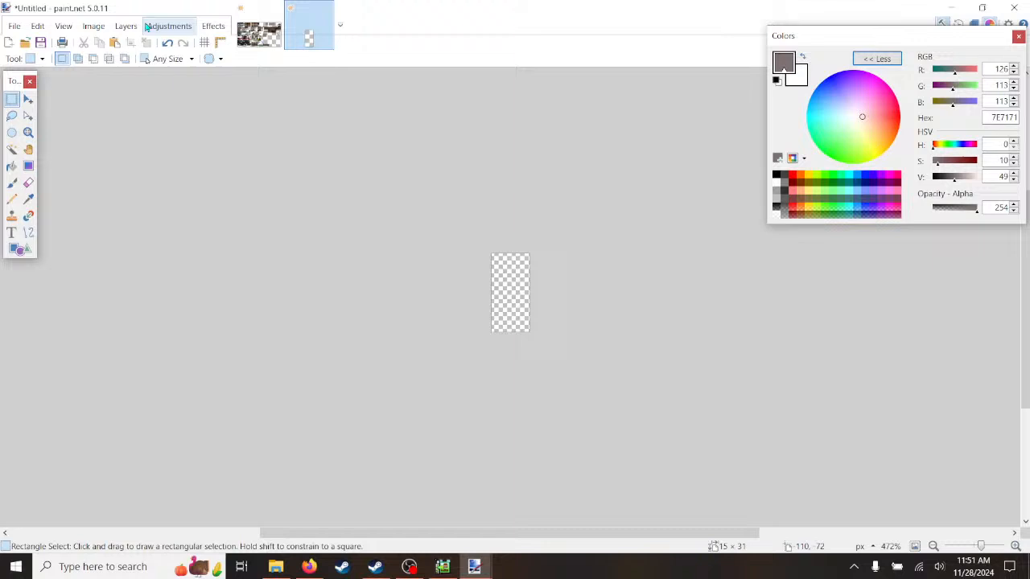
pyautogui.click(95, 28)
pyautogui.click(100, 61)
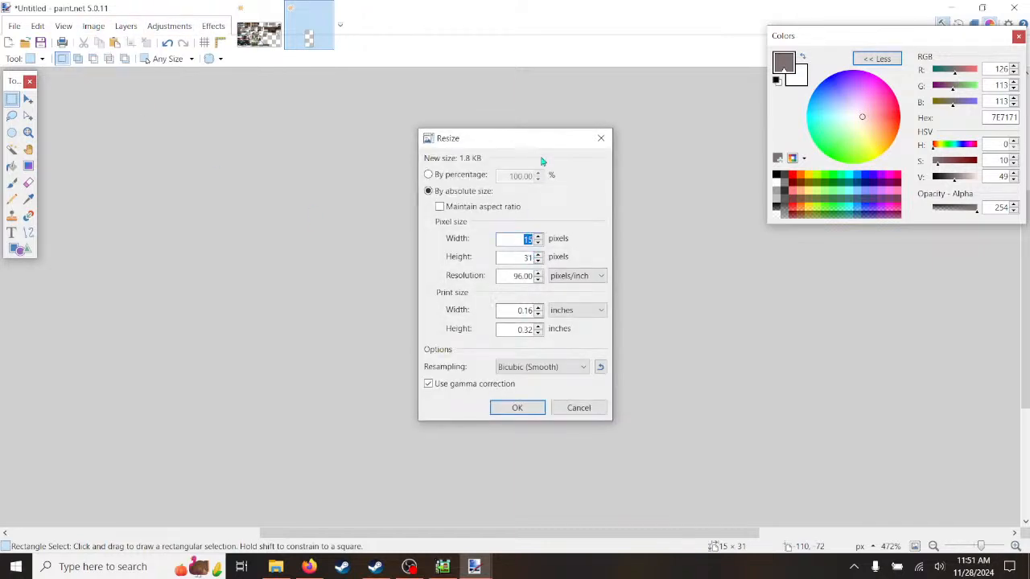
pyautogui.moveTo(535, 141); pyautogui.dragTo(330, 136)
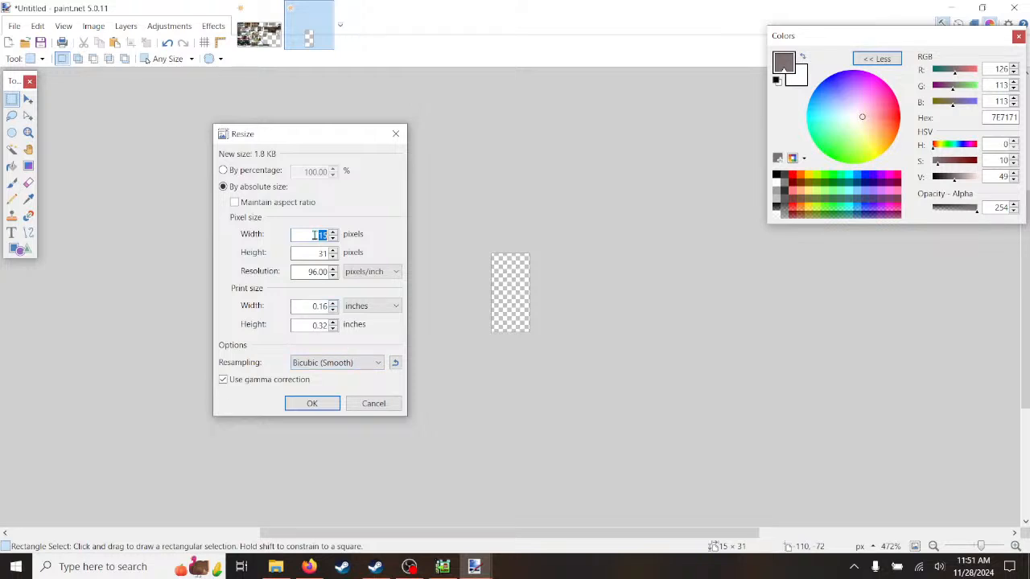
pyautogui.write('30')
pyautogui.click(319, 405)
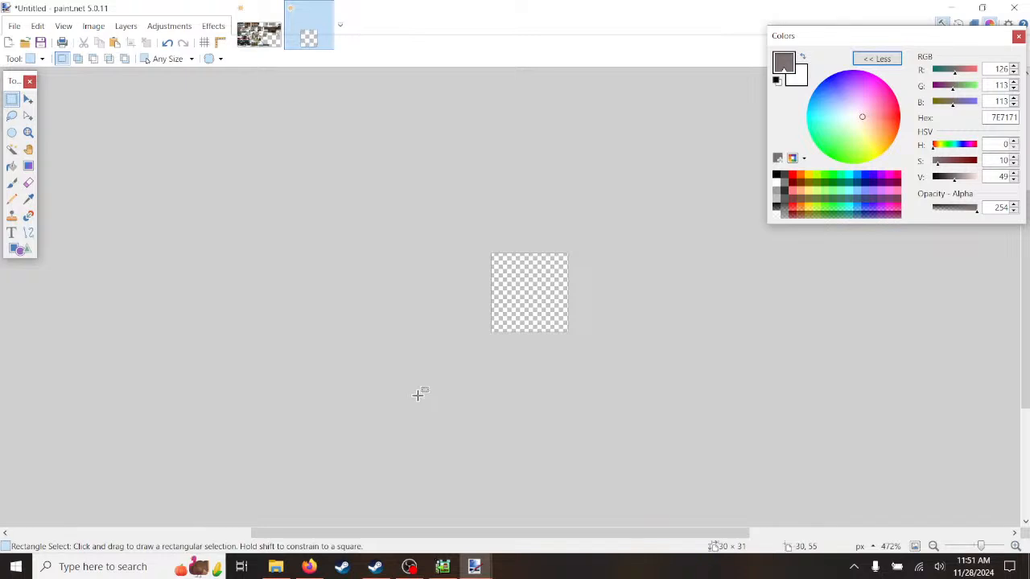
# - Paste the door into the left half of the 30 × 31 px image
pyautogui.hotkey('ctrl', 'v')
pyautogui.keyDown('ctrl'); pyautogui.scroll(4, 522, 354); pyautogui.keyUp('ctrl')
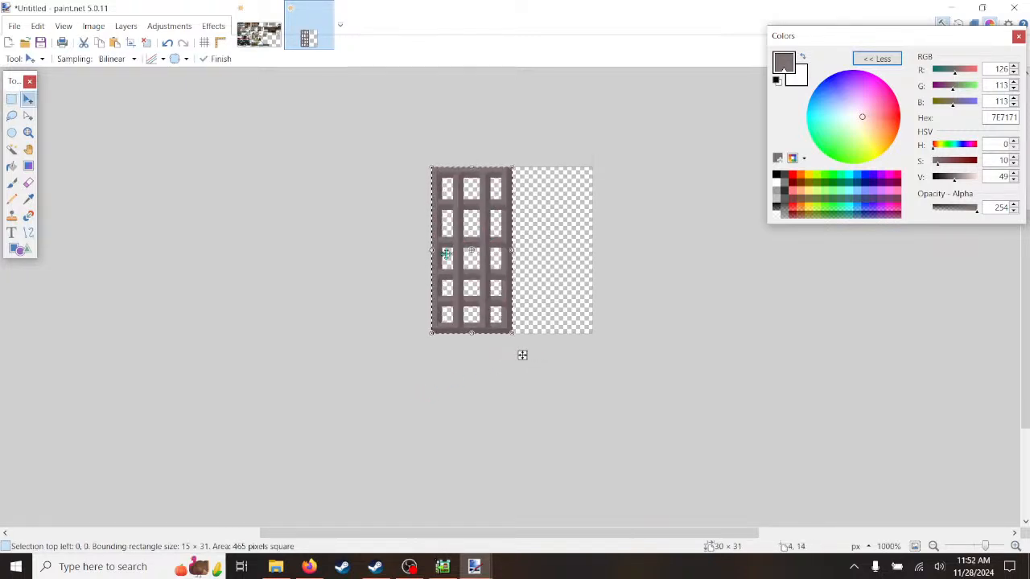
pyautogui.click(11, 99)
pyautogui.keyDown('ctrl'); pyautogui.scroll(1, 439, 193); pyautogui.keyUp('ctrl')
pyautogui.keyDown('ctrl'); pyautogui.scroll(2, 441, 199); pyautogui.keyUp('ctrl')
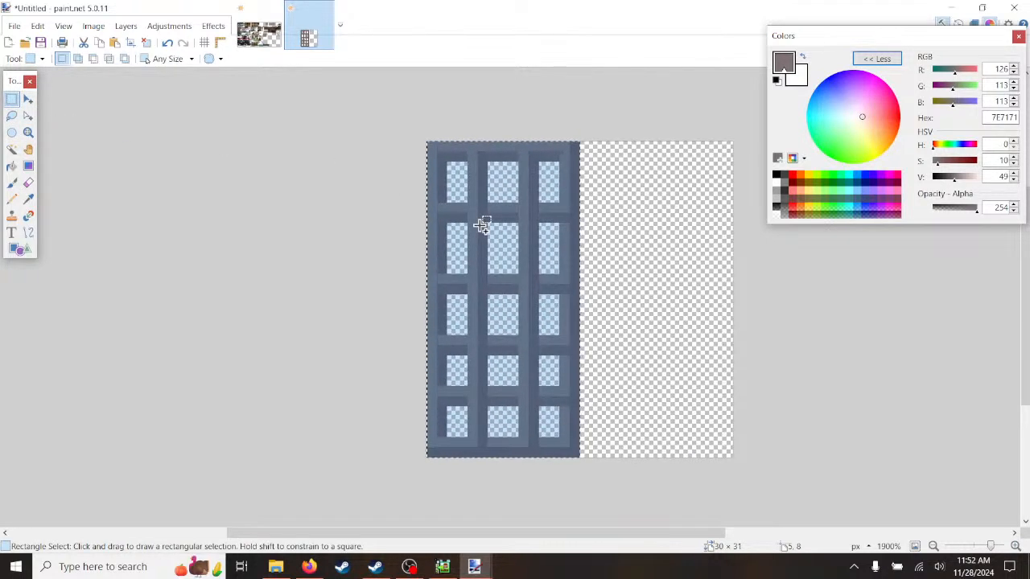
# - Place a second copy of the door right beside the first and squeeze it to 4 × 31 px
pyautogui.press('m')
pyautogui.moveTo(512, 267); pyautogui.dragTo(664, 269)
pyautogui.moveTo(734, 300); pyautogui.dragTo(618, 292)
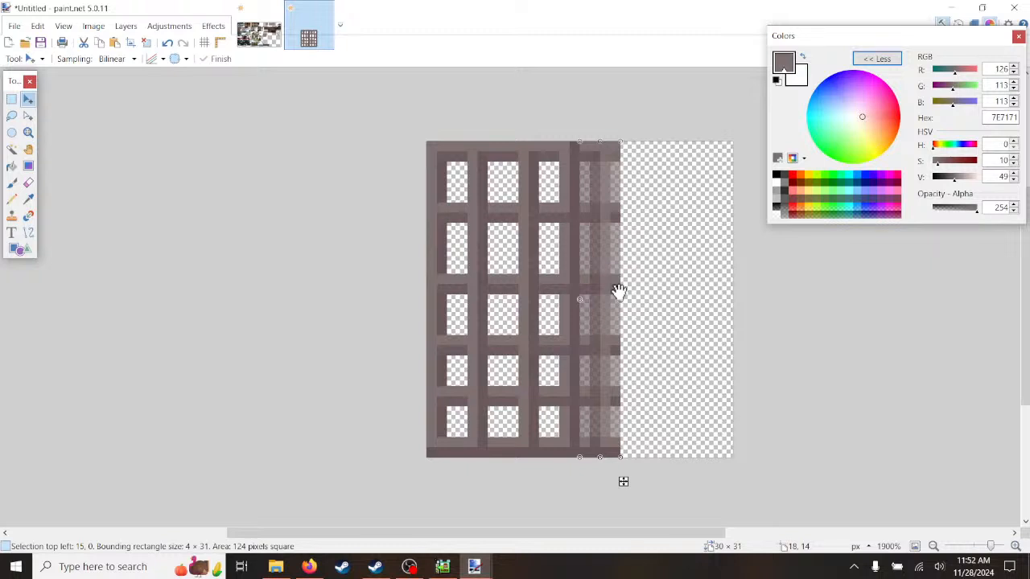
# - Stretch the squeezed door copy to 5 × 31 px, keeping it directly beside the first door
pyautogui.press('Right')
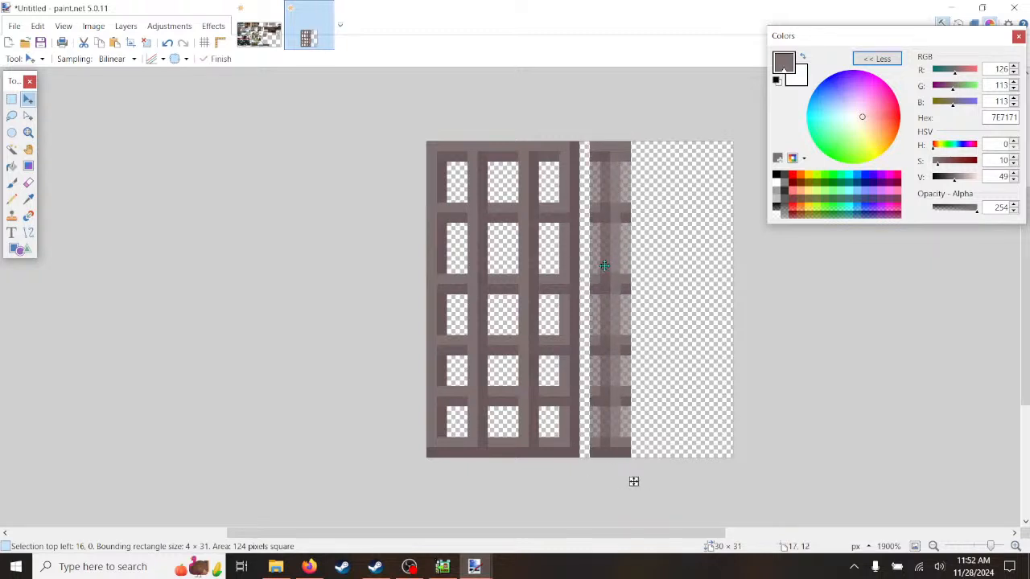
pyautogui.press('Left')
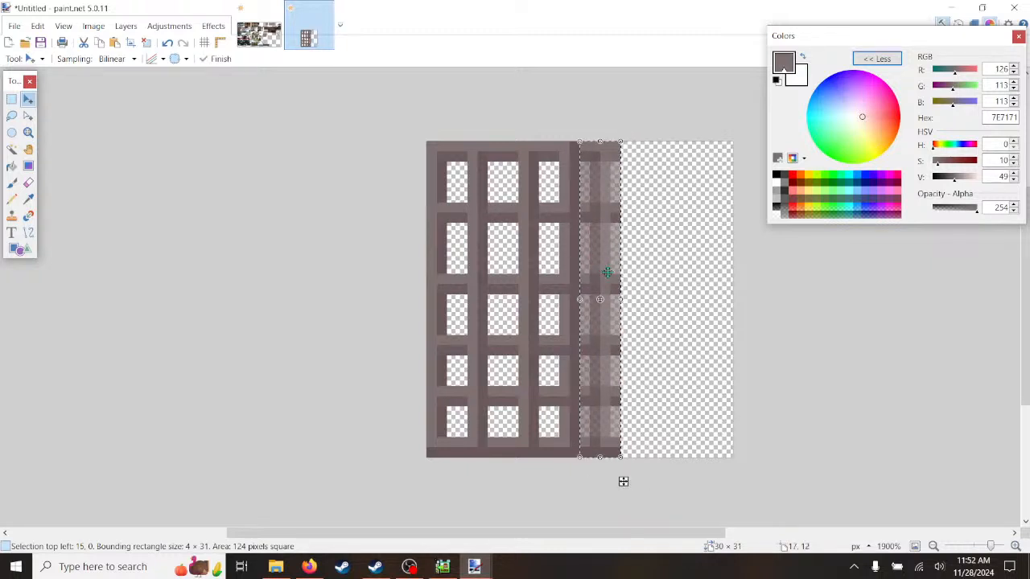
pyautogui.moveTo(616, 299); pyautogui.dragTo(609, 299)
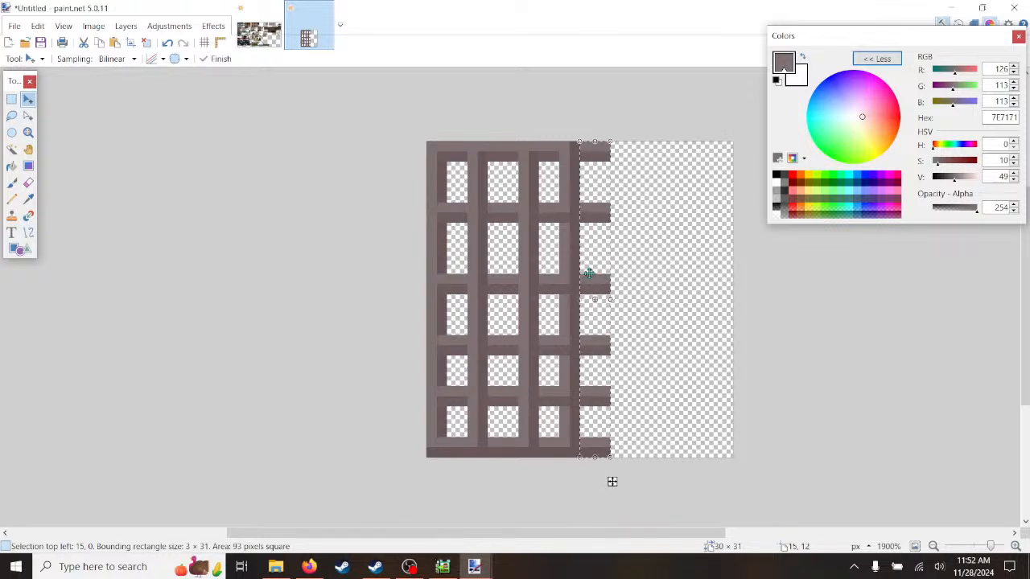
pyautogui.moveTo(614, 304)
pyautogui.mouseDown()
pyautogui.moveTo(642, 305)
pyautogui.moveTo(630, 304)
pyautogui.mouseUp()
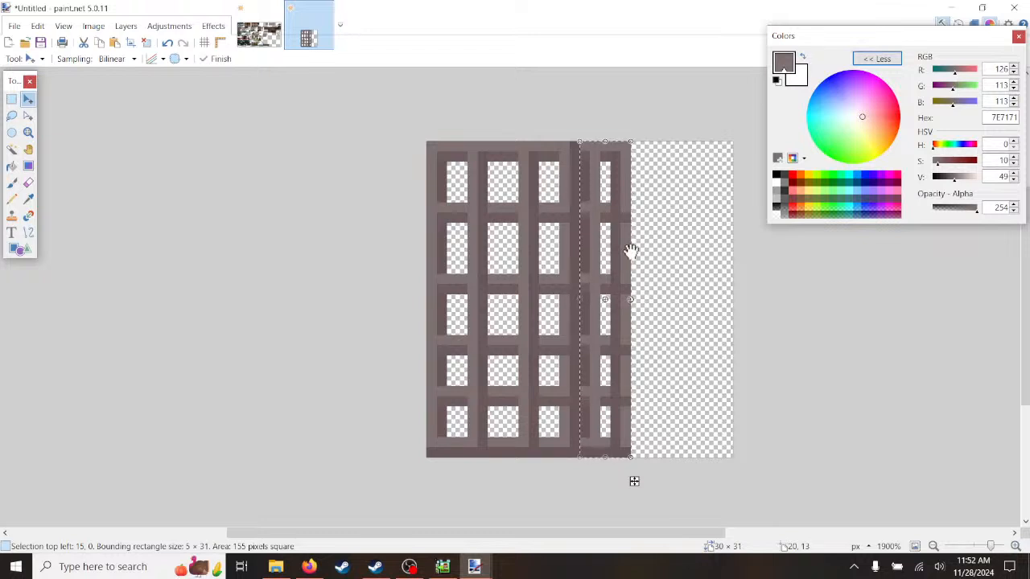
pyautogui.moveTo(632, 301); pyautogui.dragTo(632, 303)
# - Deselect the door copy and erase all of it except its first two pixel columns beside the closed door
pyautogui.click(11, 98)
pyautogui.click(82, 30)
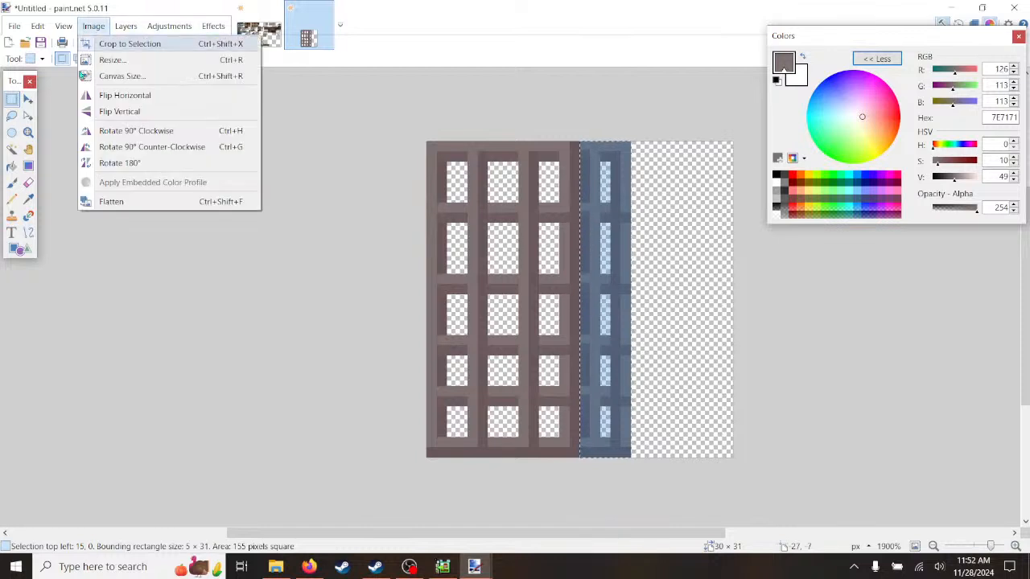
pyautogui.click(114, 201)
pyautogui.click(38, 26)
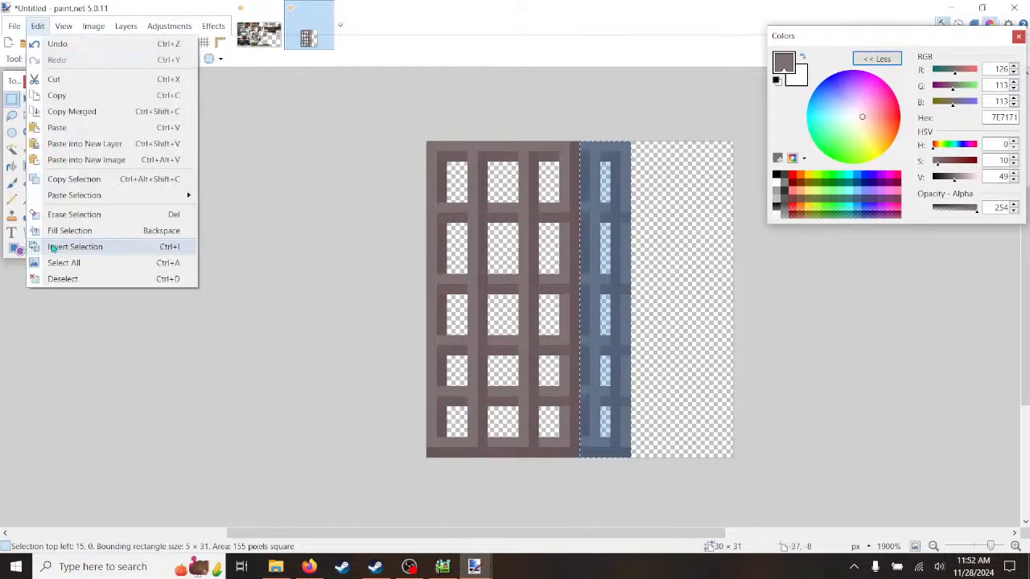
pyautogui.click(65, 278)
pyautogui.moveTo(652, 140); pyautogui.dragTo(605, 470)
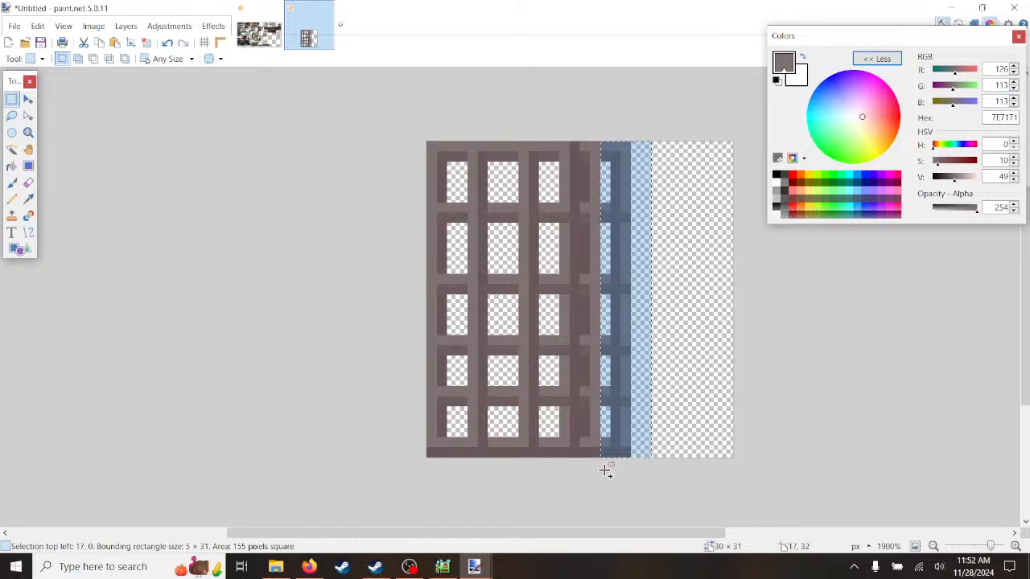
pyautogui.press('Delete')
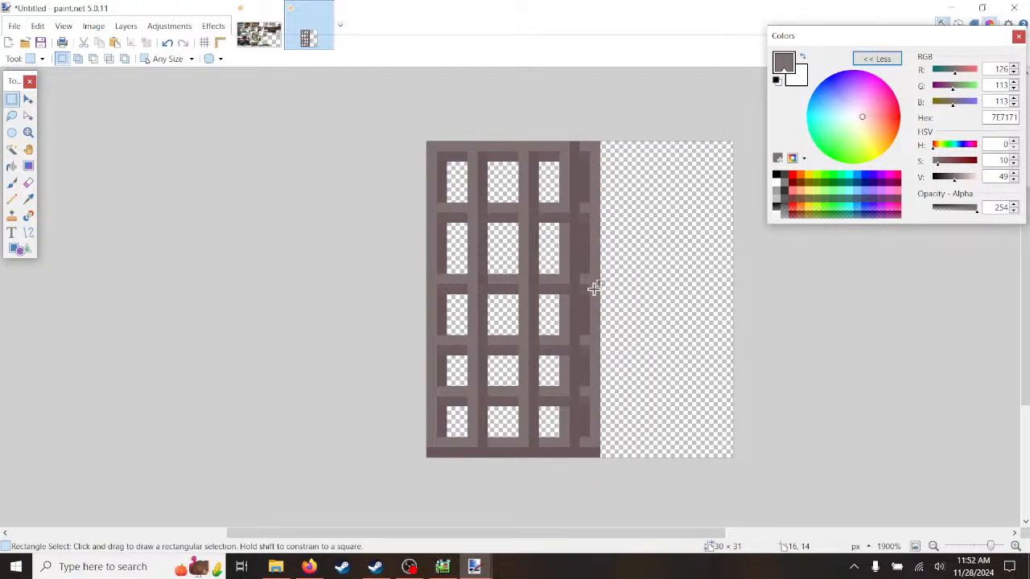
# - Save the door image as a PNG named celldoor0 in the ship folder with the default save settings
pyautogui.click(14, 26)
pyautogui.click(41, 127)
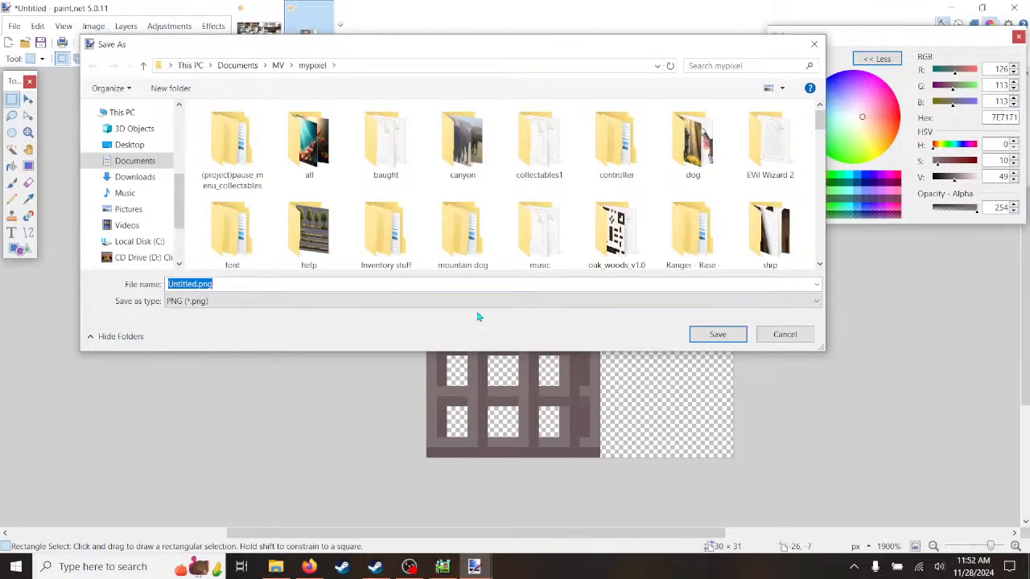
pyautogui.doubleClick(770, 233)
pyautogui.click(188, 284)
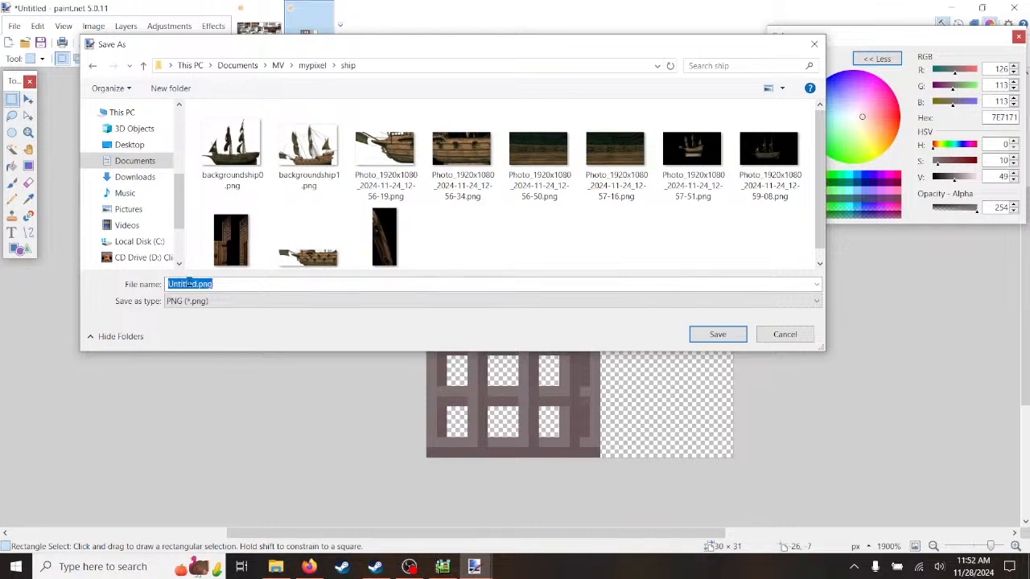
pyautogui.moveTo(198, 284); pyautogui.dragTo(139, 286)
pyautogui.write('celldoor0')
pyautogui.click(716, 335)
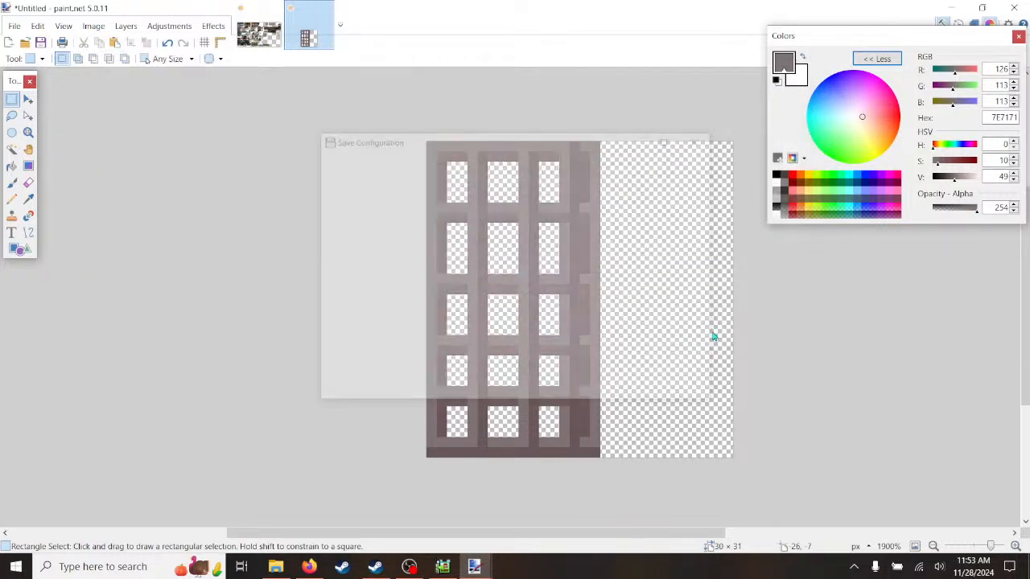
pyautogui.click(628, 397)
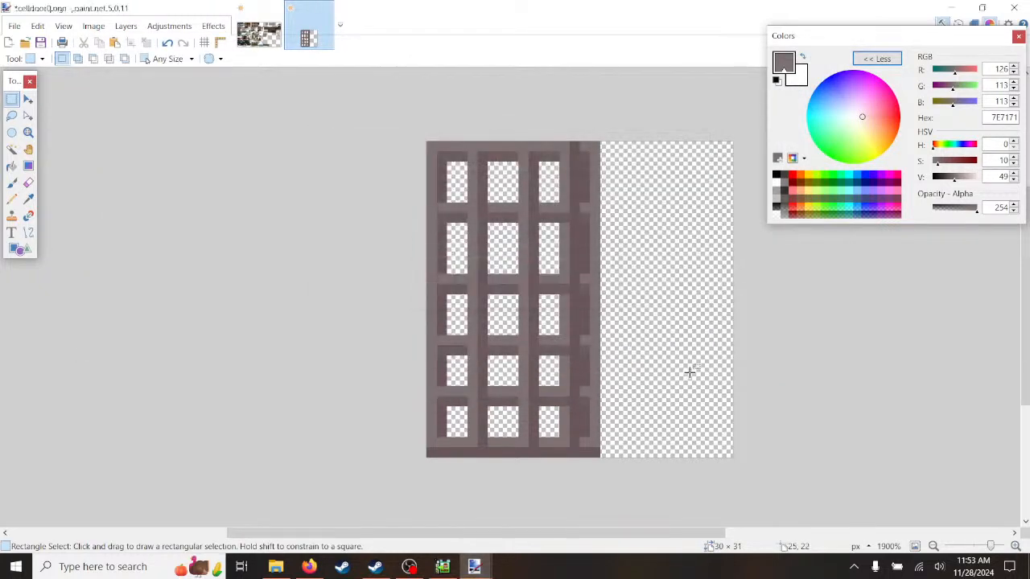
# - Close the door image and save castleset01.png with its existing save settings
pyautogui.click(326, 9)
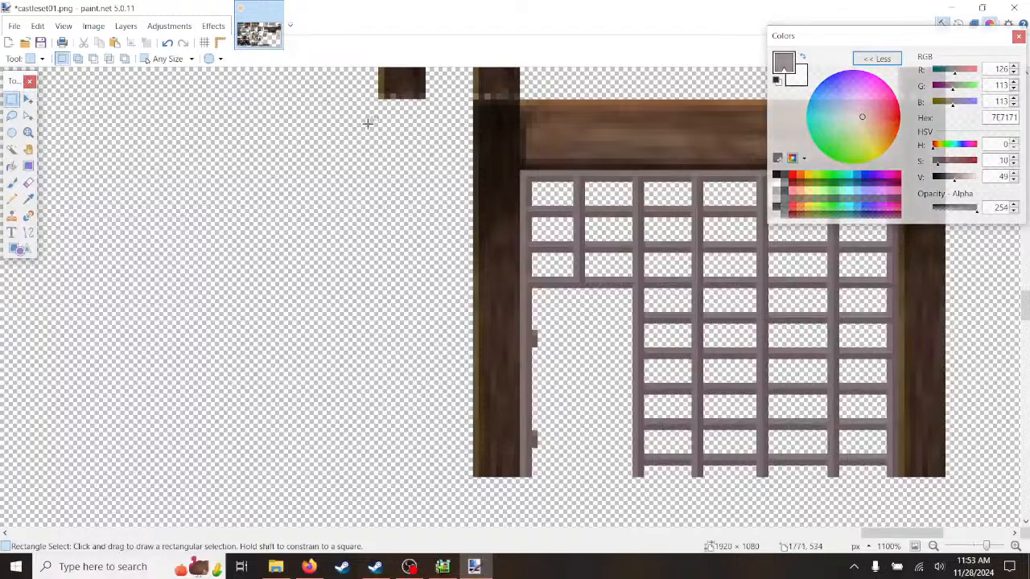
pyautogui.click(91, 27)
pyautogui.moveTo(14, 25)
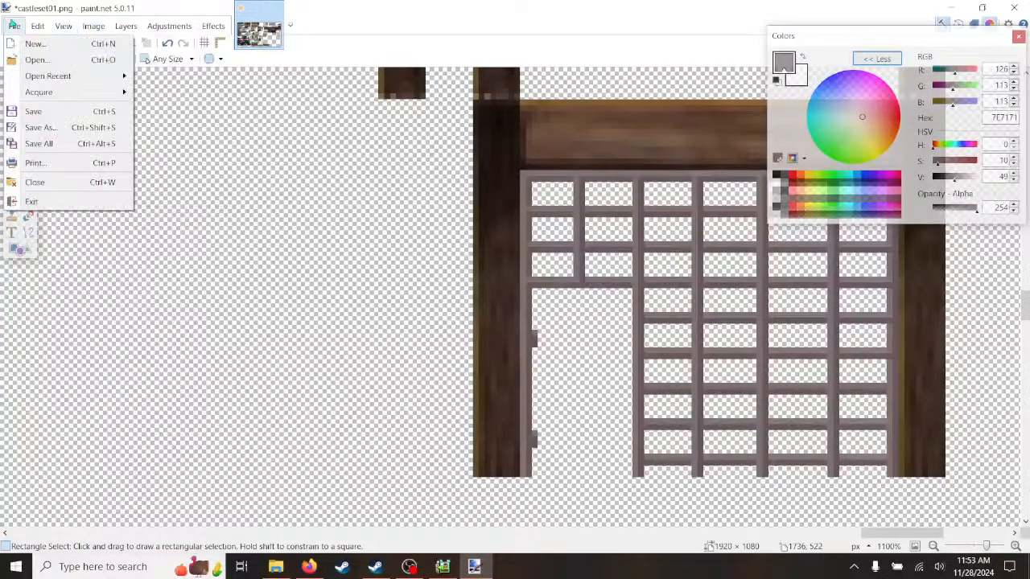
pyautogui.click(35, 112)
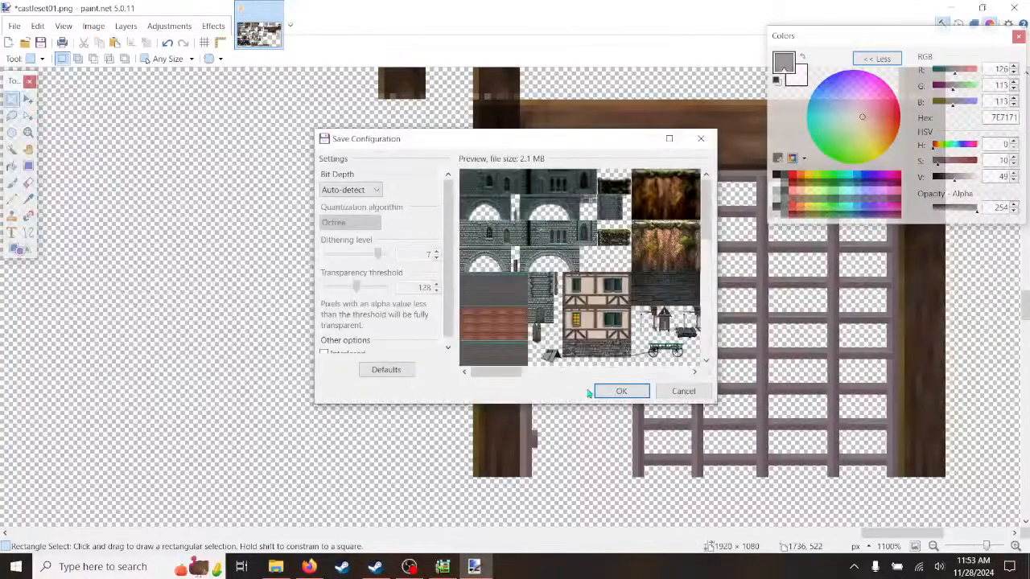
pyautogui.click(618, 392)
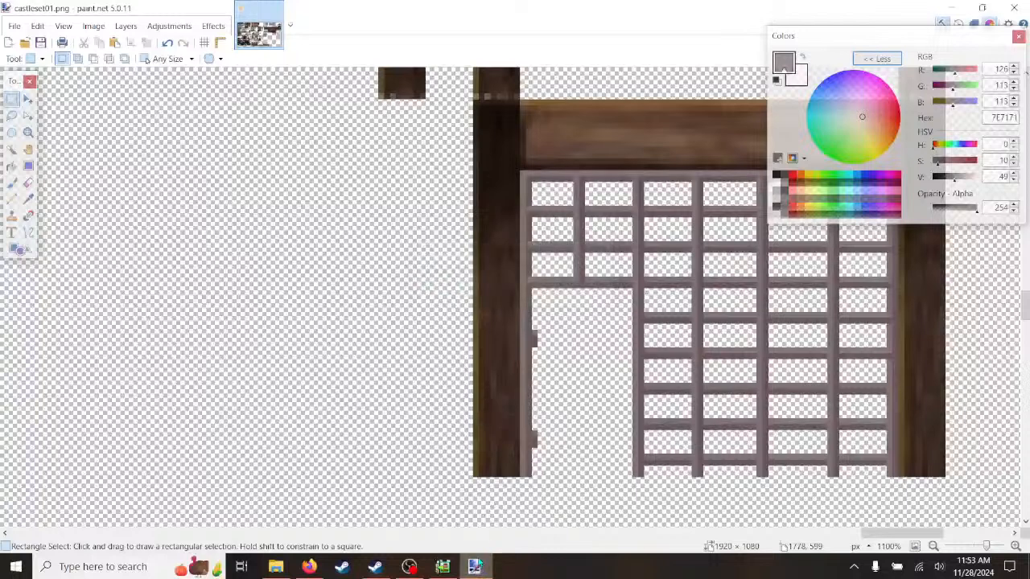
# - Switch to Pixel Game Maker MV and update the eggderpset0 tile image resource from its castleset01.png source
pyautogui.moveTo(475, 566)
pyautogui.click(442, 566)
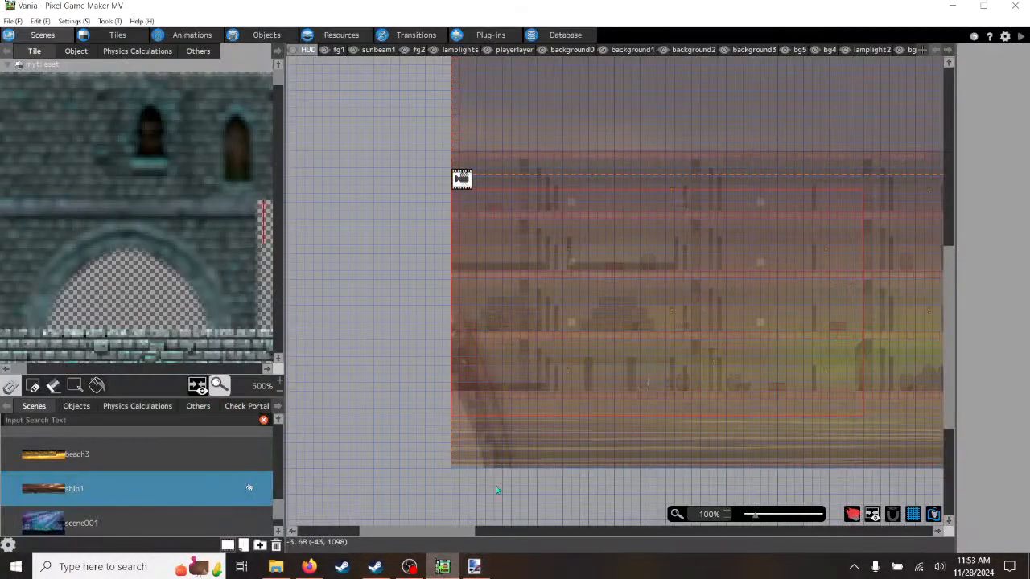
pyautogui.click(350, 36)
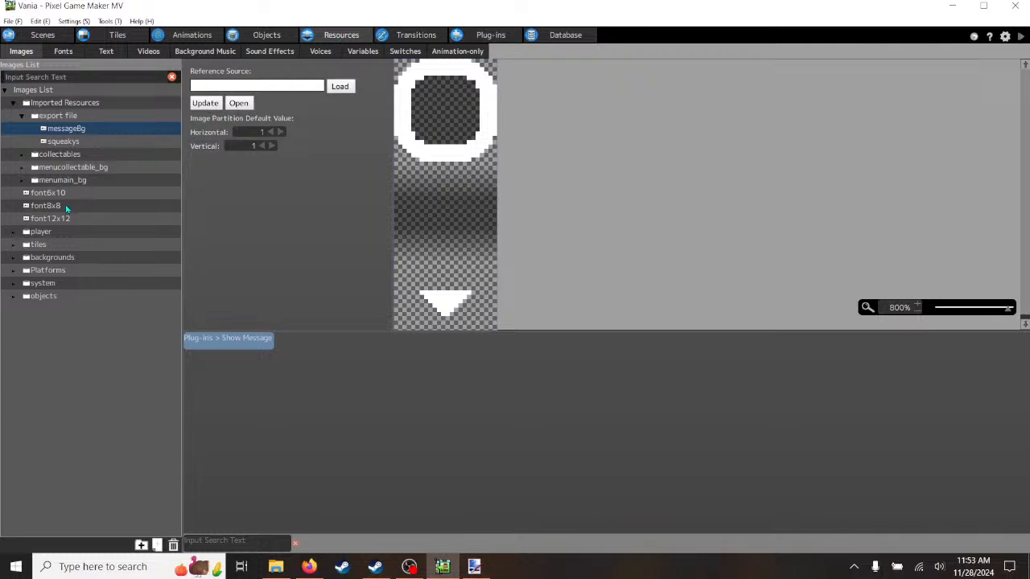
pyautogui.click(13, 246)
pyautogui.click(60, 258)
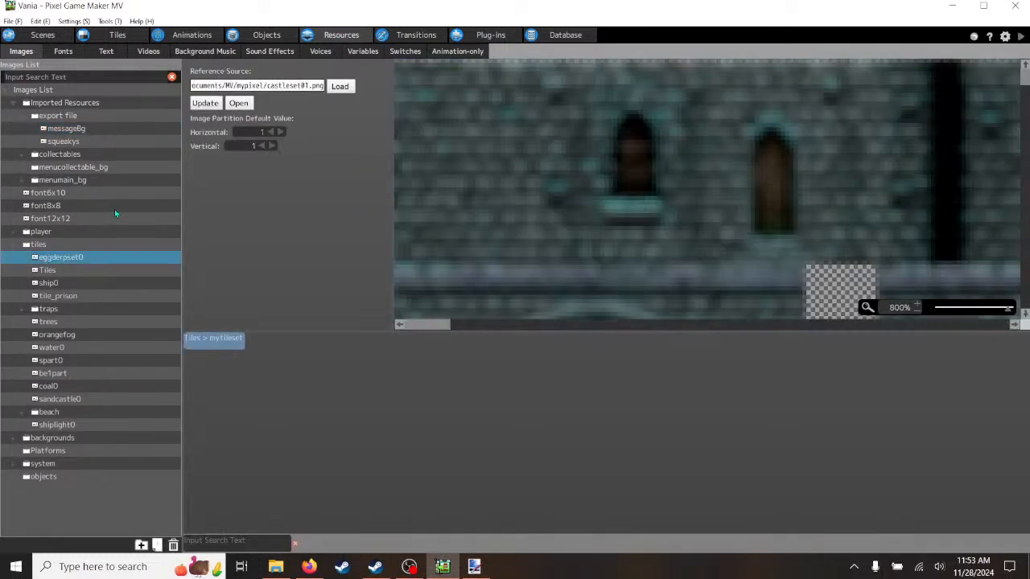
pyautogui.click(206, 103)
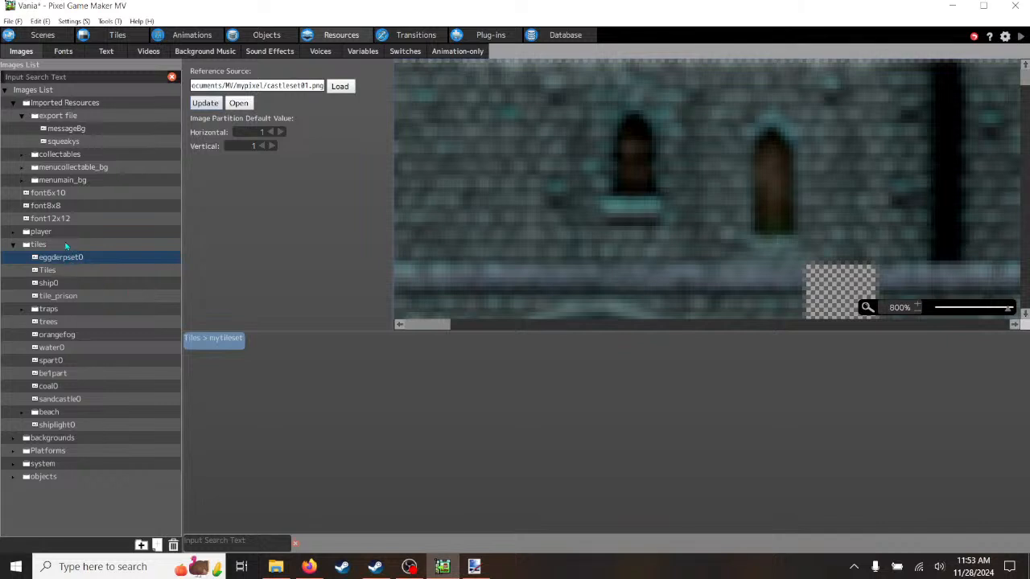
# - Import celldoor0.png from the ship folder into the objects folder of the image resources
pyautogui.click(14, 246)
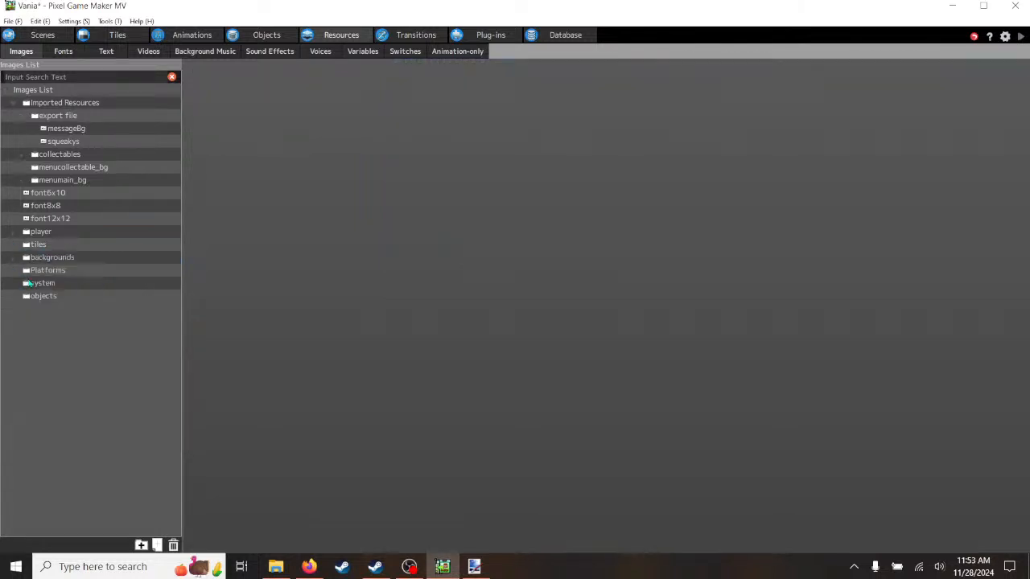
pyautogui.click(14, 297)
pyautogui.click(38, 298)
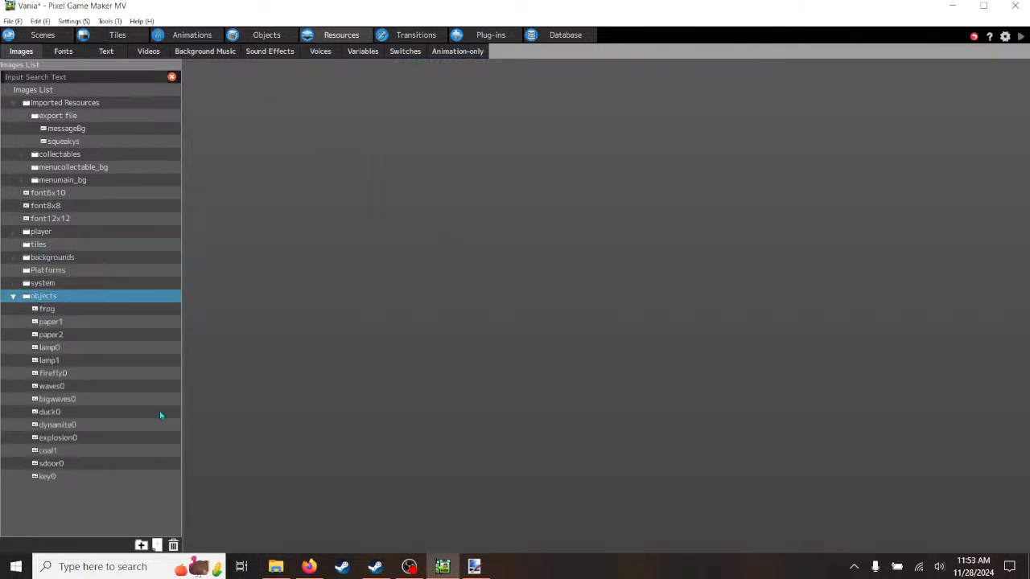
pyautogui.click(158, 545)
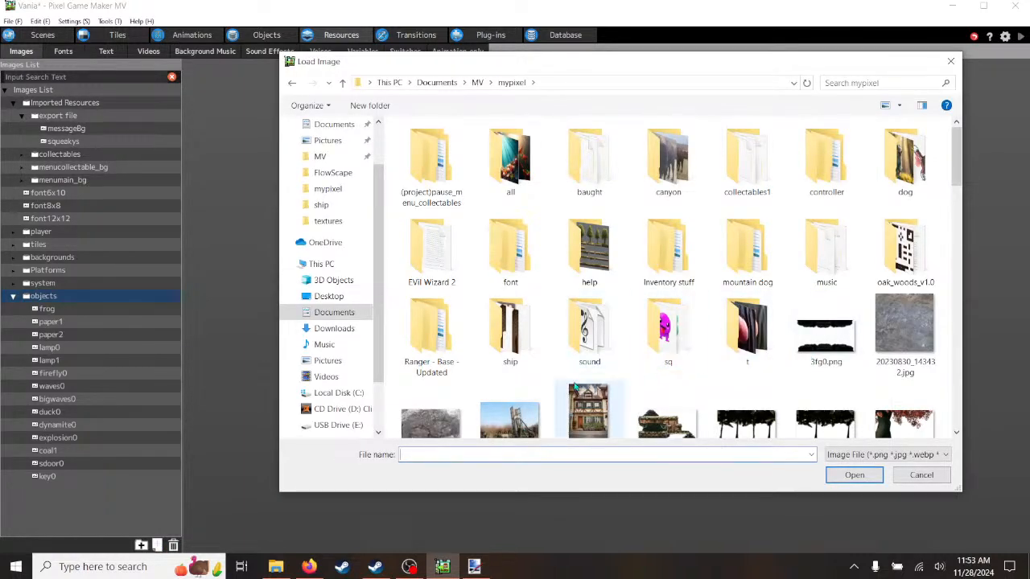
pyautogui.doubleClick(519, 347)
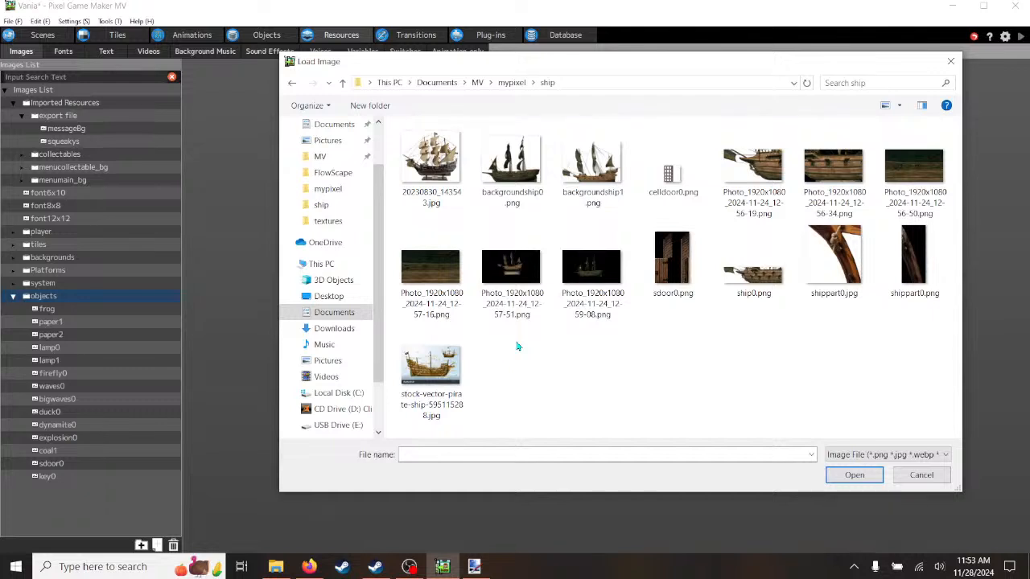
pyautogui.doubleClick(671, 176)
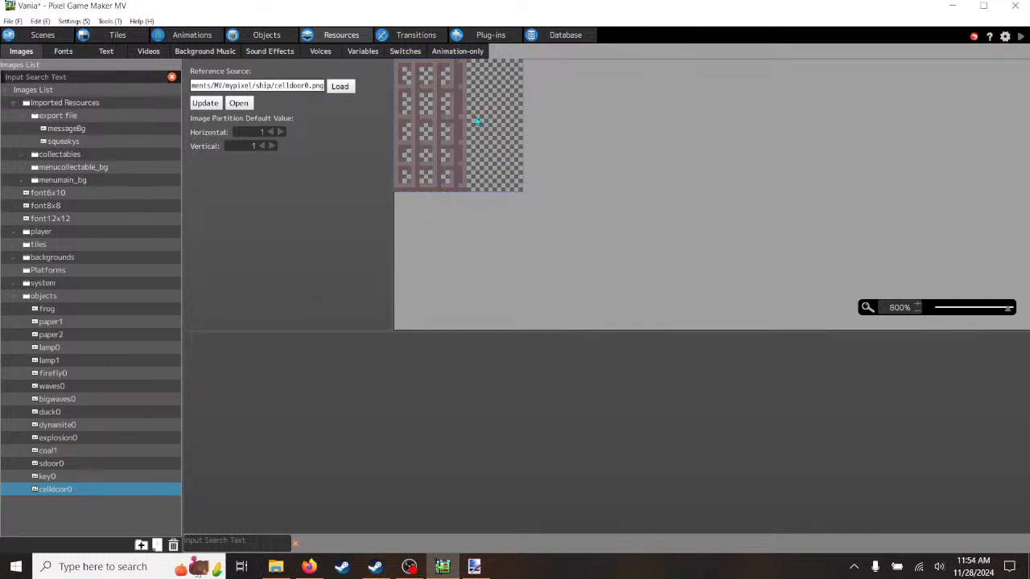
# - Look through the objects folder of the game objects and the objects, traps and Platforms folders of the animations
pyautogui.click(261, 37)
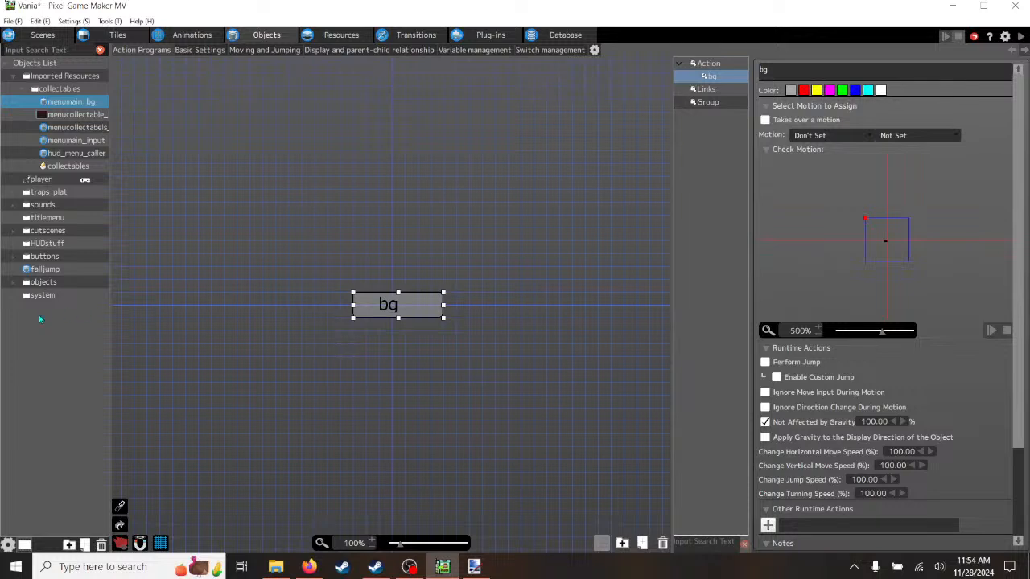
pyautogui.click(14, 283)
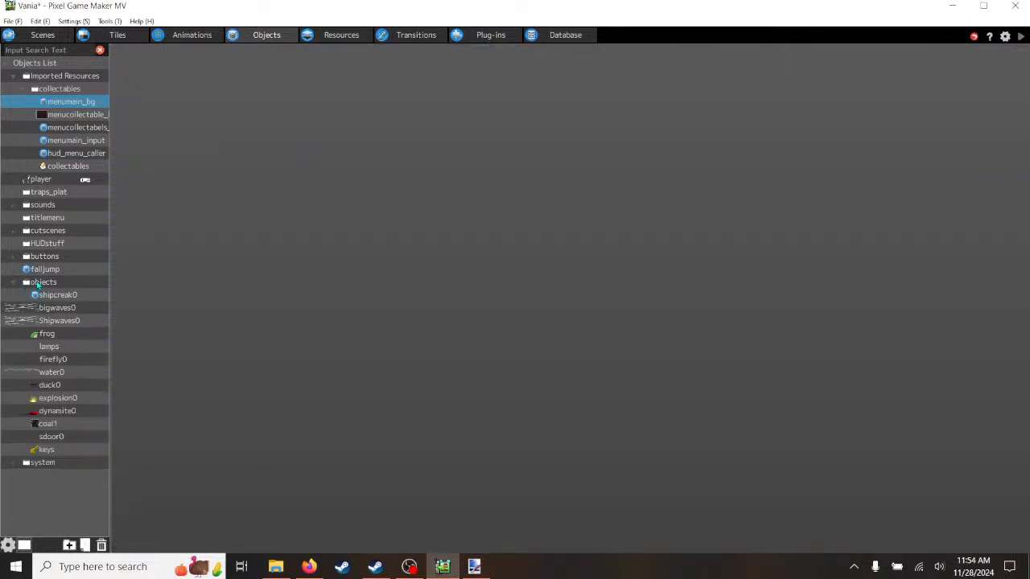
pyautogui.click(192, 36)
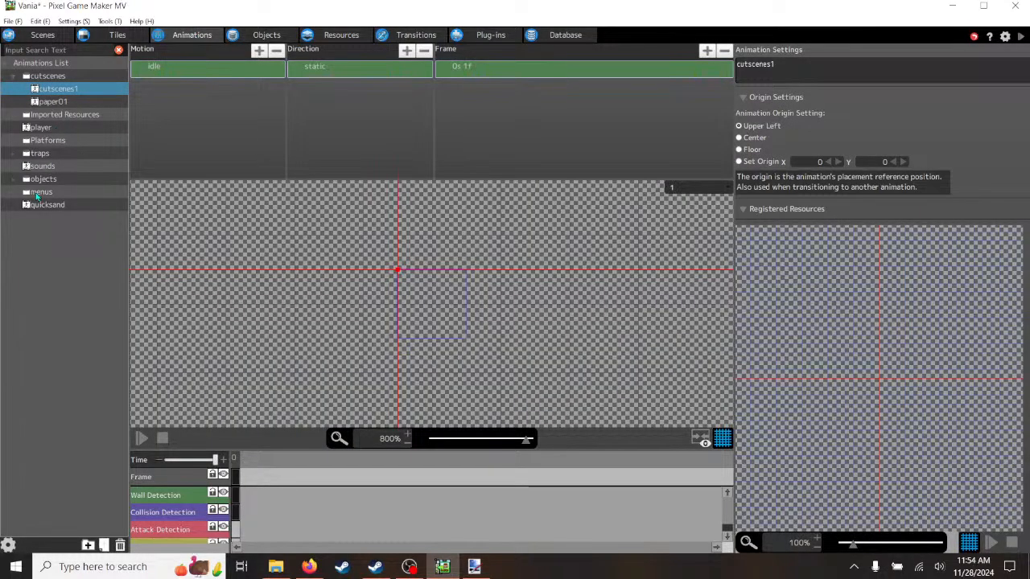
pyautogui.click(13, 180)
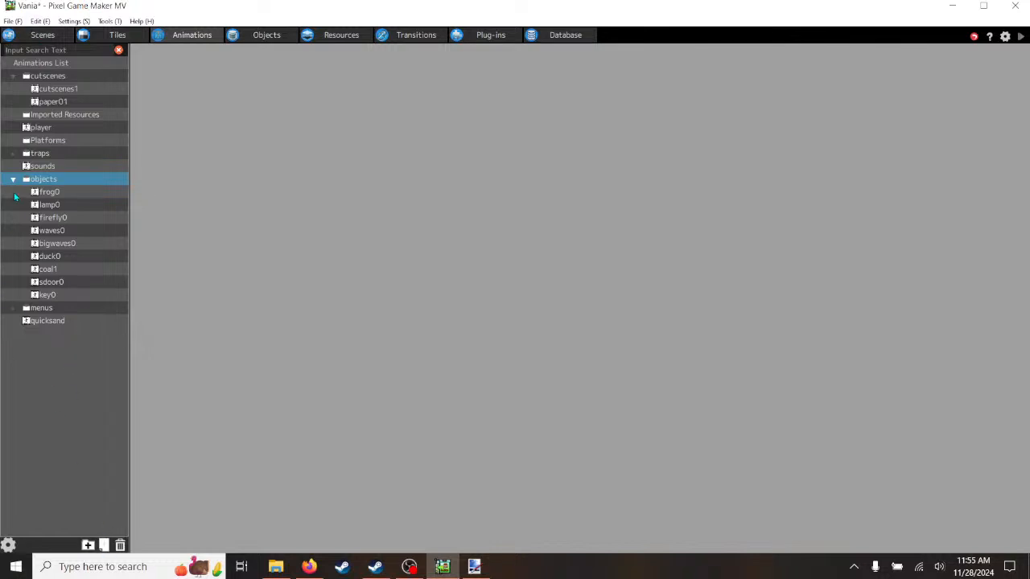
pyautogui.click(12, 180)
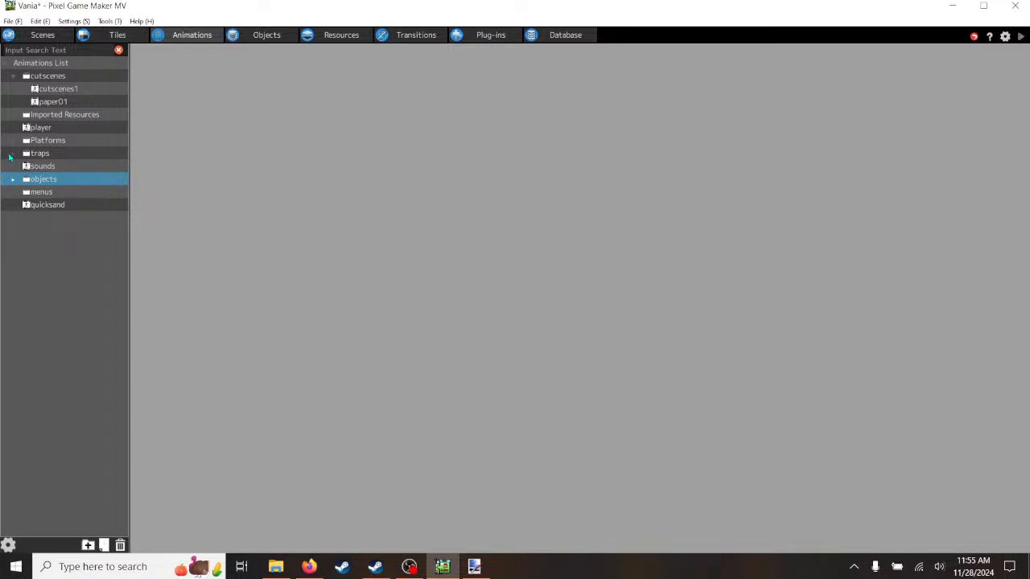
pyautogui.click(12, 154)
pyautogui.click(13, 153)
pyautogui.click(13, 141)
pyautogui.click(13, 141)
# - Create a new motion animation named celldoor0 in the objects folder of the animations
pyautogui.click(13, 179)
pyautogui.doubleClick(41, 184)
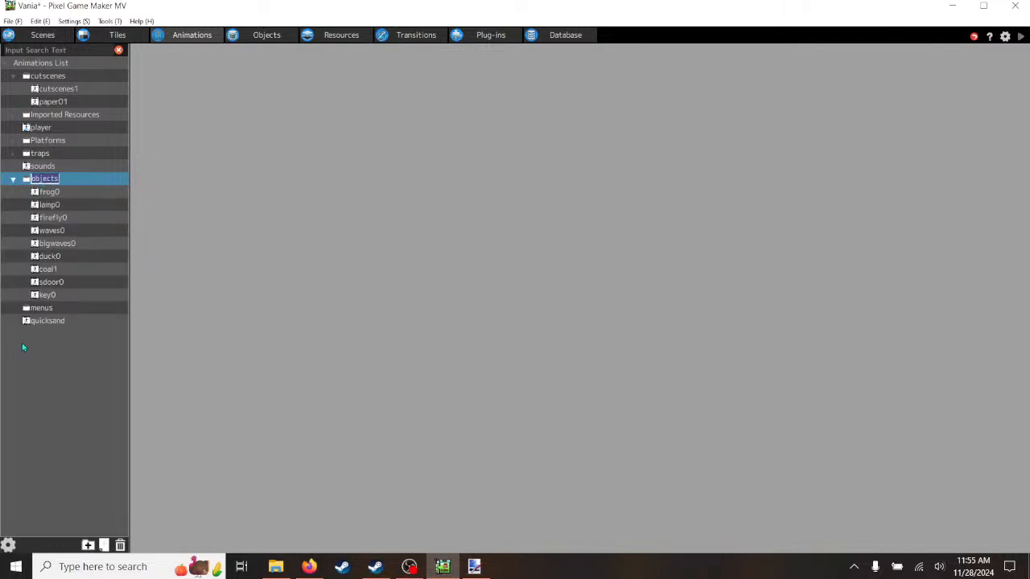
pyautogui.click(95, 375)
pyautogui.click(73, 179)
pyautogui.click(104, 545)
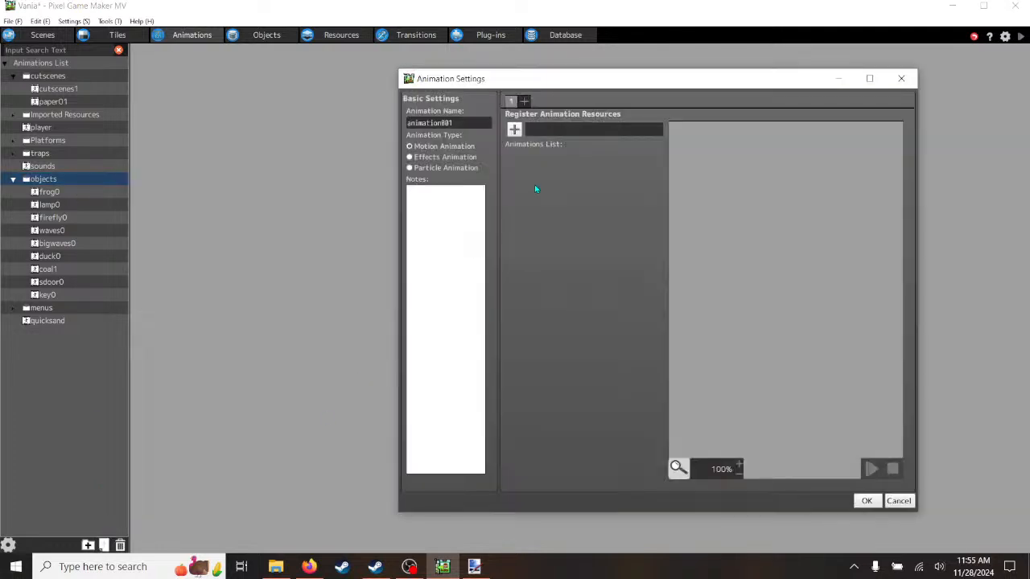
pyautogui.moveTo(470, 127); pyautogui.dragTo(362, 131)
pyautogui.write('celldoor0')
# - Register the celldoor0 image from the objects folder as the new animation's resource
pyautogui.click(515, 129)
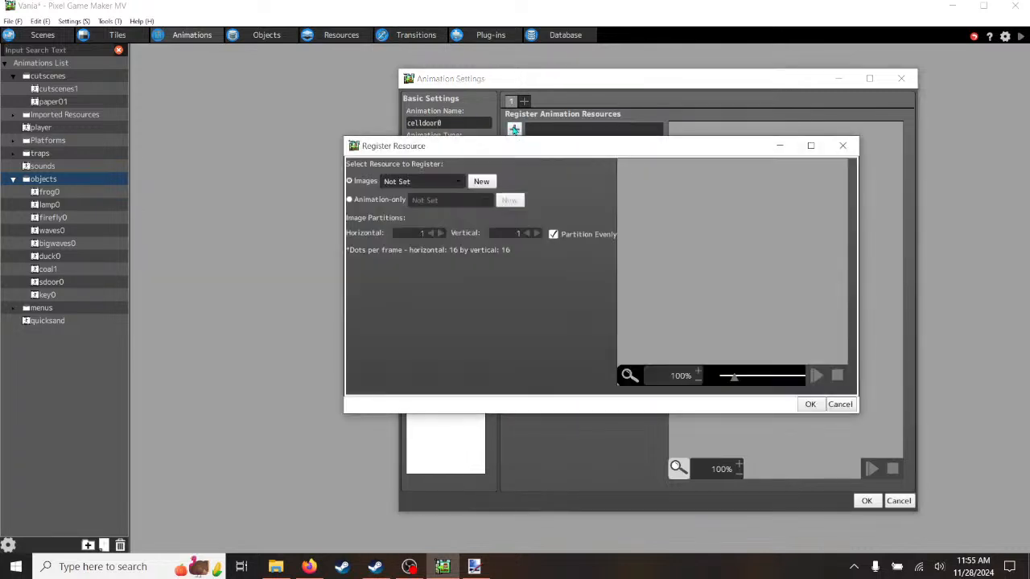
pyautogui.click(457, 183)
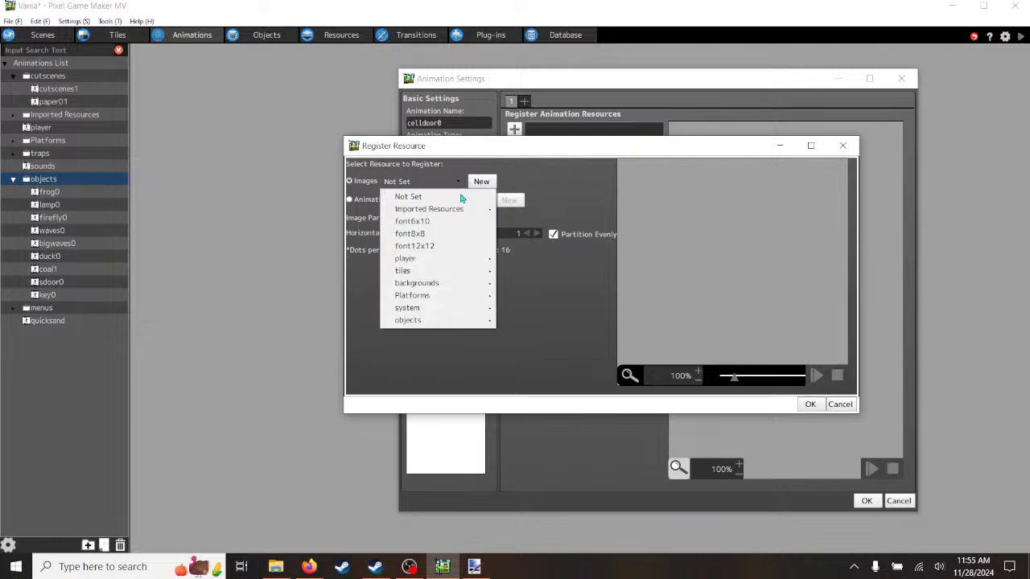
pyautogui.moveTo(462, 320)
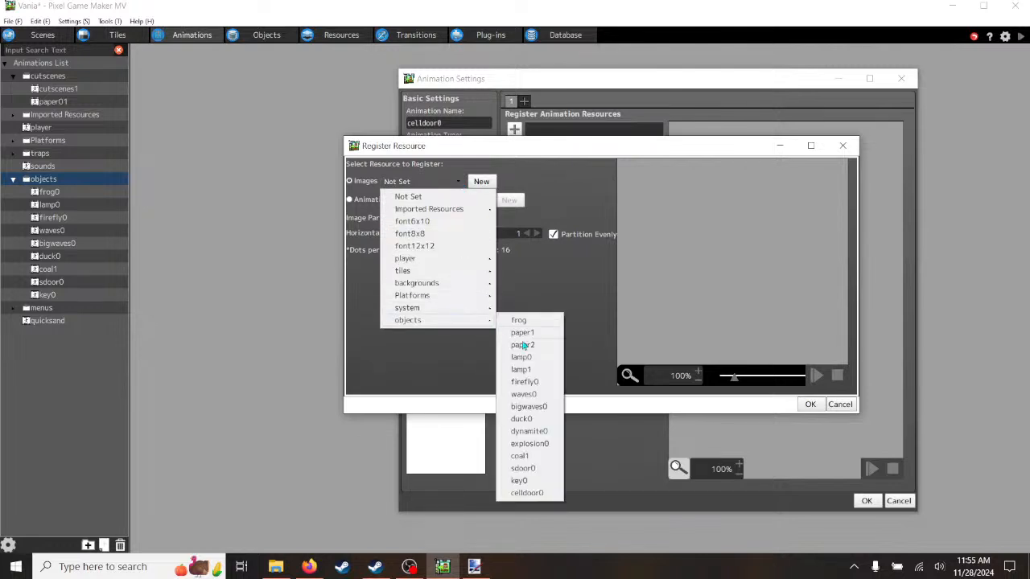
pyautogui.click(525, 496)
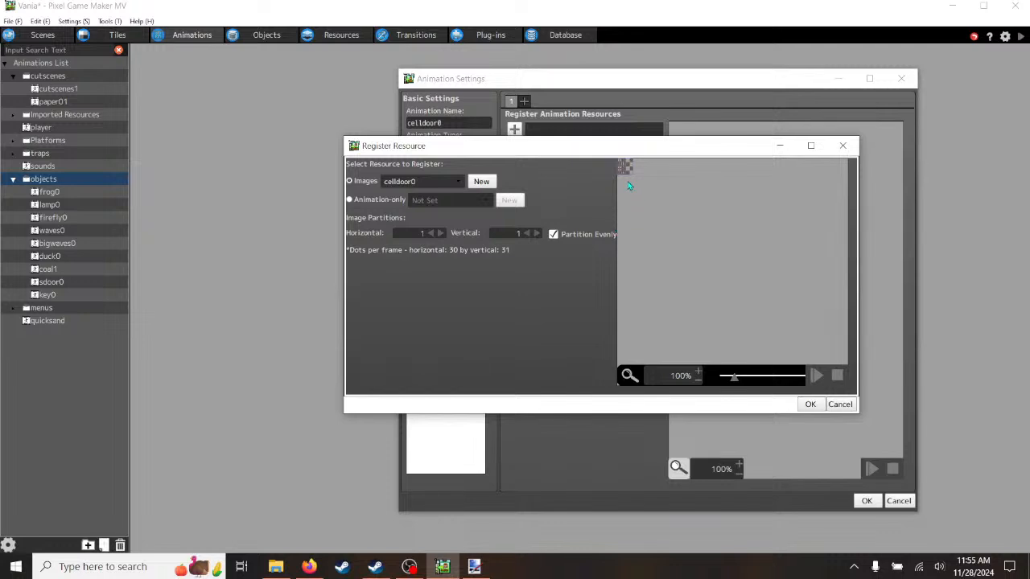
pyautogui.scroll(7, 629, 174)
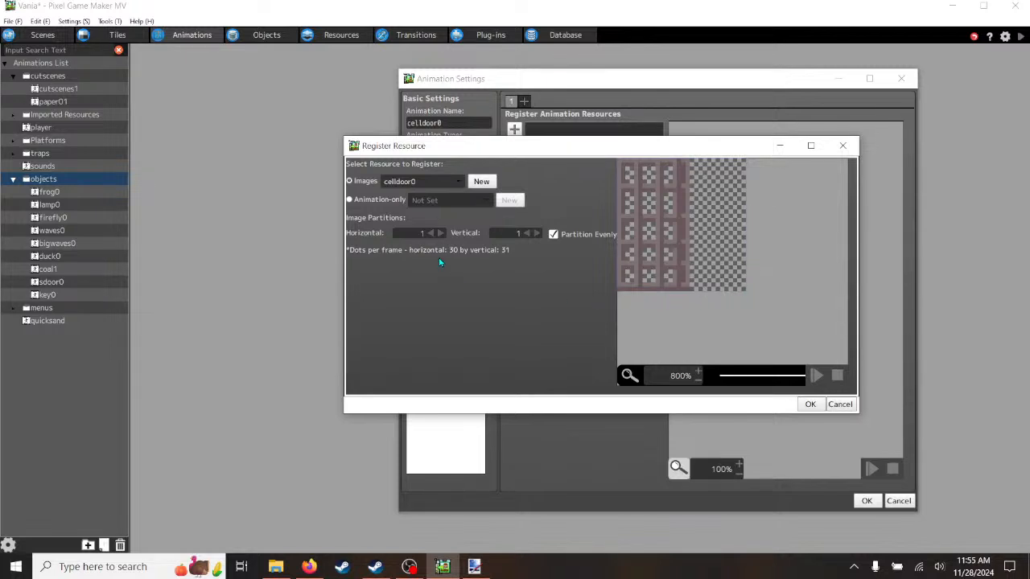
# - Partition the celldoor0 image into 2 horizontal by 1 vertical frames and finish creating the animation
pyautogui.click(439, 232)
pyautogui.click(431, 234)
pyautogui.click(554, 234)
pyautogui.click(527, 234)
pyautogui.click(809, 404)
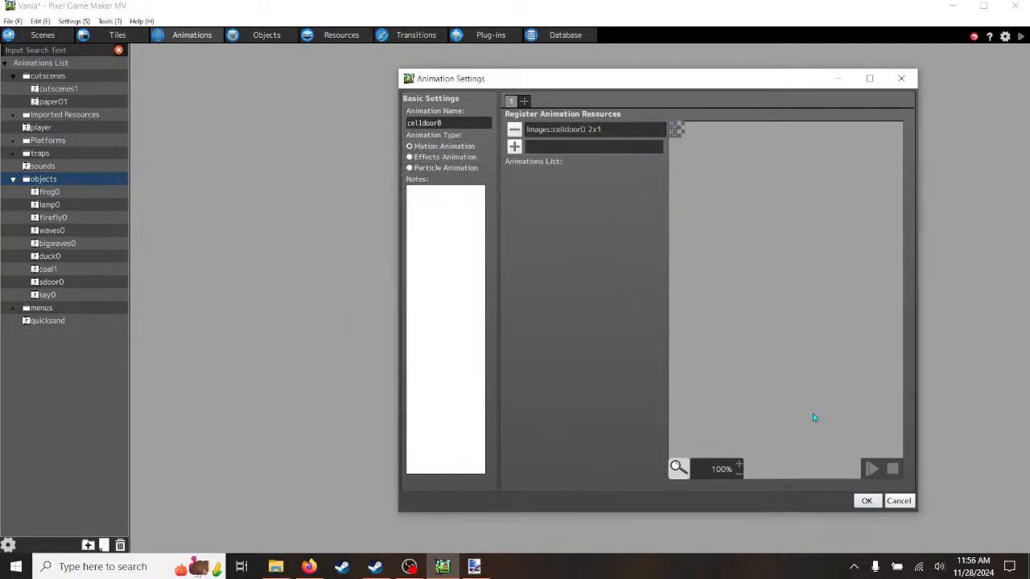
pyautogui.click(867, 500)
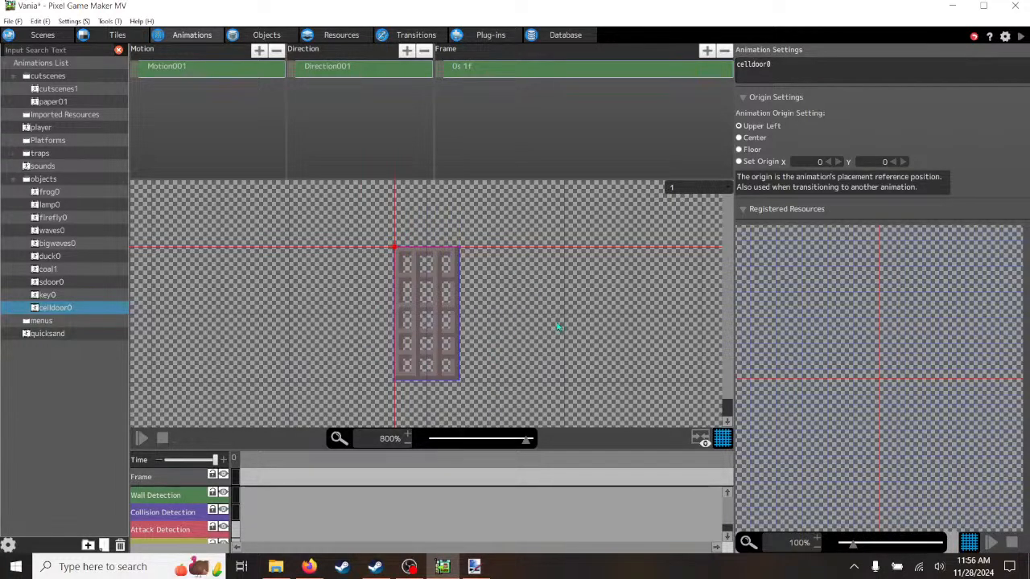
# - Rename the celldoor0 animation's motion as celldoor0
pyautogui.click(201, 71)
pyautogui.click(198, 71)
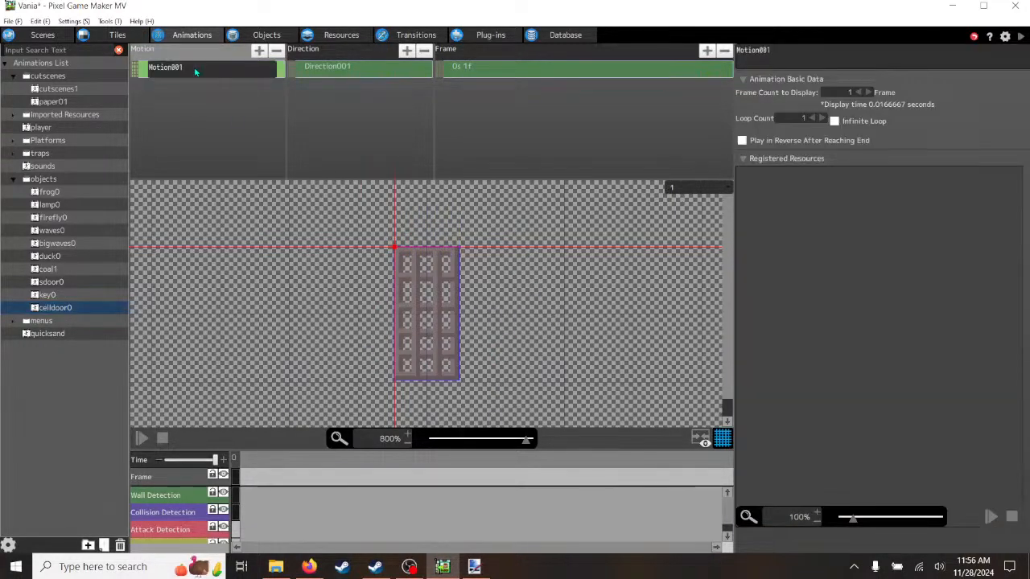
pyautogui.moveTo(193, 67); pyautogui.dragTo(89, 68)
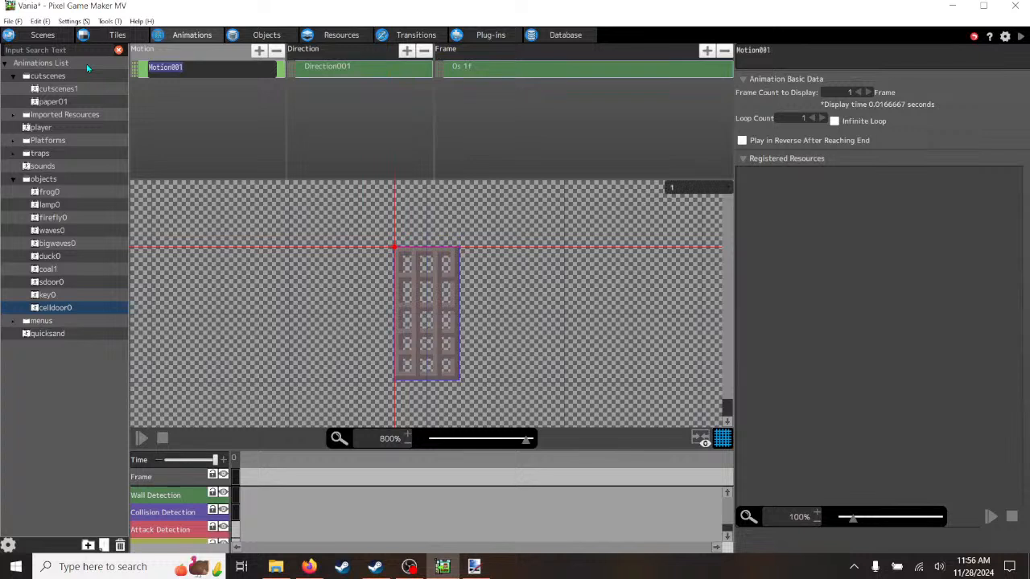
pyautogui.write('cell')
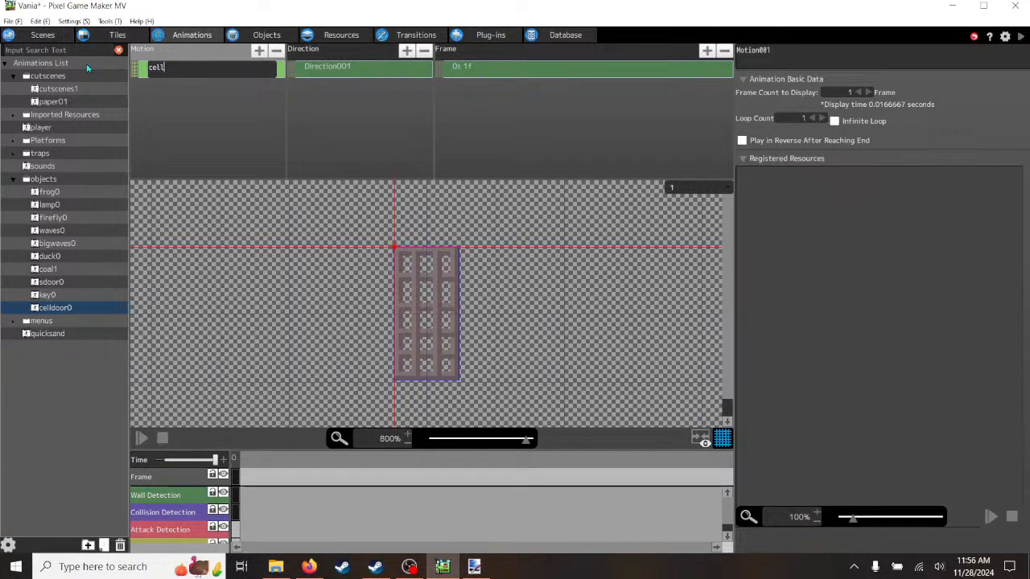
pyautogui.write('door0')
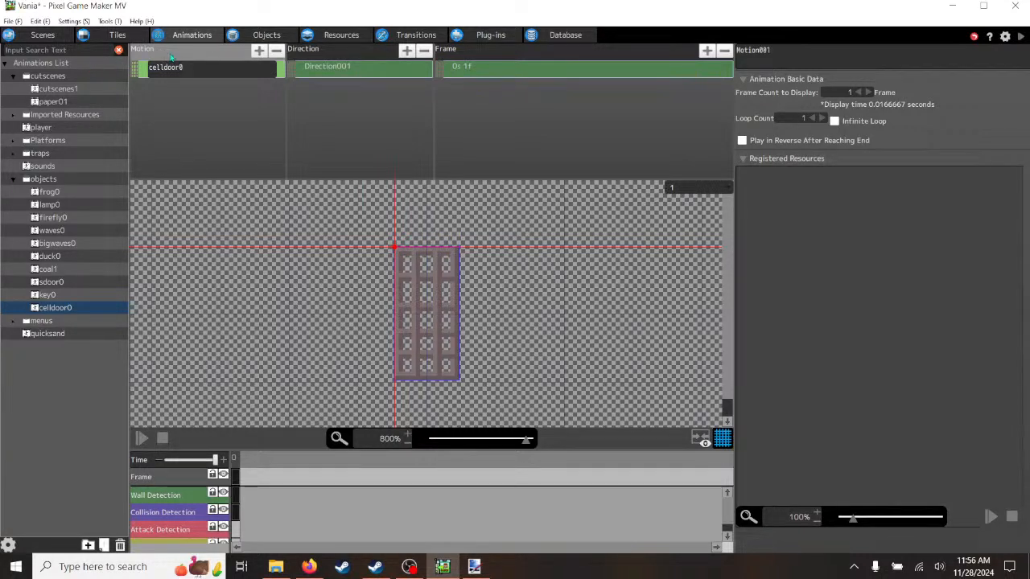
# - Rename the direction of the celldoor0 motion as static
pyautogui.click(346, 69)
pyautogui.moveTo(363, 71); pyautogui.dragTo(249, 69)
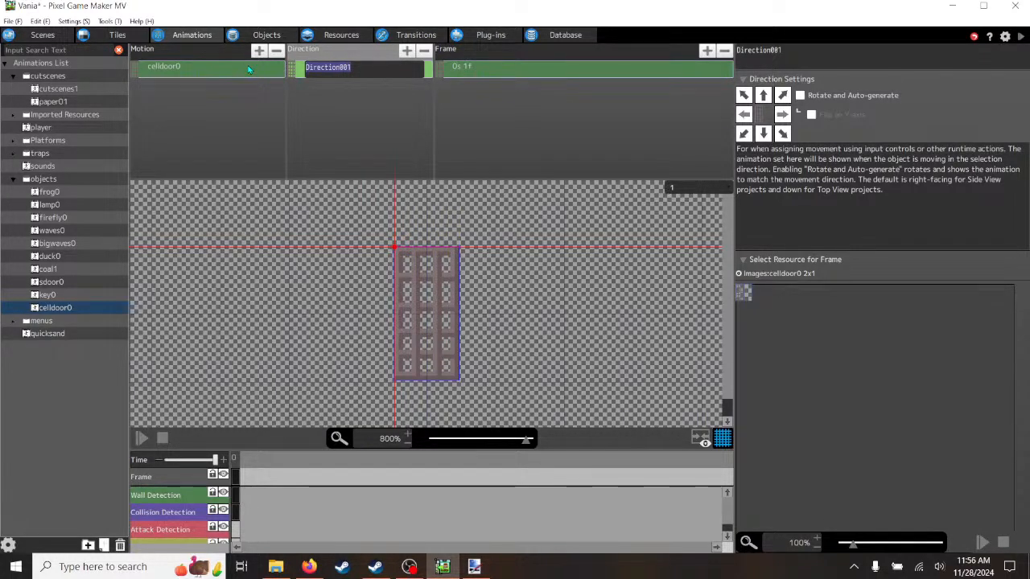
pyautogui.write('static')
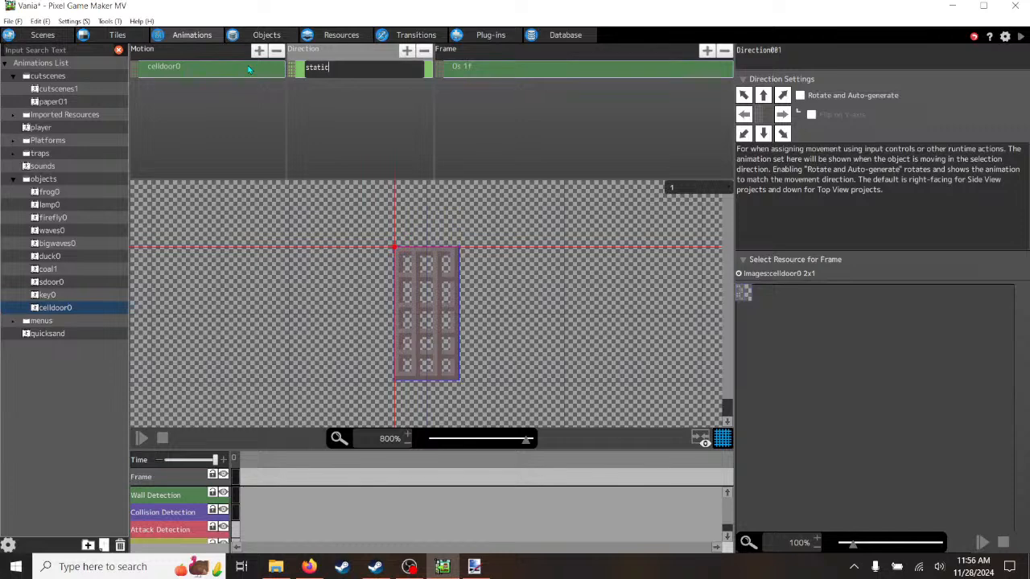
pyautogui.click(465, 72)
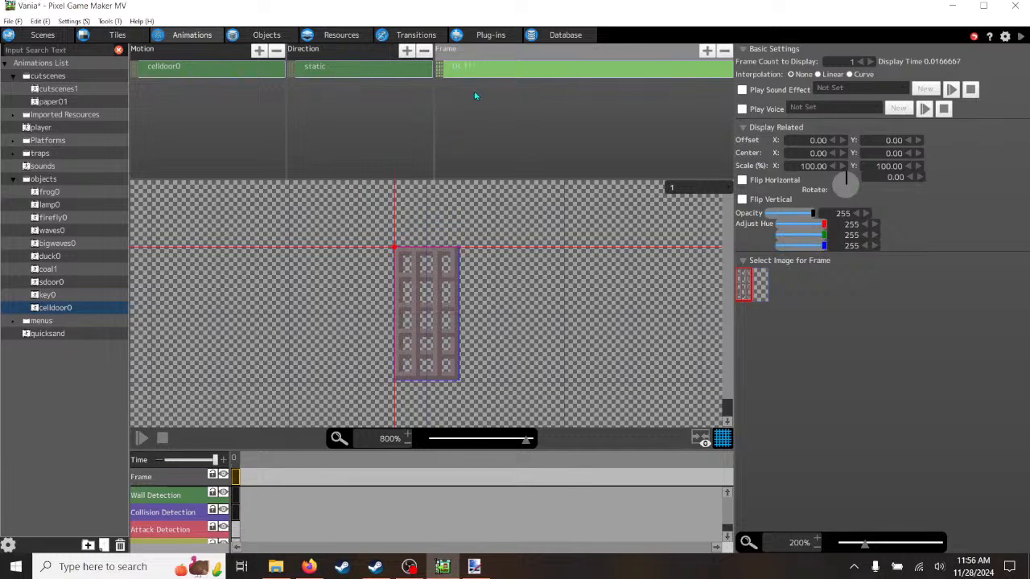
# - Rename the direction of the celldoor0 motion as closed
pyautogui.click(358, 73)
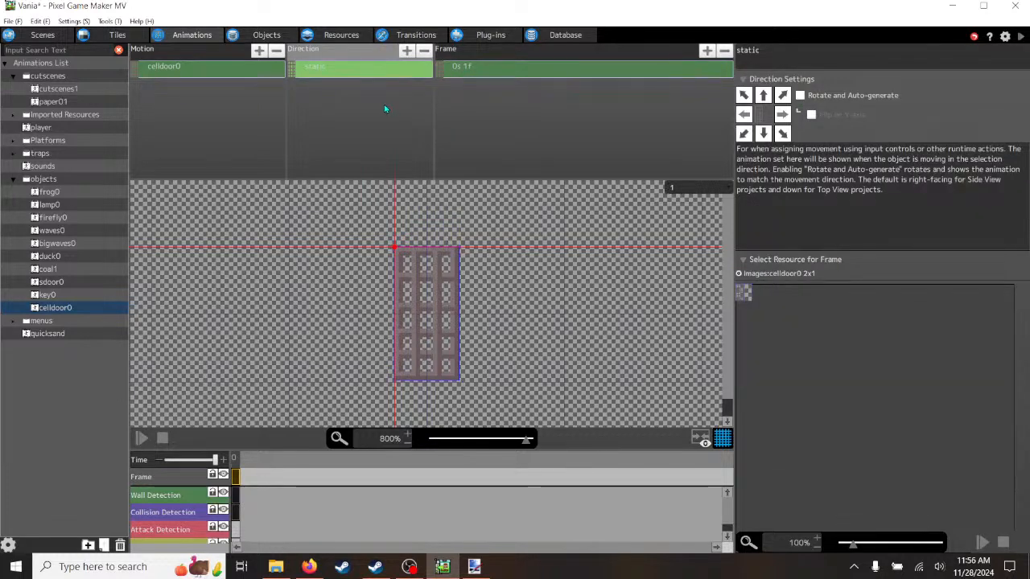
pyautogui.doubleClick(336, 71)
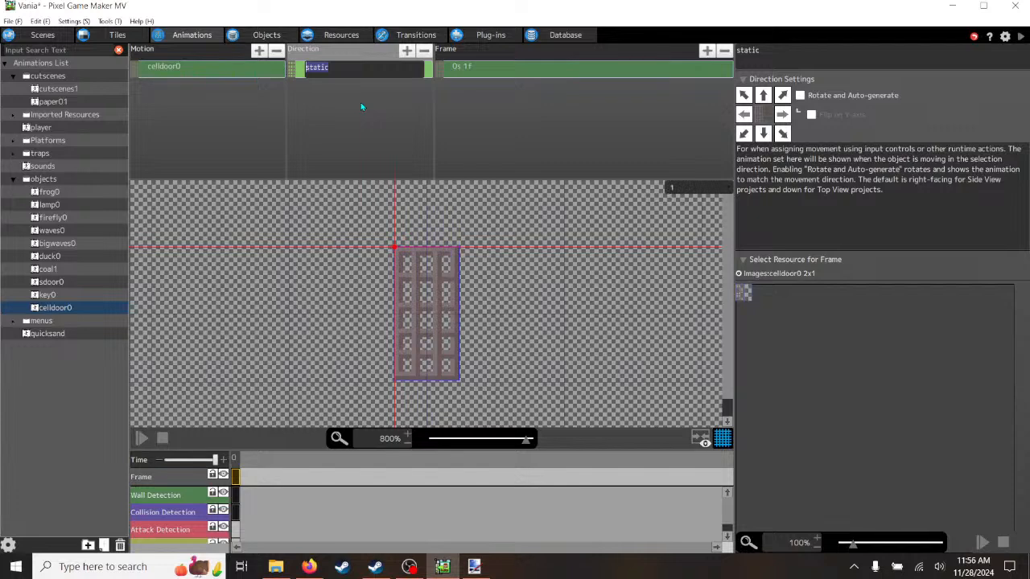
pyautogui.write('closed')
pyautogui.click(493, 76)
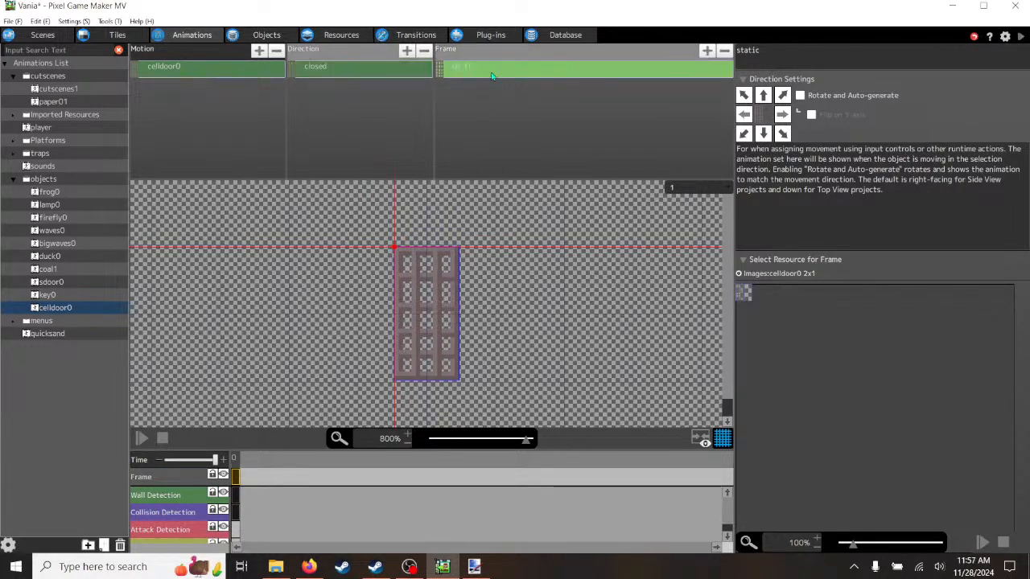
pyautogui.click(338, 70)
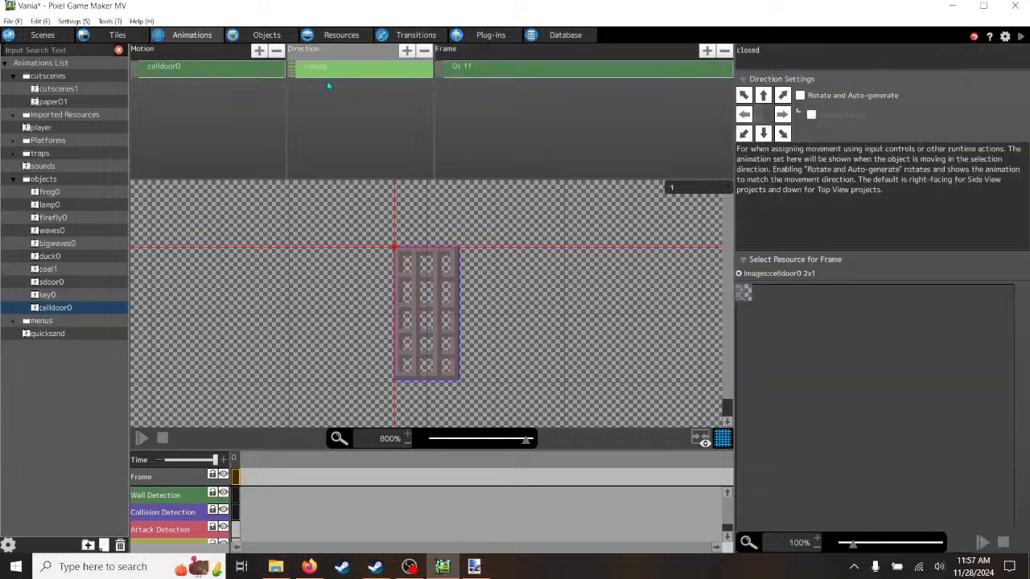
# - Examine how the frog0 and lamp0 animations are set up, comparing the two frames of lamp0's static direction
pyautogui.click(48, 192)
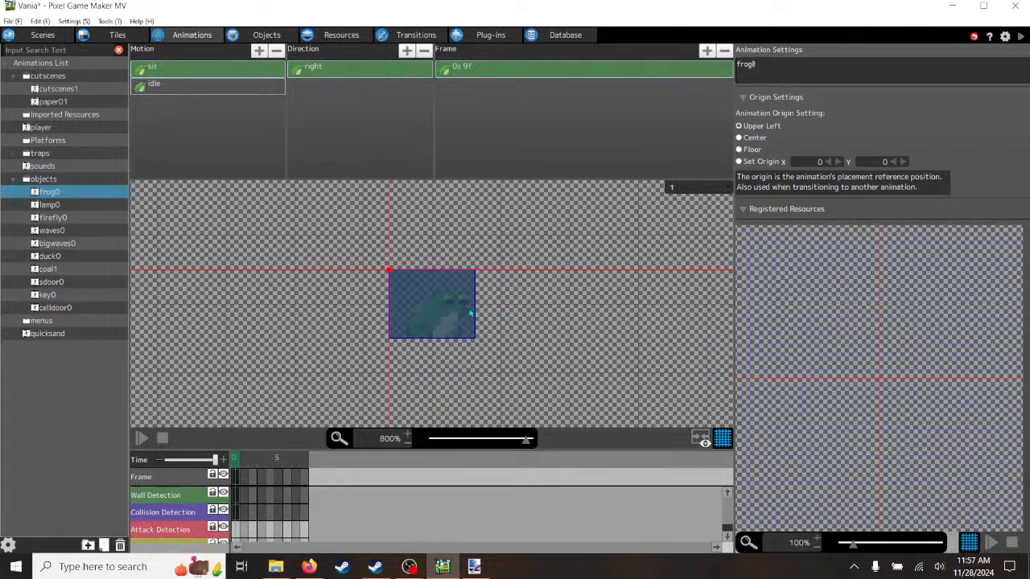
pyautogui.click(48, 205)
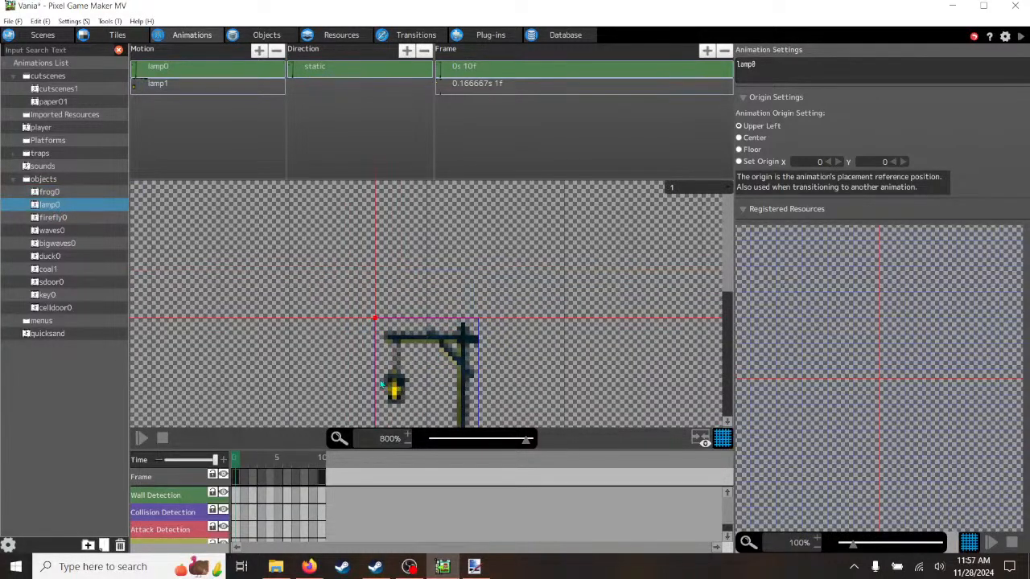
pyautogui.click(503, 85)
pyautogui.click(503, 72)
pyautogui.click(502, 90)
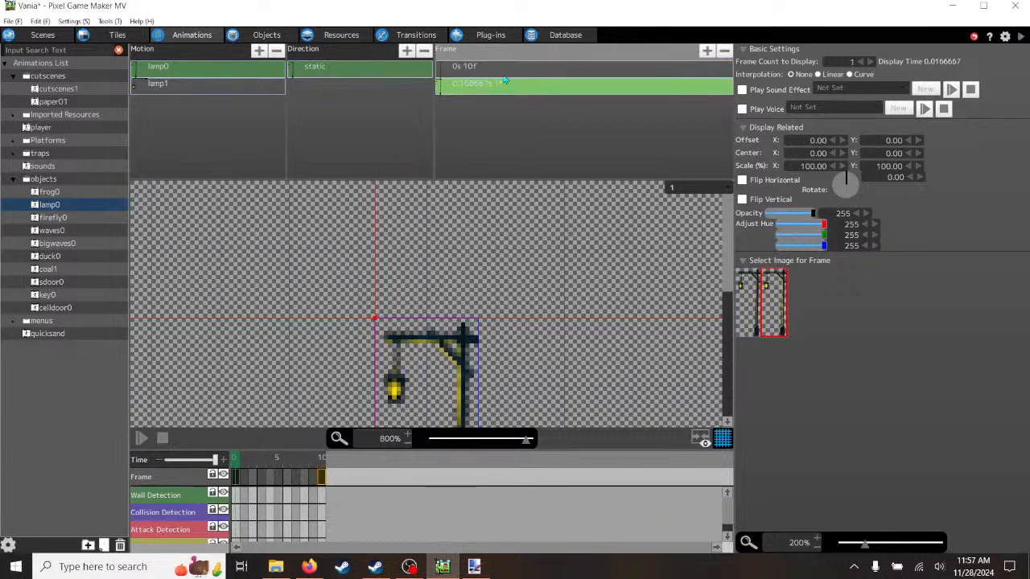
pyautogui.click(504, 72)
pyautogui.click(502, 89)
pyautogui.click(502, 73)
pyautogui.click(503, 89)
pyautogui.click(323, 72)
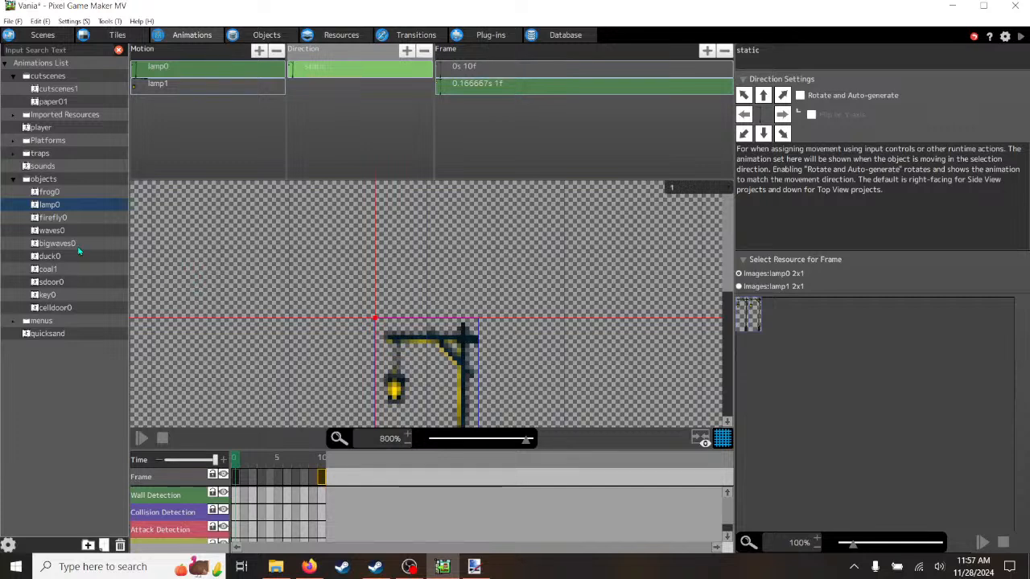
# - Duplicate the closed direction of the celldoor0 animation and rename the copy as open
pyautogui.click(61, 308)
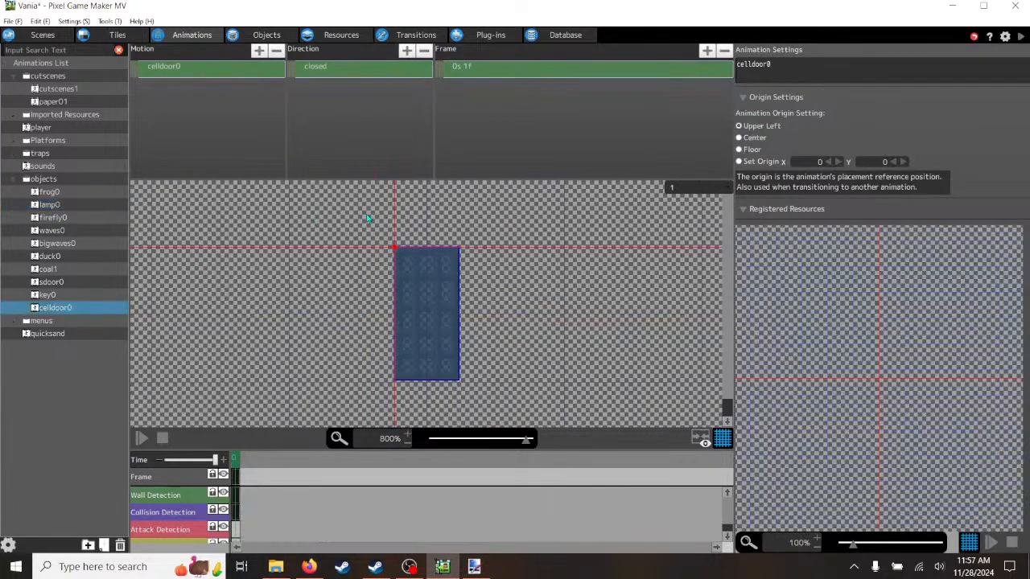
pyautogui.click(359, 73)
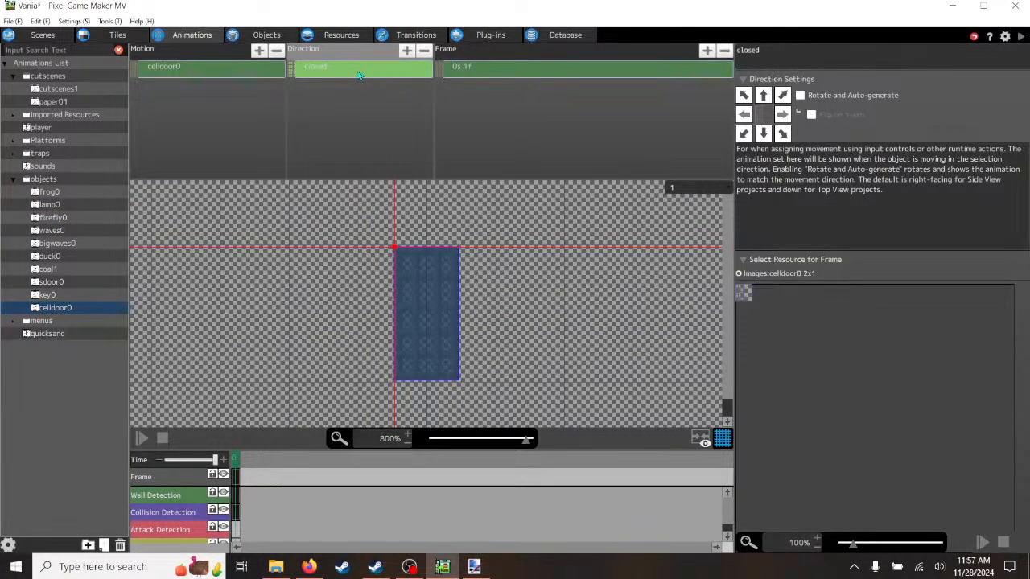
pyautogui.hotkey('ctrl', 'v')
pyautogui.doubleClick(350, 92)
pyautogui.moveTo(350, 87); pyautogui.dragTo(270, 89)
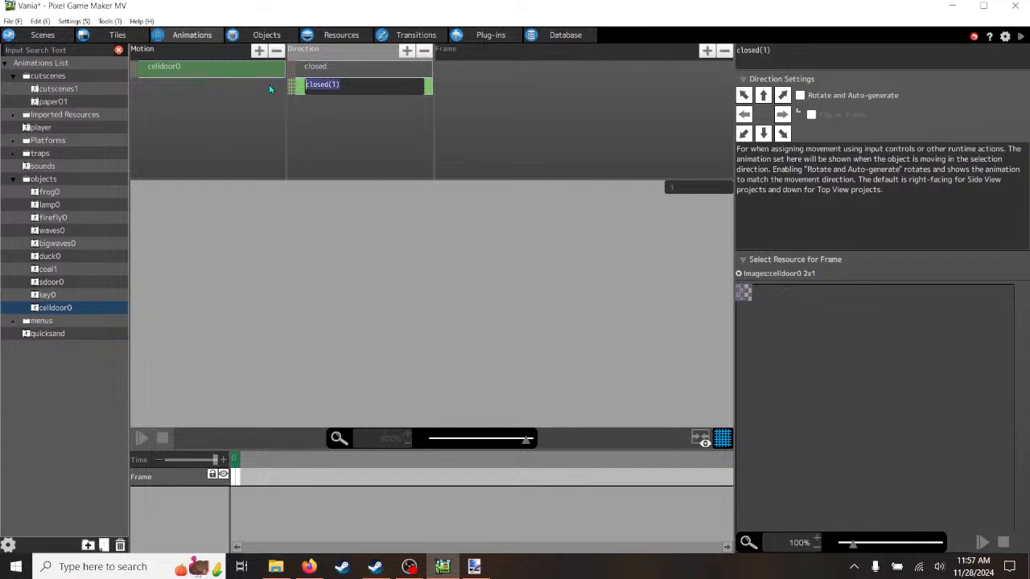
pyautogui.write('op')
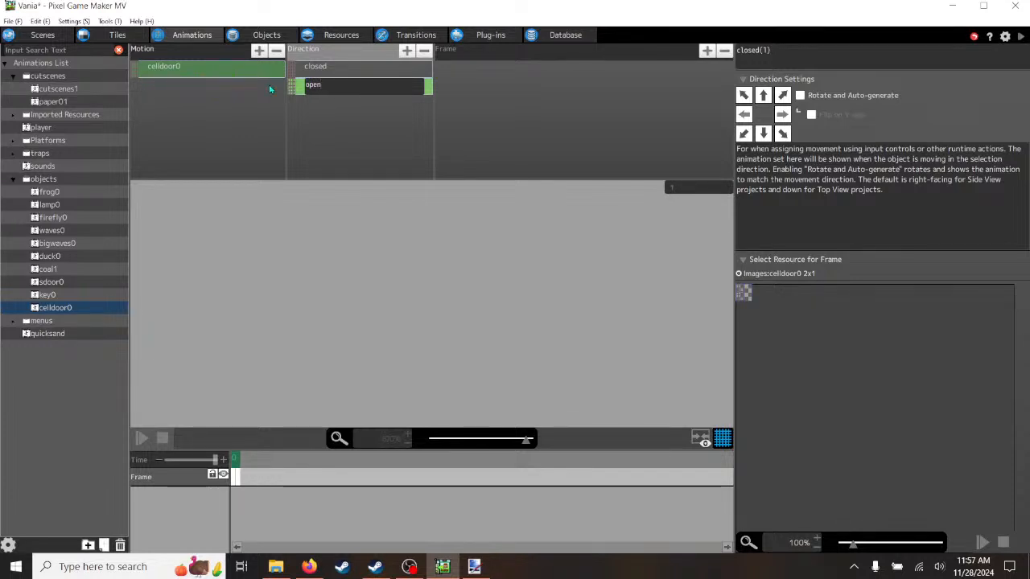
pyautogui.write('en')
pyautogui.press('Return')
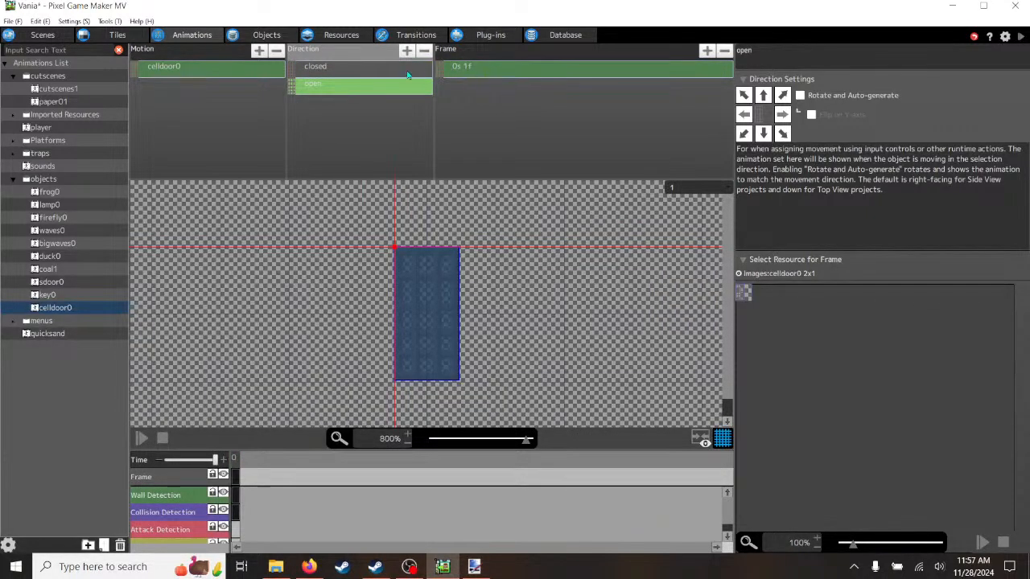
# - Assign the empty second image to the open direction's frame and delete its collision and wall detection keyframes
pyautogui.click(465, 69)
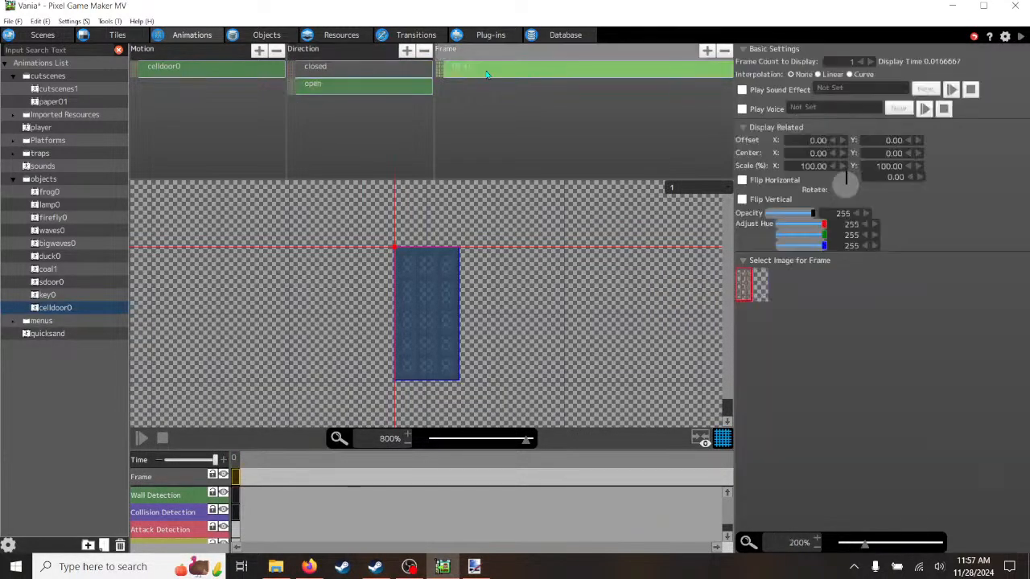
pyautogui.click(759, 288)
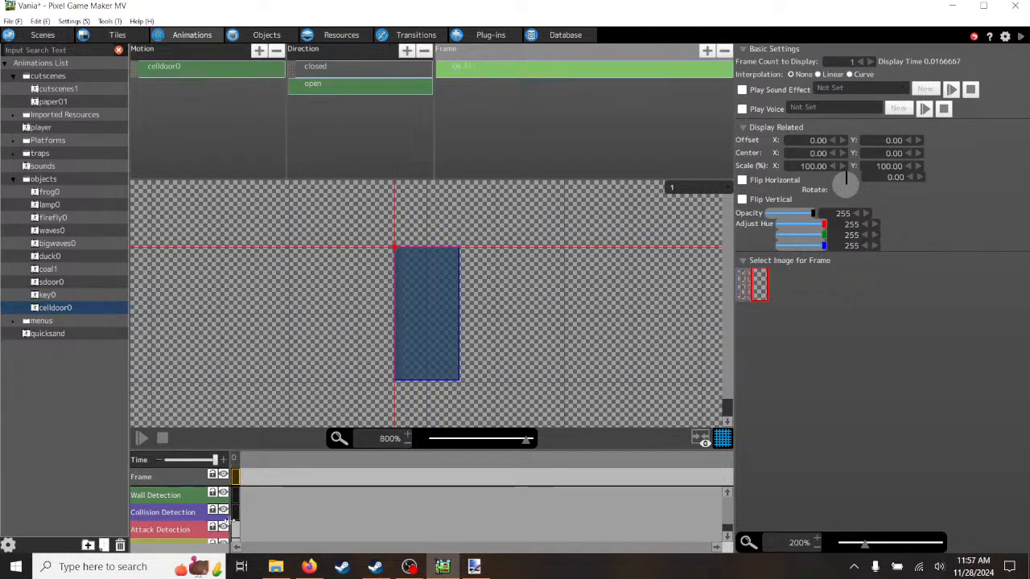
pyautogui.click(236, 516)
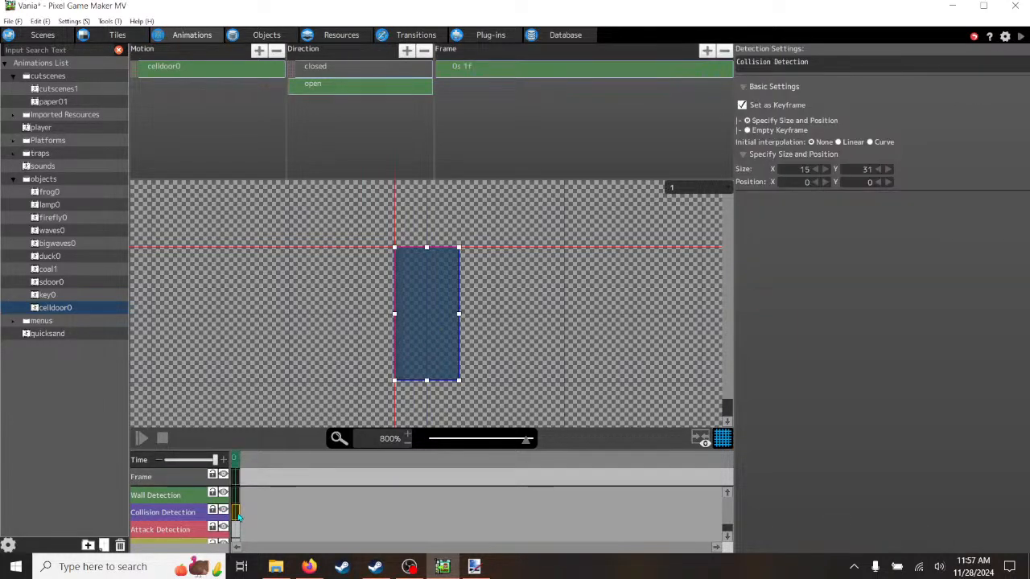
pyautogui.rightClick(237, 518)
pyautogui.click(261, 559)
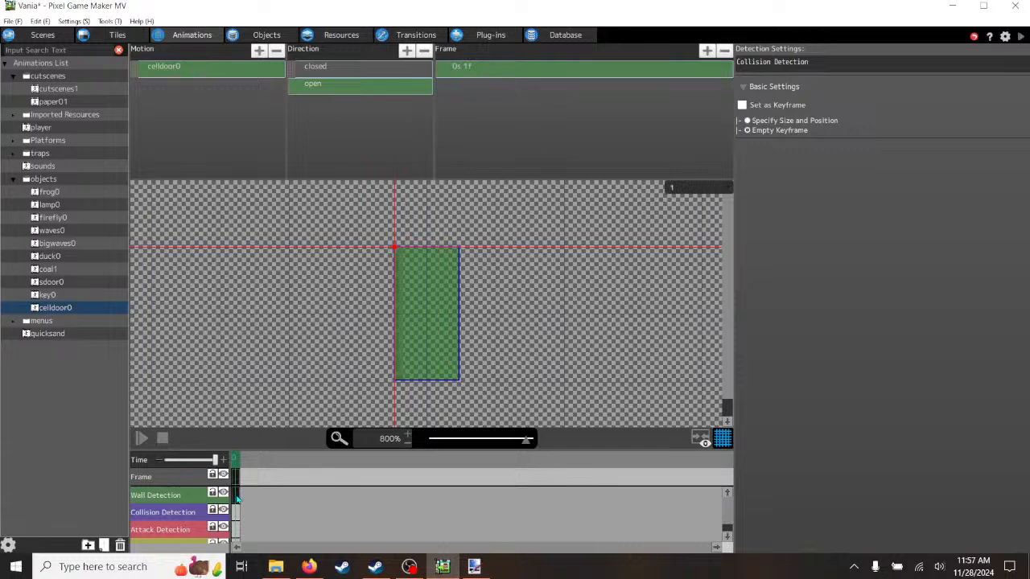
pyautogui.click(237, 496)
pyautogui.rightClick(236, 496)
pyautogui.click(262, 557)
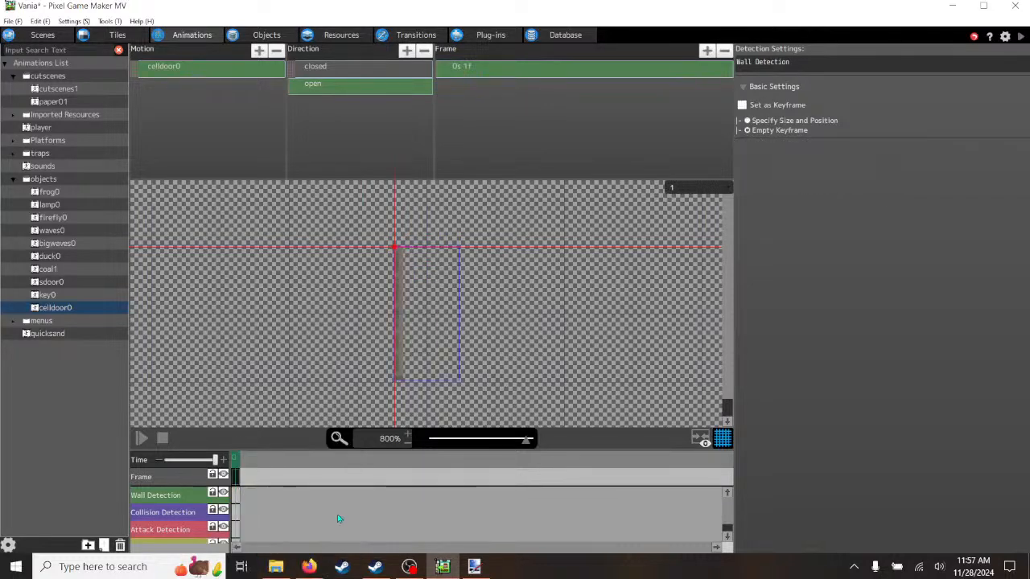
# - Delete the collision detection keyframe from the closed direction's frame
pyautogui.click(340, 72)
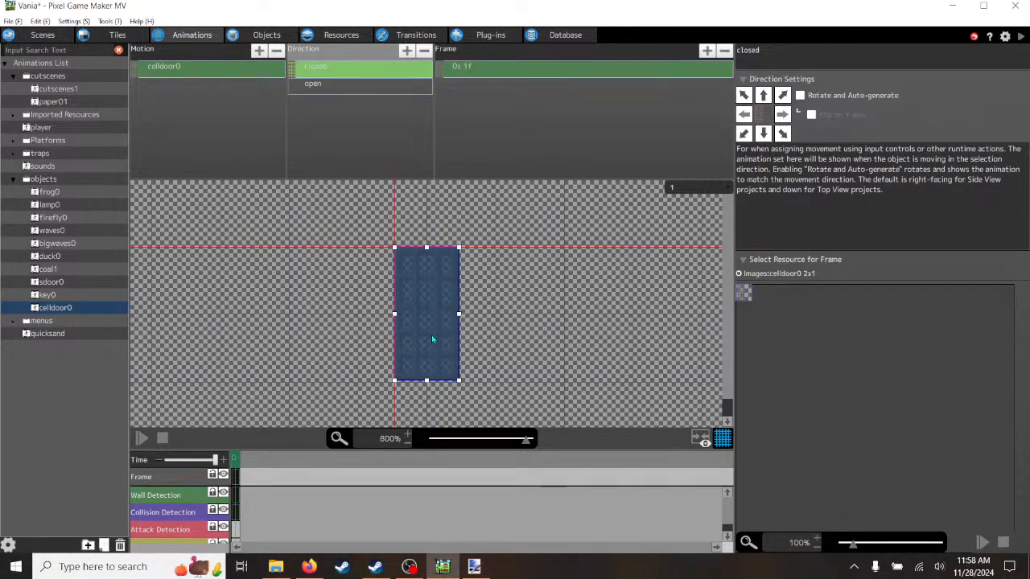
pyautogui.click(237, 513)
pyautogui.rightClick(239, 516)
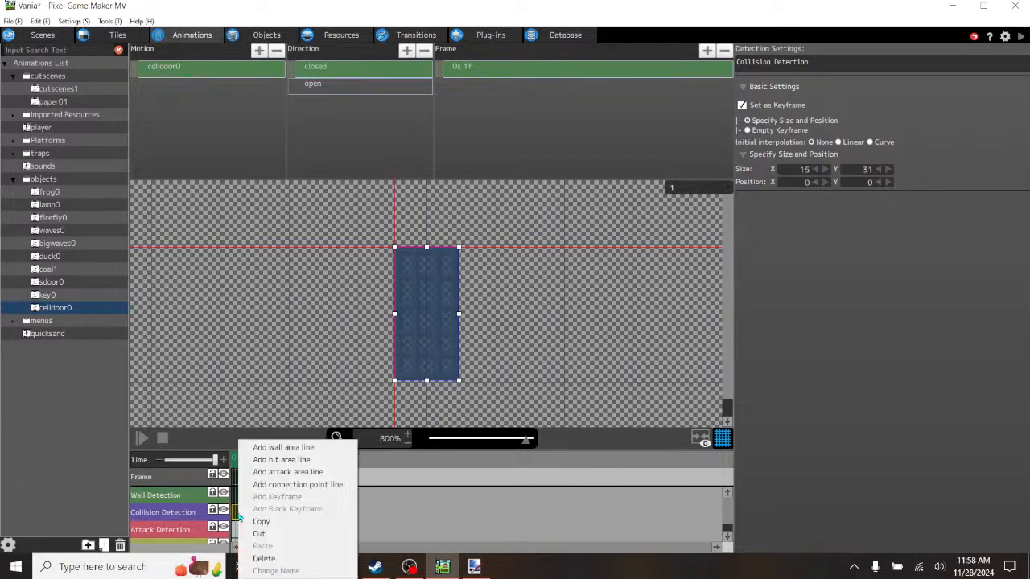
pyautogui.click(258, 559)
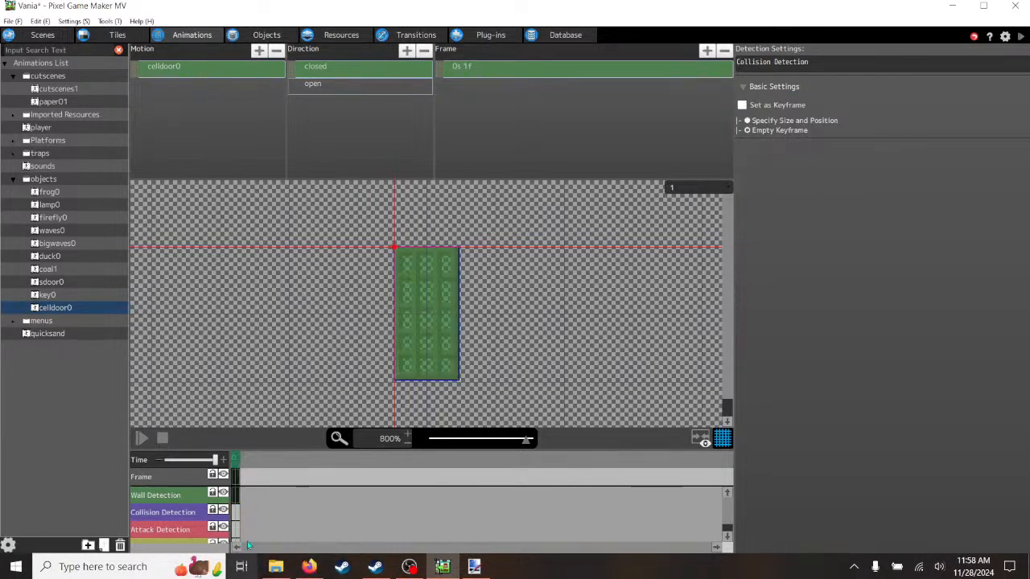
# - Delete the wall detection keyframe from the closed direction's frame
pyautogui.click(237, 496)
pyautogui.rightClick(237, 496)
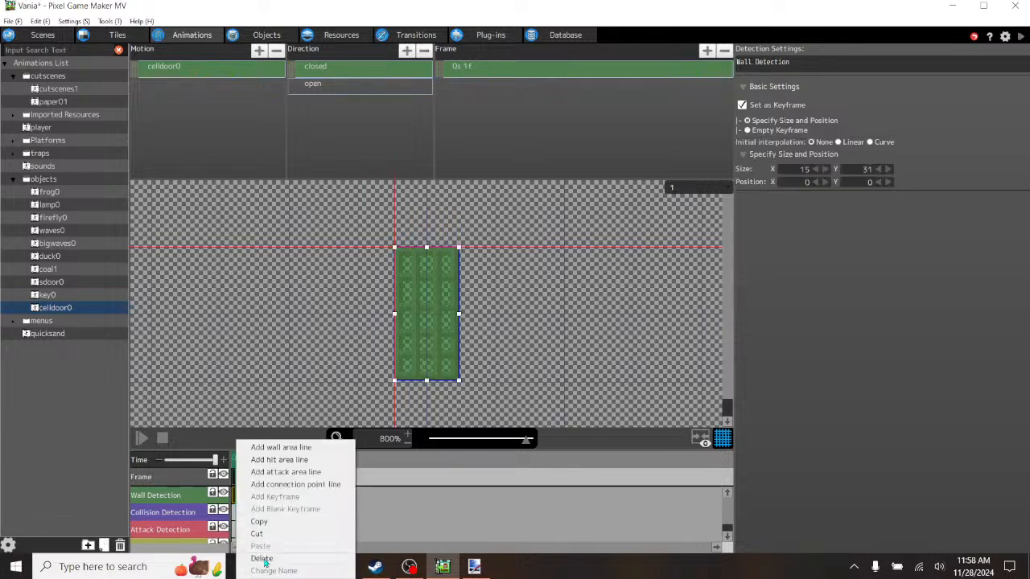
pyautogui.click(259, 556)
# - Add an attack detection keyframe to the closed direction, widened on both sides to size 23 by 31 at position X -4, Y 0
pyautogui.click(236, 530)
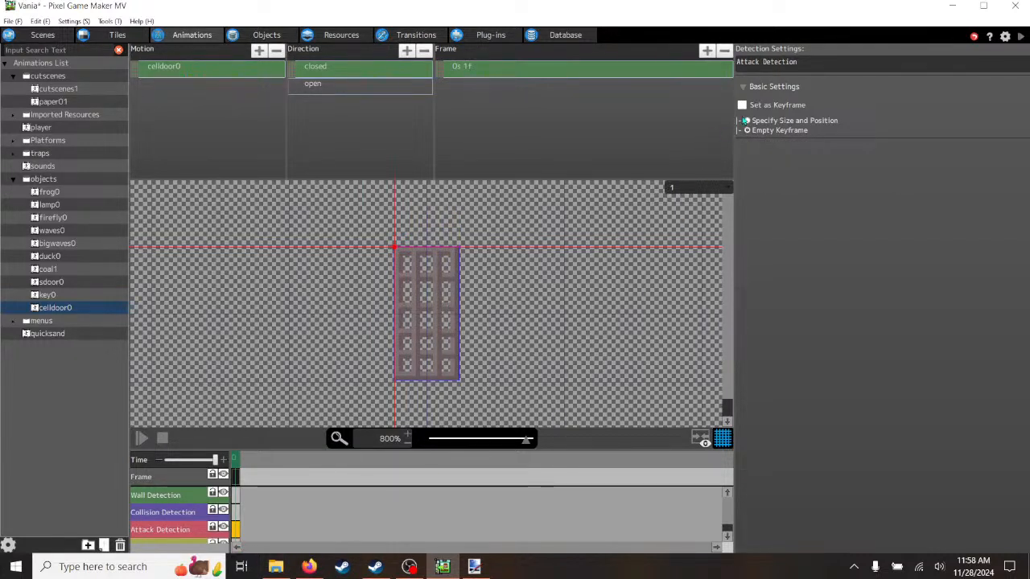
pyautogui.click(742, 105)
pyautogui.click(748, 121)
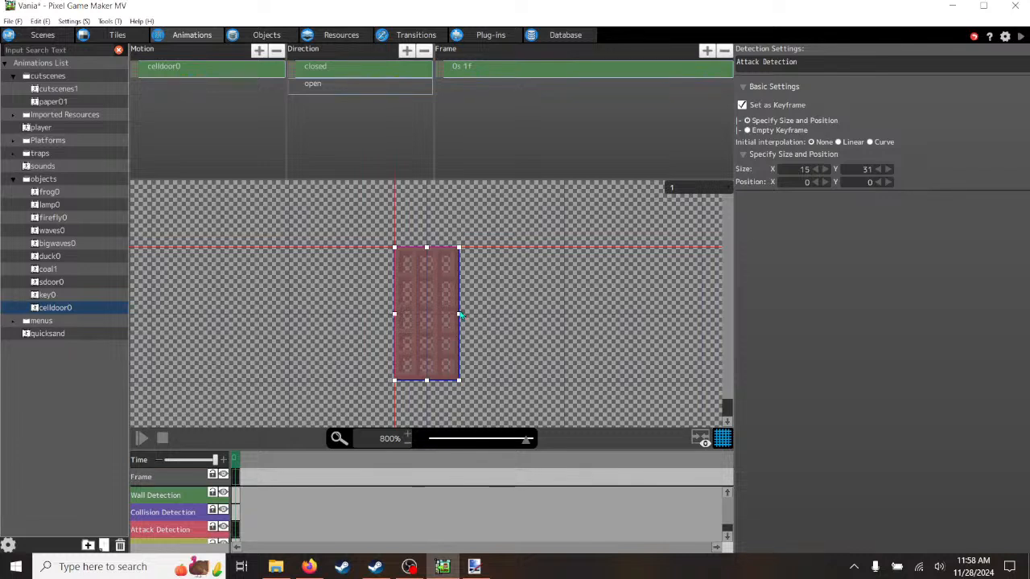
pyautogui.moveTo(458, 315); pyautogui.dragTo(476, 315)
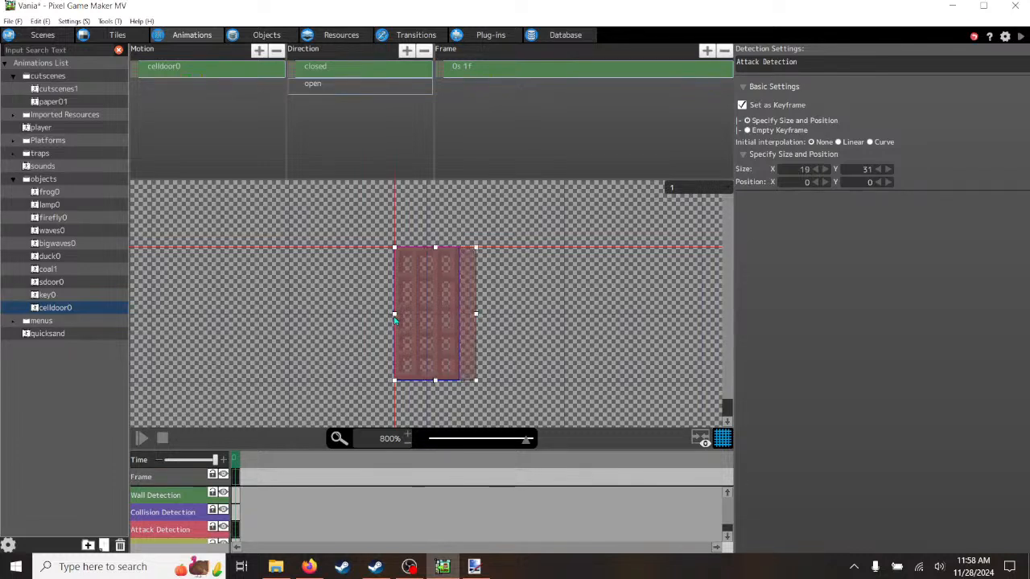
pyautogui.moveTo(395, 316); pyautogui.dragTo(377, 315)
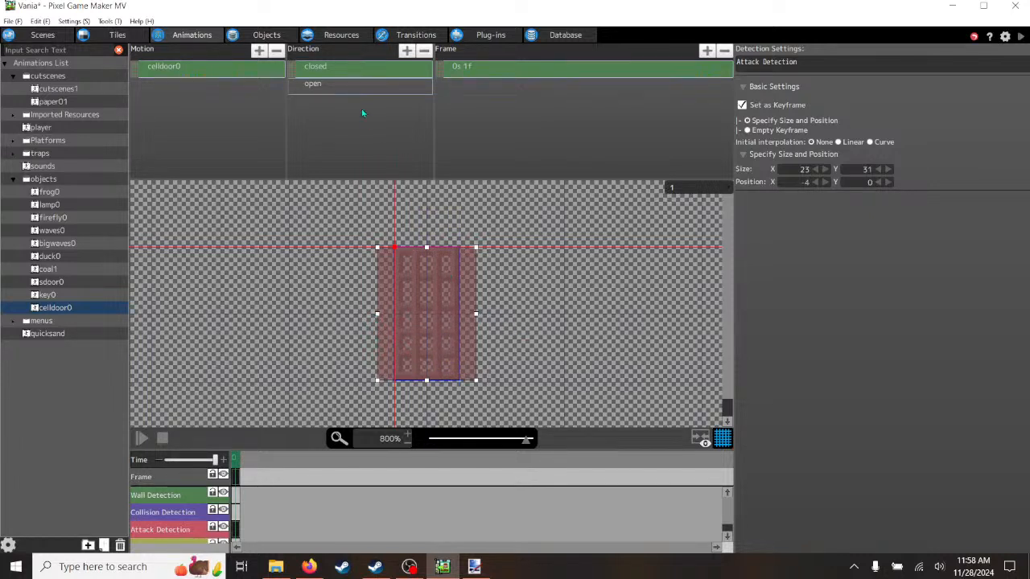
# - Give the open direction an attack detection keyframe of size 23 by 31 at position X -4, Y 0, matching the closed direction
pyautogui.click(340, 86)
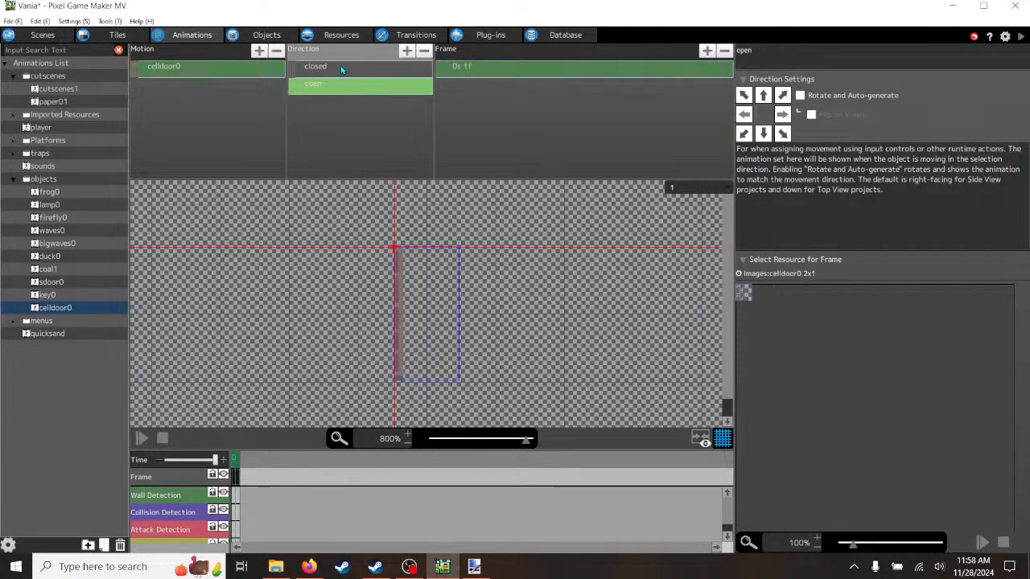
pyautogui.click(341, 69)
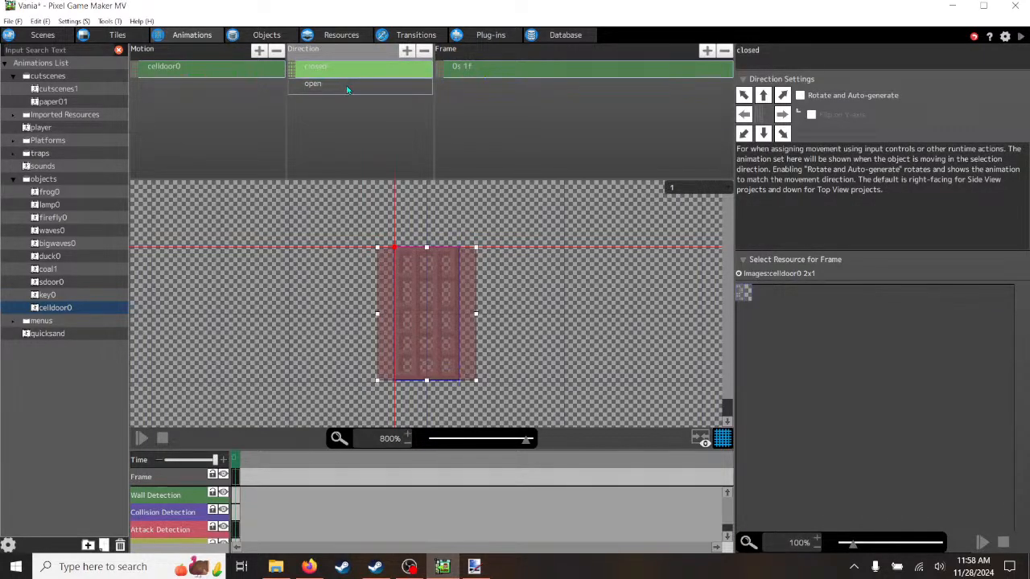
pyautogui.click(345, 85)
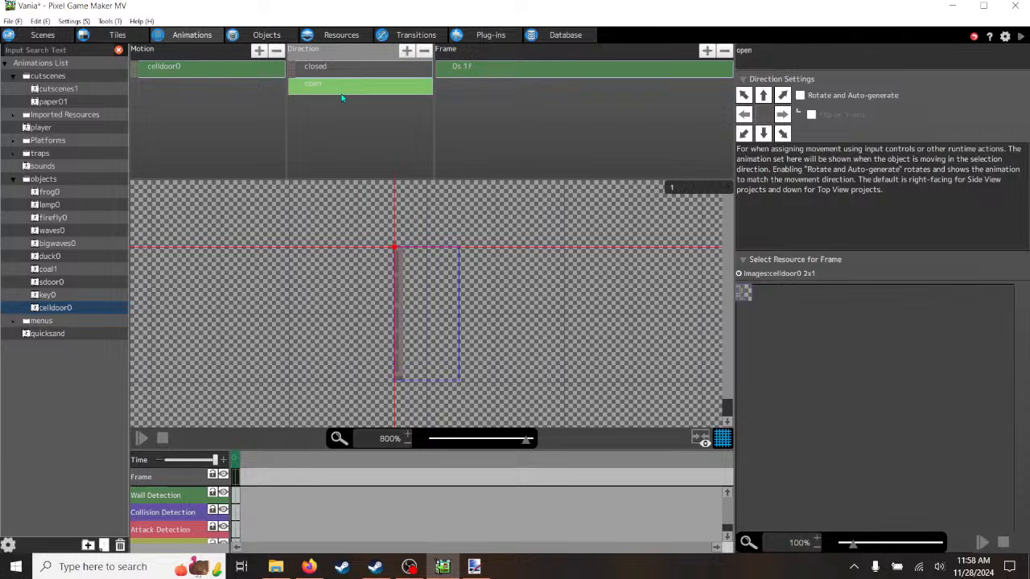
pyautogui.click(235, 529)
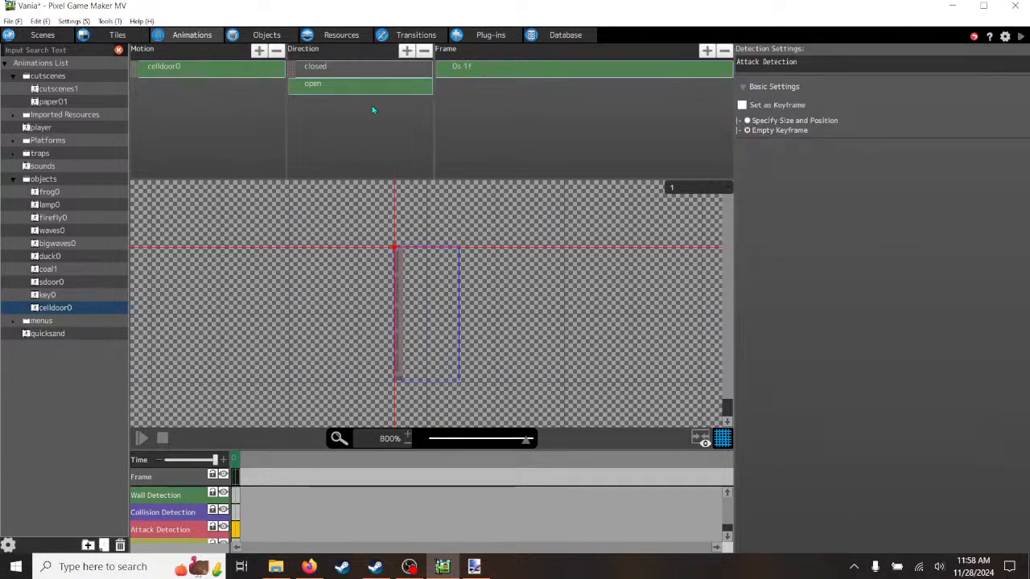
pyautogui.click(742, 105)
pyautogui.click(748, 121)
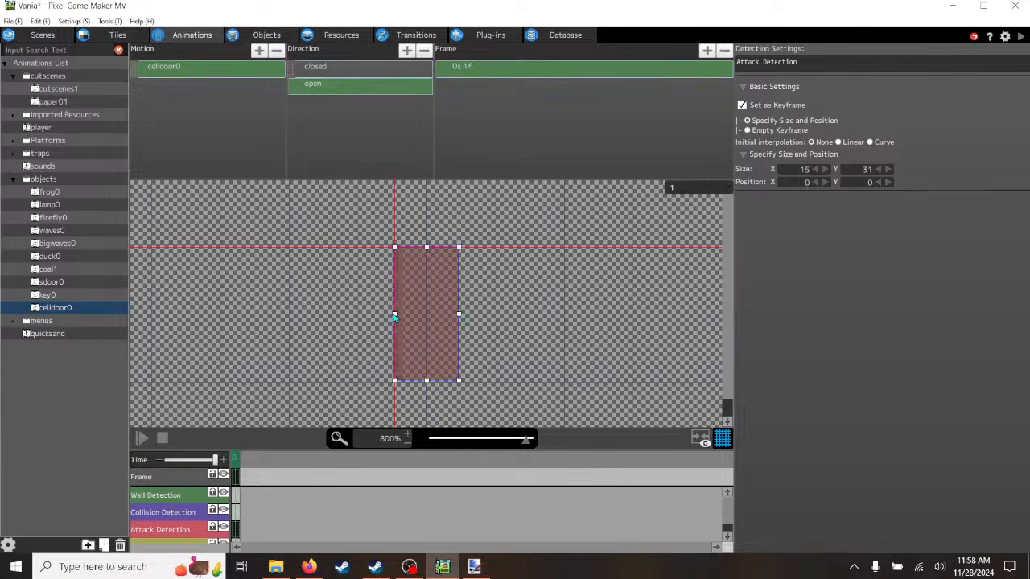
pyautogui.moveTo(394, 317); pyautogui.dragTo(378, 315)
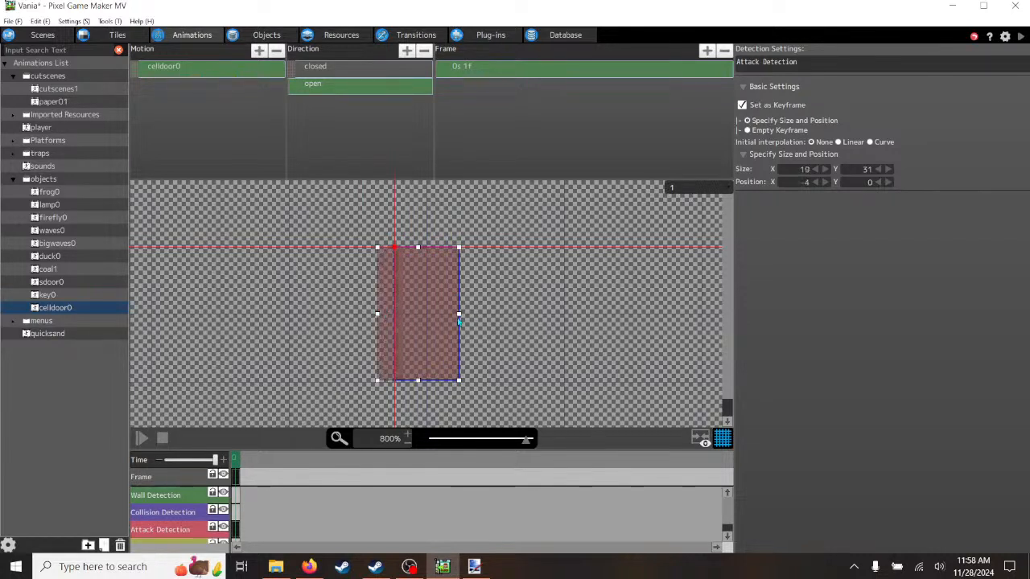
pyautogui.click(377, 68)
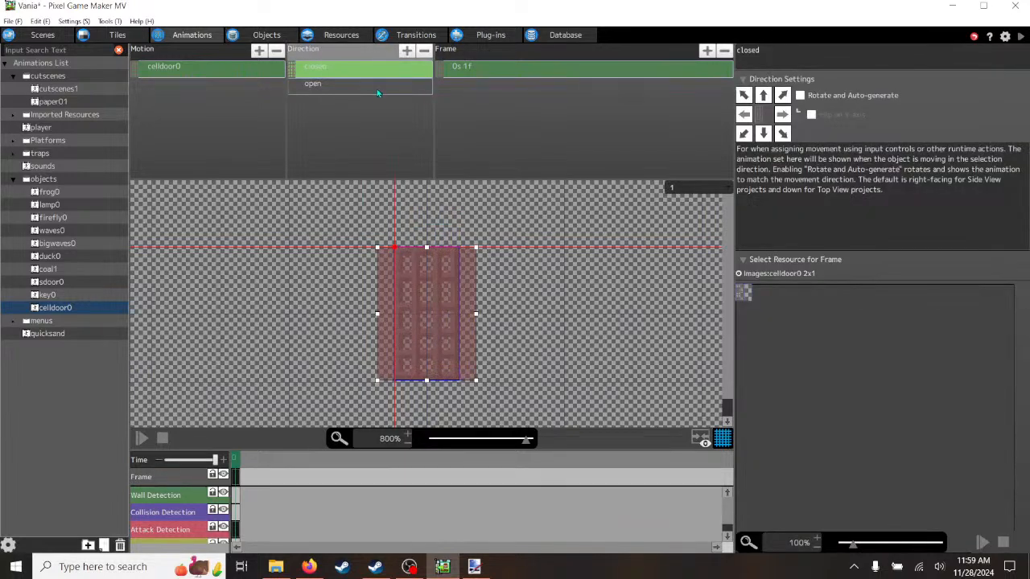
pyautogui.click(376, 87)
pyautogui.moveTo(458, 317); pyautogui.dragTo(477, 320)
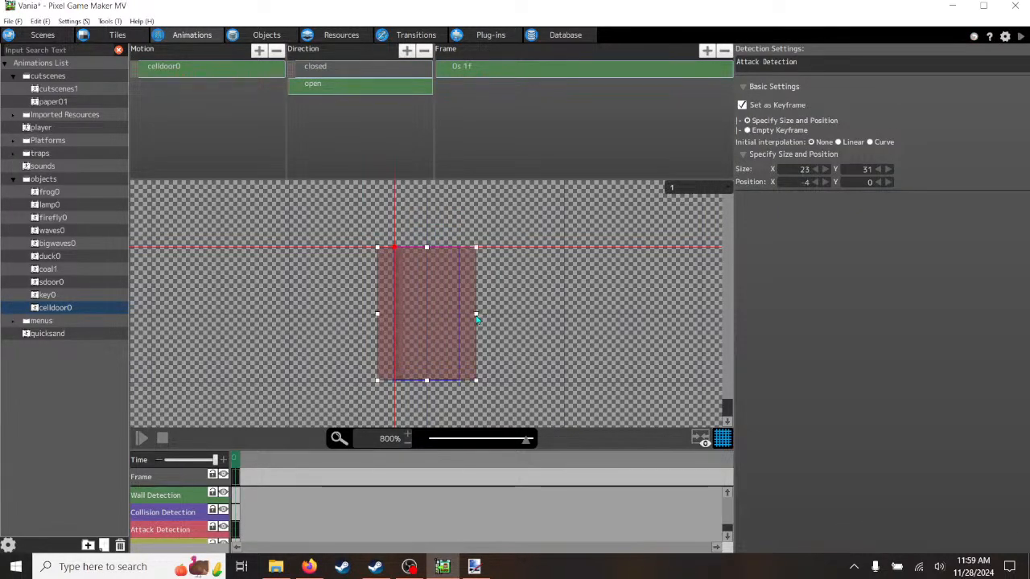
pyautogui.click(334, 84)
pyautogui.click(337, 89)
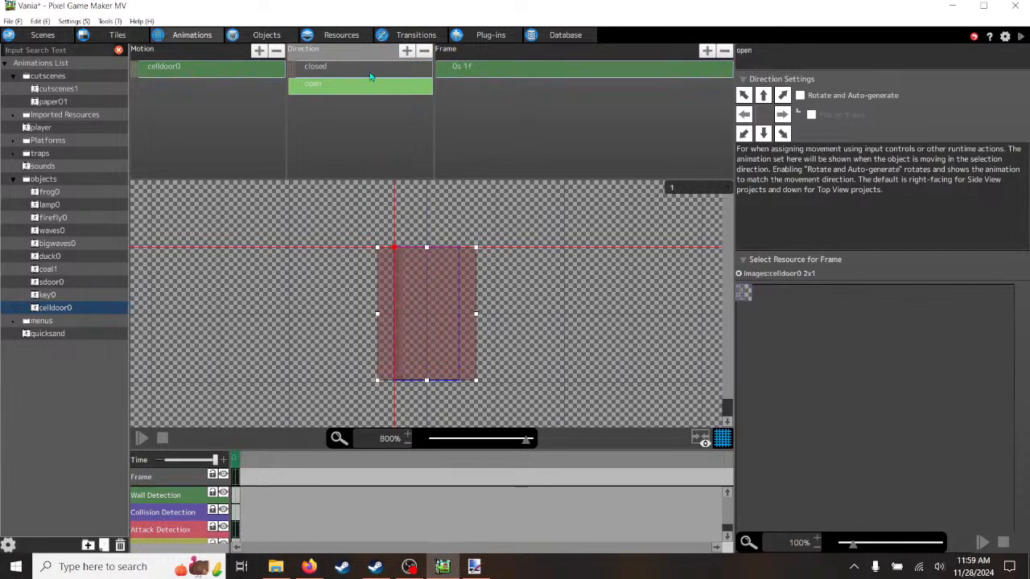
pyautogui.click(370, 67)
pyautogui.click(359, 90)
# - Create an object named celldoor0 in the objects folder, using the celldoor0 animation and the Platforms object group
pyautogui.click(256, 36)
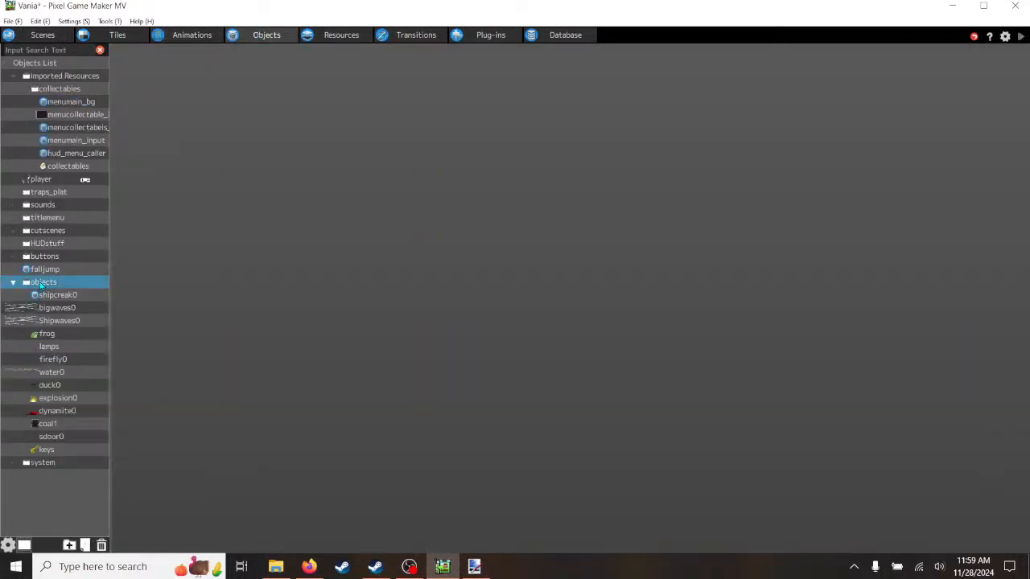
pyautogui.click(86, 546)
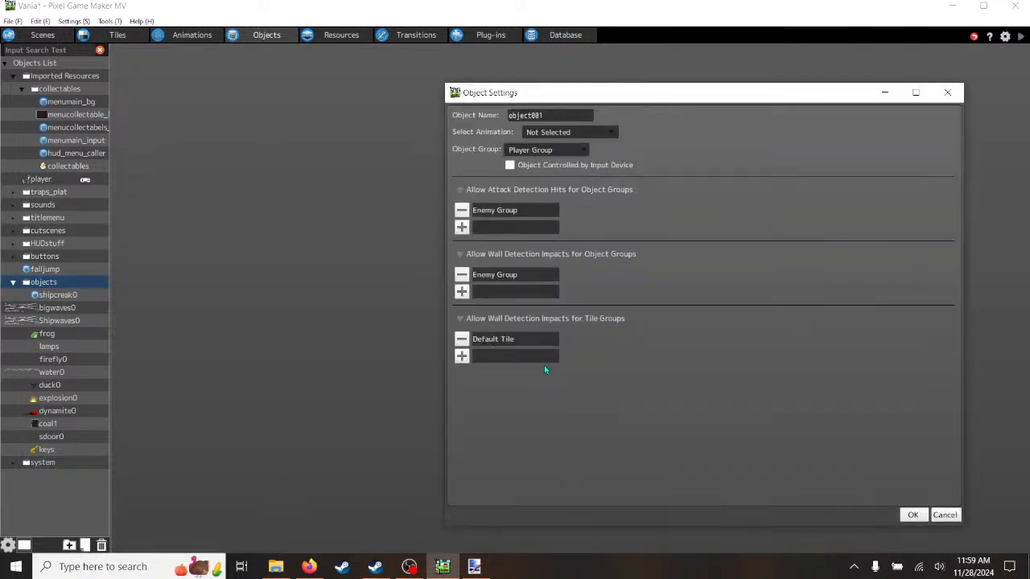
pyautogui.moveTo(544, 116); pyautogui.dragTo(475, 118)
pyautogui.write('celldoor0')
pyautogui.click(613, 133)
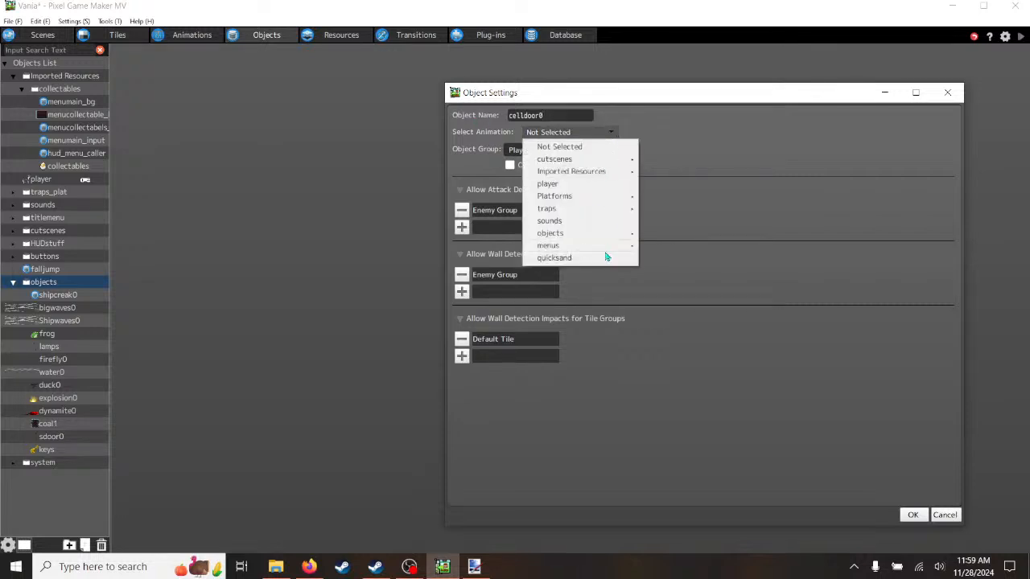
pyautogui.moveTo(615, 233)
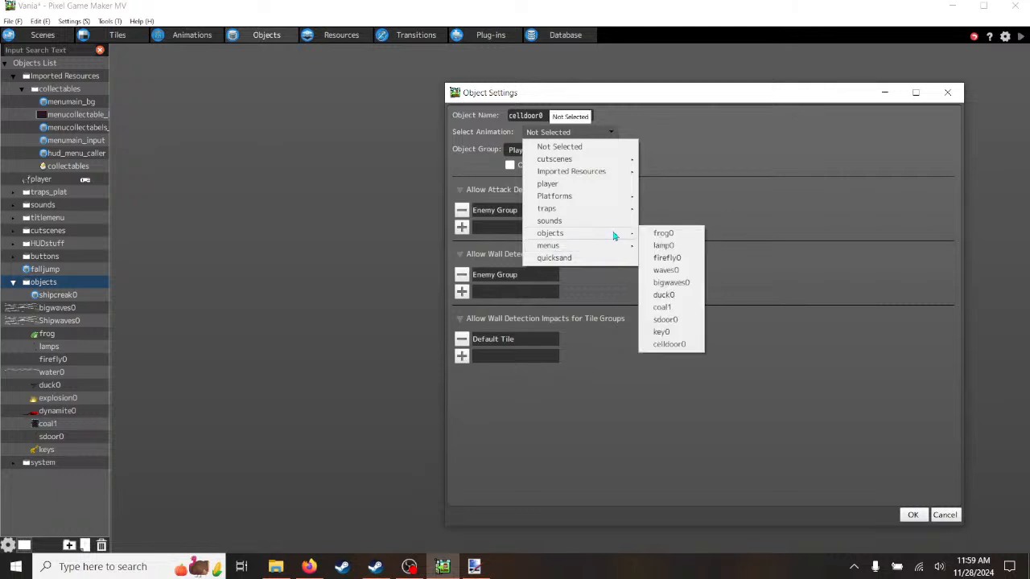
pyautogui.click(668, 344)
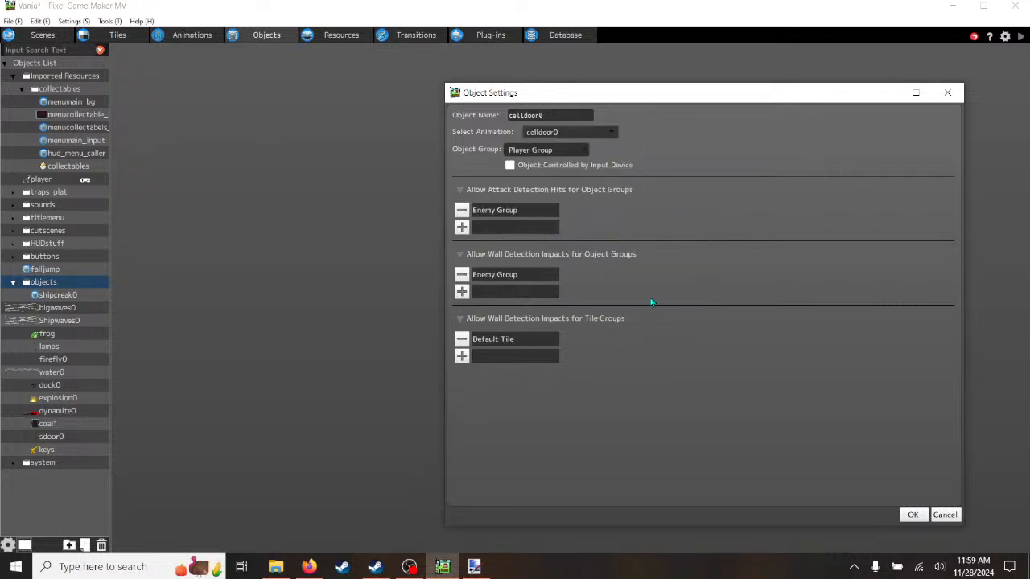
pyautogui.click(584, 151)
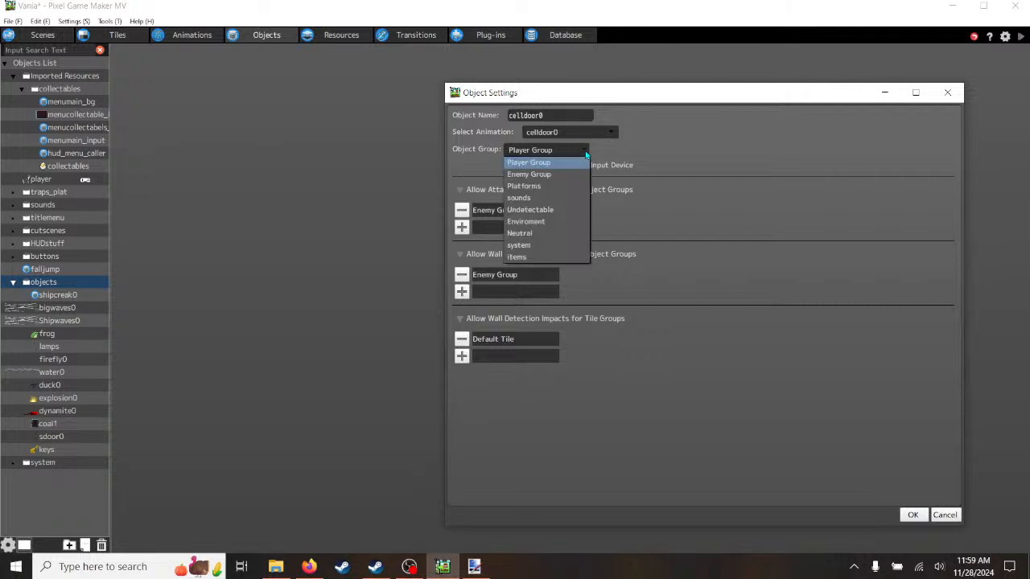
pyautogui.click(539, 187)
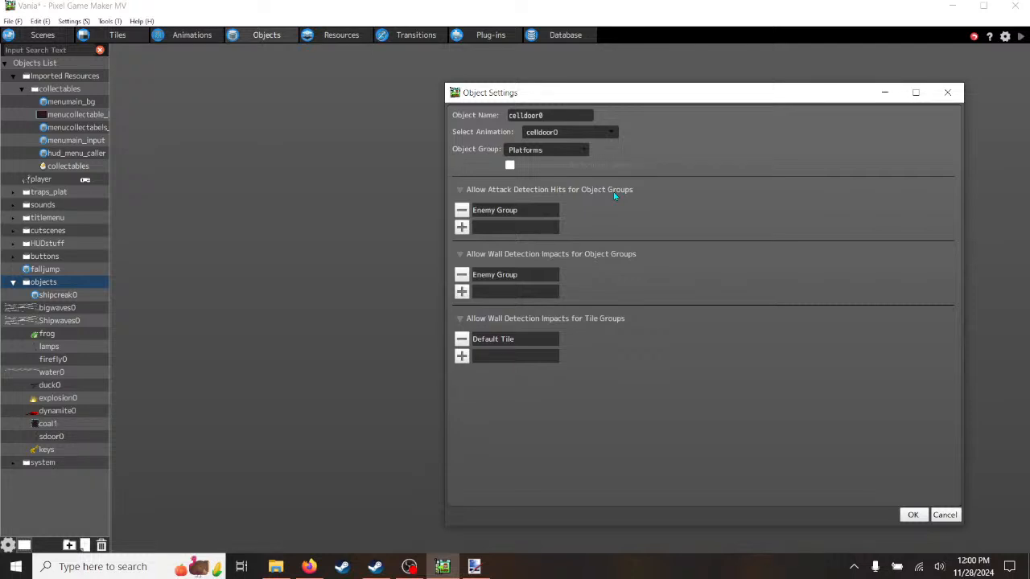
# - Remove Enemy Group and Default Tile from the new object's allowed wall detection impacts
pyautogui.click(615, 193)
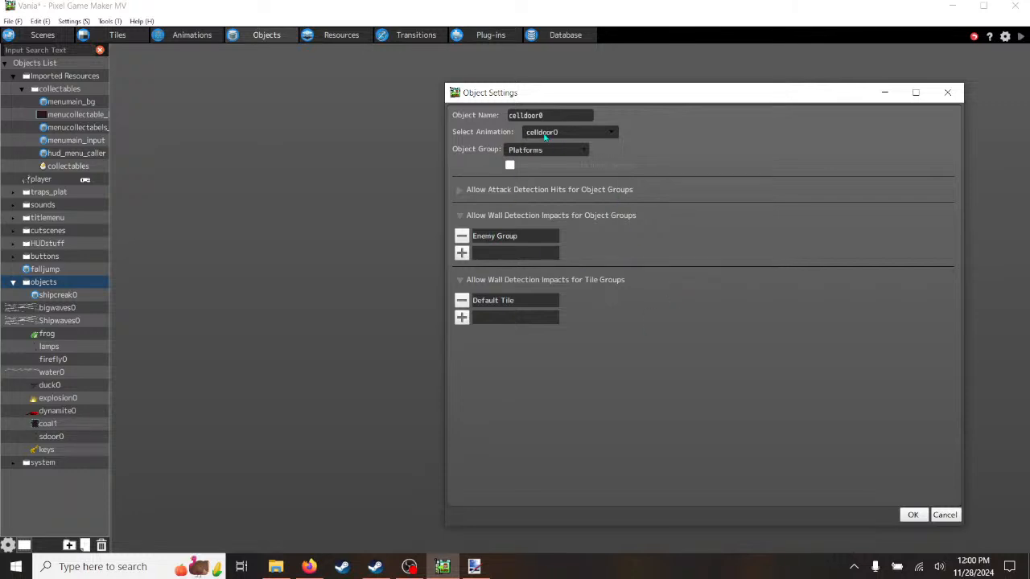
pyautogui.click(461, 236)
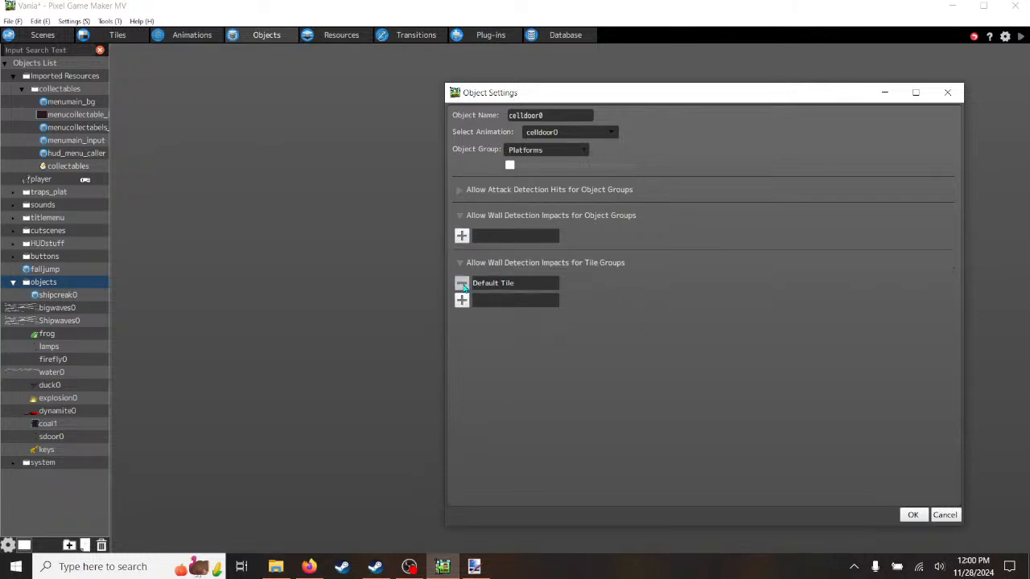
pyautogui.click(463, 285)
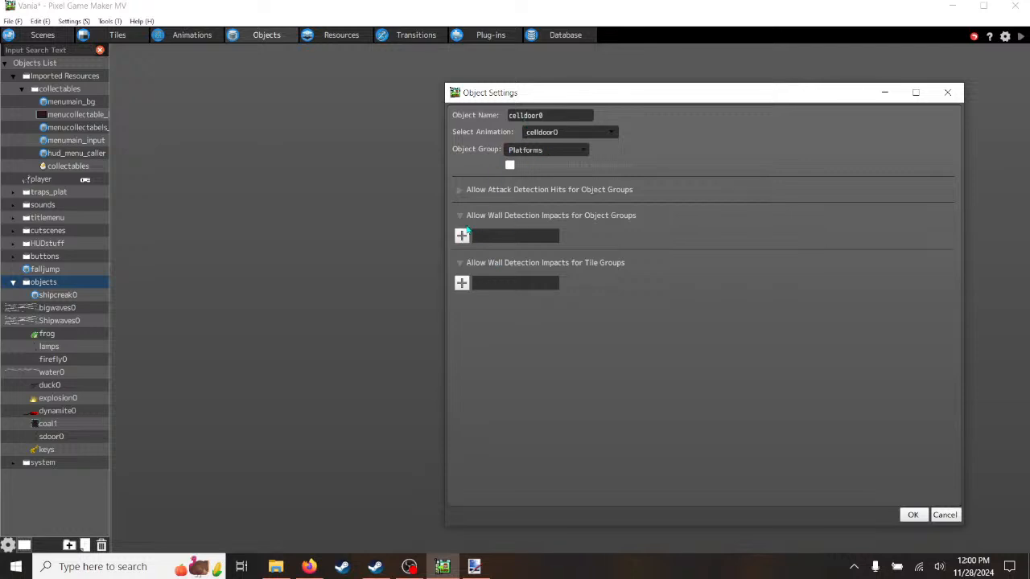
# - Try allowing wall detection impacts for Player Group and remove that entry again
pyautogui.click(462, 235)
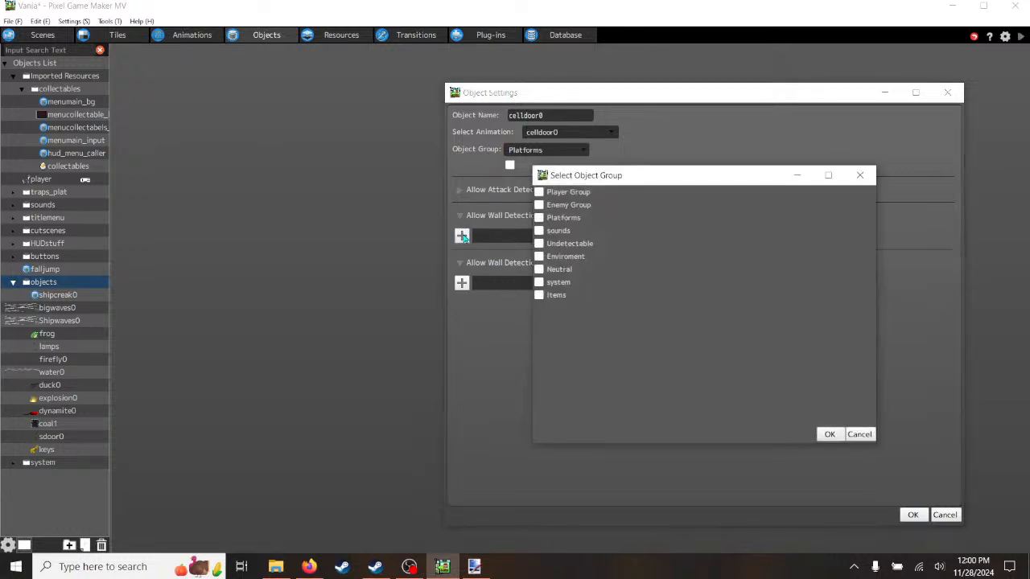
pyautogui.click(539, 193)
pyautogui.click(829, 435)
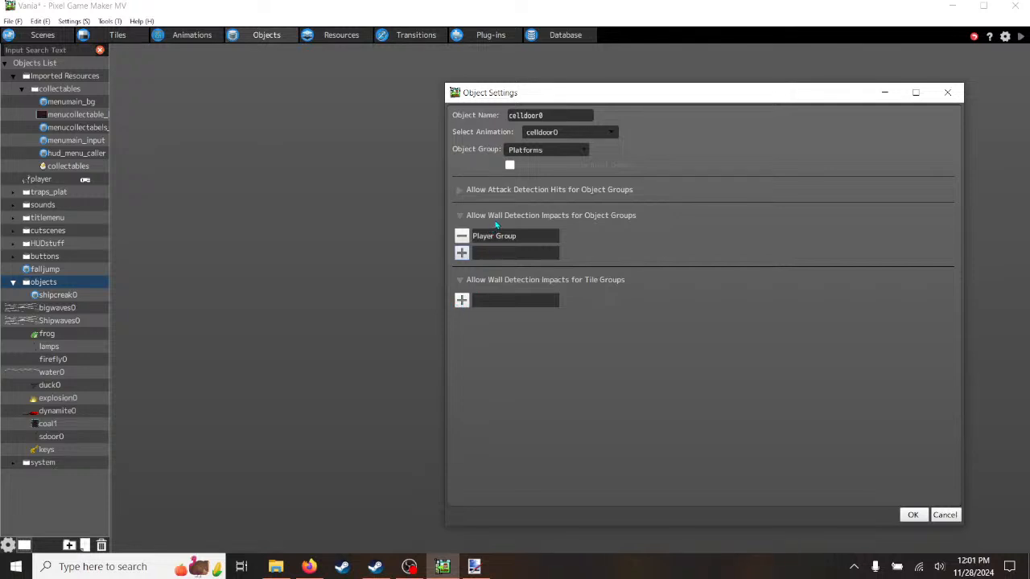
pyautogui.click(461, 191)
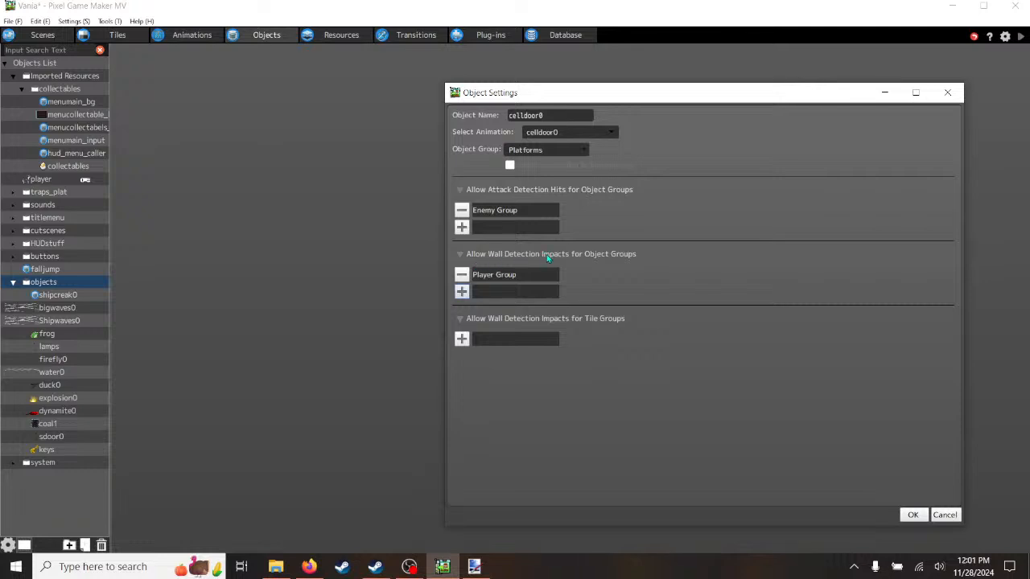
pyautogui.click(462, 274)
# - Replace Enemy Group with Player Group in the allowed attack detection hits and confirm the object settings
pyautogui.click(462, 210)
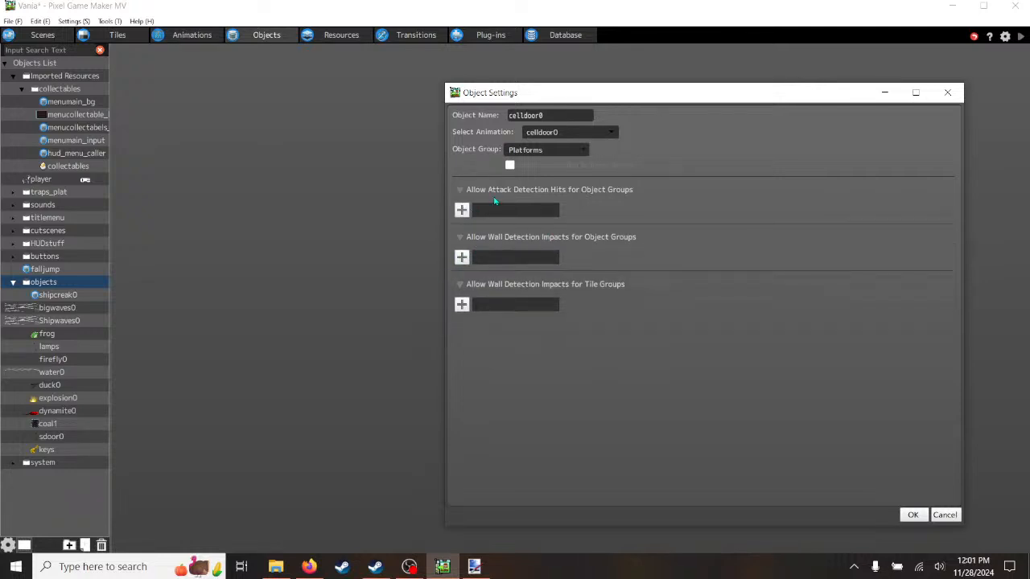
pyautogui.click(462, 210)
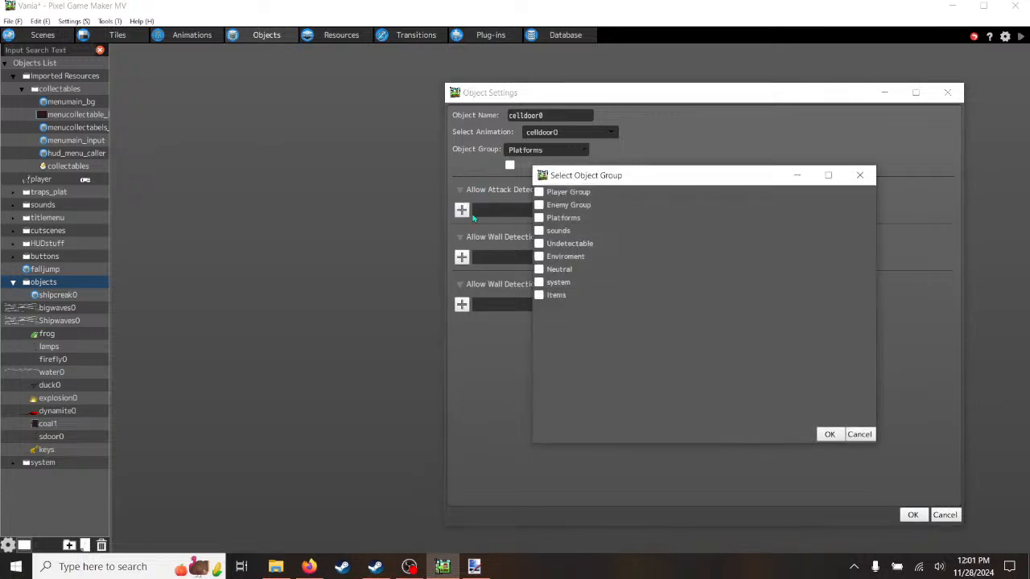
pyautogui.click(539, 192)
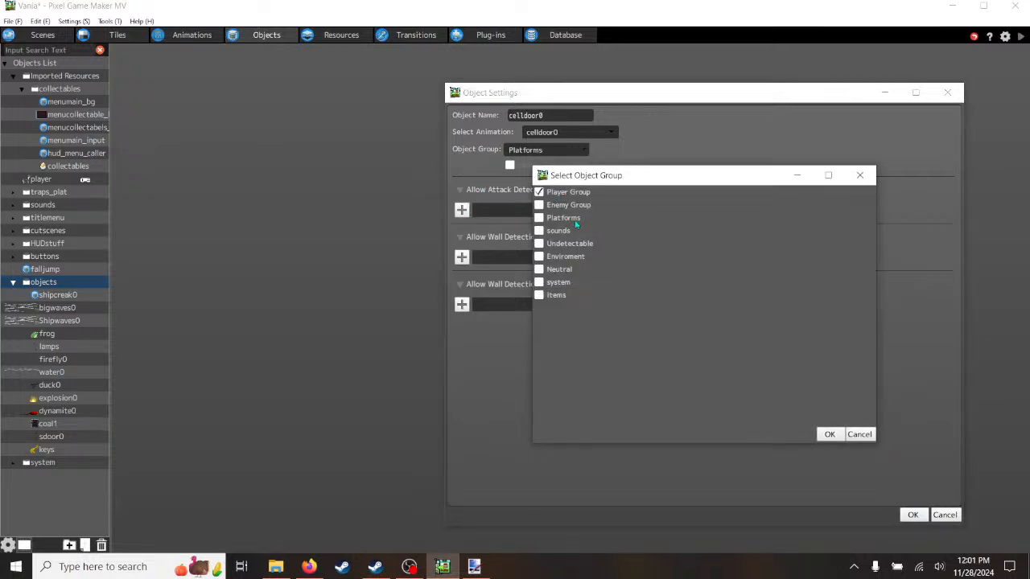
pyautogui.click(829, 434)
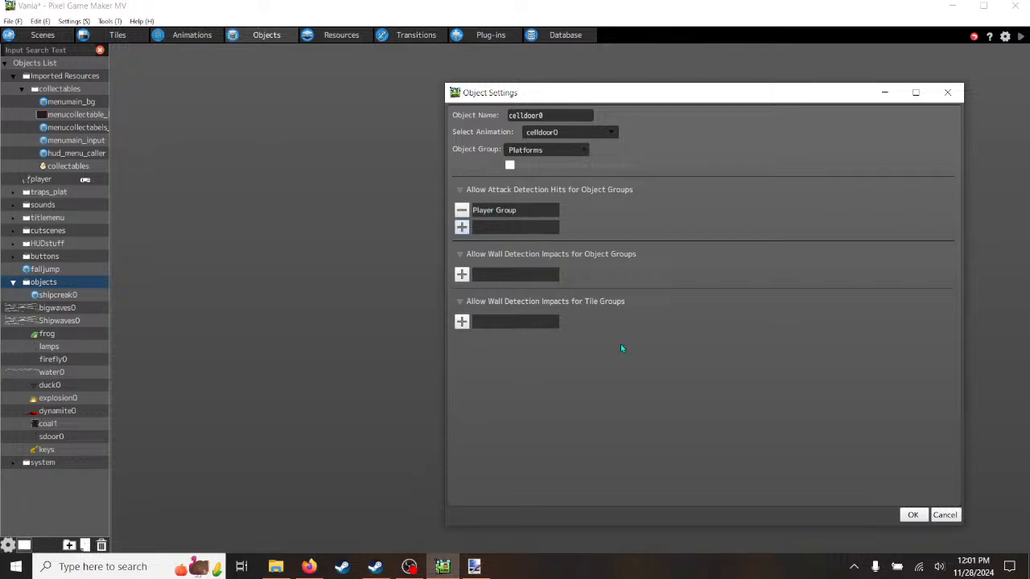
pyautogui.click(913, 517)
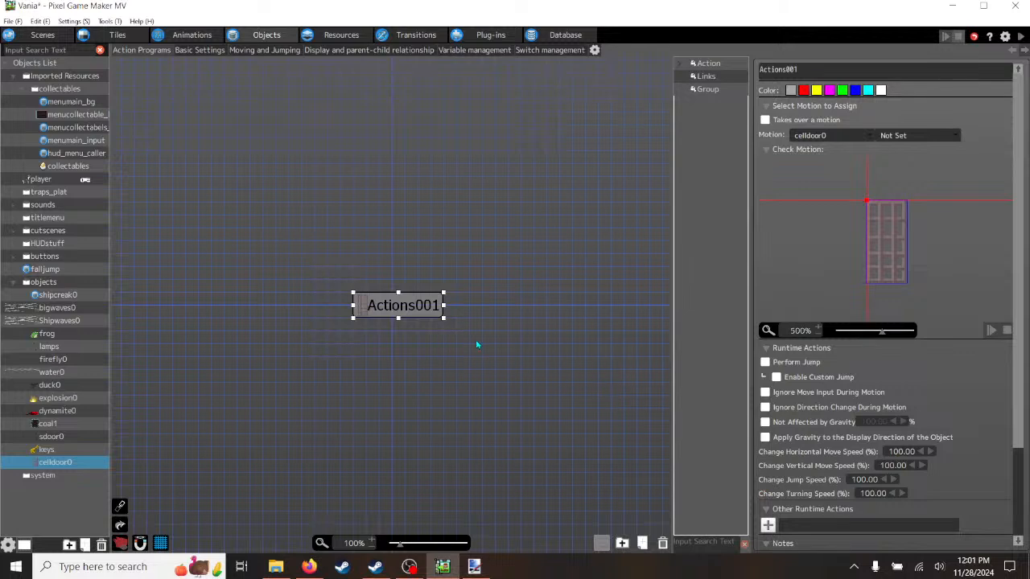
# - Rename the door object's first action as celldoor0 and select it in the action program
pyautogui.click(805, 70)
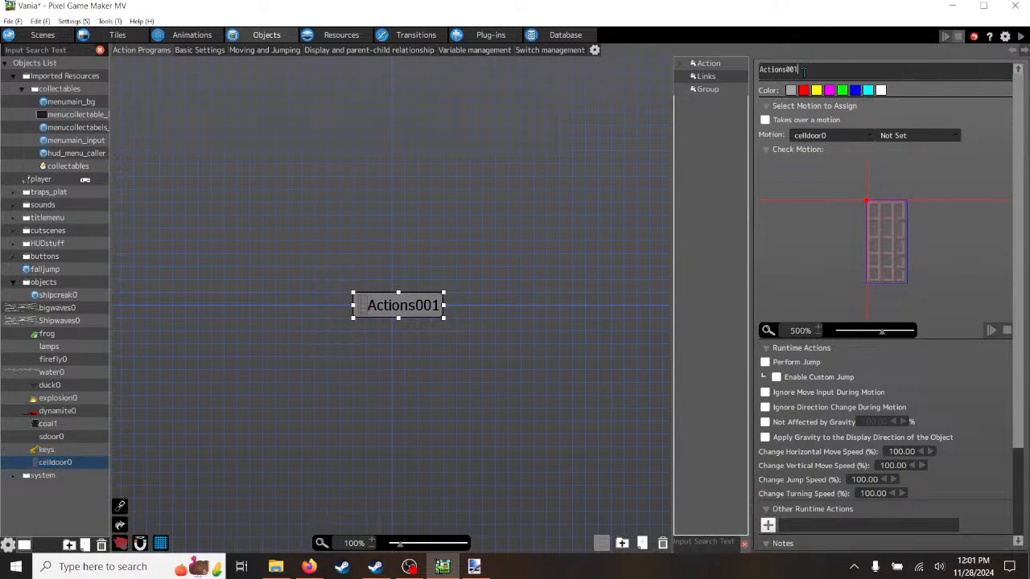
pyautogui.doubleClick(803, 70)
pyautogui.write('celldoor0')
pyautogui.click(515, 334)
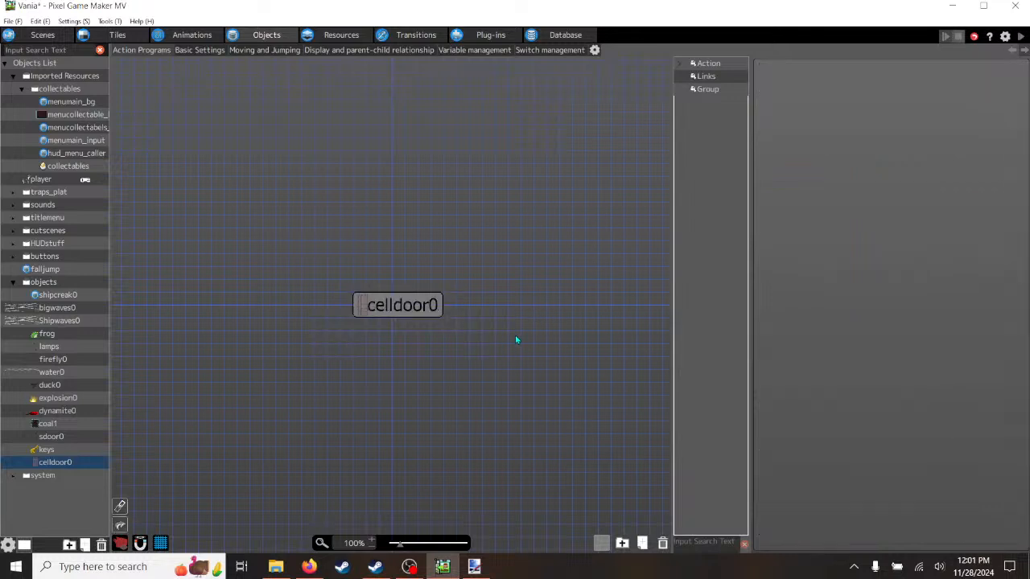
pyautogui.click(426, 308)
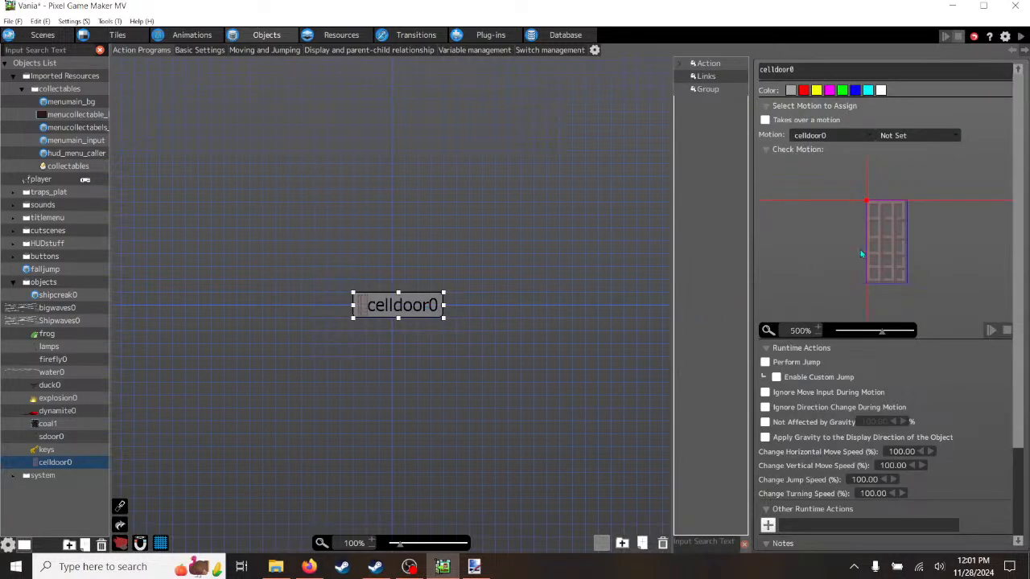
# - Assign the closed direction of the celldoor0 motion to the action and rename the action cellclose0
pyautogui.click(955, 137)
pyautogui.click(934, 161)
pyautogui.click(782, 70)
pyautogui.moveTo(777, 70); pyautogui.dragTo(792, 70)
pyautogui.write('close')
pyautogui.click(486, 344)
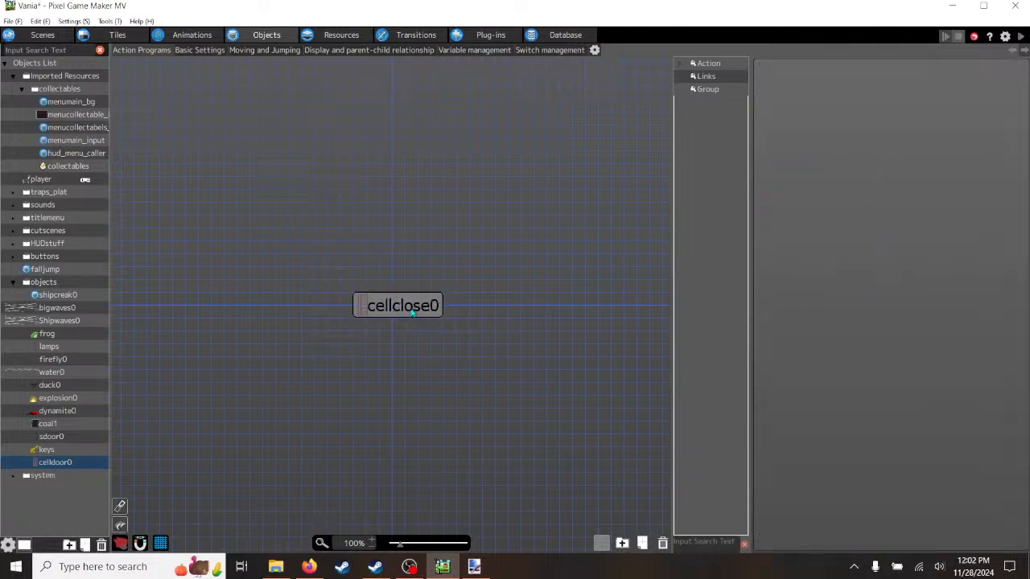
# - Duplicate the cellclose0 action, place the copy directly below it and rename the copy cellopen0
pyautogui.click(412, 312)
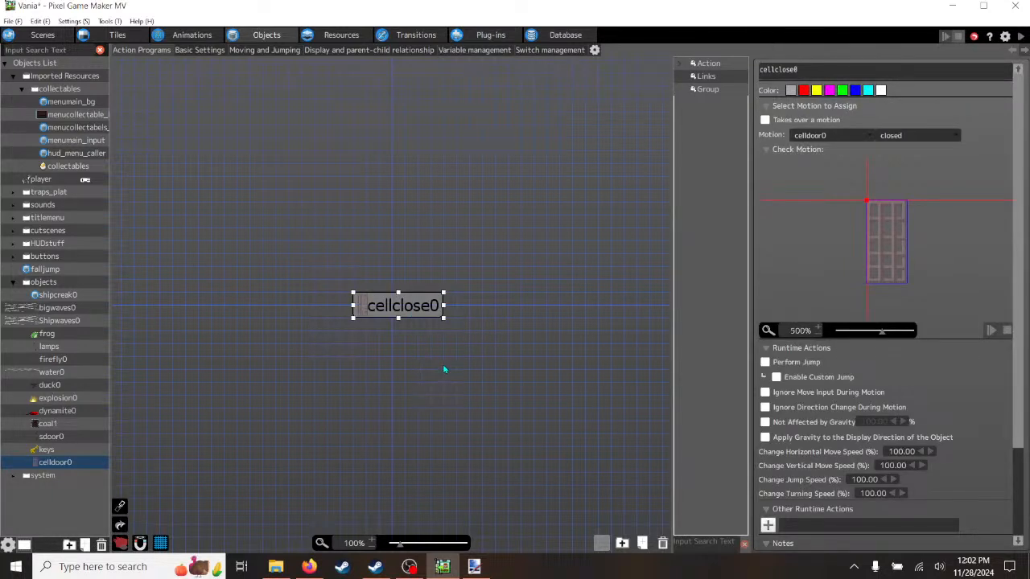
pyautogui.hotkey('ctrl', 'c')
pyautogui.hotkey('ctrl', 'v')
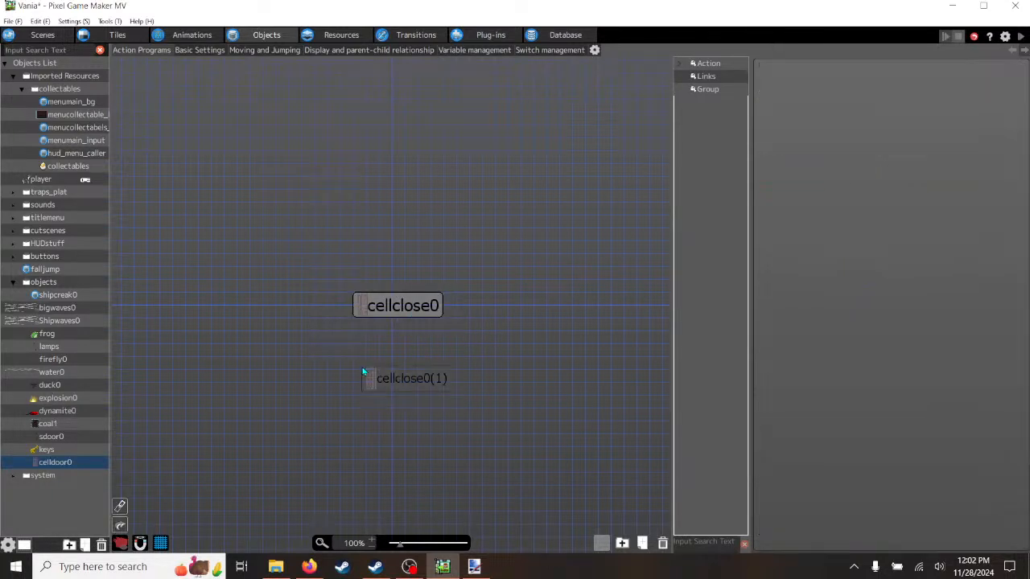
pyautogui.click(392, 370)
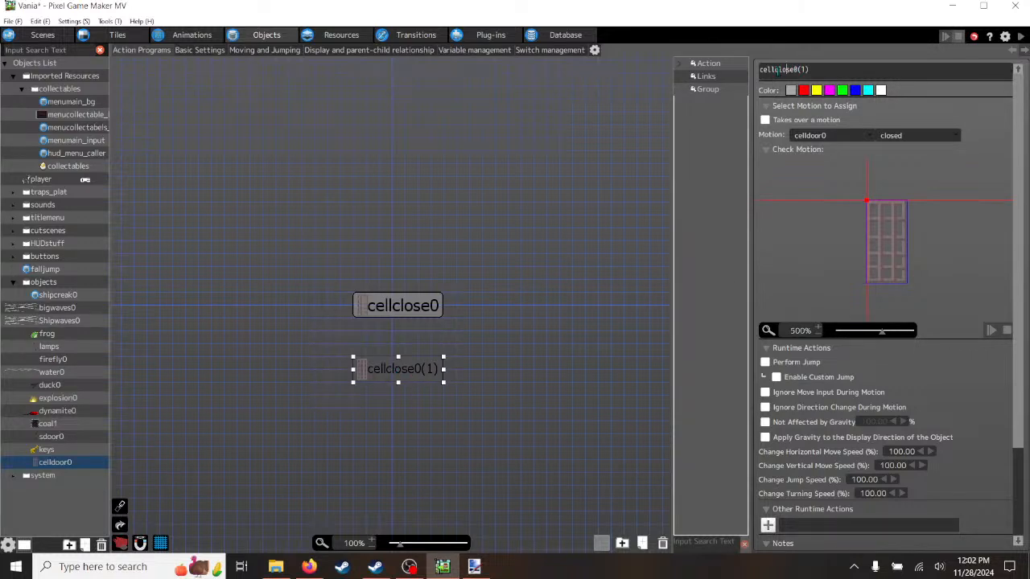
pyautogui.moveTo(778, 69); pyautogui.dragTo(818, 70)
pyautogui.write('open0')
pyautogui.click(709, 295)
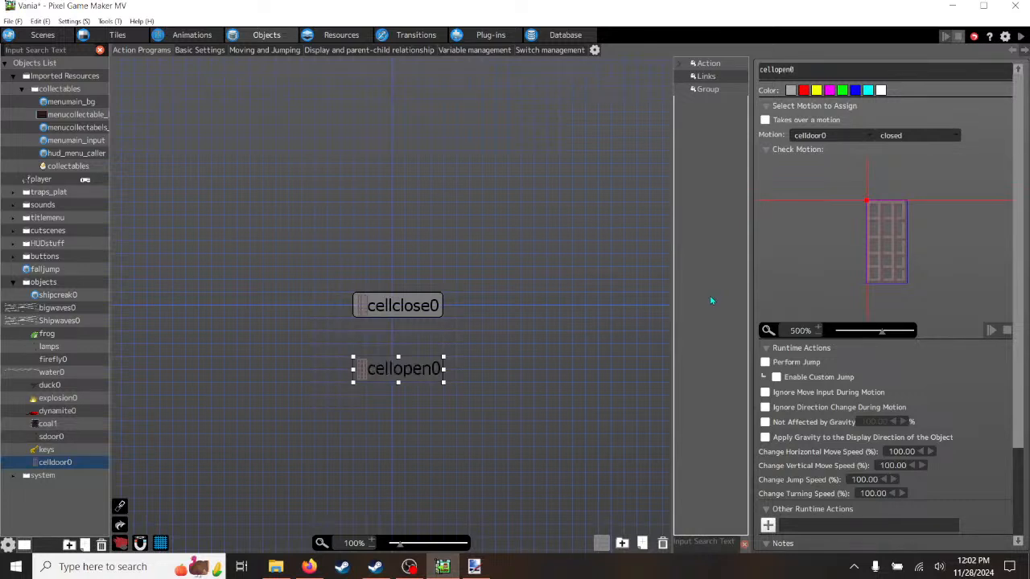
# - Link the cellclose0 action to the cellopen0 action
pyautogui.click(507, 363)
pyautogui.click(380, 313)
pyautogui.rightClick(380, 313)
pyautogui.click(397, 331)
pyautogui.click(394, 369)
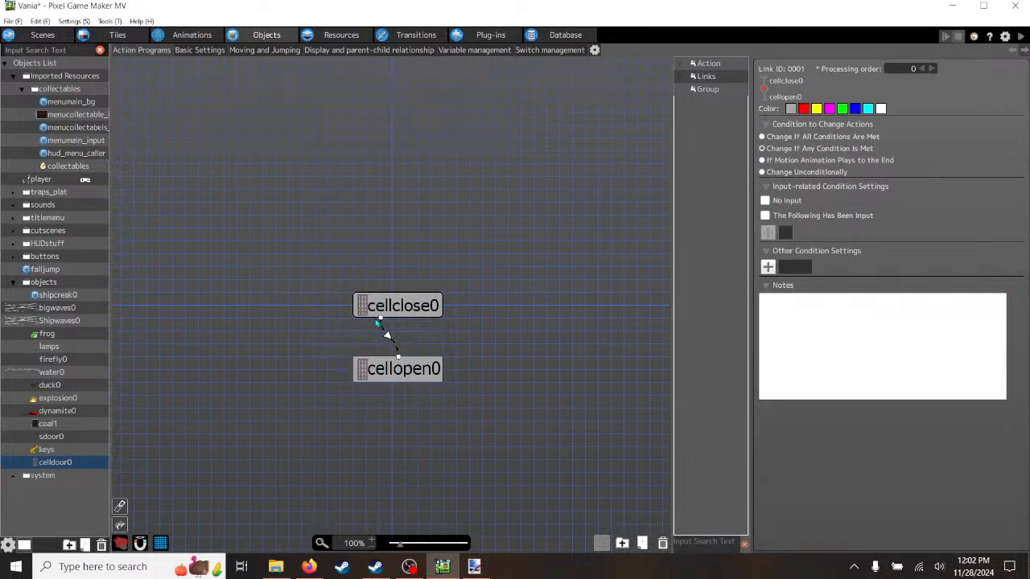
# - Move both ends of the link between cellclose0 and cellopen0 so that it runs straight down between the two actions
pyautogui.moveTo(380, 318); pyautogui.dragTo(368, 318)
pyautogui.click(397, 358)
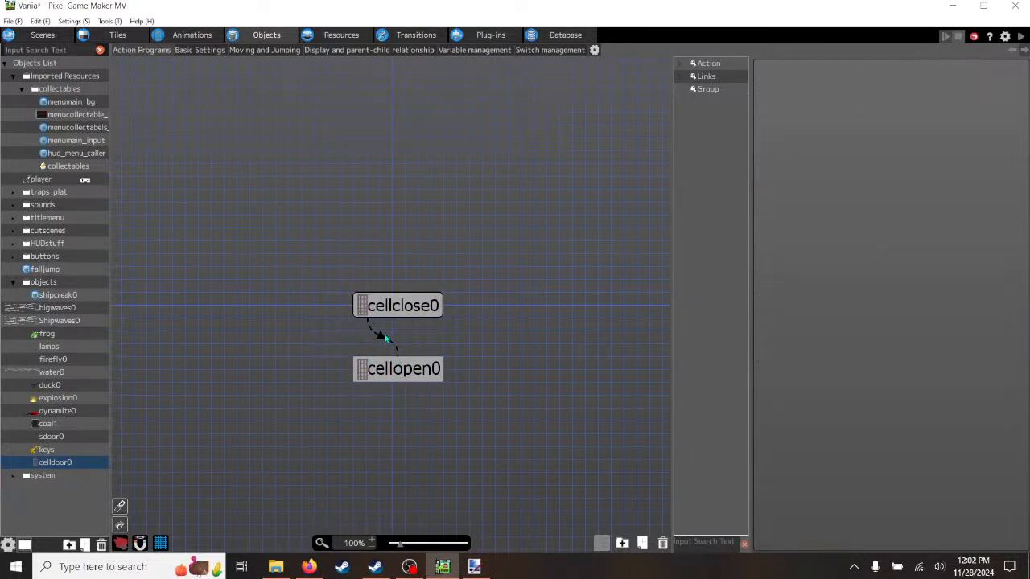
pyautogui.click(383, 341)
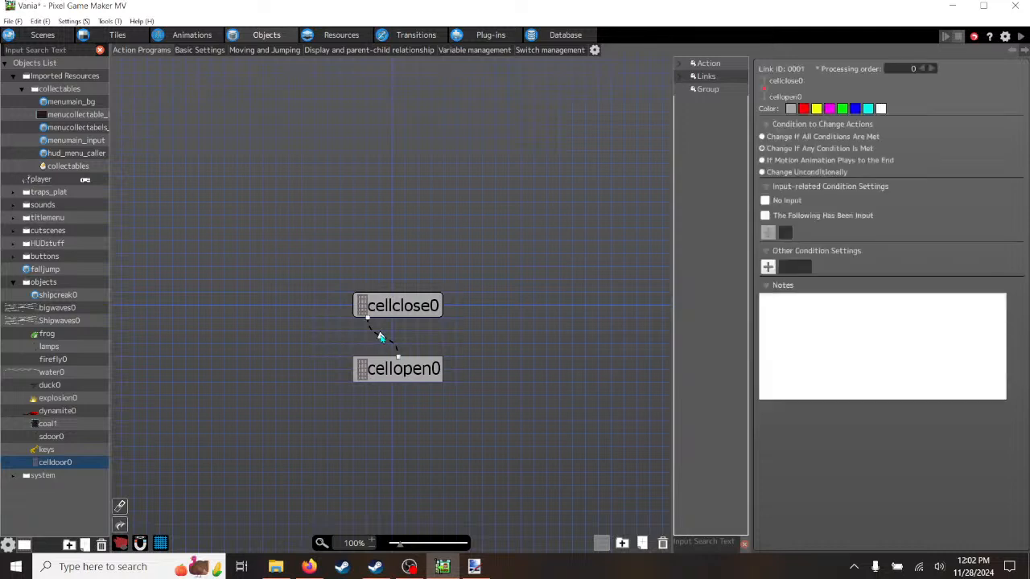
pyautogui.moveTo(399, 358); pyautogui.dragTo(368, 355)
pyautogui.moveTo(368, 358); pyautogui.dragTo(370, 359)
pyautogui.click(424, 368)
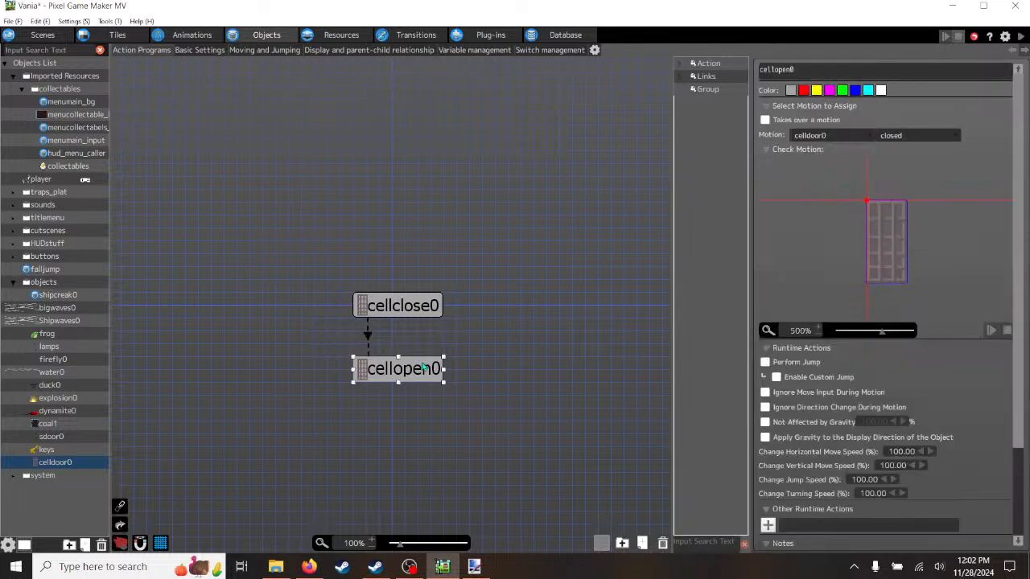
# - Add the HP is 0 condition for Object Self to the link from cellclose0 to cellopen0
pyautogui.click(368, 338)
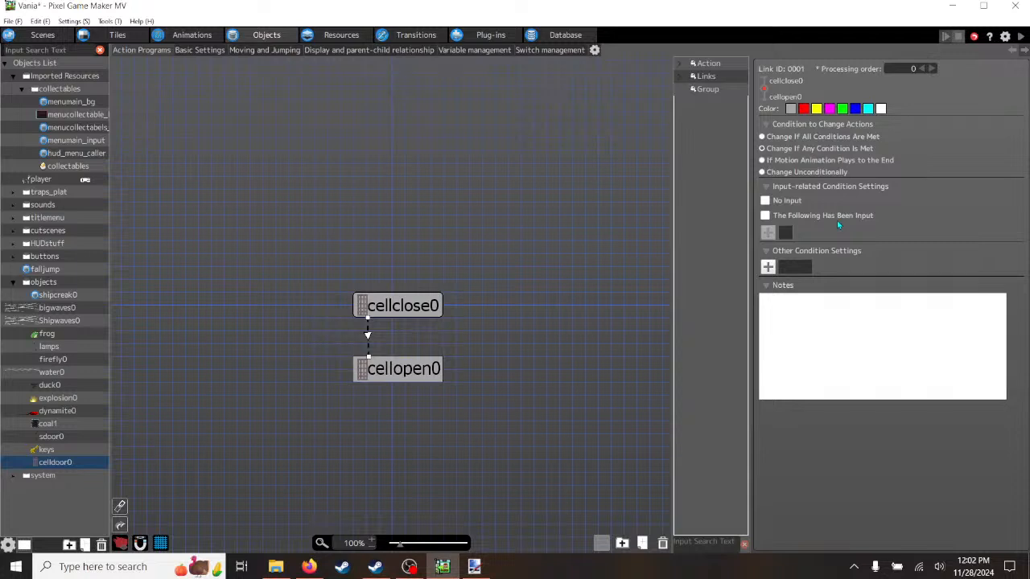
pyautogui.click(768, 267)
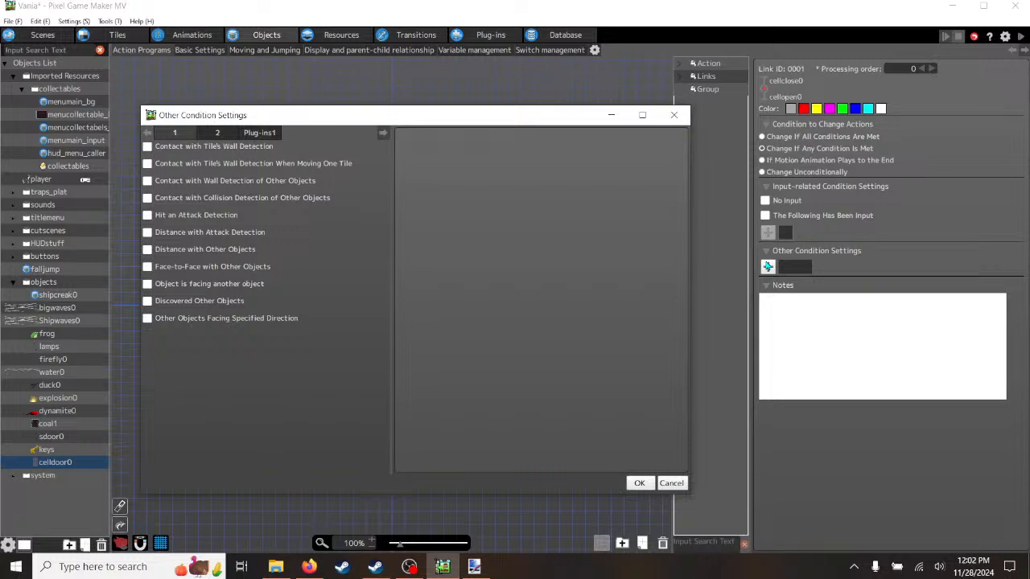
pyautogui.moveTo(448, 122); pyautogui.dragTo(487, 127)
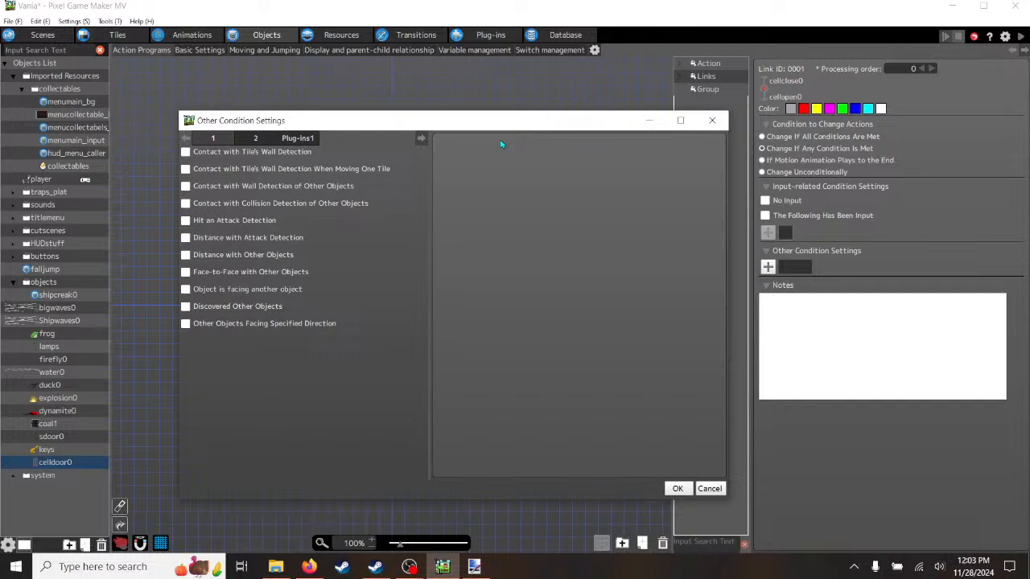
pyautogui.click(255, 138)
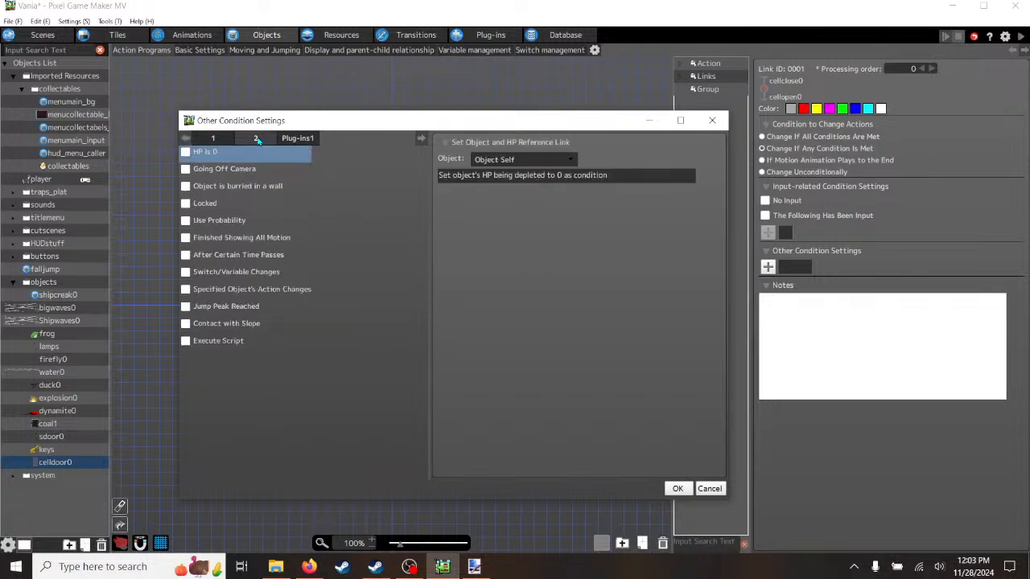
pyautogui.click(186, 152)
pyautogui.click(571, 160)
pyautogui.click(572, 161)
pyautogui.click(678, 489)
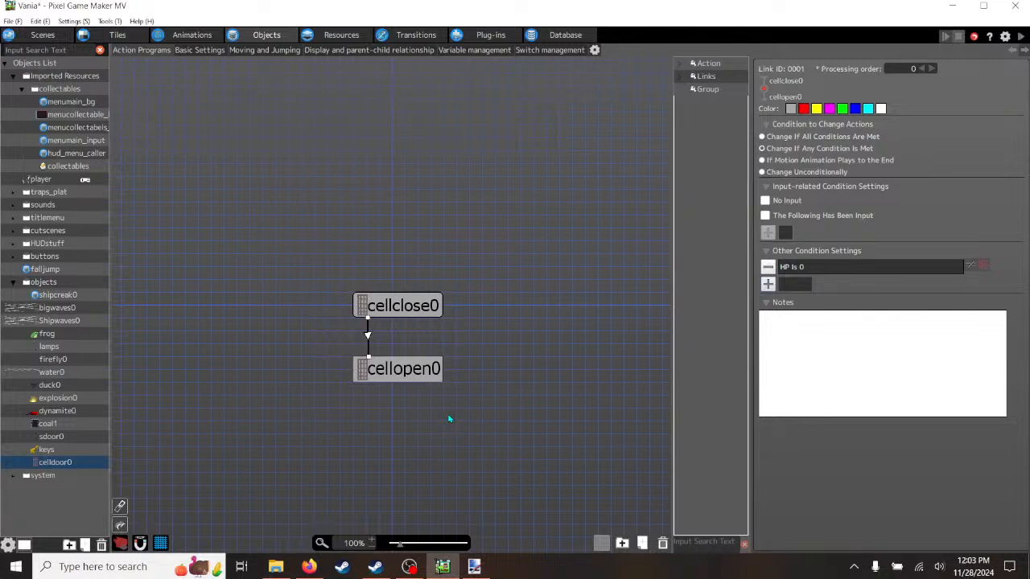
# - Assign the open direction of the celldoor0 motion to cellopen0 and open its other runtime actions for adding
pyautogui.click(387, 369)
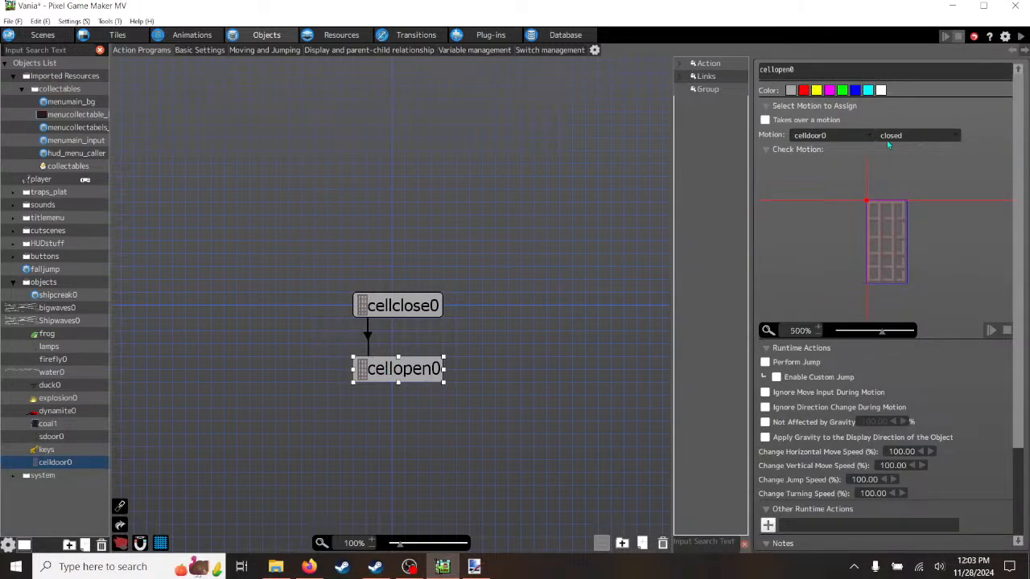
pyautogui.click(955, 139)
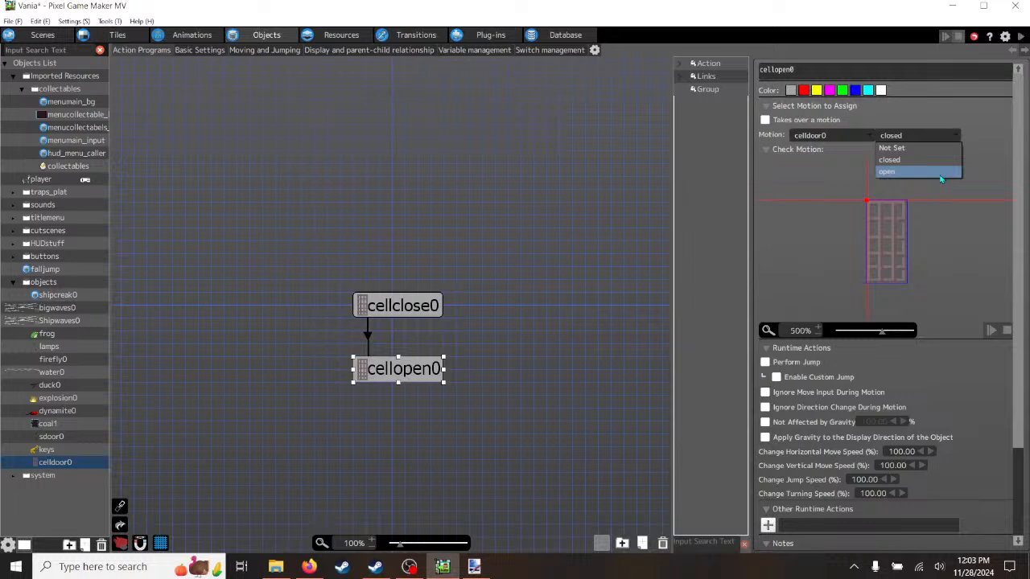
pyautogui.click(893, 171)
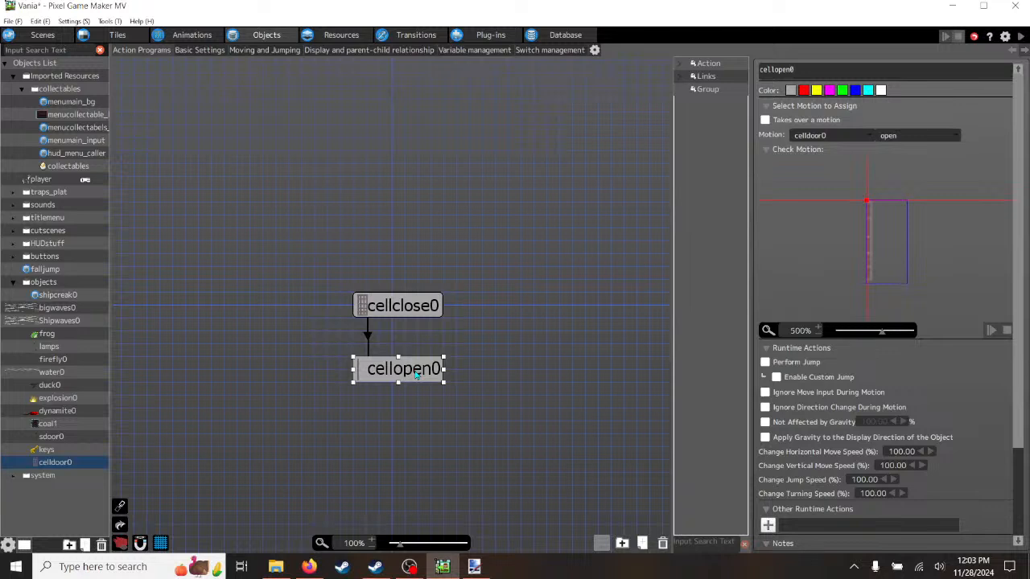
pyautogui.click(767, 526)
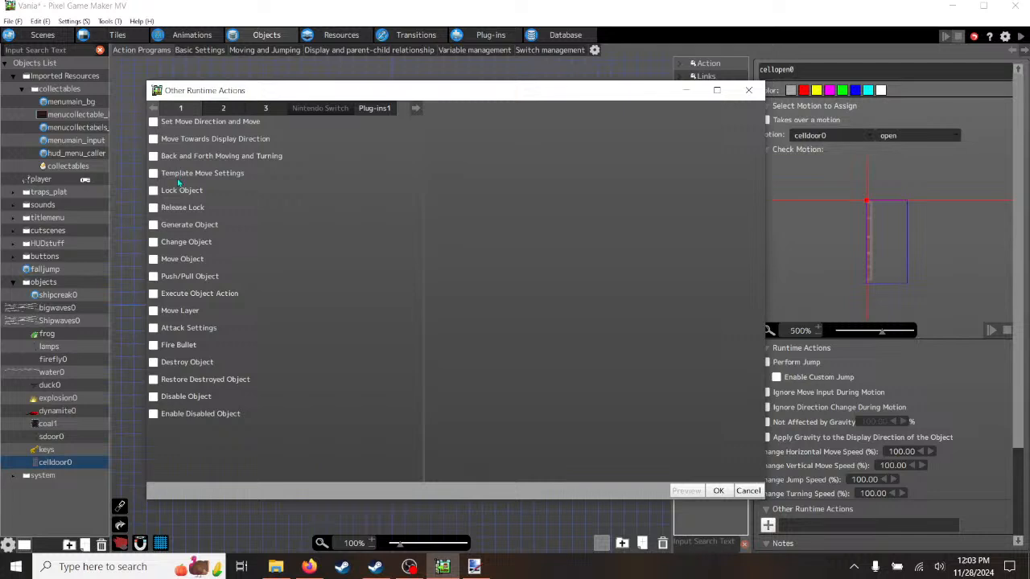
pyautogui.click(224, 110)
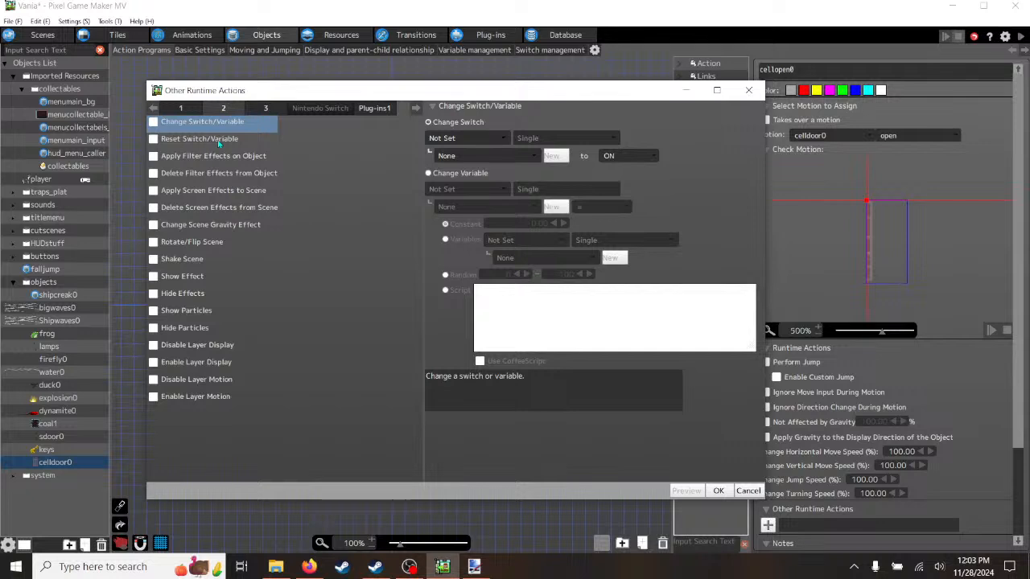
pyautogui.click(157, 141)
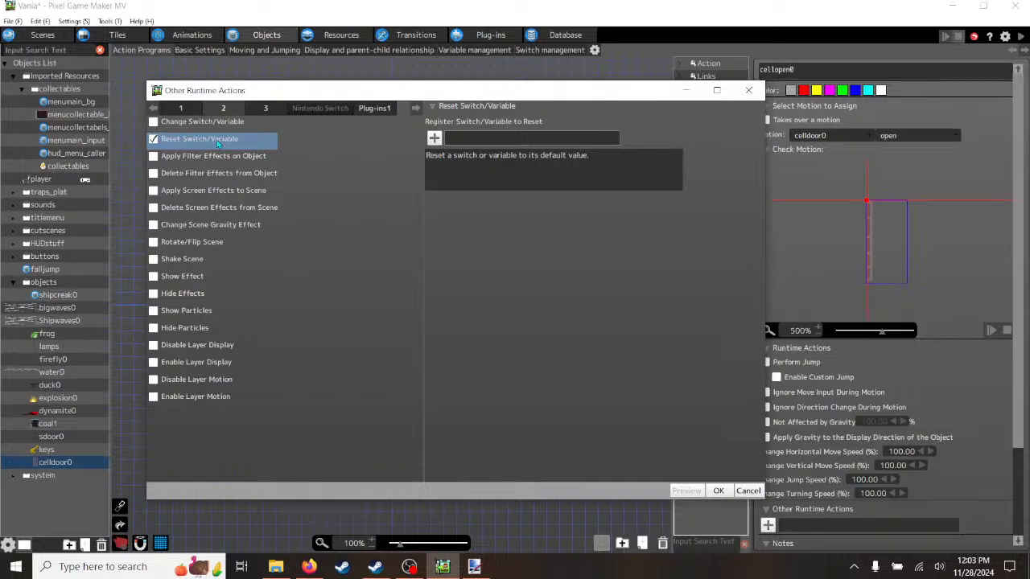
pyautogui.click(434, 138)
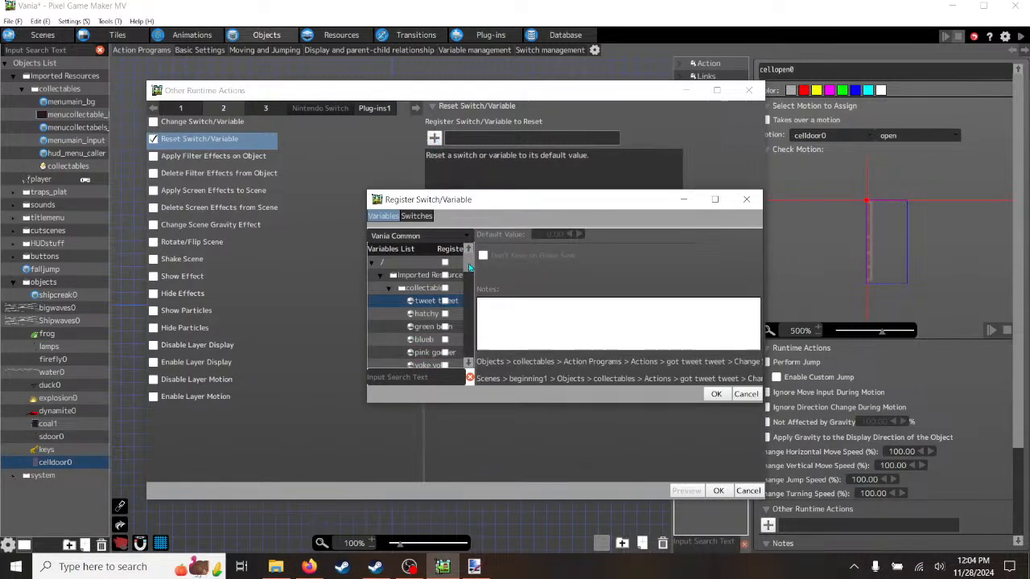
pyautogui.moveTo(473, 278); pyautogui.dragTo(566, 357)
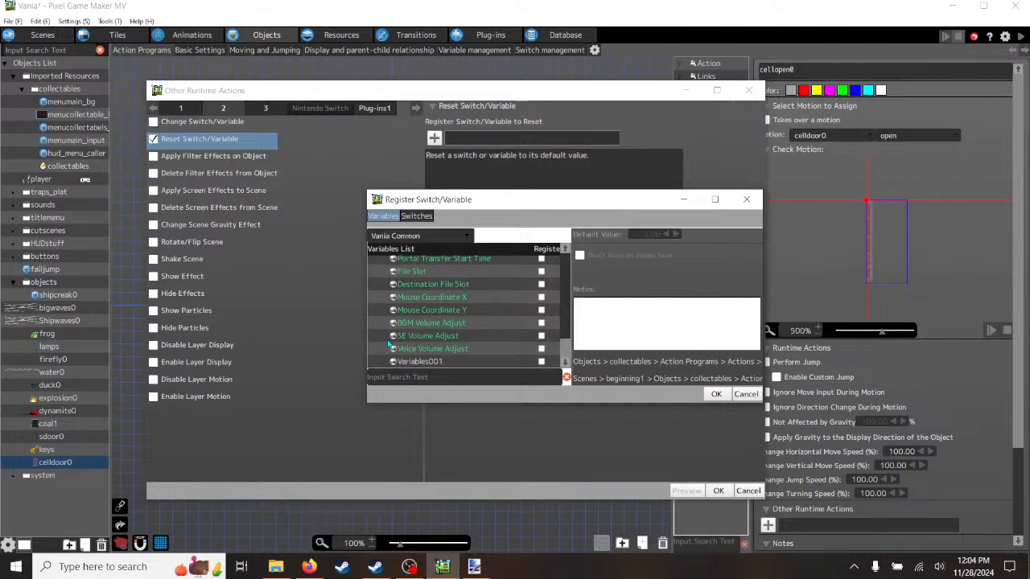
pyautogui.moveTo(479, 193); pyautogui.dragTo(486, 107)
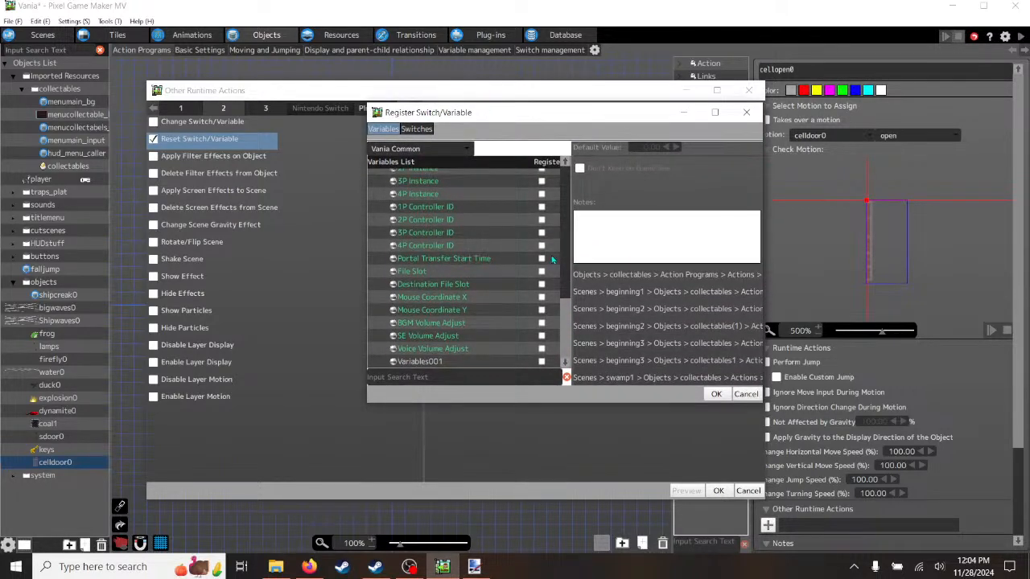
pyautogui.moveTo(566, 319); pyautogui.dragTo(566, 286)
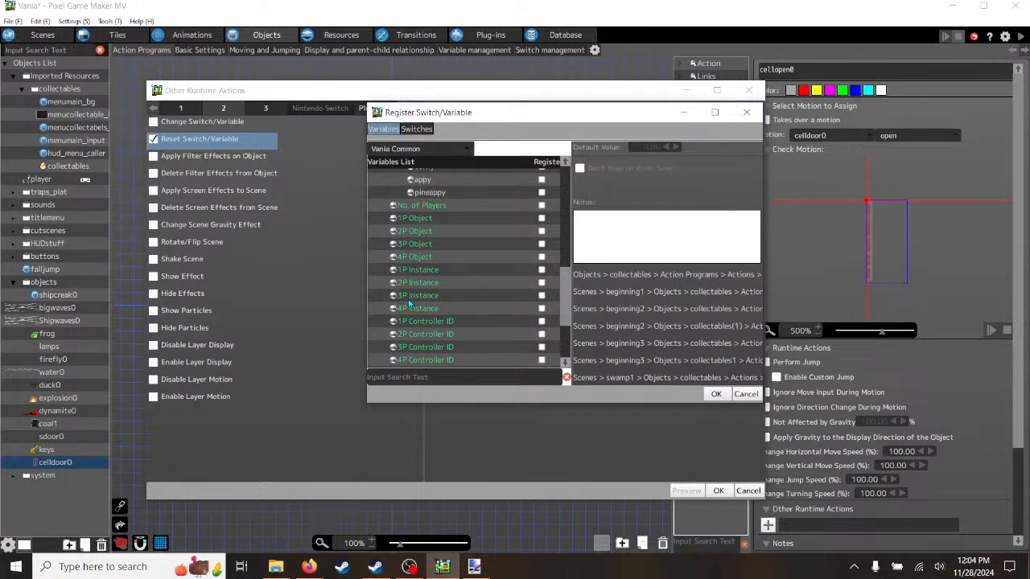
pyautogui.moveTo(565, 279); pyautogui.dragTo(567, 323)
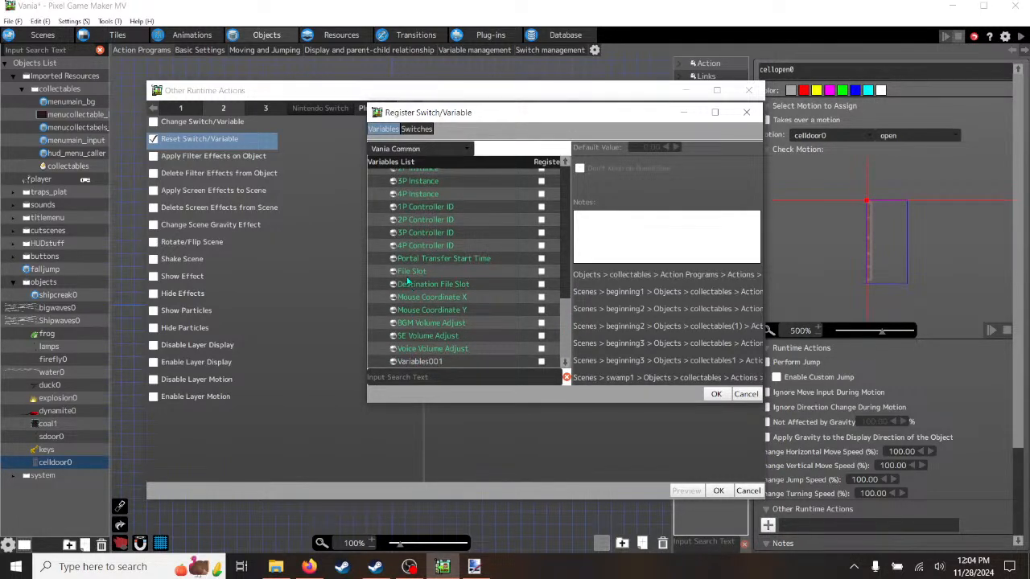
pyautogui.click(745, 394)
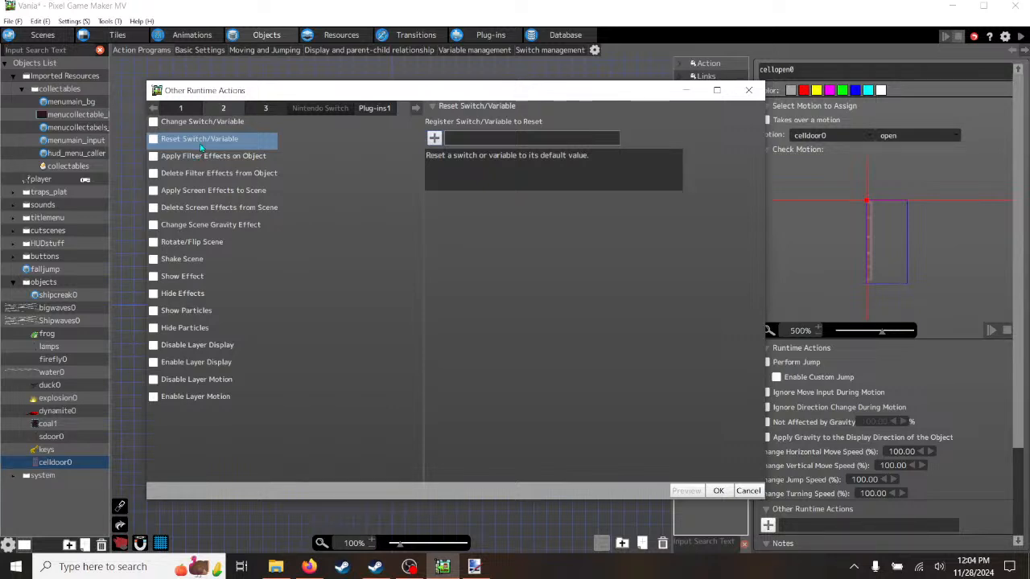
pyautogui.click(254, 108)
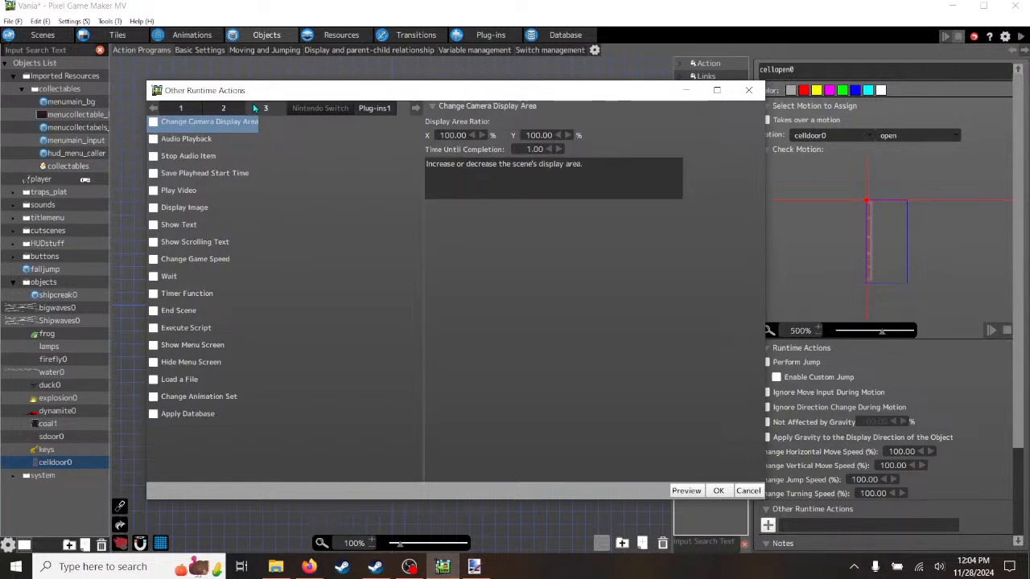
# - Enable the Change Switch/Variable runtime action for cellopen0 and set it to change a variable of the celldoor0 object
pyautogui.click(224, 108)
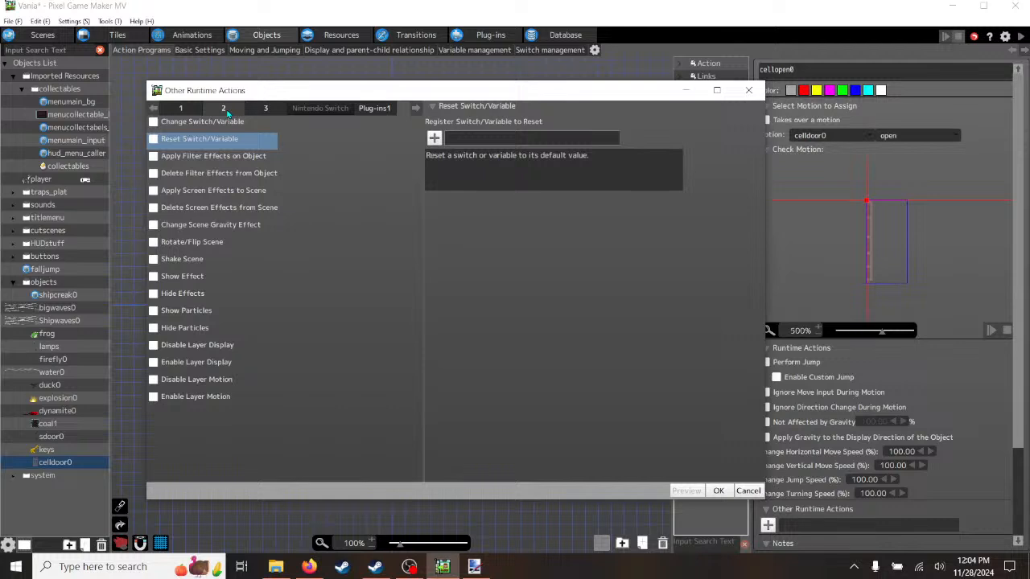
pyautogui.click(155, 122)
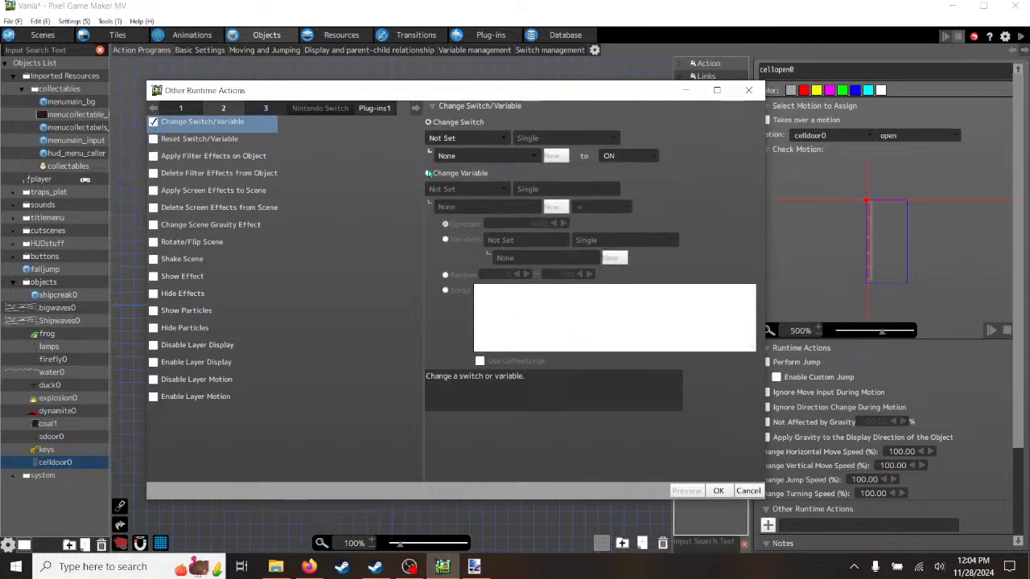
pyautogui.click(429, 174)
pyautogui.click(505, 191)
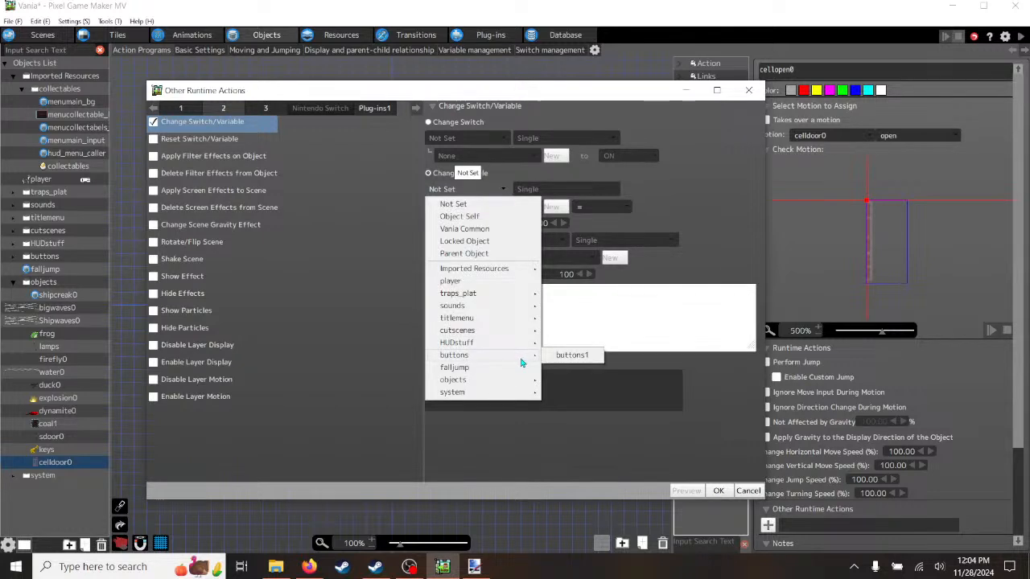
pyautogui.moveTo(511, 384)
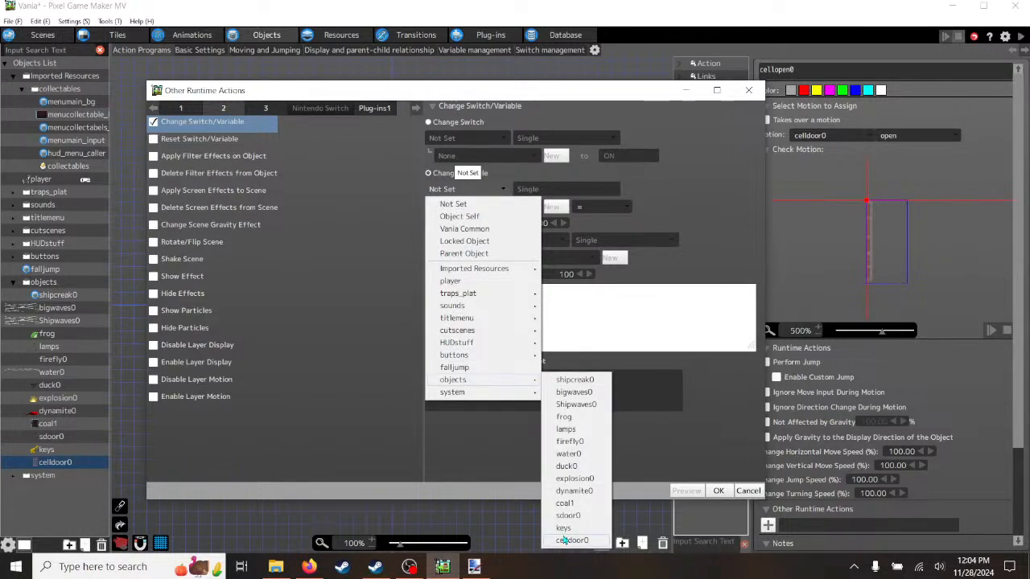
pyautogui.click(571, 540)
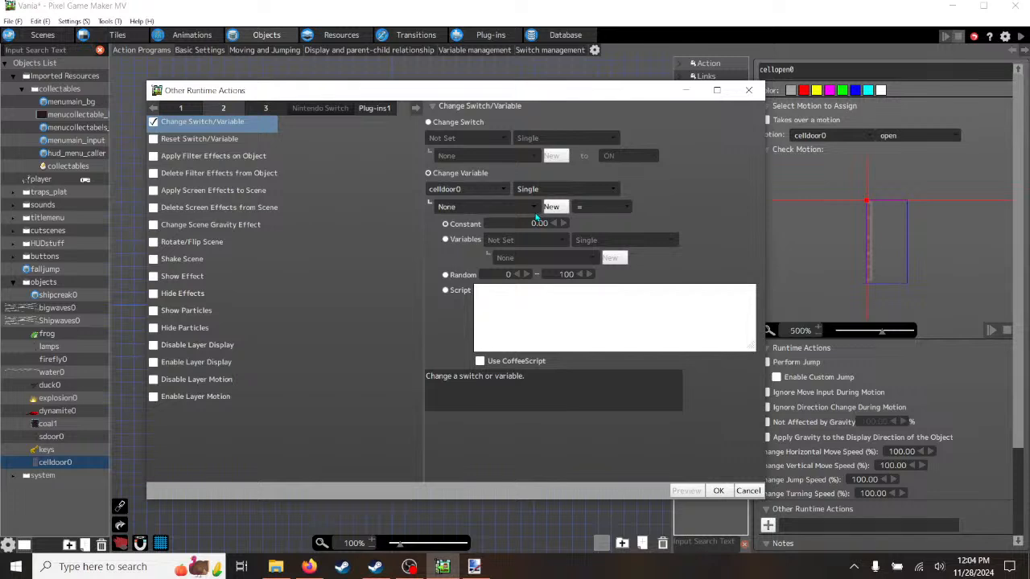
# - Set the variable change to add a constant 1 to HP with the += operator and confirm the runtime action
pyautogui.click(534, 209)
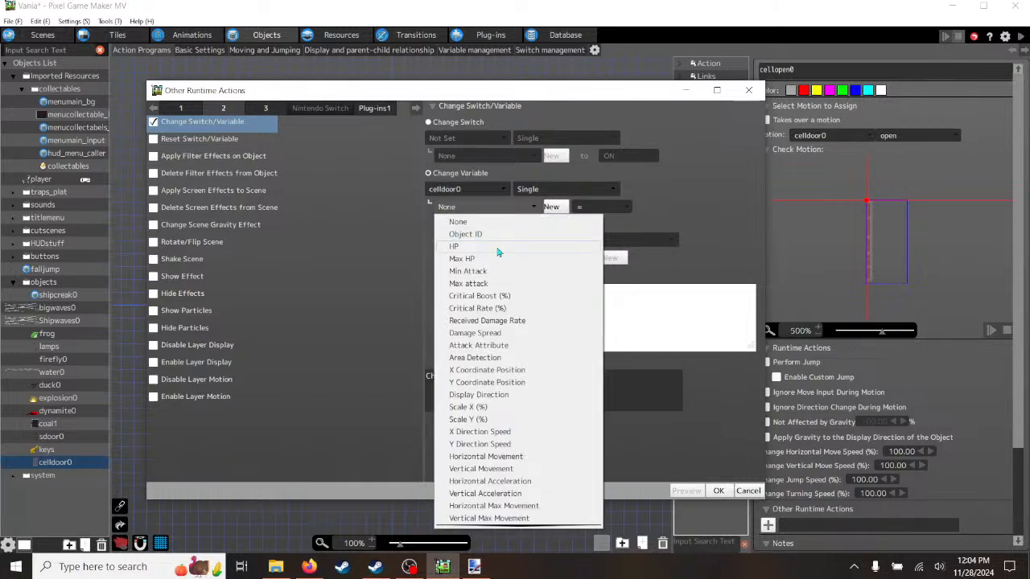
pyautogui.click(497, 248)
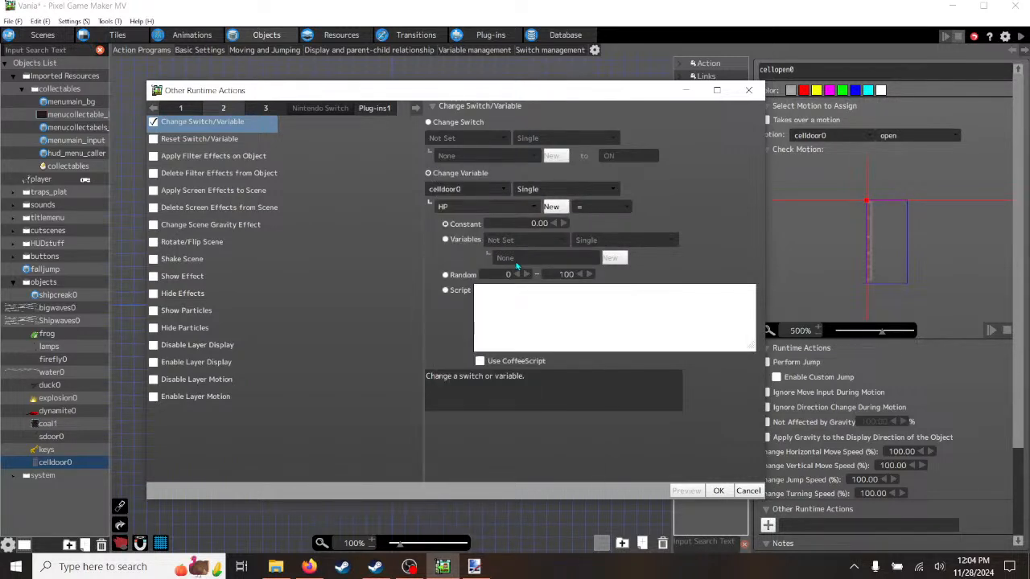
pyautogui.click(629, 208)
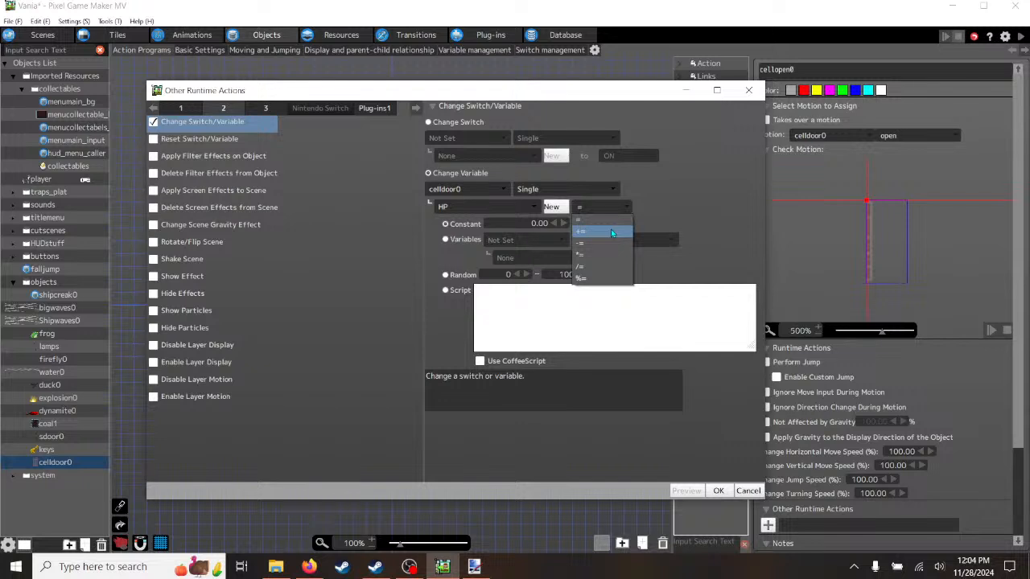
pyautogui.click(611, 230)
pyautogui.click(550, 225)
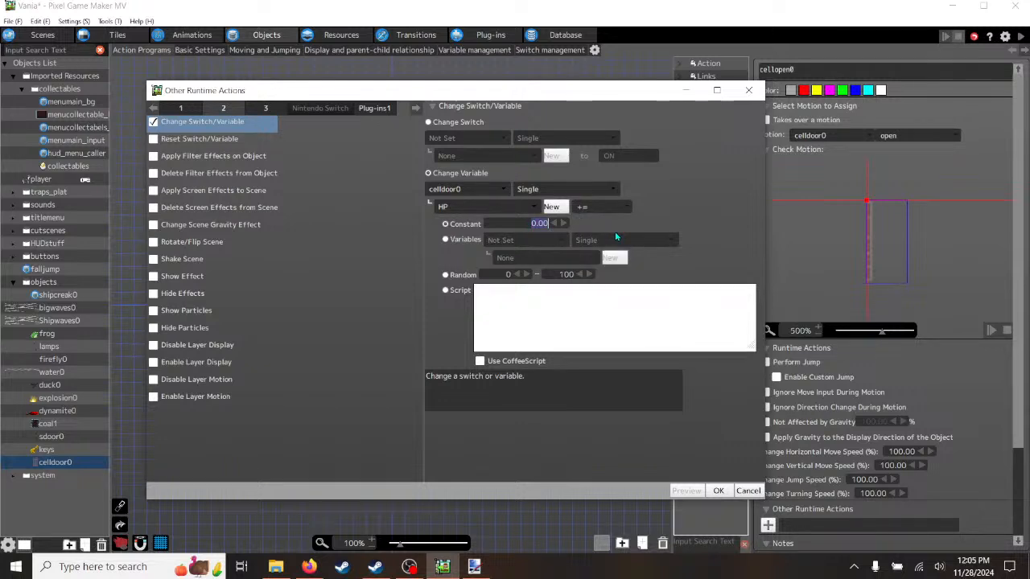
pyautogui.write('1')
pyautogui.click(719, 491)
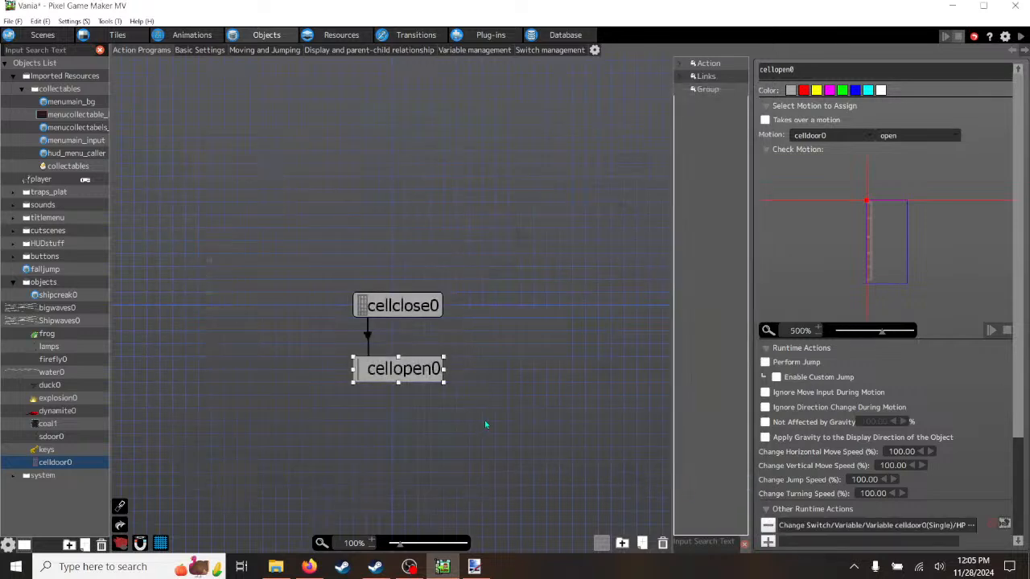
# - Link the cellopen0 action back to the cellclose0 action
pyautogui.click(368, 336)
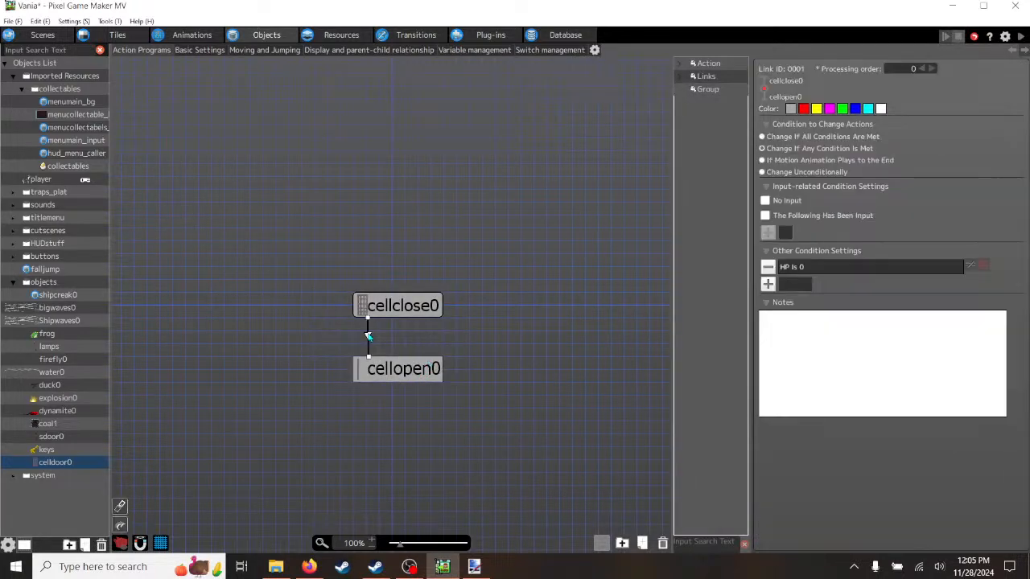
pyautogui.click(427, 367)
pyautogui.moveTo(427, 365); pyautogui.dragTo(419, 304, button='right')
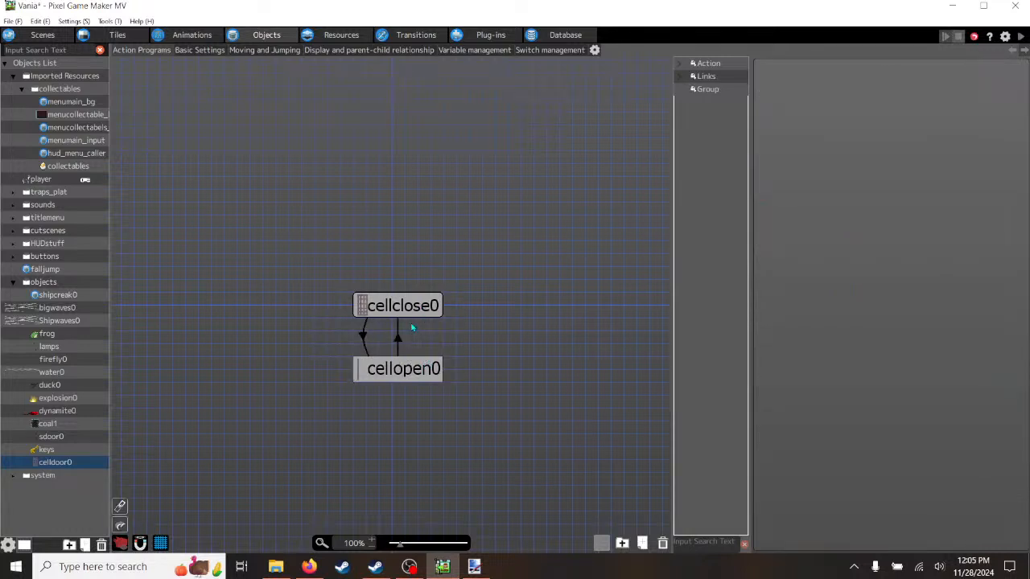
# - Move both ends of the cellopen0-to-cellclose0 link so that it runs straight up near the right edges of the two actions
pyautogui.click(398, 342)
pyautogui.click(397, 319)
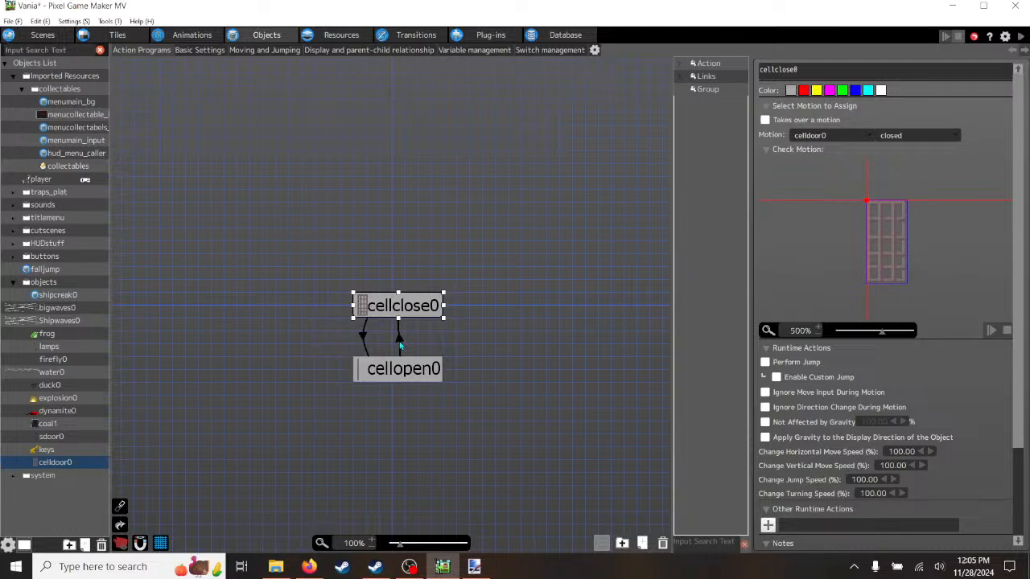
pyautogui.click(399, 336)
pyautogui.moveTo(398, 320); pyautogui.dragTo(432, 318)
pyautogui.moveTo(400, 359); pyautogui.dragTo(431, 360)
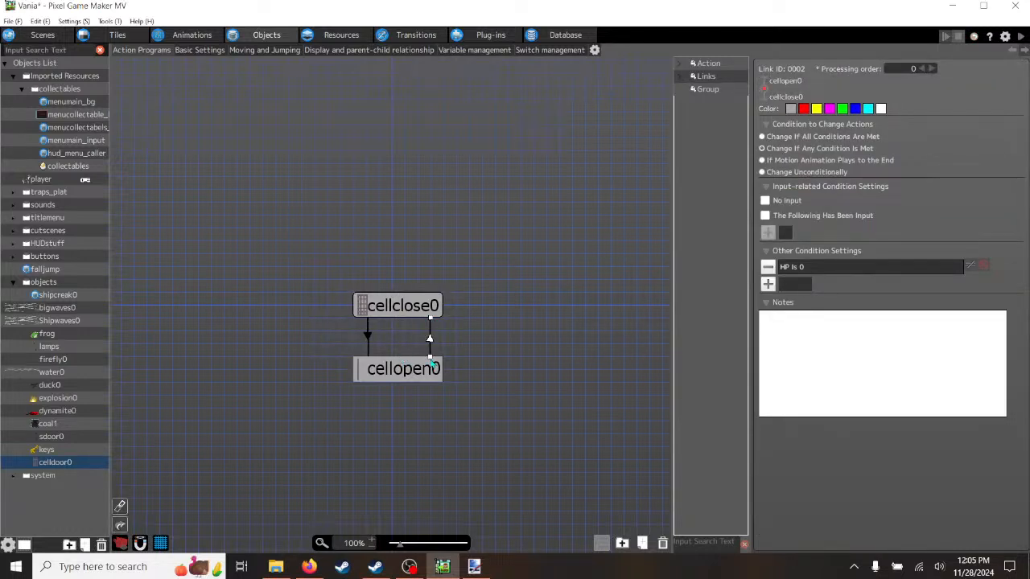
pyautogui.click(405, 371)
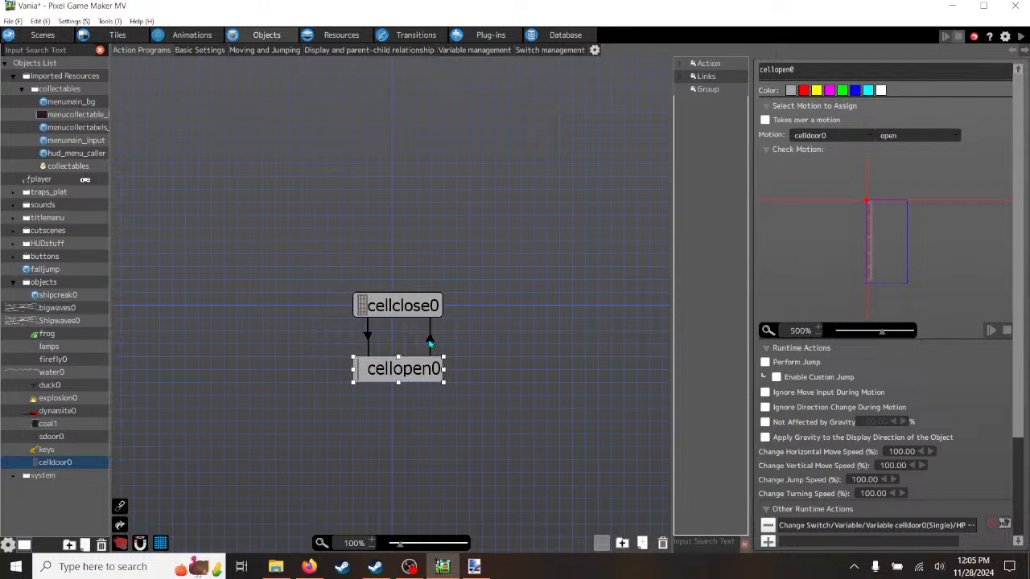
pyautogui.click(430, 342)
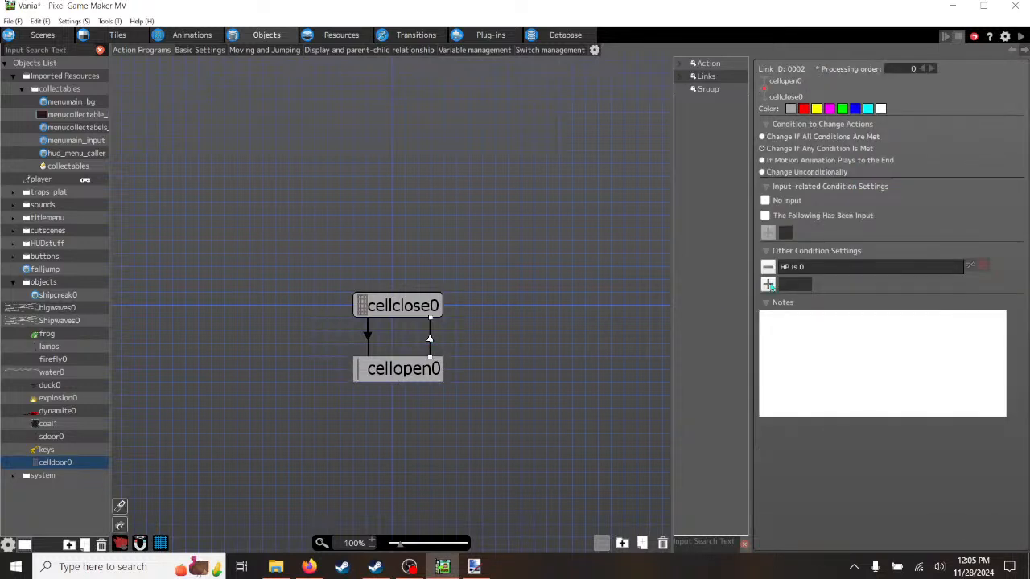
pyautogui.click(431, 309)
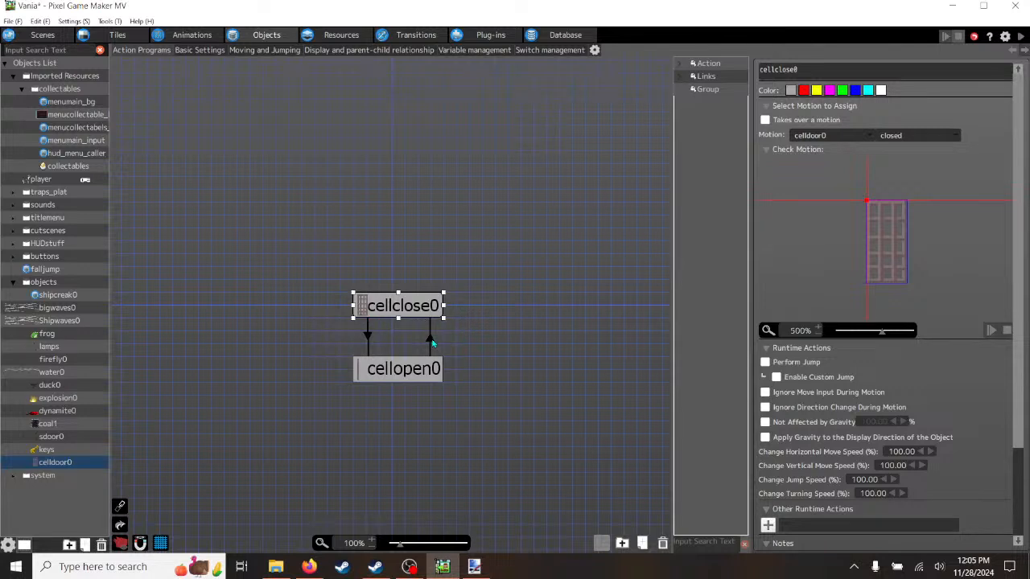
pyautogui.click(431, 344)
pyautogui.click(420, 375)
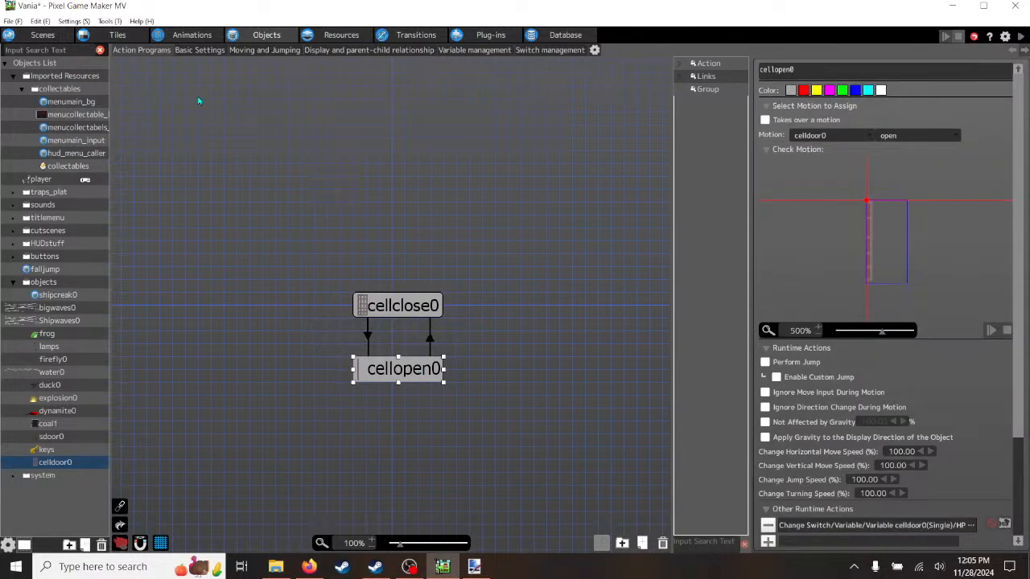
pyautogui.click(392, 306)
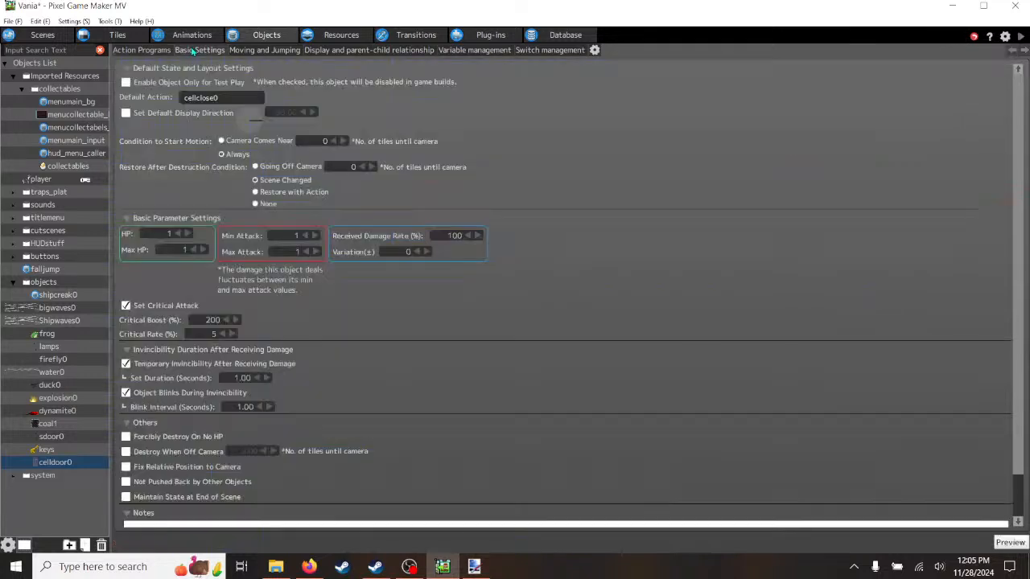
# - In celldoor0's basic settings, disable critical attack, temporary invincibility and blinking, enable Not Pushed Back by Other Objects, and return to the action programs
pyautogui.click(197, 50)
pyautogui.click(126, 306)
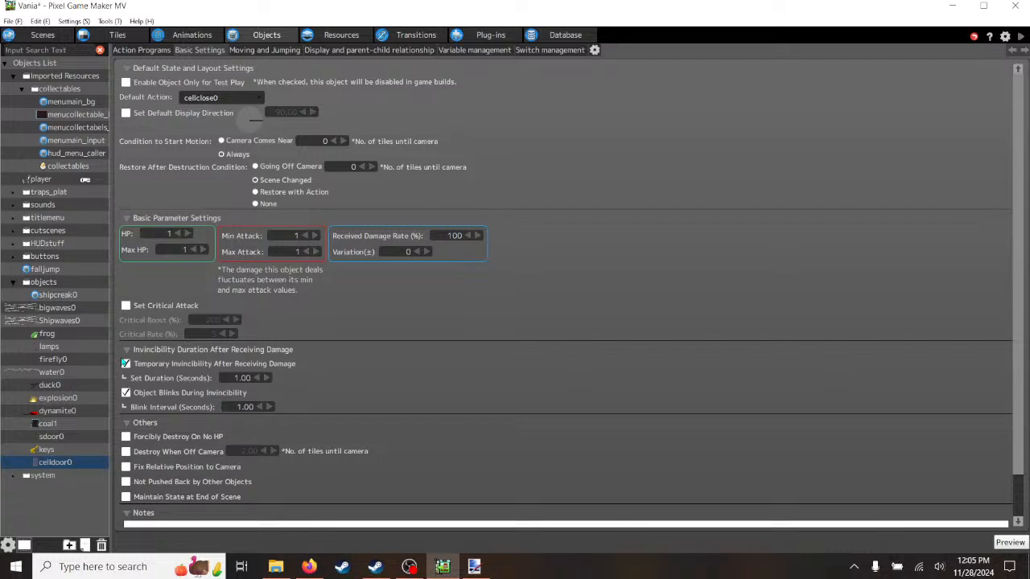
pyautogui.click(126, 364)
pyautogui.click(126, 393)
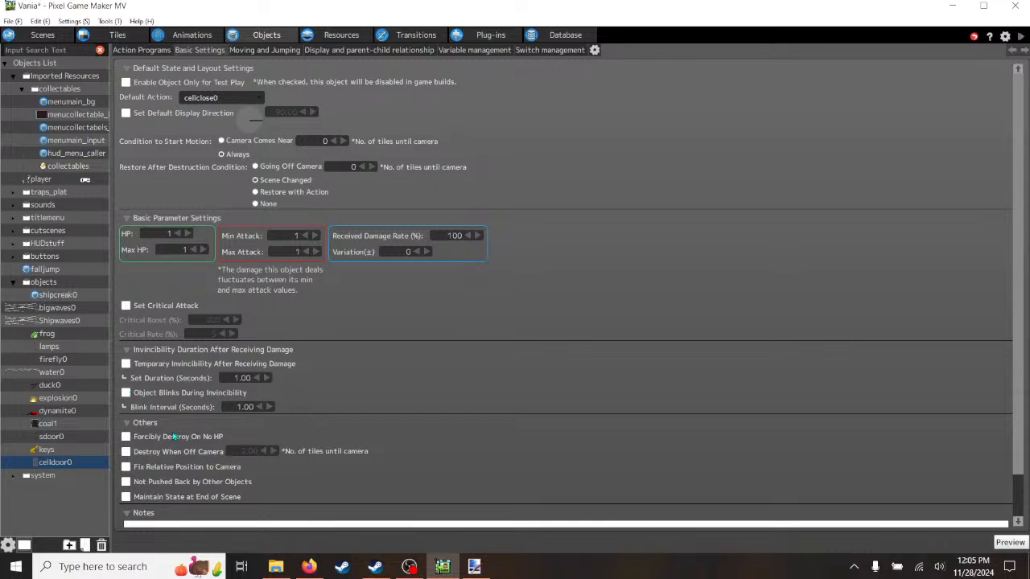
pyautogui.click(126, 482)
pyautogui.click(139, 51)
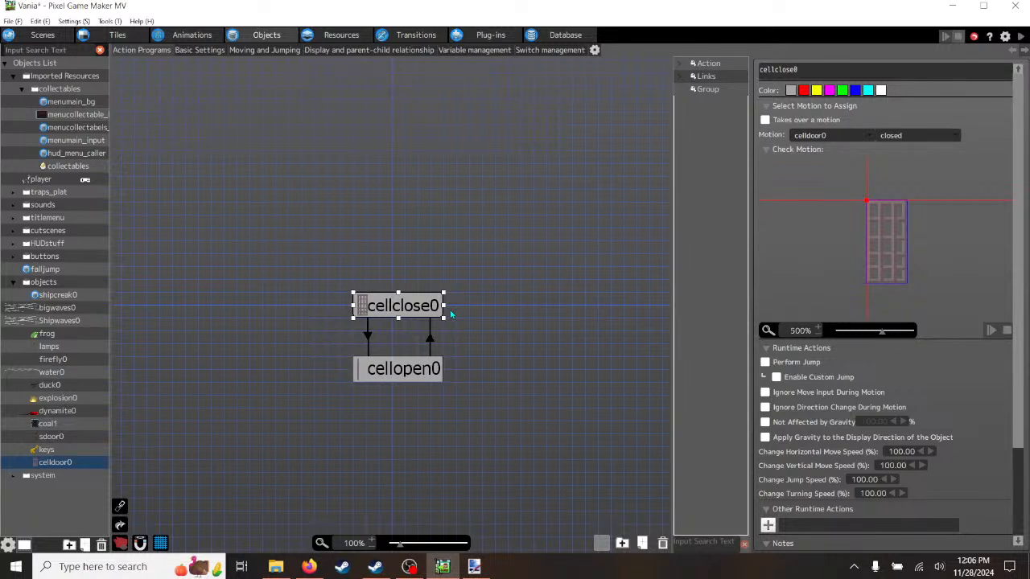
# - Examine the ship1 scene's playerlayer and its background layers through bg5 around the cells near the player
pyautogui.click(42, 34)
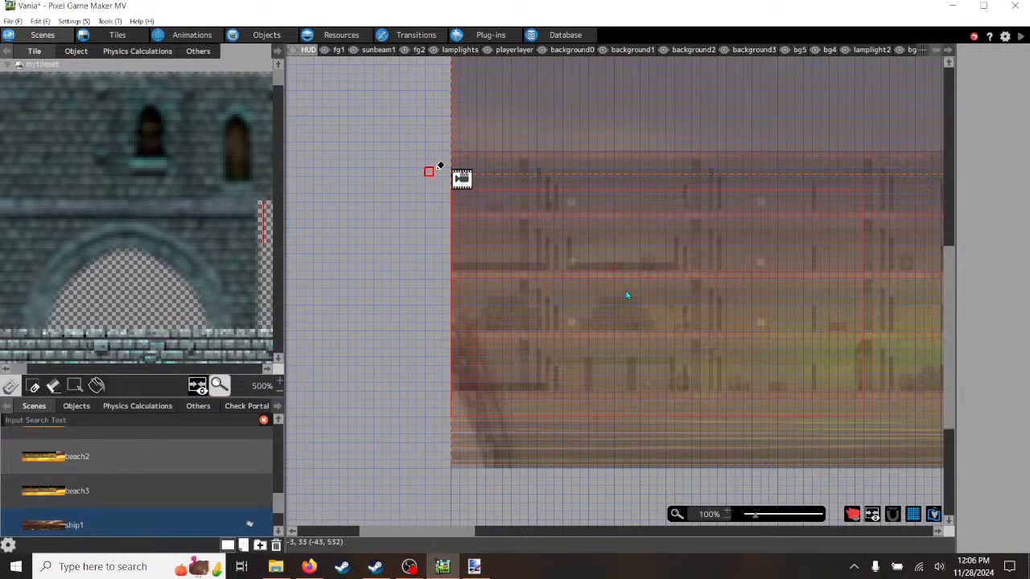
pyautogui.click(513, 50)
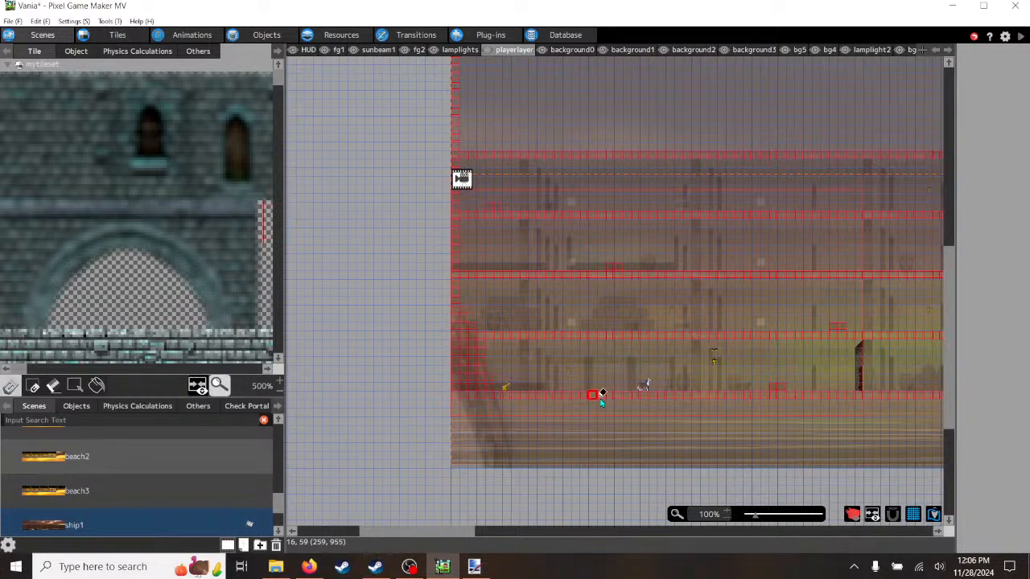
pyautogui.scroll(3, 601, 402)
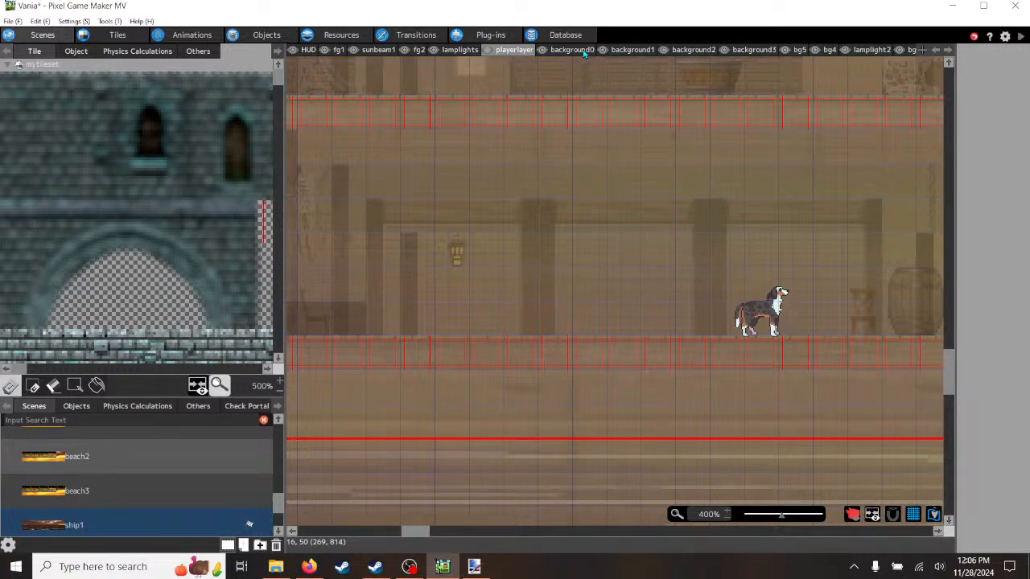
pyautogui.click(629, 50)
pyautogui.click(691, 52)
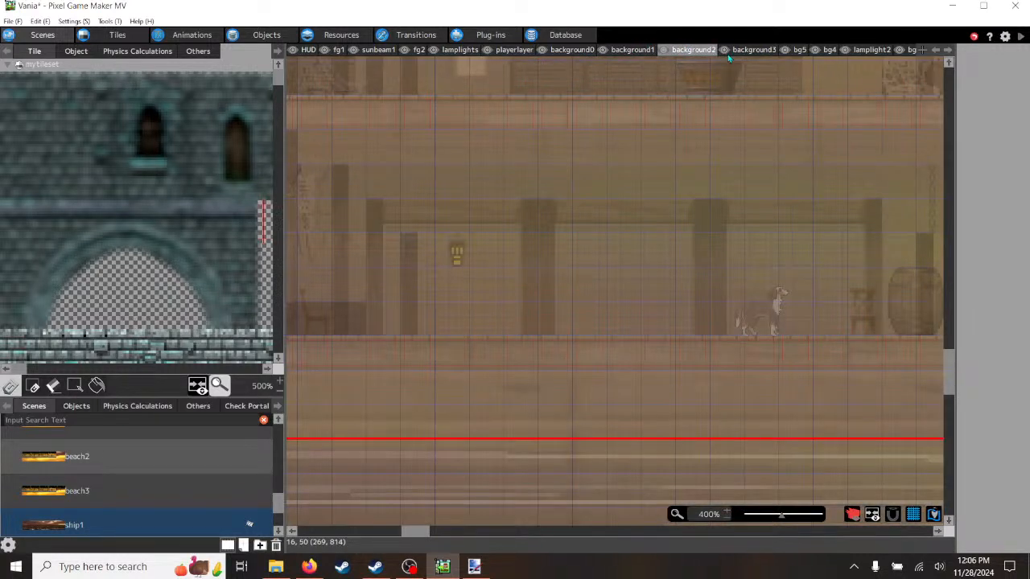
pyautogui.click(749, 51)
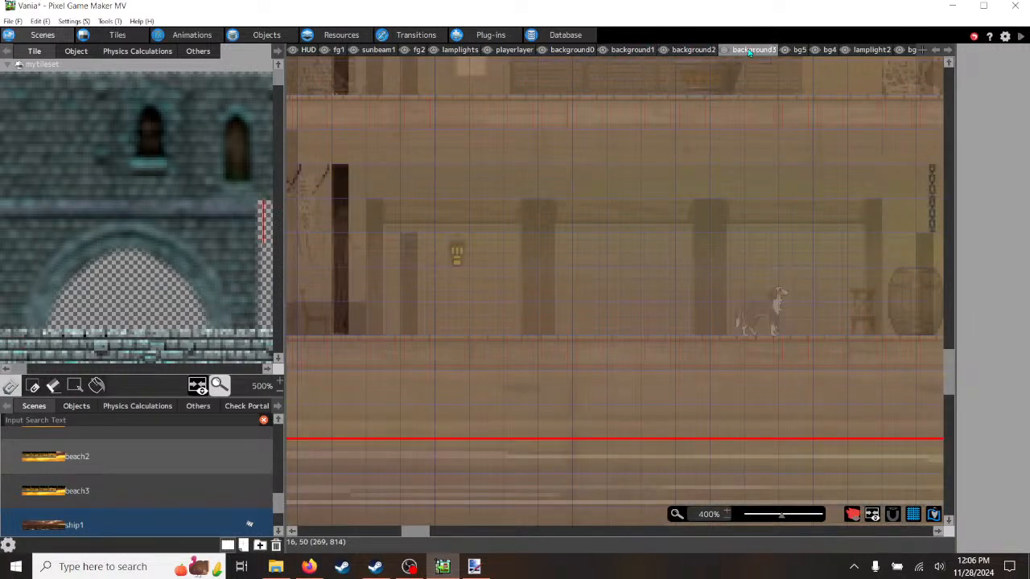
pyautogui.click(799, 50)
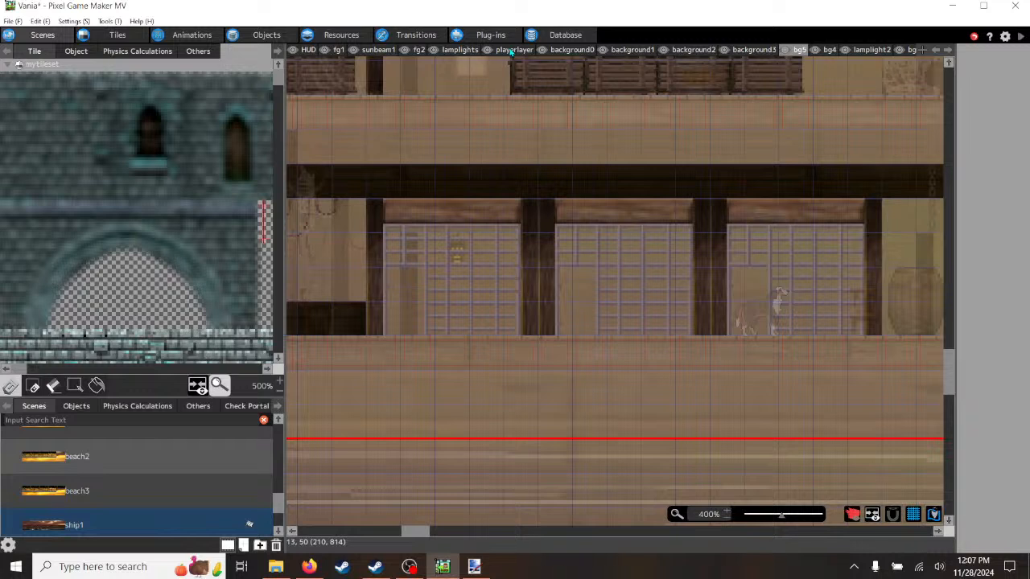
# - Place the celldoor0 object on the playerlayer of the ship1 scene, in the doorway of the middle cell
pyautogui.click(508, 50)
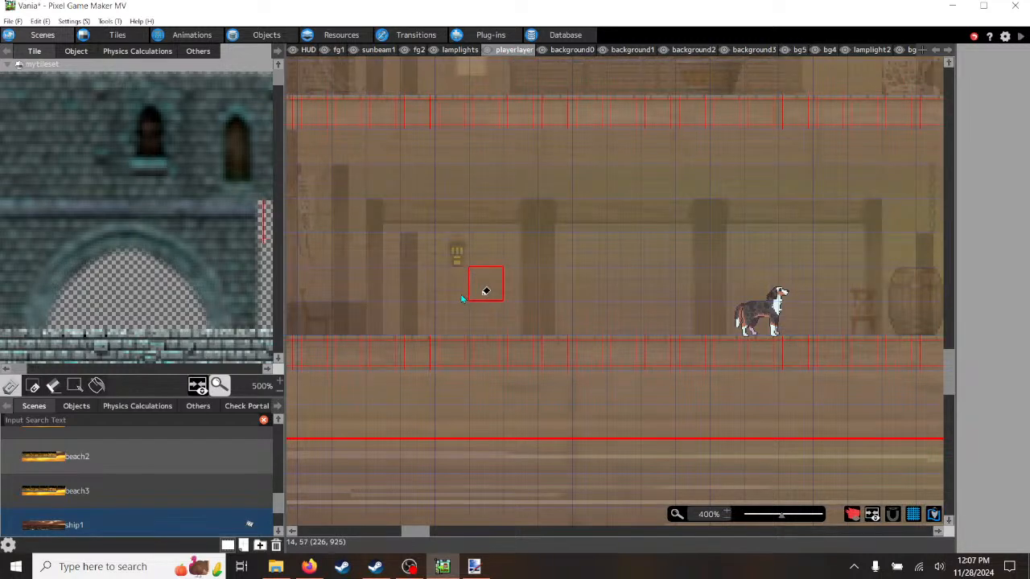
pyautogui.press('Delete')
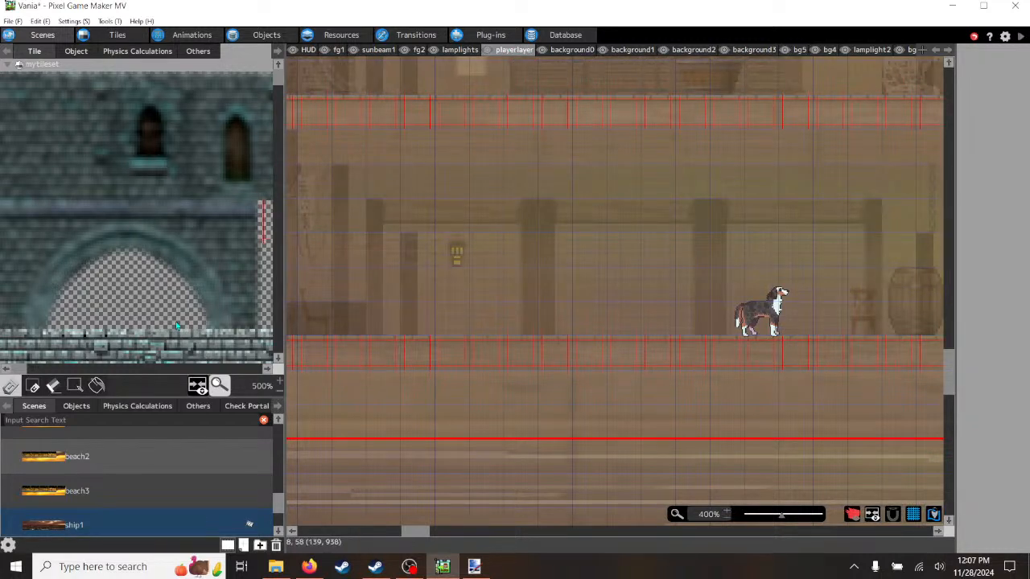
pyautogui.click(76, 51)
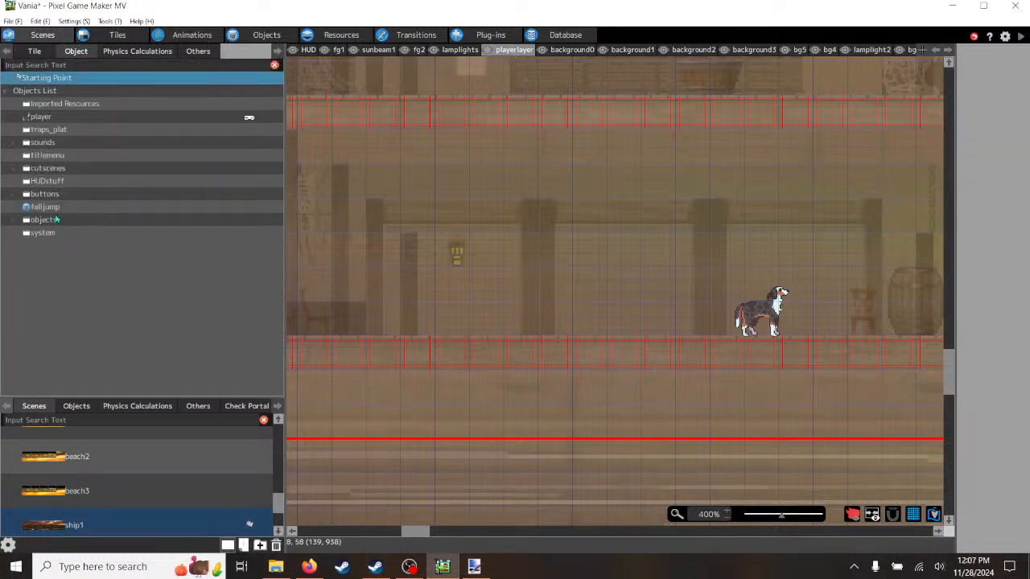
pyautogui.click(14, 221)
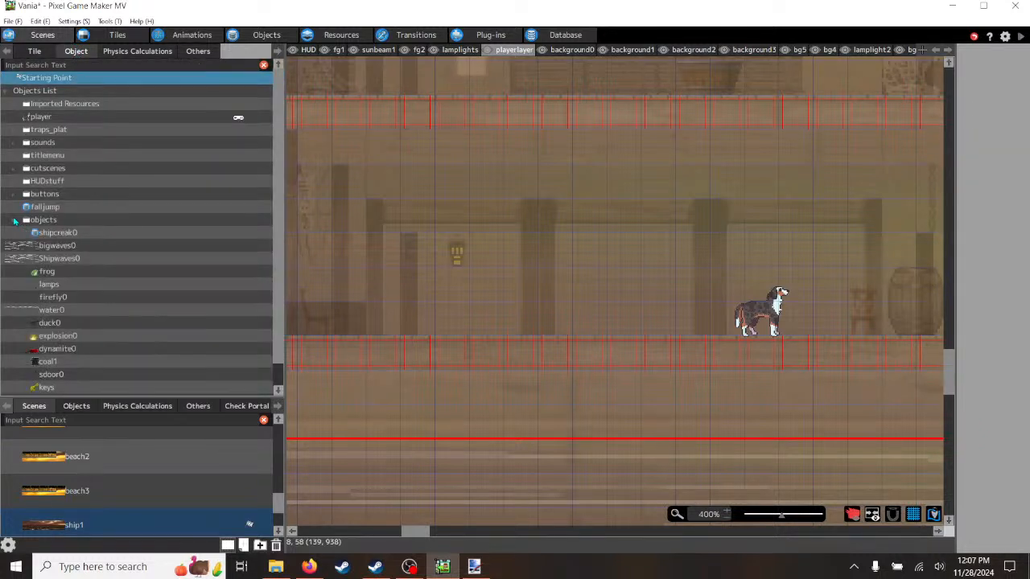
pyautogui.scroll(-1, 145, 304)
pyautogui.scroll(-1, 127, 360)
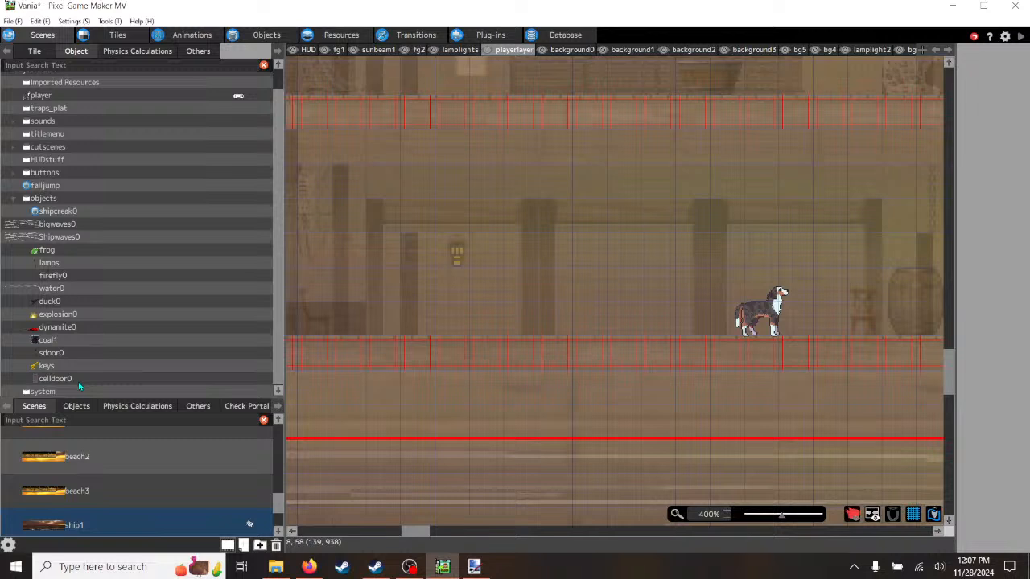
pyautogui.click(55, 378)
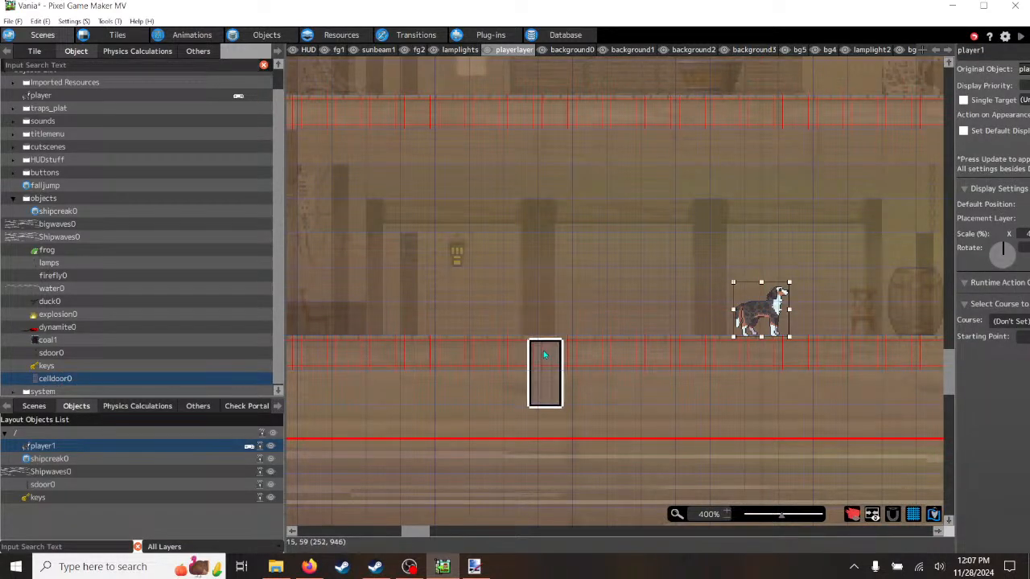
pyautogui.click(560, 276)
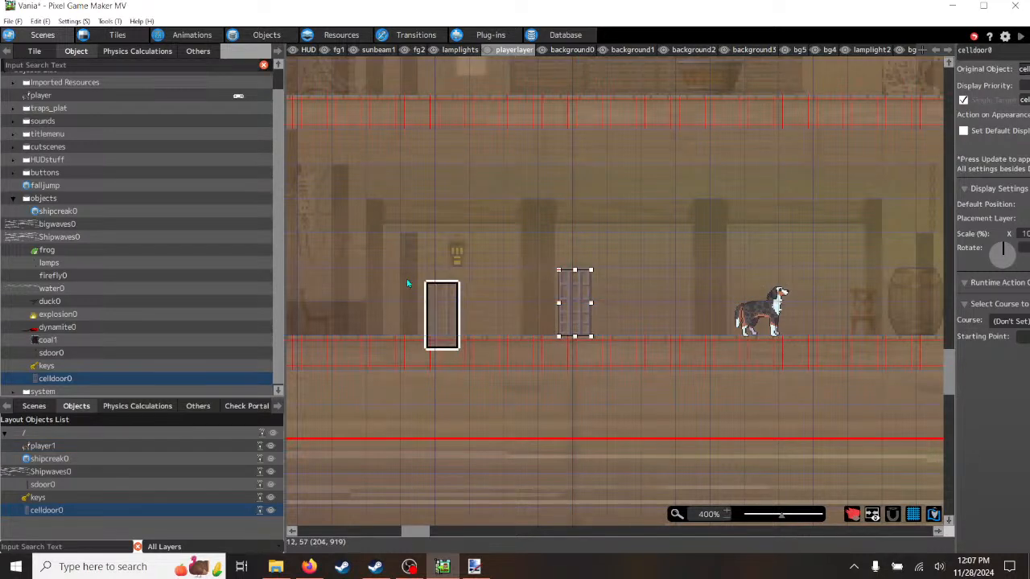
# - Place a second celldoor0 object on the playerlayer in the leftmost cell's doorway and end the placement
pyautogui.scroll(3, 389, 314)
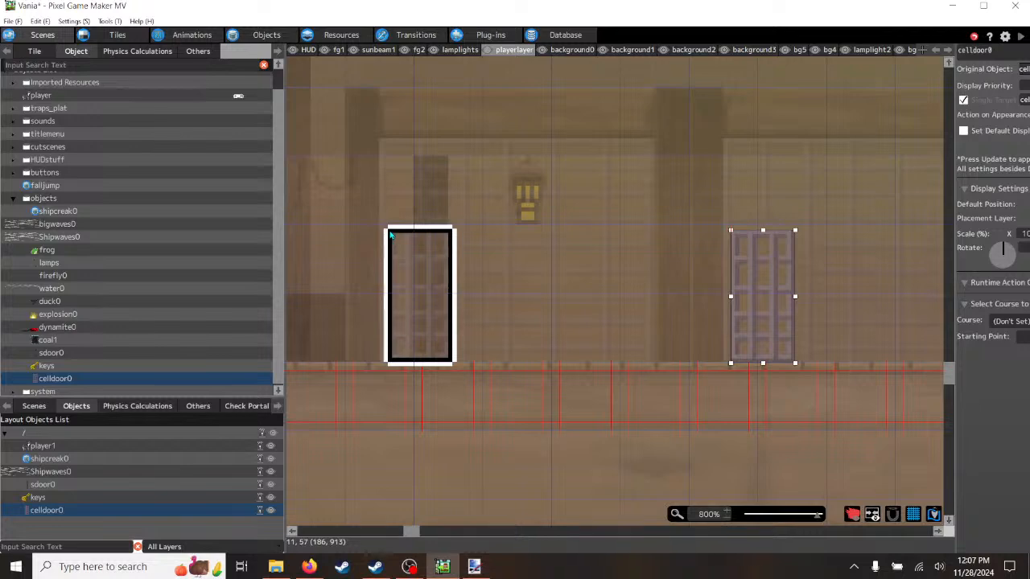
pyautogui.click(391, 231)
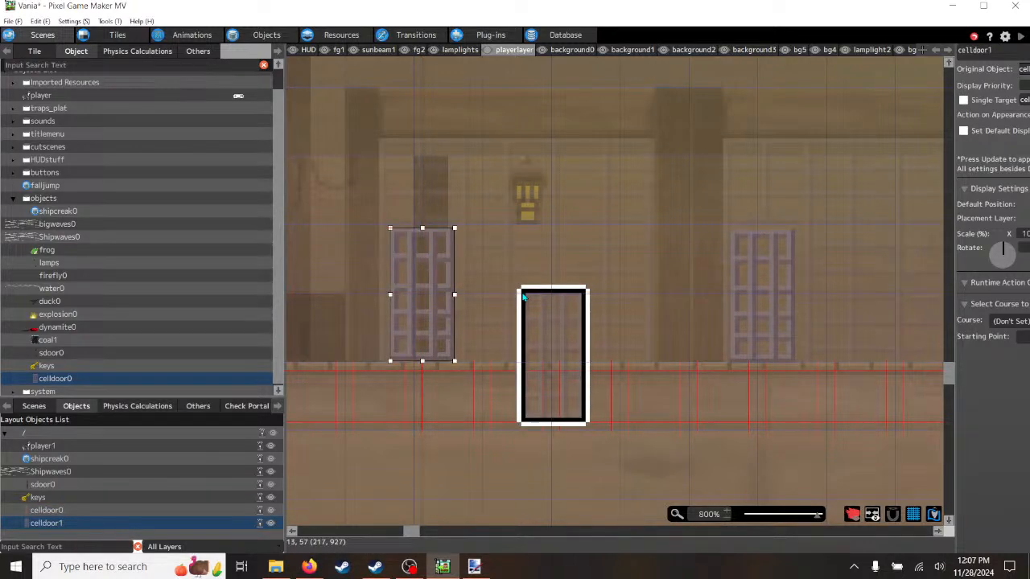
pyautogui.scroll(-3, 523, 298)
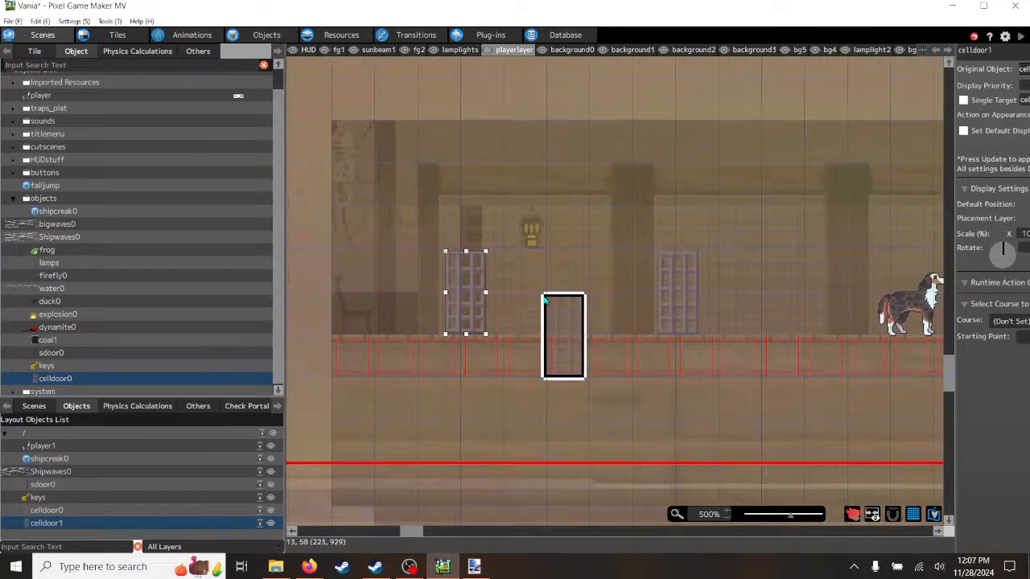
pyautogui.rightClick(714, 288)
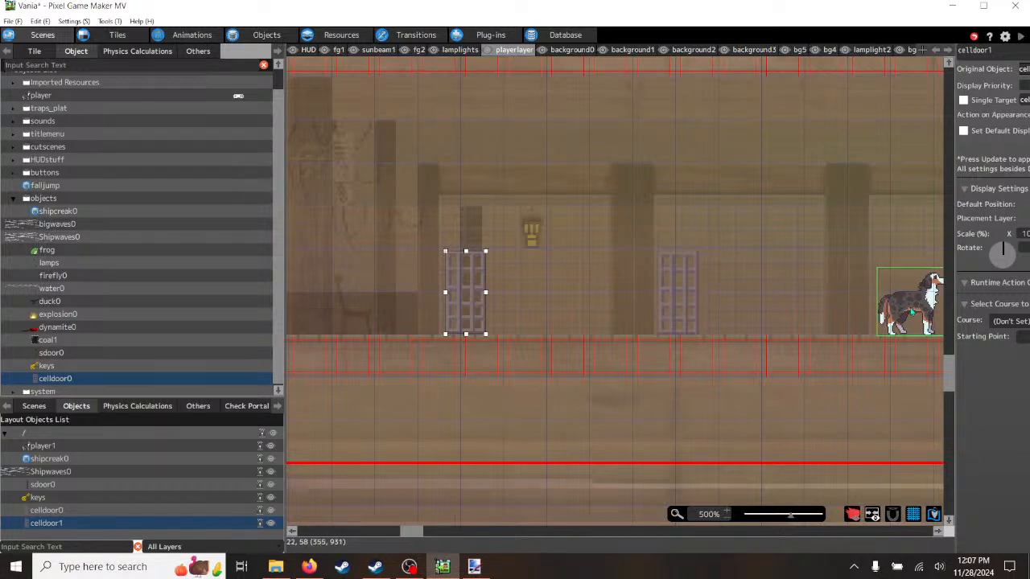
# - Move the player1 dog into the leftmost cell, just right of its door, and lower it to stand on the floor
pyautogui.moveTo(913, 313); pyautogui.dragTo(555, 312)
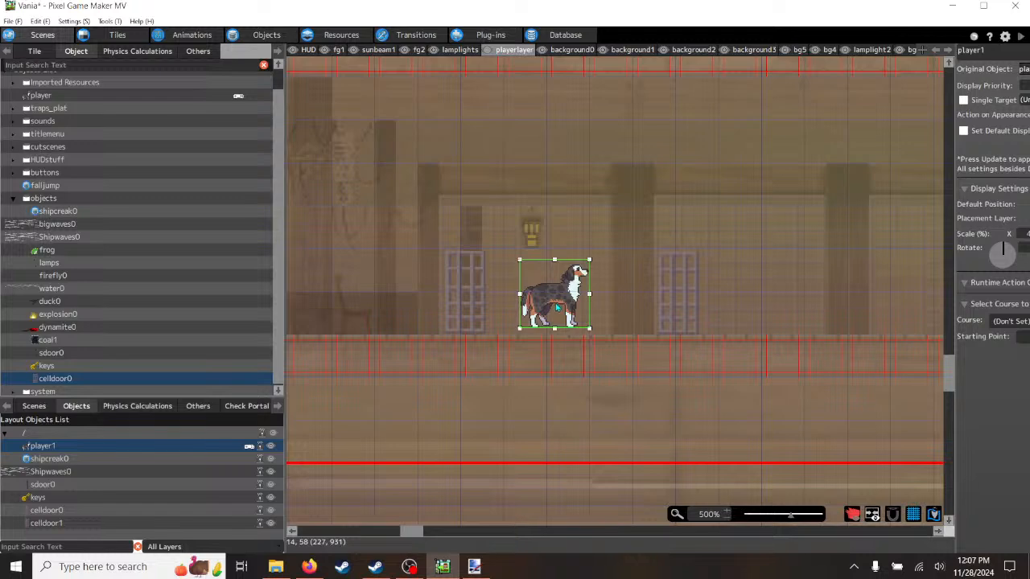
pyautogui.scroll(3, 554, 311)
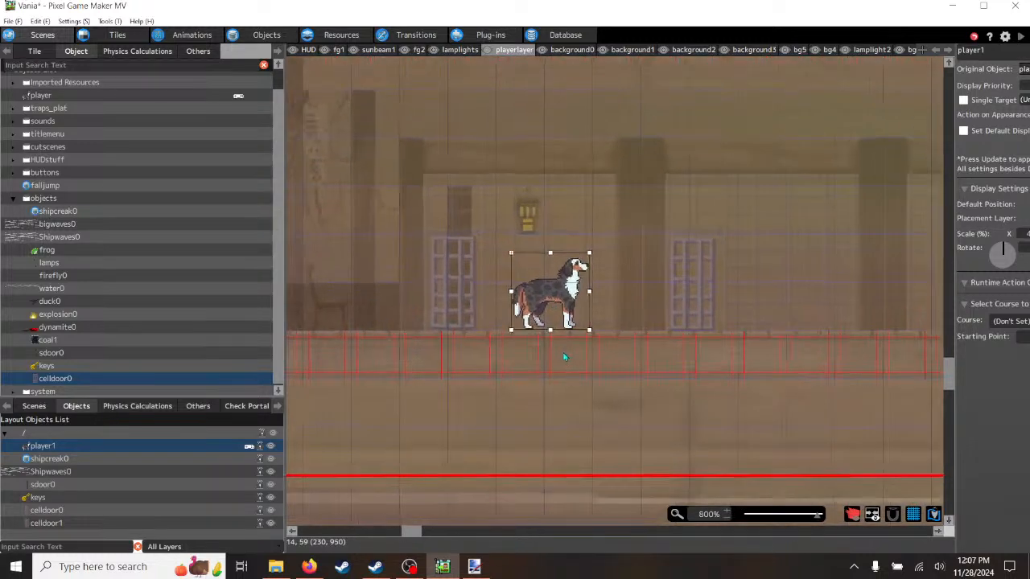
pyautogui.moveTo(552, 264); pyautogui.dragTo(552, 267)
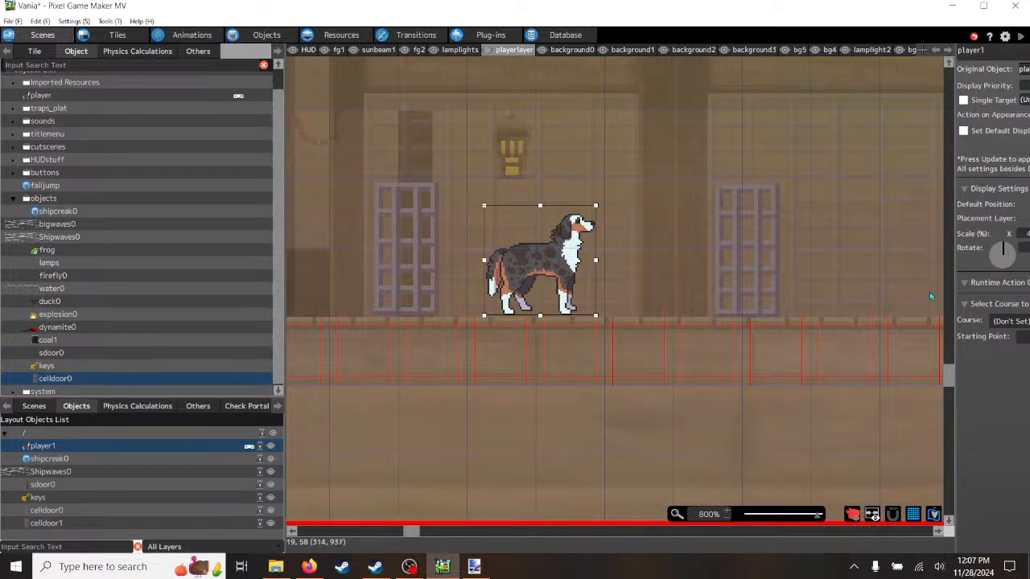
# - Nudge the middle cell's door slightly right and the leftmost cell's door slightly left to fit their doorways, and deselect
pyautogui.moveTo(955, 291)
pyautogui.mouseDown()
pyautogui.moveTo(798, 298)
pyautogui.moveTo(952, 299)
pyautogui.mouseUp()
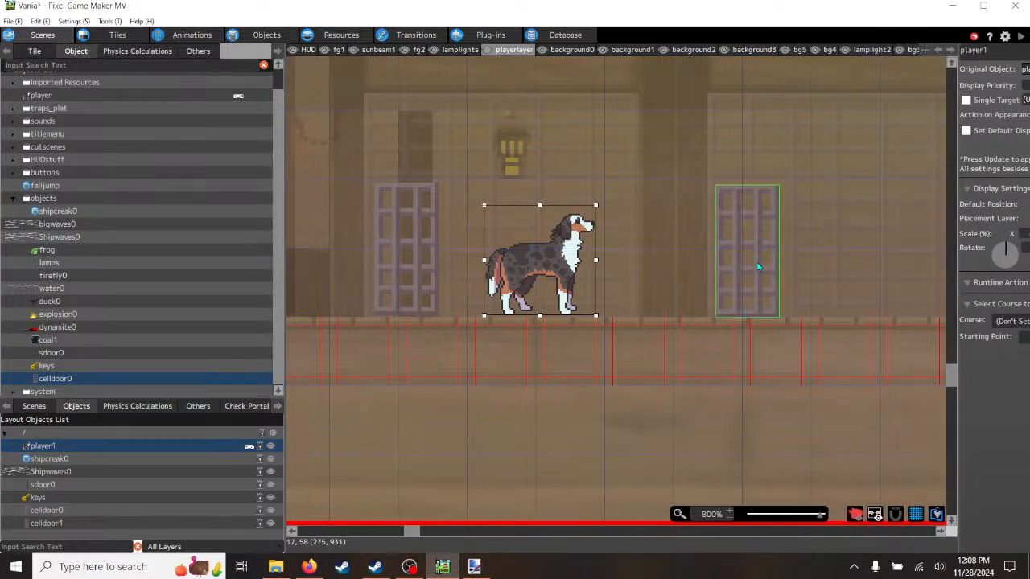
pyautogui.moveTo(760, 266); pyautogui.dragTo(764, 266)
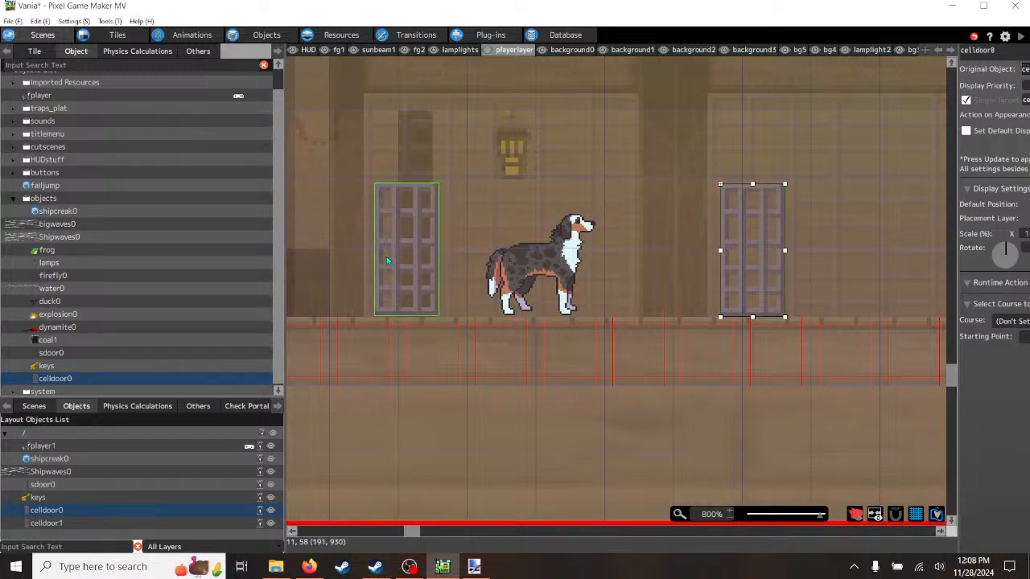
pyautogui.moveTo(392, 254); pyautogui.dragTo(395, 254)
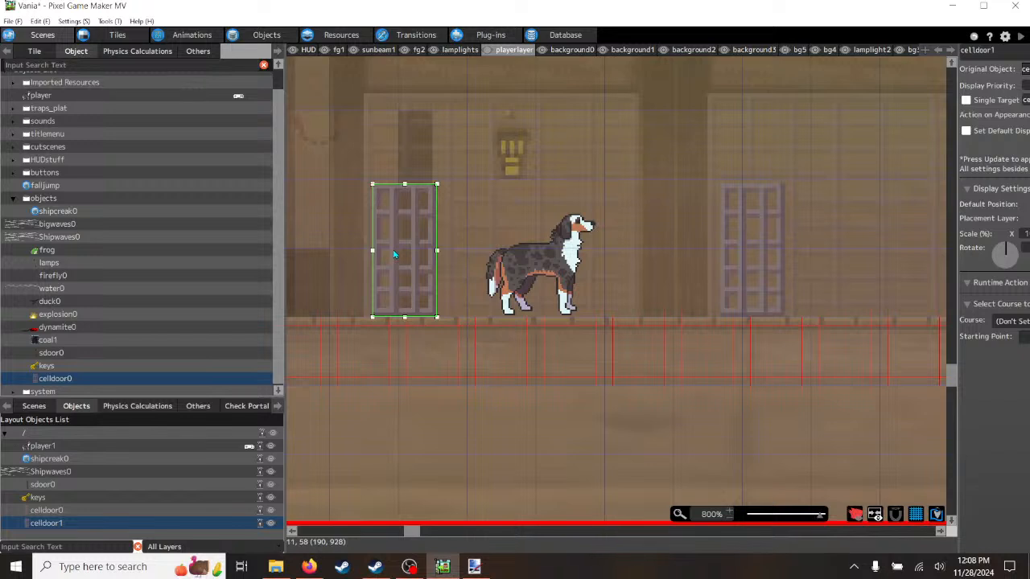
pyautogui.click(442, 374)
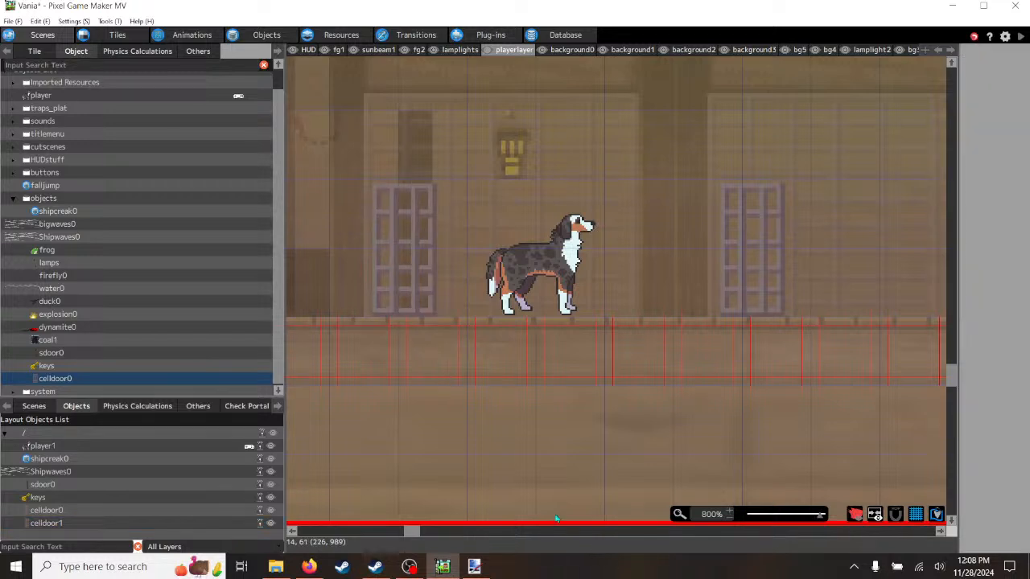
# - Place a third celldoor0 object in the rightmost cell's doorway and adjust it so that it stands on the floor
pyautogui.moveTo(411, 532); pyautogui.dragTo(423, 532)
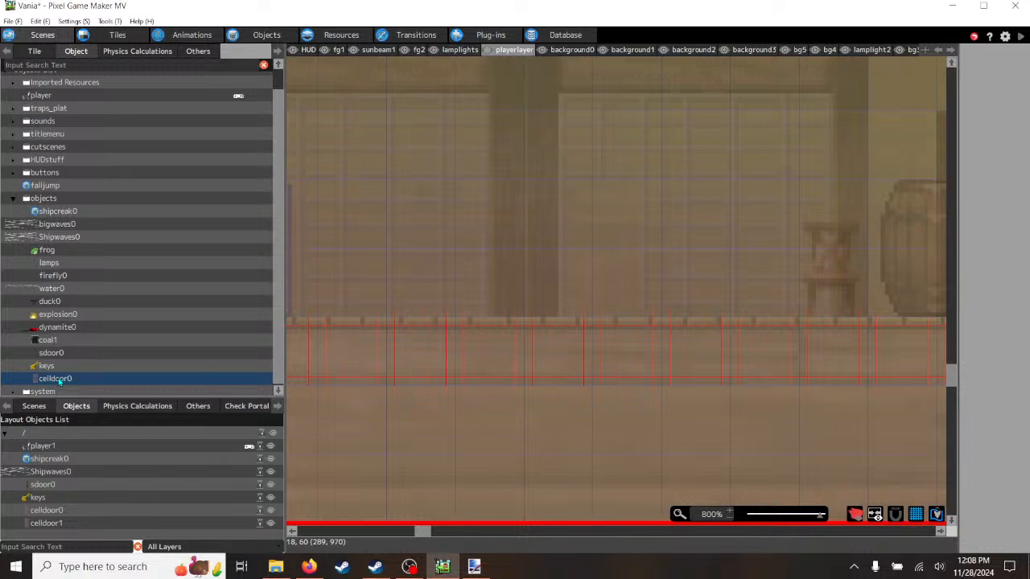
pyautogui.moveTo(59, 383); pyautogui.dragTo(572, 192)
pyautogui.click(572, 192)
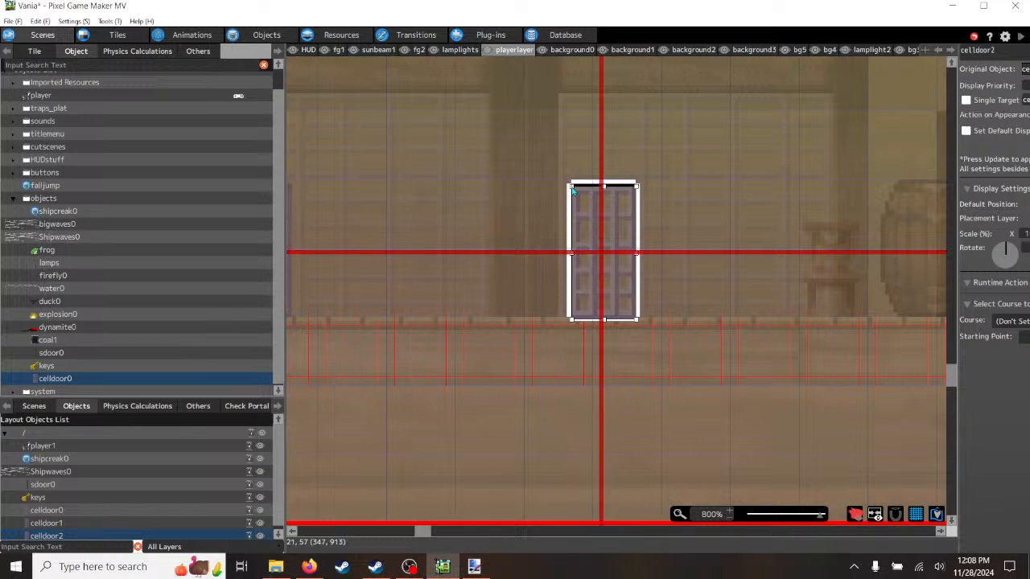
pyautogui.moveTo(605, 238); pyautogui.dragTo(604, 238)
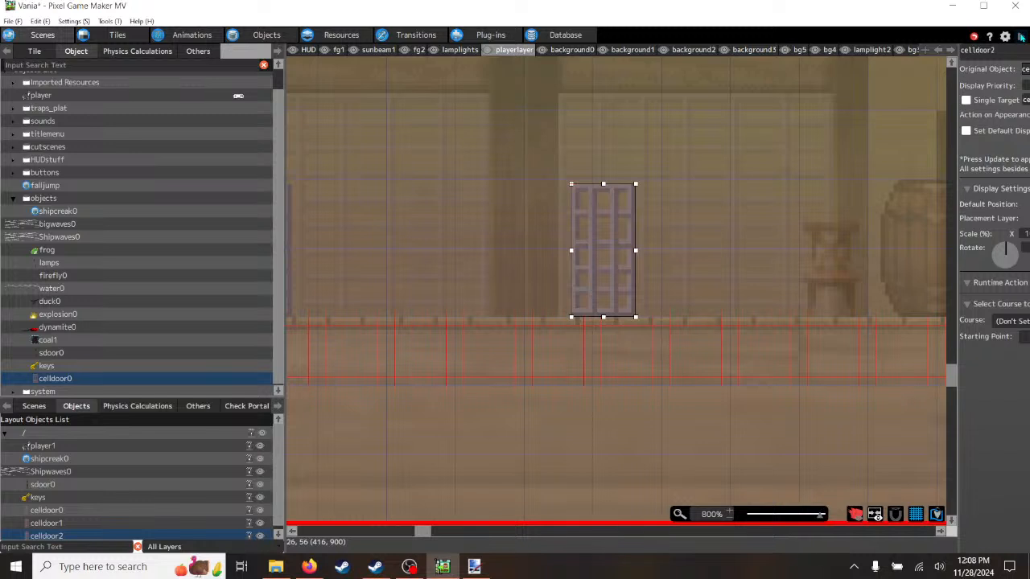
# - Test-play the game in a maximized window to inspect the three cell doors, and close it
pyautogui.click(1020, 37)
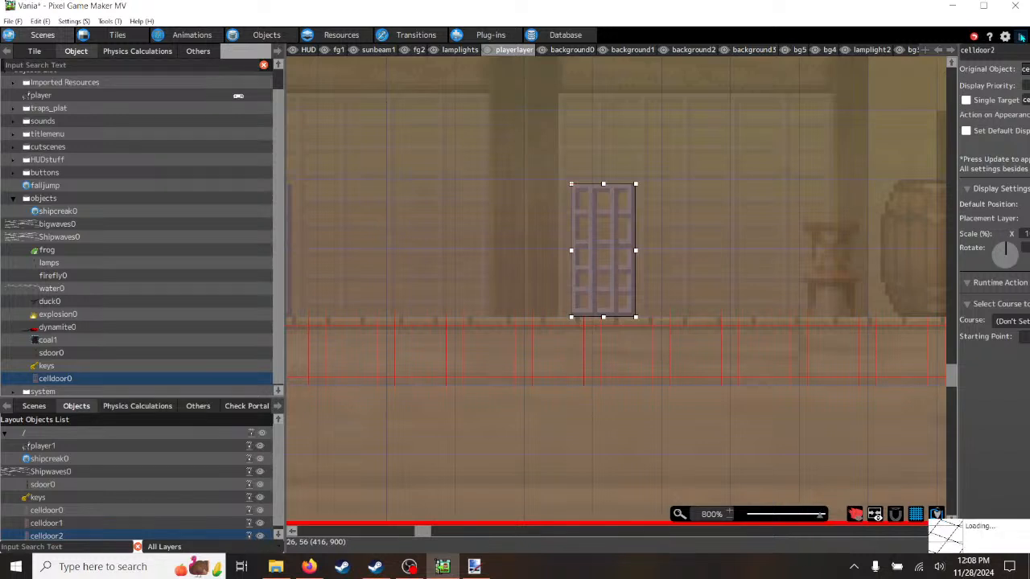
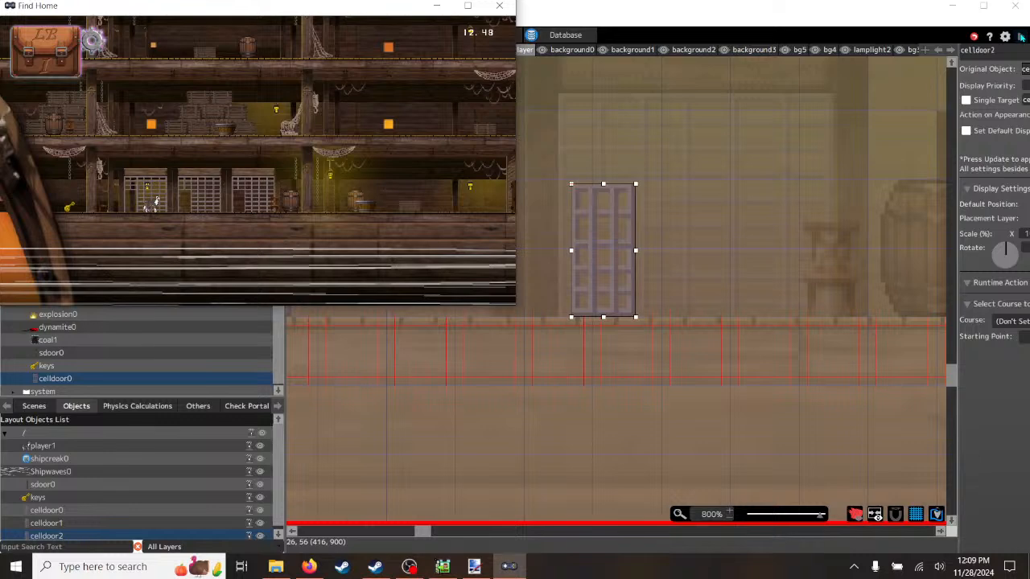
pyautogui.click(465, 7)
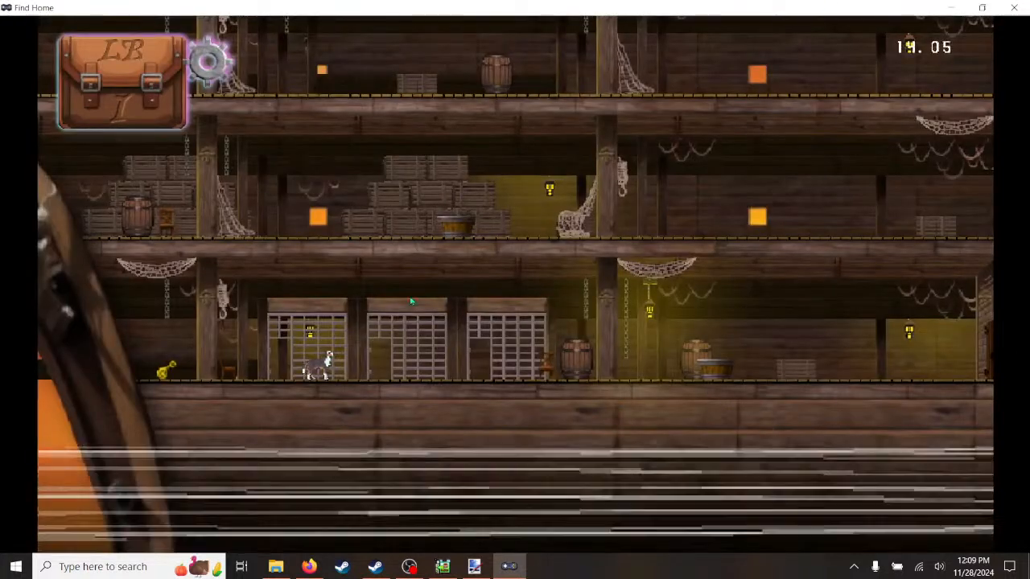
pyautogui.click(1014, 8)
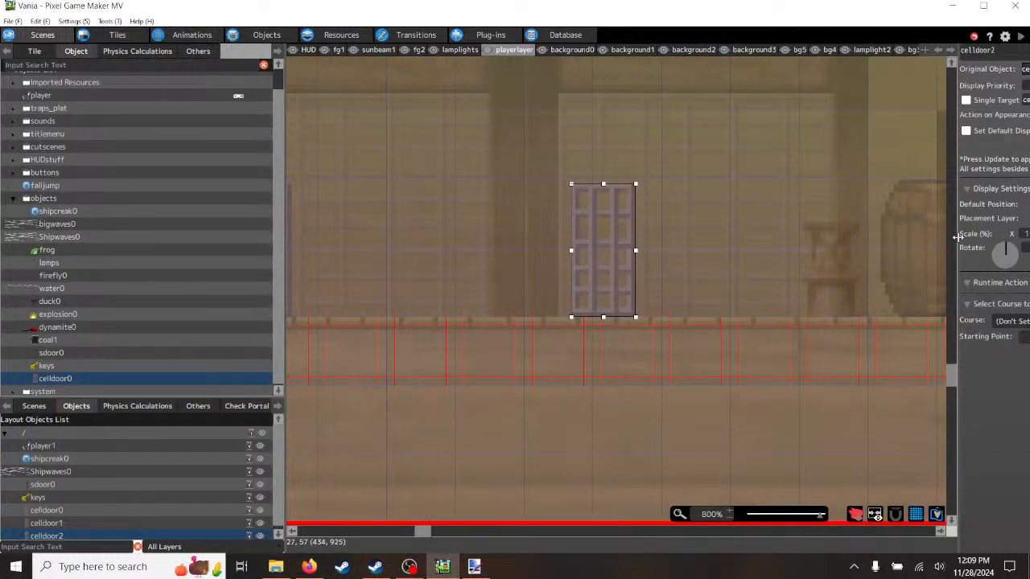
# - Set the rightmost cell door's Action on Appearance to cellclose0, test-play the game and close it
pyautogui.moveTo(957, 242); pyautogui.dragTo(766, 240)
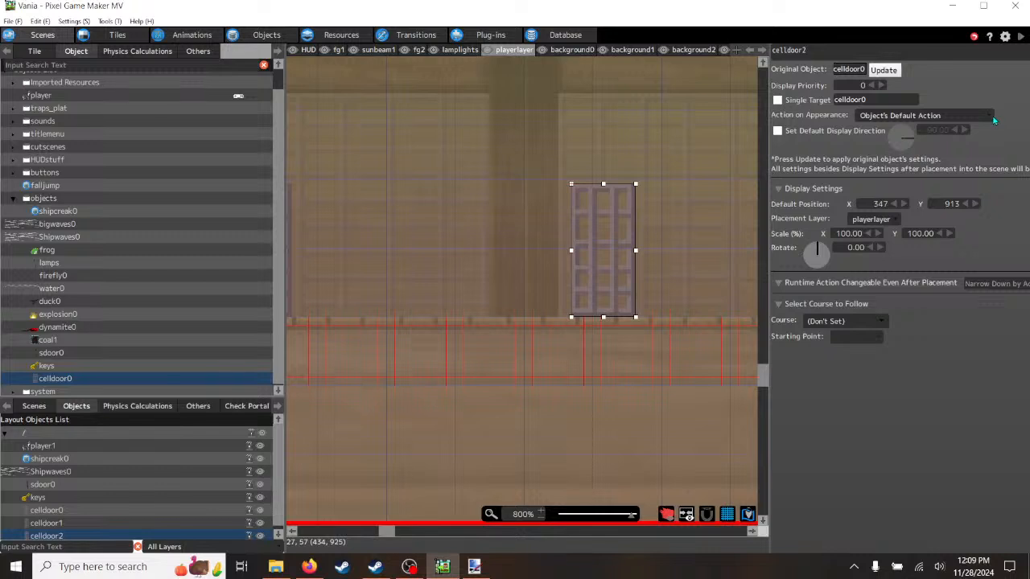
pyautogui.click(991, 117)
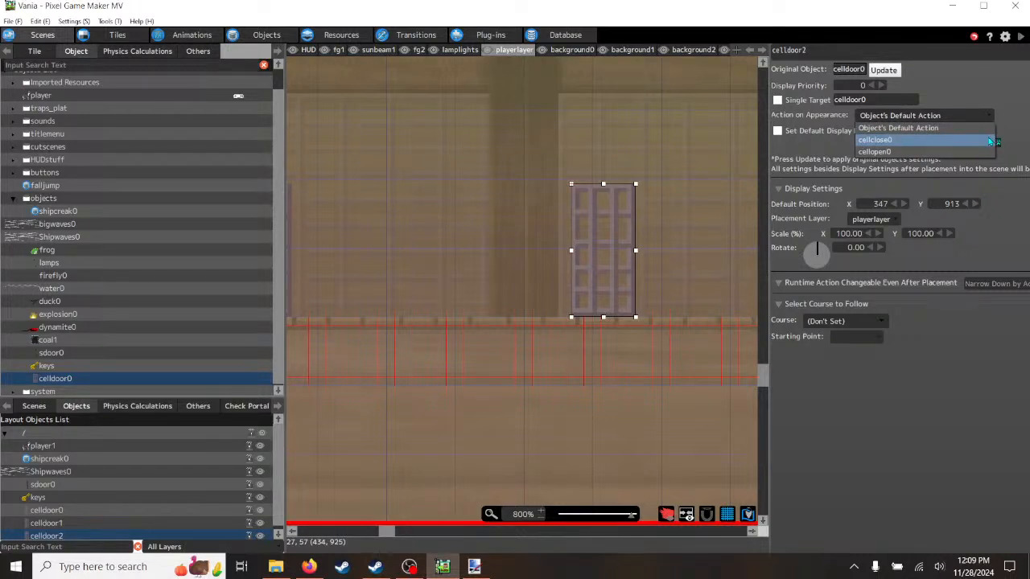
pyautogui.click(989, 141)
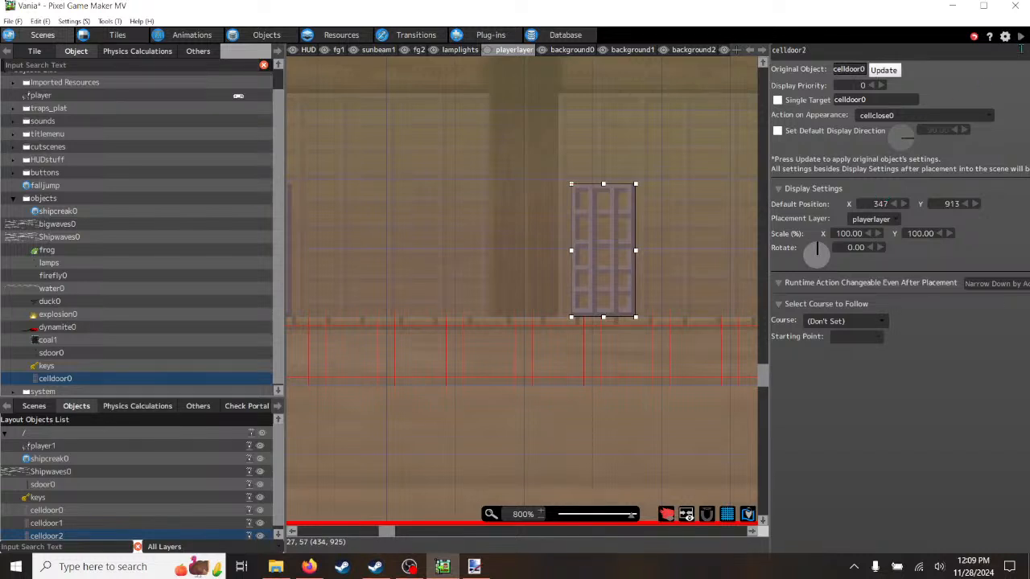
pyautogui.click(1022, 38)
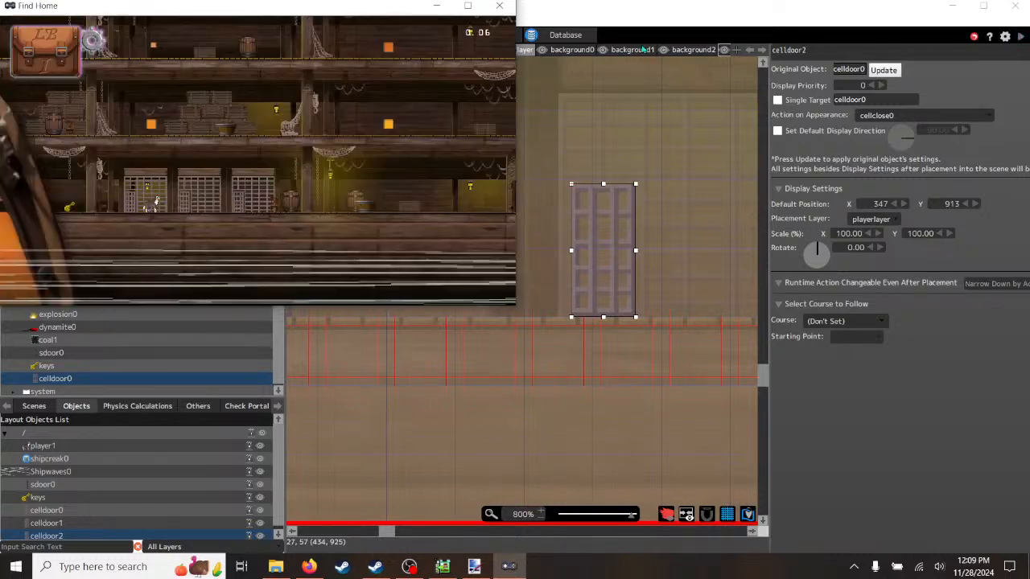
pyautogui.click(500, 6)
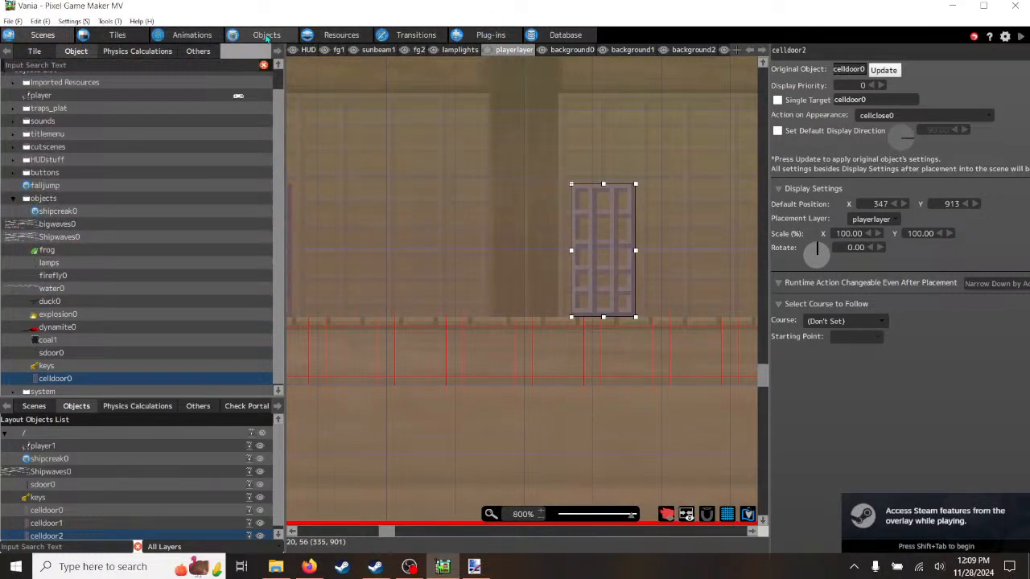
# - Enable Not Affected by Gravity for celldoor0's cellclose0 and cellopen0 actions
pyautogui.click(267, 34)
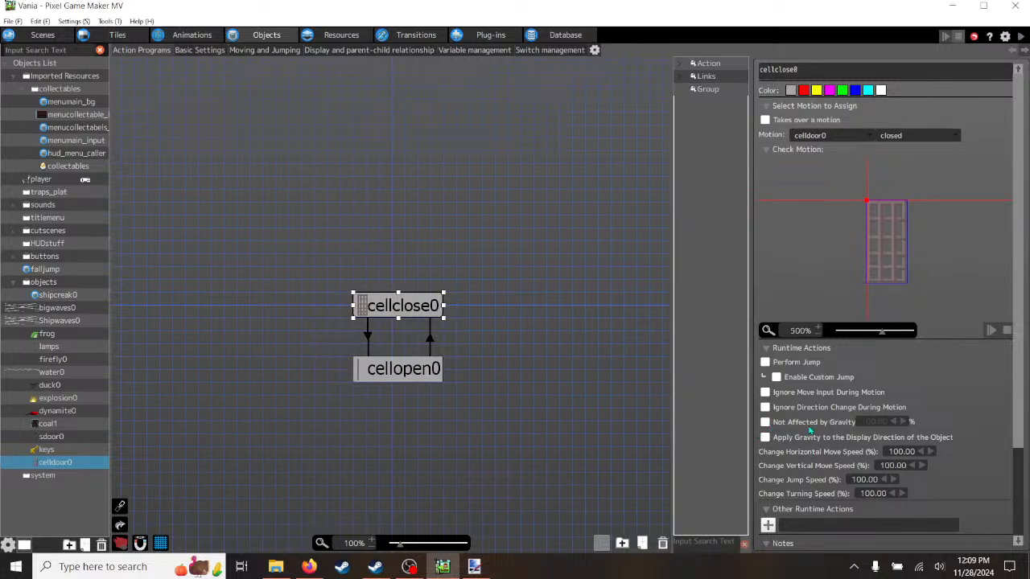
pyautogui.click(766, 423)
pyautogui.click(418, 370)
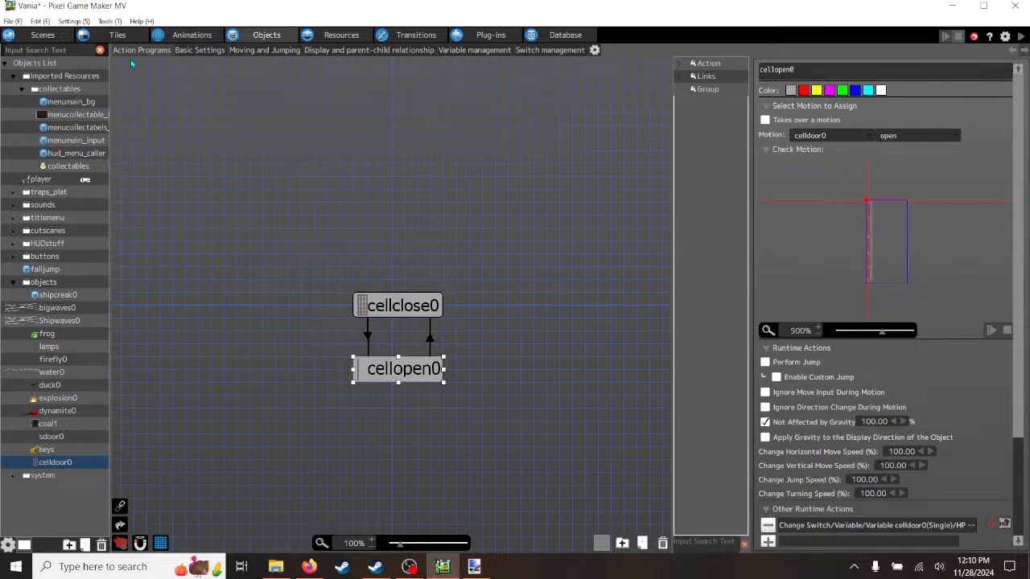
# - Back in the ship1 scene, set the rightmost cell door's Action on Appearance to Object's Default Action
pyautogui.click(44, 35)
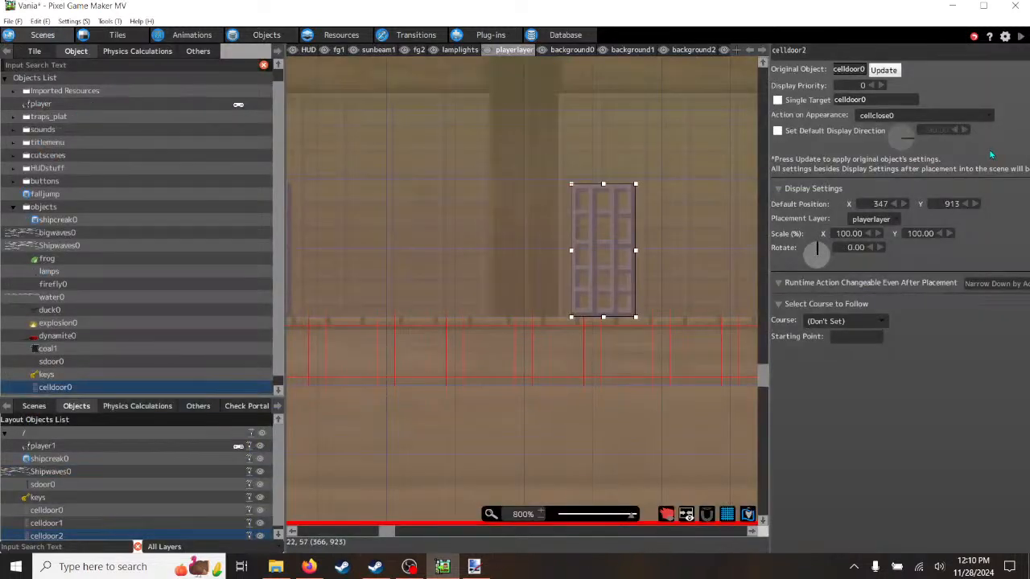
pyautogui.click(988, 114)
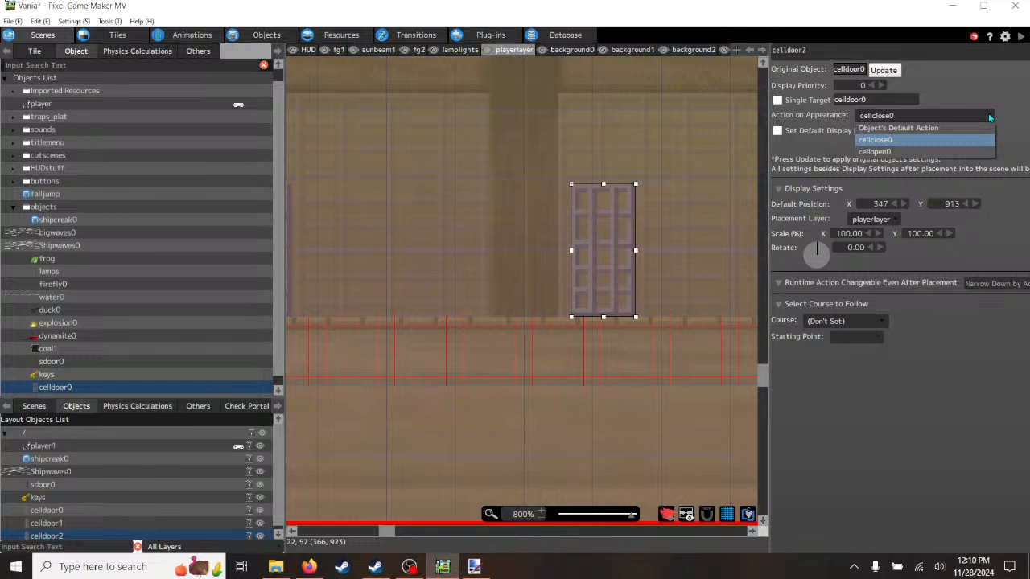
pyautogui.click(984, 128)
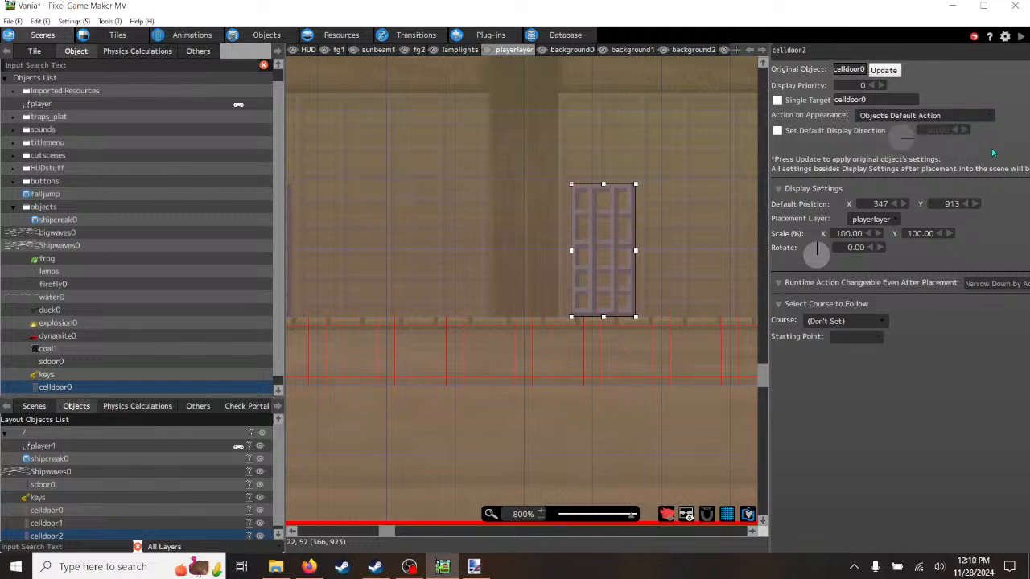
# - Test-play the game in a maximized window, running the dog back and forth past the middle and rightmost cell doors
pyautogui.click(1022, 37)
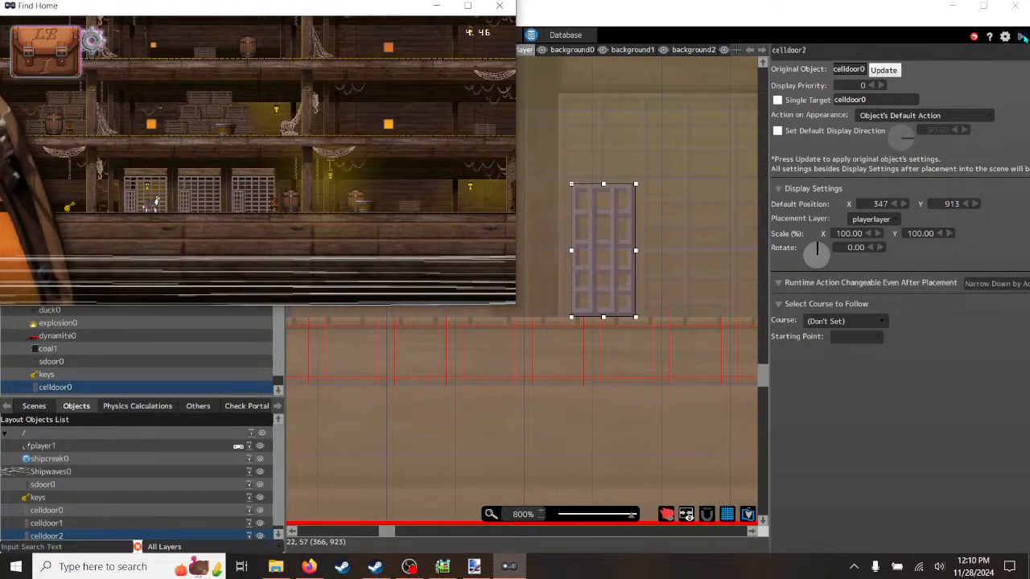
pyautogui.click(468, 5)
pyautogui.press('Right')
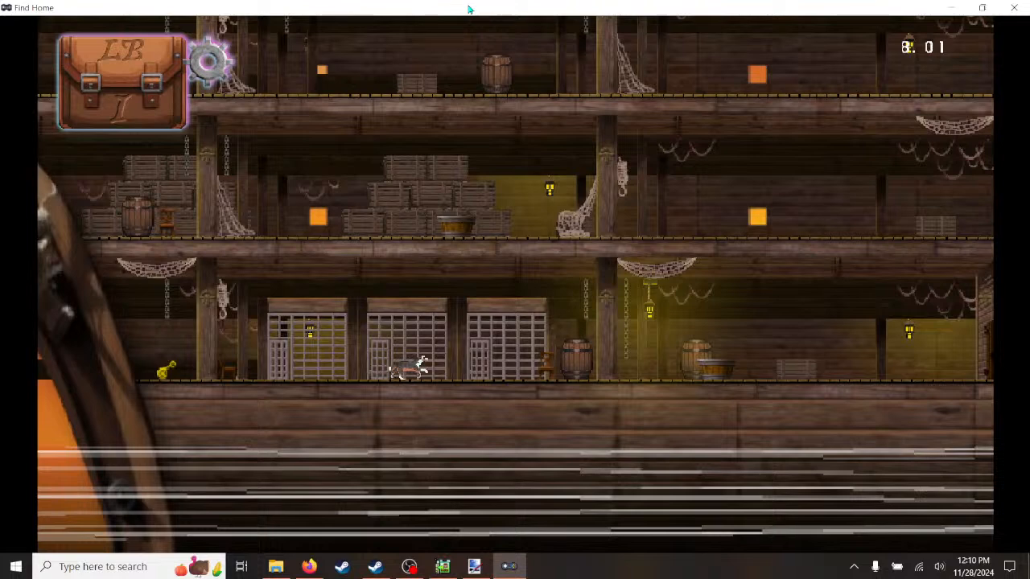
pyautogui.press('Right')
pyautogui.press('Left')
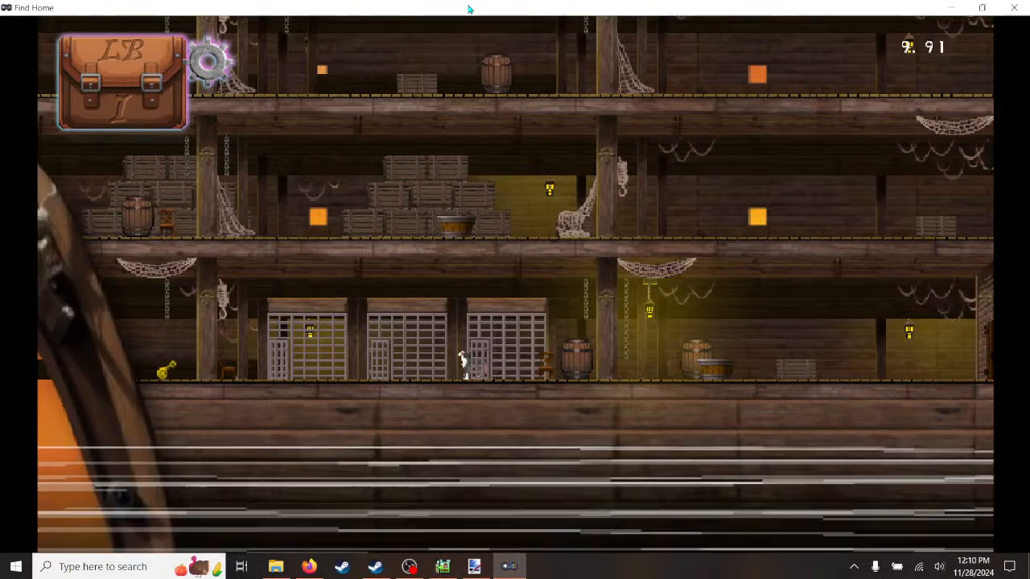
pyautogui.press('Right')
pyautogui.press('Left')
pyautogui.press('Right')
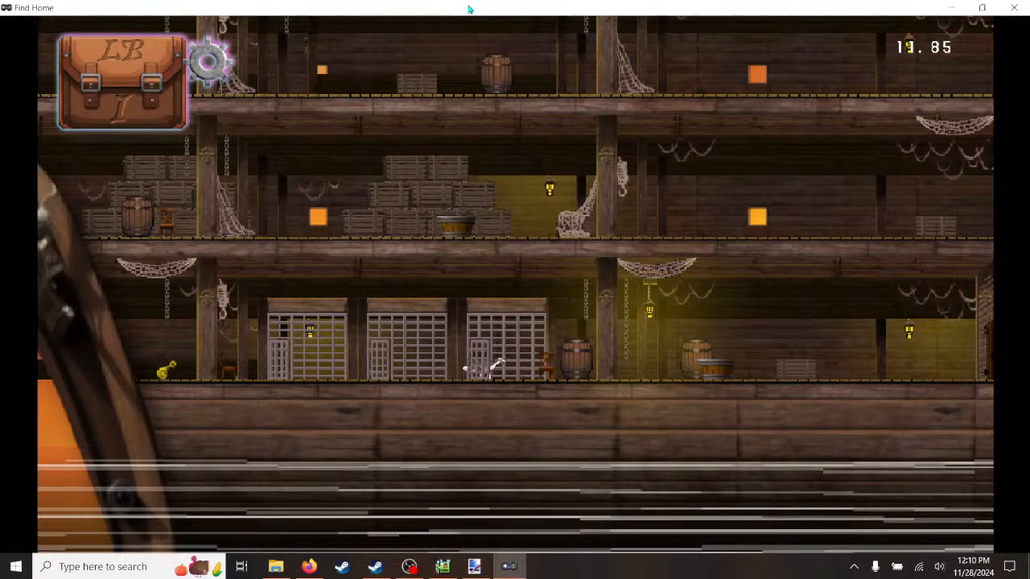
pyautogui.press('Left')
pyautogui.press('Right')
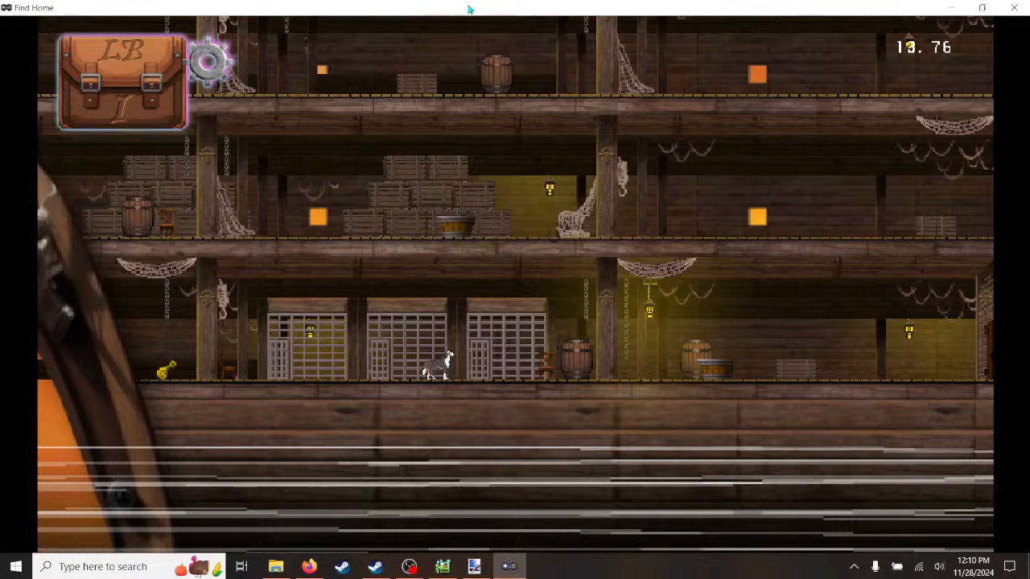
pyautogui.press('Right')
pyautogui.press('Left')
pyautogui.press('Right')
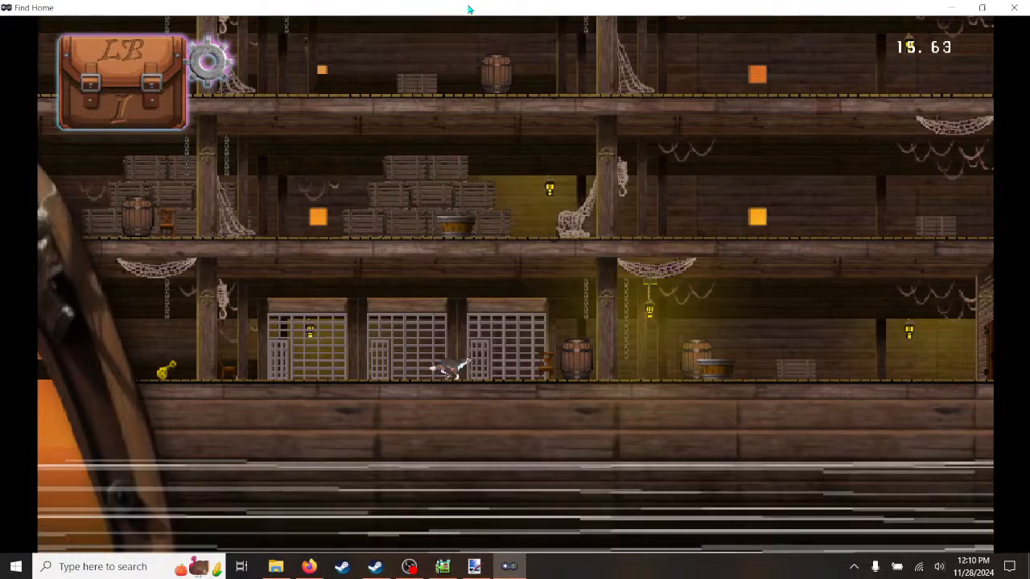
pyautogui.press('Right')
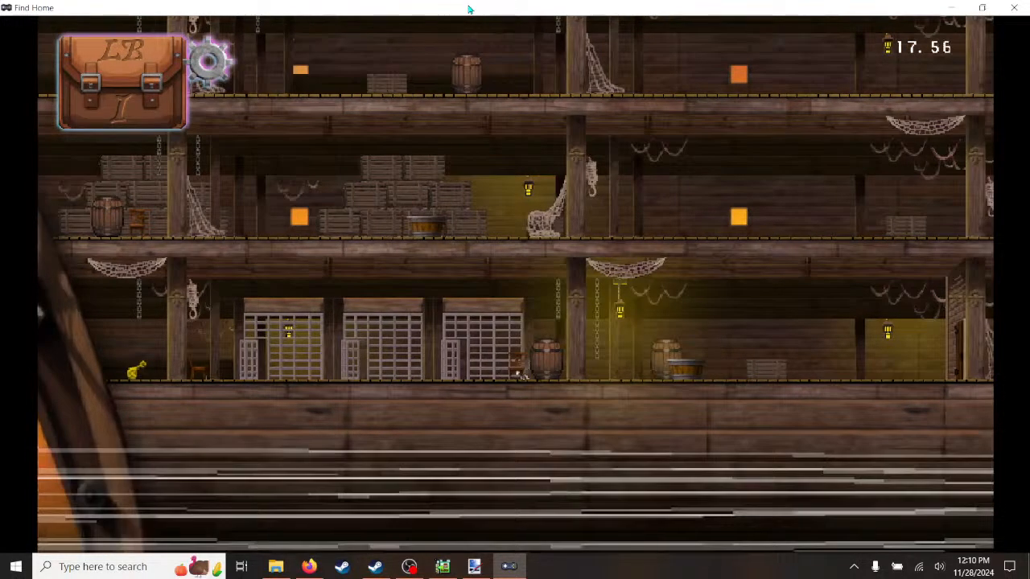
# - Run the dog left past the rightmost cell door and end the test play
pyautogui.press('Left')
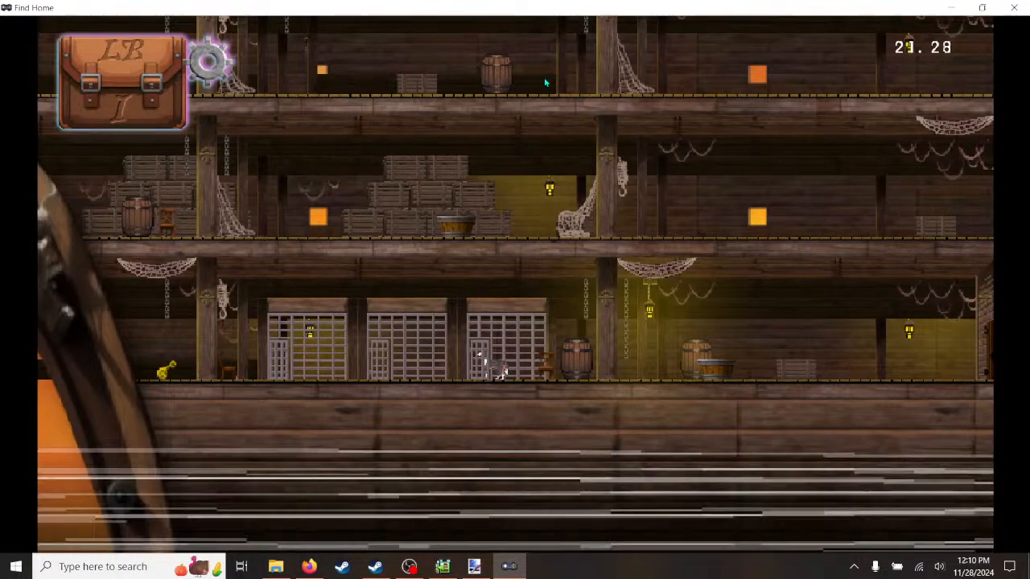
pyautogui.click(1013, 7)
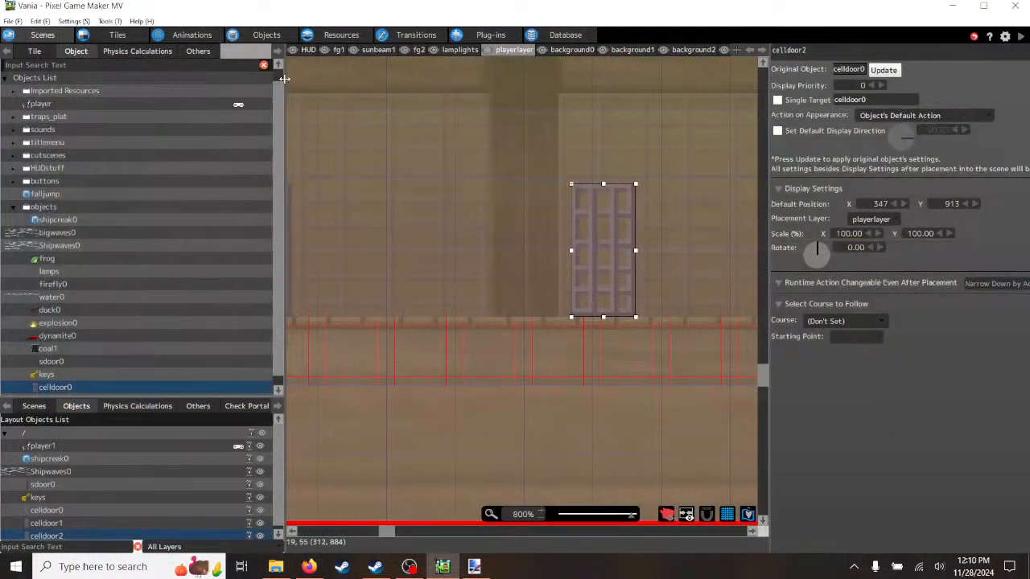
# - Review celldoor0's cellclose0 action settings and the conditions of its link to cellopen0
pyautogui.click(263, 37)
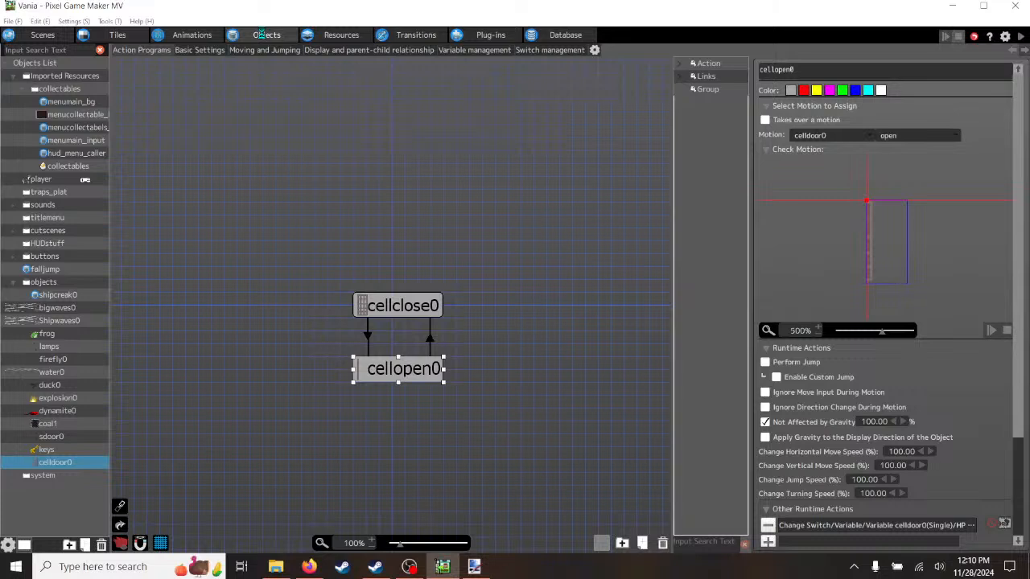
pyautogui.click(404, 308)
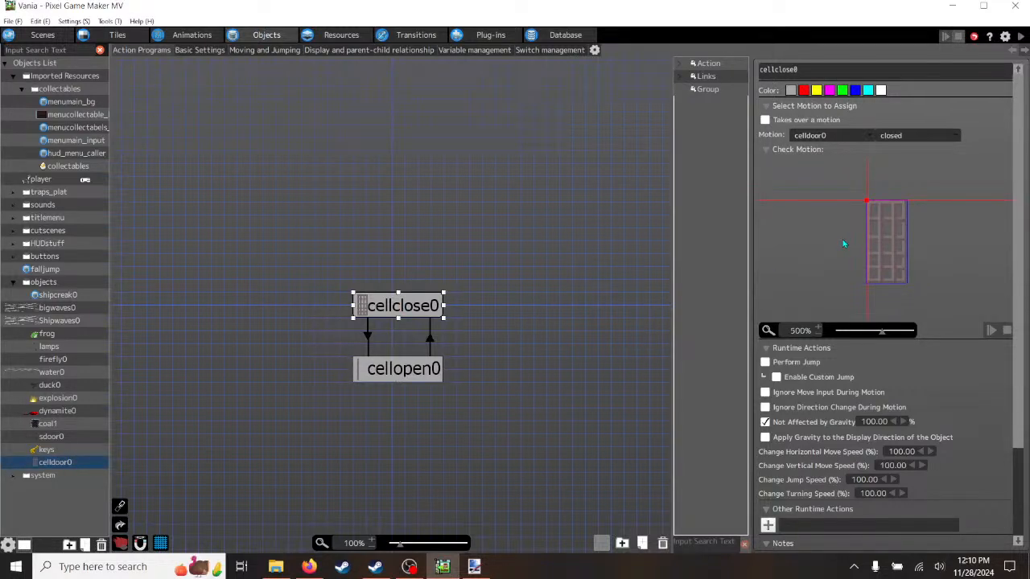
pyautogui.scroll(-3, 1020, 260)
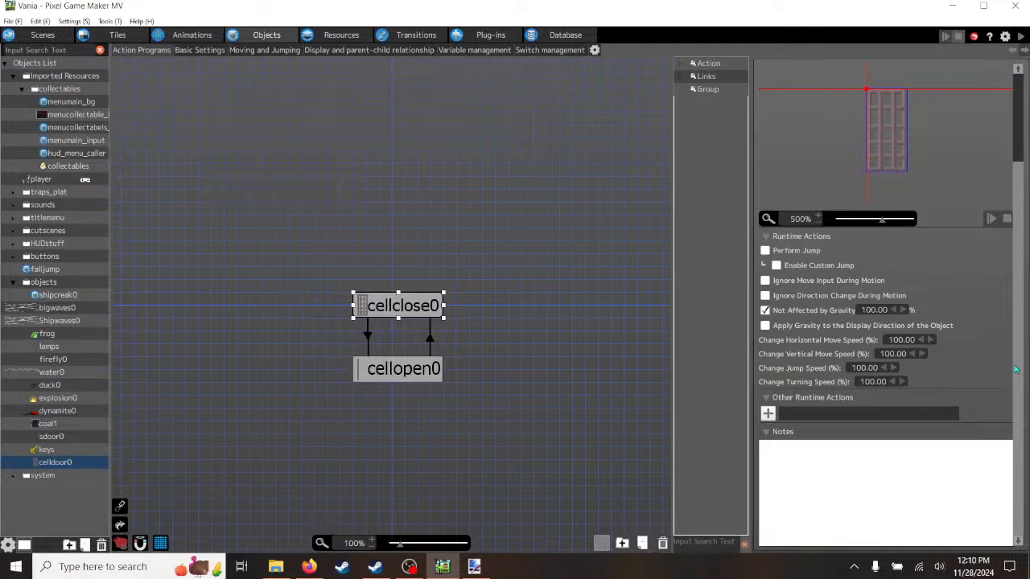
pyautogui.click(369, 338)
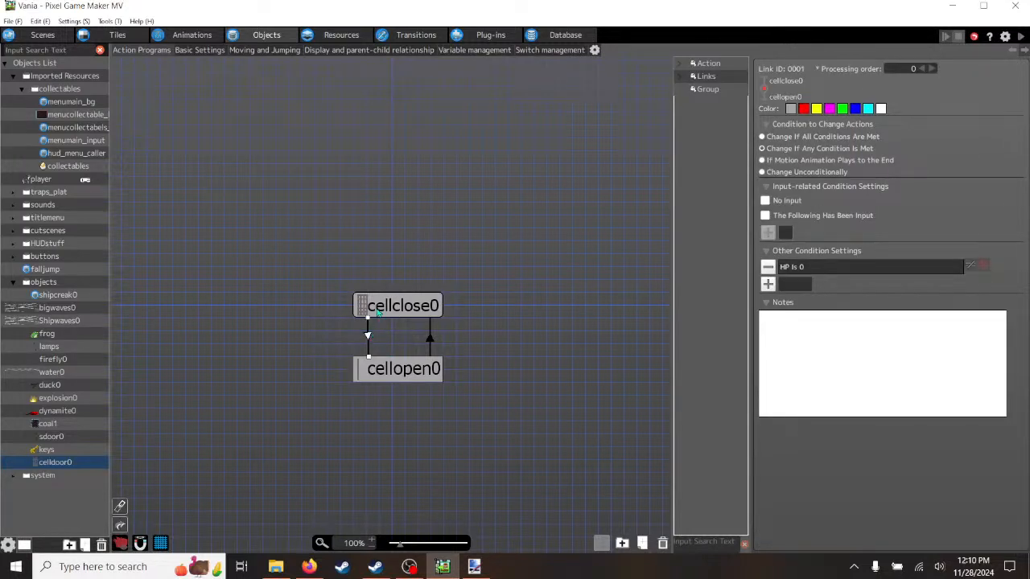
pyautogui.click(381, 311)
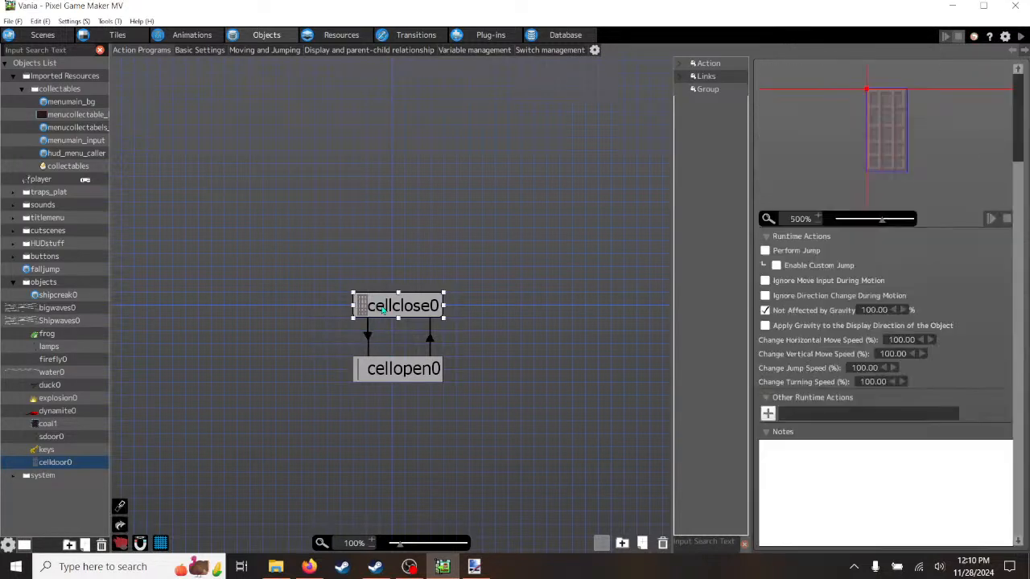
pyautogui.click(768, 413)
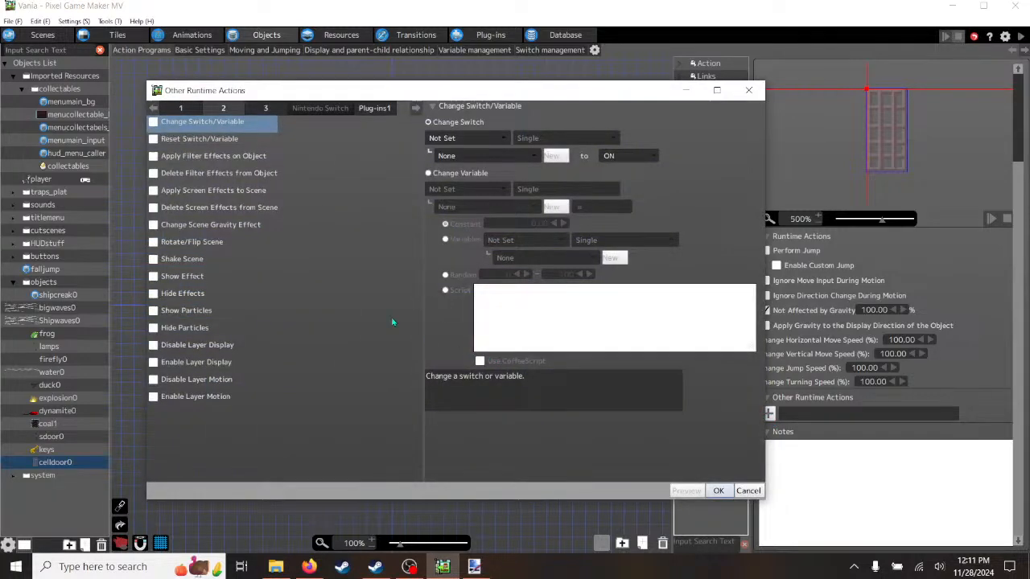
pyautogui.click(264, 108)
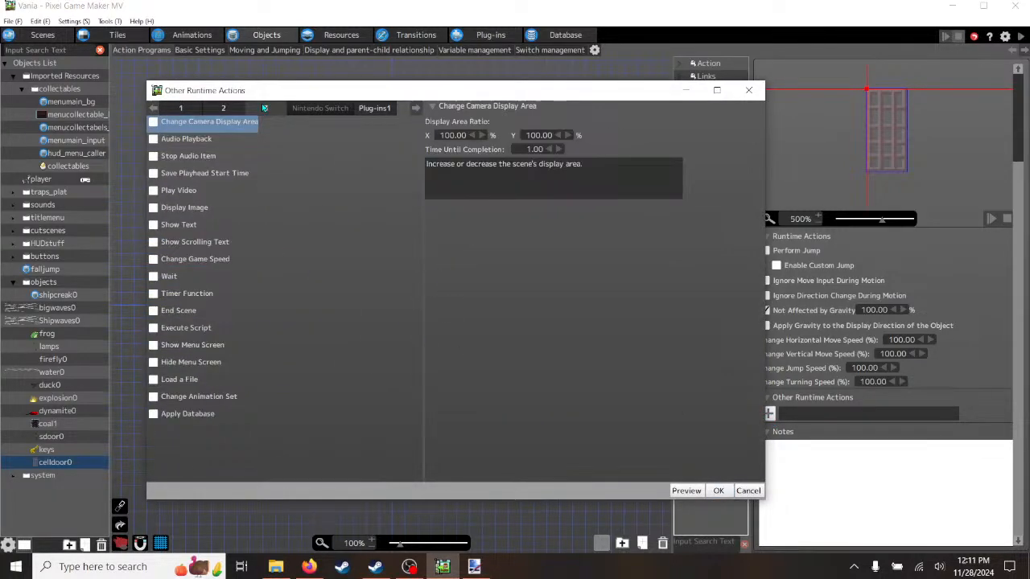
pyautogui.click(177, 109)
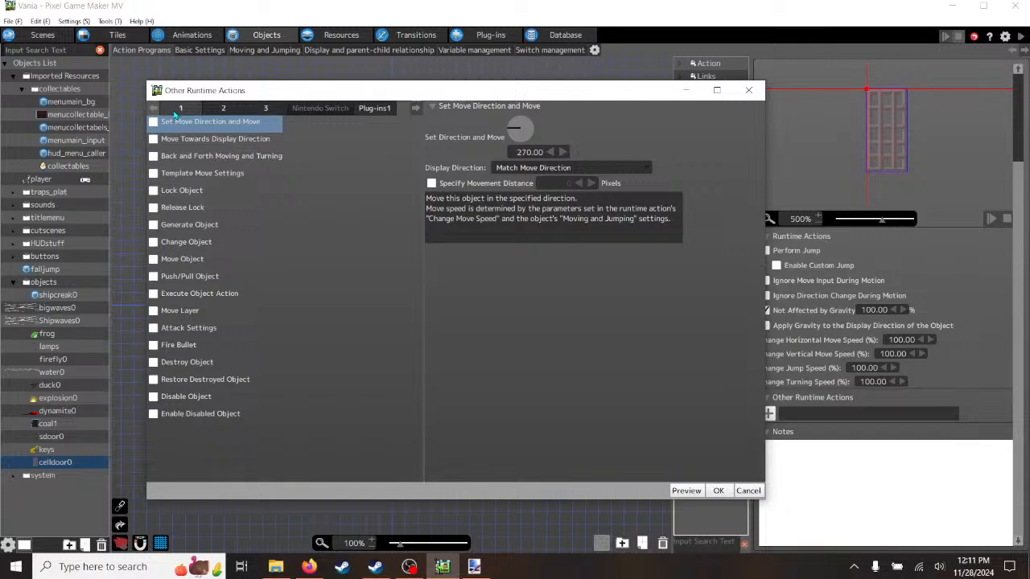
pyautogui.click(222, 109)
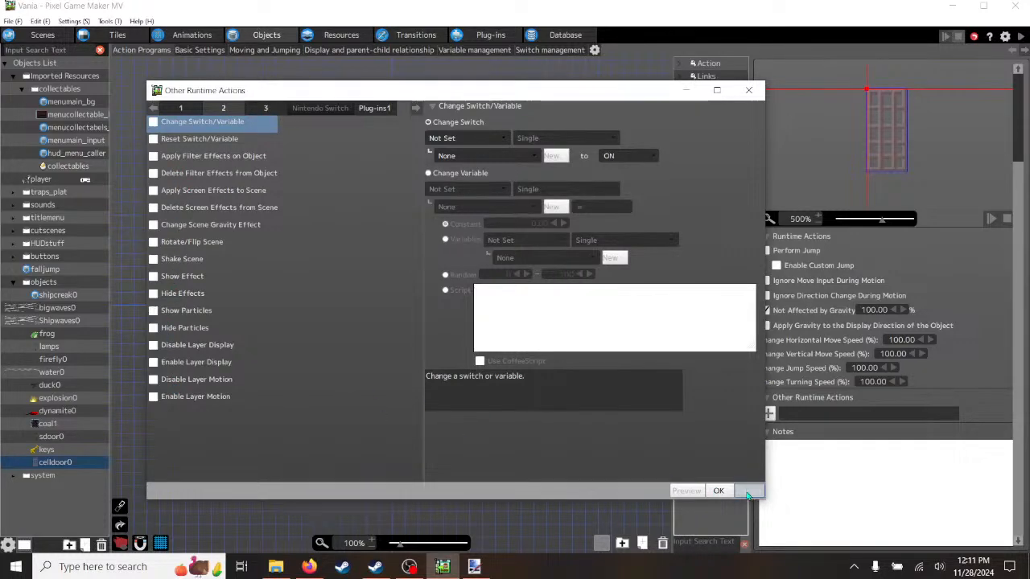
pyautogui.click(718, 492)
# - Add a Hit an Attack Detection condition for Player Group from all four directions to the cellclose0 to cellopen0 link, placed above HP Is 0
pyautogui.click(368, 337)
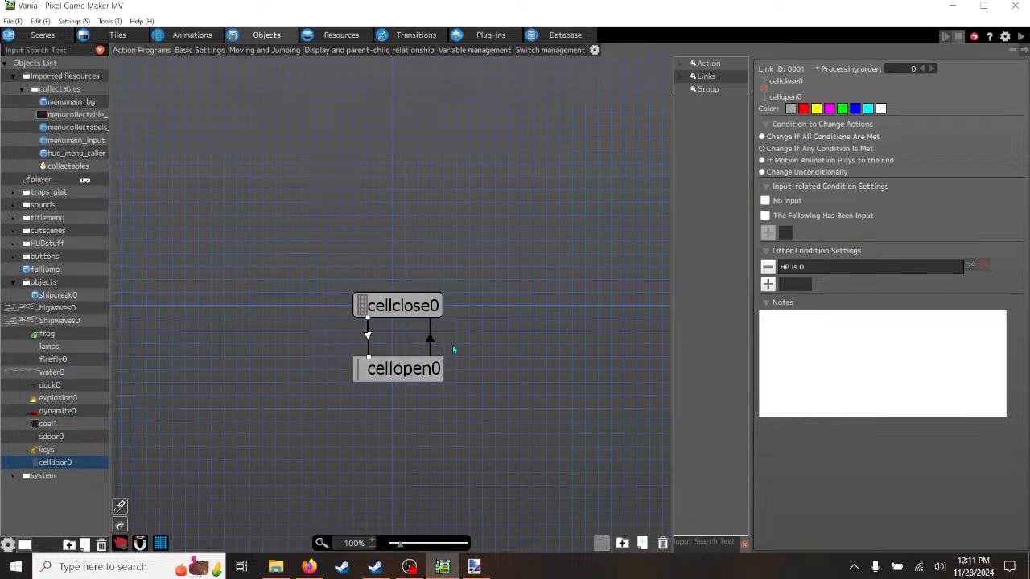
pyautogui.click(767, 285)
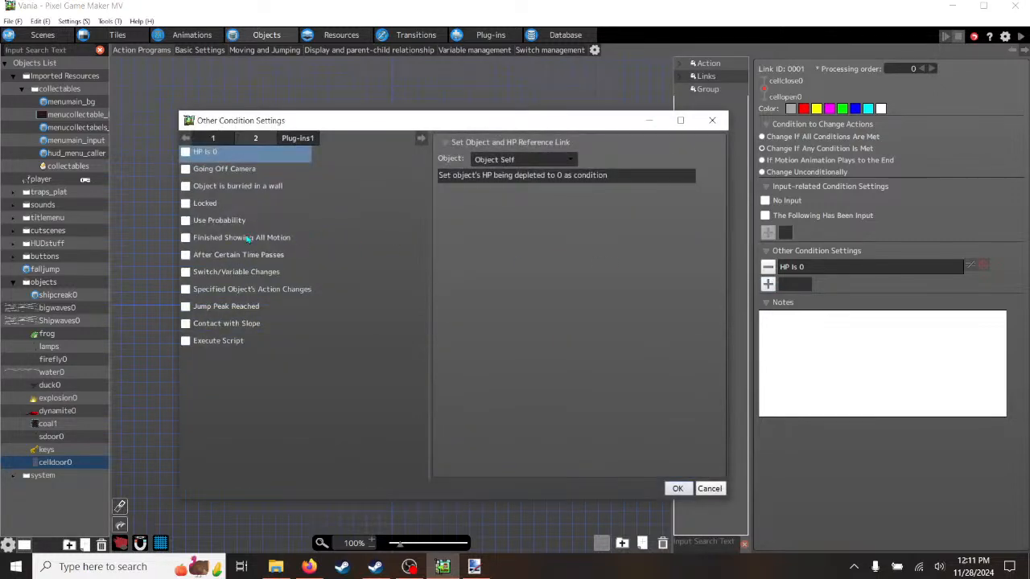
pyautogui.click(215, 138)
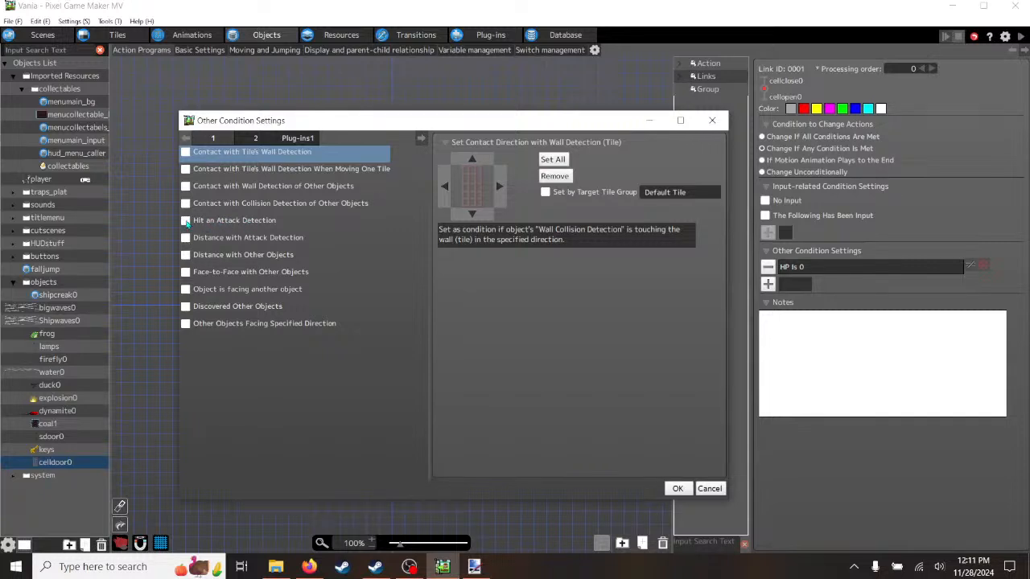
pyautogui.click(185, 222)
pyautogui.click(446, 187)
pyautogui.click(471, 164)
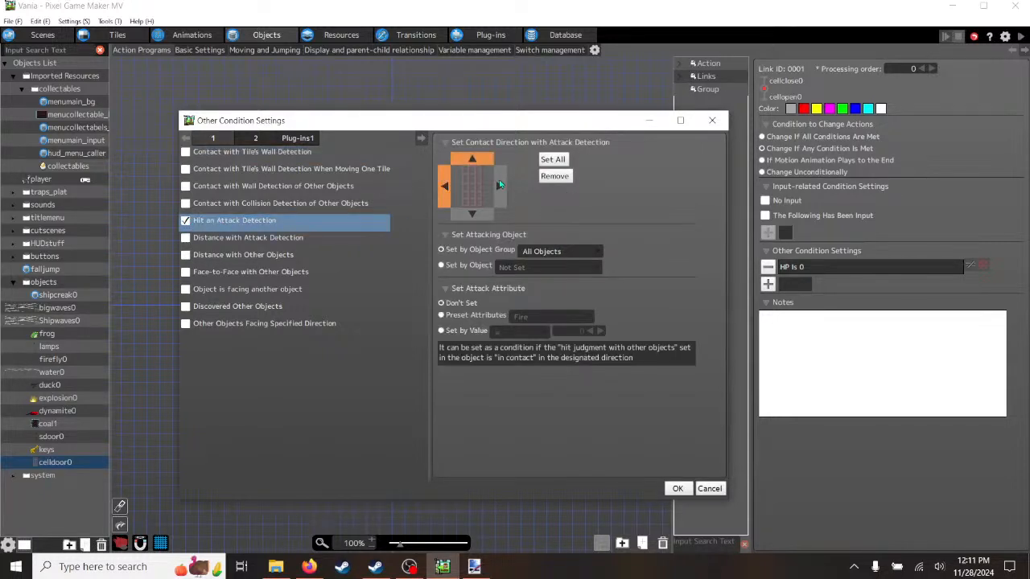
pyautogui.click(499, 188)
pyautogui.click(481, 217)
pyautogui.click(600, 252)
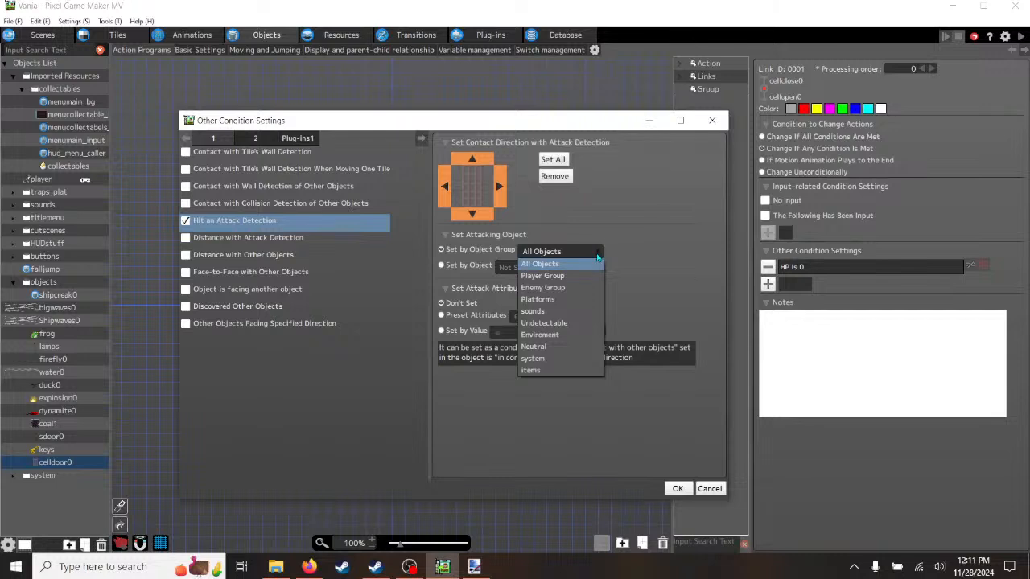
pyautogui.click(585, 280)
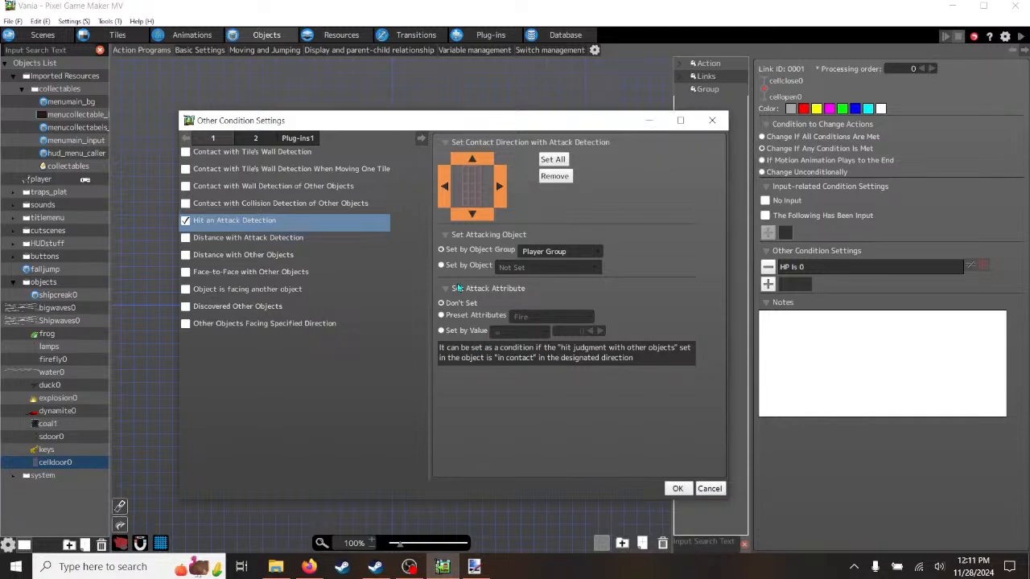
pyautogui.click(669, 489)
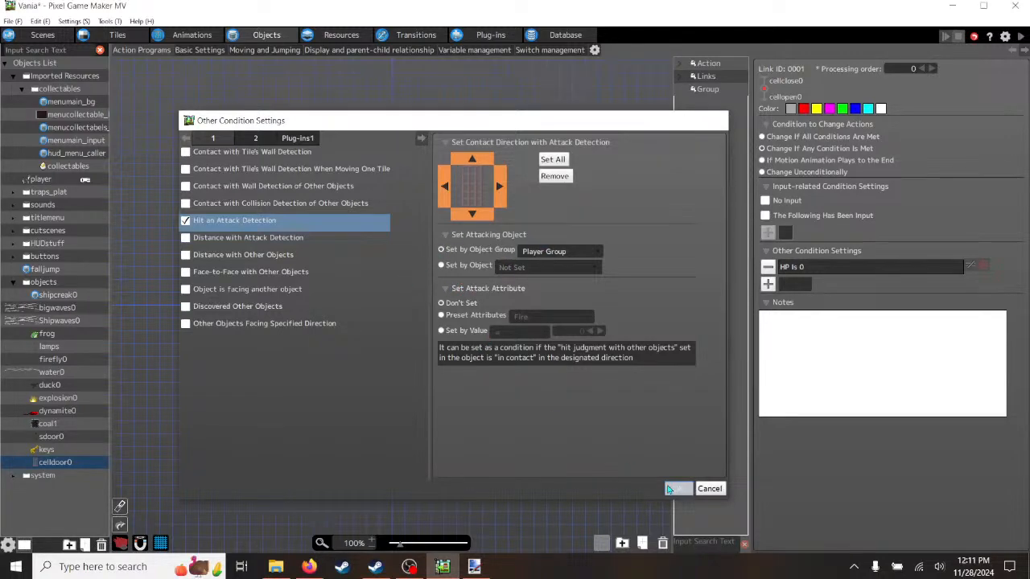
pyautogui.moveTo(826, 287); pyautogui.dragTo(827, 272)
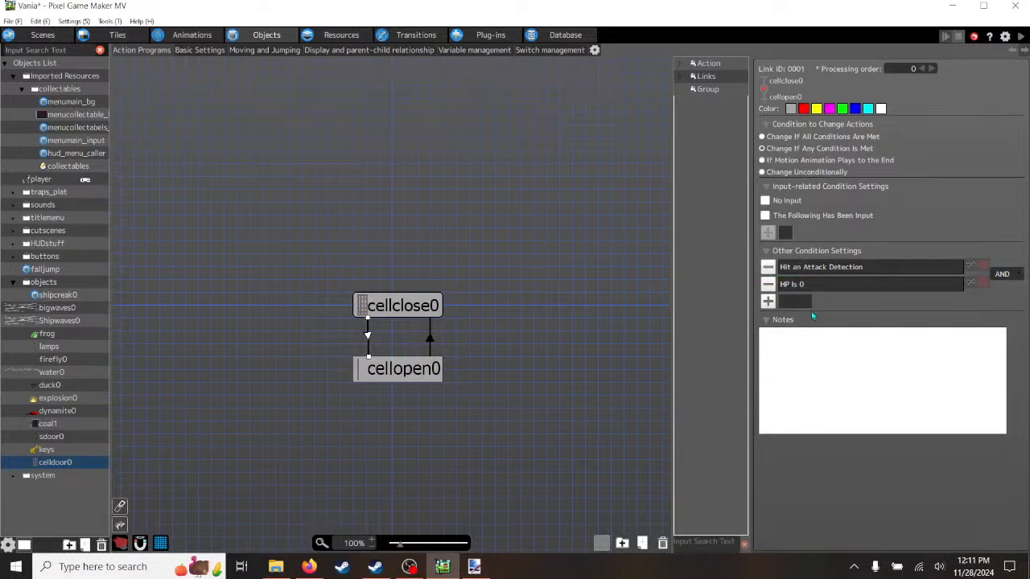
# - Test-play the game, running the dog right past the cell doors, and close it
pyautogui.click(1021, 38)
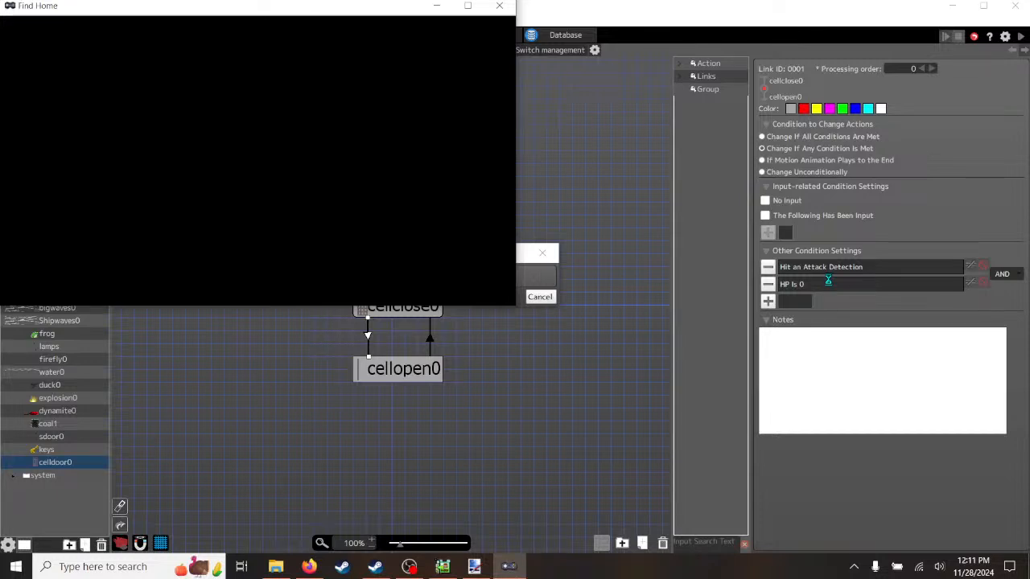
pyautogui.press('Right')
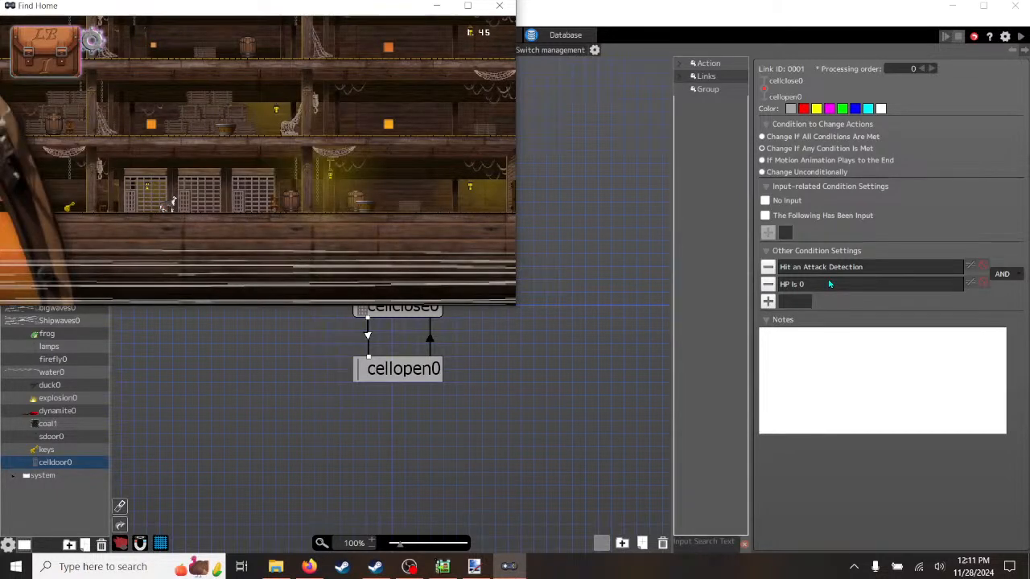
pyautogui.press('Right')
pyautogui.press('Right')
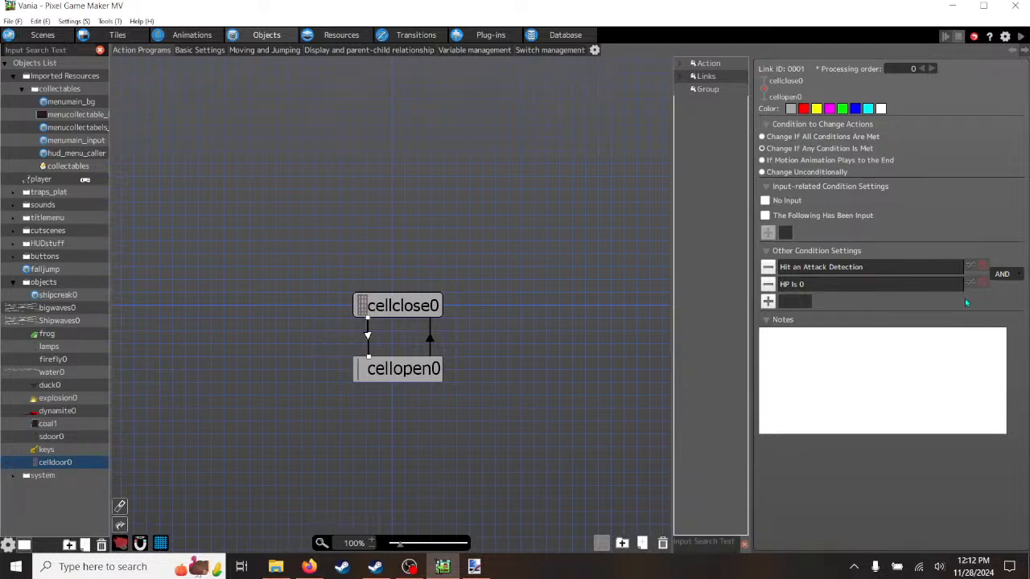
# - Join the cellclose0 to cellopen0 link's two conditions with OR, then remove Hit an Attack Detection
pyautogui.click(1017, 277)
pyautogui.click(1009, 299)
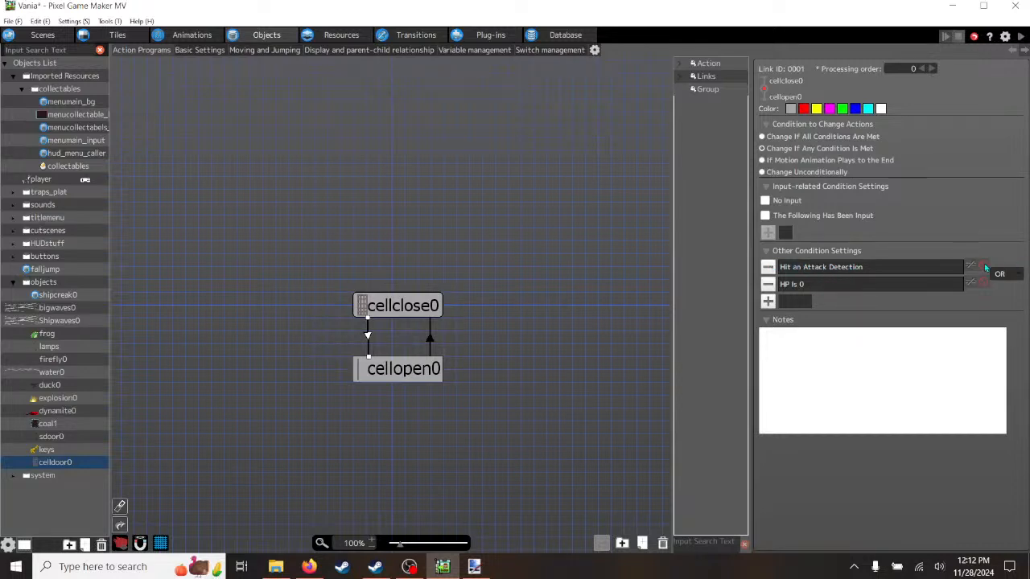
pyautogui.click(769, 269)
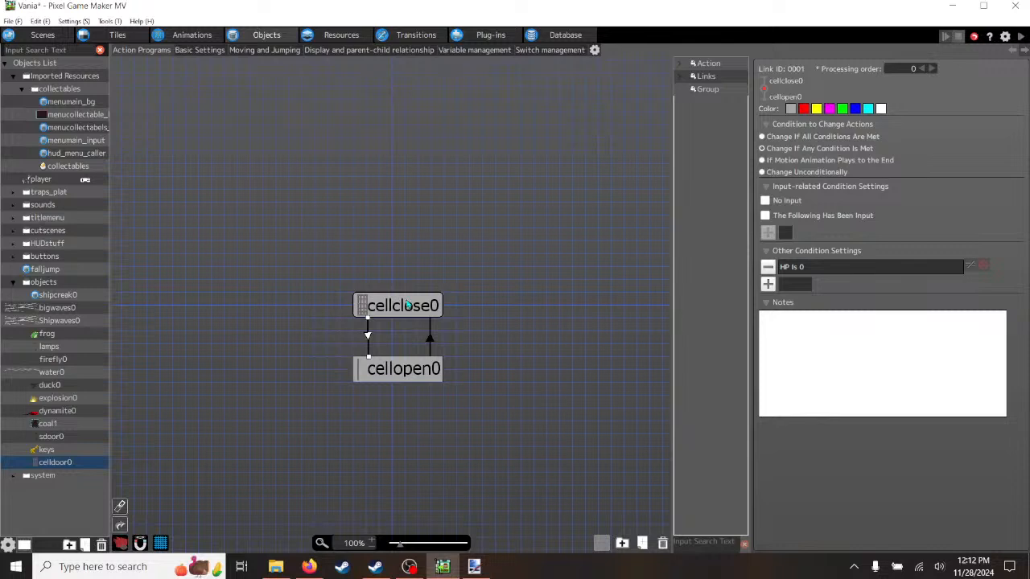
# - Examine celldoor0's closed animation, and for comparison sdoor0's close and open actions and the conditions of the link between them
pyautogui.click(191, 35)
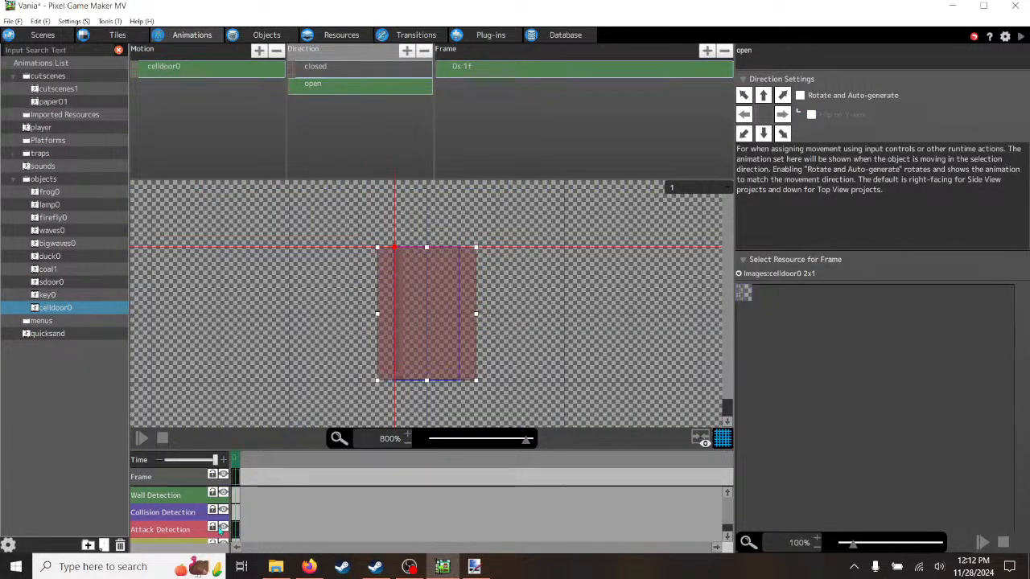
pyautogui.click(322, 68)
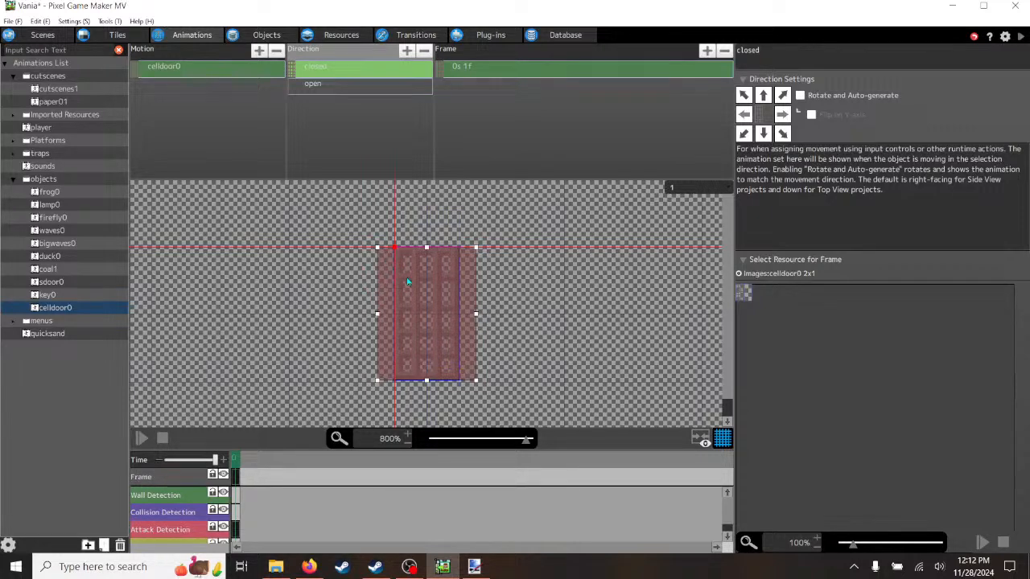
pyautogui.click(271, 36)
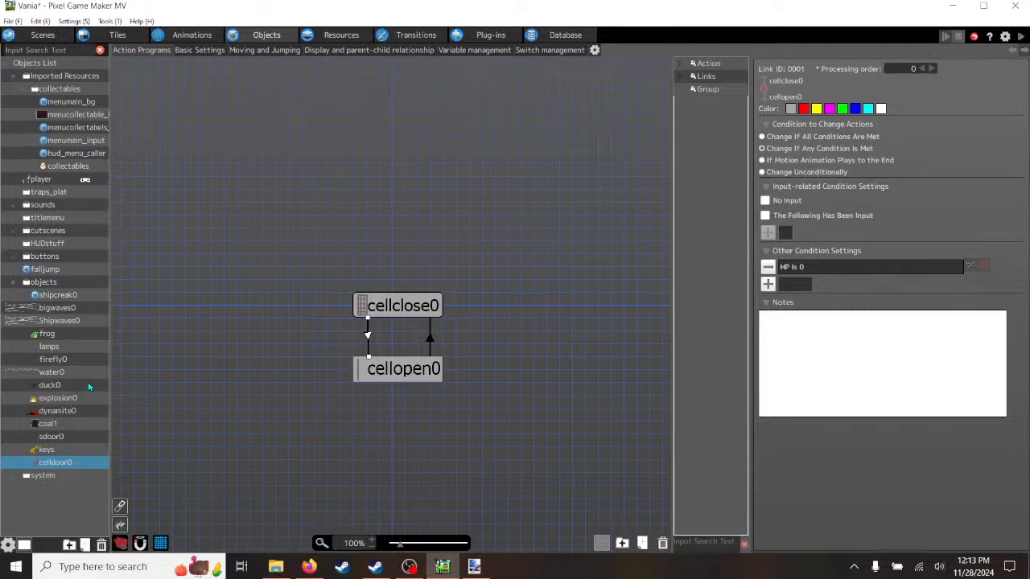
pyautogui.click(75, 439)
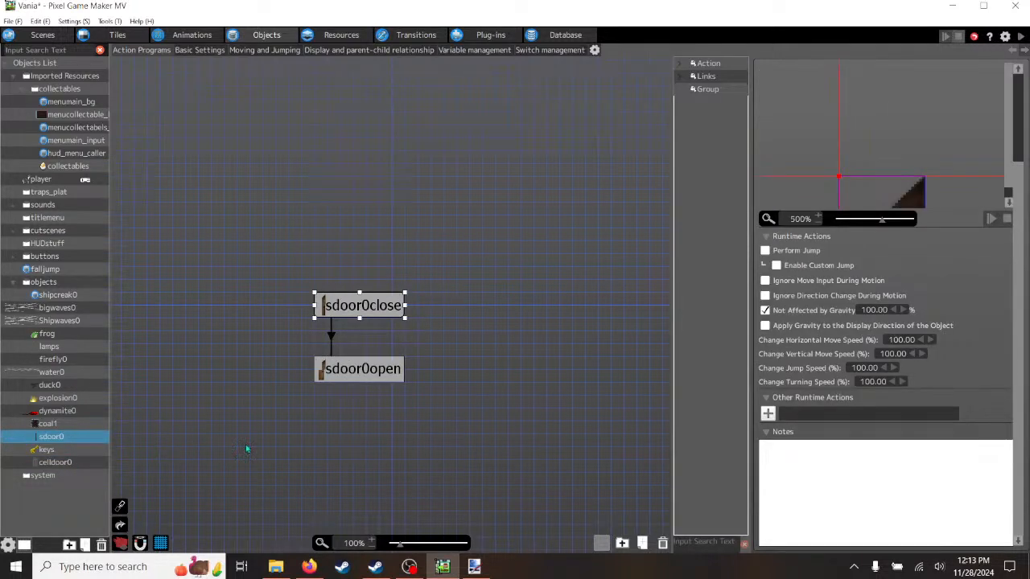
pyautogui.click(331, 336)
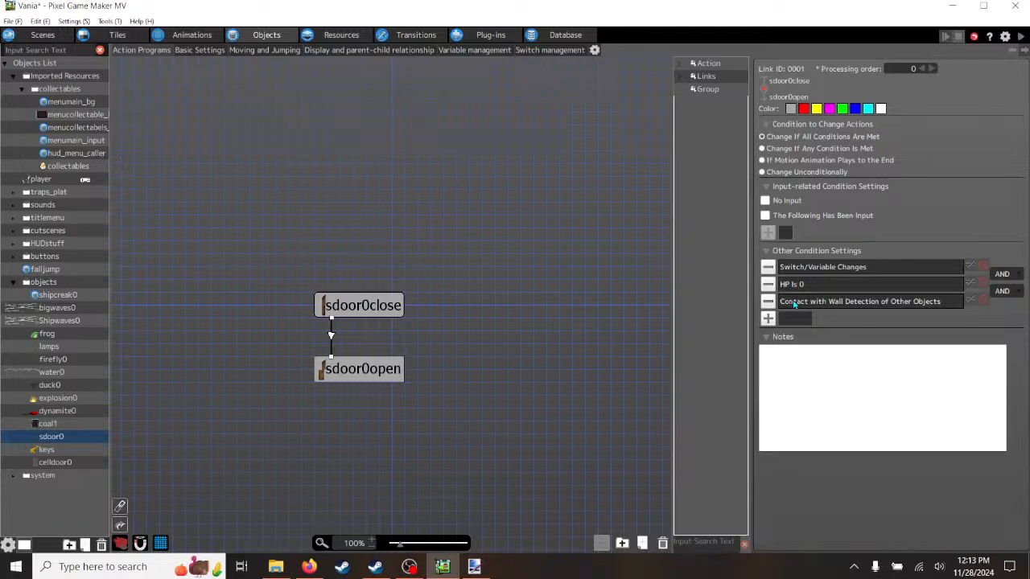
pyautogui.click(370, 307)
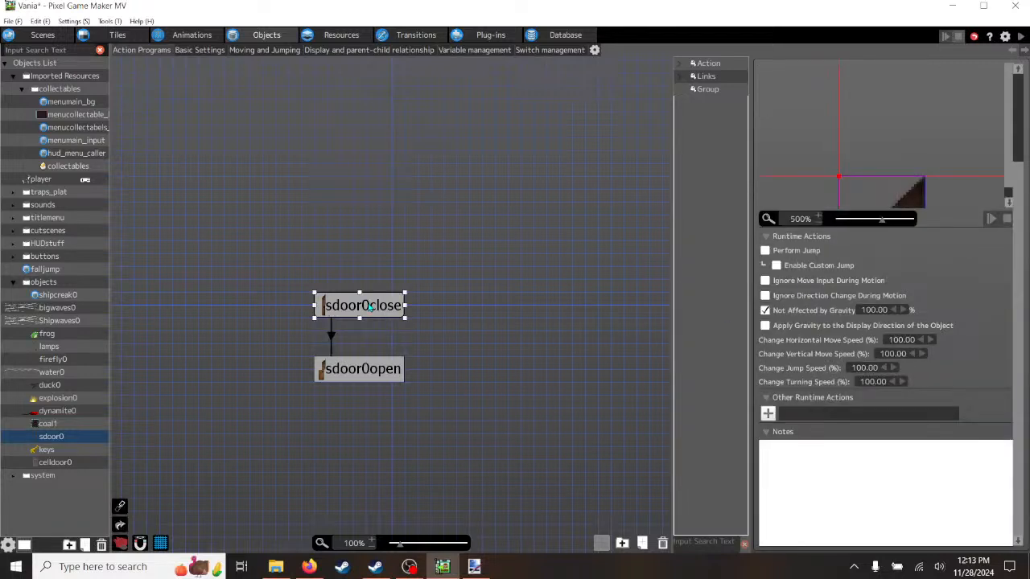
pyautogui.click(358, 369)
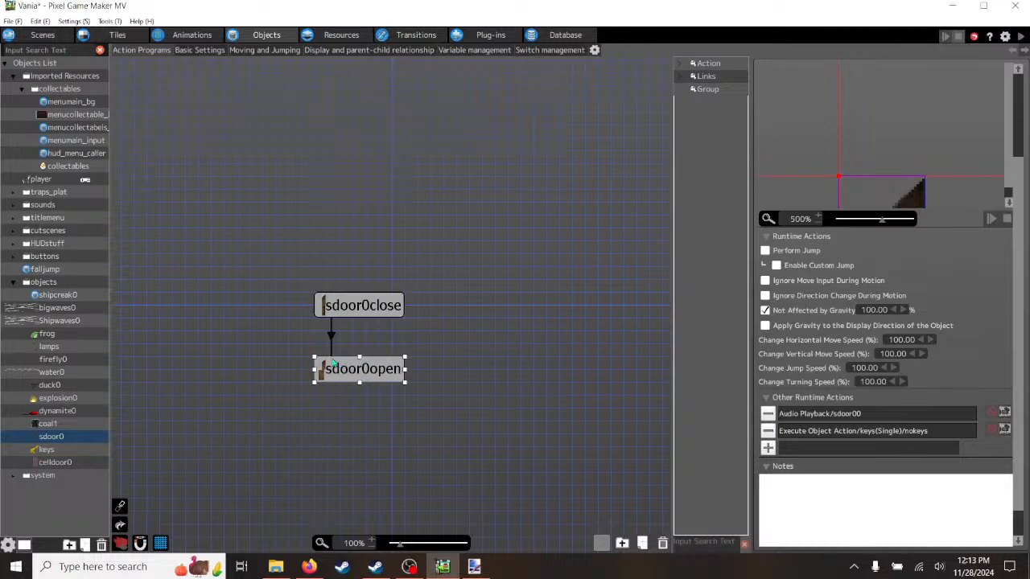
pyautogui.click(331, 338)
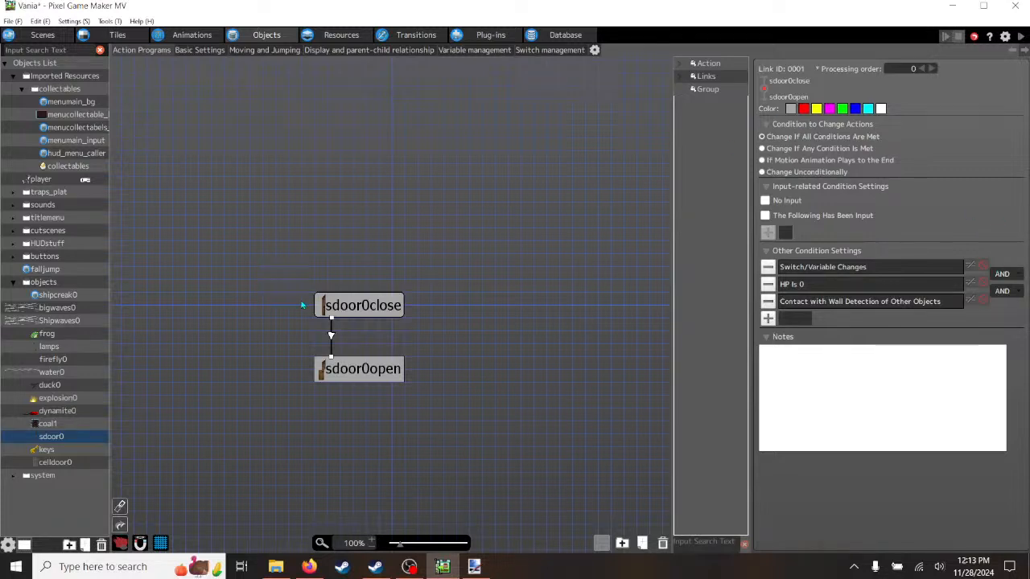
# - Check celldoor0's cellclose0 action and return to the ship1 scene with the rightmost cell door selected
pyautogui.click(55, 463)
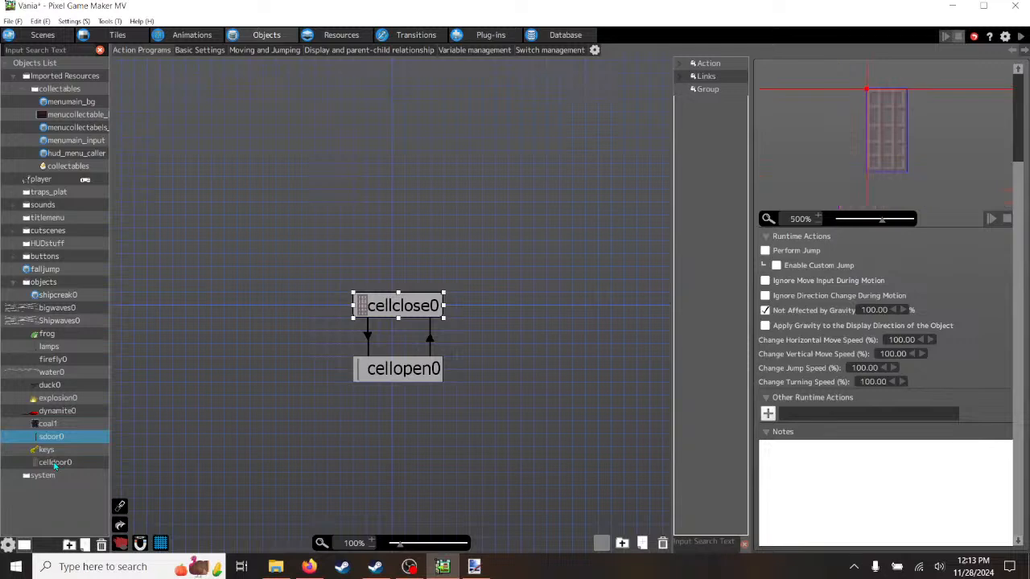
pyautogui.scroll(3, 1022, 289)
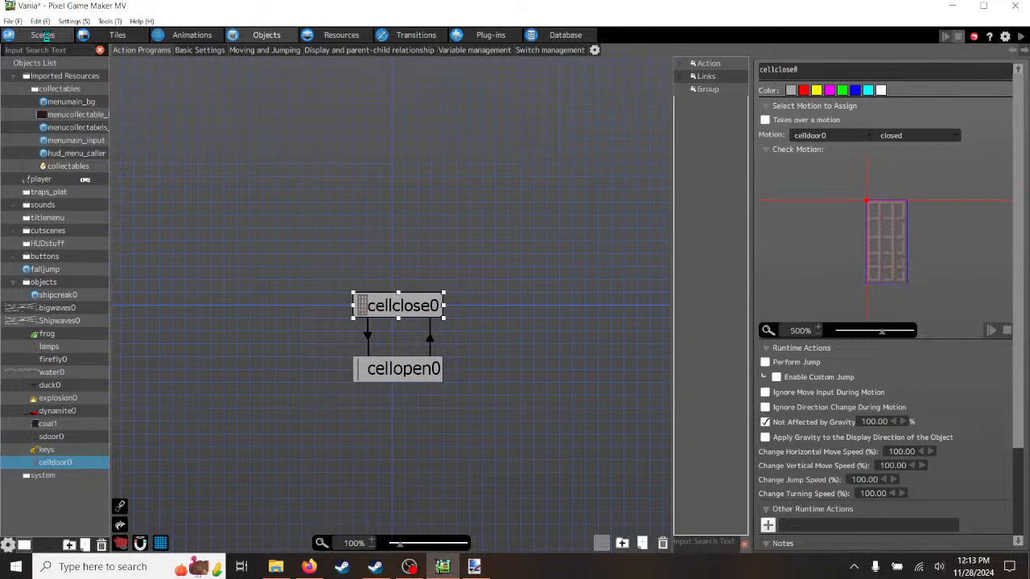
pyautogui.click(43, 35)
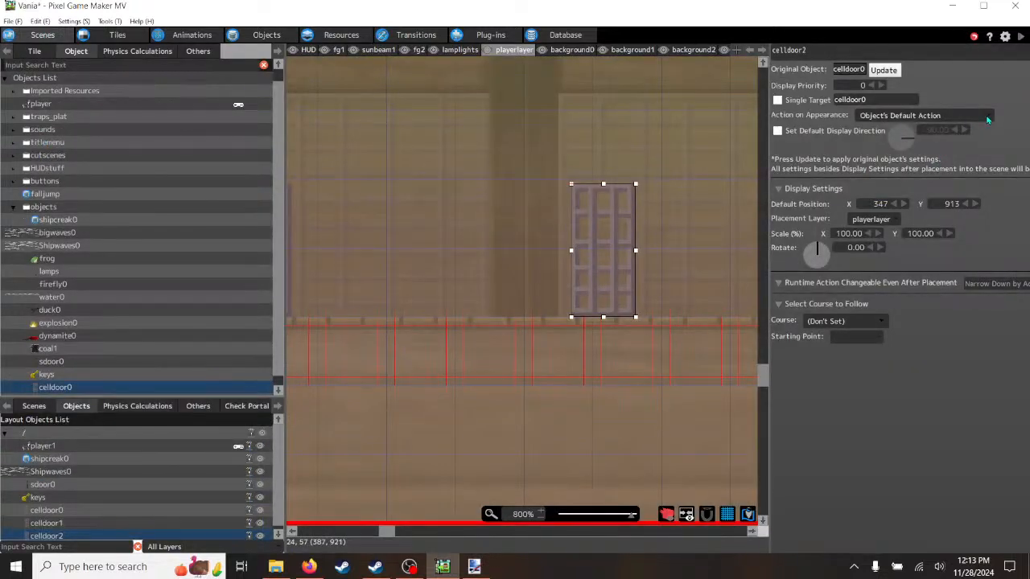
# - Set the rightmost cell door's action on appearance to cellclose0 and check the conditions of celldoor0's cellclose0 to cellopen0 link
pyautogui.click(991, 118)
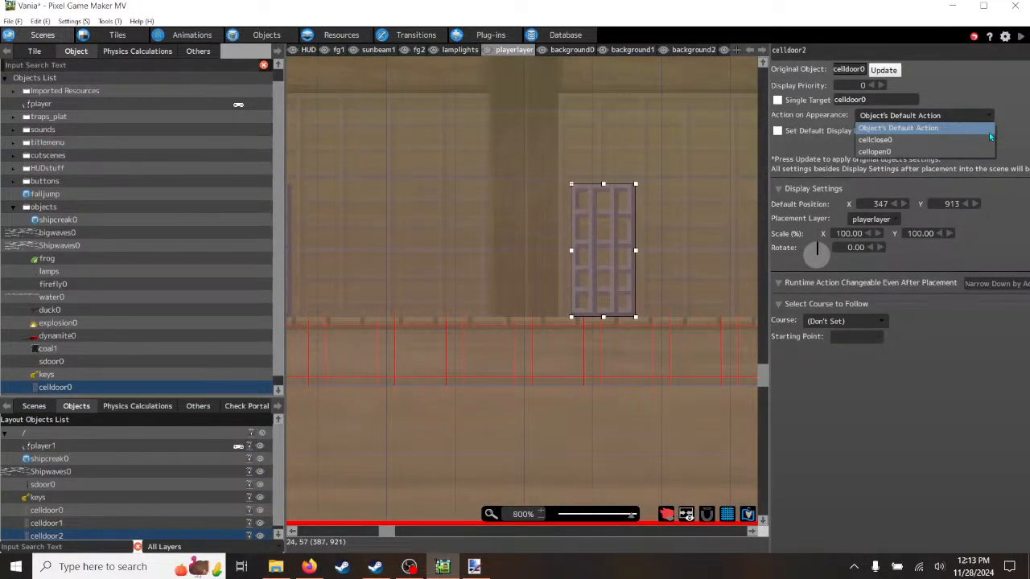
pyautogui.click(984, 140)
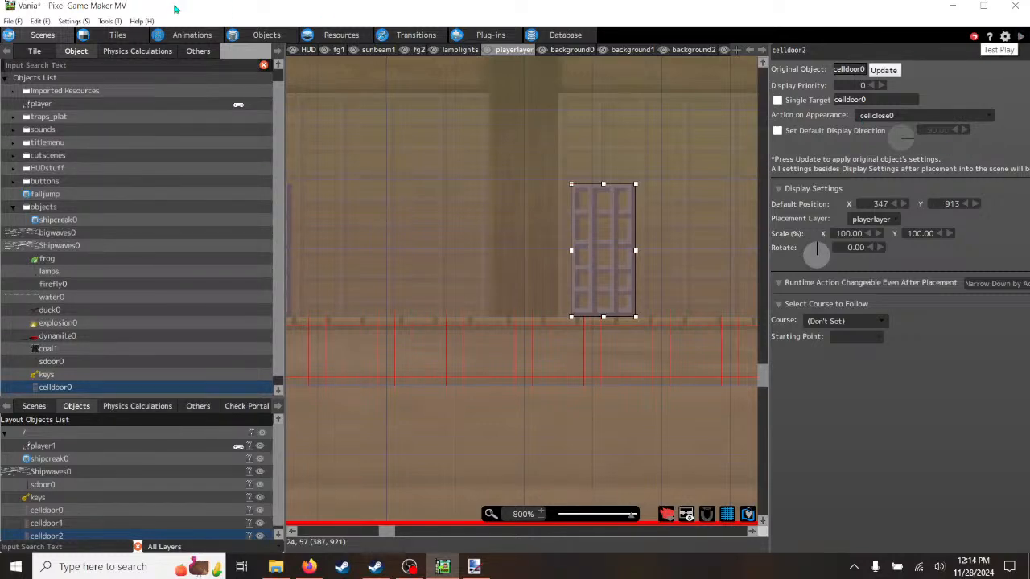
pyautogui.click(266, 35)
pyautogui.click(366, 340)
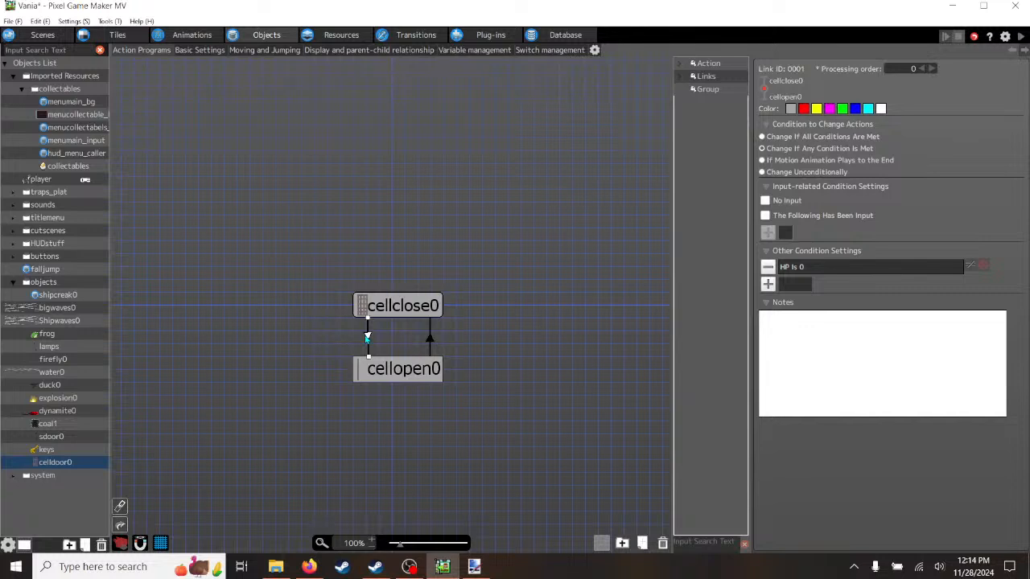
# - Test-play the game, running the dog past the first two cell doors, and close it
pyautogui.click(1020, 38)
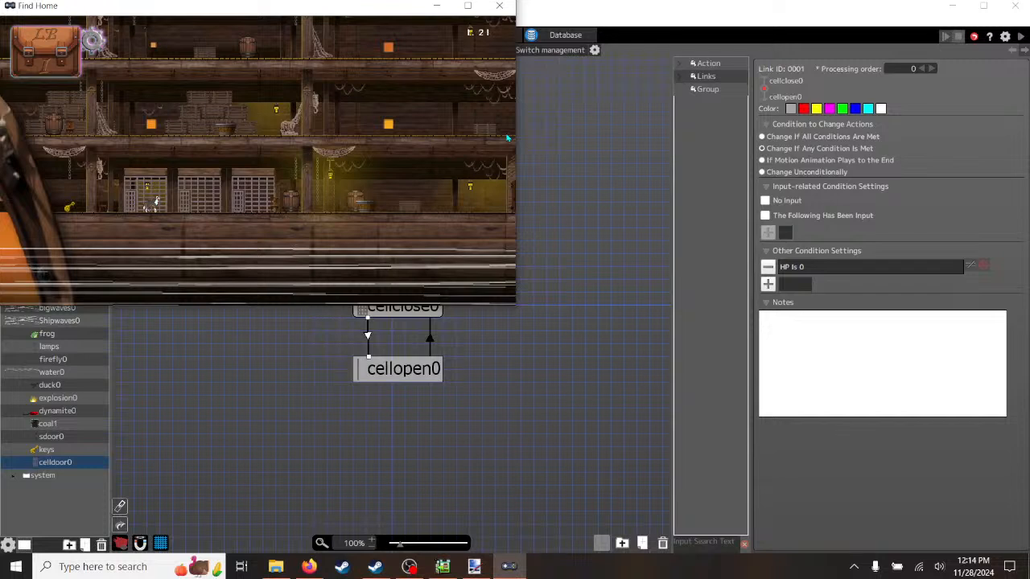
pyautogui.press('Right')
pyautogui.press('Right')
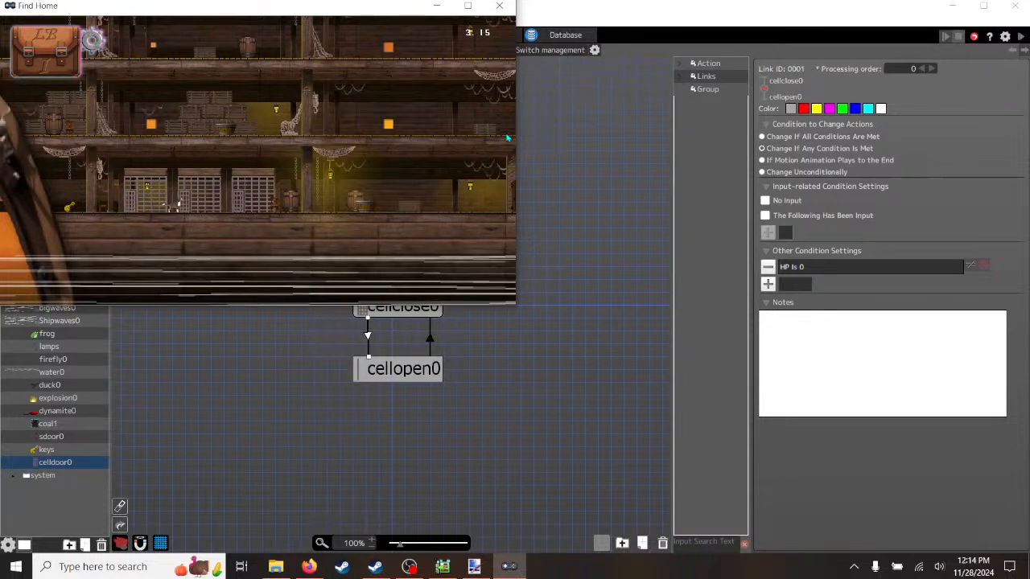
pyautogui.press('Left')
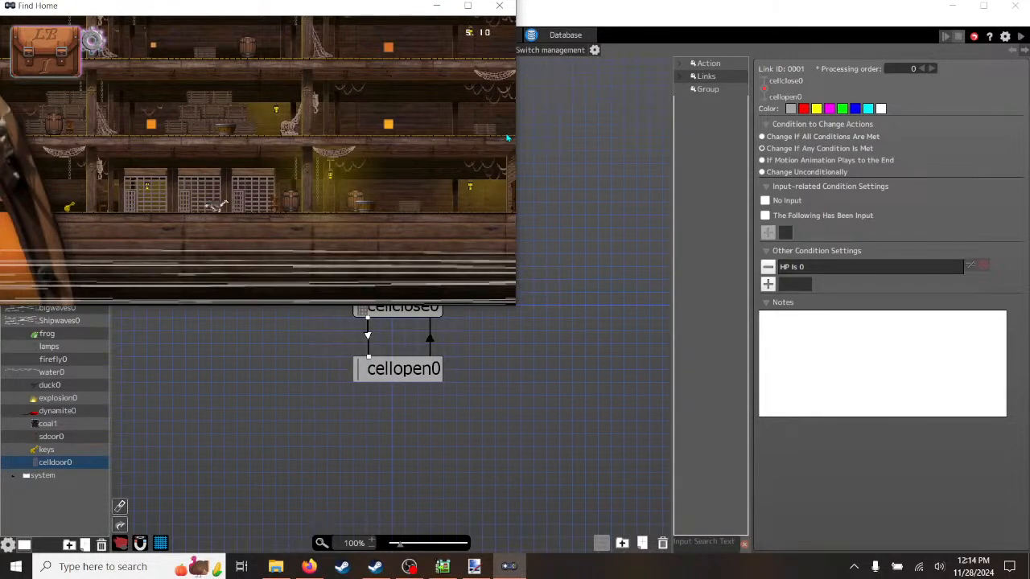
pyautogui.click(498, 5)
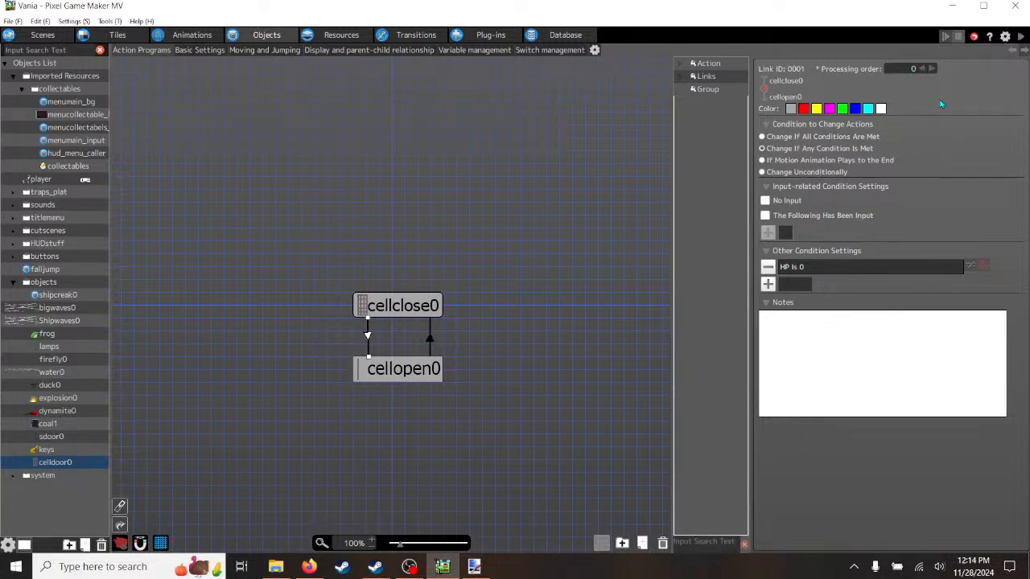
# - Set the display priority of celldoor2 in the ship1 scene to -1
pyautogui.click(43, 35)
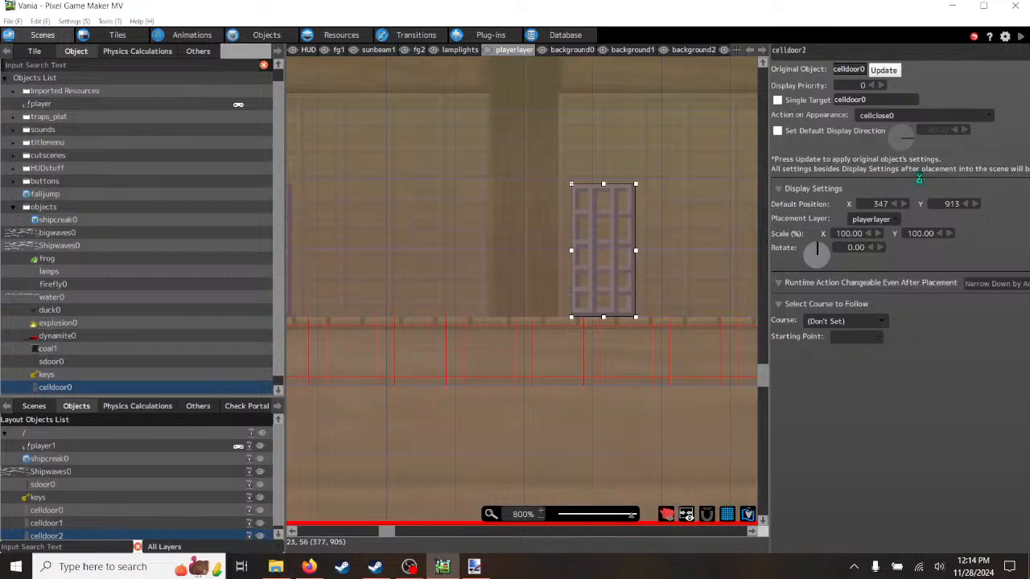
pyautogui.click(872, 85)
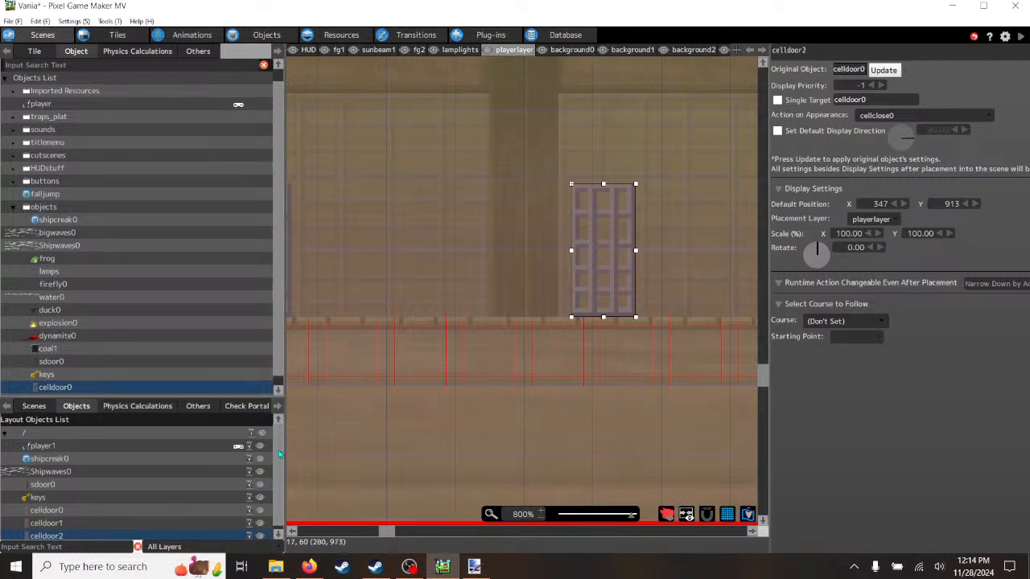
# - Delete the placed celldoor2 and celldoor1 from the ship1 scene
pyautogui.scroll(-1, 269, 507)
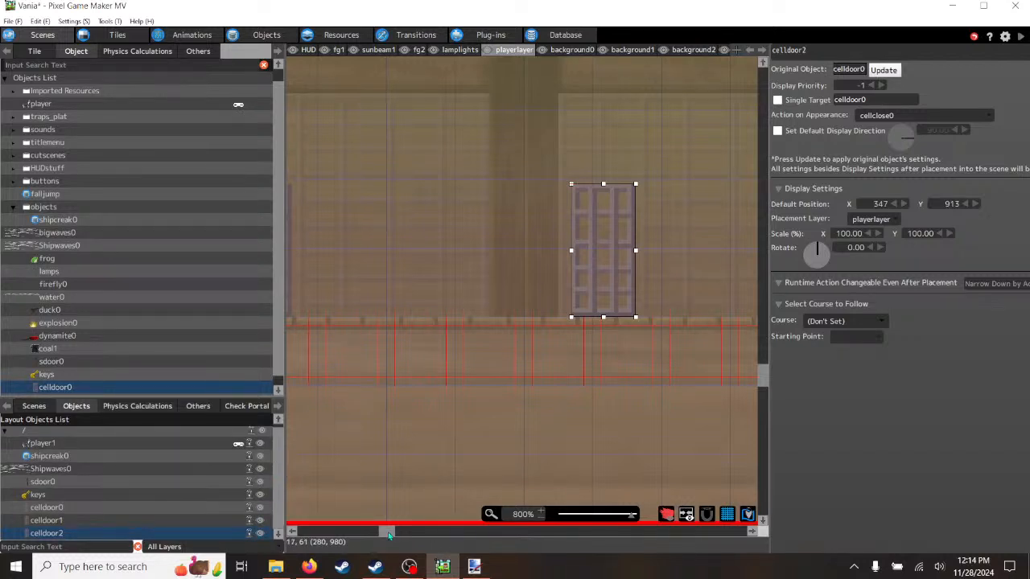
pyautogui.moveTo(381, 532); pyautogui.dragTo(374, 534)
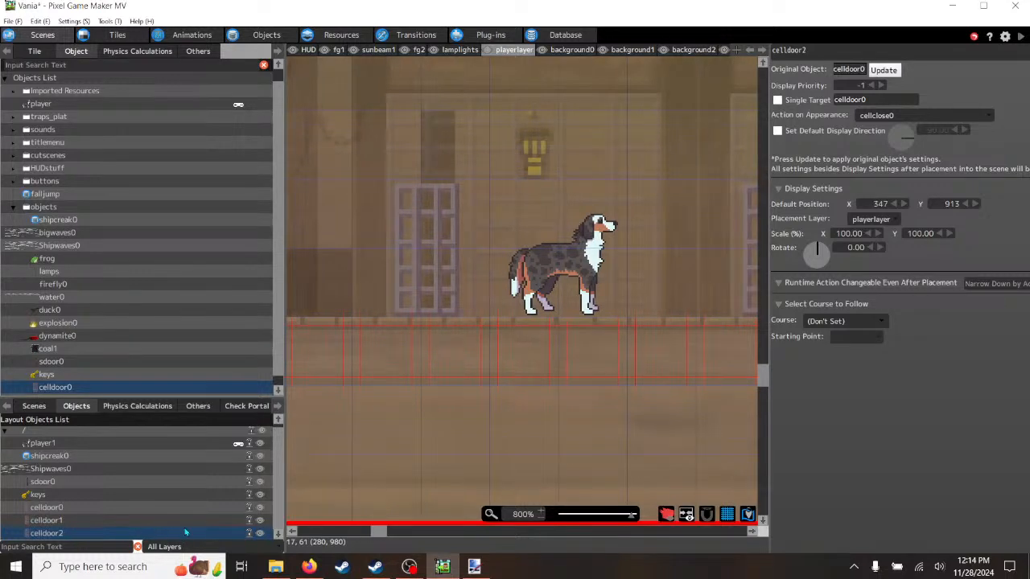
pyautogui.click(99, 535)
pyautogui.rightClick(99, 535)
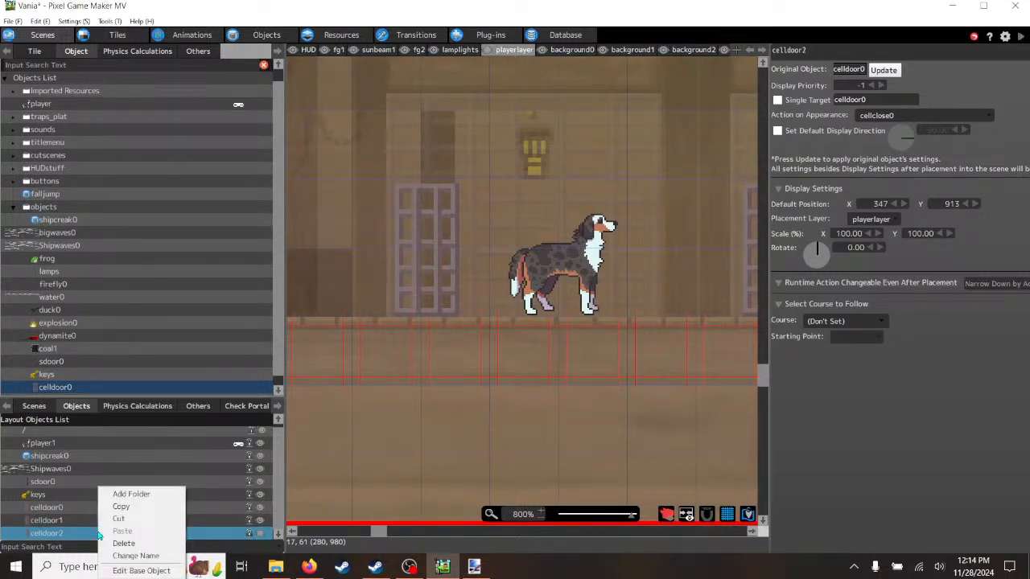
pyautogui.click(122, 547)
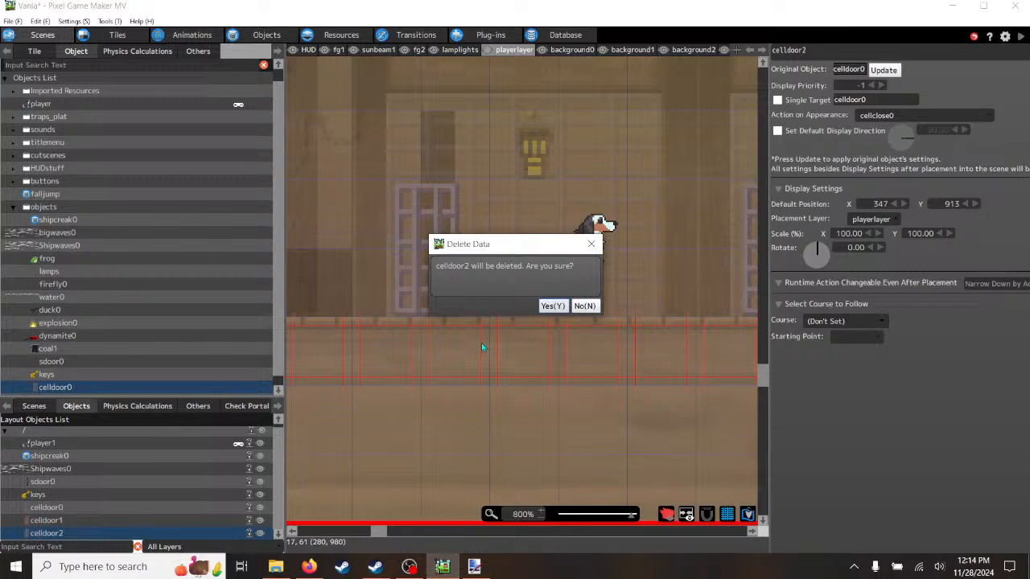
pyautogui.click(554, 305)
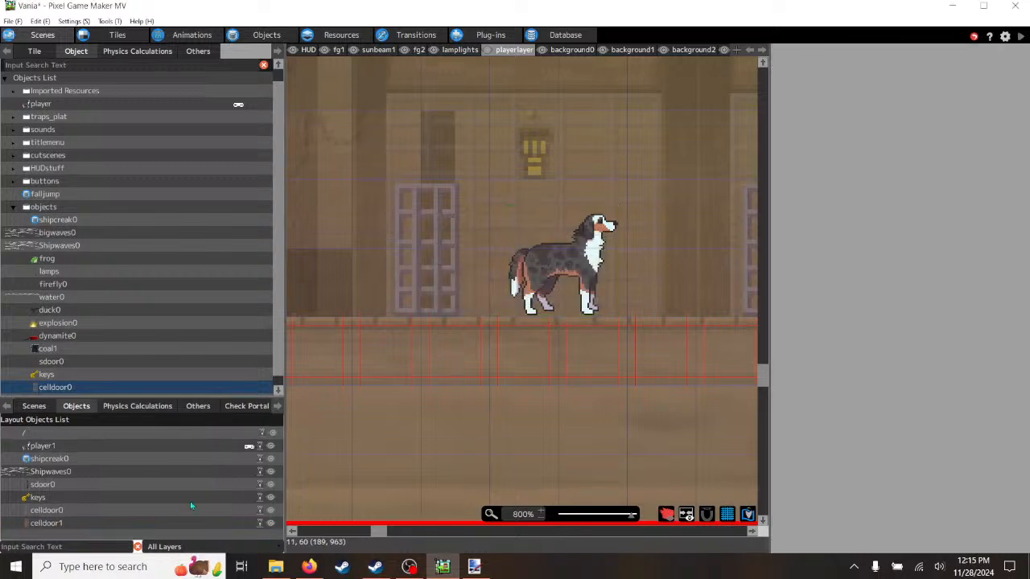
pyautogui.click(111, 524)
pyautogui.rightClick(142, 523)
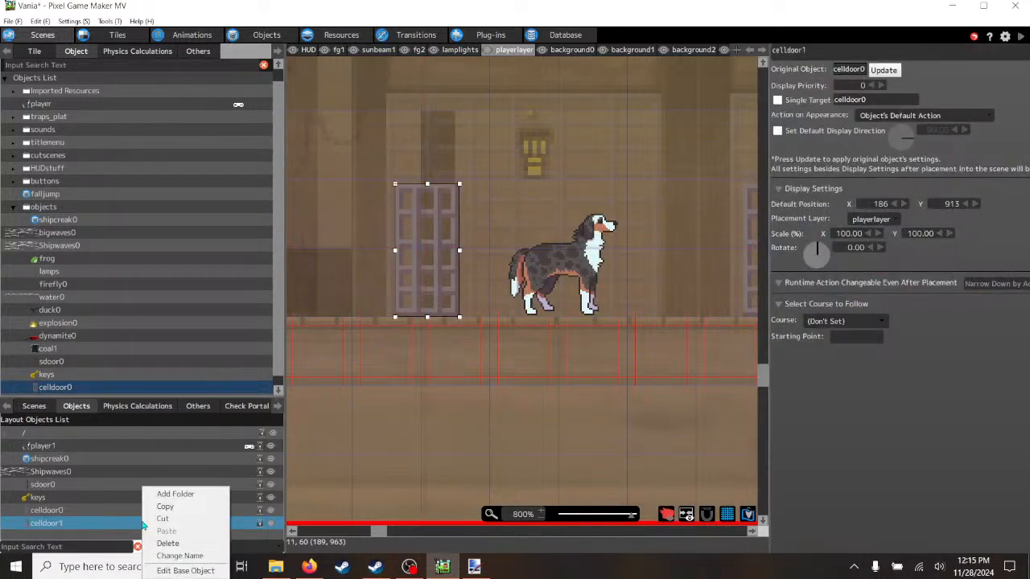
pyautogui.click(167, 543)
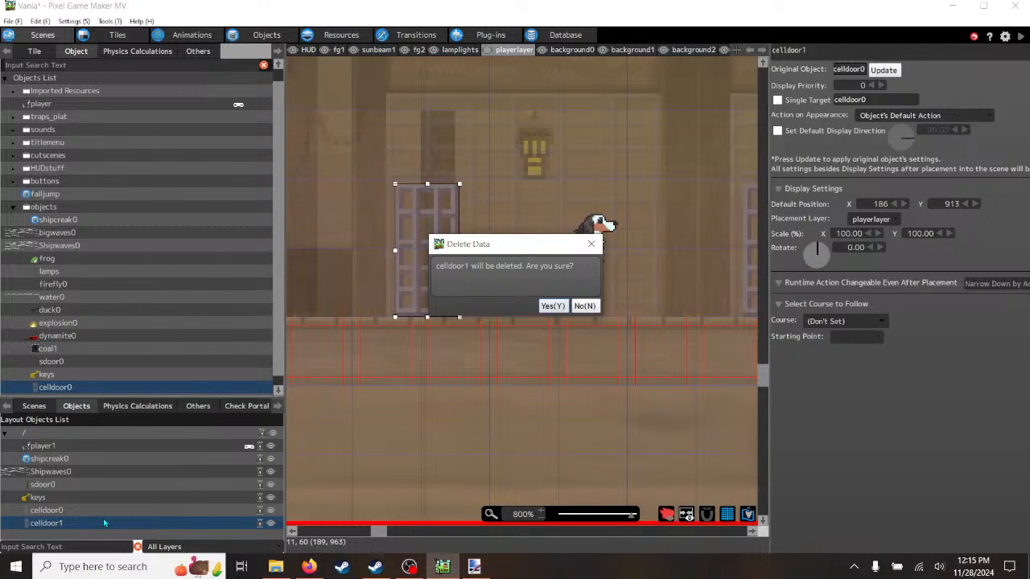
pyautogui.click(554, 306)
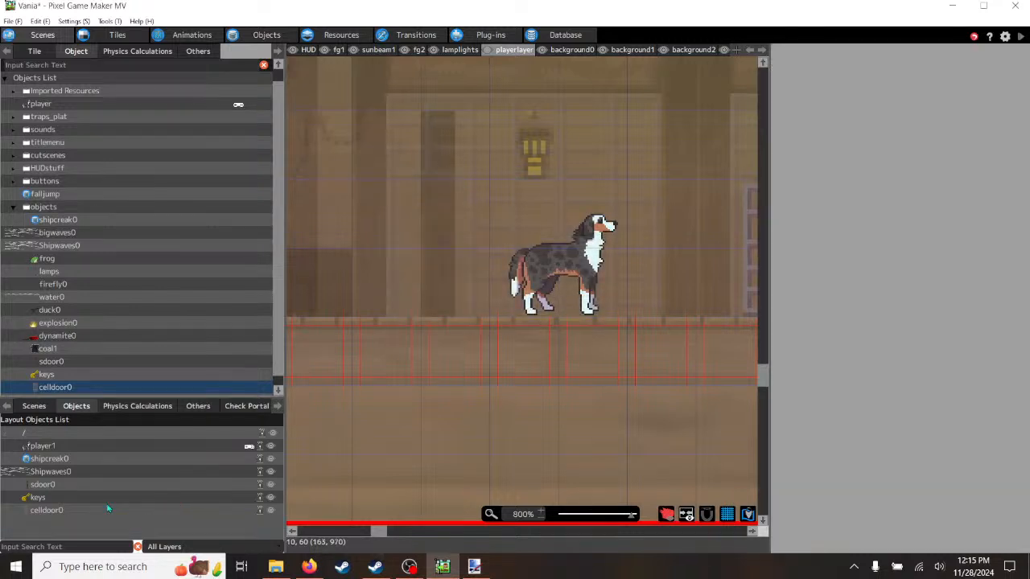
# - Set the remaining placed celldoor0's display priority to -1 and its action on appearance to cellclose0
pyautogui.click(81, 510)
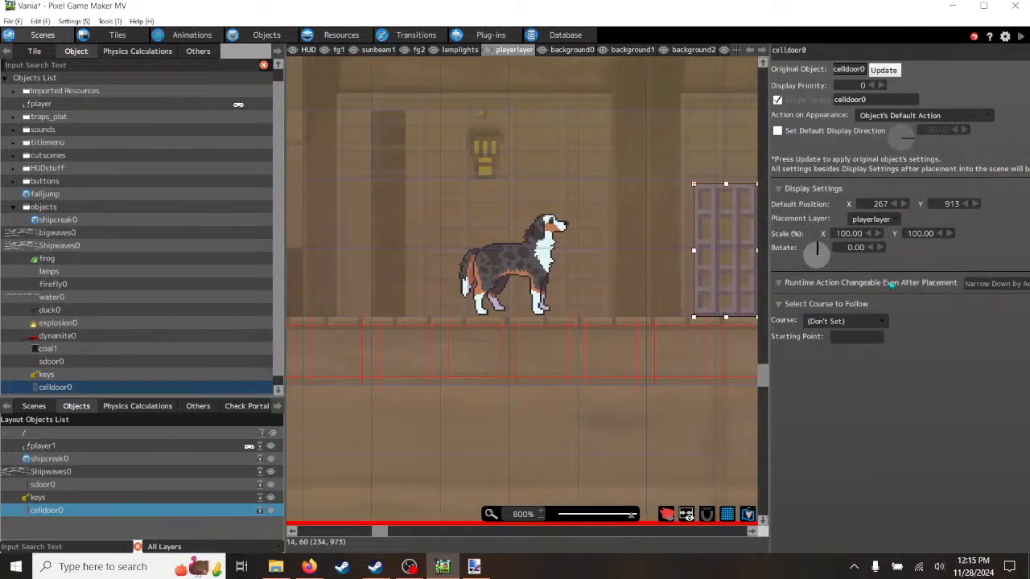
pyautogui.click(875, 86)
pyautogui.click(987, 117)
pyautogui.click(978, 143)
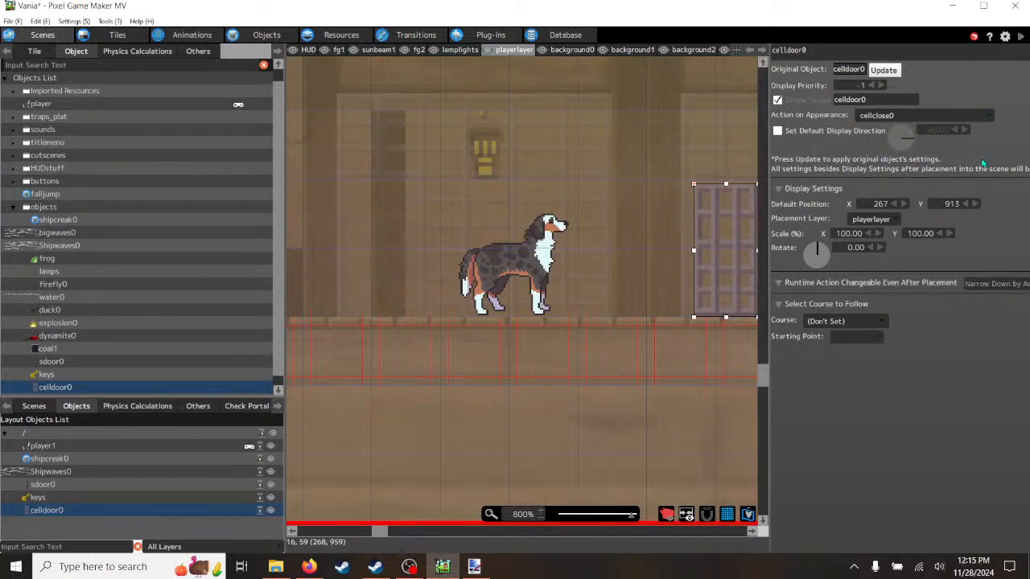
# - Test-play the game in a maximized window, running the dog back and forth past the middle cell's door, and close it
pyautogui.click(1021, 39)
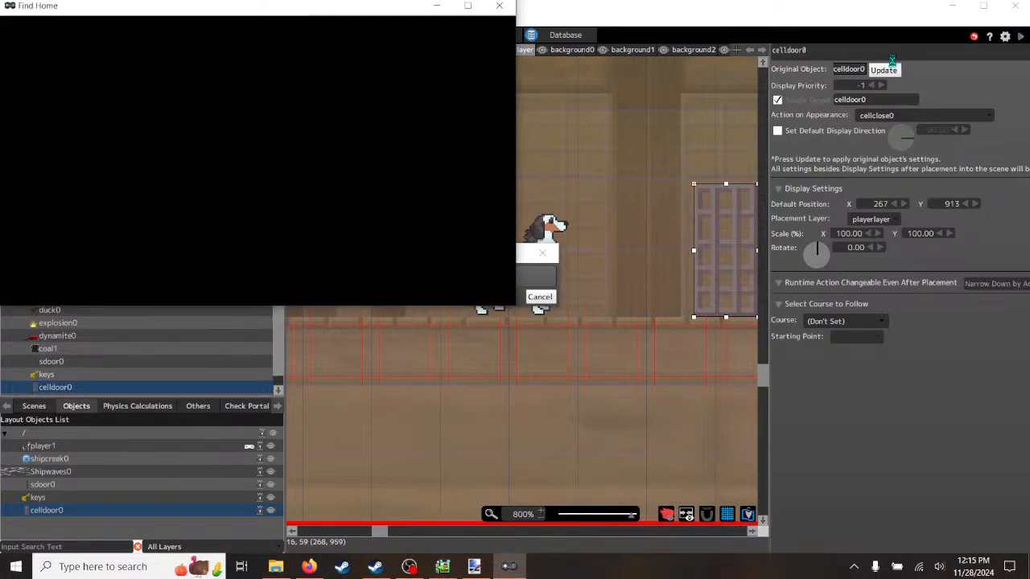
pyautogui.click(474, 10)
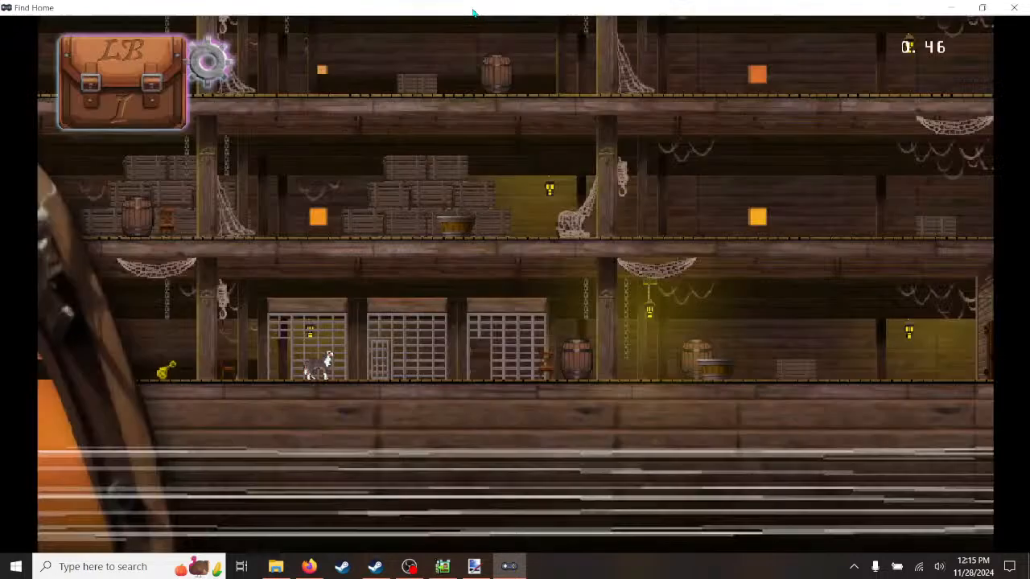
pyautogui.press('Right')
pyautogui.press('Left')
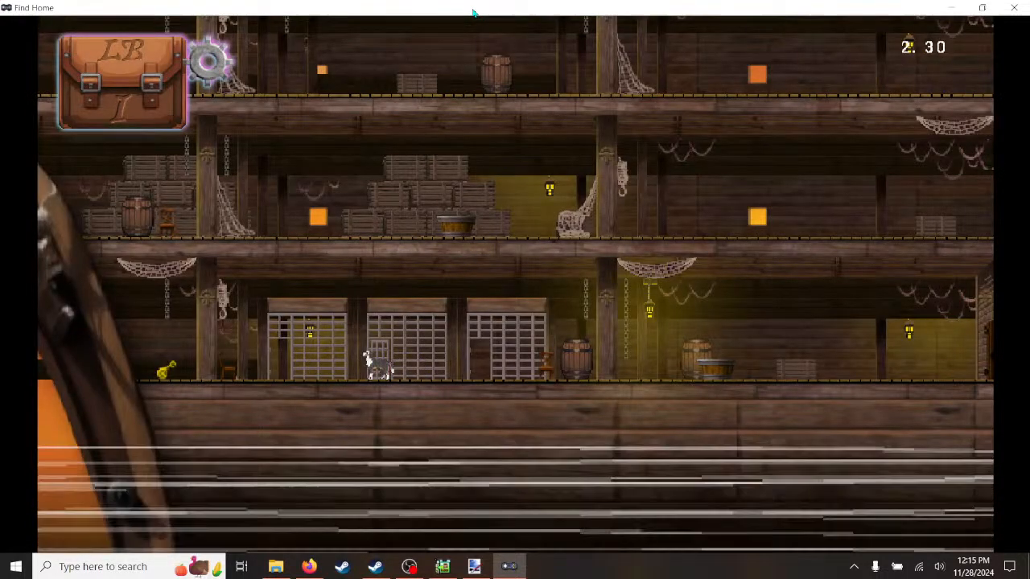
pyautogui.press('Right')
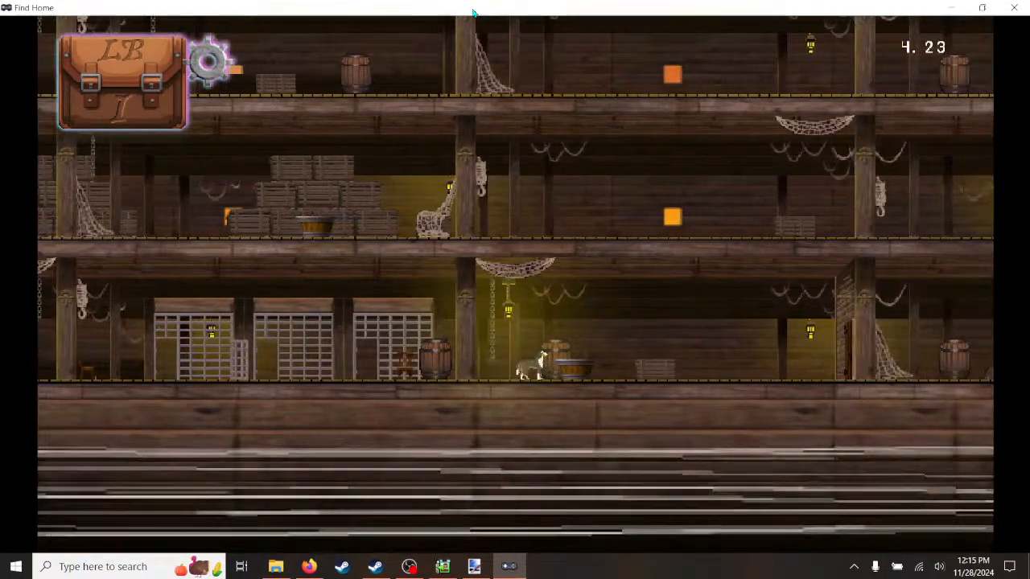
pyautogui.press('Left')
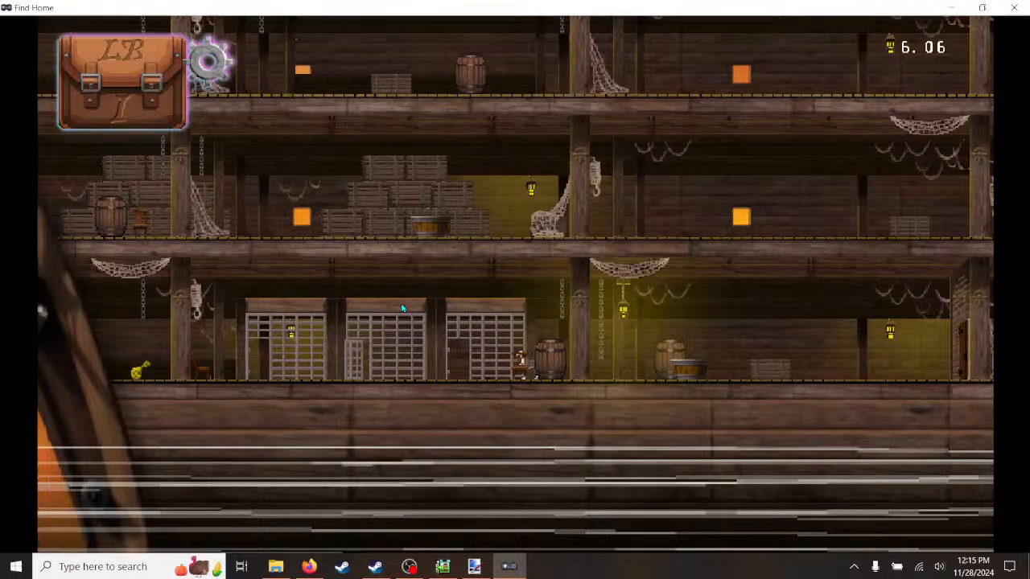
pyautogui.press('Right')
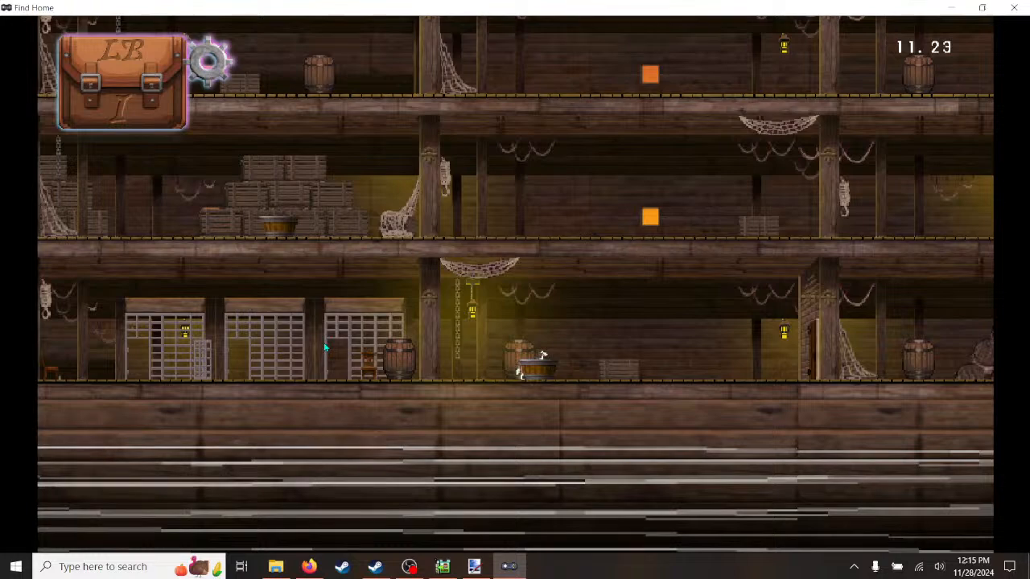
pyautogui.press('Right')
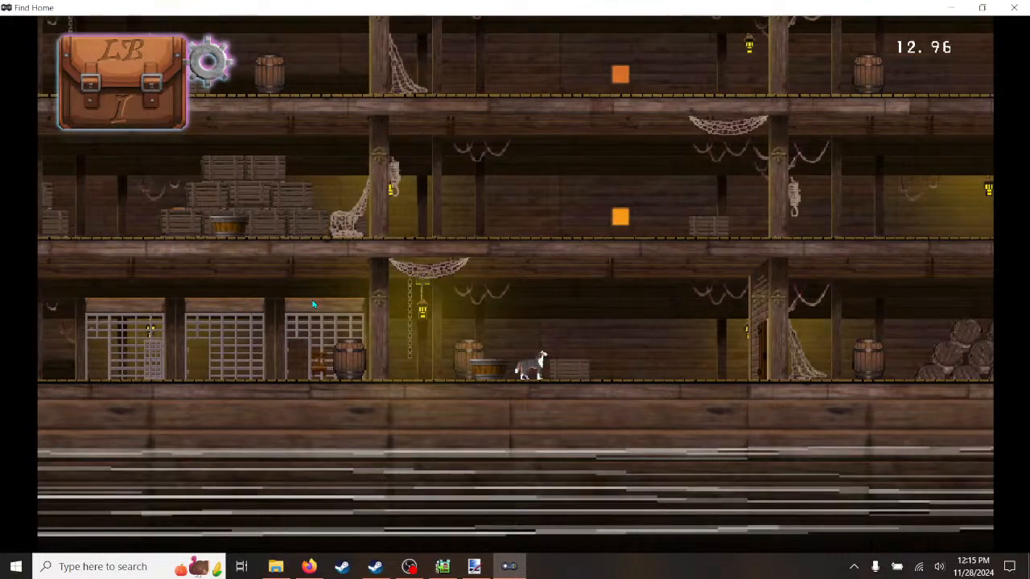
pyautogui.press('Right')
pyautogui.press('Left')
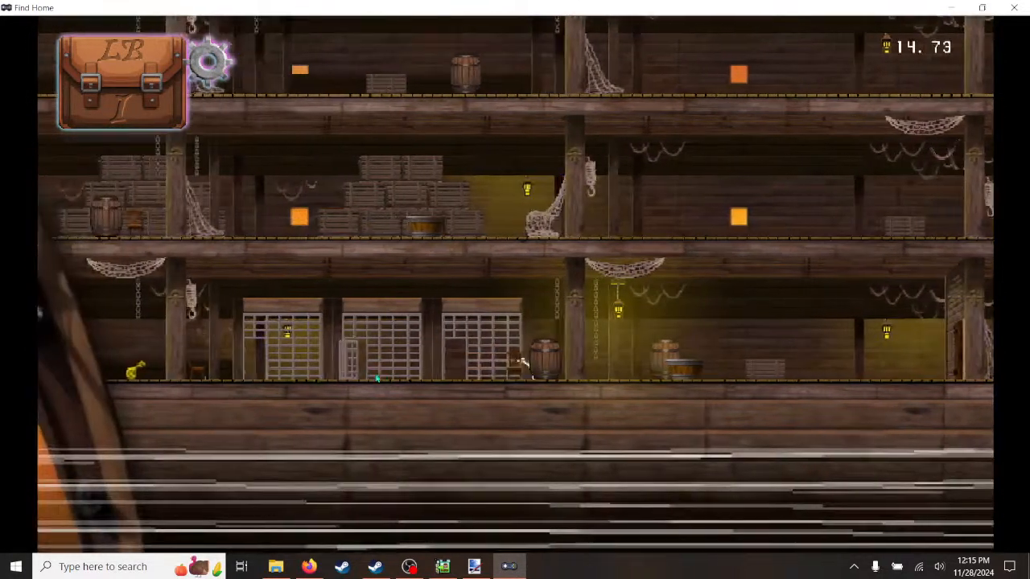
pyautogui.press('Right')
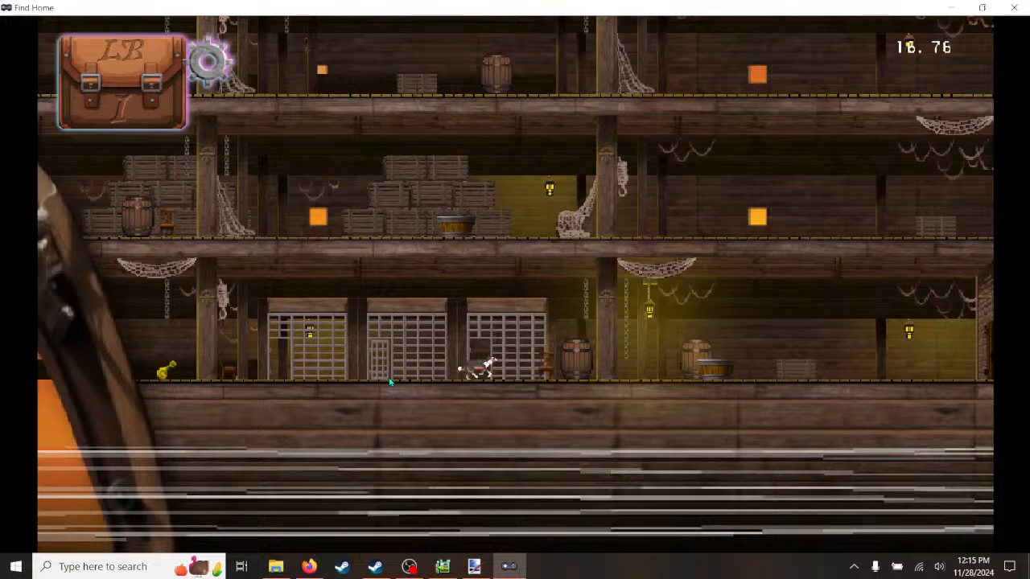
pyautogui.press('Left')
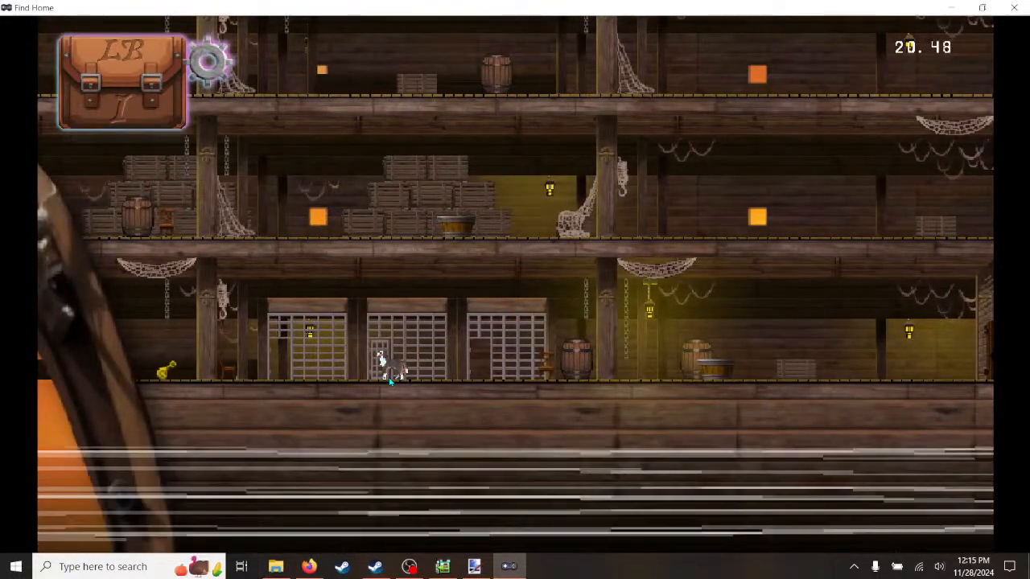
pyautogui.press('Right')
pyautogui.press('Left')
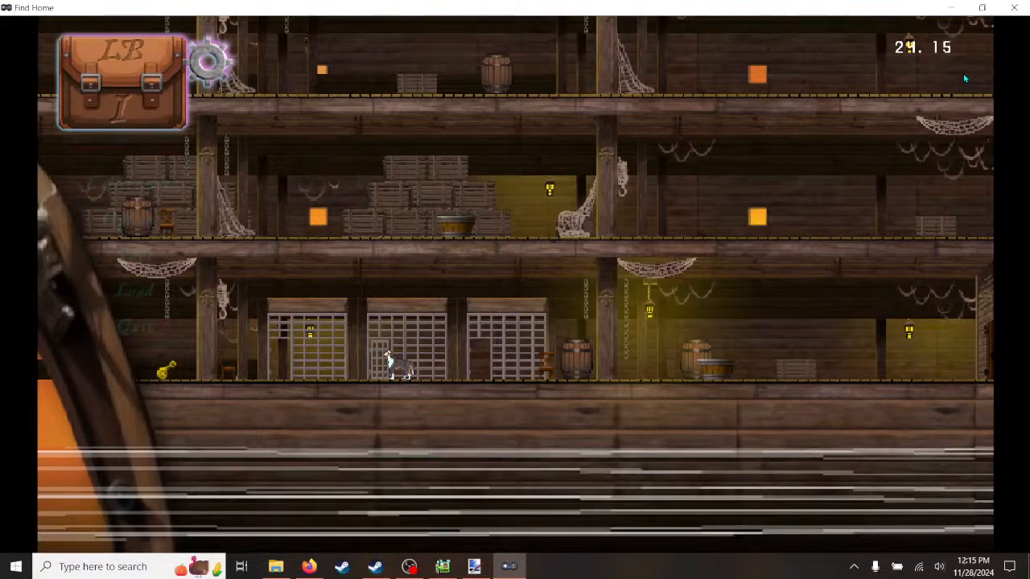
pyautogui.press('Escape')
pyautogui.click(1014, 7)
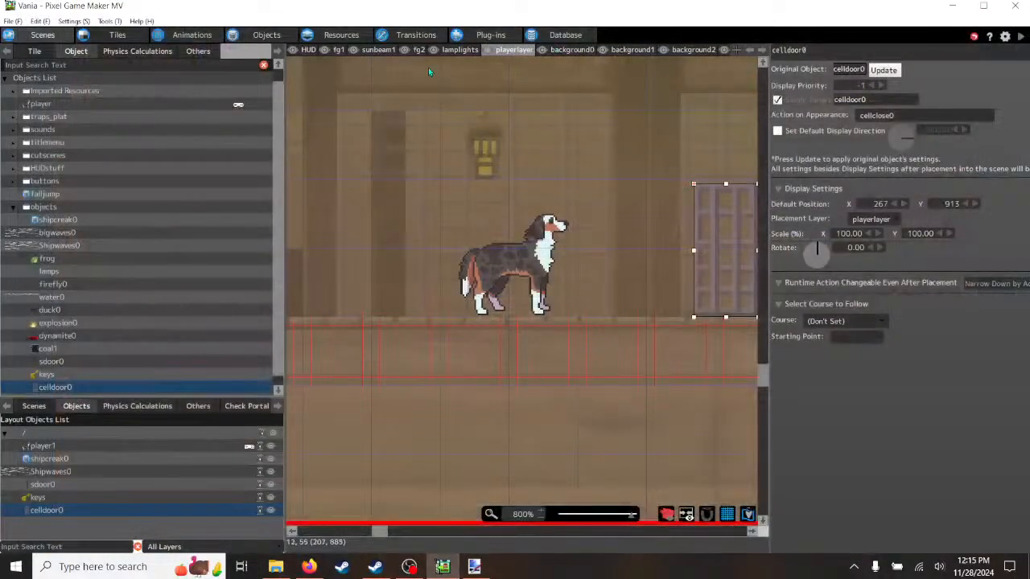
# - Lower the BGM volume to 3% in the project's sound settings and apply the change
pyautogui.click(81, 21)
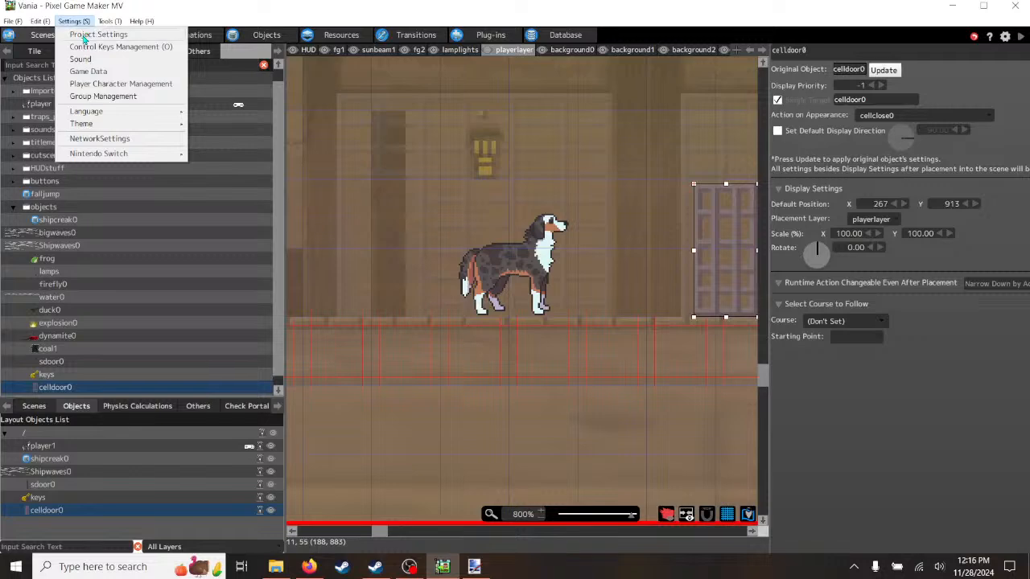
pyautogui.click(84, 37)
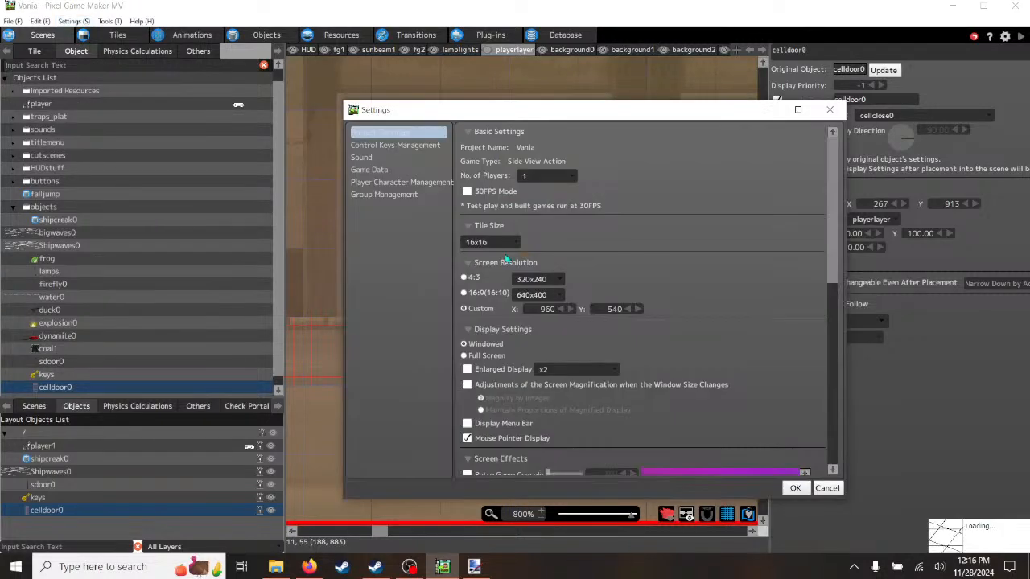
pyautogui.click(370, 158)
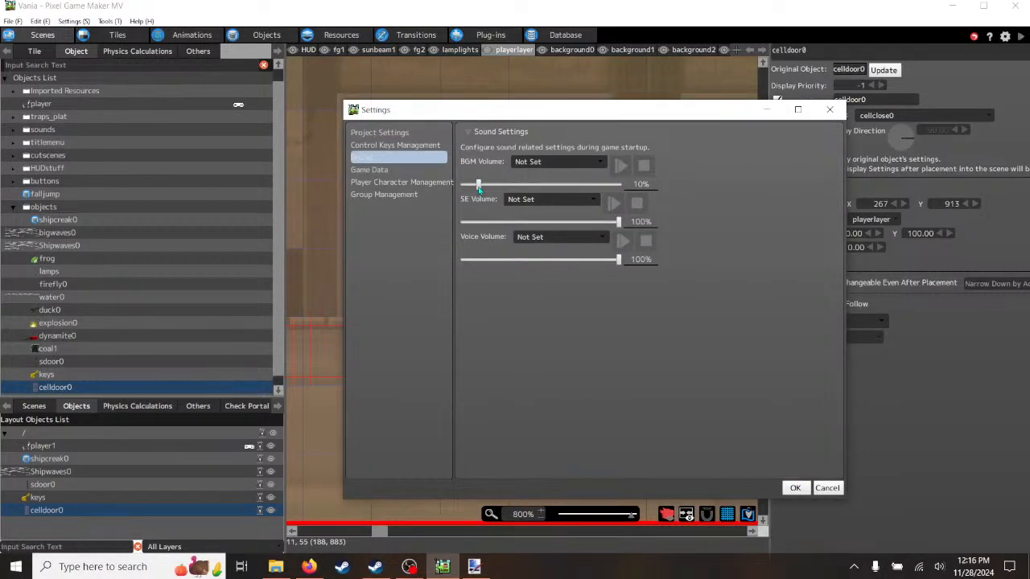
pyautogui.moveTo(478, 186); pyautogui.dragTo(468, 186)
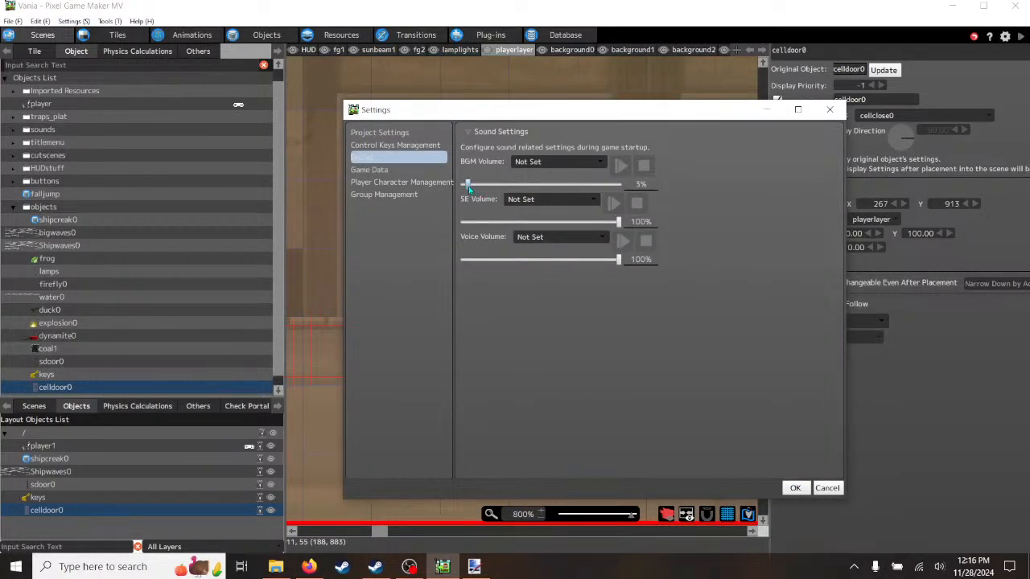
pyautogui.click(794, 487)
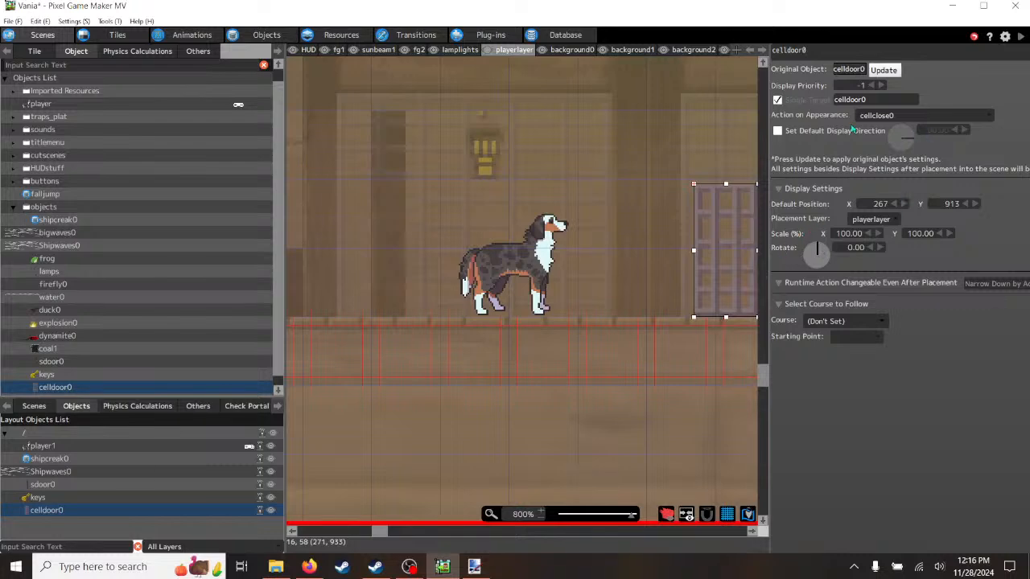
# - Review celldoor0's cellclose0 and cellopen0 actions, the conditions on both links between them, and the object's basic settings
pyautogui.click(270, 35)
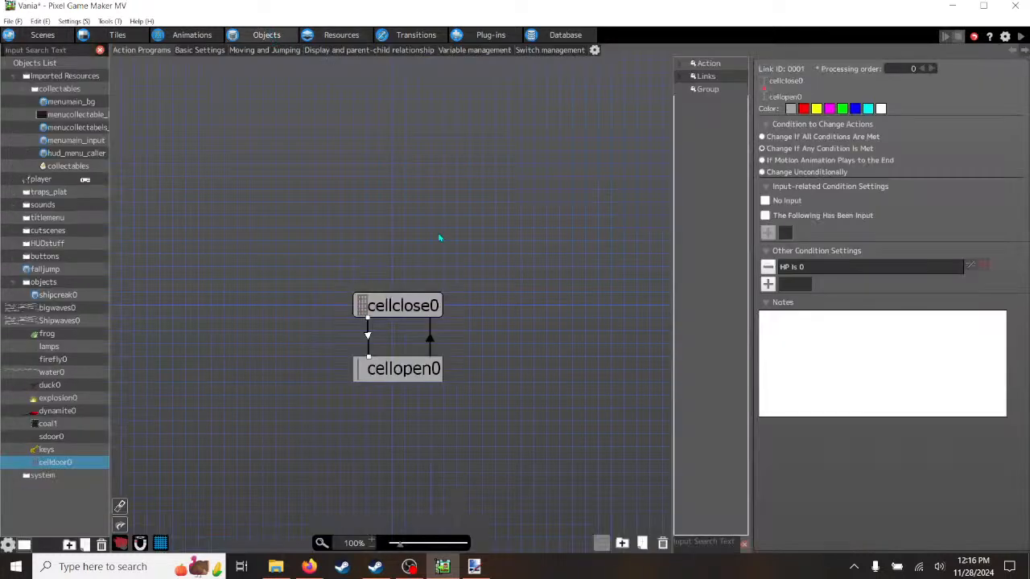
pyautogui.click(402, 309)
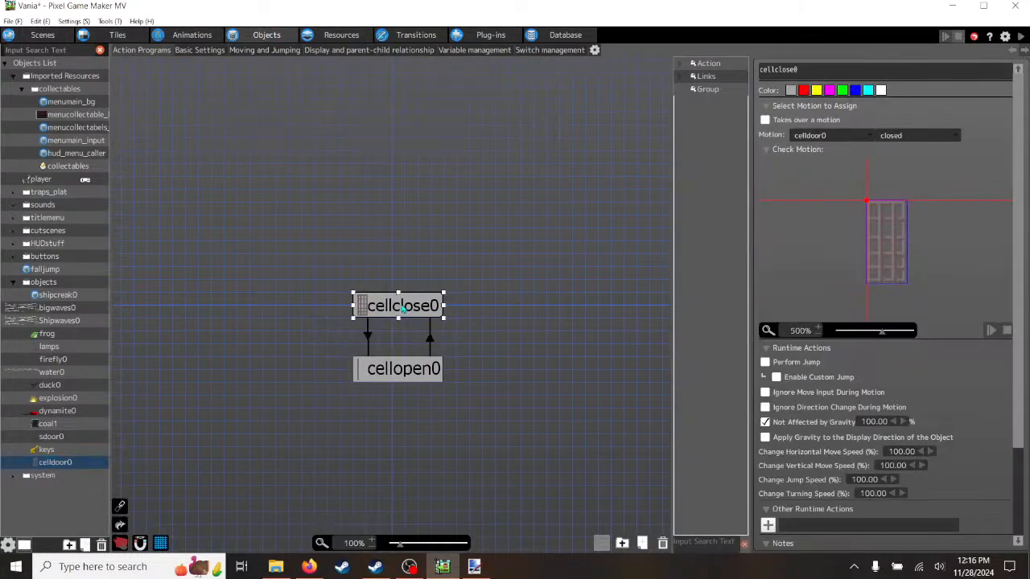
pyautogui.click(388, 377)
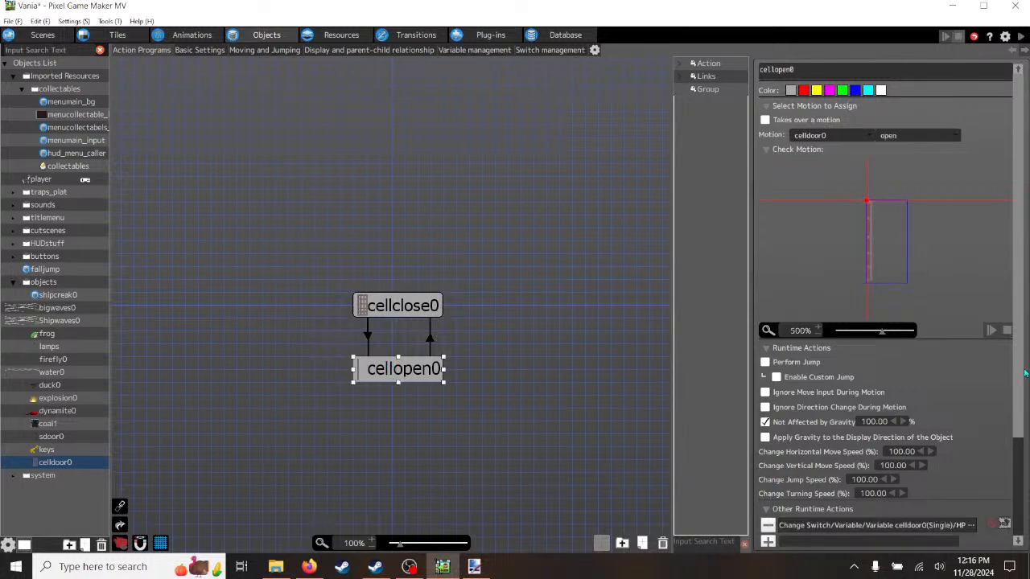
pyautogui.moveTo(1018, 371); pyautogui.dragTo(1025, 457)
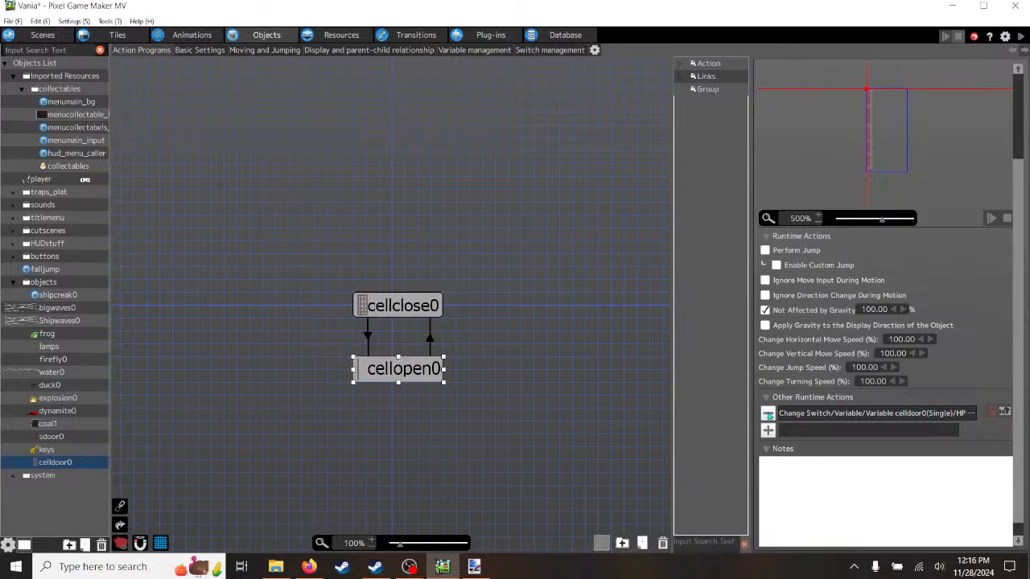
pyautogui.click(430, 339)
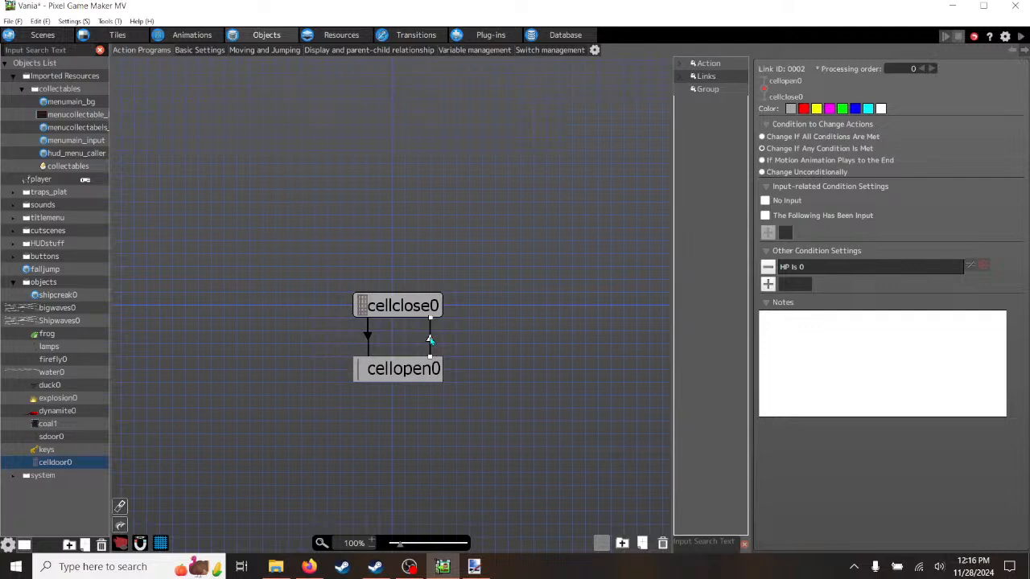
pyautogui.click(367, 337)
pyautogui.click(409, 308)
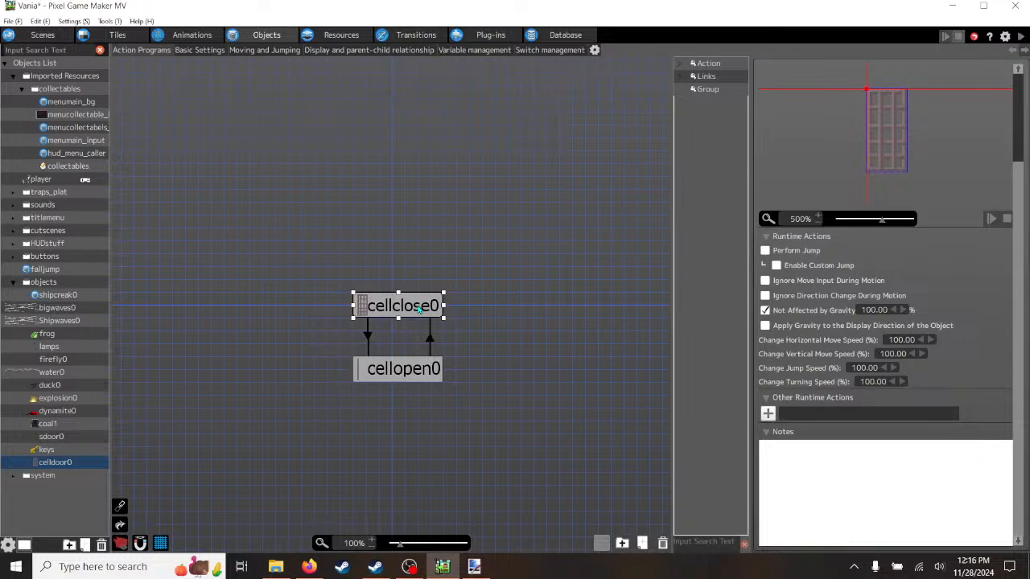
pyautogui.click(199, 49)
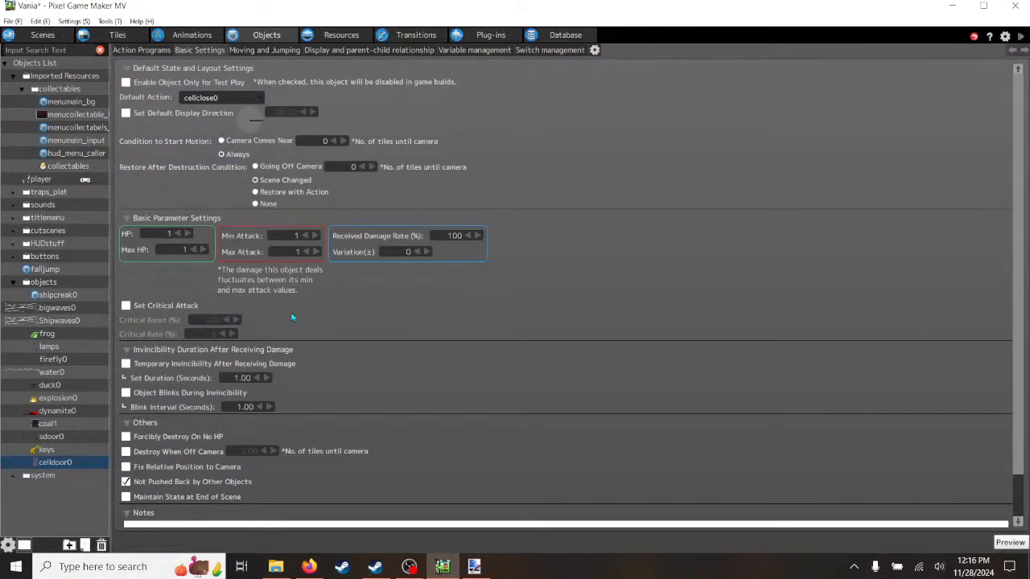
pyautogui.scroll(-1, 292, 318)
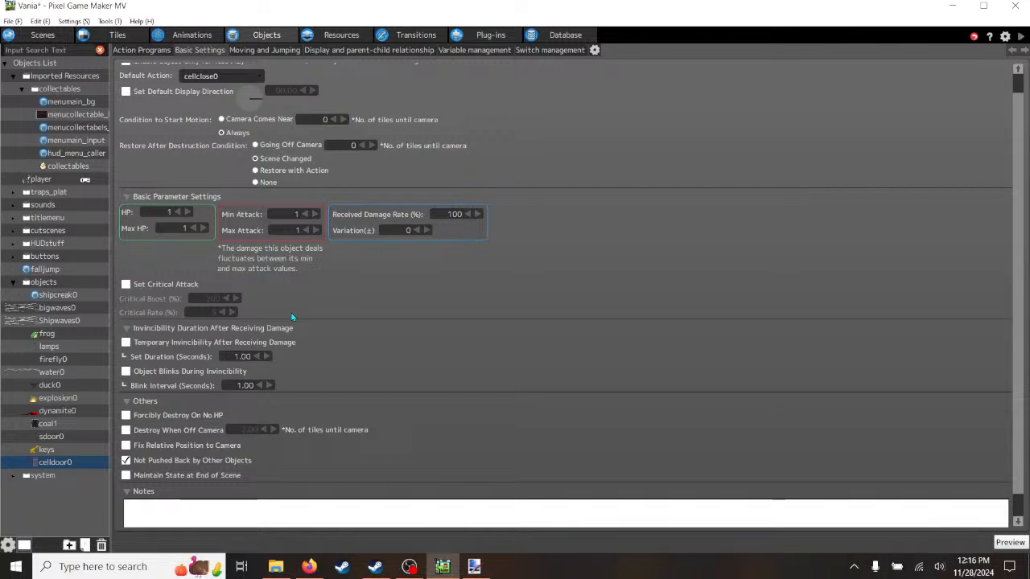
pyautogui.scroll(1, 293, 317)
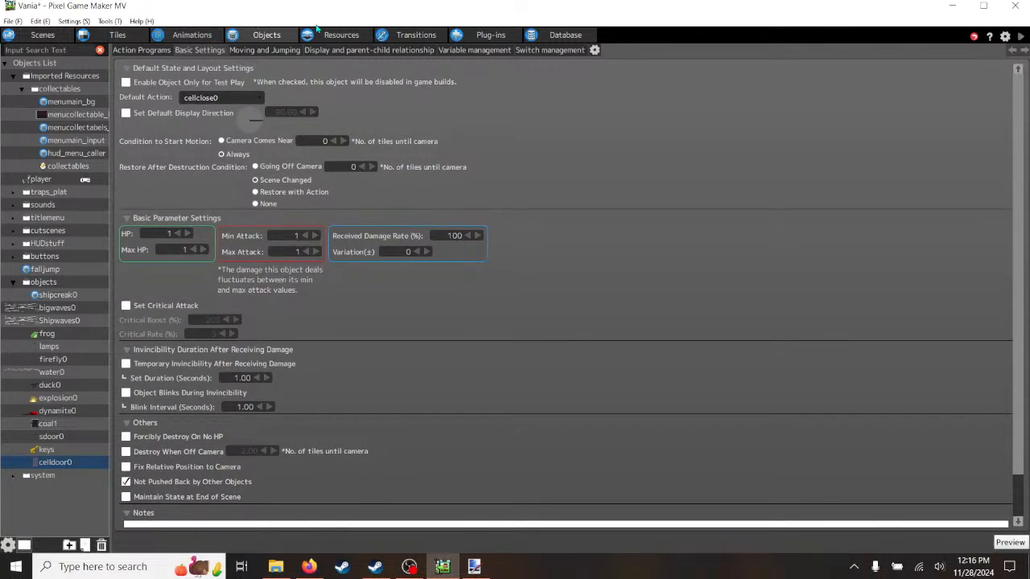
# - Remove the Change Switch/Variable runtime action that alters celldoor0's HP from the cellopen0 action
pyautogui.click(136, 52)
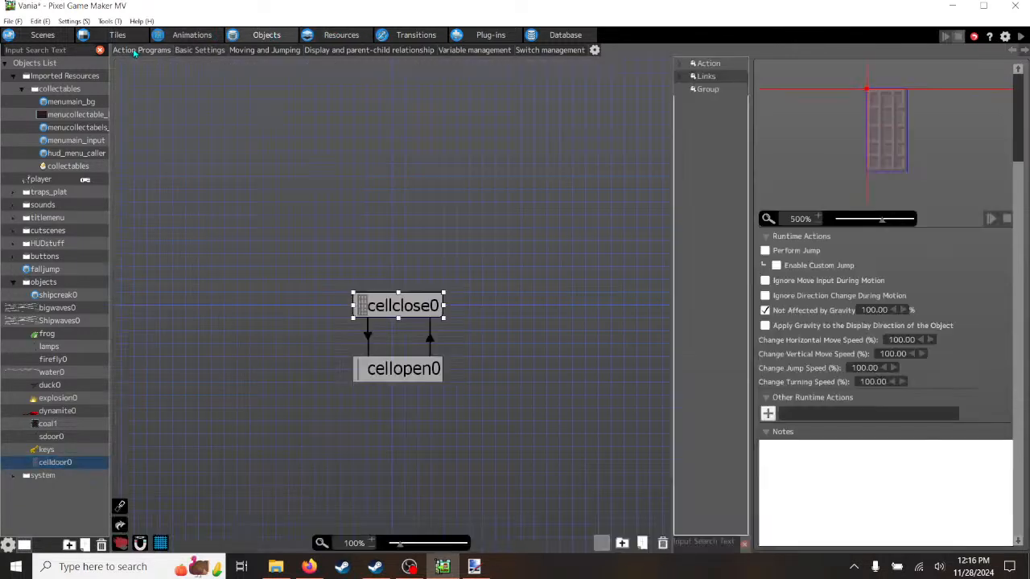
pyautogui.click(399, 373)
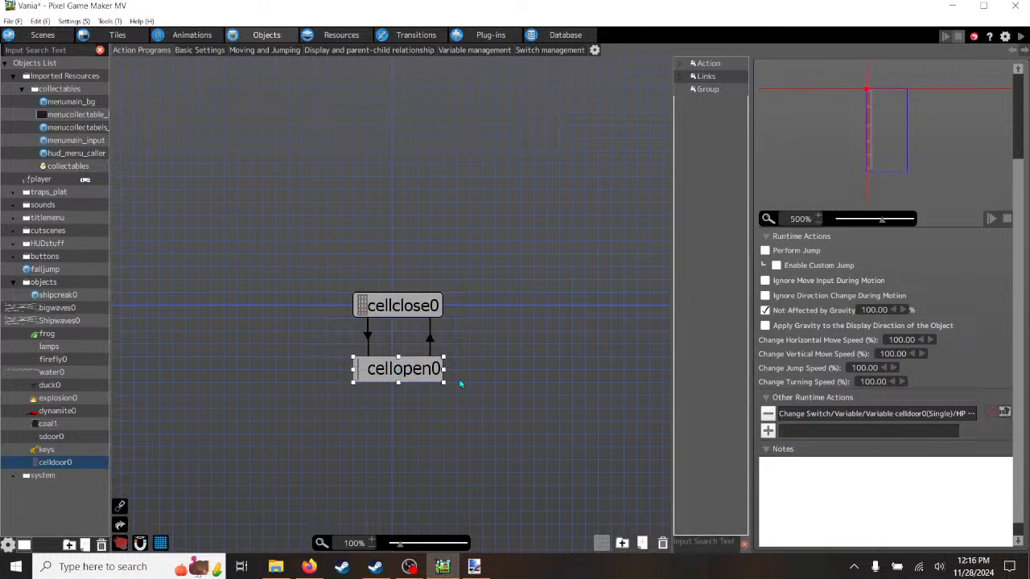
pyautogui.click(767, 414)
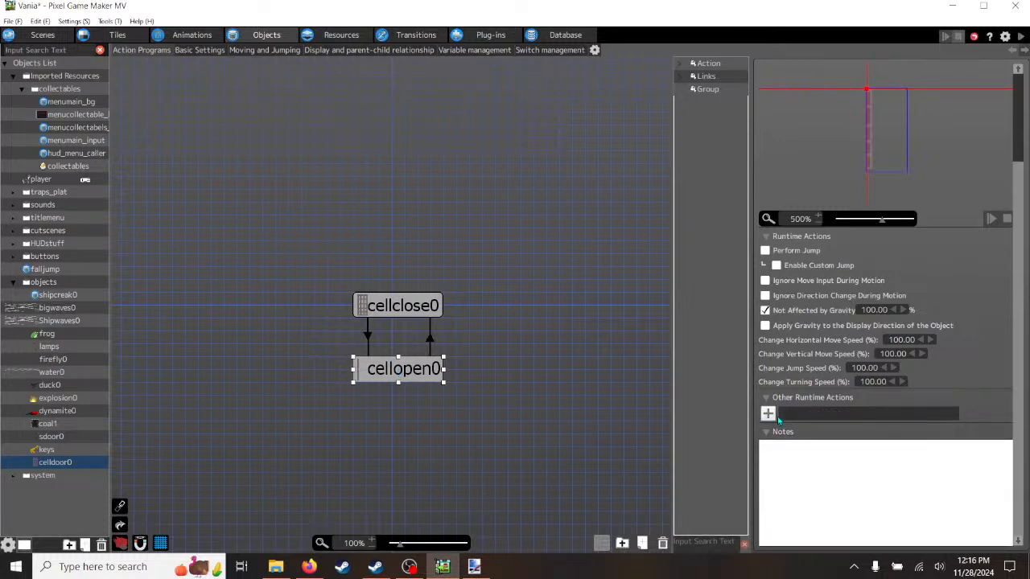
# - Test-play the game in a maximized window and run the dog back and forth past the middle cell's door
pyautogui.click(1020, 37)
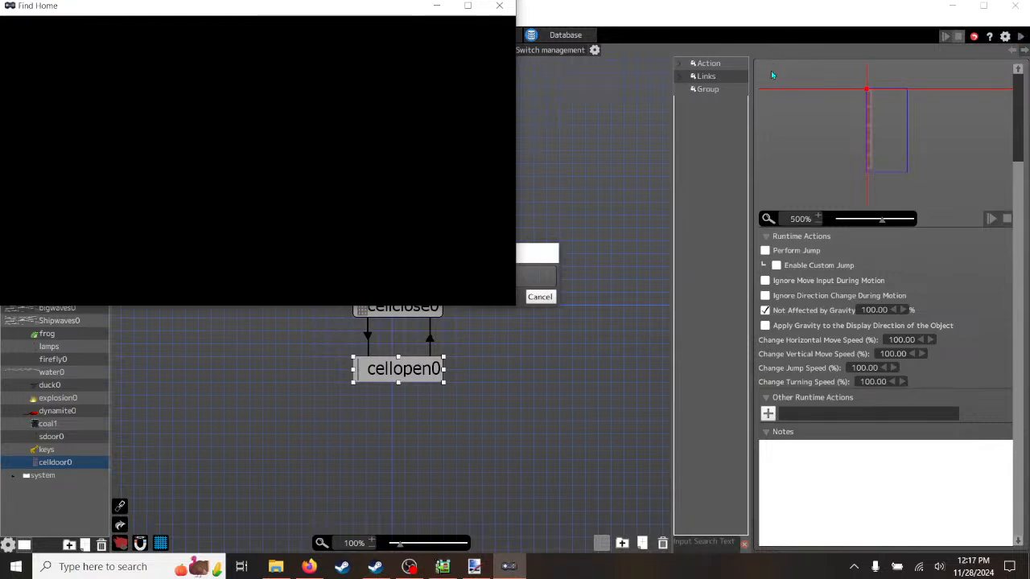
pyautogui.click(469, 6)
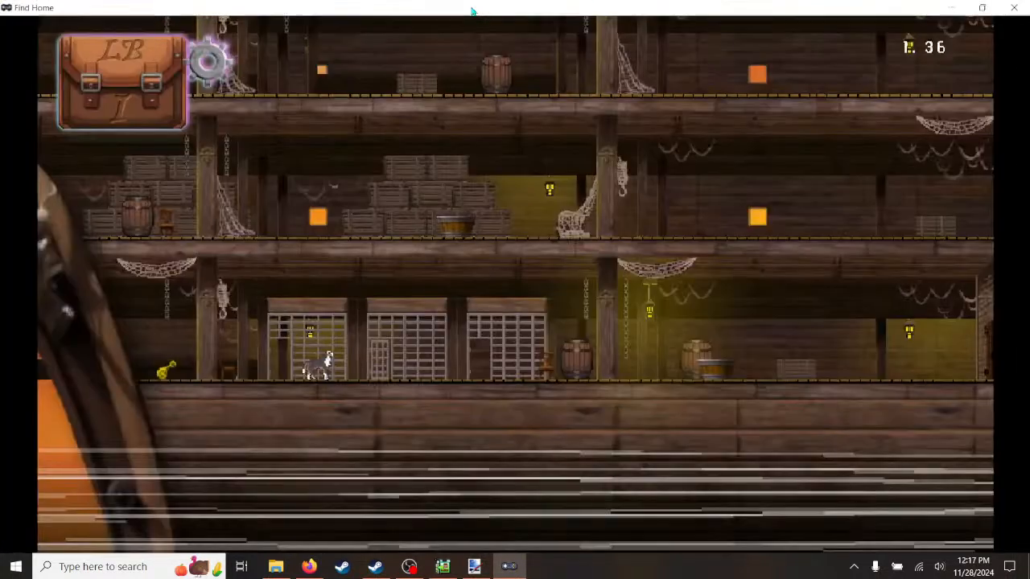
pyautogui.press('Right')
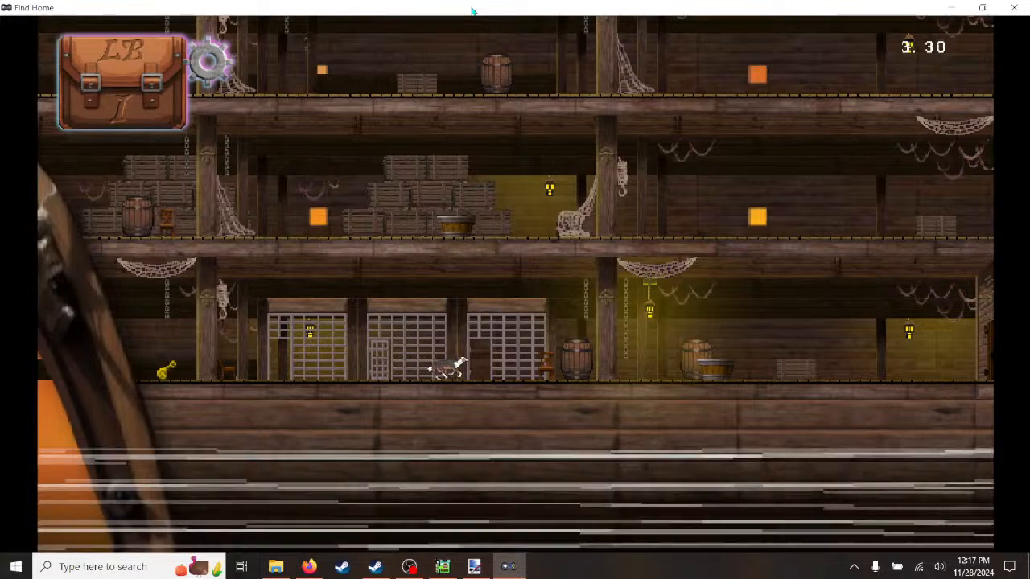
pyautogui.press('Left')
pyautogui.press('Right')
pyautogui.press('Left')
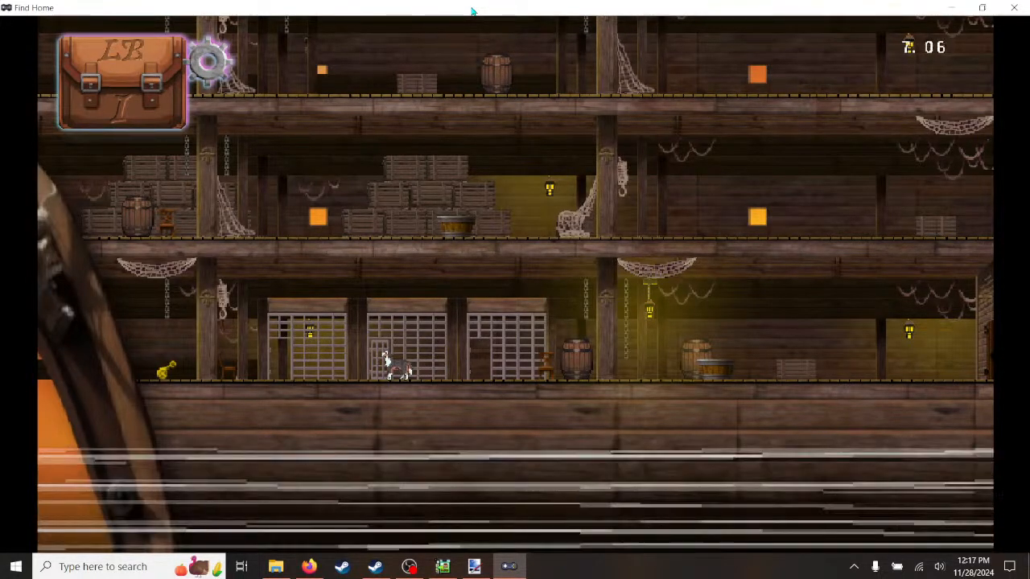
pyautogui.press('Right')
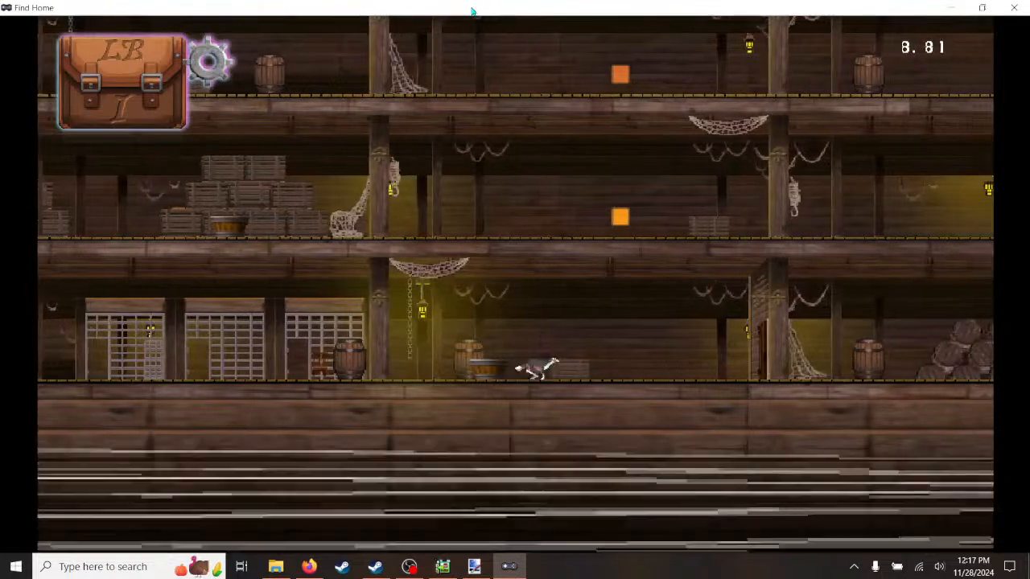
# - Jump the dog beyond the cells and run it up to the closed wooden door
pyautogui.press('Right')
pyautogui.press('space')
pyautogui.press('Left')
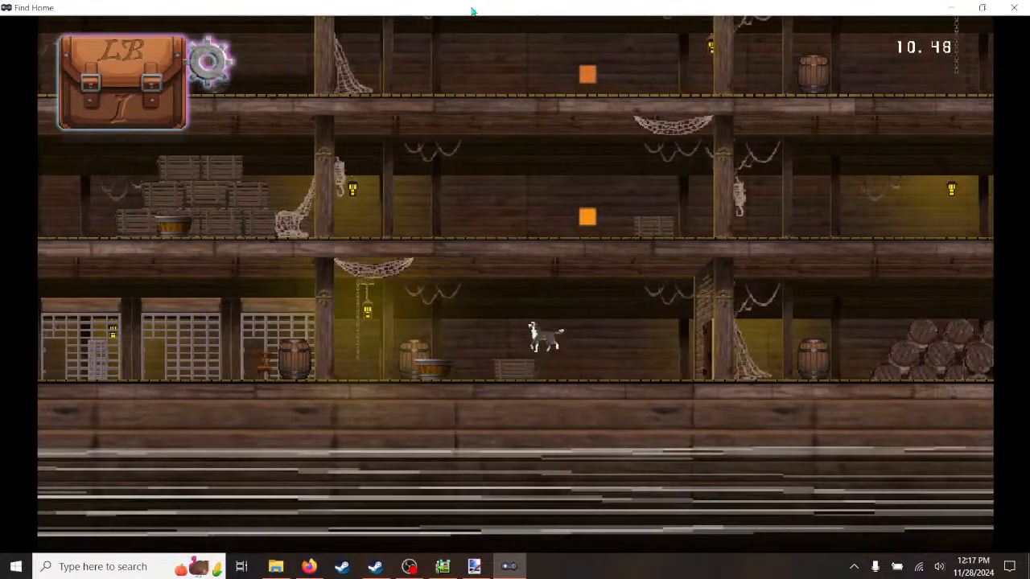
pyautogui.press('space')
pyautogui.press('Right')
pyautogui.press('Right')
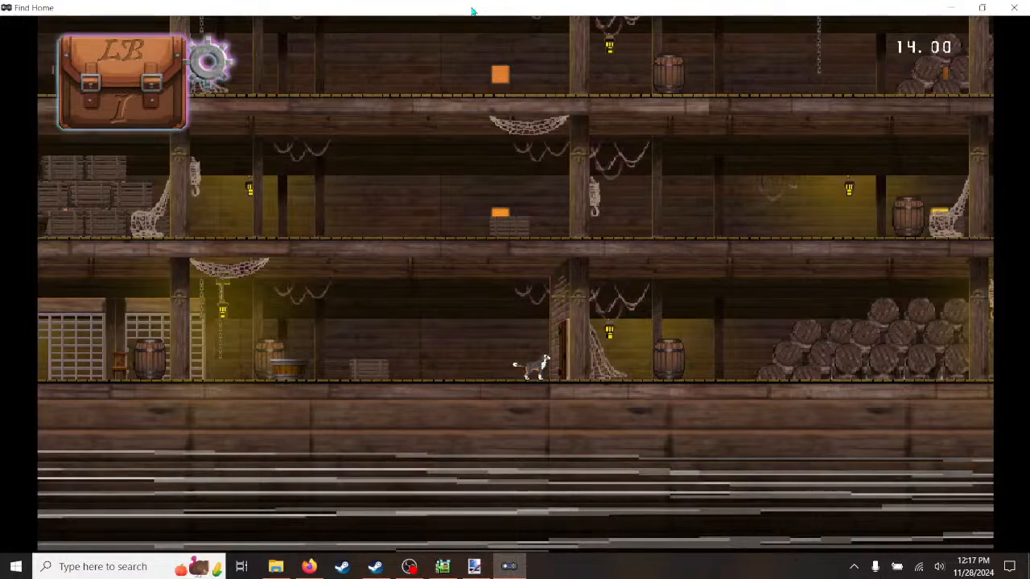
# - Run the dog back past the cells to the key on the floor and collect it
pyautogui.press('Left')
pyautogui.press('Left')
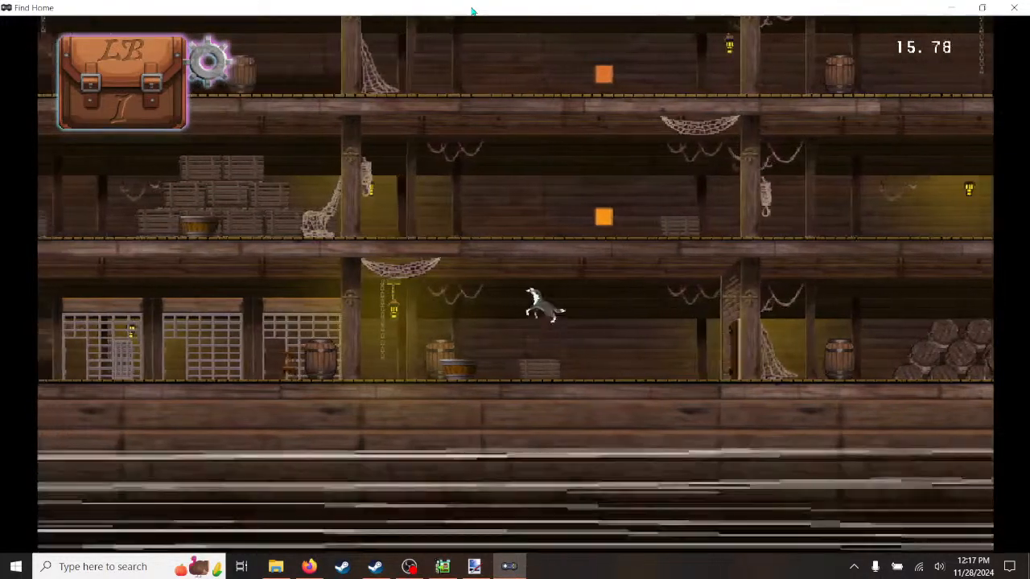
pyautogui.press('Left')
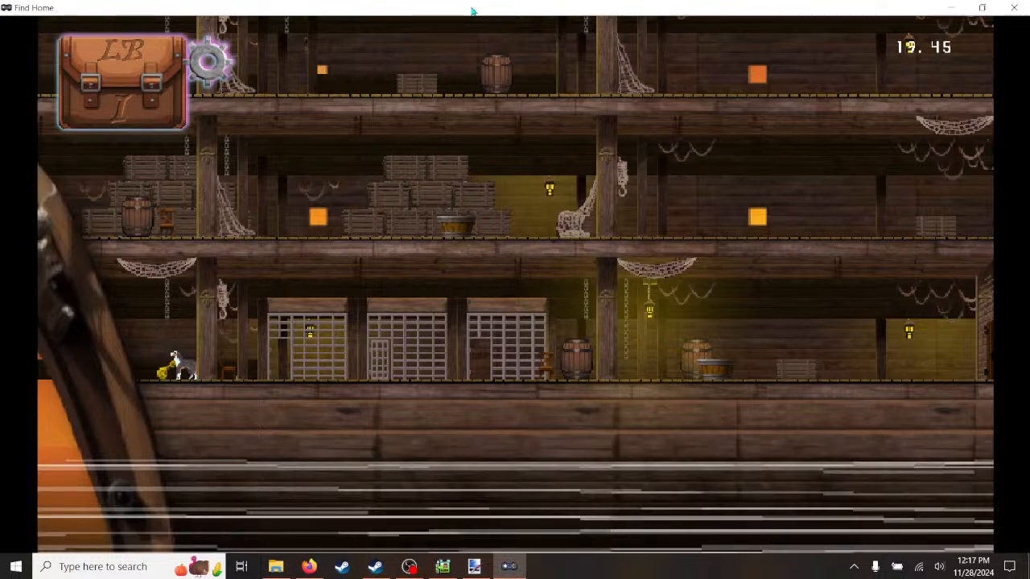
pyautogui.press('e')
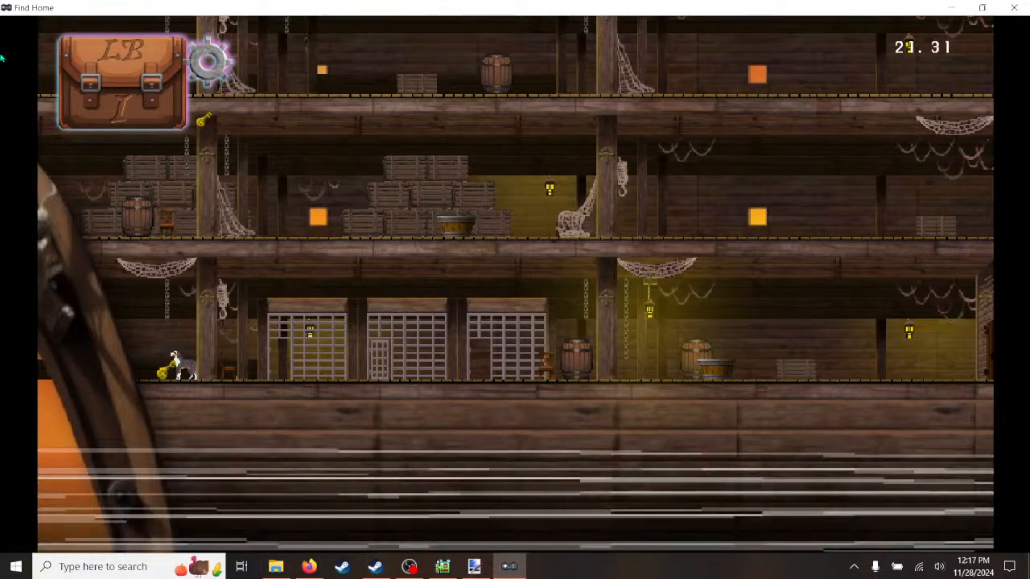
# - Carry the key to the wooden door and run the dog back and forth through its doorway
pyautogui.press('Right')
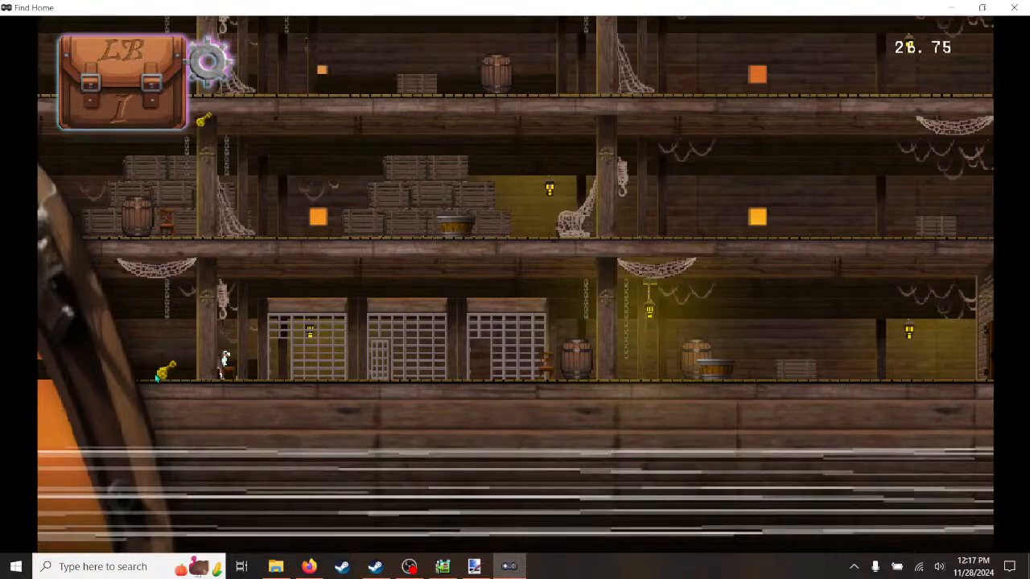
pyautogui.press('Right')
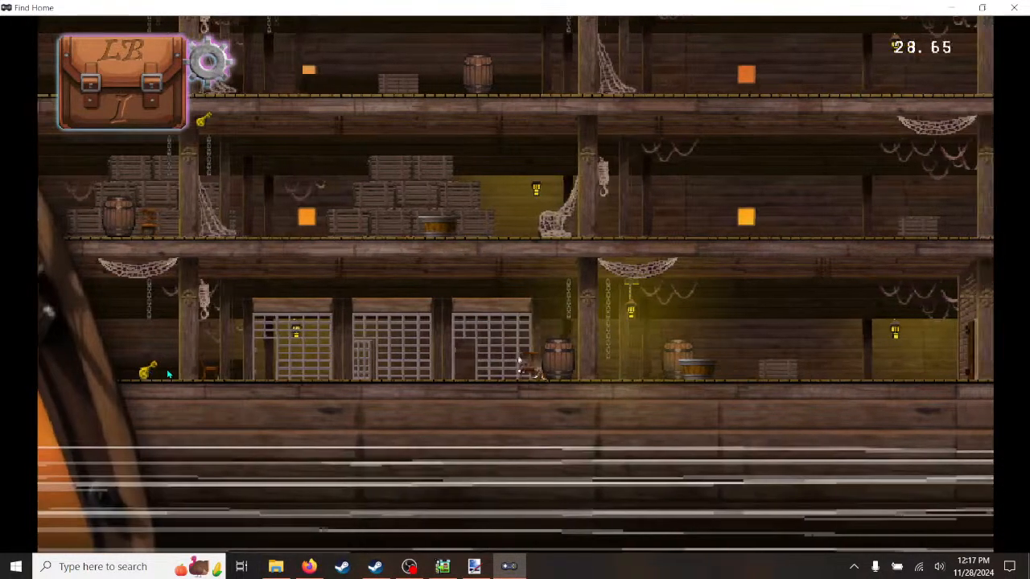
pyautogui.press('Right')
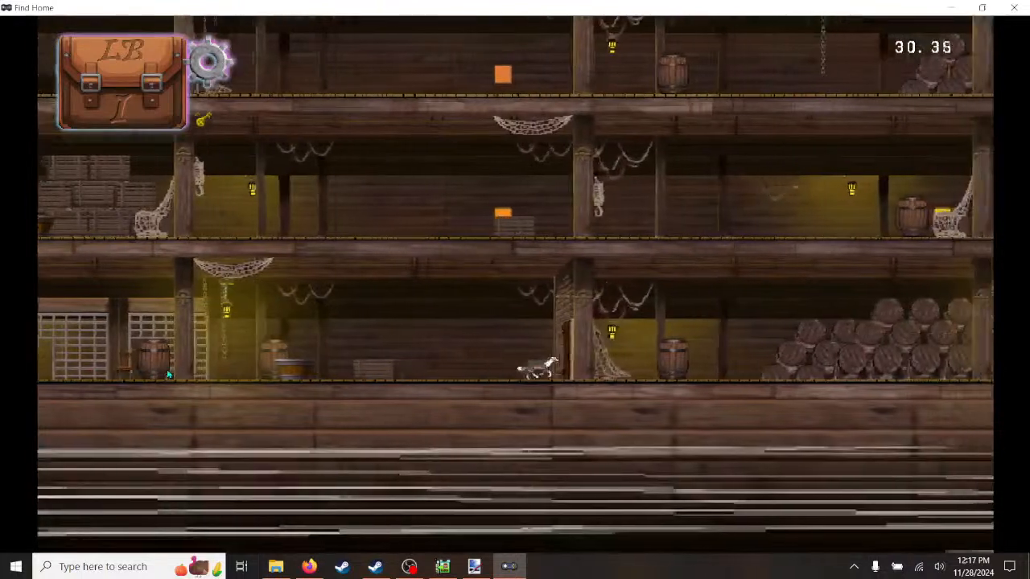
pyautogui.press('Right')
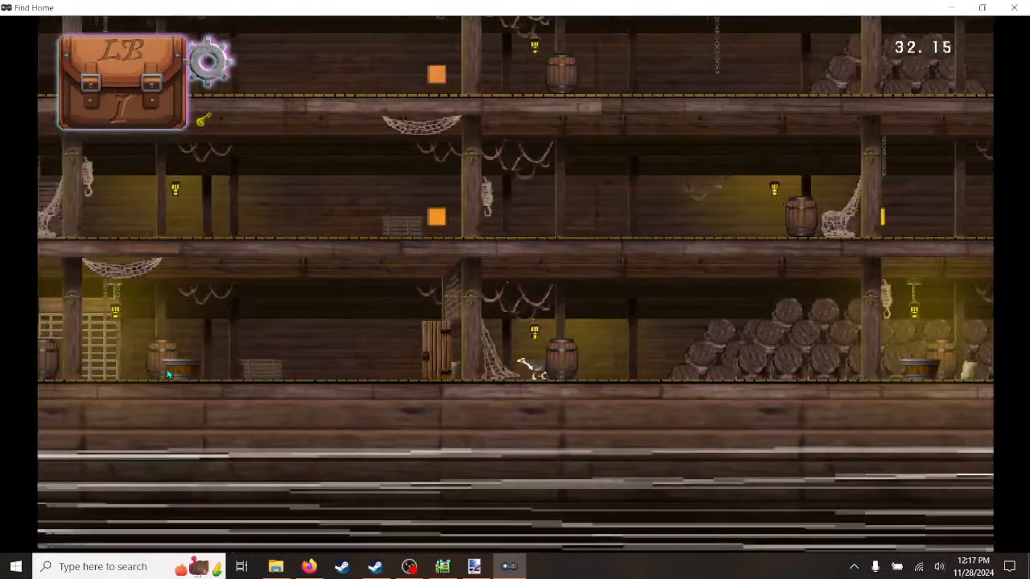
pyautogui.press('Left')
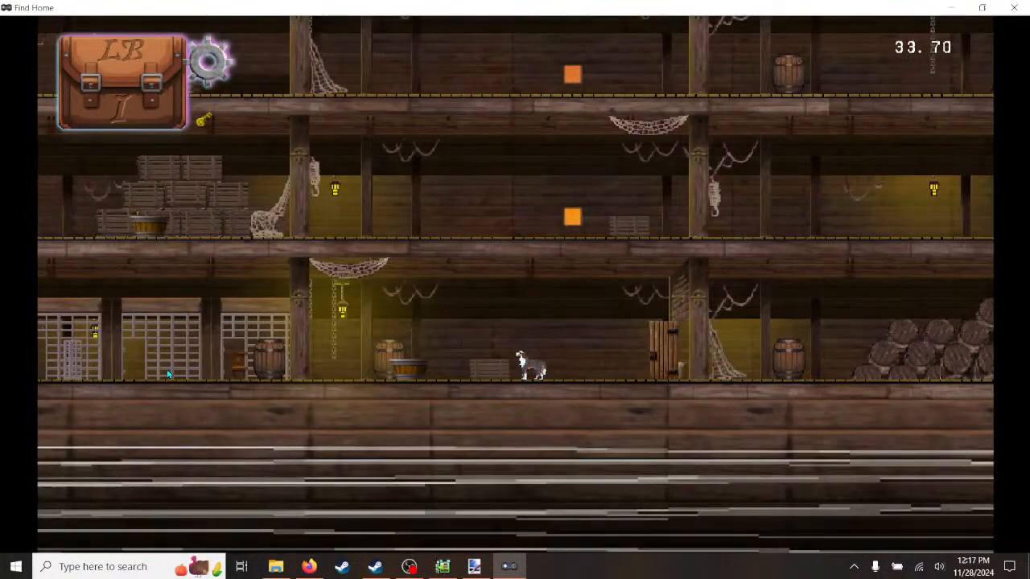
pyautogui.press('Right')
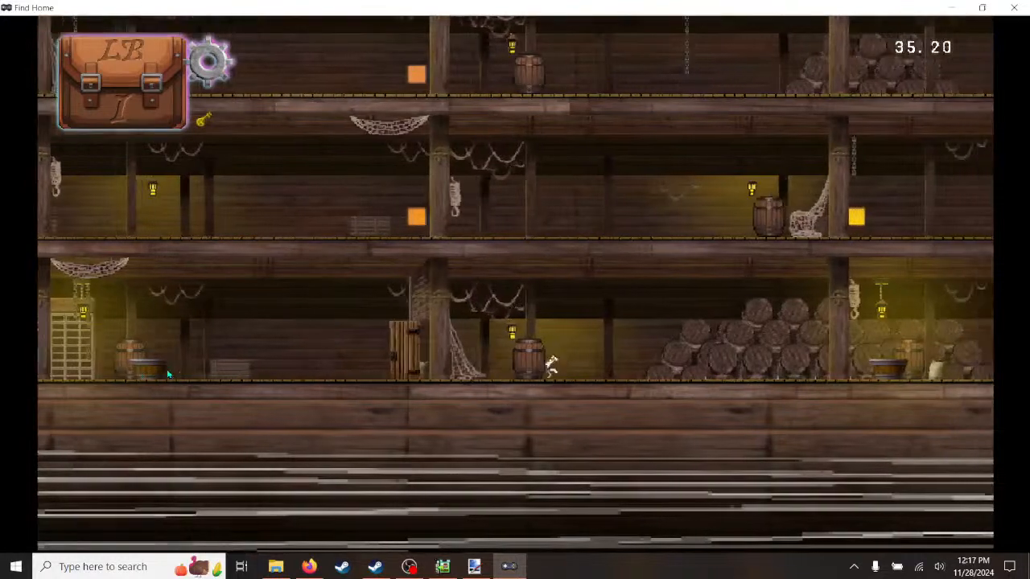
pyautogui.press('Right')
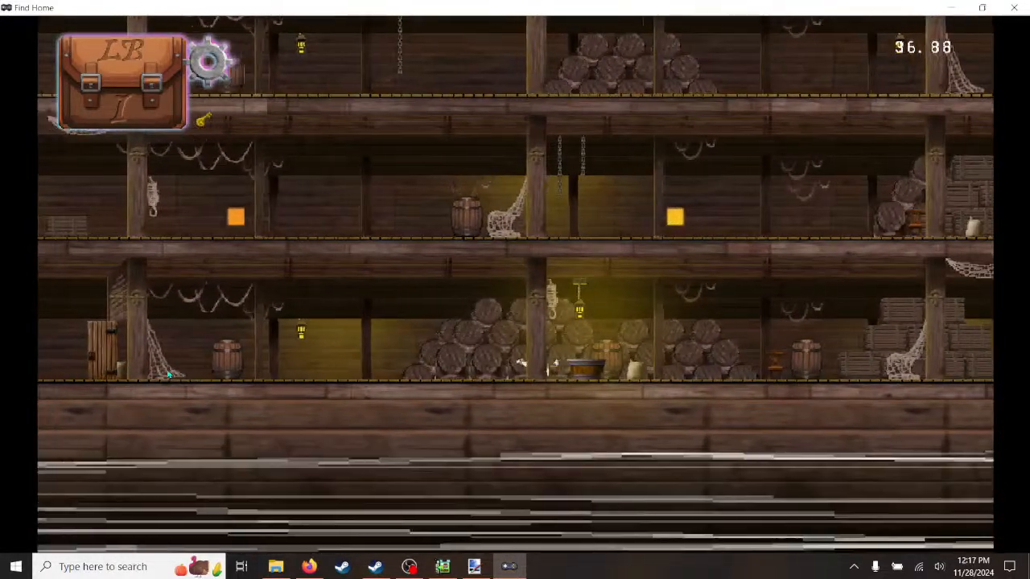
pyautogui.press('Left')
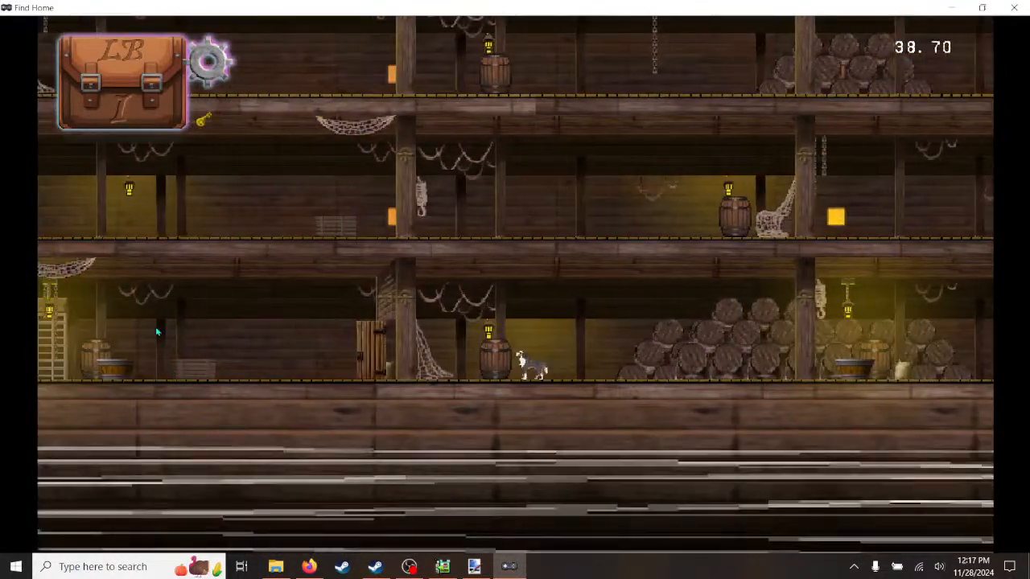
# - Run the dog with the key back through the wooden doorway and past all three cells
pyautogui.press('Left')
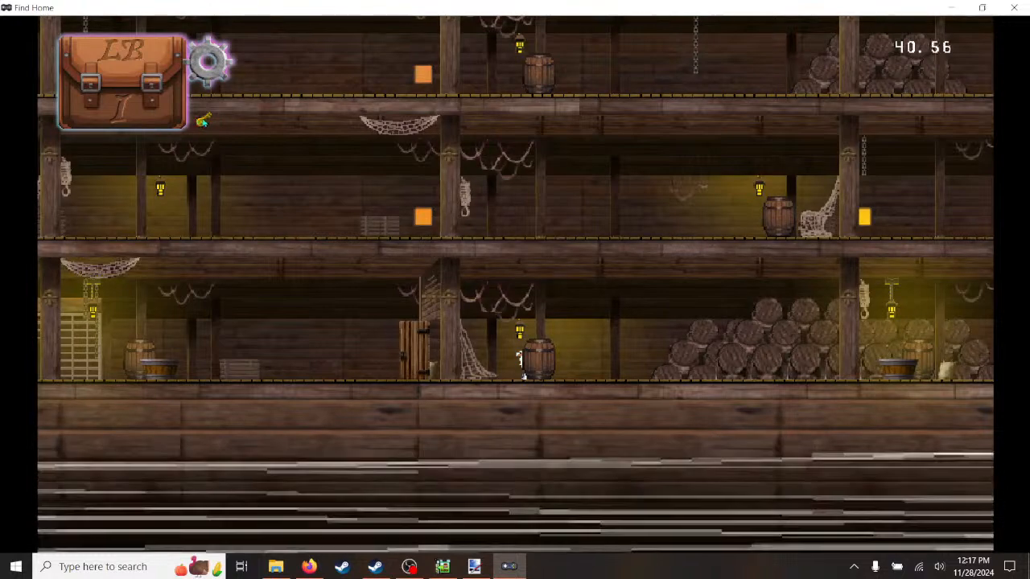
pyautogui.press('Left')
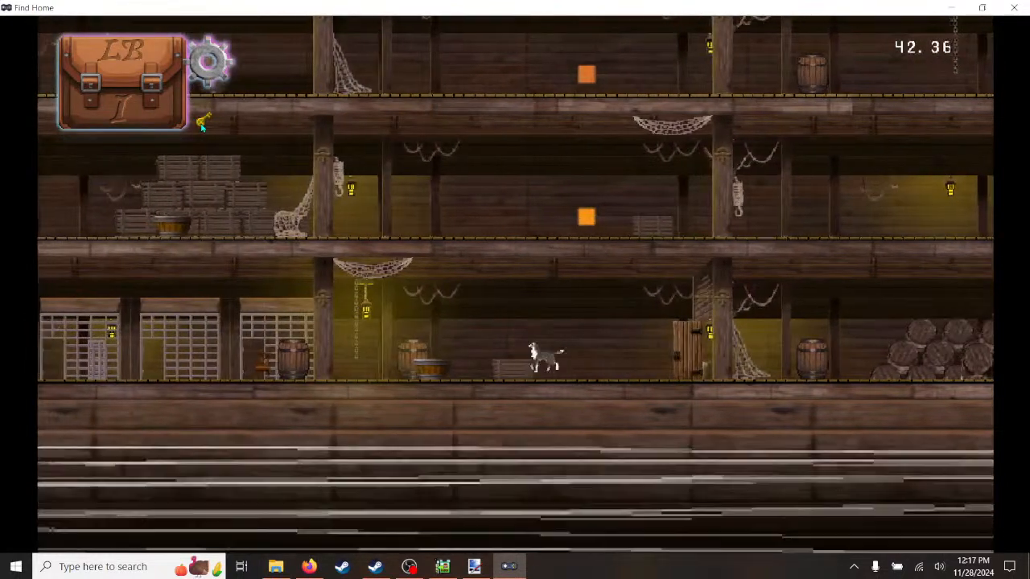
pyautogui.press('Left')
pyautogui.press('Left')
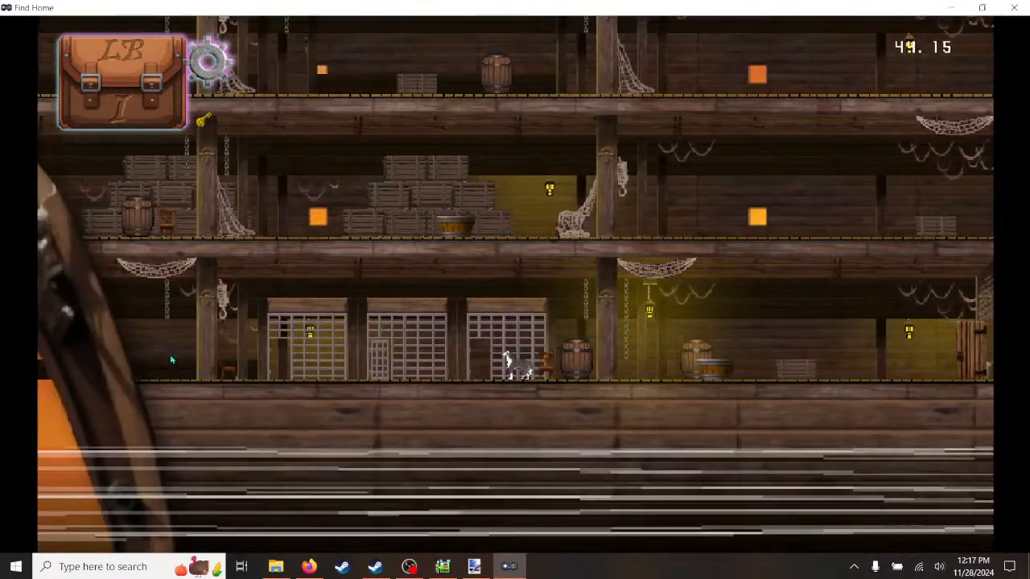
pyautogui.press('Left')
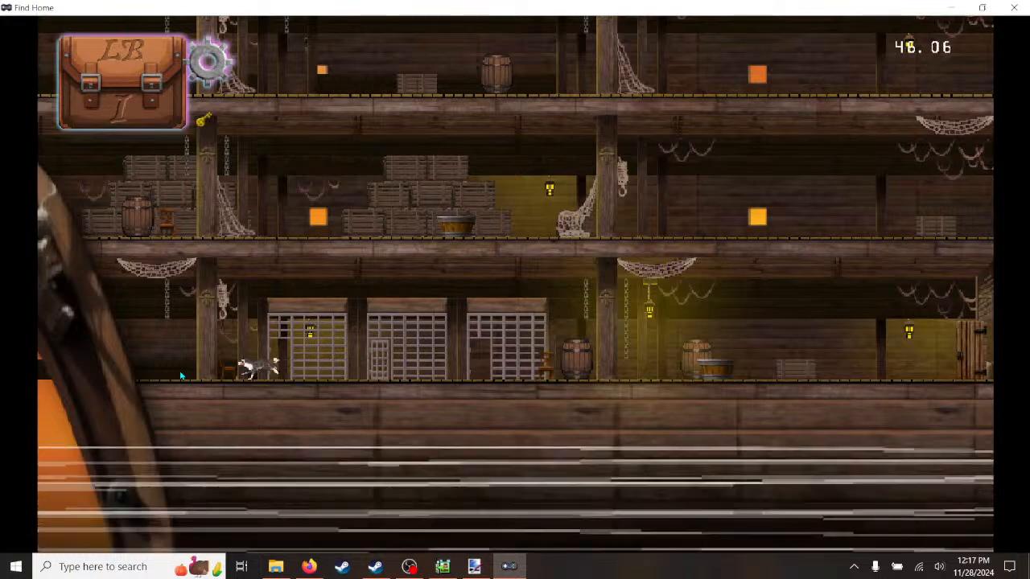
# - Turn the dog back to the golden key on the floor beyond the cells and pick it up
pyautogui.press('Right')
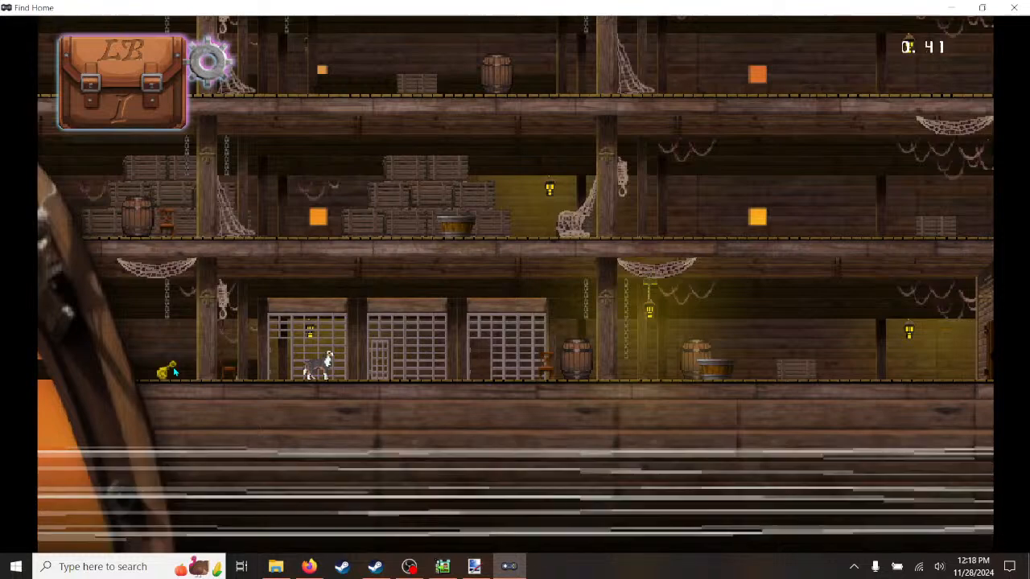
pyautogui.press('Left')
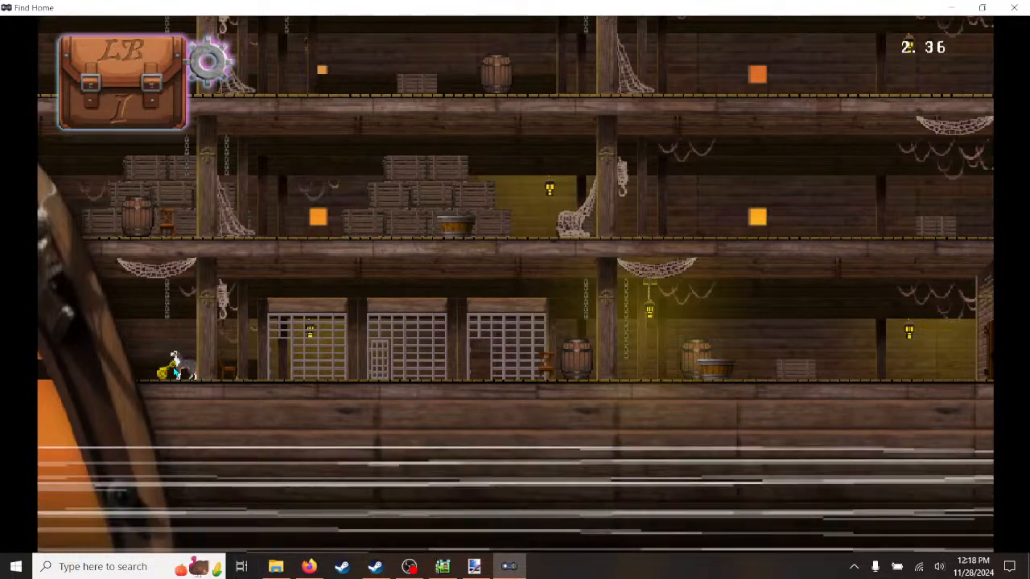
pyautogui.press('e')
# - Run the dog with the key past the cells, through the wooden door and on to the barrel pile
pyautogui.press('Right')
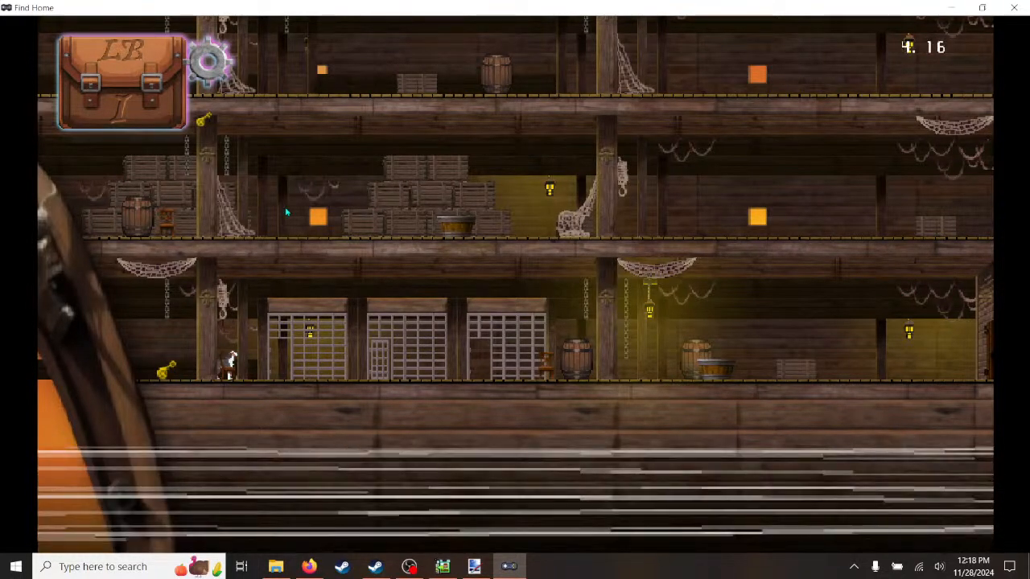
pyautogui.press('Right')
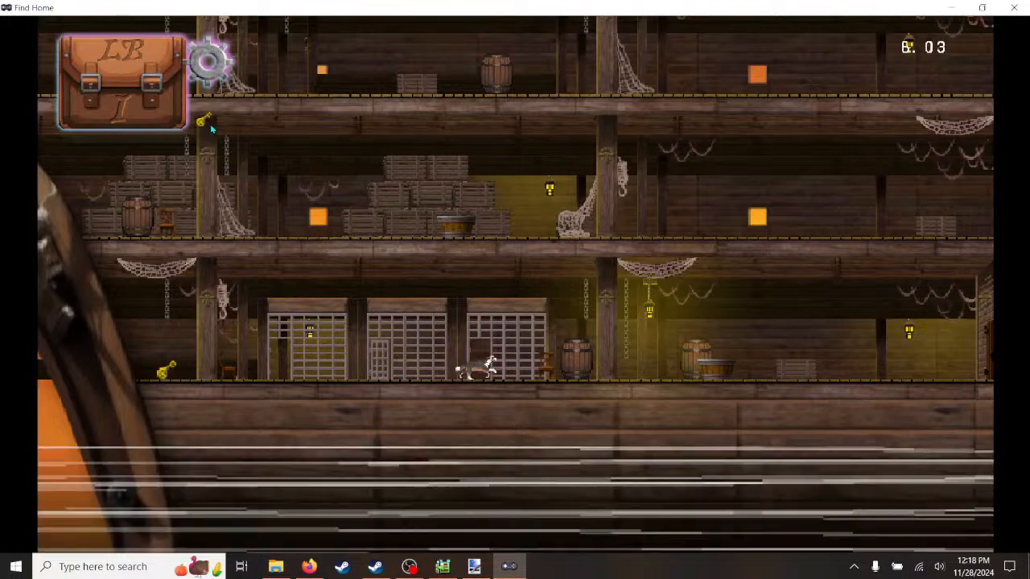
pyautogui.press('Right')
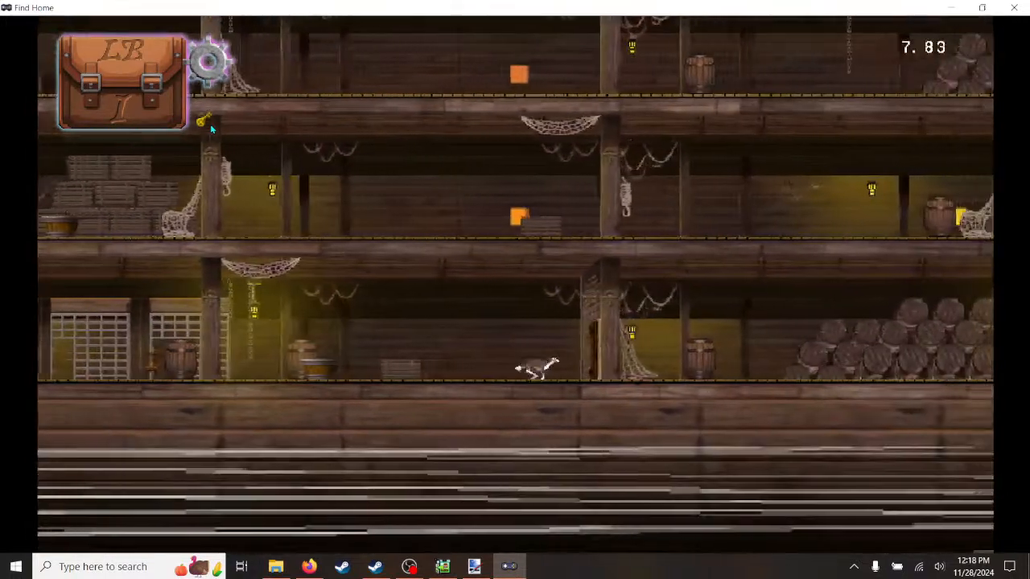
pyautogui.press('Right')
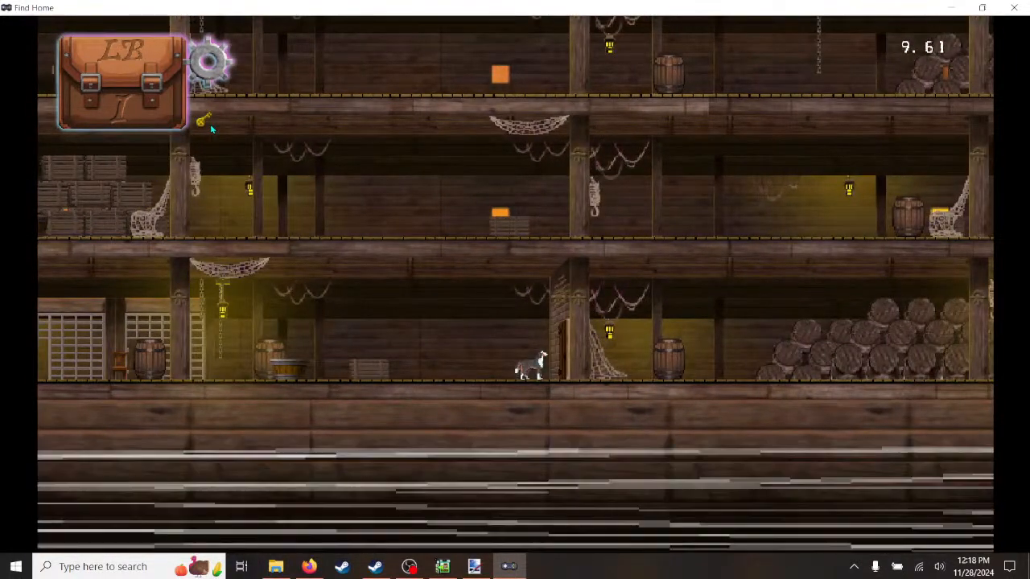
pyautogui.press('Right')
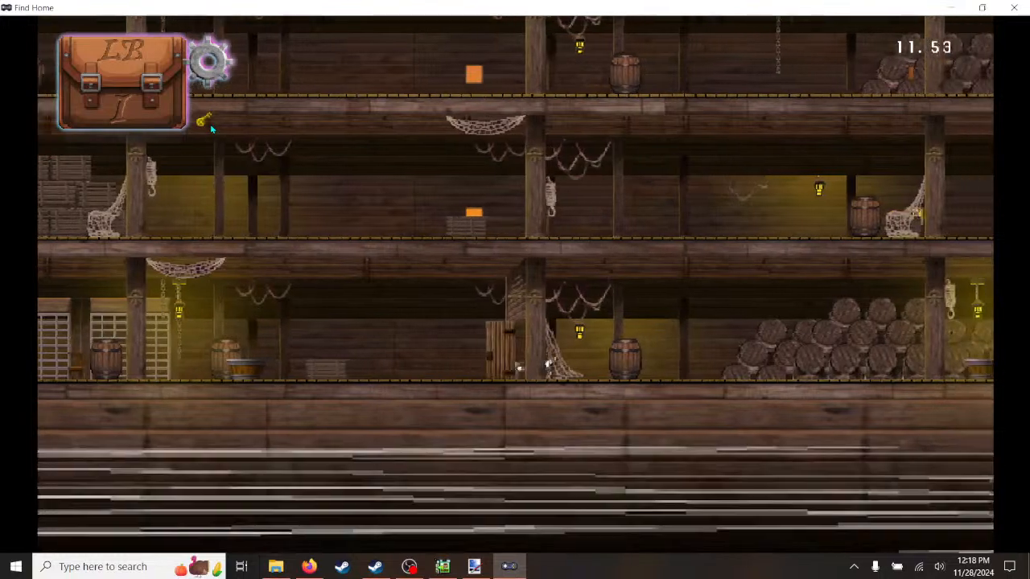
pyautogui.press('Right')
pyautogui.press('Right')
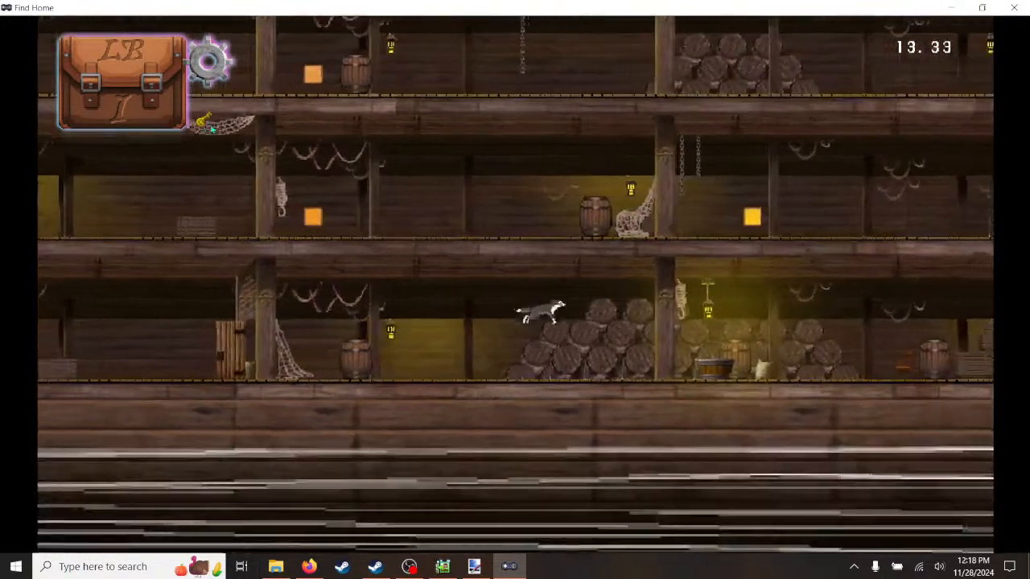
# - Return the dog from the barrel pile through the wooden doorway to the middle cell's door
pyautogui.press('Left')
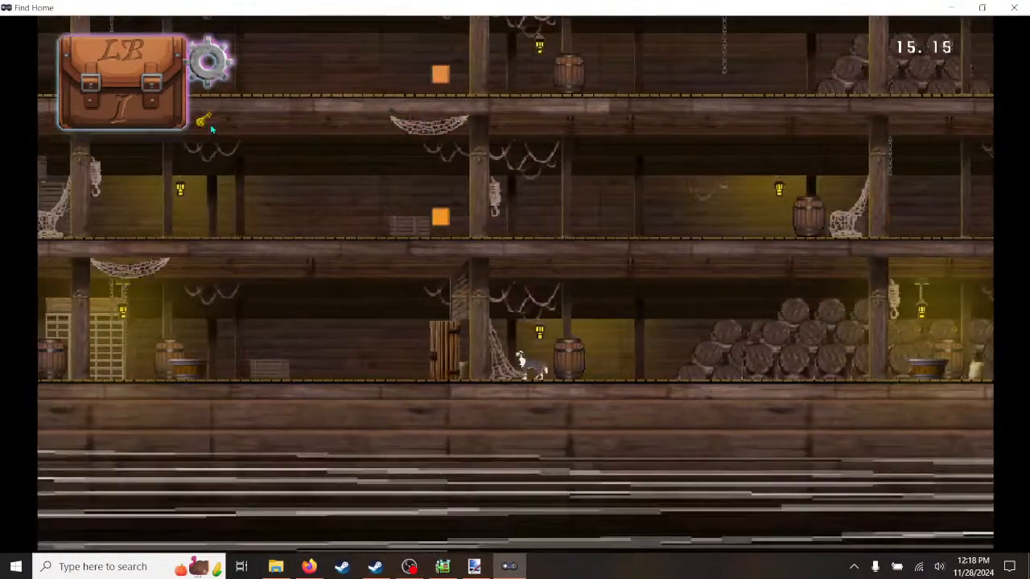
pyautogui.press('Left')
pyautogui.press('Left')
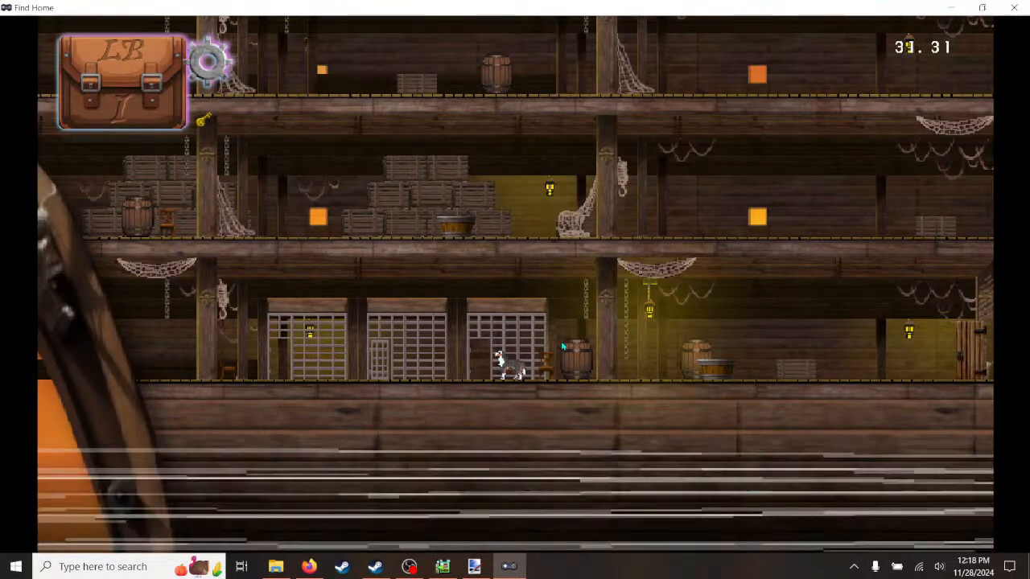
pyautogui.press('Left')
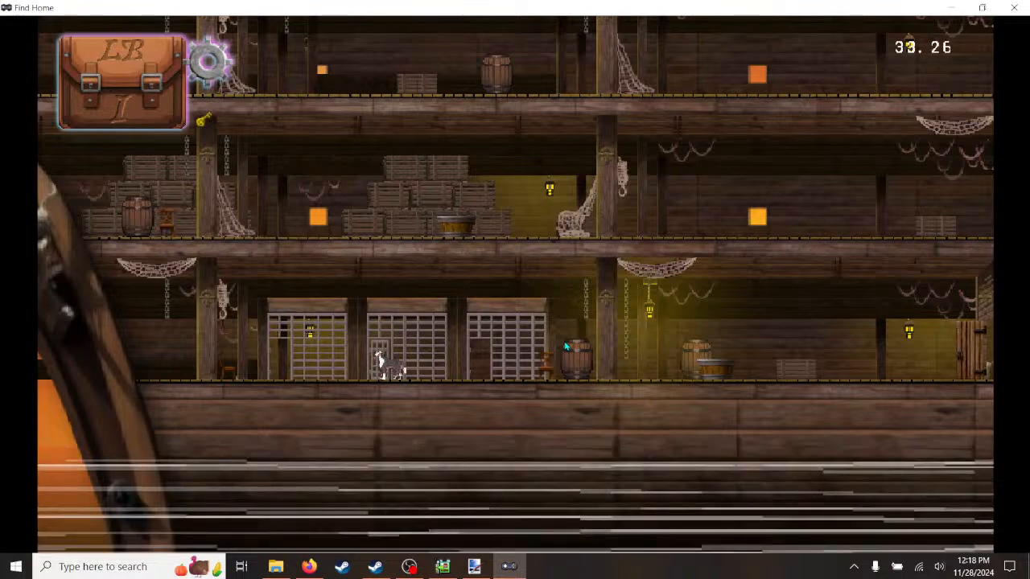
# - Close the running test play and inspect the wall detection of celldoor0's closed animation
pyautogui.click(1014, 8)
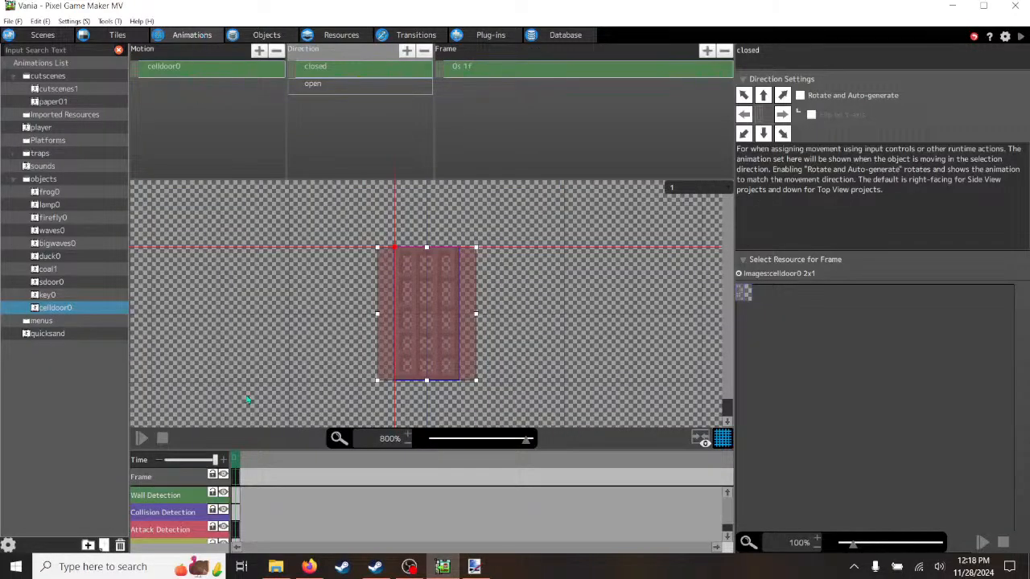
pyautogui.click(237, 499)
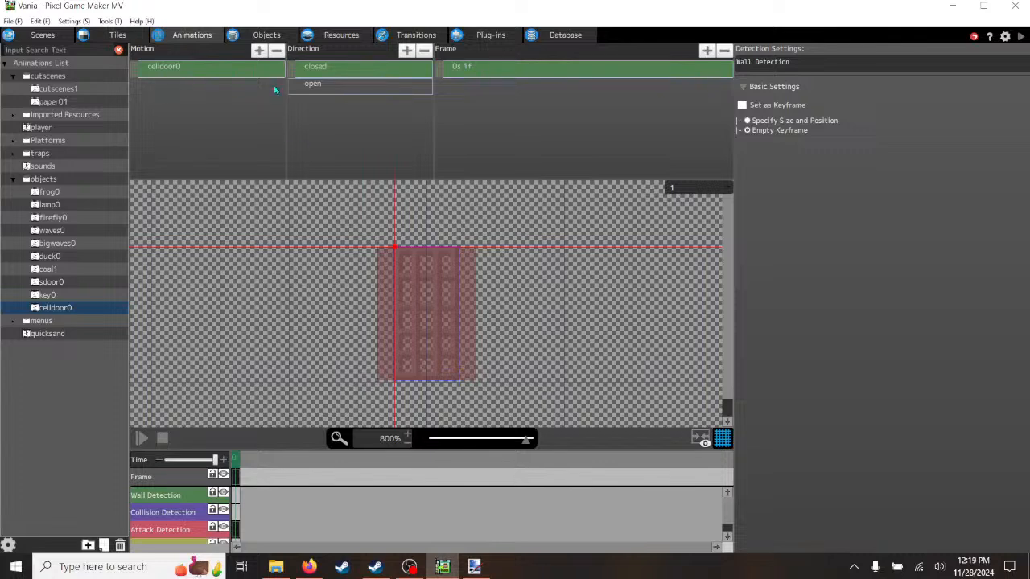
# - Examine the runtime actions of the sdoor0 object's sdoor0close and sdoor0open actions
pyautogui.click(263, 34)
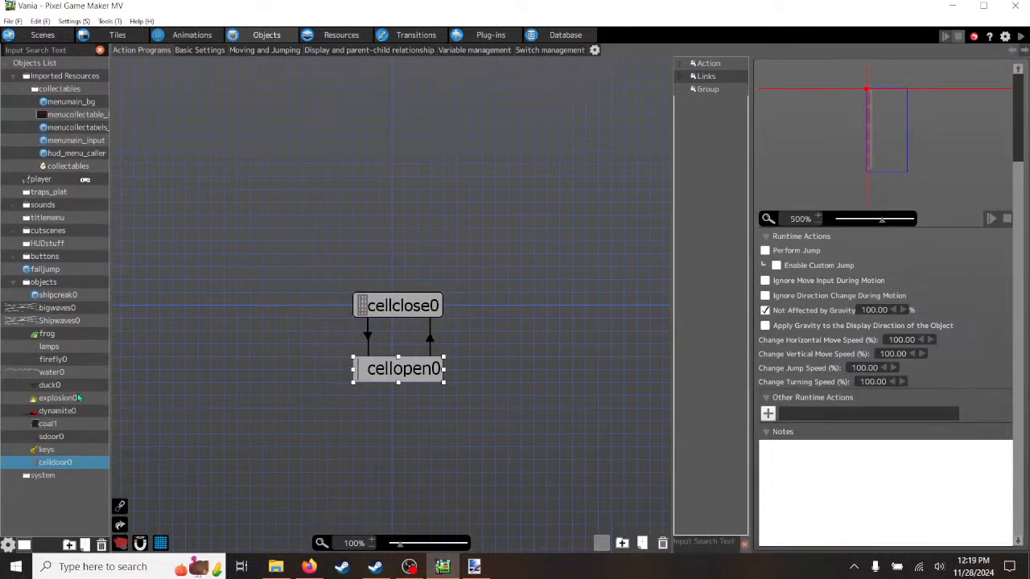
pyautogui.click(84, 439)
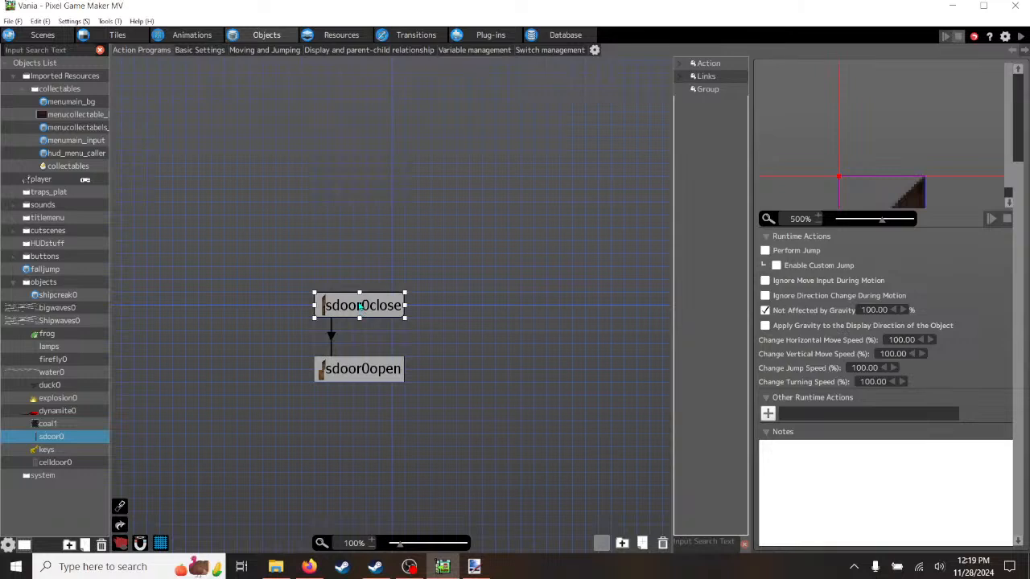
pyautogui.click(361, 305)
pyautogui.click(387, 375)
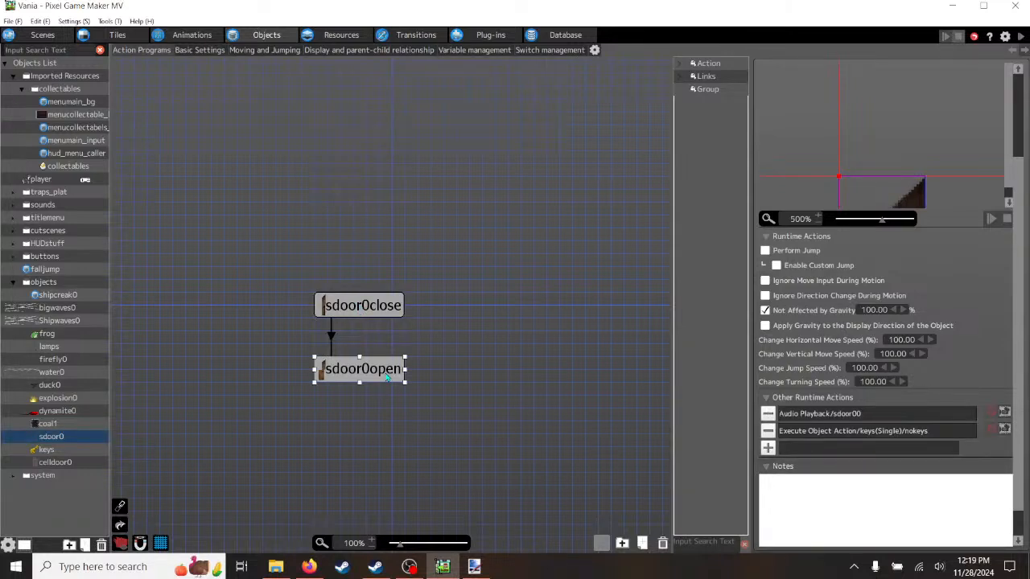
pyautogui.click(384, 308)
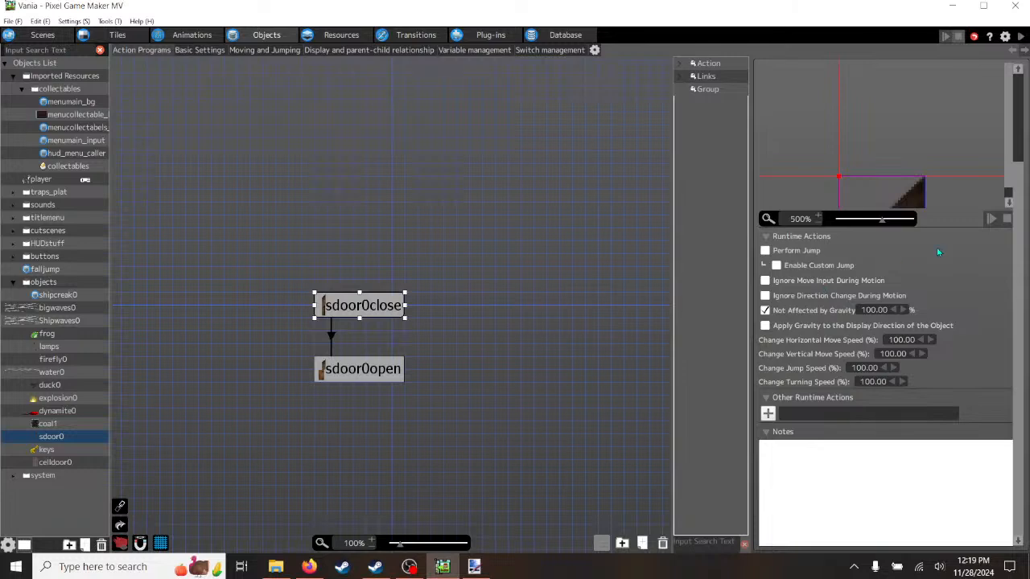
# - Reduce the action preview zoom to 200% and compare the closed and open door images of sdoor0
pyautogui.scroll(-1, 923, 187)
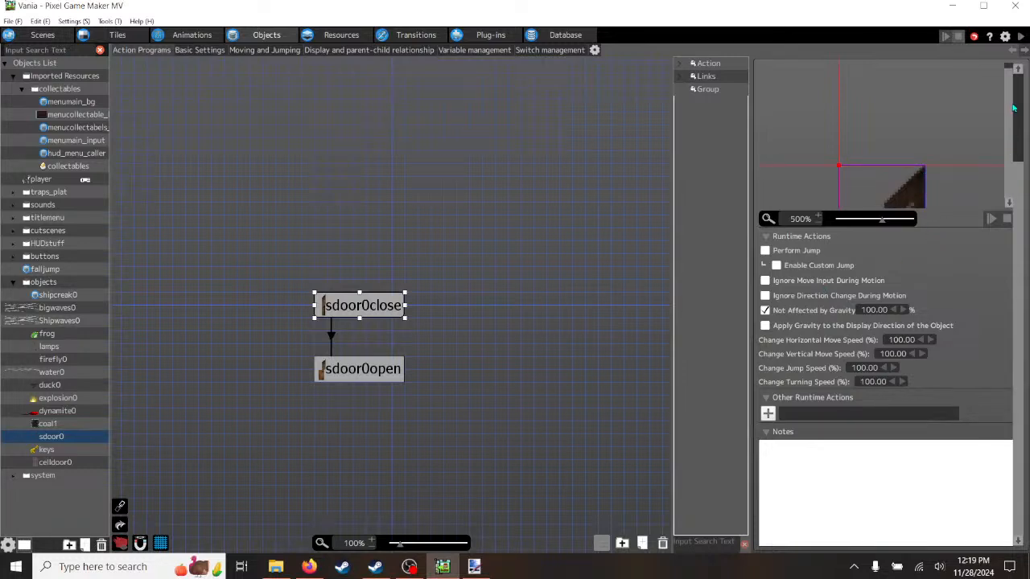
pyautogui.moveTo(1009, 142); pyautogui.dragTo(1017, 156)
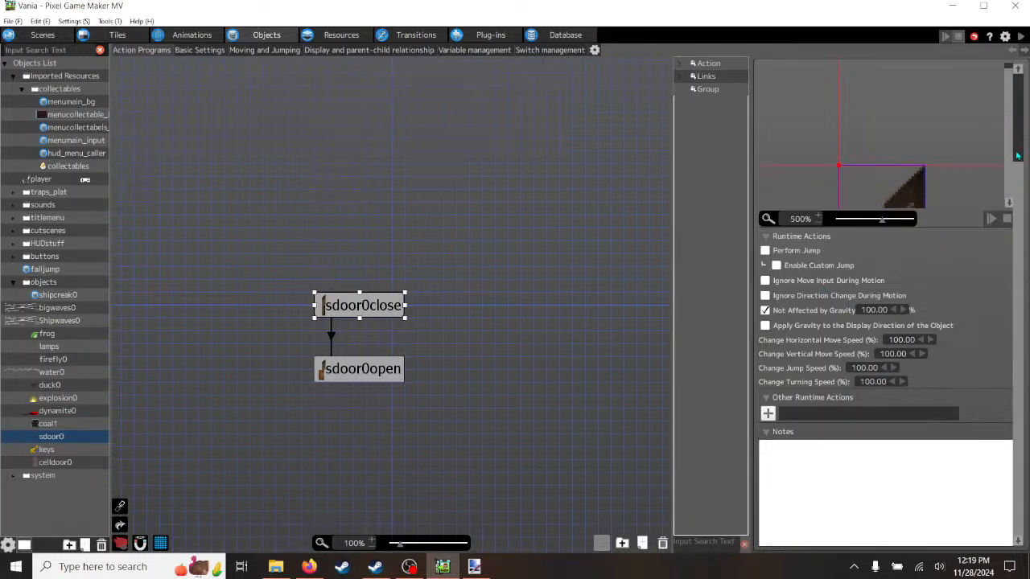
pyautogui.click(821, 226)
pyautogui.click(821, 226)
pyautogui.click(821, 225)
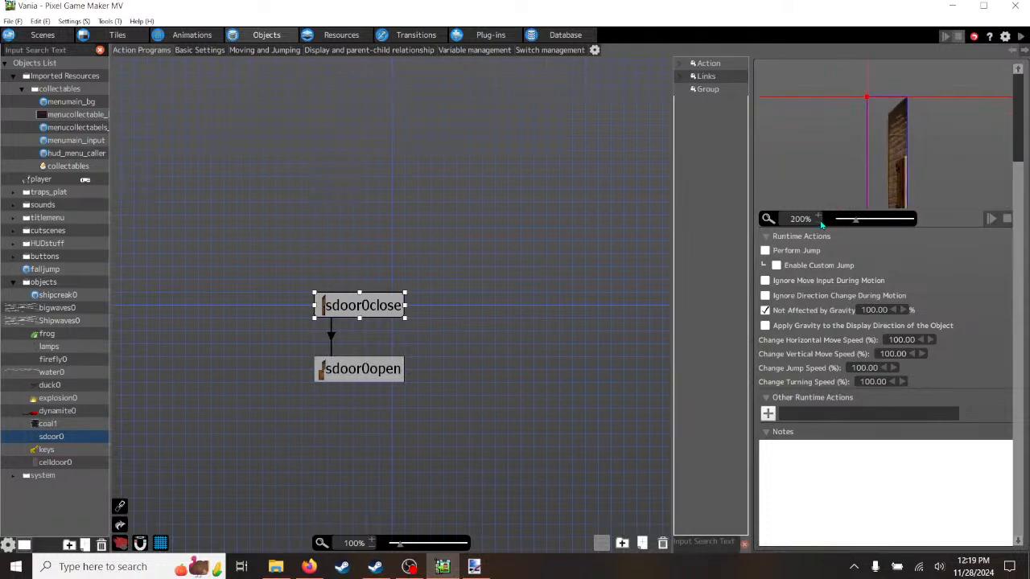
pyautogui.click(351, 373)
pyautogui.click(372, 314)
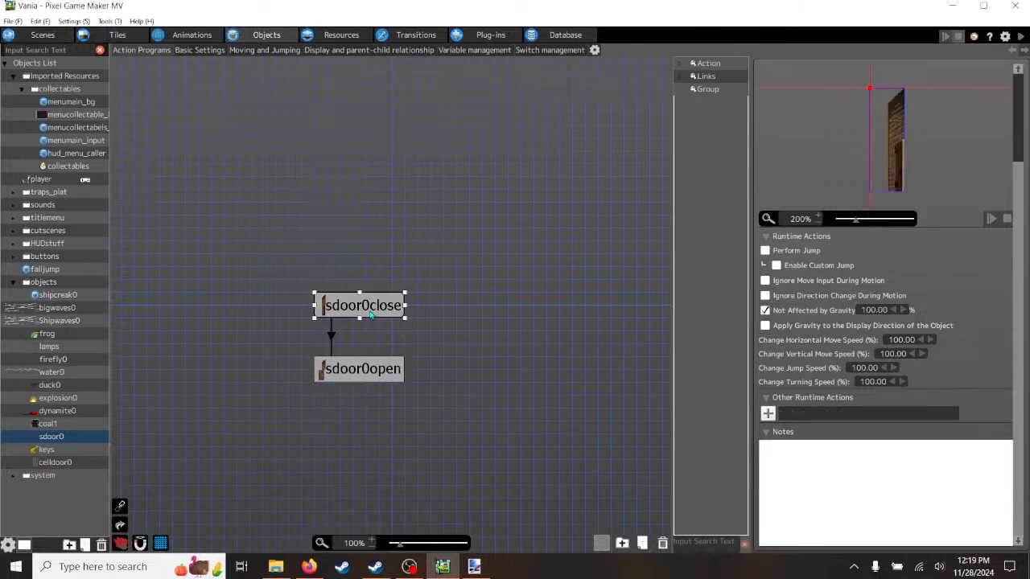
pyautogui.click(366, 372)
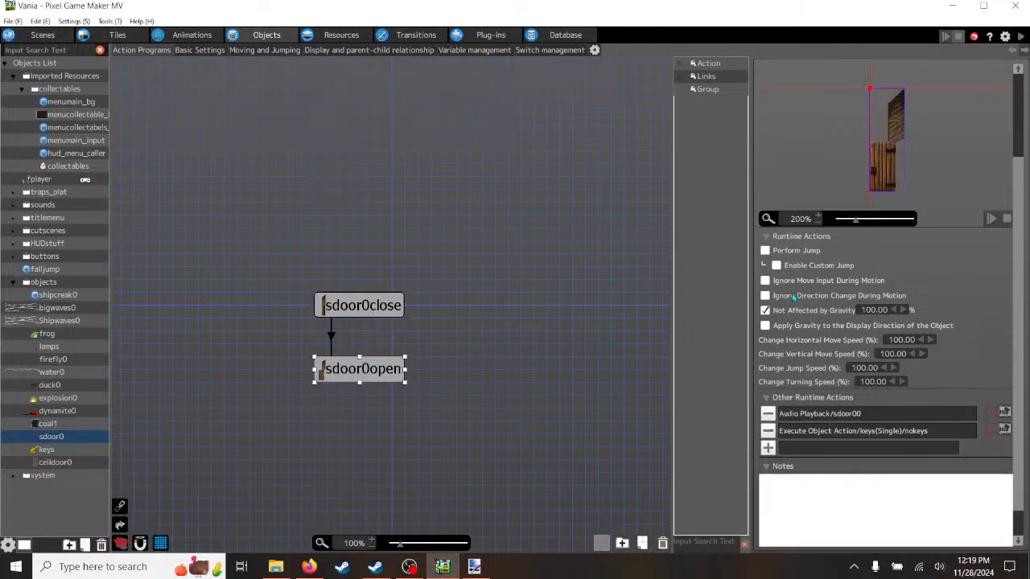
# - Inspect the Switch/Variable Changes condition on the link from sdoor0close to sdoor0open
pyautogui.click(330, 336)
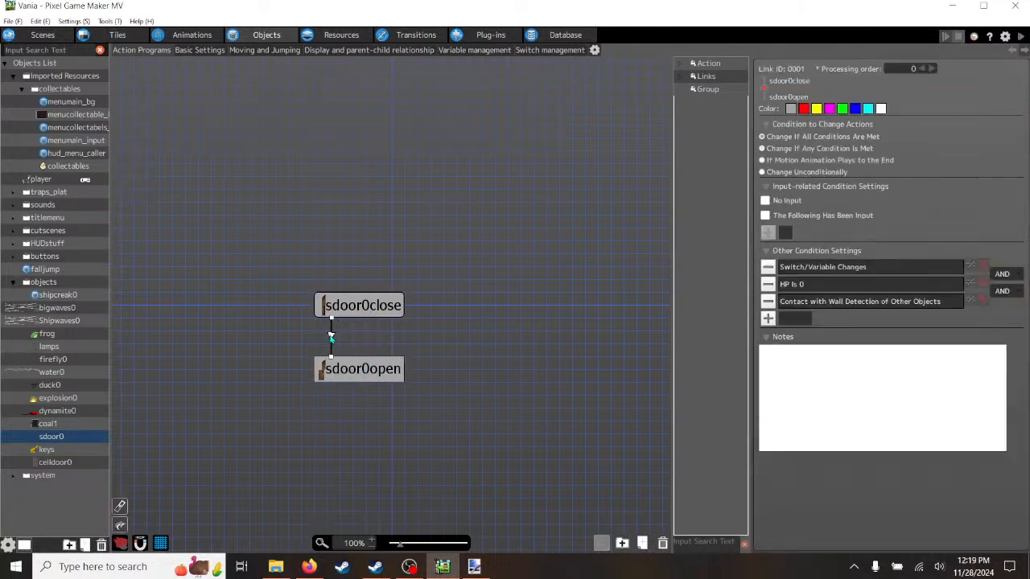
pyautogui.doubleClick(847, 267)
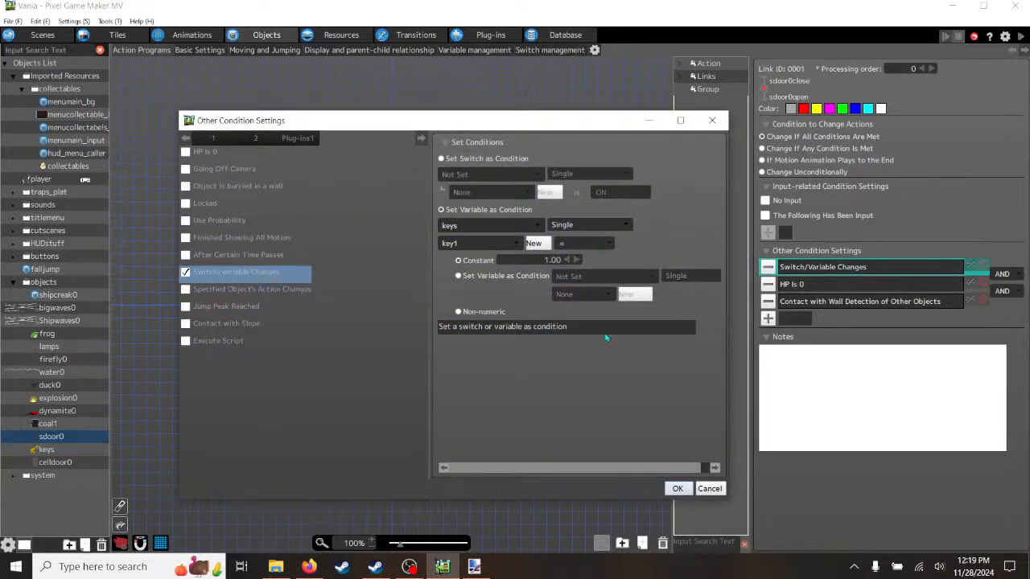
pyautogui.click(709, 489)
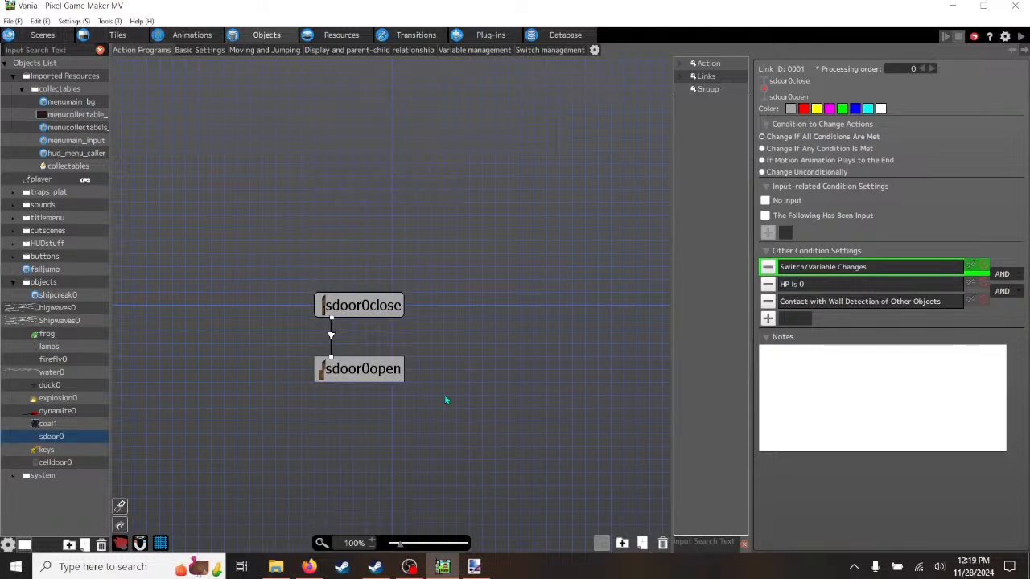
# - Check the settings of the Execute Object Action entry in sdoor0open without changing them
pyautogui.click(364, 373)
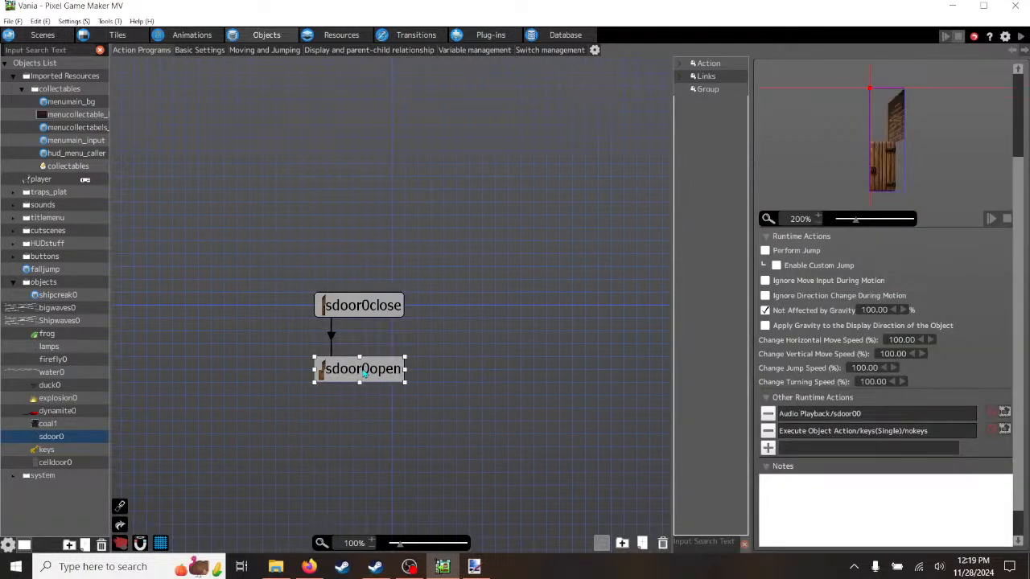
pyautogui.doubleClick(841, 432)
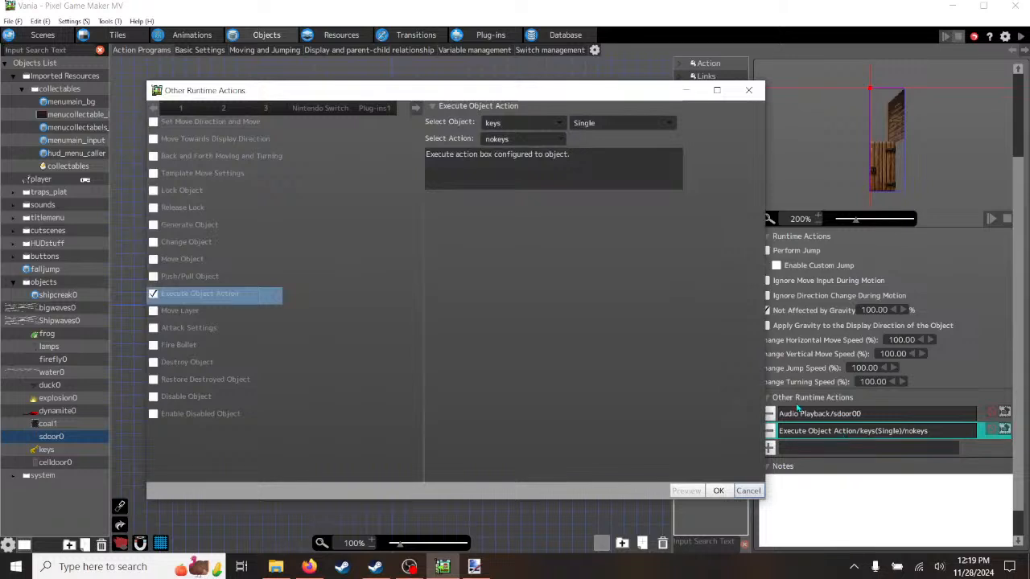
pyautogui.click(748, 491)
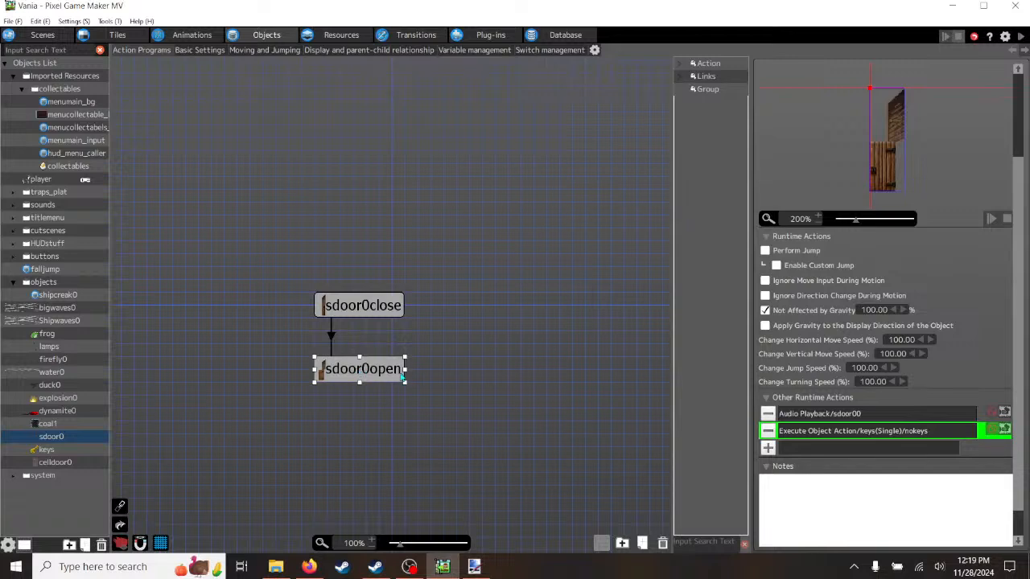
pyautogui.doubleClick(812, 432)
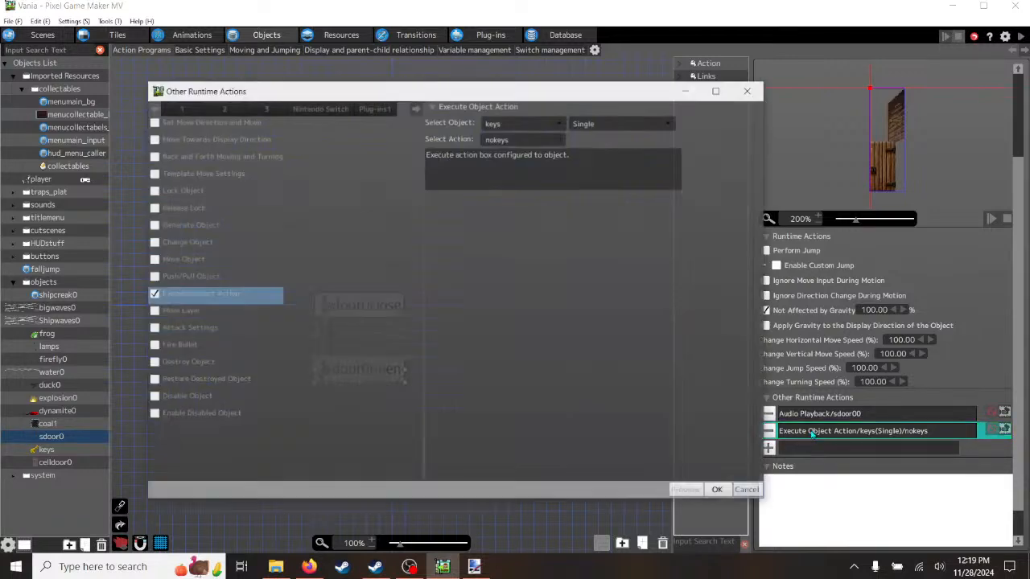
pyautogui.click(740, 491)
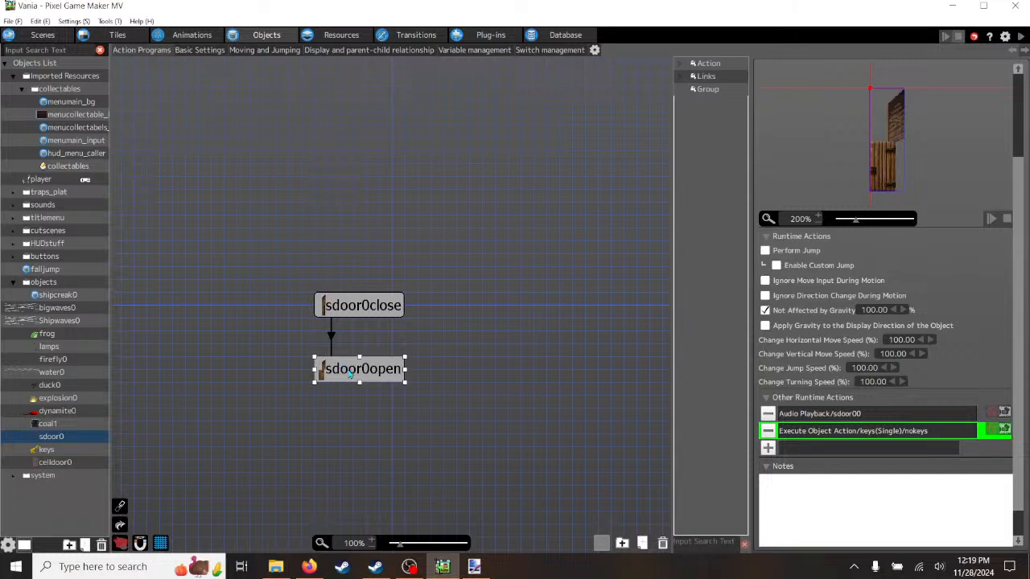
# - Review the runtime actions of the keys object's havekey1 action
pyautogui.rightClick(814, 432)
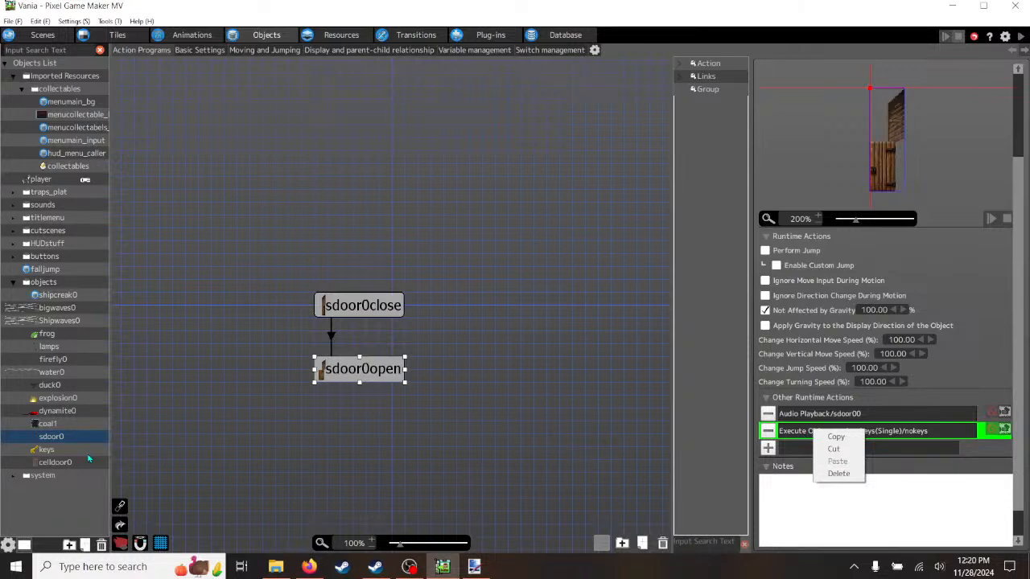
pyautogui.click(51, 451)
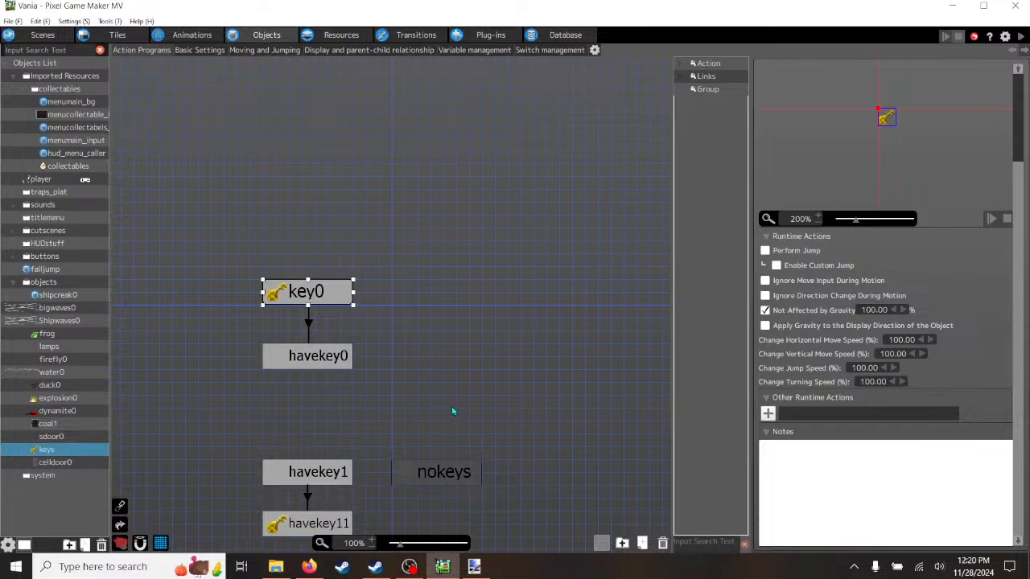
pyautogui.scroll(-1, 452, 411)
pyautogui.click(296, 445)
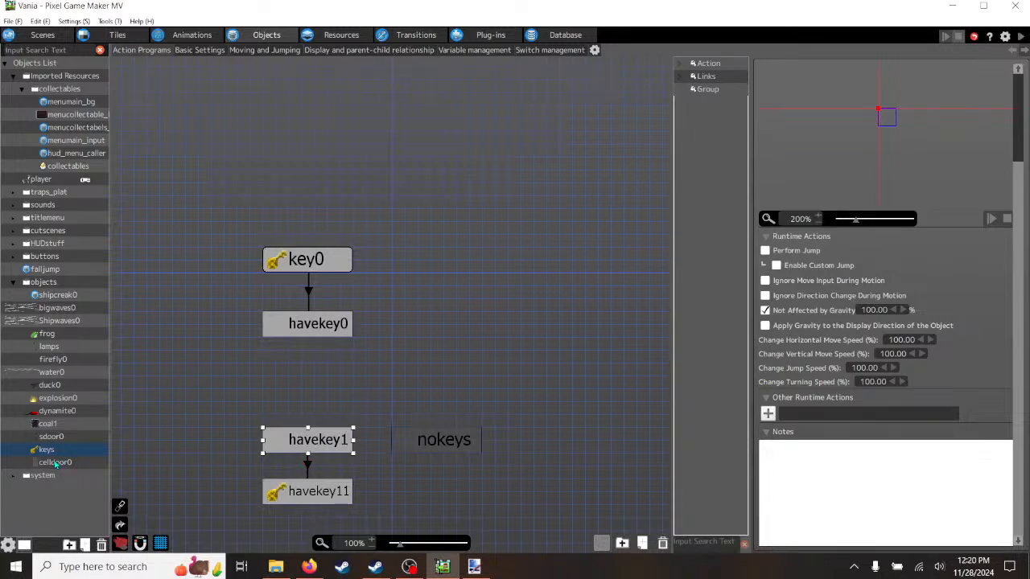
# - Cut the Execute Object Action for keys/nokeys from sdoor0open's other runtime actions
pyautogui.click(66, 439)
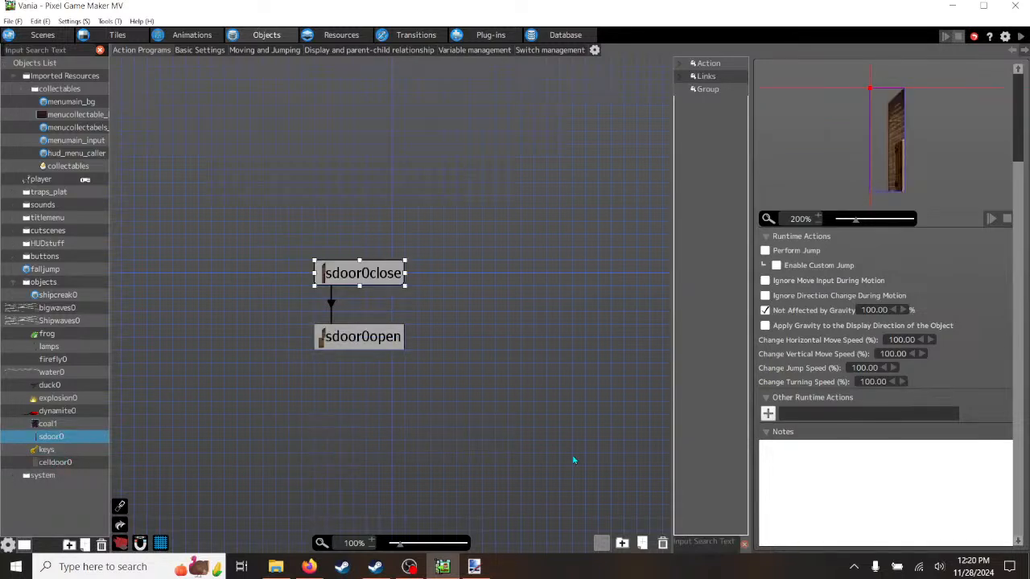
pyautogui.click(367, 343)
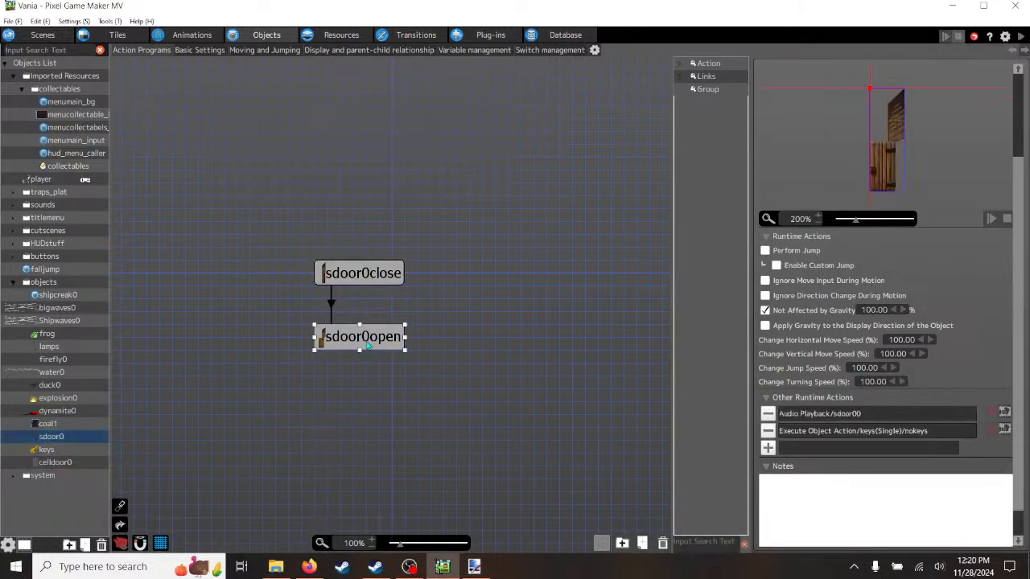
pyautogui.click(833, 432)
pyautogui.rightClick(833, 432)
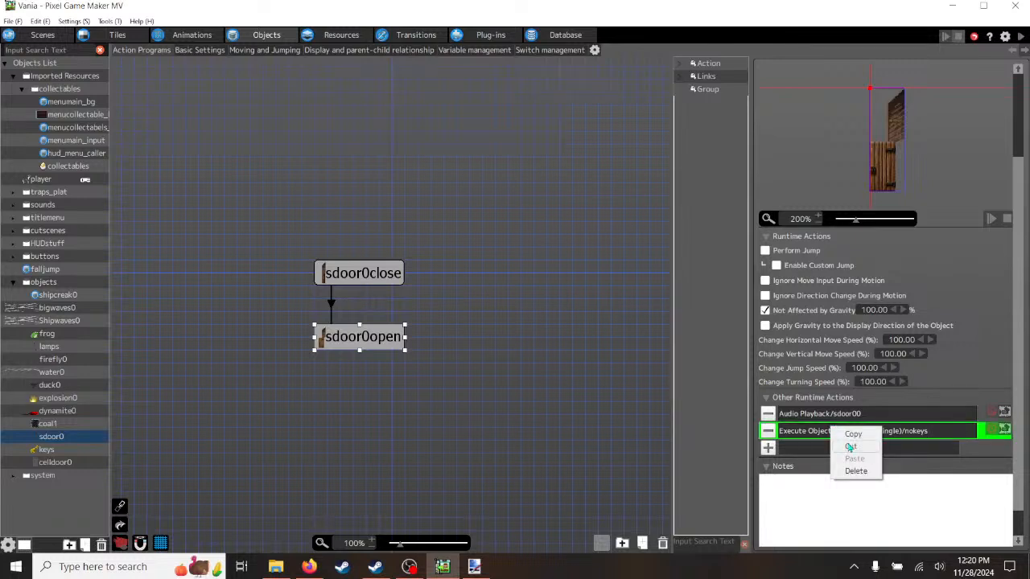
pyautogui.click(846, 452)
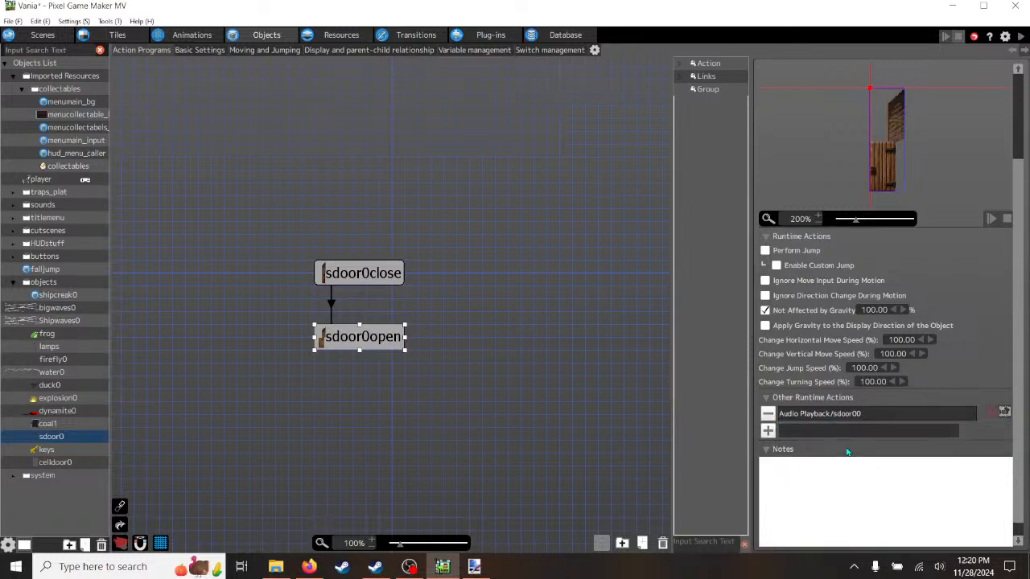
# - Paste the cut Execute Object Action into the other runtime actions of the keys object's havekey1
pyautogui.click(60, 464)
pyautogui.click(48, 449)
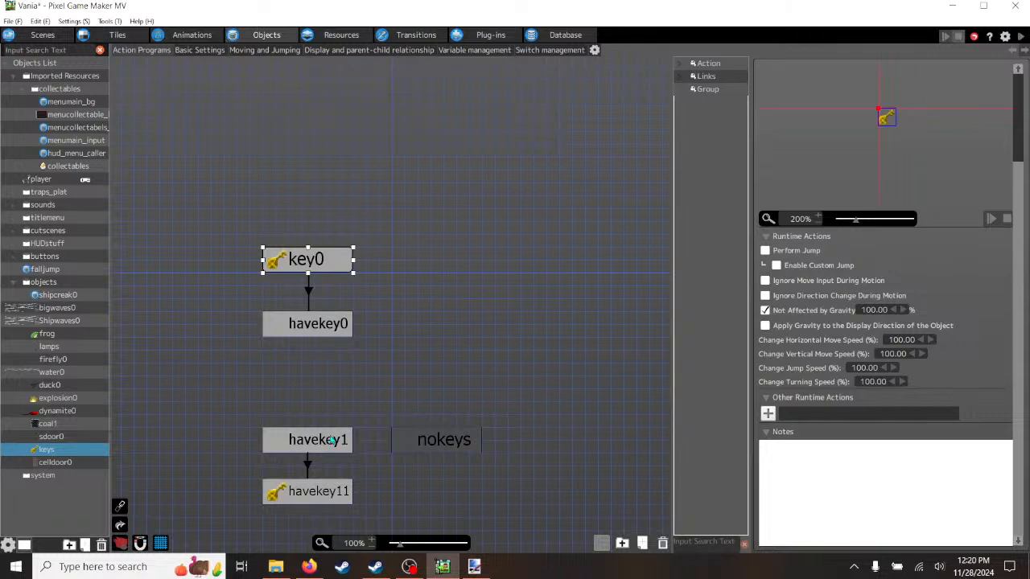
pyautogui.click(329, 440)
pyautogui.rightClick(805, 415)
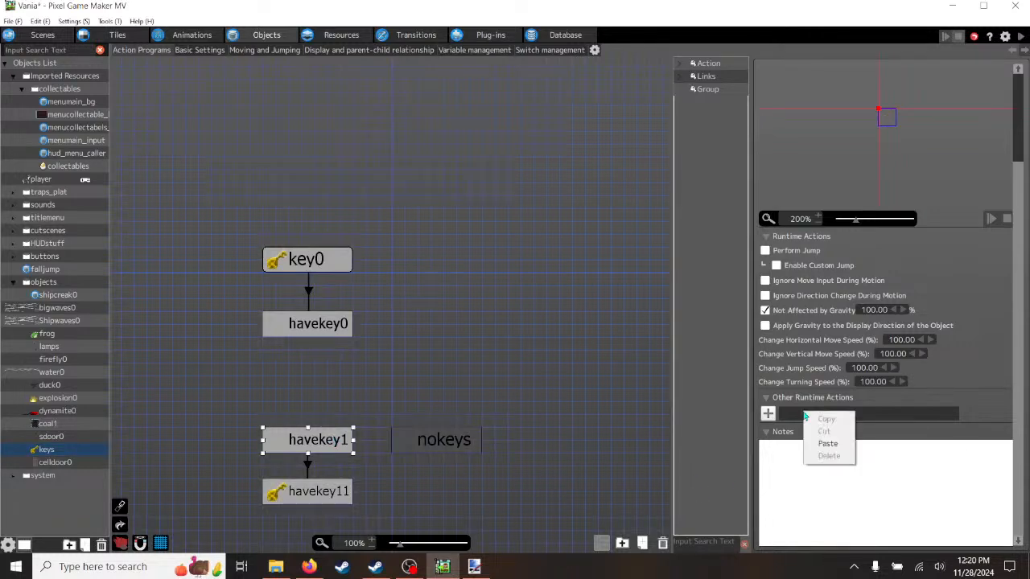
pyautogui.click(827, 443)
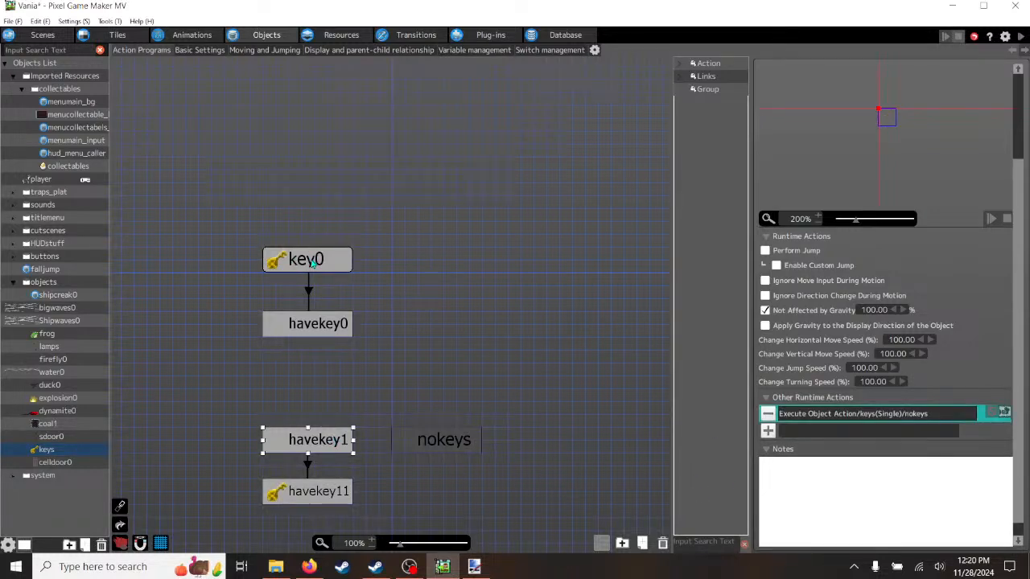
# - Review the key0 to havekey0 link conditions and the runtime actions of havekey0 and havekey1
pyautogui.click(313, 264)
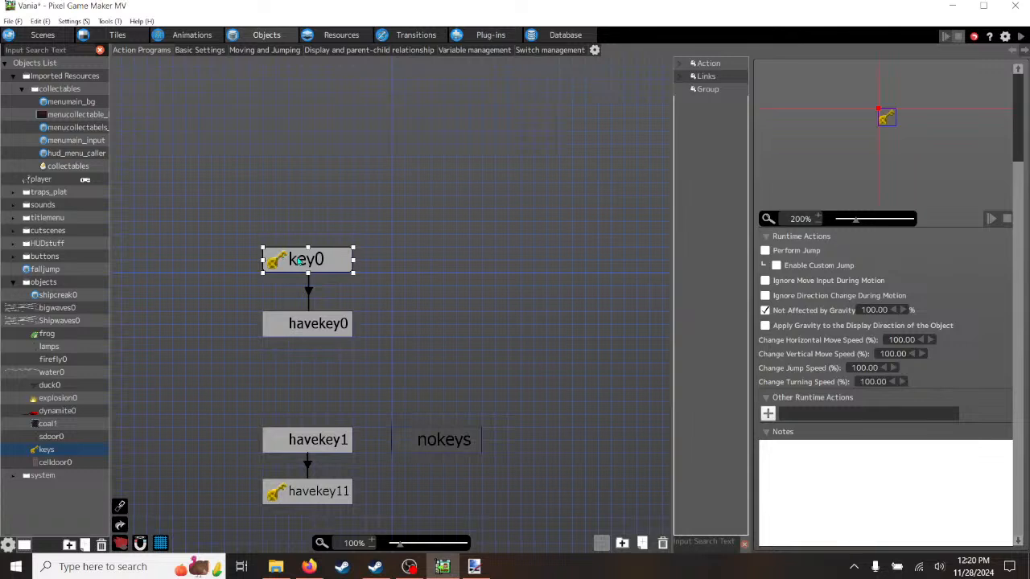
pyautogui.click(309, 293)
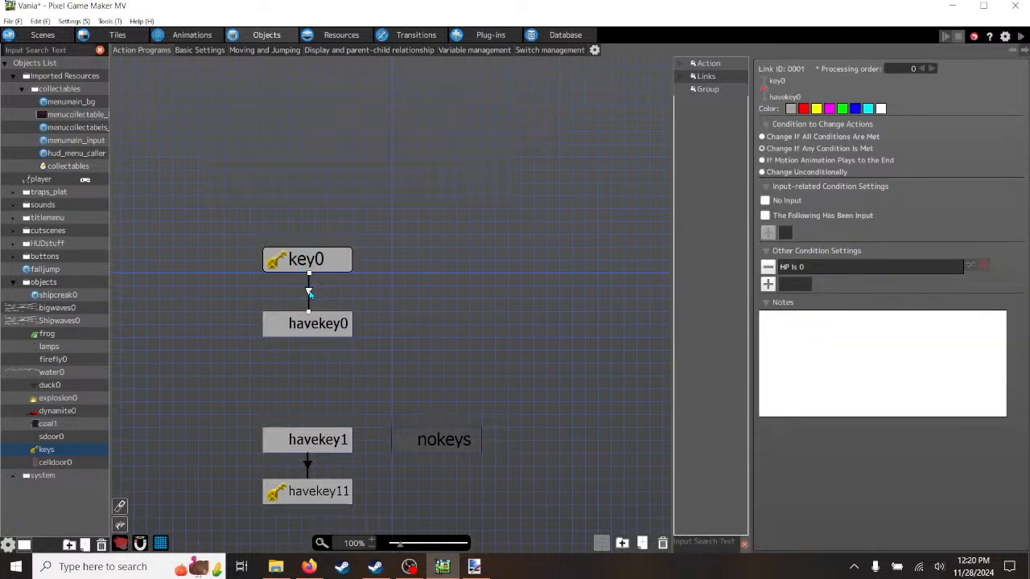
pyautogui.click(326, 330)
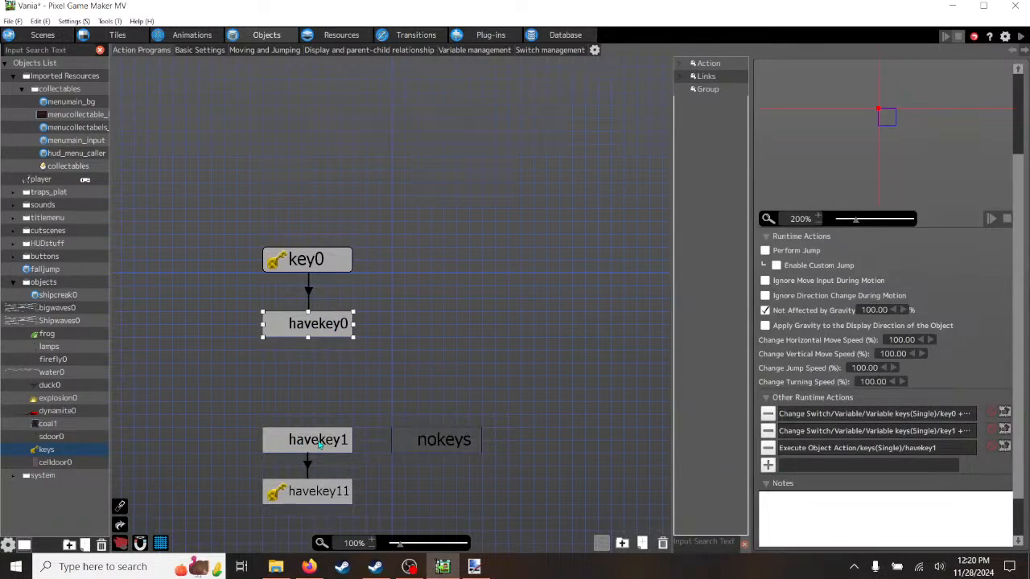
pyautogui.click(319, 445)
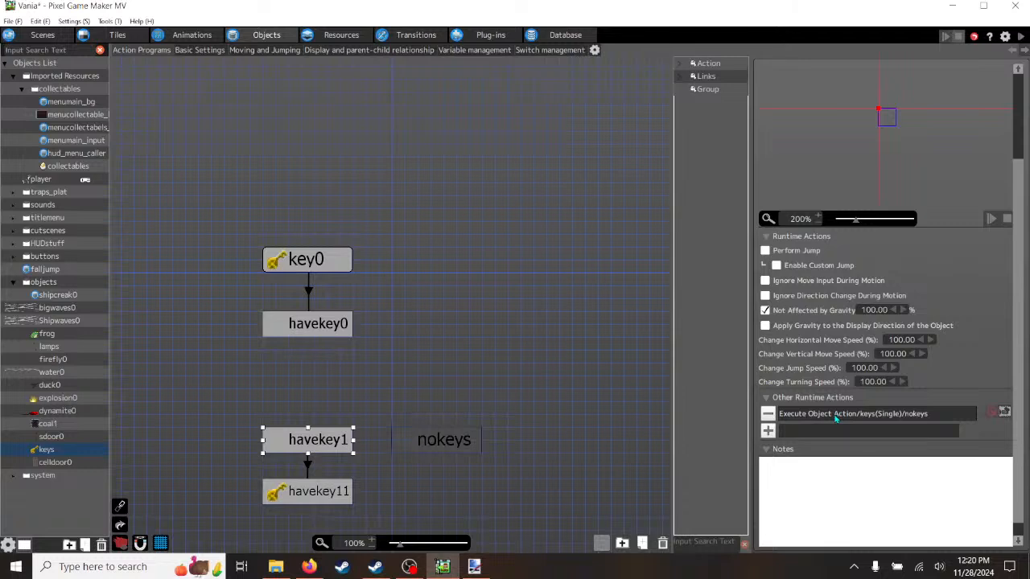
# - Test play the game full-screen, collect the key, walk through the wooden door to check the key icon, and end the test
pyautogui.click(1022, 37)
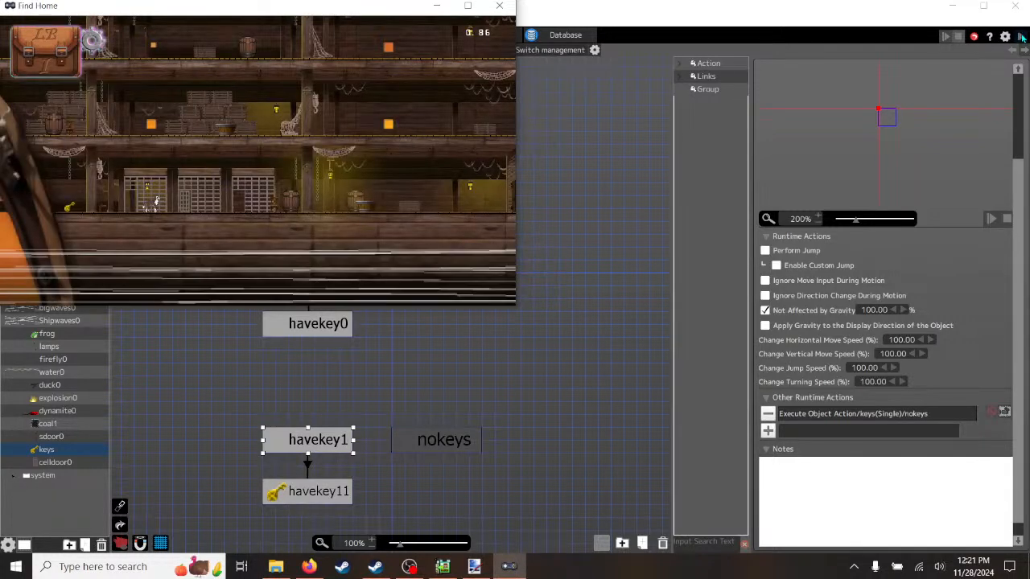
pyautogui.click(475, 9)
pyautogui.press('d')
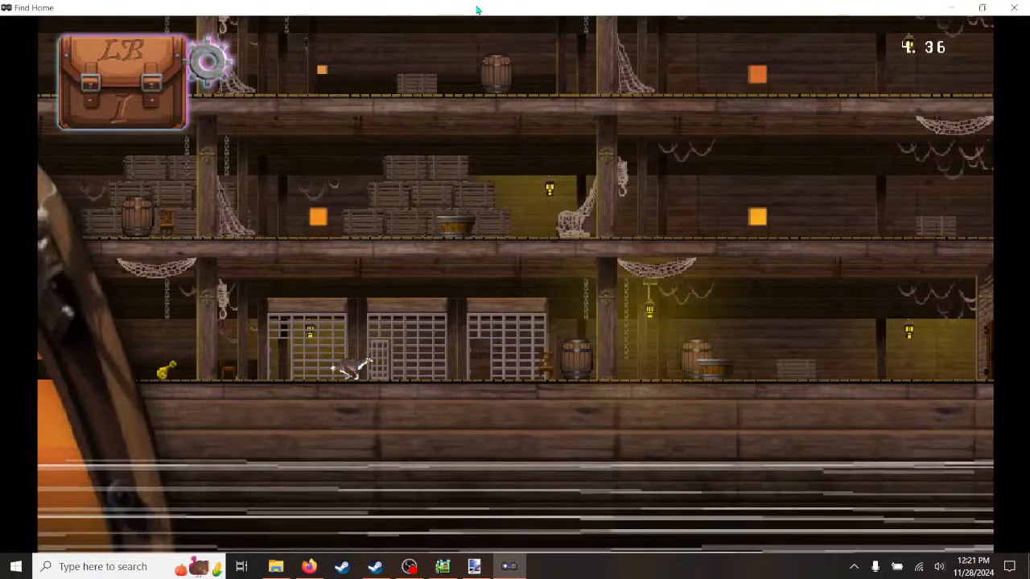
pyautogui.press('a')
pyautogui.press('e')
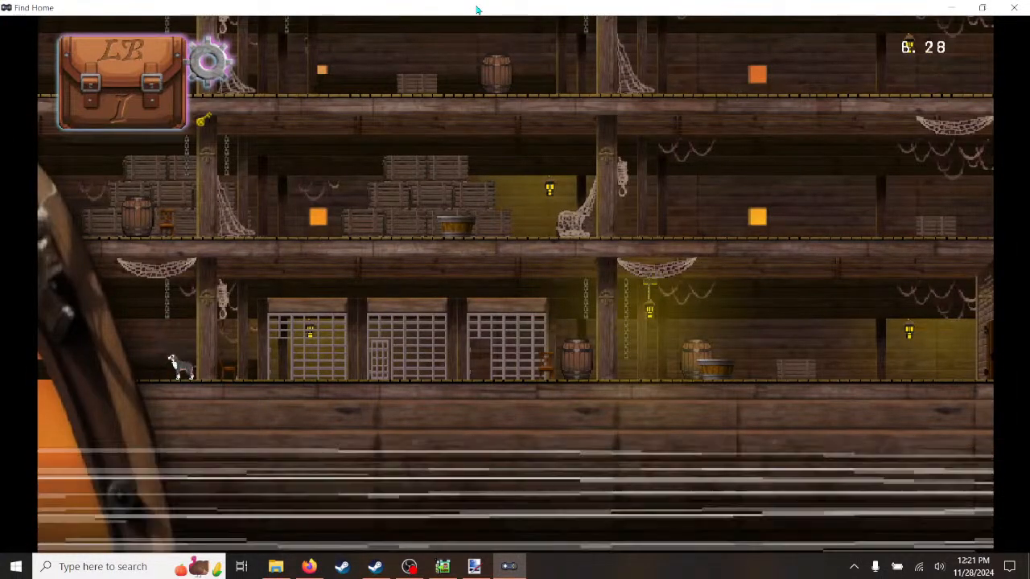
pyautogui.press('d')
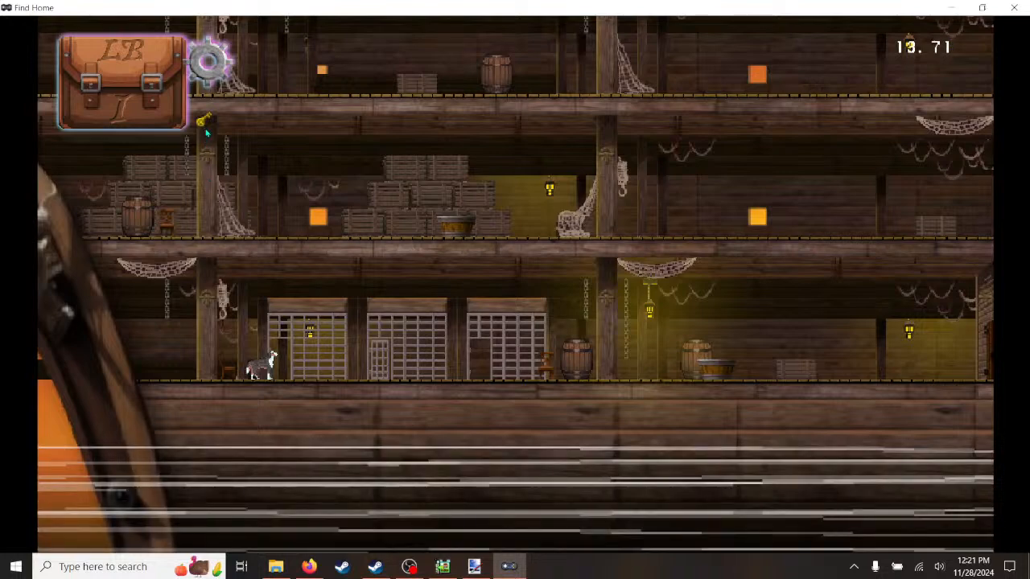
pyautogui.click(625, 371)
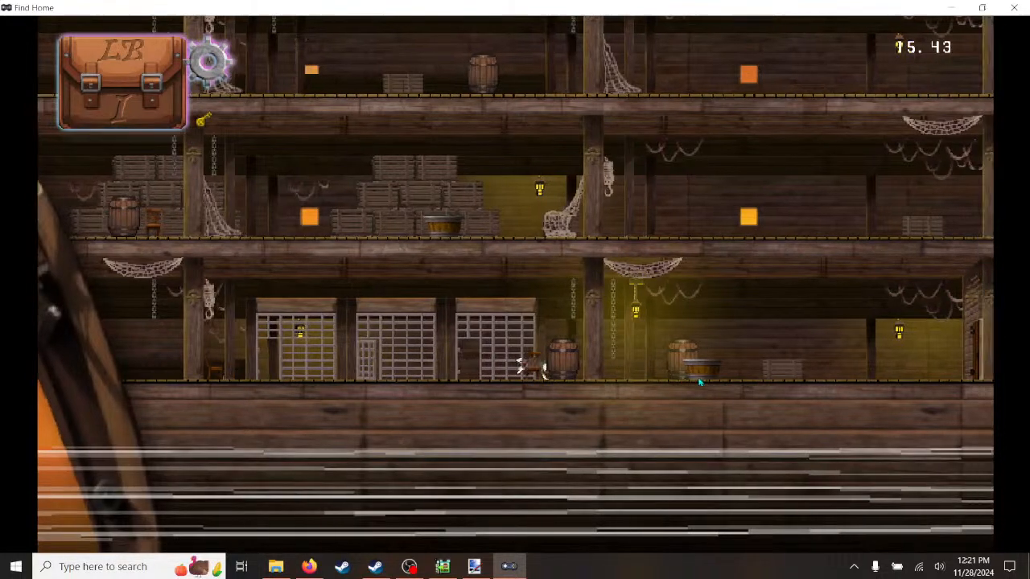
pyautogui.click(761, 377)
pyautogui.click(761, 377)
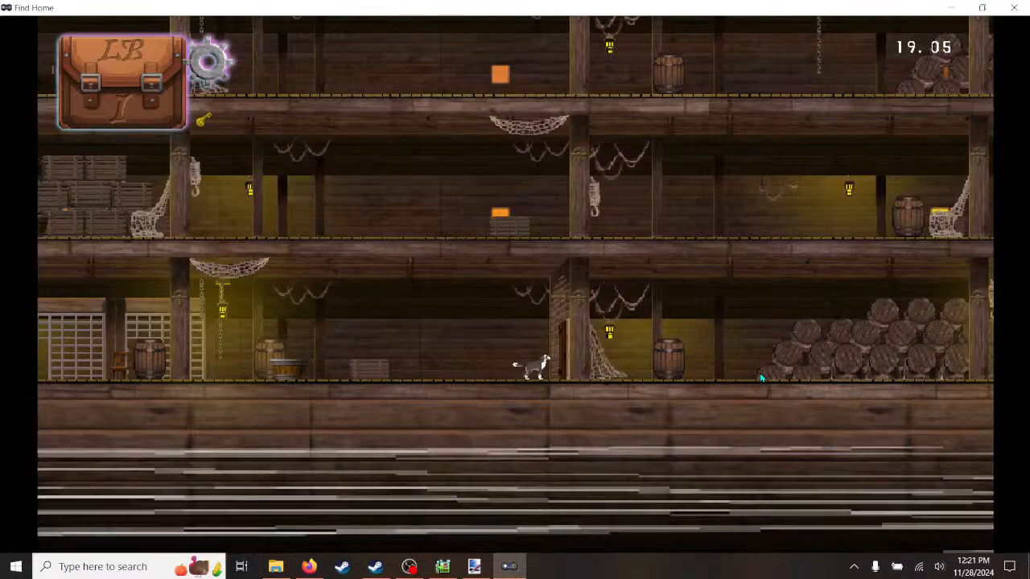
pyautogui.click(761, 377)
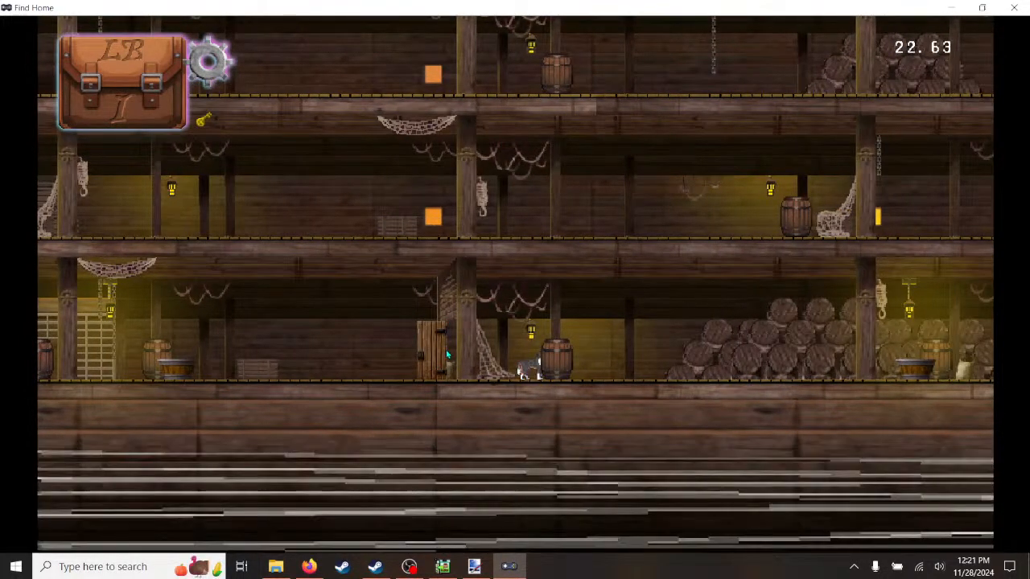
pyautogui.click(1015, 7)
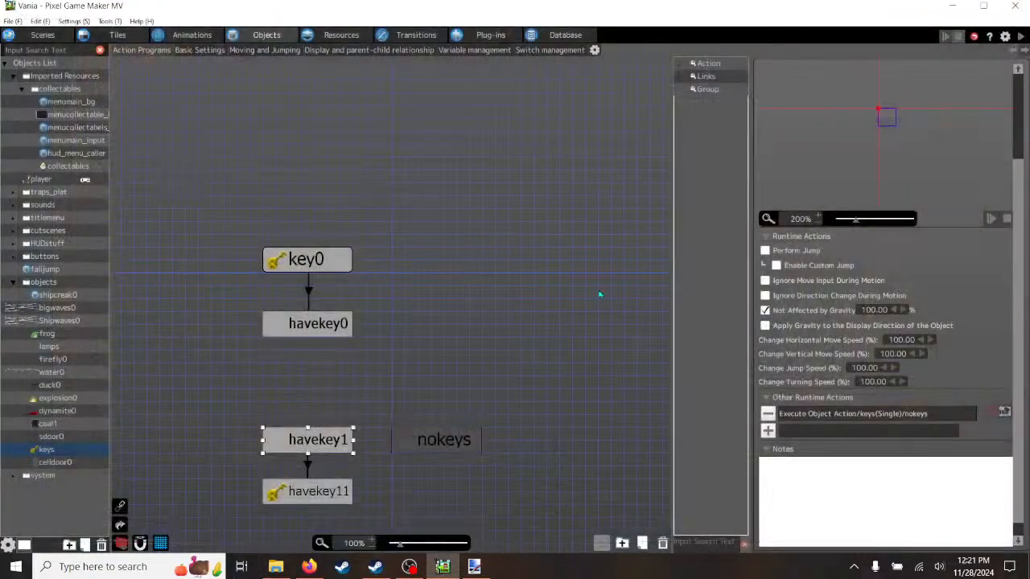
# - Paste the Execute Object Action for keys/nokeys into the other runtime actions of sdoor0's sdoor0open action
pyautogui.click(61, 442)
pyautogui.click(378, 342)
pyautogui.rightClick(378, 342)
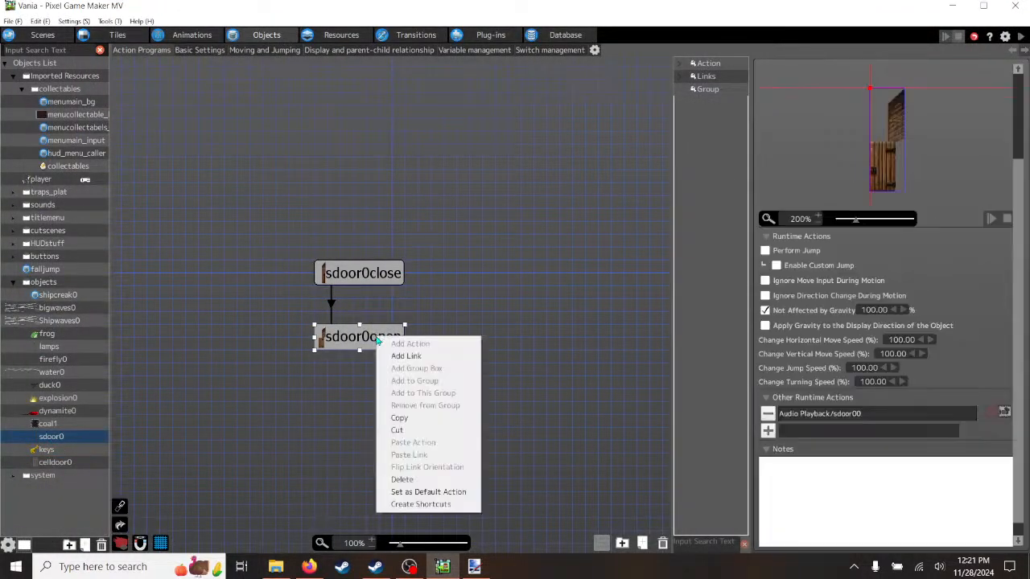
pyautogui.click(795, 434)
pyautogui.rightClick(794, 435)
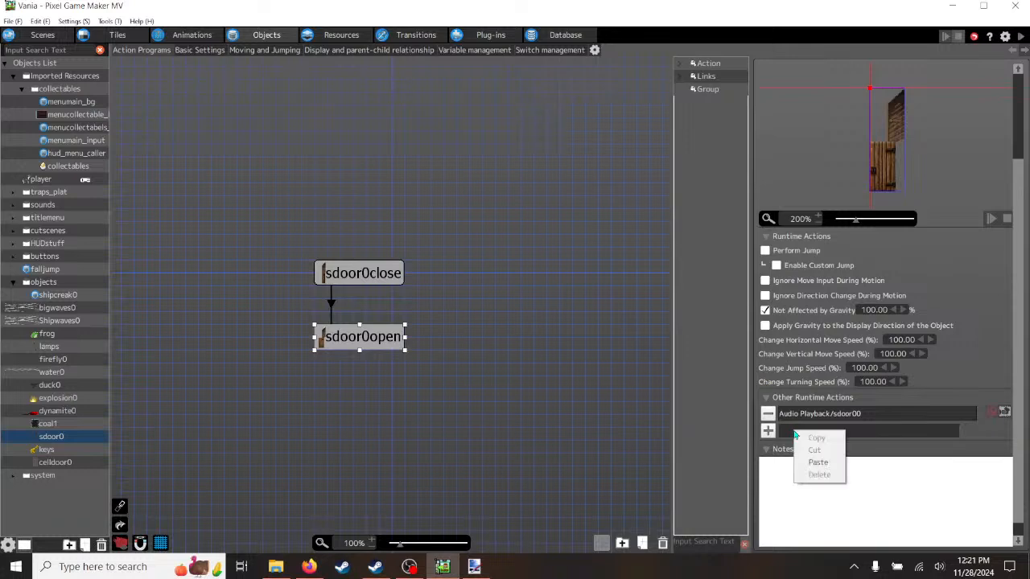
pyautogui.click(816, 463)
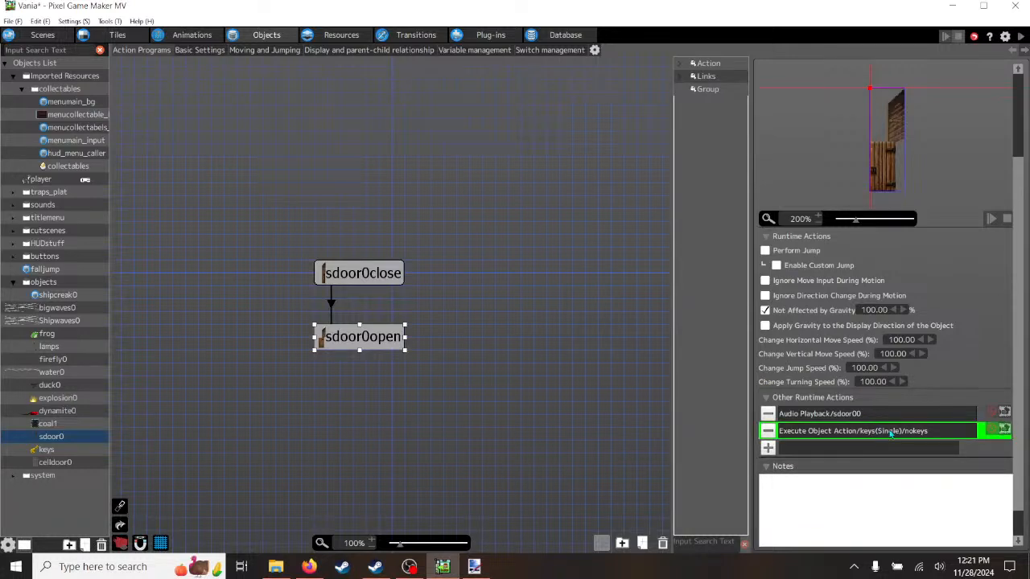
# - Review the object and action choices of sdoor0open's Execute Object Action, keeping keys (Single) and nokeys
pyautogui.doubleClick(891, 432)
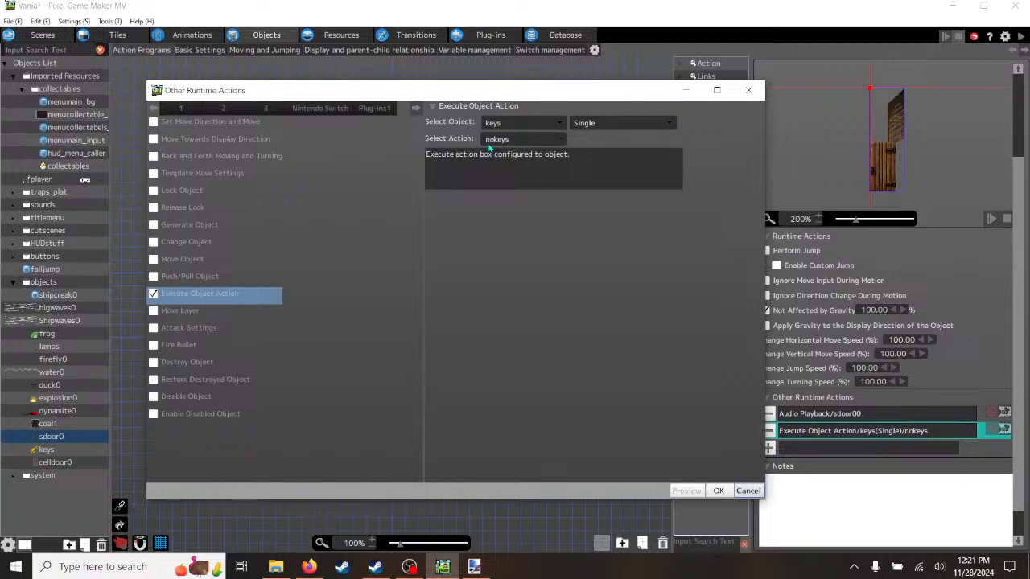
pyautogui.click(561, 124)
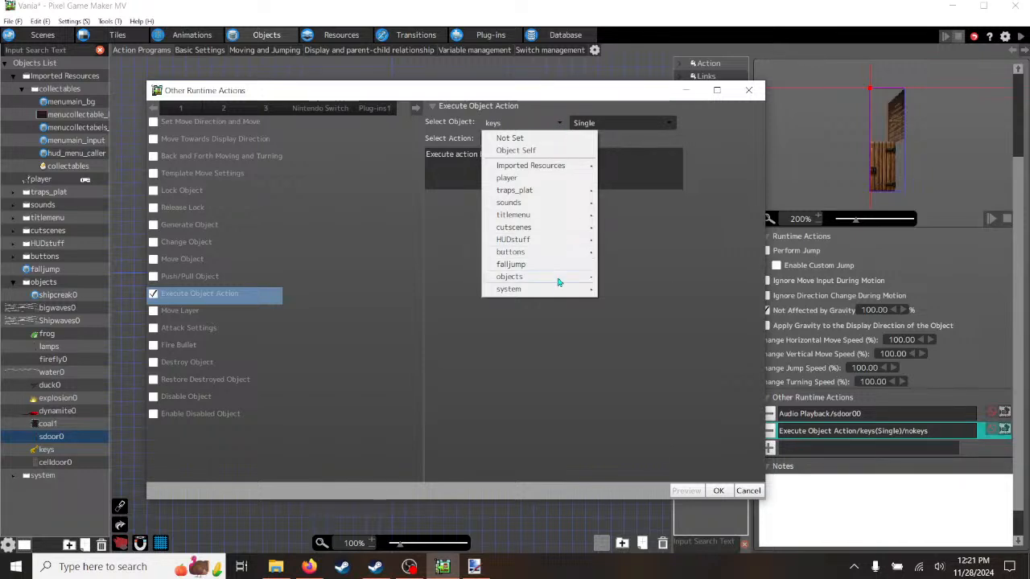
pyautogui.moveTo(558, 282)
pyautogui.click(721, 237)
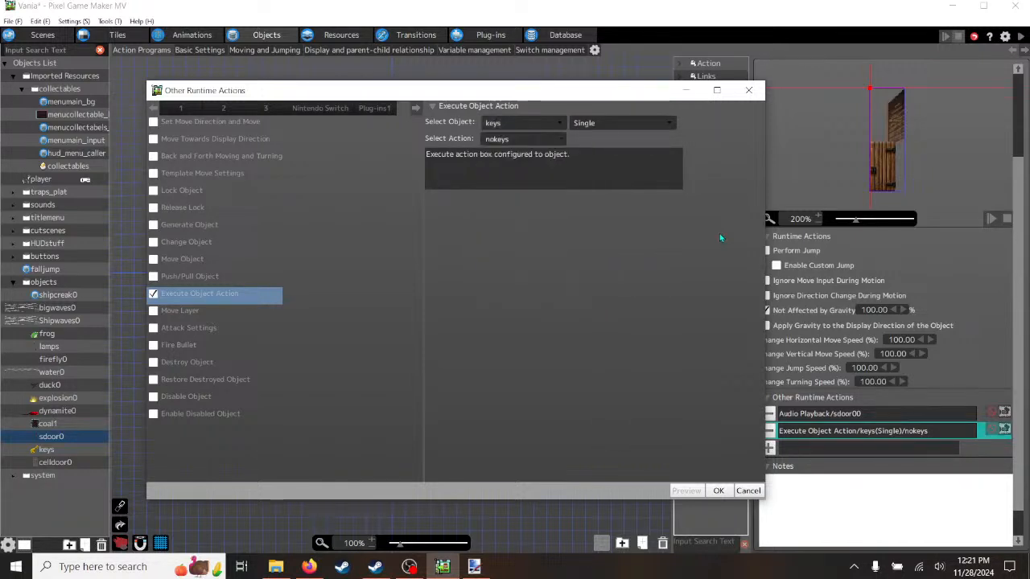
pyautogui.click(561, 142)
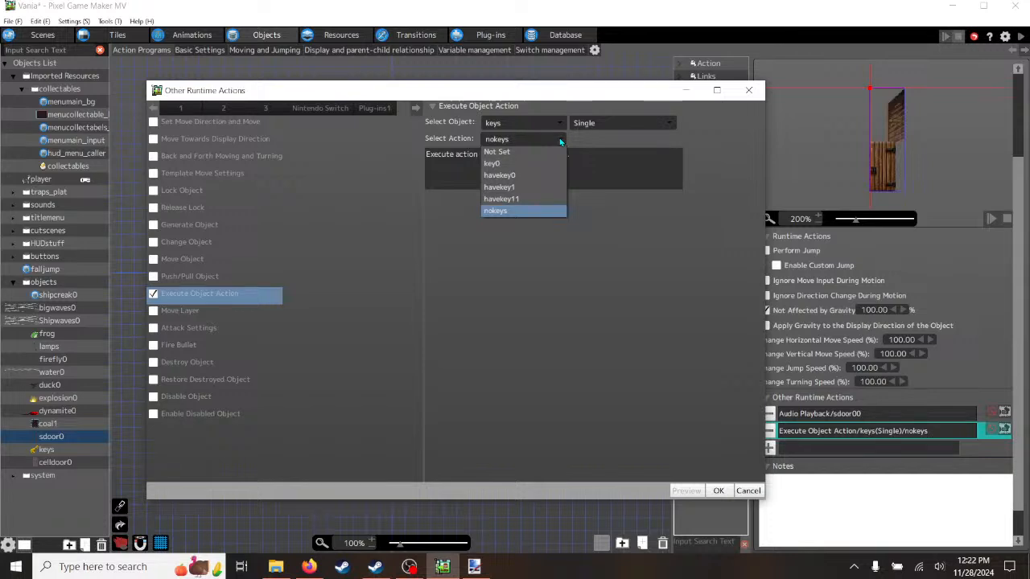
pyautogui.click(702, 177)
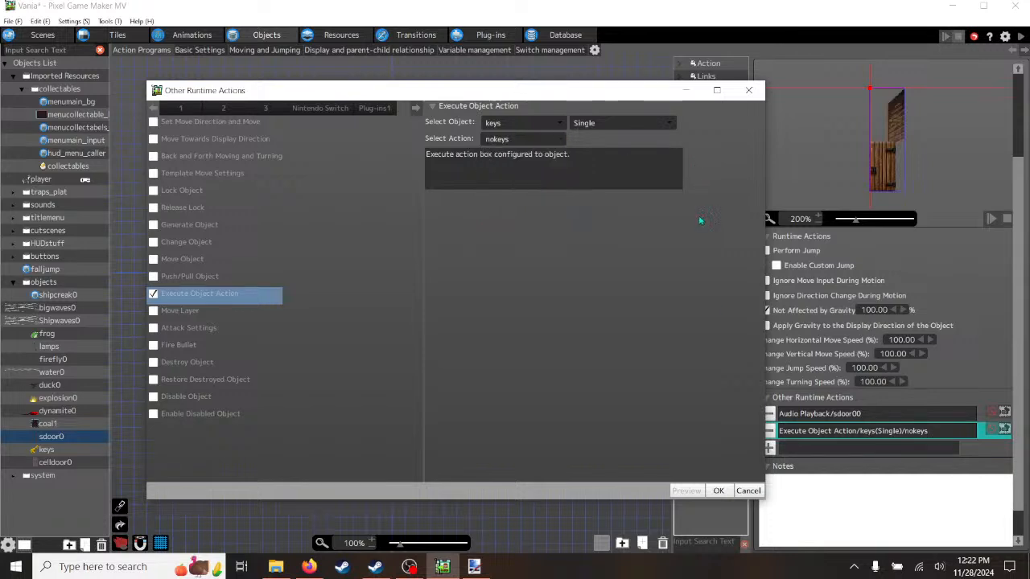
pyautogui.click(718, 491)
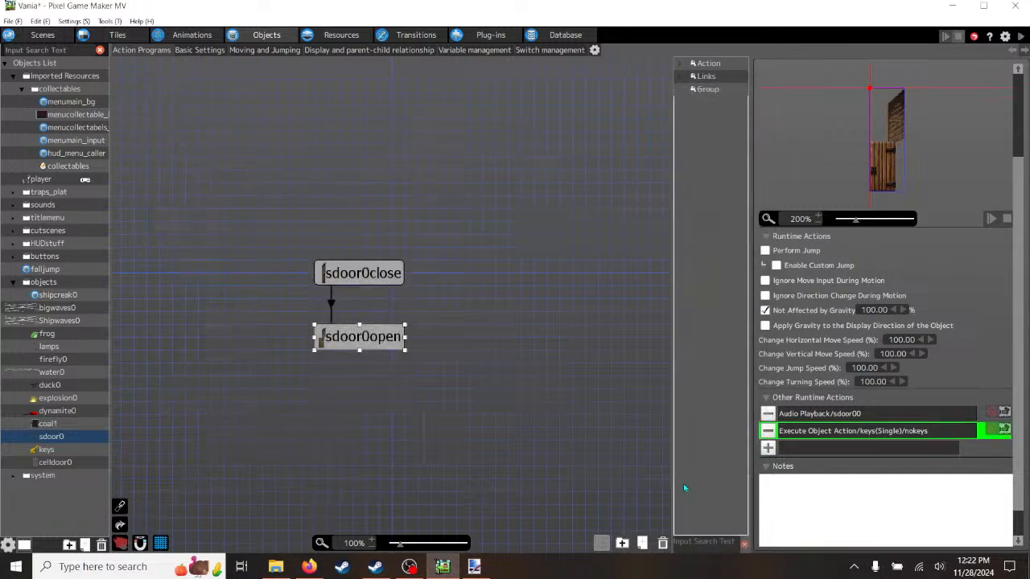
# - Test play again, pick up the key, pass through the wooden door to check the key icon, and close the game
pyautogui.click(1020, 37)
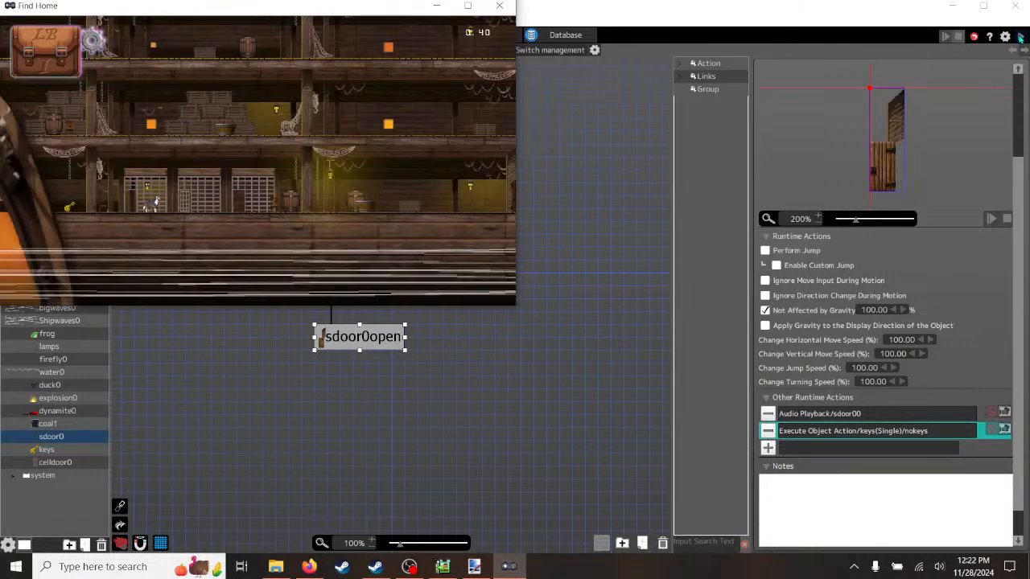
pyautogui.press('Left')
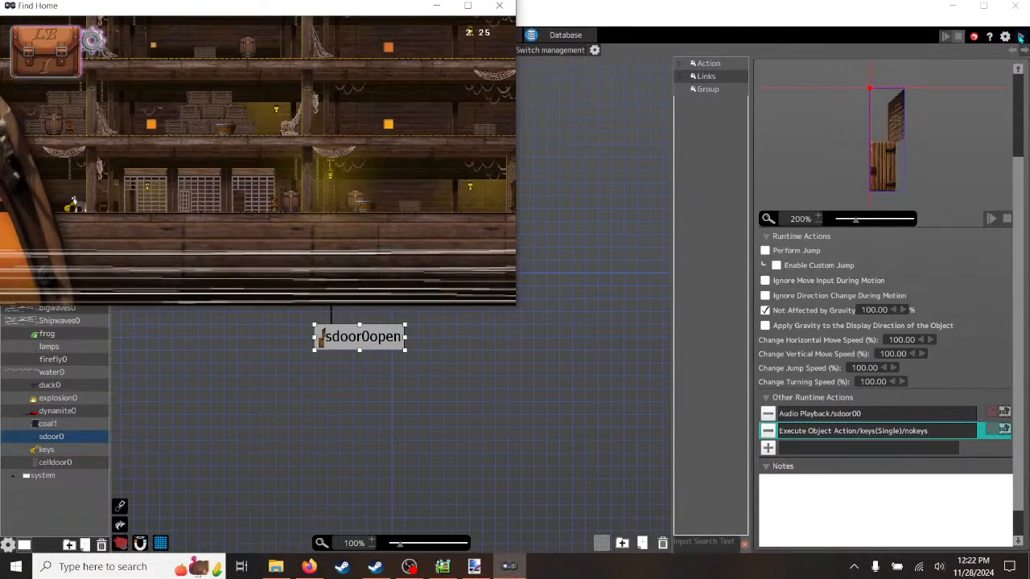
pyautogui.click(468, 5)
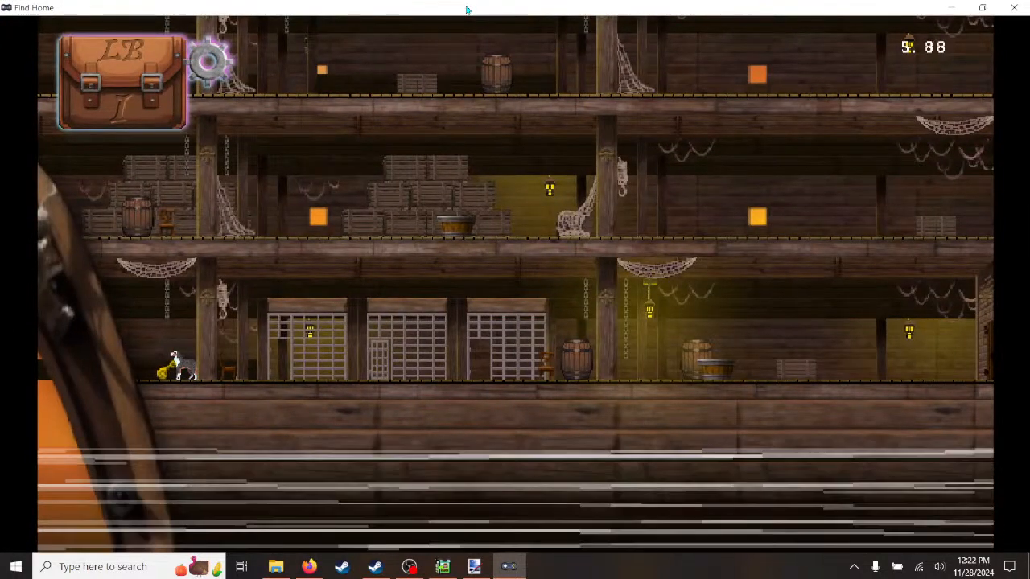
pyautogui.press('Right')
pyautogui.press('Right')
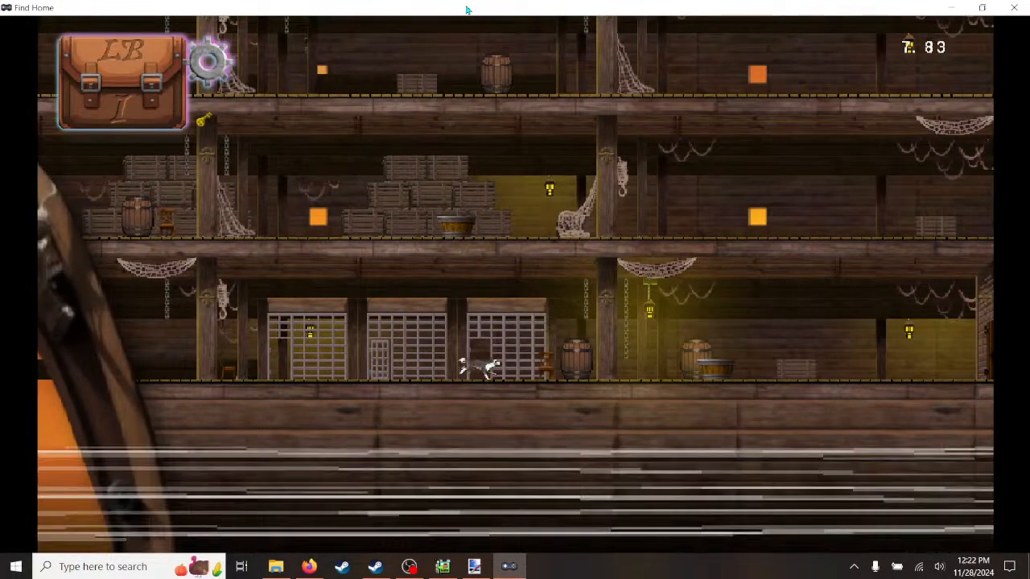
pyautogui.press('space')
pyautogui.press('Right')
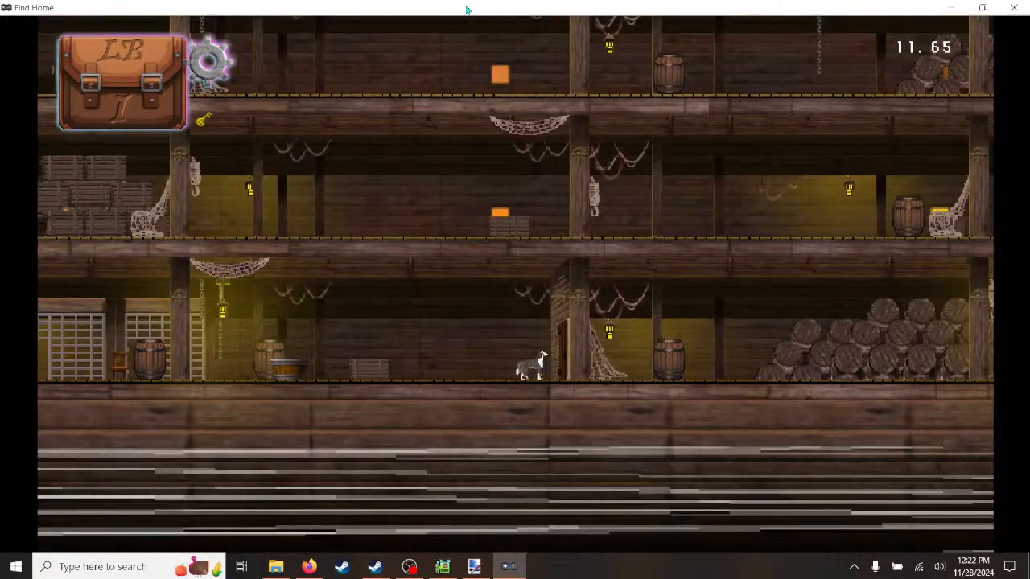
pyautogui.press('Right')
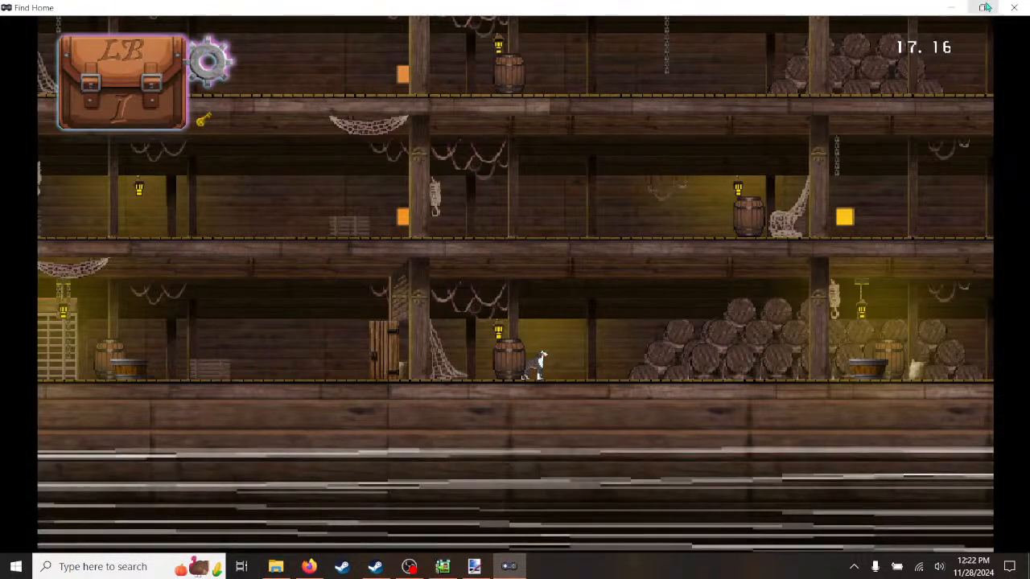
pyautogui.hotkey('alt', 'F4')
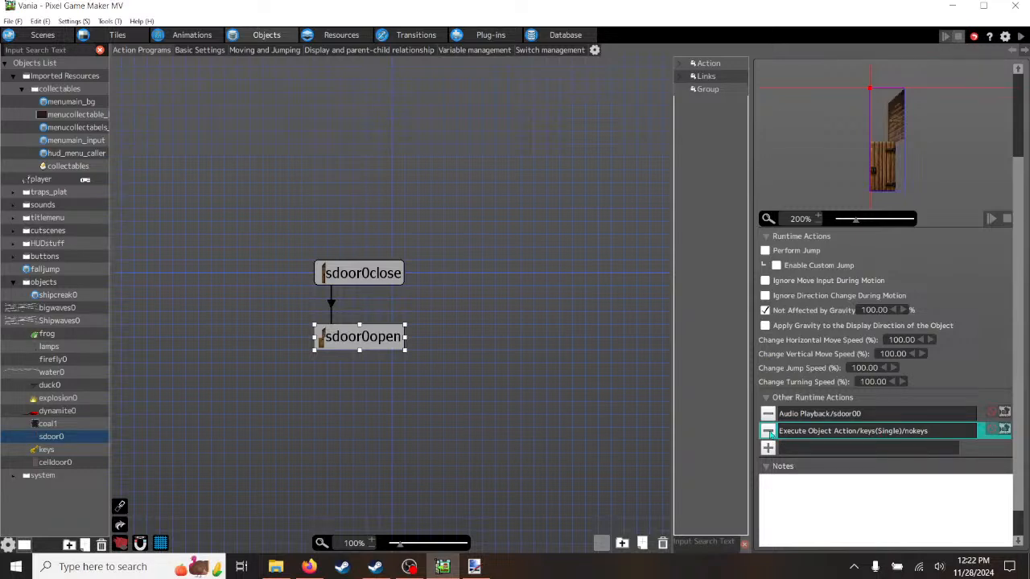
# - Remove the keys/nokeys Execute Object Action from sdoor0open and try adding an Execute Object Action with no object set
pyautogui.click(769, 431)
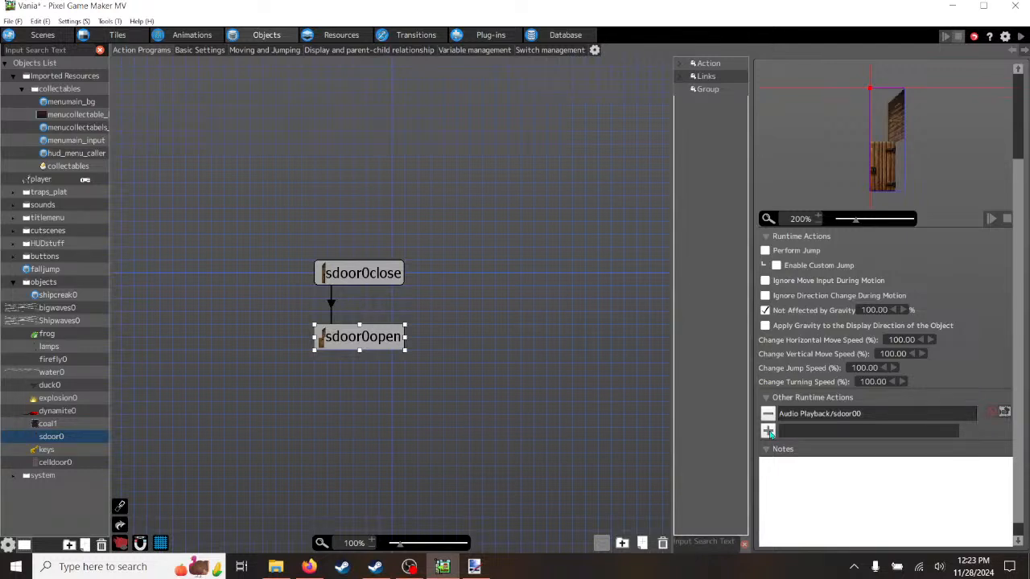
pyautogui.click(769, 431)
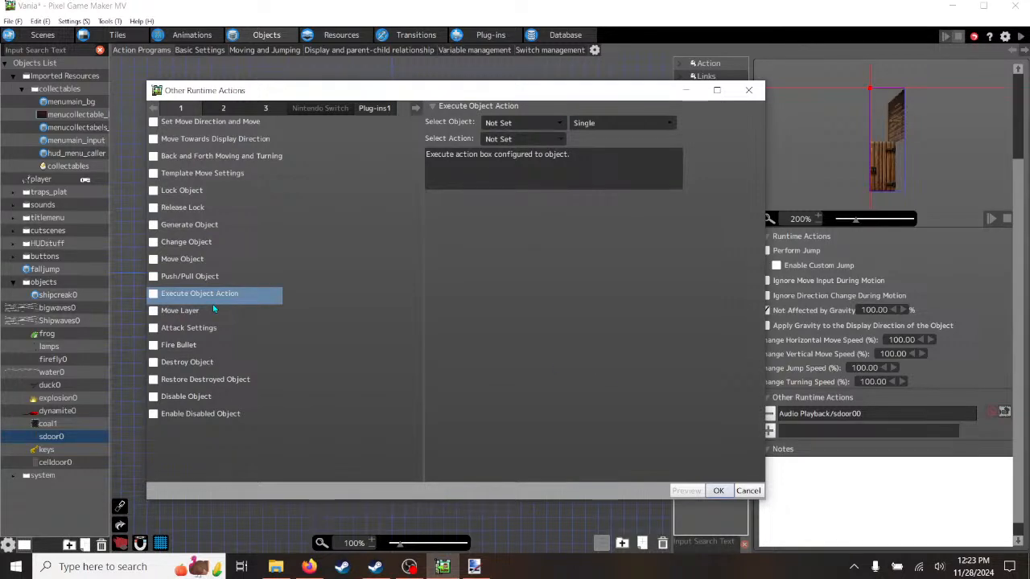
pyautogui.click(153, 293)
pyautogui.moveTo(419, 92); pyautogui.dragTo(489, 102)
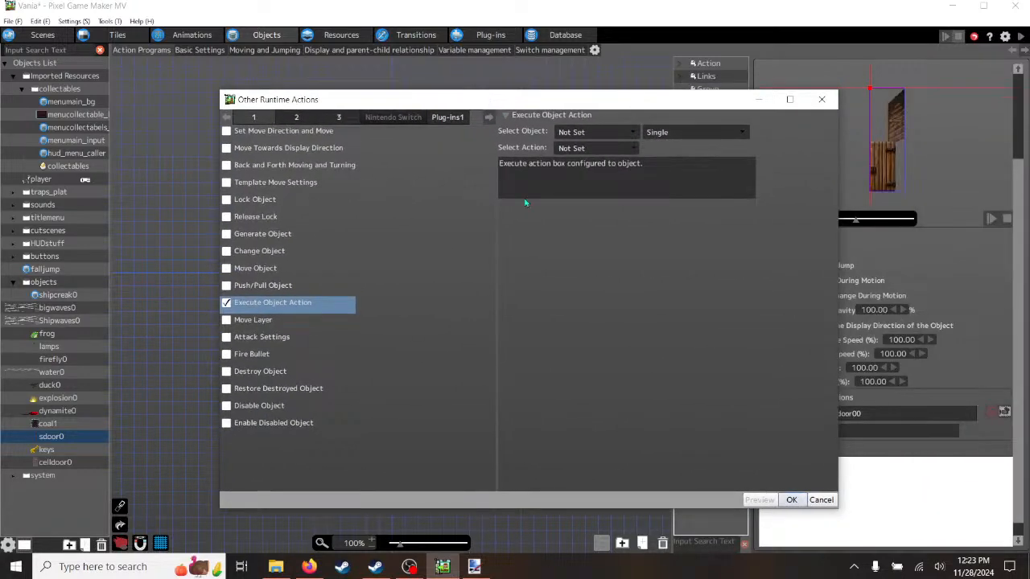
pyautogui.click(791, 500)
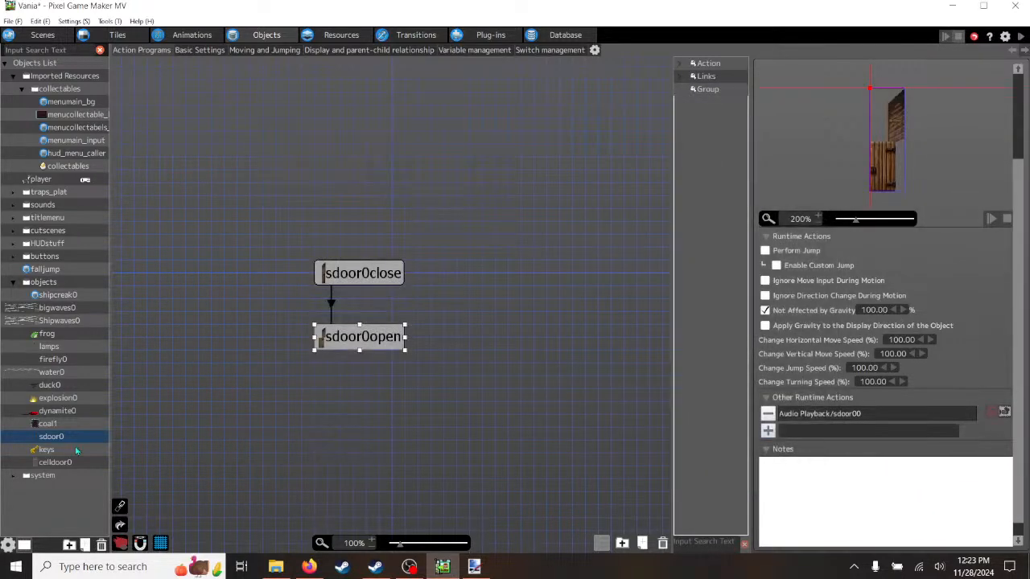
# - Examine the keys object's havekey1, nokeys, key0 and havekey11 runtime actions and the key0 to havekey0 link conditions
pyautogui.click(76, 451)
pyautogui.click(326, 445)
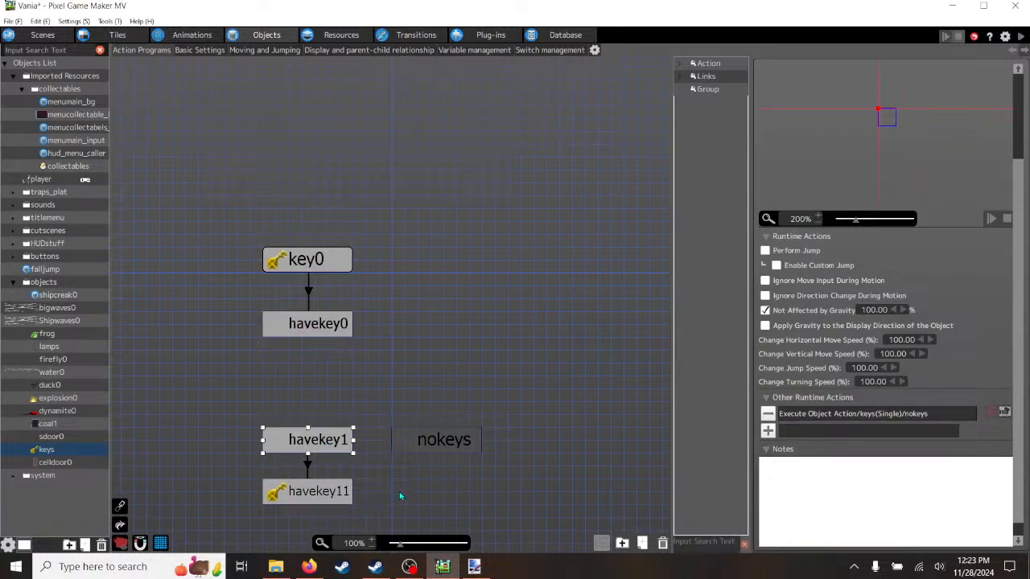
pyautogui.scroll(-1, 398, 493)
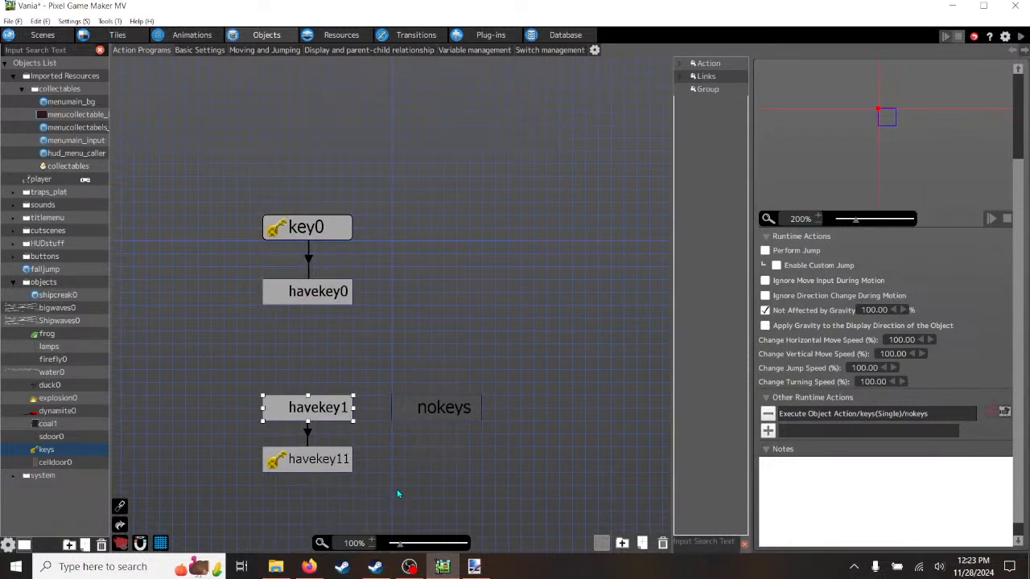
pyautogui.click(428, 405)
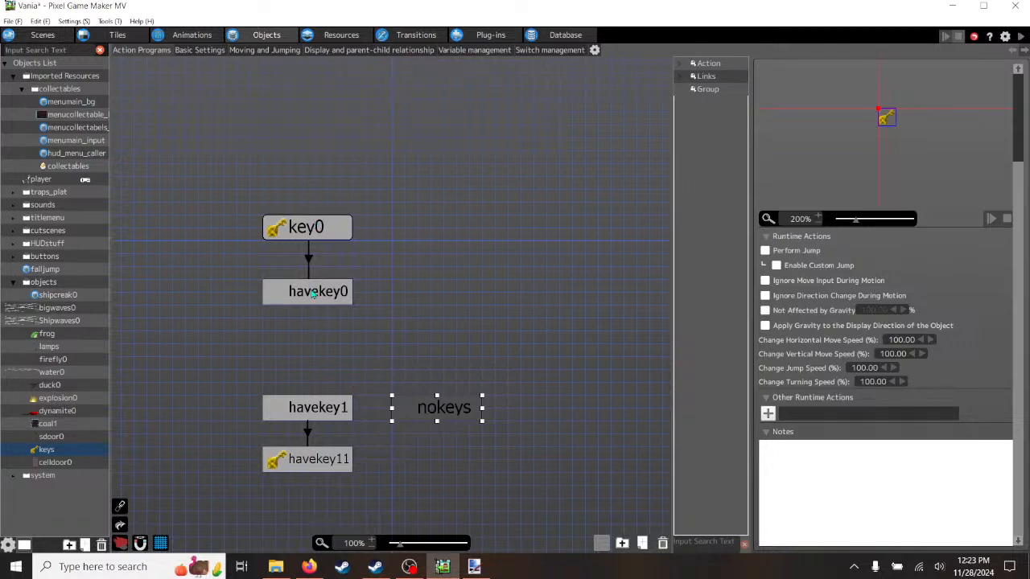
pyautogui.click(308, 232)
pyautogui.click(310, 259)
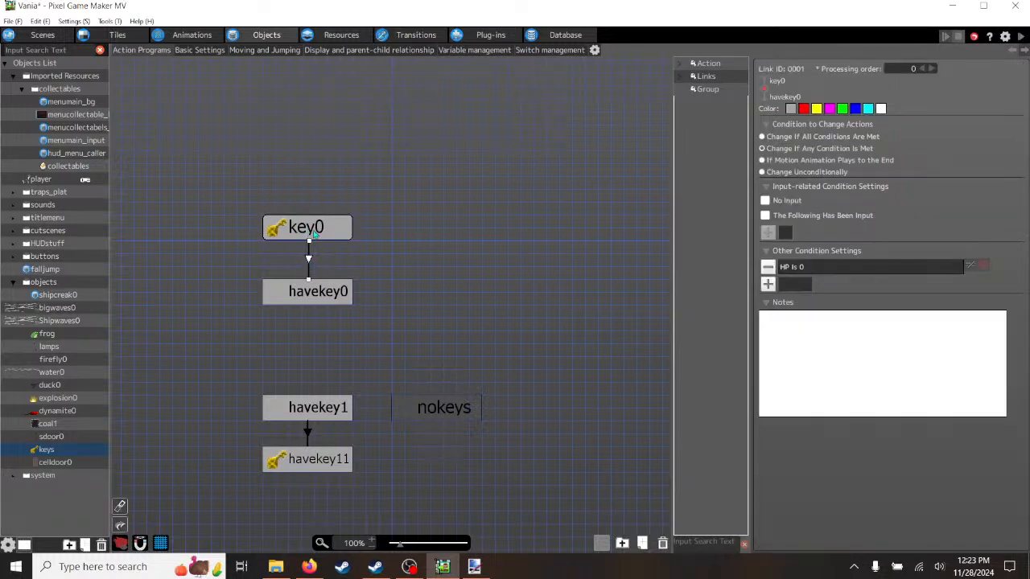
pyautogui.click(315, 231)
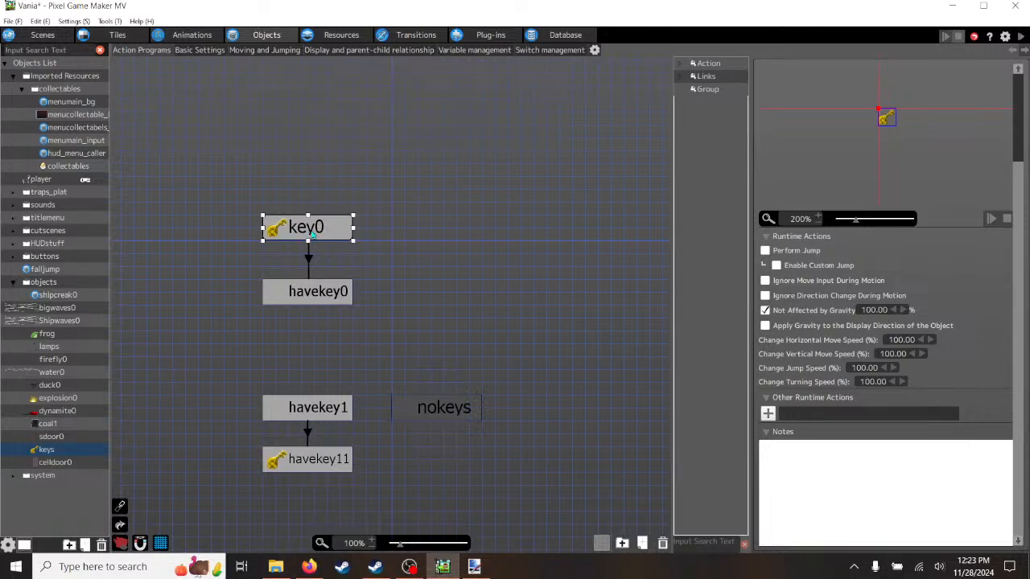
pyautogui.click(304, 468)
pyautogui.scroll(-2, 372, 460)
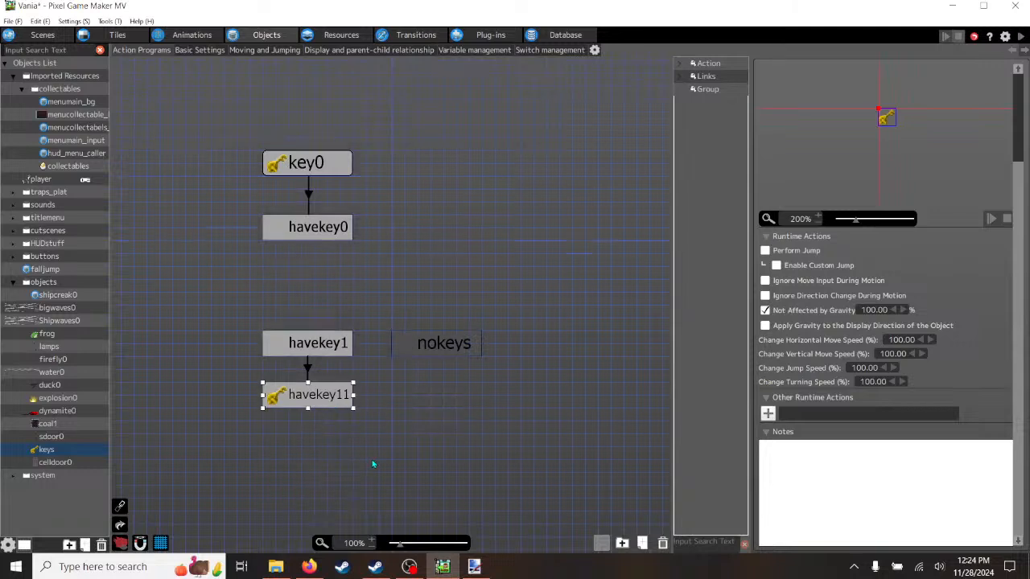
pyautogui.scroll(-1, 366, 457)
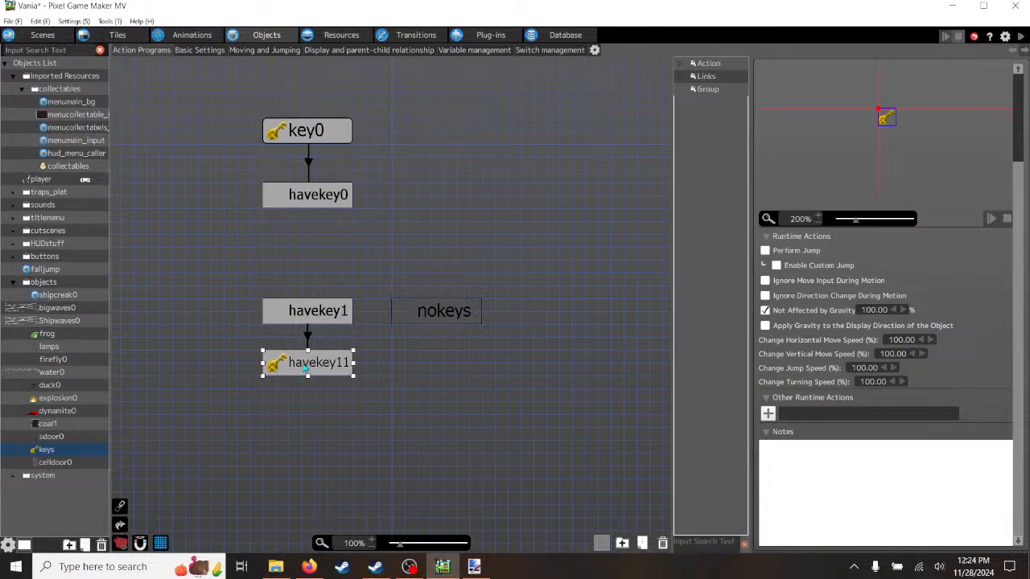
# - Compare the action programs of keys, celldoor0 and sdoor0, and check the runtime actions that can be added to sdoor0open
pyautogui.click(441, 311)
pyautogui.click(330, 369)
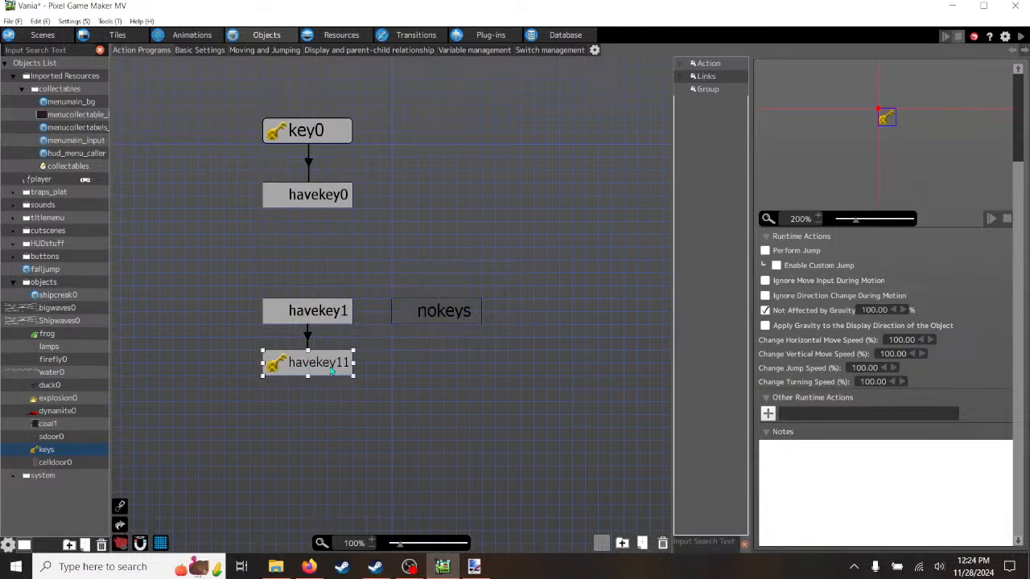
pyautogui.click(57, 463)
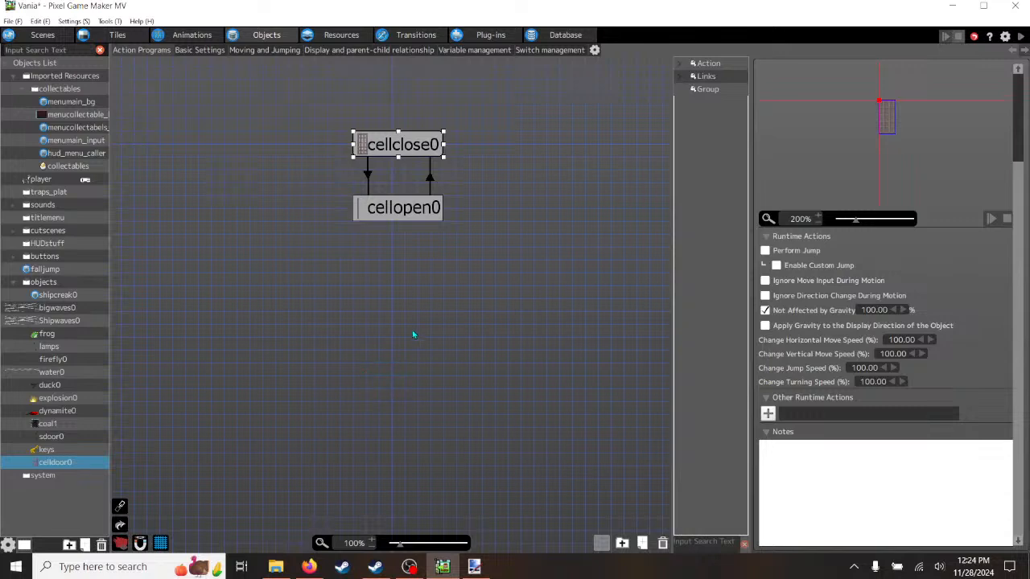
pyautogui.click(61, 437)
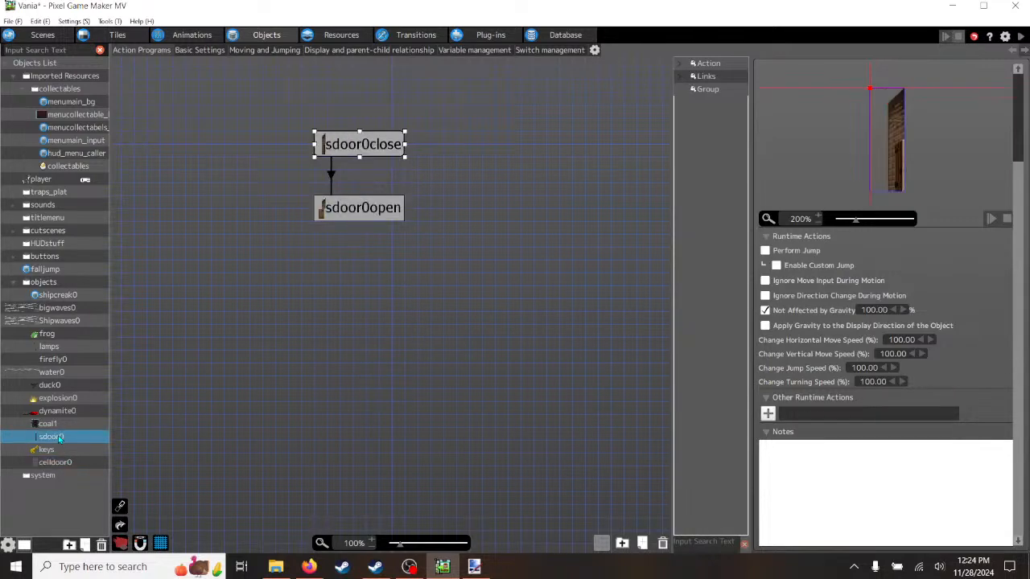
pyautogui.click(365, 211)
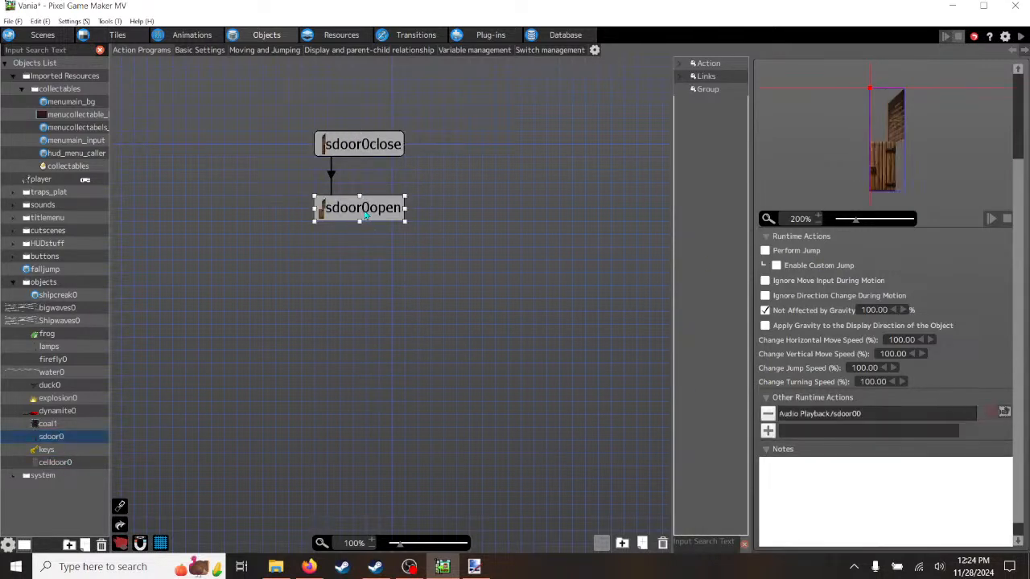
pyautogui.click(769, 432)
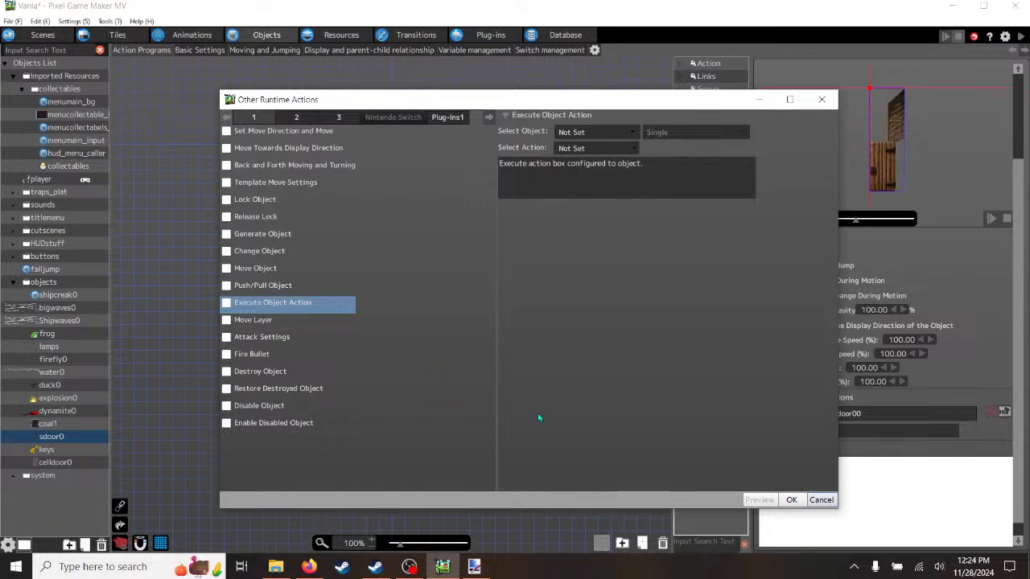
pyautogui.click(817, 499)
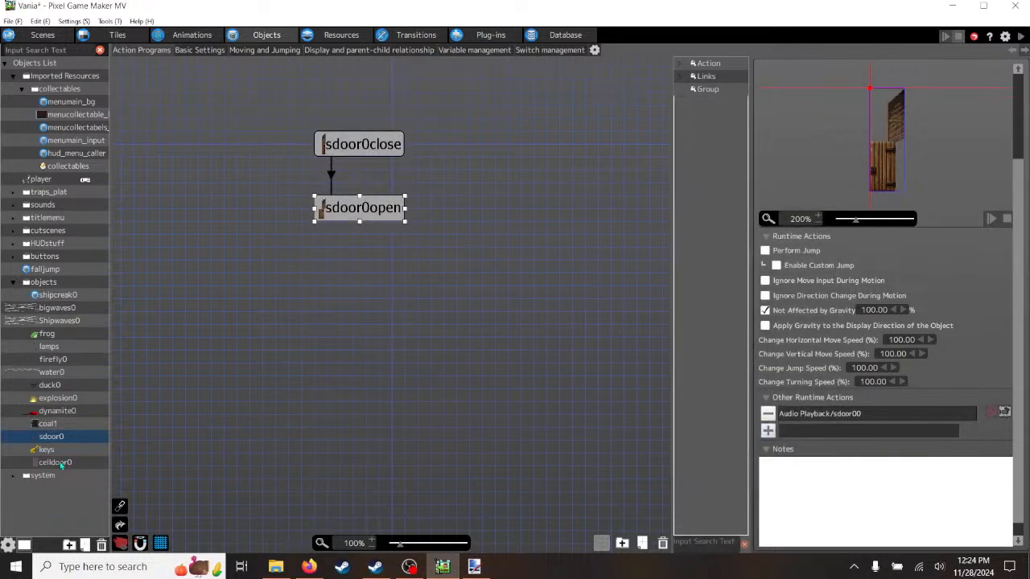
# - Rename the keys object's nokeys action to nokeys0 and move it up beside key0 and havekey0
pyautogui.click(49, 450)
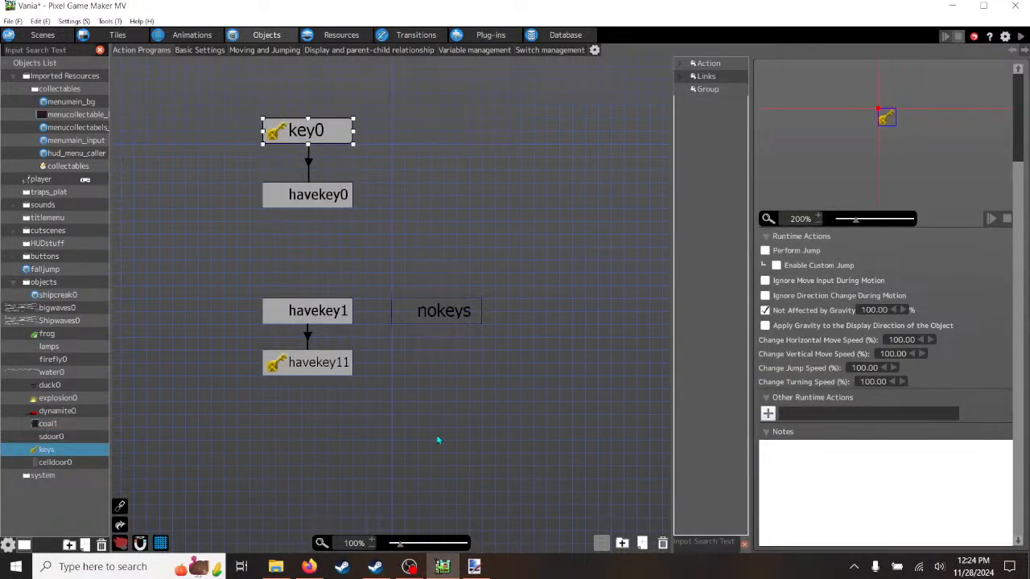
pyautogui.click(458, 313)
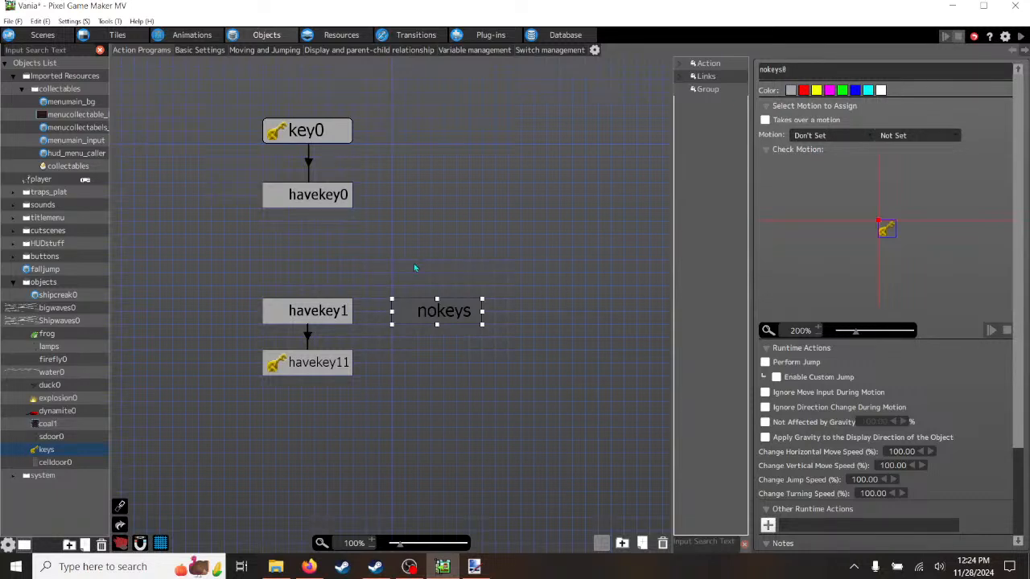
pyautogui.click(563, 346)
pyautogui.moveTo(472, 319); pyautogui.dragTo(473, 165)
pyautogui.click(457, 276)
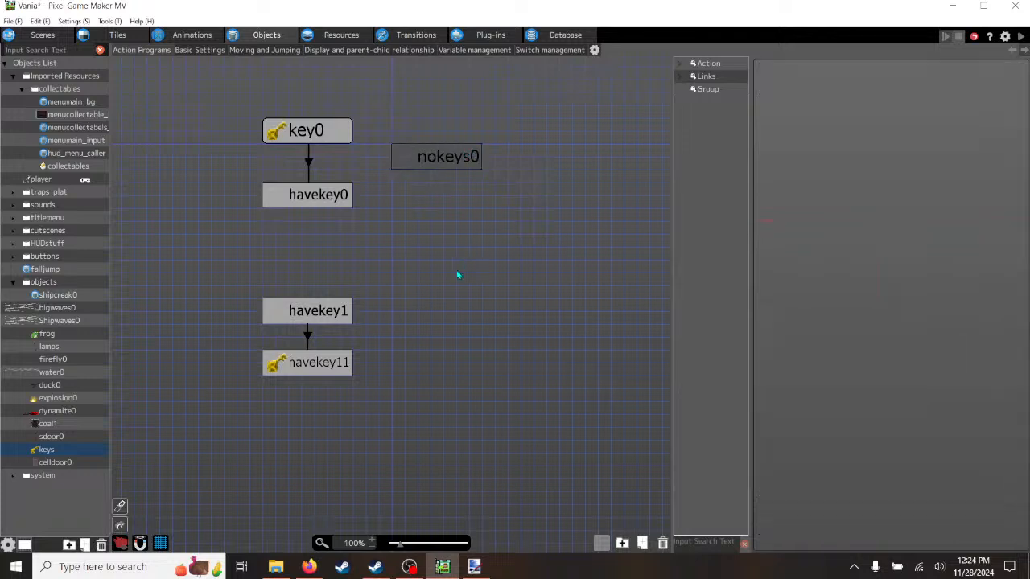
# - Add a new action to the keys object beside havekey1 and havekey11 and name it nokeys1
pyautogui.rightClick(410, 347)
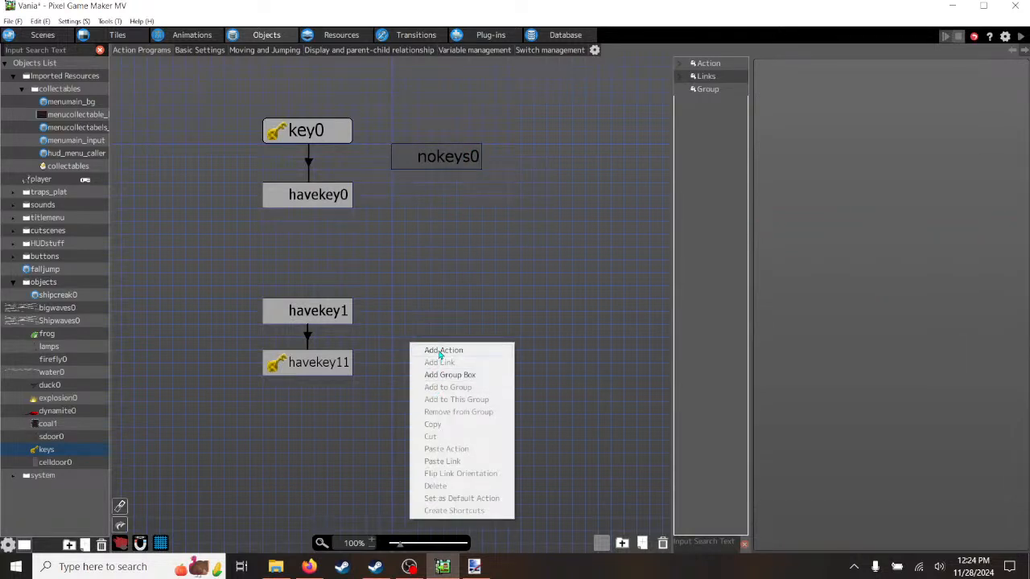
pyautogui.click(441, 352)
pyautogui.moveTo(455, 357); pyautogui.dragTo(445, 341)
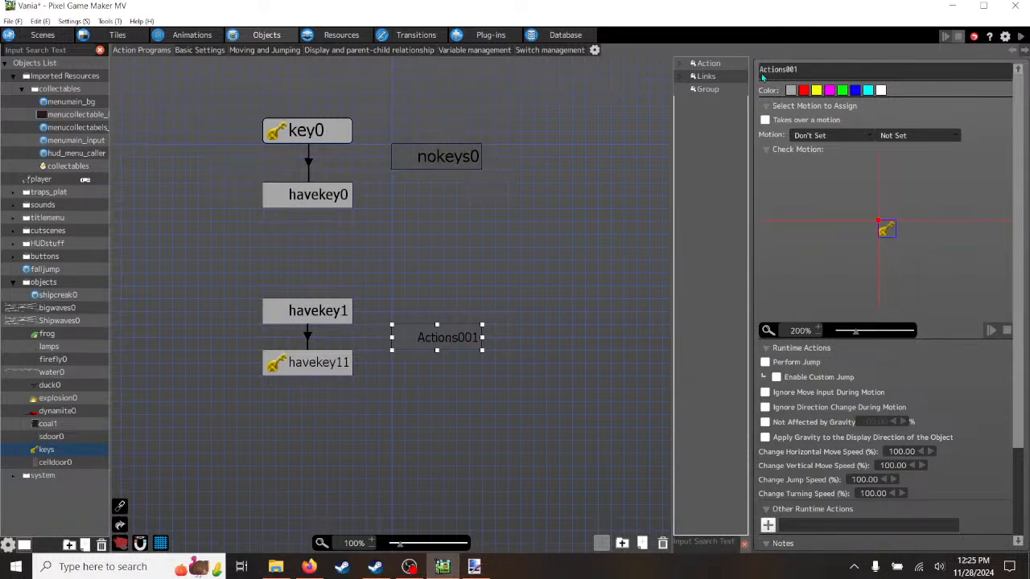
pyautogui.moveTo(801, 69); pyautogui.dragTo(706, 74)
pyautogui.write('nokeys1')
pyautogui.click(592, 320)
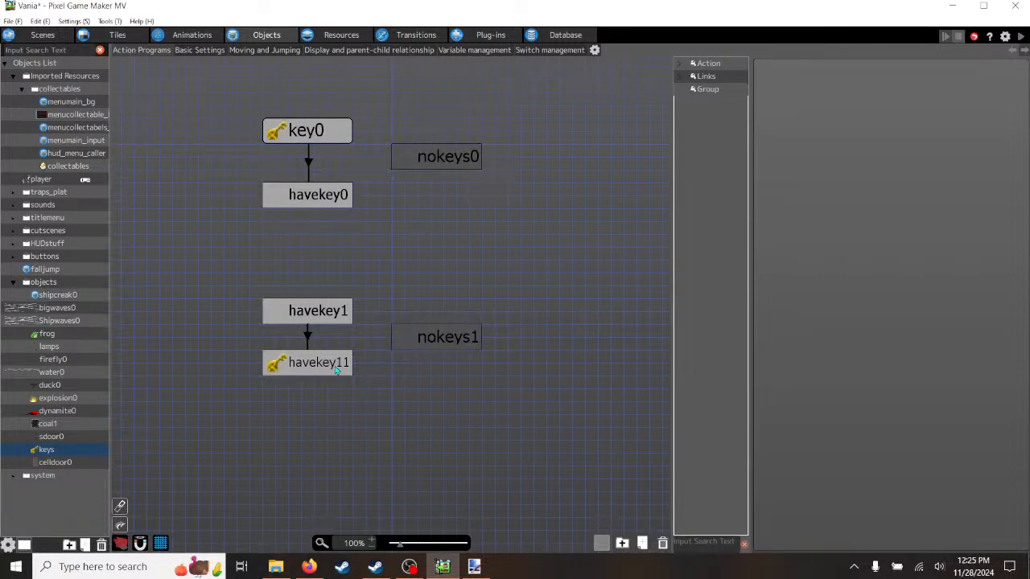
# - Add an Execute Object Action to sdoor0open that runs nokeys1 on the keys object, set to Single
pyautogui.click(51, 437)
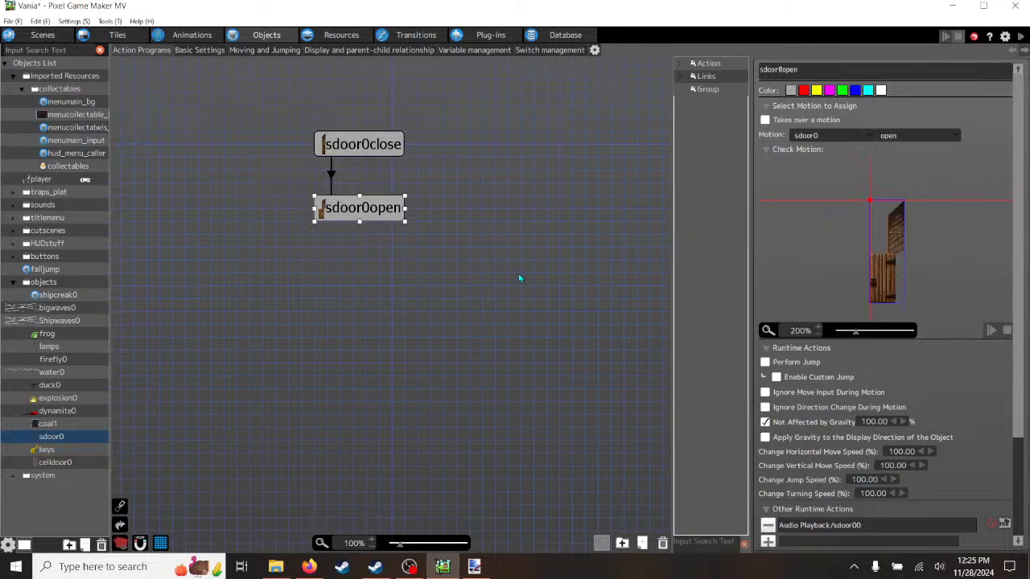
pyautogui.scroll(-3, 1010, 362)
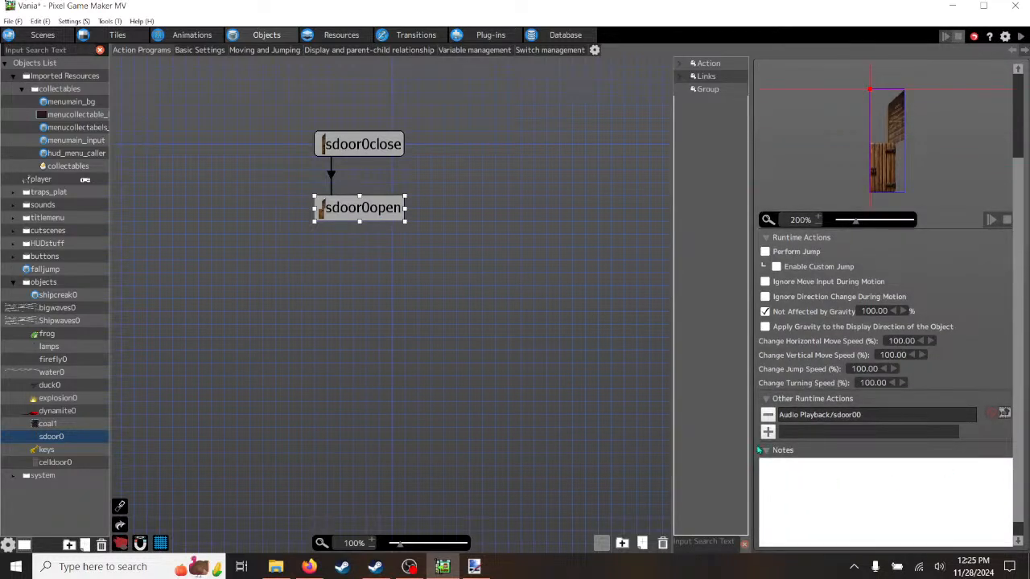
pyautogui.click(767, 432)
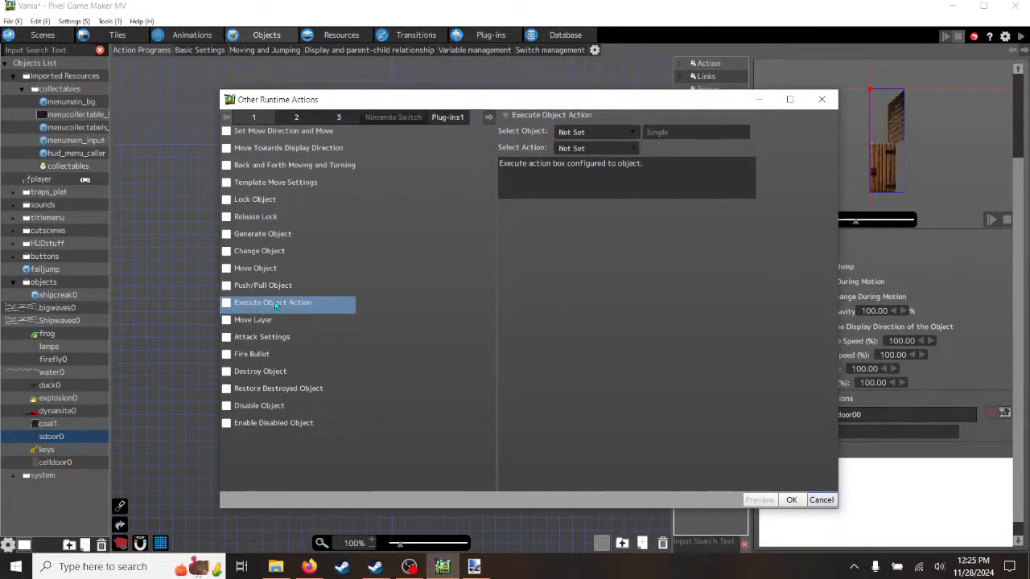
pyautogui.click(226, 302)
pyautogui.click(595, 132)
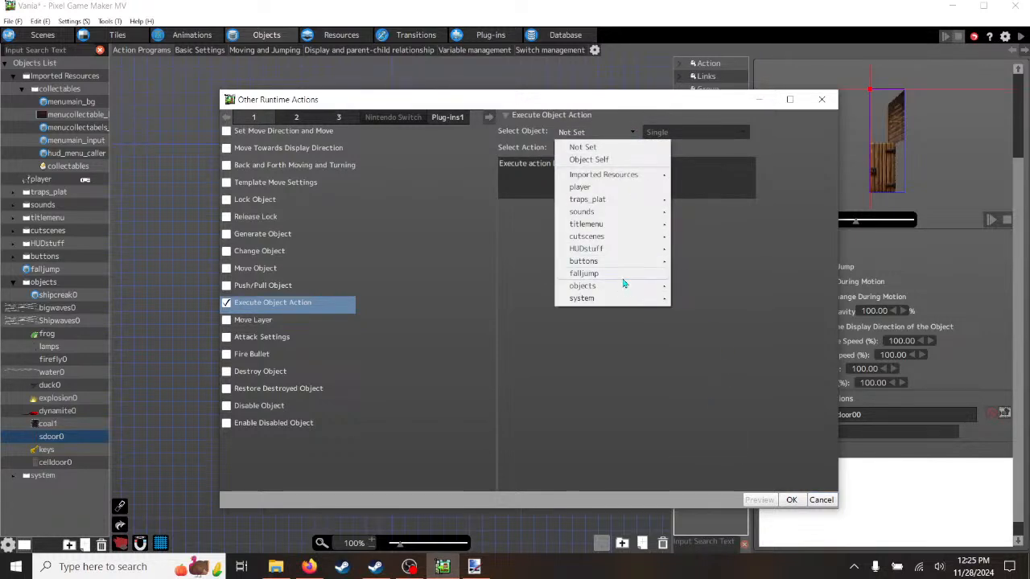
pyautogui.moveTo(633, 288)
pyautogui.click(692, 435)
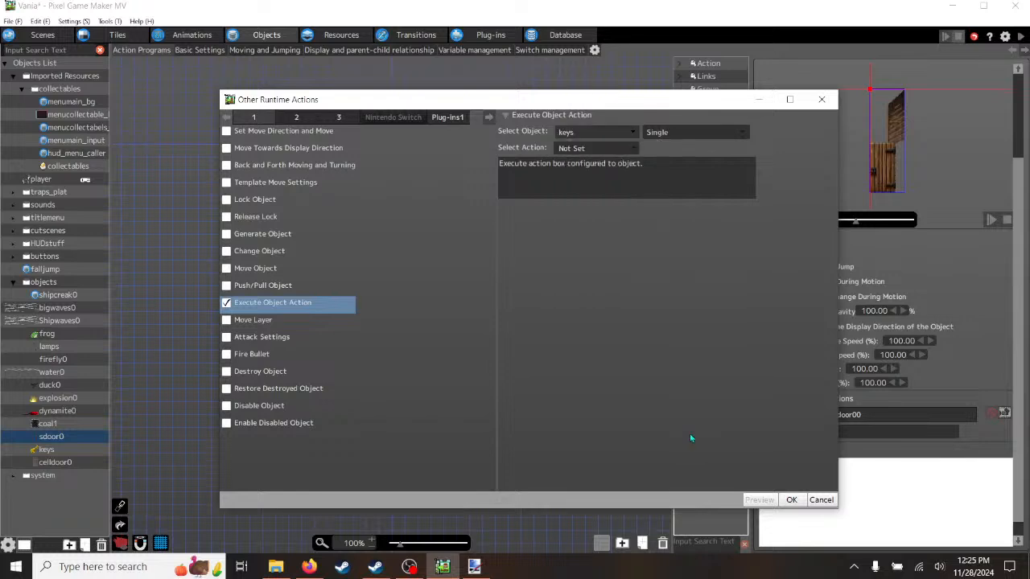
pyautogui.click(635, 151)
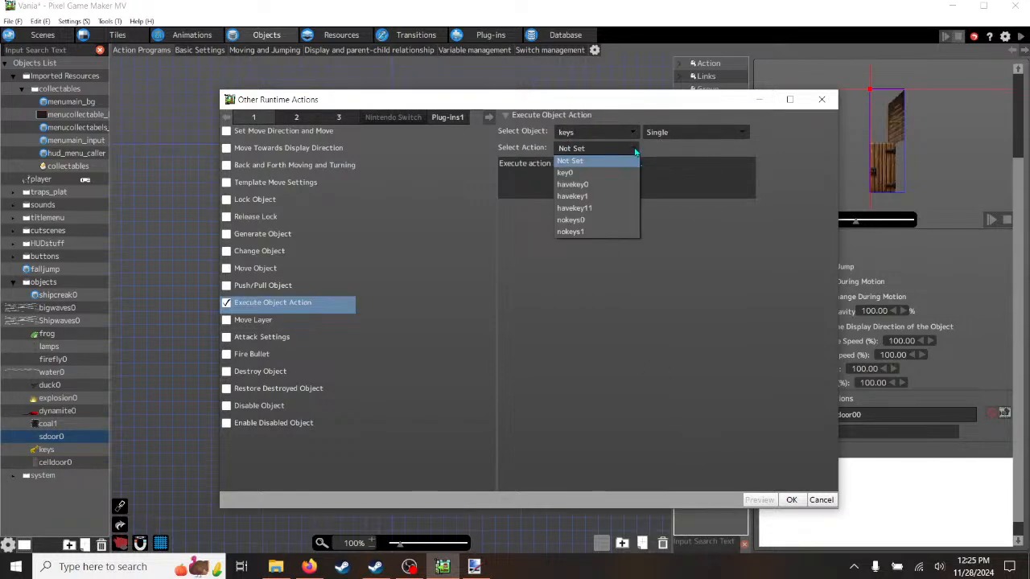
pyautogui.click(585, 233)
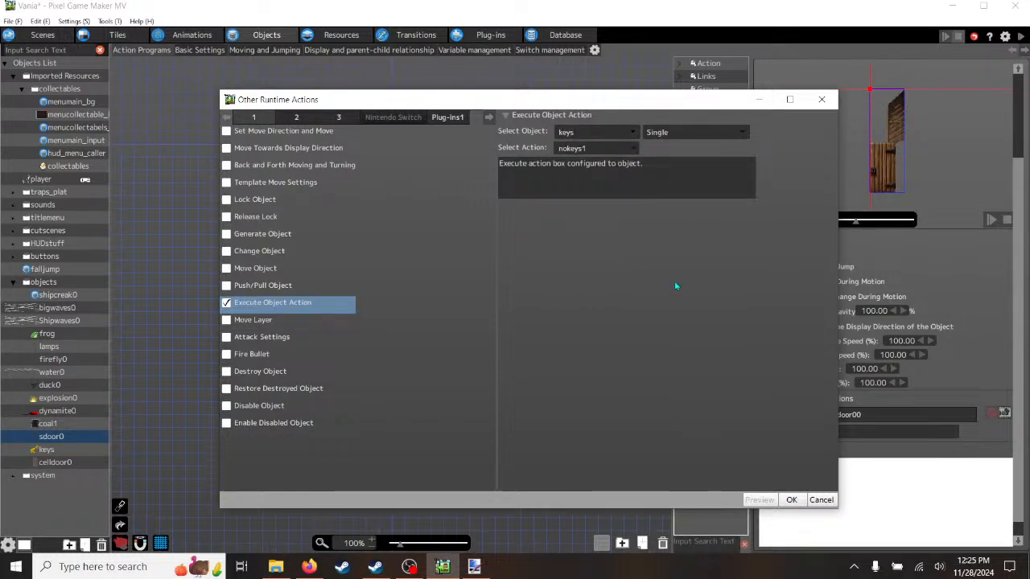
pyautogui.click(793, 501)
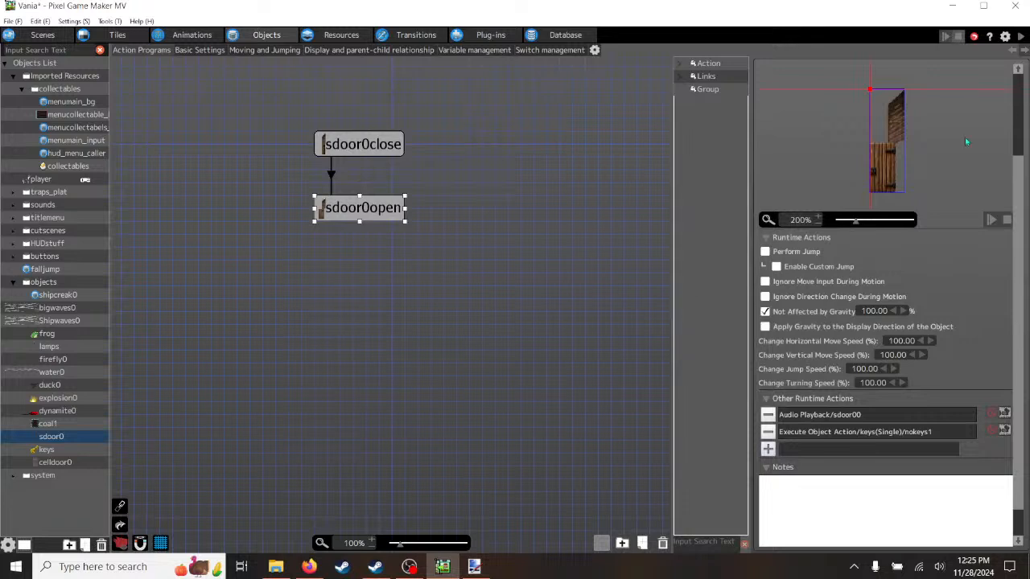
# - Test play in a maximized window, collect the key, run through the wooden door to check the key icon, and close the game
pyautogui.click(1021, 38)
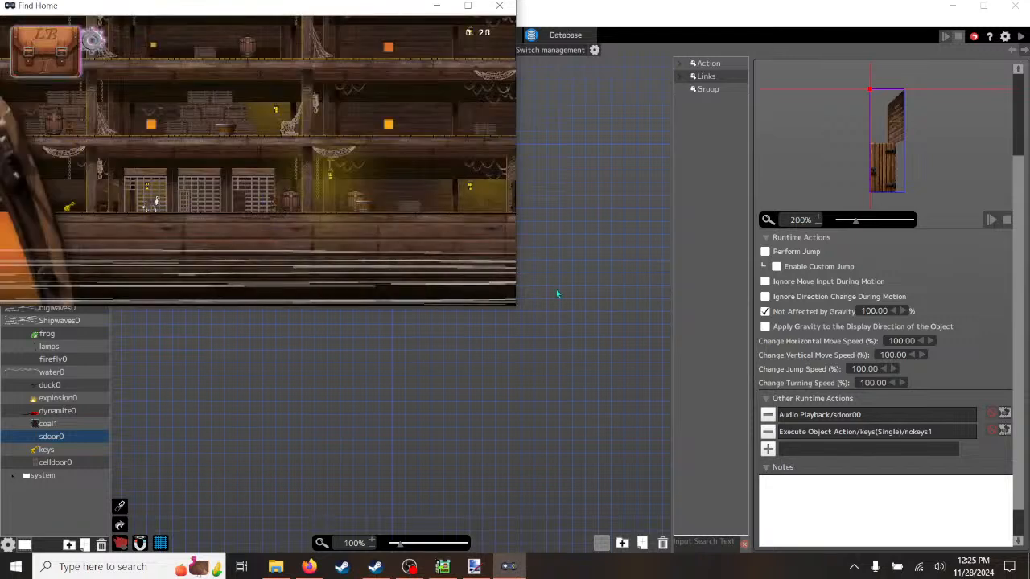
pyautogui.click(469, 6)
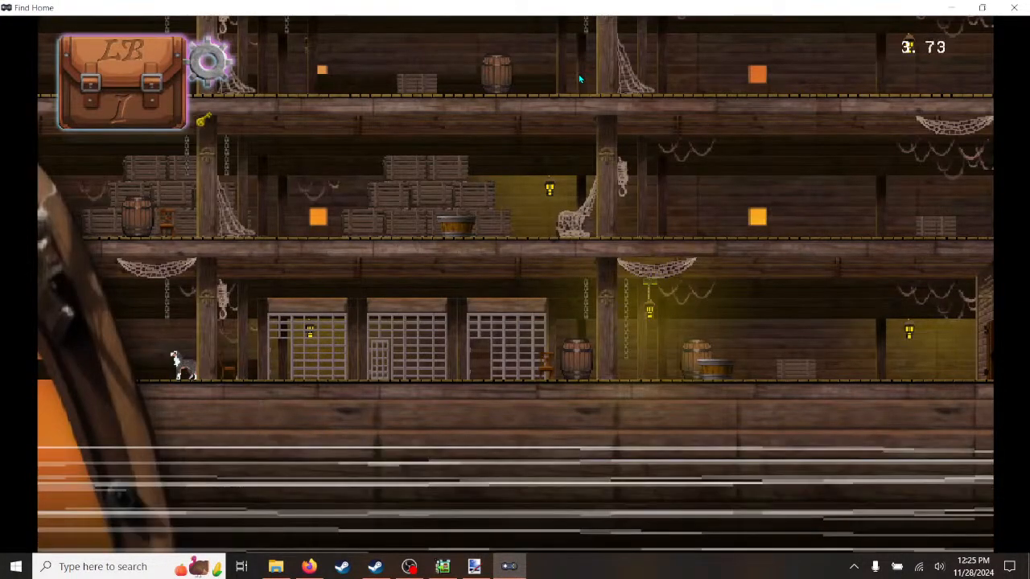
pyautogui.press('Right')
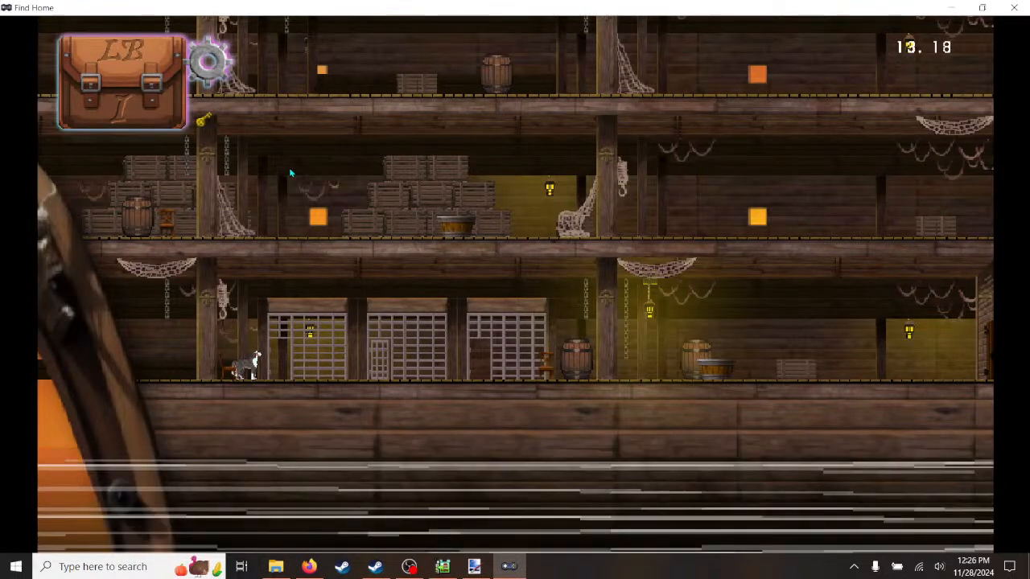
pyautogui.press('Right')
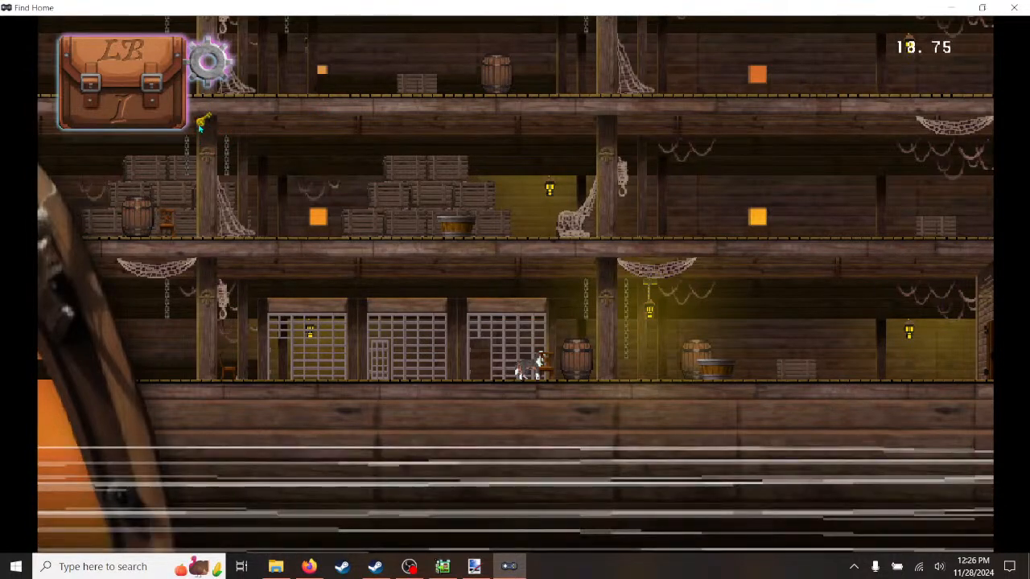
pyautogui.press('Right')
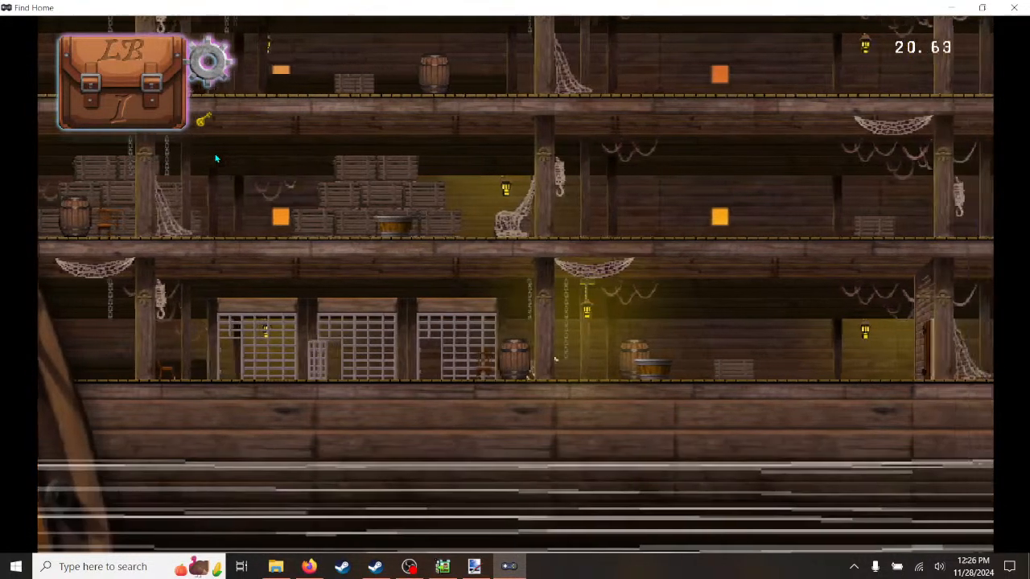
pyautogui.press('Right')
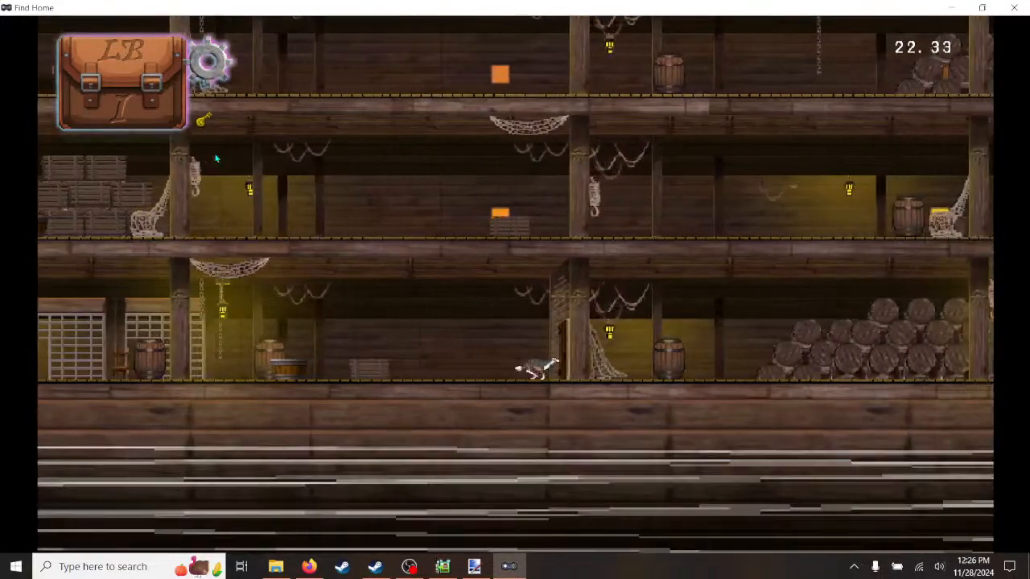
pyautogui.press('Right')
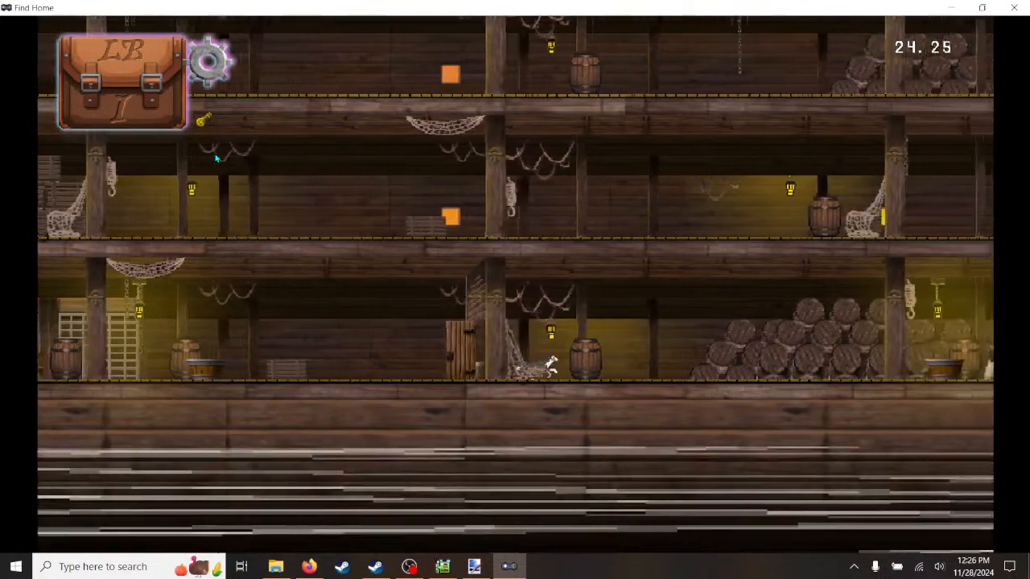
pyautogui.press('Right')
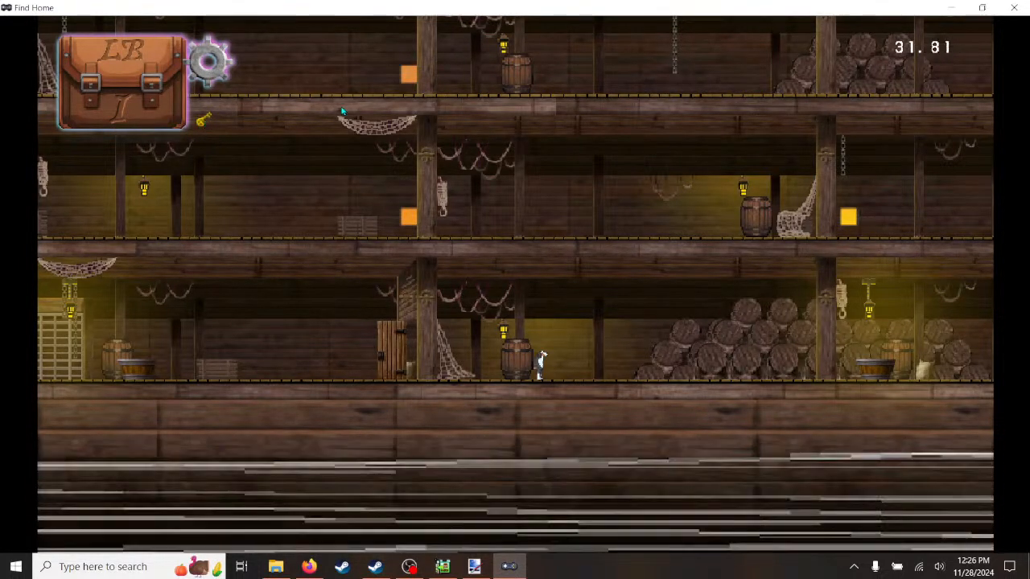
pyautogui.hotkey('alt', 'F4')
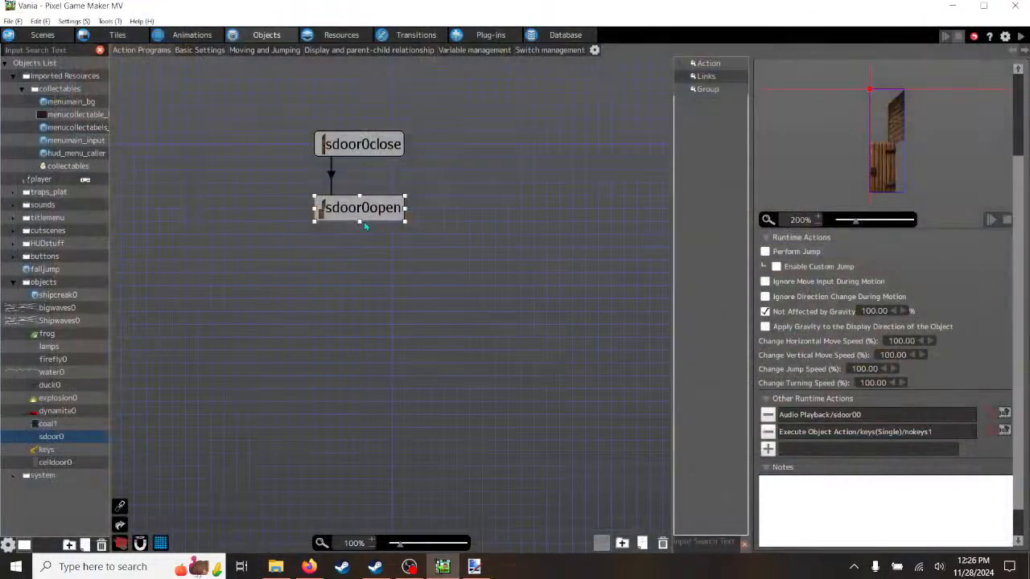
# - Examine the target object, action and All/Single options in sdoor0open's Execute Object Action settings, then close them without saving
pyautogui.doubleClick(840, 435)
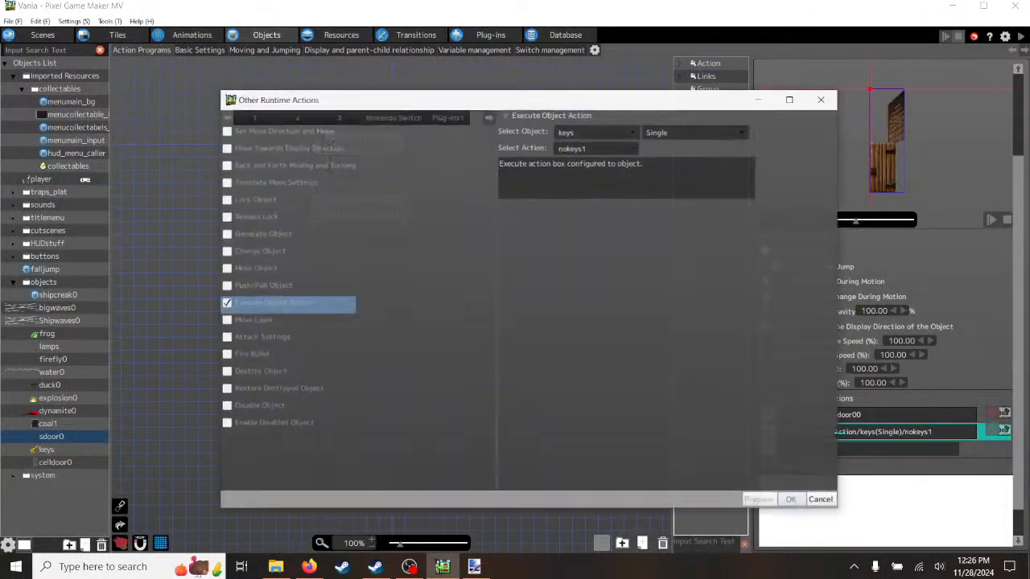
pyautogui.click(633, 133)
pyautogui.moveTo(635, 292)
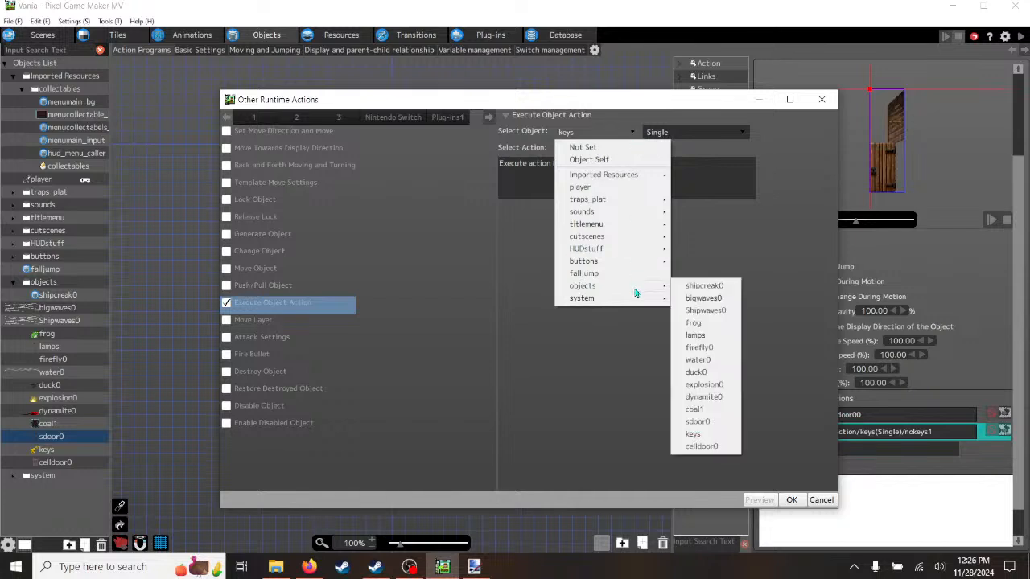
pyautogui.click(780, 267)
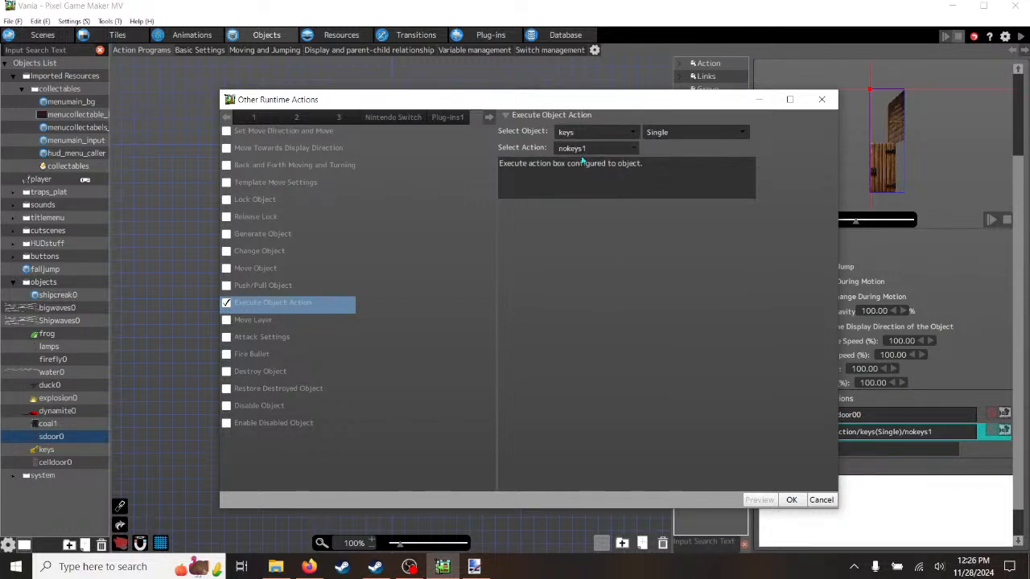
pyautogui.click(742, 133)
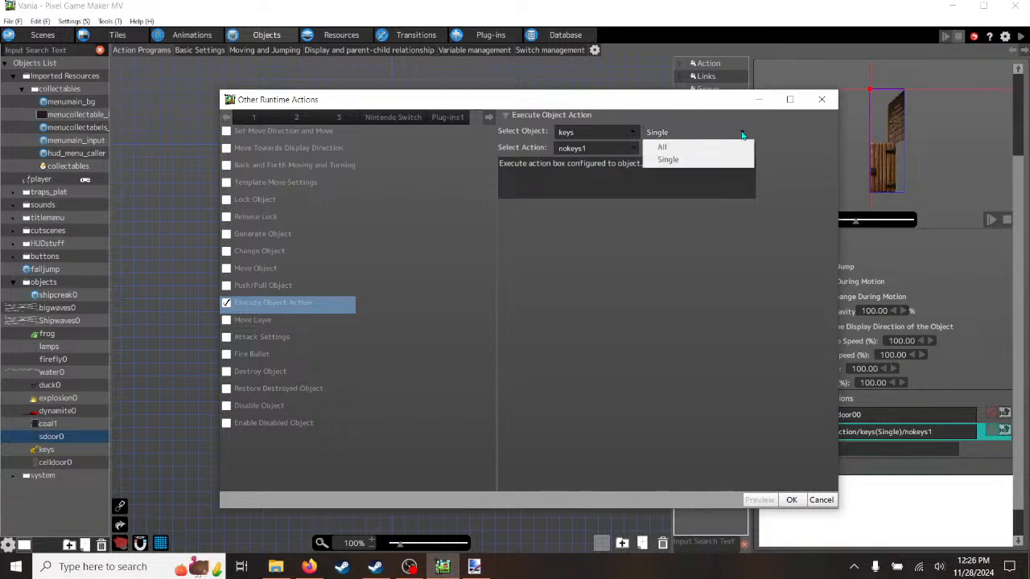
pyautogui.click(779, 138)
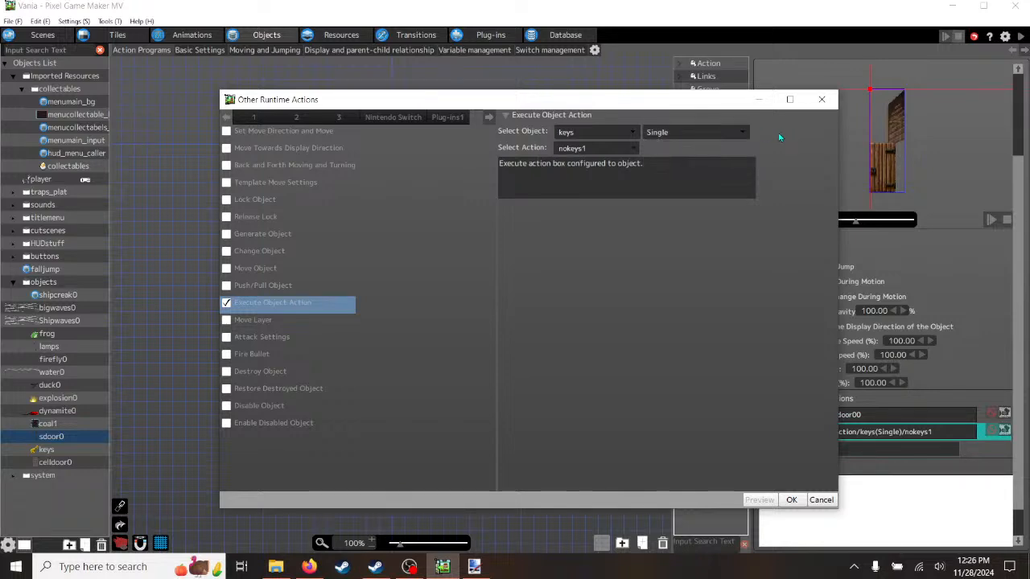
pyautogui.click(632, 134)
pyautogui.click(632, 133)
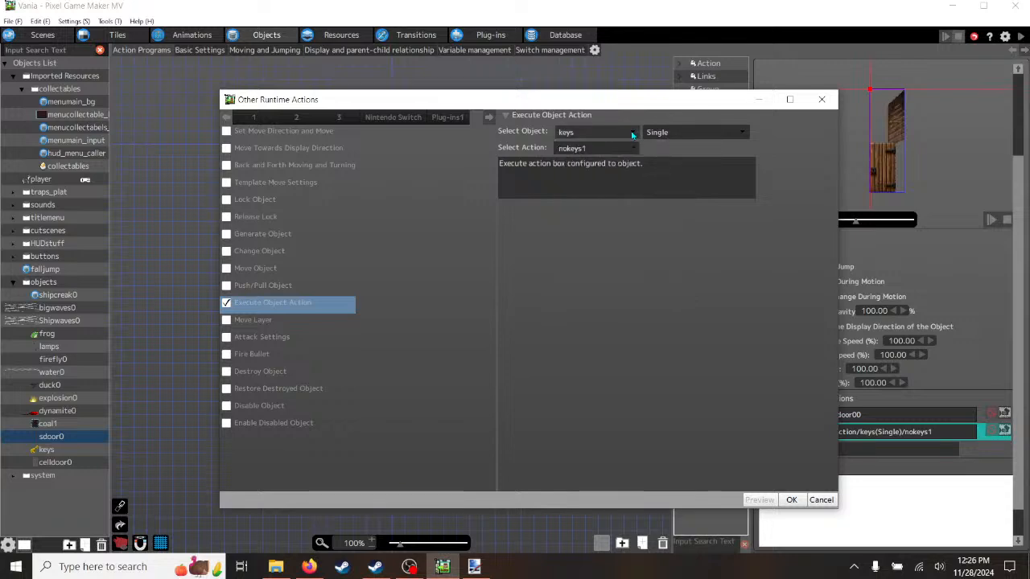
pyautogui.click(634, 148)
pyautogui.click(629, 163)
pyautogui.click(636, 133)
pyautogui.moveTo(618, 285)
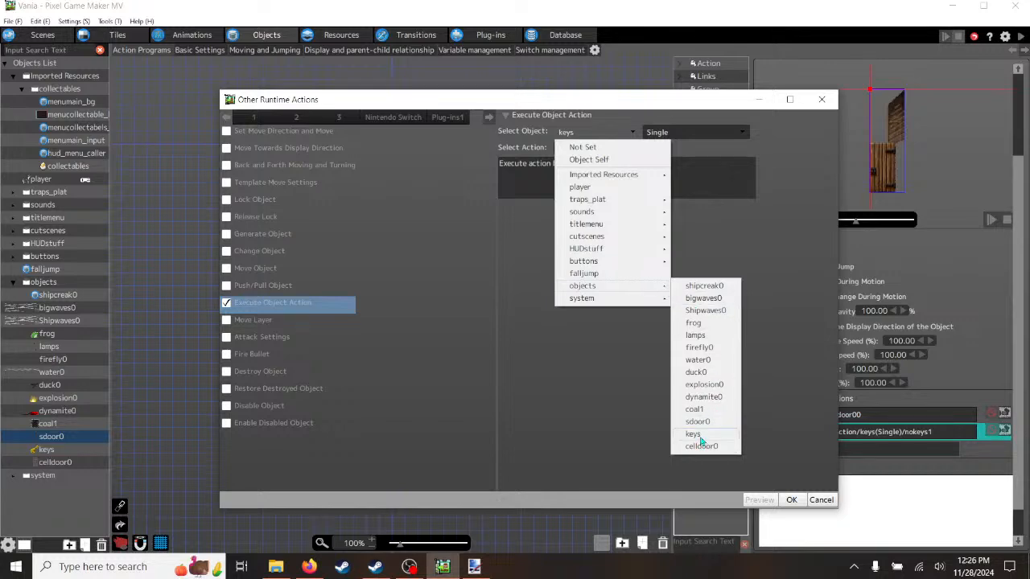
pyautogui.click(803, 448)
pyautogui.click(821, 499)
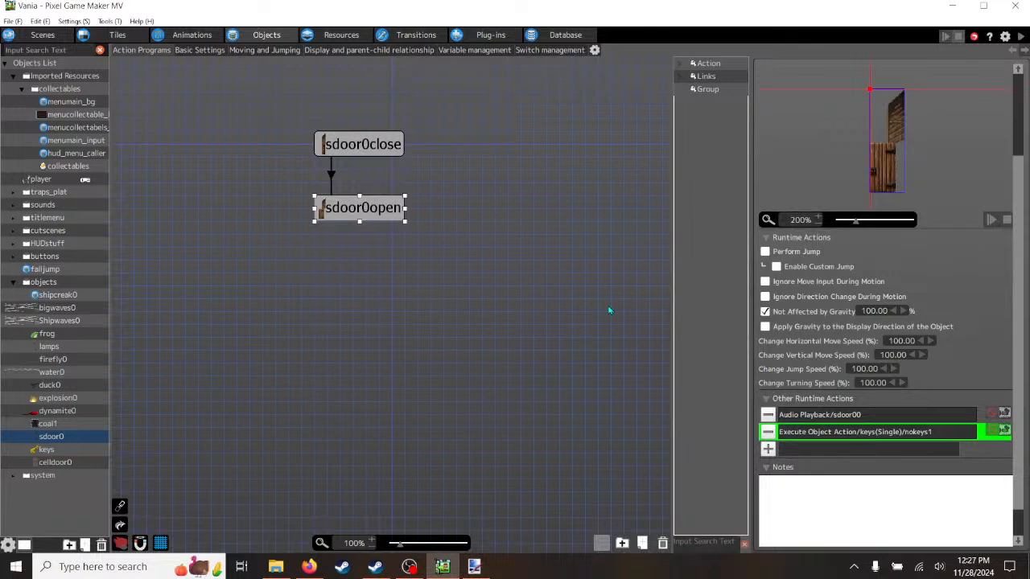
# - Enable Not Affected by Gravity for the nokeys1 action of the keys object
pyautogui.click(46, 450)
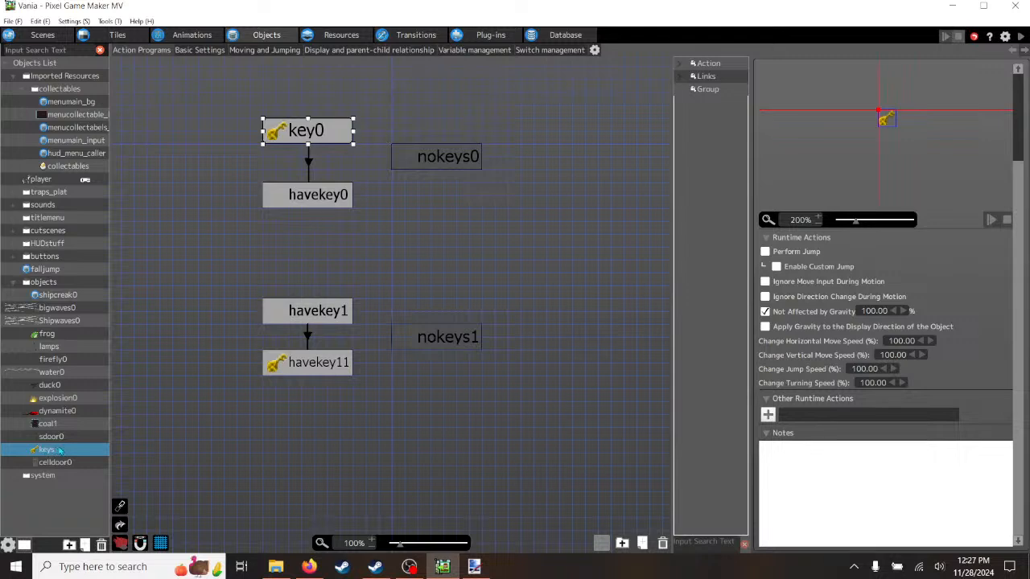
pyautogui.click(439, 340)
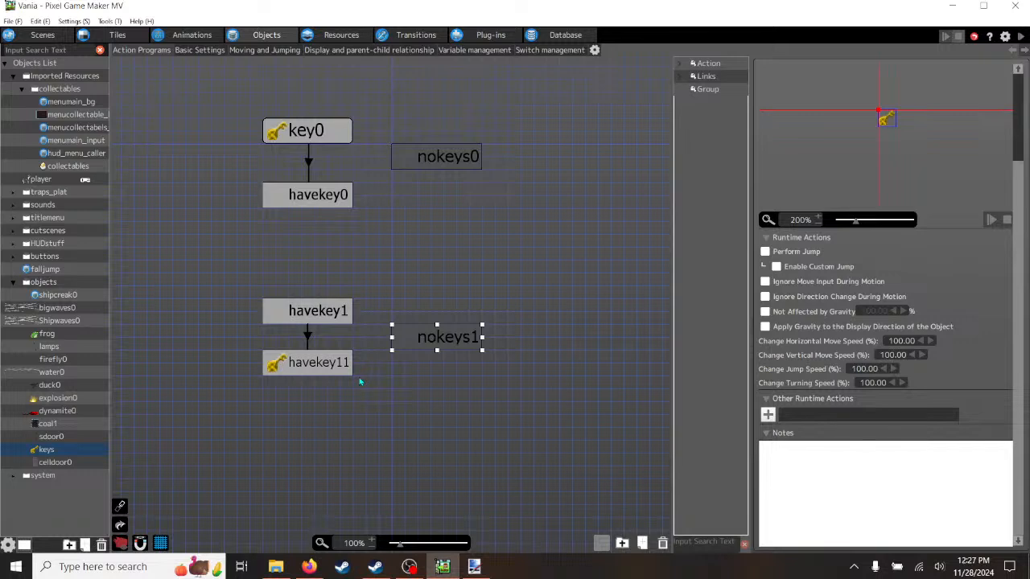
pyautogui.moveTo(1020, 313); pyautogui.dragTo(1024, 175)
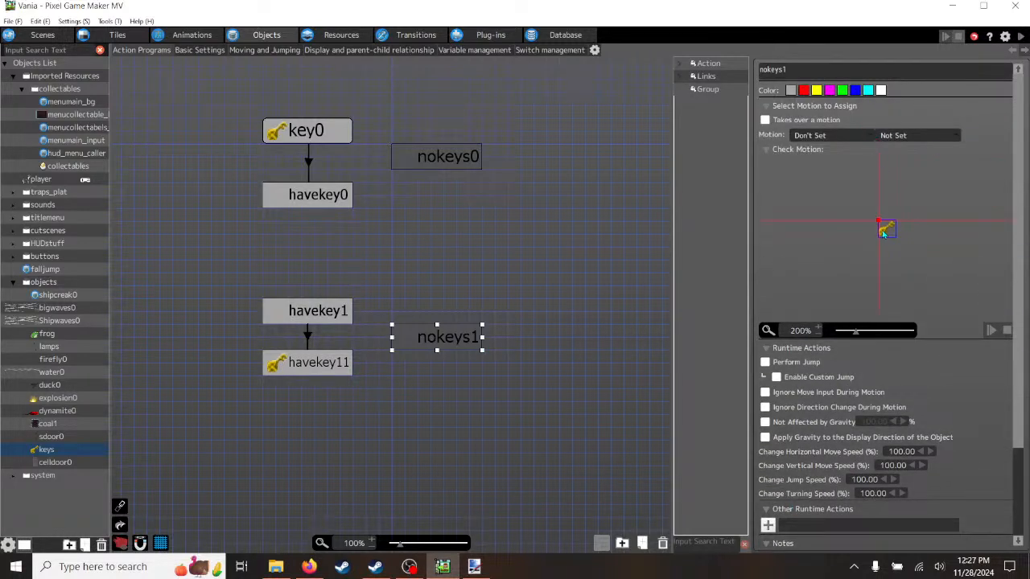
pyautogui.click(459, 157)
pyautogui.click(465, 339)
pyautogui.click(765, 422)
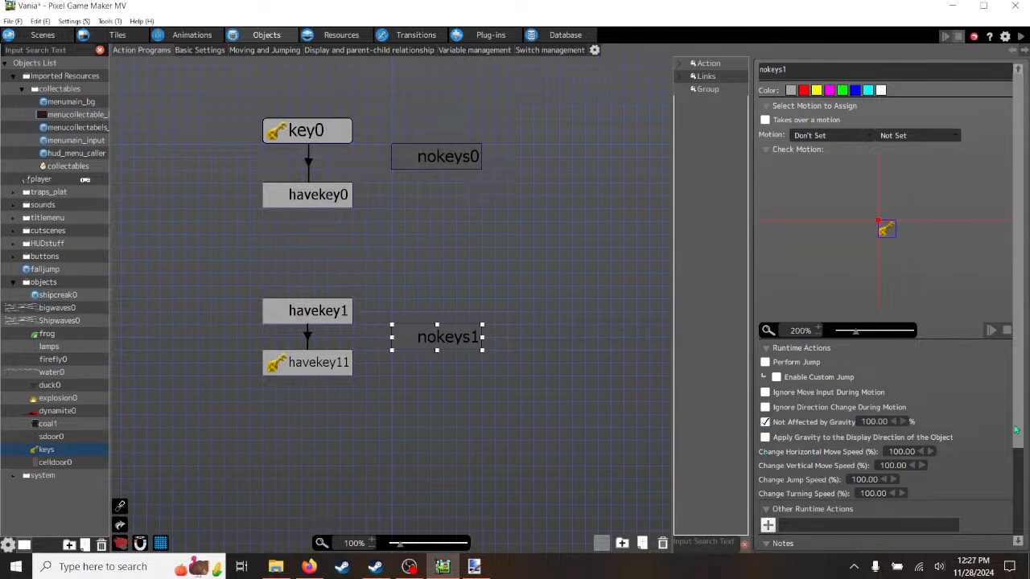
pyautogui.moveTo(1017, 392); pyautogui.dragTo(1021, 469)
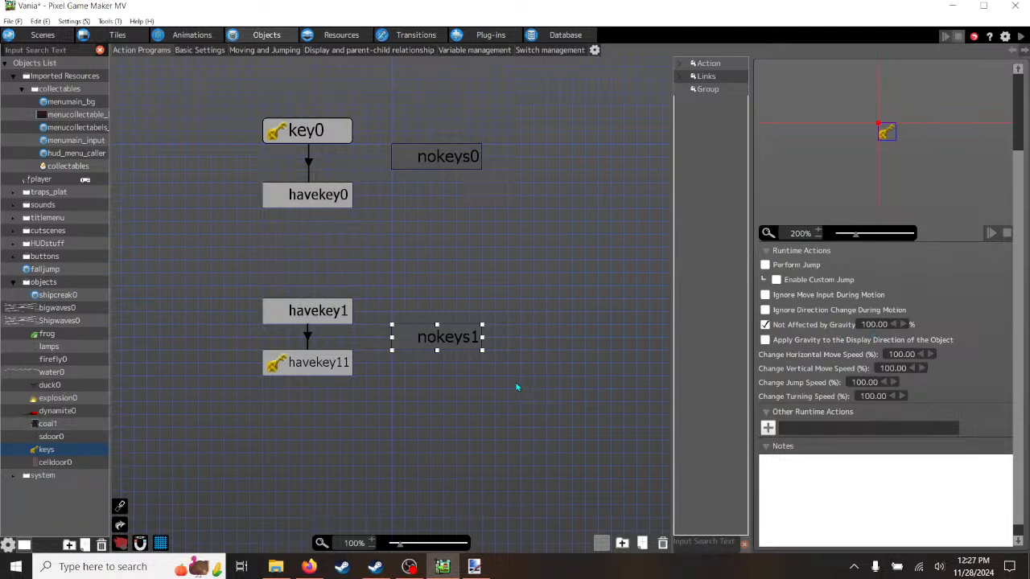
# - Examine the Switch/Variable Changes condition on the link from havekey1 to havekey11
pyautogui.click(323, 365)
pyautogui.click(308, 336)
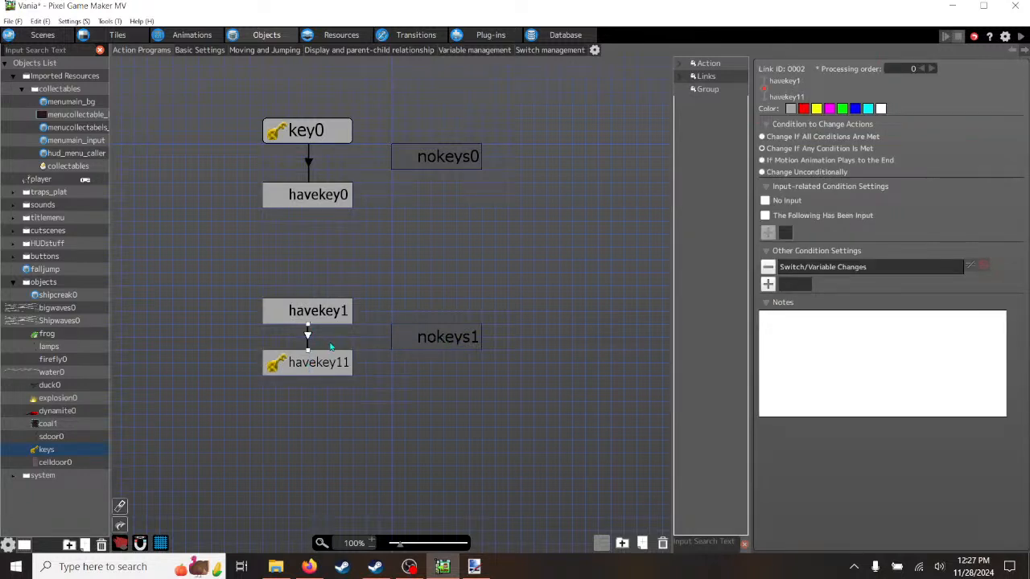
pyautogui.doubleClick(834, 268)
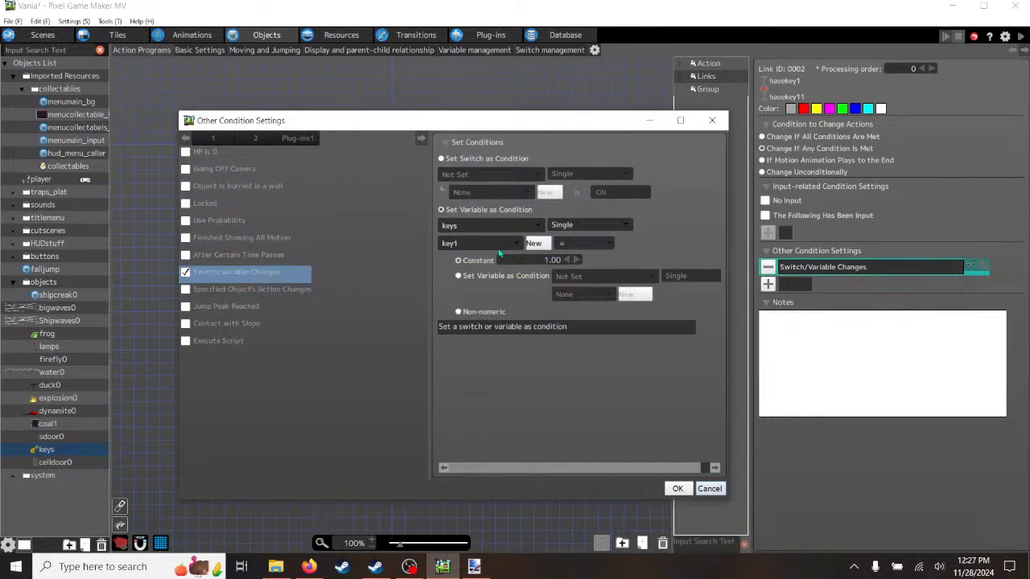
pyautogui.click(707, 489)
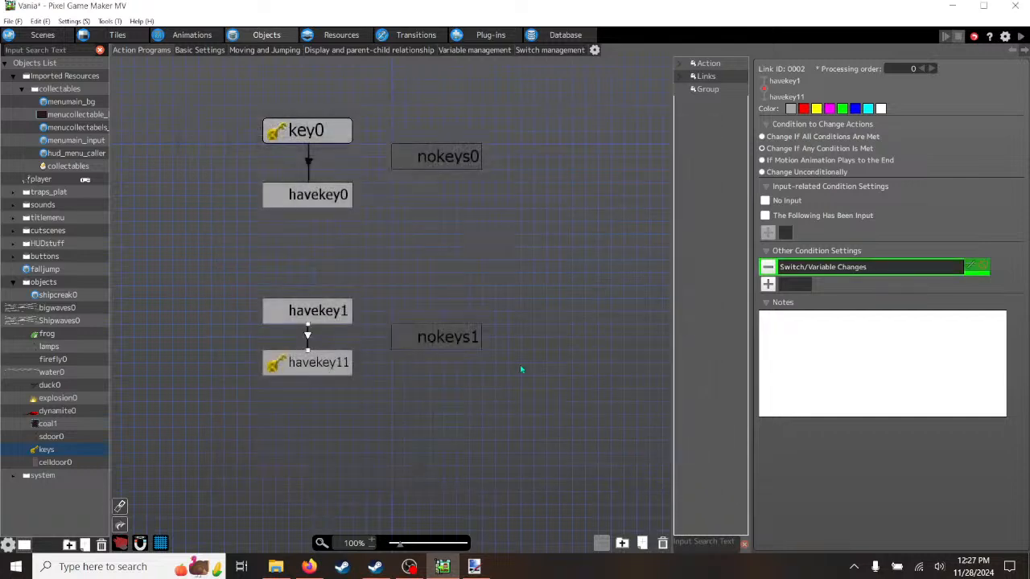
# - Start a Change Switch/Variable runtime action on nokeys1 that changes a variable of the keys object
pyautogui.click(449, 345)
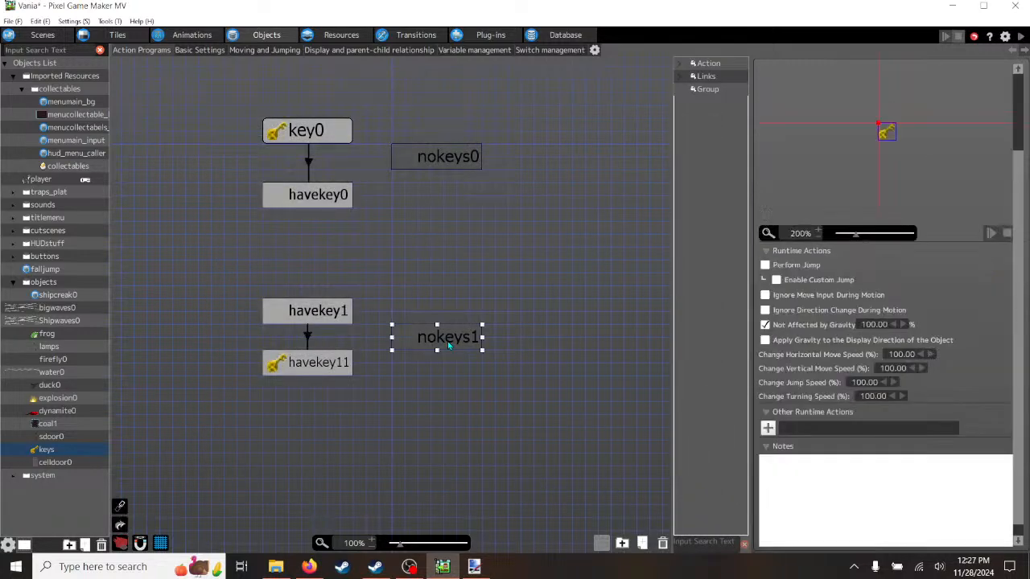
pyautogui.click(767, 428)
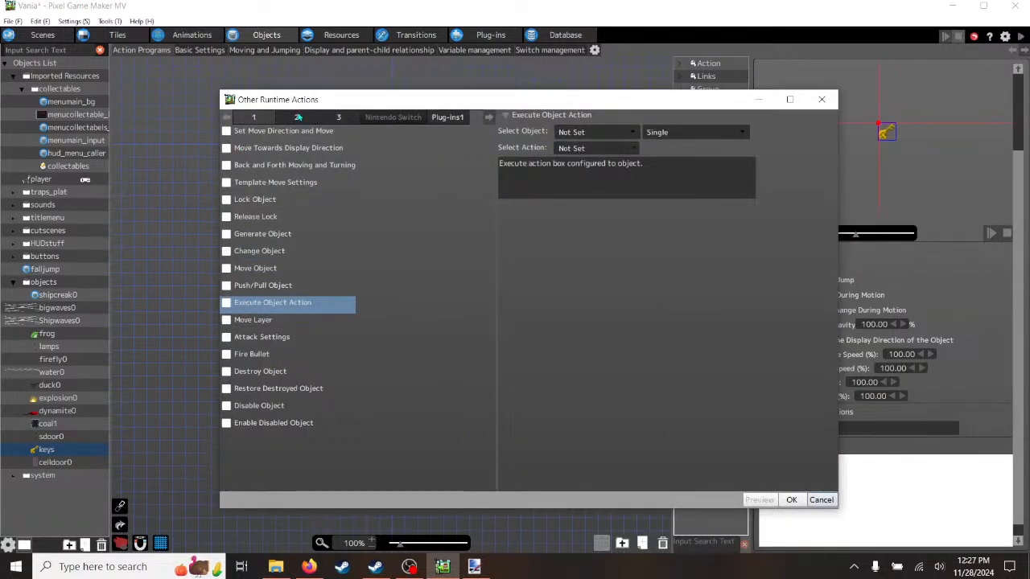
pyautogui.click(298, 117)
pyautogui.click(226, 131)
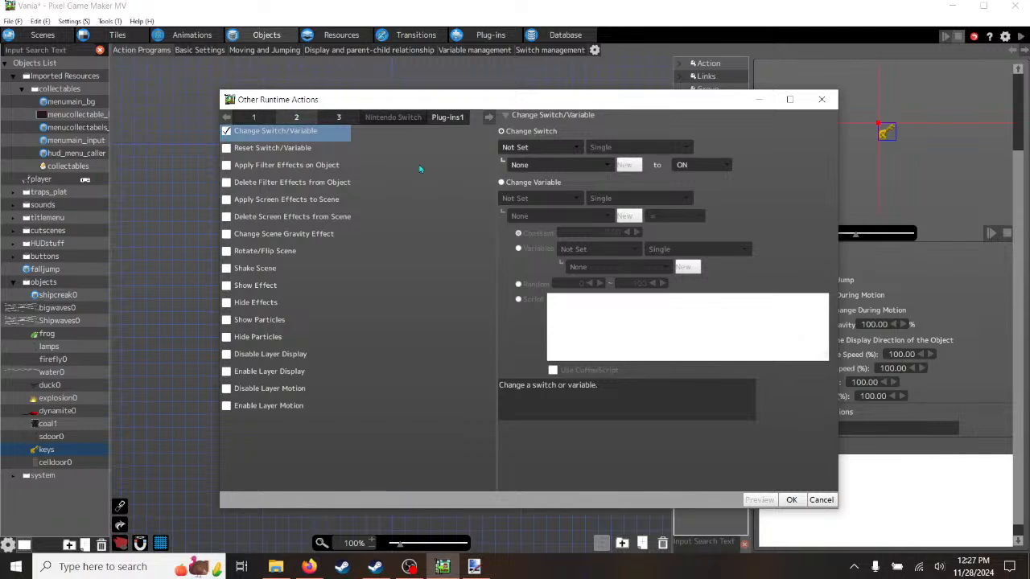
pyautogui.click(501, 183)
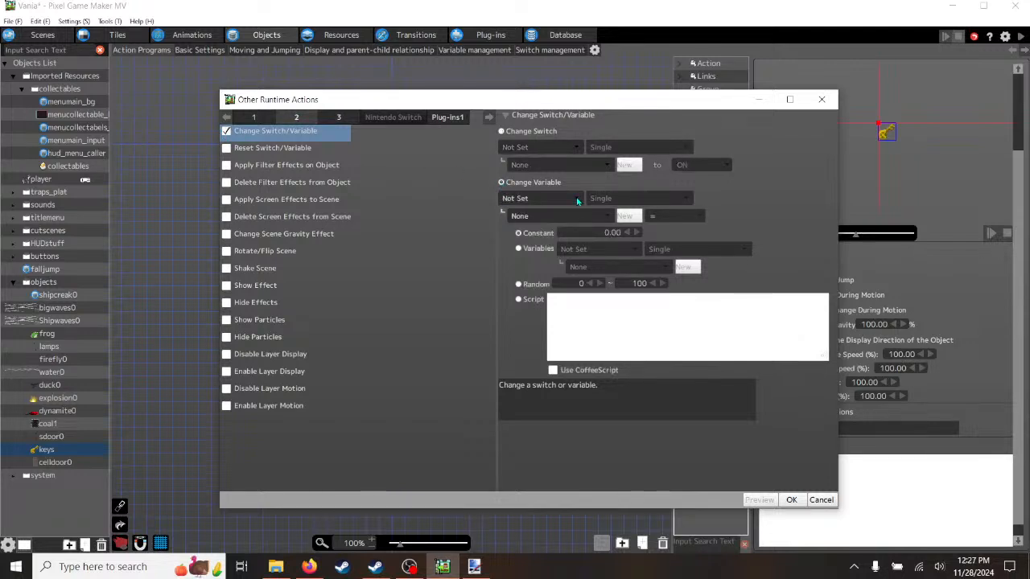
pyautogui.click(577, 199)
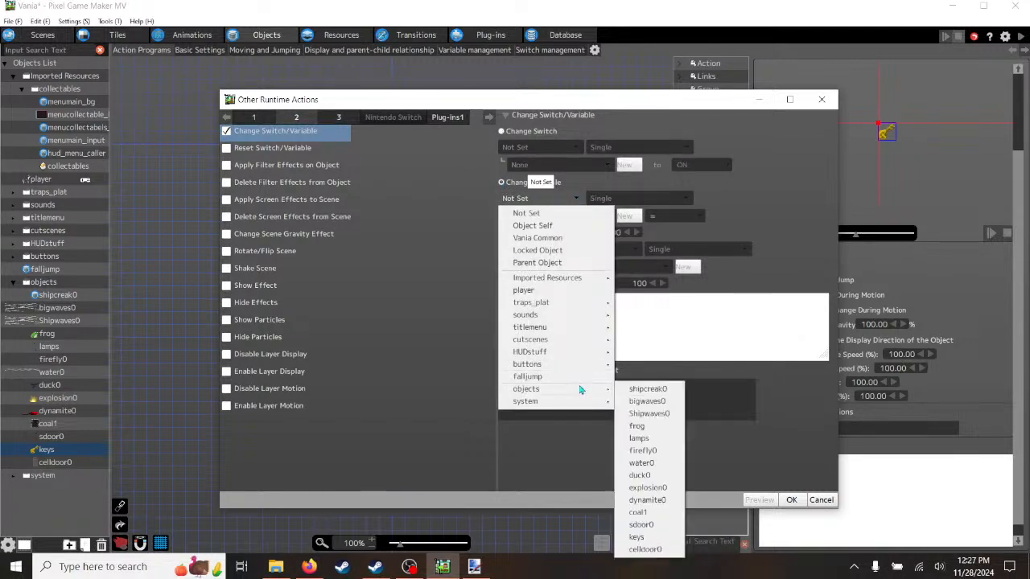
pyautogui.moveTo(580, 392)
pyautogui.click(638, 538)
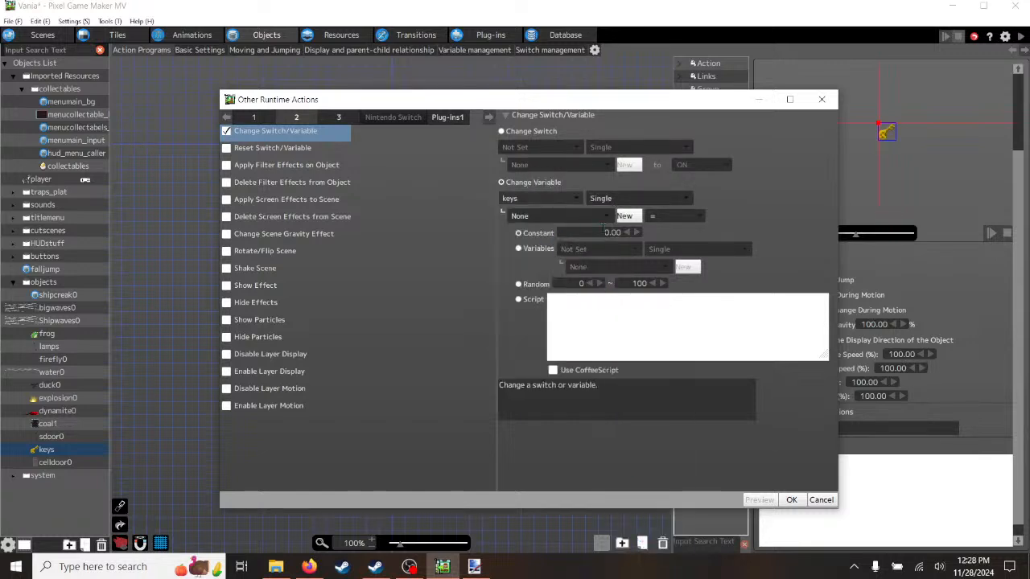
# - Have the runtime action subtract a constant of 1 from the key1 variable using -=, and save it
pyautogui.click(604, 215)
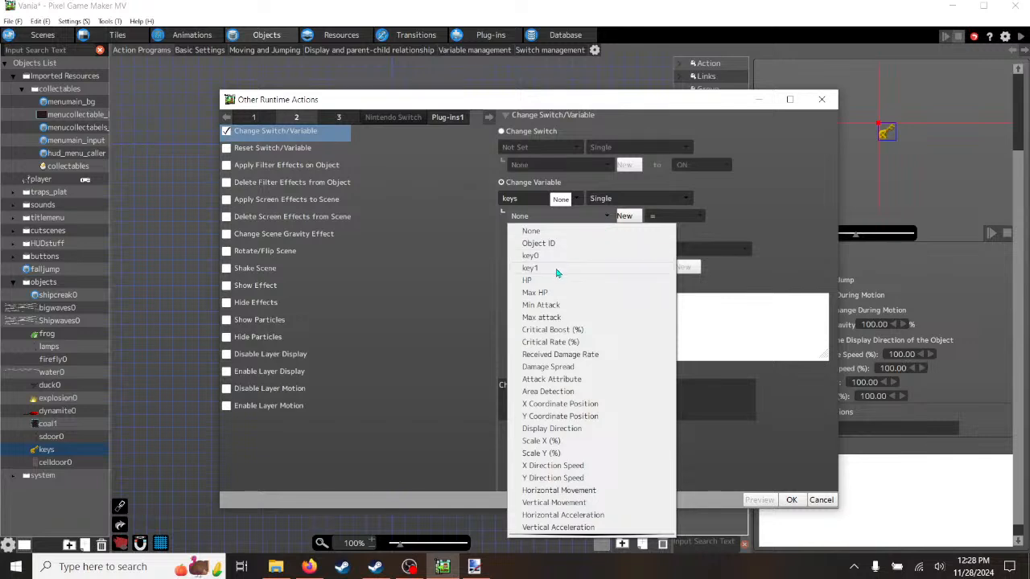
pyautogui.click(531, 268)
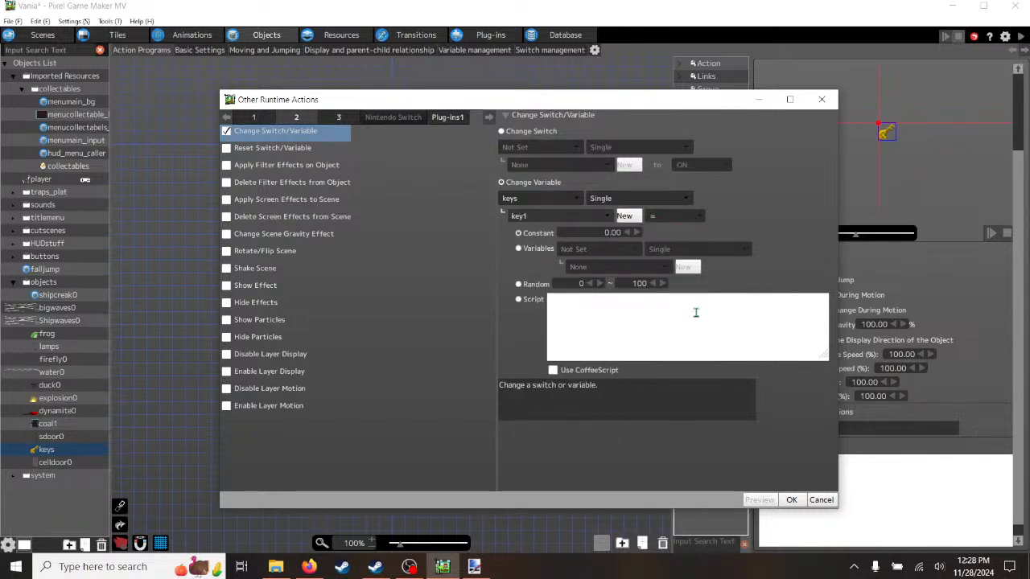
pyautogui.click(700, 217)
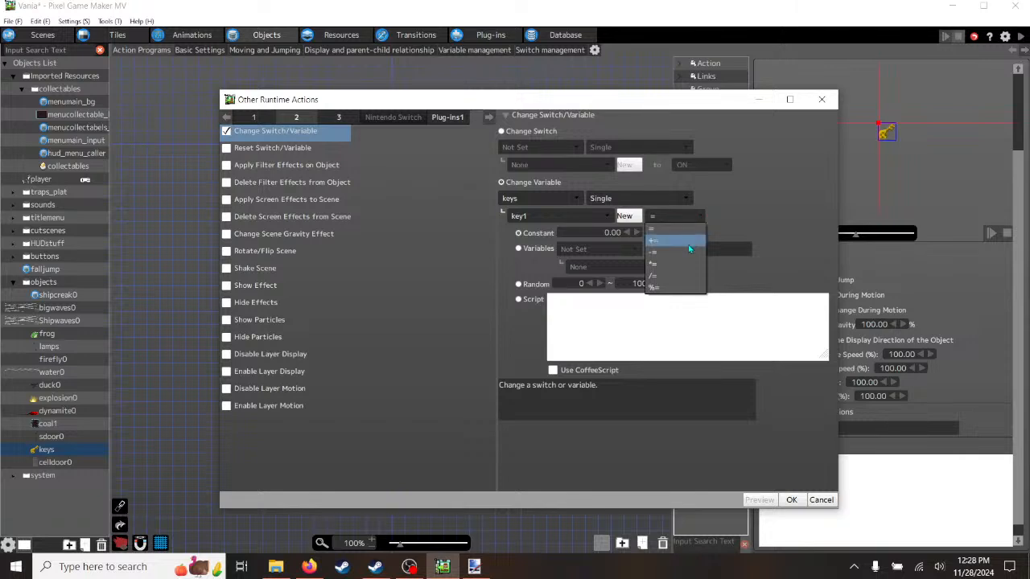
pyautogui.click(661, 252)
pyautogui.click(590, 232)
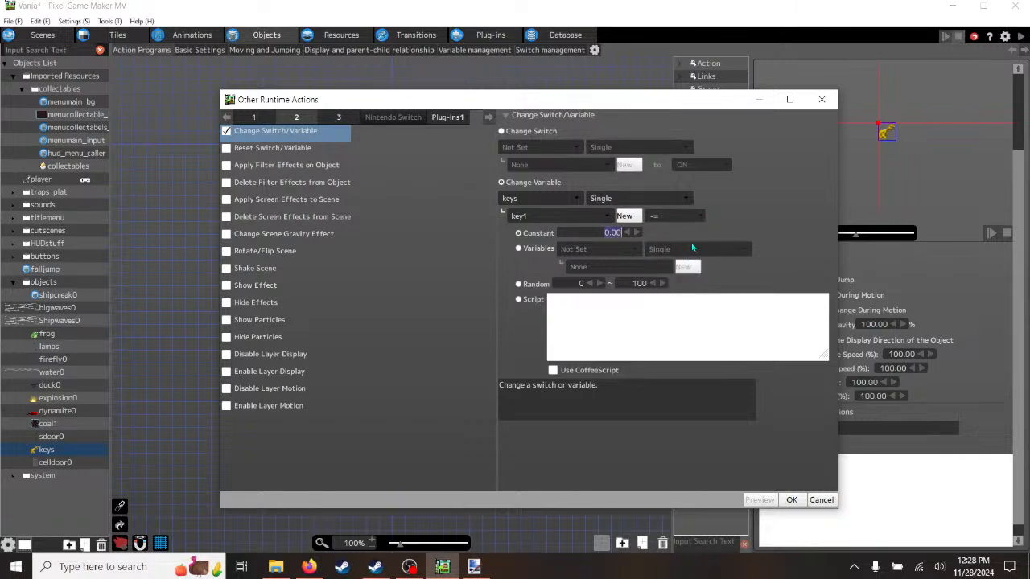
pyautogui.write('1')
pyautogui.click(783, 228)
pyautogui.click(792, 499)
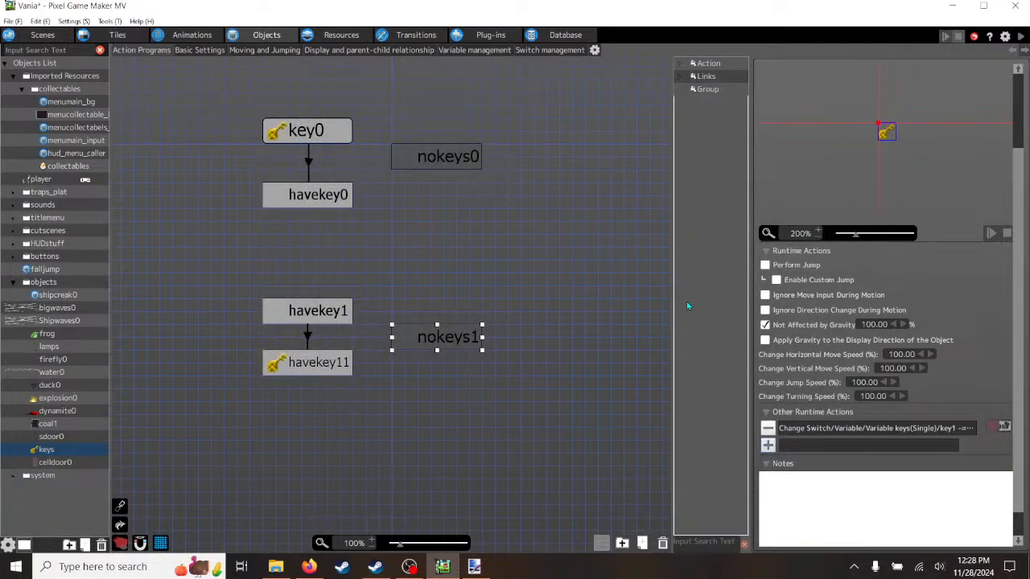
# - Test play in a maximized window, run the dog past the wooden door to check the HUD key icon, and close the game
pyautogui.click(1020, 37)
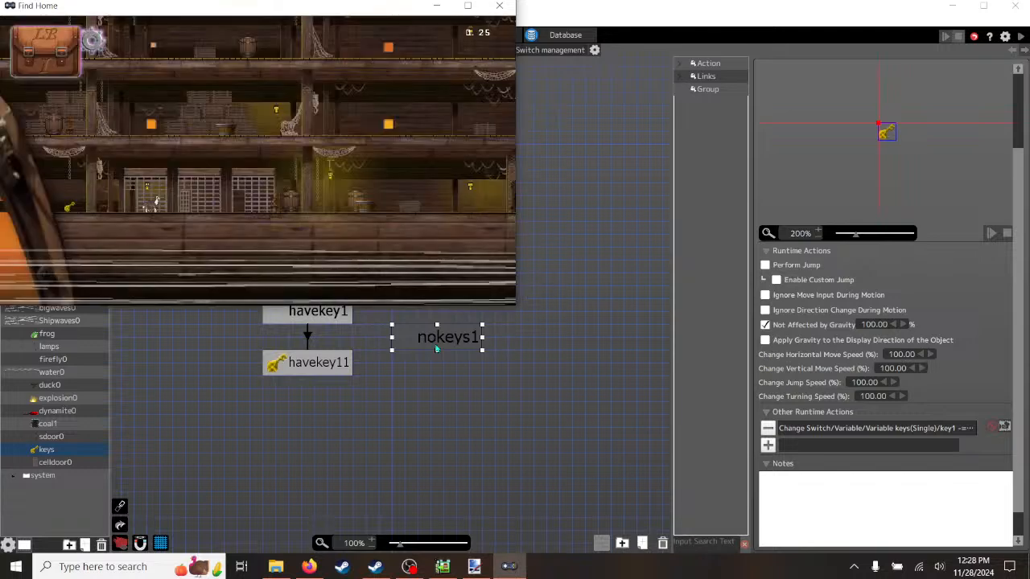
pyautogui.click(468, 6)
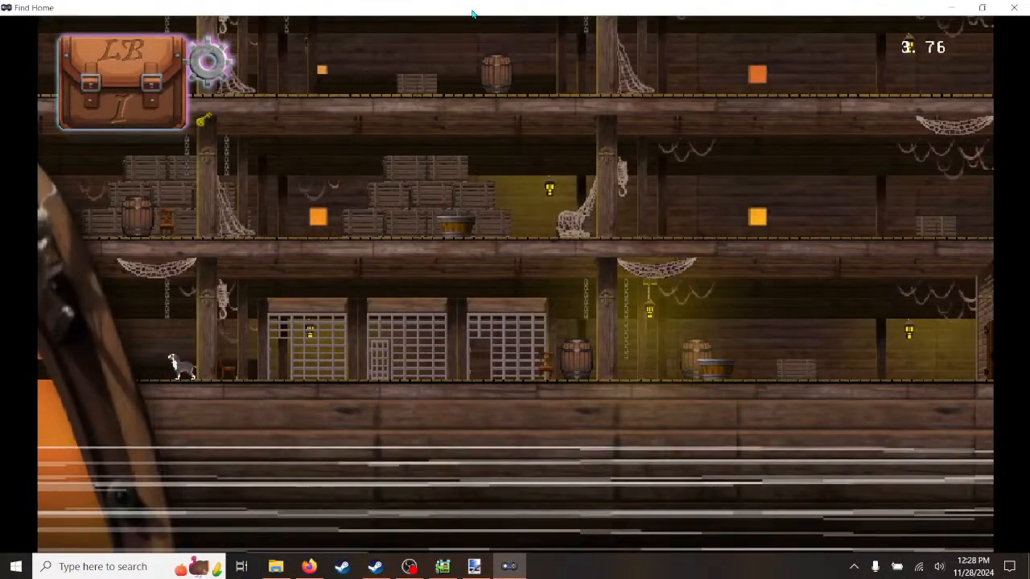
pyautogui.press('Right')
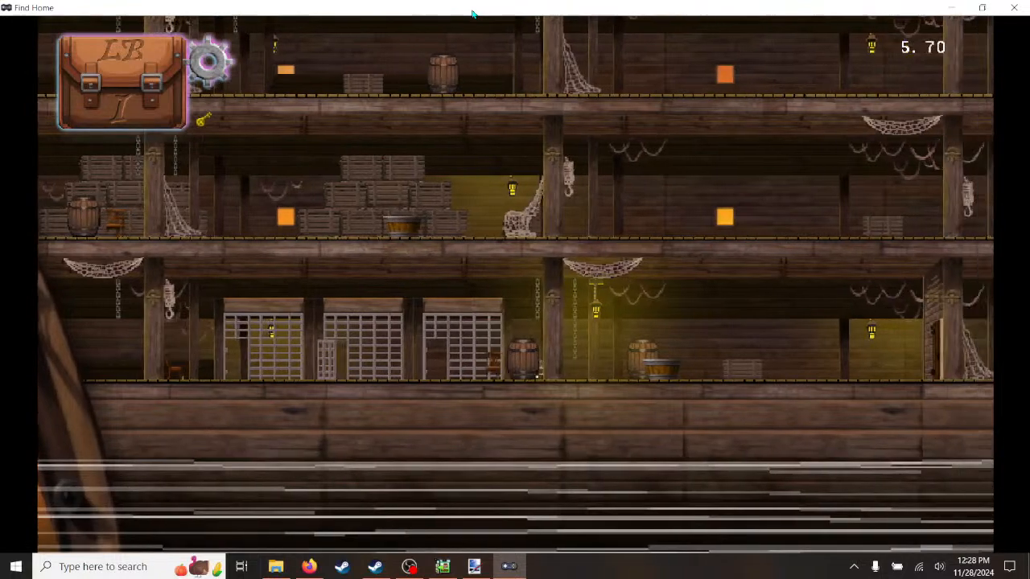
pyautogui.press('space')
pyautogui.press('Right')
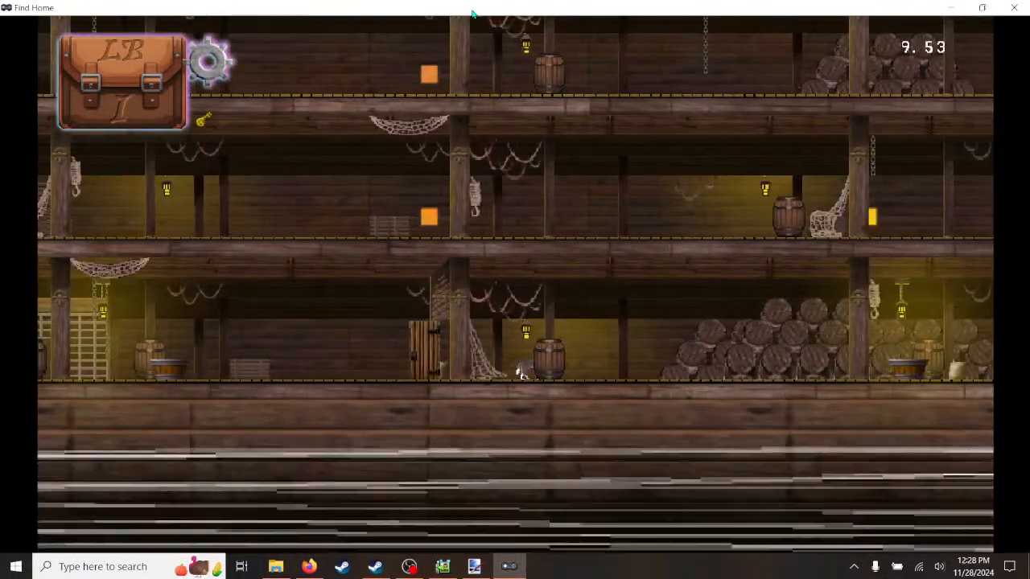
pyautogui.click(1011, 9)
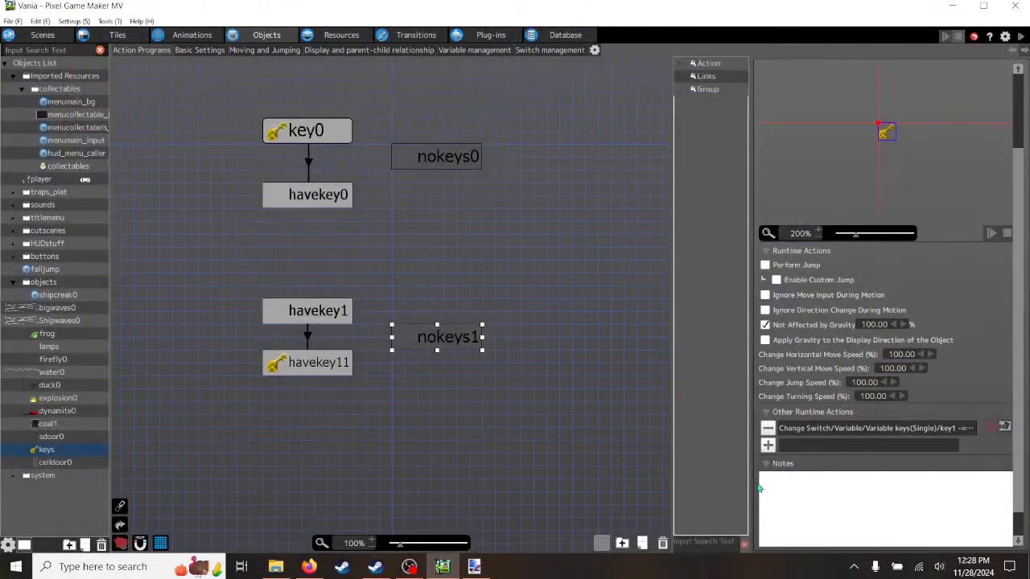
# - Edit the nokeys1 runtime action so it sets the key1 variable of keys to a constant of 0 using =
pyautogui.doubleClick(860, 428)
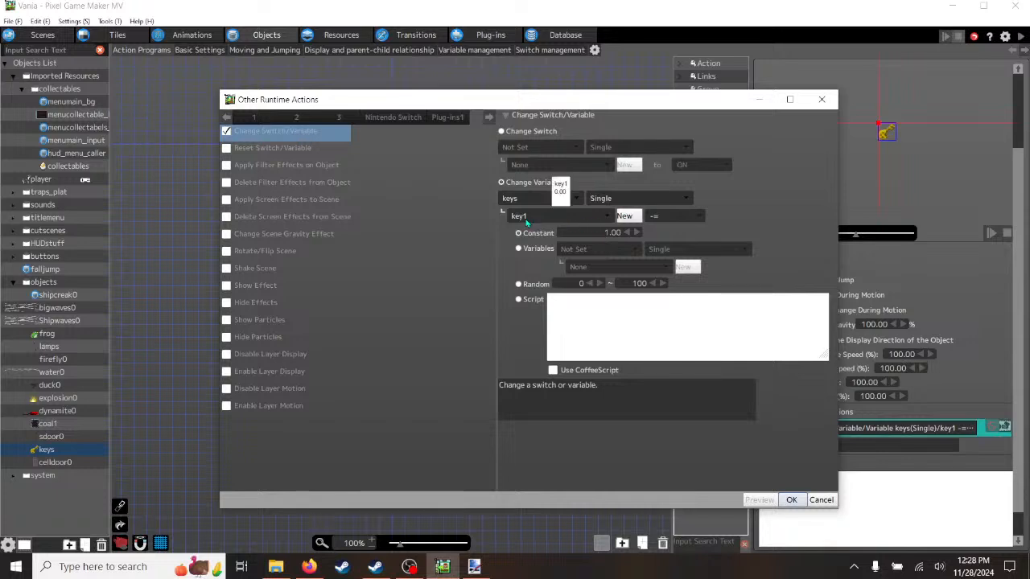
pyautogui.click(699, 218)
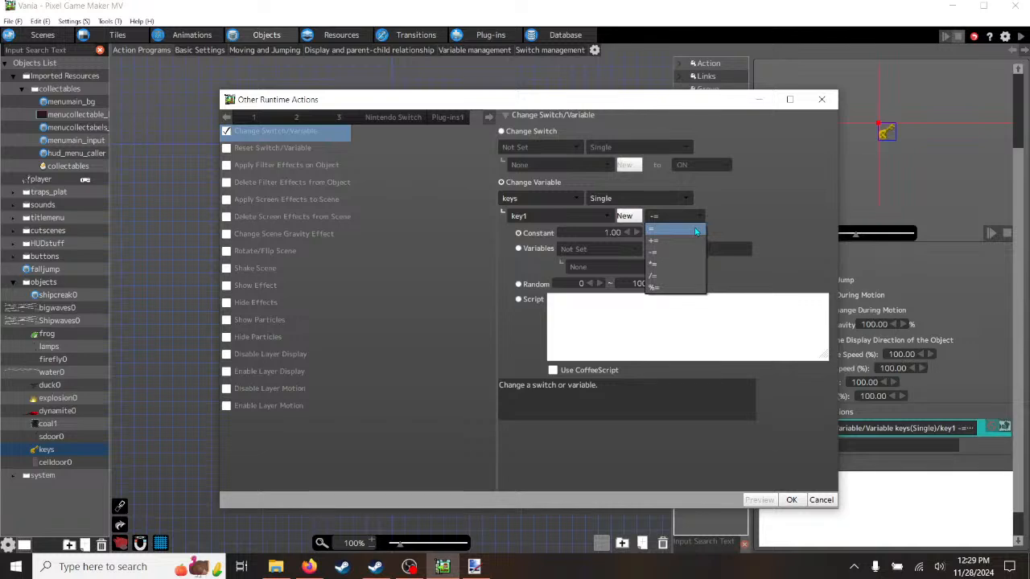
pyautogui.click(693, 231)
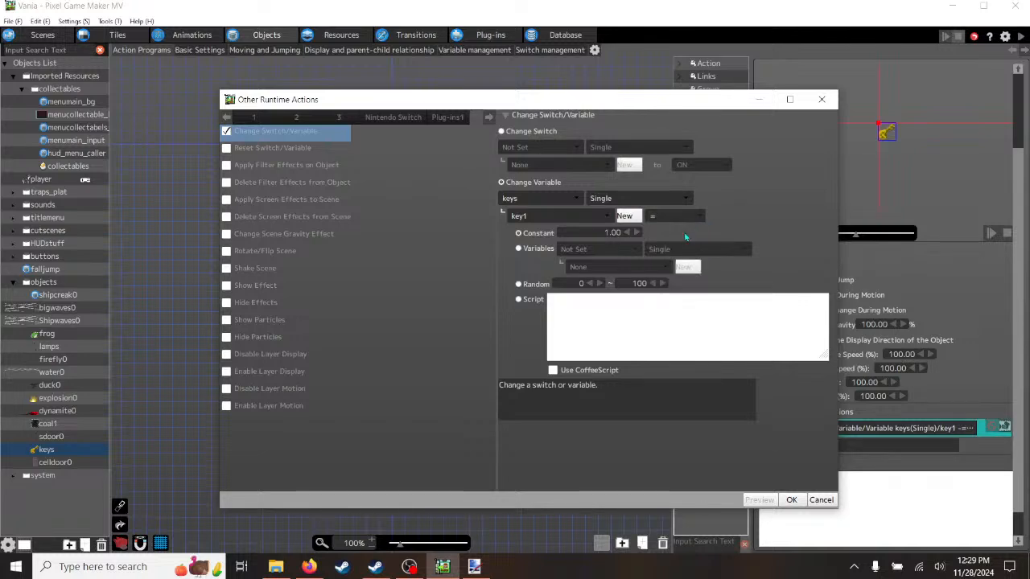
pyautogui.moveTo(596, 232); pyautogui.dragTo(657, 236)
pyautogui.write('0')
pyautogui.click(792, 500)
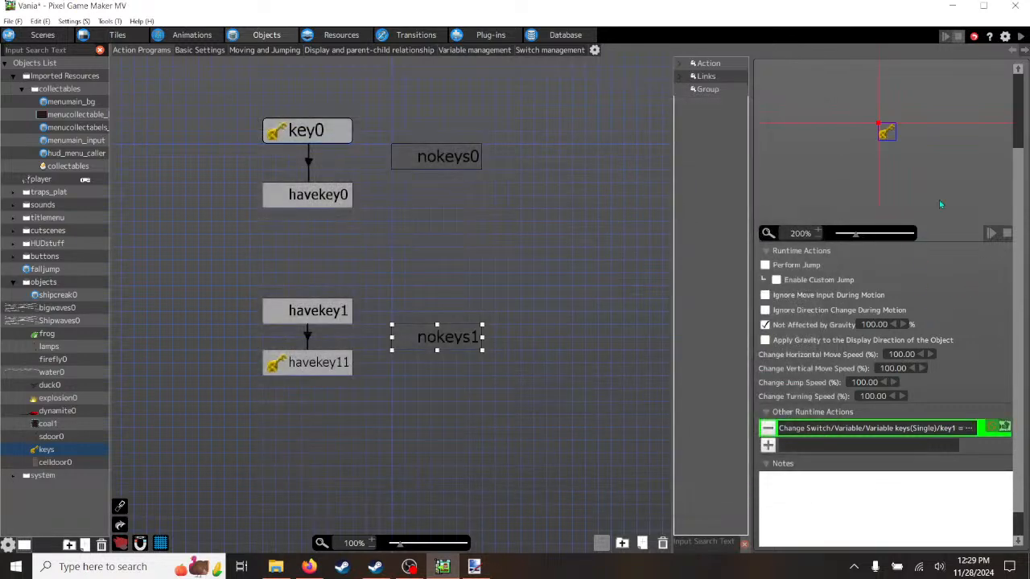
# - Test play in a maximized window, collect the key, run the dog through the wooden door to check the HUD key icon, and close the game
pyautogui.click(1020, 39)
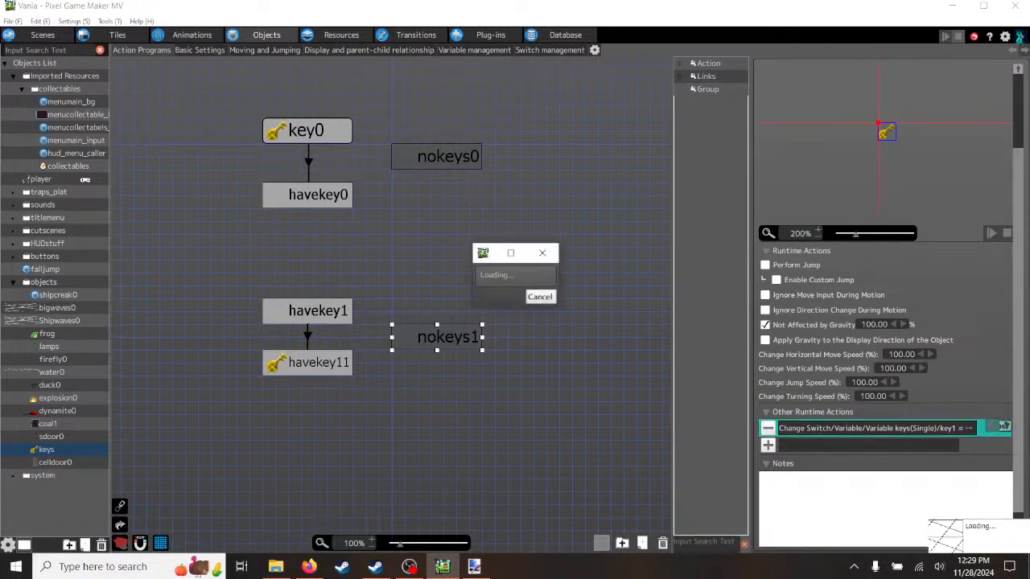
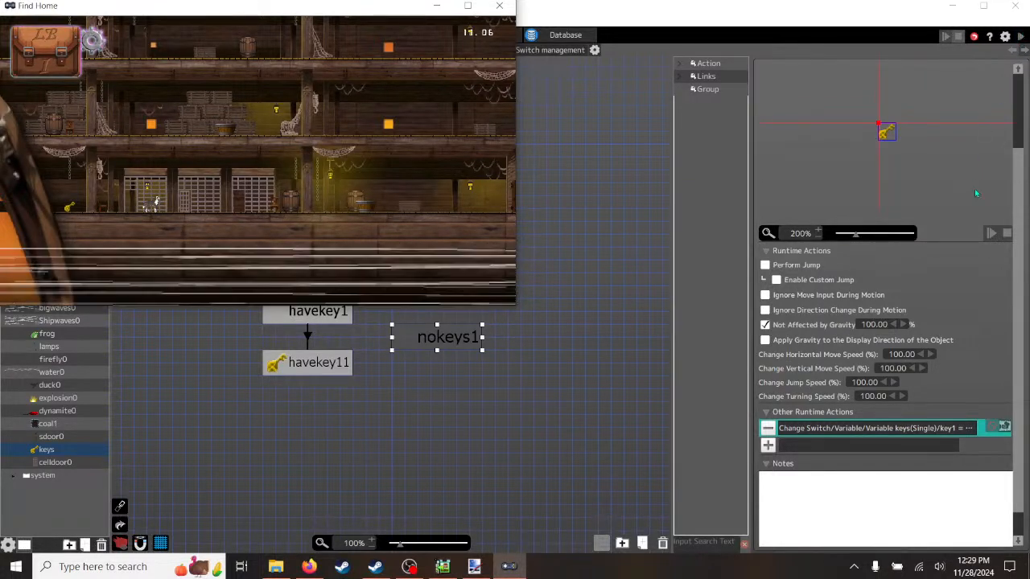
pyautogui.click(473, 6)
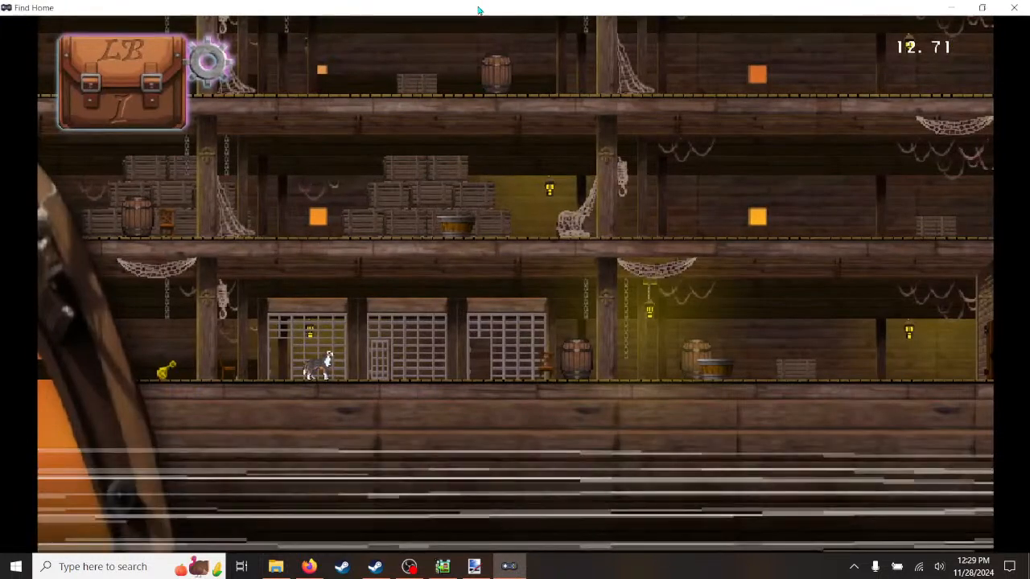
pyautogui.press('Right')
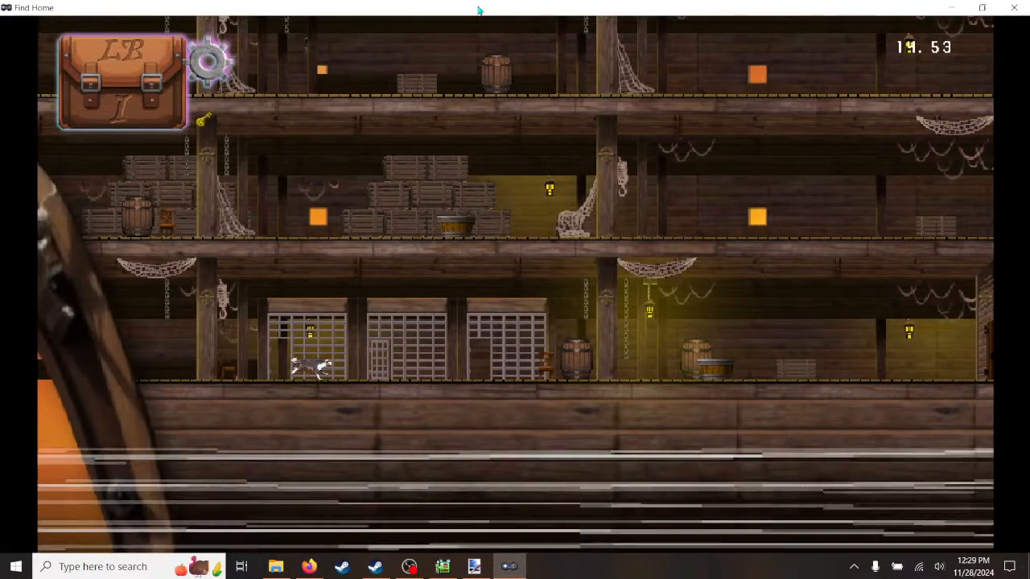
pyautogui.press('Right')
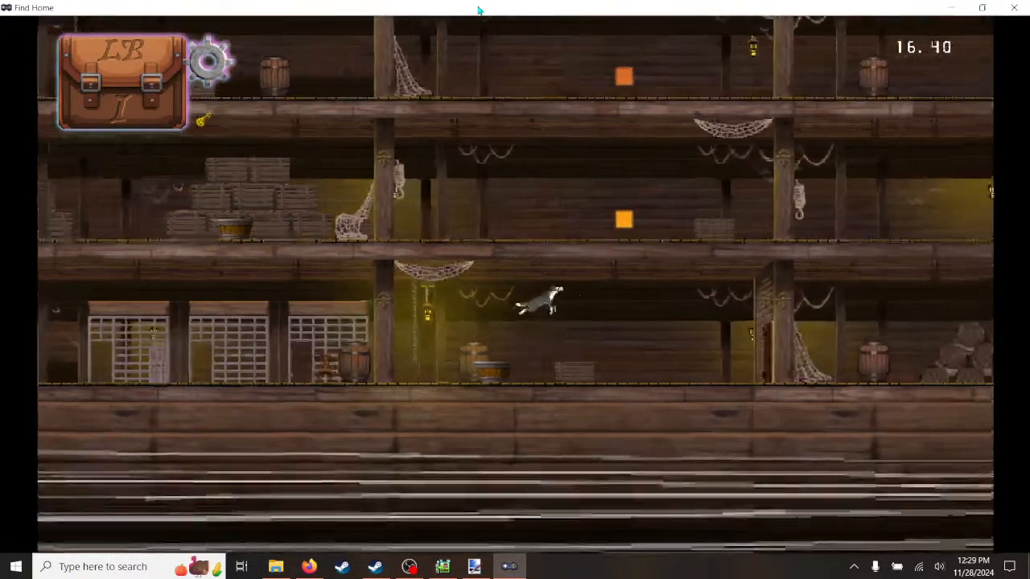
pyautogui.press('Right')
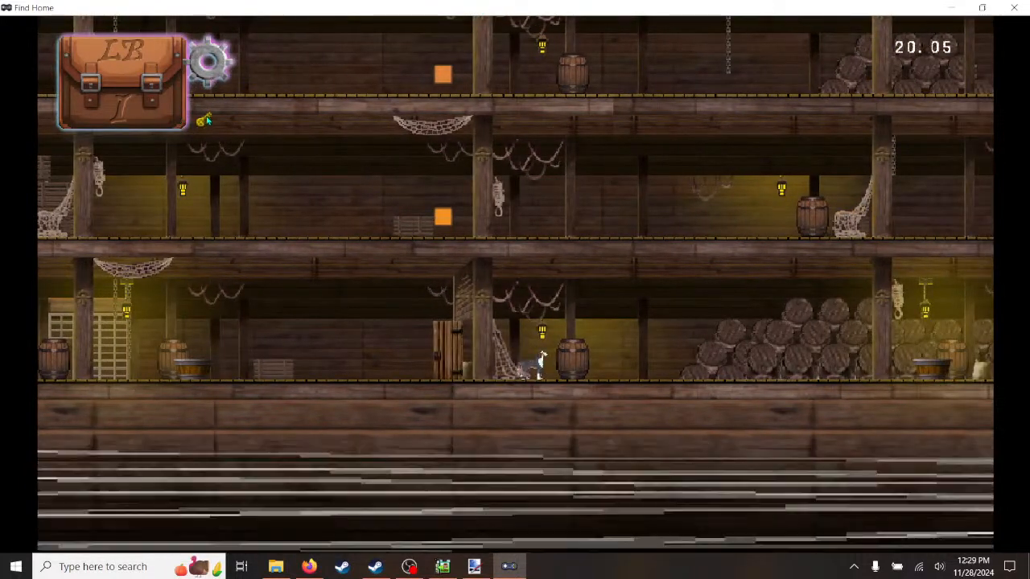
pyautogui.click(1016, 8)
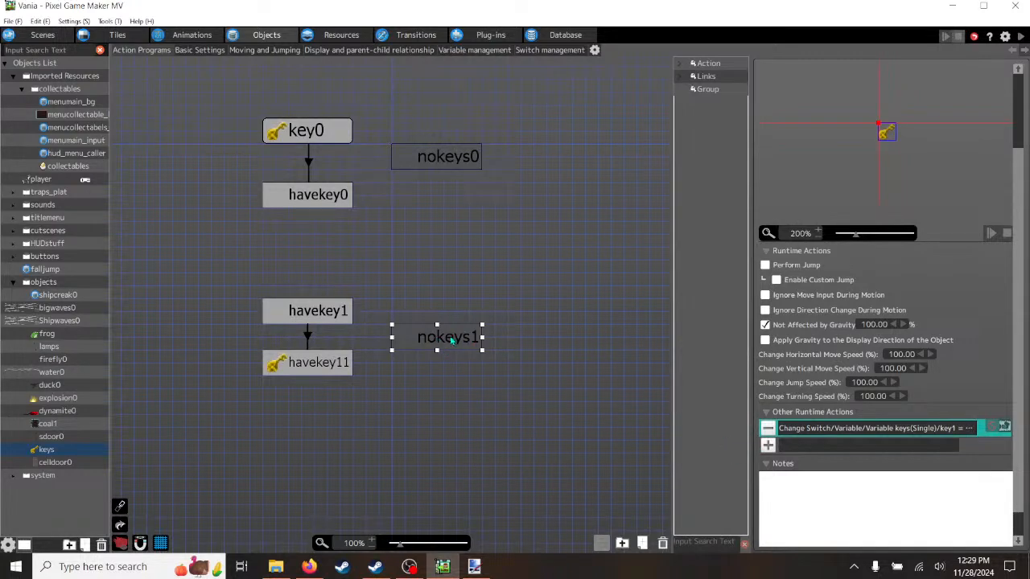
# - Replace the variable change runtime action on nokeys1 with Destroy Object
pyautogui.click(770, 429)
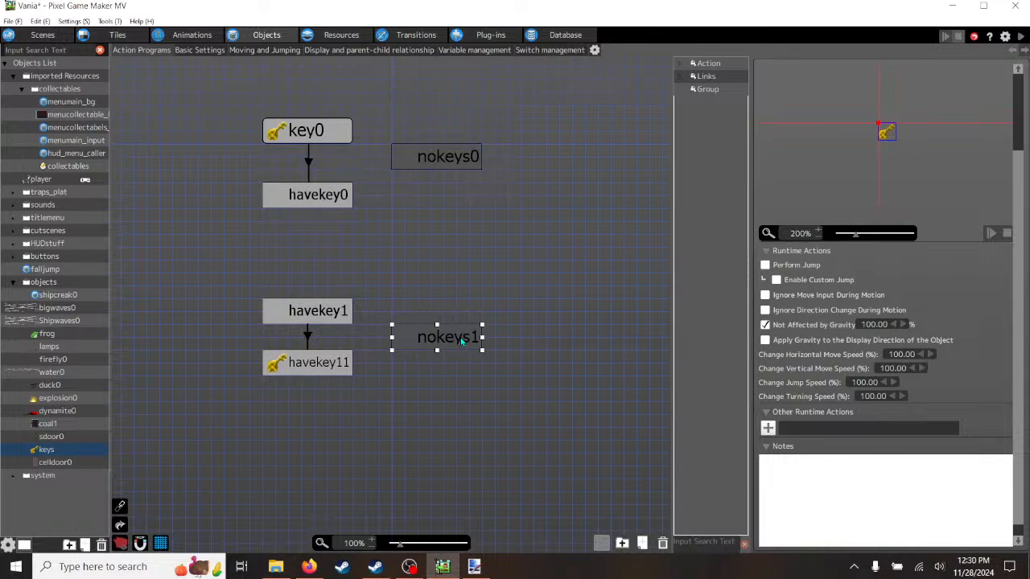
pyautogui.click(768, 429)
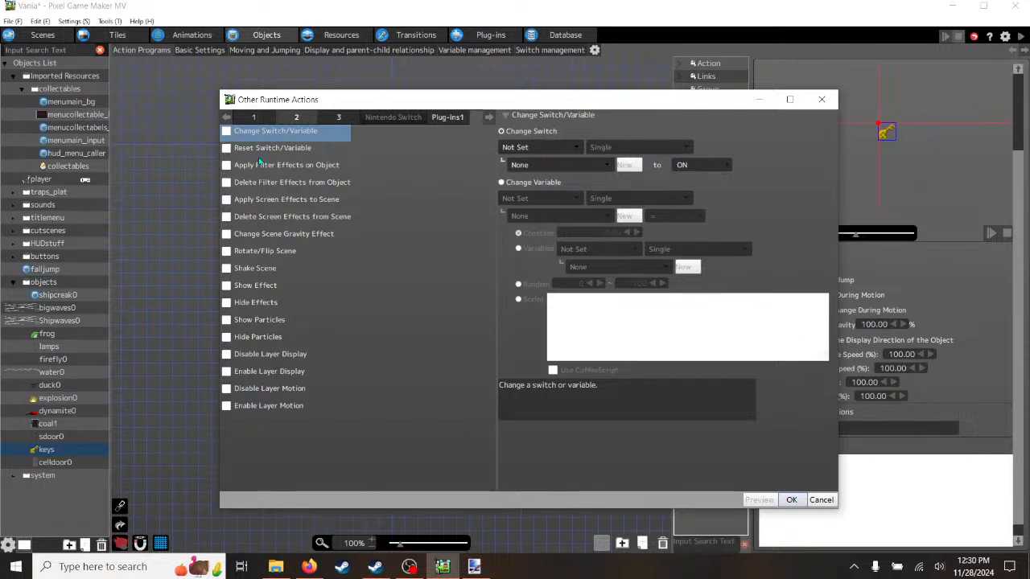
pyautogui.click(255, 119)
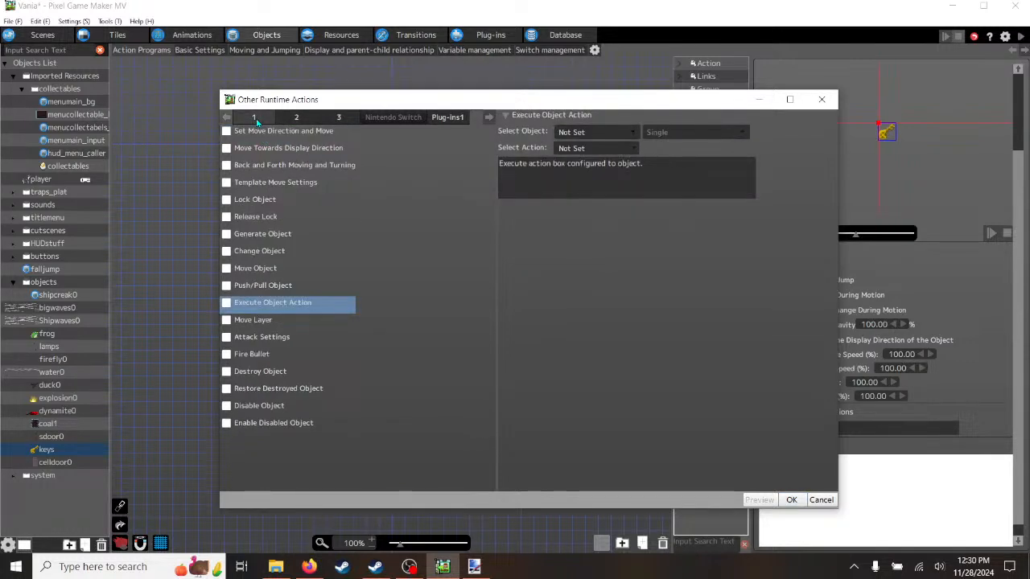
pyautogui.click(227, 372)
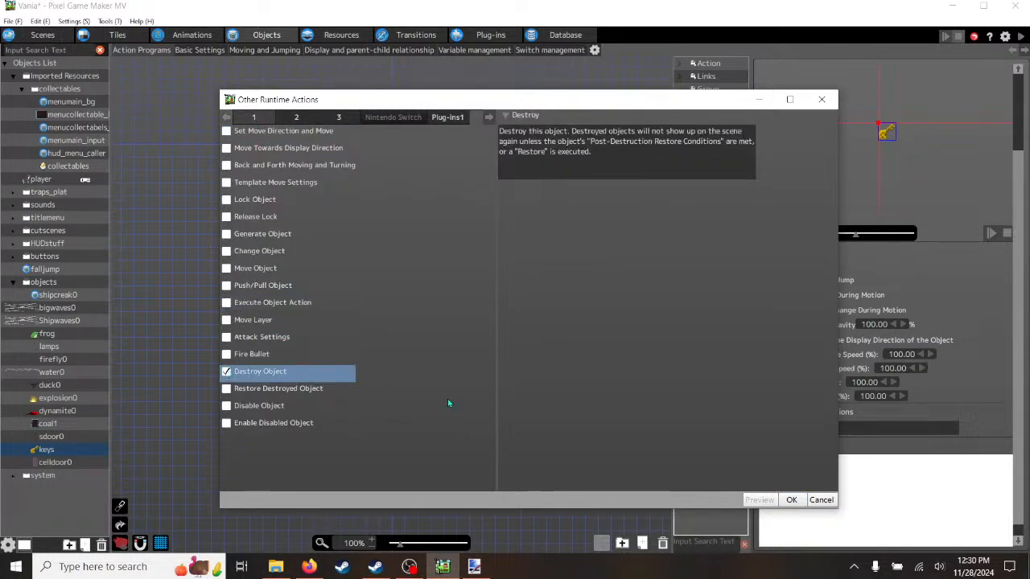
pyautogui.click(792, 501)
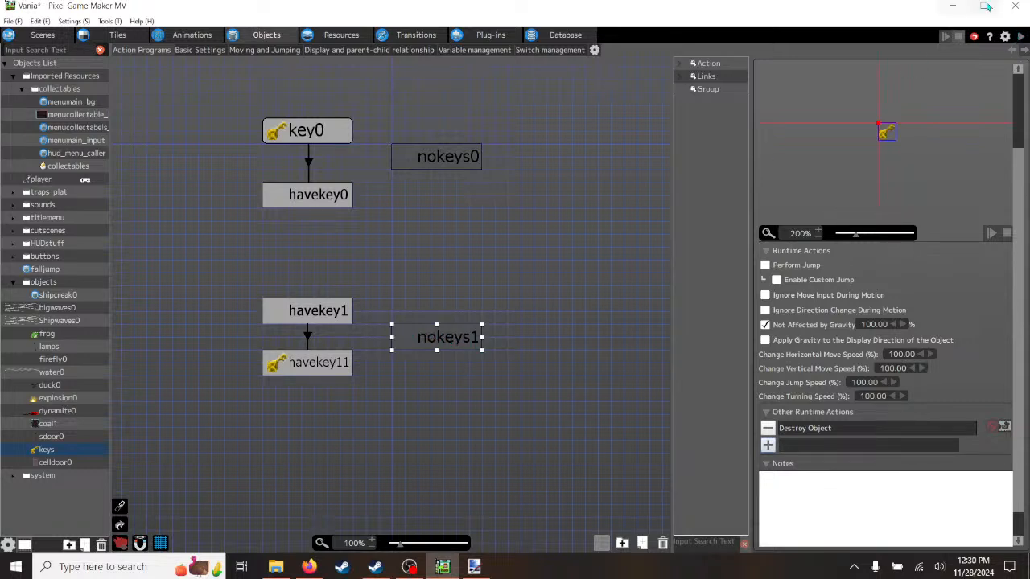
# - Test play the Destroy Object setup in a maximized window by taking the key past the wooden door, and close the game
pyautogui.click(1022, 39)
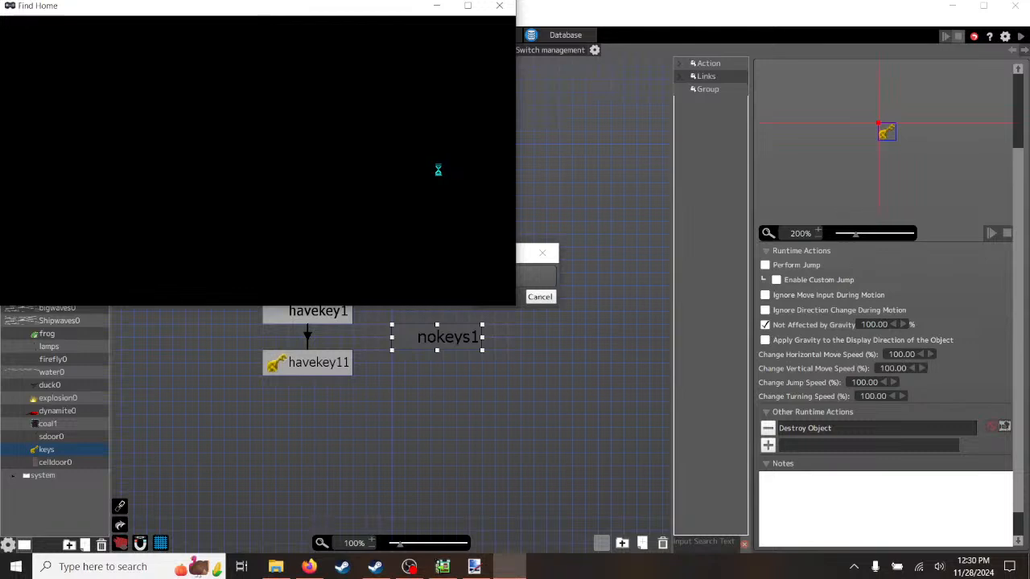
pyautogui.click(468, 7)
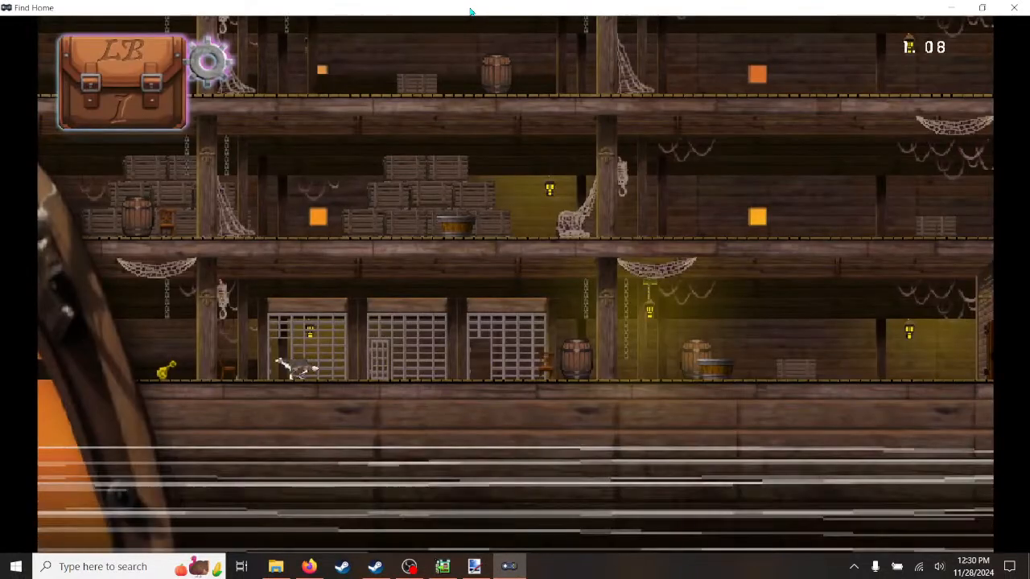
pyautogui.press('Right')
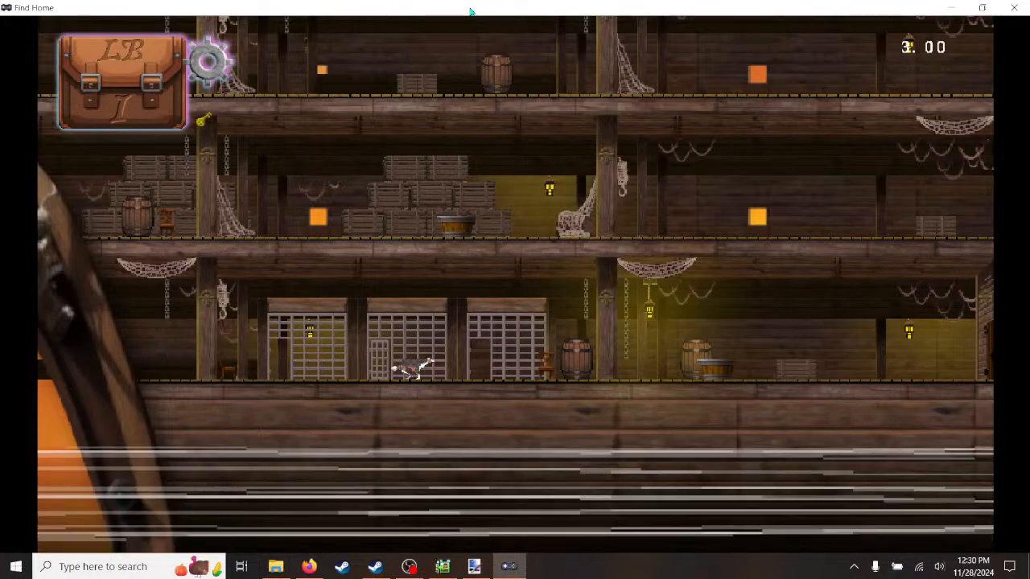
pyautogui.press('Right')
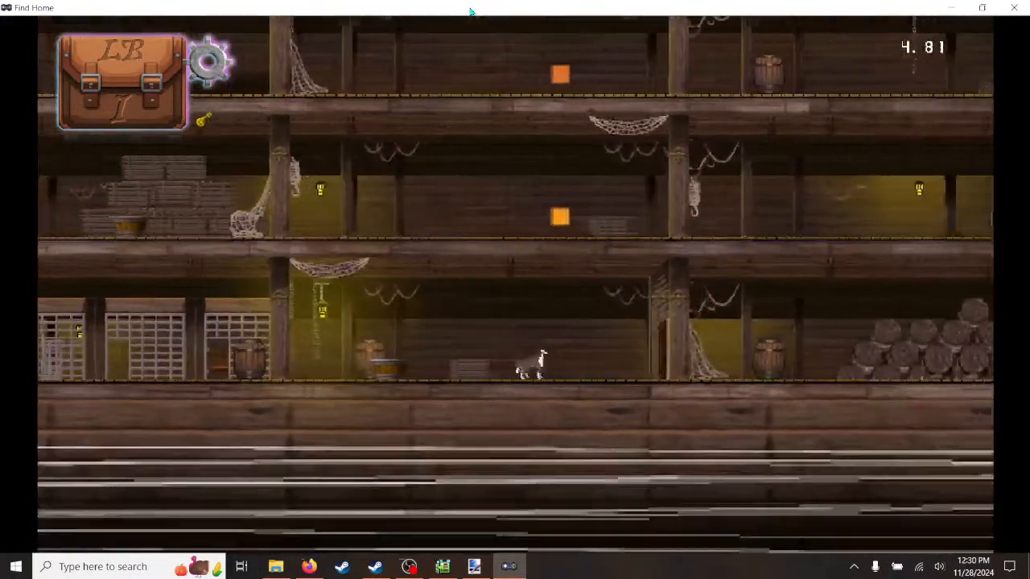
pyautogui.press('Right')
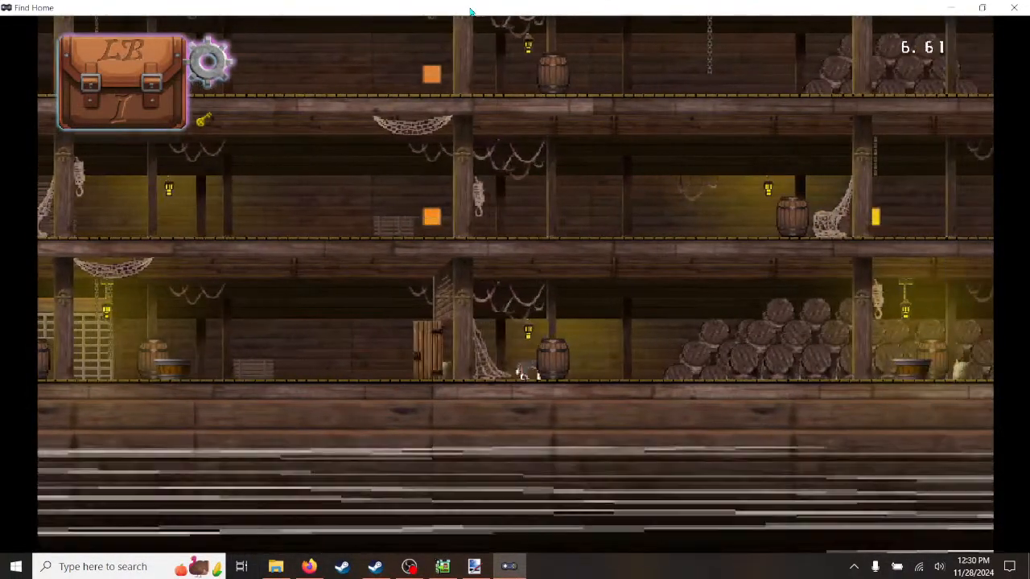
pyautogui.click(1015, 7)
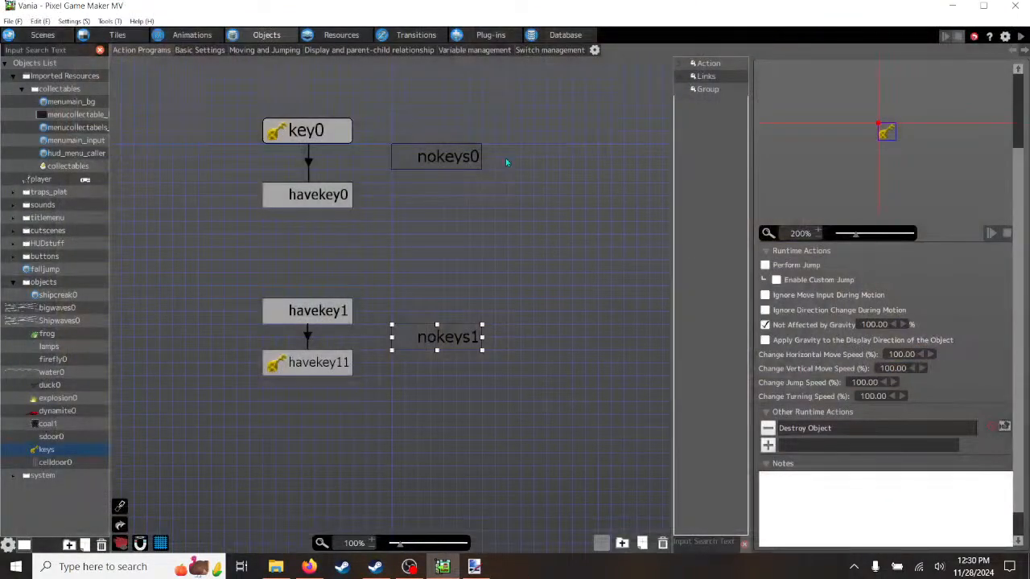
# - Move the nokeys1 action directly below havekey11 and remove its Destroy Object runtime action
pyautogui.click(324, 366)
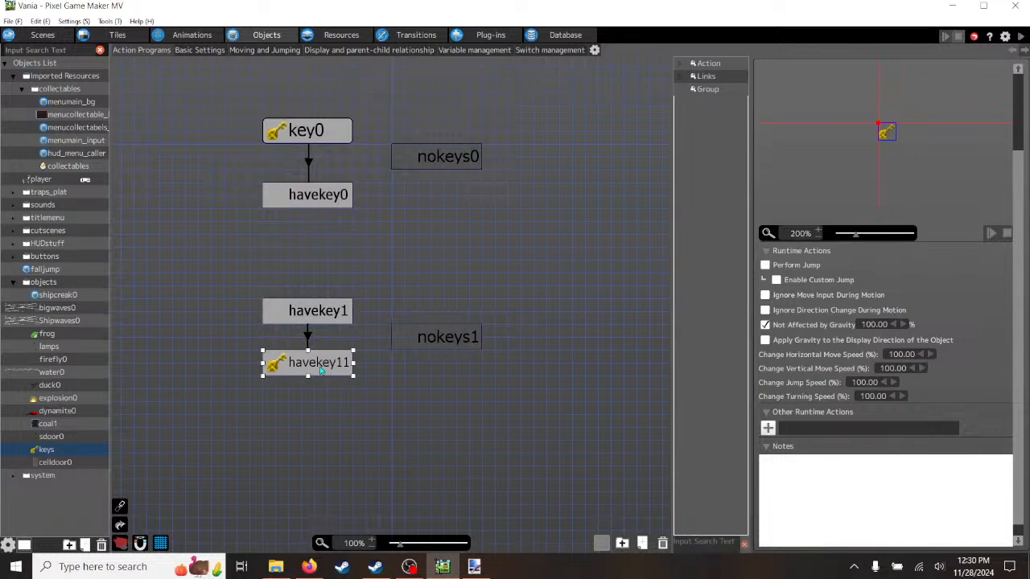
pyautogui.moveTo(447, 337); pyautogui.dragTo(319, 429)
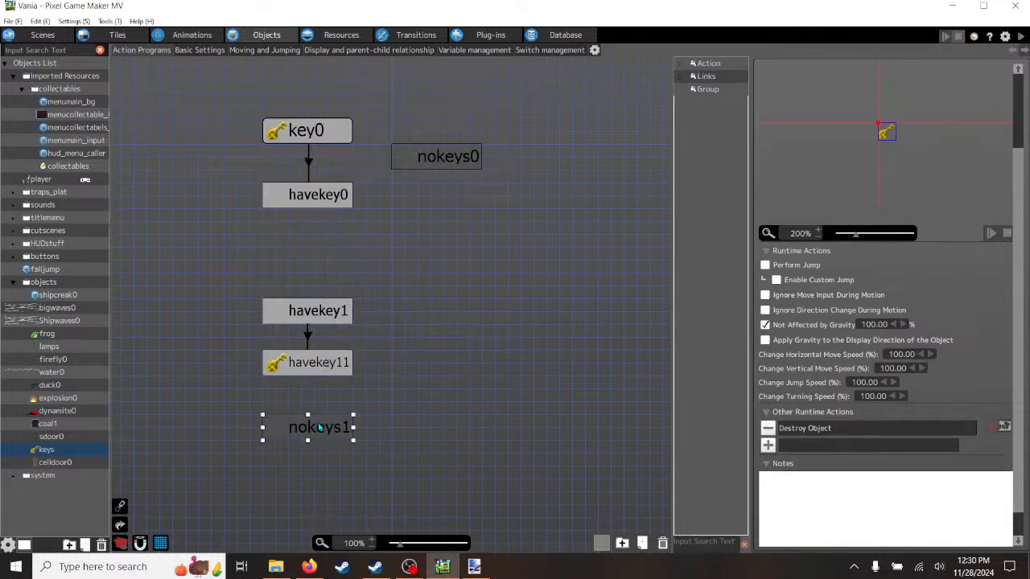
pyautogui.scroll(-1, 407, 426)
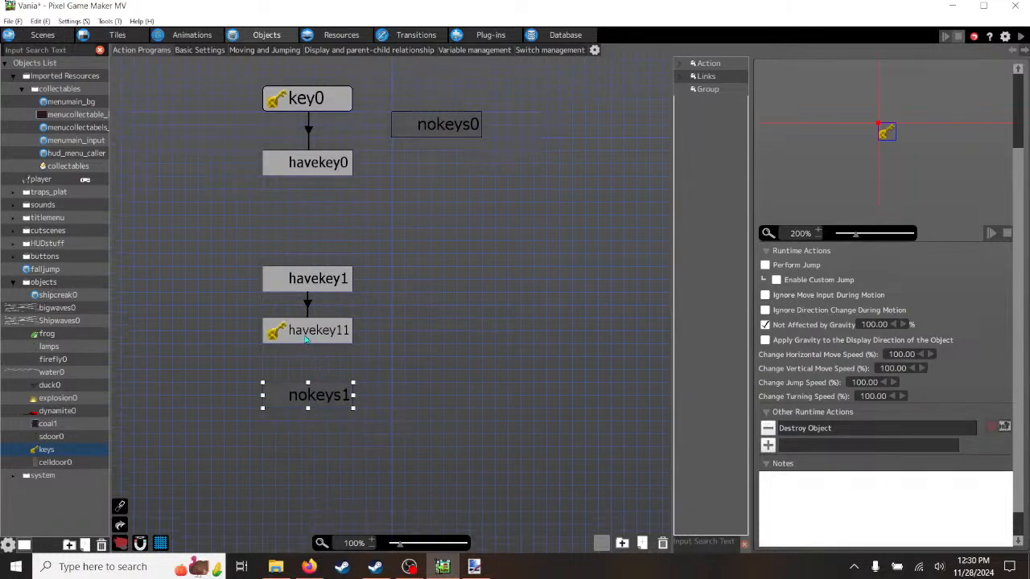
pyautogui.click(306, 339)
pyautogui.click(312, 397)
pyautogui.click(768, 428)
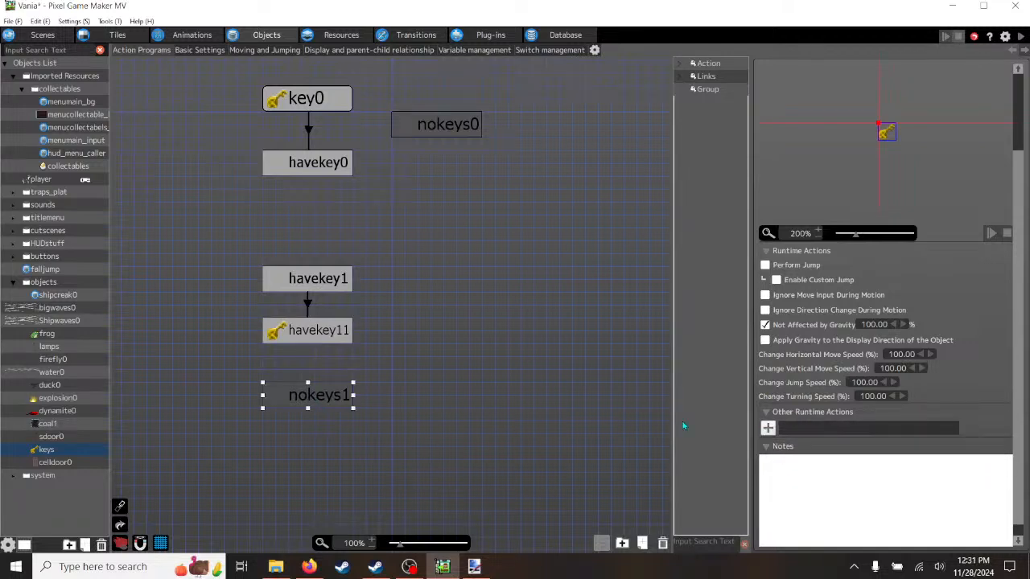
# - Add a link from havekey11 to nokeys1 and move nokeys1 slightly closer to havekey11
pyautogui.click(317, 339)
pyautogui.rightClick(314, 337)
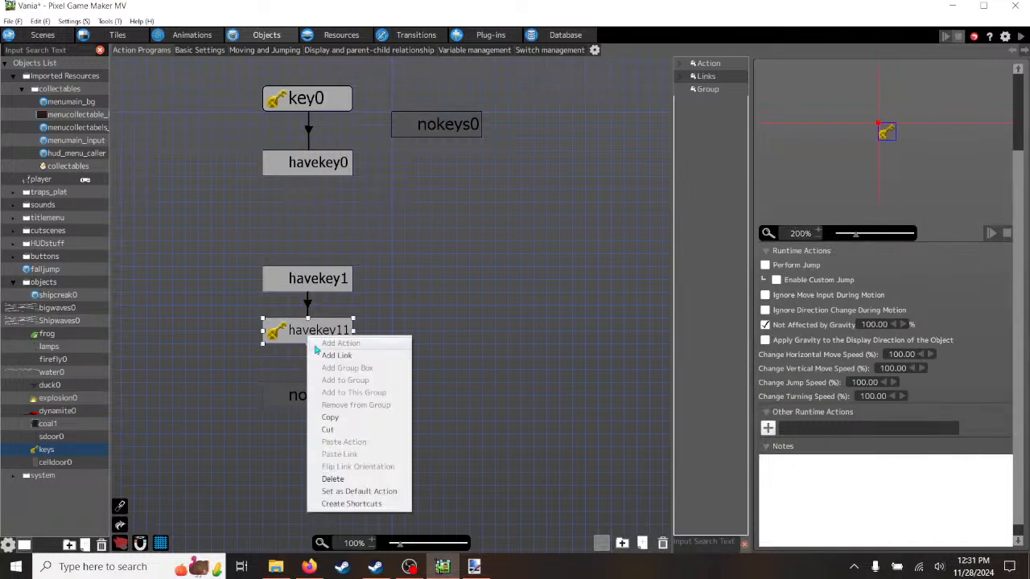
pyautogui.click(322, 354)
pyautogui.click(308, 397)
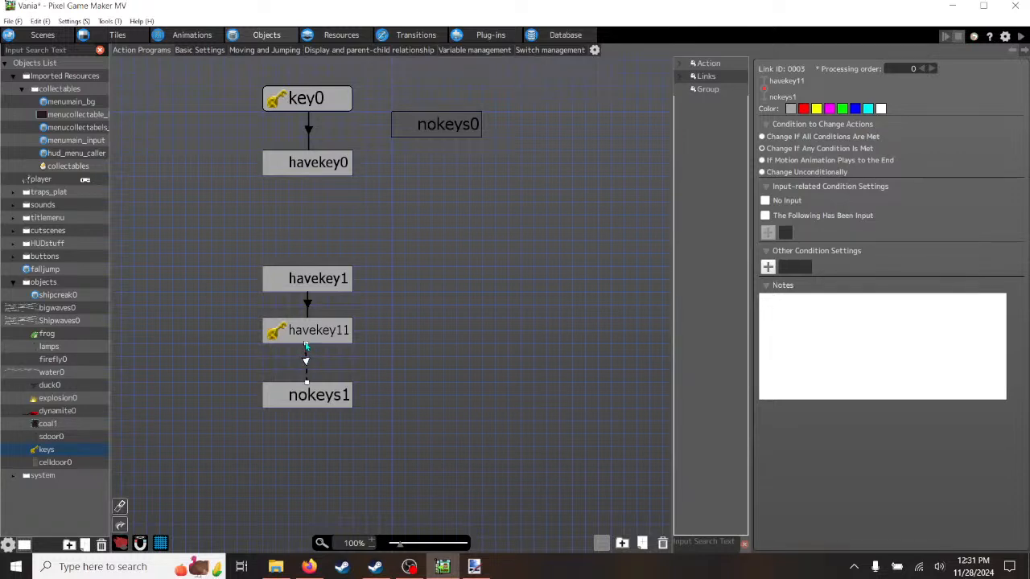
pyautogui.moveTo(312, 401); pyautogui.dragTo(311, 389)
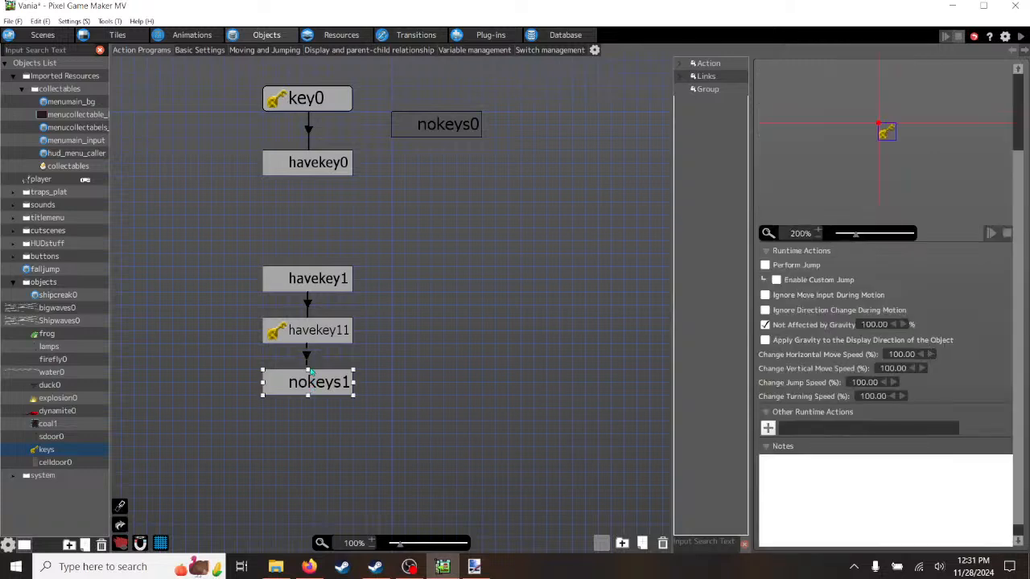
# - Make the havekey11-to-nokeys1 link trigger on Specified Object's Action Changes, with object sdoor0 and action sdoor0open
pyautogui.click(308, 360)
pyautogui.click(769, 268)
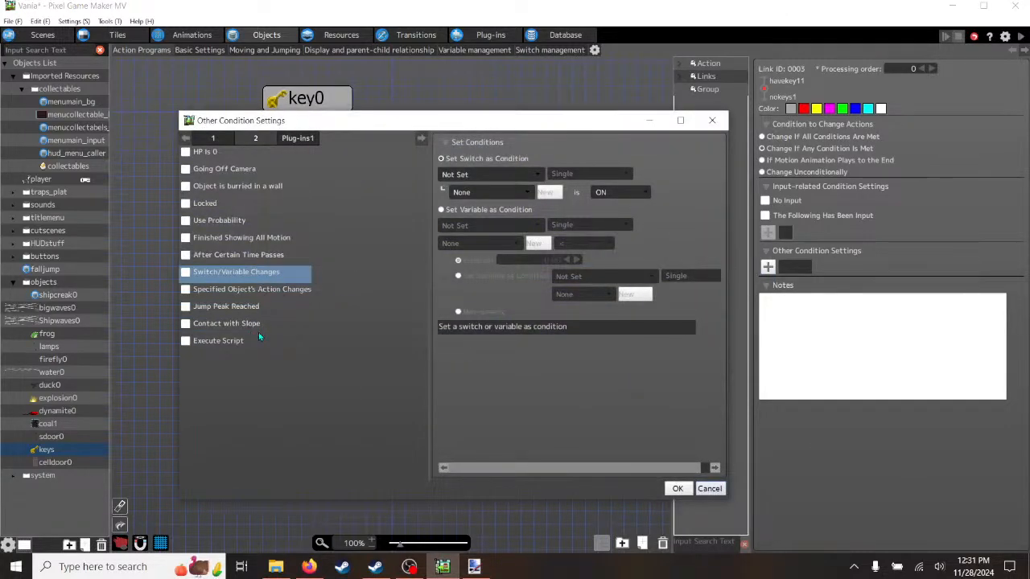
pyautogui.click(214, 139)
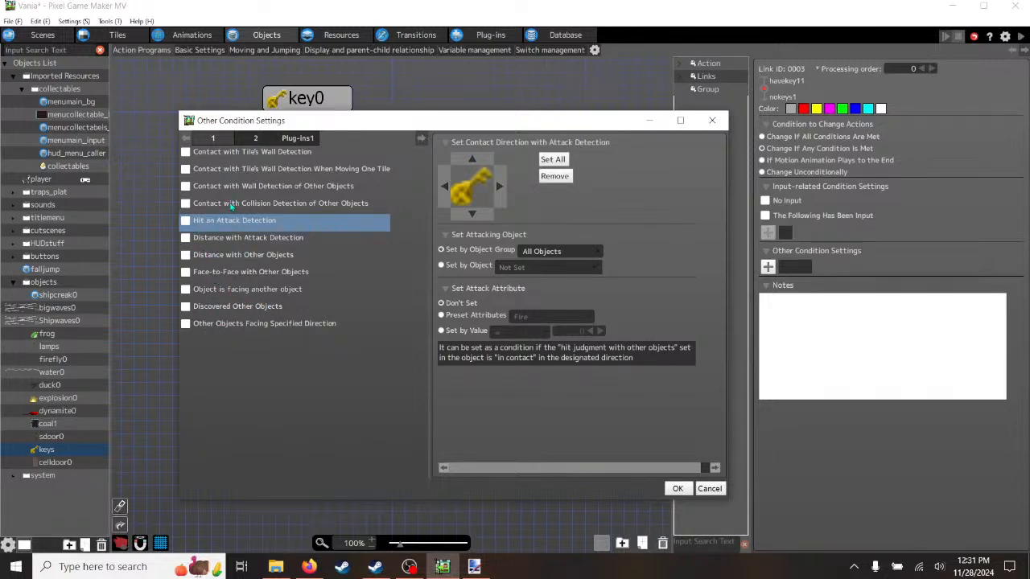
pyautogui.click(247, 141)
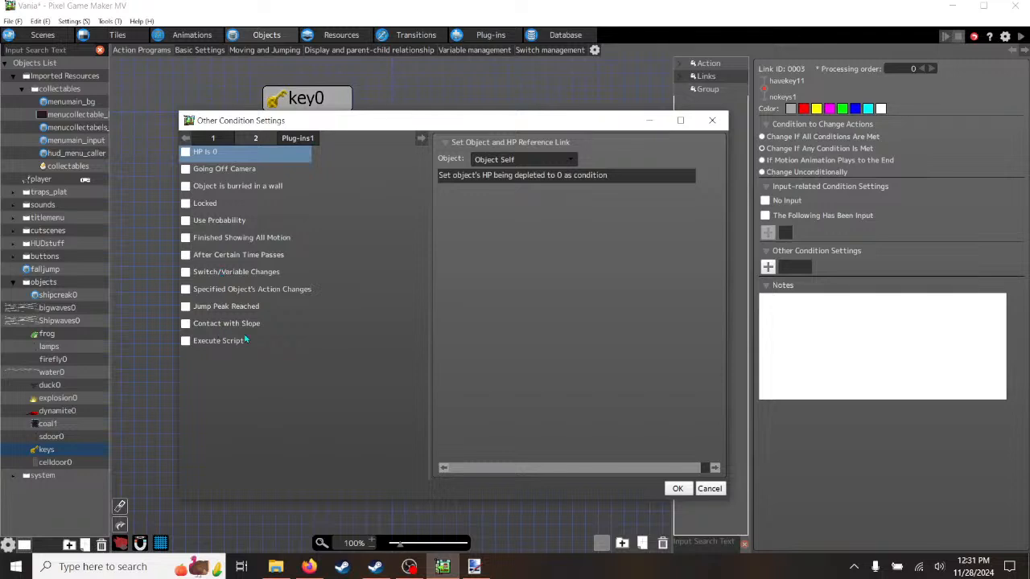
pyautogui.click(187, 290)
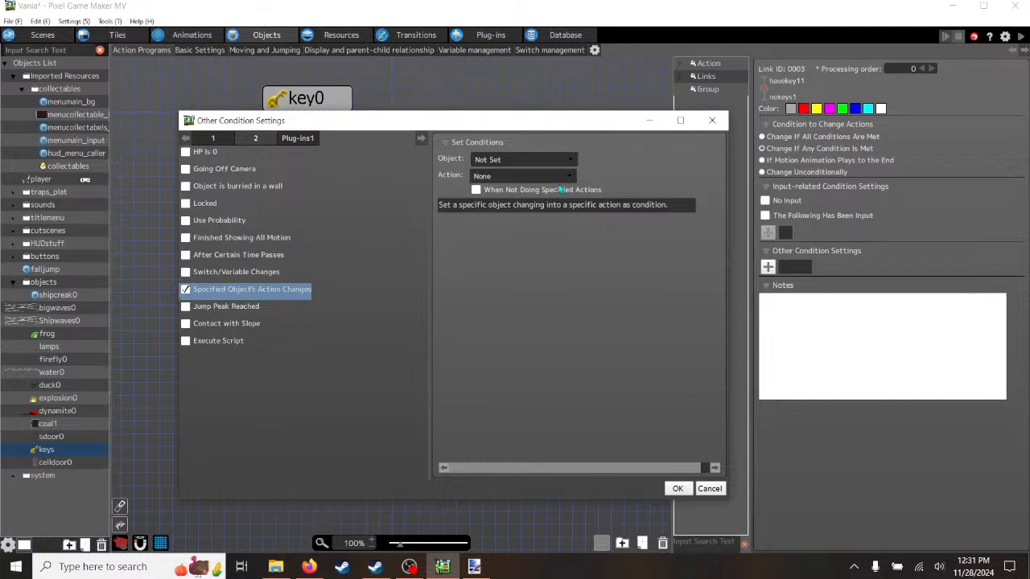
pyautogui.click(567, 160)
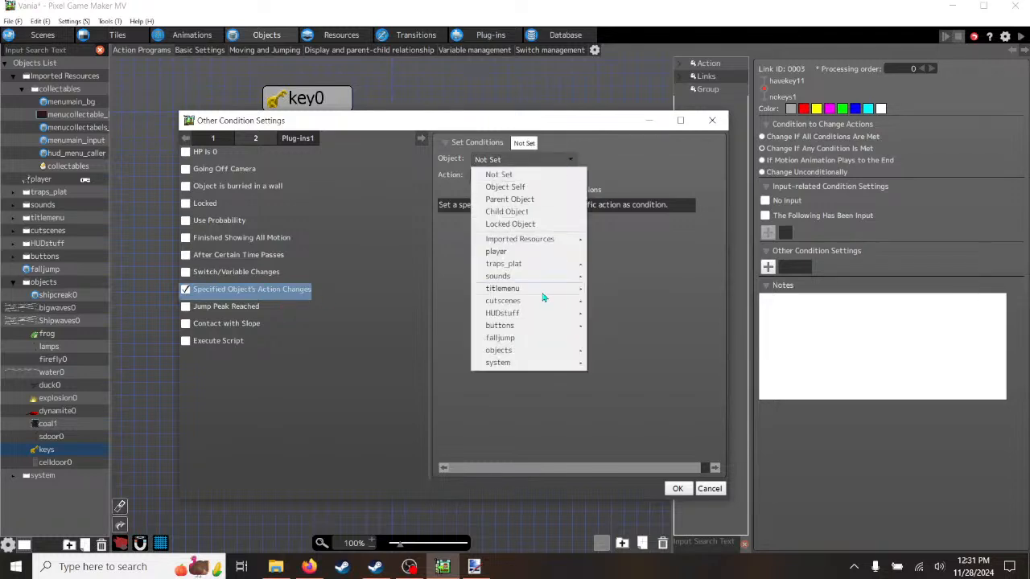
pyautogui.moveTo(548, 352)
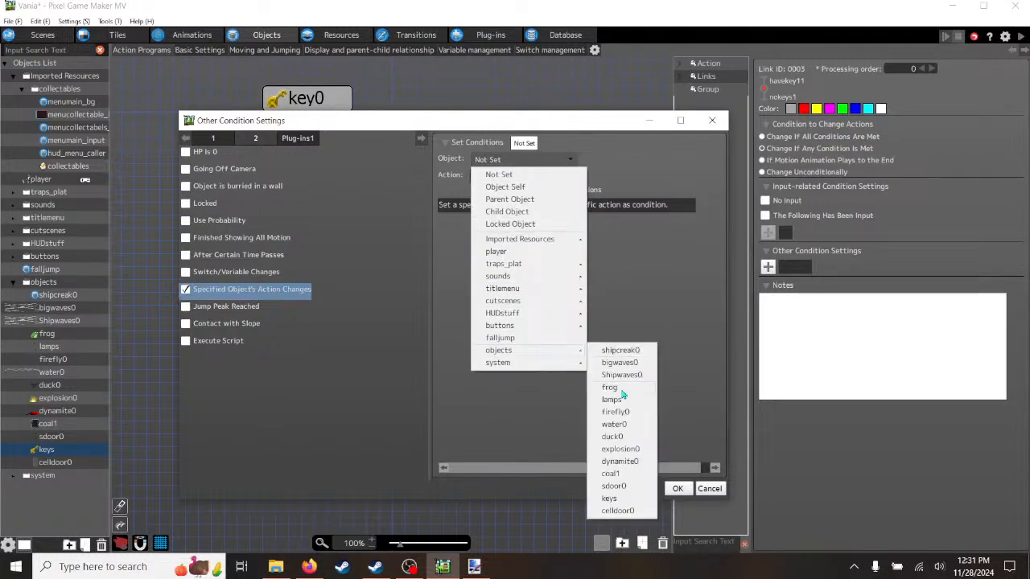
pyautogui.click(615, 486)
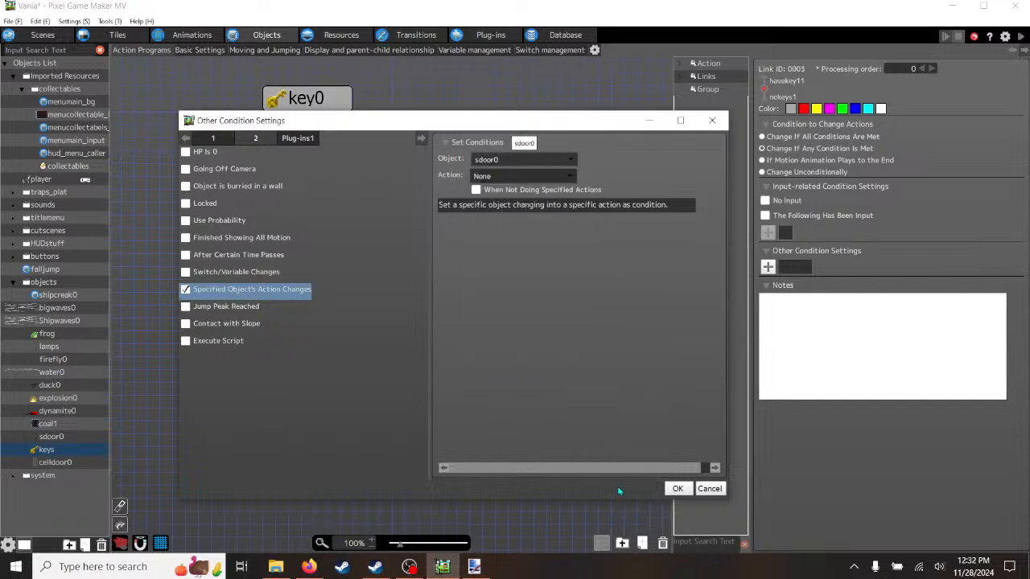
pyautogui.click(567, 177)
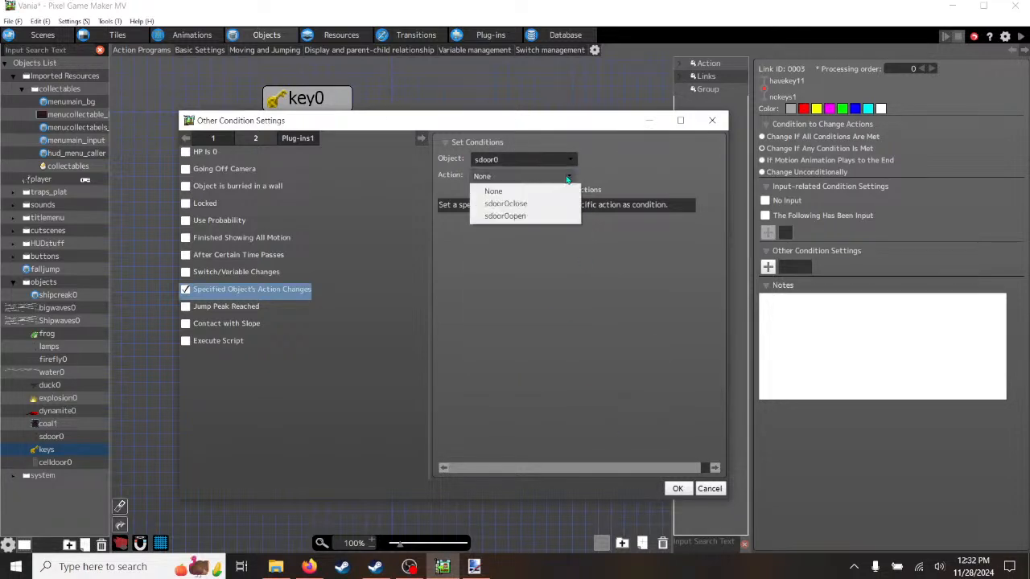
pyautogui.click(519, 217)
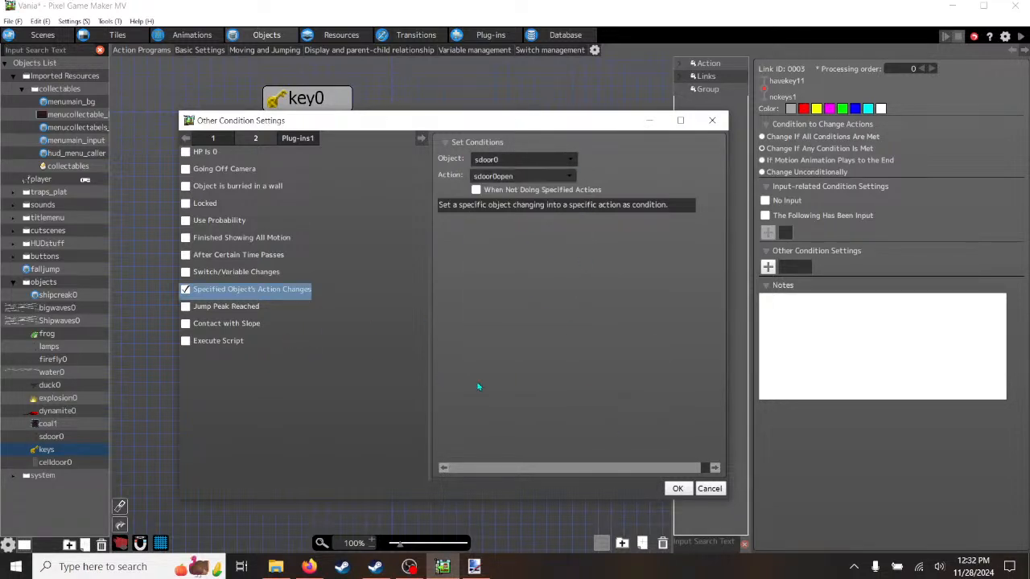
pyautogui.click(678, 488)
pyautogui.click(320, 389)
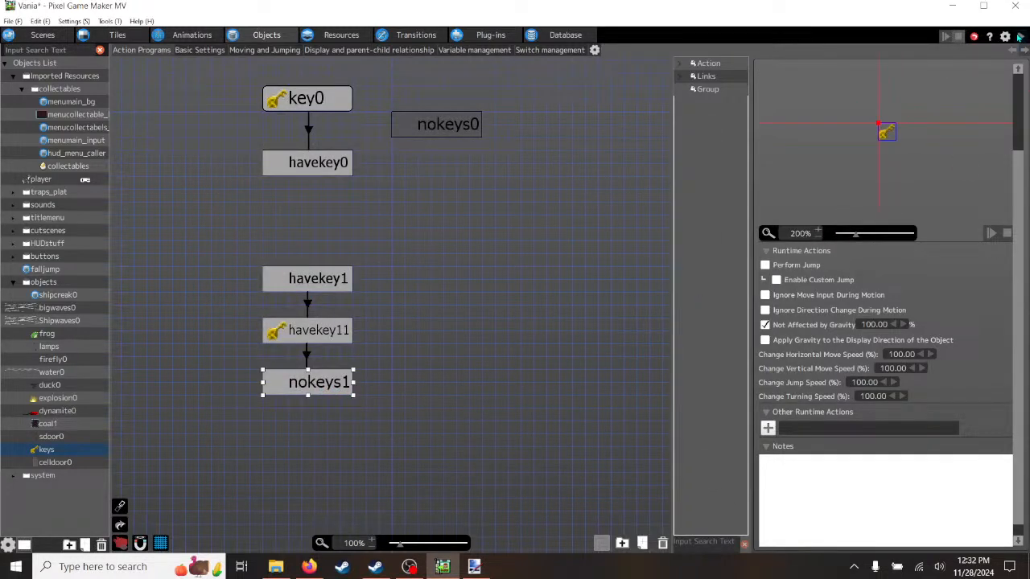
# - Test play the new link condition in a maximized window by collecting the key and passing through the wooden door, and close the game
pyautogui.click(1020, 37)
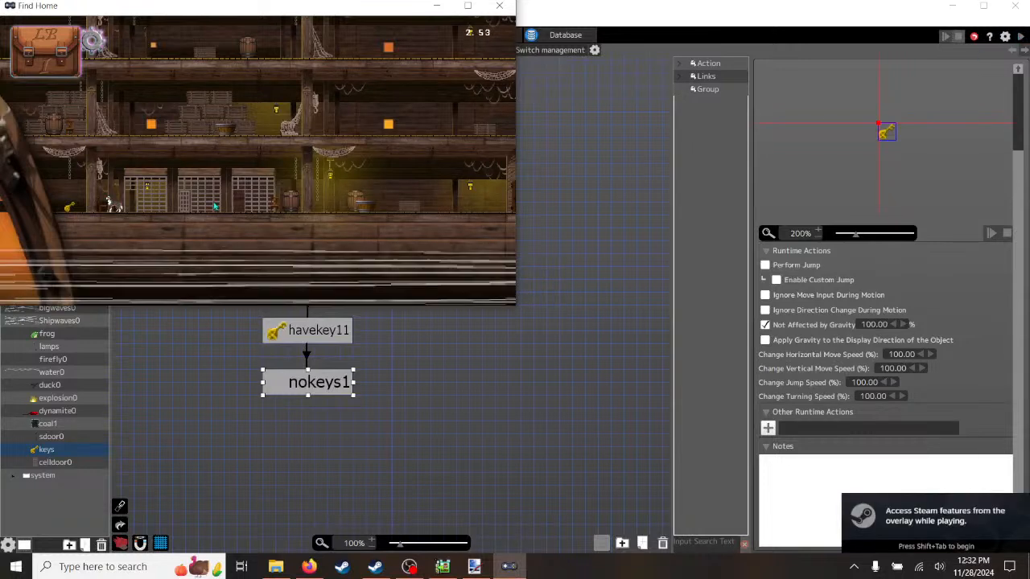
pyautogui.click(469, 6)
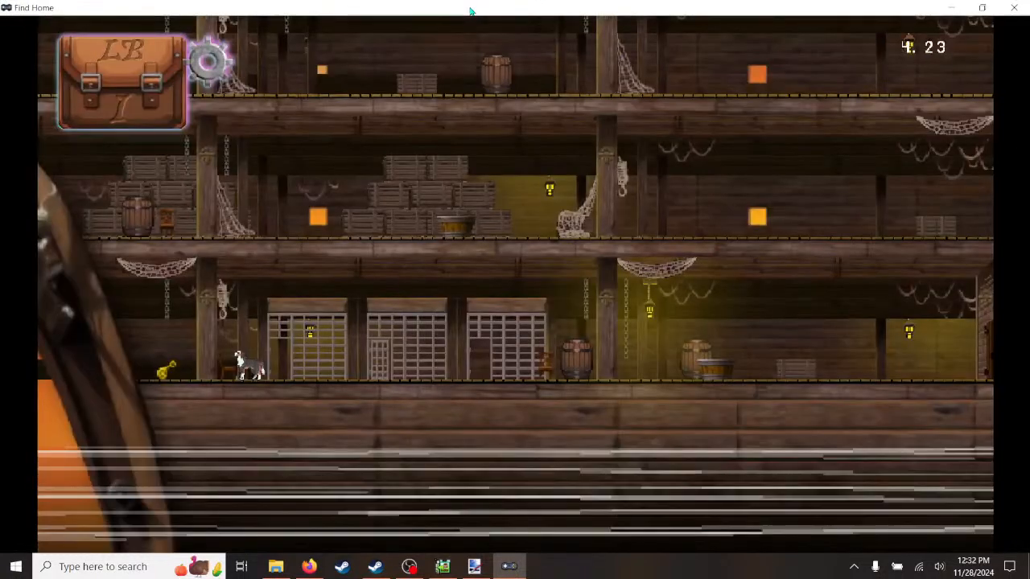
pyautogui.press('Right')
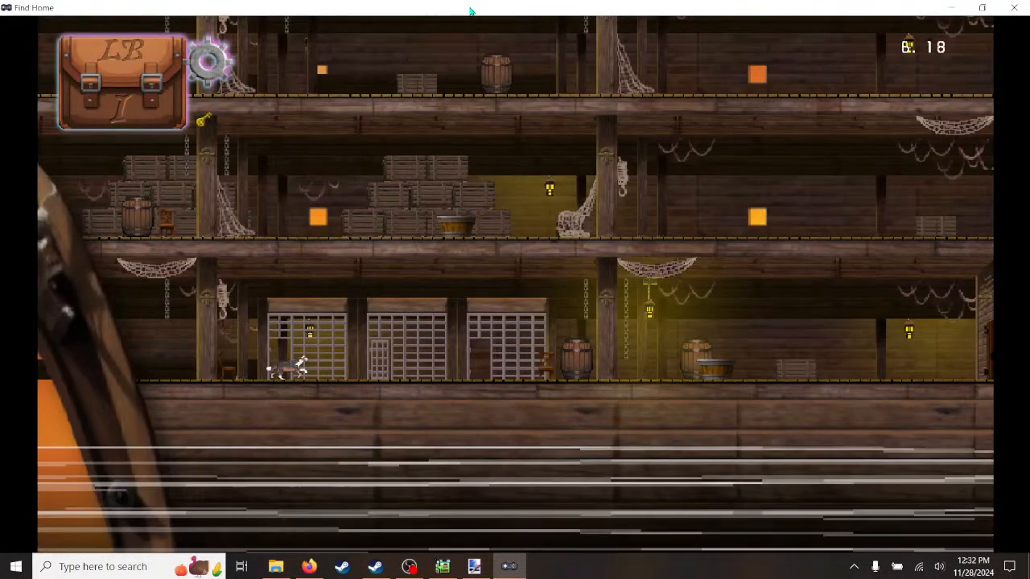
pyautogui.press('Right')
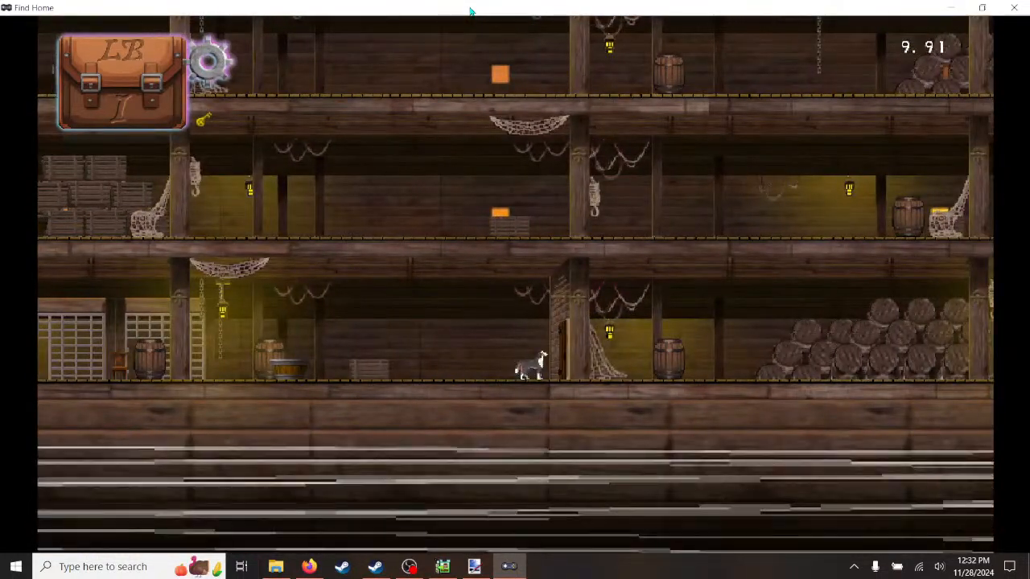
pyautogui.press('Right')
pyautogui.press('Right')
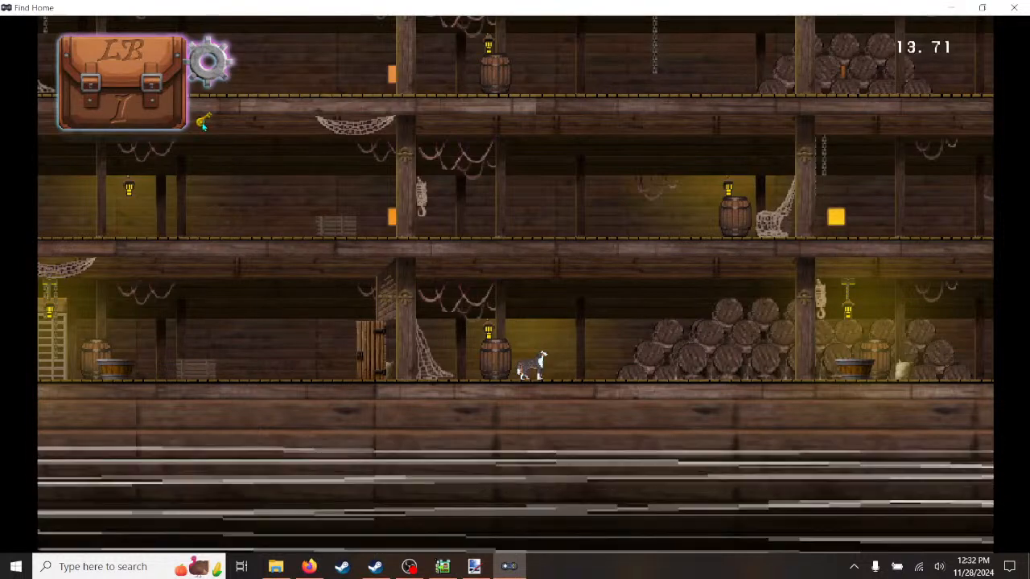
pyautogui.click(1014, 7)
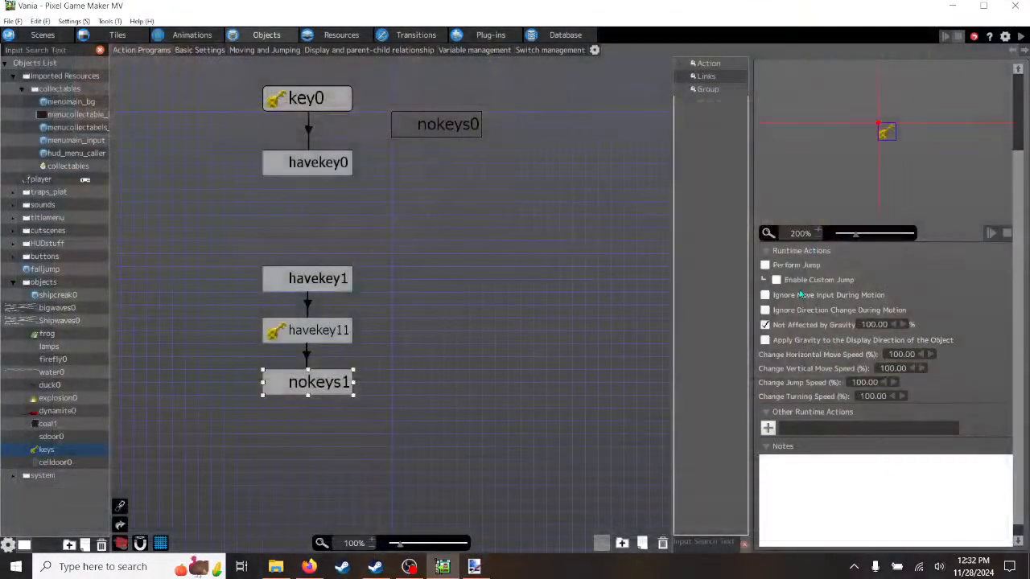
# - Start a new runtime action on nokeys1 and enable Reset Switch/Variable for it
pyautogui.click(317, 336)
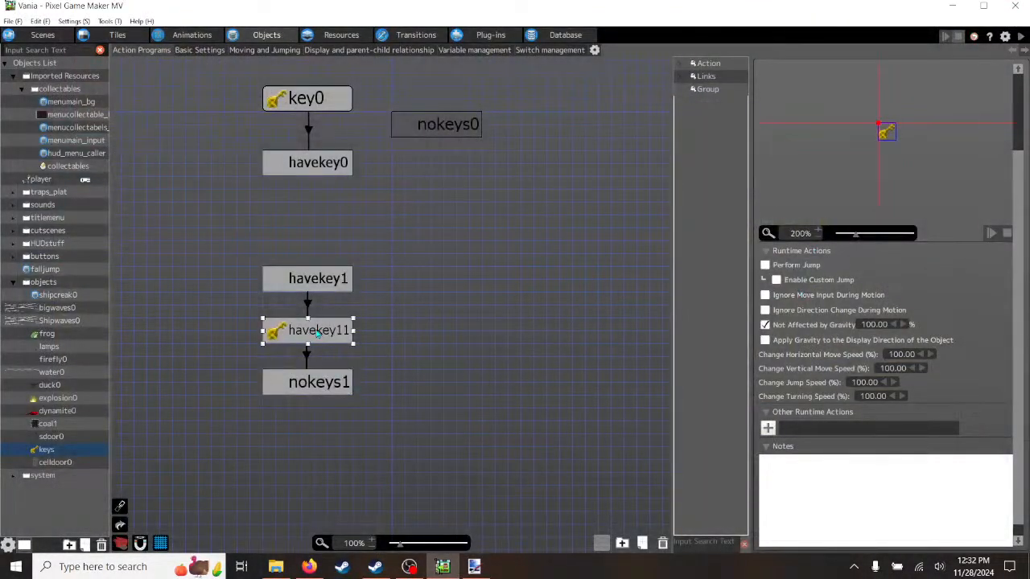
pyautogui.click(320, 389)
pyautogui.click(768, 428)
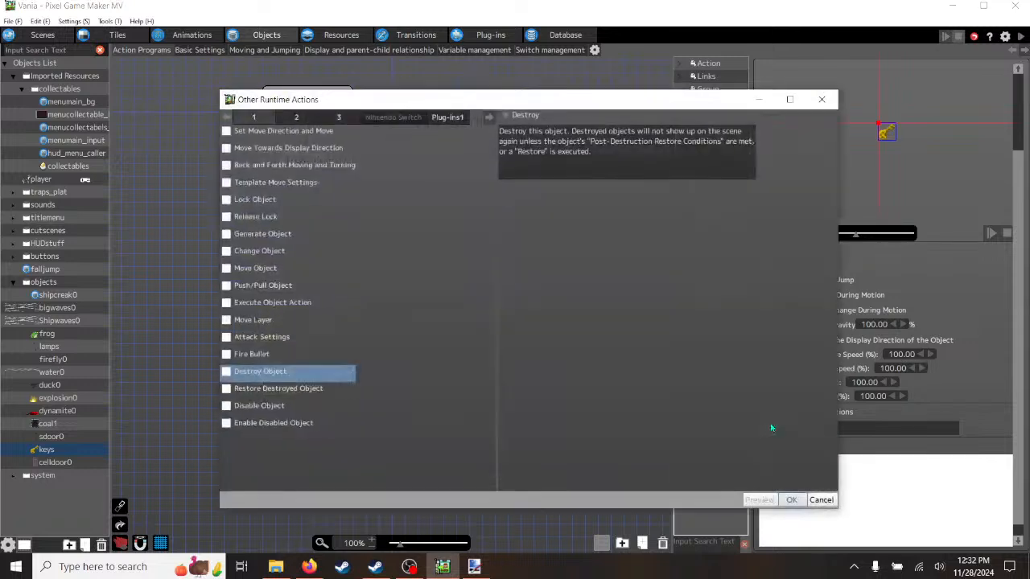
pyautogui.click(254, 117)
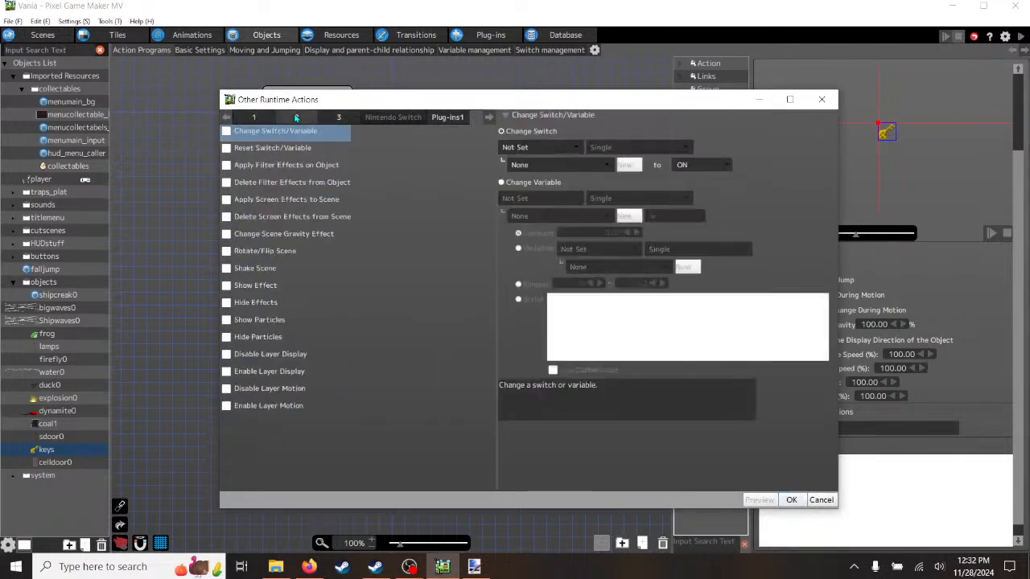
pyautogui.click(227, 149)
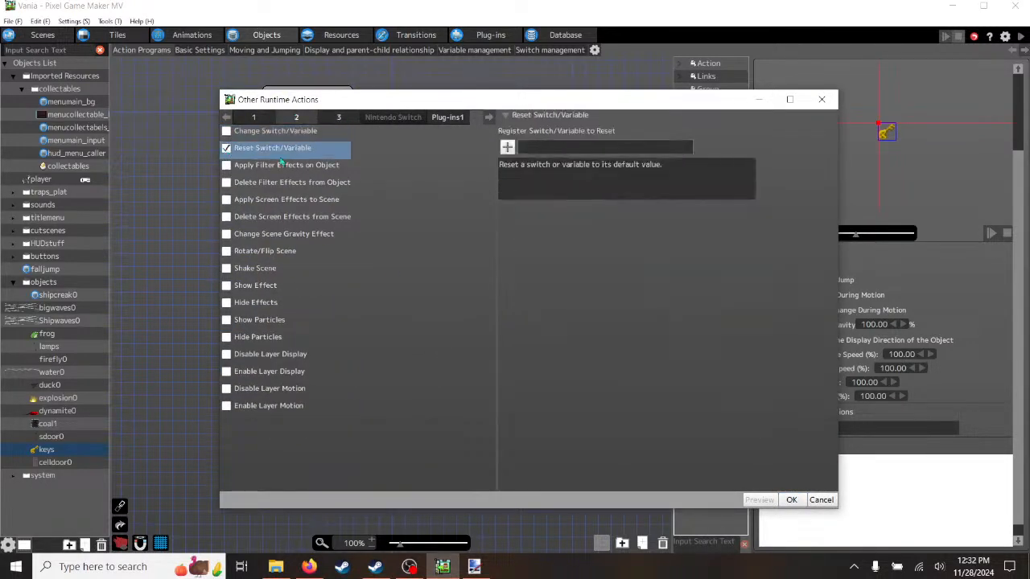
# - Try to register the keys object's key1 variable as the one to reset
pyautogui.click(508, 147)
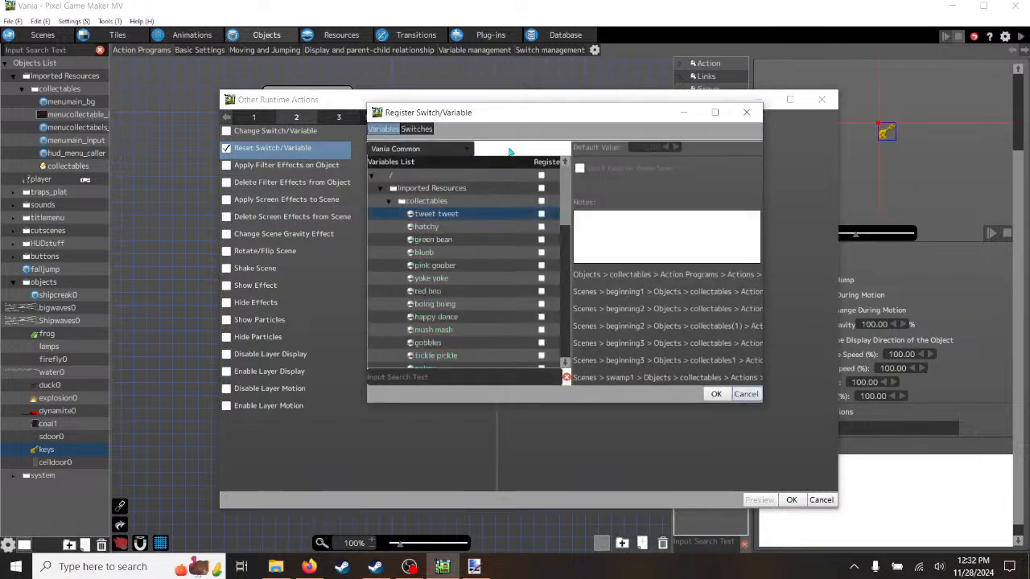
pyautogui.moveTo(566, 184)
pyautogui.mouseDown()
pyautogui.moveTo(566, 344)
pyautogui.moveTo(572, 176)
pyautogui.mouseUp()
pyautogui.click(384, 202)
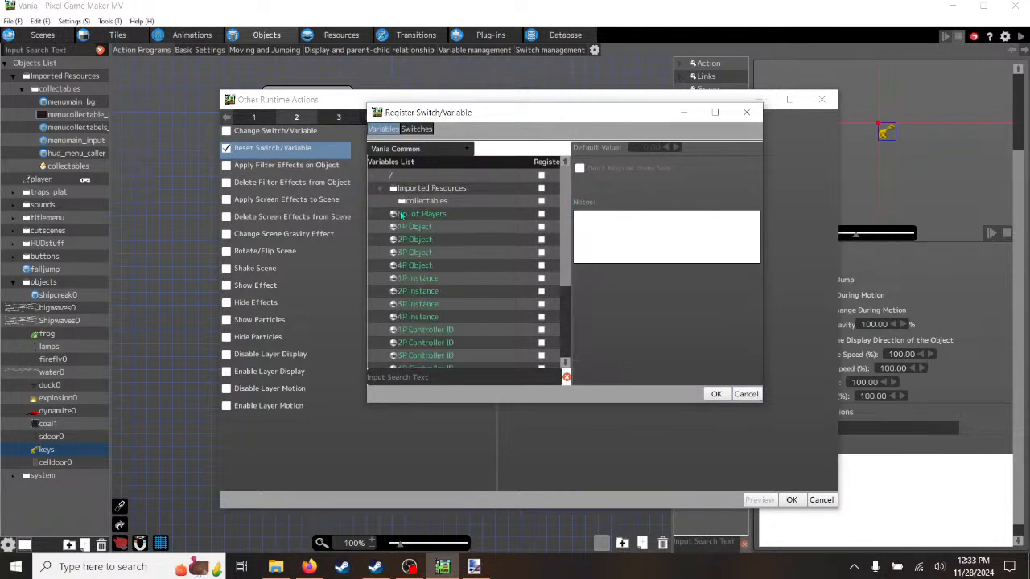
pyautogui.moveTo(569, 217); pyautogui.dragTo(562, 300)
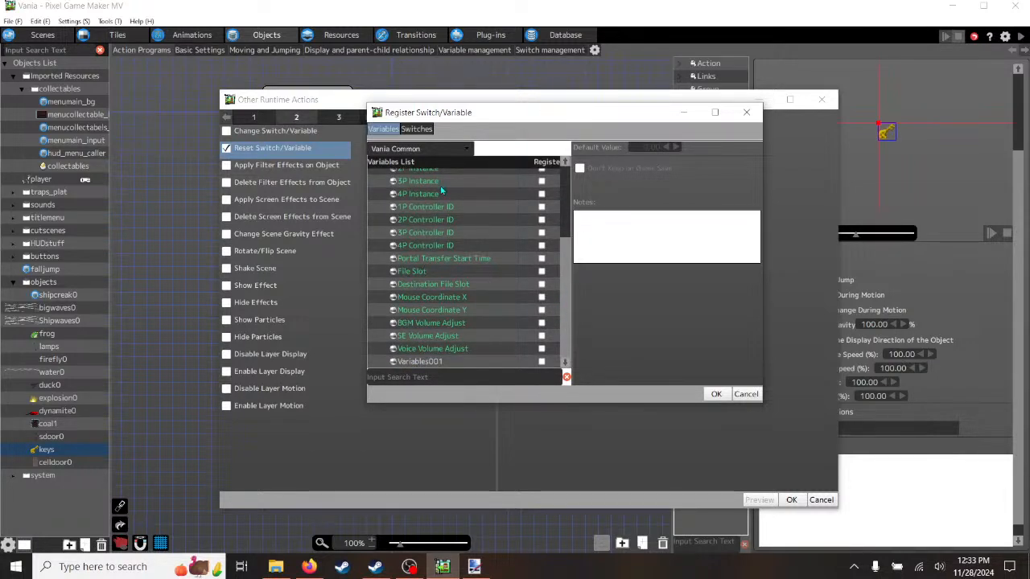
pyautogui.click(417, 130)
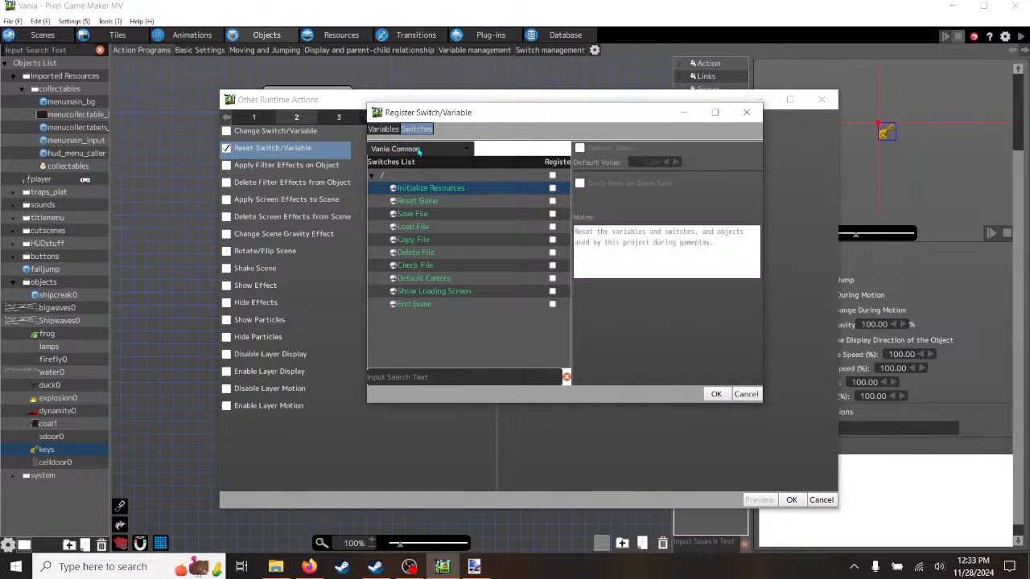
pyautogui.click(383, 130)
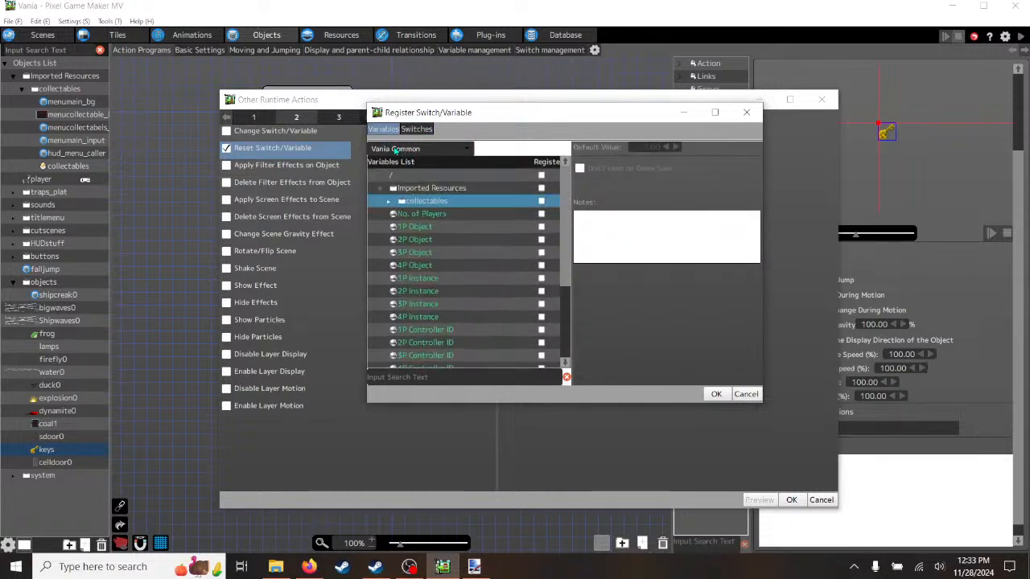
pyautogui.click(468, 149)
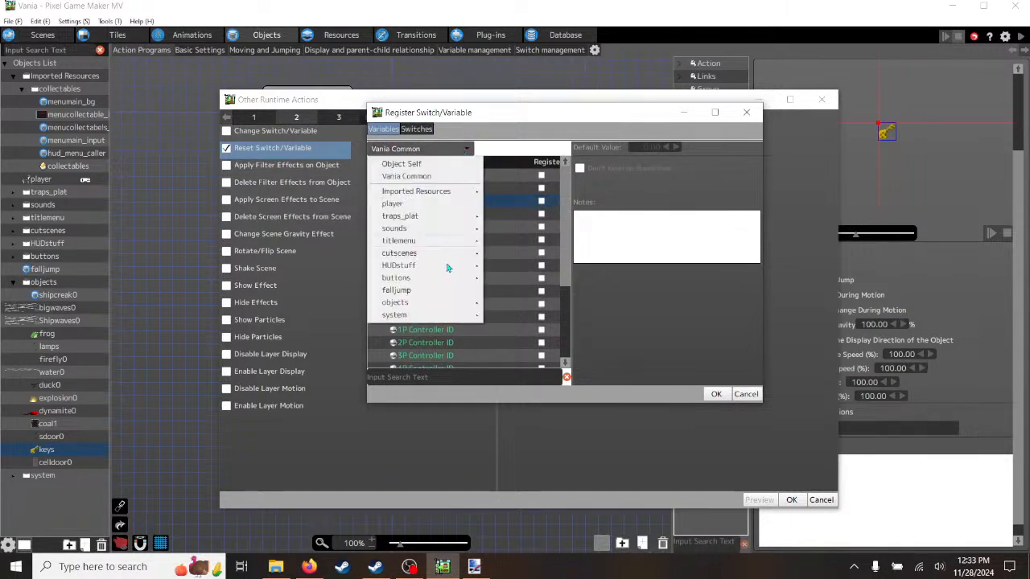
pyautogui.moveTo(440, 303)
pyautogui.click(519, 451)
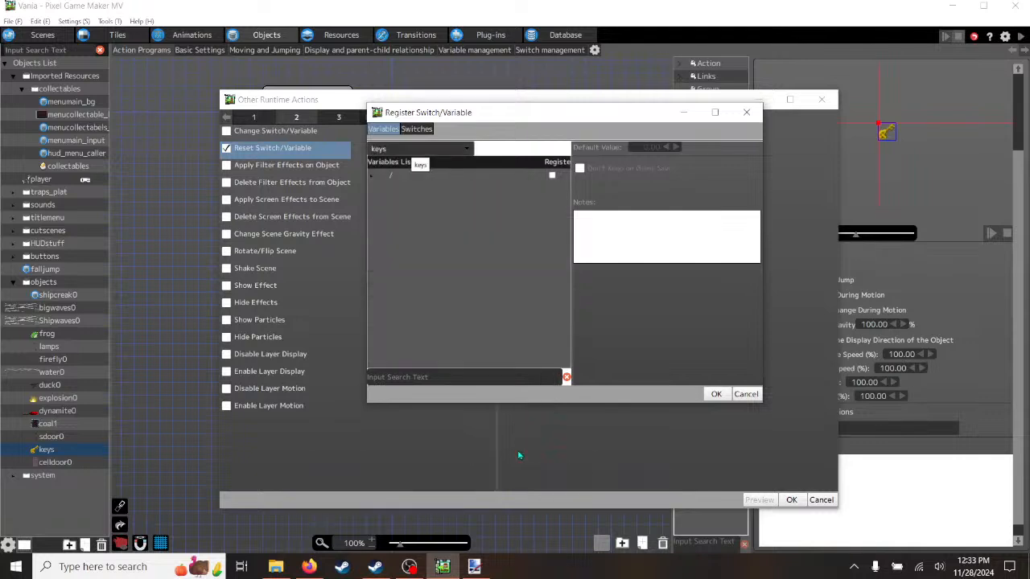
pyautogui.scroll(-5, 465, 338)
pyautogui.moveTo(568, 329); pyautogui.dragTo(565, 201)
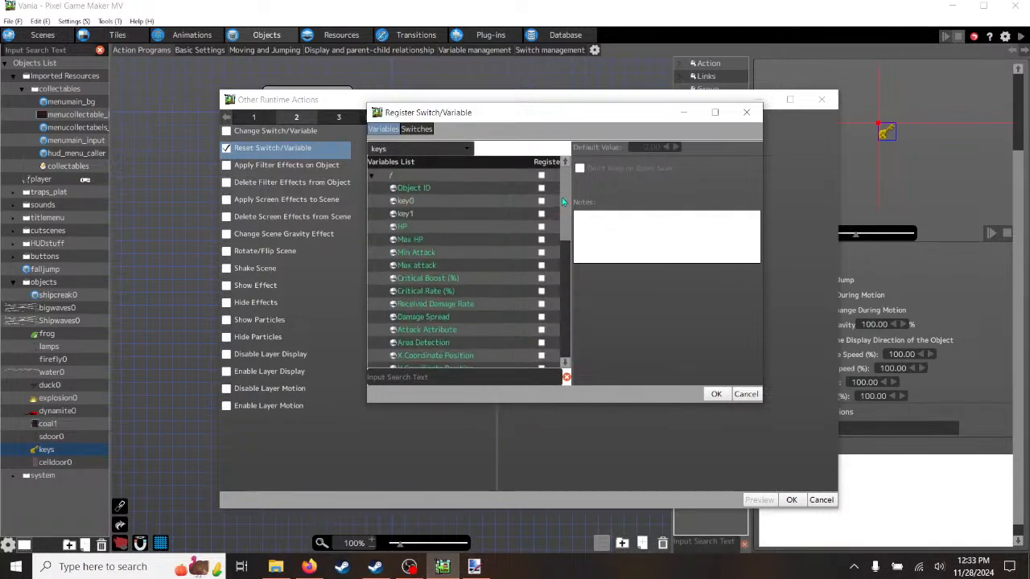
pyautogui.click(405, 214)
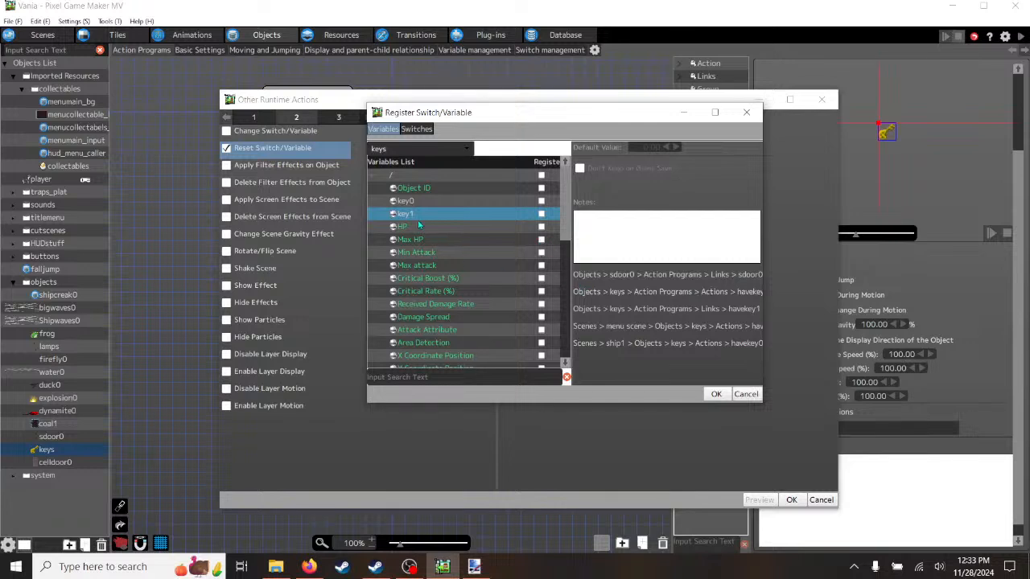
pyautogui.click(716, 394)
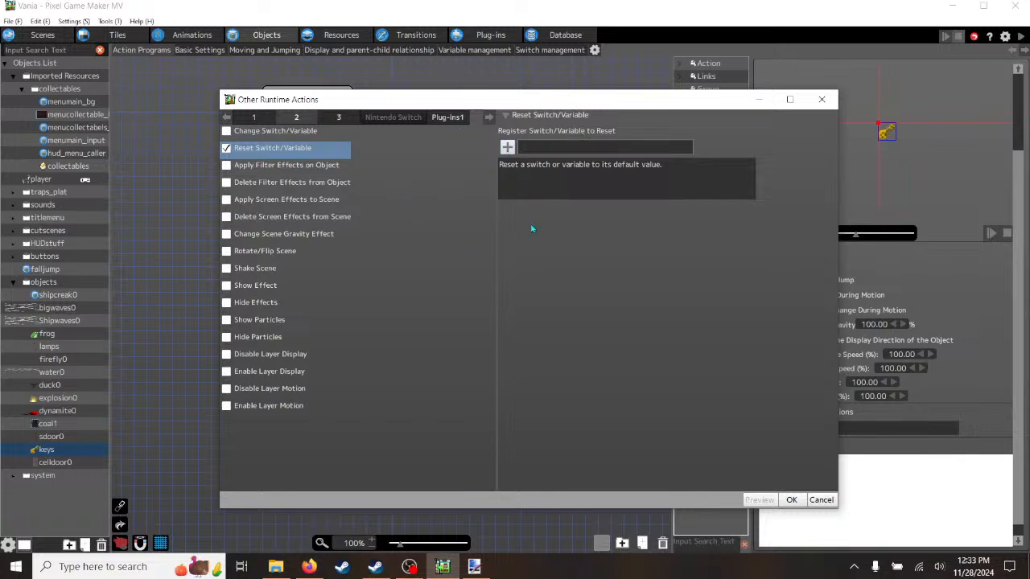
# - Try again to register key1 of the keys object for resetting, and add the Reset Switch/Variable action to nokeys1
pyautogui.click(507, 147)
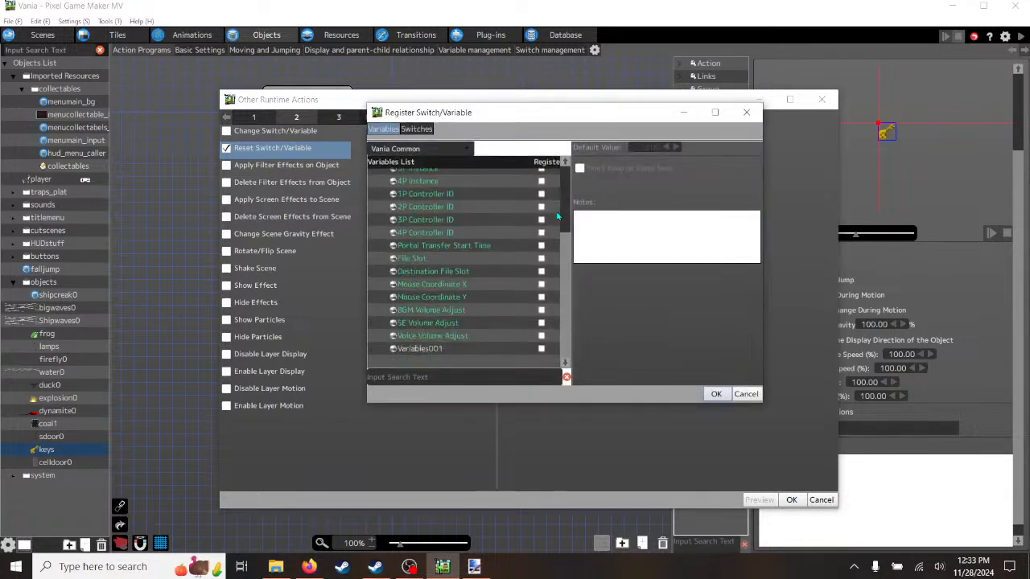
pyautogui.moveTo(567, 324); pyautogui.dragTo(566, 186)
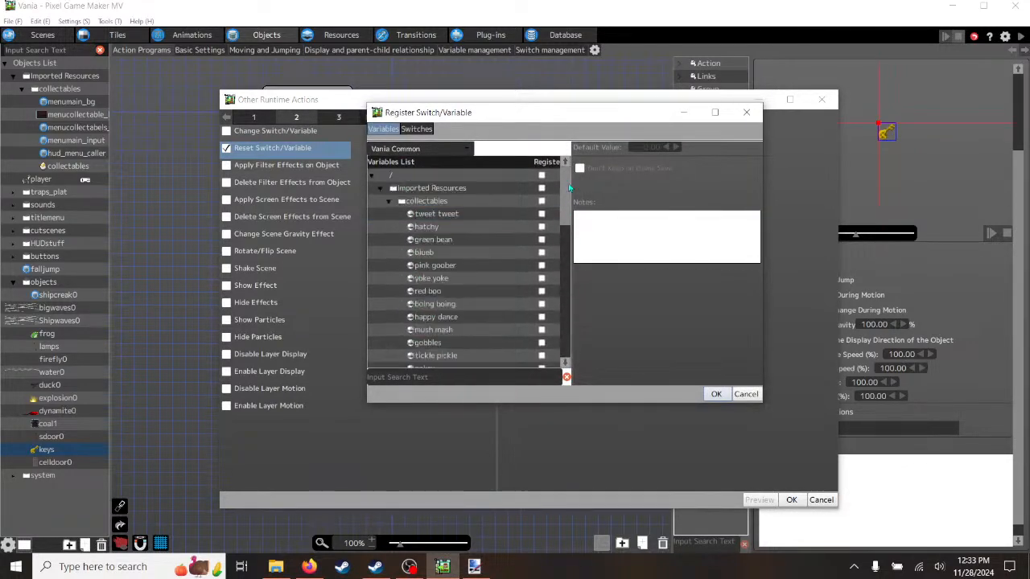
pyautogui.click(483, 214)
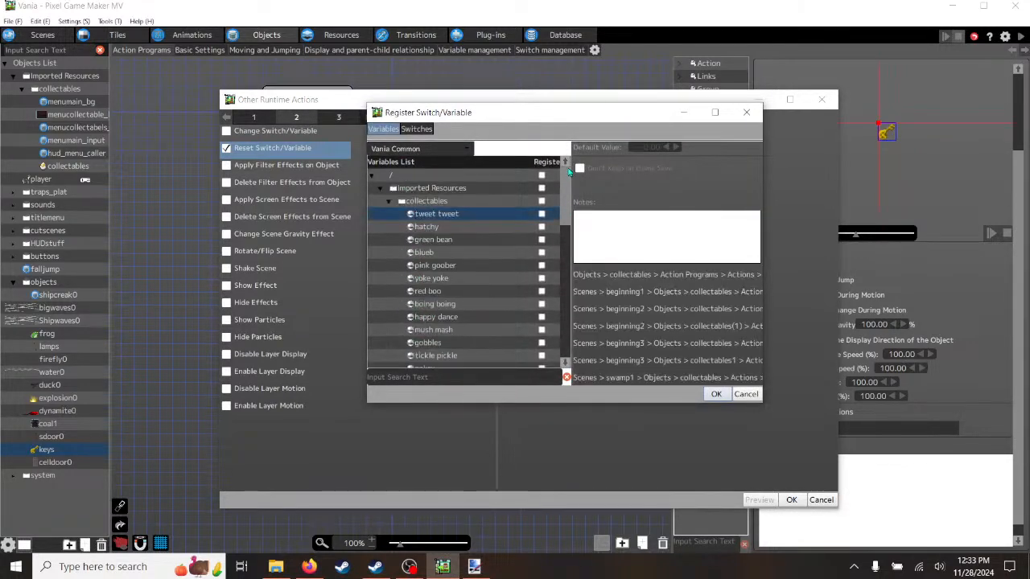
pyautogui.click(461, 149)
pyautogui.moveTo(453, 302)
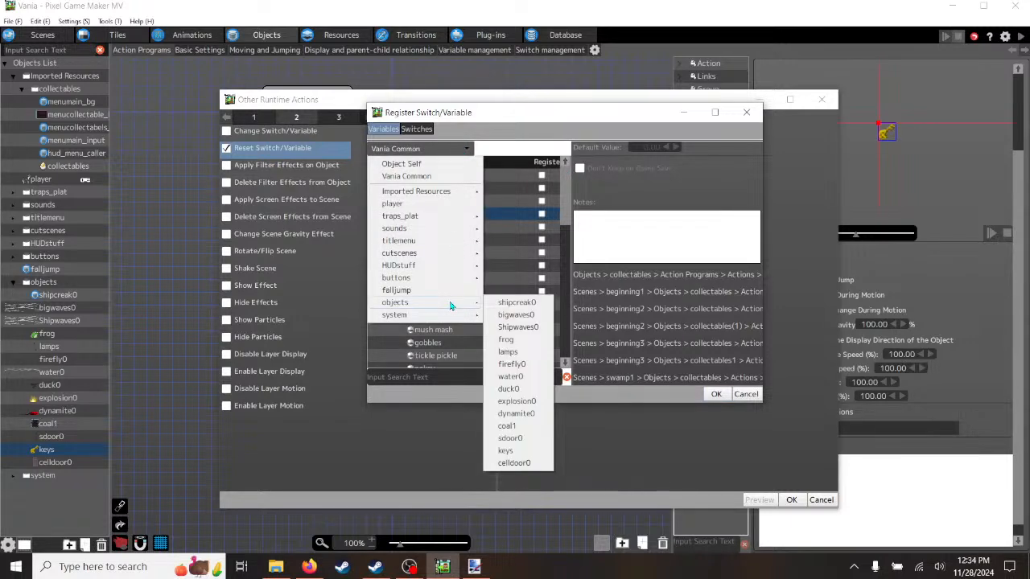
pyautogui.click(505, 451)
pyautogui.scroll(-3, 568, 275)
pyautogui.moveTo(568, 275); pyautogui.dragTo(567, 187)
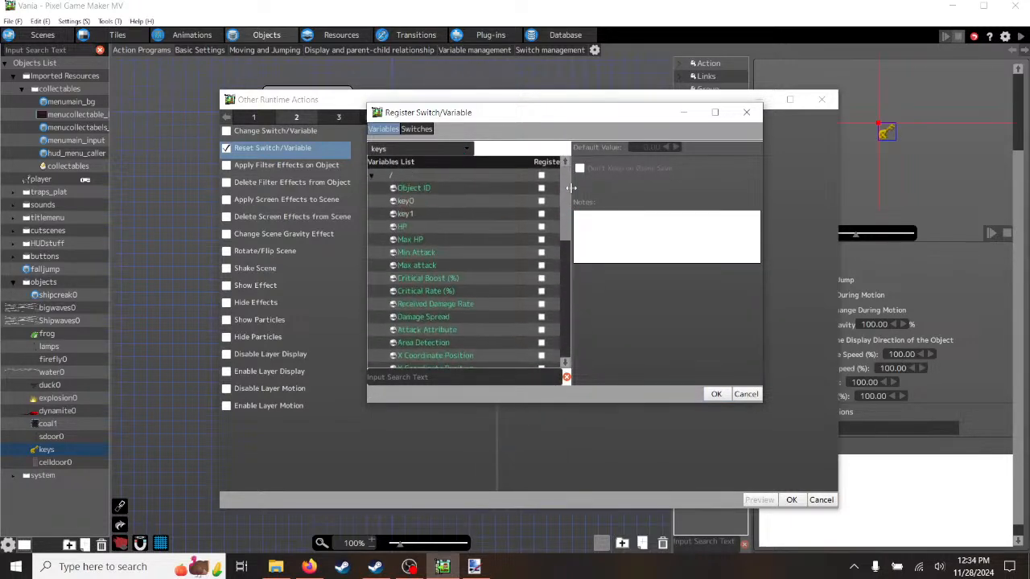
pyautogui.click(410, 214)
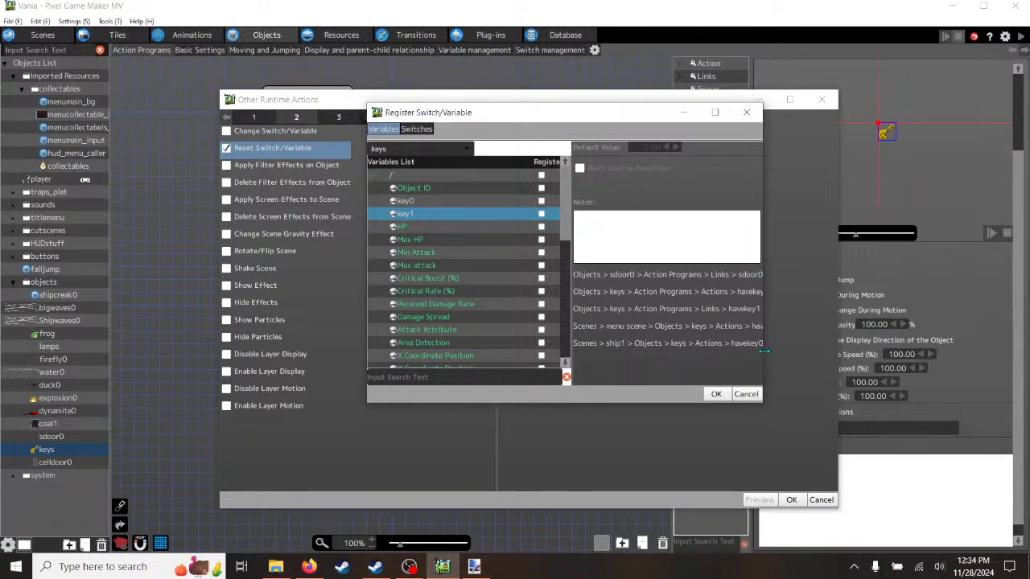
pyautogui.moveTo(764, 351); pyautogui.dragTo(981, 364)
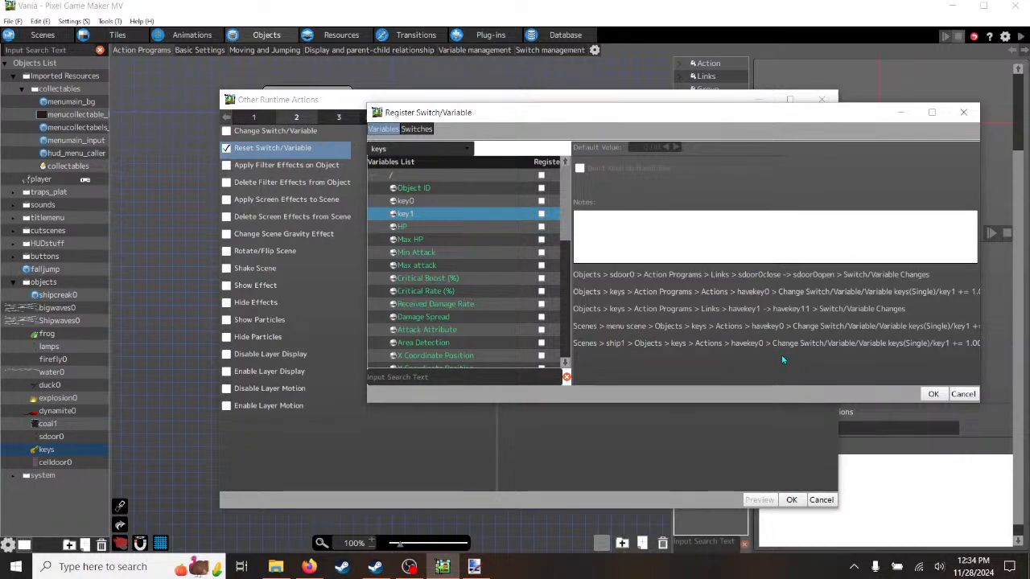
pyautogui.click(933, 395)
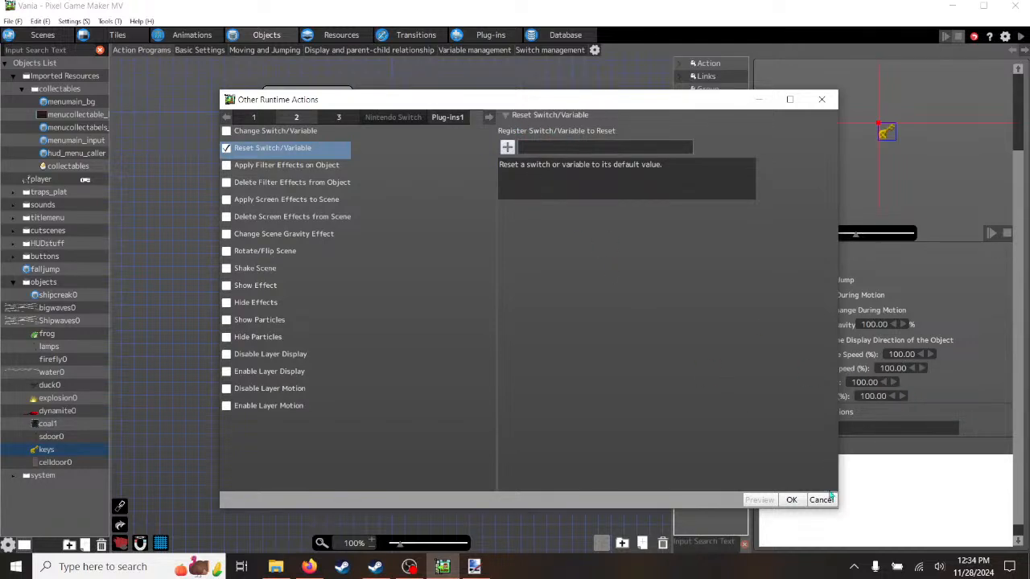
pyautogui.click(791, 500)
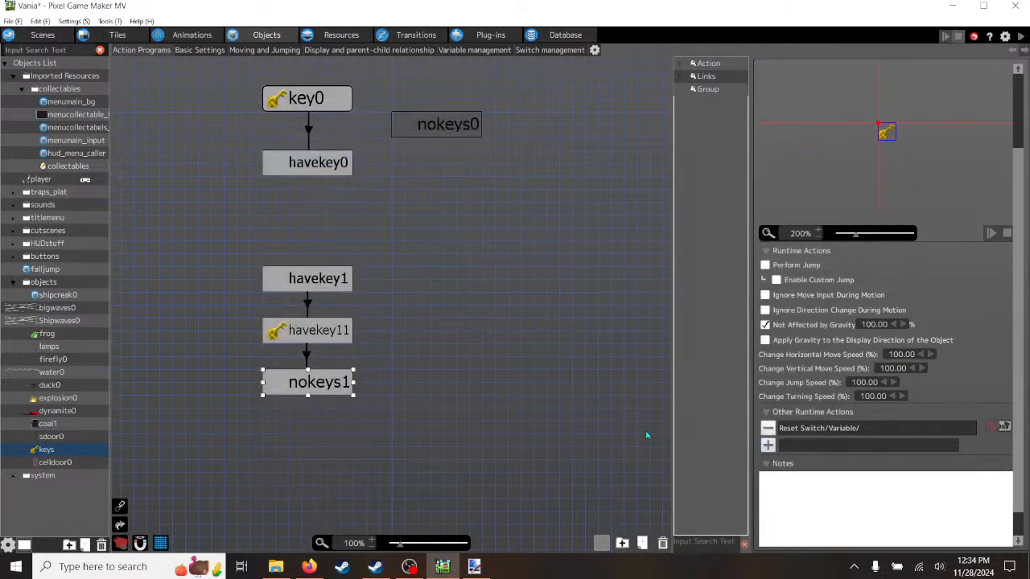
# - Test play the reset action in a maximized window by collecting the key and running through the wooden door, and close the game
pyautogui.click(1020, 37)
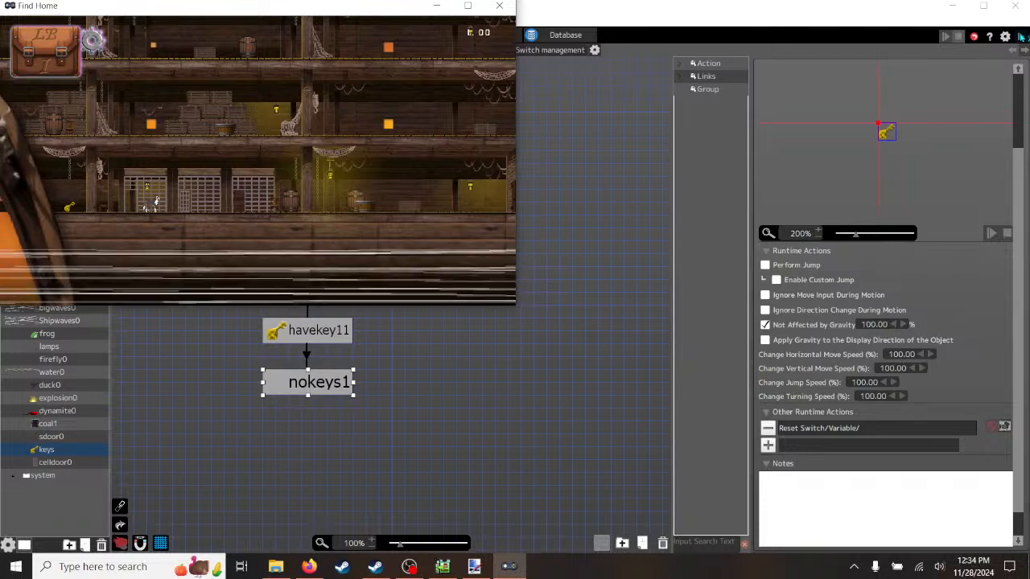
pyautogui.click(479, 6)
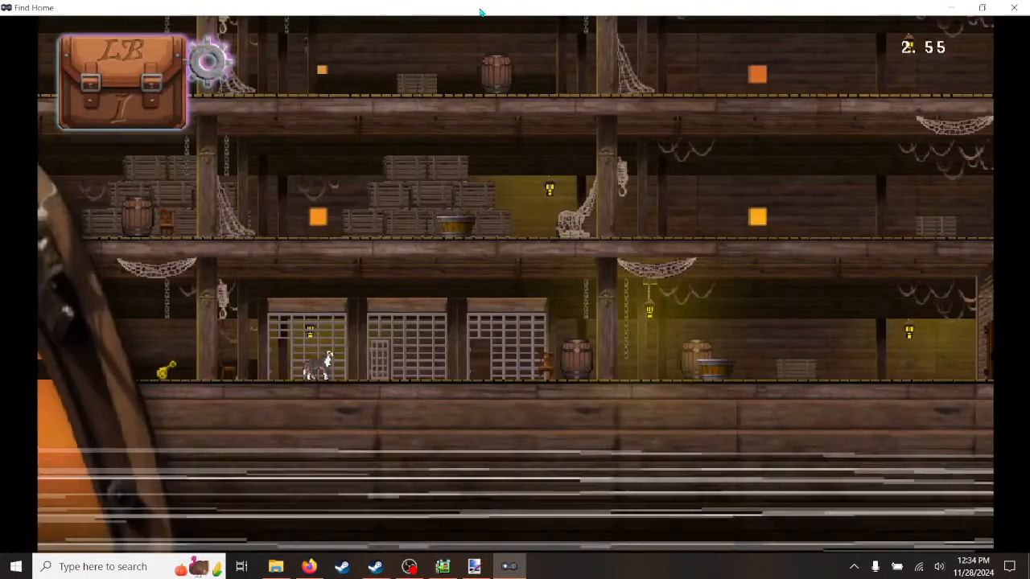
pyautogui.press('Left')
pyautogui.press('Right')
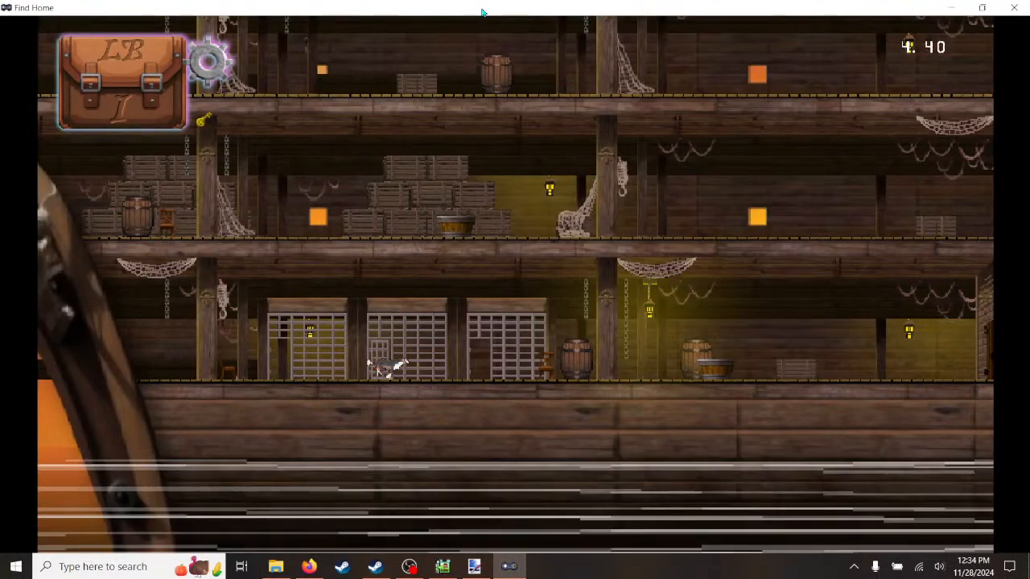
pyautogui.press('Right')
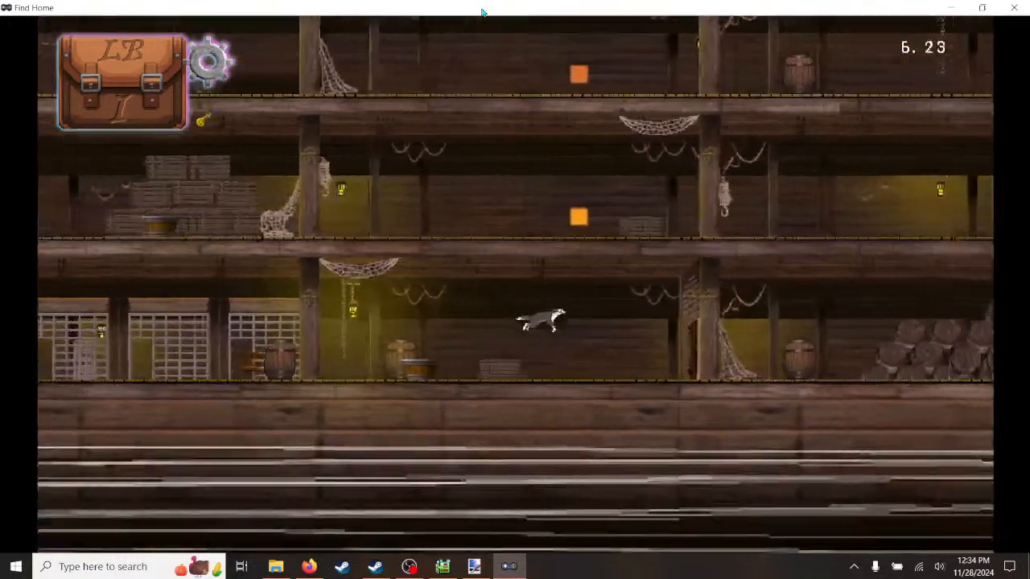
pyautogui.press('Right')
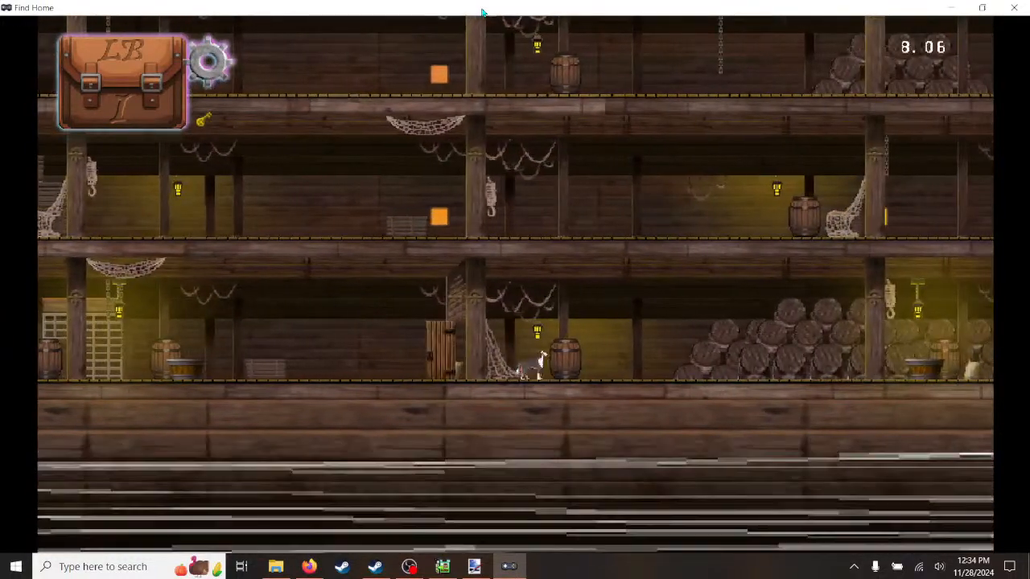
pyautogui.click(1014, 7)
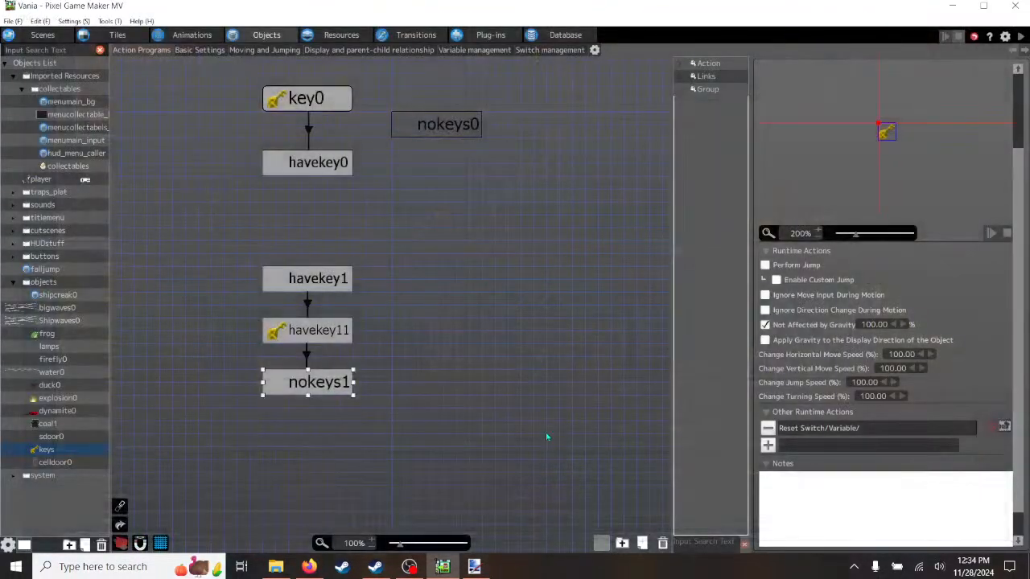
# - Check the conditions of the havekey11-to-nokeys1 link, and reopen the Reset Switch/Variable action of nokeys1 for editing
pyautogui.click(307, 359)
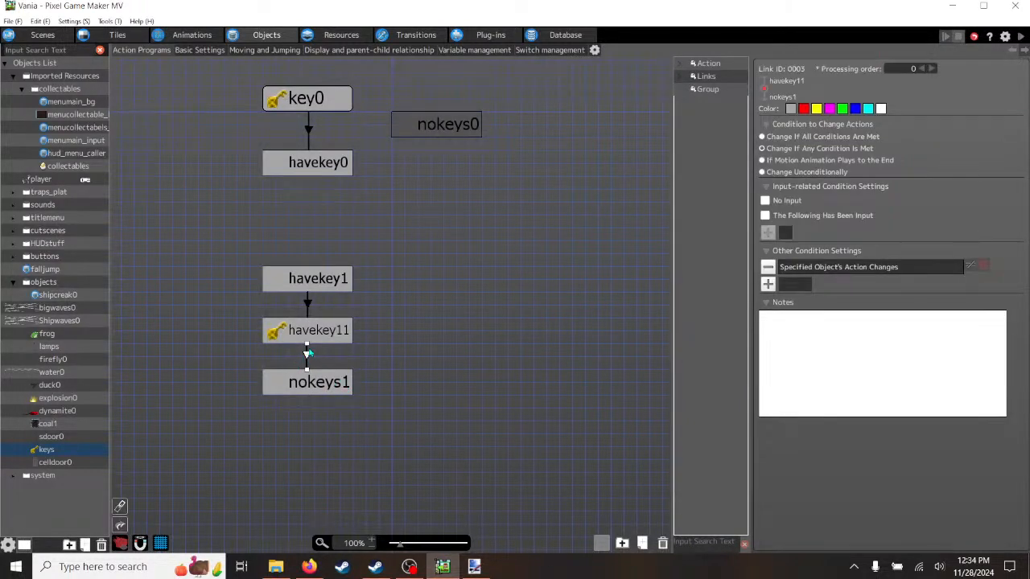
pyautogui.click(328, 391)
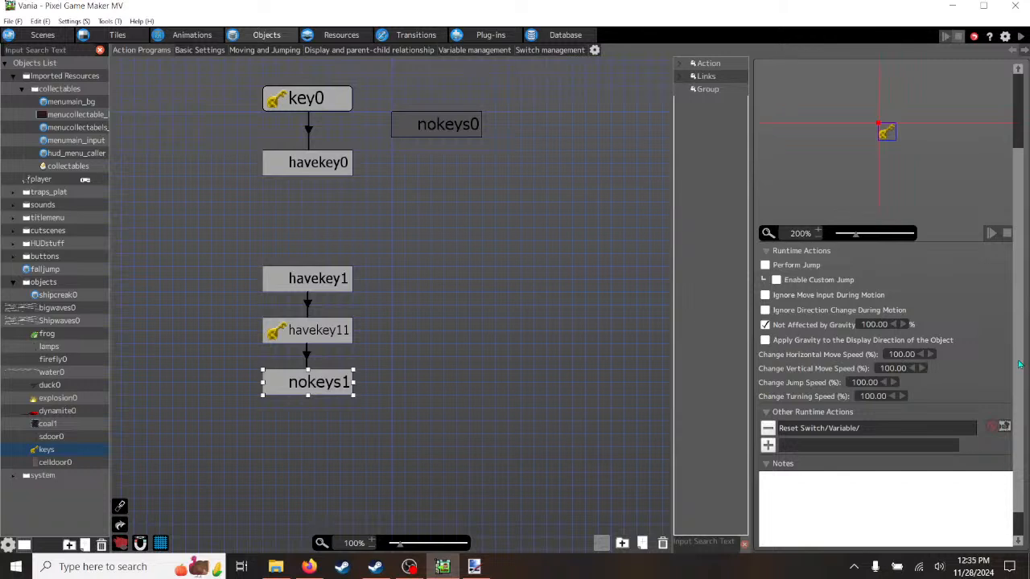
pyautogui.scroll(-1, 1018, 367)
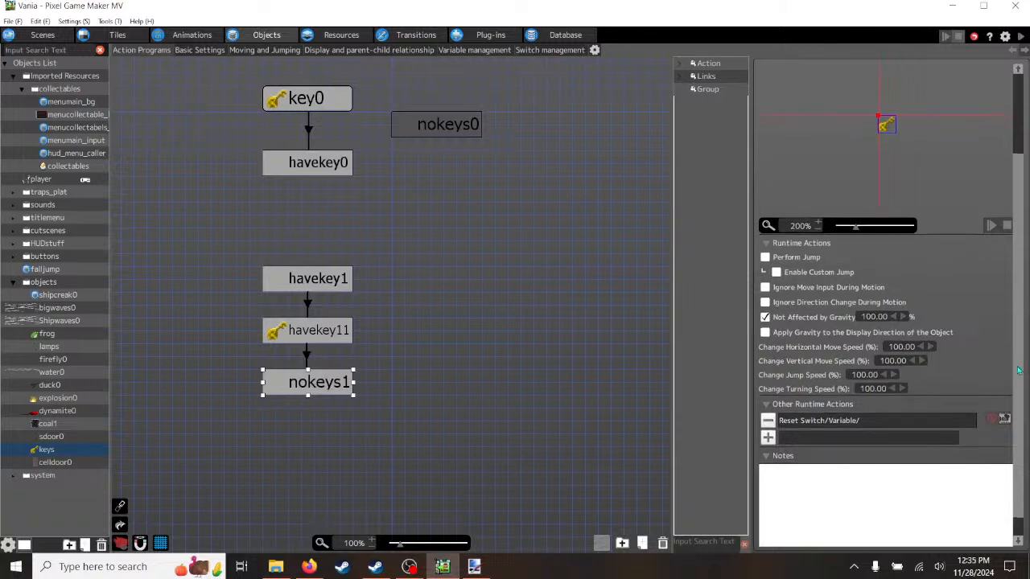
pyautogui.doubleClick(829, 424)
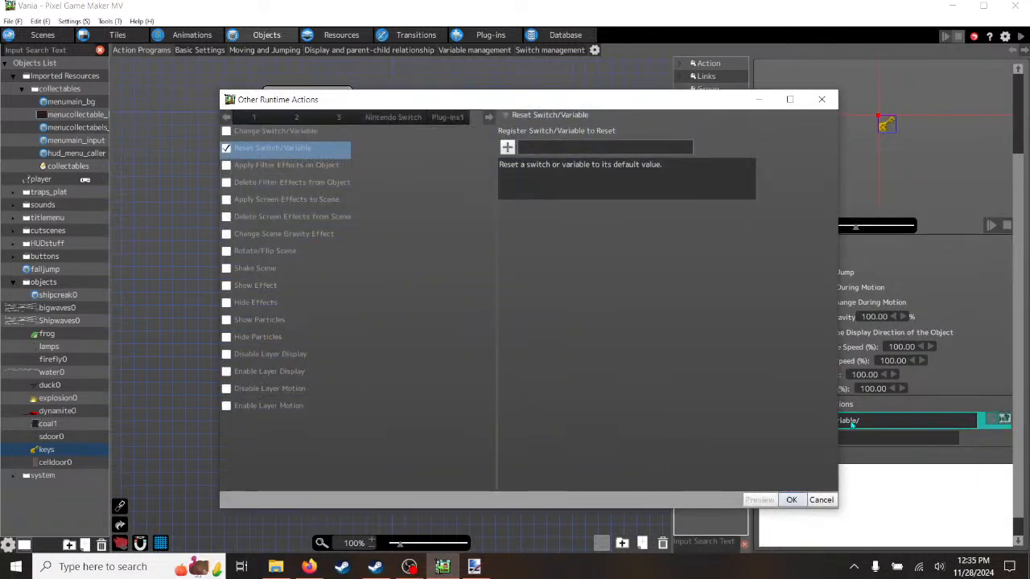
pyautogui.click(508, 148)
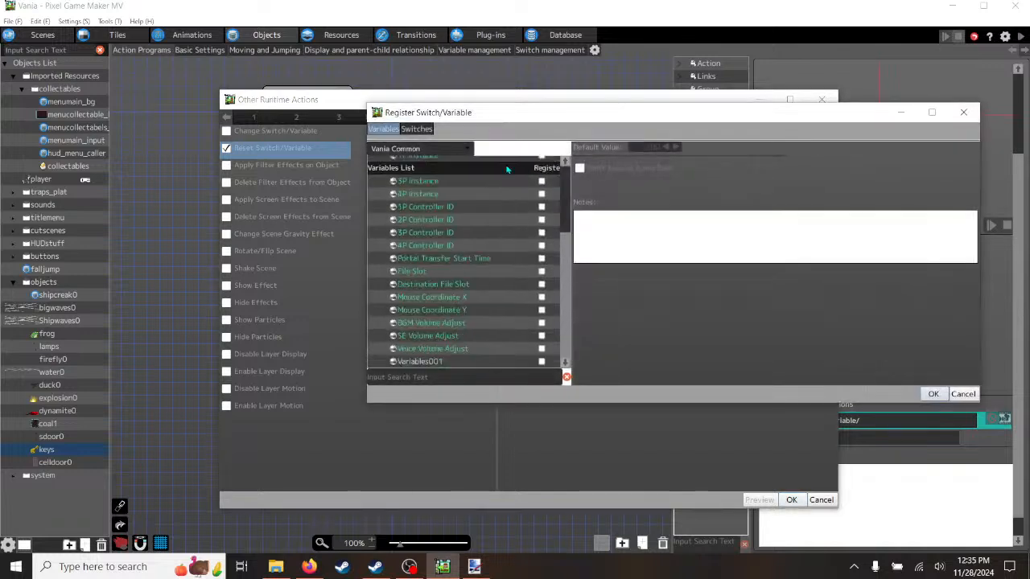
pyautogui.click(466, 151)
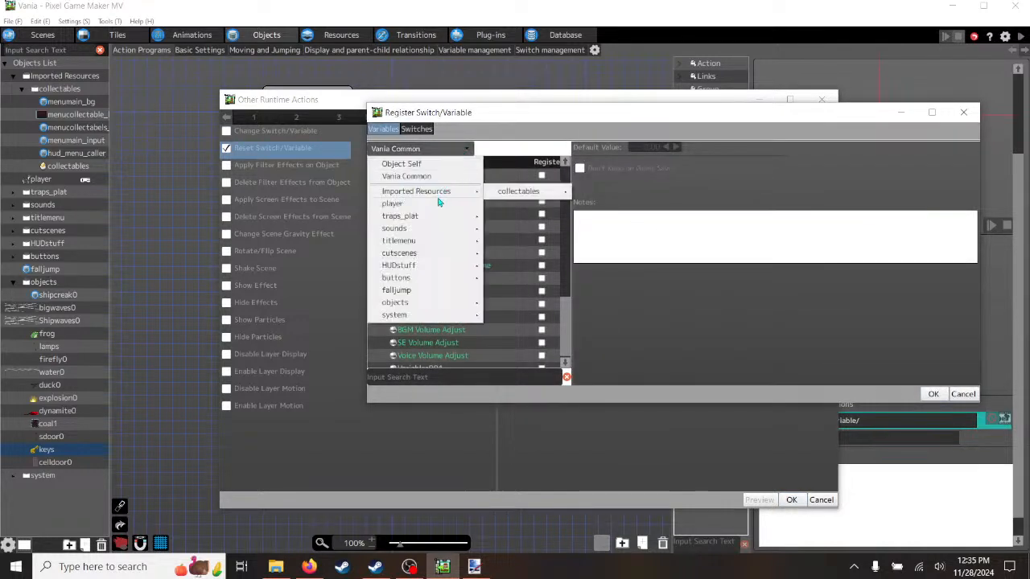
pyautogui.moveTo(410, 300)
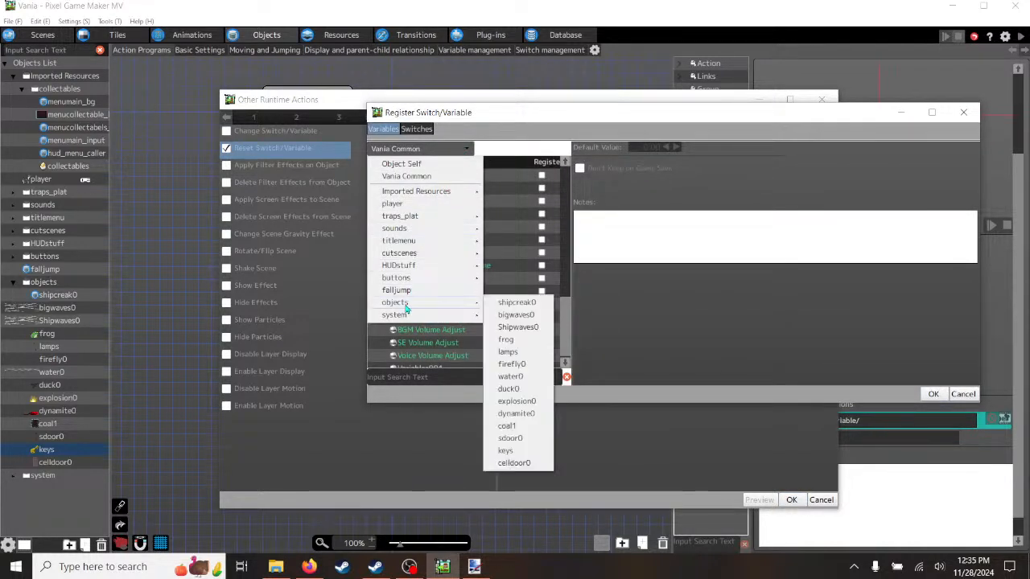
pyautogui.click(505, 451)
pyautogui.scroll(-3, 441, 229)
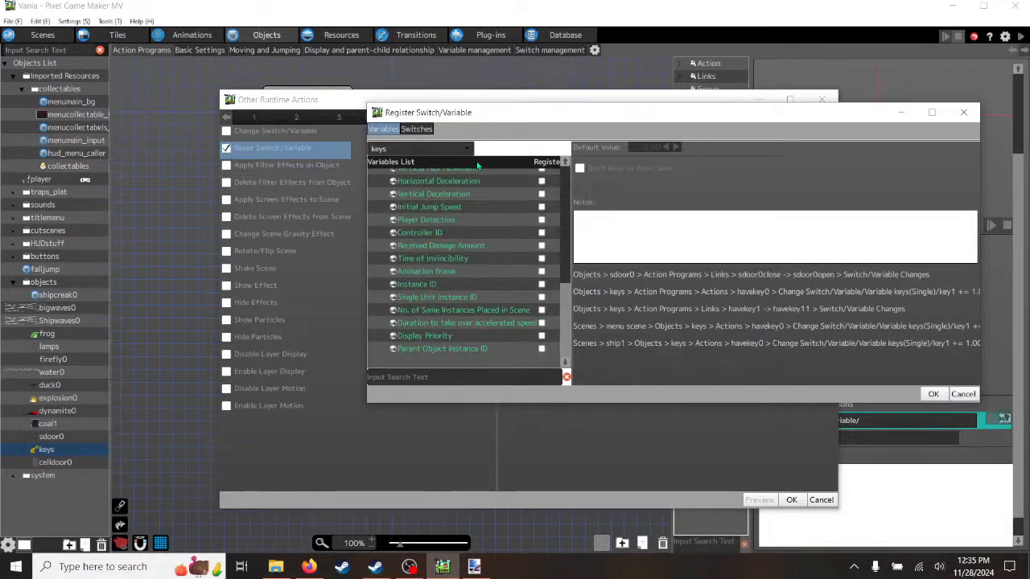
pyautogui.moveTo(566, 308); pyautogui.dragTo(579, 179)
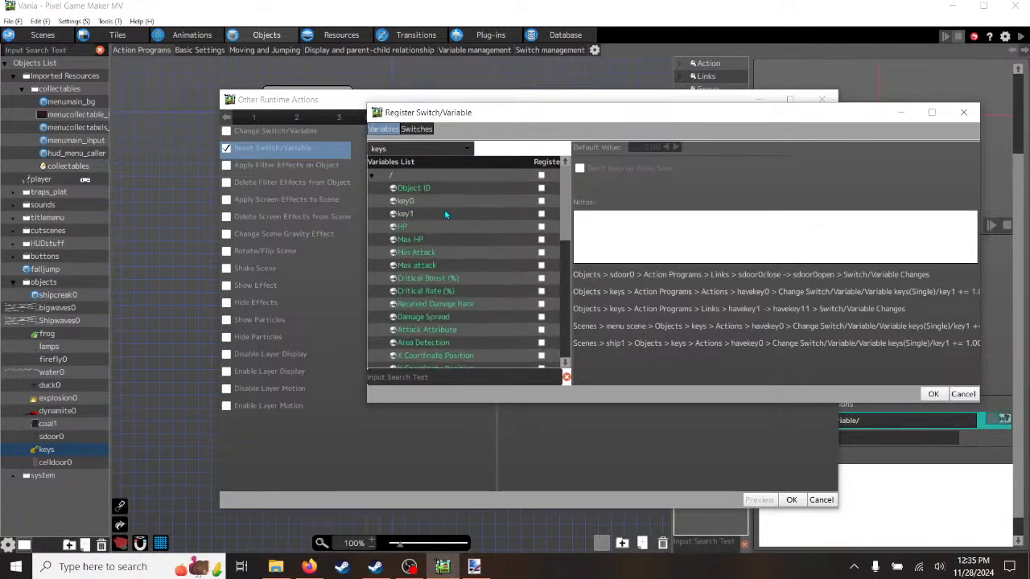
pyautogui.click(414, 214)
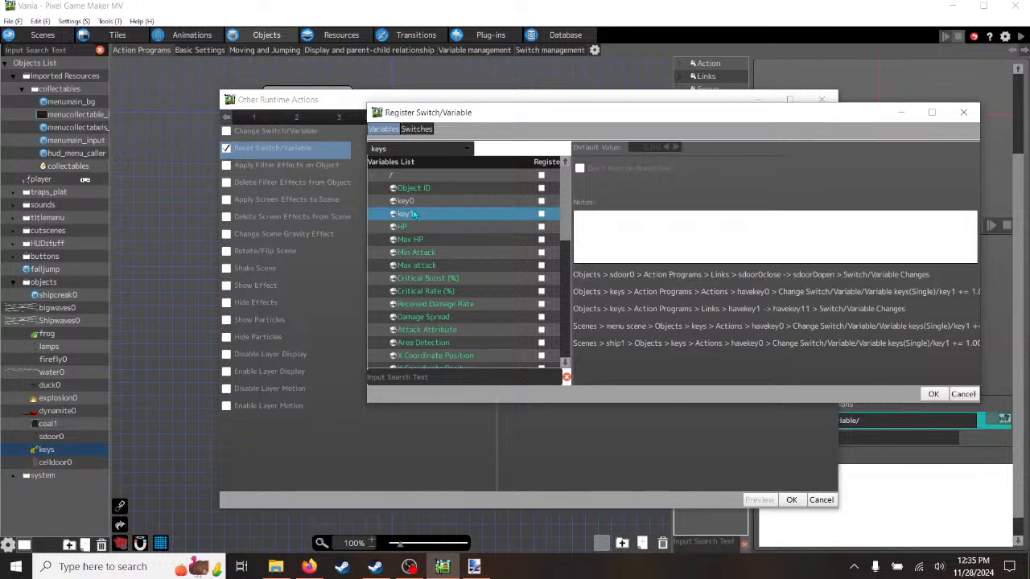
pyautogui.click(542, 215)
pyautogui.click(541, 174)
pyautogui.click(962, 394)
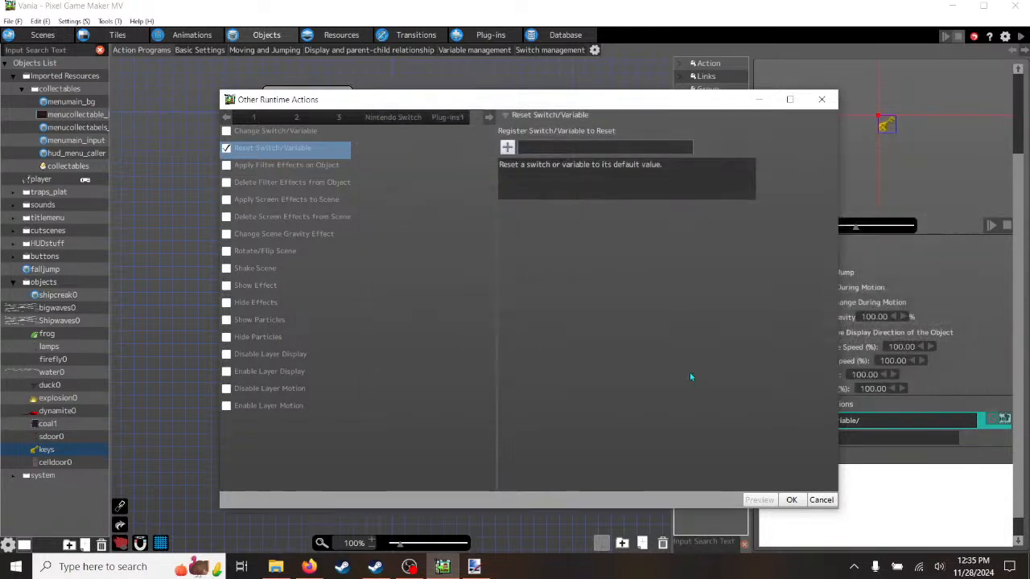
# - Register the keys object's key1 variable as the one to reset in nokeys1's Reset Switch/Variable action
pyautogui.click(506, 147)
pyautogui.scroll(-1, 570, 276)
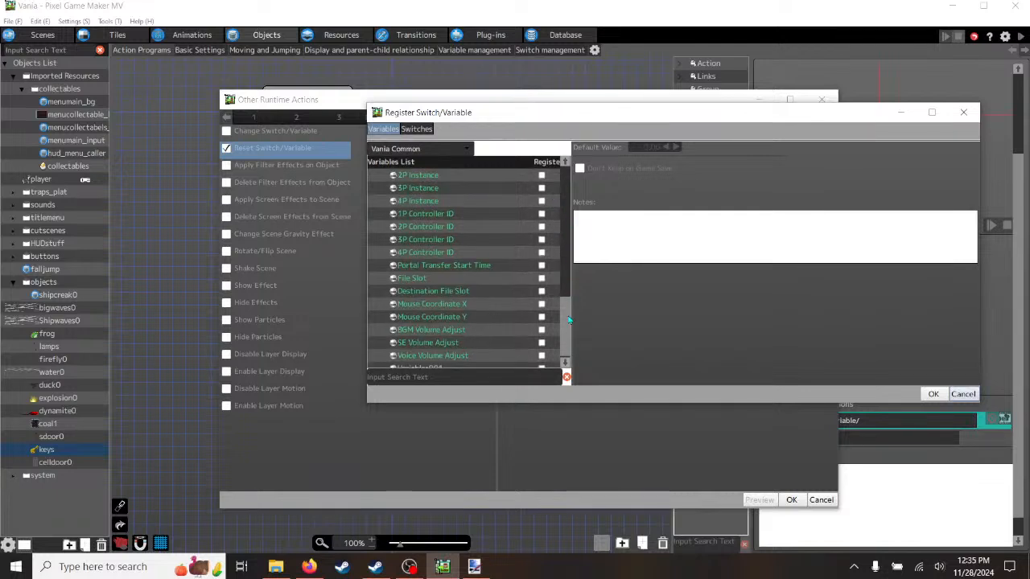
pyautogui.click(464, 152)
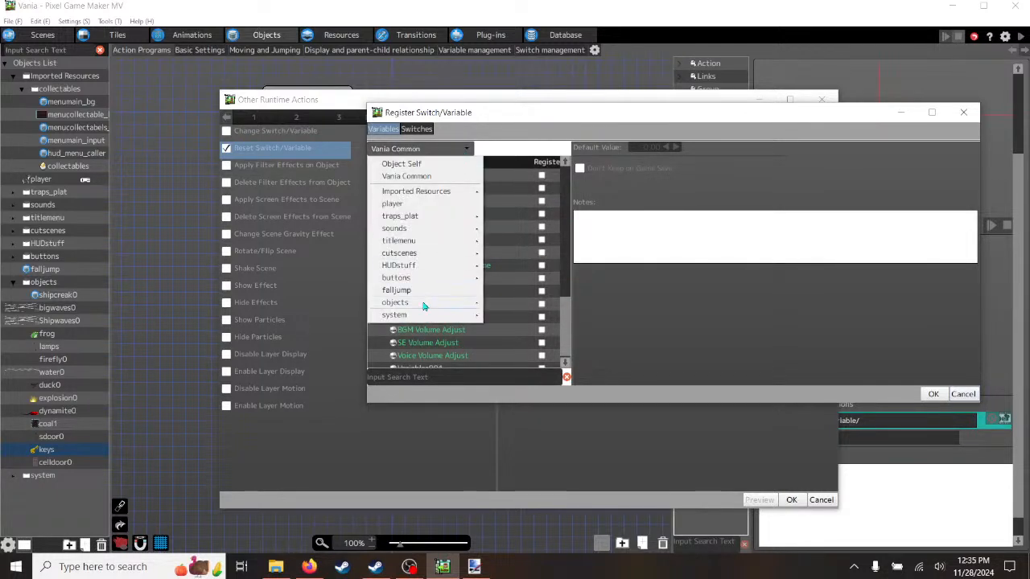
pyautogui.moveTo(423, 306)
pyautogui.click(507, 450)
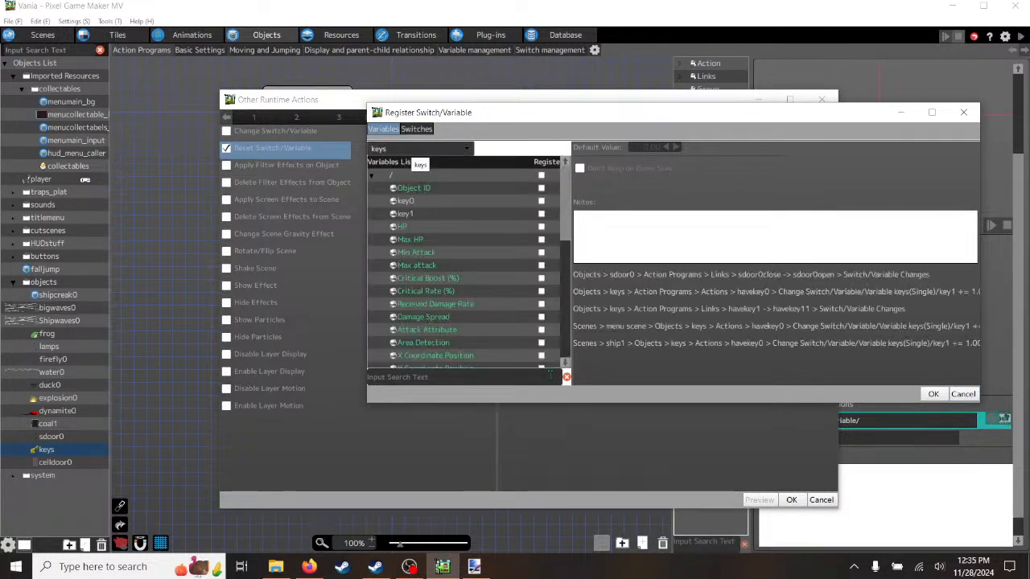
pyautogui.moveTo(568, 286); pyautogui.dragTo(570, 187)
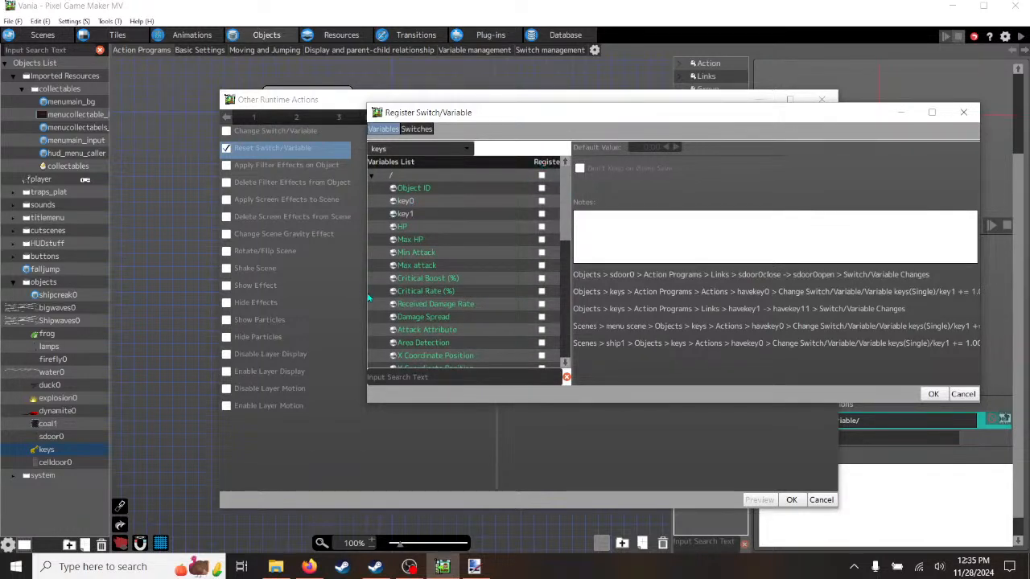
pyautogui.moveTo(363, 292); pyautogui.dragTo(230, 292)
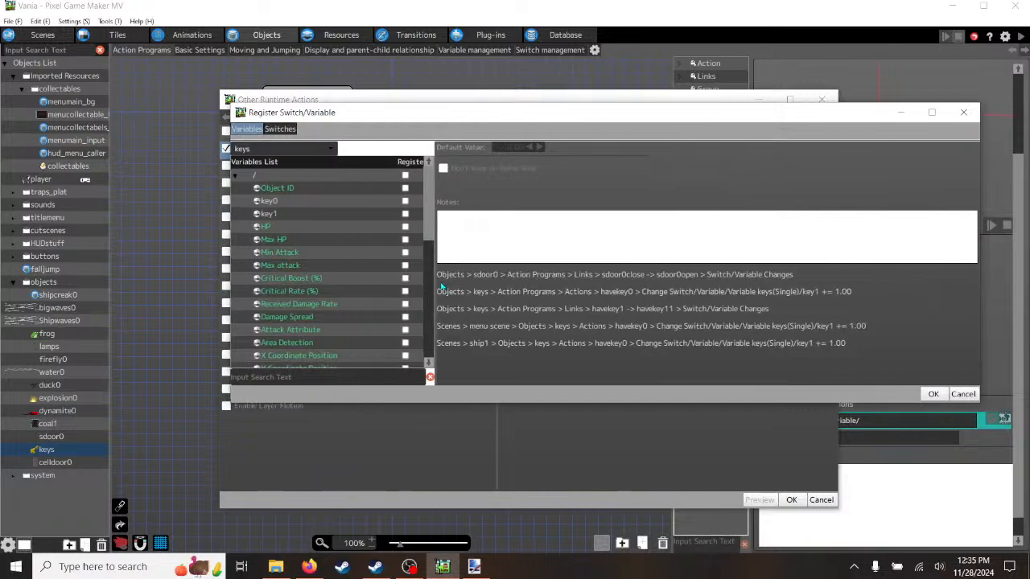
pyautogui.moveTo(433, 285); pyautogui.dragTo(501, 284)
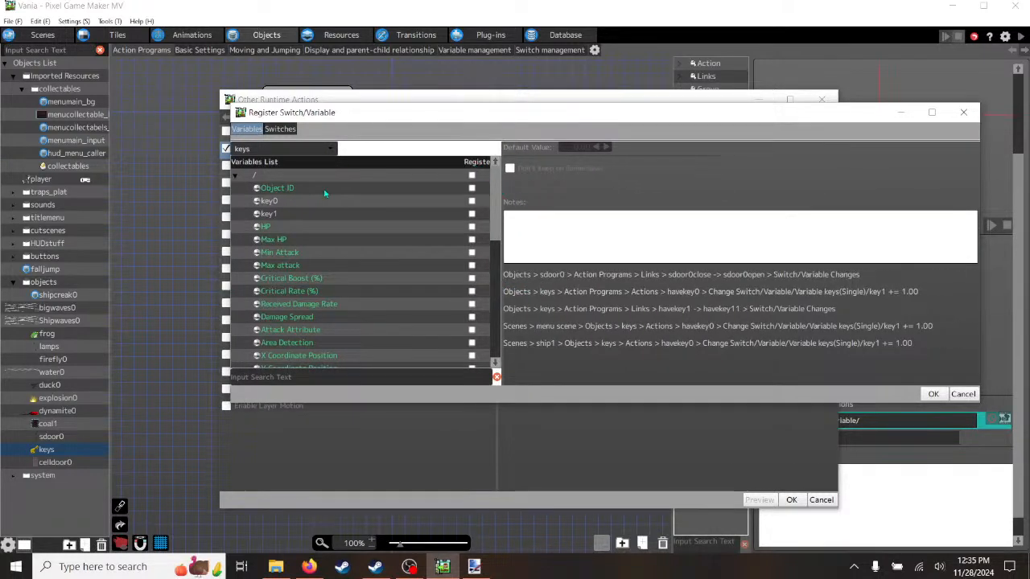
pyautogui.click(471, 213)
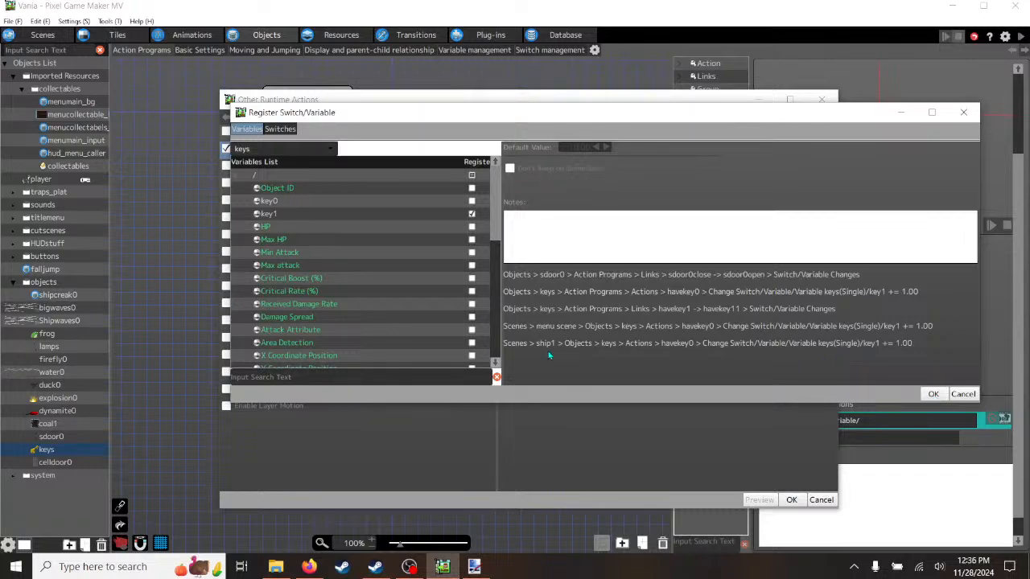
pyautogui.click(934, 394)
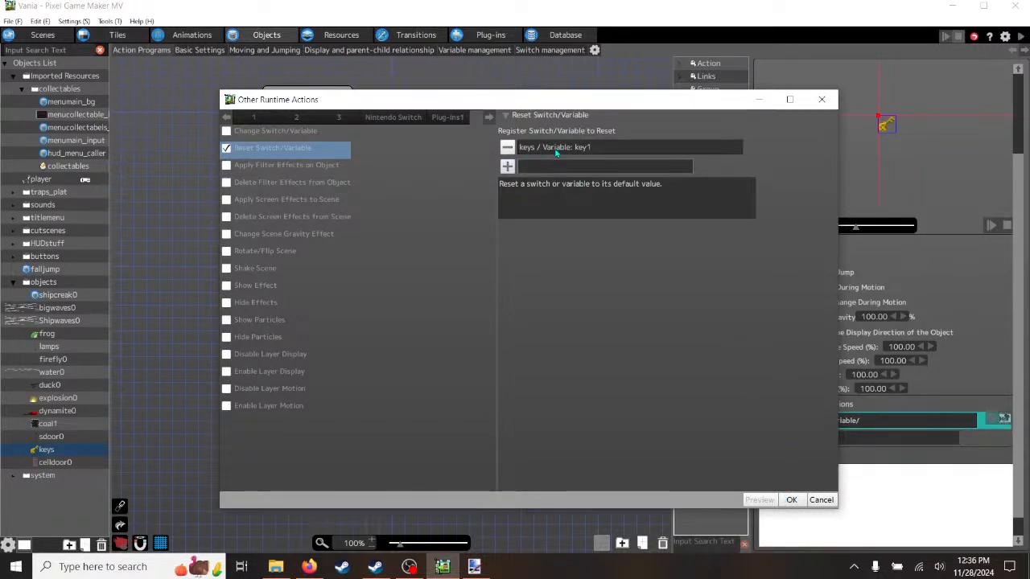
pyautogui.click(791, 501)
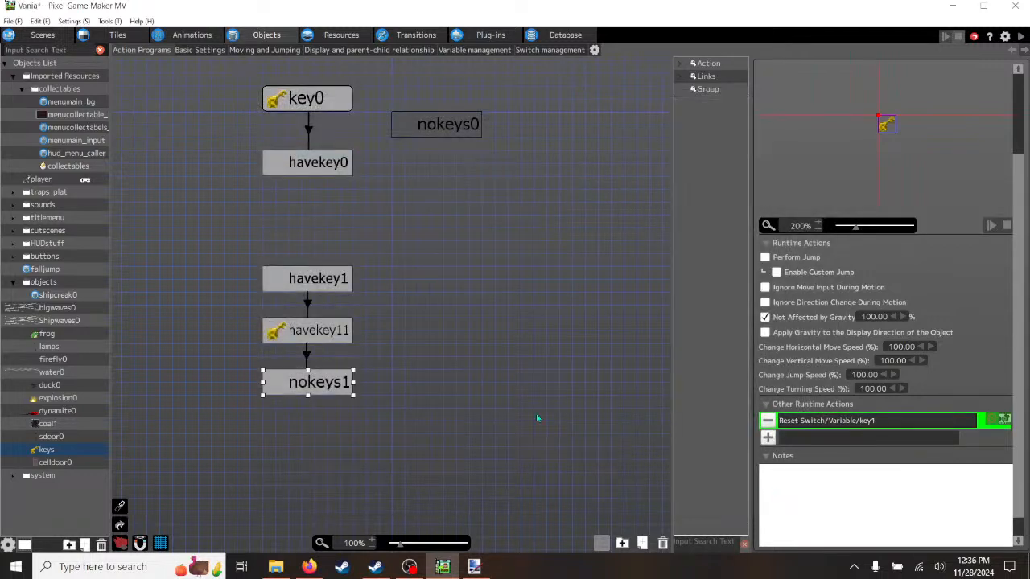
# - Check havekey1's runtime action, test play the game in a maximized window by running through the wooden door, and close the game
pyautogui.click(310, 282)
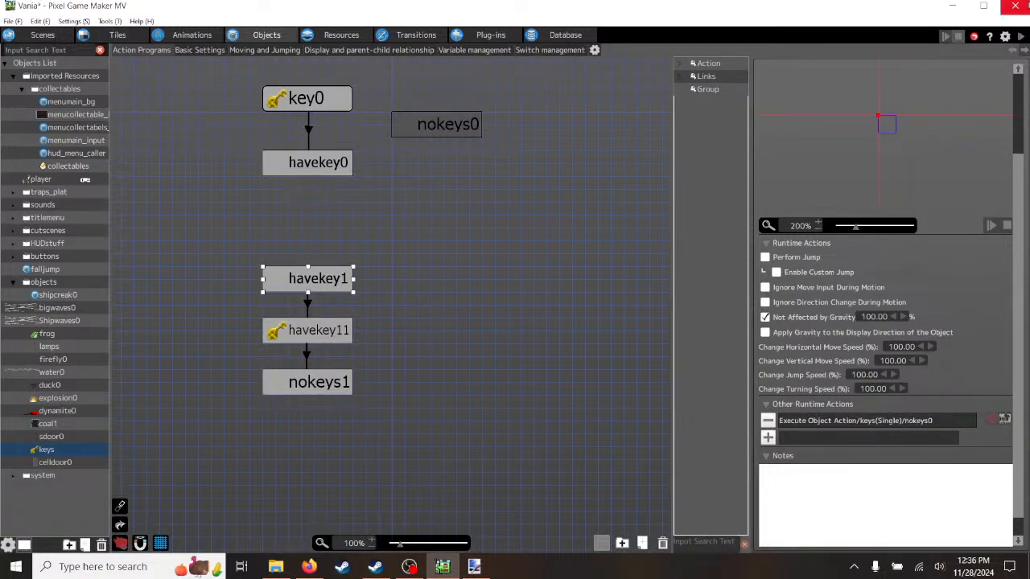
pyautogui.click(1020, 37)
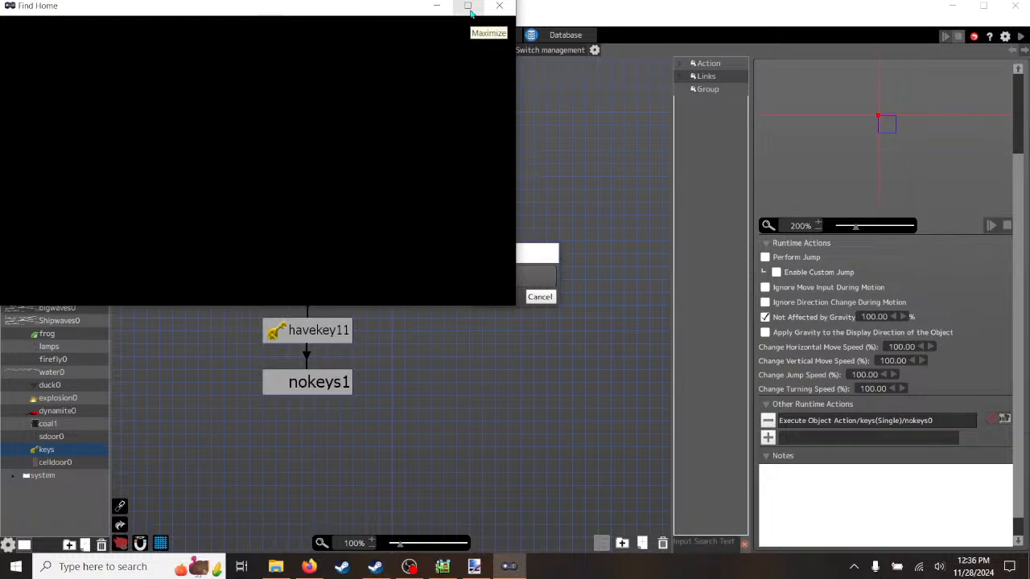
pyautogui.click(470, 10)
pyautogui.press('Left')
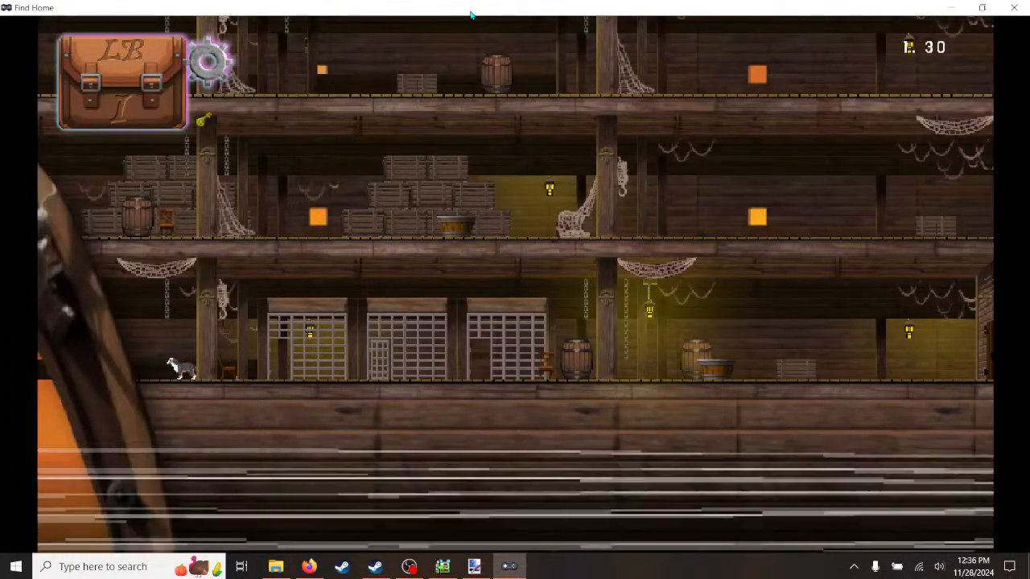
pyautogui.press('Right')
pyautogui.press('Right')
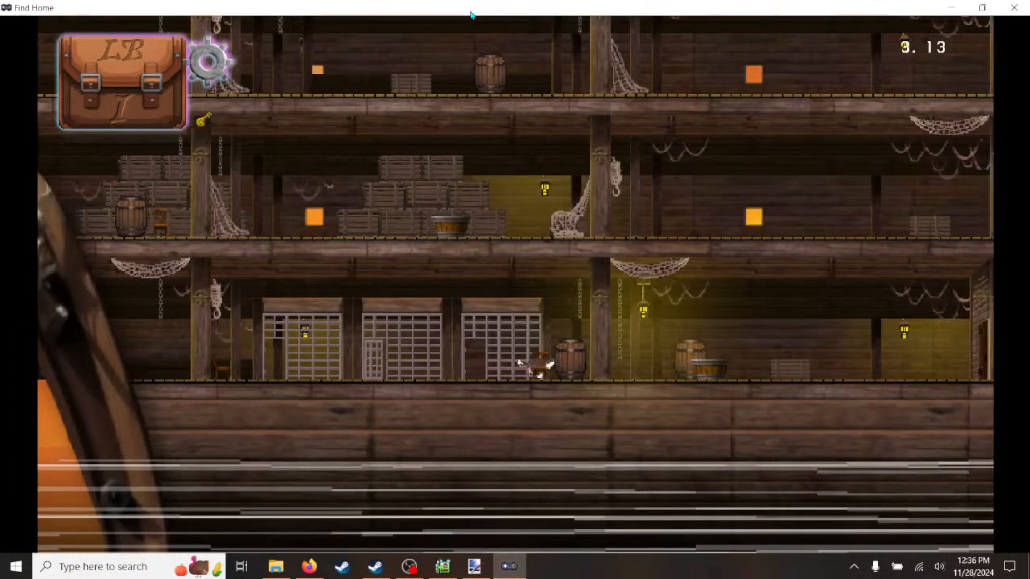
pyautogui.press('Right')
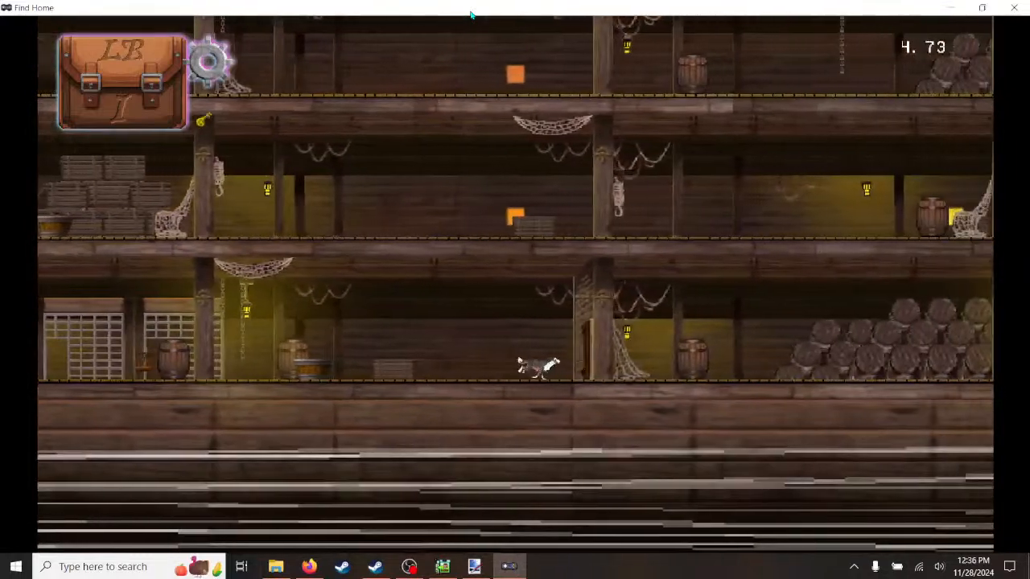
pyautogui.press('Right')
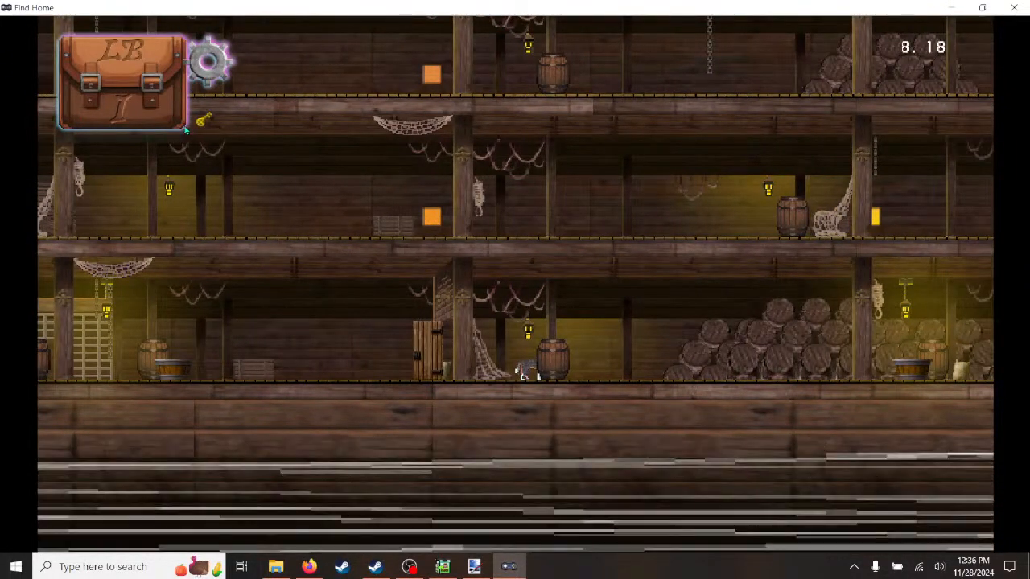
pyautogui.click(1014, 7)
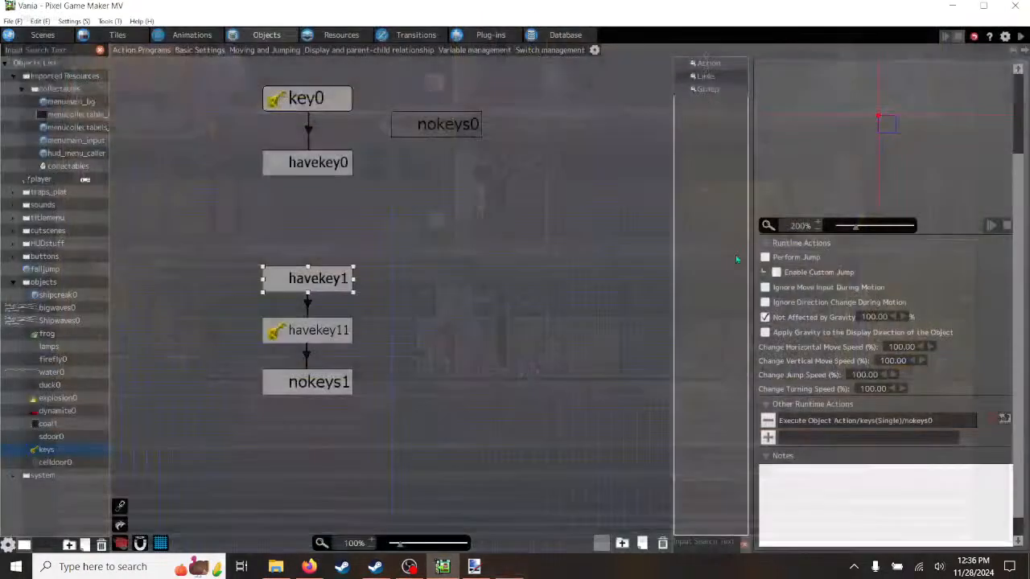
# - Reopen nokeys1's Reset Switch/Variable action and remove the registered key1 variable of the keys object
pyautogui.click(308, 389)
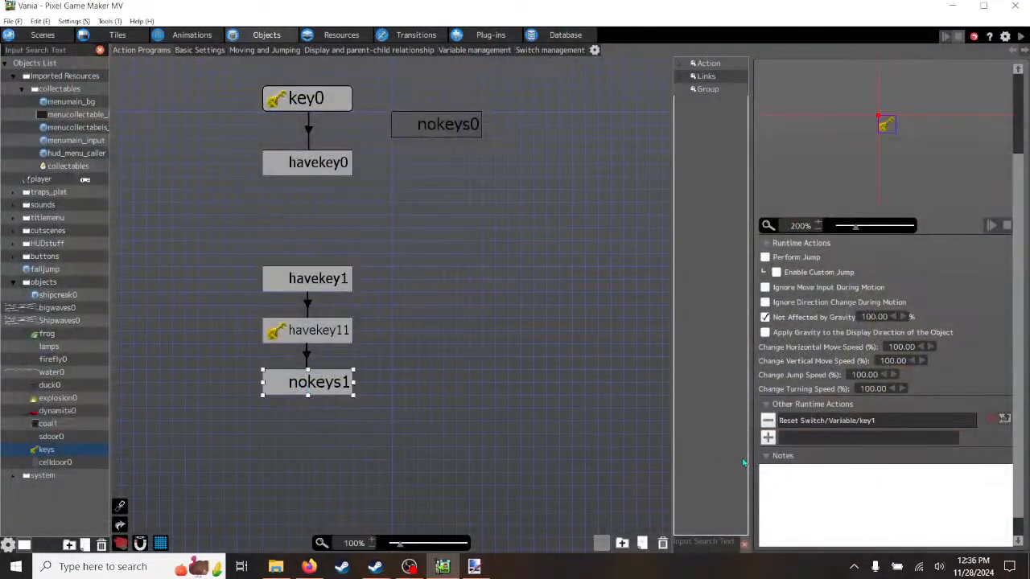
pyautogui.doubleClick(809, 421)
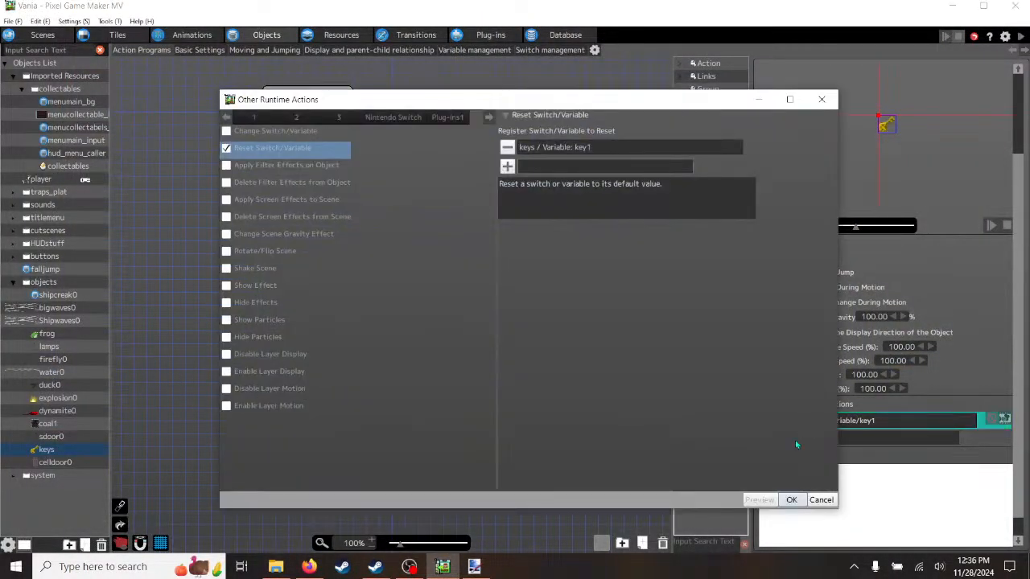
pyautogui.click(507, 148)
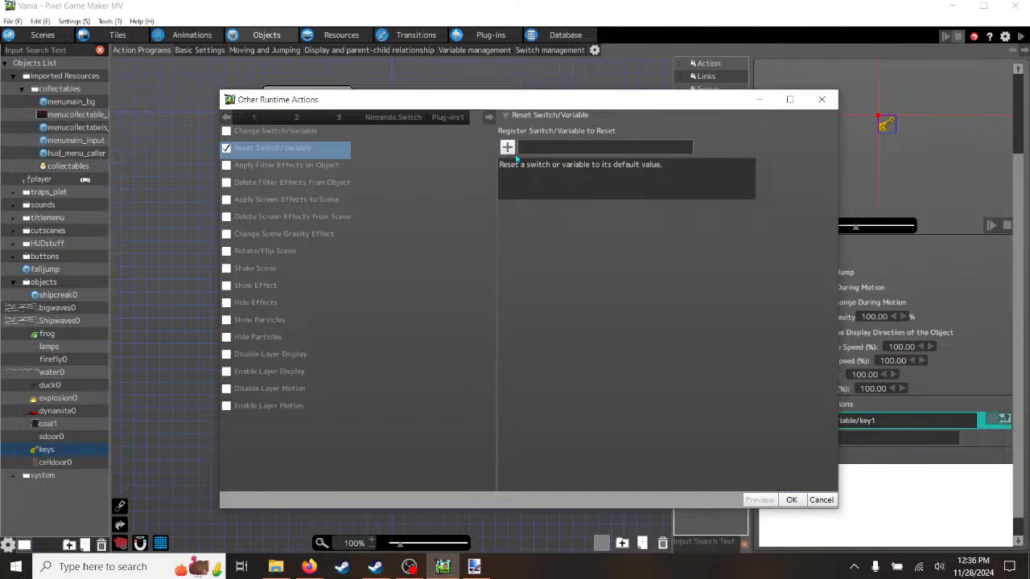
pyautogui.click(508, 148)
pyautogui.scroll(-5, 500, 299)
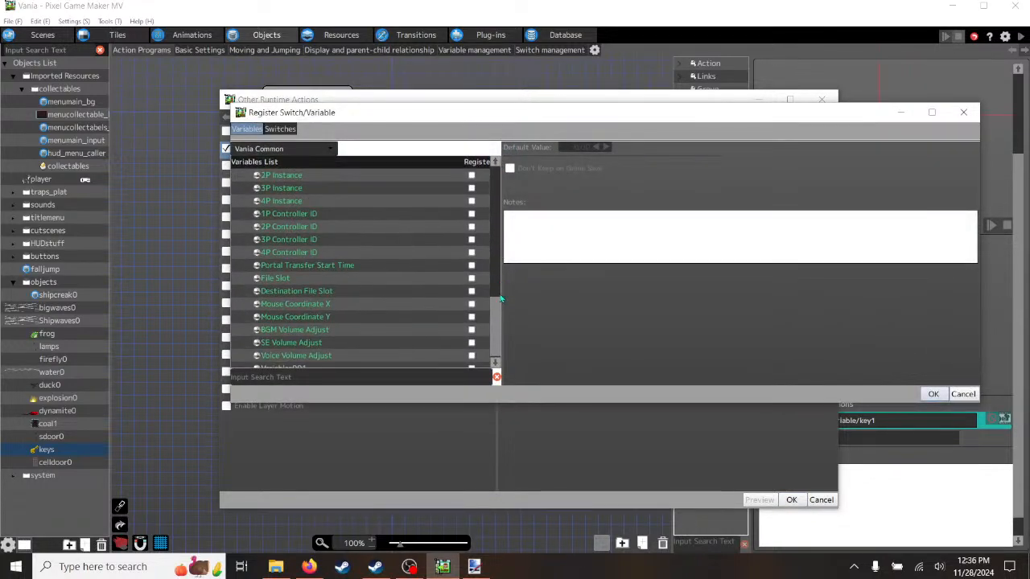
pyautogui.moveTo(498, 317); pyautogui.dragTo(500, 168)
pyautogui.click(332, 150)
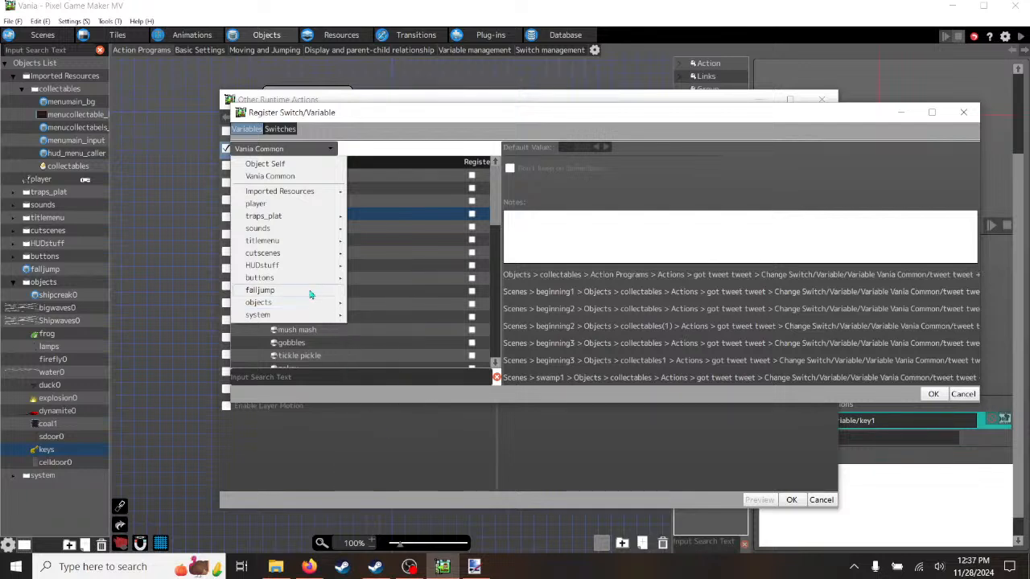
pyautogui.moveTo(313, 305)
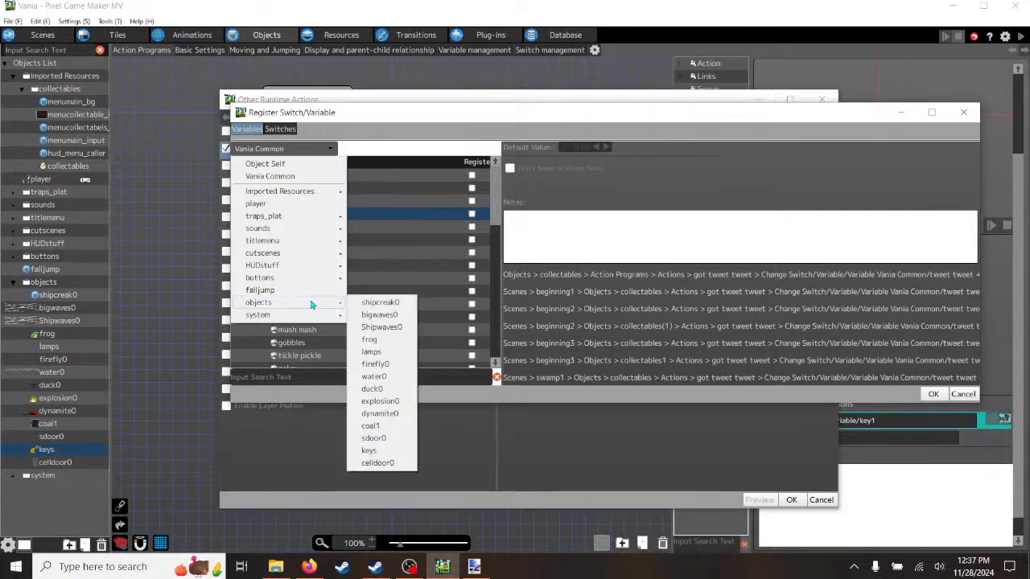
pyautogui.click(369, 451)
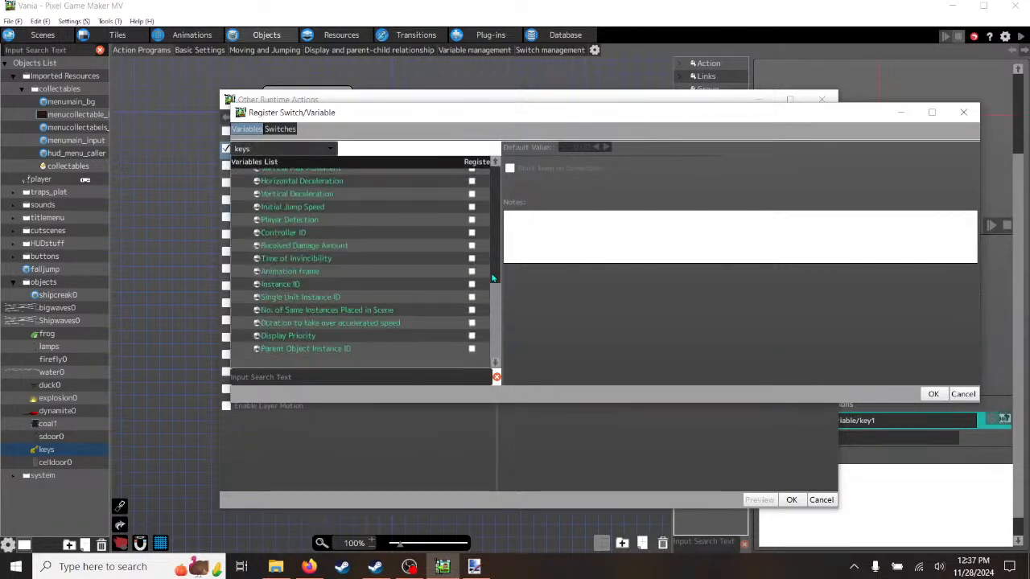
pyautogui.moveTo(493, 277); pyautogui.dragTo(498, 180)
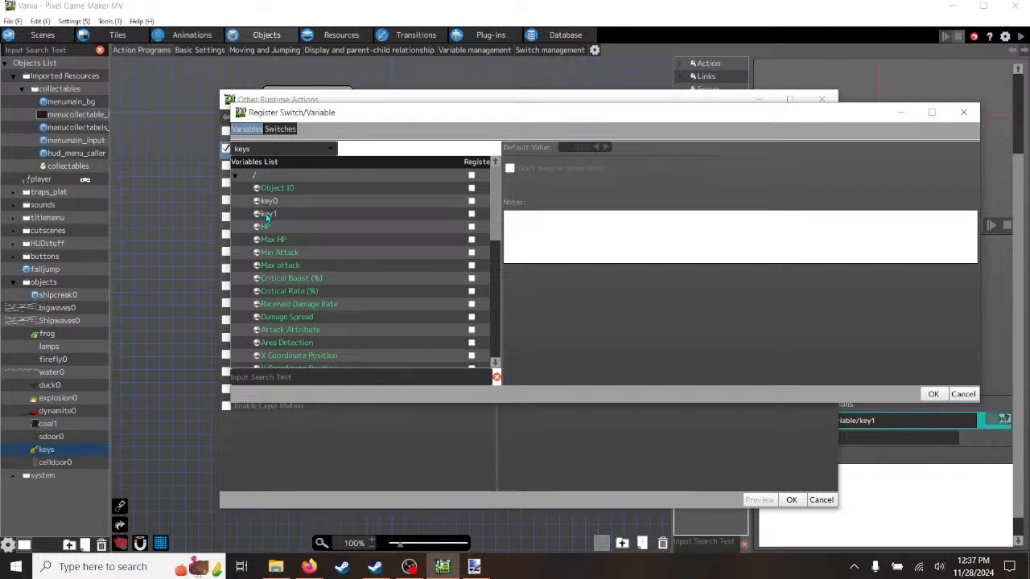
pyautogui.click(963, 394)
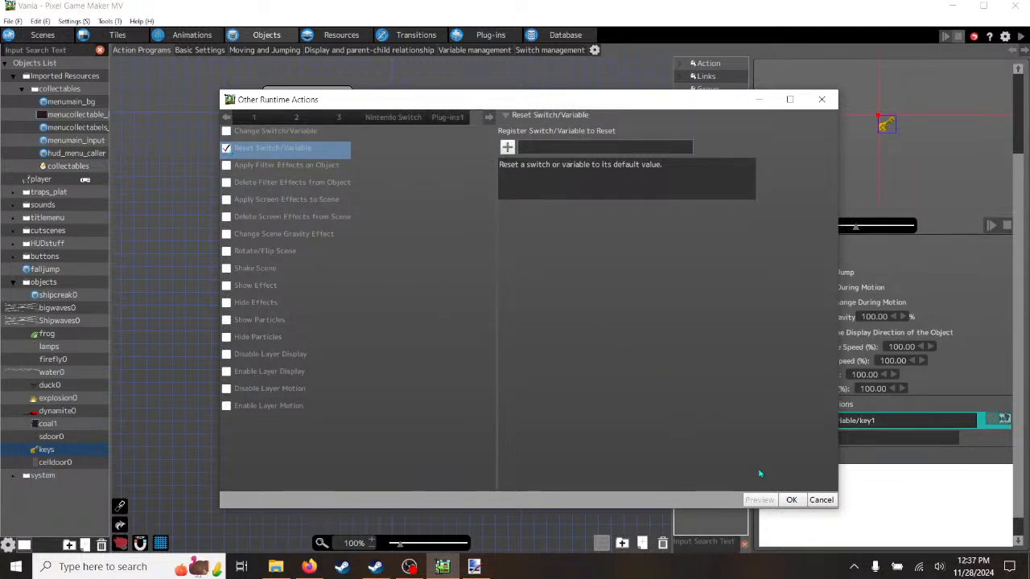
# - Replace nokeys1's emptied reset action with a Change Switch/Variable action that sets the keys object's key1 variable to constant 0
pyautogui.click(791, 500)
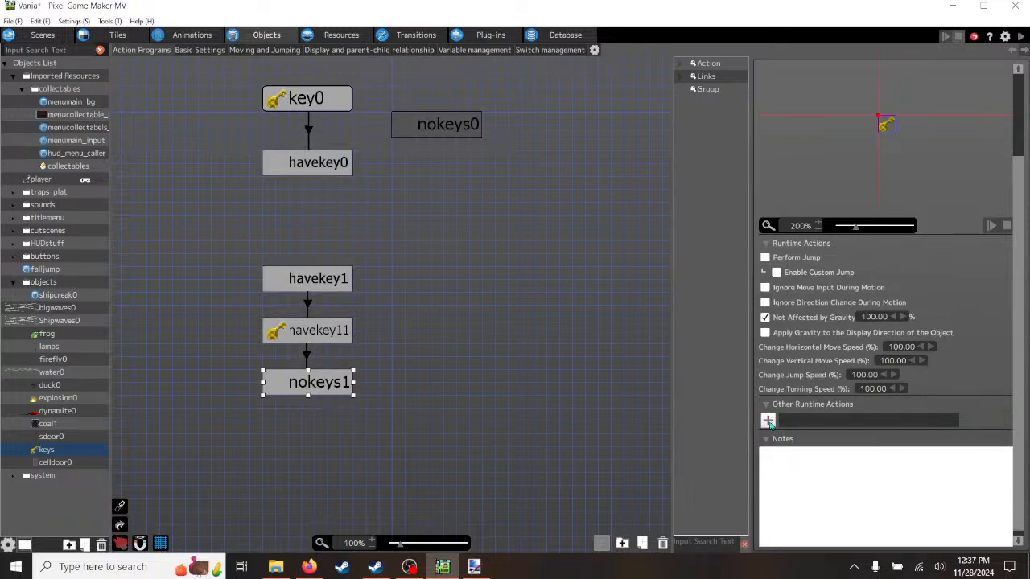
pyautogui.click(769, 422)
pyautogui.click(227, 131)
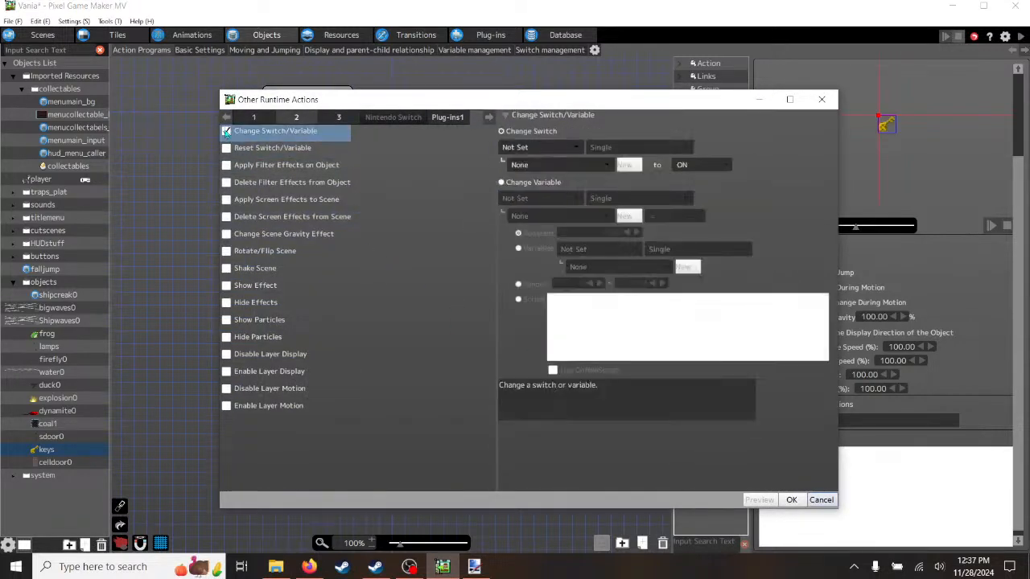
pyautogui.click(502, 182)
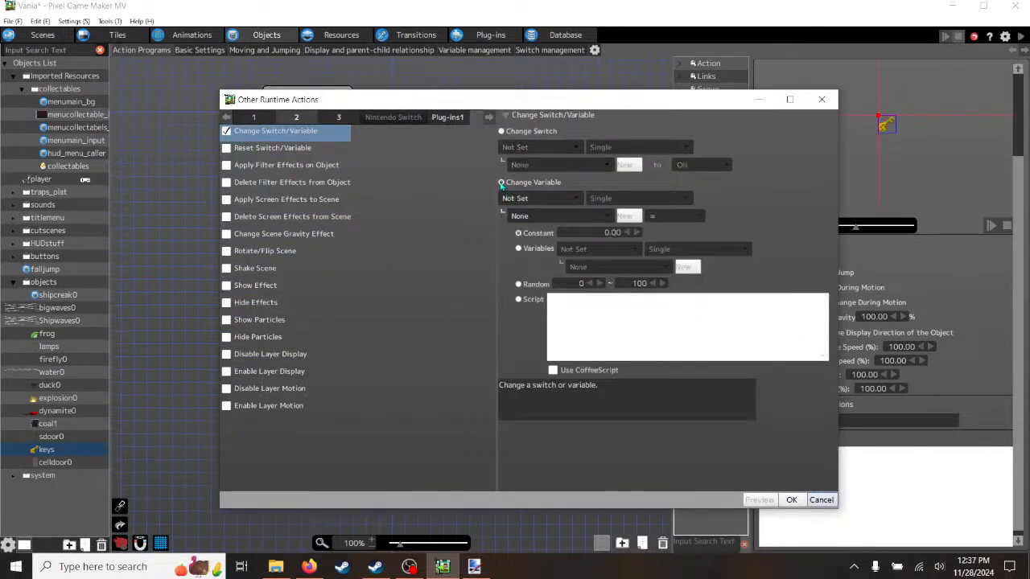
pyautogui.click(607, 217)
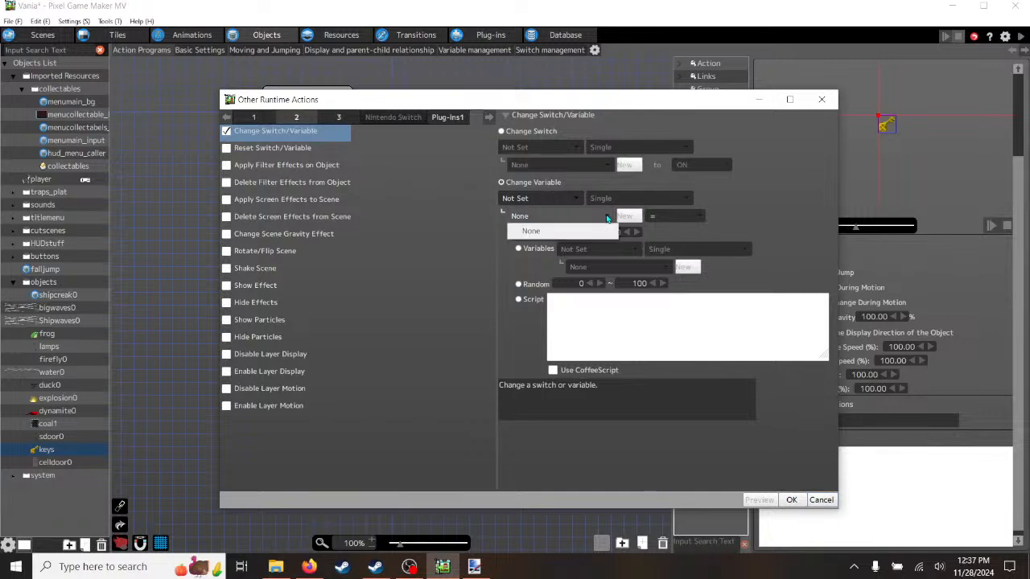
pyautogui.click(606, 217)
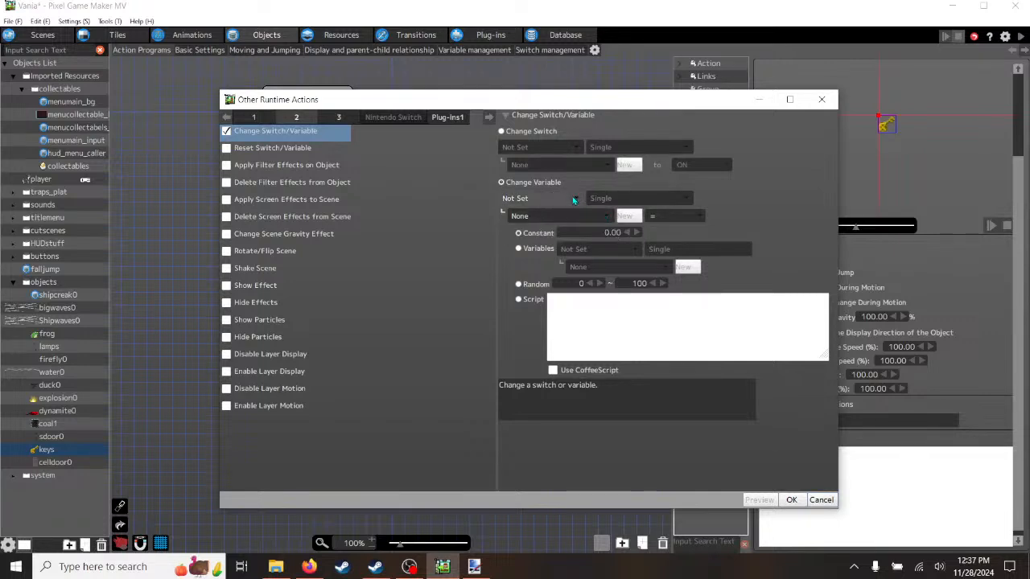
pyautogui.click(572, 198)
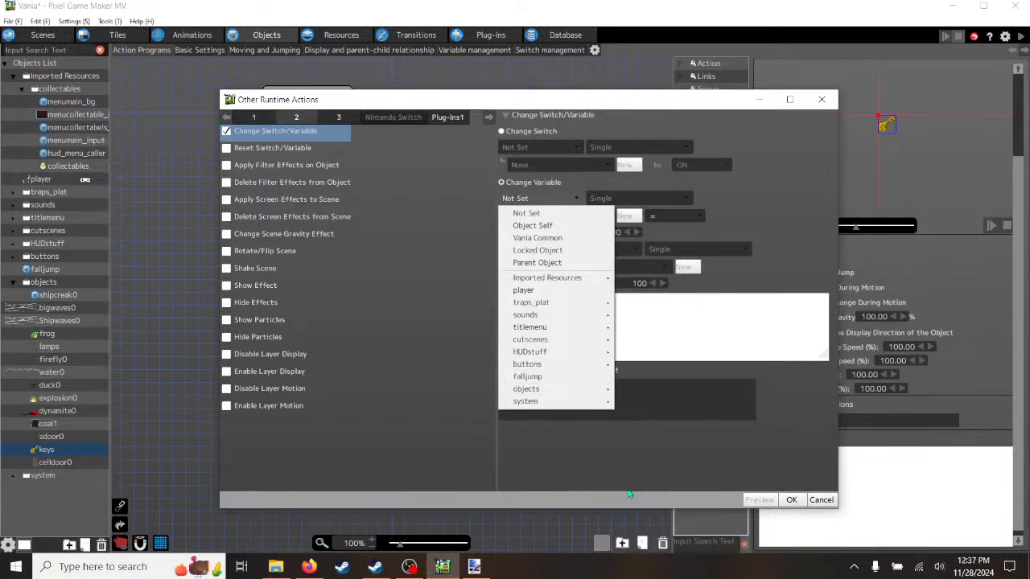
pyautogui.moveTo(606, 391)
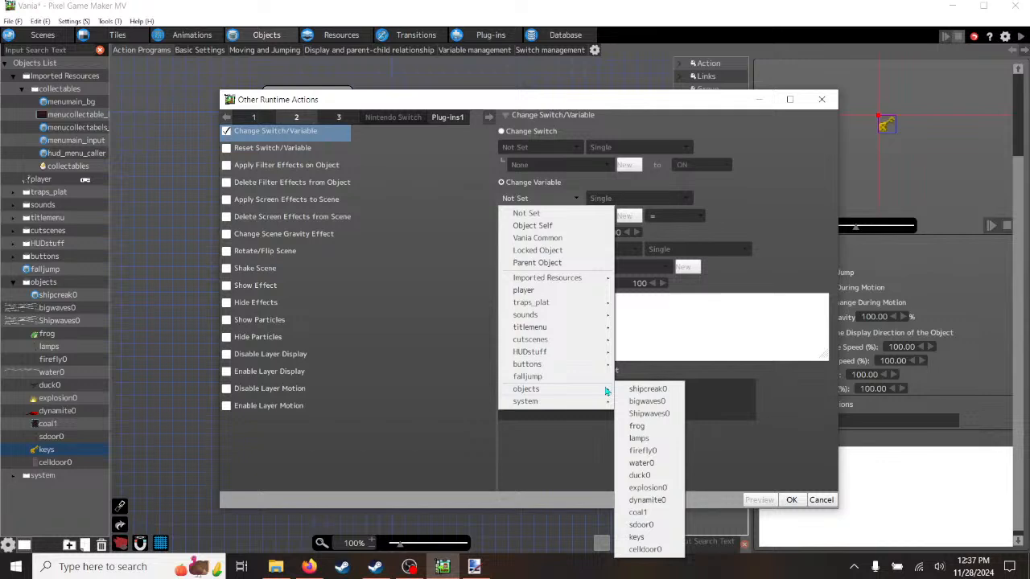
pyautogui.click(637, 537)
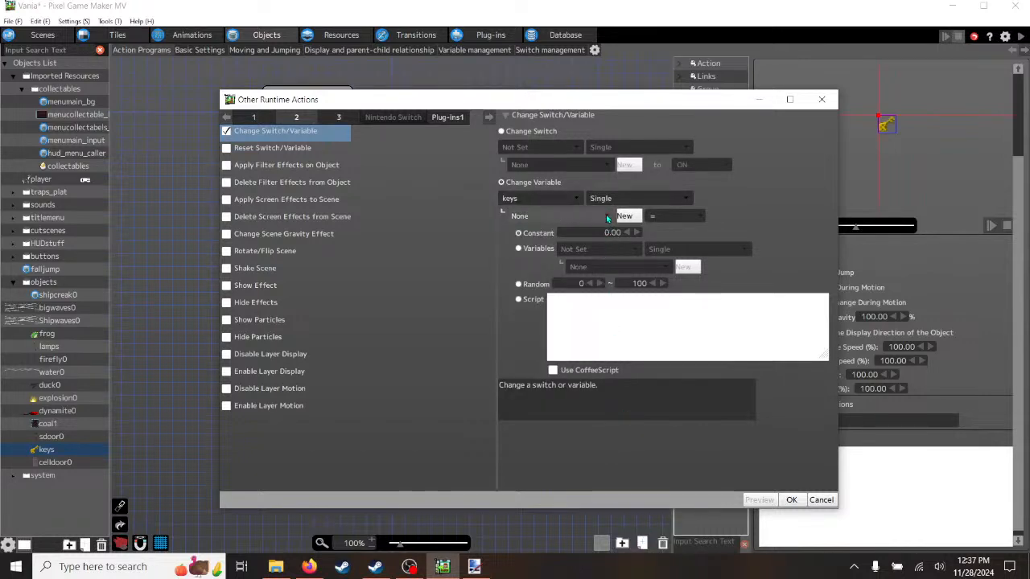
pyautogui.click(606, 215)
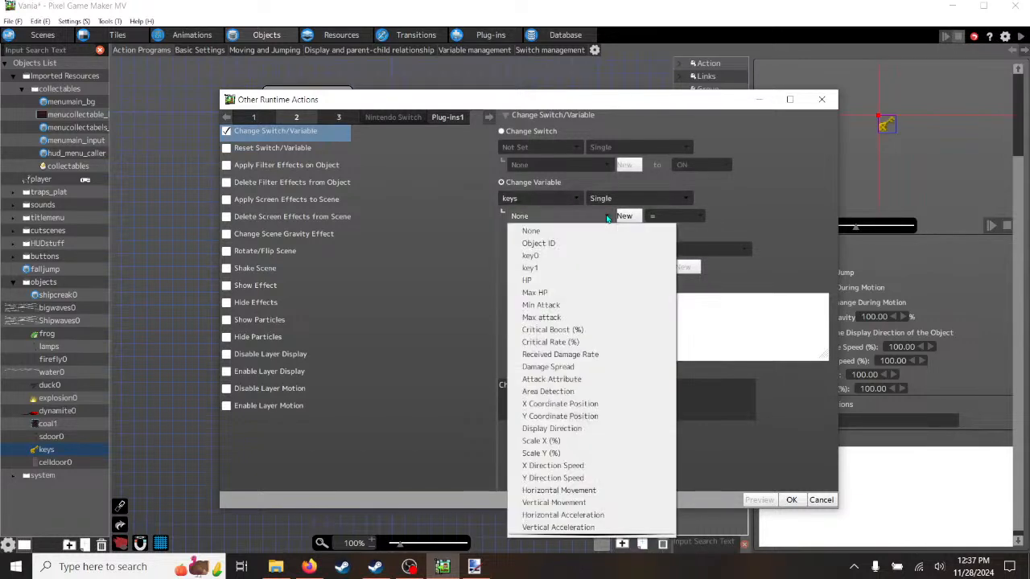
pyautogui.click(537, 267)
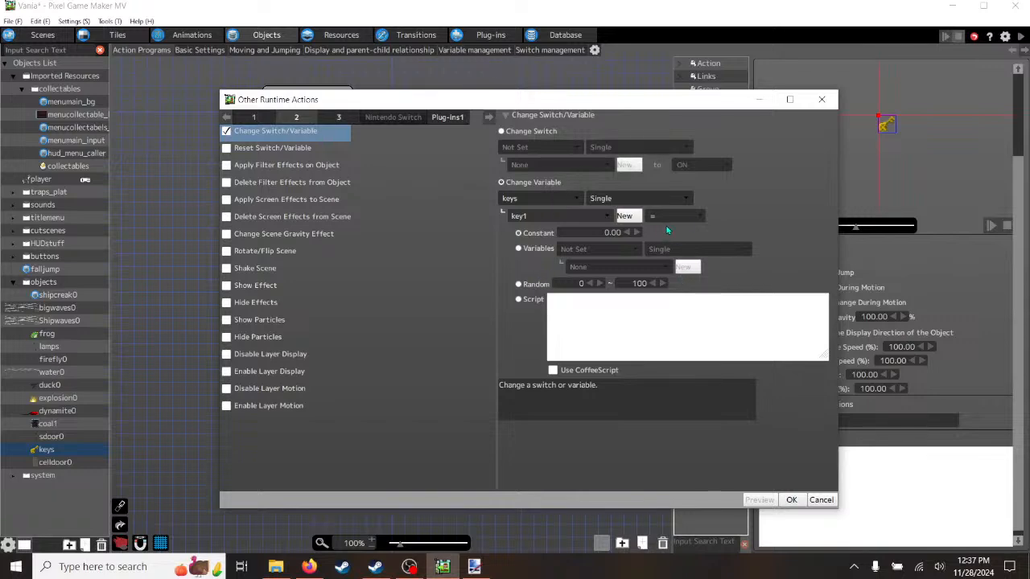
pyautogui.click(791, 499)
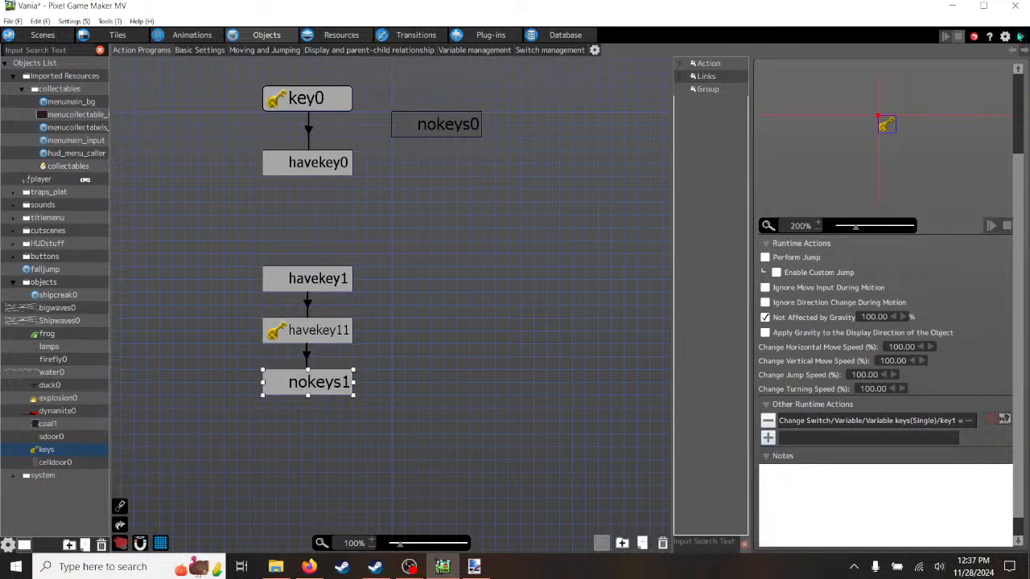
# - Test play the variable change in a maximized window by running through the wooden door, and close the game
pyautogui.click(1019, 37)
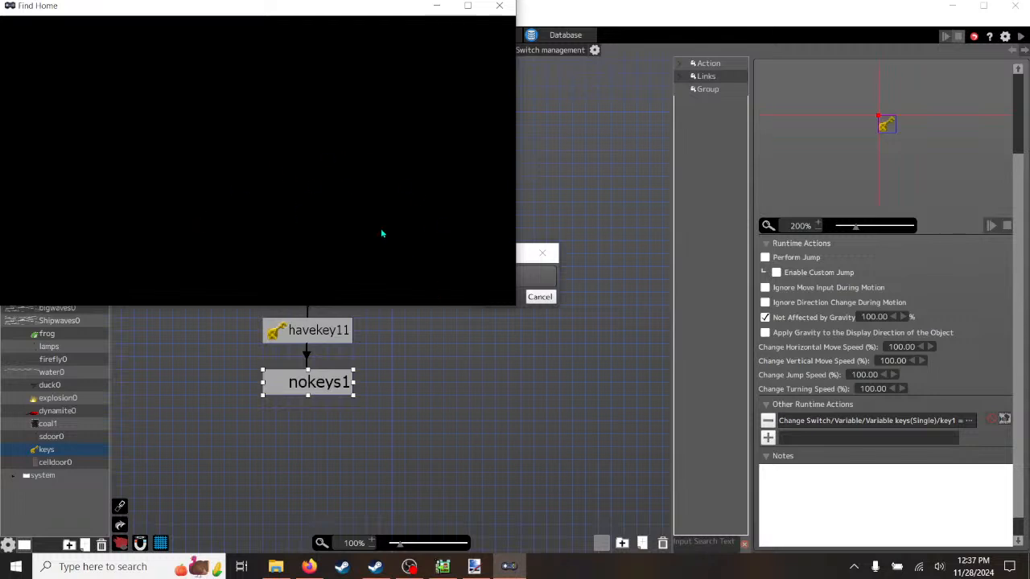
pyautogui.click(468, 6)
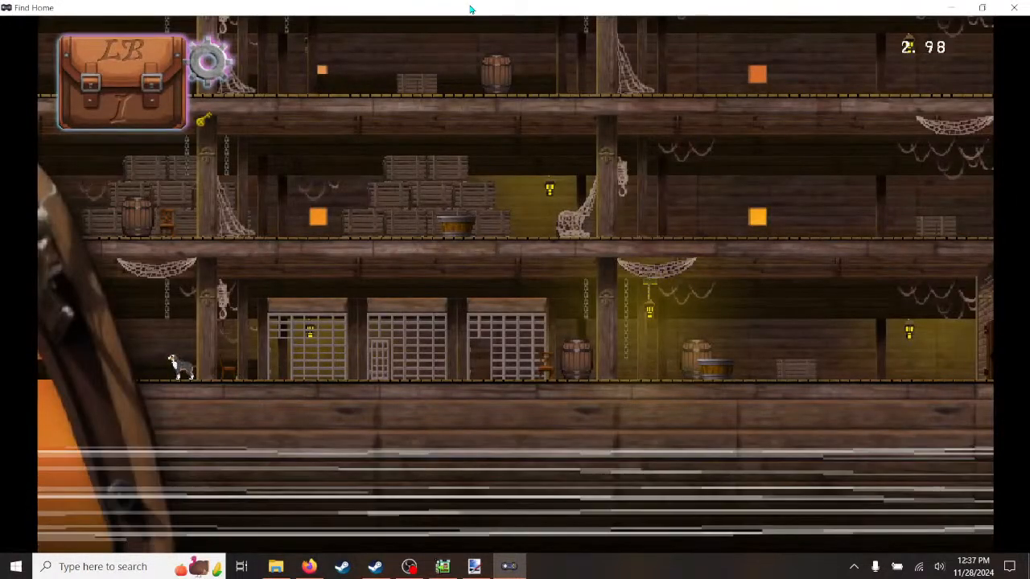
pyautogui.press('Right')
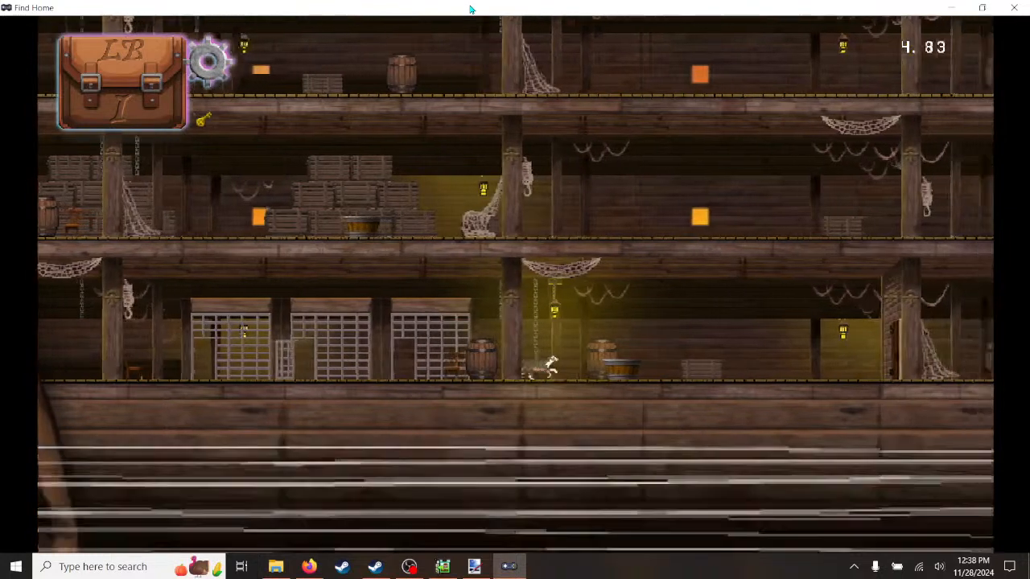
pyautogui.press('Right')
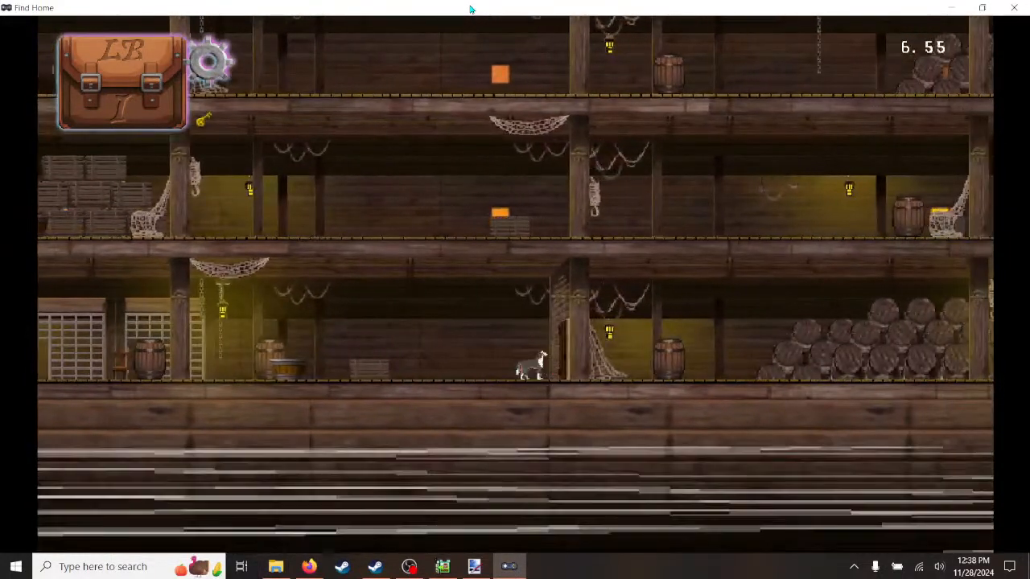
pyautogui.press('Right')
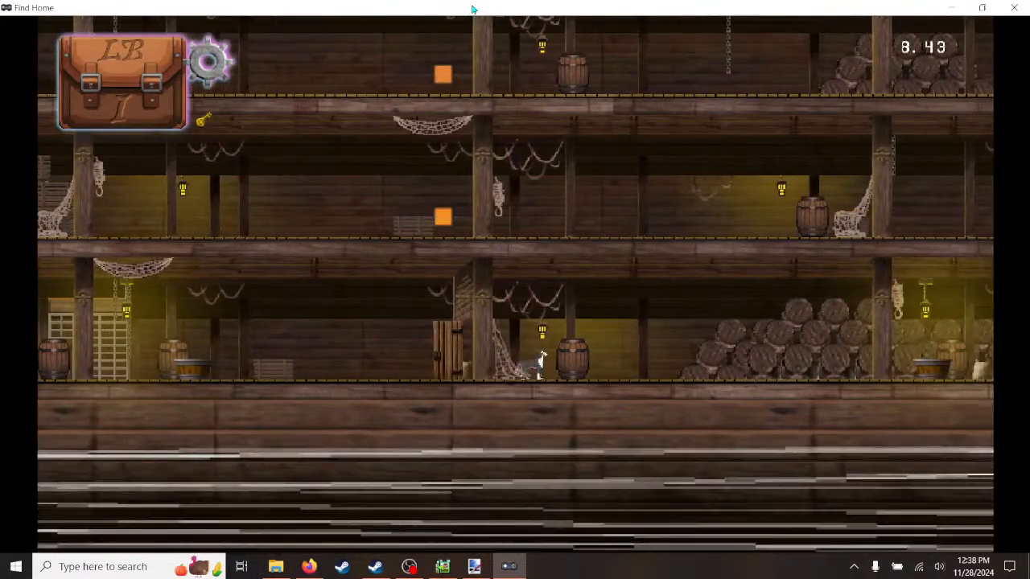
pyautogui.click(1014, 7)
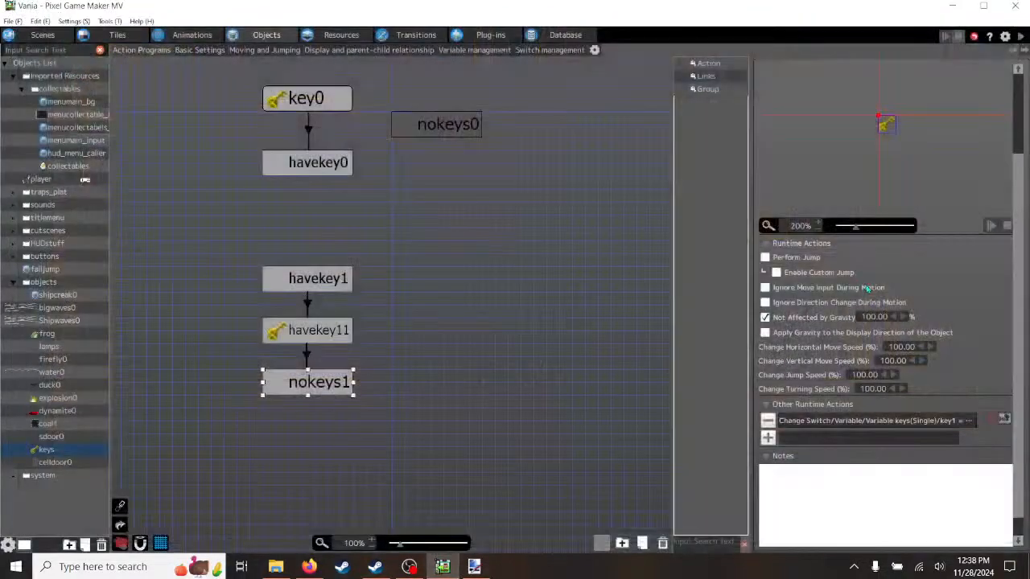
# - Change nokeys1's variable action so that it subtracts a constant 1 from the keys object's key1 variable
pyautogui.doubleClick(813, 425)
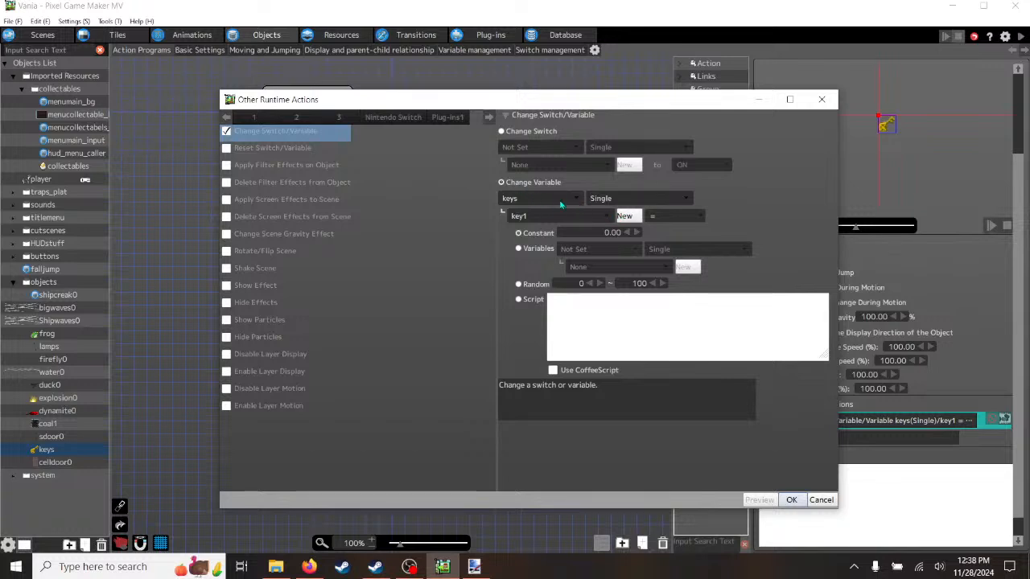
pyautogui.click(694, 216)
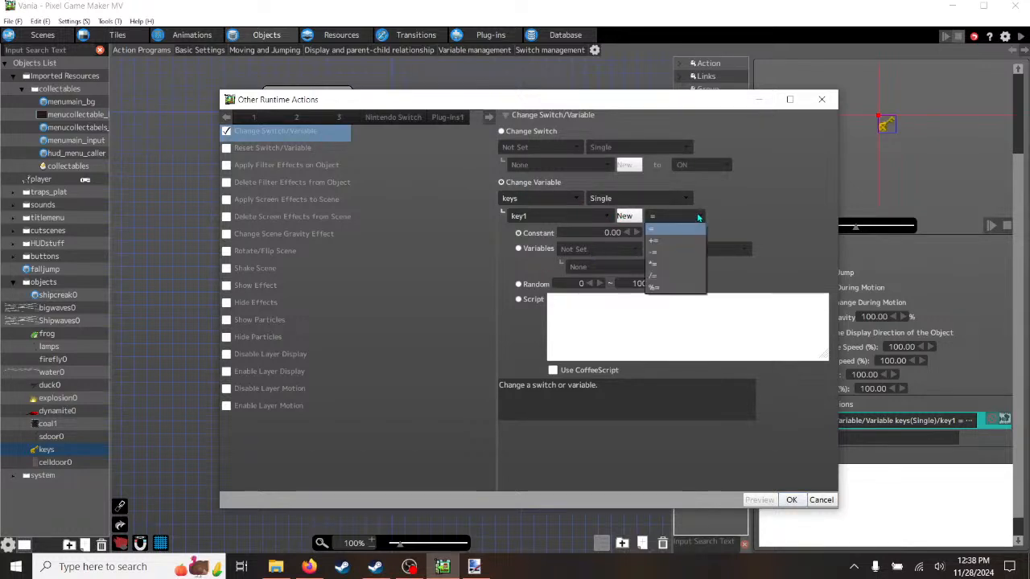
pyautogui.click(674, 251)
pyautogui.press('Tab')
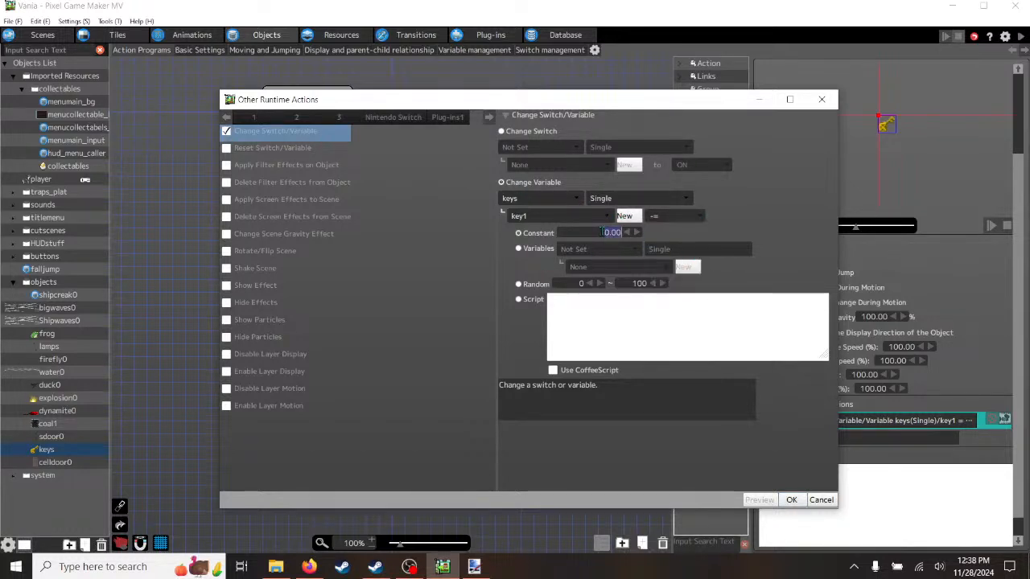
pyautogui.write('1')
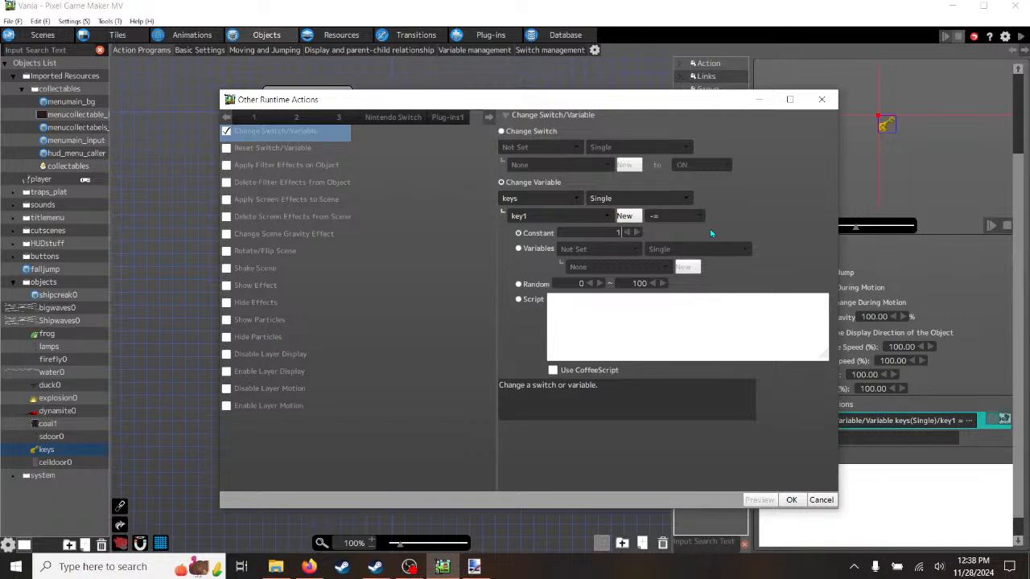
pyautogui.click(792, 499)
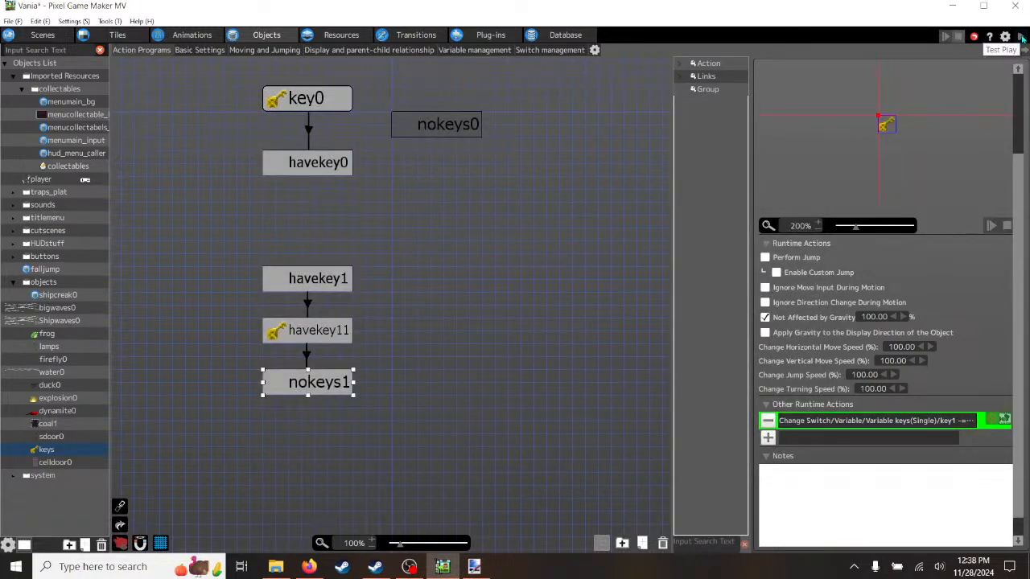
# - Add a return link from havekey11 to havekey1 and move the existing havekey1-to-havekey11 link clear of it
pyautogui.click(325, 333)
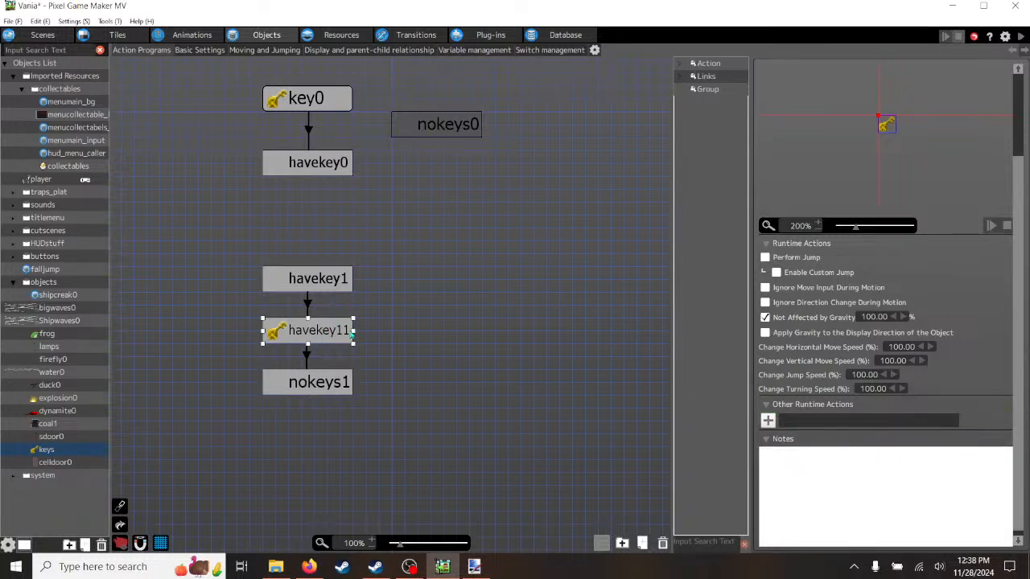
pyautogui.click(325, 280)
pyautogui.click(337, 323)
pyautogui.rightClick(339, 325)
pyautogui.click(347, 346)
pyautogui.click(331, 292)
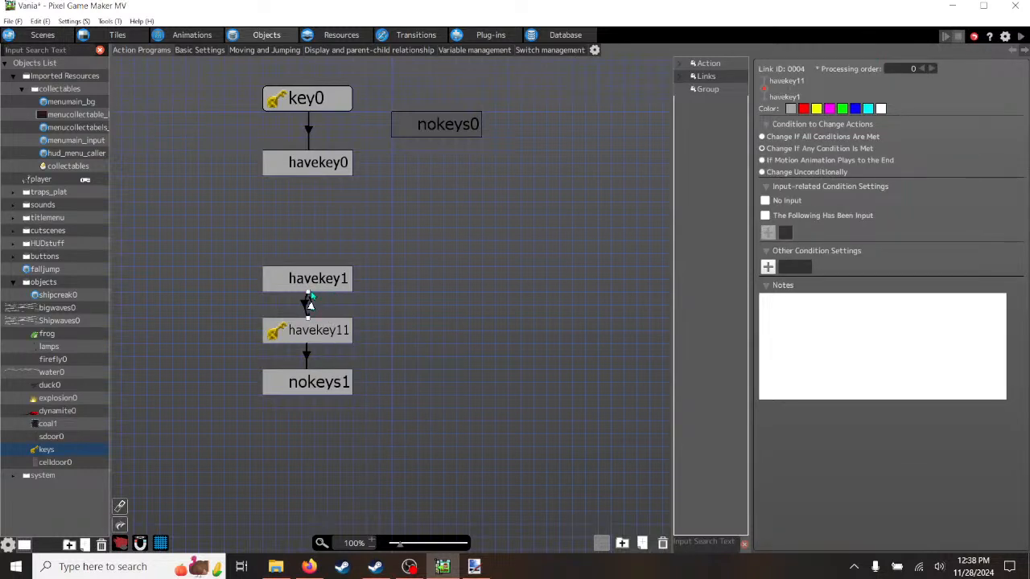
pyautogui.moveTo(309, 292); pyautogui.dragTo(276, 319)
pyautogui.click(308, 301)
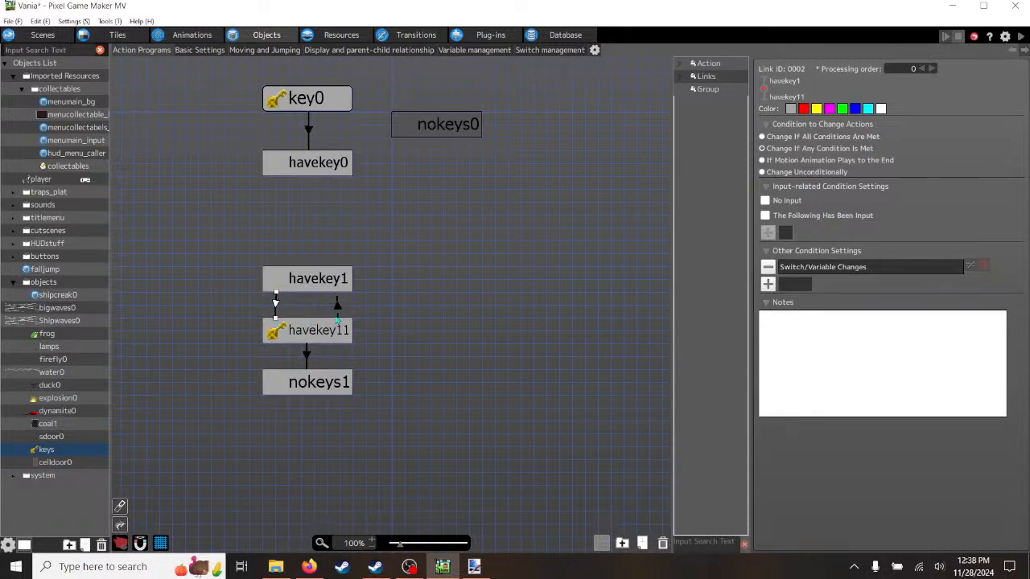
# - Give the havekey11-to-havekey1 link a Switch/Variable Changes condition requiring the keys object's key1 variable to equal constant 0
pyautogui.click(338, 312)
pyautogui.click(768, 267)
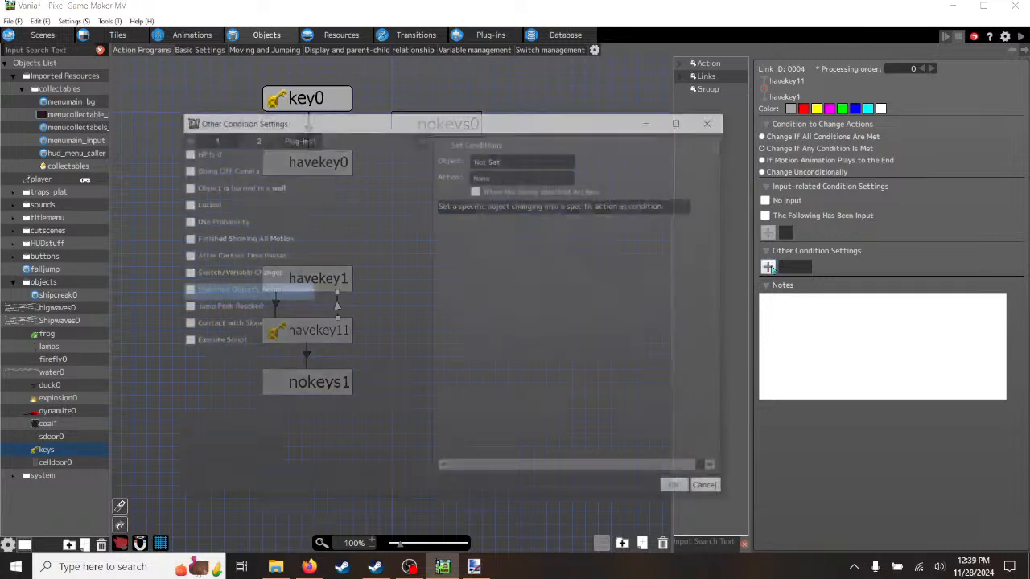
pyautogui.click(215, 138)
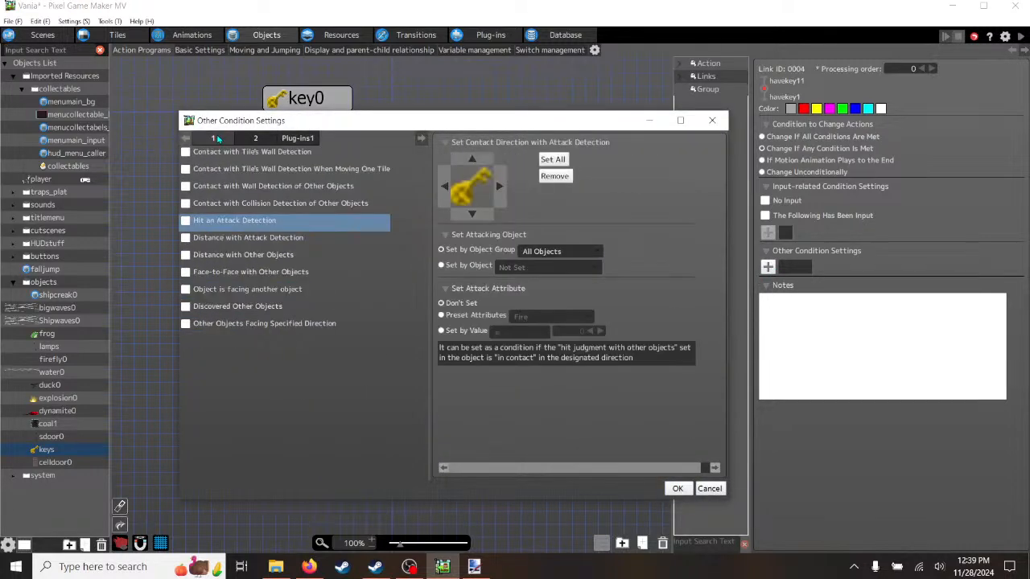
pyautogui.click(256, 138)
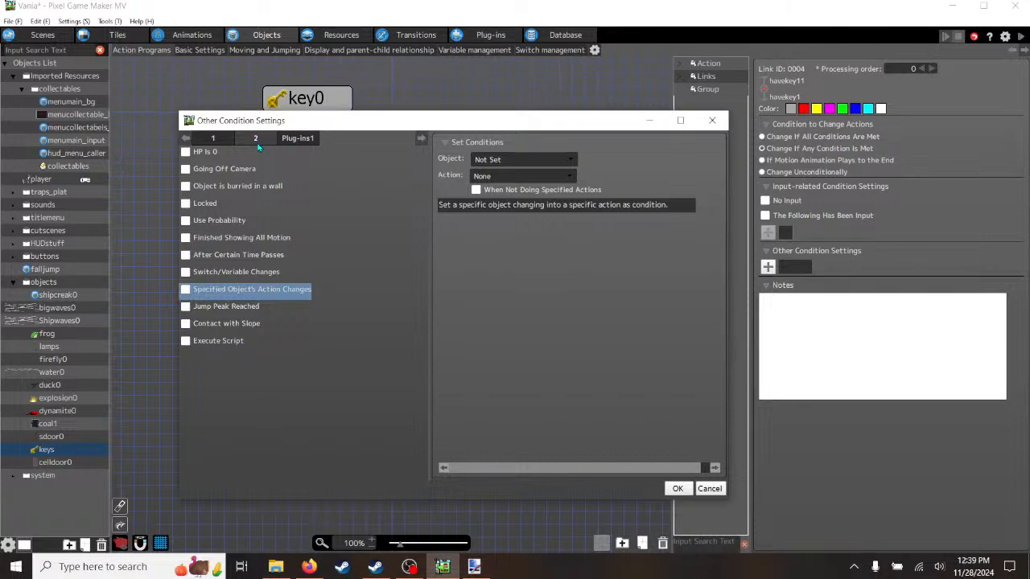
pyautogui.click(186, 272)
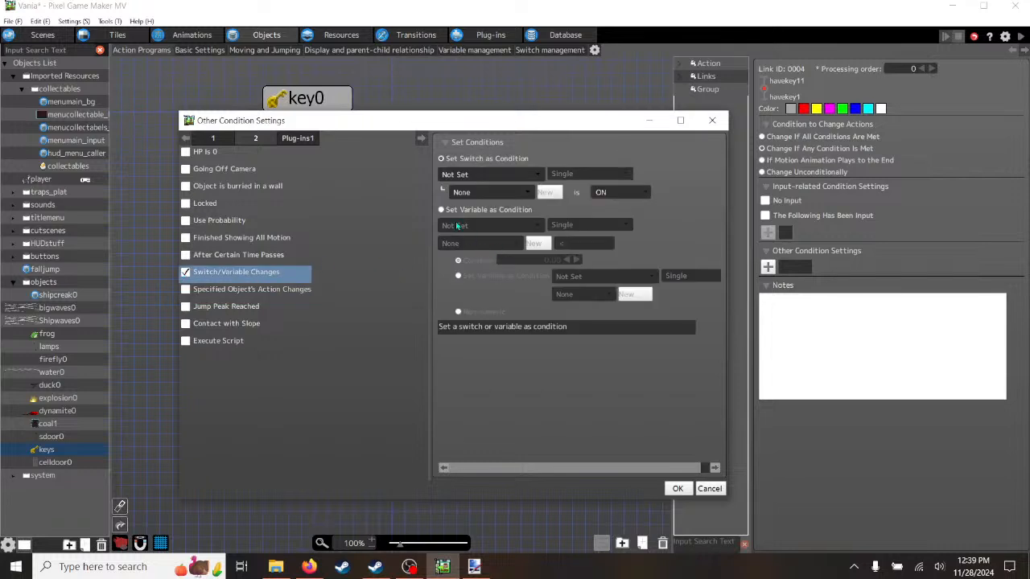
pyautogui.click(441, 210)
pyautogui.click(527, 226)
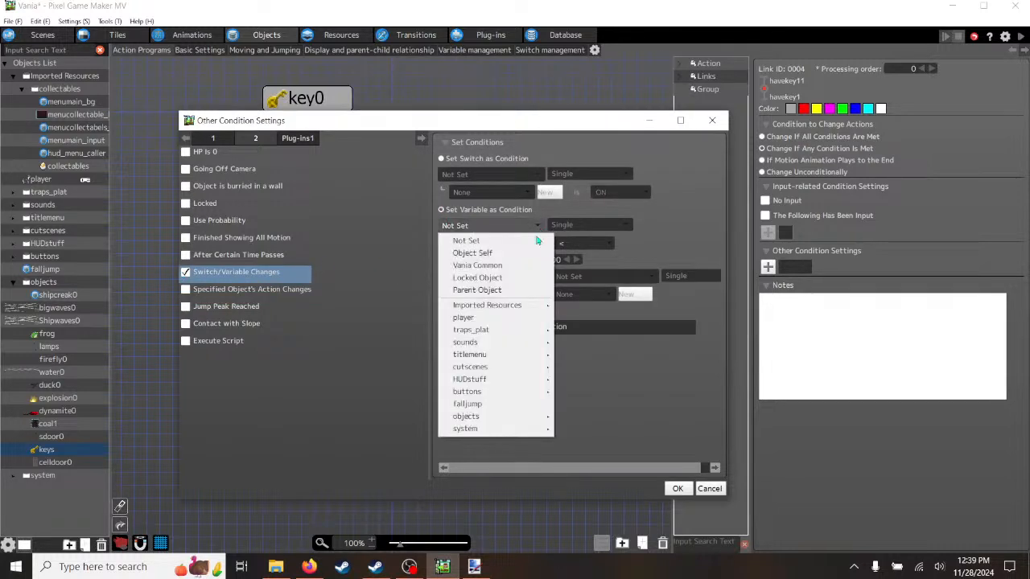
pyautogui.moveTo(522, 416)
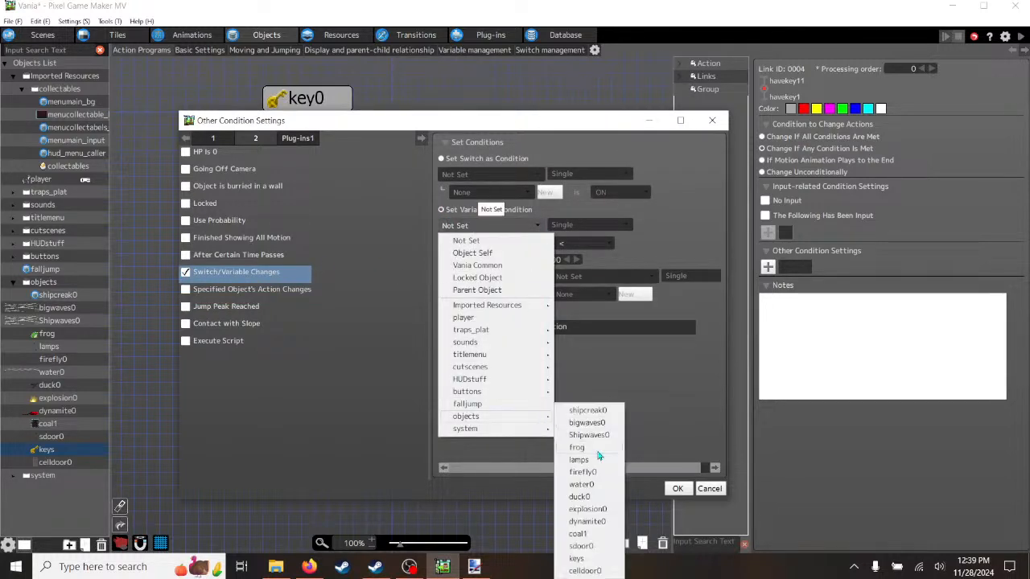
pyautogui.click(578, 559)
pyautogui.click(481, 243)
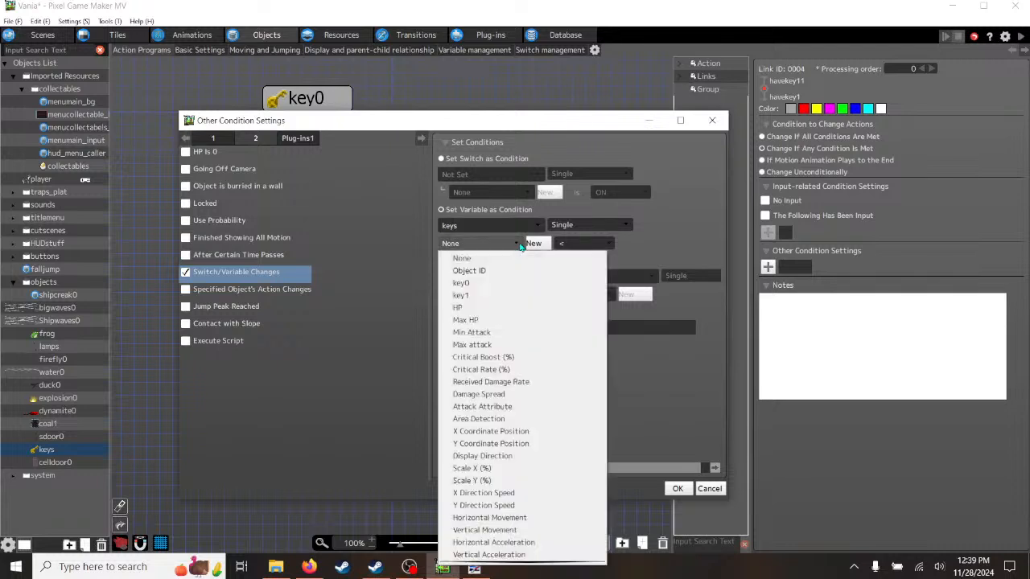
pyautogui.click(465, 295)
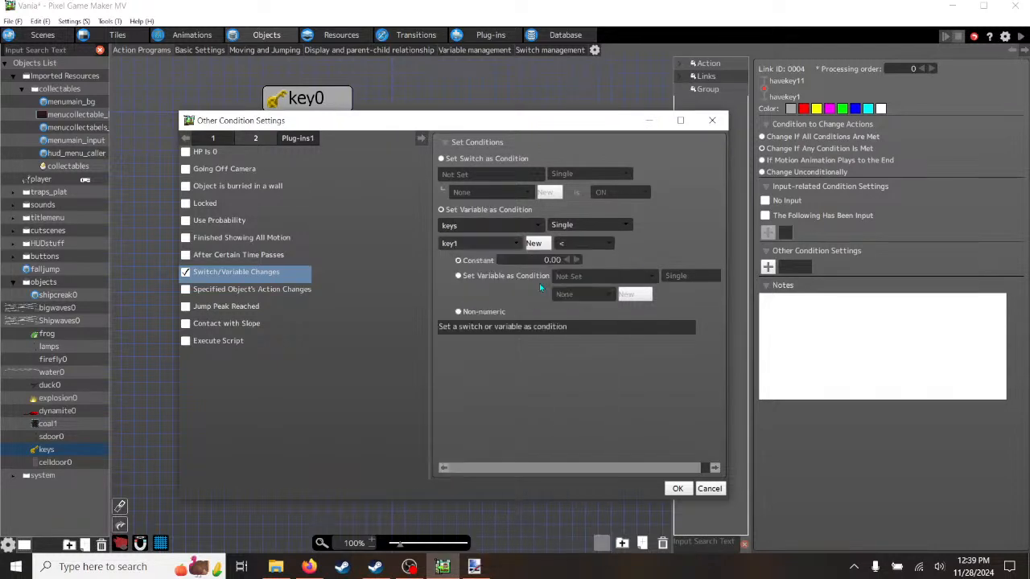
pyautogui.click(609, 244)
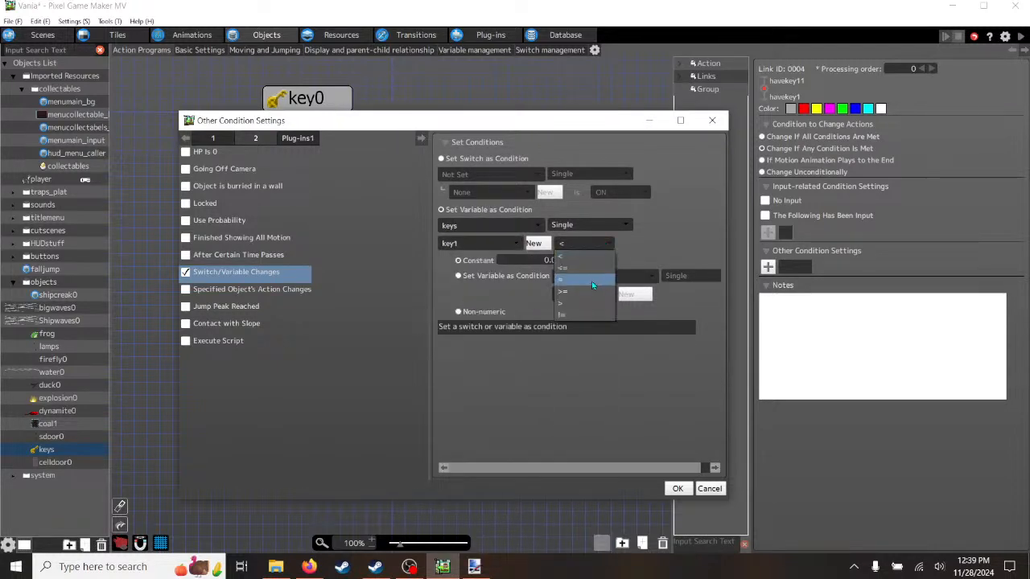
pyautogui.click(592, 280)
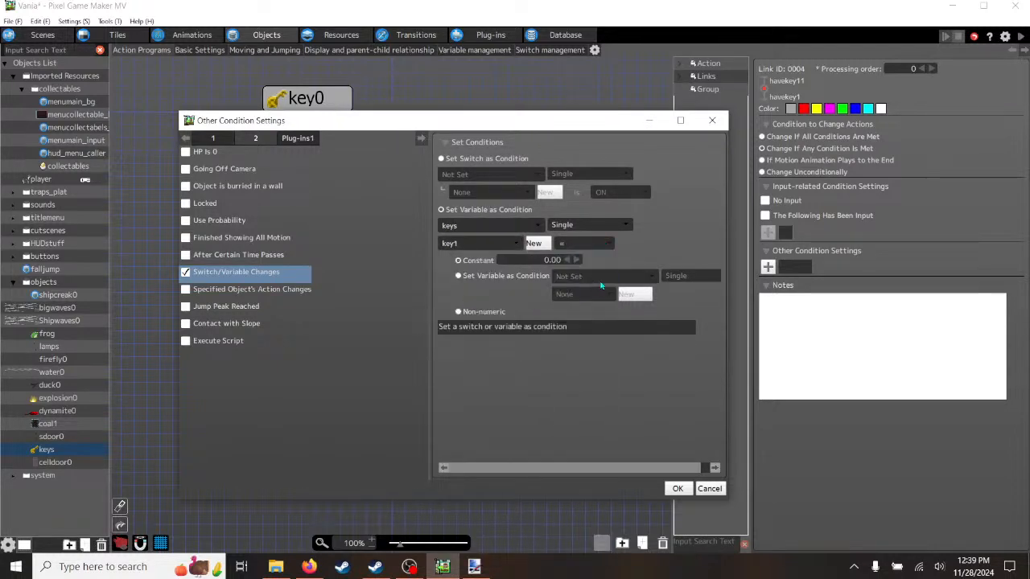
pyautogui.click(677, 489)
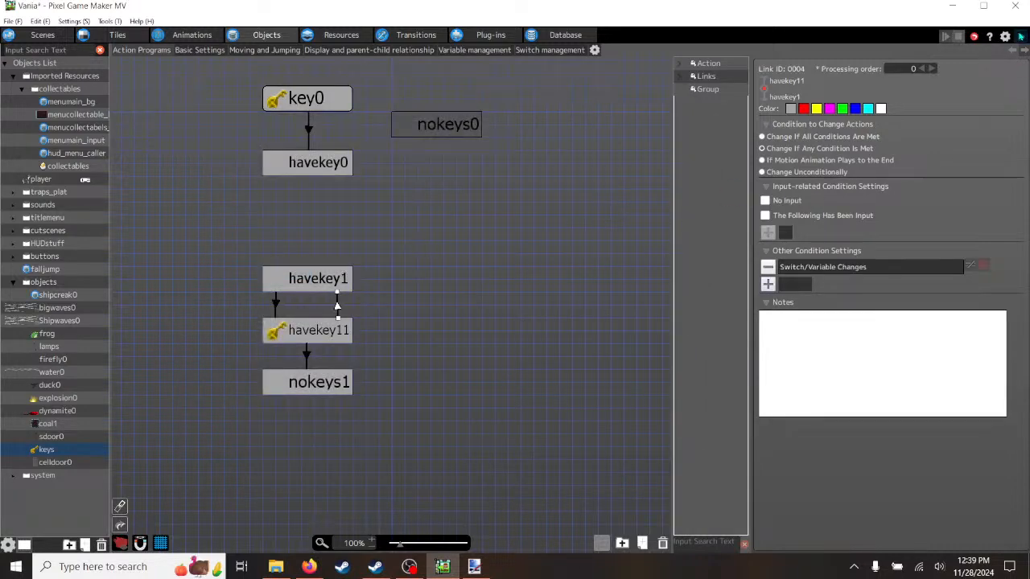
# - Run a brief test play, close it, and review the links leaving havekey11 and the runtime actions of nokeys1 and havekey1
pyautogui.click(1020, 38)
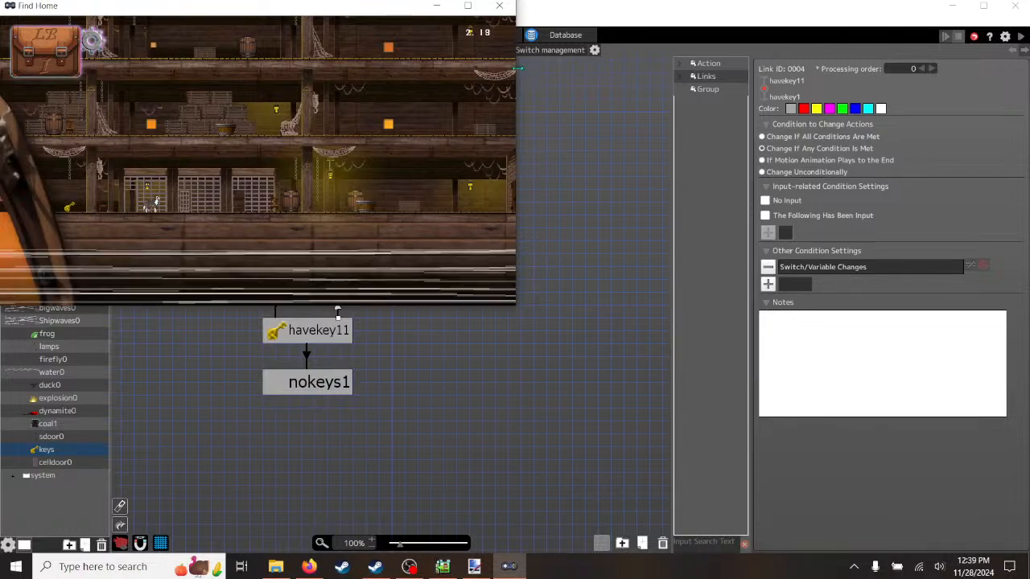
pyautogui.click(498, 6)
pyautogui.click(307, 355)
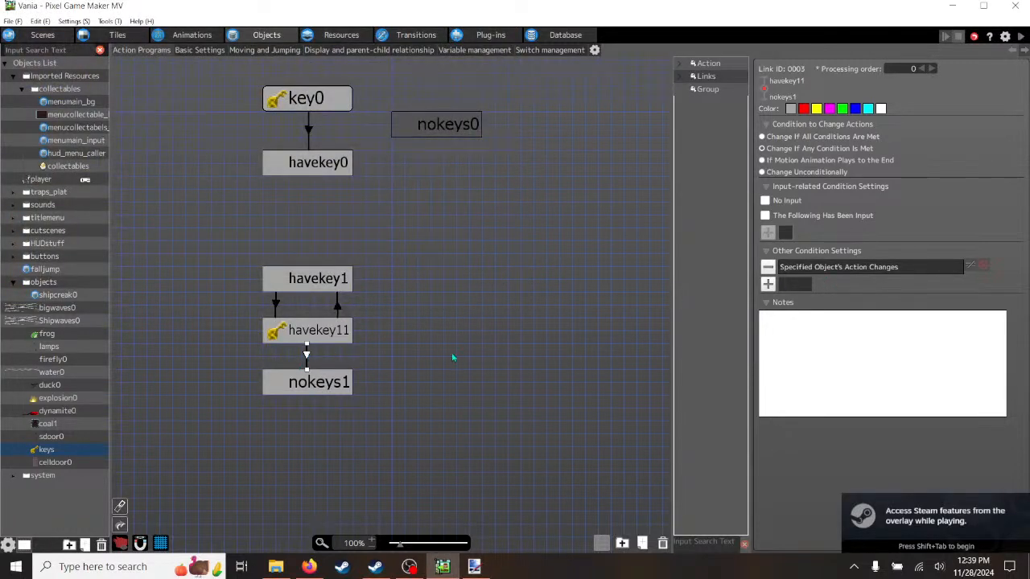
pyautogui.click(327, 390)
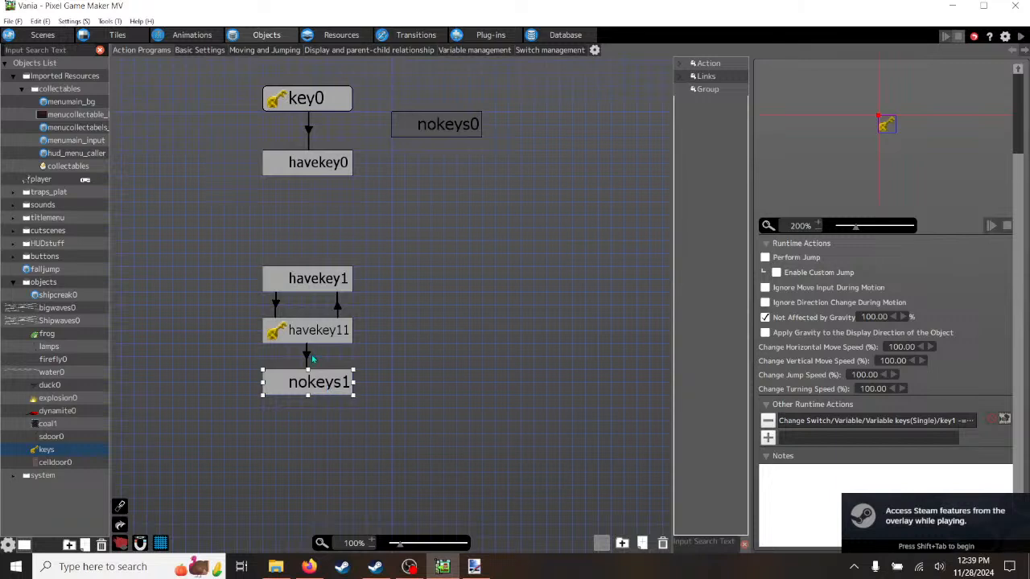
pyautogui.click(307, 357)
pyautogui.click(846, 267)
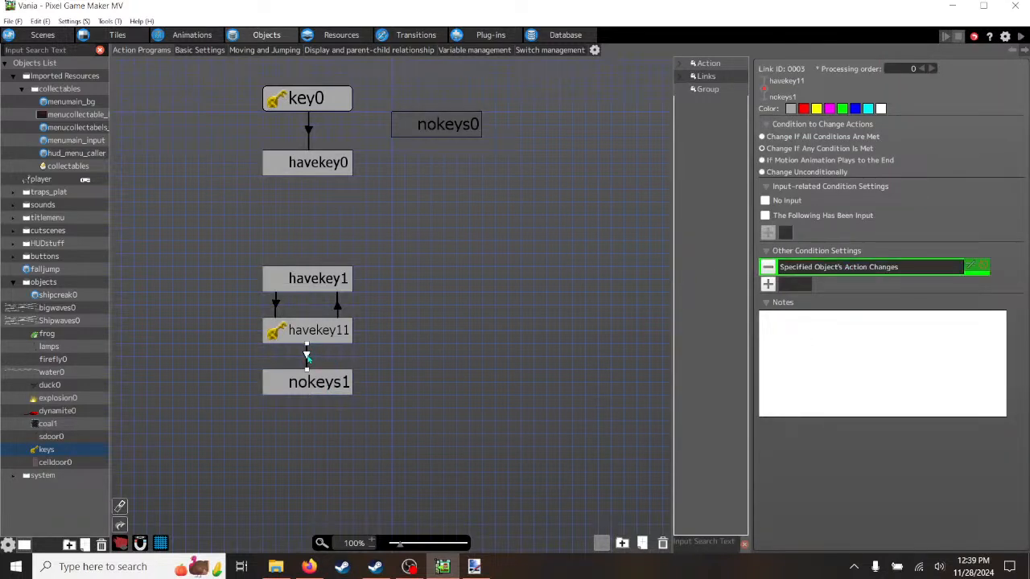
pyautogui.click(316, 387)
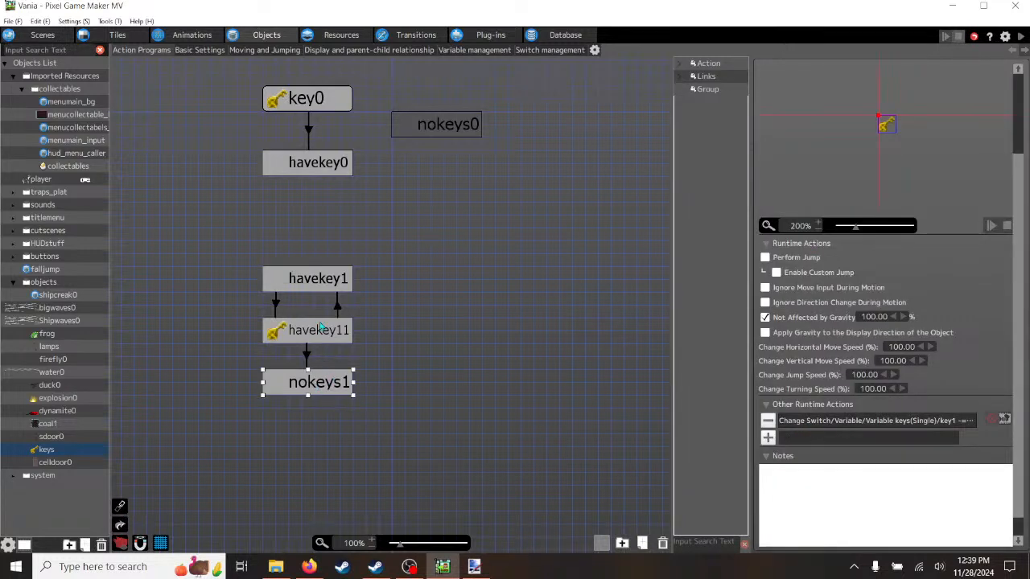
pyautogui.click(338, 309)
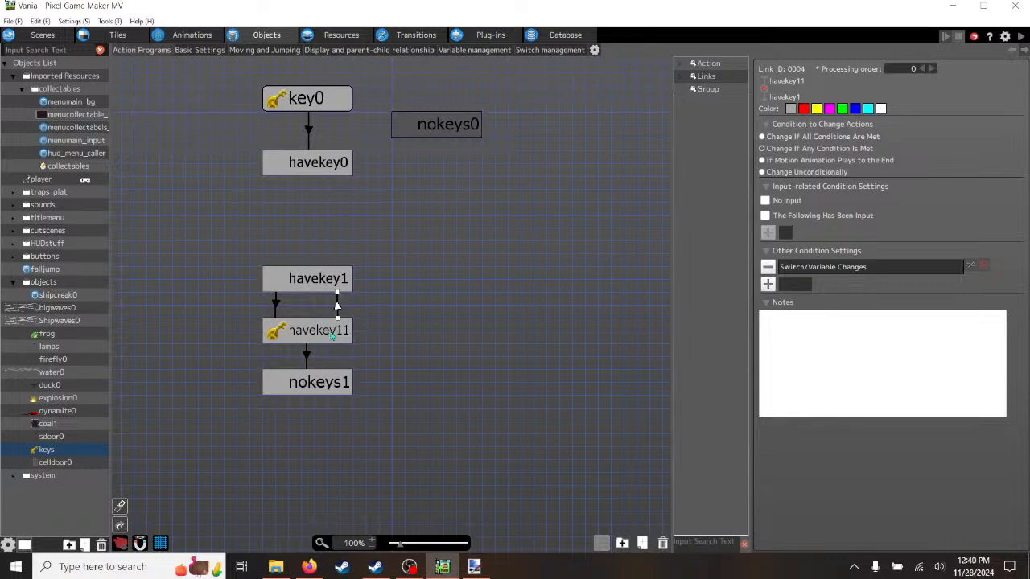
pyautogui.click(341, 280)
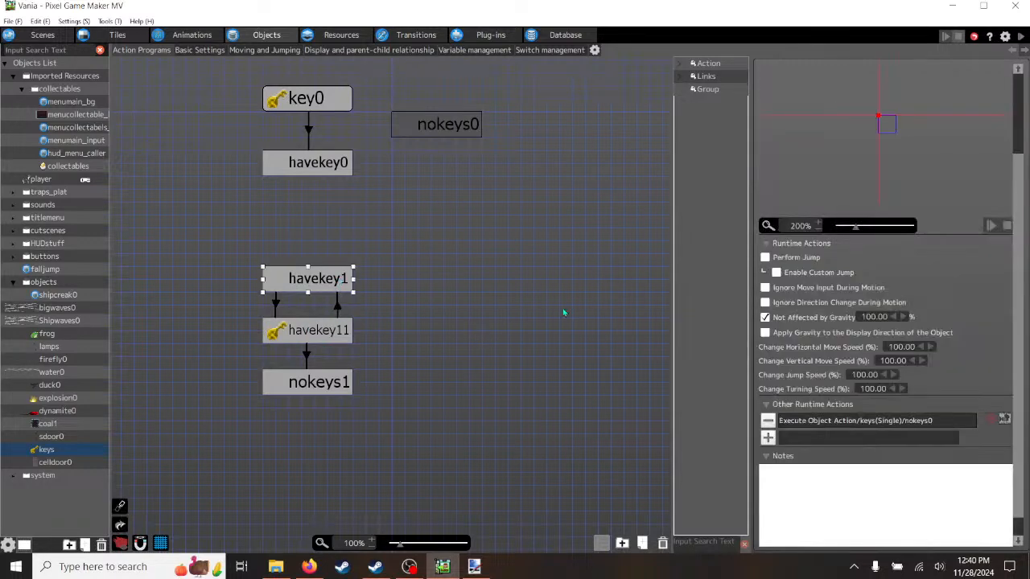
# - Test play the key logic by collecting the key, maximizing the game window, and running back and forth through the wooden door
pyautogui.click(1020, 38)
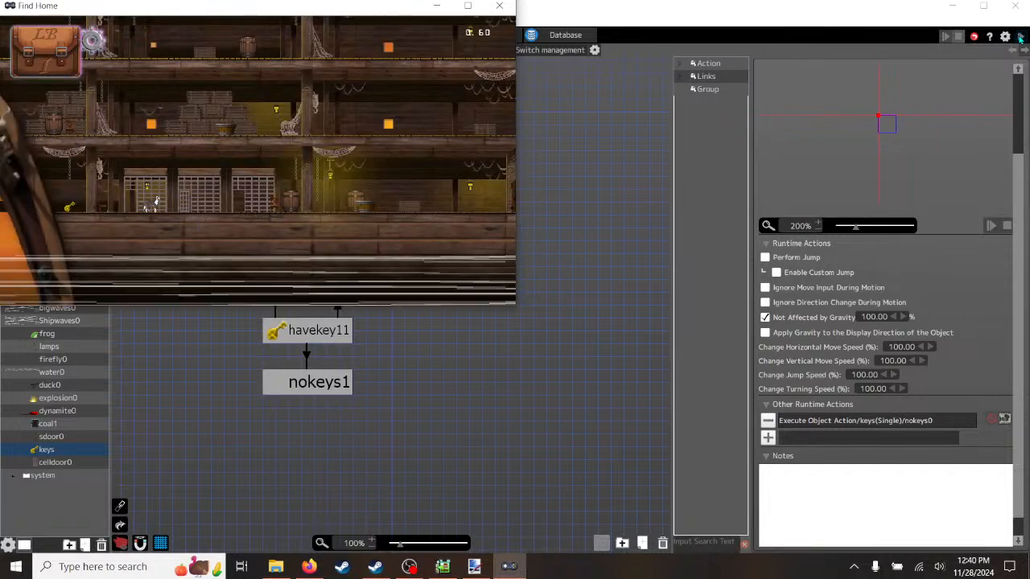
pyautogui.press('Left')
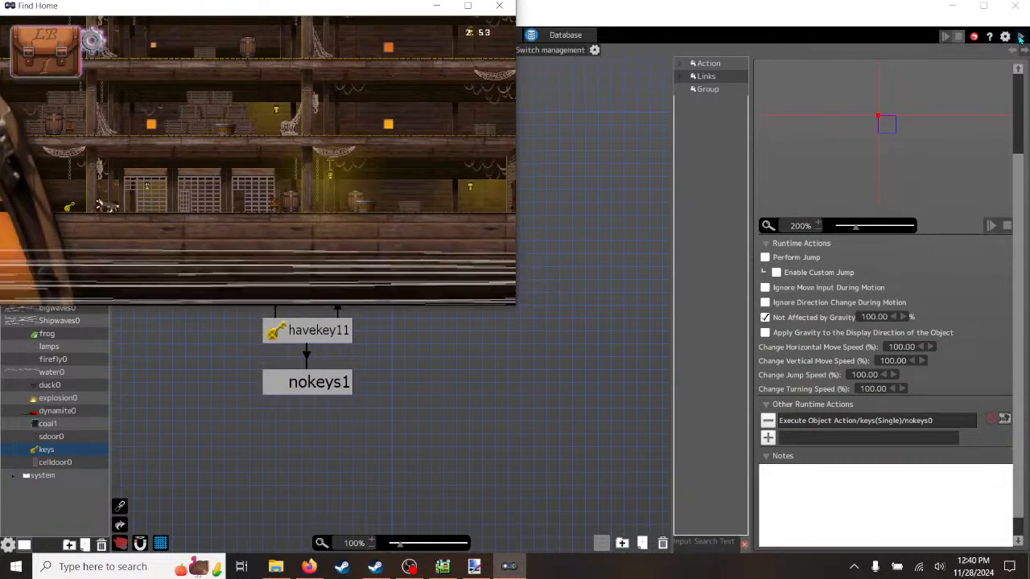
pyautogui.press('Right')
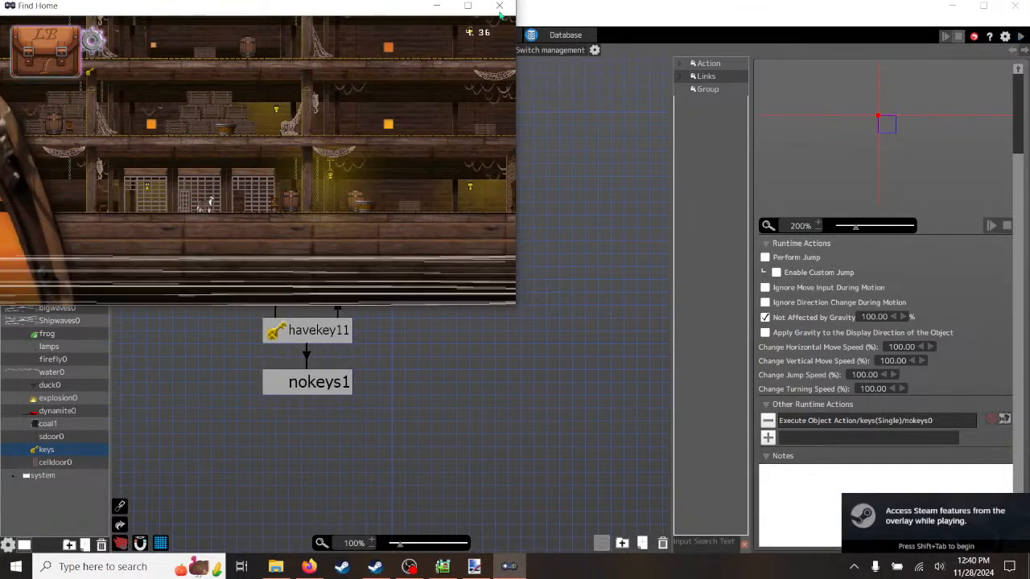
pyautogui.click(473, 6)
pyautogui.press('Right')
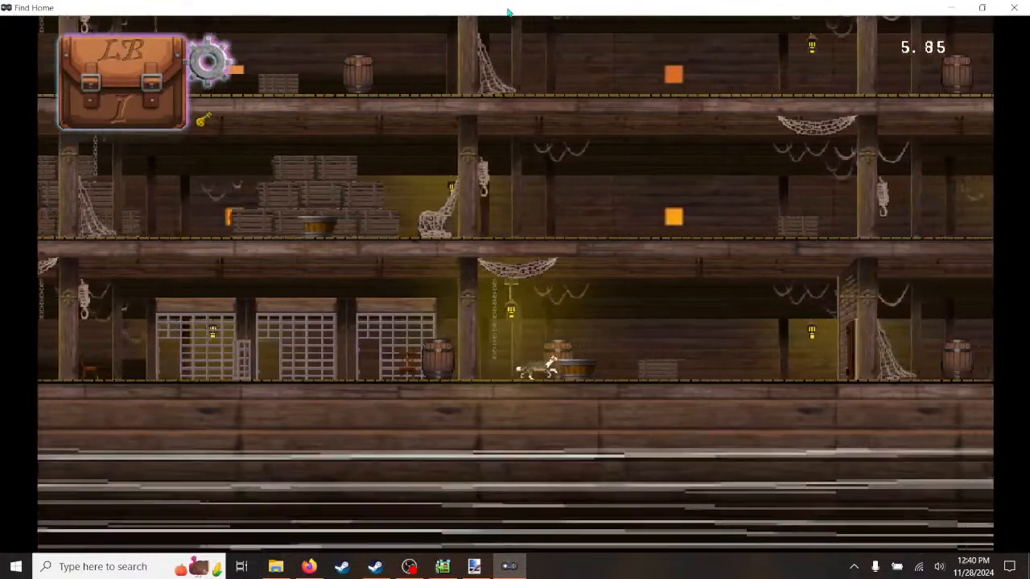
pyautogui.press('Right')
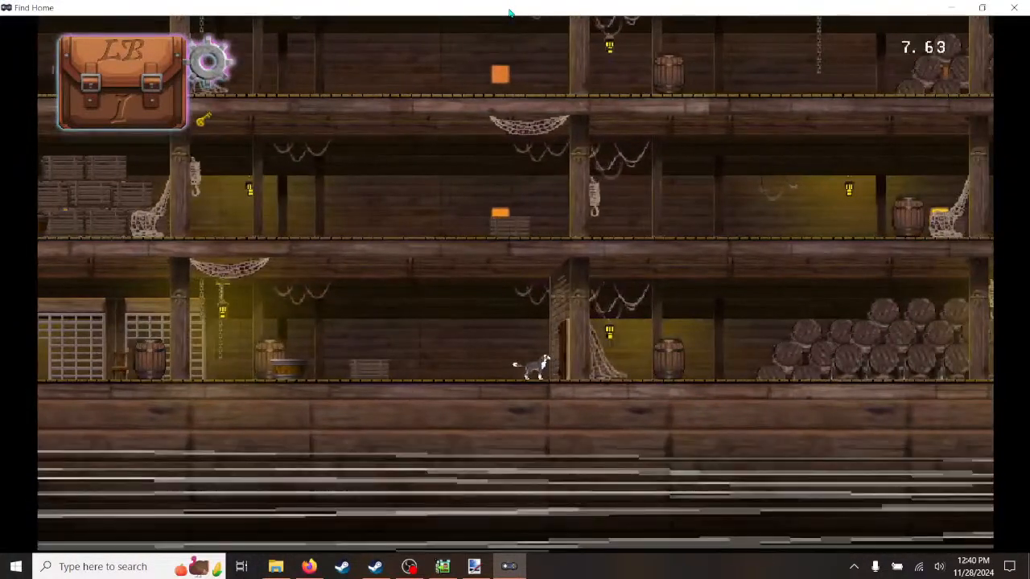
pyautogui.press('Right')
pyautogui.press('Right')
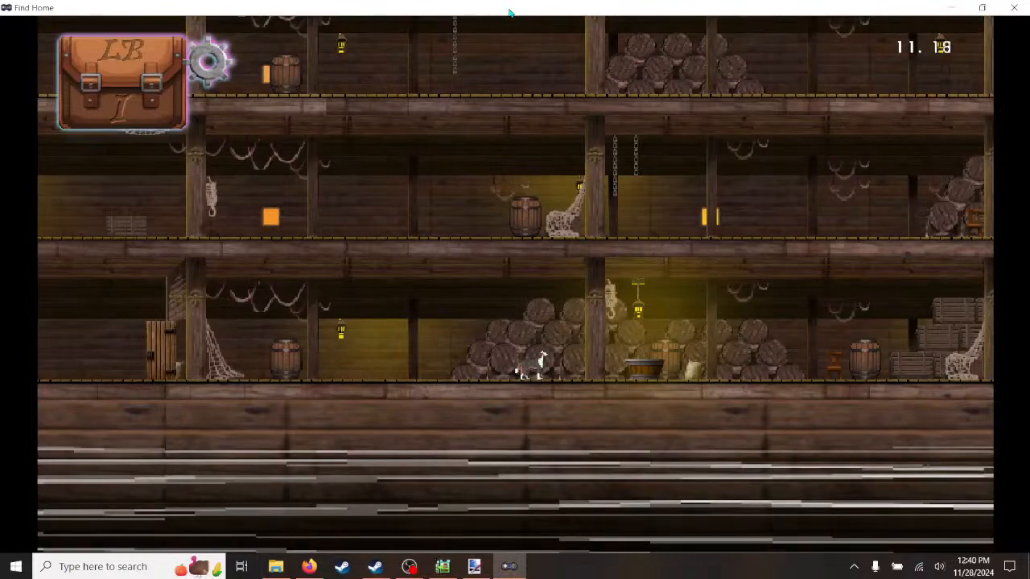
pyautogui.press('Right')
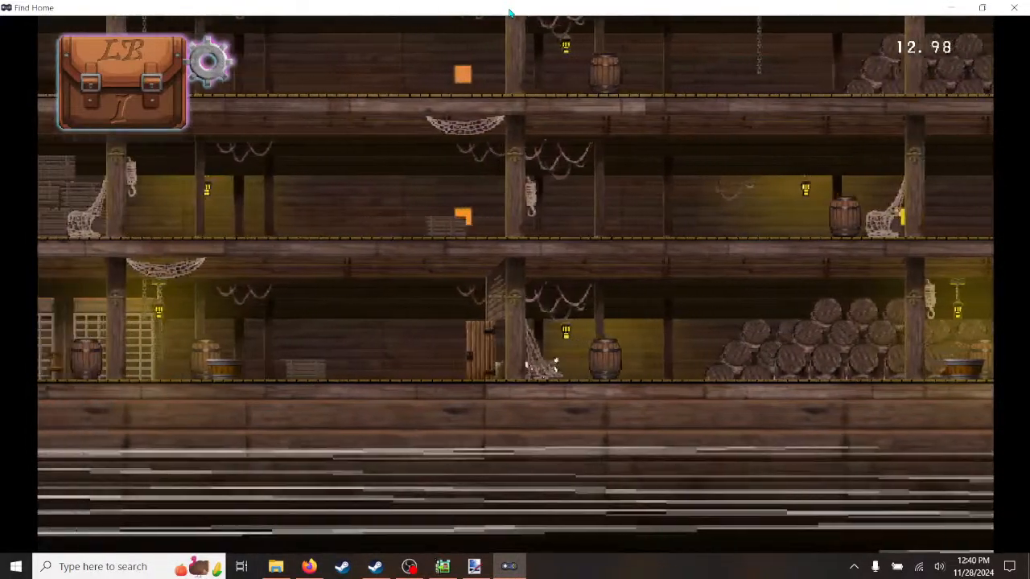
pyautogui.press('Right')
pyautogui.press('space')
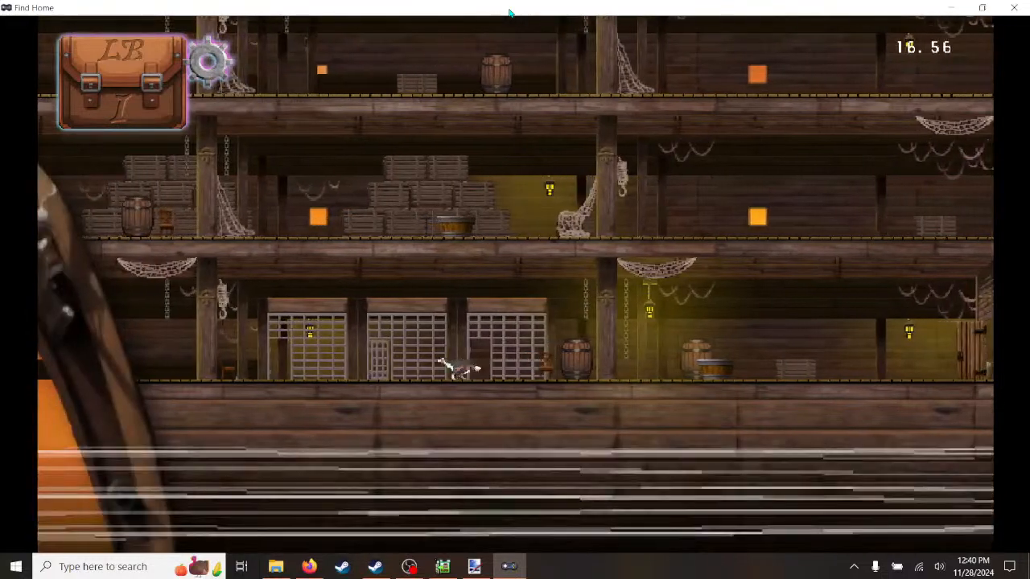
pyautogui.press('Left')
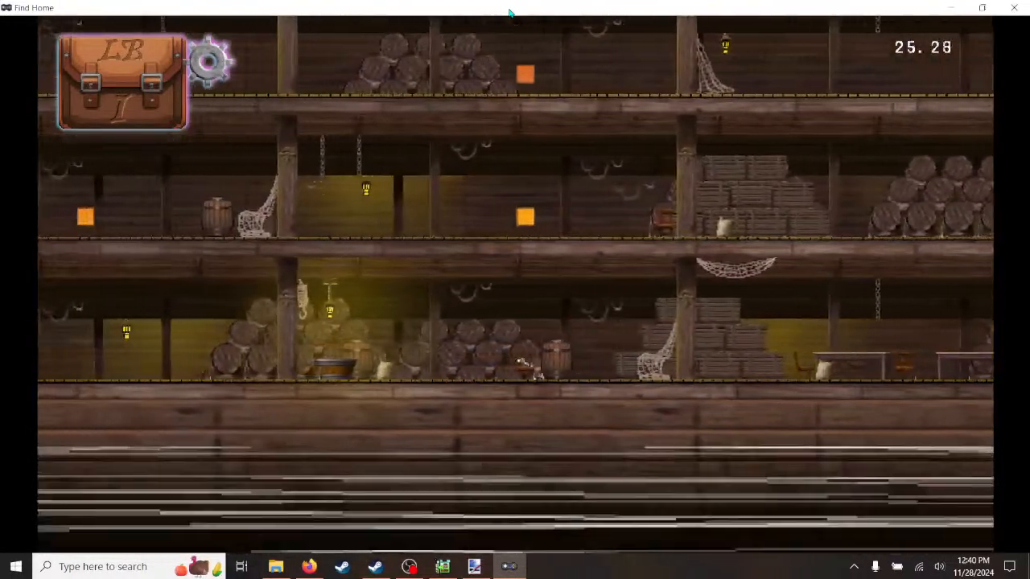
# - Continue the test play by running the dog left through the wooden door and on to the barred cells
pyautogui.press('Left')
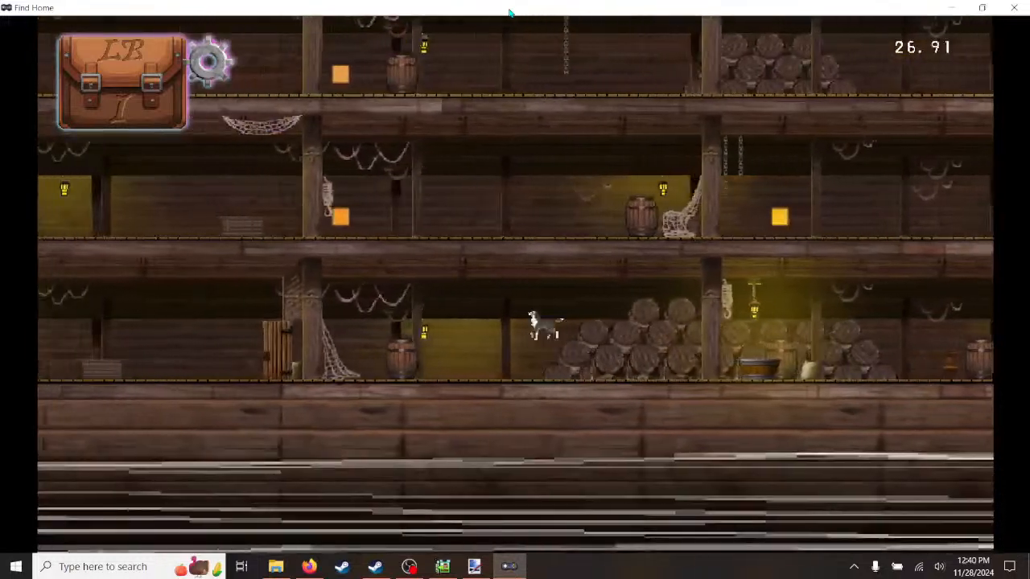
pyautogui.press('Left')
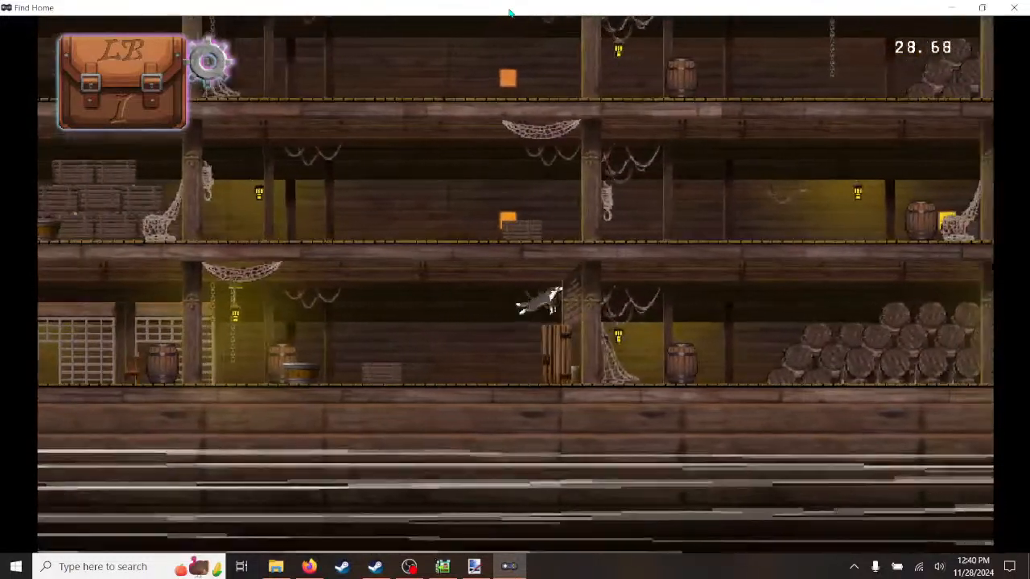
pyautogui.press('Right')
pyautogui.press('Left')
pyautogui.press('space')
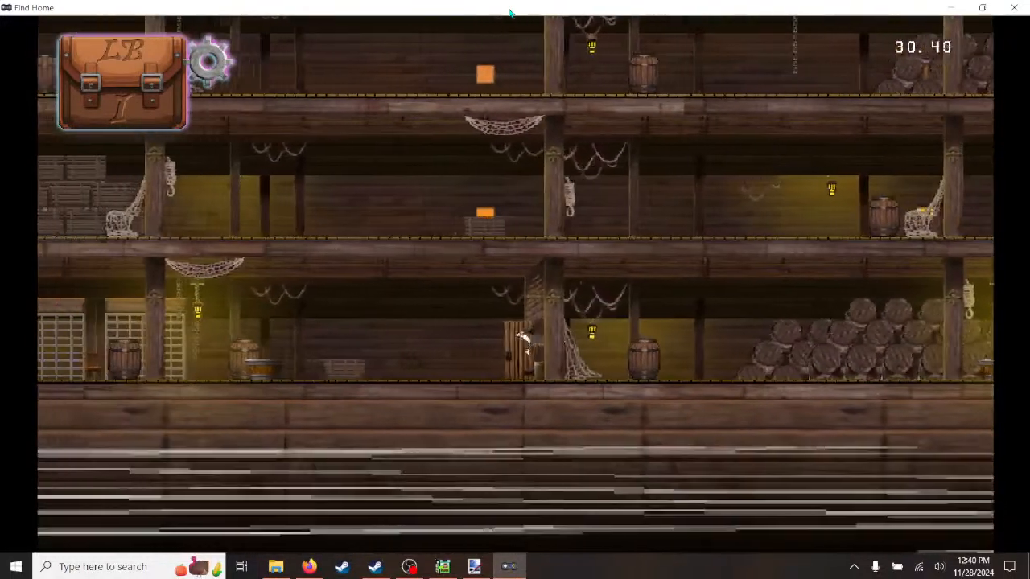
pyautogui.press('space')
pyautogui.press('Left')
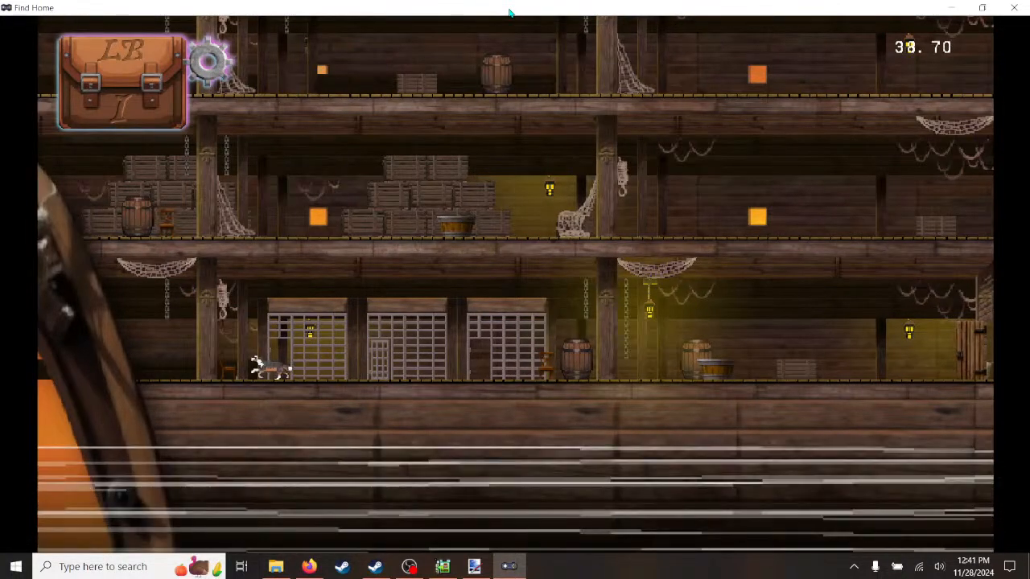
# - Run the dog right from the cells, back through the wooden door and past the tables on the lowest deck
pyautogui.press('Right')
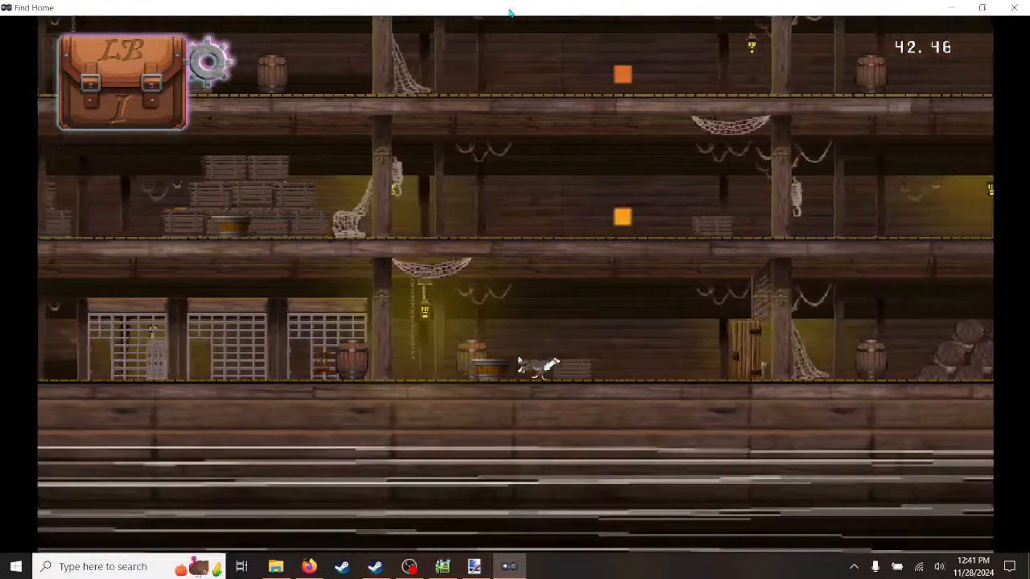
pyautogui.press('space')
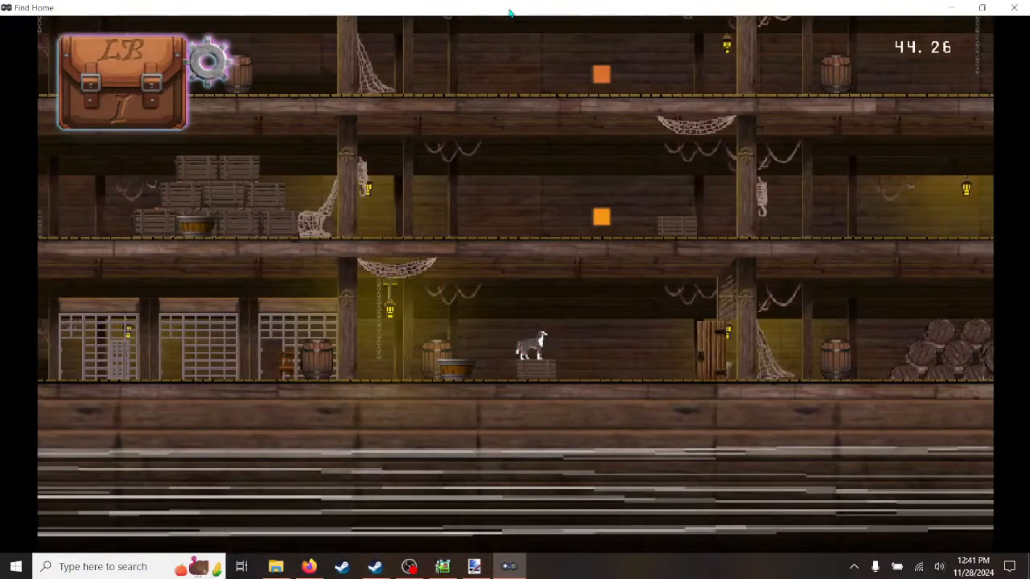
pyautogui.press('Right')
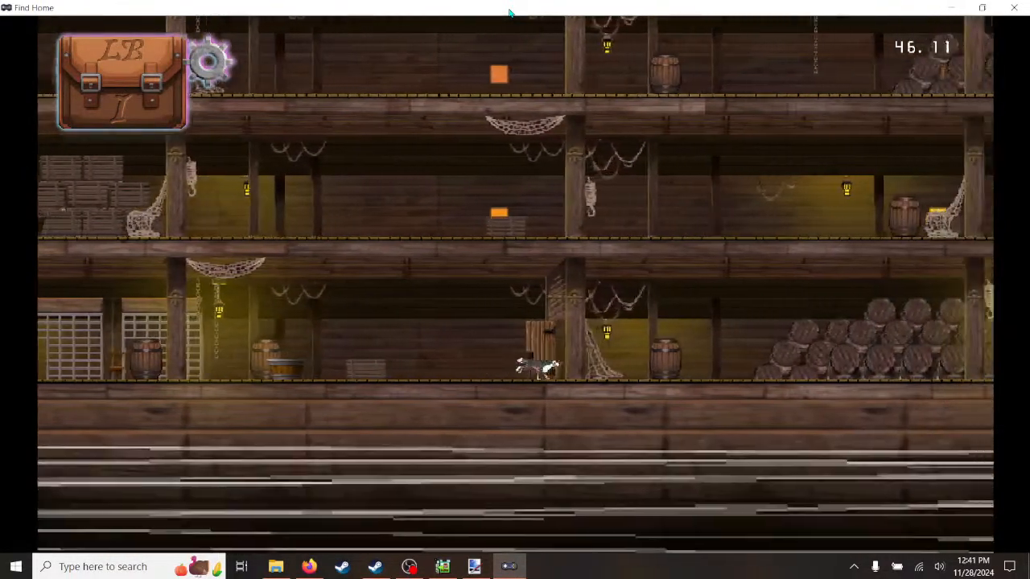
pyautogui.press('Right')
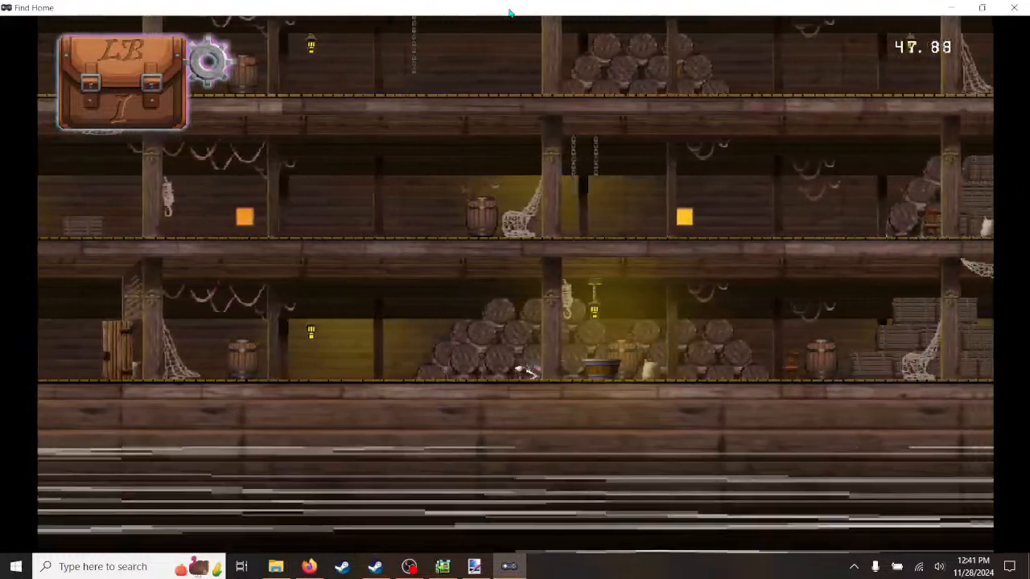
pyautogui.press('Right')
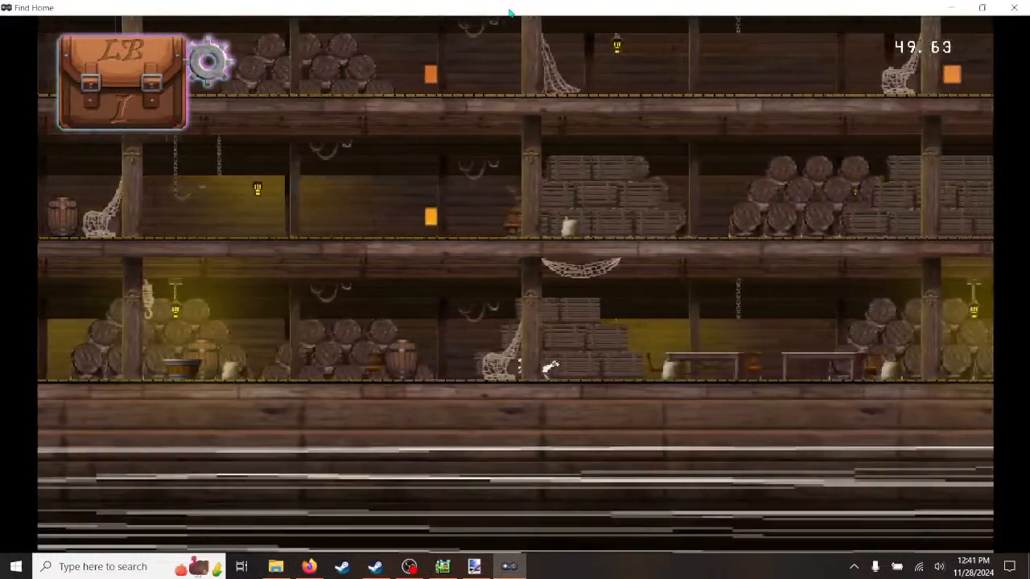
pyautogui.press('Right')
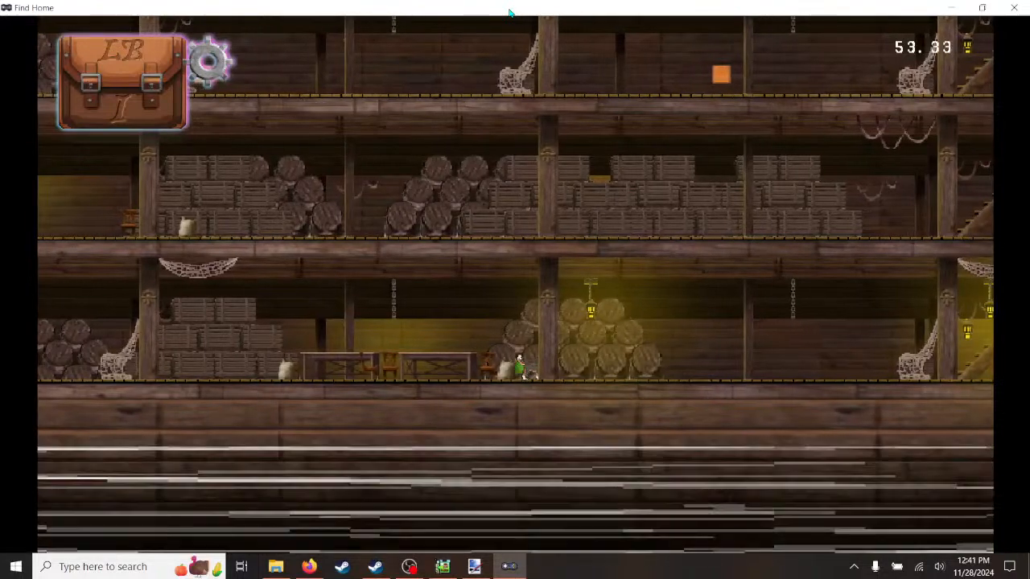
# - Bring the dog back left and pace it back and forth on the deck above the cells
pyautogui.press('Left')
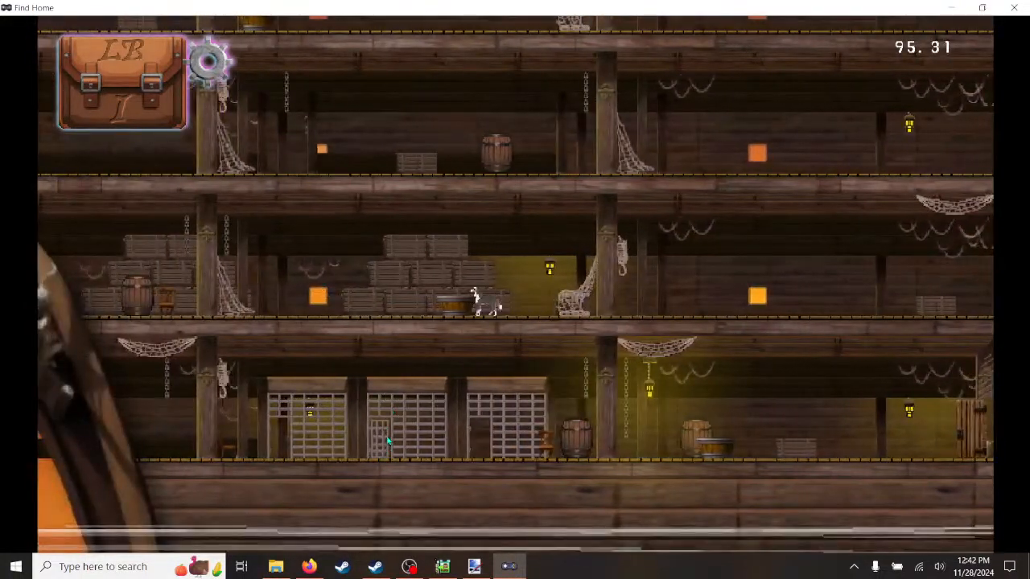
pyautogui.press('Right')
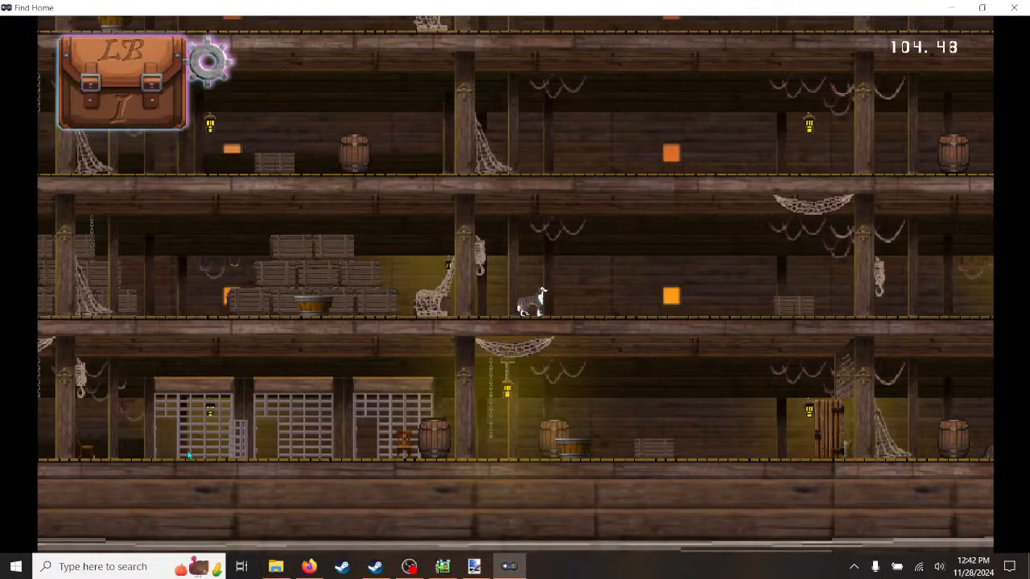
pyautogui.press('a')
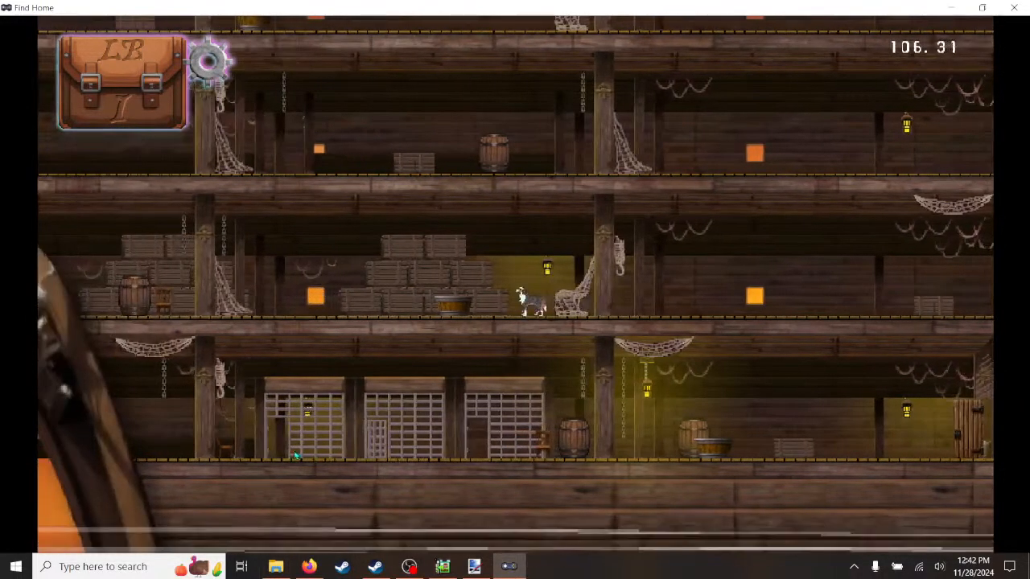
pyautogui.press('d')
pyautogui.press('d')
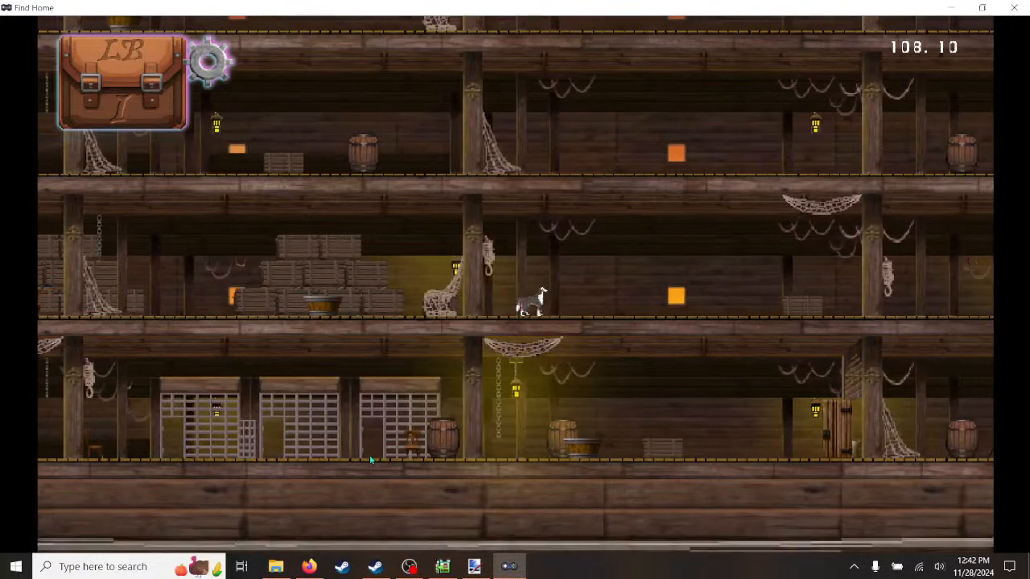
pyautogui.press('a')
pyautogui.press('a')
pyautogui.press('a')
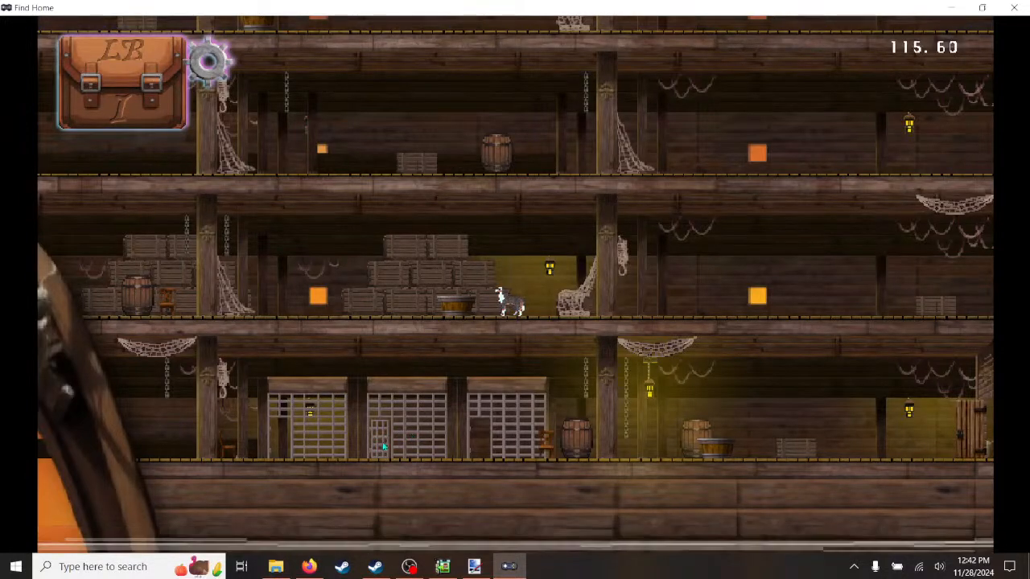
# - Run the dog right along the deck above the cells, past the stacked crates to the staircases
pyautogui.press('d')
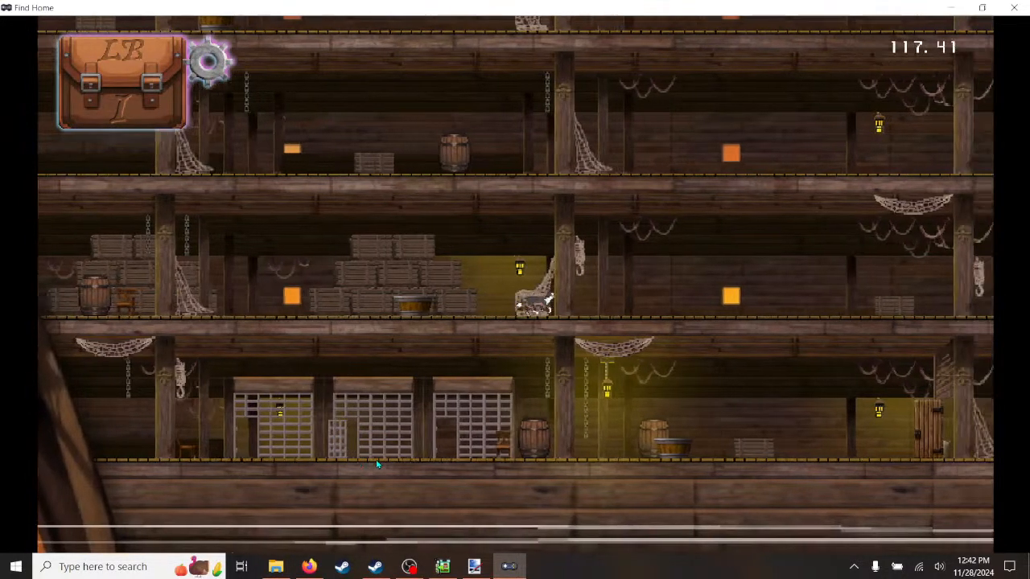
pyautogui.press('d')
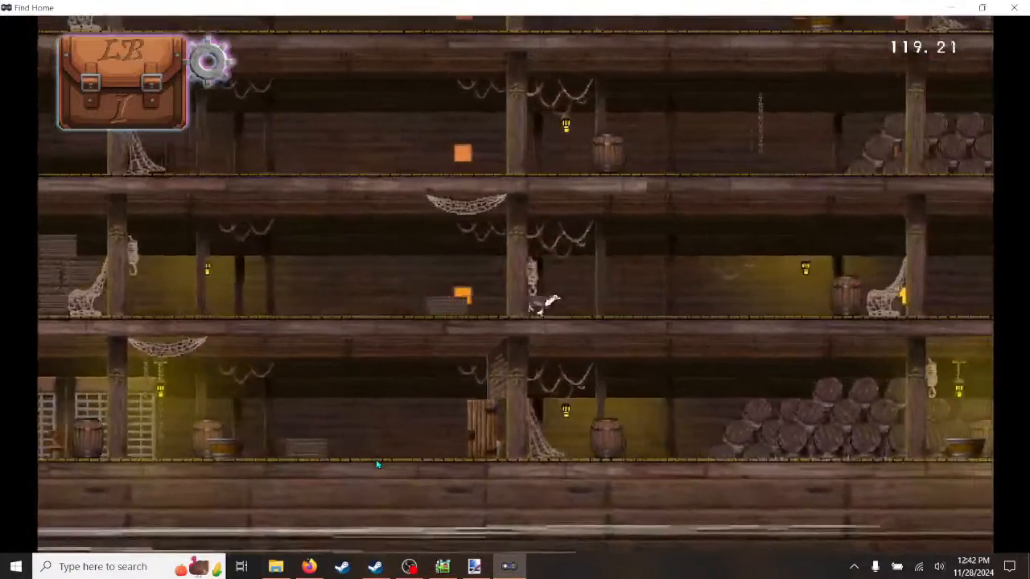
pyautogui.press('d')
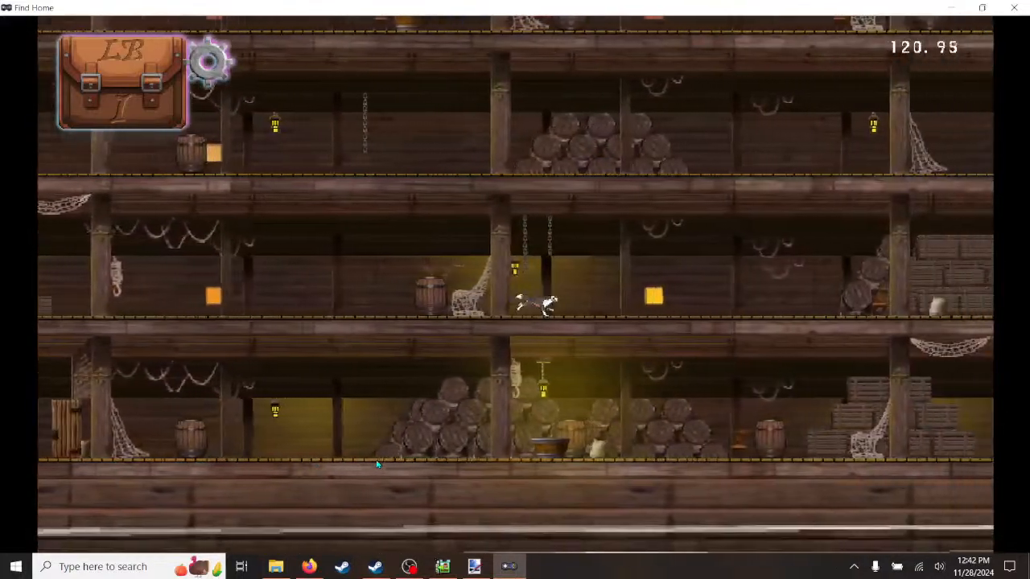
pyautogui.press('d')
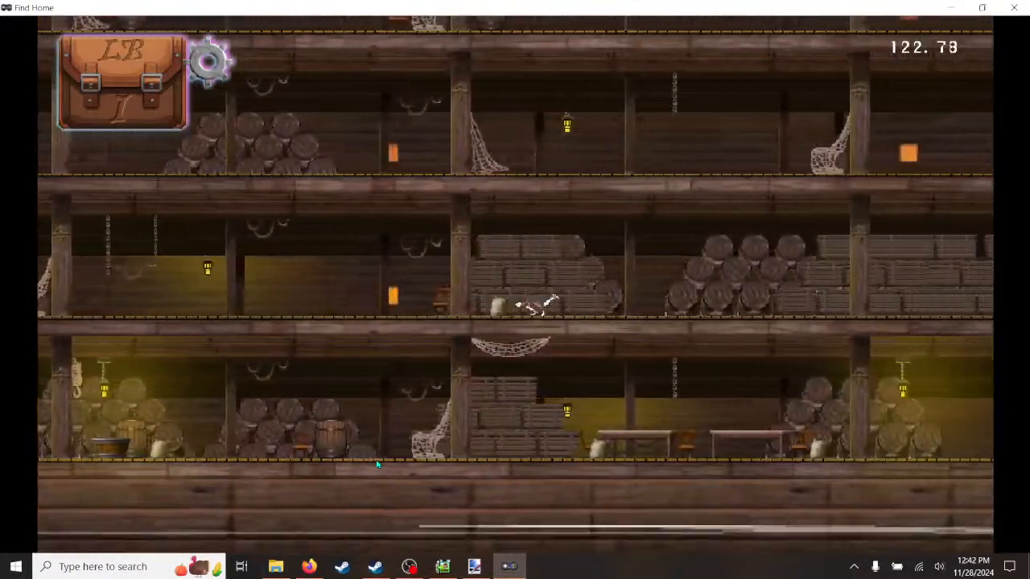
pyautogui.press('space')
pyautogui.press('d')
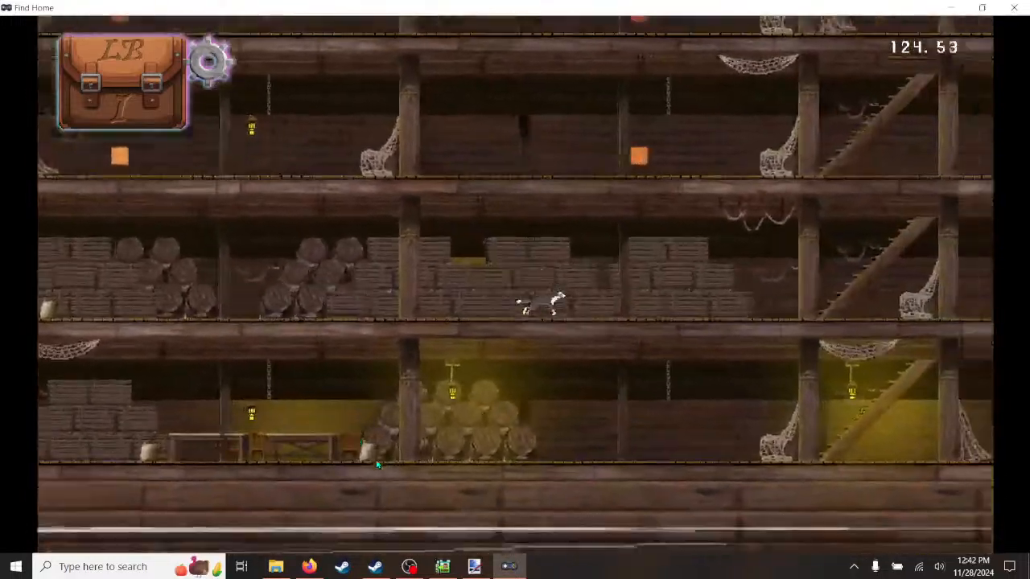
pyautogui.press('d')
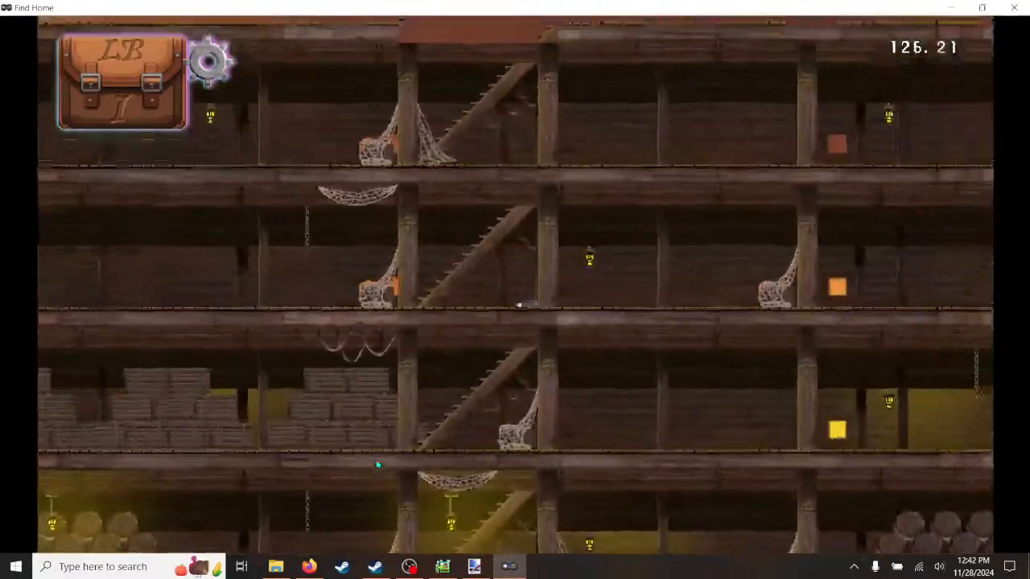
# - Jump the dog up the staircases to the open top deck and run it right along that deck
pyautogui.press('a')
pyautogui.press('space')
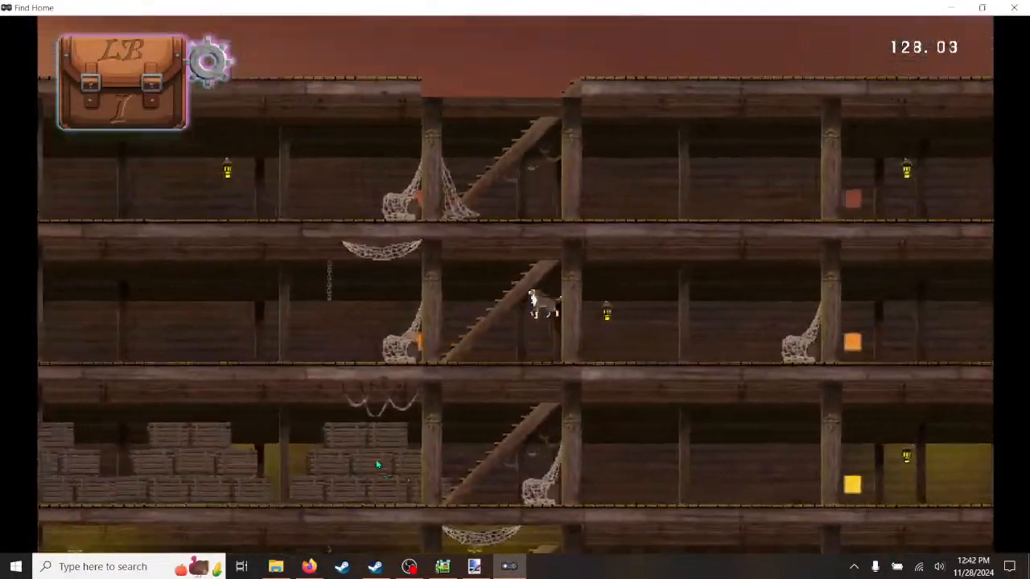
pyautogui.press('d')
pyautogui.press('space')
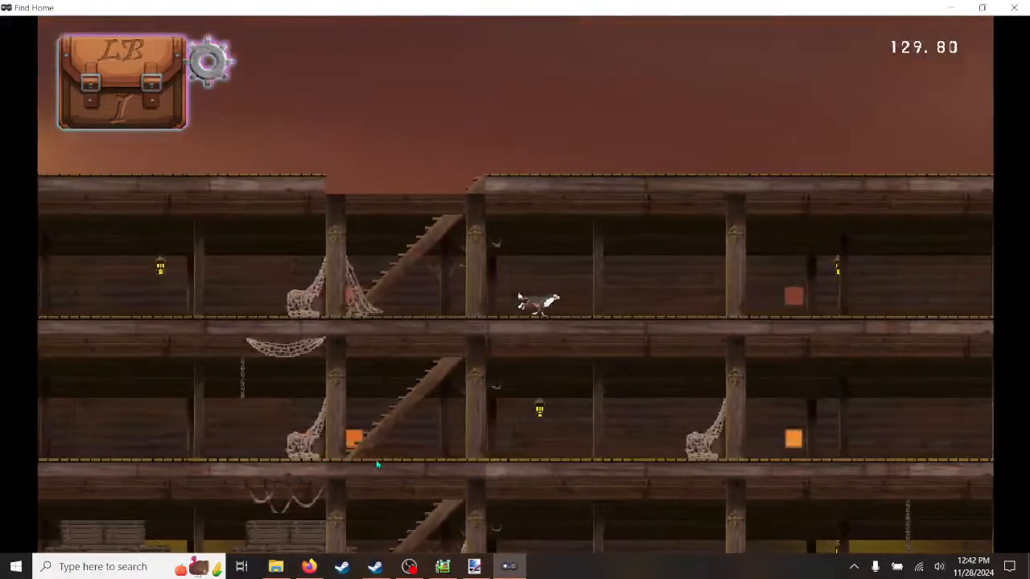
pyautogui.press('a')
pyautogui.press('space')
pyautogui.press('d')
pyautogui.press('space')
pyautogui.press('d')
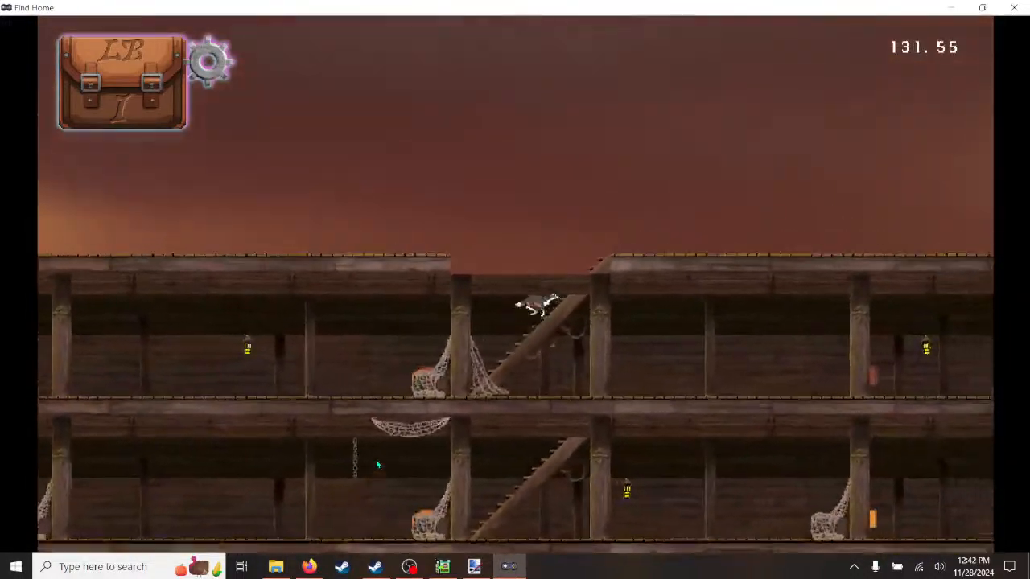
pyautogui.press('space')
pyautogui.press('space')
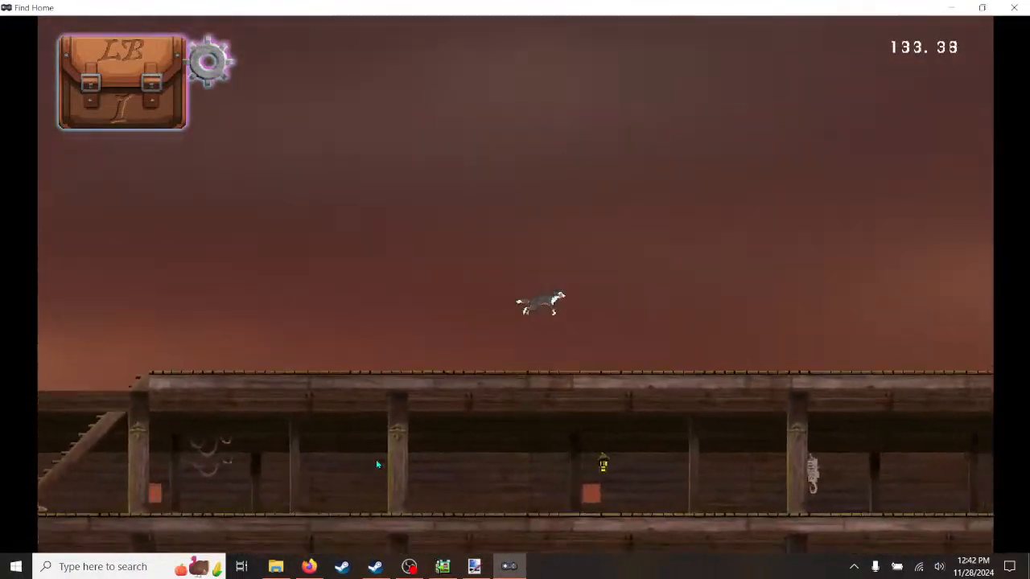
pyautogui.press('space')
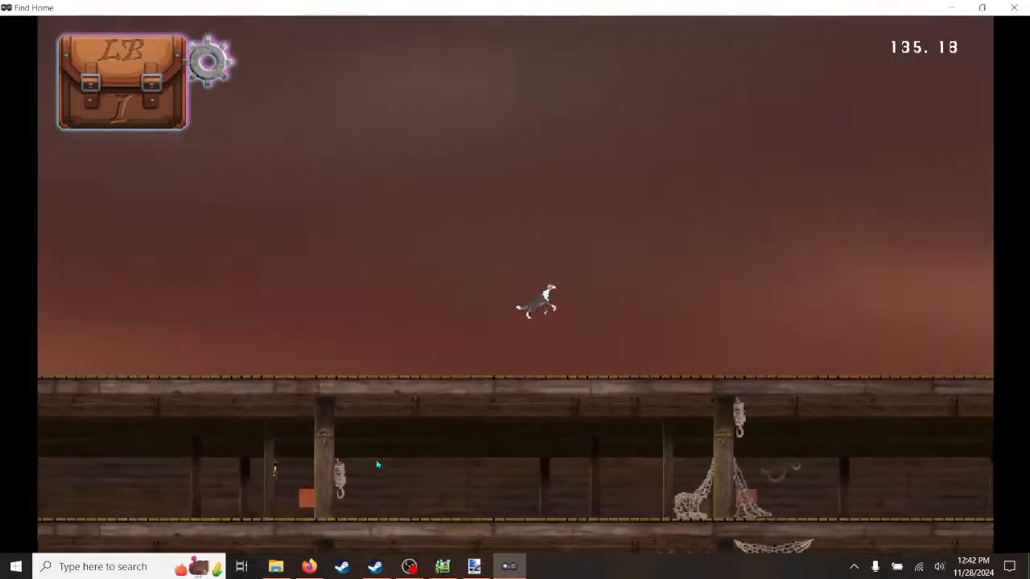
pyautogui.press('space')
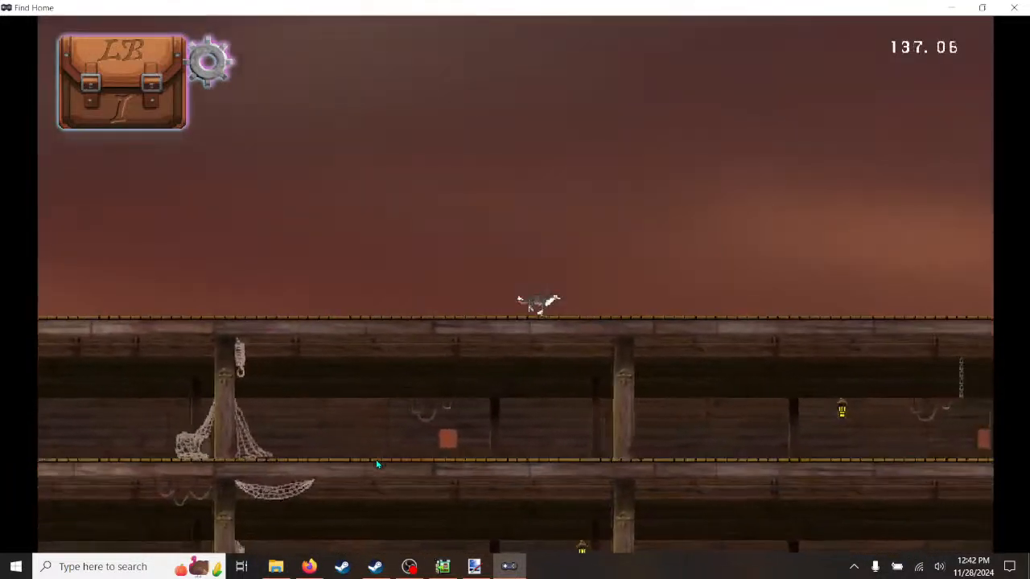
pyautogui.press('space')
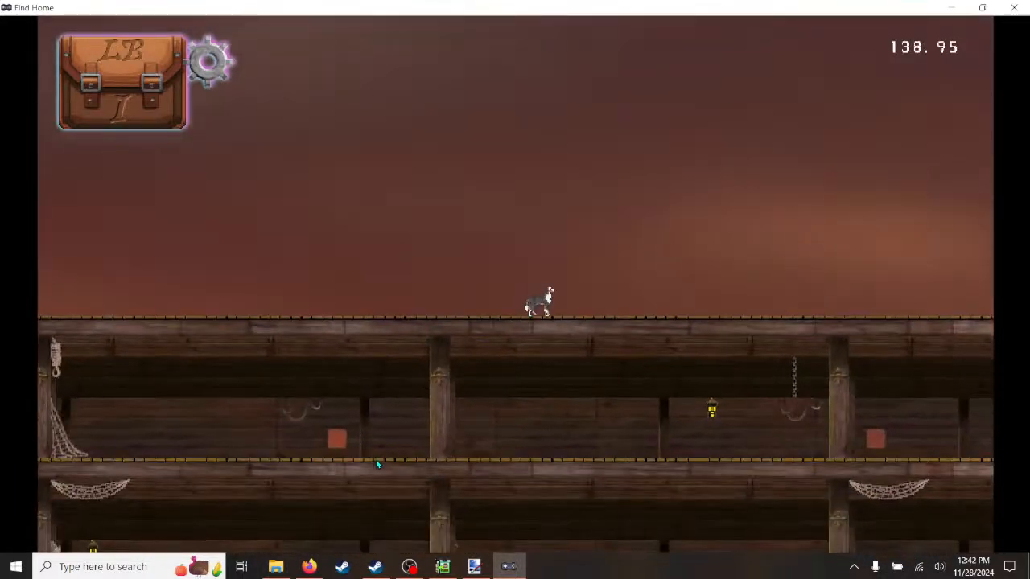
# - Open the options from the in-game pause menu, lower the music volume to zero and go back to the pause menu
pyautogui.press('Escape')
pyautogui.press('Down')
pyautogui.press('Down')
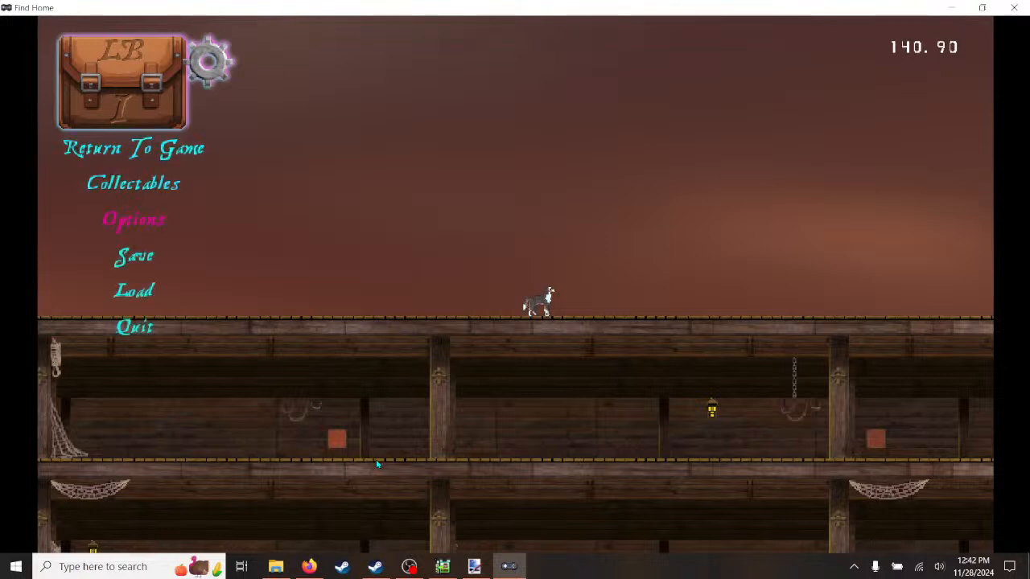
pyautogui.press('Return')
pyautogui.press('Left')
pyautogui.press('Left')
pyautogui.press('Left')
pyautogui.press('Left')
pyautogui.press('Left')
pyautogui.press('Left')
pyautogui.press('Left')
pyautogui.press('Left')
pyautogui.press('Left')
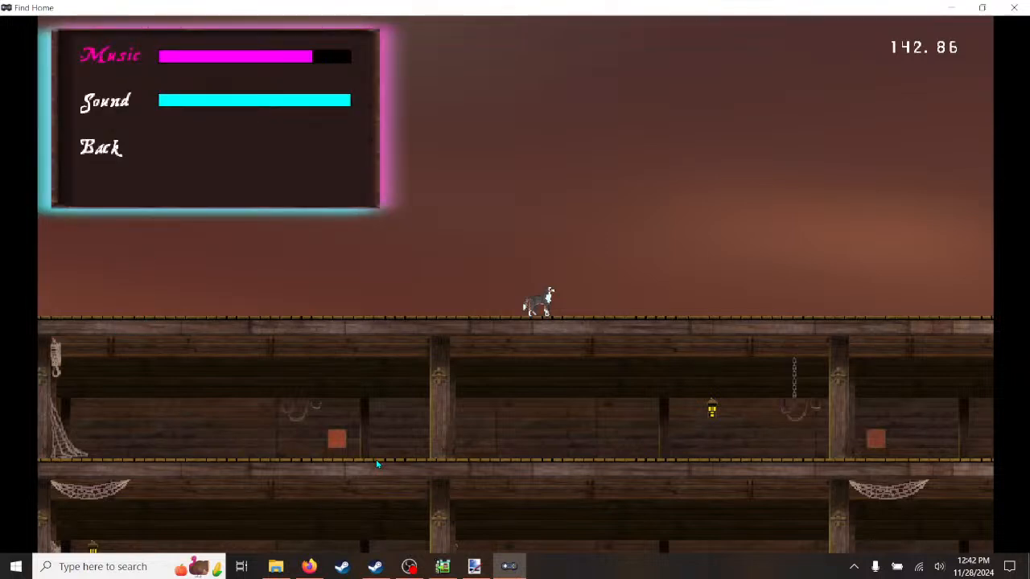
pyautogui.press('Left')
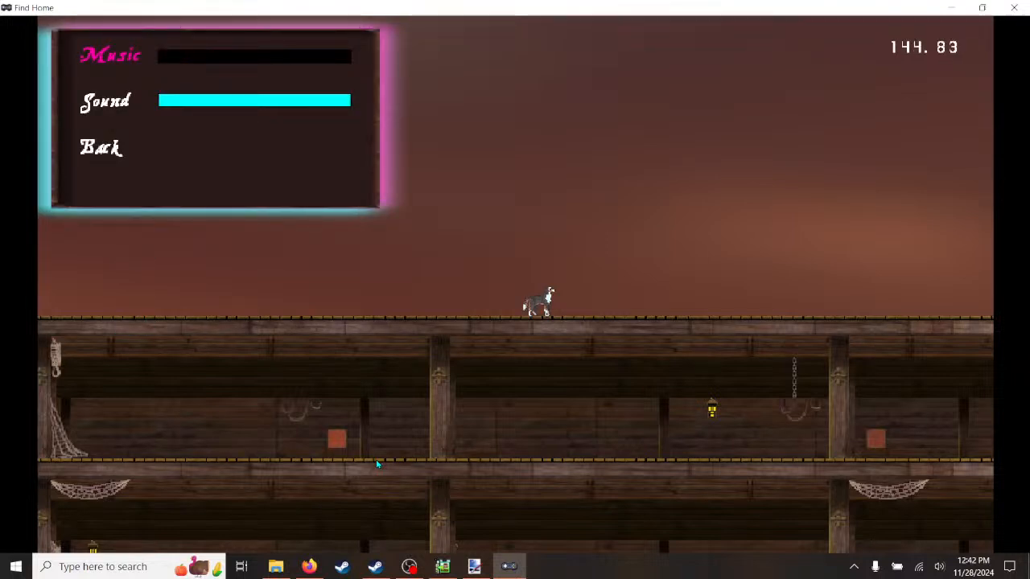
pyautogui.press('Down')
pyautogui.press('Down')
pyautogui.press('Return')
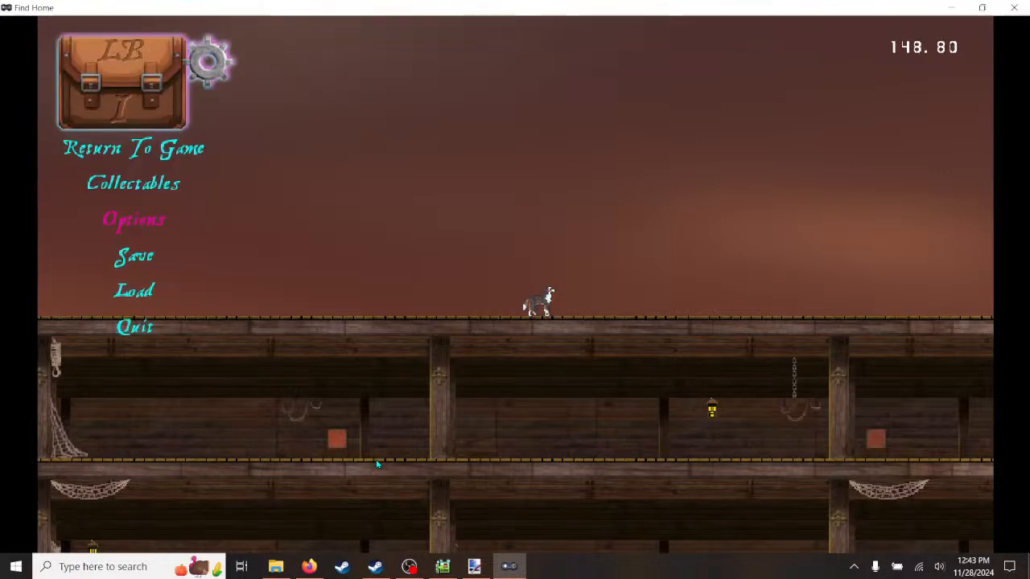
# - Return to the game, move the dog left along the top deck and close the test play
pyautogui.press('Up')
pyautogui.press('Up')
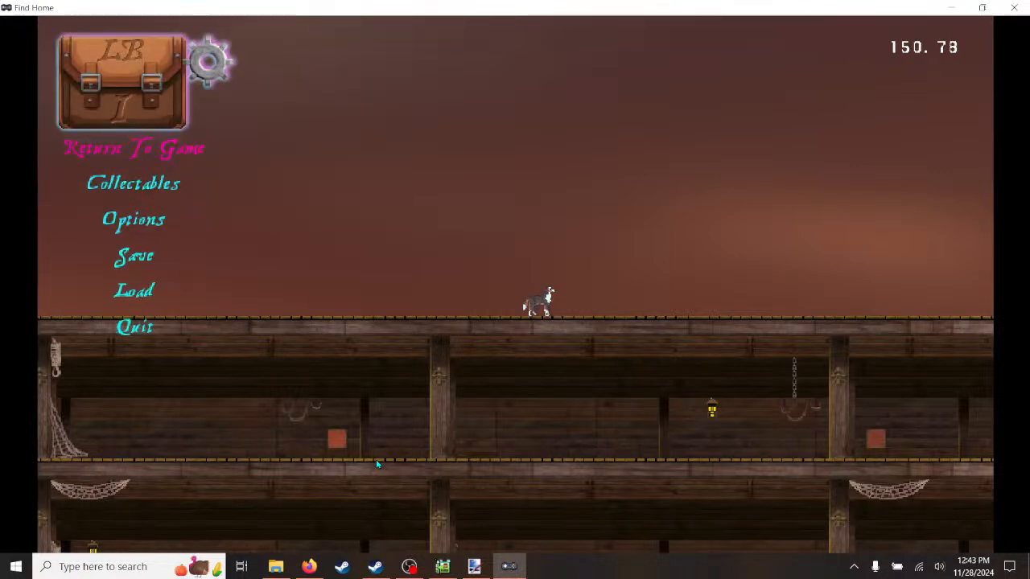
pyautogui.press('Return')
pyautogui.press('Left')
pyautogui.press('space')
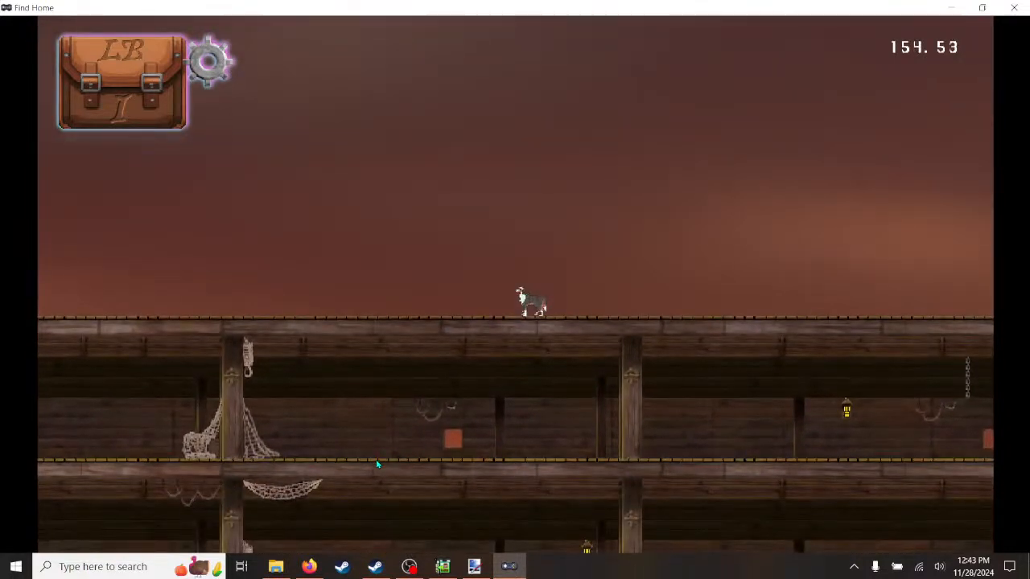
pyautogui.click(1016, 7)
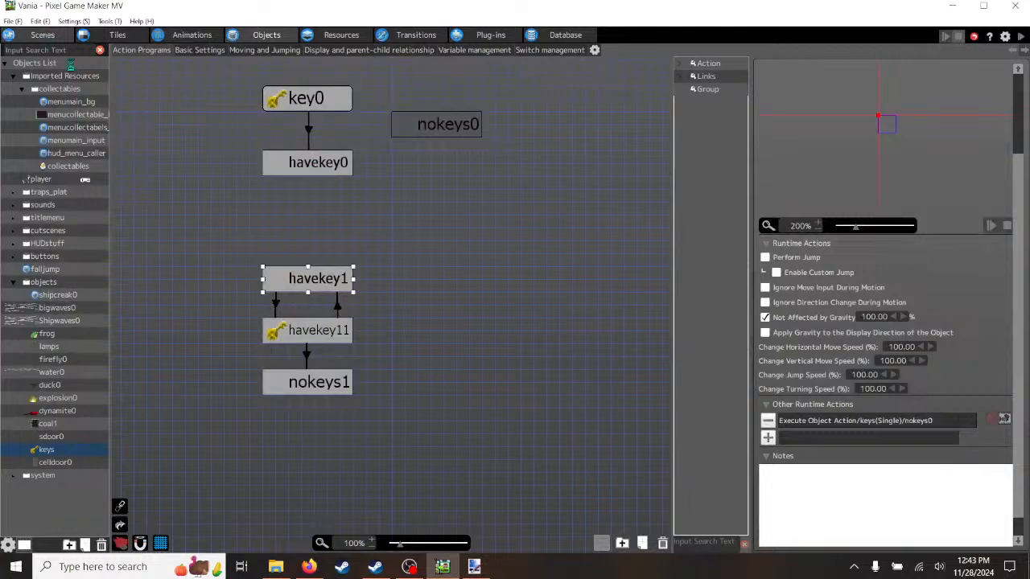
# - Return to the ship scene's layout, view the whole ship and start a test play
pyautogui.click(40, 35)
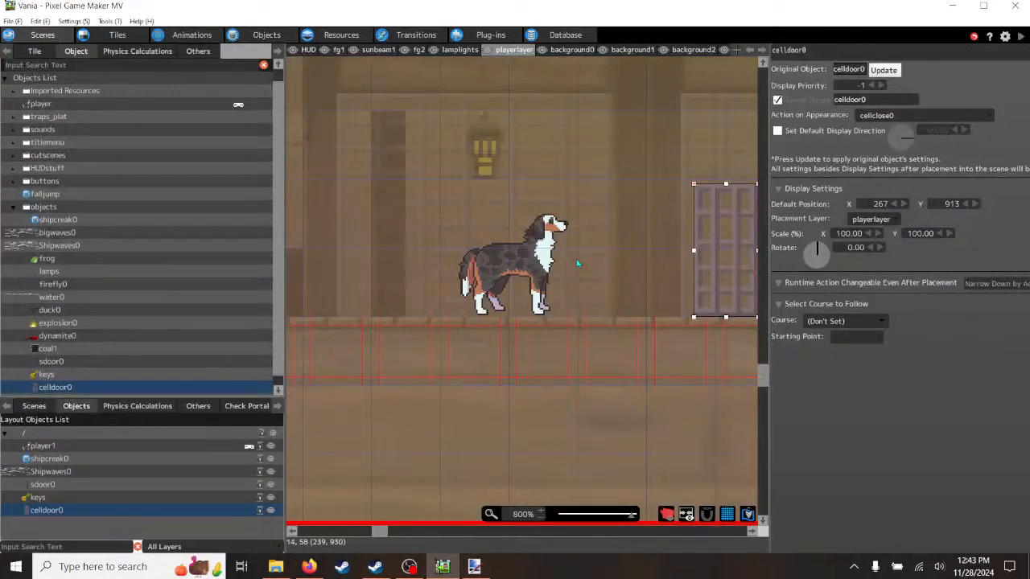
pyautogui.scroll(-10, 562, 271)
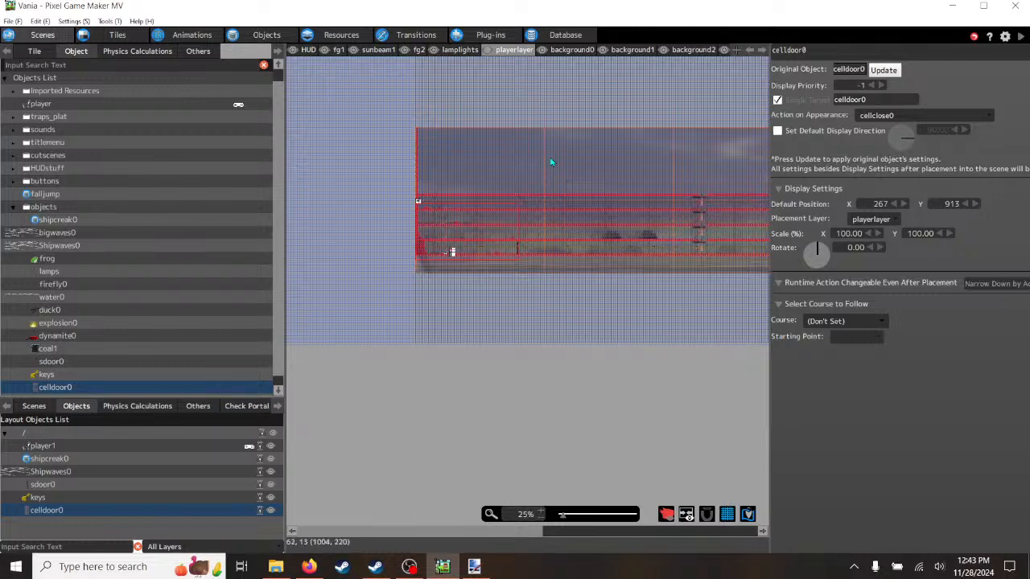
pyautogui.moveTo(534, 534); pyautogui.dragTo(692, 545)
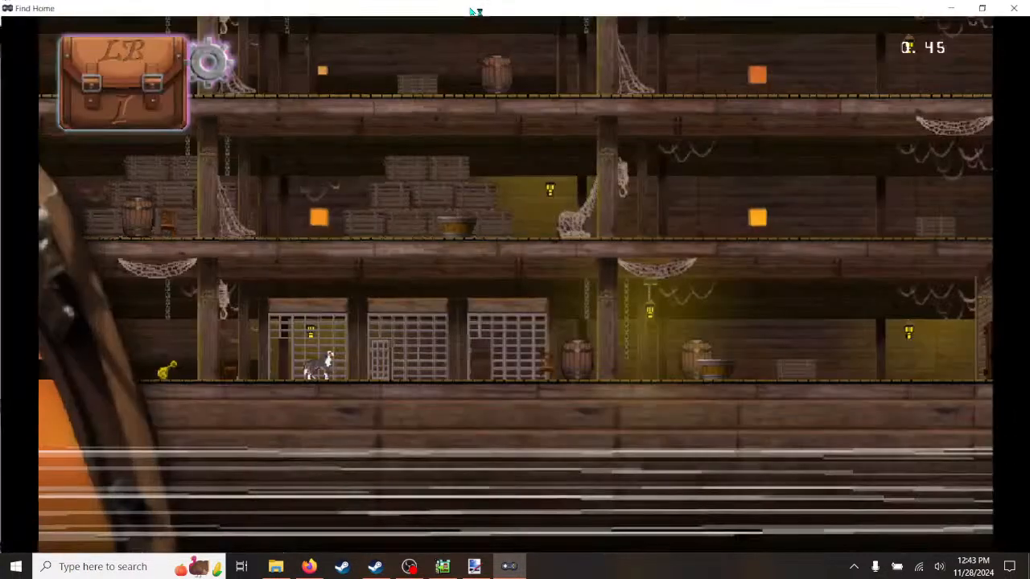
pyautogui.click(468, 6)
# - Collect the key left of the cells and run the dog right through the locked wooden door
pyautogui.press('Left')
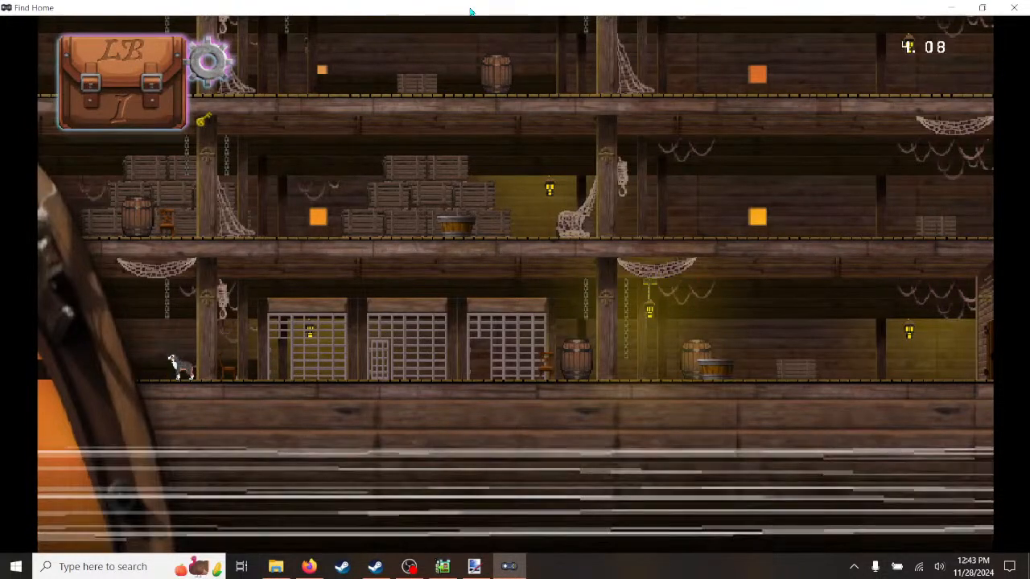
pyautogui.press('Right')
pyautogui.press('Right')
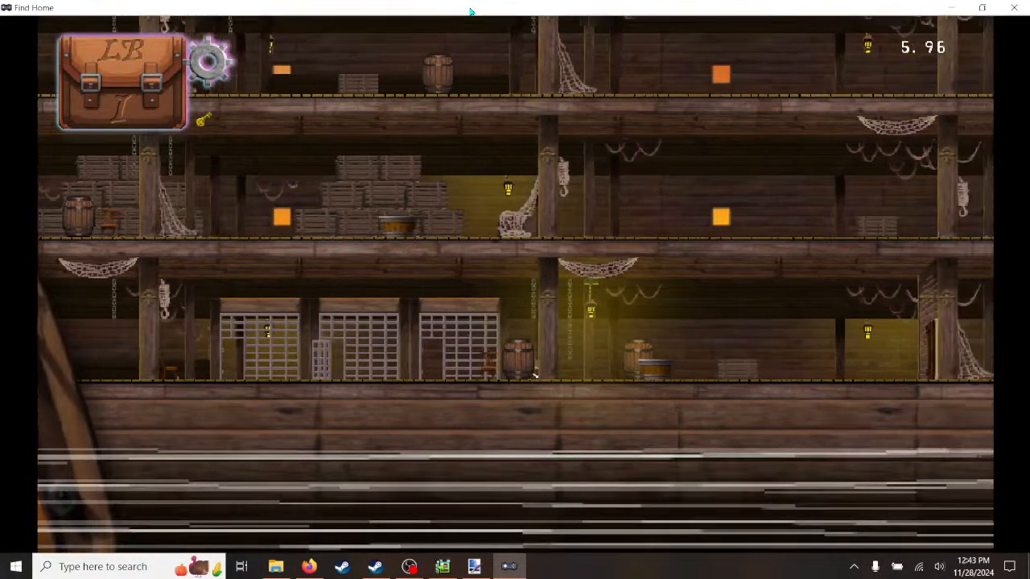
pyautogui.press('Right')
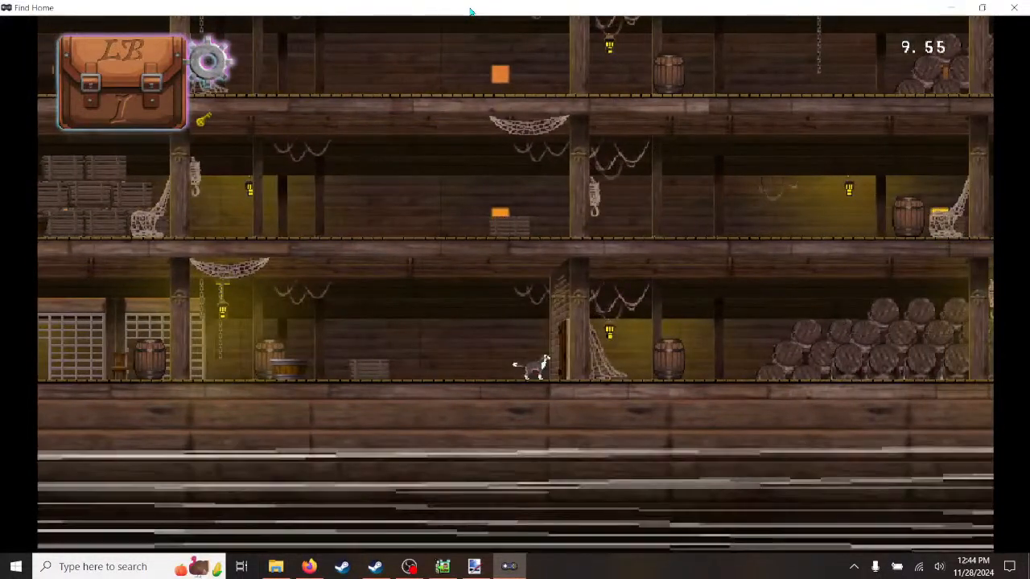
pyautogui.press('Right')
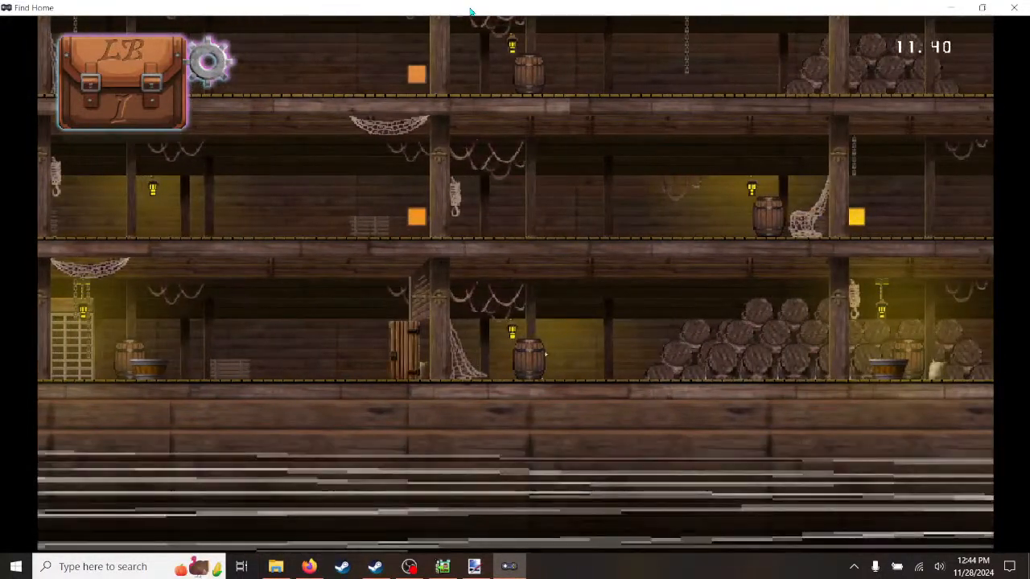
# - Walk the dog back and forth through the open wooden door, returning left to the barrel beside the cells
pyautogui.press('Left')
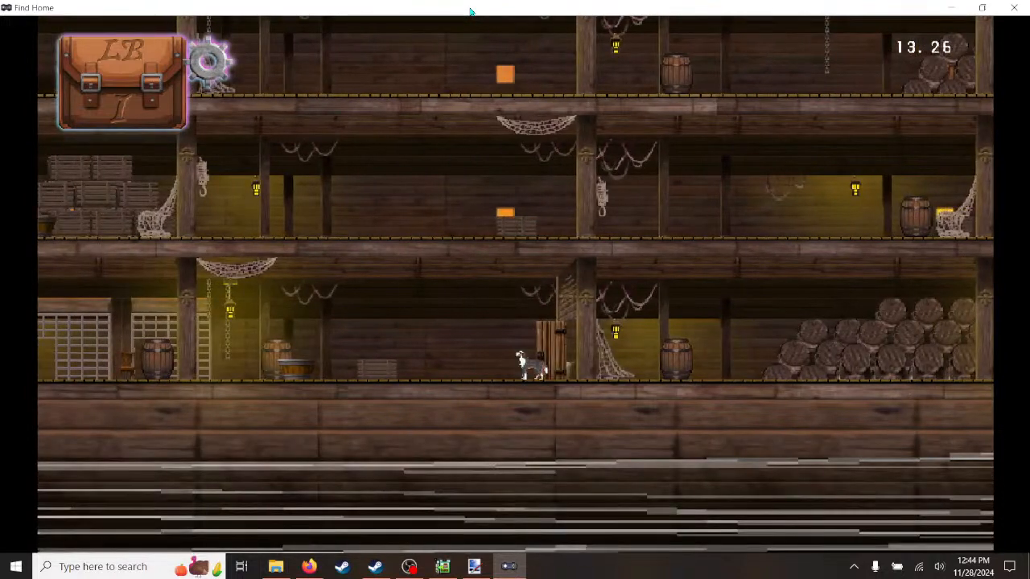
pyautogui.press('Right')
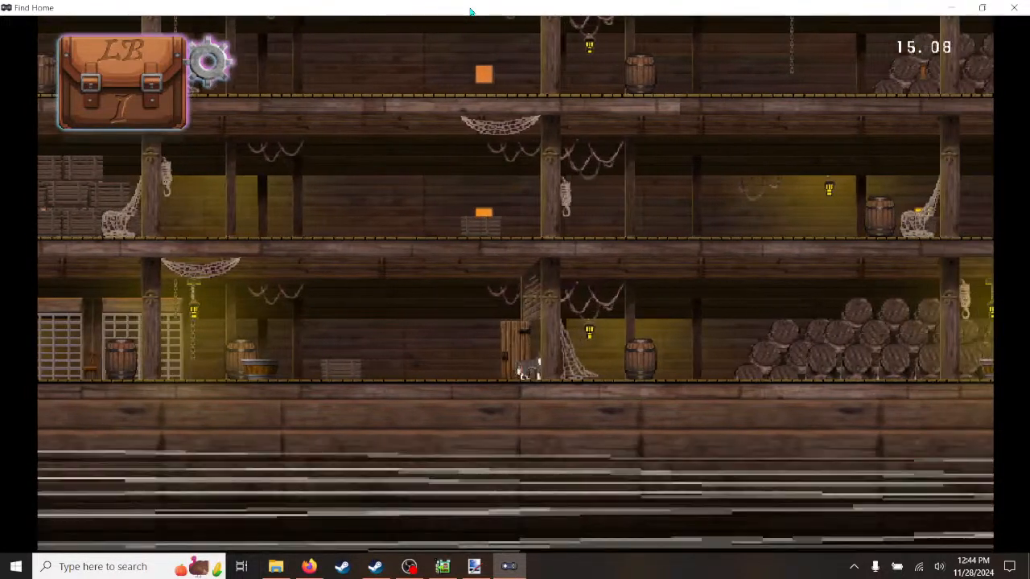
pyautogui.press('Left')
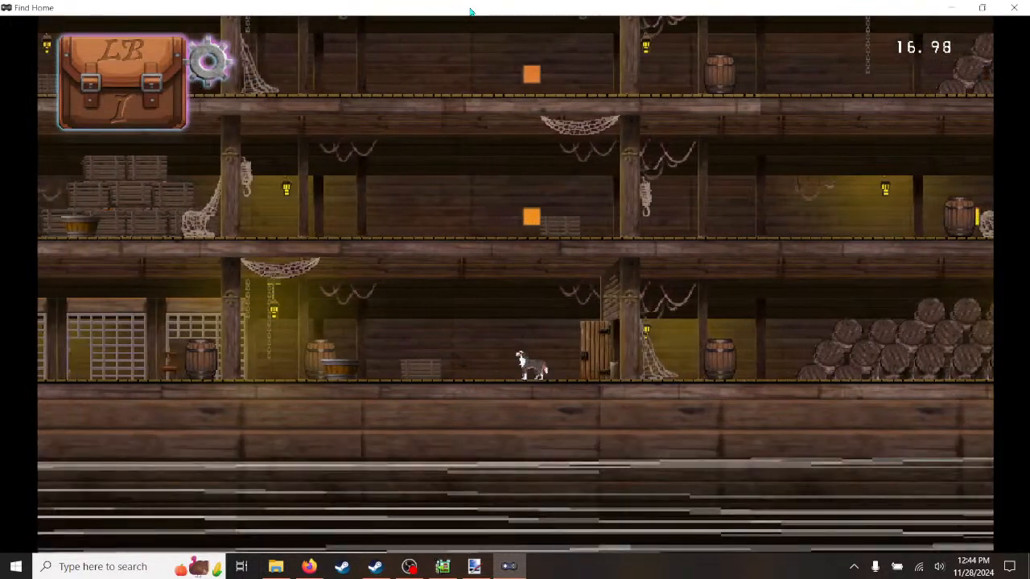
pyautogui.press('Left')
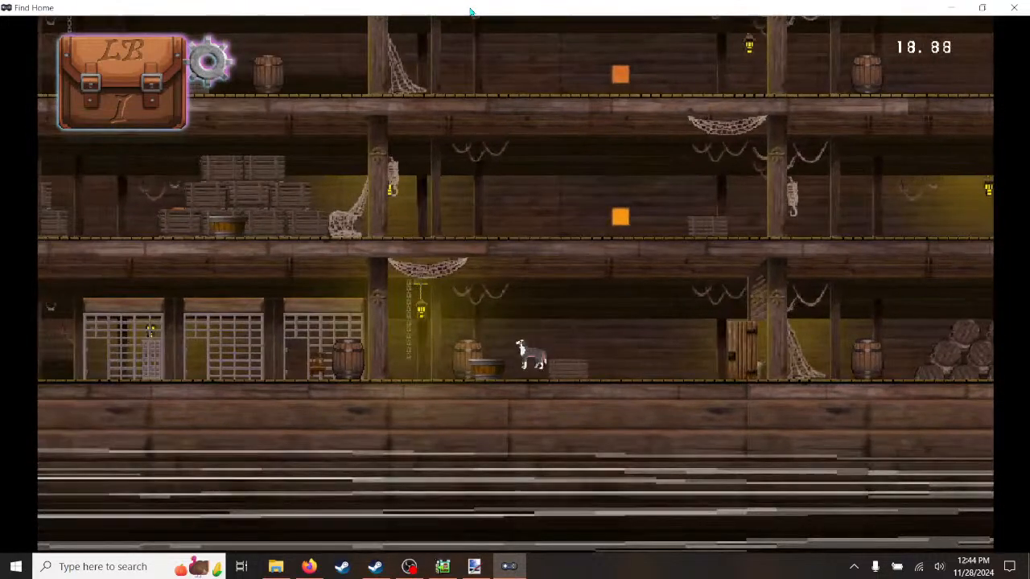
pyautogui.press('Left')
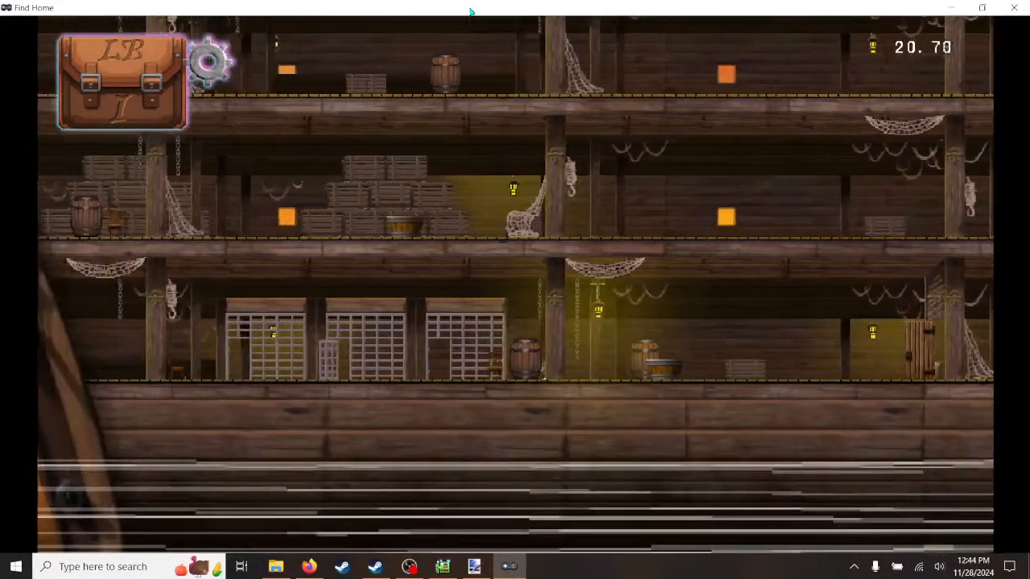
# - Run and jump the dog right through the open door past the stacked barrels, and turn it back left
pyautogui.press('Right')
pyautogui.press('space')
pyautogui.press('Right')
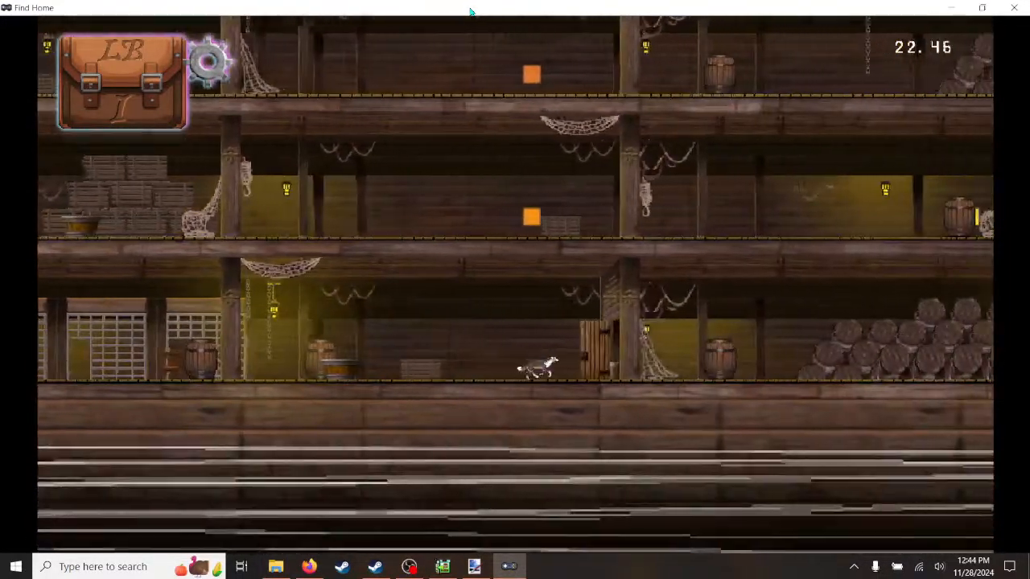
pyautogui.press('Right')
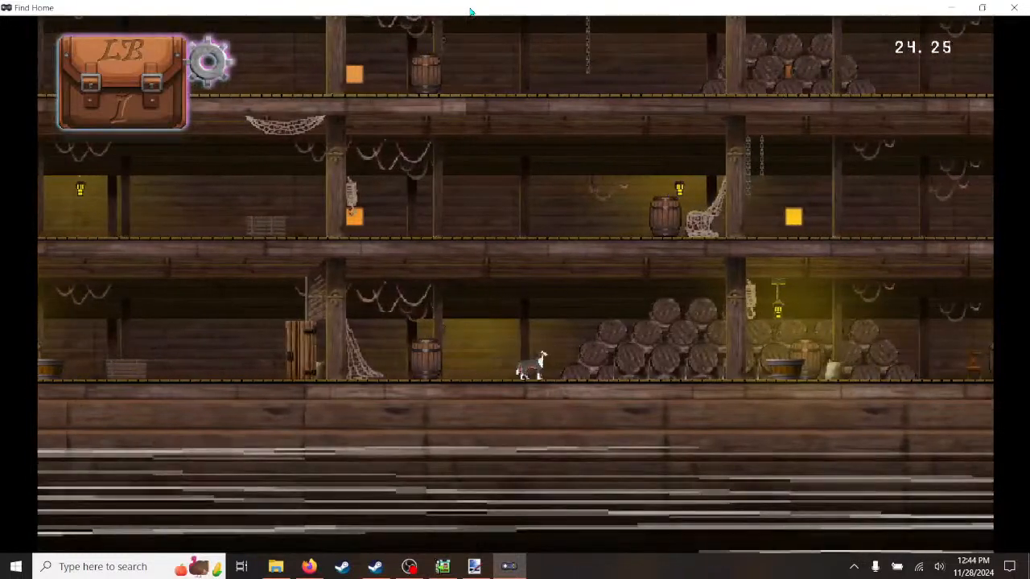
pyautogui.press('Right')
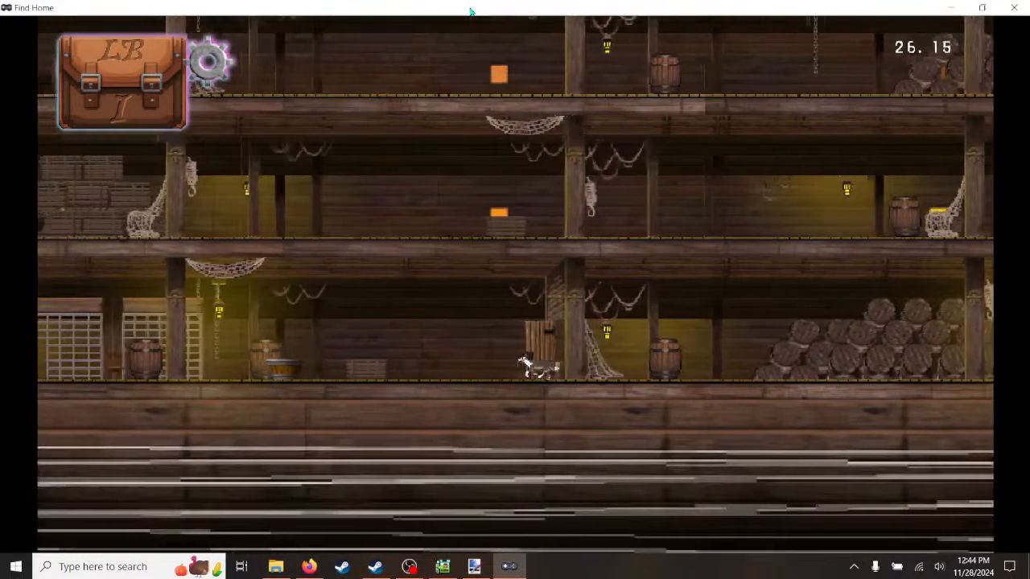
pyautogui.press('Right')
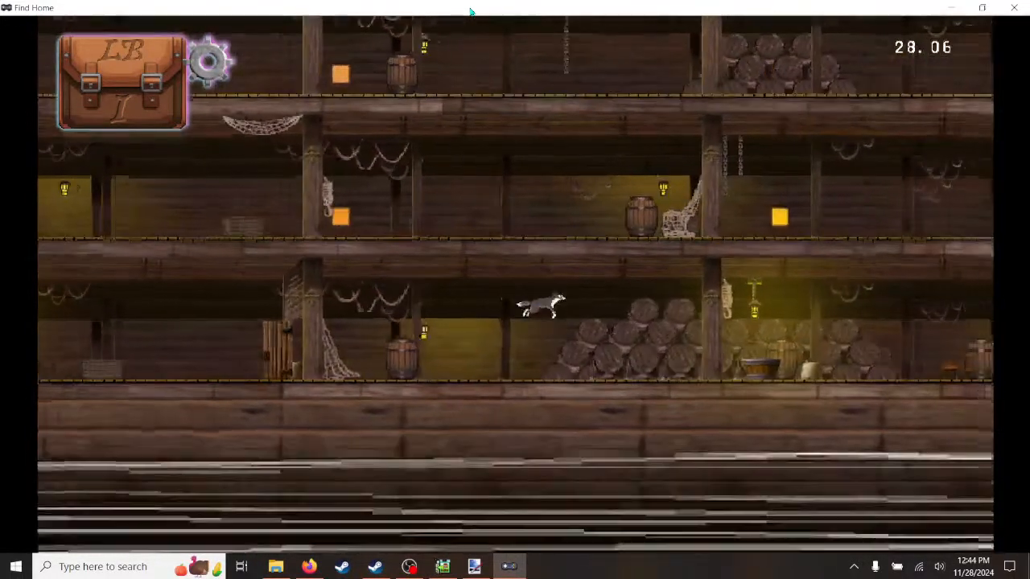
pyautogui.press('Right')
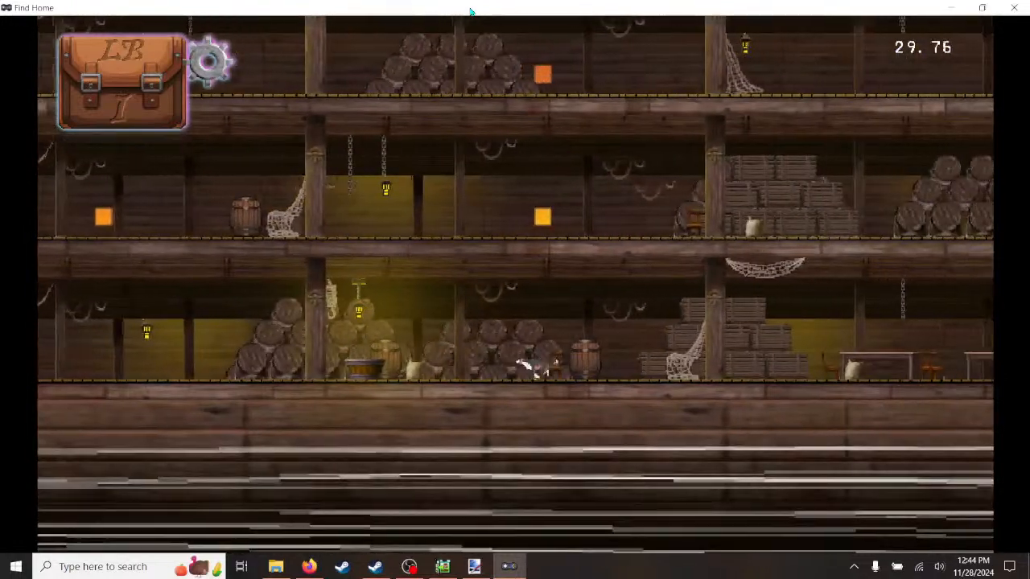
pyautogui.press('Left')
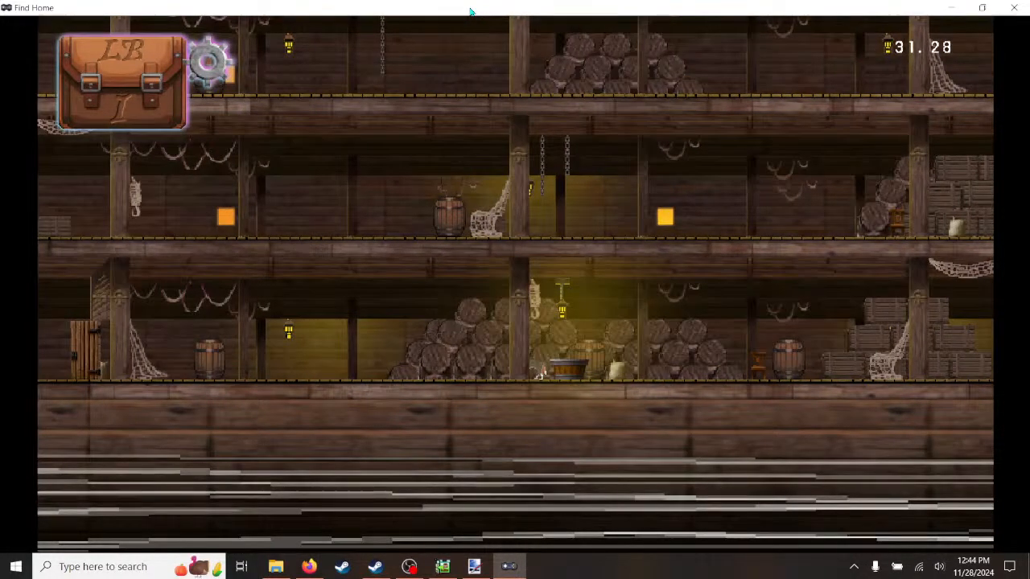
# - Restart the test play, collect the key again and take the dog right through the wooden door
pyautogui.press('r')
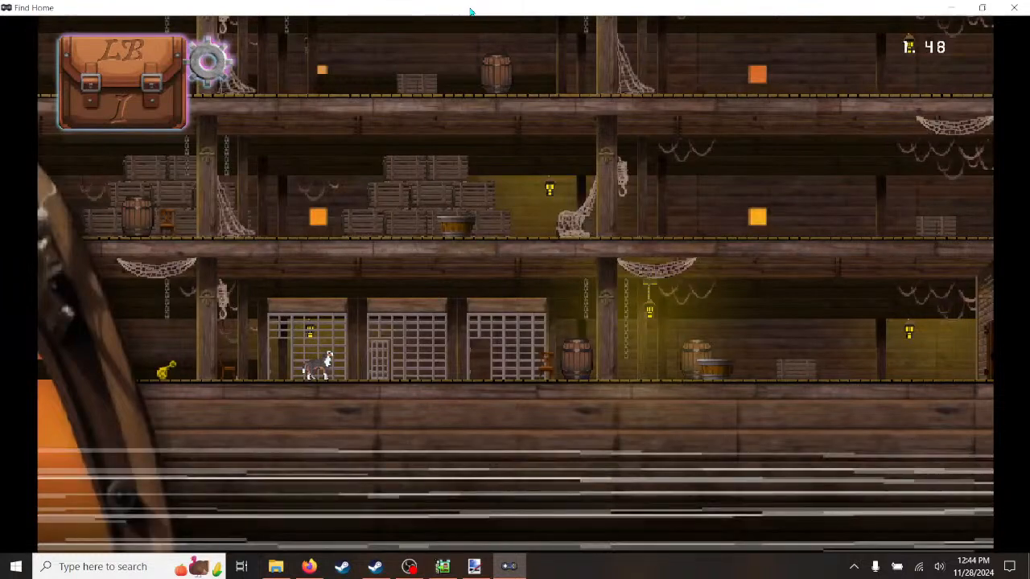
pyautogui.press('Left')
pyautogui.press('Right')
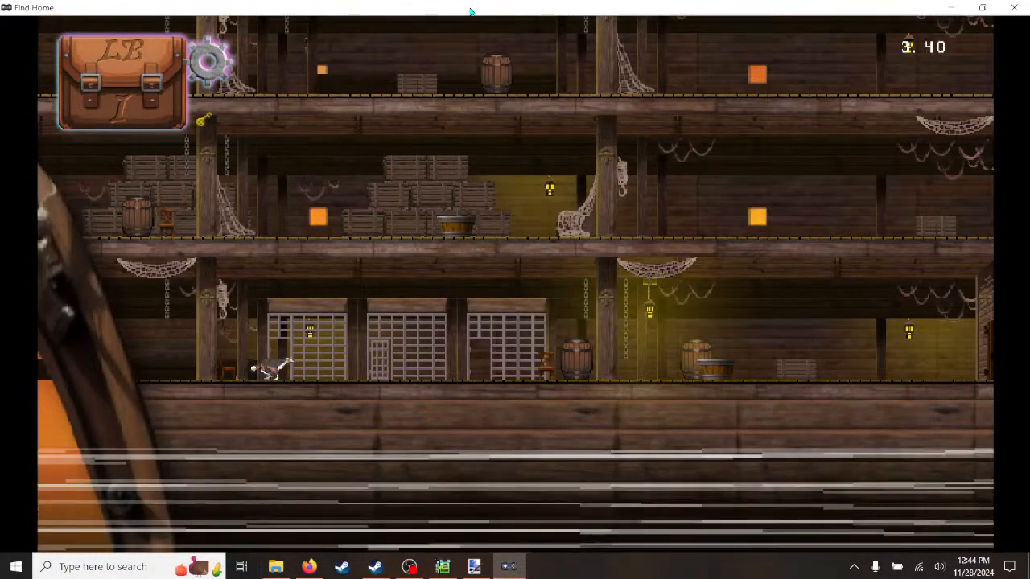
pyautogui.press('Right')
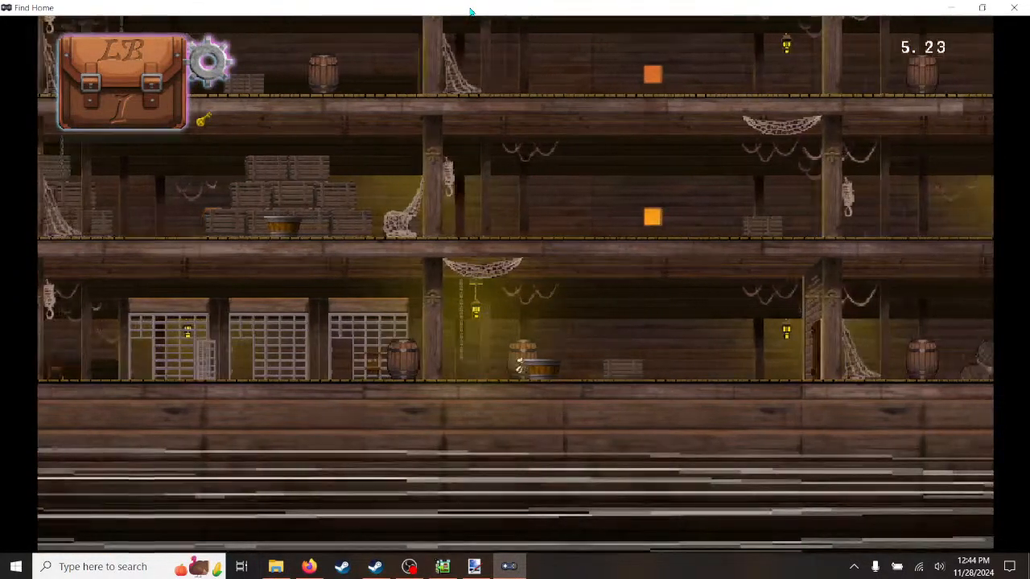
pyautogui.press('Right')
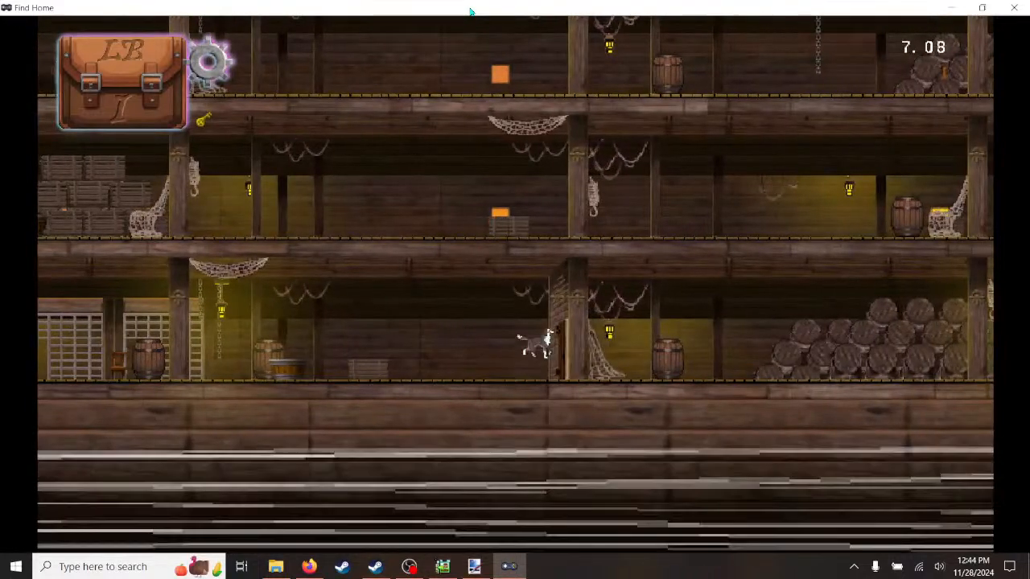
pyautogui.press('Right')
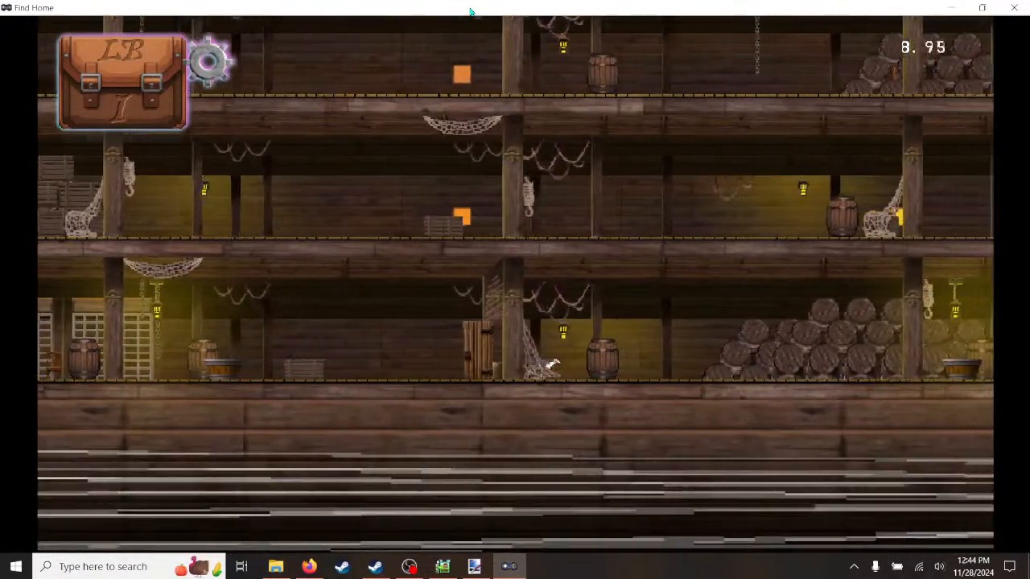
# - Run the dog right to the barrel pile beyond the door and walk it back toward the door
pyautogui.press('Right')
pyautogui.press('Right')
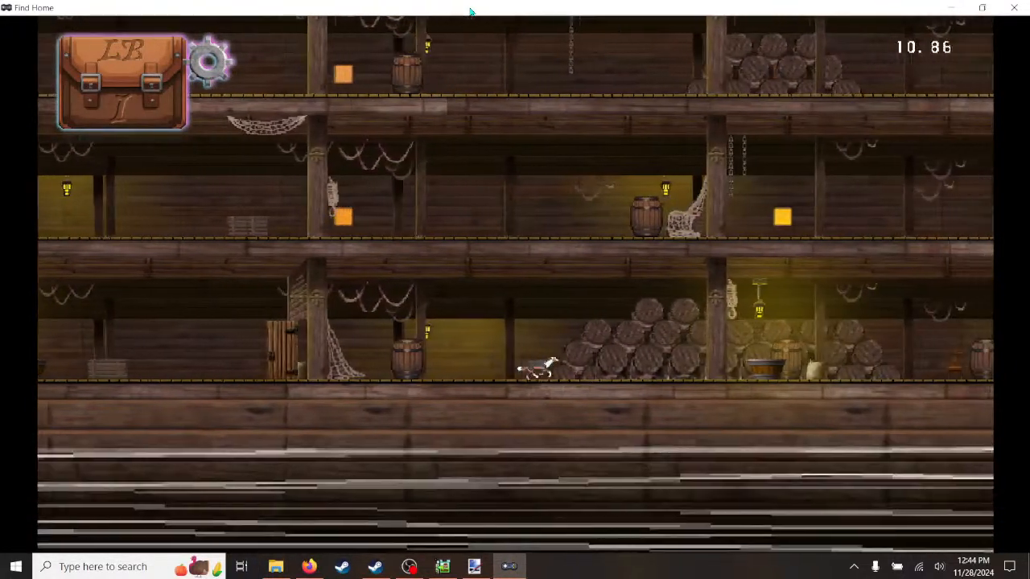
pyautogui.press('Left')
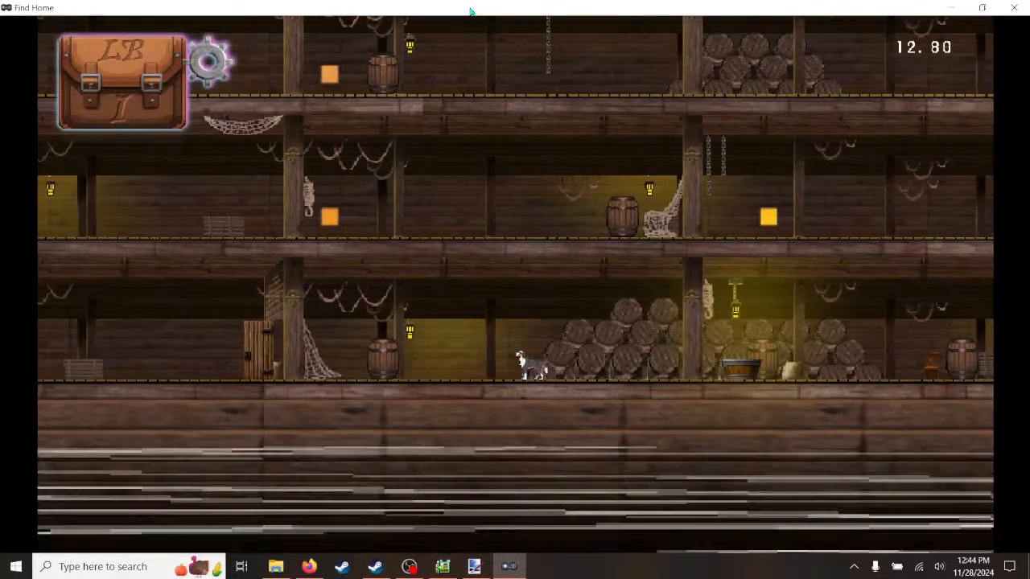
pyautogui.press('Left')
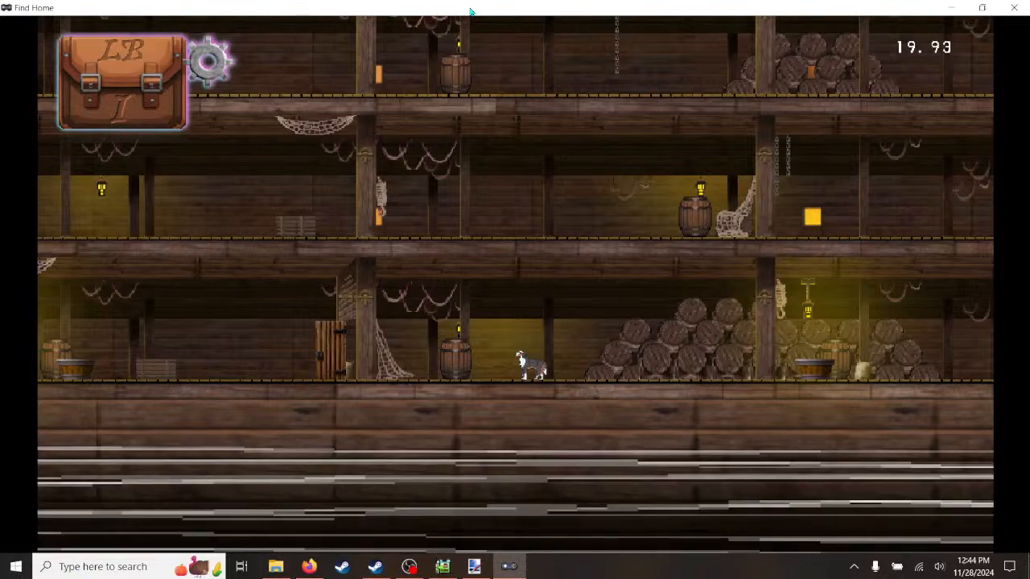
# - Open the in-game pause menu, check the Collectables entry and return to the game
pyautogui.press('Escape')
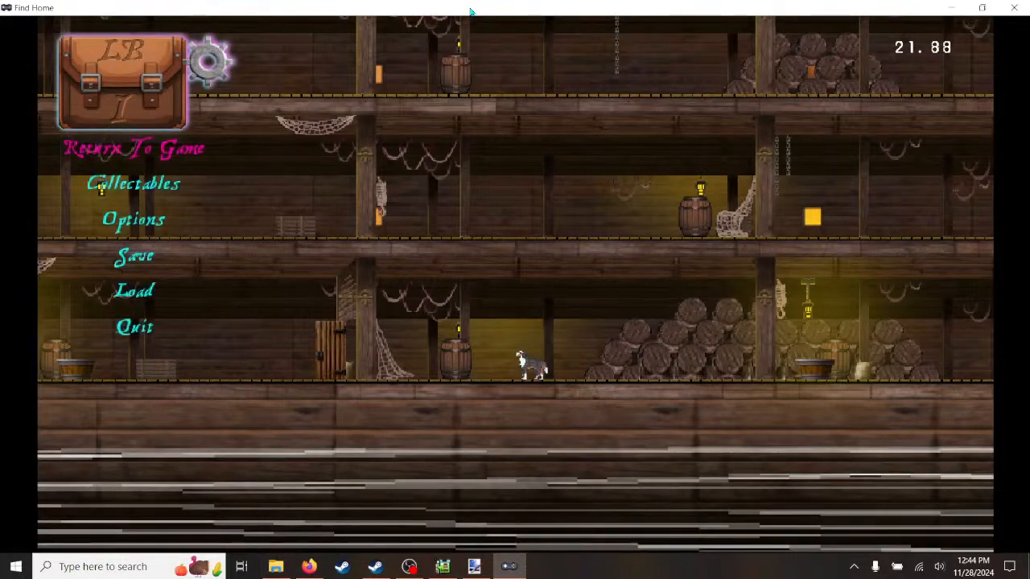
pyautogui.press('Down')
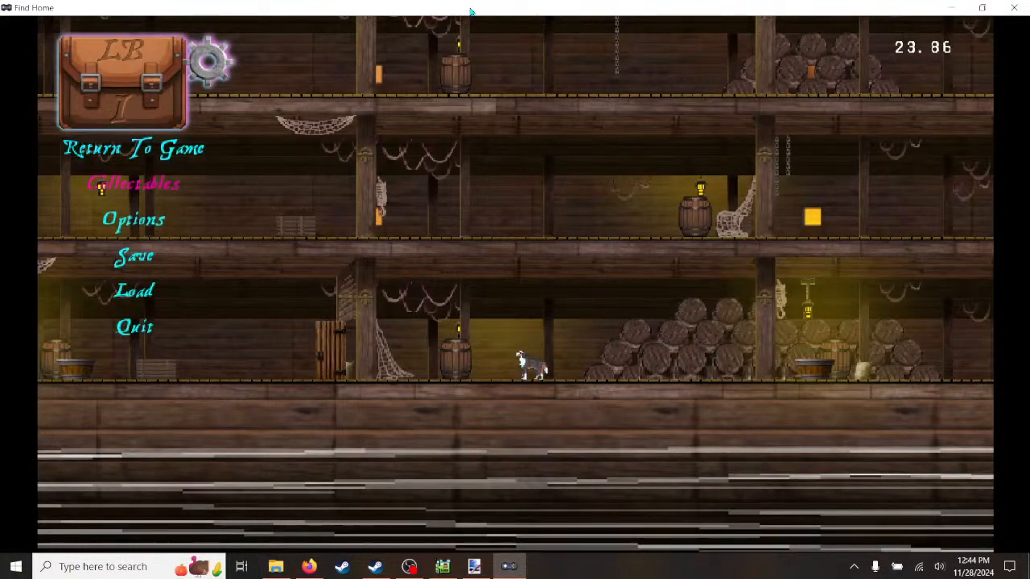
pyautogui.press('Down')
pyautogui.press('Up')
pyautogui.press('Return')
pyautogui.press('Return')
pyautogui.press('Up')
pyautogui.press('Return')
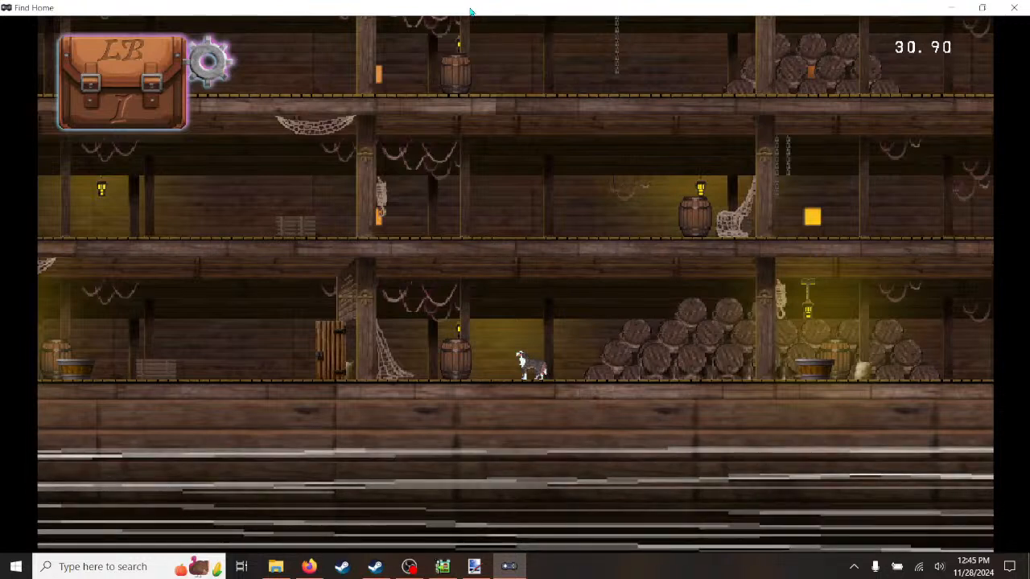
# - Pause the game again, browse the menu entries as far as Options and resume play
pyautogui.press('Escape')
pyautogui.press('Down')
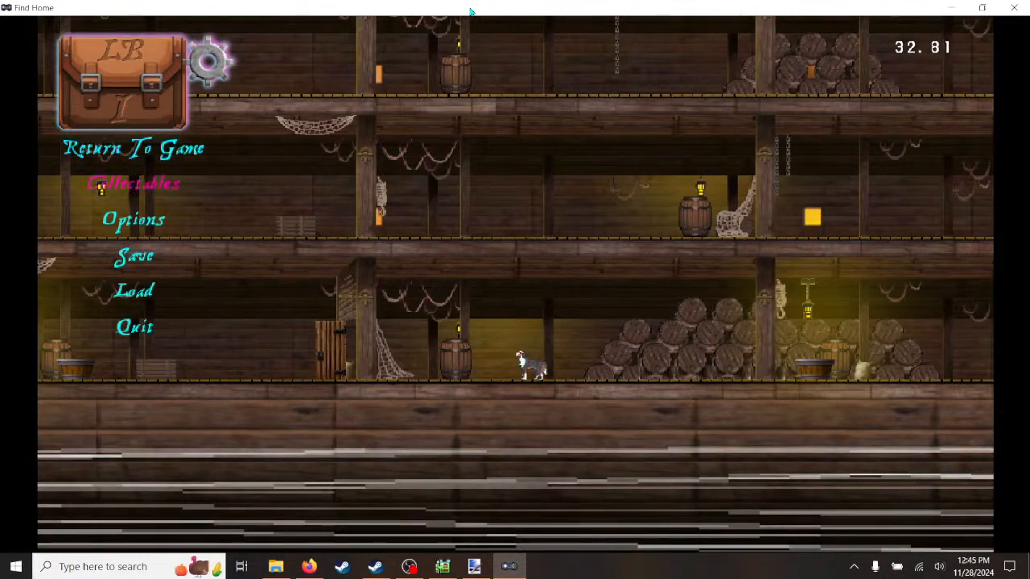
pyautogui.press('Down')
pyautogui.press('Up')
pyautogui.press('Up')
pyautogui.press('Return')
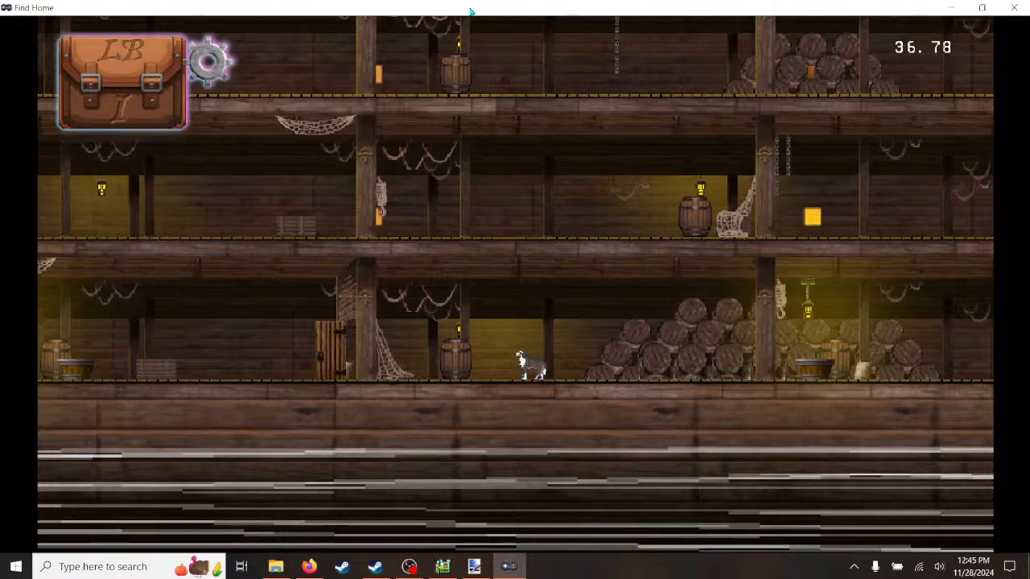
# - Run and jump the dog right along the lower deck, past the barrels and tables to the first staircase
pyautogui.press('Right')
pyautogui.press('Right')
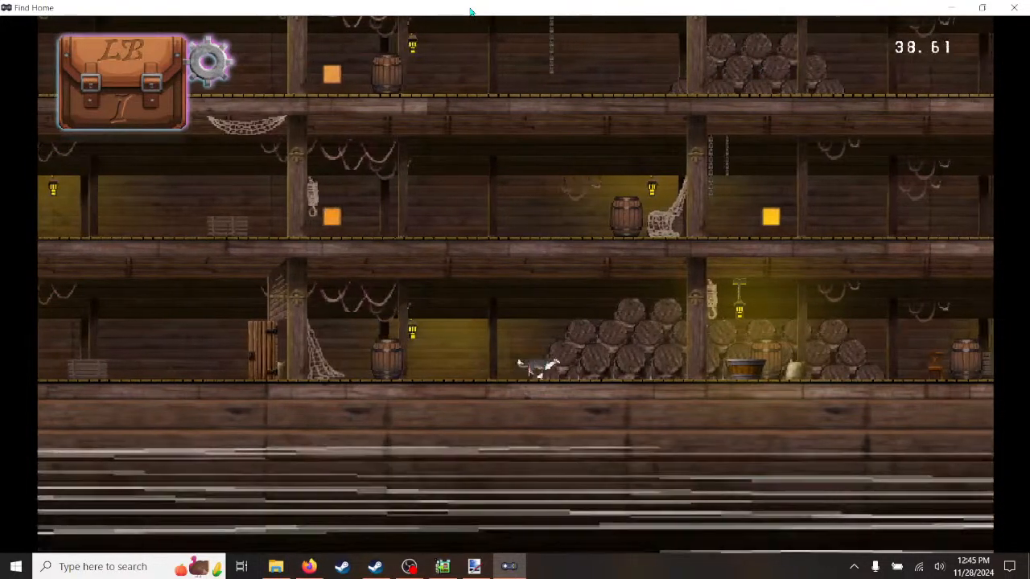
pyautogui.press('space')
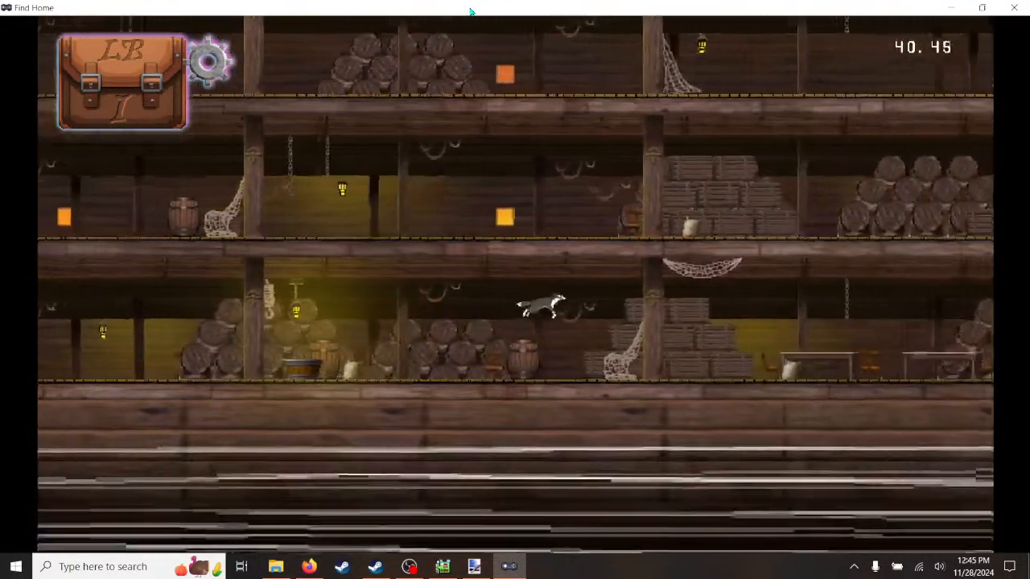
pyautogui.press('space')
pyautogui.press('Right')
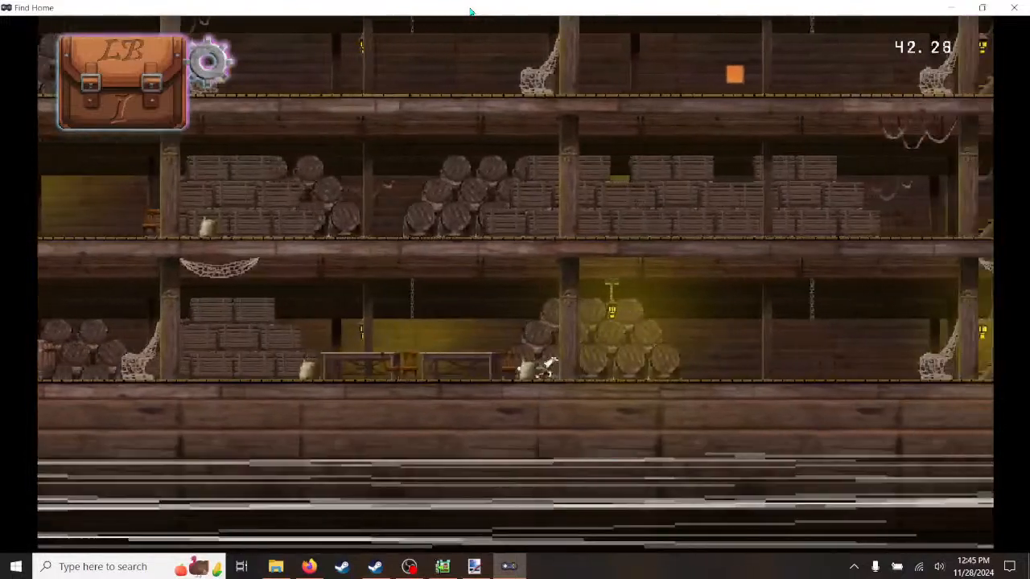
pyautogui.press('space')
pyautogui.press('Right')
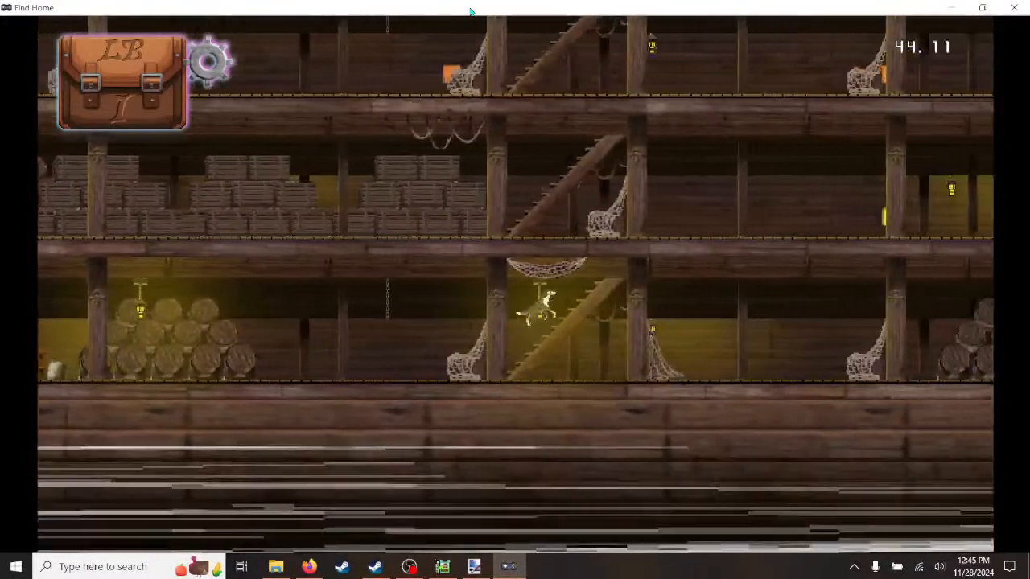
# - Run the dog right along the lower deck to the barrel pile beyond the first staircase and bring it back toward the stairs
pyautogui.press('Right')
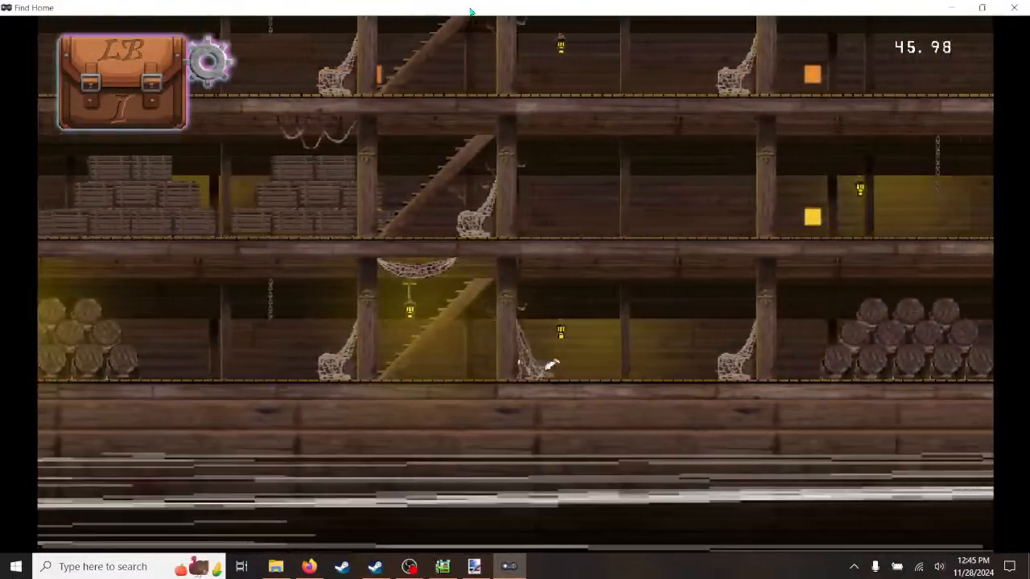
pyautogui.press('Right')
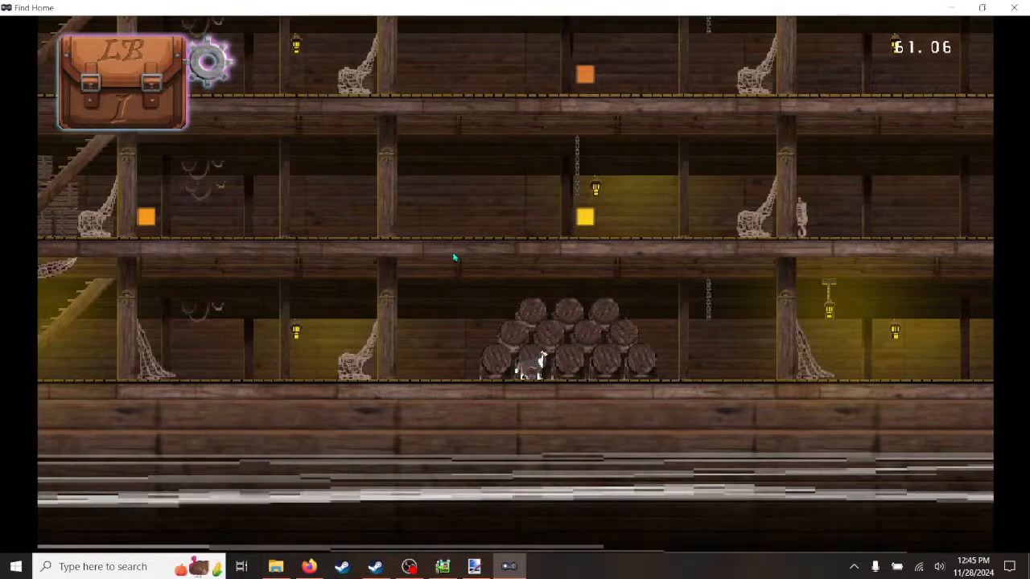
pyautogui.press('Left')
pyautogui.press('Left')
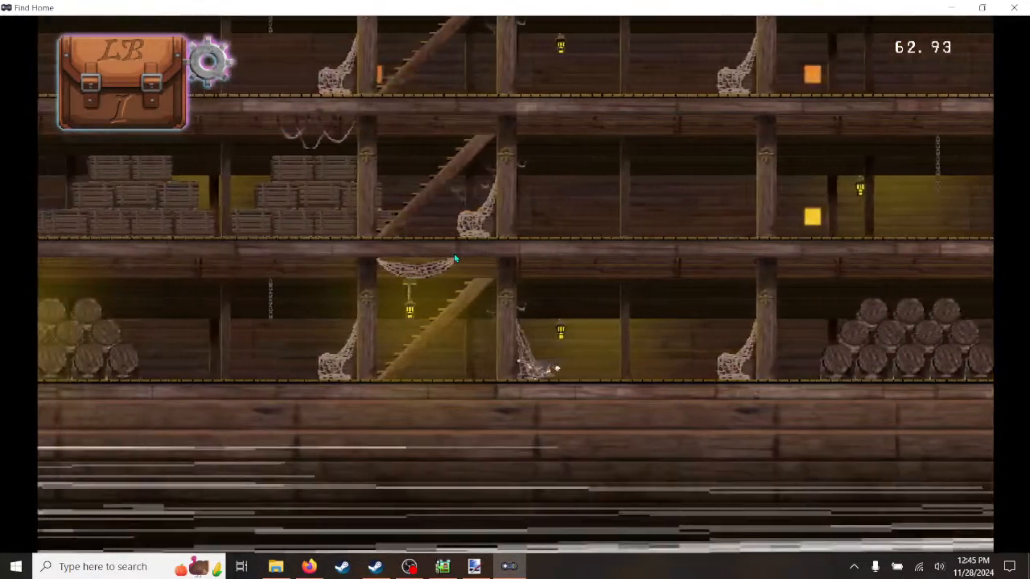
# - Take the dog up to the second deck and run it right past the hanging chain and lantern
pyautogui.press('Up')
pyautogui.press('Right')
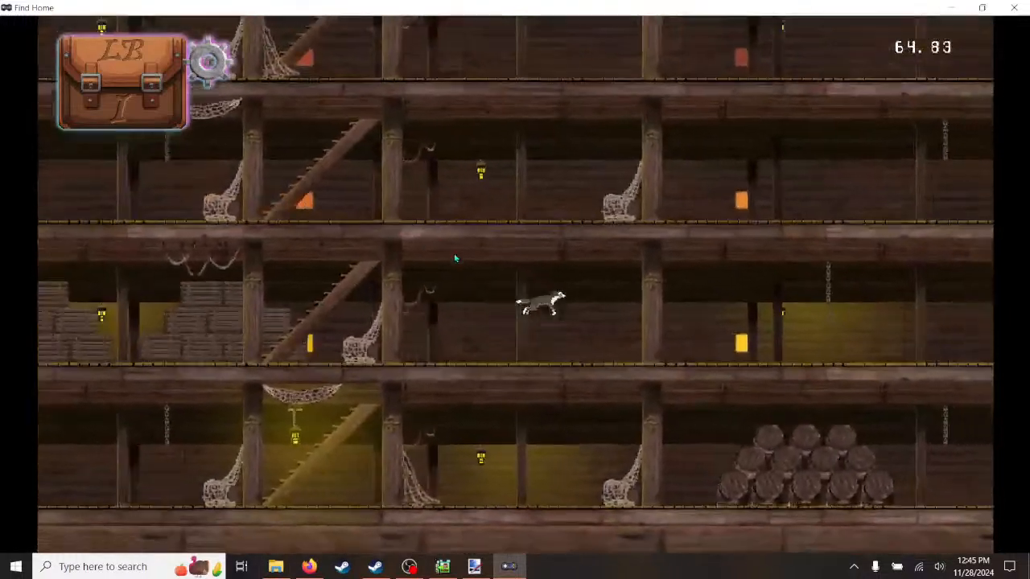
pyautogui.press('Right')
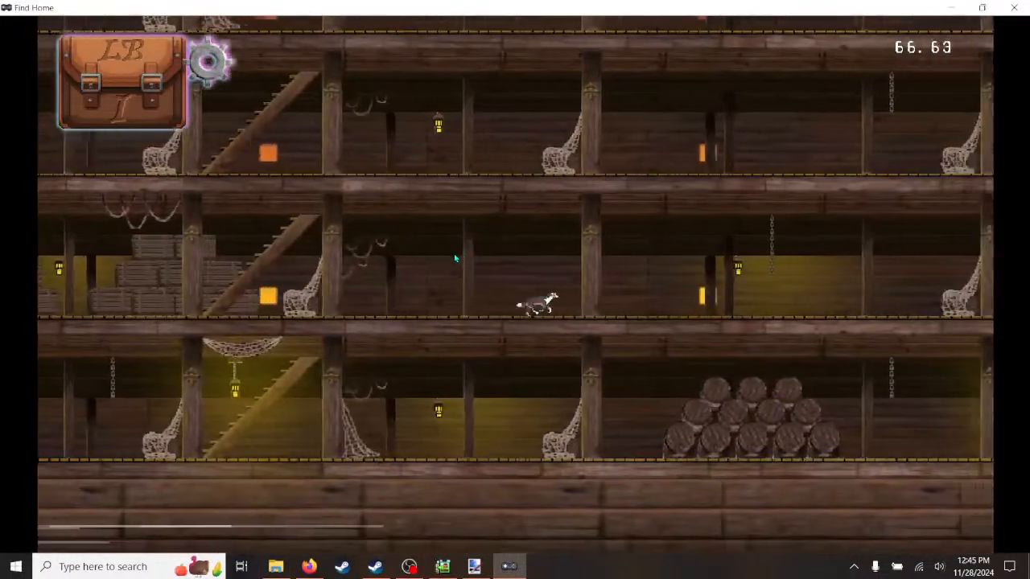
pyautogui.press('Right')
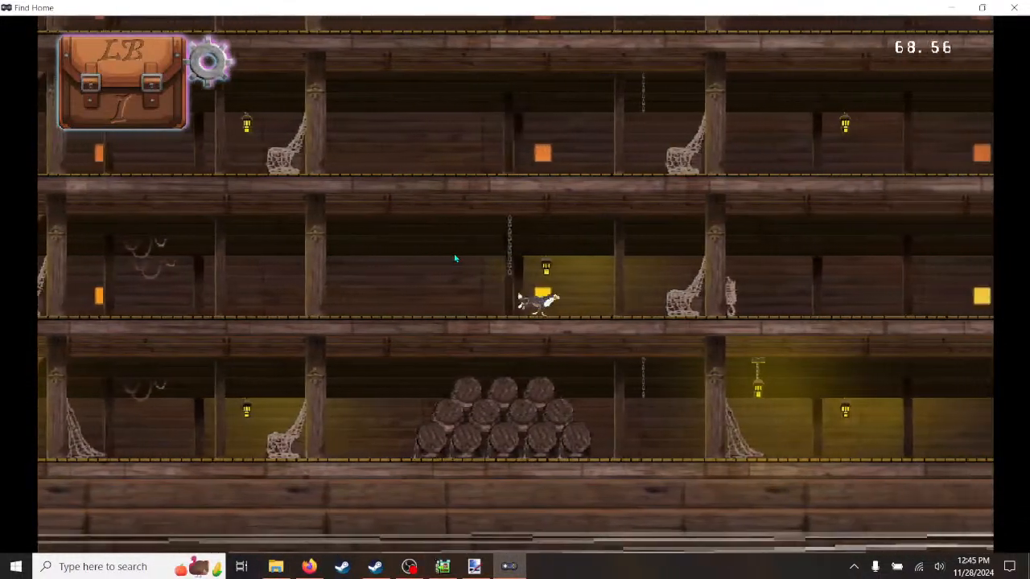
# - Run the dog back left toward the second-deck staircase and turn it around to the right again
pyautogui.press('Left')
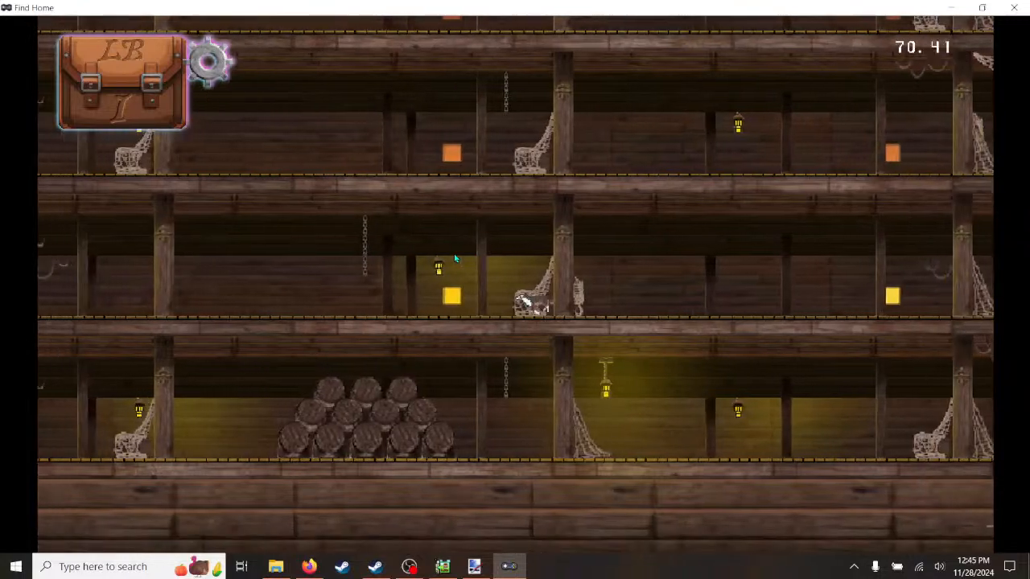
pyautogui.press('Left')
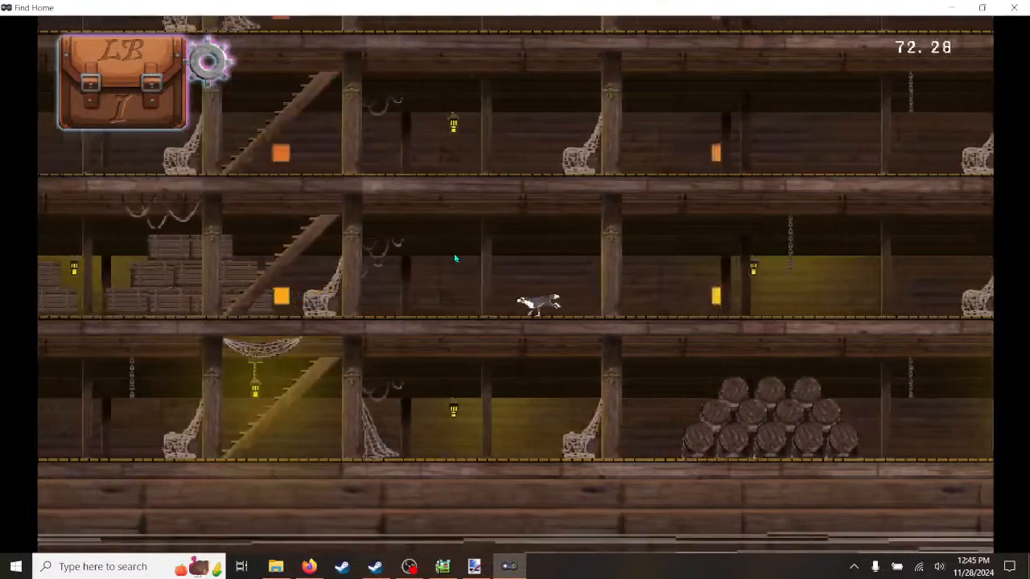
pyautogui.press('Right')
pyautogui.press('Right')
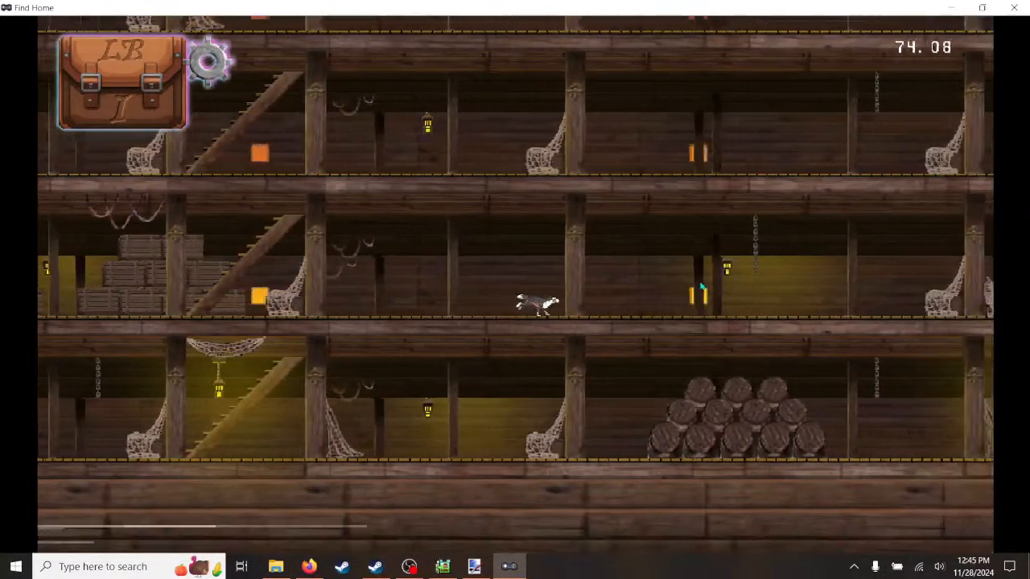
# - Continue right along the second deck past the hanging nets, turn the dog back left and end the test play
pyautogui.press('Right')
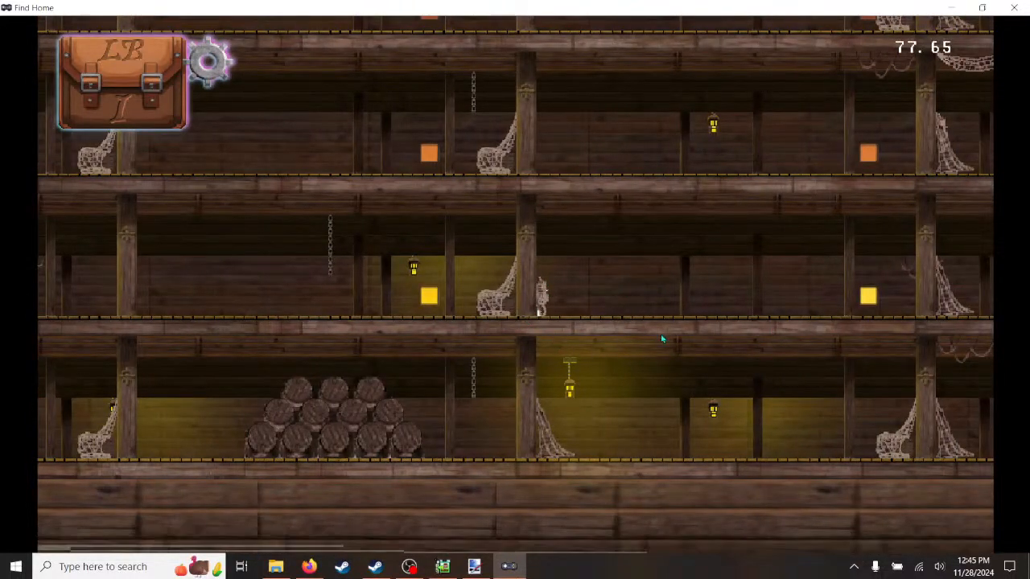
pyautogui.press('Right')
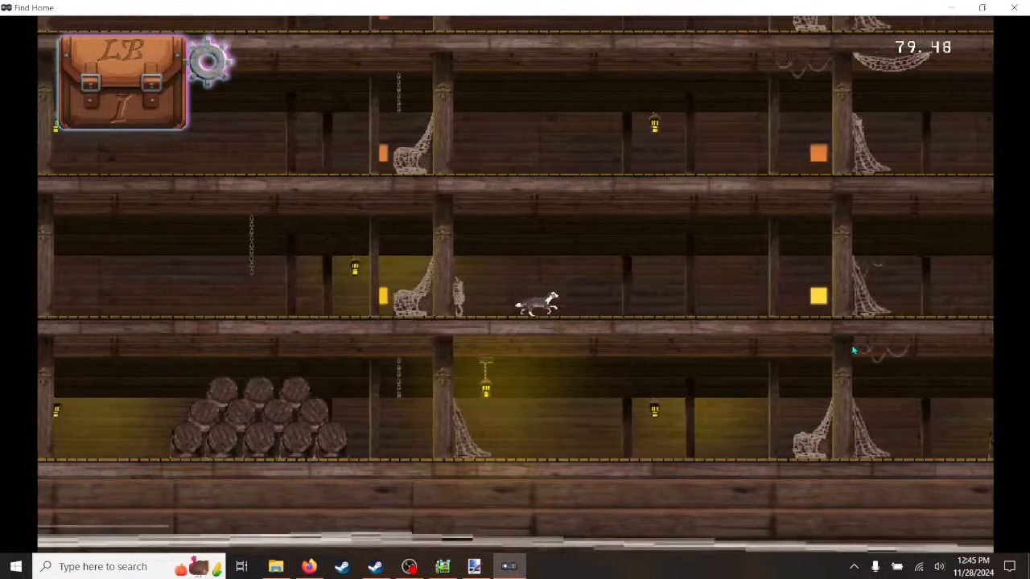
pyautogui.press('Right')
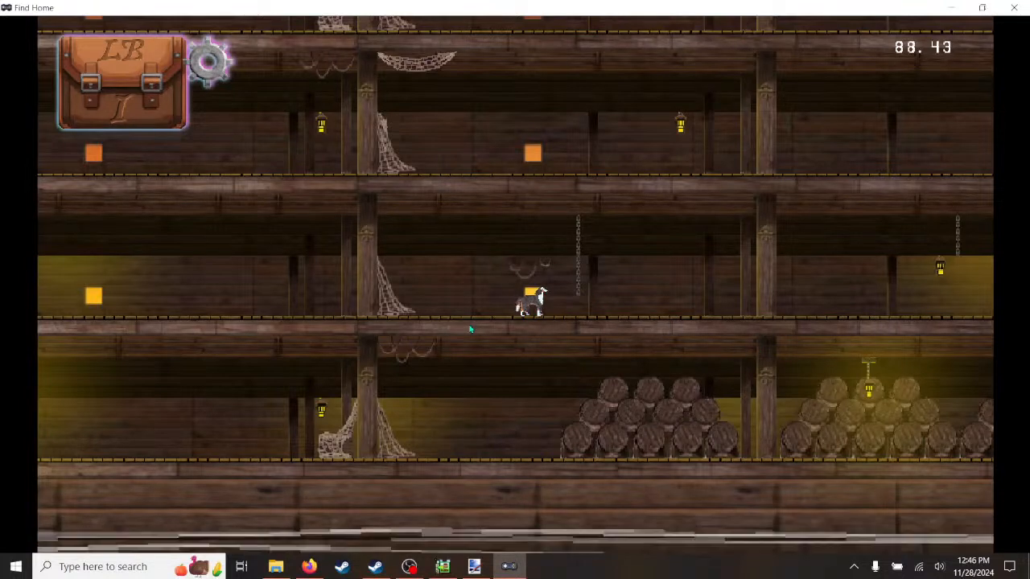
pyautogui.press('Left')
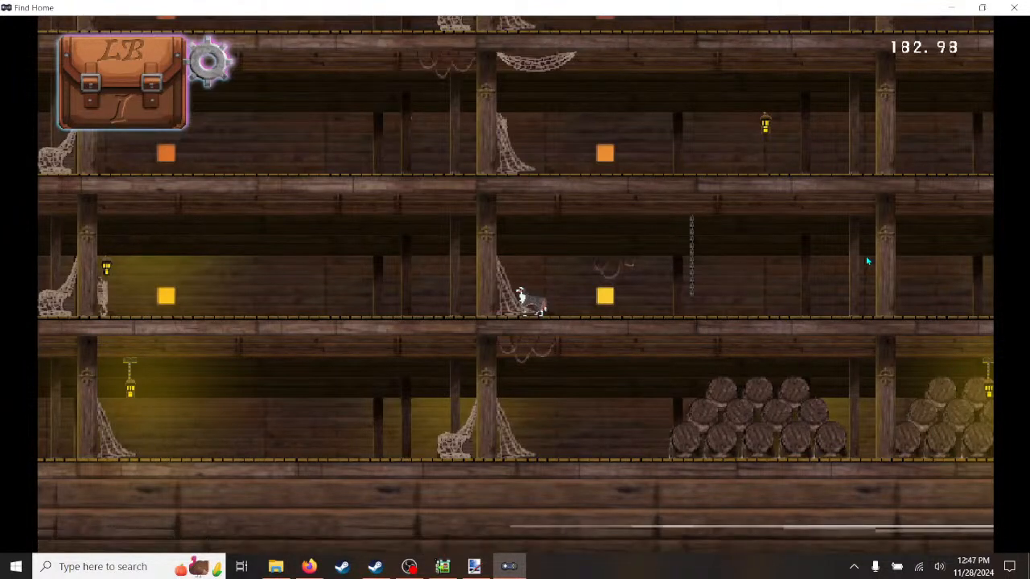
pyautogui.click(1014, 7)
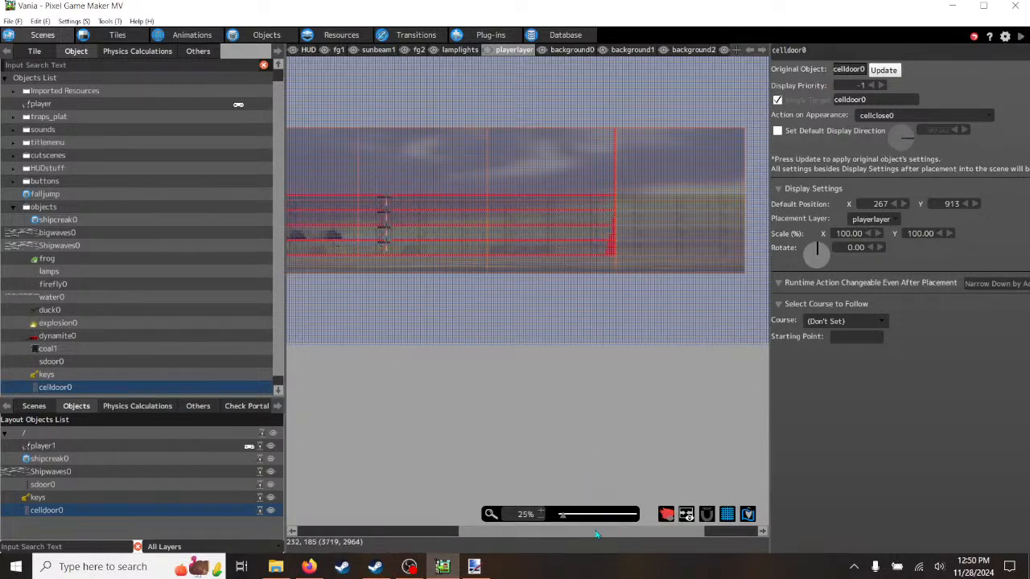
# - Locate the cell door beside the dog on the ship's bottom deck at 300% zoom and check the placed celldoor0 and keys objects
pyautogui.moveTo(596, 533); pyautogui.dragTo(461, 536)
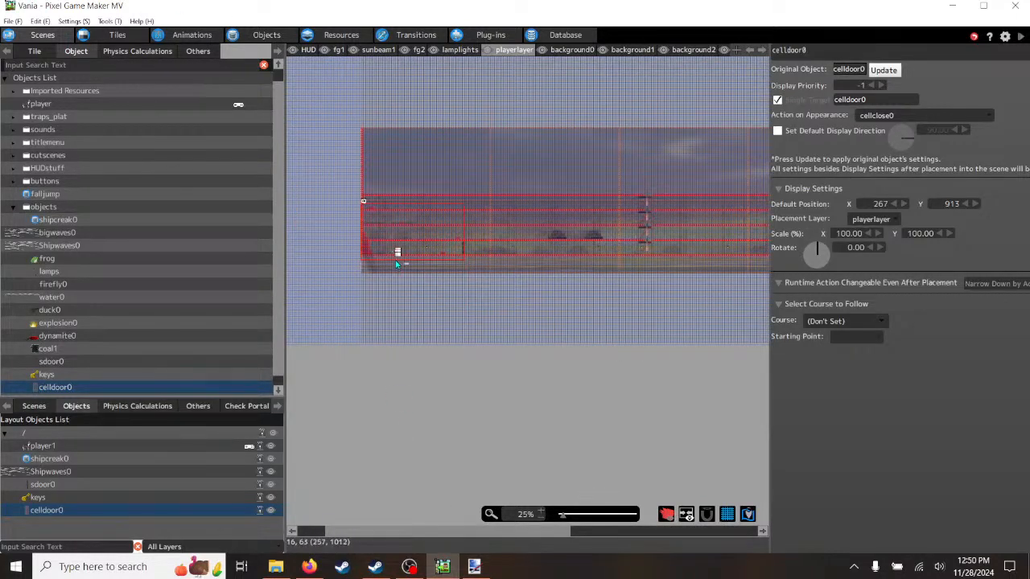
pyautogui.scroll(3, 396, 258)
pyautogui.scroll(1, 396, 260)
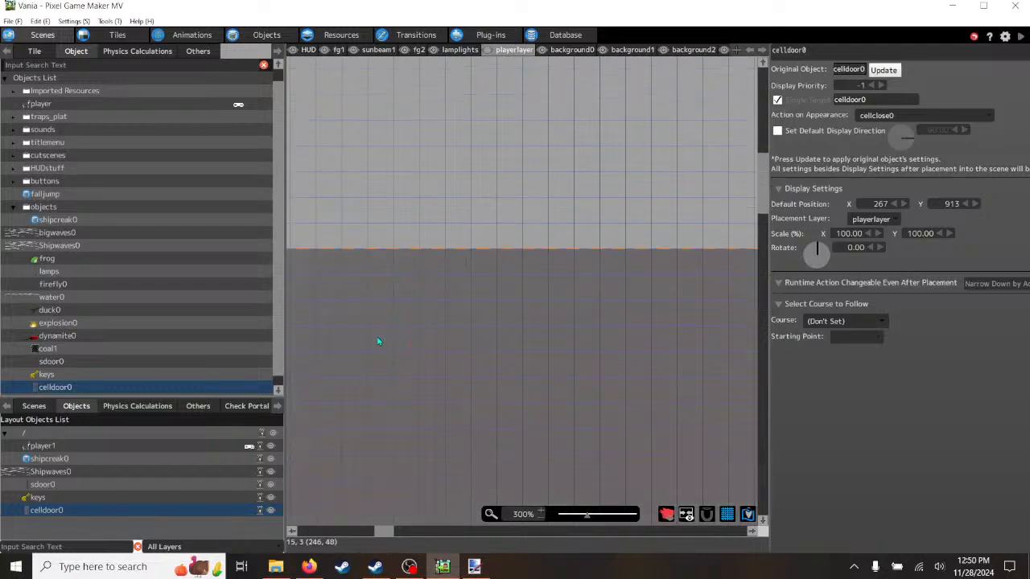
pyautogui.scroll(-5, 390, 346)
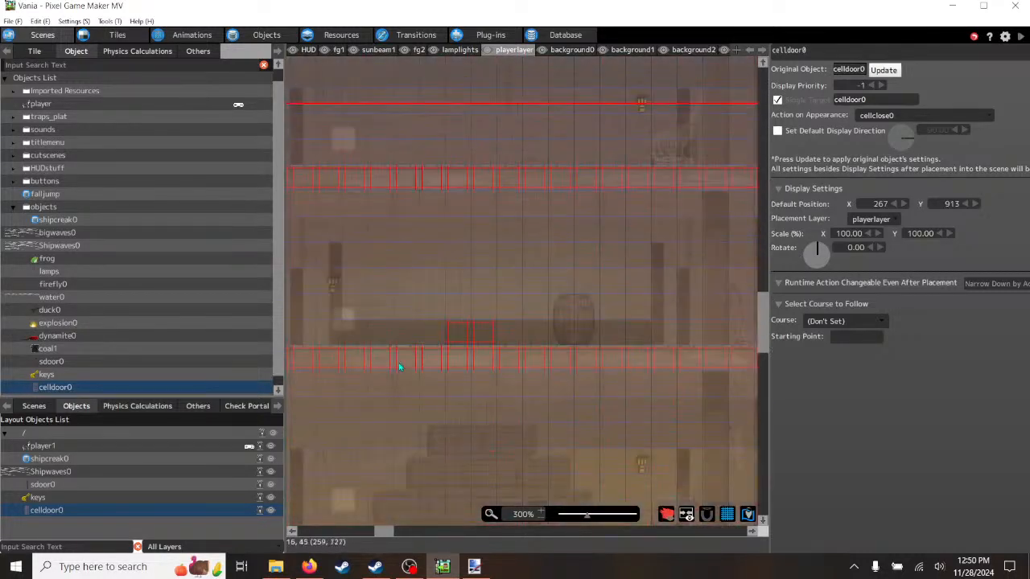
pyautogui.scroll(-2, 404, 368)
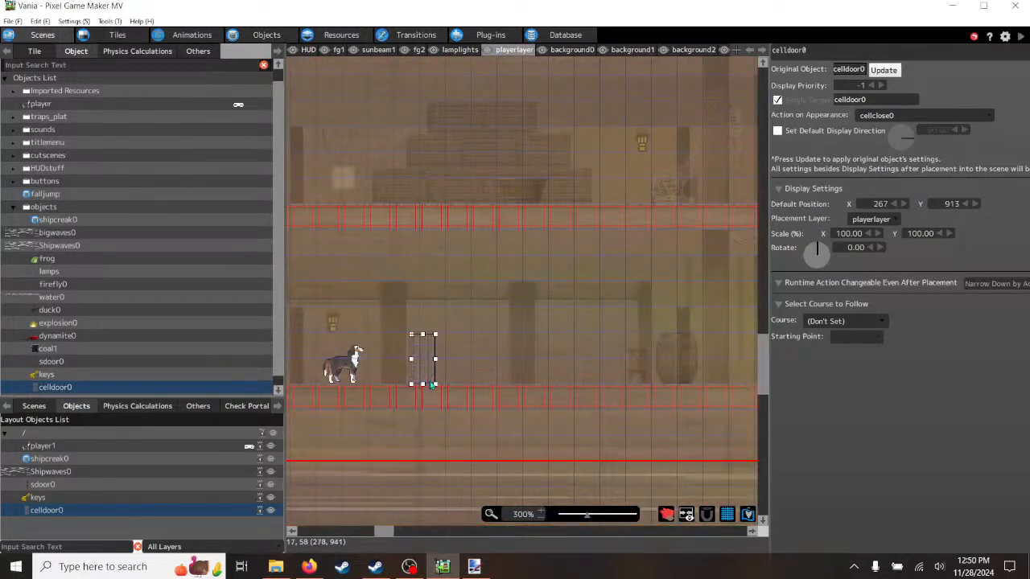
pyautogui.doubleClick(107, 509)
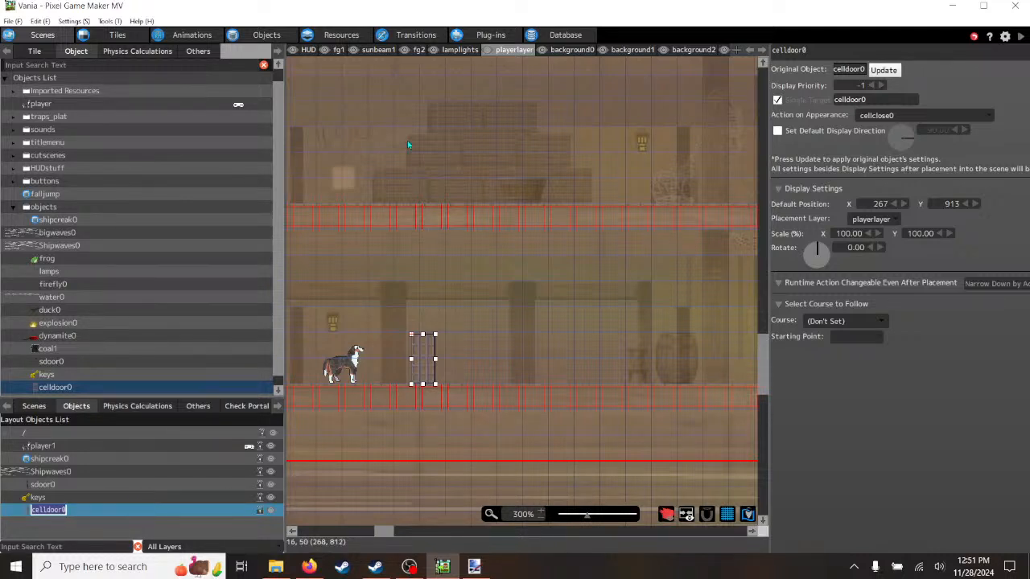
pyautogui.click(121, 499)
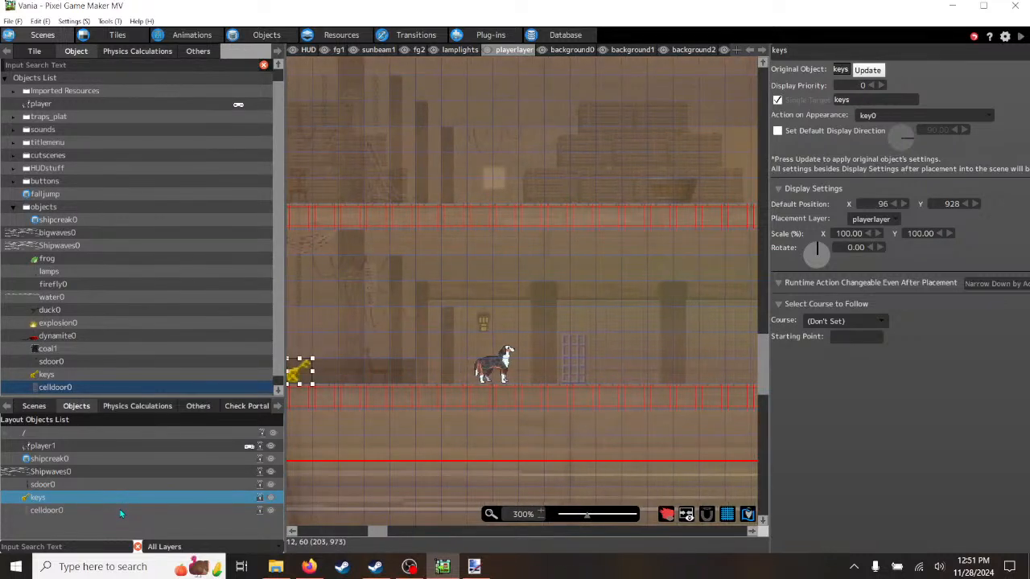
# - Cut the placed celldoor0 object out of the ship scene
pyautogui.click(120, 511)
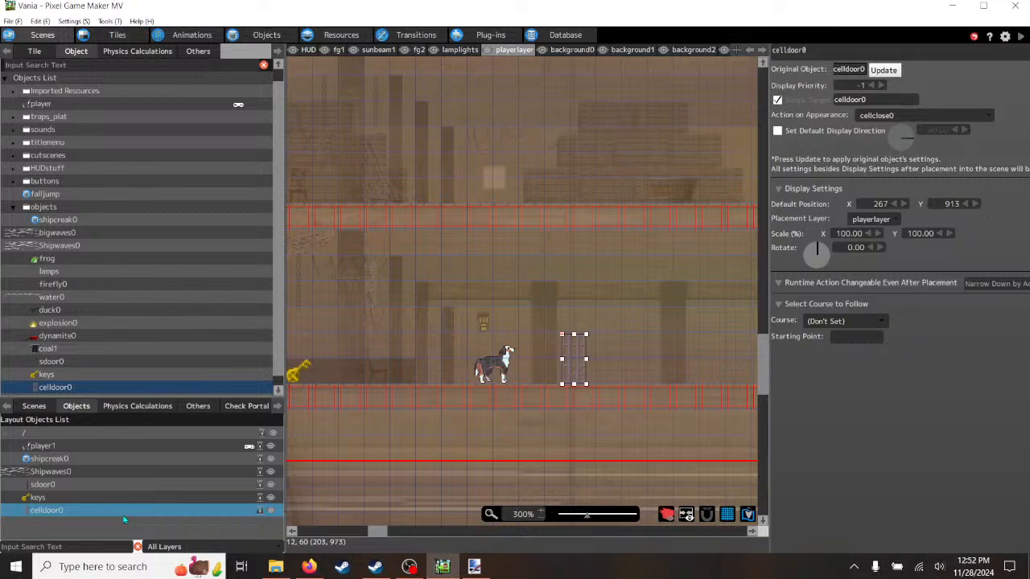
pyautogui.rightClick(125, 517)
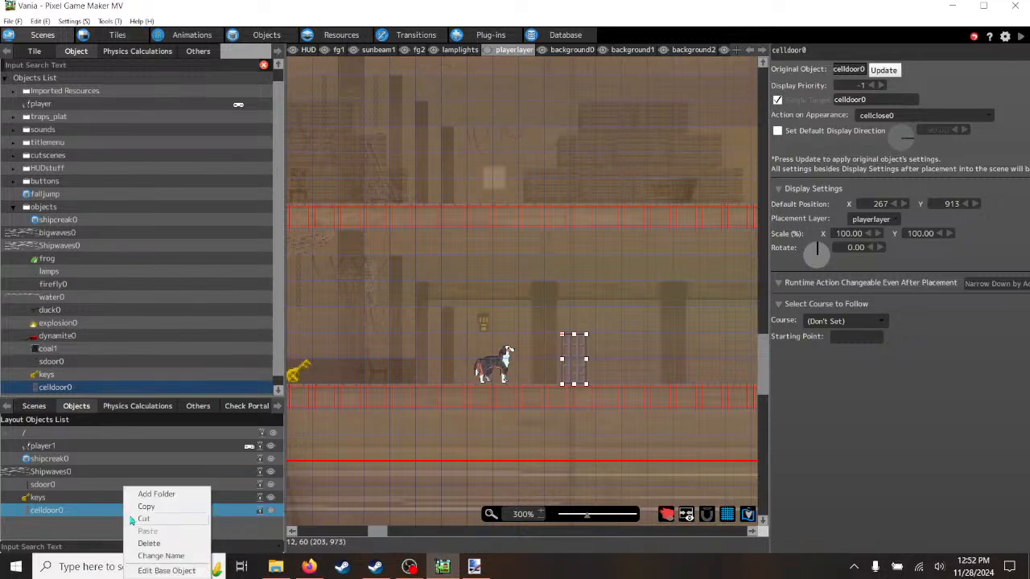
pyautogui.click(143, 519)
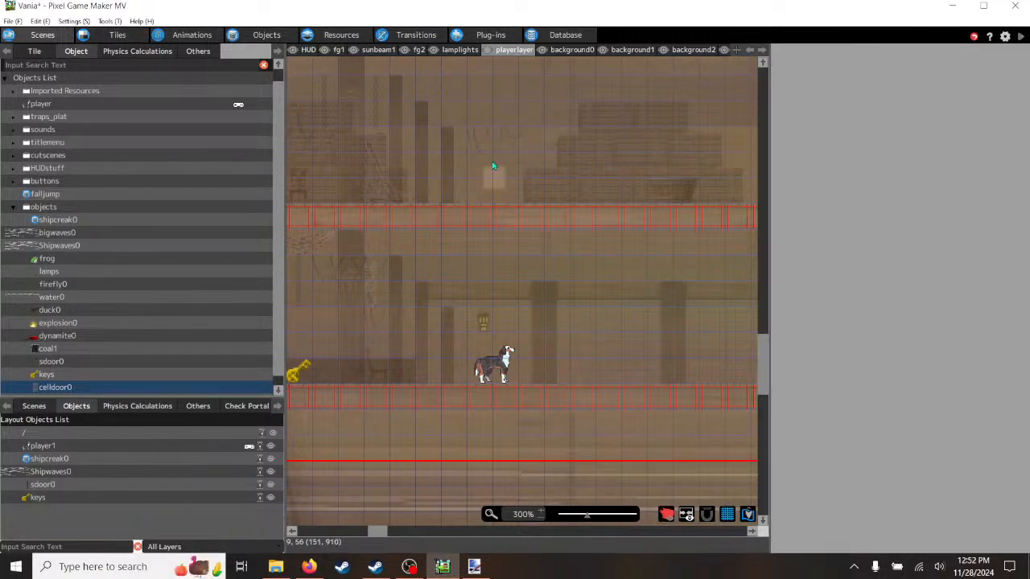
# - Place a celldoor0 object on the bg5 layer in the middle cell's doorway, at X 267, Y 913
pyautogui.click(762, 51)
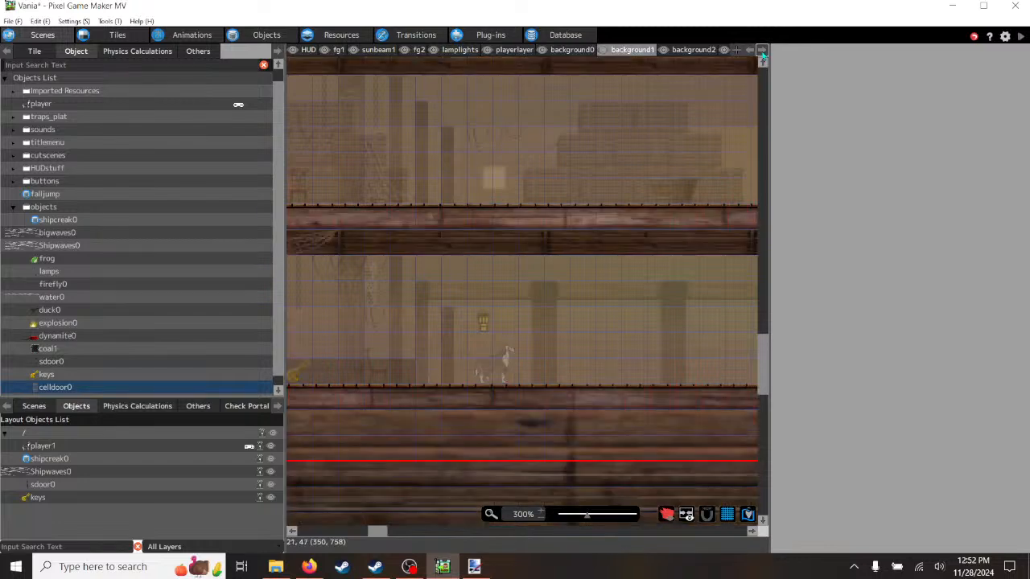
pyautogui.click(762, 52)
pyautogui.click(763, 51)
pyautogui.click(762, 52)
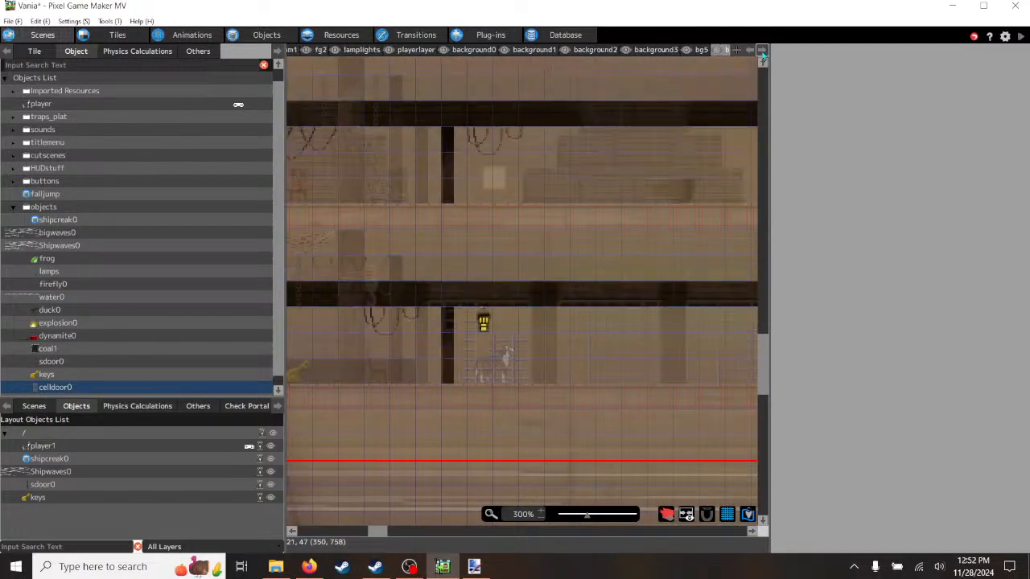
pyautogui.click(690, 49)
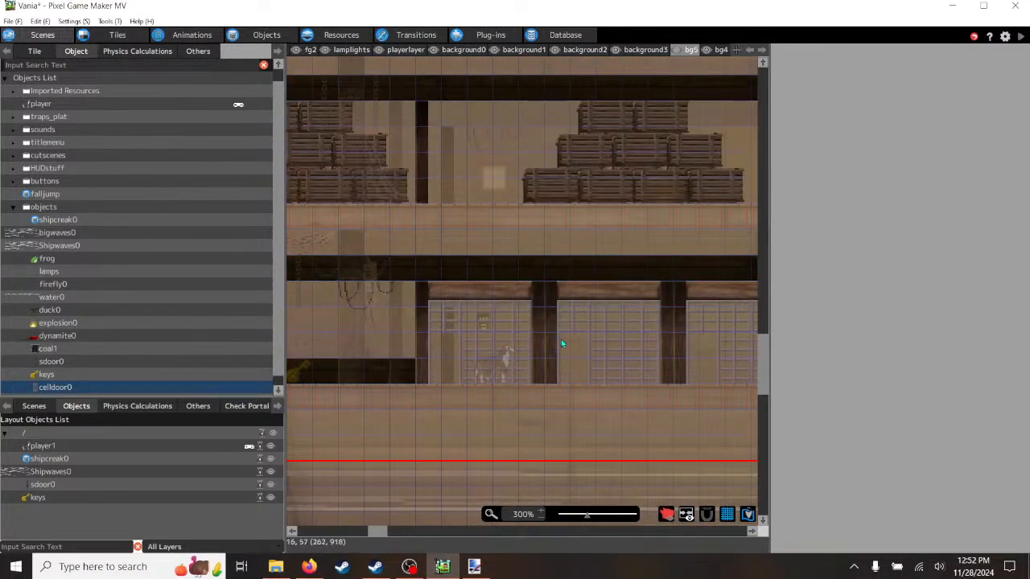
pyautogui.rightClick(562, 344)
pyautogui.click(583, 370)
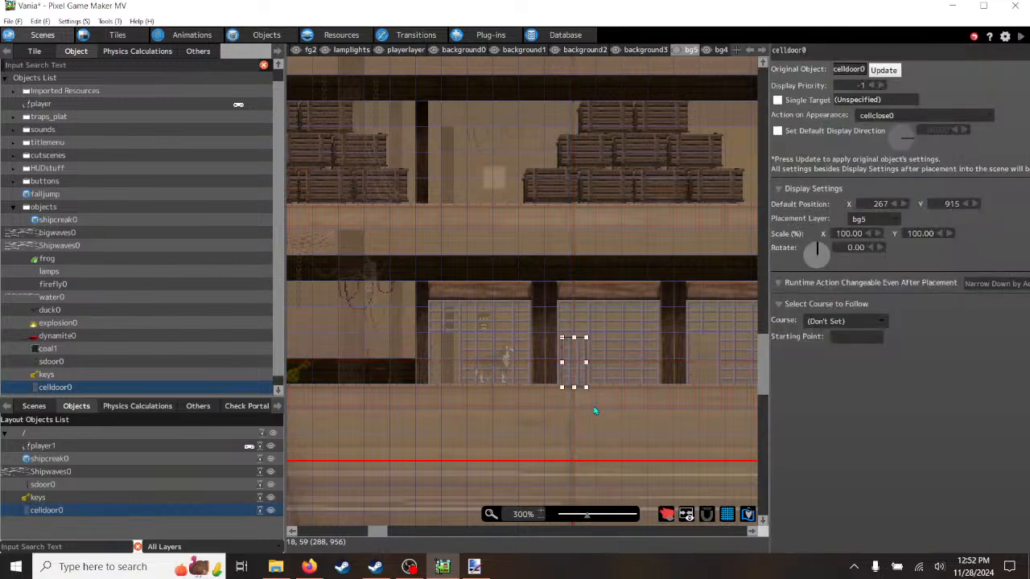
pyautogui.scroll(5, 588, 418)
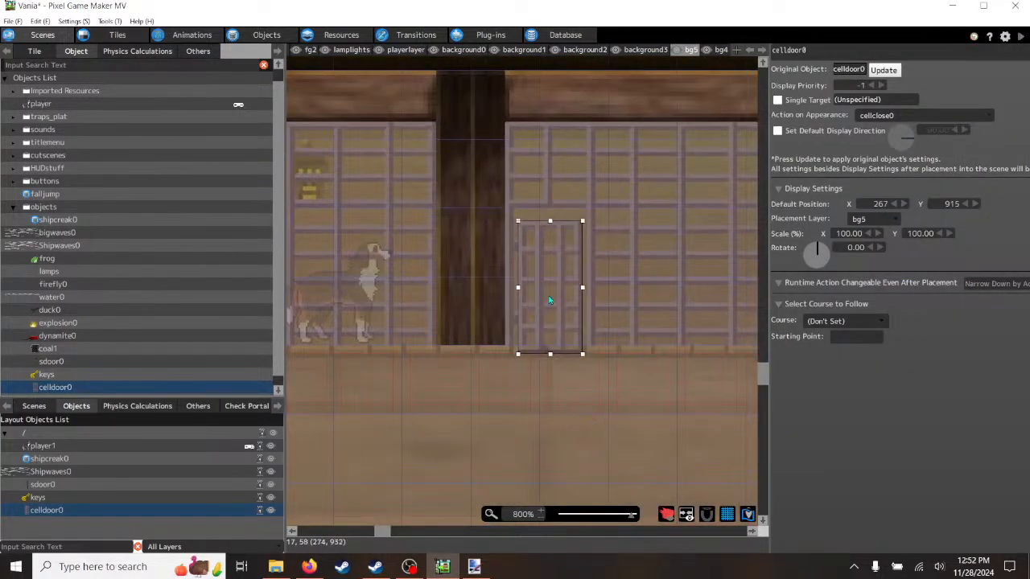
pyautogui.moveTo(549, 301); pyautogui.dragTo(552, 292)
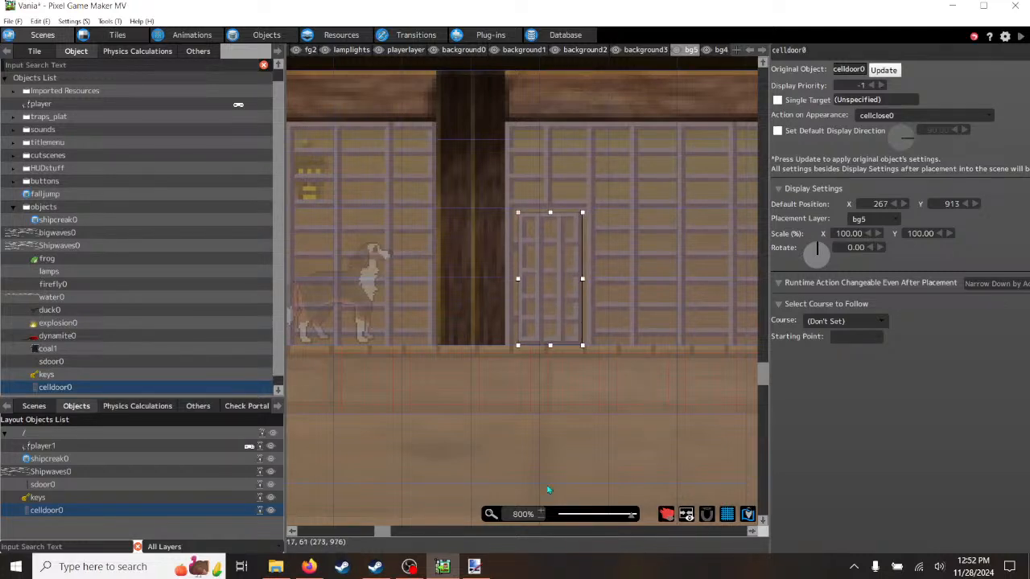
# - Place another celldoor0 on the bg5 layer in the first cell's doorway, at X 187, Y 913
pyautogui.moveTo(382, 535); pyautogui.dragTo(378, 534)
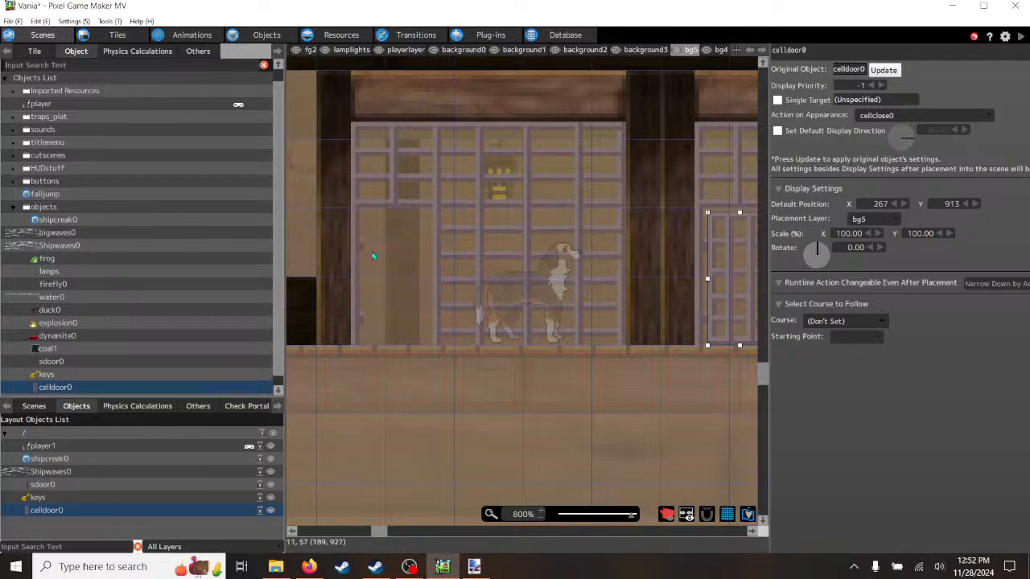
pyautogui.click(366, 217)
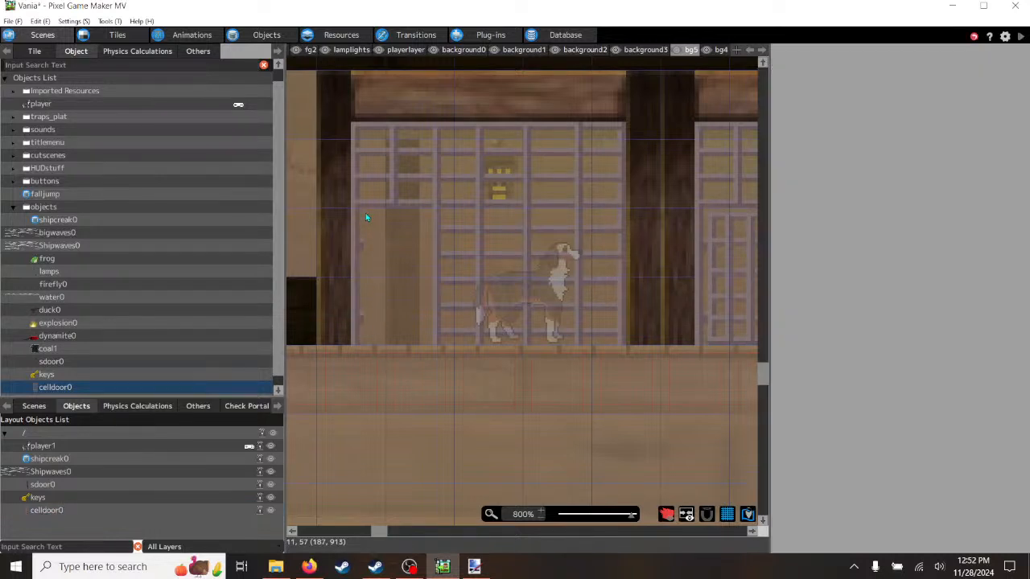
pyautogui.click(366, 217)
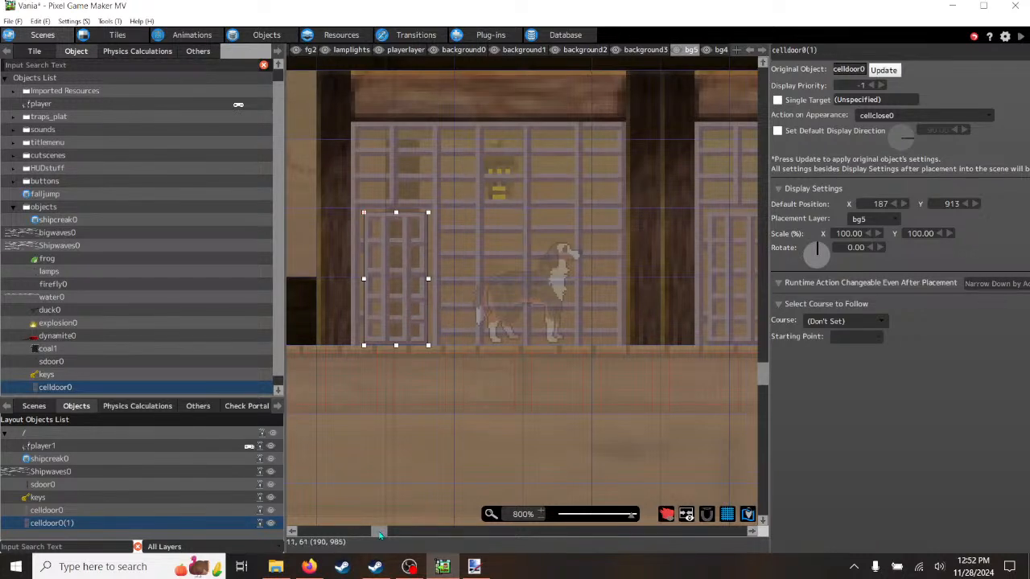
# - Place a third celldoor0 in the last cell's doorway and adjust it to X 347, Y 913
pyautogui.moveTo(379, 532); pyautogui.dragTo(386, 535)
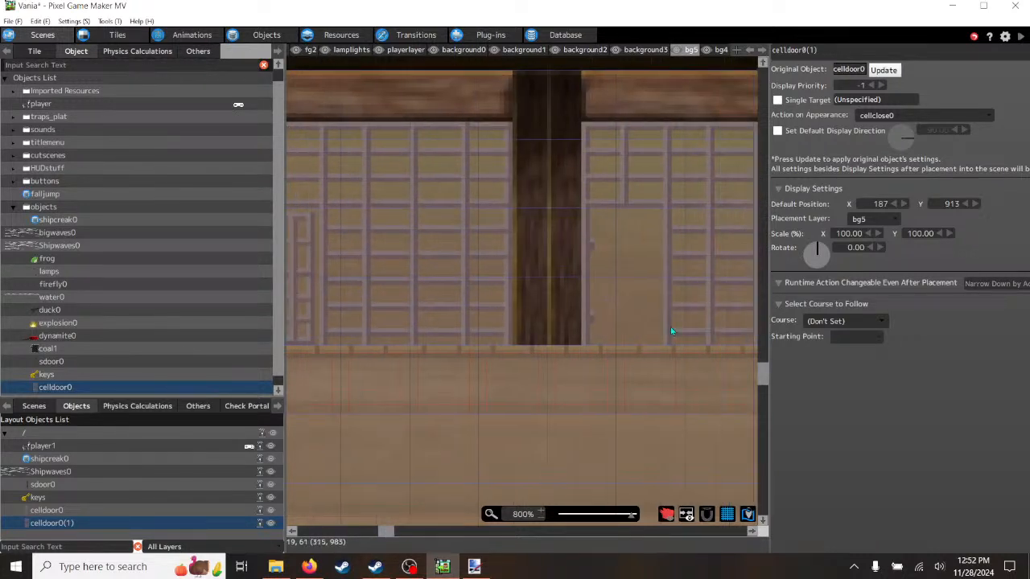
pyautogui.click(596, 222)
pyautogui.click(595, 222)
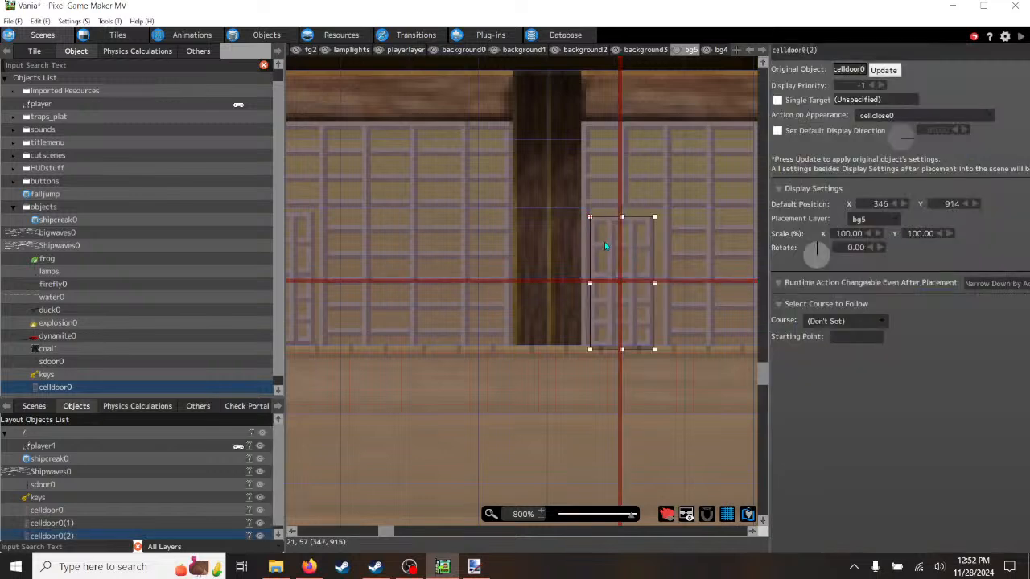
pyautogui.moveTo(625, 262); pyautogui.dragTo(632, 258)
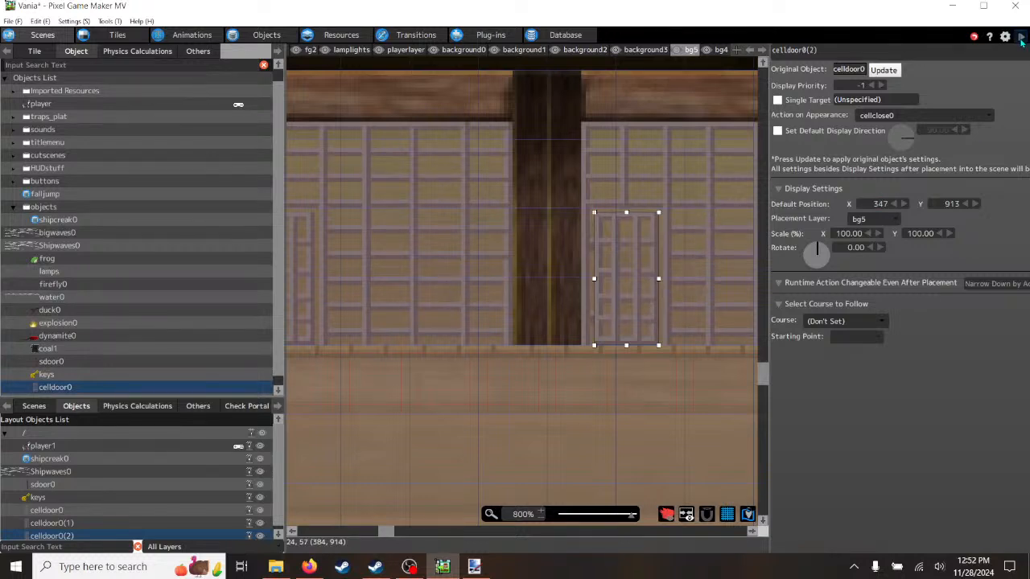
# - Start a test play in a maximized window and collect the key at the left end of the lowest deck
pyautogui.click(1020, 38)
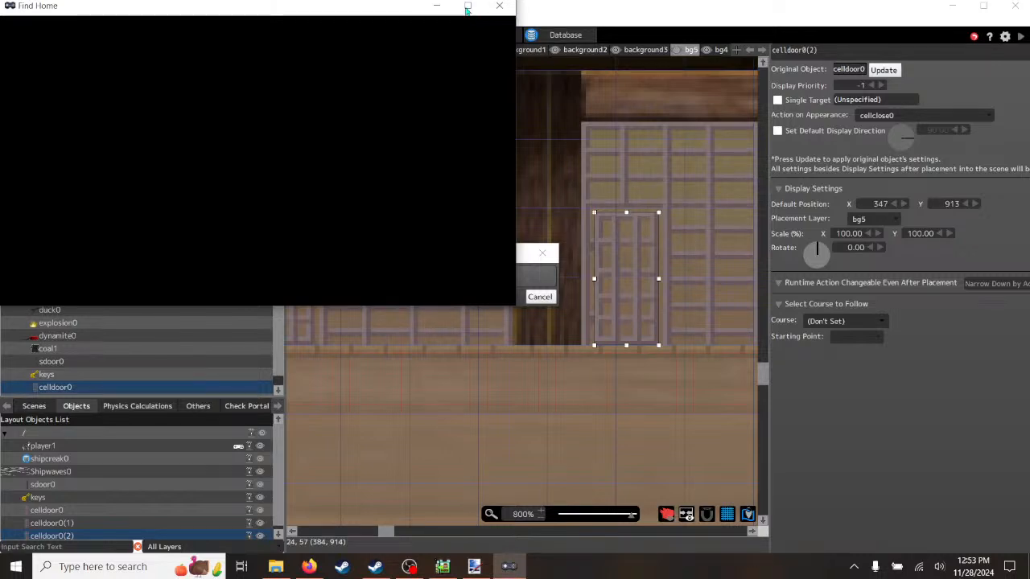
pyautogui.click(467, 8)
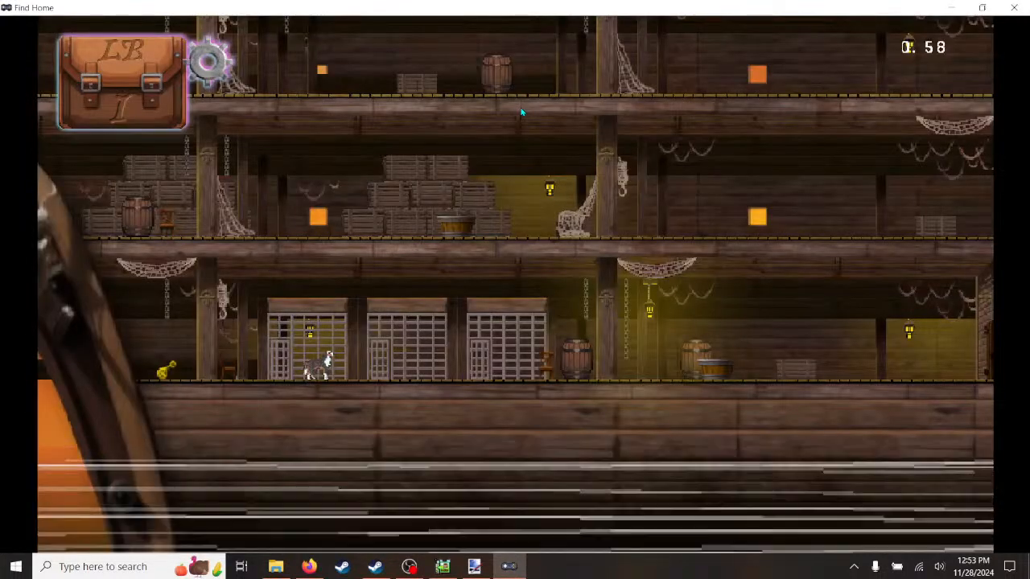
pyautogui.press('Left')
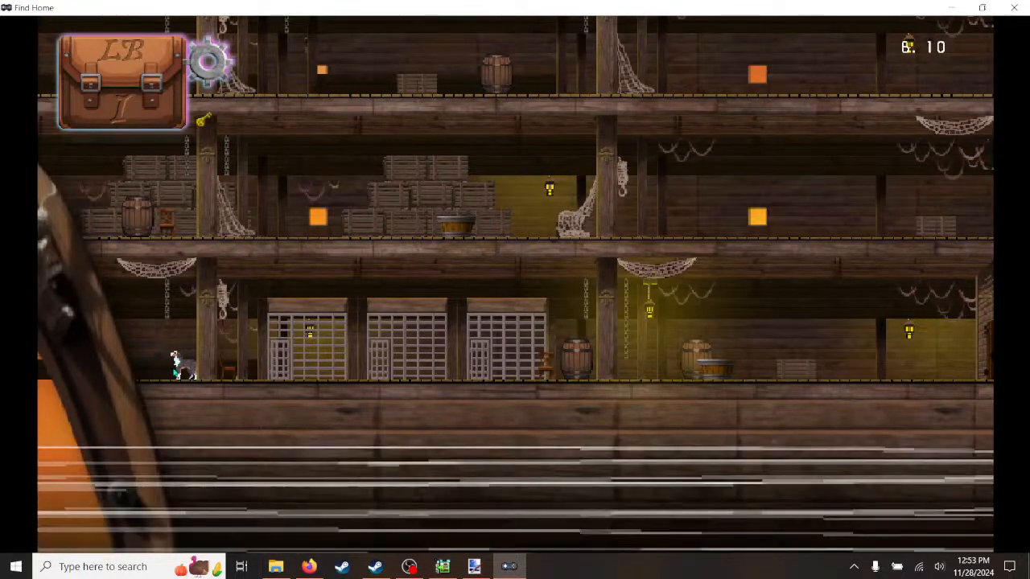
pyautogui.click(173, 367)
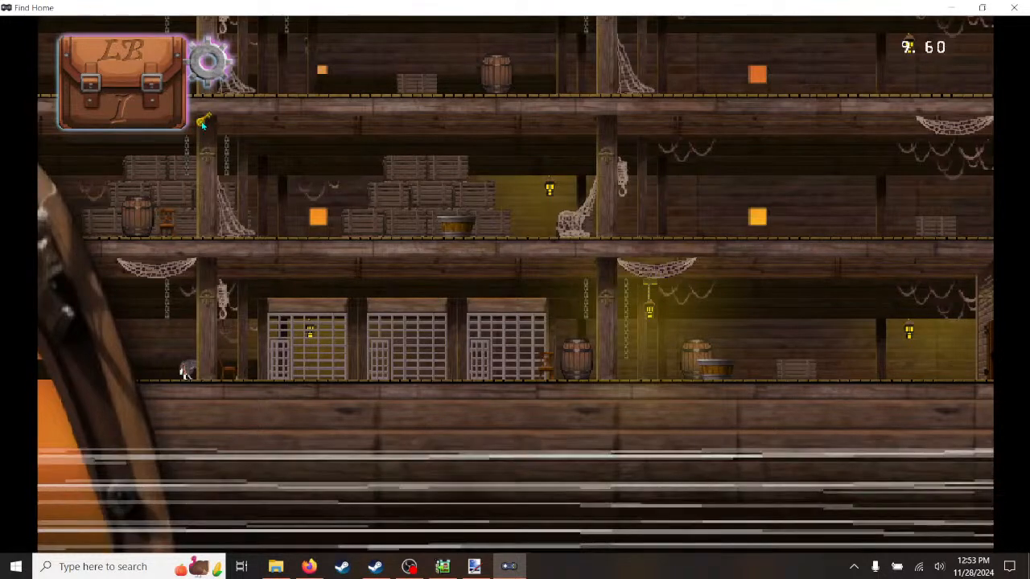
# - Run the dog past the cells to the wooden door, open it with the collected key and continue through the doorway
pyautogui.press('Right')
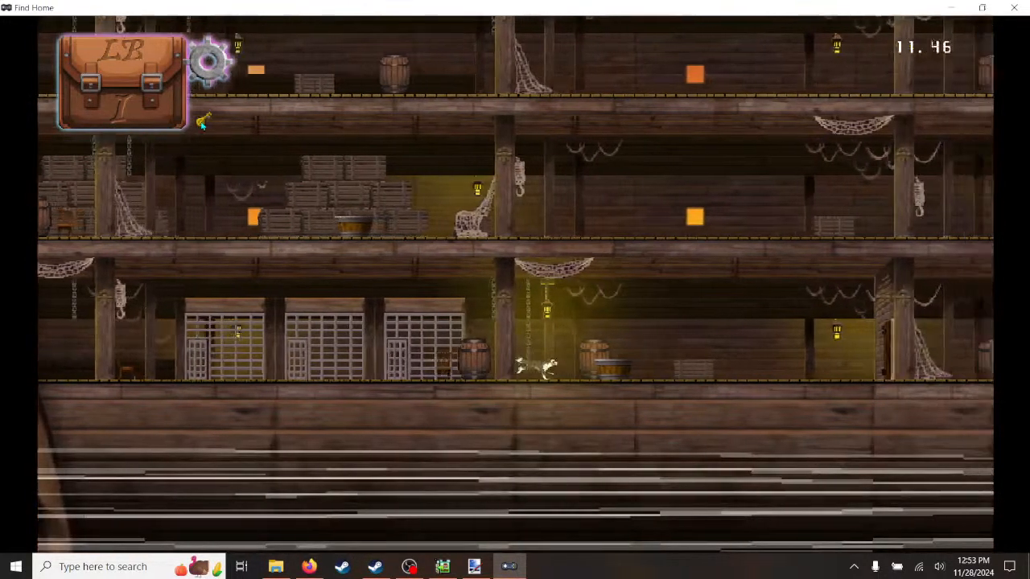
pyautogui.press('Right')
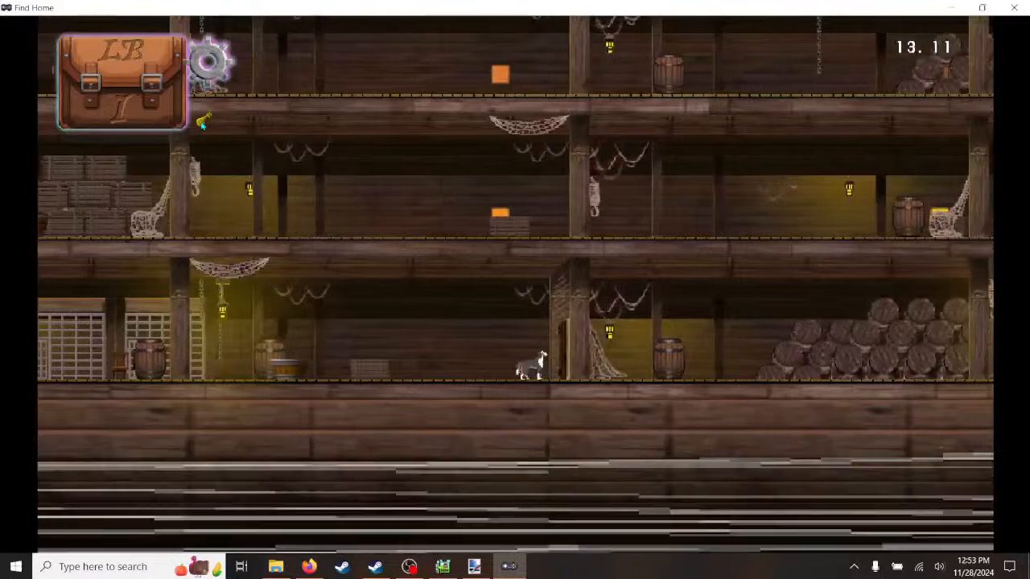
pyautogui.press('Right')
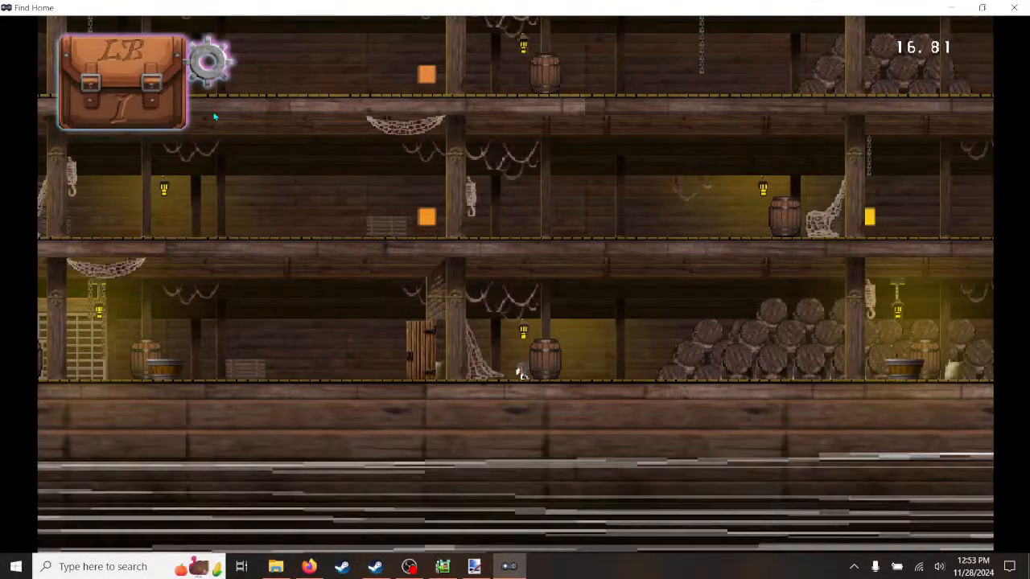
pyautogui.press('Right')
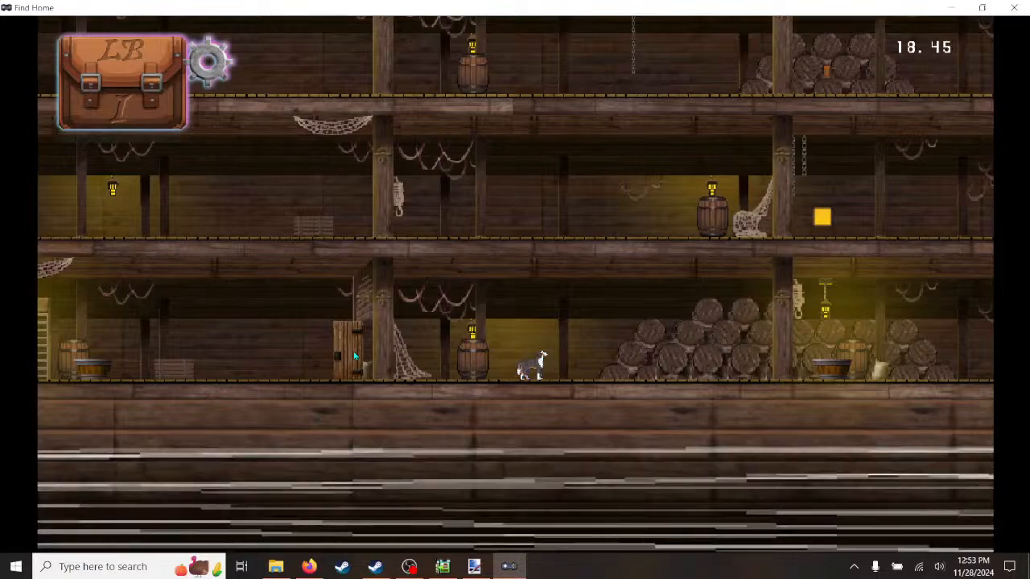
# - Run the dog back through the open door and test jumping on and above the low crate
pyautogui.press('Left')
pyautogui.press('space')
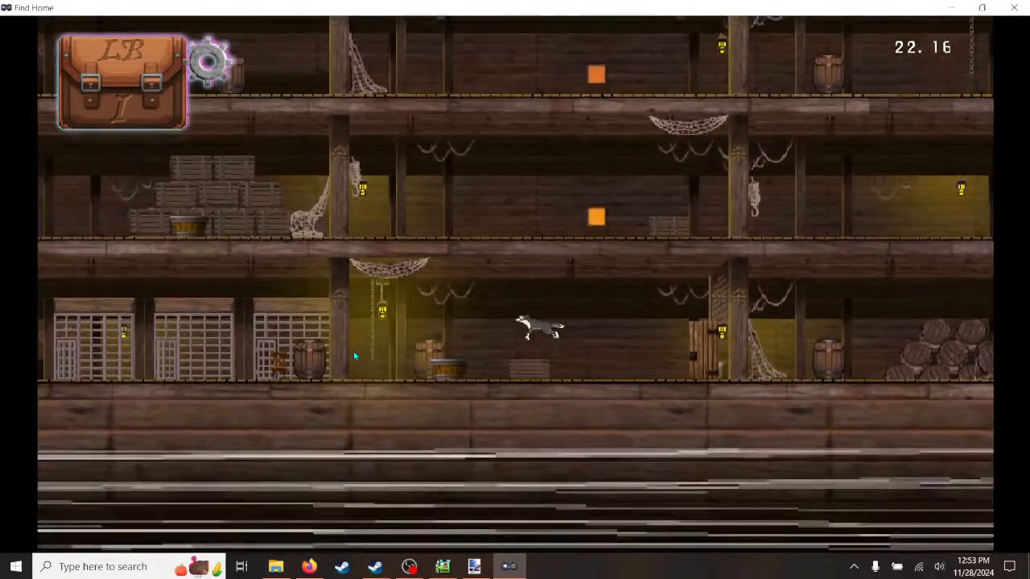
pyautogui.press('space')
pyautogui.press('space')
pyautogui.press('space')
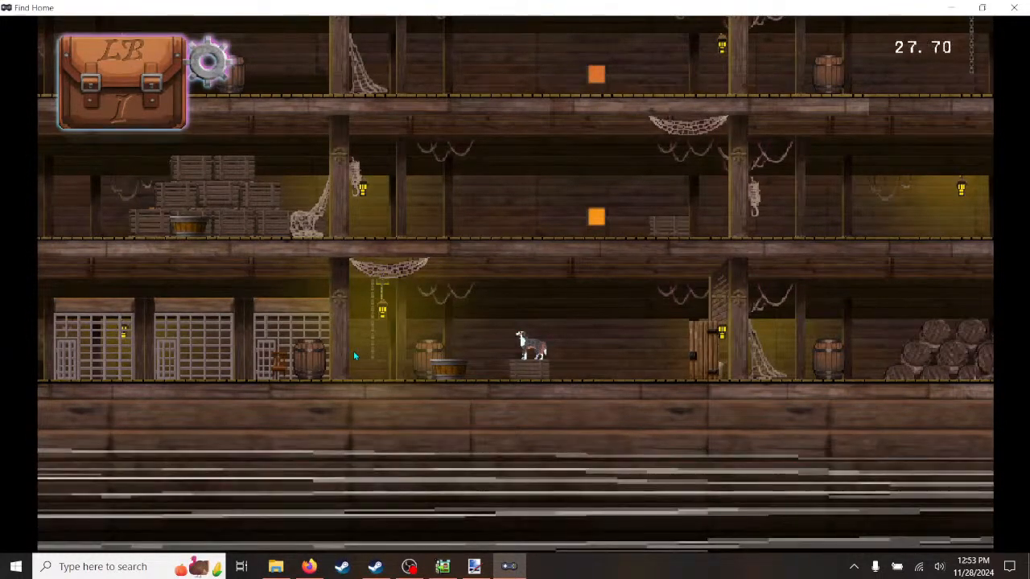
pyautogui.press('space')
pyautogui.press('space')
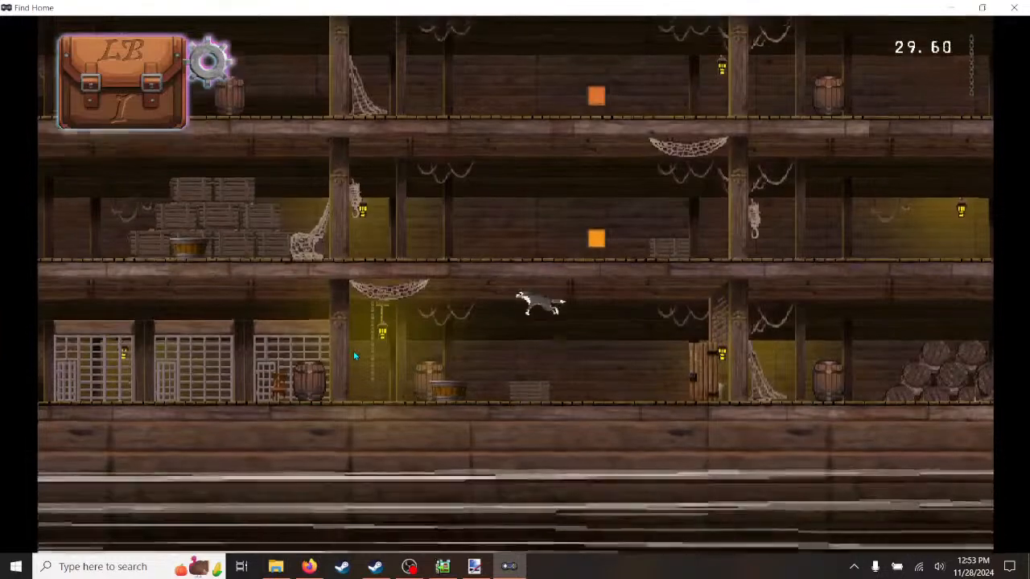
# - Test running the dog past the open wooden door and back, landing it on the low crate
pyautogui.press('Right')
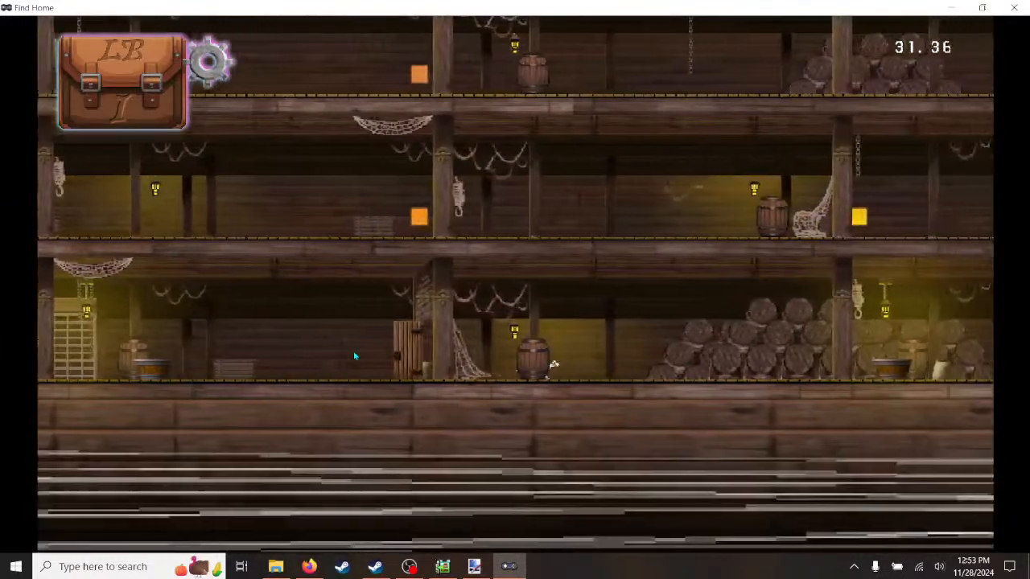
pyautogui.press('Right')
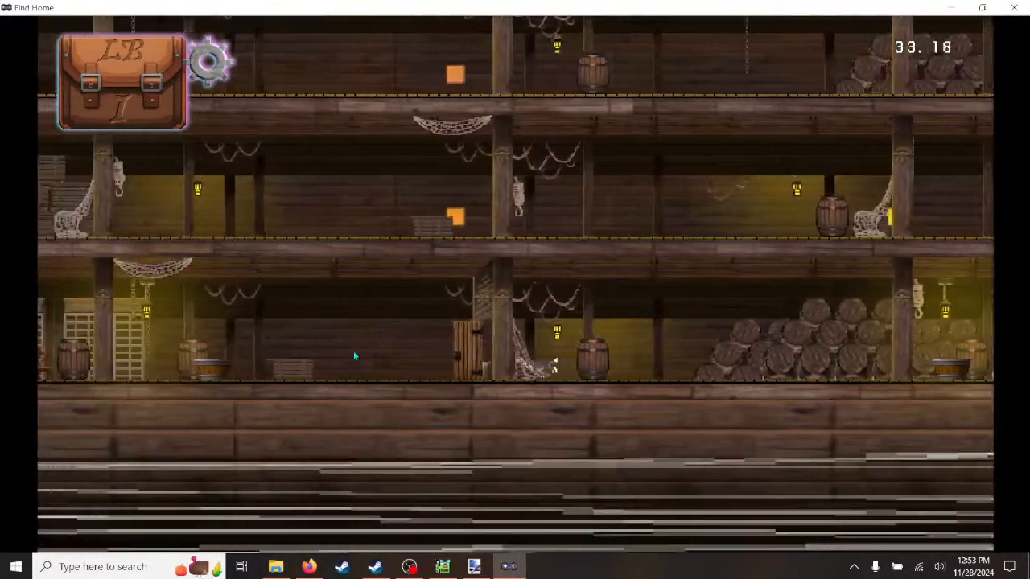
pyautogui.press('Left')
pyautogui.press('space')
pyautogui.press('space')
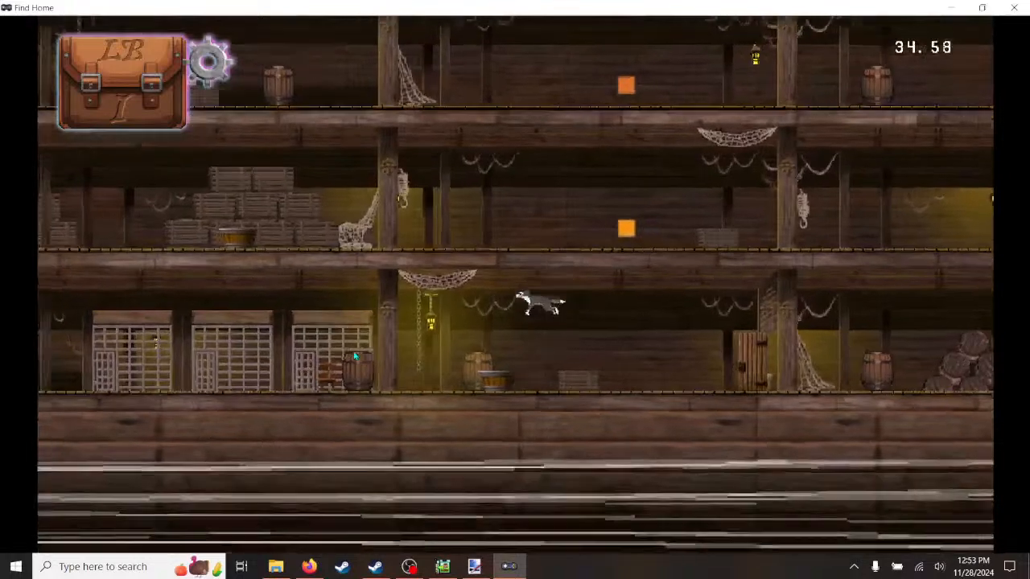
pyautogui.press('Right')
pyautogui.press('space')
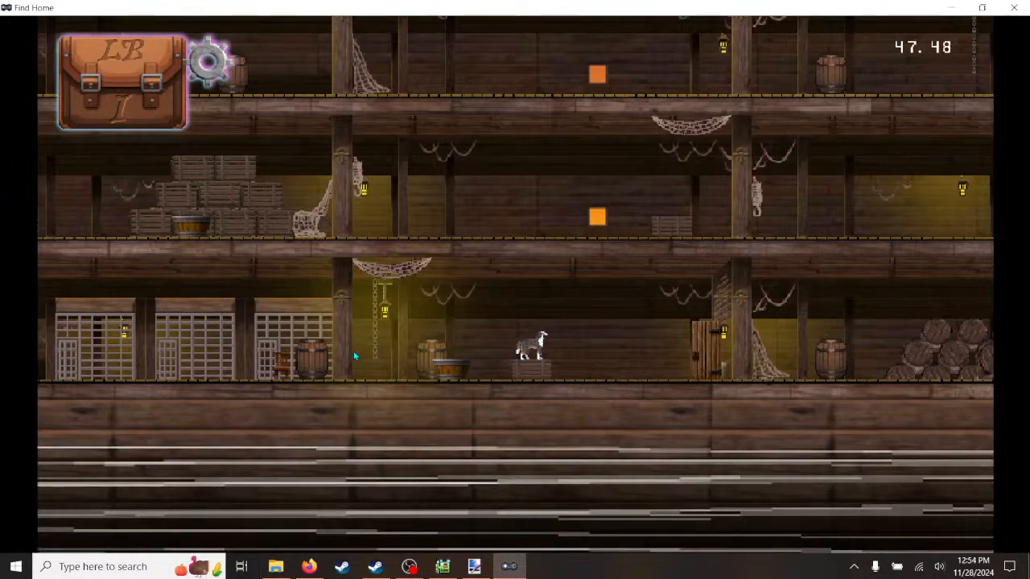
# - Test the dog's jumps above the low crate and run it back to the first cell
pyautogui.press('space')
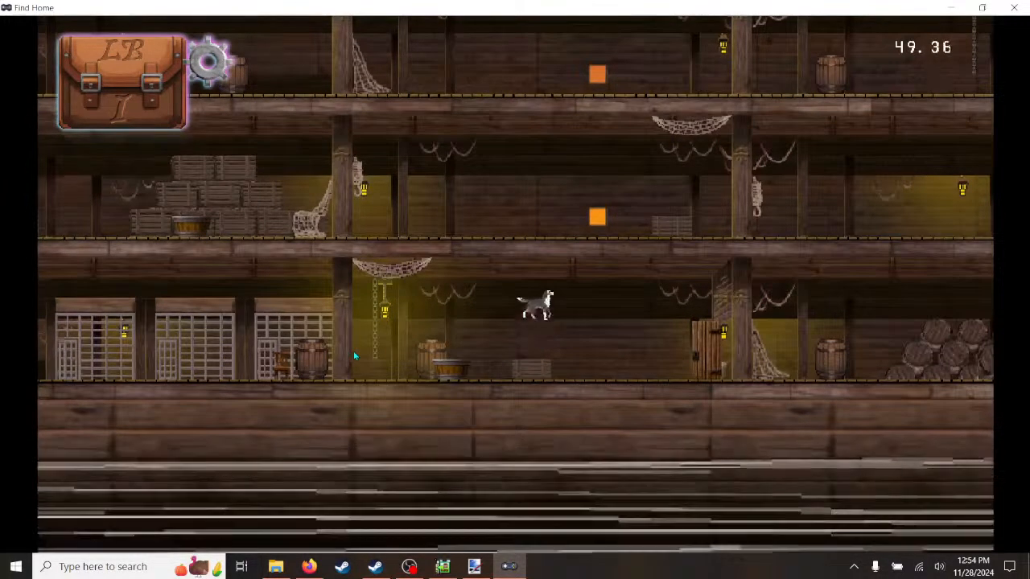
pyautogui.press('space')
pyautogui.press('Left')
pyautogui.press('space')
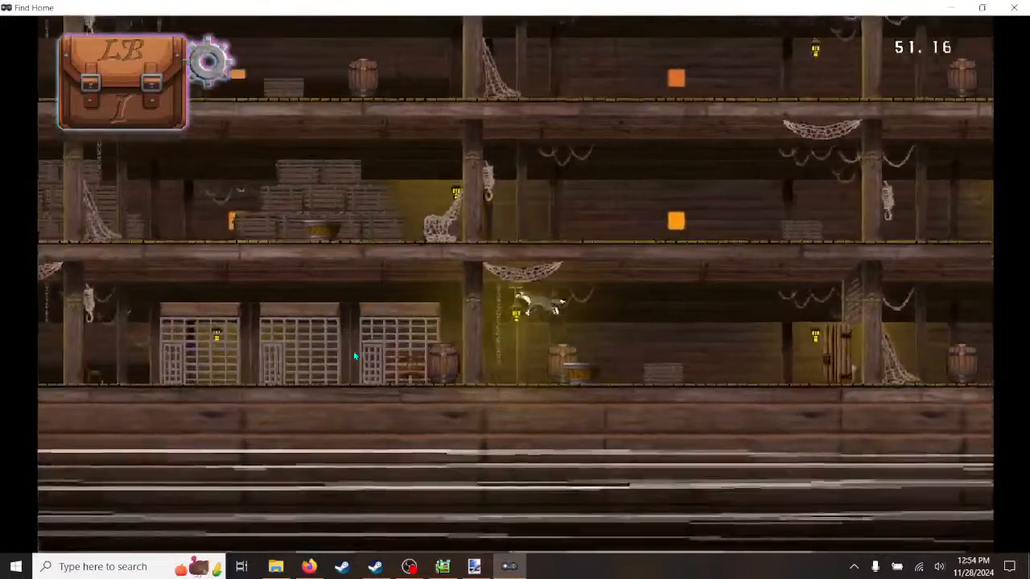
pyautogui.press('Left')
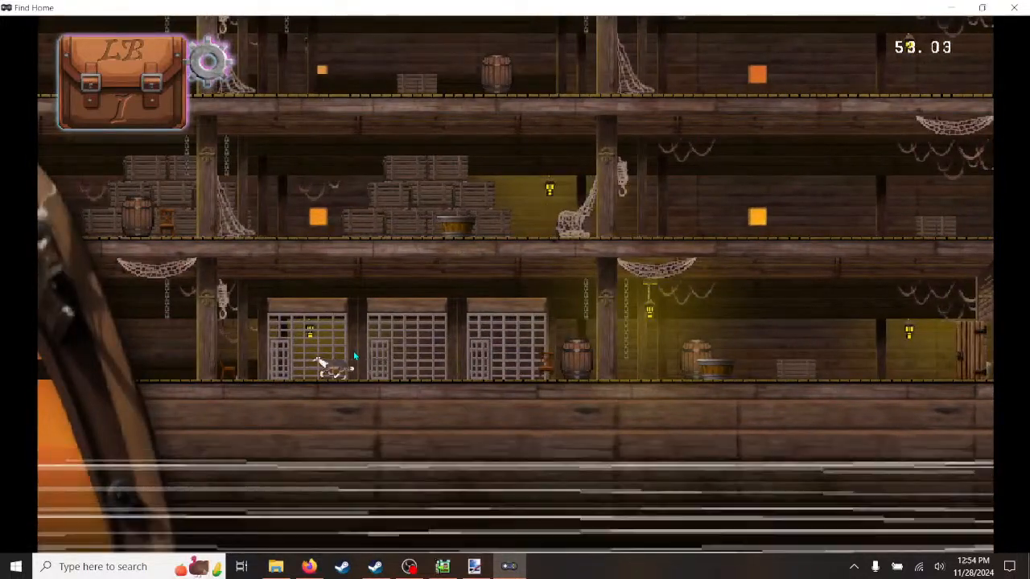
# - Run and jump the dog from the cells through the open door, past the stacked barrels and crates to the tables
pyautogui.press('Right')
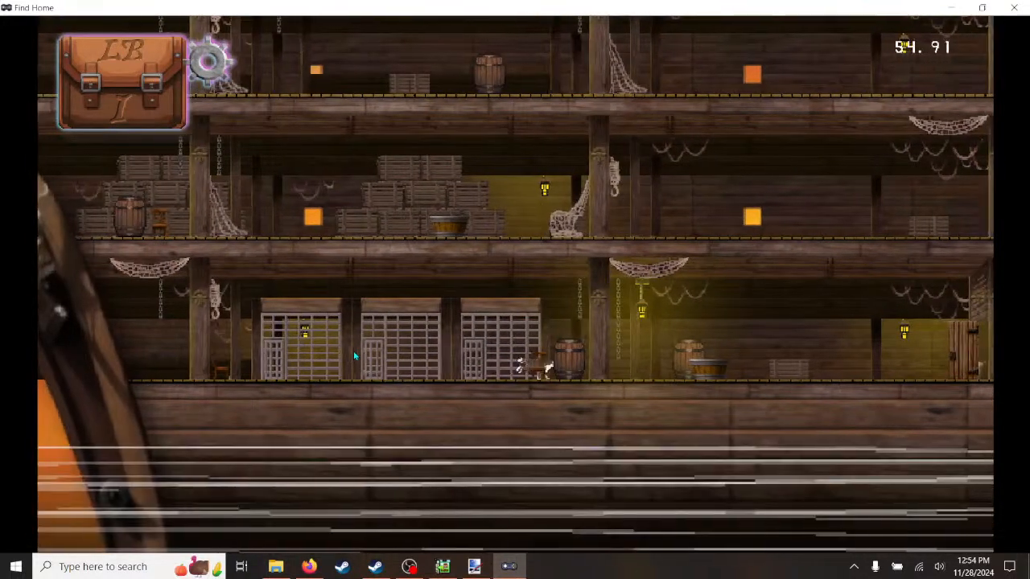
pyautogui.press('space')
pyautogui.press('space')
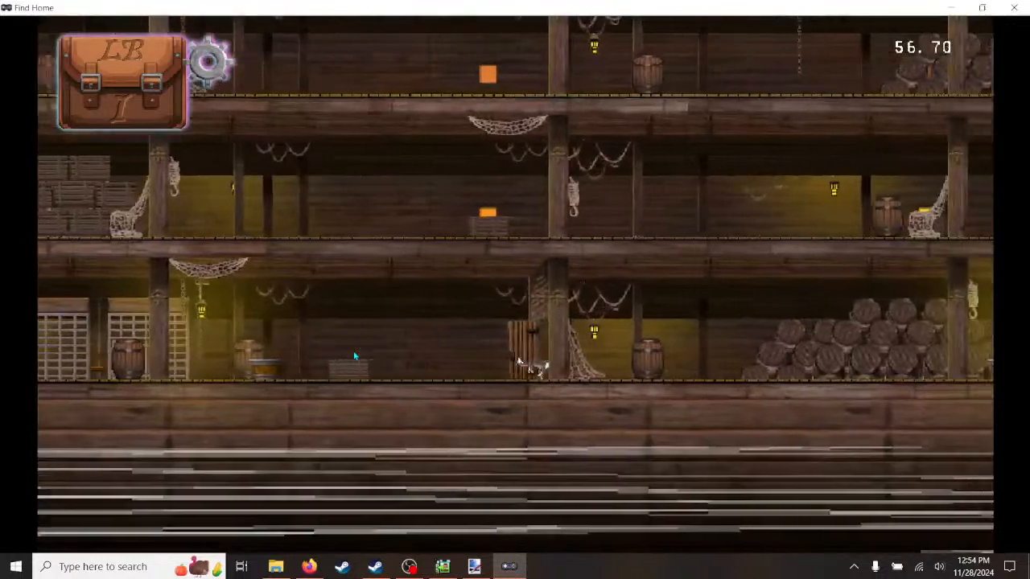
pyautogui.press('Right')
pyautogui.press('space')
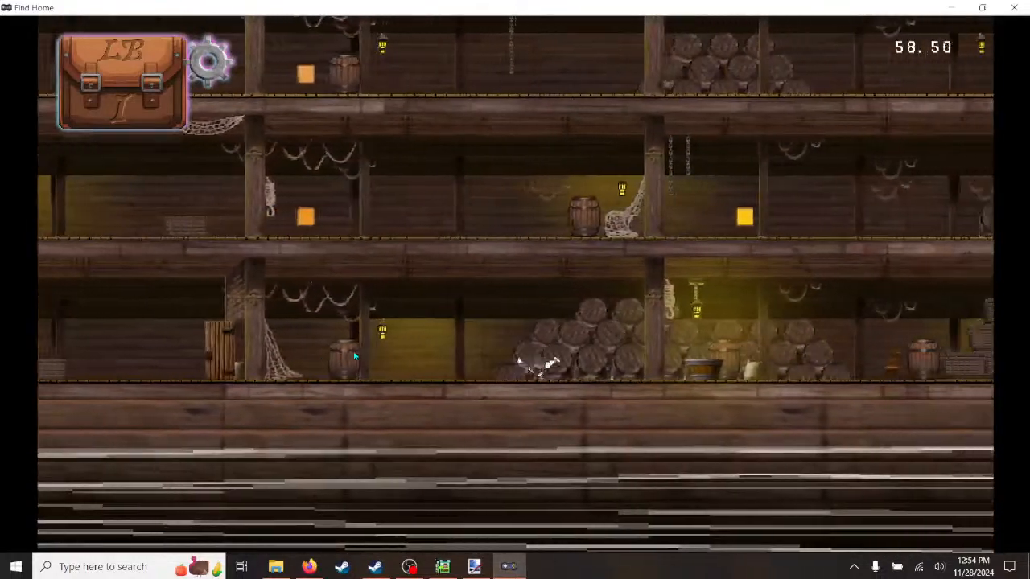
pyautogui.press('Right')
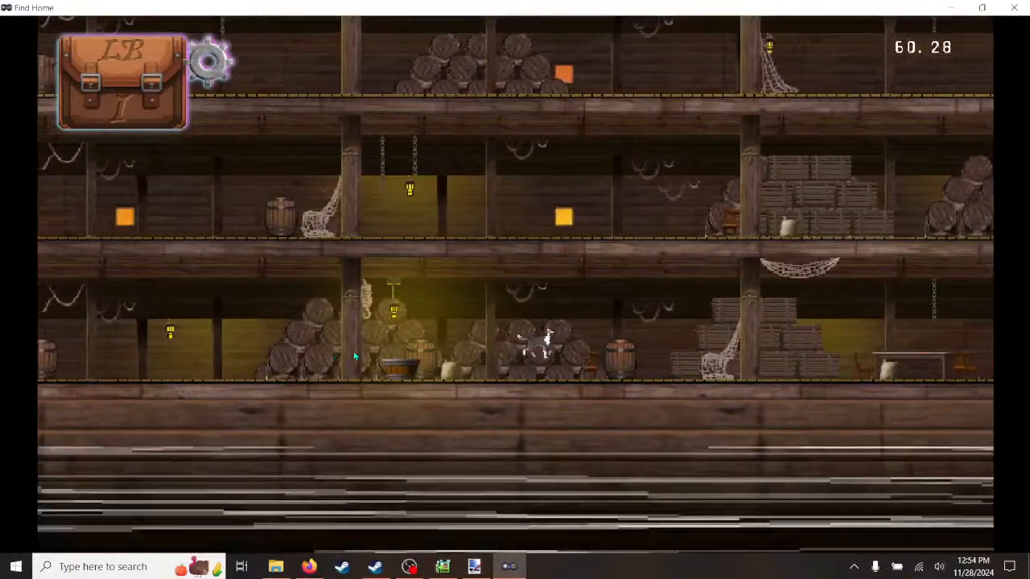
pyautogui.press('space')
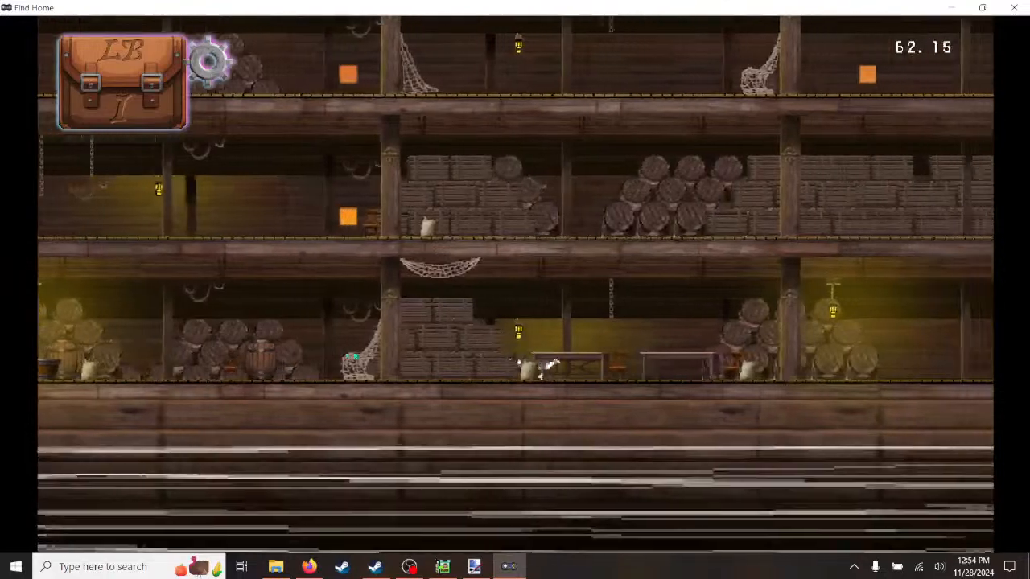
# - Run the dog past the tables and stacked barrels to the stairwell and jump it up two decks
pyautogui.press('Right')
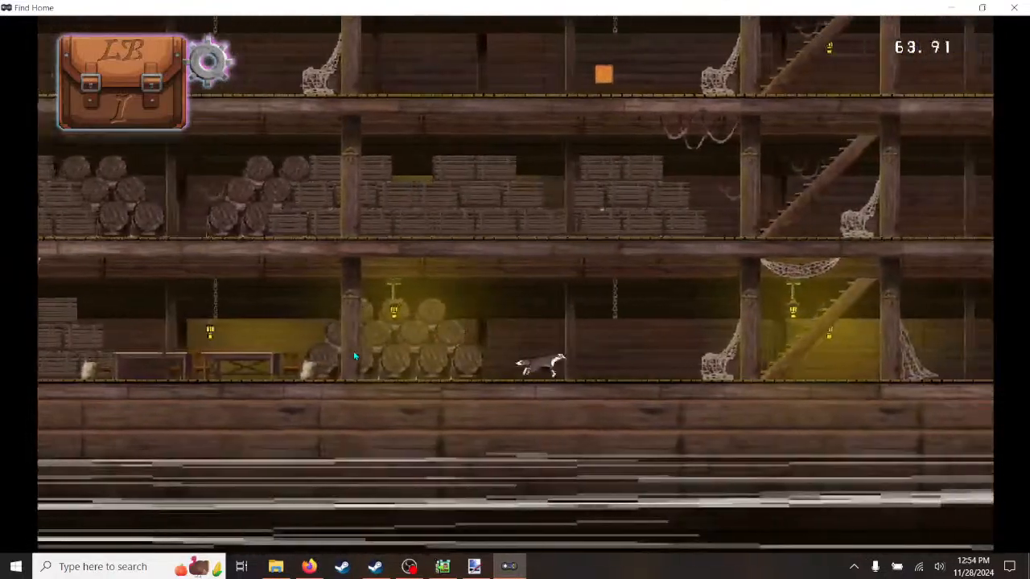
pyautogui.press('Right')
pyautogui.press('space')
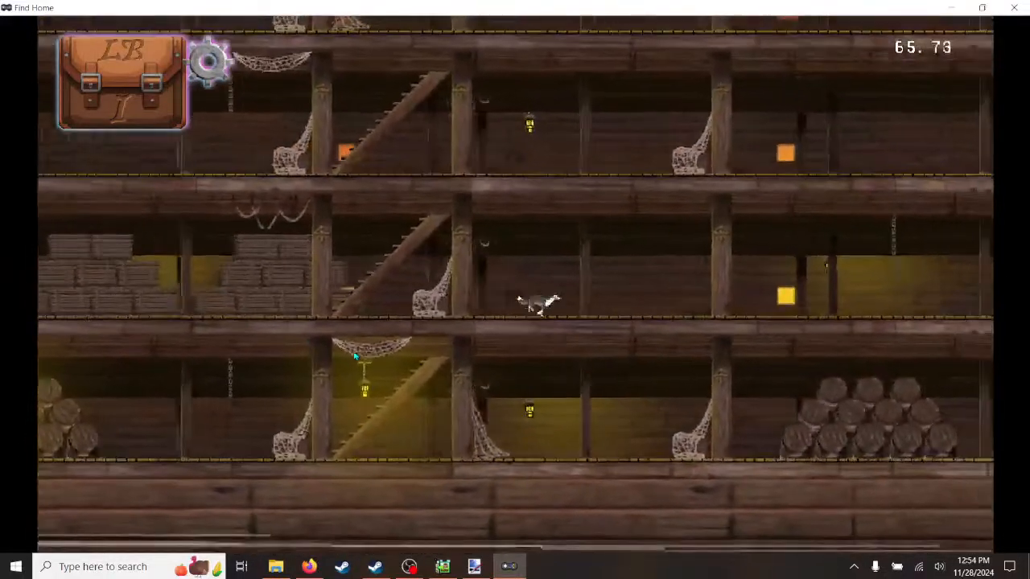
pyautogui.press('Right')
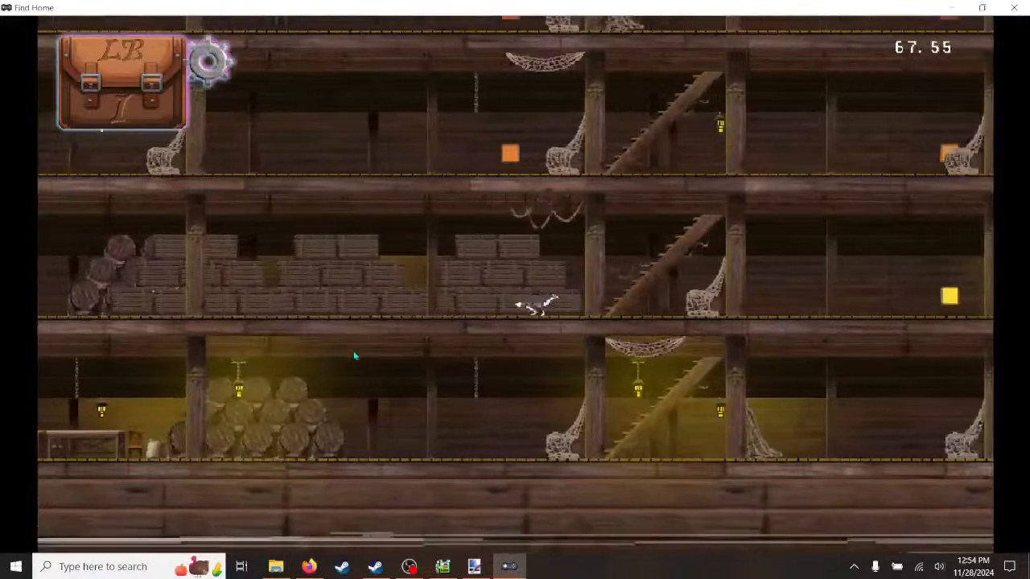
pyautogui.press('Right')
pyautogui.press('space')
pyautogui.press('Left')
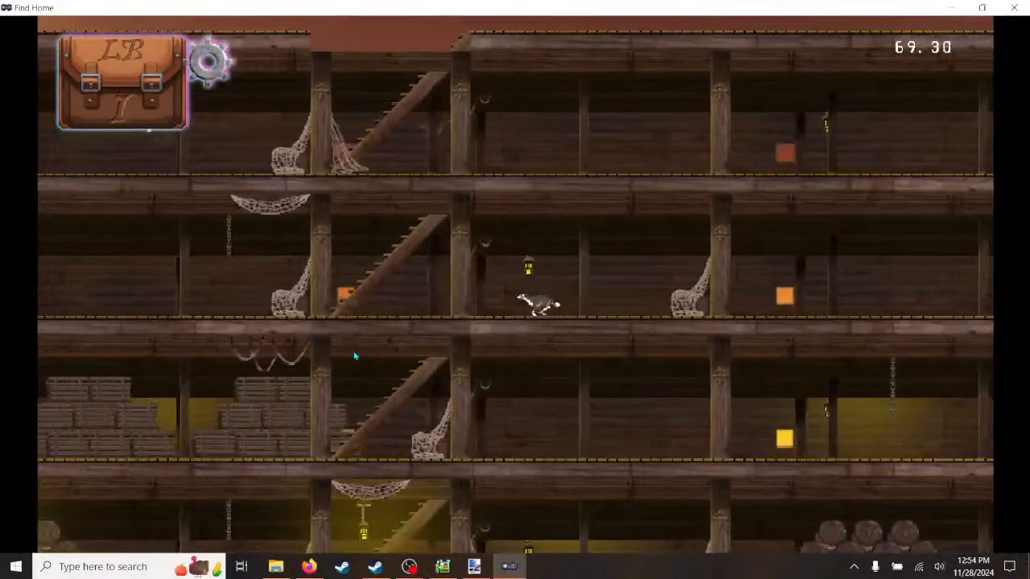
# - Jump the dog up the rest of the stairwell onto the open top deck, run it back beside the opening, and end the playtest
pyautogui.press('space')
pyautogui.press('Right')
pyautogui.press('space')
pyautogui.press('Left')
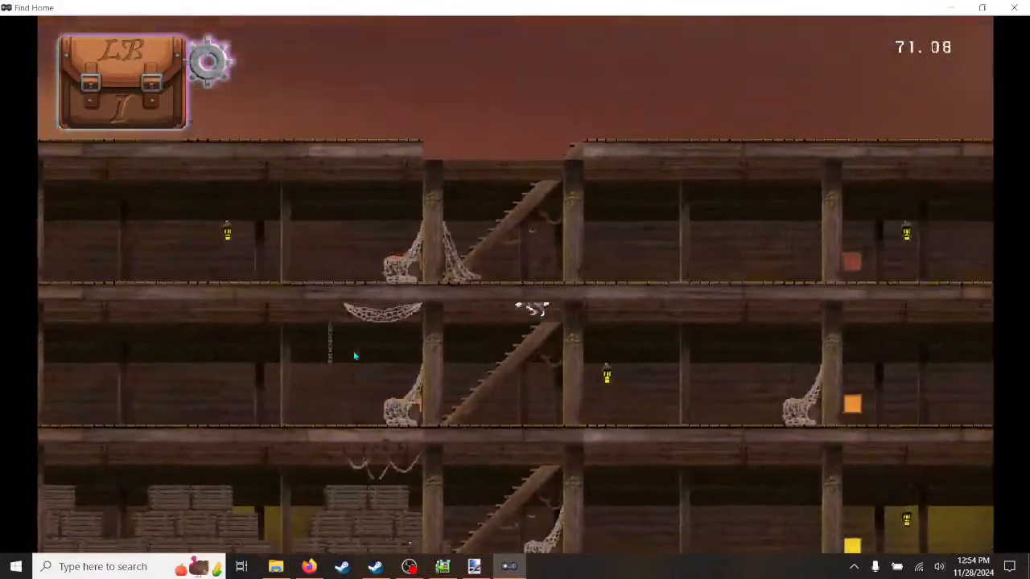
pyautogui.press('Right')
pyautogui.press('Left')
pyautogui.press('space')
pyautogui.press('Right')
pyautogui.press('space')
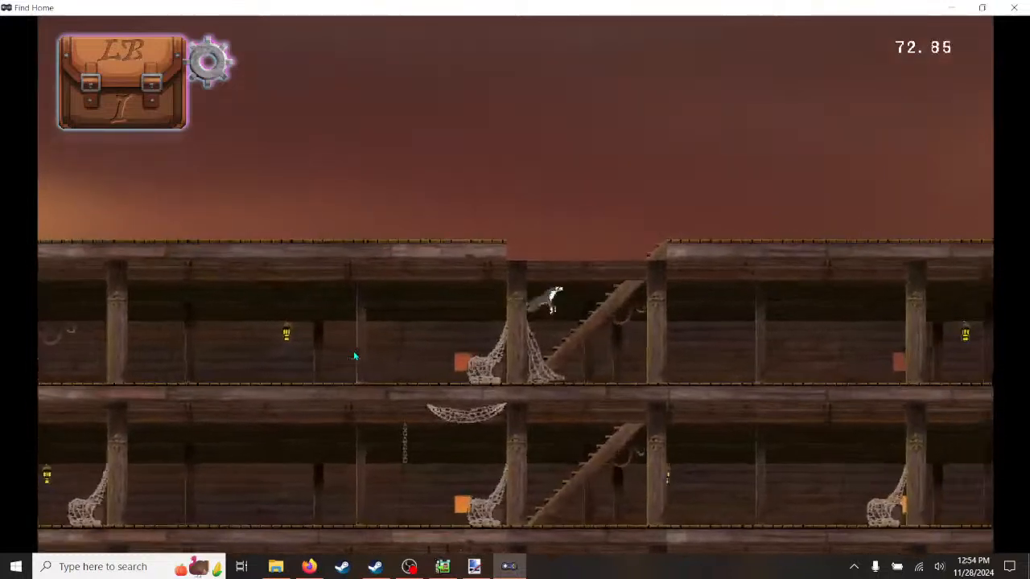
pyautogui.press('space')
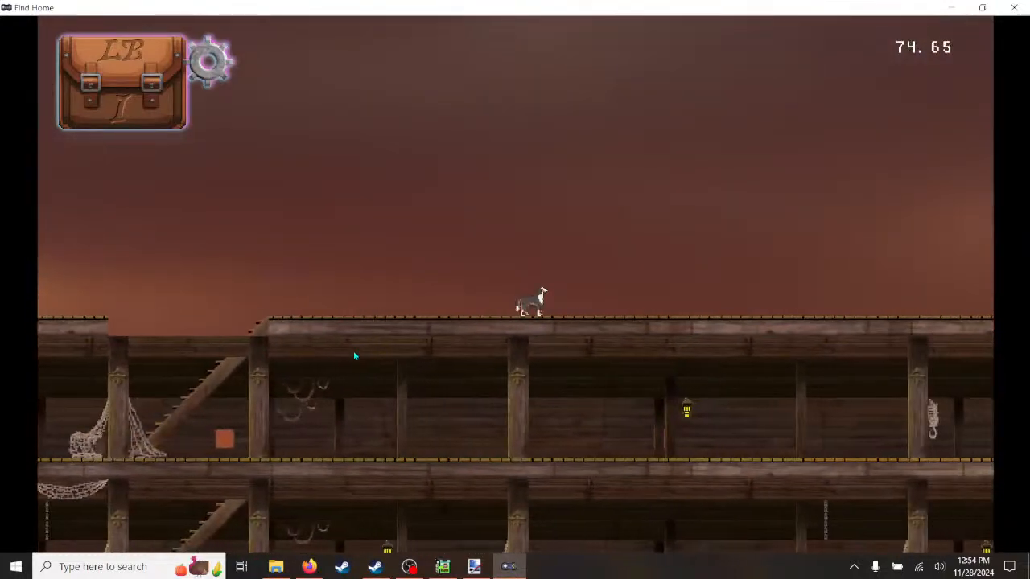
pyautogui.press('Left')
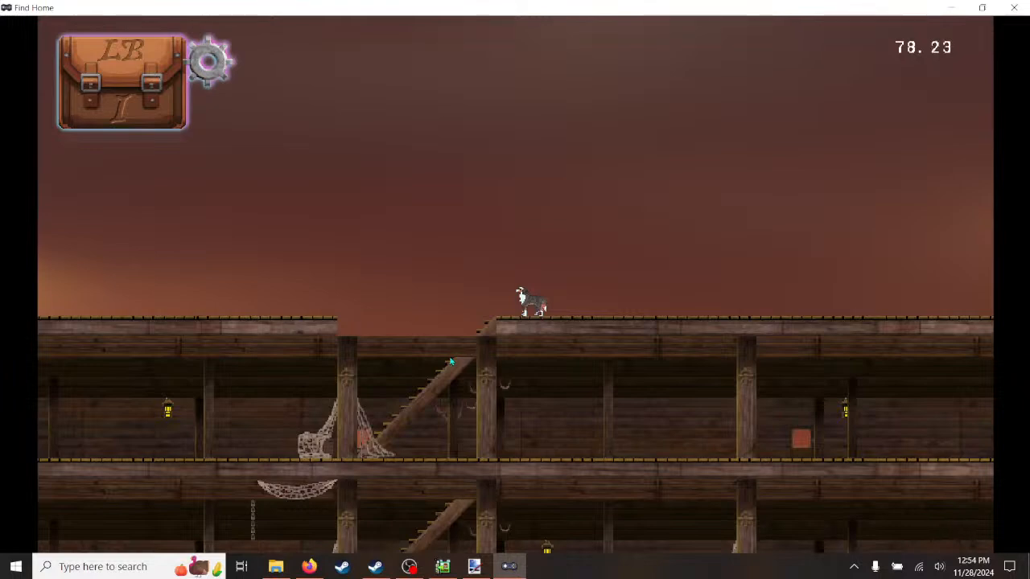
pyautogui.click(1014, 7)
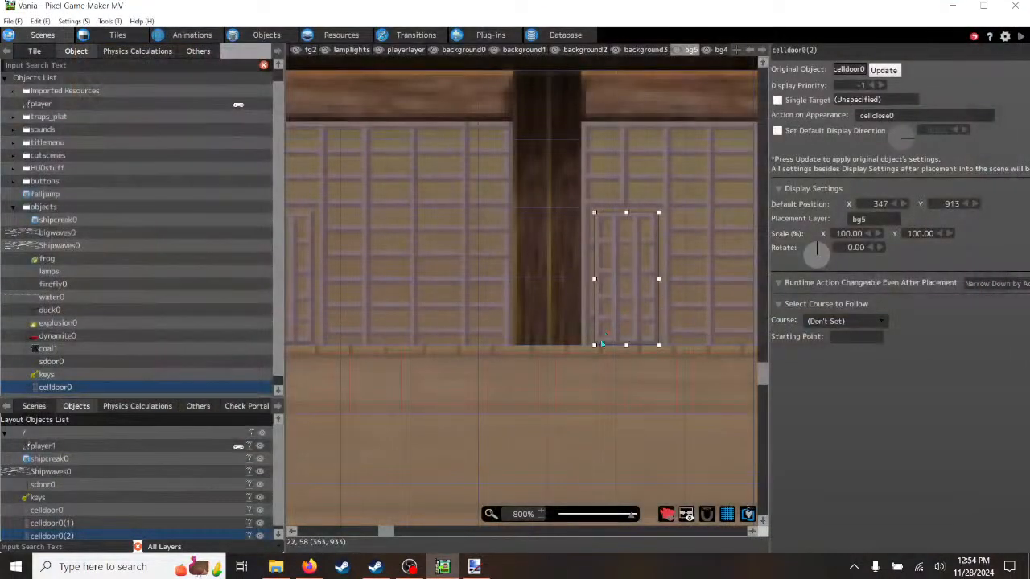
# - Go through the scene's layers at the stairwell to find its crossbeams, and make fg2 ready for tile editing
pyautogui.scroll(-8, 567, 396)
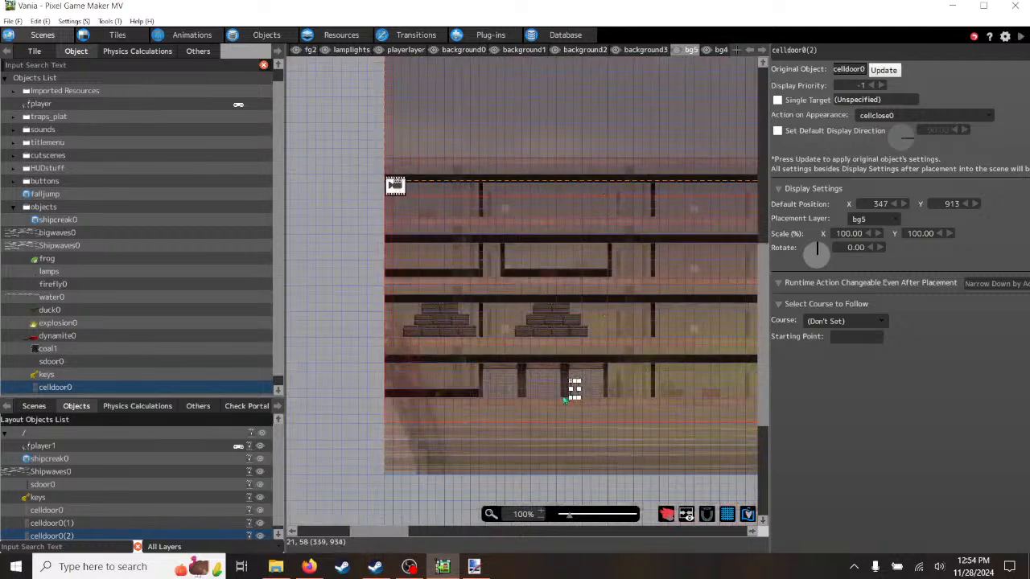
pyautogui.moveTo(399, 531); pyautogui.dragTo(526, 551)
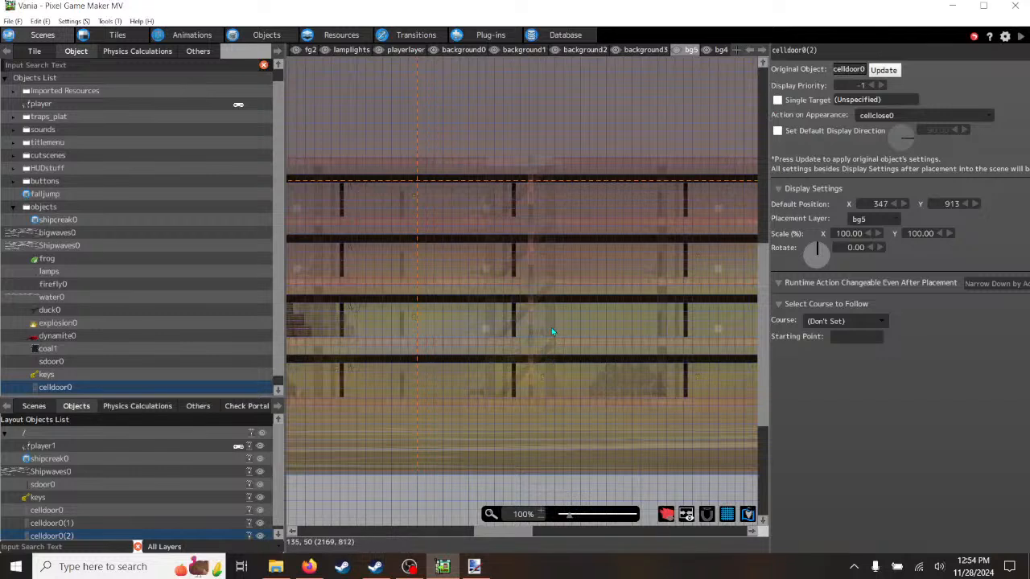
pyautogui.click(649, 51)
pyautogui.click(586, 50)
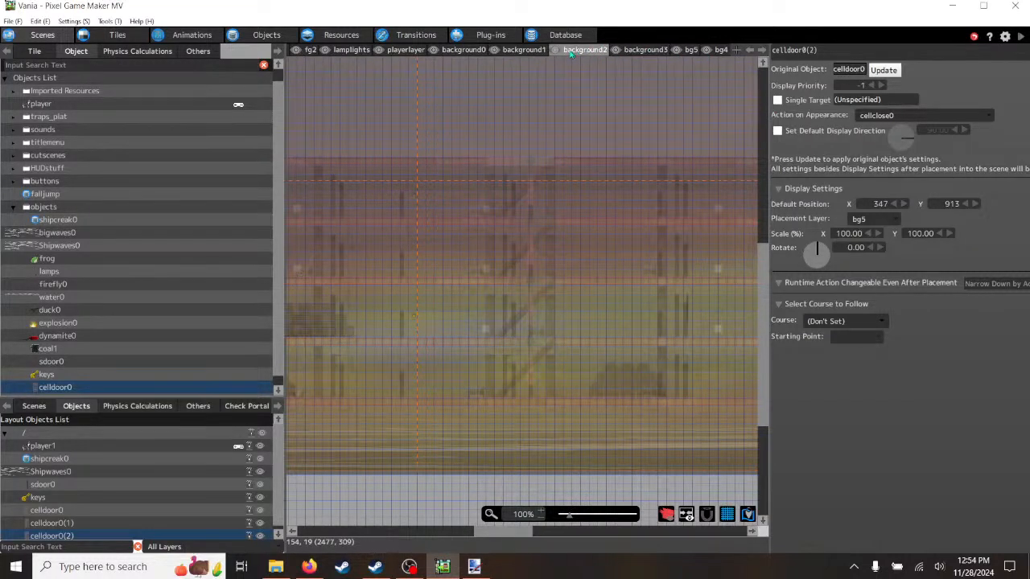
pyautogui.click(524, 50)
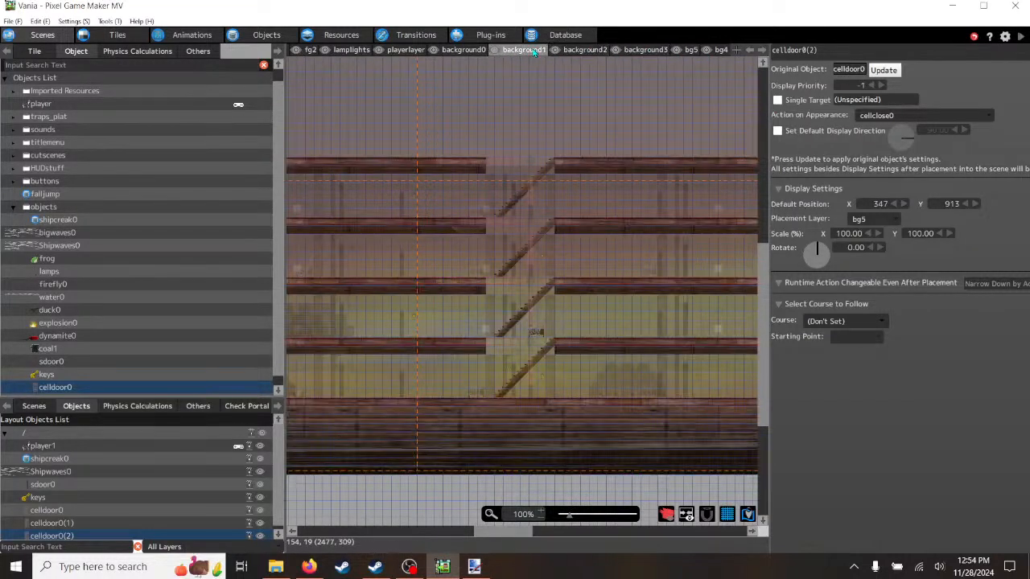
pyautogui.click(463, 49)
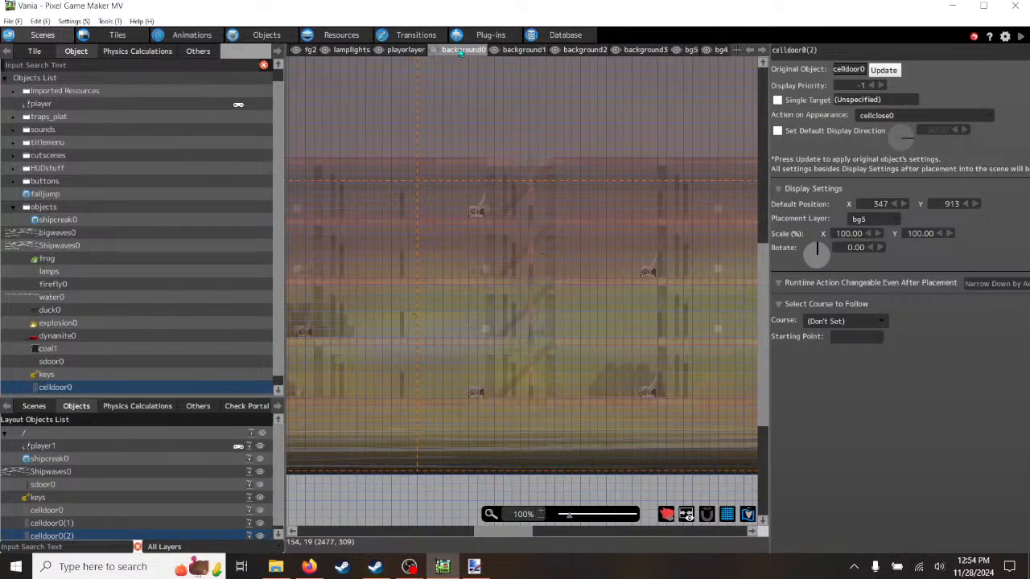
pyautogui.click(406, 50)
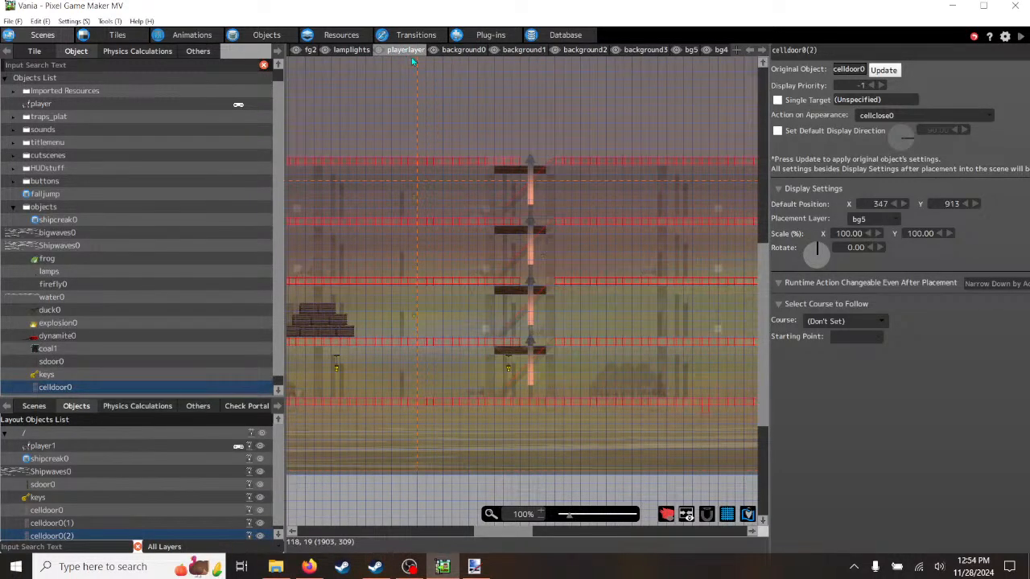
pyautogui.click(310, 51)
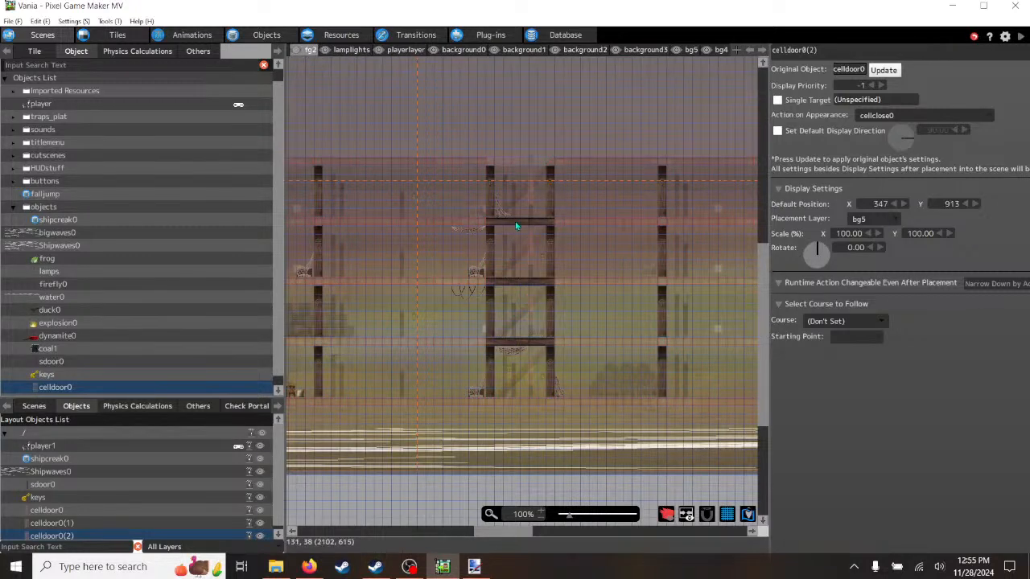
pyautogui.scroll(3, 361, 191)
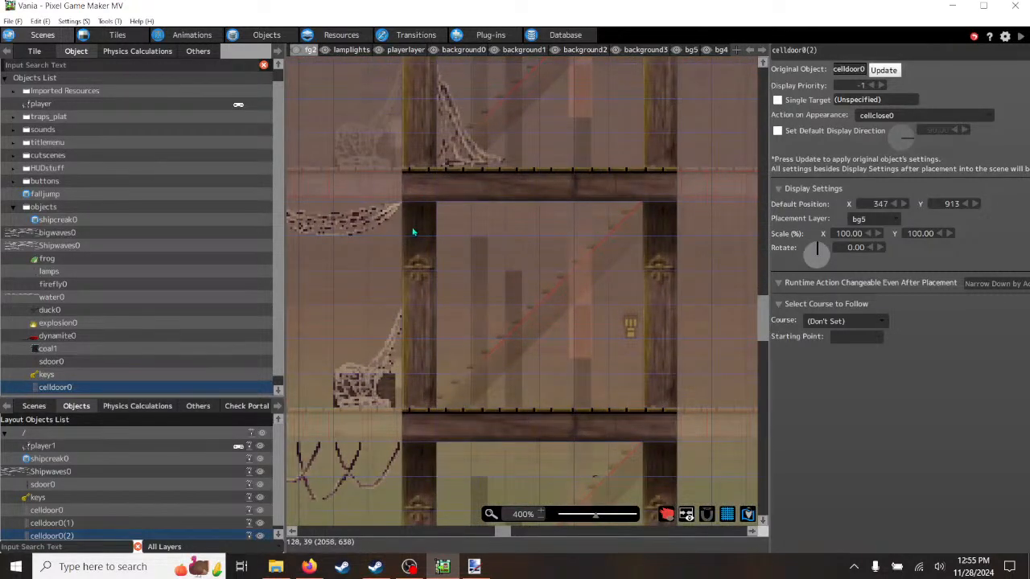
pyautogui.click(35, 51)
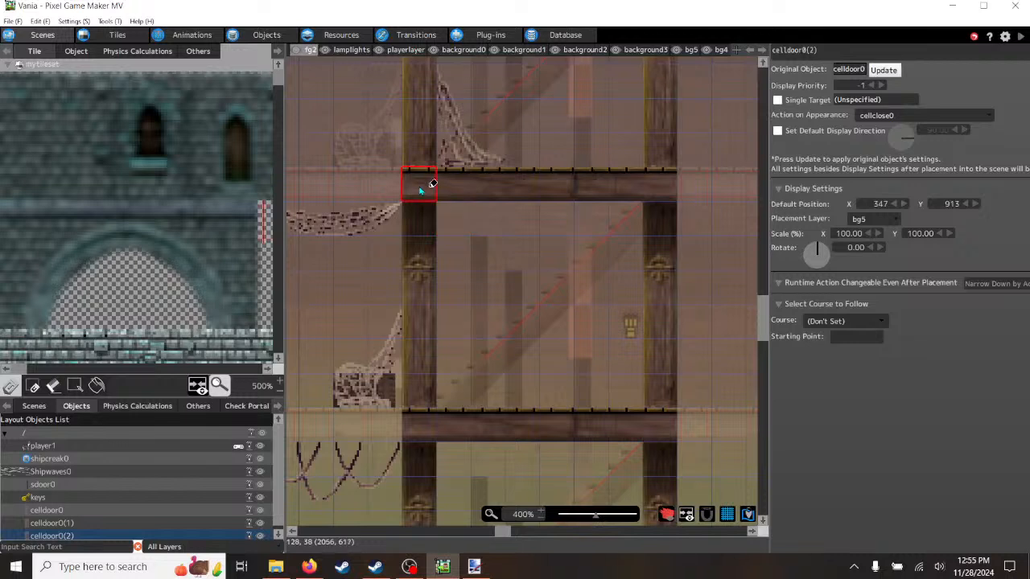
pyautogui.moveTo(464, 187); pyautogui.dragTo(567, 187)
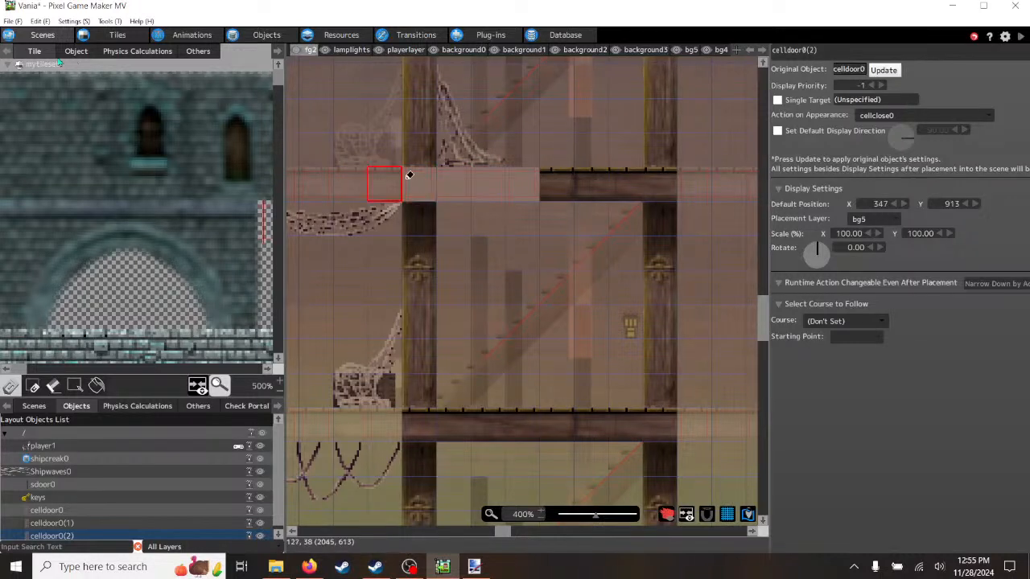
pyautogui.click(41, 23)
pyautogui.click(50, 111)
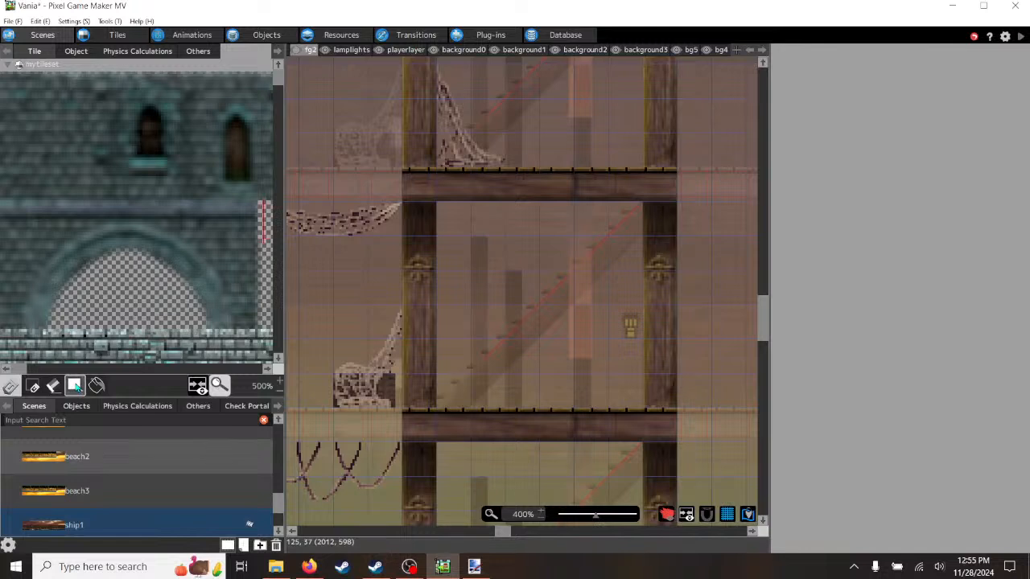
# - Copy the stairwell's crossbeam tiles on fg2 and place the copy across the opening at top-deck level
pyautogui.click(74, 386)
pyautogui.moveTo(422, 182); pyautogui.dragTo(554, 104)
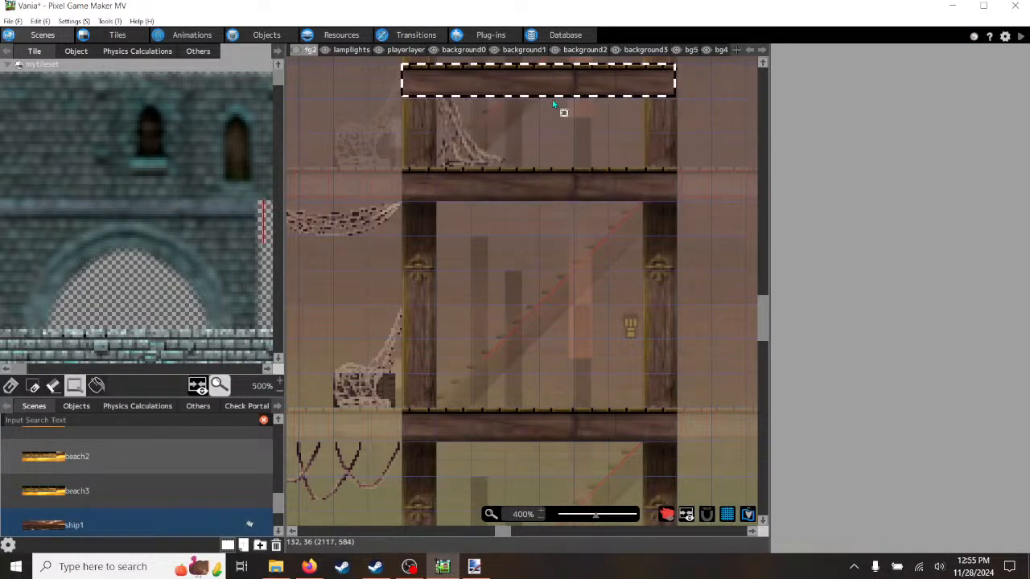
pyautogui.scroll(5, 591, 169)
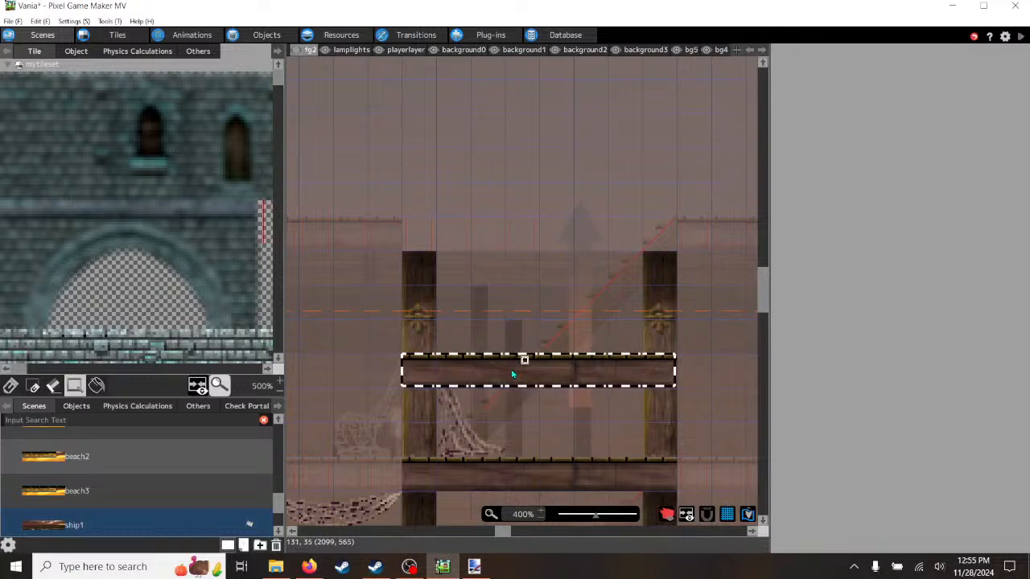
pyautogui.moveTo(512, 374); pyautogui.dragTo(523, 256)
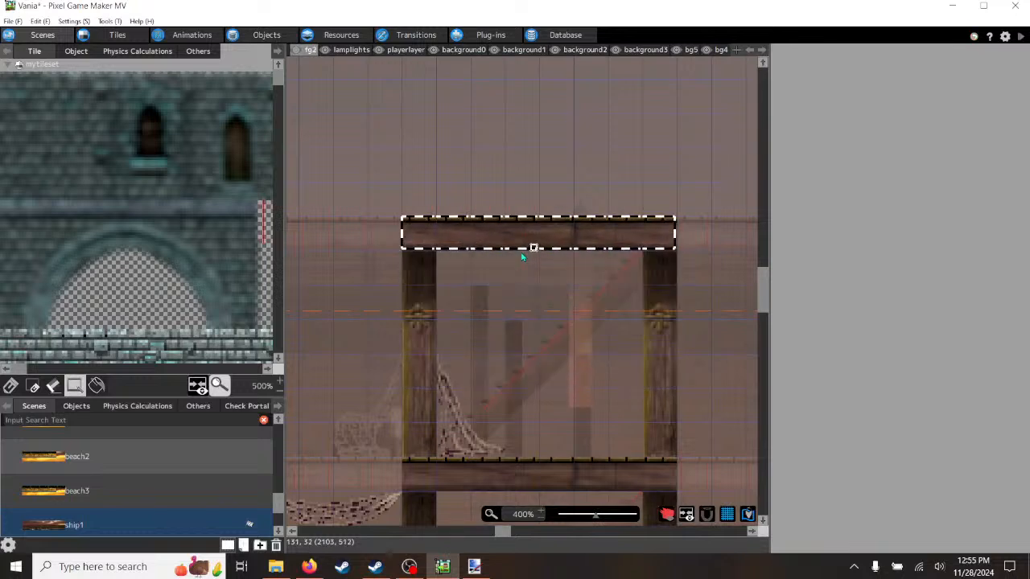
pyautogui.click(547, 187)
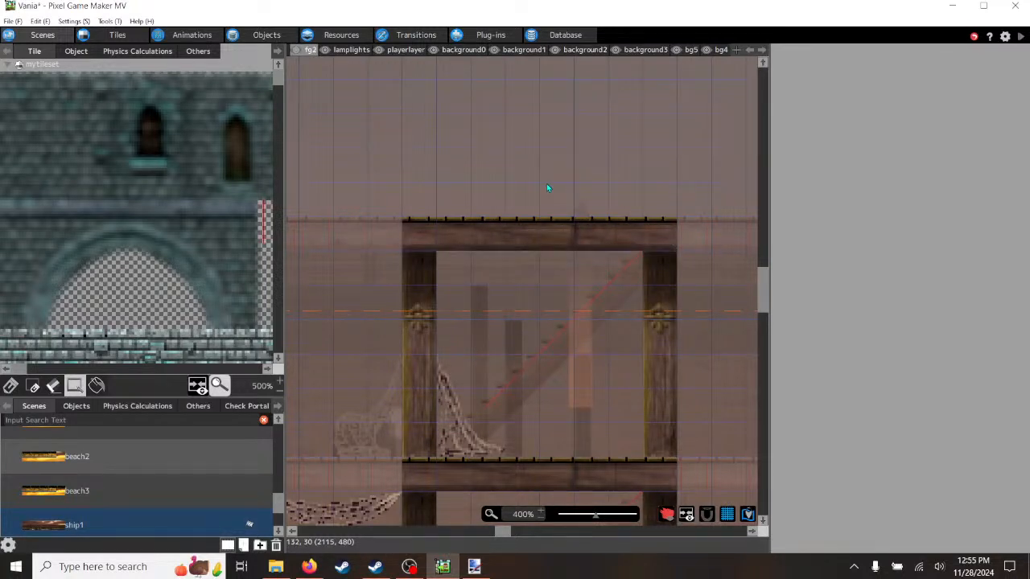
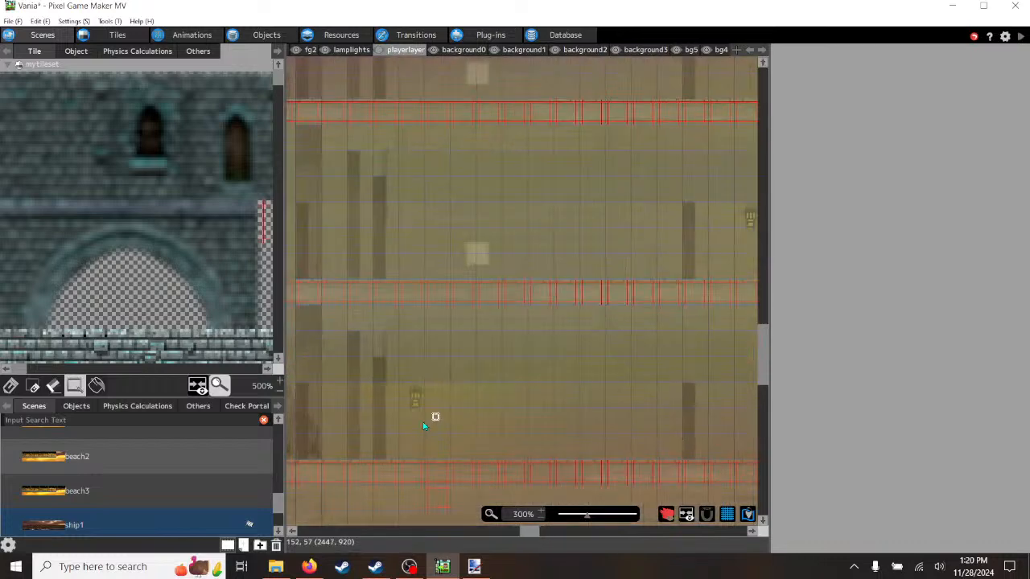
# - Erase the stray collision tile beneath the lowest floor on the playerlayer
pyautogui.rightClick(433, 479)
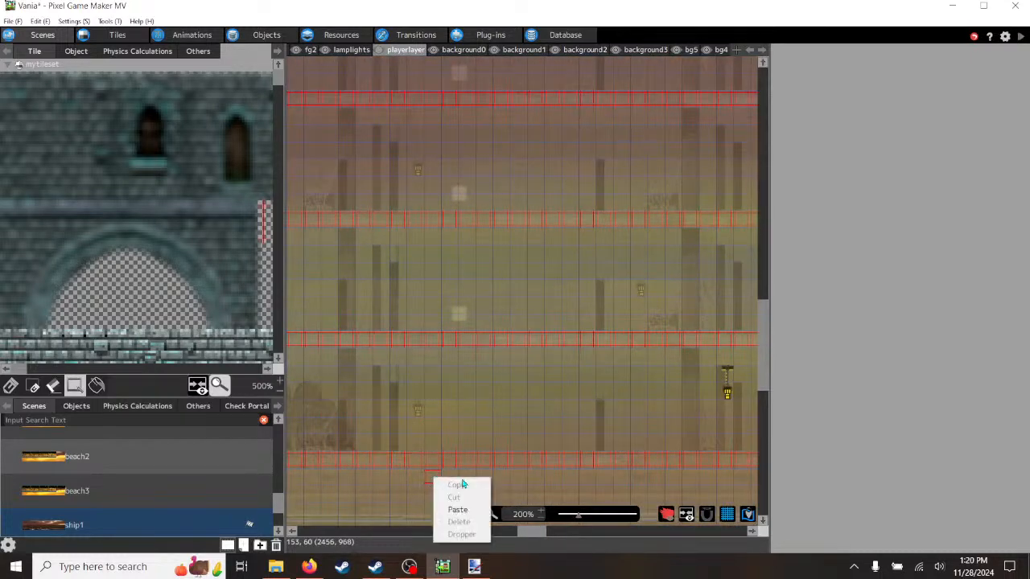
pyautogui.click(11, 385)
pyautogui.scroll(-3, 406, 374)
pyautogui.scroll(-3, 399, 381)
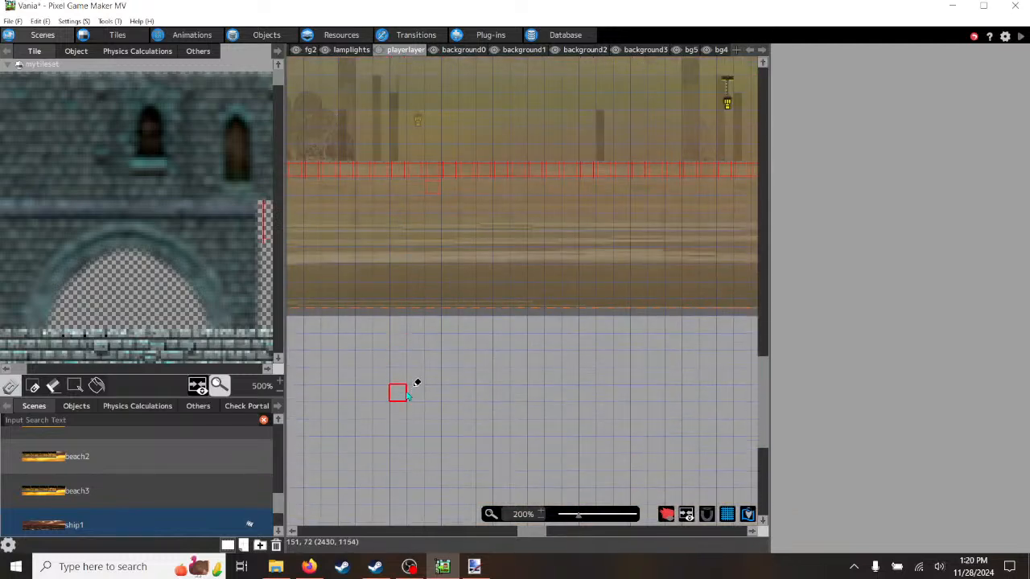
pyautogui.scroll(3, 442, 400)
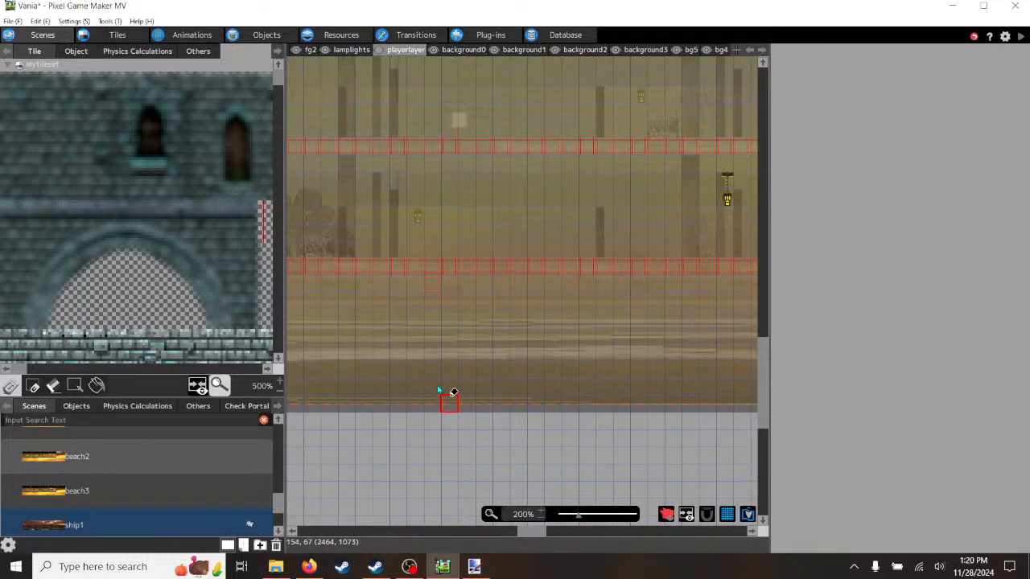
pyautogui.rightClick(438, 285)
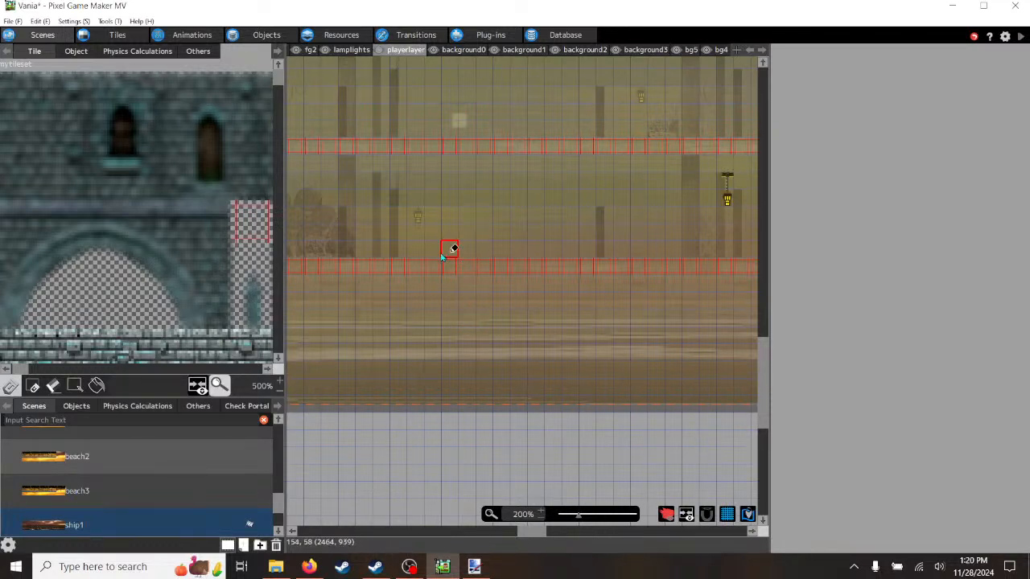
# - Erase the playerlayer collision tiles of the floor one level above the lowest, along the span between the two wide pillars
pyautogui.scroll(2, 432, 311)
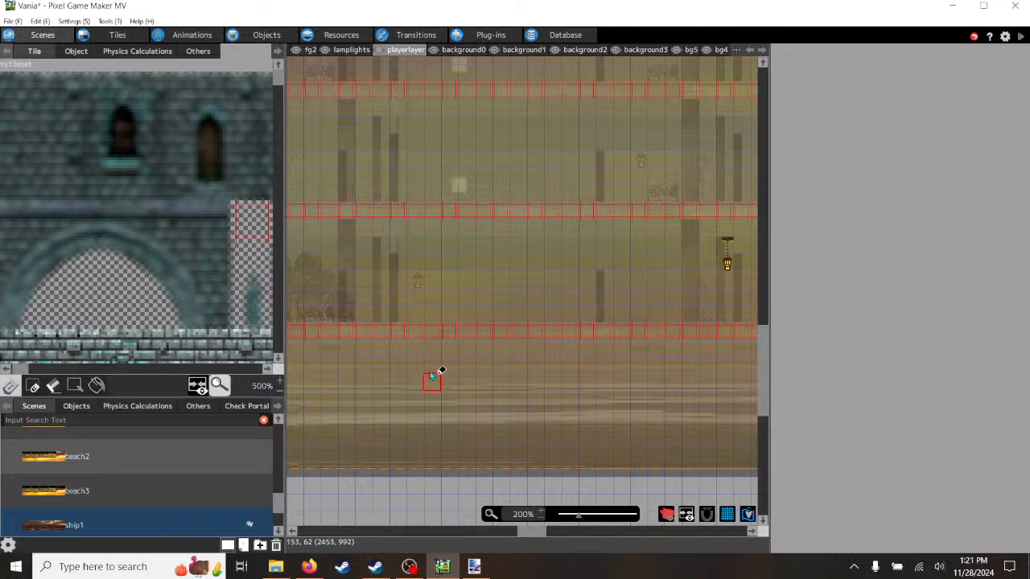
pyautogui.scroll(1, 436, 368)
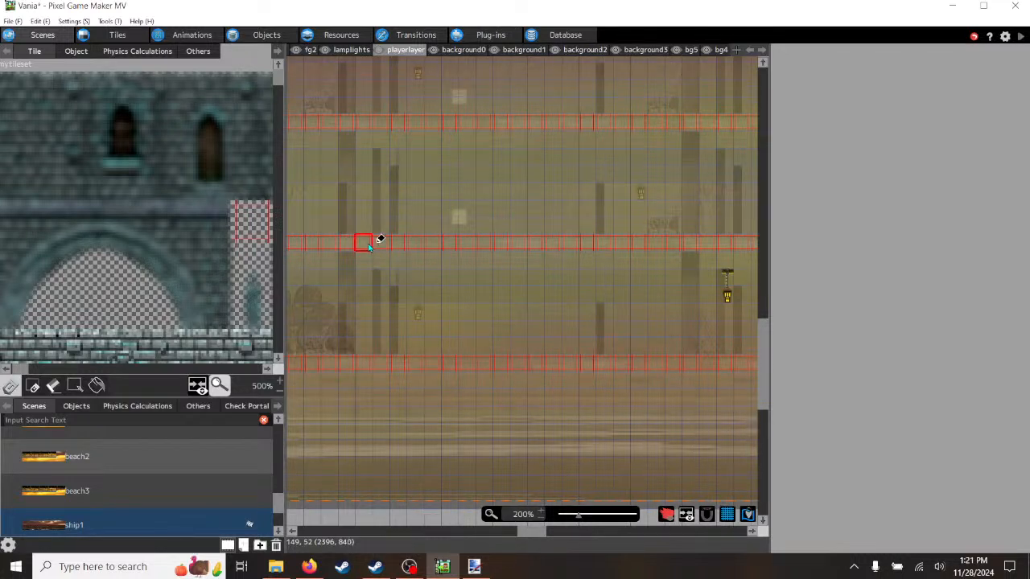
pyautogui.moveTo(369, 246); pyautogui.dragTo(598, 247)
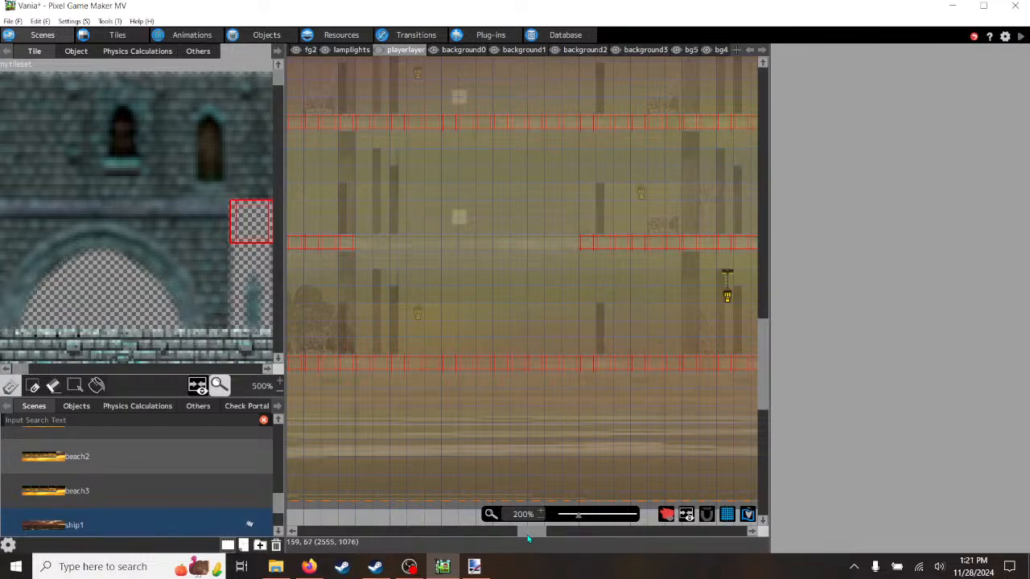
pyautogui.moveTo(536, 535)
pyautogui.mouseDown()
pyautogui.moveTo(554, 535)
pyautogui.moveTo(540, 535)
pyautogui.mouseUp()
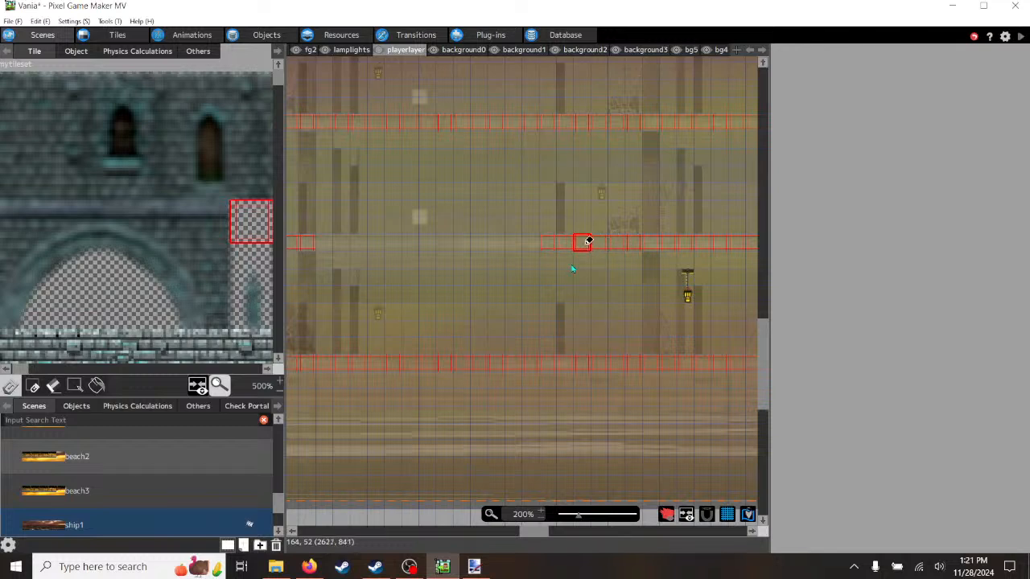
pyautogui.scroll(-2, 457, 487)
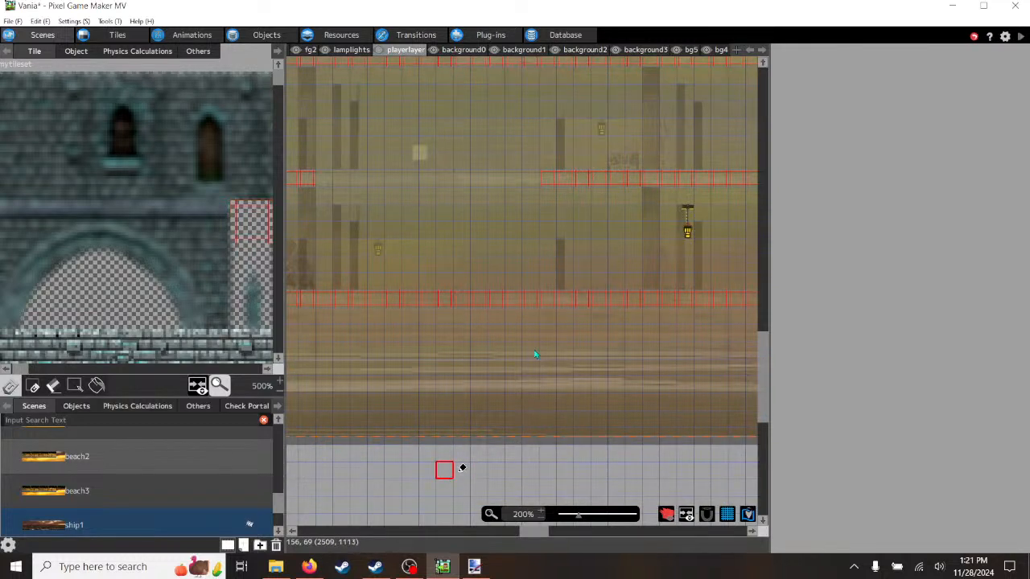
pyautogui.scroll(2, 591, 212)
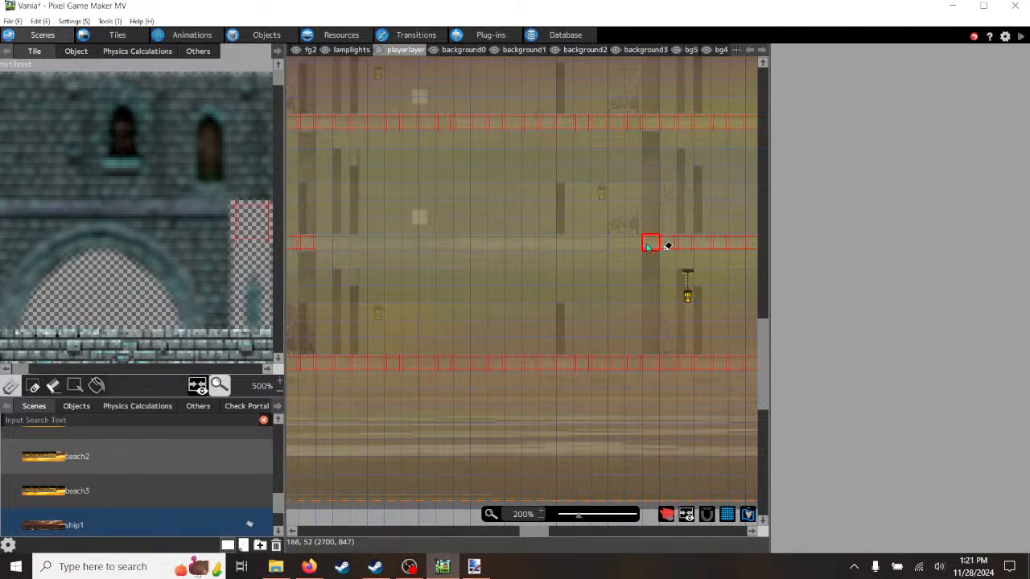
# - Erase both rows of floor planks on background1 between the two wide pillars, one level above the lowest floor
pyautogui.click(314, 50)
pyautogui.click(455, 50)
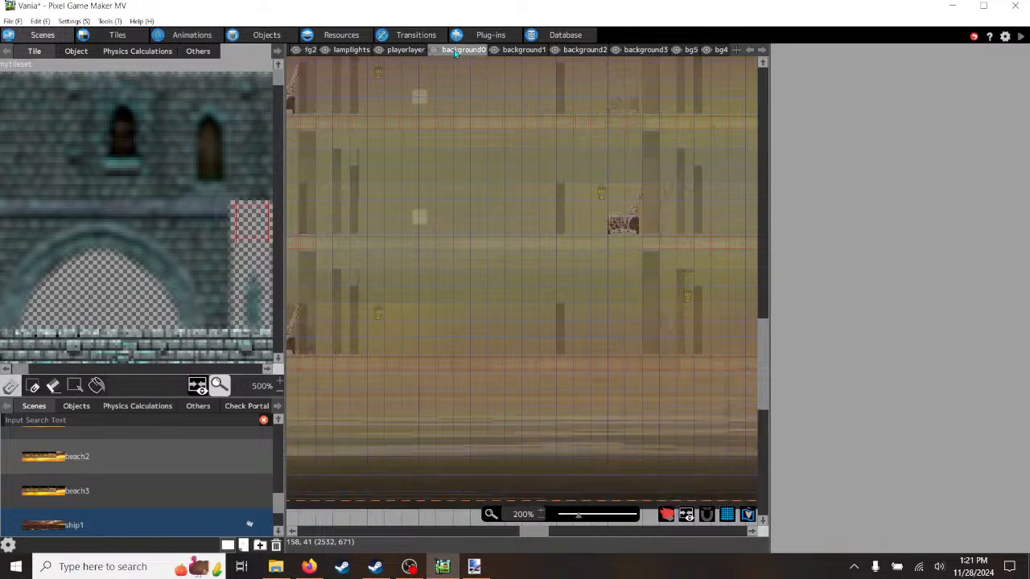
pyautogui.click(520, 51)
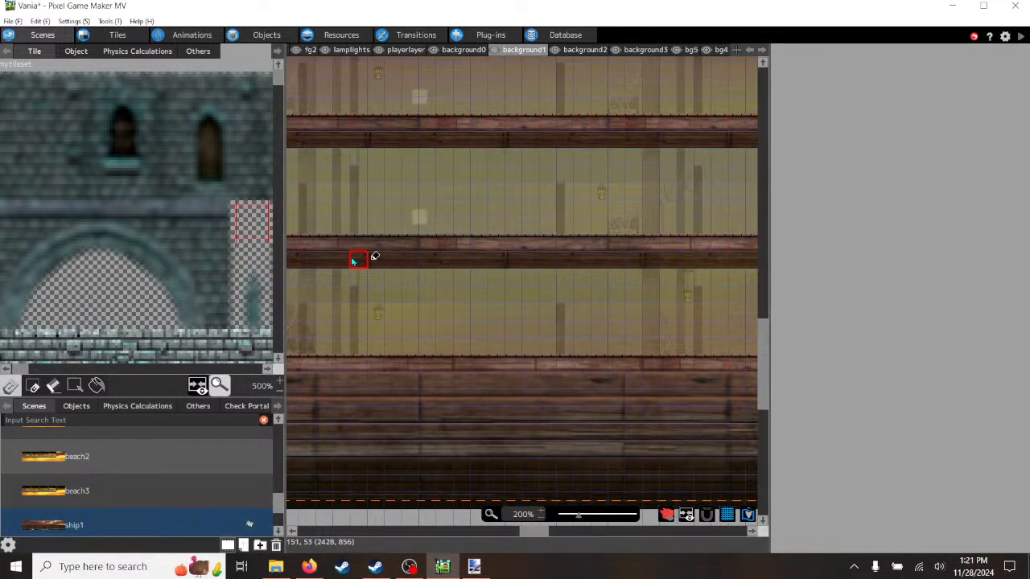
pyautogui.moveTo(322, 242); pyautogui.dragTo(644, 243)
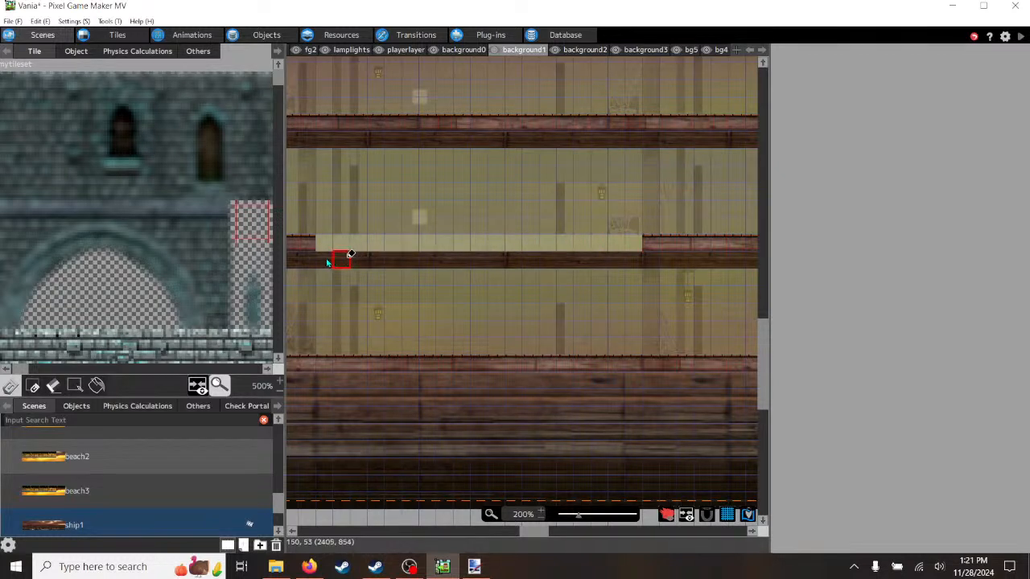
pyautogui.moveTo(324, 261); pyautogui.dragTo(629, 258)
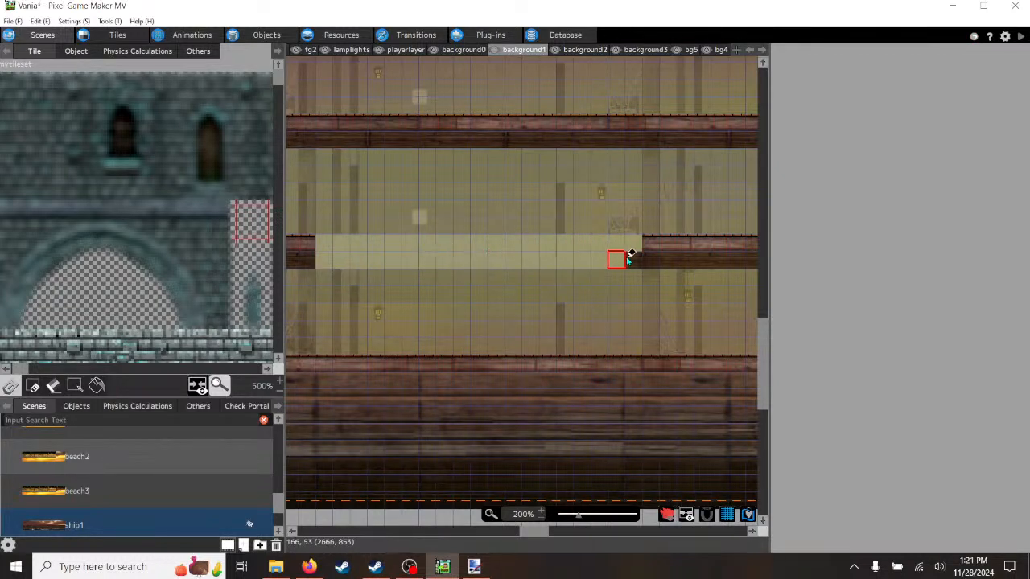
# - Check the layers behind background1, and erase background3's post just inside the left wide pillar on the two lowest storeys
pyautogui.click(578, 51)
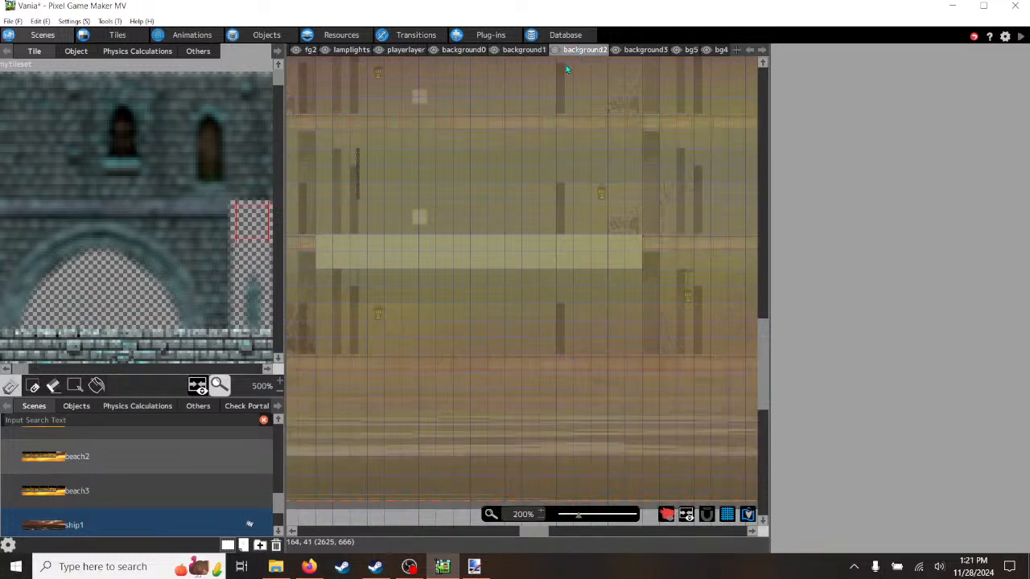
pyautogui.click(642, 51)
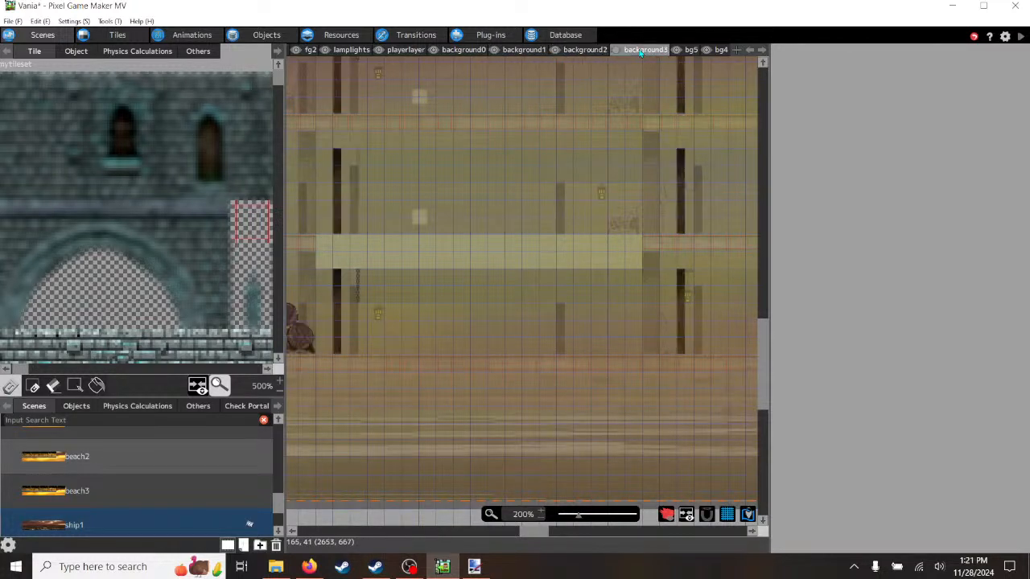
pyautogui.click(690, 51)
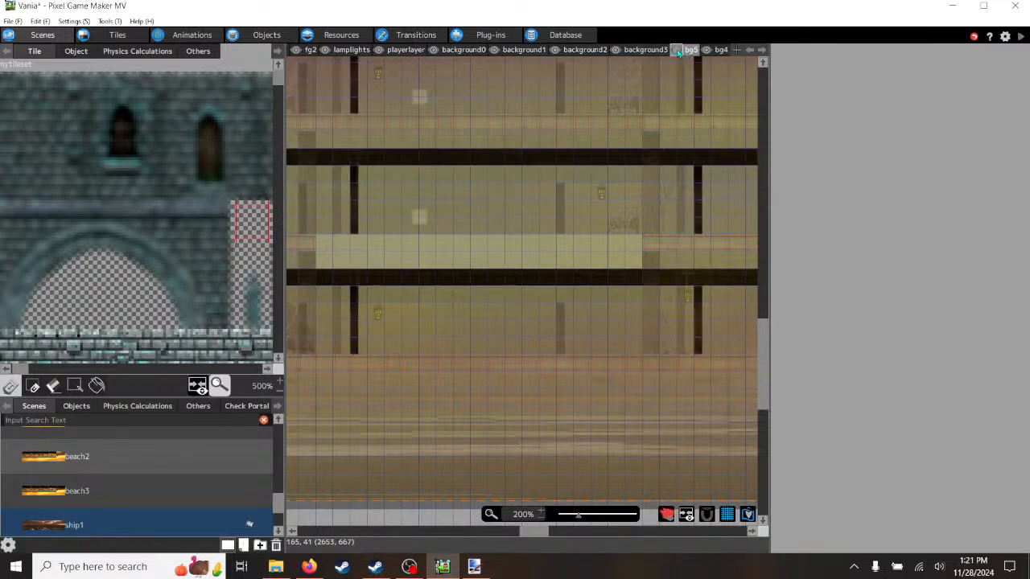
pyautogui.click(656, 50)
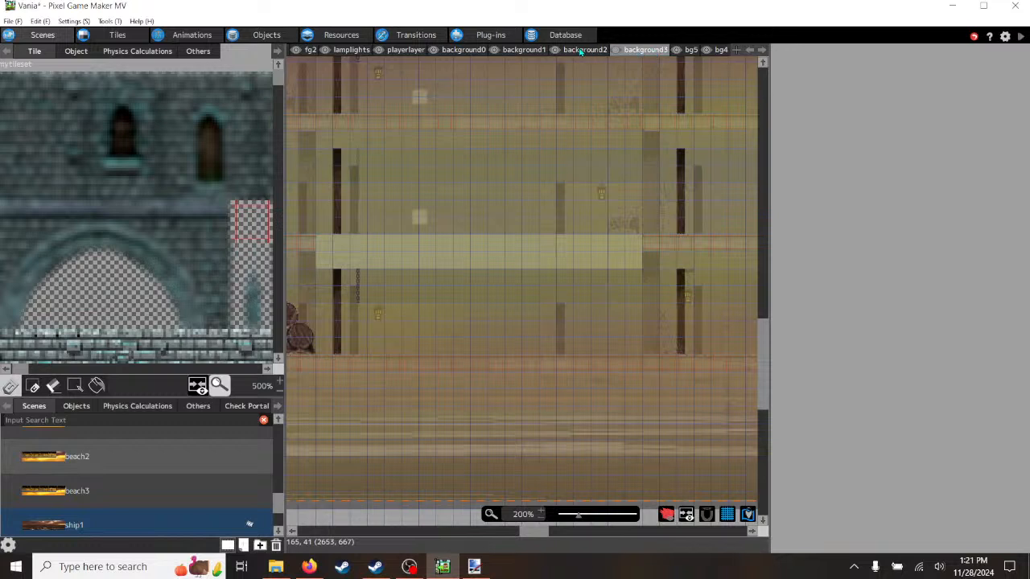
pyautogui.click(580, 51)
pyautogui.click(638, 51)
pyautogui.moveTo(342, 160)
pyautogui.mouseDown()
pyautogui.moveTo(352, 216)
pyautogui.moveTo(346, 354)
pyautogui.mouseUp()
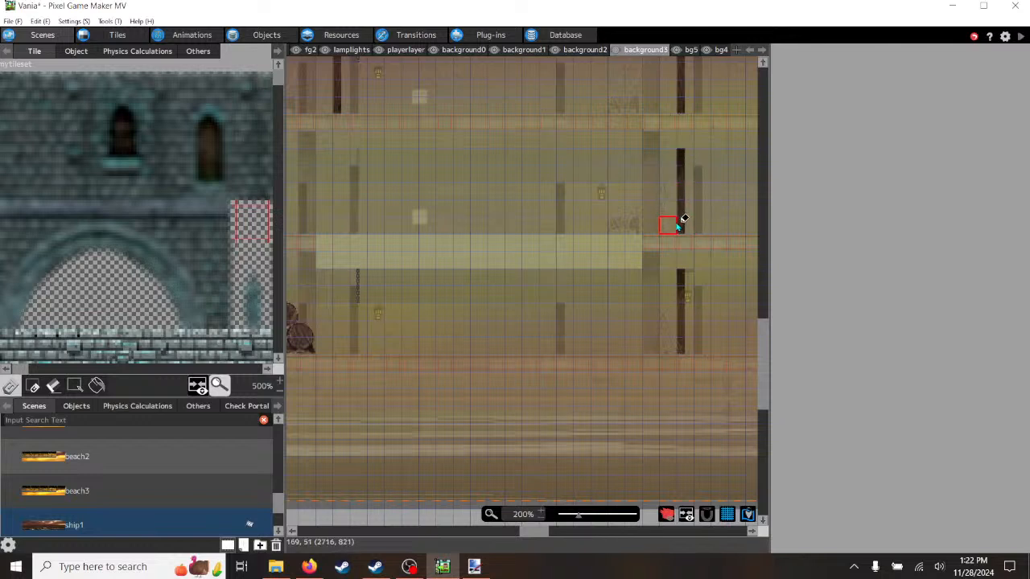
# - On bg5, erase the lower crossbeam up to the edges of the two wide pillars and the posts between them on the two lowest storeys
pyautogui.click(690, 50)
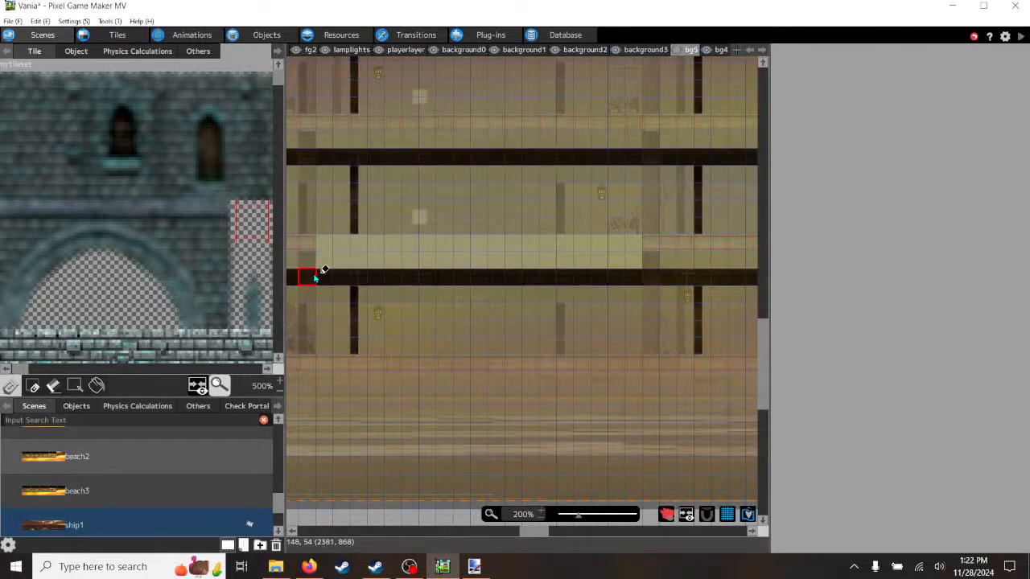
pyautogui.moveTo(324, 278); pyautogui.dragTo(650, 276)
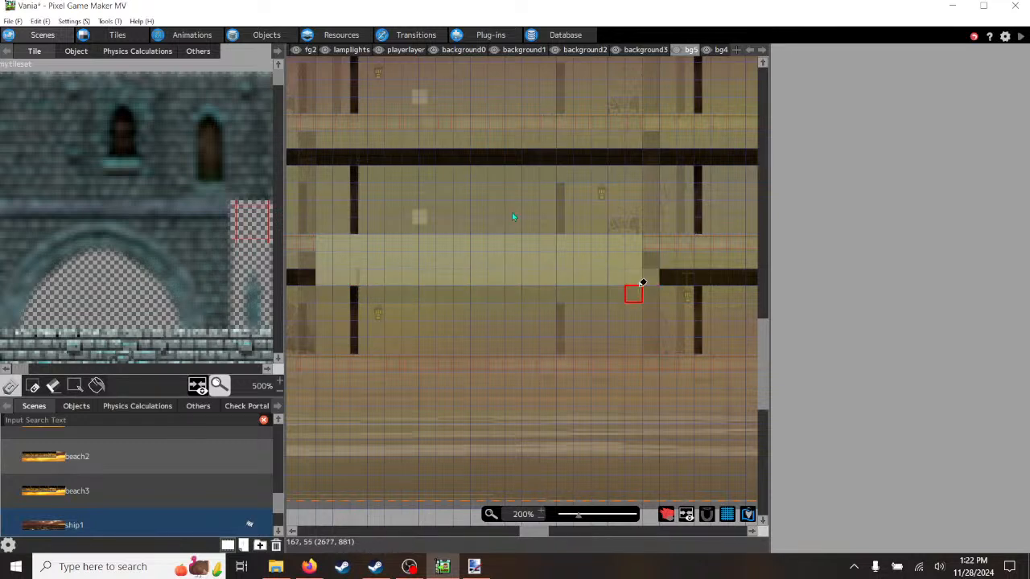
pyautogui.rightClick(671, 272)
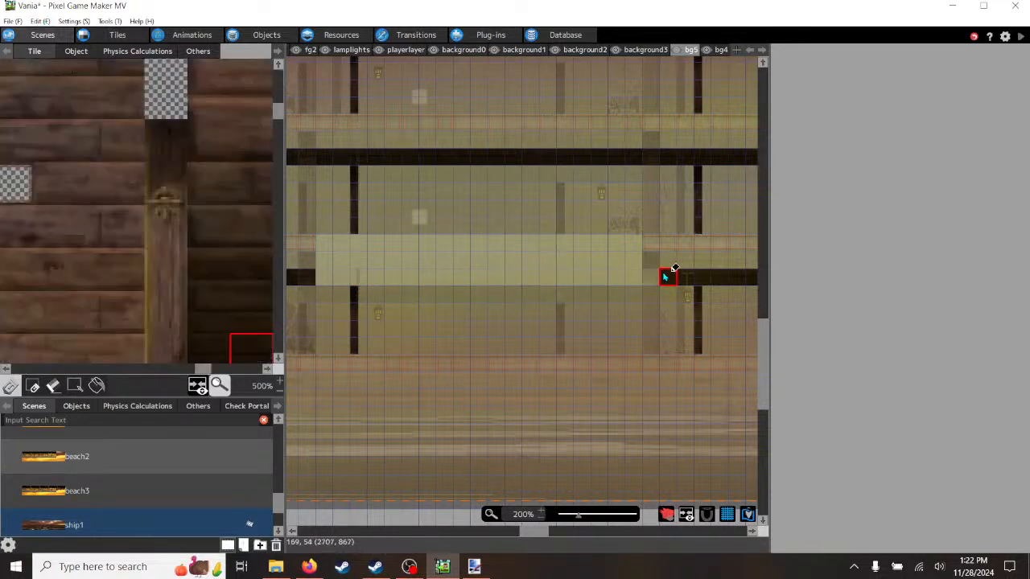
pyautogui.scroll(-2, 628, 368)
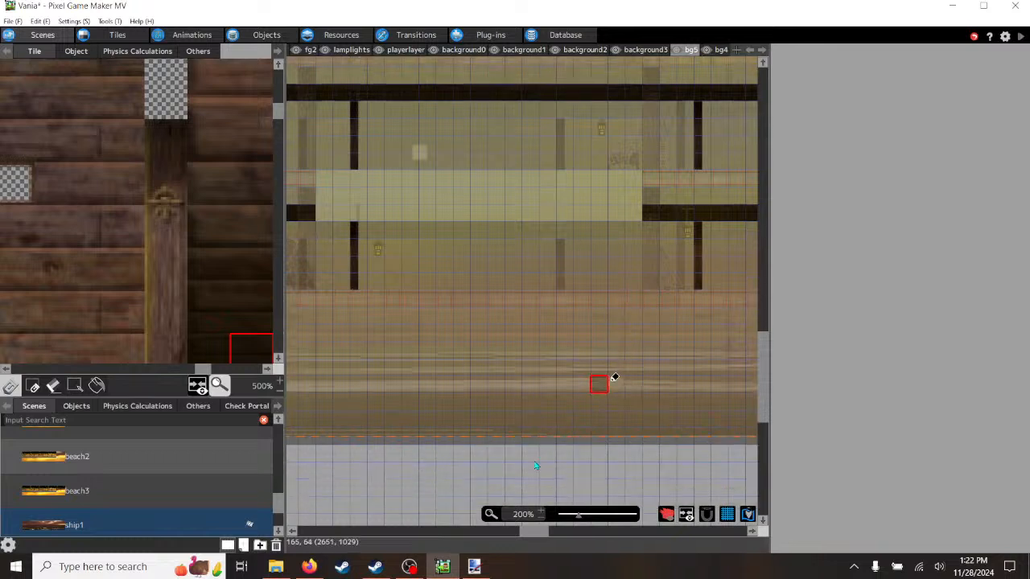
pyautogui.scroll(2, 575, 322)
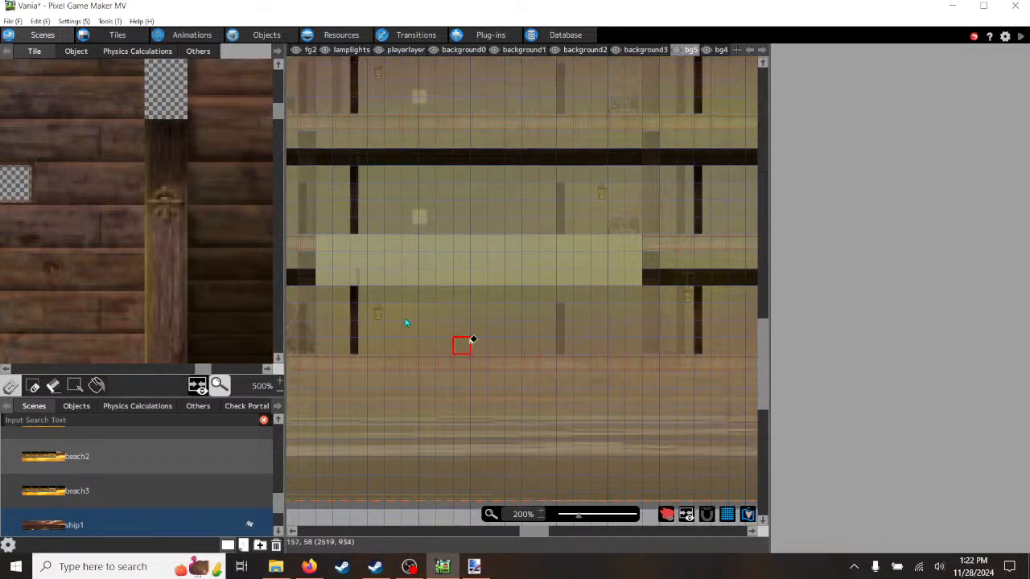
pyautogui.moveTo(354, 294); pyautogui.dragTo(354, 341)
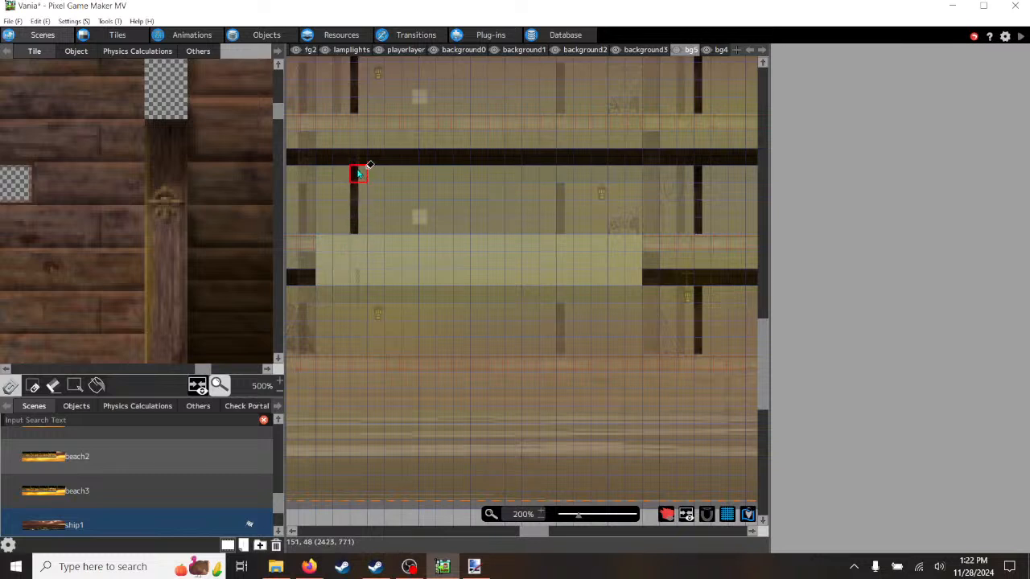
pyautogui.moveTo(356, 172); pyautogui.dragTo(361, 223)
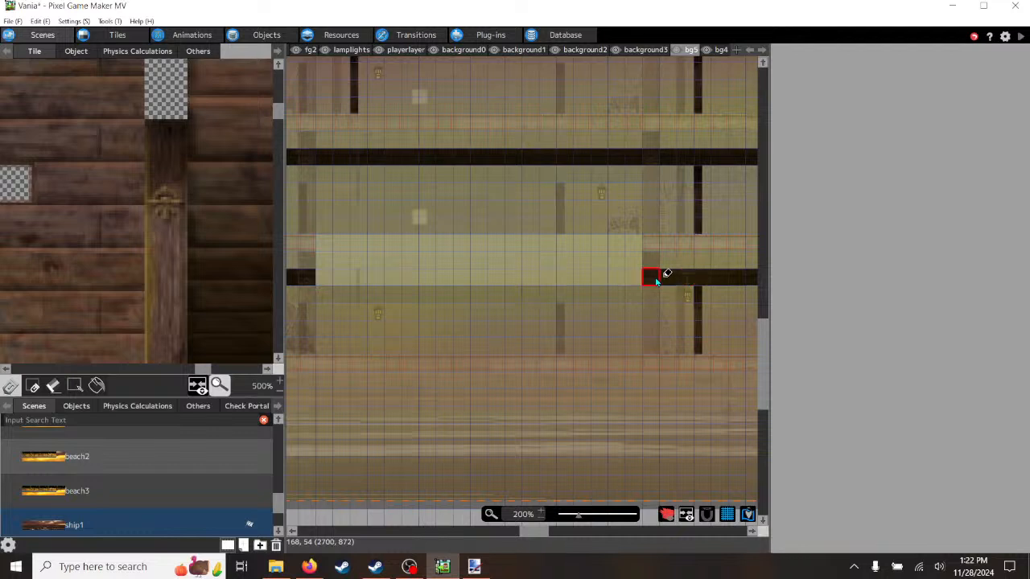
# - On bg4, erase the lower crossbeam between the two wide pillars, the lantern beneath it, and the posts above and below it
pyautogui.click(722, 49)
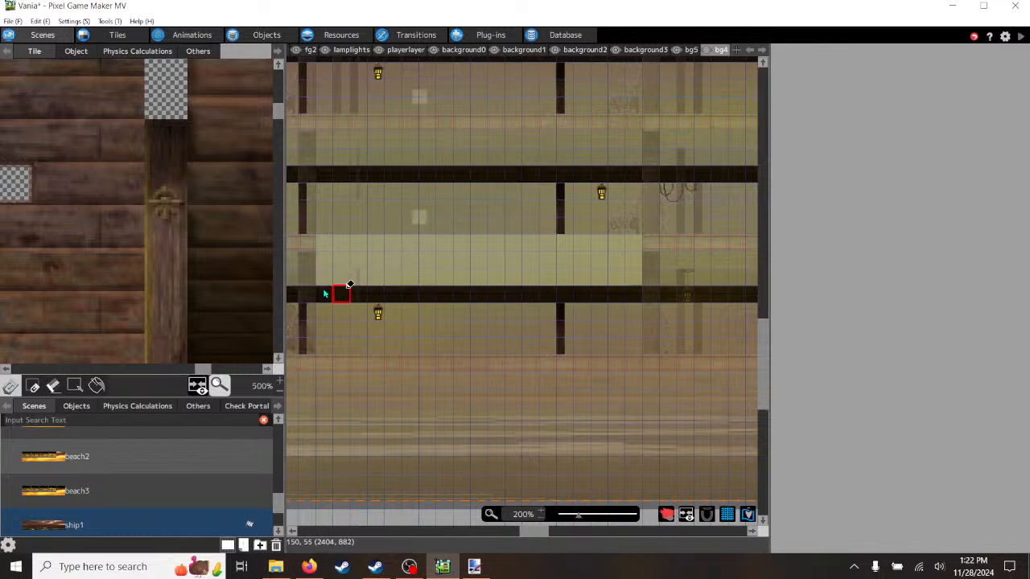
pyautogui.moveTo(322, 294); pyautogui.dragTo(406, 293)
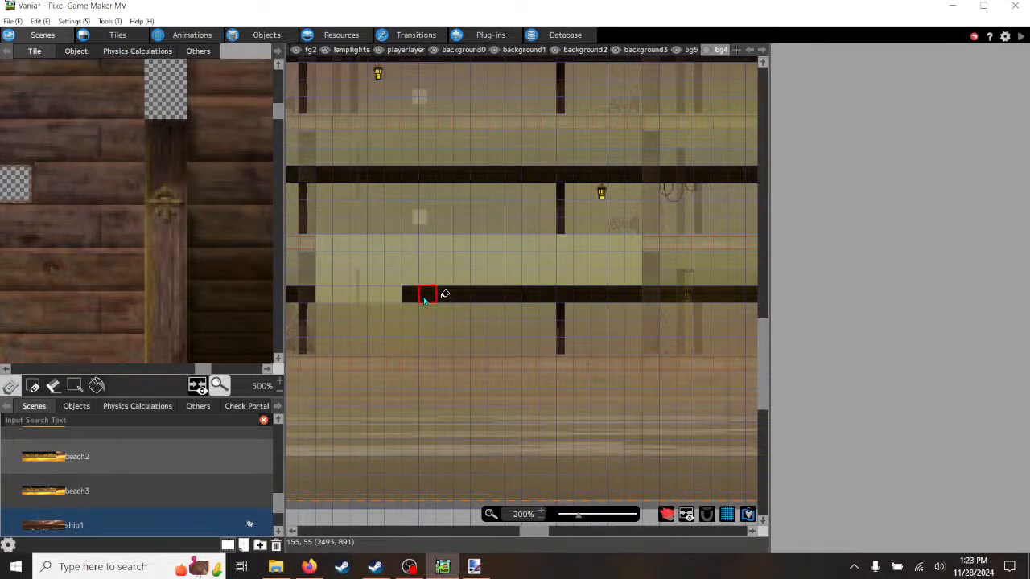
pyautogui.moveTo(411, 294); pyautogui.dragTo(638, 294)
pyautogui.moveTo(560, 332); pyautogui.dragTo(564, 342)
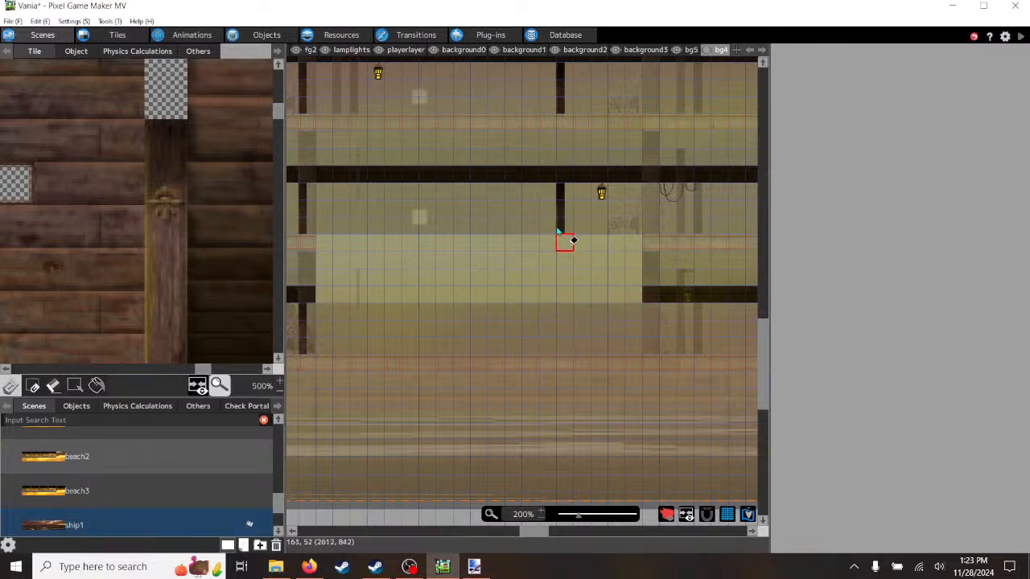
pyautogui.moveTo(563, 227); pyautogui.dragTo(563, 191)
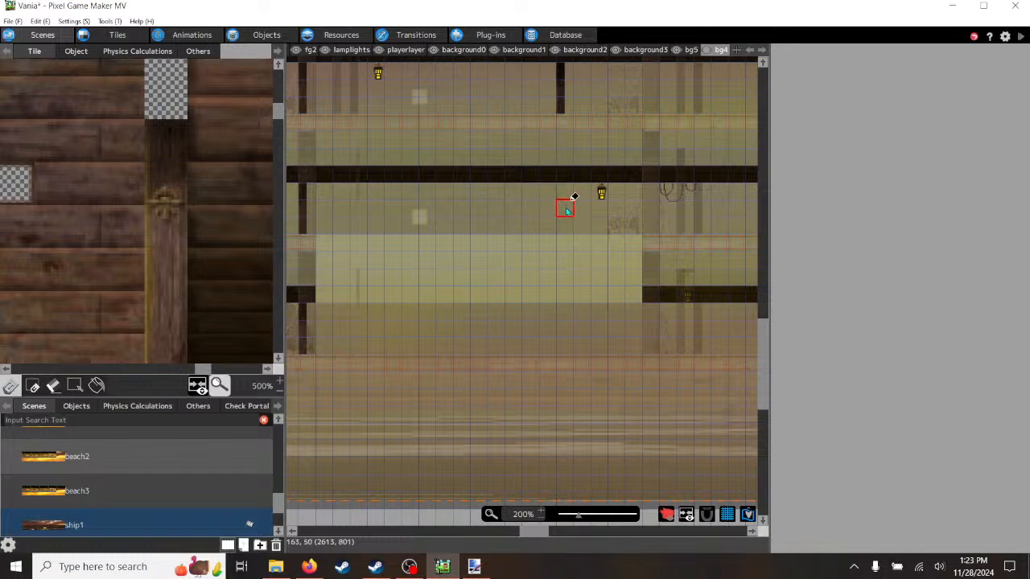
# - Fill the gap between the two wide pillars on bg3 with overlapping four-row blocks of dark plank wall tiles from the tileset
pyautogui.click(767, 50)
pyautogui.click(767, 50)
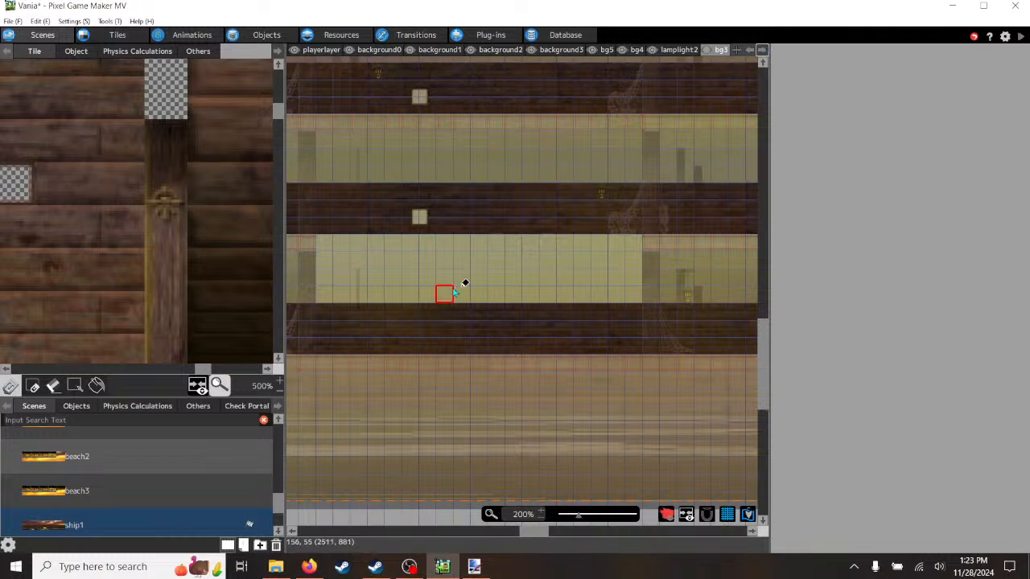
pyautogui.rightClick(332, 312)
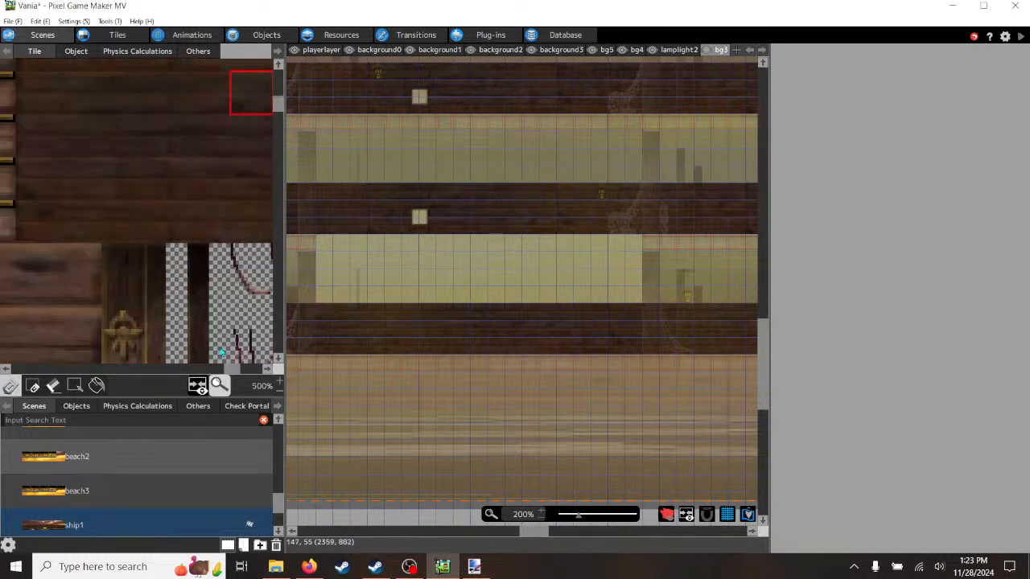
pyautogui.click(280, 394)
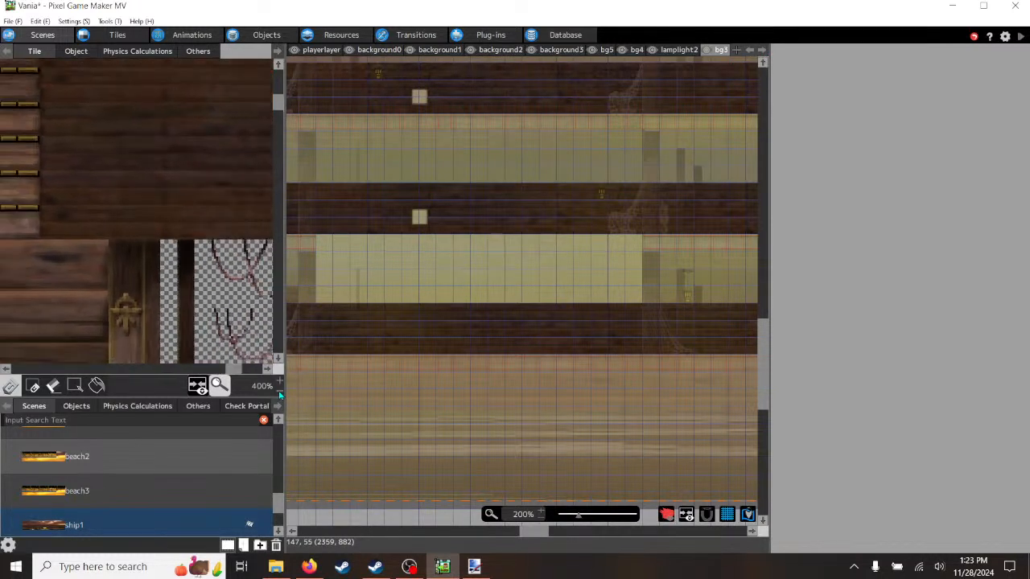
pyautogui.click(280, 394)
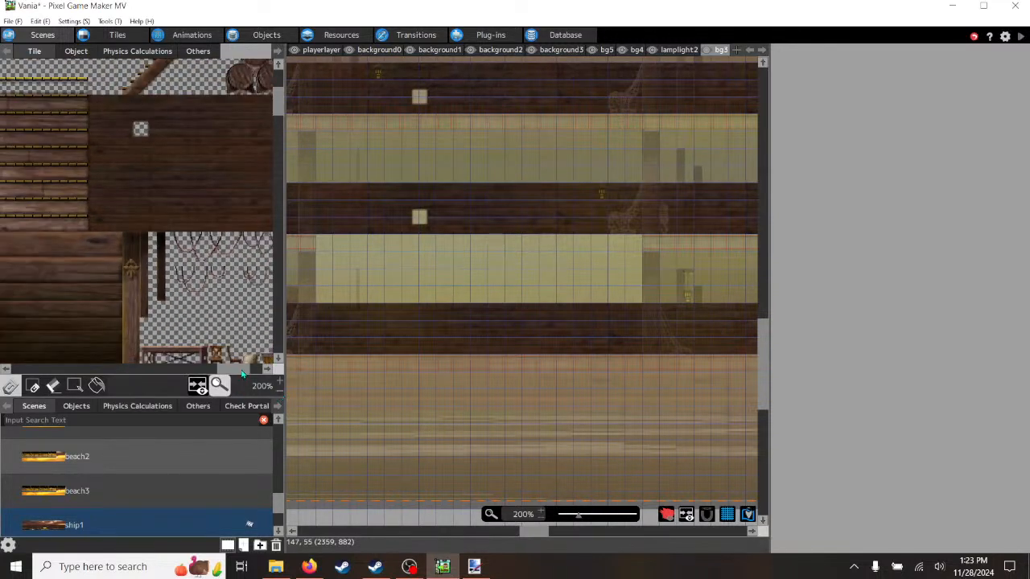
pyautogui.moveTo(242, 370); pyautogui.dragTo(251, 372)
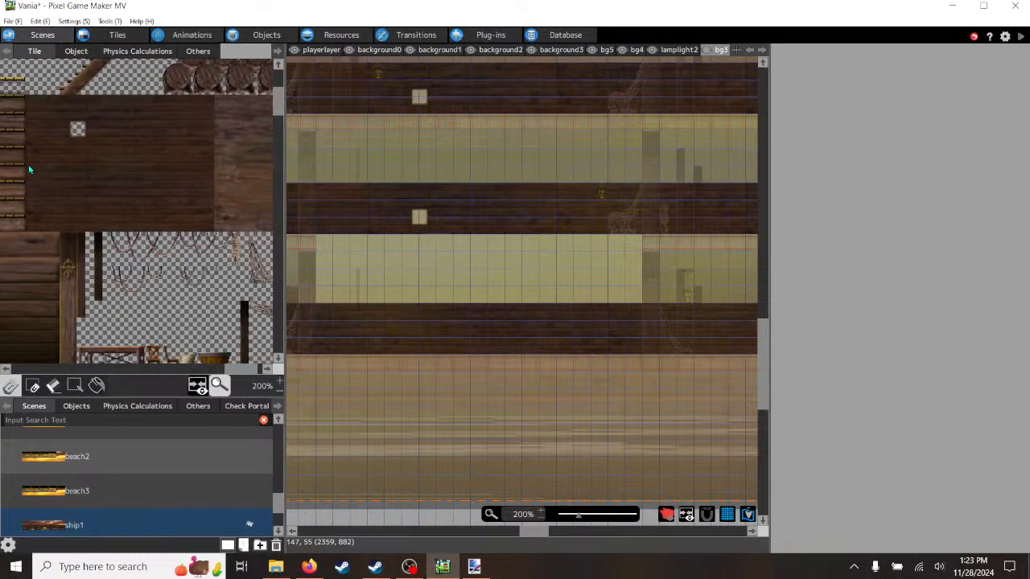
pyautogui.moveTo(31, 161); pyautogui.dragTo(202, 187)
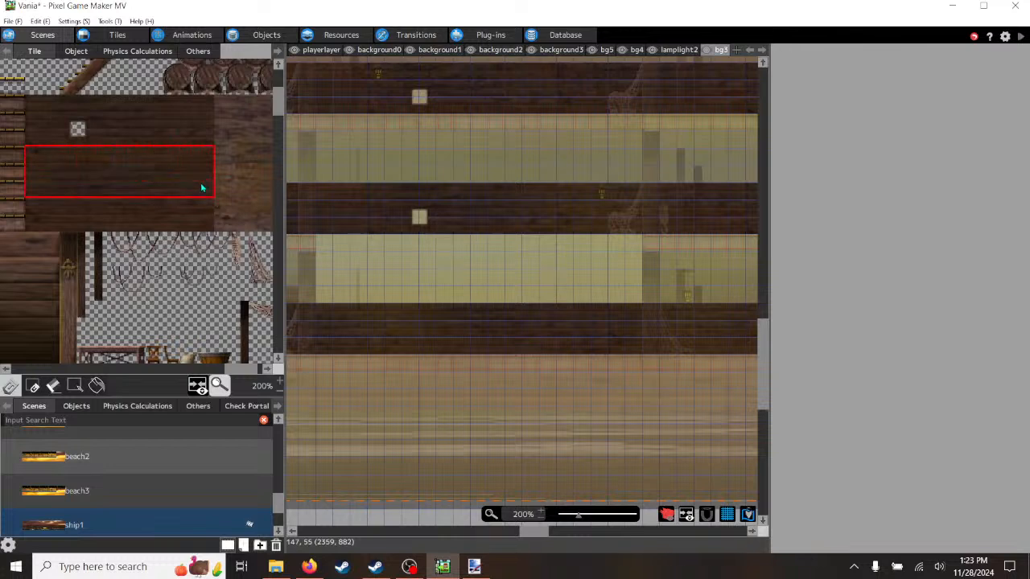
pyautogui.click(342, 243)
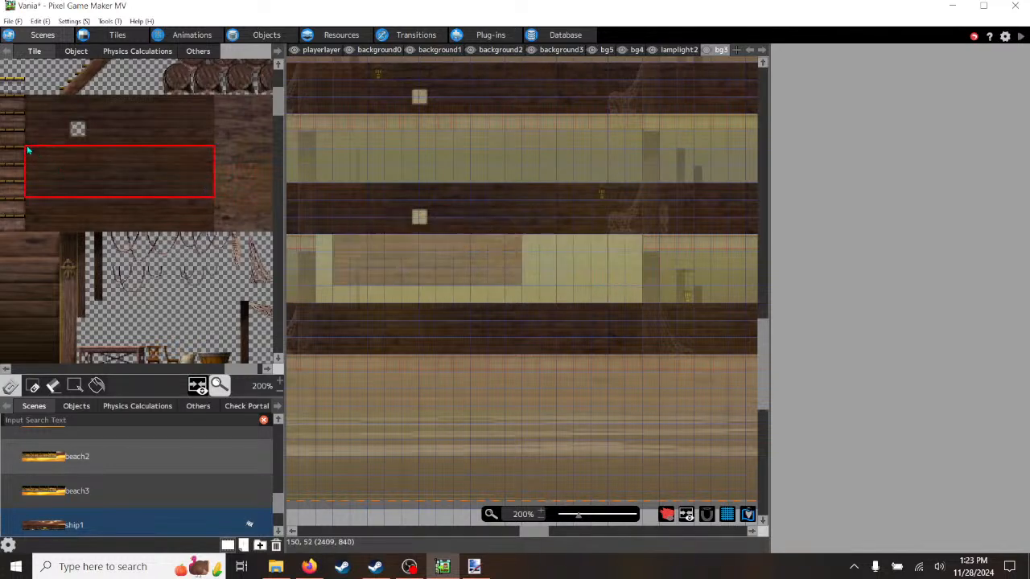
pyautogui.moveTo(36, 159); pyautogui.dragTo(175, 206)
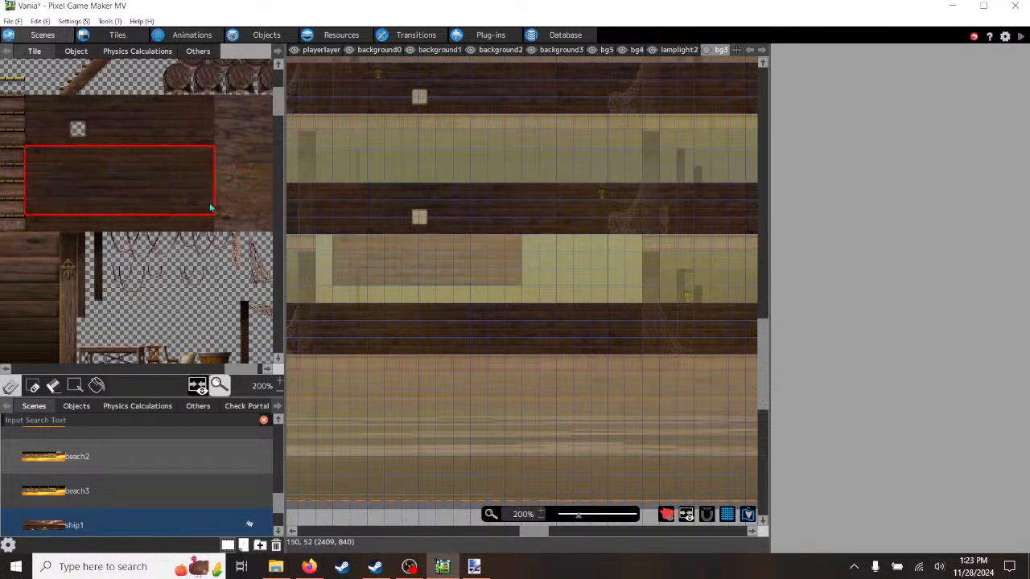
pyautogui.click(323, 248)
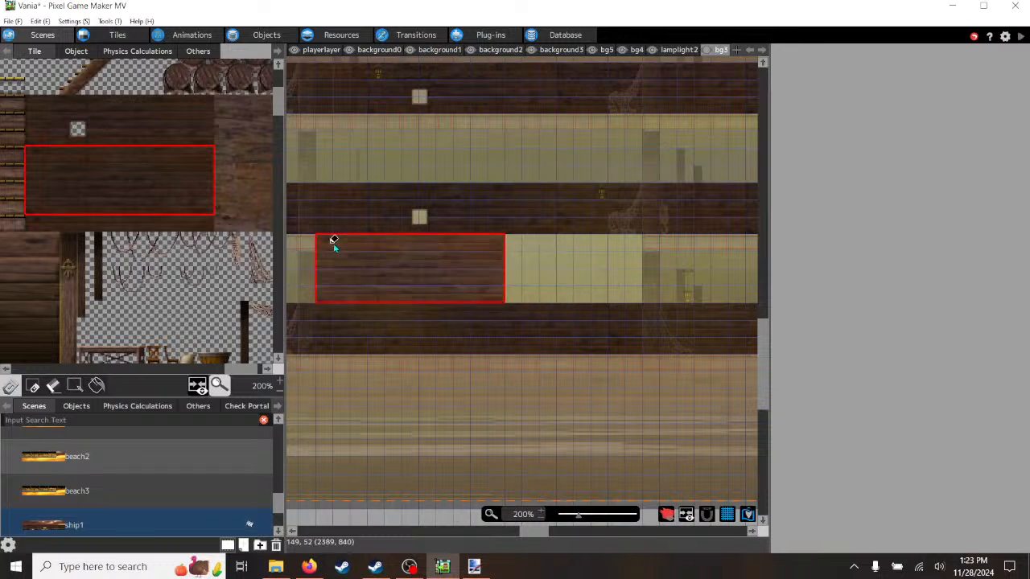
pyautogui.click(470, 250)
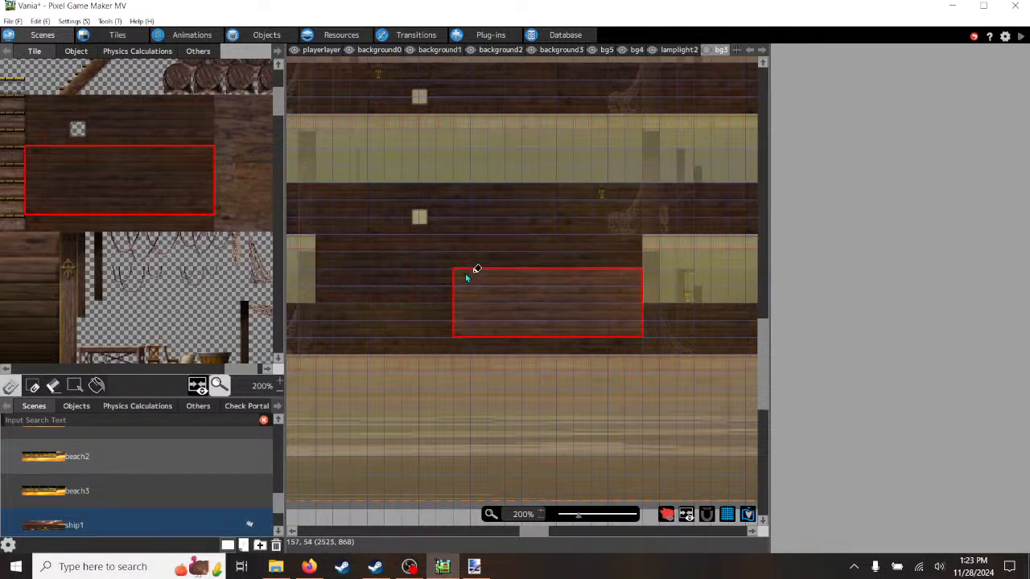
# - Launch a playtest, maximize the game window, and run the dog along the lowest deck from the cells to the wooden door
pyautogui.click(1022, 37)
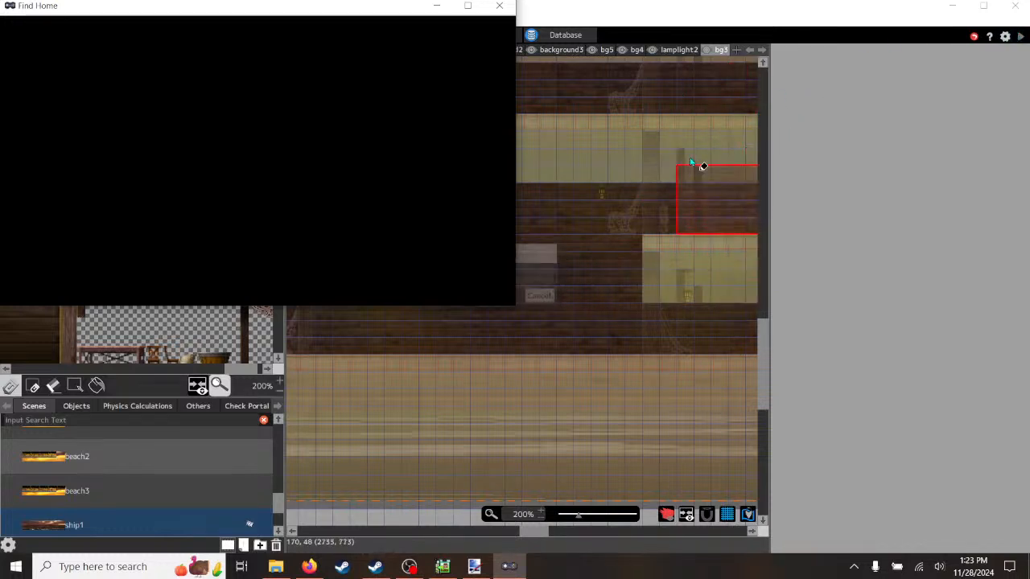
pyautogui.click(690, 160)
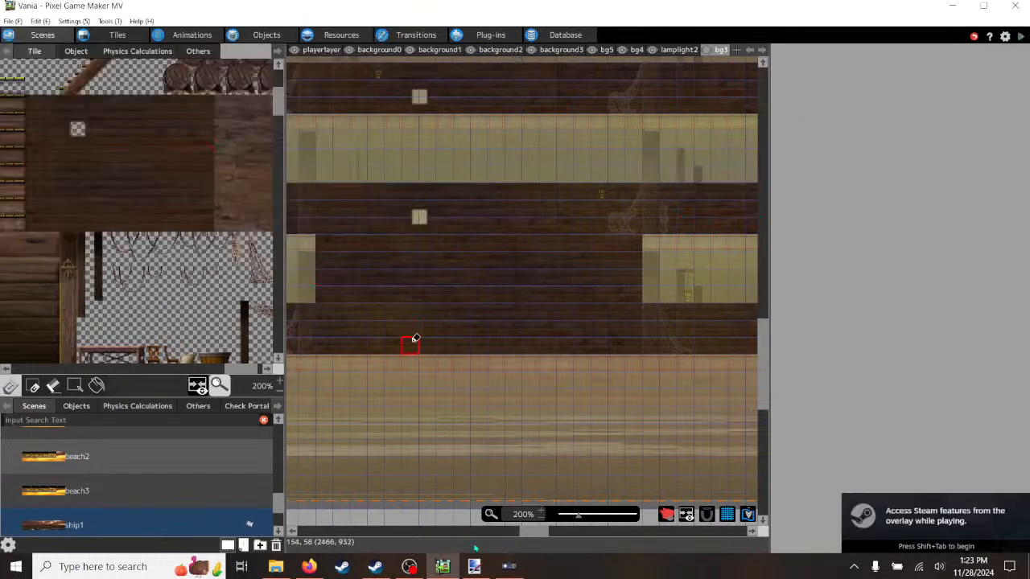
pyautogui.click(513, 568)
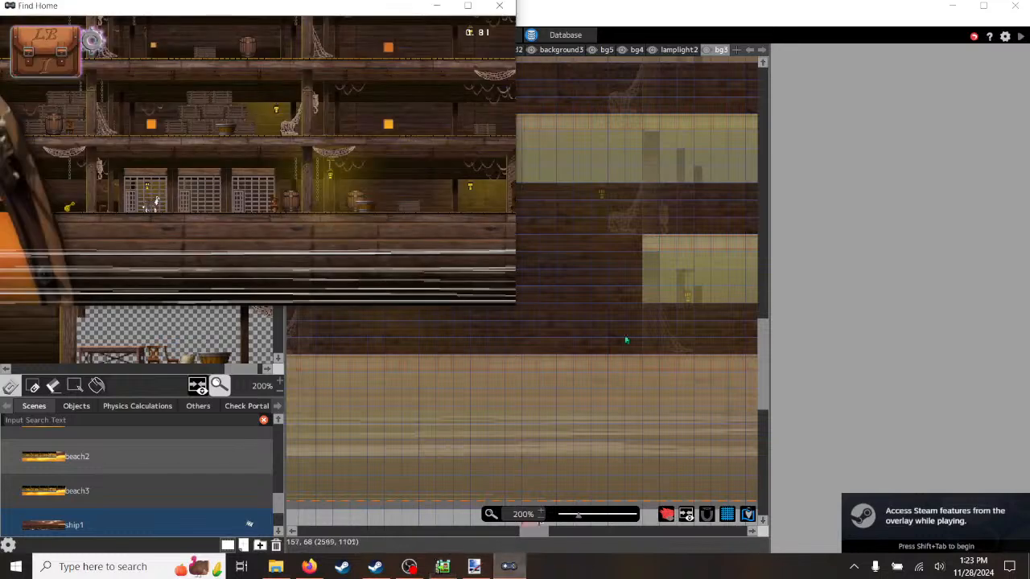
pyautogui.click(472, 8)
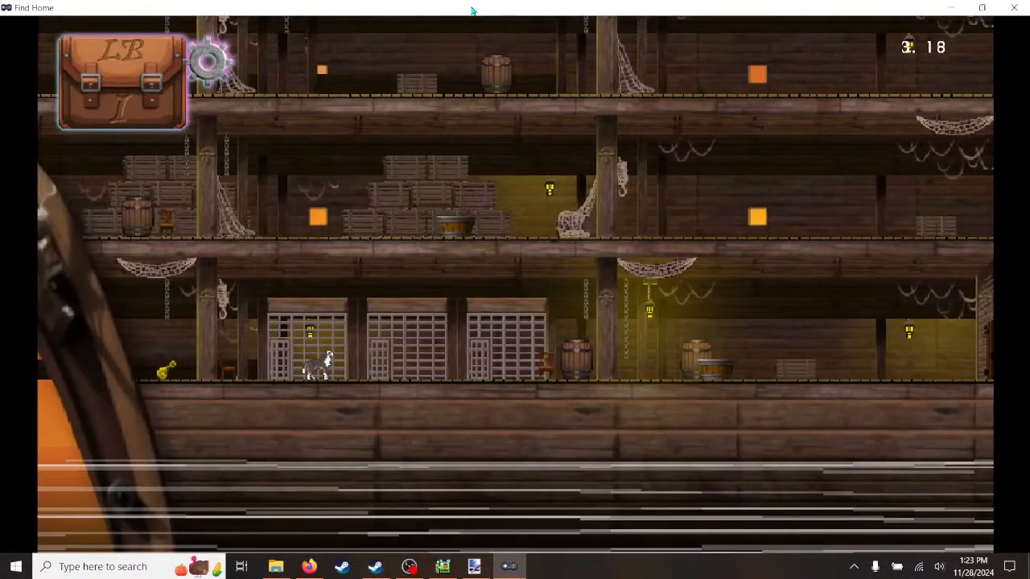
pyautogui.press('Right')
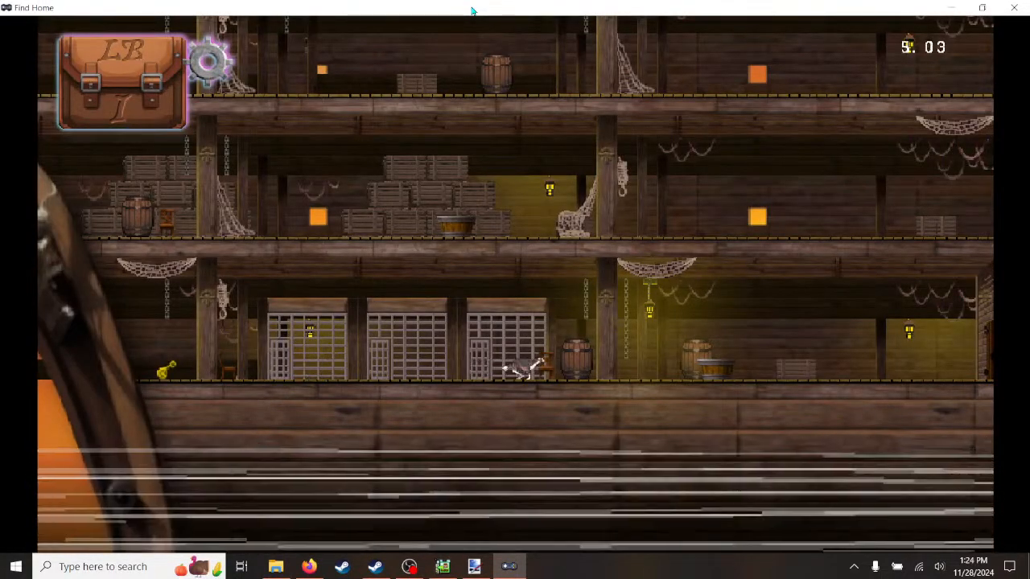
pyautogui.press('Right')
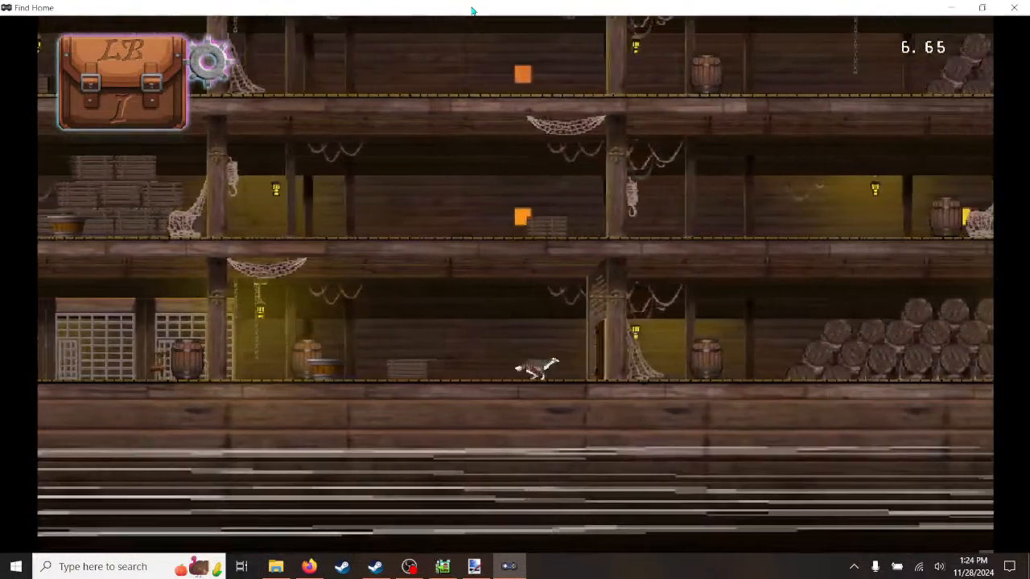
pyautogui.press('Right')
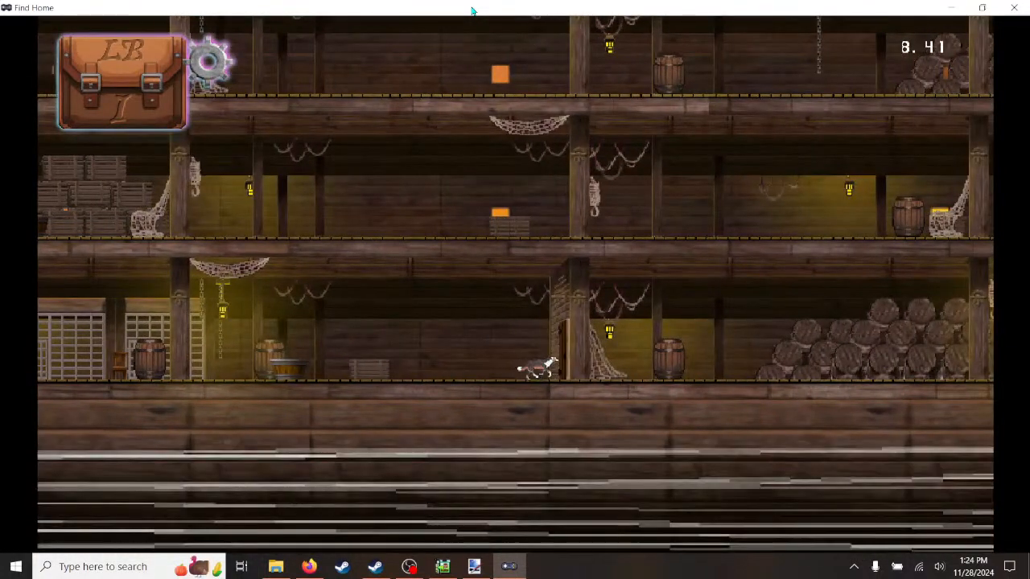
# - Test jumping and turning at the wooden door, and run back past the cells to collect the yellow key
pyautogui.press('space')
pyautogui.press('Left')
pyautogui.press('Right')
pyautogui.press('Left')
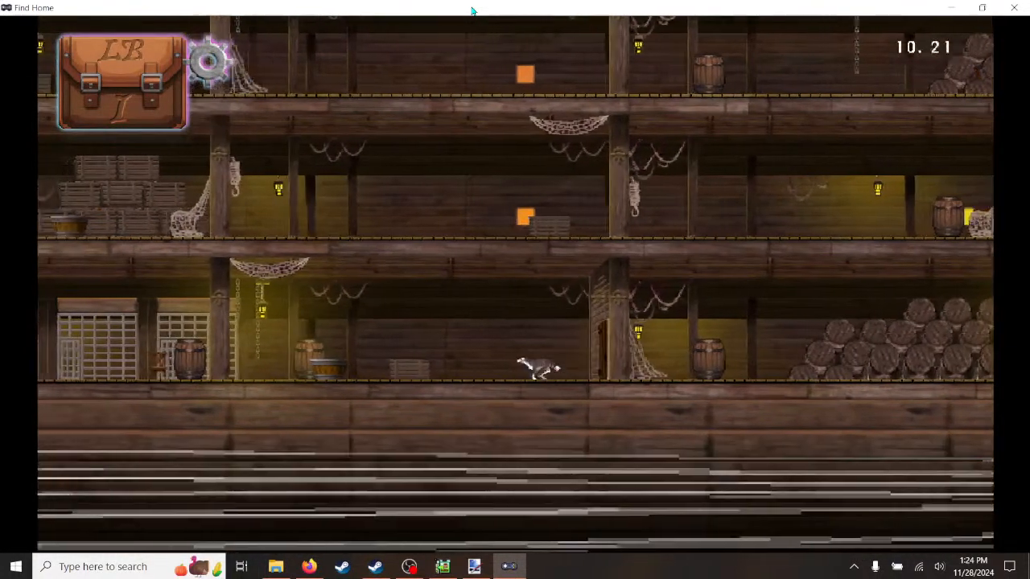
pyautogui.press('space')
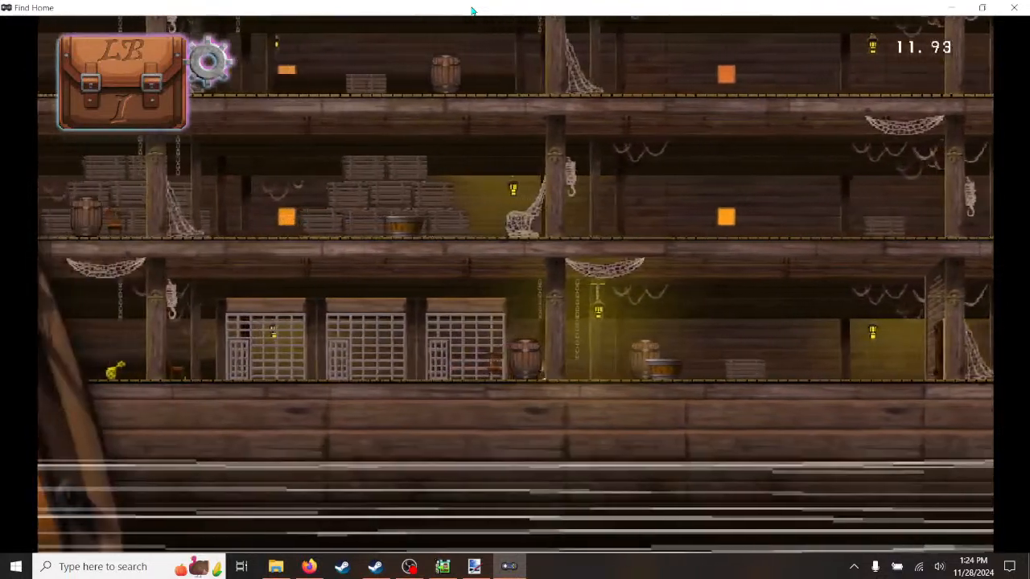
pyautogui.press('Left')
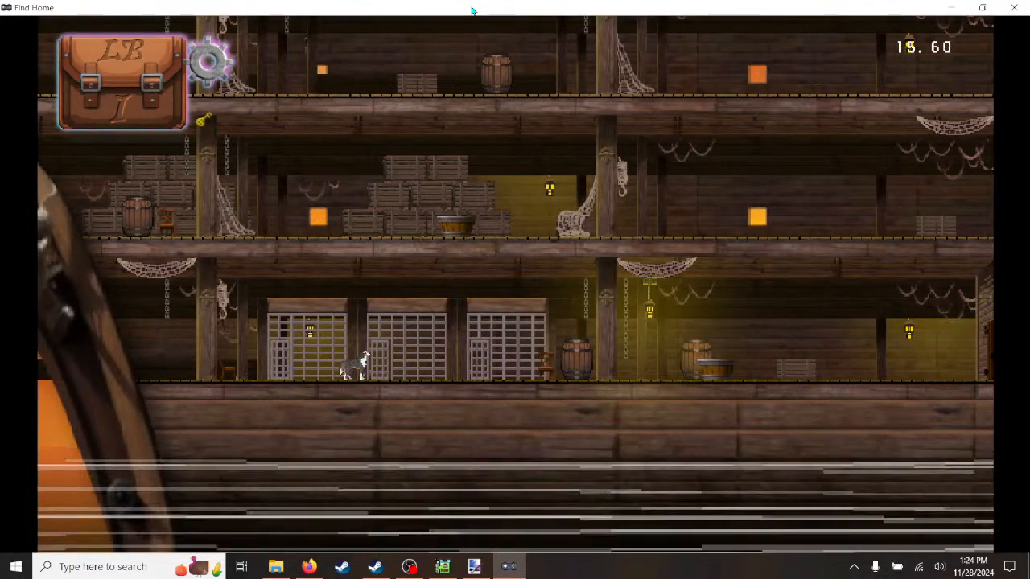
# - Run through the wooden door with the key and continue past the barrels, crates and tables toward the staircase
pyautogui.press('Right')
pyautogui.press('Right')
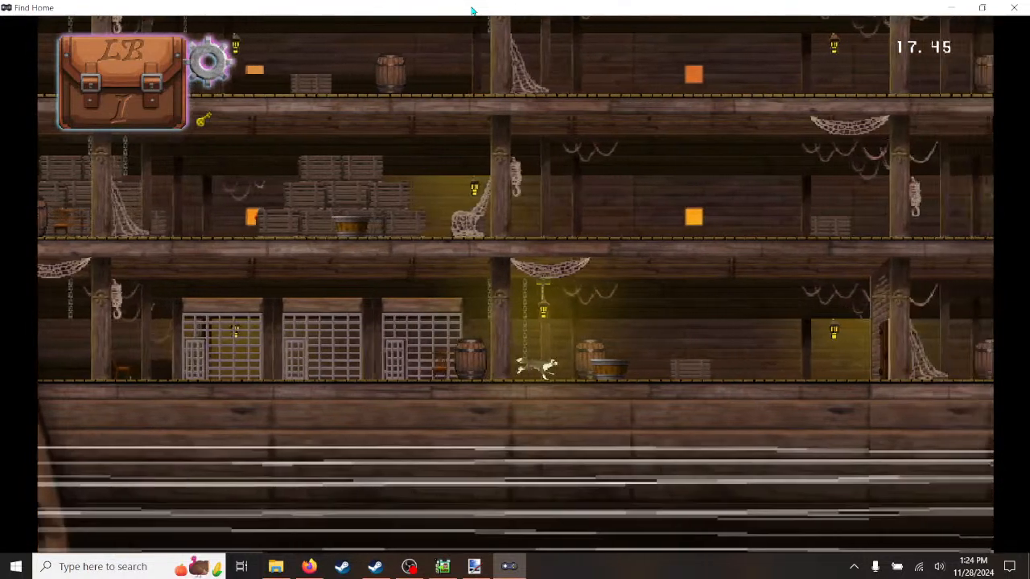
pyautogui.press('Right')
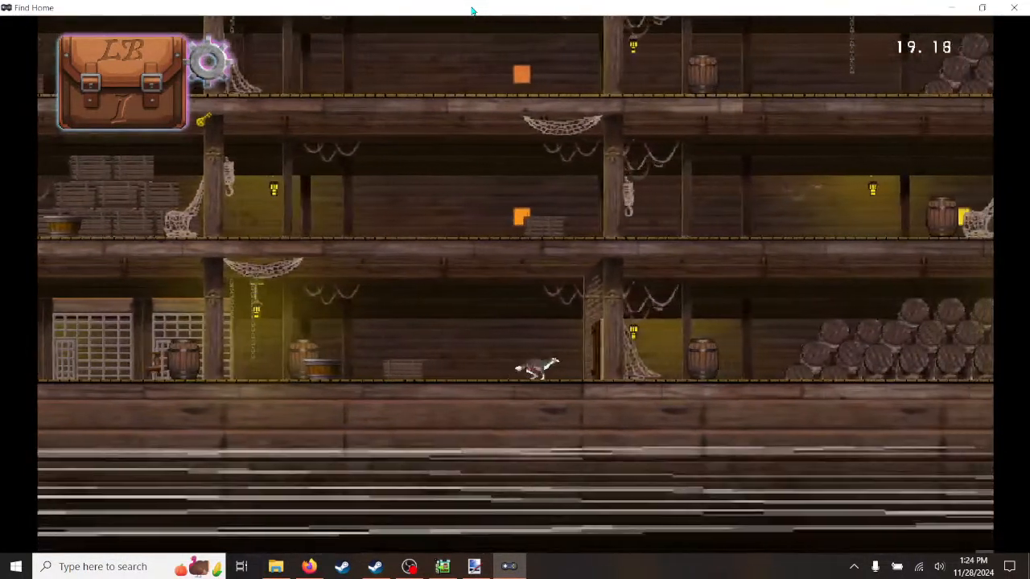
pyautogui.press('Right')
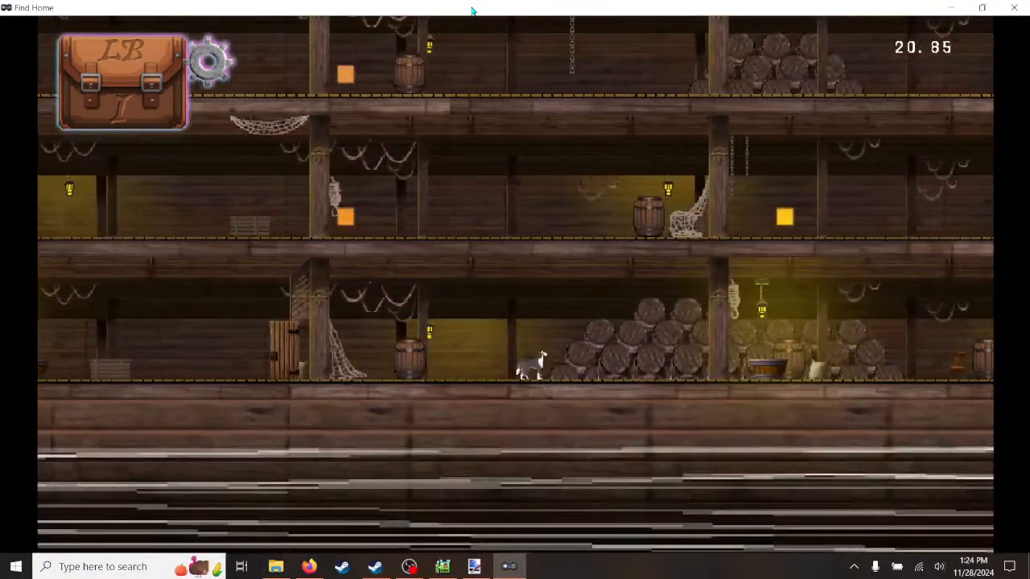
pyautogui.press('Right')
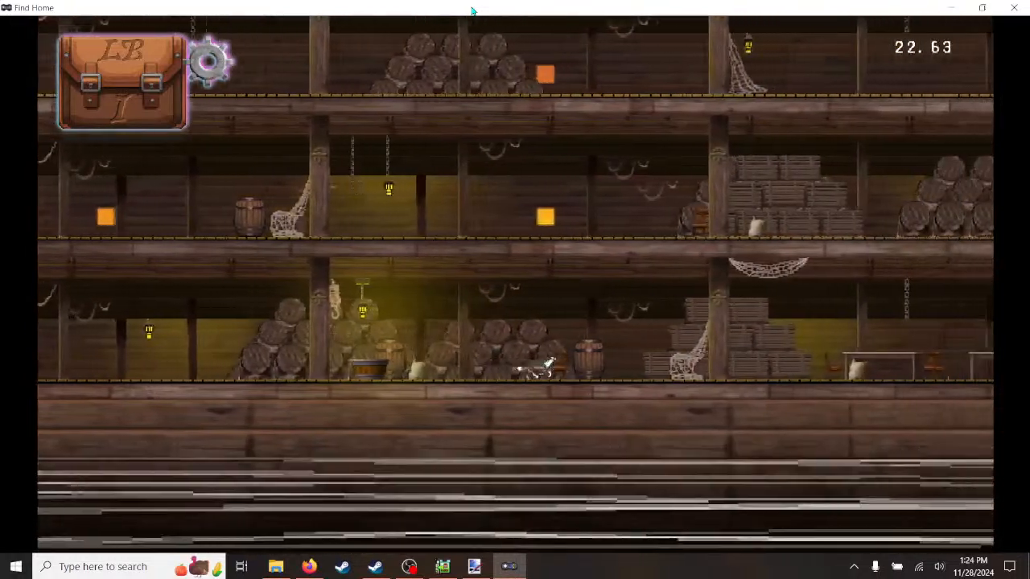
pyautogui.press('Right')
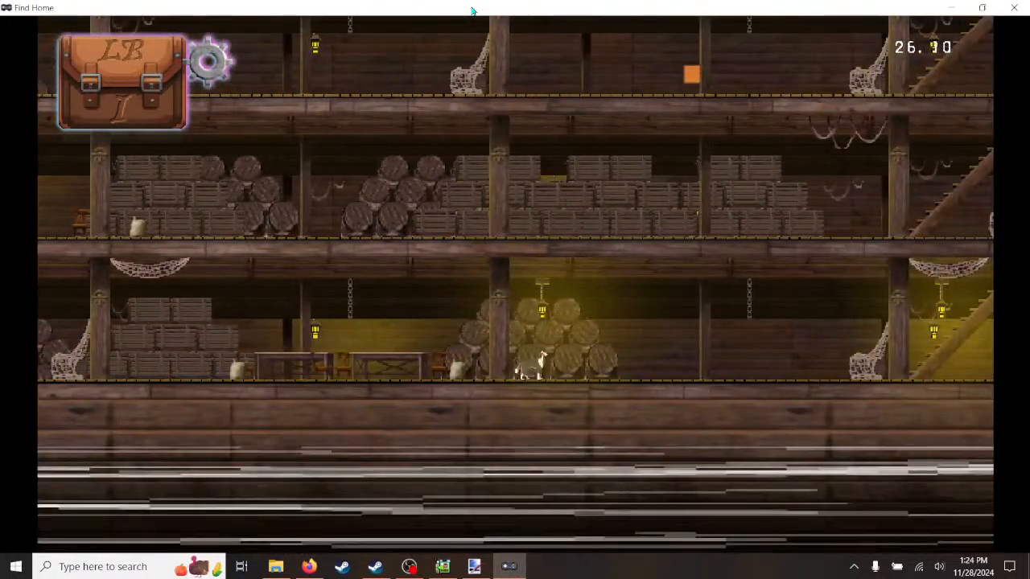
pyautogui.press('Right')
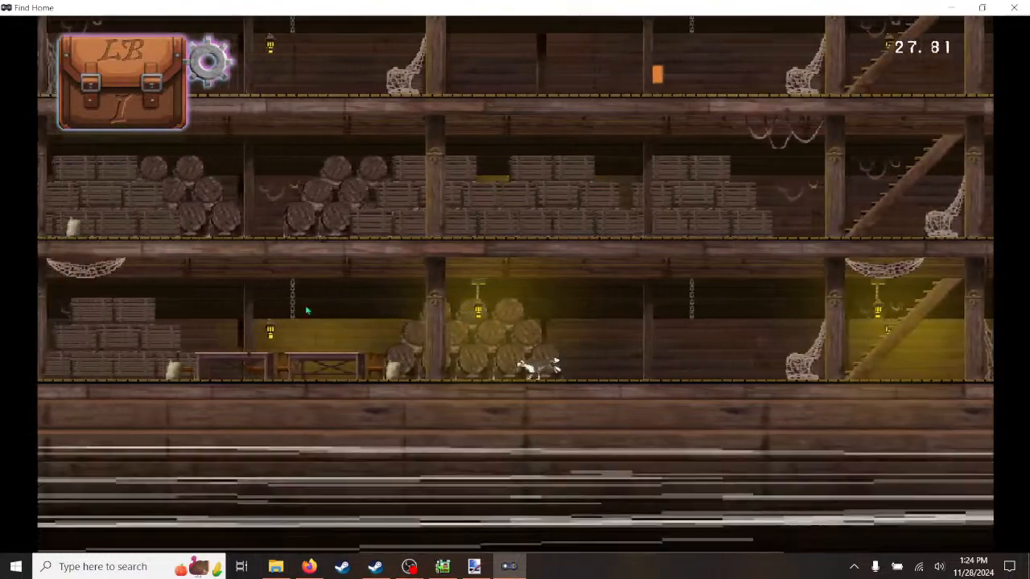
# - Run the dog back past the tables to the netted crate stack and return to the tables
pyautogui.press('Left')
pyautogui.press('Left')
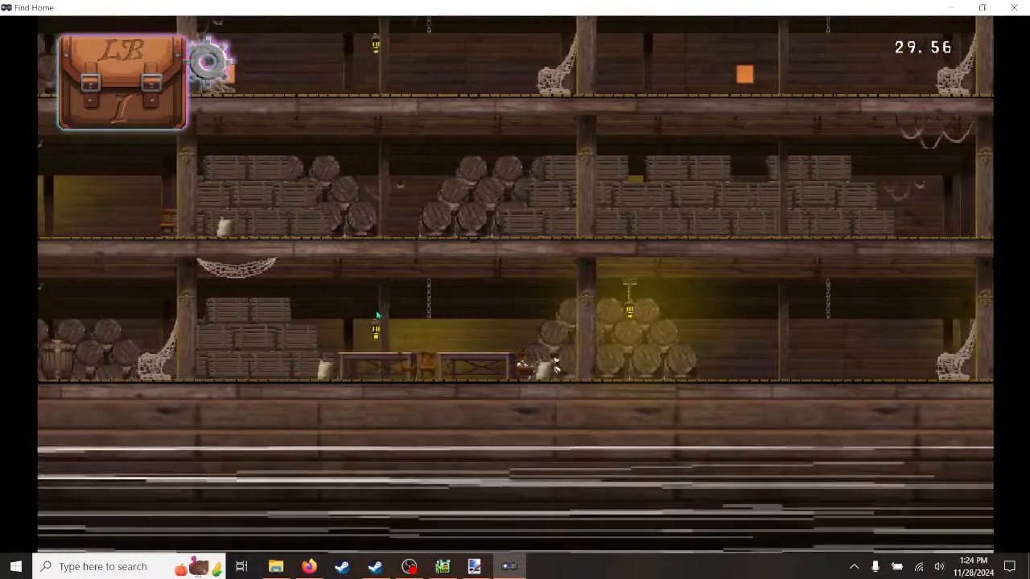
pyautogui.press('Left')
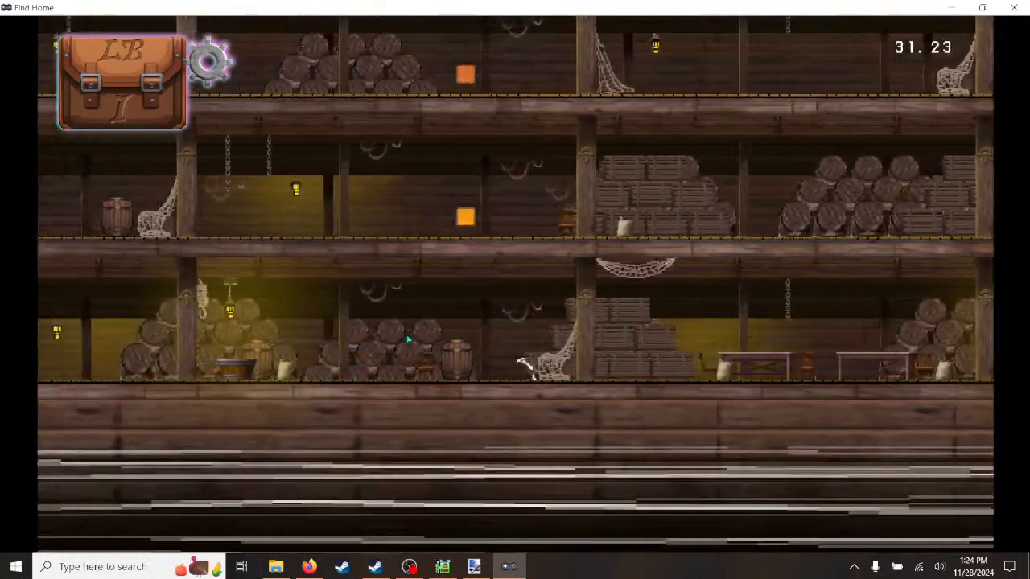
pyautogui.press('Right')
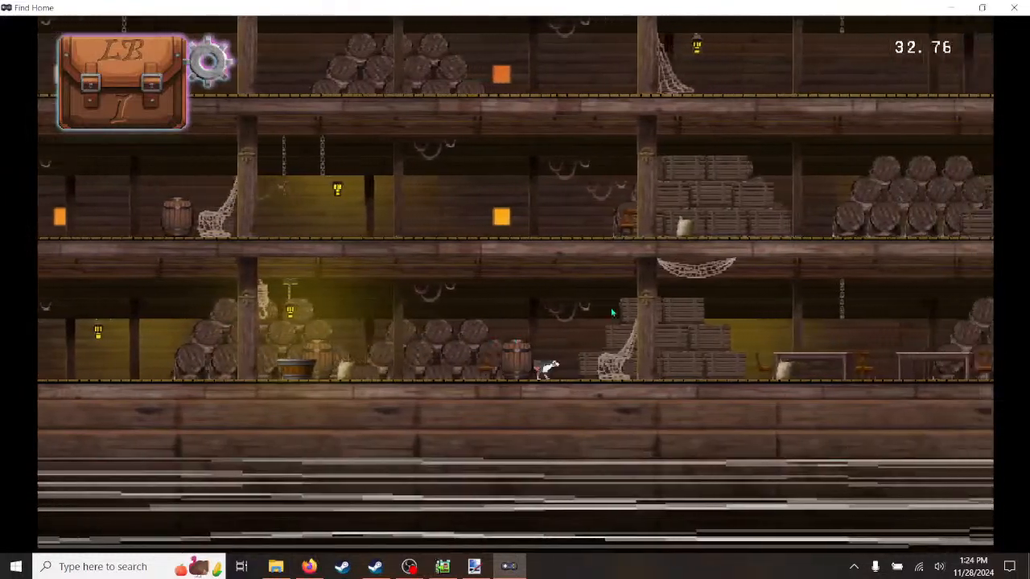
pyautogui.press('Right')
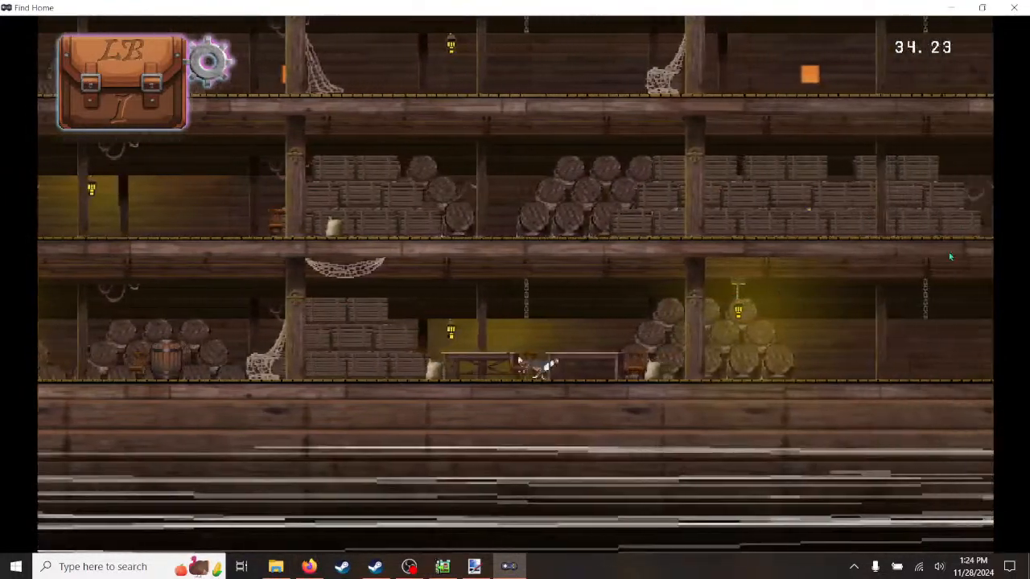
# - Climb the staircase to the second deck and run off the floor edge to test dropping through the two-storey opening
pyautogui.press('Right')
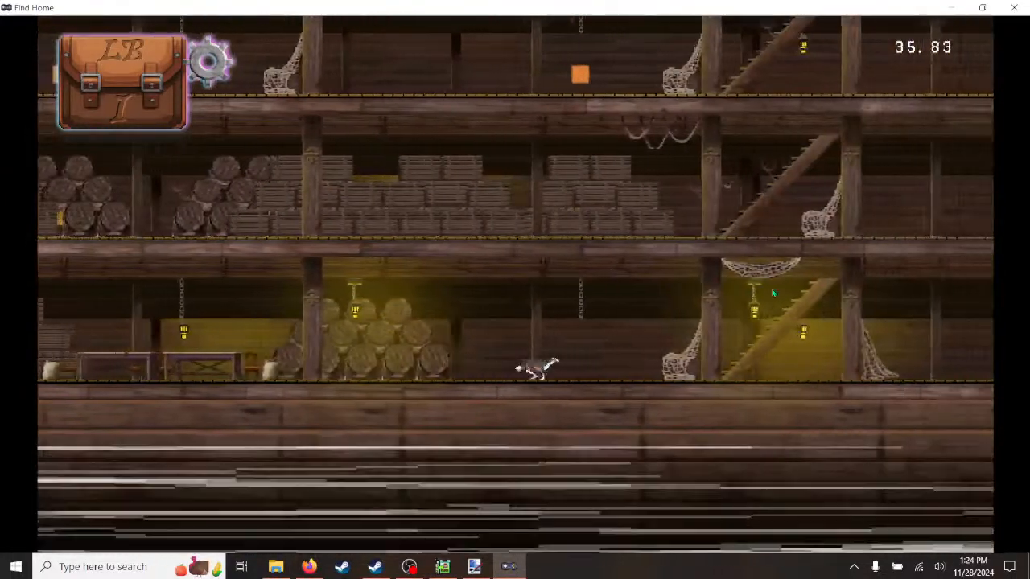
pyautogui.press('space')
pyautogui.press('Right')
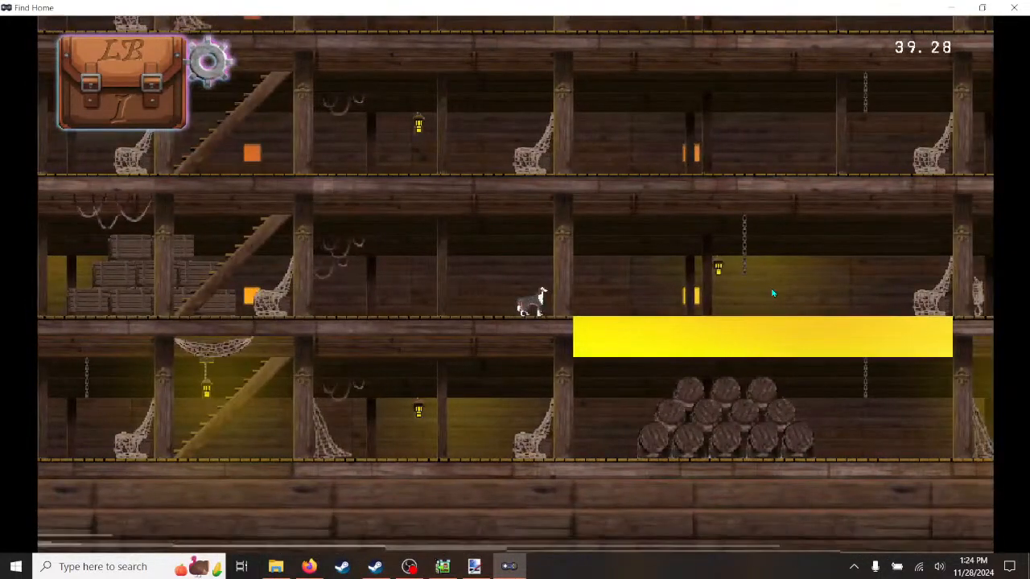
pyautogui.press('Left')
pyautogui.press('Right')
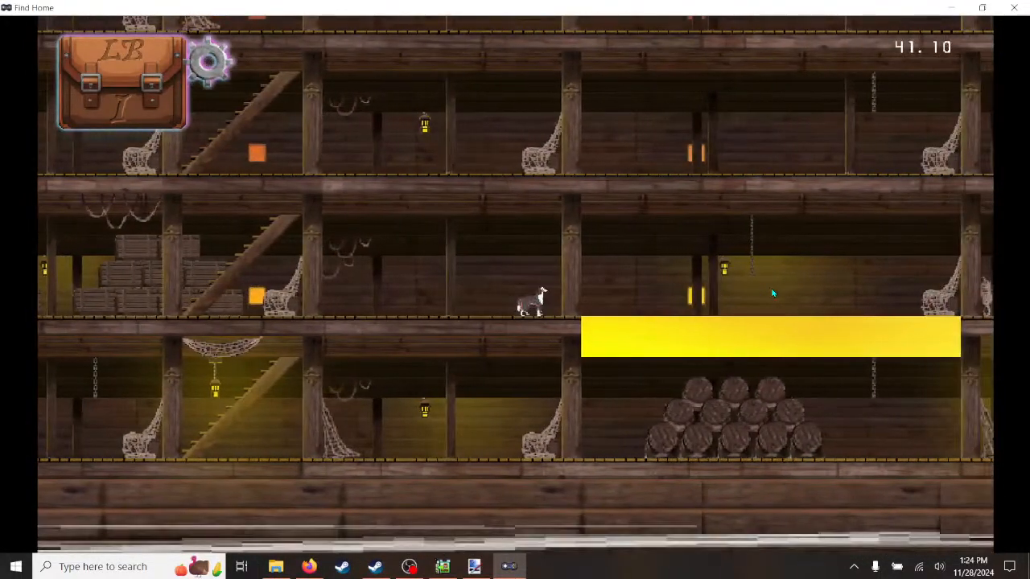
pyautogui.press('Right')
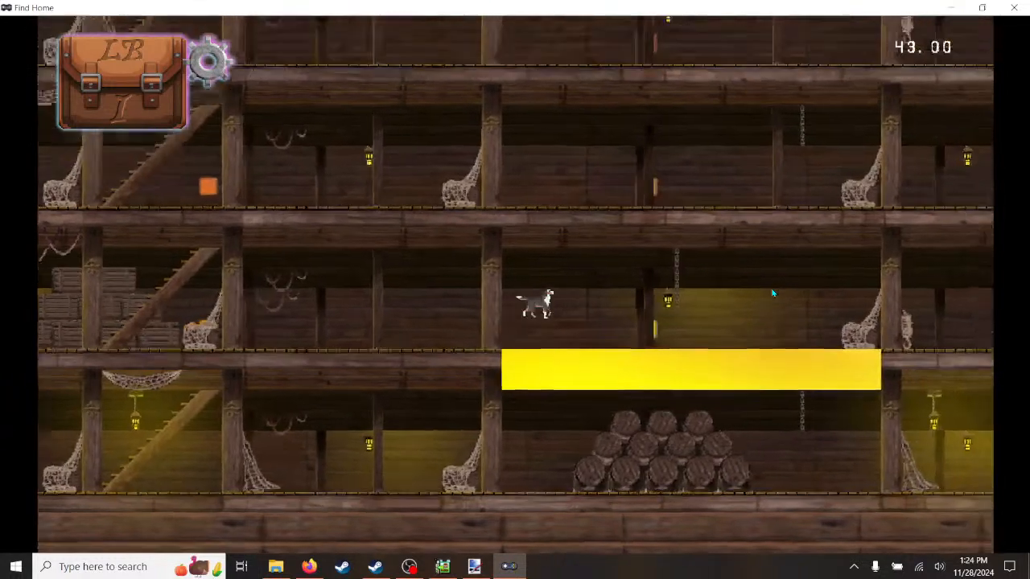
pyautogui.press('Right')
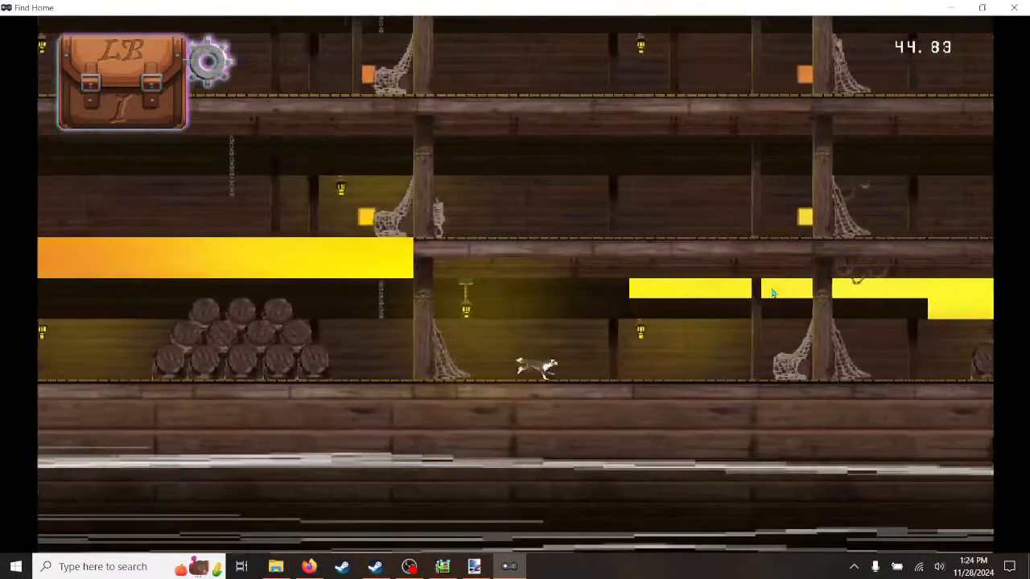
# - Inspect the background around the barrel pyramid under the opening and along the lowest deck to the far barrel stacks
pyautogui.press('Left')
pyautogui.press('Left')
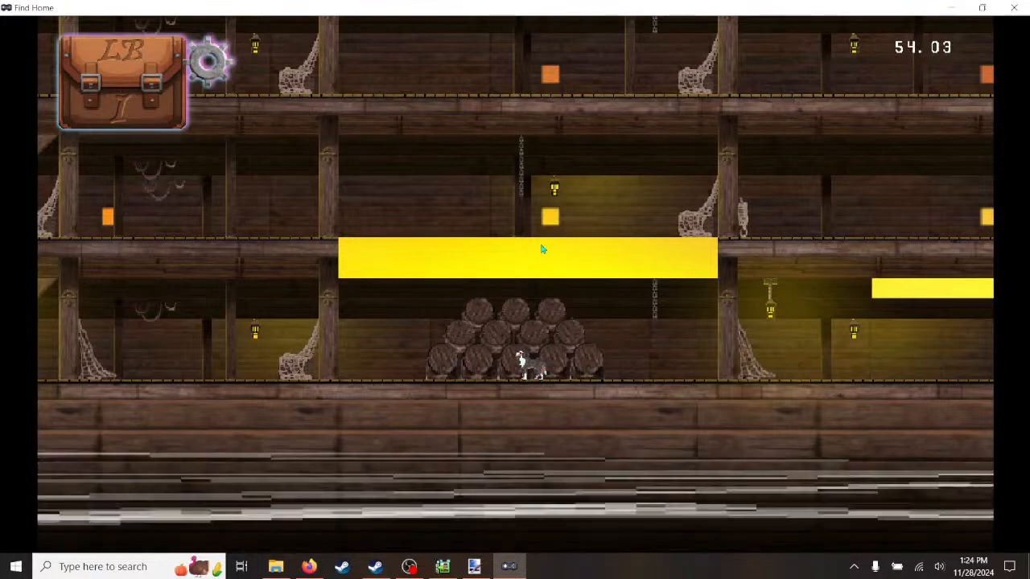
pyautogui.press('a')
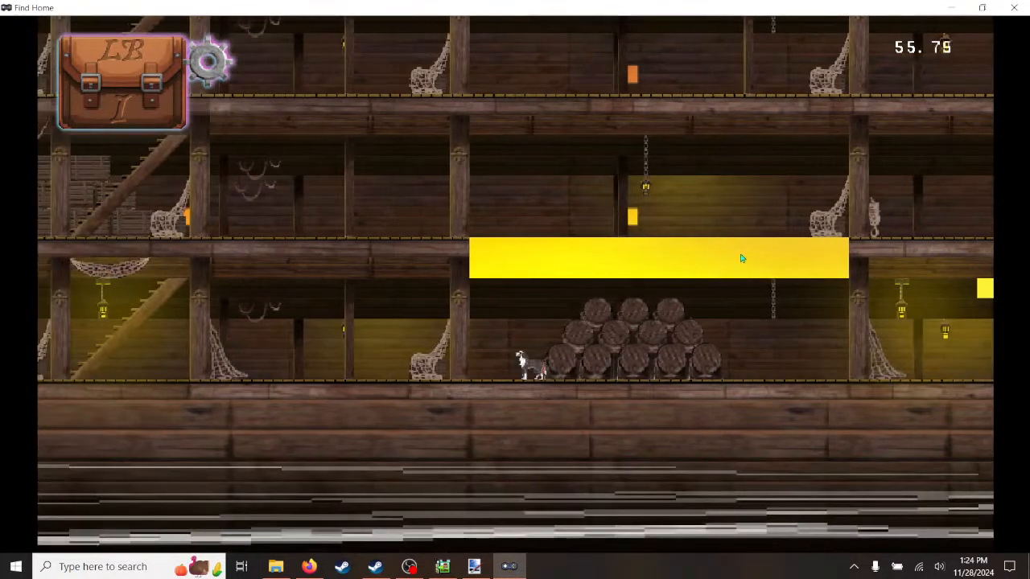
pyautogui.press('d')
pyautogui.press('d')
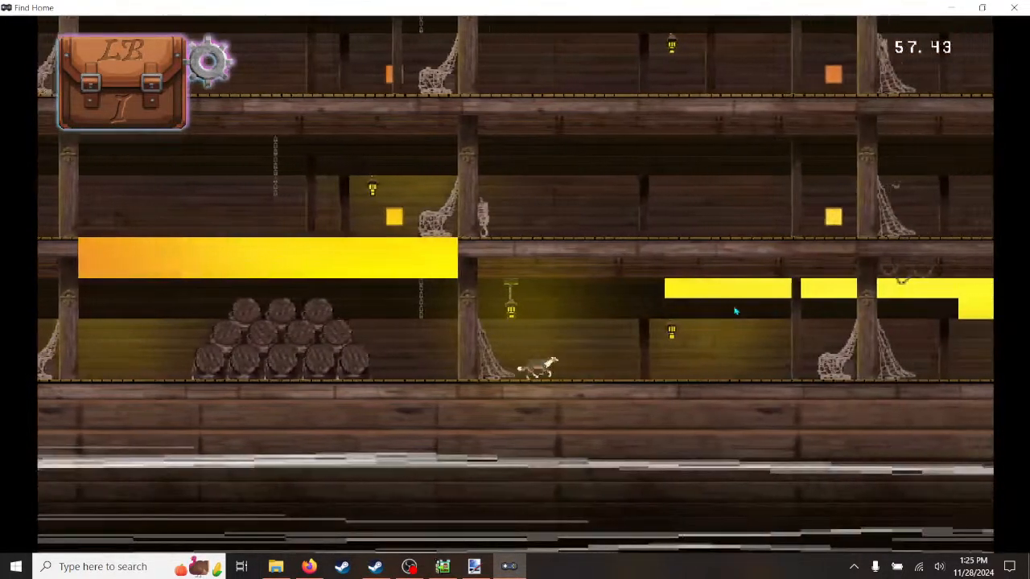
pyautogui.press('d')
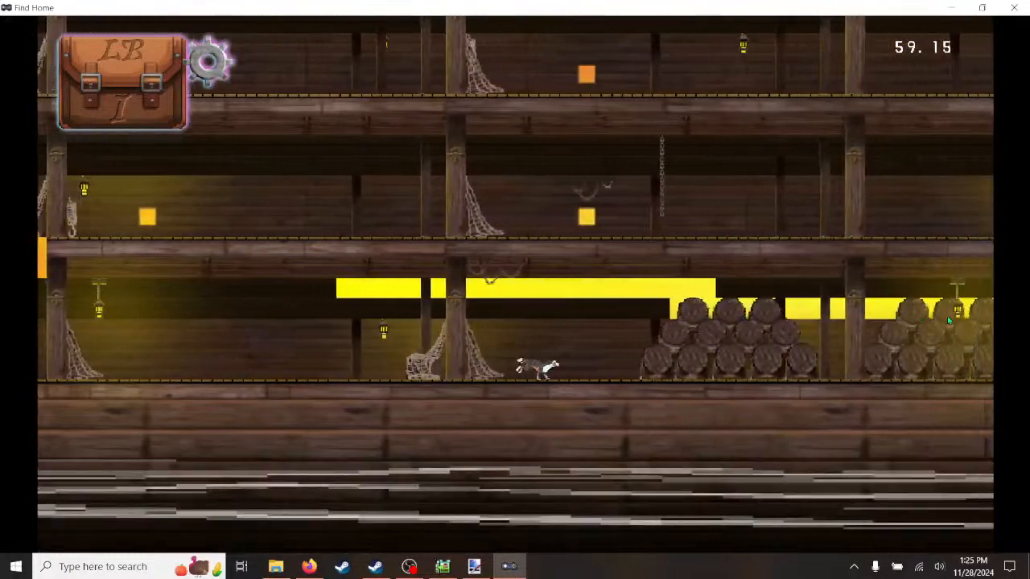
pyautogui.press('d')
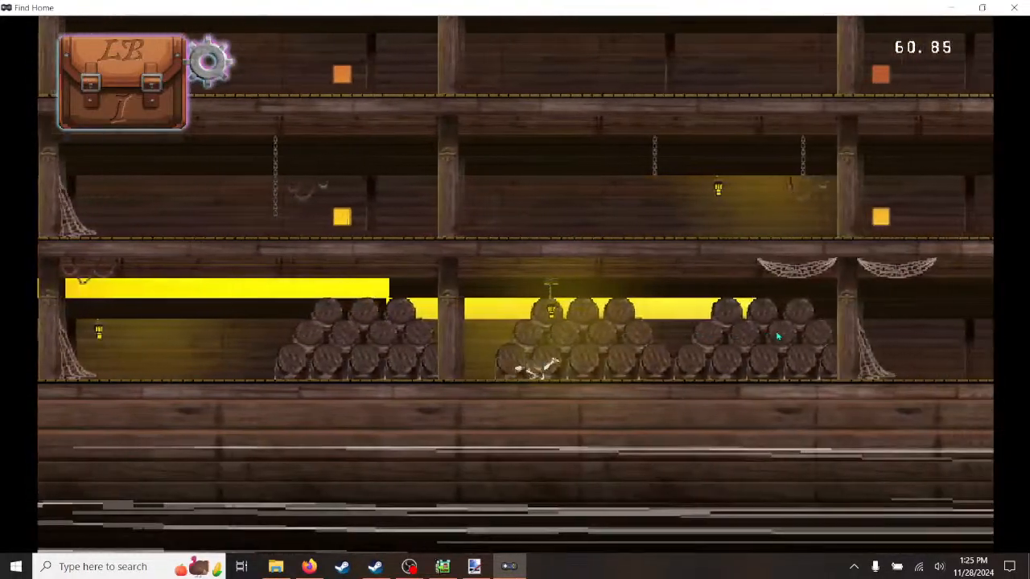
# - Run back from the far barrel stacks to the barrel pyramid to recheck the background gaps
pyautogui.press('a')
pyautogui.press('a')
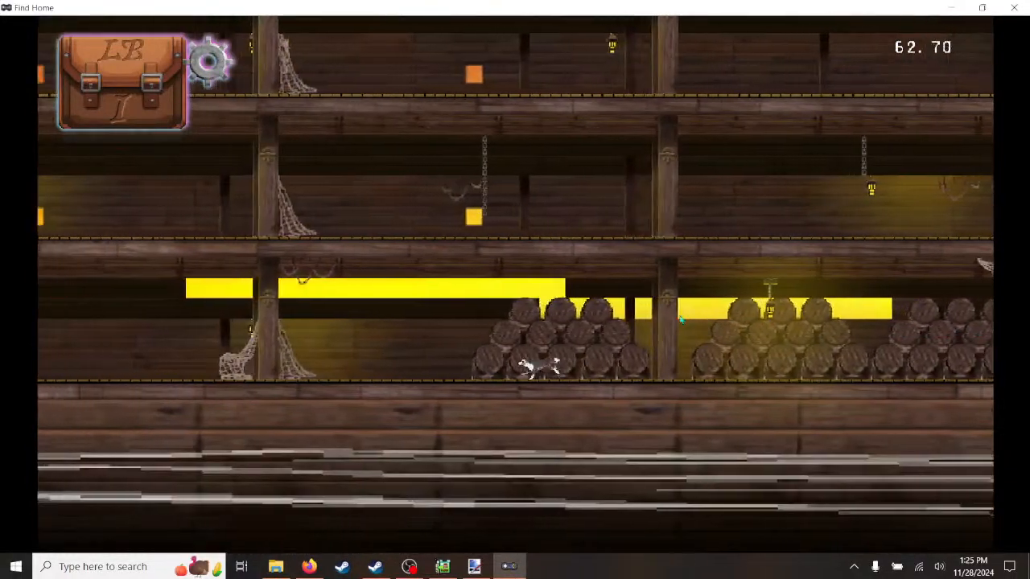
pyautogui.press('a')
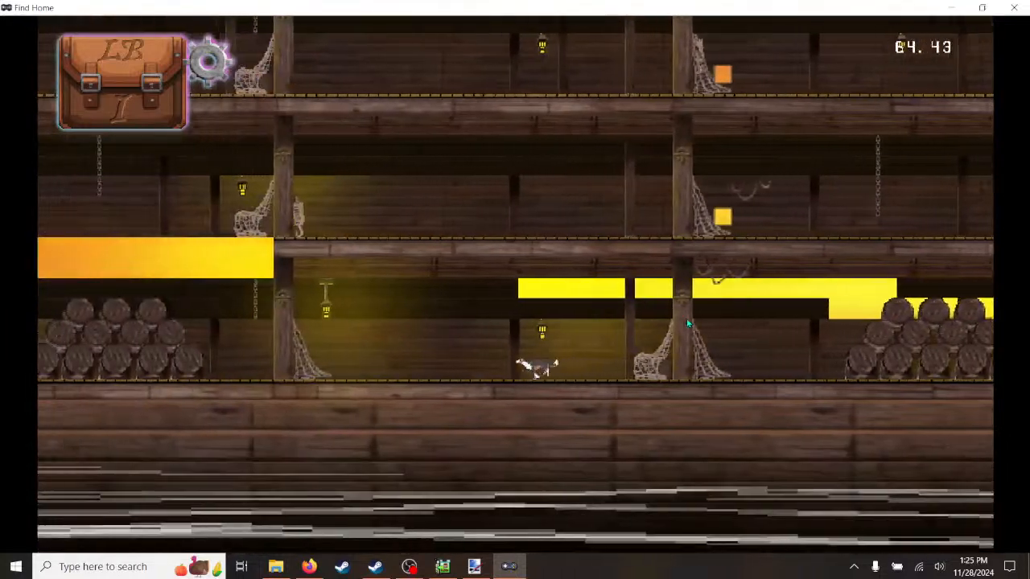
pyautogui.press('a')
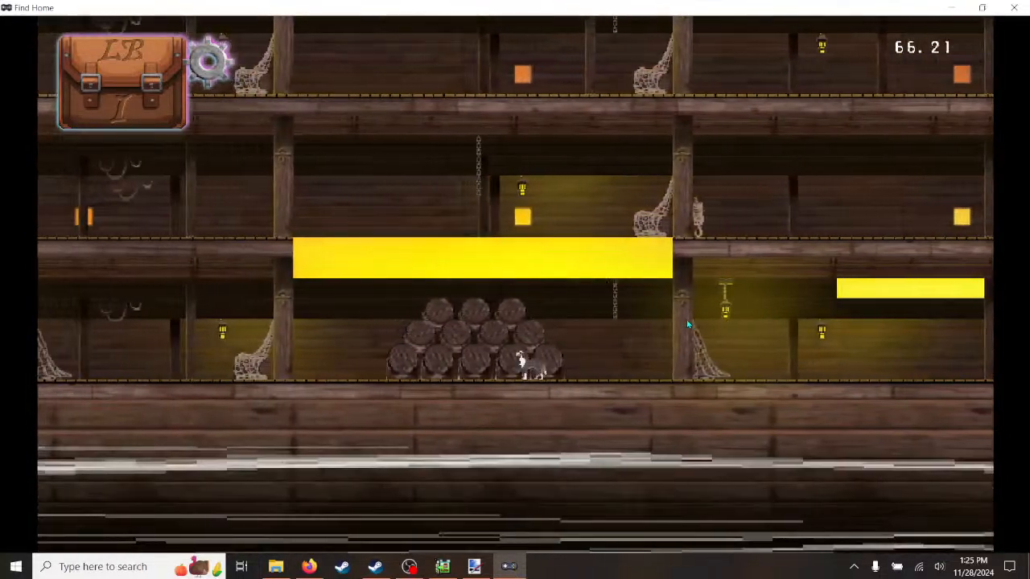
# - Close the playtest and examine the ship1 layers from lamplight2 through playerlayer around the two-storey opening, ending on bg3
pyautogui.click(1014, 8)
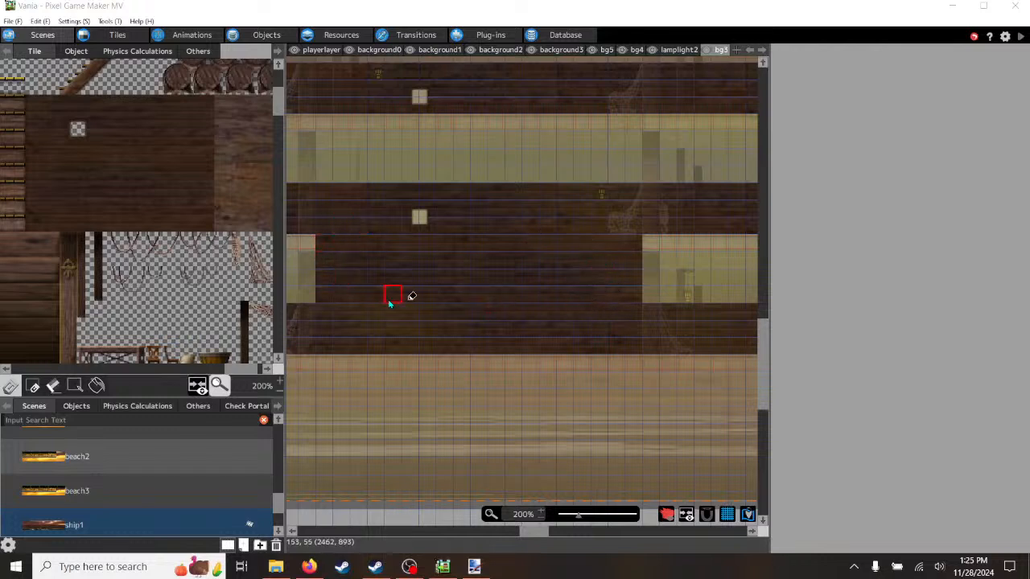
pyautogui.click(686, 49)
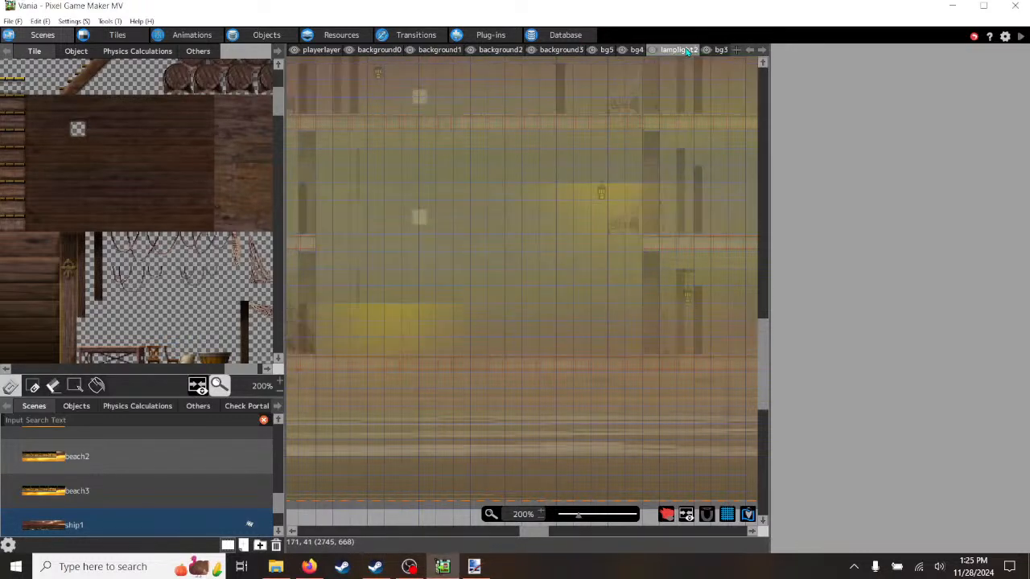
pyautogui.click(635, 50)
pyautogui.click(606, 50)
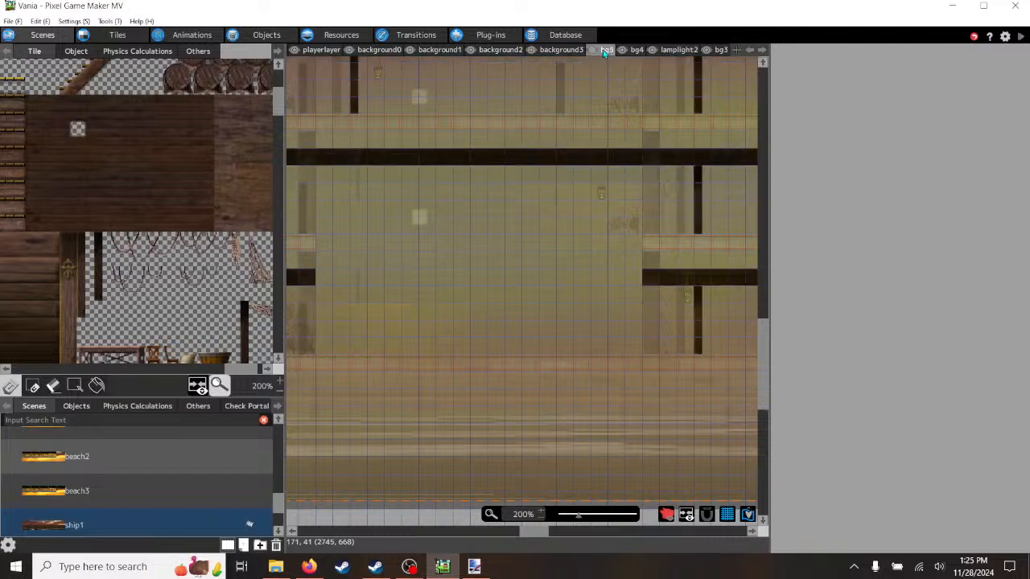
pyautogui.click(562, 52)
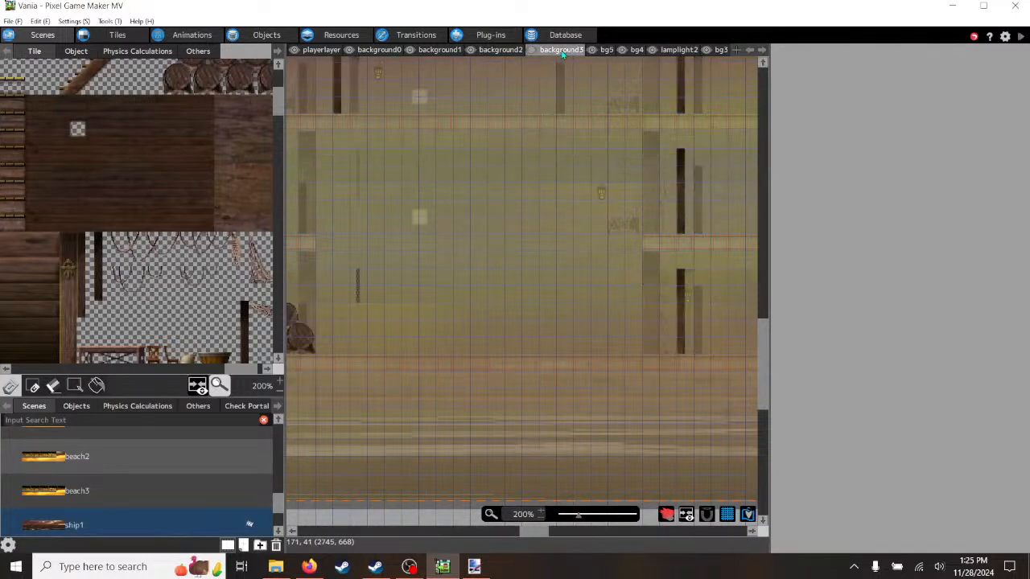
pyautogui.click(502, 51)
pyautogui.click(441, 50)
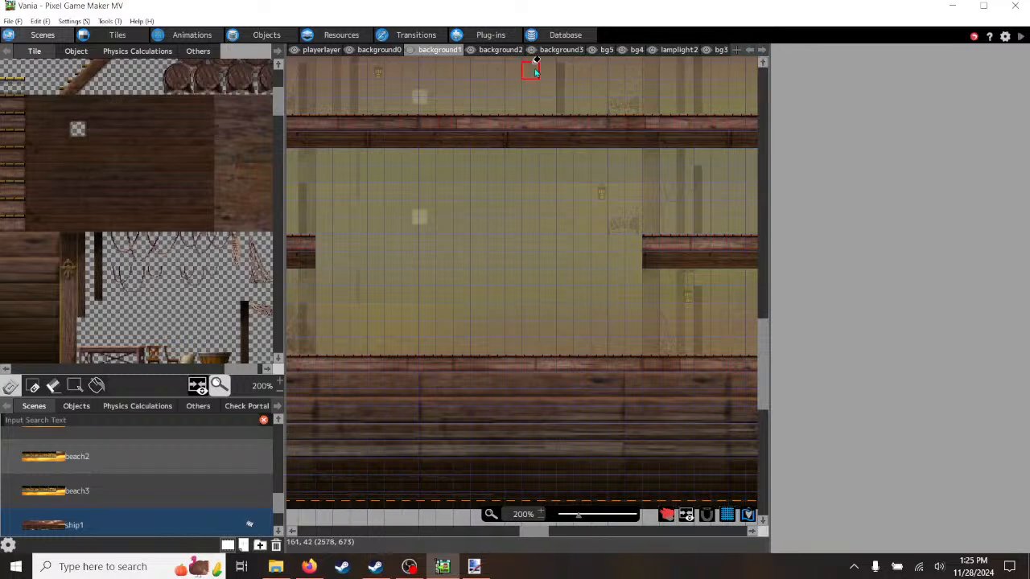
pyautogui.click(378, 51)
pyautogui.click(322, 50)
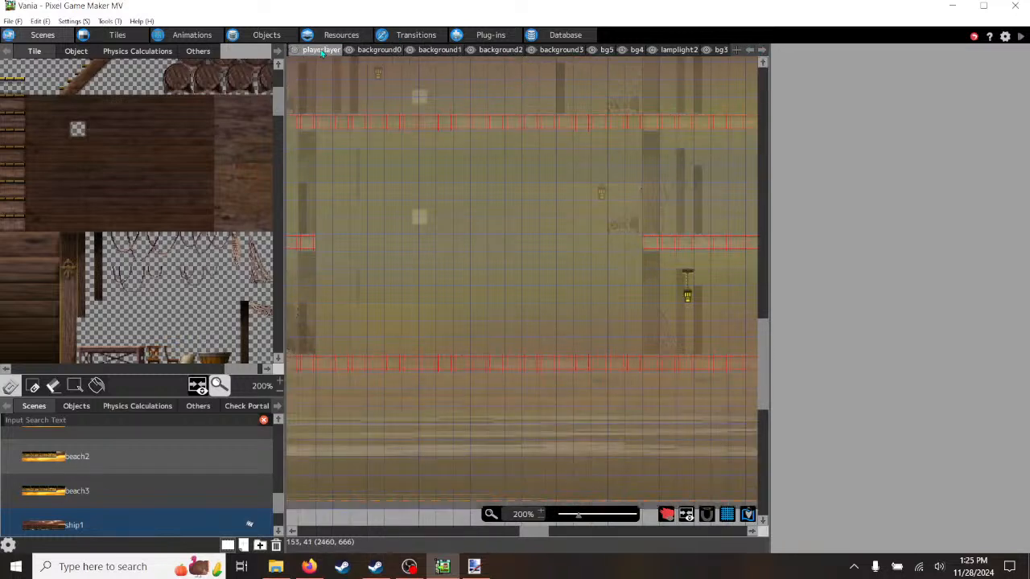
pyautogui.click(721, 50)
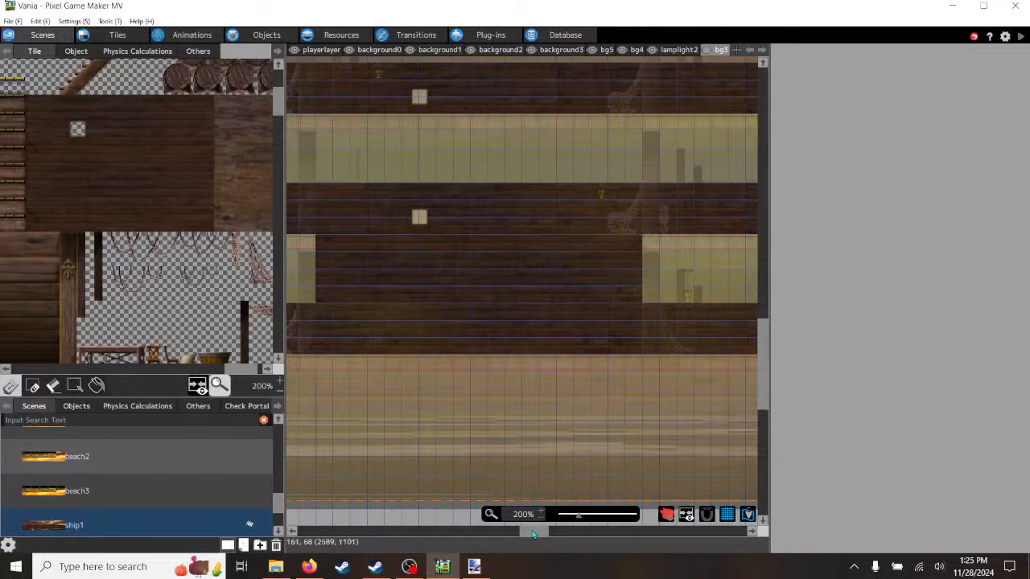
# - Examine the deck right of the opening on the lamplight2, bg1, bg2, fog and bg3 layers
pyautogui.moveTo(533, 533); pyautogui.dragTo(545, 532)
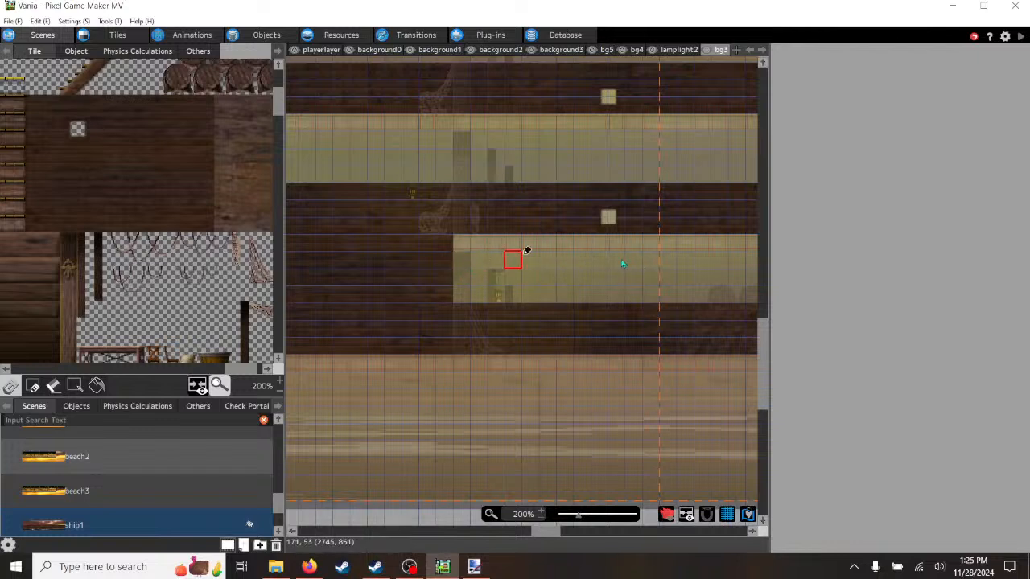
pyautogui.click(683, 50)
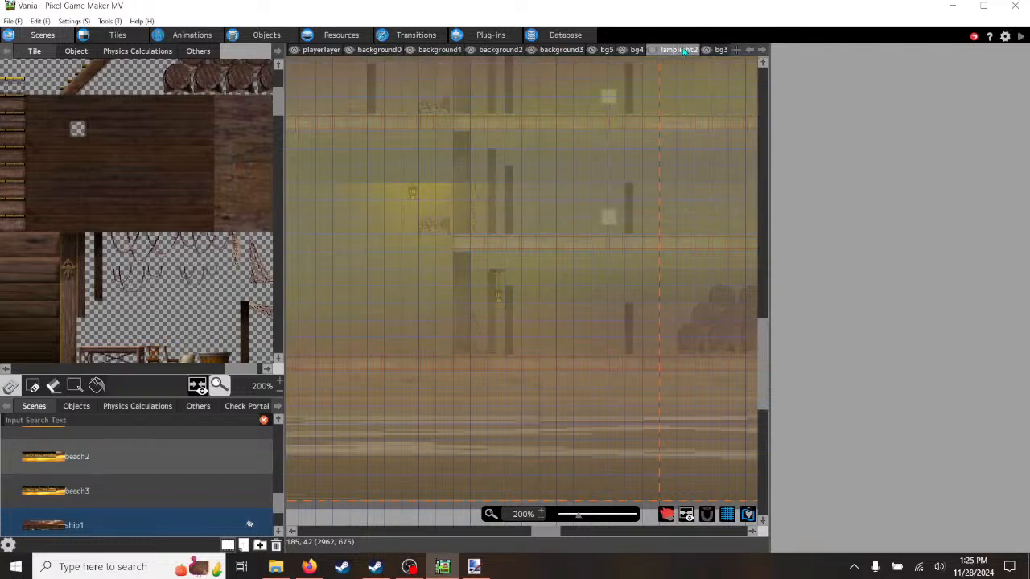
pyautogui.click(764, 51)
pyautogui.click(763, 50)
pyautogui.click(763, 50)
pyautogui.click(763, 51)
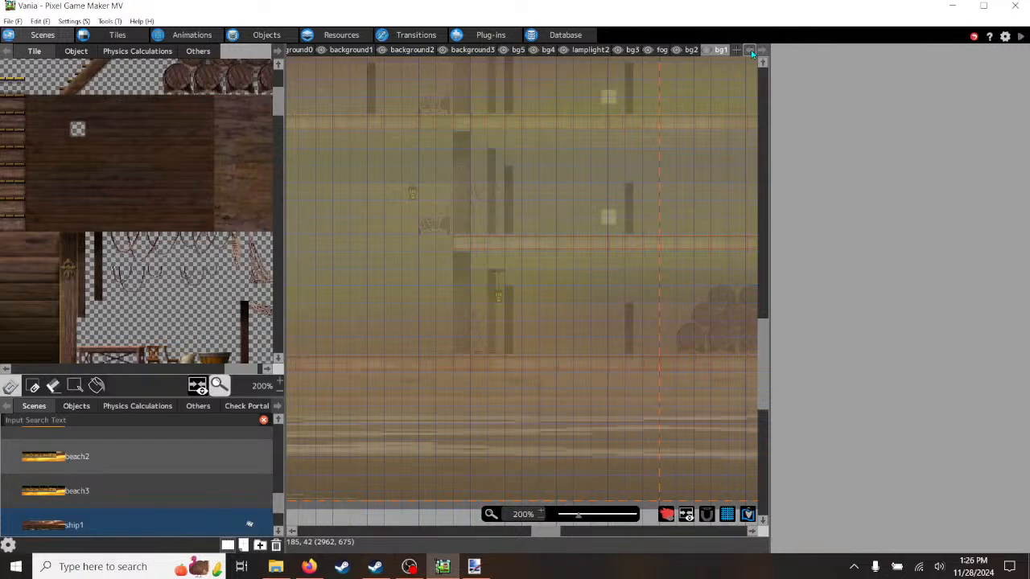
pyautogui.click(750, 50)
pyautogui.click(750, 50)
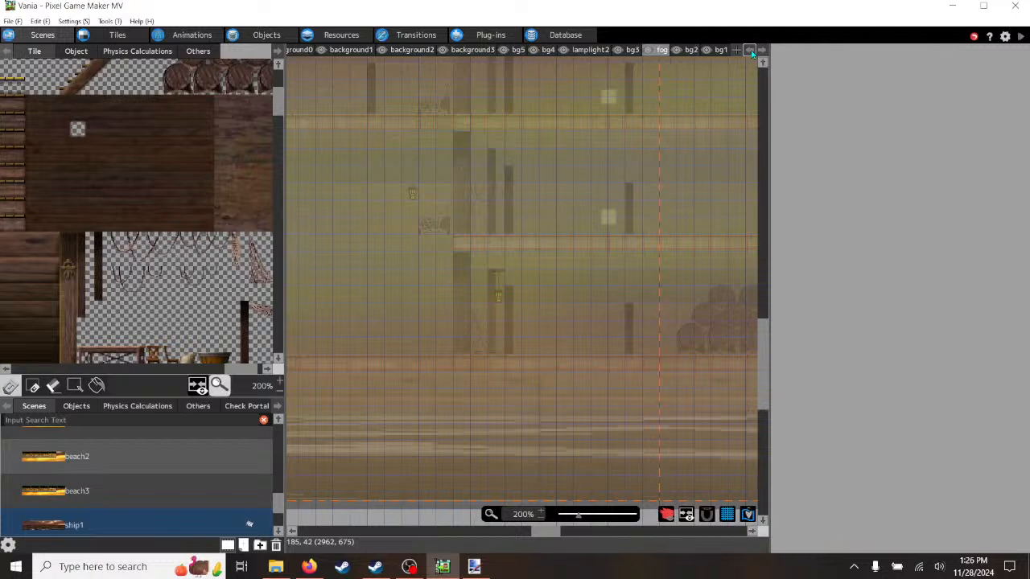
pyautogui.click(750, 51)
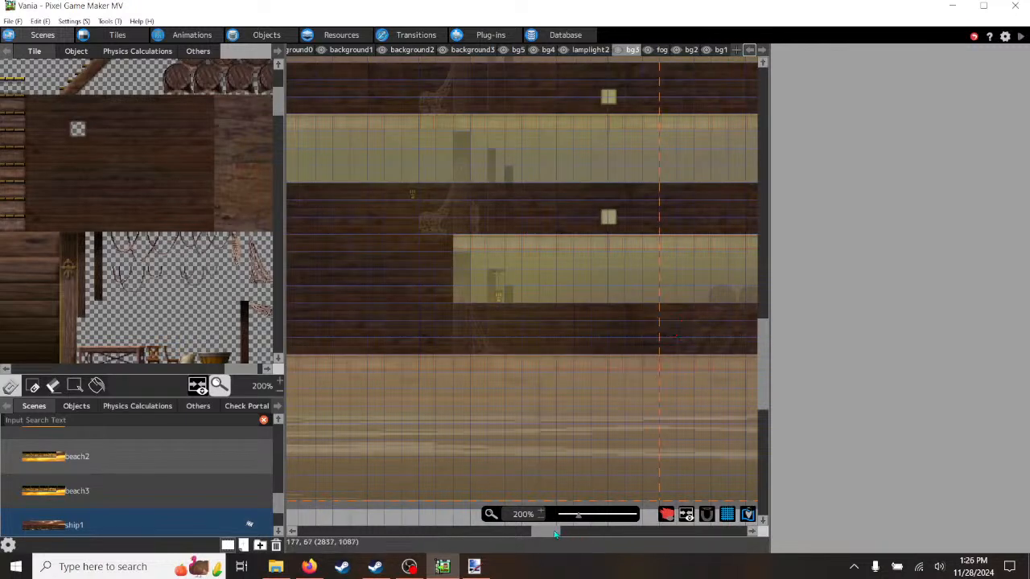
# - Compare the fog, bg2, bg1 and bg3 layers at the opening's left edge beside the barrel stack
pyautogui.moveTo(555, 534)
pyautogui.mouseDown()
pyautogui.moveTo(497, 534)
pyautogui.moveTo(564, 534)
pyautogui.moveTo(536, 537)
pyautogui.mouseUp()
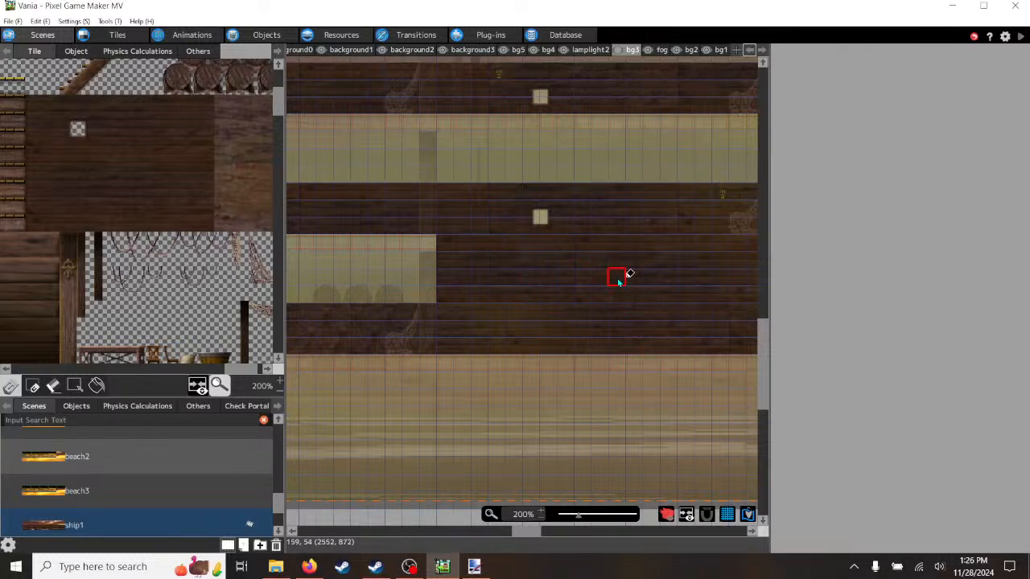
pyautogui.click(663, 50)
pyautogui.click(691, 50)
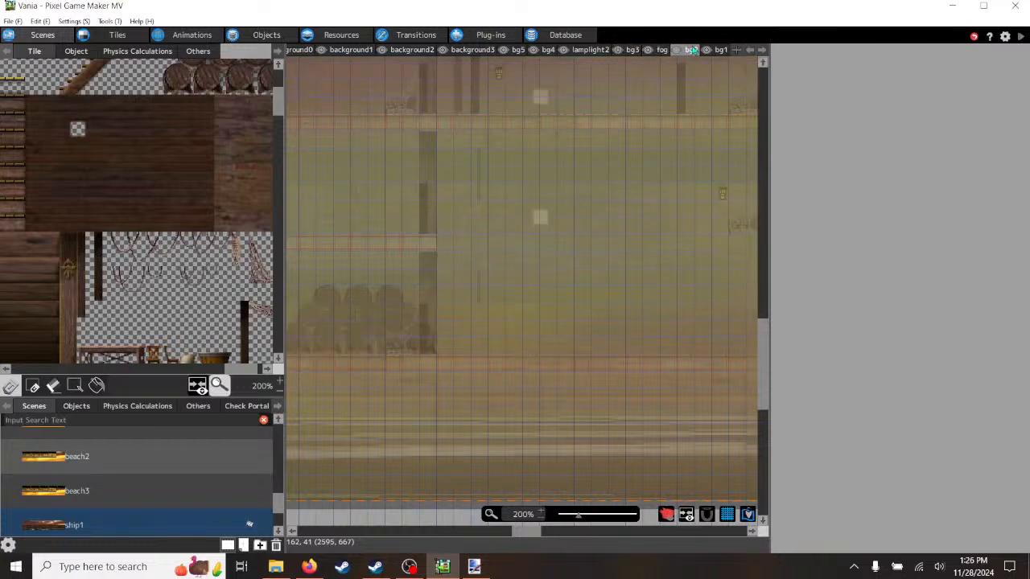
pyautogui.click(720, 50)
pyautogui.click(632, 49)
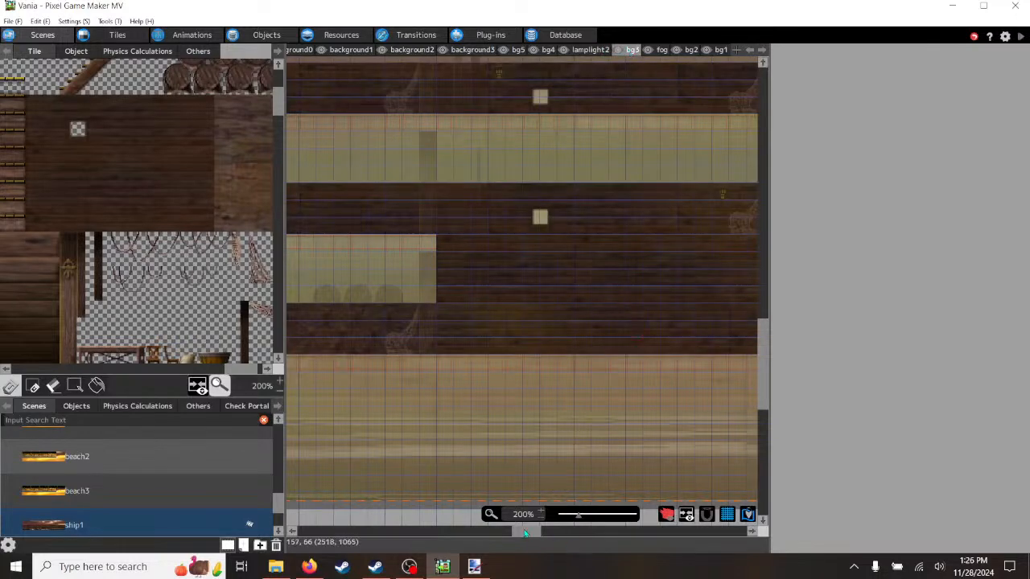
# - Stamp an 11-by-4-tile dark plank block on bg3 over the empty strip left of the opening, across the barrel stack and staircase
pyautogui.moveTo(525, 534)
pyautogui.mouseDown()
pyautogui.moveTo(471, 540)
pyautogui.moveTo(533, 547)
pyautogui.moveTo(517, 549)
pyautogui.mouseUp()
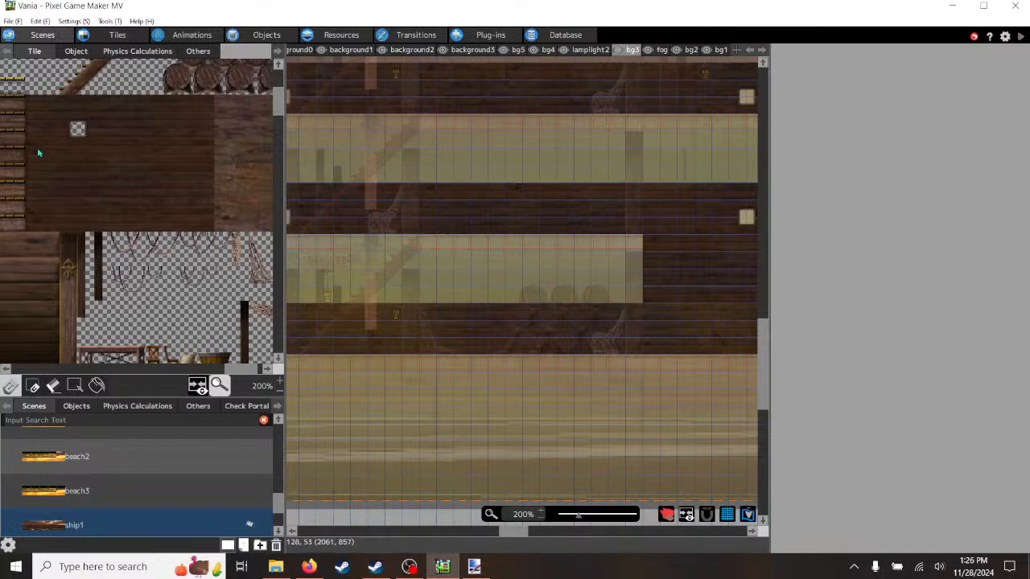
pyautogui.moveTo(34, 147); pyautogui.dragTo(184, 172)
pyautogui.click(99, 184)
pyautogui.moveTo(31, 144); pyautogui.dragTo(185, 172)
pyautogui.click(86, 185)
pyautogui.moveTo(35, 156); pyautogui.dragTo(206, 216)
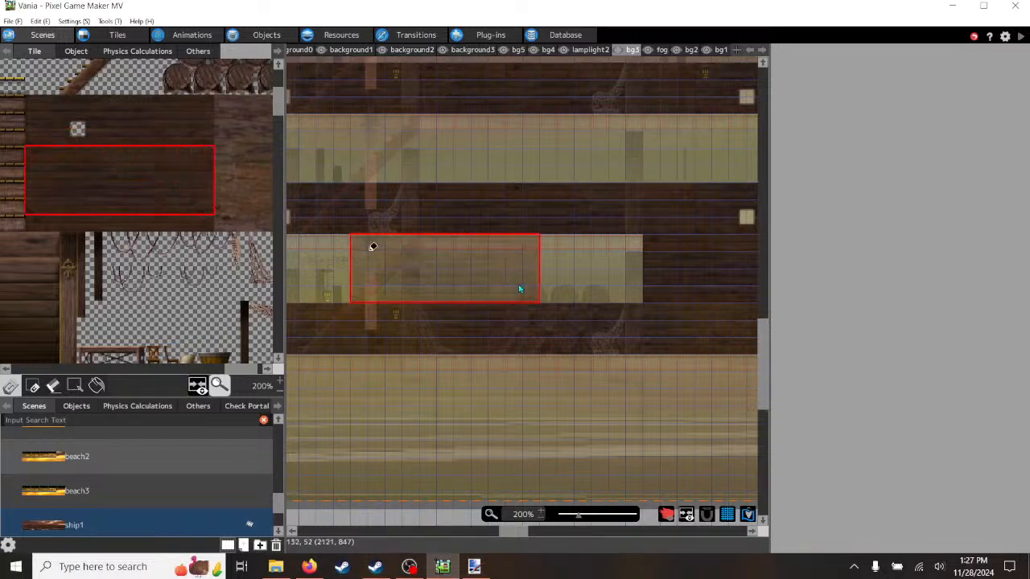
pyautogui.click(470, 246)
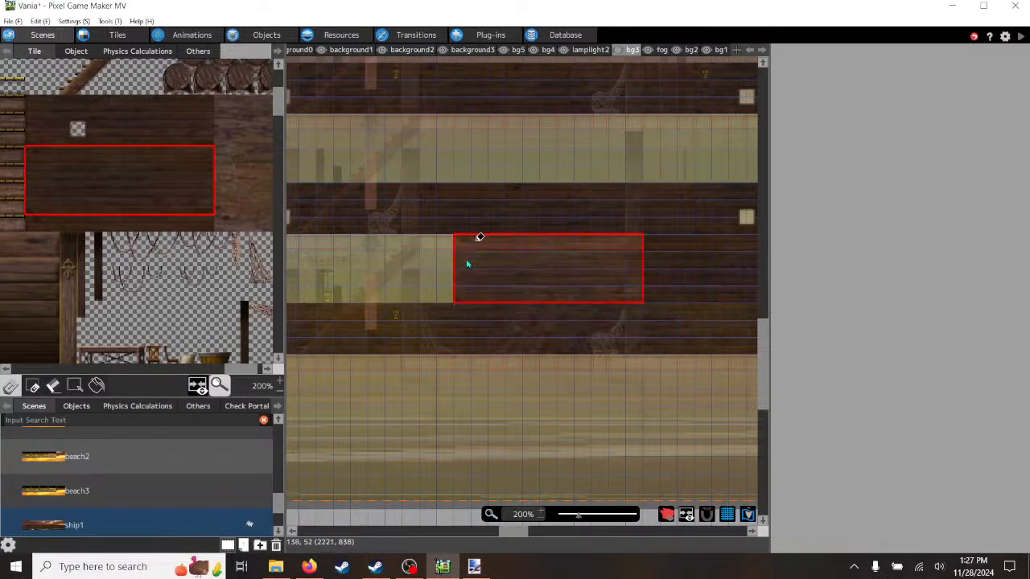
pyautogui.moveTo(518, 535); pyautogui.dragTo(503, 534)
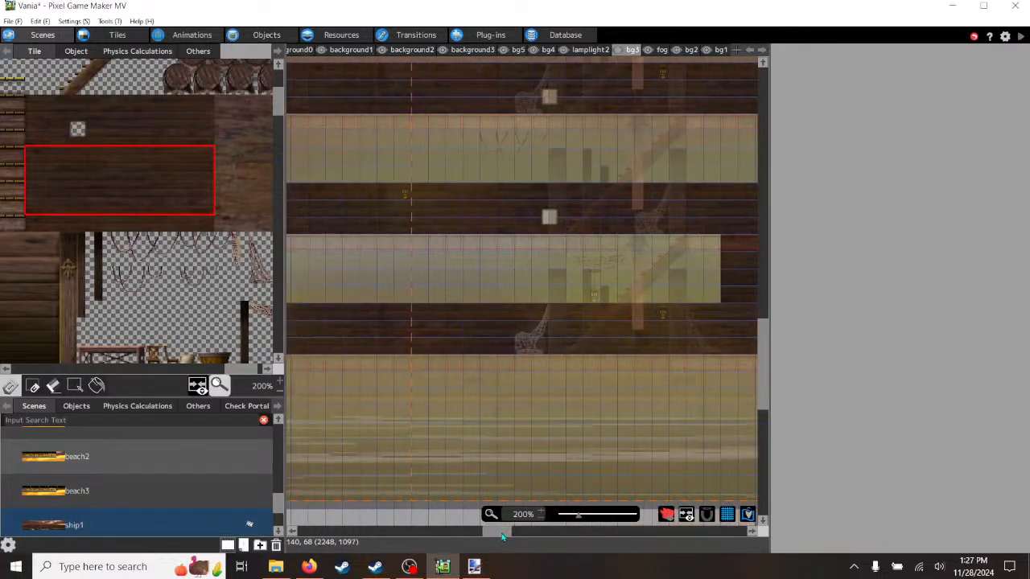
pyautogui.click(541, 246)
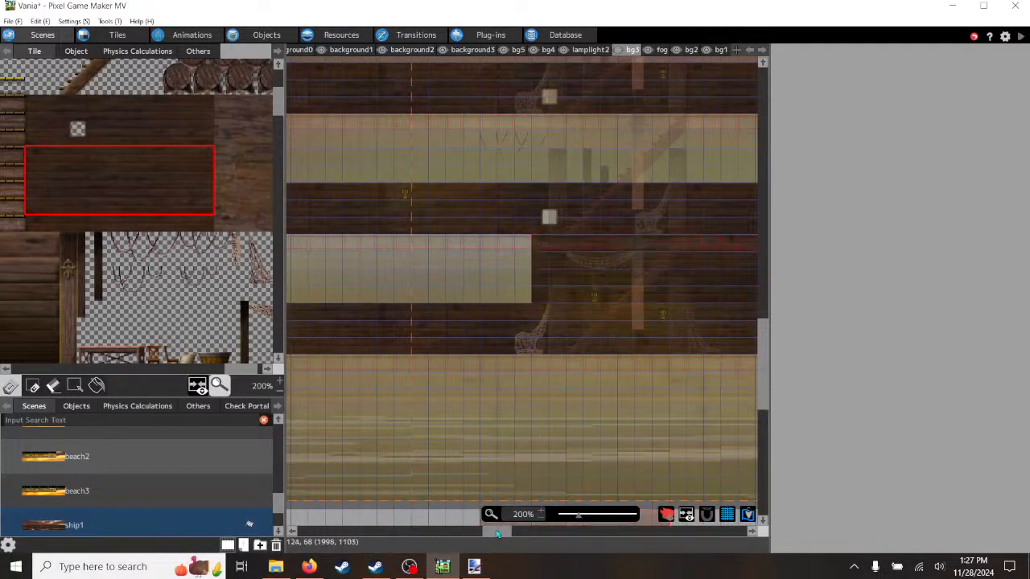
# - Extend the same plank block along the empty bg3 strip right of the opening and over the remaining gap left of the staircase
pyautogui.moveTo(498, 533); pyautogui.dragTo(552, 533)
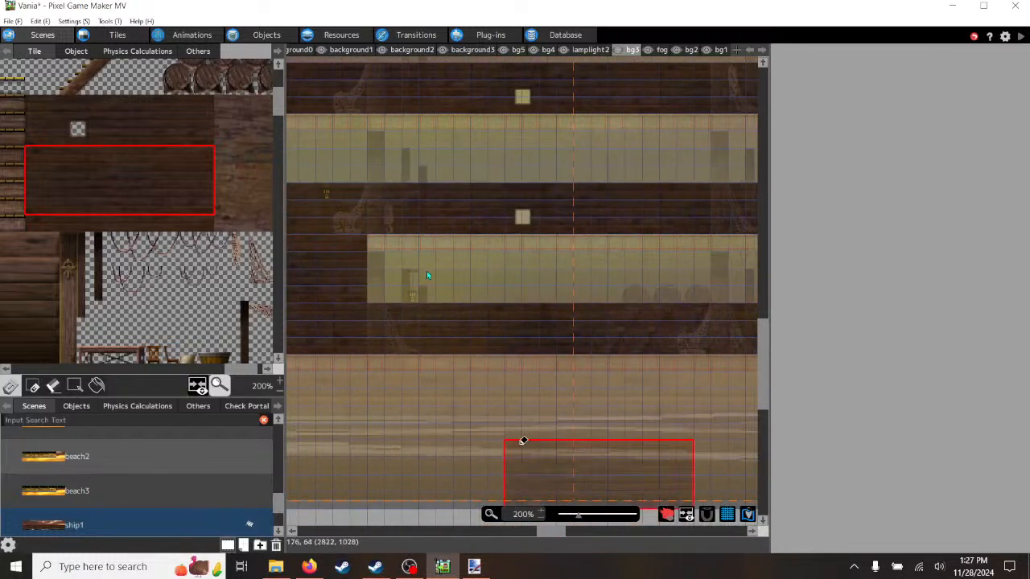
pyautogui.click(375, 248)
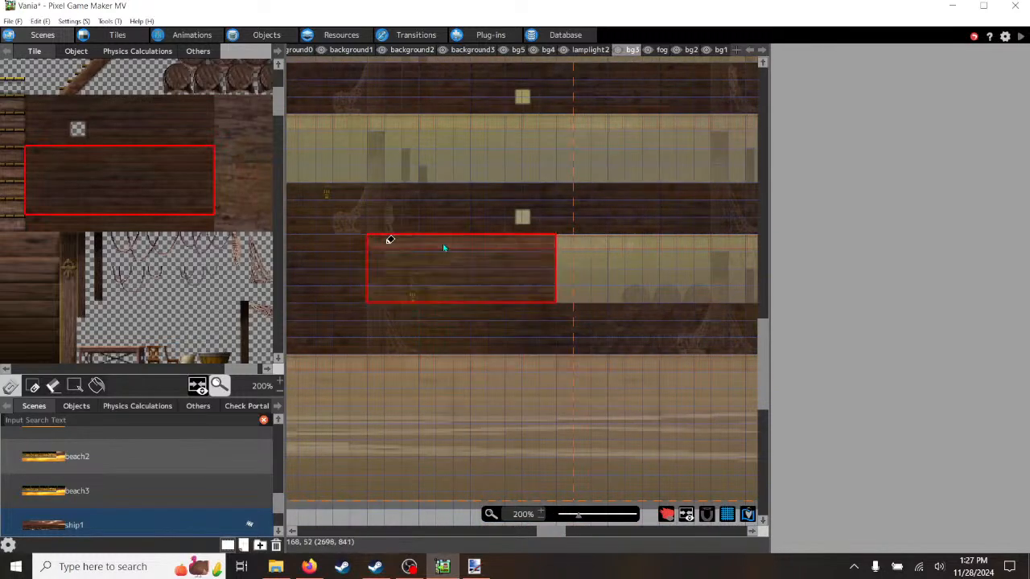
pyautogui.click(570, 246)
pyautogui.moveTo(555, 534)
pyautogui.mouseDown()
pyautogui.moveTo(586, 534)
pyautogui.moveTo(573, 533)
pyautogui.mouseUp()
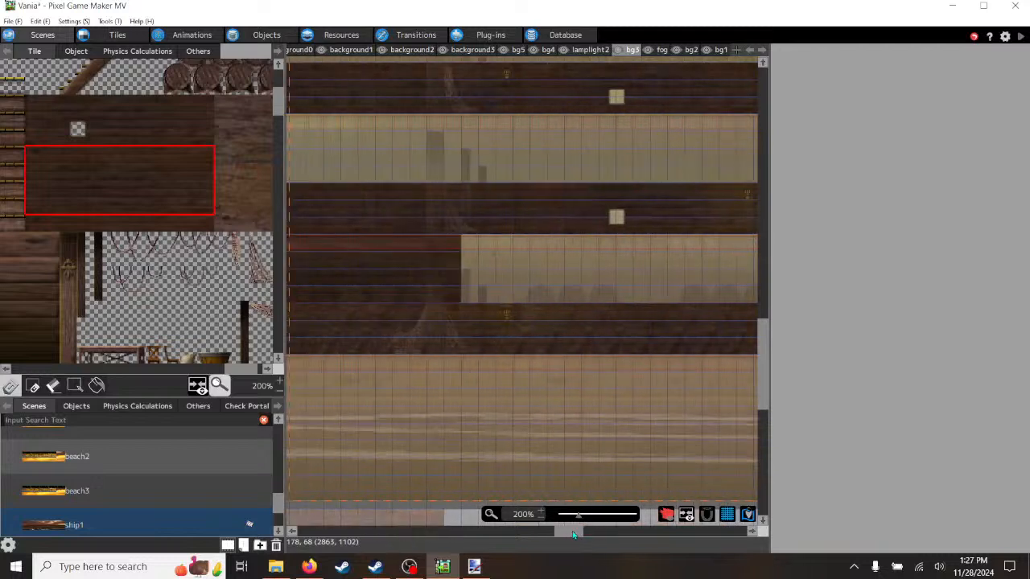
pyautogui.click(474, 243)
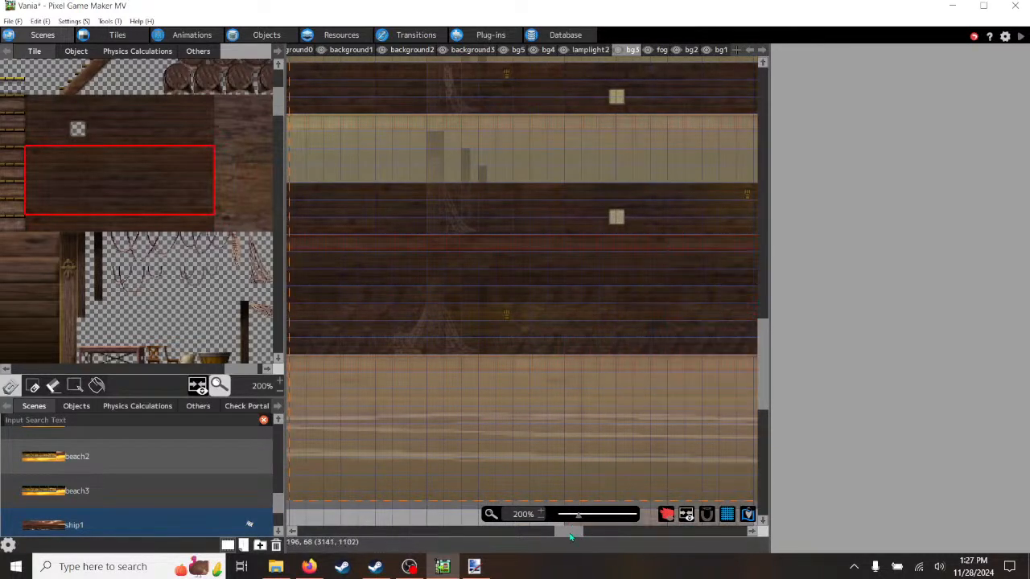
pyautogui.moveTo(563, 534); pyautogui.dragTo(486, 534)
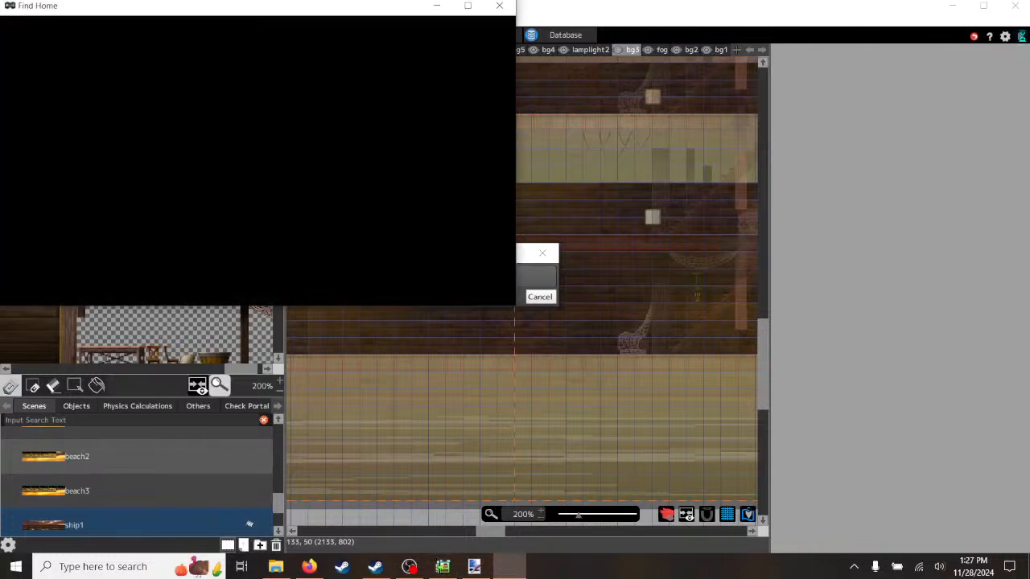
# - Maximize the new playtest and run the dog right along the lowest deck from the cages to the tables
pyautogui.click(470, 9)
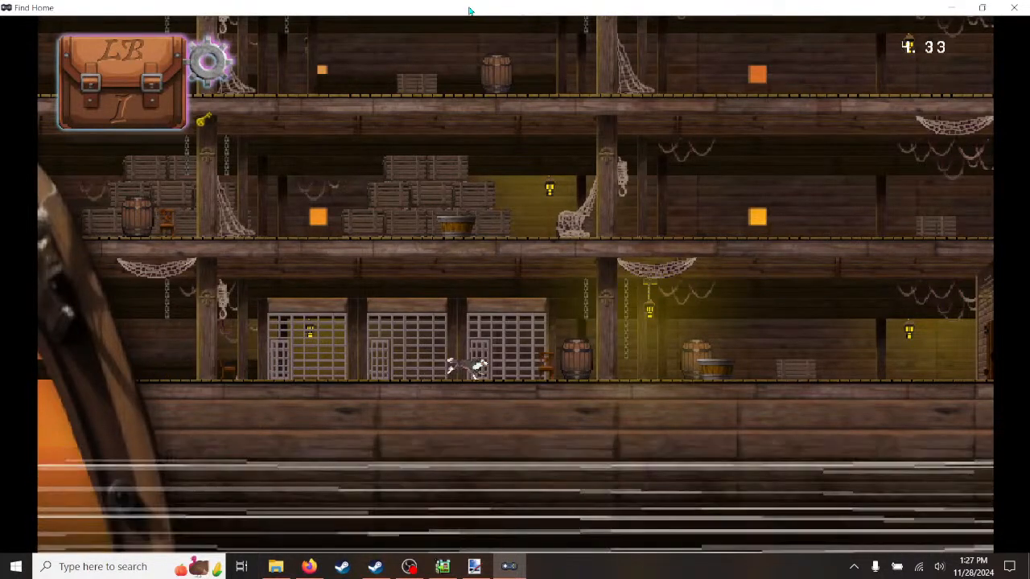
pyautogui.press('Right')
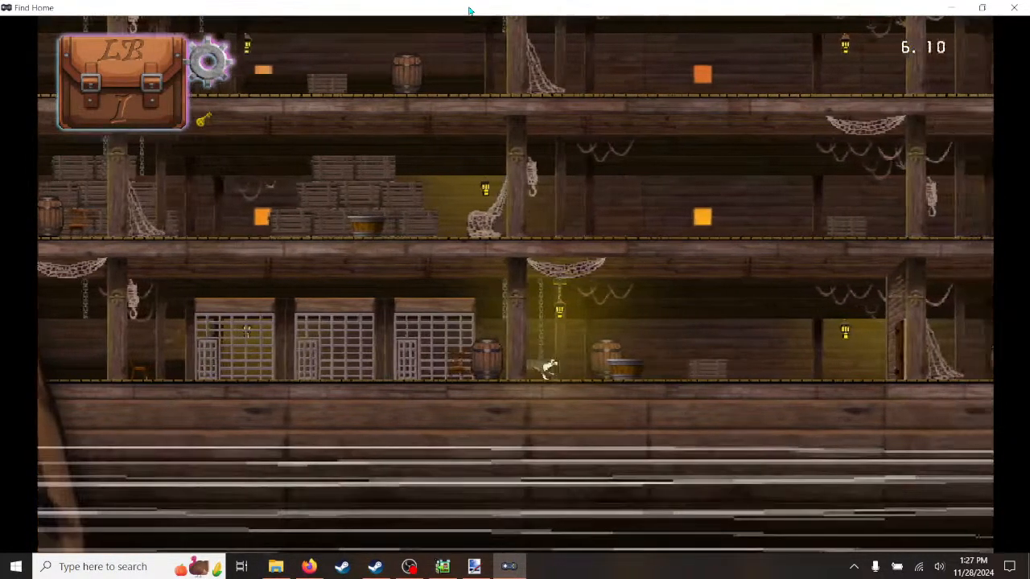
pyautogui.press('Right')
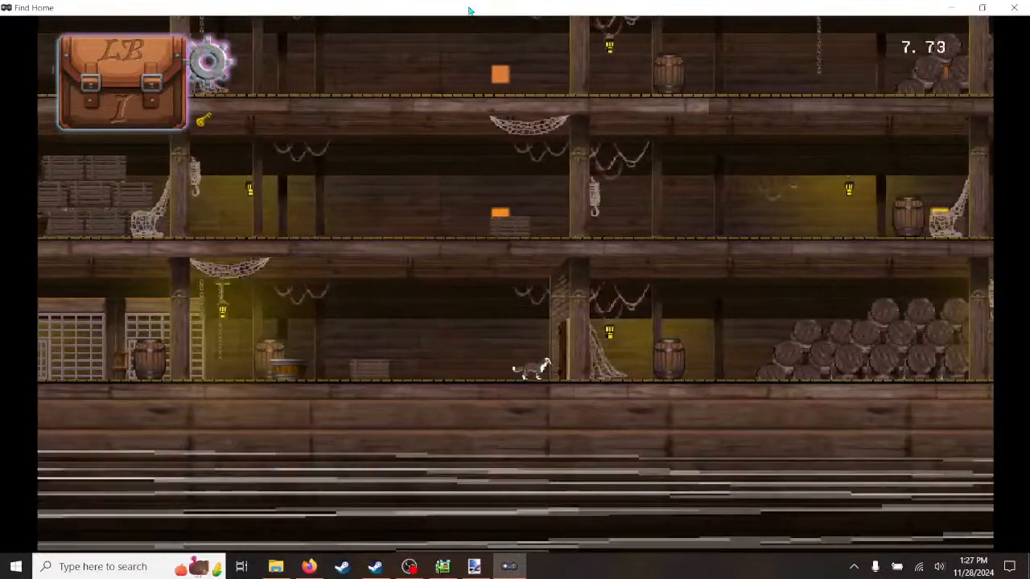
pyautogui.press('Right')
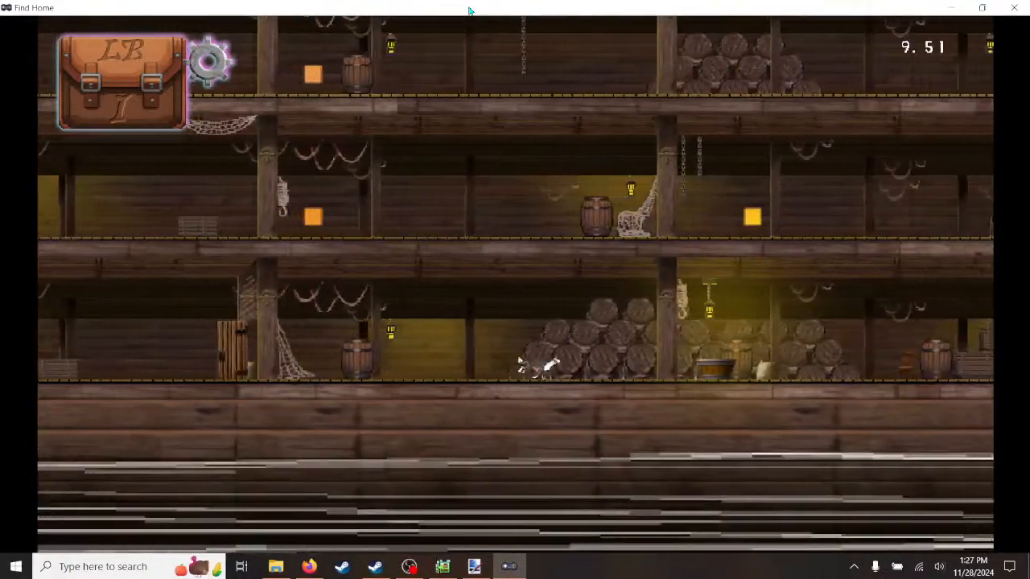
pyautogui.press('Right')
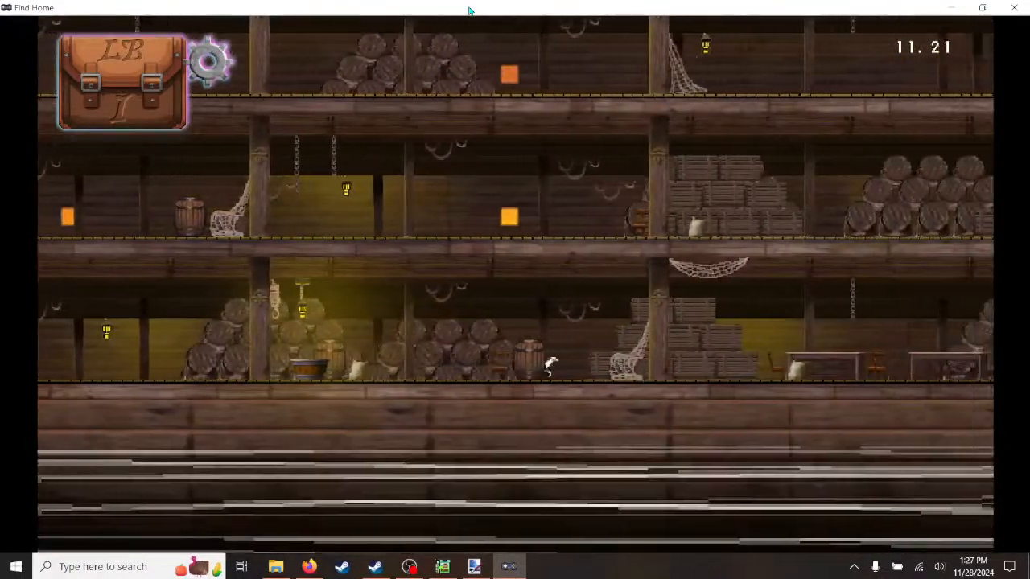
pyautogui.press('Right')
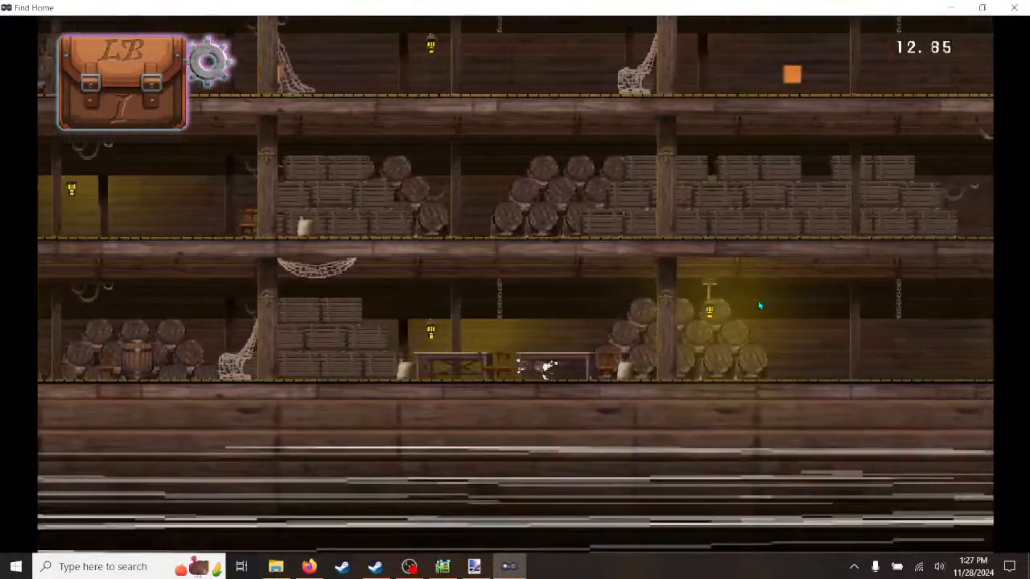
# - Run the dog past the staircase and barrel pyramid to inspect the background on both sides of the opening
pyautogui.press('Right')
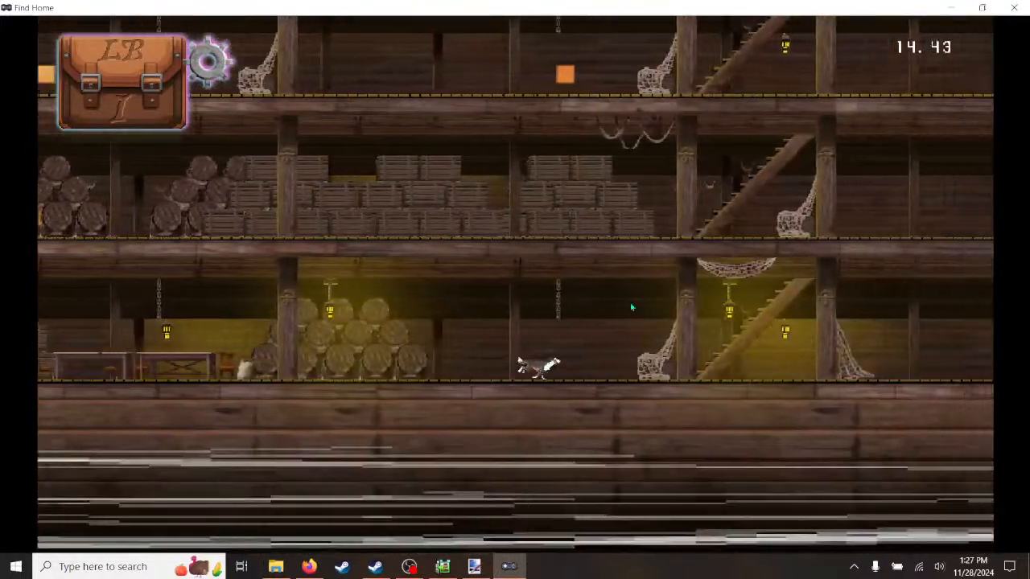
pyautogui.press('Right')
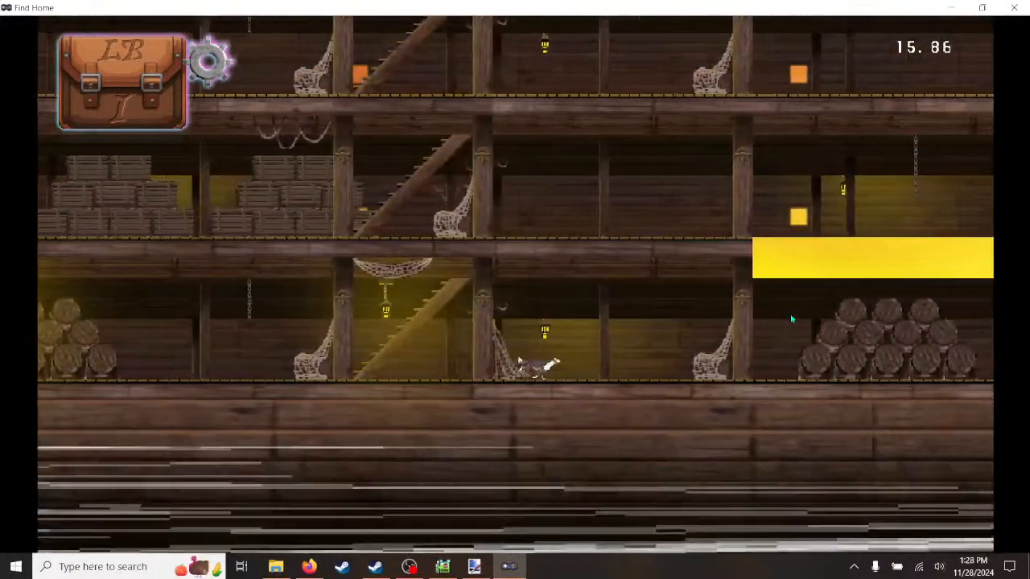
pyautogui.press('Right')
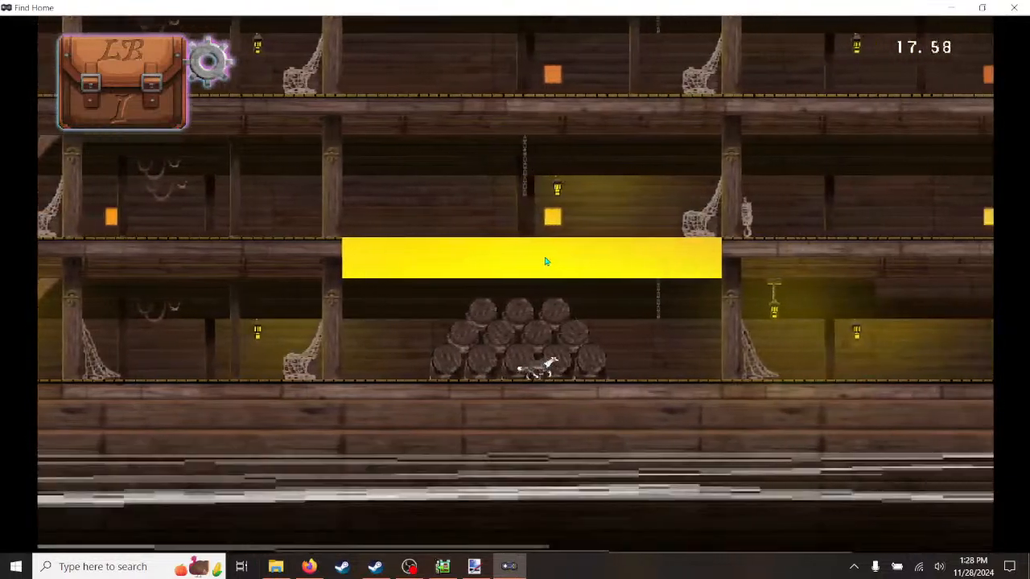
pyautogui.press('Right')
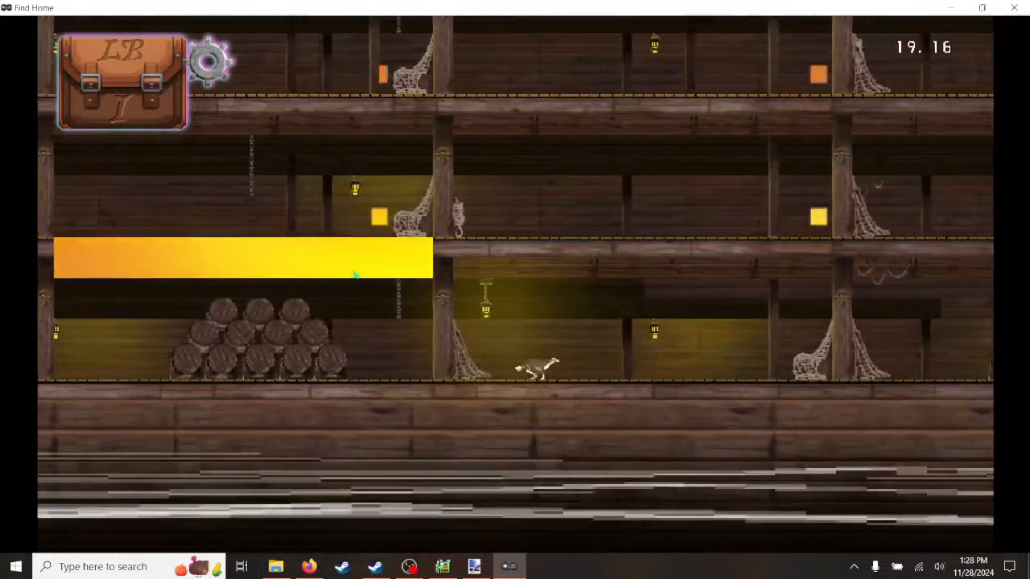
# - Run the dog back and forth along the lowest deck right of the opening to inspect the dark background strip up to the barrel stacks
pyautogui.press('Right')
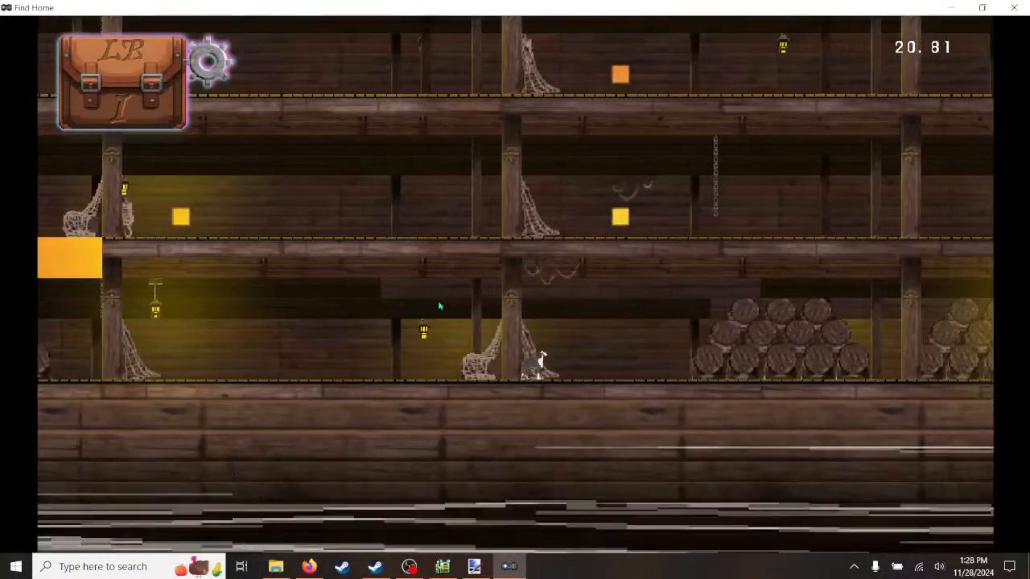
pyautogui.press('Right')
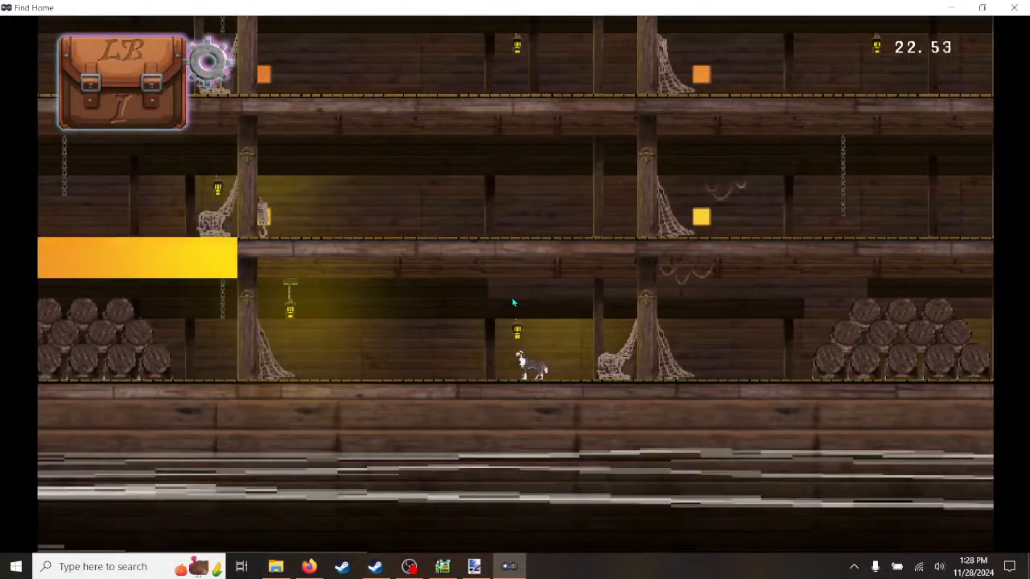
pyautogui.press('Right')
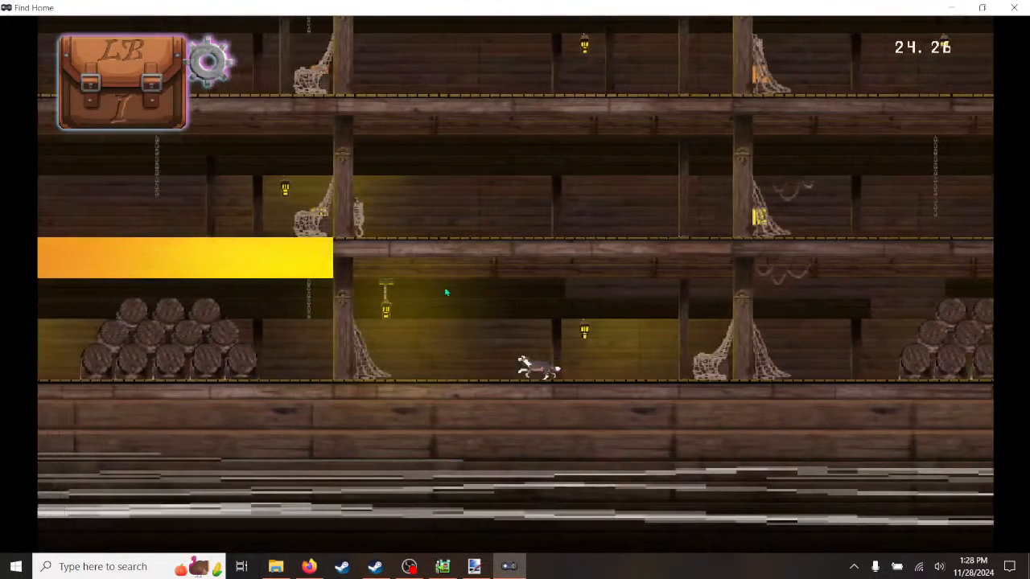
pyautogui.press('Right')
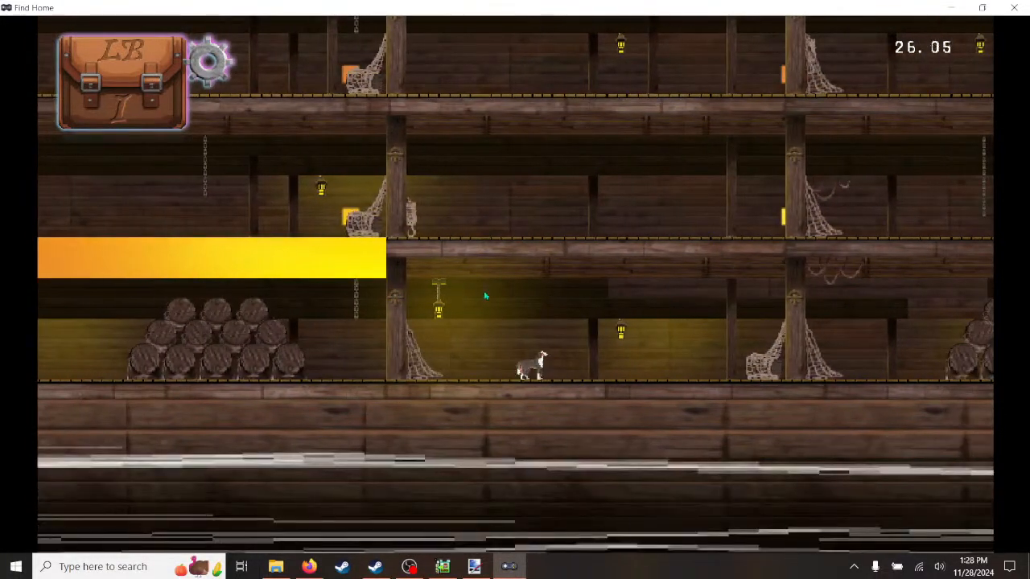
pyautogui.press('Right')
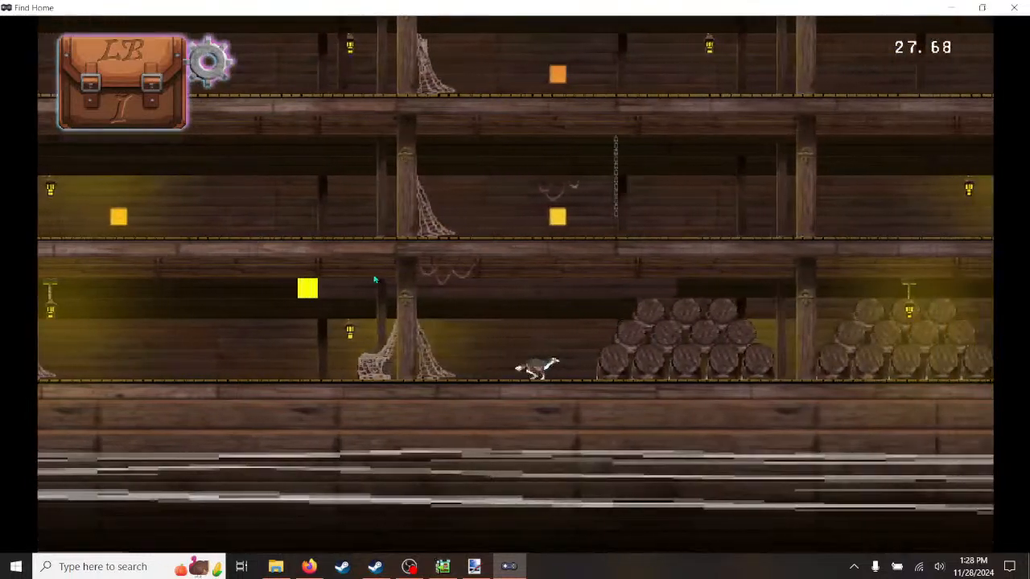
pyautogui.press('Right')
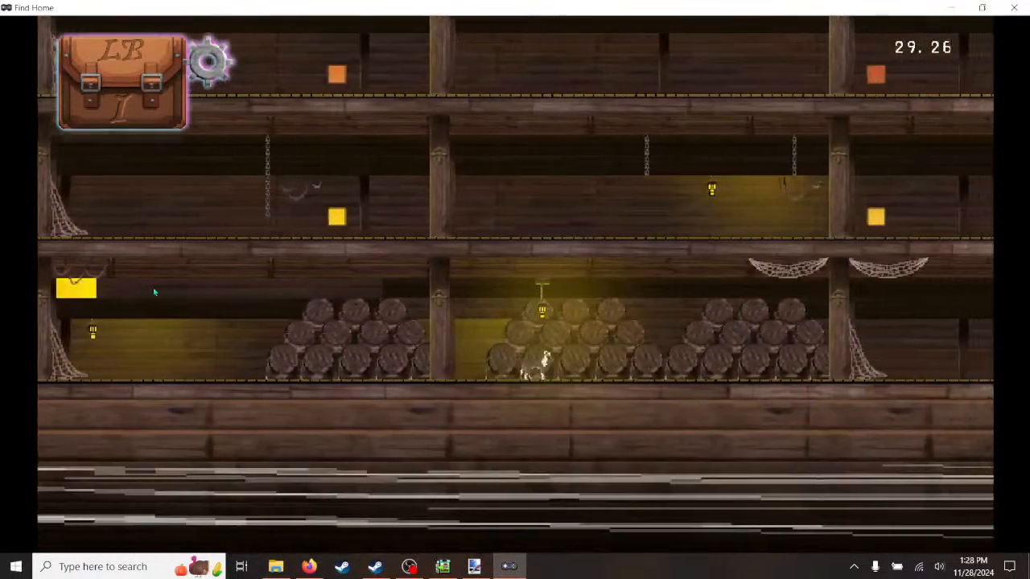
# - Run the dog back to the barrel pyramid under the opening, recheck the background around the hanging lamp, and close the playtest
pyautogui.press('Left')
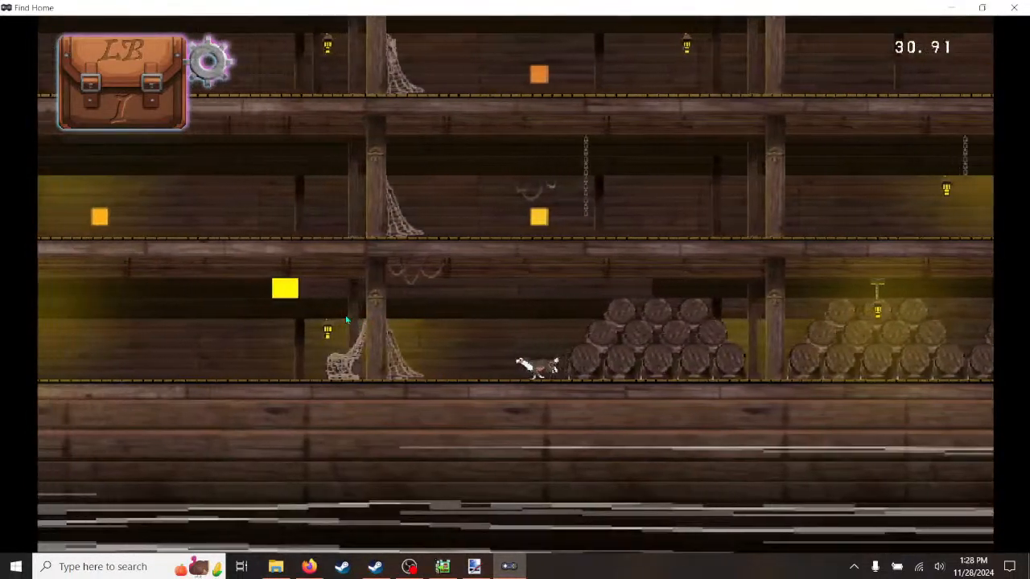
pyautogui.press('Left')
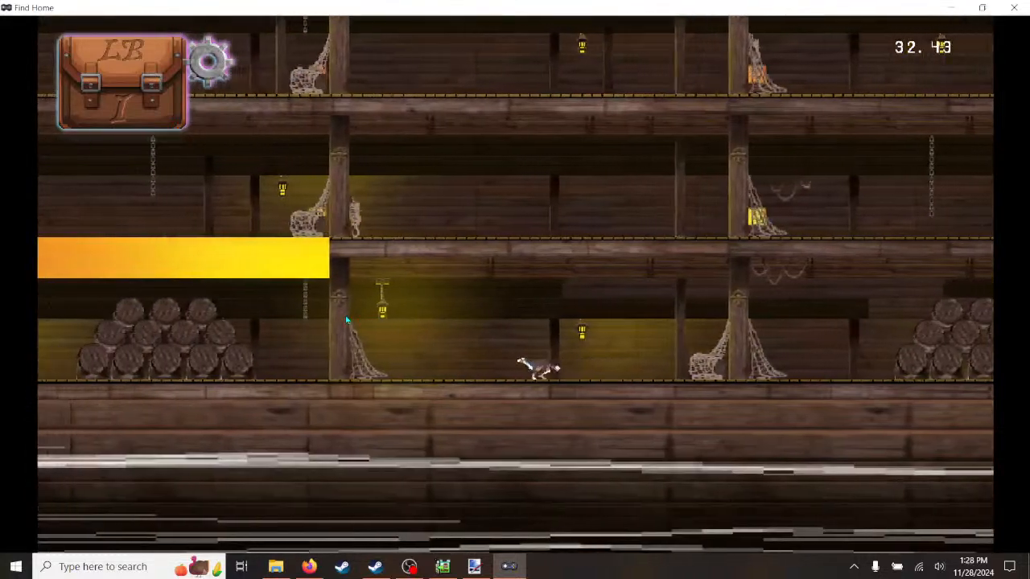
pyautogui.press('Left')
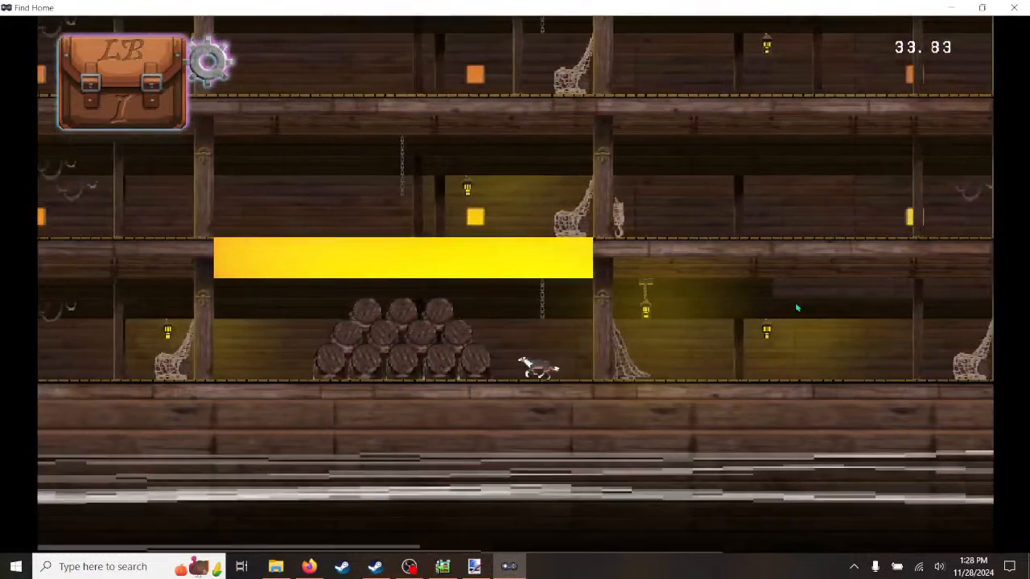
pyautogui.press('Right')
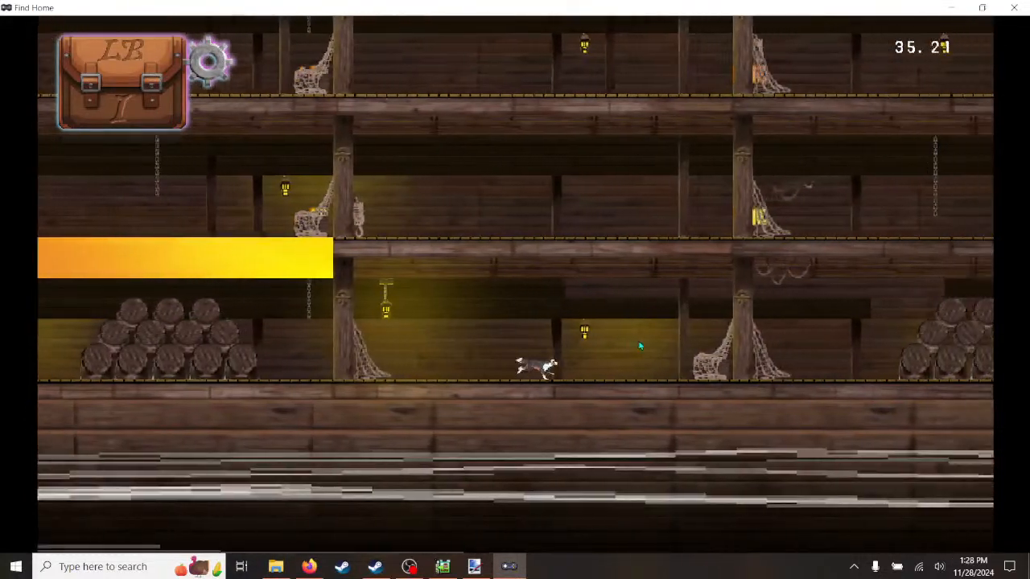
pyautogui.press('Right')
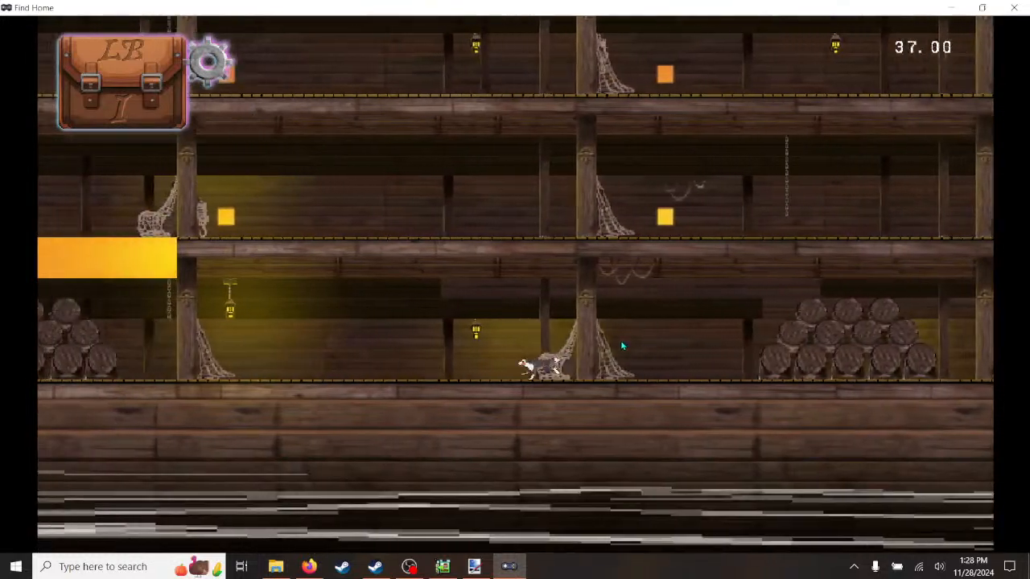
pyautogui.press('Left')
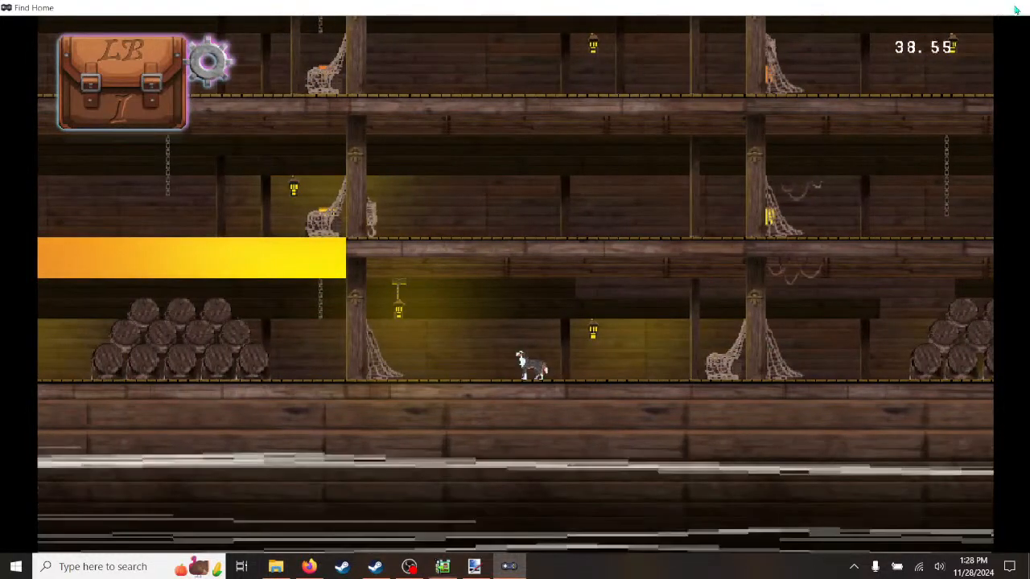
pyautogui.click(1013, 6)
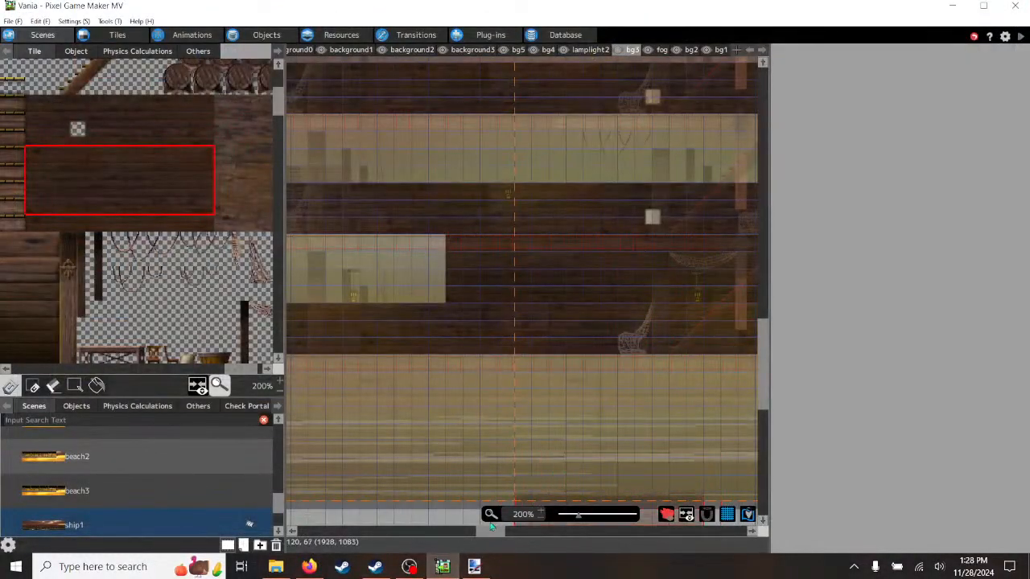
# - Stamp the 11-by-4-tile dark plank block on bg3 leftward along the lower deck's empty strip, past the barrels and tables
pyautogui.moveTo(495, 537); pyautogui.dragTo(480, 536)
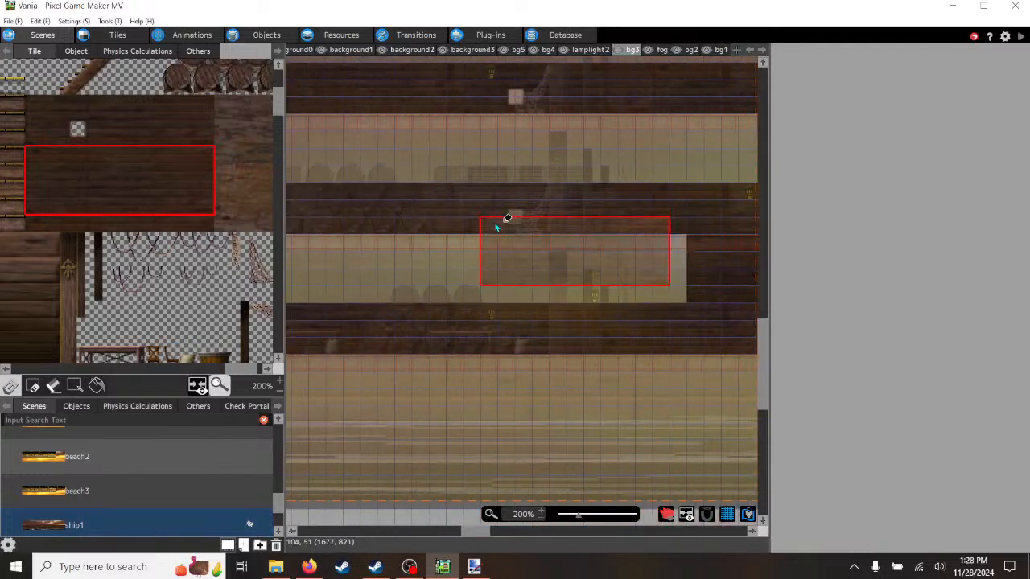
pyautogui.click(511, 244)
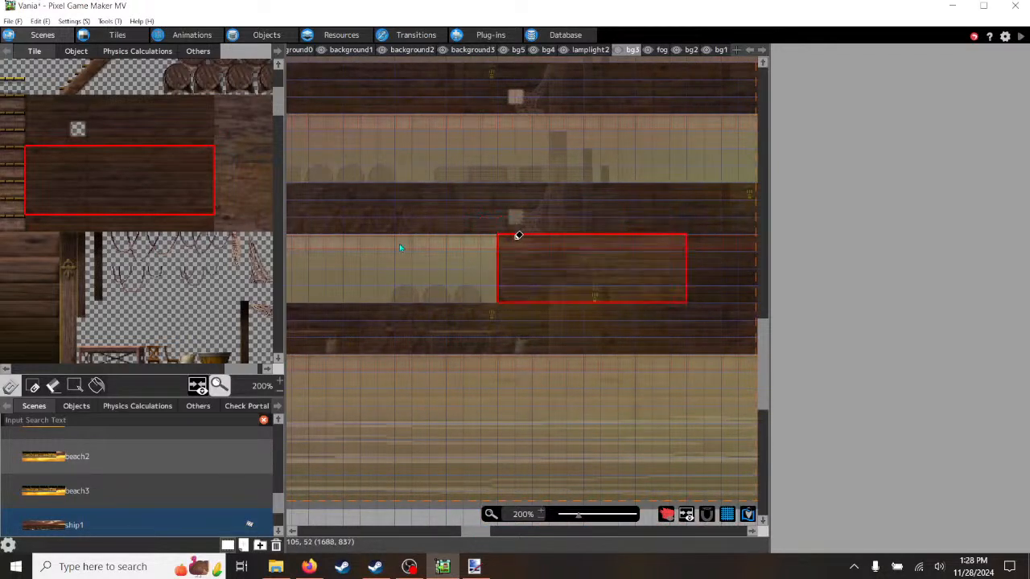
pyautogui.click(314, 253)
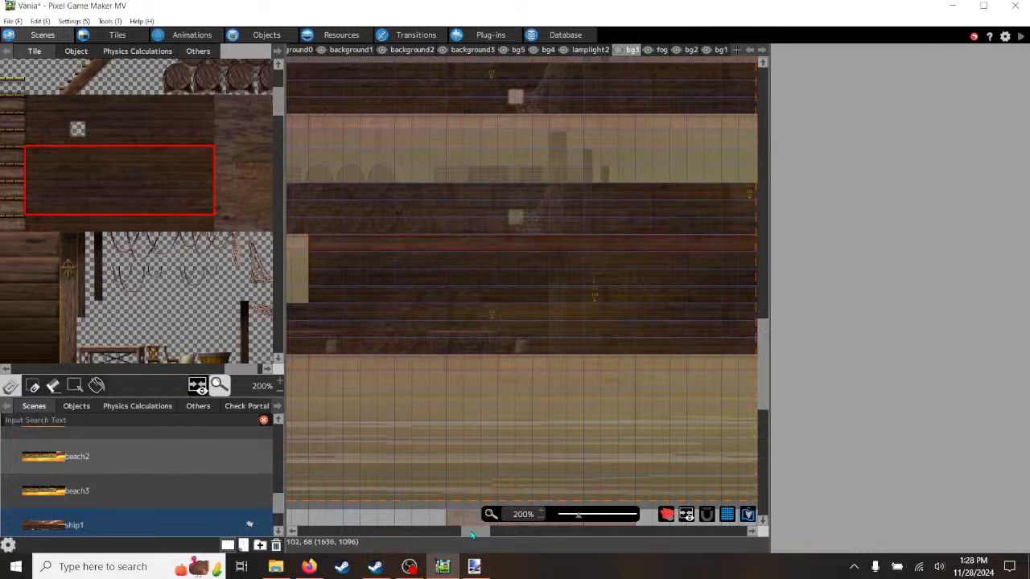
pyautogui.moveTo(472, 535)
pyautogui.mouseDown()
pyautogui.moveTo(354, 535)
pyautogui.moveTo(448, 535)
pyautogui.mouseUp()
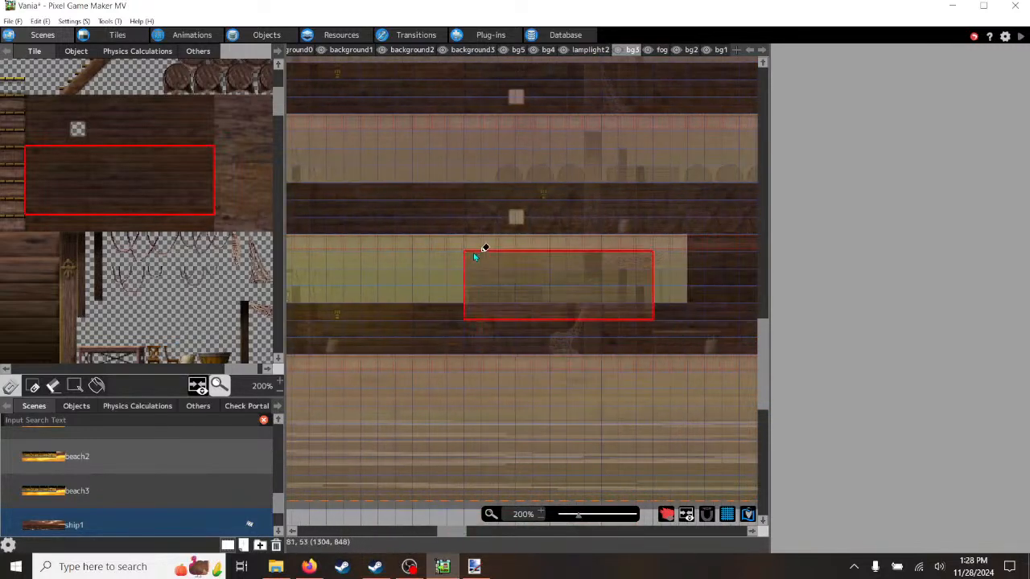
pyautogui.click(503, 244)
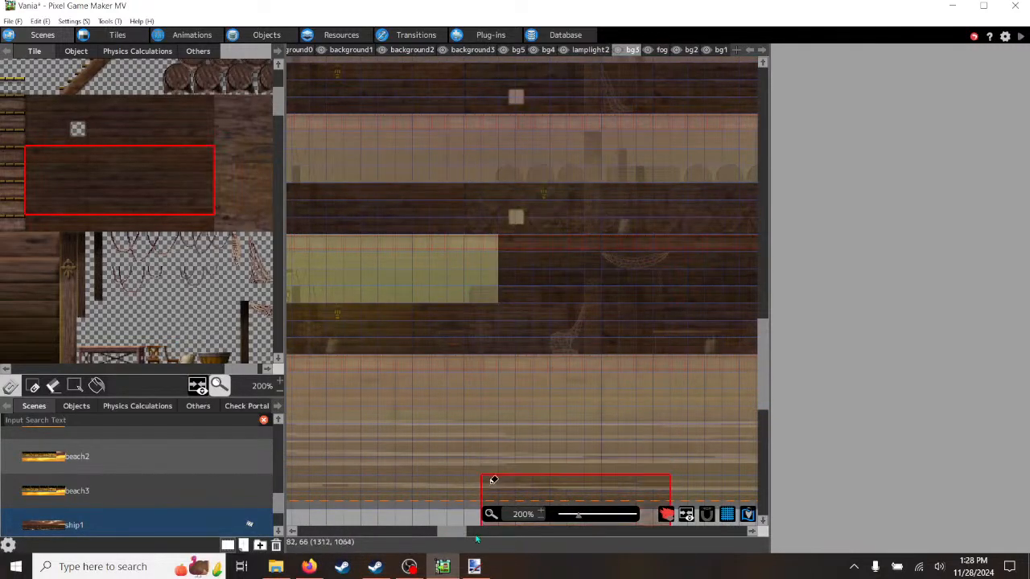
# - Extend the same plank block on bg3 rightward over the lower deck's remaining empty strip to the ship's far end, and start a playtest
pyautogui.moveTo(455, 531); pyautogui.dragTo(597, 533)
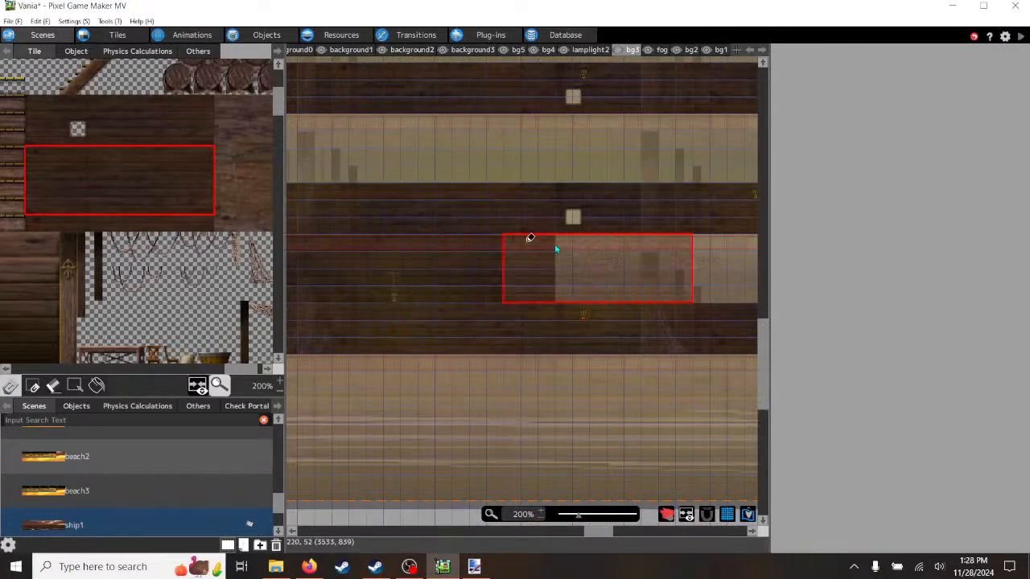
pyautogui.click(555, 245)
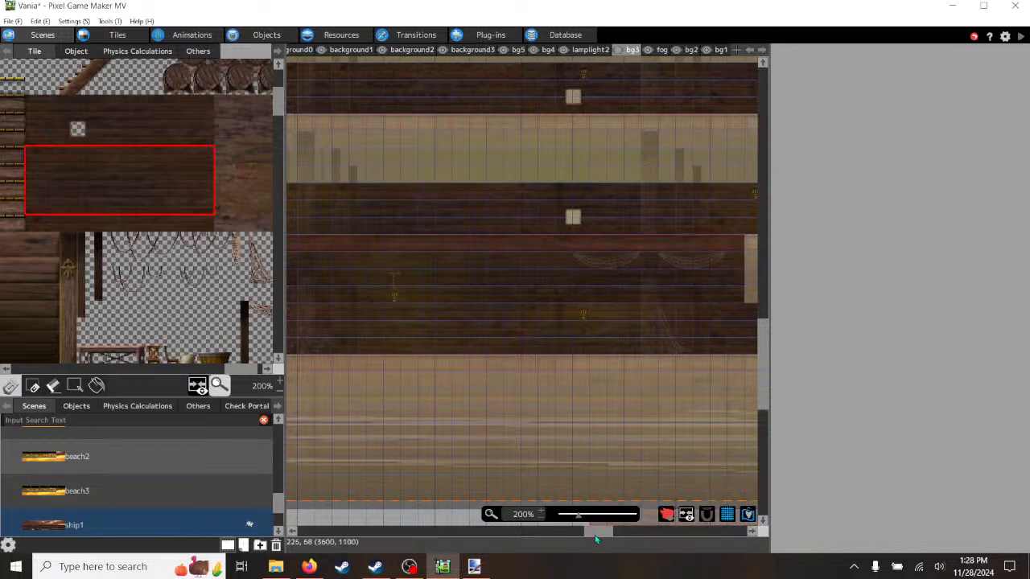
pyautogui.moveTo(598, 537); pyautogui.dragTo(617, 536)
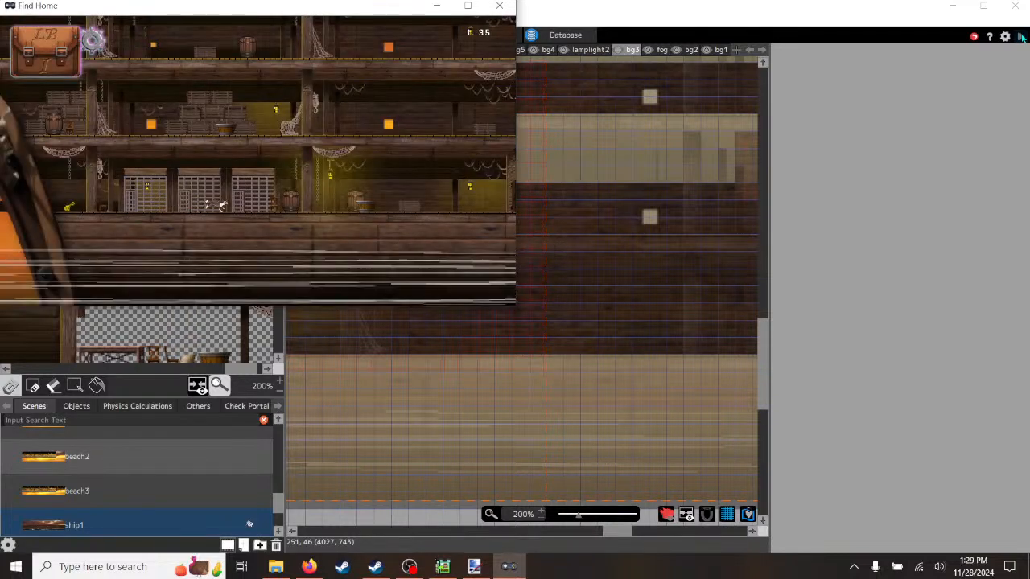
# - Maximize the playtest and run the dog from the cages through the wooden door to the tables on the lowest deck
pyautogui.press('Left')
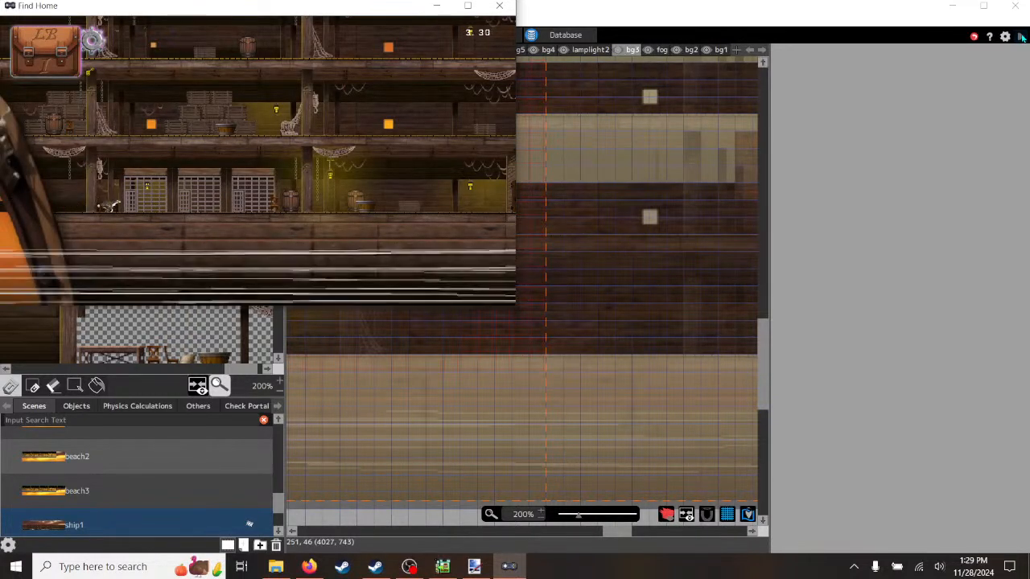
pyautogui.press('Right')
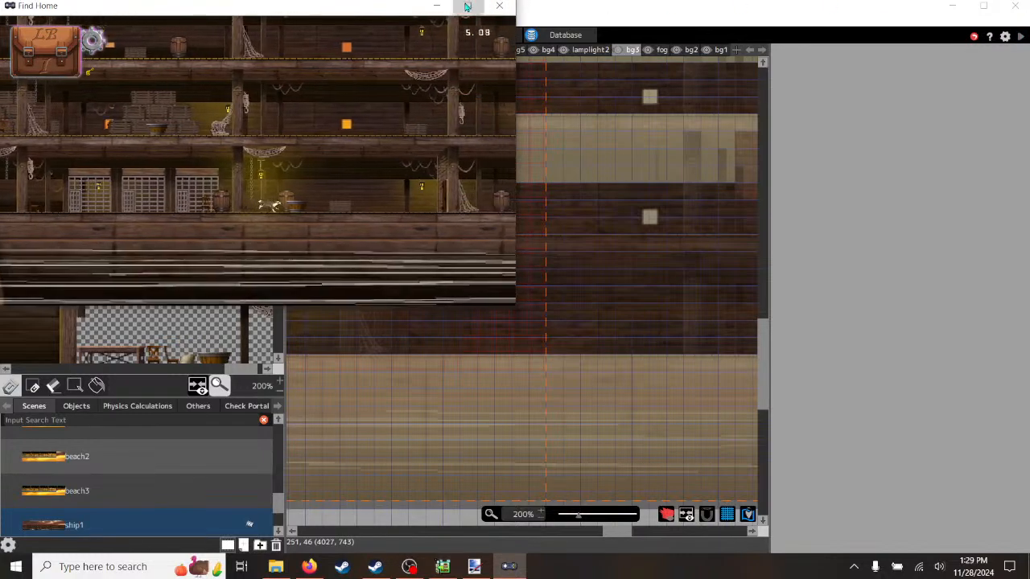
pyautogui.click(467, 5)
pyautogui.press('Right')
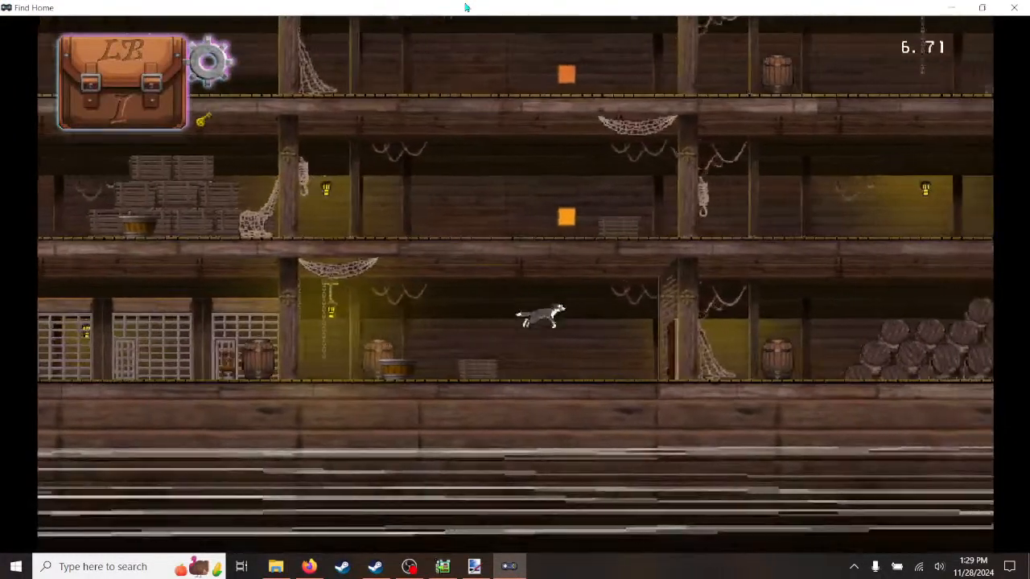
pyautogui.press('Right')
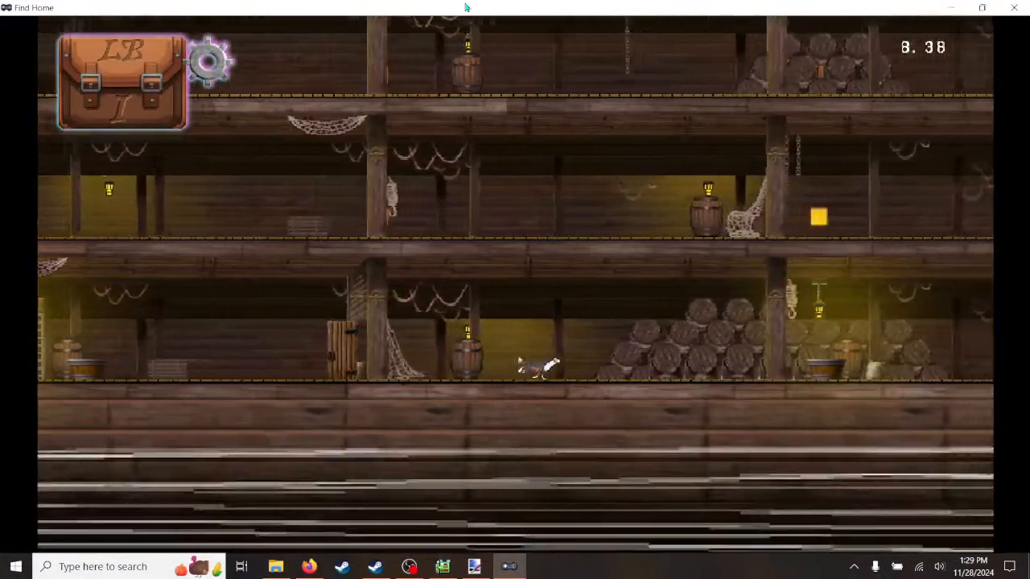
pyautogui.press('Right')
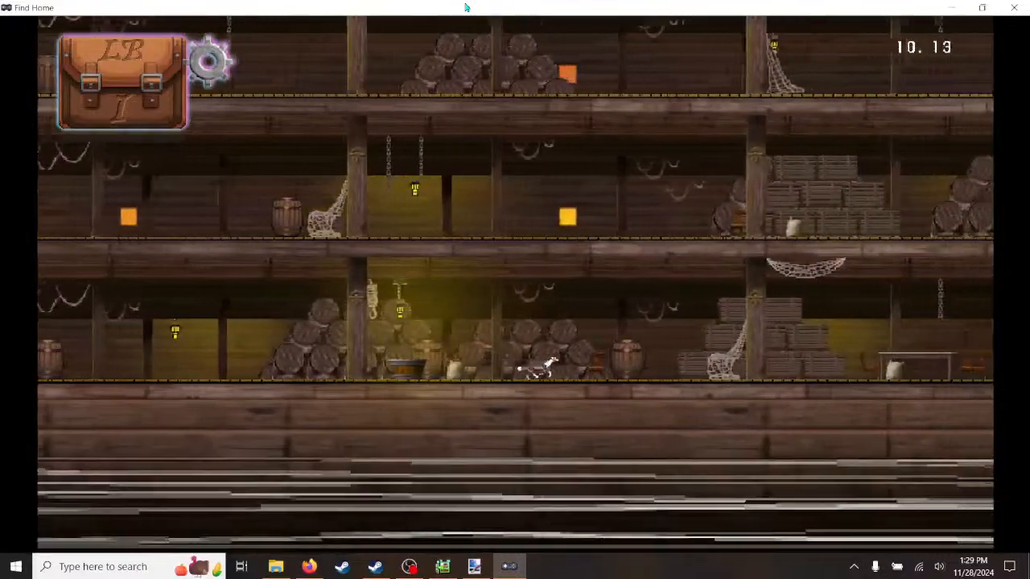
pyautogui.press('Right')
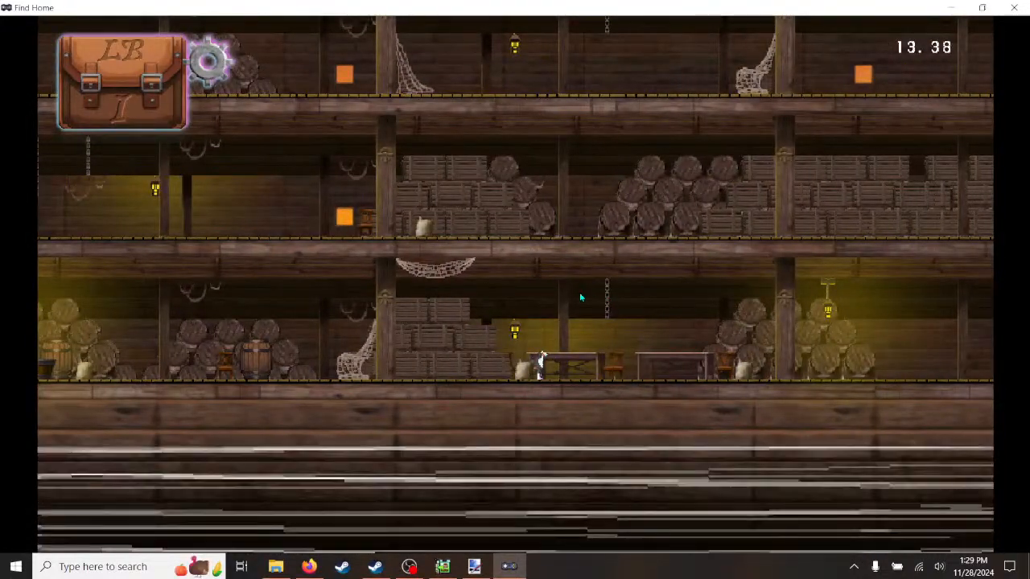
# - Run the dog past the staircase and through the two-storey space to inspect the background behind the barrel pyramid
pyautogui.press('Right')
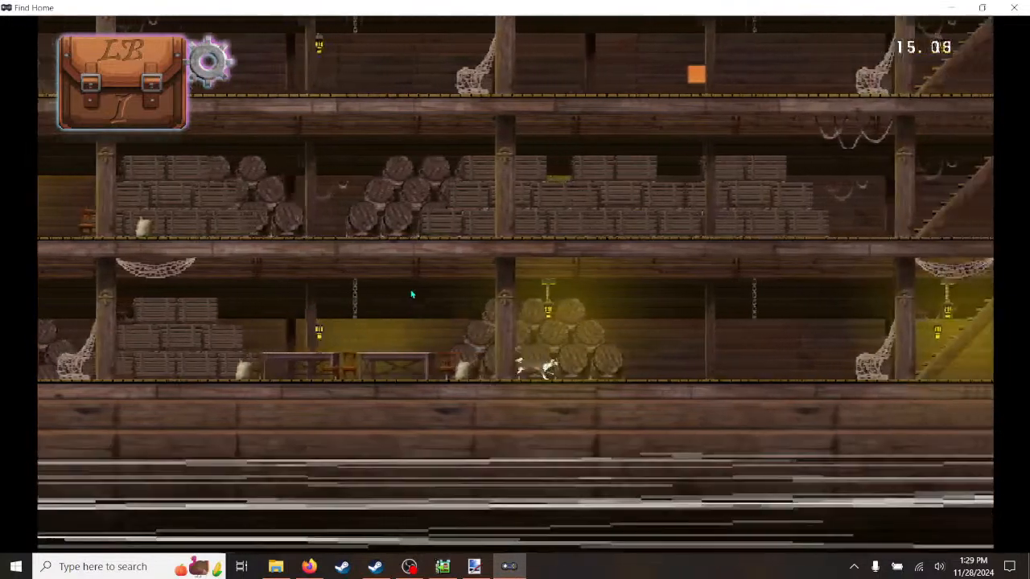
pyautogui.press('Right')
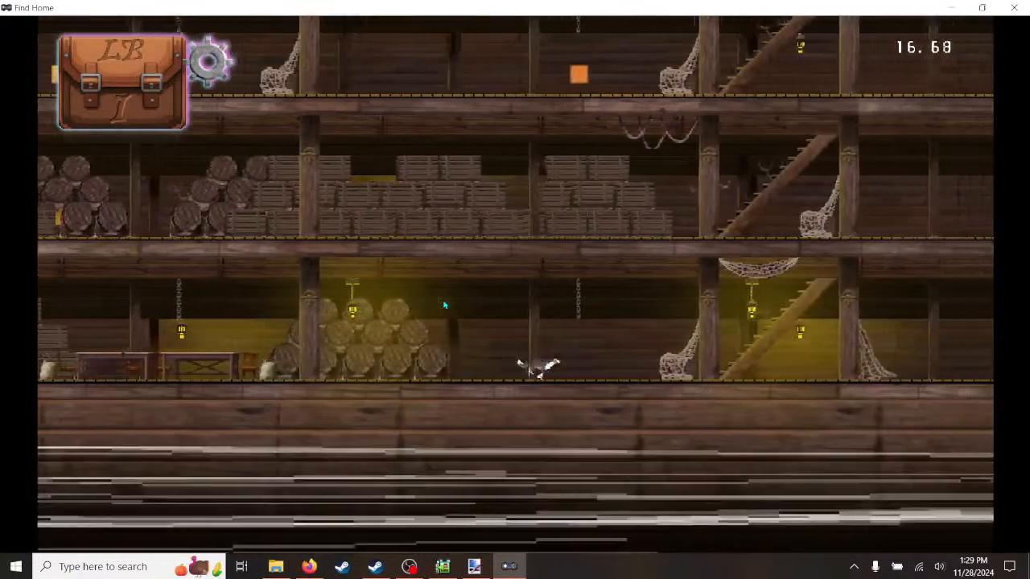
pyautogui.press('Right')
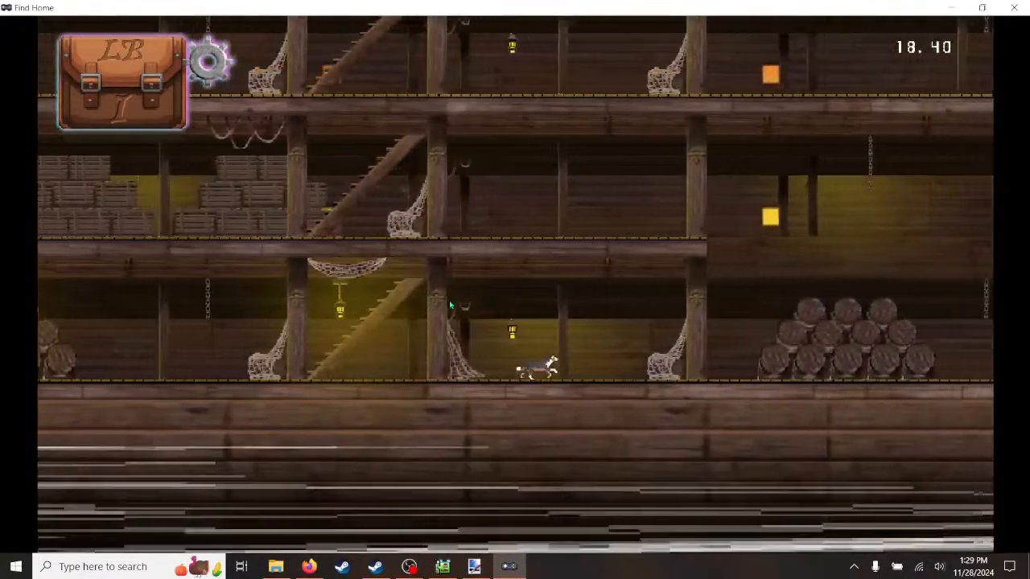
pyautogui.press('Right')
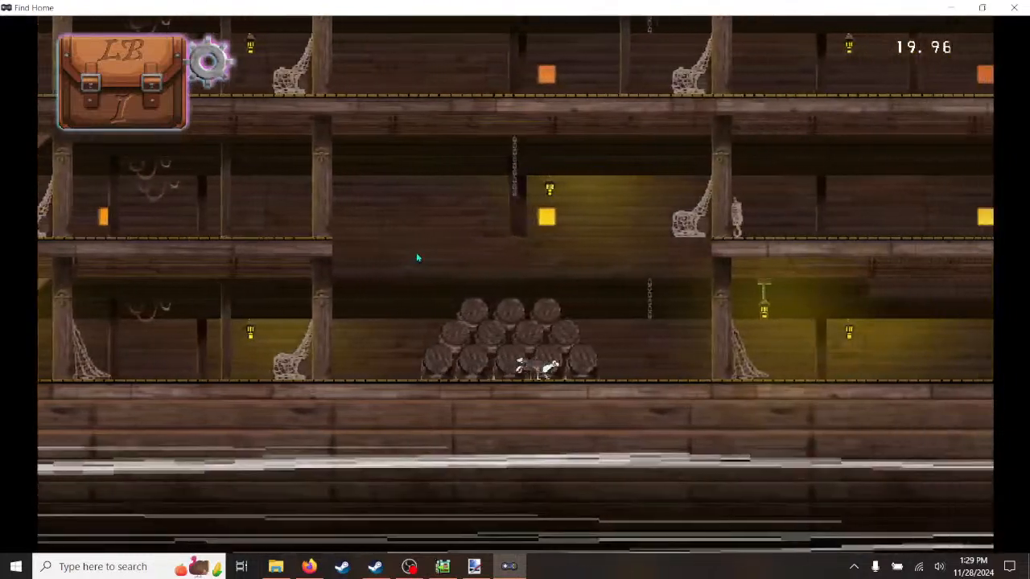
pyautogui.press('Right')
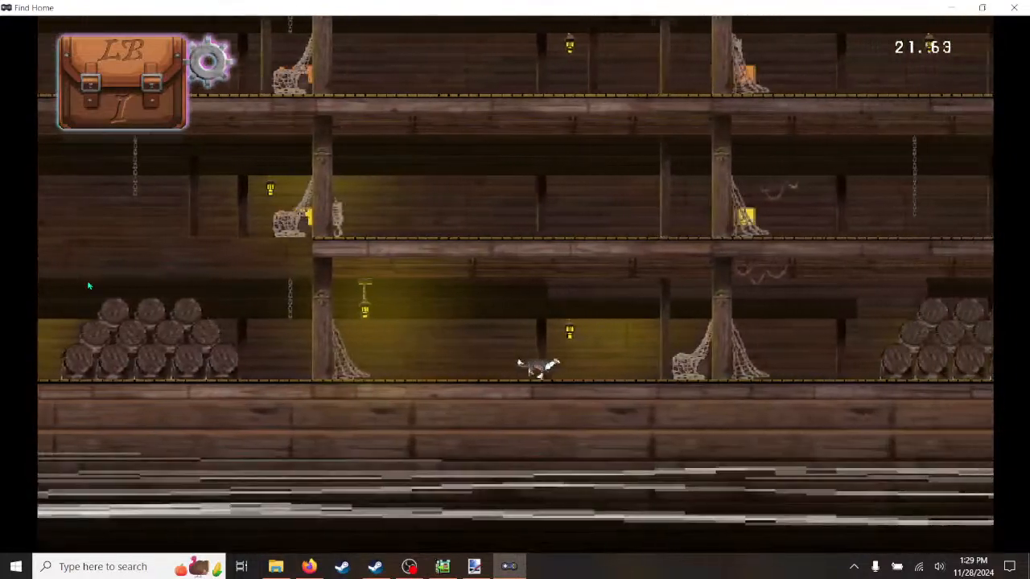
# - Run the dog between the opening's right-hand post and the next netted post to recheck the uneven dark strip below the ceiling
pyautogui.press('Left')
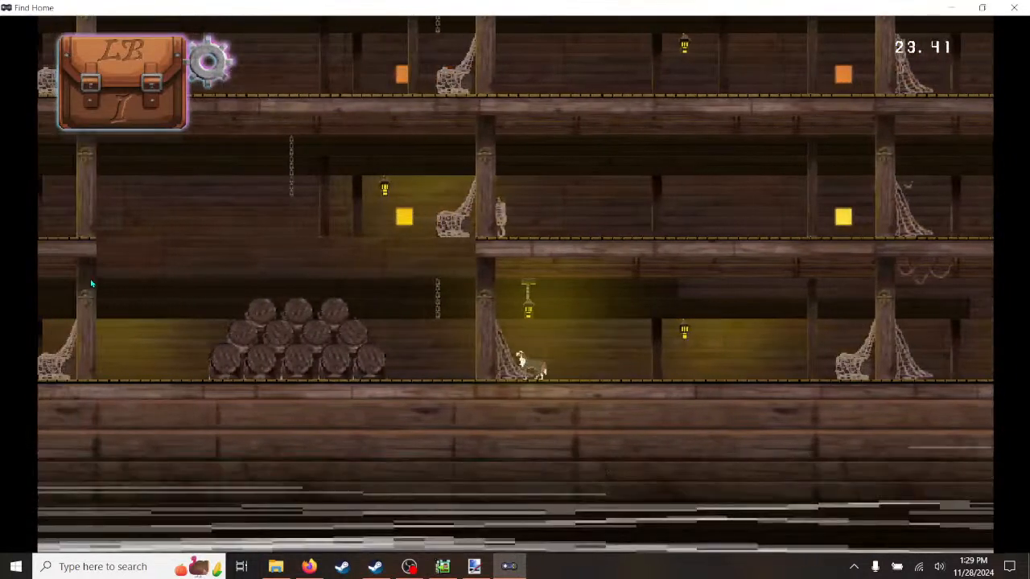
pyautogui.press('Right')
pyautogui.press('Right')
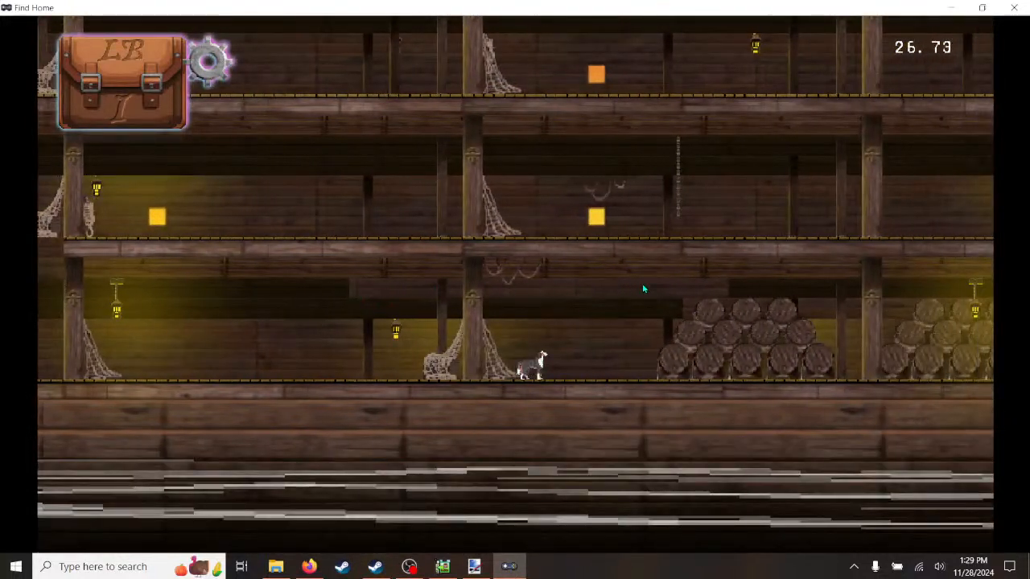
pyautogui.press('Right')
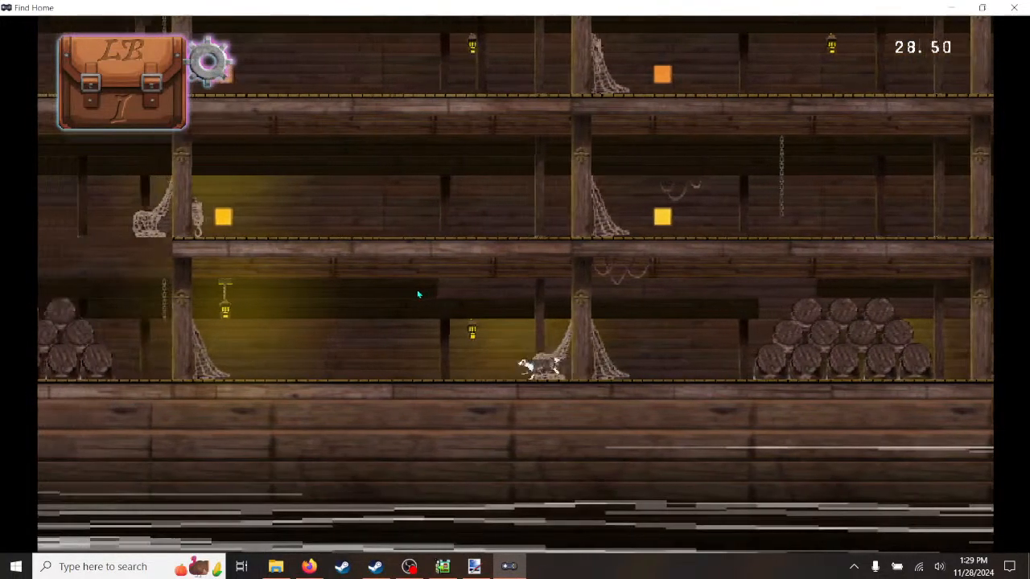
# - Run the dog back and forth past the barrel pyramid to inspect the two-storey space's background and lamplight
pyautogui.press('Right')
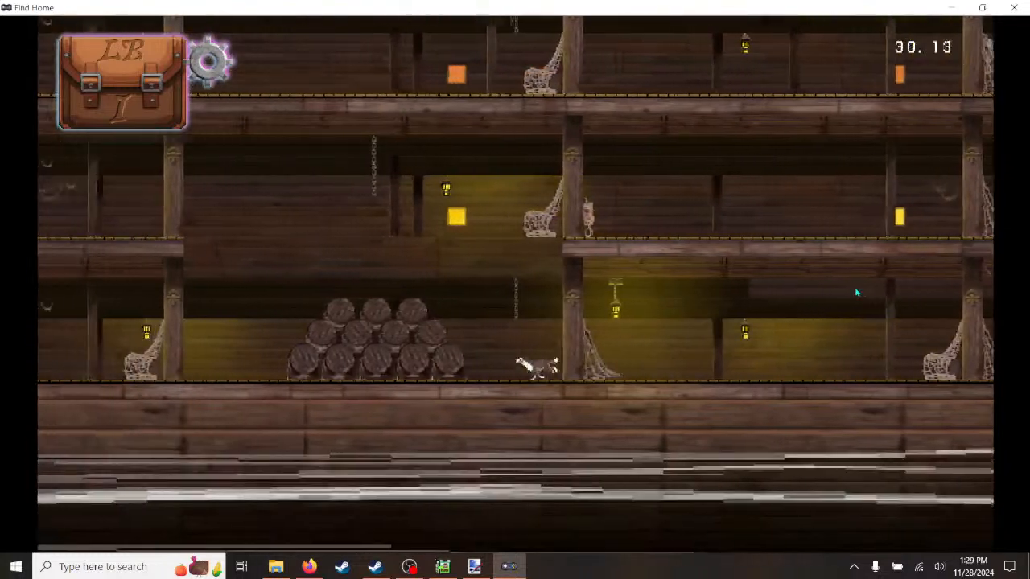
pyautogui.press('Left')
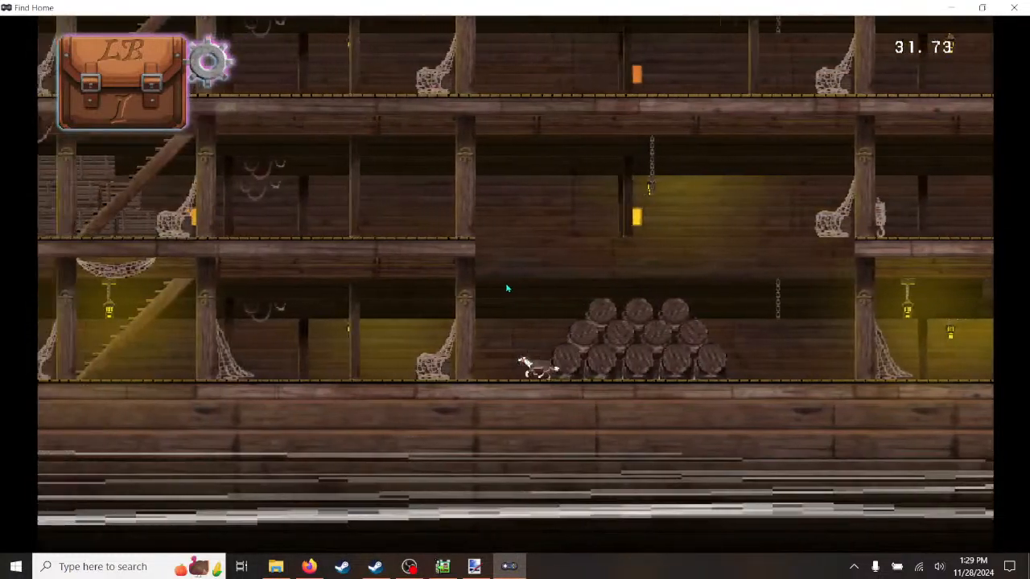
pyautogui.press('Right')
pyautogui.press('Right')
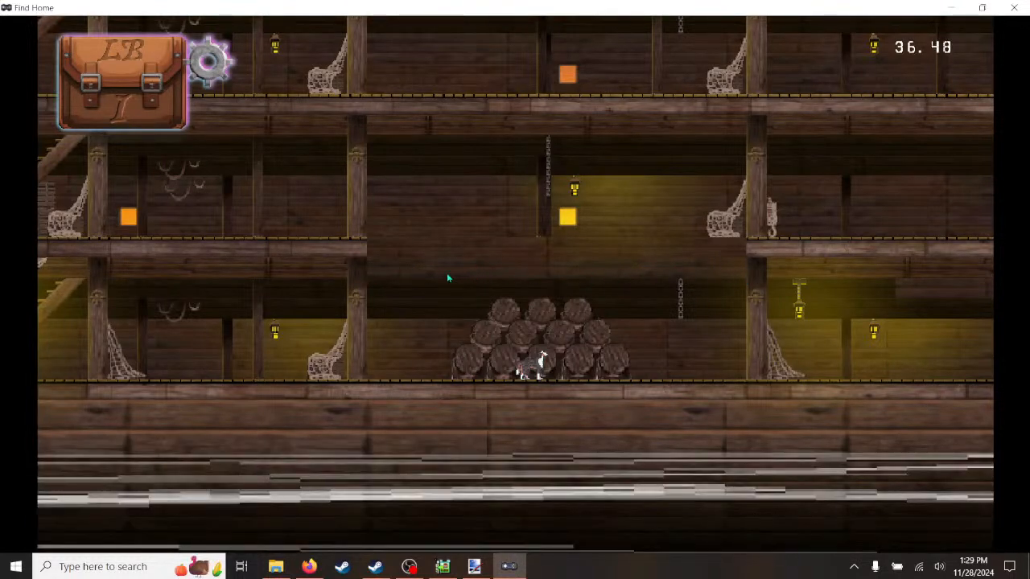
pyautogui.press('Right')
pyautogui.press('Left')
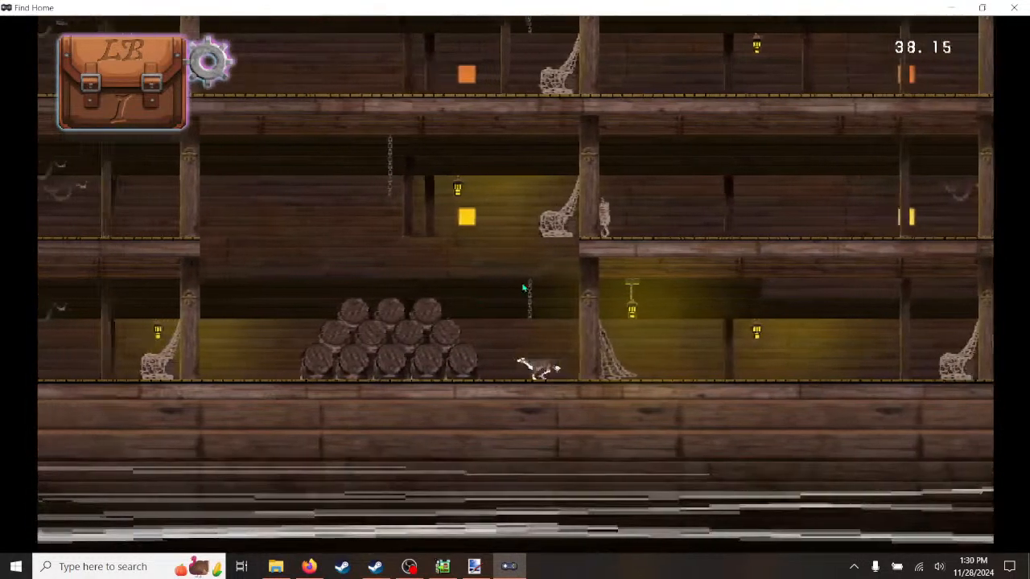
pyautogui.press('Right')
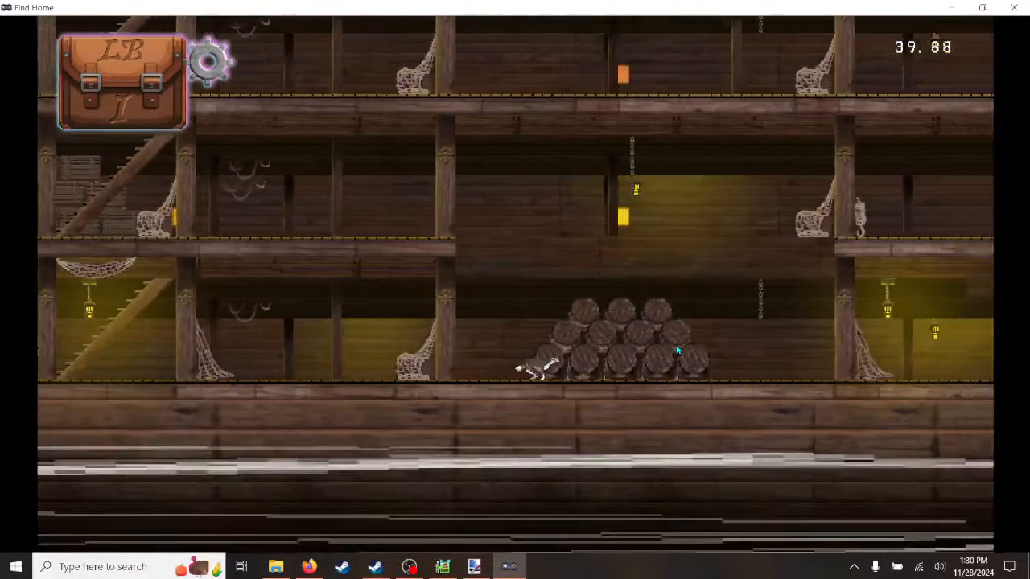
pyautogui.press('Right')
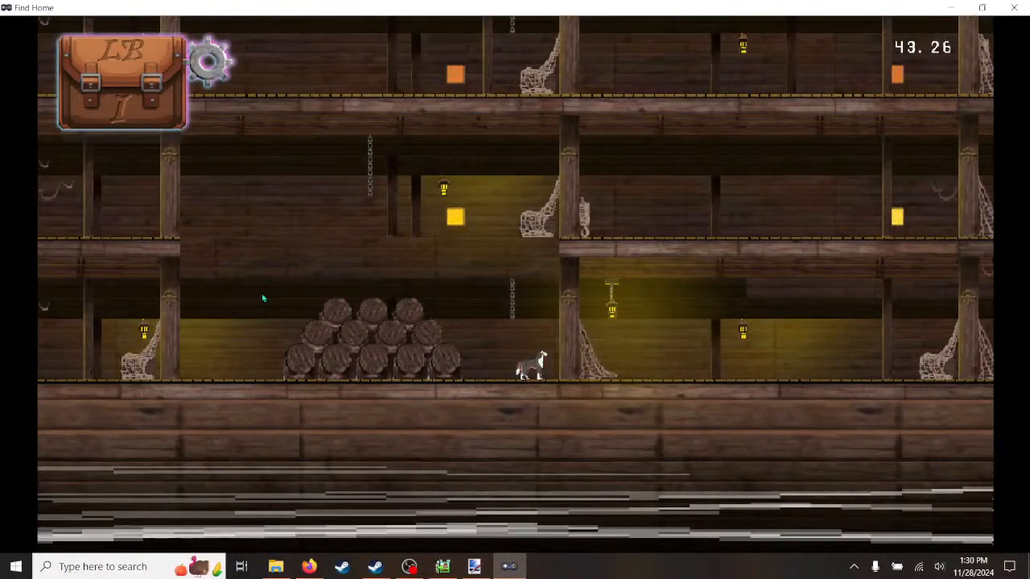
pyautogui.press('Left')
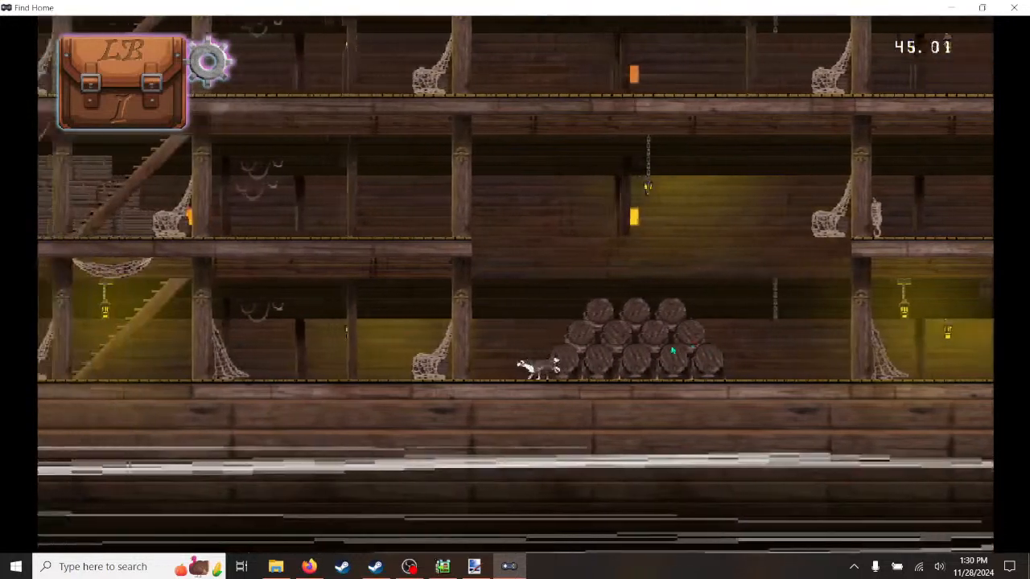
pyautogui.press('Right')
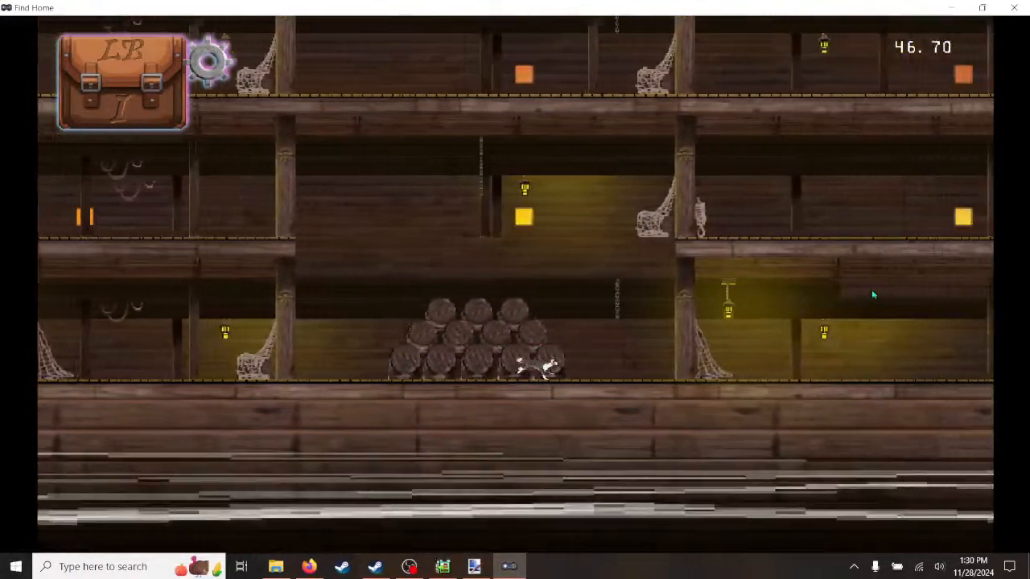
pyautogui.press('Right')
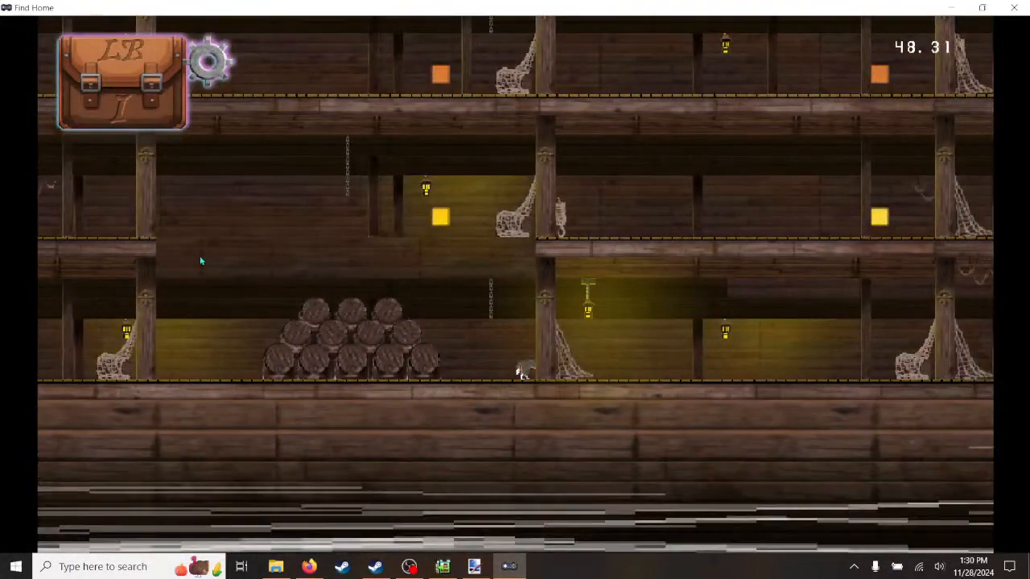
# - Run the dog between the netted post and the lantern-lit barrel stacks to inspect the dark background strip below the ceiling
pyautogui.press('Right')
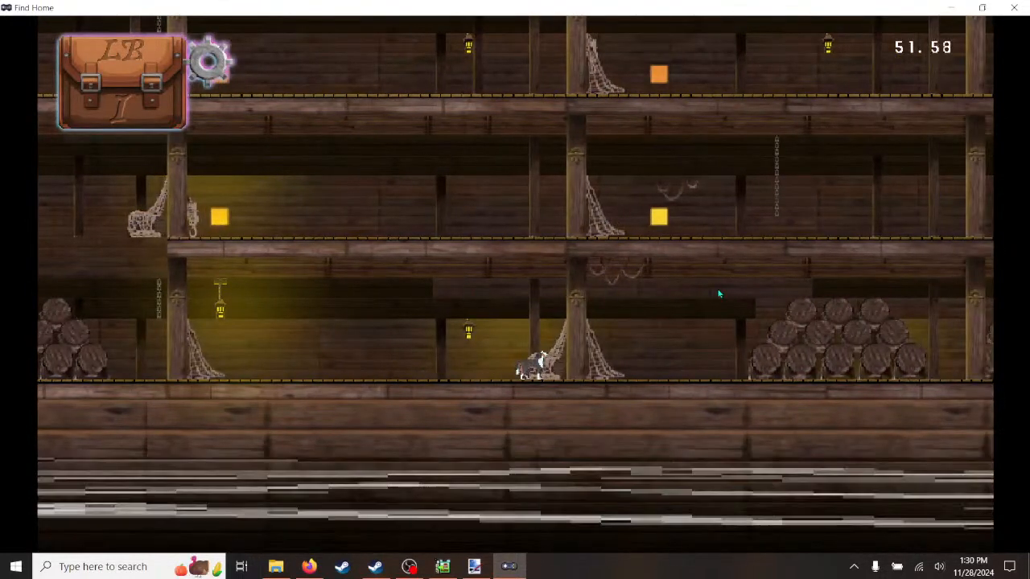
pyautogui.press('Right')
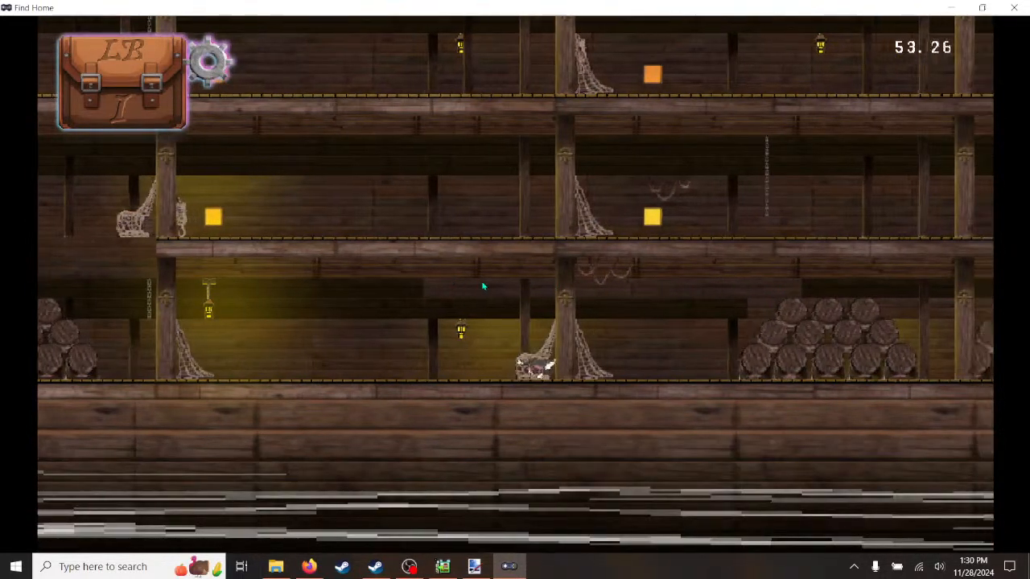
pyautogui.press('Right')
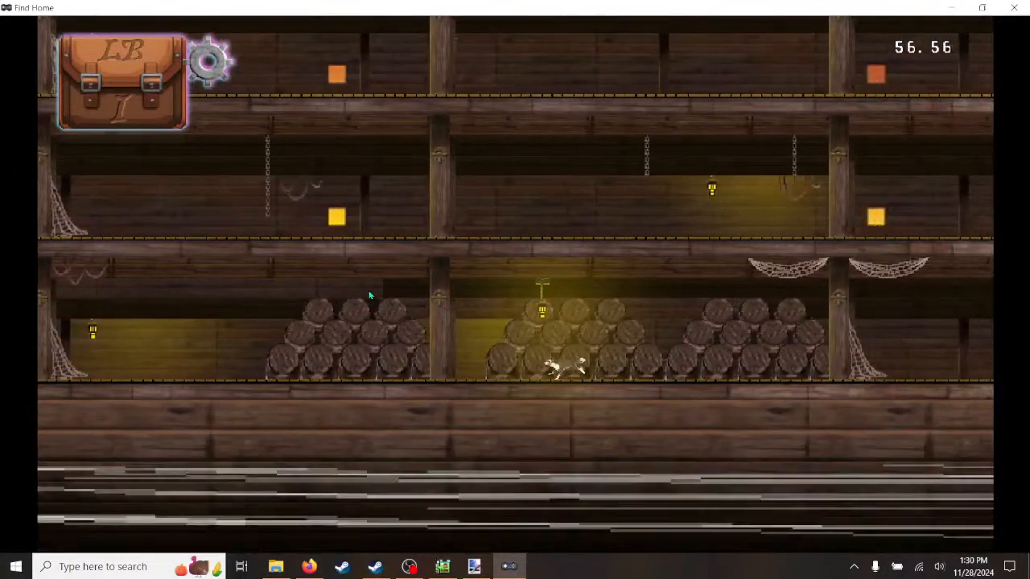
pyautogui.press('Right')
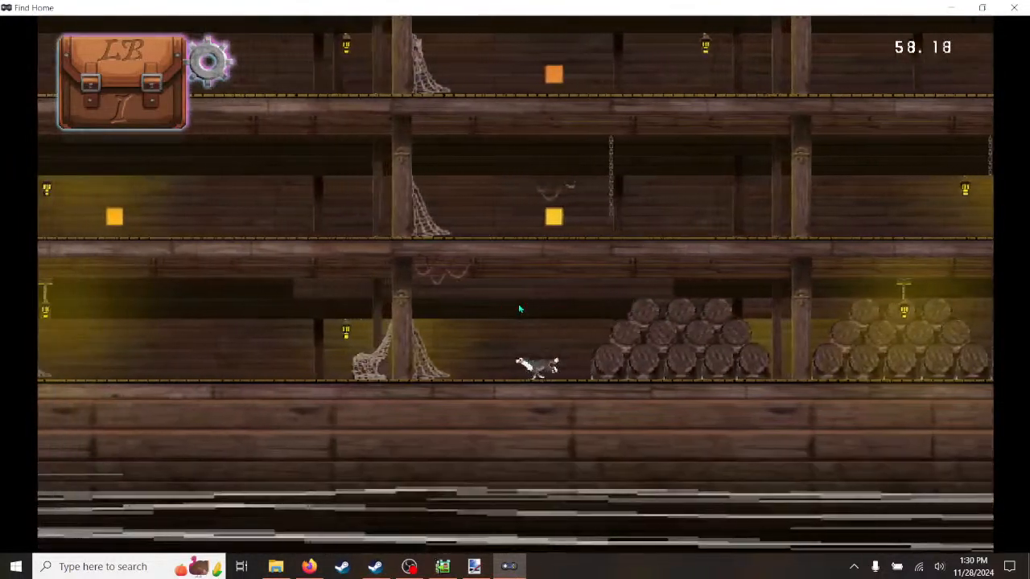
pyautogui.press('Right')
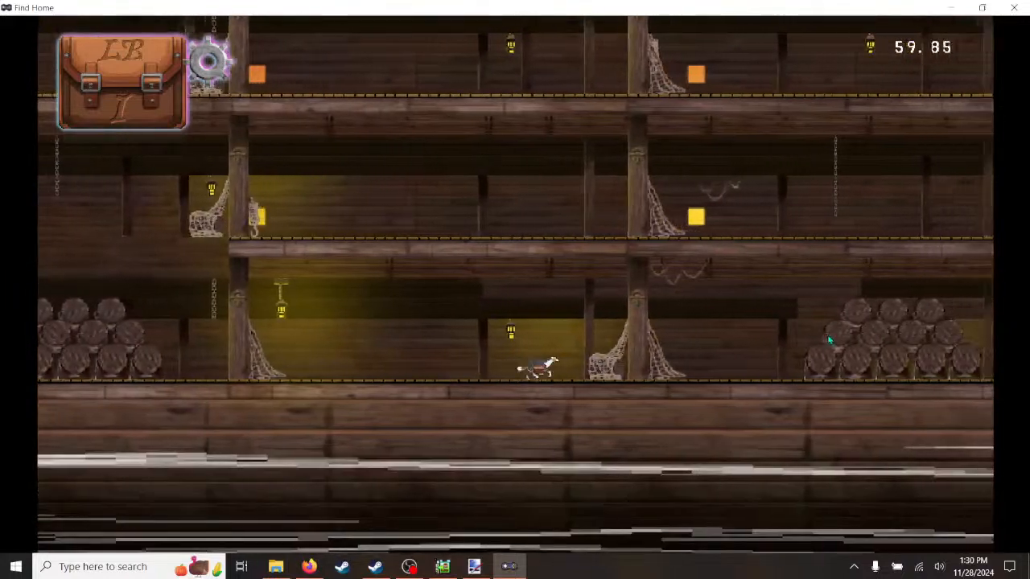
pyautogui.press('Right')
pyautogui.press('Right')
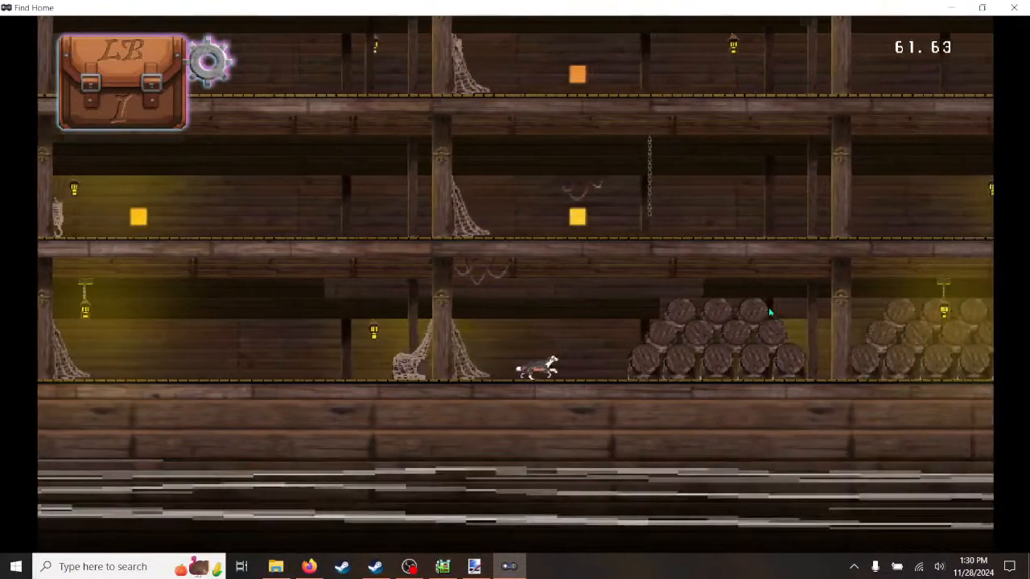
pyautogui.press('Right')
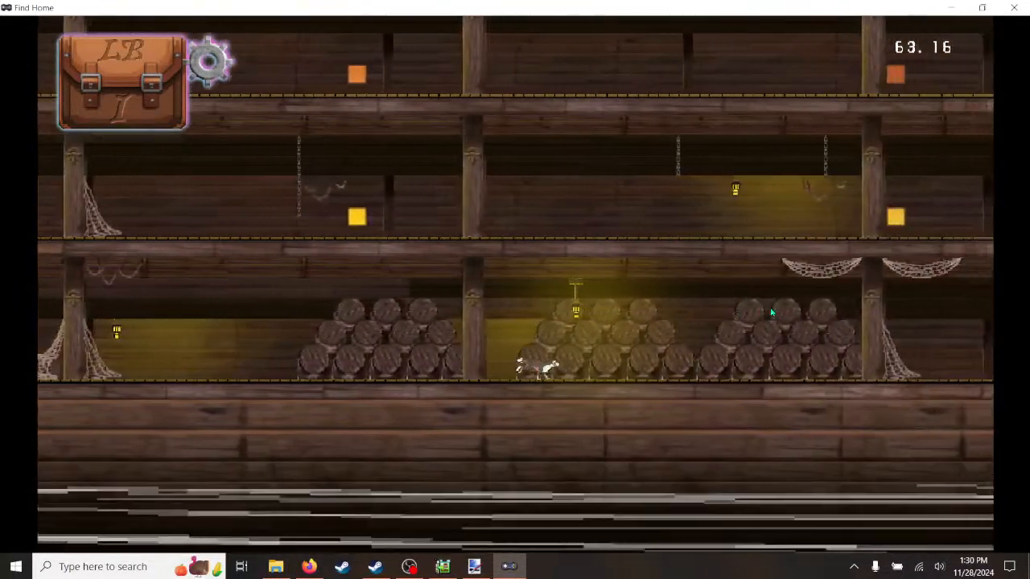
# - Run the dog back through the two-storey space to its far post and return to the barrel pyramid
pyautogui.press('a')
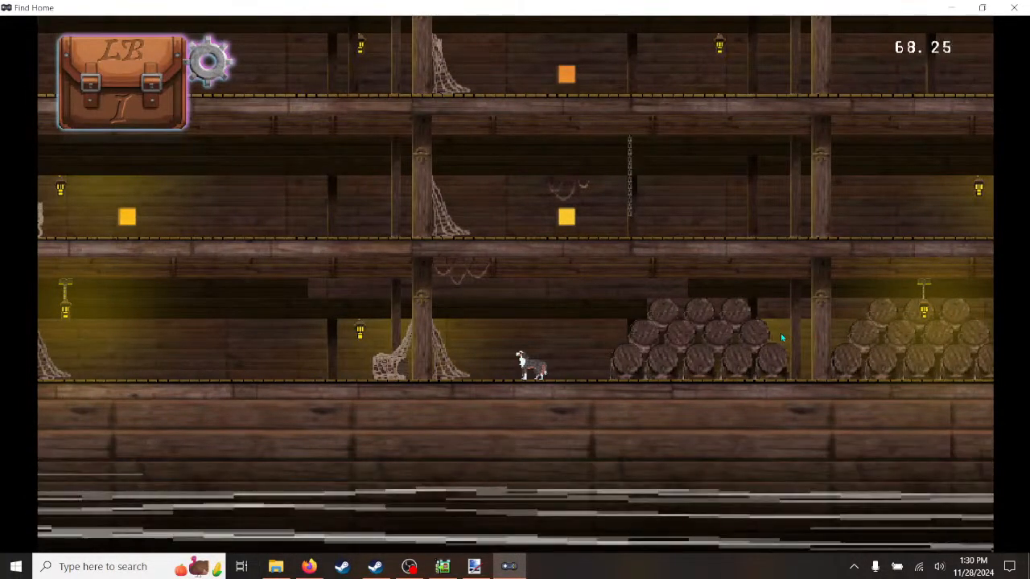
pyautogui.press('a')
pyautogui.press('a')
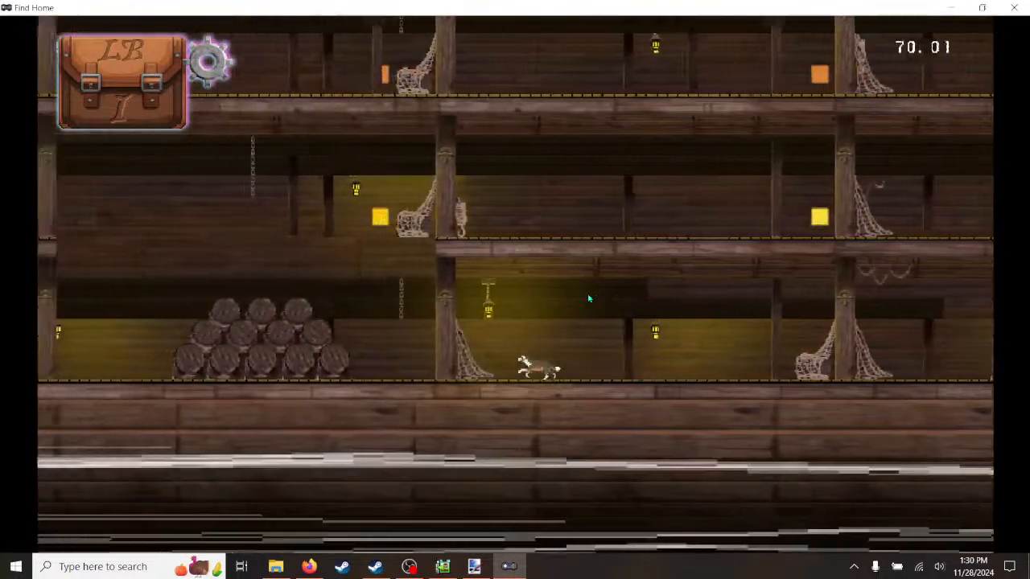
pyautogui.press('a')
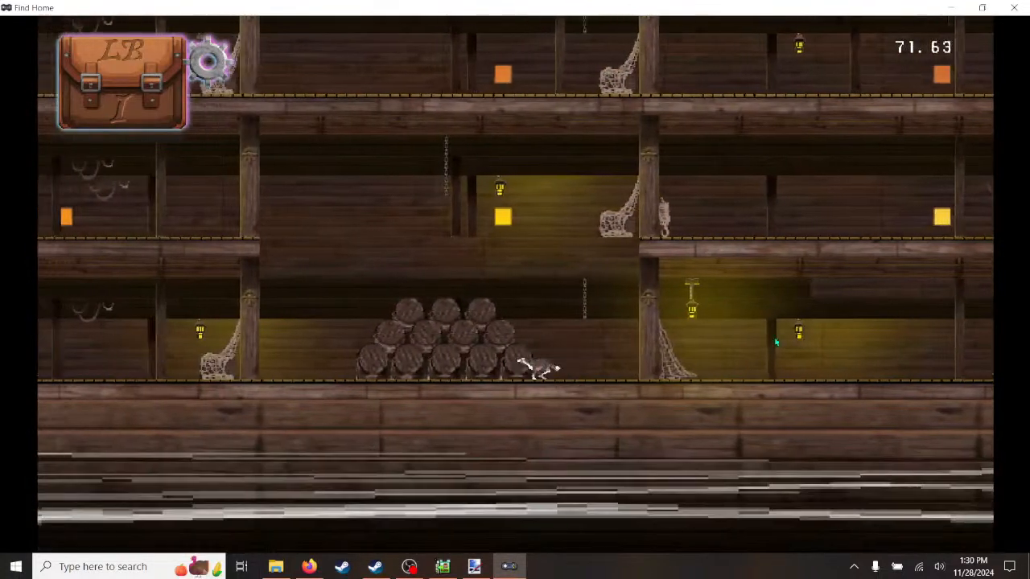
pyautogui.press('a')
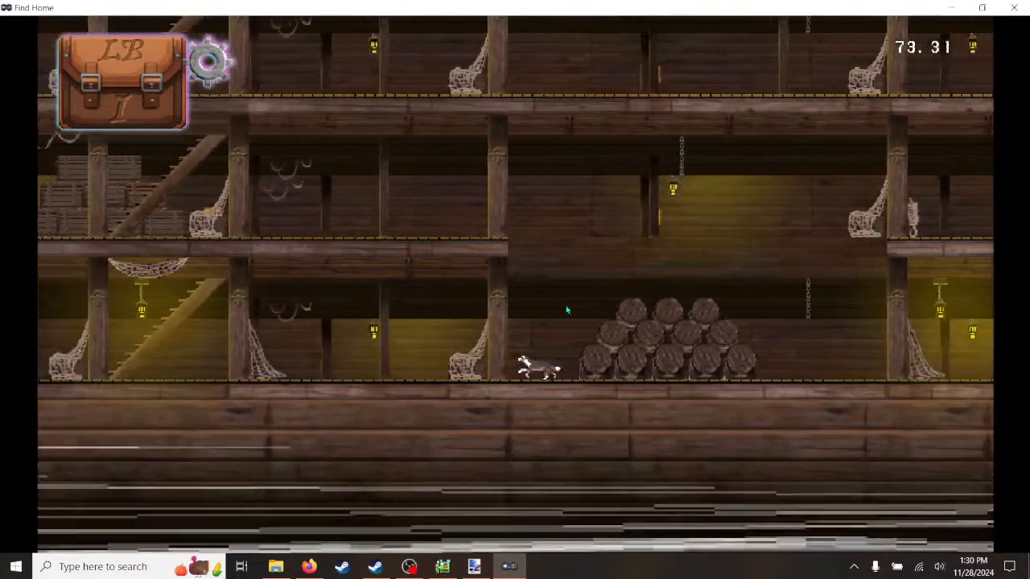
pyautogui.press('d')
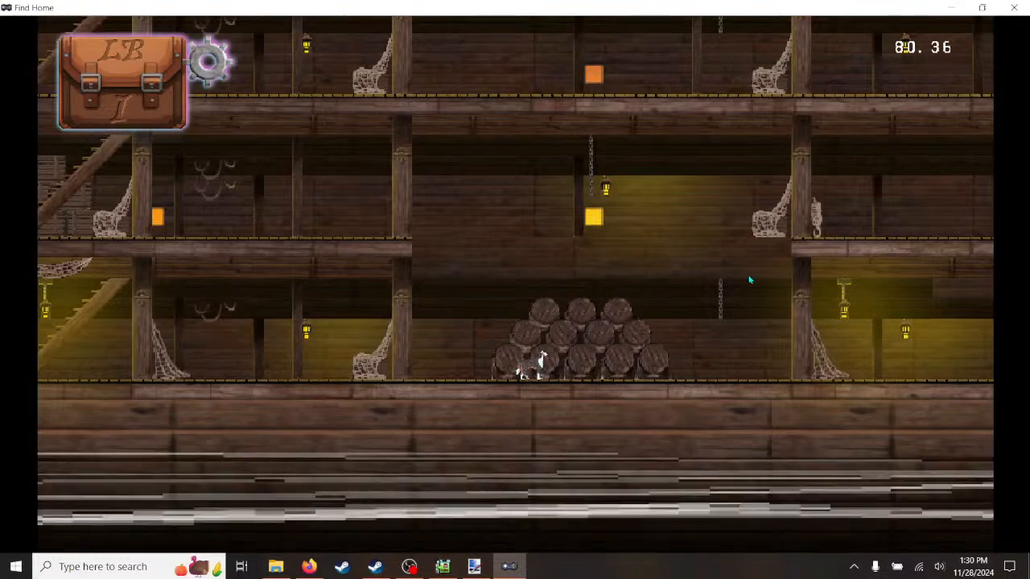
# - Recheck the opening between its two edge posts with the dog, and end the playtest
pyautogui.press('a')
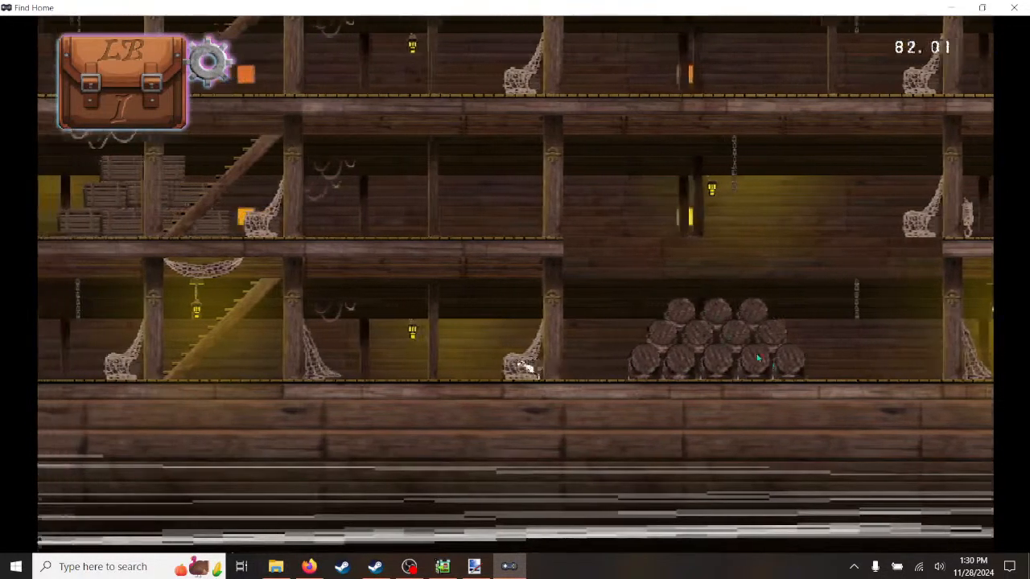
pyautogui.press('d')
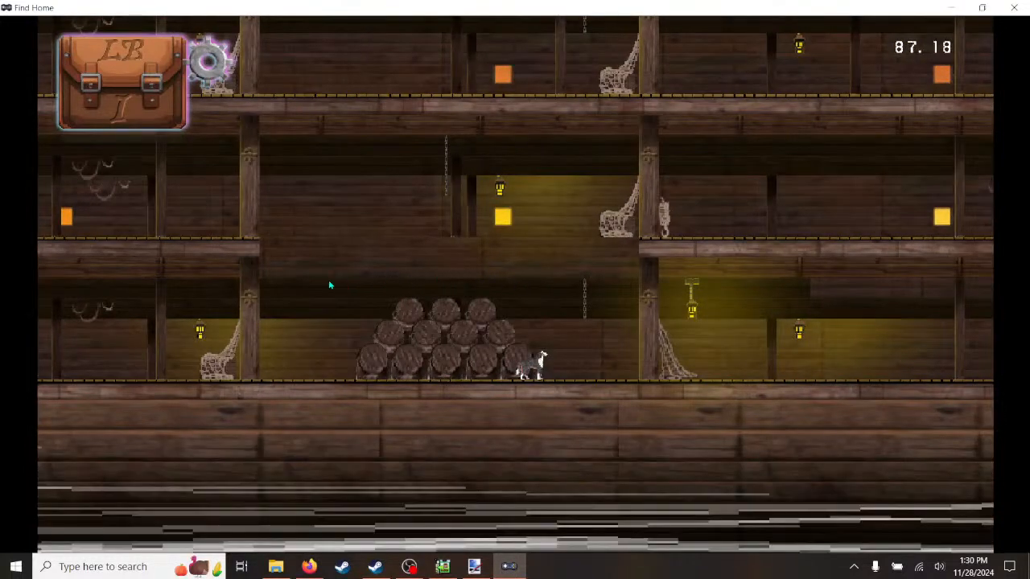
pyautogui.press('d')
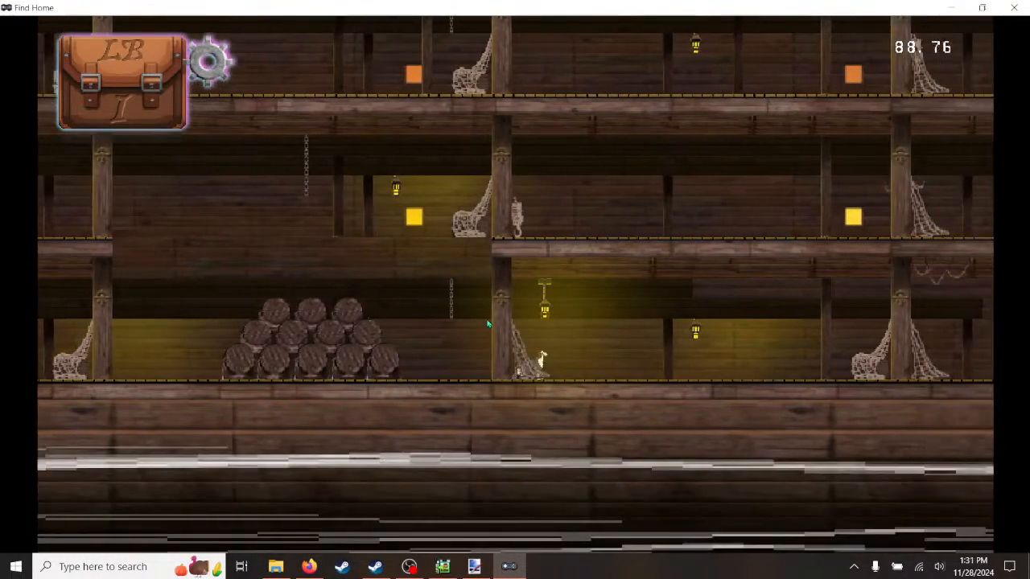
pyautogui.press('d')
pyautogui.press('a')
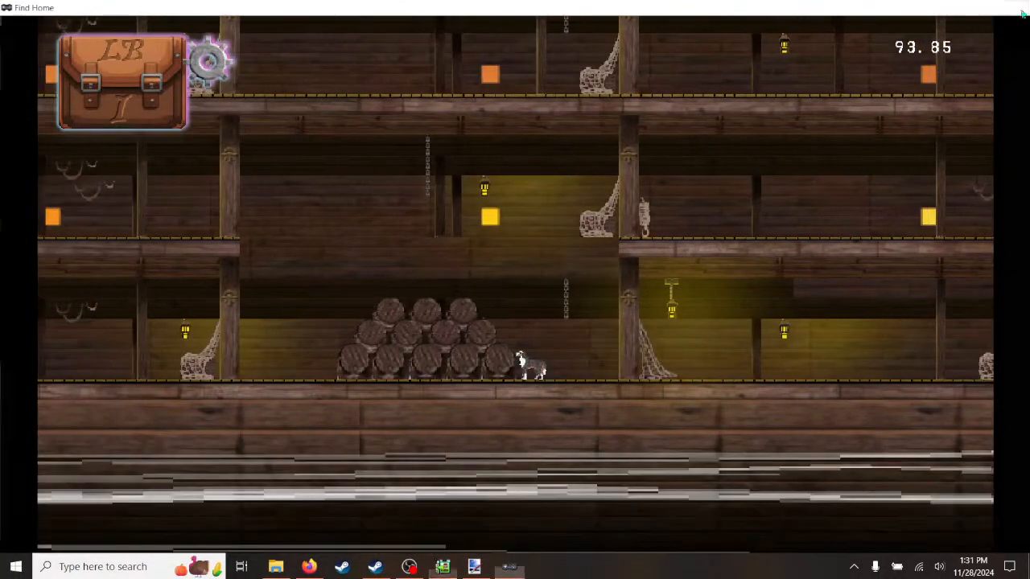
pyautogui.hotkey('alt', 'F4')
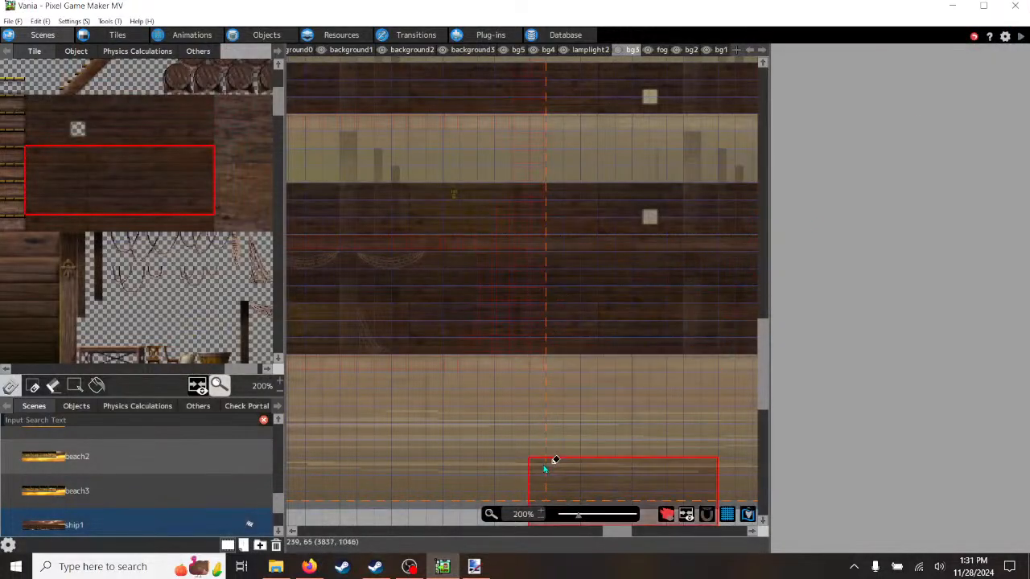
# - Lay the rope-edged plank strip on background1 across the two-storey opening, in the row directly below the middle deck's beams, and start a playtest
pyautogui.moveTo(613, 533); pyautogui.dragTo(527, 532)
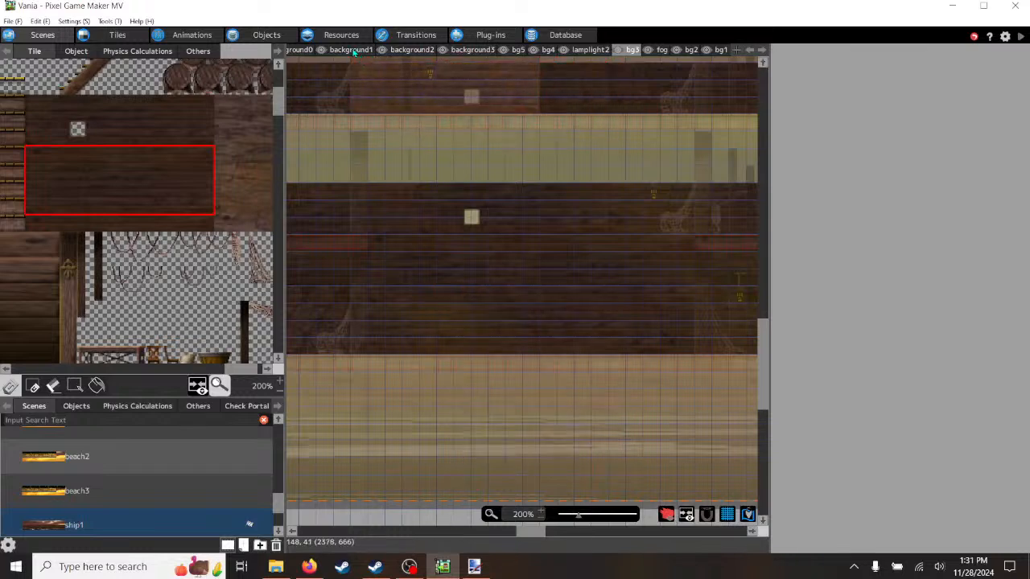
pyautogui.click(414, 50)
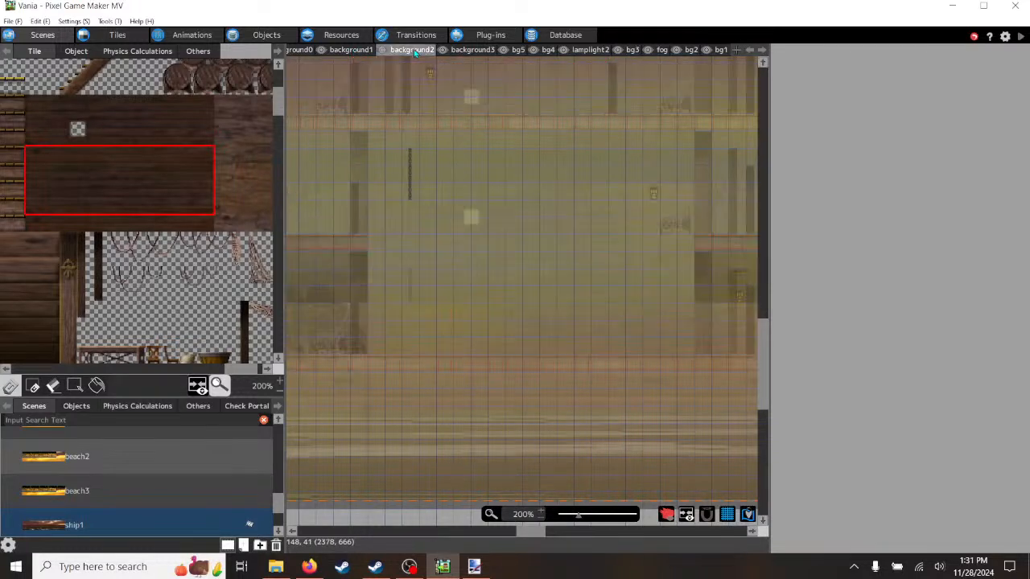
pyautogui.click(473, 50)
pyautogui.click(351, 50)
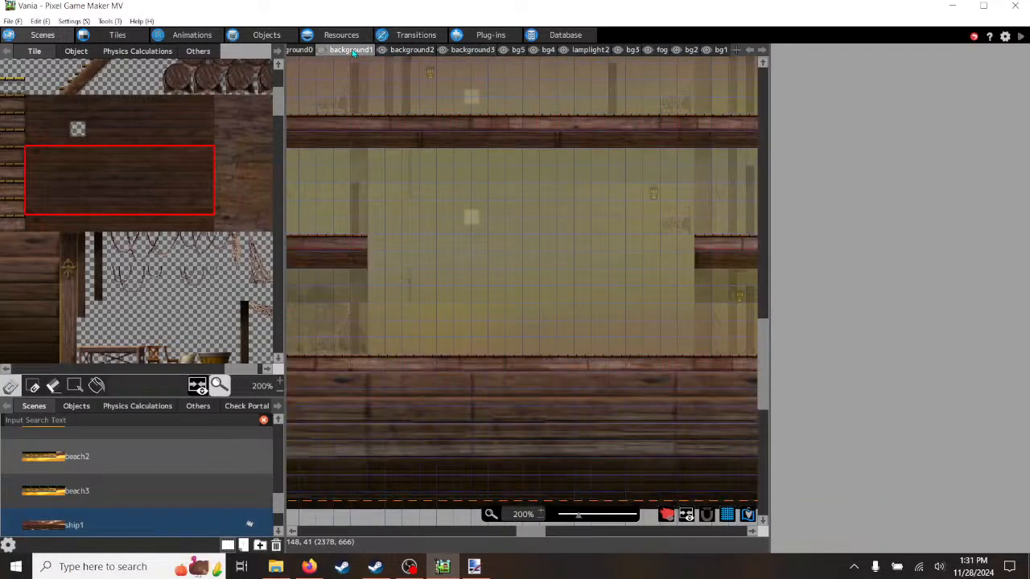
pyautogui.rightClick(407, 278)
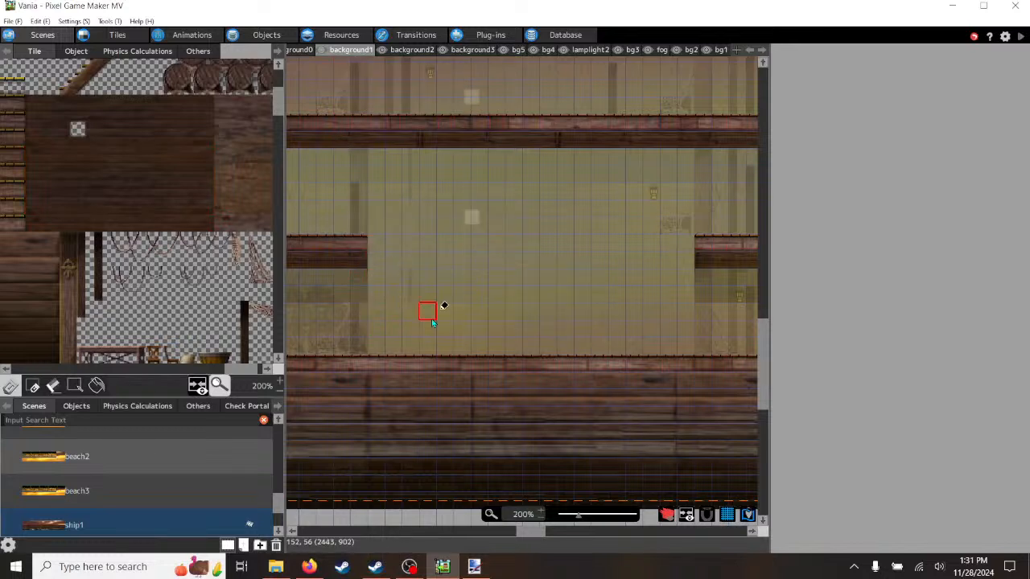
pyautogui.rightClick(360, 244)
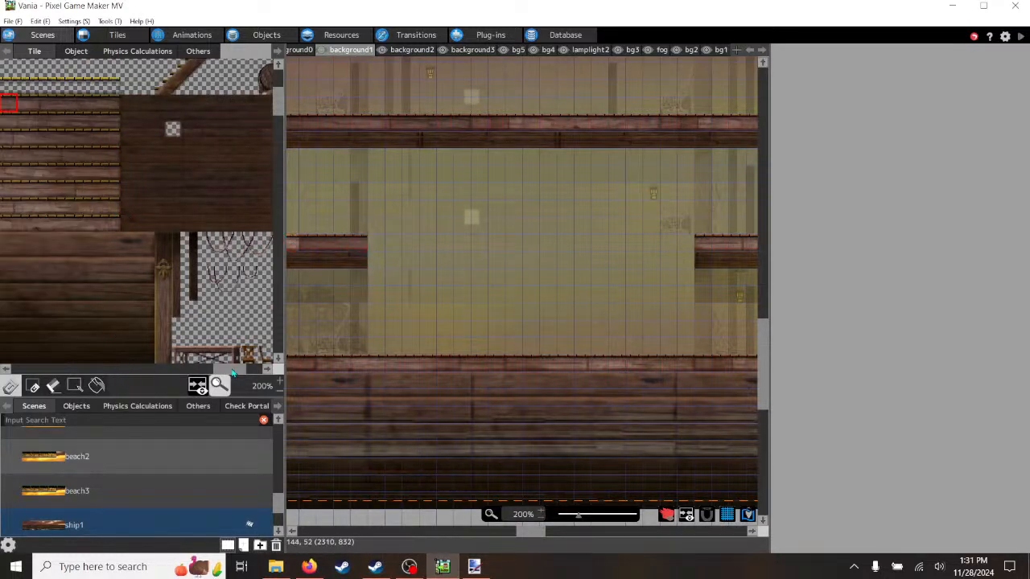
pyautogui.moveTo(233, 372); pyautogui.dragTo(217, 372)
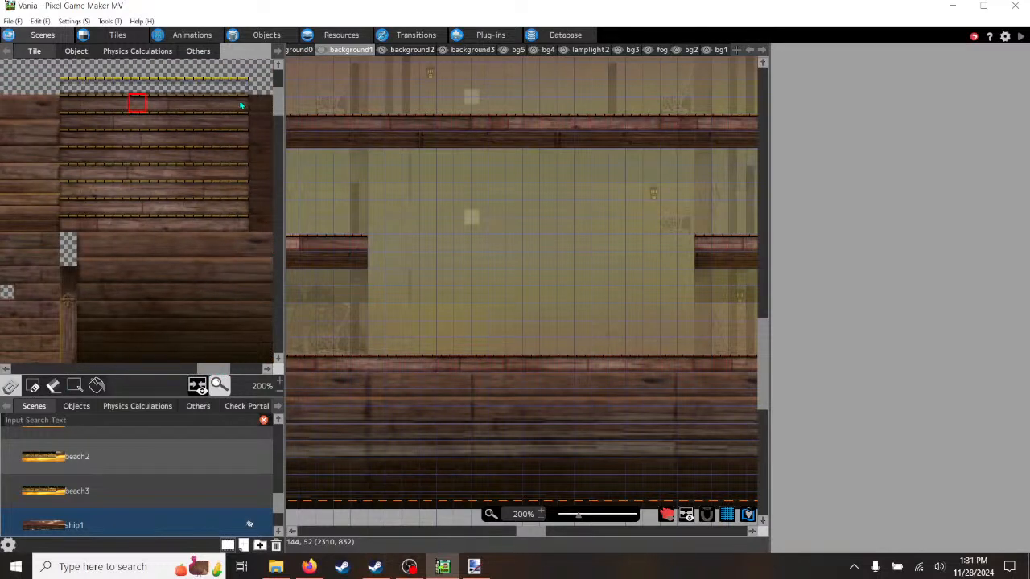
pyautogui.moveTo(239, 103); pyautogui.dragTo(138, 106)
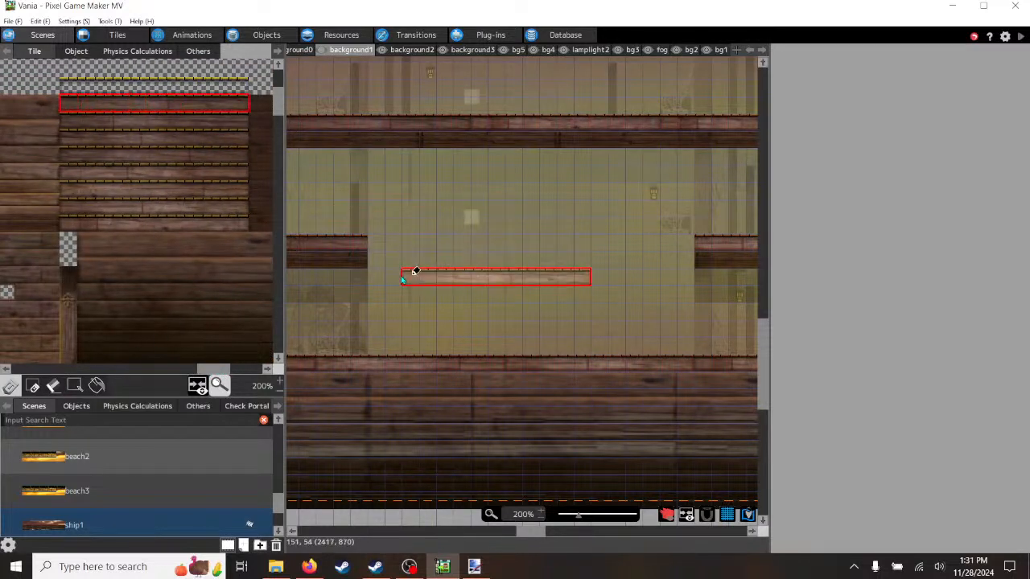
pyautogui.moveTo(375, 284); pyautogui.dragTo(524, 288)
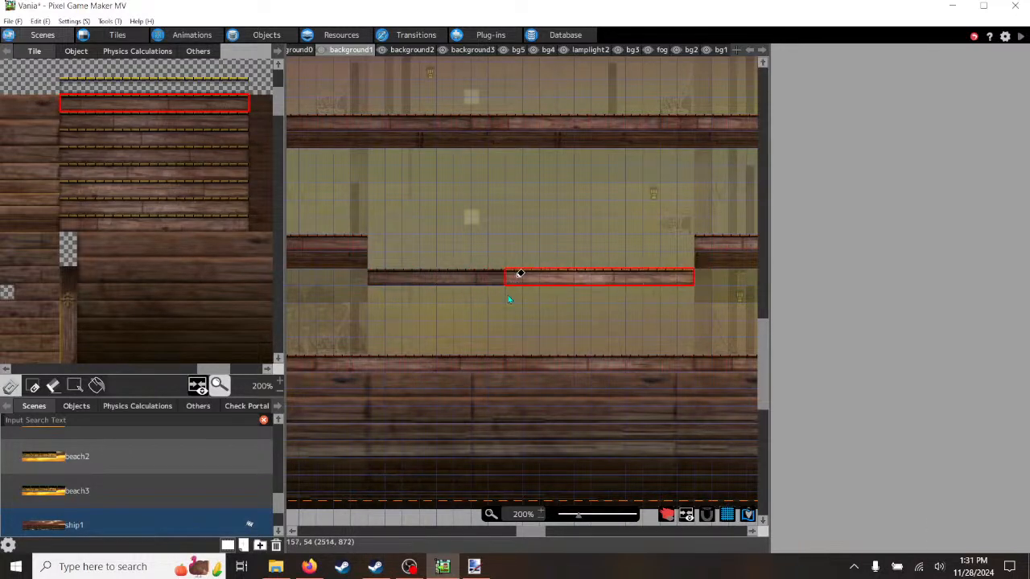
pyautogui.click(508, 299)
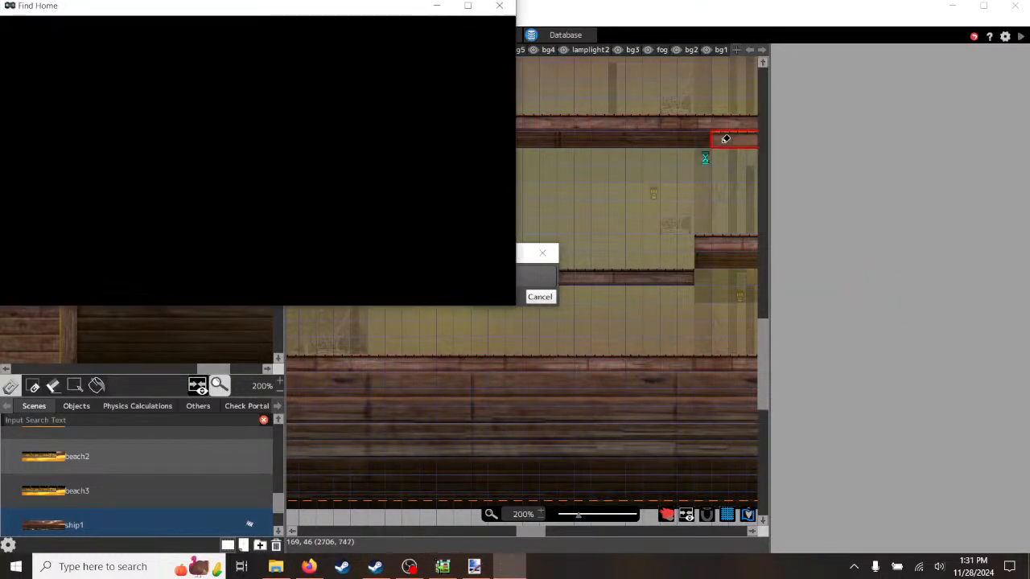
# - Maximize the playtest window, collect the key beside the cages with the dog, and run through the wooden door
pyautogui.click(466, 6)
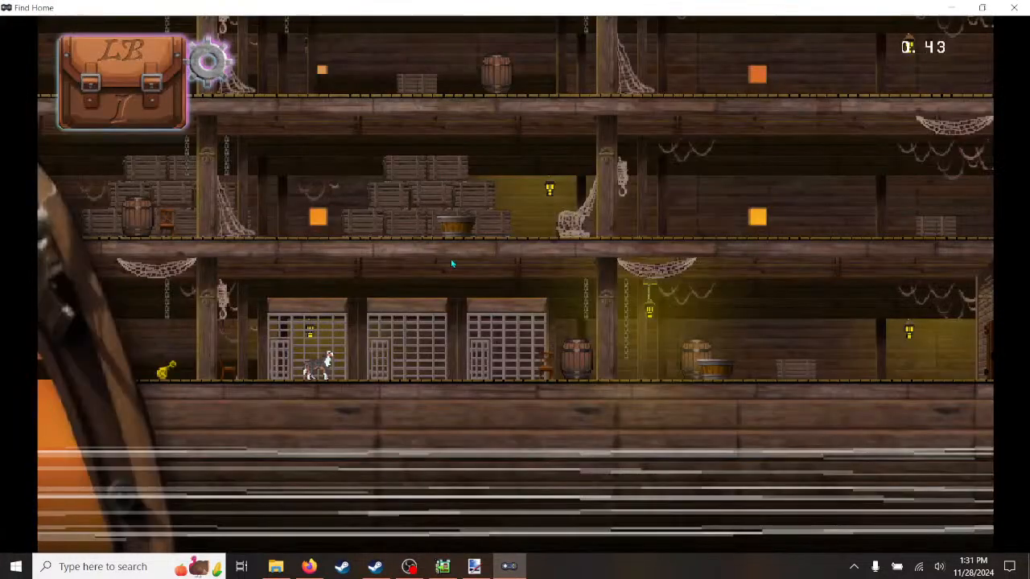
pyautogui.press('Left')
pyautogui.press('Right')
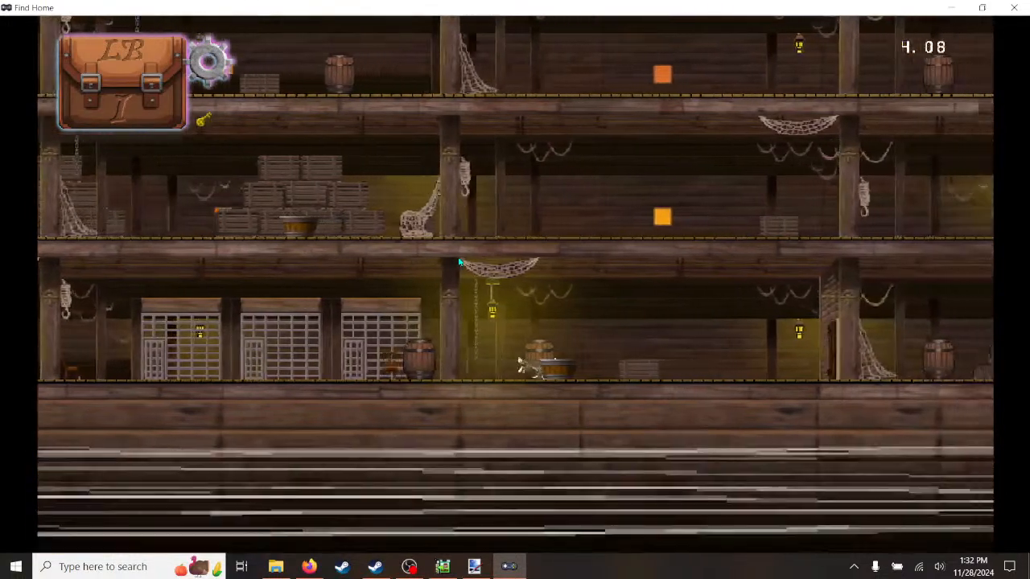
pyautogui.press('space')
pyautogui.press('Right')
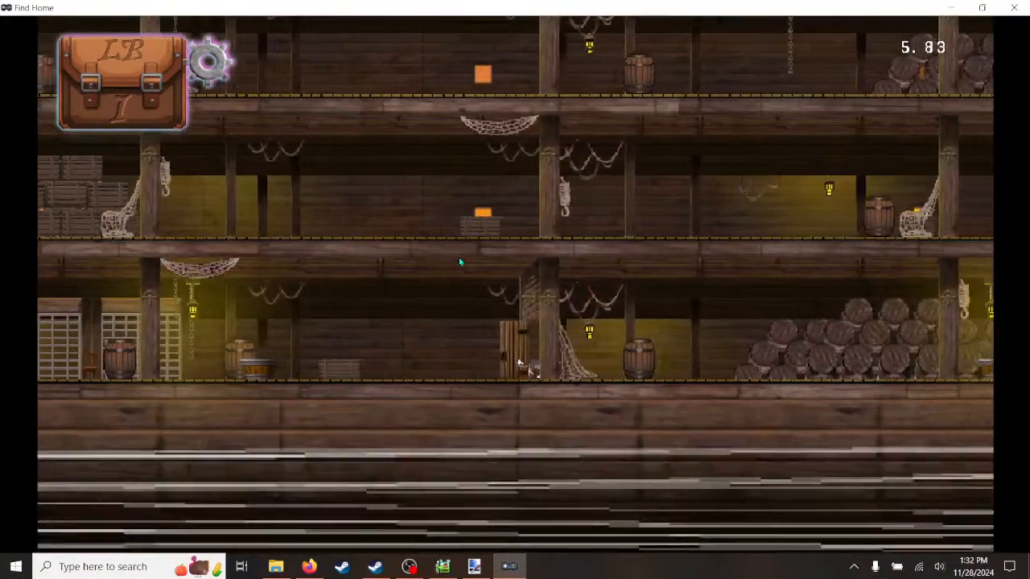
# - Run the dog past the barrel stacks and staircase to inspect the plank strip across the two-storey opening, and end the playtest
pyautogui.press('Right')
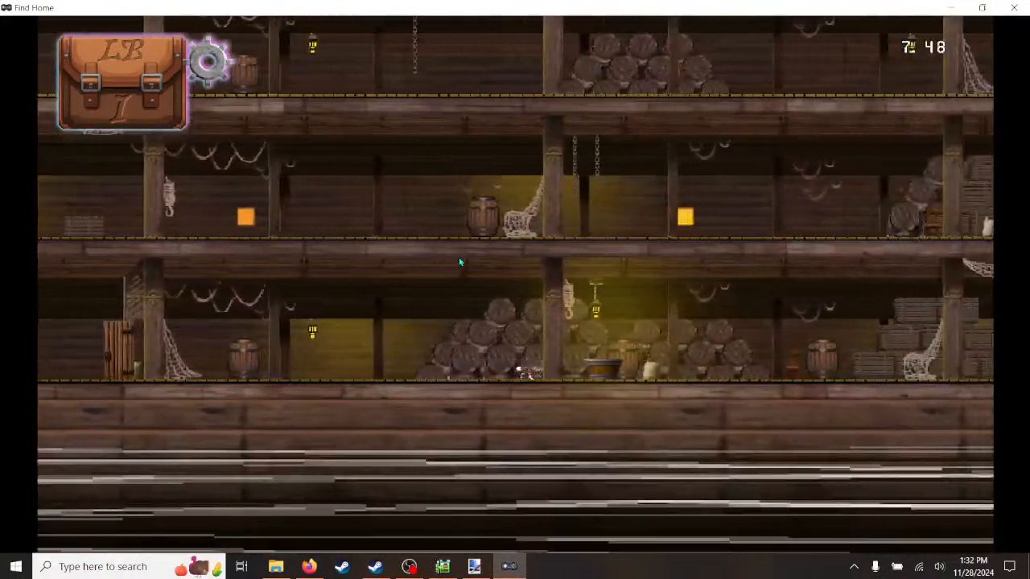
pyautogui.press('Right')
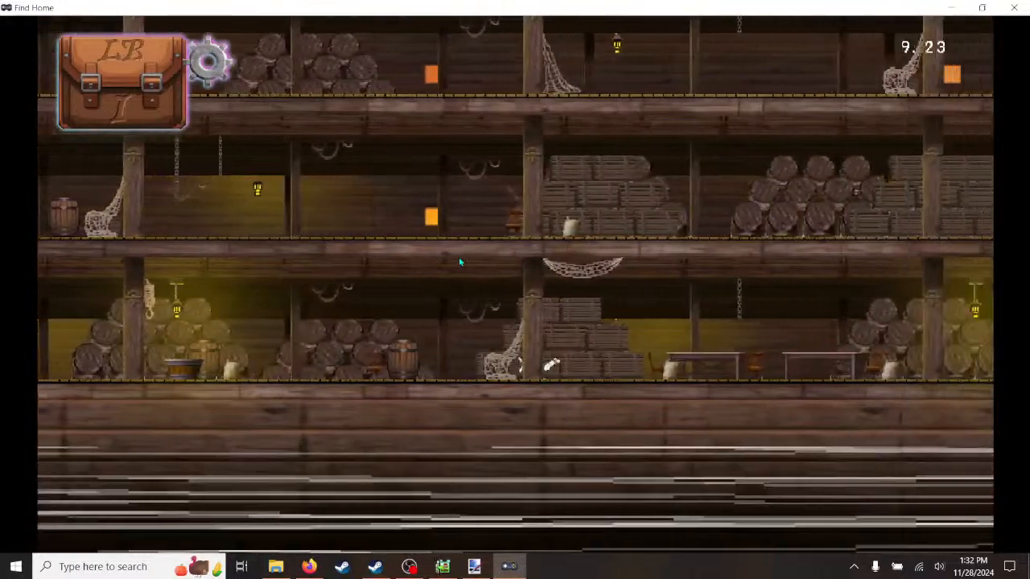
pyautogui.press('Right')
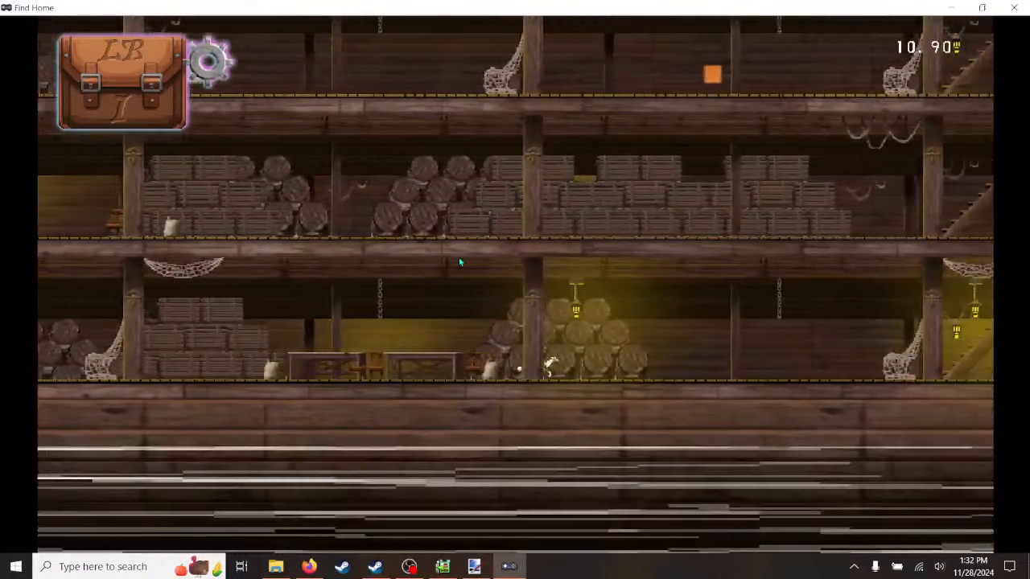
pyautogui.press('Right')
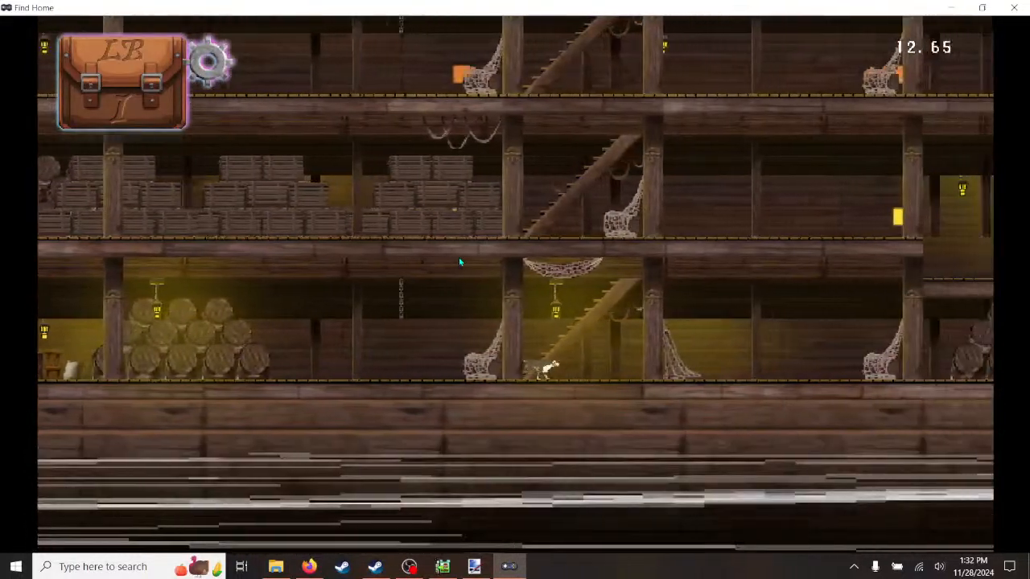
pyautogui.press('Right')
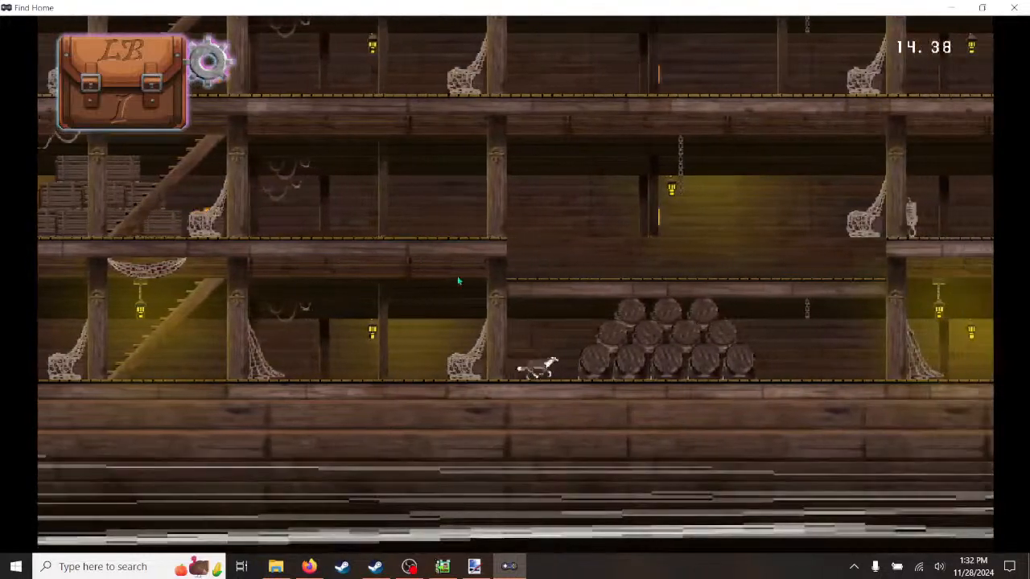
pyautogui.click(1014, 8)
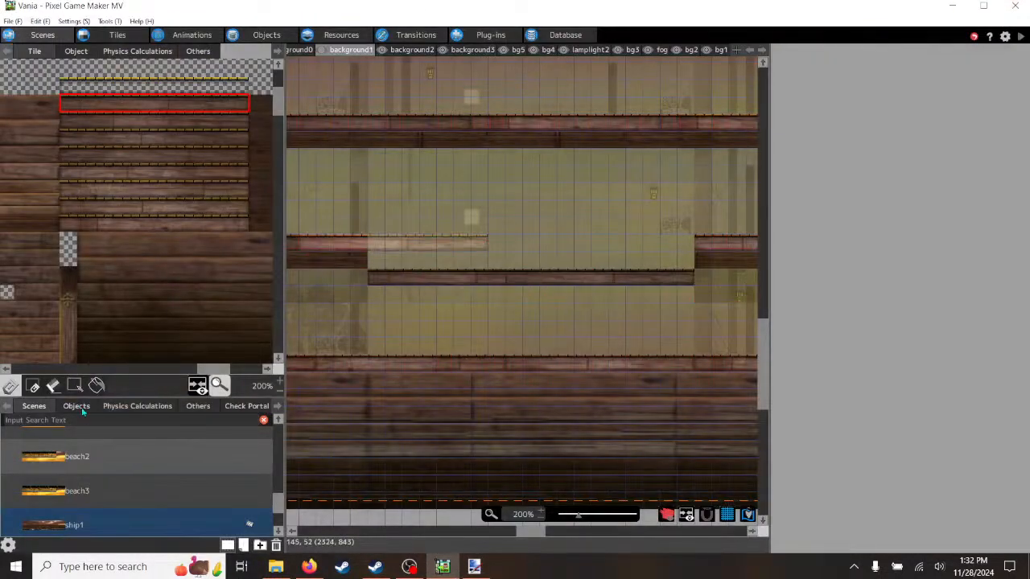
# - Cut the rope-edged plank strip spanning the two-storey opening from the background1 layer
pyautogui.click(74, 386)
pyautogui.moveTo(688, 282); pyautogui.dragTo(382, 279)
pyautogui.rightClick(381, 279)
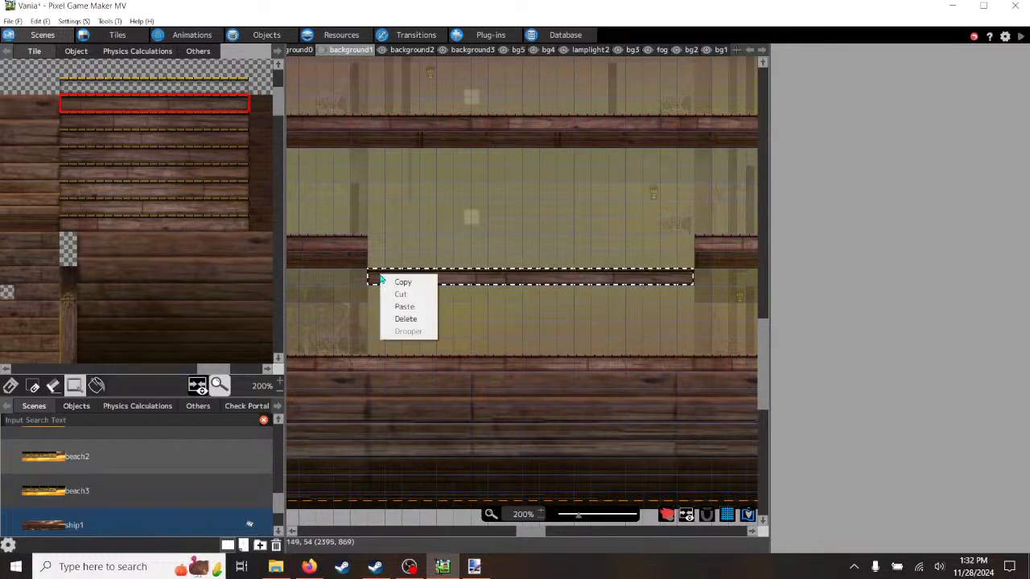
pyautogui.click(400, 296)
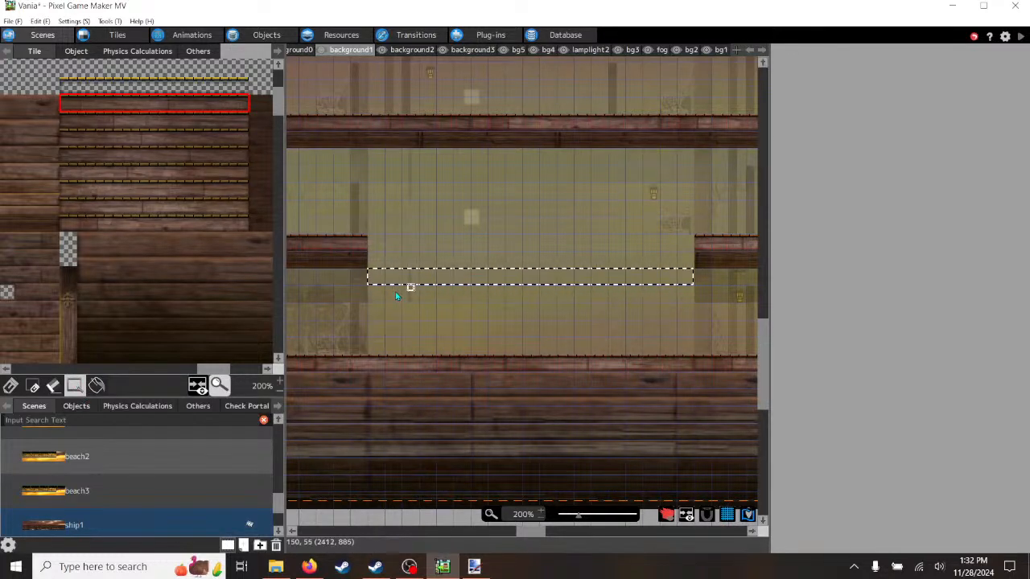
# - Paste the cut plank strip on background3 across the two-storey opening, one row higher, level with the lower half of the middle deck's beams
pyautogui.click(413, 51)
pyautogui.click(472, 50)
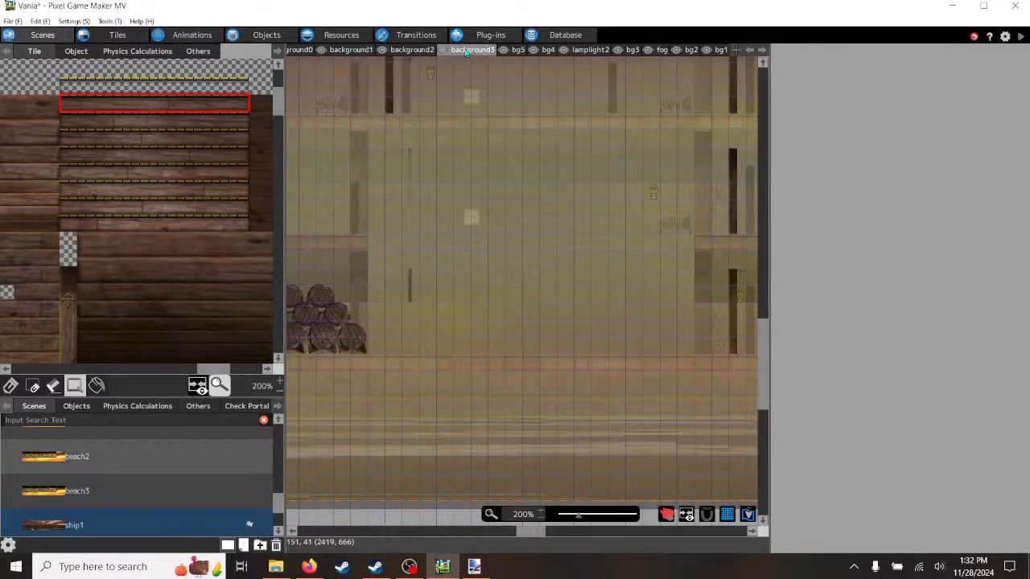
pyautogui.click(517, 50)
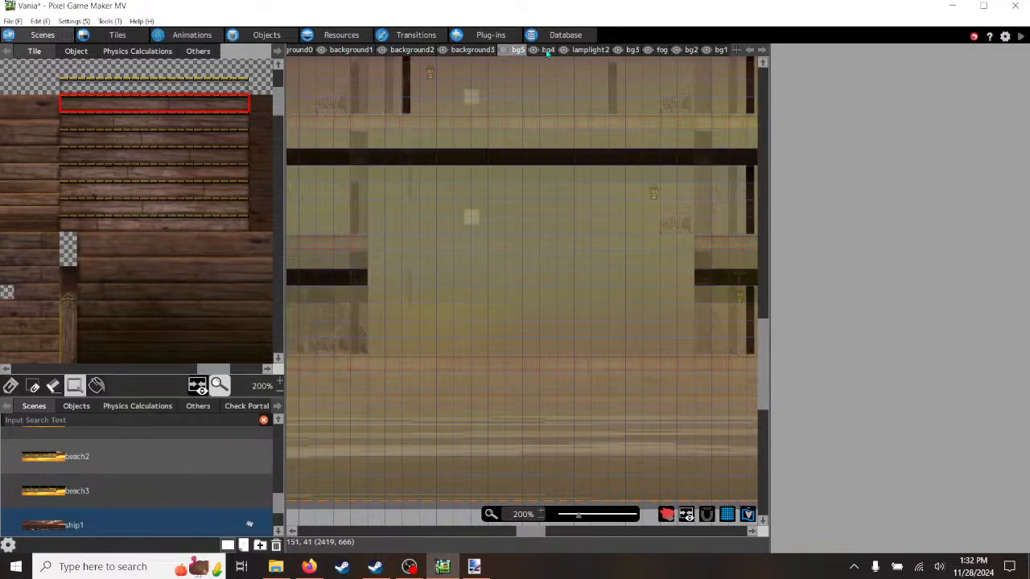
pyautogui.click(548, 50)
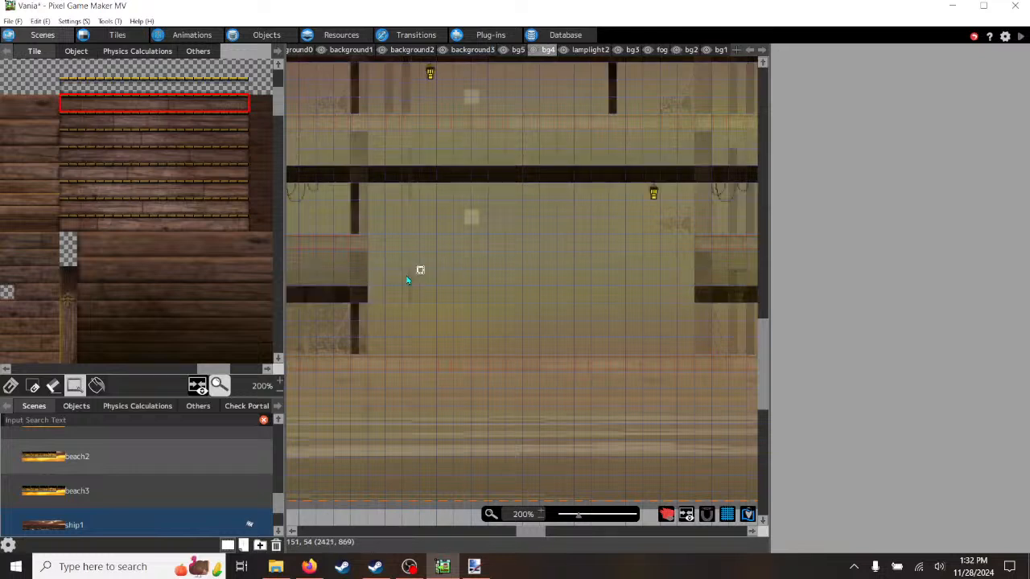
pyautogui.click(479, 50)
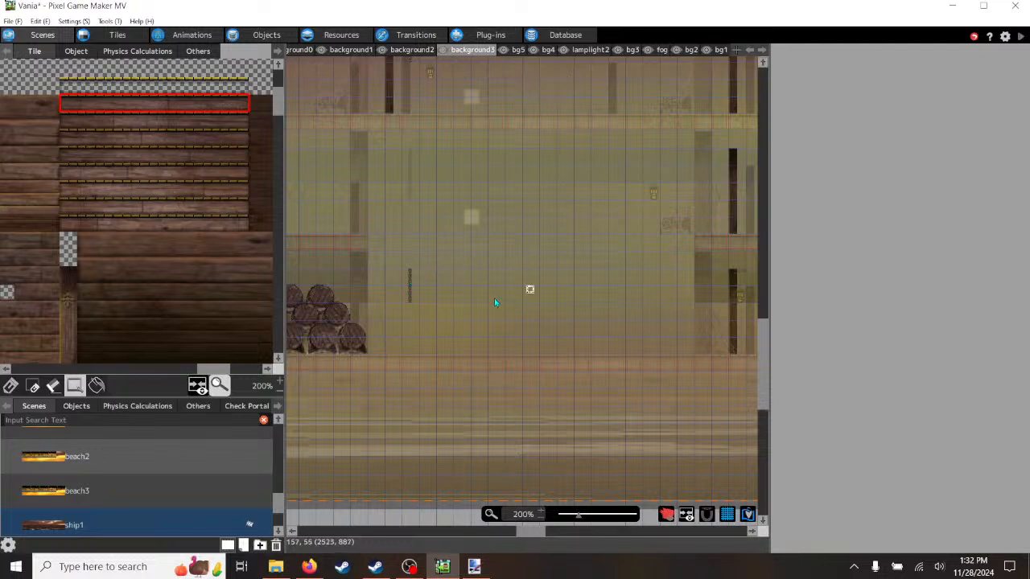
pyautogui.rightClick(431, 261)
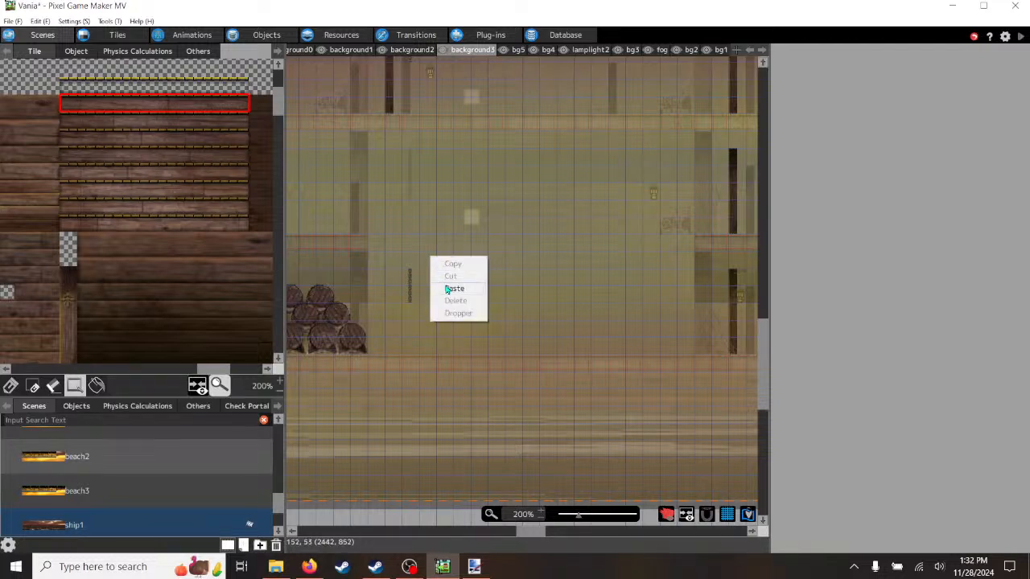
pyautogui.click(448, 290)
pyautogui.moveTo(506, 259); pyautogui.dragTo(459, 264)
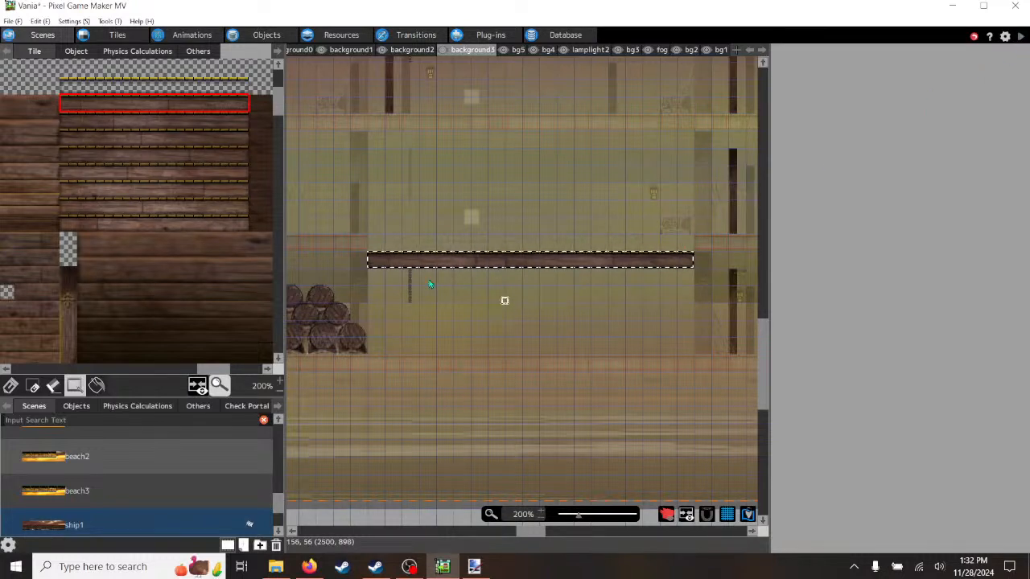
# - Start a maximized playtest, collect the key with the dog, and run through the wooden door to the first barrel stacks
pyautogui.click(1021, 38)
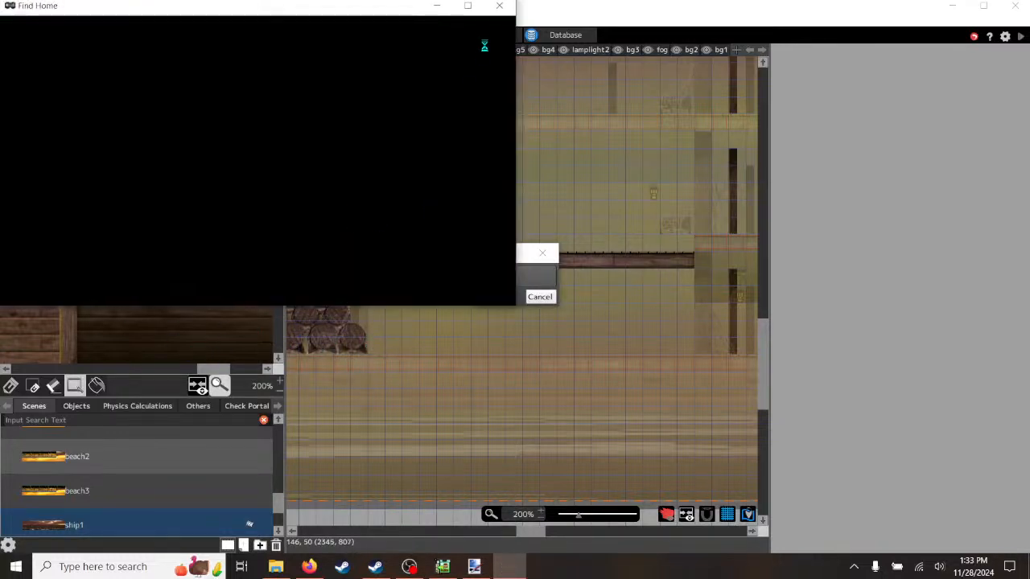
pyautogui.click(469, 6)
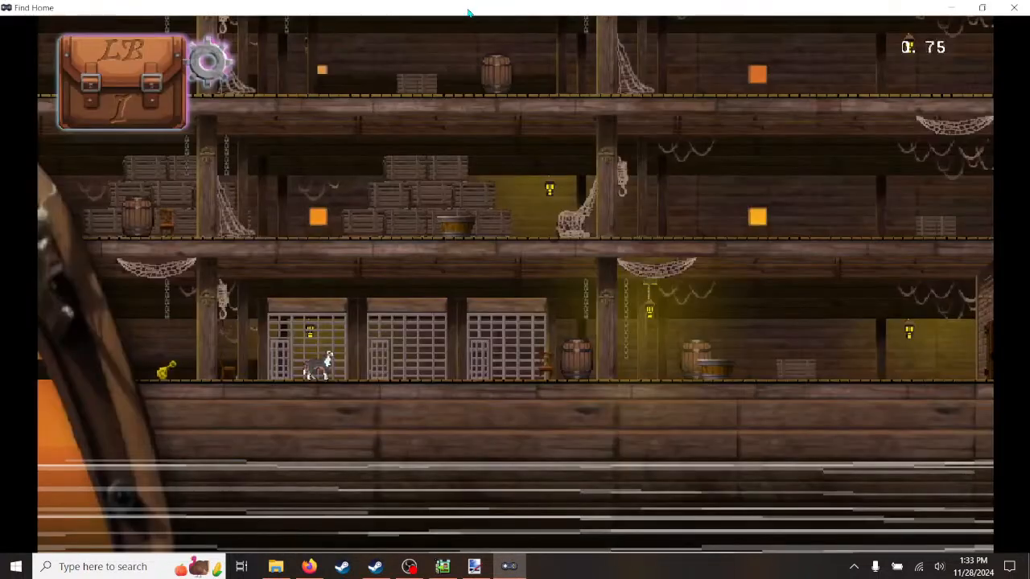
pyautogui.press('Left')
pyautogui.press('Right')
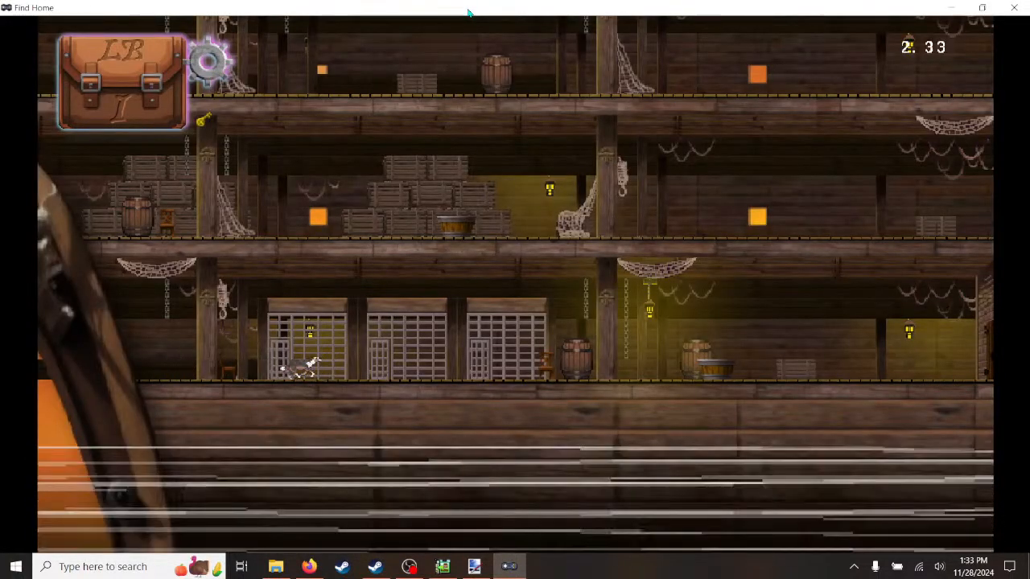
pyautogui.press('Right')
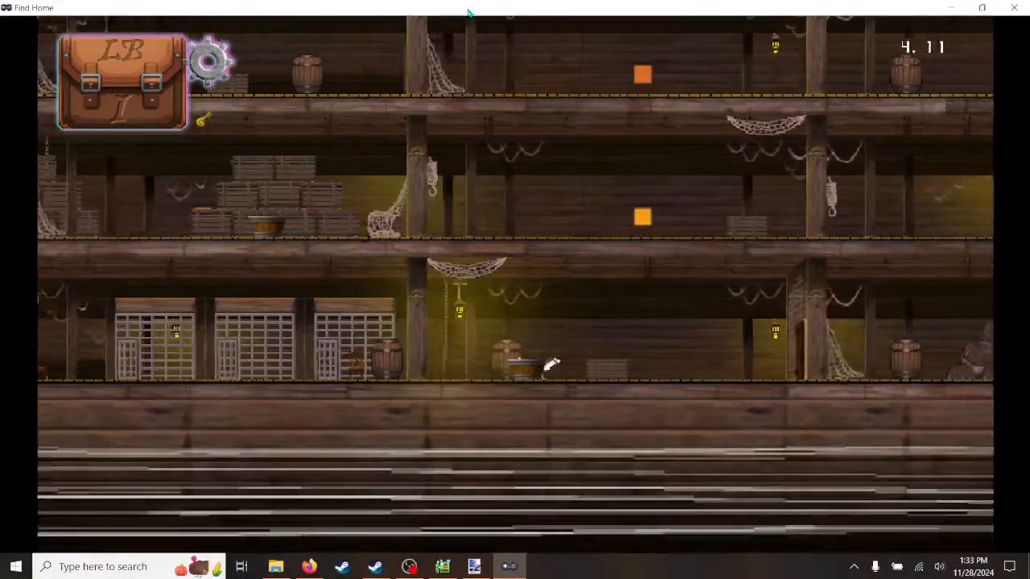
pyautogui.press('Right')
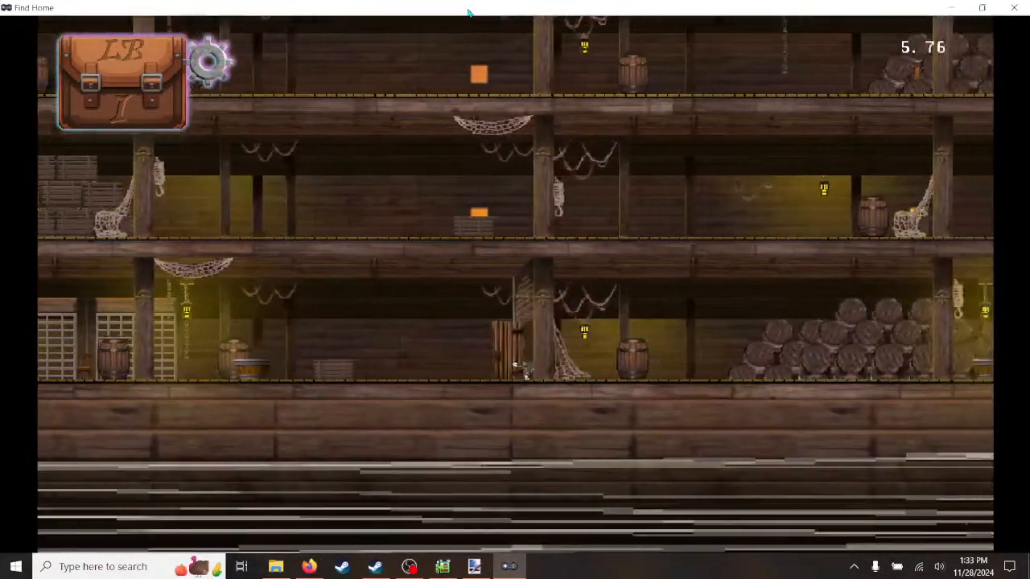
pyautogui.press('Right')
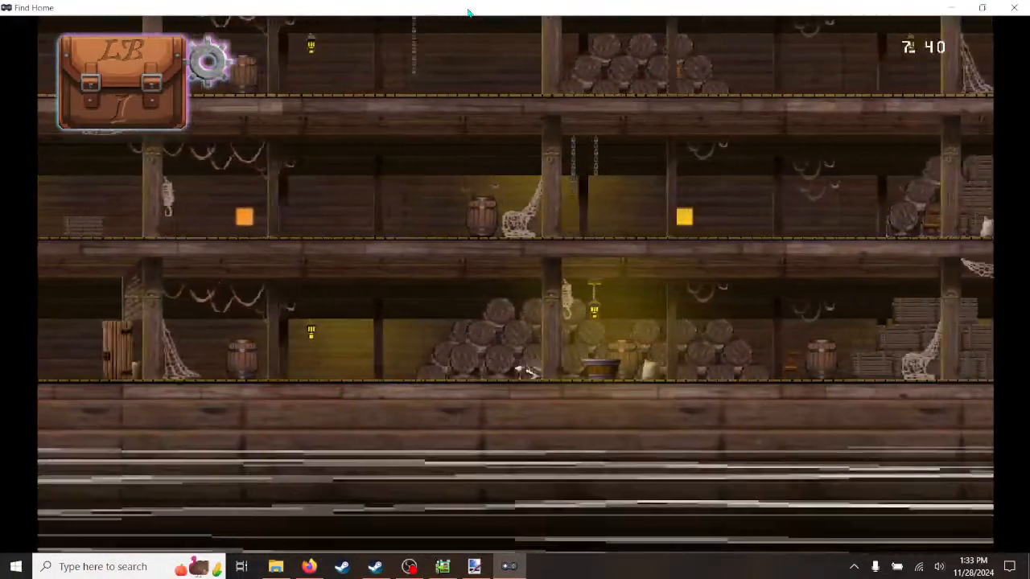
# - Run the dog past the crates and tables to the staircase, and climb to the middle deck
pyautogui.press('Right')
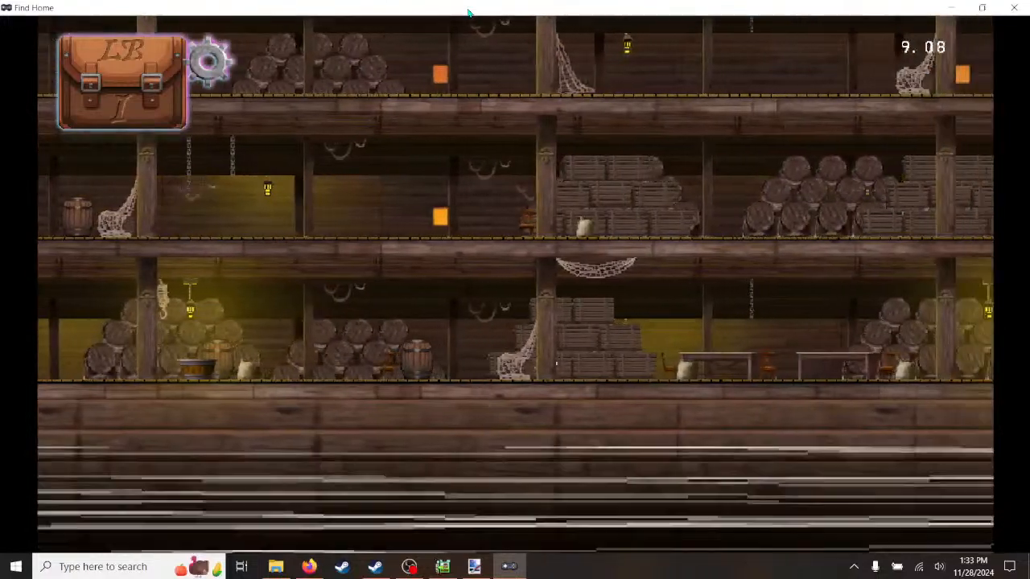
pyautogui.press('Right')
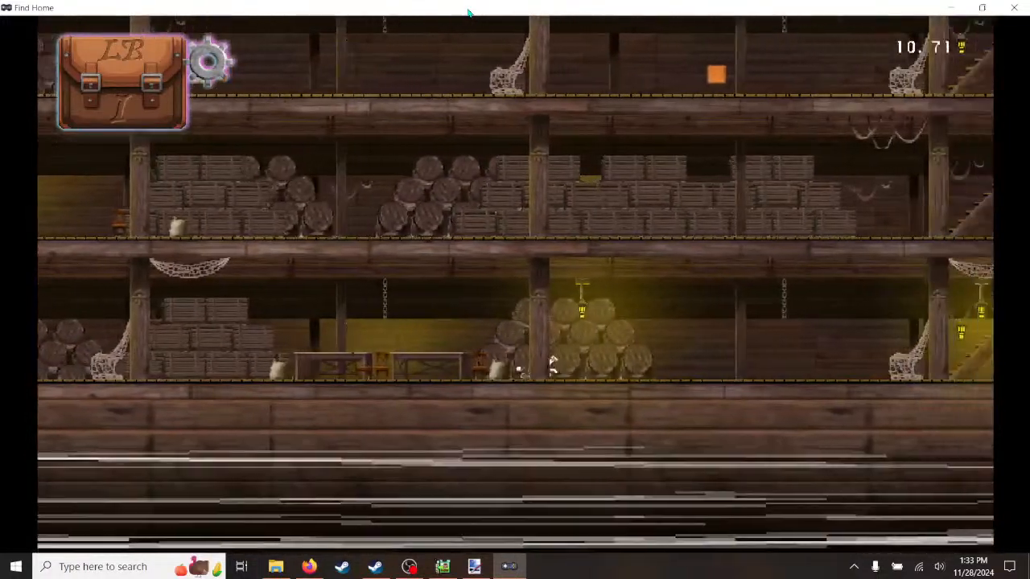
pyautogui.press('Right')
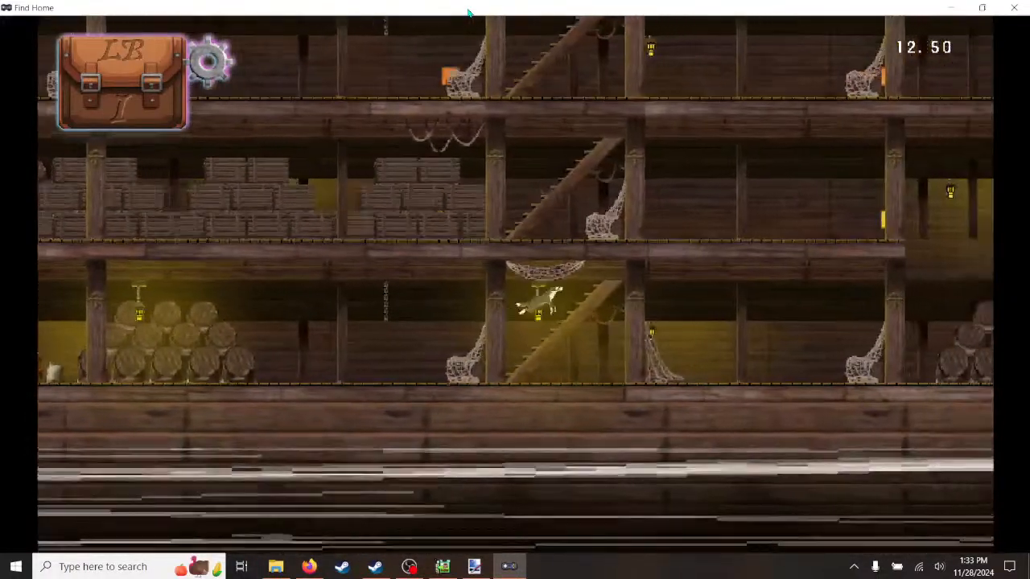
pyautogui.press('Right')
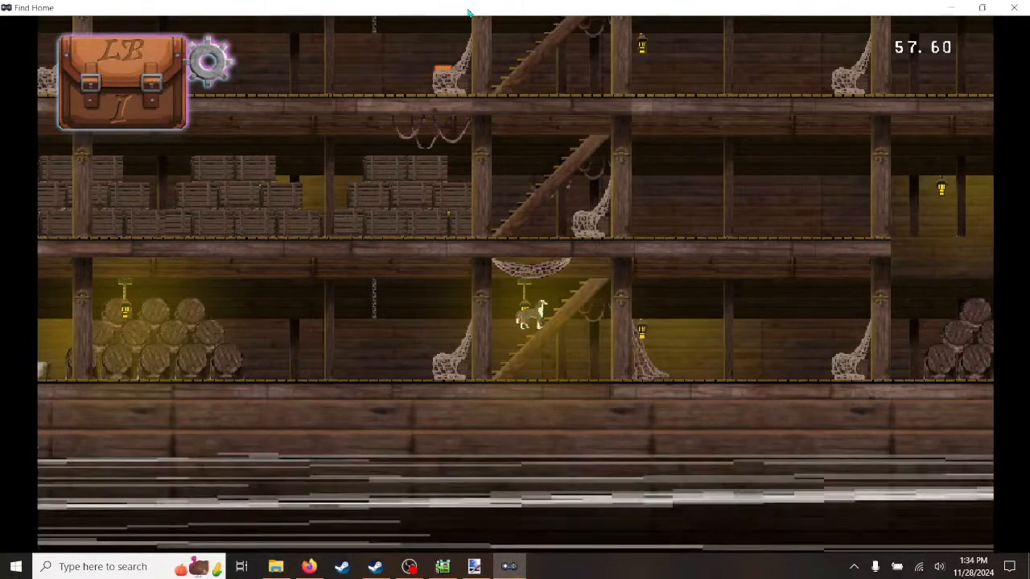
pyautogui.press('d')
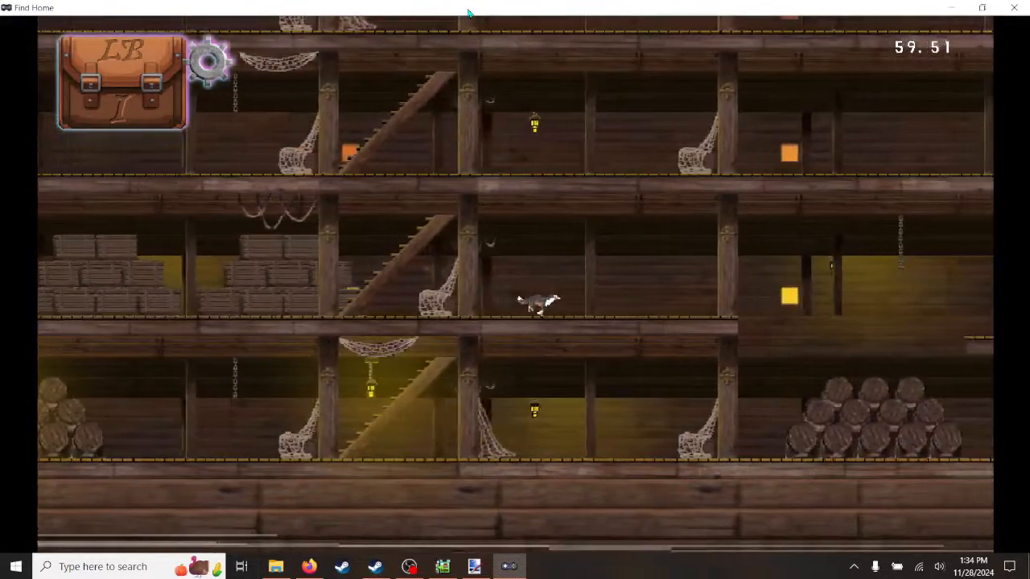
# - Run the dog back and forth between the barrel pyramid and the opening's far post to inspect the moved plank strip
pyautogui.press('d')
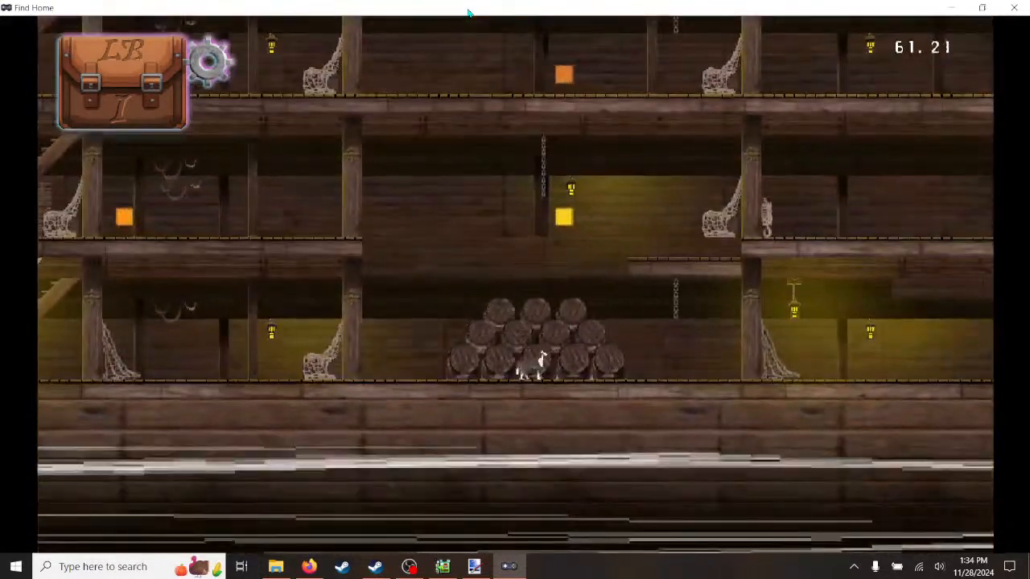
pyautogui.press('d')
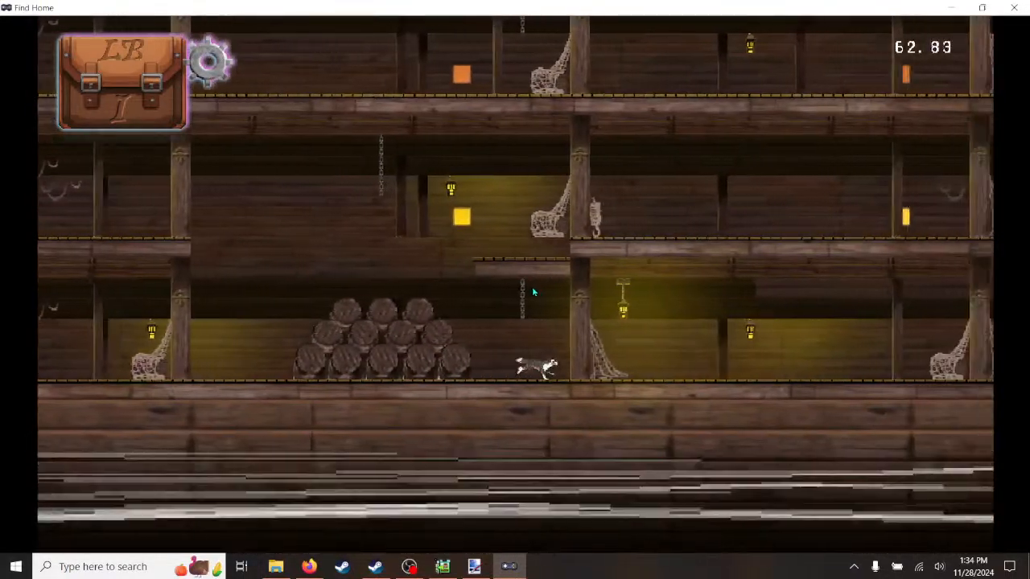
pyautogui.press('d')
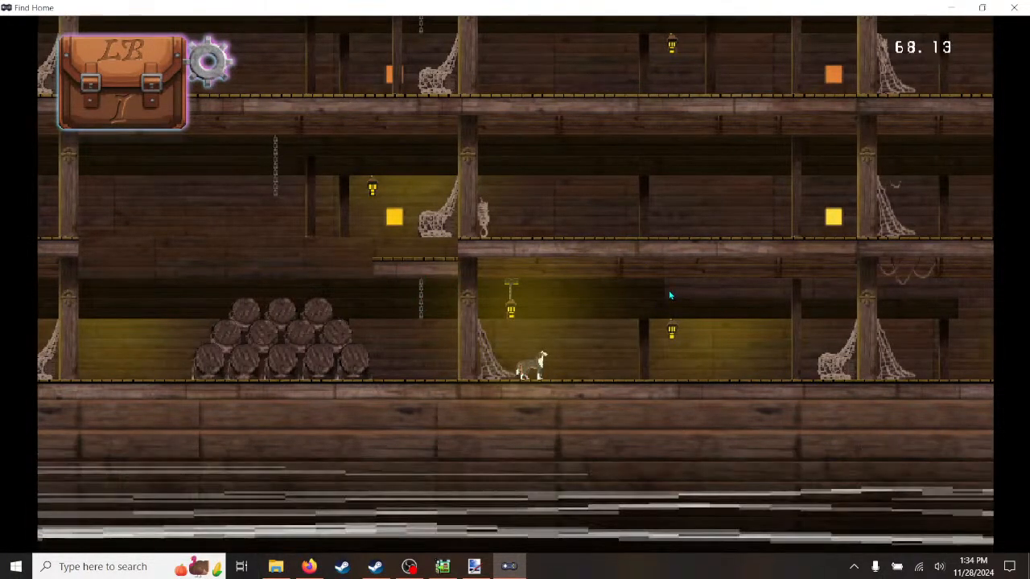
pyautogui.press('d')
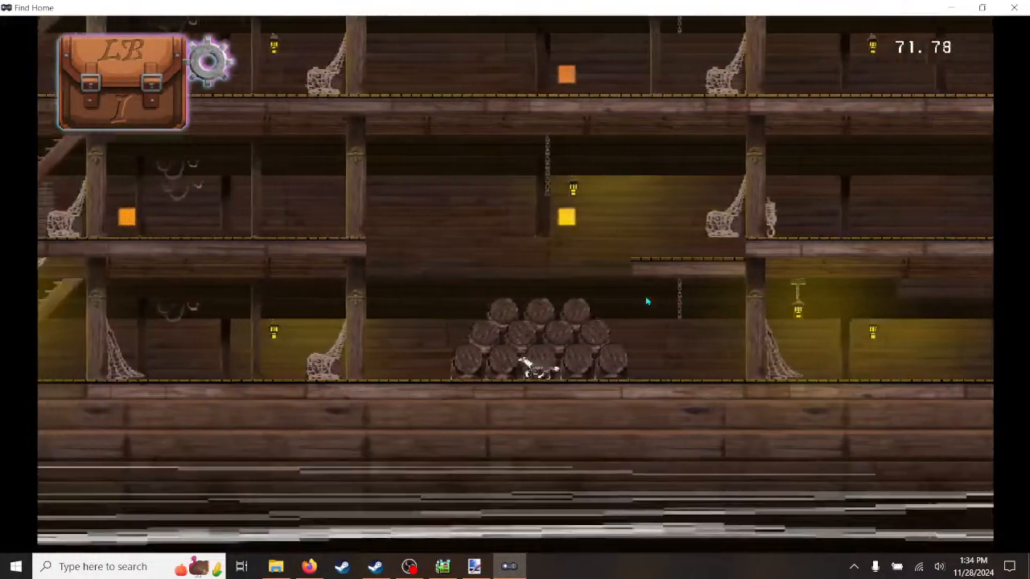
pyautogui.press('d')
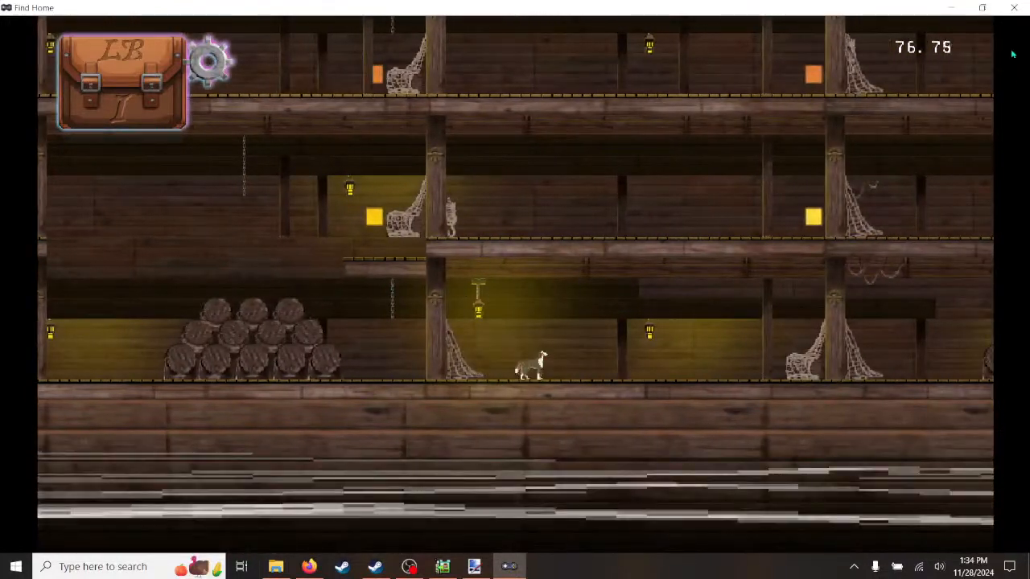
pyautogui.press('a')
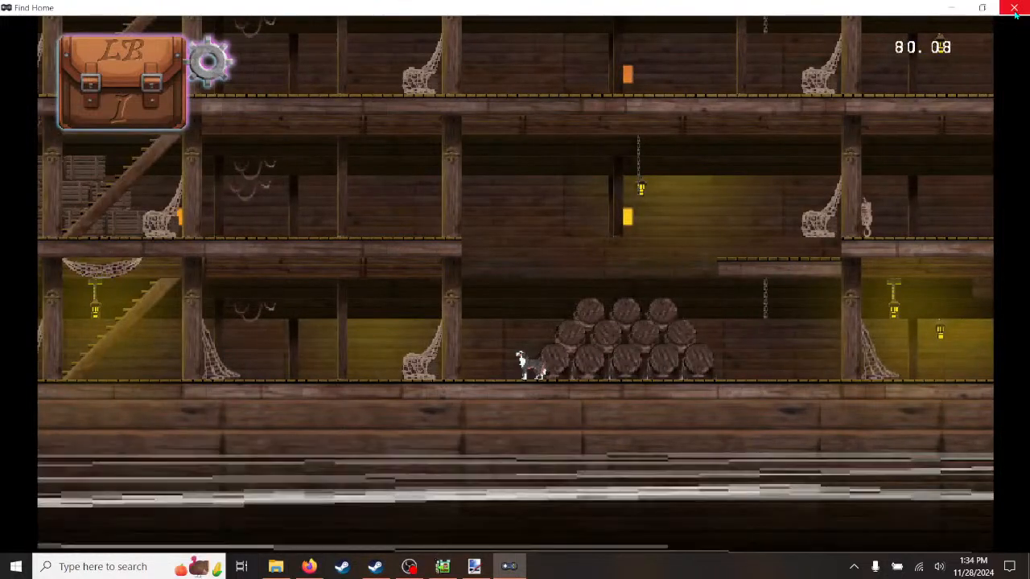
pyautogui.press('a')
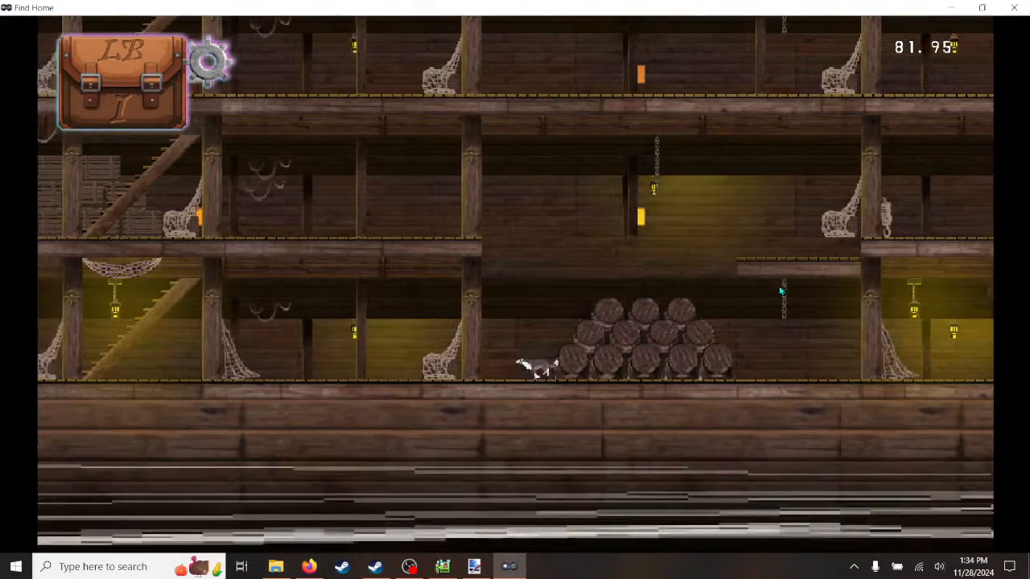
# - Compare the opening's background layers from both sides by running the dog between the staircase and the far post, and end the playtest
pyautogui.press('d')
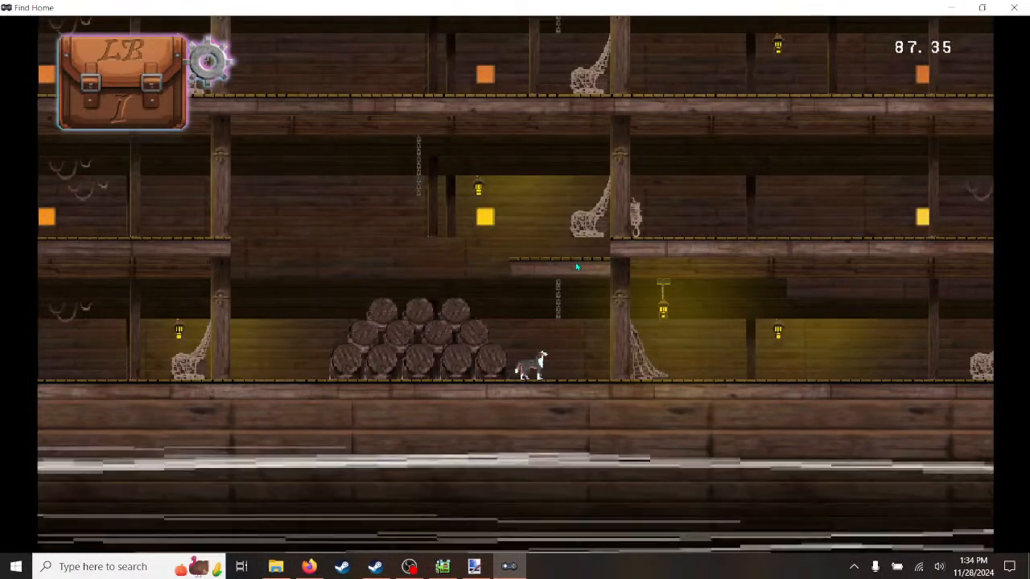
pyautogui.press('a')
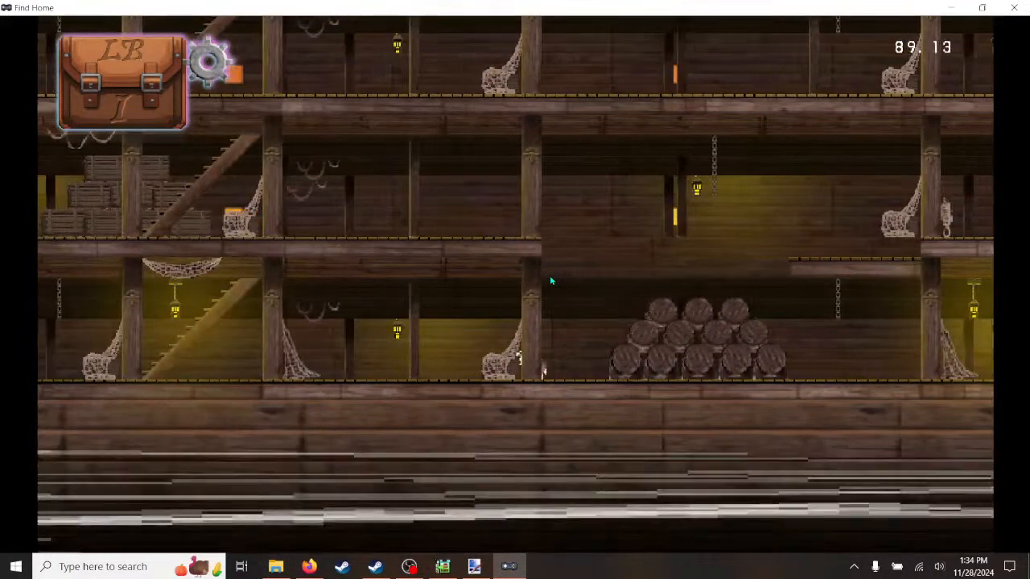
pyautogui.press('d')
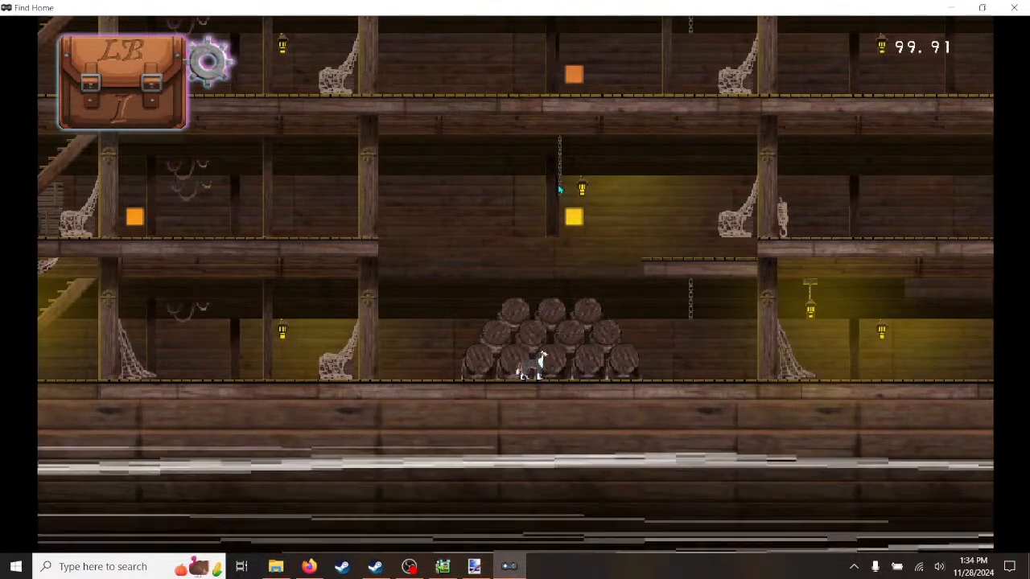
pyautogui.press('Left')
pyautogui.press('Left')
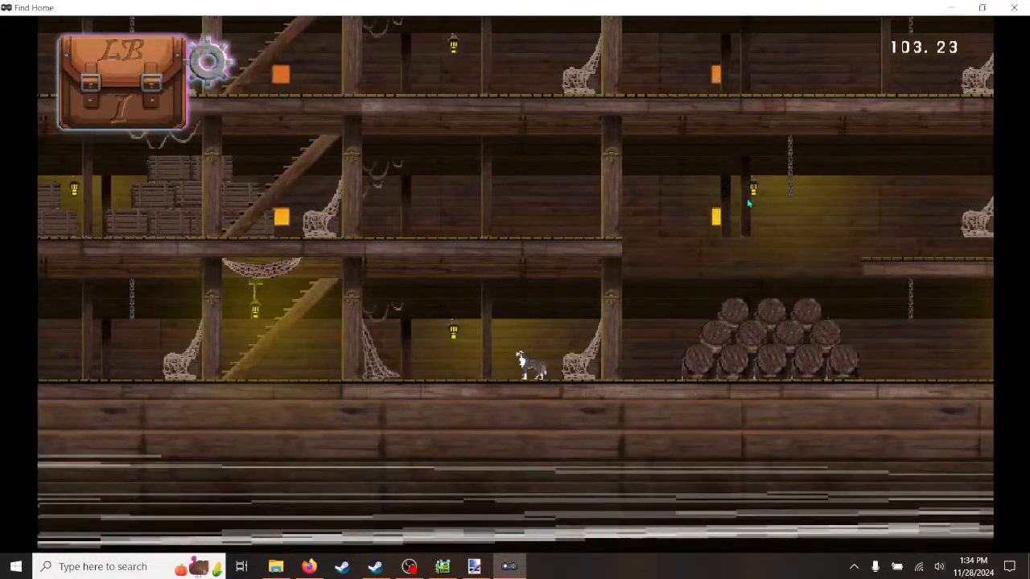
pyautogui.press('Left')
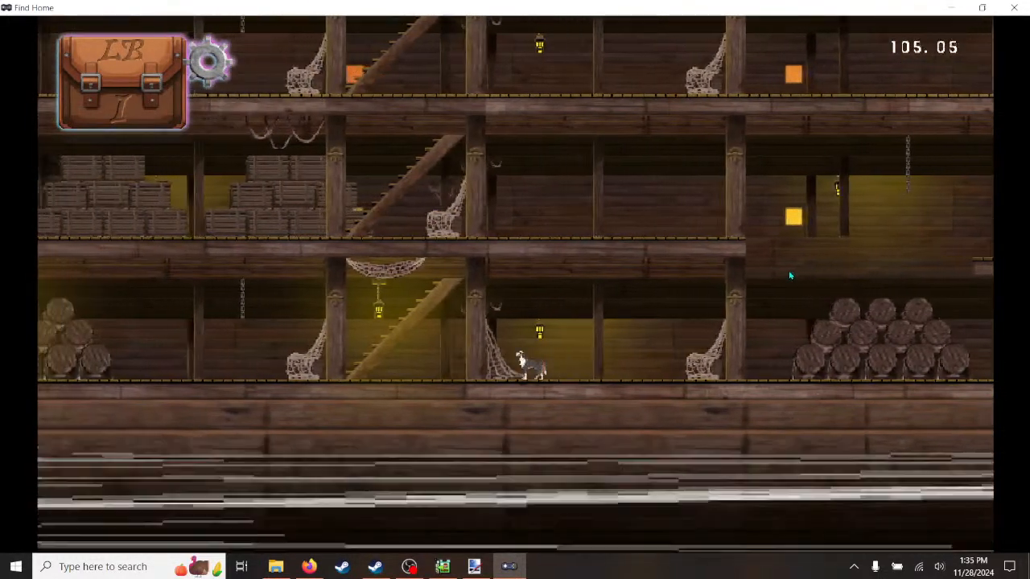
pyautogui.press('Right')
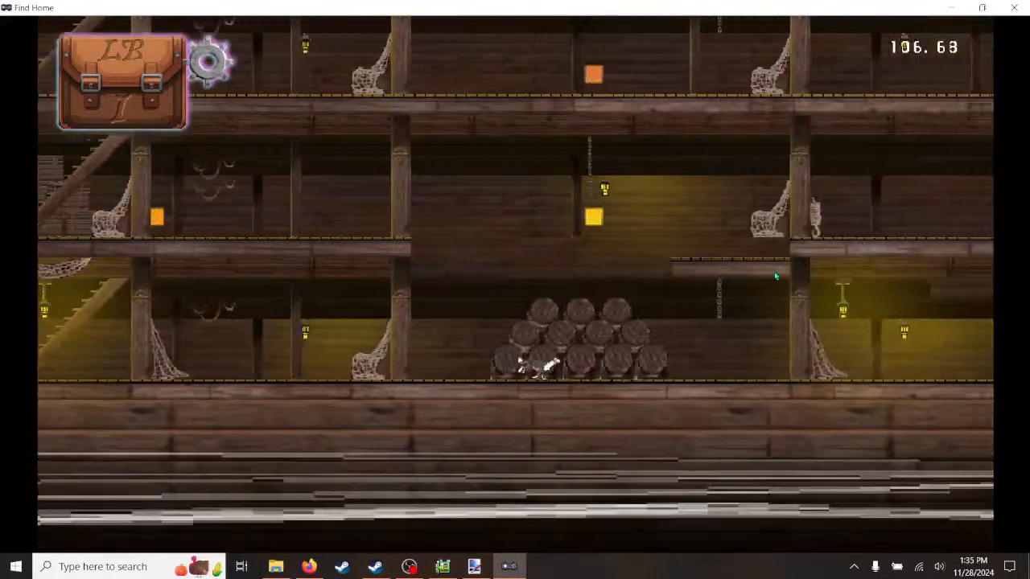
pyautogui.press('Right')
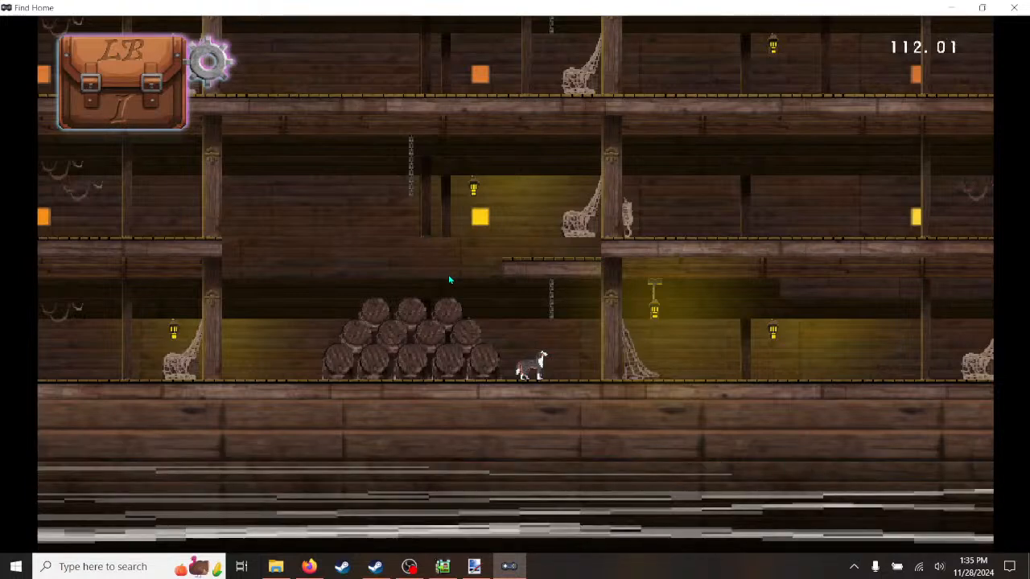
pyautogui.press('Left')
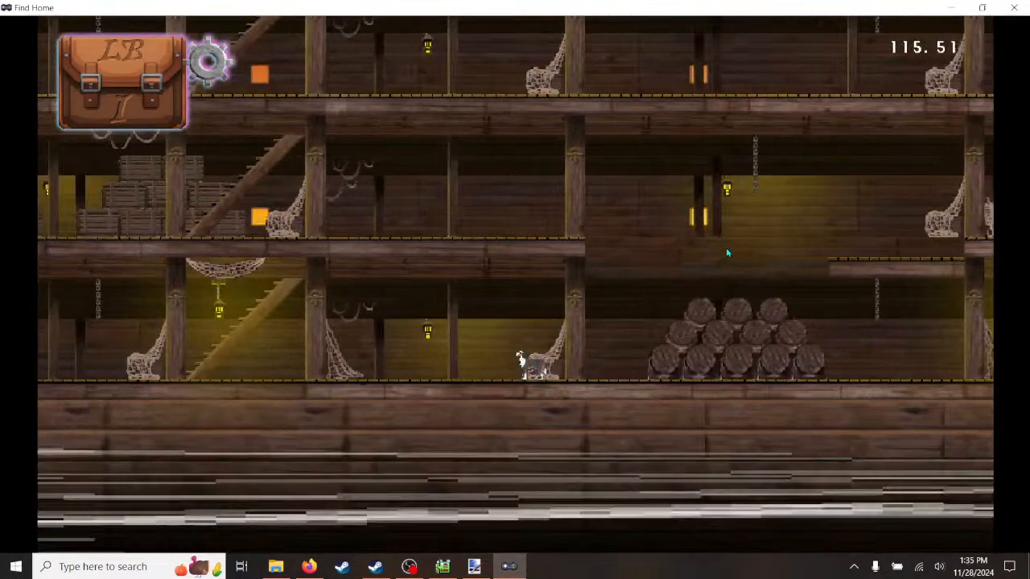
pyautogui.press('Right')
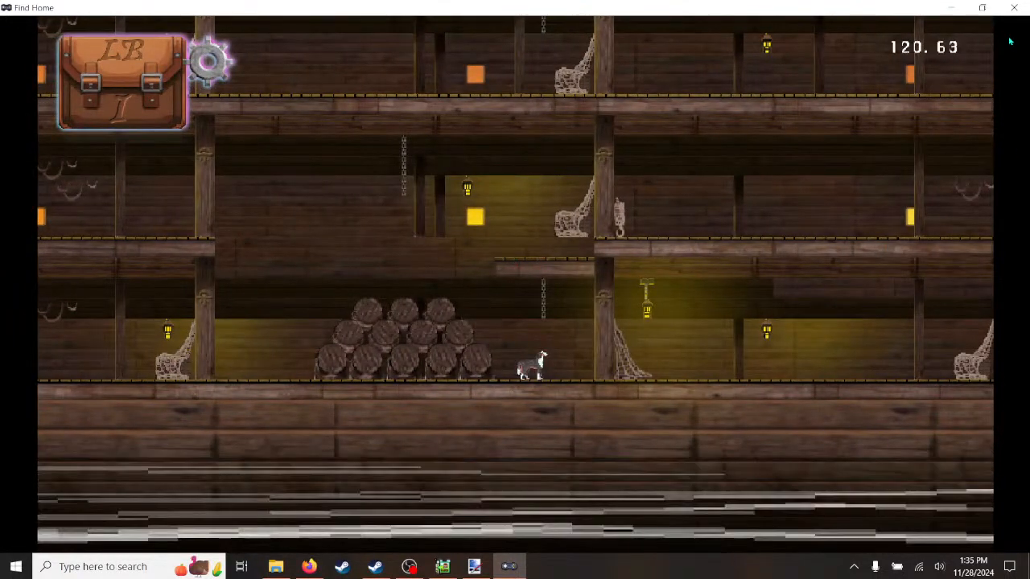
pyautogui.click(1014, 7)
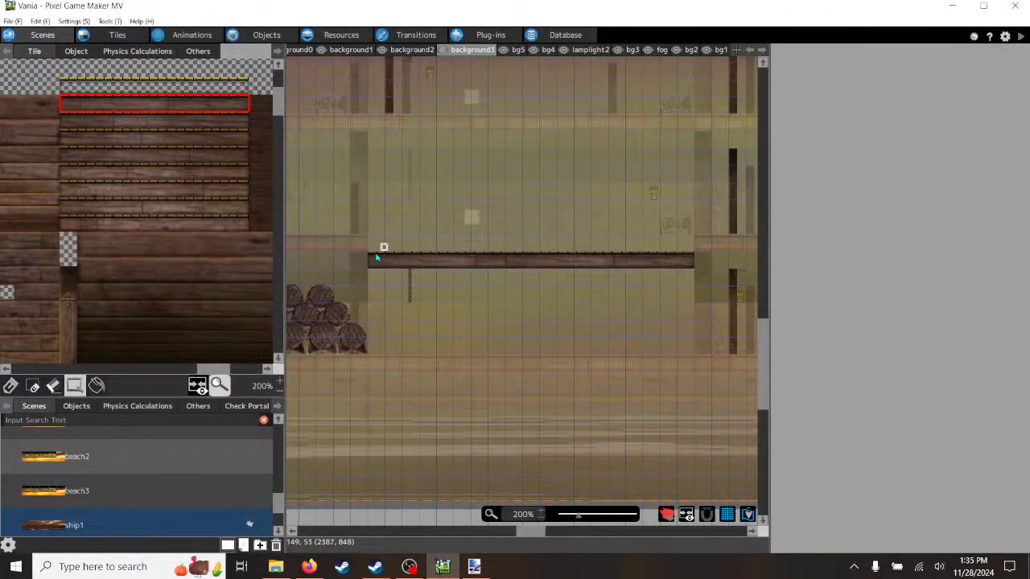
# - Move the plank strip from background3 to bg5, placing it across the opening one row lower, in line with the dark beams
pyautogui.moveTo(377, 258); pyautogui.dragTo(692, 264)
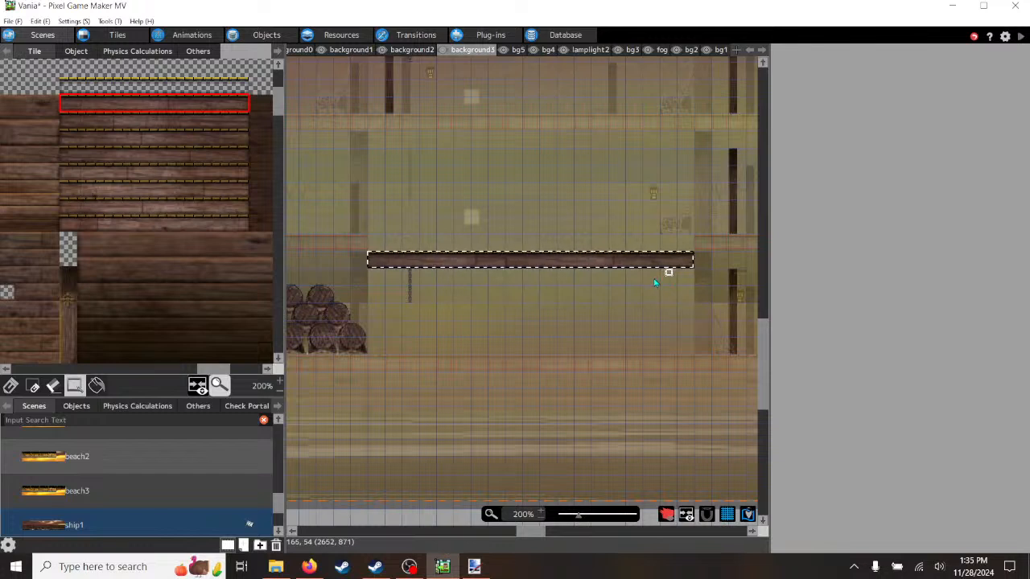
pyautogui.press('Delete')
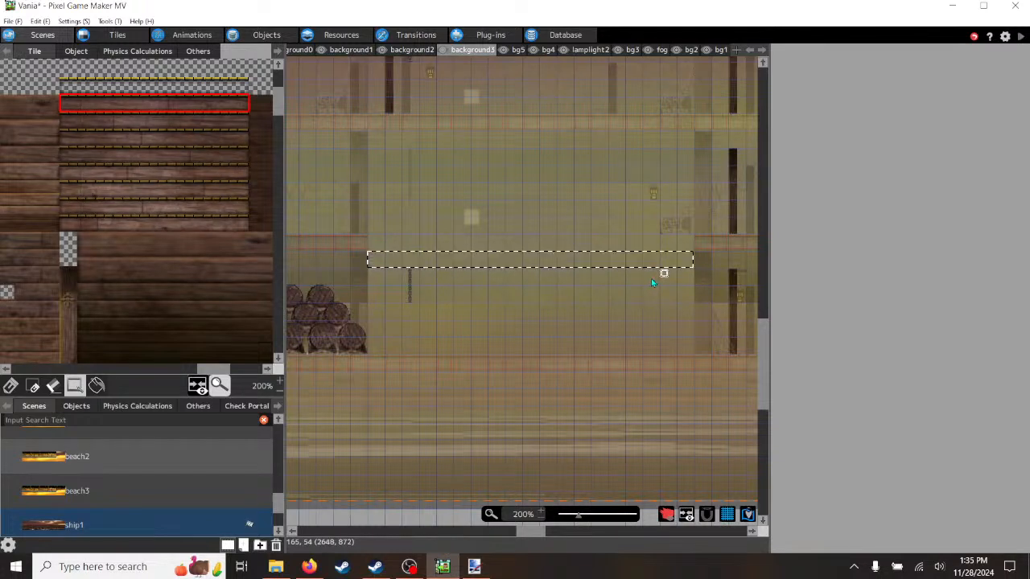
pyautogui.click(519, 50)
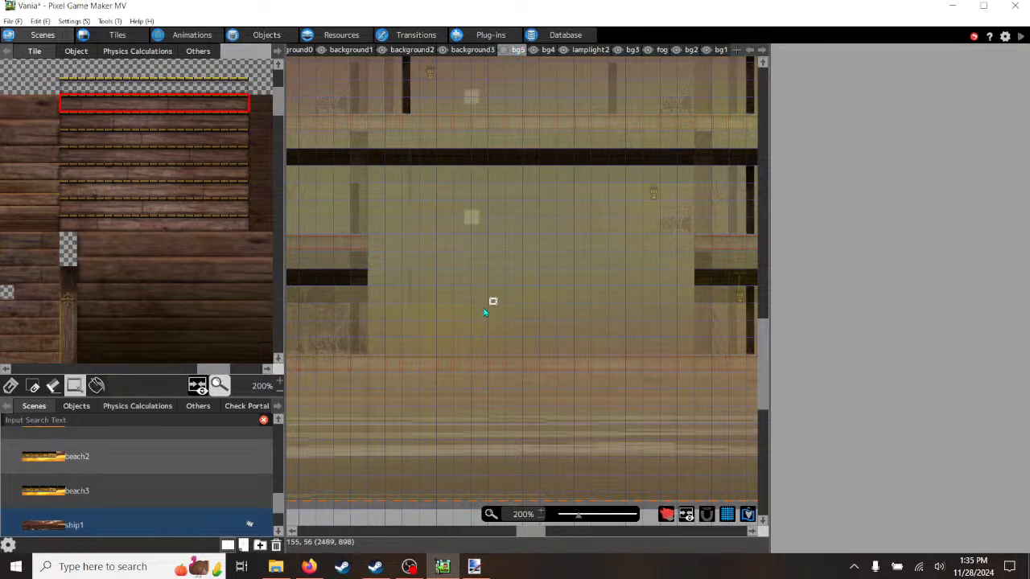
pyautogui.hotkey('ctrl', 'v')
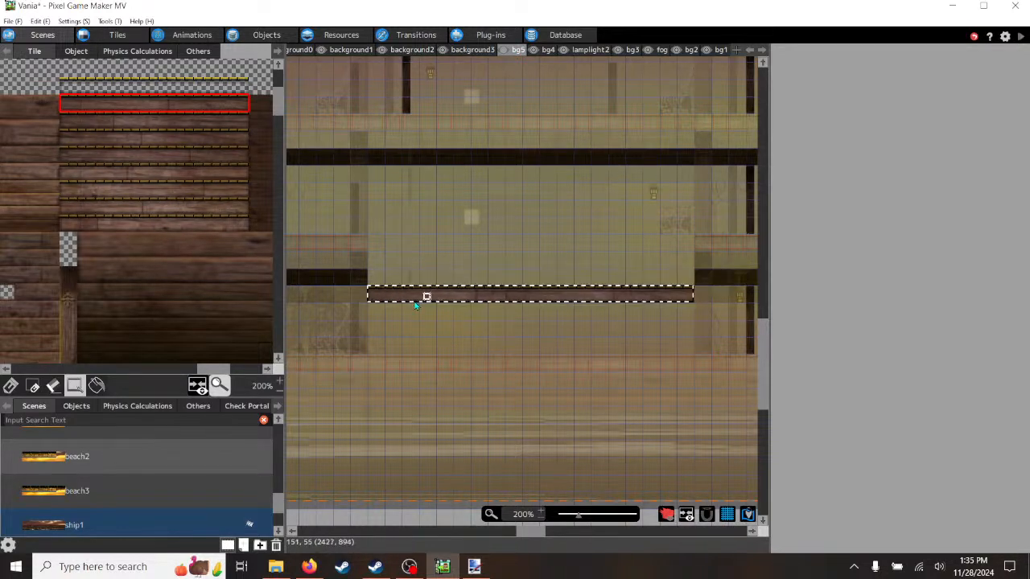
pyautogui.click(415, 304)
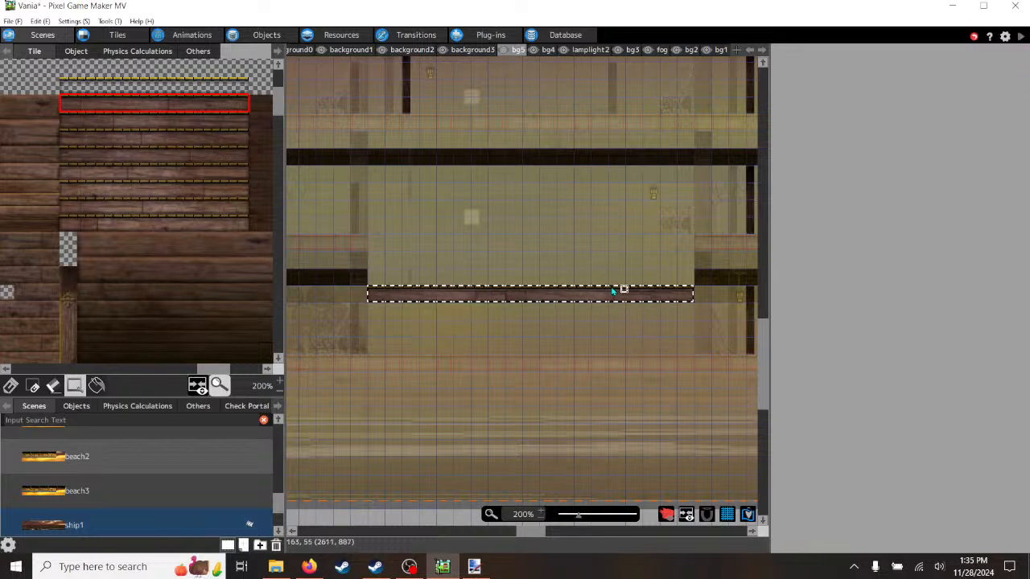
pyautogui.moveTo(620, 285); pyautogui.dragTo(620, 278)
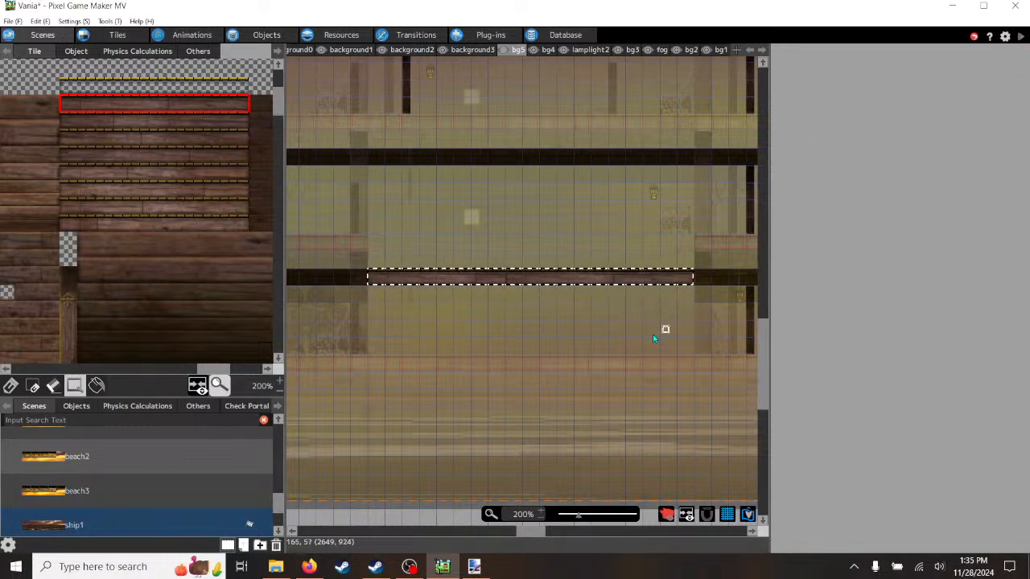
# - Start a new maximized playtest, collect the key with the dog near the cells, and end the playtest
pyautogui.click(1020, 37)
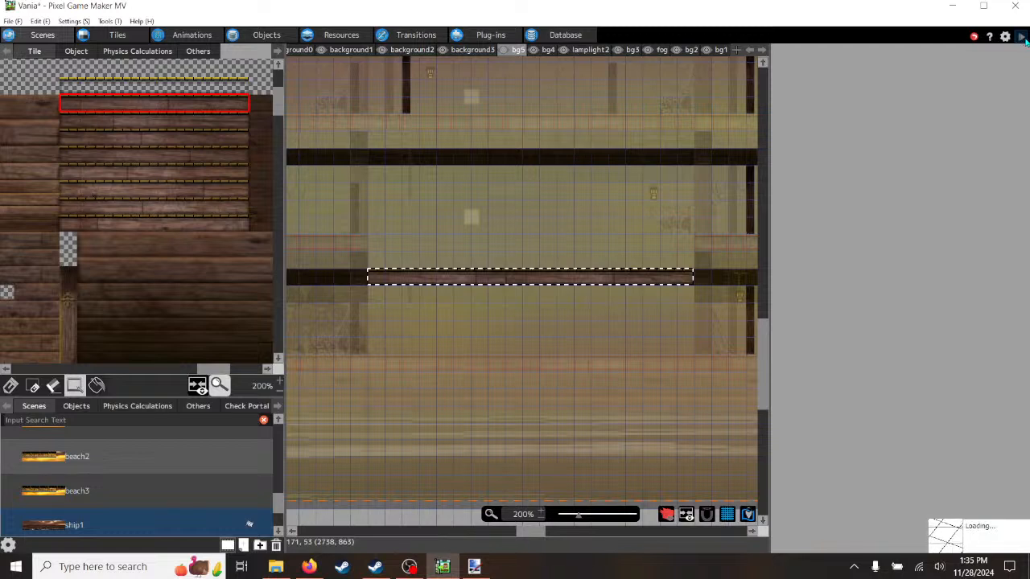
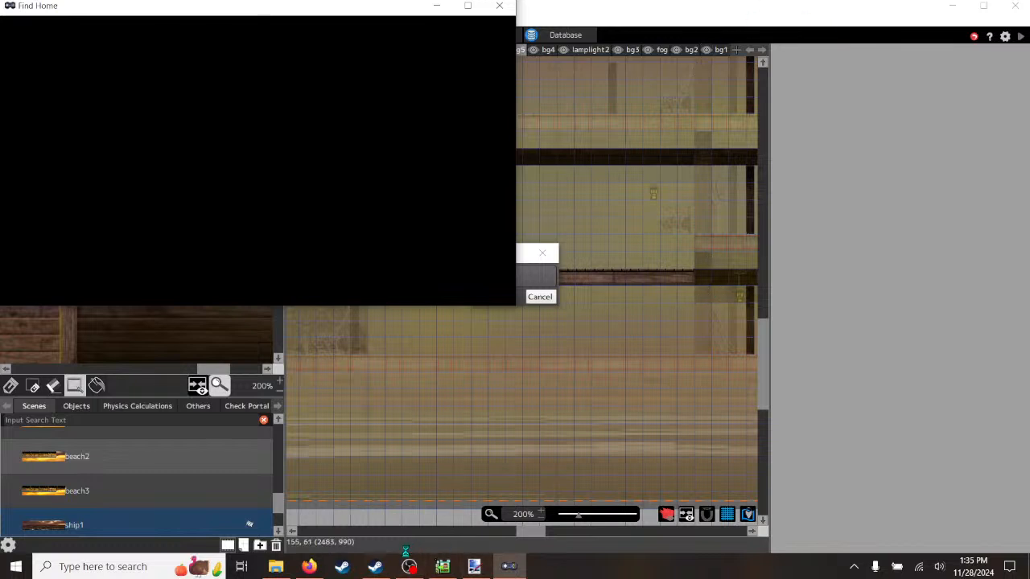
pyautogui.moveTo(375, 566)
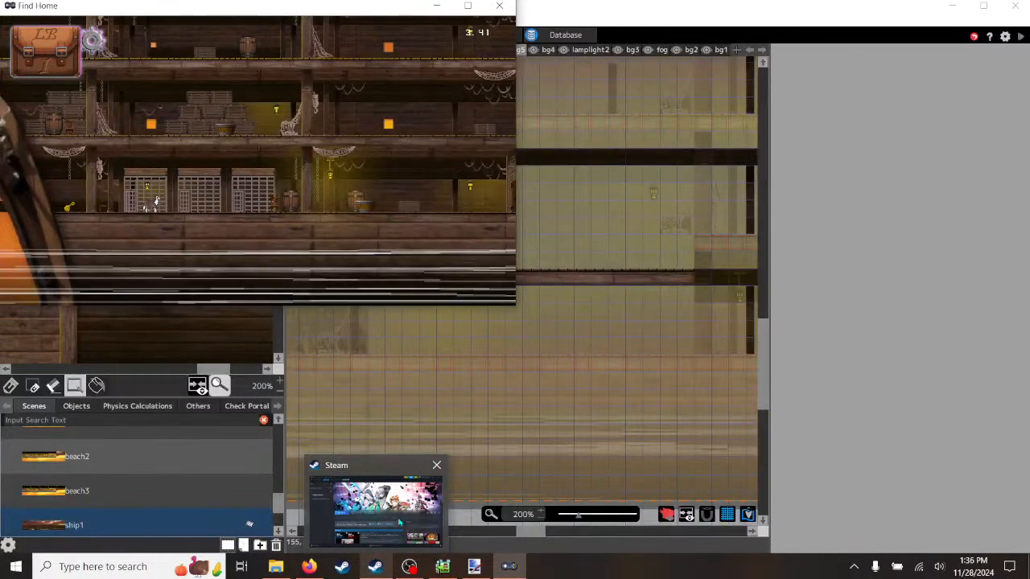
pyautogui.click(468, 6)
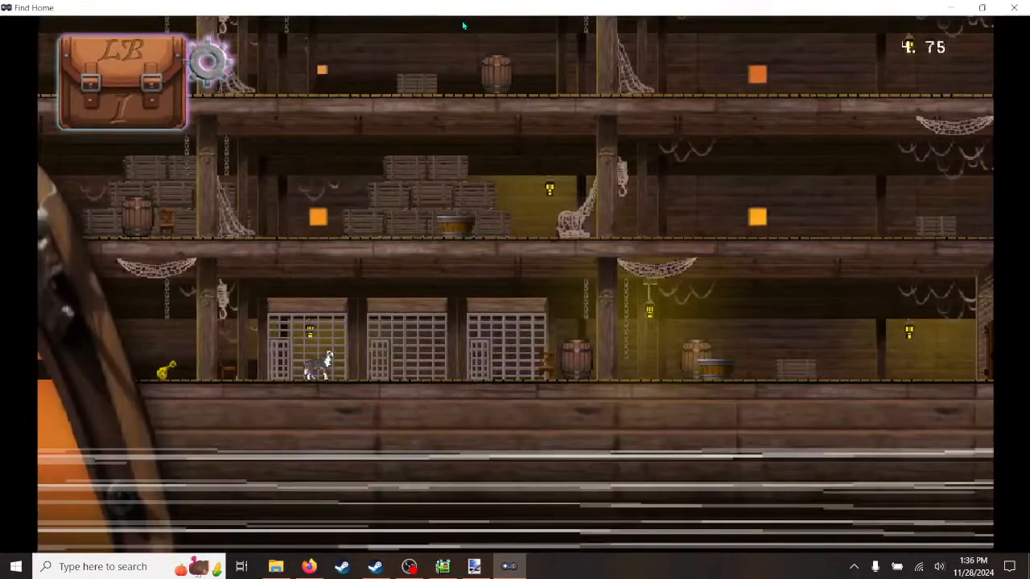
pyautogui.press('Right')
pyautogui.press('Left')
pyautogui.press('Right')
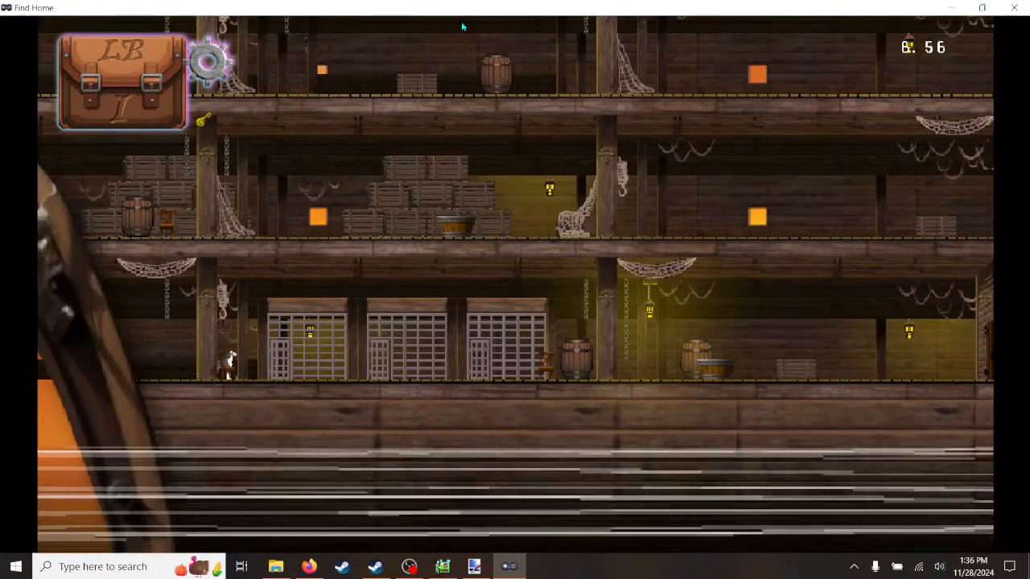
pyautogui.click(1013, 7)
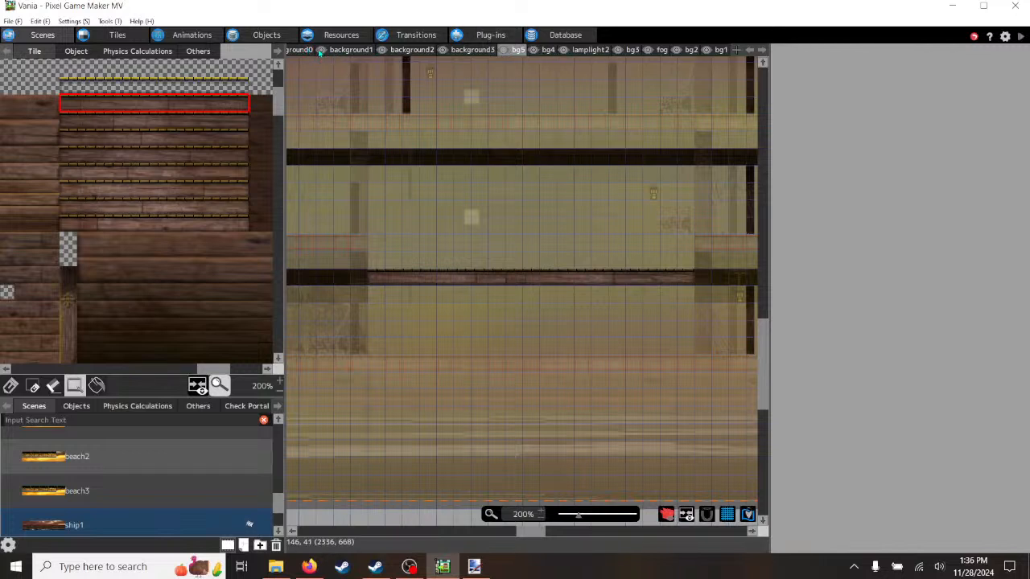
# - Show playerlayer and select the placed player1 object at the dog's starting spot near the key
pyautogui.click(304, 53)
pyautogui.click(751, 50)
pyautogui.click(751, 51)
pyautogui.click(301, 51)
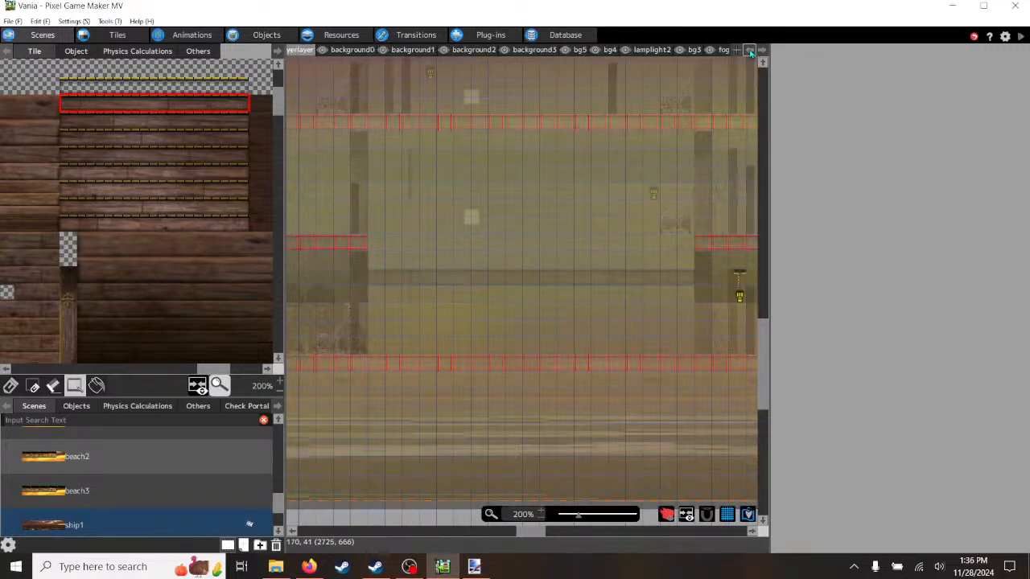
pyautogui.click(748, 51)
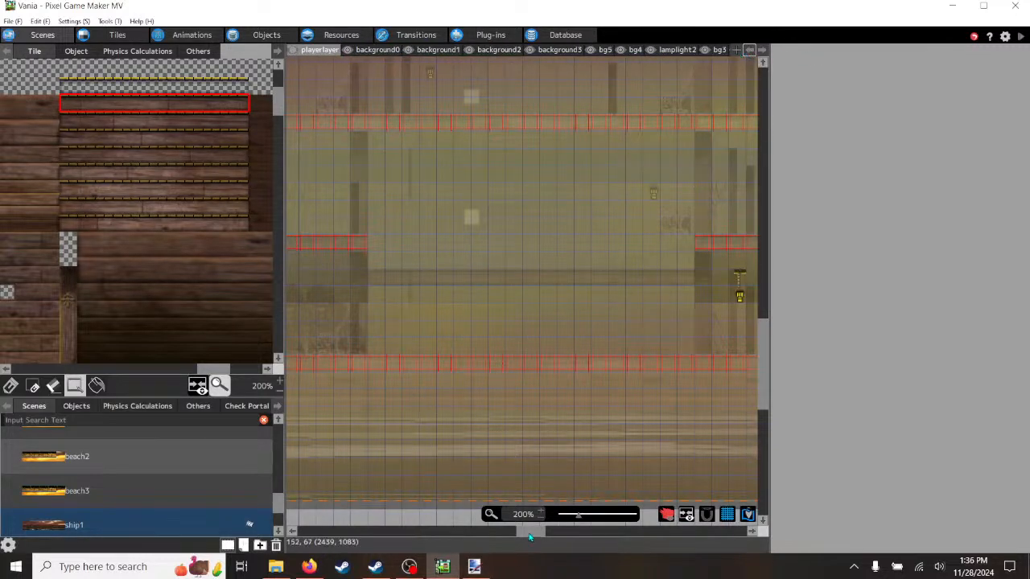
pyautogui.moveTo(531, 536); pyautogui.dragTo(370, 535)
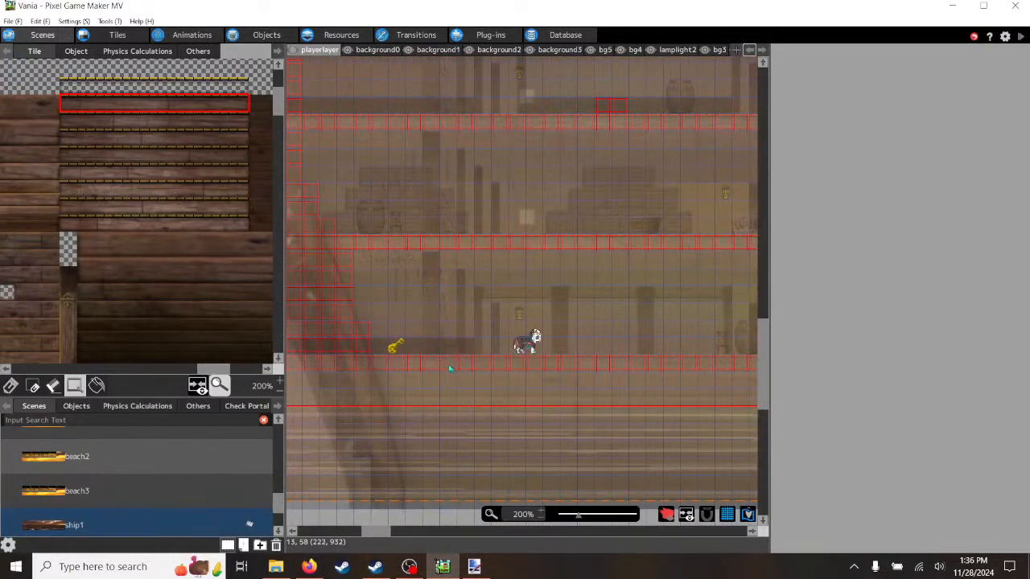
pyautogui.click(77, 407)
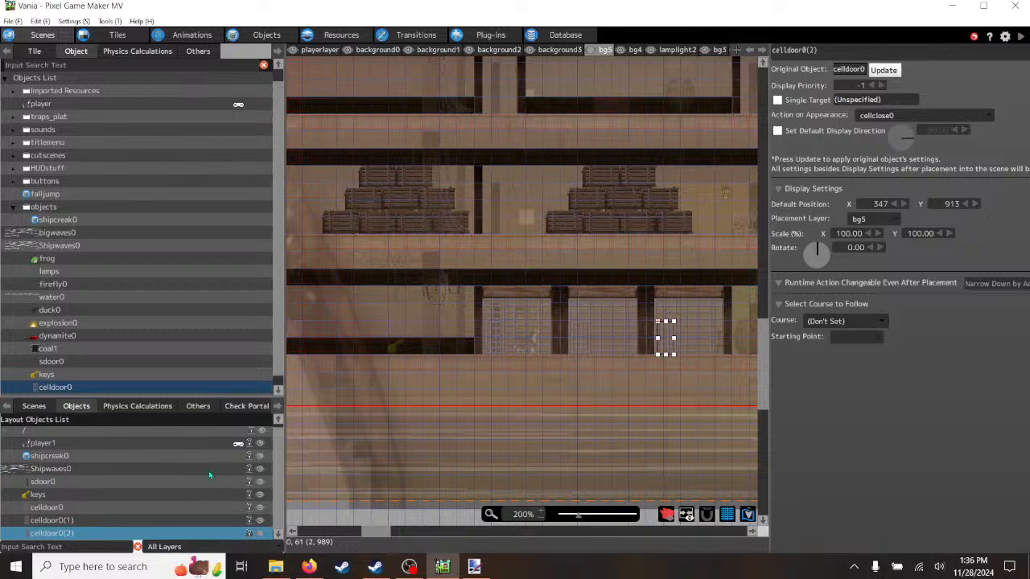
pyautogui.click(73, 444)
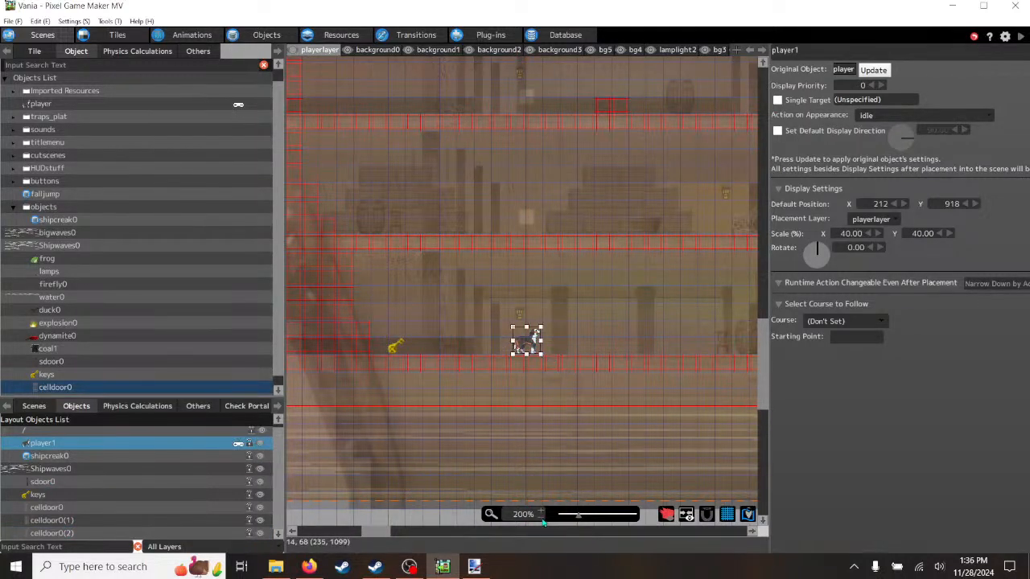
# - Move player1 along the ship to the bottom deck between the staircase and the barrels before the opening, at X 2185, Y 914
pyautogui.scroll(-4, 540, 520)
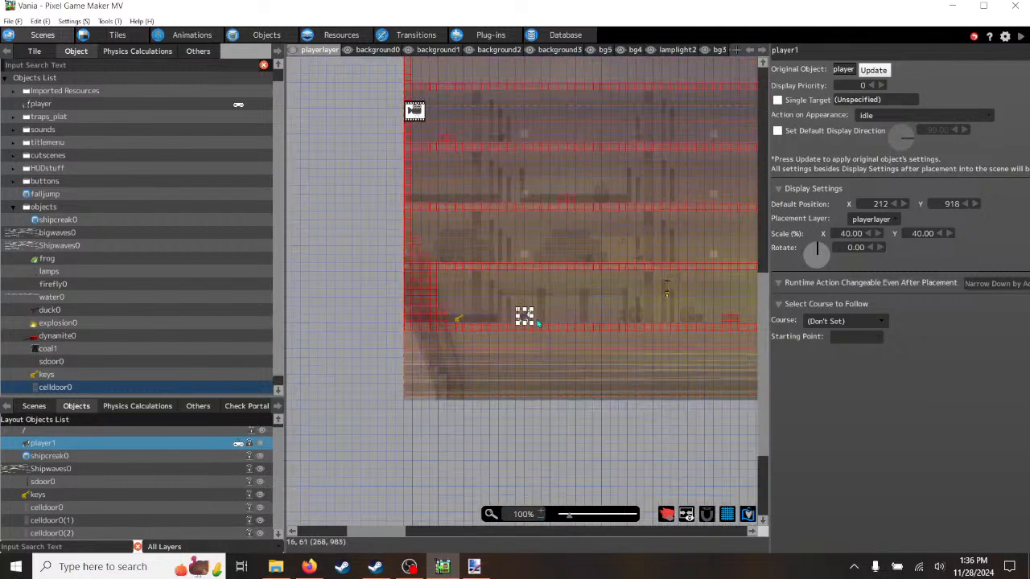
pyautogui.moveTo(396, 535); pyautogui.dragTo(420, 535)
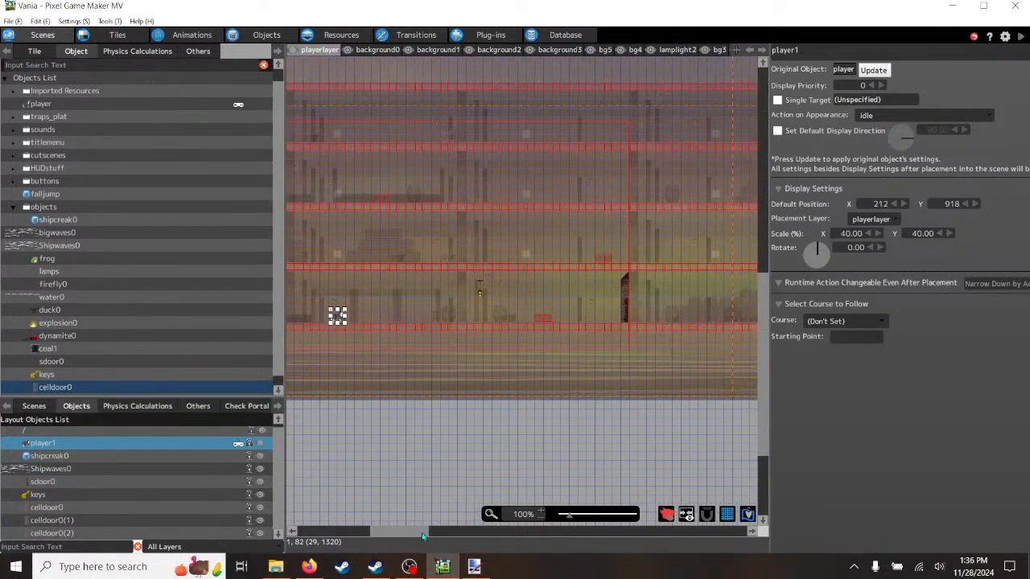
pyautogui.moveTo(337, 316); pyautogui.dragTo(733, 315)
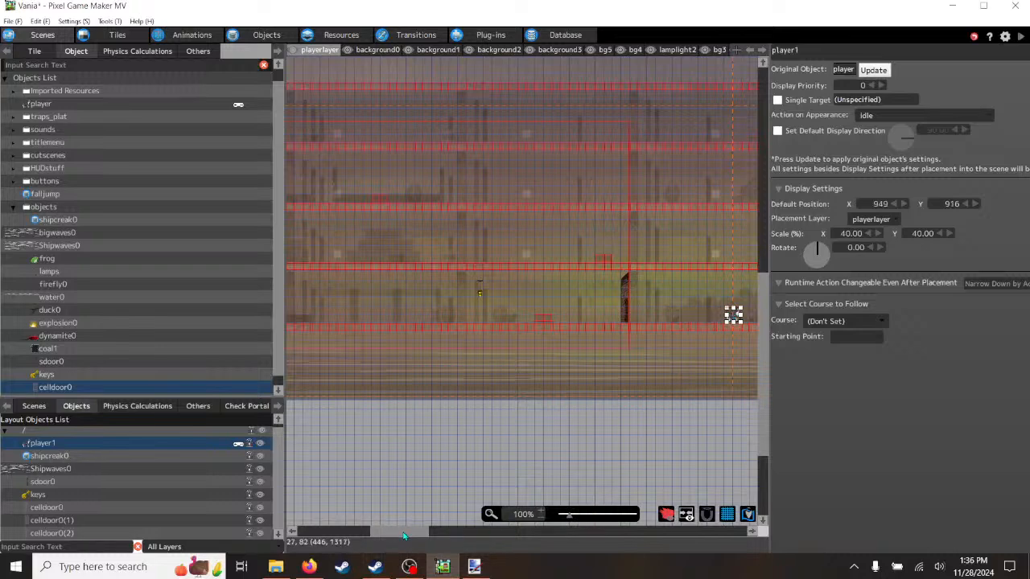
pyautogui.moveTo(405, 536); pyautogui.dragTo(448, 535)
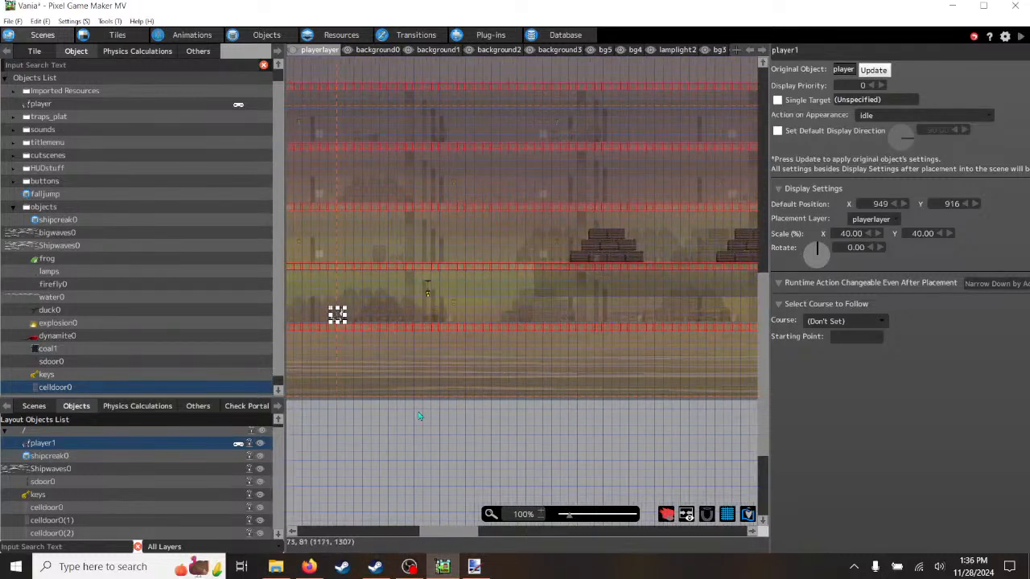
pyautogui.moveTo(339, 314); pyautogui.dragTo(690, 262)
pyautogui.moveTo(449, 536); pyautogui.dragTo(488, 536)
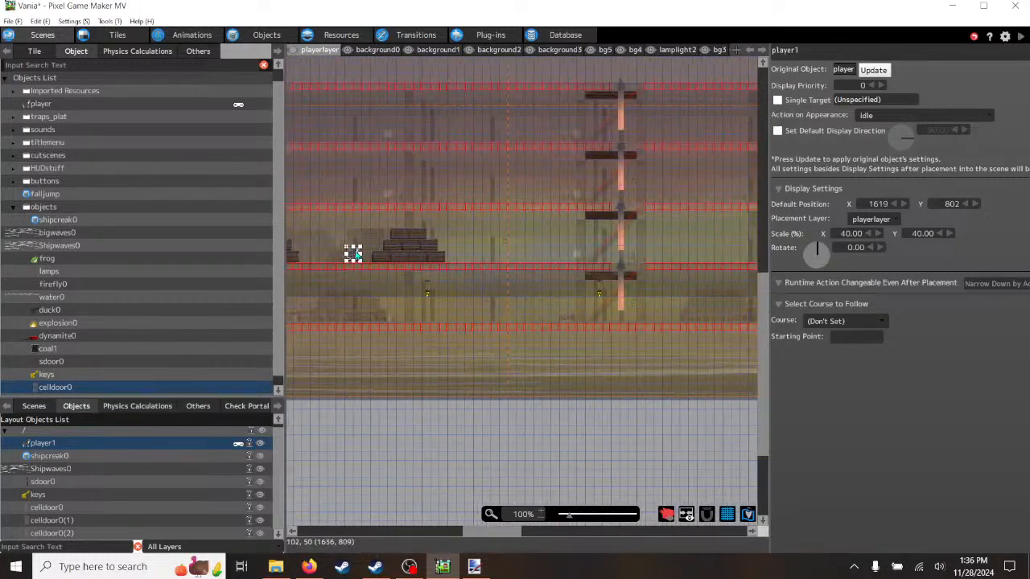
pyautogui.moveTo(354, 255); pyautogui.dragTo(672, 255)
pyautogui.moveTo(497, 534); pyautogui.dragTo(533, 533)
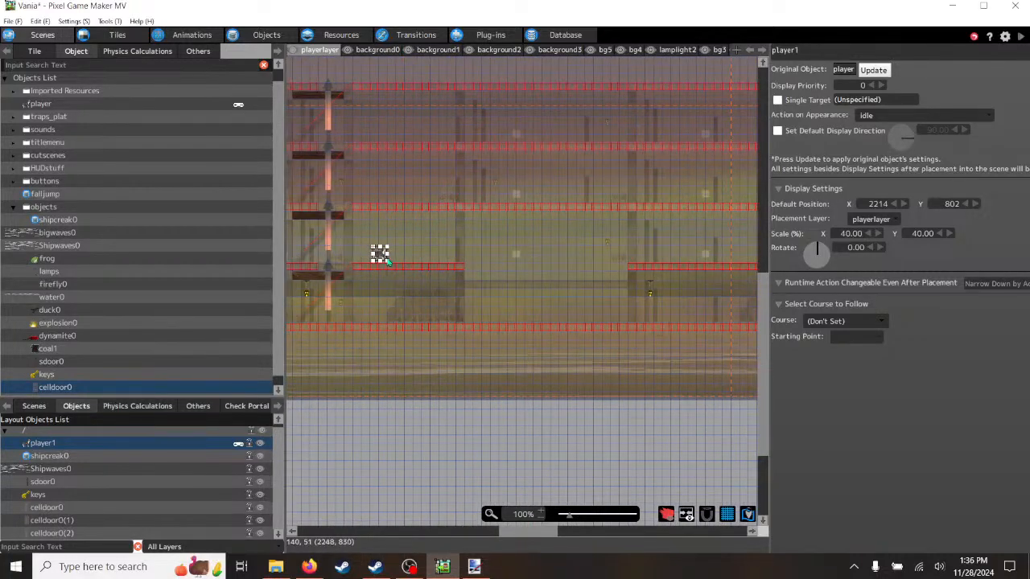
pyautogui.moveTo(386, 259); pyautogui.dragTo(364, 313)
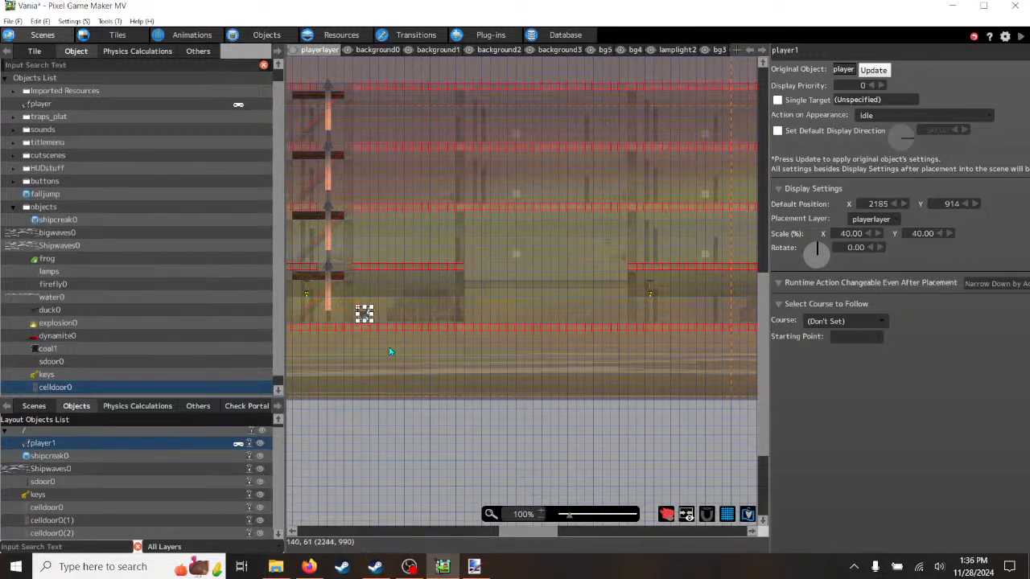
pyautogui.scroll(5, 386, 328)
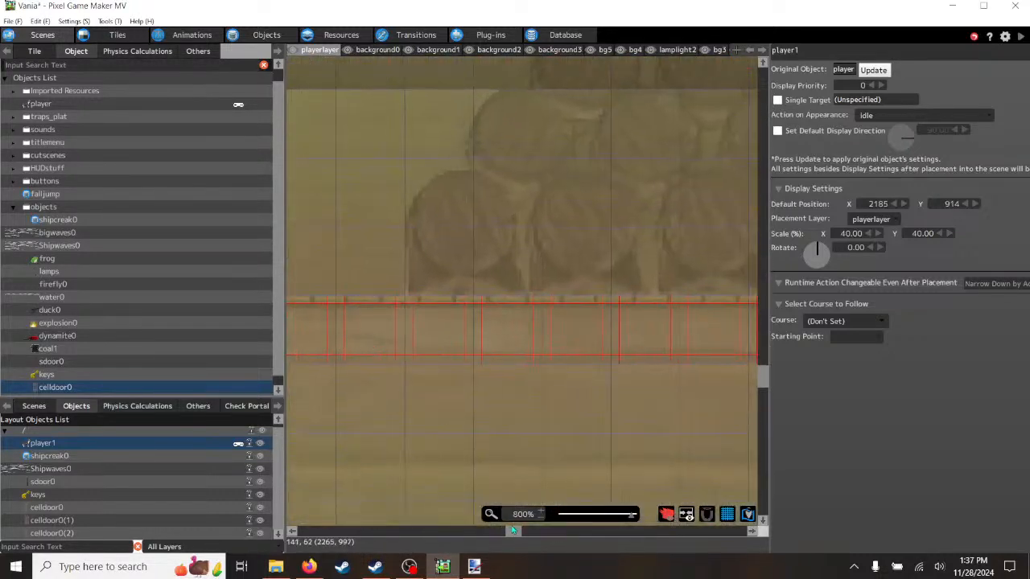
# - Lower player1 onto the bottom deck's floor line at X 2186, Y 919, and start a maximized playtest
pyautogui.moveTo(513, 530); pyautogui.dragTo(508, 533)
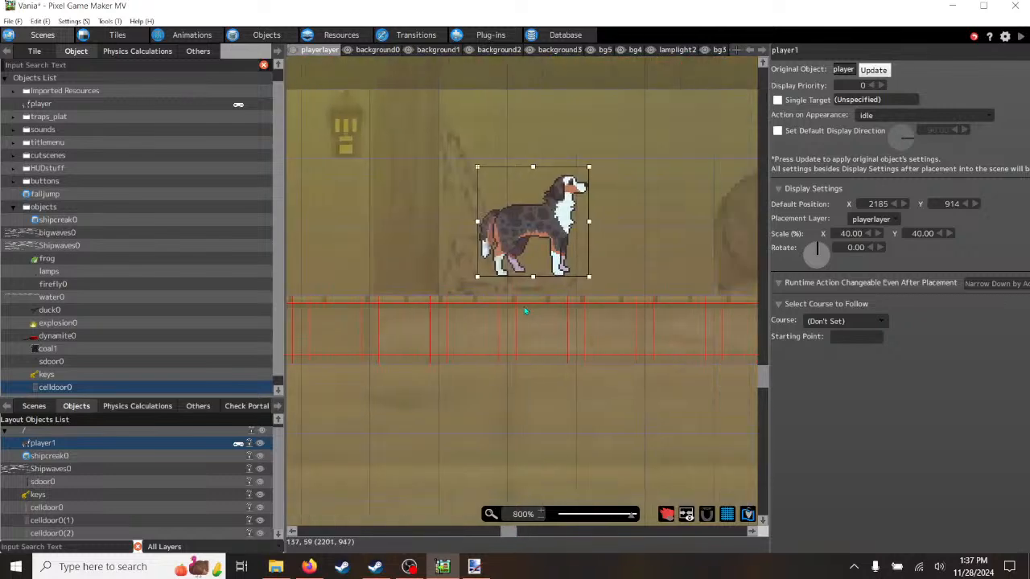
pyautogui.moveTo(548, 231); pyautogui.dragTo(552, 241)
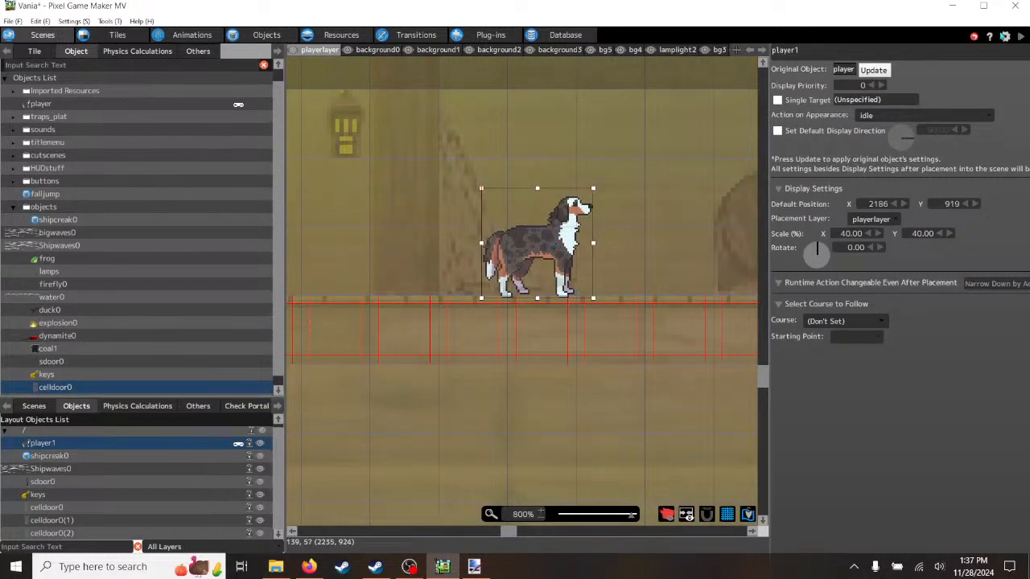
pyautogui.click(1020, 39)
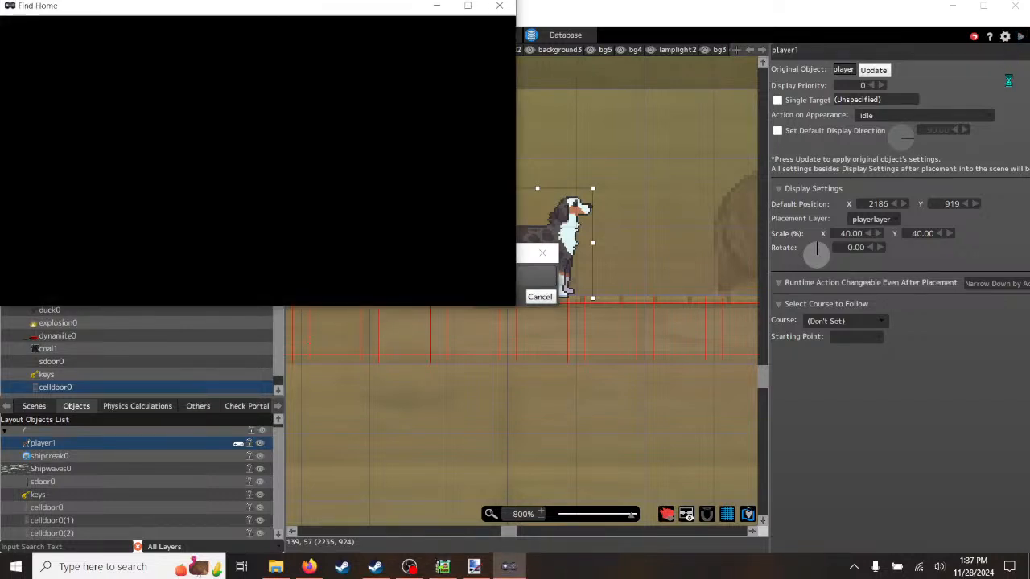
pyautogui.click(468, 7)
# - Run the dog back and forth past the barrels beneath the two-storey opening to examine its background, and end the playtest
pyautogui.press('Right')
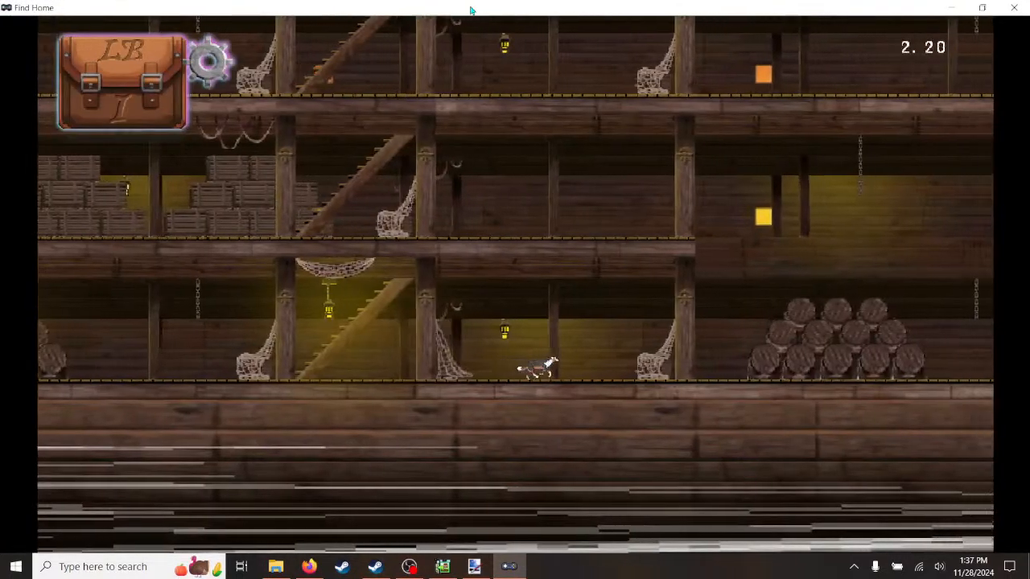
pyautogui.press('space')
pyautogui.press('Right')
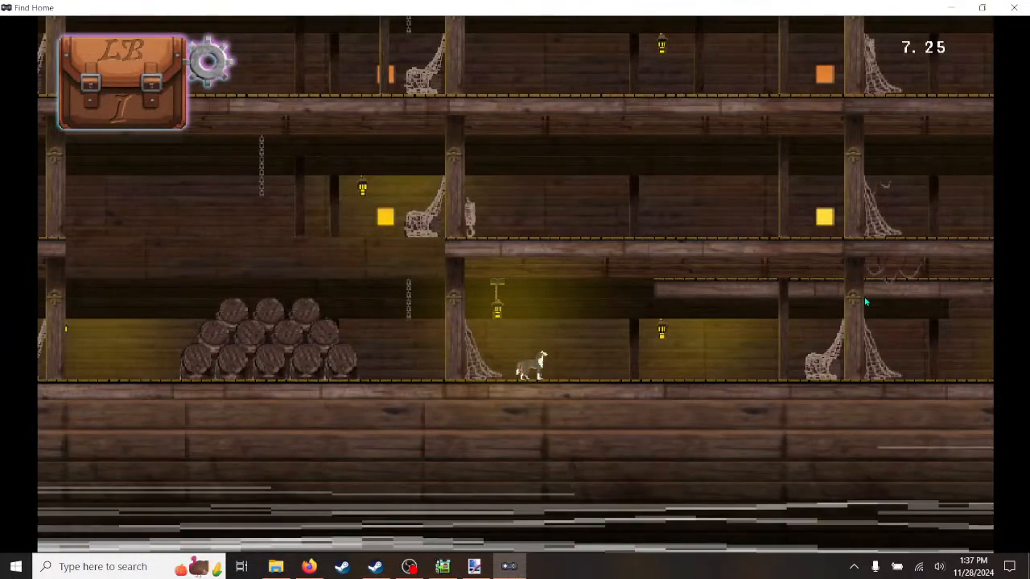
pyautogui.press('Left')
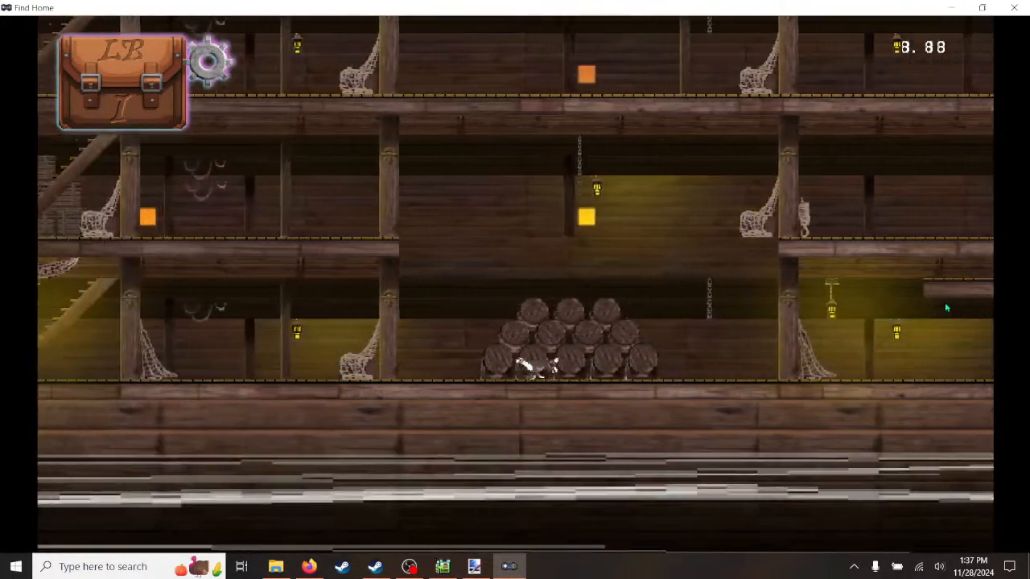
pyautogui.press('Right')
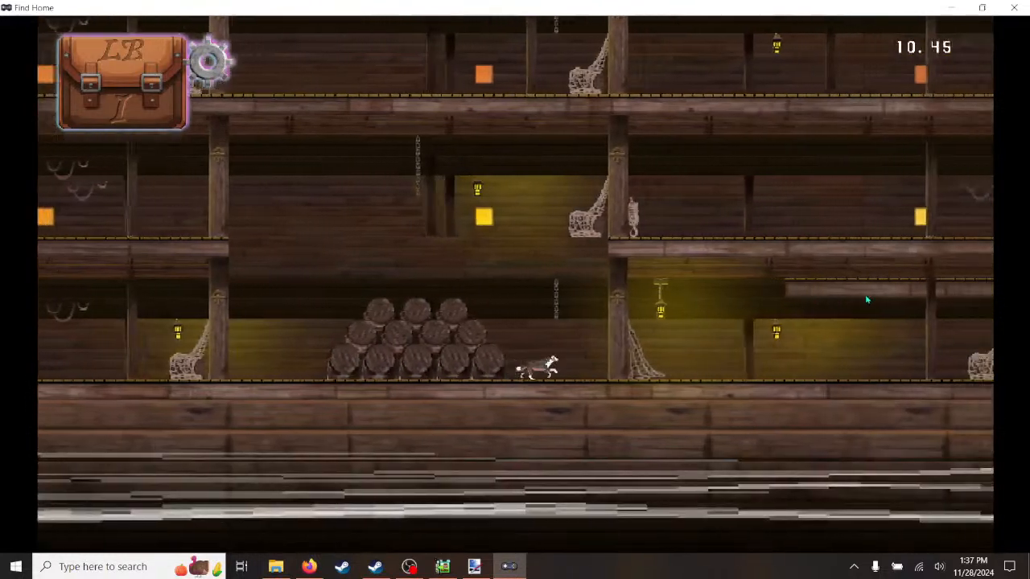
pyautogui.press('Right')
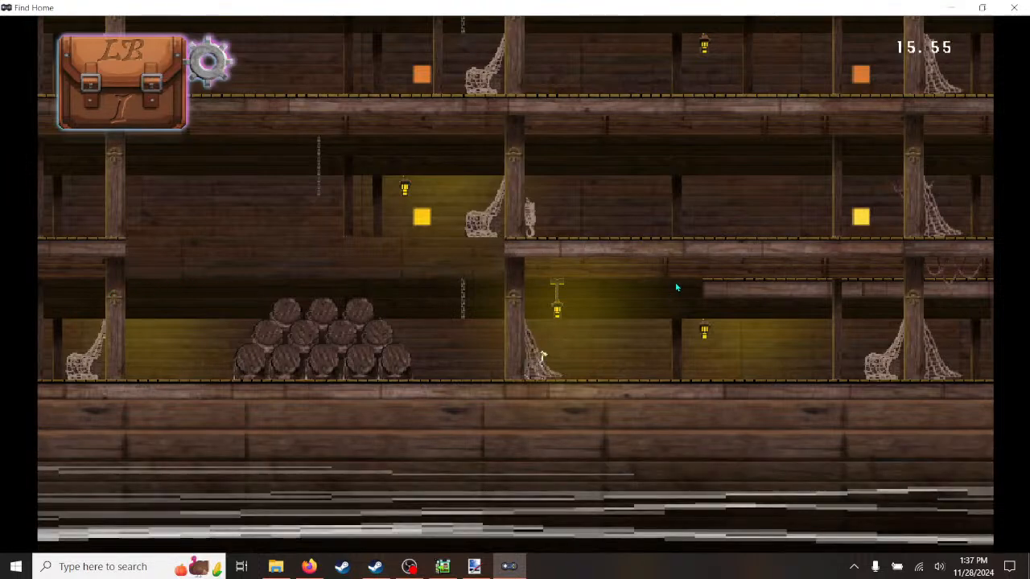
pyautogui.press('Left')
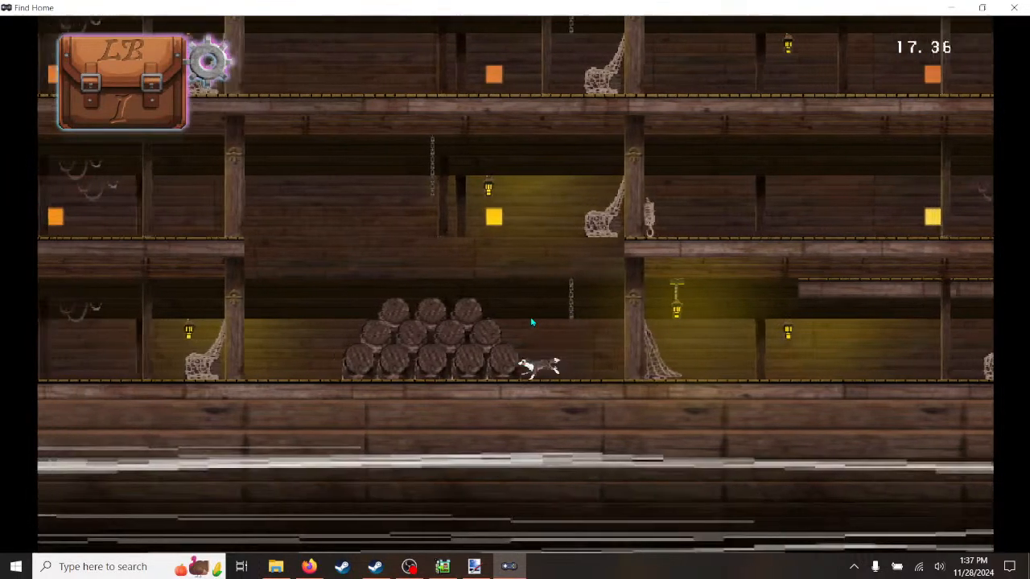
pyautogui.press('Left')
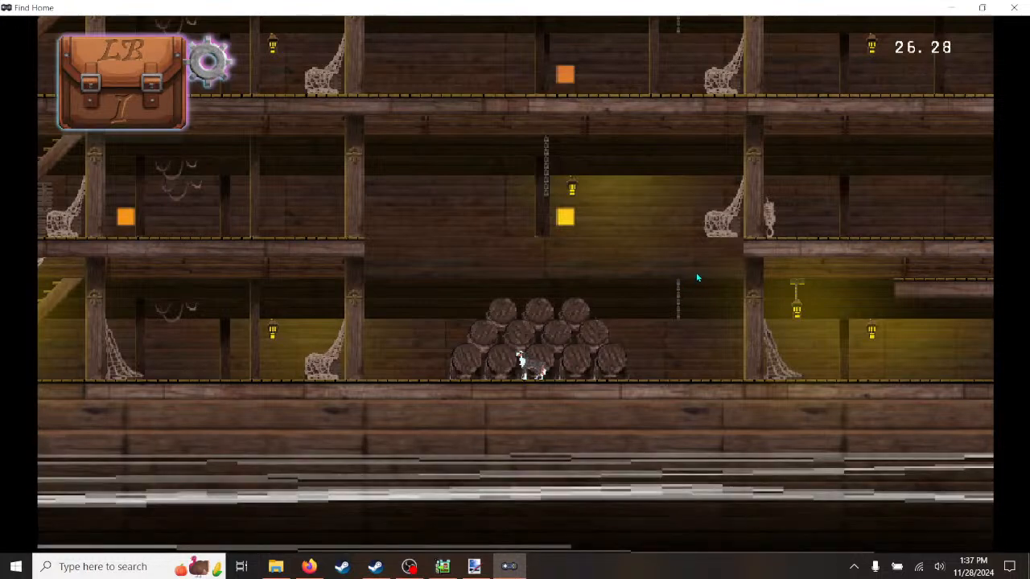
pyautogui.press('a')
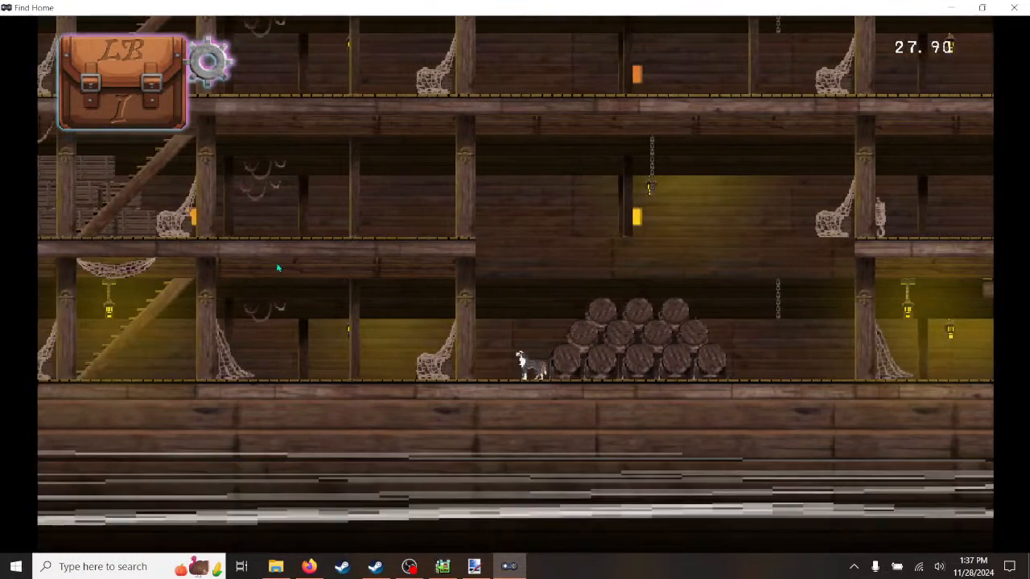
pyautogui.hotkey('alt', 'F4')
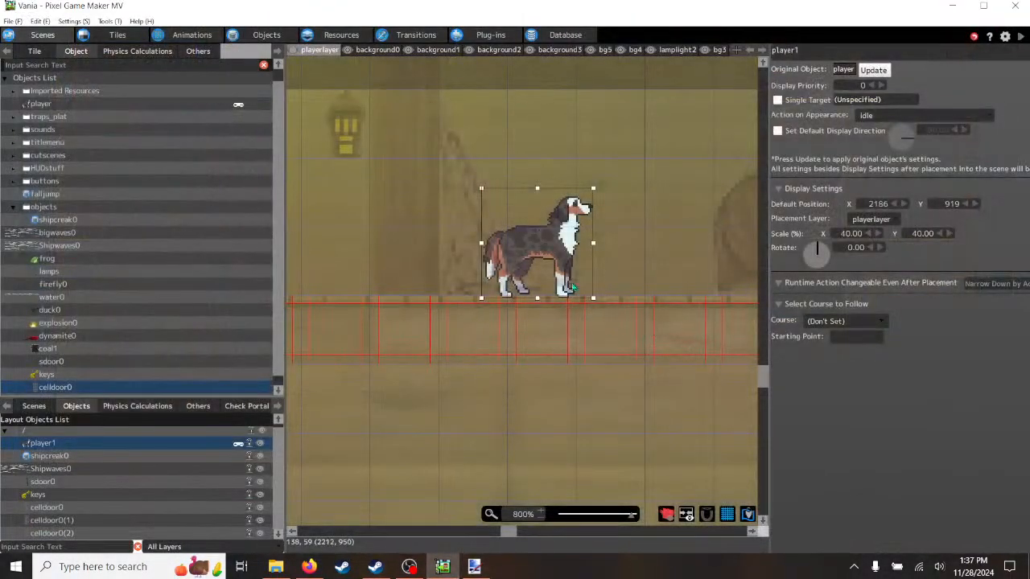
# - On layer bg5, move the plank strip that spans the two-storey opening up by one tile row
pyautogui.scroll(-4, 544, 316)
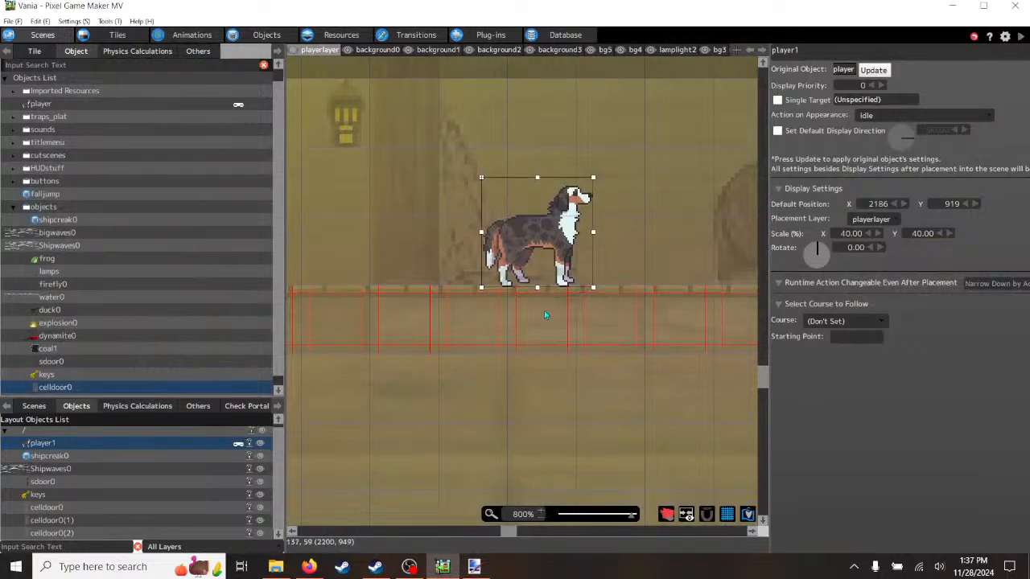
pyautogui.scroll(-1, 545, 316)
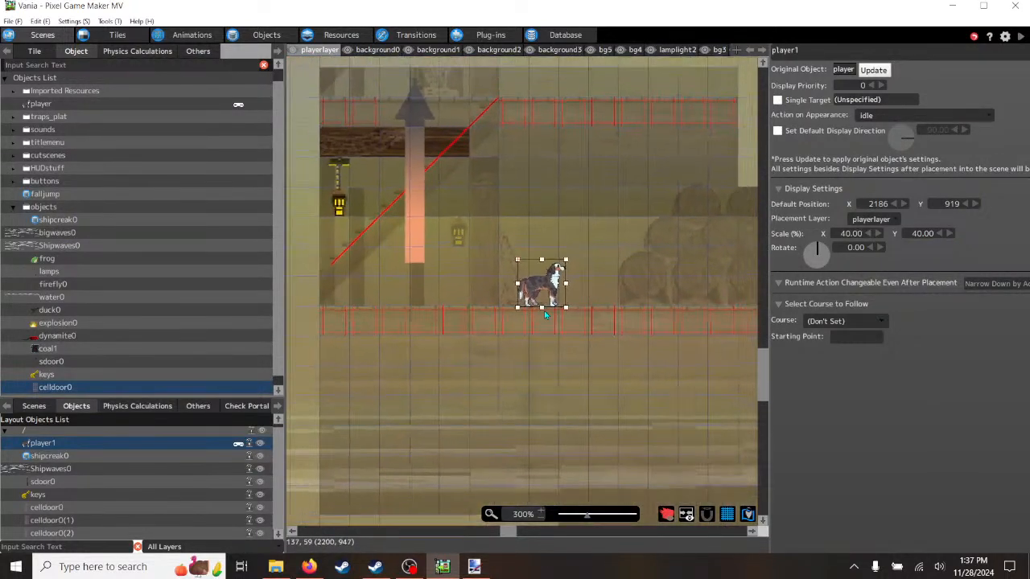
pyautogui.scroll(-1, 543, 322)
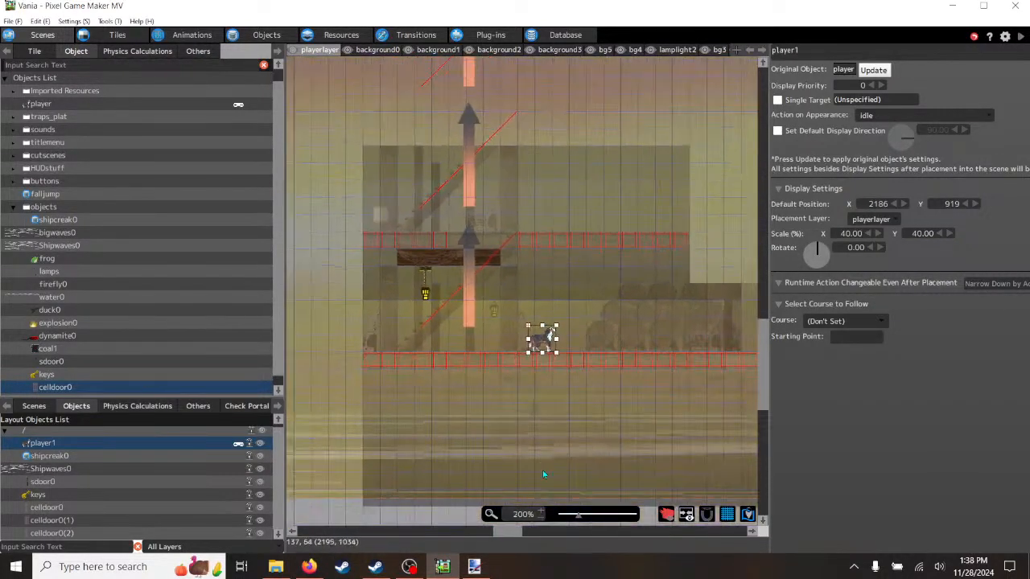
pyautogui.moveTo(506, 533); pyautogui.dragTo(525, 535)
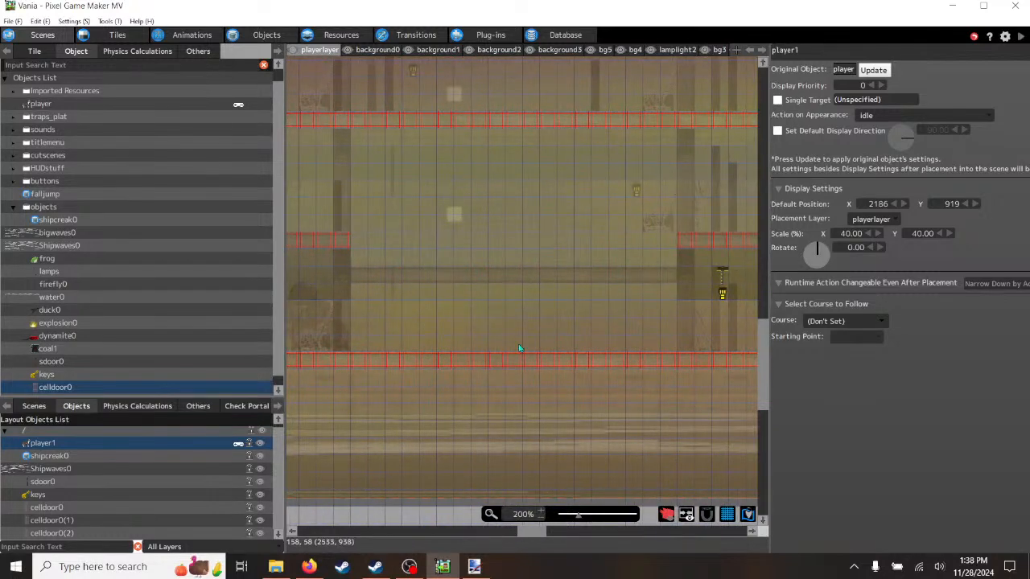
pyautogui.click(572, 49)
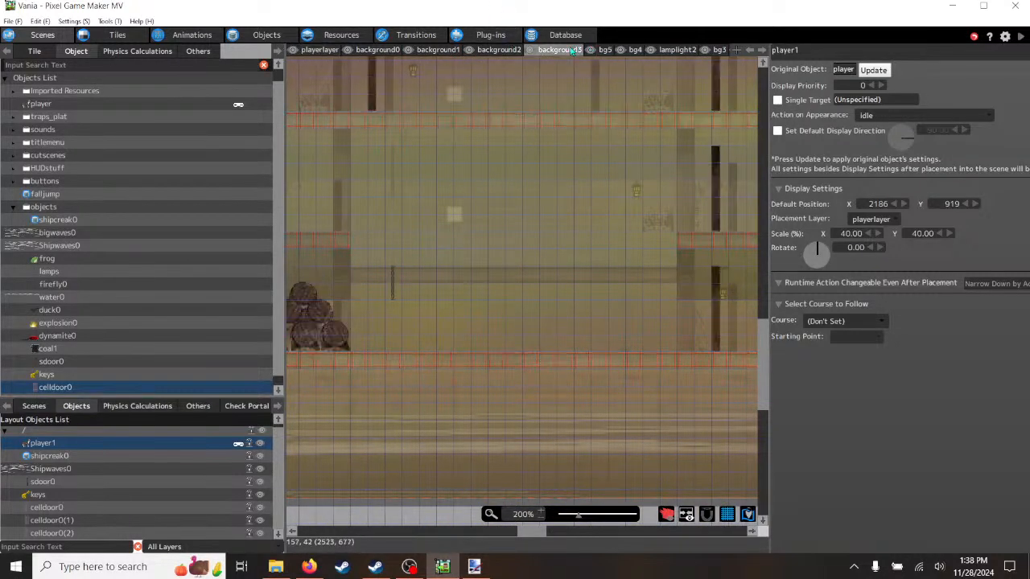
pyautogui.click(605, 50)
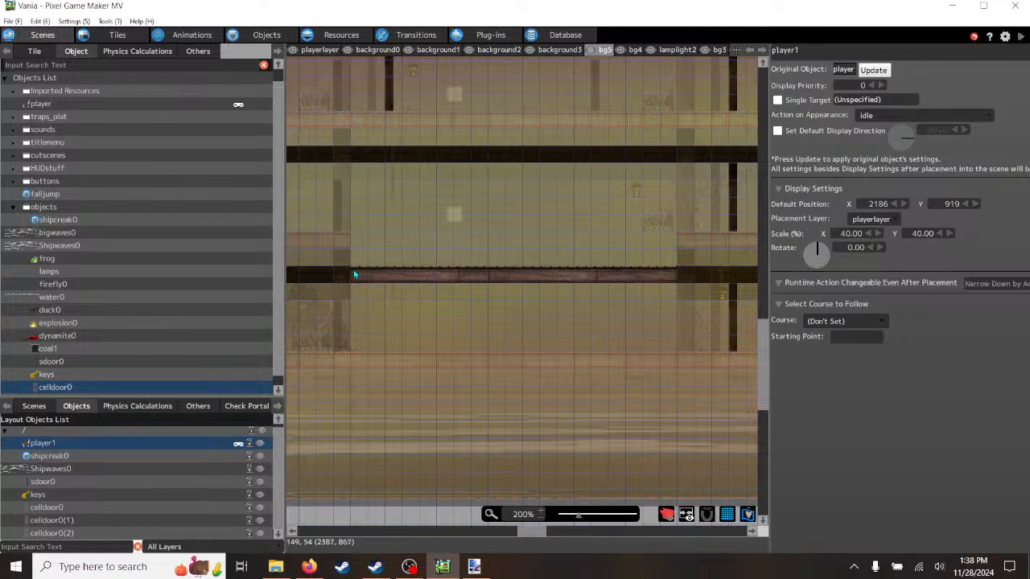
pyautogui.click(428, 276)
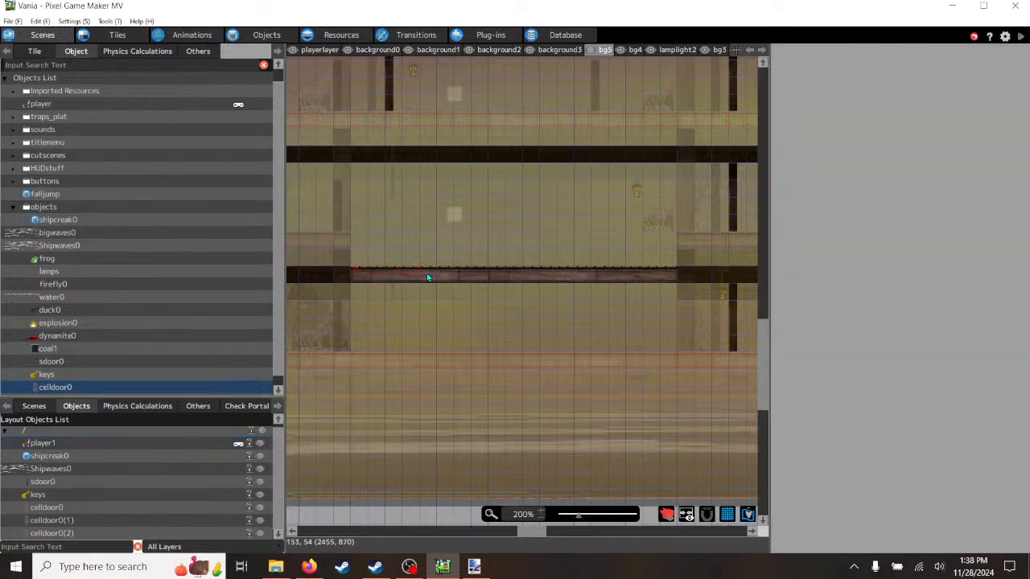
pyautogui.click(34, 51)
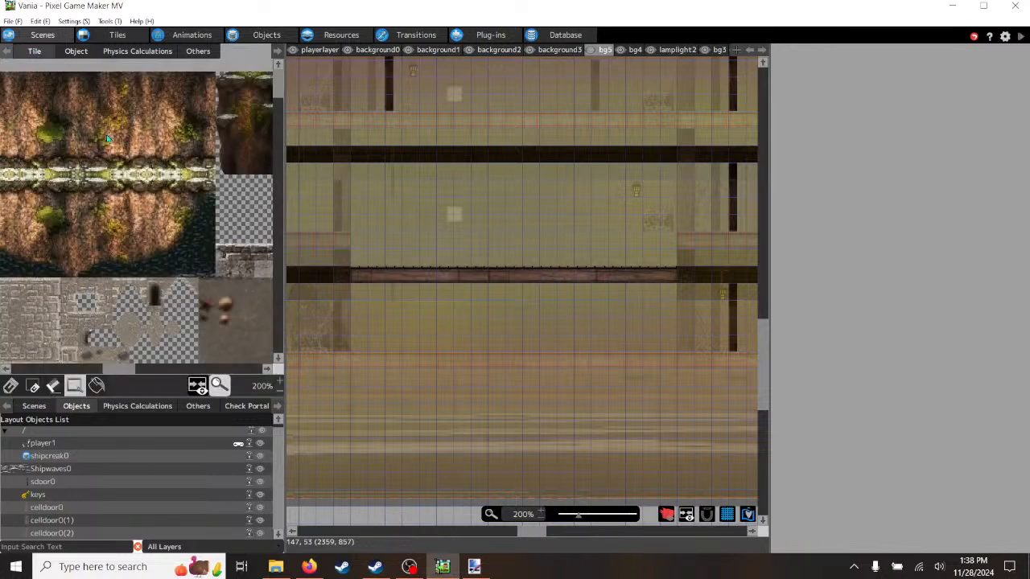
pyautogui.rightClick(402, 278)
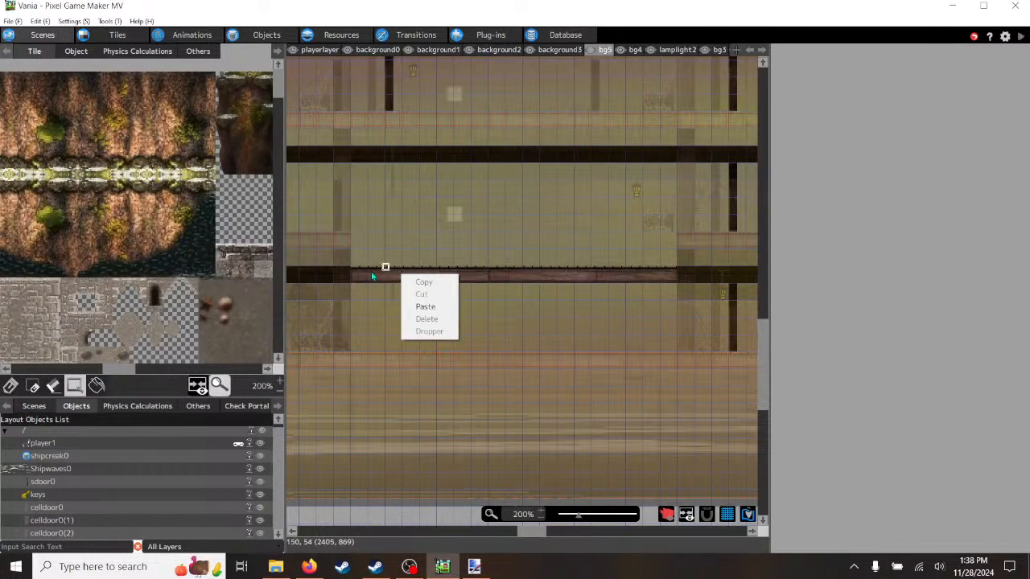
pyautogui.click(372, 277)
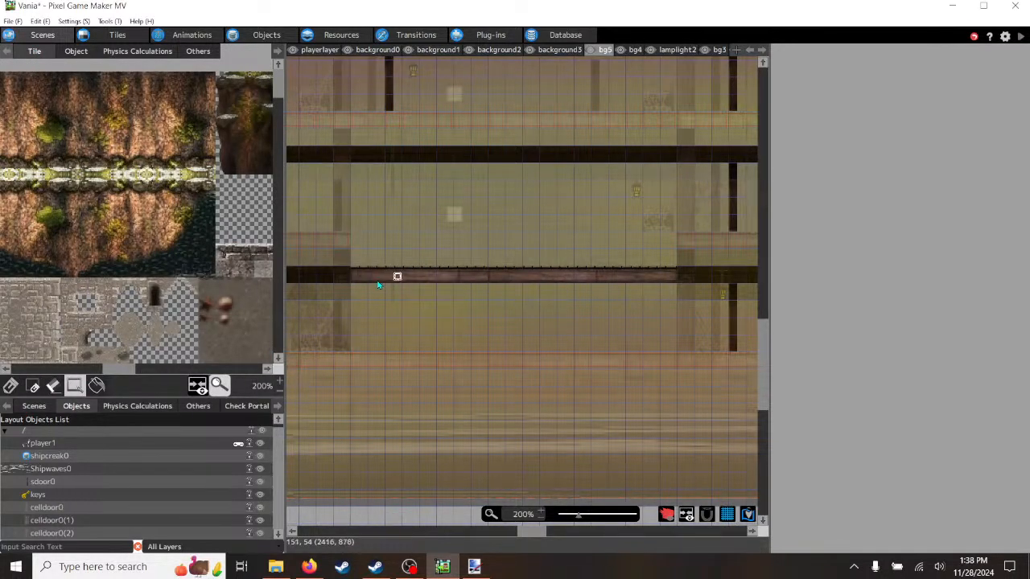
pyautogui.moveTo(359, 272); pyautogui.dragTo(667, 278)
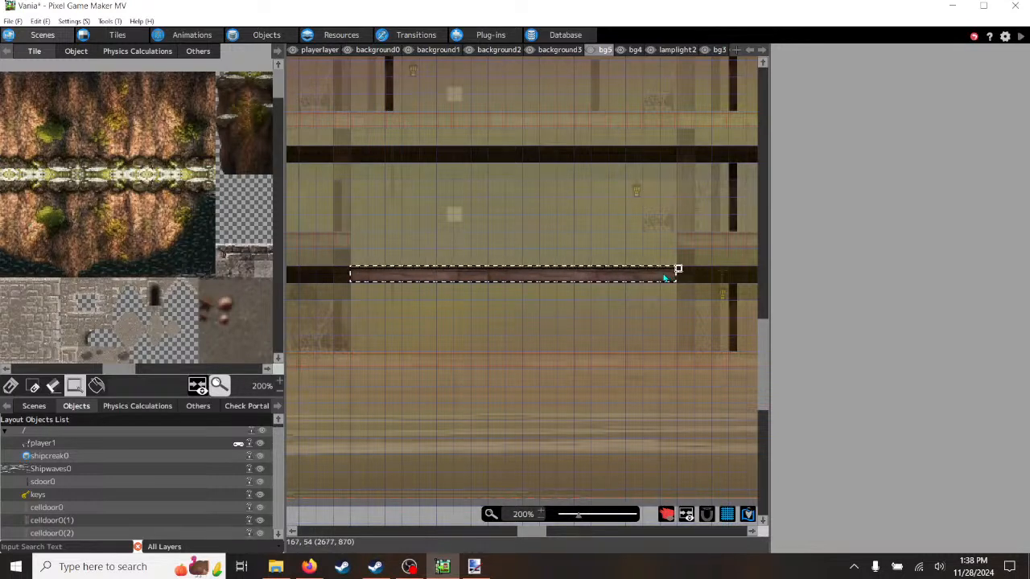
pyautogui.hotkey('ctrl', 'x')
pyautogui.click(355, 258)
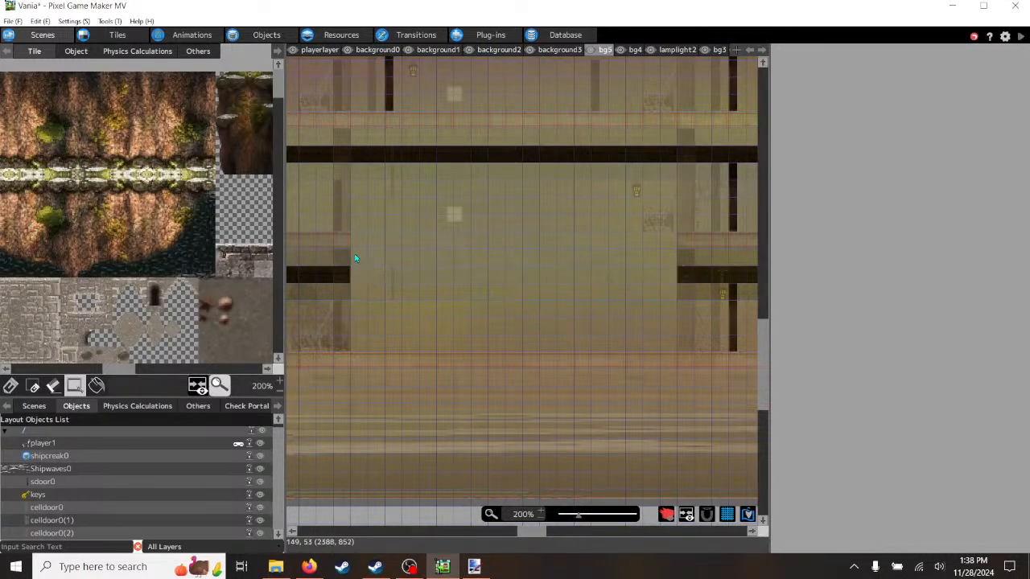
pyautogui.hotkey('ctrl', 'v')
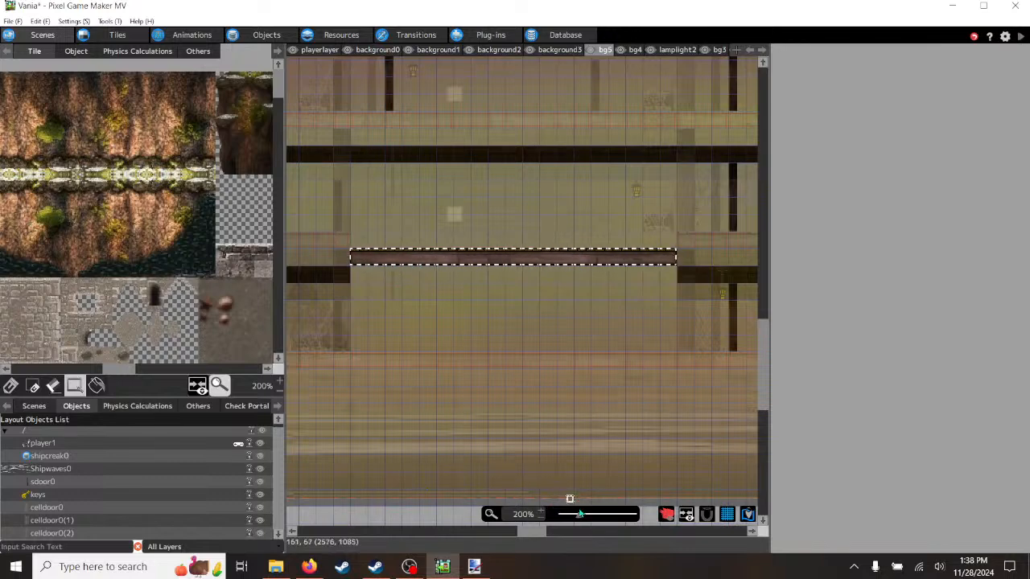
# - Move the plank strip out of the opening to directly above the dark beam west of it, ending flush with the opening's edge
pyautogui.moveTo(540, 538)
pyautogui.mouseDown()
pyautogui.moveTo(506, 538)
pyautogui.moveTo(531, 537)
pyautogui.mouseUp()
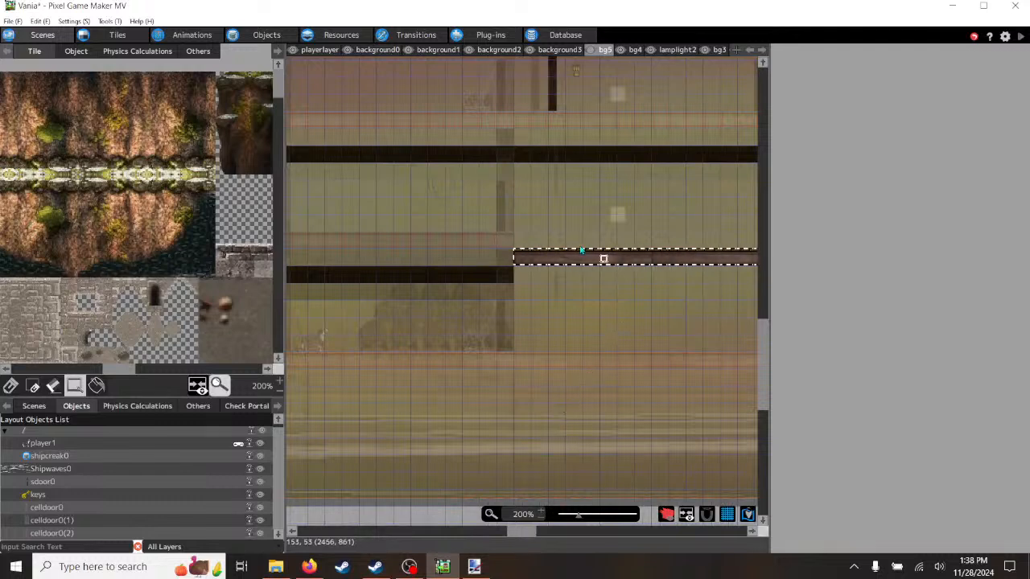
pyautogui.moveTo(600, 255); pyautogui.dragTo(440, 259)
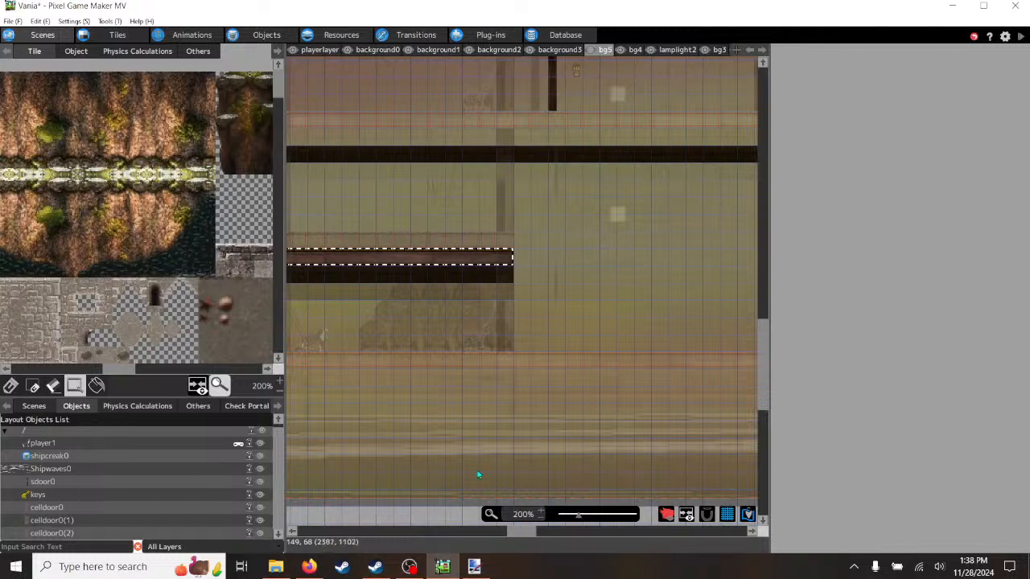
pyautogui.rightClick(394, 257)
pyautogui.click(11, 386)
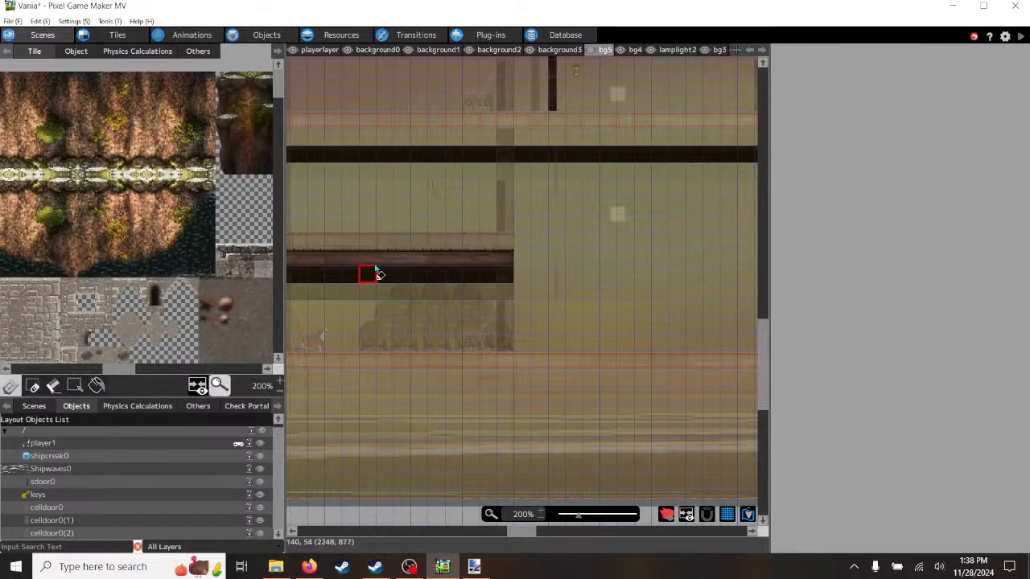
# - Try painting a row of darker planks from the tileset over the dark beam beneath the plank strip
pyautogui.rightClick(369, 256)
pyautogui.click(339, 260)
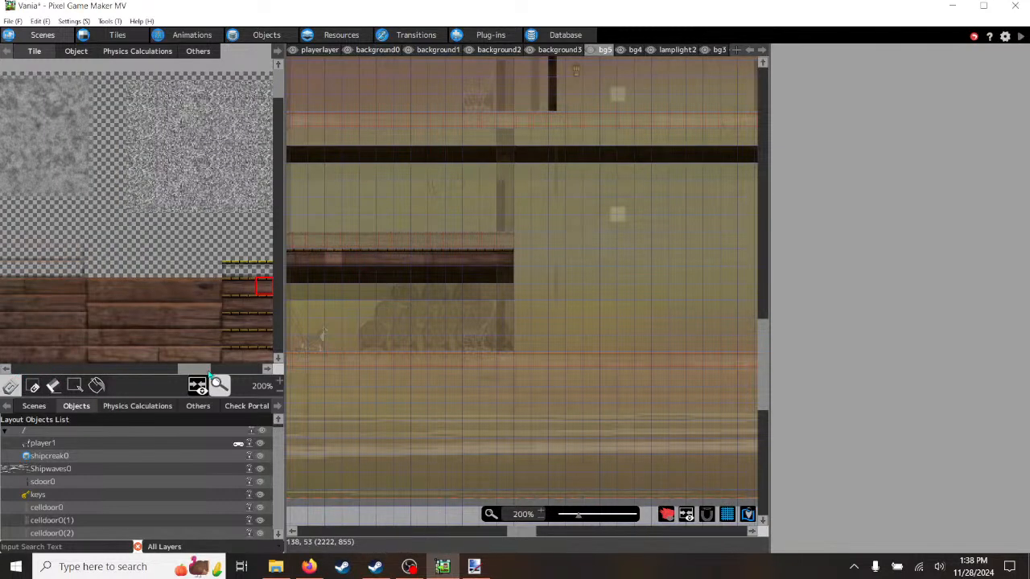
pyautogui.moveTo(203, 372)
pyautogui.mouseDown()
pyautogui.moveTo(239, 374)
pyautogui.moveTo(186, 374)
pyautogui.mouseUp()
pyautogui.scroll(-3, 187, 316)
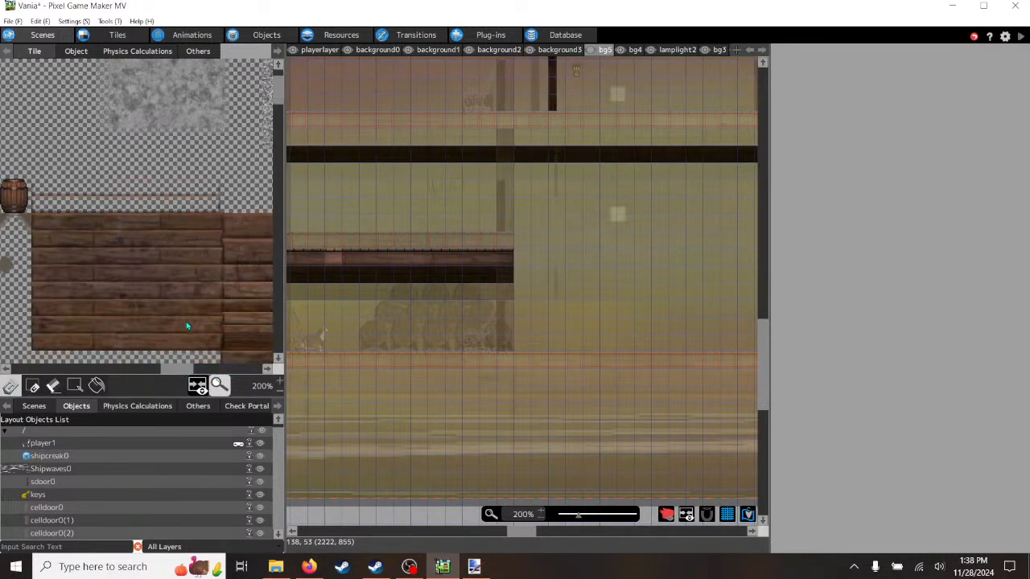
pyautogui.moveTo(171, 373); pyautogui.dragTo(194, 373)
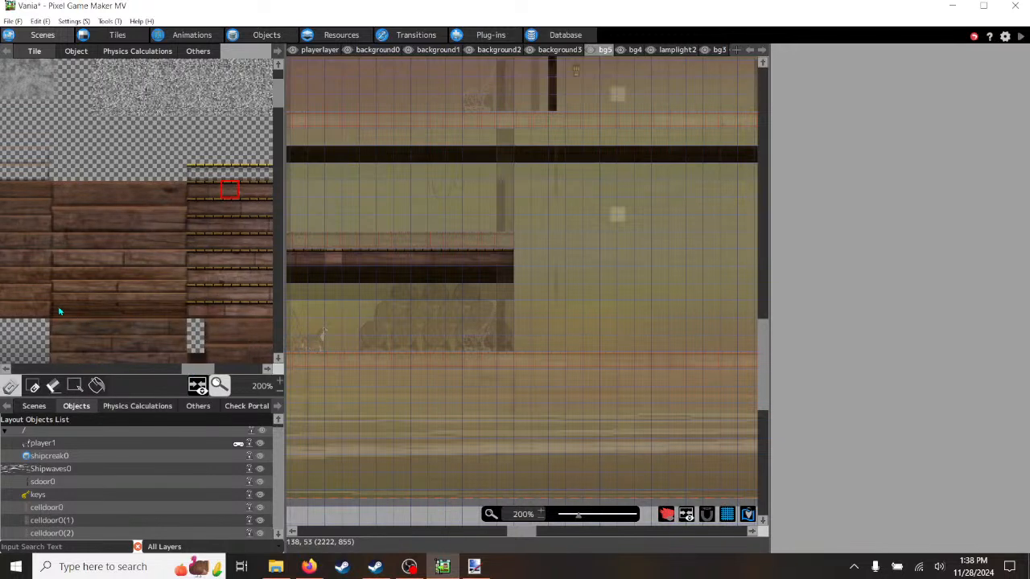
pyautogui.moveTo(204, 373); pyautogui.dragTo(238, 374)
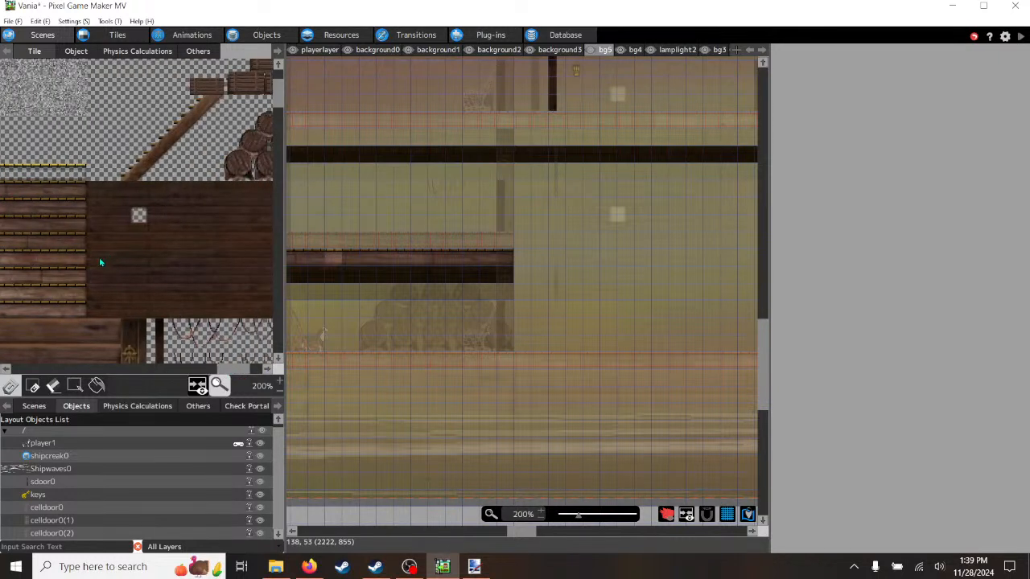
pyautogui.moveTo(94, 259); pyautogui.dragTo(227, 259)
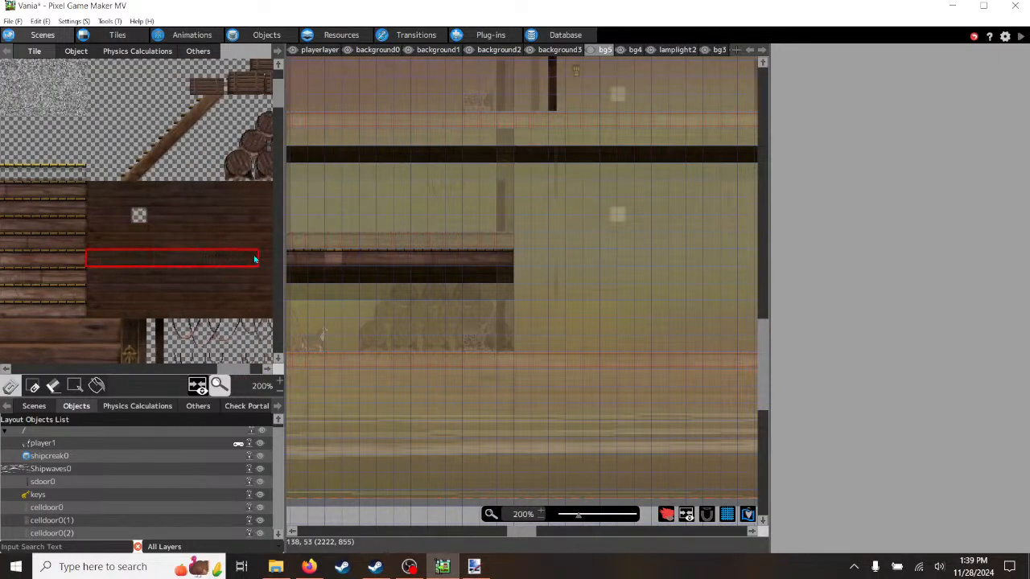
pyautogui.moveTo(217, 369); pyautogui.dragTo(230, 369)
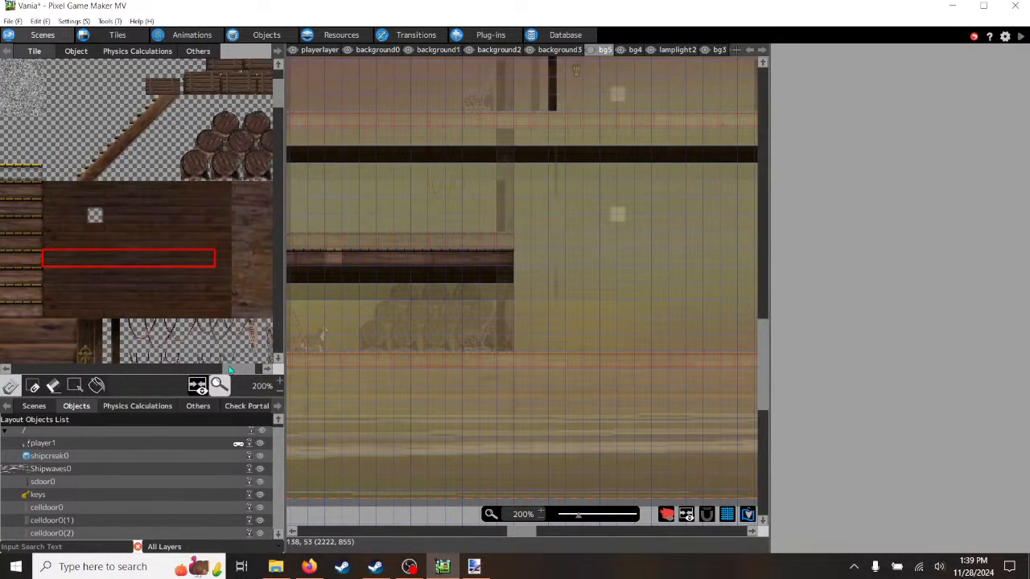
pyautogui.moveTo(226, 257); pyautogui.dragTo(123, 259)
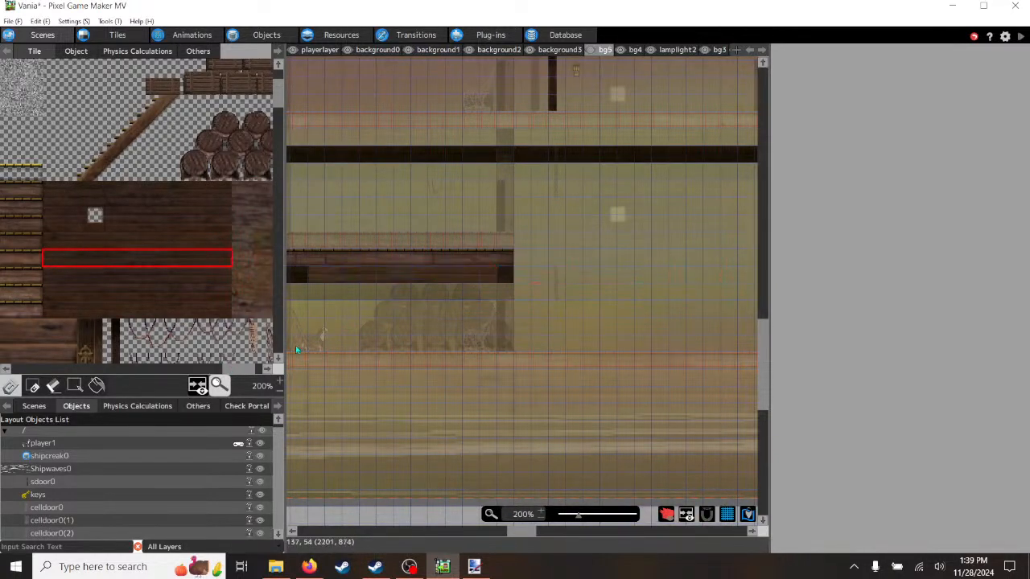
# - Repaint the bg5 strip above the dark beam with the uppermost row of the plain brown plank tiles, up to the opening's edge
pyautogui.moveTo(231, 372); pyautogui.dragTo(169, 371)
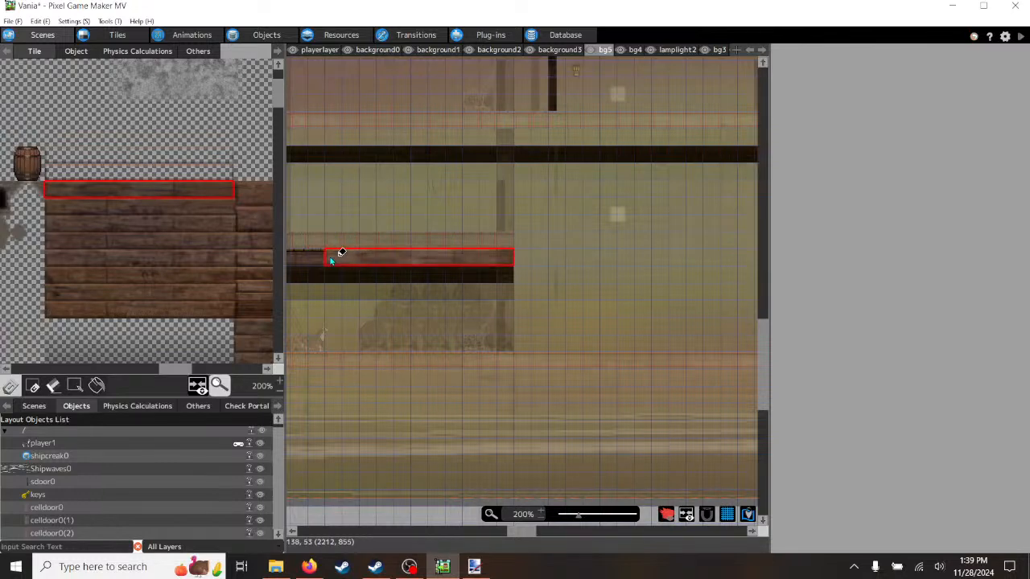
pyautogui.moveTo(522, 534)
pyautogui.mouseDown()
pyautogui.moveTo(478, 536)
pyautogui.moveTo(511, 537)
pyautogui.mouseUp()
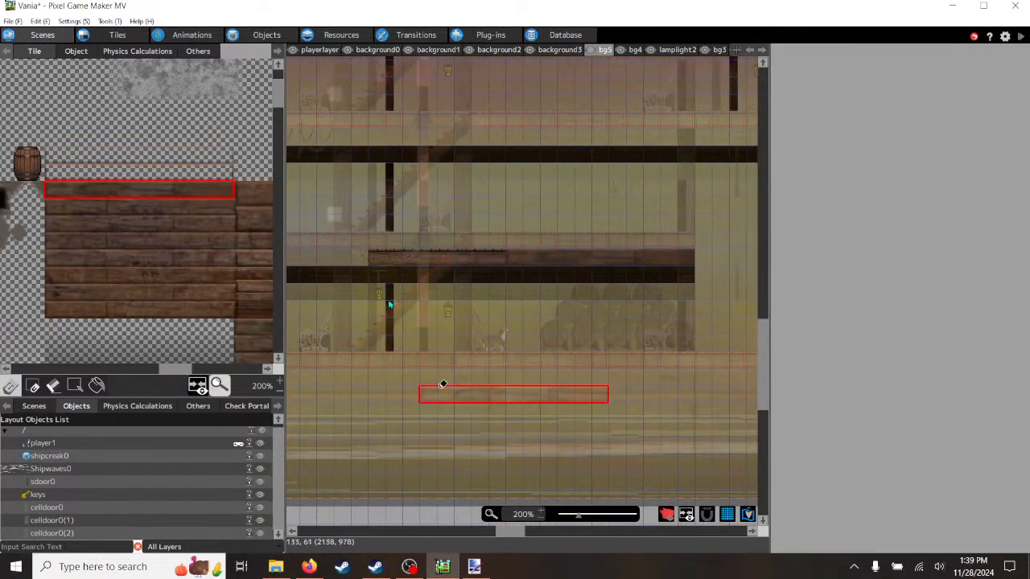
pyautogui.click(377, 258)
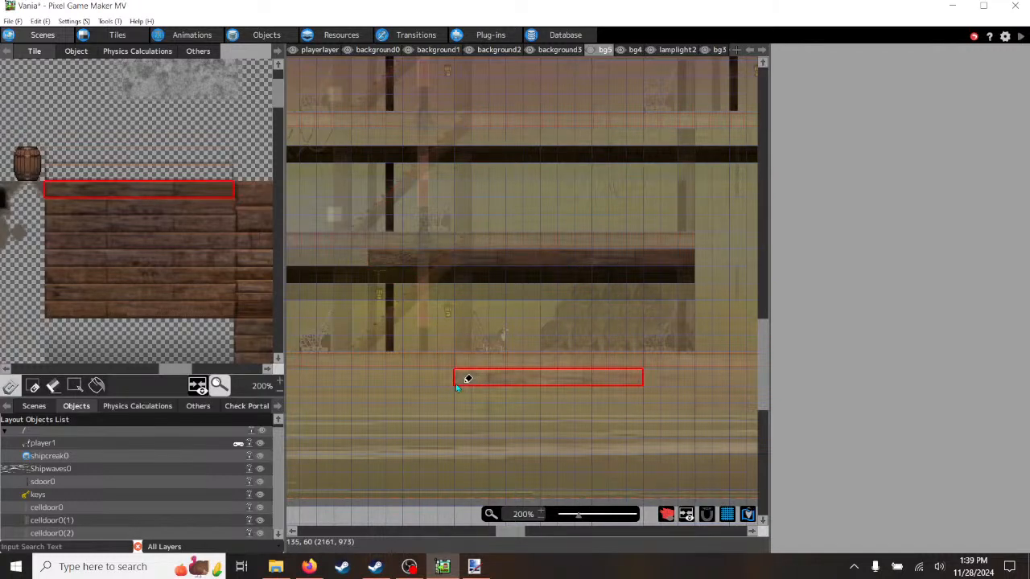
# - Copy the whole repainted plank strip and paste it directly west of itself, above the same dark beam
pyautogui.click(96, 387)
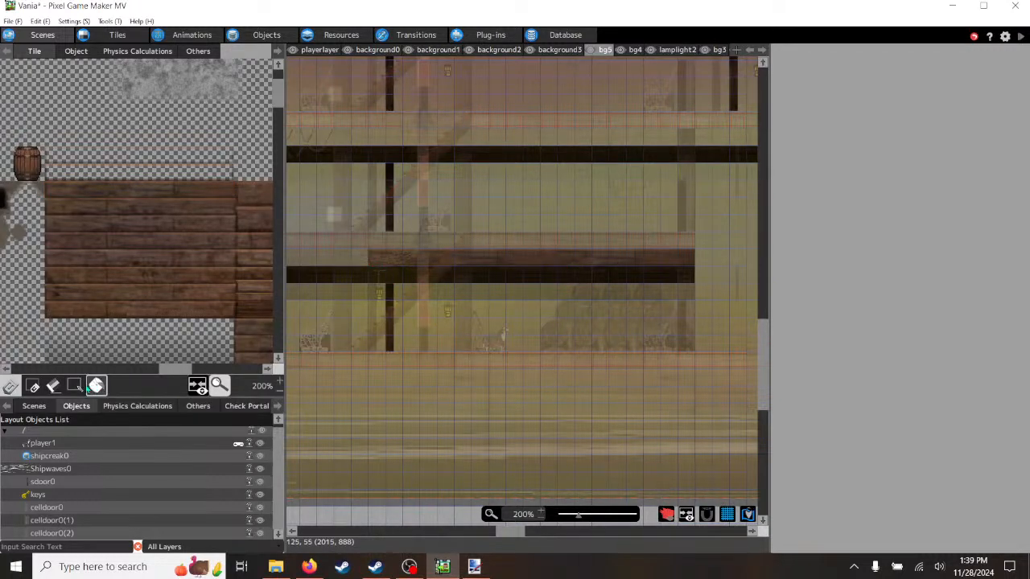
pyautogui.click(74, 387)
pyautogui.moveTo(372, 257); pyautogui.dragTo(683, 266)
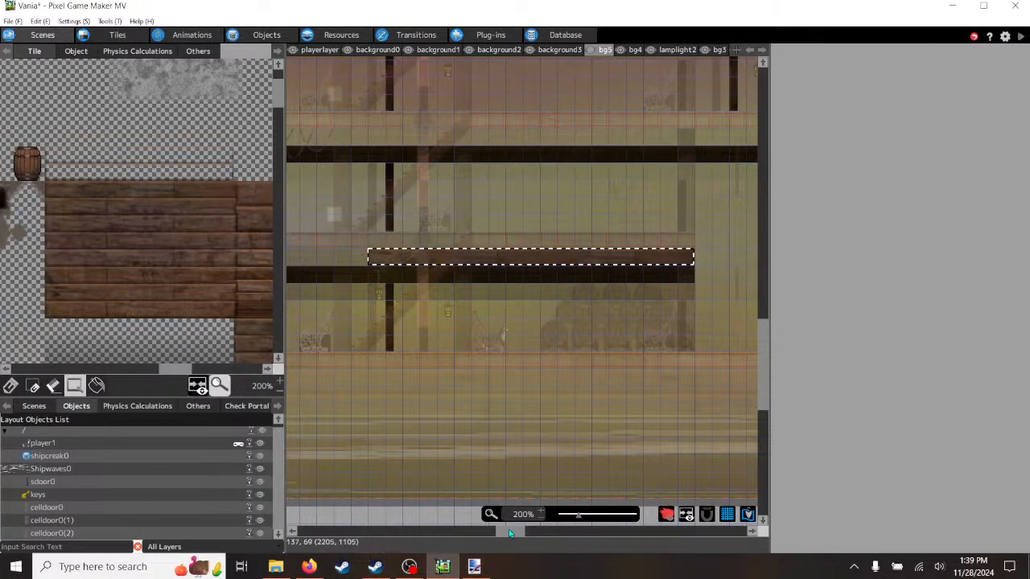
pyautogui.moveTo(509, 531); pyautogui.dragTo(489, 531)
pyautogui.click(462, 257)
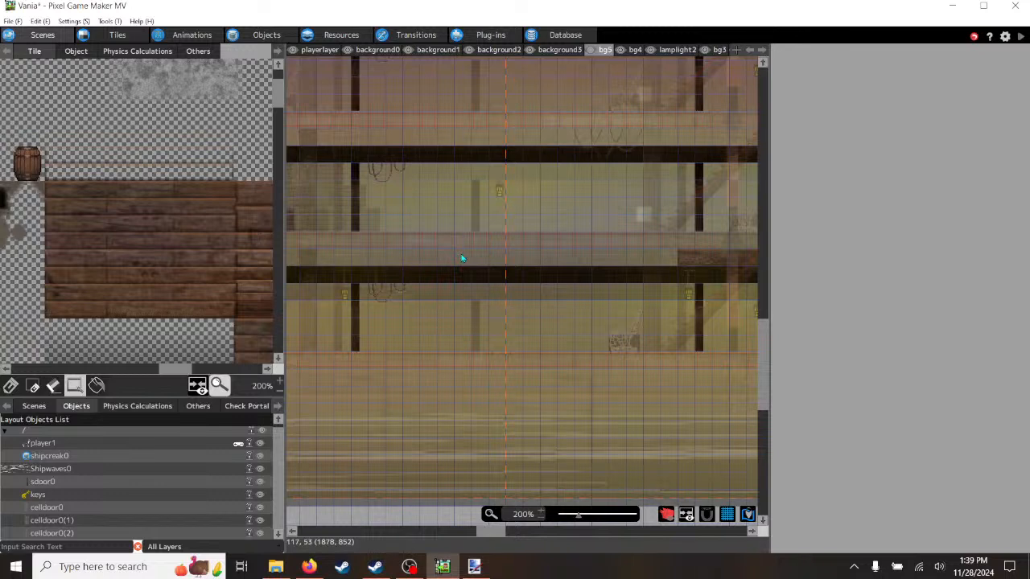
pyautogui.hotkey('ctrl', 'v')
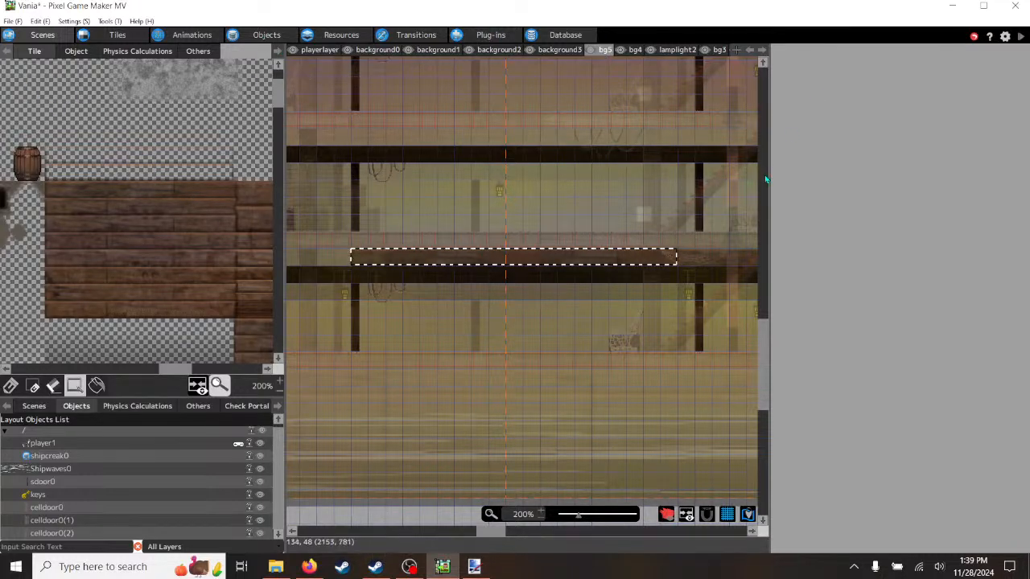
# - Inspect the keys object's key0 action and the condition of its link to havekey0
pyautogui.click(267, 36)
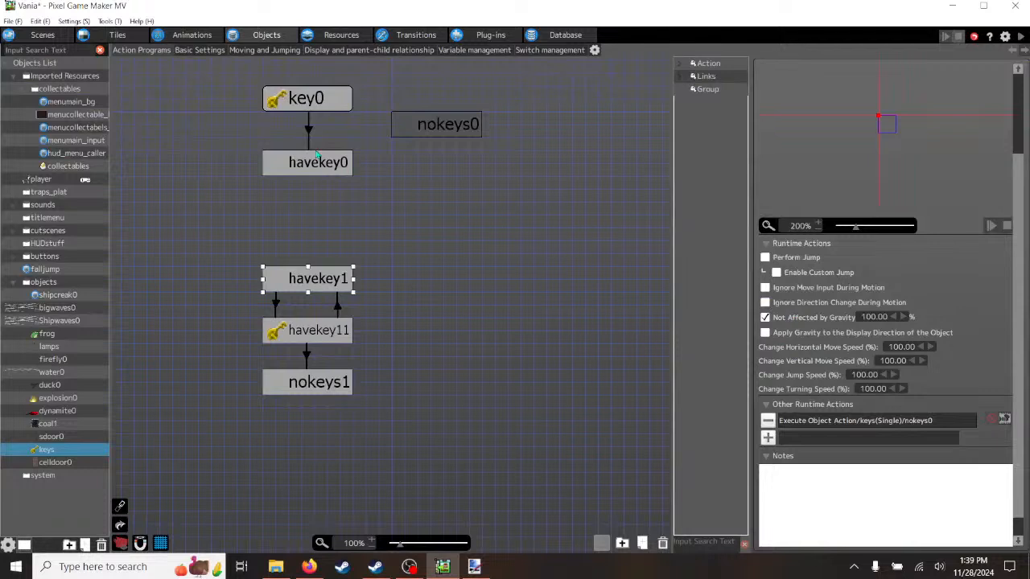
pyautogui.click(319, 101)
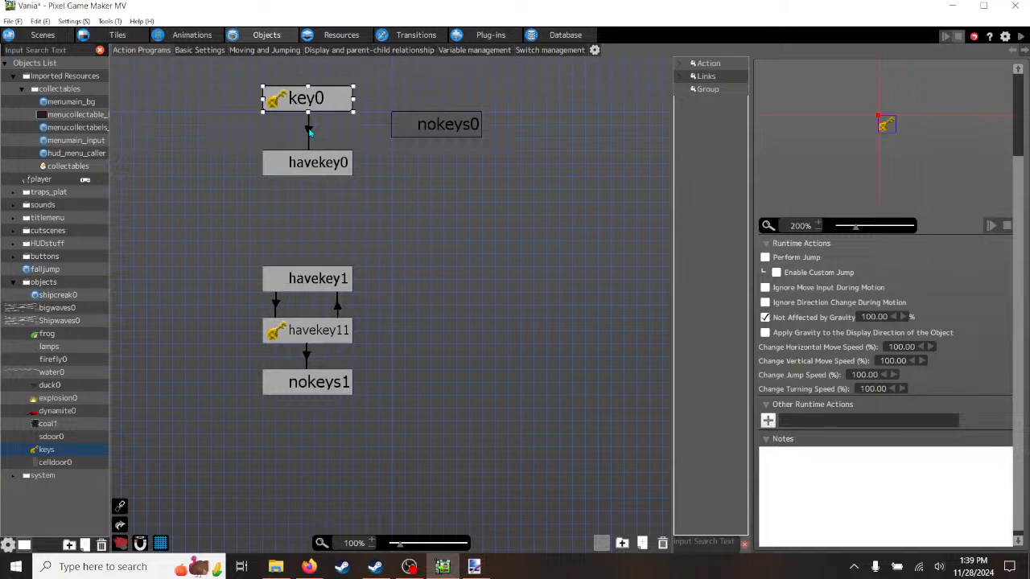
pyautogui.click(308, 131)
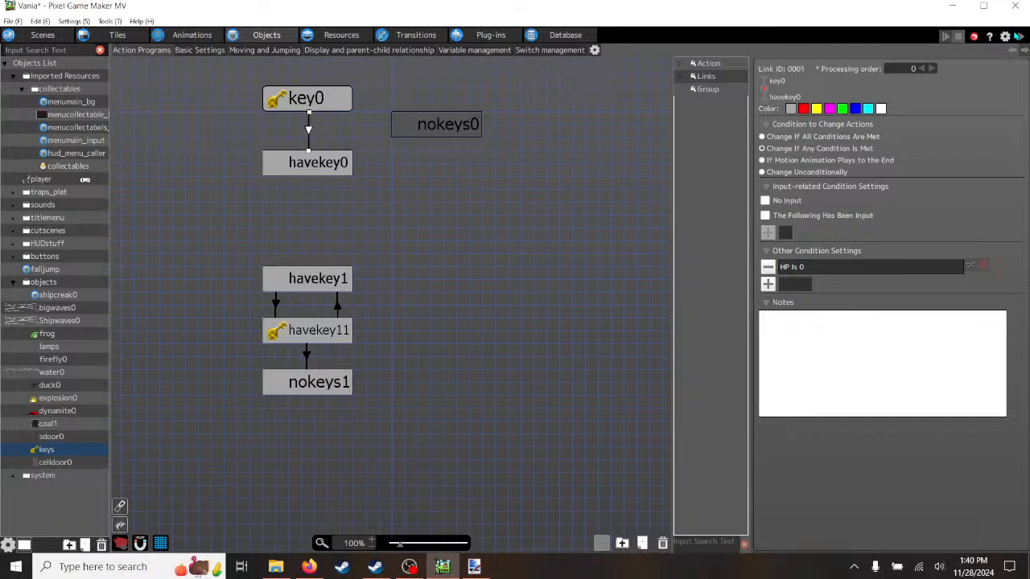
# - Start a maximized playtest, run the dog past the barrels and back to examine the plank strips, and end the playtest
pyautogui.click(1021, 38)
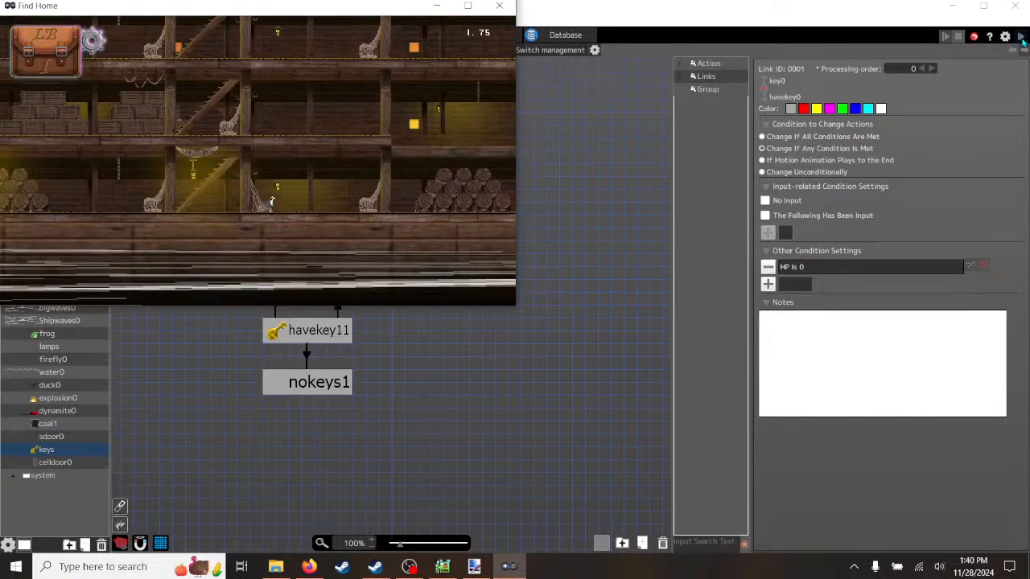
pyautogui.click(469, 6)
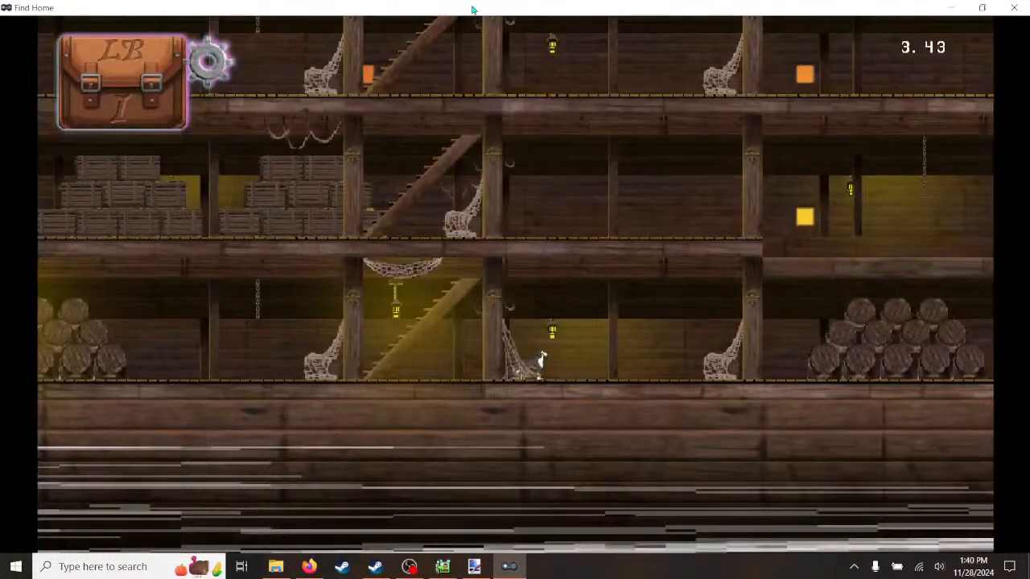
pyautogui.press('Right')
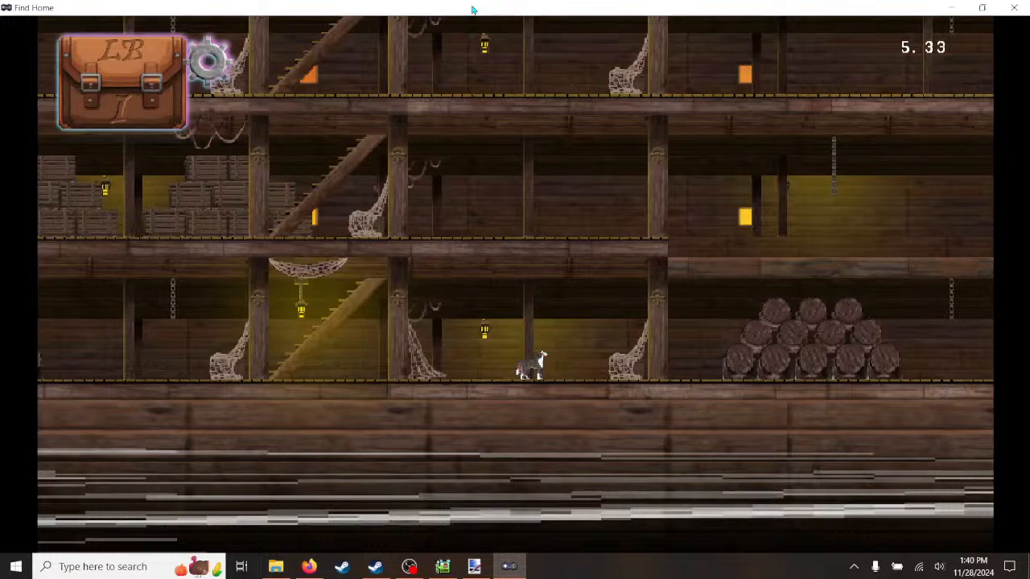
pyautogui.press('Right')
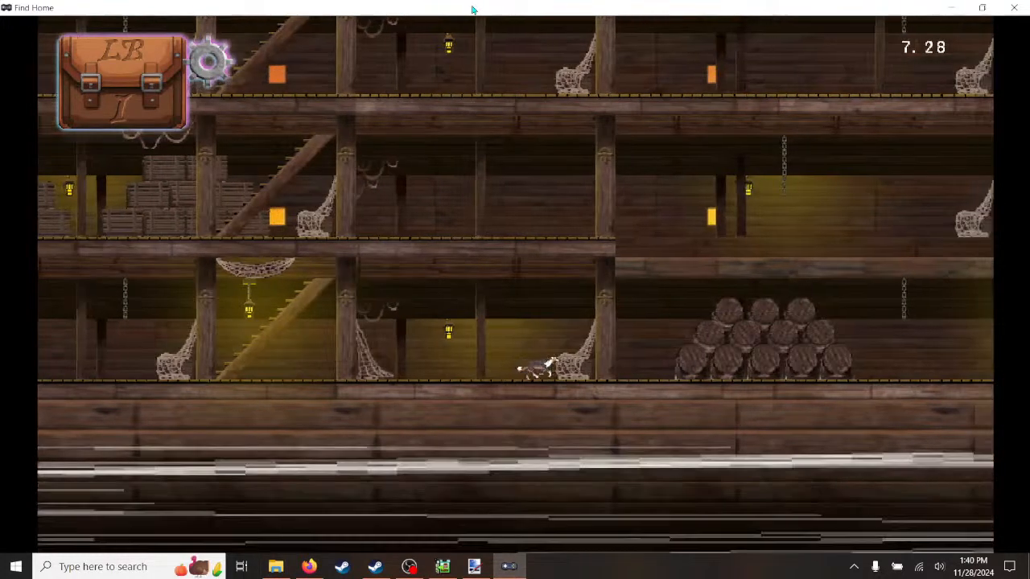
pyautogui.press('Right')
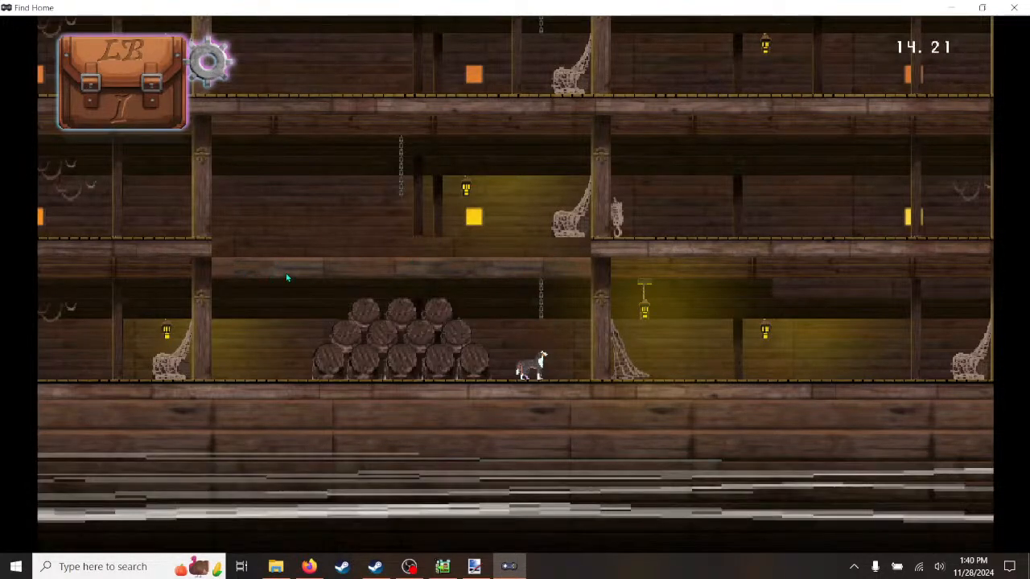
pyautogui.press('Right')
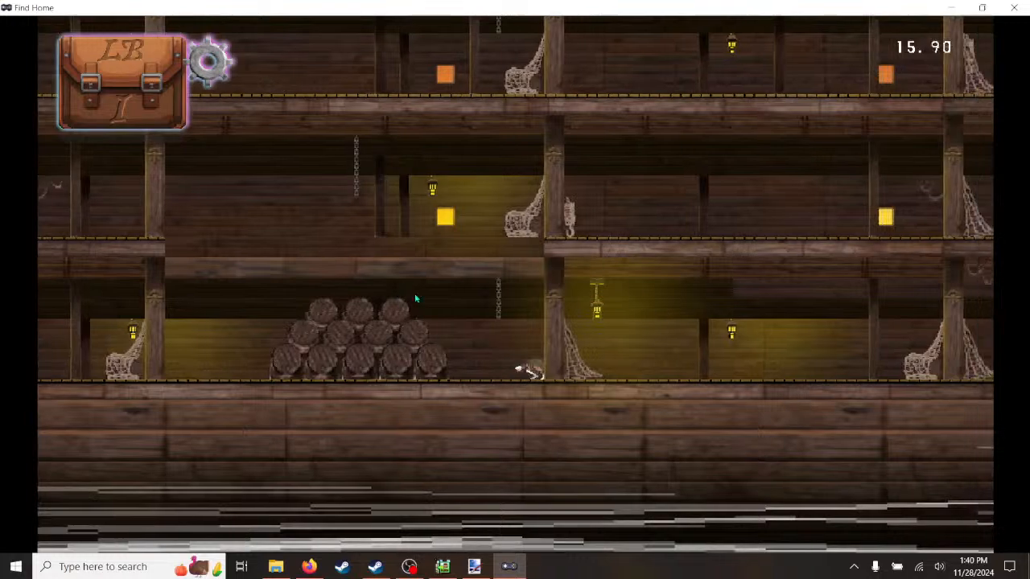
pyautogui.press('Left')
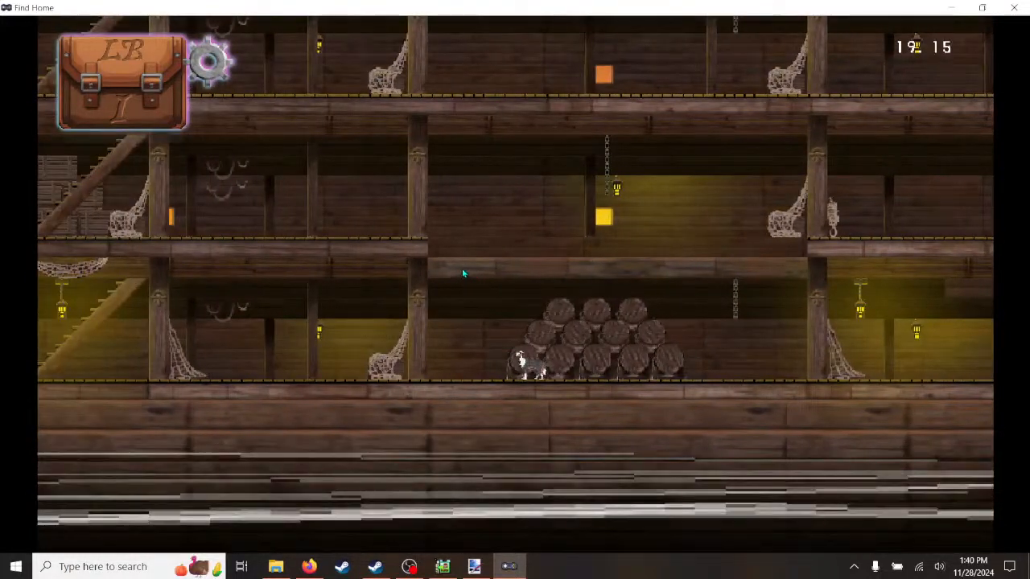
pyautogui.press('Left')
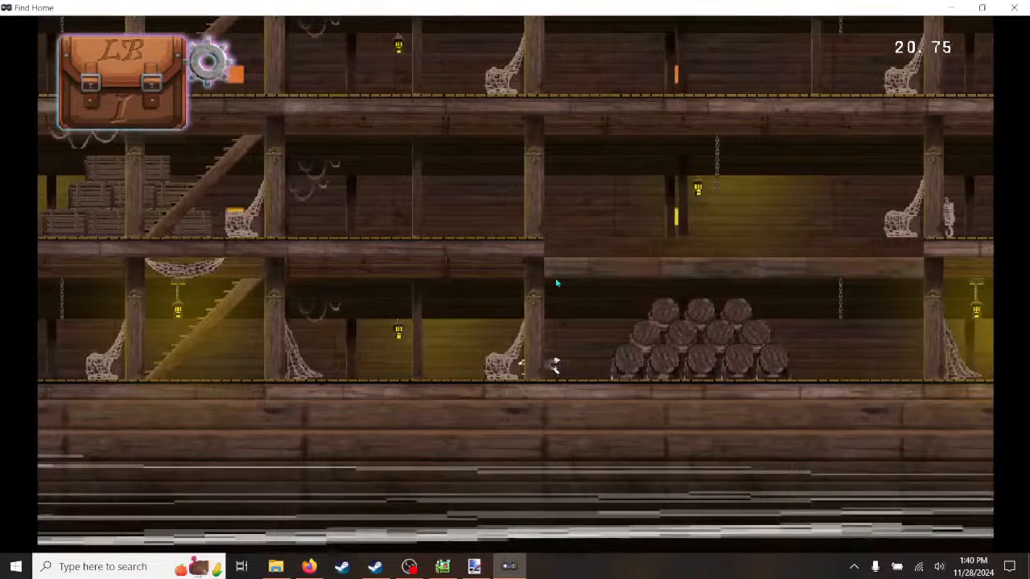
pyautogui.press('Right')
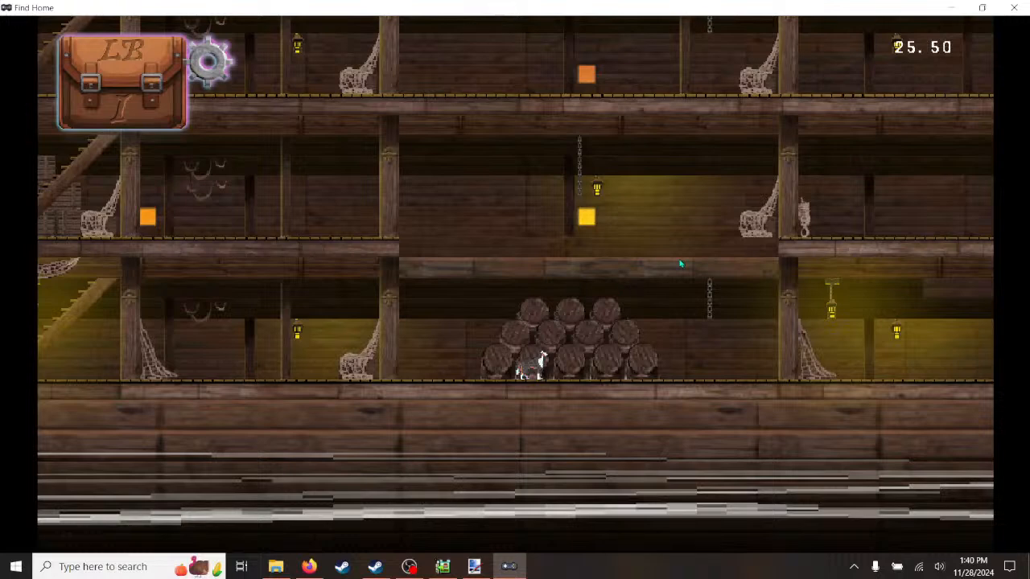
pyautogui.click(1014, 7)
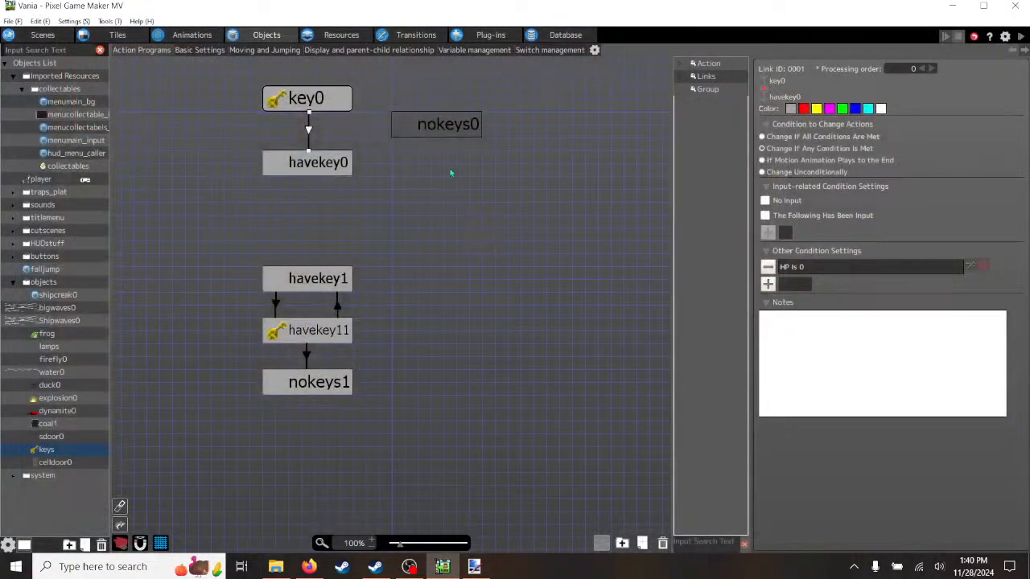
# - Expand the traps_plat object folder and examine the action programs of swingcreat0 and sropeR
pyautogui.click(260, 37)
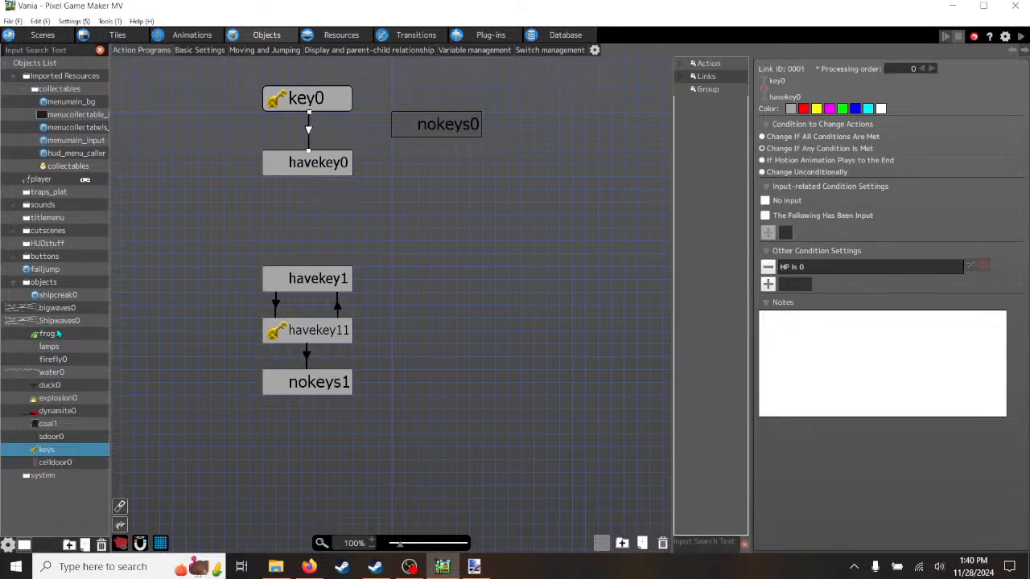
pyautogui.click(14, 193)
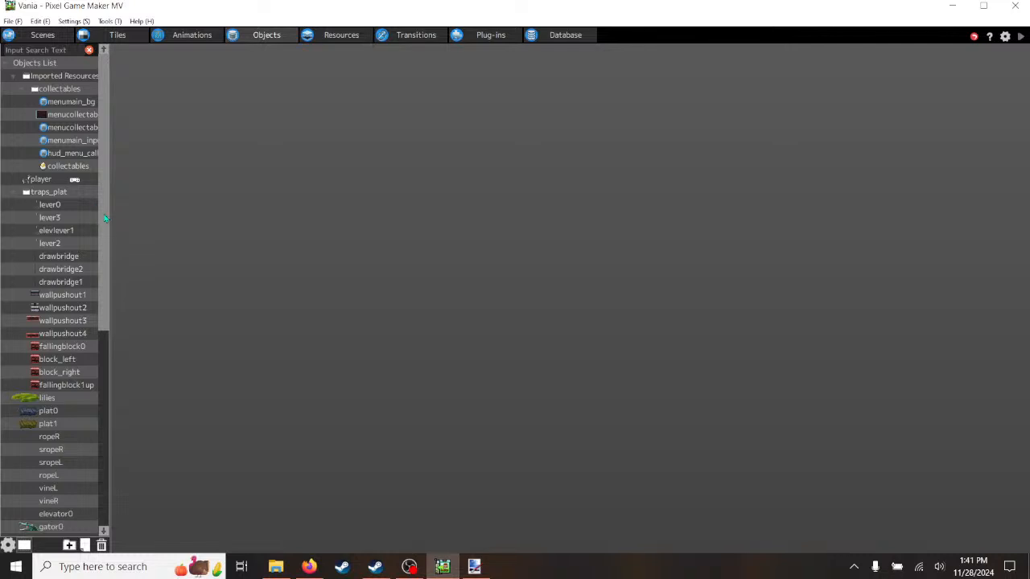
pyautogui.moveTo(105, 218); pyautogui.dragTo(102, 315)
pyautogui.click(48, 430)
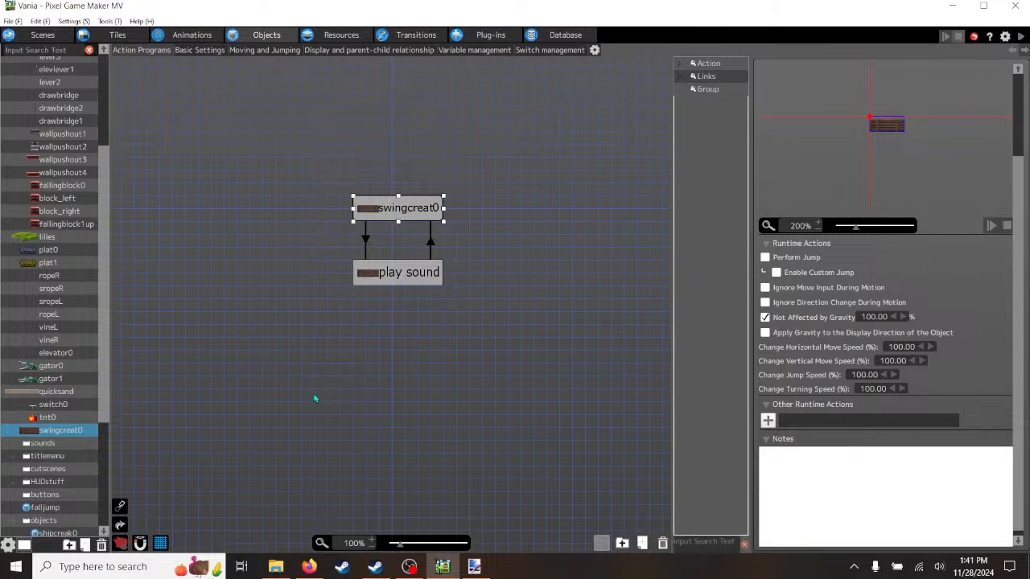
pyautogui.click(53, 289)
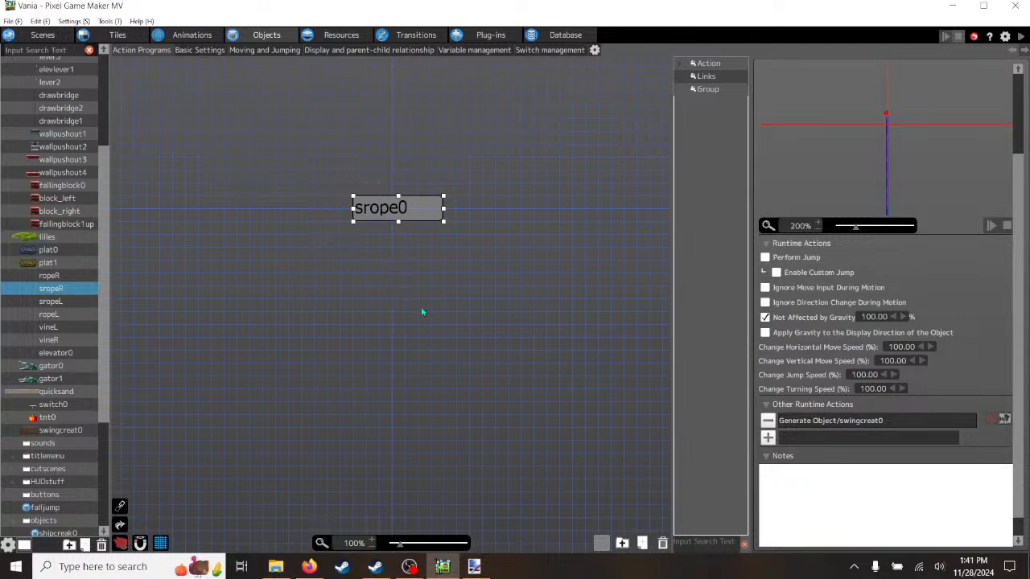
# - Place the sropeL object from the traps_plat folder on layer bg5, hanging below the dark beam inside the two-storey opening at about X 2535, Y 780
pyautogui.click(43, 35)
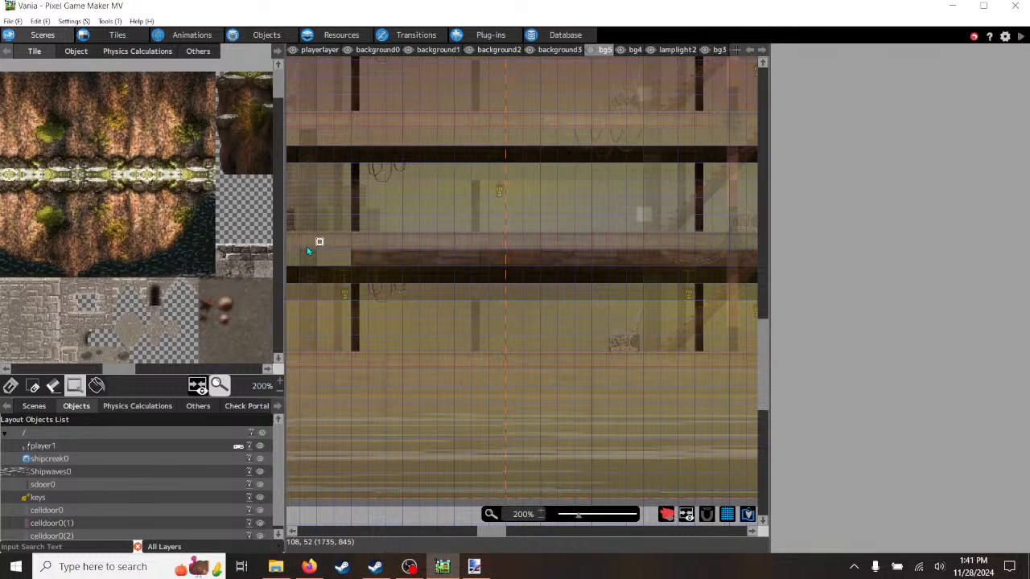
pyautogui.moveTo(502, 536); pyautogui.dragTo(526, 539)
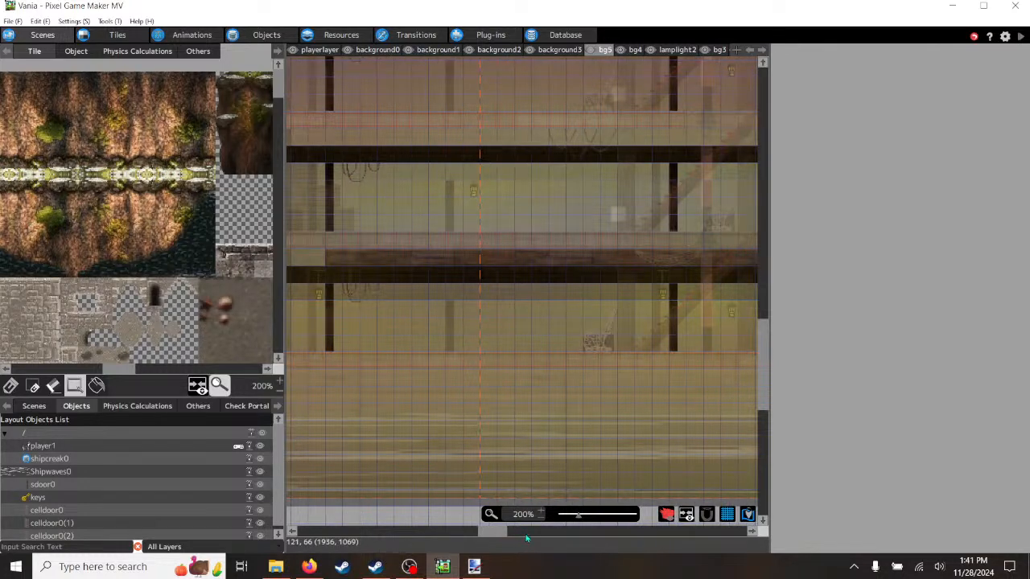
pyautogui.hscroll(5, 526, 538)
pyautogui.scroll(1, 563, 430)
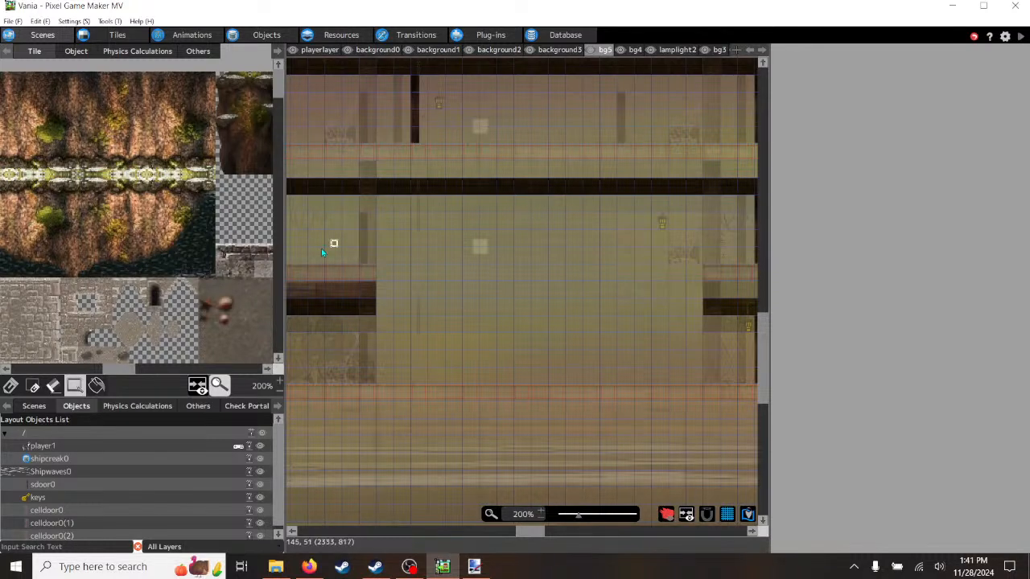
pyautogui.click(76, 53)
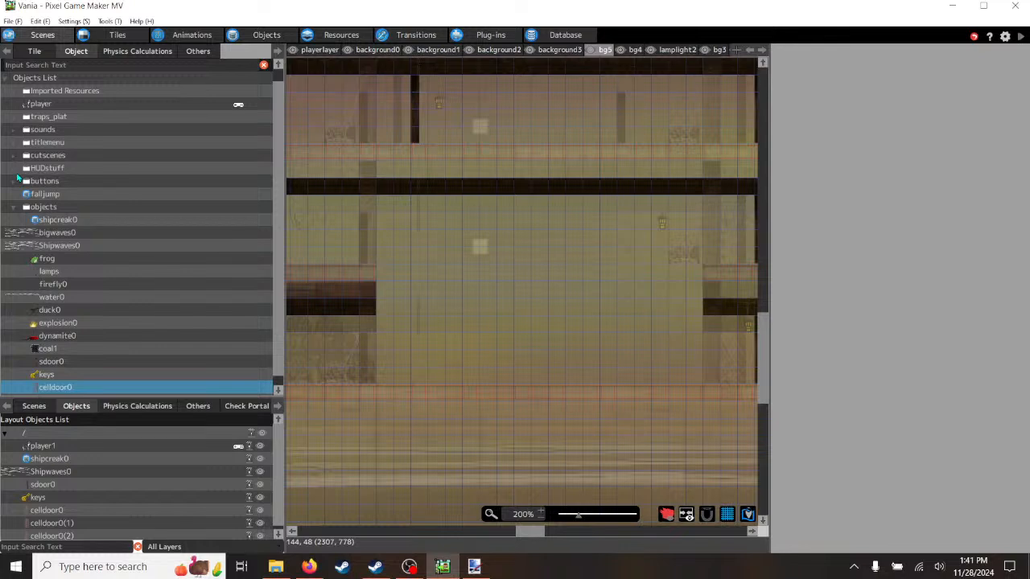
pyautogui.click(15, 118)
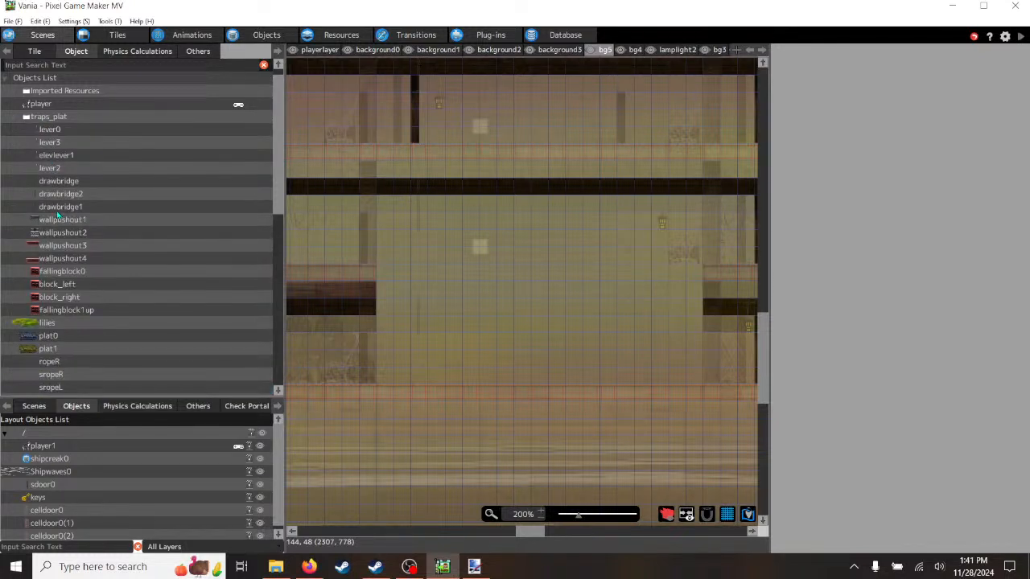
pyautogui.click(61, 376)
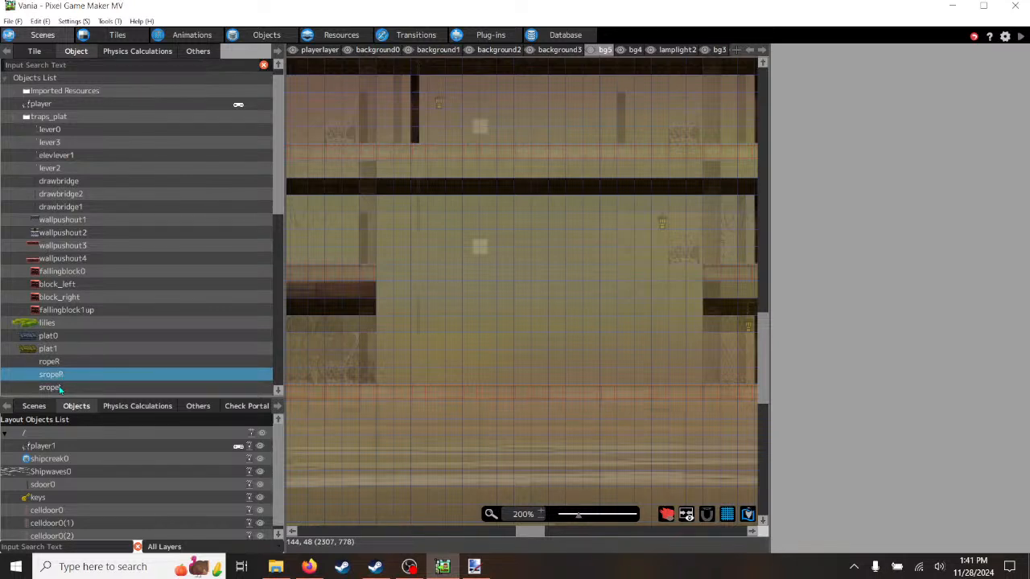
pyautogui.click(60, 388)
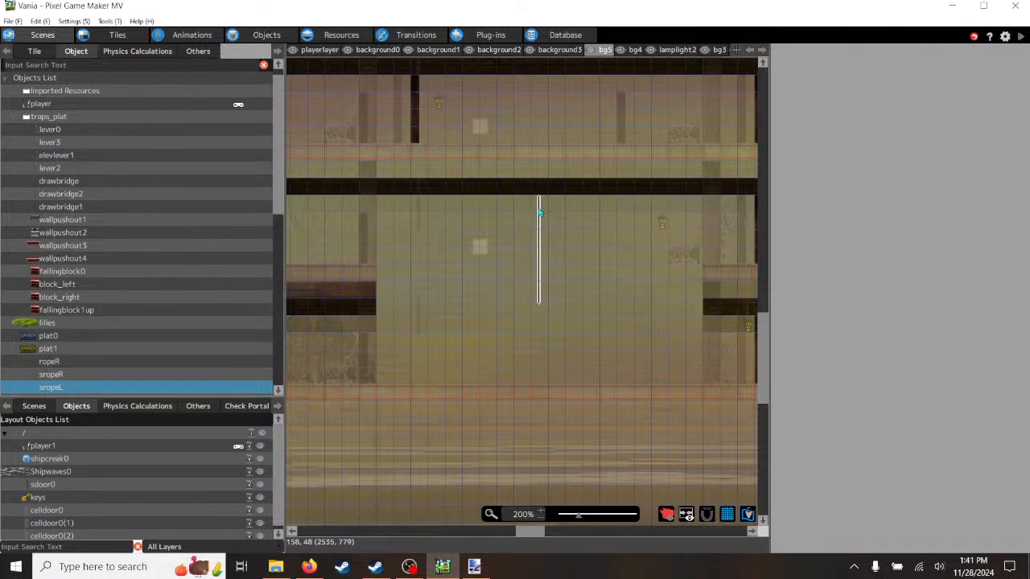
pyautogui.click(539, 212)
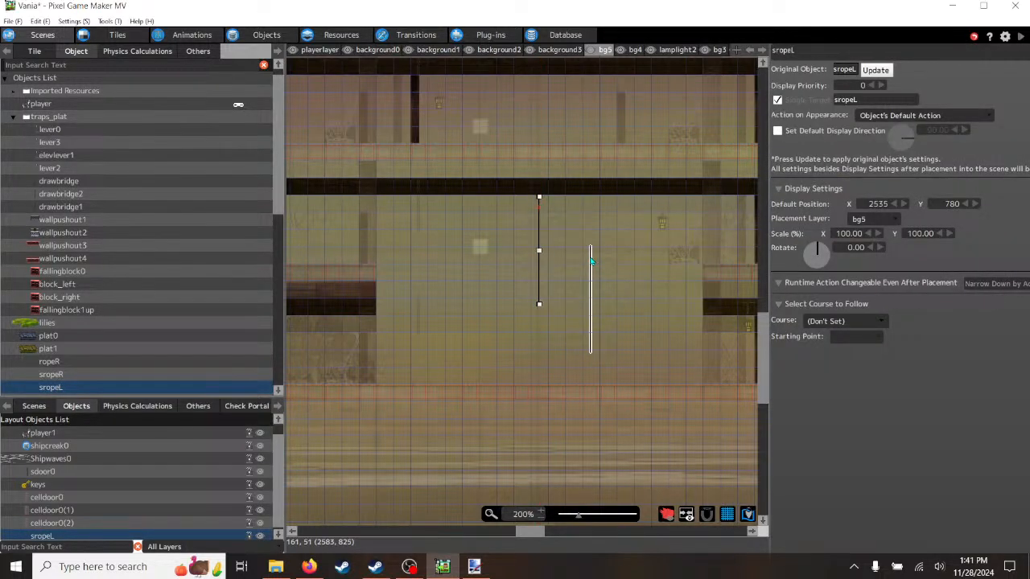
pyautogui.rightClick(590, 259)
# - Start a maximized playtest, run the dog past the barrels to examine the swinging rope in the opening, and end the playtest
pyautogui.click(1019, 40)
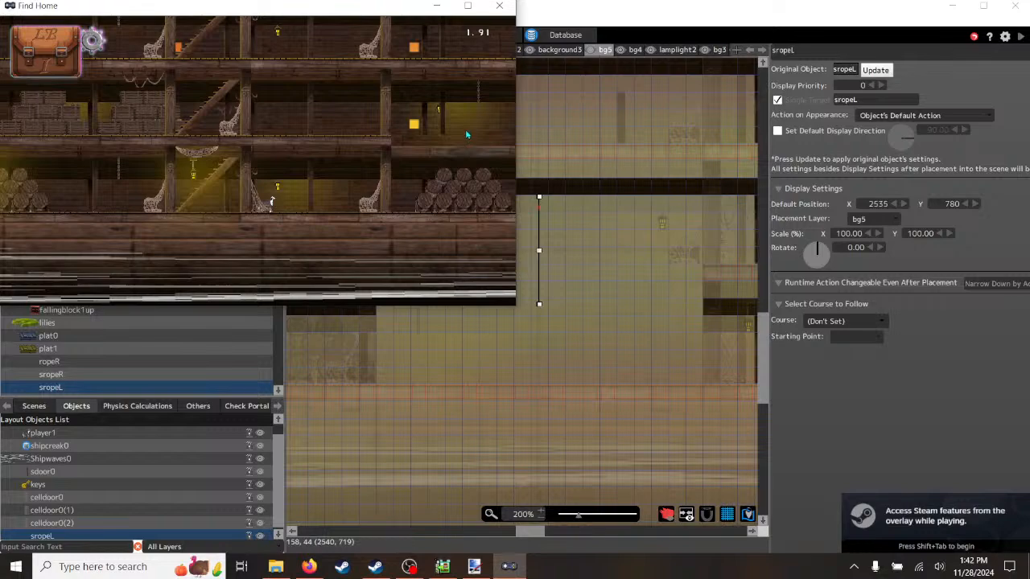
pyautogui.click(468, 6)
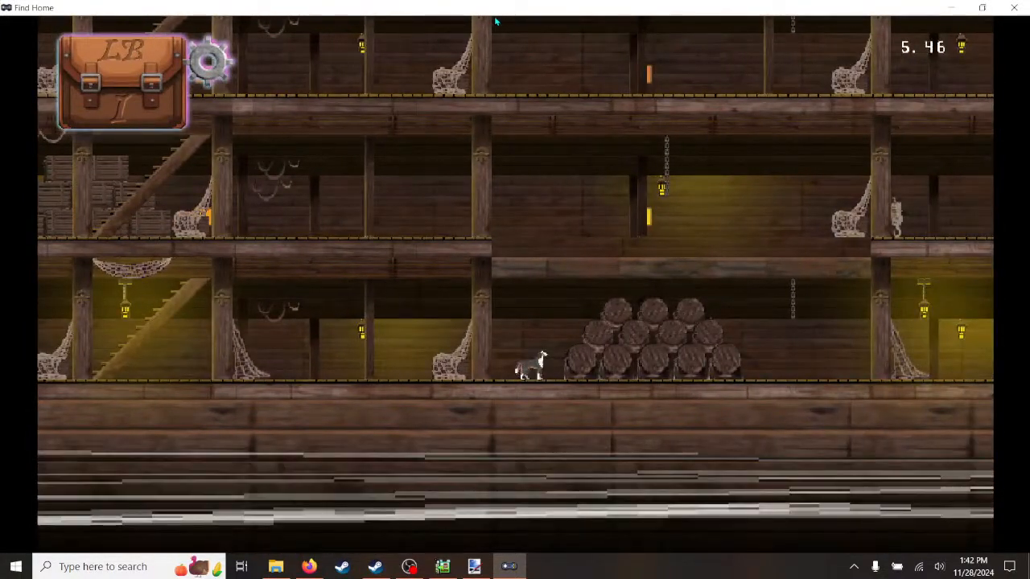
pyautogui.press('Right')
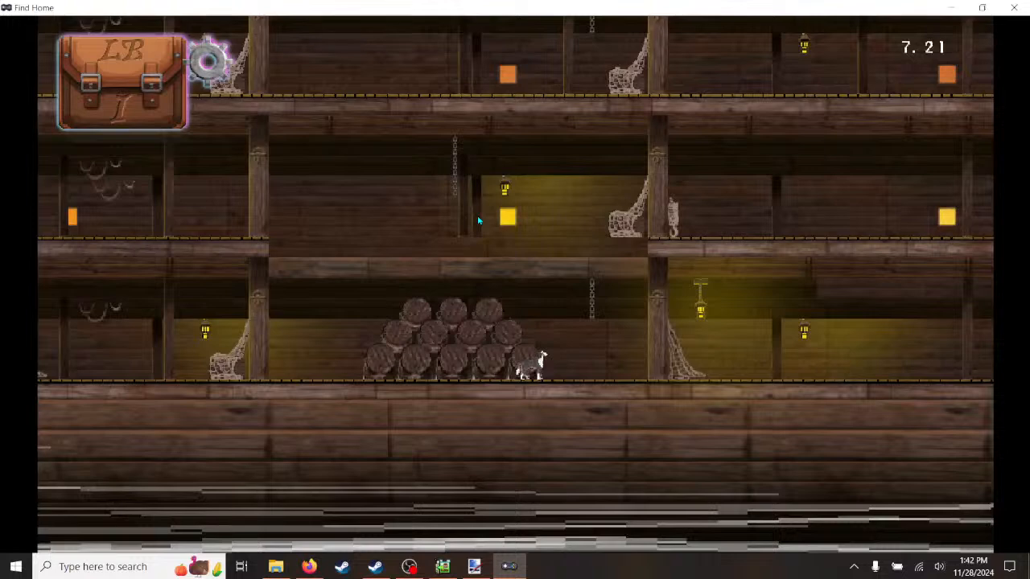
pyautogui.press('d')
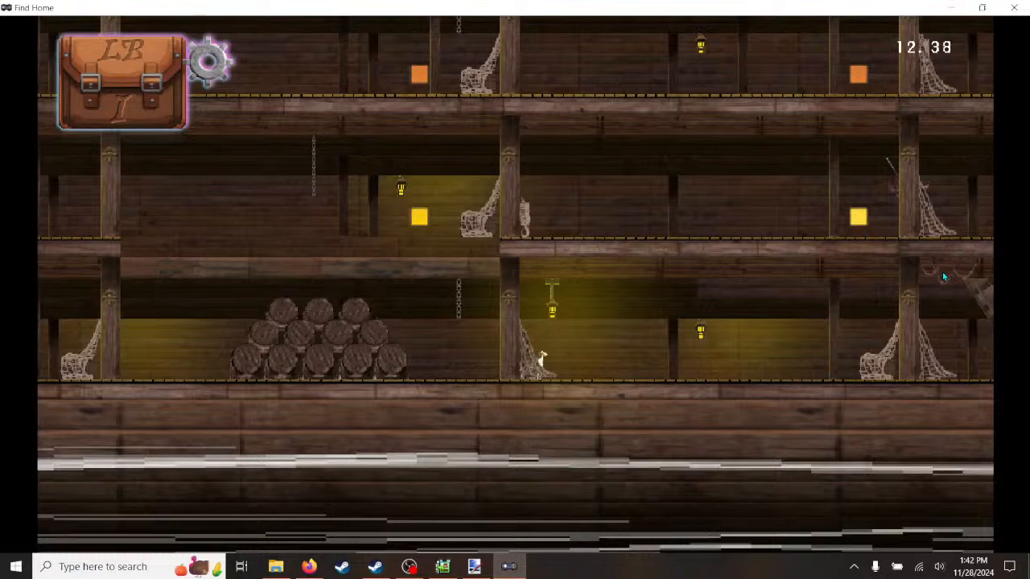
pyautogui.click(1022, 9)
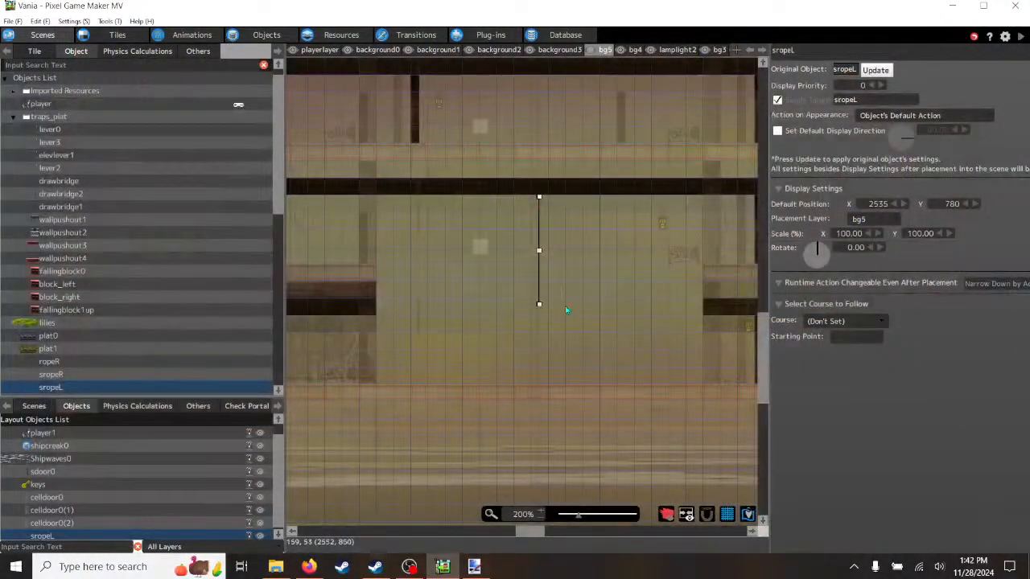
# - Move the sropeL rope from bg5 to playerlayer, pasting it just below the upper floor at about X 2533, Y 748
pyautogui.rightClick(38, 536)
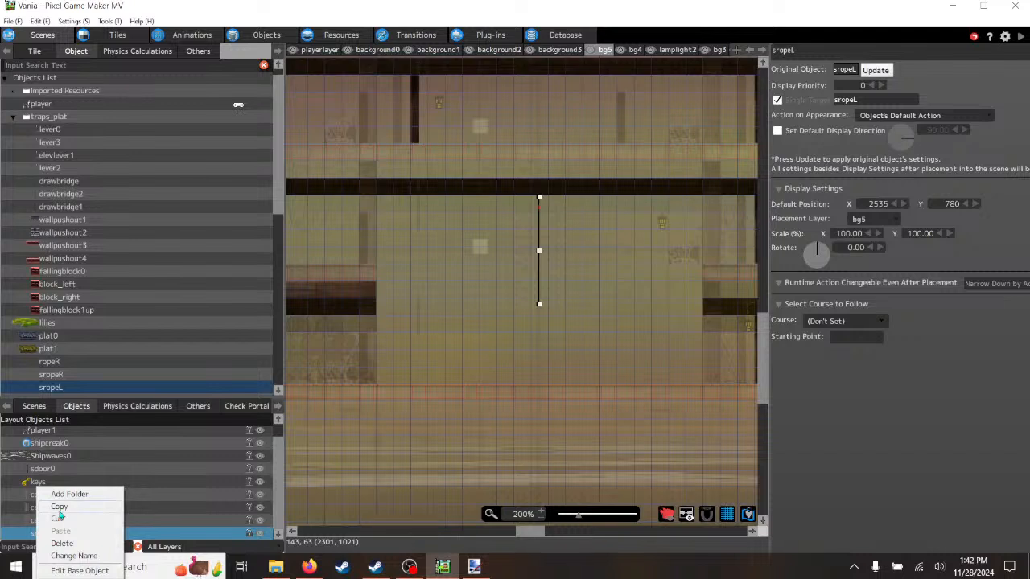
pyautogui.click(62, 543)
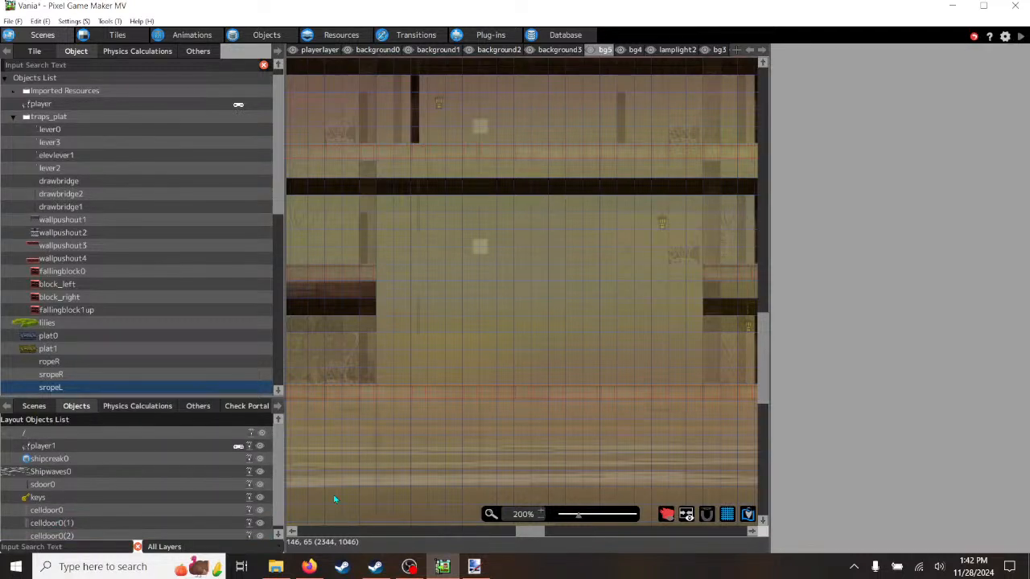
pyautogui.click(319, 49)
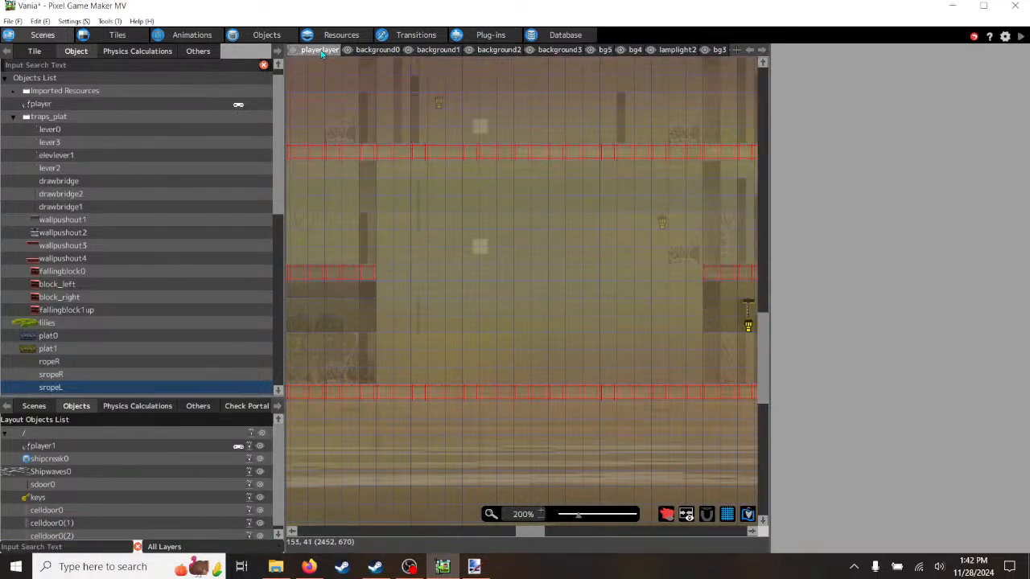
pyautogui.rightClick(538, 168)
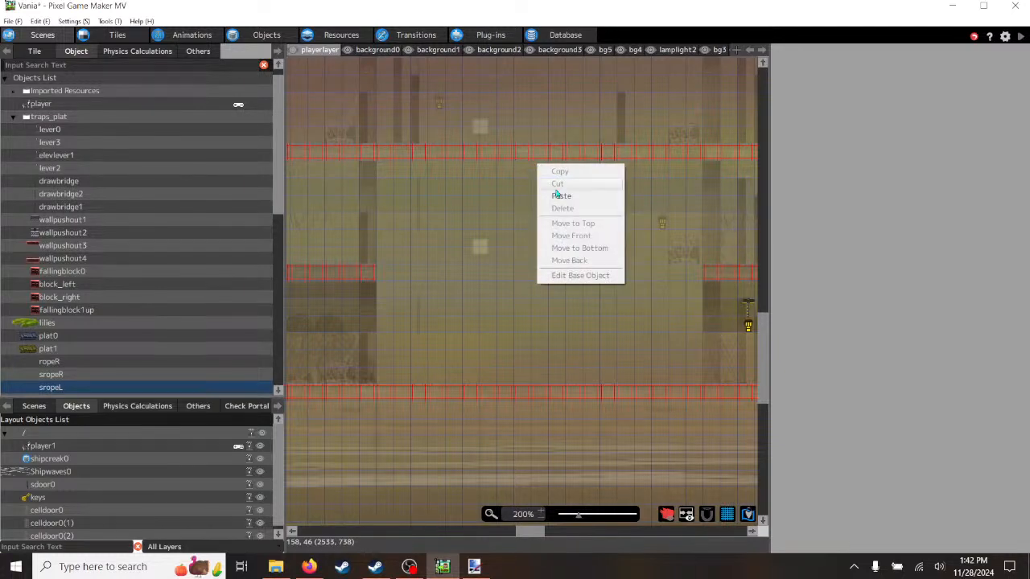
pyautogui.click(560, 198)
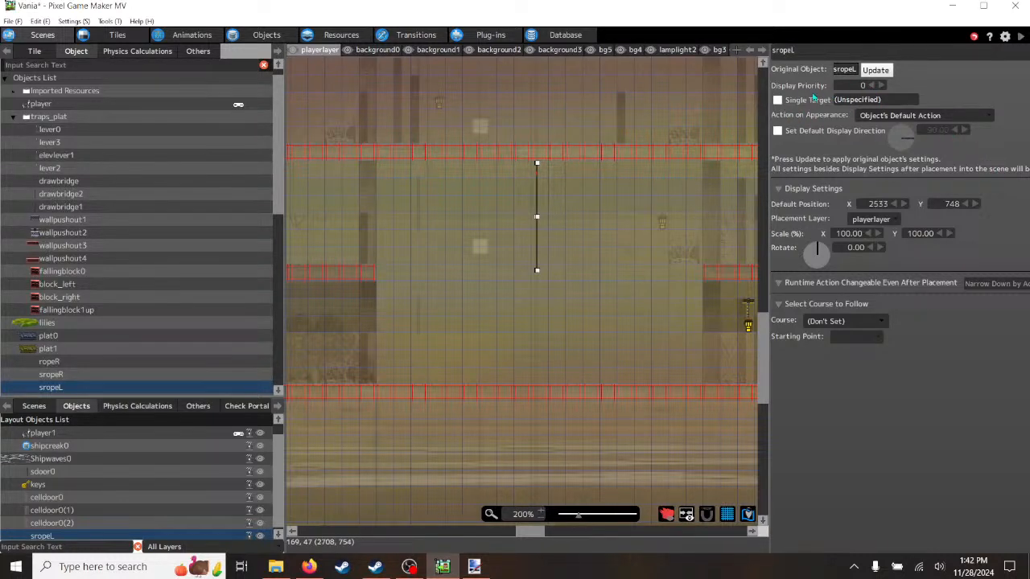
# - Set the default X position of the placed sropeL object to 2536
pyautogui.click(904, 205)
pyautogui.click(904, 205)
pyautogui.click(903, 204)
# - Test-play the scene maximized, walk the character to the barrels beneath the swinging crate to check its motion, and close the game
pyautogui.click(1020, 37)
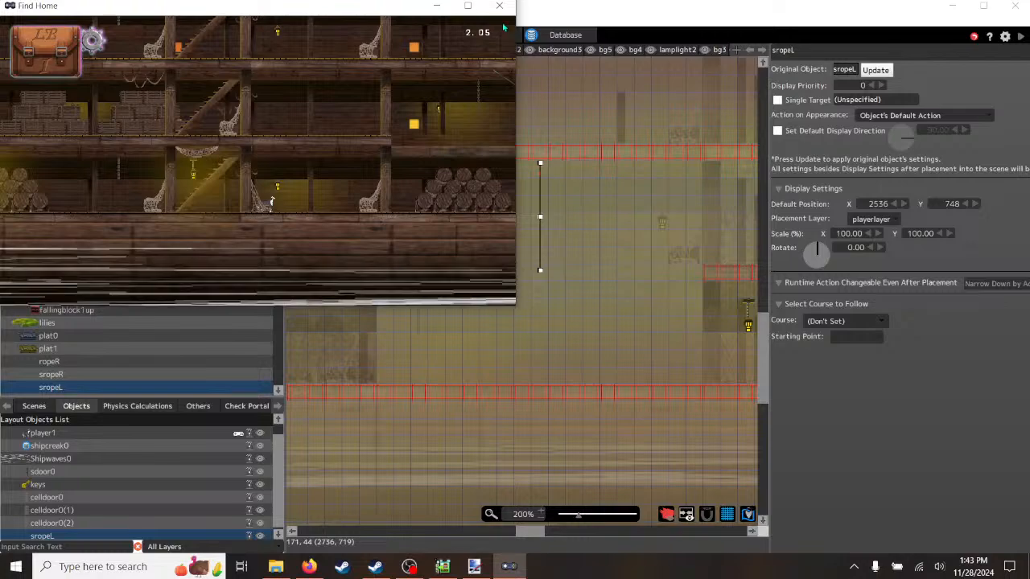
pyautogui.click(469, 5)
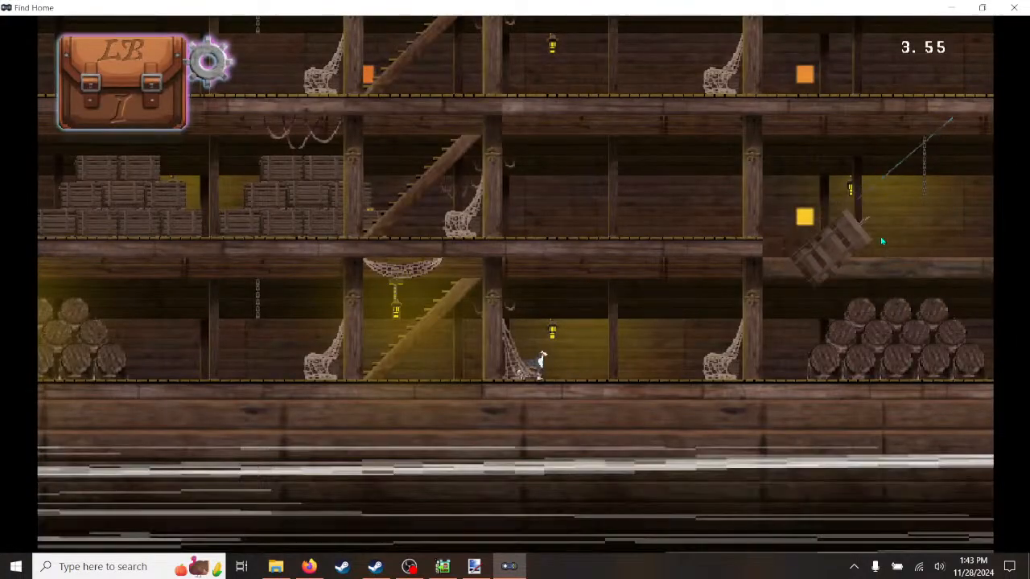
pyautogui.press('Right')
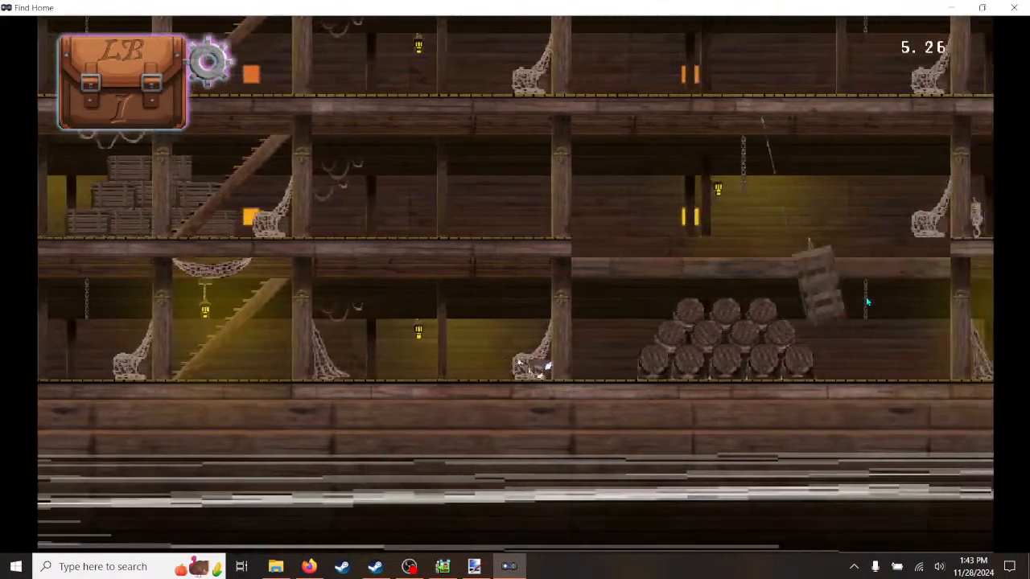
pyautogui.press('Right')
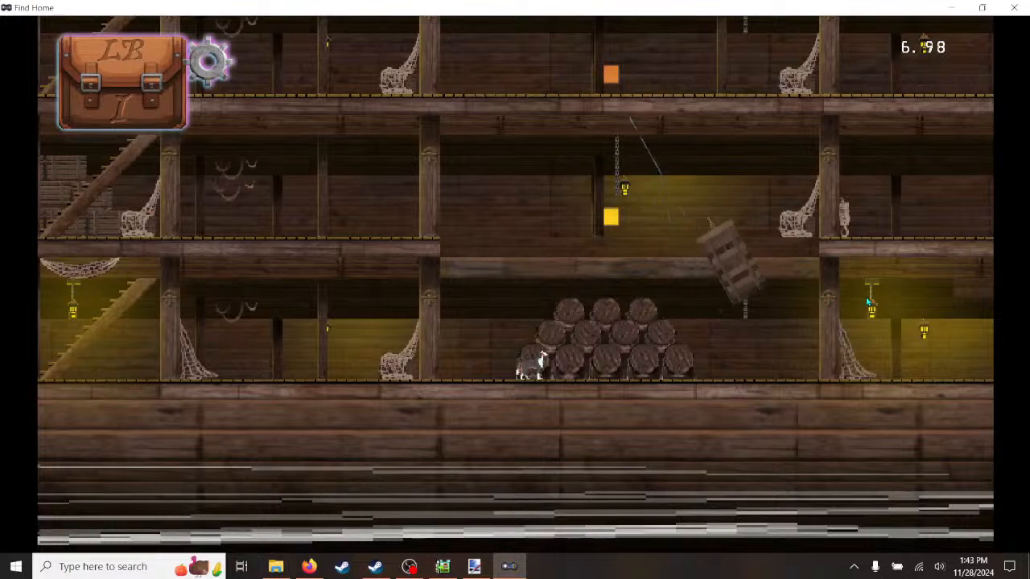
pyautogui.press('space')
pyautogui.press('Right')
pyautogui.press('Left')
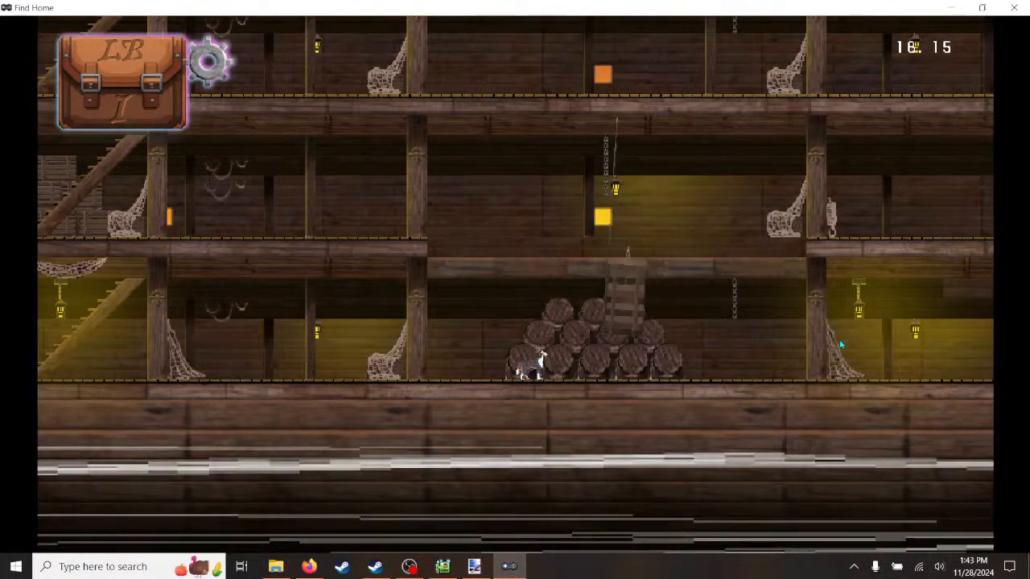
pyautogui.click(1016, 8)
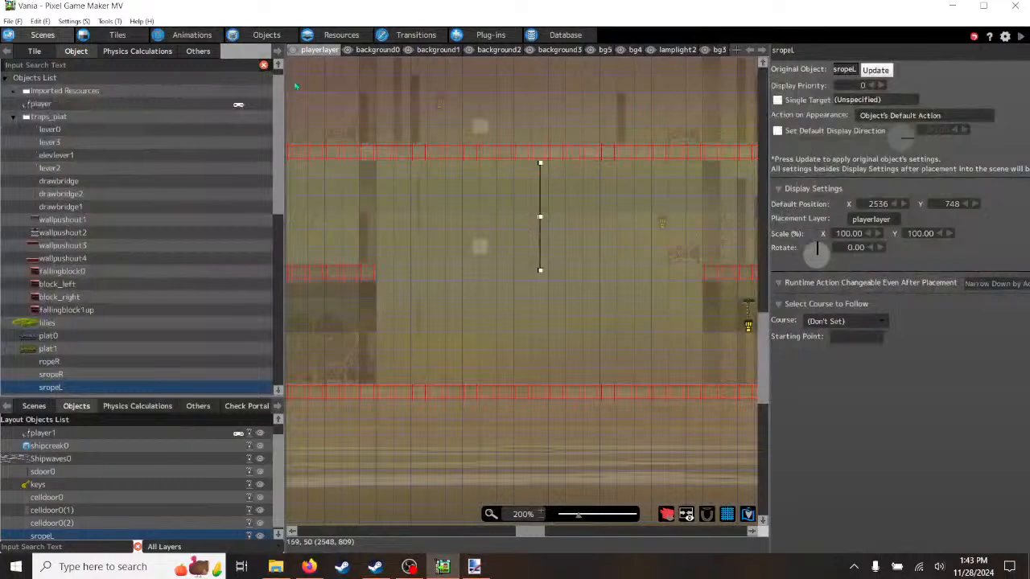
# - Open the swingcreat0 animation in the Platforms folder to inspect its origin and connection point
pyautogui.click(192, 35)
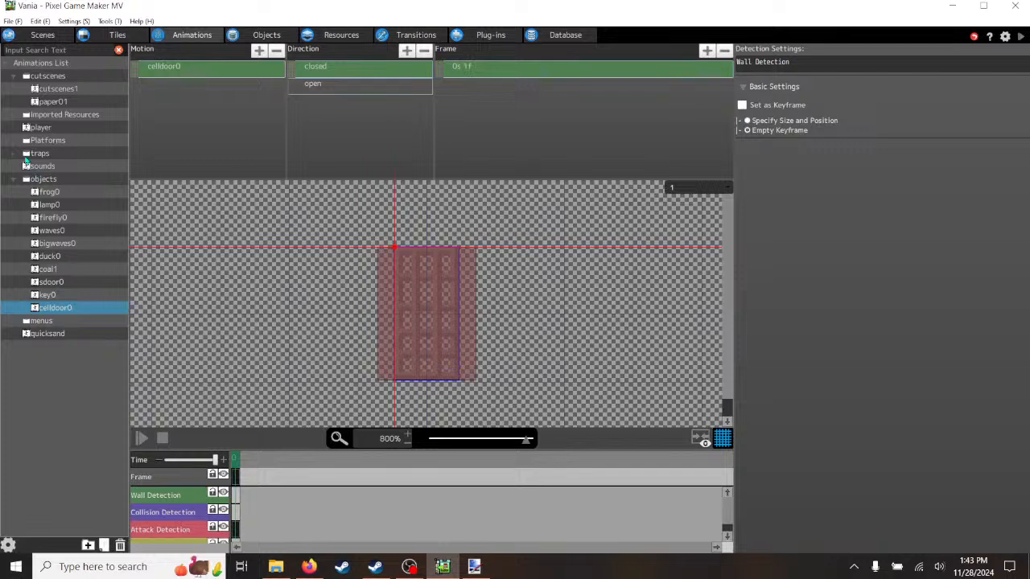
pyautogui.click(13, 180)
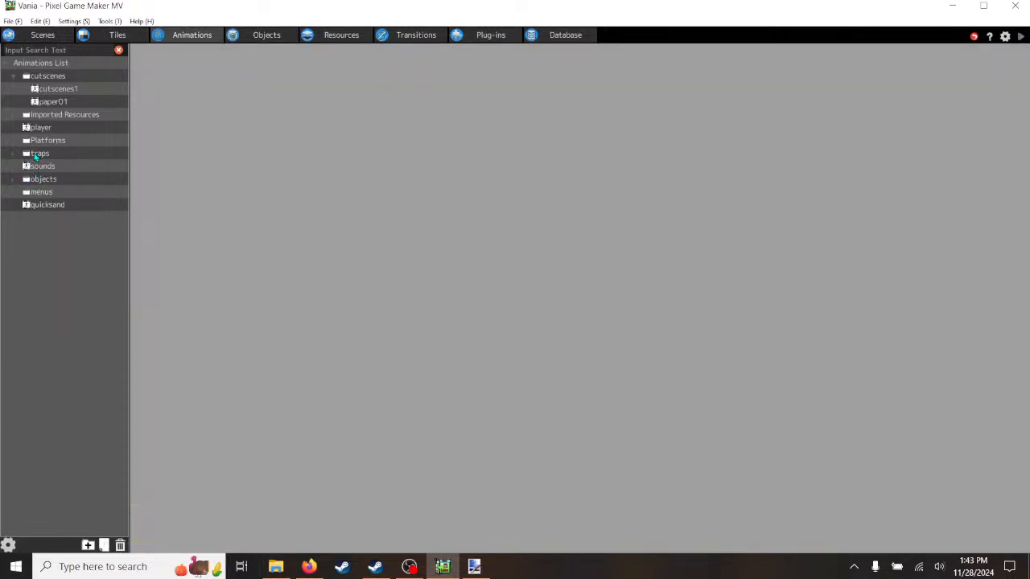
pyautogui.click(14, 141)
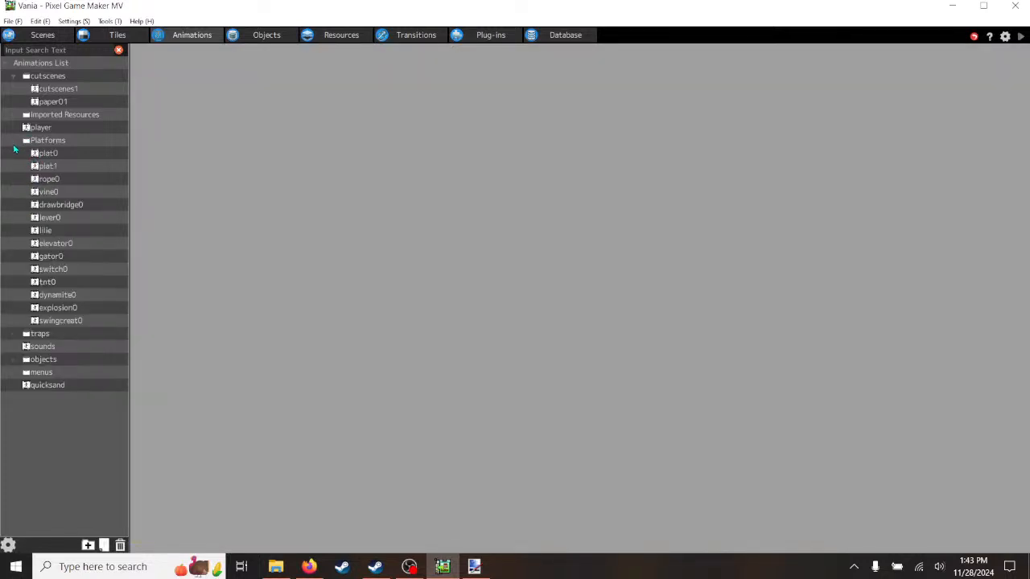
pyautogui.click(61, 321)
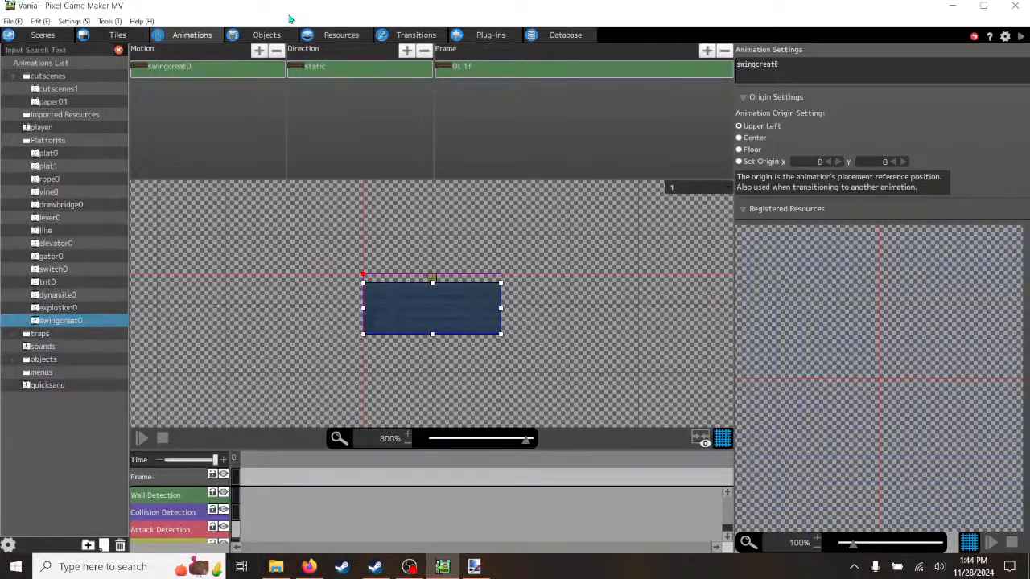
# - Bring up the action program of the sropeL object for inspection
pyautogui.click(266, 35)
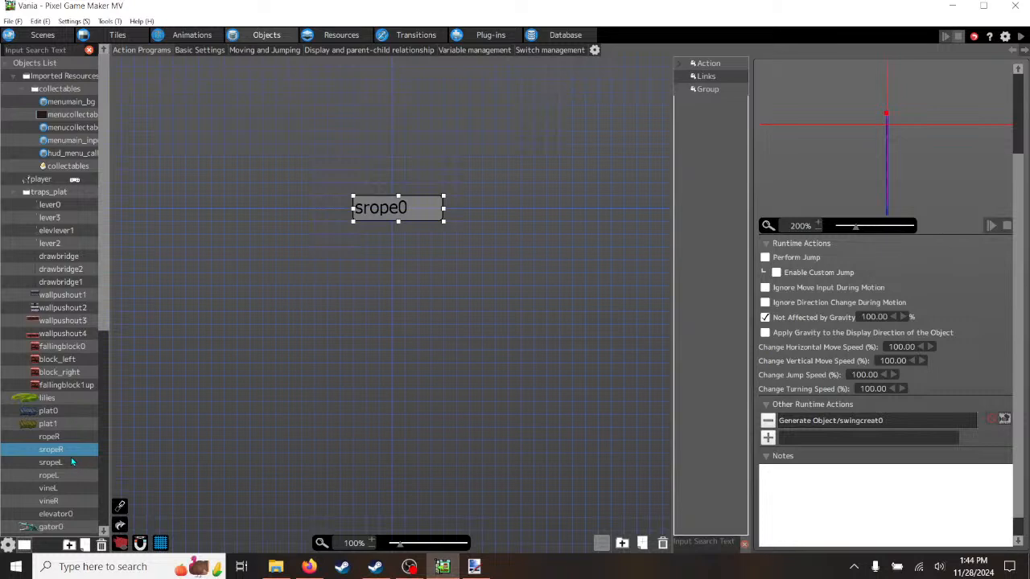
pyautogui.click(43, 36)
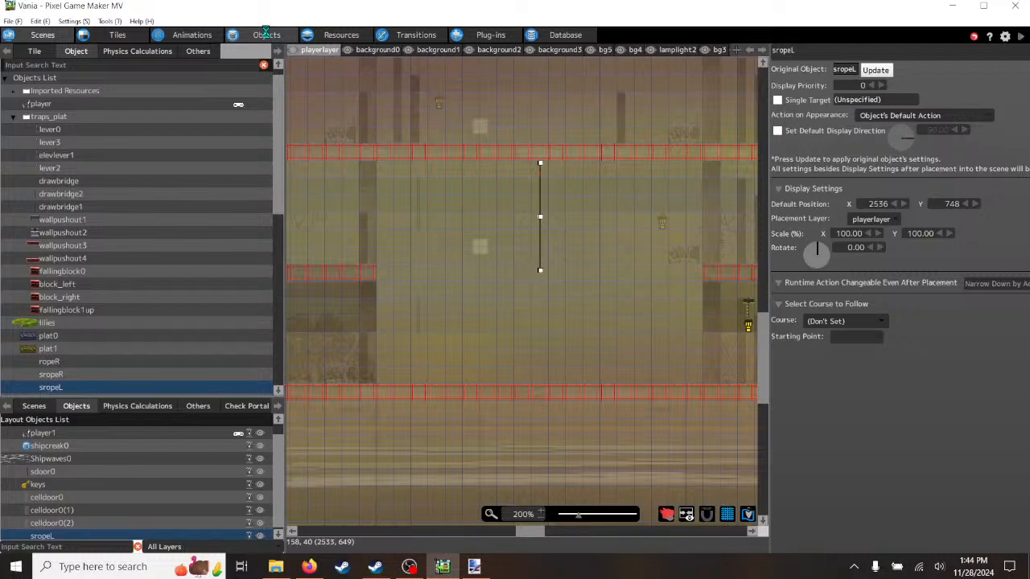
pyautogui.click(265, 35)
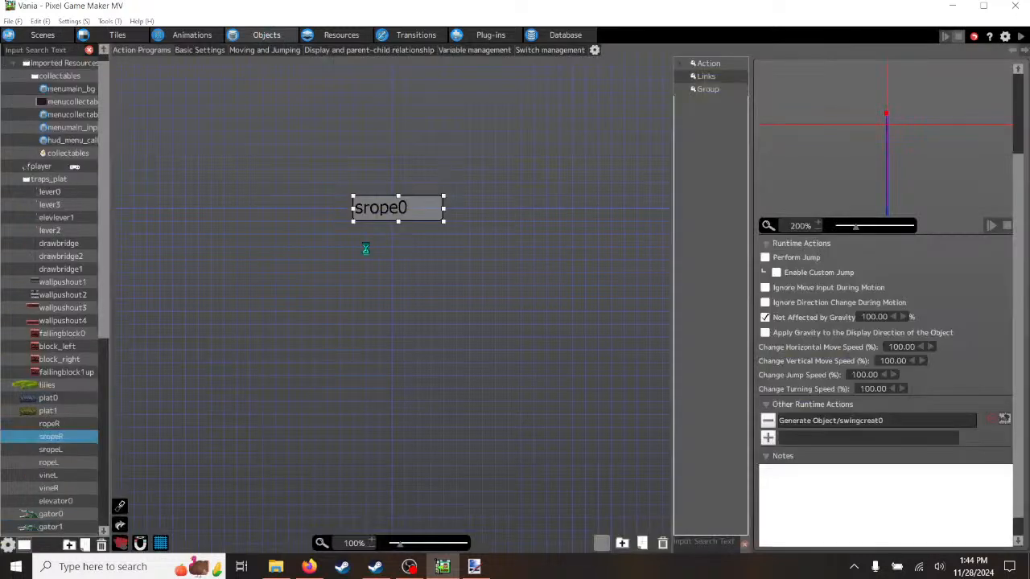
pyautogui.click(51, 449)
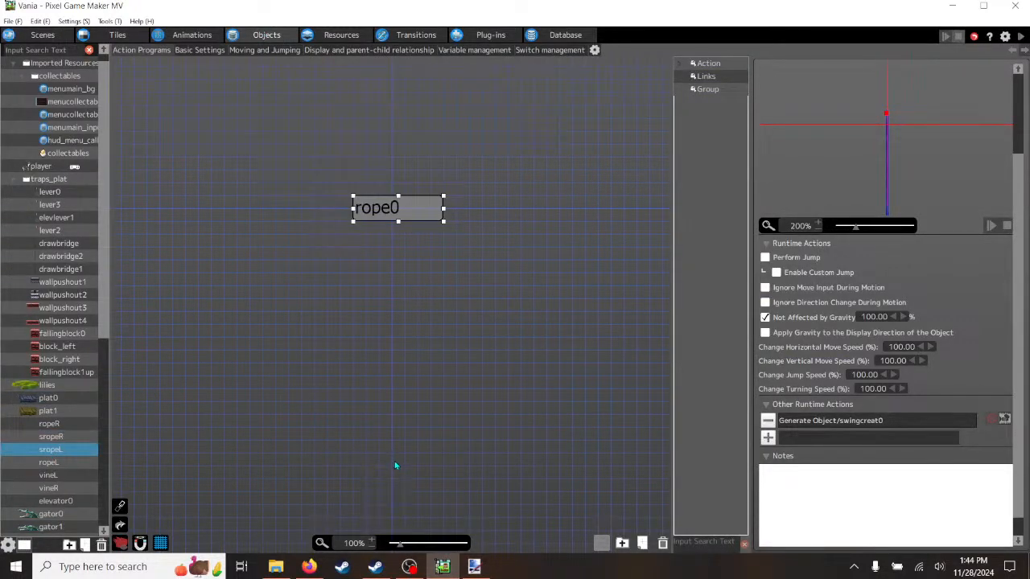
# - Review the Generate Object action for swingcreat0, trying Center of Object Locked by This Object and returning to Center of This Object
pyautogui.doubleClick(838, 422)
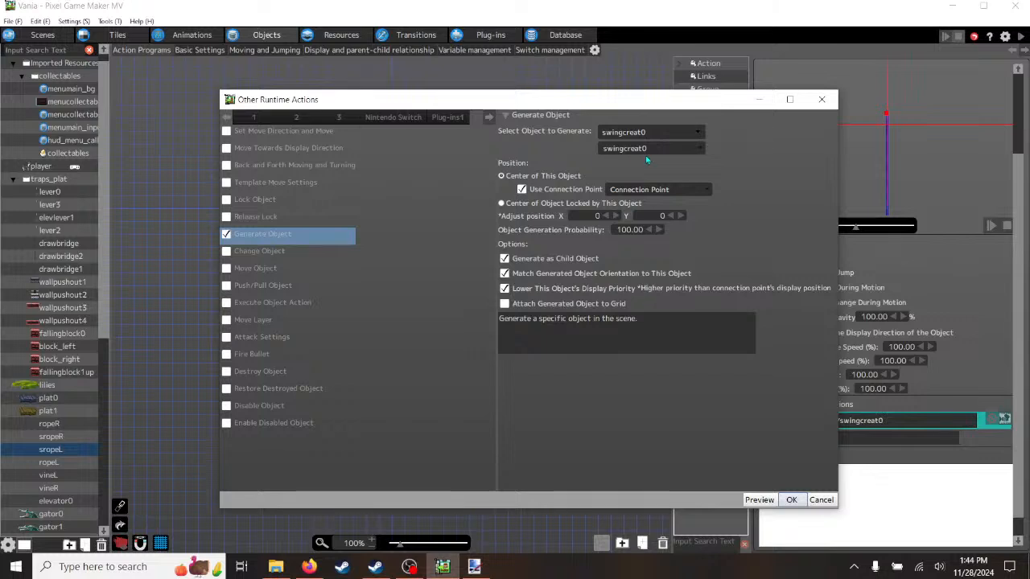
pyautogui.click(699, 150)
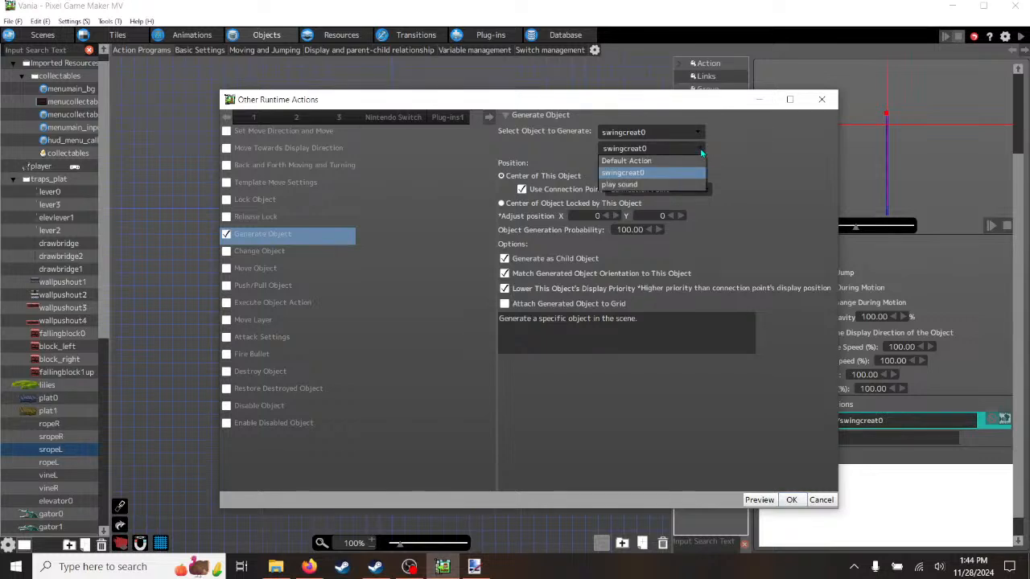
pyautogui.click(753, 157)
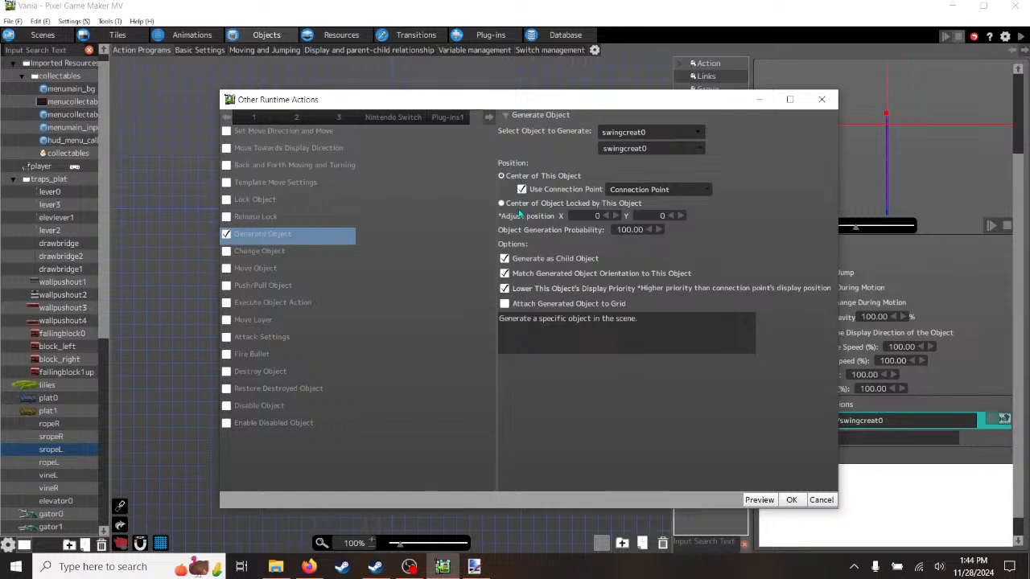
pyautogui.click(501, 204)
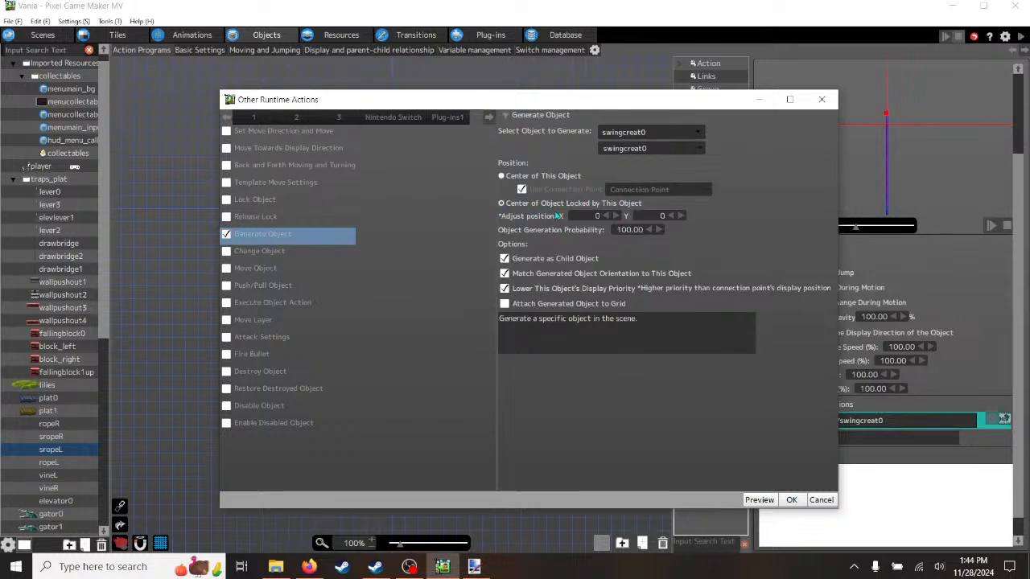
pyautogui.click(502, 175)
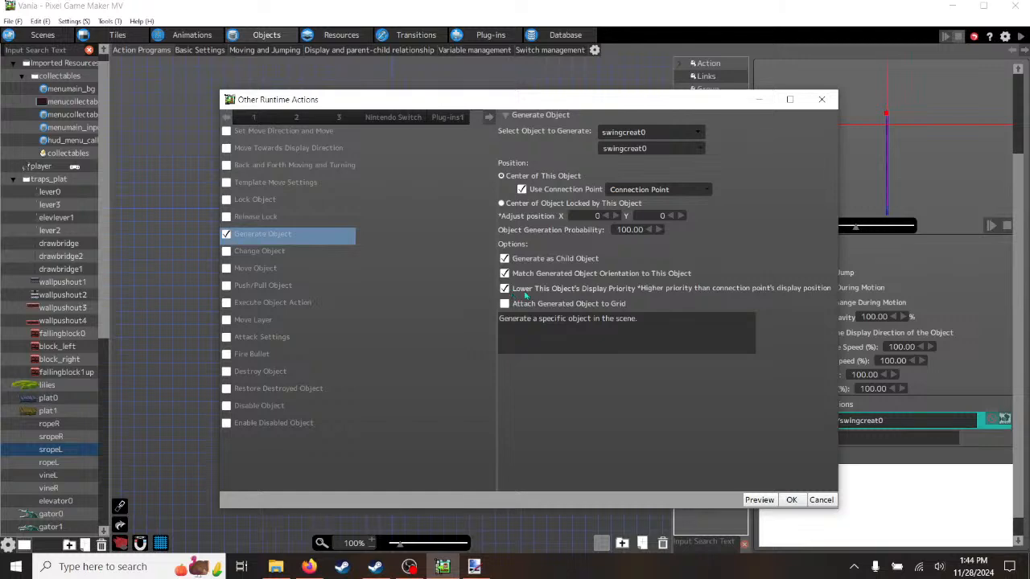
pyautogui.click(791, 500)
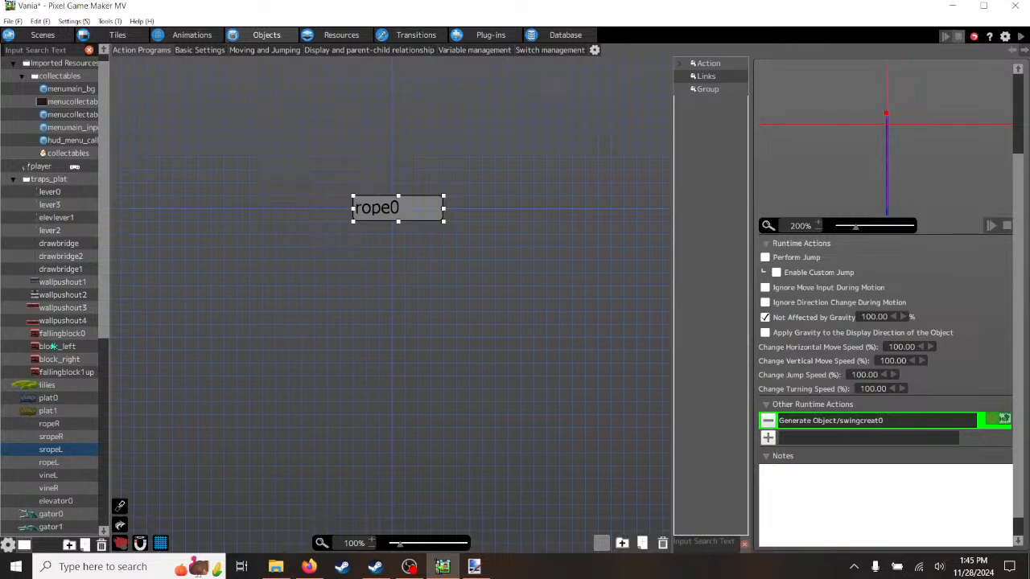
# - Examine the swingcreat0 object's action program and basic settings
pyautogui.moveTo(104, 316); pyautogui.dragTo(107, 394)
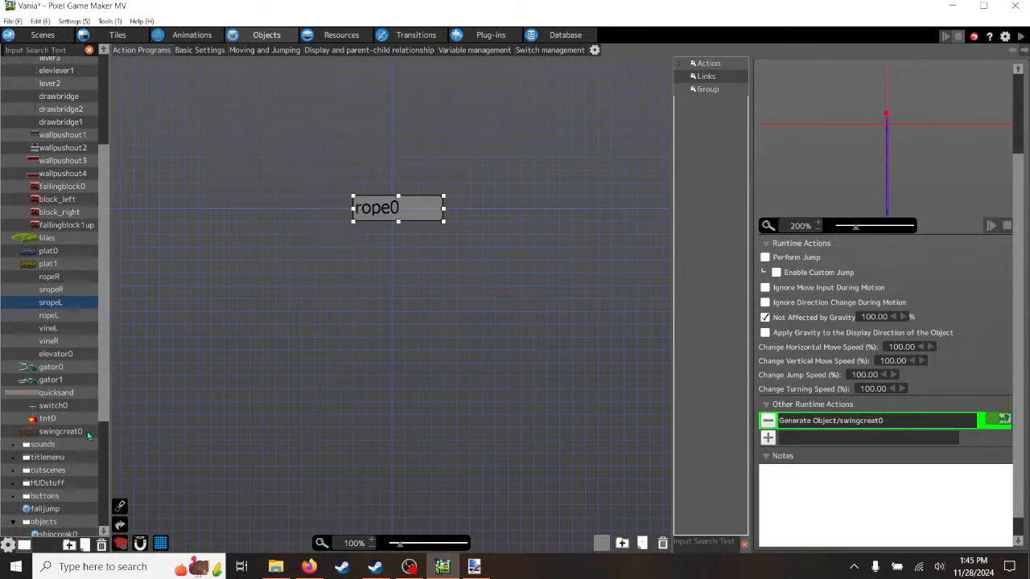
pyautogui.click(71, 432)
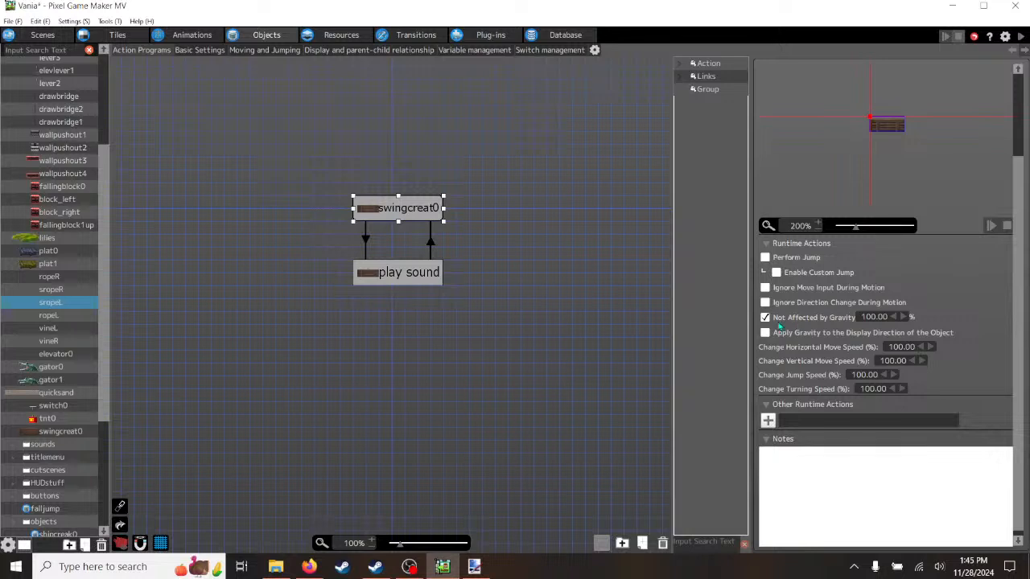
pyautogui.click(188, 52)
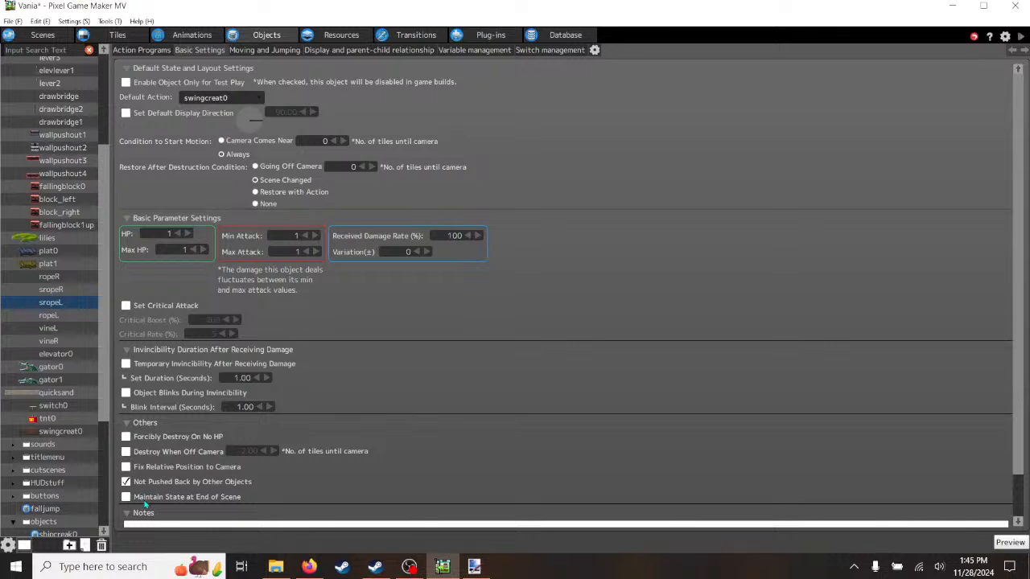
# - Compare with the other platforms by examining plat1's basic settings and its link to play sound, plus the plat0 animation
pyautogui.click(49, 264)
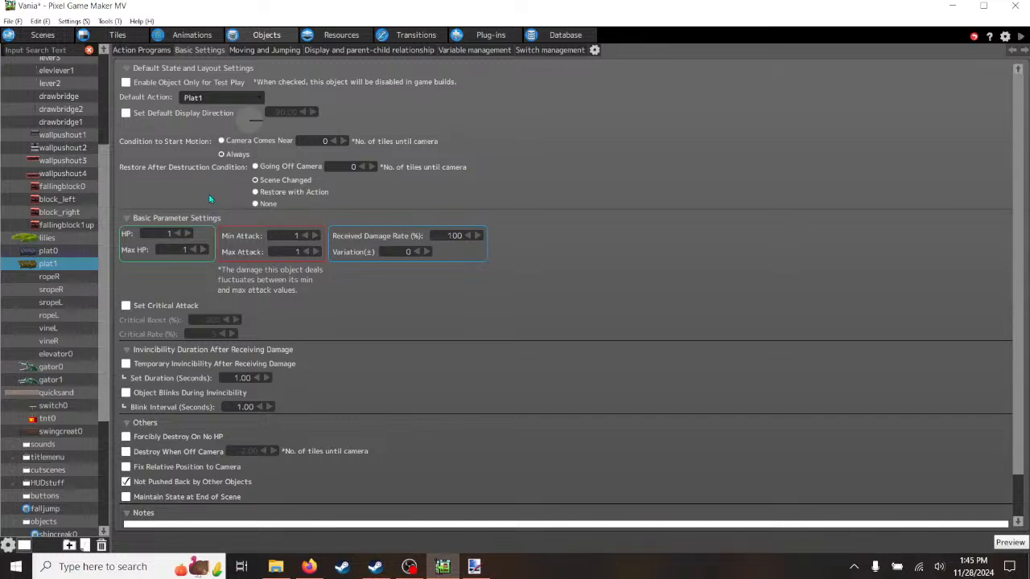
pyautogui.click(142, 50)
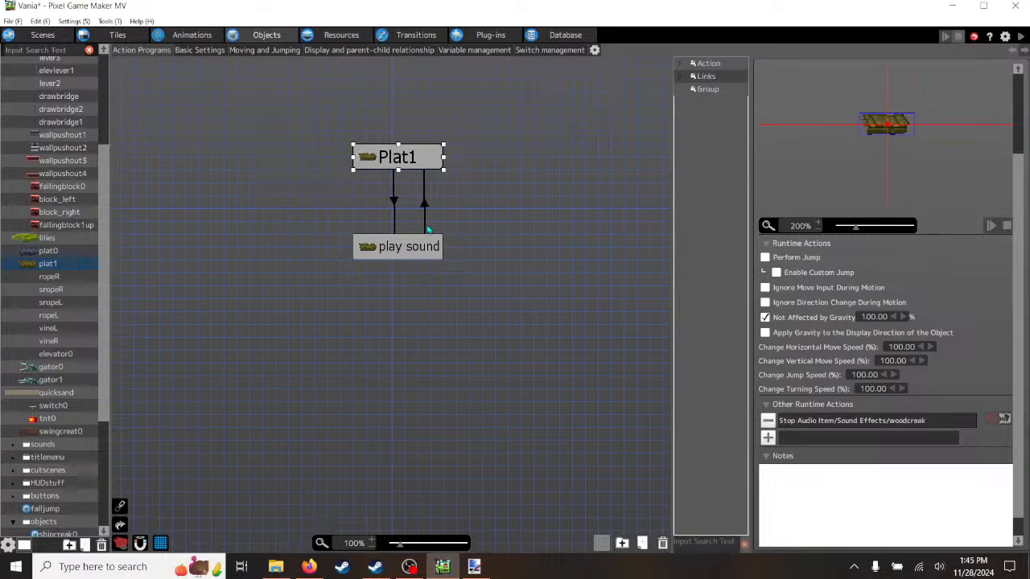
pyautogui.click(394, 201)
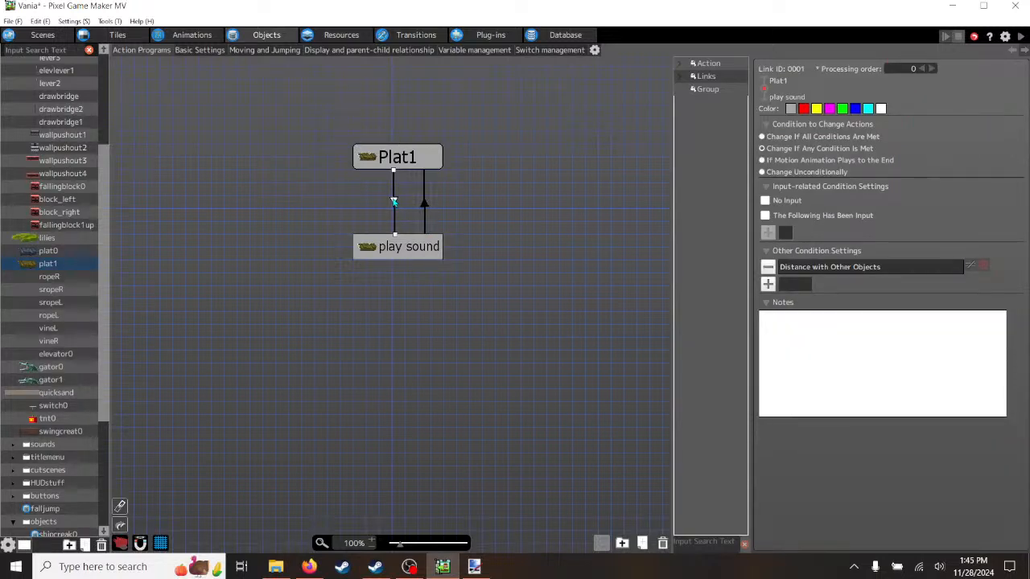
pyautogui.click(197, 38)
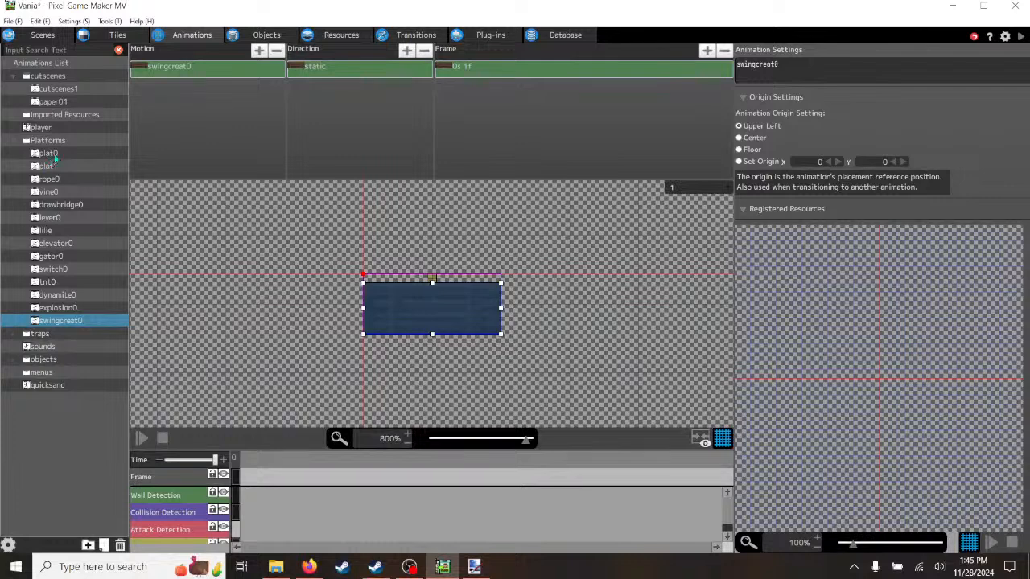
pyautogui.click(49, 152)
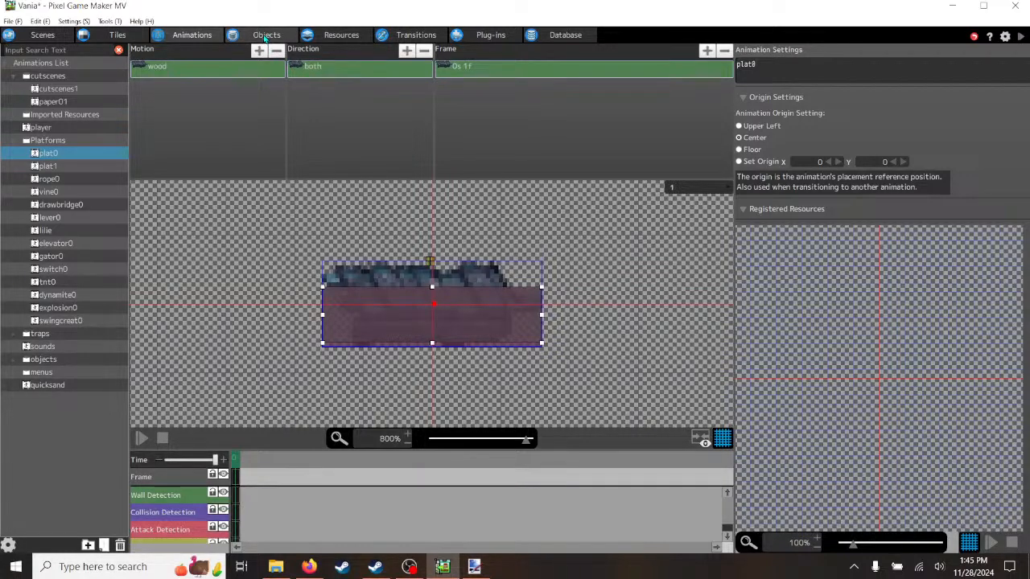
# - Set the Y position of the swingcreat0 animation's connection point to -1.00
pyautogui.click(65, 321)
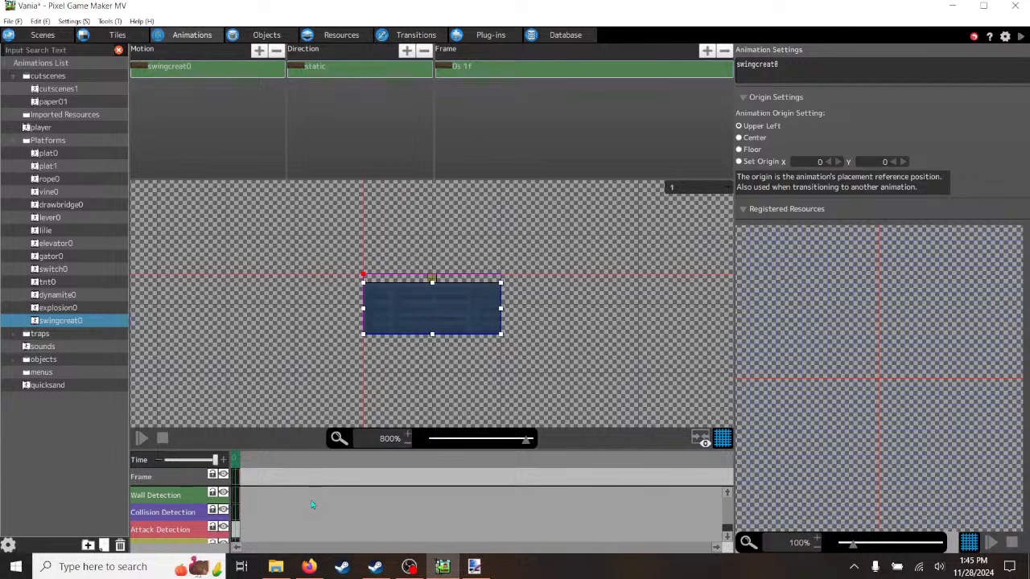
pyautogui.scroll(-1, 298, 511)
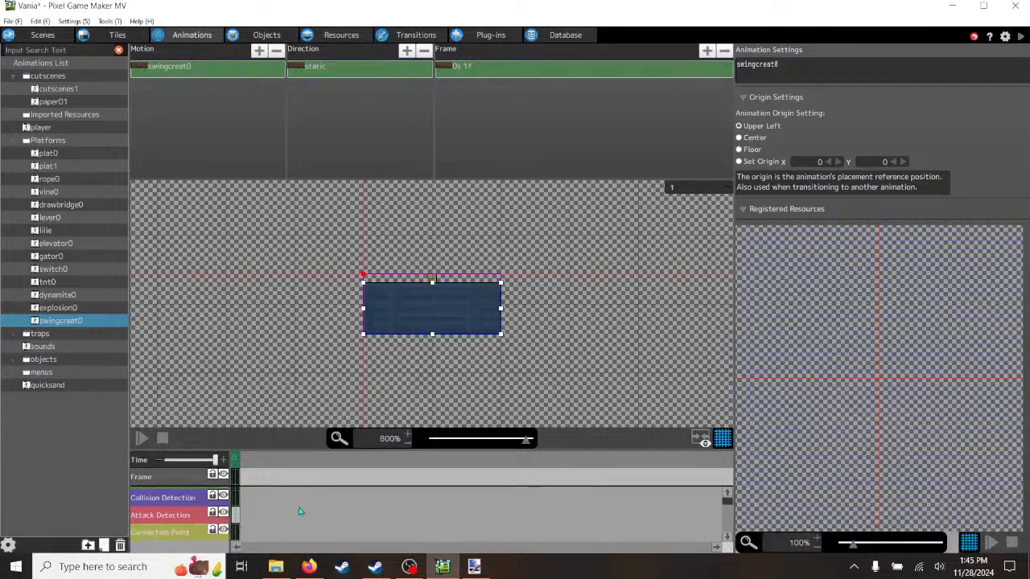
pyautogui.click(236, 532)
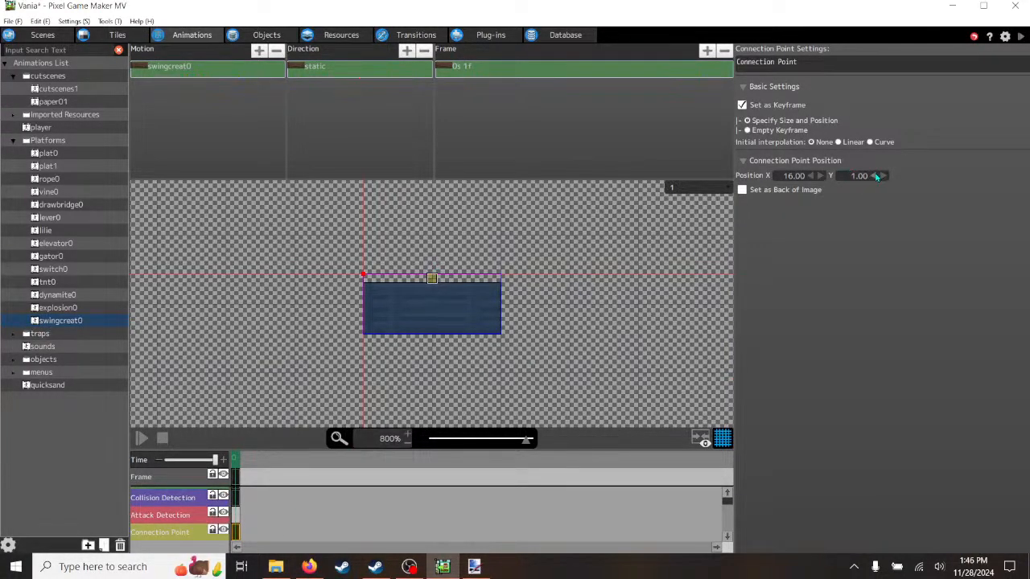
pyautogui.click(875, 175)
pyautogui.click(875, 175)
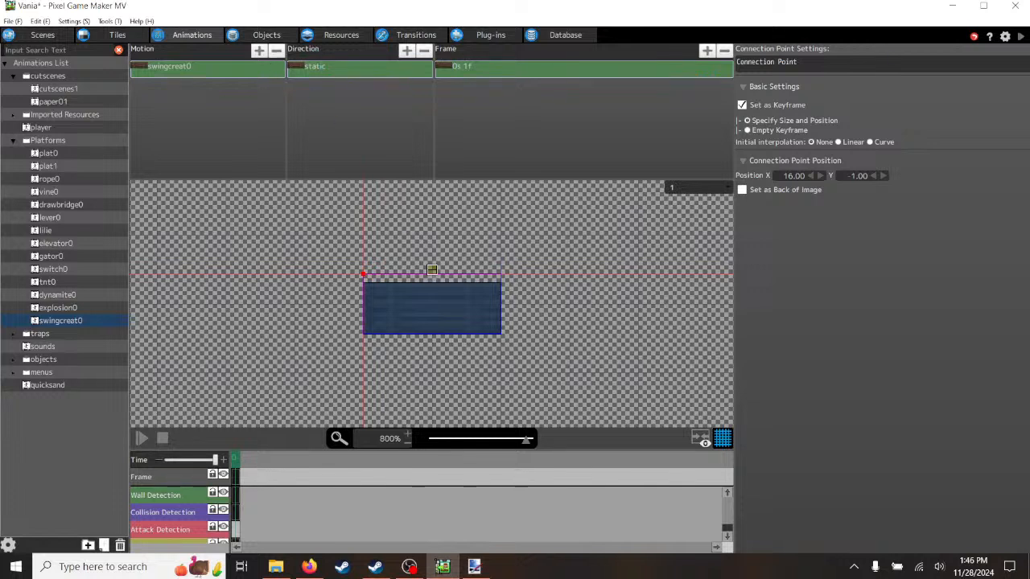
# - Test-play the game again, walk to the barrels to check how the crate hangs from the rope, and close it
pyautogui.click(1020, 37)
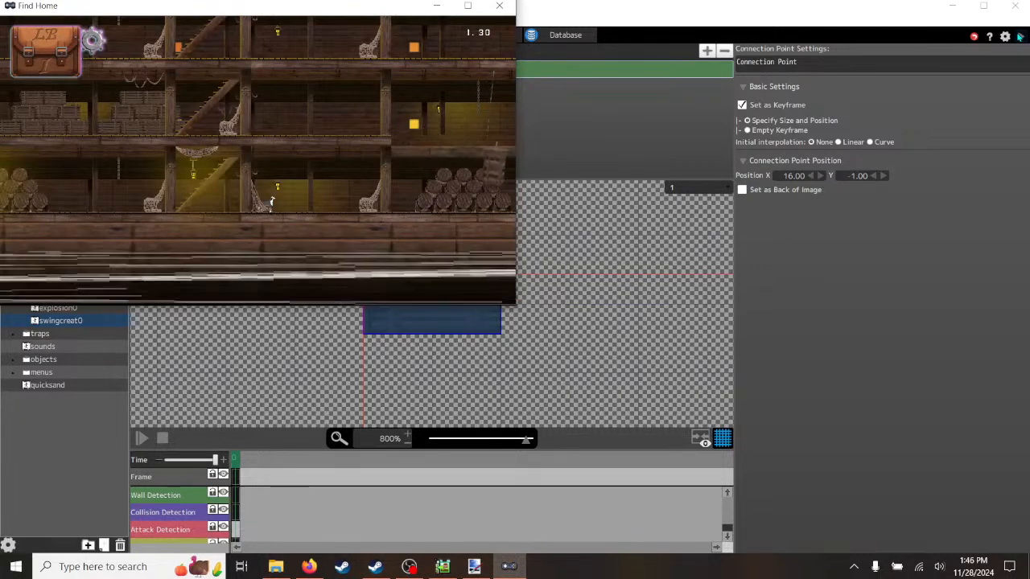
pyautogui.press('Right')
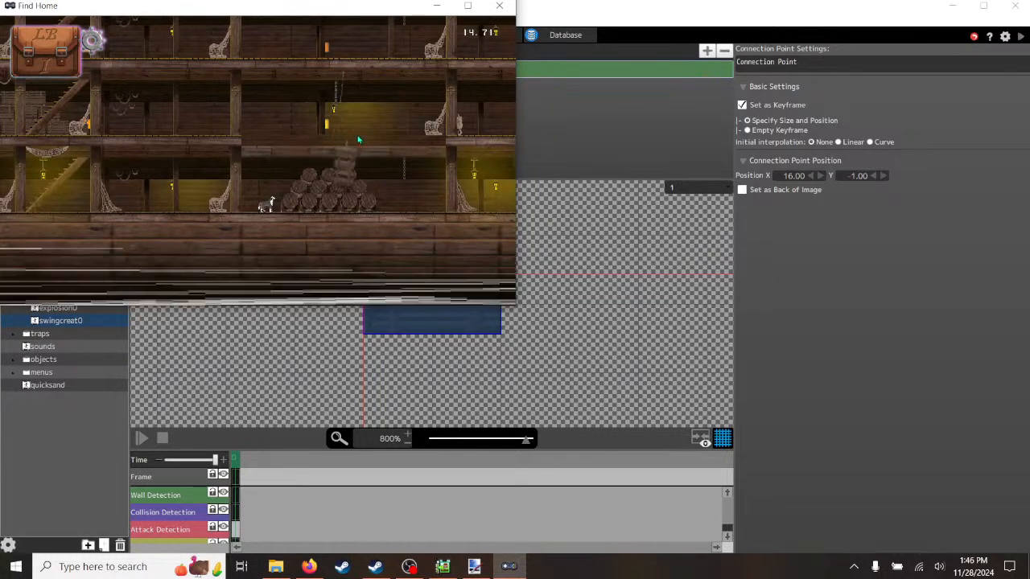
pyautogui.click(499, 6)
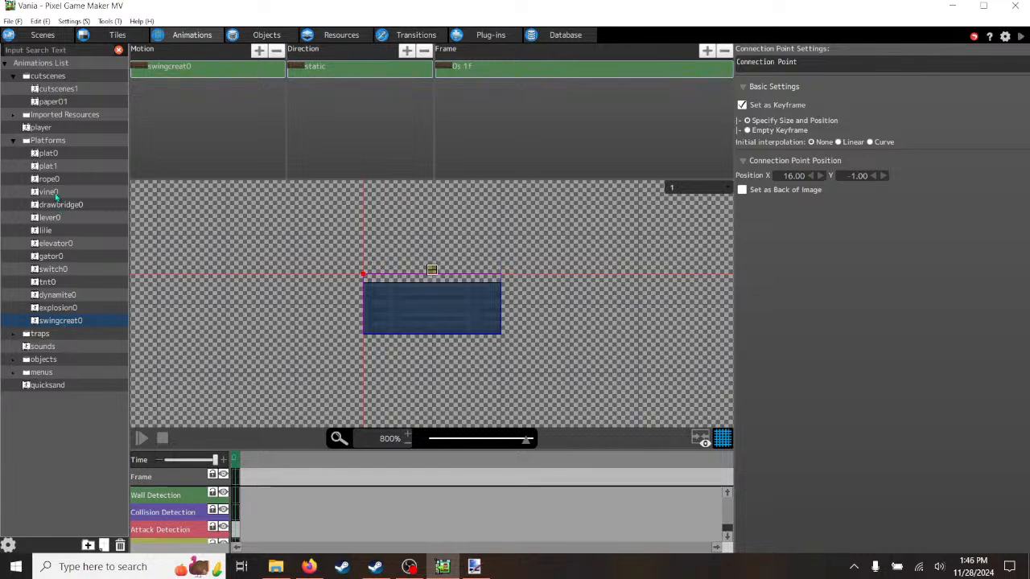
# - Compare the plat0 and swingcreat0 animations, examining the crate's frame image and its static direction settings
pyautogui.click(55, 157)
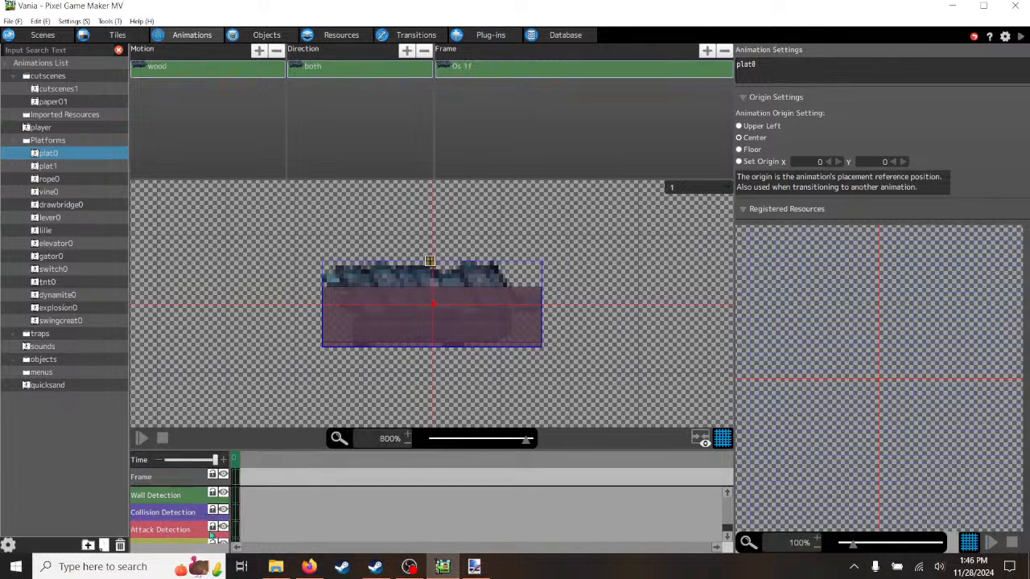
pyautogui.scroll(-1, 247, 530)
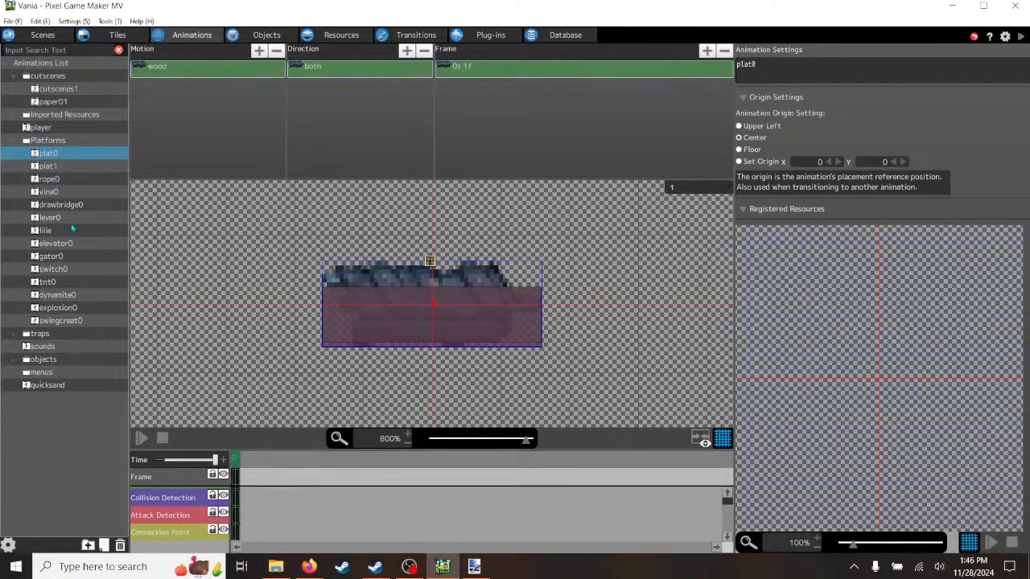
pyautogui.click(50, 321)
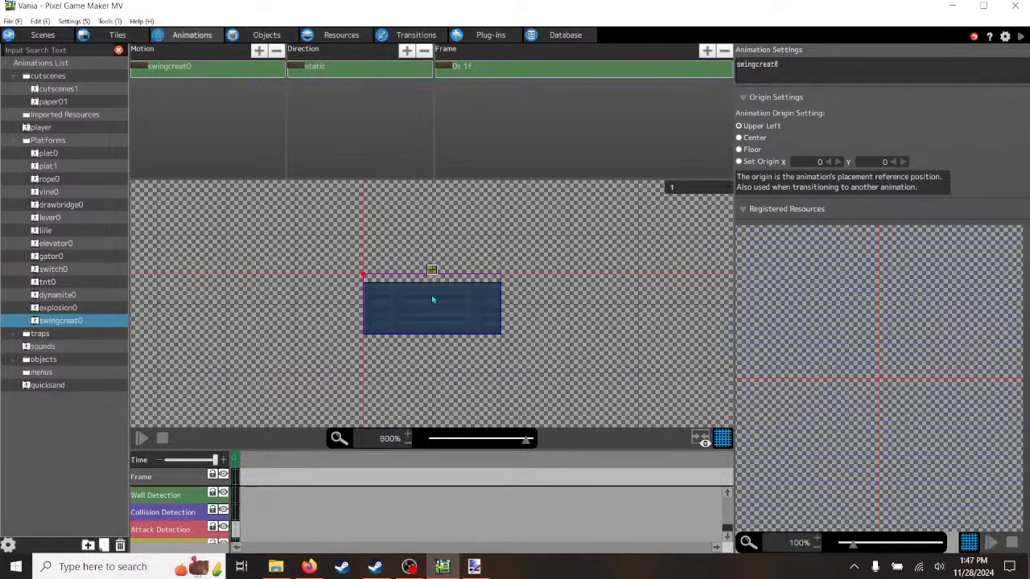
pyautogui.click(451, 68)
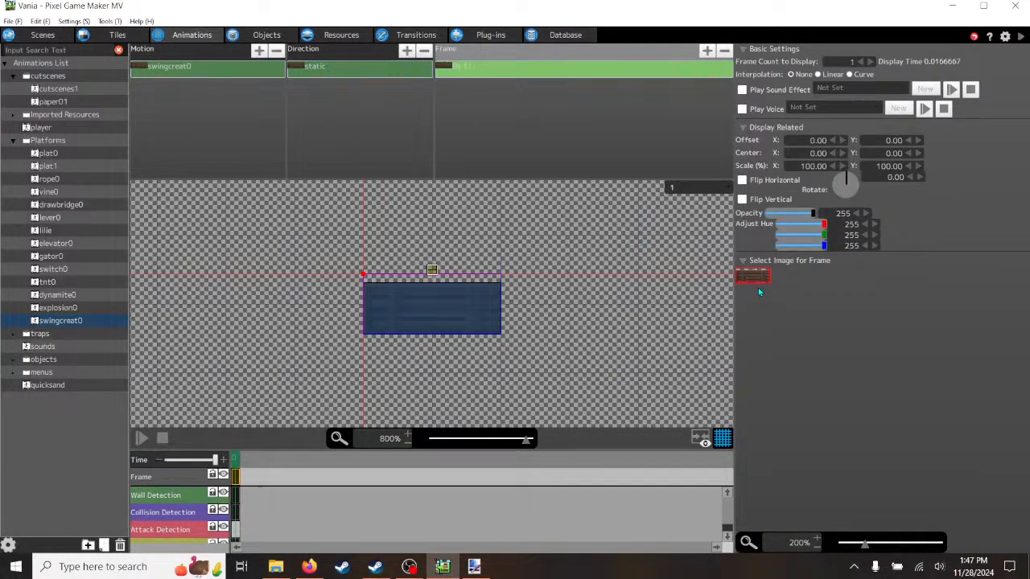
pyautogui.scroll(6, 816, 539)
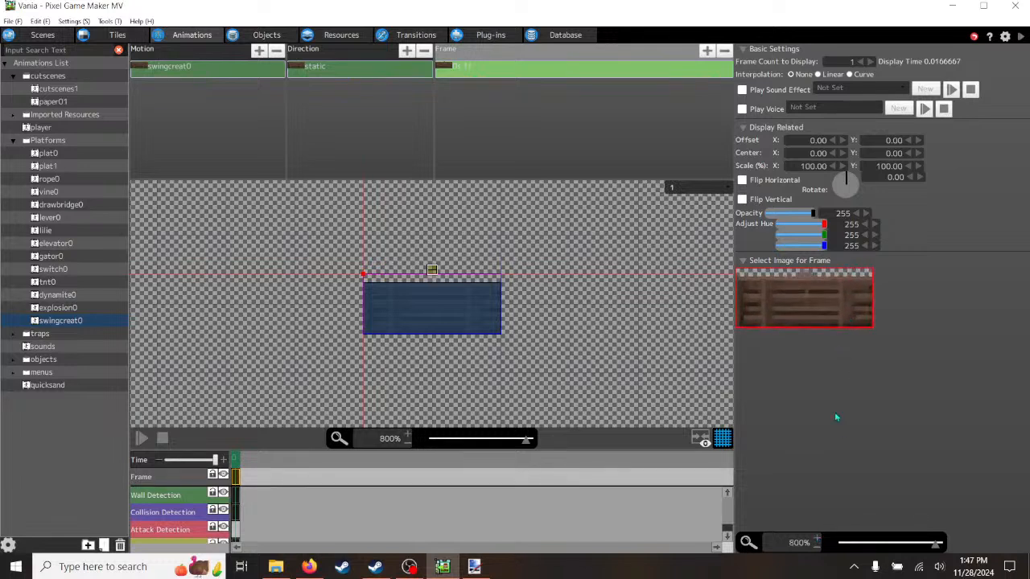
pyautogui.scroll(-2, 819, 551)
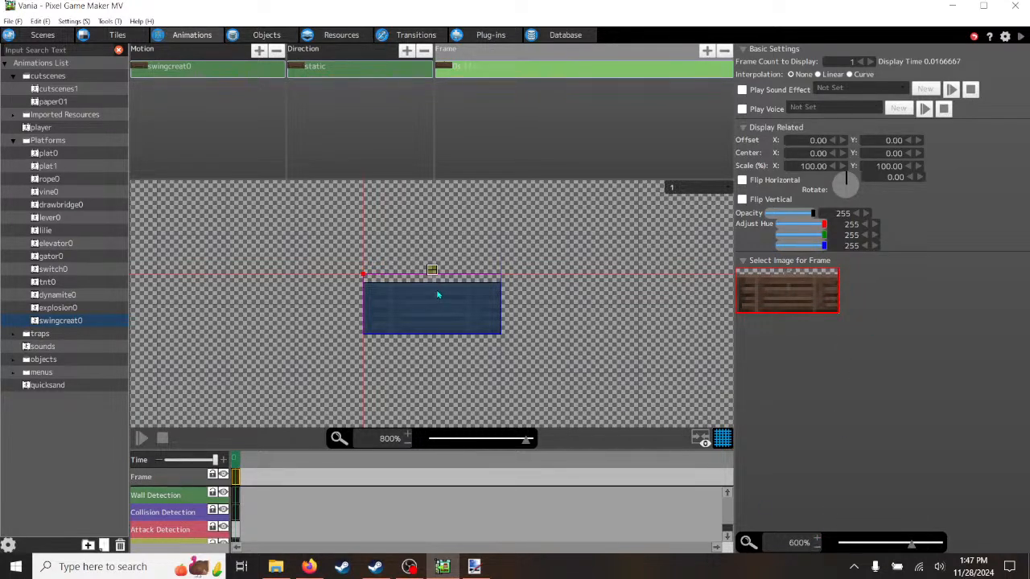
pyautogui.click(408, 445)
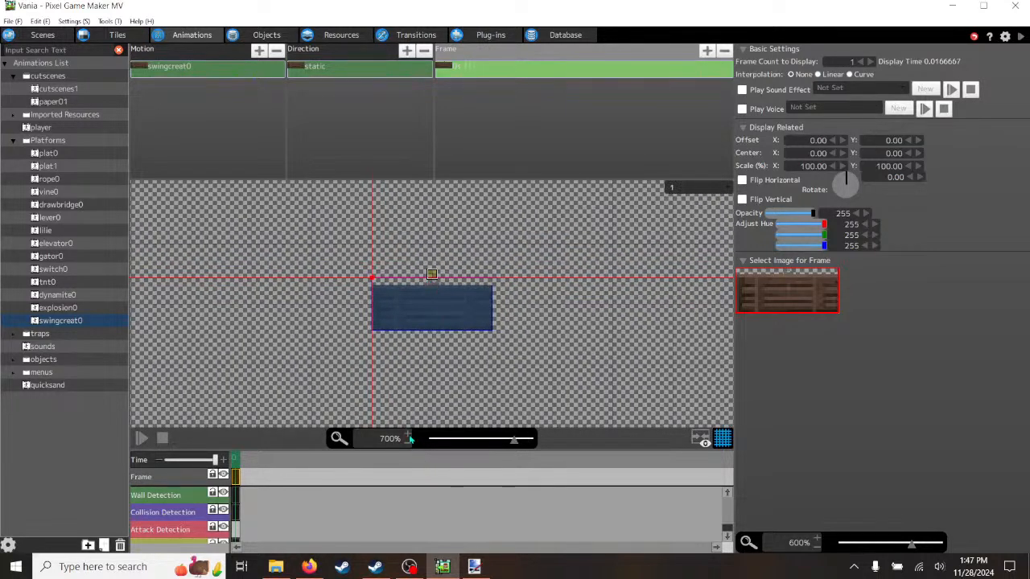
pyautogui.click(408, 435)
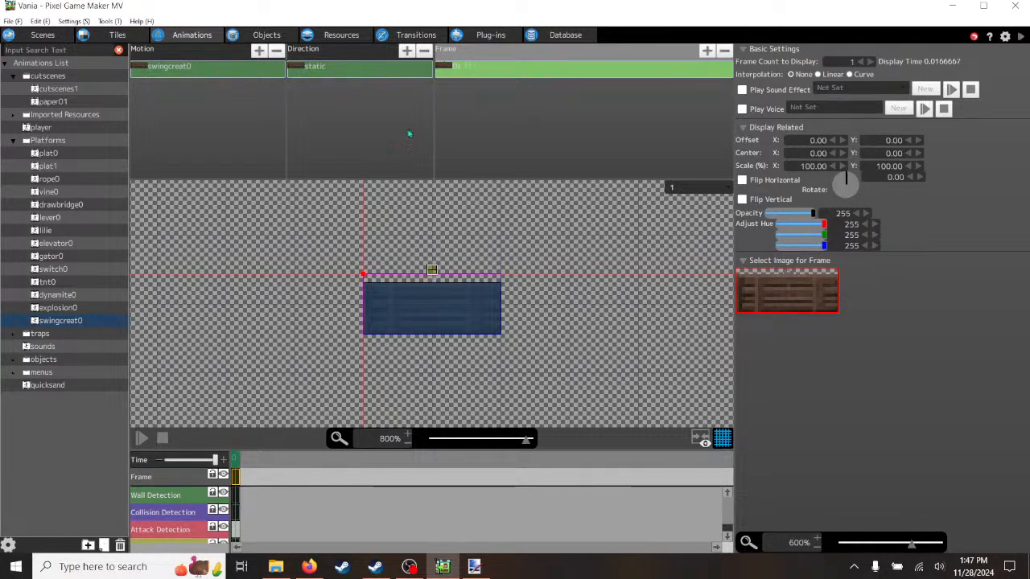
pyautogui.click(331, 71)
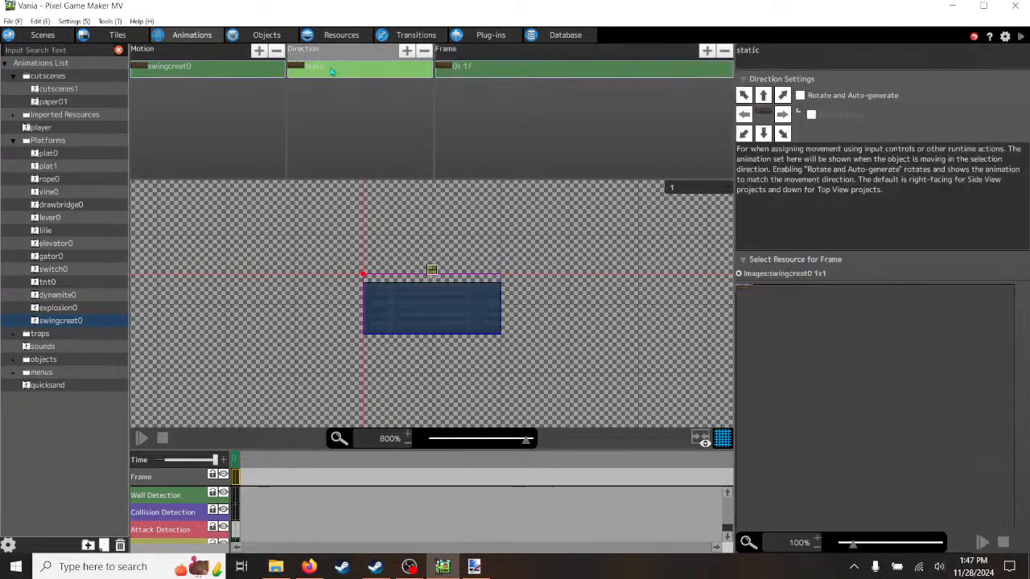
# - Examine the direction and frame settings of the plat1 animation for comparison with the crate
pyautogui.click(58, 154)
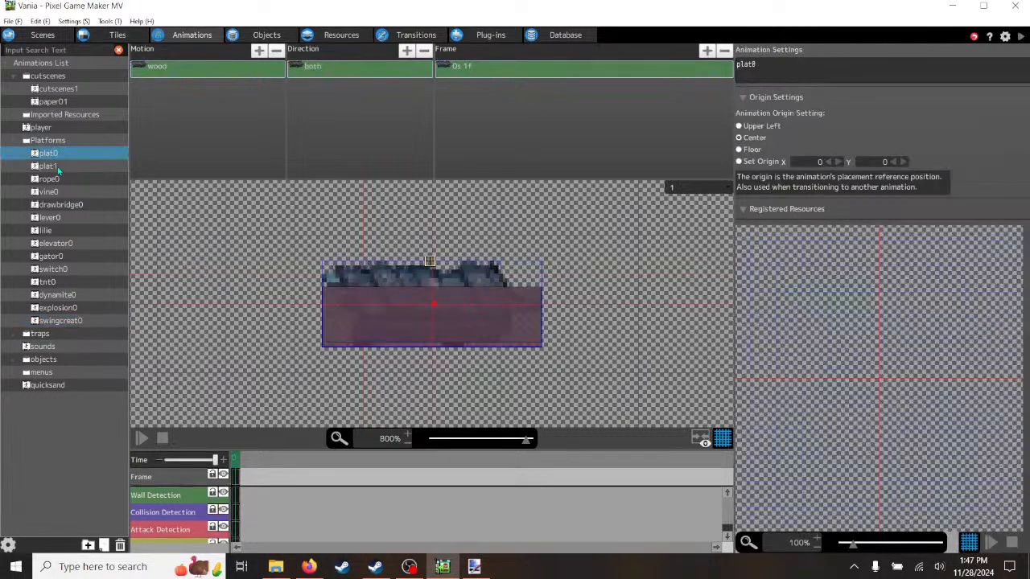
pyautogui.click(58, 166)
pyautogui.click(429, 74)
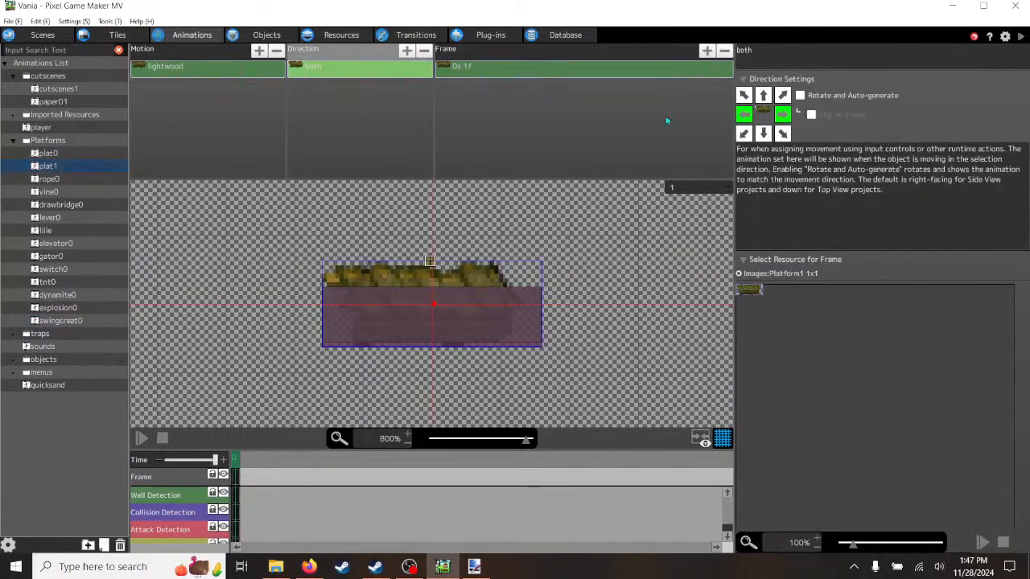
pyautogui.click(488, 72)
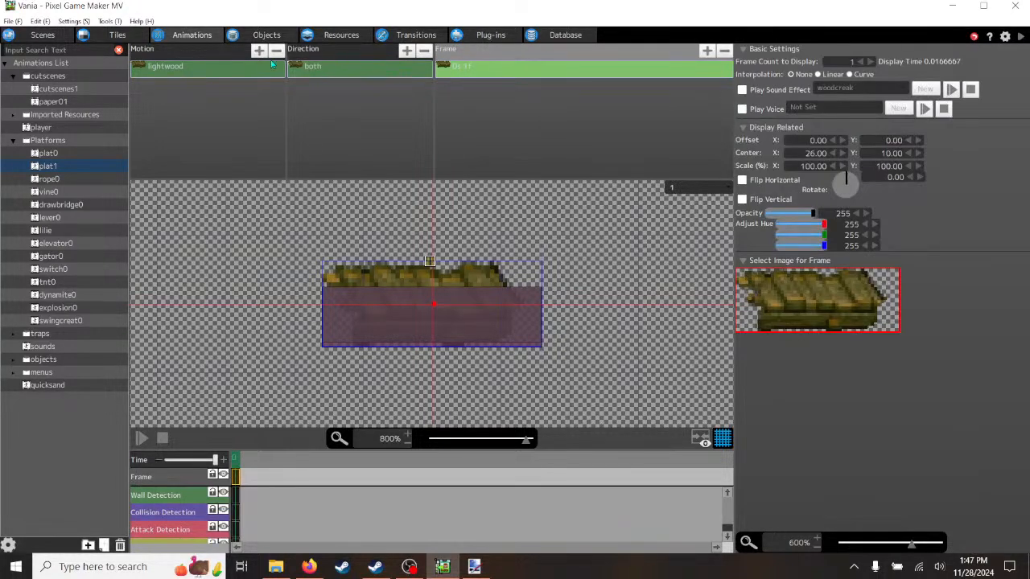
pyautogui.click(314, 74)
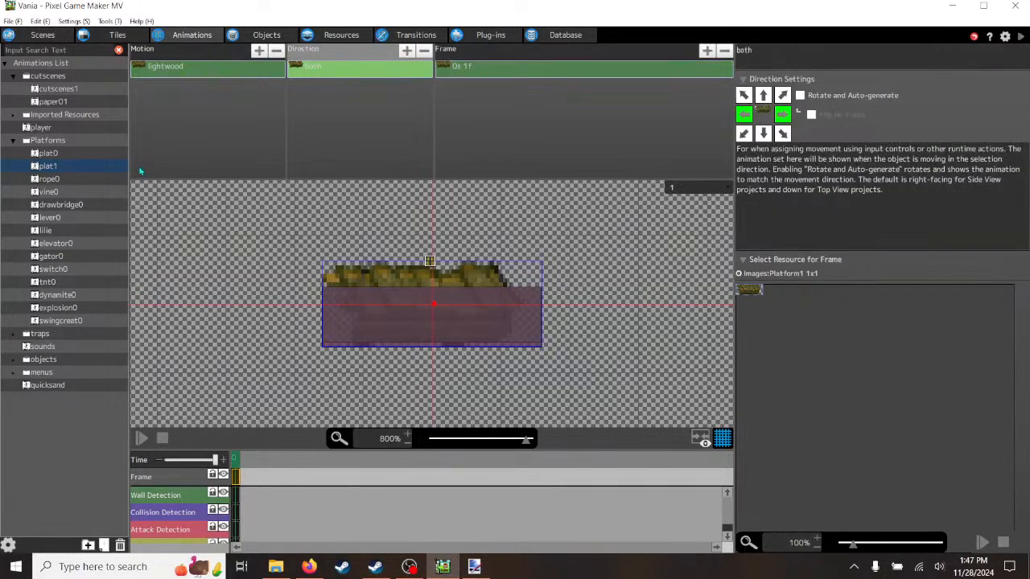
# - Enable the left and right directions for the swingcreat0 animation's static direction, and compare them with plat0's direction settings
pyautogui.click(71, 322)
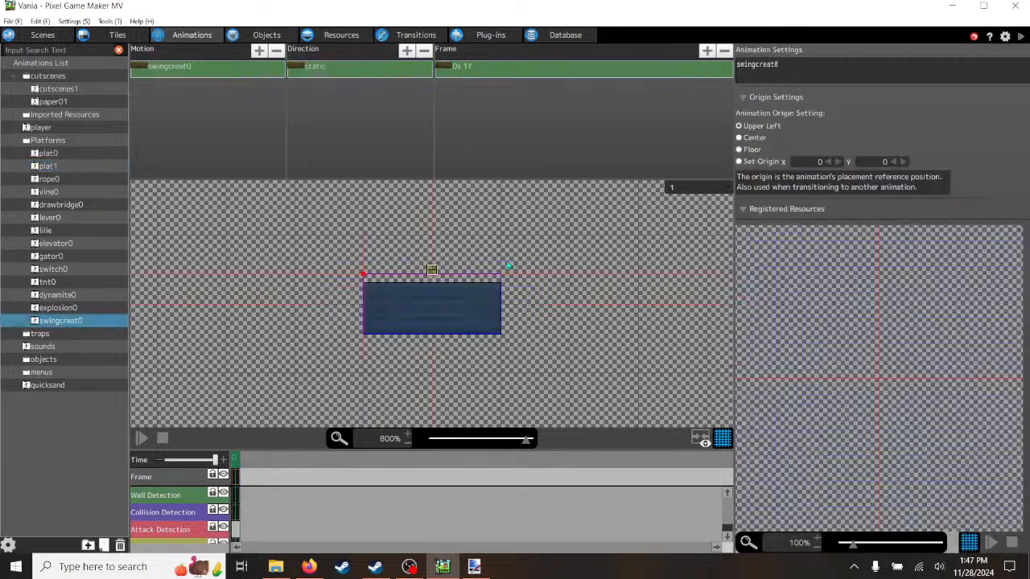
pyautogui.click(381, 66)
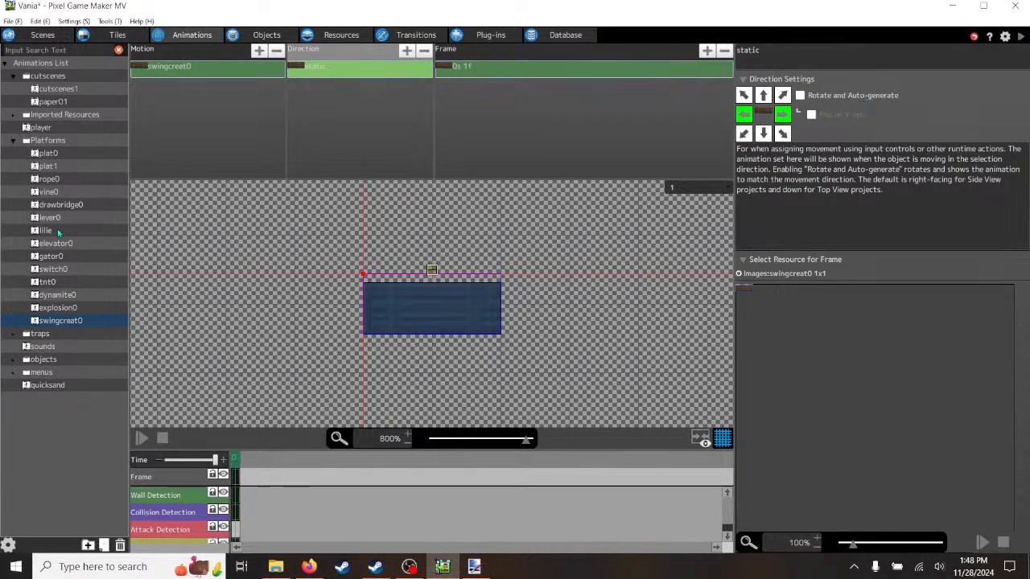
pyautogui.click(50, 154)
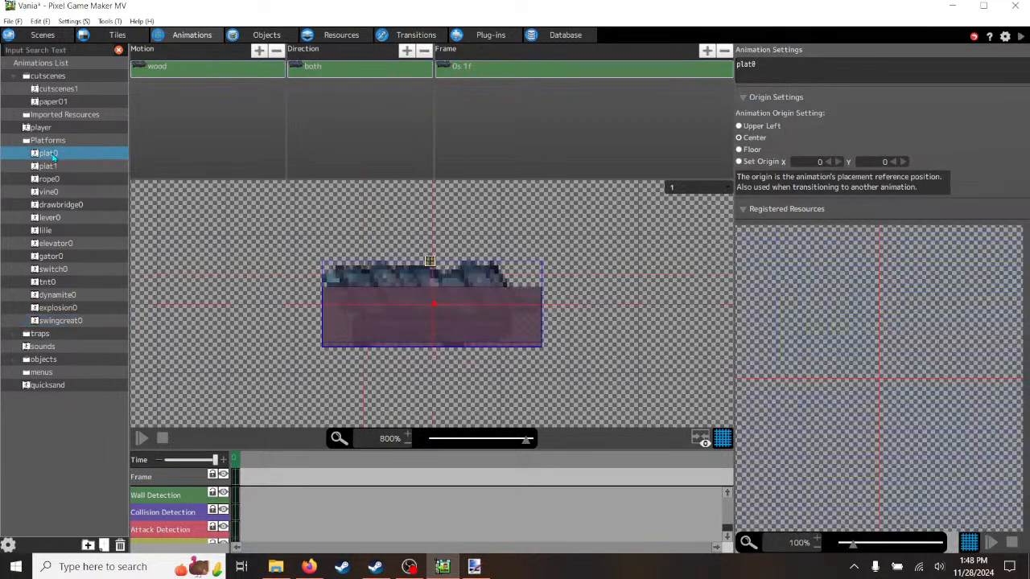
pyautogui.click(366, 73)
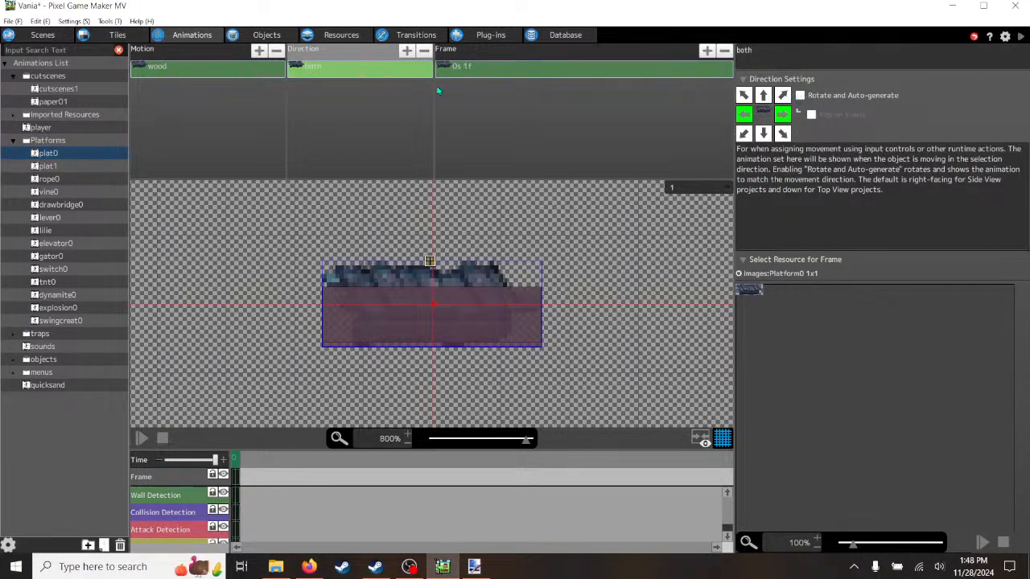
# - Test-play the game, run to the barrels, try jumping onto the swinging crate from both sides, and close the game
pyautogui.click(1022, 38)
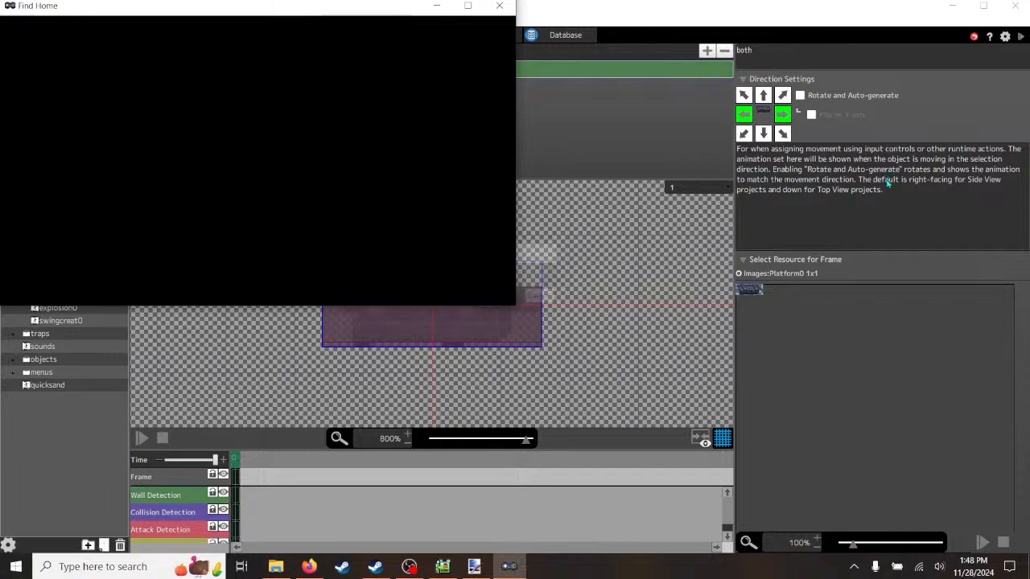
pyautogui.press('Right')
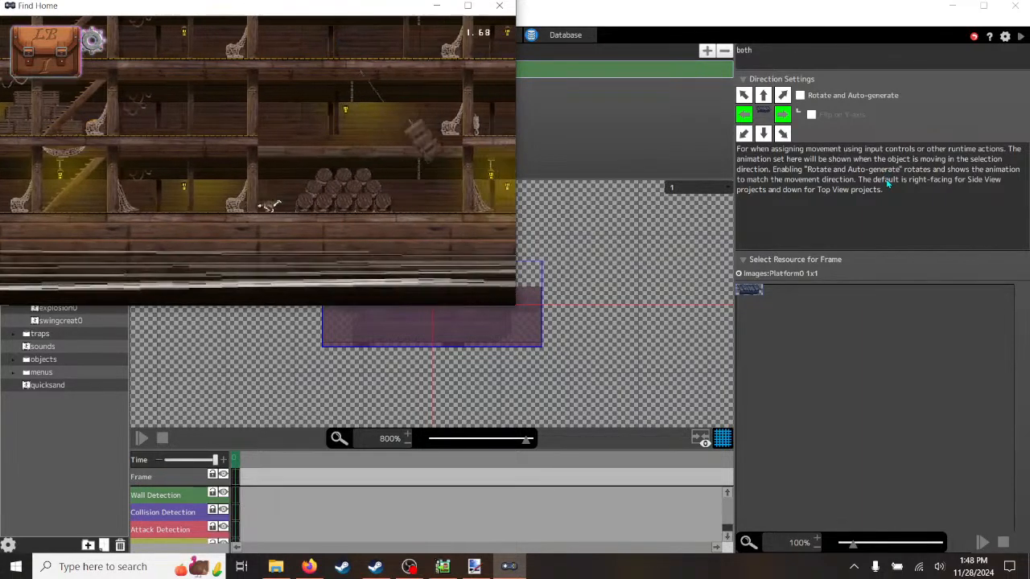
pyautogui.press('space')
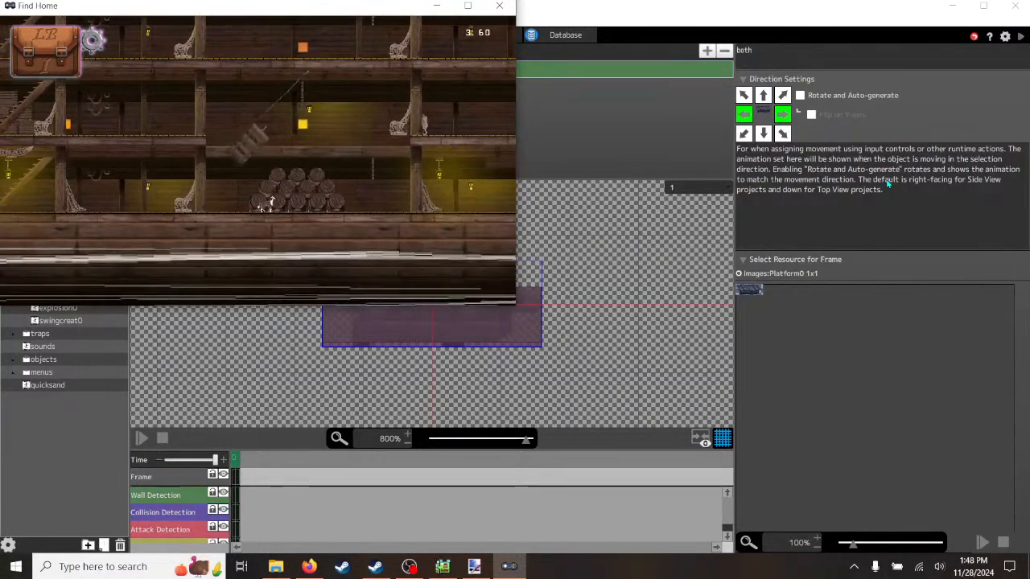
pyautogui.press('Left')
pyautogui.press('Left')
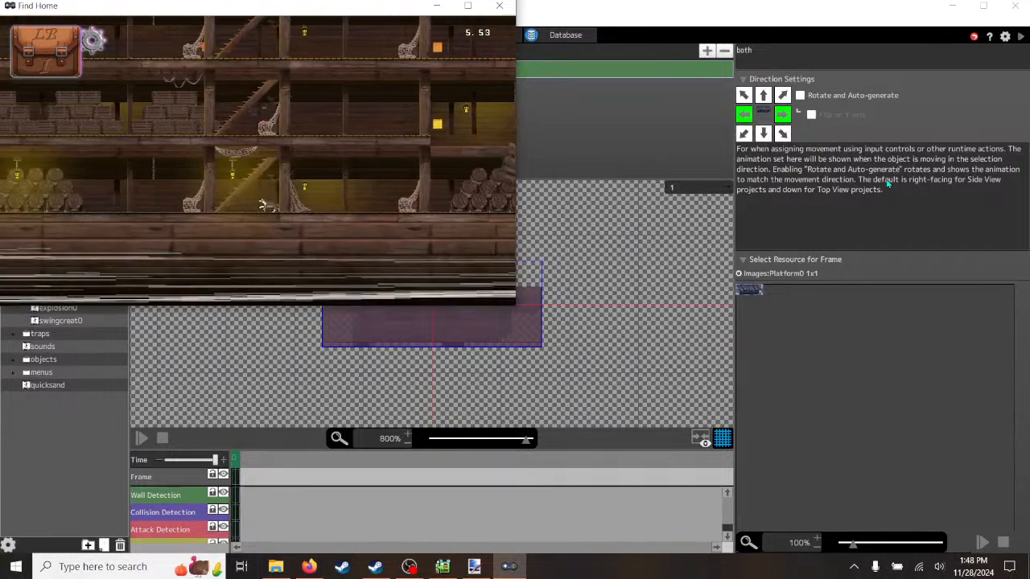
pyautogui.press('Right')
pyautogui.press('space')
pyautogui.press('Right')
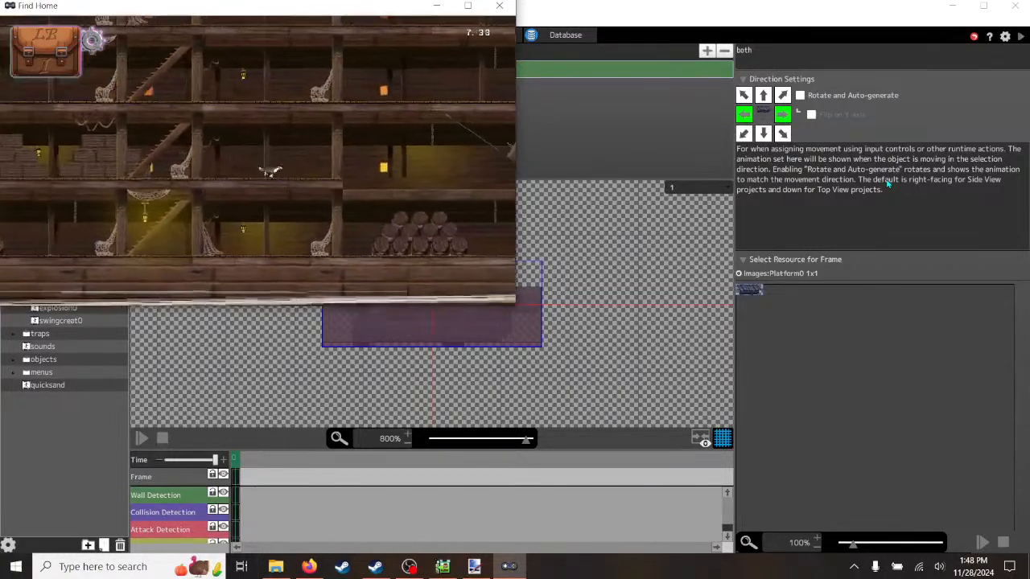
pyautogui.press('space')
pyautogui.press('Right')
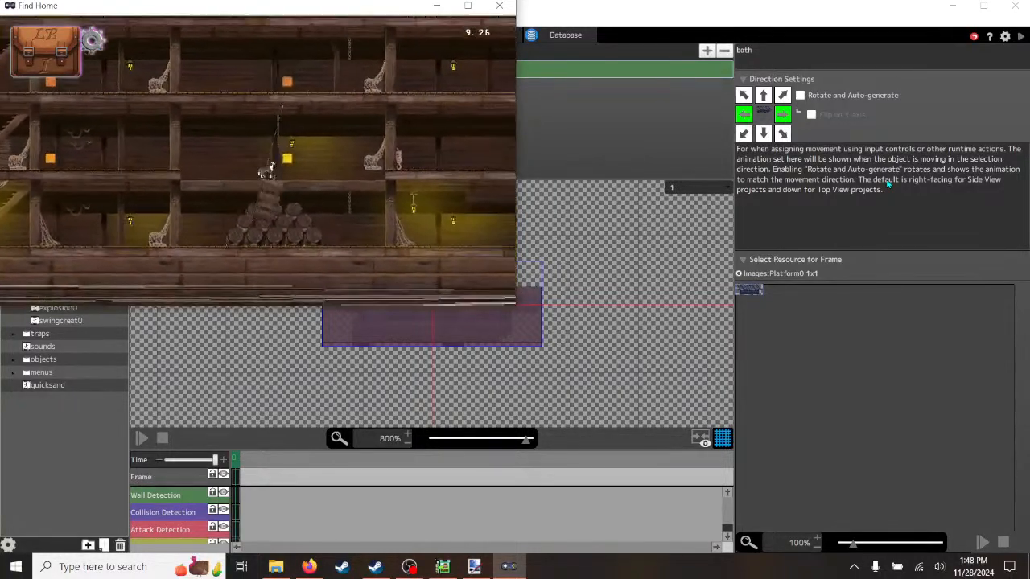
pyautogui.press('space')
pyautogui.press('Left')
pyautogui.press('space')
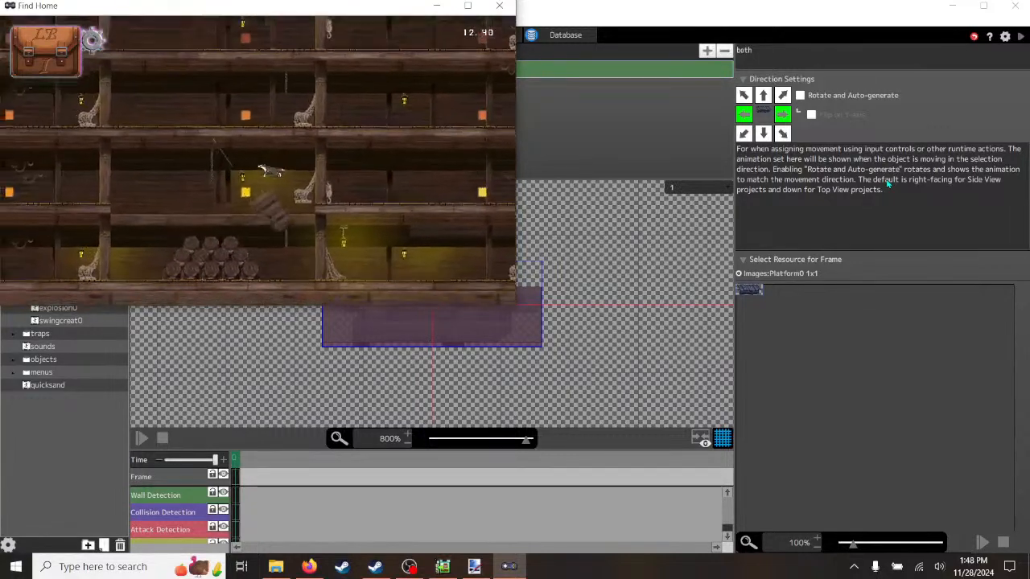
pyautogui.press('space')
pyautogui.press('Left')
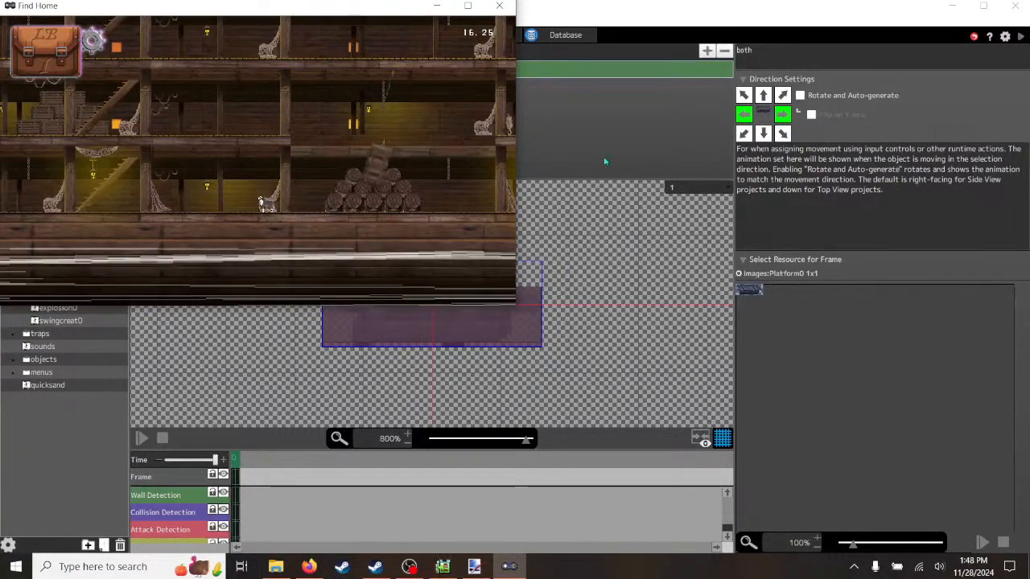
pyautogui.click(500, 5)
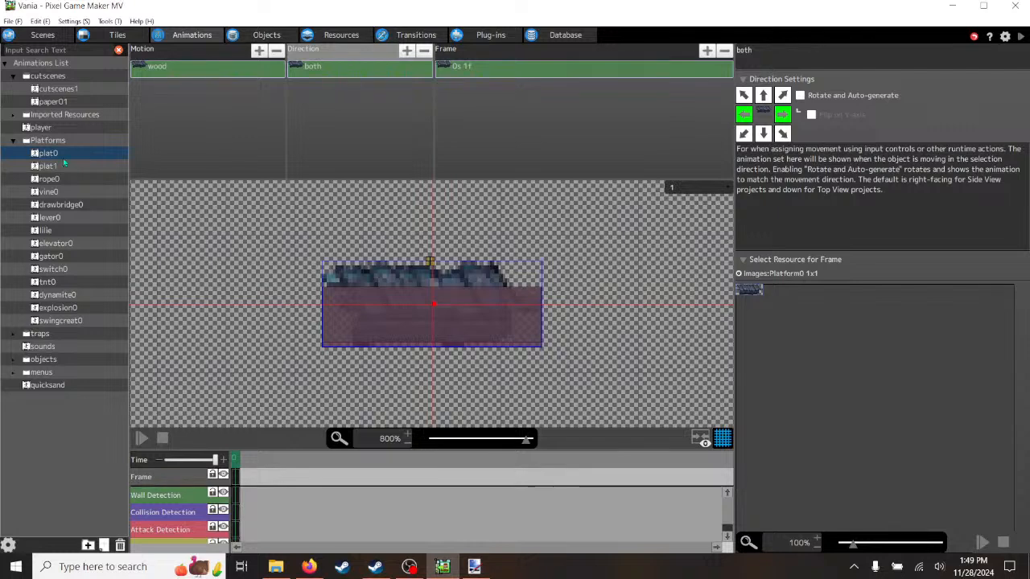
# - Add an attack detection keyframe to the swingcreat0 animation, sized 32 by 12 at position X 0, Y 2
pyautogui.click(59, 321)
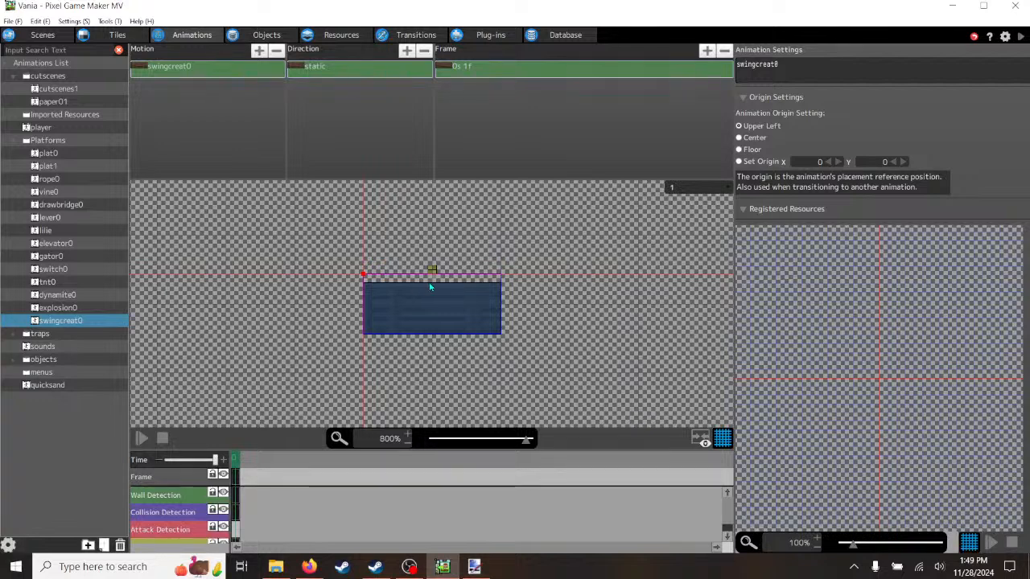
pyautogui.click(236, 530)
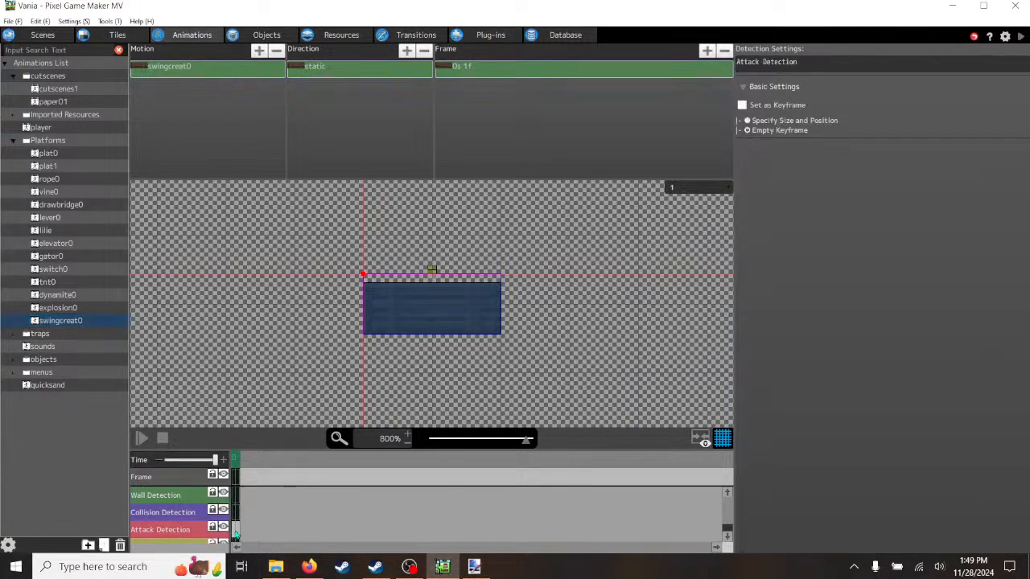
pyautogui.click(742, 105)
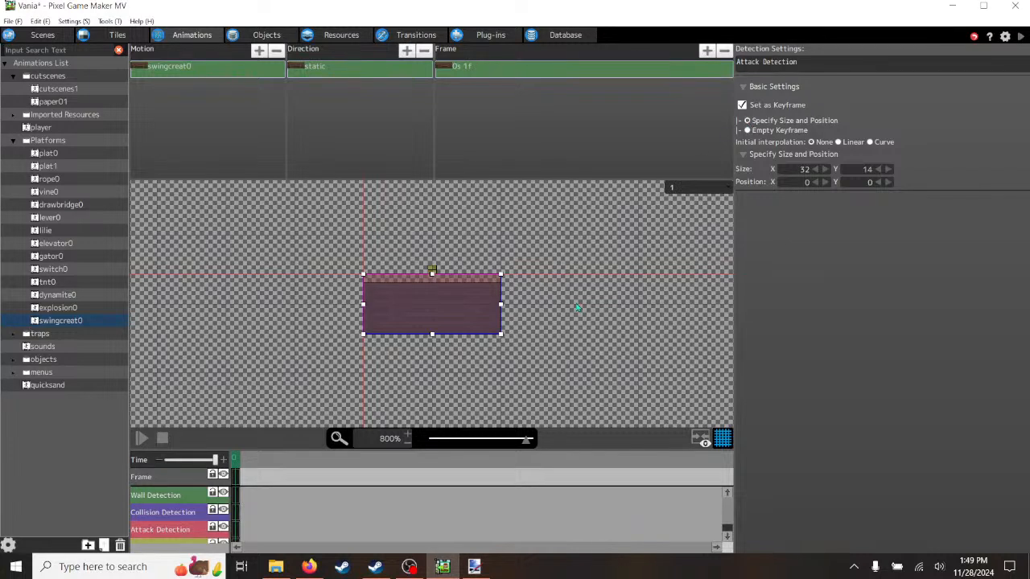
pyautogui.moveTo(432, 275); pyautogui.dragTo(433, 288)
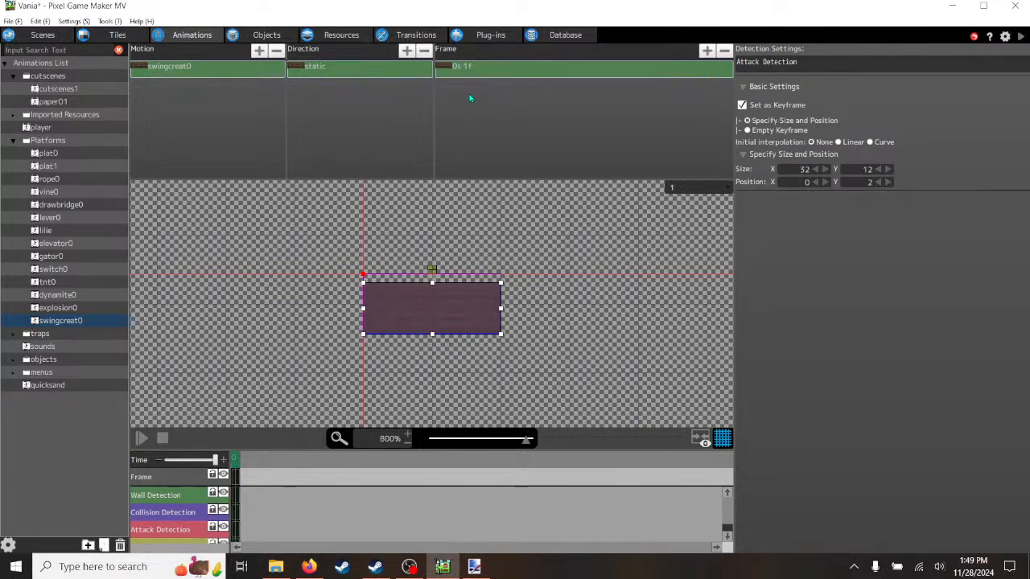
# - Compare the action programs and runtime actions of the swingcreat0 and plat1 objects
pyautogui.click(263, 35)
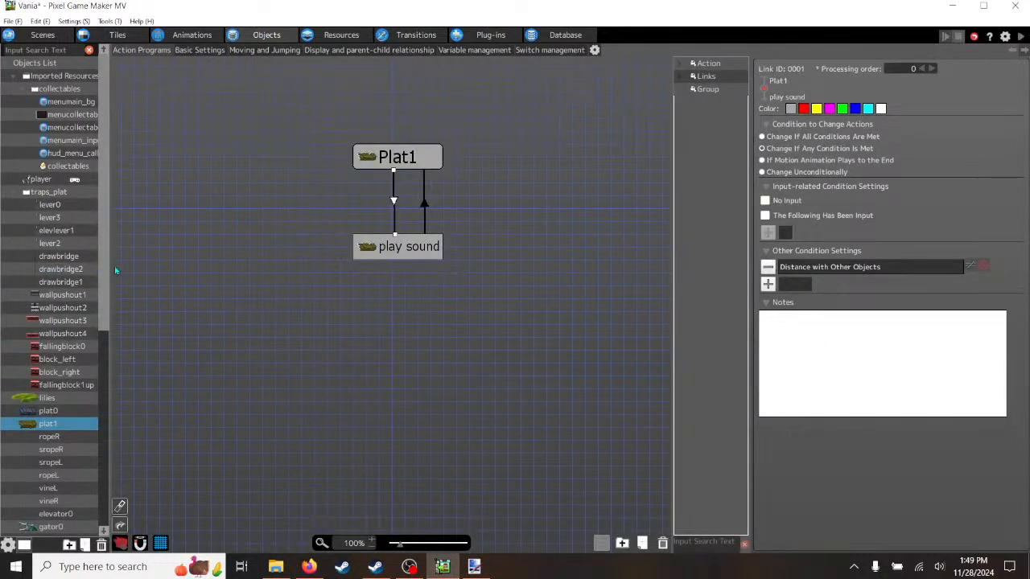
pyautogui.scroll(-5, 70, 411)
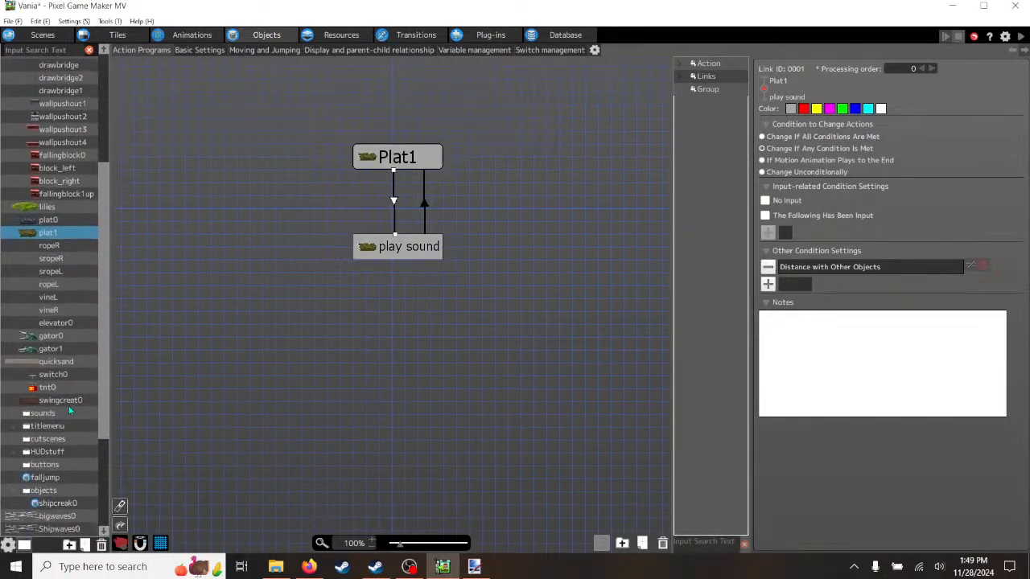
pyautogui.click(63, 400)
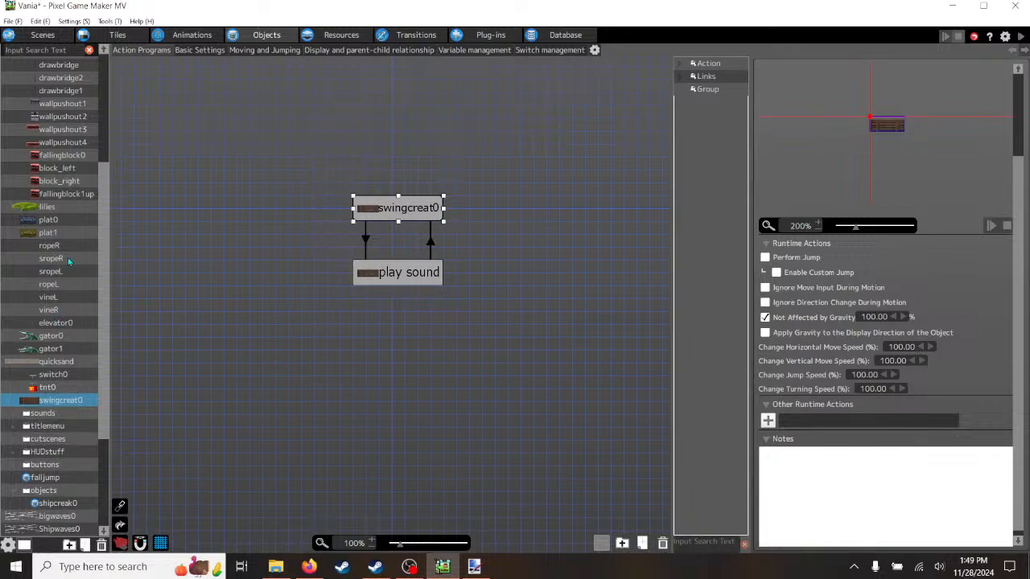
pyautogui.click(49, 233)
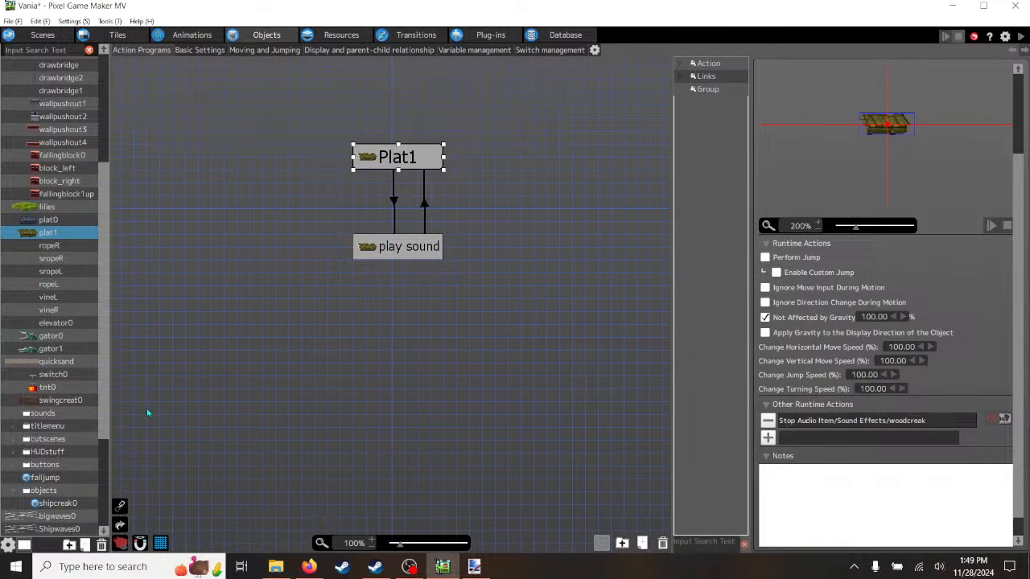
pyautogui.click(59, 402)
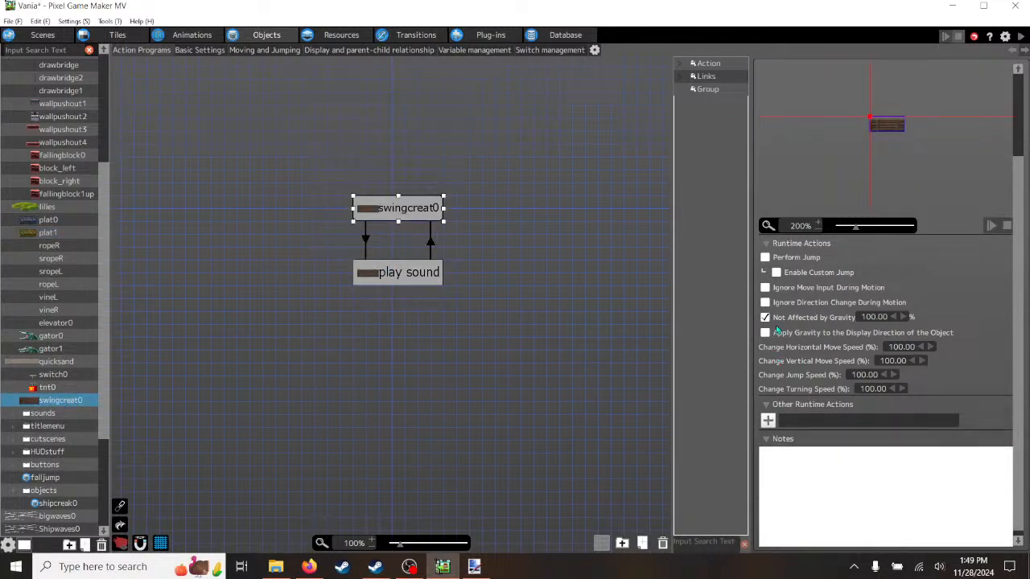
# - Compare the basic settings of the swingcreat0 object with those of plat1
pyautogui.click(203, 51)
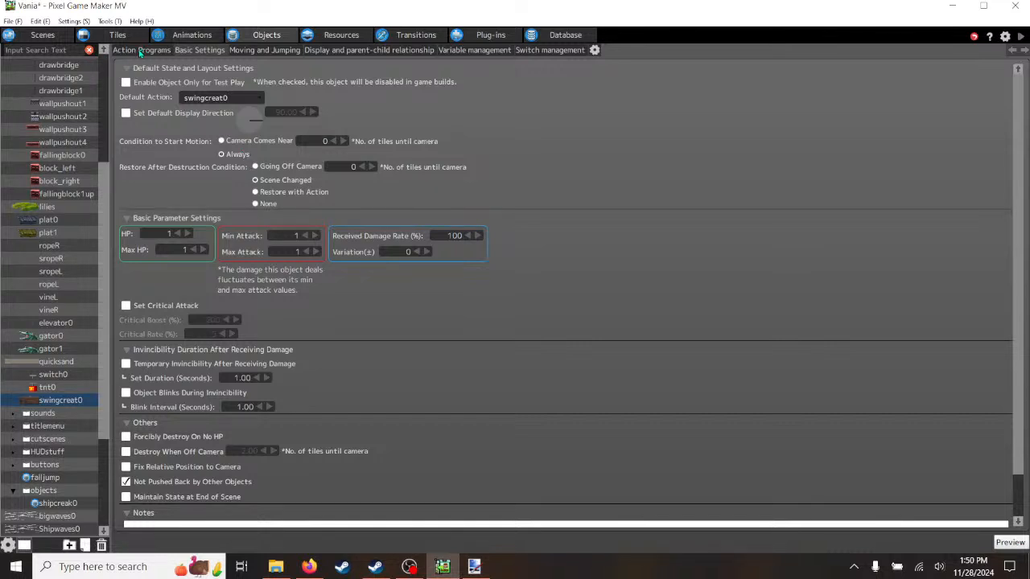
pyautogui.click(53, 233)
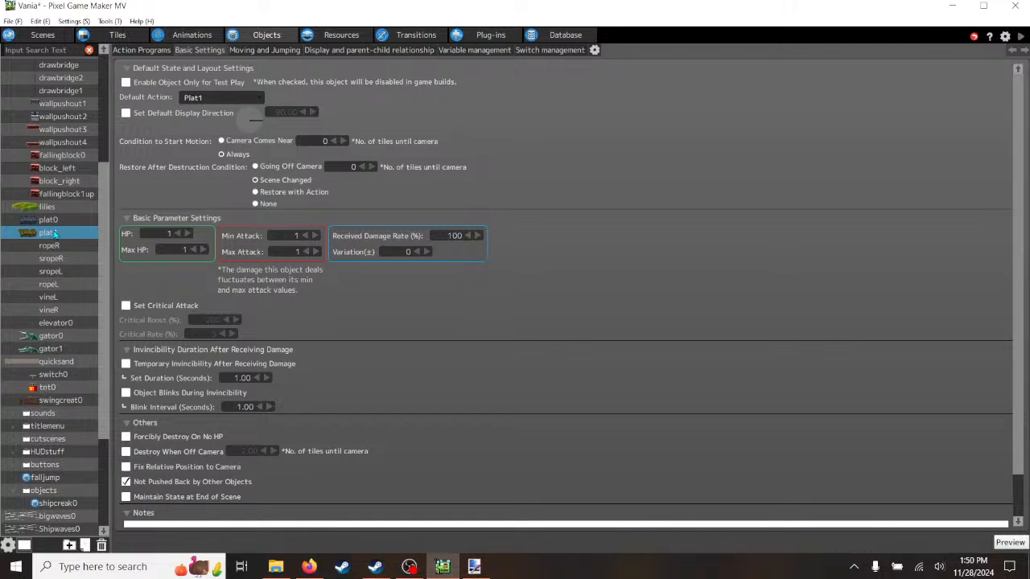
pyautogui.click(60, 400)
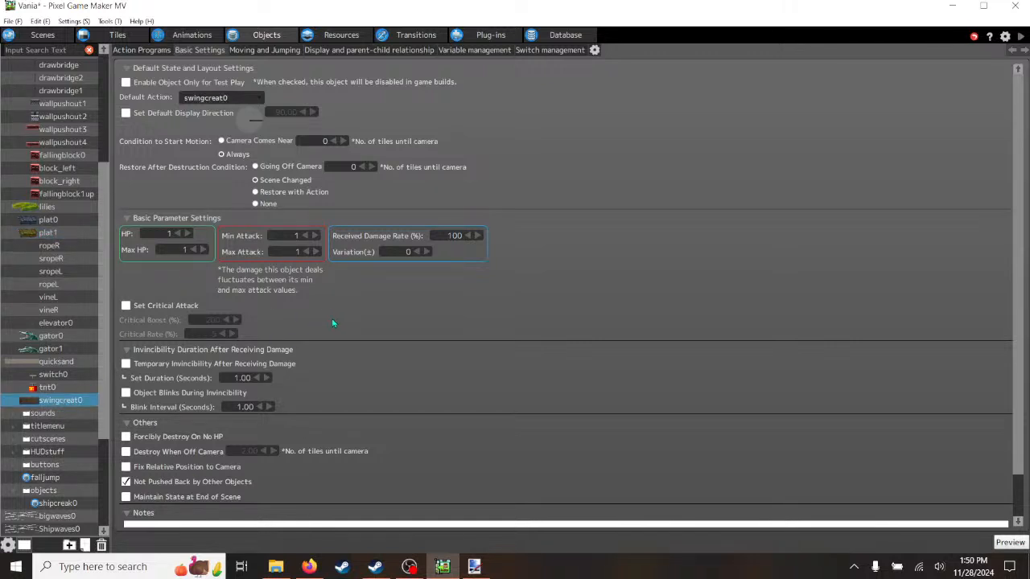
# - Test-play the game, run to the barrels, watch the swinging crate in a maximized window, and close the game
pyautogui.click(1022, 37)
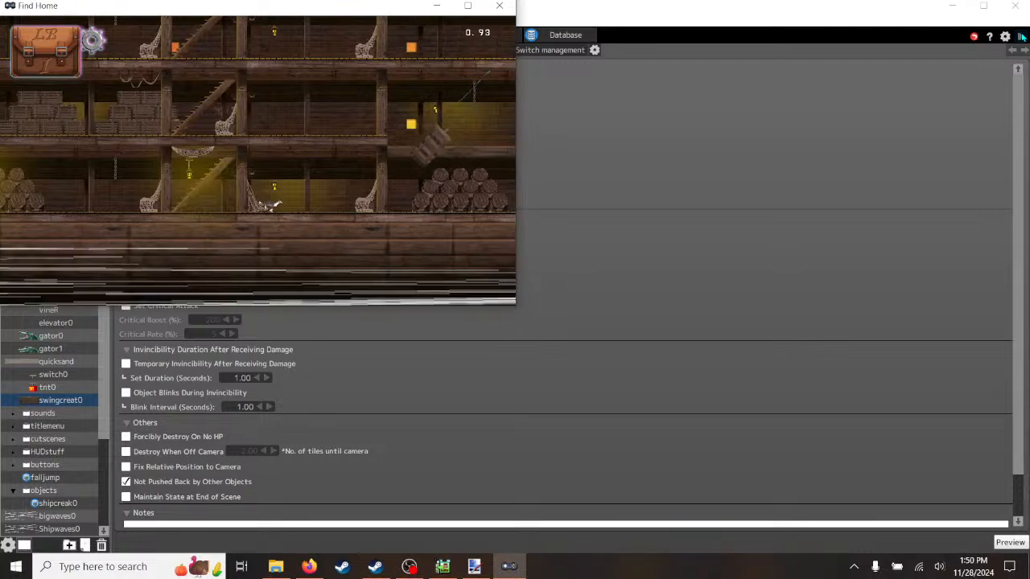
pyautogui.press('Right')
pyautogui.press('space')
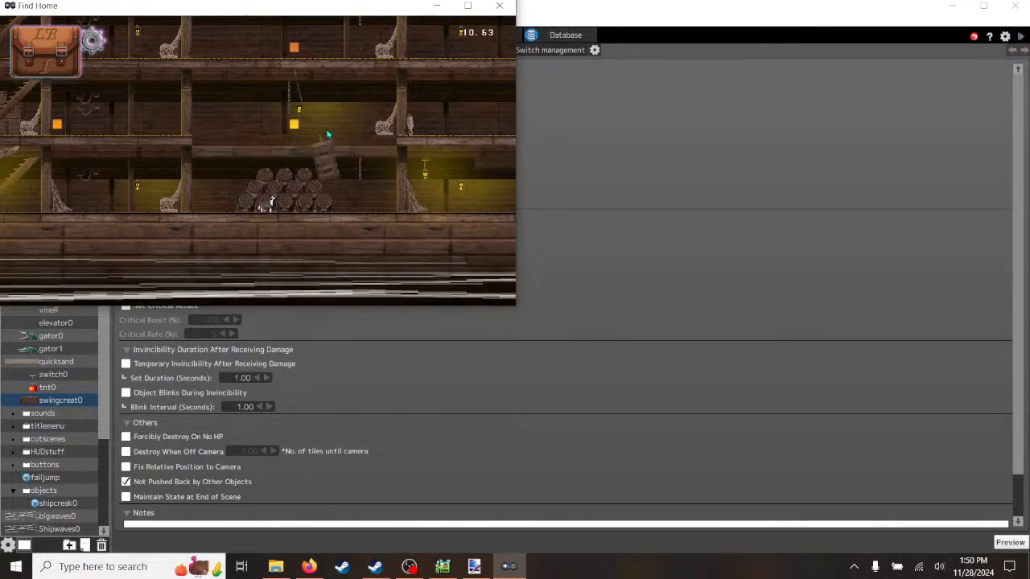
pyautogui.click(467, 6)
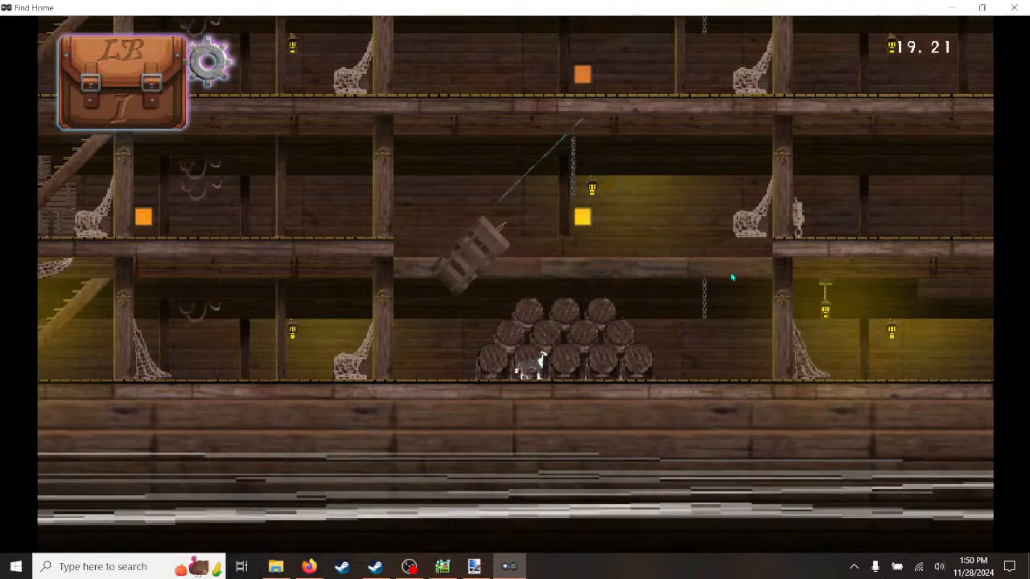
pyautogui.hotkey('alt', 'F4')
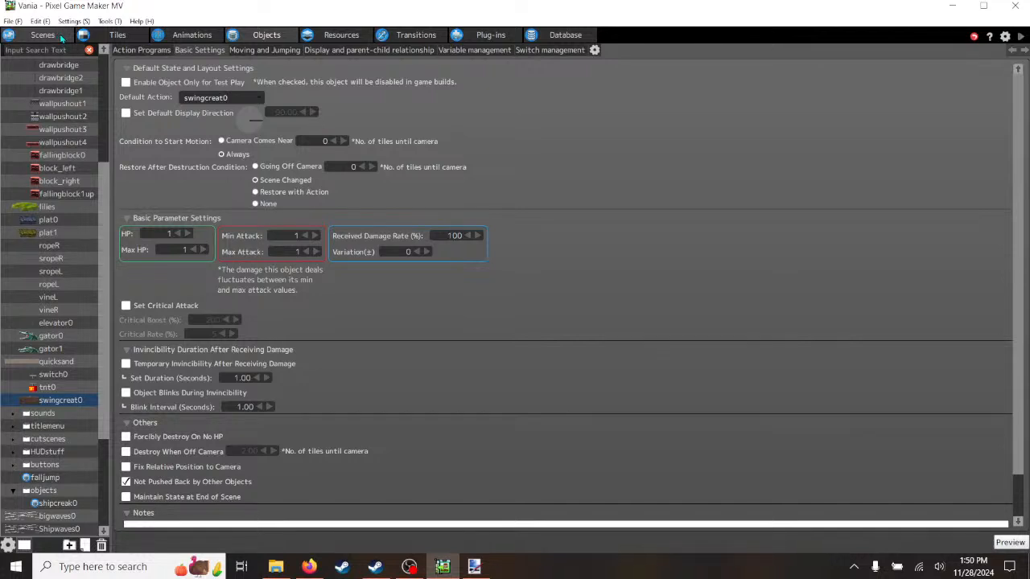
# - Resize the sropeL rope in the ship scene to 200% by 57% scale, placed at X 2538, Y 745
pyautogui.click(45, 34)
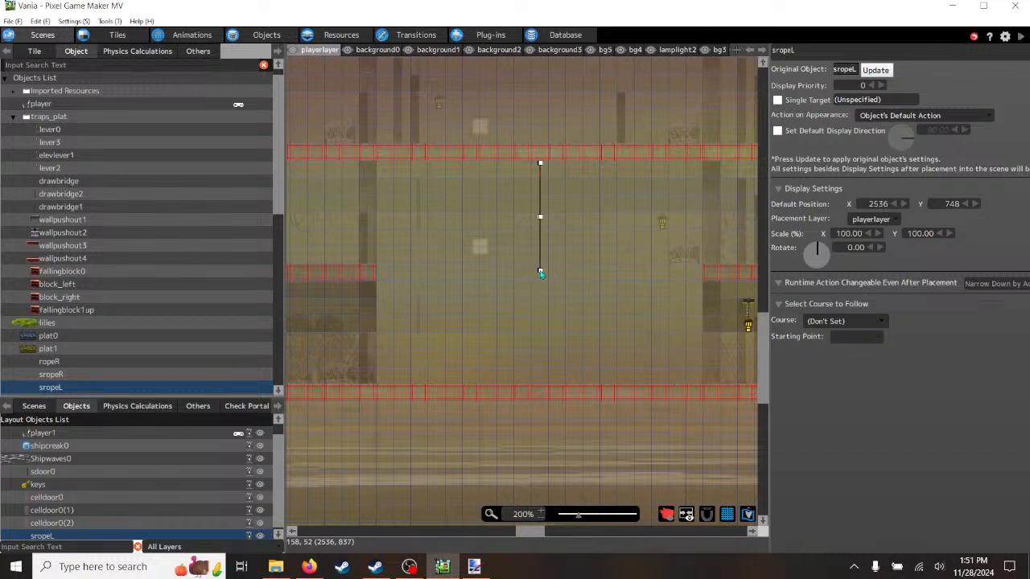
pyautogui.moveTo(540, 273); pyautogui.dragTo(535, 196)
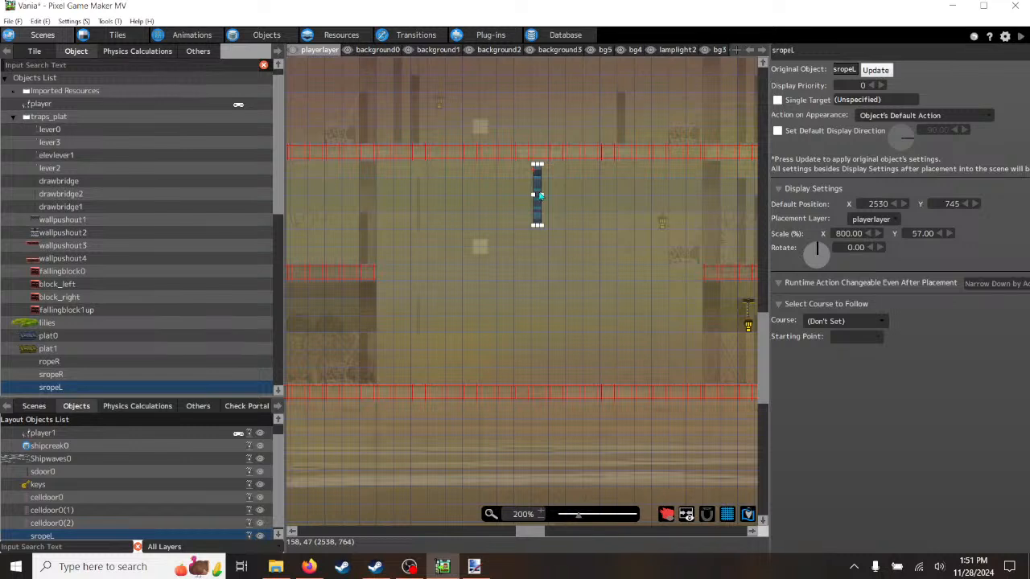
pyautogui.moveTo(525, 196); pyautogui.dragTo(541, 196)
pyautogui.press('Return')
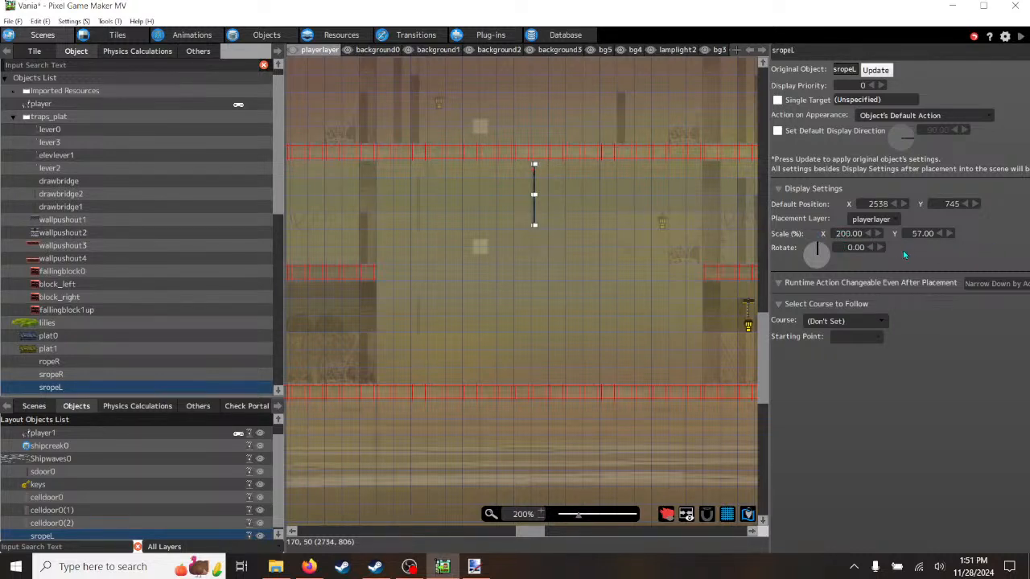
# - Test-play the game, examine how the crate swings on the resized rope in a maximized window, and close the game
pyautogui.click(1021, 37)
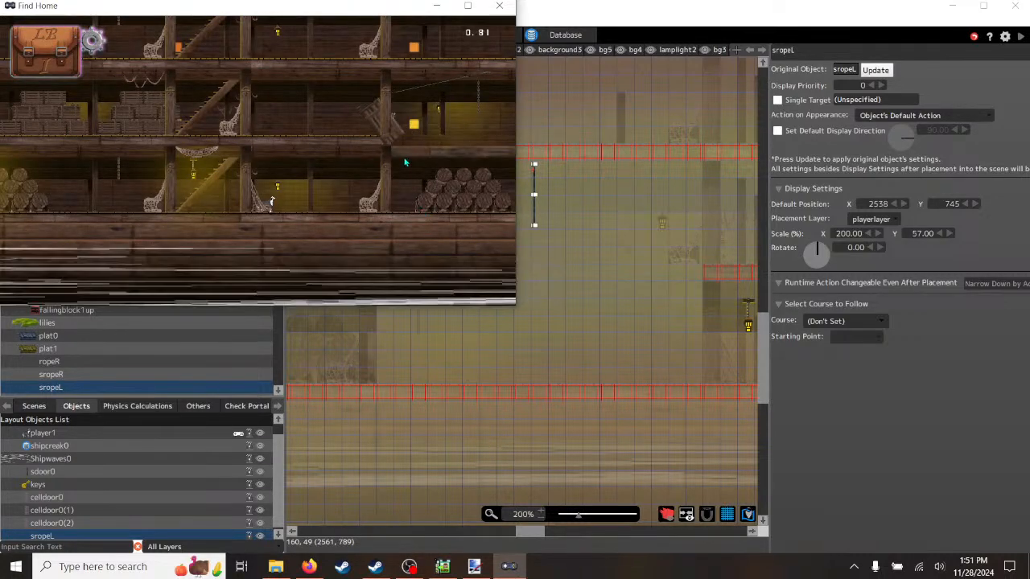
pyautogui.press('Right')
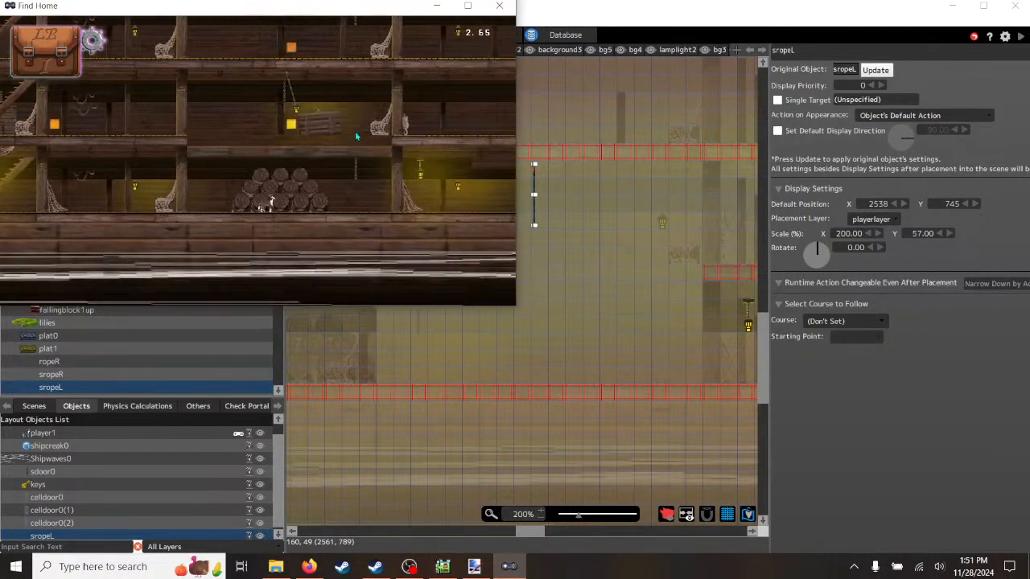
pyautogui.click(468, 6)
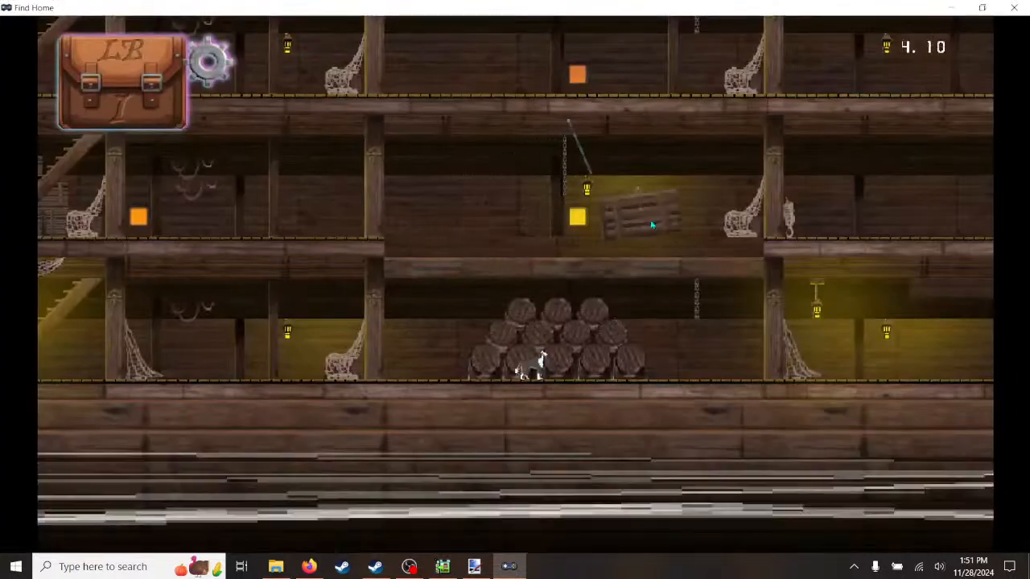
pyautogui.moveTo(653, 225); pyautogui.dragTo(740, 185)
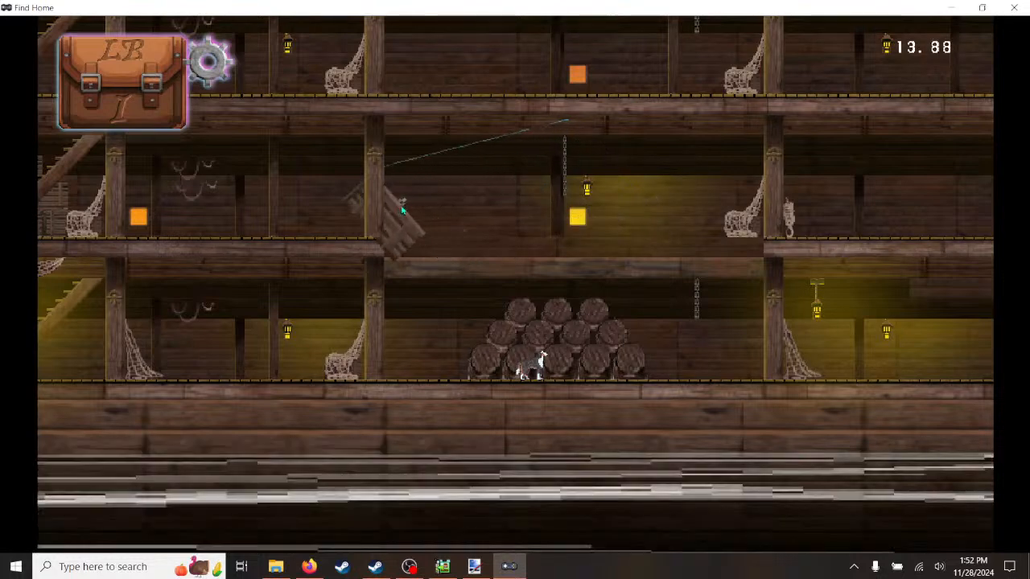
pyautogui.moveTo(402, 210); pyautogui.dragTo(869, 207)
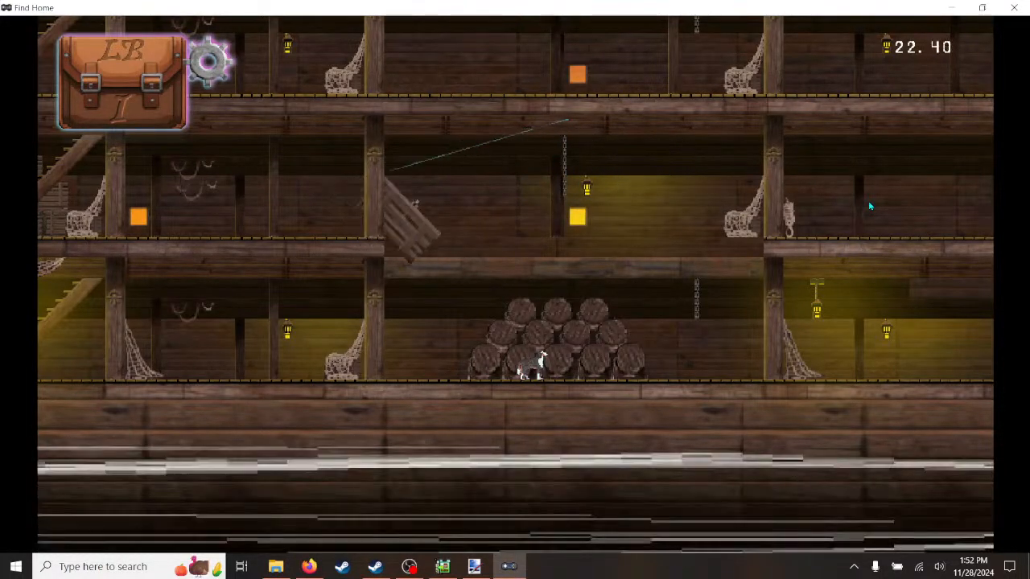
pyautogui.click(1014, 7)
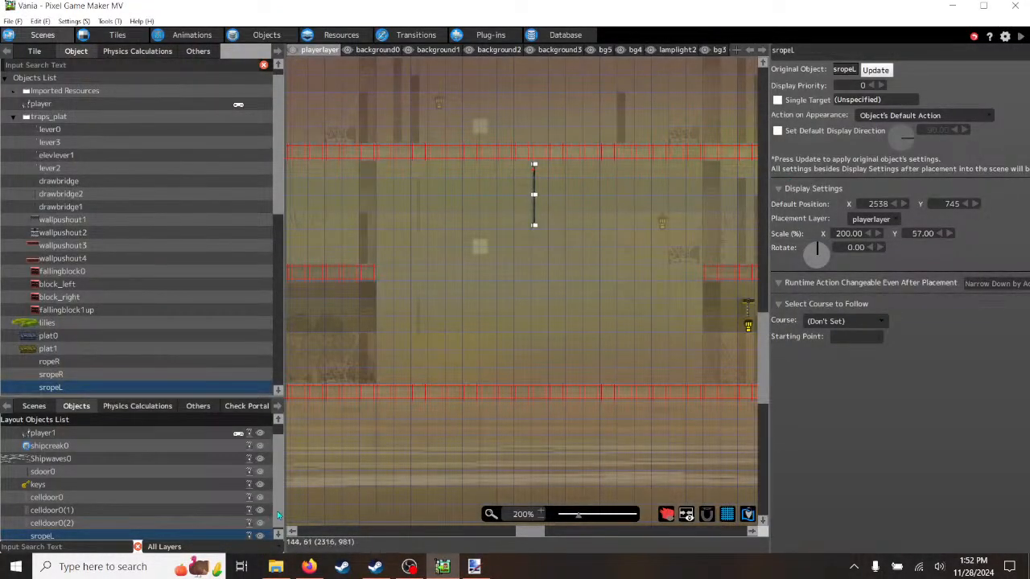
# - Delete the sropeL object from the ship scene's layout
pyautogui.scroll(-1, 282, 480)
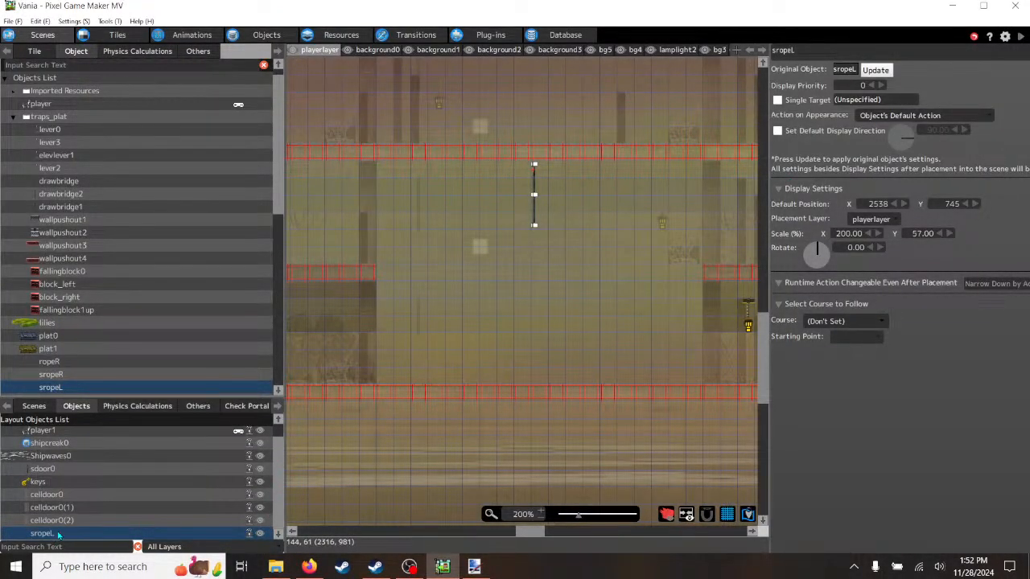
pyautogui.click(51, 534)
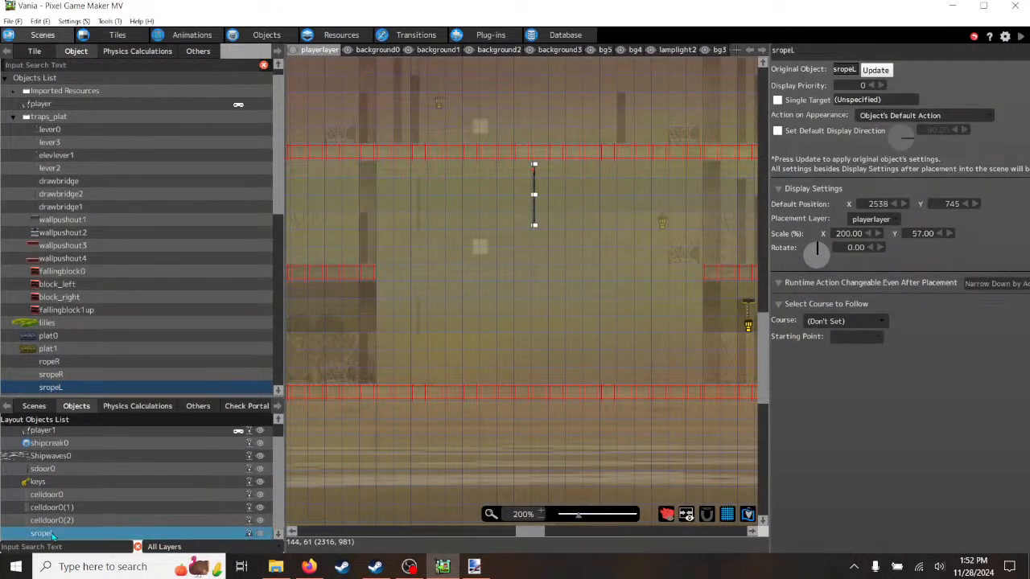
pyautogui.rightClick(94, 536)
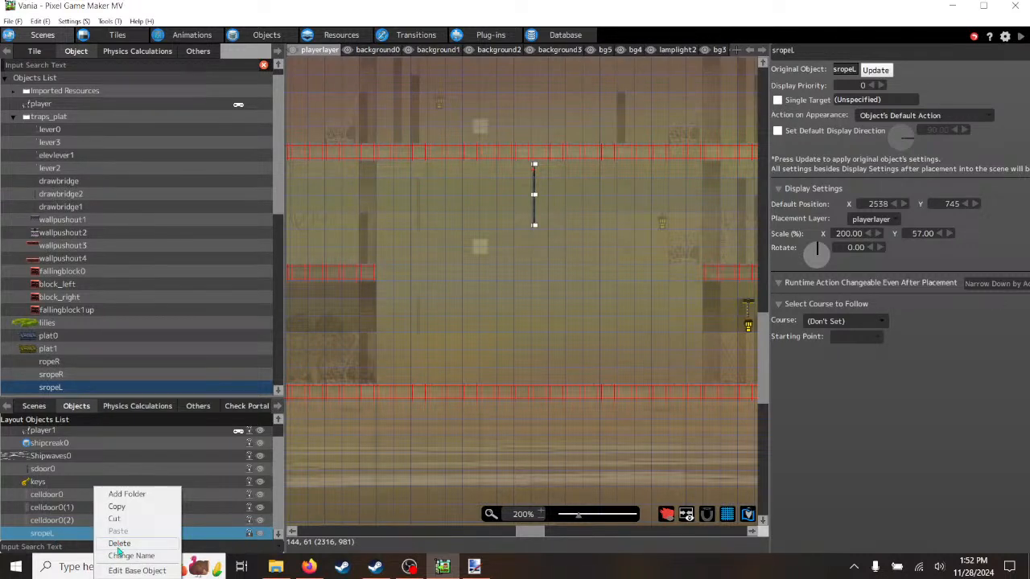
pyautogui.click(119, 544)
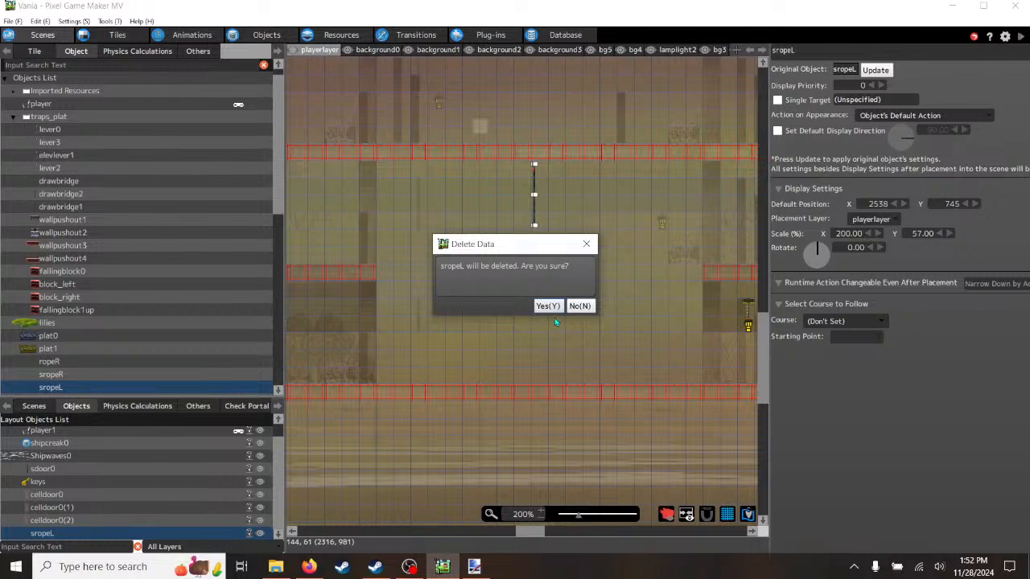
pyautogui.click(548, 306)
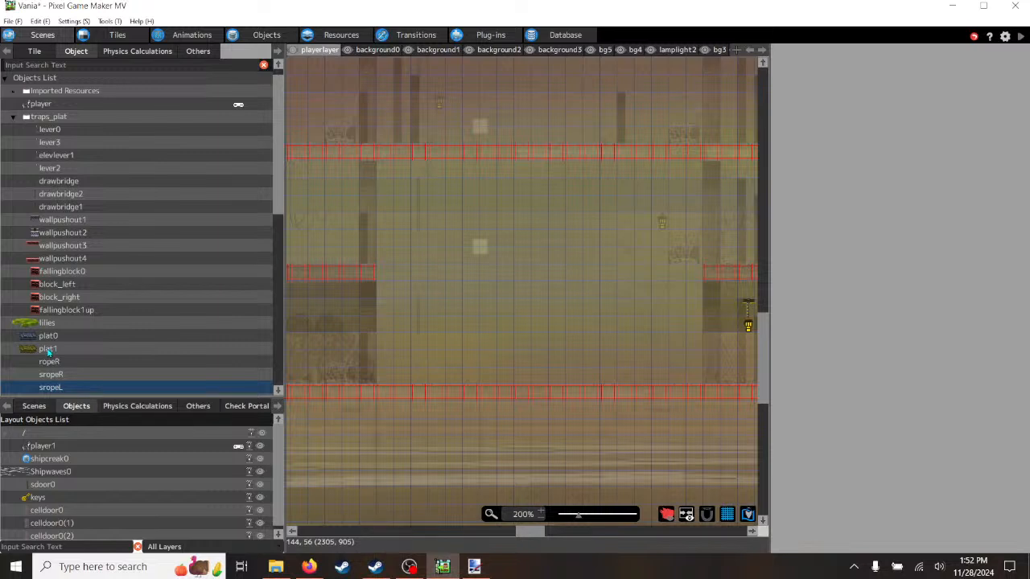
# - Place a vineL object on the playerlayer below the upper deck at X 2537, Y 746
pyautogui.moveTo(48, 350)
pyautogui.mouseDown()
pyautogui.moveTo(382, 276)
pyautogui.moveTo(527, 256)
pyautogui.moveTo(51, 363)
pyautogui.mouseUp()
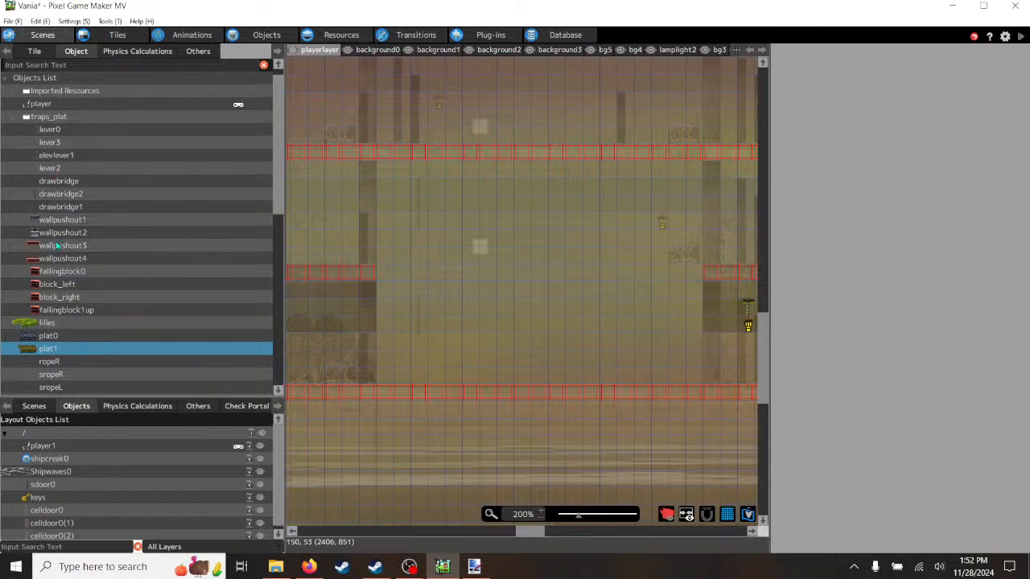
pyautogui.scroll(-2, 93, 319)
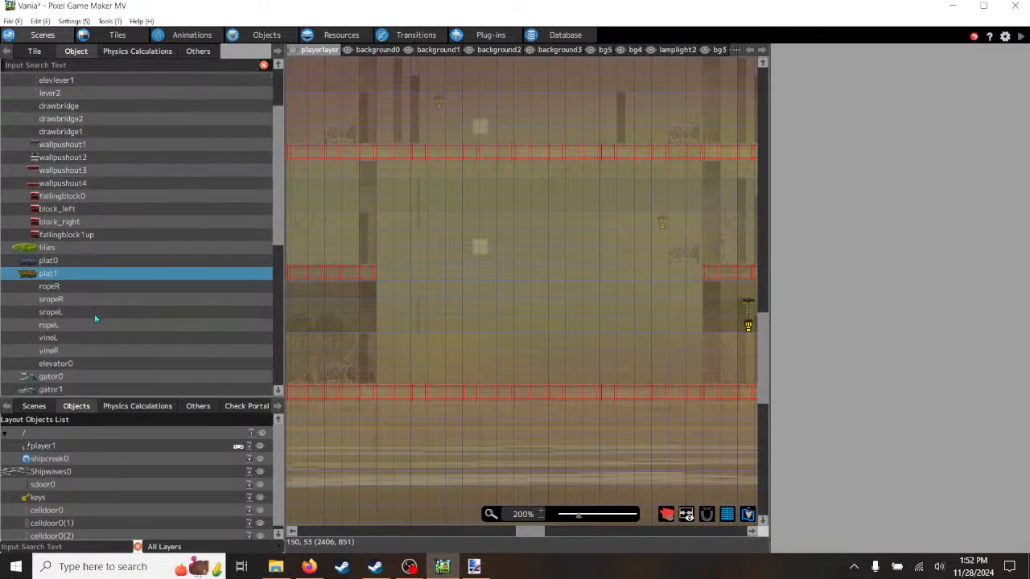
pyautogui.moveTo(53, 340); pyautogui.dragTo(541, 172)
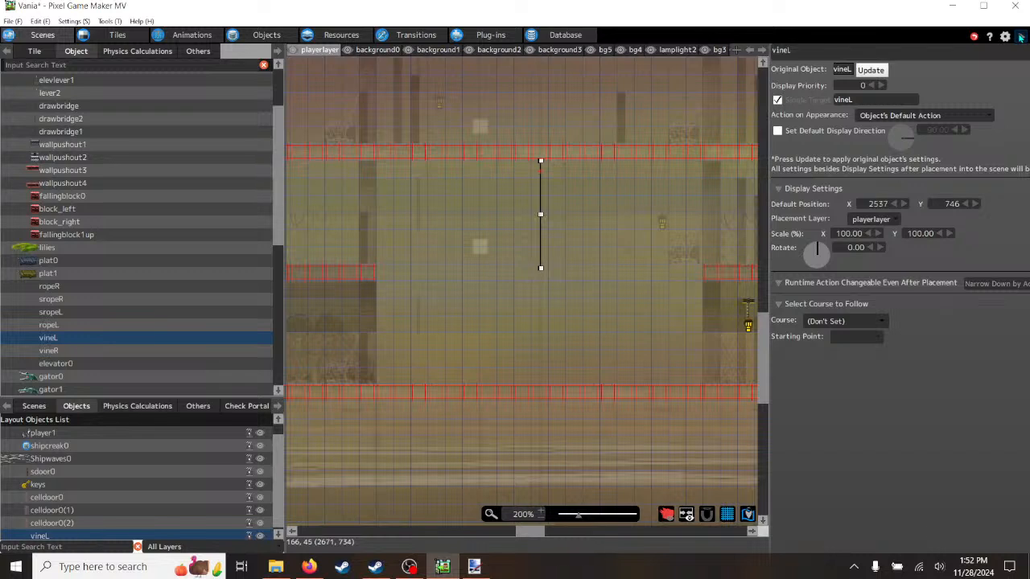
# - Test-play the scene with the vineL rope, run to the barrels and back to the stairs, and maximize the game window
pyautogui.click(1021, 38)
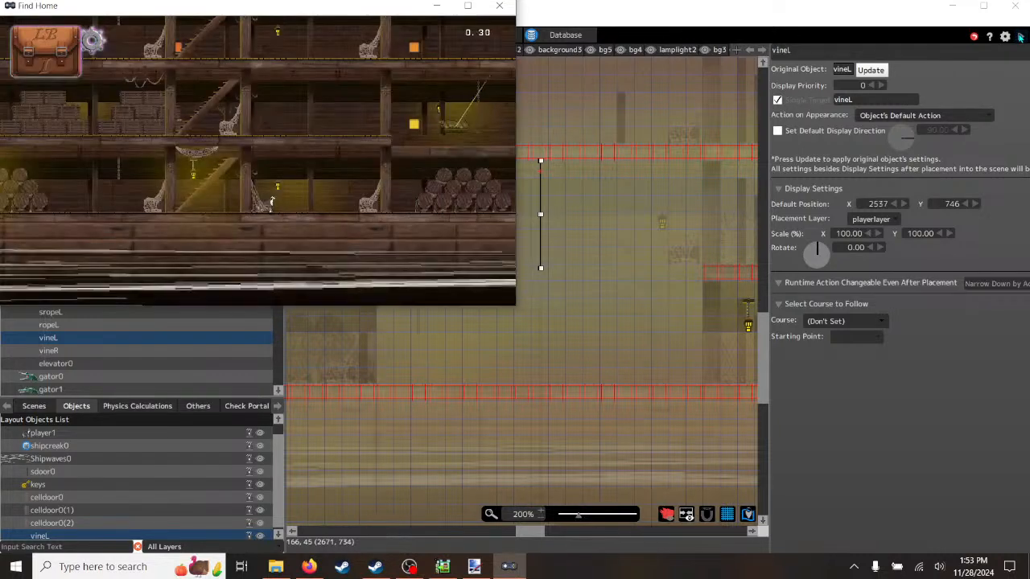
pyautogui.press('Right')
pyautogui.press('space')
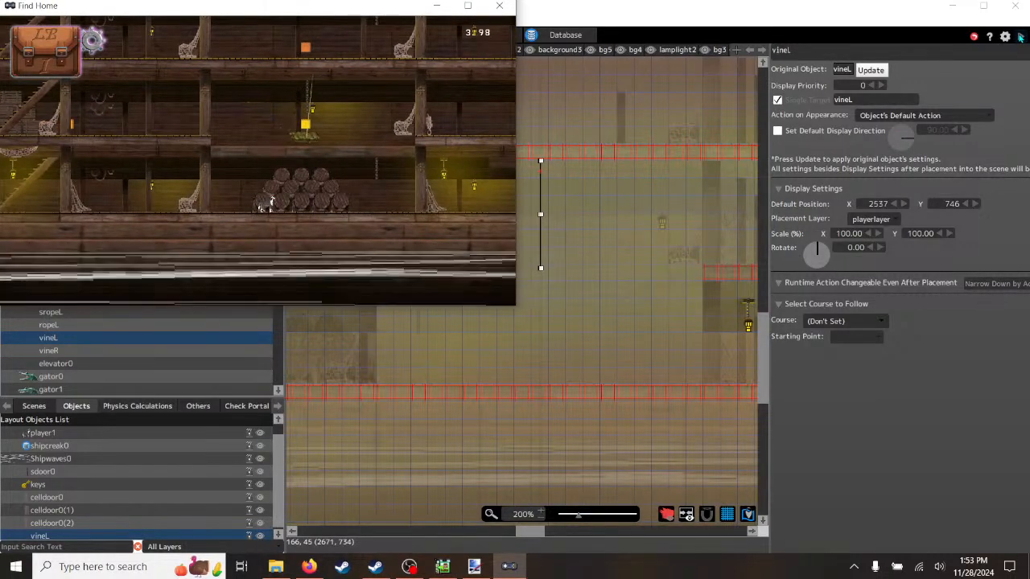
pyautogui.press('Left')
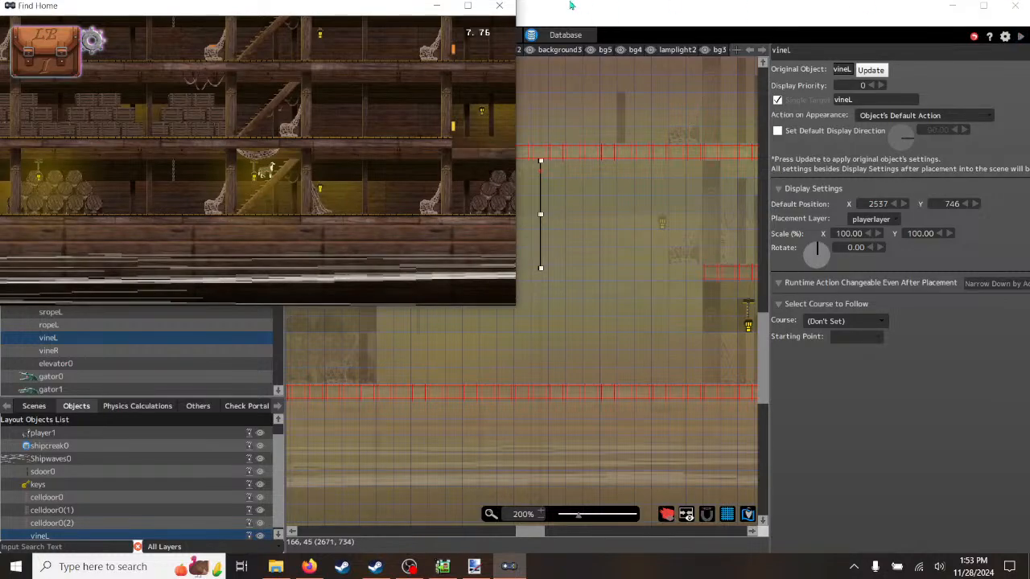
pyautogui.click(467, 7)
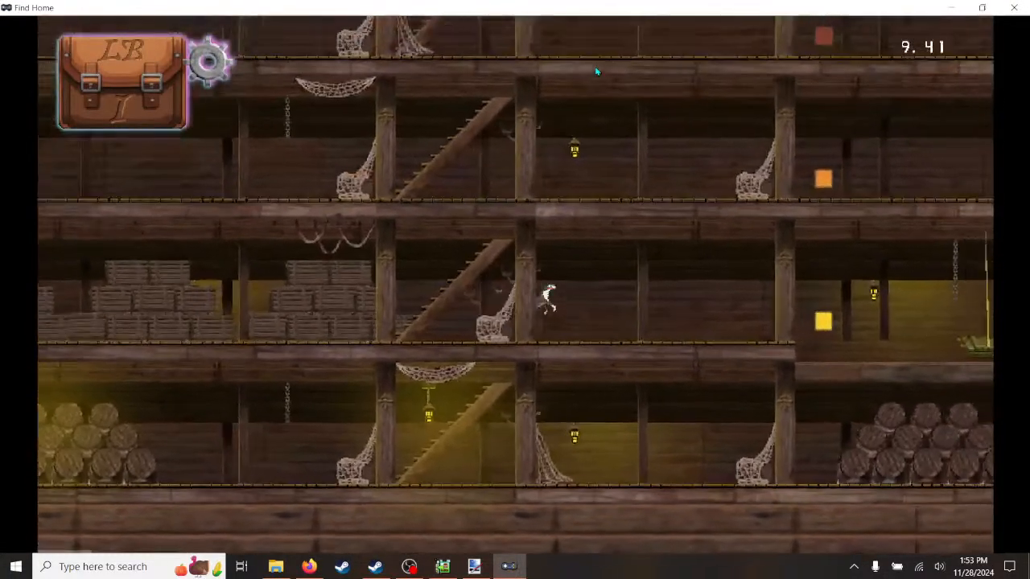
# - Jump onto the swinging vine platform, leap off to the far deck, and run back and forth there to watch it swing
pyautogui.press('Right')
pyautogui.press('space')
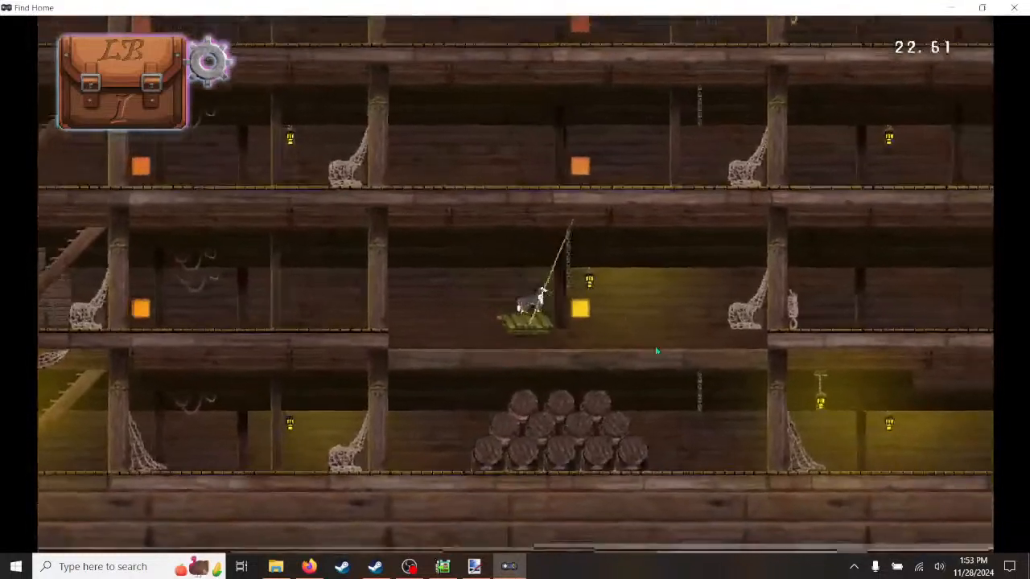
pyautogui.press('space')
pyautogui.press('Right')
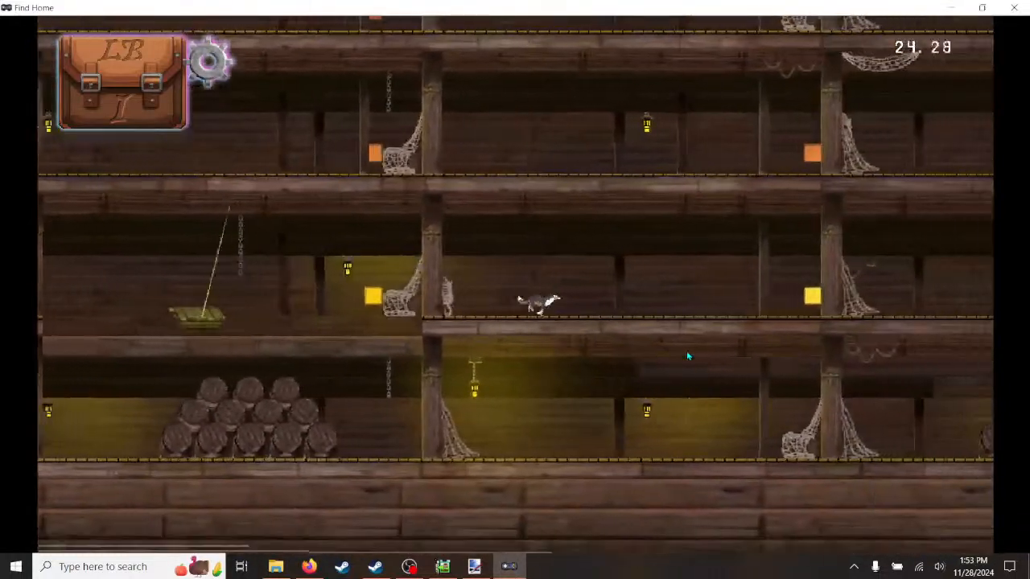
pyautogui.press('Right')
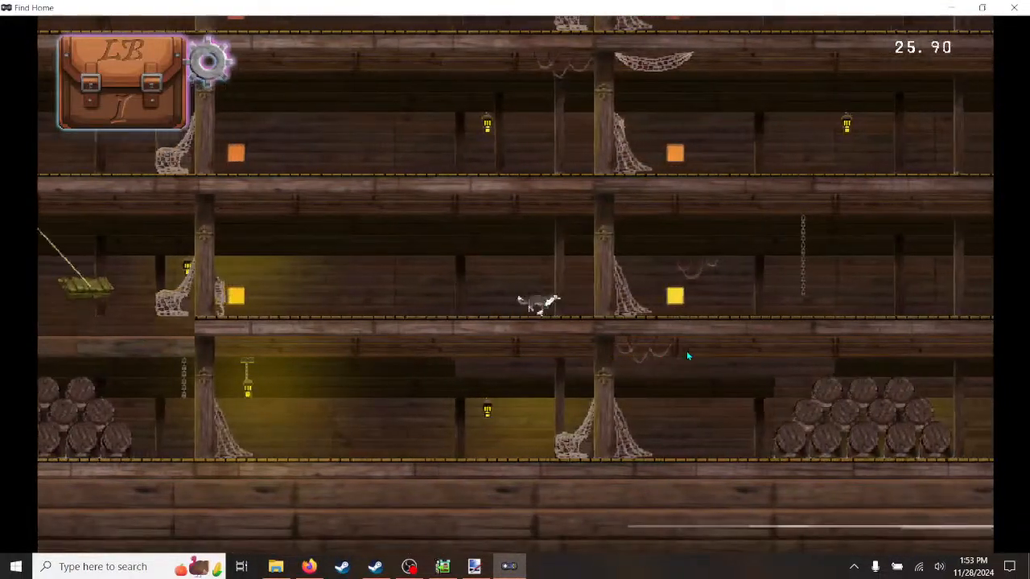
pyautogui.press('Right')
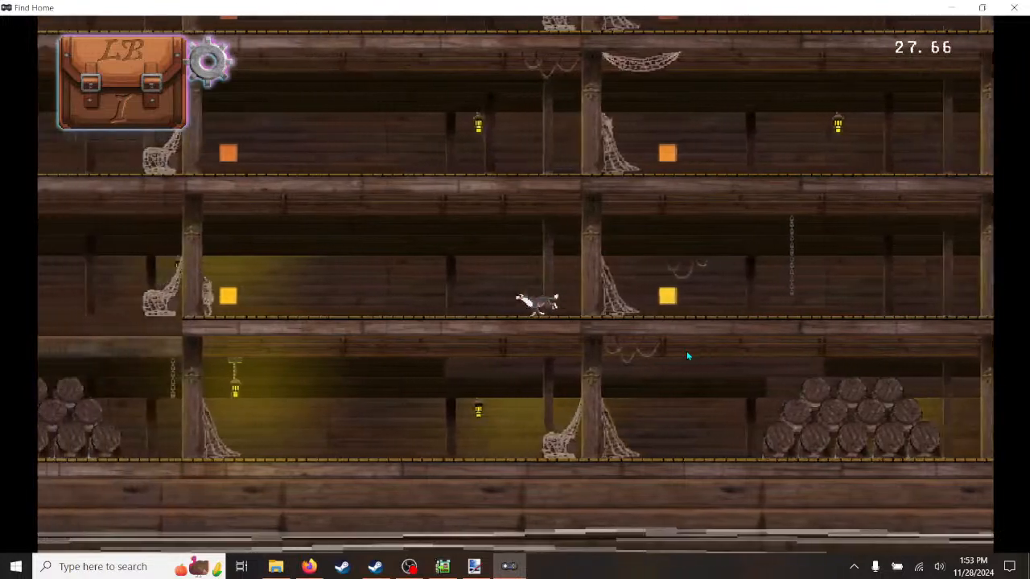
pyautogui.press('Left')
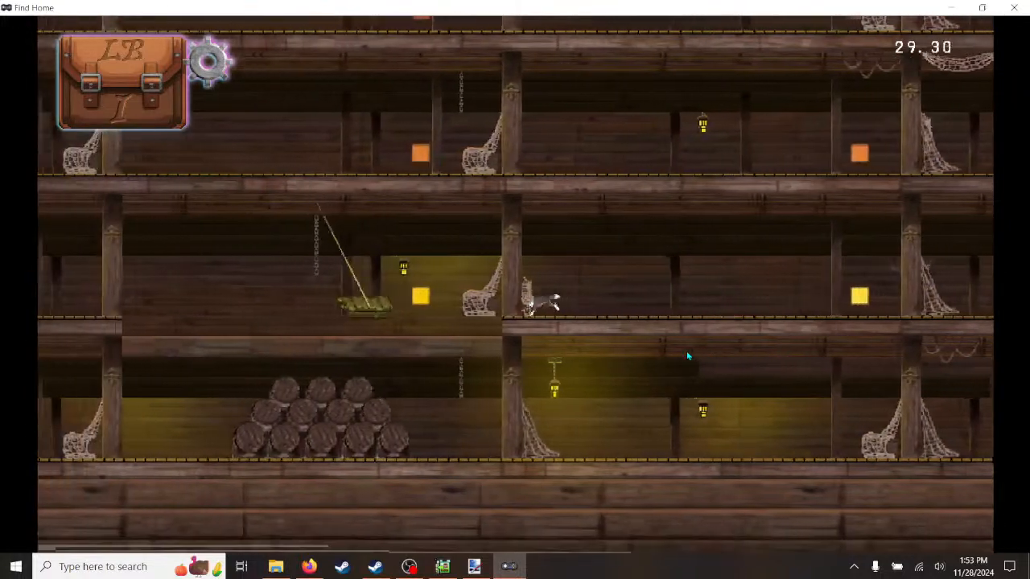
pyautogui.press('Right')
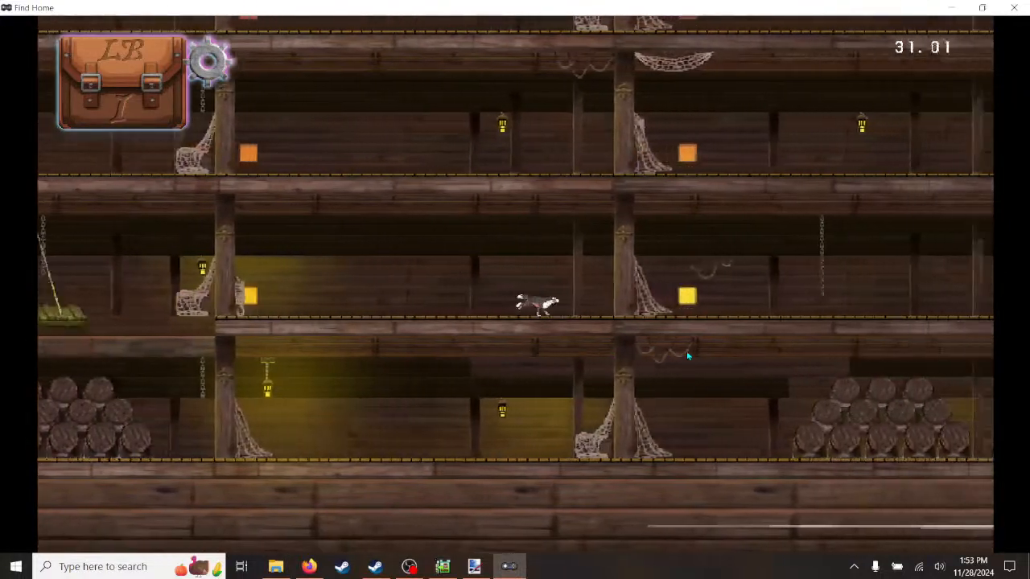
pyautogui.press('Right')
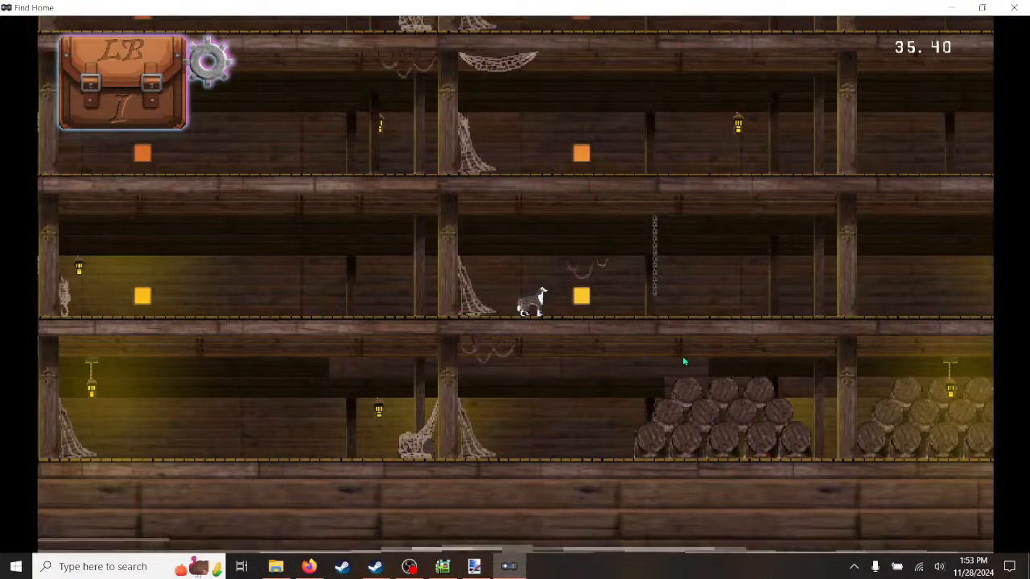
# - Run the dog along the middle deck to the hanging chain, return to the gap and drop to the barrel deck
pyautogui.press('Right')
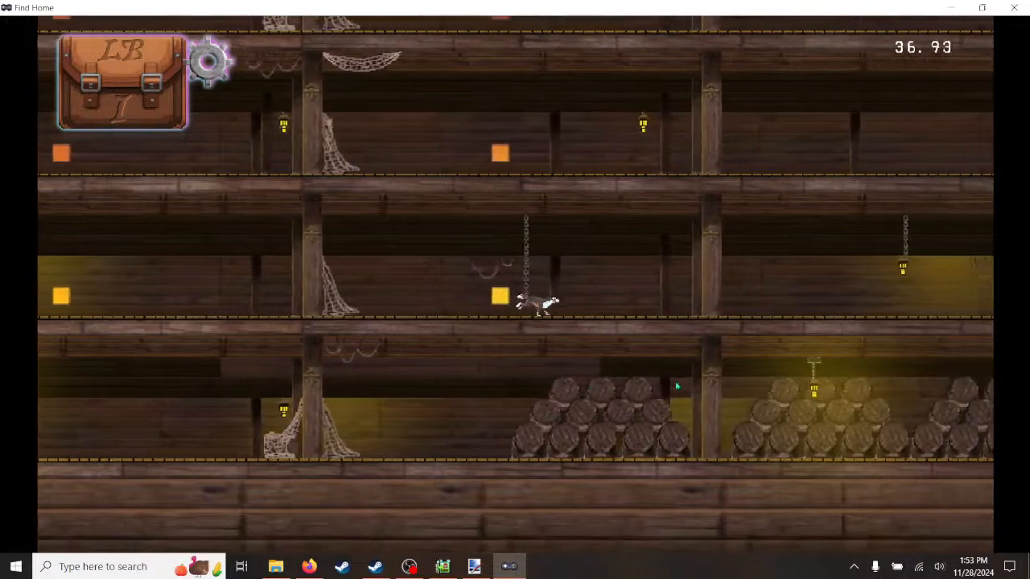
pyautogui.press('a')
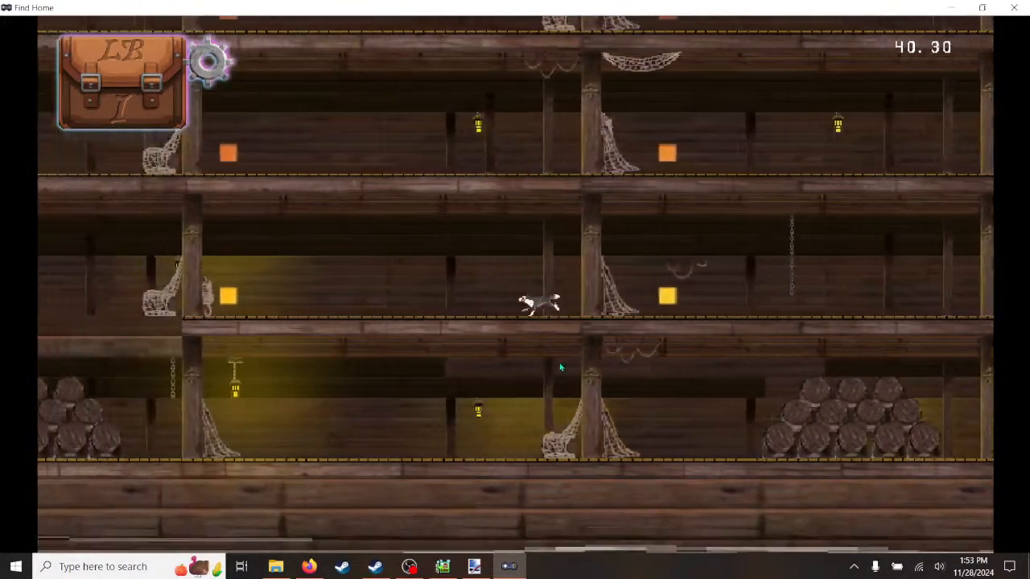
pyautogui.press('a')
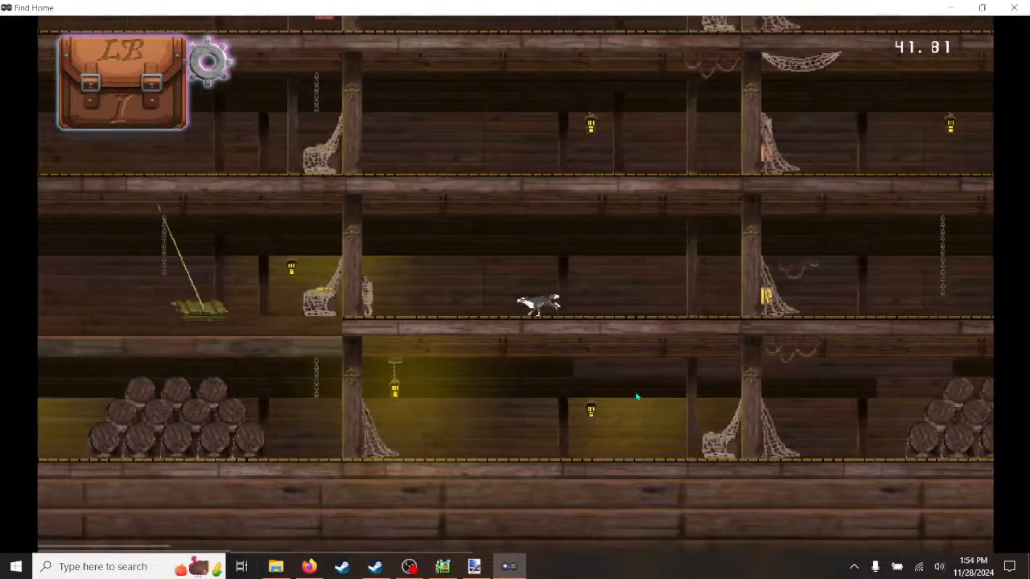
pyautogui.press('a')
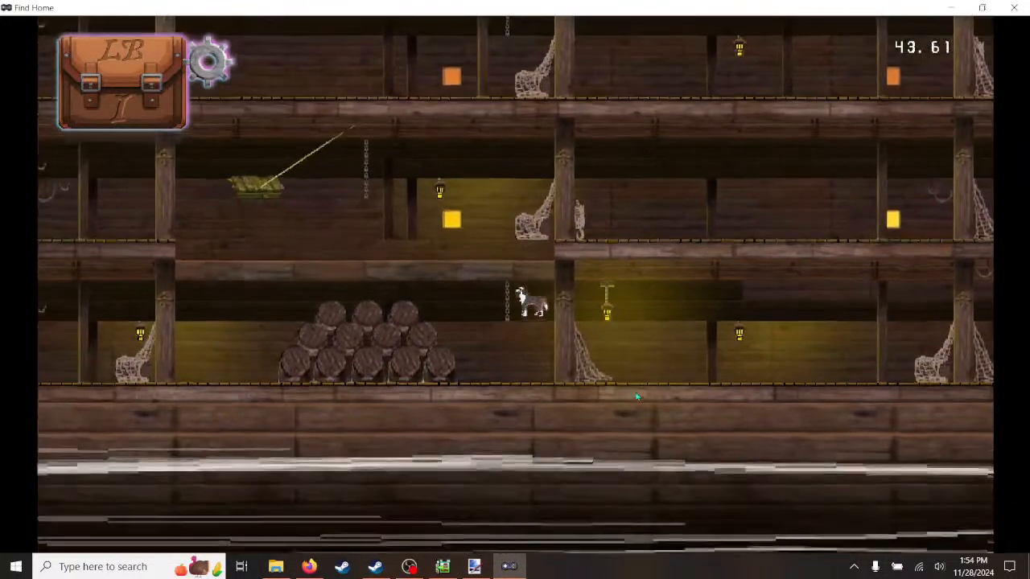
pyautogui.press('a')
pyautogui.press('a')
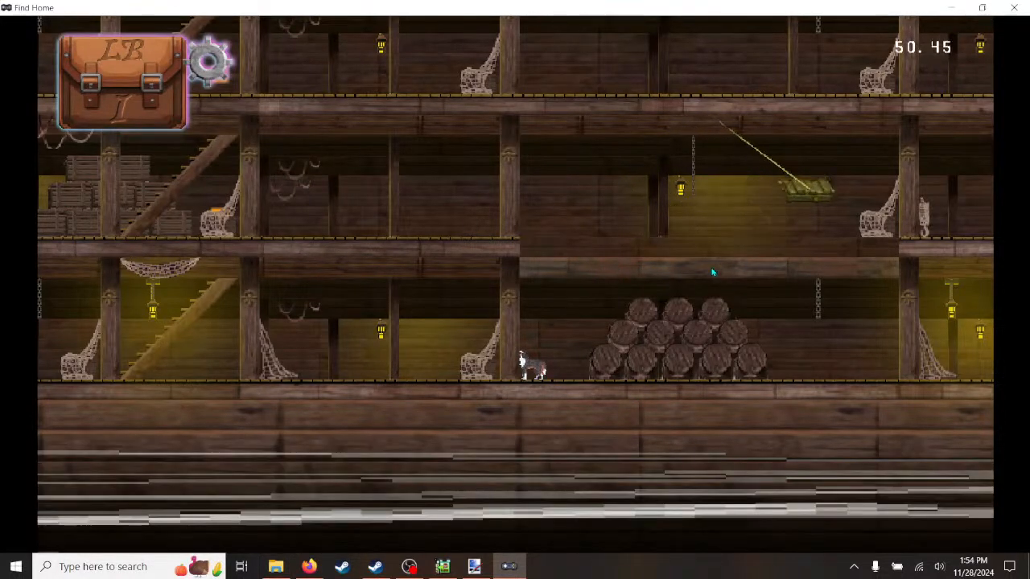
# - Run back and forth past the barrels to inspect the background beneath the swinging platform, and end the test play
pyautogui.press('d')
pyautogui.press('d')
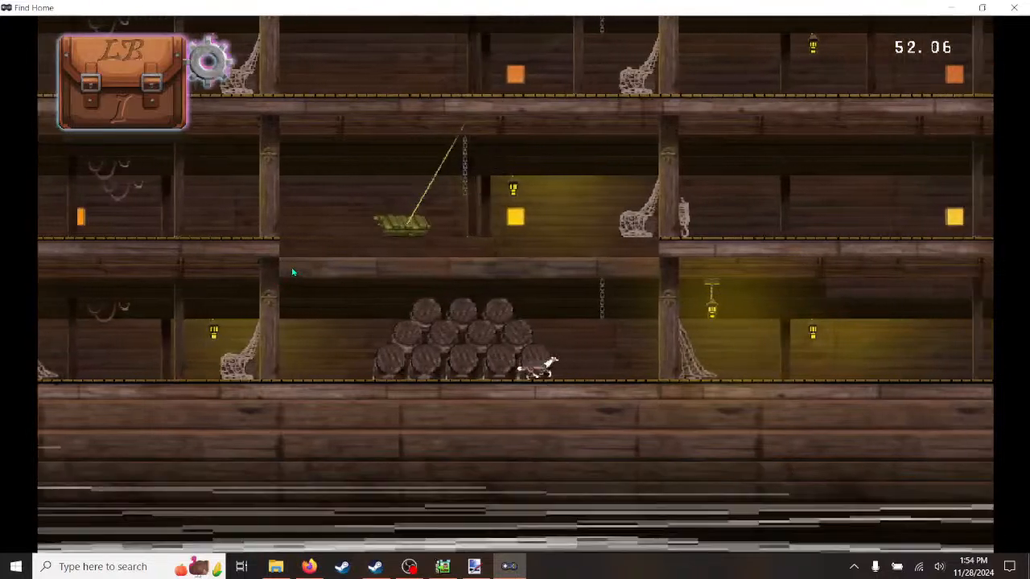
pyautogui.press('d')
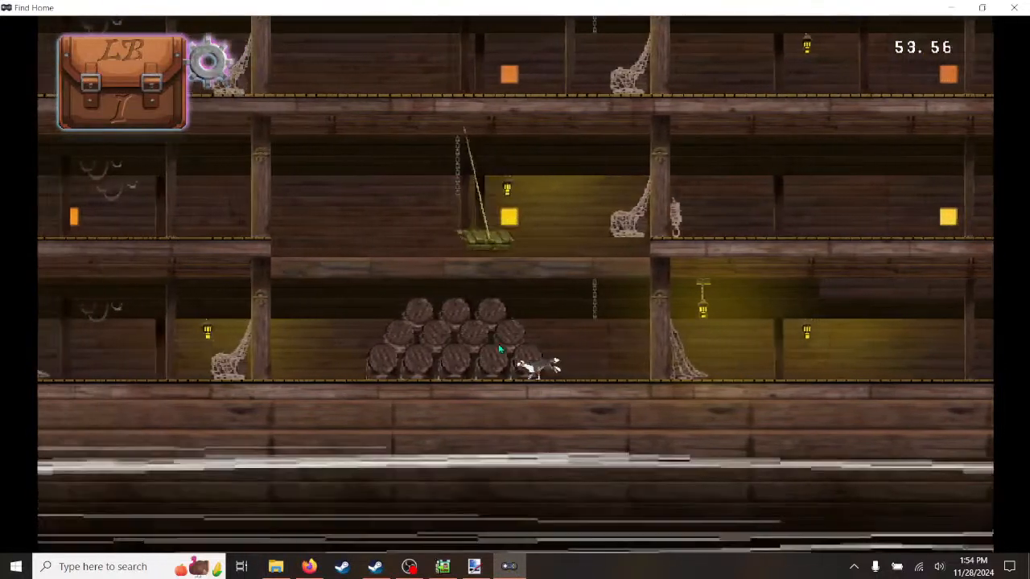
pyautogui.press('a')
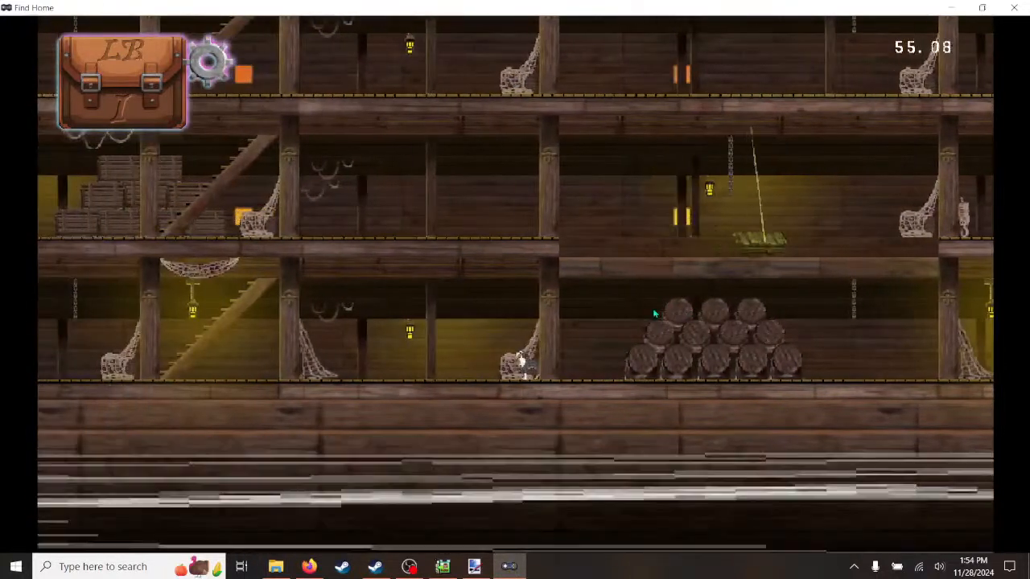
pyautogui.press('d')
pyautogui.press('d')
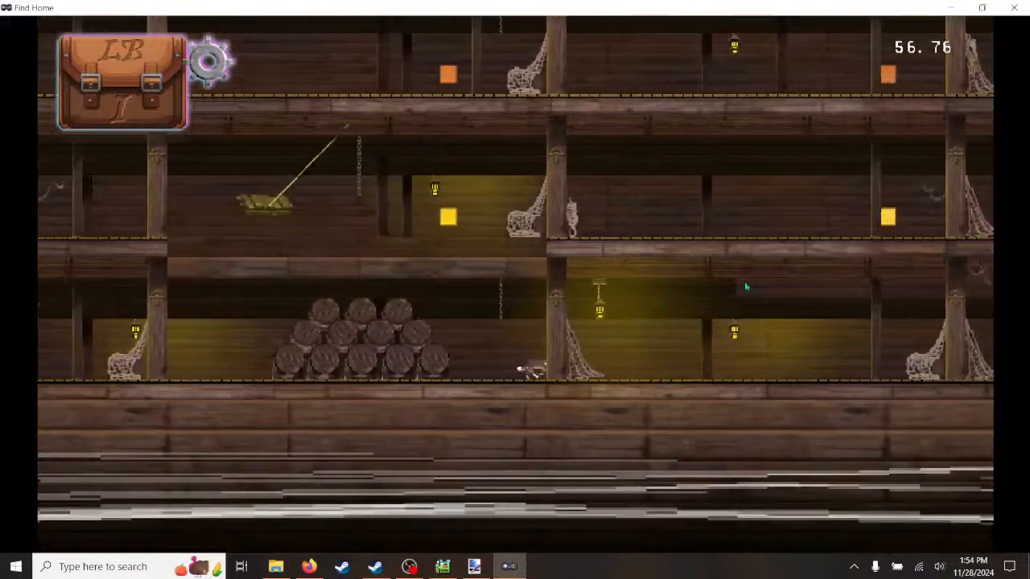
pyautogui.press('d')
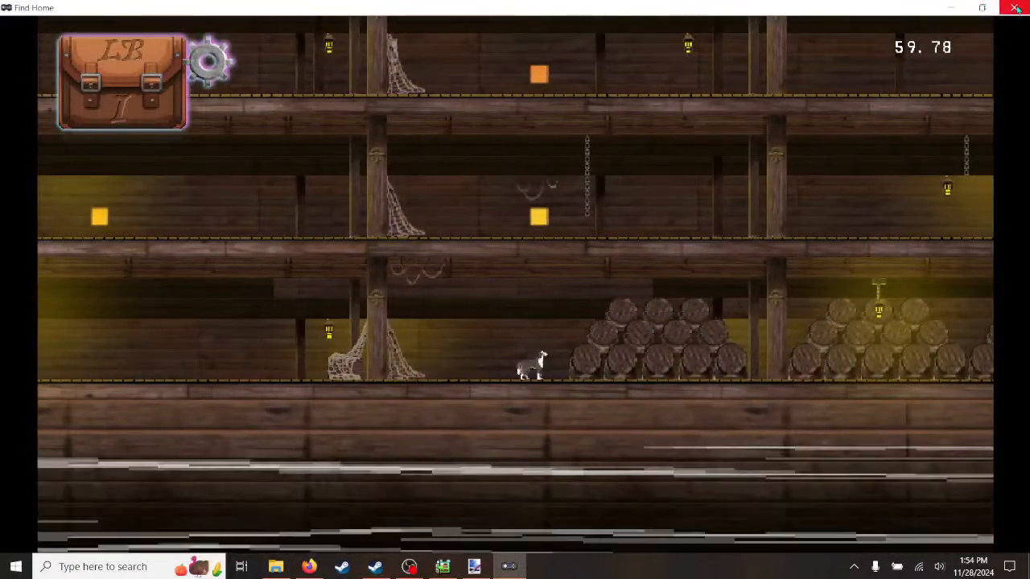
pyautogui.click(1014, 8)
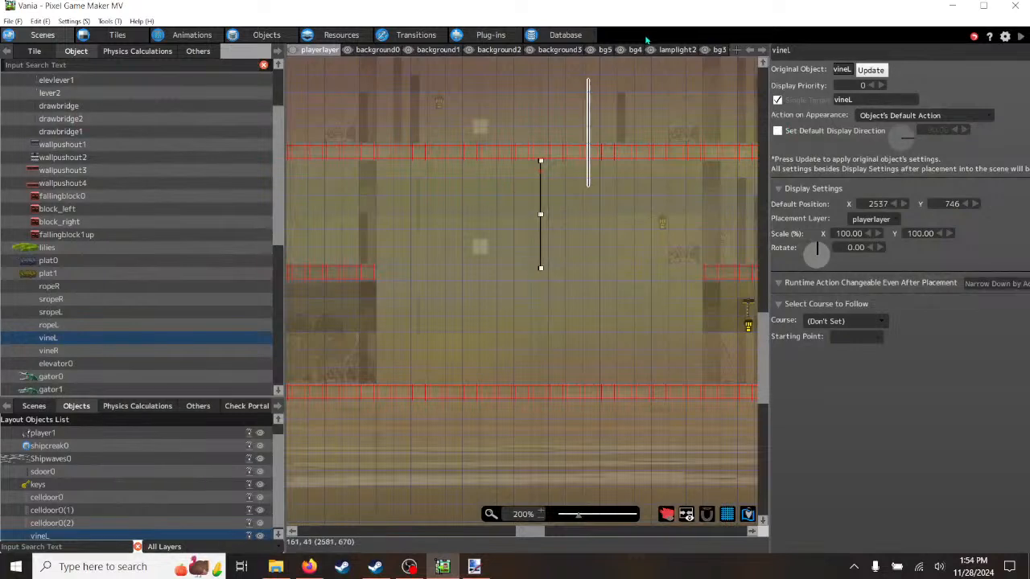
# - Paint the bottom dark plank strip of the wooden wall tiles across the gap between the lower beams on layer bg4
pyautogui.click(636, 50)
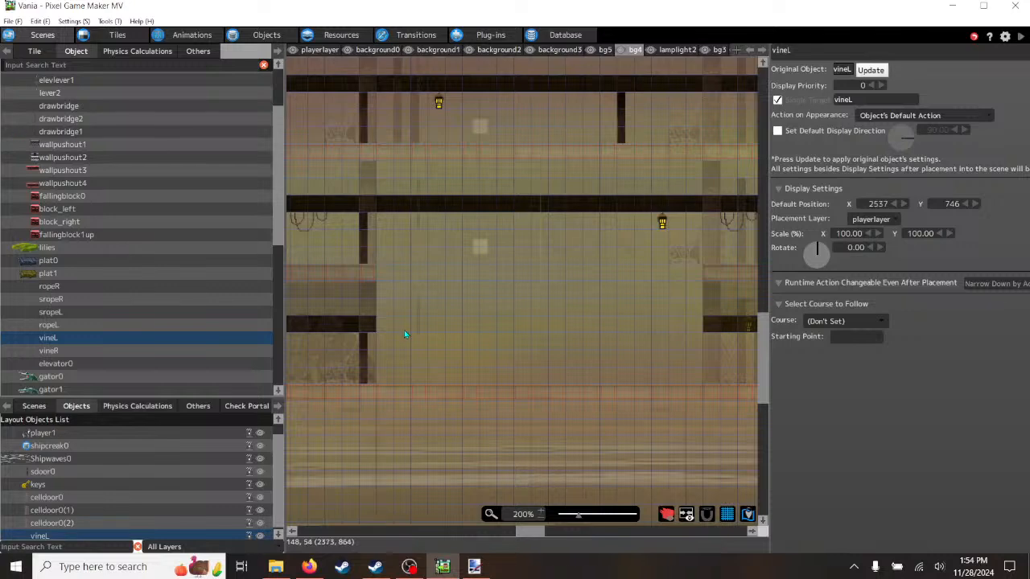
pyautogui.click(35, 51)
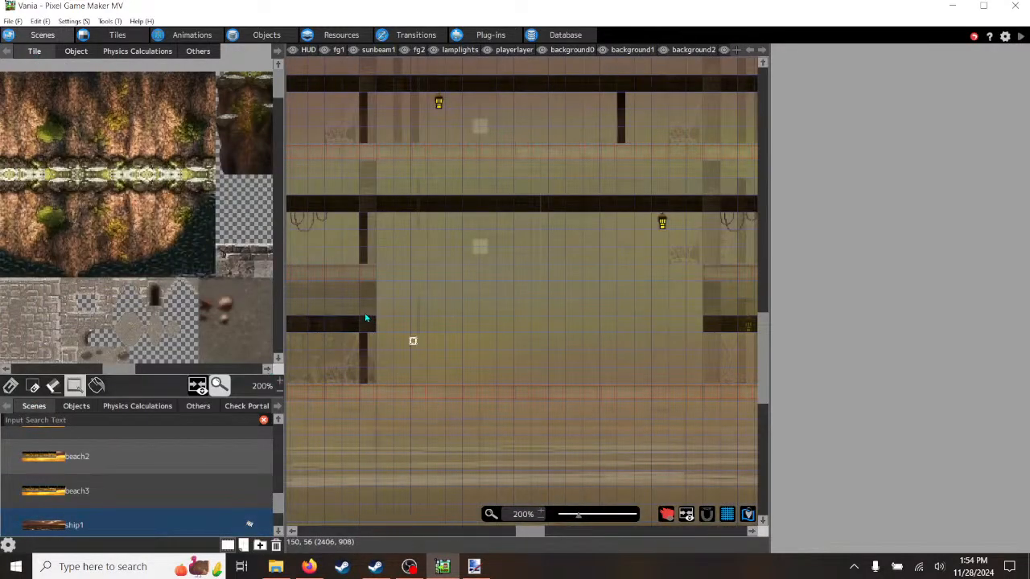
pyautogui.click(11, 386)
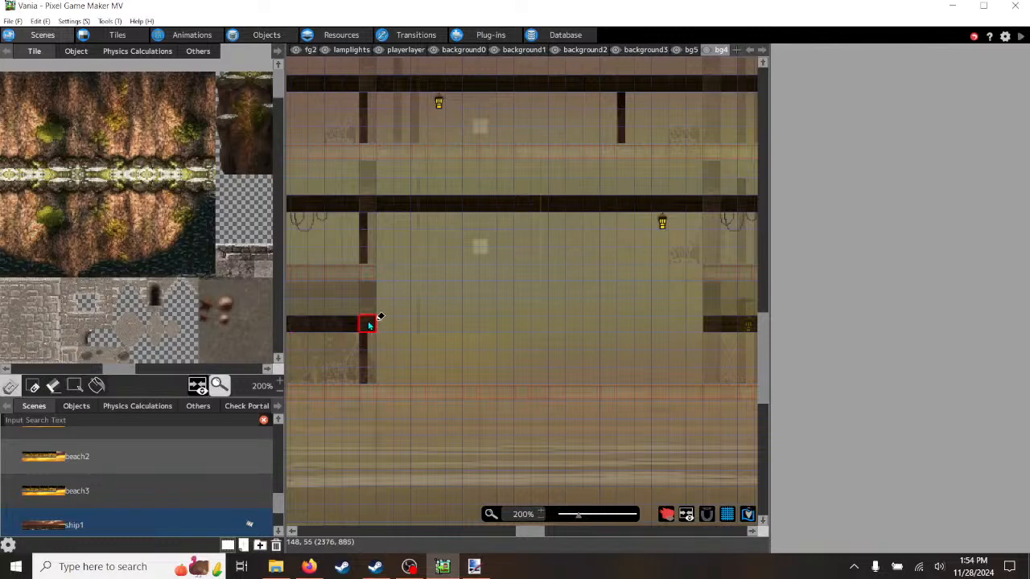
pyautogui.rightClick(369, 326)
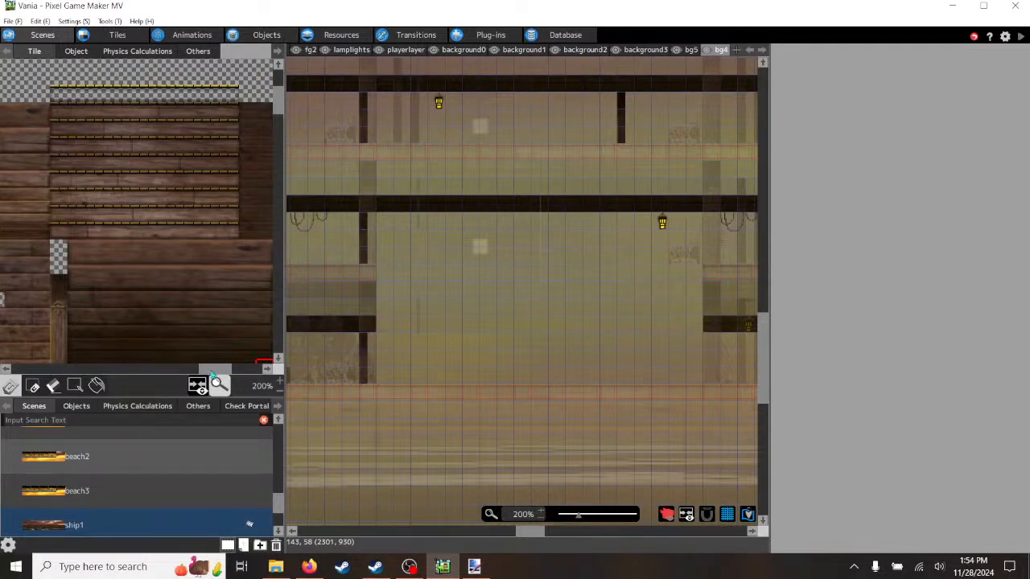
pyautogui.hscroll(2, 213, 372)
pyautogui.scroll(-3, 224, 303)
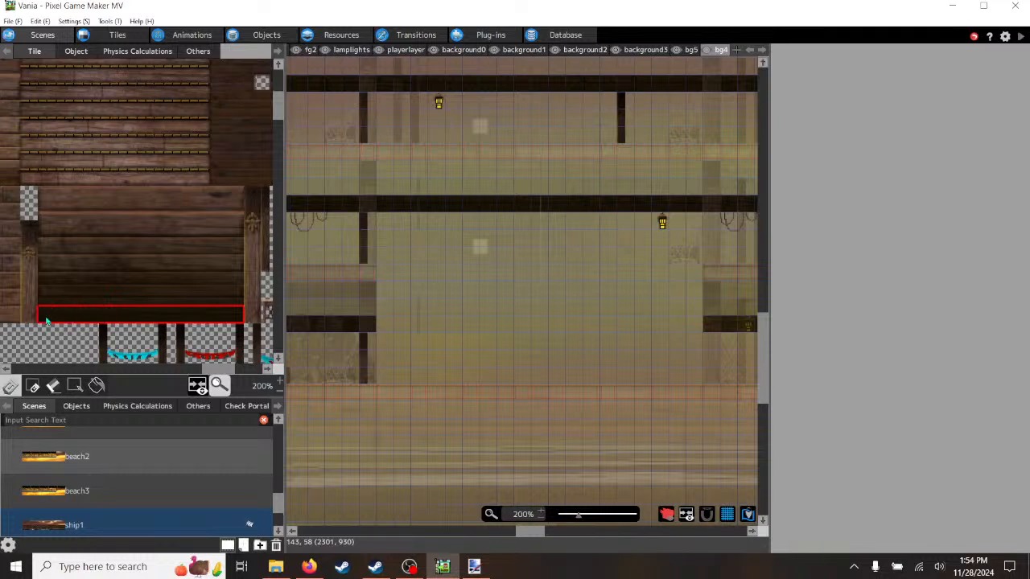
pyautogui.moveTo(391, 322); pyautogui.dragTo(535, 328)
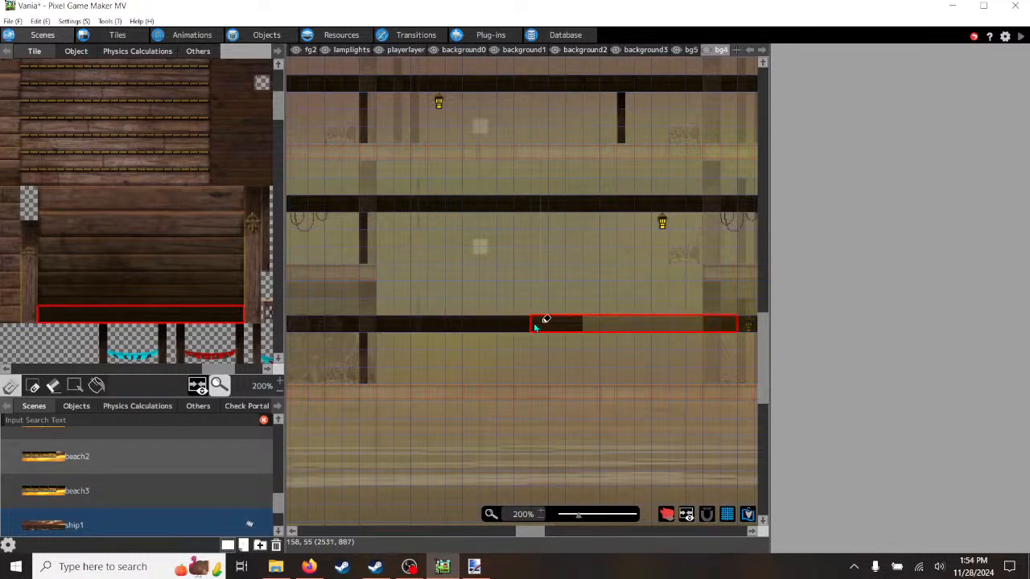
pyautogui.click(530, 327)
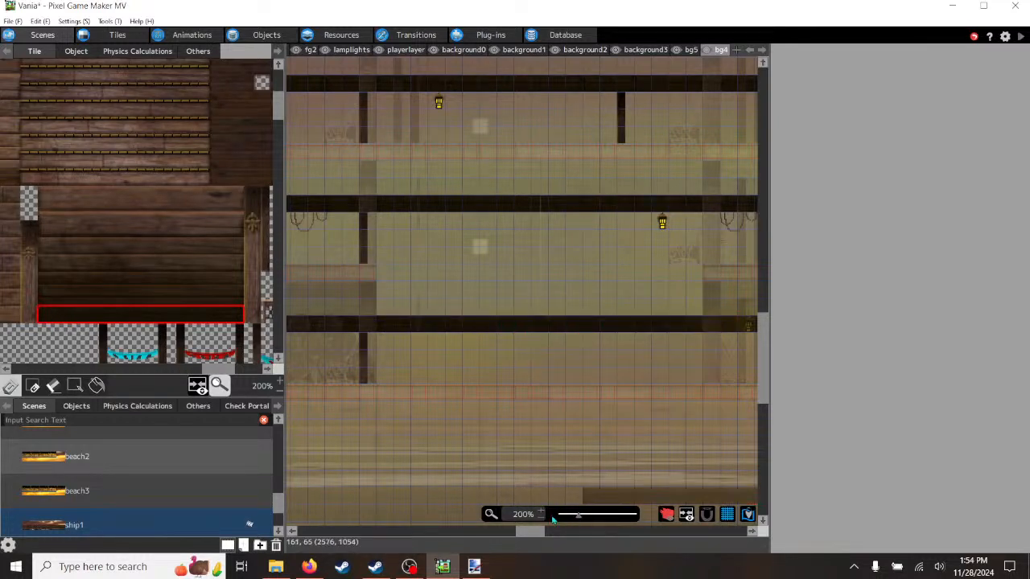
# - Extend the lower dark beam across the gap on layer bg5 with the same dark plank strip
pyautogui.moveTo(525, 535); pyautogui.dragTo(532, 538)
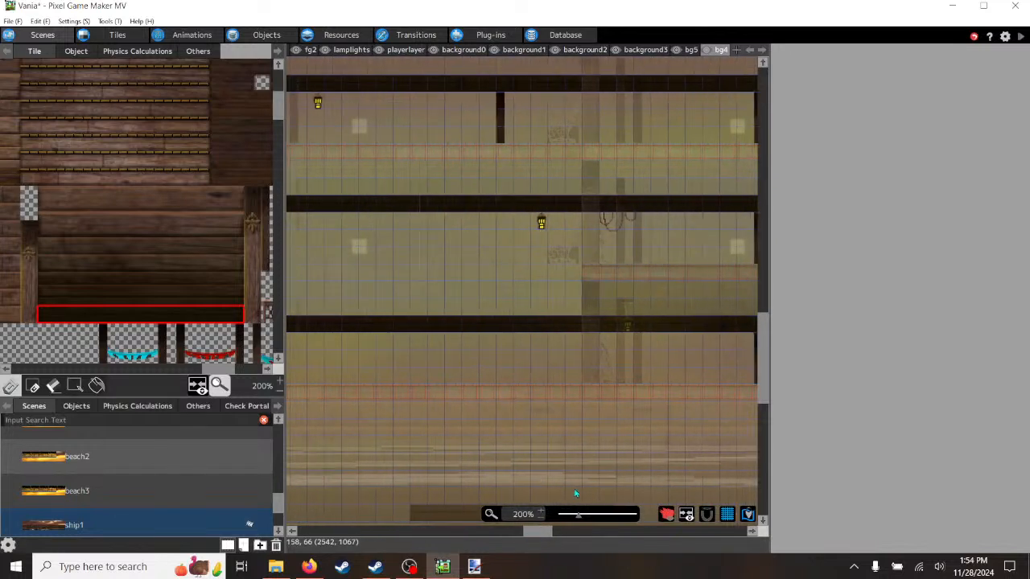
pyautogui.click(692, 50)
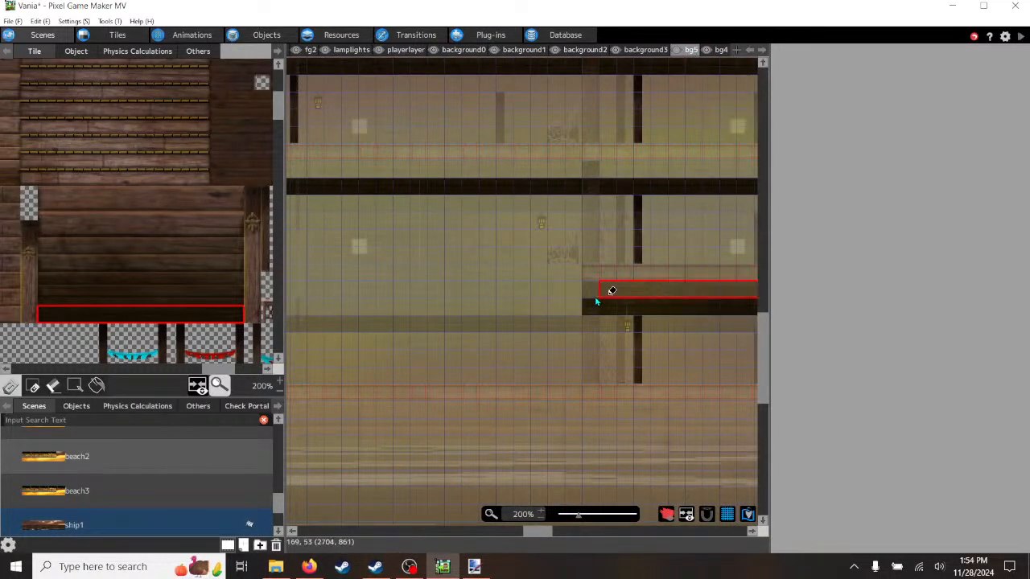
pyautogui.rightClick(591, 307)
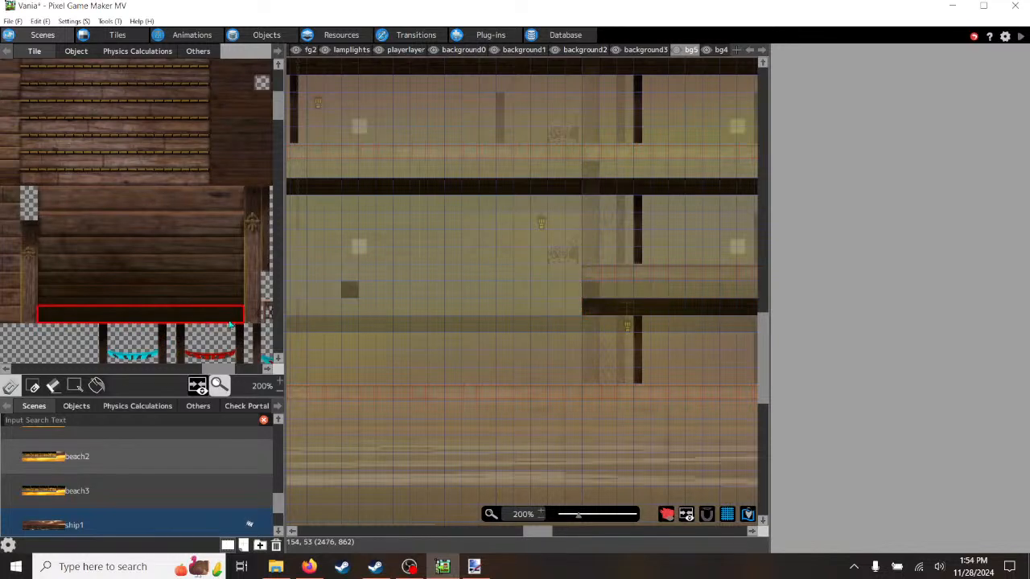
pyautogui.moveTo(534, 535); pyautogui.dragTo(522, 535)
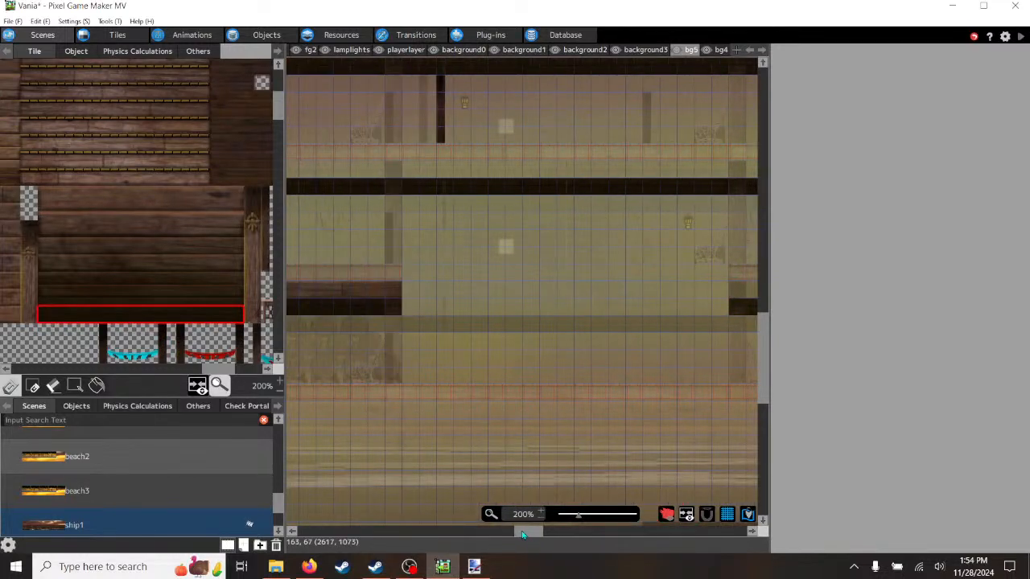
pyautogui.click(411, 306)
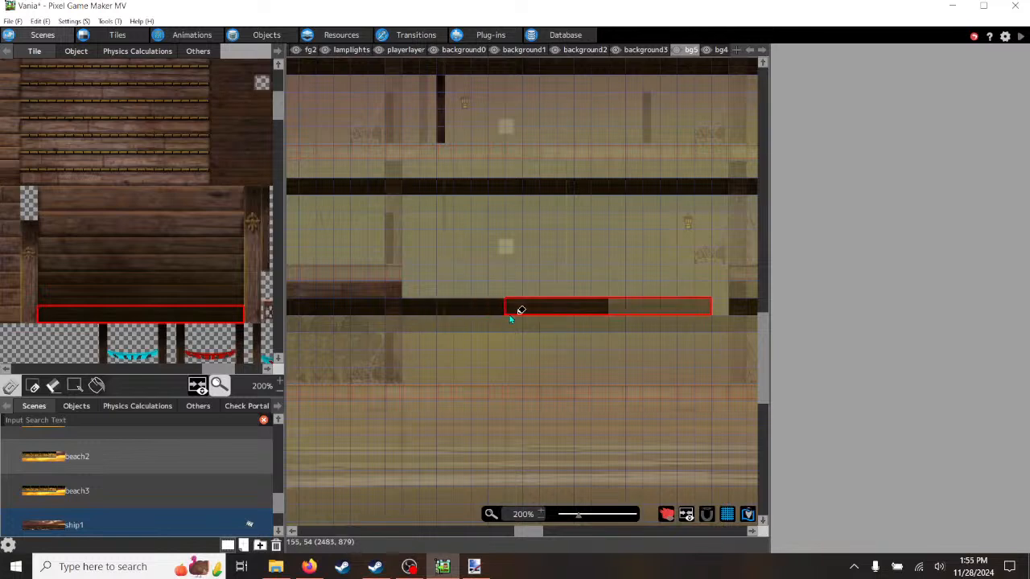
pyautogui.click(539, 309)
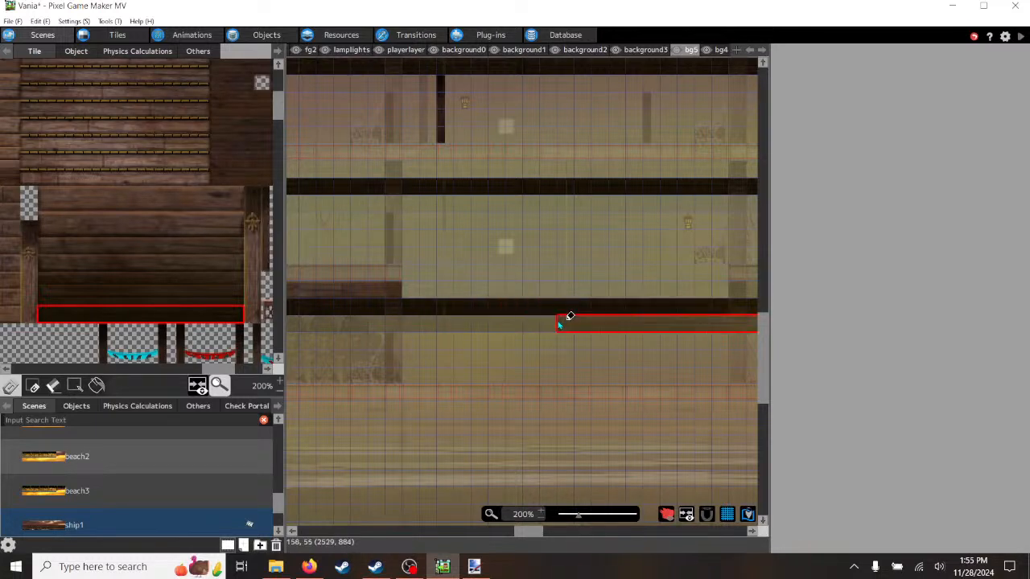
pyautogui.rightClick(623, 283)
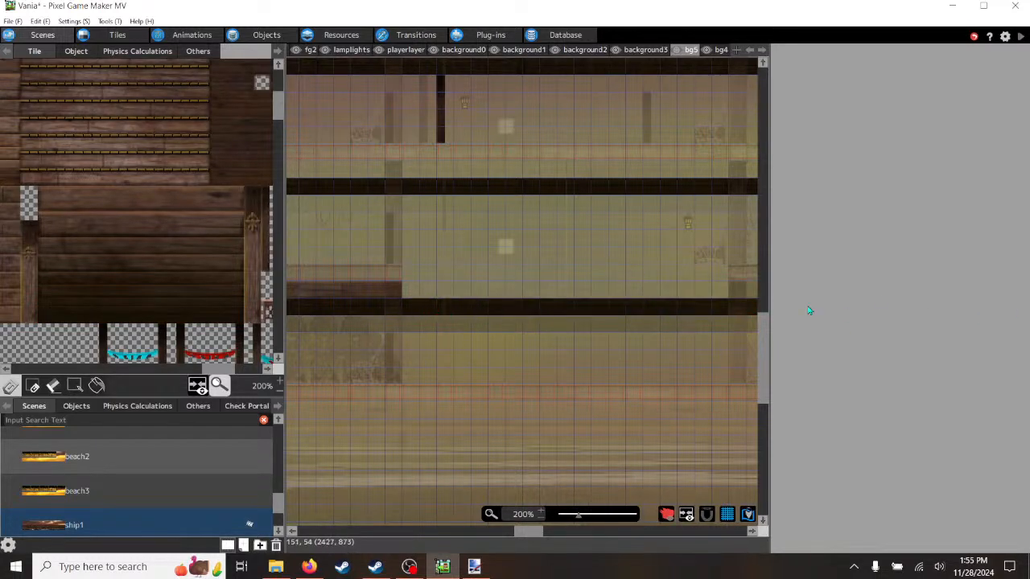
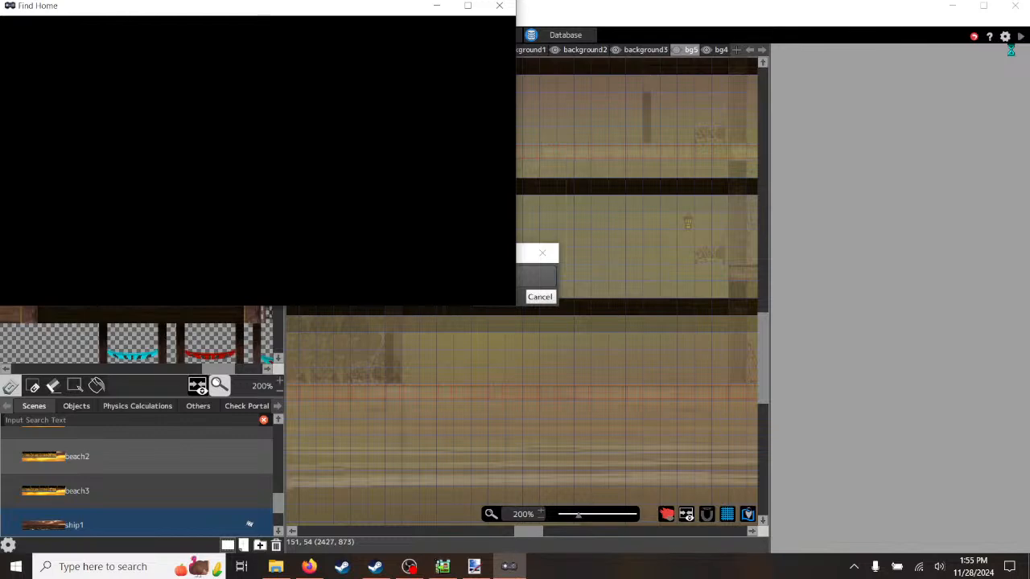
# - Test-play the ship scene in a maximized window and run along the bottom deck past the swinging platform to the far barrels
pyautogui.click(468, 6)
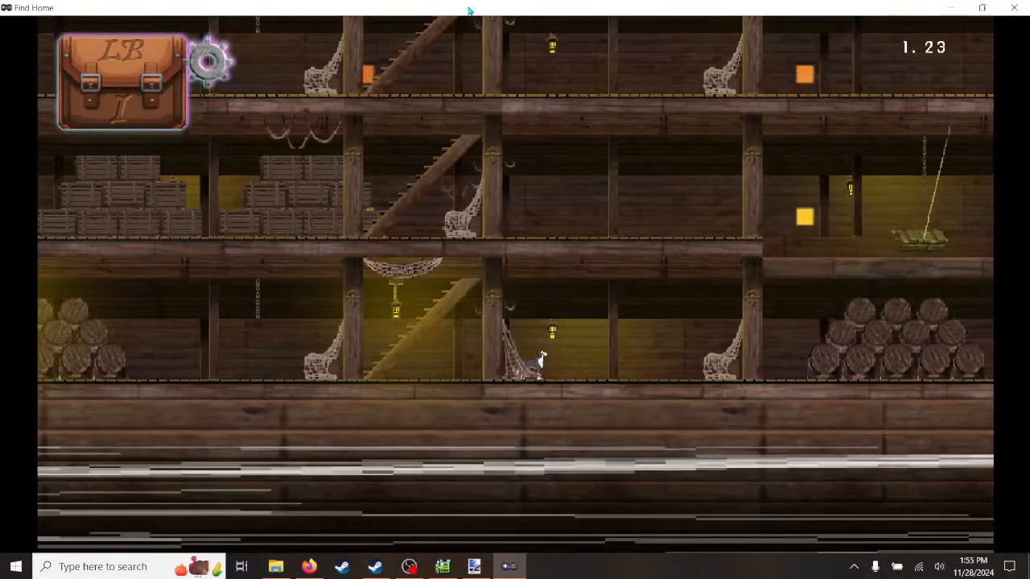
pyautogui.press('Right')
pyautogui.press('Right')
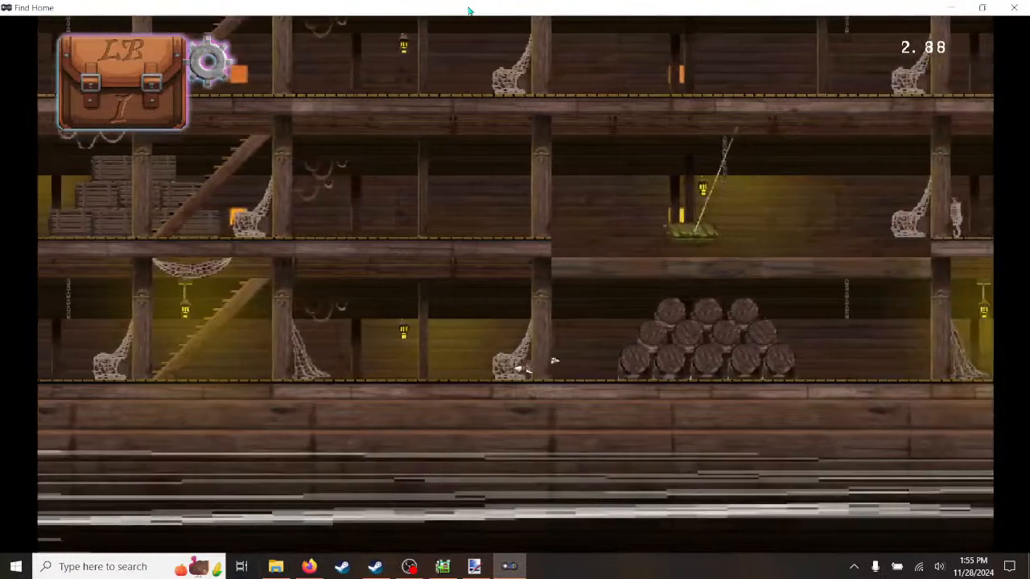
pyautogui.press('Right')
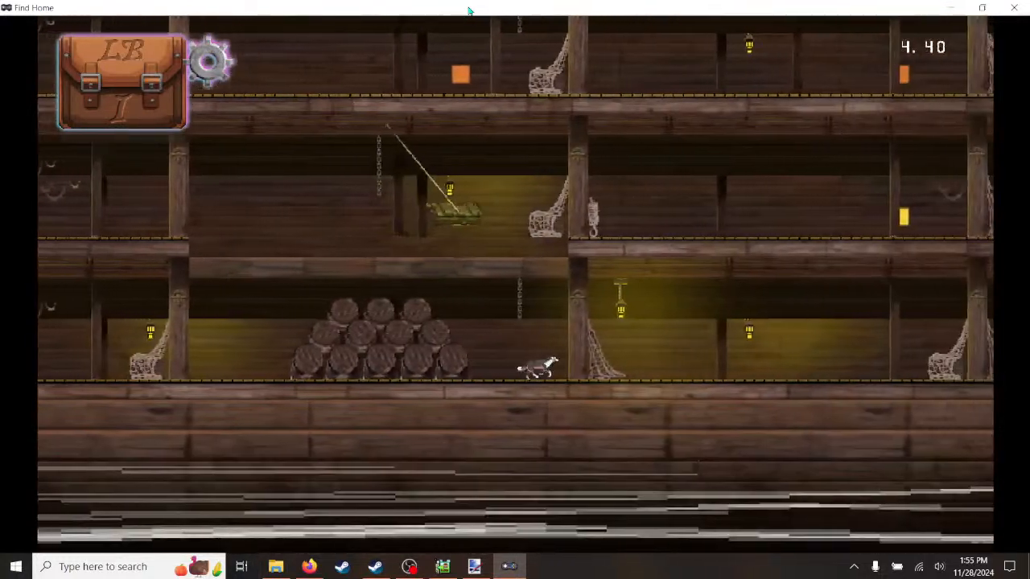
pyautogui.press('Right')
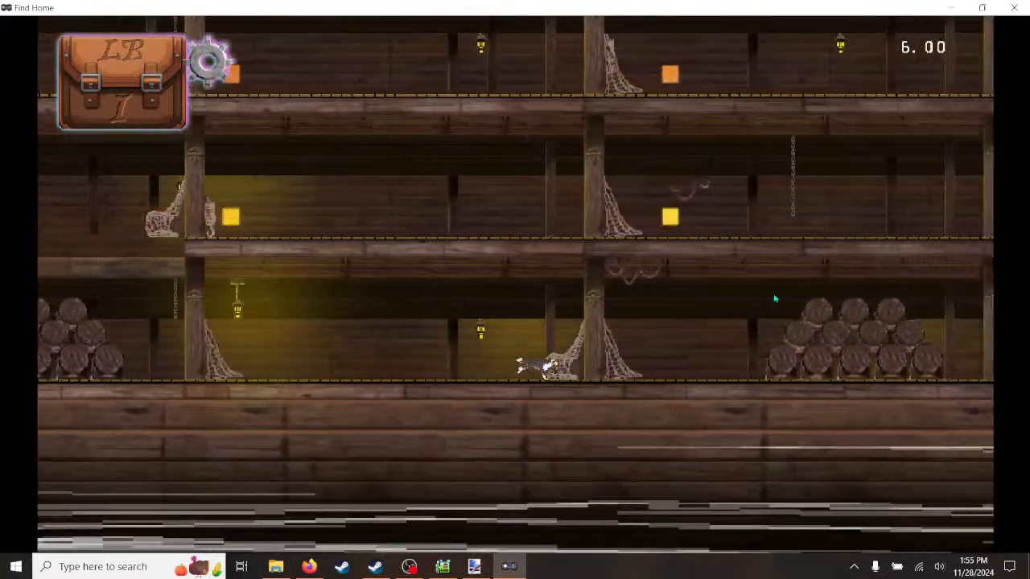
pyautogui.press('Right')
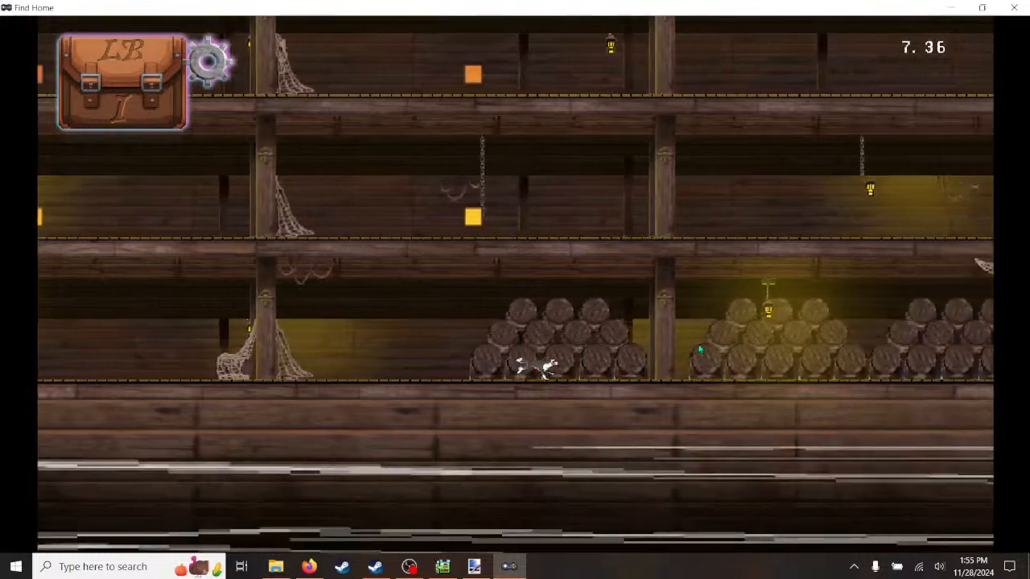
# - Run back to the barrels under the swinging platform, jump onto them and return to the deck to check the background
pyautogui.press('Left')
pyautogui.press('Left')
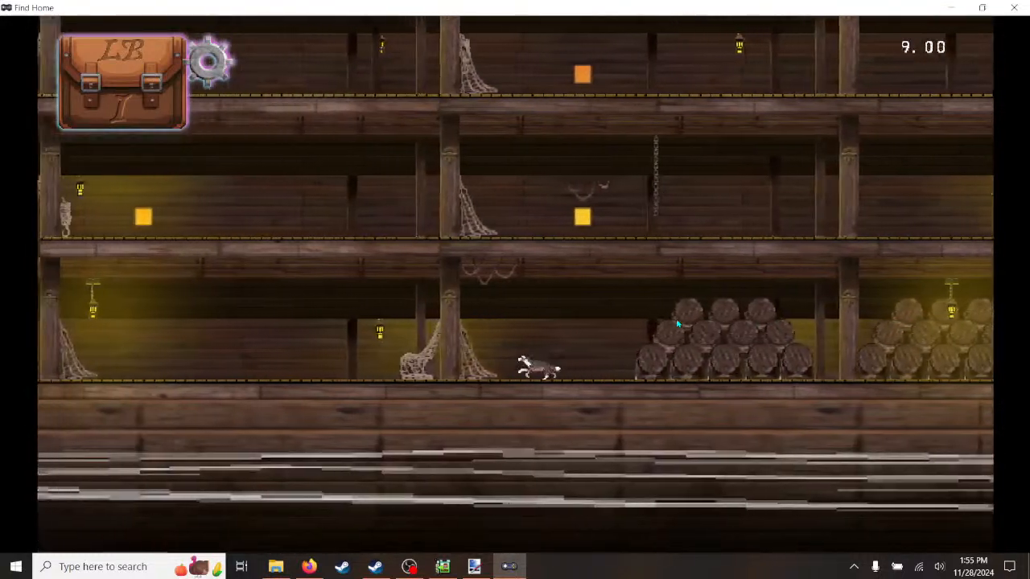
pyautogui.press('Left')
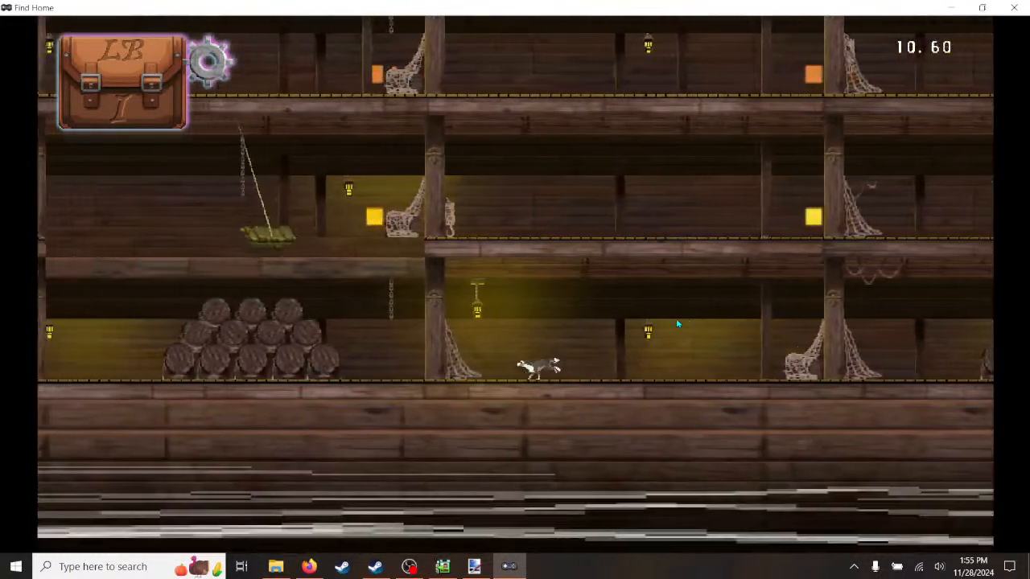
pyautogui.press('Left')
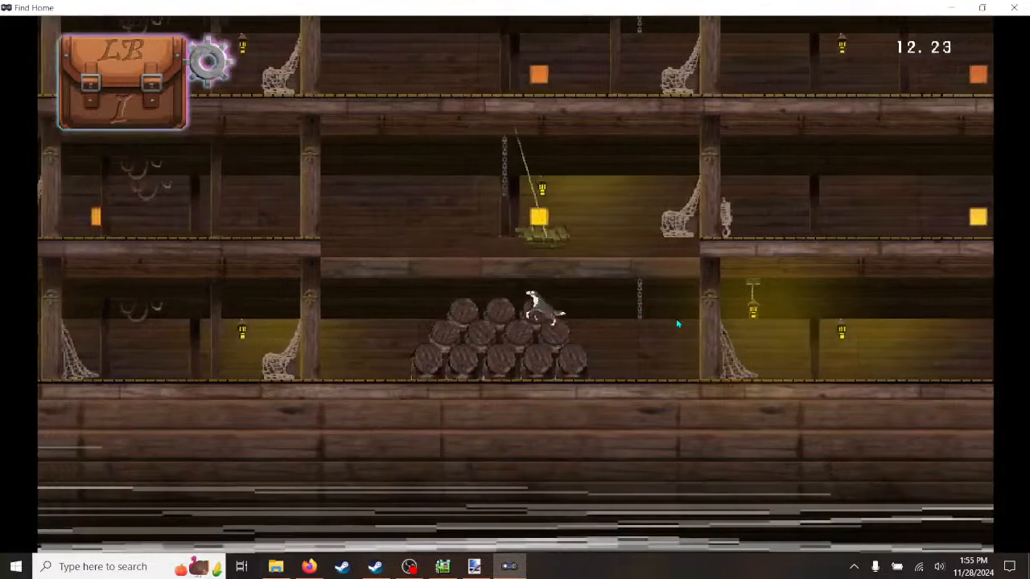
pyautogui.press('Right')
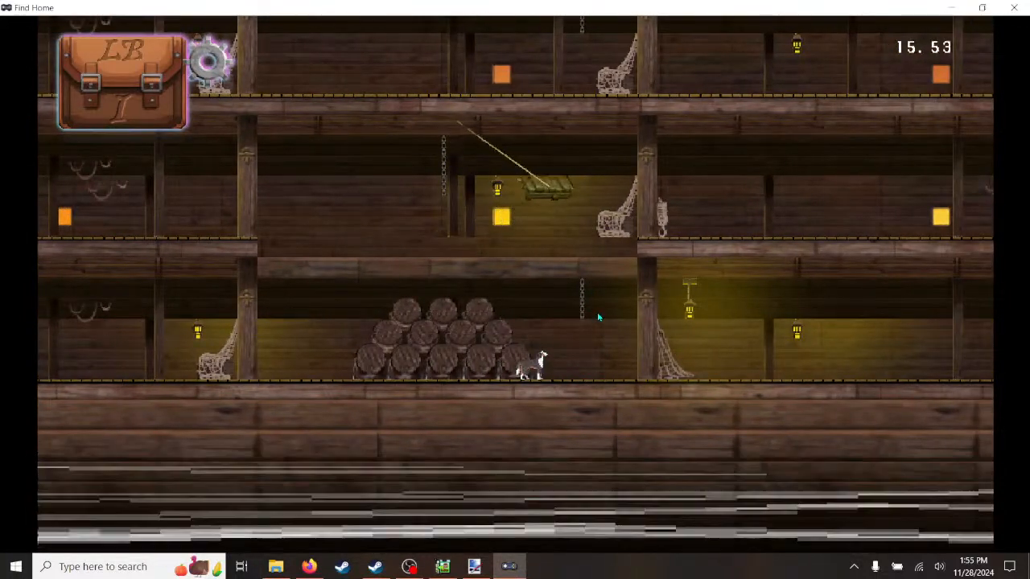
# - Run back and forth along the bottom deck past the barrels to inspect the background behind the swinging platform
pyautogui.press('Left')
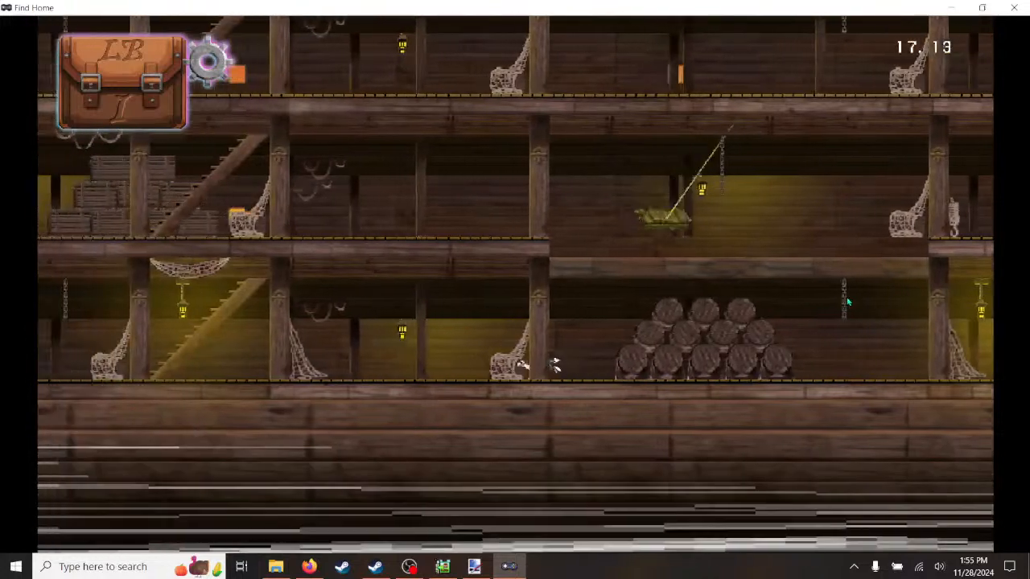
pyautogui.press('Left')
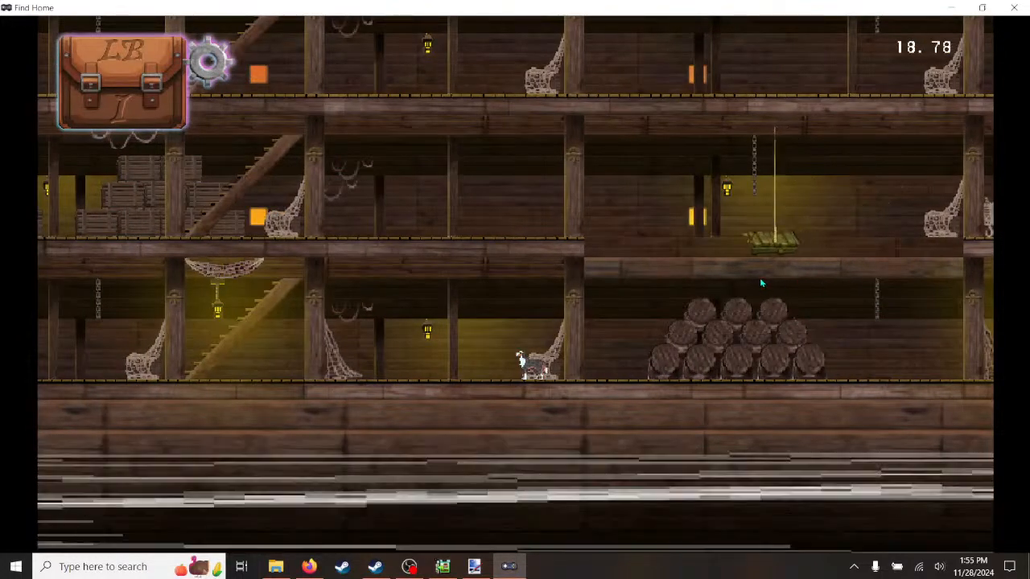
pyautogui.press('Right')
pyautogui.press('Right')
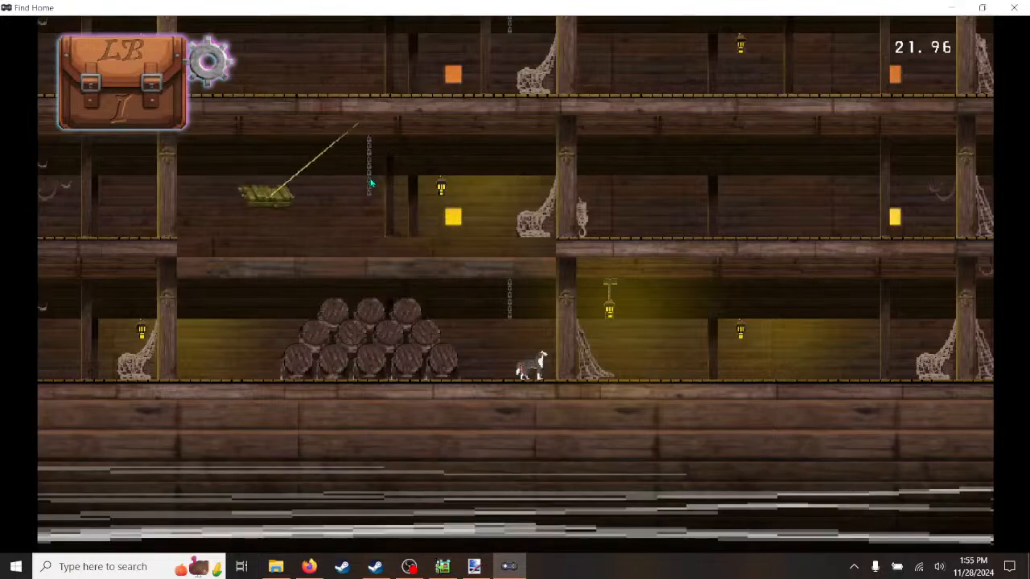
pyautogui.press('Left')
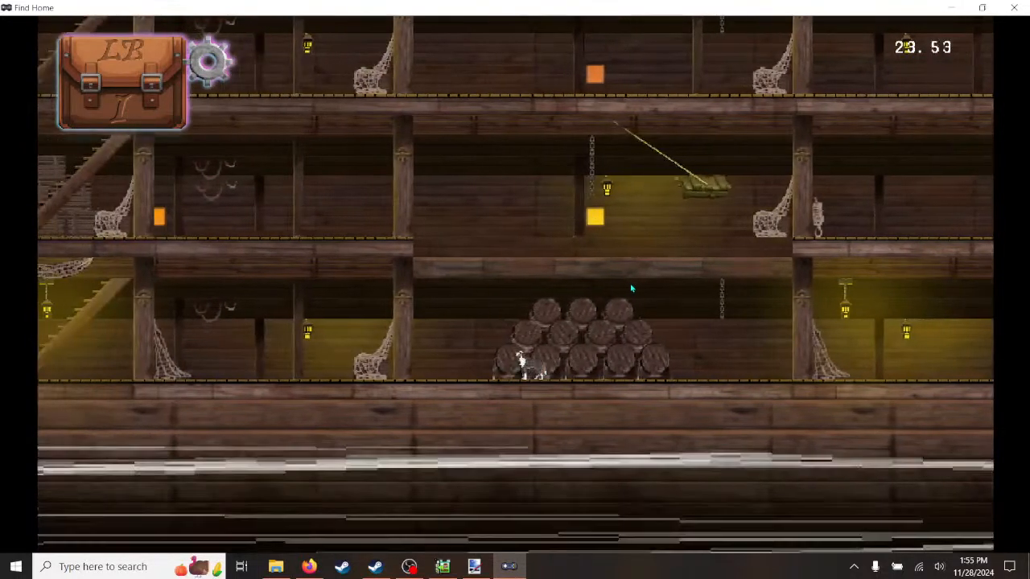
pyautogui.press('Left')
pyautogui.press('Left')
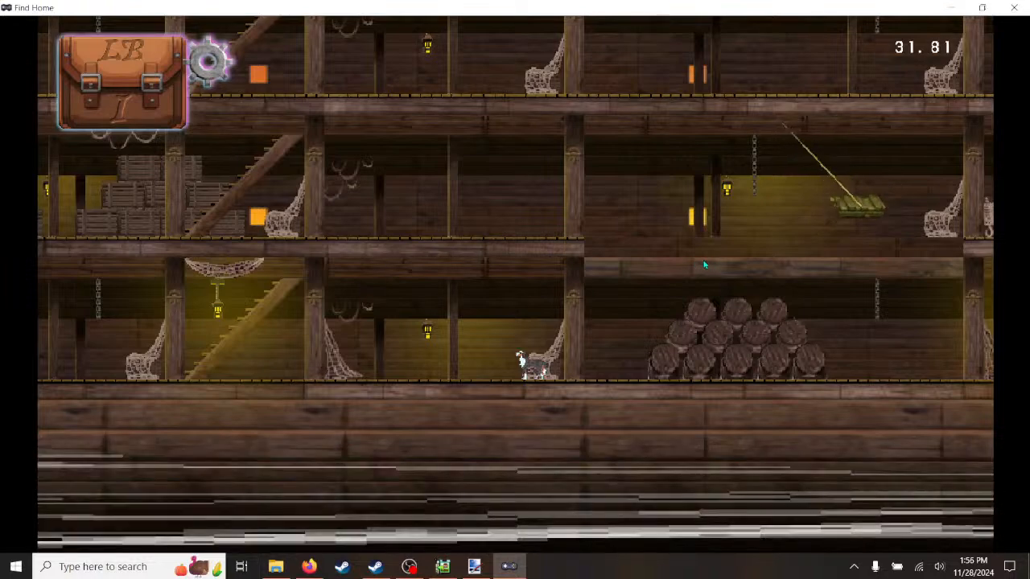
# - Run past the barrels again in both directions to check how the posts behind the platform's gap end, and close the test play
pyautogui.press('Right')
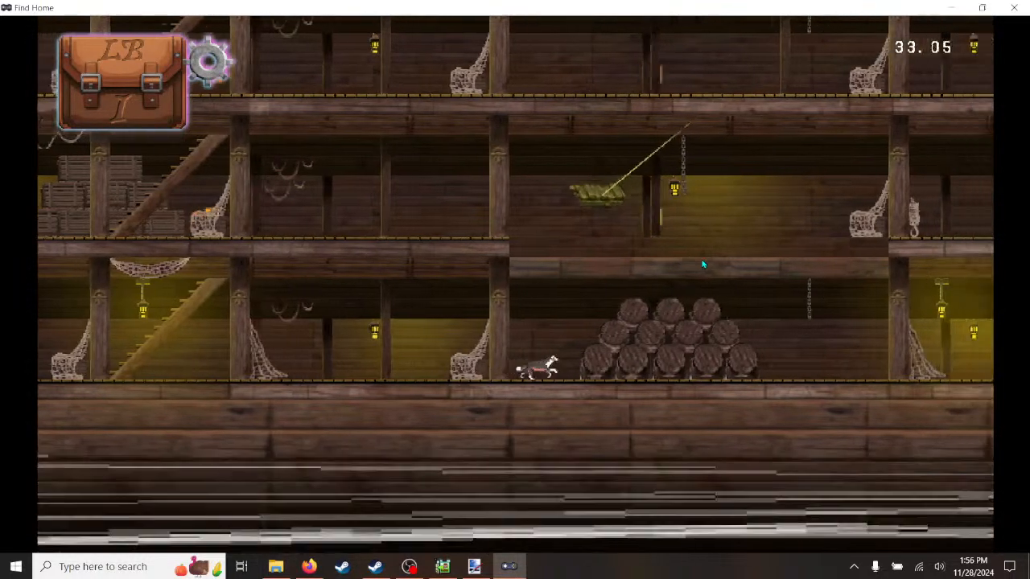
pyautogui.press('Right')
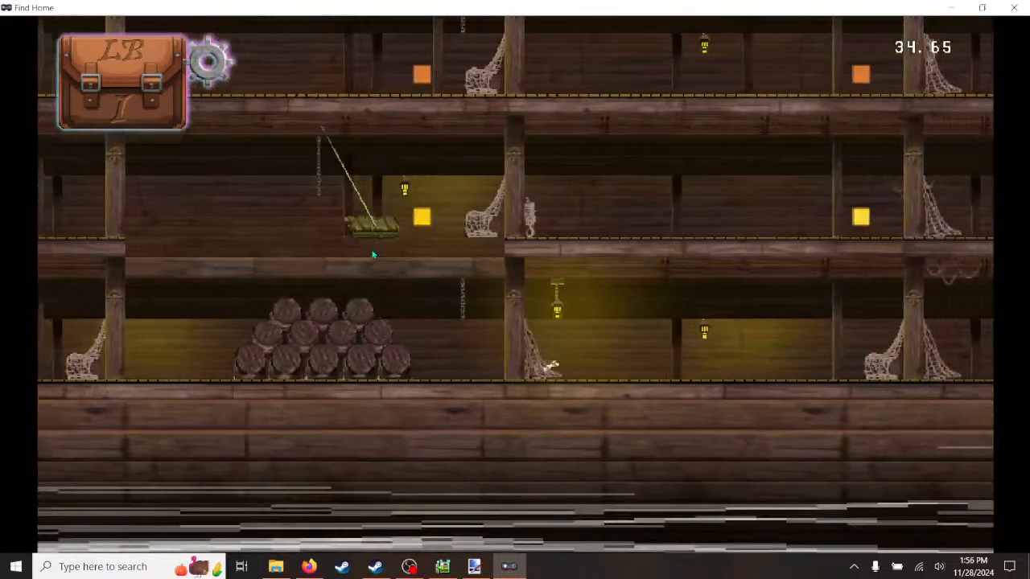
pyautogui.press('Right')
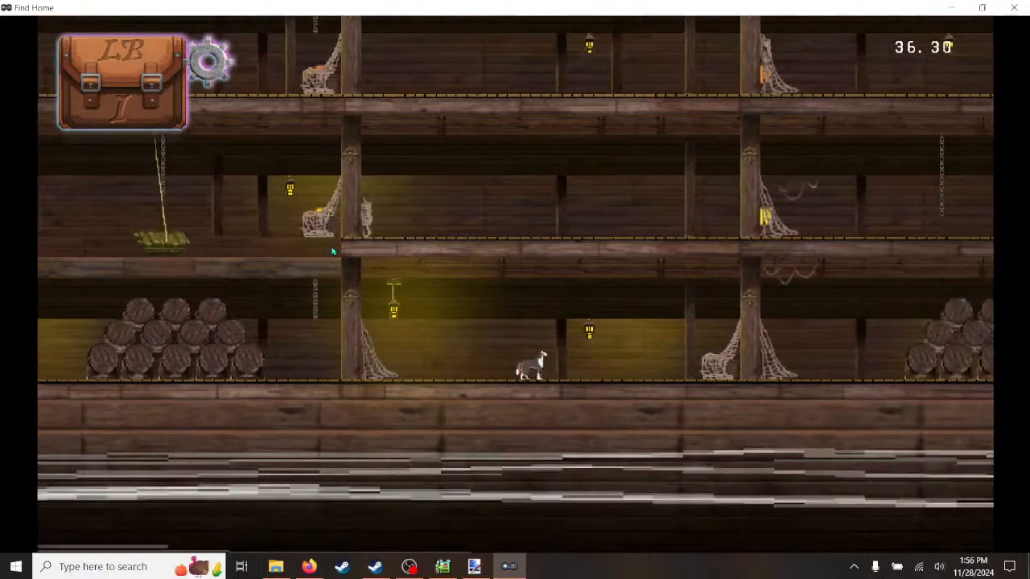
pyautogui.press('Right')
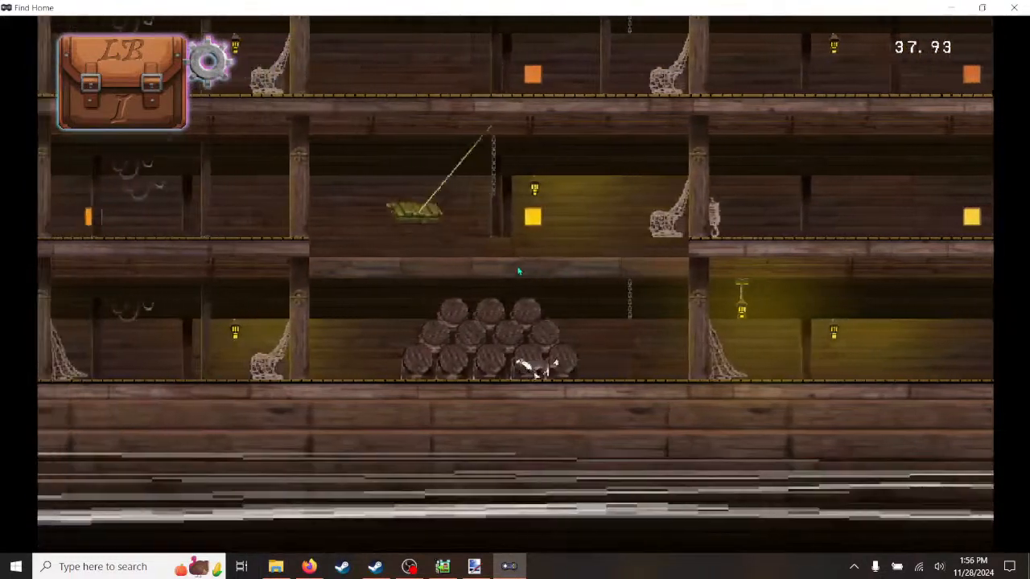
pyautogui.press('Left')
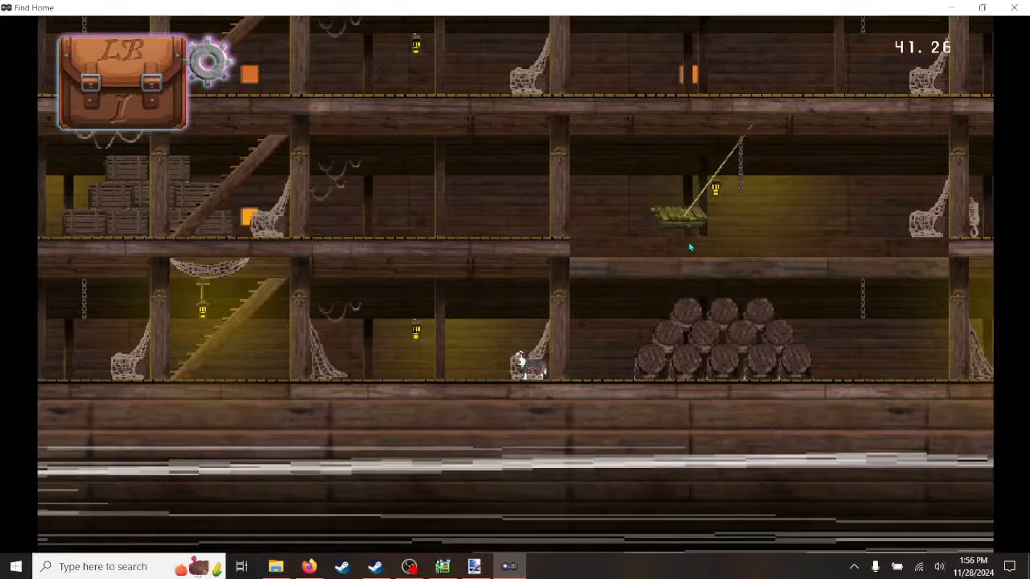
pyautogui.press('Right')
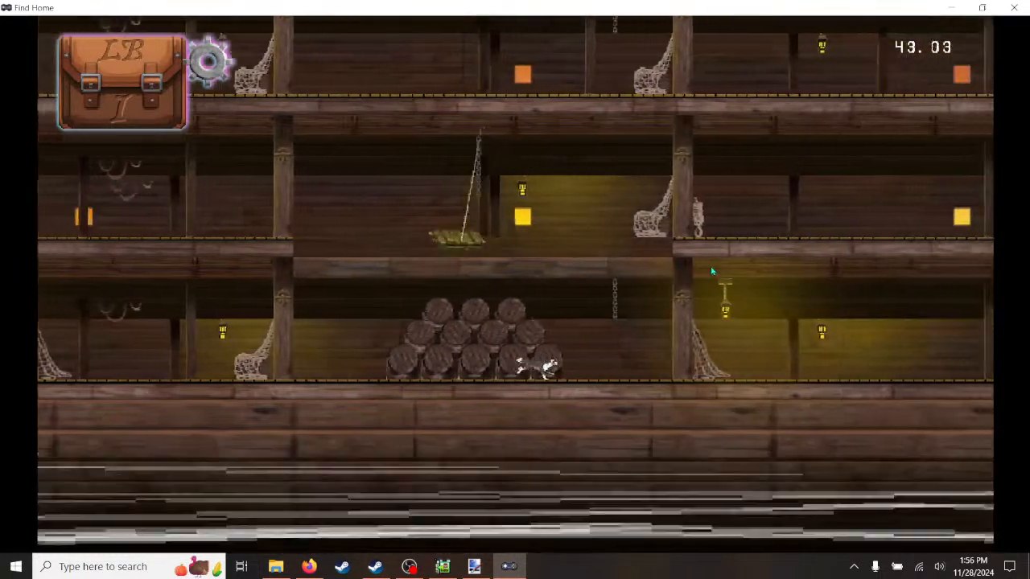
pyautogui.press('Right')
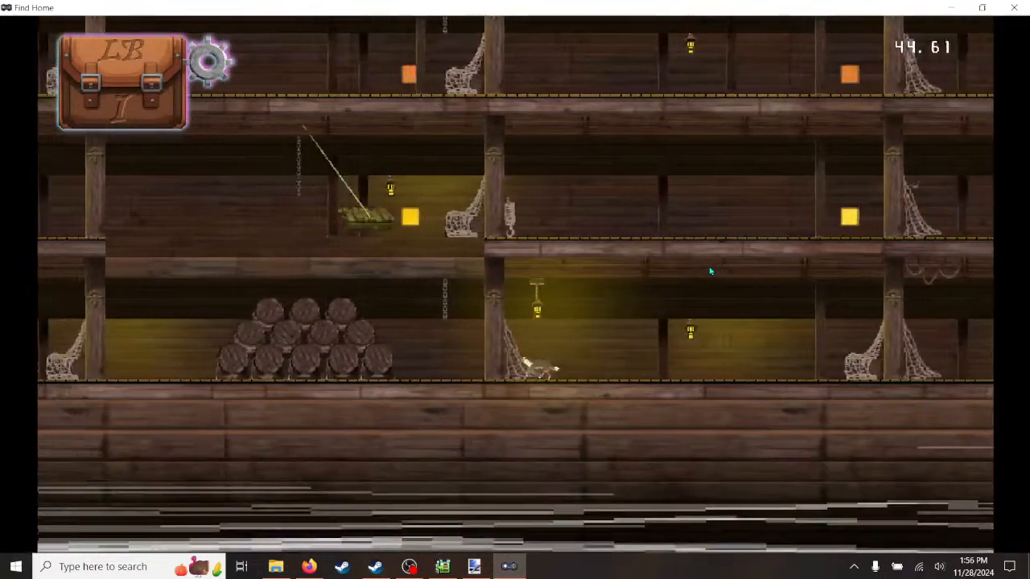
pyautogui.press('Left')
pyautogui.click(1014, 8)
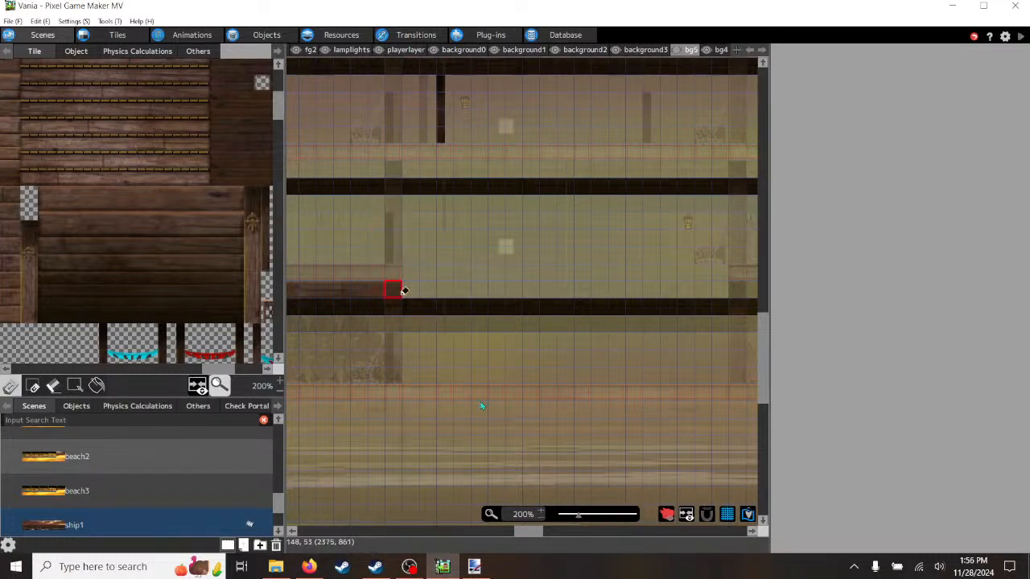
# - Extend the dark background post on layer bg4 beside the platform's gap down one tile by reusing its own post tile
pyautogui.moveTo(535, 538)
pyautogui.mouseDown()
pyautogui.moveTo(521, 536)
pyautogui.moveTo(527, 543)
pyautogui.mouseUp()
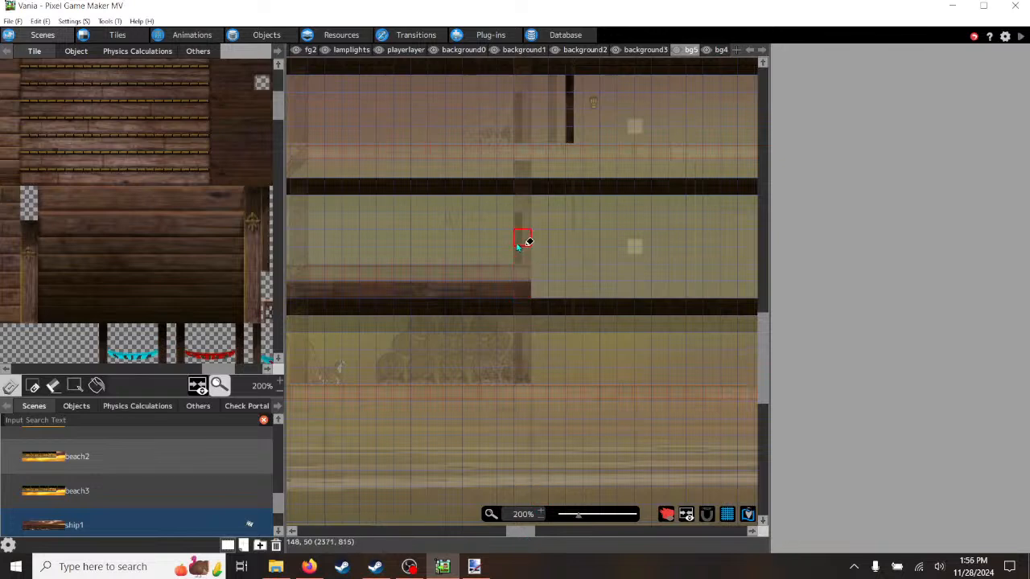
pyautogui.click(636, 50)
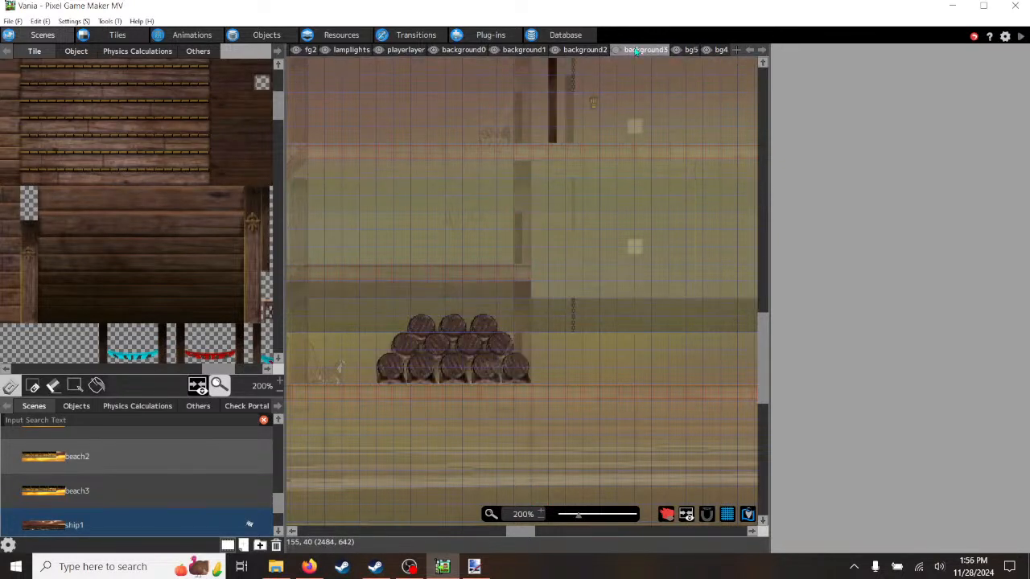
pyautogui.click(585, 50)
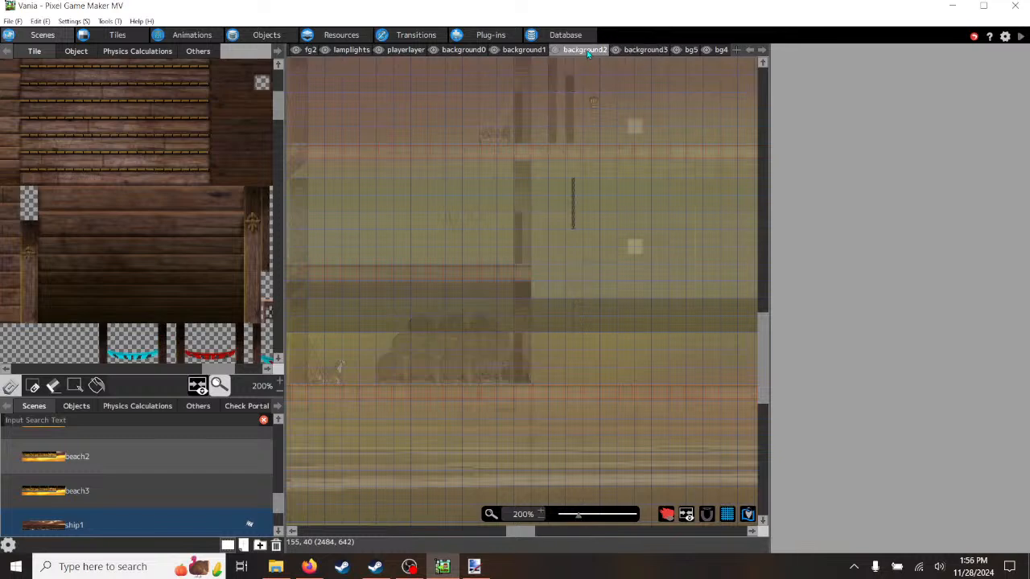
pyautogui.click(721, 50)
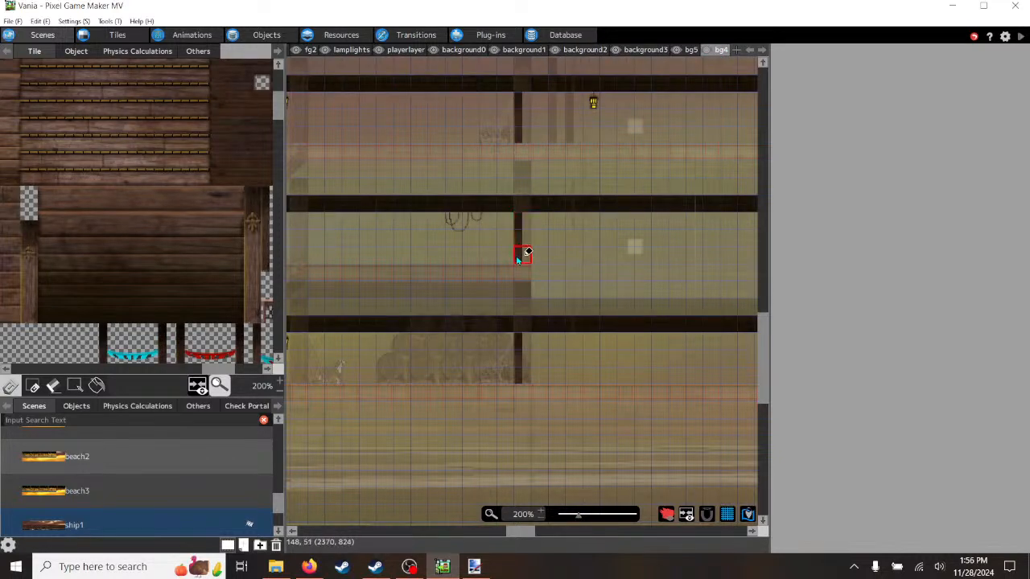
pyautogui.rightClick(517, 261)
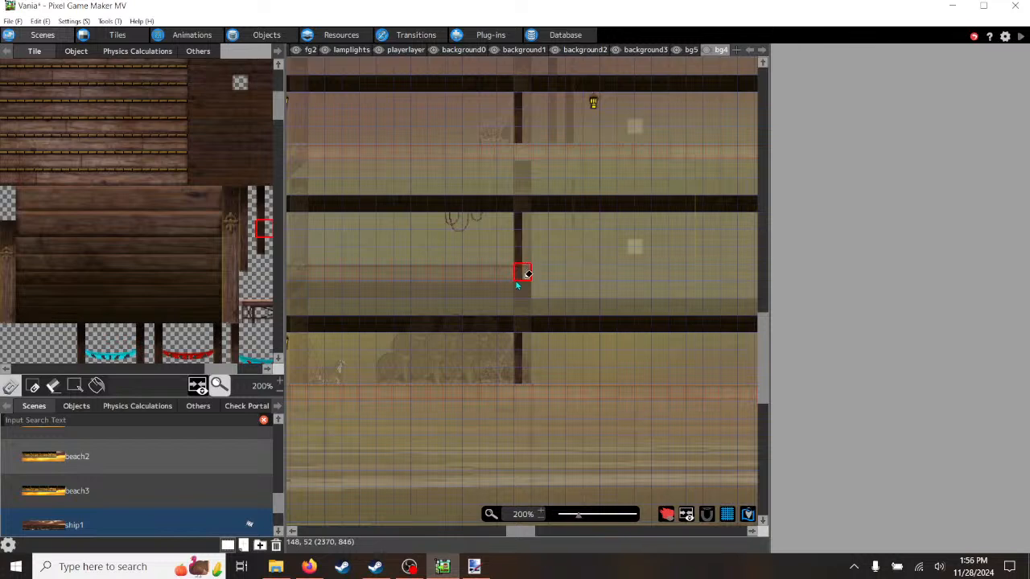
# - Examine layers lamplight2, bg3, bg5, background3, background2 and background0 for other background posts that stop above the lower beam
pyautogui.click(762, 50)
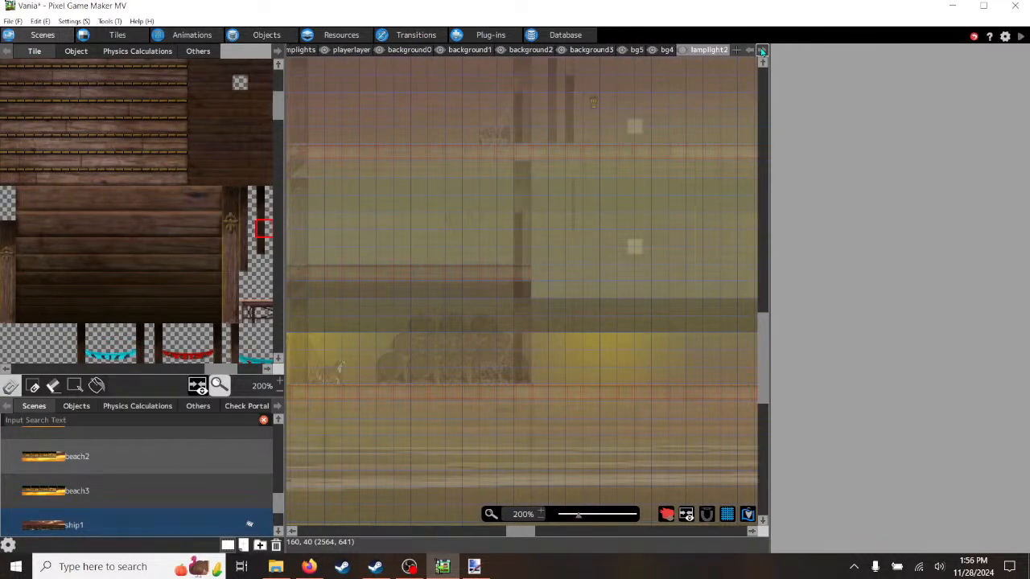
pyautogui.click(763, 50)
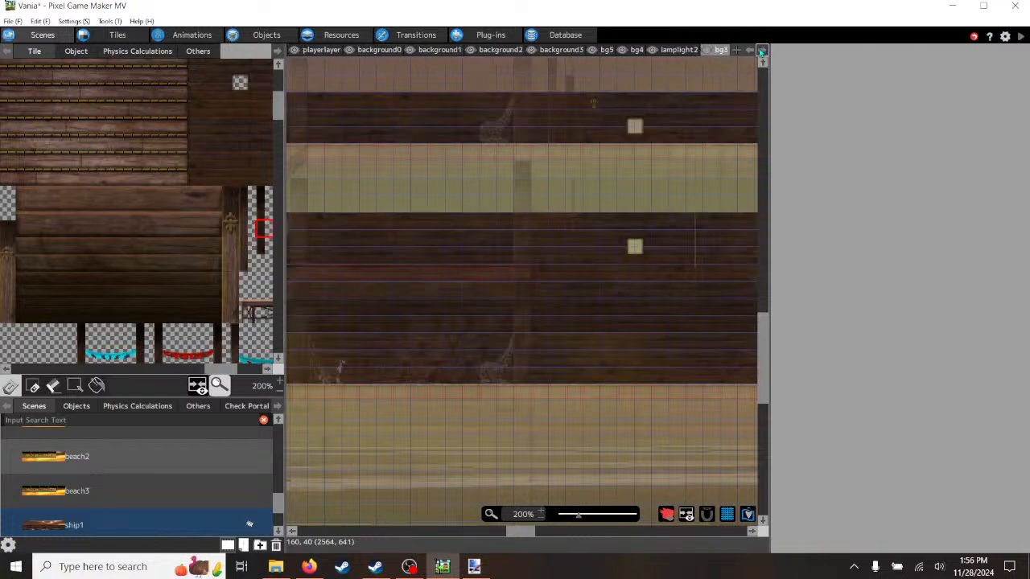
pyautogui.click(748, 53)
pyautogui.click(748, 53)
pyautogui.click(748, 53)
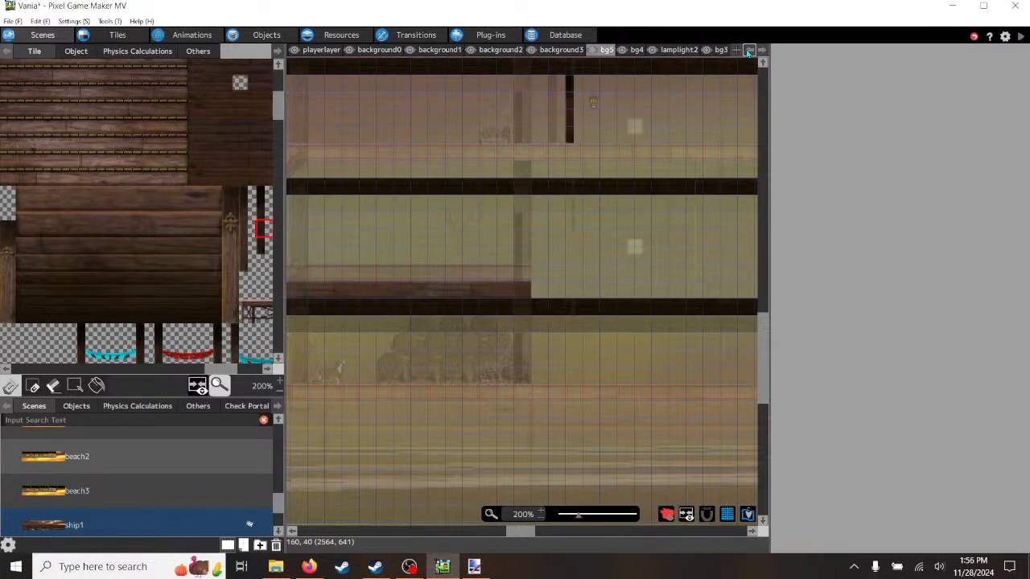
pyautogui.click(749, 53)
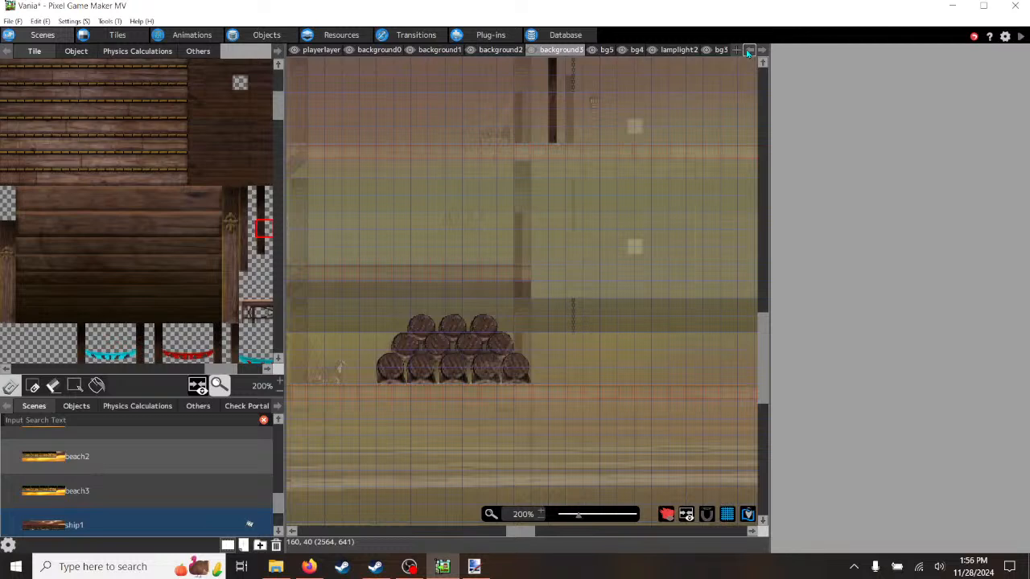
pyautogui.click(749, 53)
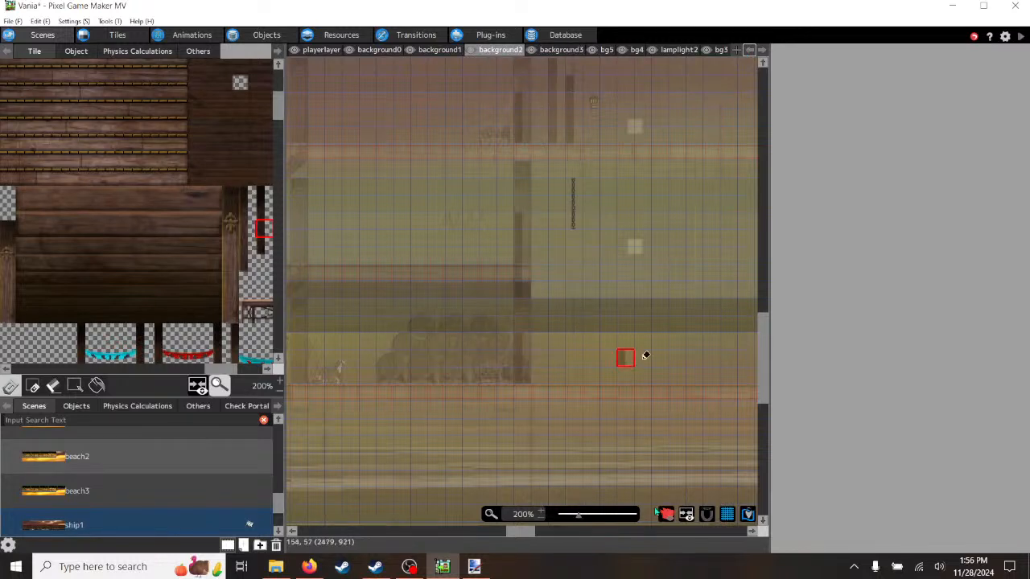
pyautogui.moveTo(523, 535); pyautogui.dragTo(504, 535)
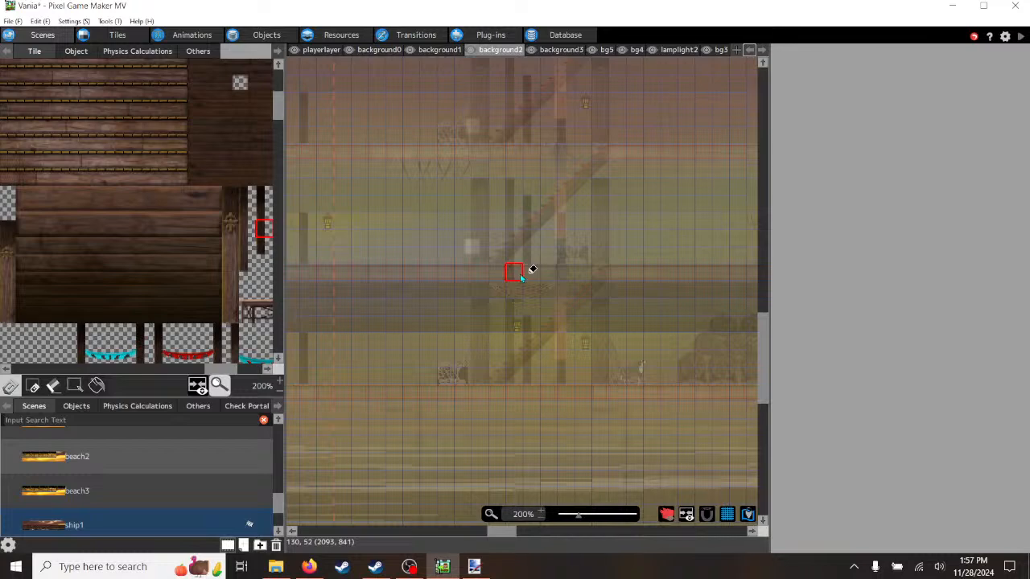
pyautogui.click(749, 51)
pyautogui.click(749, 51)
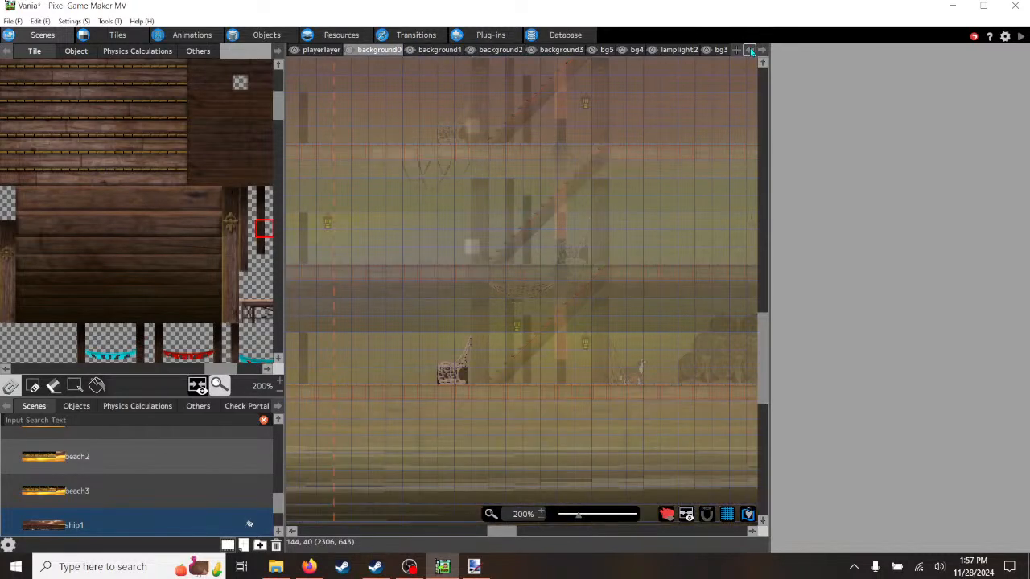
# - Extend the dark posts near the stairs down one tile on layers bg5 and background3, undoing the extra bg5 tile over the beam
pyautogui.click(768, 50)
pyautogui.click(767, 50)
pyautogui.click(768, 50)
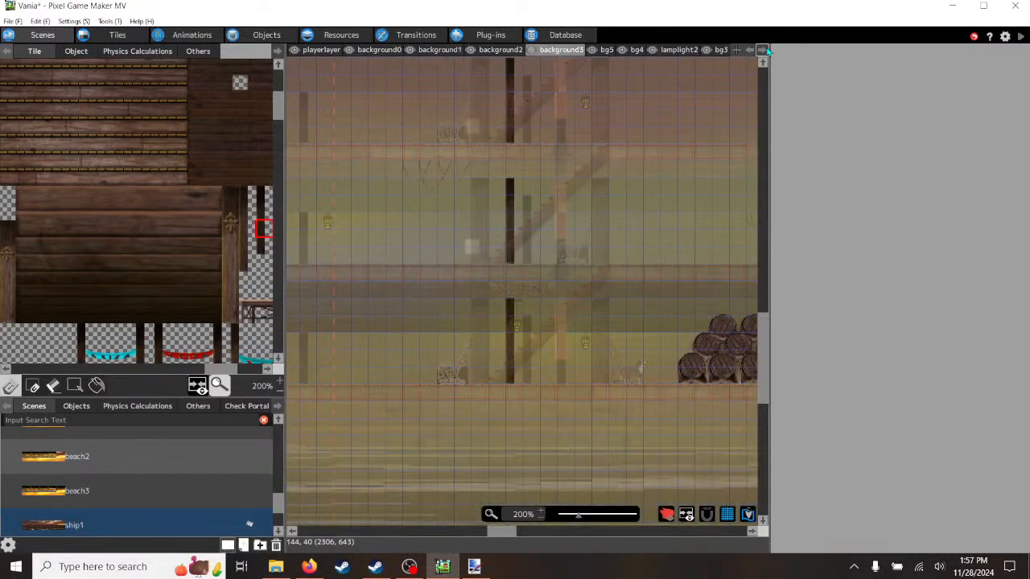
pyautogui.click(768, 50)
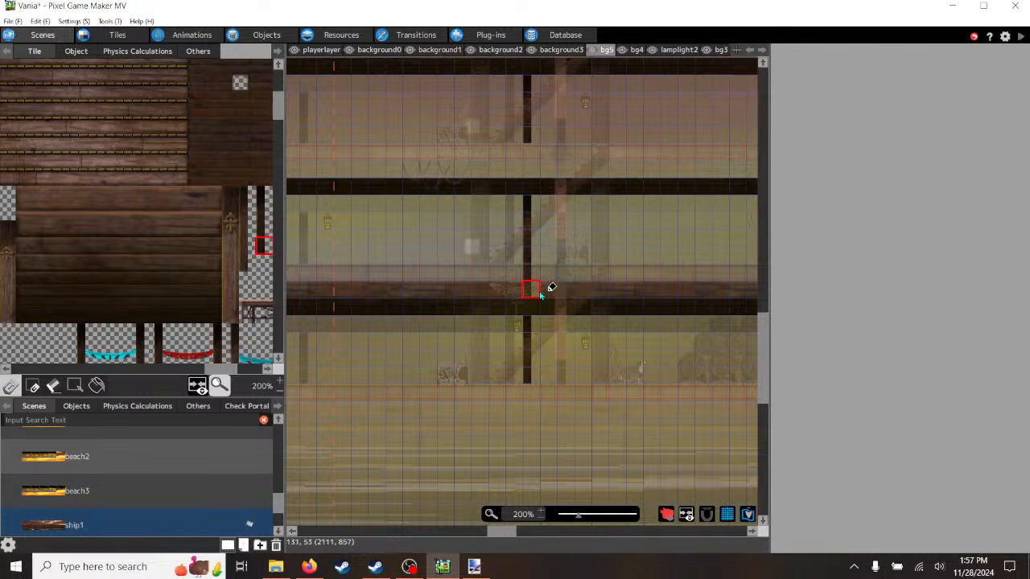
pyautogui.press('XF86AudioLowerVolume')
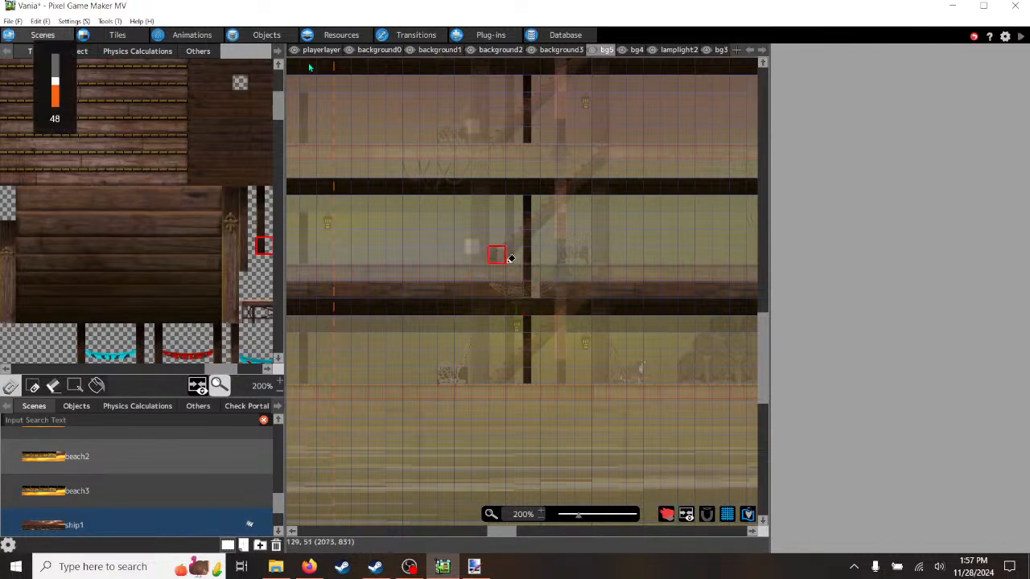
pyautogui.click(41, 21)
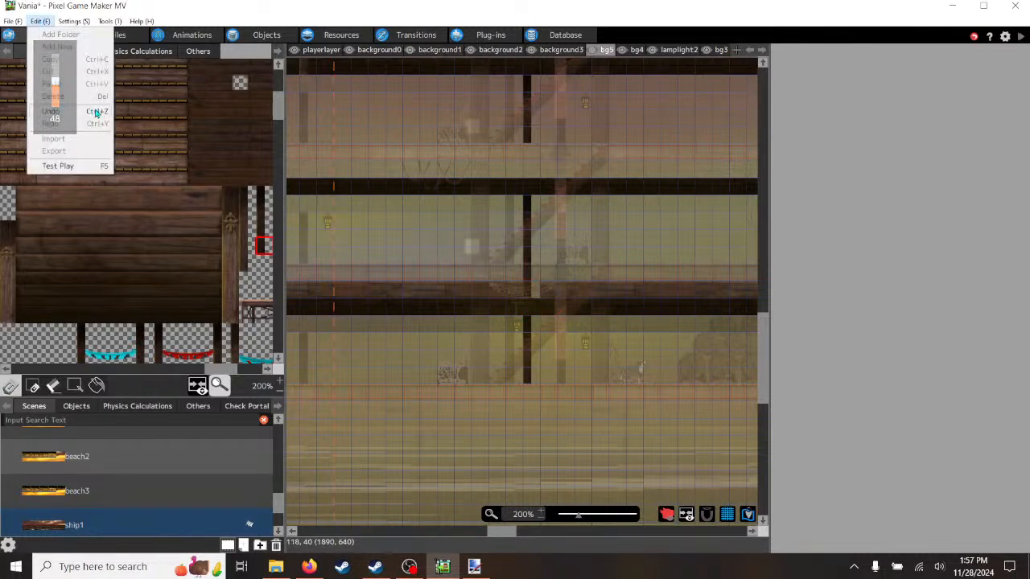
pyautogui.click(53, 117)
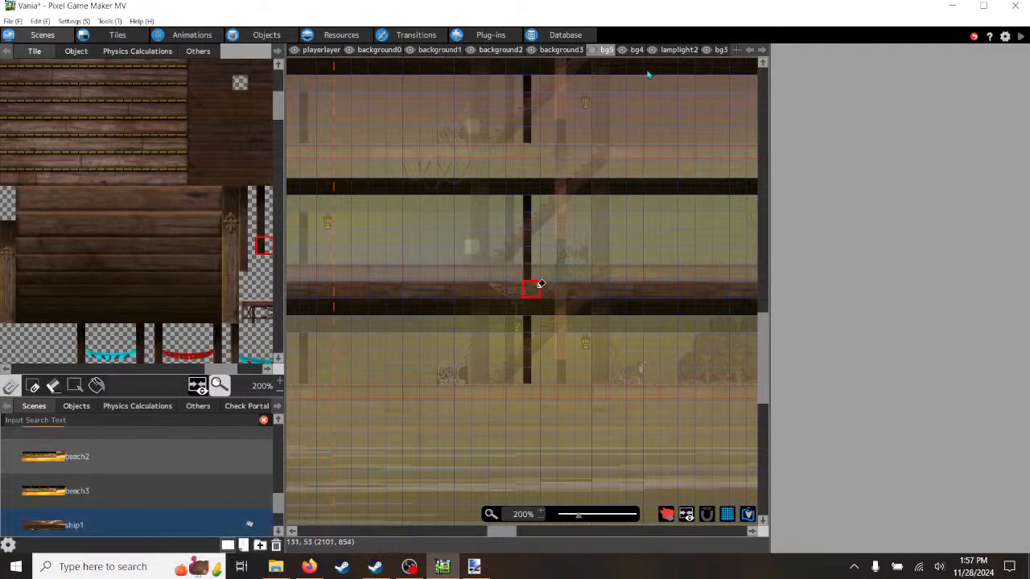
pyautogui.click(750, 52)
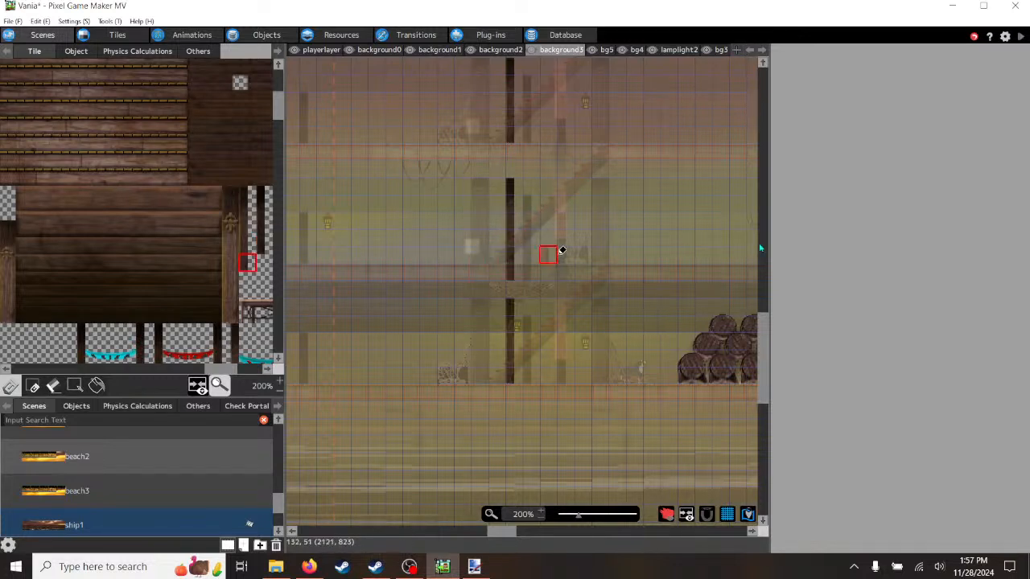
# - Test-play the ship scene in a maximized window and run past the barrels to check the extended posts behind the swinging platform
pyautogui.click(1019, 38)
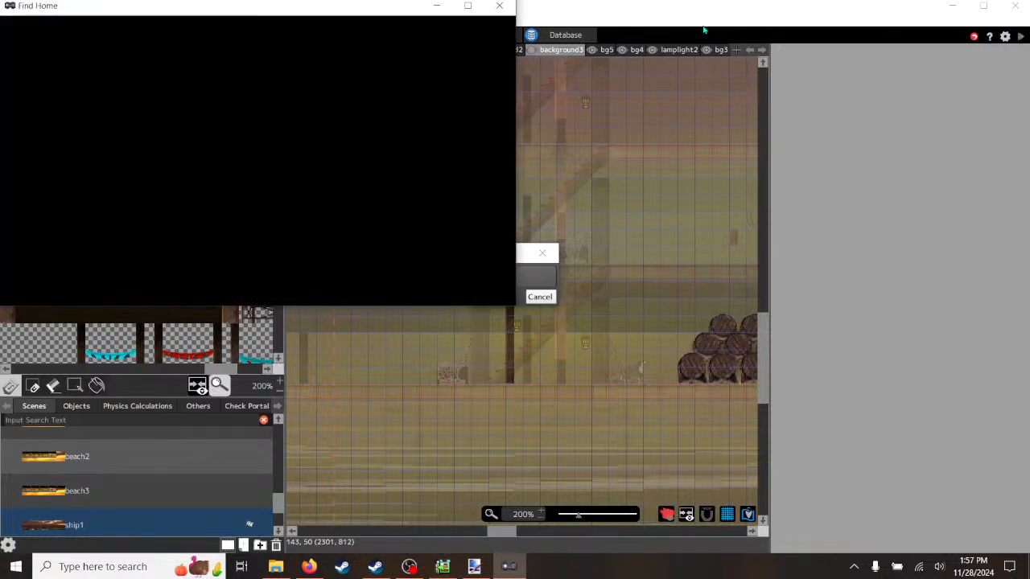
pyautogui.click(470, 7)
pyautogui.press('Right')
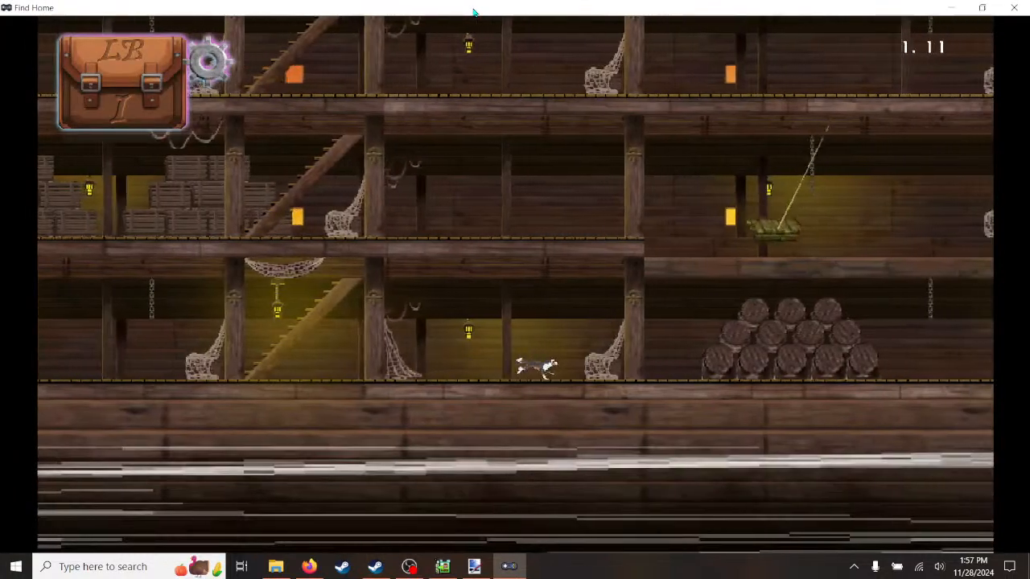
pyautogui.press('Right')
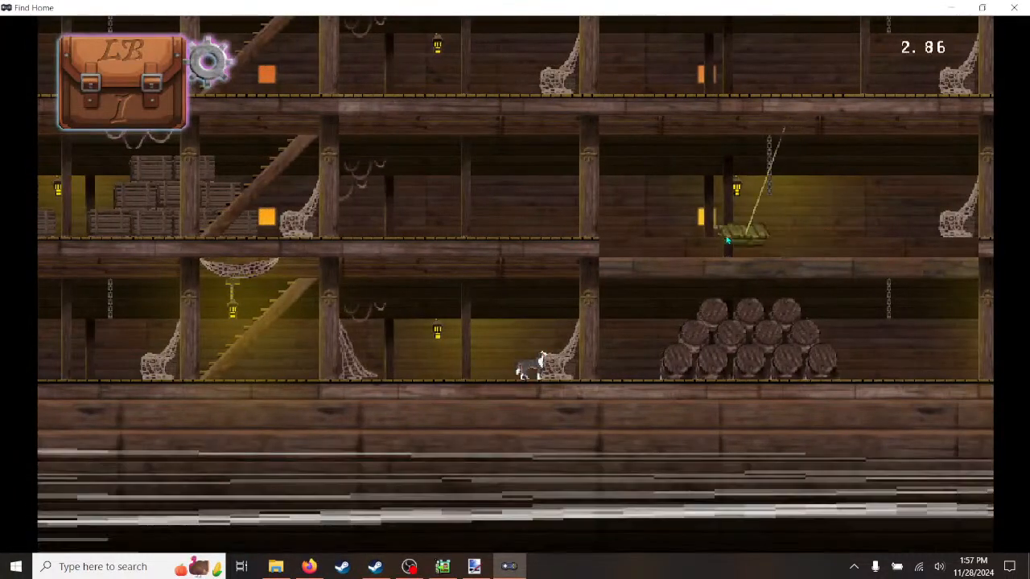
pyautogui.press('Right')
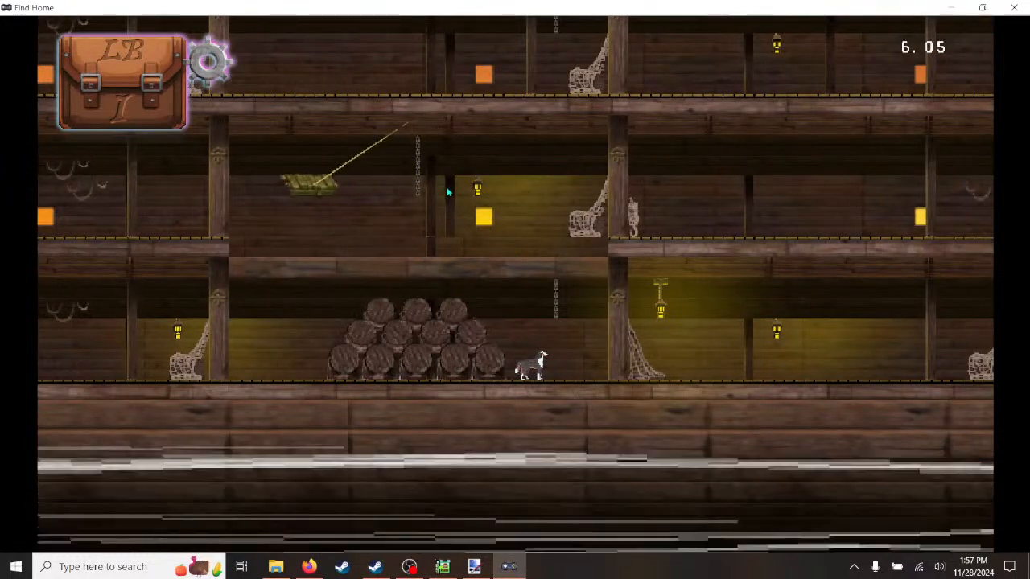
# - Run back and forth past the barrels in the test play to inspect the background posts around the swinging platform, and end the test
pyautogui.press('Right')
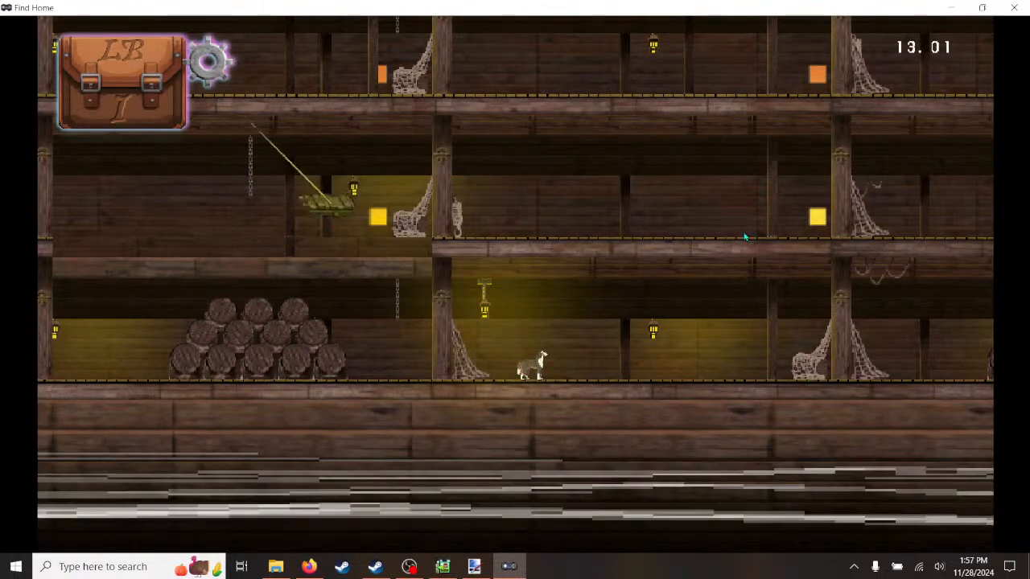
pyautogui.press('Left')
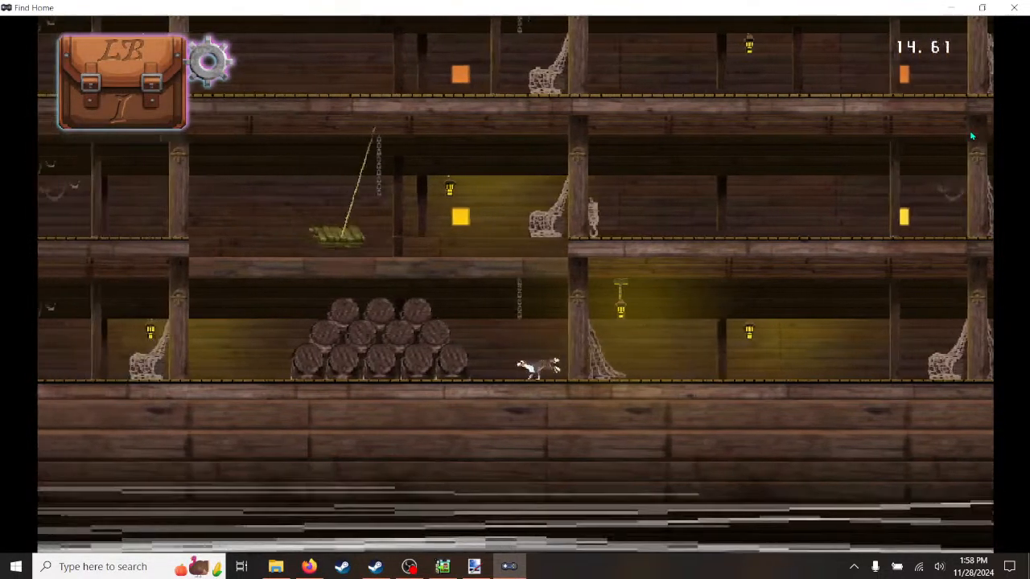
pyautogui.press('Left')
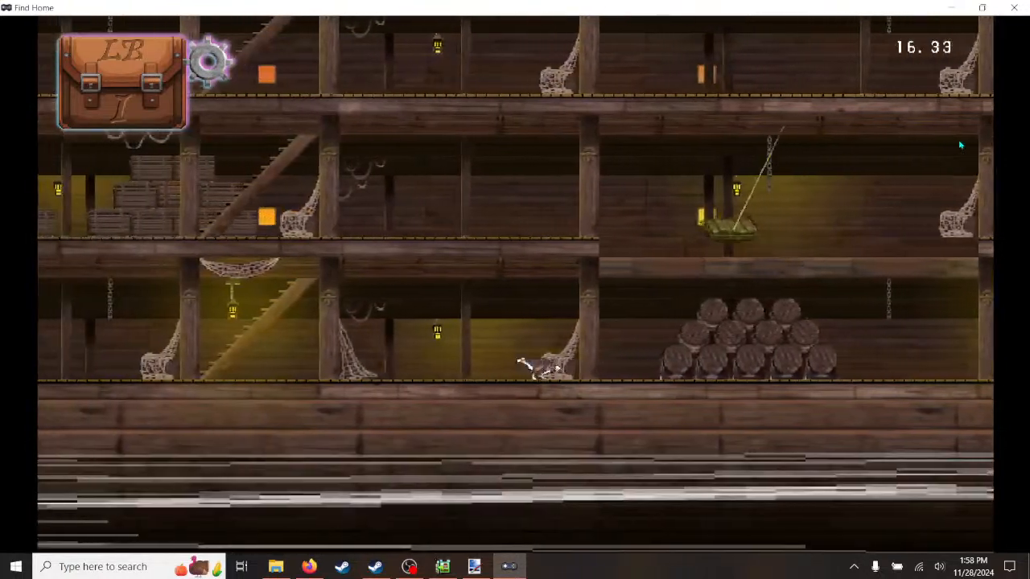
pyautogui.press('Left')
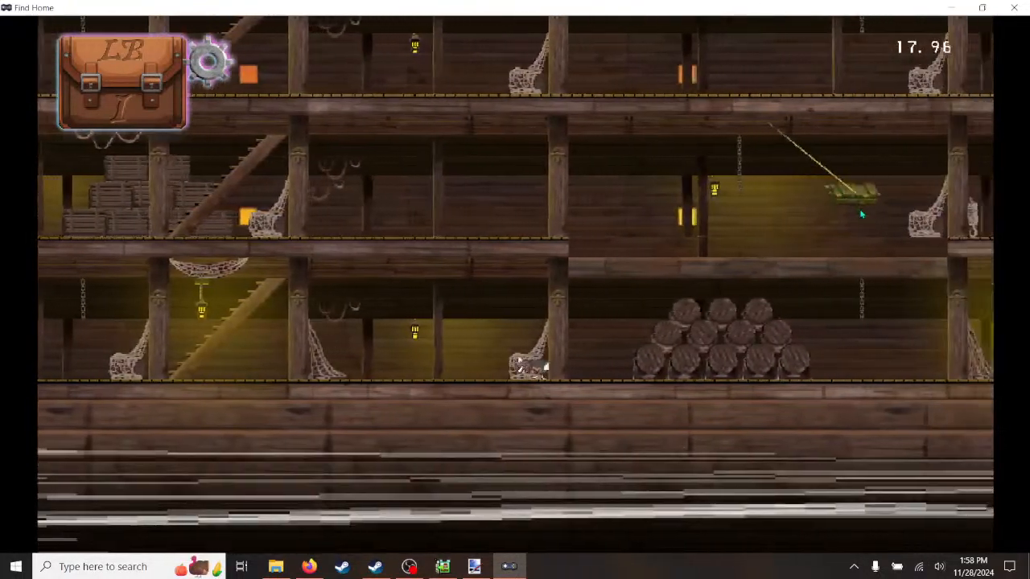
pyautogui.press('Right')
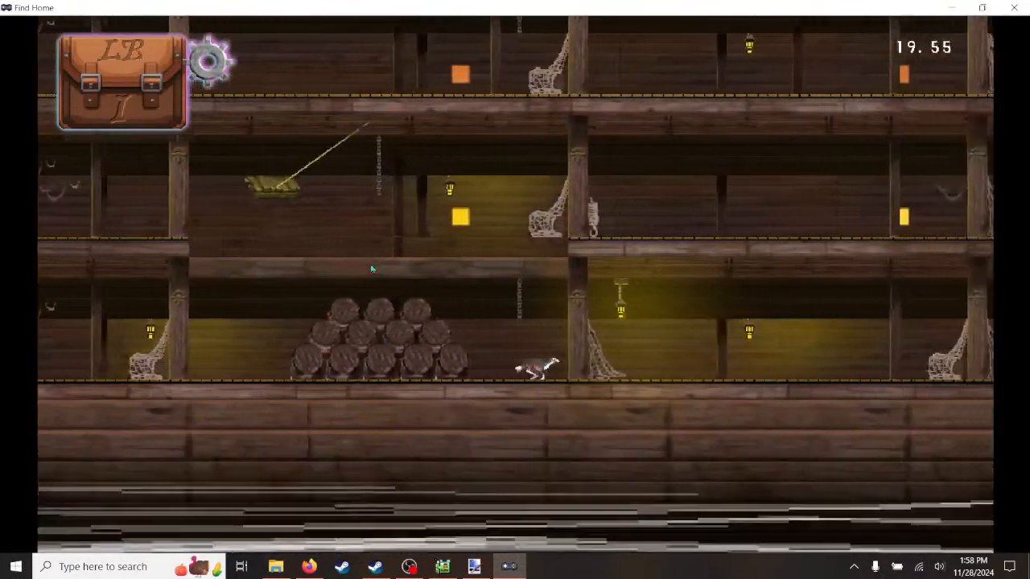
pyautogui.press('Right')
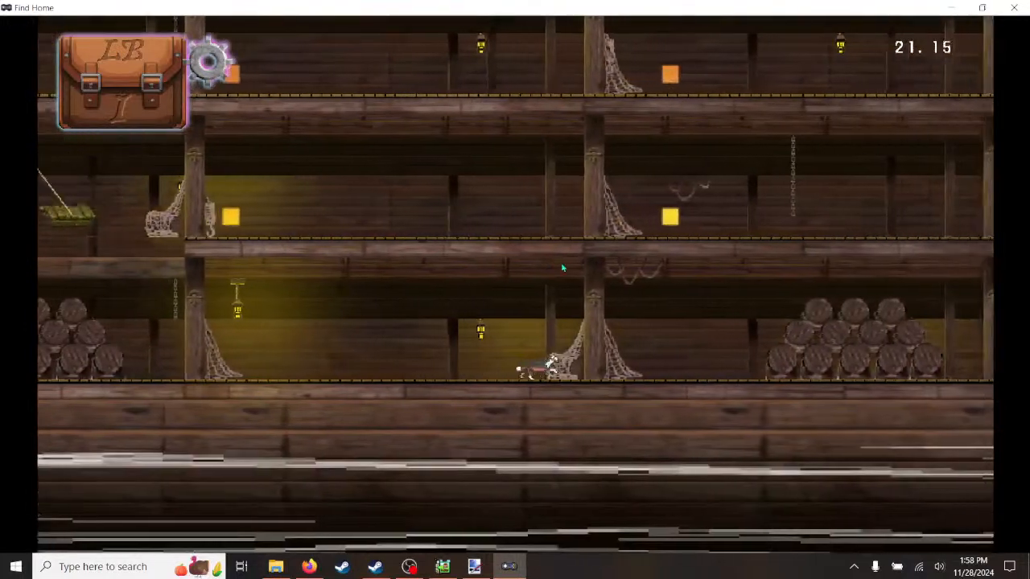
pyautogui.press('Left')
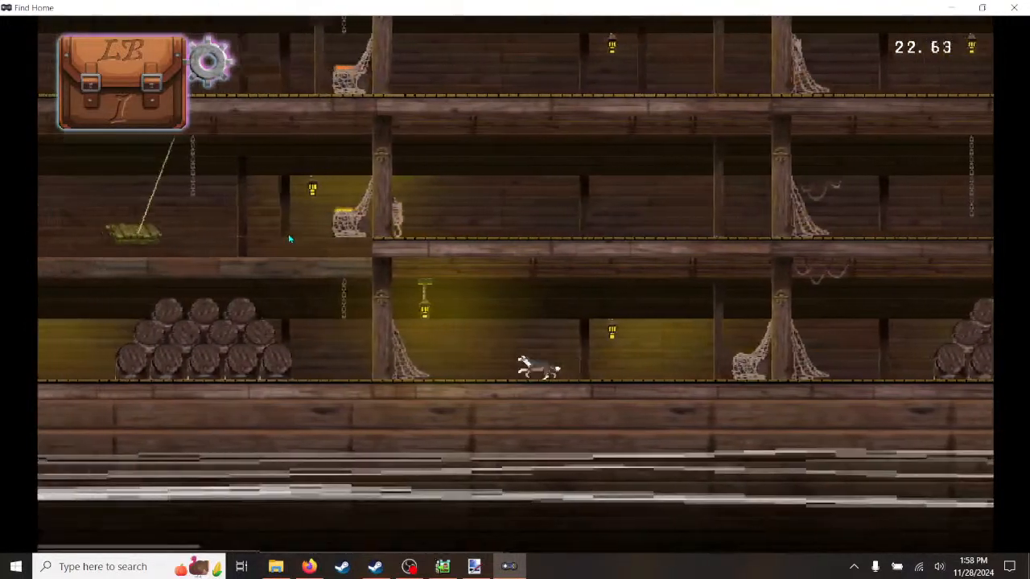
pyautogui.press('Left')
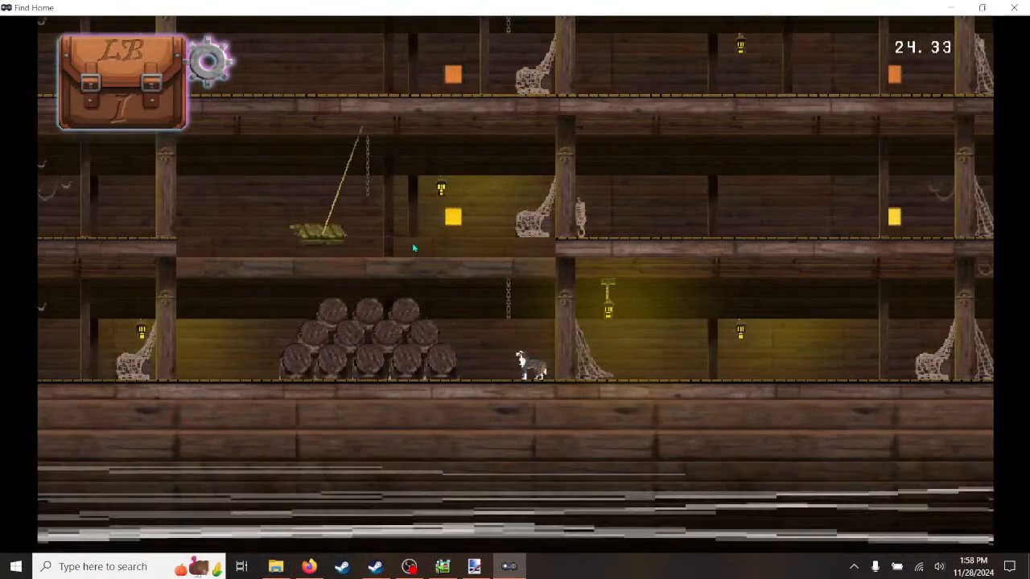
pyautogui.press('Left')
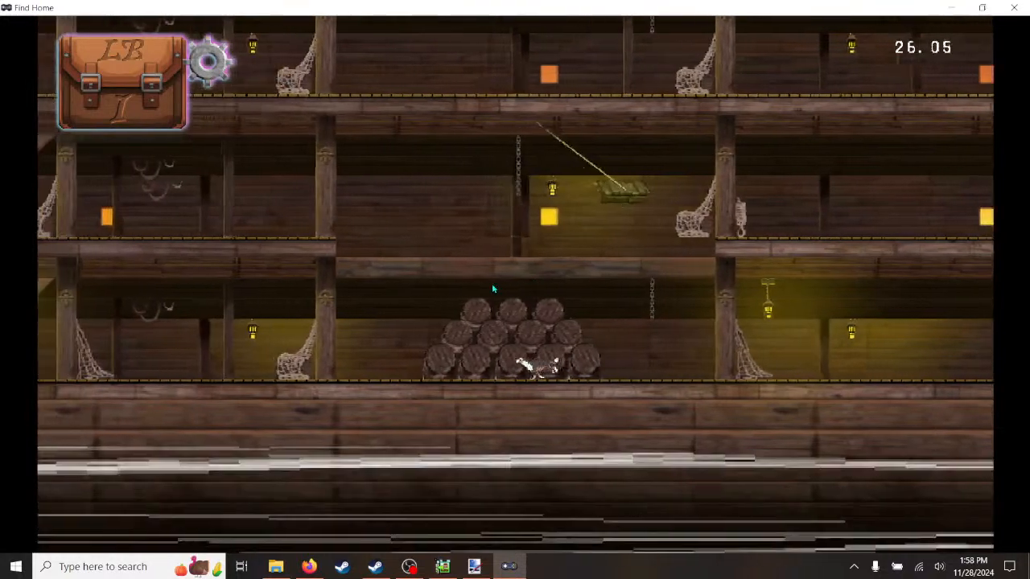
pyautogui.press('Left')
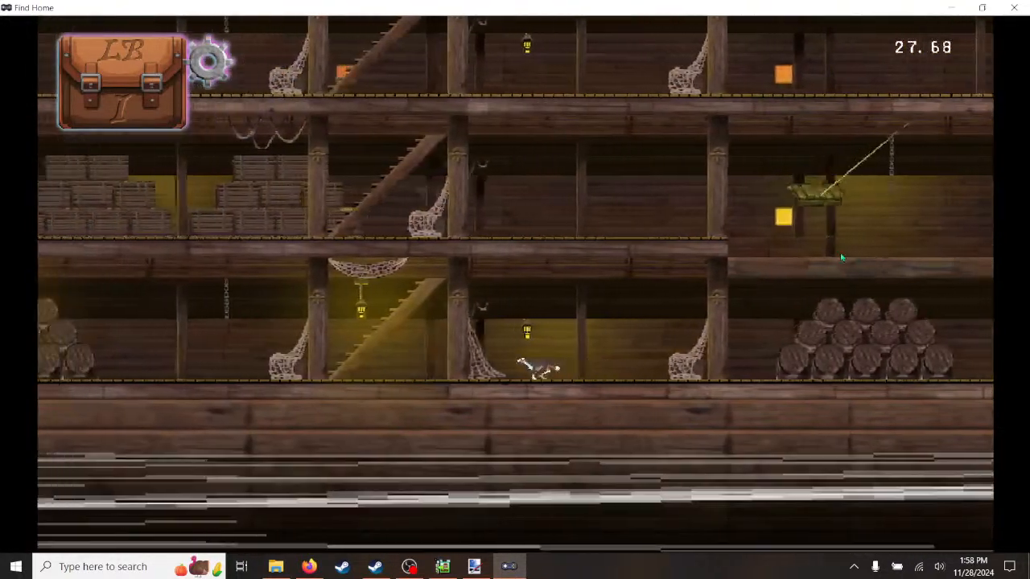
pyautogui.press('Right')
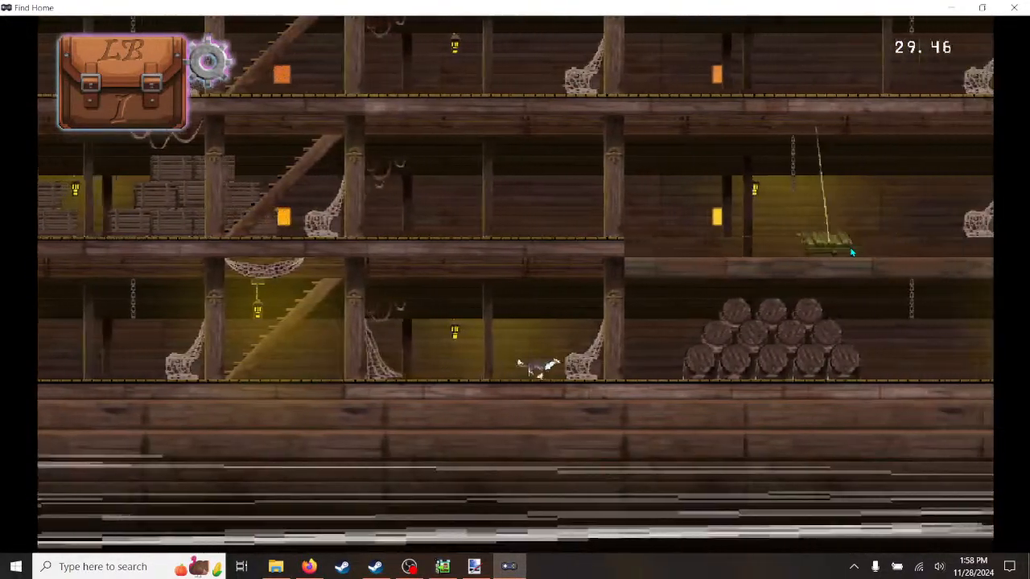
pyautogui.press('Left')
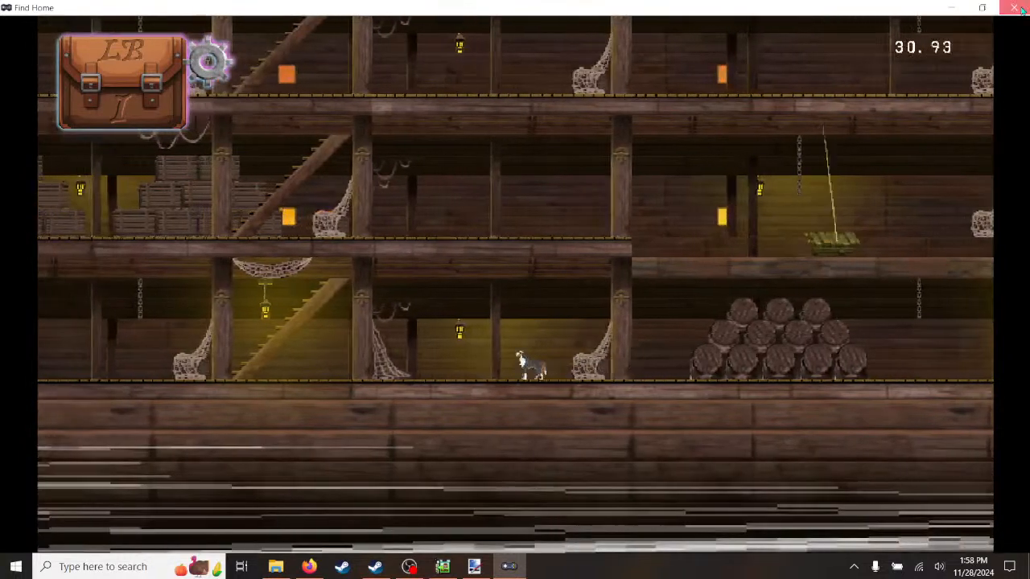
pyautogui.click(1022, 7)
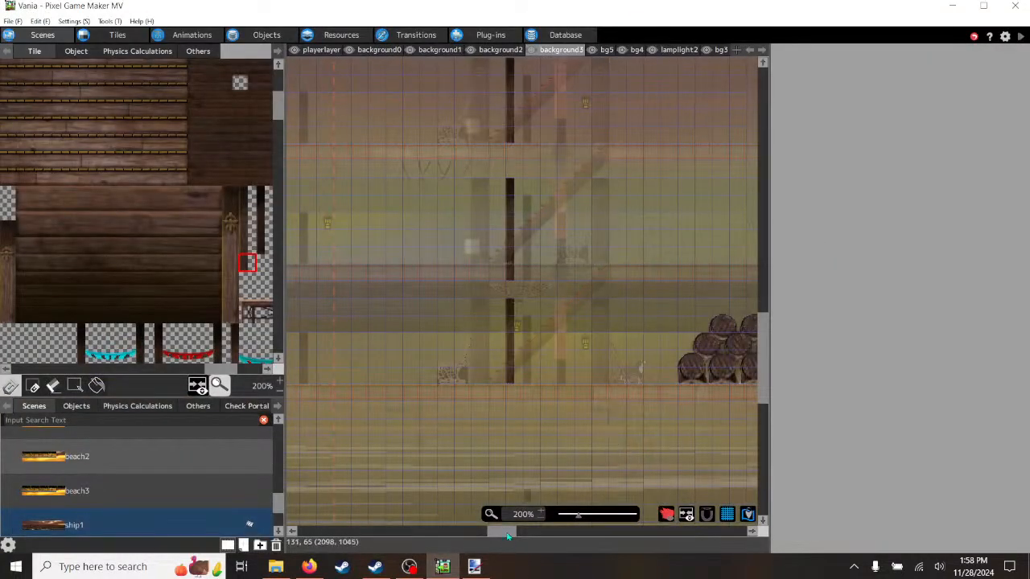
# - Try extending the dark post on layer background3 beside the stacked crates down one tile, and undo it
pyautogui.moveTo(507, 535); pyautogui.dragTo(499, 535)
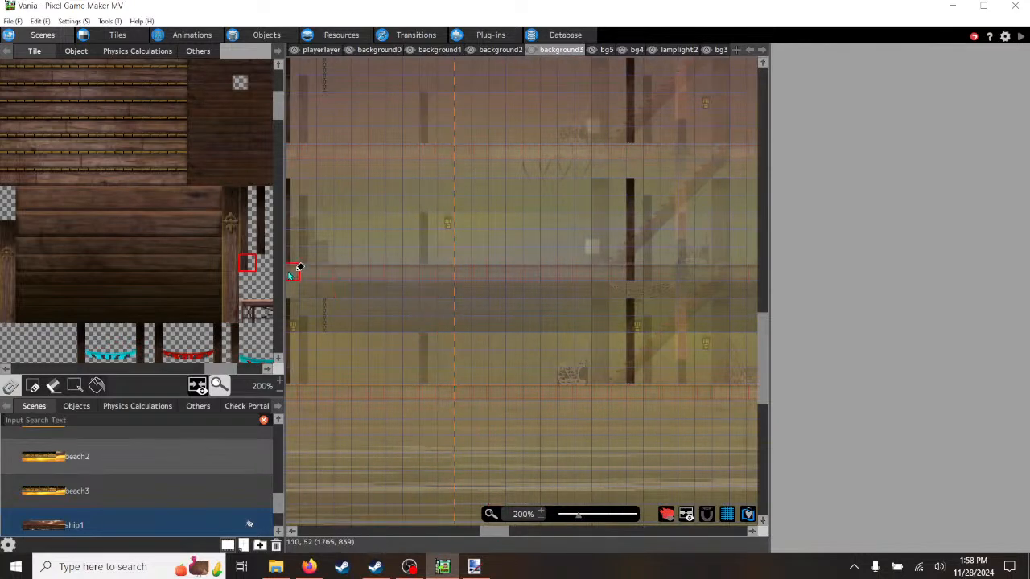
pyautogui.moveTo(493, 535); pyautogui.dragTo(486, 537)
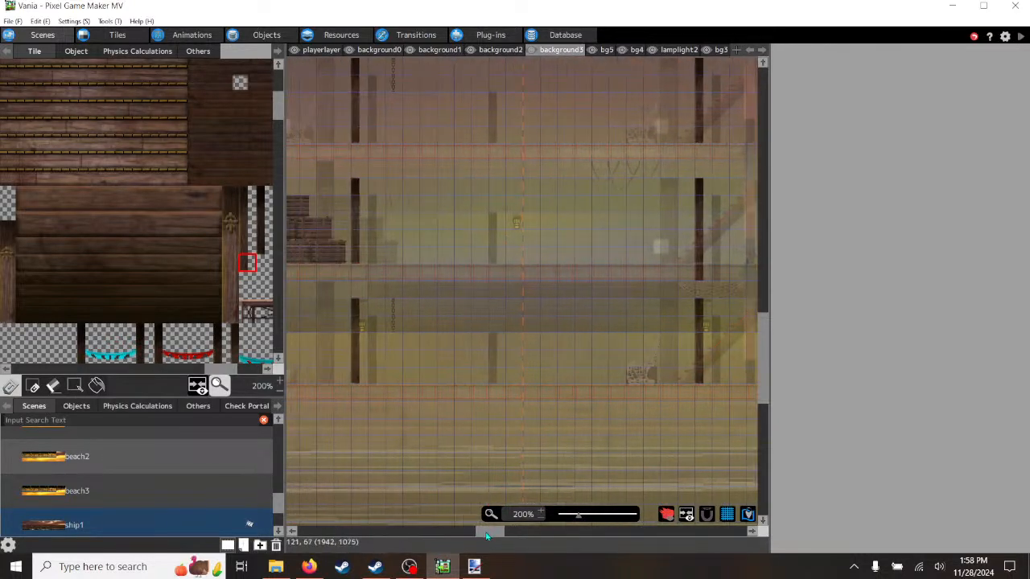
pyautogui.click(361, 271)
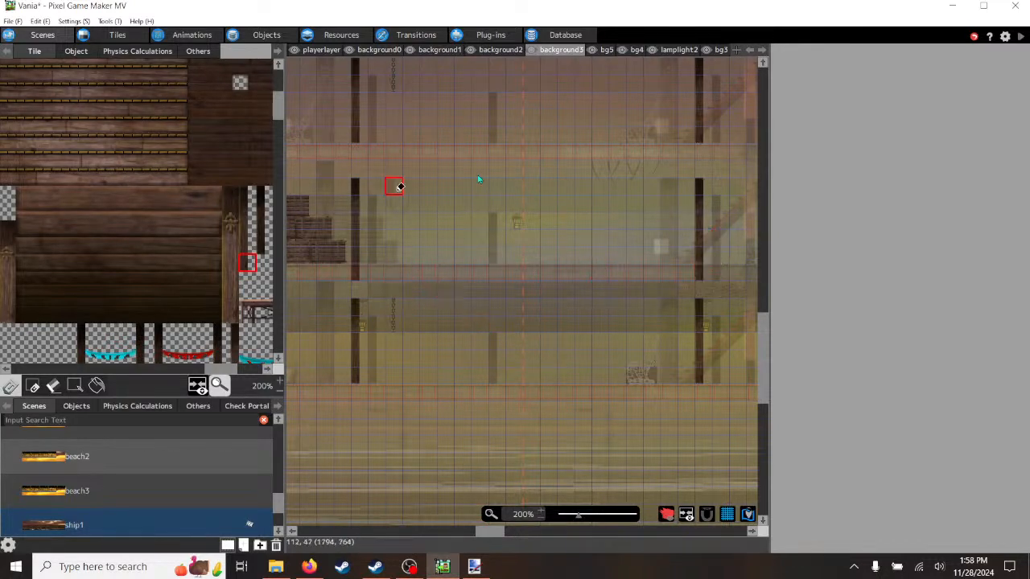
pyautogui.click(39, 21)
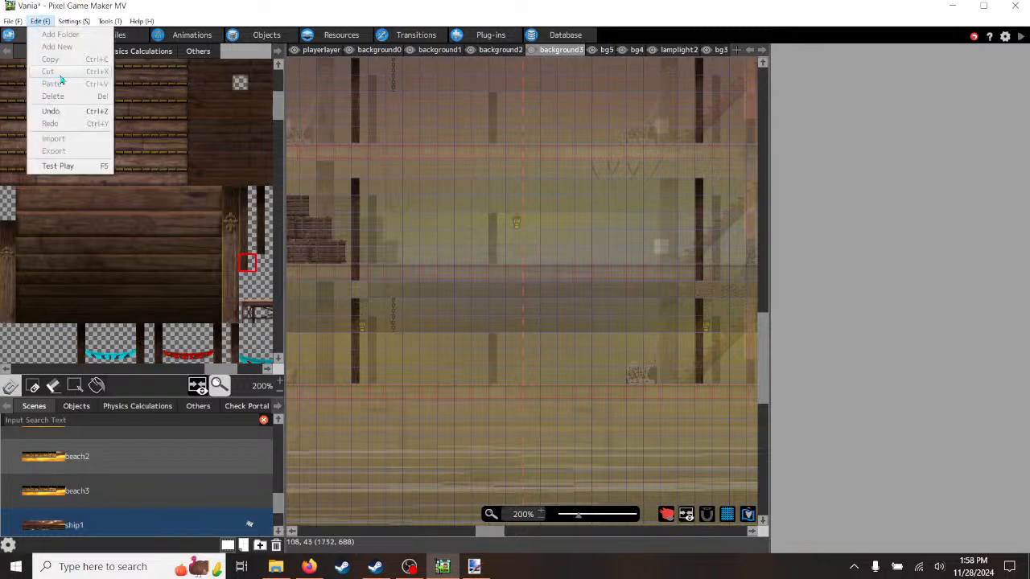
pyautogui.click(52, 112)
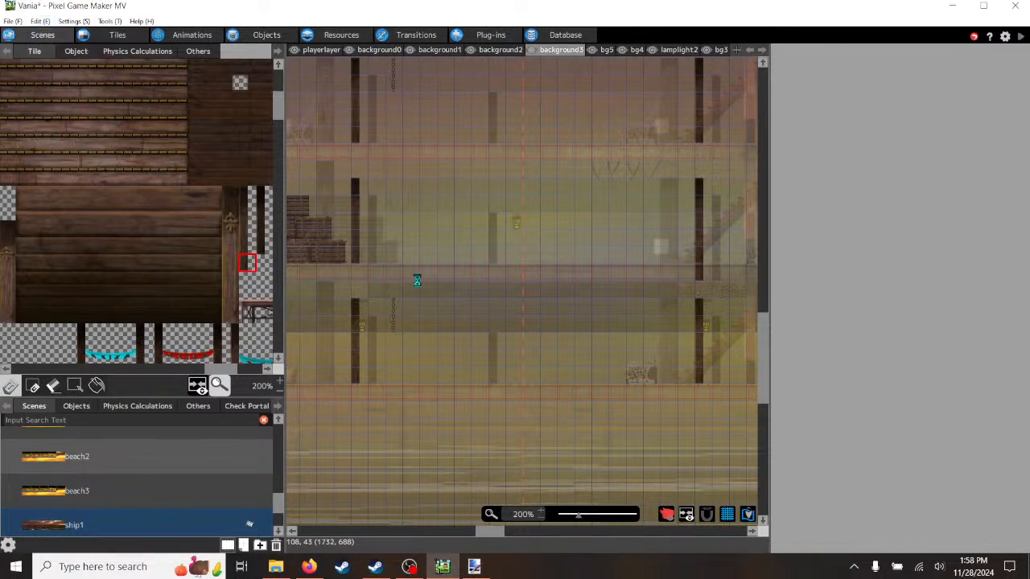
# - Try extending the dark bg5 post near the stacked crates down one tile, check it in a maximized test play, and undo it
pyautogui.click(607, 50)
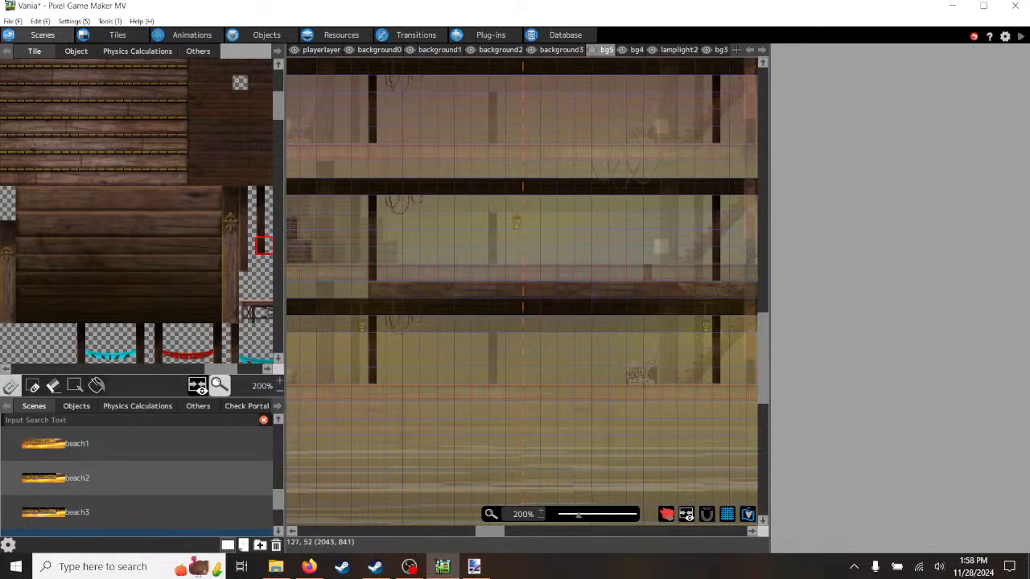
pyautogui.click(1021, 37)
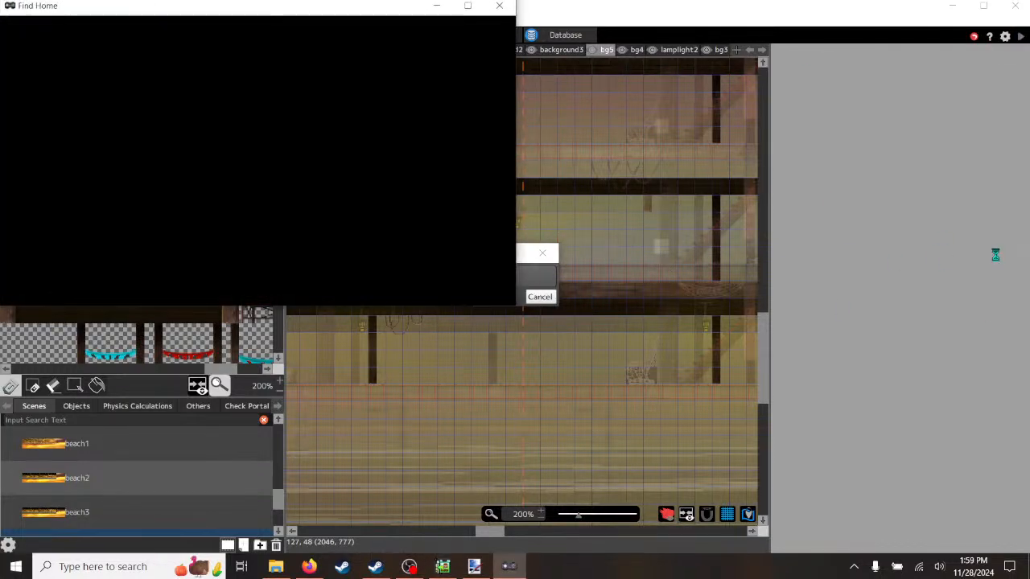
pyautogui.click(468, 6)
pyautogui.press('d')
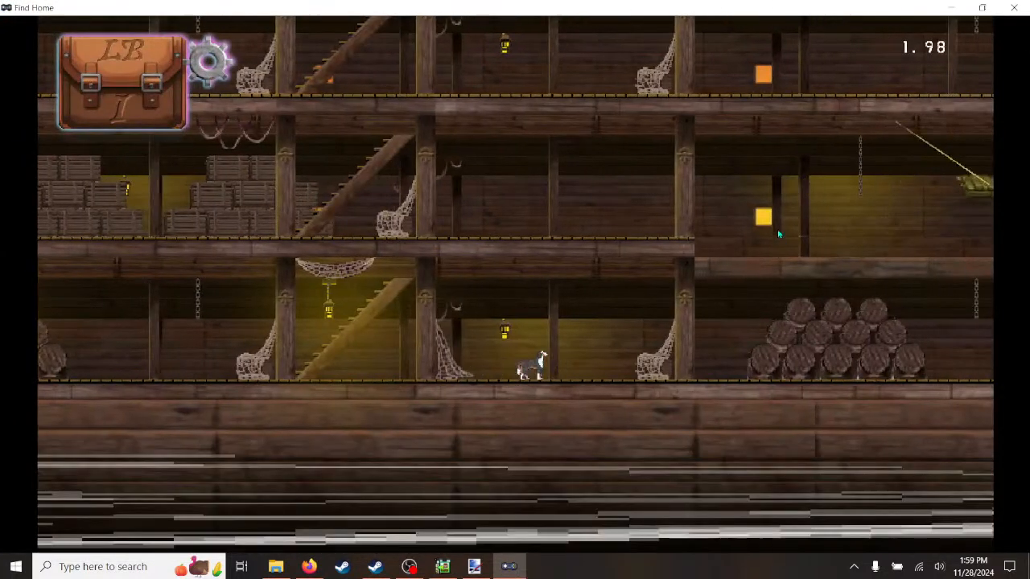
pyautogui.press('a')
pyautogui.press('d')
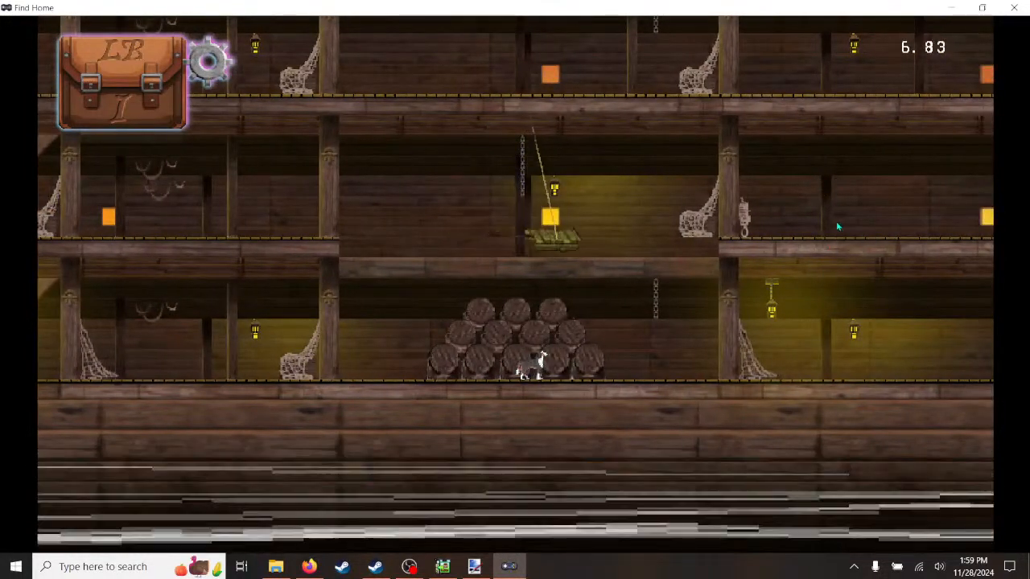
pyautogui.click(1013, 7)
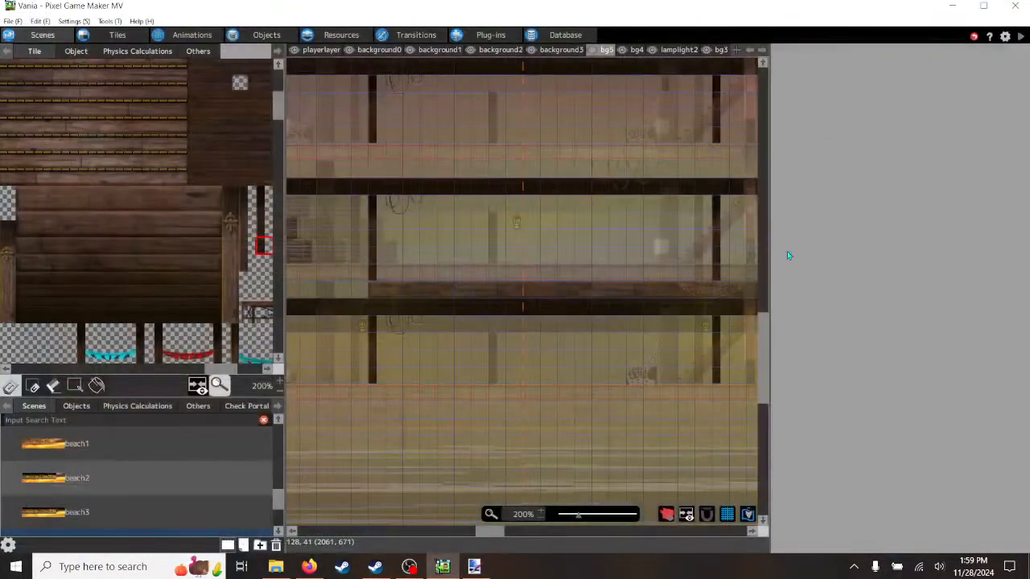
pyautogui.click(41, 21)
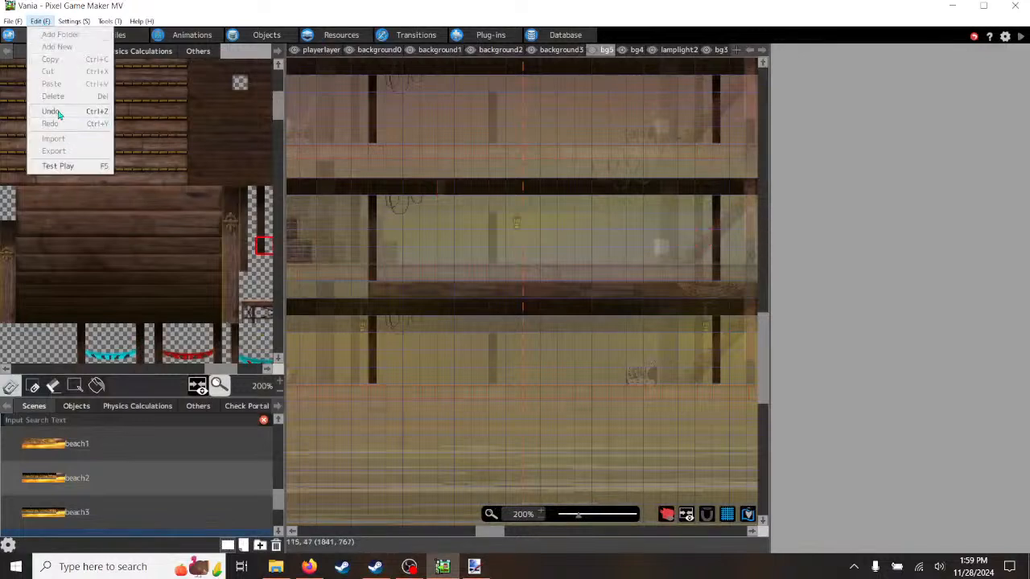
pyautogui.click(58, 115)
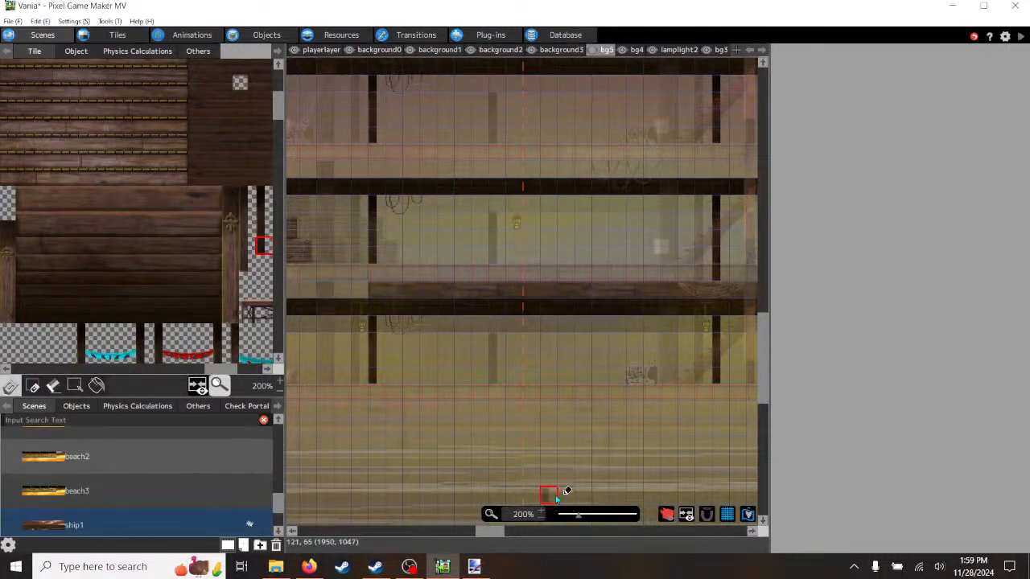
# - Try extending the dark bg5 post beyond the platform's gap down to the lower beam, check it in a test play, and undo it
pyautogui.click(517, 535)
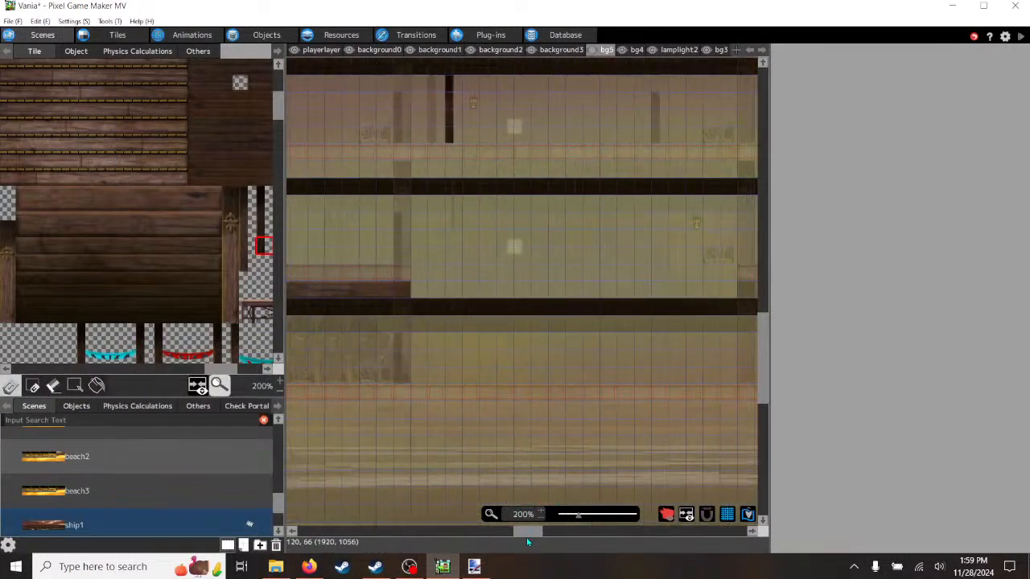
pyautogui.moveTo(528, 542); pyautogui.dragTo(542, 545)
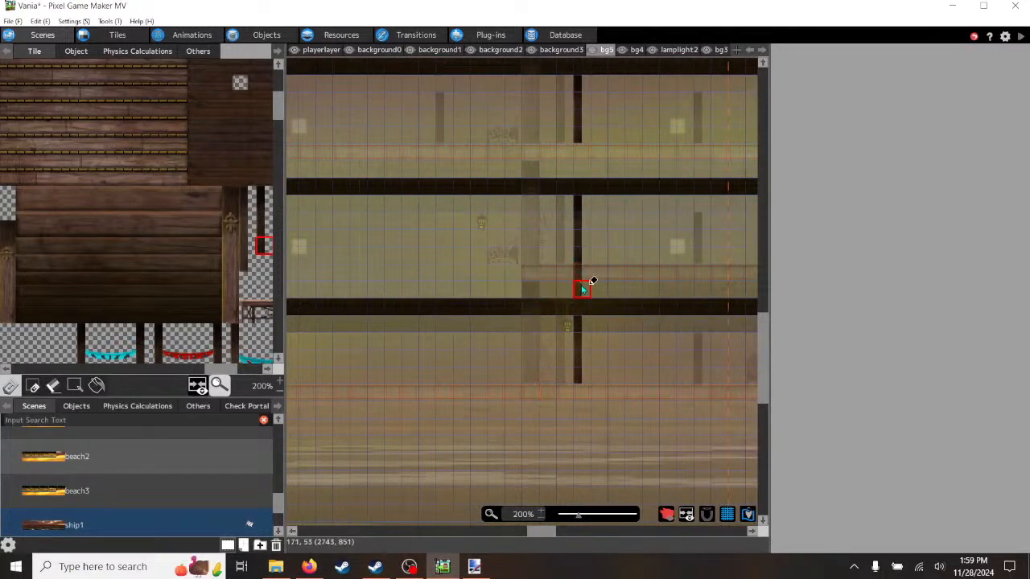
pyautogui.click(1021, 37)
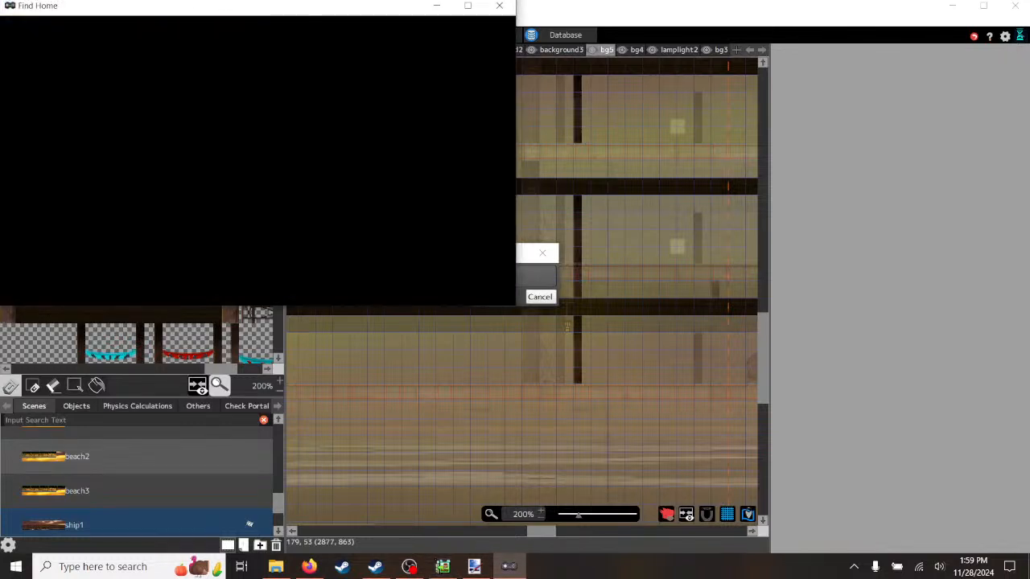
pyautogui.click(468, 7)
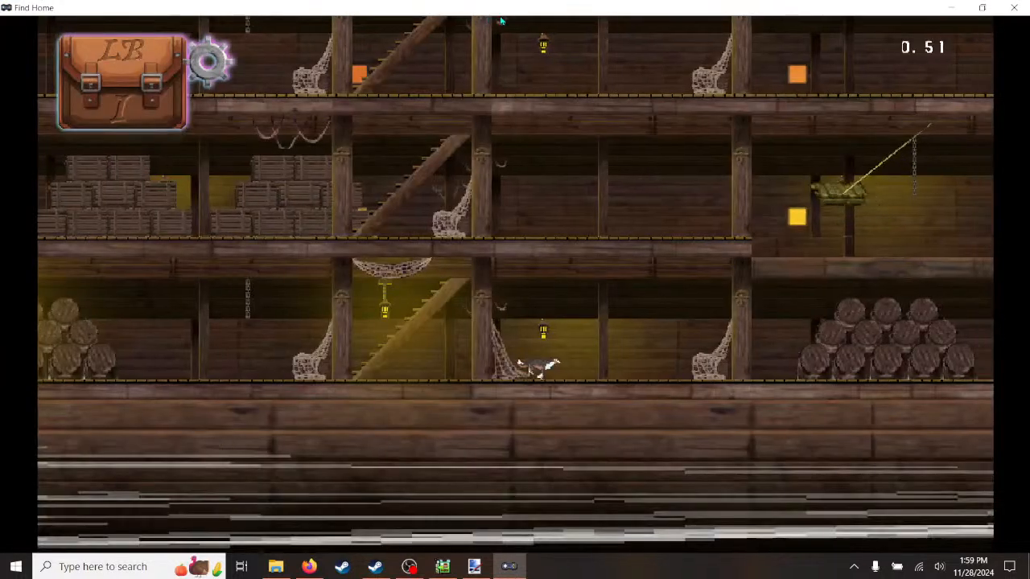
pyautogui.press('Right')
pyautogui.press('Left')
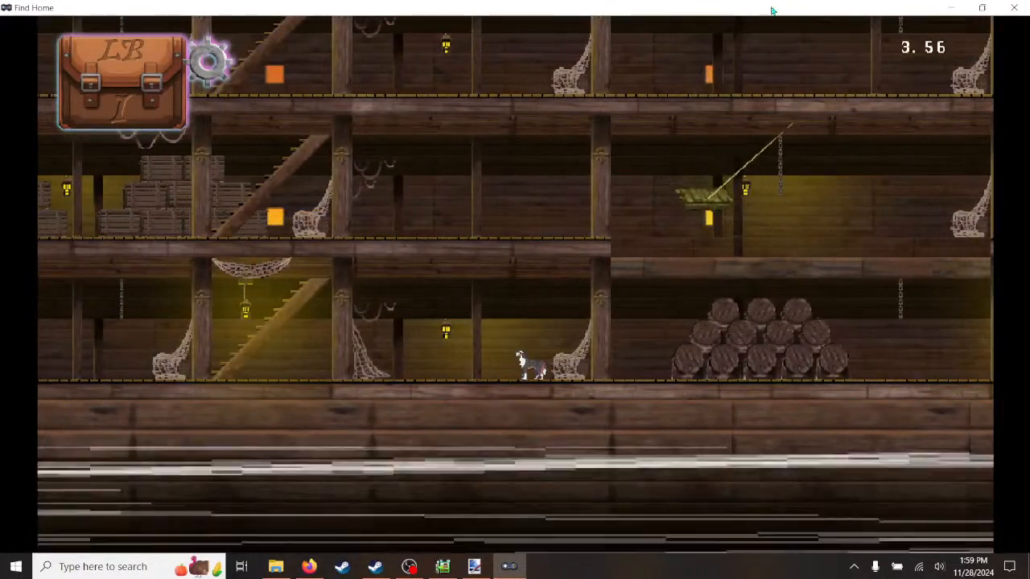
pyautogui.click(1013, 7)
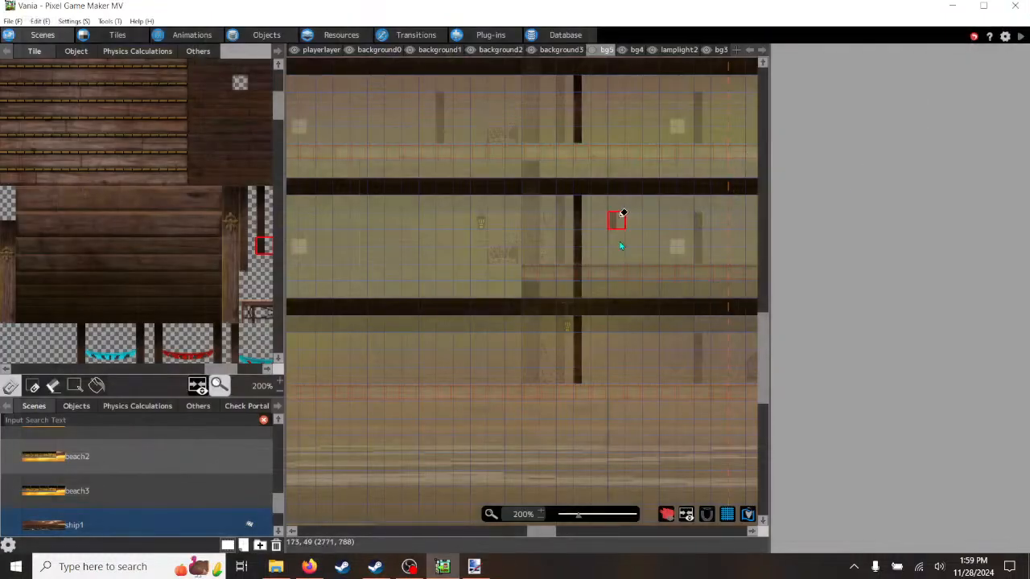
pyautogui.click(40, 21)
pyautogui.click(58, 111)
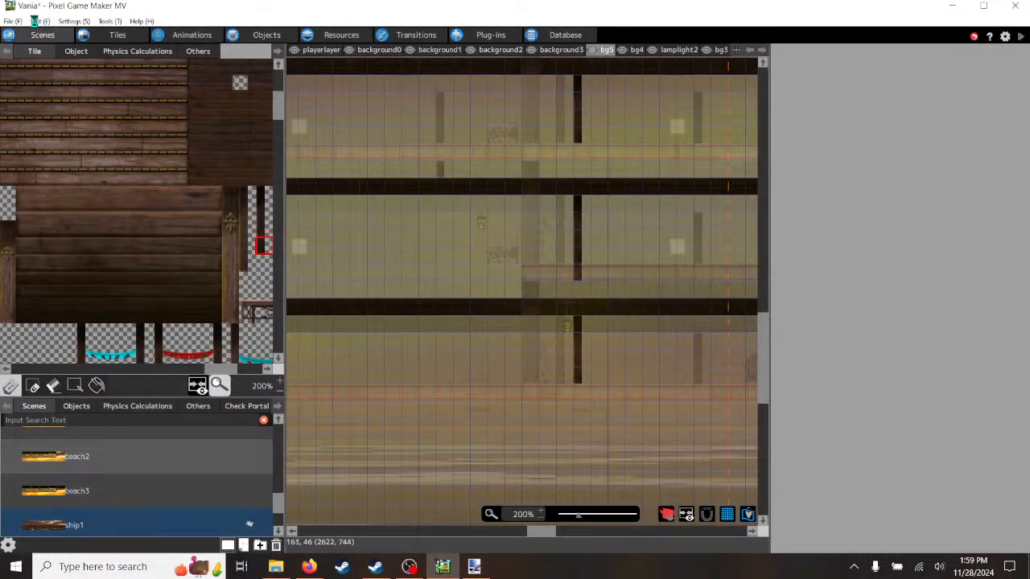
pyautogui.click(40, 20)
pyautogui.click(51, 111)
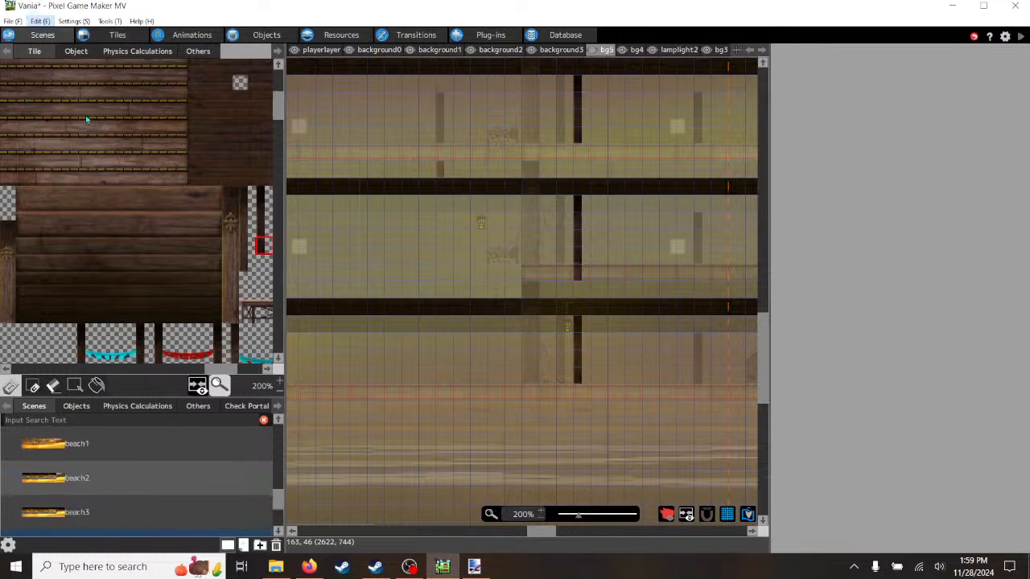
# - Extend the dark post on layer bg4 beyond the platform's gap down two tiles and briefly test-play the scene
pyautogui.click(636, 50)
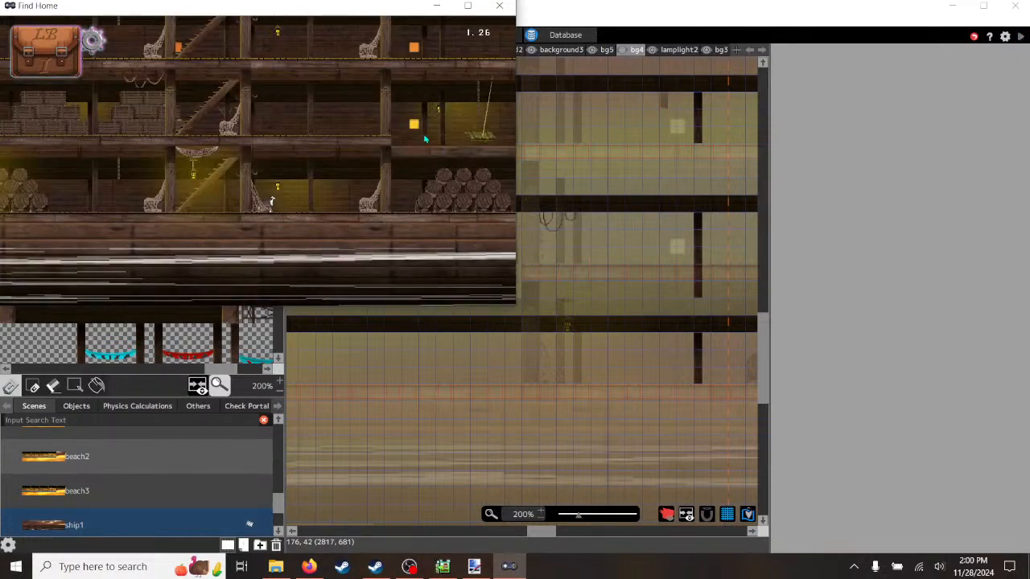
pyautogui.click(500, 5)
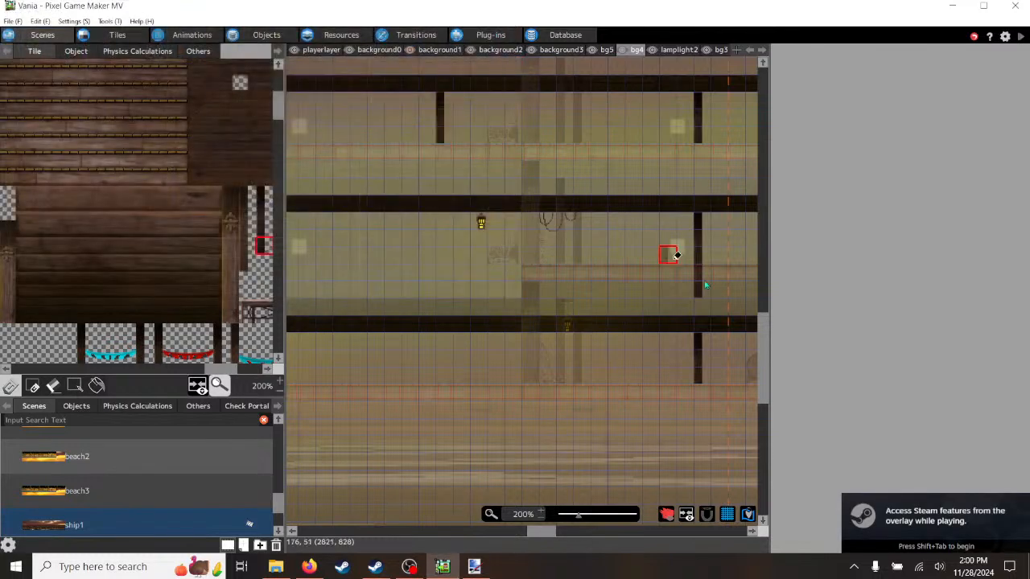
# - Undo the two tiles that extended the dark bg4 post beyond the platform's gap
pyautogui.click(40, 21)
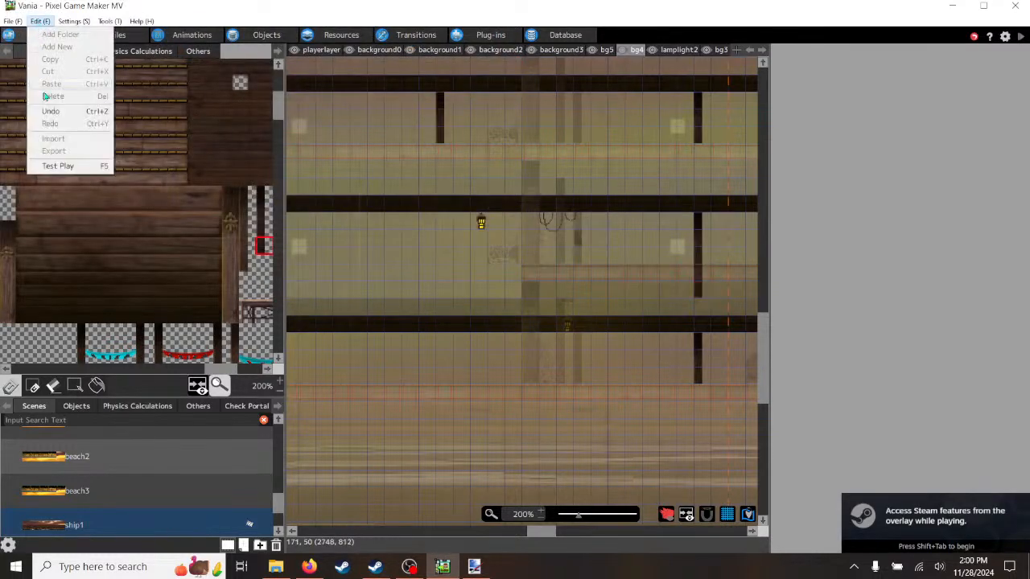
pyautogui.click(50, 113)
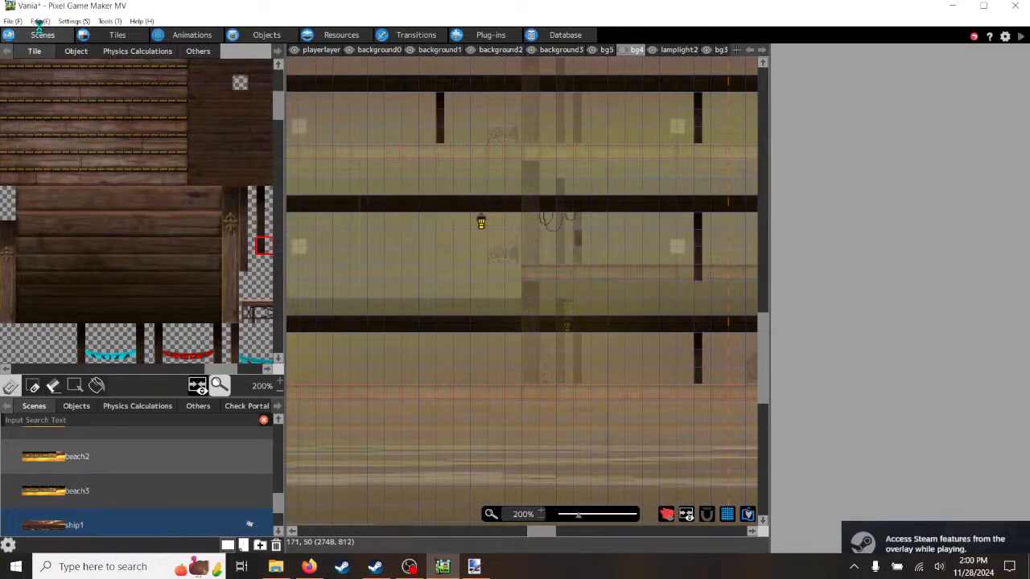
pyautogui.click(40, 21)
pyautogui.click(50, 112)
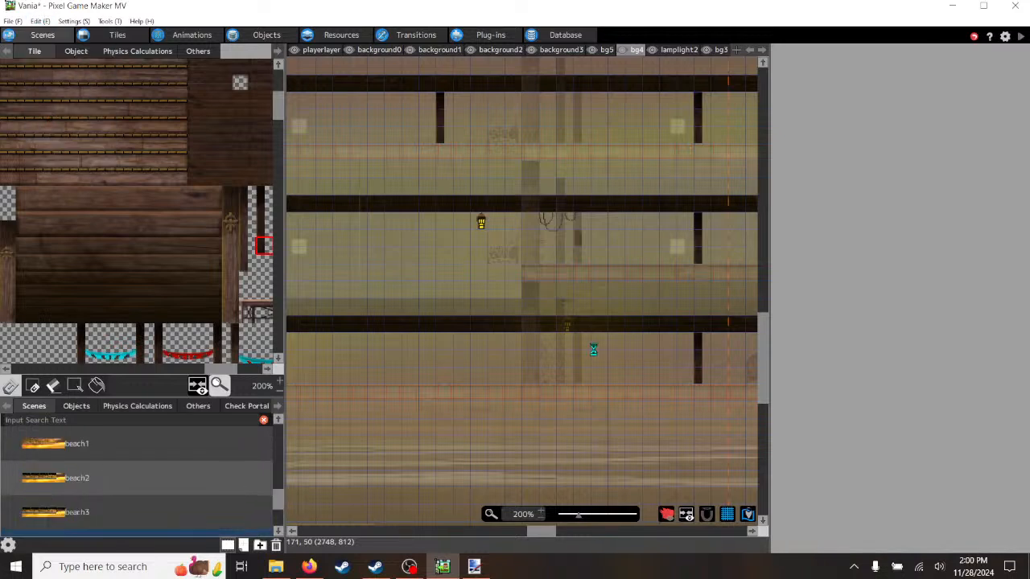
# - Compare the dark posts on layers bg4 and bg5 along the lower decks on both sides of the platform's gap
pyautogui.click(721, 49)
pyautogui.click(680, 50)
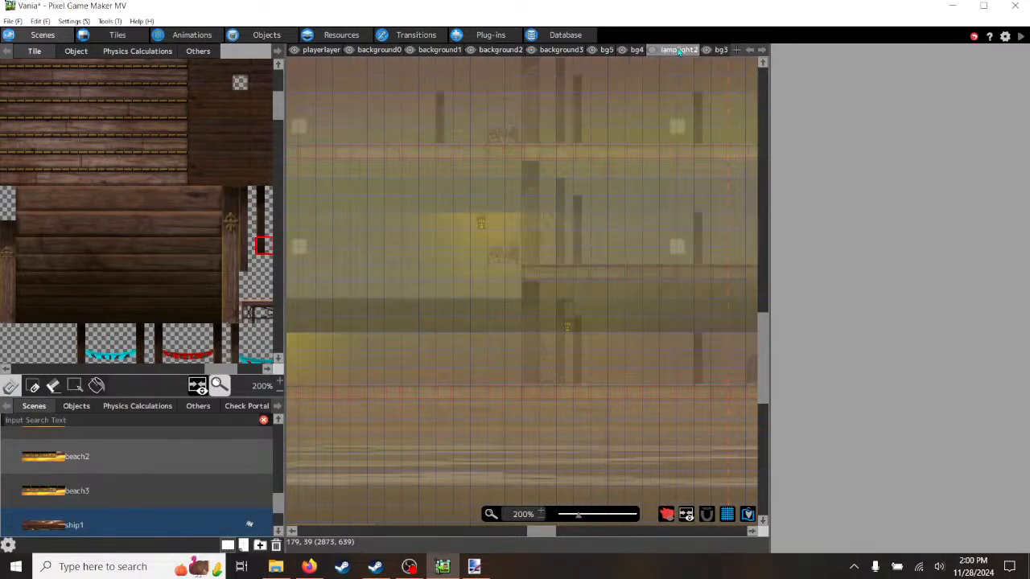
pyautogui.click(636, 50)
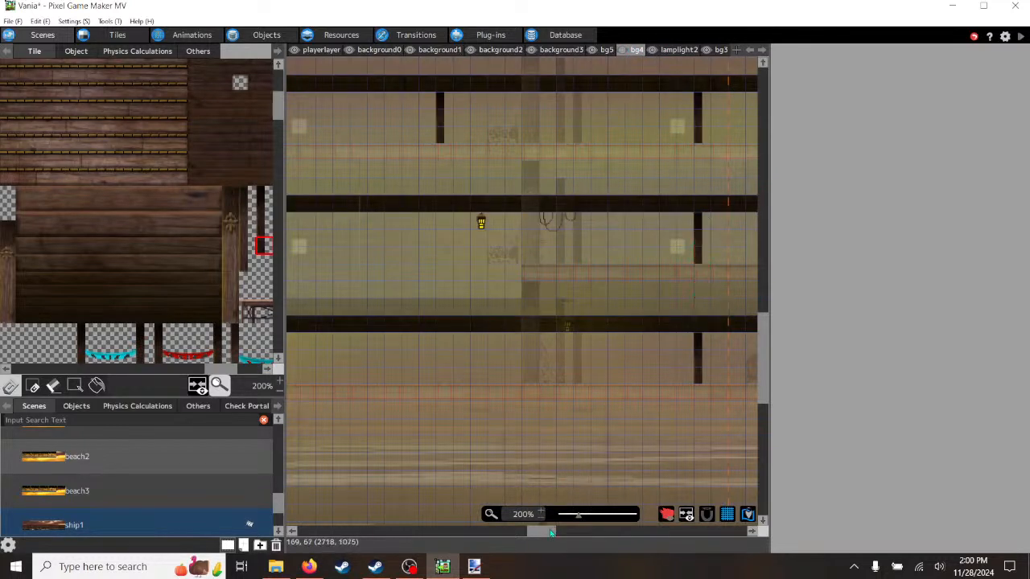
pyautogui.moveTo(551, 532)
pyautogui.mouseDown()
pyautogui.moveTo(529, 540)
pyautogui.moveTo(560, 543)
pyautogui.mouseUp()
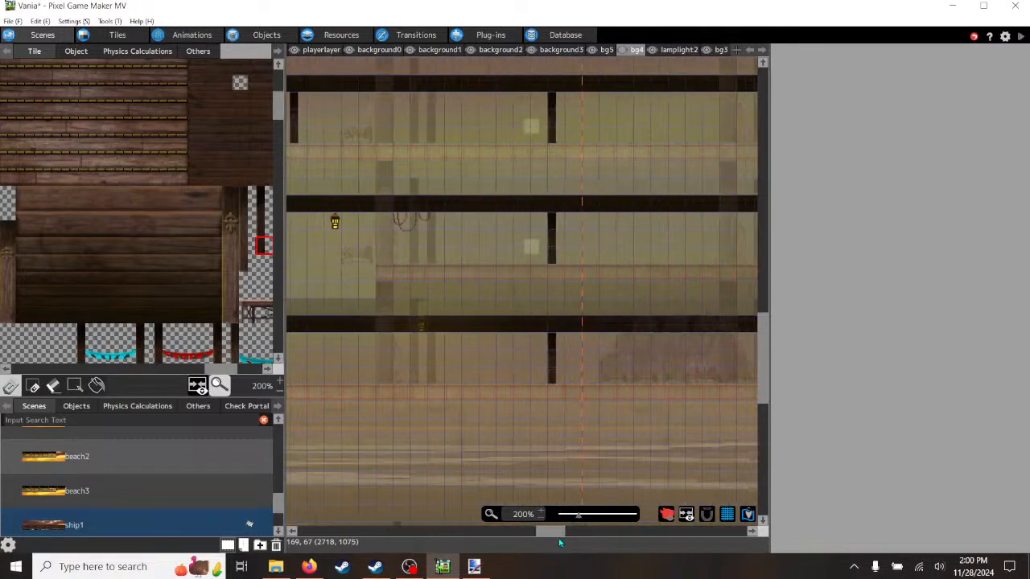
pyautogui.click(607, 50)
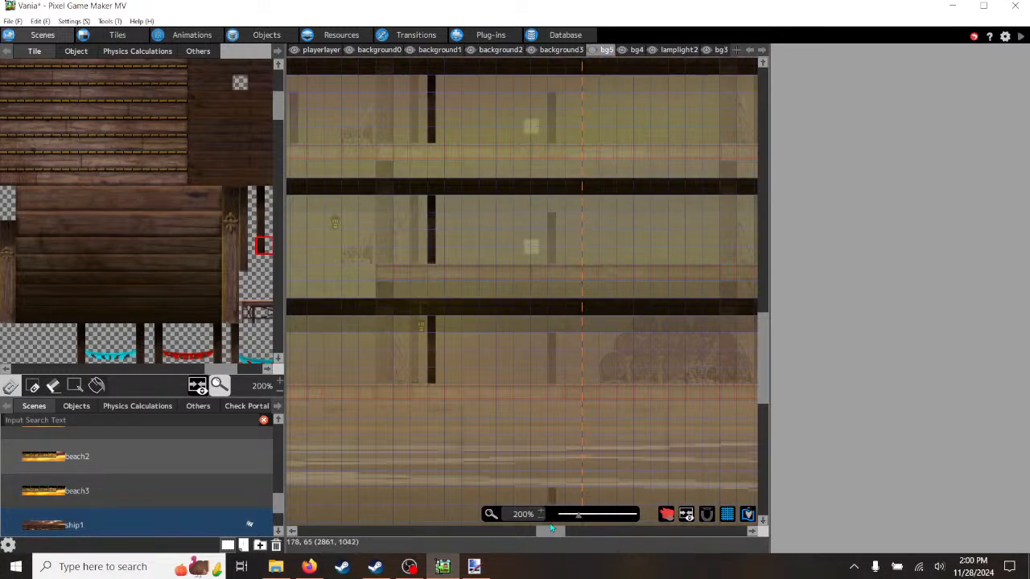
pyautogui.moveTo(551, 532)
pyautogui.mouseDown()
pyautogui.moveTo(516, 538)
pyautogui.moveTo(539, 542)
pyautogui.mouseUp()
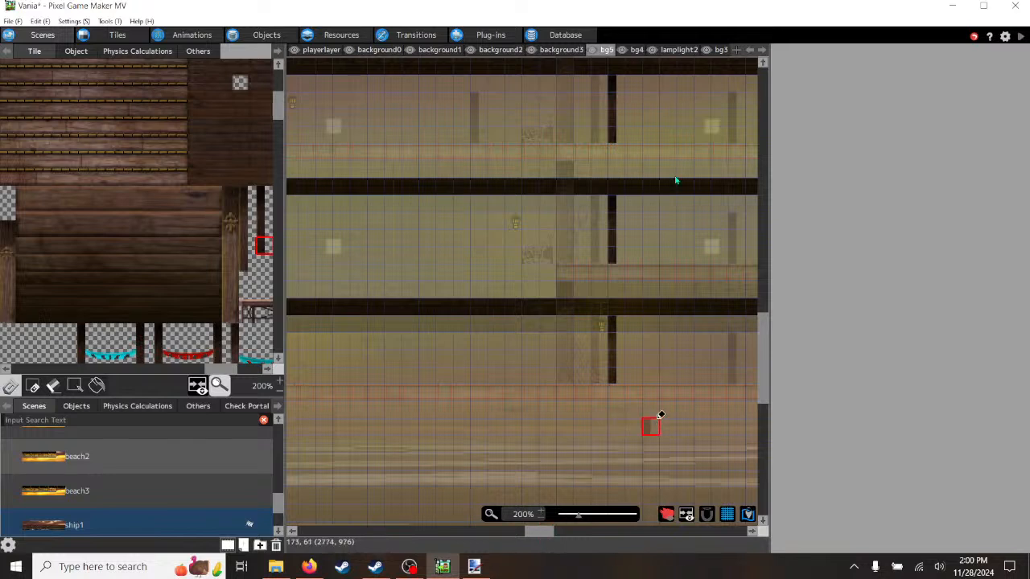
pyautogui.click(637, 50)
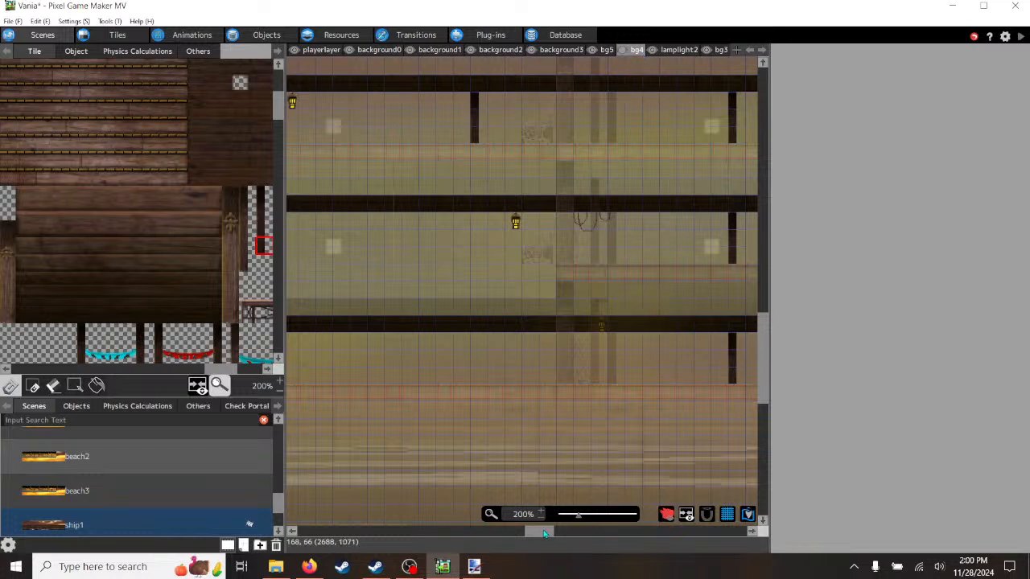
pyautogui.moveTo(544, 534); pyautogui.dragTo(509, 547)
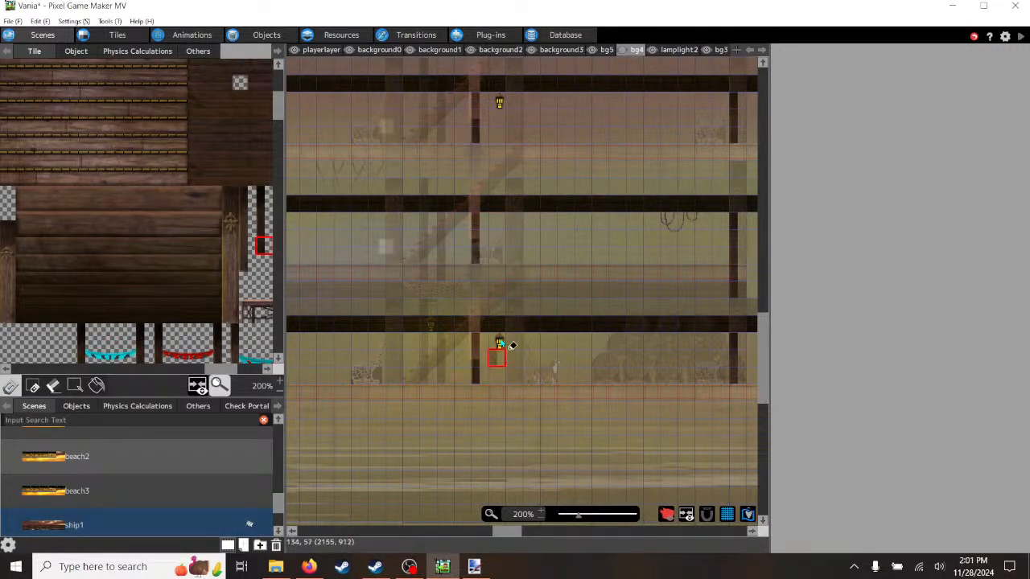
pyautogui.scroll(2, 486, 260)
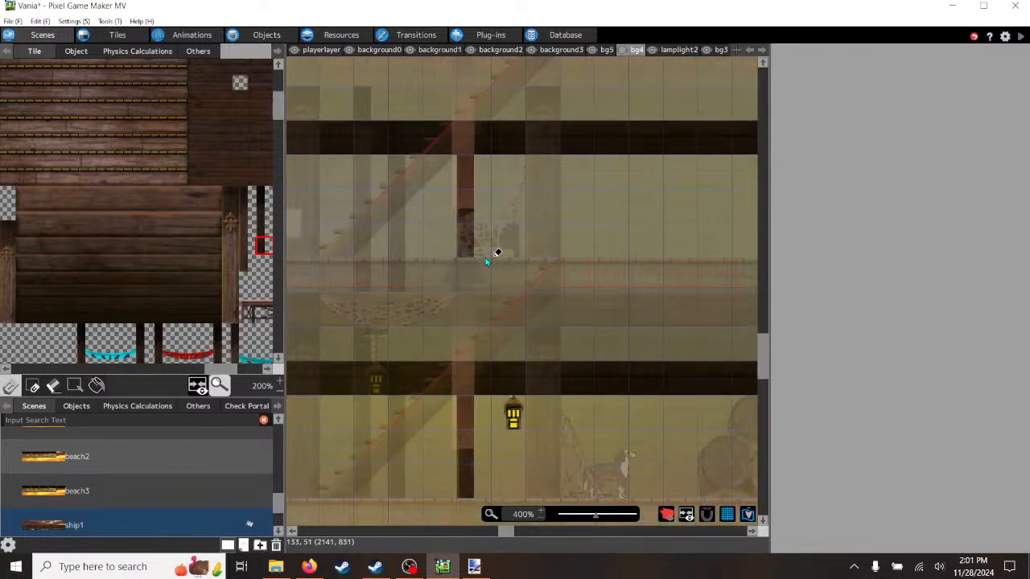
pyautogui.scroll(-2, 486, 260)
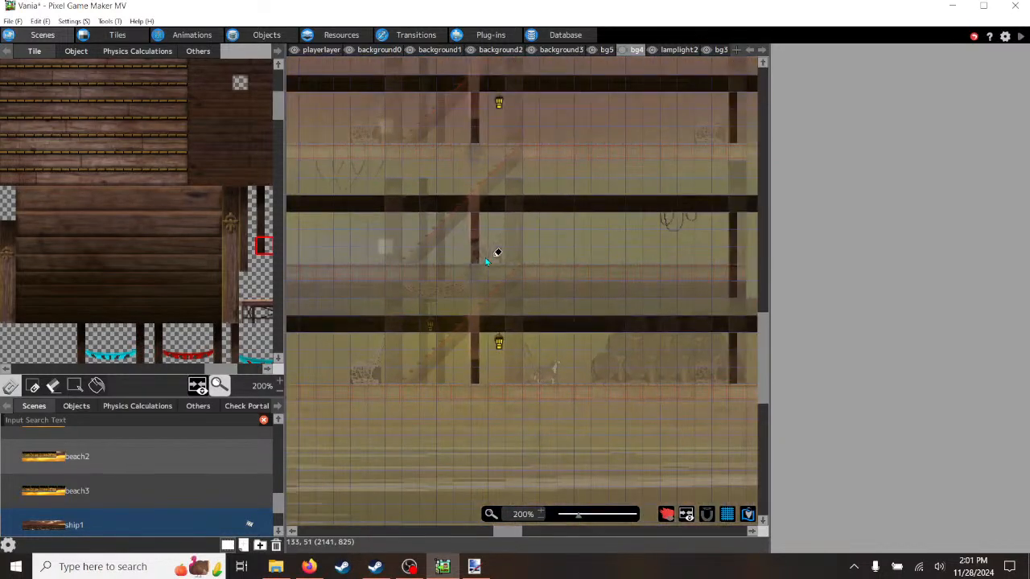
pyautogui.scroll(-1, 486, 260)
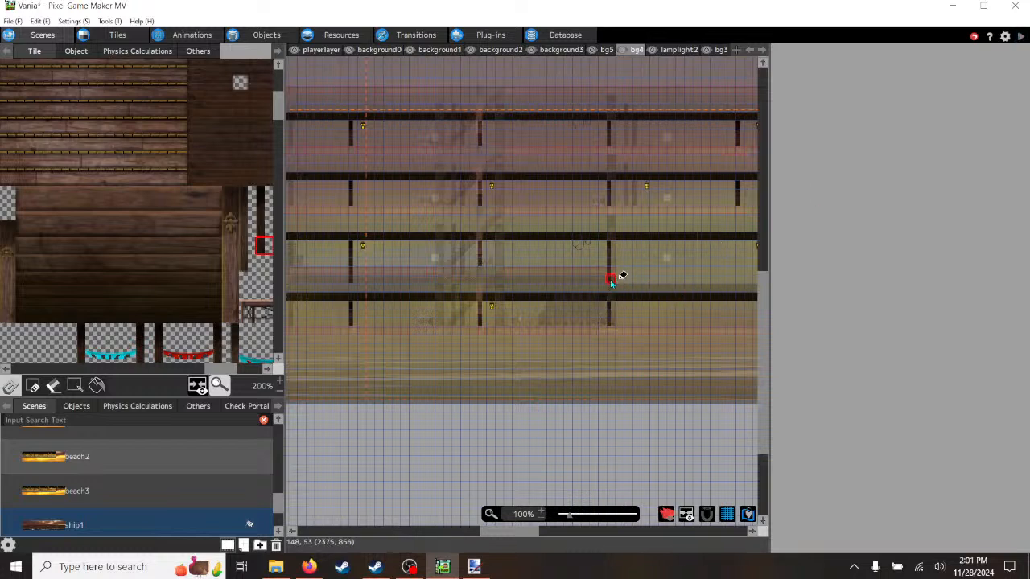
# - Test-play the ship scene, running the dog back and forth beneath the swinging platform to check the posts around its gap
pyautogui.click(1022, 38)
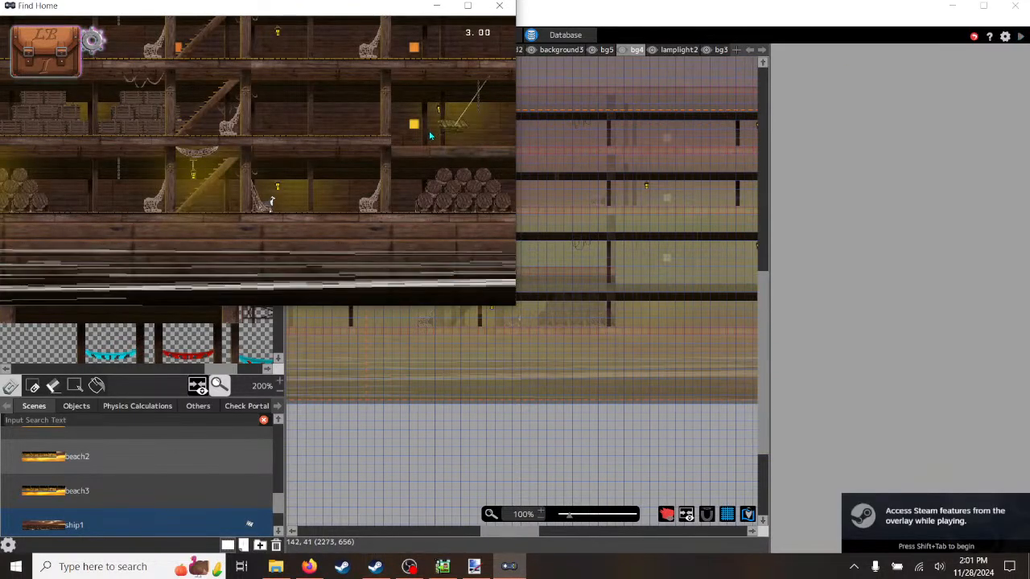
pyautogui.press('Right')
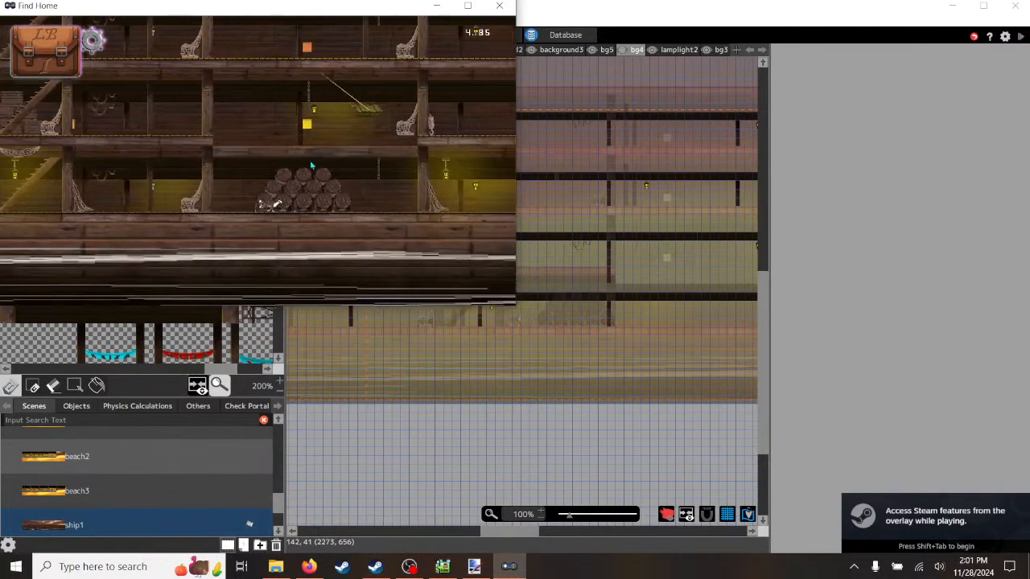
pyautogui.press('Right')
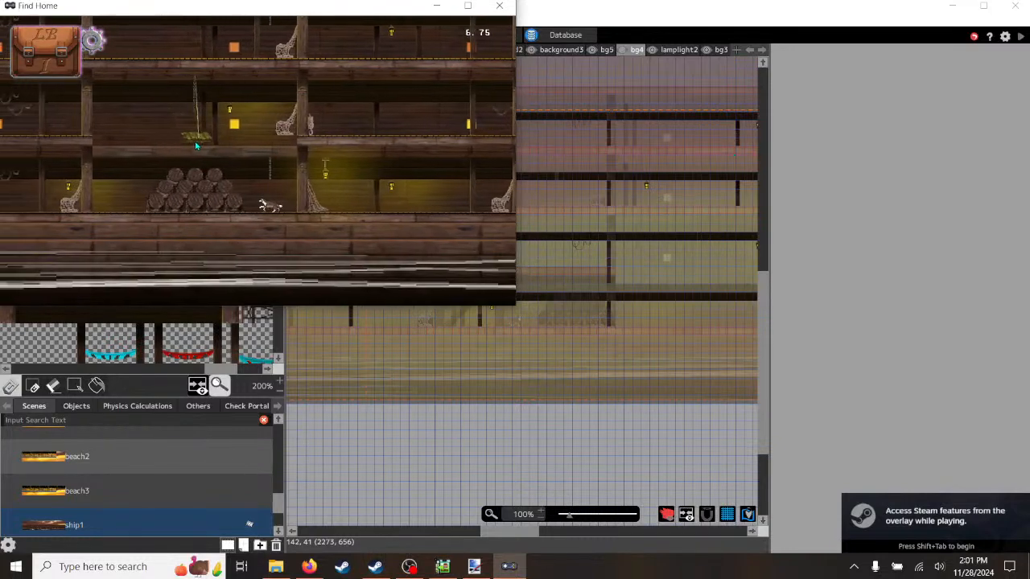
pyautogui.press('Left')
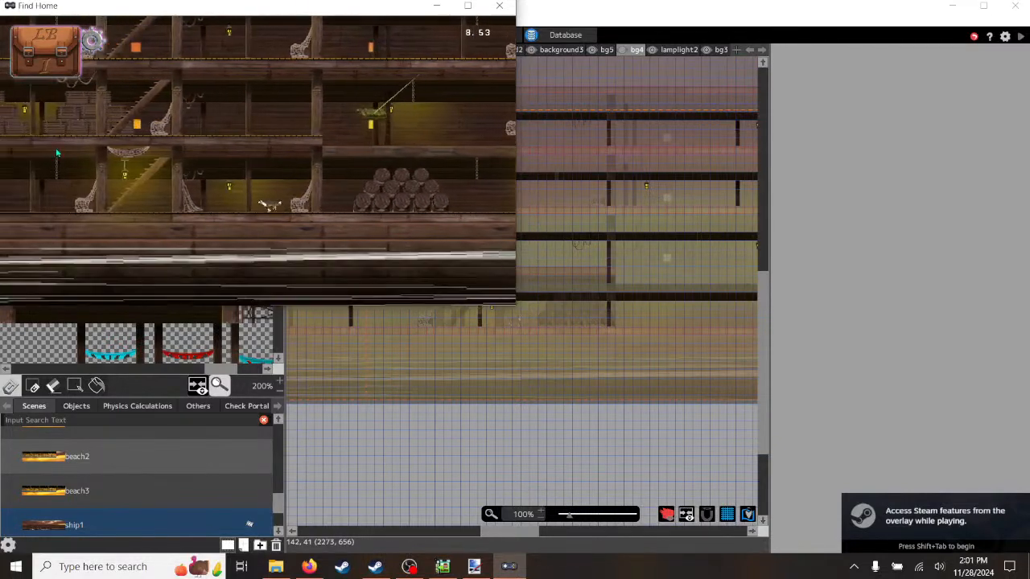
pyautogui.press('Left')
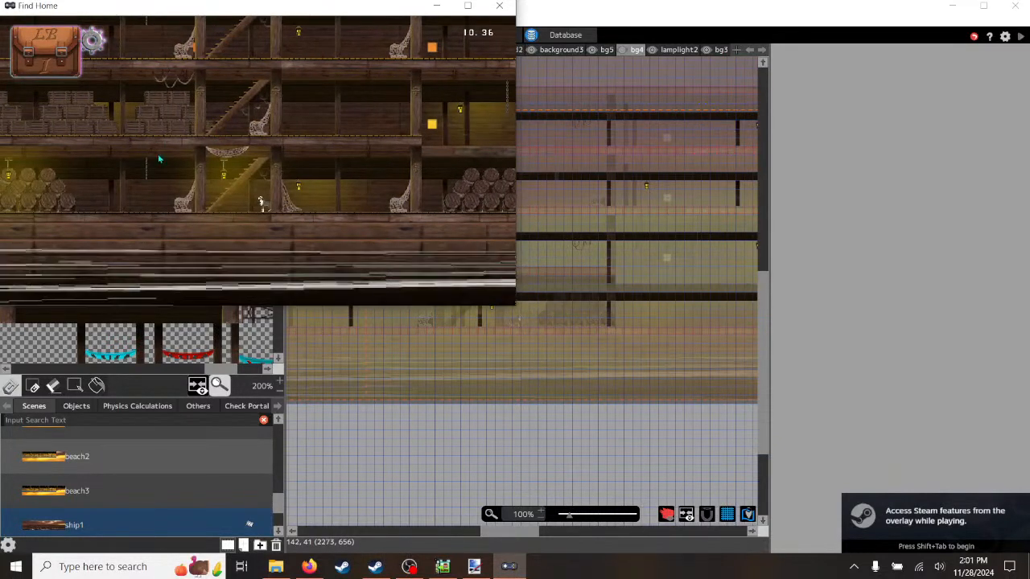
pyautogui.press('Right')
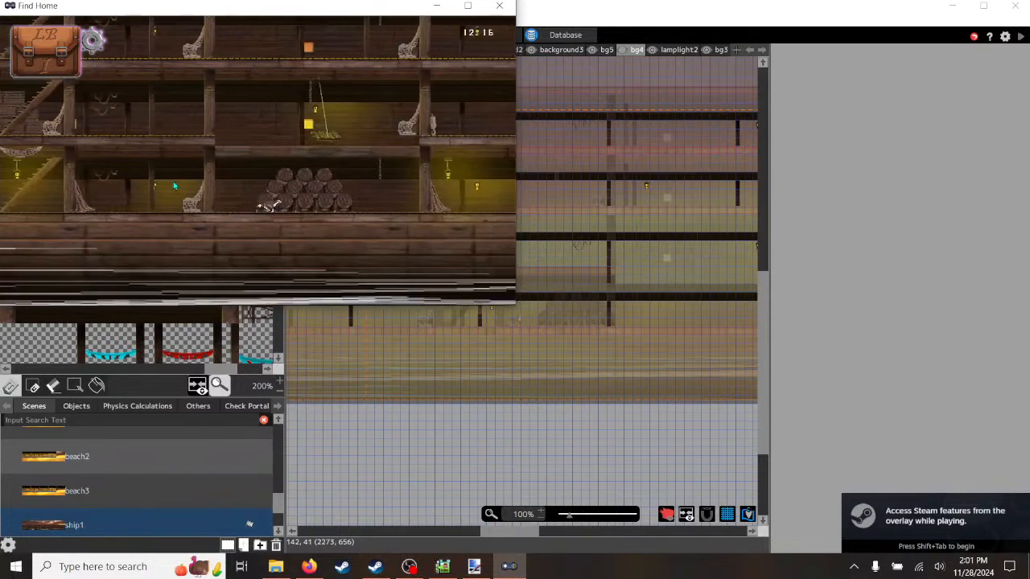
pyautogui.press('Right')
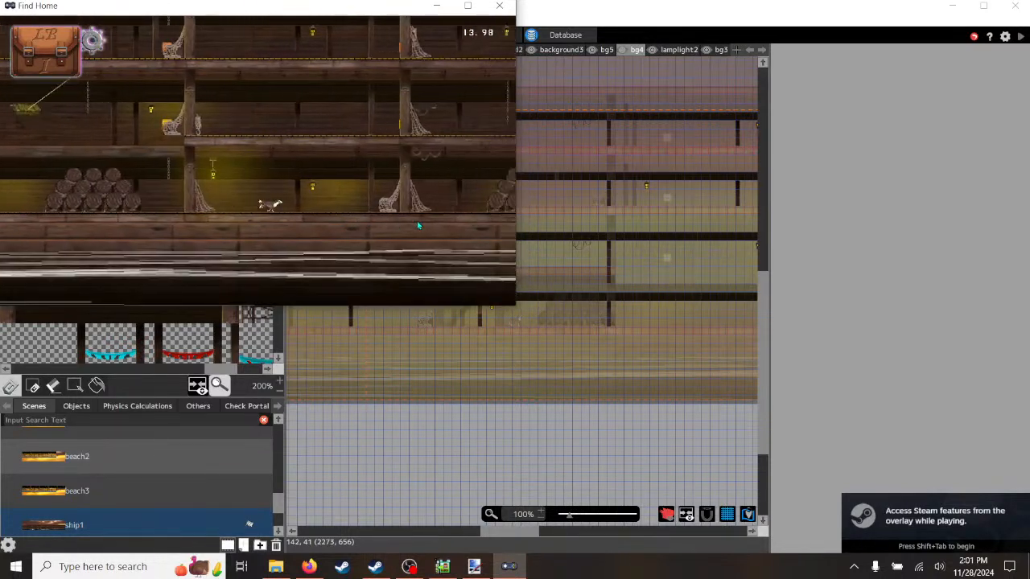
pyautogui.press('Right')
# - Maximize the test play, compare the background posts from the stacked crates to beyond the platform's gap, and close the game
pyautogui.click(467, 6)
pyautogui.press('Left')
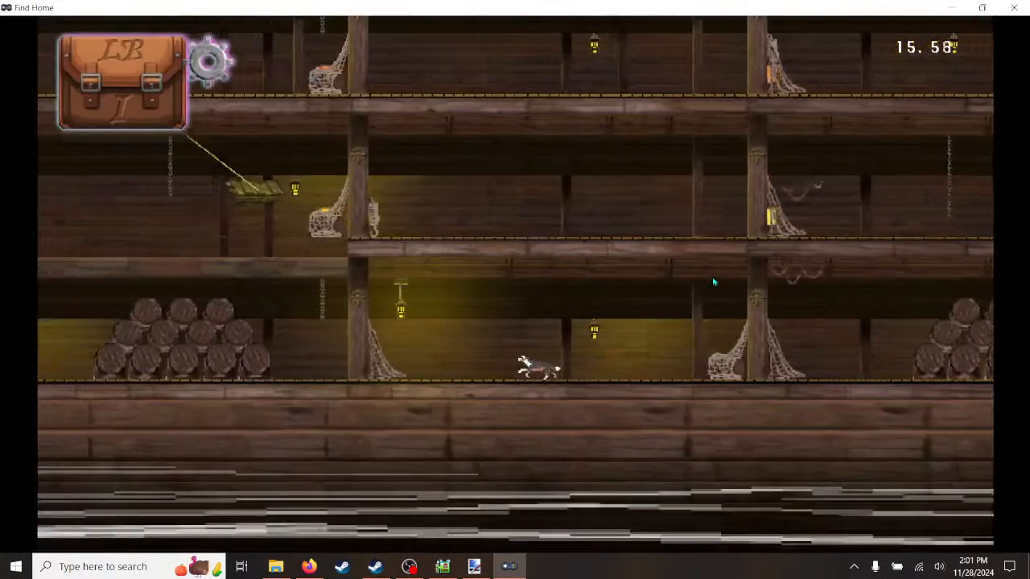
pyautogui.press('Left')
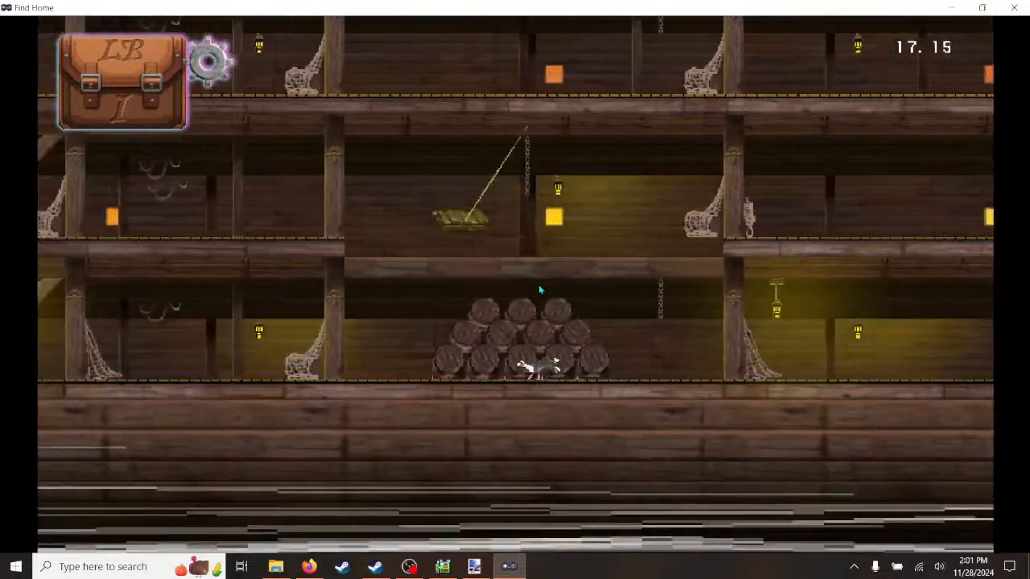
pyautogui.press('Left')
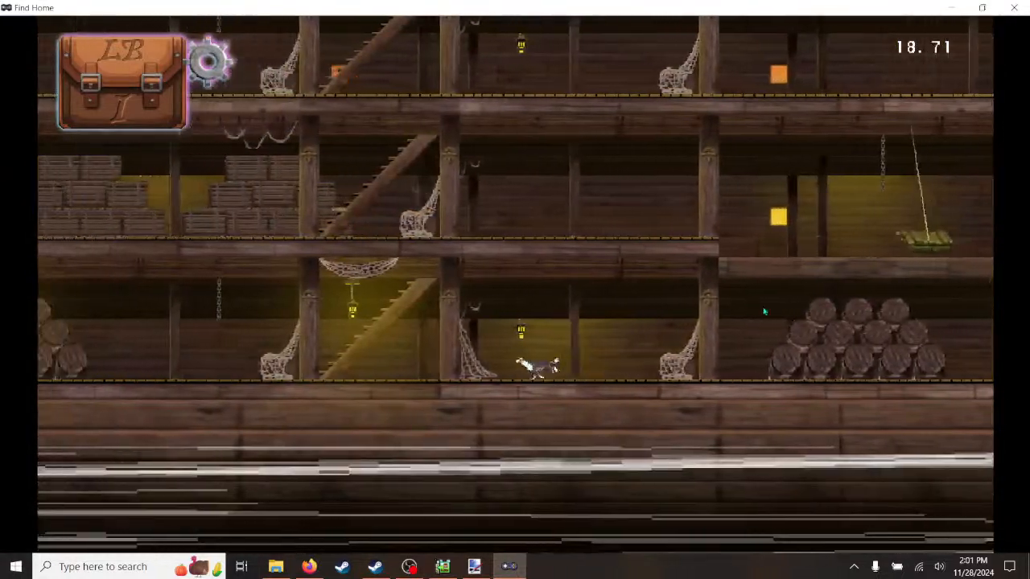
pyautogui.press('Left')
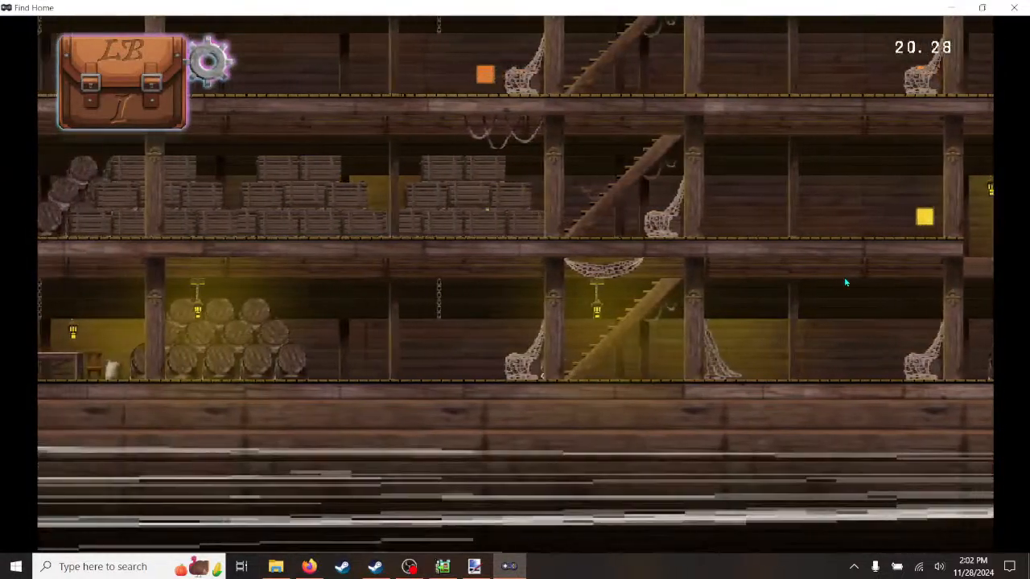
pyautogui.press('Left')
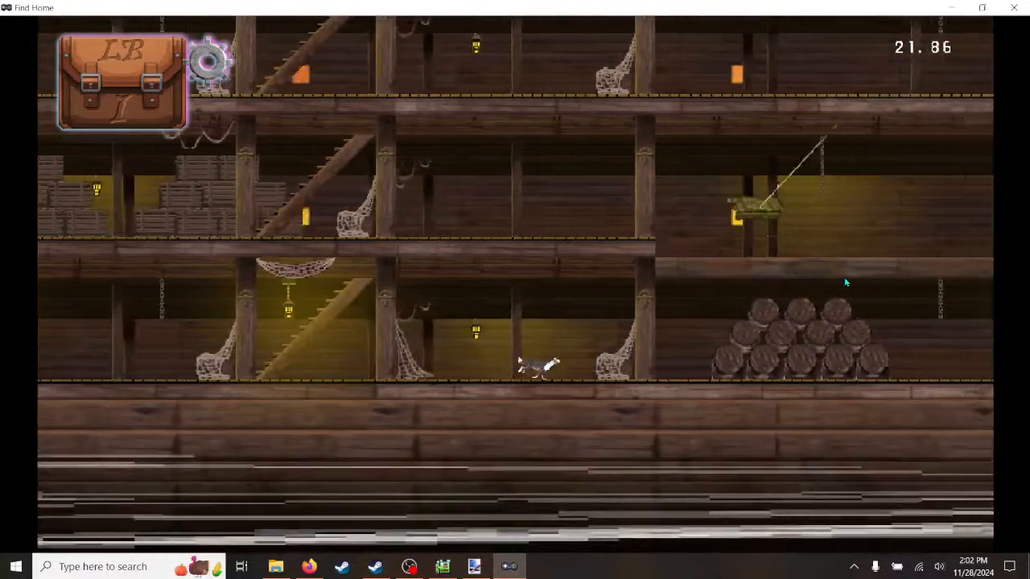
pyautogui.press('Right')
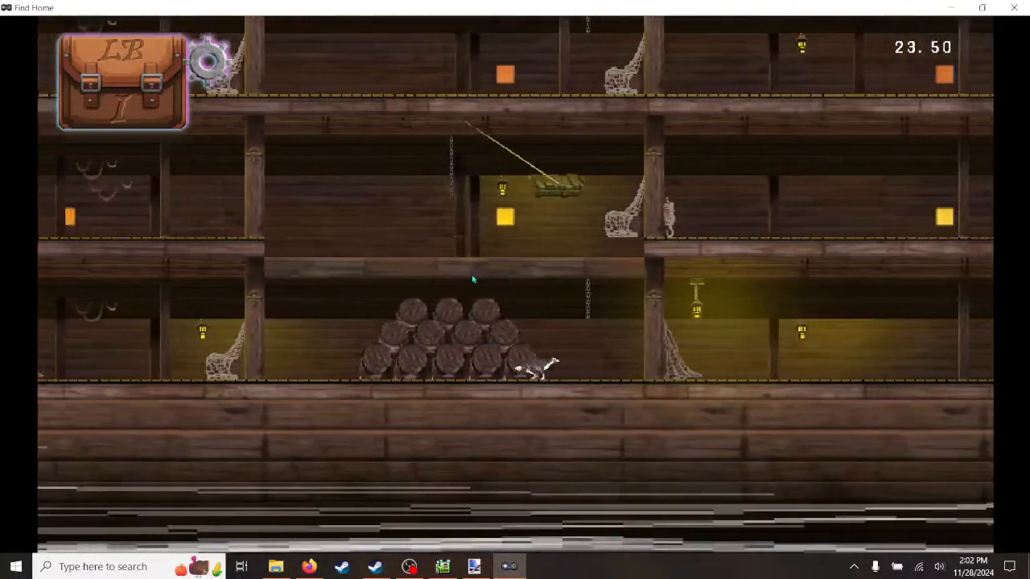
pyautogui.press('Right')
pyautogui.click(1007, 9)
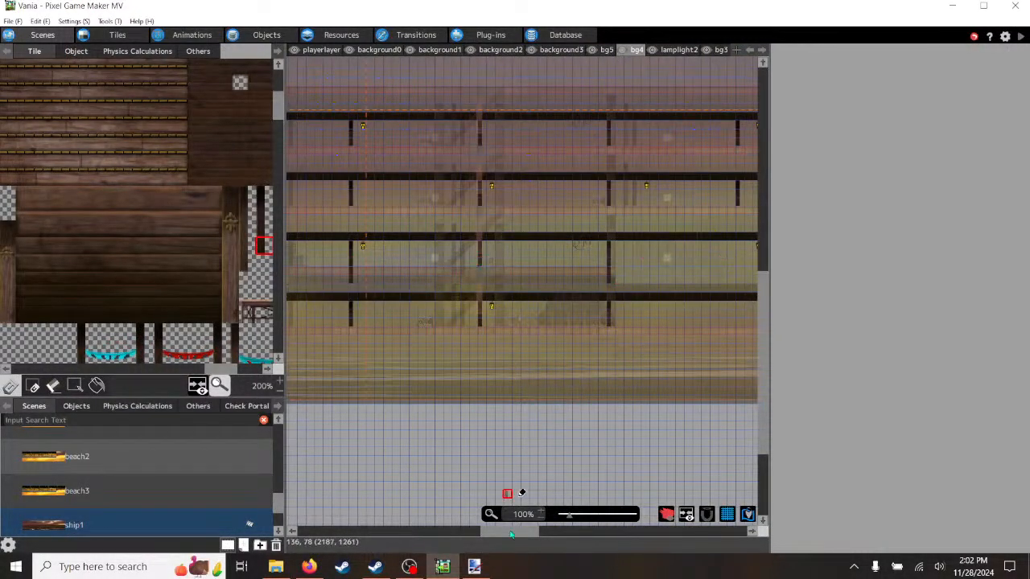
# - Erase the lowest two tiles of the dark bg4 post at the left edge of the platform's gap, between its two beams
pyautogui.moveTo(515, 532)
pyautogui.mouseDown()
pyautogui.moveTo(381, 536)
pyautogui.moveTo(531, 533)
pyautogui.mouseUp()
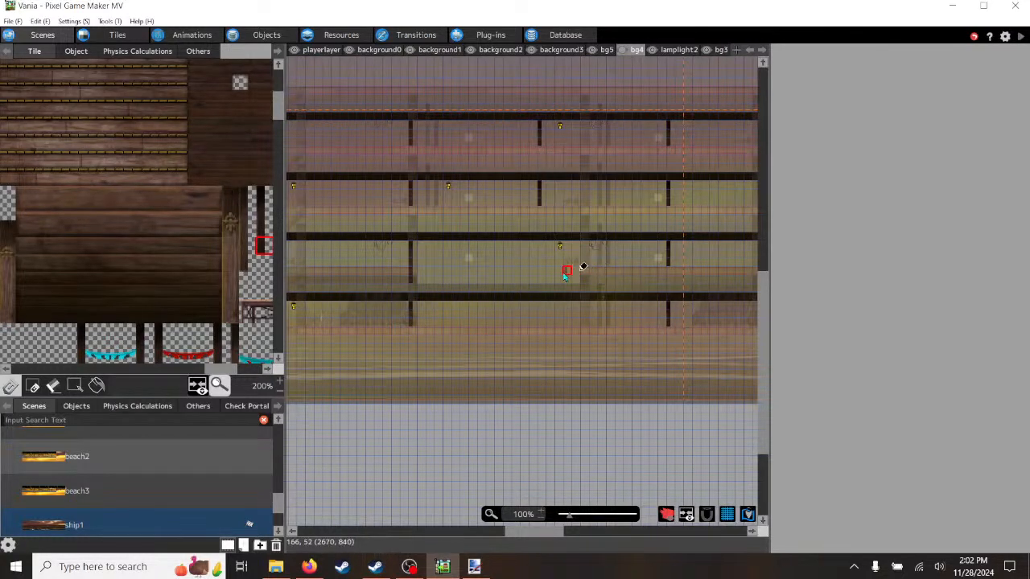
pyautogui.scroll(3, 564, 276)
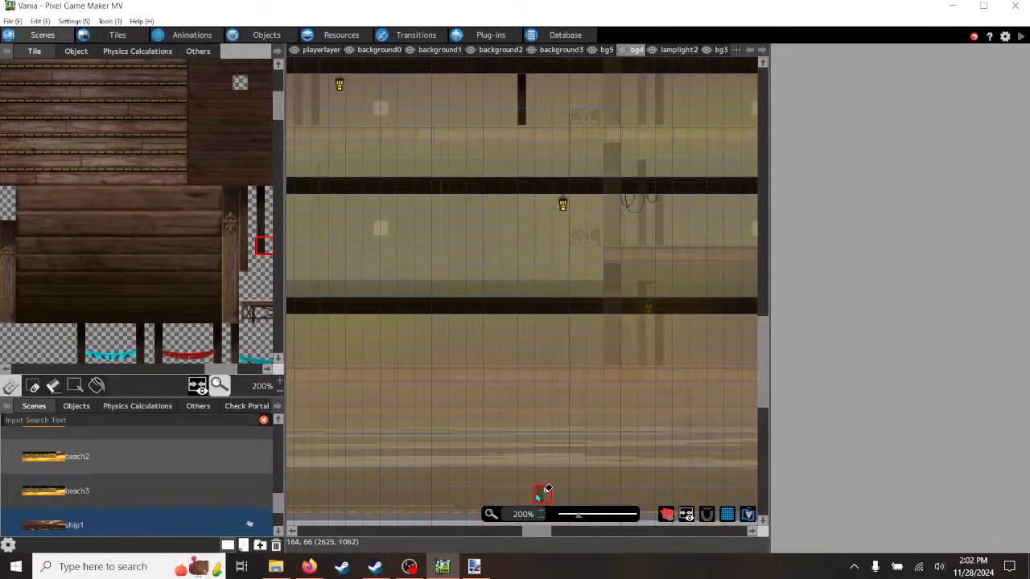
pyautogui.moveTo(534, 532); pyautogui.dragTo(524, 536)
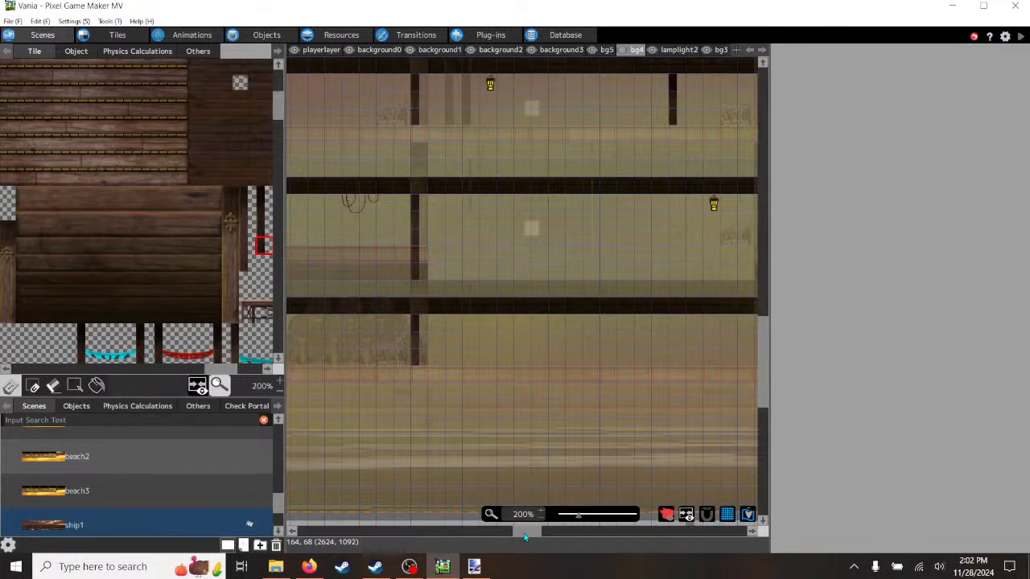
pyautogui.moveTo(524, 536)
pyautogui.mouseDown()
pyautogui.moveTo(492, 543)
pyautogui.moveTo(530, 545)
pyautogui.moveTo(457, 546)
pyautogui.moveTo(521, 546)
pyautogui.mouseUp()
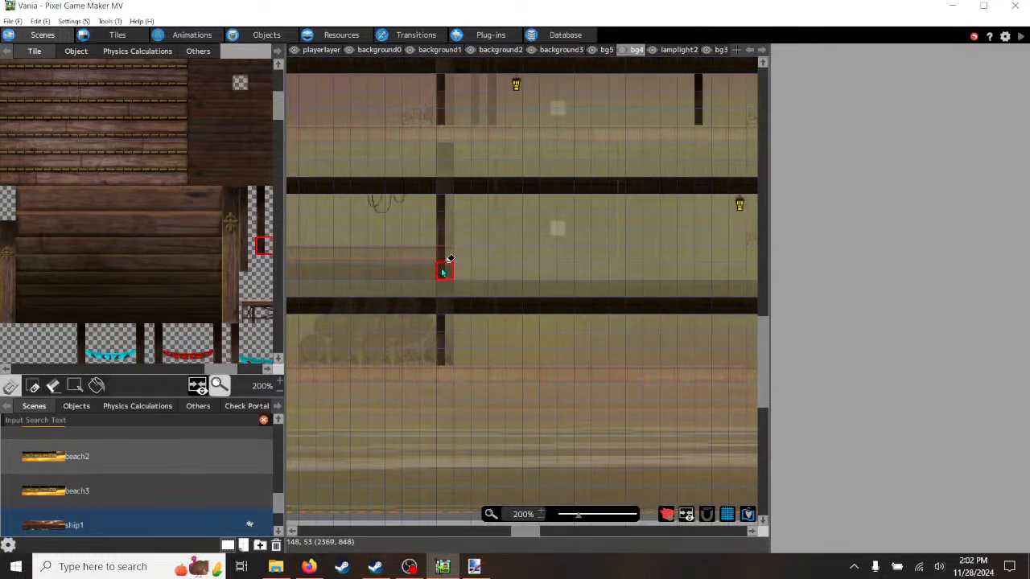
pyautogui.scroll(-3, 446, 354)
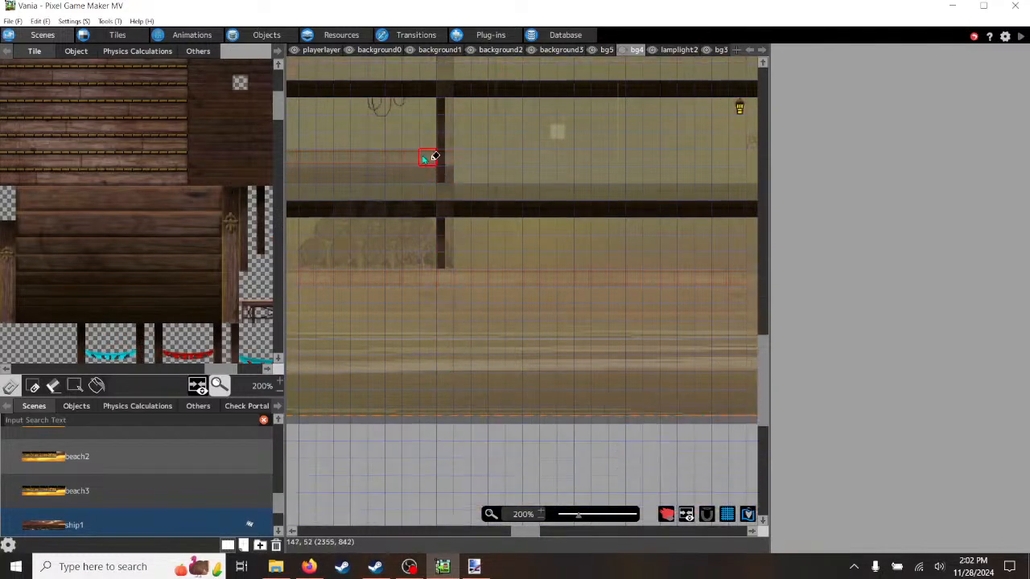
pyautogui.moveTo(443, 175); pyautogui.dragTo(449, 153)
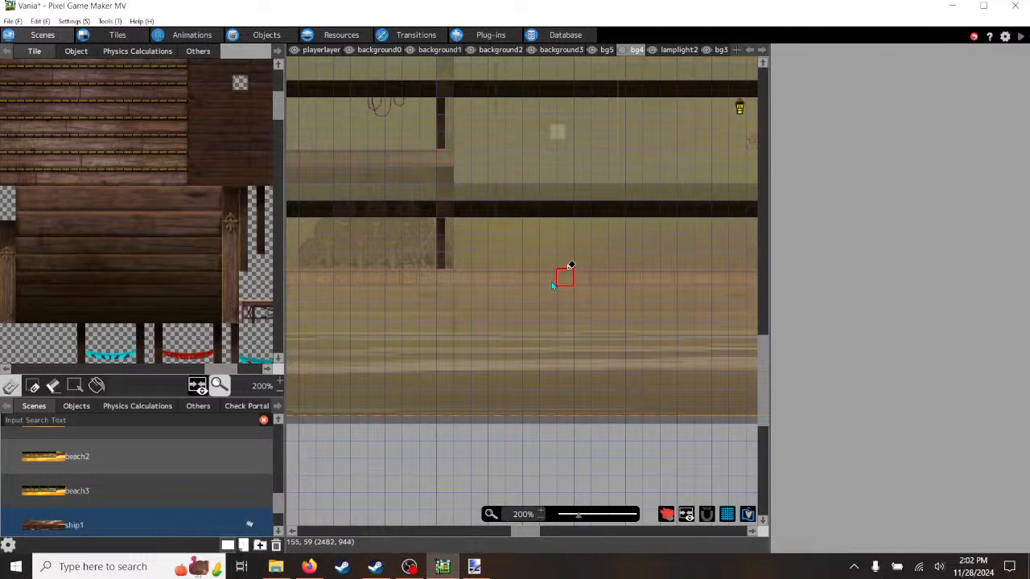
pyautogui.scroll(3, 671, 266)
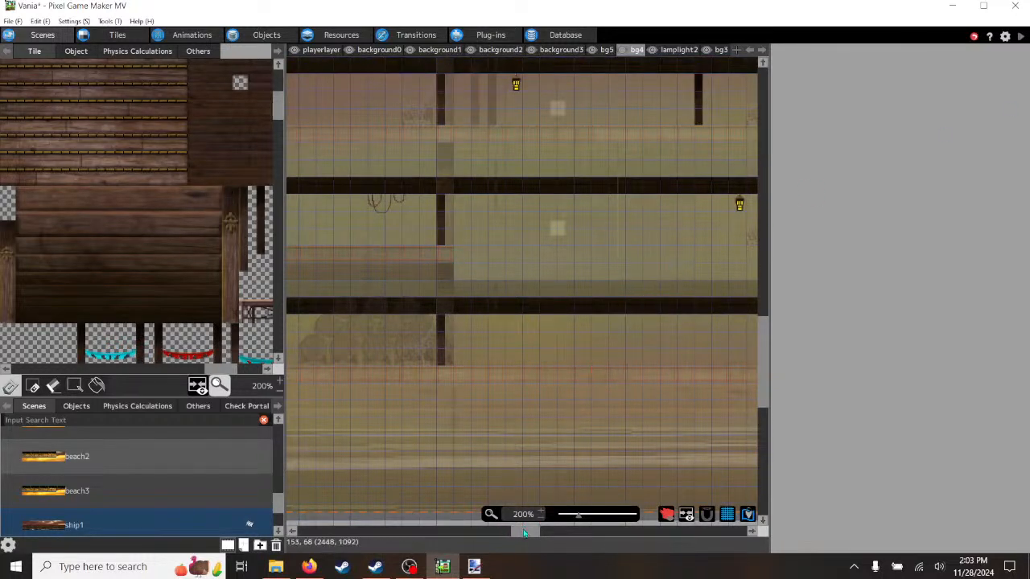
pyautogui.moveTo(524, 533)
pyautogui.mouseDown()
pyautogui.moveTo(543, 537)
pyautogui.moveTo(513, 540)
pyautogui.mouseUp()
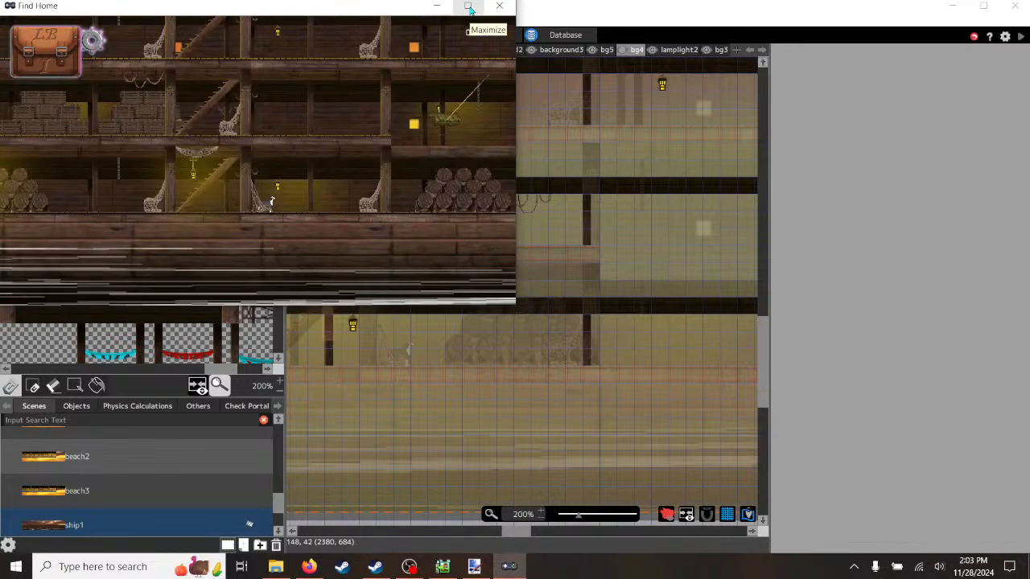
# - Maximize the test play, run the dog back and forth beneath the swinging platform to check both edges of its gap, and close the game
pyautogui.click(469, 7)
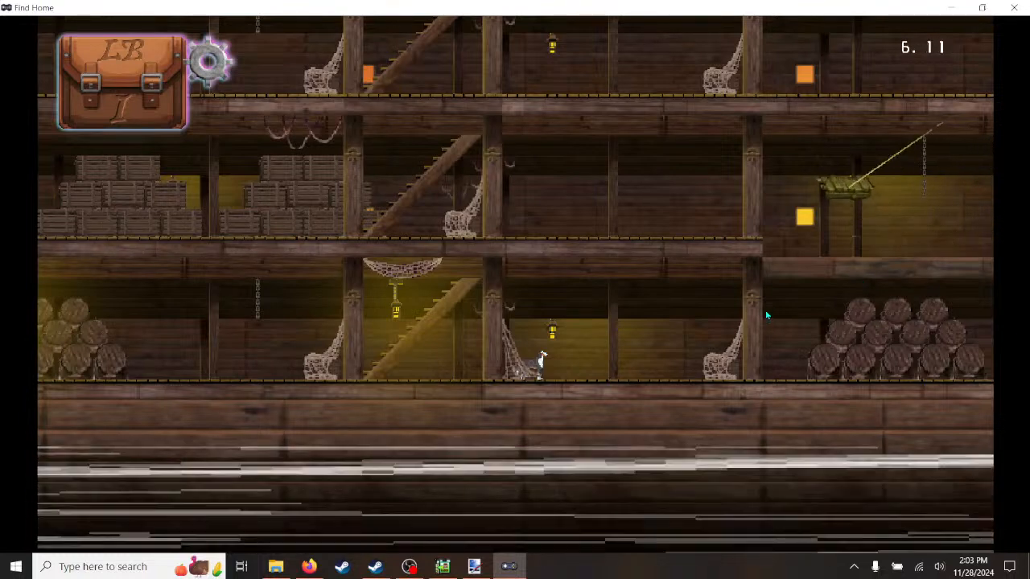
pyautogui.press('Right')
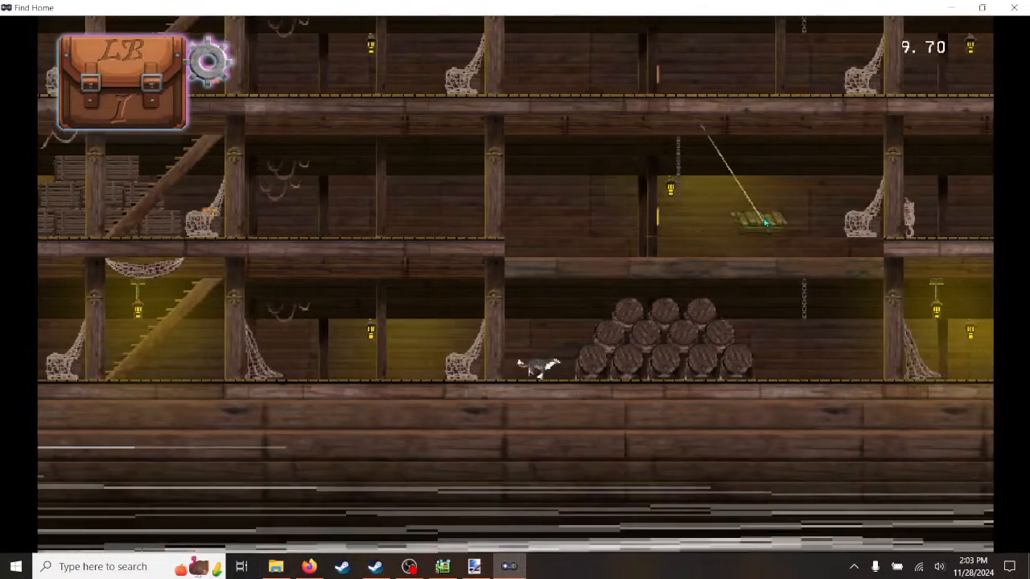
pyautogui.press('Right')
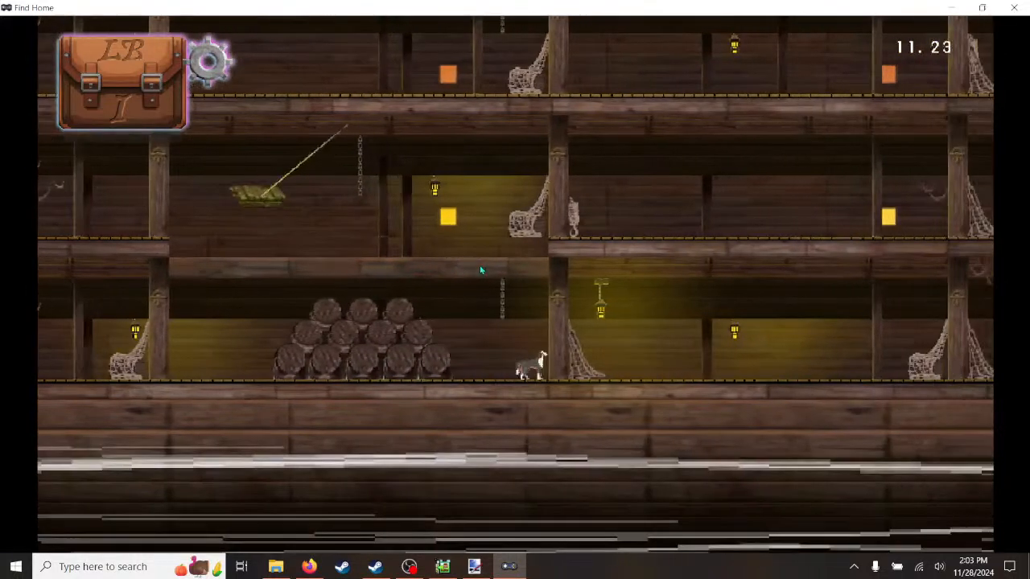
pyautogui.press('Left')
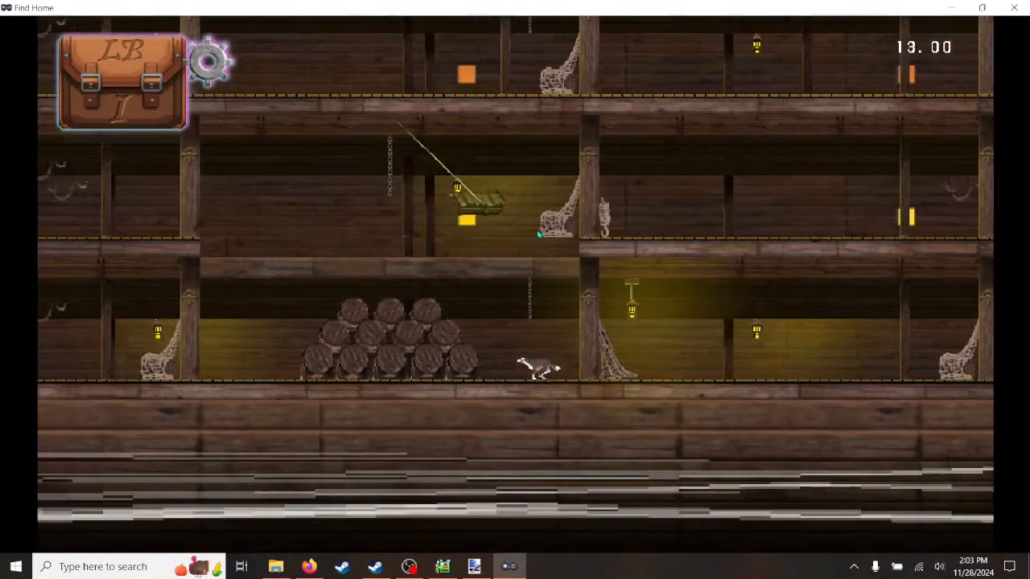
pyautogui.press('Left')
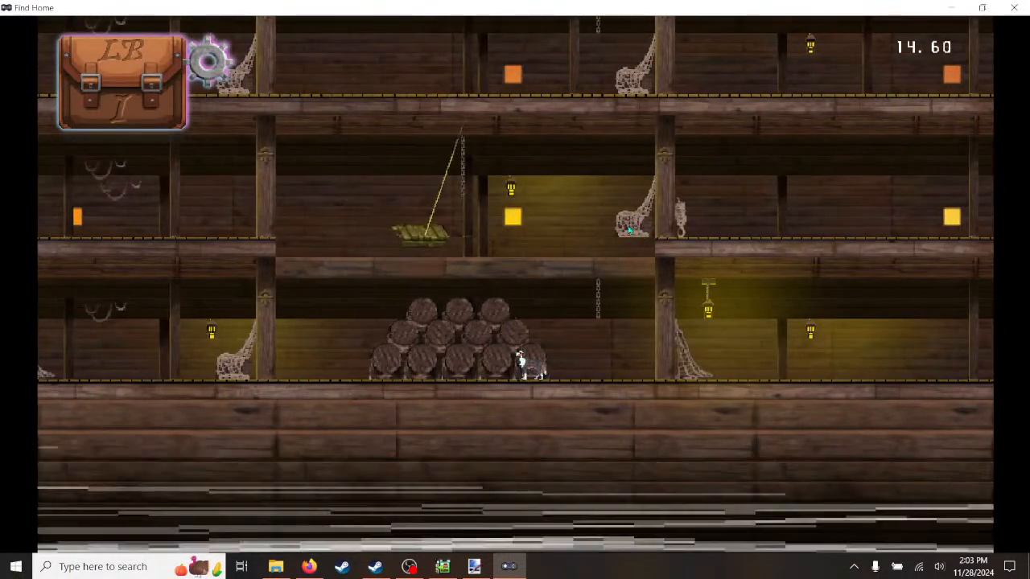
pyautogui.click(1015, 7)
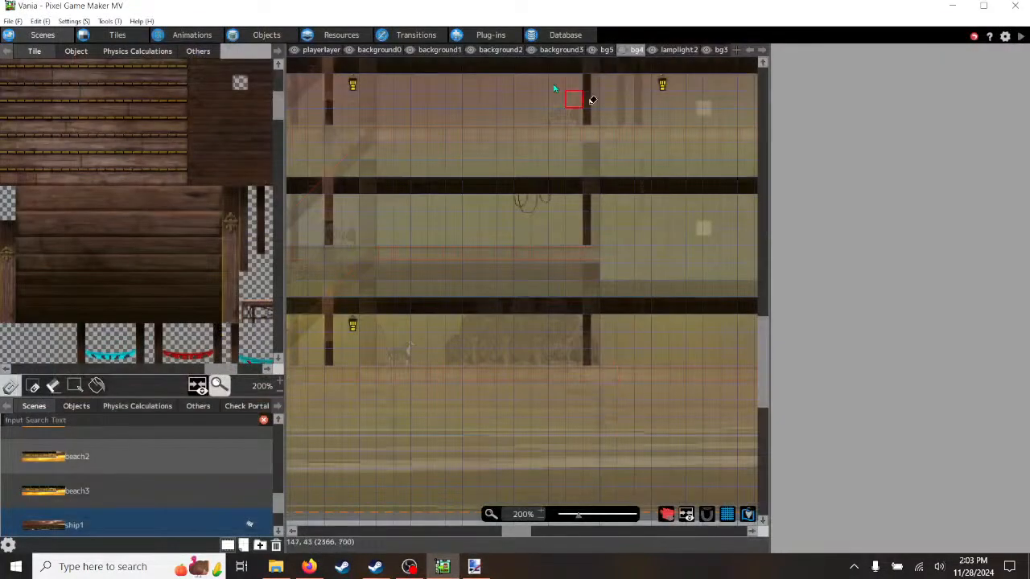
# - Look through the layers from bg5 up to fg2 for the one holding the piled rope net at the right edge of the platform's gap
pyautogui.click(500, 50)
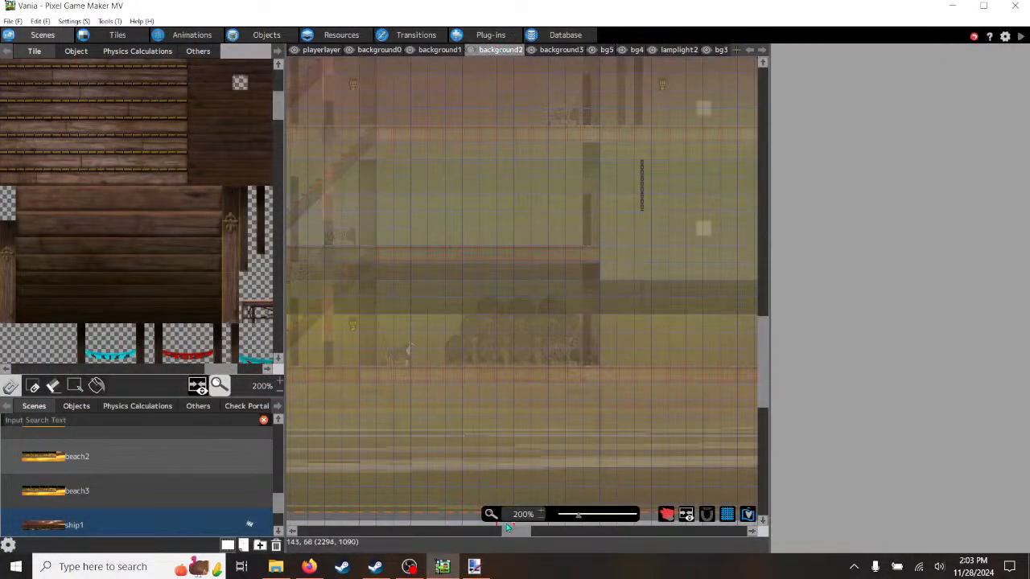
pyautogui.moveTo(507, 527); pyautogui.dragTo(528, 537)
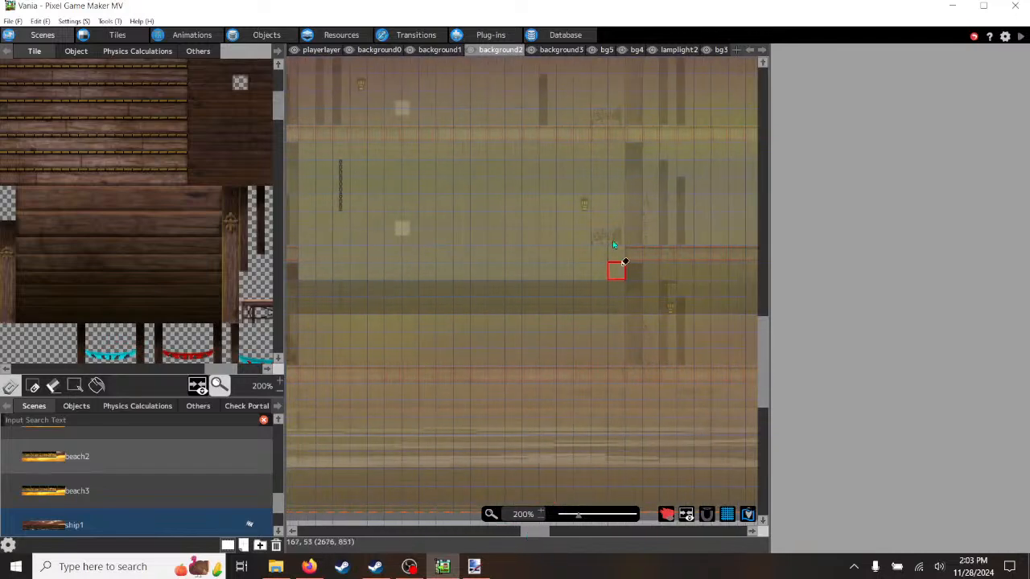
pyautogui.click(436, 50)
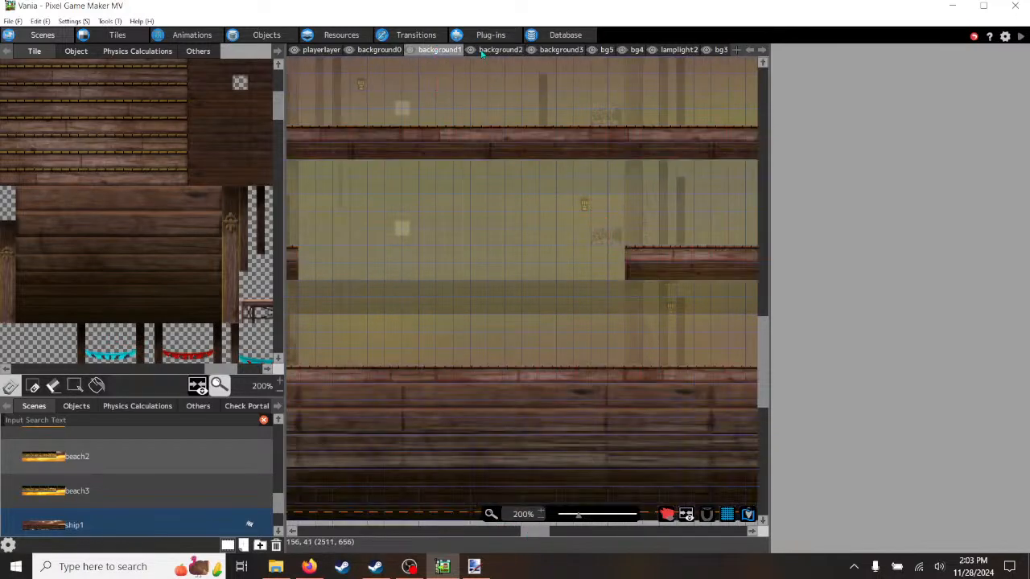
pyautogui.click(507, 51)
pyautogui.click(561, 51)
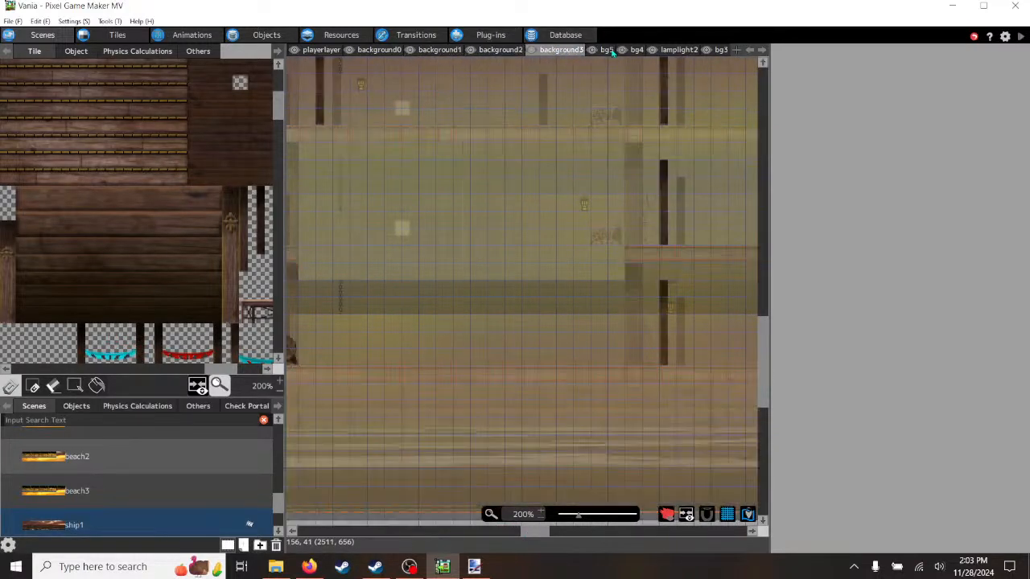
pyautogui.click(590, 50)
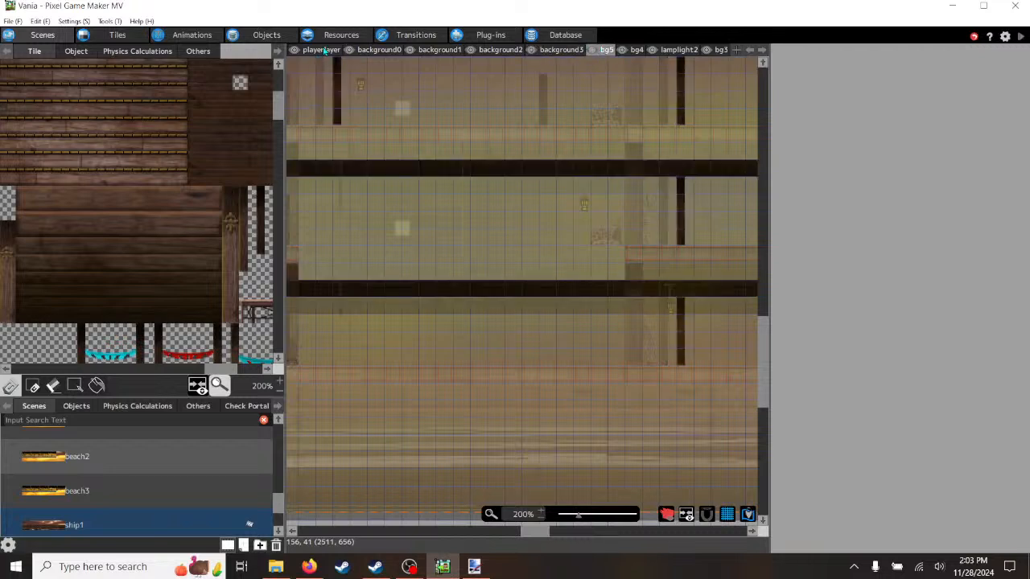
pyautogui.click(325, 50)
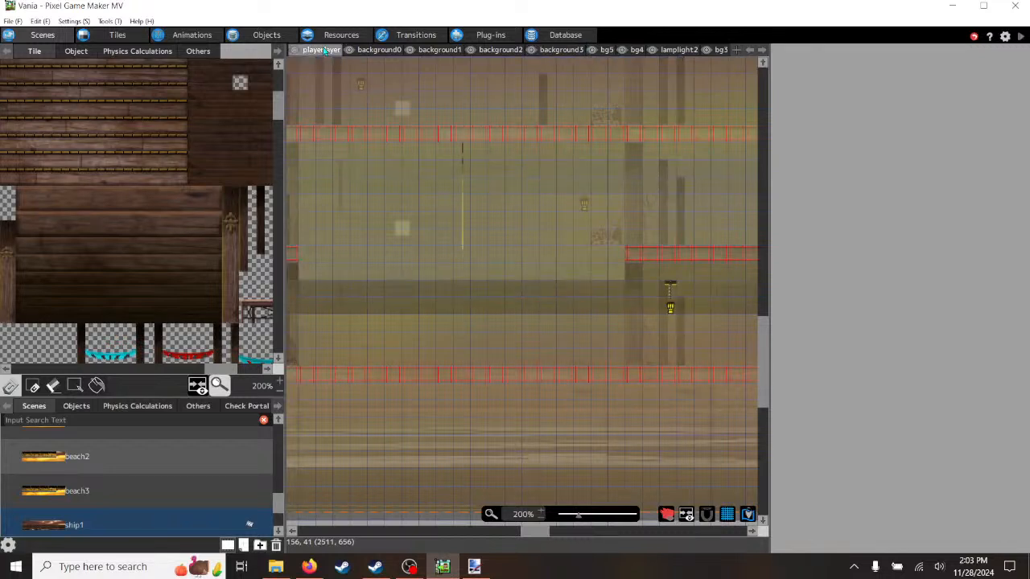
pyautogui.click(751, 50)
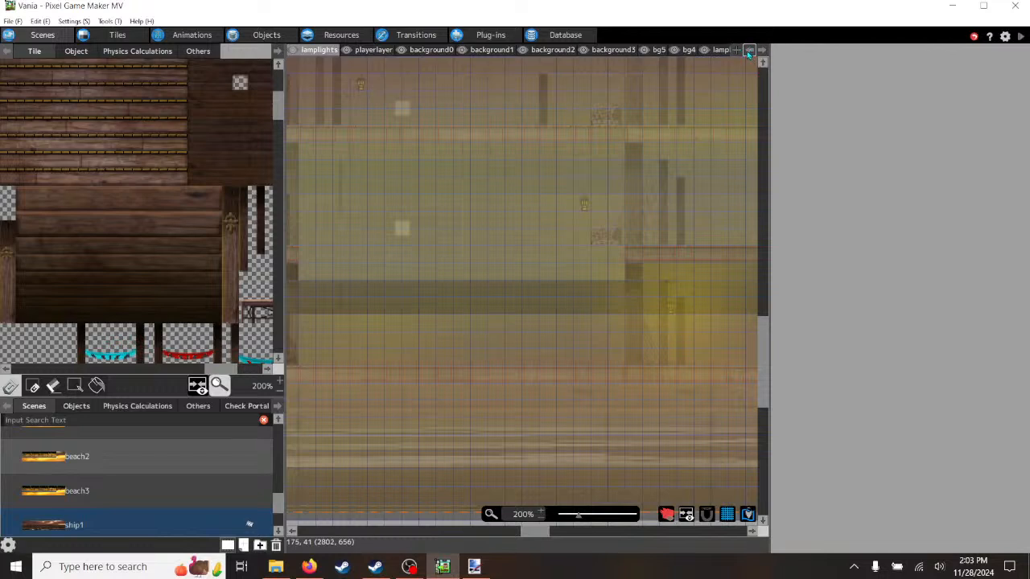
pyautogui.click(748, 50)
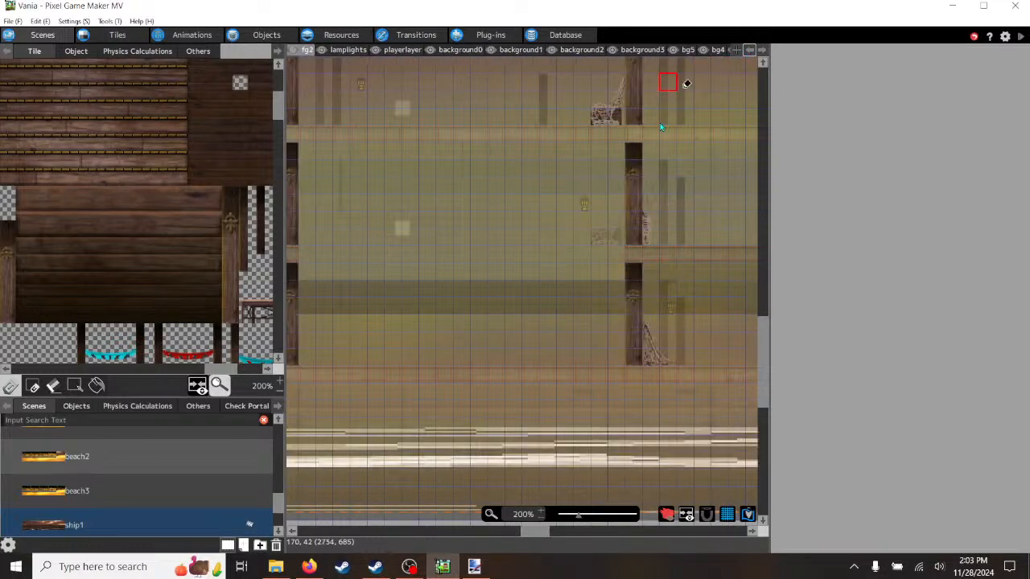
# - Continue looking for the gap's rope net on the layers from sunbeam1 and fg1 down to the rearmost layer, bg1
pyautogui.click(736, 51)
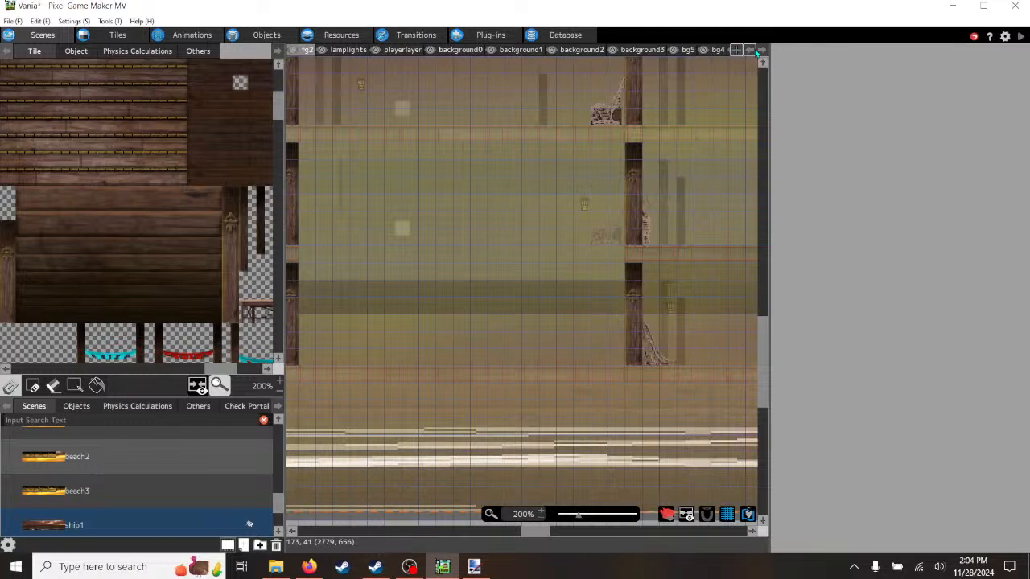
pyautogui.click(748, 49)
pyautogui.click(748, 48)
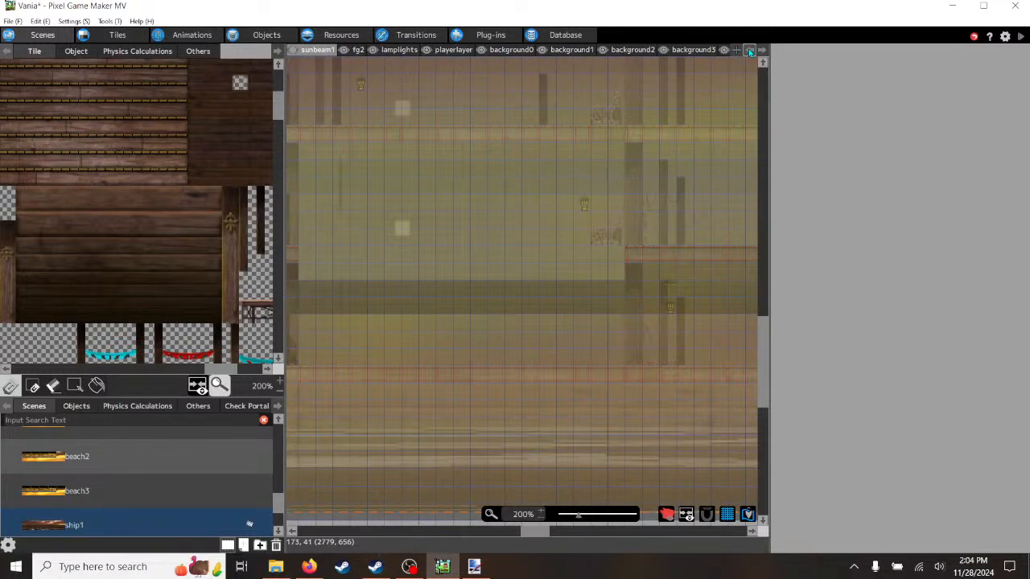
pyautogui.click(749, 48)
pyautogui.click(763, 50)
pyautogui.click(764, 50)
pyautogui.click(764, 50)
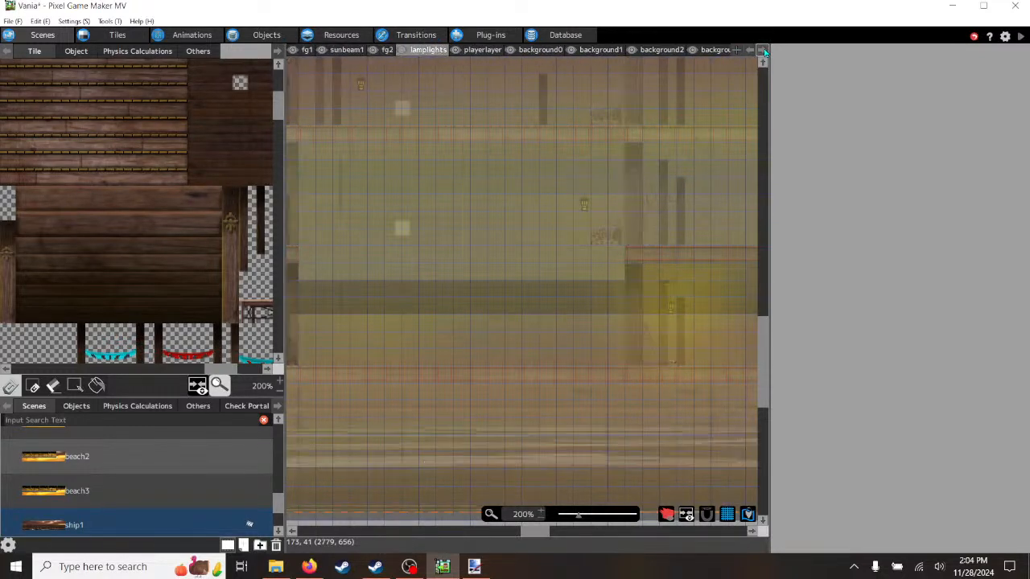
pyautogui.click(763, 50)
pyautogui.click(764, 50)
pyautogui.click(763, 50)
pyautogui.click(763, 50)
pyautogui.click(763, 50)
pyautogui.click(763, 50)
pyautogui.click(764, 50)
pyautogui.click(763, 50)
pyautogui.click(764, 50)
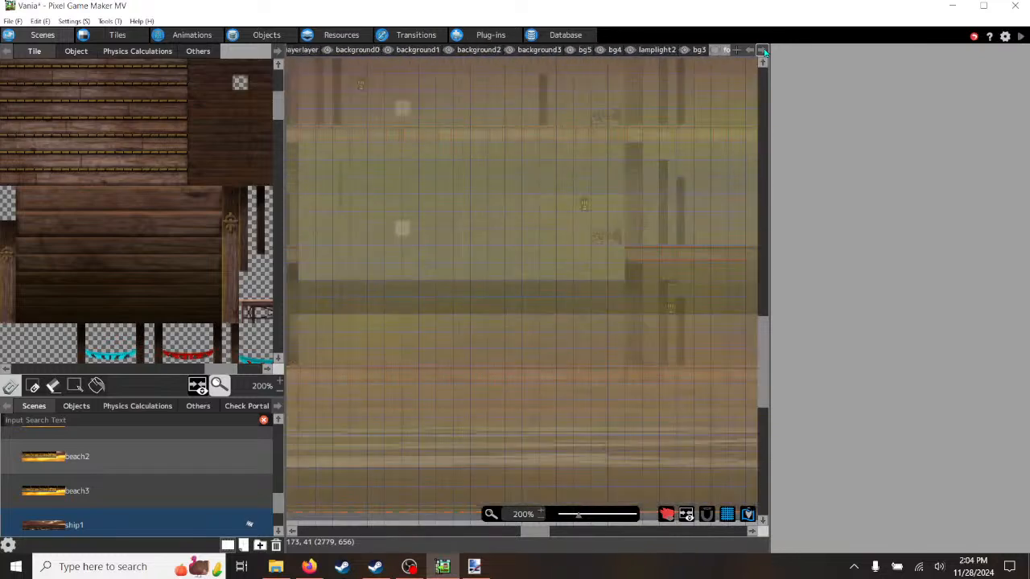
pyautogui.click(764, 50)
pyautogui.click(764, 50)
pyautogui.click(763, 50)
pyautogui.click(763, 50)
pyautogui.rightClick(714, 51)
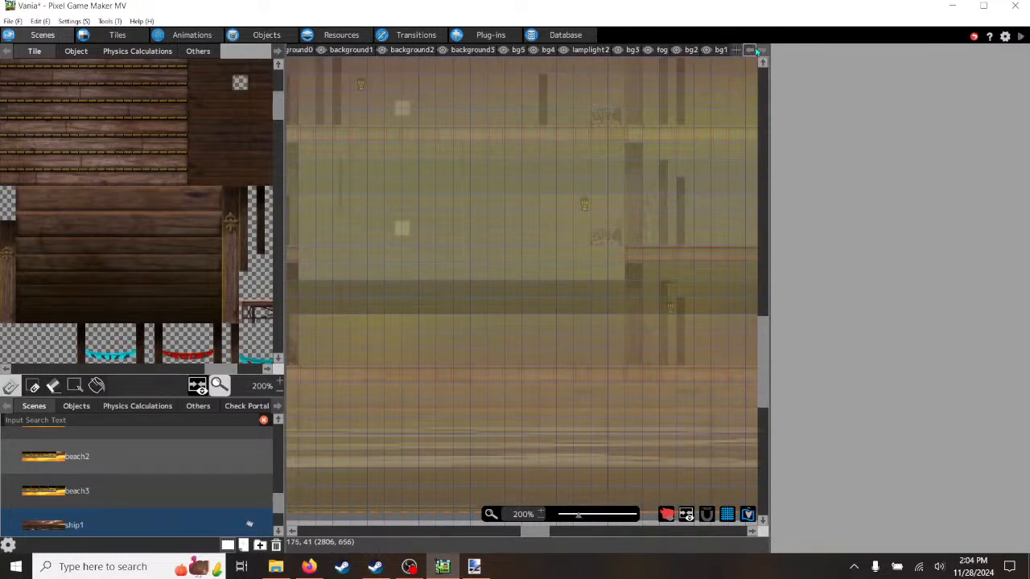
# - Erase the piled rope net at the right edge of the platform's gap from layer background0
pyautogui.click(750, 50)
pyautogui.click(750, 50)
pyautogui.click(750, 50)
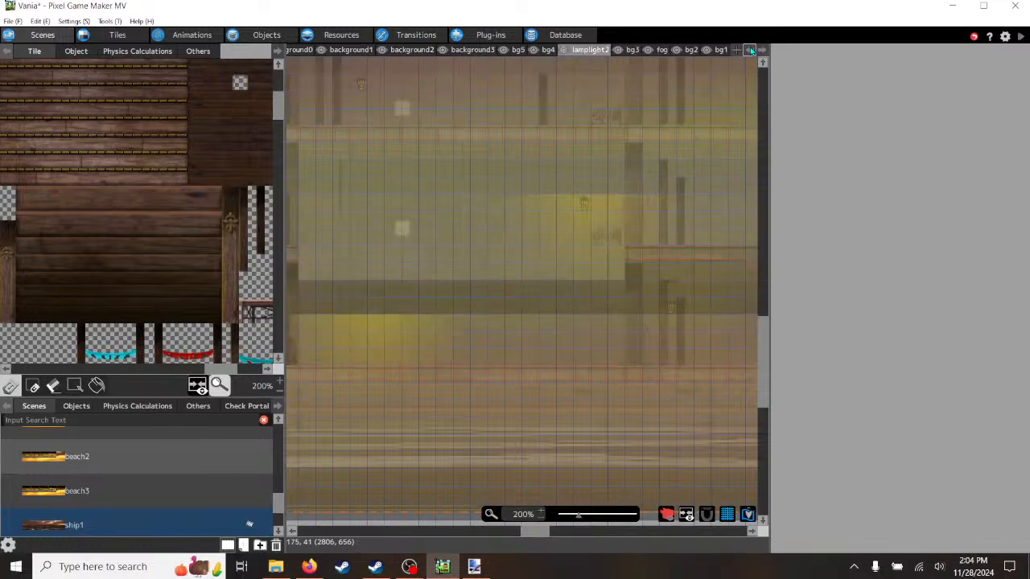
pyautogui.click(750, 50)
pyautogui.click(750, 50)
pyautogui.click(750, 50)
pyautogui.click(750, 49)
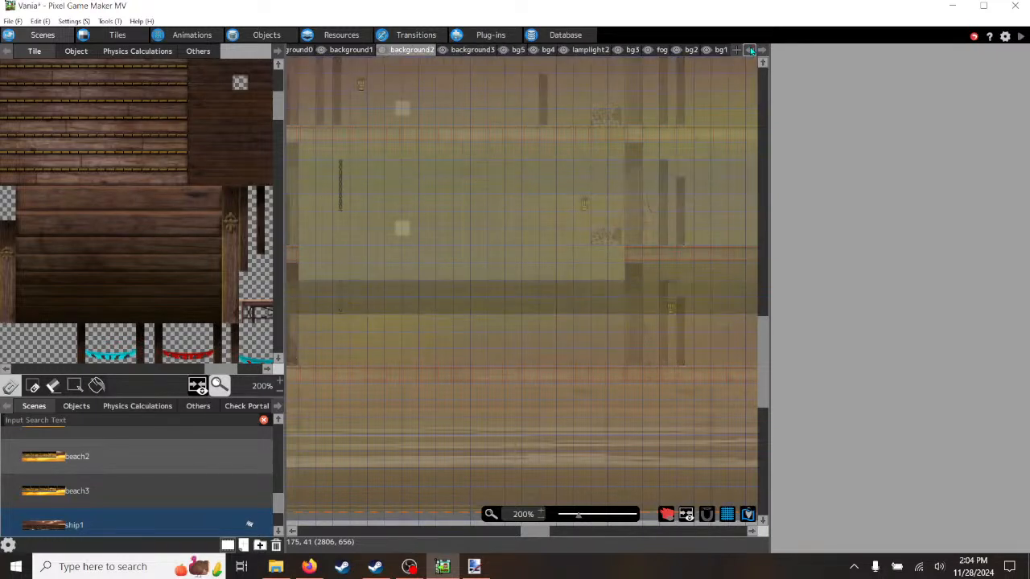
pyautogui.click(750, 50)
pyautogui.click(750, 50)
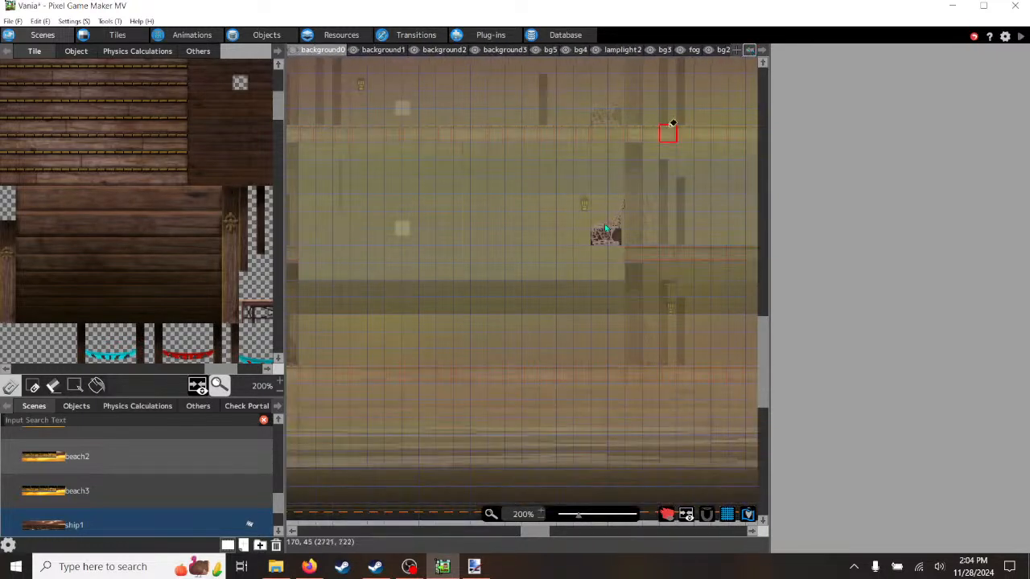
pyautogui.scroll(1, 602, 253)
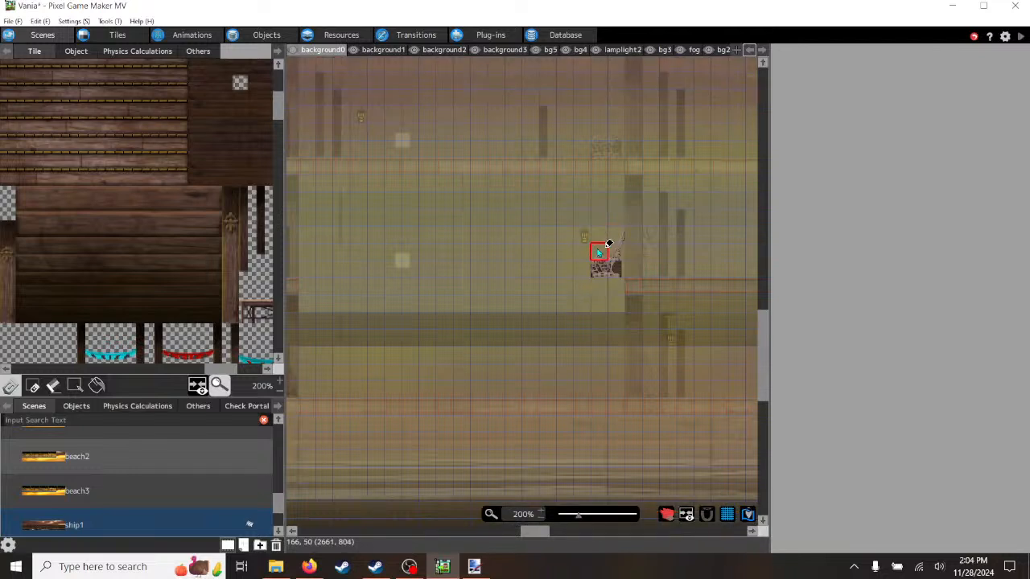
pyautogui.scroll(-4, 559, 218)
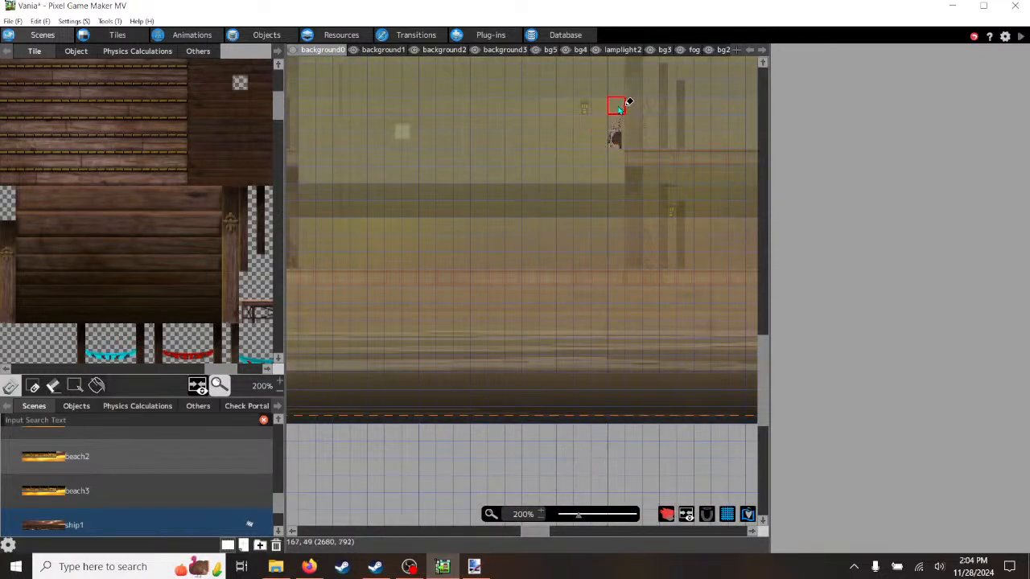
pyautogui.click(610, 143)
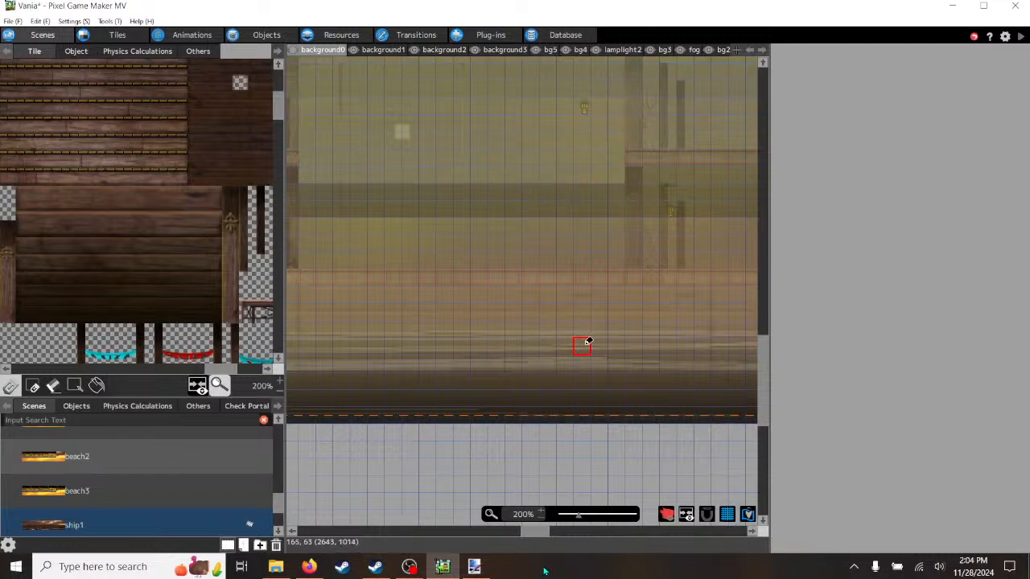
# - Examine the decks toward the left end of the ship, checking the nets, crates and barrels placed on layer background0
pyautogui.moveTo(545, 537); pyautogui.dragTo(442, 533)
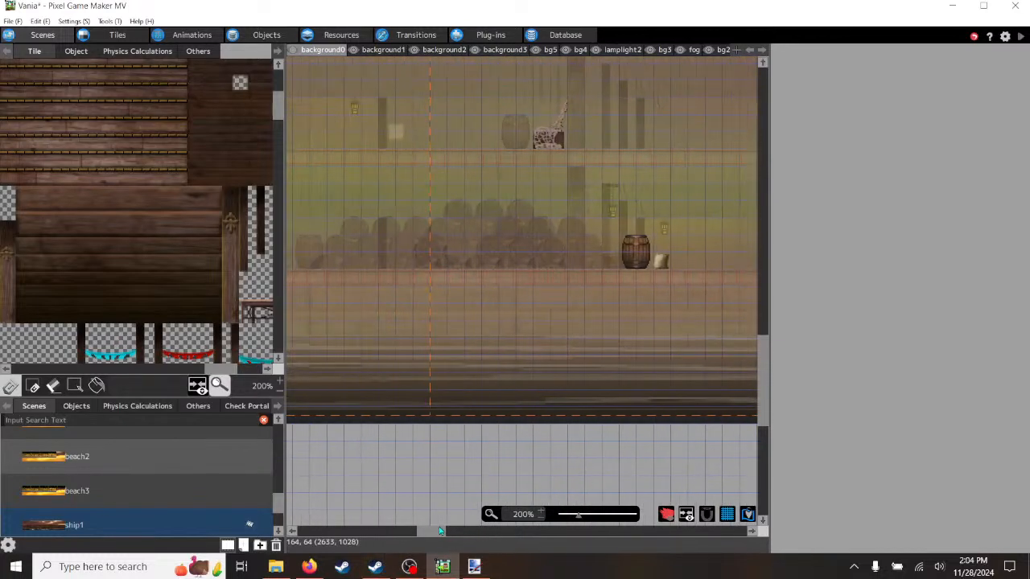
pyautogui.scroll(6, 444, 359)
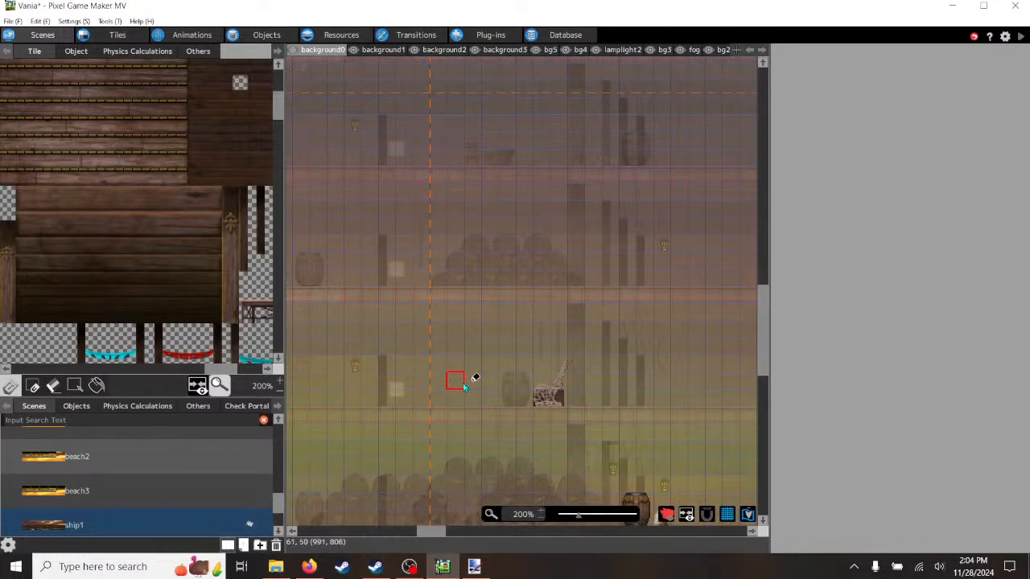
pyautogui.scroll(-2, 465, 387)
pyautogui.moveTo(429, 532); pyautogui.dragTo(380, 548)
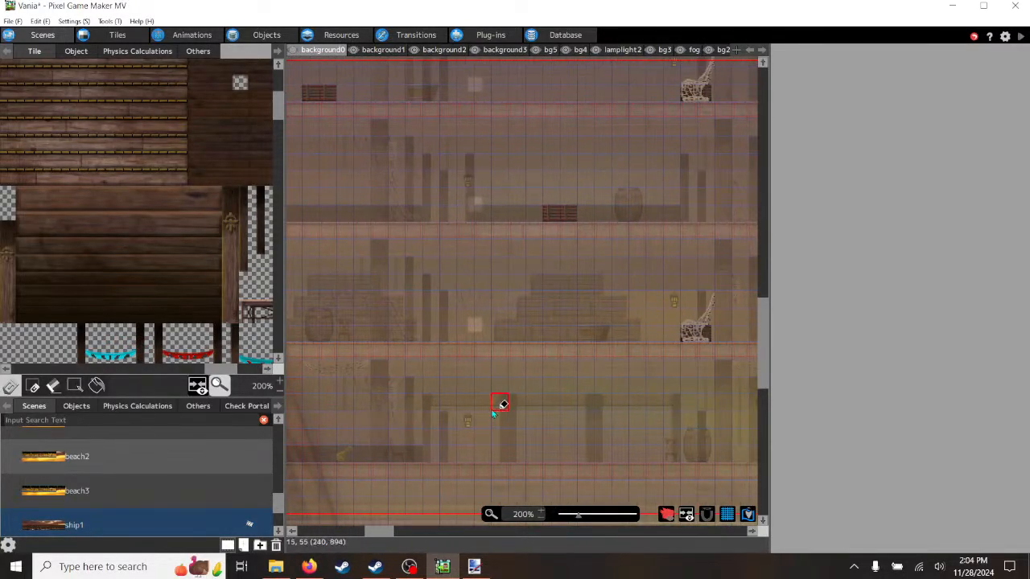
pyautogui.scroll(1, 490, 419)
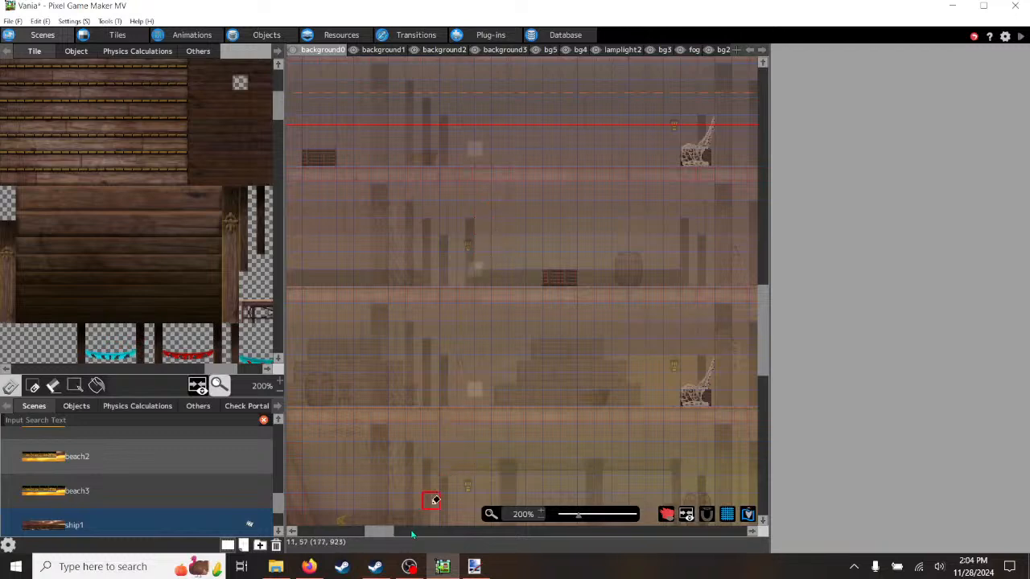
pyautogui.moveTo(384, 532)
pyautogui.mouseDown()
pyautogui.moveTo(354, 532)
pyautogui.moveTo(398, 533)
pyautogui.moveTo(408, 544)
pyautogui.moveTo(385, 541)
pyautogui.mouseUp()
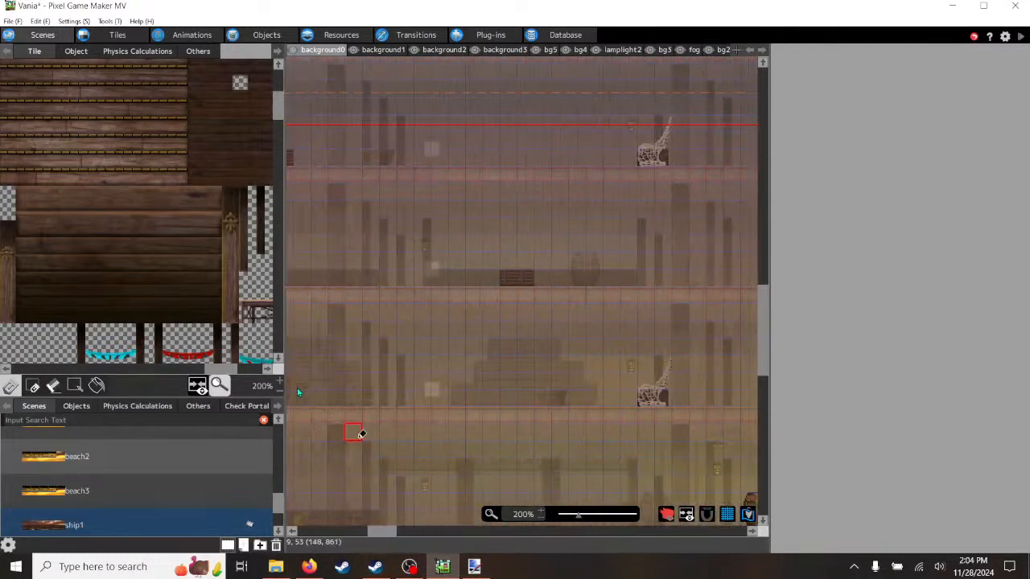
# - Look through the ship tileset for deck decorations, examining the hammocks, furniture, hanging ropes and nets
pyautogui.scroll(-2, 185, 355)
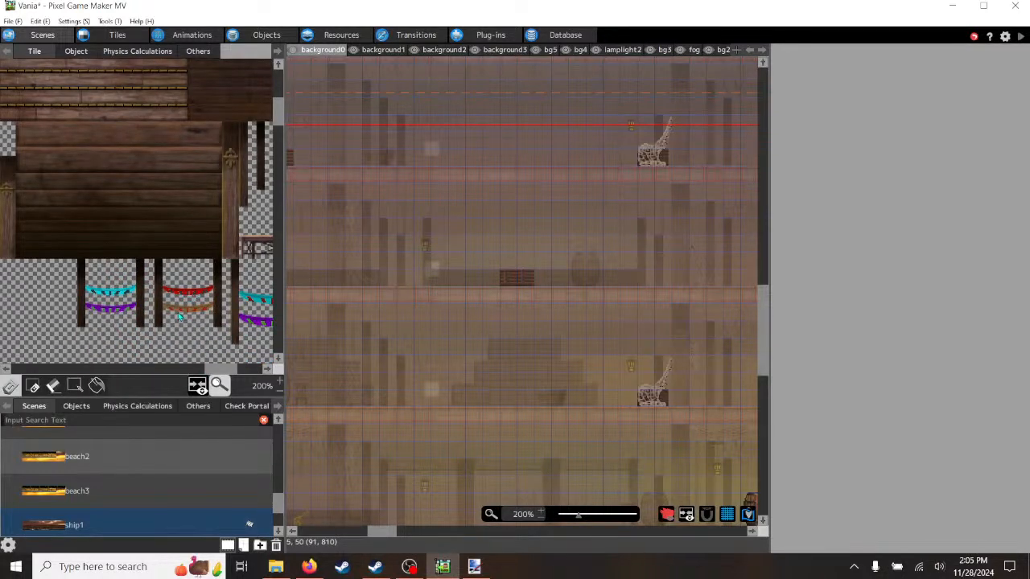
pyautogui.hscroll(2, 232, 376)
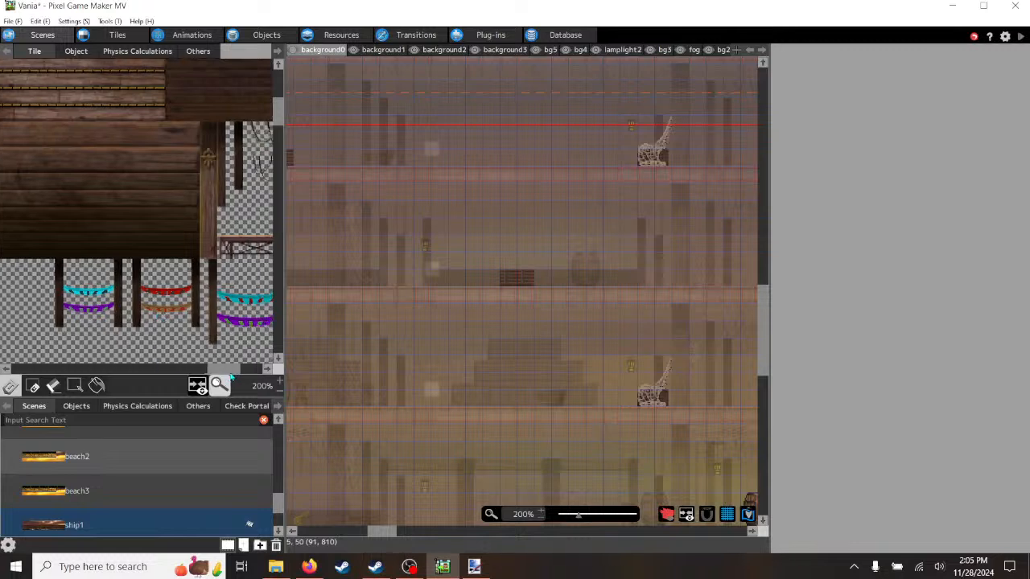
pyautogui.moveTo(233, 376); pyautogui.dragTo(250, 377)
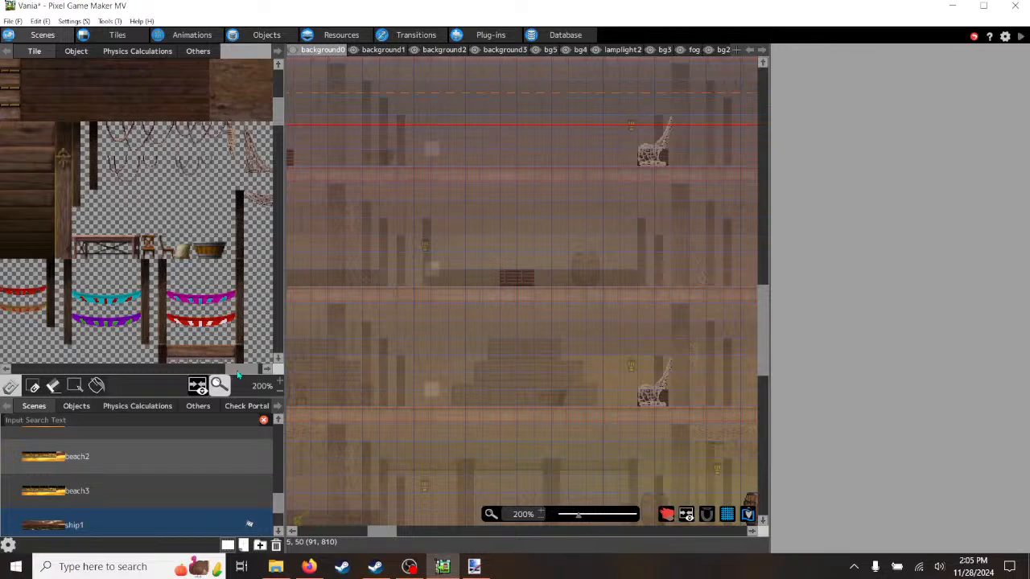
pyautogui.hscroll(-3, 100, 301)
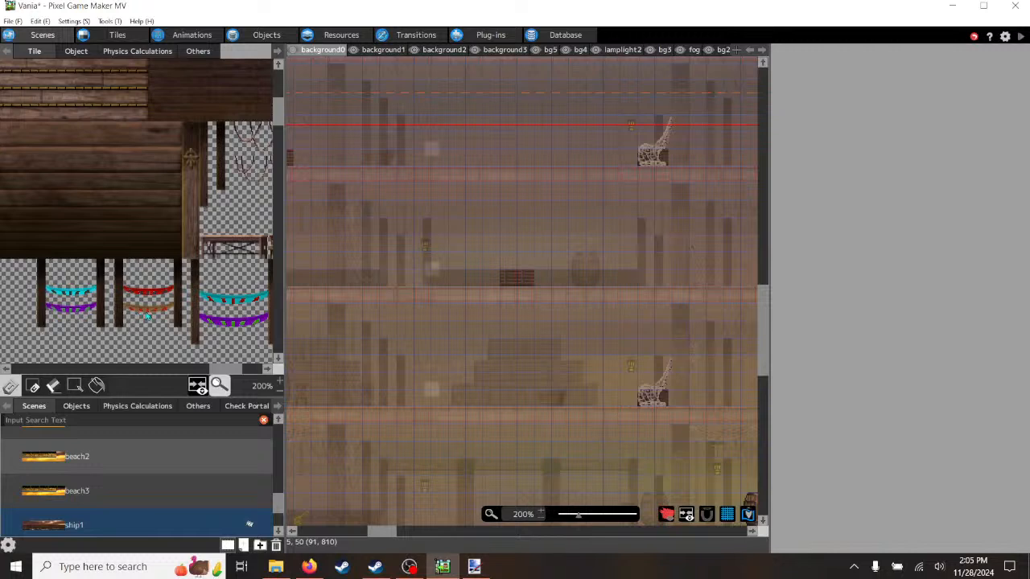
pyautogui.moveTo(221, 372); pyautogui.dragTo(242, 370)
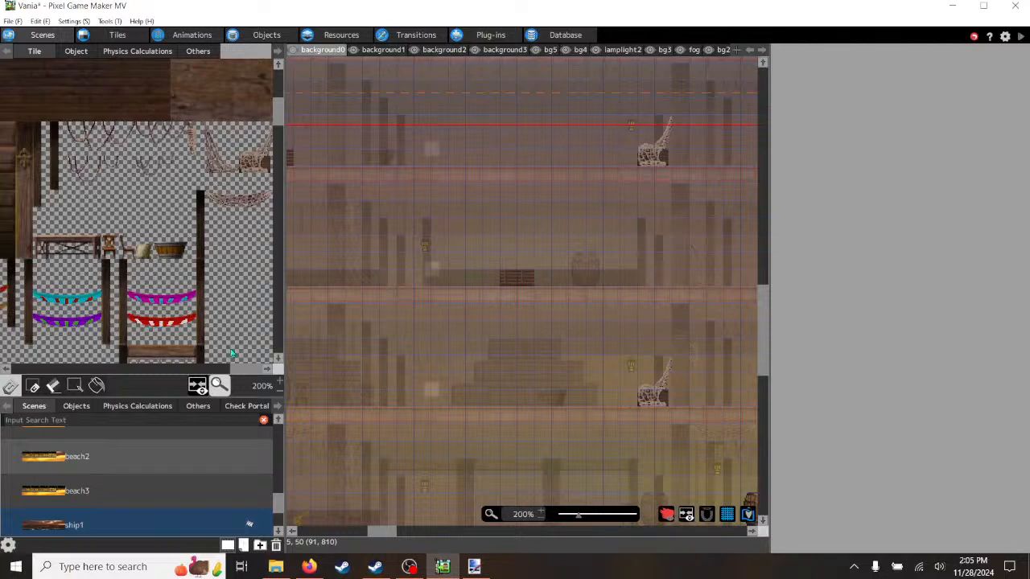
pyautogui.scroll(-1, 187, 332)
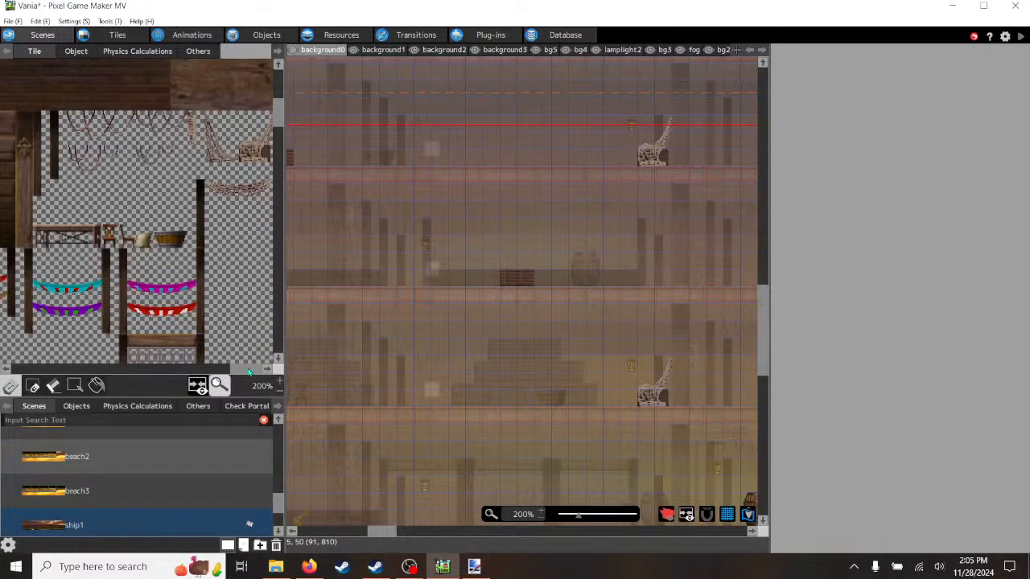
pyautogui.moveTo(262, 371); pyautogui.dragTo(223, 375)
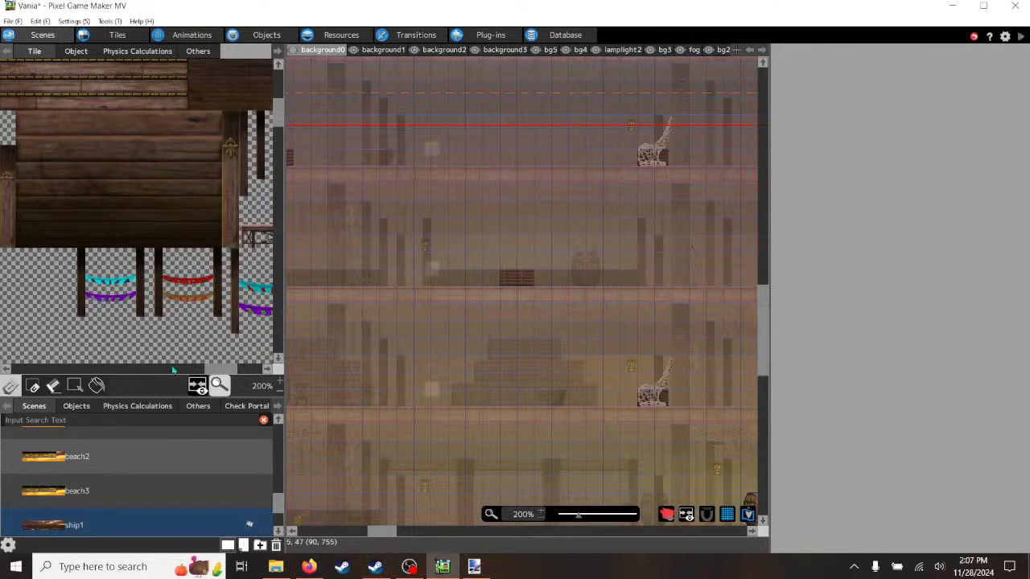
pyautogui.moveTo(217, 370)
pyautogui.mouseDown()
pyautogui.moveTo(234, 372)
pyautogui.moveTo(218, 372)
pyautogui.mouseUp()
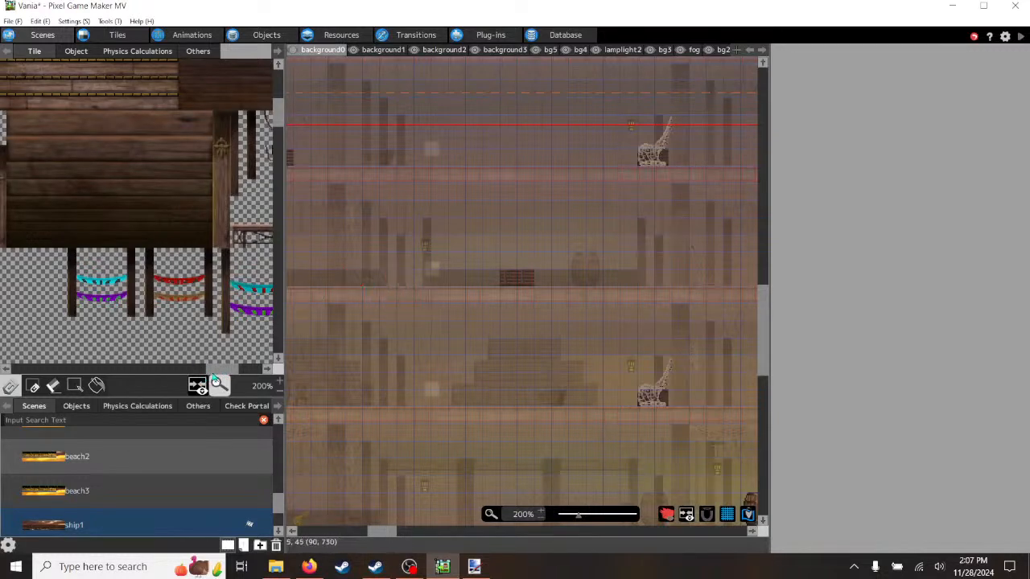
pyautogui.moveTo(218, 370); pyautogui.dragTo(242, 370)
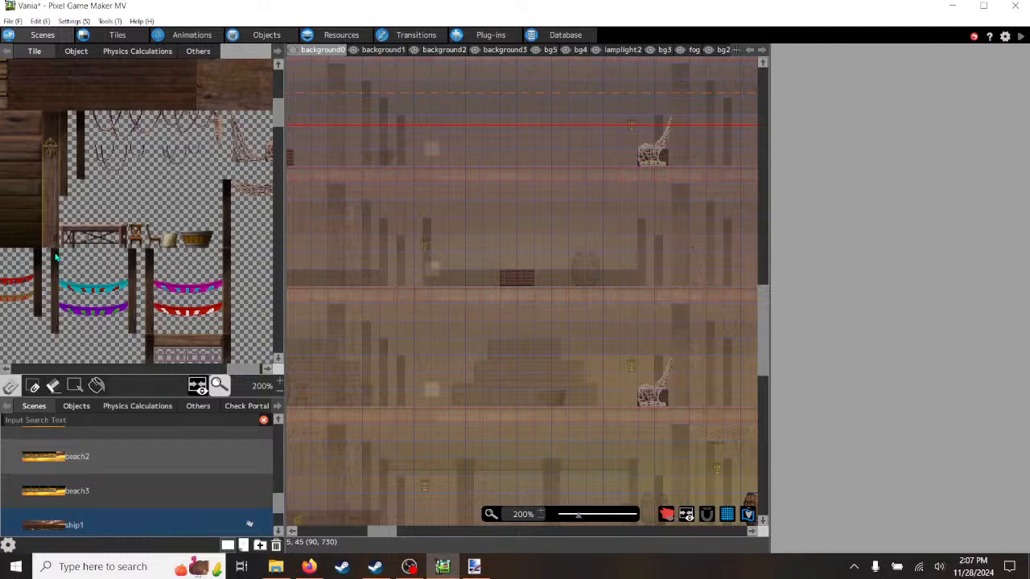
# - Select the tiles holding the cyan and purple hammocks hung between two posts, under the table
pyautogui.moveTo(59, 263); pyautogui.dragTo(133, 325)
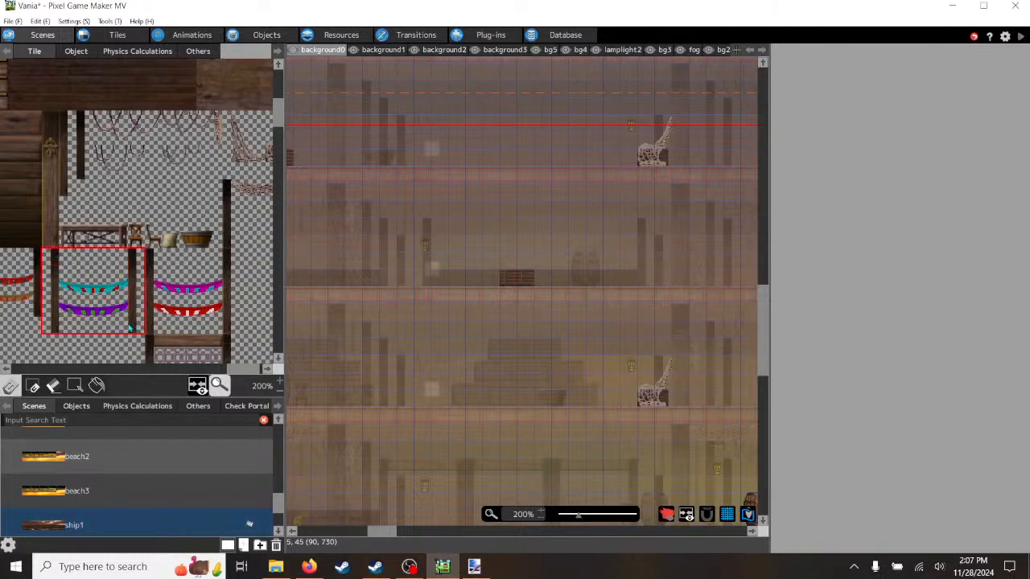
pyautogui.click(64, 257)
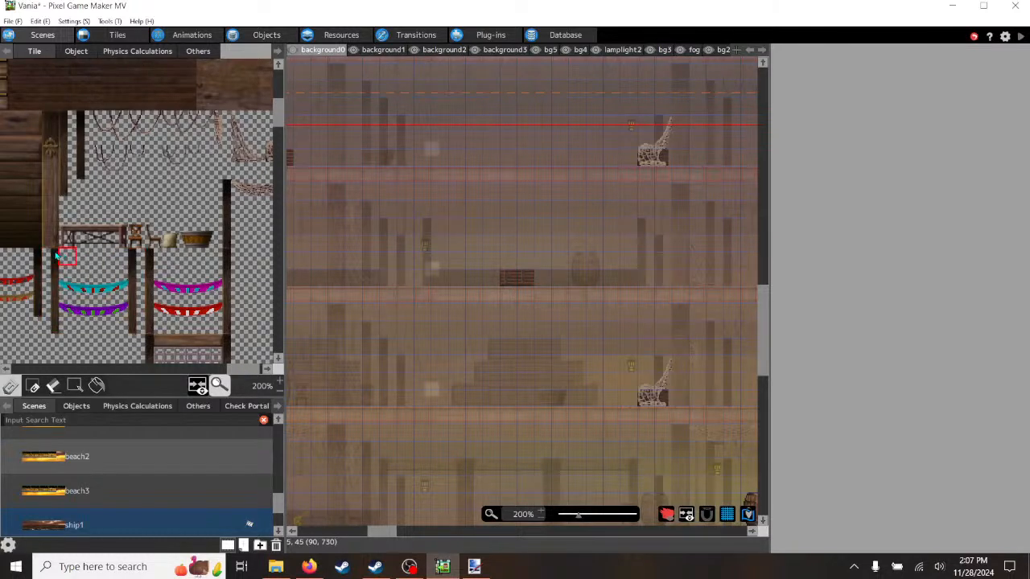
pyautogui.moveTo(49, 254); pyautogui.dragTo(129, 329)
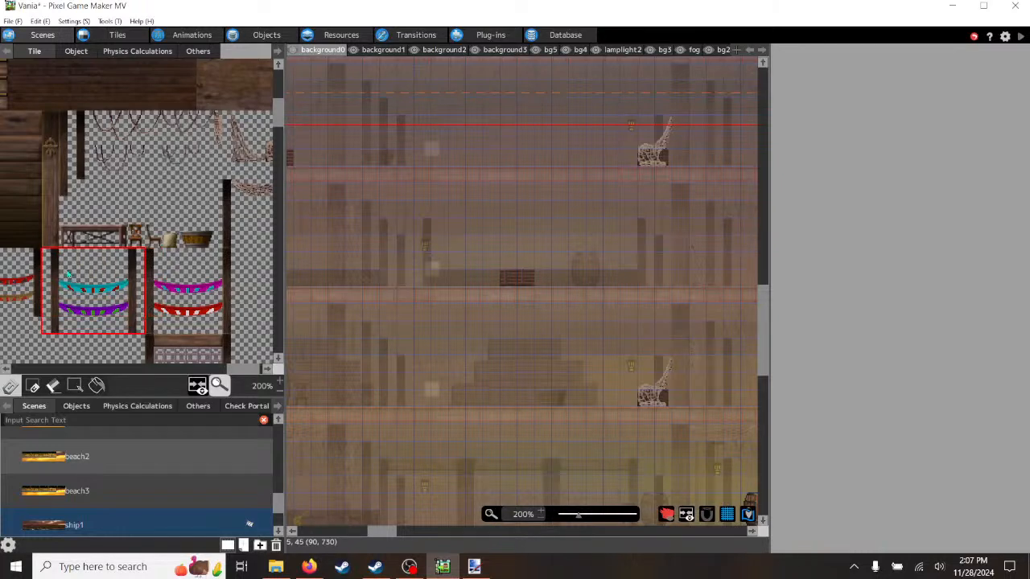
pyautogui.moveTo(48, 251); pyautogui.dragTo(125, 326)
# - Switch to paint.net and shift the 80 × 80 pixel cyan and purple hammock frame in castleset01.png left to 1680, 448
pyautogui.click(474, 566)
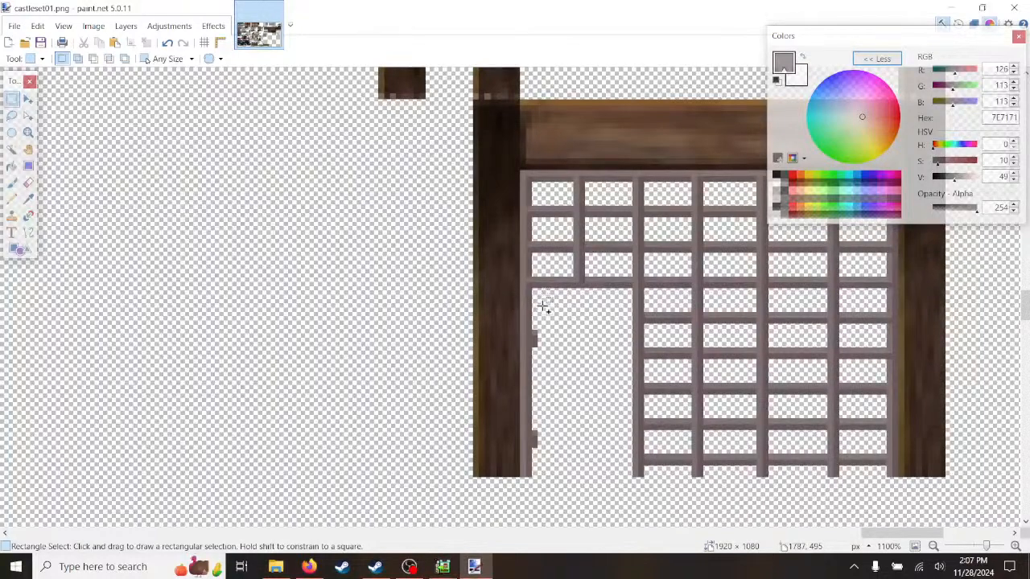
pyautogui.keyDown('ctrl'); pyautogui.scroll(-6, 547, 323); pyautogui.keyUp('ctrl')
pyautogui.keyDown('ctrl'); pyautogui.scroll(7, 544, 210); pyautogui.keyUp('ctrl')
pyautogui.keyDown('ctrl'); pyautogui.scroll(-3, 543, 210); pyautogui.keyUp('ctrl')
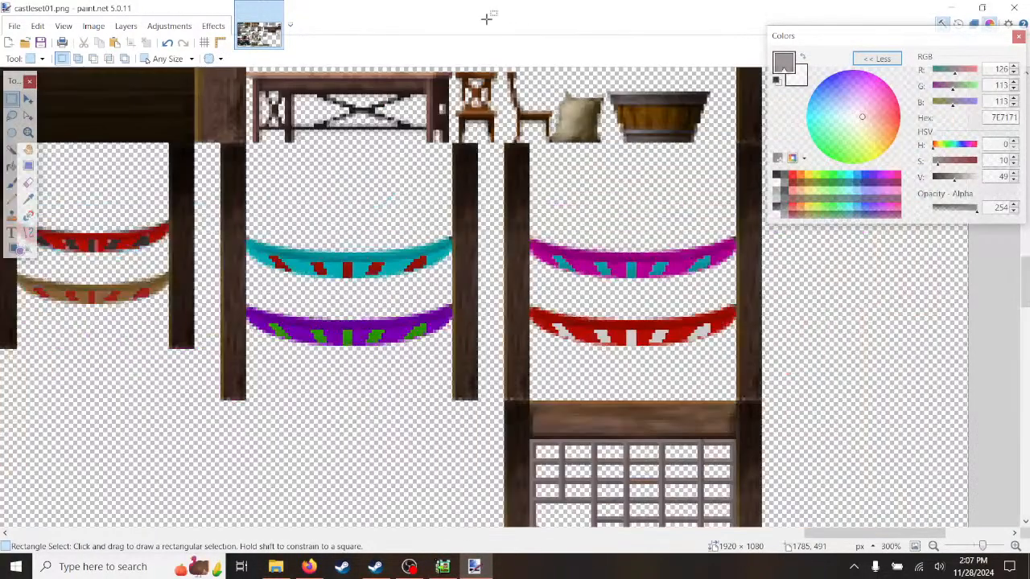
pyautogui.keyDown('ctrl'); pyautogui.scroll(-4, 519, 294); pyautogui.keyUp('ctrl')
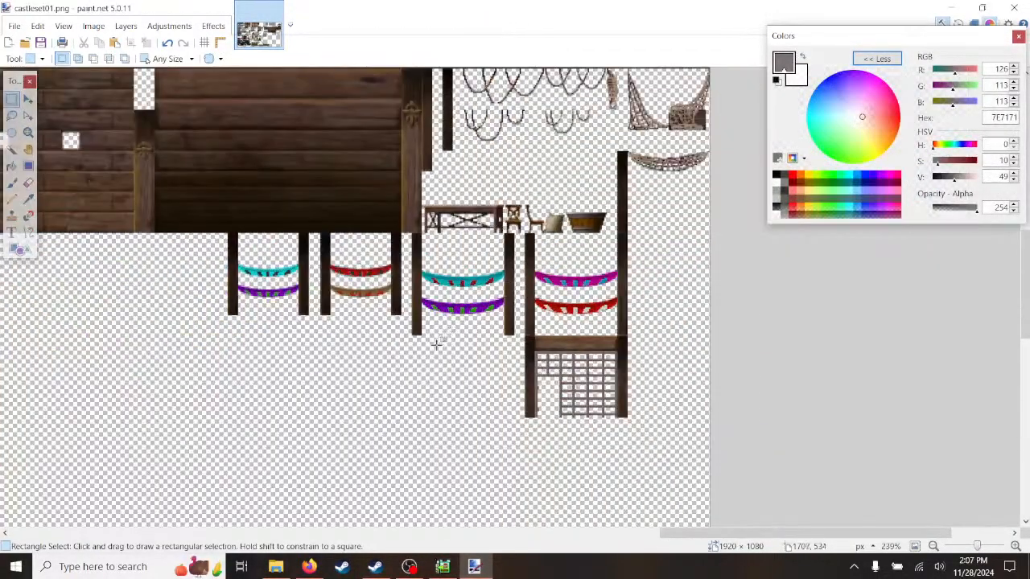
pyautogui.keyDown('ctrl'); pyautogui.scroll(2, 434, 340); pyautogui.keyUp('ctrl')
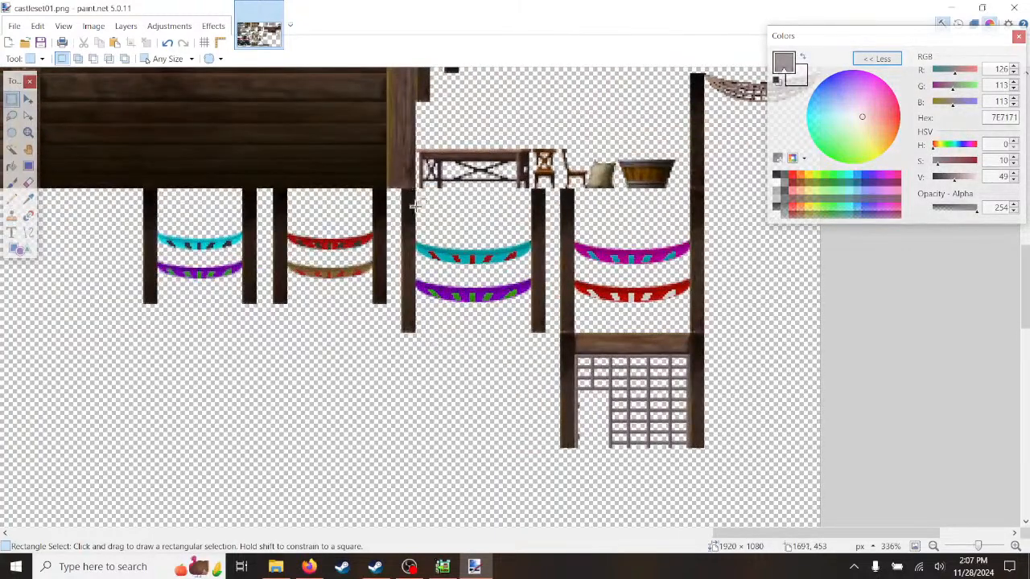
pyautogui.keyDown('ctrl'); pyautogui.scroll(4, 399, 193); pyautogui.keyUp('ctrl')
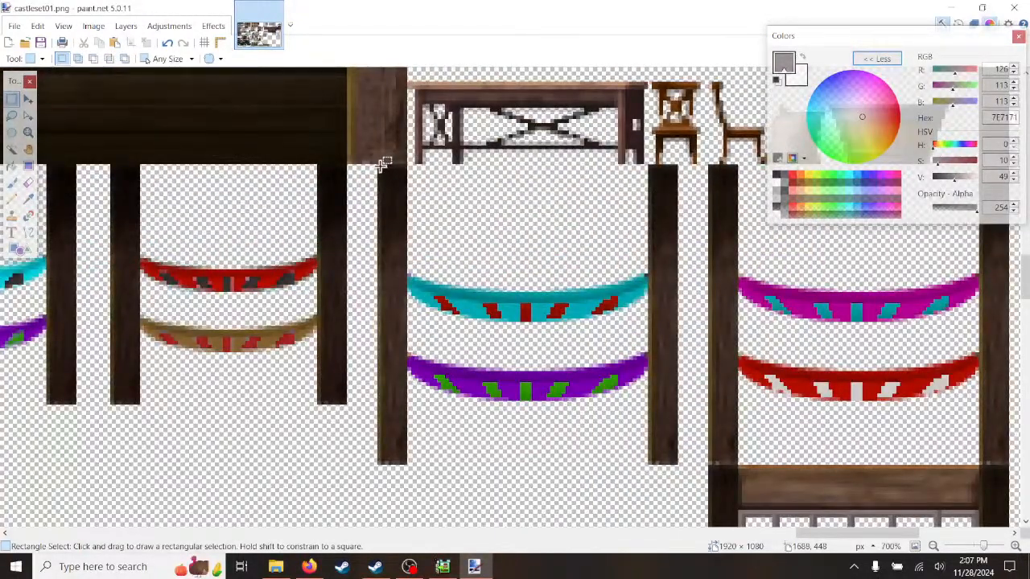
pyautogui.moveTo(382, 164); pyautogui.dragTo(592, 226)
pyautogui.click(461, 262)
pyautogui.moveTo(382, 163)
pyautogui.mouseDown()
pyautogui.moveTo(448, 195)
pyautogui.moveTo(653, 354)
pyautogui.moveTo(702, 424)
pyautogui.moveTo(679, 465)
pyautogui.mouseUp()
pyautogui.press('Delete')
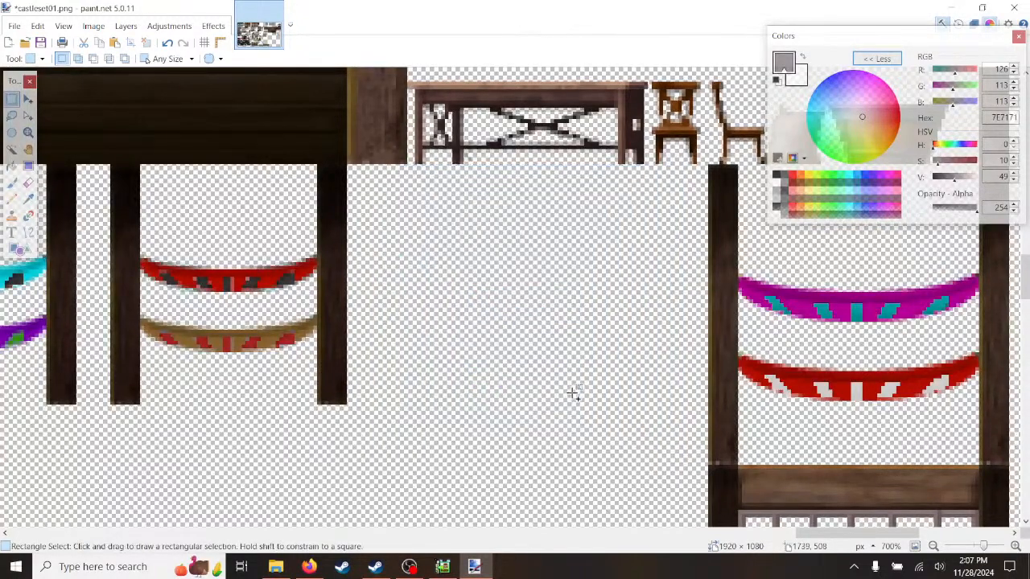
pyautogui.hotkey('ctrl', 'v')
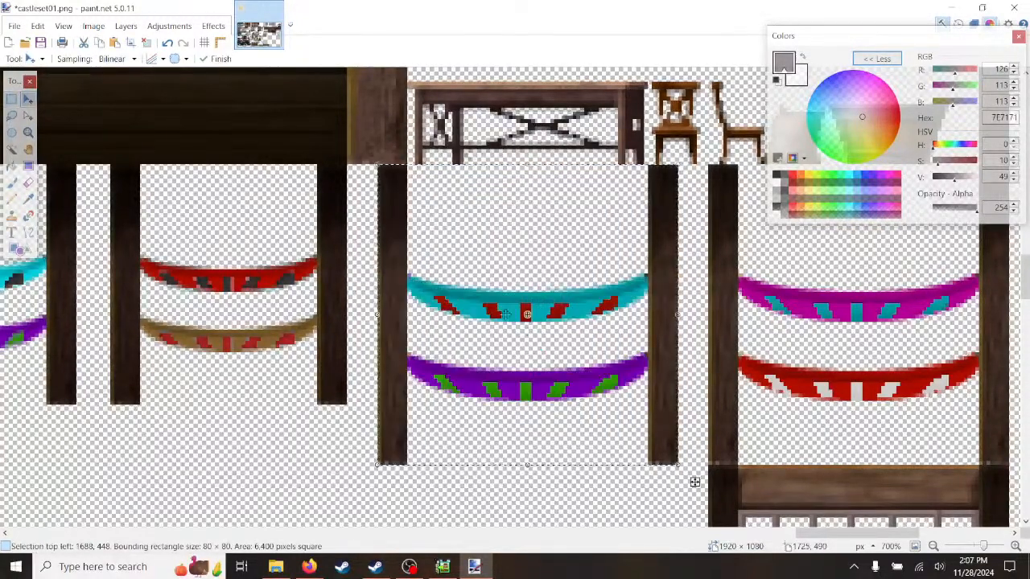
pyautogui.moveTo(505, 314); pyautogui.dragTo(459, 309)
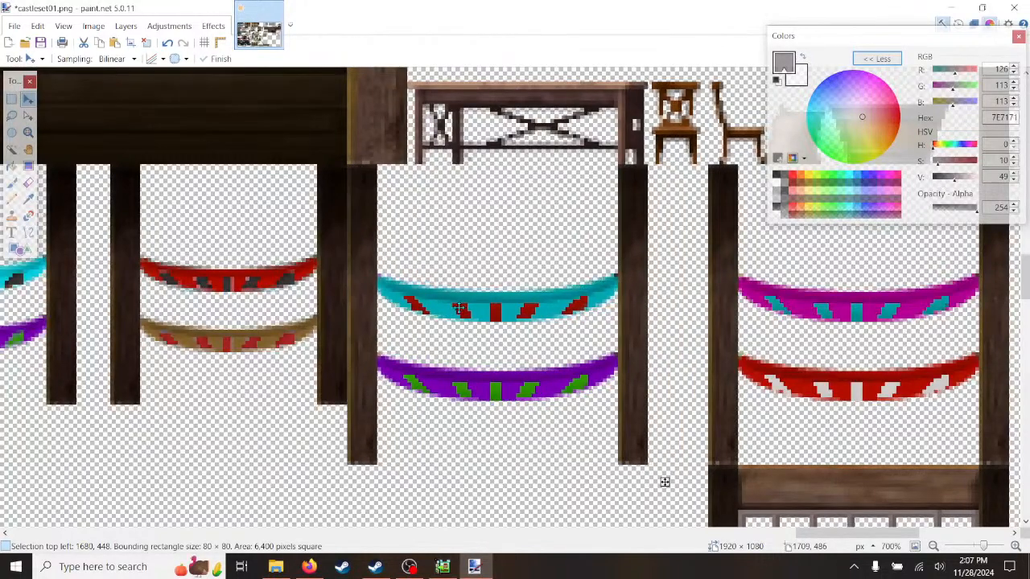
# - Clear the selection around the moved hammock frame and save castleset01.png
pyautogui.click(93, 26)
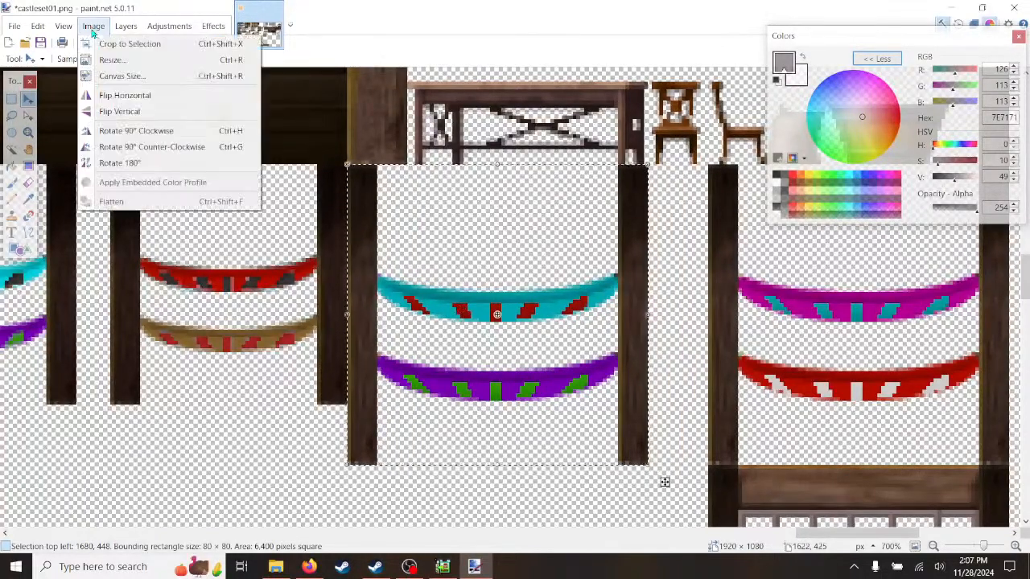
pyautogui.moveTo(38, 26)
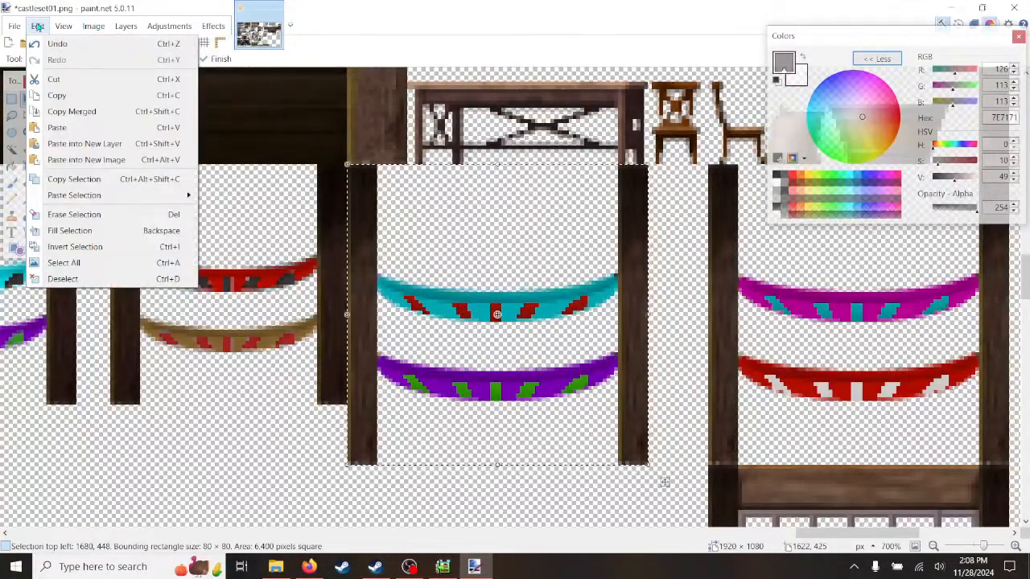
pyautogui.click(60, 279)
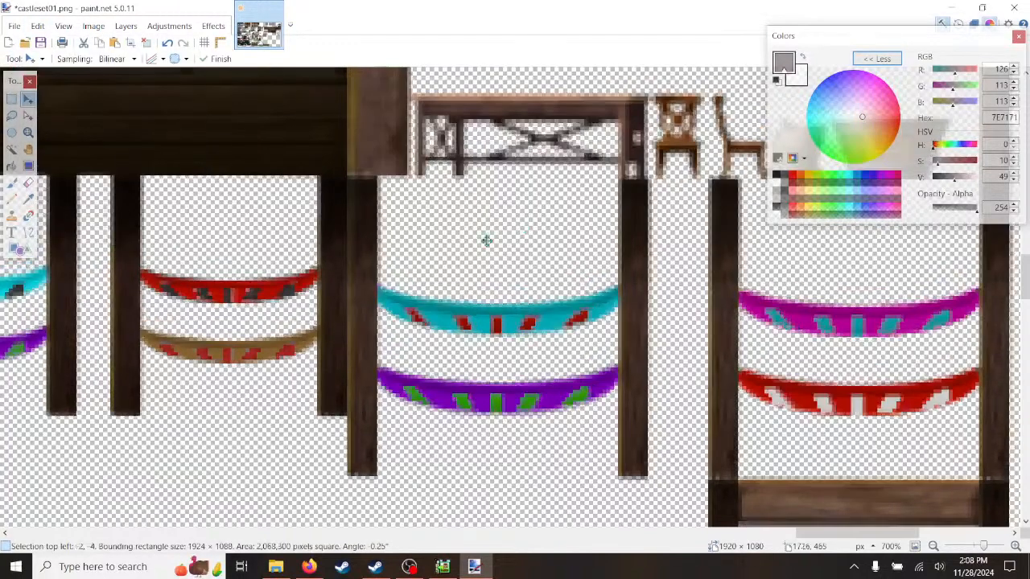
pyautogui.keyDown('ctrl'); pyautogui.scroll(-2, 603, 378); pyautogui.keyUp('ctrl')
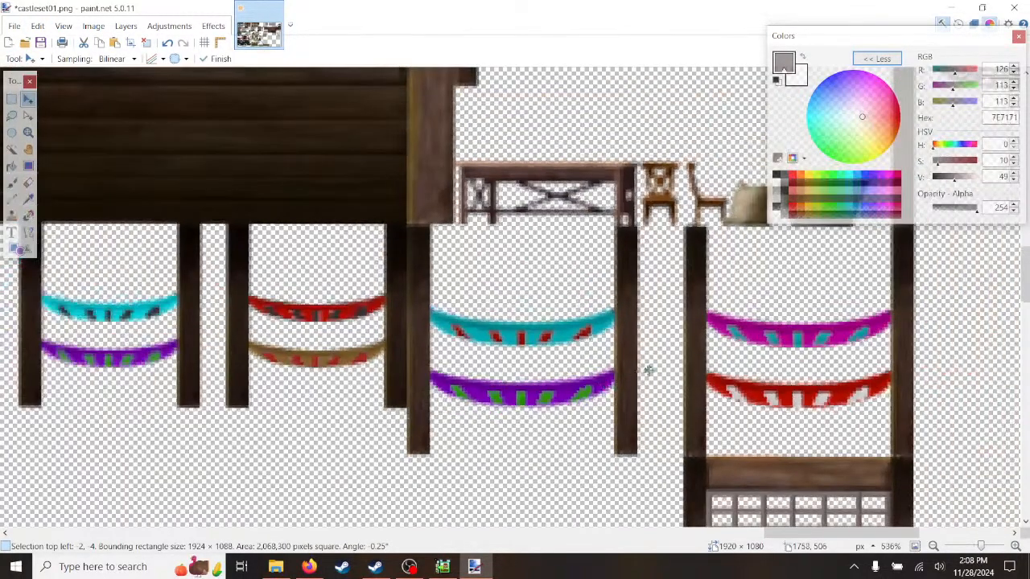
pyautogui.moveTo(785, 534); pyautogui.dragTo(830, 531)
pyautogui.scroll(-1, 732, 416)
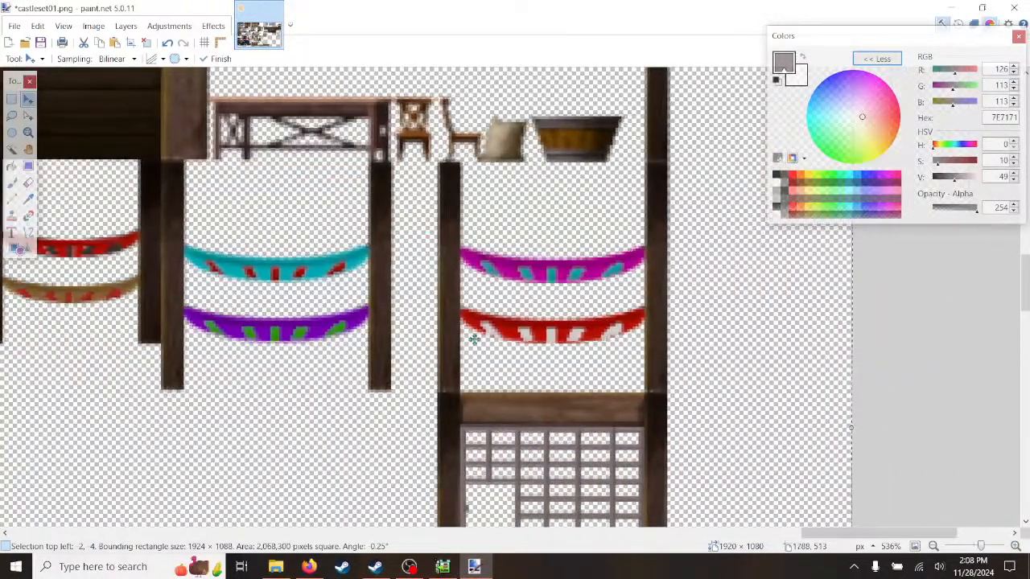
pyautogui.click(11, 98)
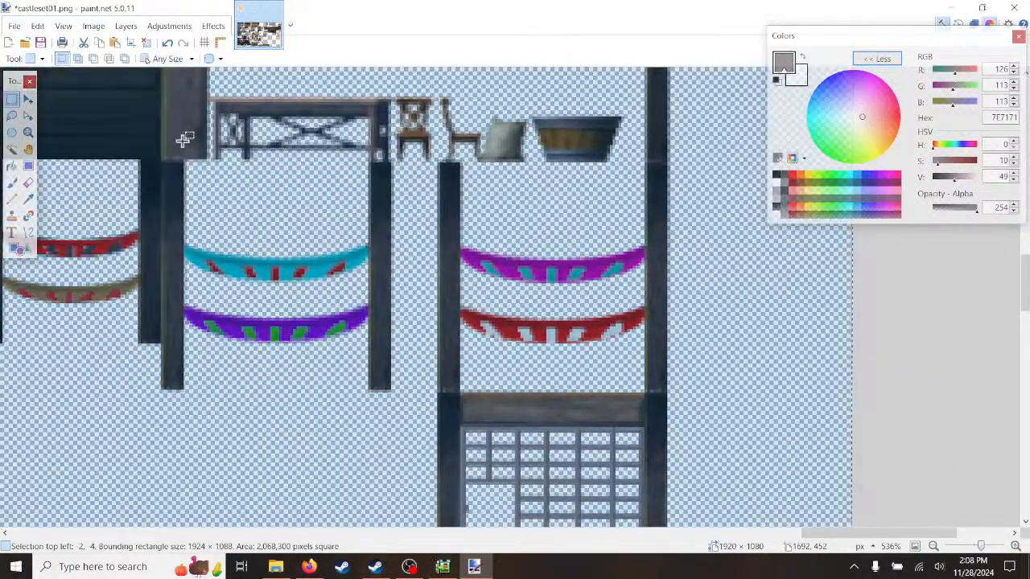
pyautogui.click(38, 26)
pyautogui.click(58, 284)
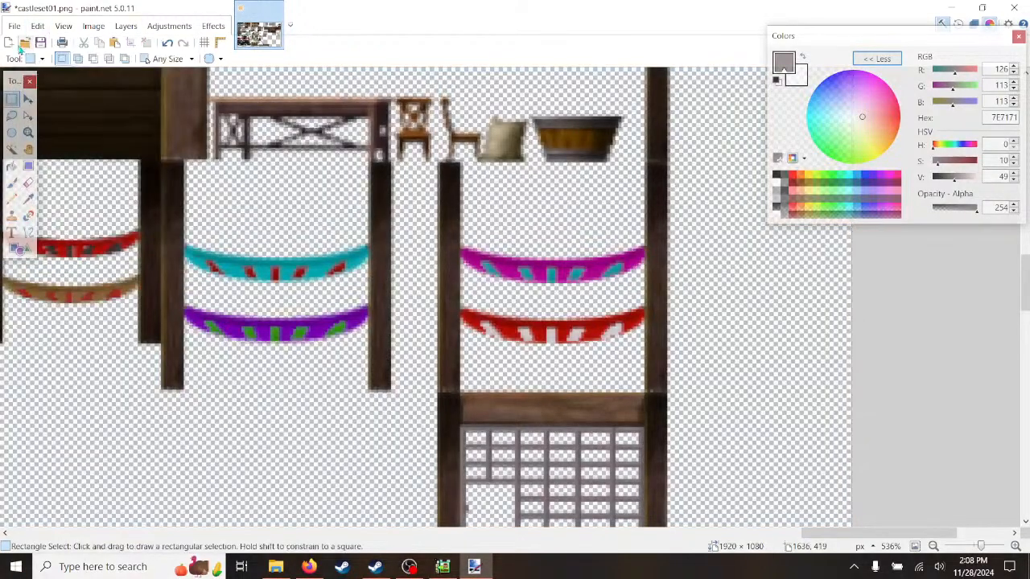
pyautogui.click(15, 26)
pyautogui.click(32, 109)
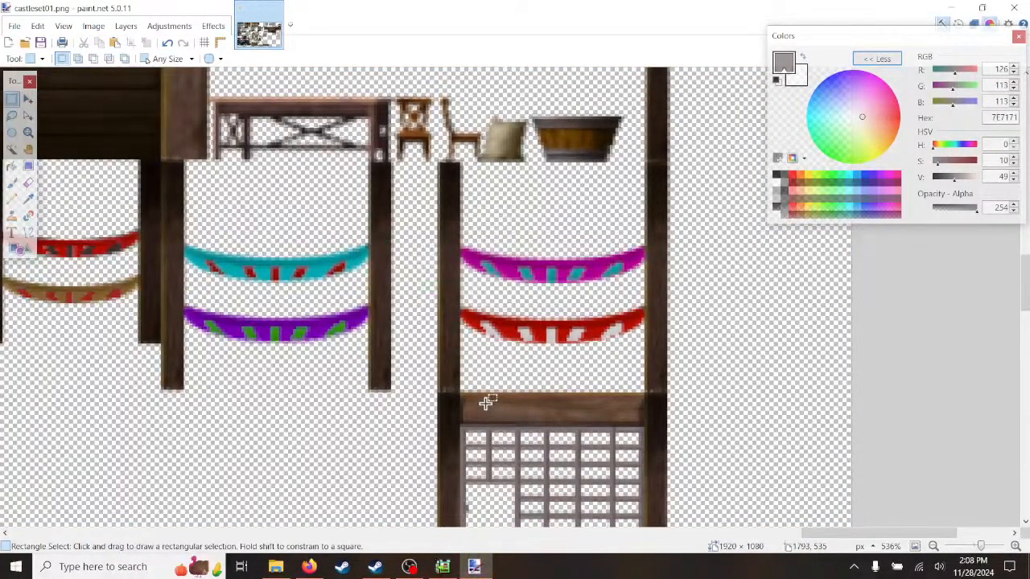
# - Look over the ropes, nets and furniture above the hammocks in castleset01.png, and switch to Pixel Game Maker MV
pyautogui.scroll(2, 488, 402)
pyautogui.scroll(3, 487, 402)
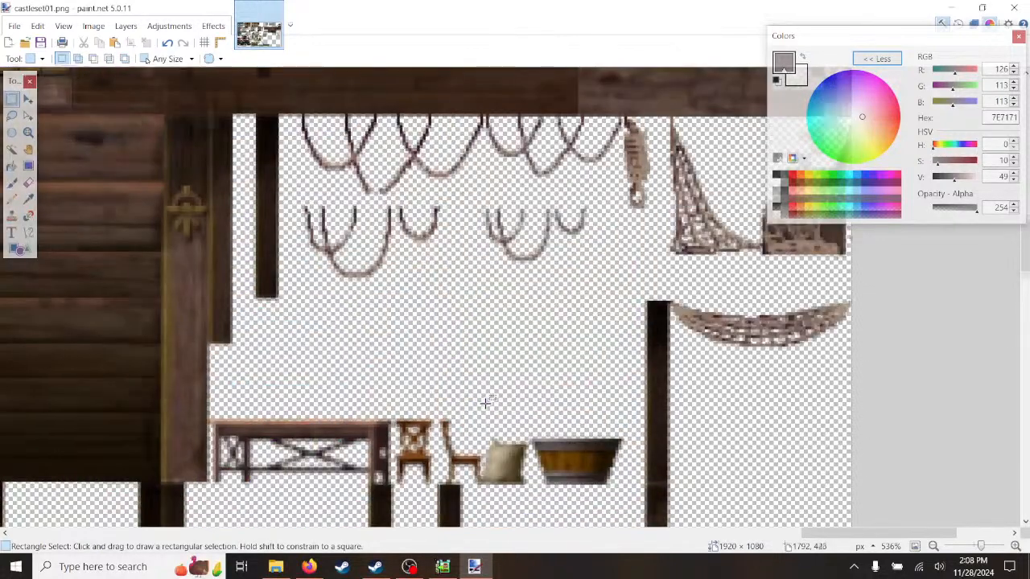
pyautogui.scroll(-3, 487, 402)
pyautogui.click(442, 567)
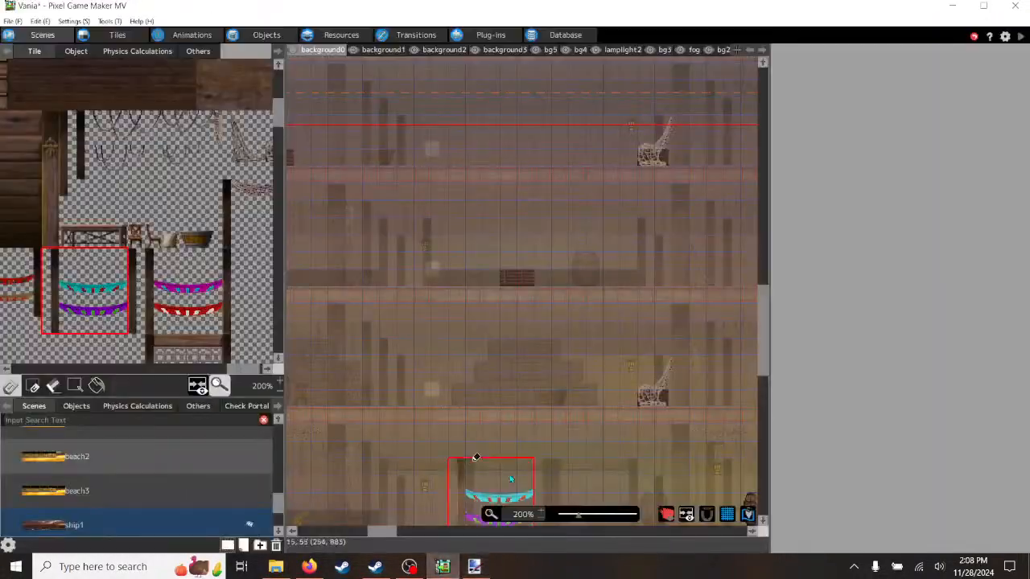
pyautogui.click(378, 90)
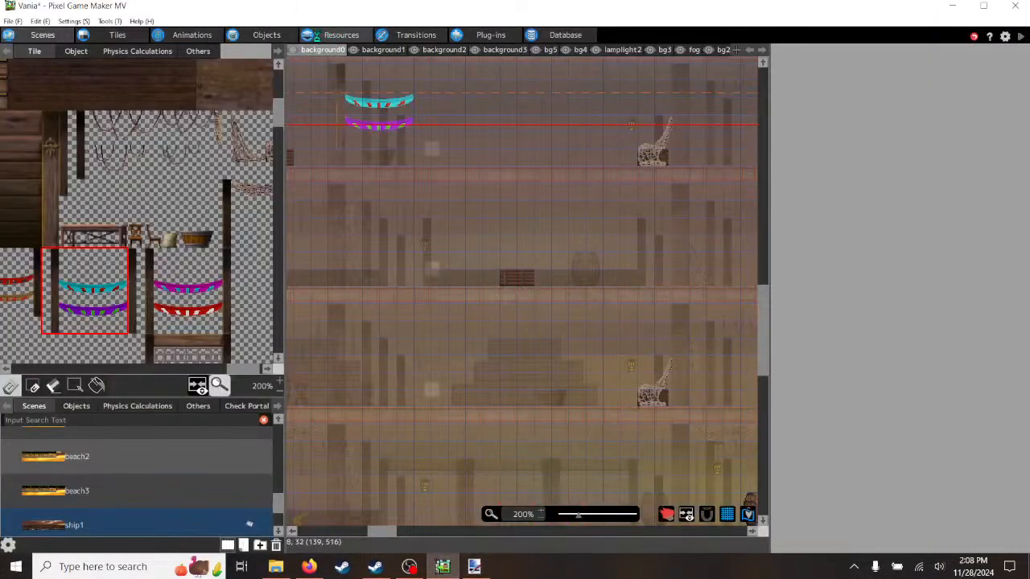
# - Open the eggderpset0 image in the tiles folder of the project's image resources
pyautogui.click(337, 34)
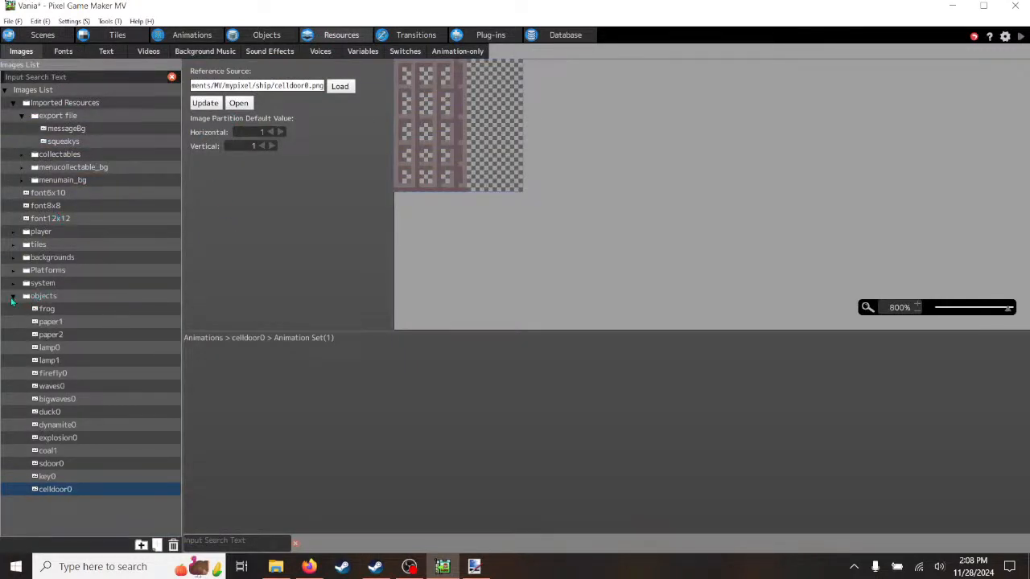
pyautogui.click(12, 297)
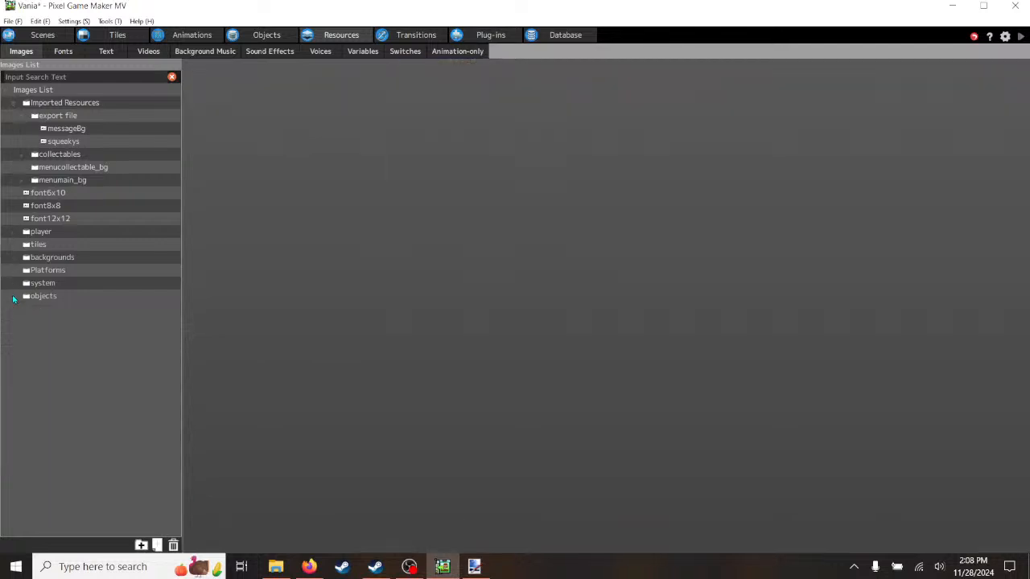
pyautogui.click(13, 271)
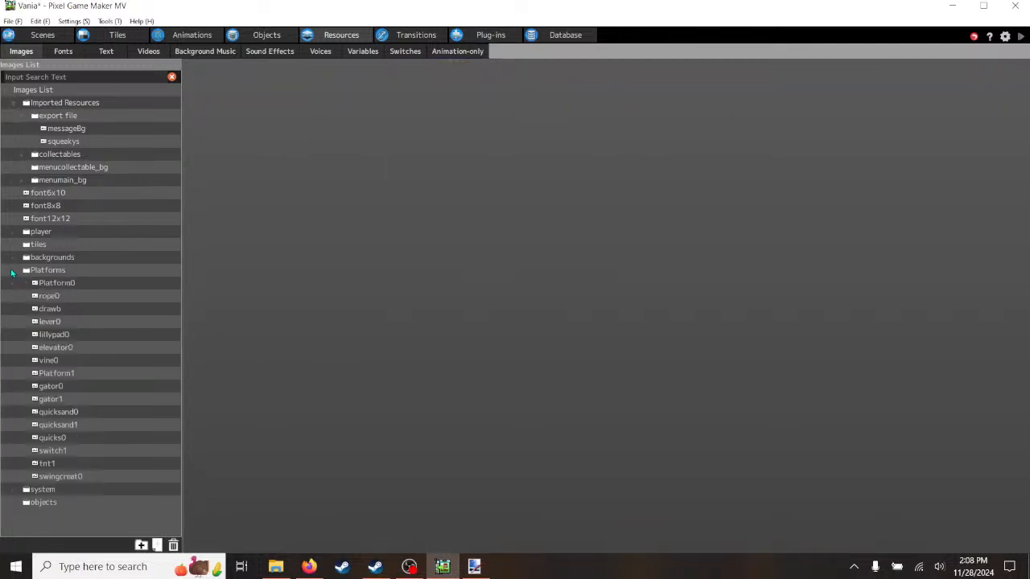
pyautogui.click(13, 271)
pyautogui.click(14, 245)
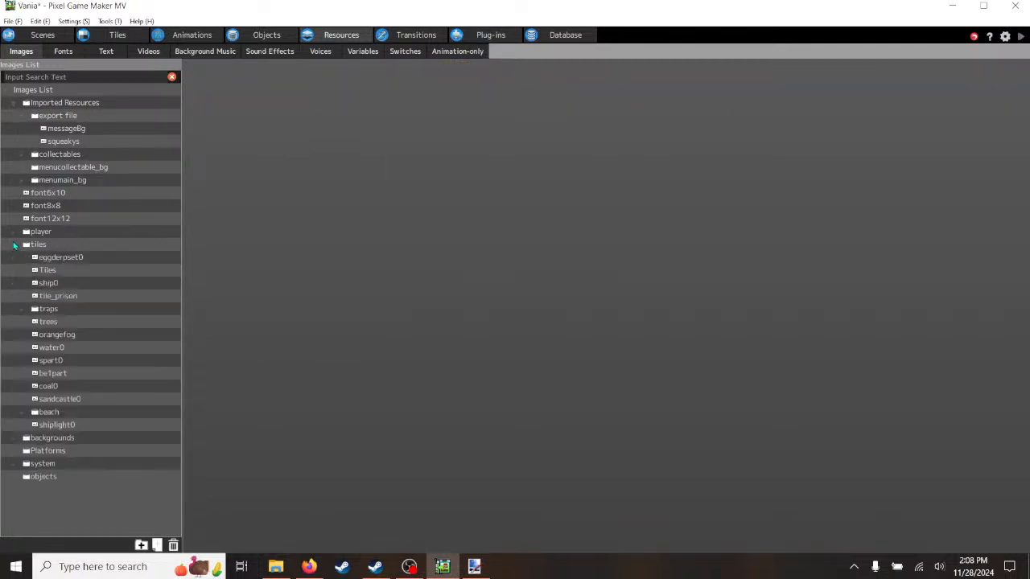
pyautogui.click(67, 257)
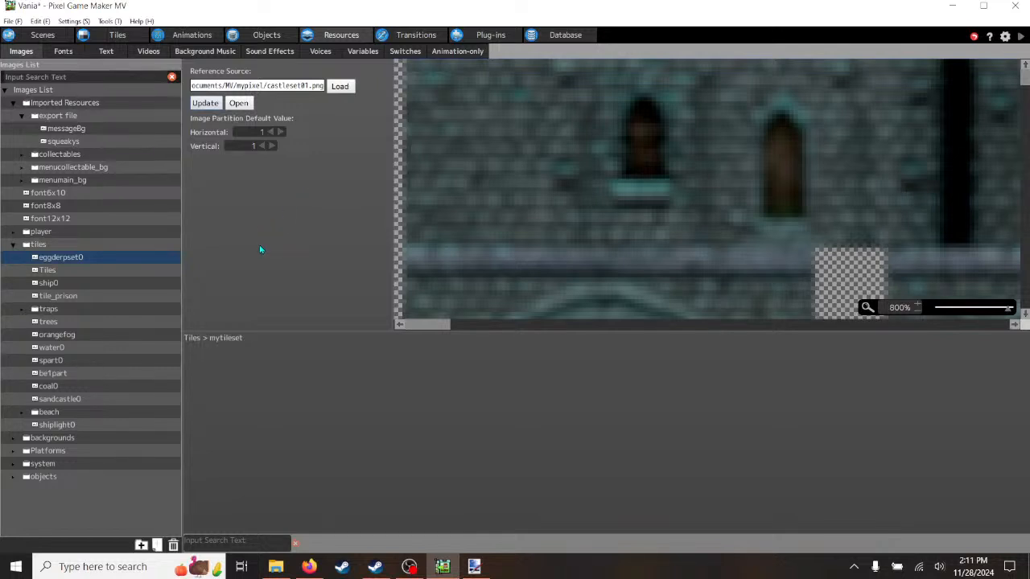
# - Look over the whole eggderpset0 tileset image and update it from its castleset01.png source file
pyautogui.click(918, 312)
pyautogui.click(918, 312)
pyautogui.click(918, 312)
pyautogui.click(918, 312)
pyautogui.click(918, 312)
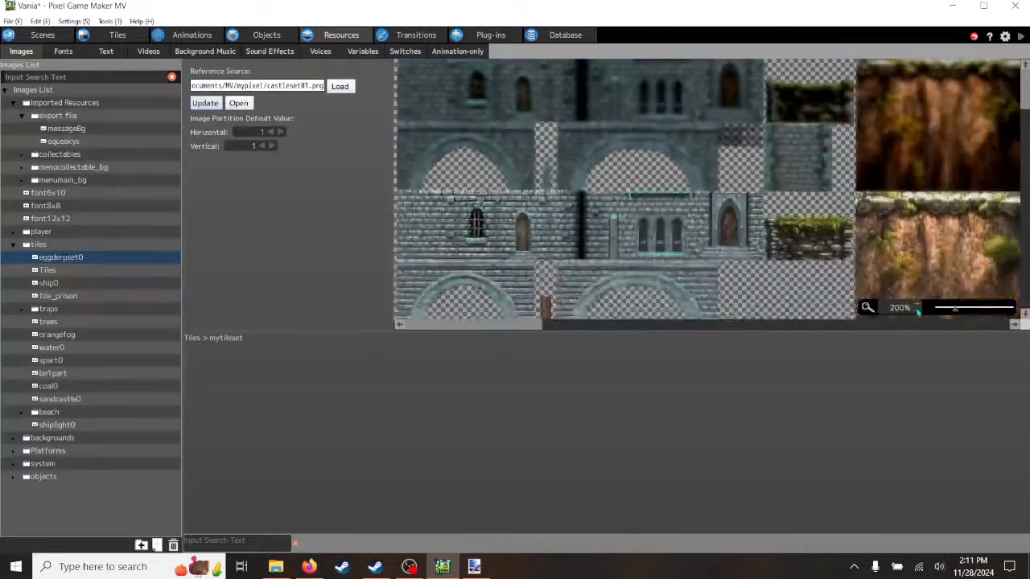
pyautogui.click(918, 312)
pyautogui.click(918, 313)
pyautogui.click(918, 312)
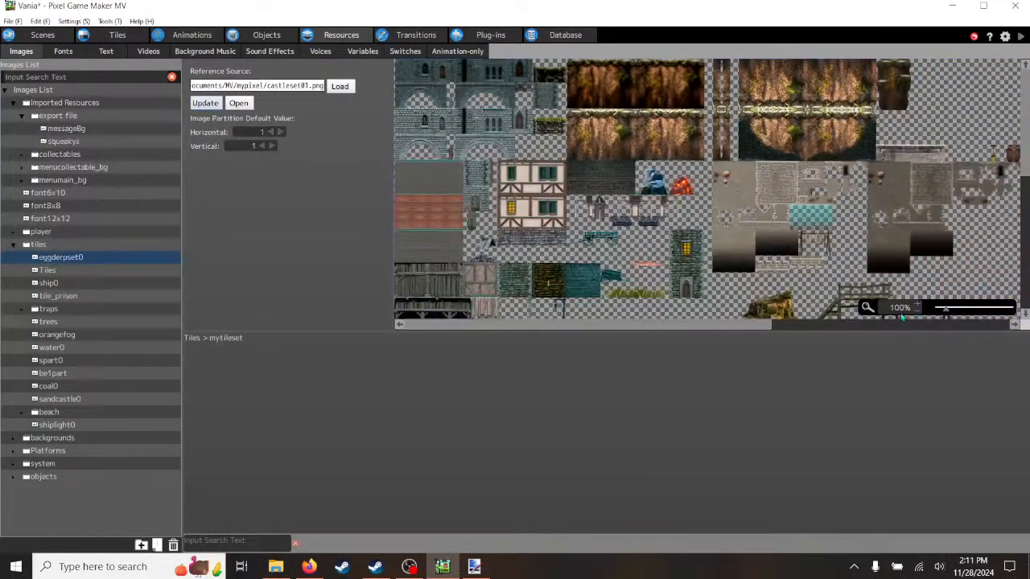
pyautogui.moveTo(745, 329); pyautogui.dragTo(997, 343)
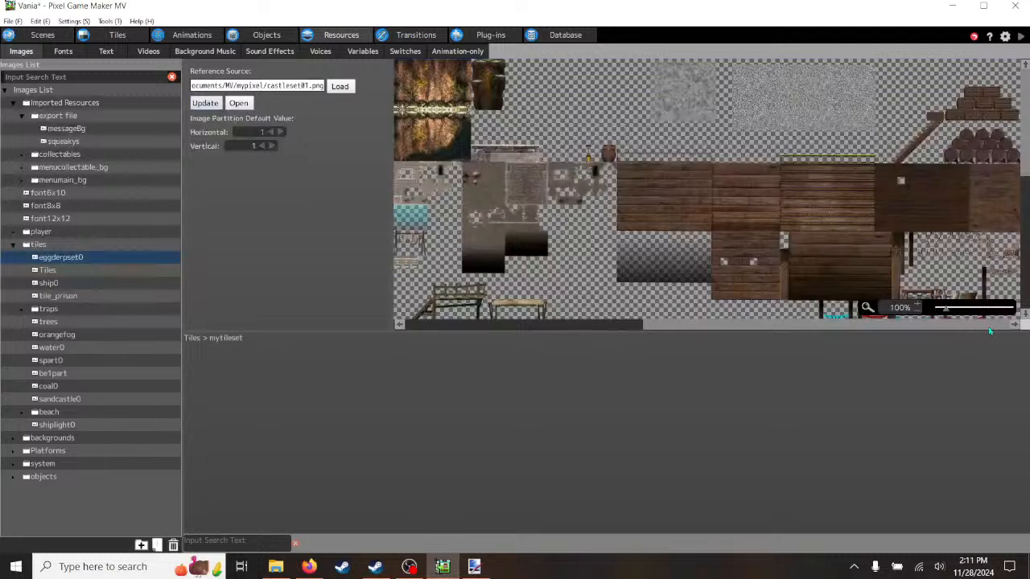
pyautogui.click(918, 312)
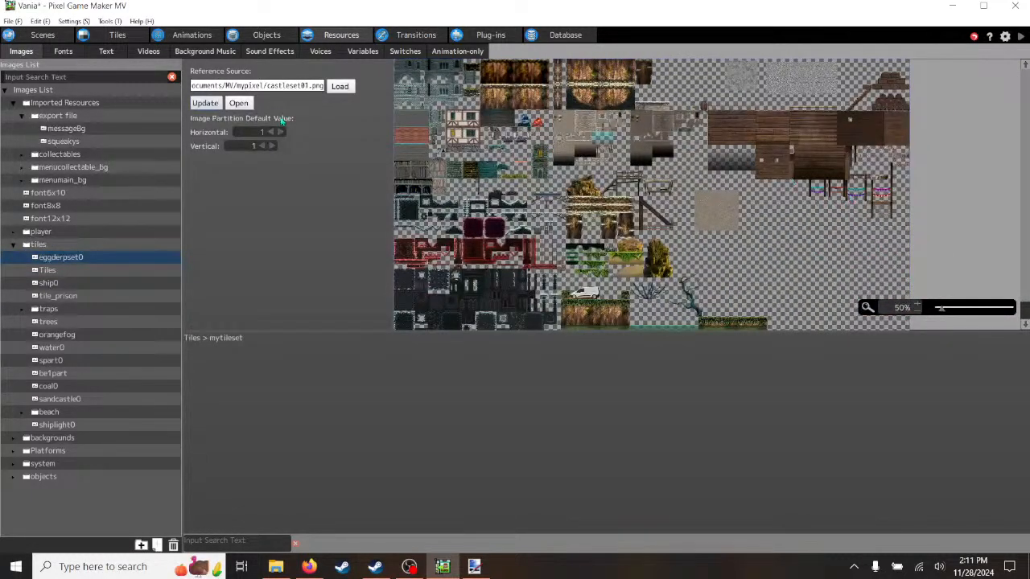
pyautogui.click(208, 103)
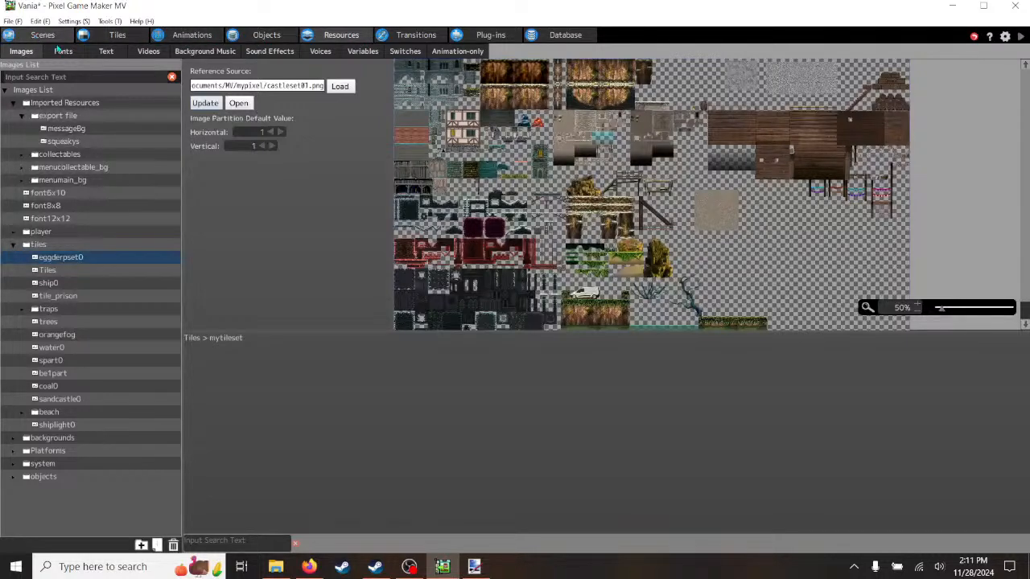
# - Return to the ship scene and check how the hammock frames and posts line up with the tile grid
pyautogui.click(43, 35)
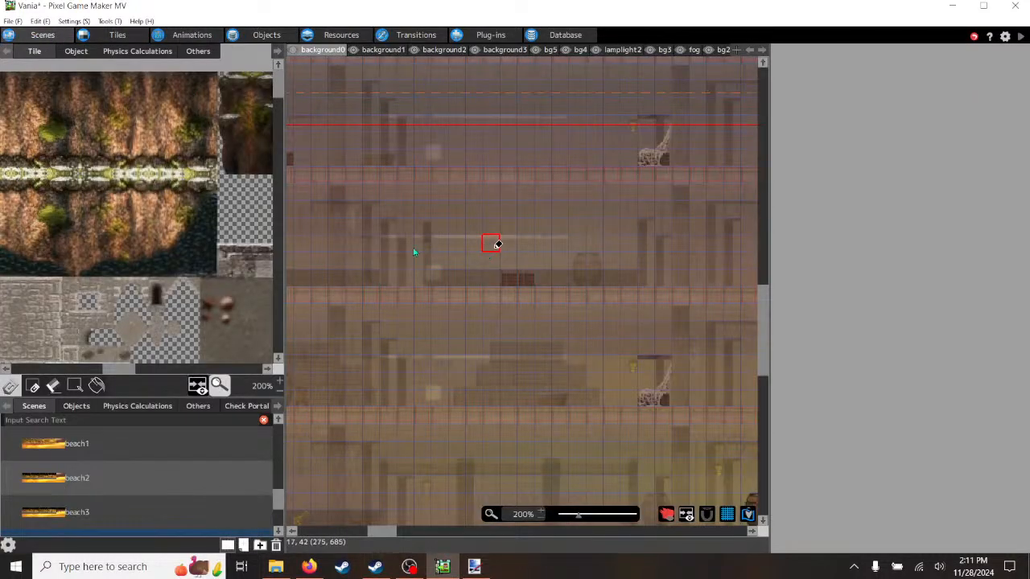
pyautogui.rightClick(656, 400)
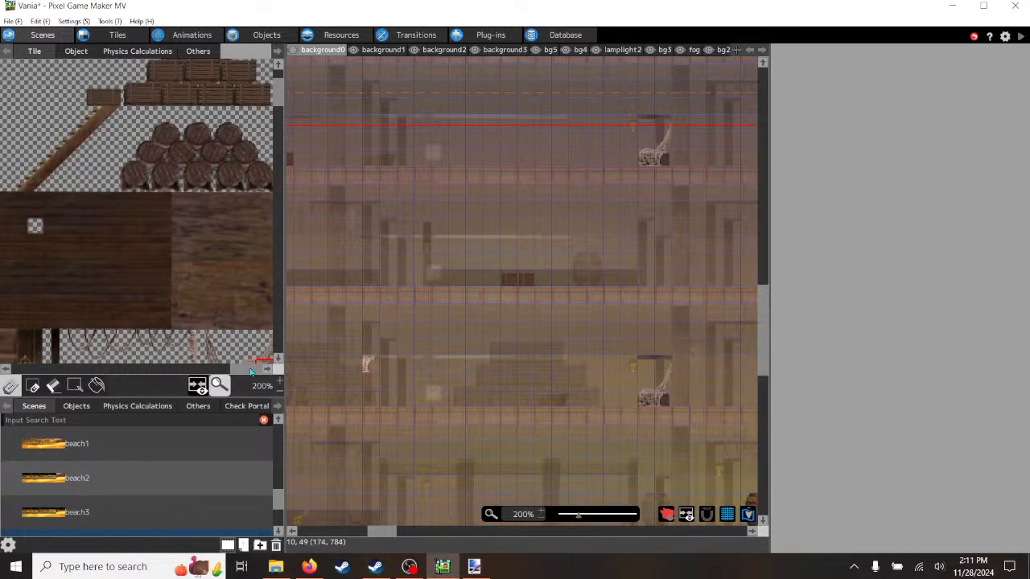
pyautogui.scroll(-5, 234, 282)
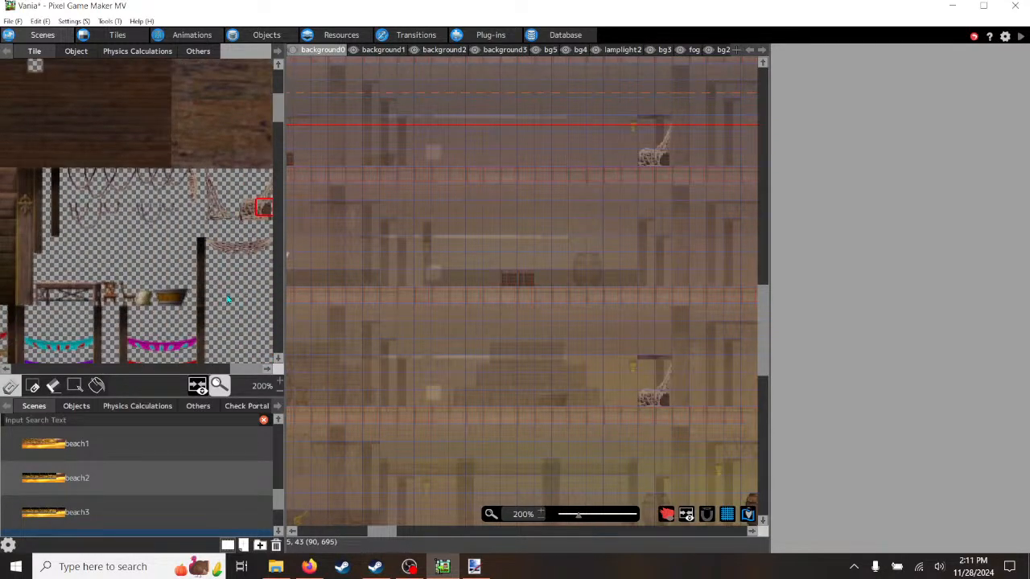
pyautogui.scroll(-2, 230, 299)
pyautogui.moveTo(252, 369); pyautogui.dragTo(245, 373)
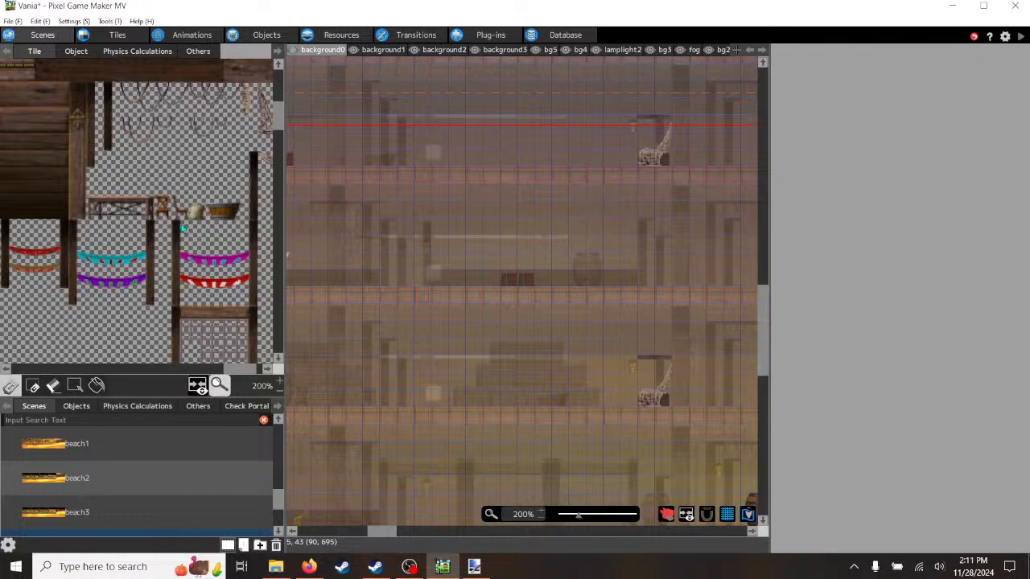
pyautogui.moveTo(180, 229); pyautogui.dragTo(219, 252)
pyautogui.click(202, 256)
pyautogui.moveTo(178, 224); pyautogui.dragTo(196, 236)
pyautogui.scroll(4, 187, 226)
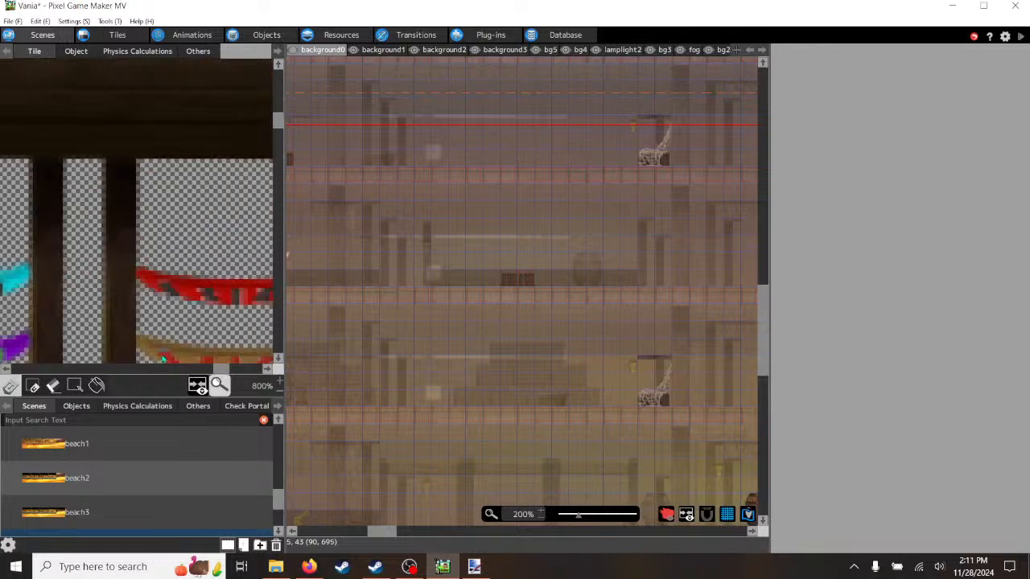
pyautogui.scroll(-2, 180, 317)
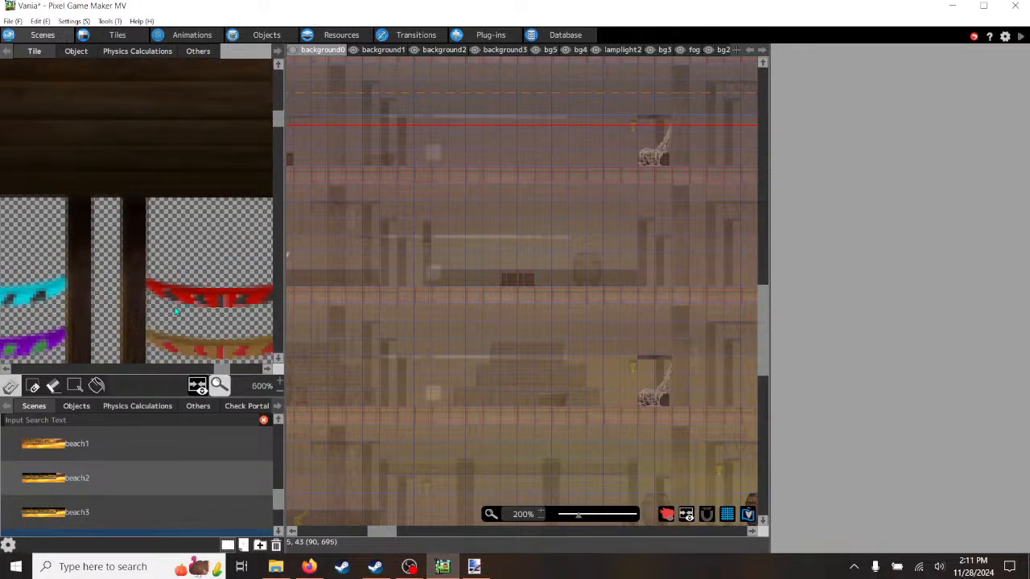
pyautogui.scroll(-1, 179, 306)
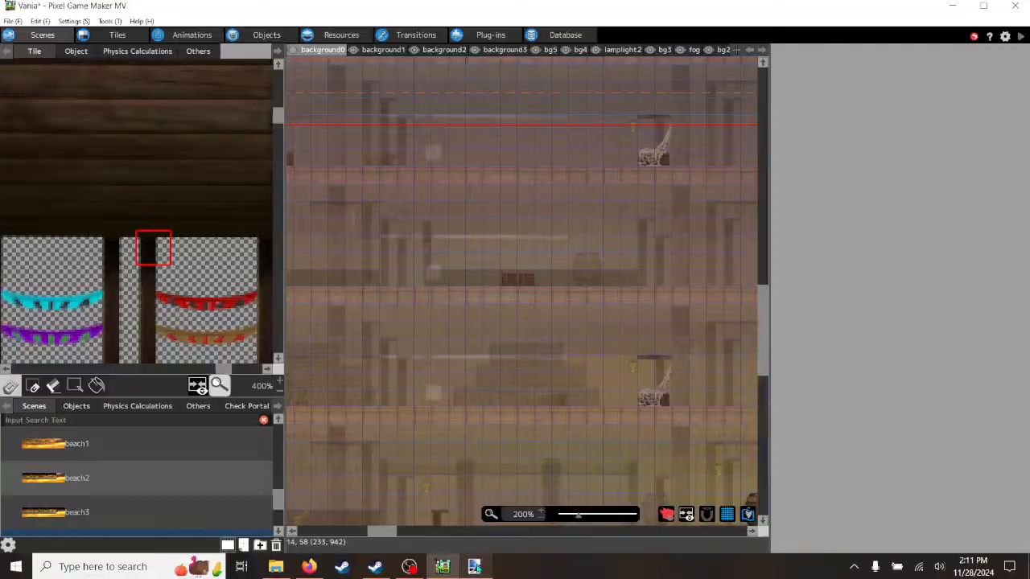
# - Compare the full castleset01.png layout in paint.net with the hammock tiles in Pixel Game Maker MV
pyautogui.click(474, 567)
pyautogui.keyDown('ctrl'); pyautogui.scroll(-8, 417, 346); pyautogui.keyUp('ctrl')
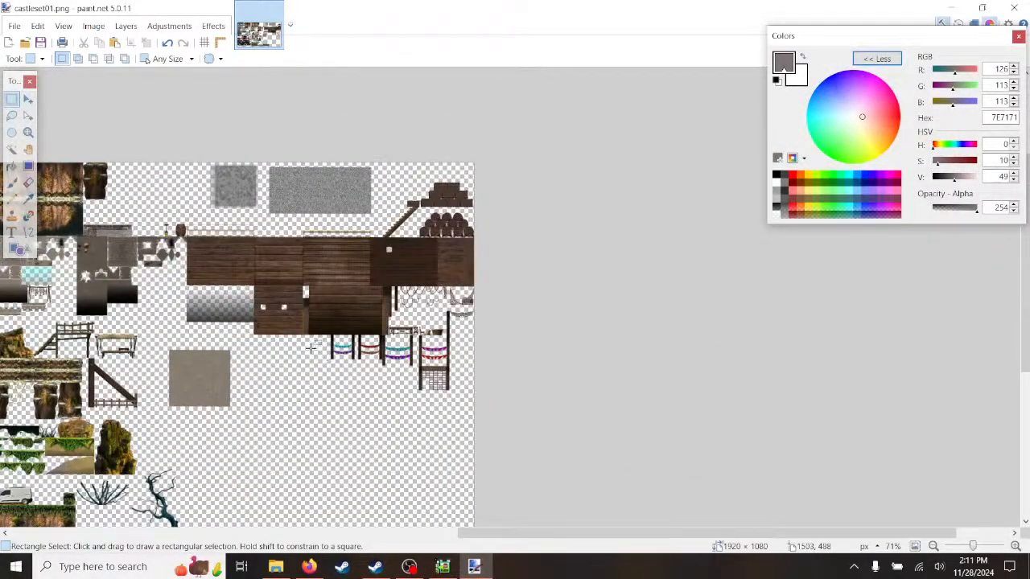
pyautogui.keyDown('ctrl'); pyautogui.scroll(-3, 311, 348); pyautogui.keyUp('ctrl')
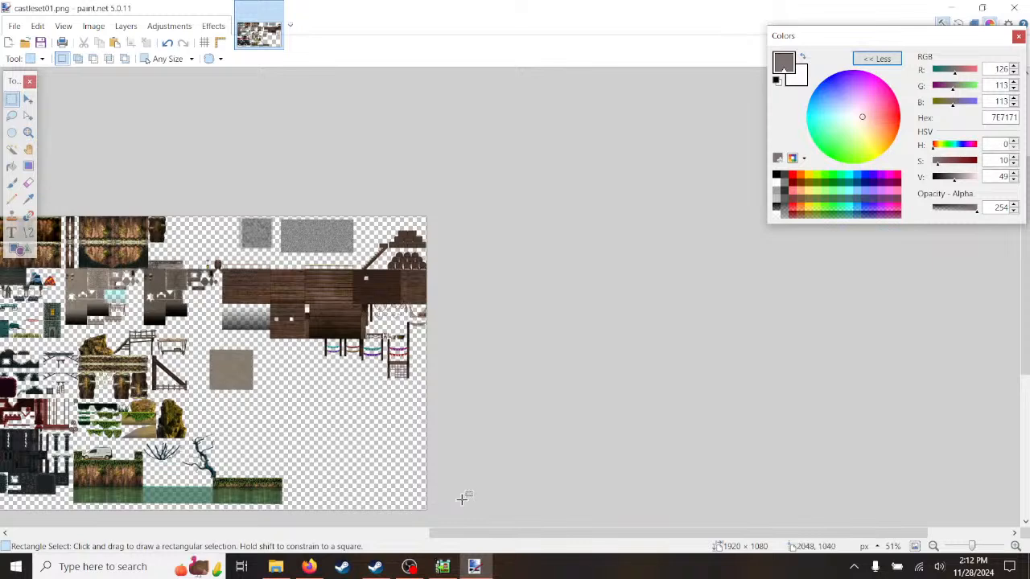
pyautogui.moveTo(510, 534); pyautogui.dragTo(413, 540)
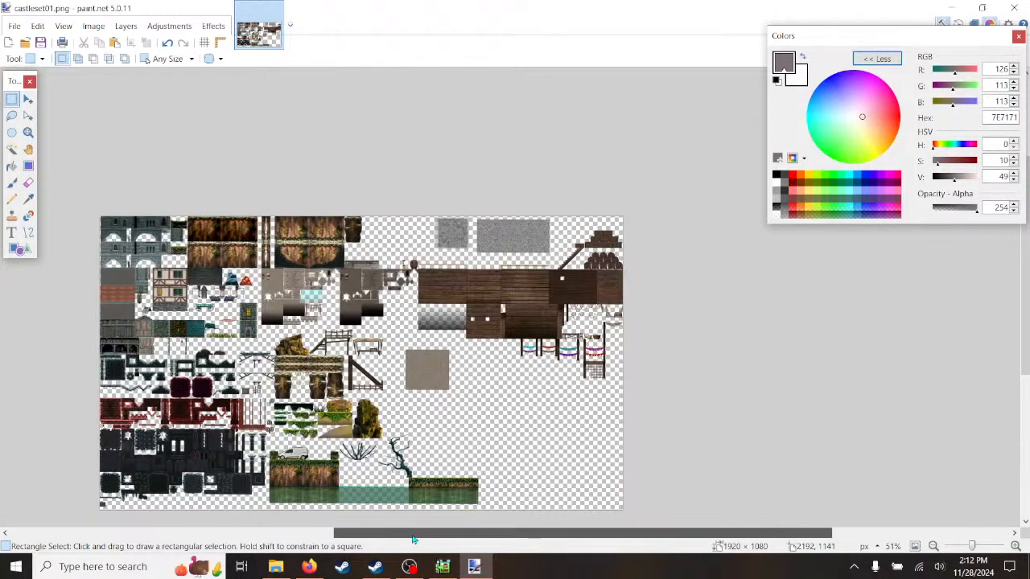
pyautogui.moveTo(413, 539); pyautogui.dragTo(418, 539)
pyautogui.keyDown('ctrl'); pyautogui.scroll(5, 510, 400); pyautogui.keyUp('ctrl')
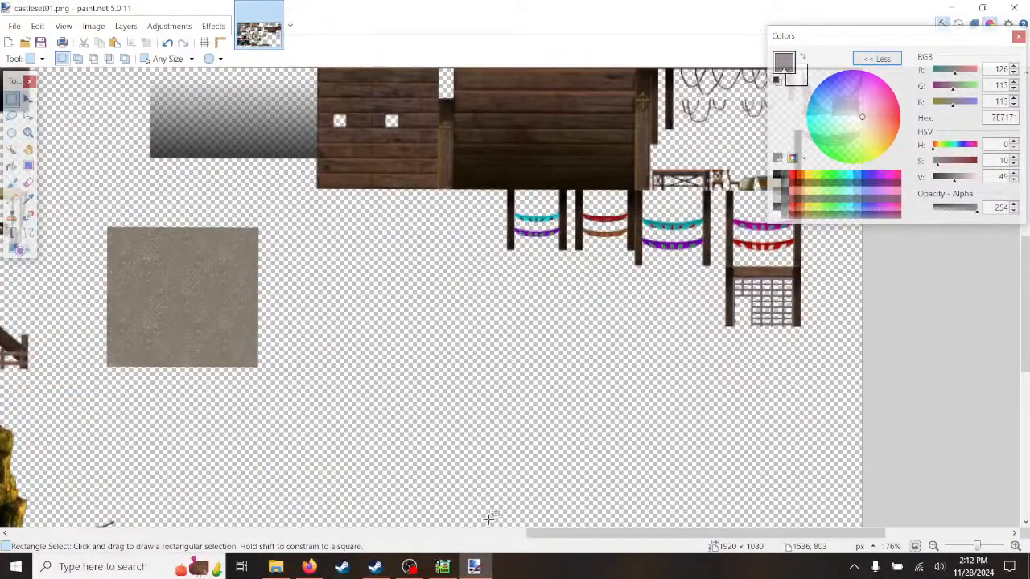
pyautogui.click(443, 566)
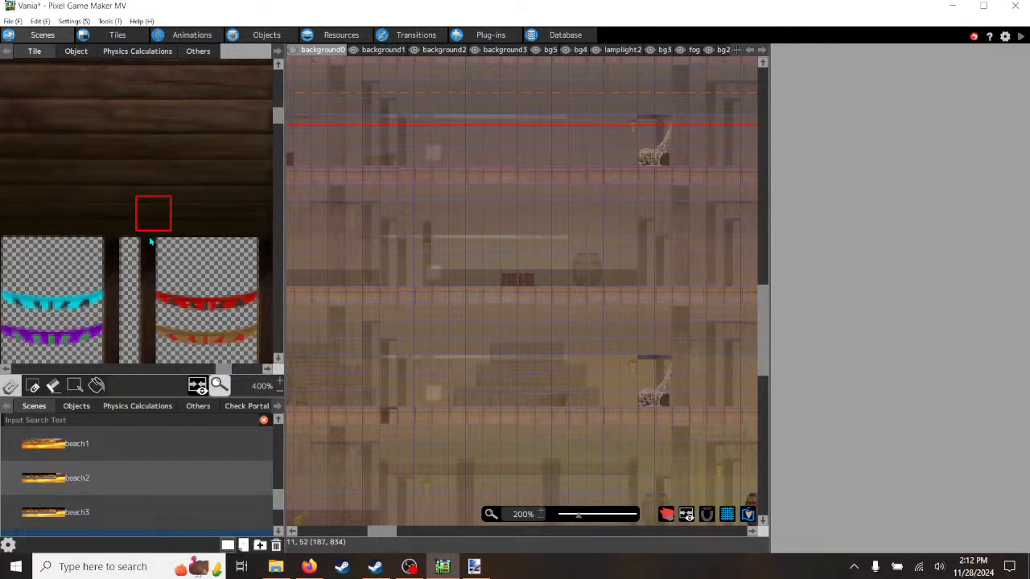
pyautogui.click(474, 567)
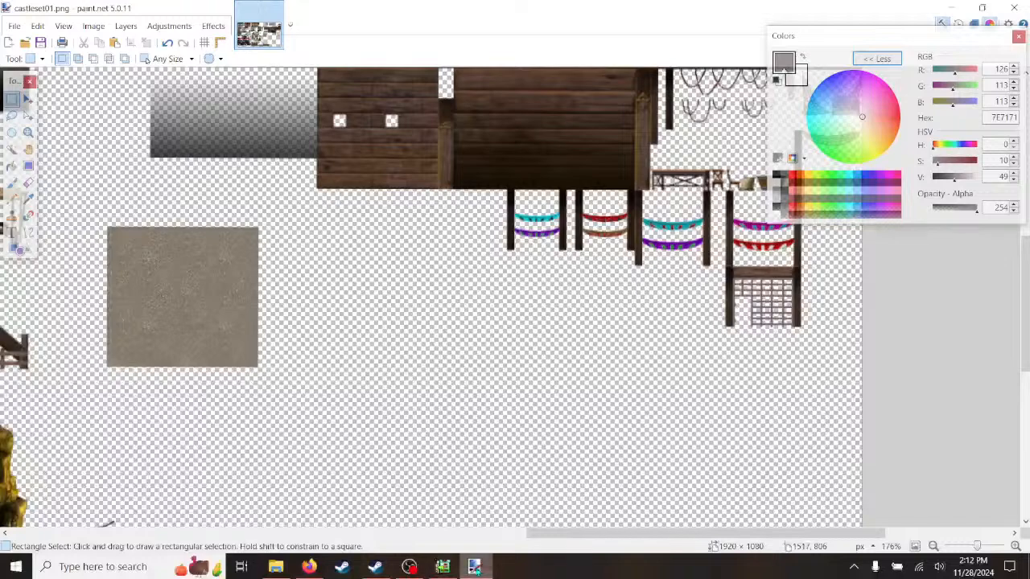
# - Undo the last transformation of the whole castleset01.png image, returning its 1920 × 1080 selection to 0, 0
pyautogui.hotkey('ctrl', 'a')
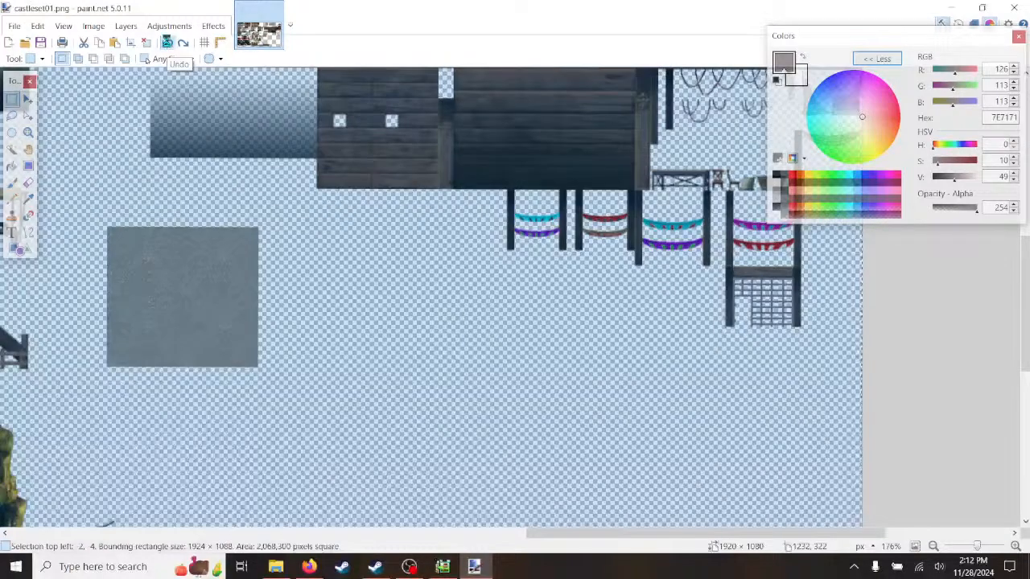
pyautogui.press('m')
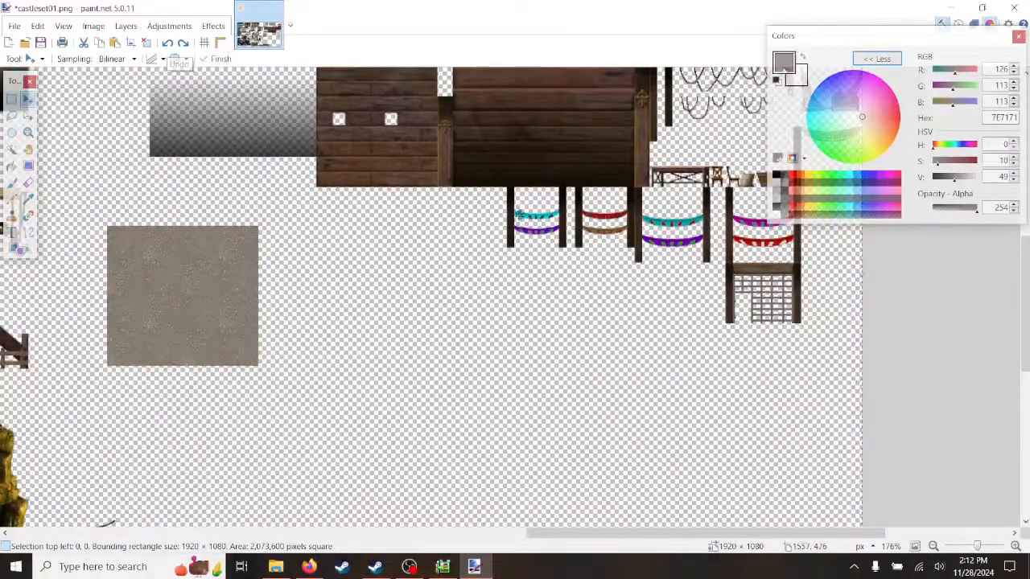
pyautogui.keyDown('ctrl'); pyautogui.scroll(2, 612, 273); pyautogui.keyUp('ctrl')
pyautogui.keyDown('ctrl'); pyautogui.scroll(-2, 609, 276); pyautogui.keyUp('ctrl')
pyautogui.keyDown('ctrl'); pyautogui.scroll(-5, 609, 277); pyautogui.keyUp('ctrl')
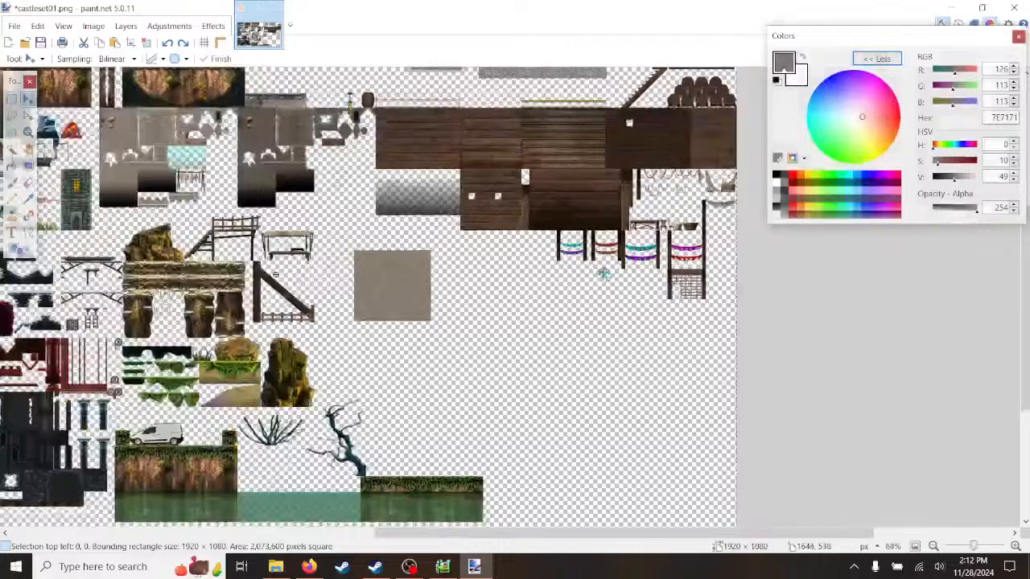
# - Try rotating the whole tileset image by -1.48°, and undo the rotation
pyautogui.moveTo(716, 469); pyautogui.dragTo(569, 233, button='right')
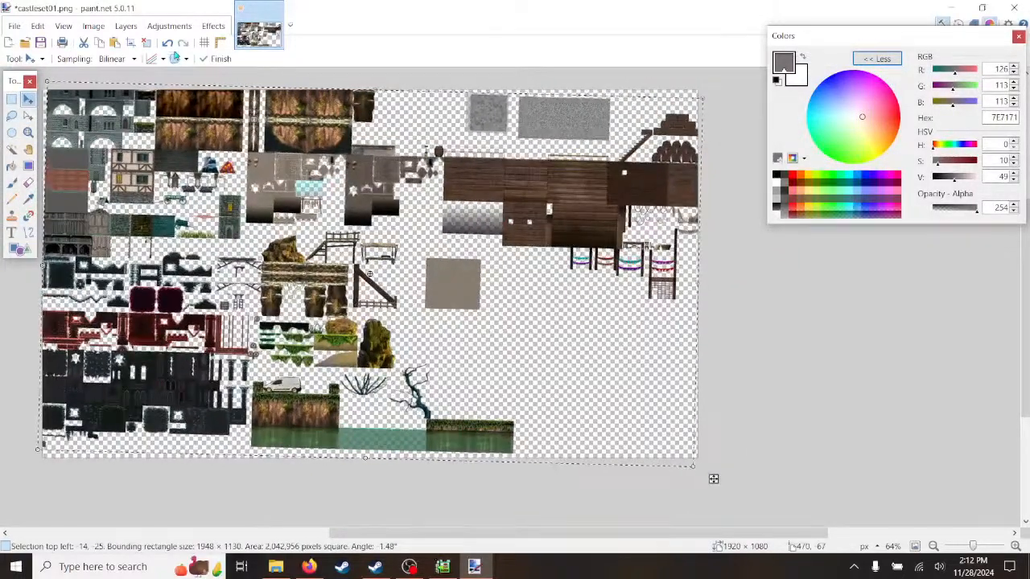
pyautogui.hotkey('ctrl', 'z')
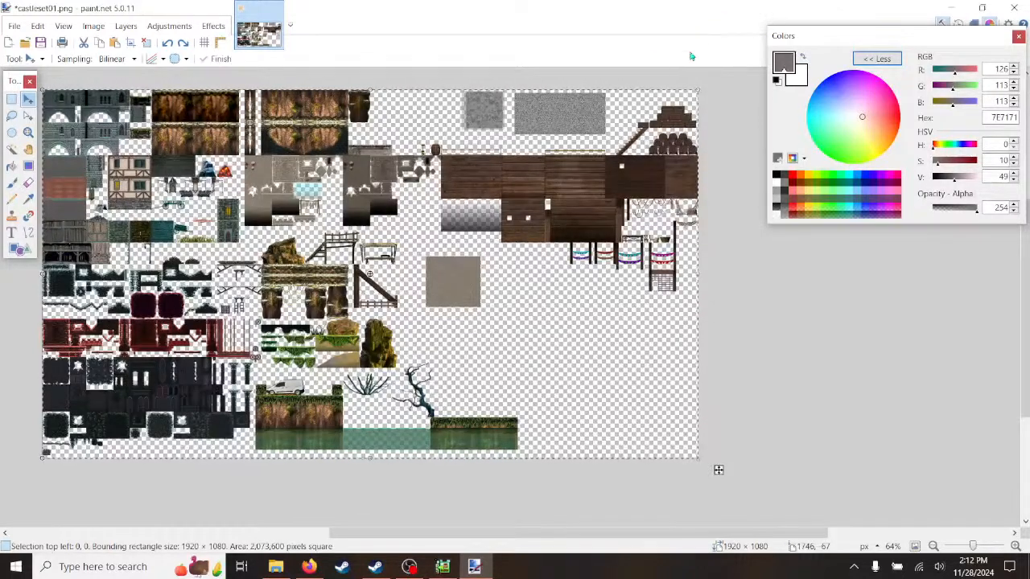
pyautogui.rightClick(724, 15)
pyautogui.click(726, 21)
pyautogui.click(680, 35)
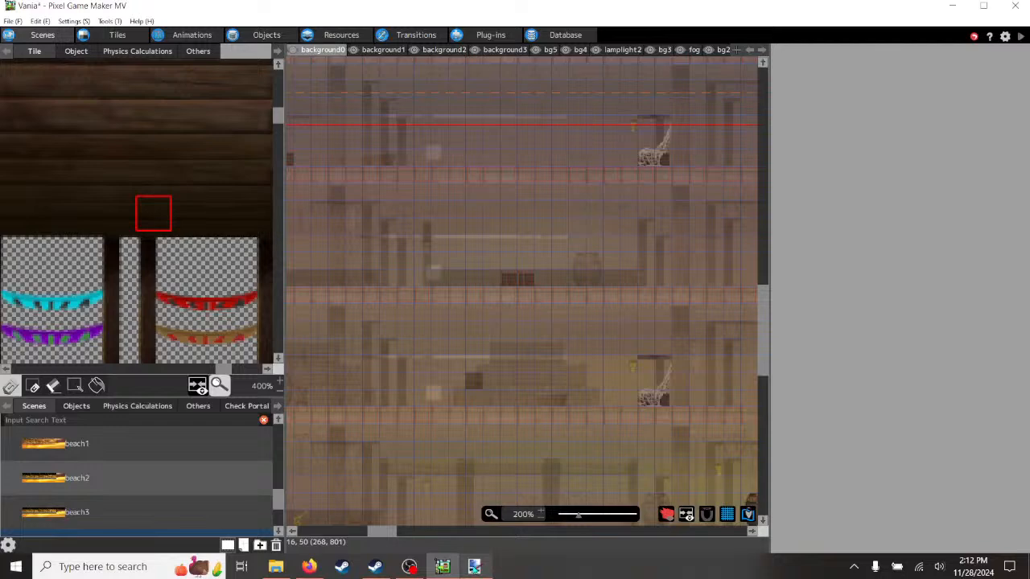
# - Switch to paint.net, try moving the whole castleset01.png selection to 14, 18, and undo the move
pyautogui.click(475, 567)
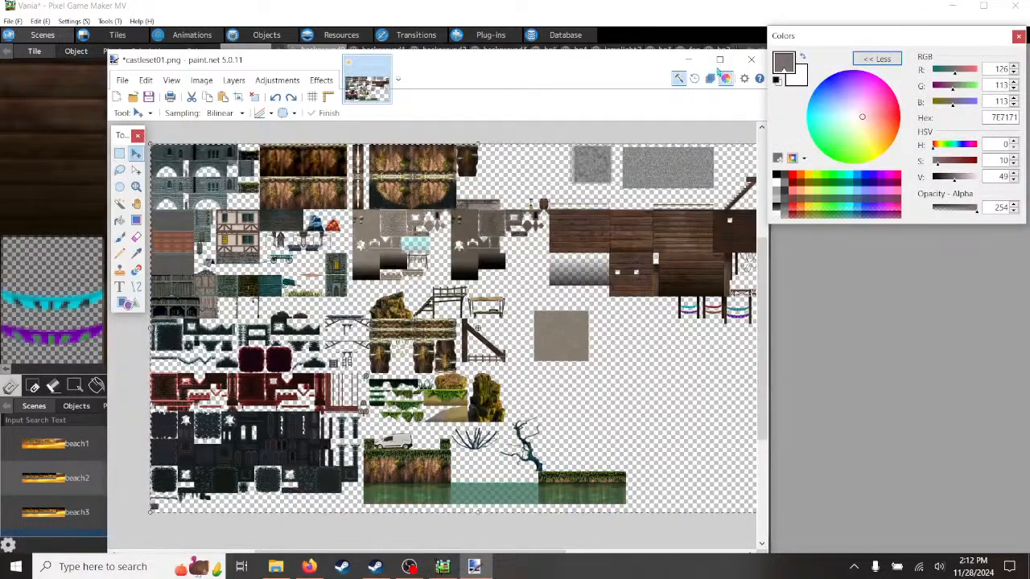
pyautogui.click(719, 59)
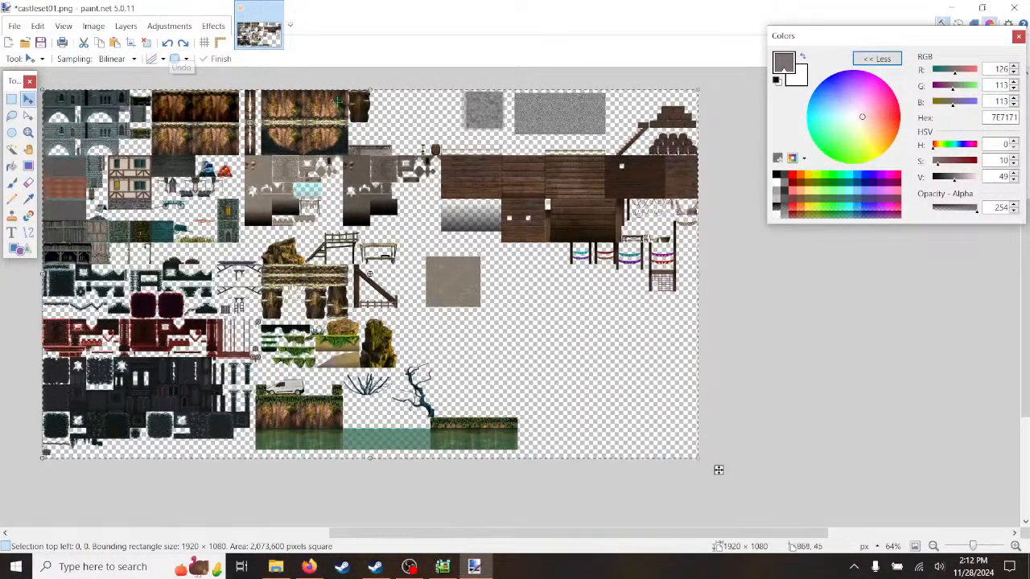
pyautogui.moveTo(402, 156)
pyautogui.mouseDown()
pyautogui.moveTo(421, 186)
pyautogui.moveTo(407, 162)
pyautogui.mouseUp()
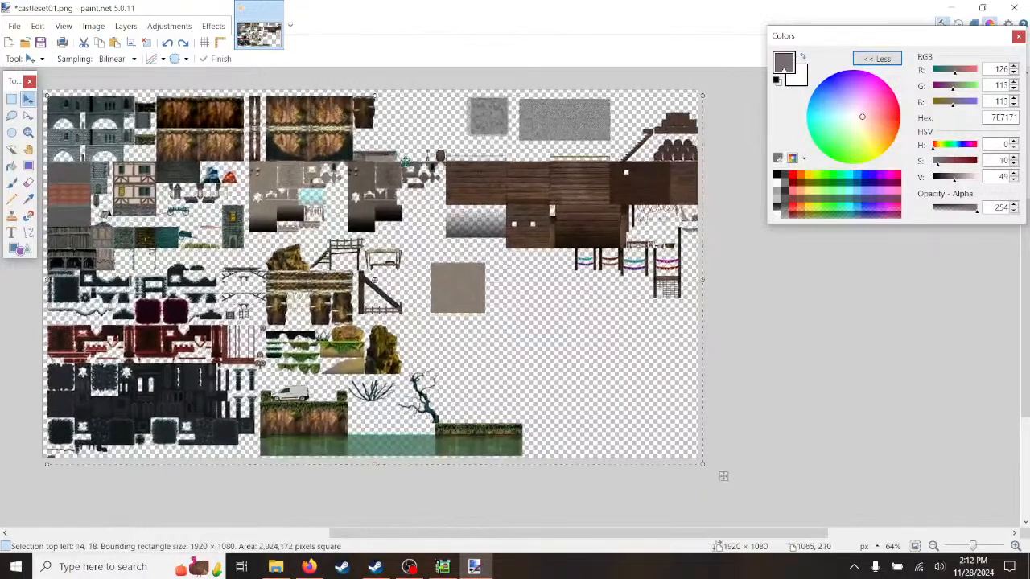
pyautogui.click(167, 42)
# - Check the tileset along the image's left edge, deselect the whole image and activate the Rectangle Select tool
pyautogui.keyDown('ctrl'); pyautogui.scroll(6, 258, 95); pyautogui.keyUp('ctrl')
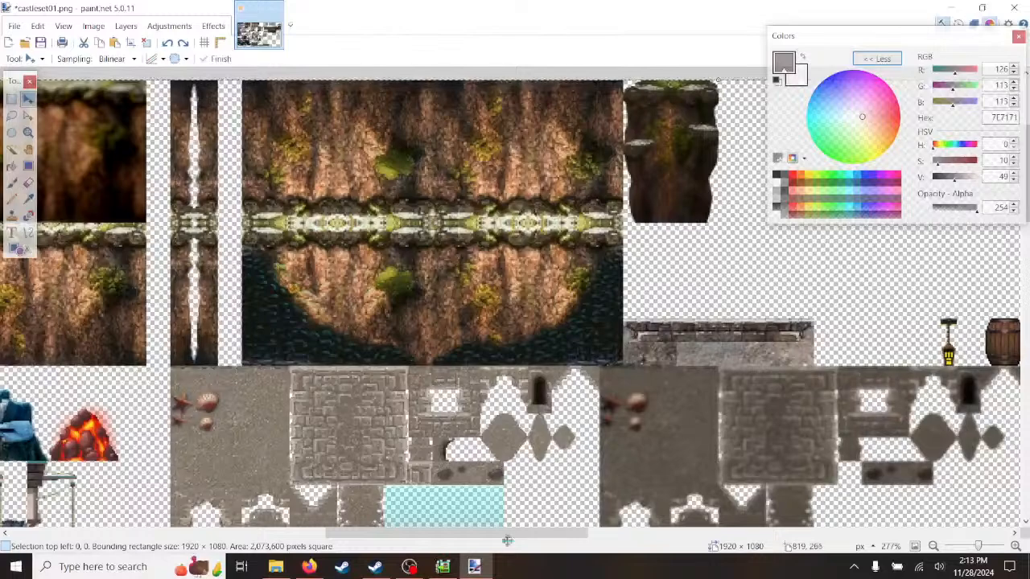
pyautogui.moveTo(492, 533); pyautogui.dragTo(219, 533)
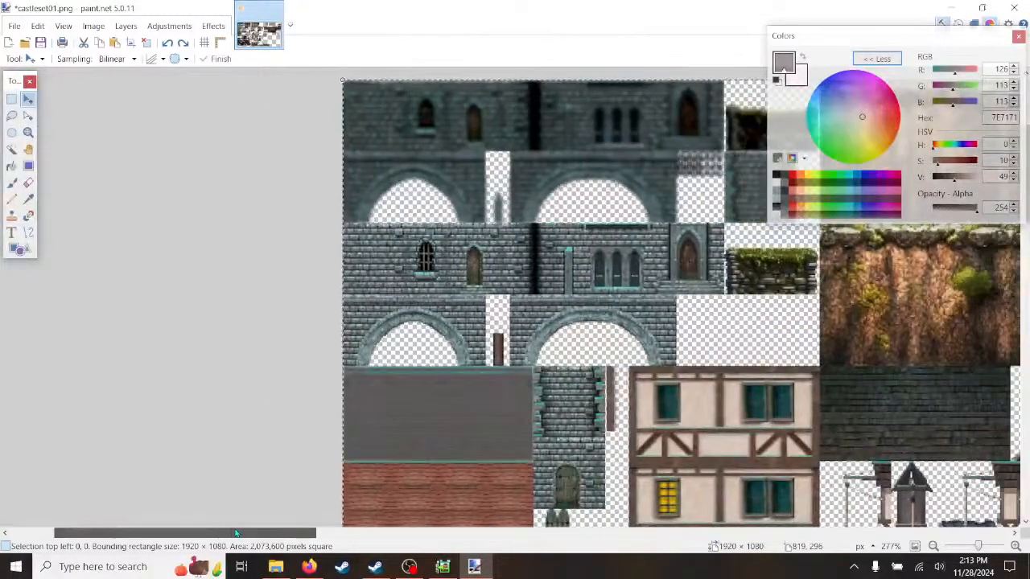
pyautogui.scroll(-3, 608, 404)
pyautogui.scroll(-15, 595, 405)
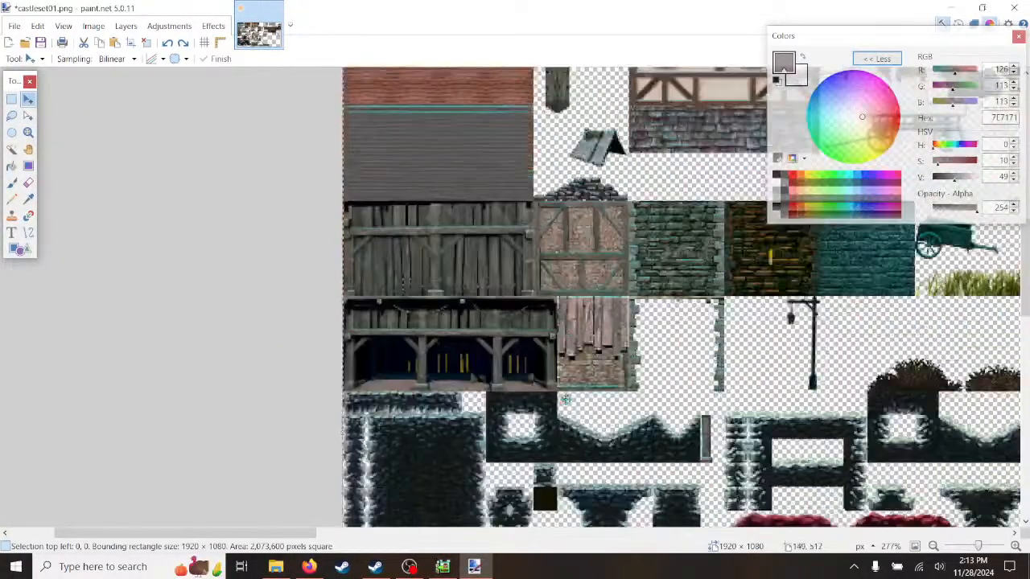
pyautogui.scroll(-3, 558, 403)
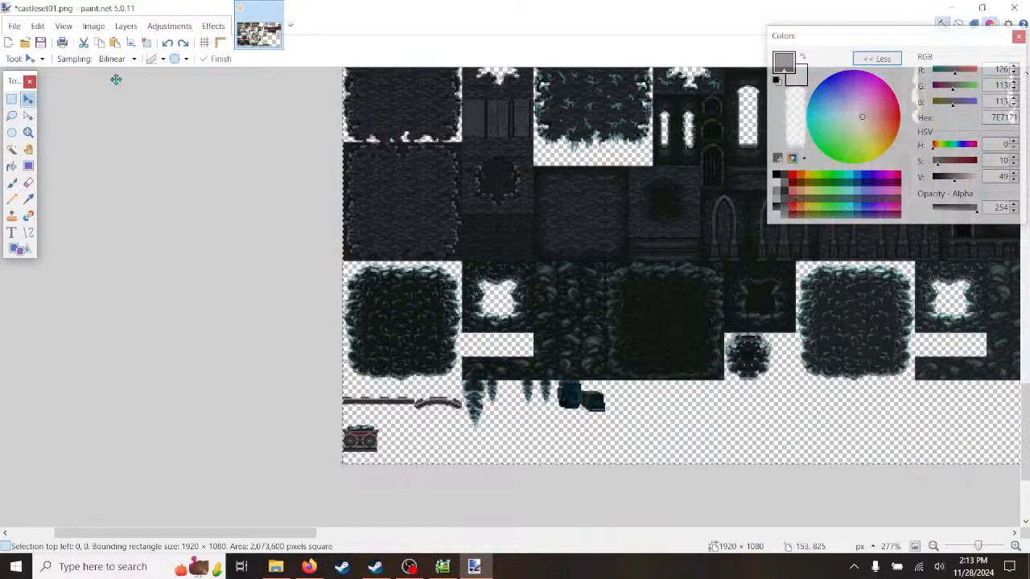
pyautogui.click(93, 26)
pyautogui.moveTo(38, 25)
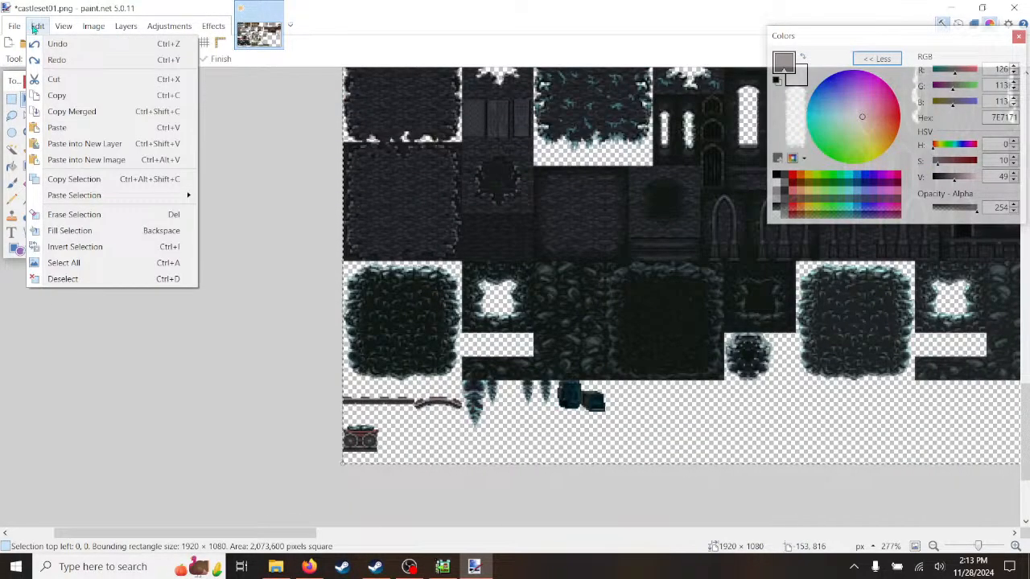
pyautogui.click(57, 280)
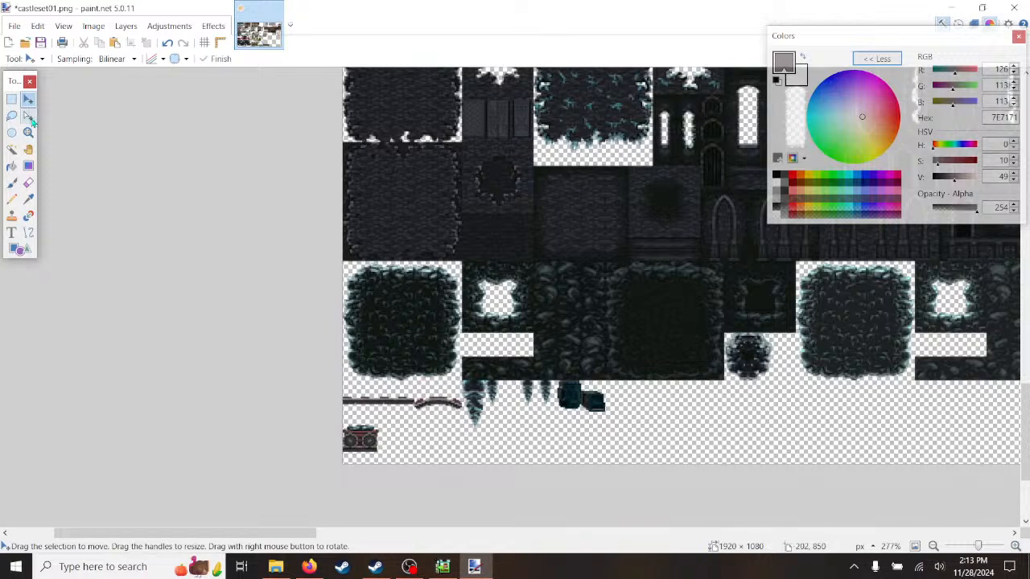
pyautogui.click(12, 101)
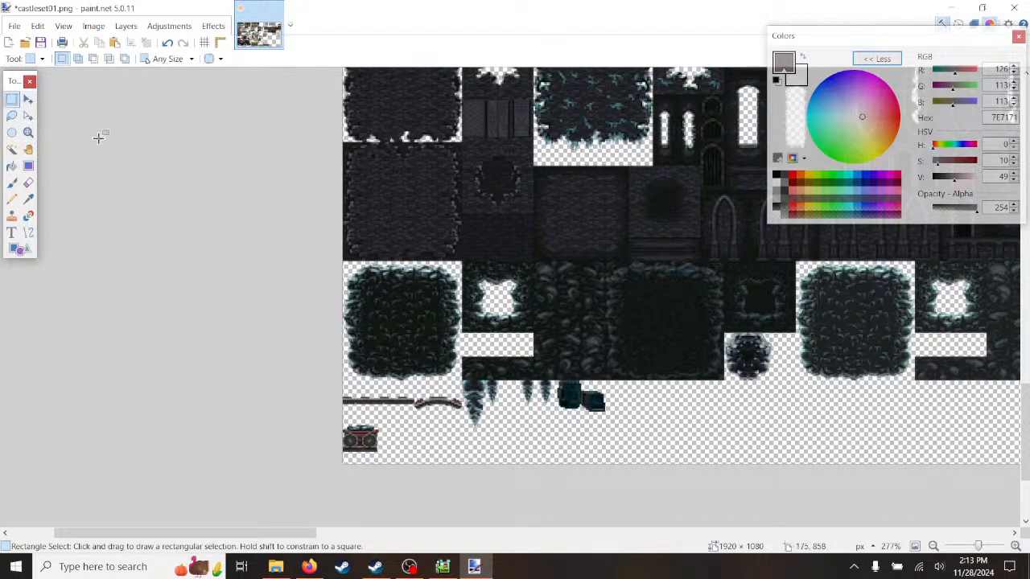
pyautogui.click(27, 100)
pyautogui.click(12, 101)
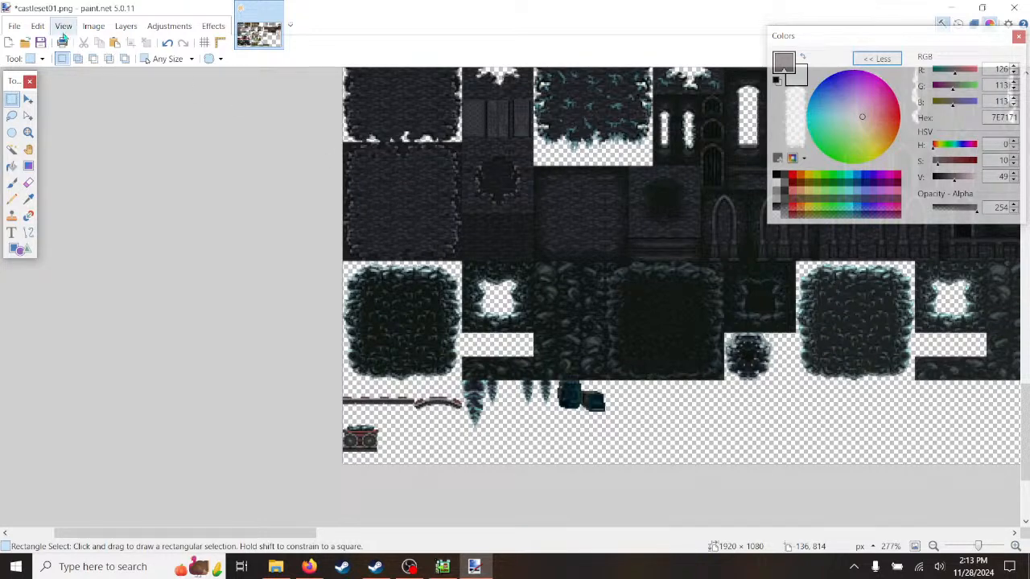
# - Check the hammock graphics beneath the ship planks and save castleset01.png
pyautogui.keyDown('ctrl'); pyautogui.scroll(-4, 421, 201); pyautogui.keyUp('ctrl')
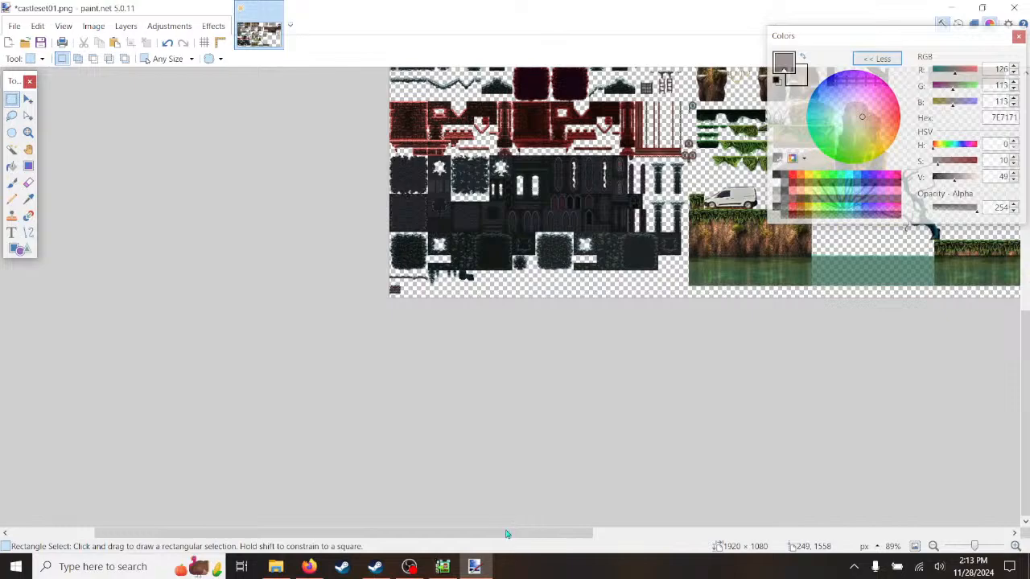
pyautogui.moveTo(494, 534); pyautogui.dragTo(714, 539)
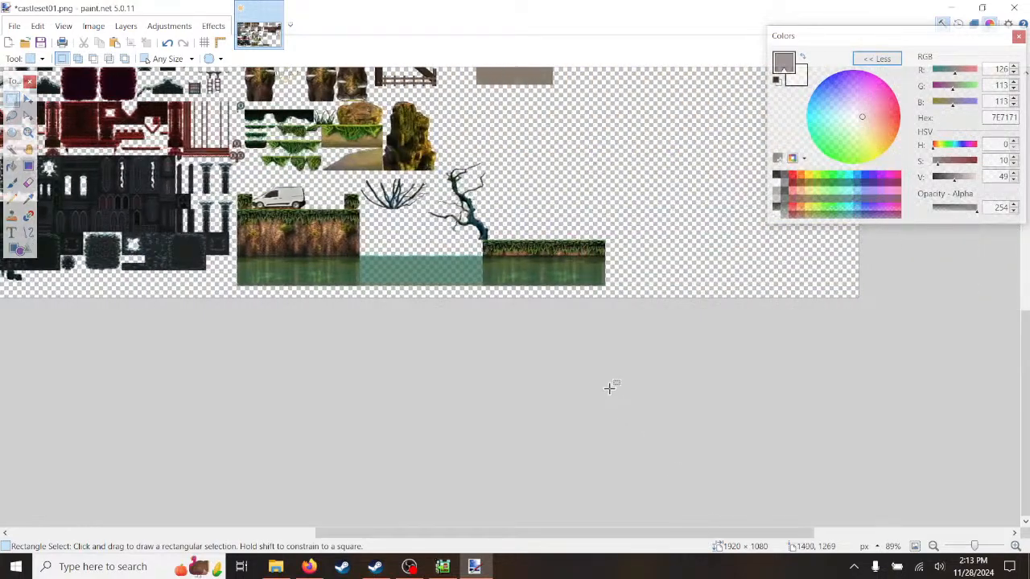
pyautogui.scroll(5, 609, 386)
pyautogui.keyDown('ctrl'); pyautogui.scroll(4, 733, 443); pyautogui.keyUp('ctrl')
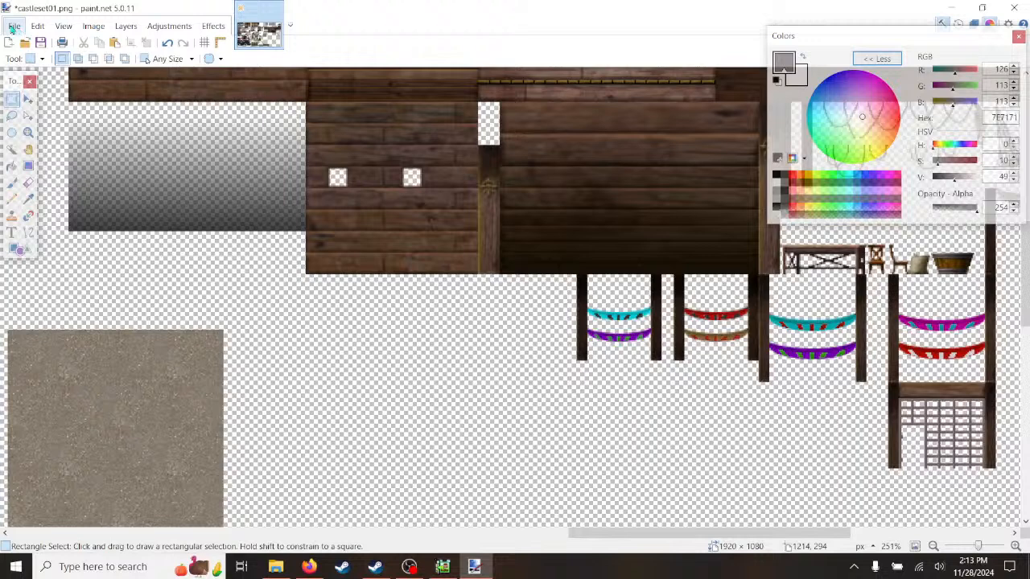
pyautogui.click(13, 27)
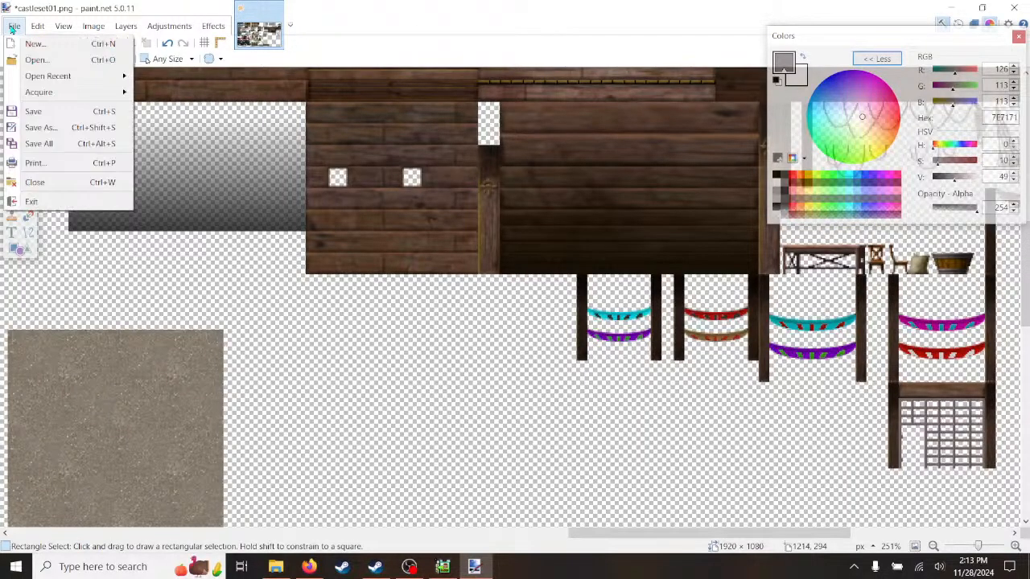
pyautogui.click(33, 111)
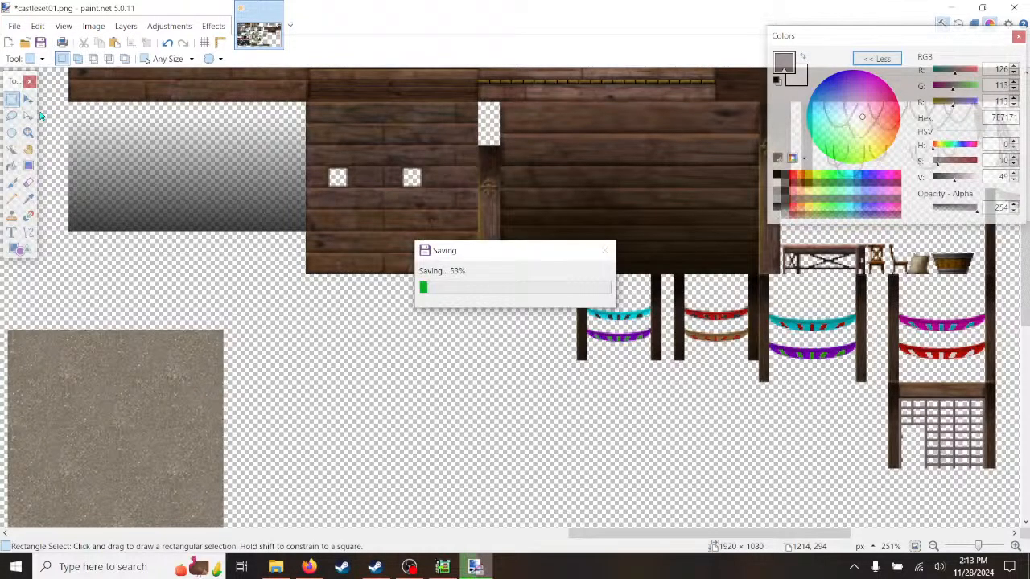
# - Switch to Pixel Game Maker MV, update the eggderpset0 image from castleset01.png and return to the ship scene
pyautogui.click(442, 567)
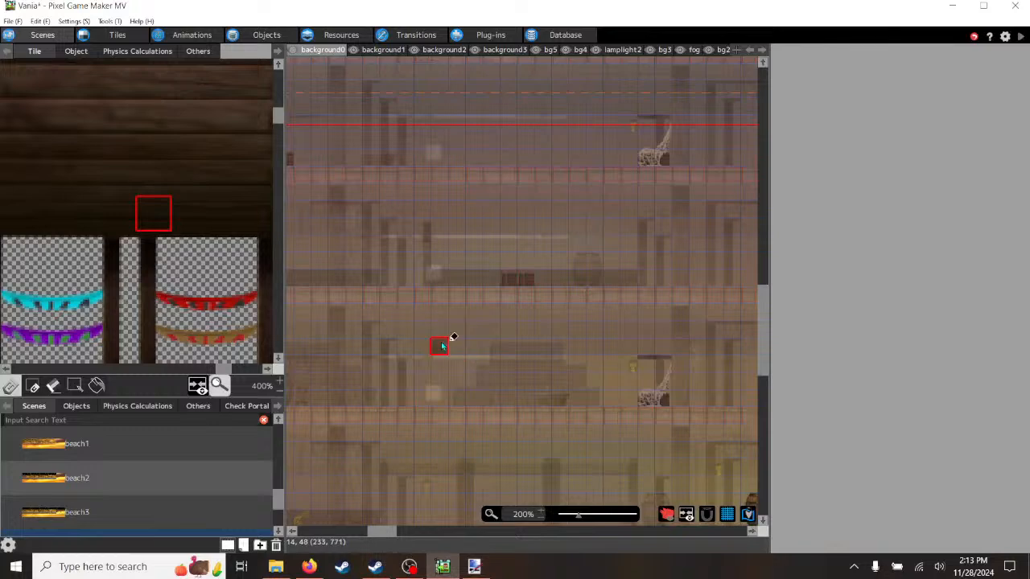
pyautogui.click(340, 35)
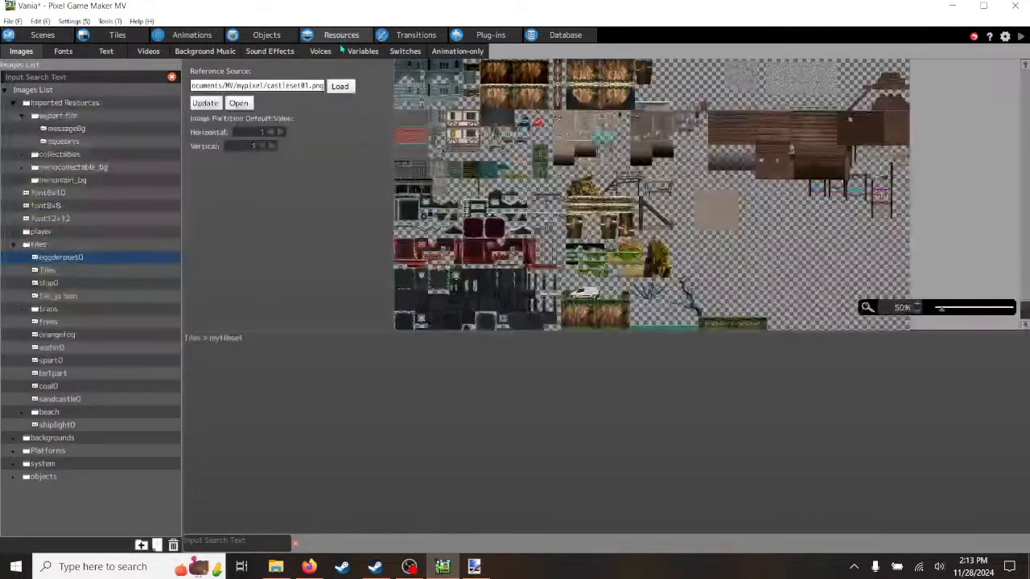
pyautogui.click(206, 104)
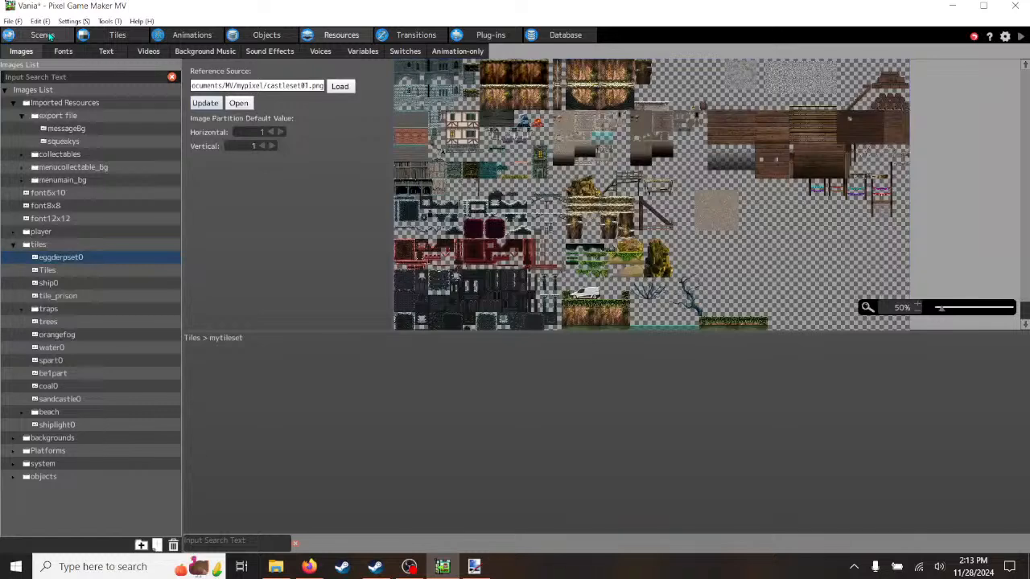
pyautogui.click(44, 35)
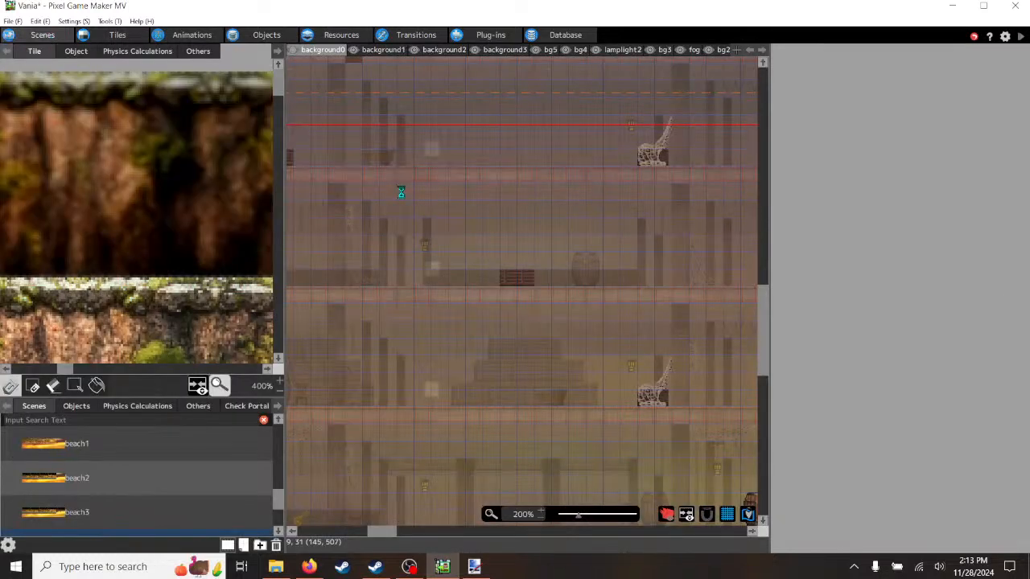
# - Inspect how the net, furniture and hammock graphics of the reloaded tileset line up with the tile grid
pyautogui.click(228, 294)
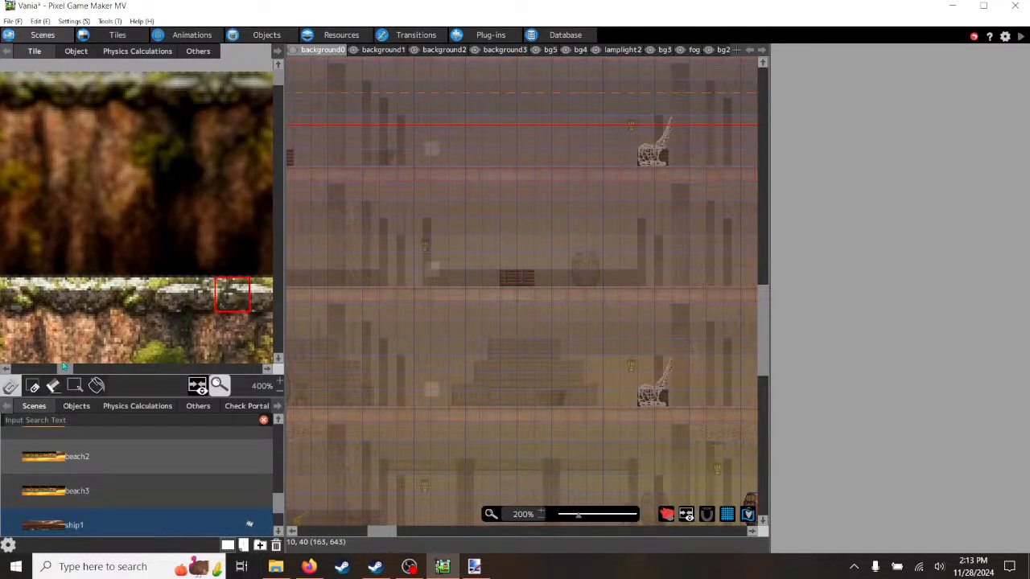
pyautogui.rightClick(647, 396)
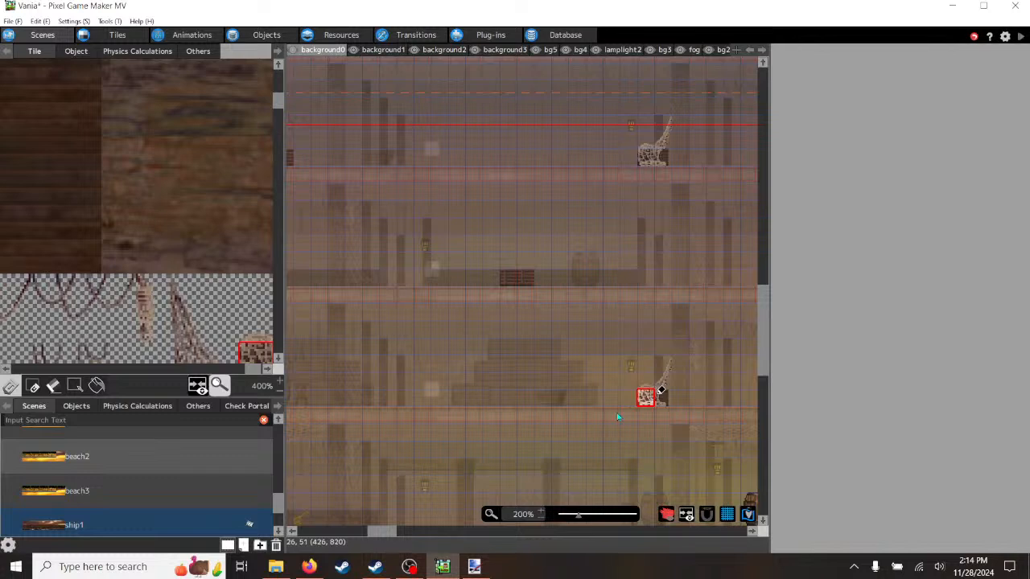
pyautogui.scroll(-1, 184, 322)
pyautogui.moveTo(169, 270); pyautogui.dragTo(211, 336)
pyautogui.scroll(-5, 207, 330)
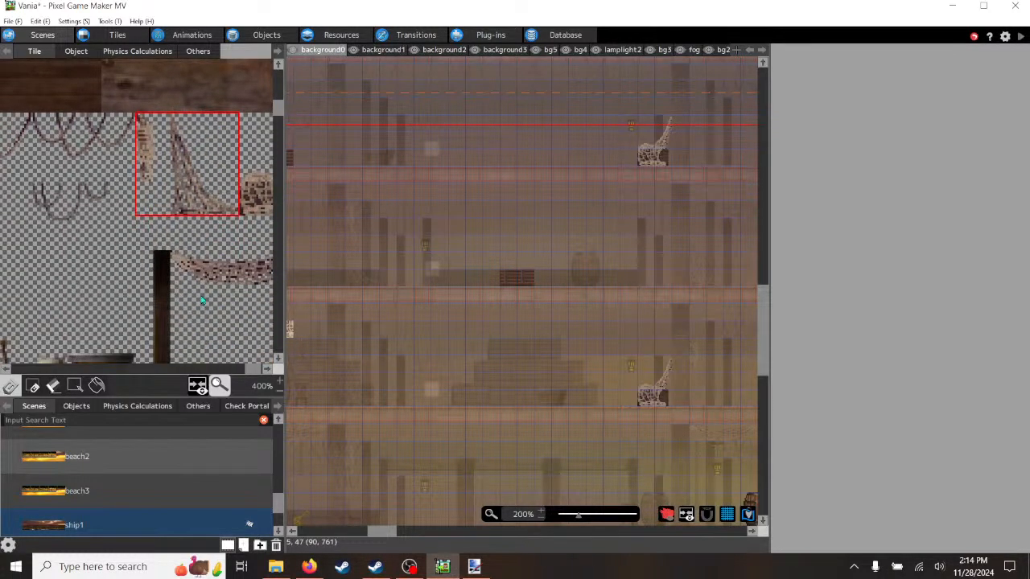
pyautogui.scroll(-1, 209, 314)
pyautogui.scroll(-1, 229, 334)
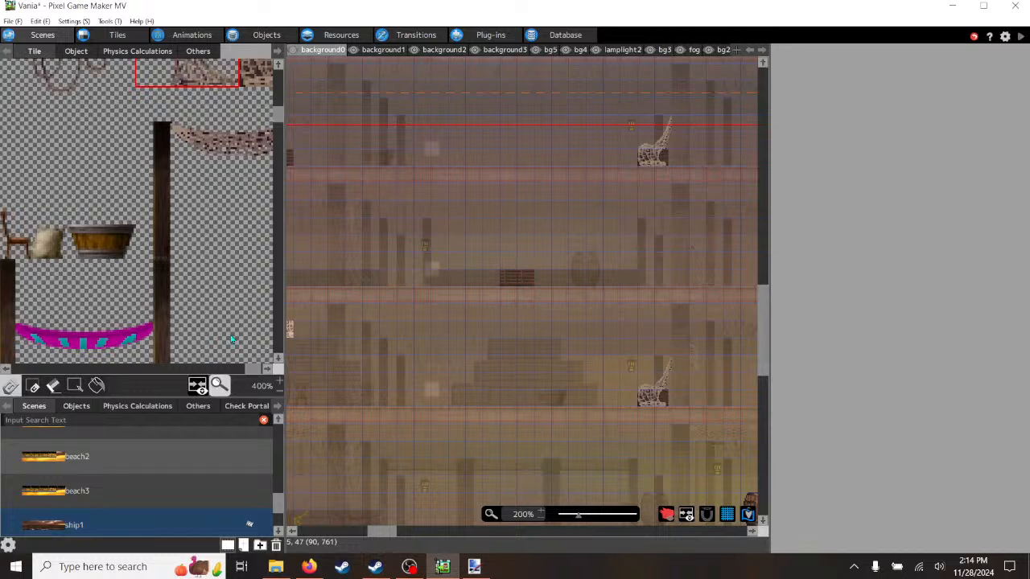
pyautogui.moveTo(250, 372); pyautogui.dragTo(231, 372)
pyautogui.scroll(-1, 209, 320)
pyautogui.scroll(-1, 208, 320)
pyautogui.scroll(-1, 208, 318)
pyautogui.click(391, 505)
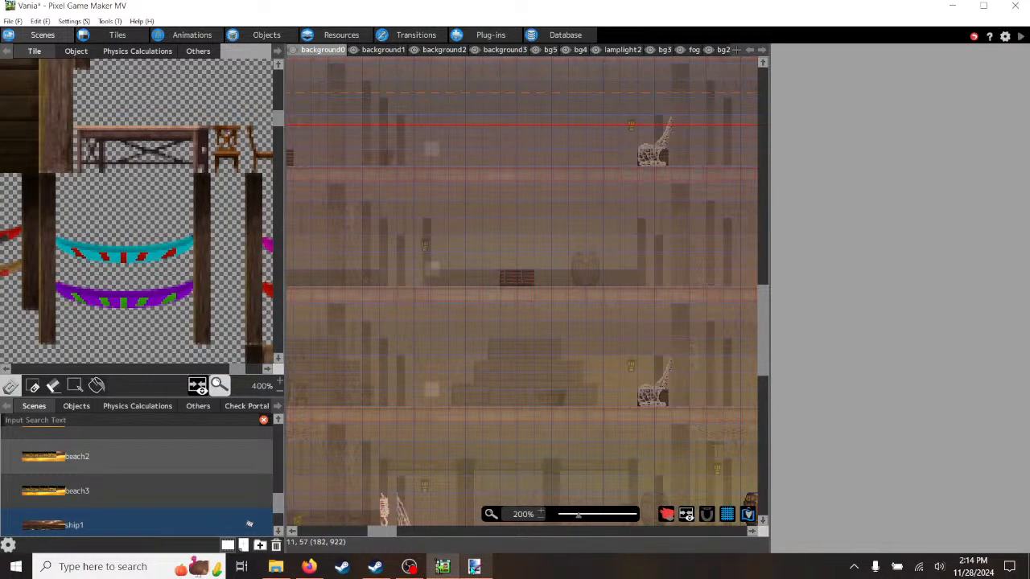
# - Compare the hammock and post graphics of castleset01.png in paint.net with the tiles in Pixel Game Maker MV
pyautogui.click(473, 570)
pyautogui.moveTo(669, 536); pyautogui.dragTo(740, 534)
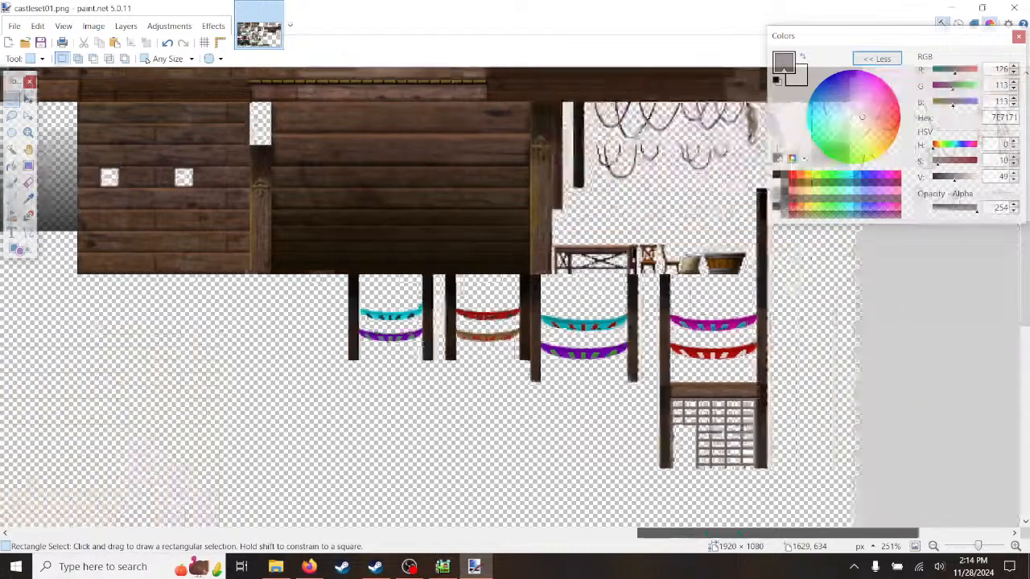
pyautogui.keyDown('ctrl'); pyautogui.scroll(5, 574, 237); pyautogui.keyUp('ctrl')
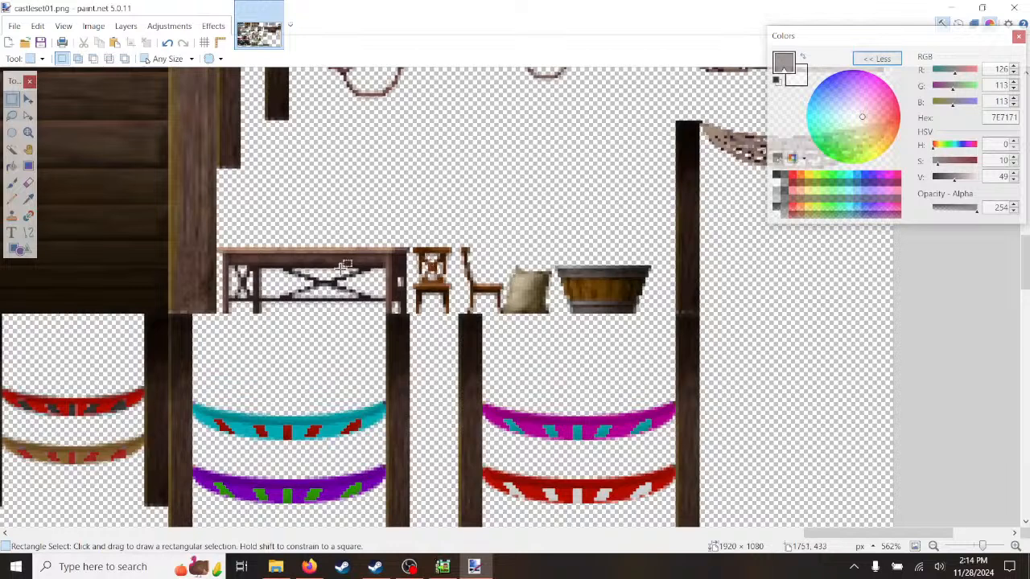
pyautogui.click(442, 567)
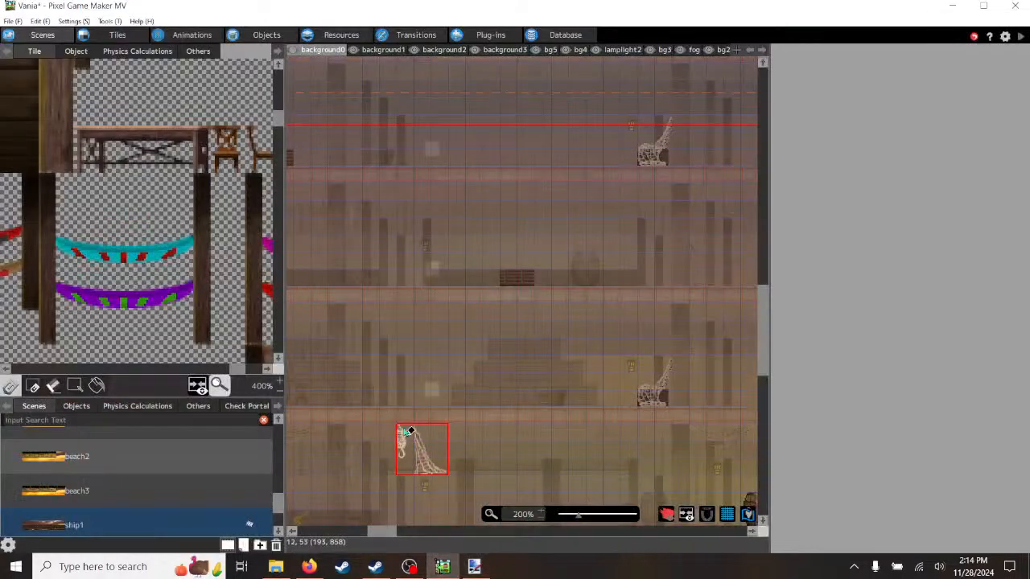
pyautogui.moveTo(410, 431); pyautogui.dragTo(302, 366)
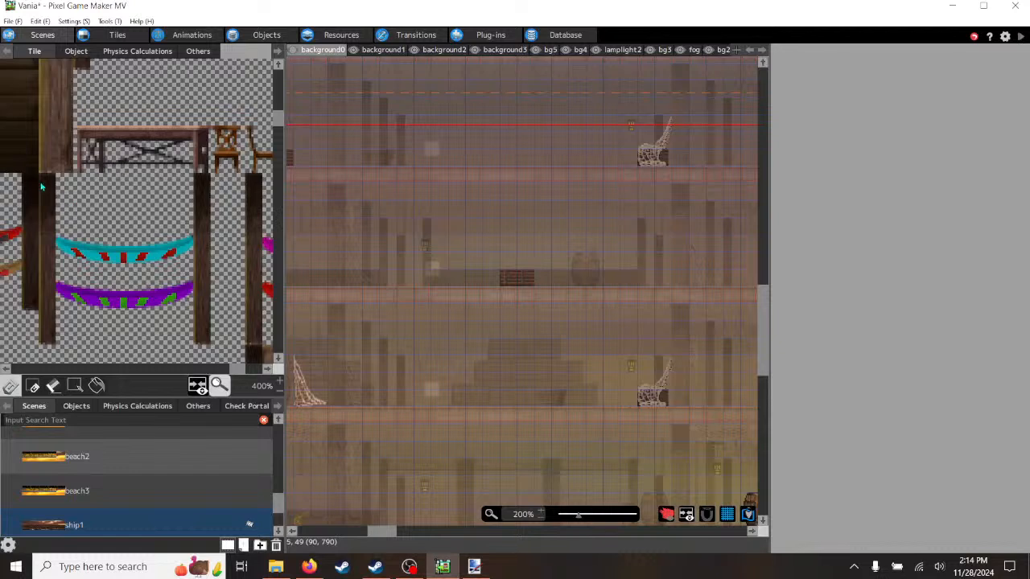
# - Place the cyan-and-purple double hammock with its posts on the background1 layer, on the deck just below the camera start near the scene's edge
pyautogui.moveTo(117, 195); pyautogui.dragTo(199, 327)
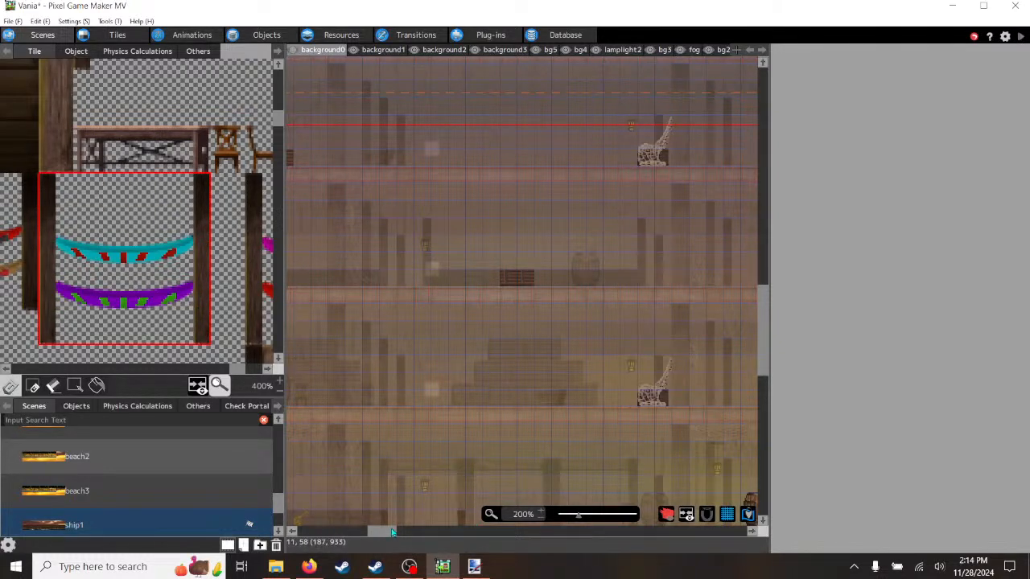
pyautogui.moveTo(383, 533)
pyautogui.mouseDown()
pyautogui.moveTo(370, 535)
pyautogui.moveTo(387, 536)
pyautogui.mouseUp()
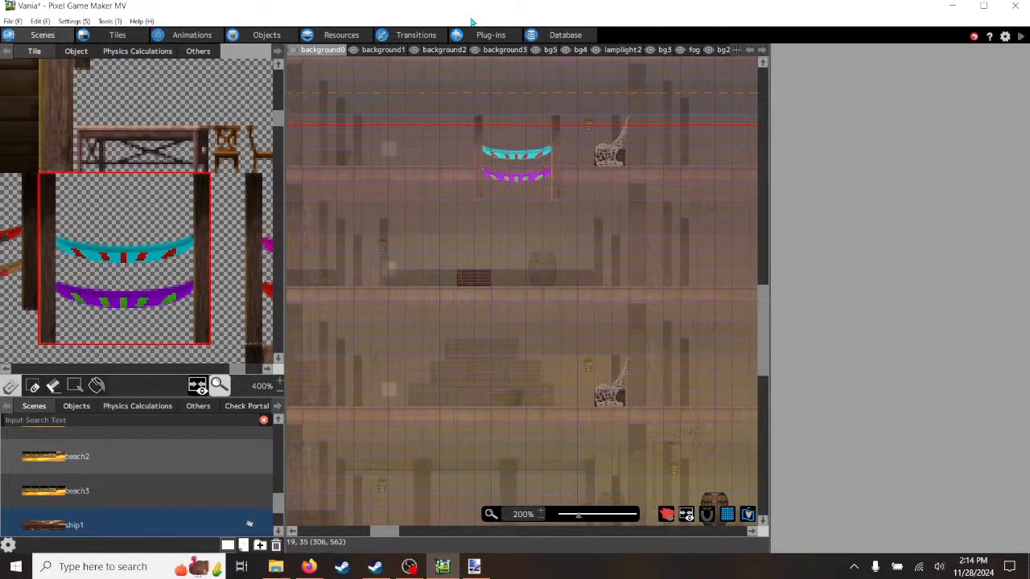
pyautogui.click(383, 49)
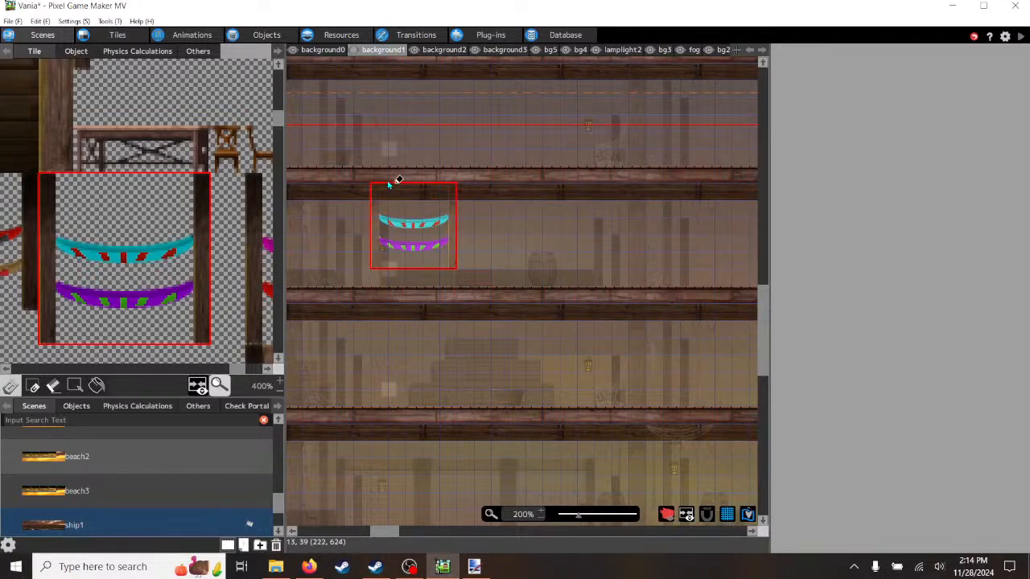
pyautogui.click(440, 50)
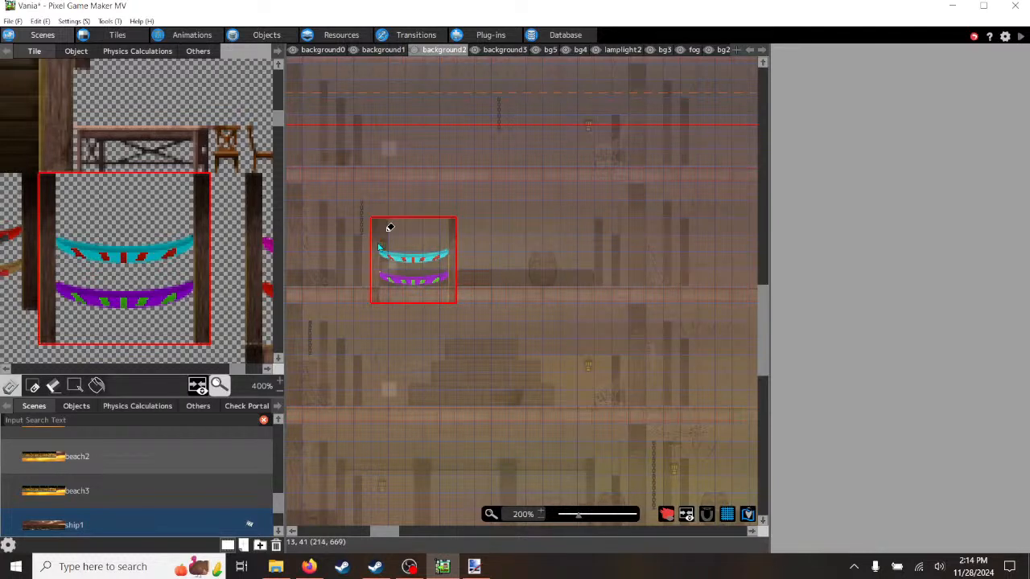
pyautogui.click(383, 51)
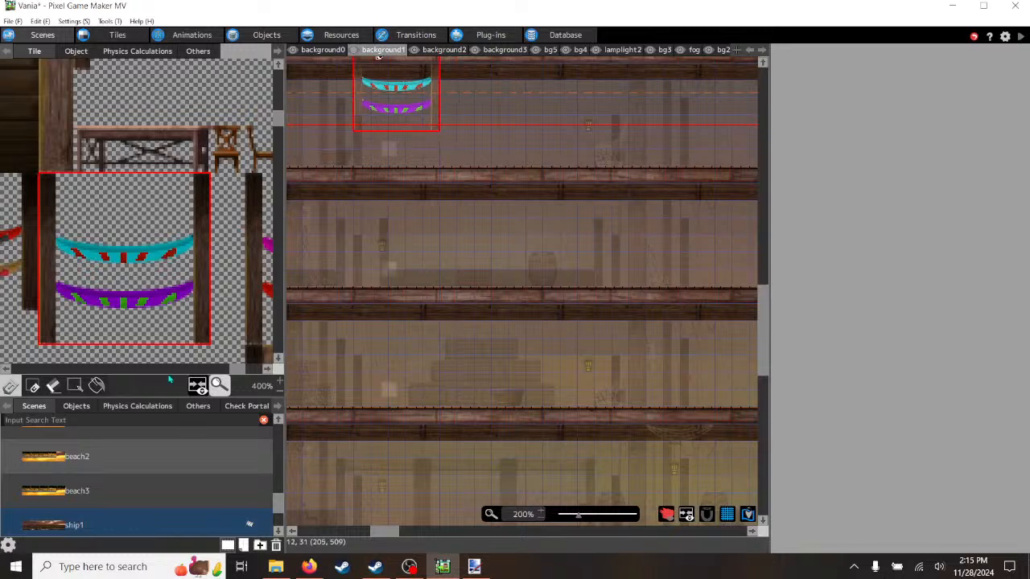
pyautogui.click(226, 370)
pyautogui.moveTo(225, 371); pyautogui.dragTo(234, 370)
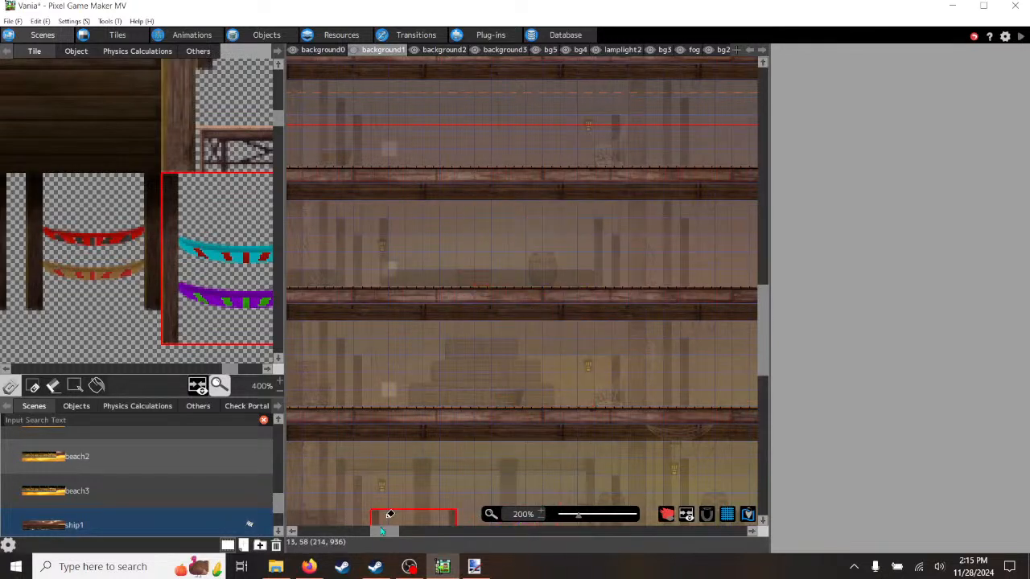
pyautogui.moveTo(387, 533); pyautogui.dragTo(379, 540)
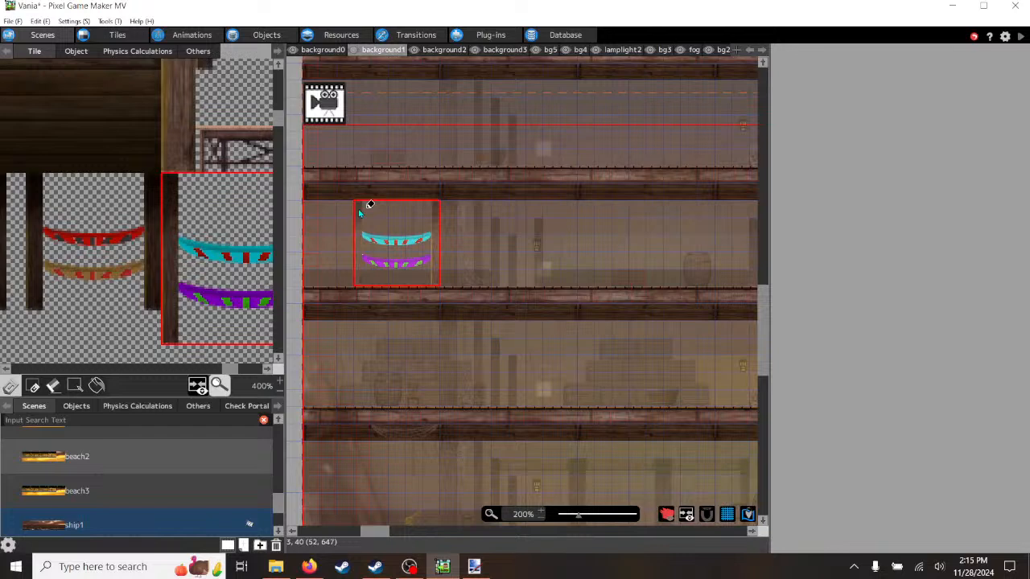
pyautogui.click(347, 214)
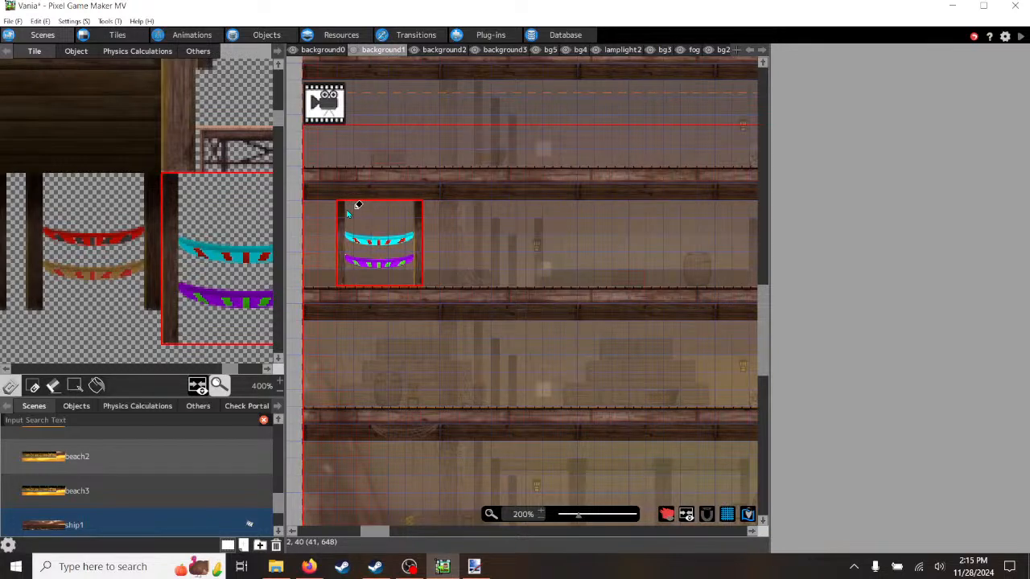
# - Place the smaller red-and-tan double hammock with its posts on the background2 layer, overlapping the cyan-and-purple one on the same deck
pyautogui.click(445, 50)
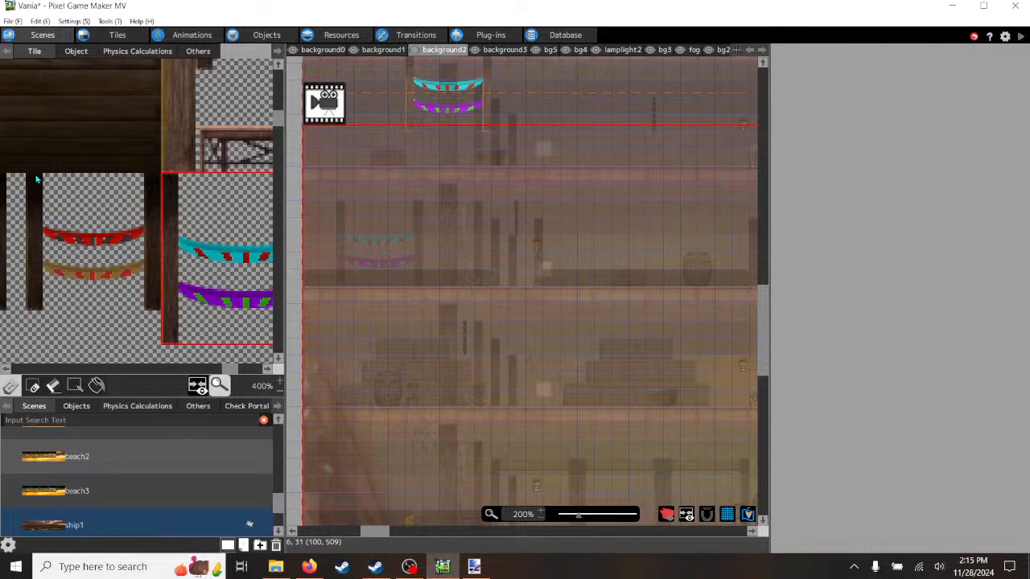
pyautogui.moveTo(36, 179); pyautogui.dragTo(143, 286)
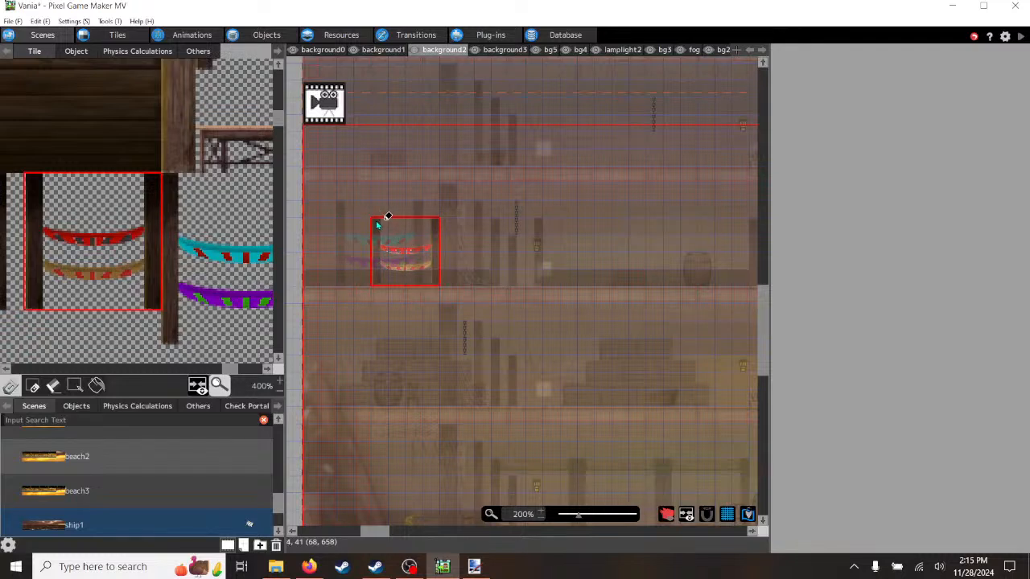
pyautogui.click(377, 226)
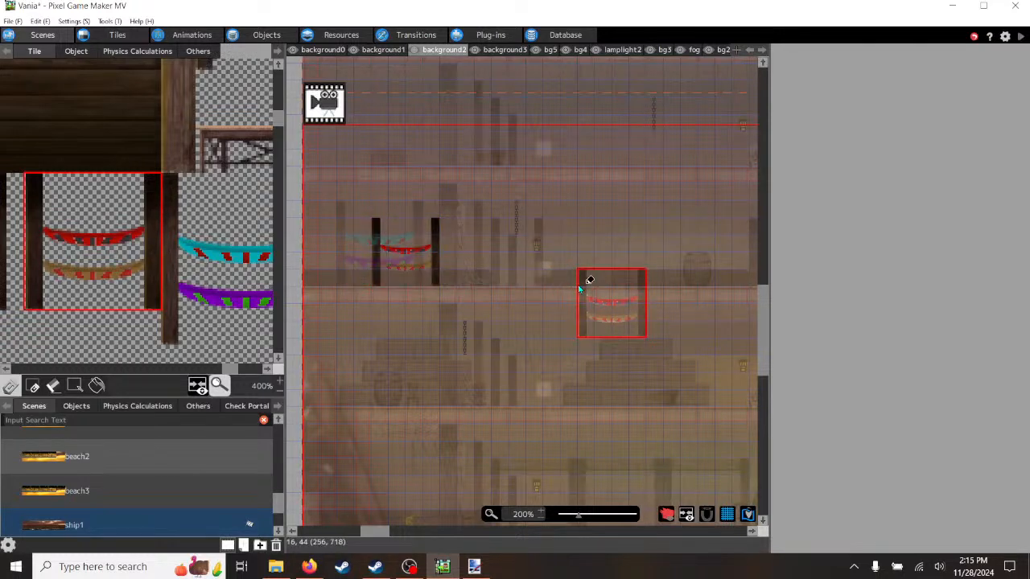
pyautogui.click(598, 288)
# - Start a test play of the ship scene and maximize the Find Home game window
pyautogui.click(1022, 37)
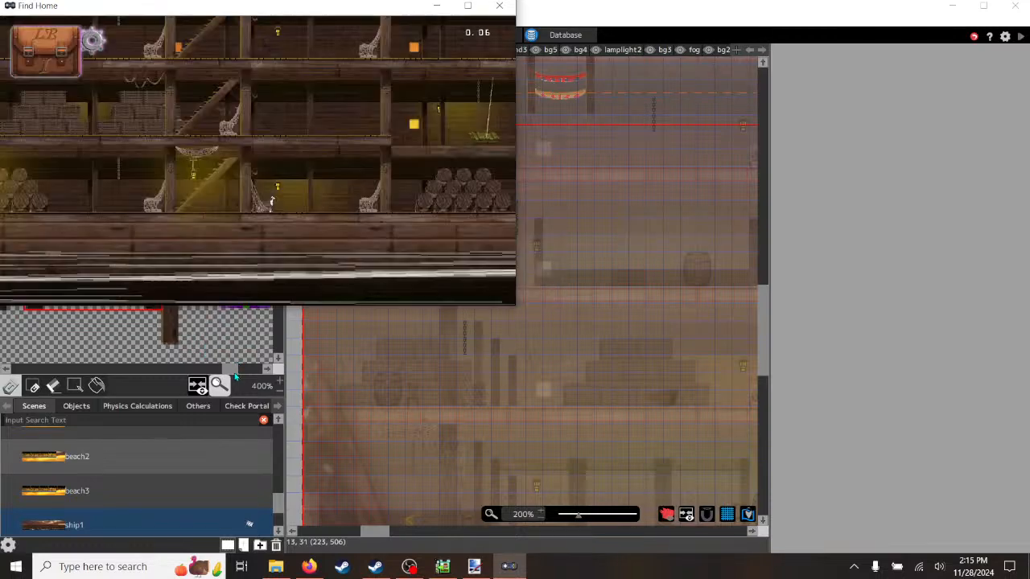
pyautogui.moveTo(234, 368); pyautogui.dragTo(261, 369)
pyautogui.scroll(6, 241, 265)
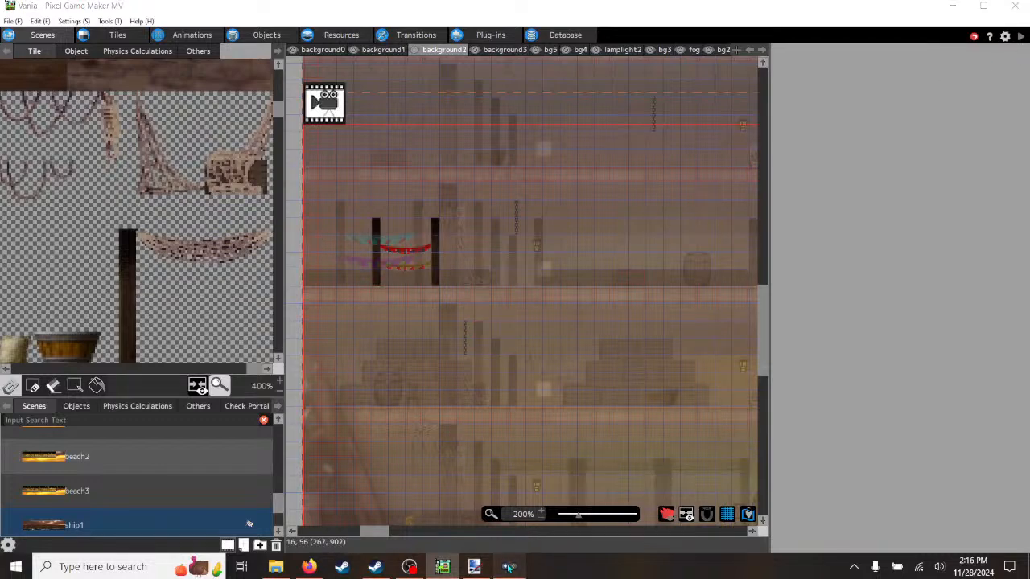
pyautogui.click(466, 7)
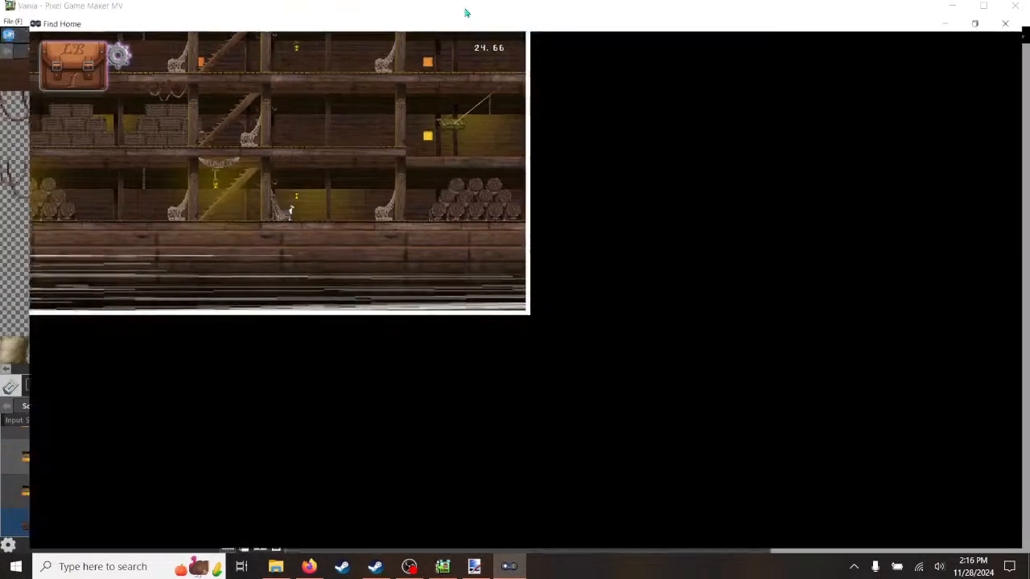
# - Move the player character through the lower decks and up one level towards the hammocks to check the ship decorations in the test play
pyautogui.press('Right')
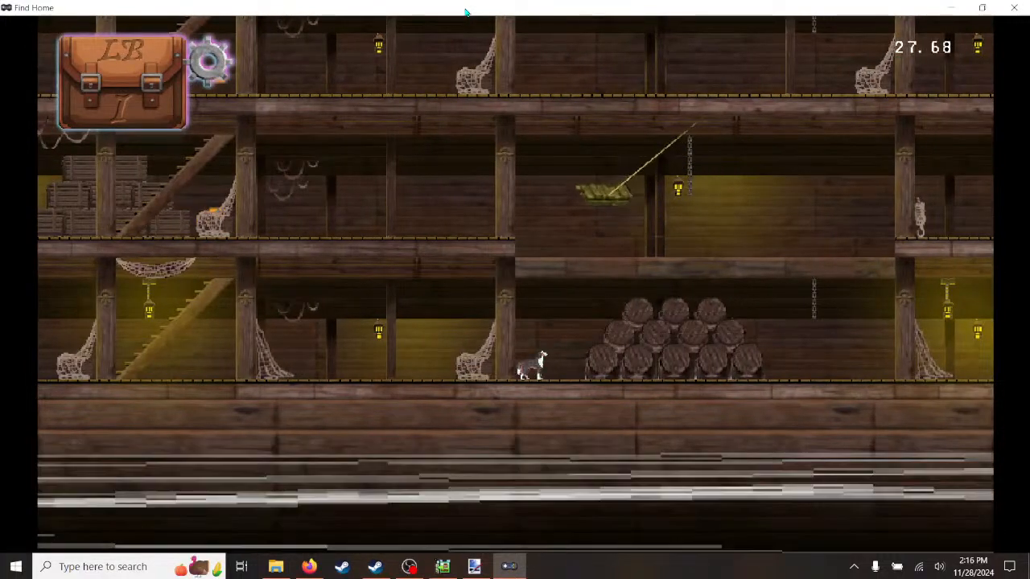
pyautogui.press('Right')
pyautogui.press('Left')
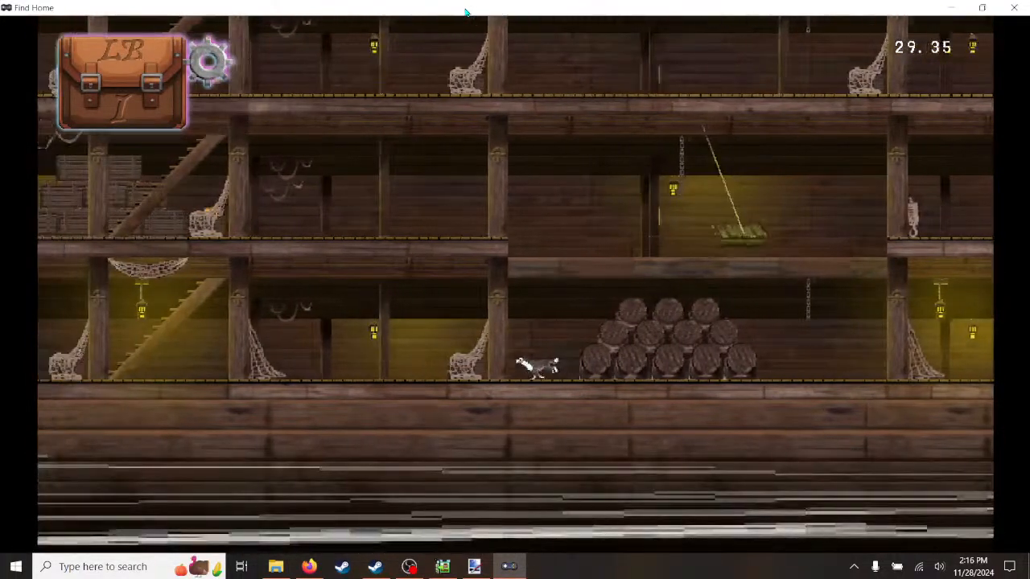
pyautogui.press('Left')
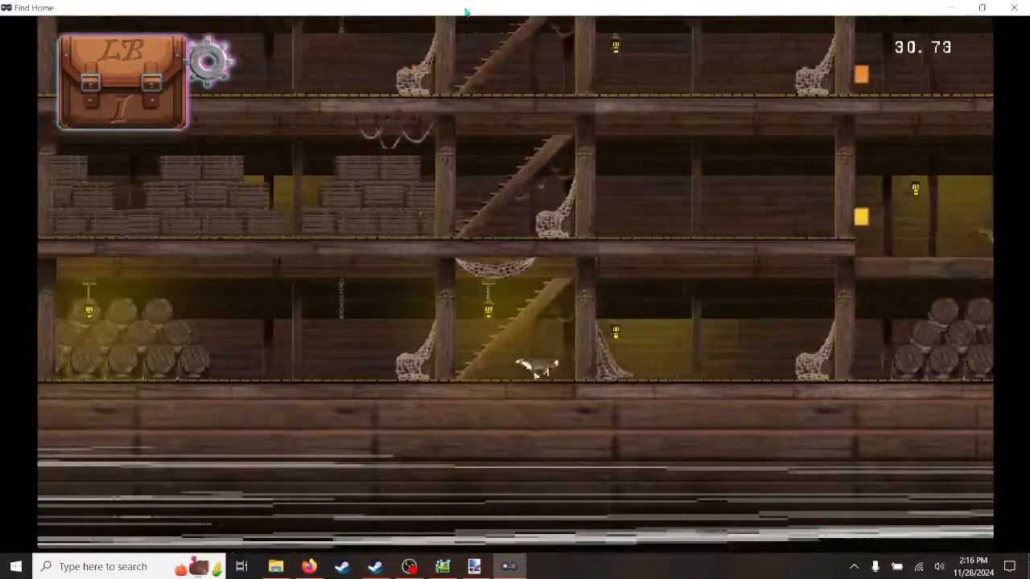
pyautogui.press('Right')
pyautogui.press('Up')
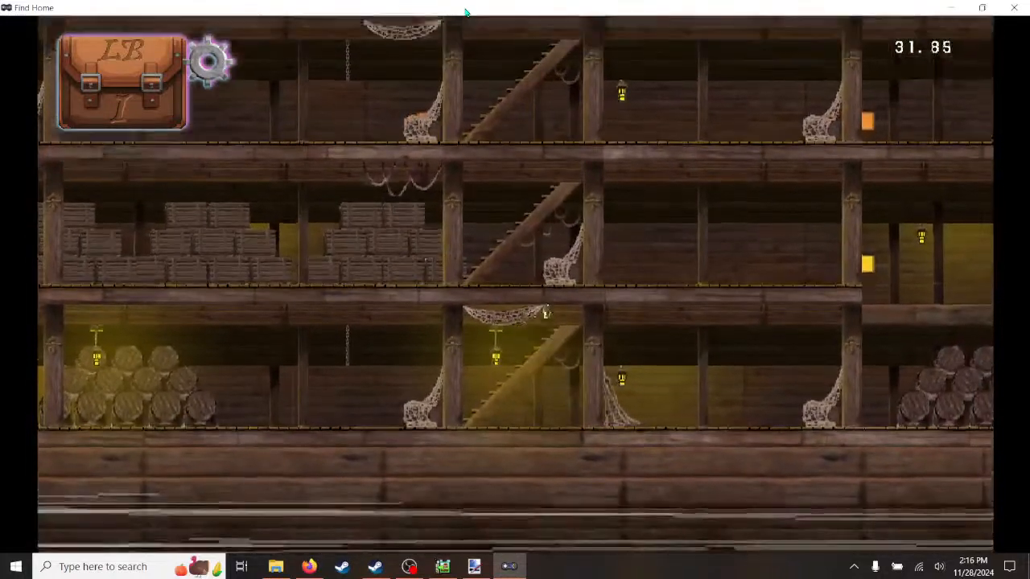
pyautogui.press('Left')
pyautogui.press('Left')
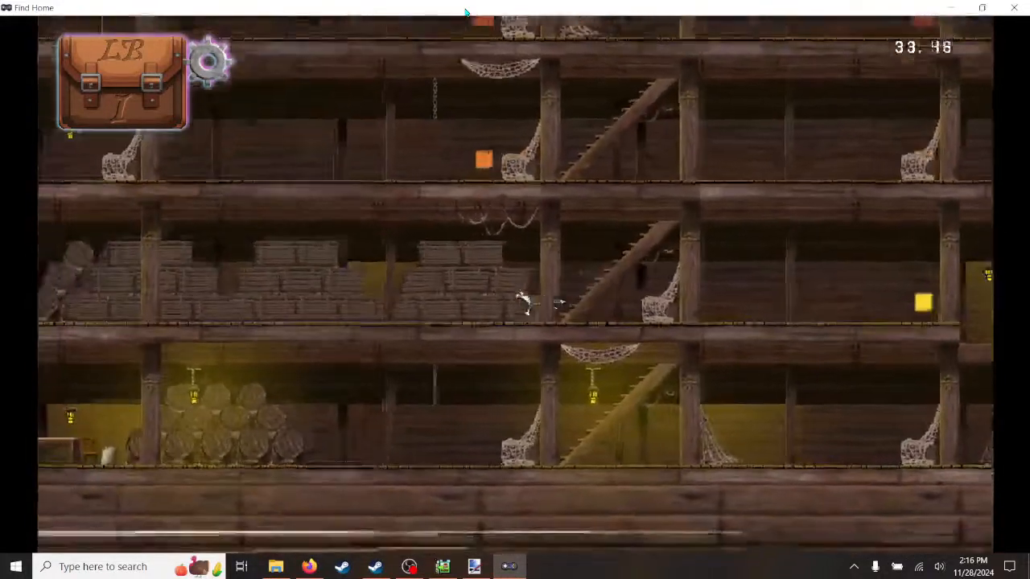
pyautogui.press('Left')
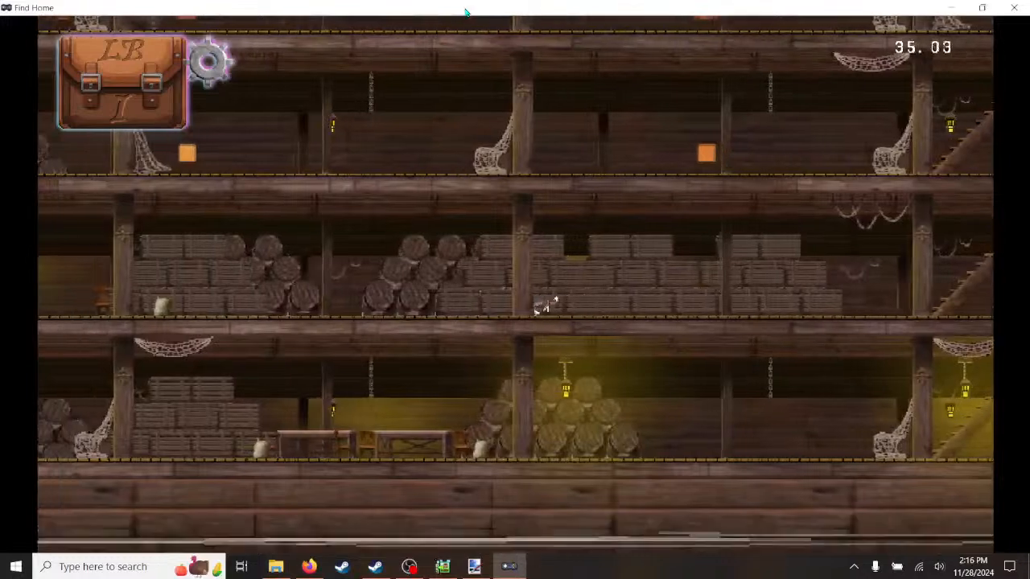
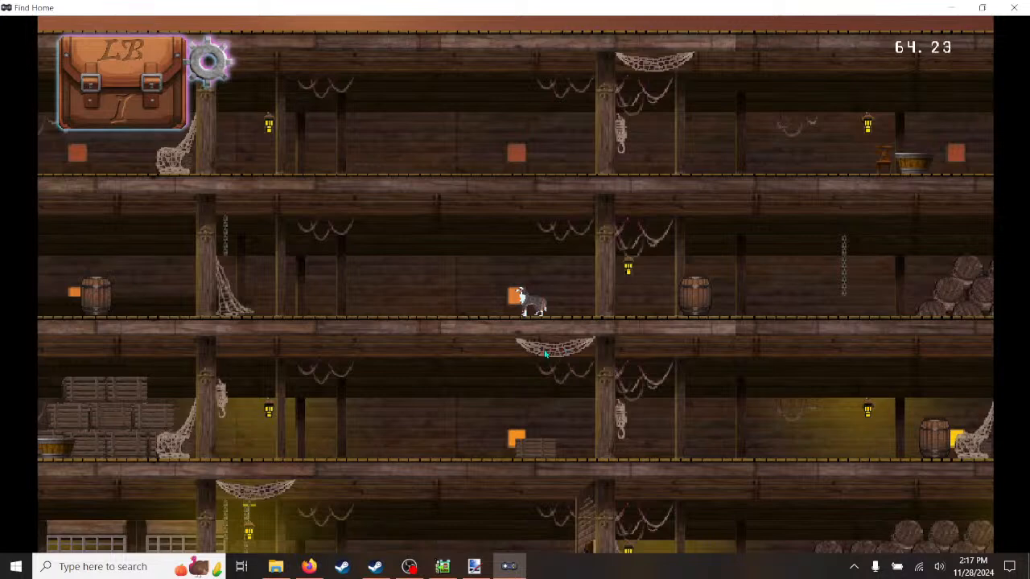
# - Playtest the dog running and jumping around the hammocks, crate and barrel at the ship's hammock end
pyautogui.press('Right')
pyautogui.press('Left')
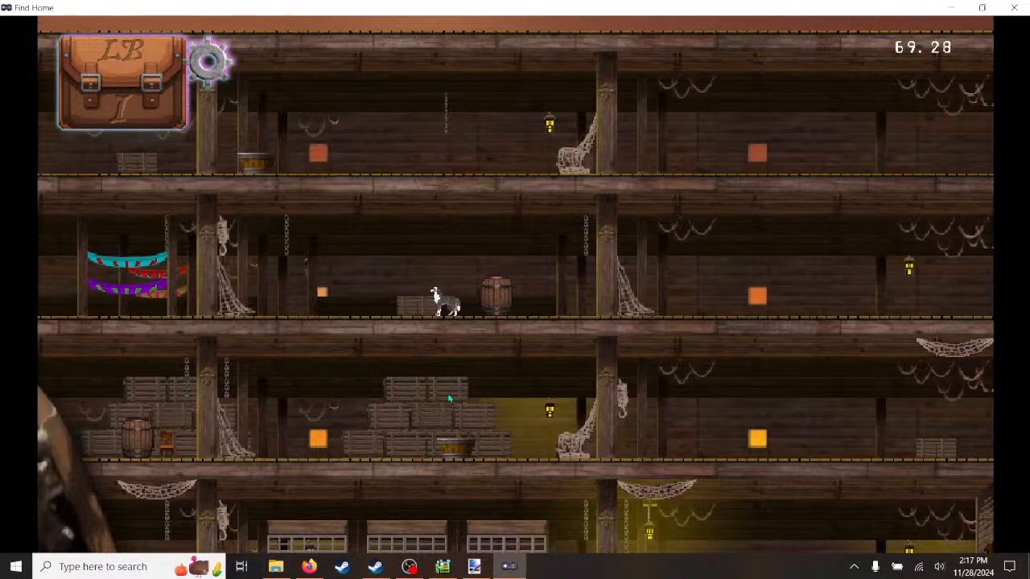
pyautogui.press('Right')
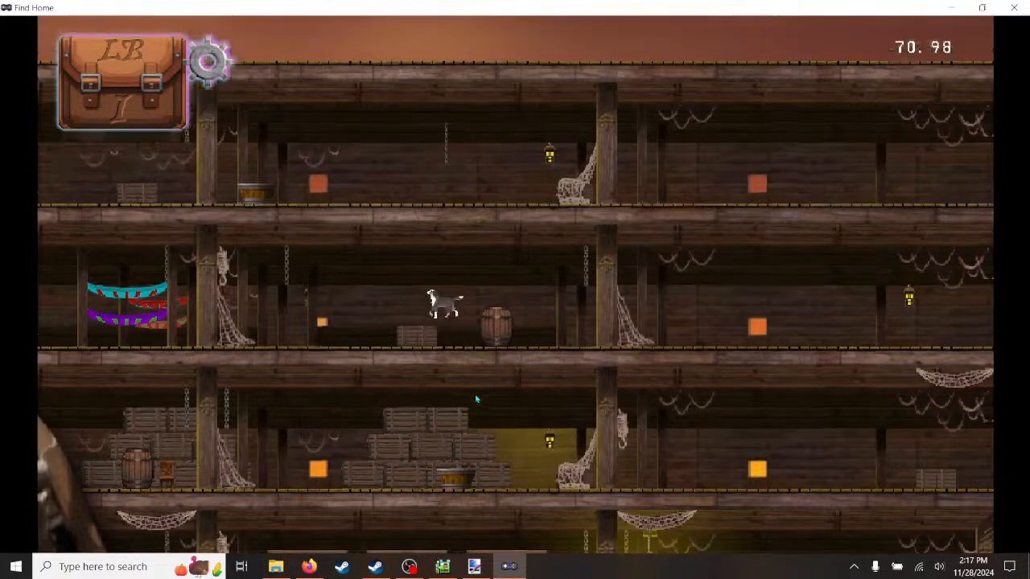
pyautogui.press('Left')
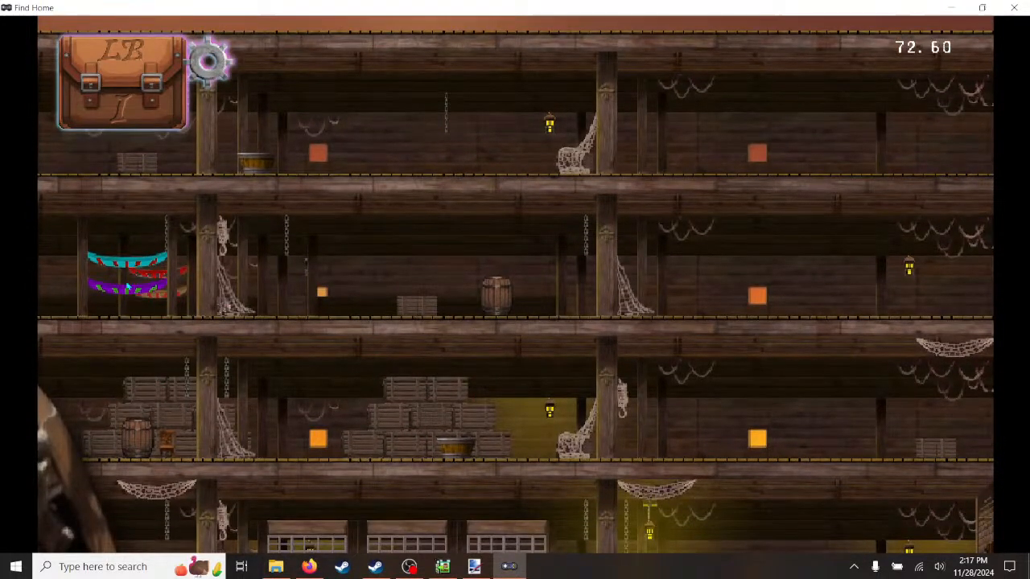
pyautogui.press('Left')
pyautogui.press('Right')
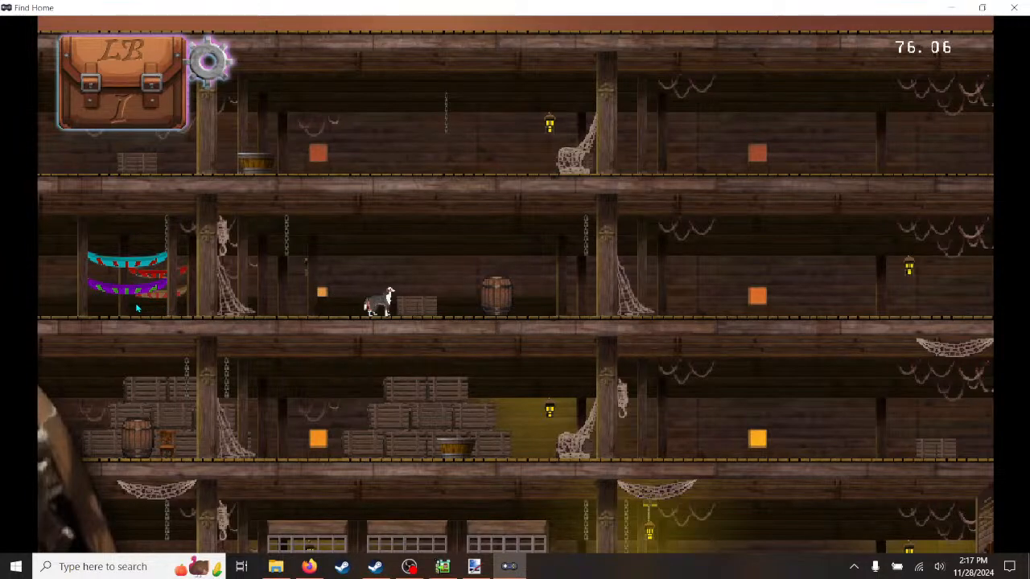
pyautogui.press('Right')
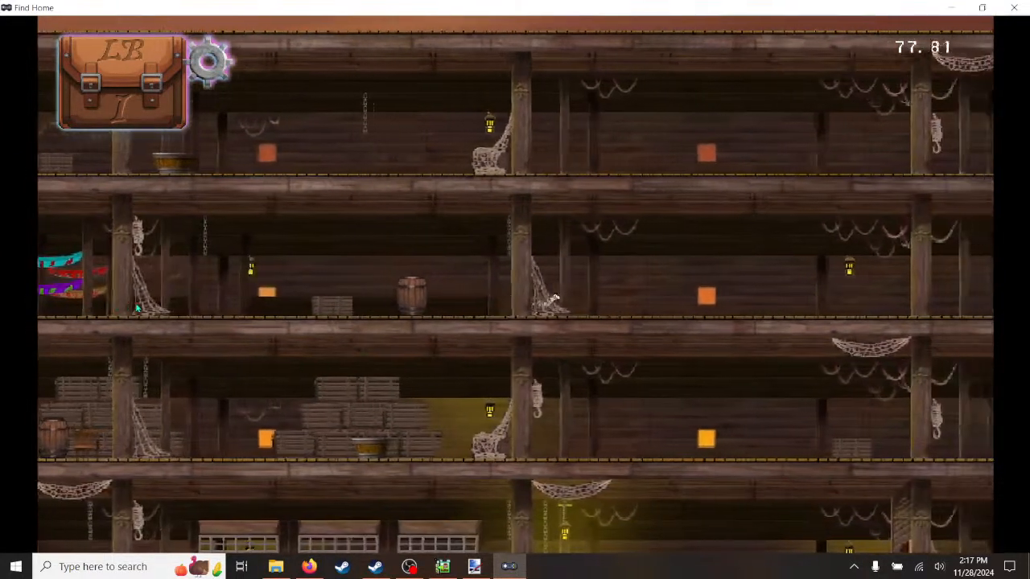
pyautogui.press('Left')
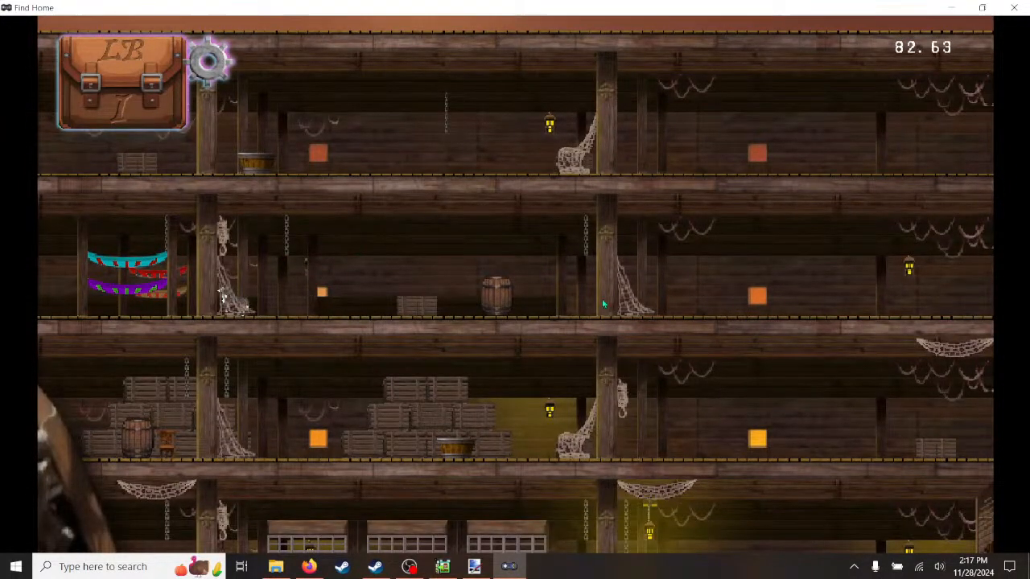
pyautogui.press('Right')
pyautogui.press('Right')
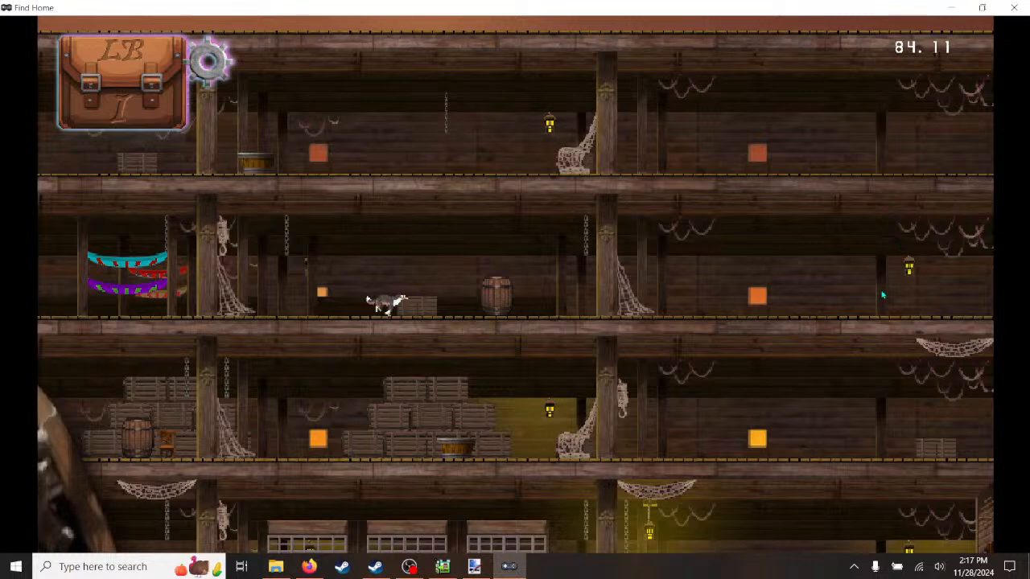
pyautogui.press('space')
pyautogui.press('Left')
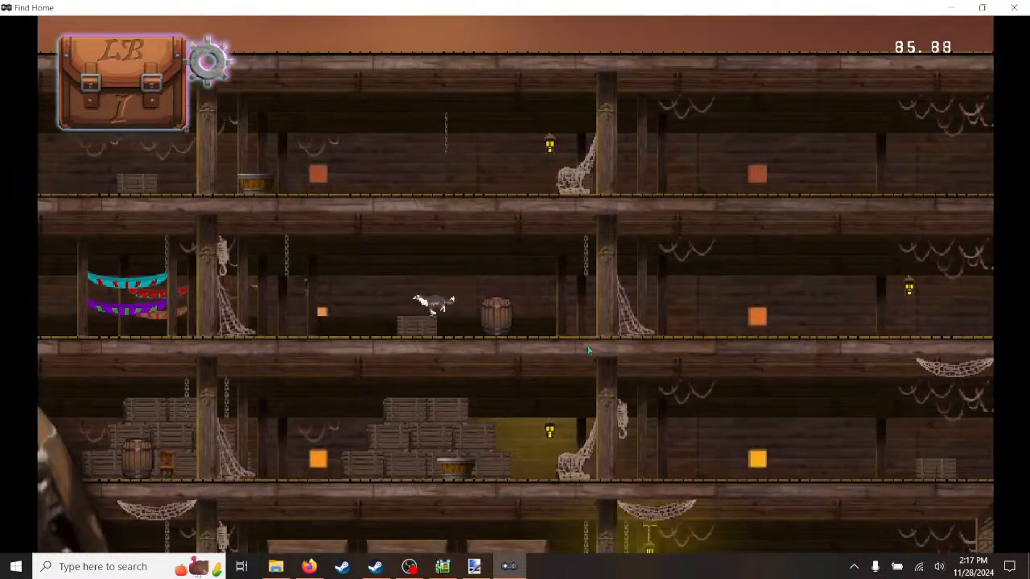
pyautogui.press('Right')
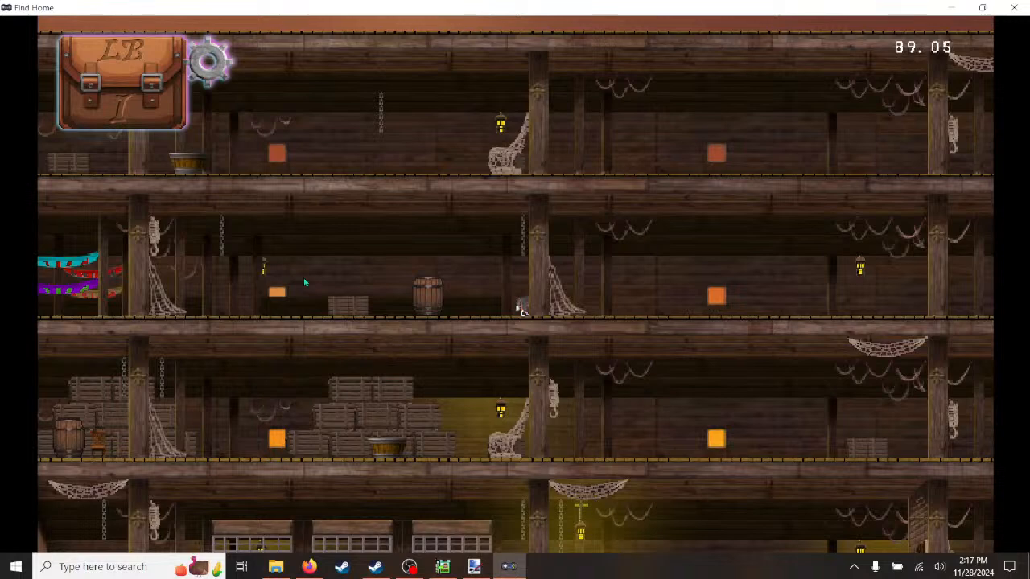
# - Run the dog along the deck past the barrel pile to the staircase, and end the test play
pyautogui.press('Right')
pyautogui.press('Right')
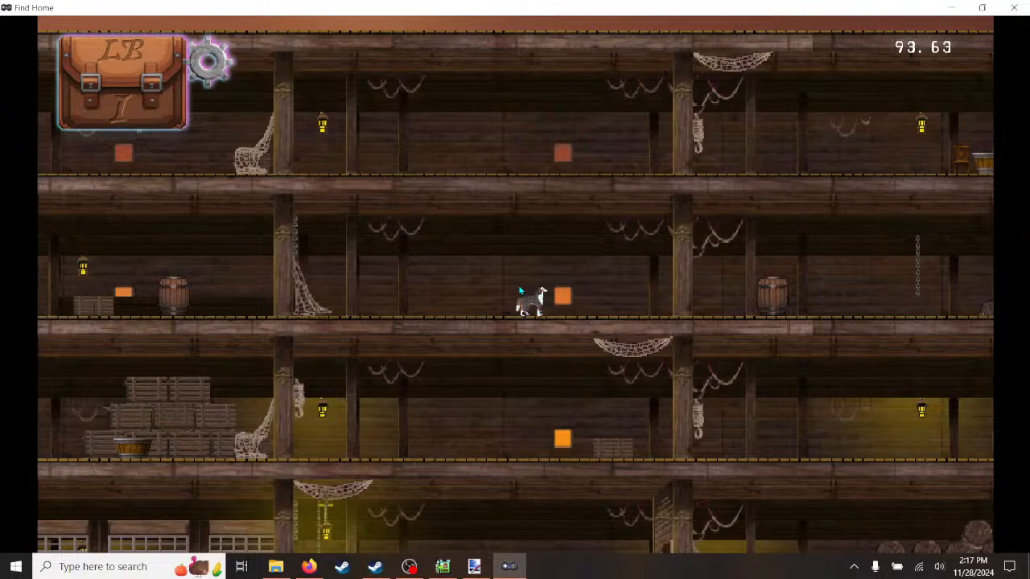
pyautogui.press('Right')
pyautogui.press('Right')
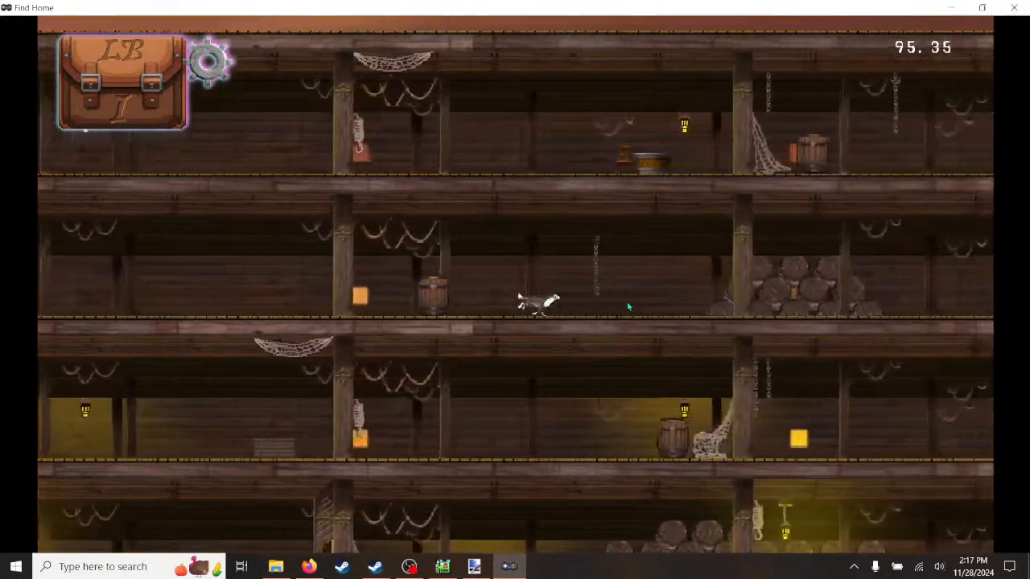
pyautogui.press('Right')
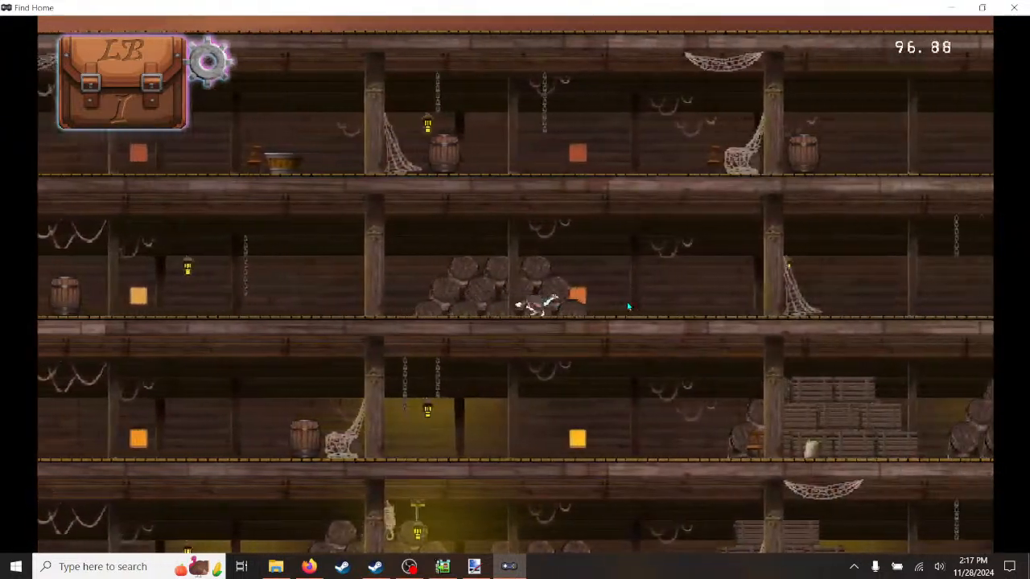
pyautogui.press('Right')
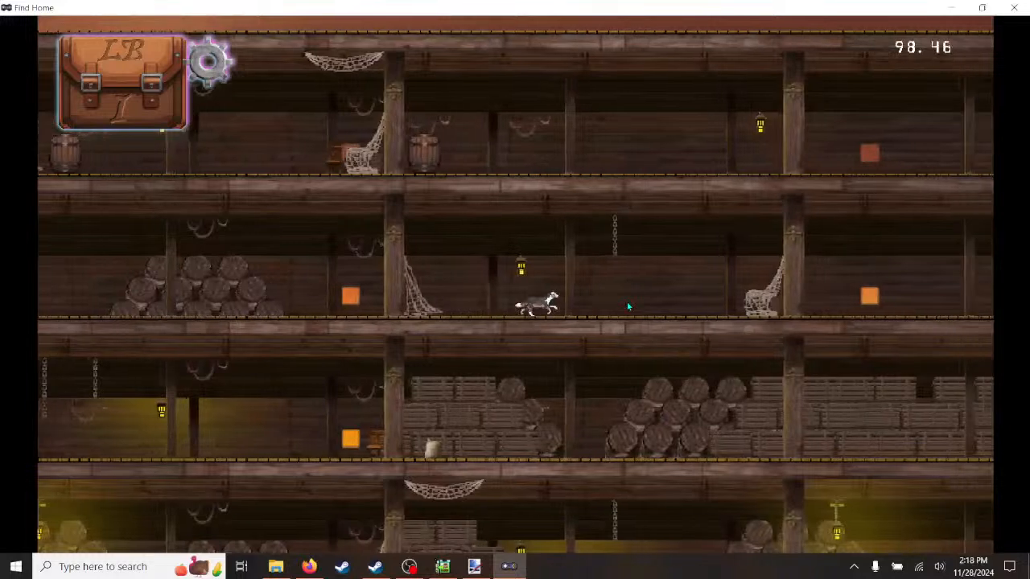
pyautogui.press('Right')
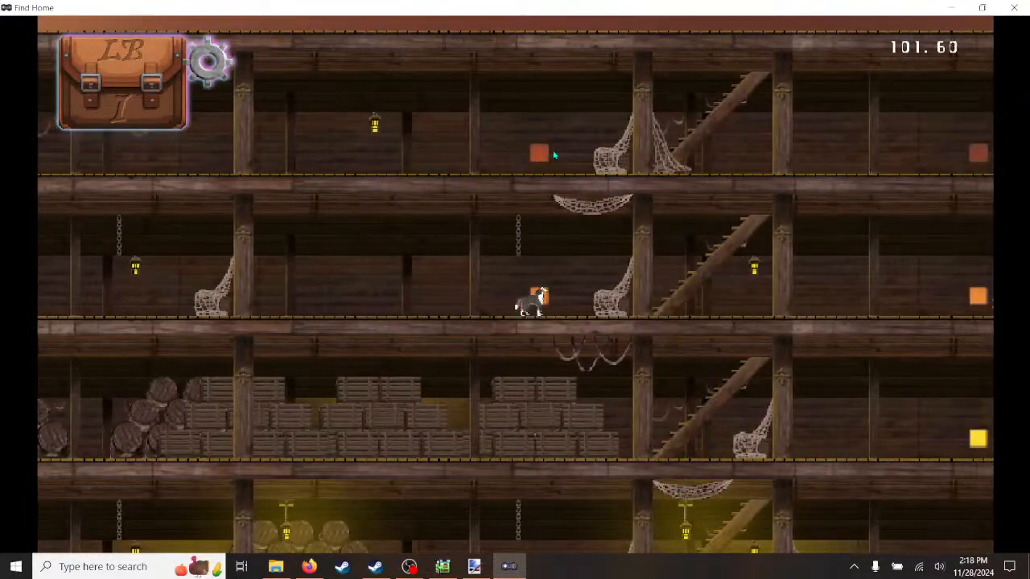
pyautogui.press('Right')
pyautogui.press('Right')
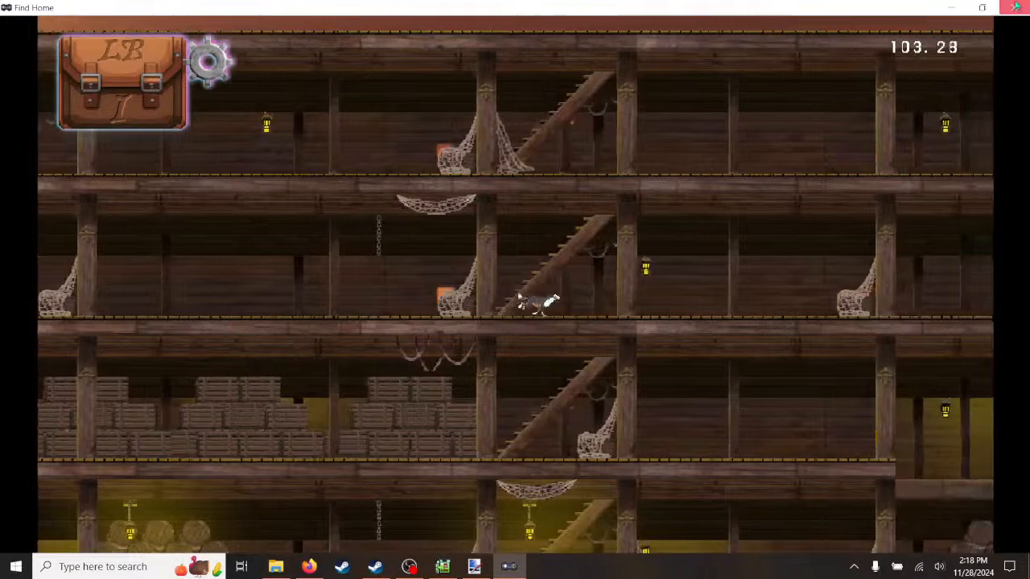
pyautogui.press('Escape')
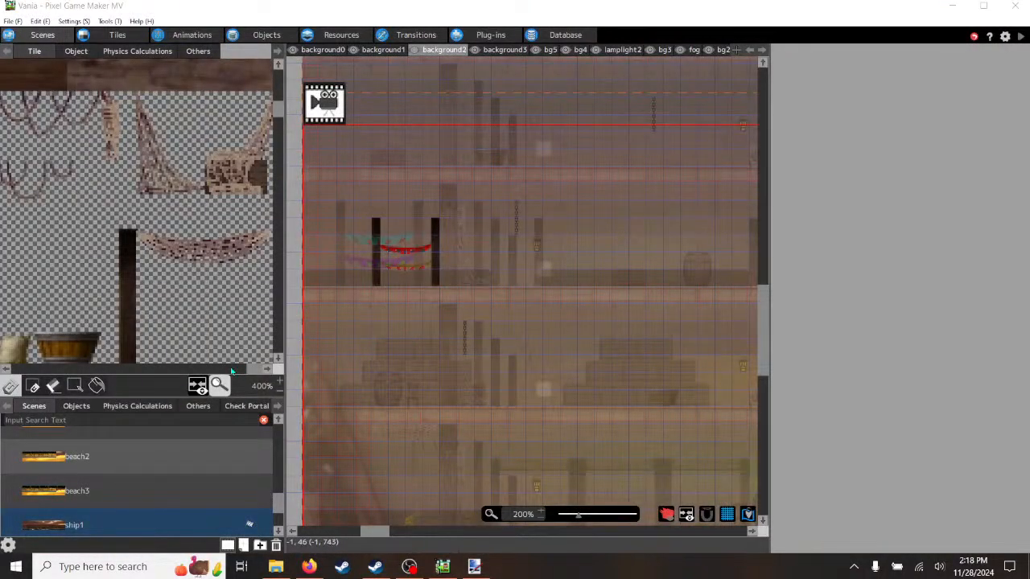
# - Examine how the two posts of the cyan and purple hammocks fit the tile grid in the tileset
pyautogui.scroll(-1, 206, 311)
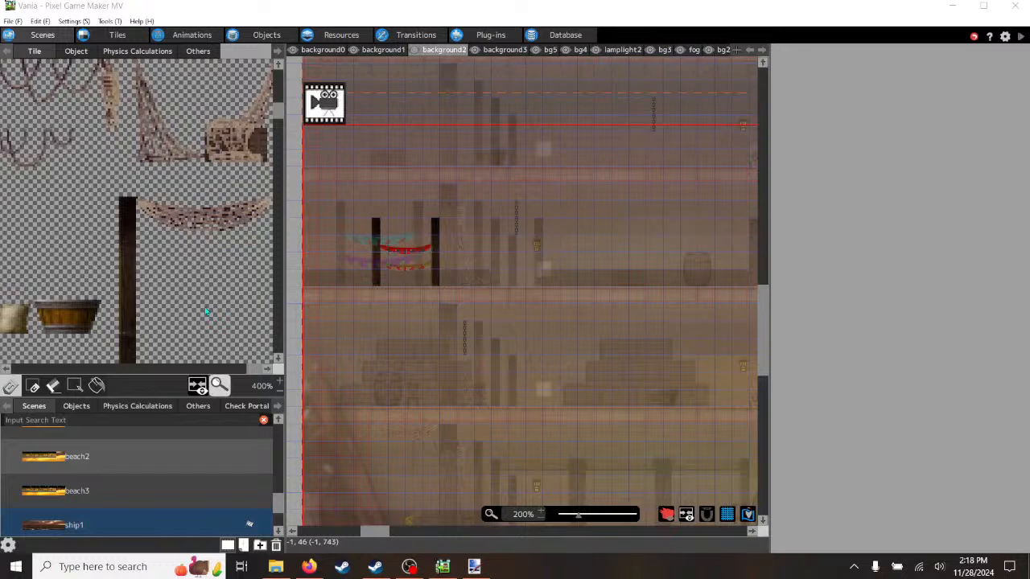
pyautogui.rightClick(380, 243)
pyautogui.scroll(-3, 231, 334)
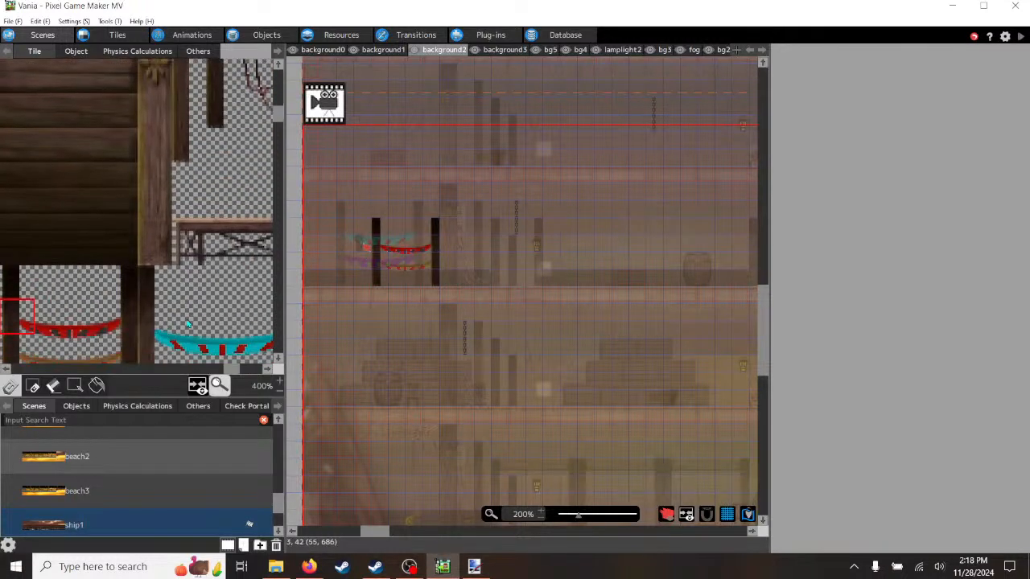
pyautogui.moveTo(231, 371); pyautogui.dragTo(216, 372)
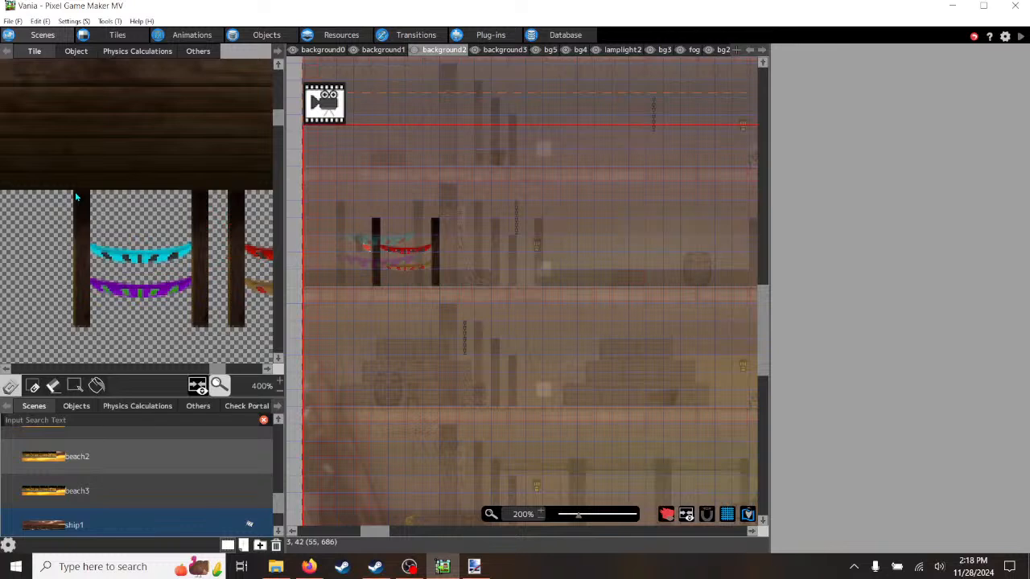
pyautogui.moveTo(75, 192); pyautogui.dragTo(194, 307)
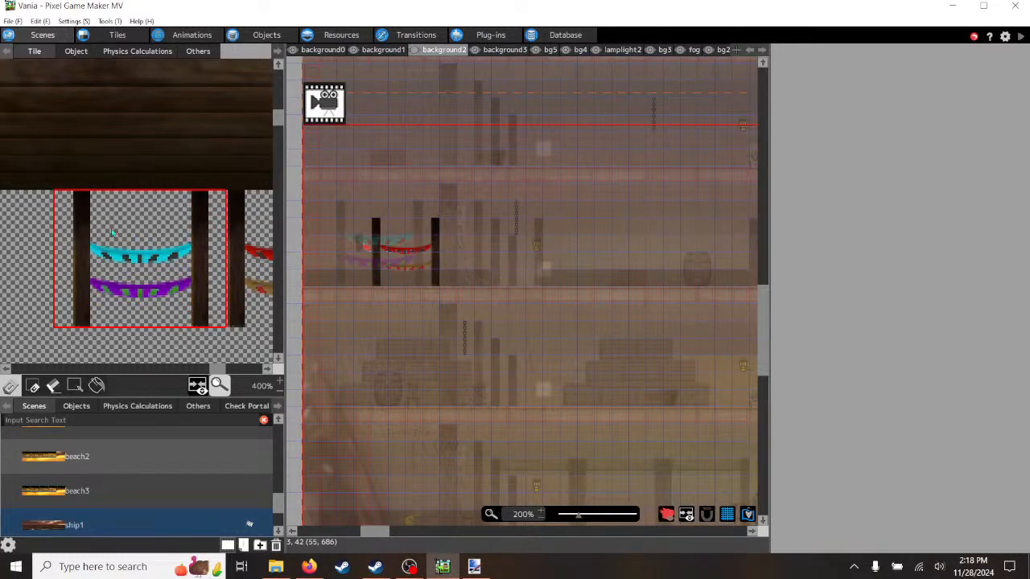
pyautogui.moveTo(83, 201); pyautogui.dragTo(83, 200)
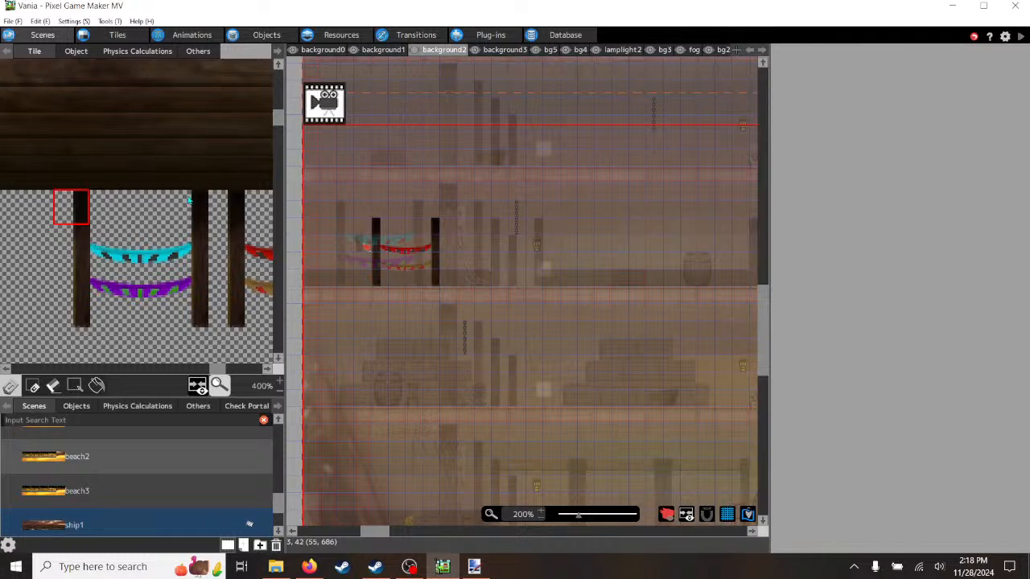
pyautogui.click(190, 201)
pyautogui.click(77, 207)
pyautogui.click(207, 203)
pyautogui.click(93, 203)
pyautogui.click(215, 208)
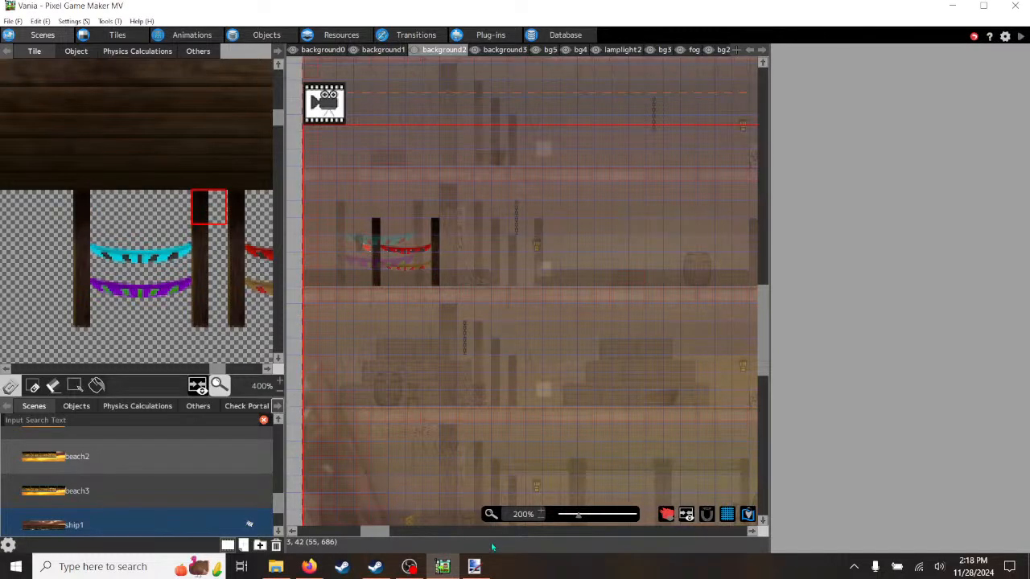
# - Switch to paint.net and cut the smaller cyan and purple hammocks with both their posts from castleset01.png
pyautogui.click(474, 567)
pyautogui.keyDown('ctrl'); pyautogui.scroll(3, 398, 469); pyautogui.keyUp('ctrl')
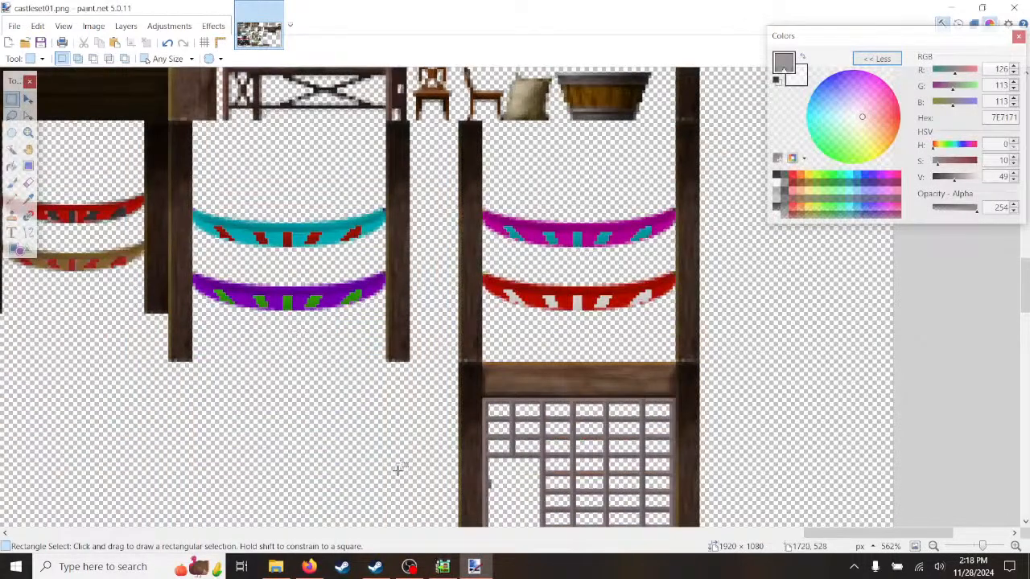
pyautogui.moveTo(819, 534); pyautogui.dragTo(754, 536)
pyautogui.scroll(3, 382, 358)
pyautogui.scroll(-1, 378, 365)
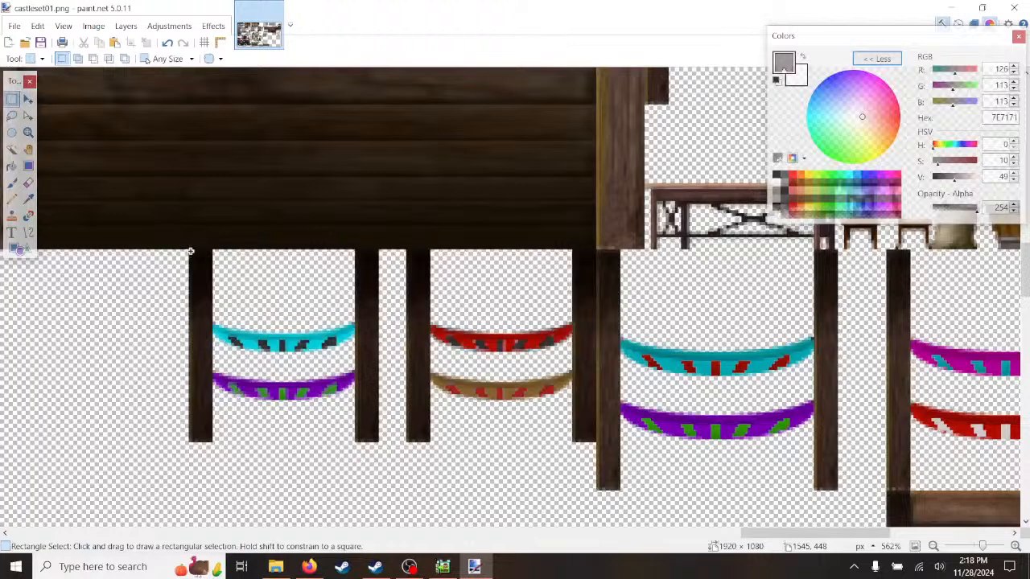
pyautogui.moveTo(191, 251)
pyautogui.mouseDown()
pyautogui.moveTo(358, 264)
pyautogui.moveTo(377, 438)
pyautogui.mouseUp()
pyautogui.press('Delete')
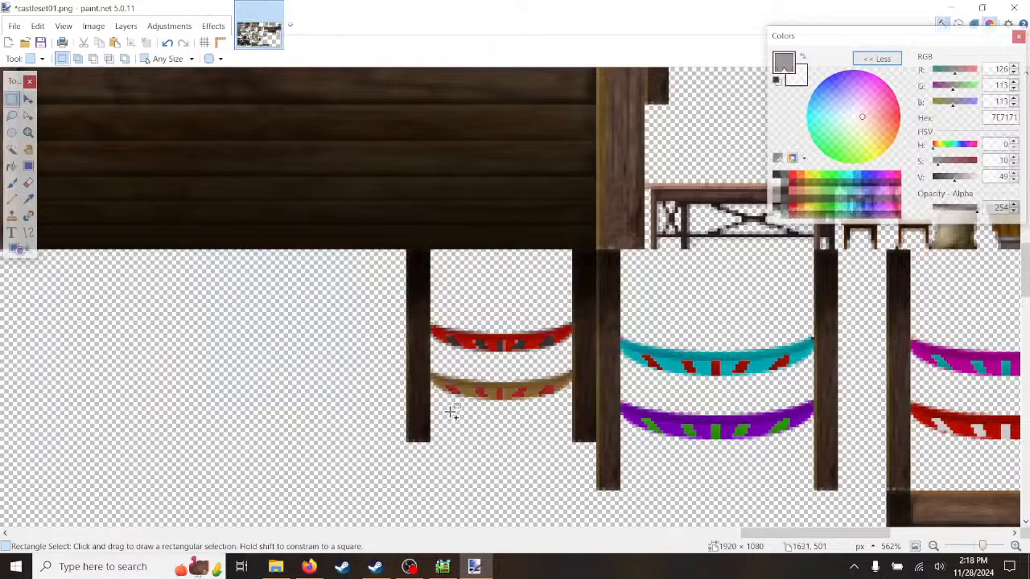
# - Paste the cyan and purple hammocks with their top-left corner at 1554, 448, against the red hammock's post, and deselect them
pyautogui.hotkey('ctrl', 'v')
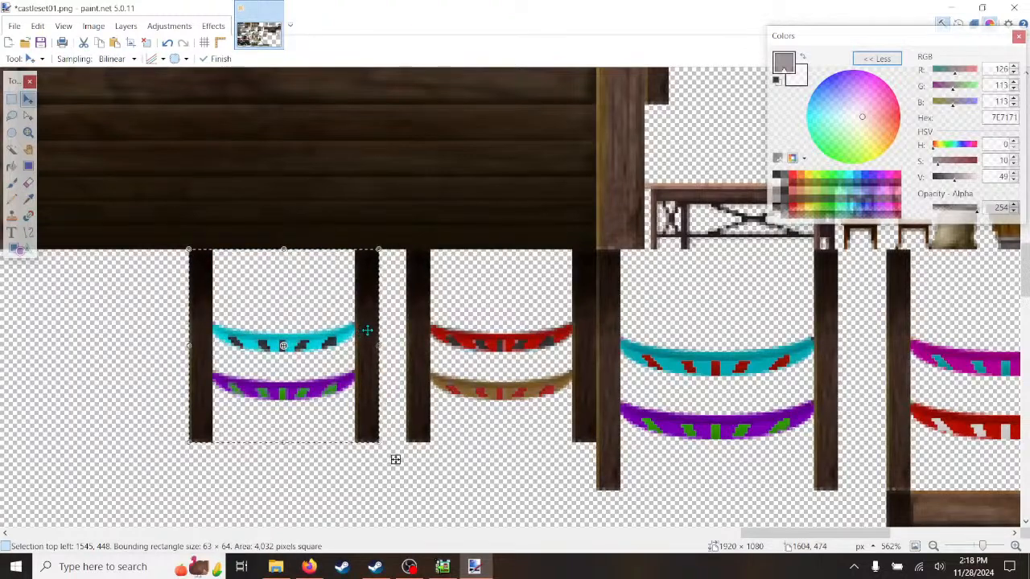
pyautogui.moveTo(395, 459); pyautogui.dragTo(419, 460)
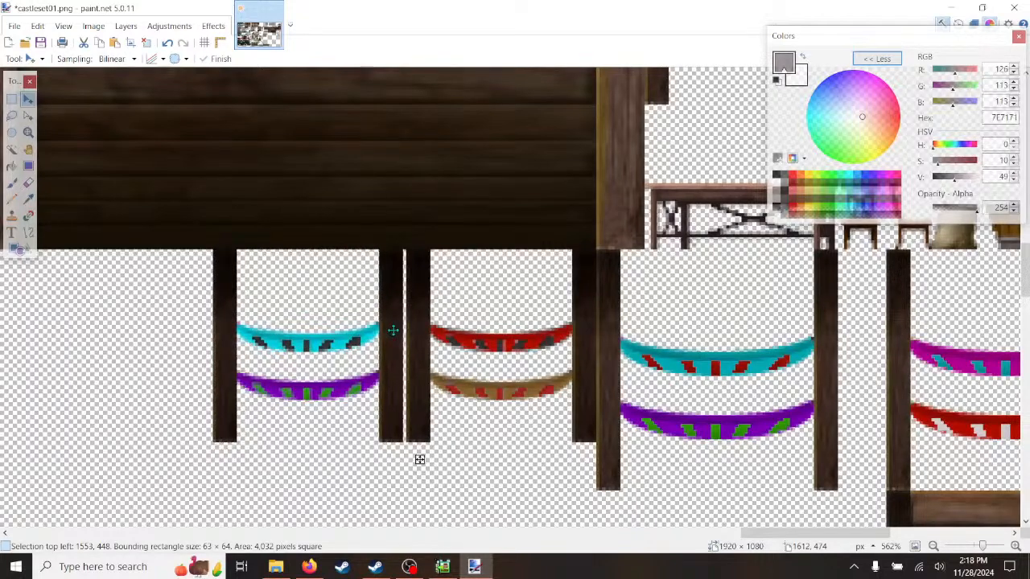
pyautogui.moveTo(393, 330); pyautogui.dragTo(396, 330)
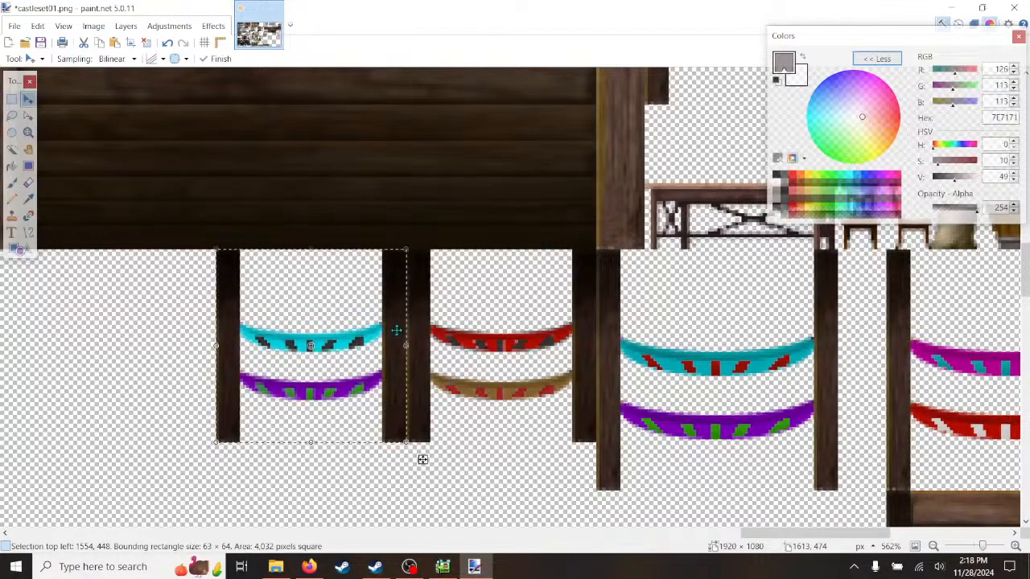
pyautogui.keyDown('ctrl'); pyautogui.scroll(-3, 398, 328); pyautogui.keyUp('ctrl')
pyautogui.keyDown('ctrl'); pyautogui.scroll(-2, 399, 328); pyautogui.keyUp('ctrl')
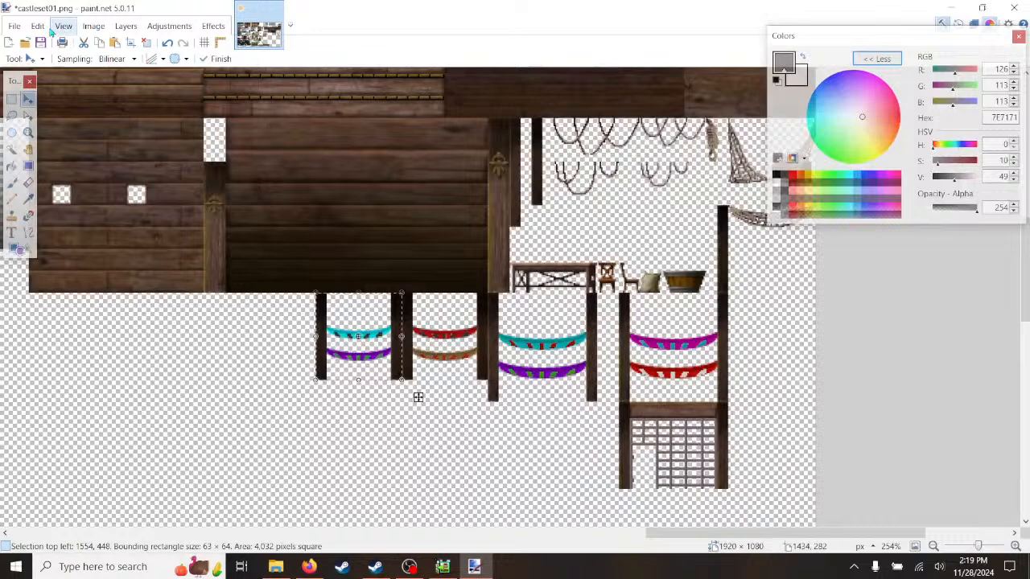
pyautogui.click(37, 25)
pyautogui.click(63, 278)
# - Save the edited tileset image castleset01.png
pyautogui.click(93, 26)
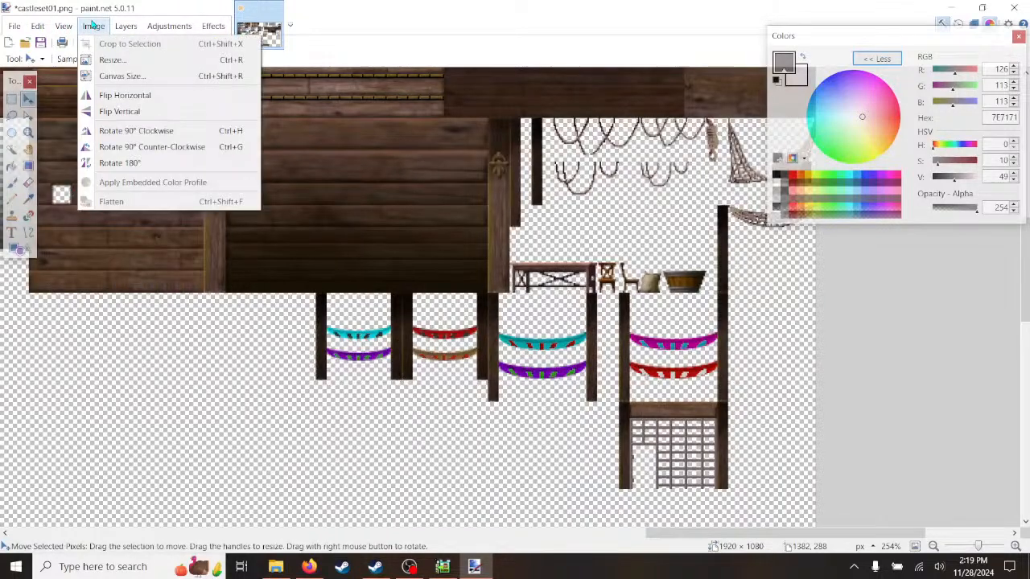
pyautogui.click(93, 25)
pyautogui.click(17, 26)
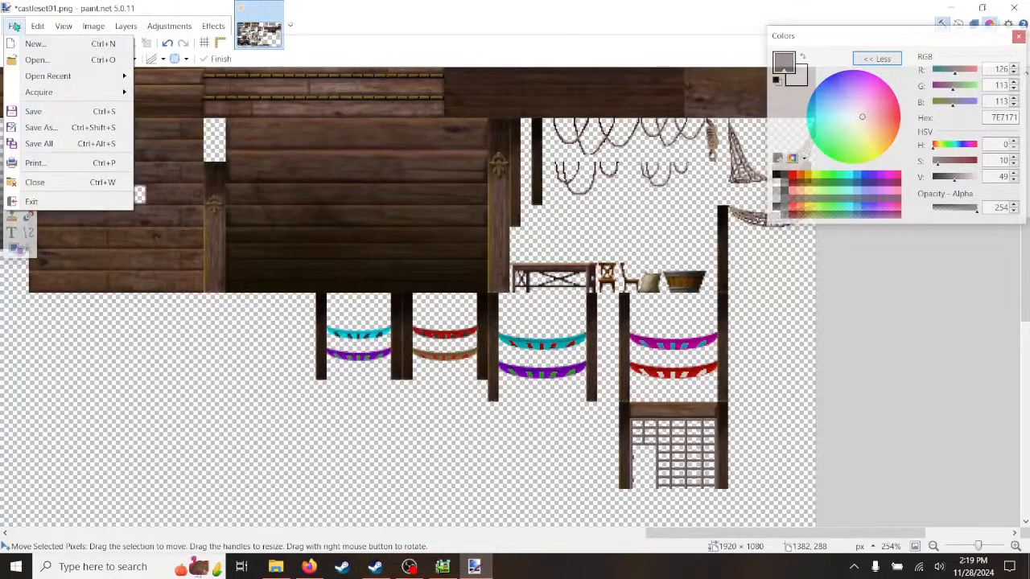
pyautogui.click(33, 113)
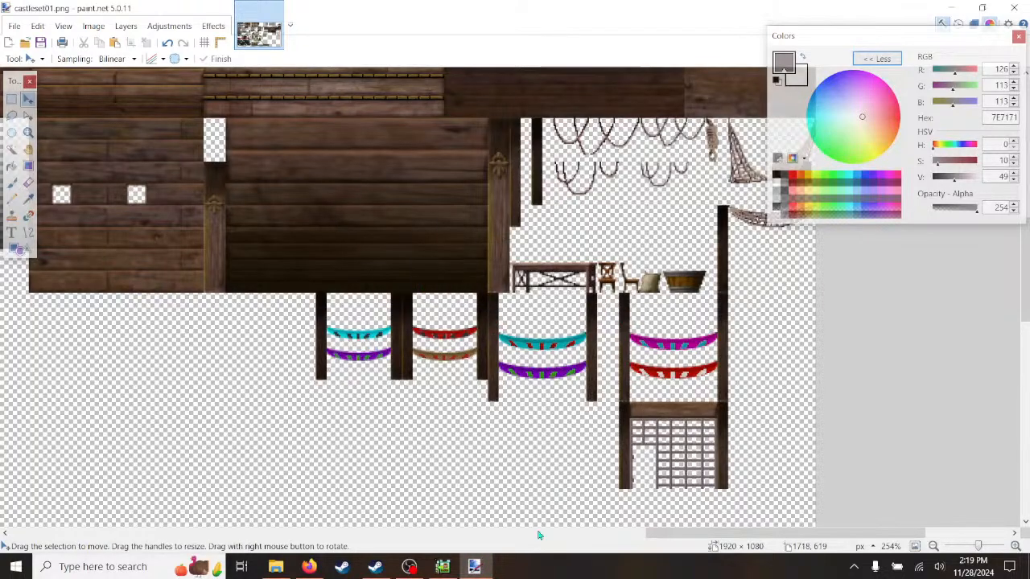
# - Switch to Pixel Game Maker MV and update the eggderpset0 image resource from the saved castleset01.png
pyautogui.click(449, 566)
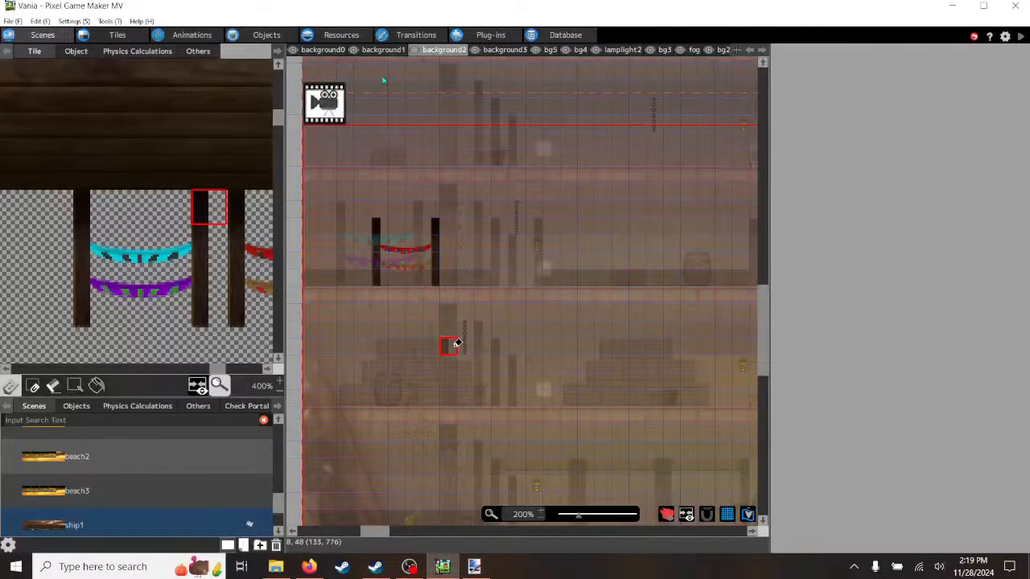
pyautogui.click(338, 35)
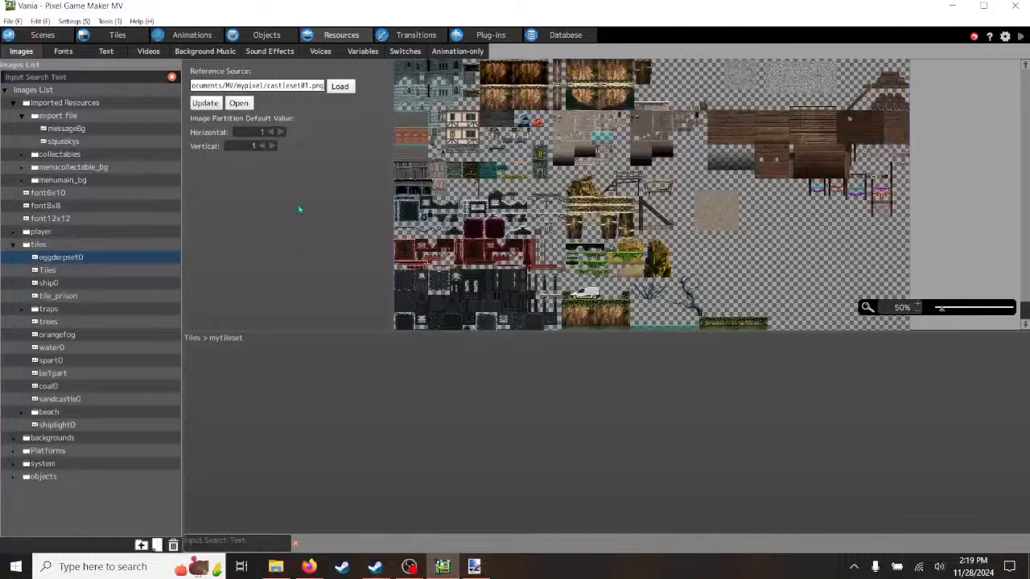
pyautogui.click(207, 104)
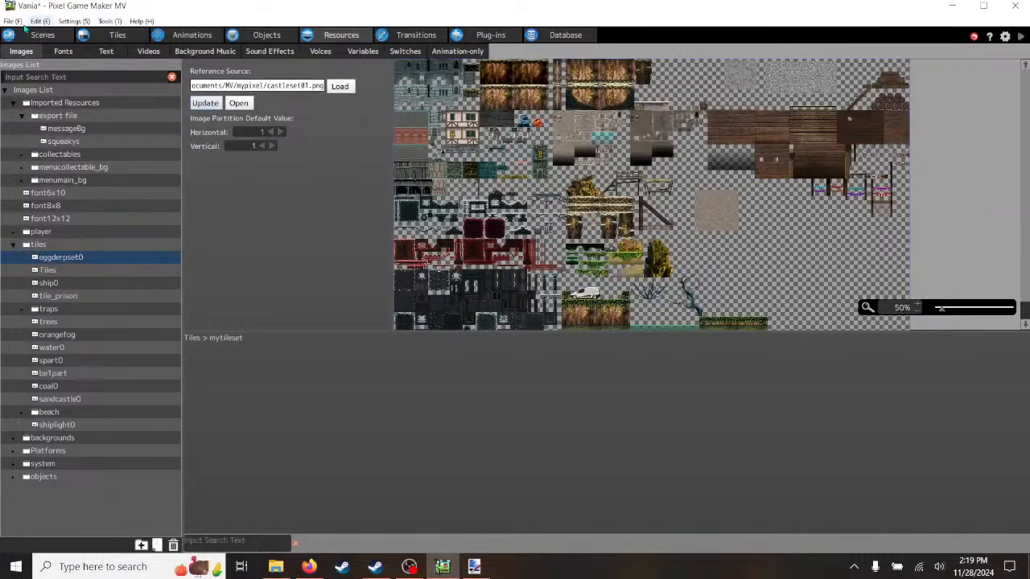
# - Examine in the scene's tileset how the posts of the smaller hammocks fit the tile grid
pyautogui.click(43, 35)
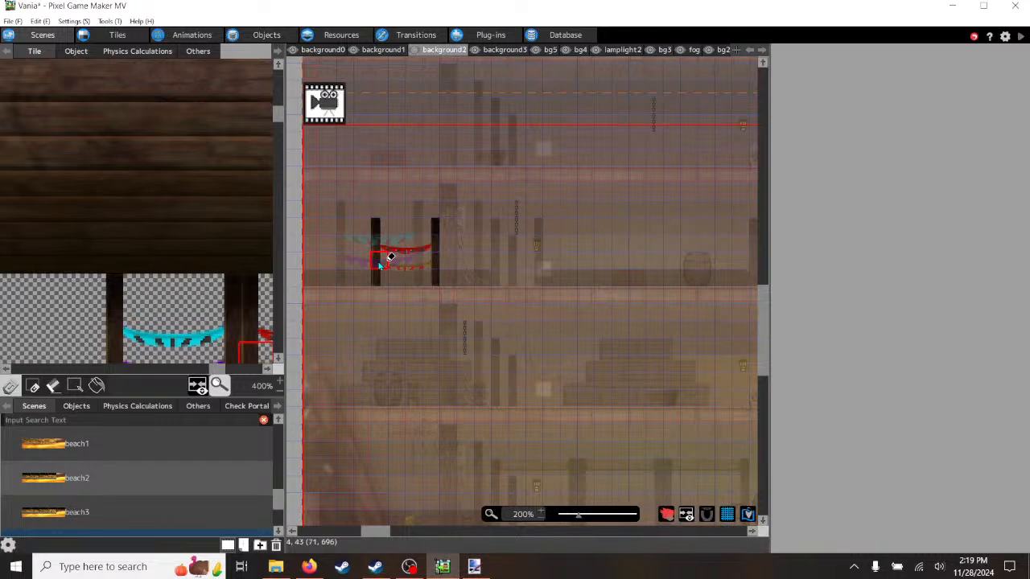
pyautogui.scroll(-2, 207, 313)
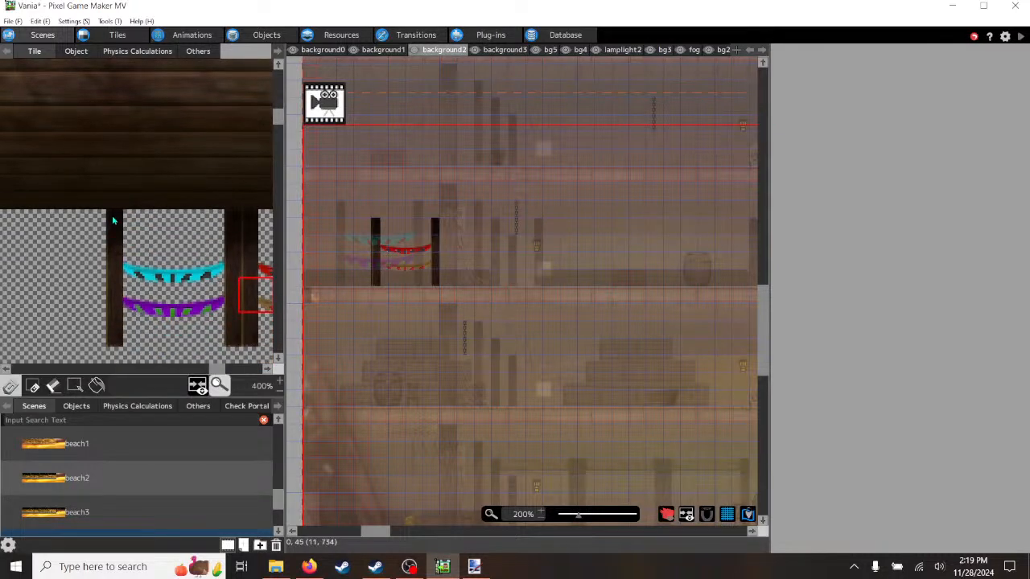
pyautogui.moveTo(113, 220); pyautogui.dragTo(218, 328)
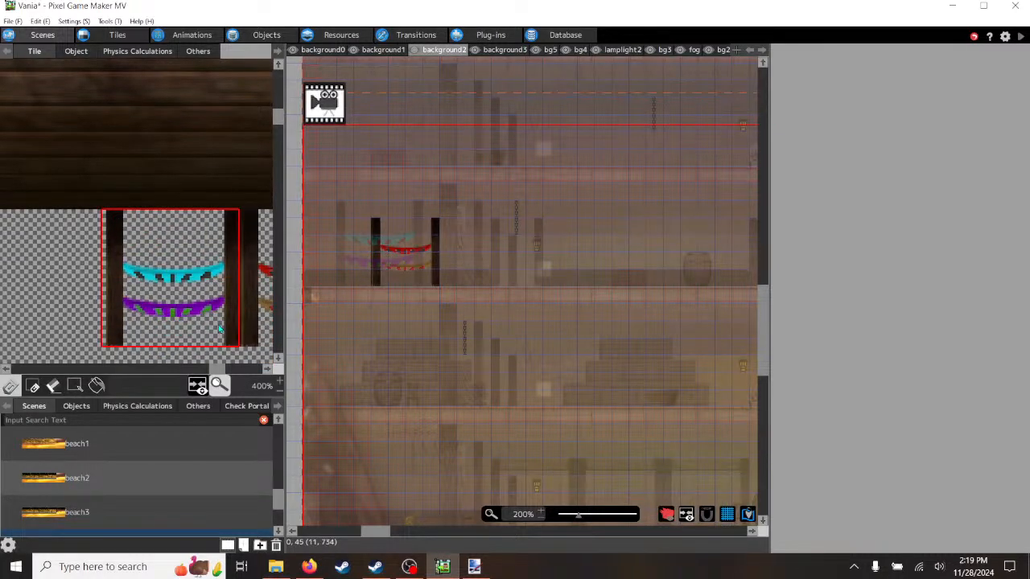
pyautogui.keyDown('ctrl'); pyautogui.scroll(4, 241, 350); pyautogui.keyUp('ctrl')
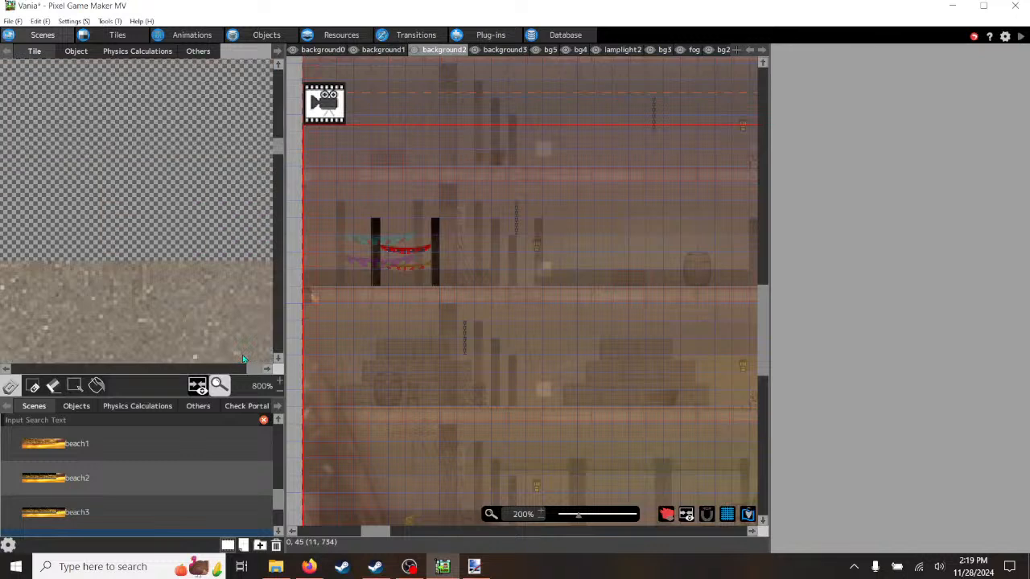
pyautogui.click(222, 324)
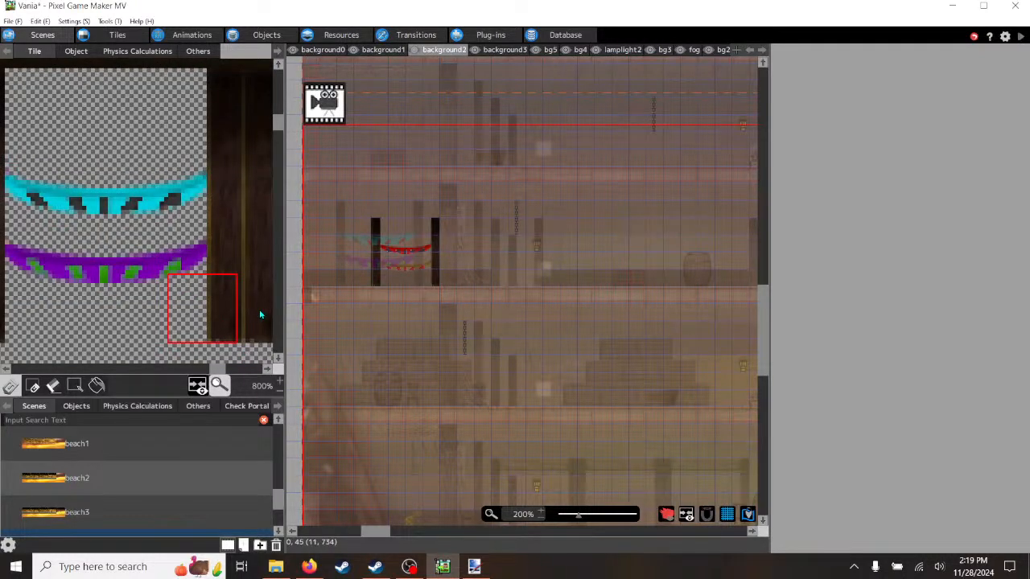
pyautogui.click(260, 315)
pyautogui.keyDown('ctrl'); pyautogui.scroll(-3, 232, 310); pyautogui.keyUp('ctrl')
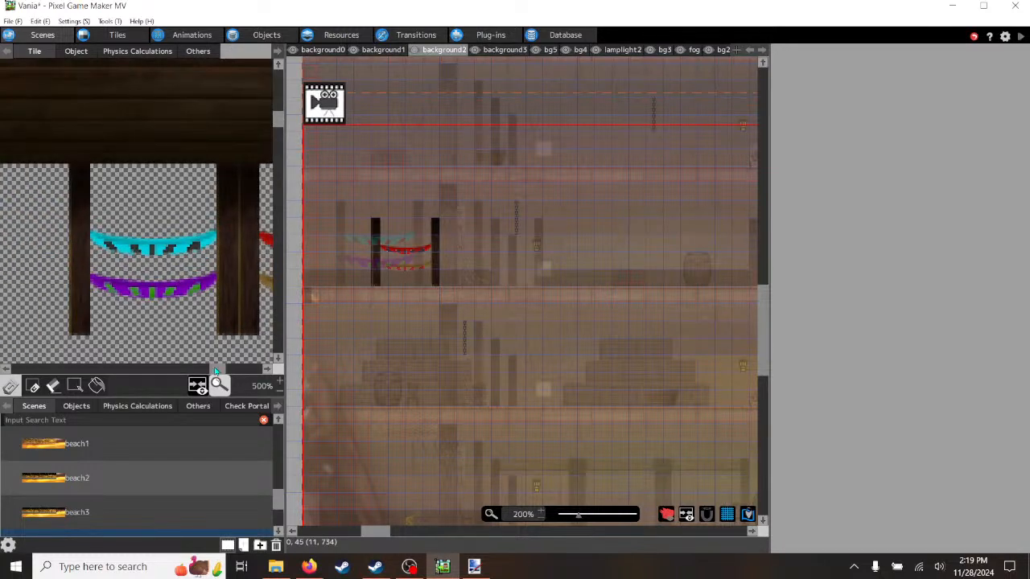
pyautogui.moveTo(216, 370); pyautogui.dragTo(229, 370)
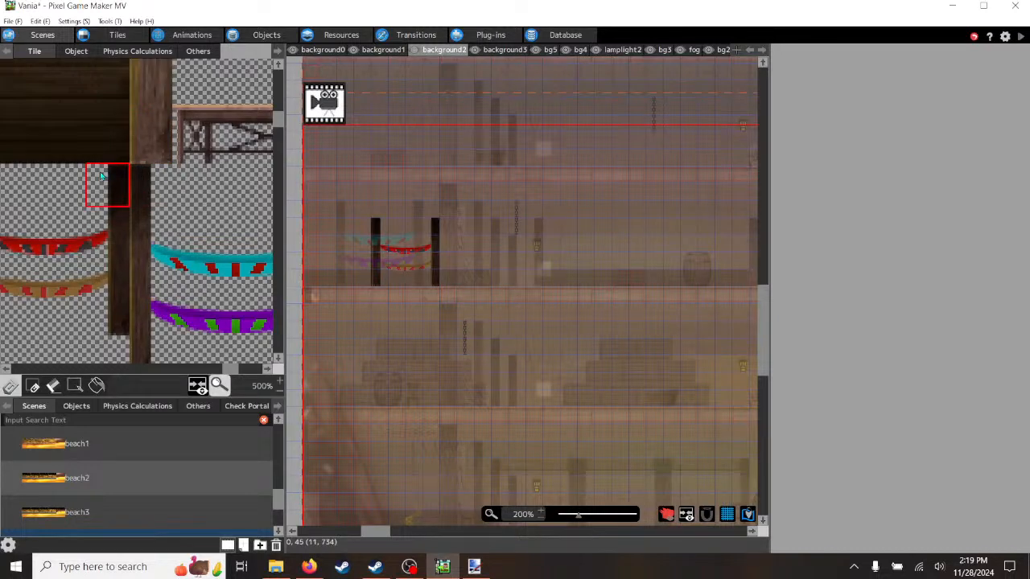
pyautogui.moveTo(229, 370); pyautogui.dragTo(225, 370)
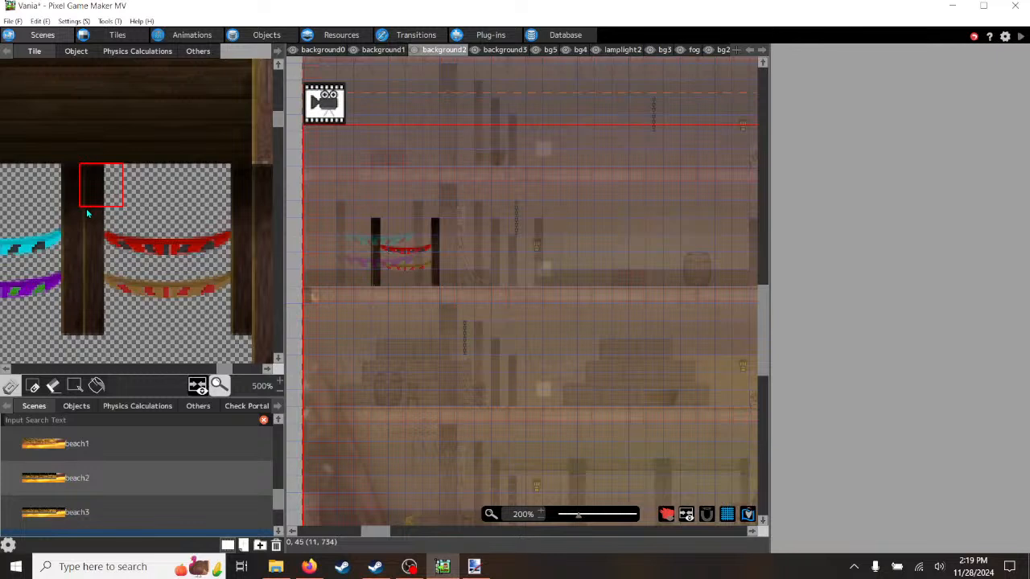
pyautogui.scroll(3, 72, 210)
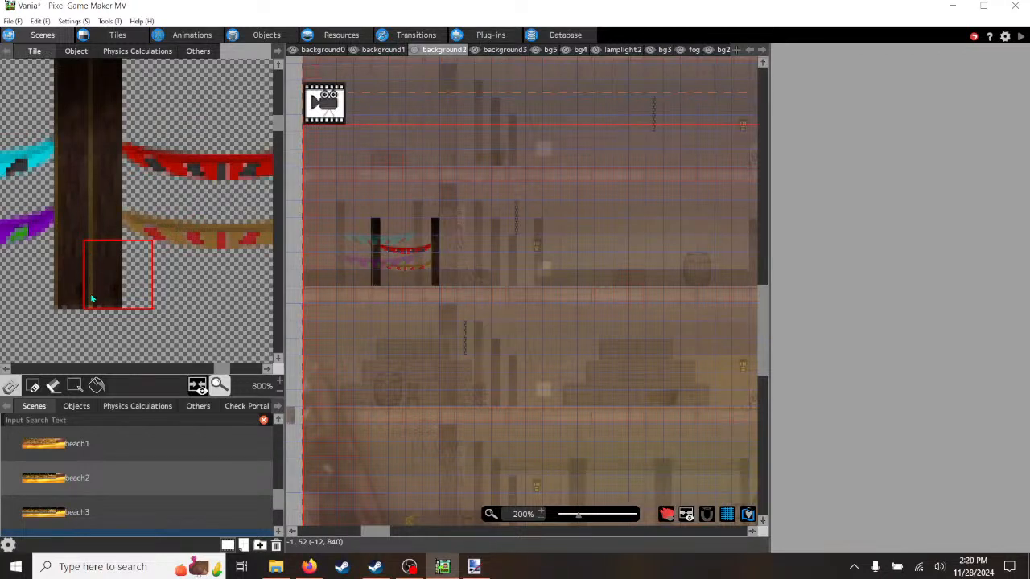
# - Compare the smaller hammocks' post positions in paint.net with the tile boundaries in Pixel Game Maker MV
pyautogui.hotkey('alt', 'Tab')
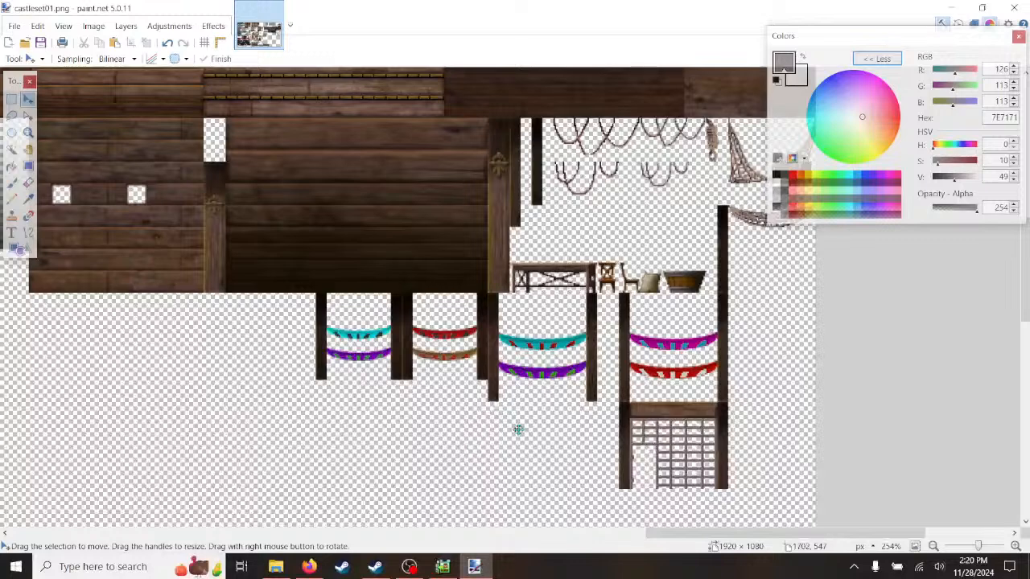
pyautogui.keyDown('ctrl'); pyautogui.scroll(3, 495, 420); pyautogui.keyUp('ctrl')
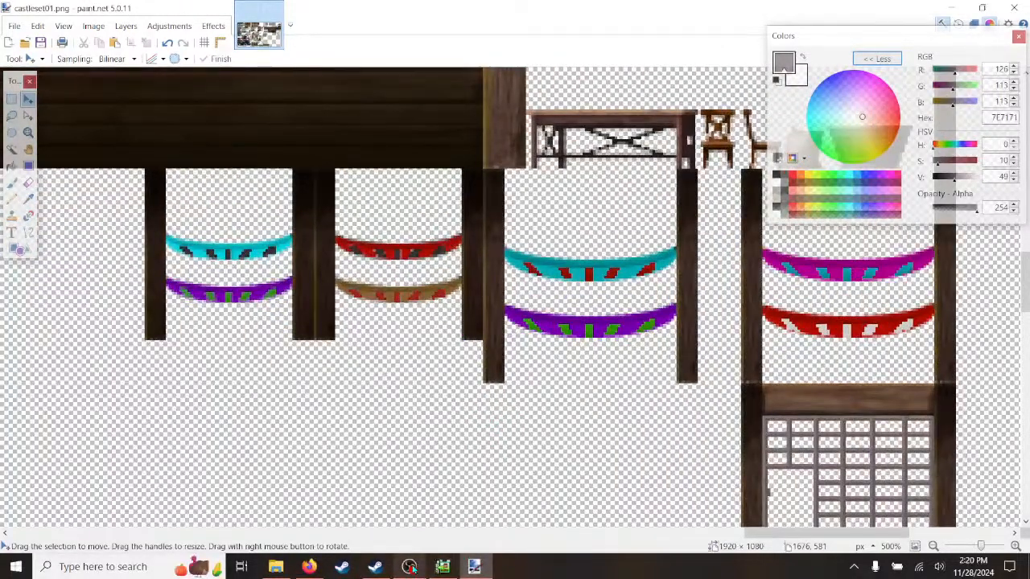
pyautogui.click(442, 566)
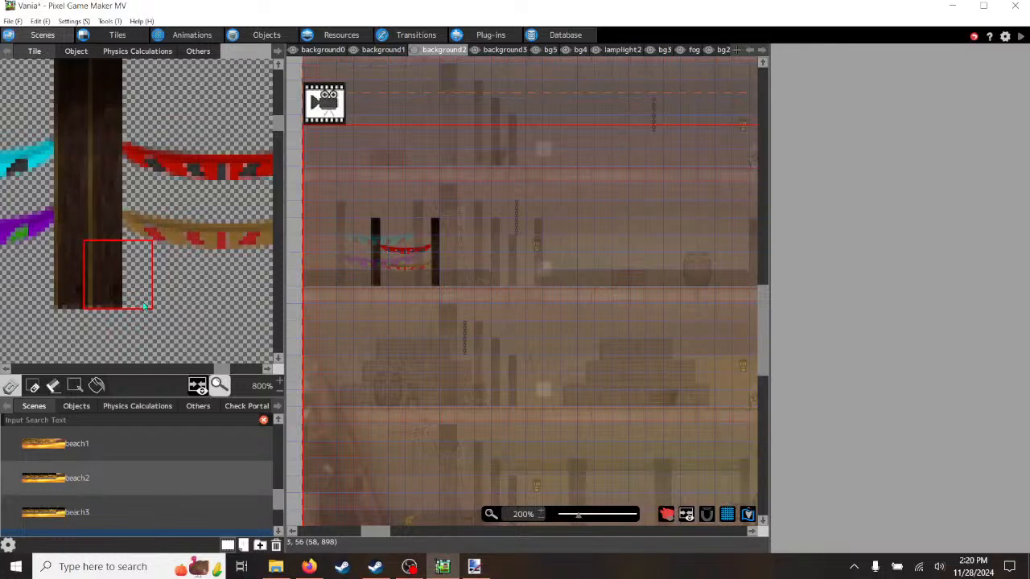
pyautogui.moveTo(223, 371); pyautogui.dragTo(231, 372)
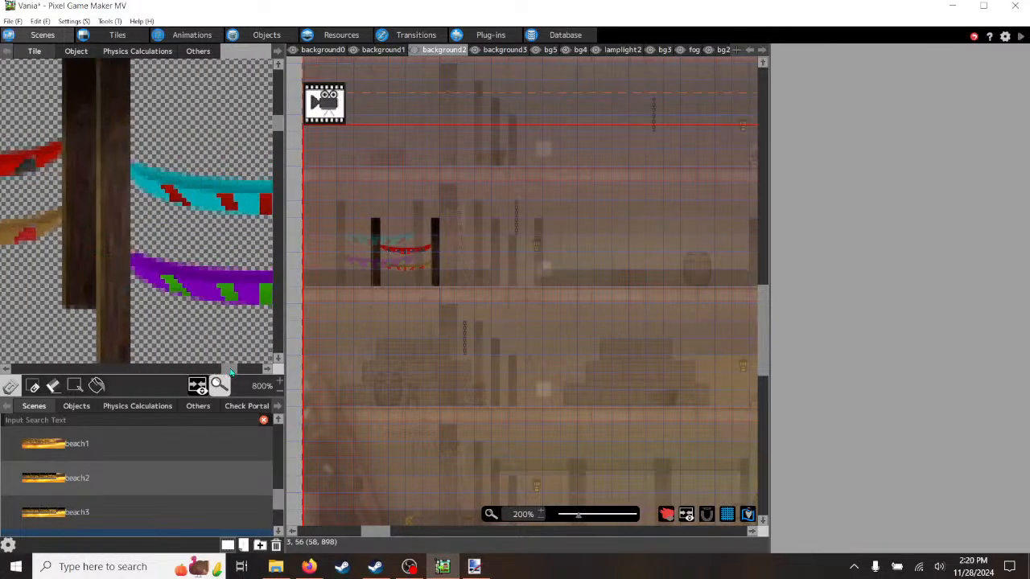
pyautogui.click(101, 285)
pyautogui.click(67, 282)
pyautogui.moveTo(231, 370); pyautogui.dragTo(218, 367)
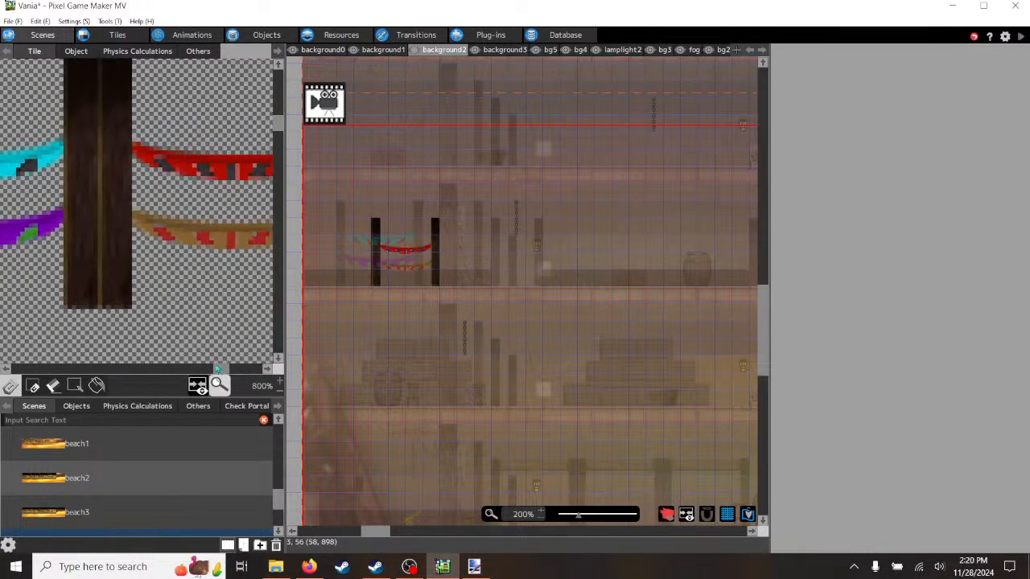
pyautogui.click(113, 278)
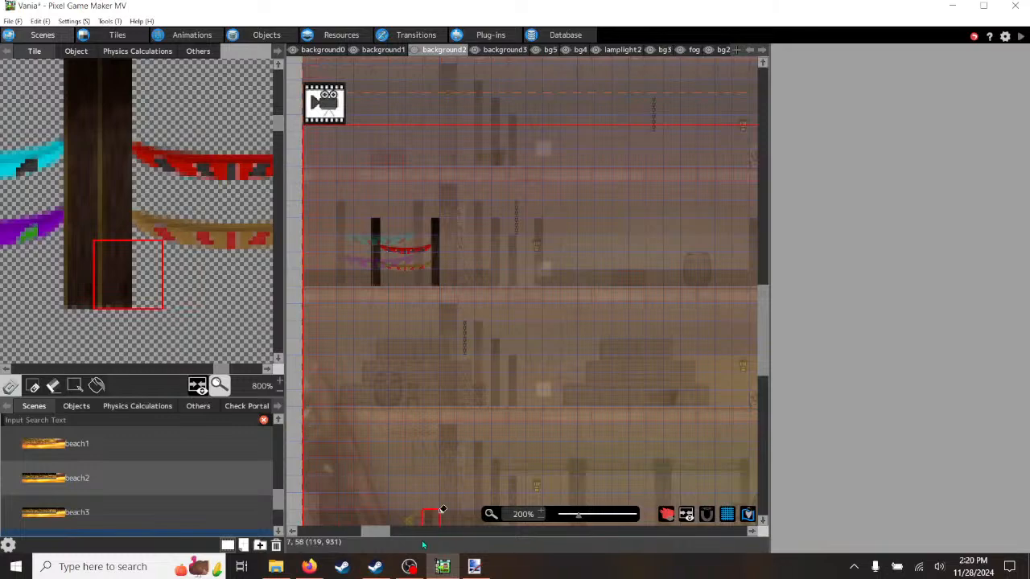
# - Switch to paint.net and try to shift both smaller hammock pairs together with their posts, then deselect them
pyautogui.click(474, 567)
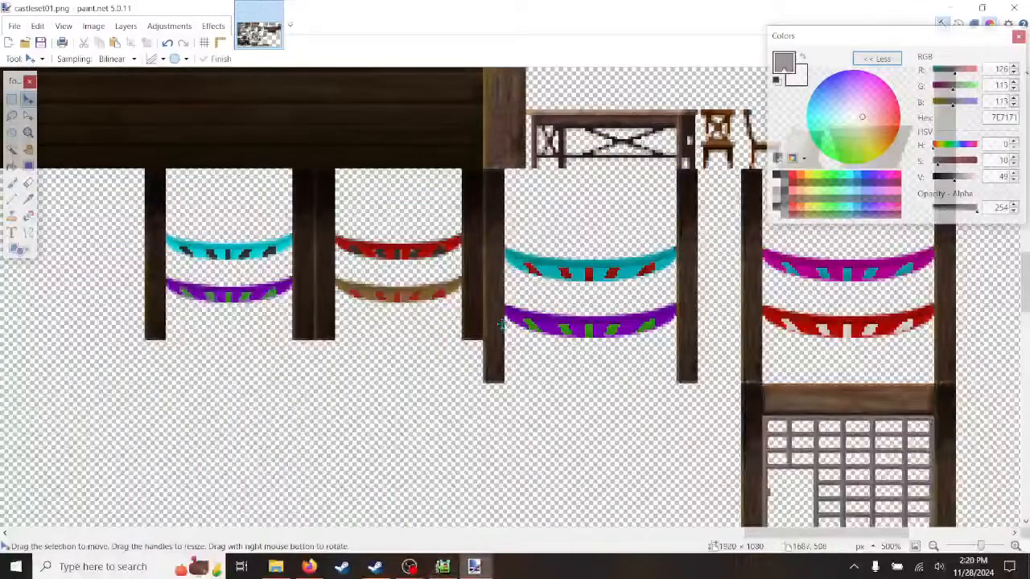
pyautogui.click(11, 98)
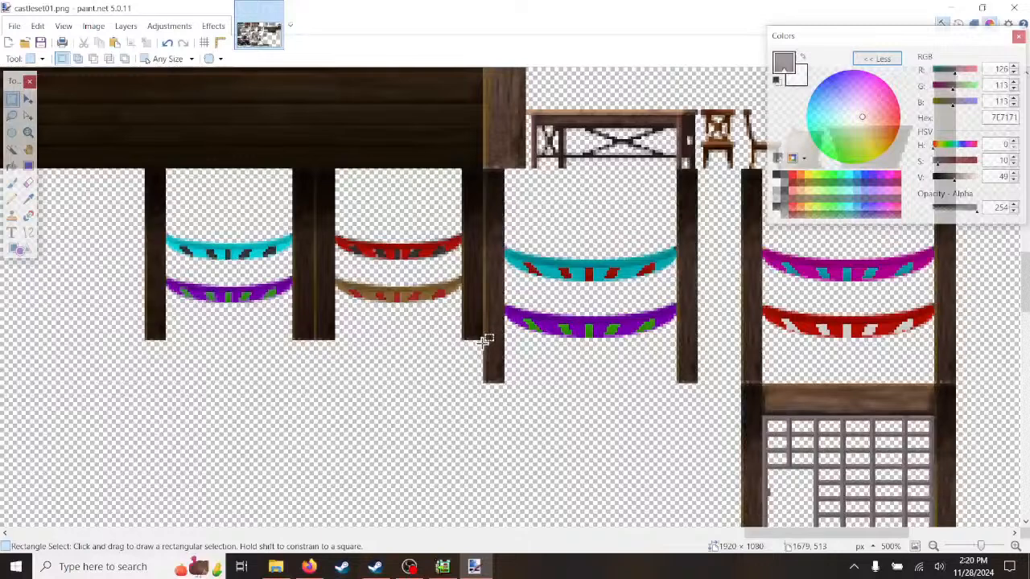
pyautogui.moveTo(483, 342); pyautogui.dragTo(144, 166)
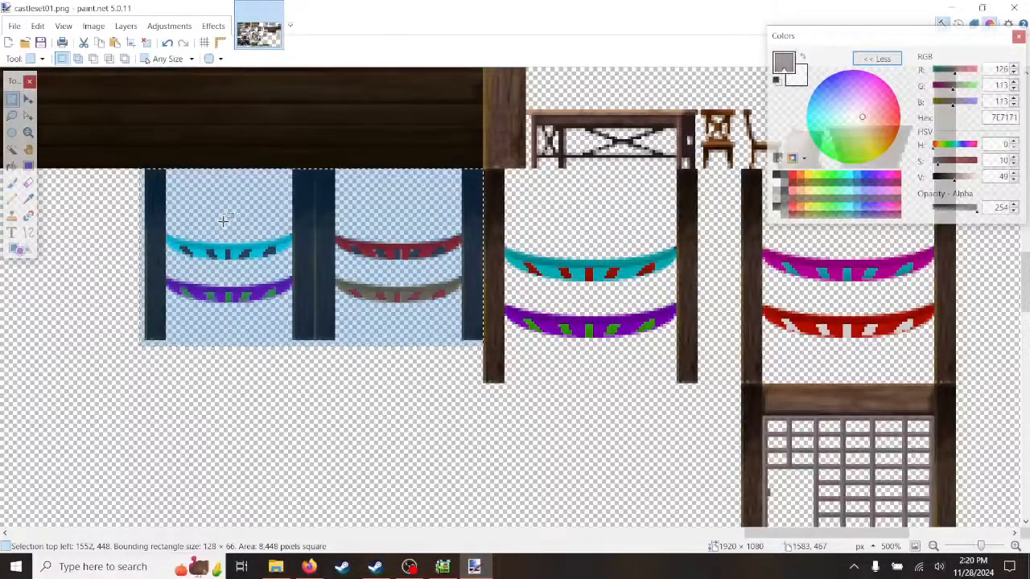
pyautogui.press('m')
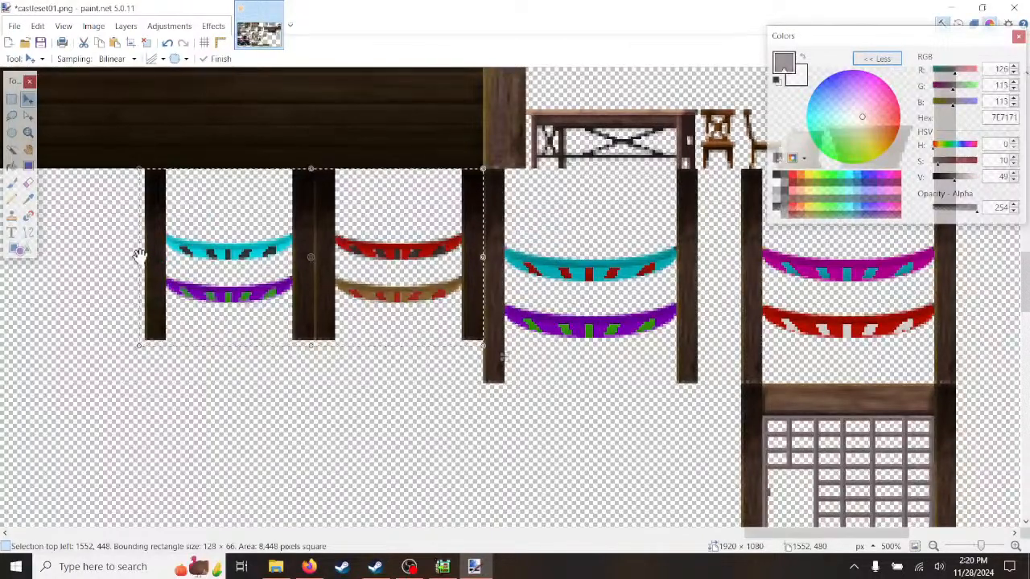
pyautogui.moveTo(139, 256); pyautogui.dragTo(138, 256)
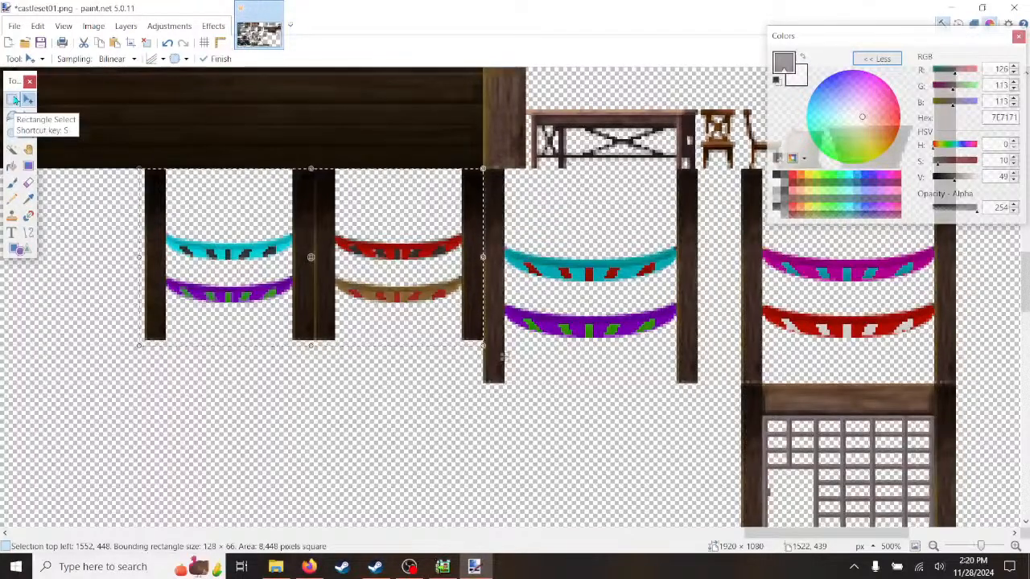
pyautogui.click(93, 26)
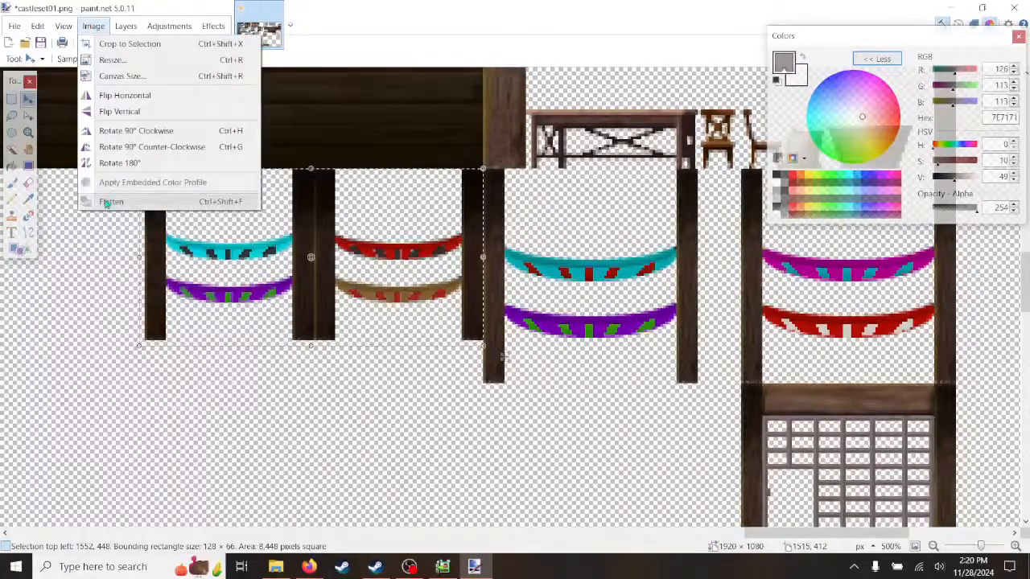
pyautogui.click(38, 26)
pyautogui.click(60, 278)
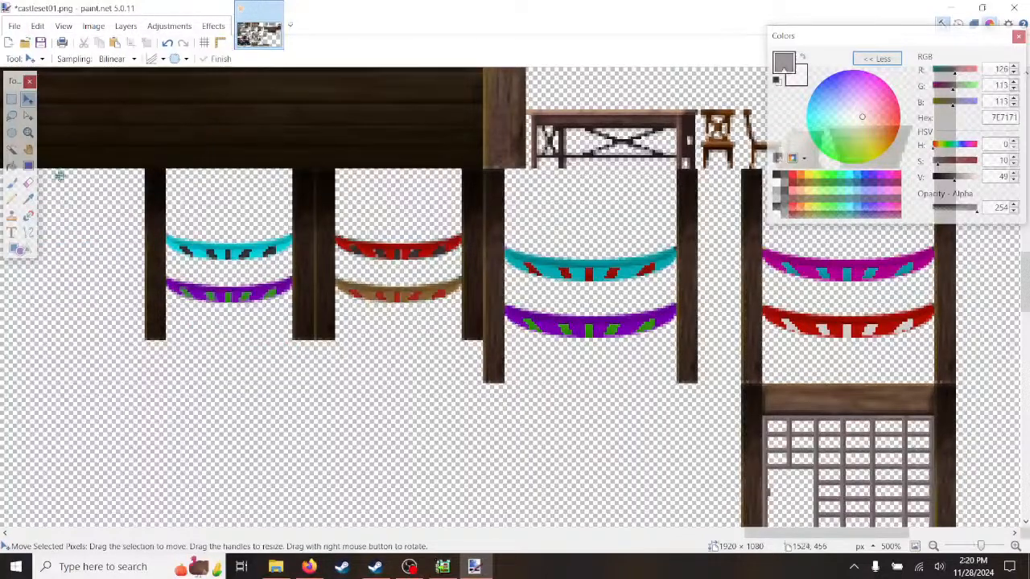
# - Move the smaller cyan and purple hammocks with both posts one pixel left to 1553, 448, and deselect them
pyautogui.click(12, 99)
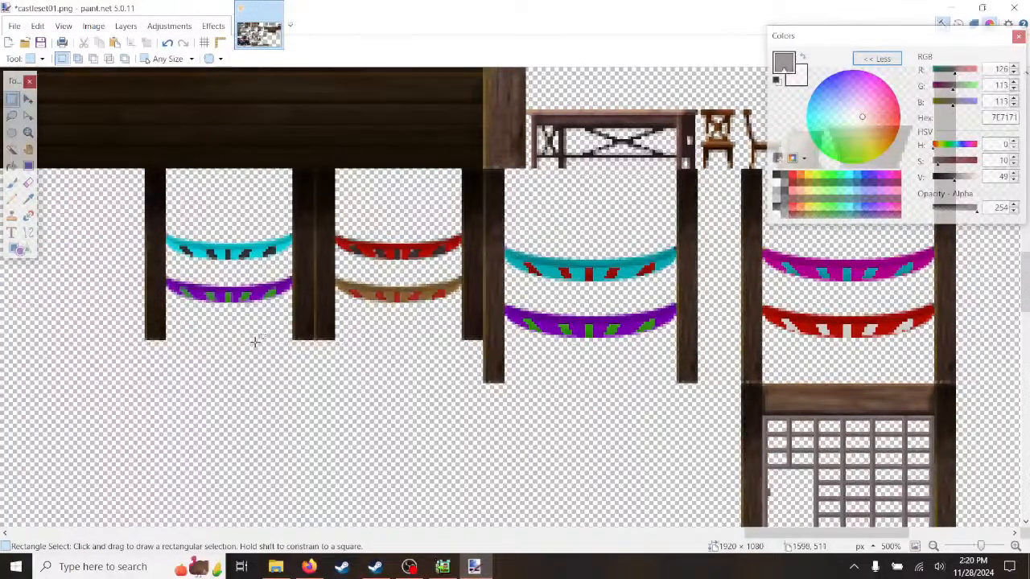
pyautogui.keyDown('ctrl'); pyautogui.scroll(1, 342, 351); pyautogui.keyUp('ctrl')
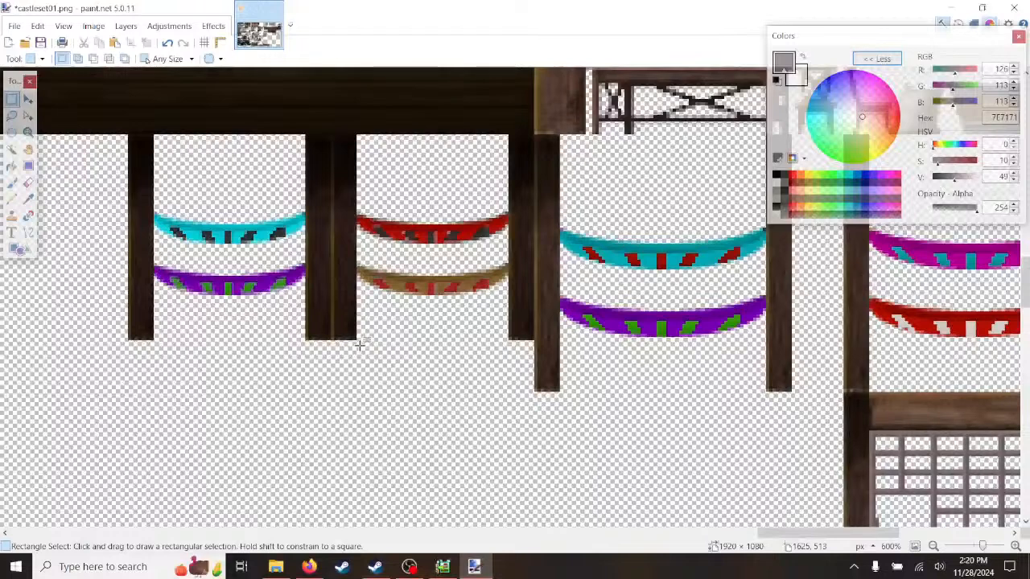
pyautogui.moveTo(332, 346); pyautogui.dragTo(129, 135)
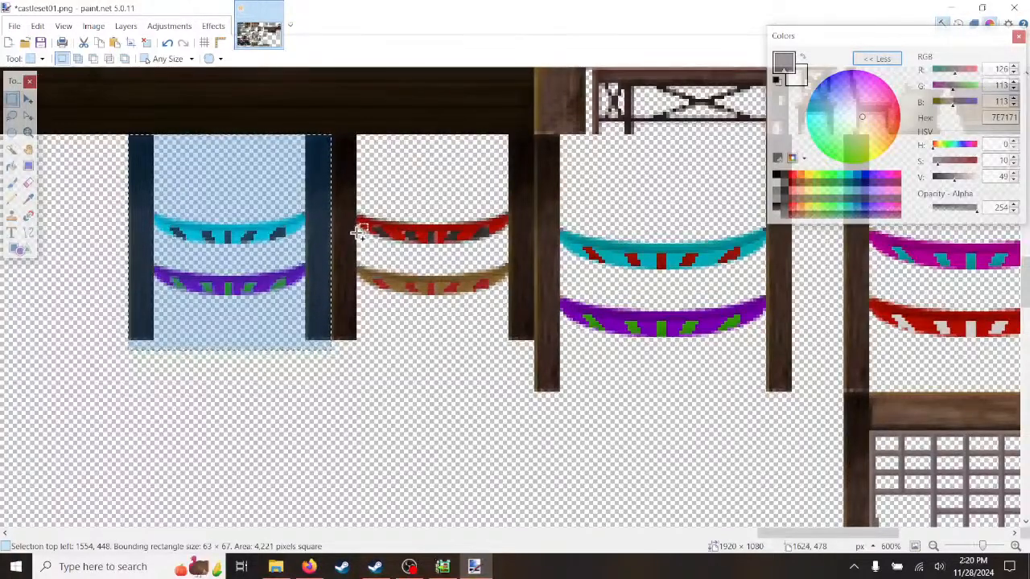
pyautogui.press('m')
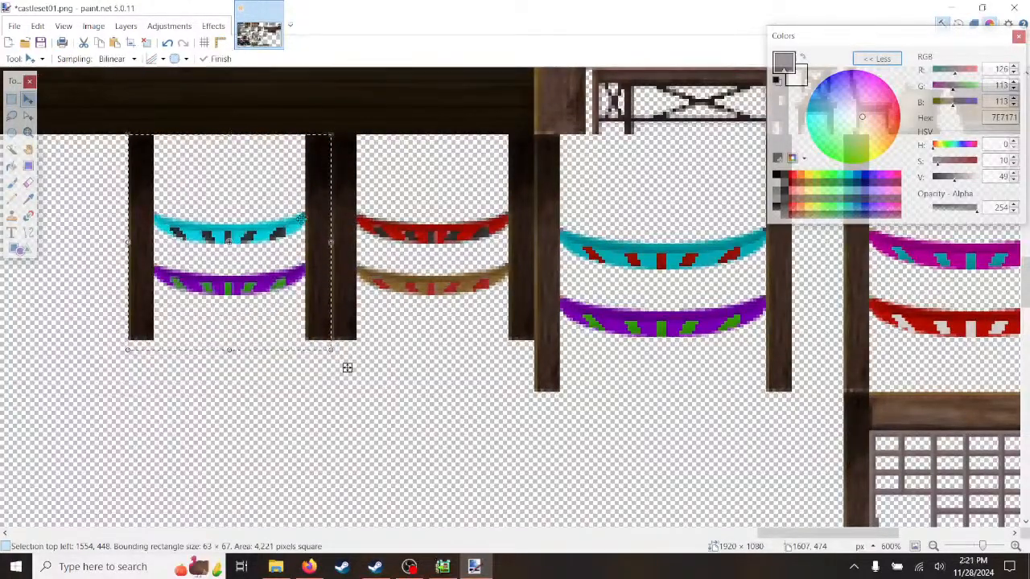
pyautogui.moveTo(347, 368); pyautogui.dragTo(343, 368)
pyautogui.click(38, 25)
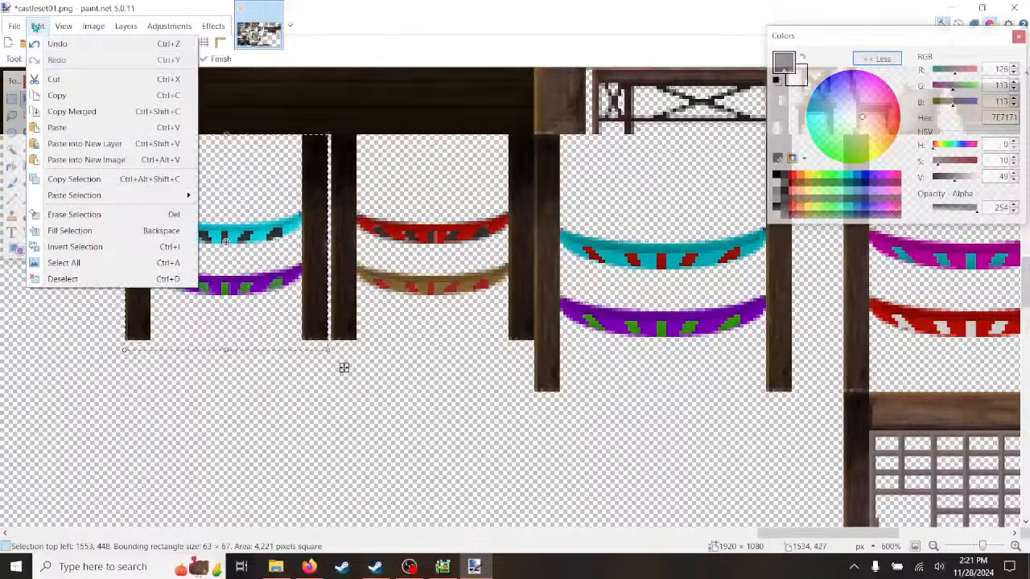
pyautogui.click(58, 276)
# - Stretch the smaller red and tan hammocks with both posts one pixel left to 64 × 67 pixels at 1616, 448, and deselect them
pyautogui.click(12, 100)
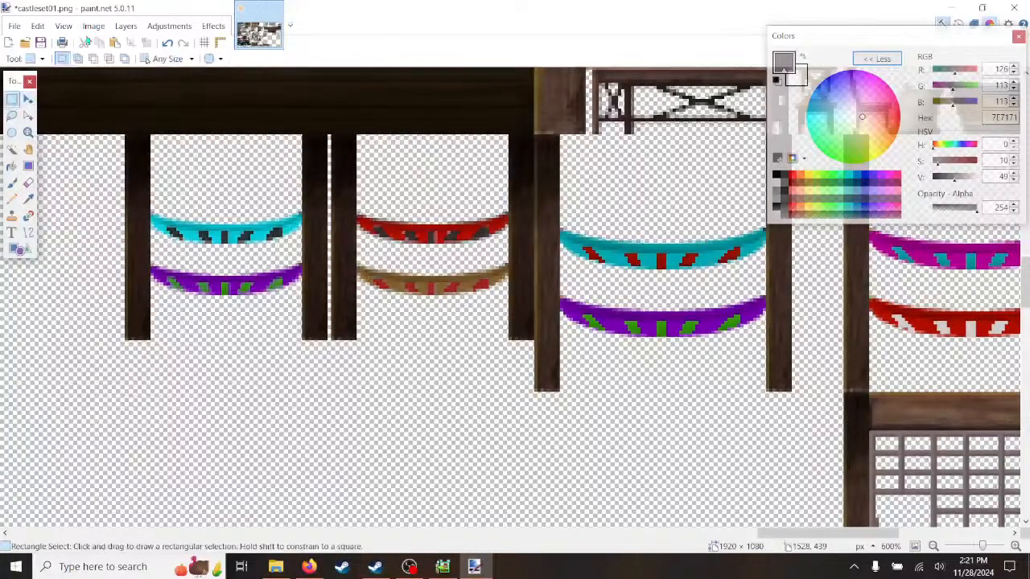
pyautogui.click(93, 27)
pyautogui.click(95, 28)
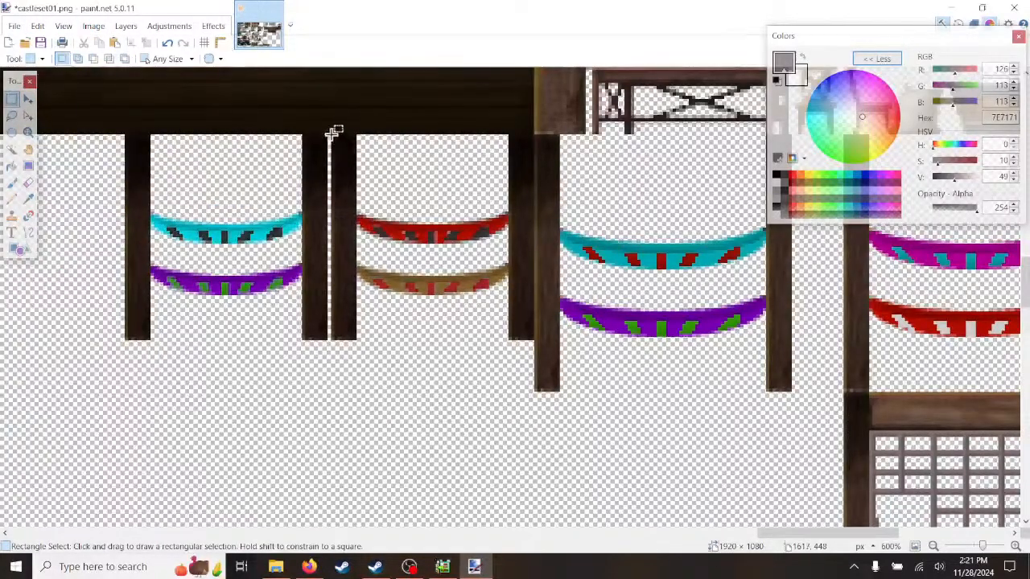
pyautogui.moveTo(331, 135); pyautogui.dragTo(531, 338)
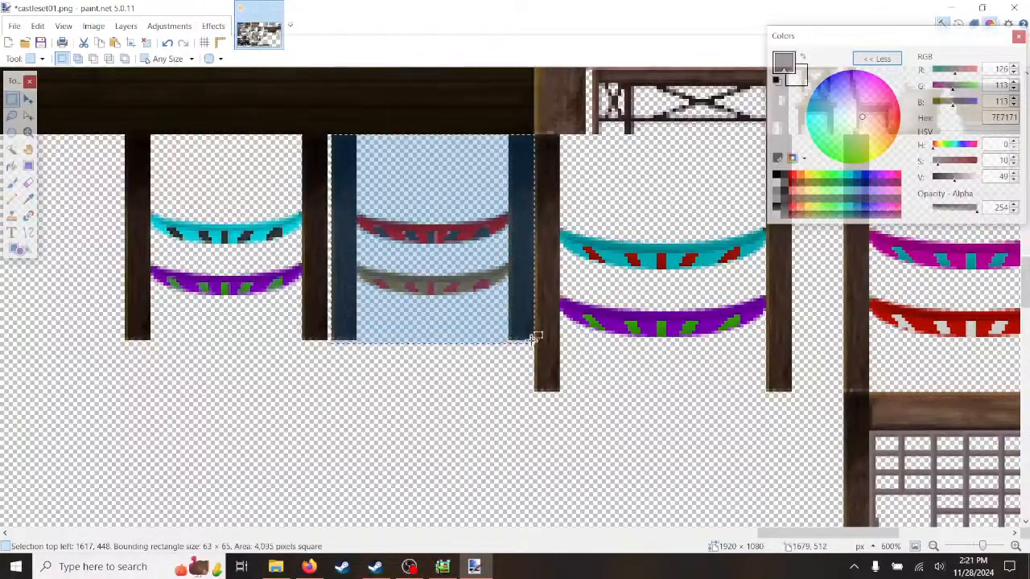
pyautogui.click(536, 338)
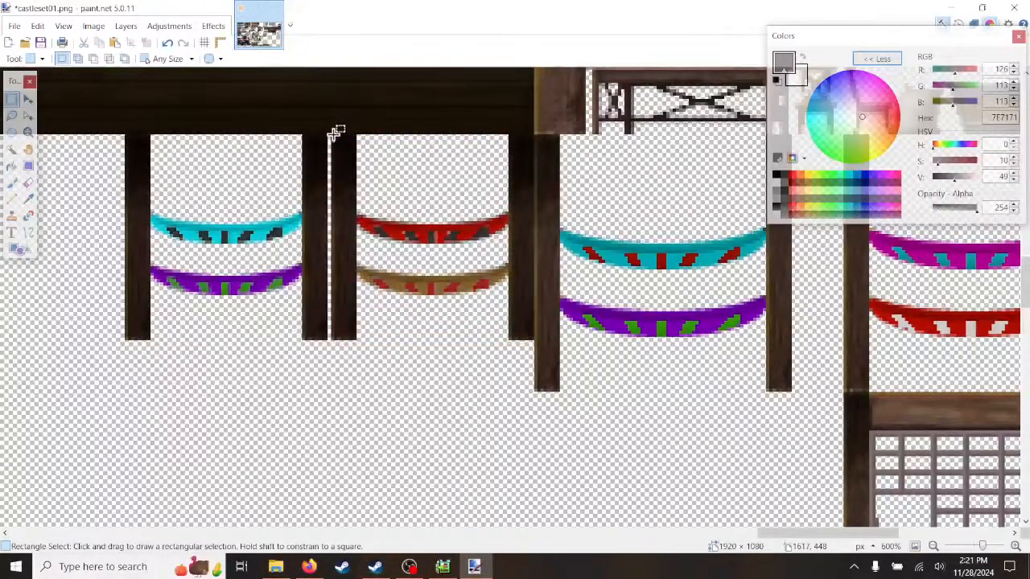
pyautogui.moveTo(332, 136); pyautogui.dragTo(534, 347)
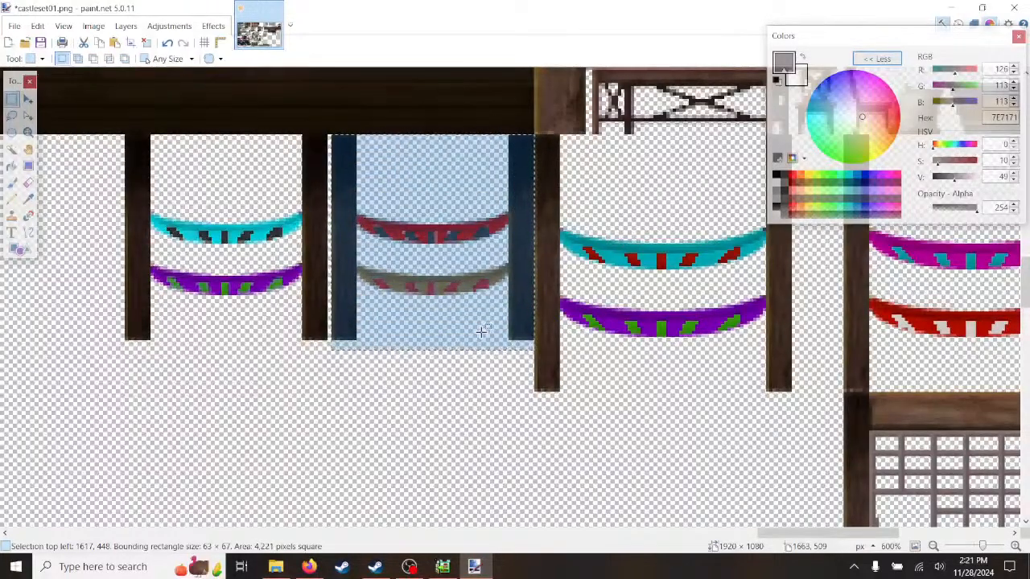
pyautogui.hotkey('ctrl', 'x')
pyautogui.hotkey('ctrl', 'v')
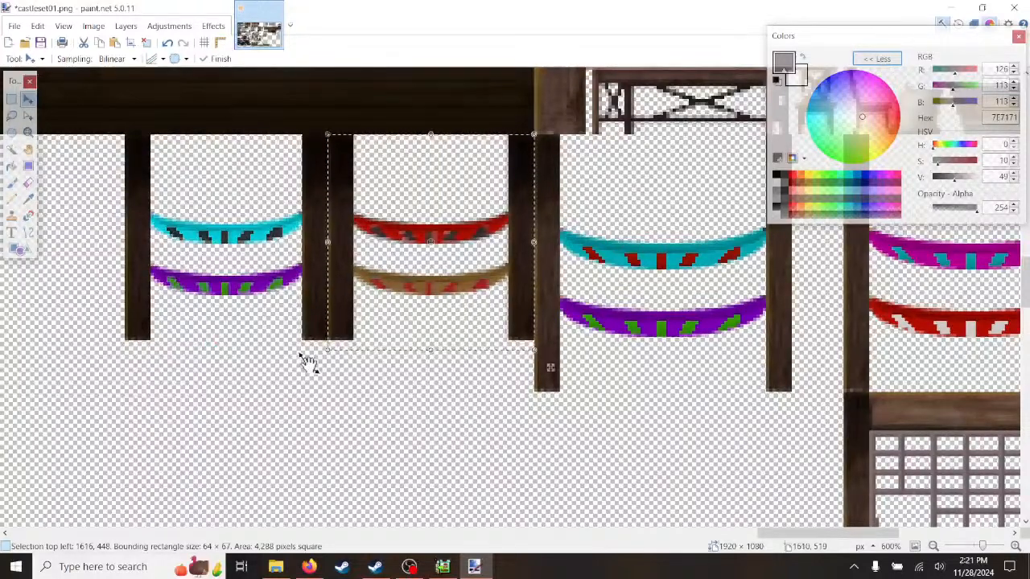
pyautogui.click(12, 99)
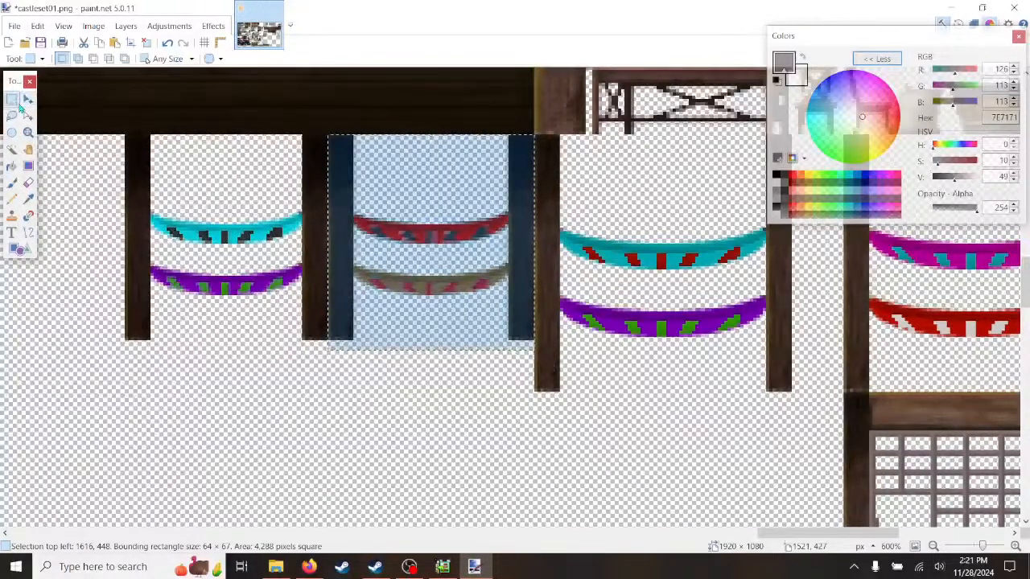
pyautogui.click(64, 26)
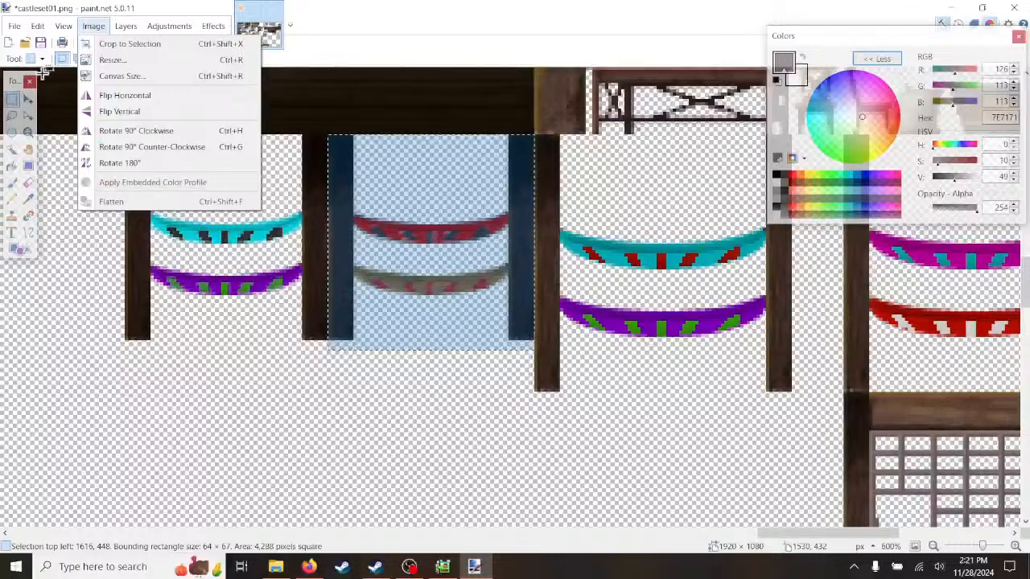
pyautogui.moveTo(38, 25)
pyautogui.click(61, 279)
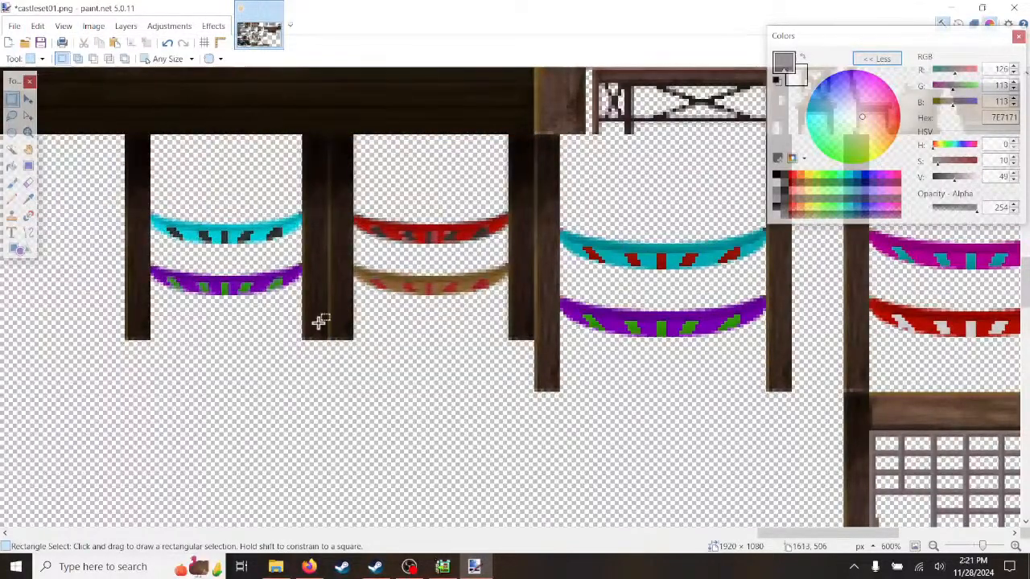
# - Save castleset01.png, then switch to Pixel Game Maker MV and update the tileset image from its source file
pyautogui.click(14, 26)
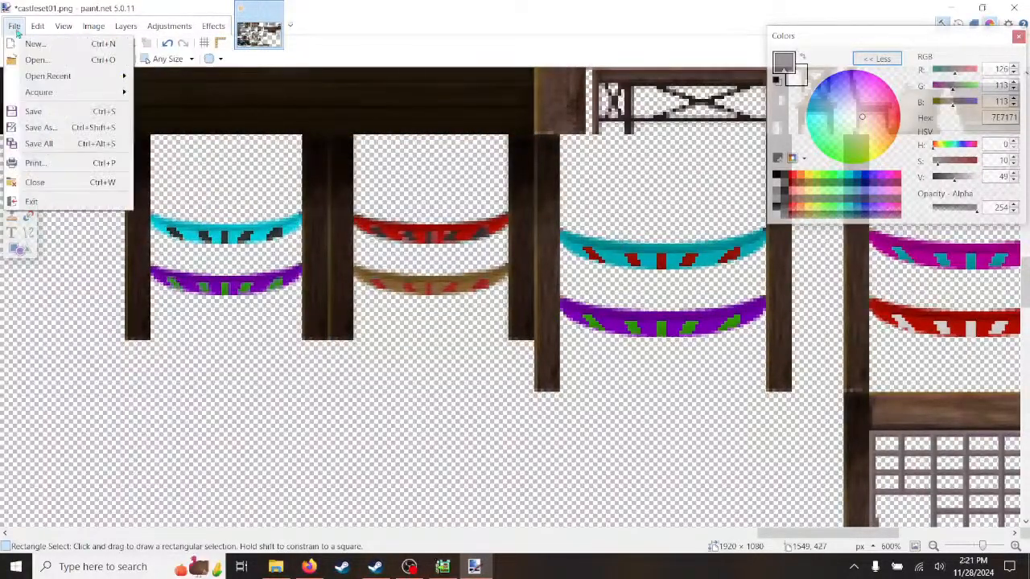
pyautogui.click(35, 112)
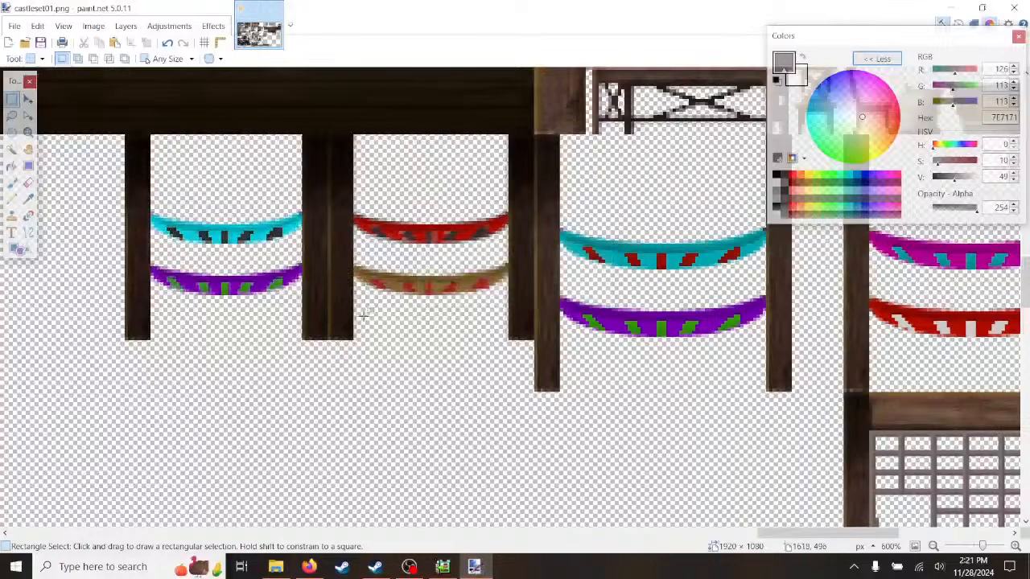
pyautogui.scroll(5, 513, 422)
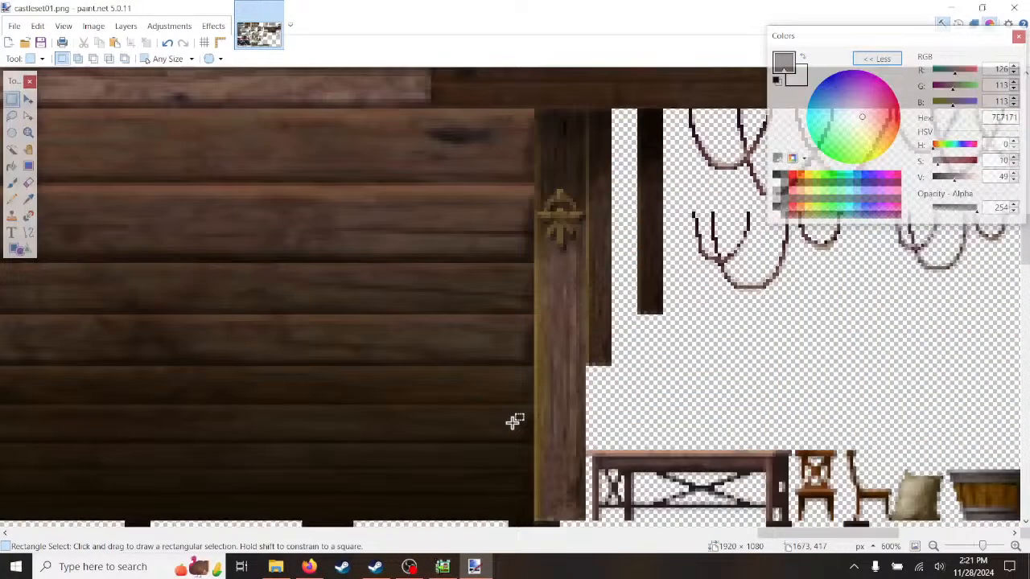
pyautogui.scroll(-4, 515, 421)
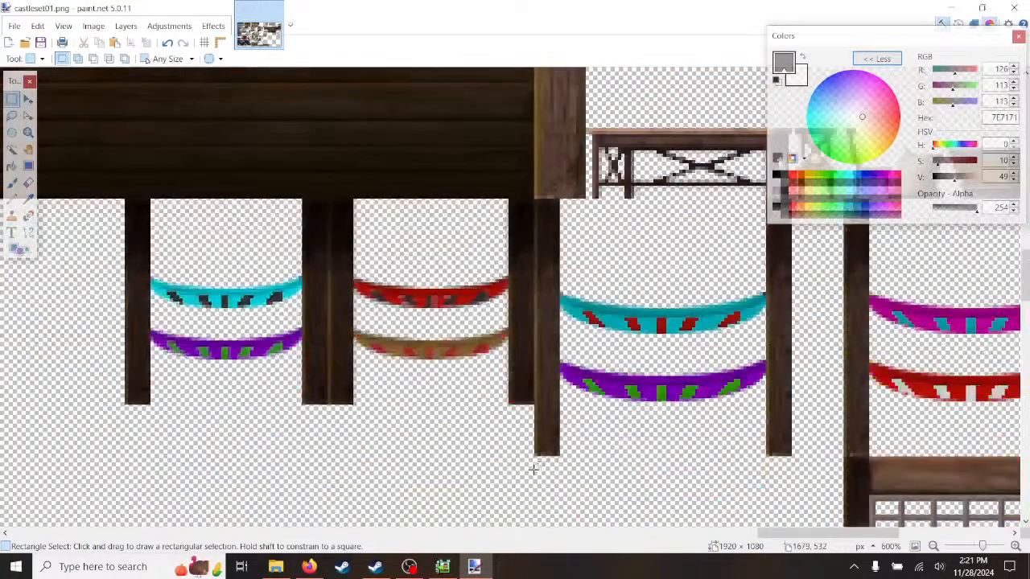
pyautogui.click(442, 566)
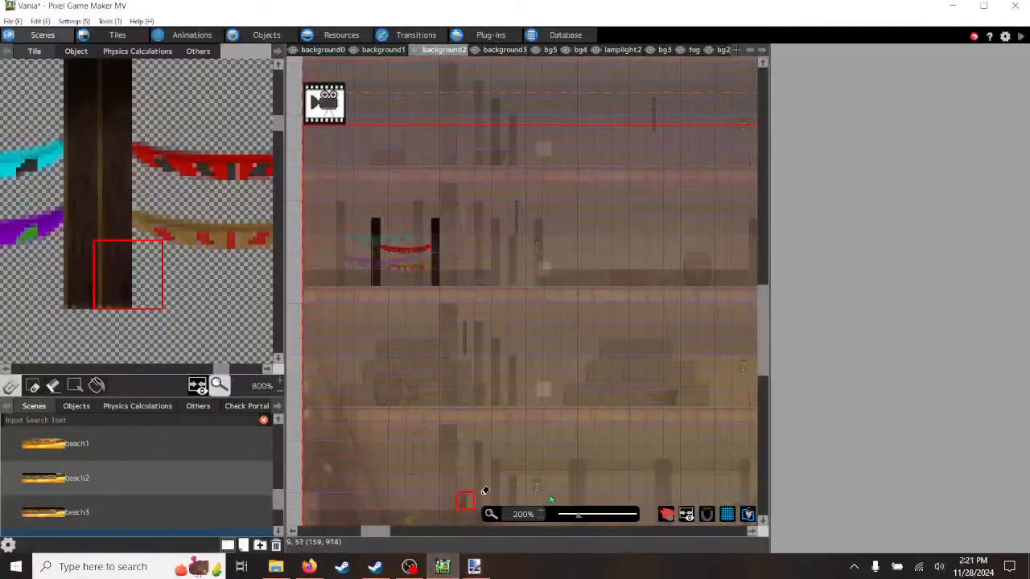
pyautogui.click(334, 36)
pyautogui.click(203, 105)
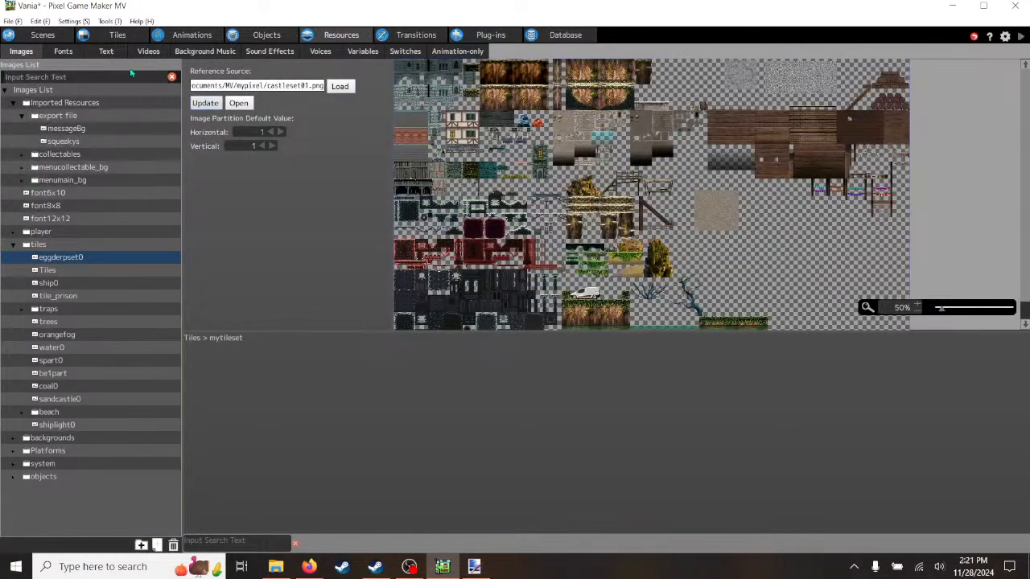
# - Check in the ship1 scene's tileset how the posts of the smaller hammocks line up with the tile grid
pyautogui.click(36, 36)
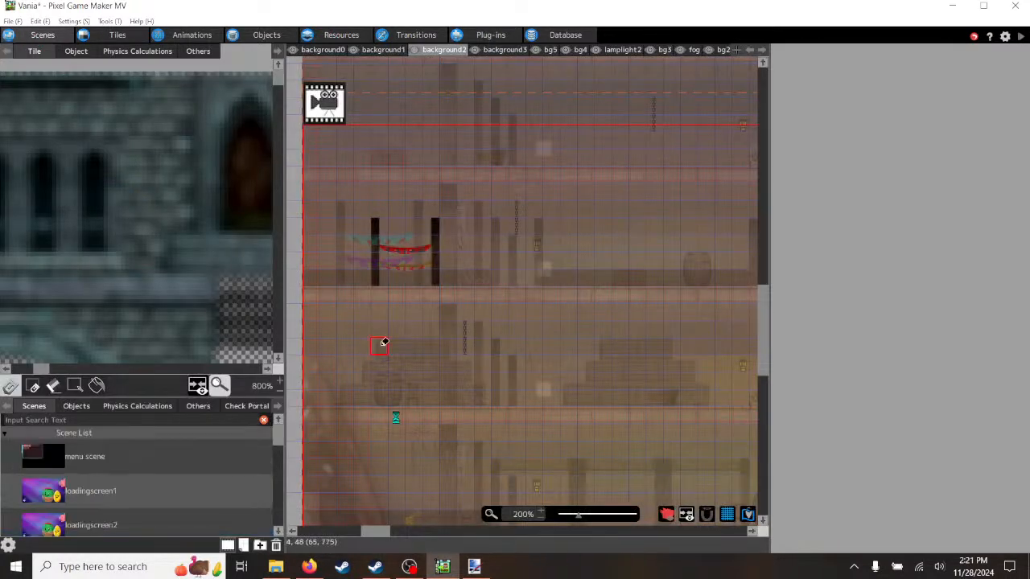
pyautogui.rightClick(377, 283)
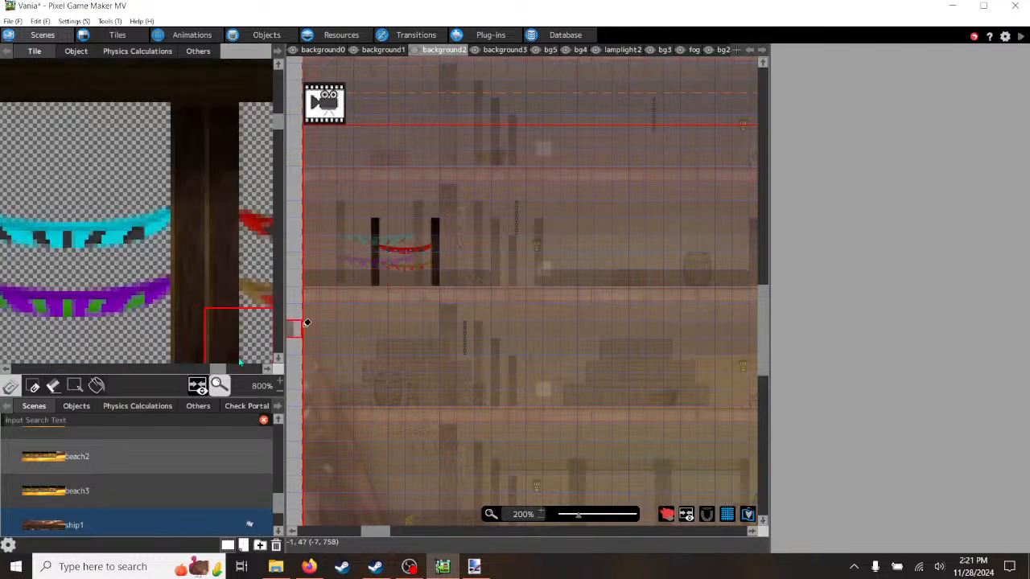
pyautogui.scroll(-2, 191, 338)
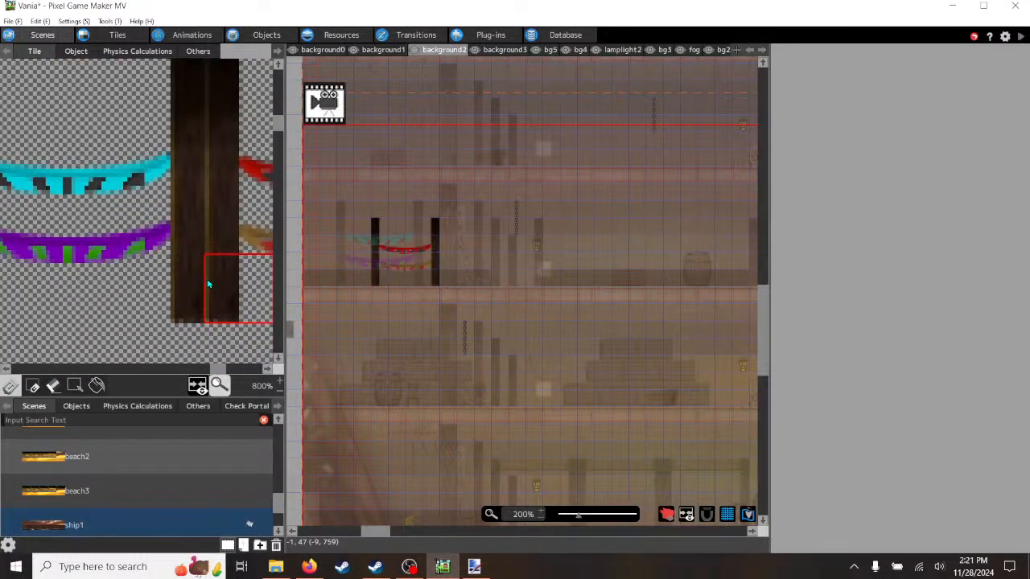
pyautogui.moveTo(215, 308); pyautogui.dragTo(247, 204)
pyautogui.moveTo(220, 370); pyautogui.dragTo(214, 371)
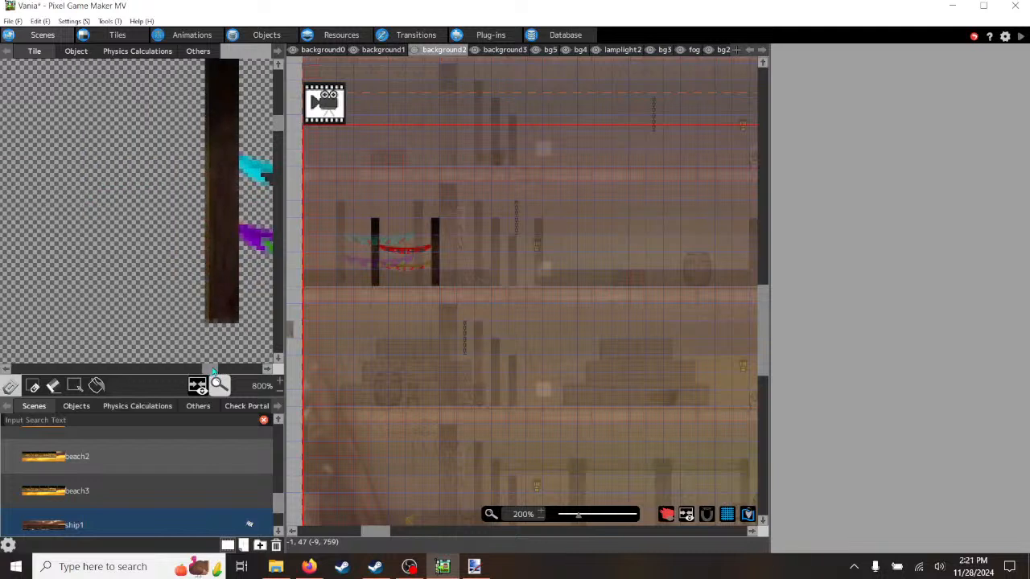
pyautogui.click(218, 302)
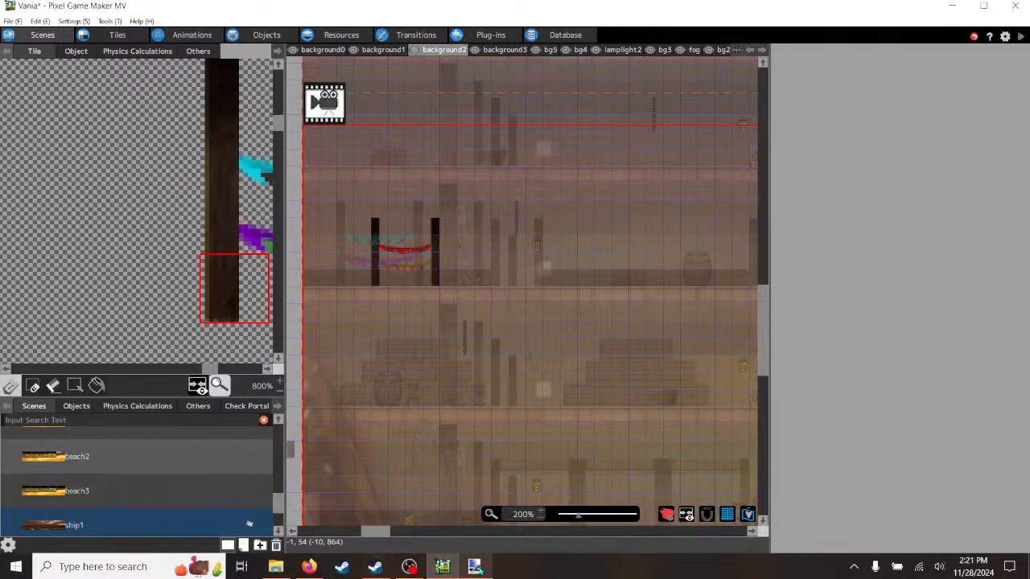
# - In paint.net, stretch the smaller cyan and purple hammocks with both posts to 64 × 64 pixels at 1552, 448, and save castleset01.png
pyautogui.click(479, 569)
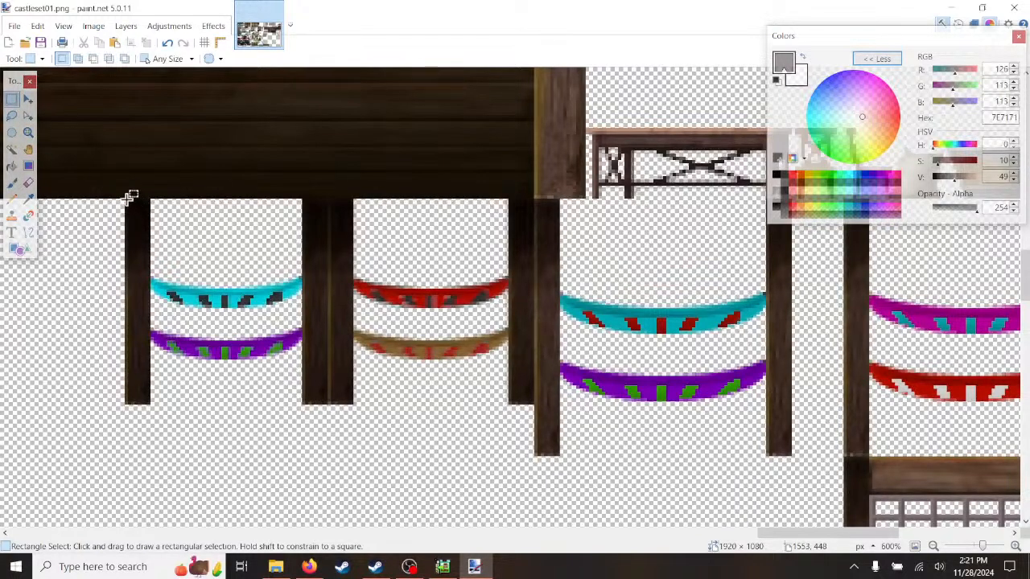
pyautogui.moveTo(125, 199); pyautogui.dragTo(329, 395)
pyautogui.hotkey('ctrl', 'x')
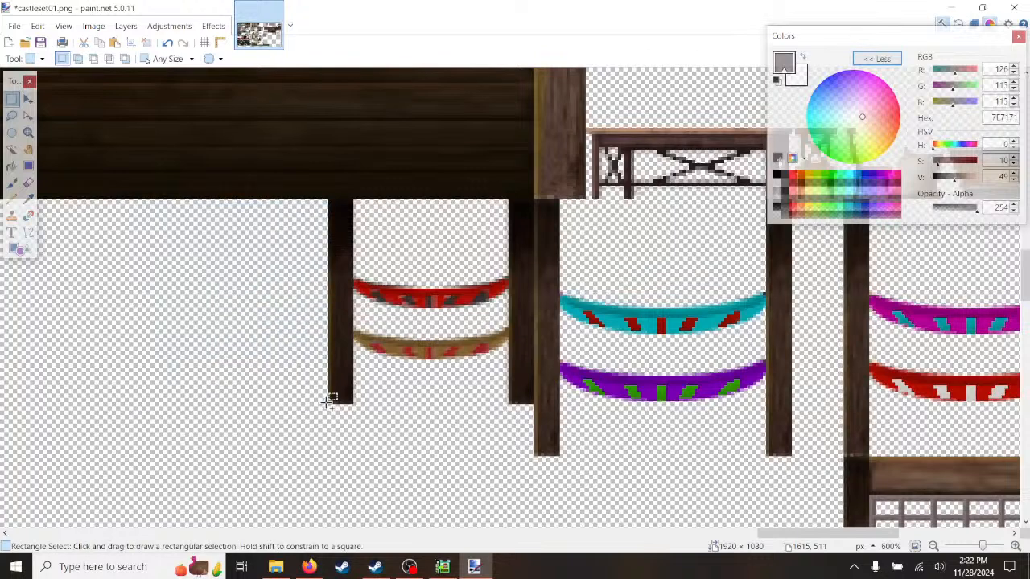
pyautogui.hotkey('ctrl', 'v')
pyautogui.moveTo(132, 302); pyautogui.dragTo(121, 300)
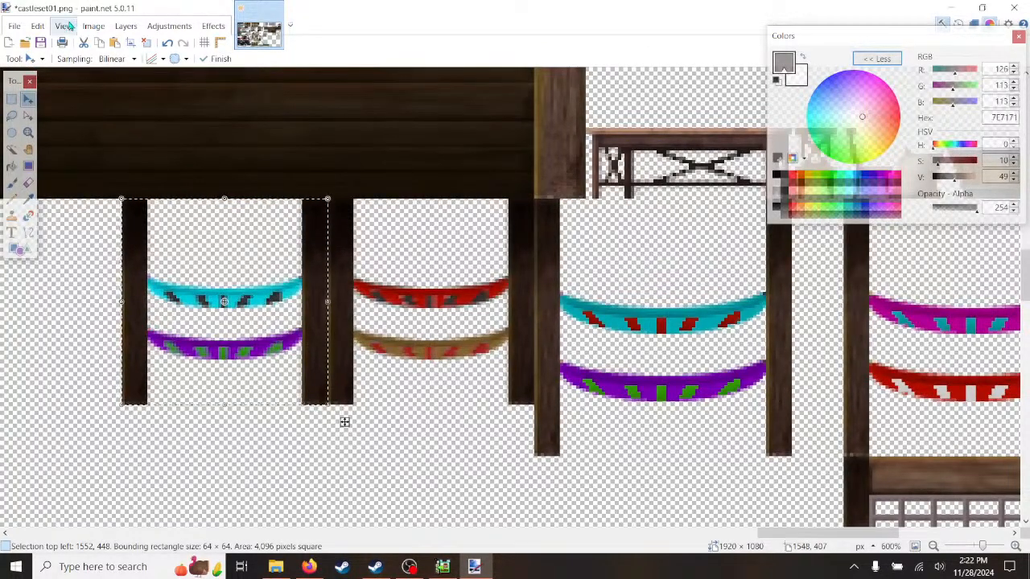
pyautogui.click(93, 26)
pyautogui.click(38, 26)
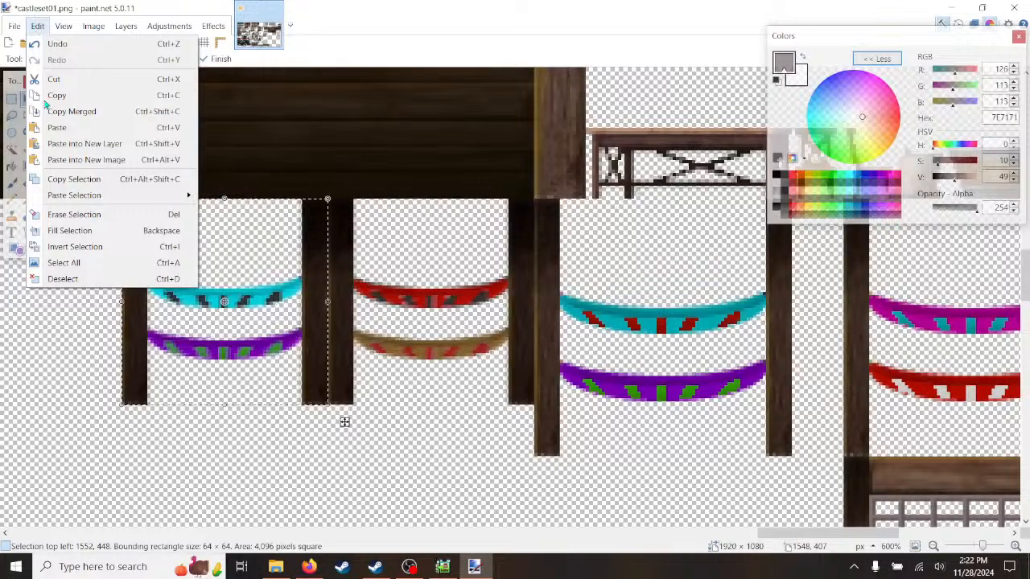
pyautogui.click(57, 284)
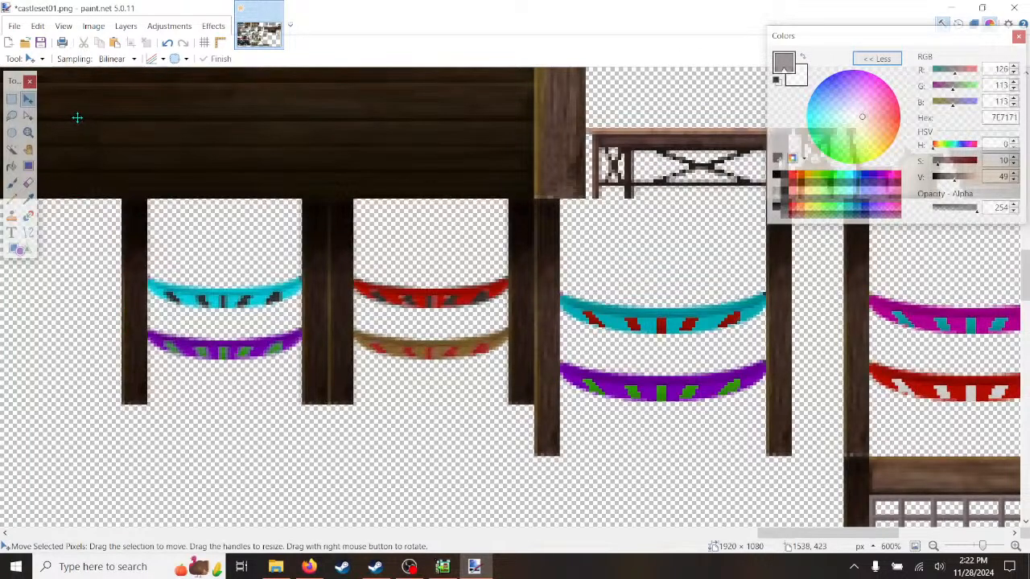
pyautogui.click(37, 27)
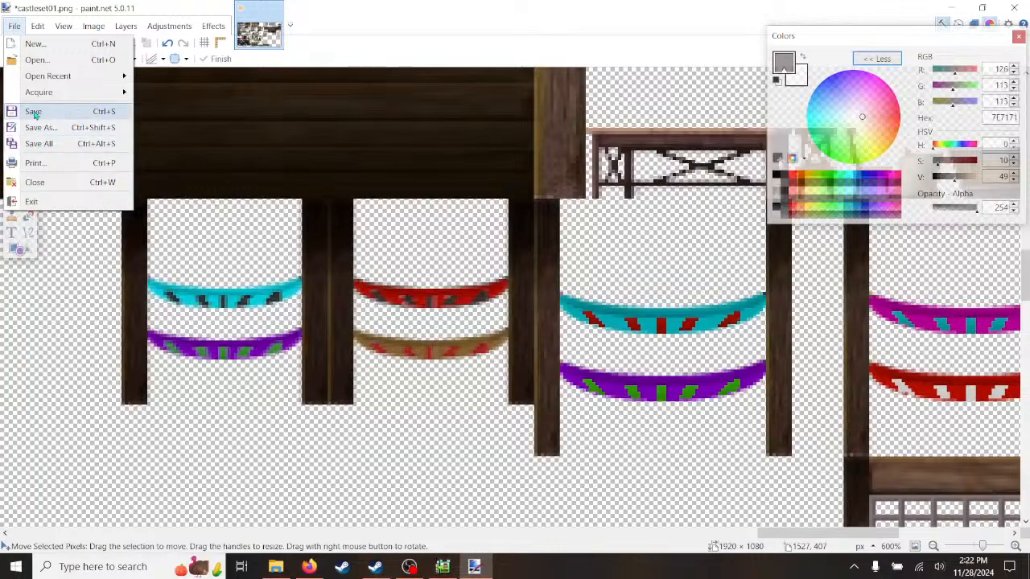
pyautogui.click(35, 108)
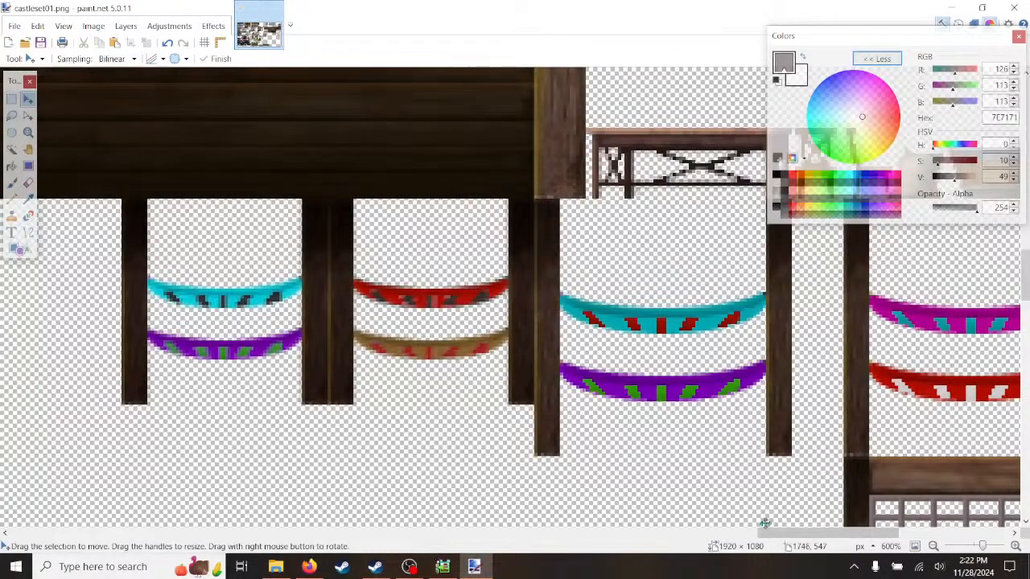
# - Make a circular selection of 8 × 8 pixels at 1780, 440, beneath the seat of the side-view chair
pyautogui.moveTo(774, 536); pyautogui.dragTo(870, 537)
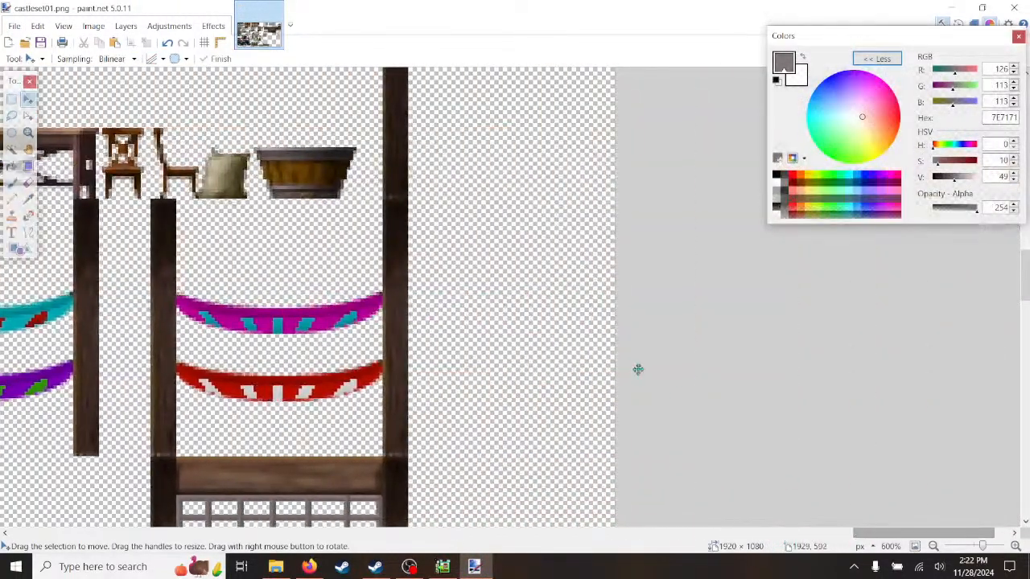
pyautogui.scroll(3, 639, 367)
pyautogui.scroll(-3, 595, 375)
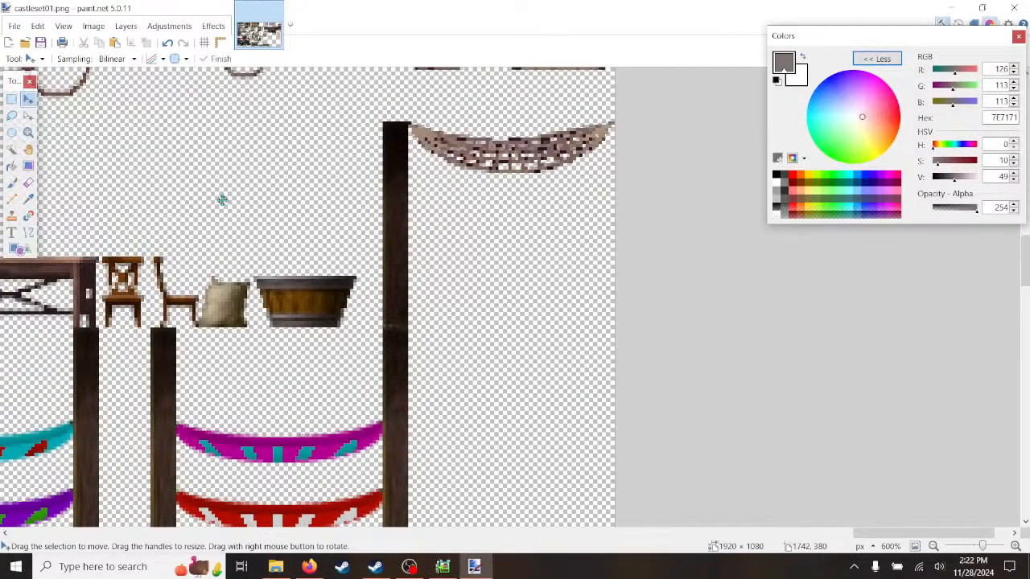
pyautogui.keyDown('ctrl'); pyautogui.scroll(3, 457, 300); pyautogui.keyUp('ctrl')
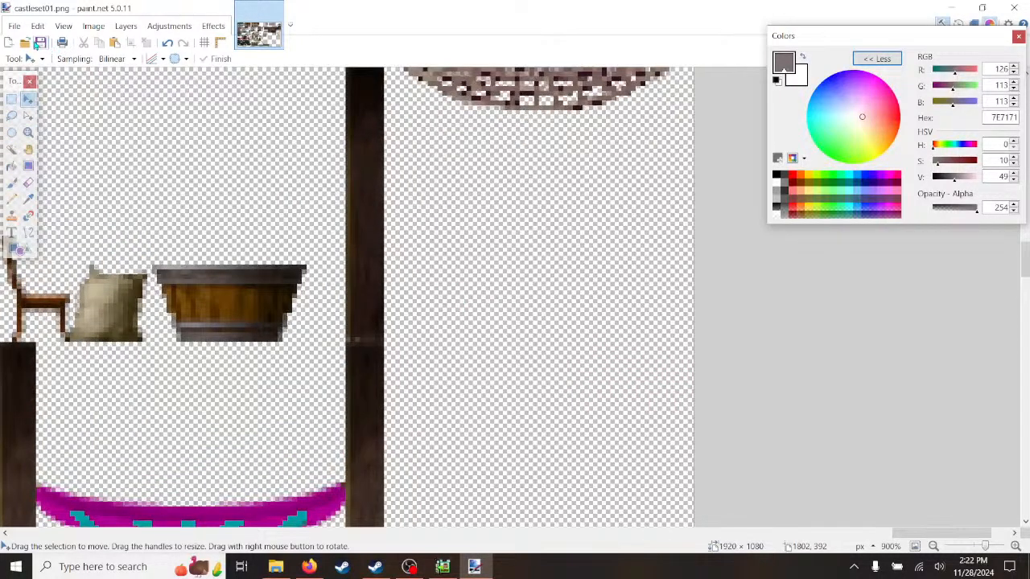
pyautogui.click(37, 26)
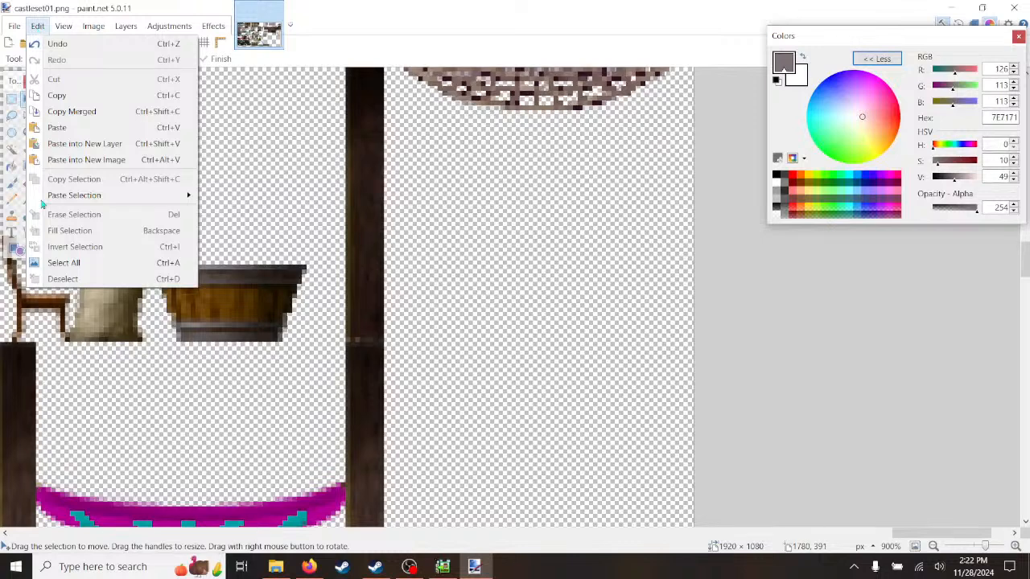
pyautogui.moveTo(125, 26)
pyautogui.click(383, 18)
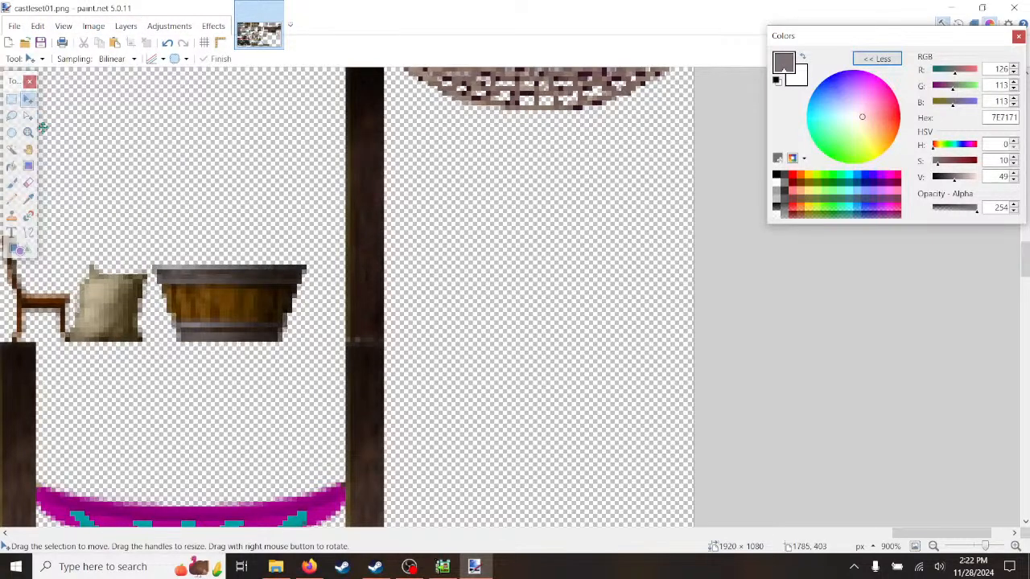
pyautogui.click(12, 132)
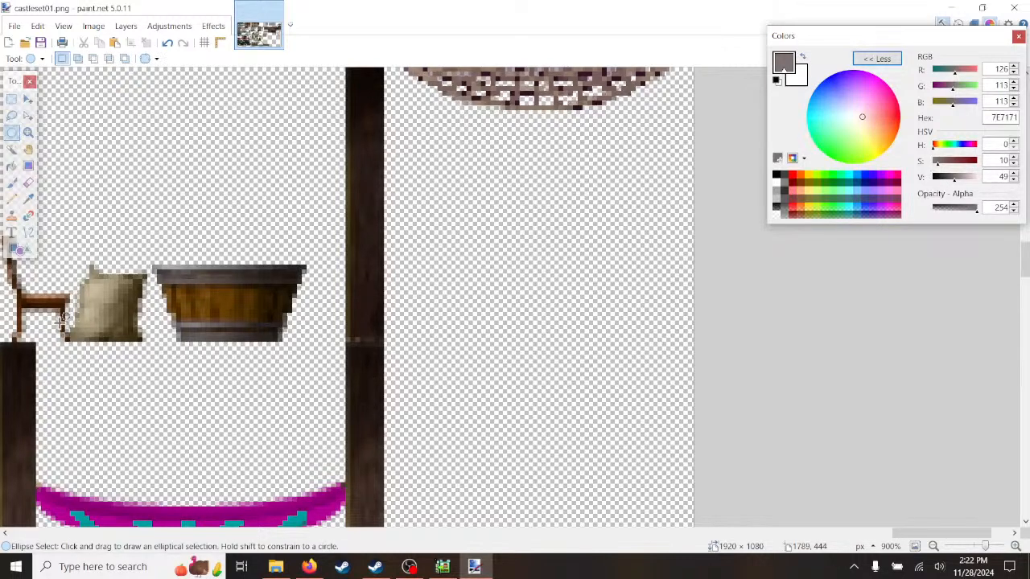
pyautogui.moveTo(63, 298); pyautogui.dragTo(17, 338)
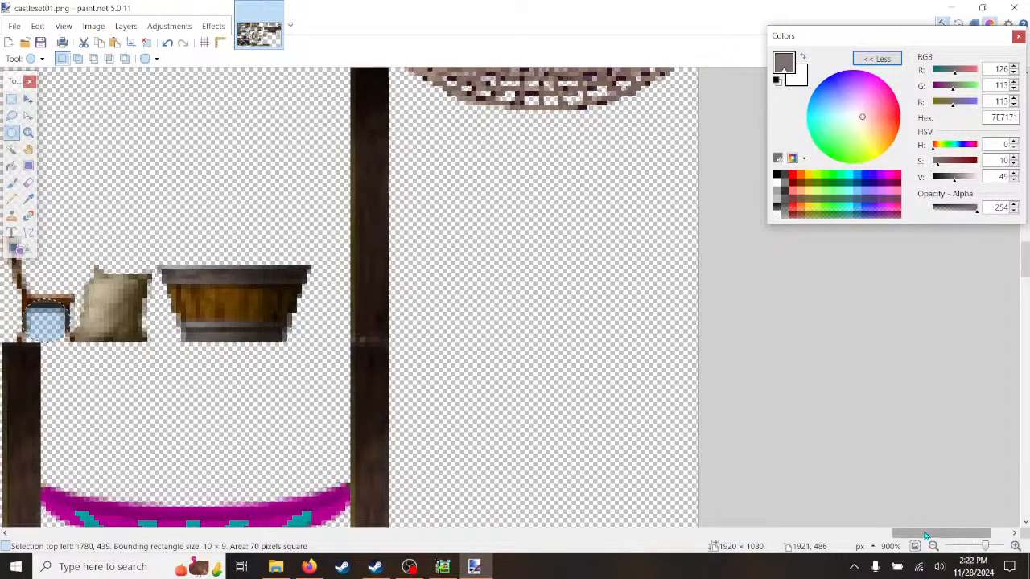
pyautogui.moveTo(910, 532); pyautogui.dragTo(876, 533)
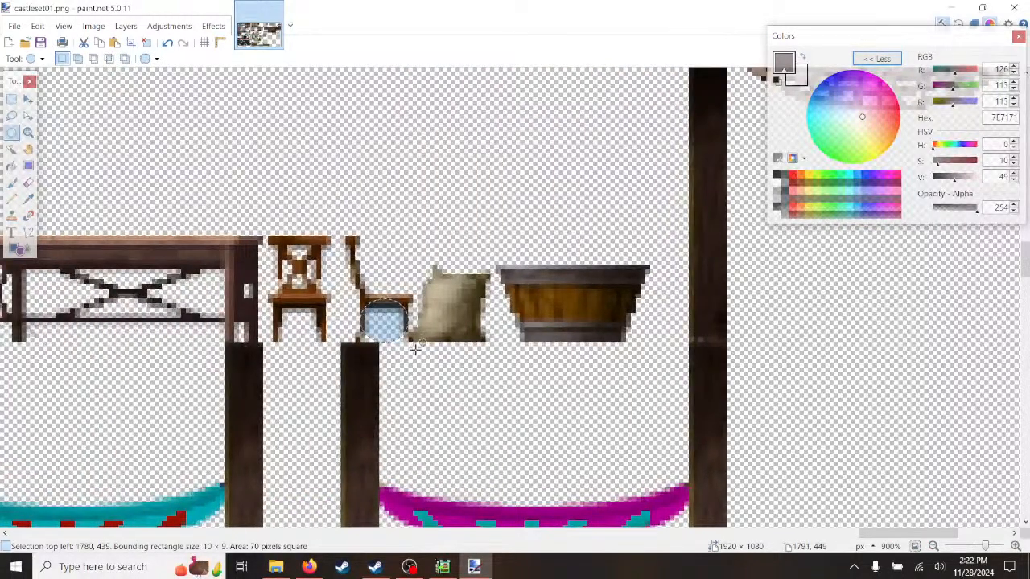
pyautogui.click(394, 314)
pyautogui.moveTo(397, 306); pyautogui.dragTo(364, 339)
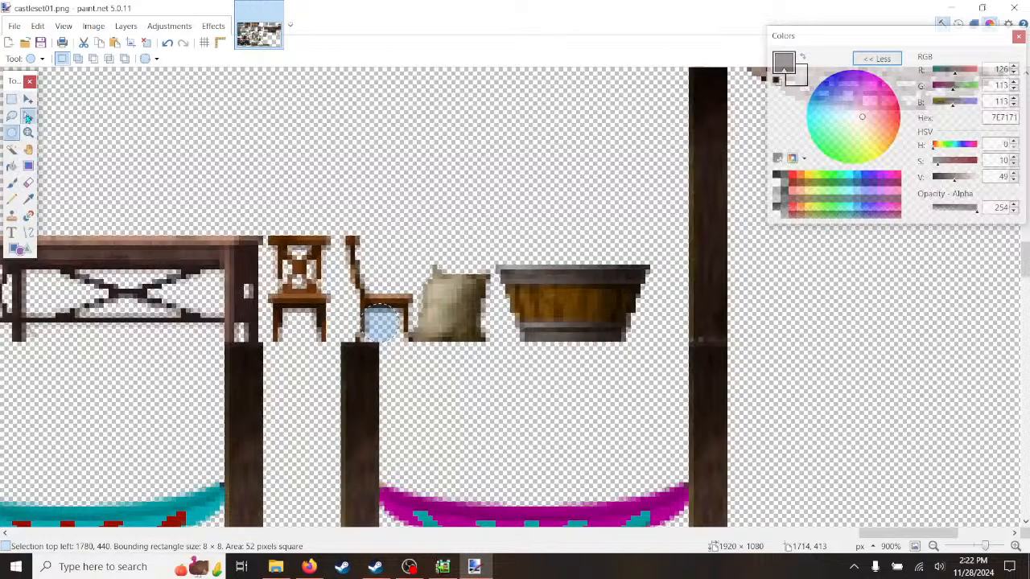
# - Shift the selection outline onto the dark wooden post at 1682, 428 and copy that round wood piece to the empty area at 1870, 419
pyautogui.click(28, 115)
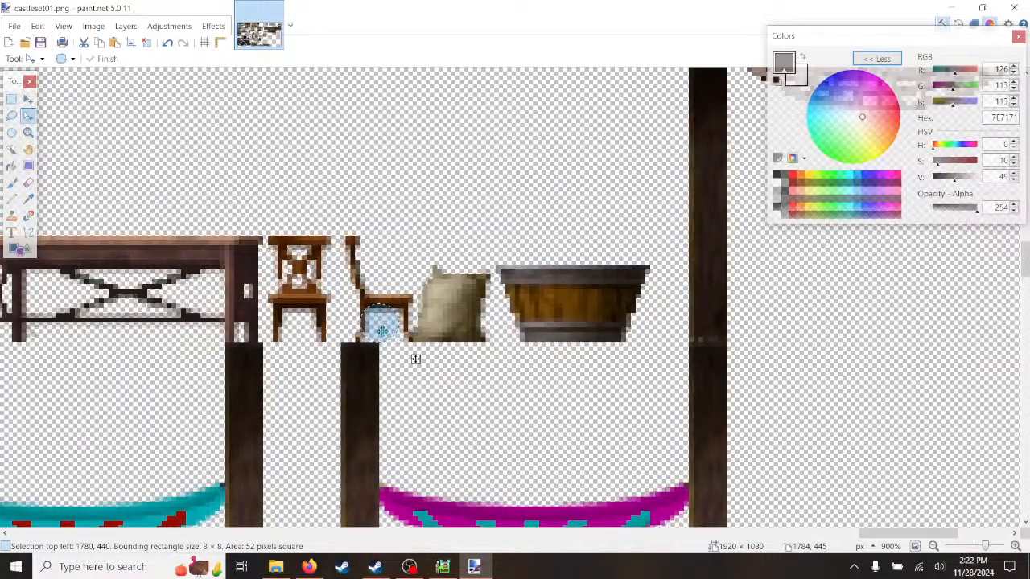
pyautogui.moveTo(416, 359); pyautogui.dragTo(604, 334)
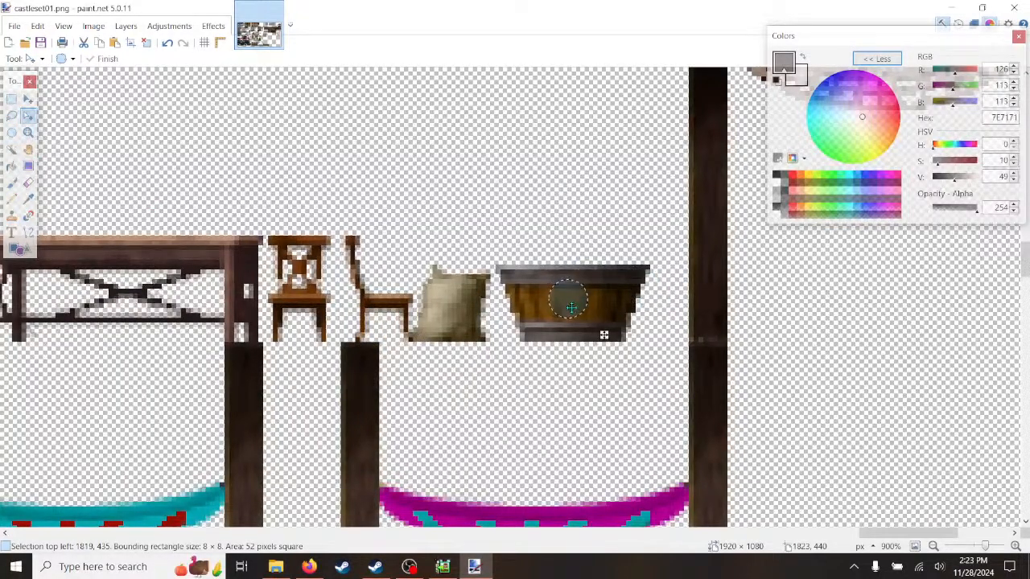
pyautogui.keyDown('ctrl'); pyautogui.scroll(-3, 604, 335); pyautogui.keyUp('ctrl')
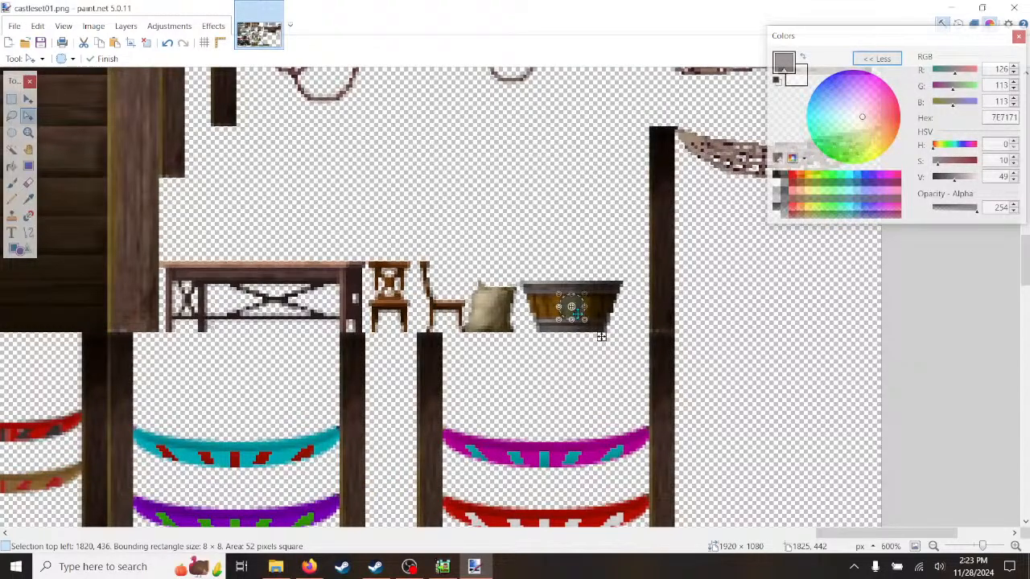
pyautogui.moveTo(601, 337); pyautogui.dragTo(156, 312)
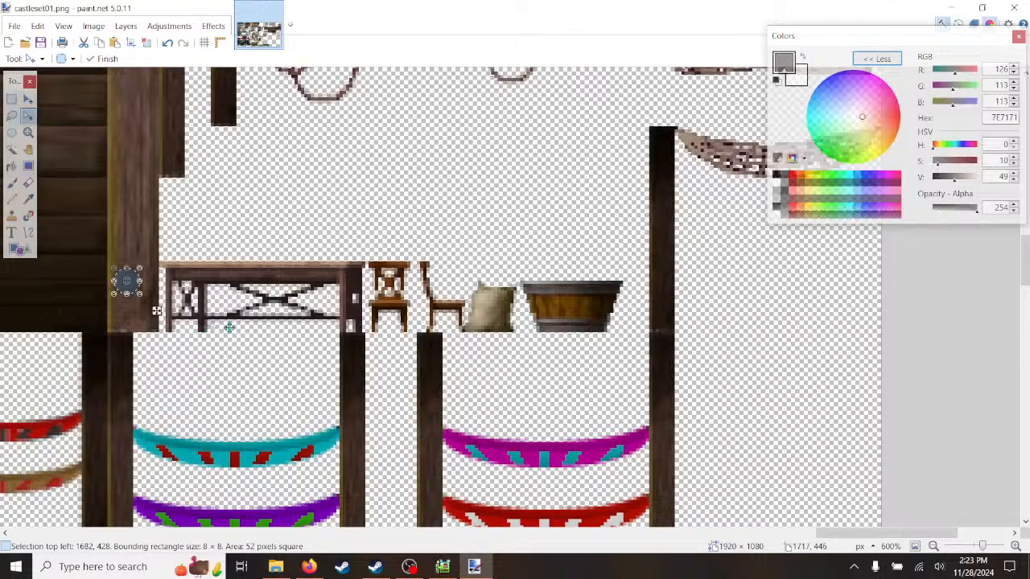
pyautogui.press('m')
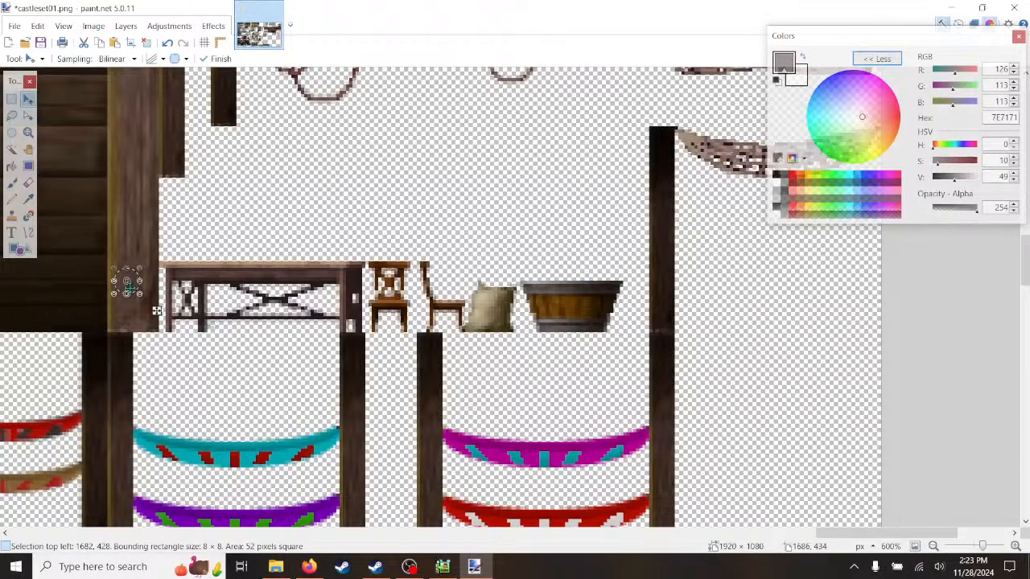
pyautogui.moveTo(156, 310); pyautogui.dragTo(765, 288)
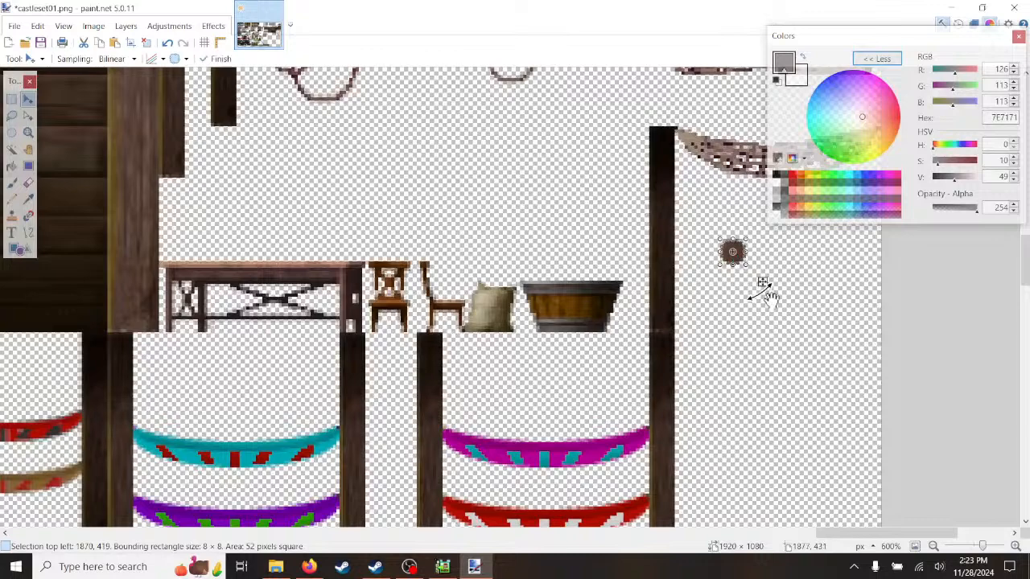
# - Reduce the saturation of the round wood piece to 42 with Hue / Saturation
pyautogui.keyDown('ctrl'); pyautogui.scroll(5, 768, 291); pyautogui.keyUp('ctrl')
pyautogui.scroll(3, 777, 308)
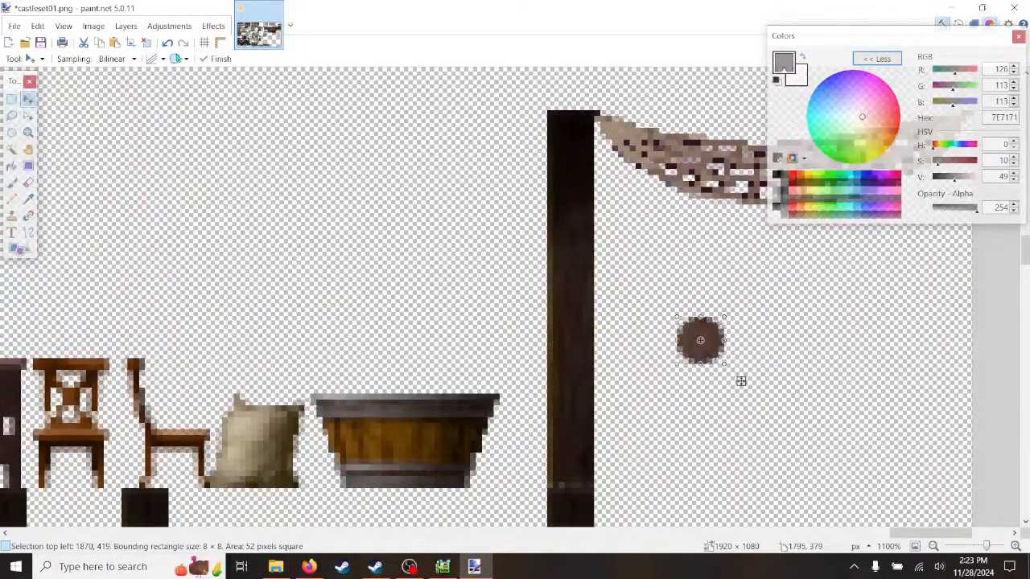
pyautogui.click(177, 26)
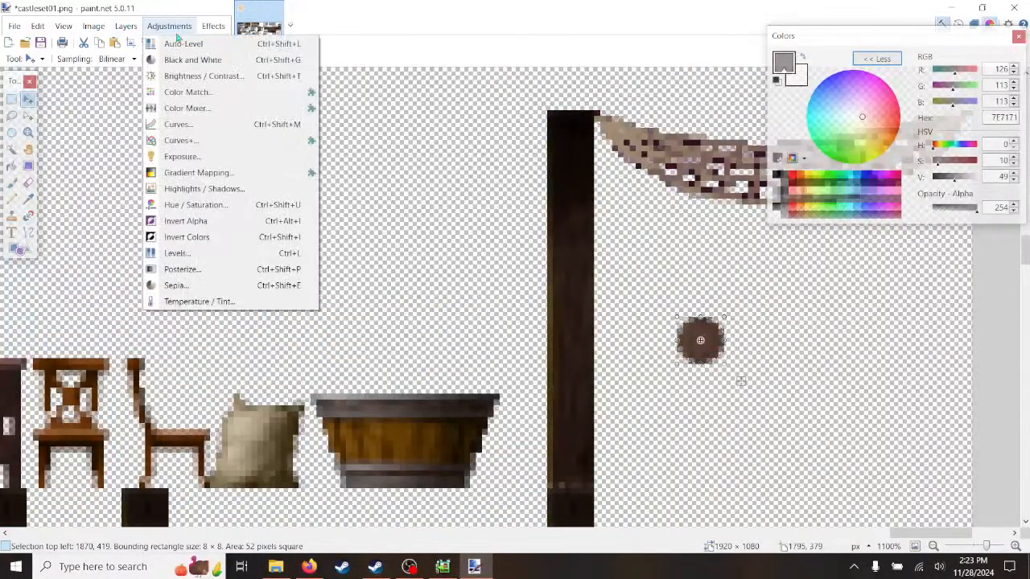
pyautogui.click(196, 208)
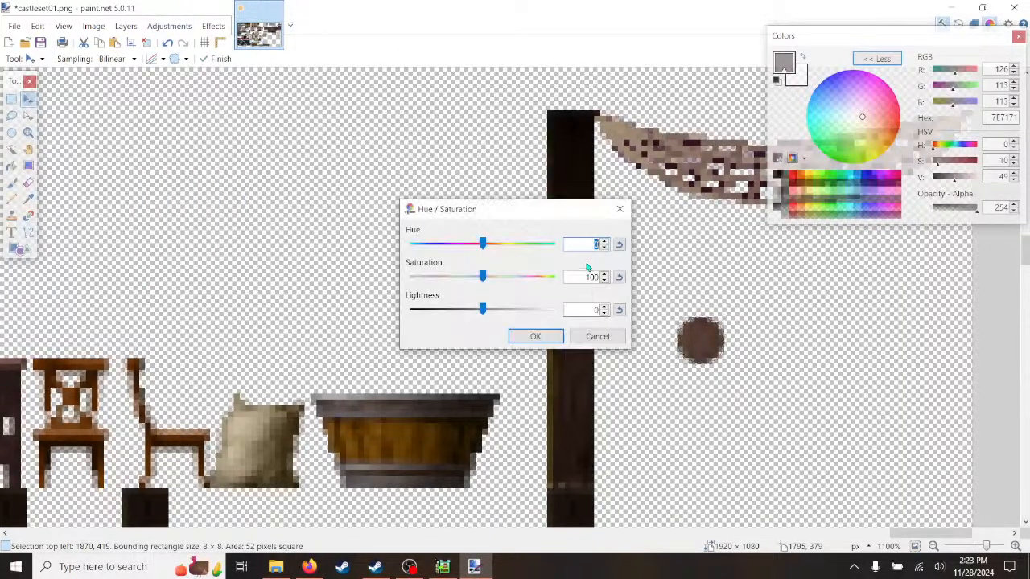
pyautogui.moveTo(556, 214); pyautogui.dragTo(414, 175)
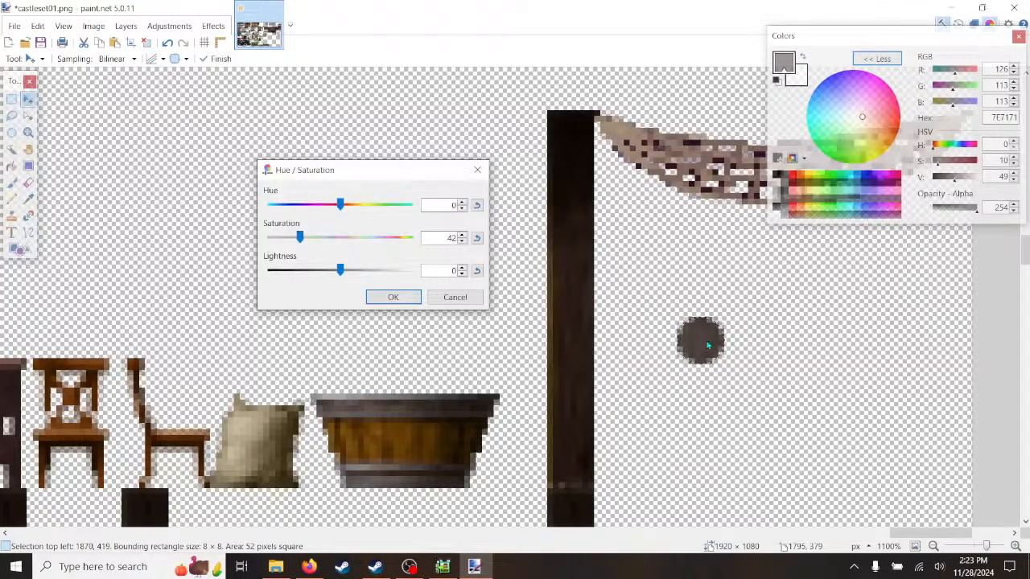
pyautogui.click(404, 298)
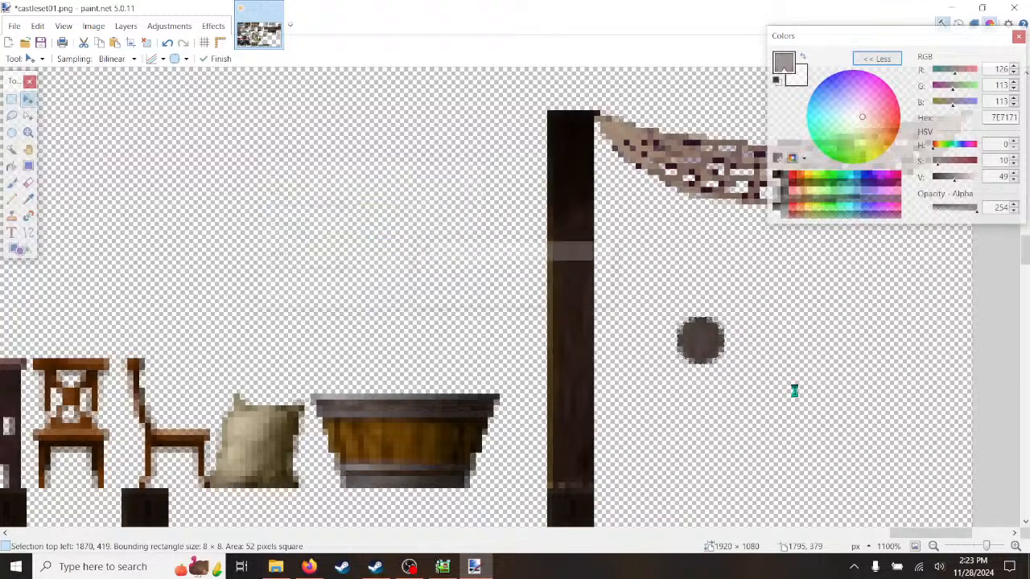
# - Shade the round piece with a size 2 paintbrush in black at opacity 32
pyautogui.keyDown('ctrl'); pyautogui.scroll(2, 745, 382); pyautogui.keyUp('ctrl')
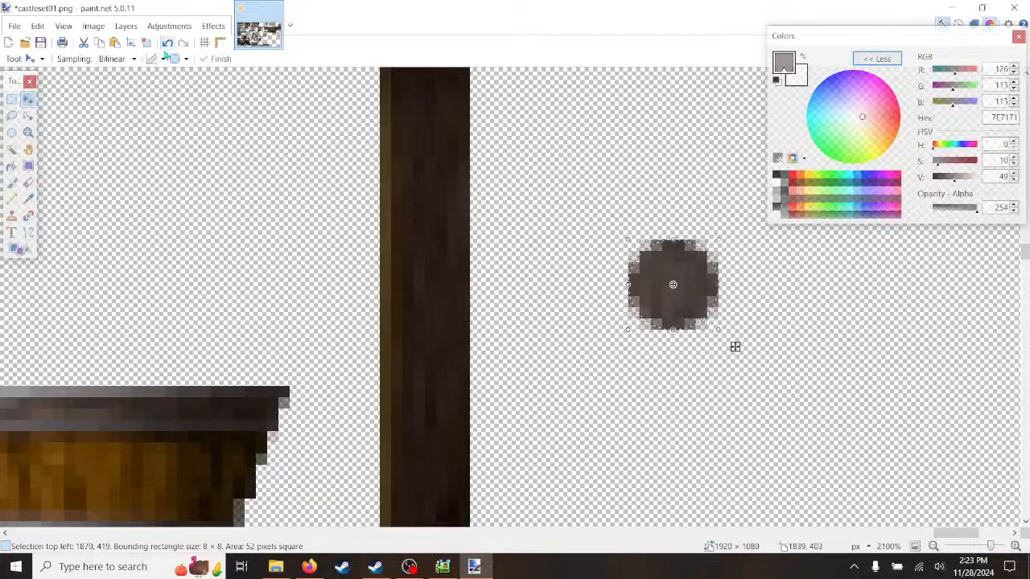
pyautogui.press('b')
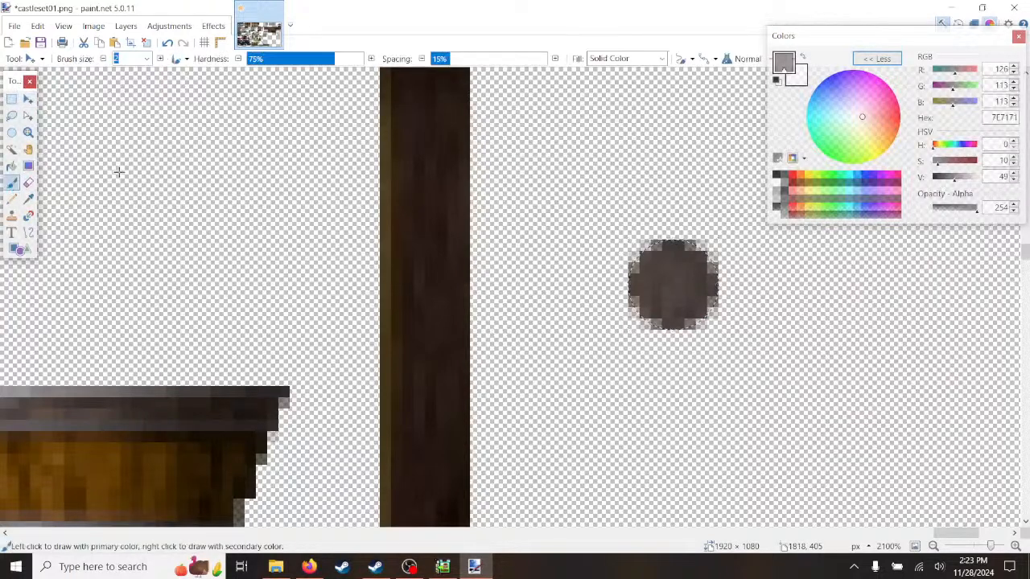
pyautogui.click(779, 181)
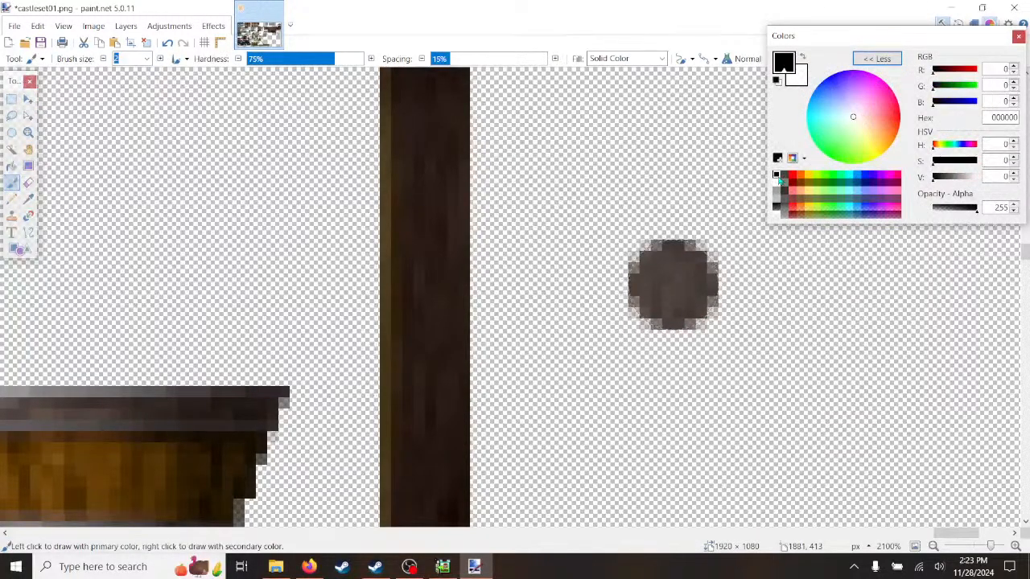
pyautogui.click(942, 208)
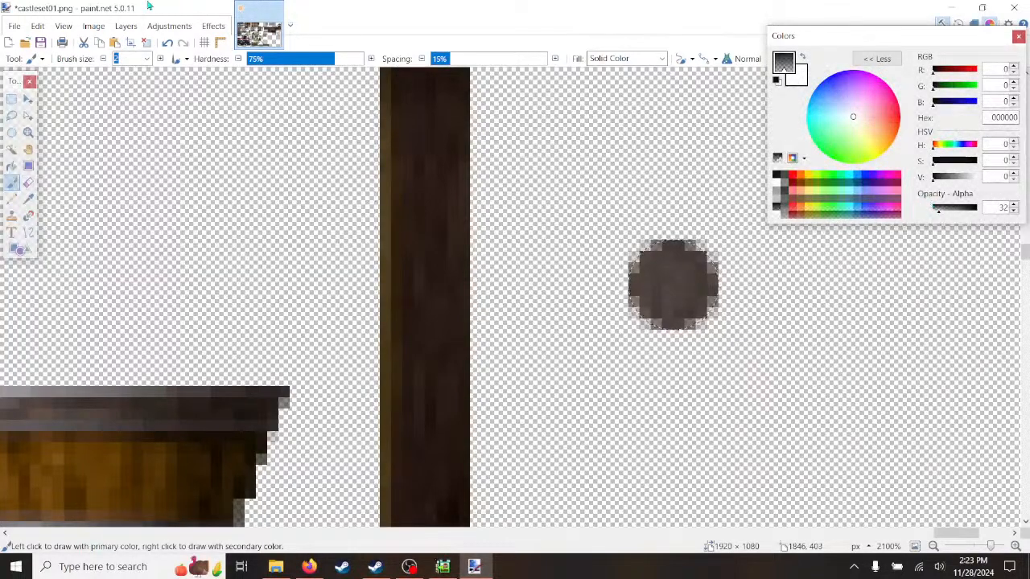
pyautogui.click(93, 26)
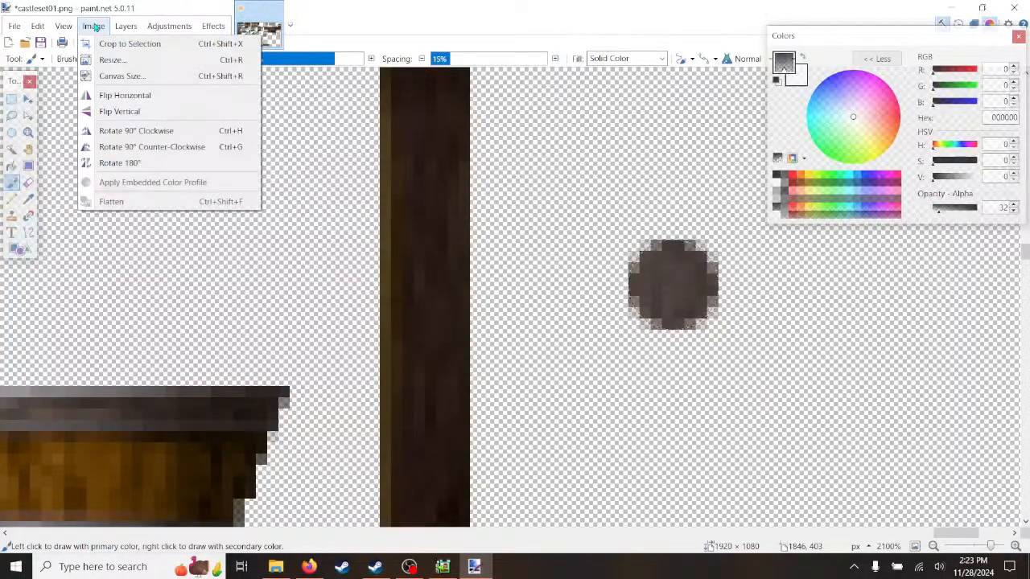
pyautogui.click(94, 26)
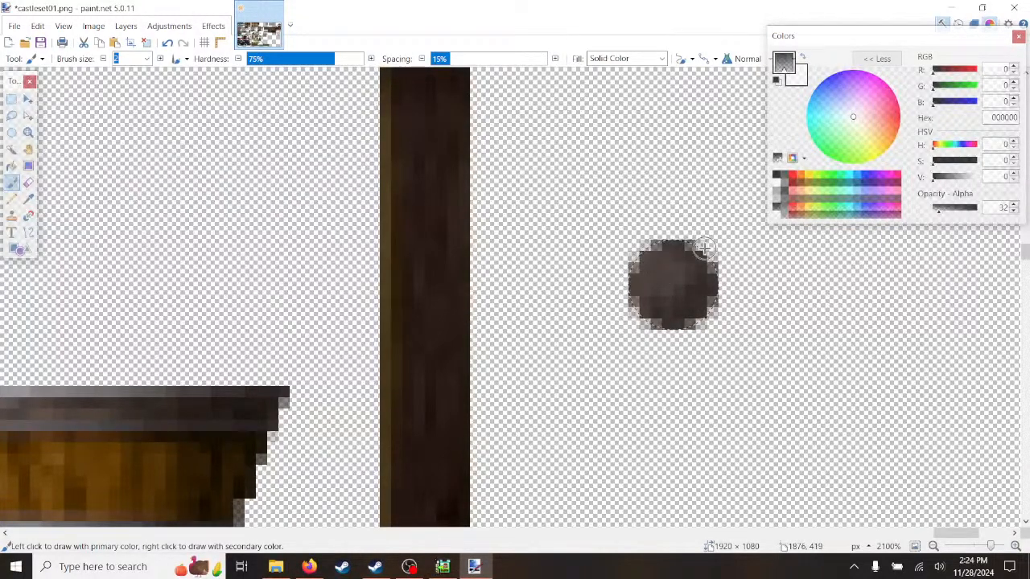
# - Sample the round piece's edge colour, brighten it to V 53, and brush a highlight along the piece's upper left edge
pyautogui.click(28, 199)
pyautogui.click(657, 246)
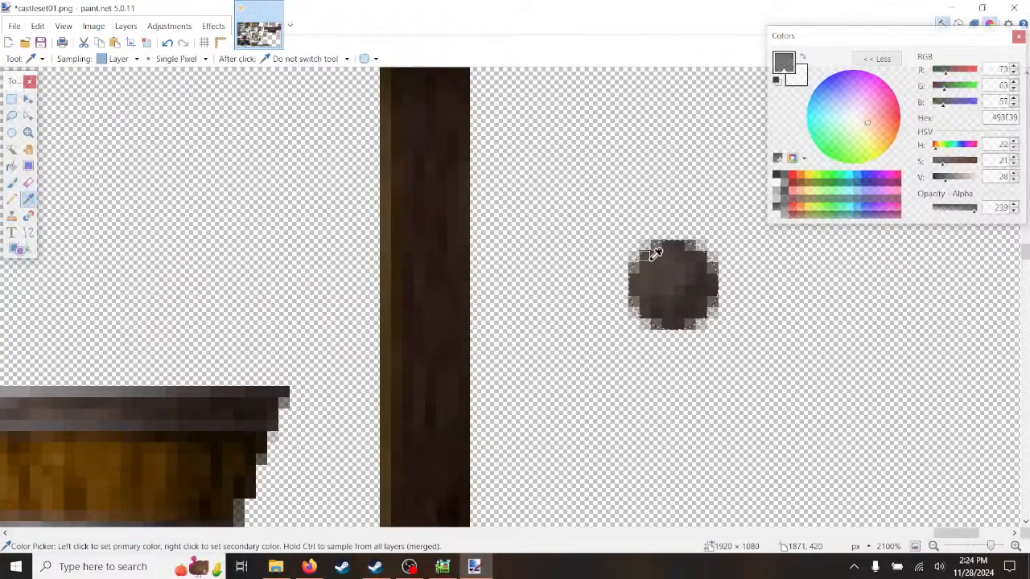
pyautogui.click(958, 179)
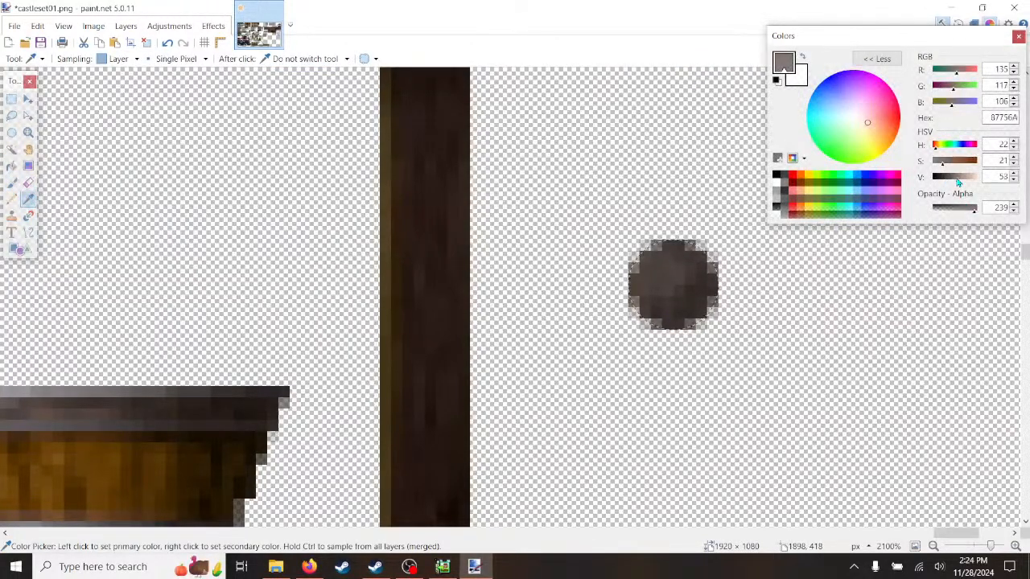
pyautogui.click(11, 199)
pyautogui.click(10, 184)
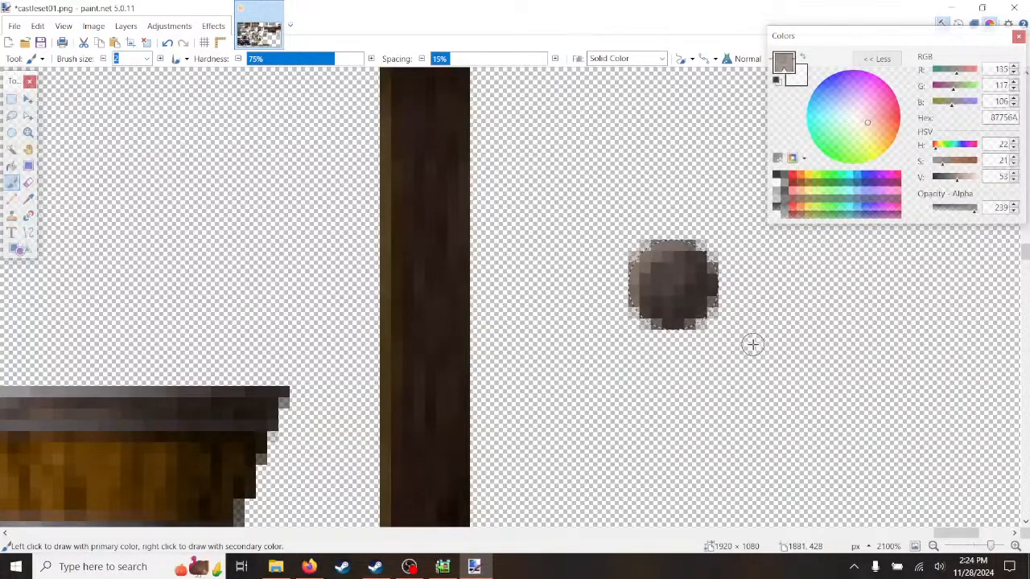
pyautogui.keyDown('ctrl'); pyautogui.scroll(-2, 752, 343); pyautogui.keyUp('ctrl')
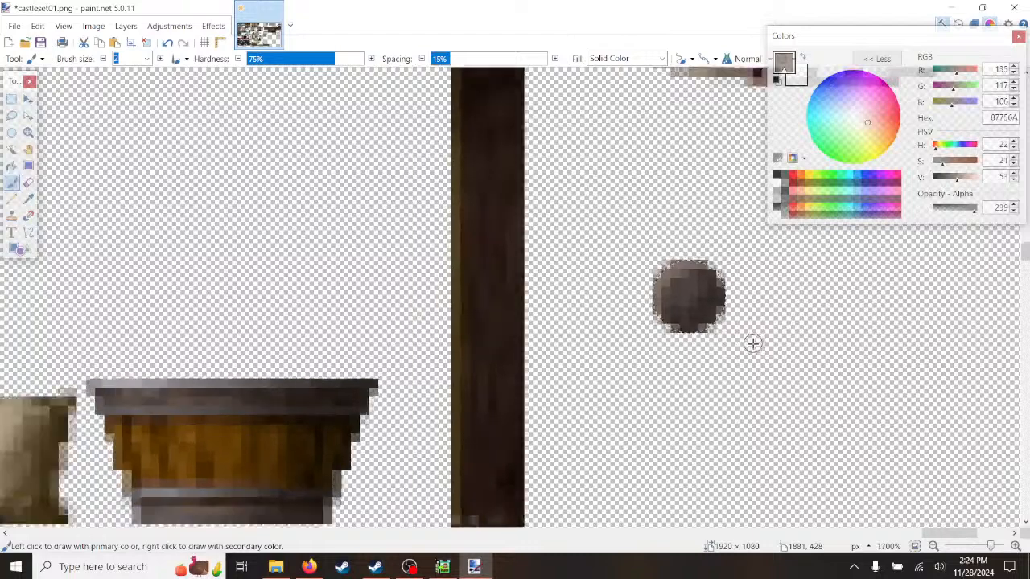
pyautogui.moveTo(916, 536)
pyautogui.mouseDown()
pyautogui.moveTo(944, 536)
pyautogui.moveTo(928, 536)
pyautogui.mouseUp()
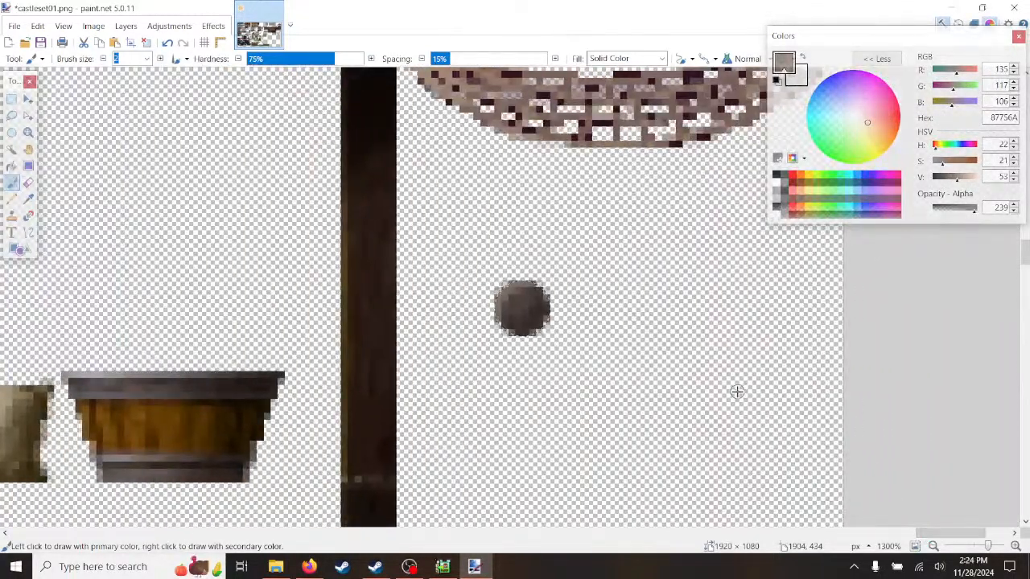
pyautogui.scroll(-1, 728, 391)
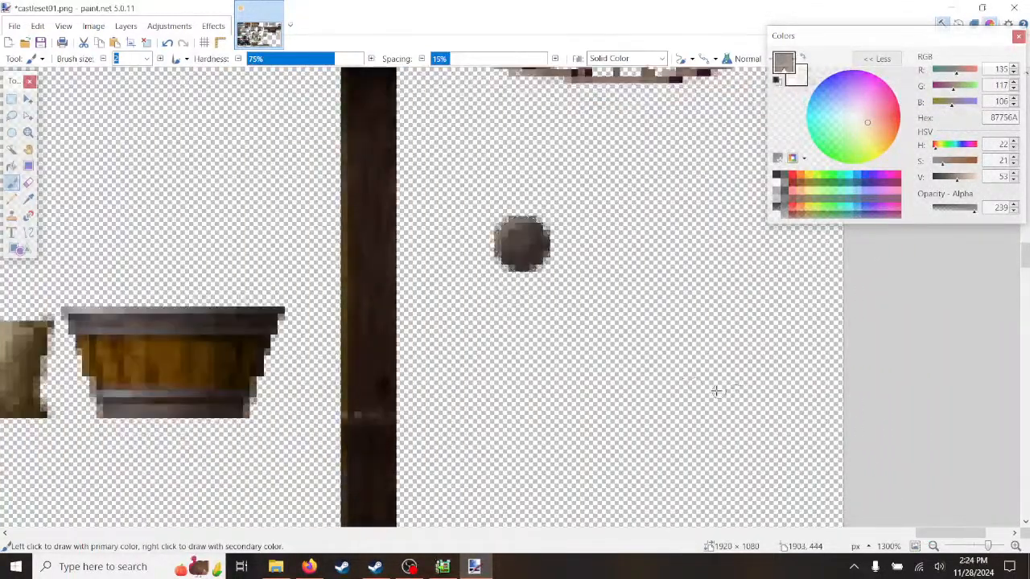
pyautogui.click(27, 115)
pyautogui.moveTo(566, 287); pyautogui.dragTo(567, 352)
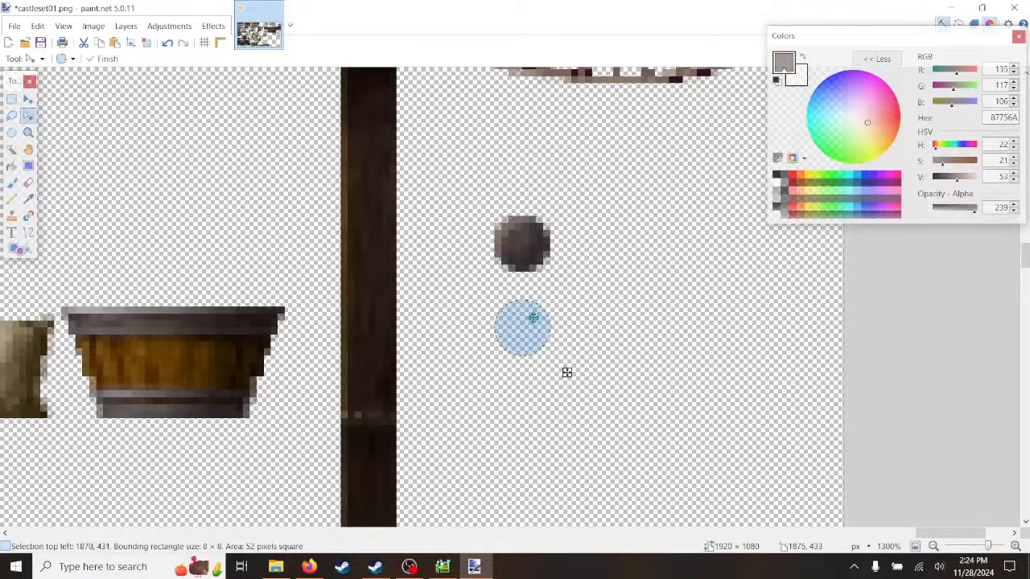
pyautogui.click(167, 43)
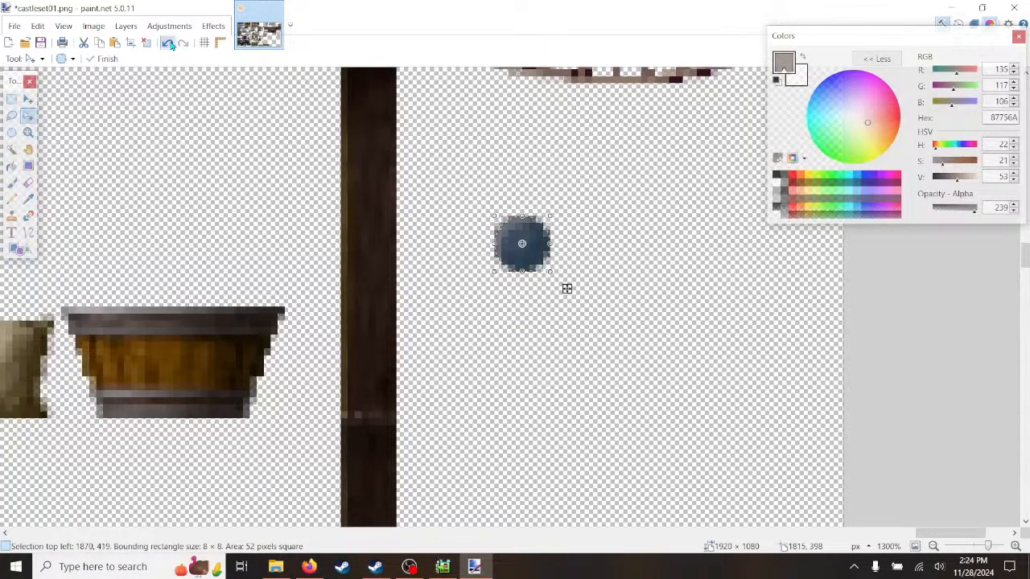
# - Move the selected pixels of the shaded ball down to 1870, 440
pyautogui.click(27, 98)
pyautogui.moveTo(481, 264); pyautogui.dragTo(432, 293)
pyautogui.moveTo(518, 317); pyautogui.dragTo(567, 435)
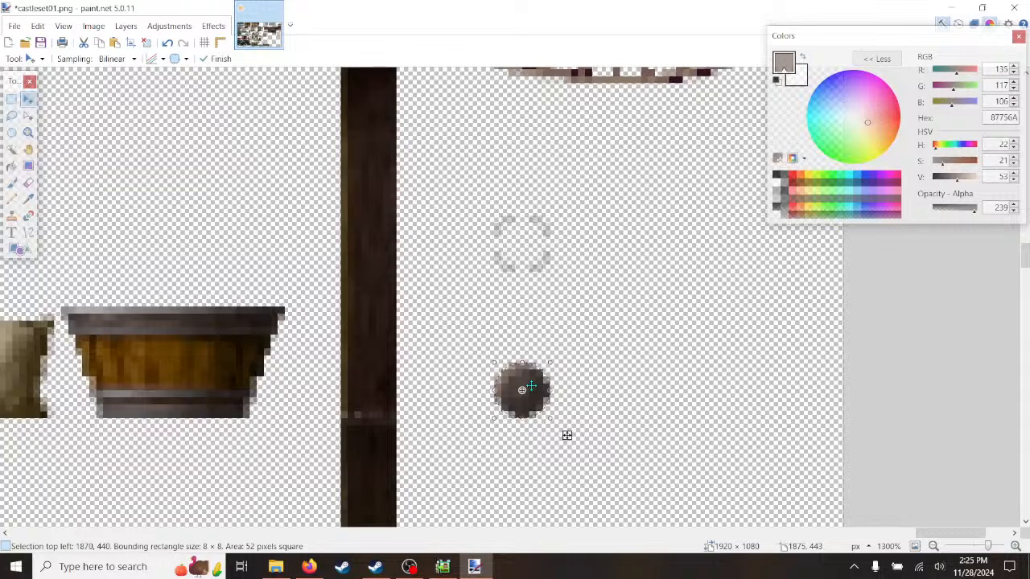
# - Duplicate the shaded ball side by side into a row of five, with the last copy at 1902, 440
pyautogui.moveTo(531, 390); pyautogui.dragTo(531, 391)
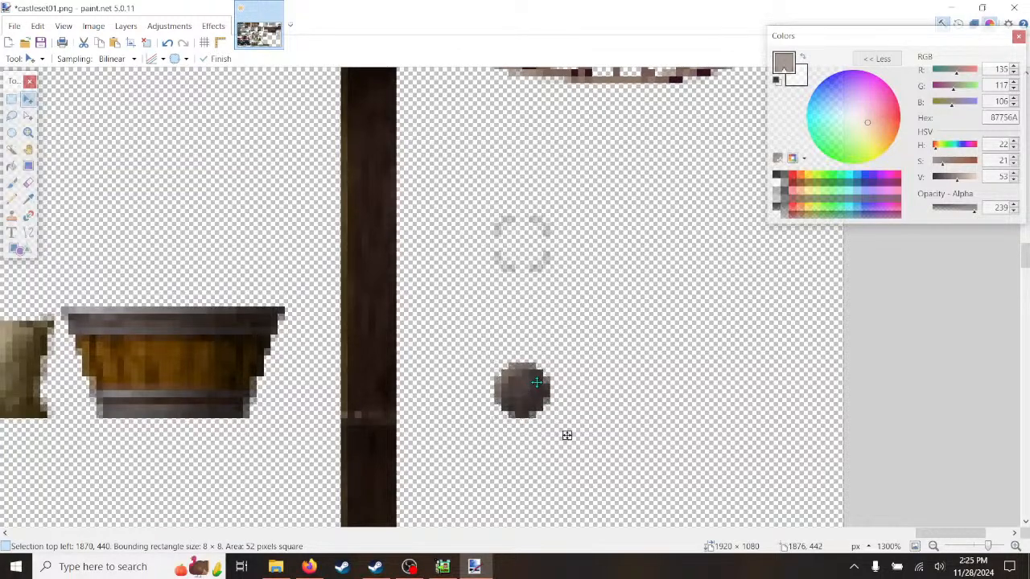
pyautogui.moveTo(566, 434); pyautogui.dragTo(623, 435)
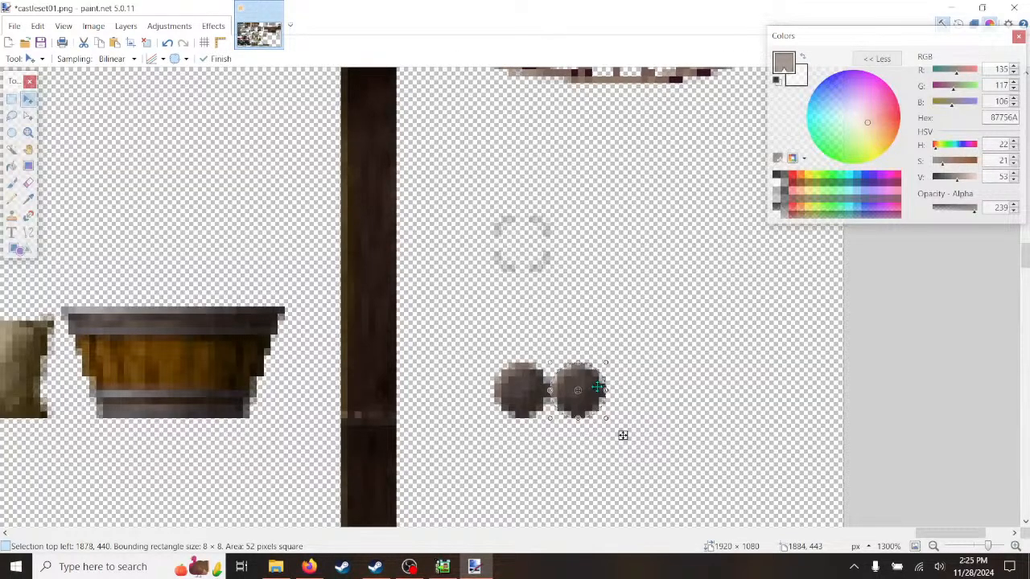
pyautogui.moveTo(598, 387); pyautogui.dragTo(765, 387)
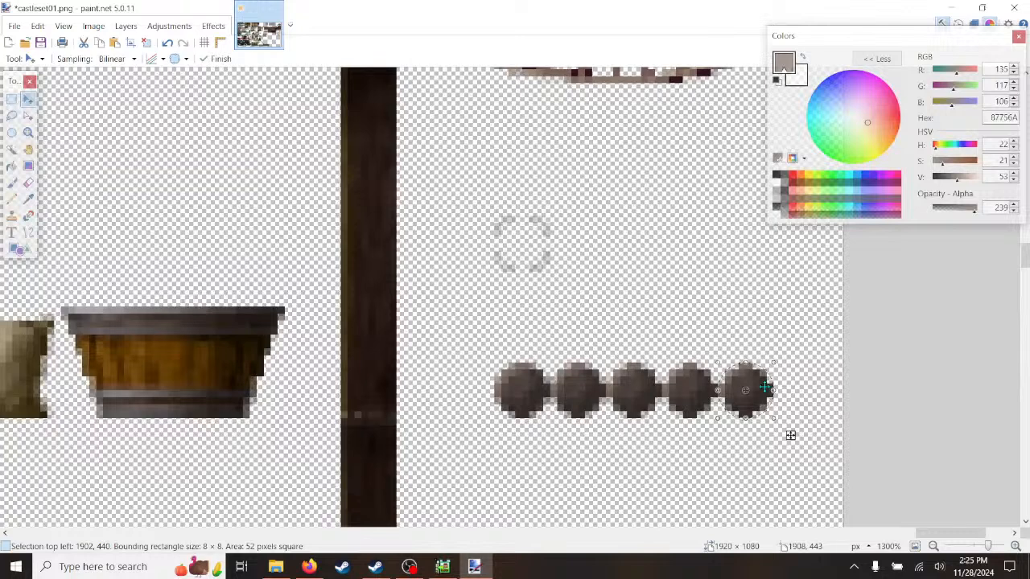
pyautogui.hotkey('ctrl', 'z')
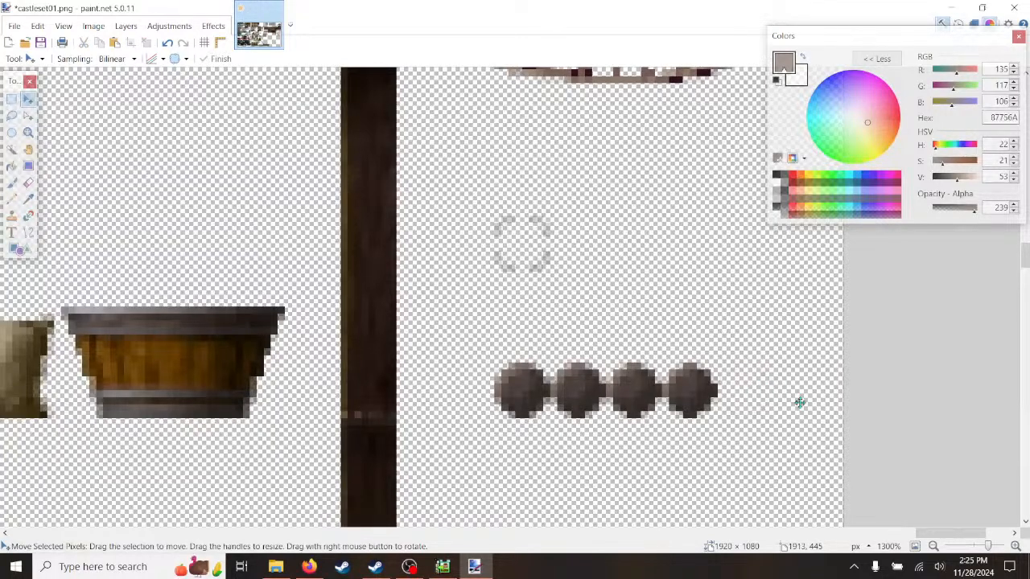
pyautogui.hotkey('ctrl', 'y')
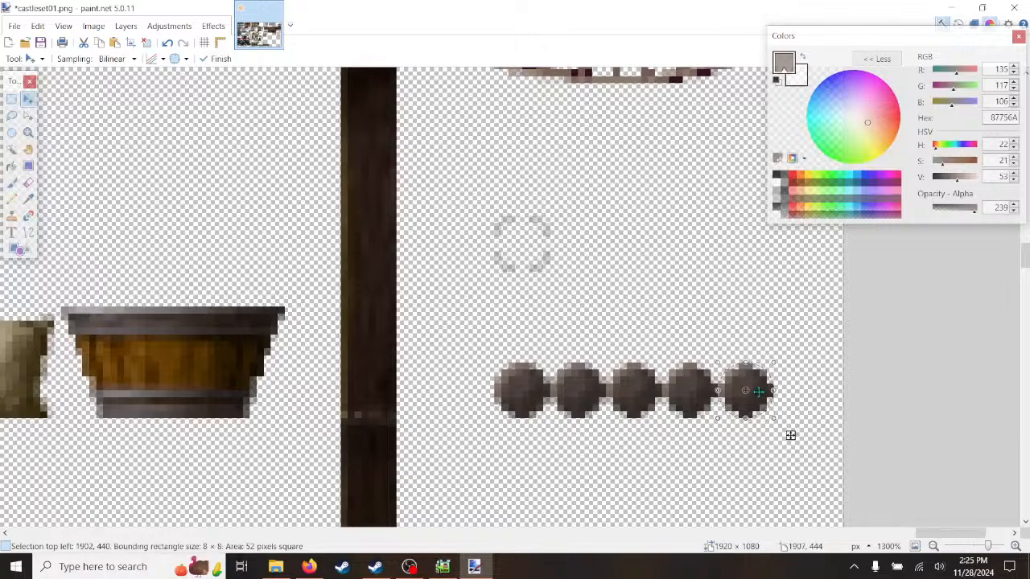
pyautogui.moveTo(759, 377); pyautogui.dragTo(725, 369)
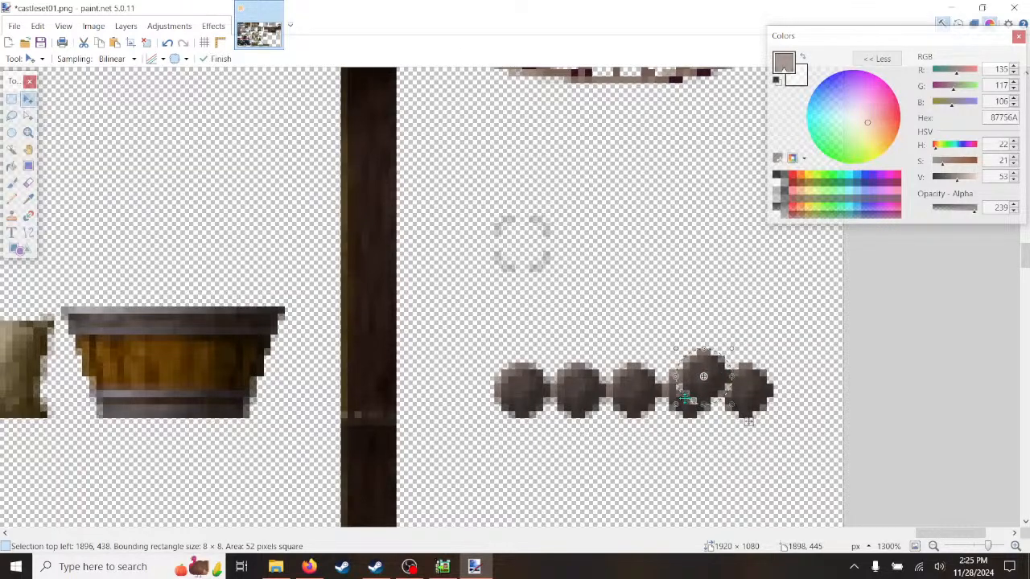
pyautogui.moveTo(709, 364); pyautogui.dragTo(729, 372)
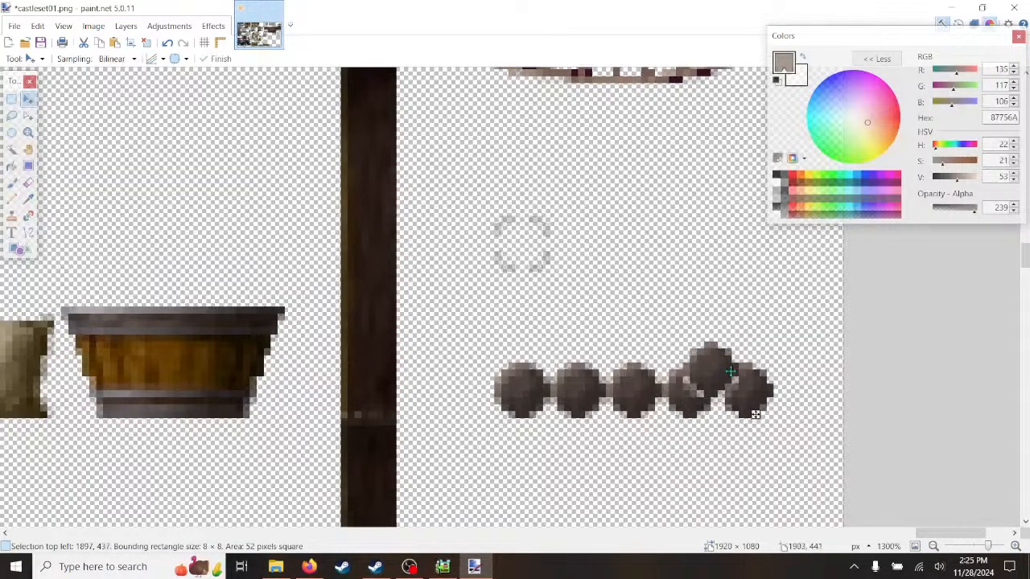
pyautogui.click(166, 43)
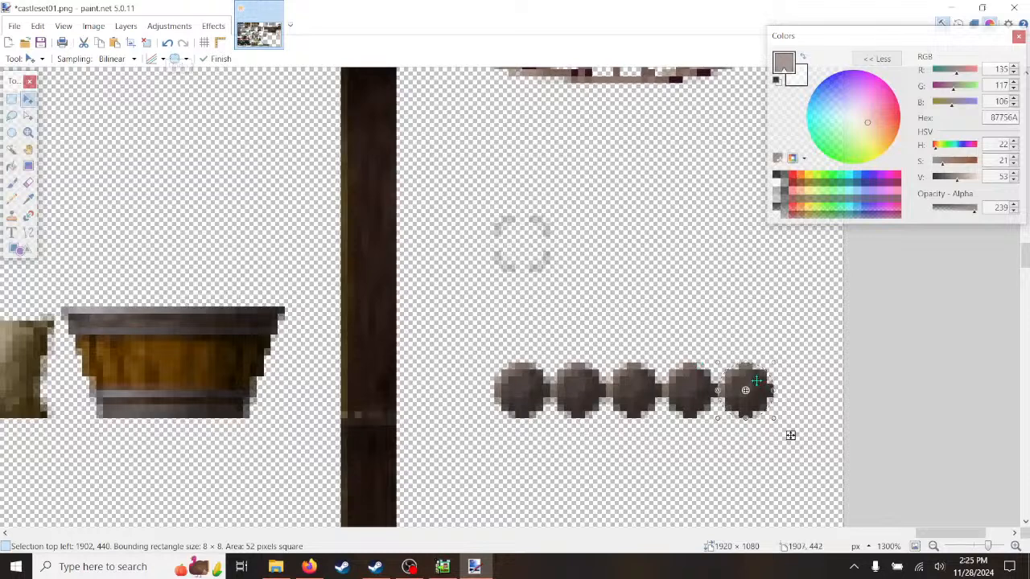
# - Stack copies of the ball in staggered rows of four, three and two above the base row
pyautogui.moveTo(743, 390); pyautogui.dragTo(727, 338)
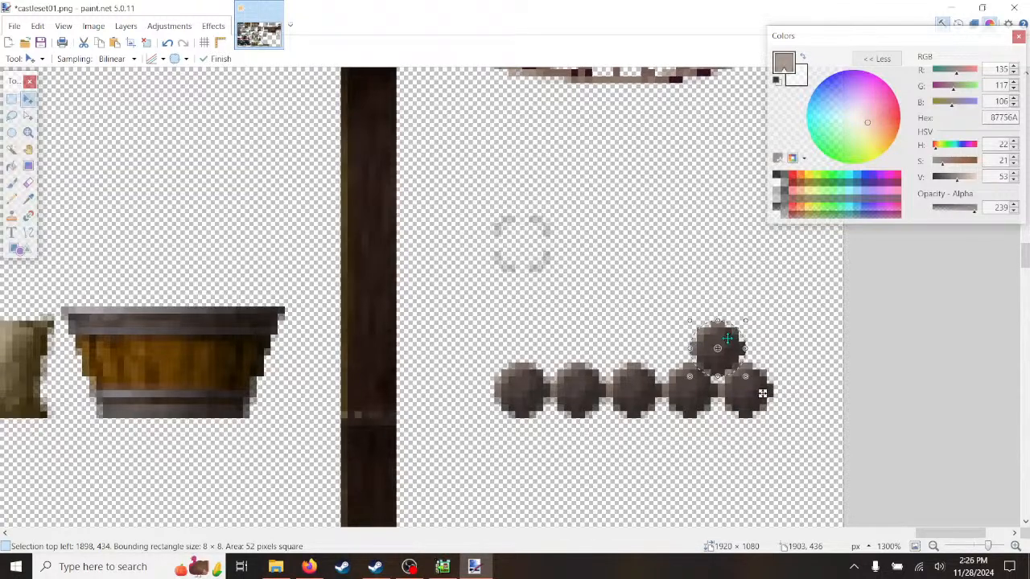
pyautogui.keyDown('ctrl'); pyautogui.moveTo(727, 338); pyautogui.dragTo(612, 253); pyautogui.keyUp('ctrl')
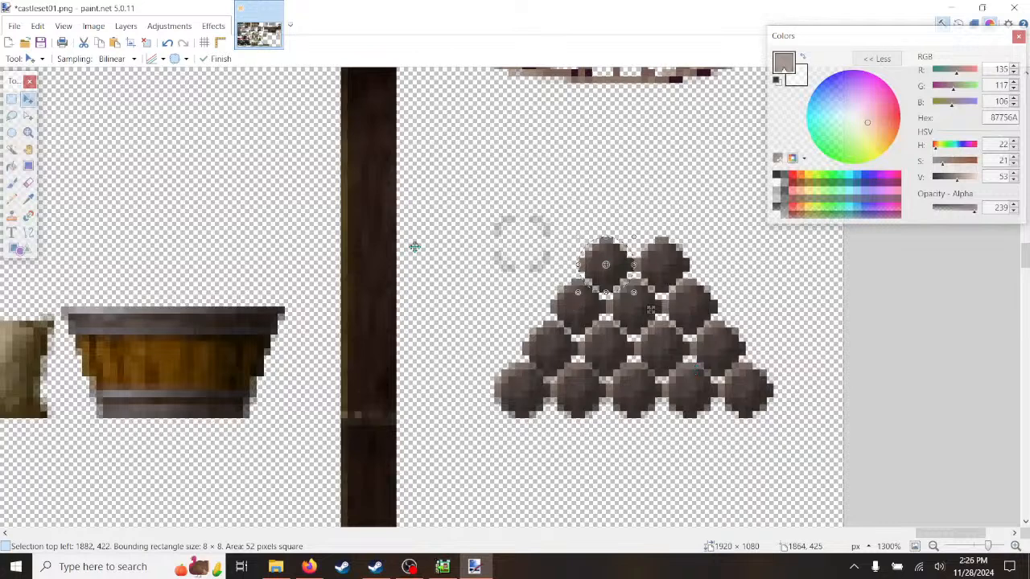
# - Select the leftover faint ring beside the ball pile with a 13 × 11 rectangle and delete it
pyautogui.click(13, 99)
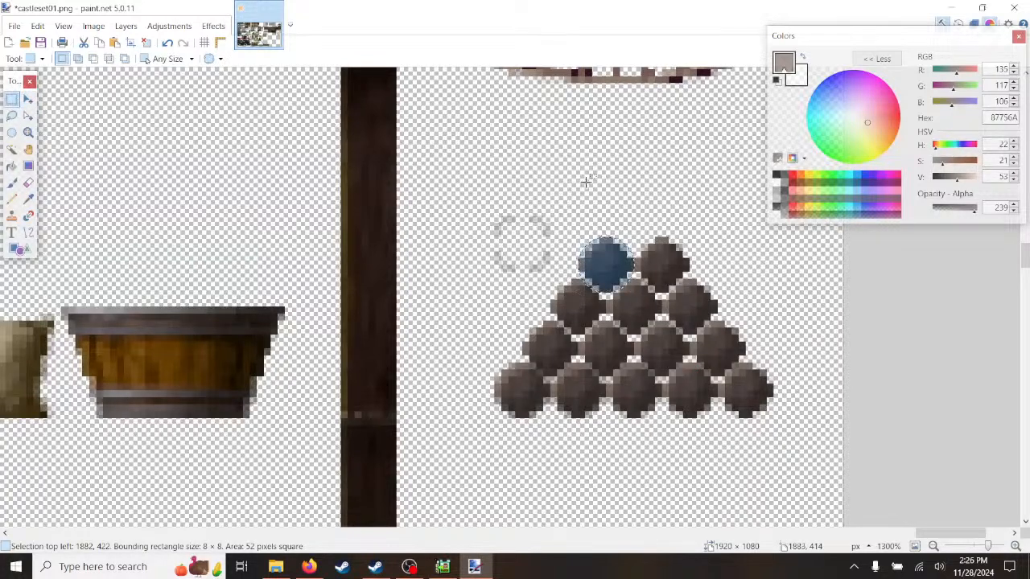
pyautogui.click(463, 269)
pyautogui.moveTo(556, 203); pyautogui.dragTo(466, 279)
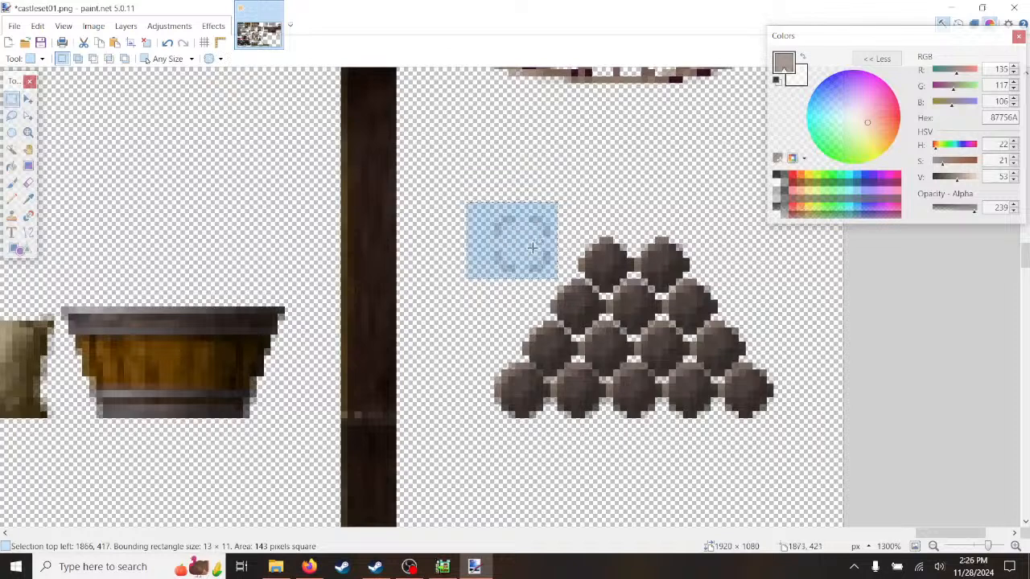
pyautogui.click(551, 283)
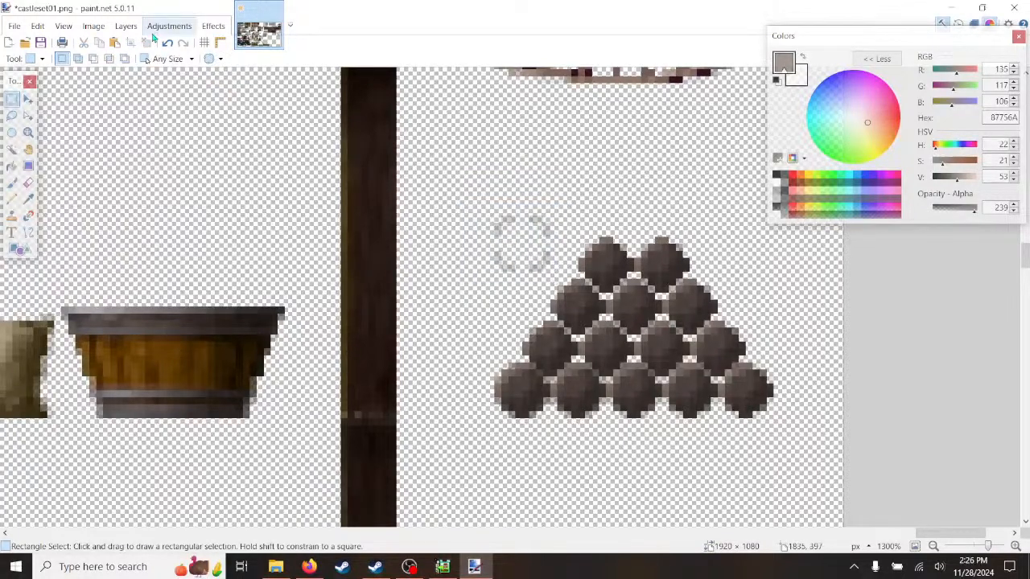
pyautogui.click(167, 45)
pyautogui.click(62, 26)
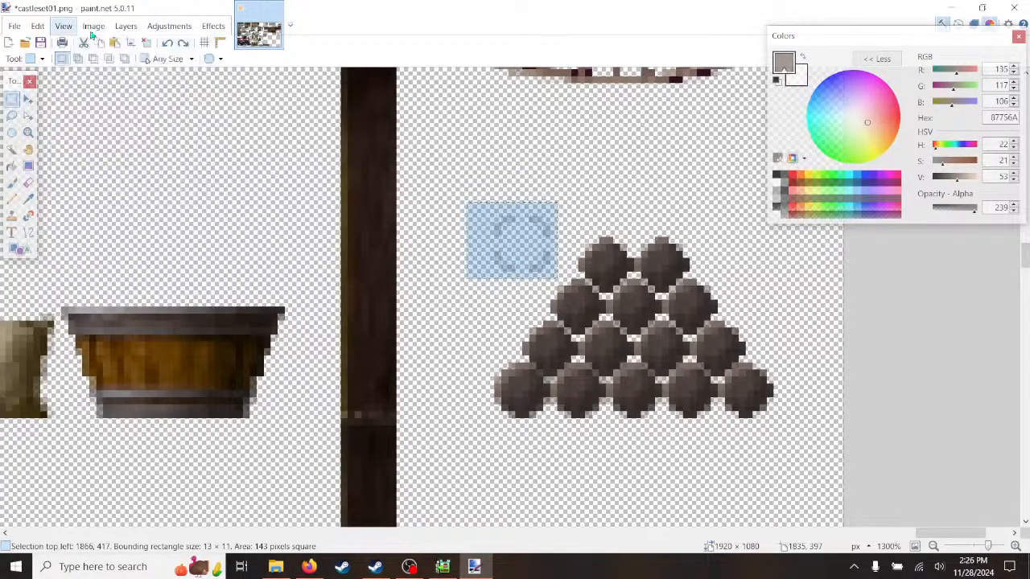
pyautogui.click(250, 225)
pyautogui.hotkey('ctrl', 'z')
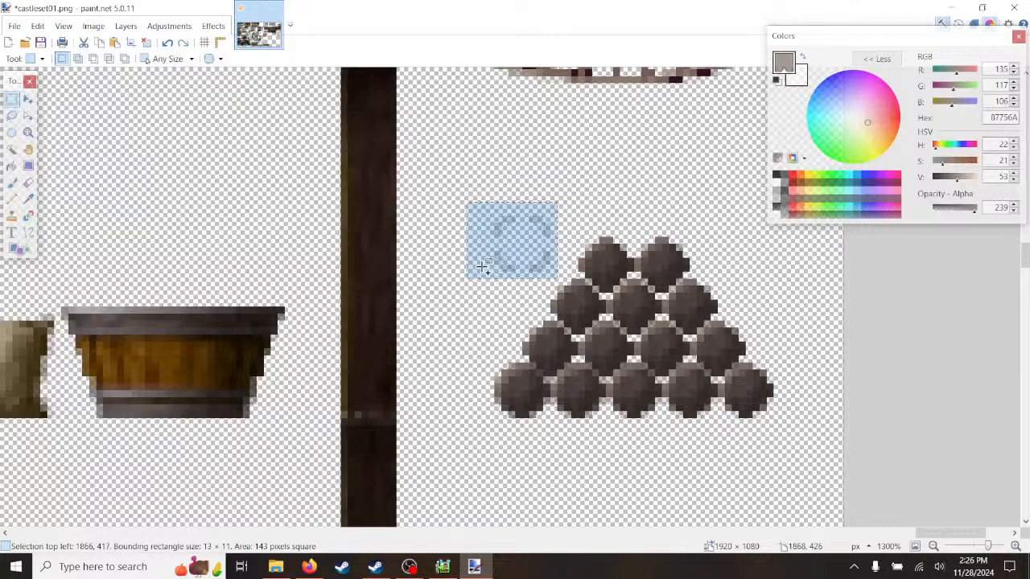
pyautogui.press('Delete')
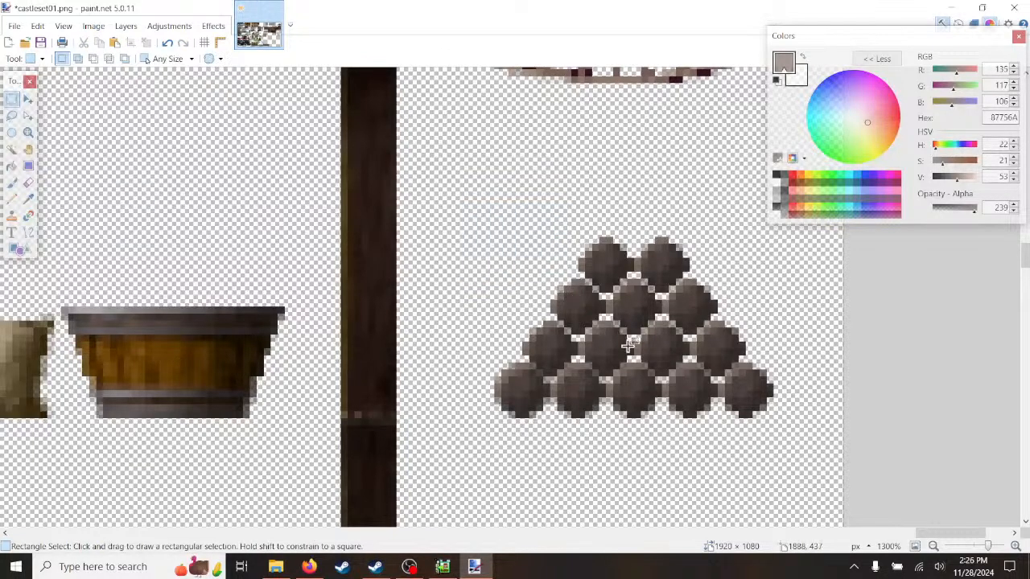
# - Save the image, switch to Pixel Game Maker MV and update the castleset01.png image resource
pyautogui.keyDown('ctrl'); pyautogui.scroll(-1, 632, 344); pyautogui.keyUp('ctrl')
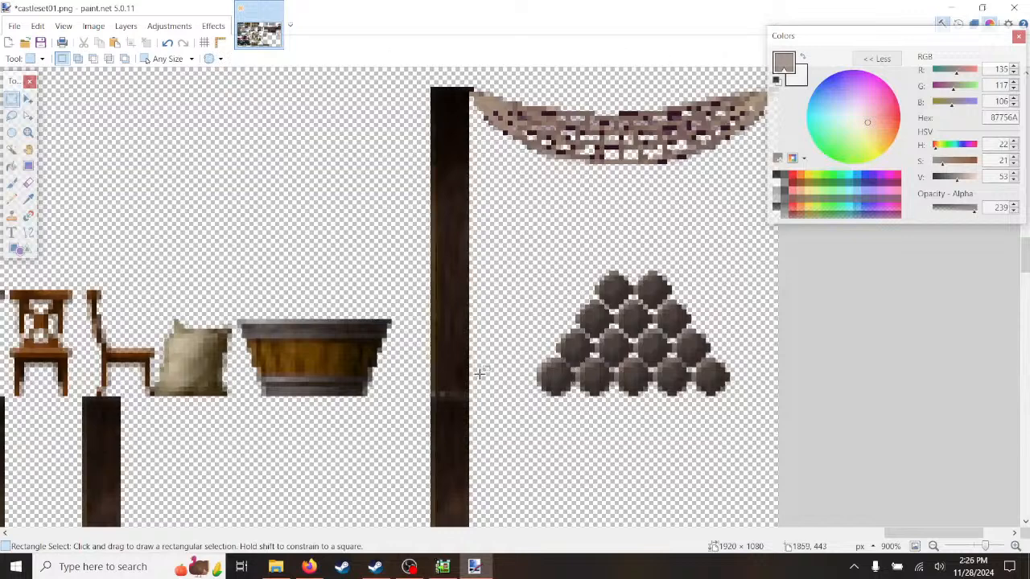
pyautogui.click(14, 25)
pyautogui.click(33, 111)
pyautogui.click(446, 568)
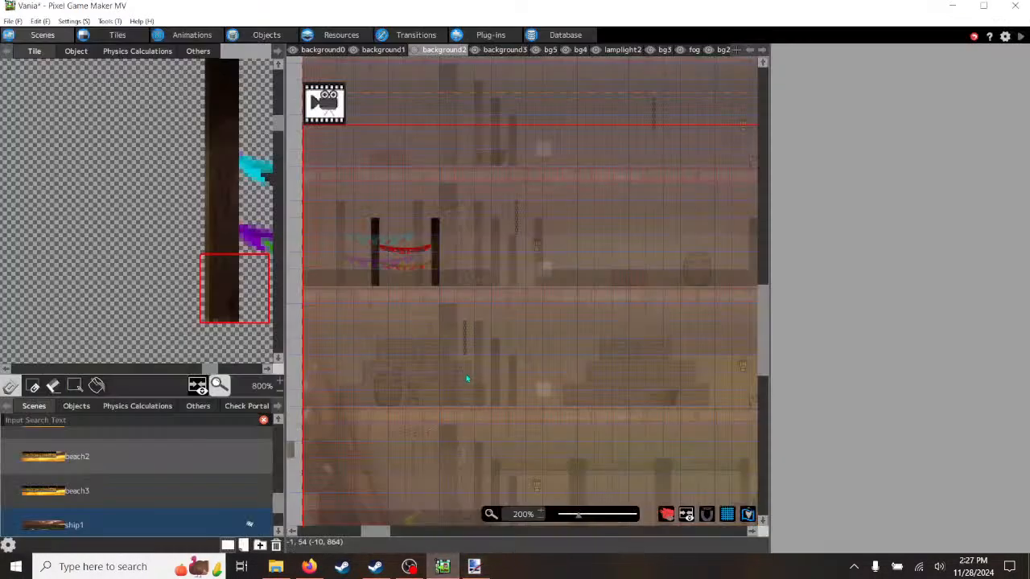
pyautogui.click(327, 33)
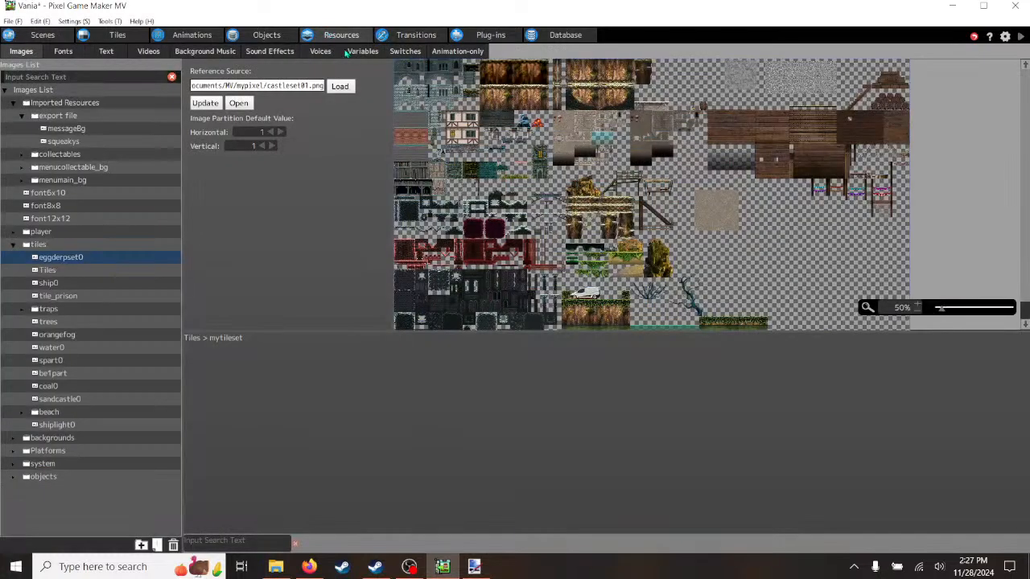
pyautogui.click(206, 104)
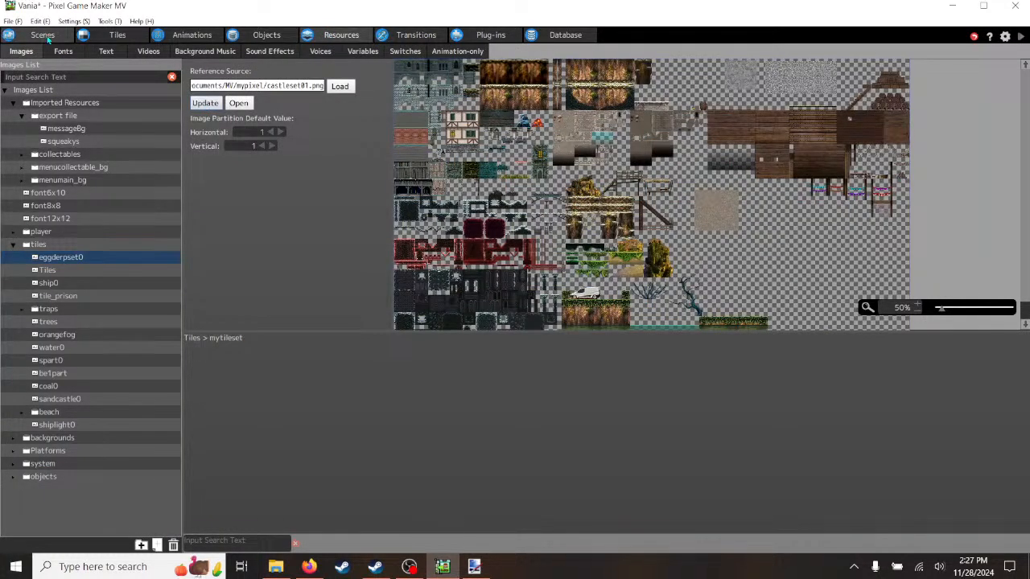
# - Return to the ship scene and place the ball pile's lower tile row on the background2 layer above the hammocks
pyautogui.click(42, 36)
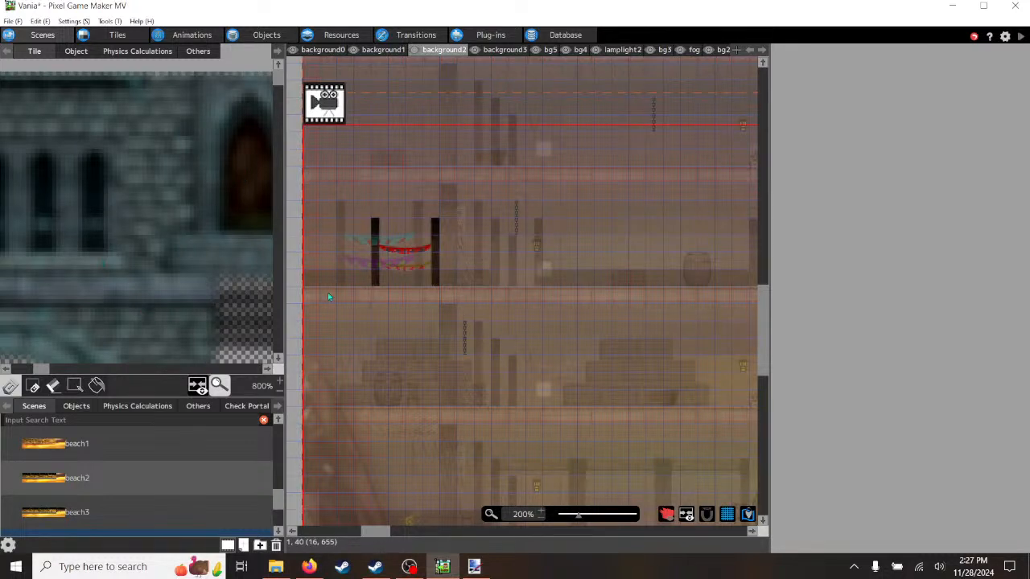
pyautogui.rightClick(390, 267)
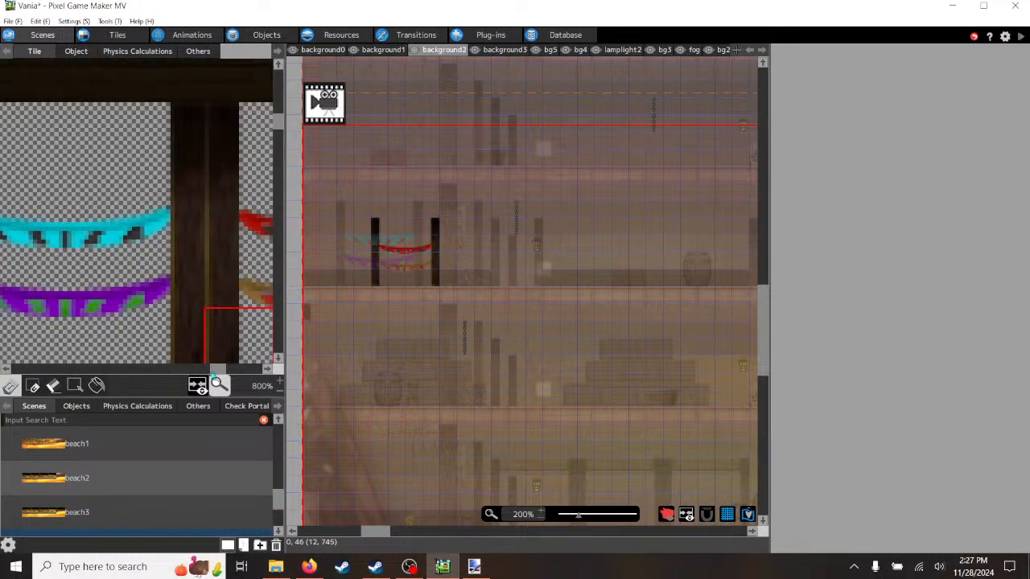
pyautogui.moveTo(220, 372); pyautogui.dragTo(258, 373)
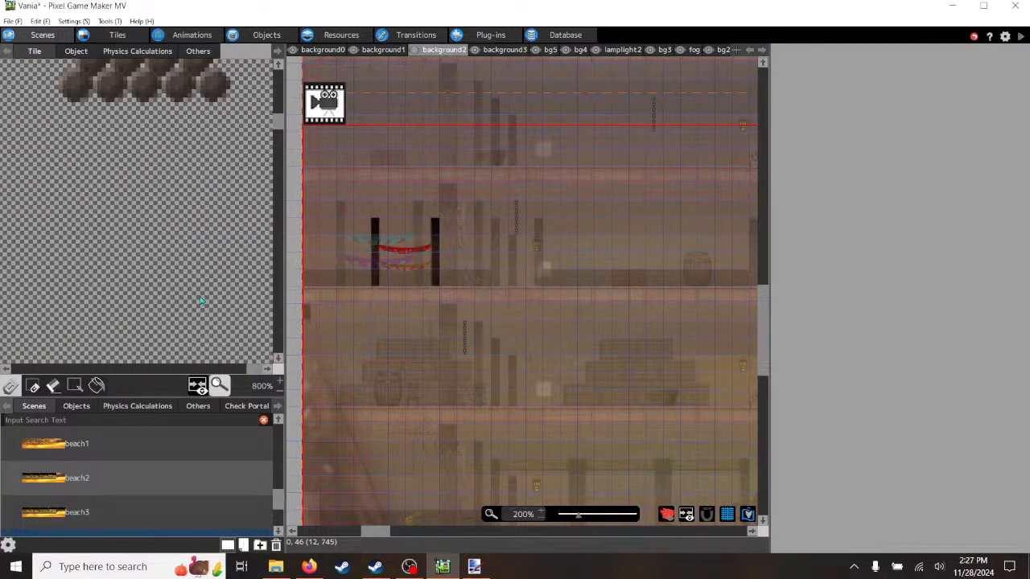
pyautogui.scroll(1, 141, 249)
pyautogui.scroll(1, 141, 250)
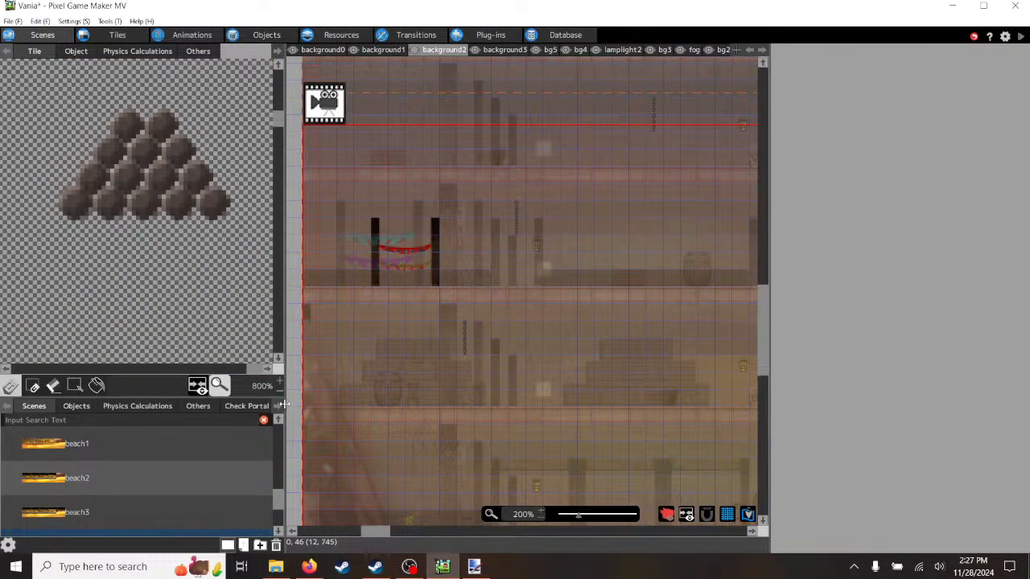
pyautogui.scroll(-1, 279, 388)
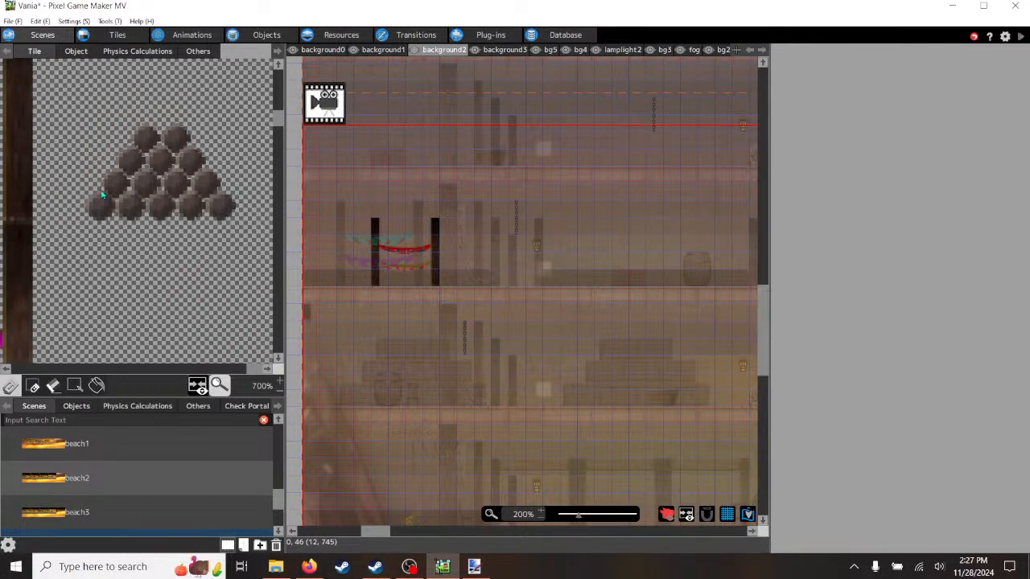
pyautogui.click(102, 194)
pyautogui.moveTo(232, 196); pyautogui.dragTo(89, 201)
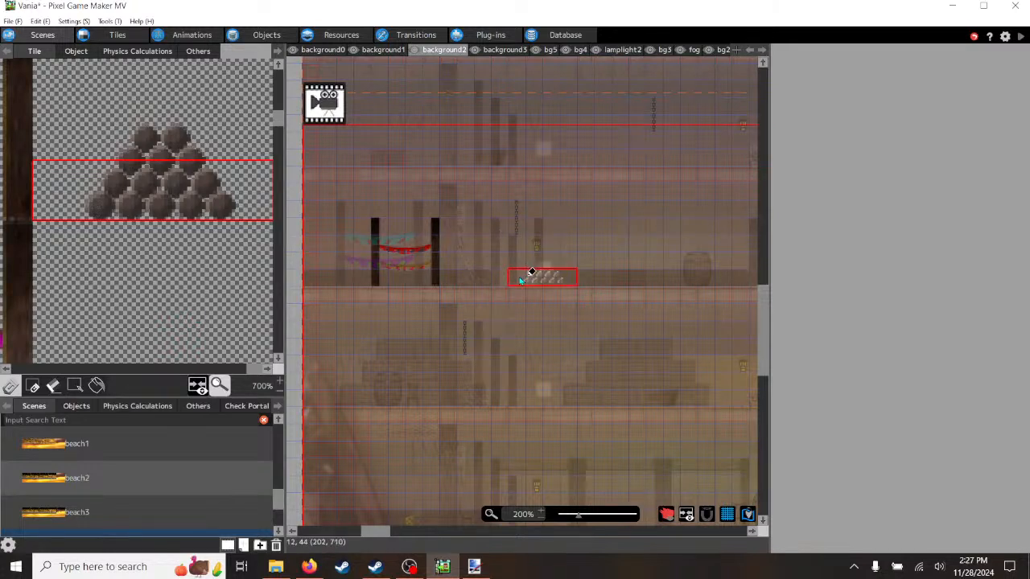
pyautogui.click(329, 216)
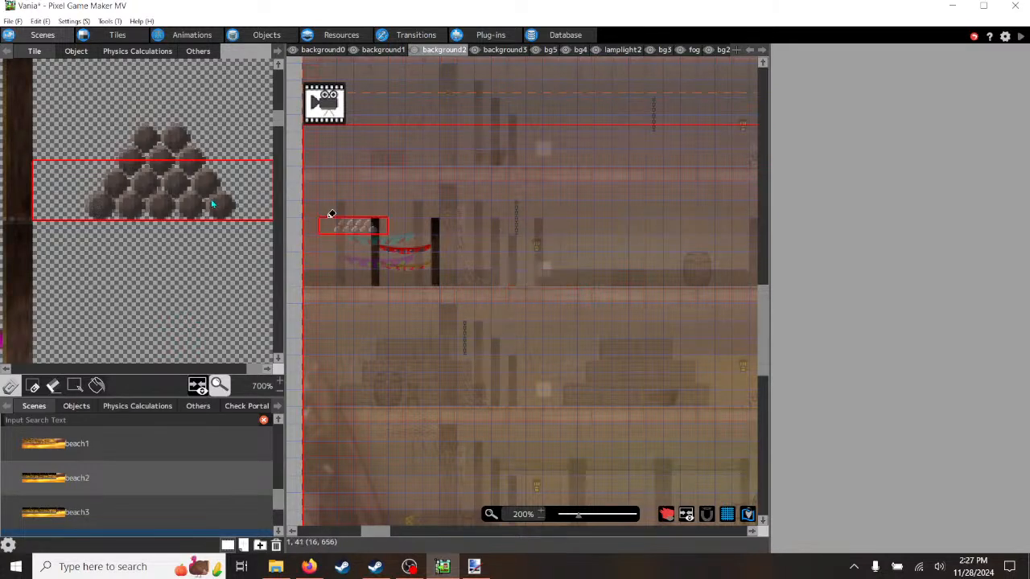
# - Check how the tile grid divides the bottom row of the ball pile in the tileset
pyautogui.click(95, 207)
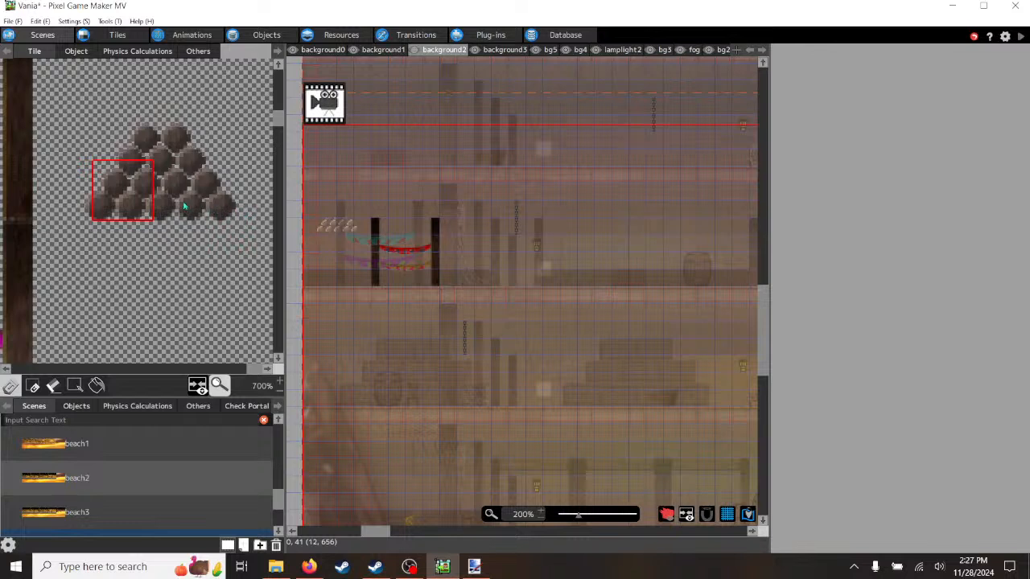
pyautogui.click(212, 207)
pyautogui.click(223, 201)
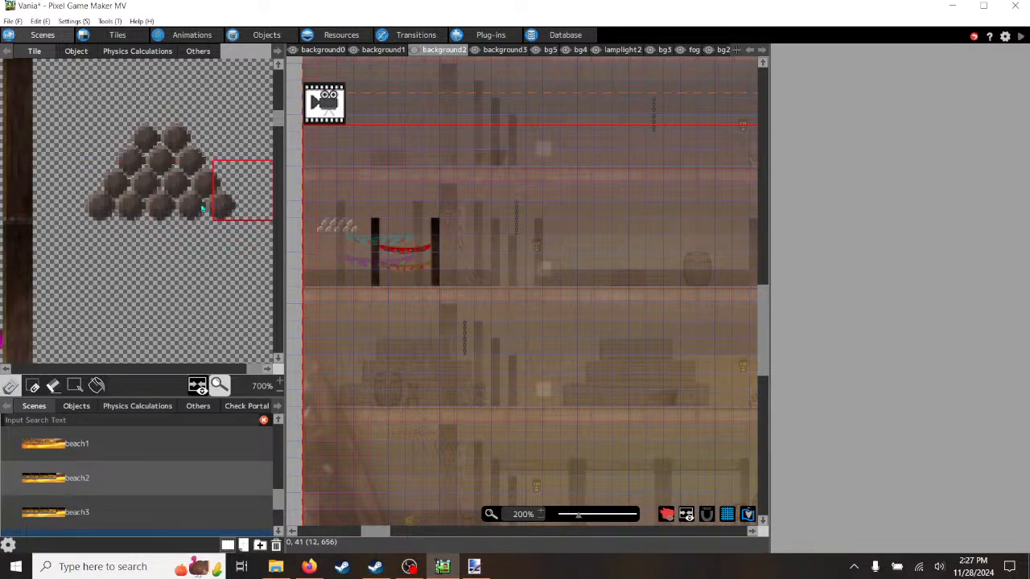
pyautogui.click(95, 209)
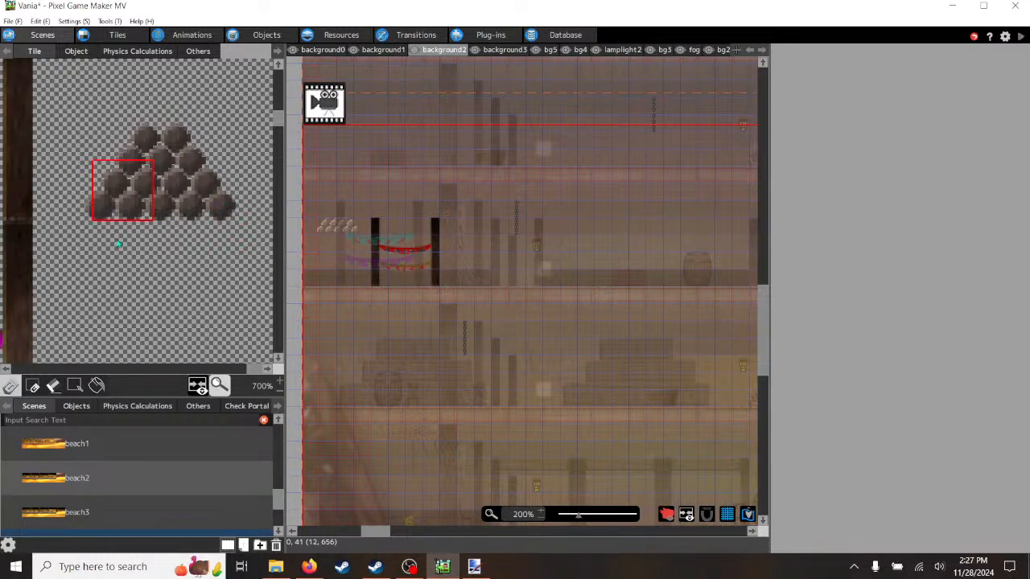
# - Switch to paint.net, cut the whole ball pile with a 40 × 28 selection and paste it back at 1880, 421
pyautogui.click(474, 567)
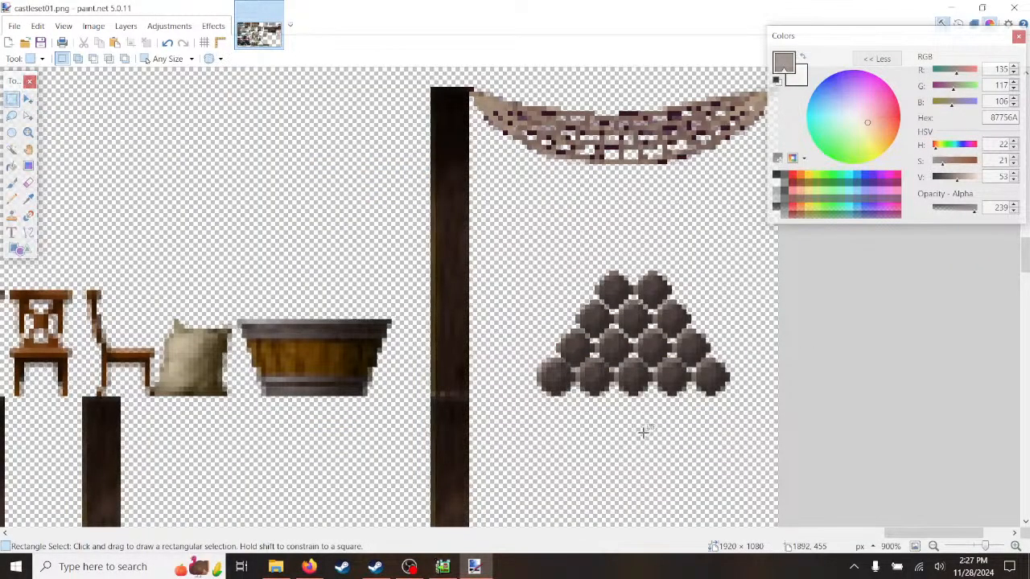
pyautogui.keyDown('ctrl'); pyautogui.scroll(1, 644, 426); pyautogui.keyUp('ctrl')
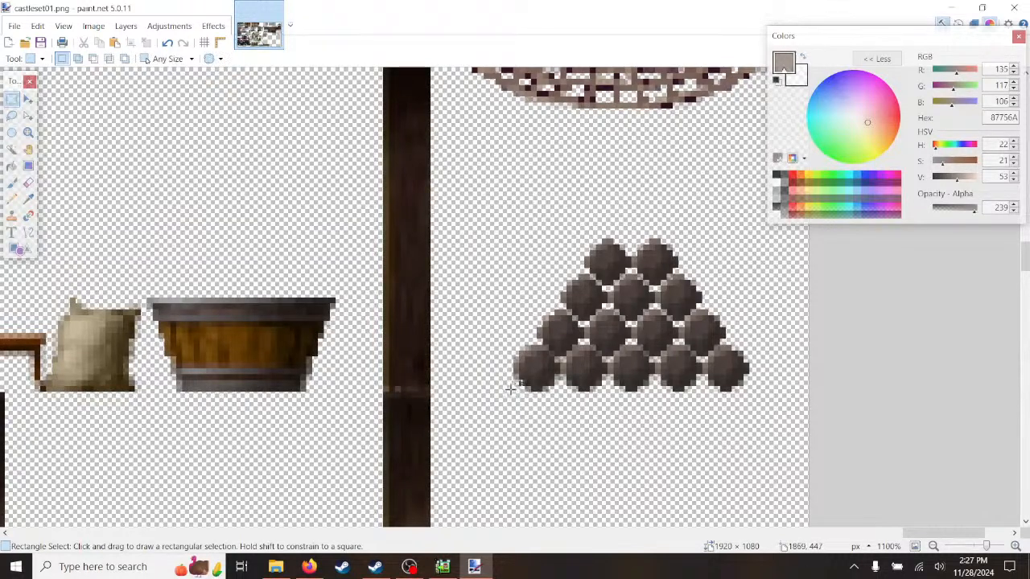
pyautogui.moveTo(514, 392); pyautogui.dragTo(749, 233)
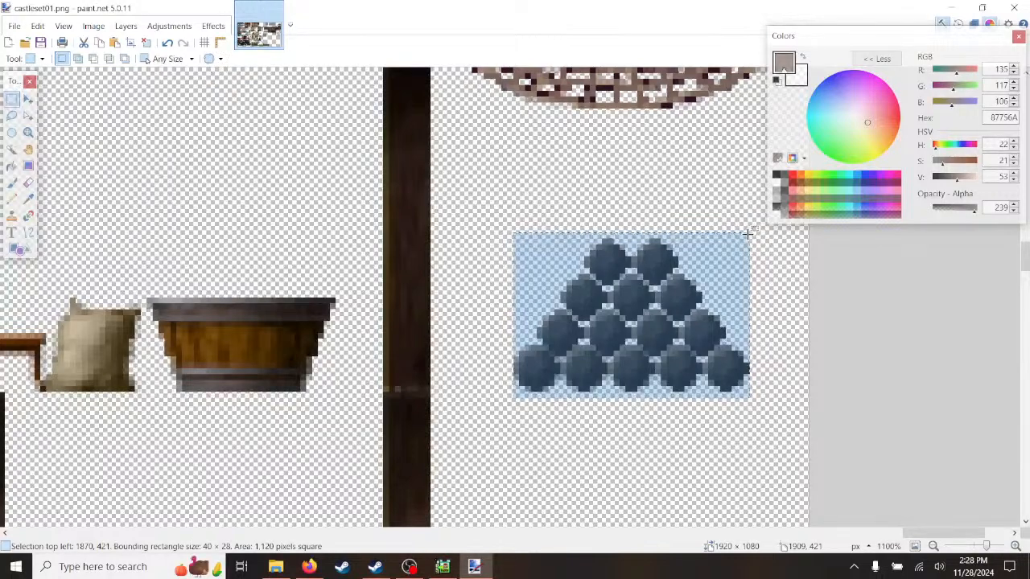
pyautogui.hotkey('ctrl', 'x')
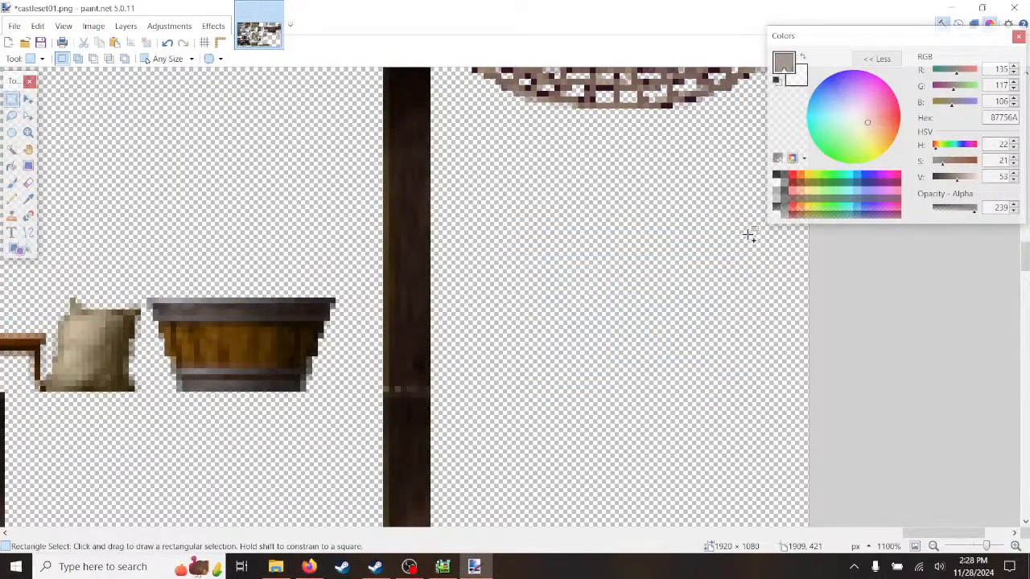
pyautogui.hotkey('ctrl', 'v')
pyautogui.moveTo(769, 412); pyautogui.dragTo(828, 411)
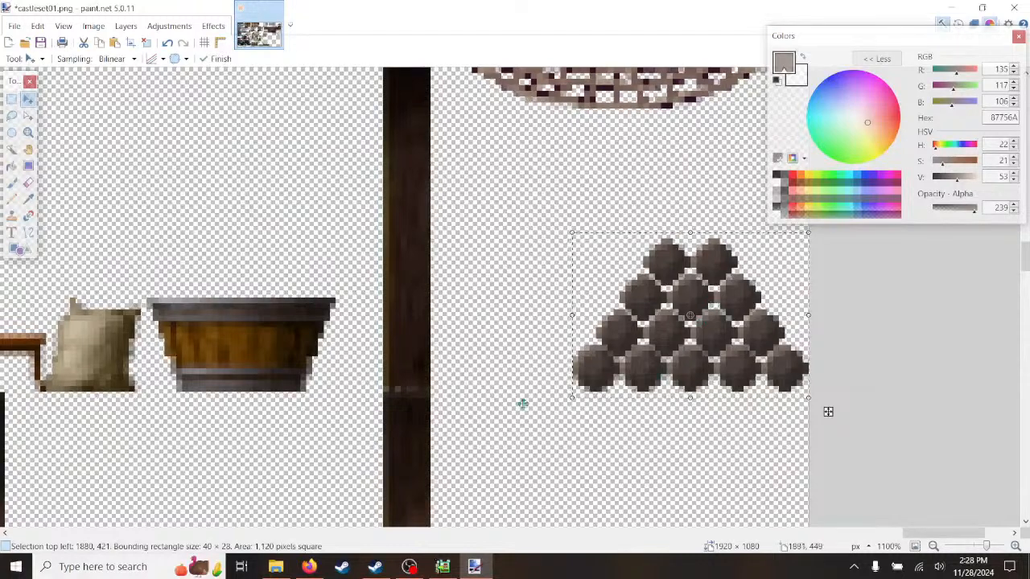
# - Deselect the repositioned ball pile and flatten the image
pyautogui.click(37, 26)
pyautogui.click(53, 214)
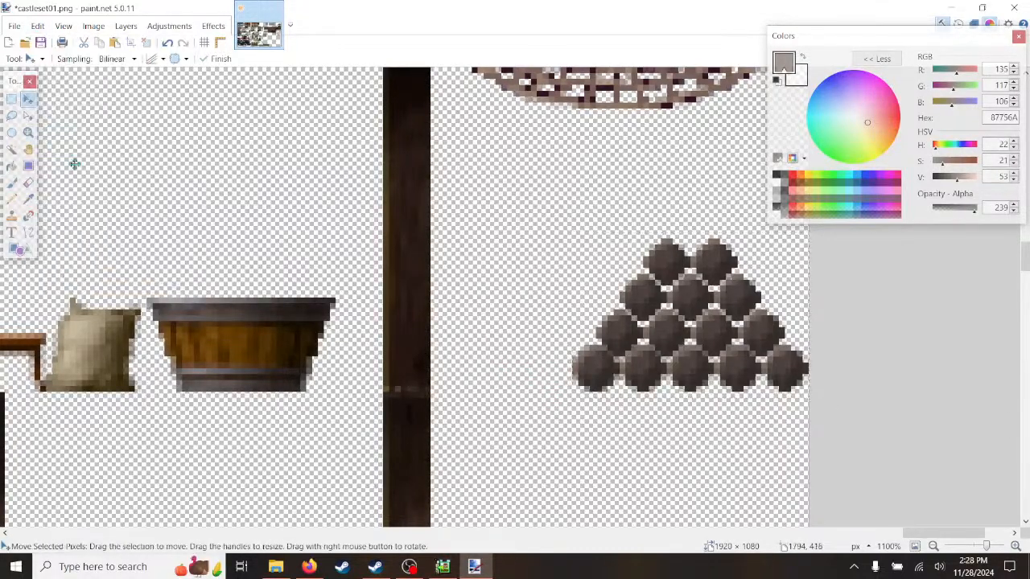
pyautogui.click(94, 26)
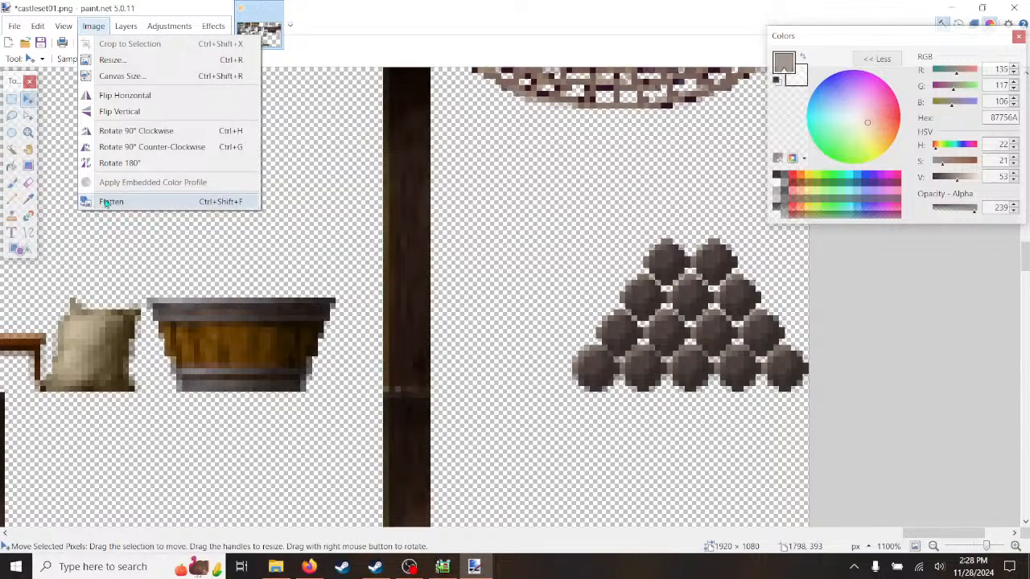
pyautogui.click(112, 201)
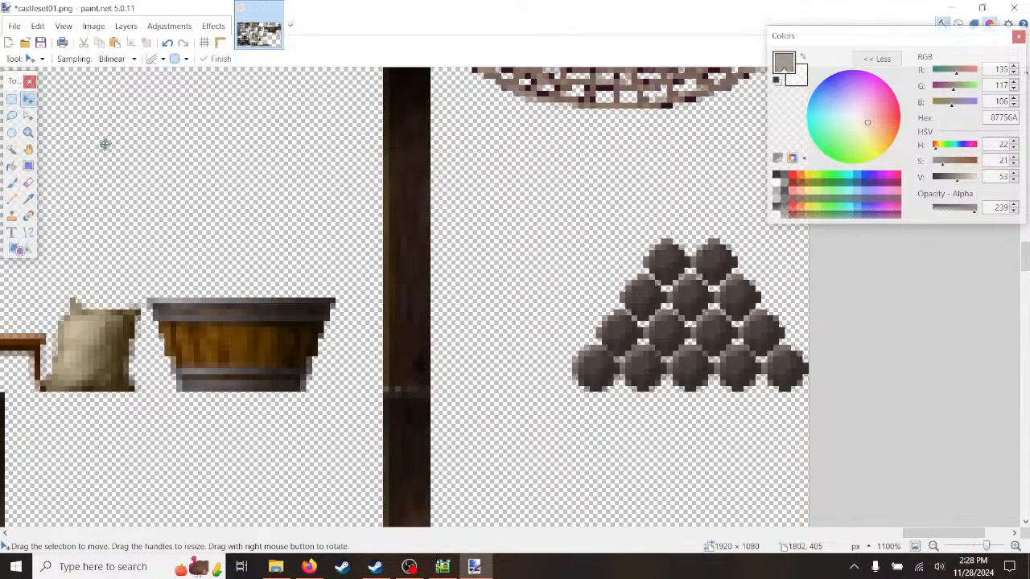
# - Select the leftmost ball of the pile's bottom row with an 8 × 8 elliptical selection at 1880, 440
pyautogui.click(13, 101)
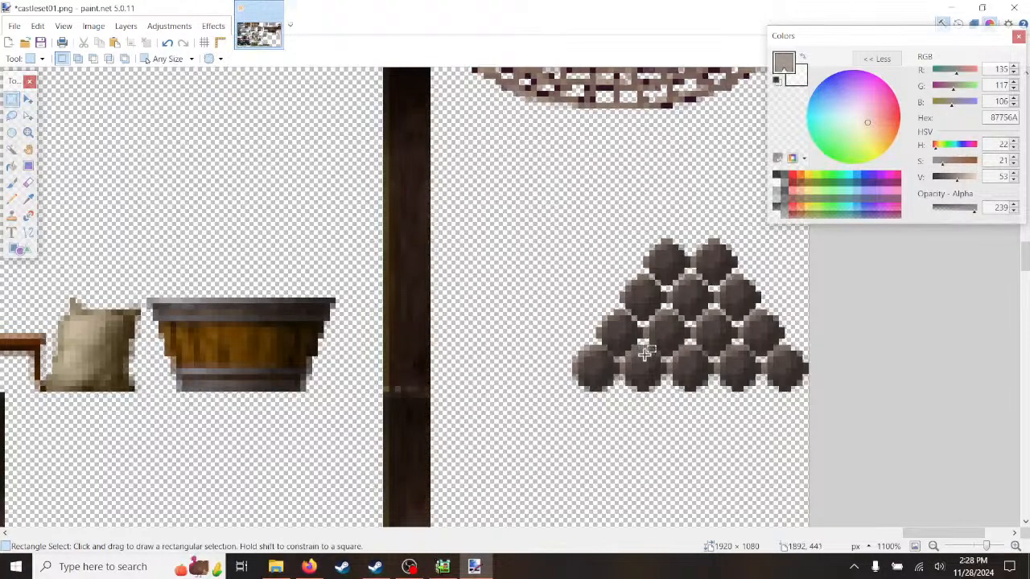
pyautogui.keyDown('ctrl'); pyautogui.scroll(1, 660, 397); pyautogui.keyUp('ctrl')
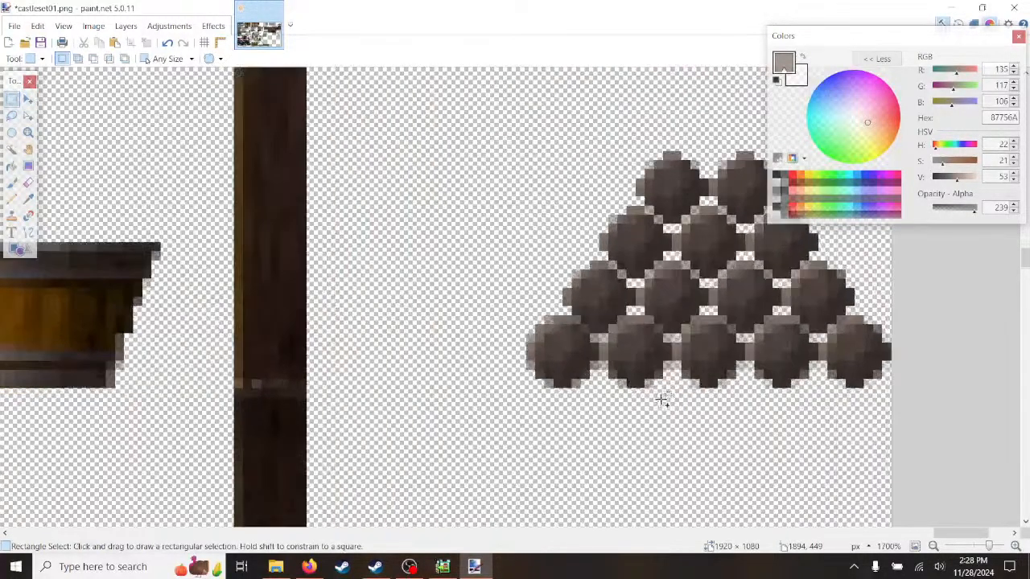
pyautogui.keyDown('ctrl'); pyautogui.scroll(1, 659, 400); pyautogui.keyUp('ctrl')
pyautogui.click(11, 132)
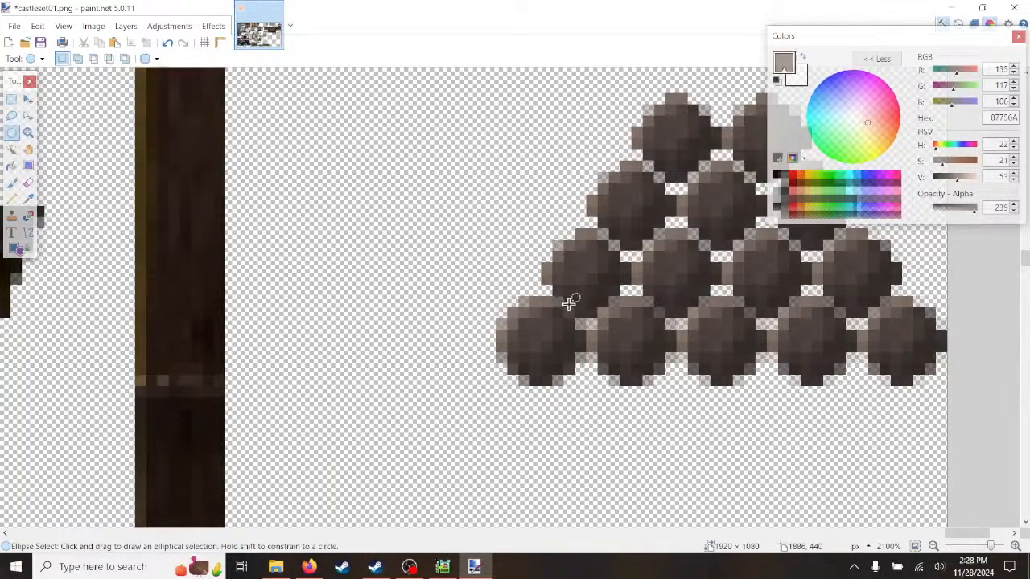
pyautogui.moveTo(568, 305); pyautogui.dragTo(503, 378)
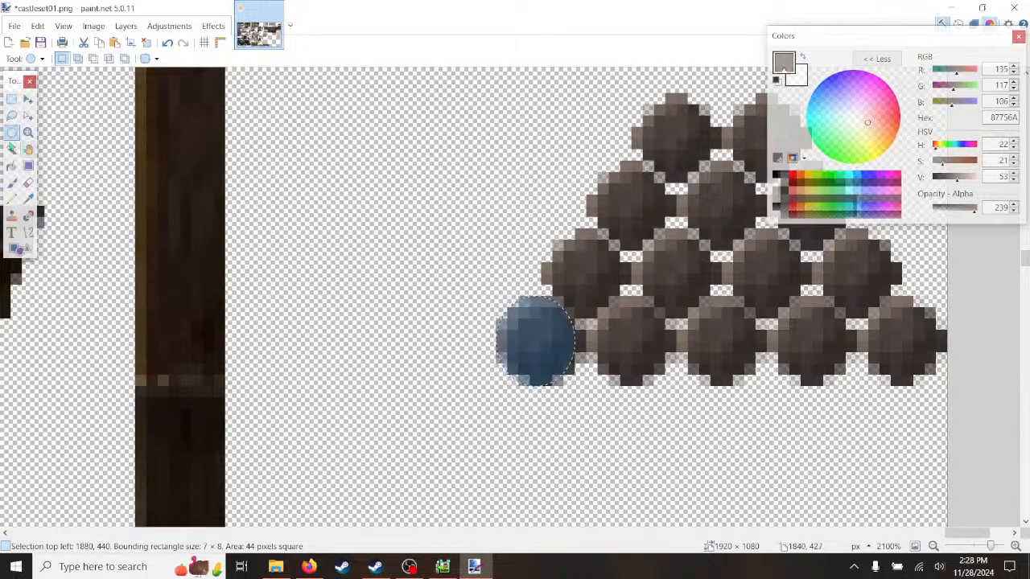
pyautogui.click(28, 115)
pyautogui.moveTo(577, 344); pyautogui.dragTo(585, 344)
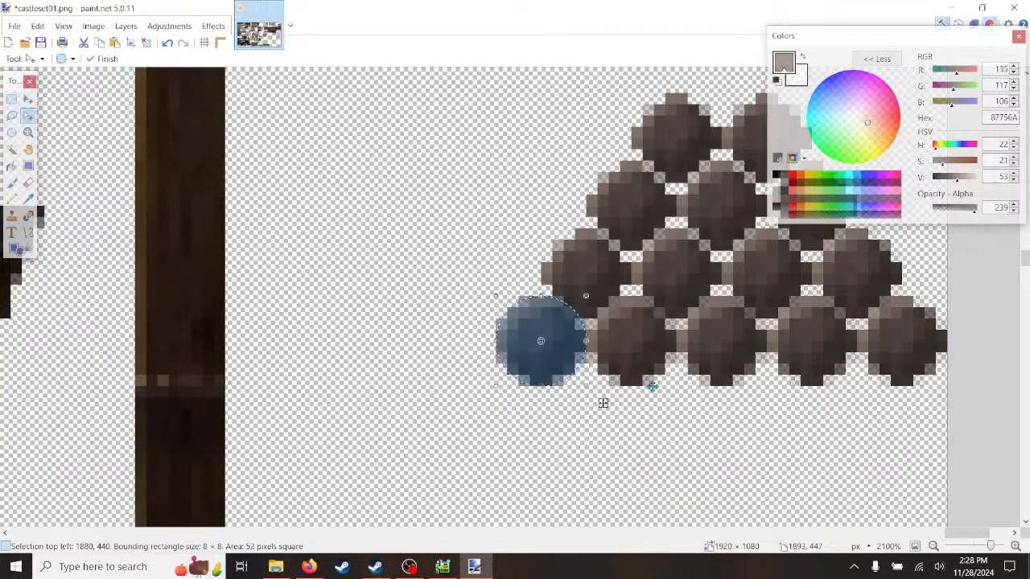
# - Place a copy of the selected ball at 1863, 440, left of the pile, and flatten the image
pyautogui.press('m')
pyautogui.keyDown('ctrl'); pyautogui.moveTo(603, 403); pyautogui.dragTo(412, 403); pyautogui.keyUp('ctrl')
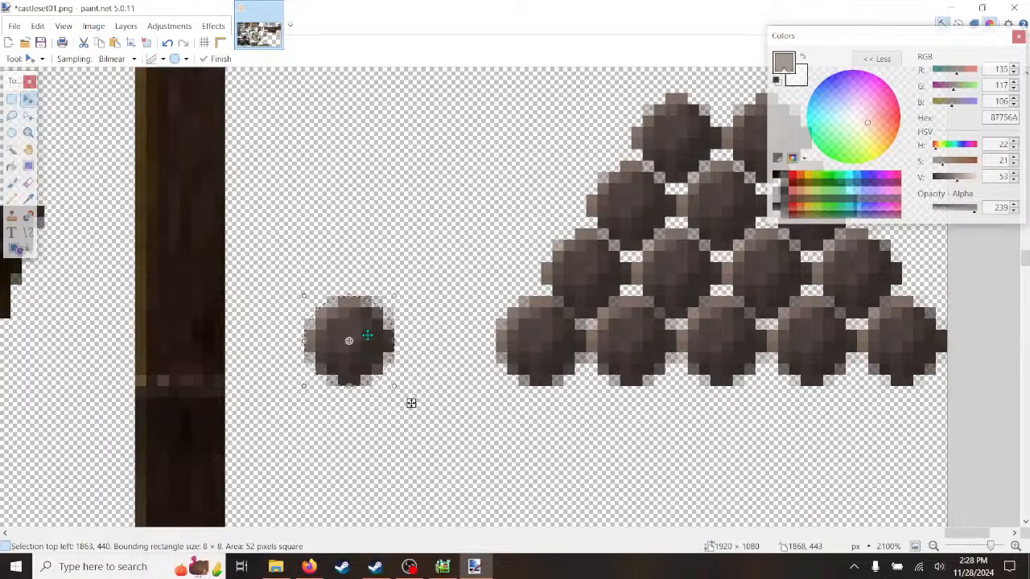
pyautogui.keyDown('ctrl'); pyautogui.scroll(-3, 409, 402); pyautogui.keyUp('ctrl')
pyautogui.click(38, 26)
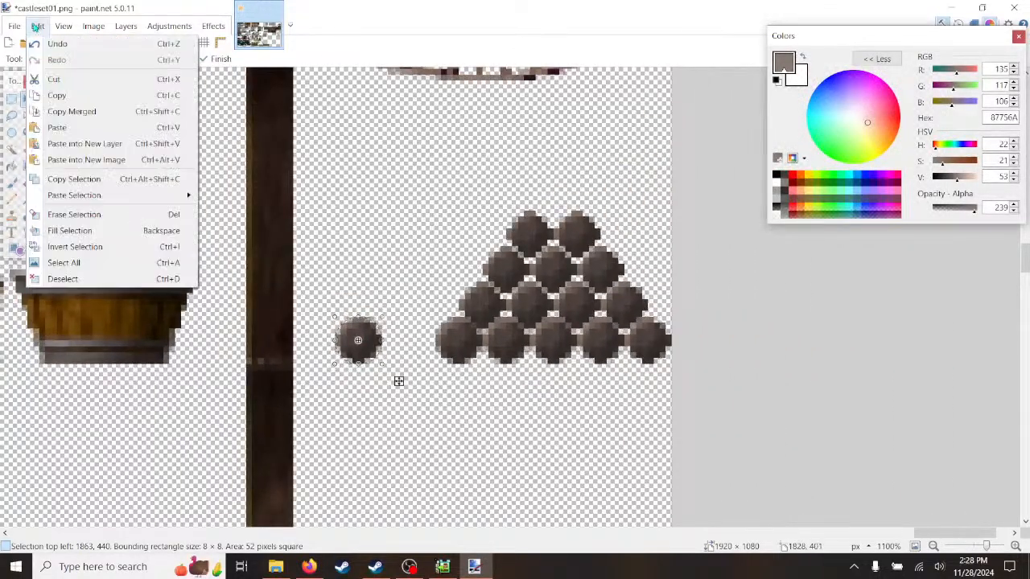
pyautogui.click(56, 280)
pyautogui.click(93, 25)
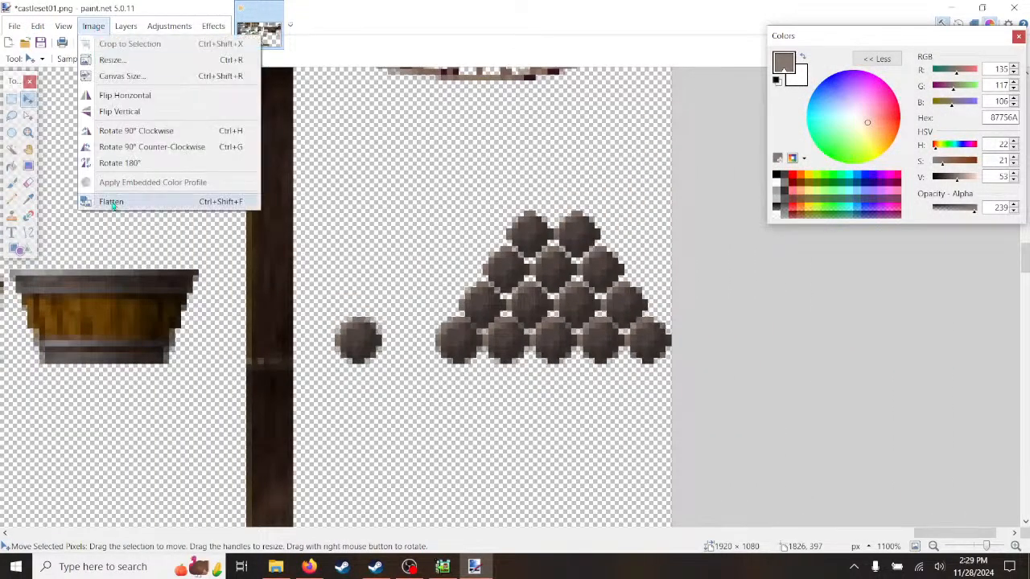
pyautogui.click(111, 201)
# - Save castleset01.png, switch to Pixel Game Maker MV and update the castleset01.png image resource
pyautogui.click(15, 25)
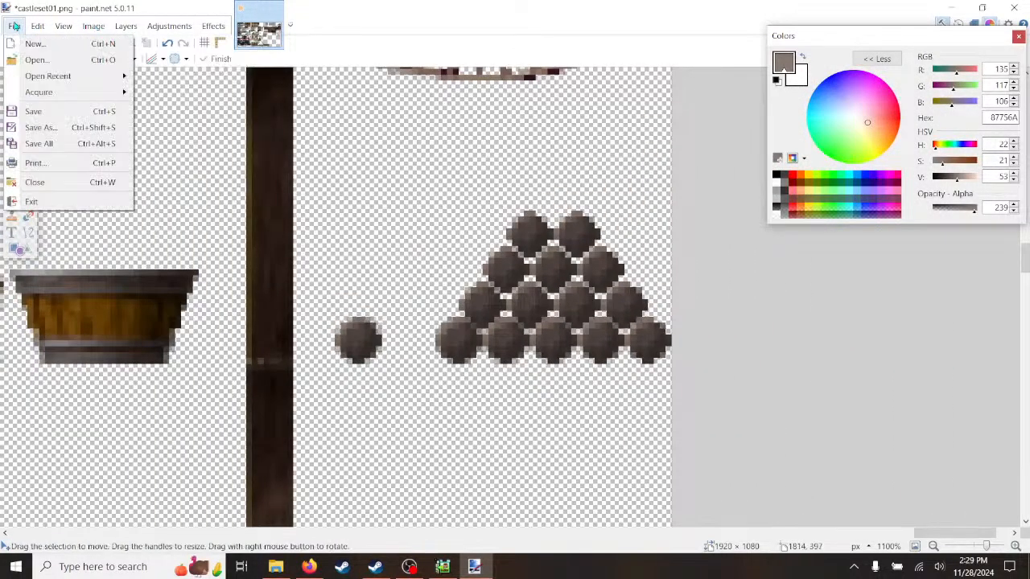
pyautogui.click(34, 111)
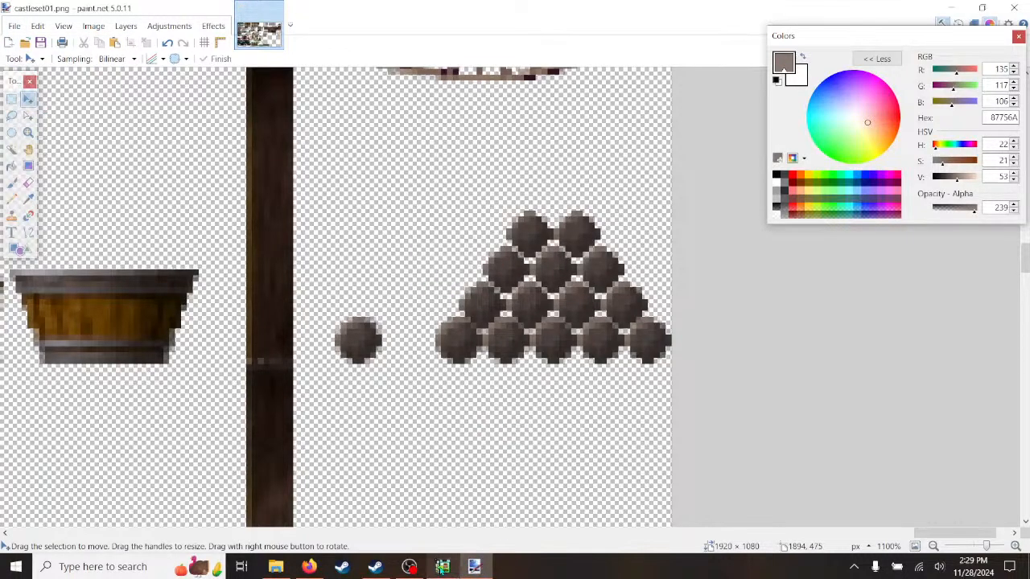
pyautogui.click(442, 567)
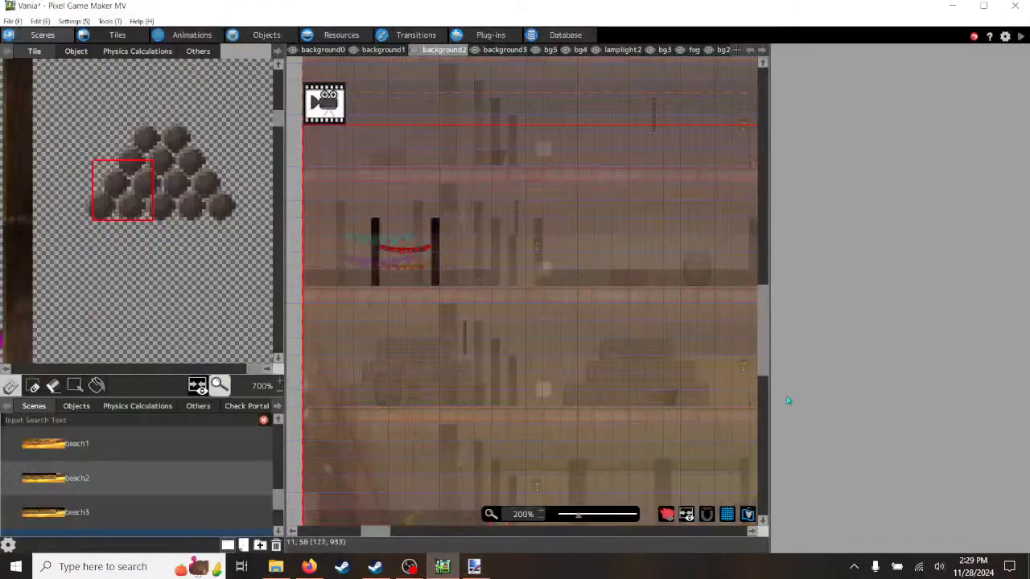
pyautogui.click(338, 36)
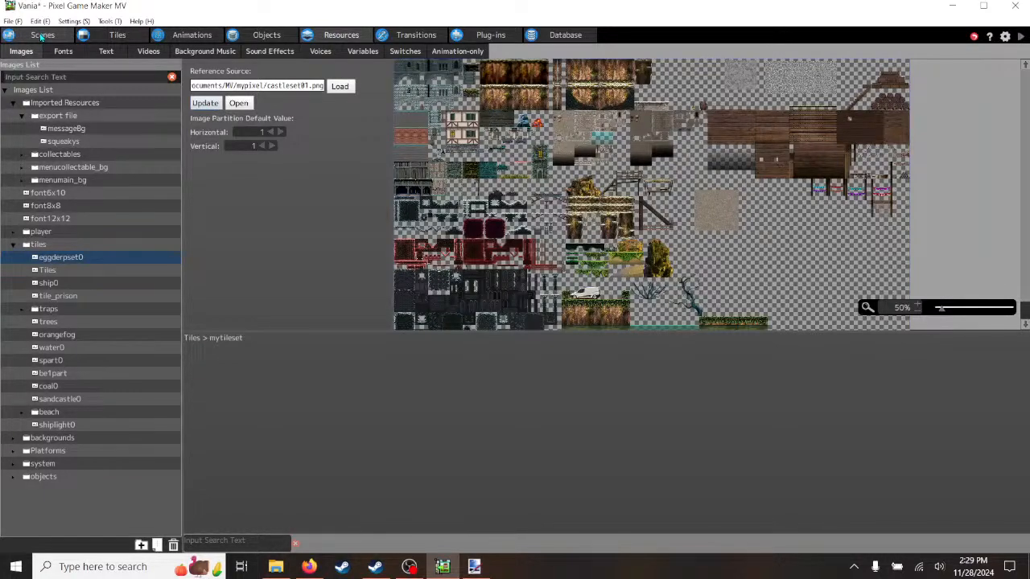
# - Return to the ship1 scene and pick the 3 × 2 tile block holding the whole ball pile from the tileset
pyautogui.click(43, 35)
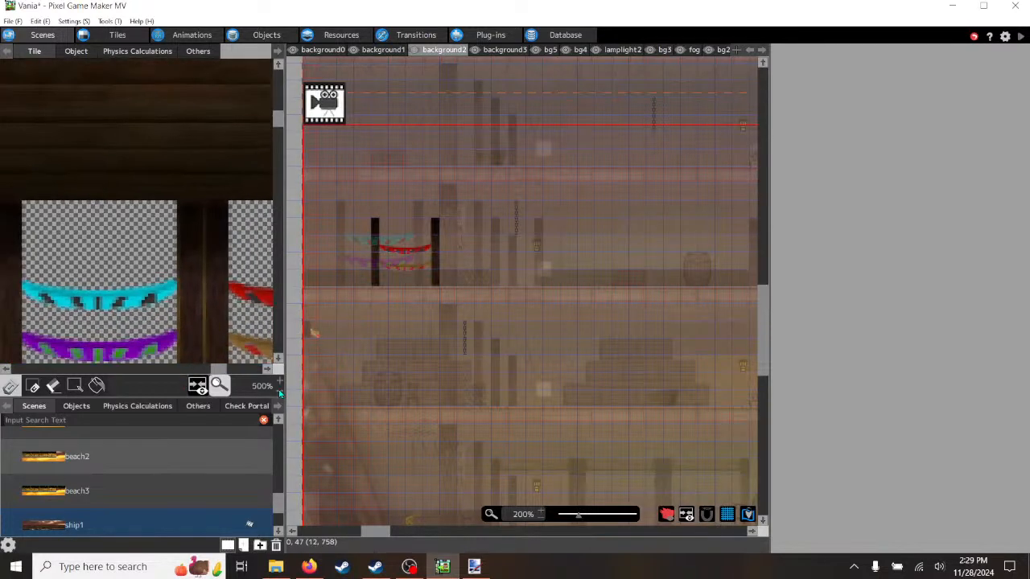
pyautogui.scroll(-2, 211, 315)
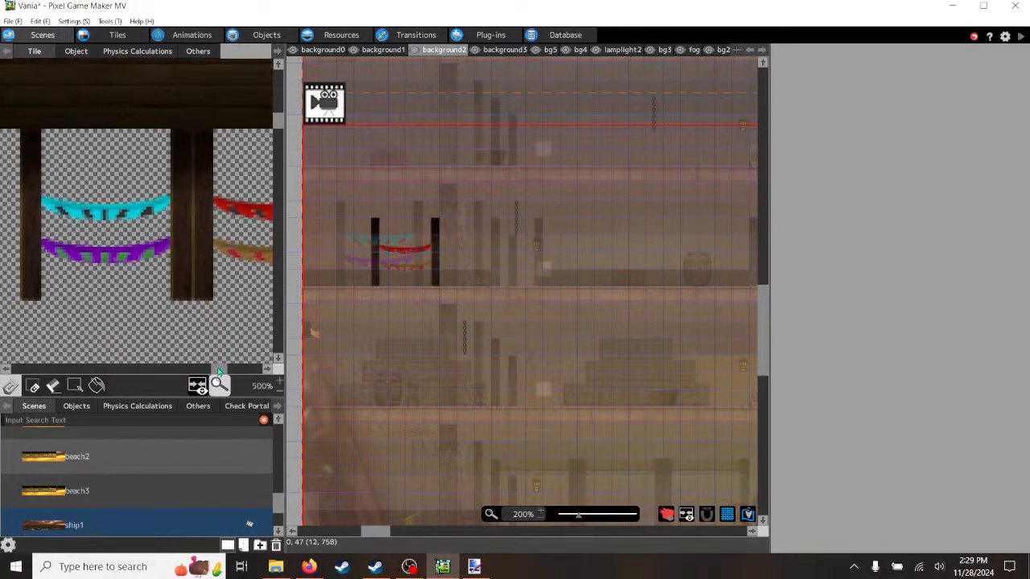
pyautogui.moveTo(219, 371); pyautogui.dragTo(260, 374)
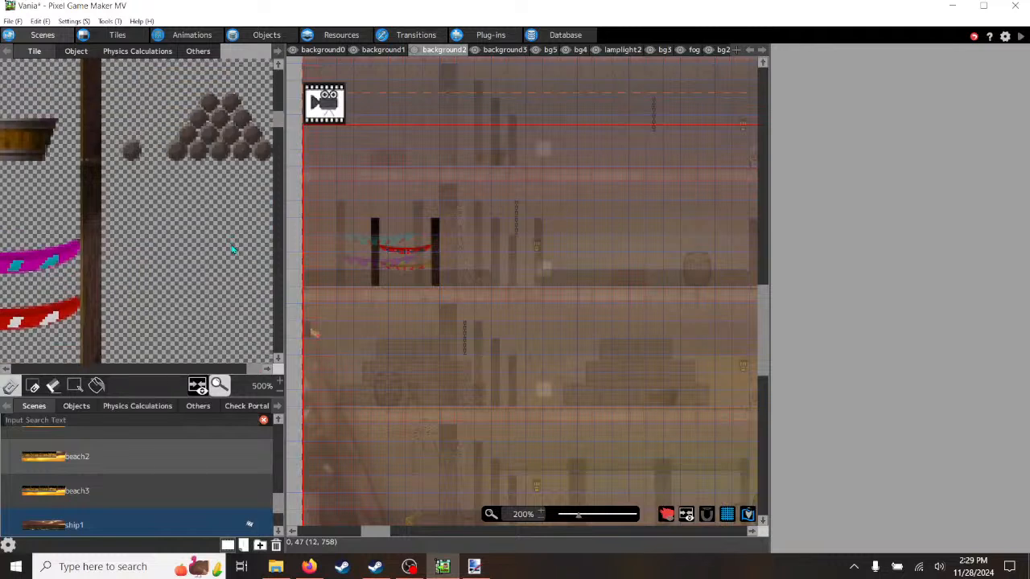
pyautogui.scroll(3, 231, 250)
pyautogui.click(178, 207)
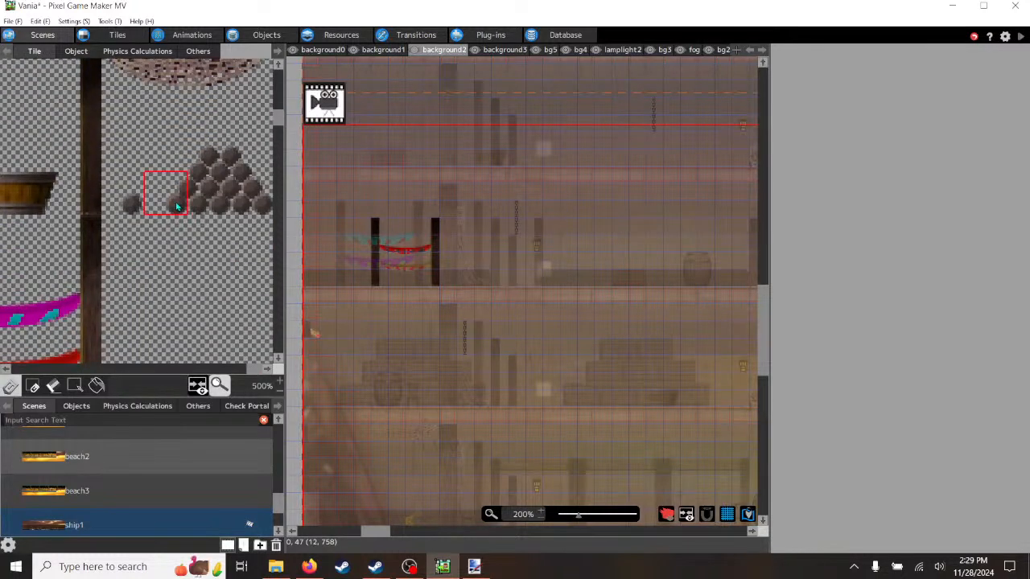
pyautogui.click(153, 147)
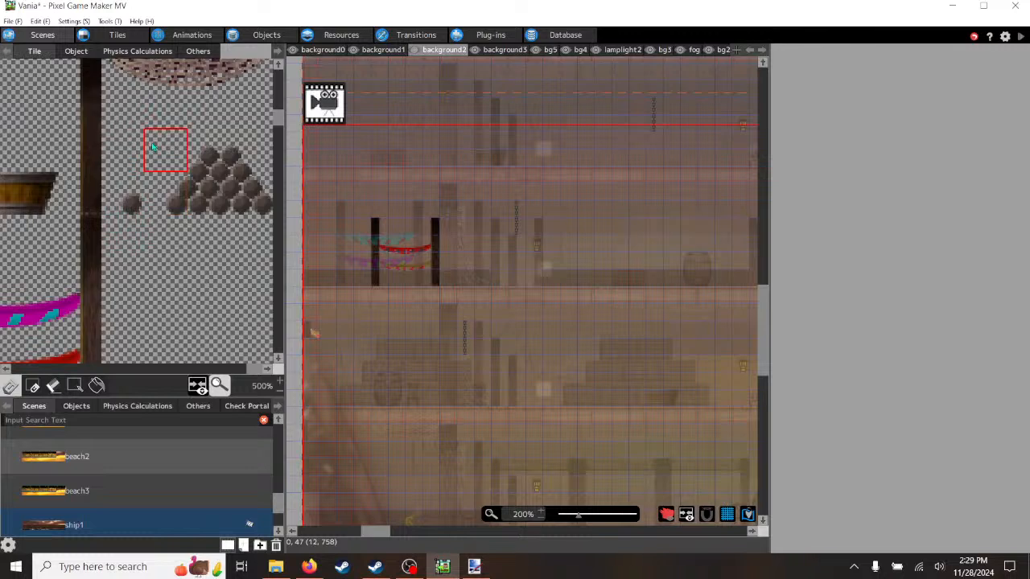
pyautogui.click(184, 207)
pyautogui.click(212, 208)
pyautogui.moveTo(168, 209); pyautogui.dragTo(270, 163)
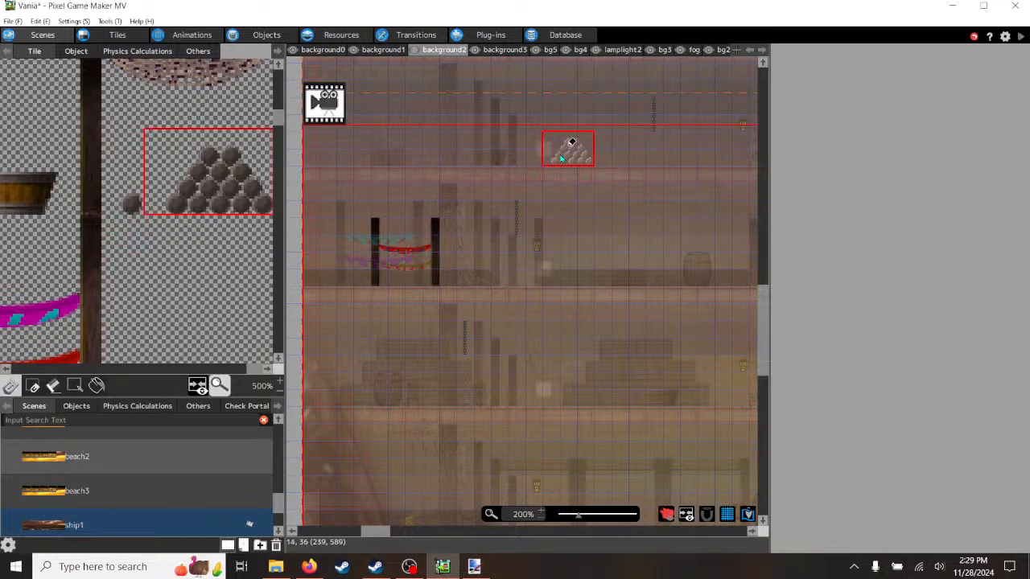
# - Place the whole ball pile on the fg2 layer, on the deck to the right of the wooden basin
pyautogui.click(383, 50)
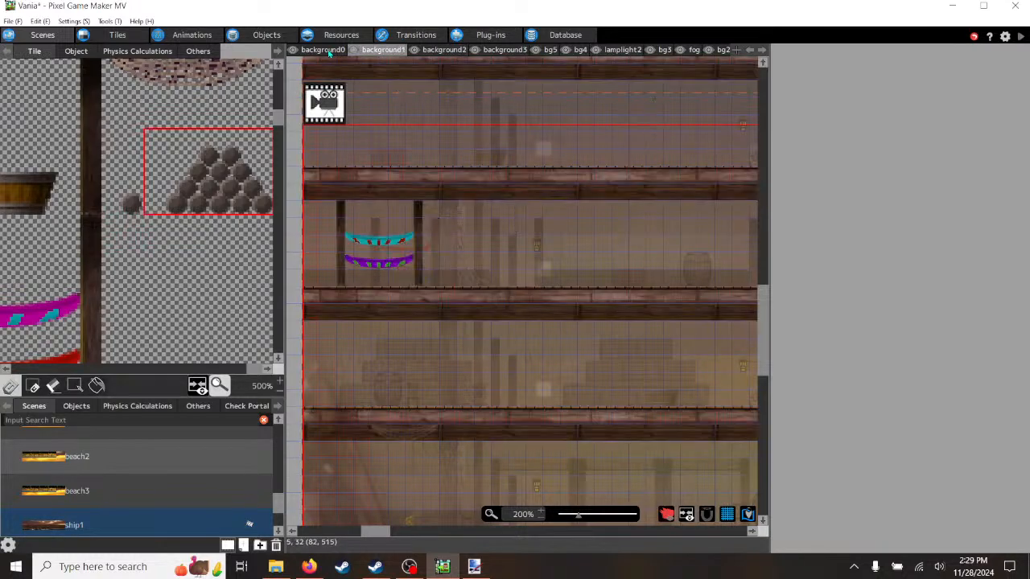
pyautogui.click(326, 50)
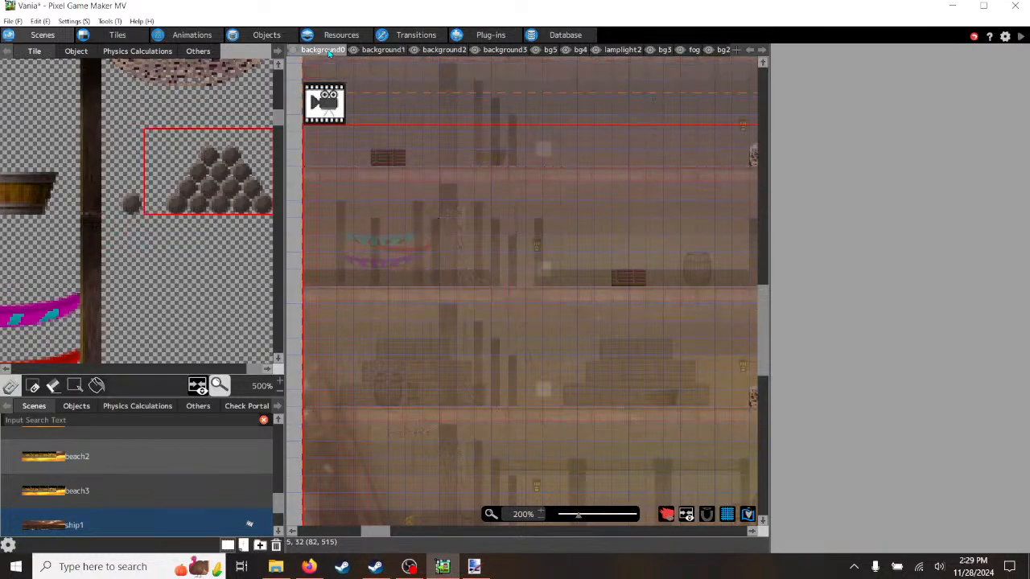
pyautogui.click(749, 51)
pyautogui.click(749, 50)
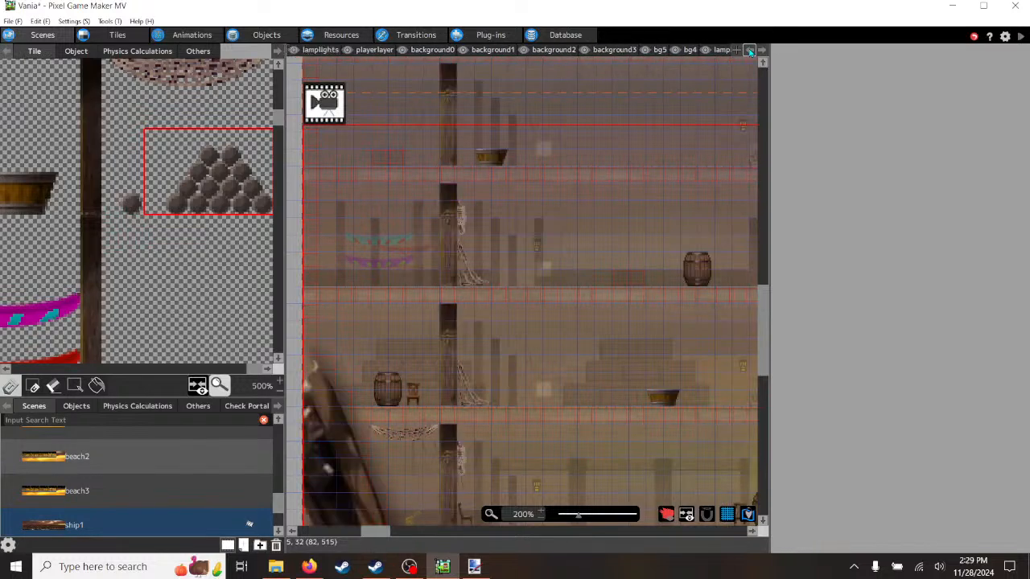
pyautogui.click(749, 51)
pyautogui.scroll(1, 636, 231)
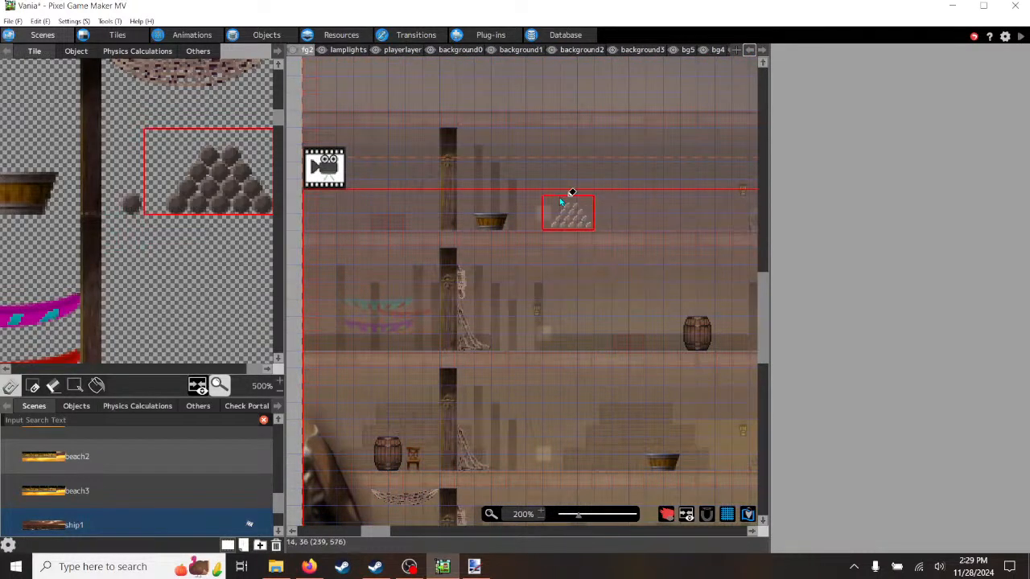
pyautogui.scroll(1, 607, 248)
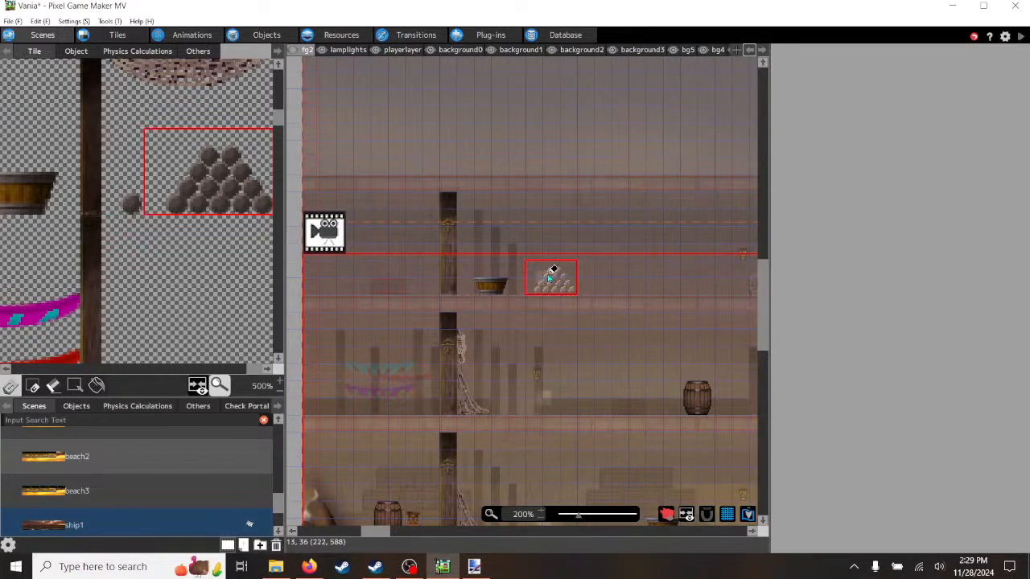
pyautogui.click(561, 278)
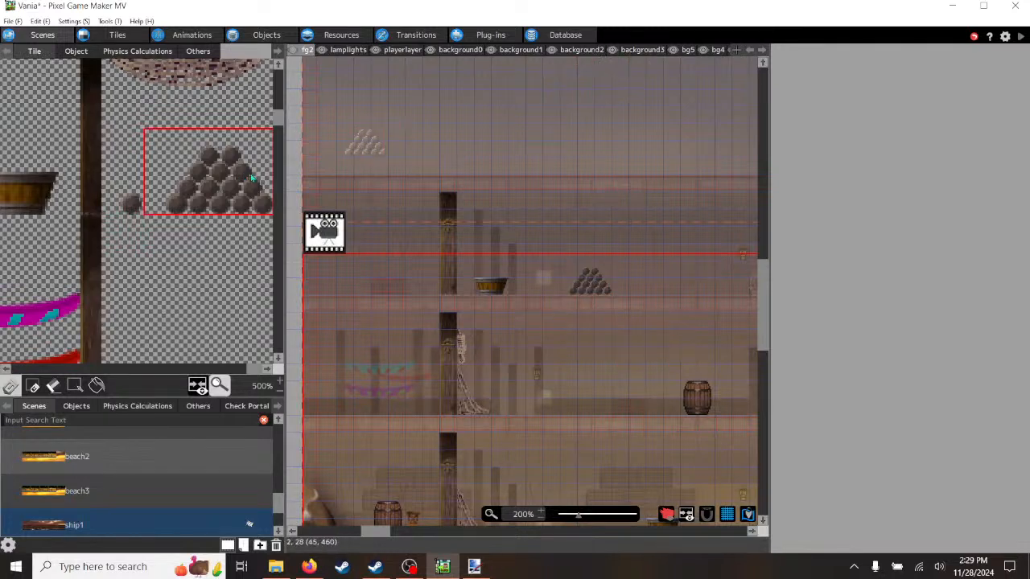
# - Pick only the pile's upper tile row and place it on the background1 layer, on the deck just right of the full pile
pyautogui.moveTo(152, 137); pyautogui.dragTo(241, 169)
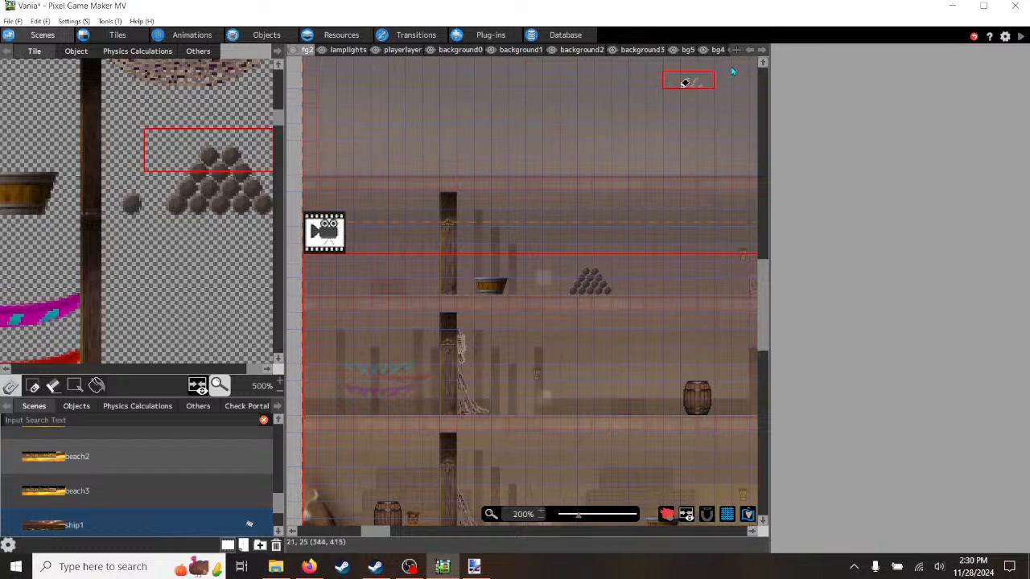
pyautogui.click(761, 50)
pyautogui.click(761, 50)
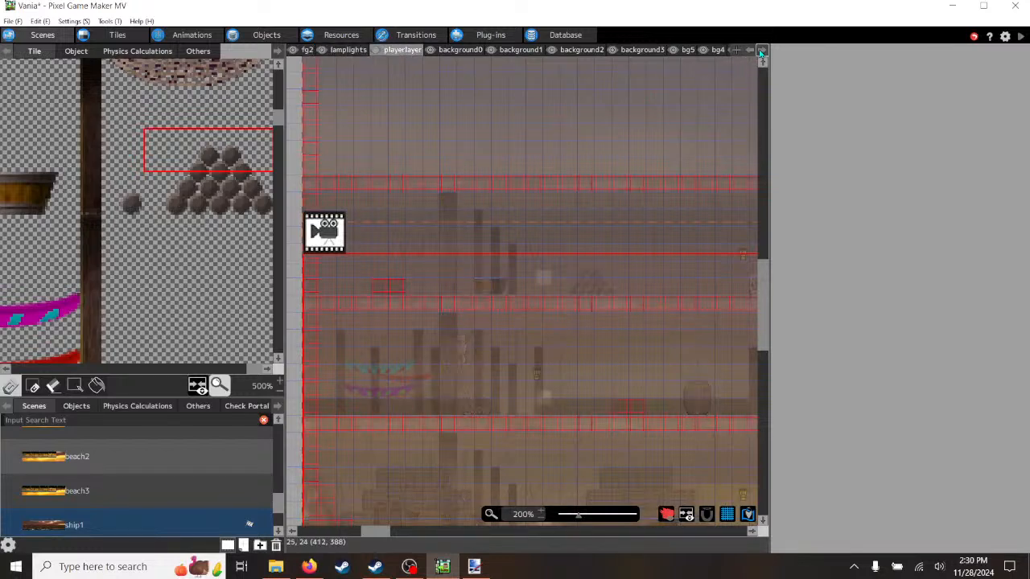
pyautogui.click(761, 51)
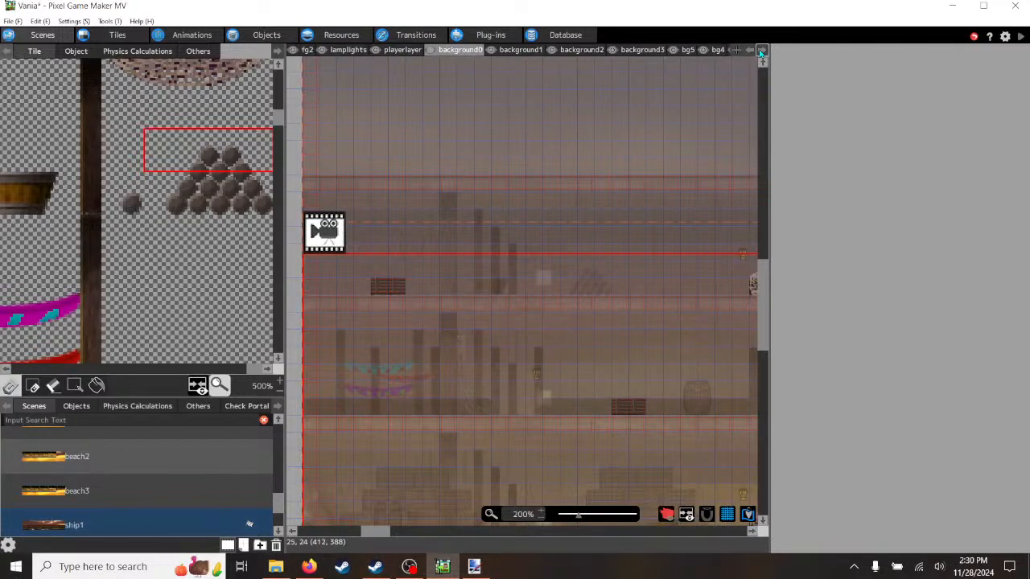
pyautogui.click(761, 51)
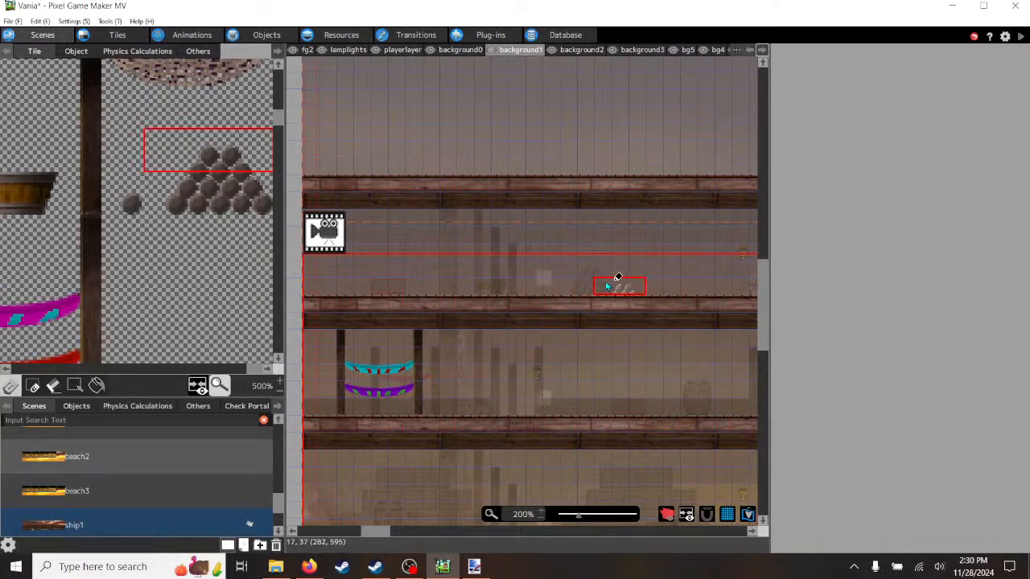
pyautogui.click(606, 296)
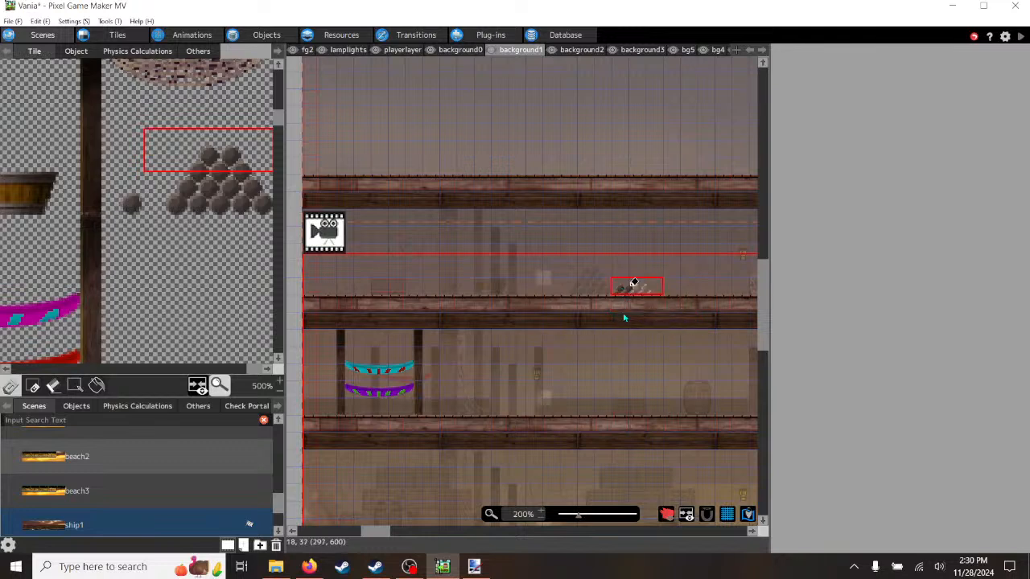
# - Start a test play of the ship level in a maximized window and climb the dog from the lowest deck up the stairs
pyautogui.click(1020, 37)
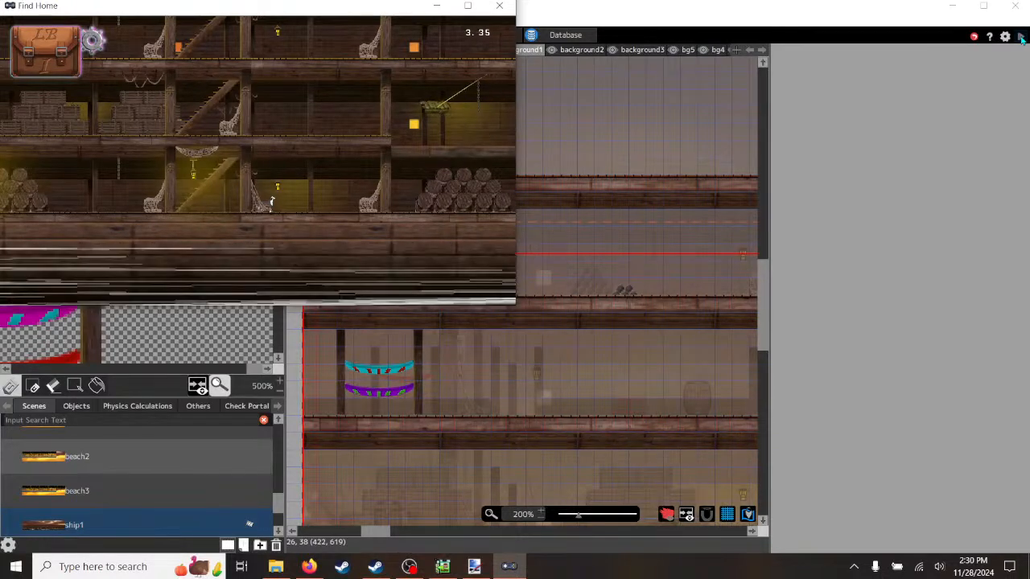
pyautogui.click(468, 6)
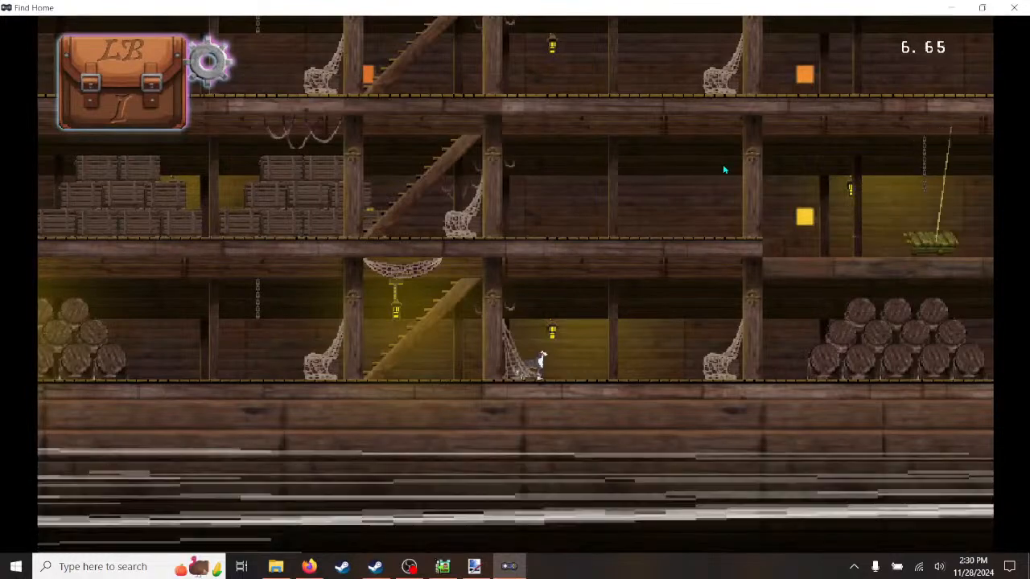
pyautogui.press('Right')
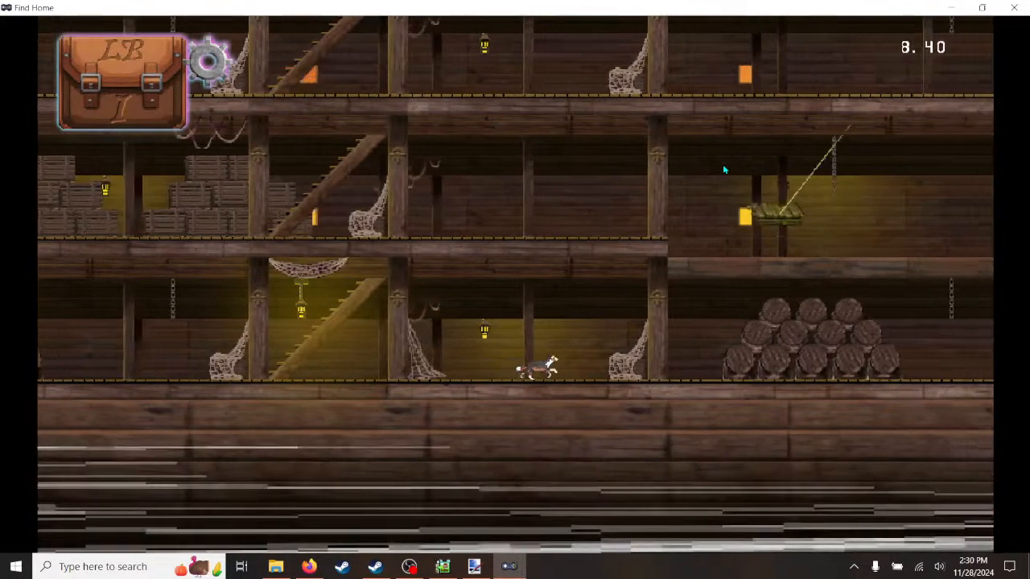
pyautogui.press('Left')
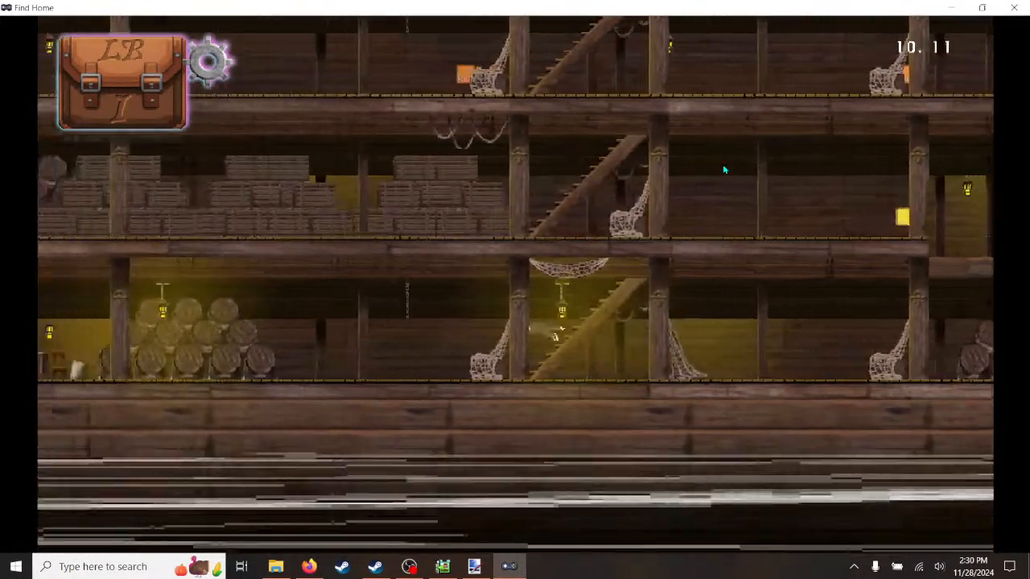
pyautogui.press('Left')
pyautogui.press('Right')
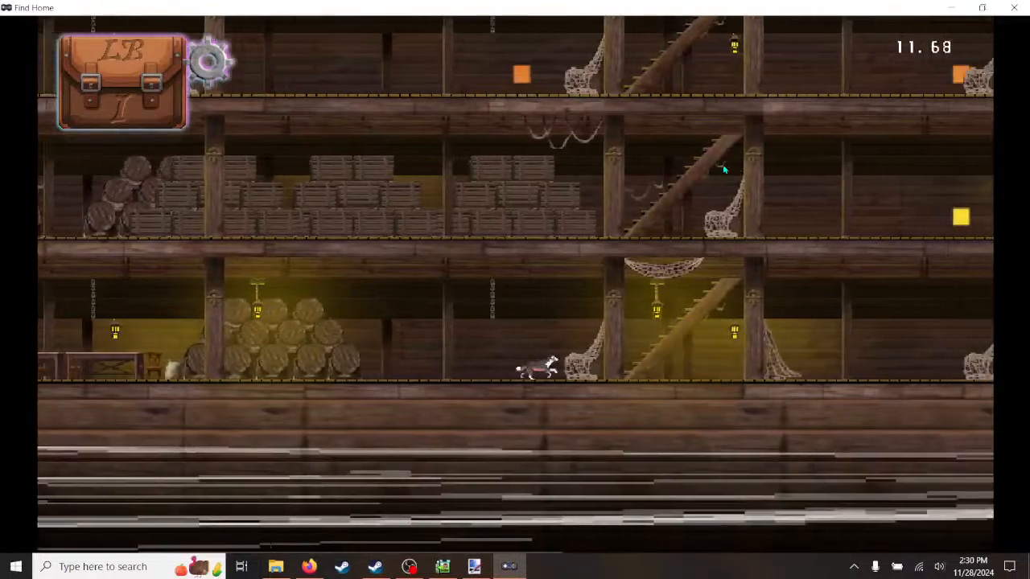
pyautogui.press('space')
pyautogui.press('Left')
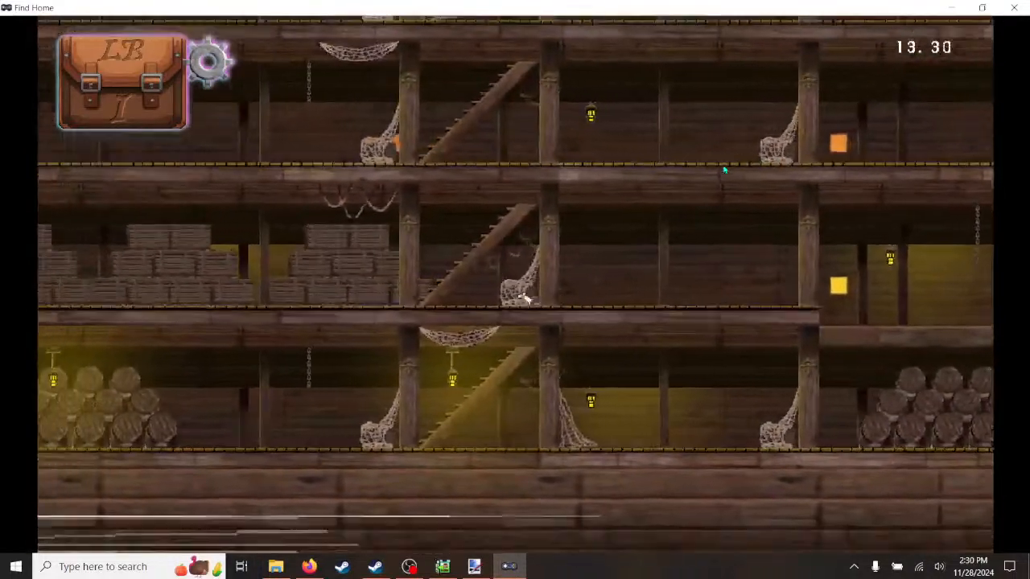
pyautogui.press('Right')
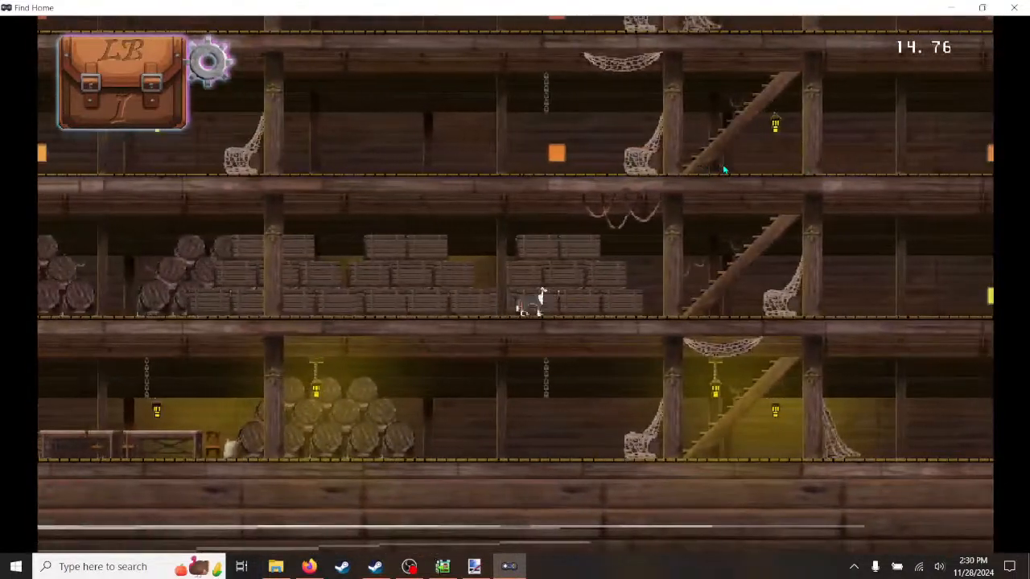
pyautogui.press('space')
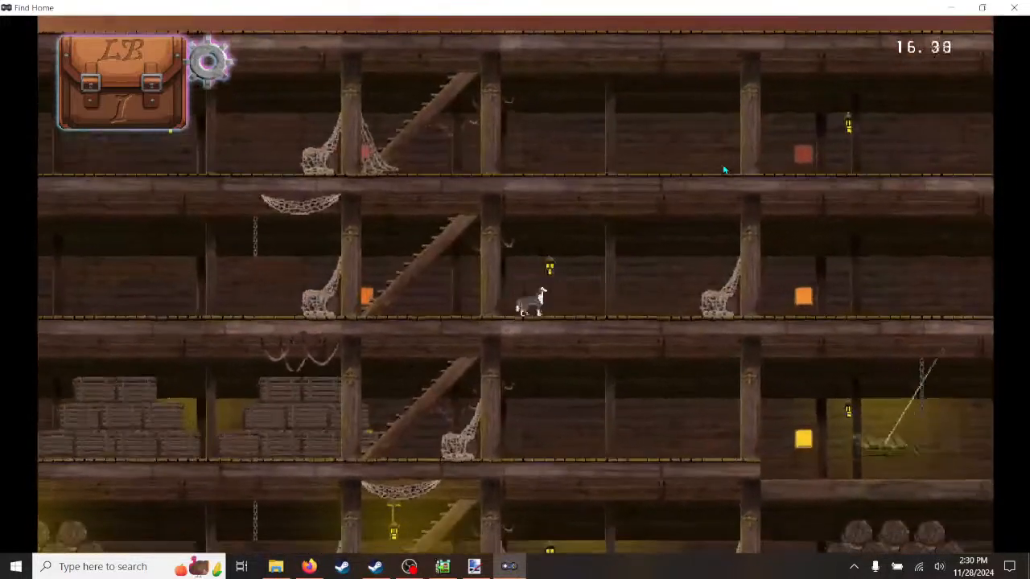
# - Run the dog left along the deck to examine how the two ball piles look in play, and end the test
pyautogui.press('Left')
pyautogui.press('space')
pyautogui.press('Left')
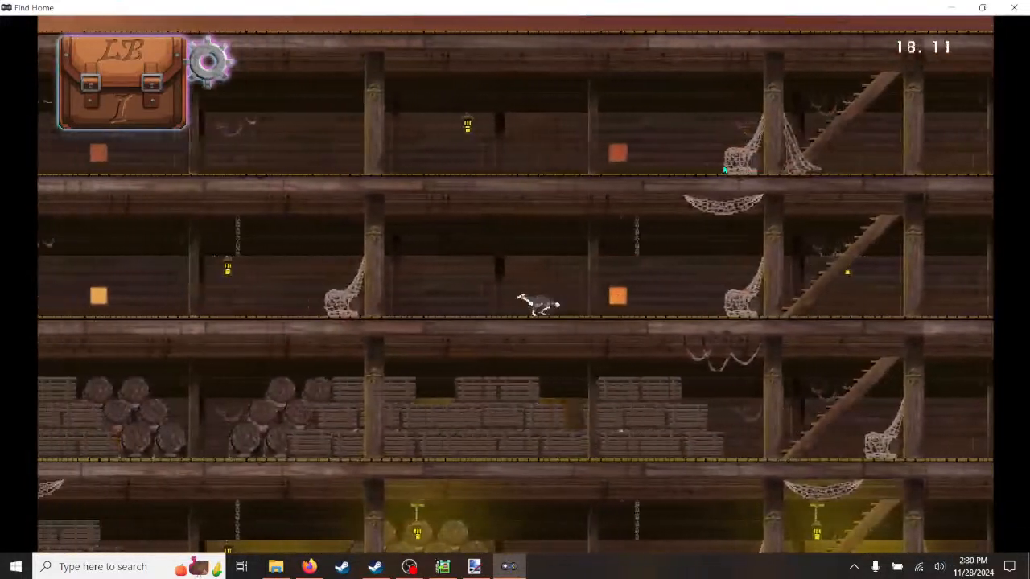
pyautogui.press('Left')
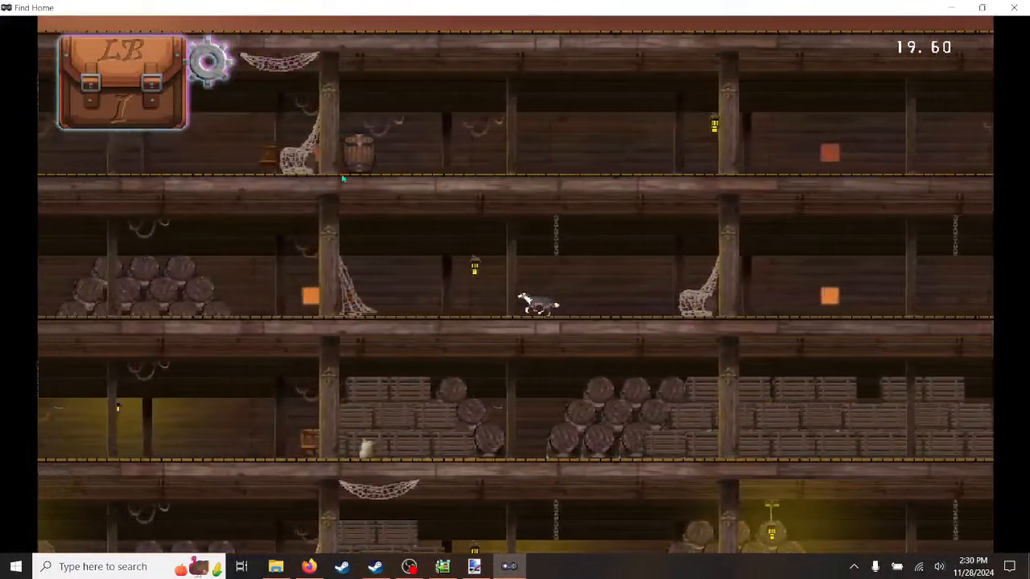
pyautogui.press('Left')
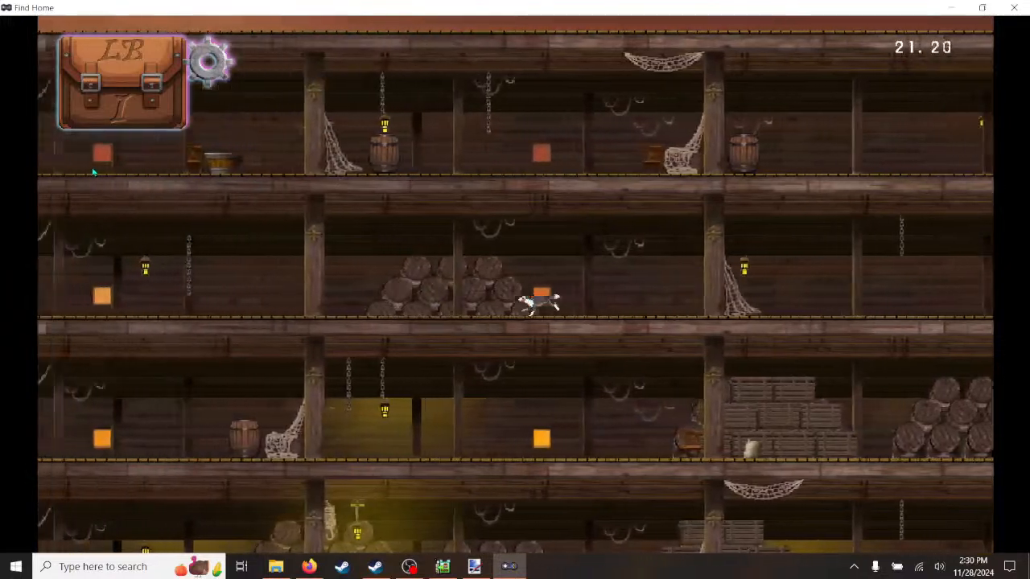
pyautogui.press('Left')
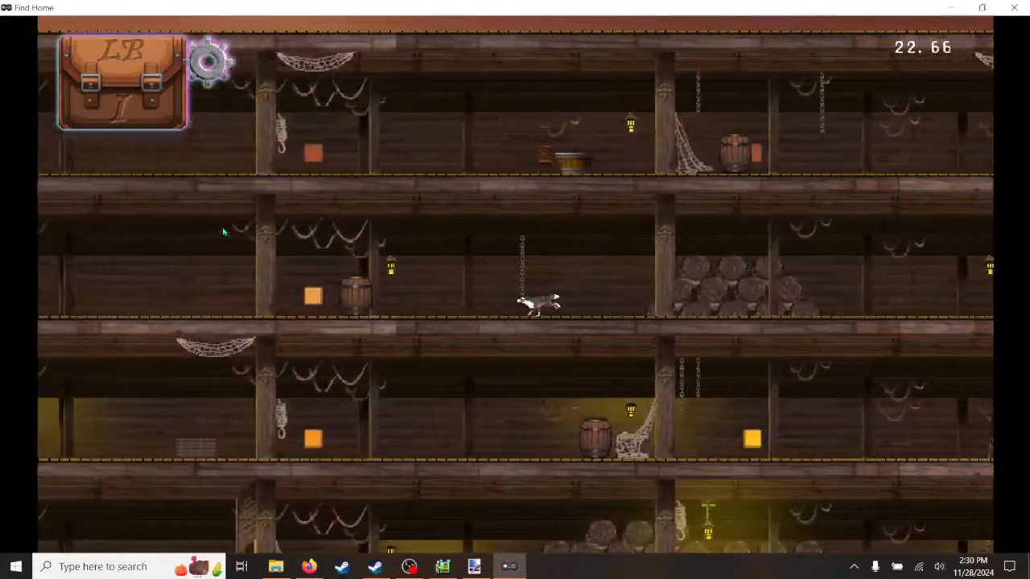
pyautogui.press('Left')
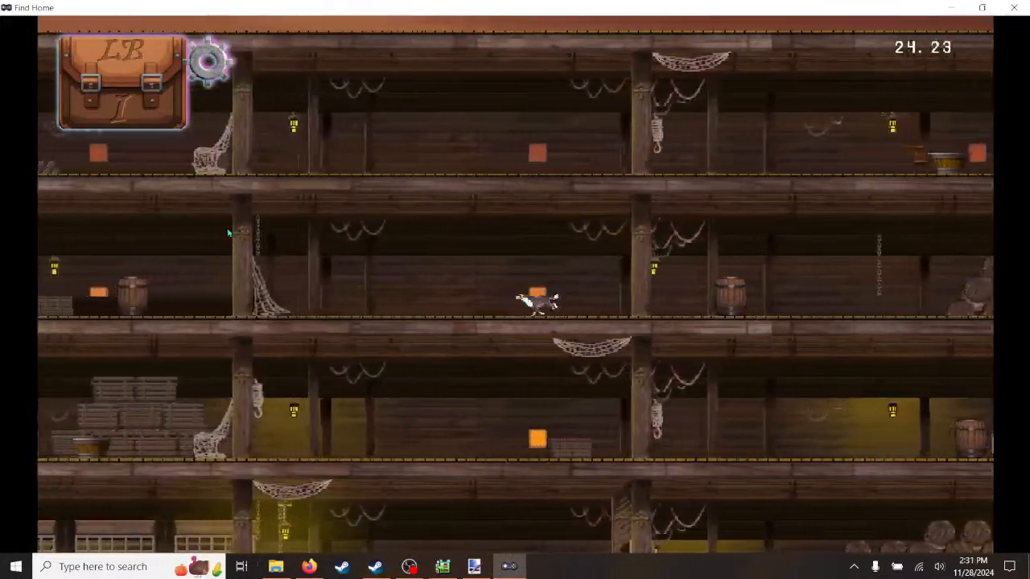
pyautogui.press('Left')
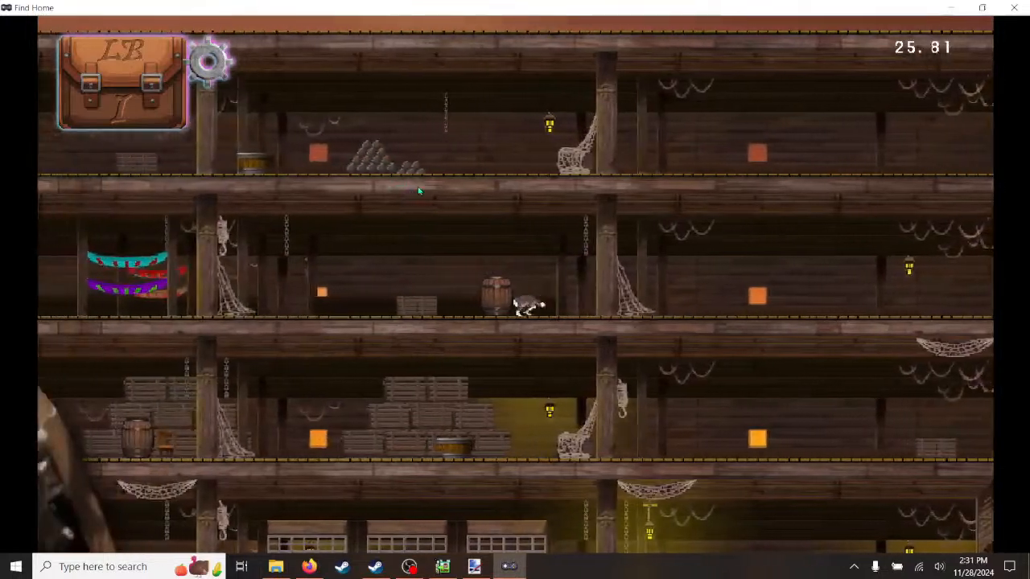
pyautogui.press('Right')
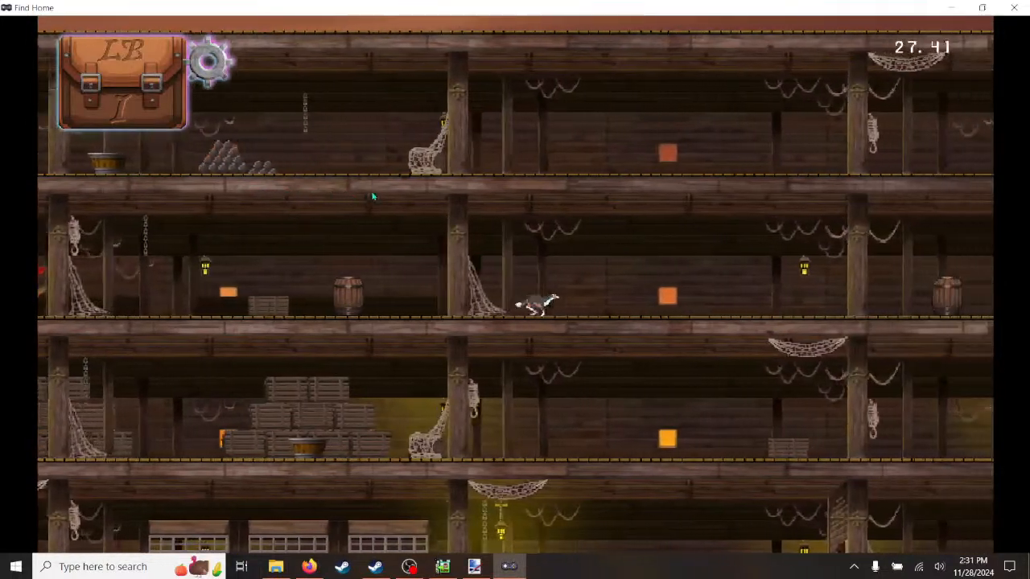
pyautogui.press('Left')
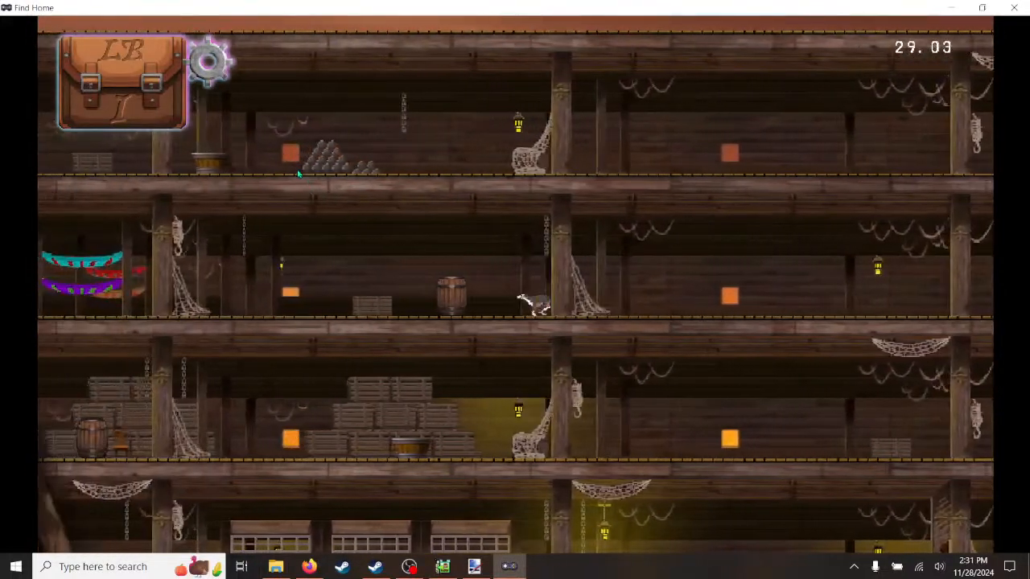
pyautogui.press('Right')
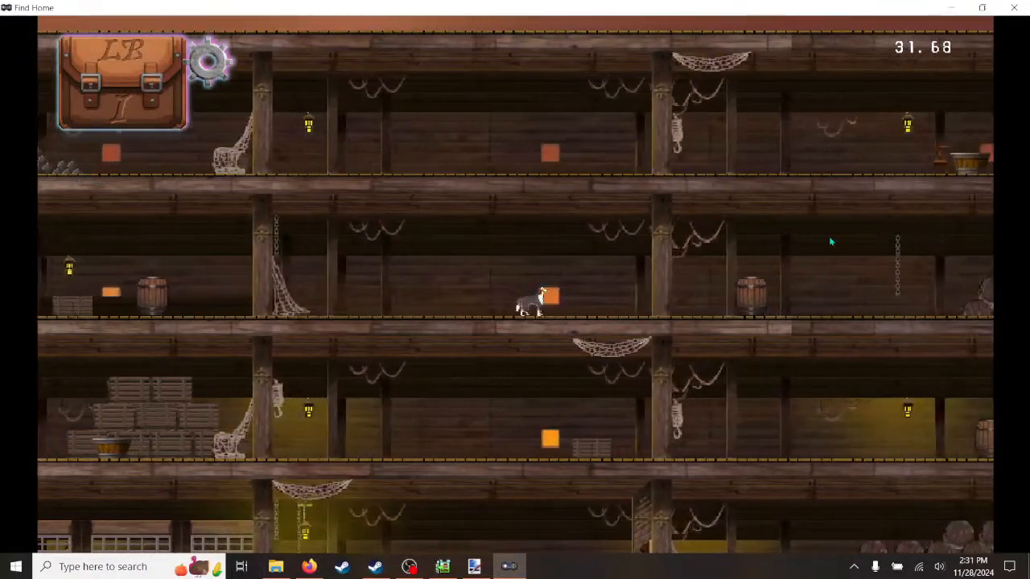
pyautogui.press('Escape')
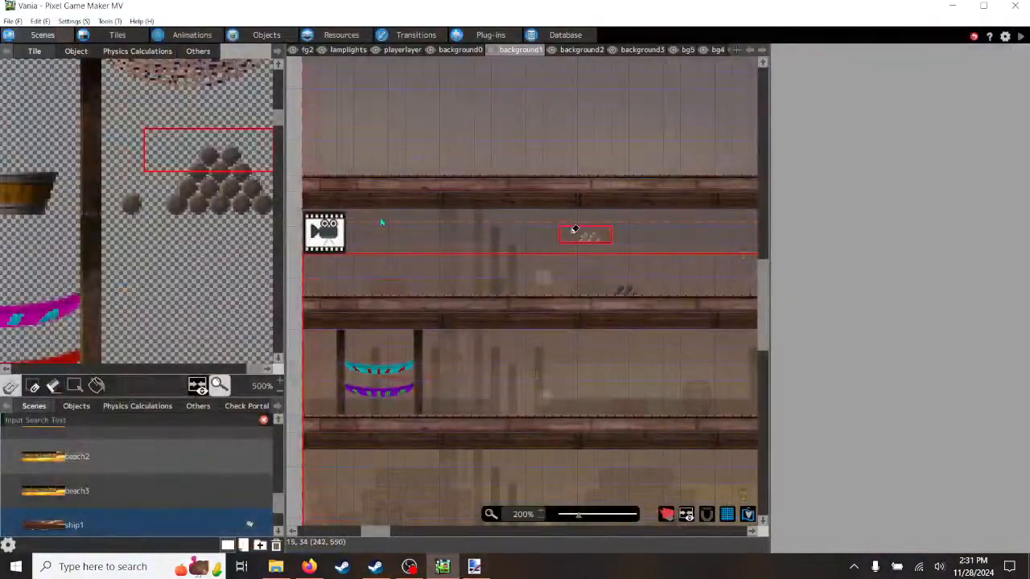
# - Remove the small ball row from the background1 layer and place it on background2, on the deck just right of the full pile
pyautogui.moveTo(572, 234); pyautogui.dragTo(620, 292)
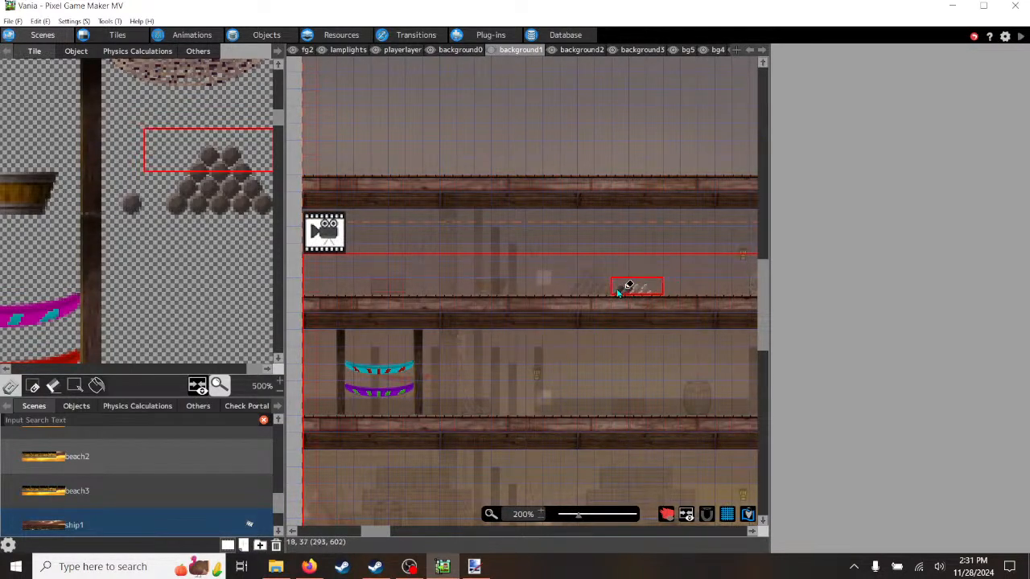
pyautogui.click(40, 21)
pyautogui.click(50, 111)
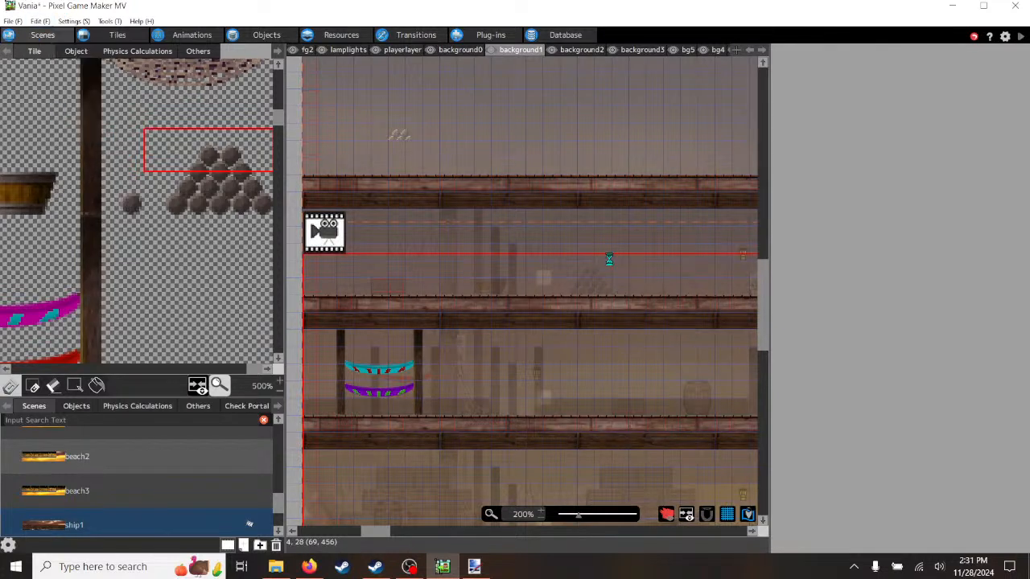
pyautogui.click(580, 50)
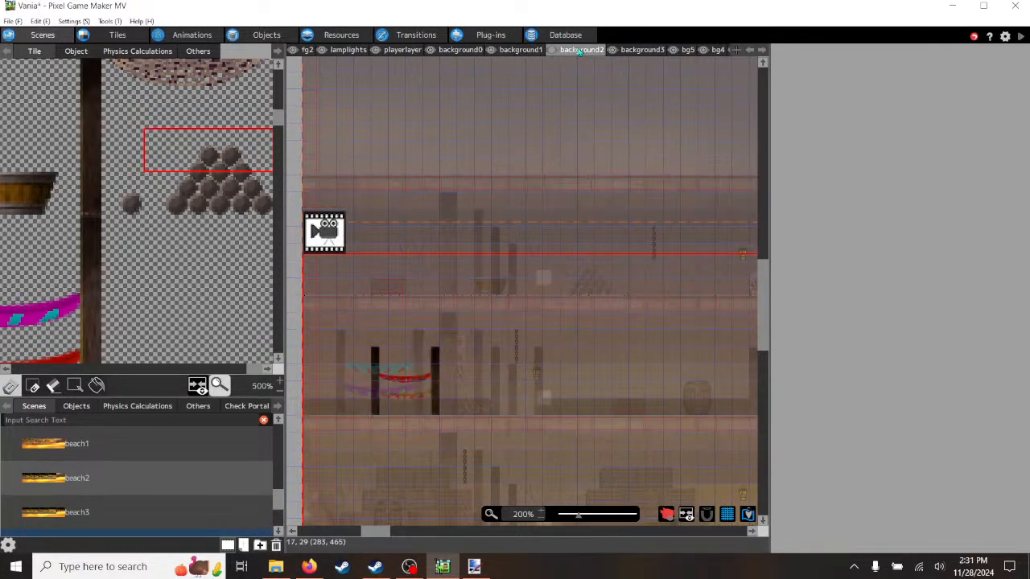
pyautogui.click(609, 288)
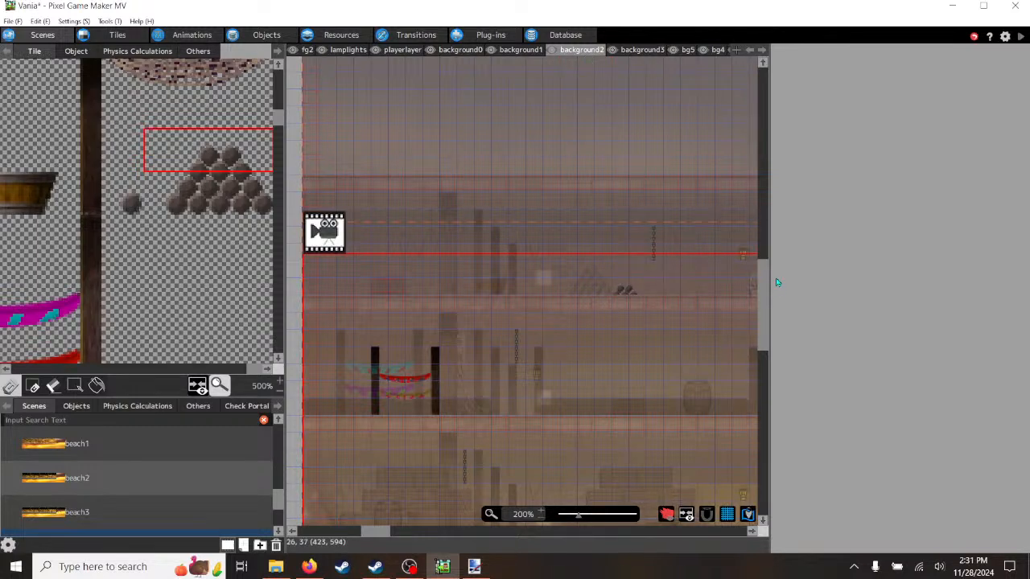
# - Run the ship level test again in a maximized window and climb the dog up the stairs to the deck holding the ball piles
pyautogui.click(1019, 40)
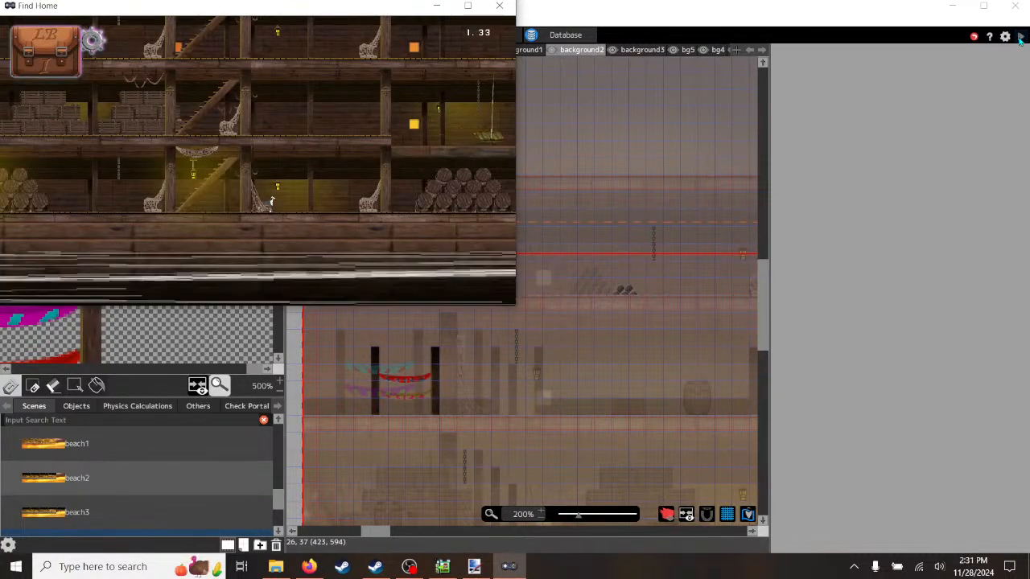
pyautogui.click(468, 6)
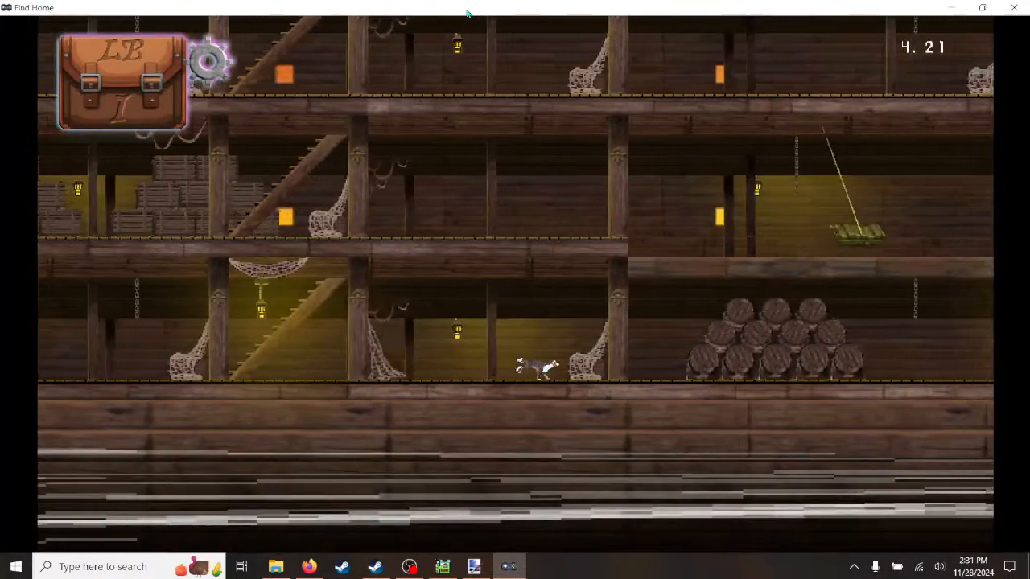
pyautogui.press('Left')
pyautogui.press('space')
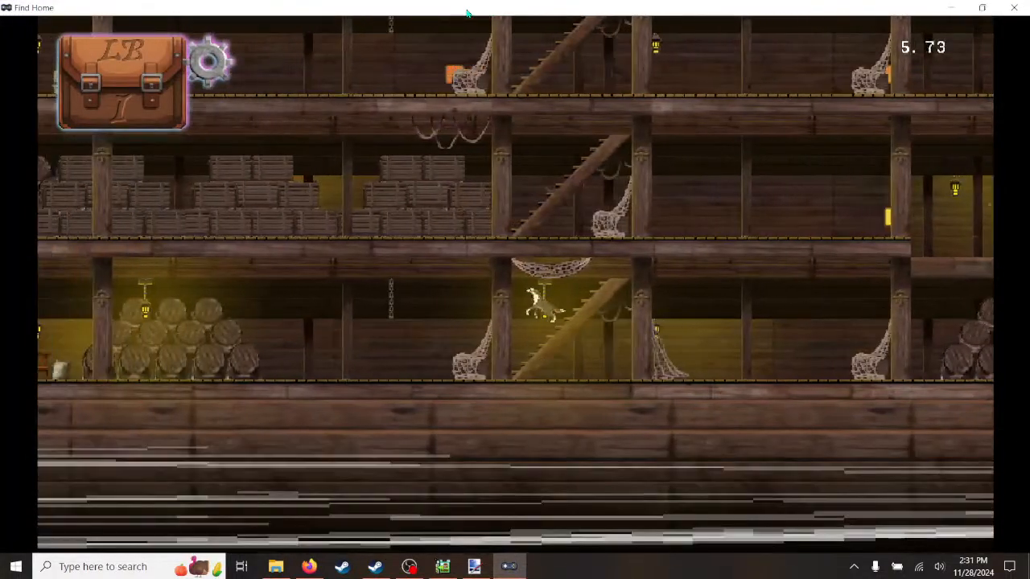
pyautogui.press('Right')
pyautogui.press('Left')
pyautogui.press('space')
pyautogui.press('Right')
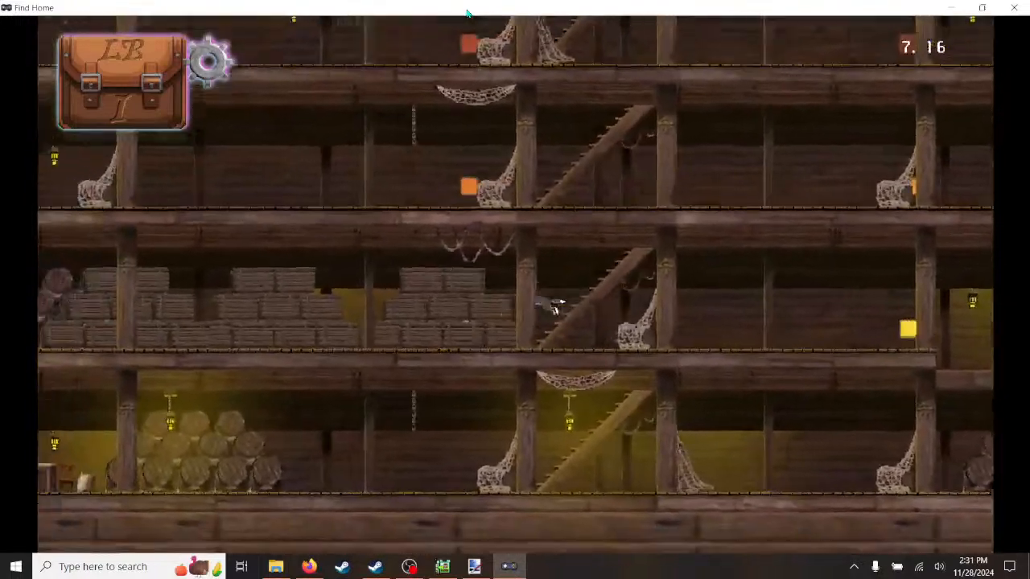
pyautogui.press('Right')
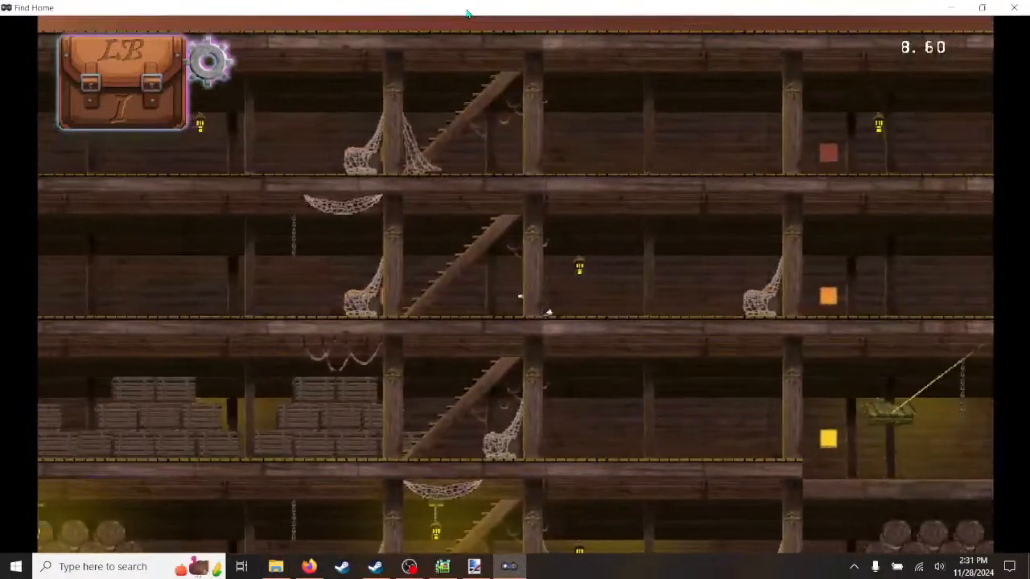
pyautogui.press('Left')
pyautogui.press('space')
pyautogui.press('Right')
pyautogui.press('space')
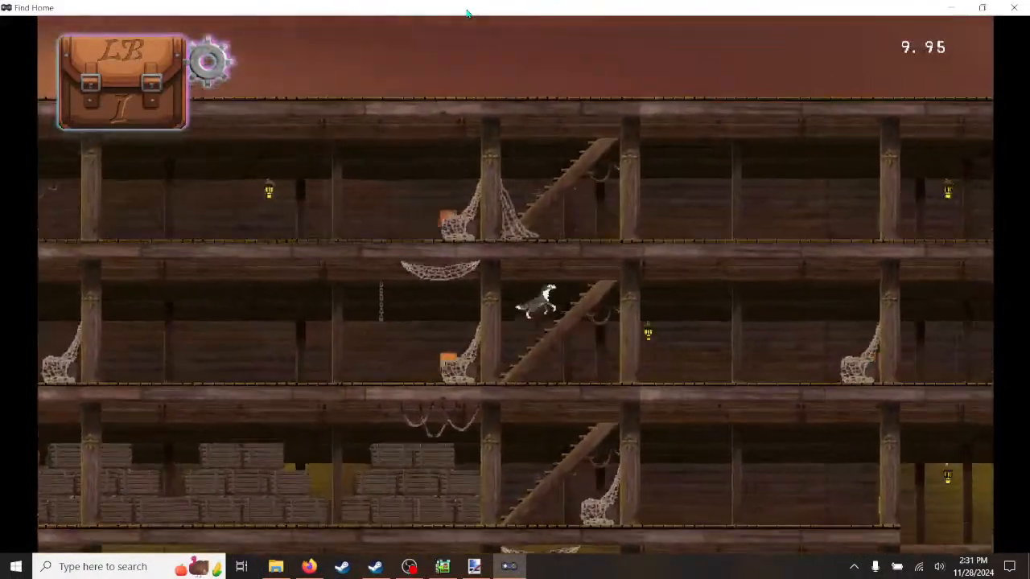
# - Run the dog left along the ball-pile deck and check how the small background2 row sits beside the full pile
pyautogui.press('Left')
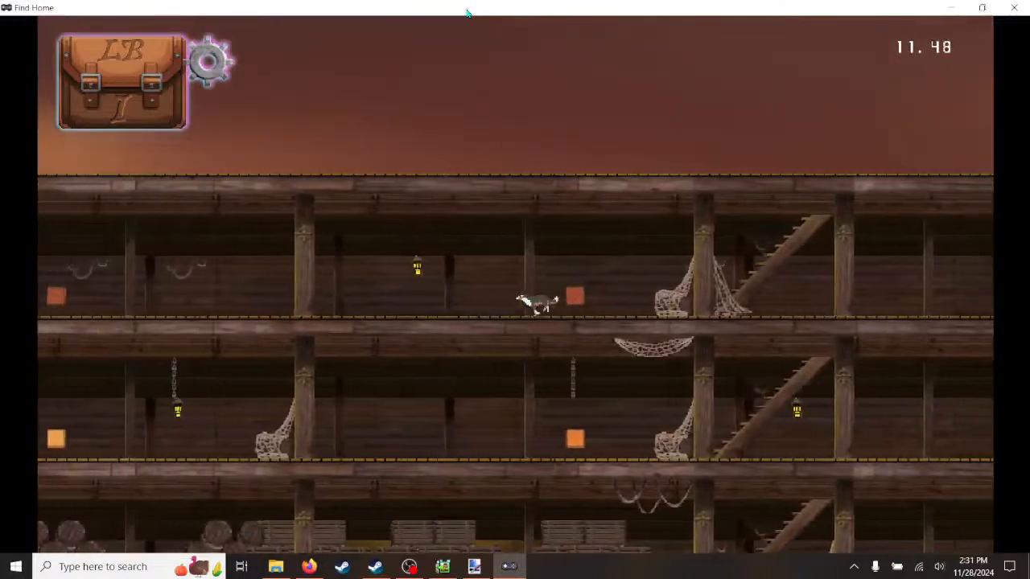
pyautogui.press('Left')
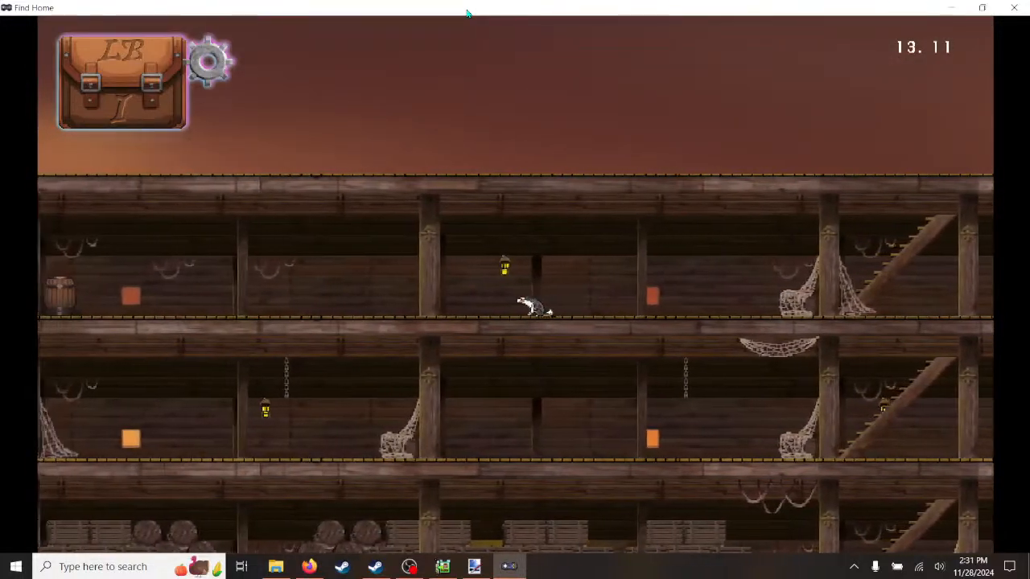
pyautogui.press('Left')
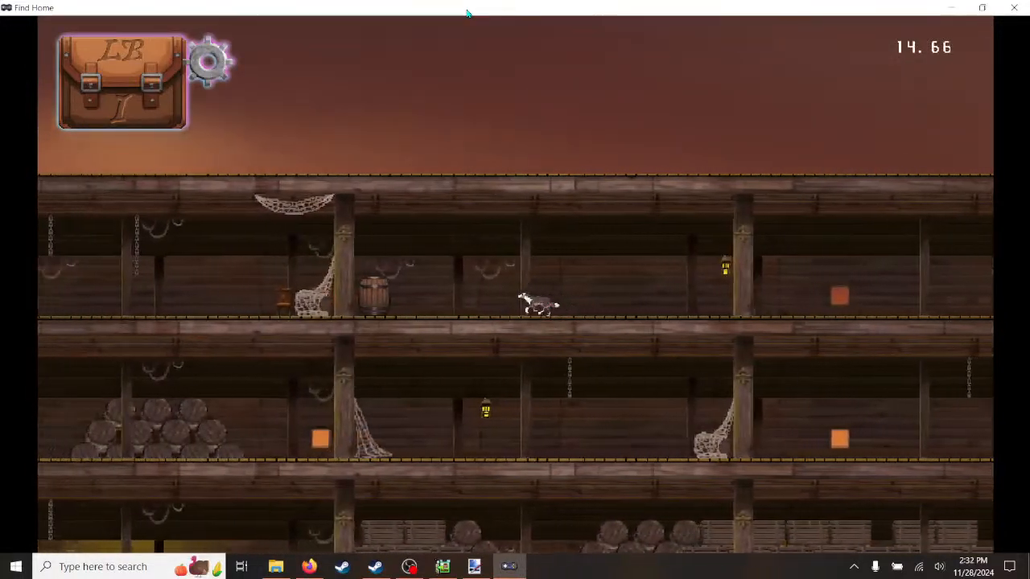
pyautogui.press('Left')
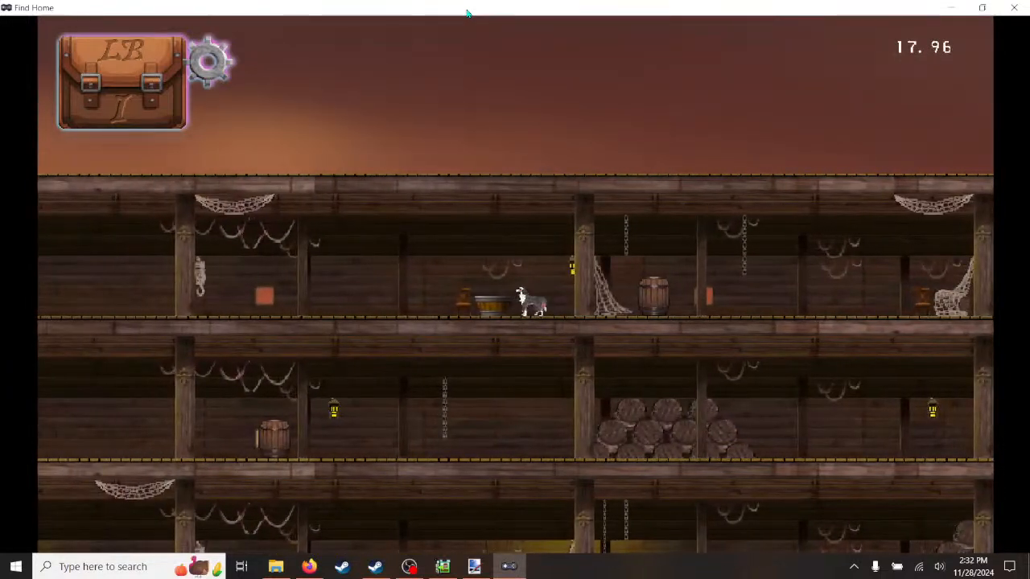
pyautogui.press('Left')
pyautogui.press('Left')
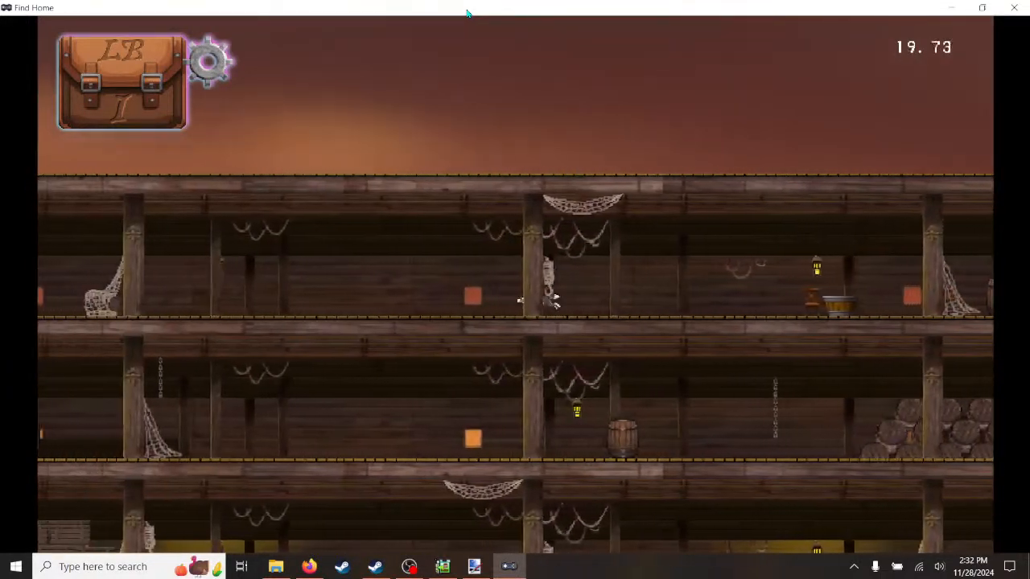
pyautogui.press('Left')
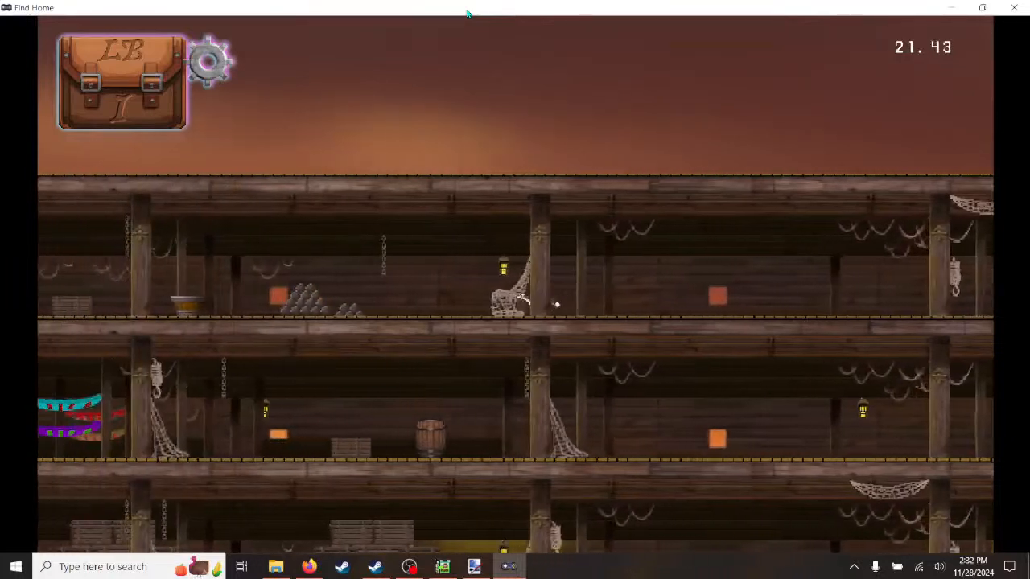
pyautogui.press('Left')
pyautogui.press('Right')
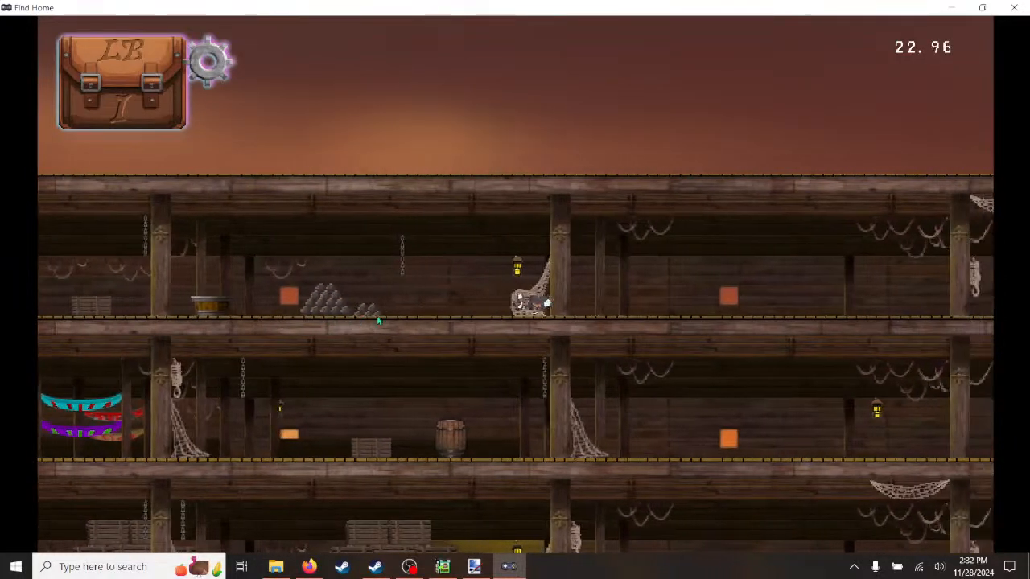
# - Run the dog back and forth past the ball piles on the upper deck to check how they overlap it
pyautogui.press('Right')
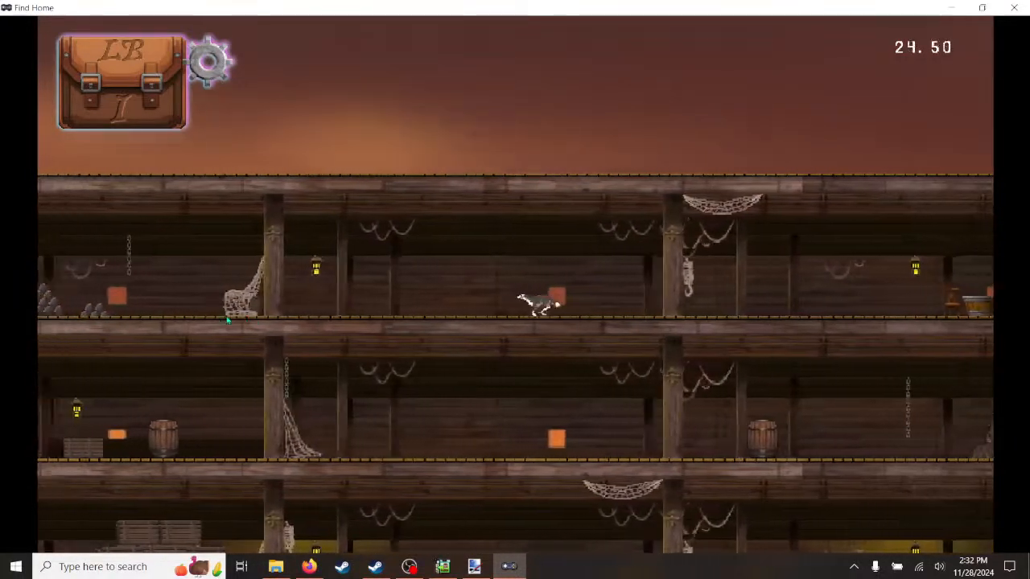
pyautogui.press('Left')
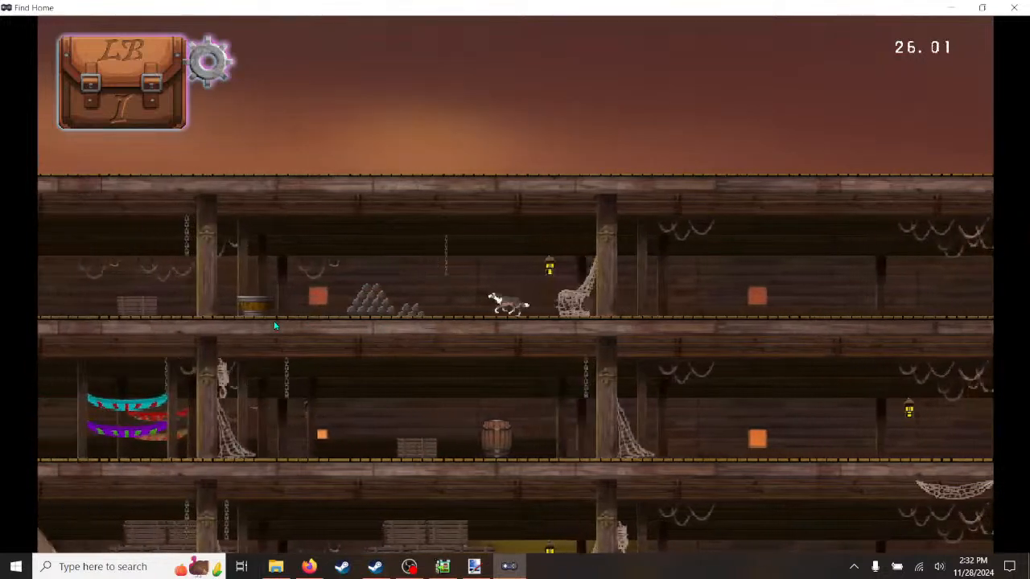
pyautogui.press('Left')
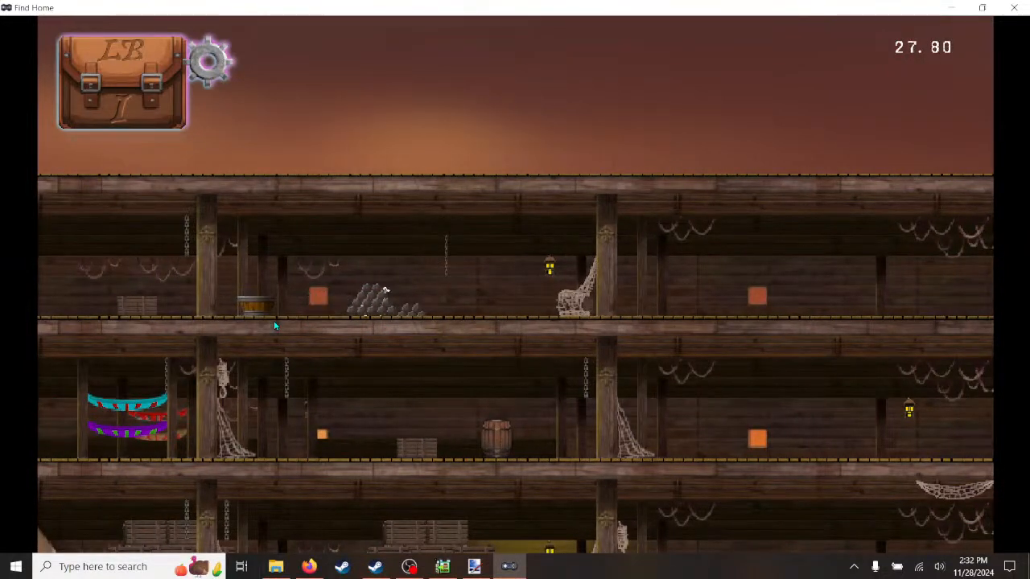
pyautogui.press('Right')
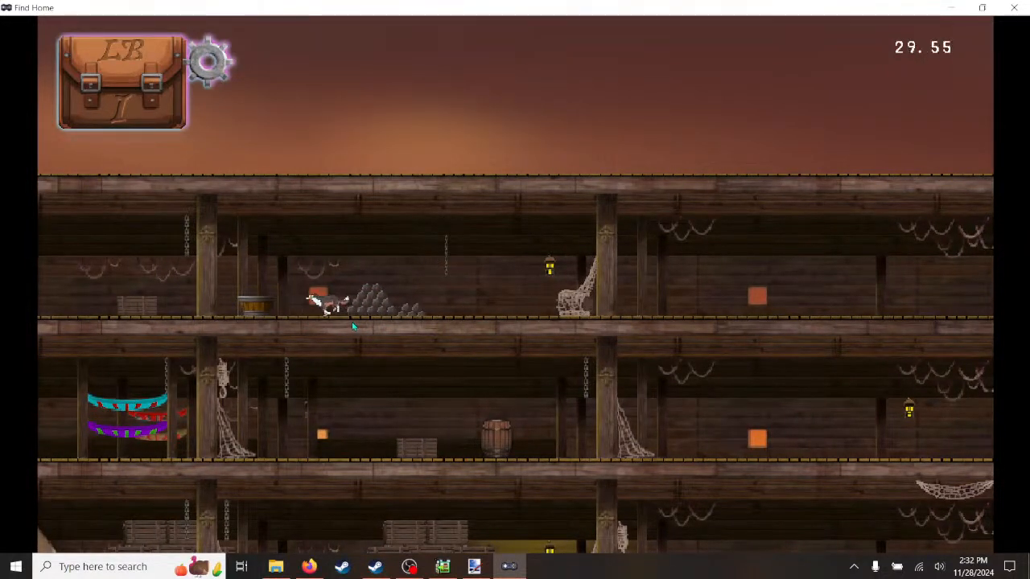
pyautogui.press('Right')
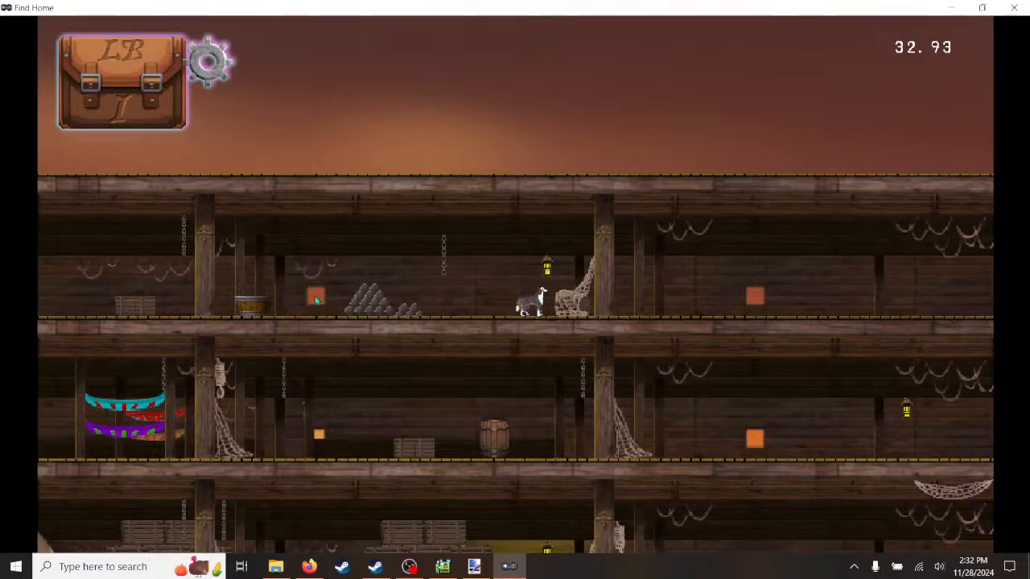
# - Run the dog right along the upper deck toward the stairs, viewing the deck's props, and end the test
pyautogui.press('Right')
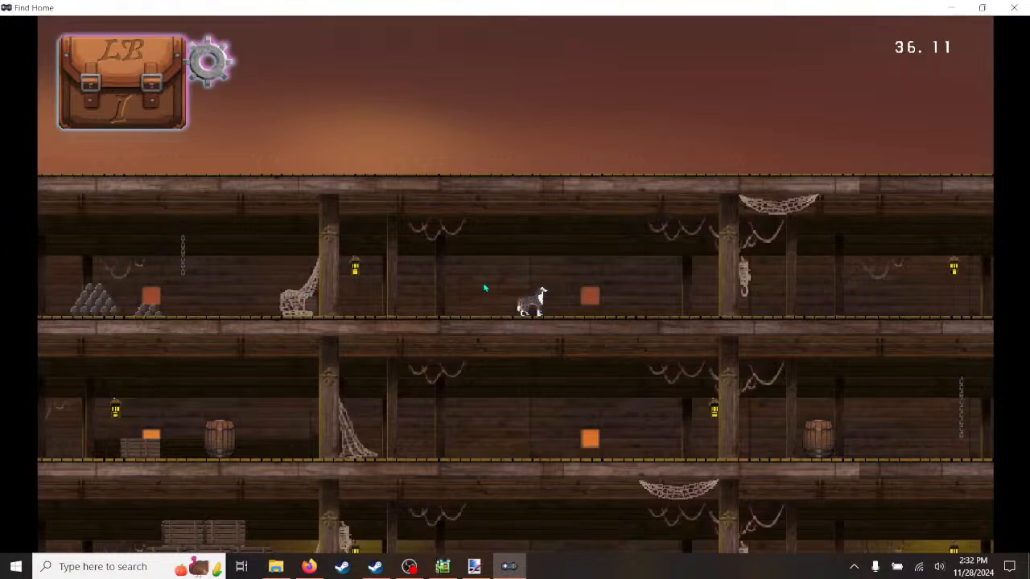
pyautogui.press('Right')
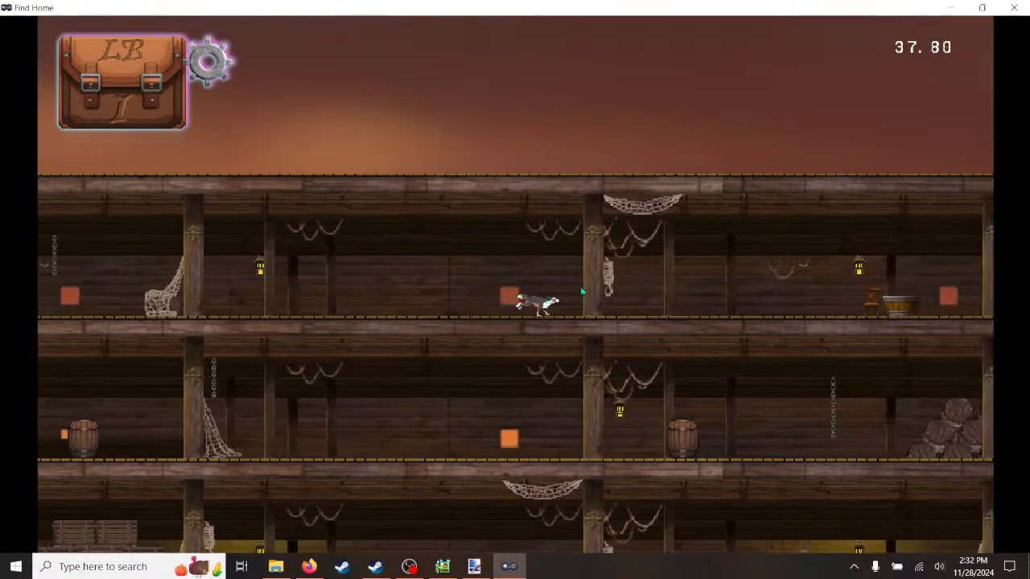
pyautogui.press('Right')
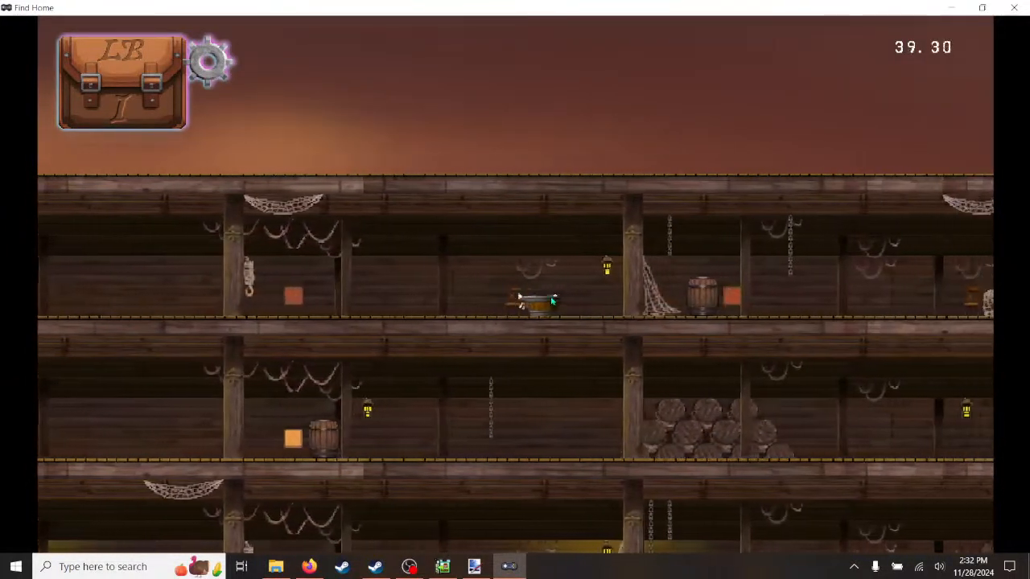
pyautogui.press('Right')
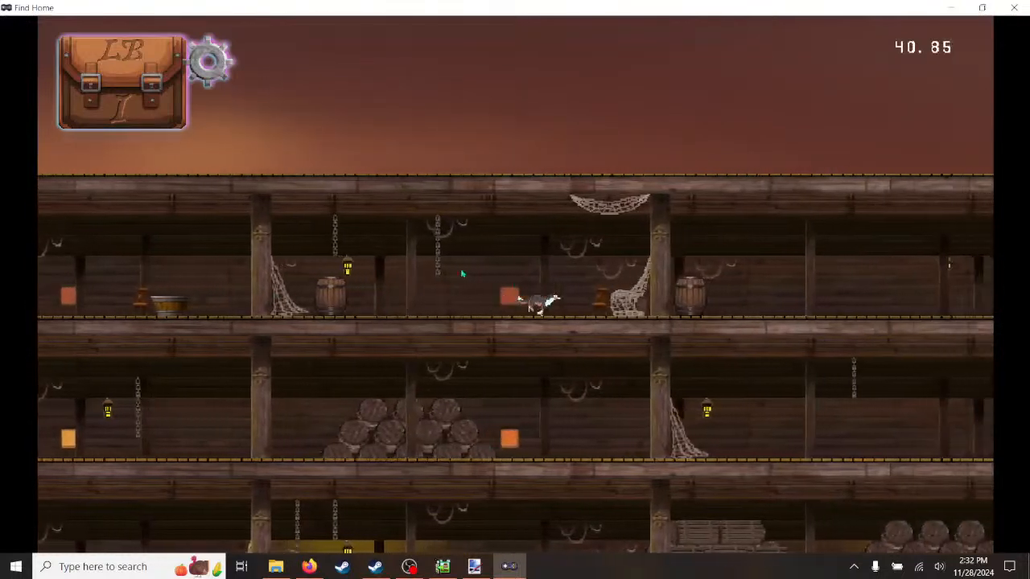
pyautogui.press('Right')
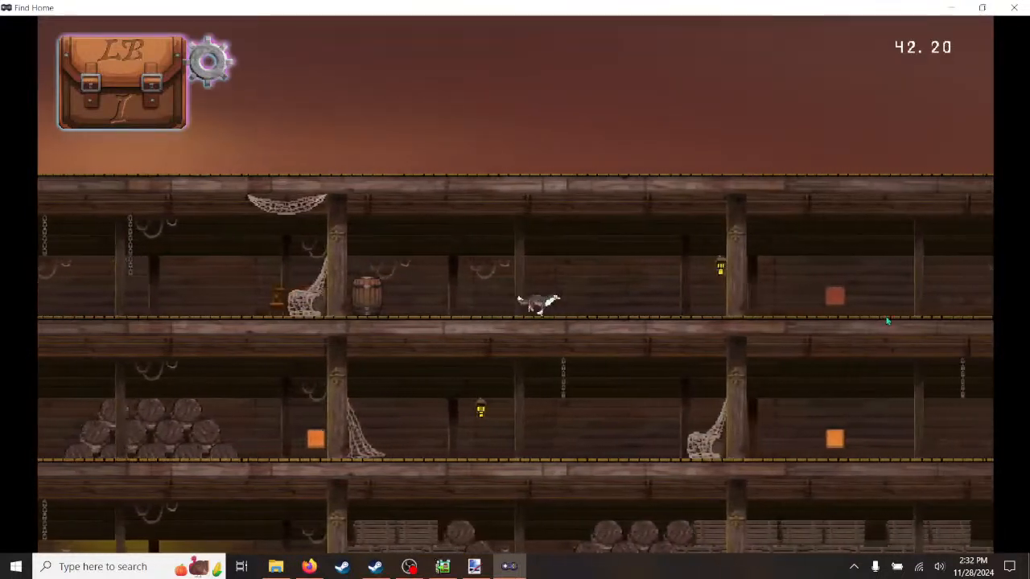
pyautogui.press('Right')
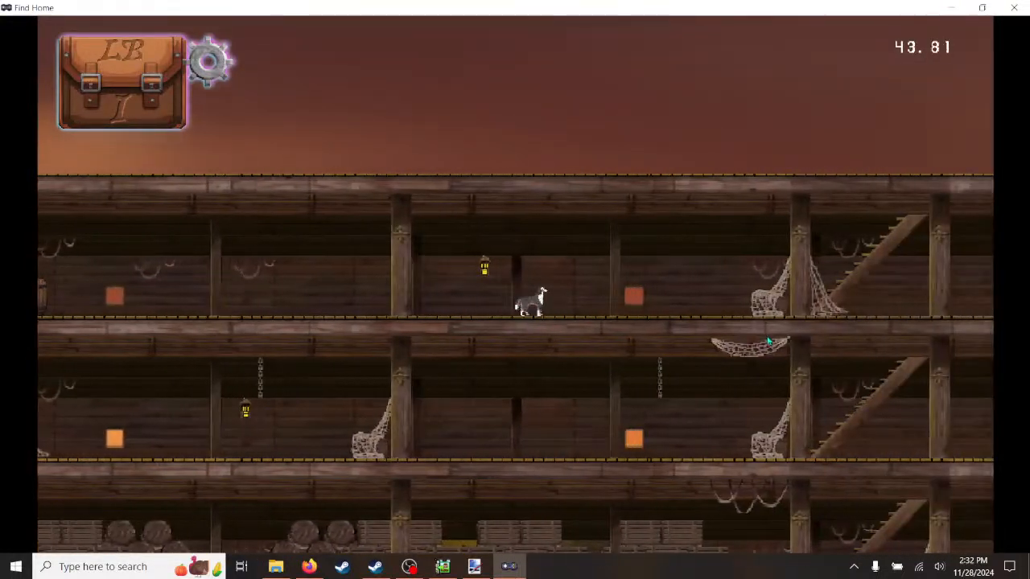
pyautogui.click(1014, 7)
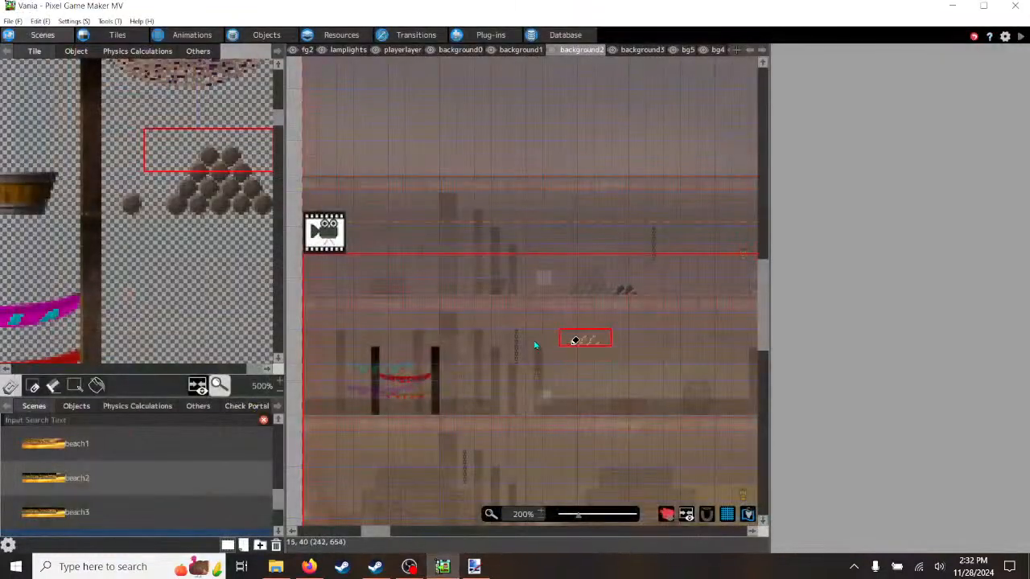
# - Place the magenta and red hammock pair with its posts on the background1 layer, on the second deck right of the cyan and purple pair
pyautogui.rightClick(572, 135)
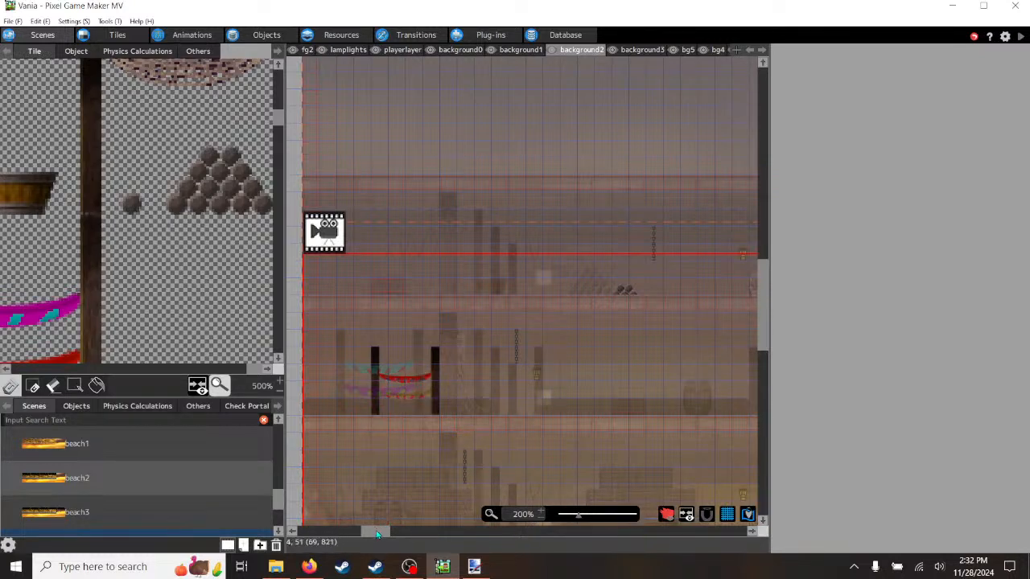
pyautogui.moveTo(387, 529); pyautogui.dragTo(375, 535)
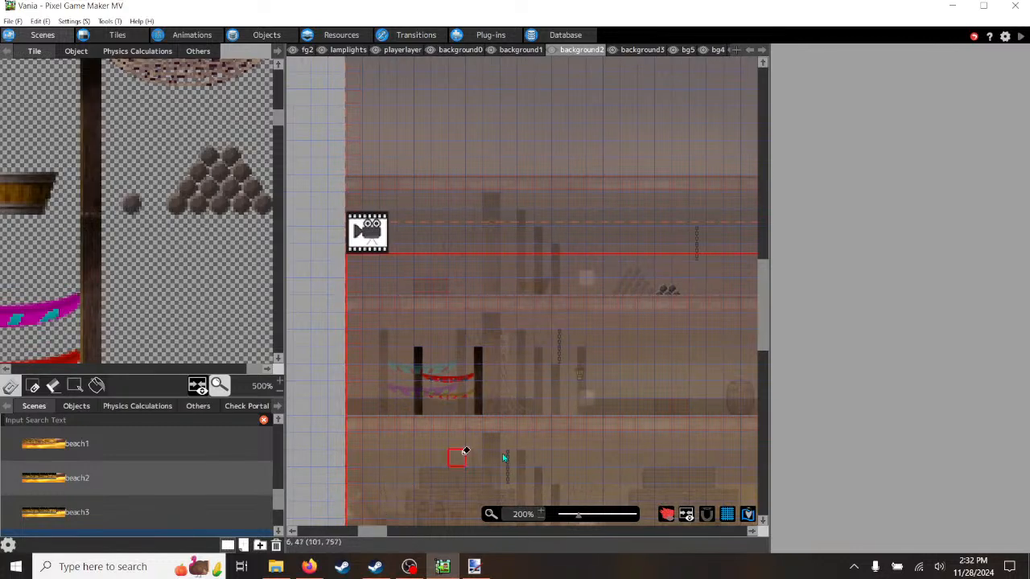
pyautogui.scroll(-3, 241, 346)
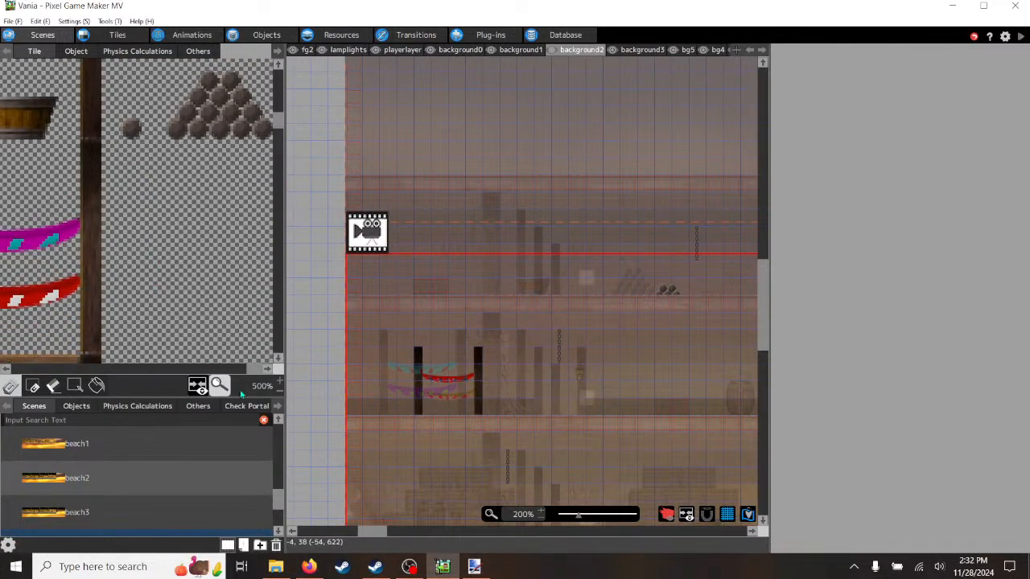
pyautogui.click(280, 393)
pyautogui.click(280, 393)
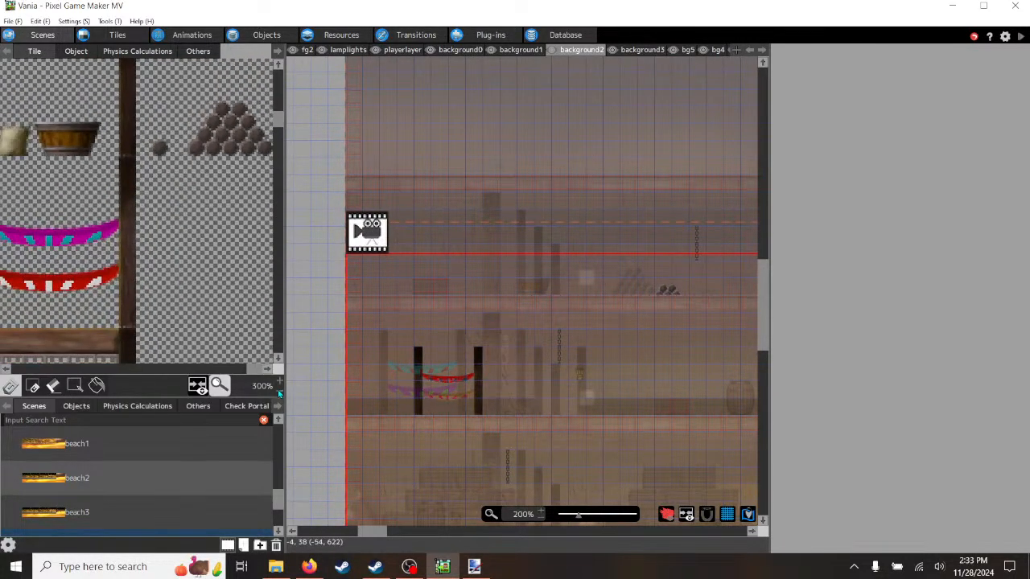
pyautogui.click(279, 393)
pyautogui.click(279, 392)
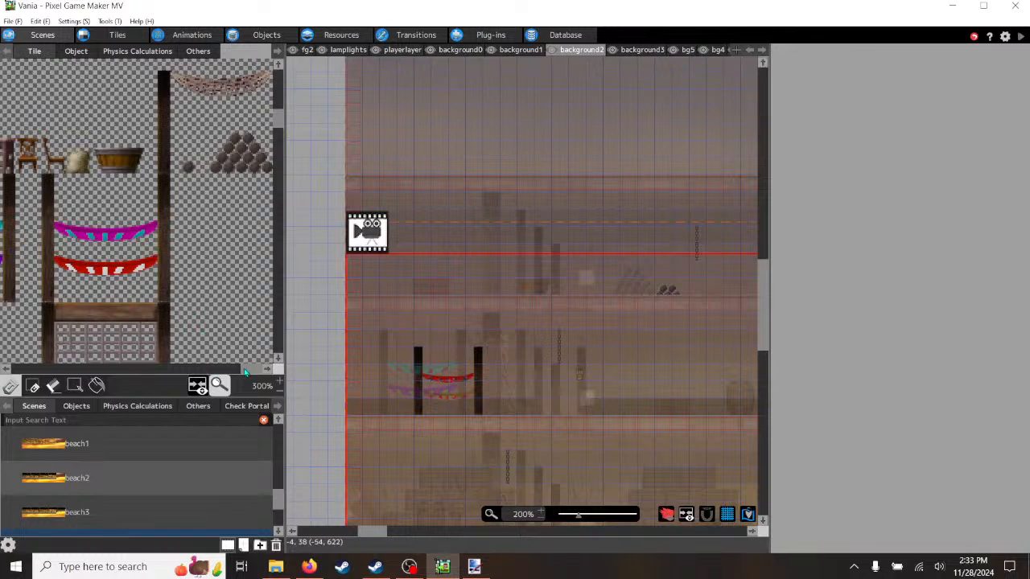
pyautogui.moveTo(245, 373); pyautogui.dragTo(236, 371)
pyautogui.scroll(-3, 245, 304)
pyautogui.scroll(2, 229, 314)
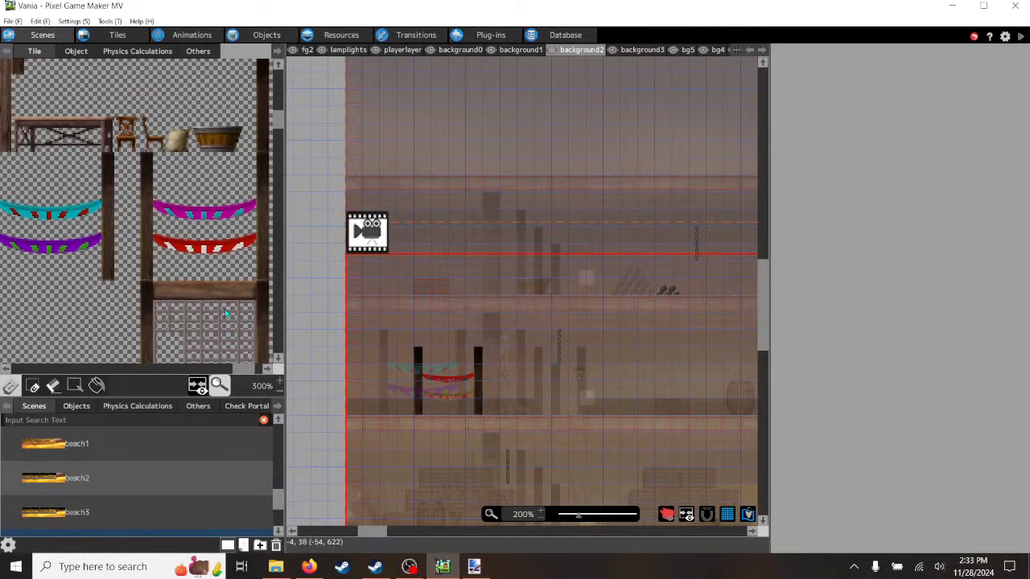
pyautogui.scroll(1, 226, 314)
pyautogui.moveTo(247, 370)
pyautogui.mouseDown()
pyautogui.moveTo(258, 371)
pyautogui.moveTo(226, 372)
pyautogui.moveTo(249, 376)
pyautogui.mouseUp()
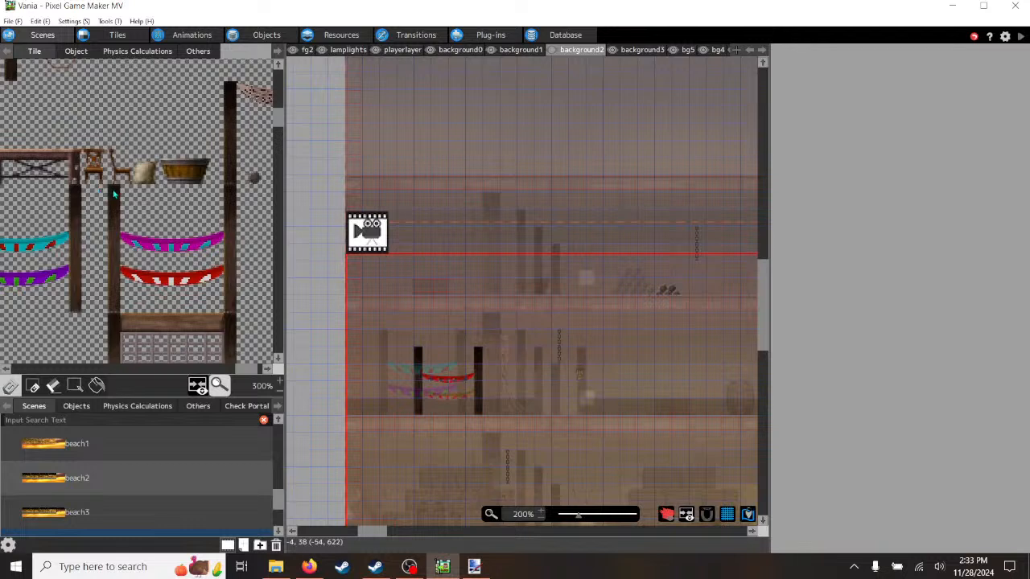
pyautogui.moveTo(113, 194); pyautogui.dragTo(225, 299)
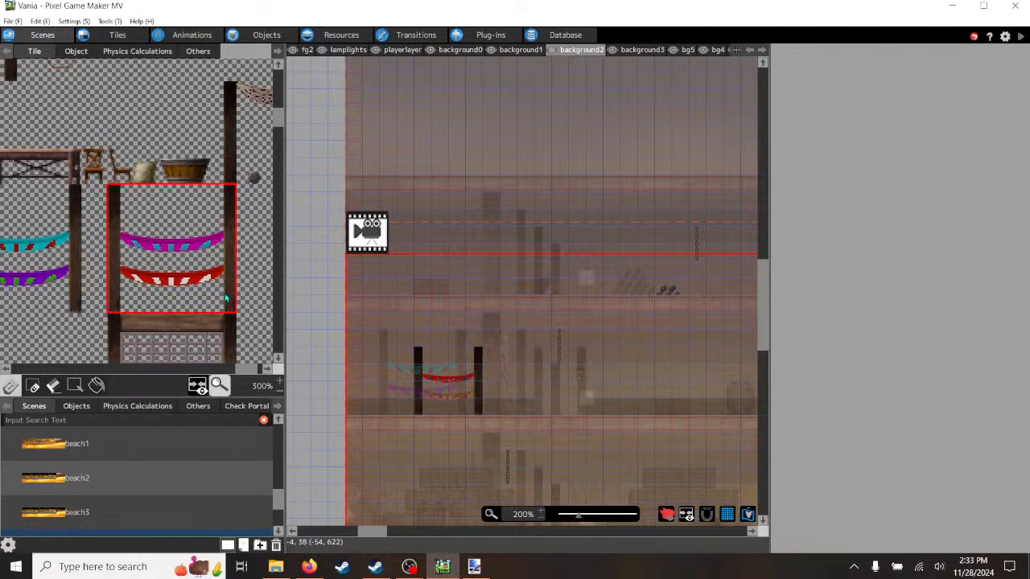
pyautogui.click(520, 50)
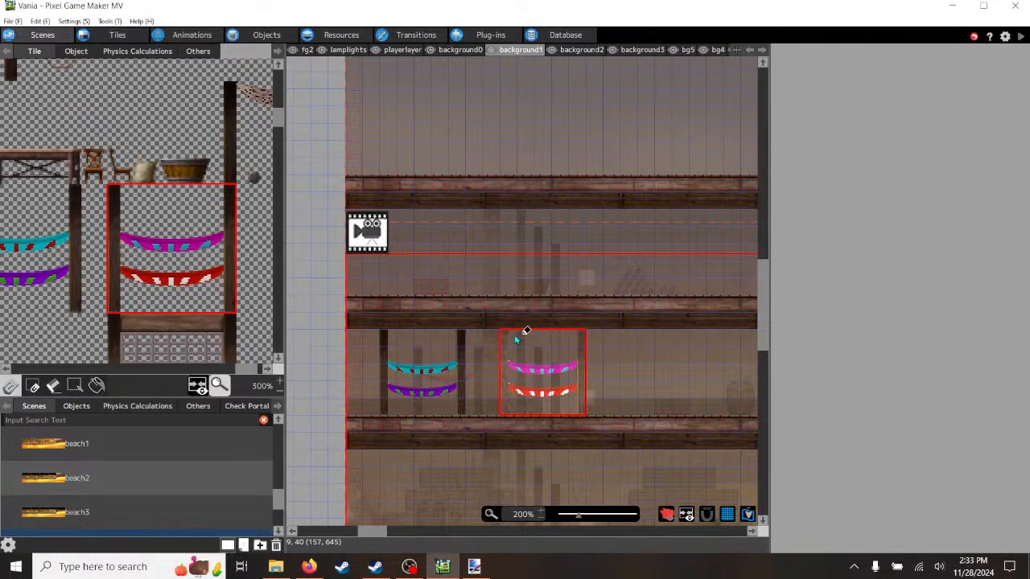
pyautogui.click(519, 337)
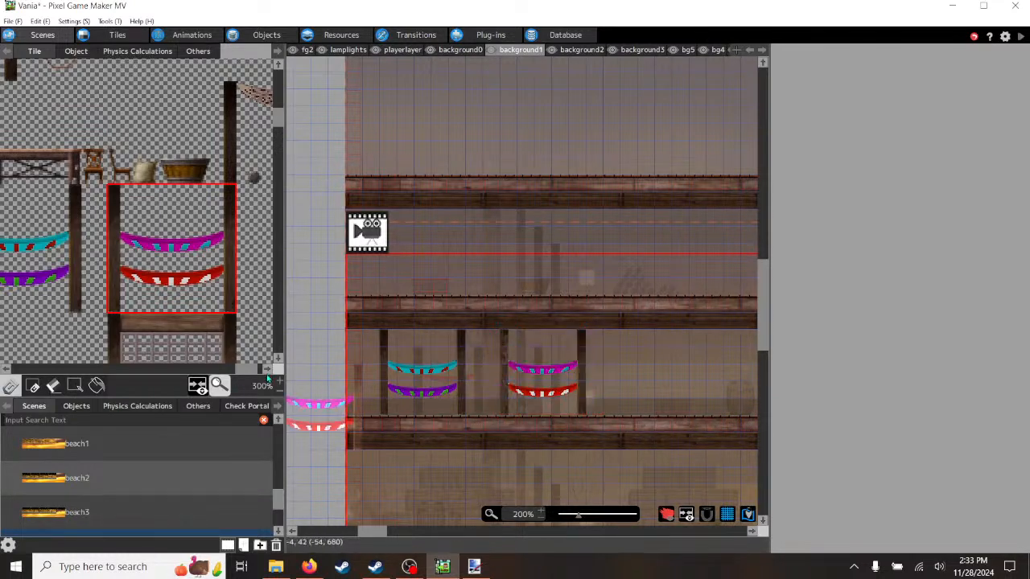
# - Place the smaller cyan and purple hammock pair on the background2 layer, overlapping the right side of the magenta and red pair
pyautogui.moveTo(249, 372); pyautogui.dragTo(225, 374)
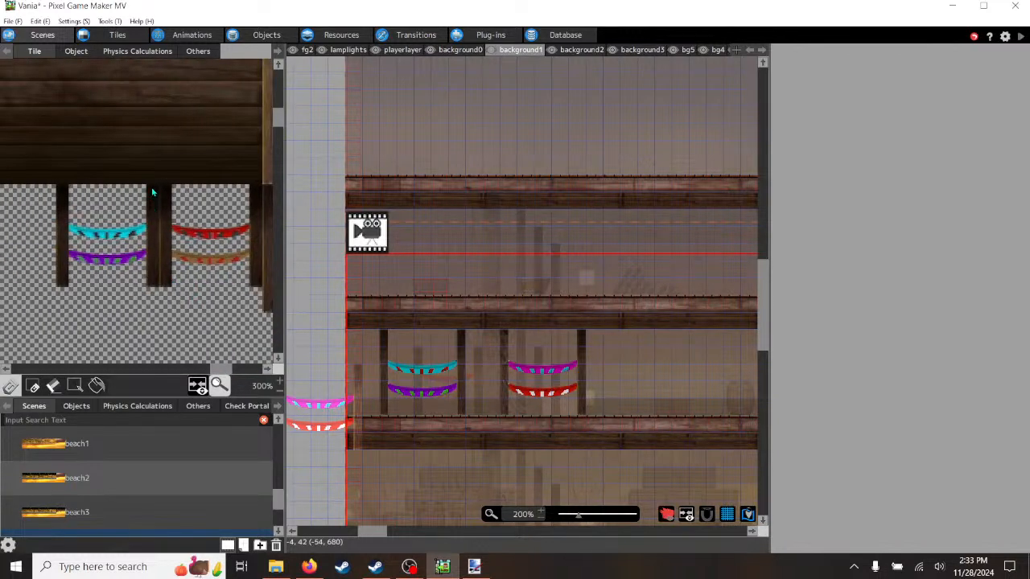
pyautogui.moveTo(153, 191); pyautogui.dragTo(71, 276)
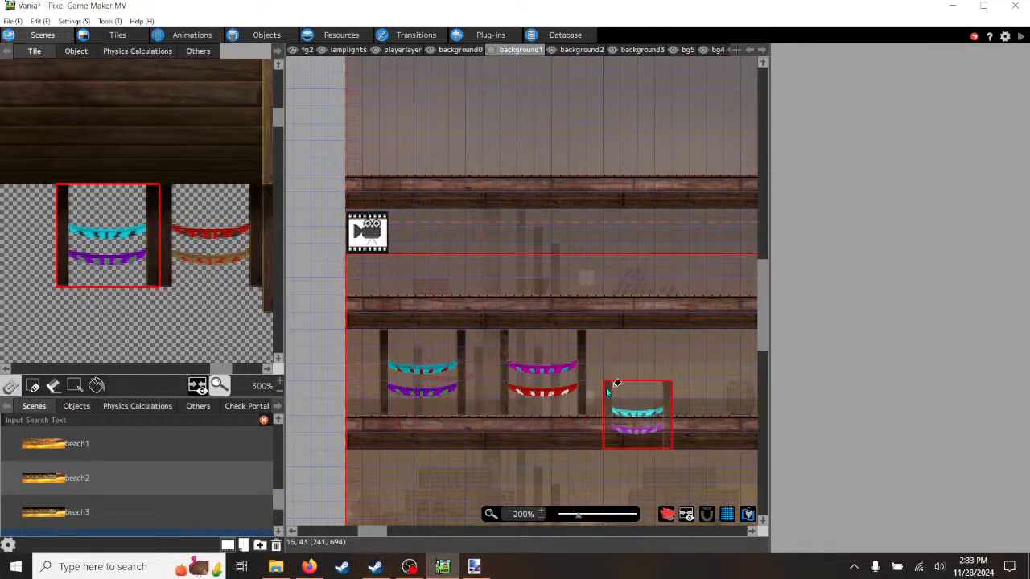
pyautogui.click(581, 49)
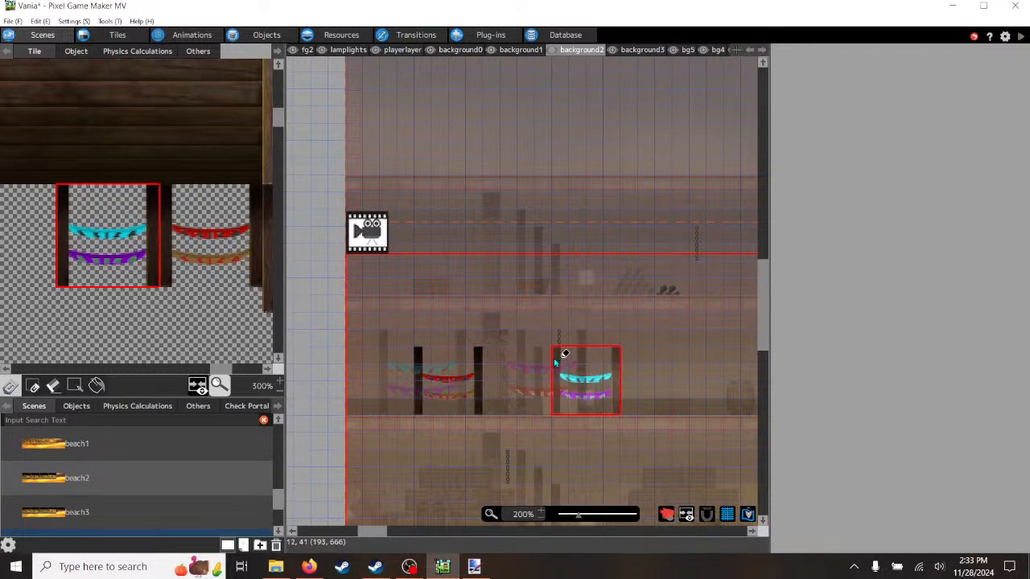
pyautogui.click(555, 364)
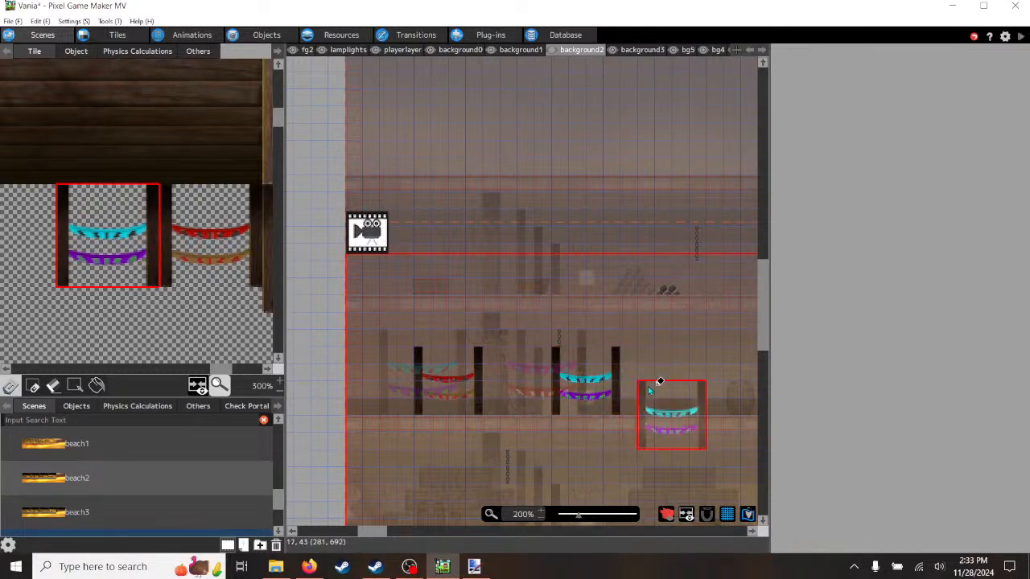
# - Run the ship level test again in a maximized window
pyautogui.hscroll(3, 219, 370)
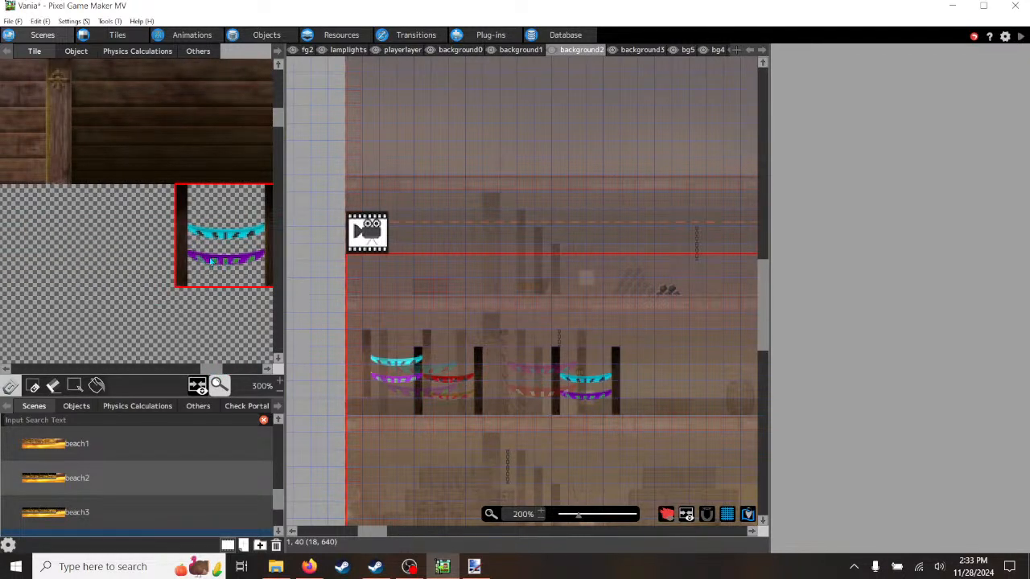
pyautogui.moveTo(207, 372); pyautogui.dragTo(217, 374)
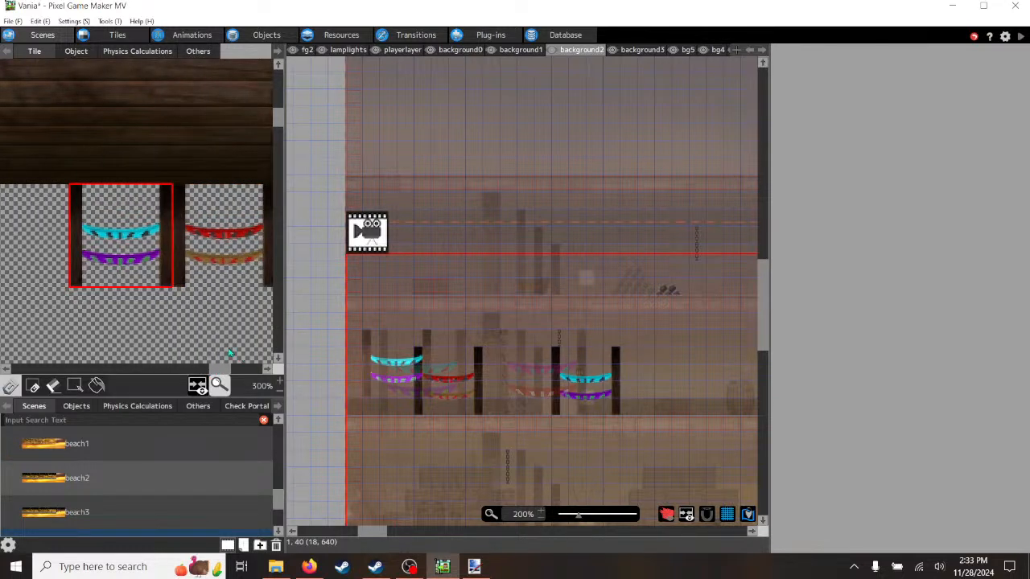
pyautogui.moveTo(437, 355); pyautogui.dragTo(752, 308)
pyautogui.click(1019, 38)
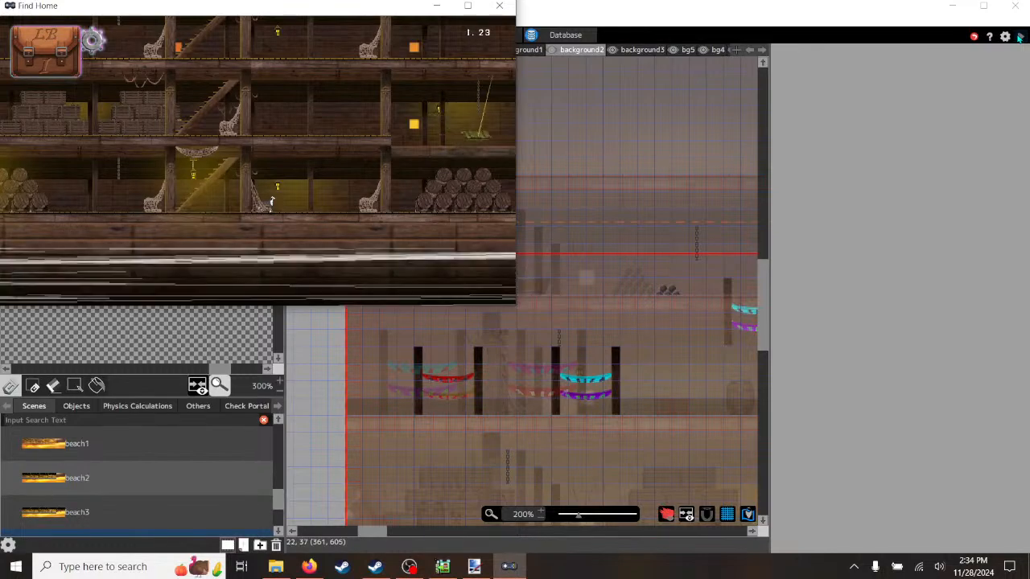
pyautogui.click(470, 6)
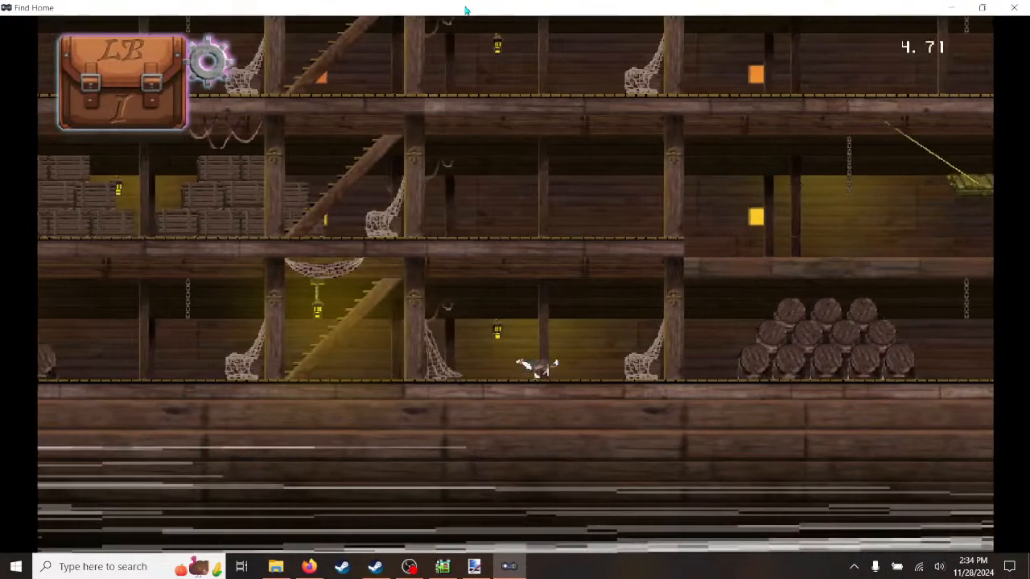
# - Take the dog up the stairs and left along the second deck to view the layered hammocks, and end the test
pyautogui.press('Right')
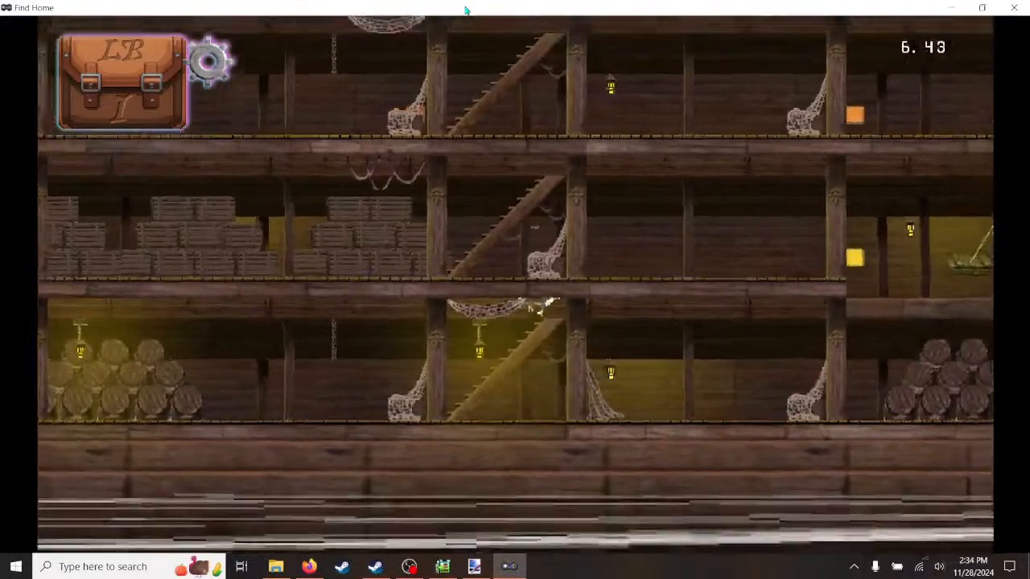
pyautogui.press('Left')
pyautogui.press('space')
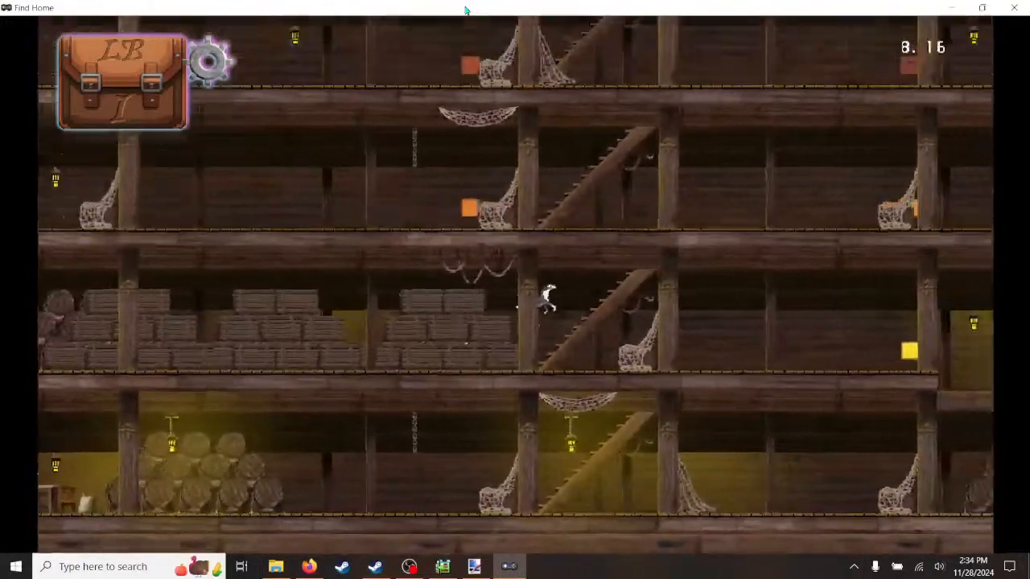
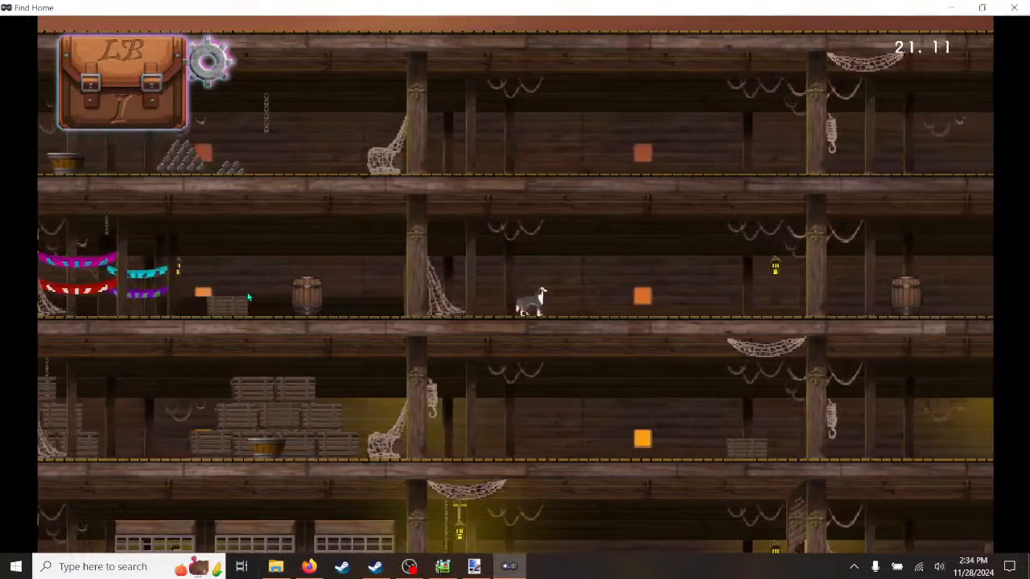
pyautogui.press('Left')
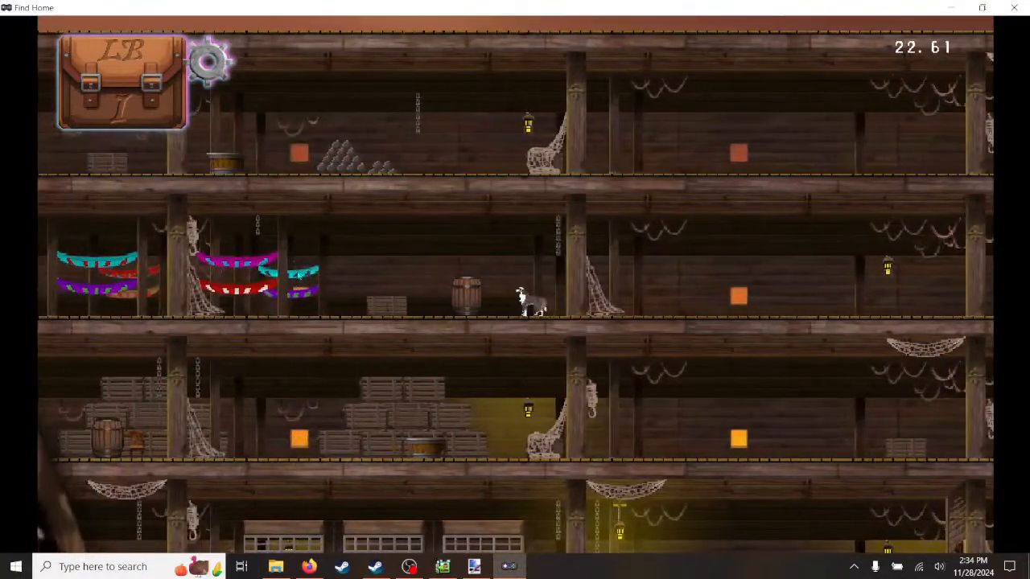
pyautogui.press('Left')
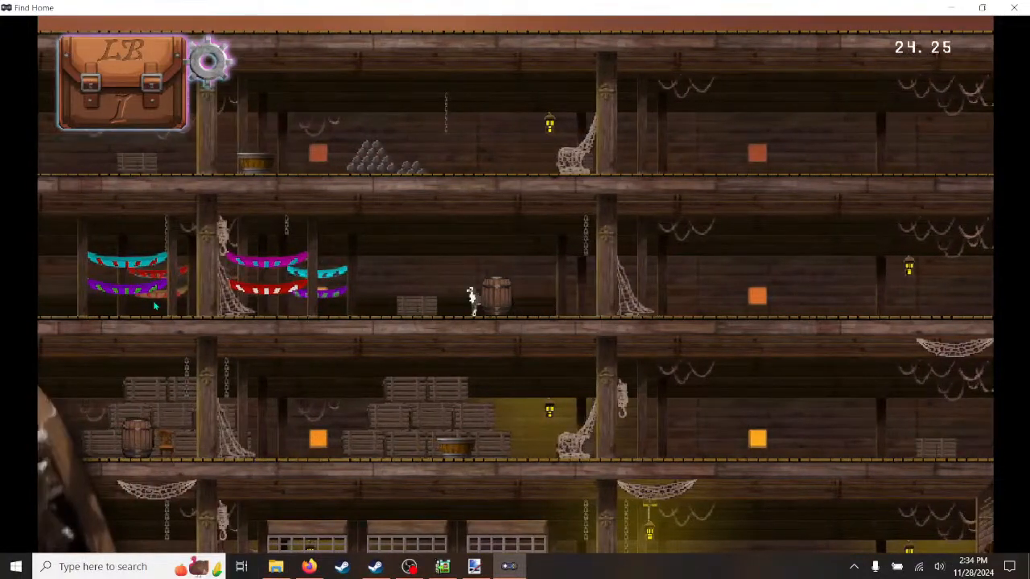
pyautogui.click(1014, 7)
pyautogui.moveTo(737, 351); pyautogui.dragTo(320, 458)
# - In paint.net, select the two smaller hammock pairs between their posts in castleset01.png, the red and brown pair plus the cyan and purple pair
pyautogui.click(474, 566)
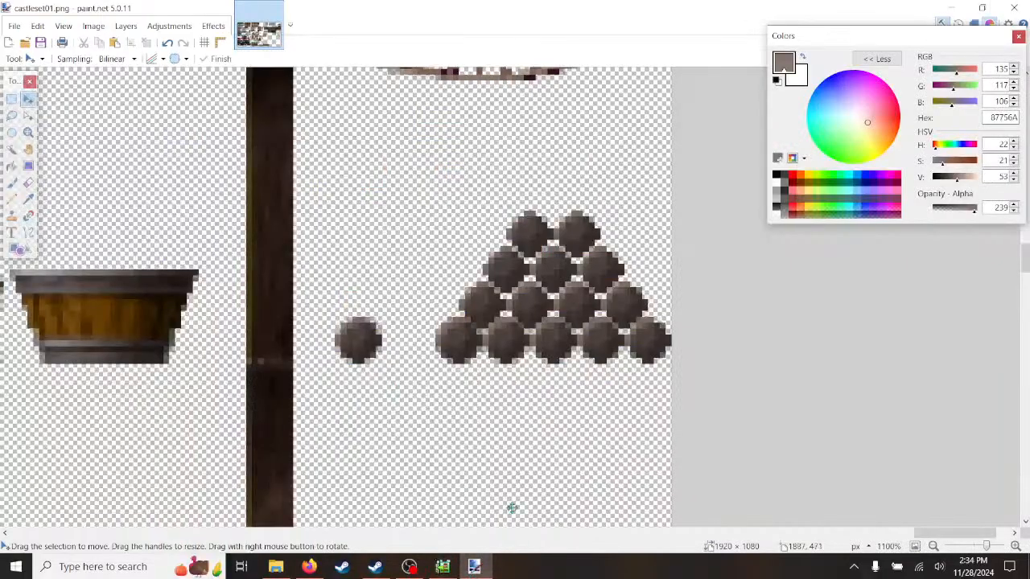
pyautogui.keyDown('ctrl'); pyautogui.scroll(-3, 547, 401); pyautogui.keyUp('ctrl')
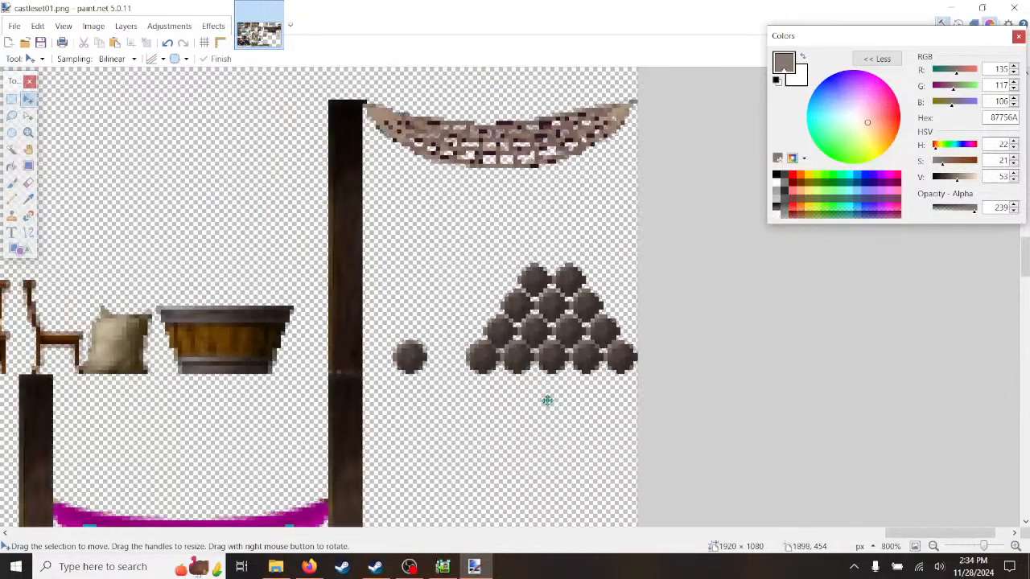
pyautogui.keyDown('ctrl'); pyautogui.scroll(-1, 547, 401); pyautogui.keyUp('ctrl')
pyautogui.moveTo(881, 534); pyautogui.dragTo(783, 527)
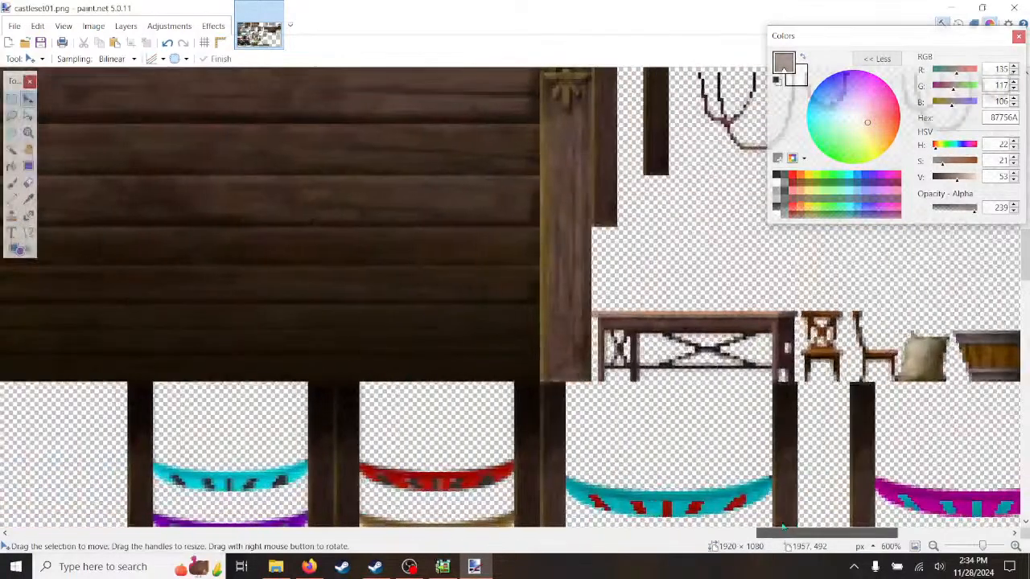
pyautogui.scroll(-3, 646, 439)
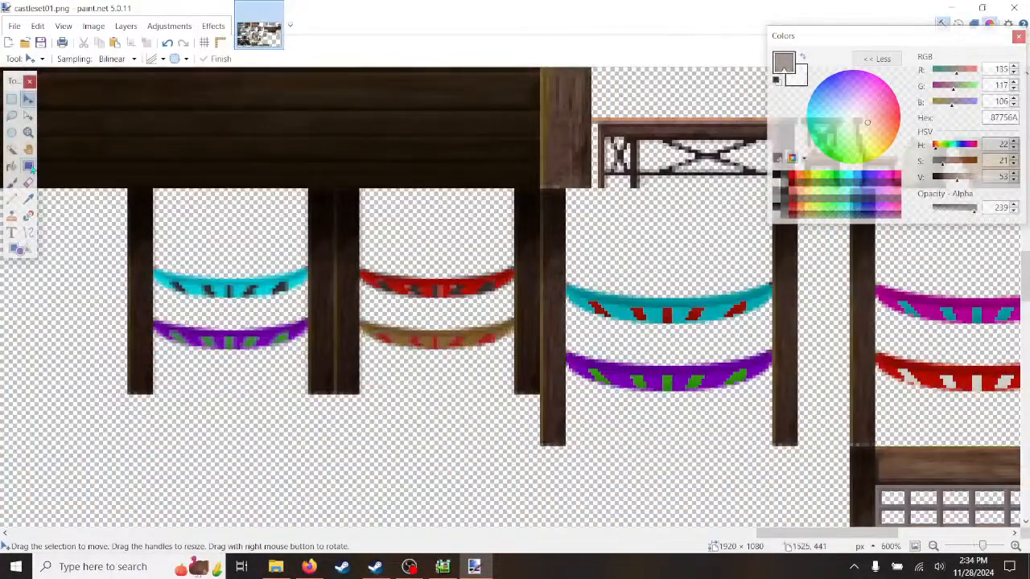
pyautogui.click(11, 98)
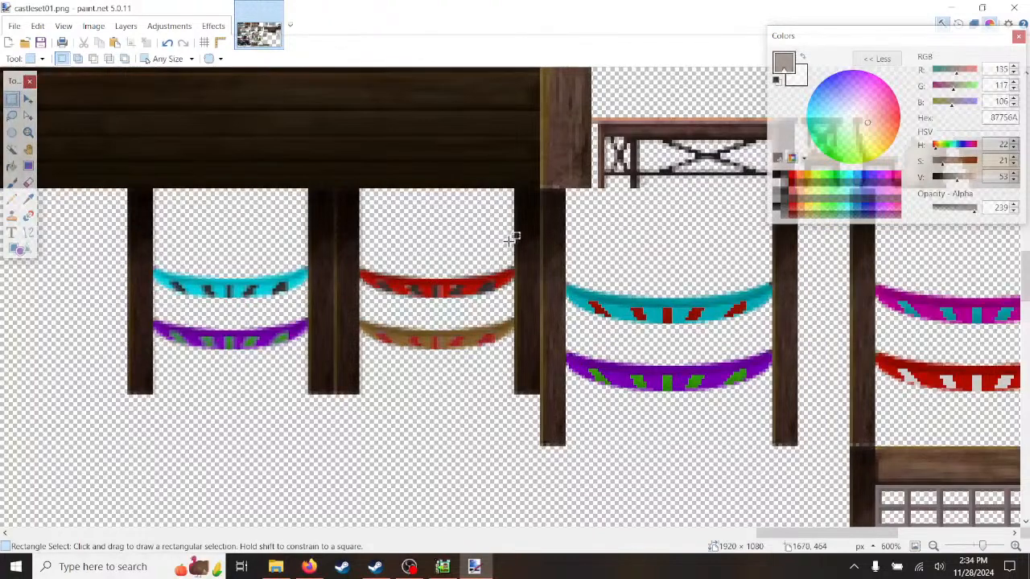
pyautogui.moveTo(519, 239); pyautogui.dragTo(361, 358)
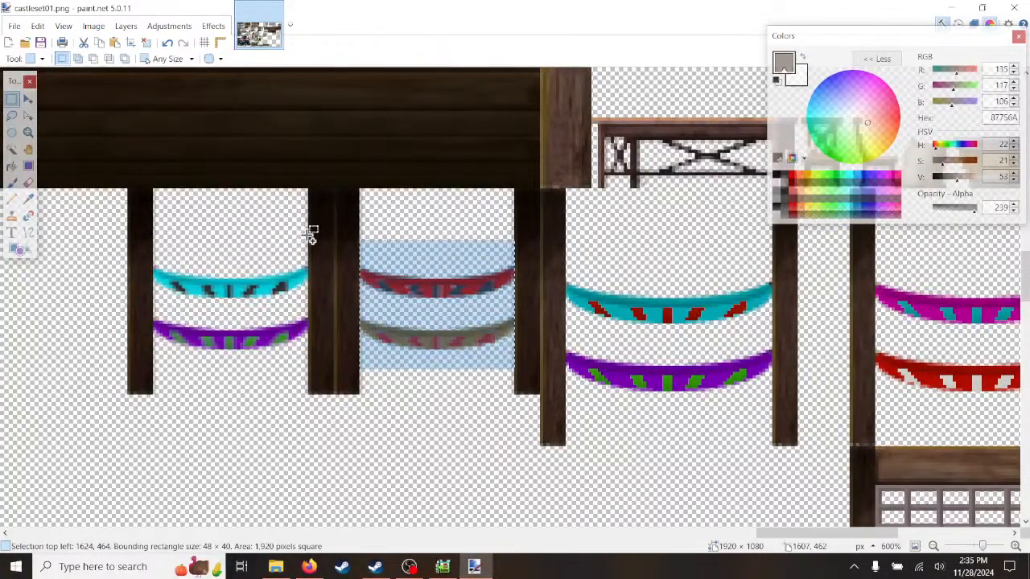
pyautogui.keyDown('ctrl'); pyautogui.moveTo(275, 280); pyautogui.dragTo(159, 381); pyautogui.keyUp('ctrl')
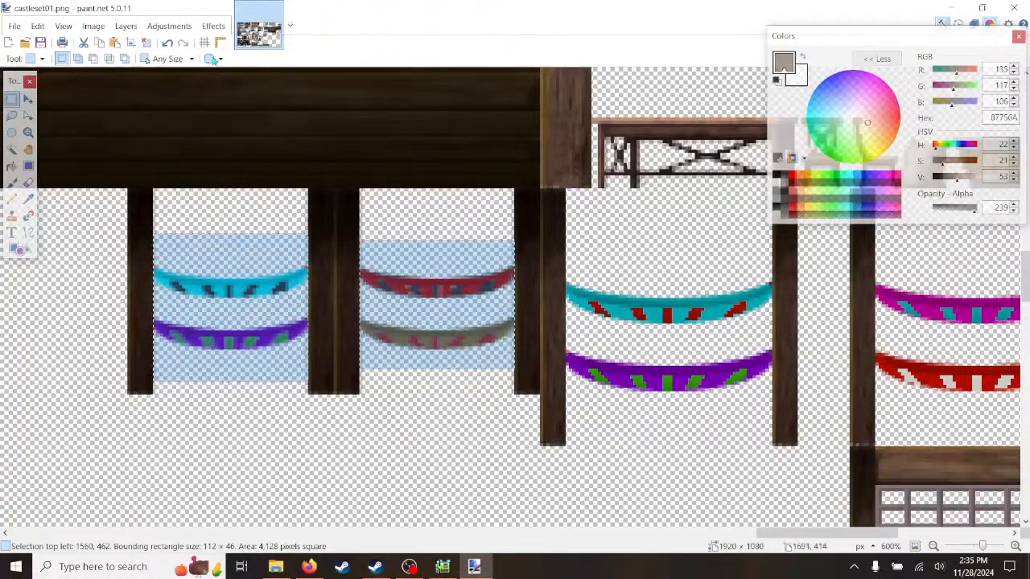
# - Darken the selected hammocks with a Highlights / Shadows adjustment, setting highlights to -34 and shadows to -59
pyautogui.click(169, 26)
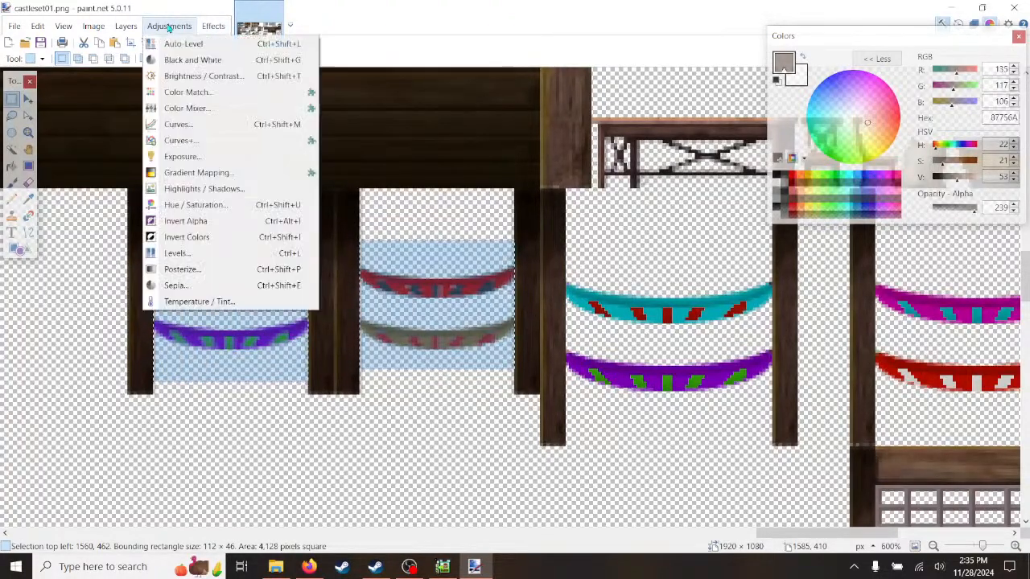
pyautogui.click(214, 190)
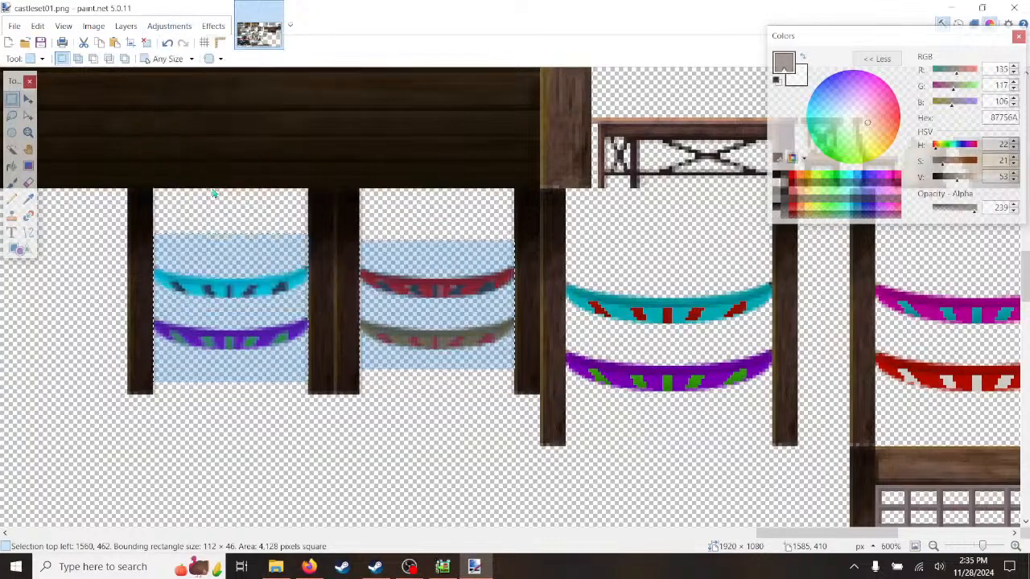
pyautogui.moveTo(549, 197); pyautogui.dragTo(687, 42)
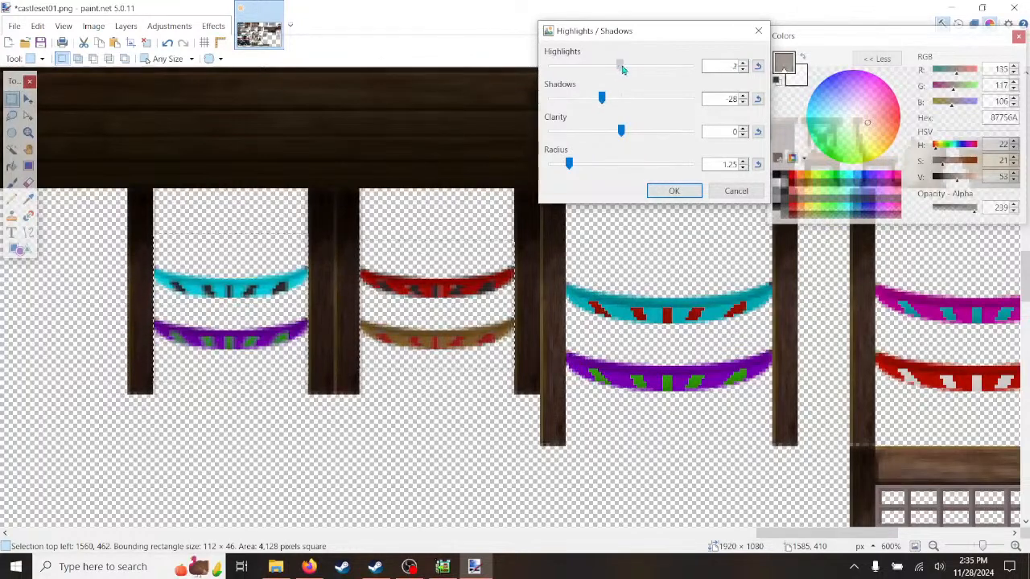
pyautogui.moveTo(622, 69); pyautogui.dragTo(590, 103)
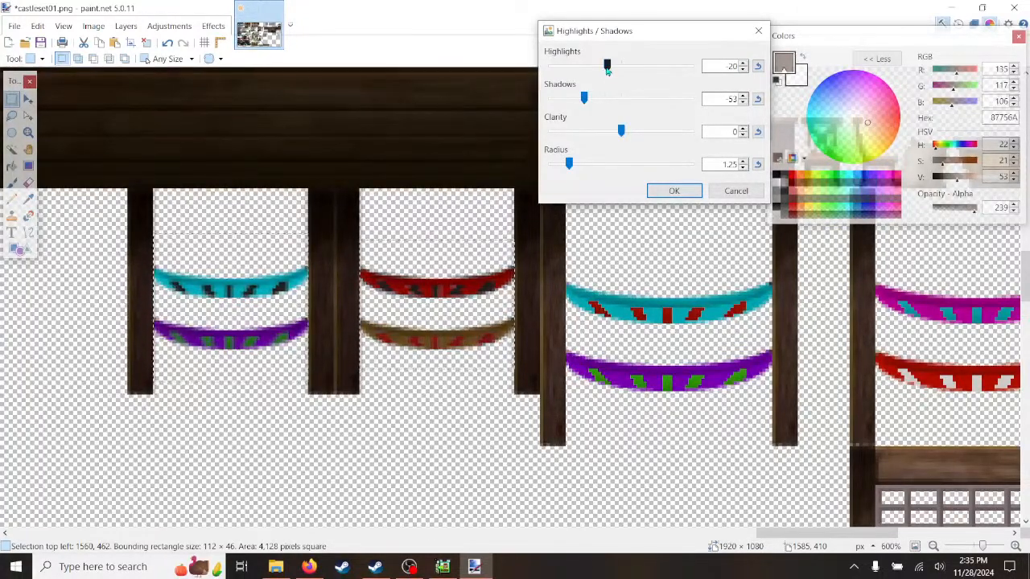
pyautogui.moveTo(607, 69); pyautogui.dragTo(599, 71)
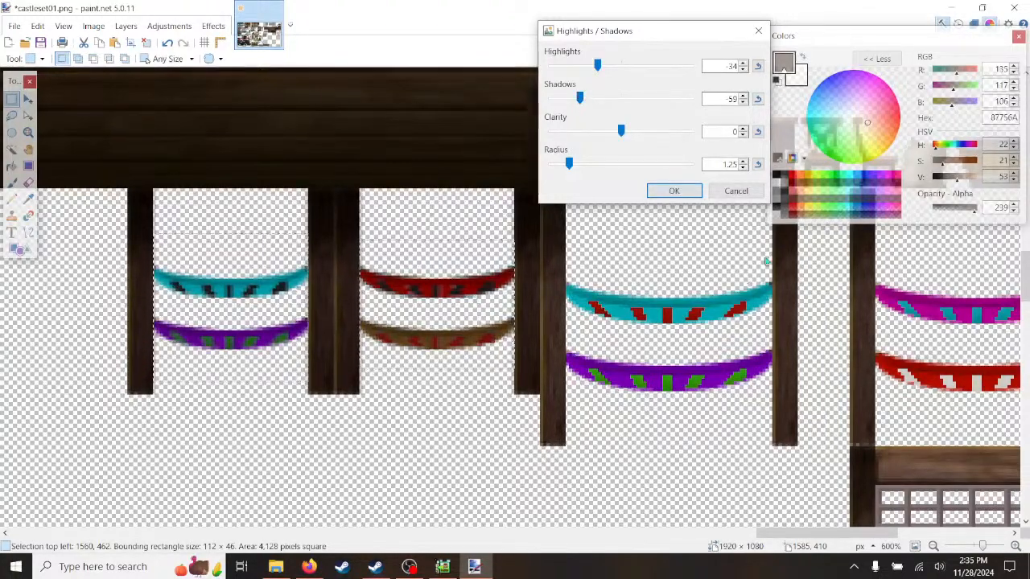
pyautogui.click(674, 190)
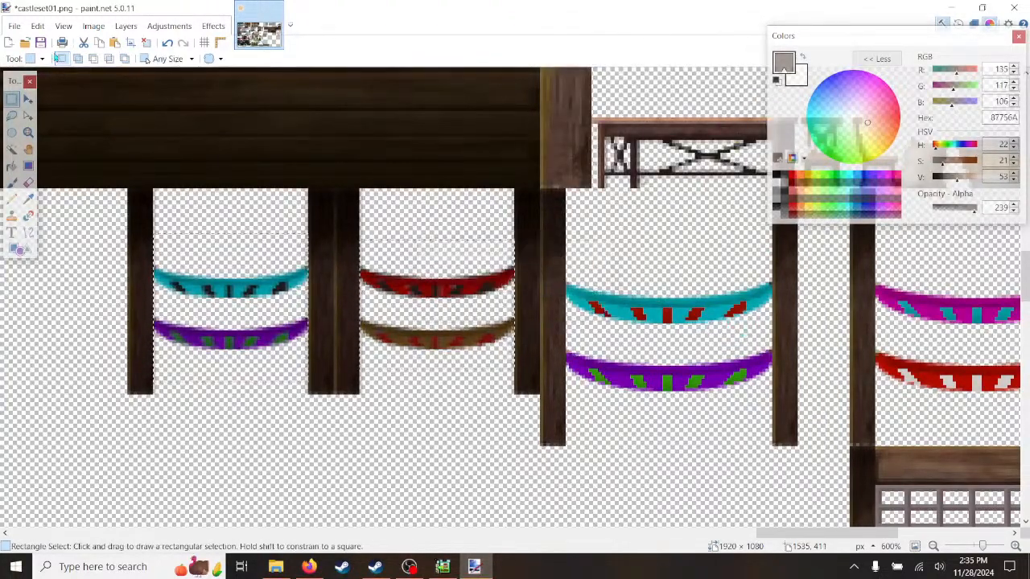
# - Clear the selection around the hammocks and save castleset01.png
pyautogui.click(37, 25)
pyautogui.click(125, 276)
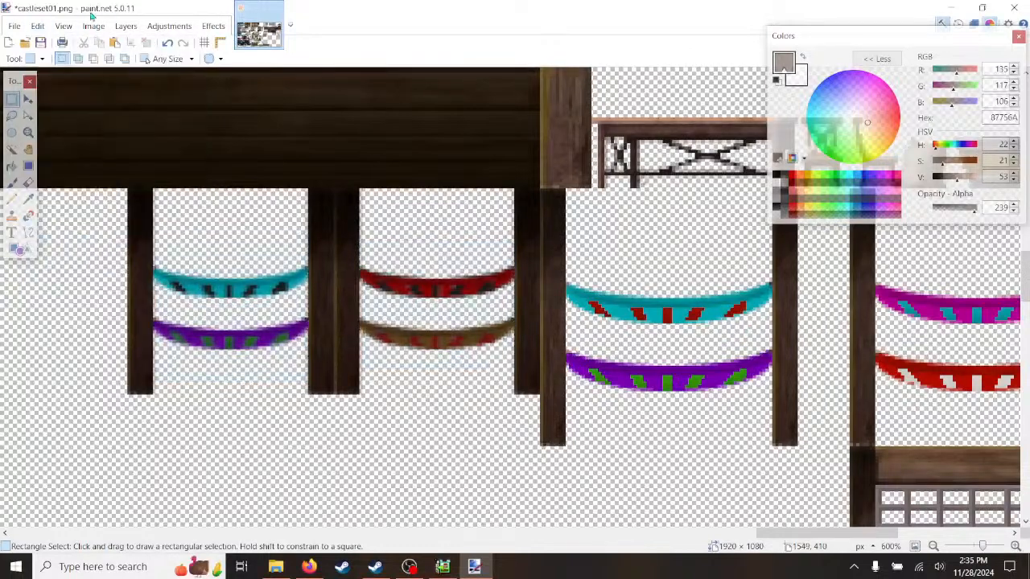
pyautogui.click(63, 25)
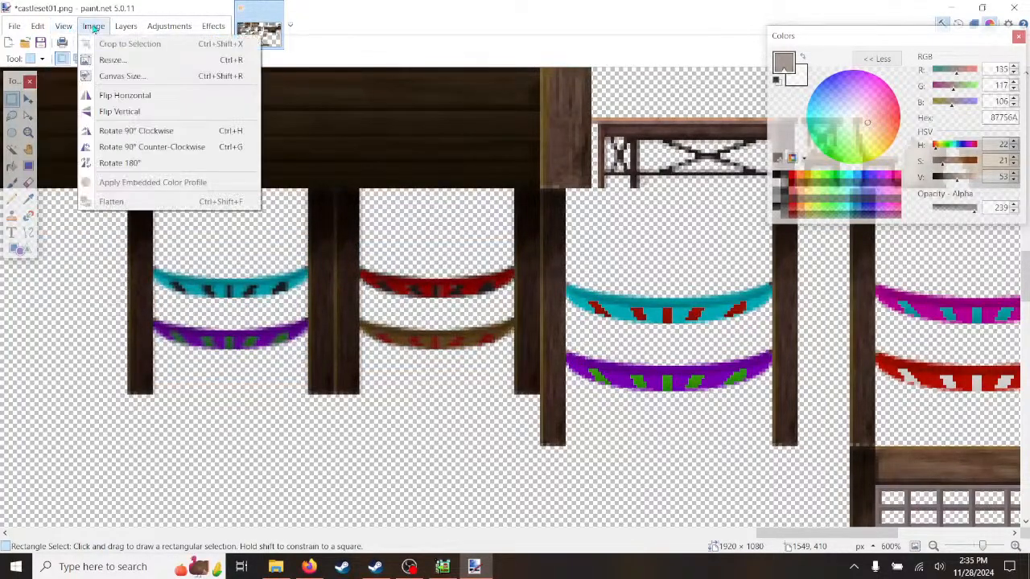
pyautogui.moveTo(16, 27)
pyautogui.click(36, 113)
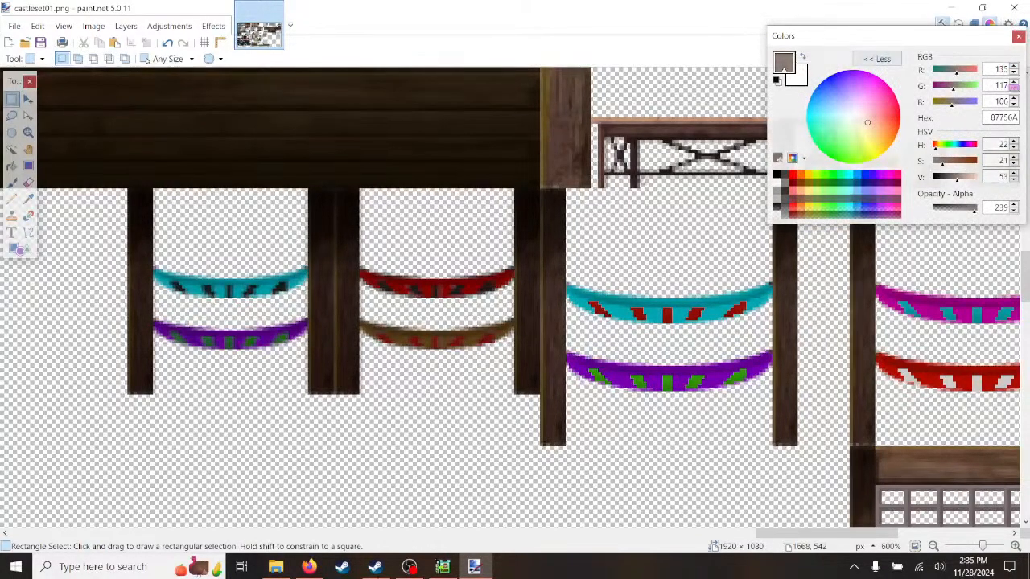
# - Switch to Pixel Game Maker MV and update the eggderpset0 tile image from its castleset01.png source file
pyautogui.click(442, 566)
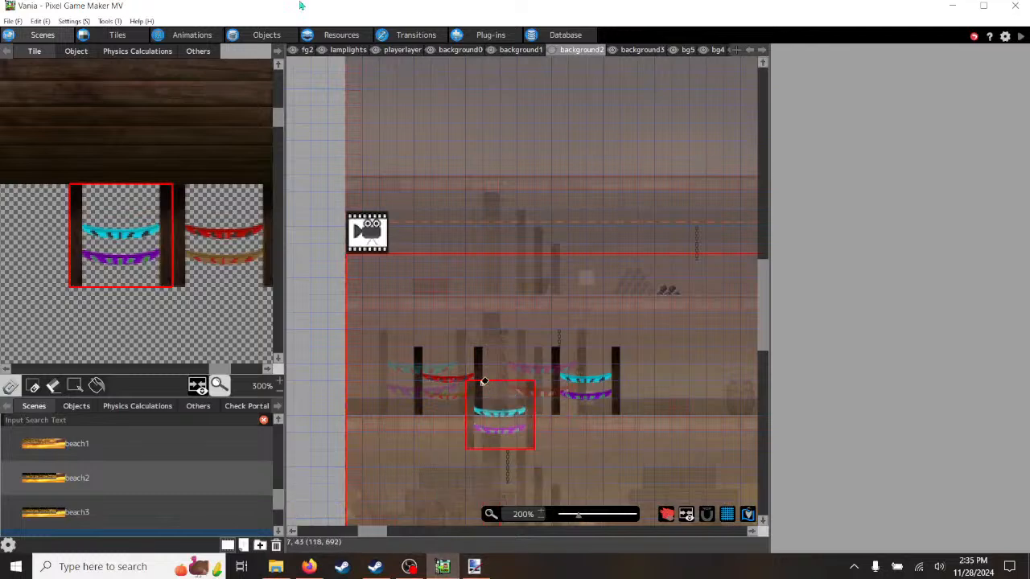
pyautogui.click(334, 34)
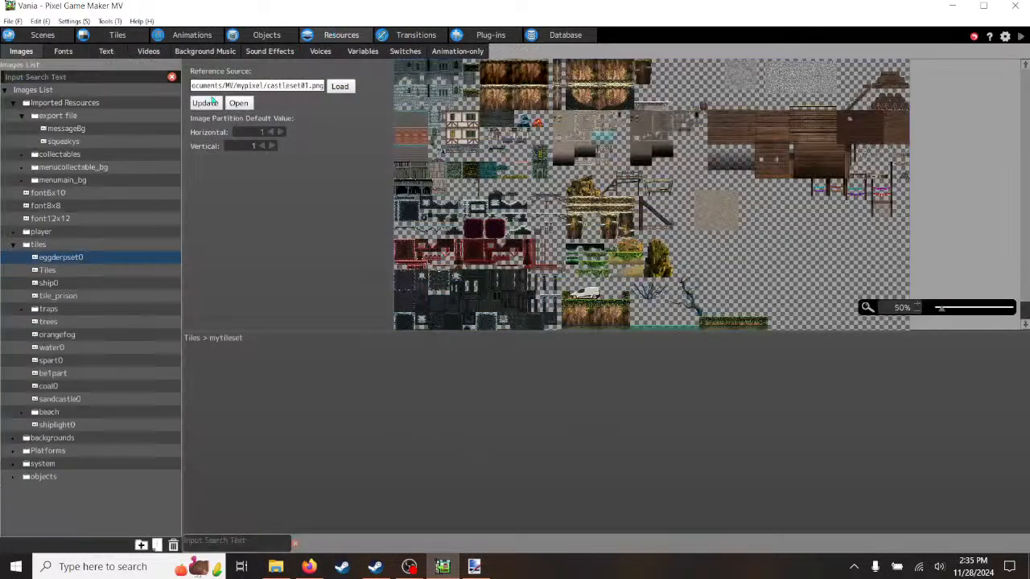
pyautogui.click(207, 102)
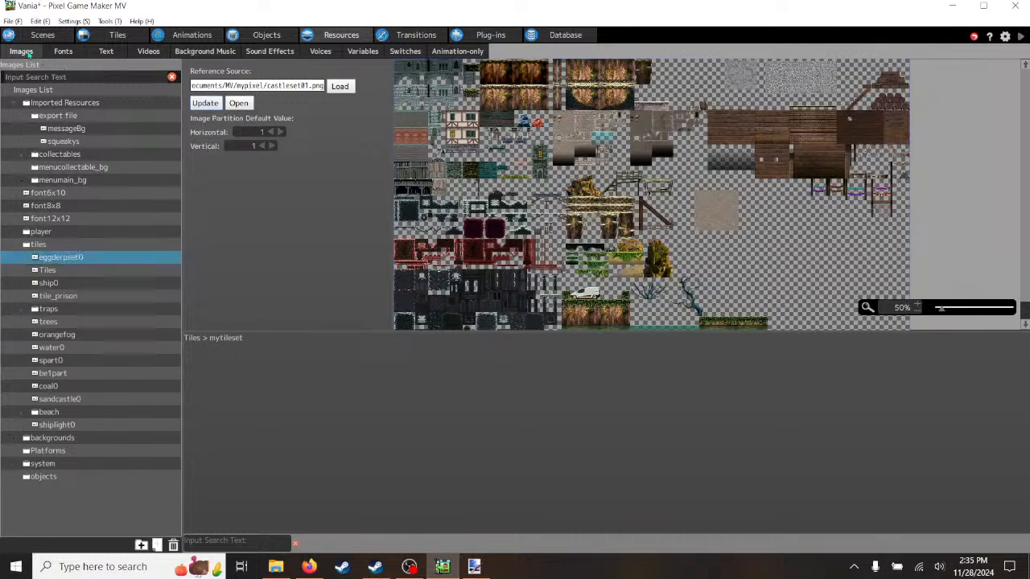
# - Return to the scene editor and run the ship level test in a maximized window
pyautogui.click(42, 36)
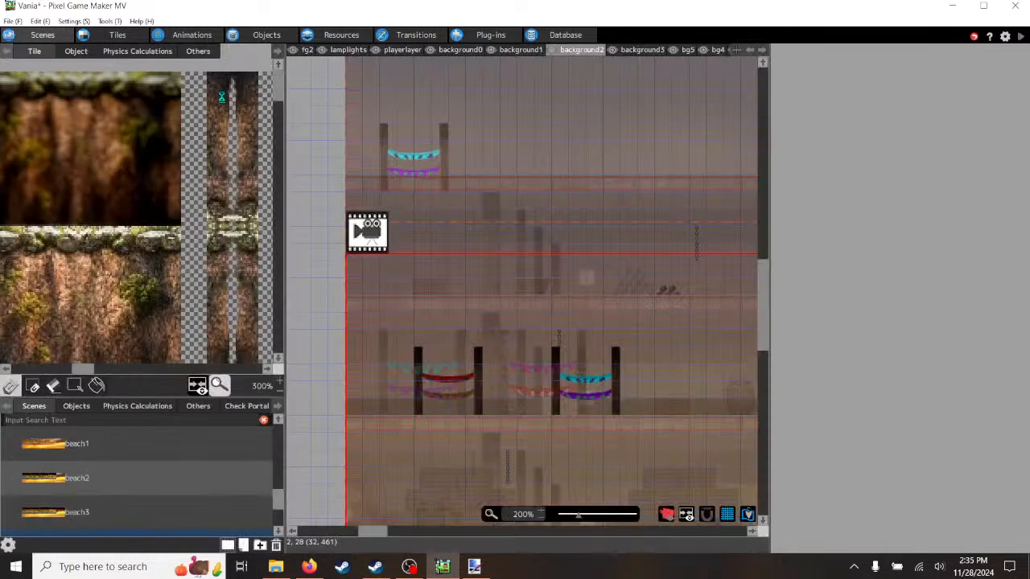
pyautogui.click(1021, 39)
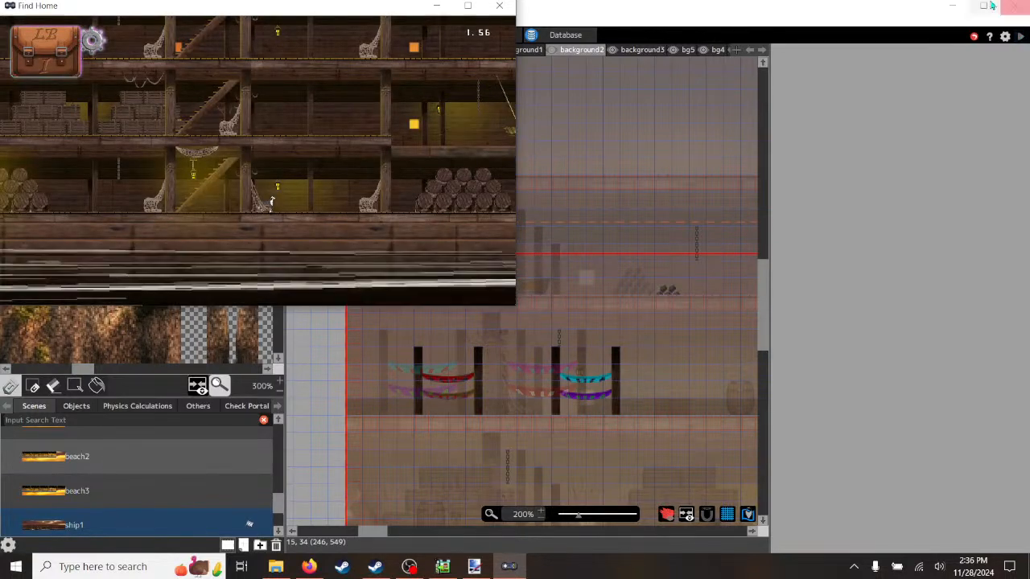
pyautogui.click(467, 6)
# - Jump the dog up the stairs from the lowest deck to the second deck from the top
pyautogui.press('a')
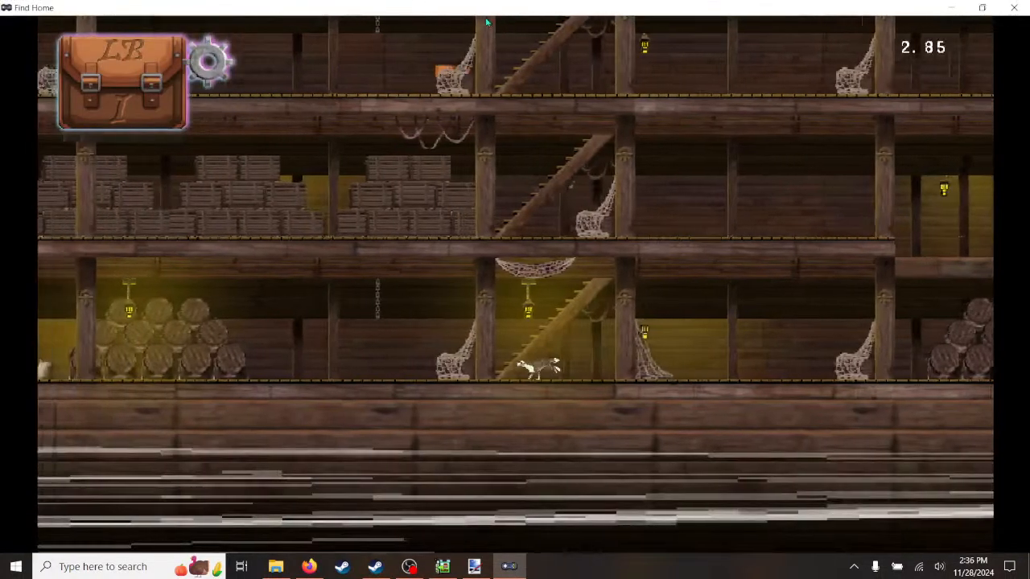
pyautogui.press('space')
pyautogui.press('d')
pyautogui.press('space')
pyautogui.press('a')
pyautogui.press('d')
pyautogui.press('space')
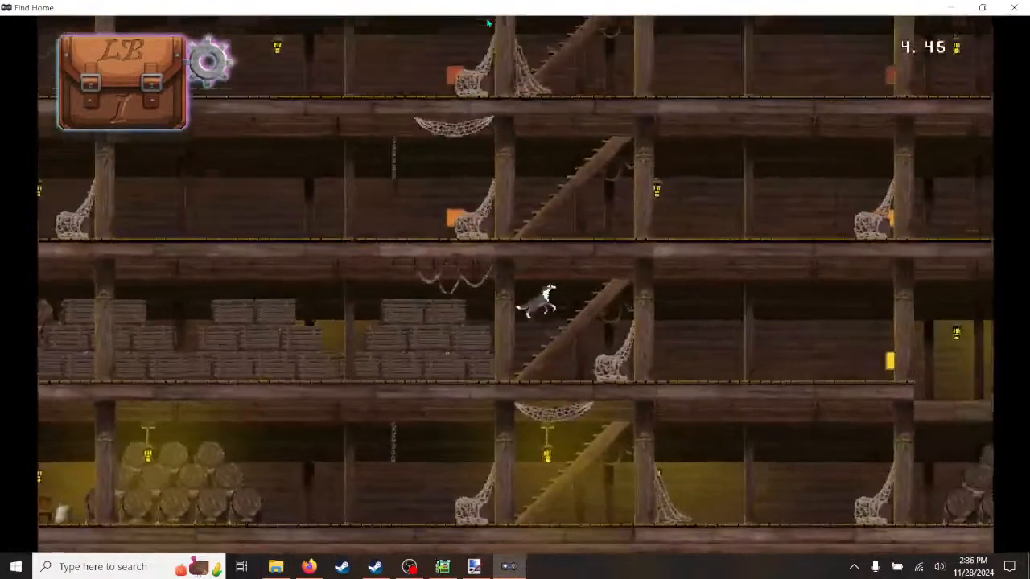
pyautogui.press('a')
pyautogui.press('d')
pyautogui.press('space')
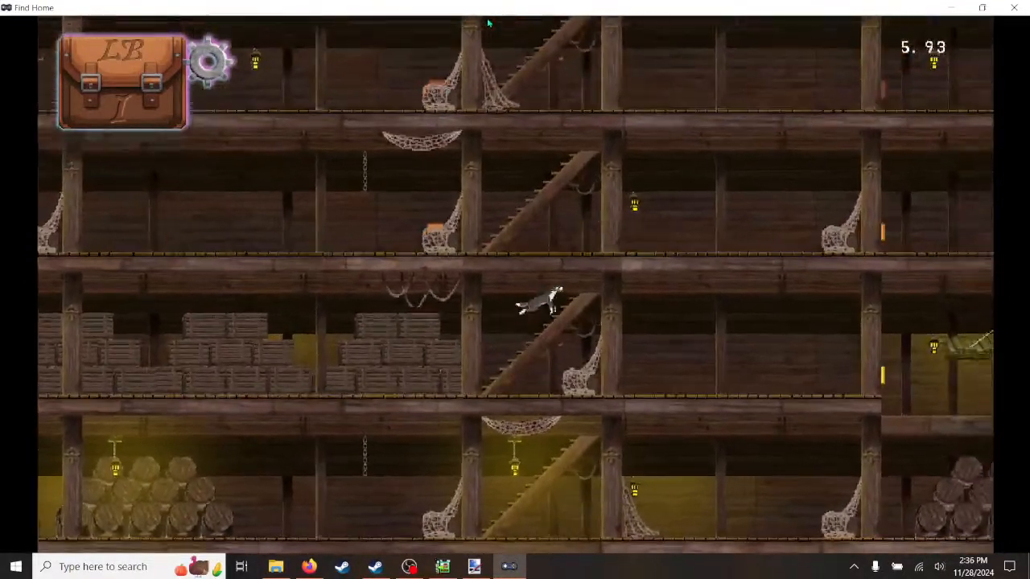
pyautogui.press('a')
pyautogui.press('d')
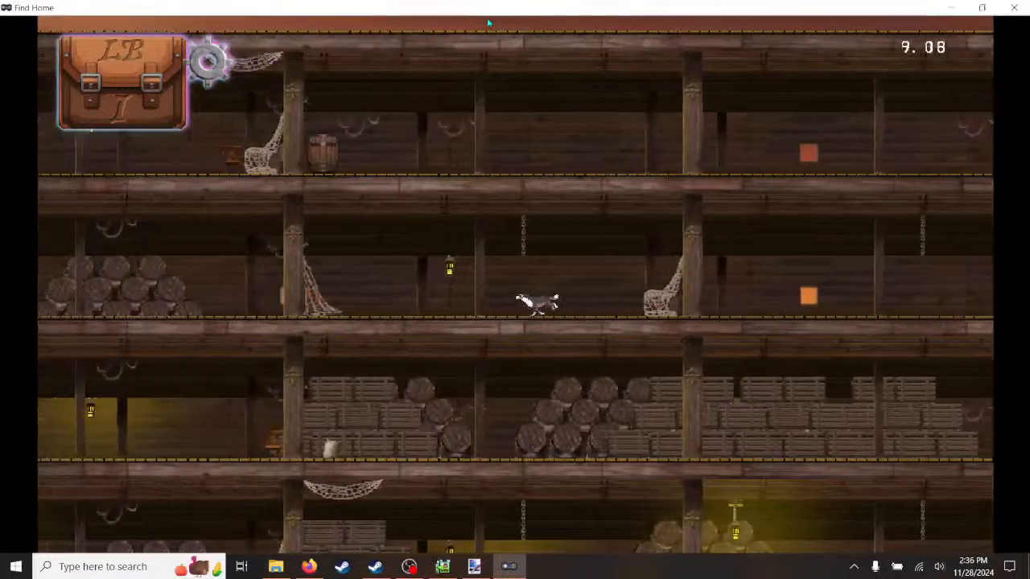
# - Run and jump the dog left along the second deck until the darkened hammocks are in view
pyautogui.press('space')
pyautogui.press('space')
pyautogui.press('a')
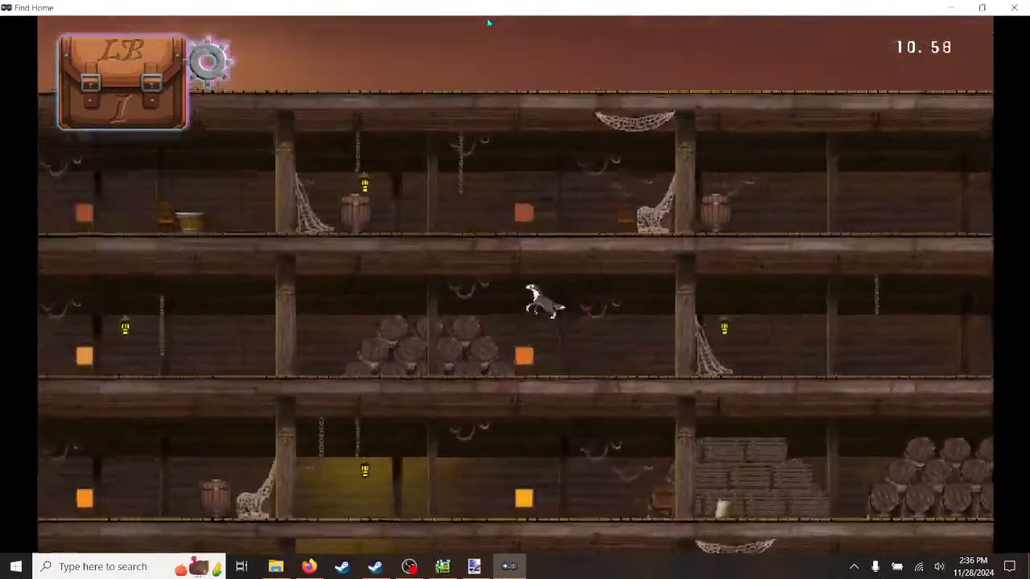
pyautogui.press('a')
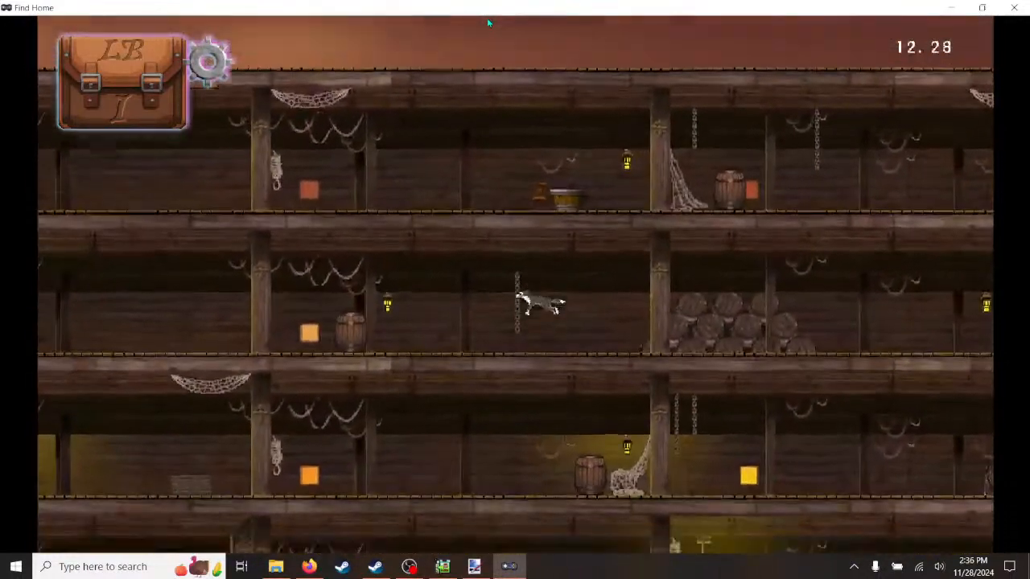
pyautogui.press('a')
pyautogui.press('space')
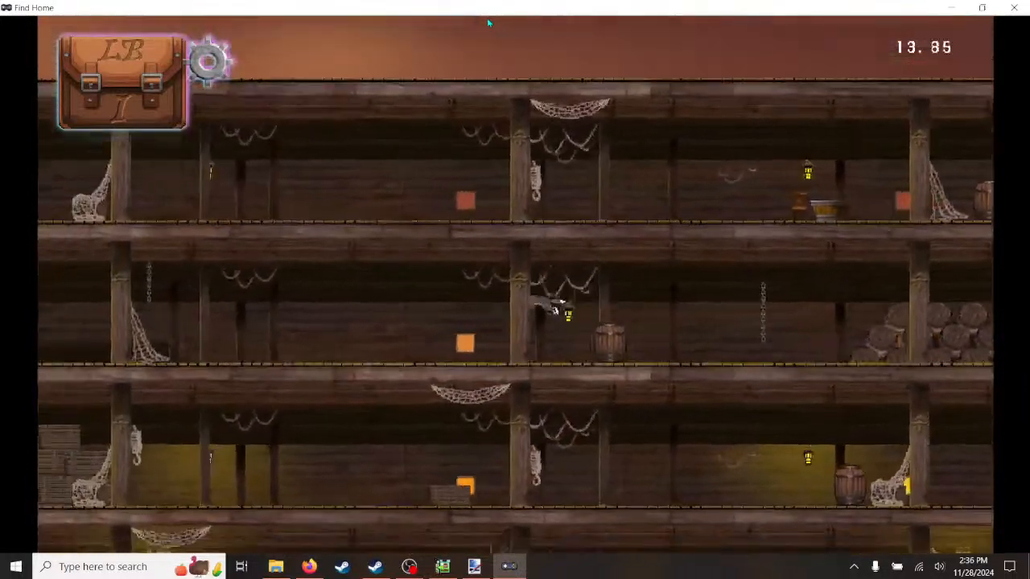
pyautogui.press('a')
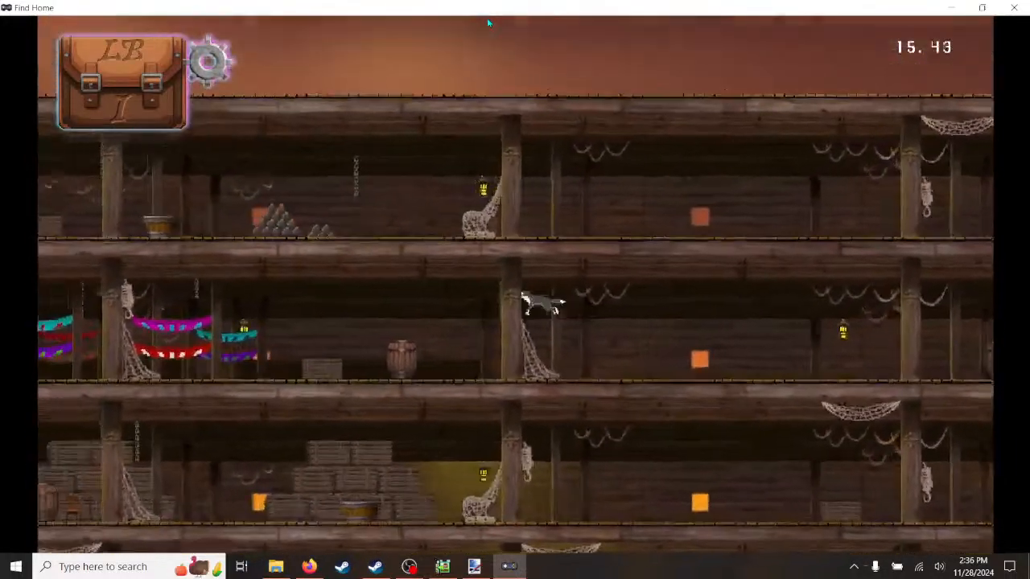
pyautogui.press('a')
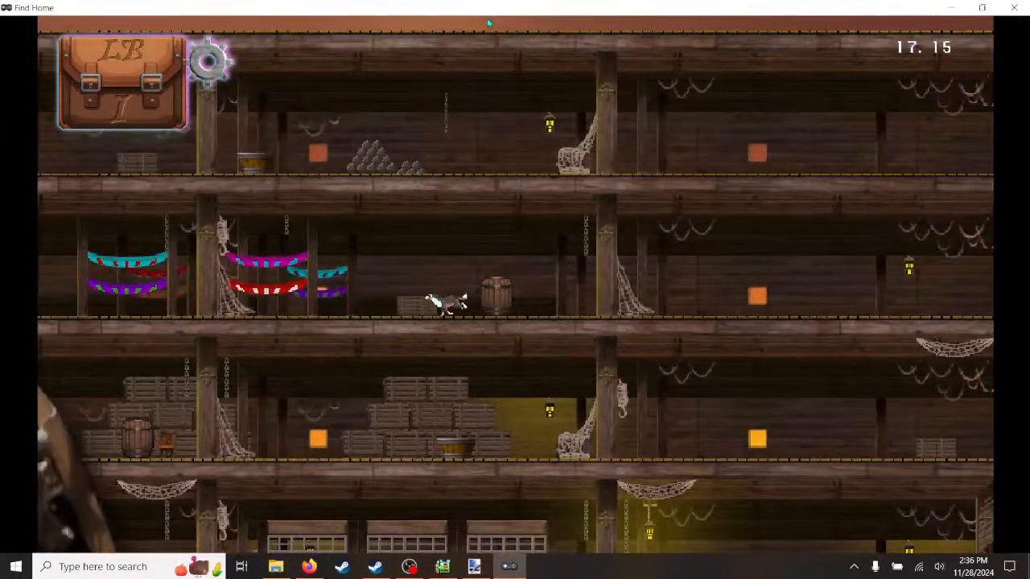
# - Run the dog back and forth along the second deck and jump it onto the crate beside the hammocks
pyautogui.press('d')
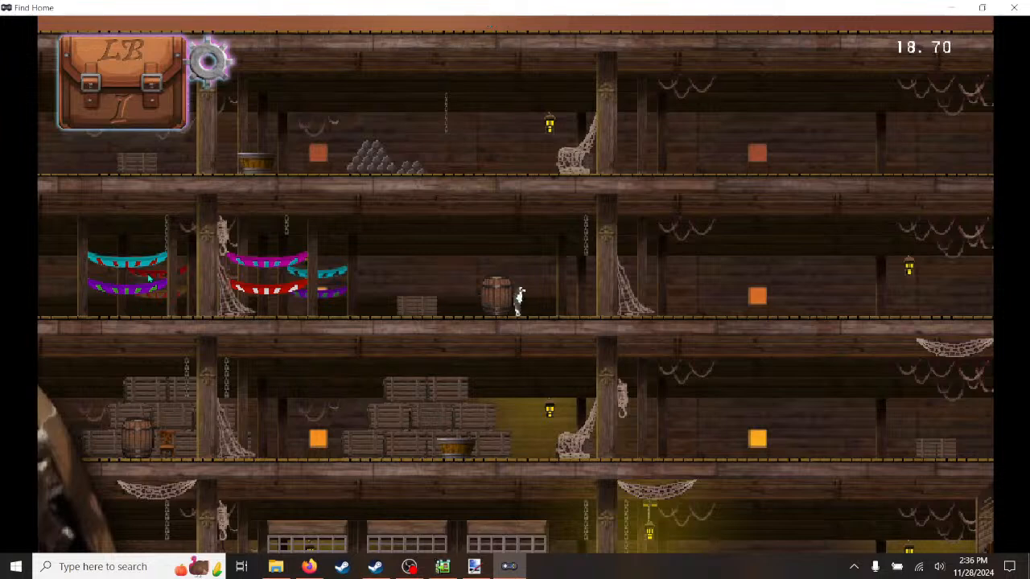
pyautogui.press('d')
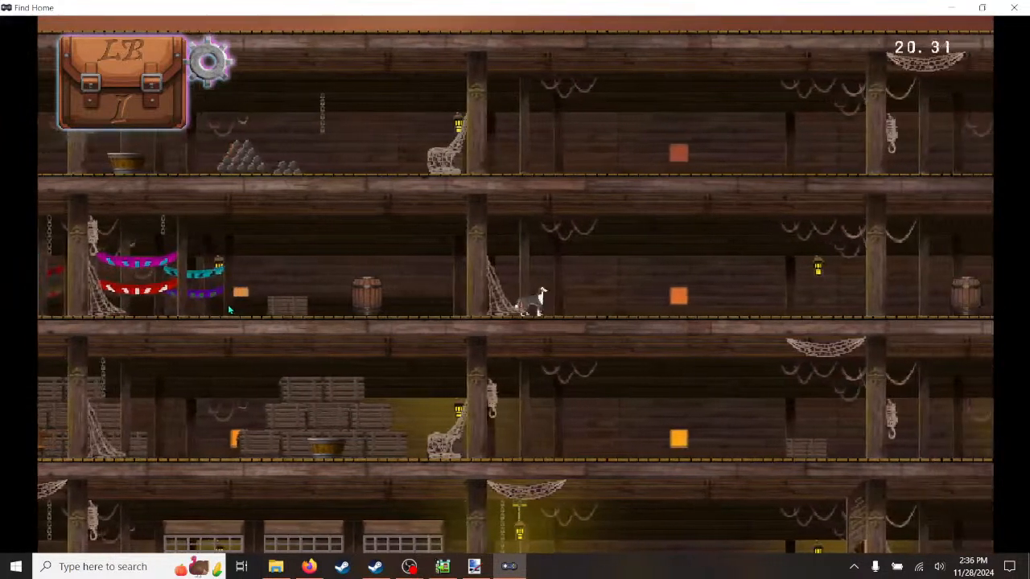
pyautogui.press('a')
pyautogui.press('a')
pyautogui.press('a')
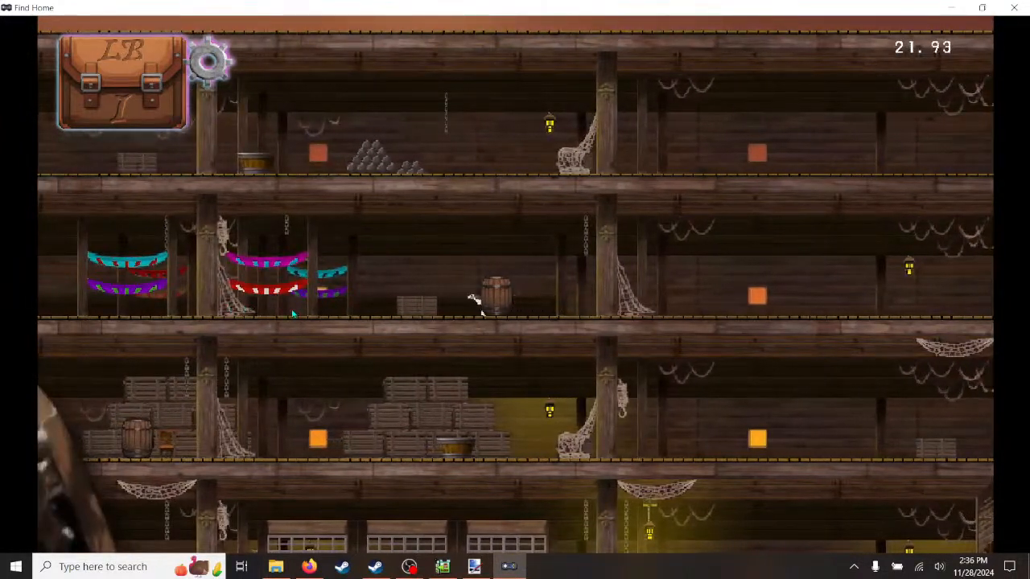
pyautogui.press('space')
pyautogui.press('d')
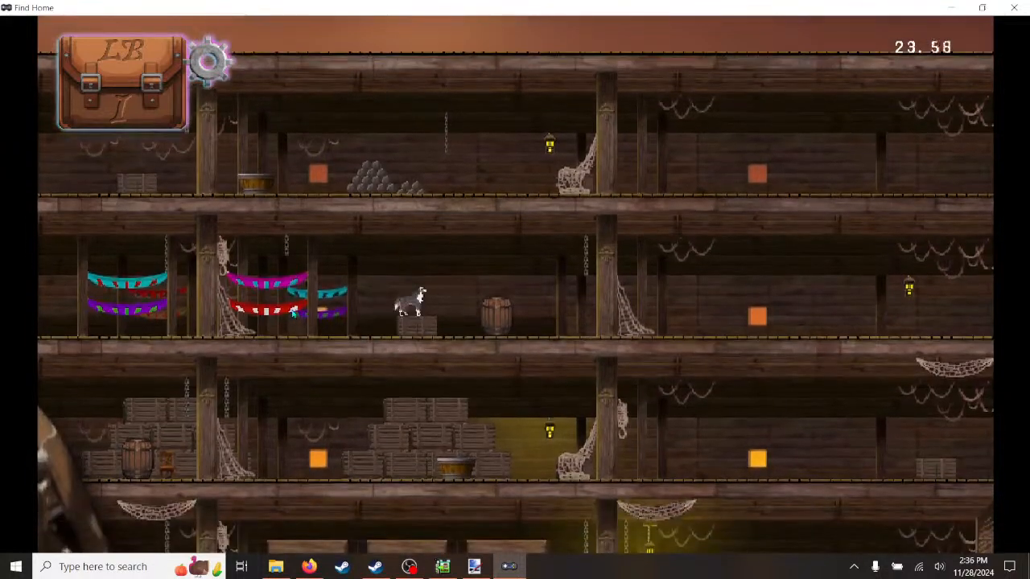
# - Jump and run the dog right along the second deck to the next barrel, and end the test play
pyautogui.press('space')
pyautogui.press('d')
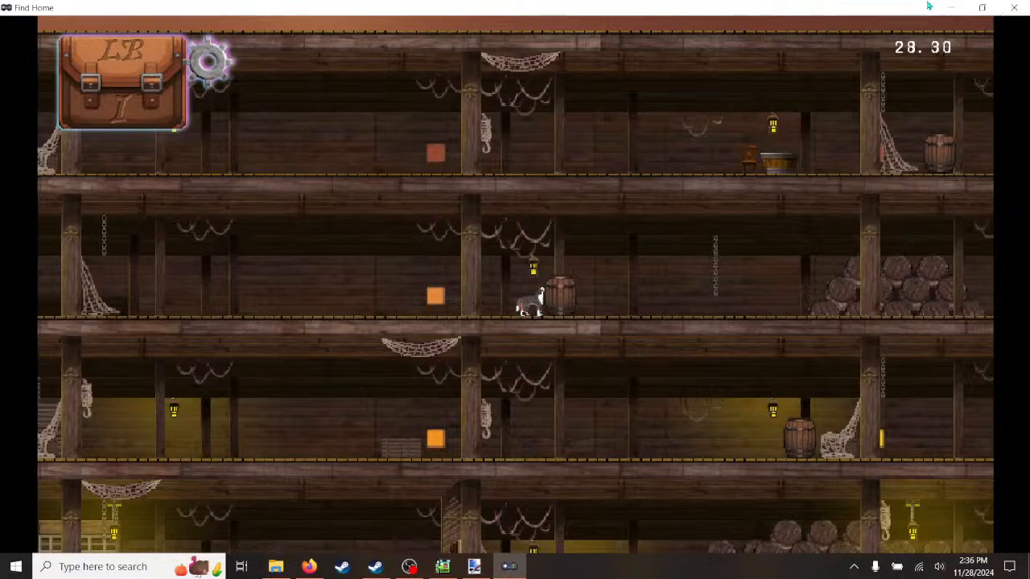
pyautogui.click(1013, 7)
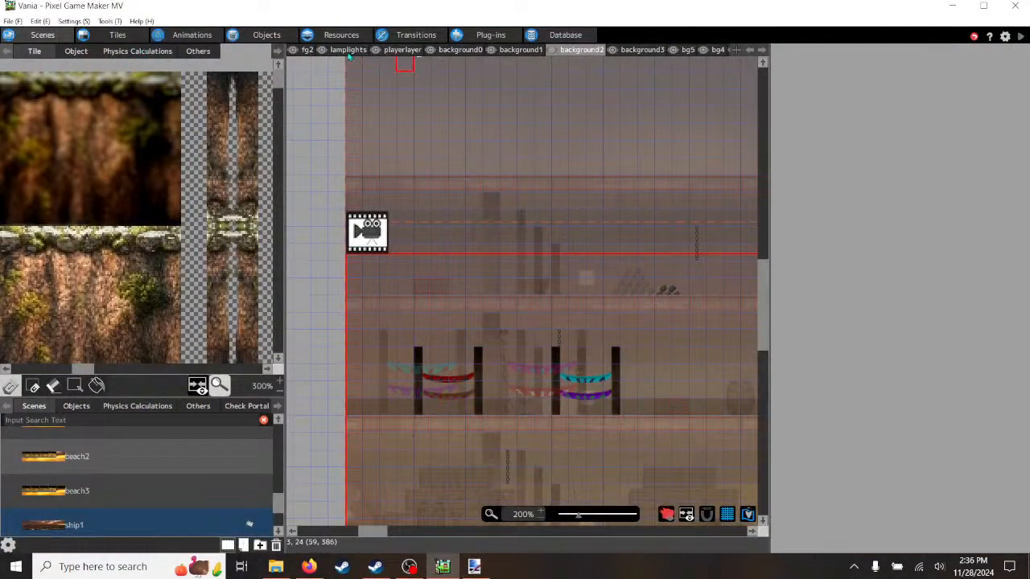
# - On playerlayer, move the player1 dog along the lowest deck to X 1942, Y 918, standing on the floor left of the stairs
pyautogui.scroll(-10, 524, 387)
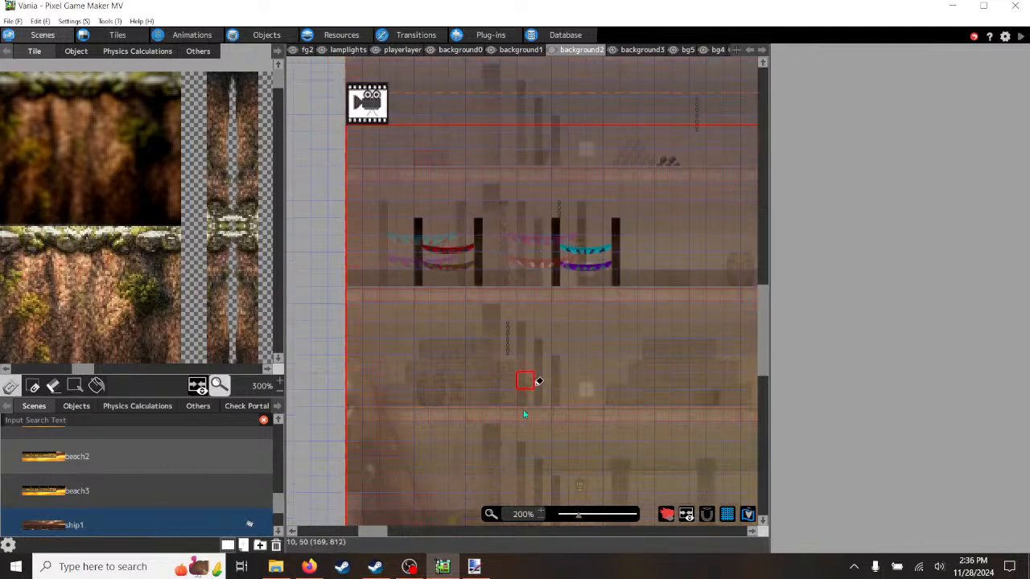
pyautogui.scroll(4, 523, 415)
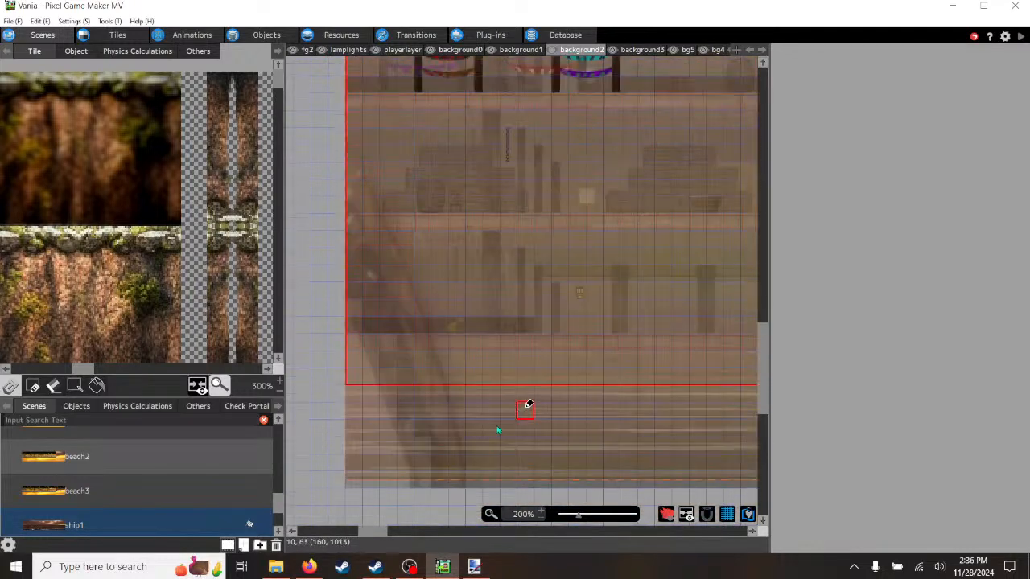
pyautogui.hscroll(-2, 382, 532)
pyautogui.moveTo(382, 532); pyautogui.dragTo(514, 539)
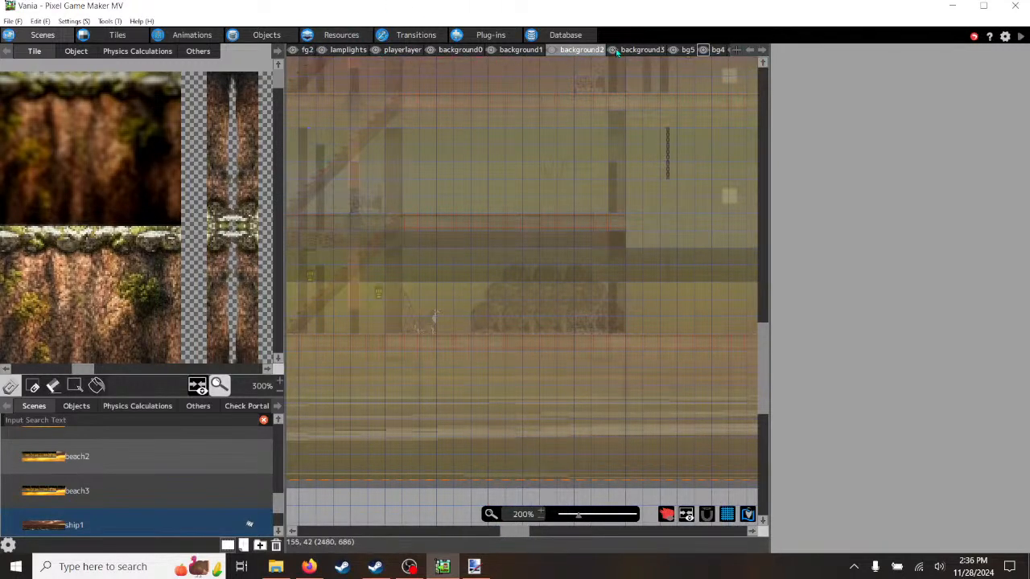
pyautogui.click(406, 51)
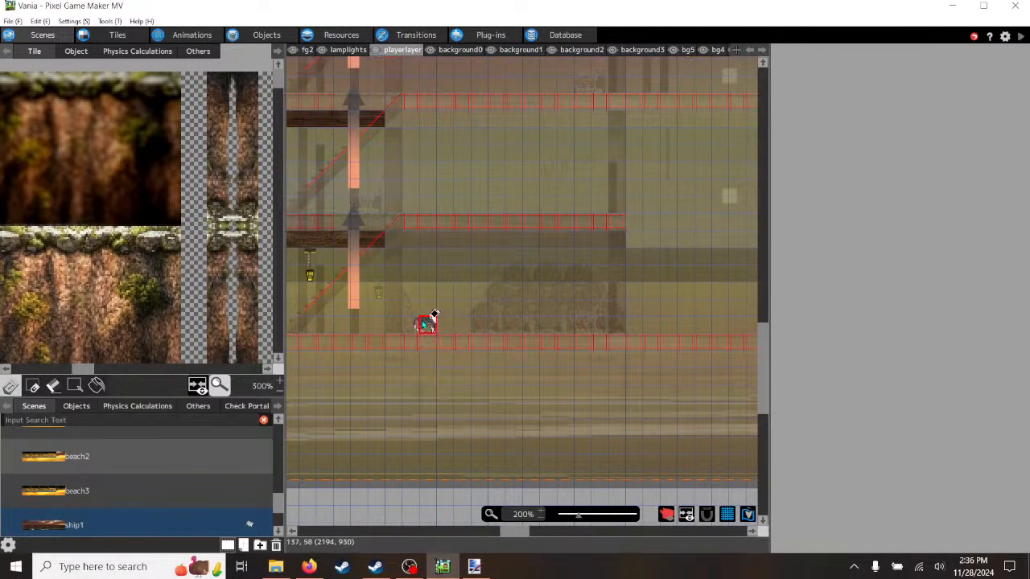
pyautogui.click(76, 406)
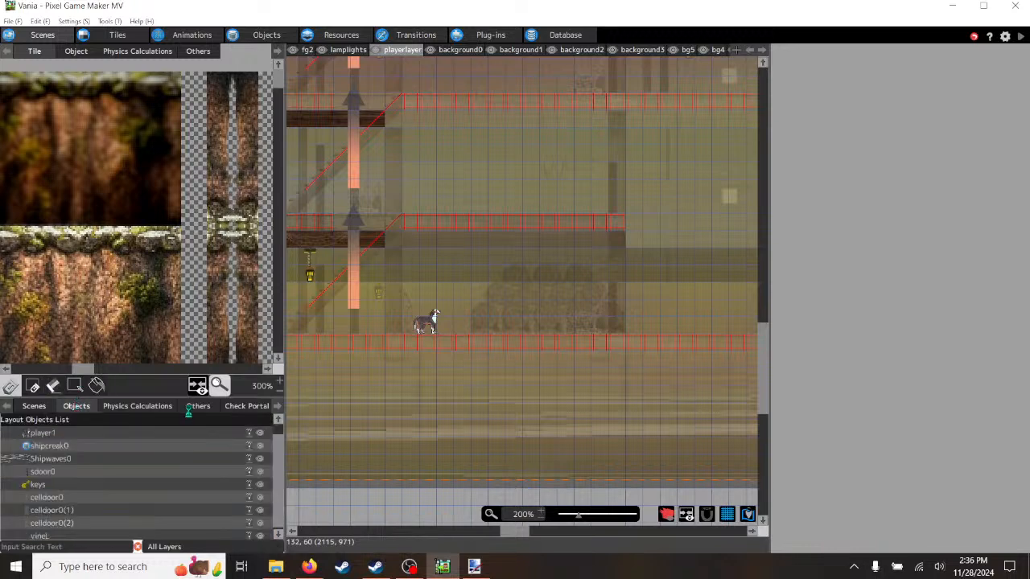
pyautogui.moveTo(393, 320); pyautogui.dragTo(297, 314)
pyautogui.moveTo(519, 531); pyautogui.dragTo(499, 531)
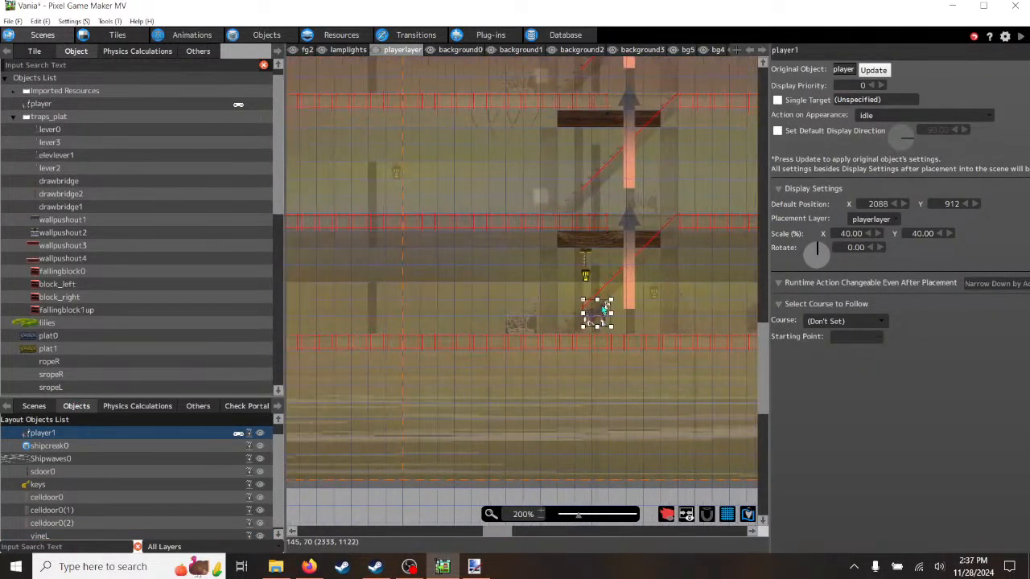
pyautogui.moveTo(596, 314); pyautogui.dragTo(475, 321)
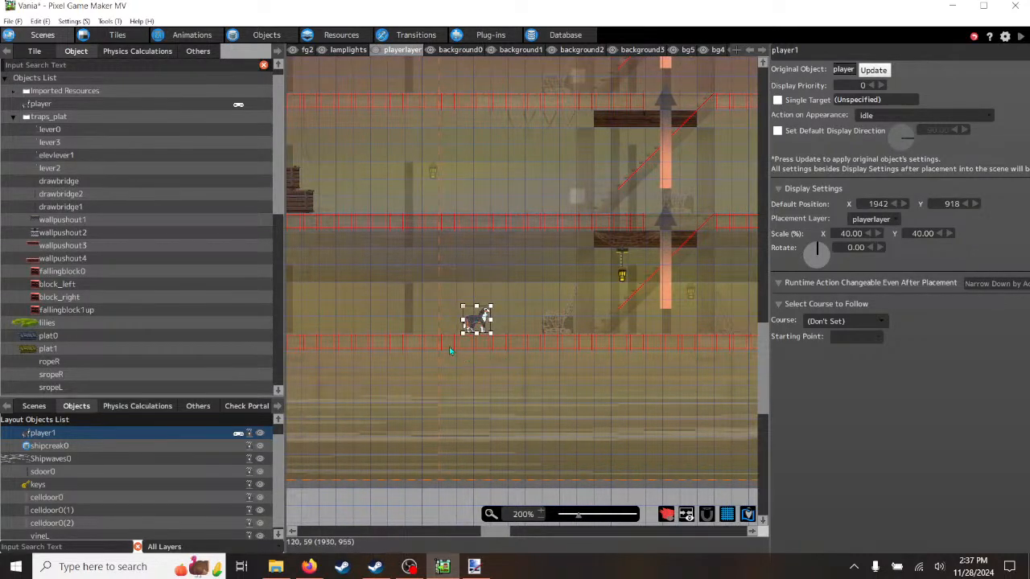
pyautogui.scroll(3, 449, 347)
pyautogui.moveTo(538, 254); pyautogui.dragTo(538, 254)
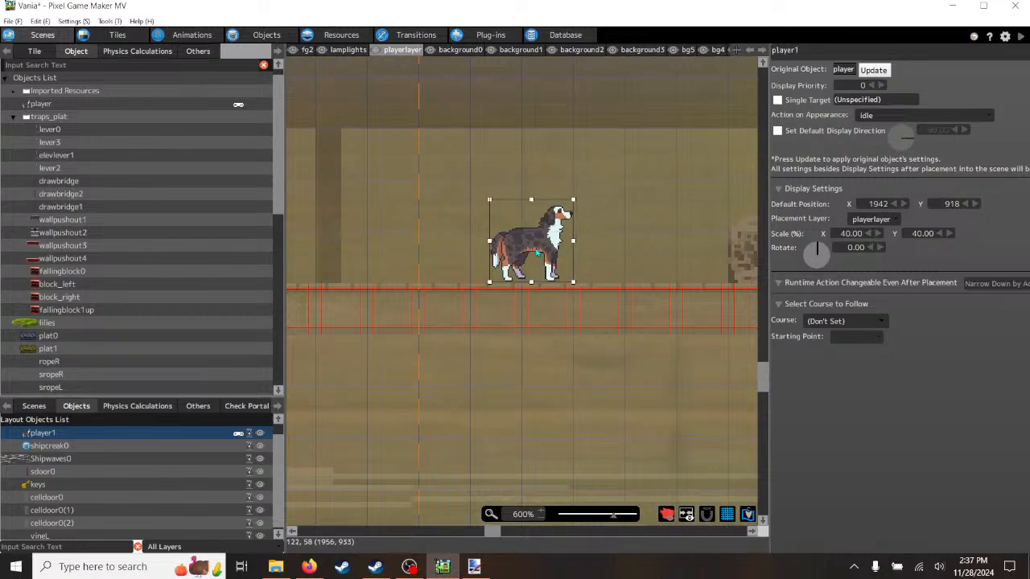
# - Survey the ship level's decks around the stairs and the areas further left, zoomed out to 50%
pyautogui.click(512, 528)
pyautogui.moveTo(499, 534); pyautogui.dragTo(519, 533)
pyautogui.scroll(11, 507, 397)
pyautogui.scroll(1, 506, 397)
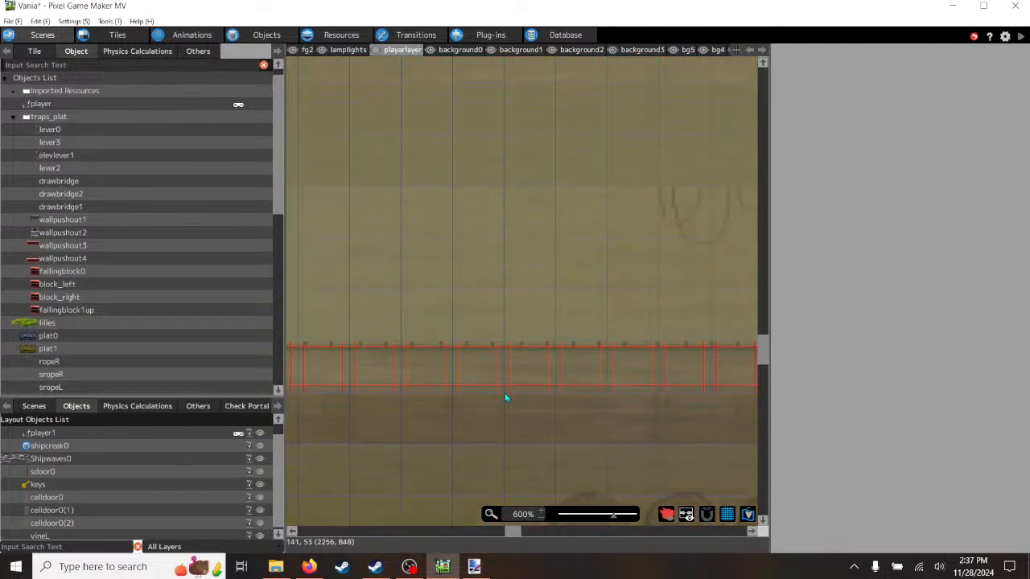
pyautogui.keyDown('ctrl'); pyautogui.scroll(-8, 499, 348); pyautogui.keyUp('ctrl')
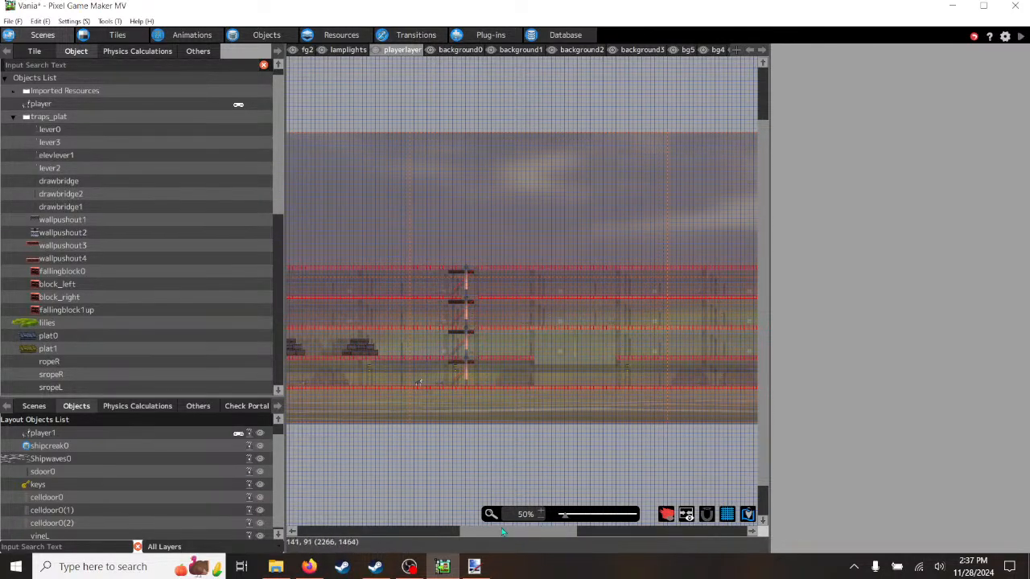
pyautogui.moveTo(507, 531); pyautogui.dragTo(425, 532)
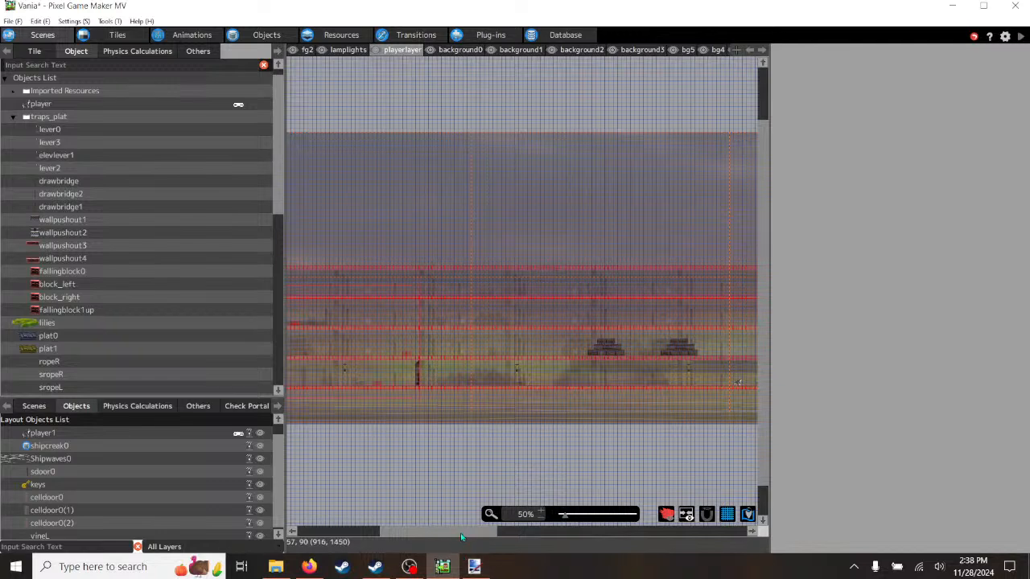
pyautogui.moveTo(461, 534); pyautogui.dragTo(522, 543)
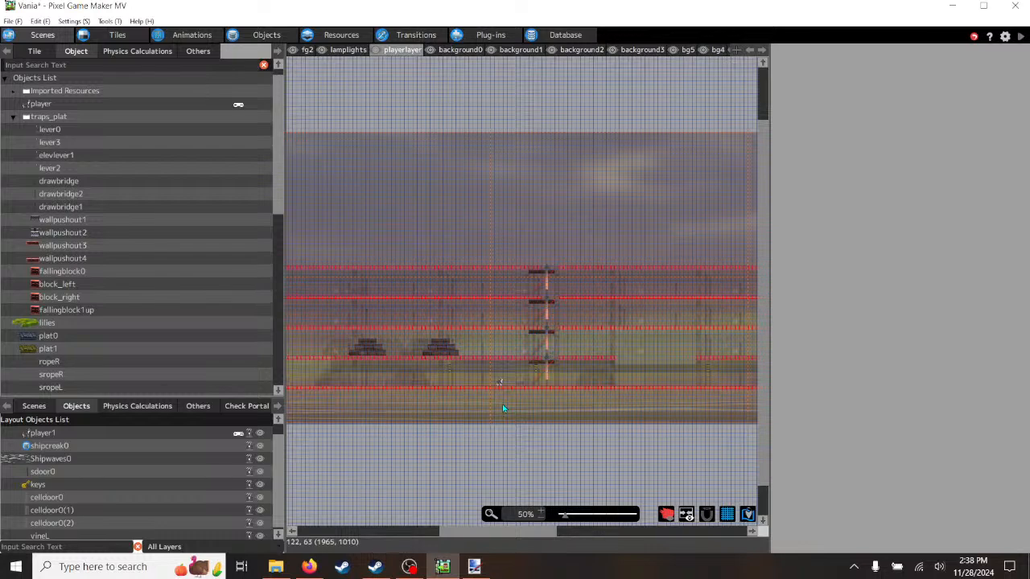
# - Open the player animation and inspect the frames of its right-facing idle motion
pyautogui.click(190, 34)
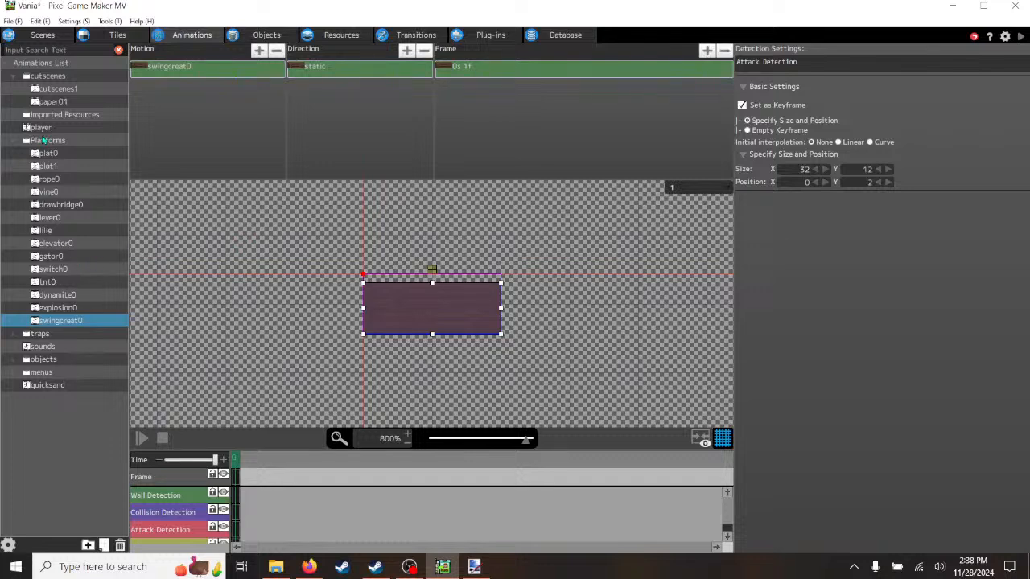
pyautogui.click(42, 129)
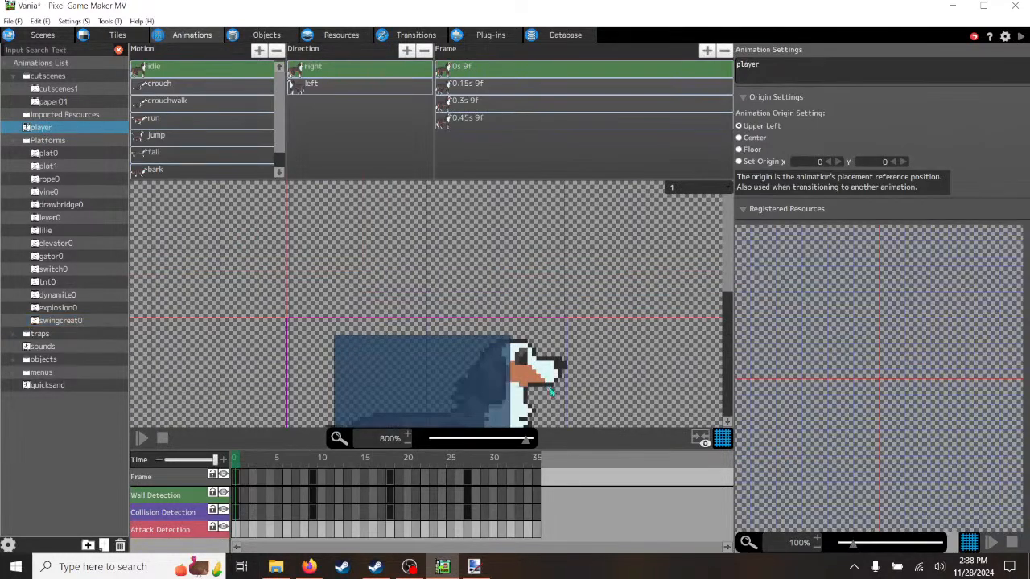
pyautogui.scroll(-2, 548, 364)
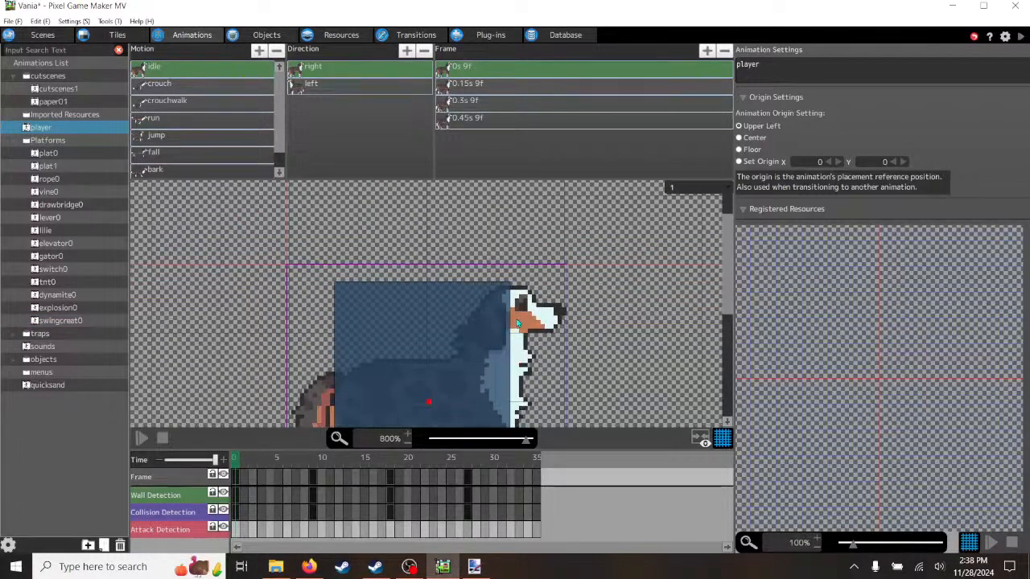
pyautogui.click(481, 84)
pyautogui.click(478, 101)
pyautogui.click(476, 119)
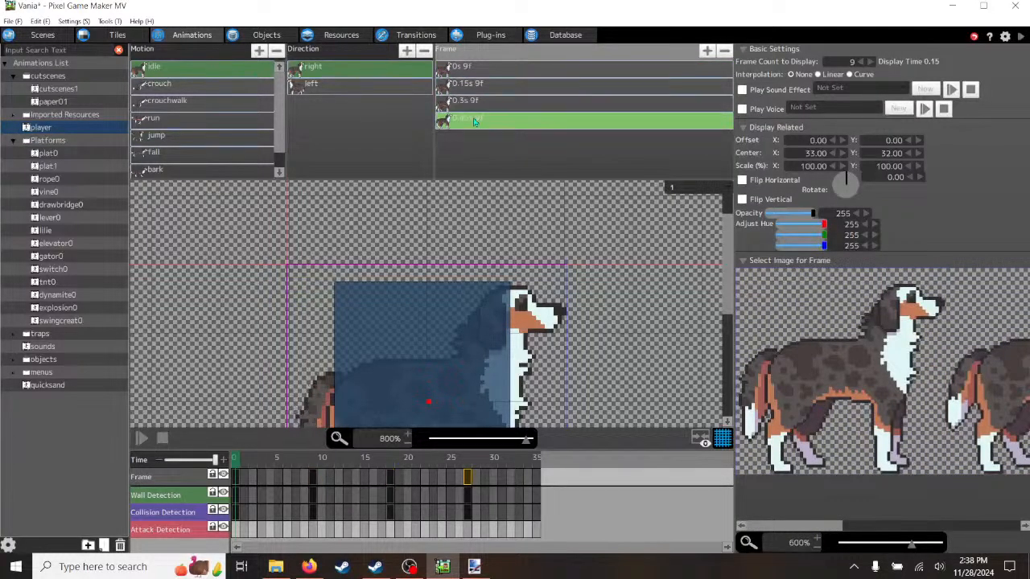
# - Examine the dog's poses and detection boxes in each player motion from crouch through fart
pyautogui.click(202, 90)
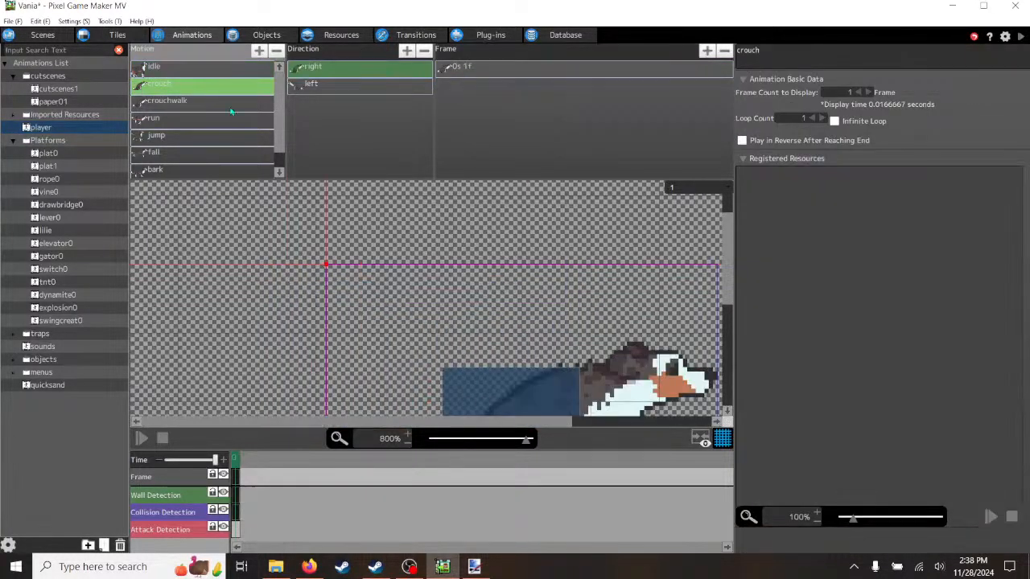
pyautogui.click(219, 103)
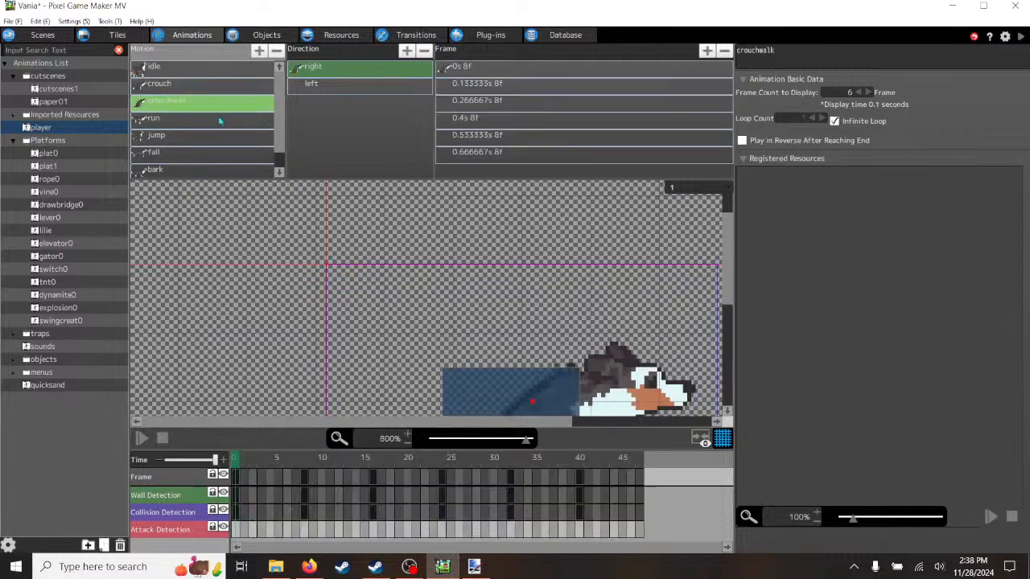
pyautogui.click(221, 119)
pyautogui.click(219, 137)
pyautogui.click(218, 153)
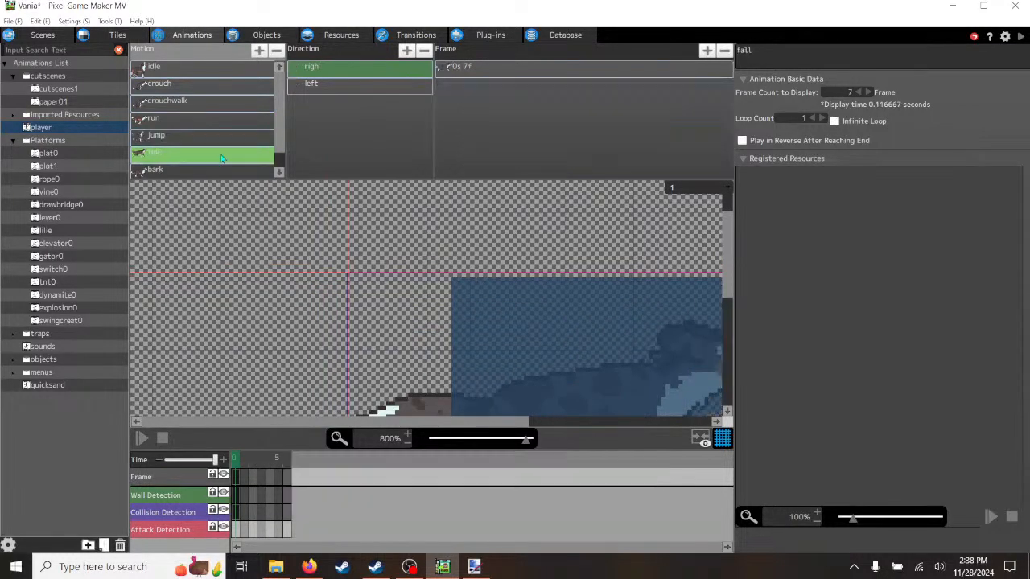
pyautogui.click(221, 170)
pyautogui.moveTo(279, 120); pyautogui.dragTo(280, 140)
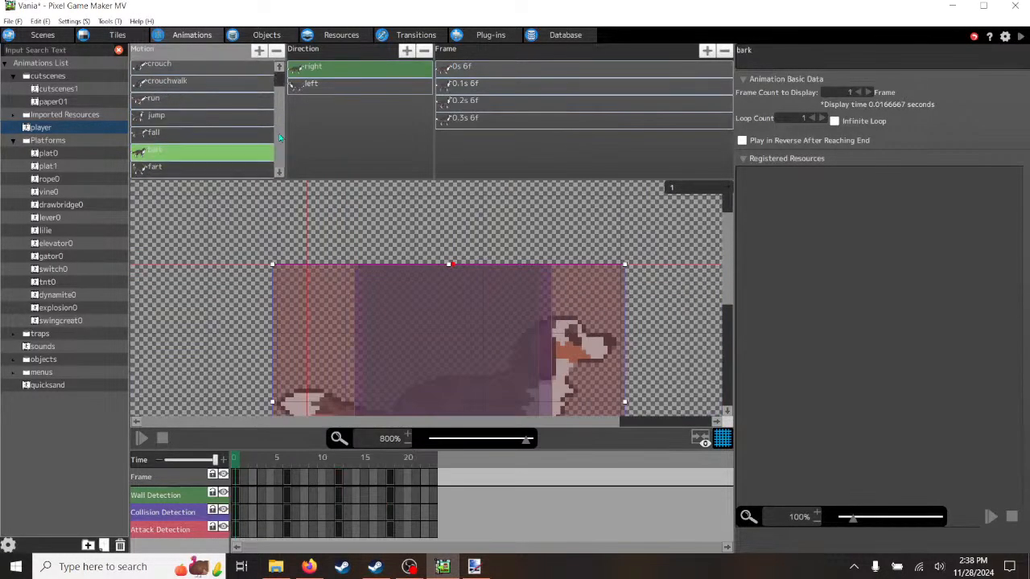
pyautogui.click(221, 169)
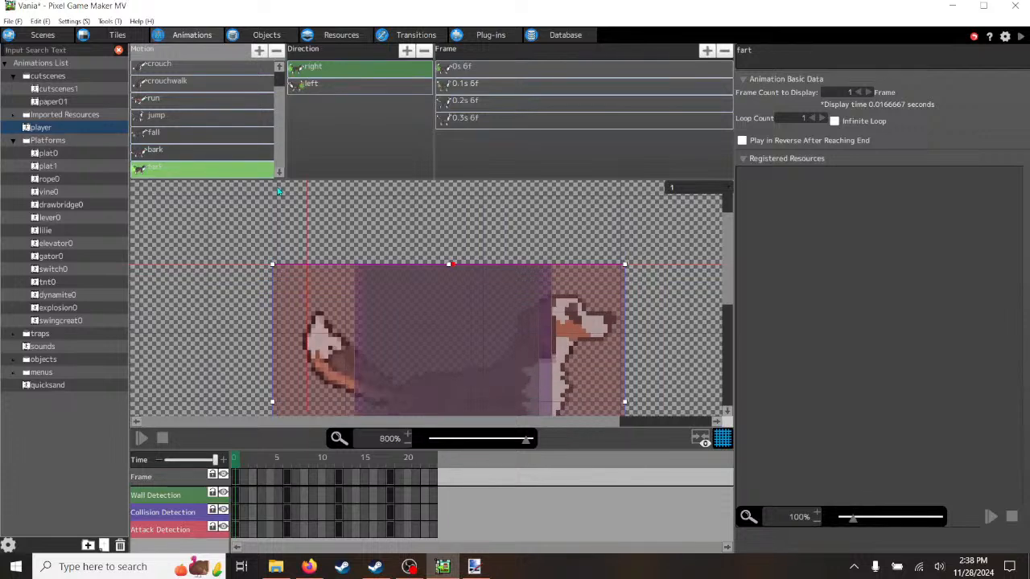
# - Go back through the player motions from bark up to crouch to compare their detection boxes
pyautogui.click(214, 151)
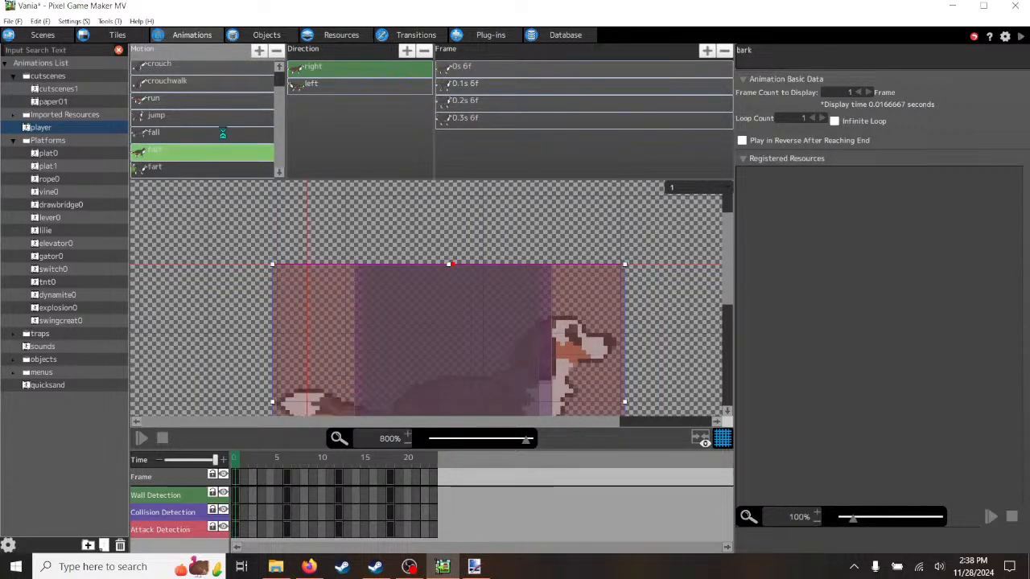
pyautogui.click(218, 133)
pyautogui.click(222, 116)
pyautogui.click(225, 99)
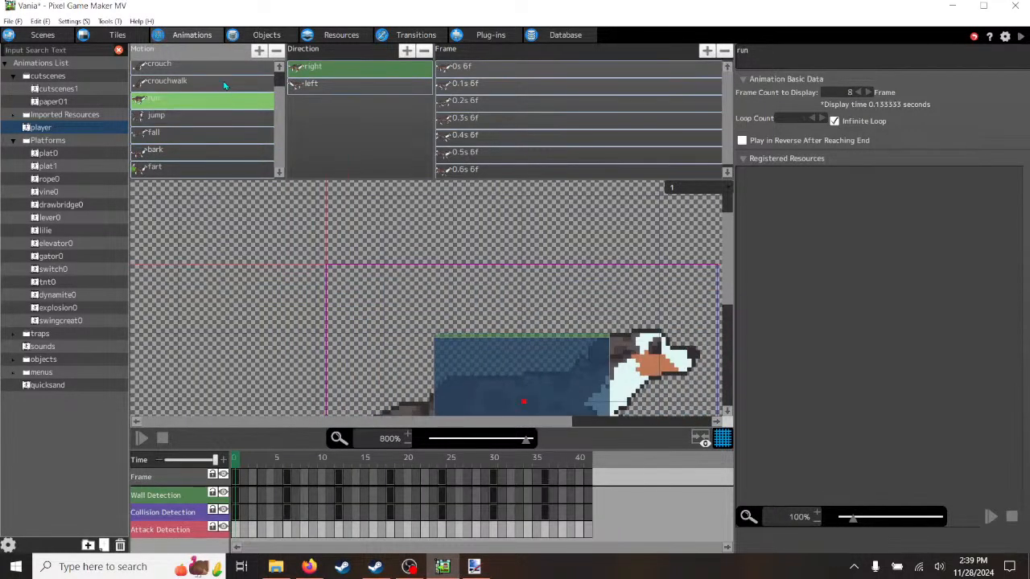
pyautogui.click(225, 83)
pyautogui.click(220, 66)
pyautogui.moveTo(279, 126); pyautogui.dragTo(277, 94)
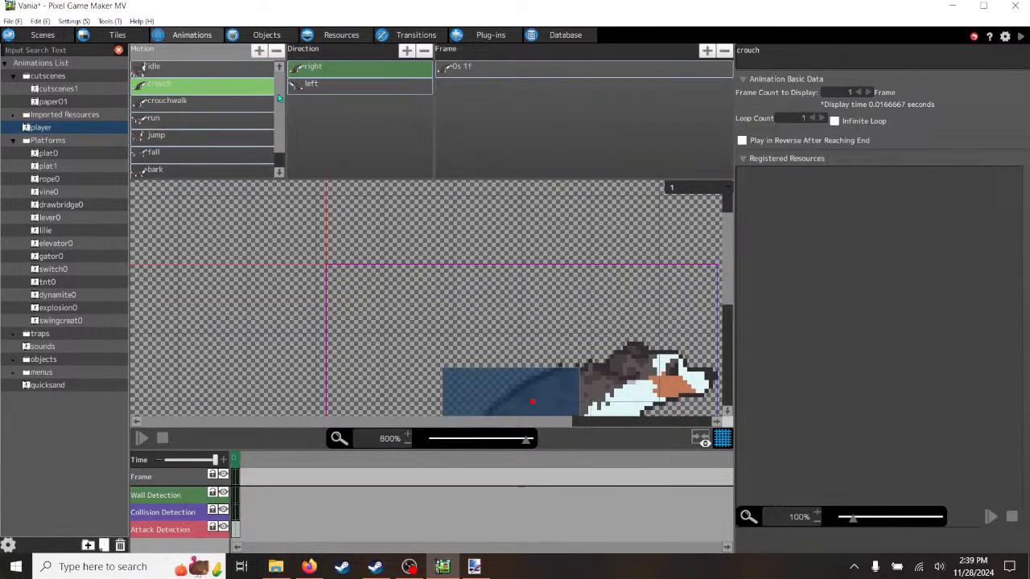
# - Return to the idle motion and check each of its four right-facing frames
pyautogui.click(208, 68)
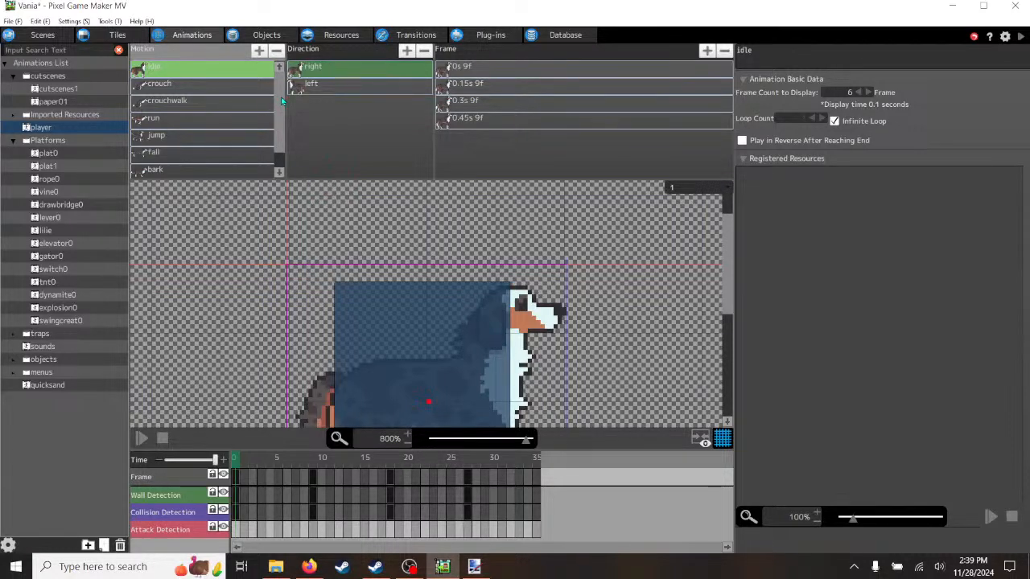
pyautogui.scroll(-1, 280, 96)
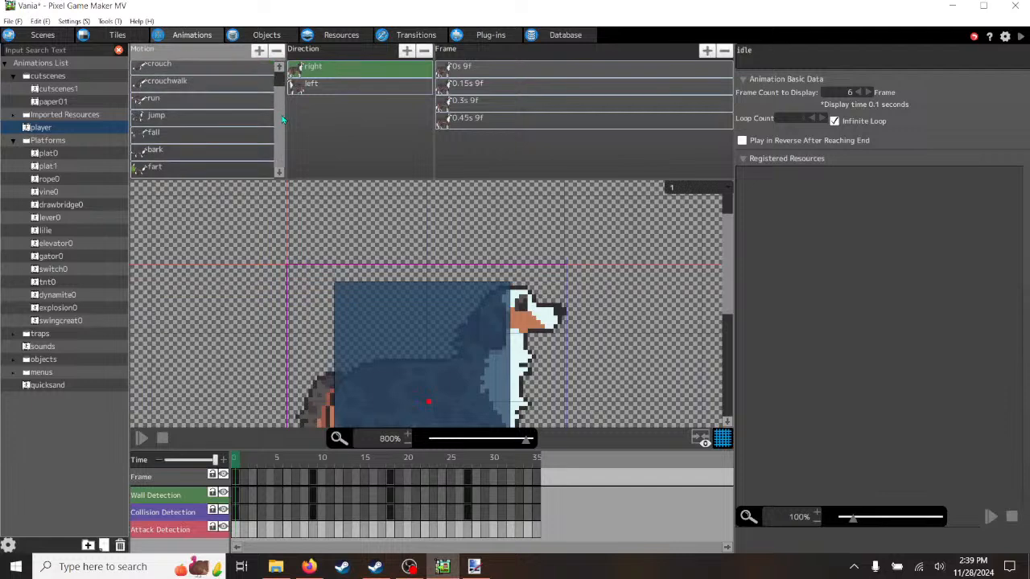
pyautogui.click(472, 71)
pyautogui.click(473, 86)
pyautogui.click(474, 103)
pyautogui.click(475, 119)
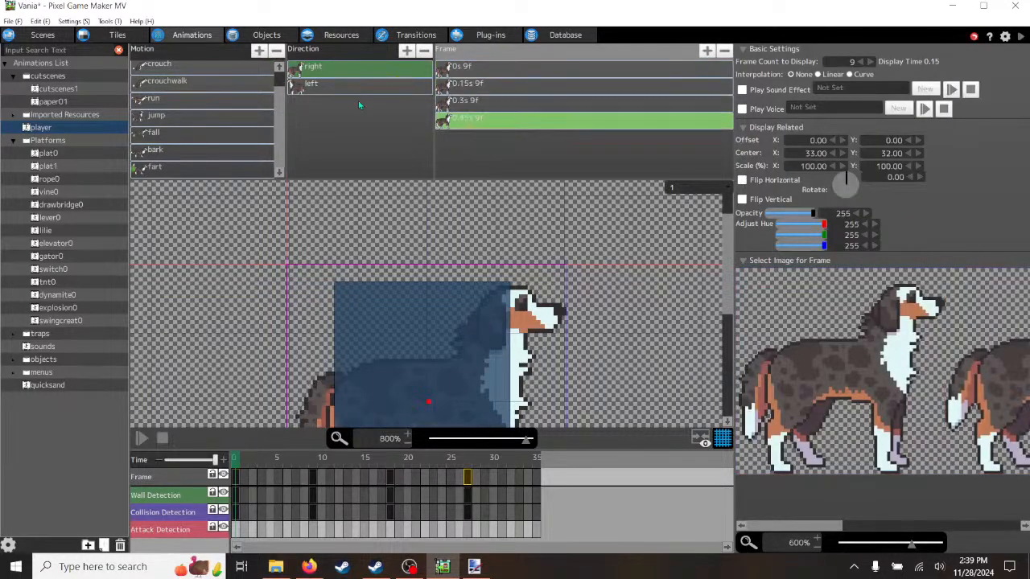
# - Examine the right-facing frames of the crouchwalk motion and open the run motion
pyautogui.click(165, 81)
pyautogui.click(489, 71)
pyautogui.click(492, 87)
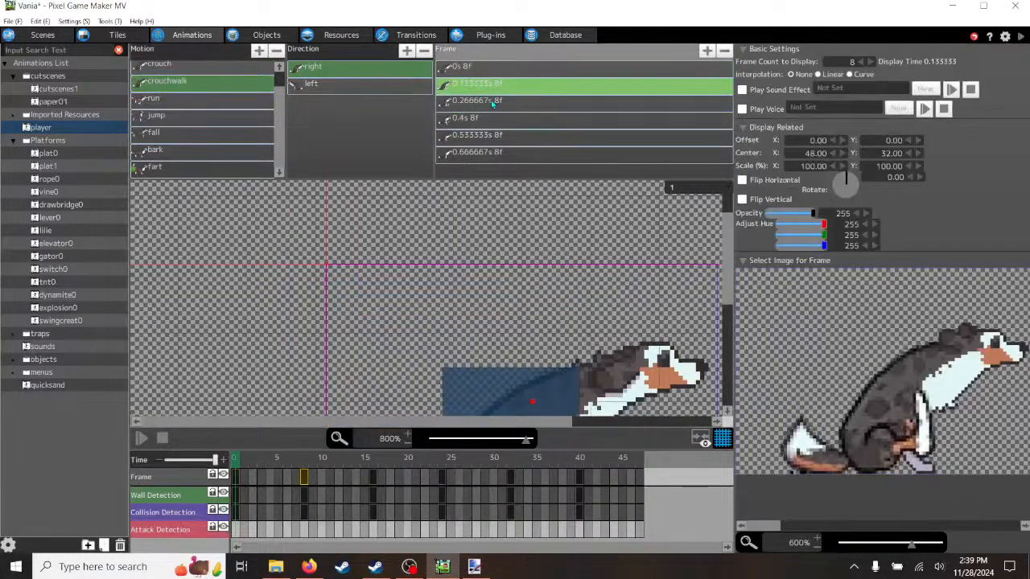
pyautogui.click(489, 102)
pyautogui.click(487, 118)
pyautogui.click(487, 136)
pyautogui.click(149, 98)
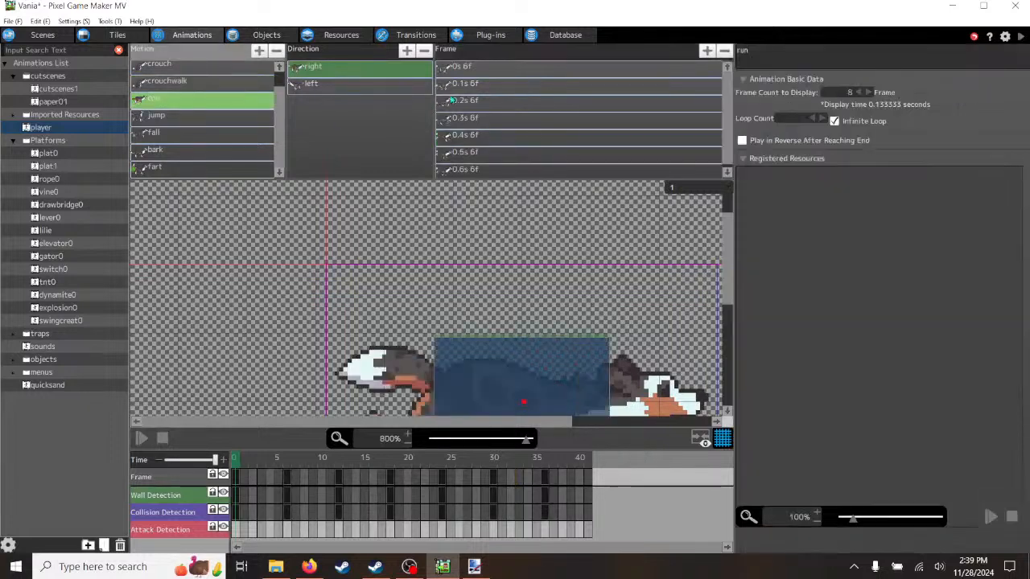
# - Examine the right-facing frames of the run motion from 0s through 0.6s
pyautogui.click(488, 68)
pyautogui.click(487, 85)
pyautogui.click(486, 101)
pyautogui.click(485, 119)
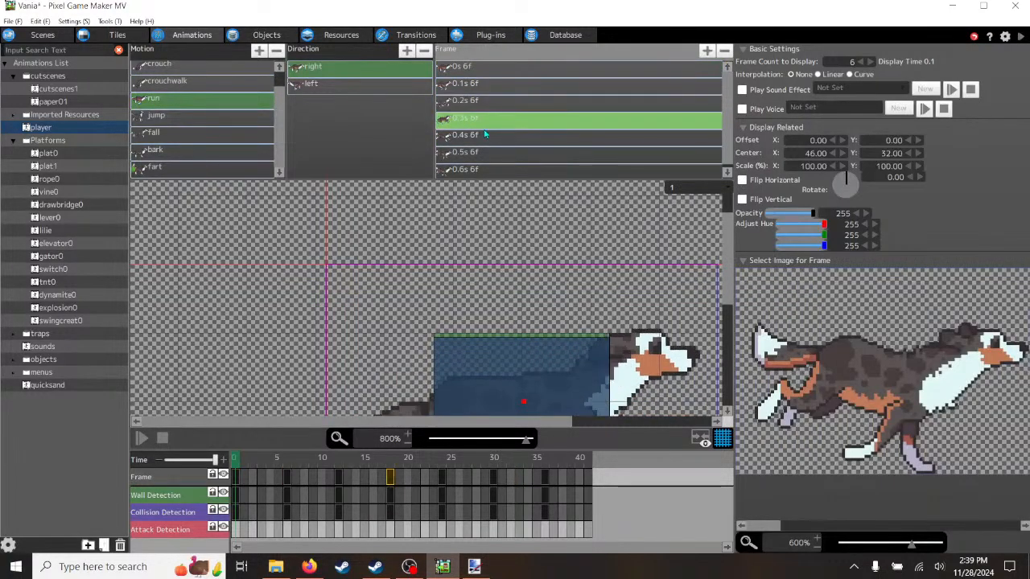
pyautogui.click(486, 135)
pyautogui.click(484, 152)
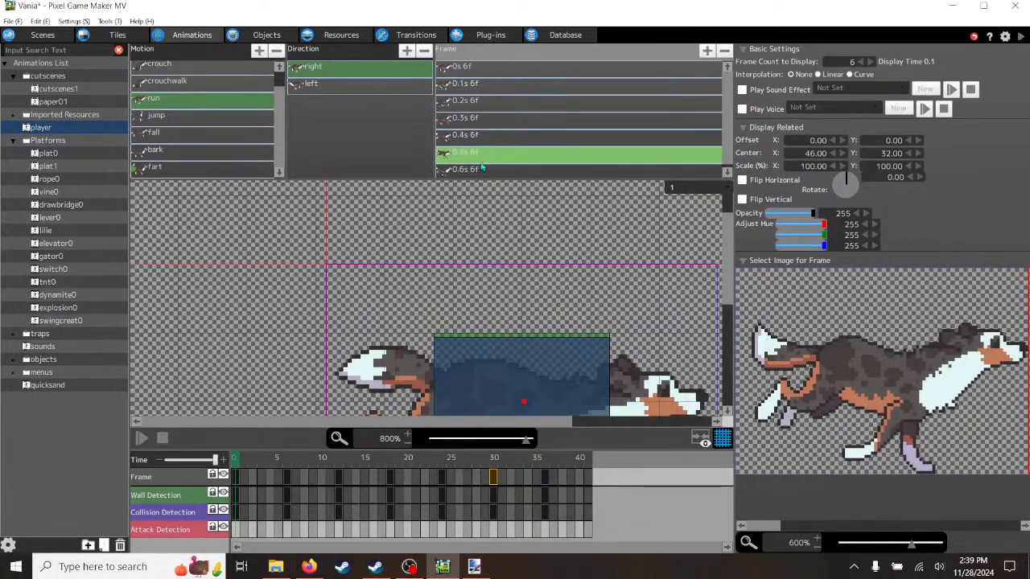
pyautogui.click(482, 170)
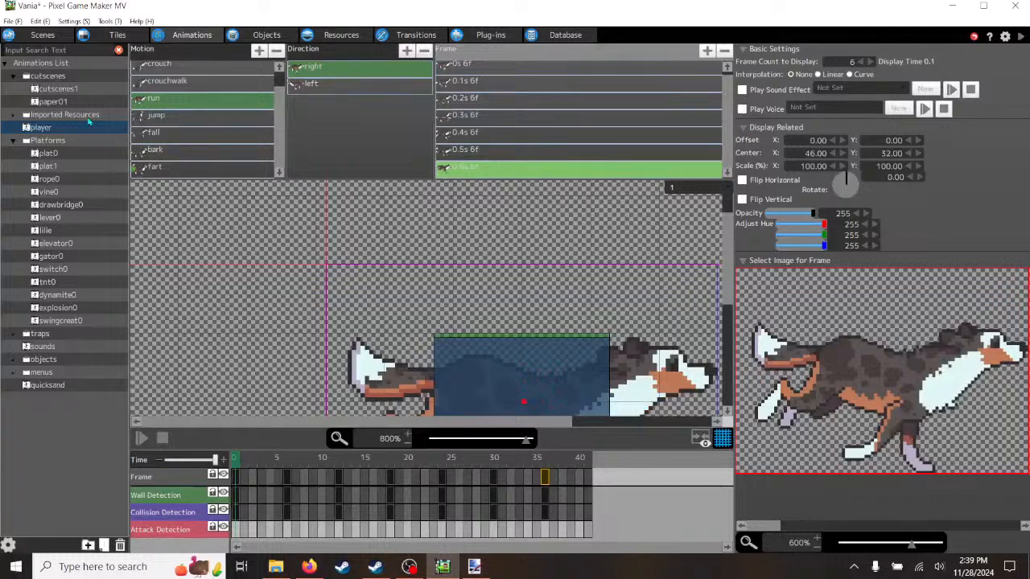
# - Examine the right-facing frames of the jump motion from 0.116667s through 0.7s
pyautogui.click(155, 115)
pyautogui.click(489, 84)
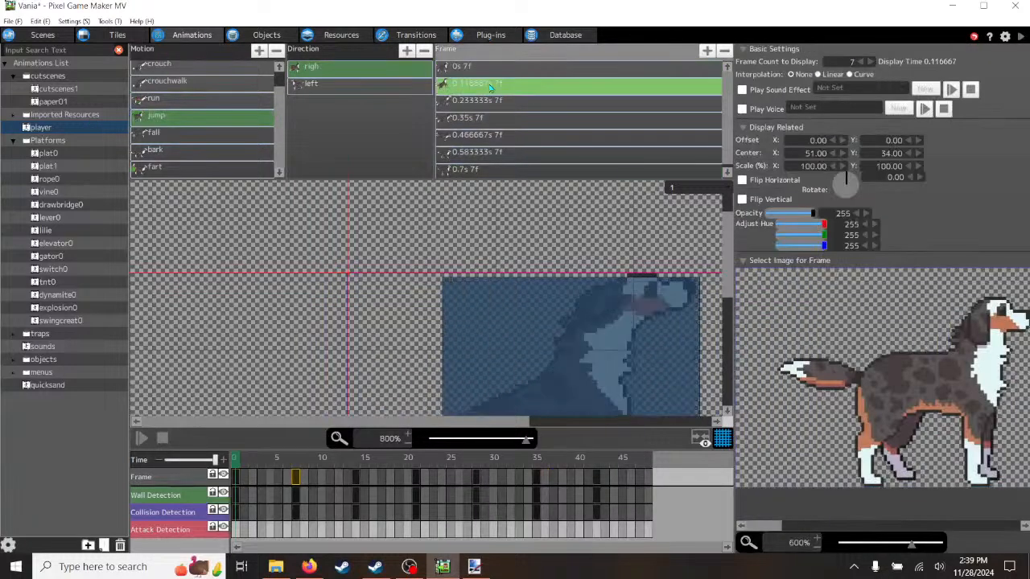
pyautogui.click(487, 101)
pyautogui.click(486, 118)
pyautogui.click(488, 135)
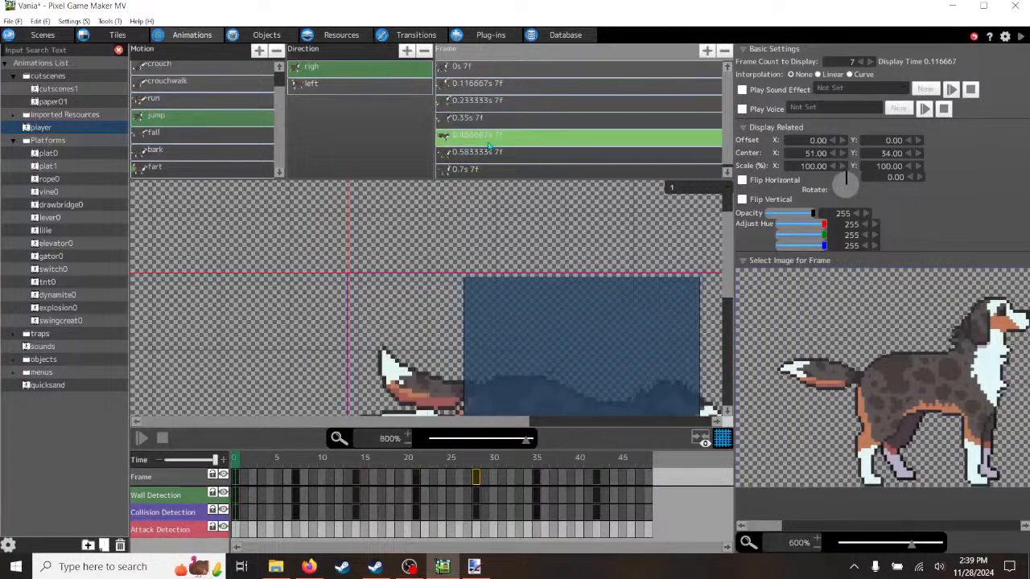
pyautogui.click(488, 152)
pyautogui.click(478, 169)
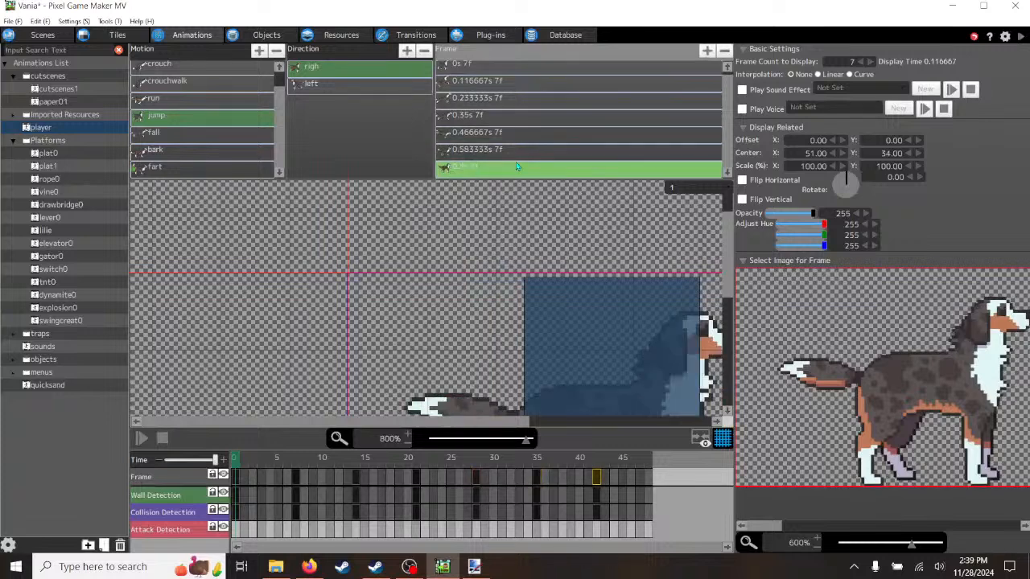
# - Examine the right-facing frames of the fall, bark and fart motions
pyautogui.click(181, 138)
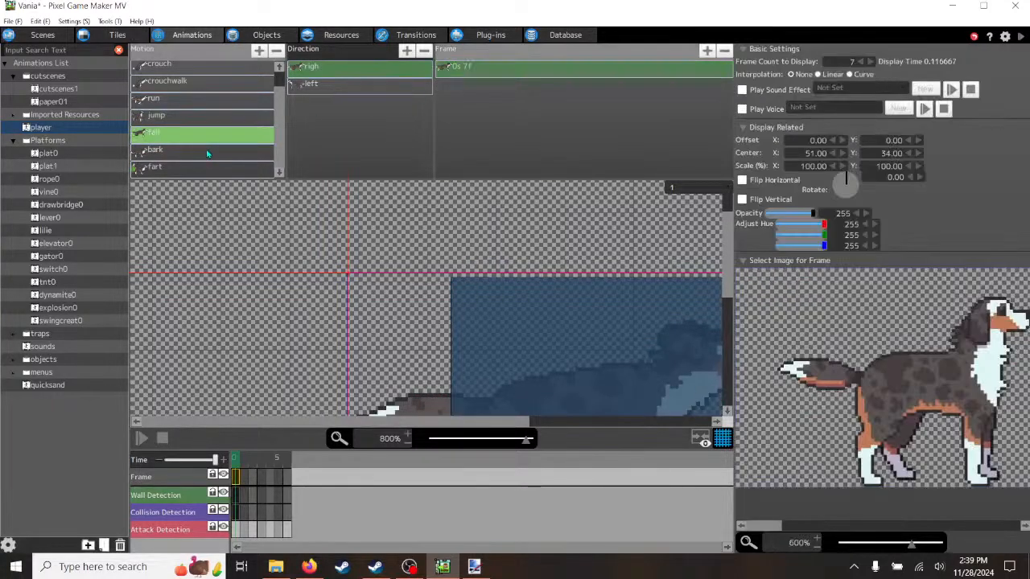
pyautogui.click(207, 152)
pyautogui.click(486, 84)
pyautogui.click(485, 102)
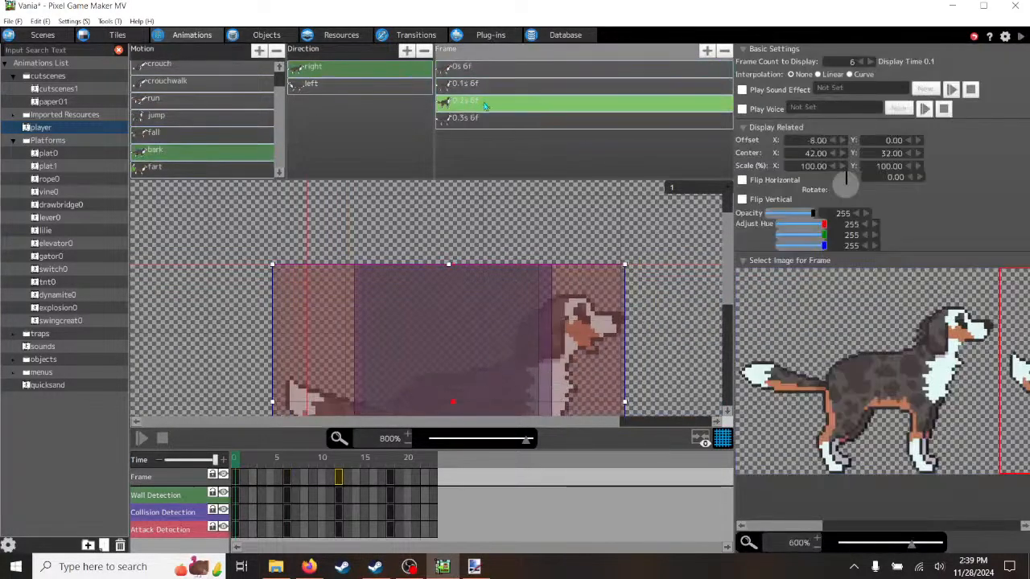
pyautogui.click(485, 118)
pyautogui.click(240, 168)
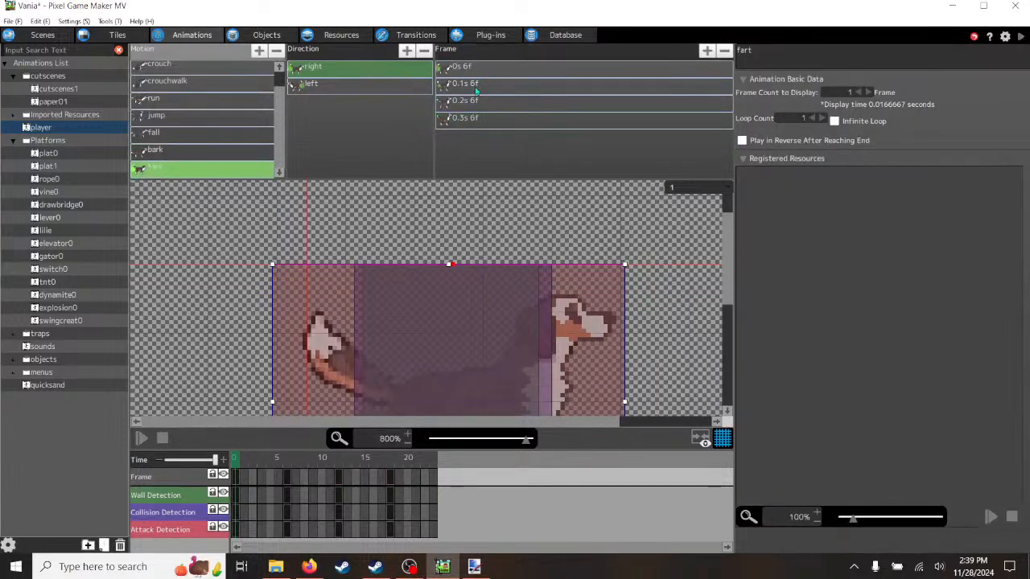
pyautogui.click(479, 69)
pyautogui.click(480, 86)
pyautogui.click(478, 121)
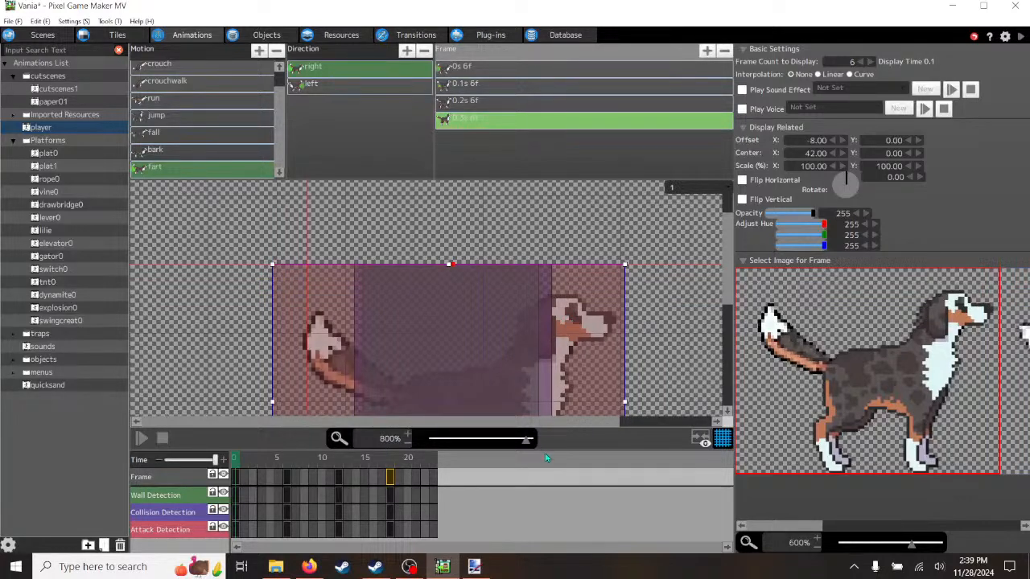
# - Enlarge the animation timeline area and add a connection point line with the idle motion open
pyautogui.moveTo(546, 448); pyautogui.dragTo(548, 358)
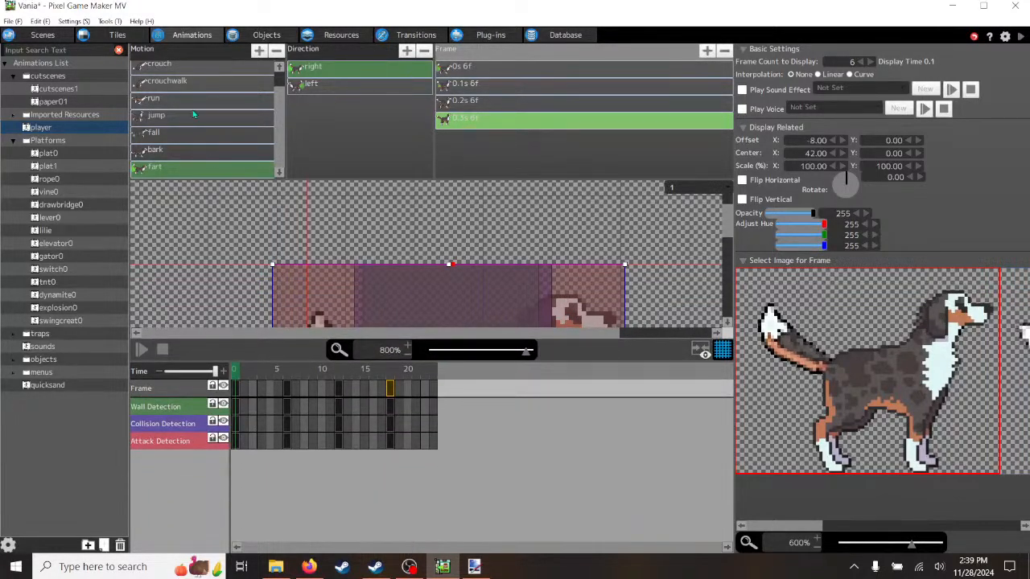
pyautogui.click(191, 83)
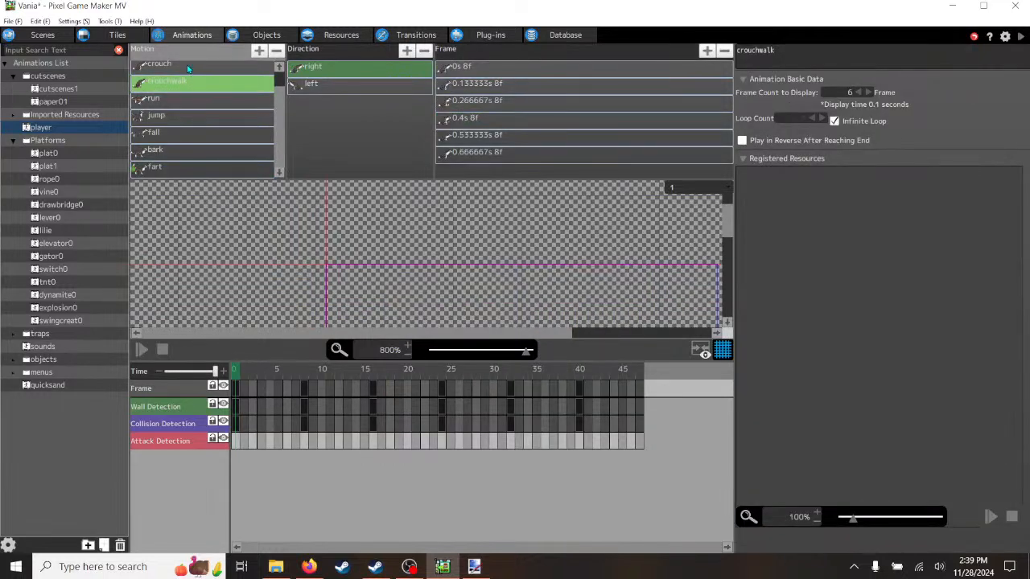
pyautogui.click(190, 66)
pyautogui.scroll(1, 274, 126)
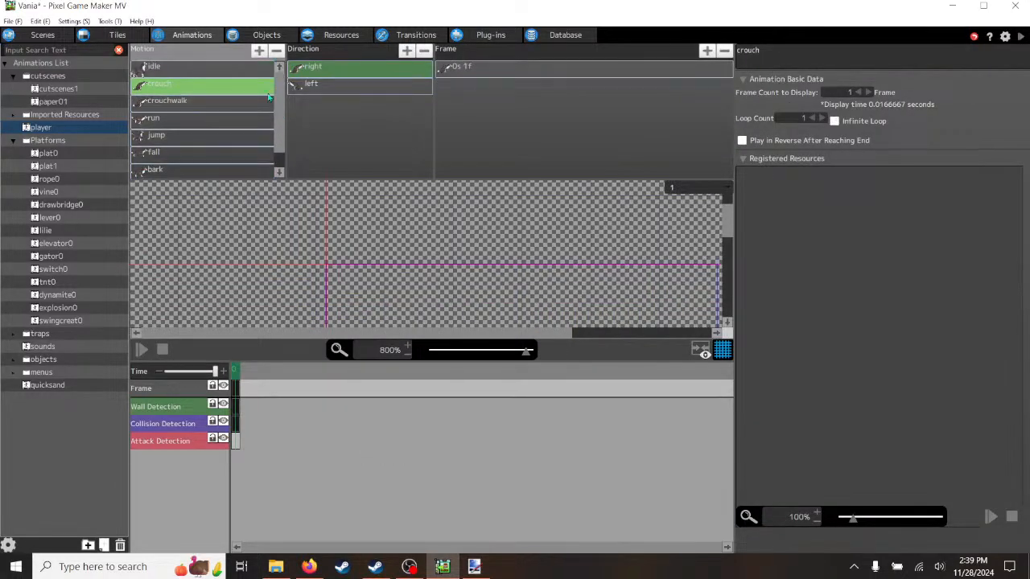
pyautogui.click(198, 68)
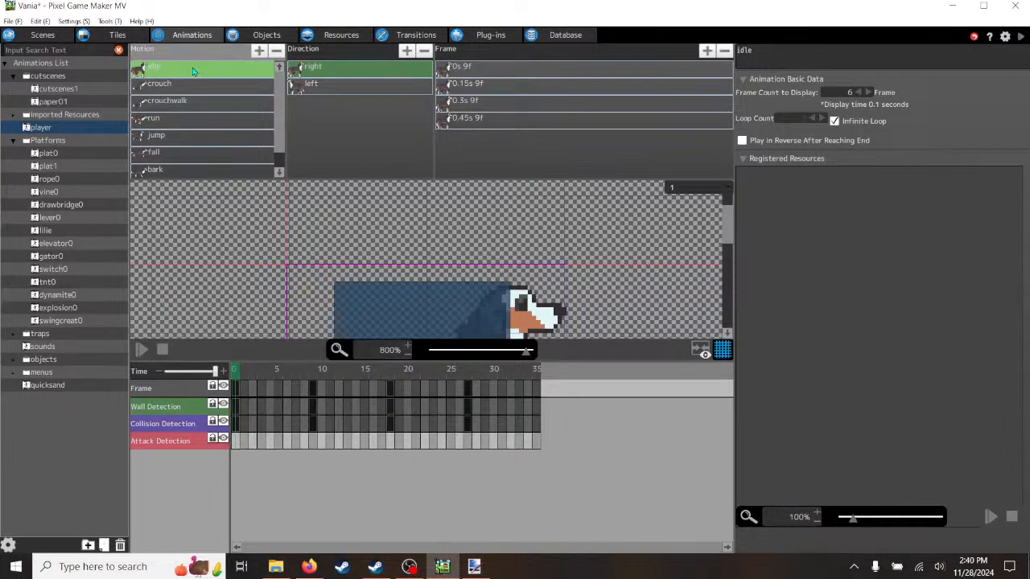
pyautogui.rightClick(171, 467)
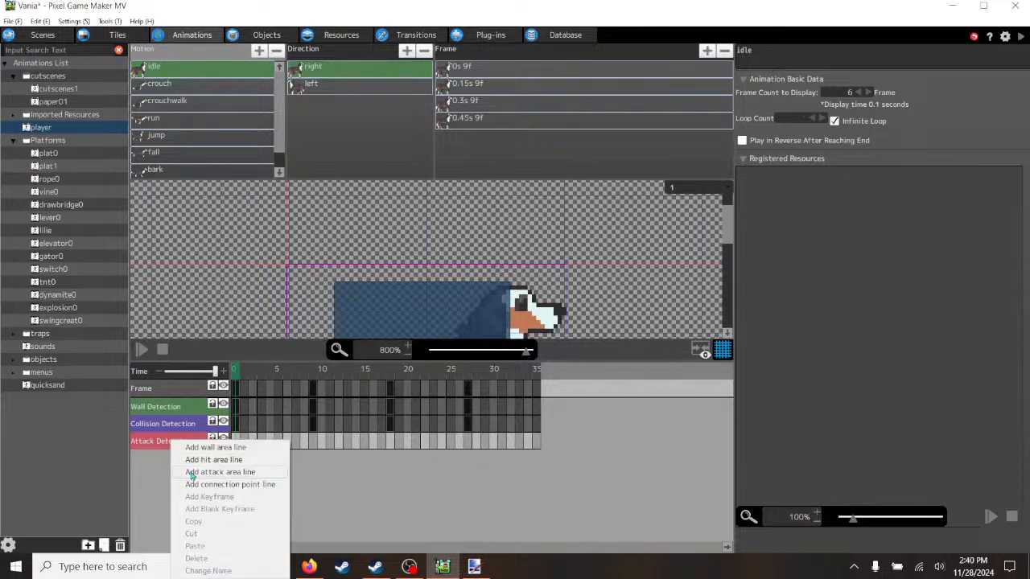
pyautogui.click(246, 488)
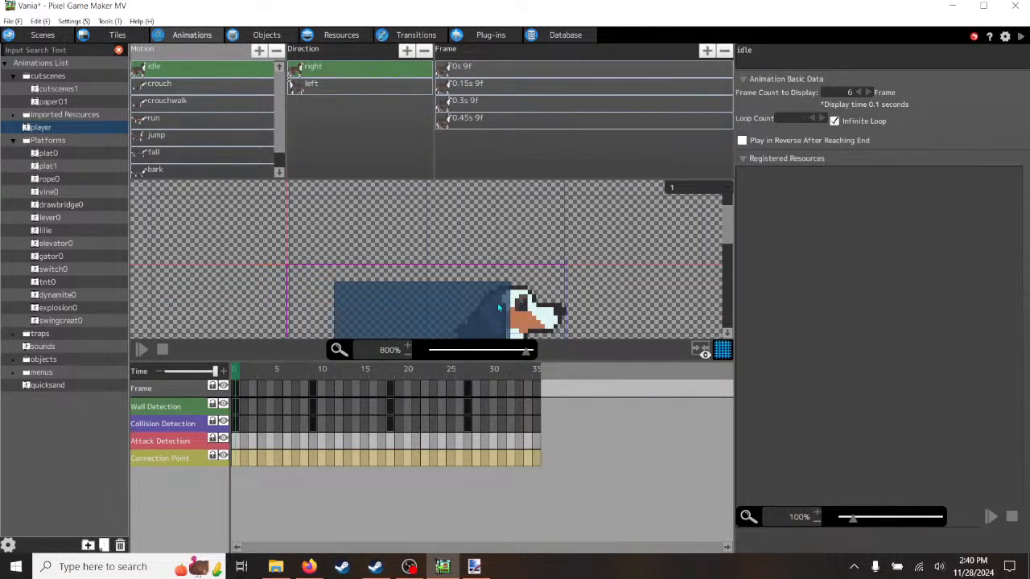
# - Set a connection point keyframe at time 0 of the right-facing idle motion and place the point on the dog's eye
pyautogui.click(235, 458)
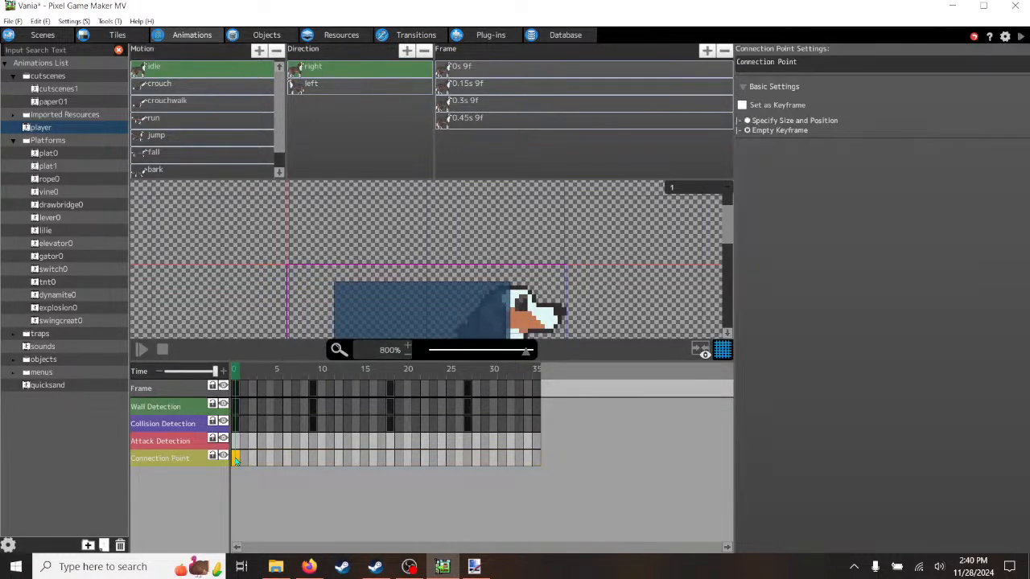
pyautogui.click(741, 106)
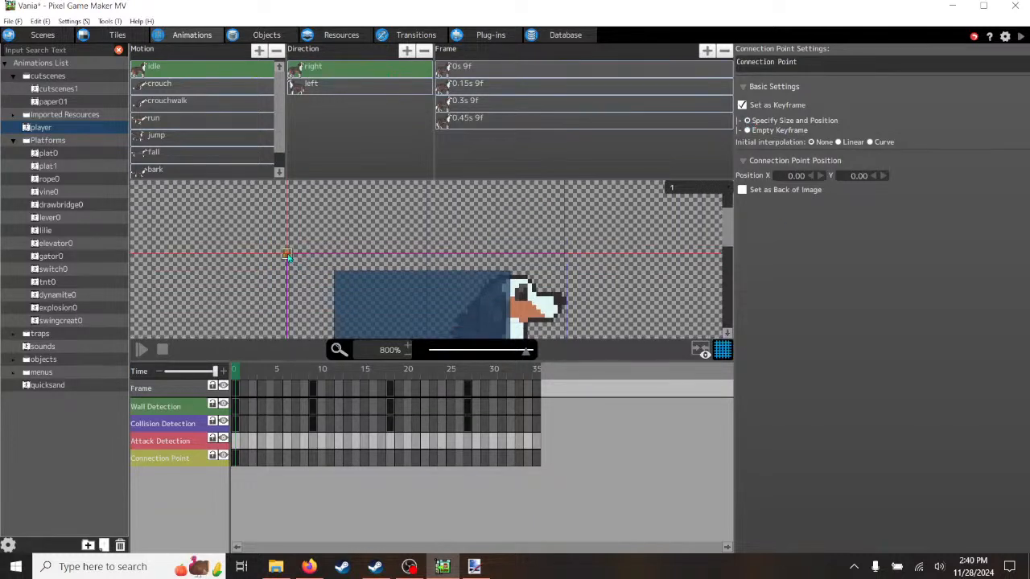
pyautogui.moveTo(286, 256)
pyautogui.mouseDown()
pyautogui.moveTo(376, 254)
pyautogui.moveTo(518, 274)
pyautogui.moveTo(521, 293)
pyautogui.mouseUp()
# - Check the connection point in the right-facing idle frames and step through the four left-facing frames
pyautogui.click(483, 87)
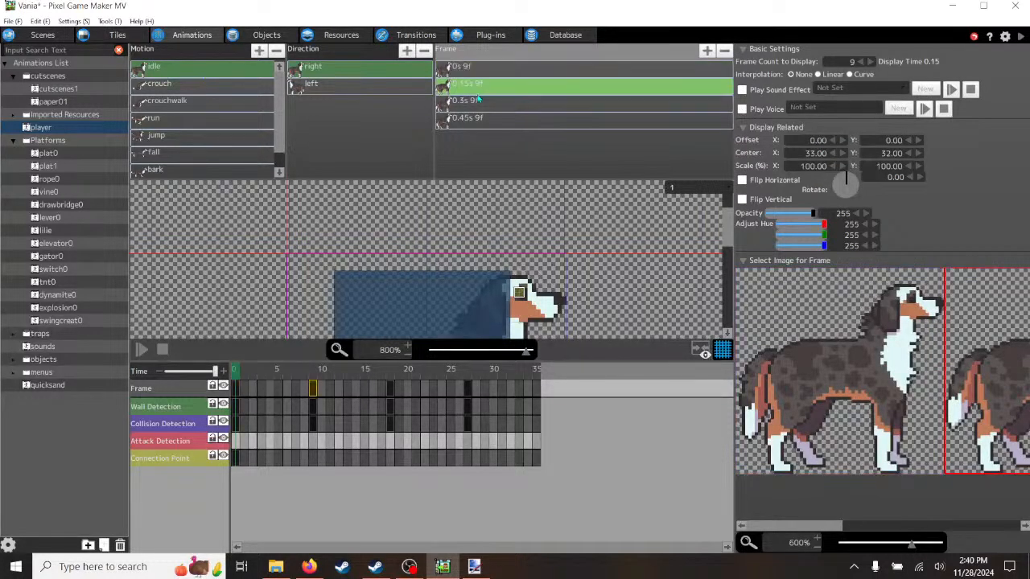
pyautogui.click(473, 119)
pyautogui.click(366, 87)
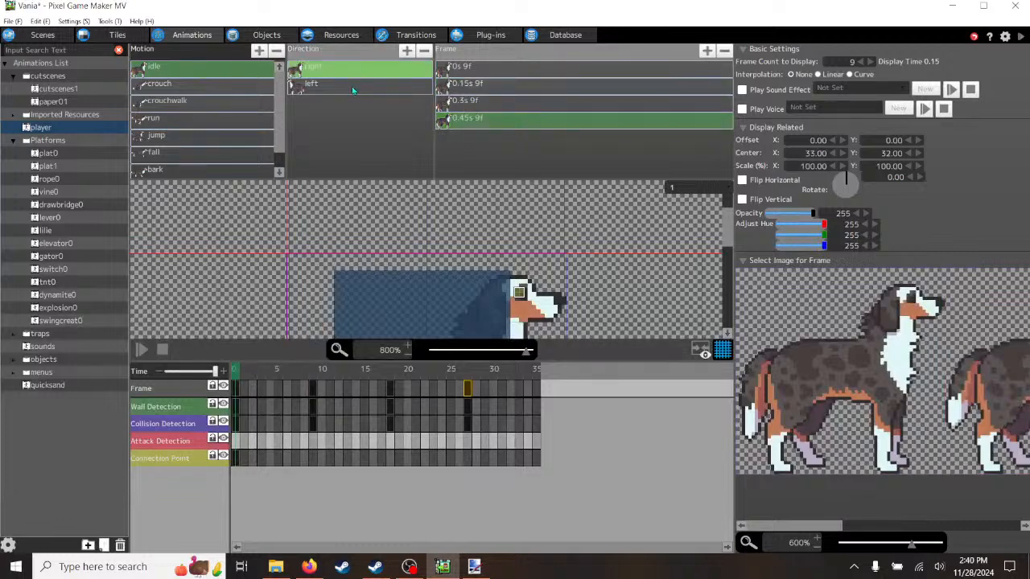
pyautogui.click(491, 73)
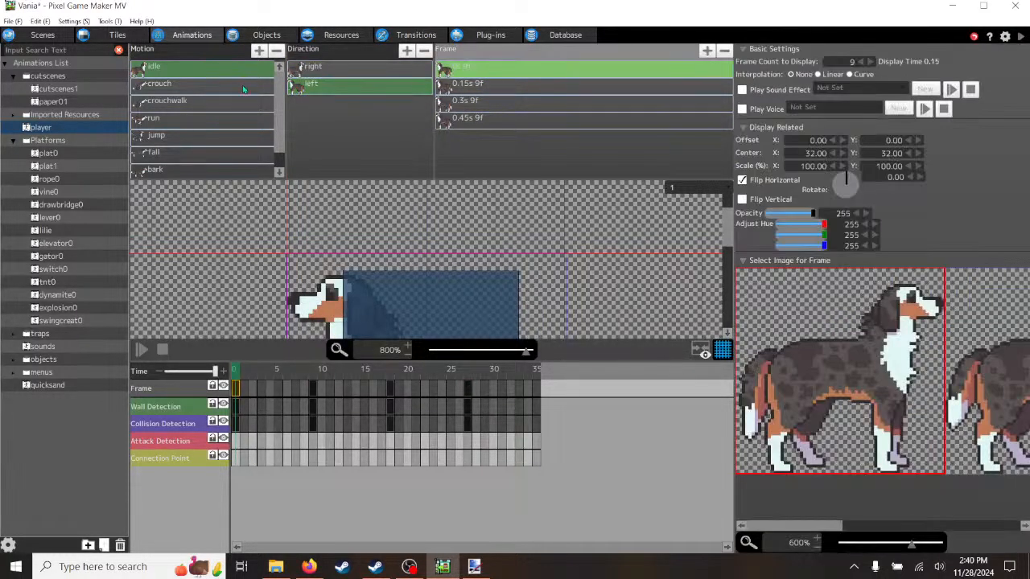
pyautogui.click(480, 86)
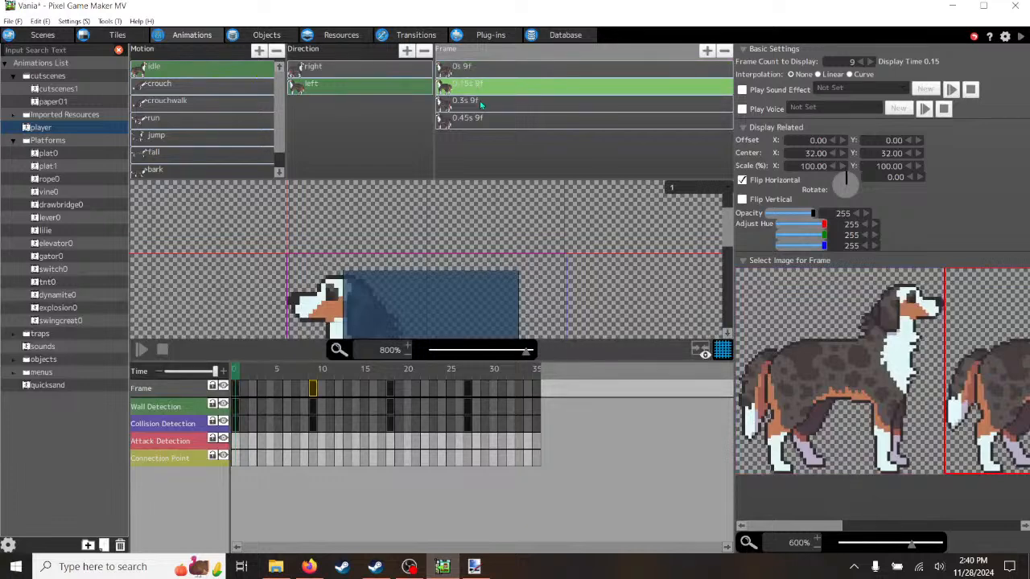
pyautogui.click(482, 102)
pyautogui.click(453, 119)
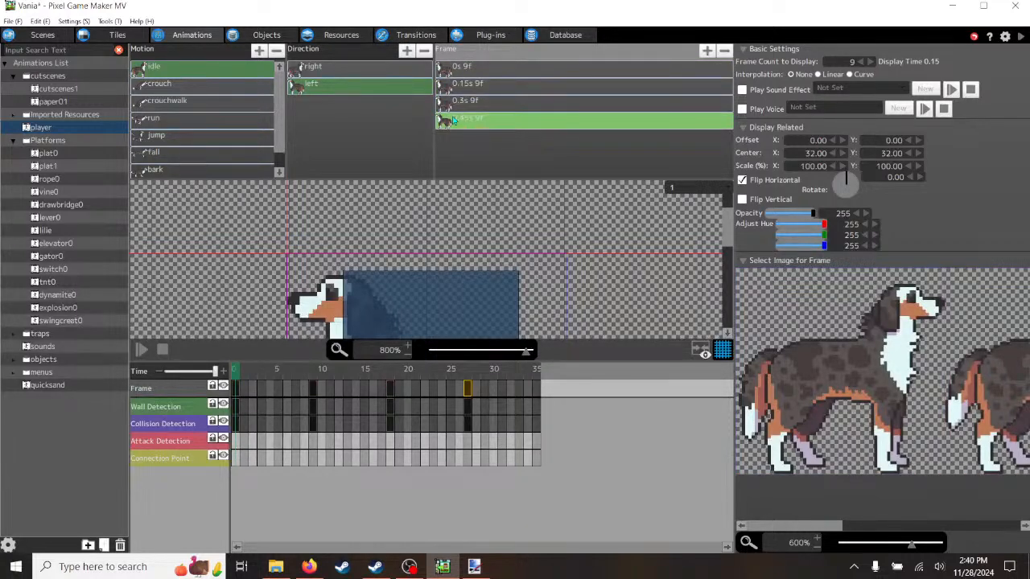
# - Step repeatedly through the right-facing idle frames to compare the dog's head position with the connection point
pyautogui.click(364, 74)
pyautogui.click(499, 74)
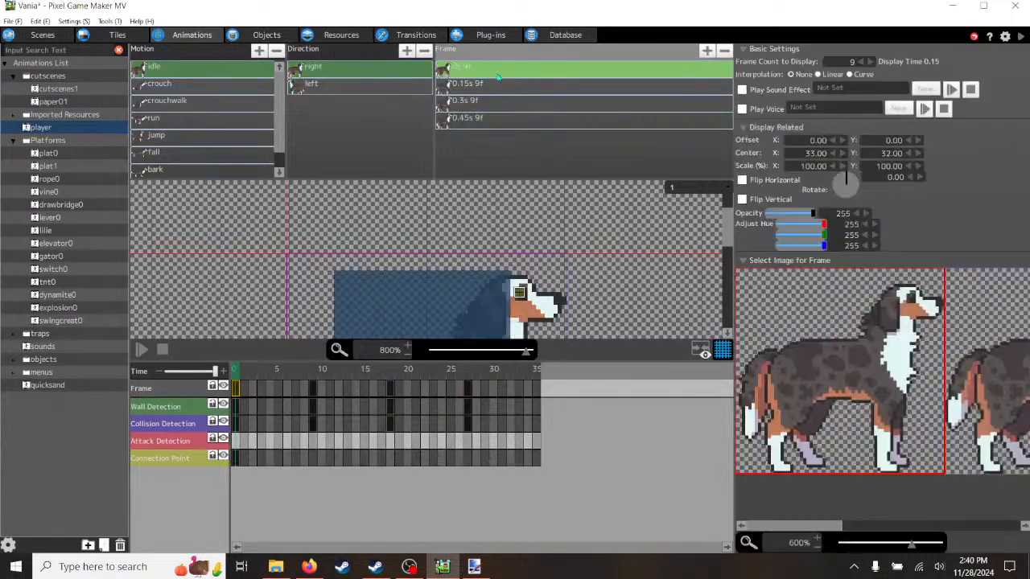
pyautogui.click(494, 85)
pyautogui.click(491, 119)
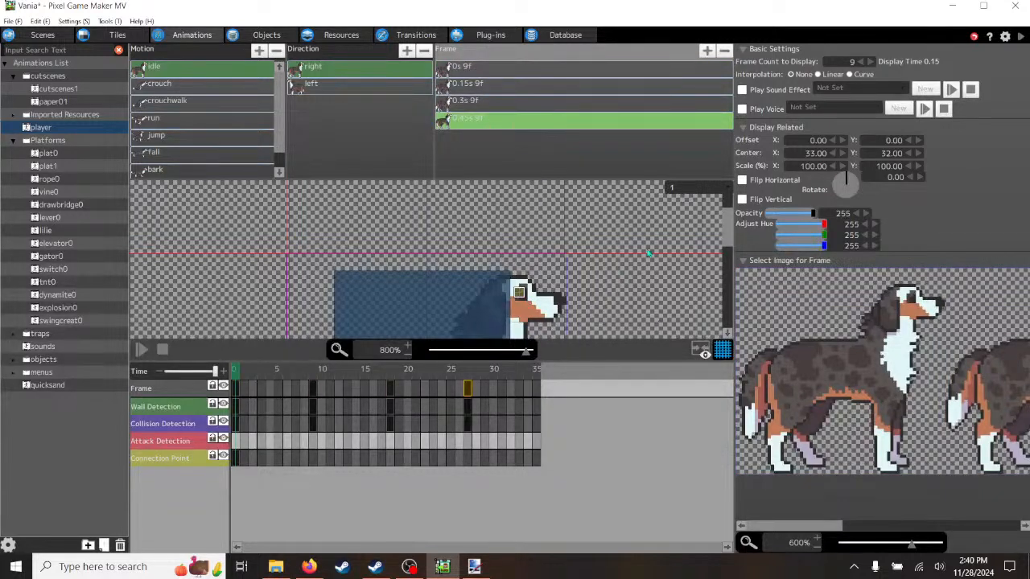
pyautogui.click(494, 72)
pyautogui.click(499, 89)
pyautogui.click(499, 101)
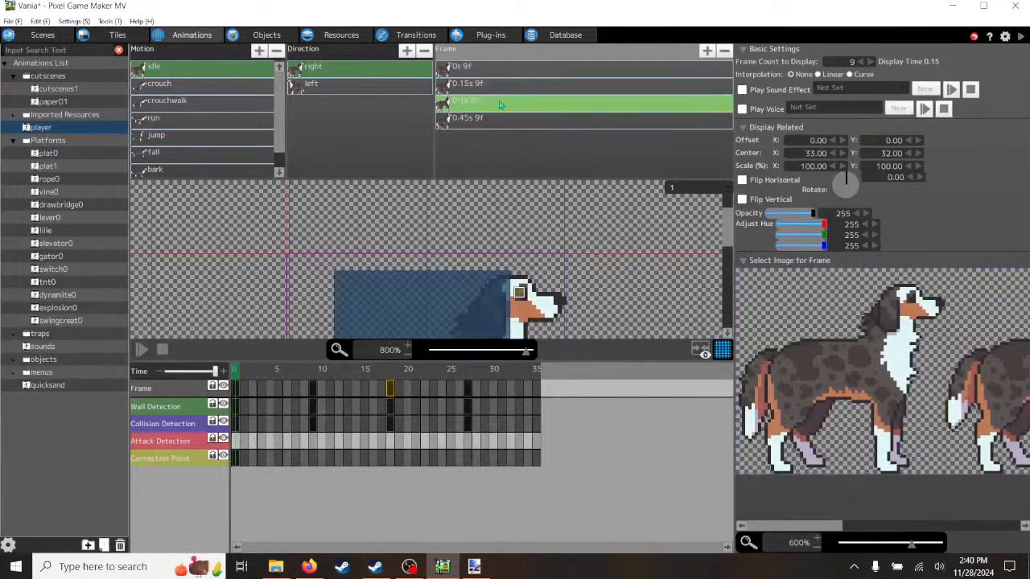
pyautogui.click(499, 119)
pyautogui.scroll(-3, 571, 281)
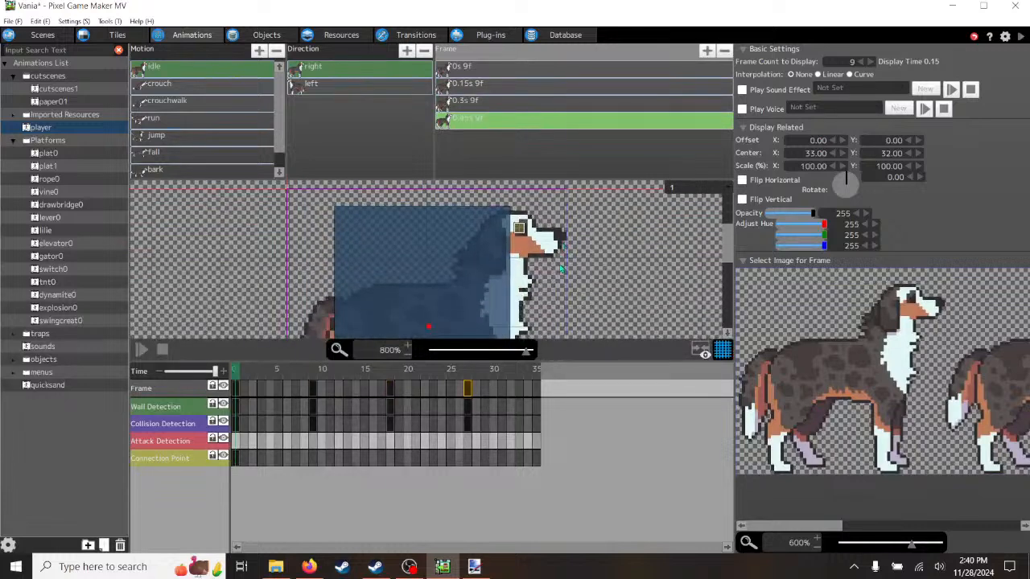
pyautogui.click(512, 102)
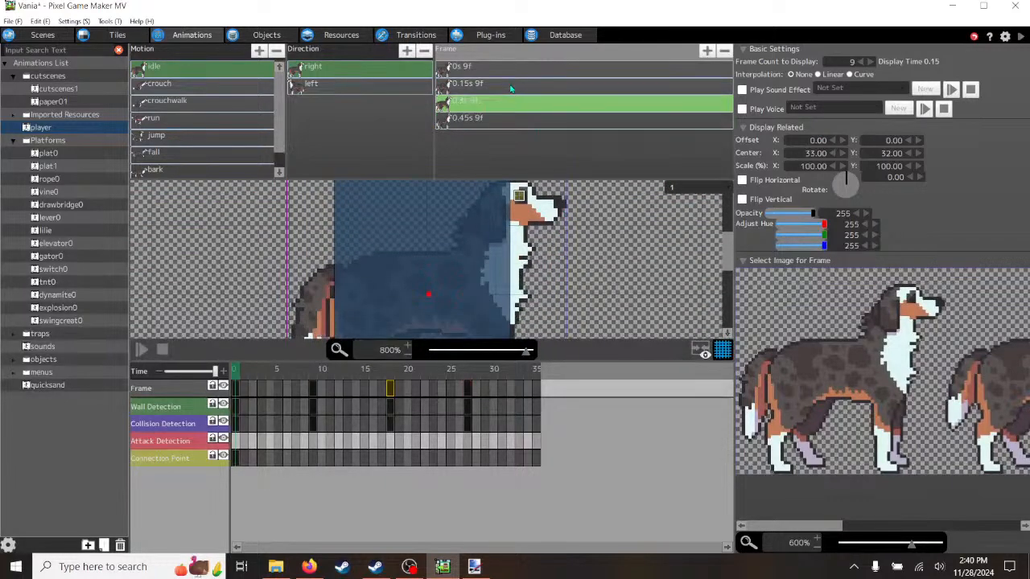
pyautogui.click(512, 88)
pyautogui.click(508, 72)
pyautogui.click(508, 88)
pyautogui.click(508, 105)
pyautogui.click(510, 120)
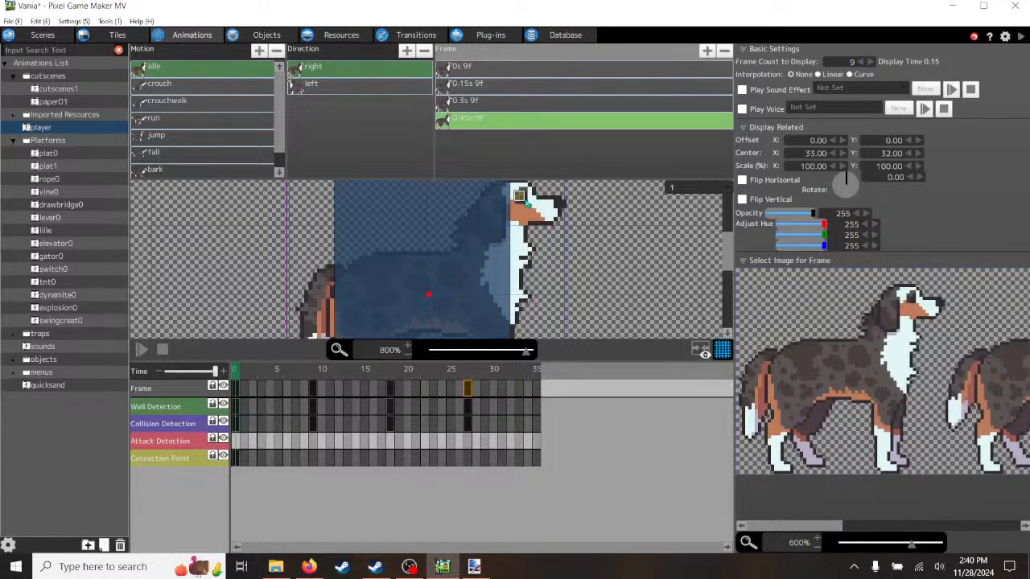
pyautogui.scroll(1, 531, 208)
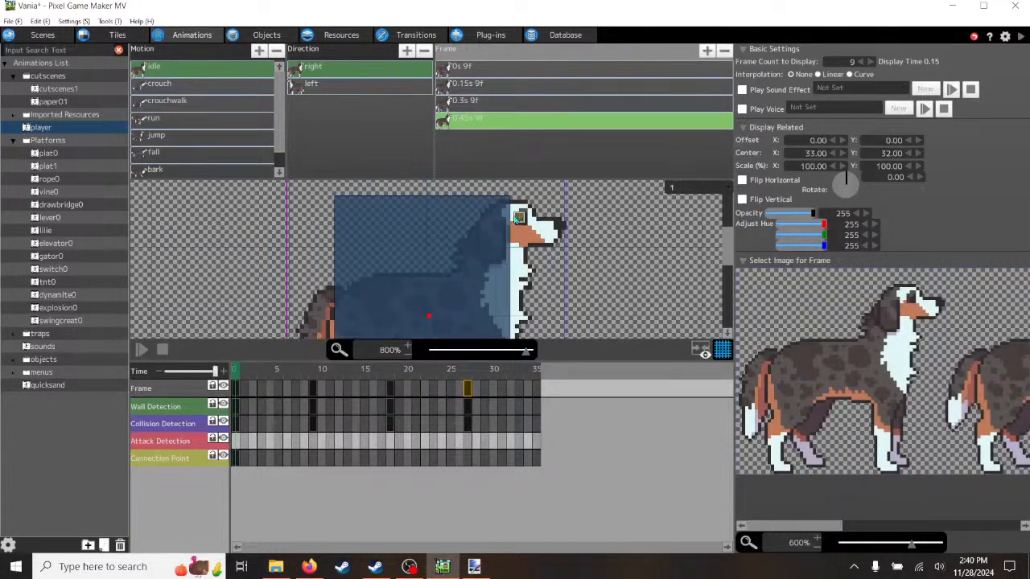
# - Rename the connection point line to "hats"
pyautogui.click(169, 457)
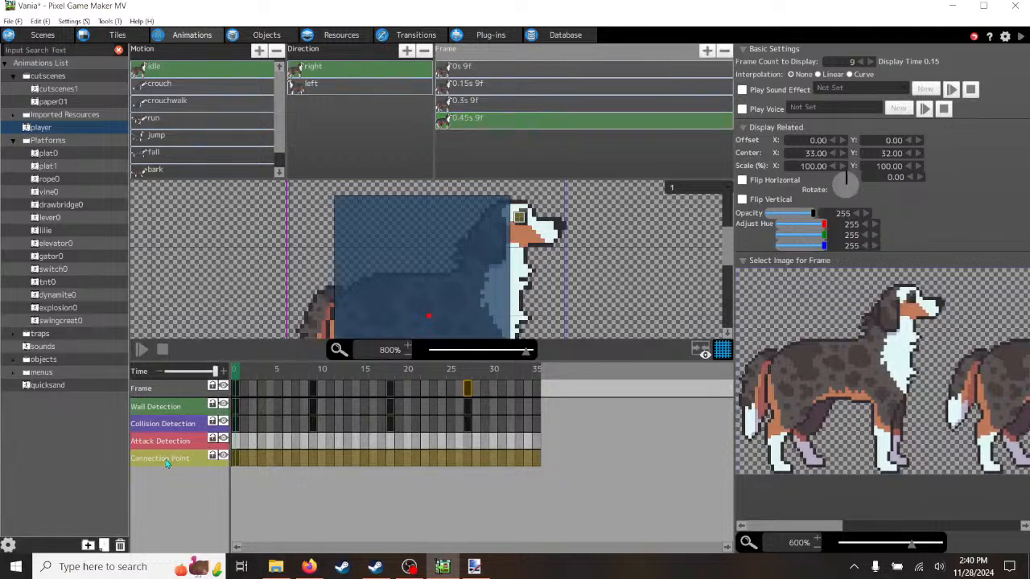
pyautogui.rightClick(165, 460)
pyautogui.click(189, 499)
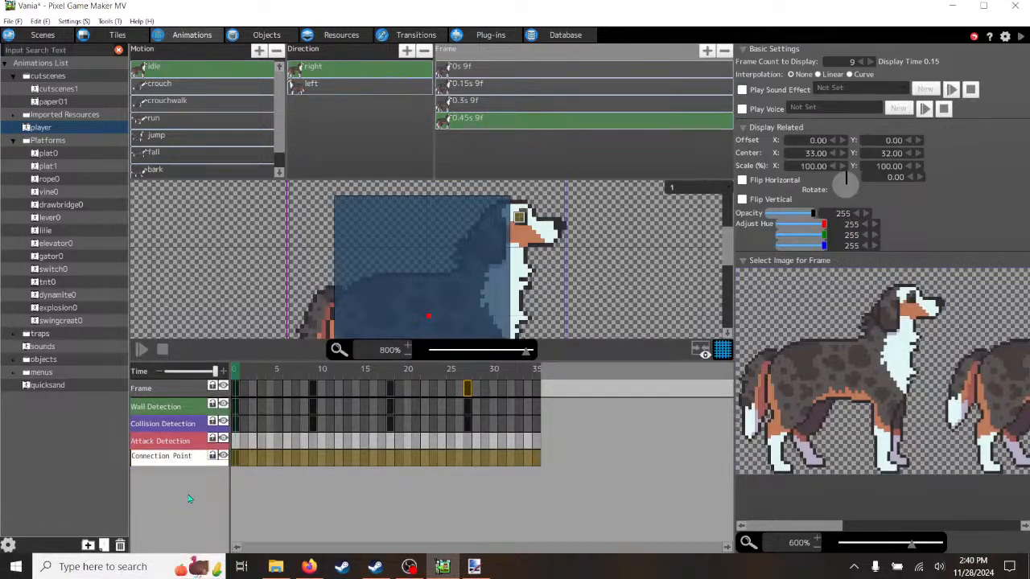
pyautogui.press('BackSpace')
pyautogui.press('BackSpace')
pyautogui.press('BackSpace')
pyautogui.press('BackSpace')
pyautogui.press('BackSpace')
pyautogui.press('BackSpace')
pyautogui.press('BackSpace')
pyautogui.press('BackSpace')
pyautogui.press('BackSpace')
pyautogui.press('BackSpace')
pyautogui.press('BackSpace')
pyautogui.press('BackSpace')
pyautogui.press('BackSpace')
pyautogui.press('BackSpace')
pyautogui.press('BackSpace')
pyautogui.press('BackSpace')
pyautogui.write('c')
pyautogui.press('BackSpace')
pyautogui.write('hats')
pyautogui.press('Return')
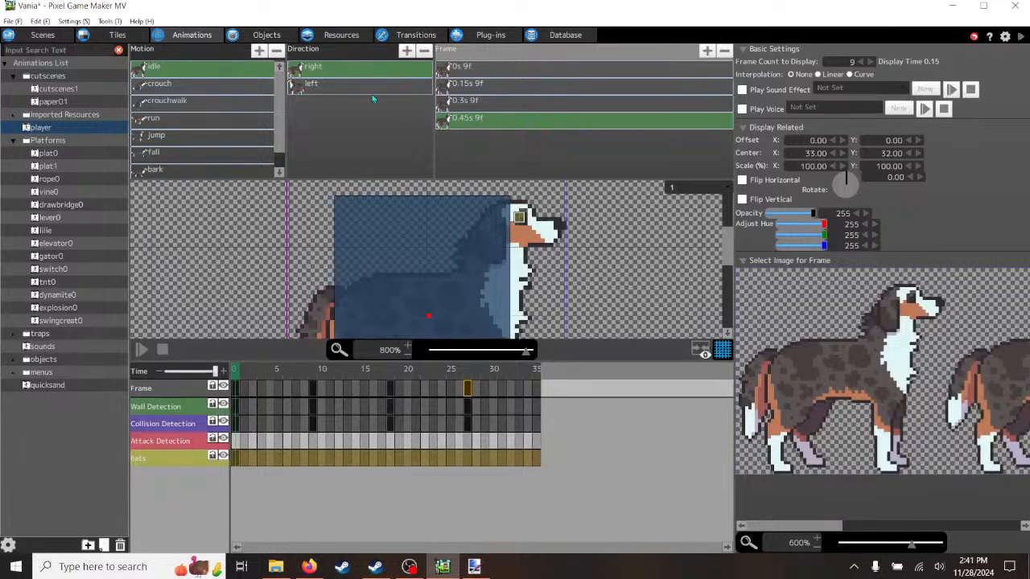
# - Set a "hats" connection point keyframe at time 0 of the left-facing idle motion and place the point on the dog's eye
pyautogui.click(314, 85)
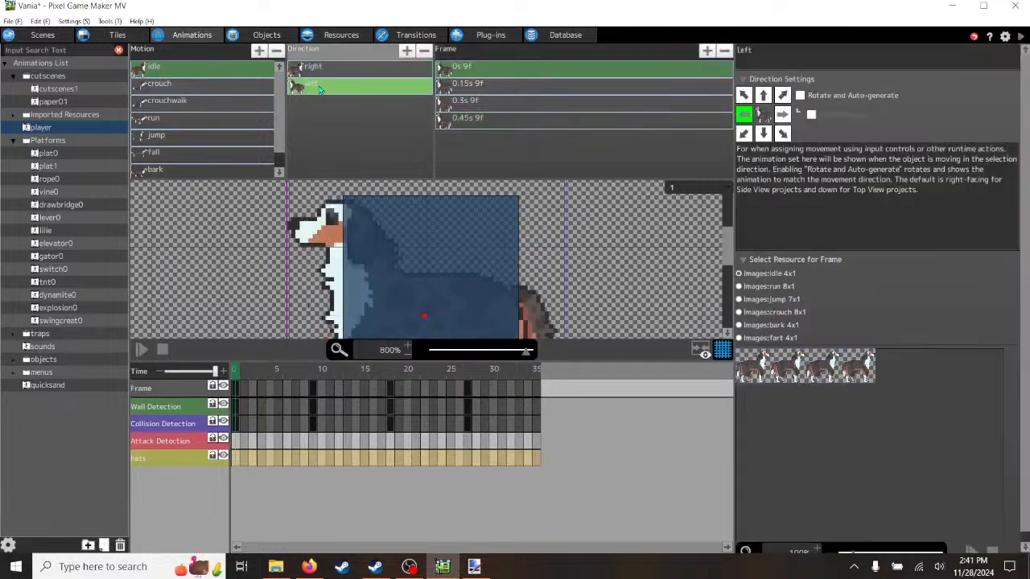
pyautogui.click(236, 459)
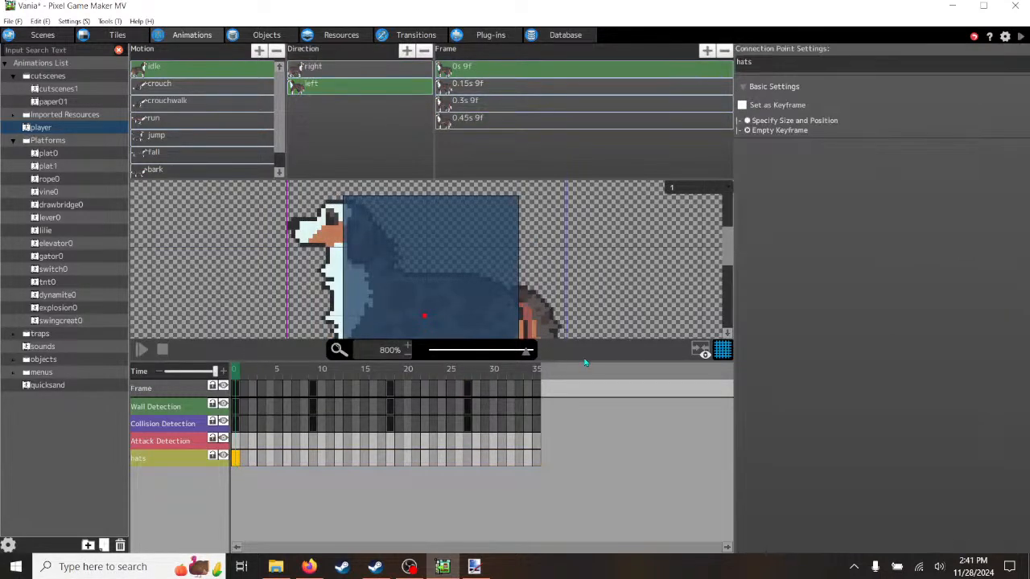
pyautogui.click(742, 106)
pyautogui.click(747, 120)
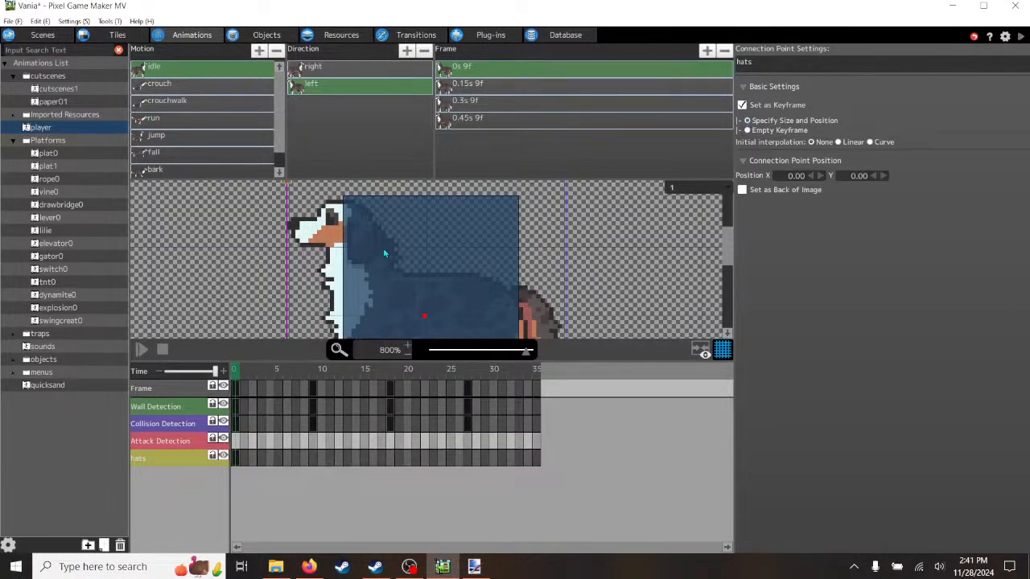
pyautogui.scroll(1, 379, 268)
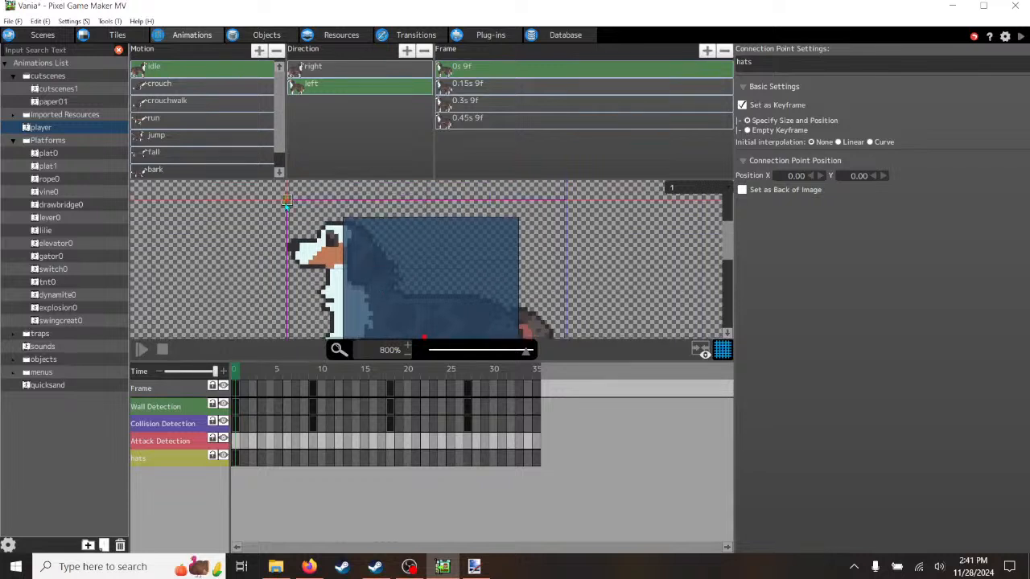
pyautogui.moveTo(288, 201); pyautogui.dragTo(337, 242)
# - Step through the right-facing and left-facing idle frames to compare the "hats" point with the dog's eye
pyautogui.click(360, 69)
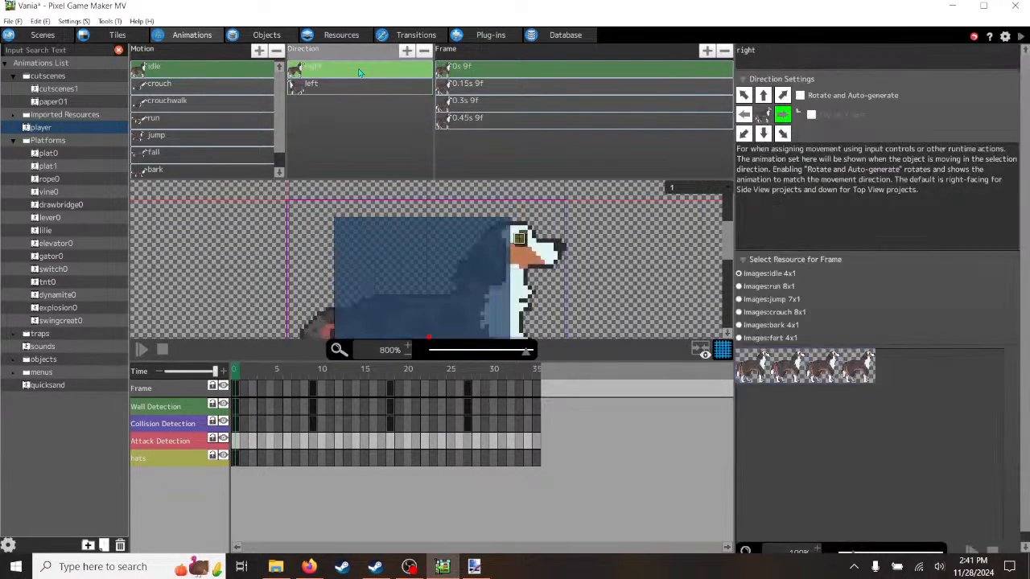
pyautogui.click(465, 87)
pyautogui.click(470, 105)
pyautogui.click(468, 120)
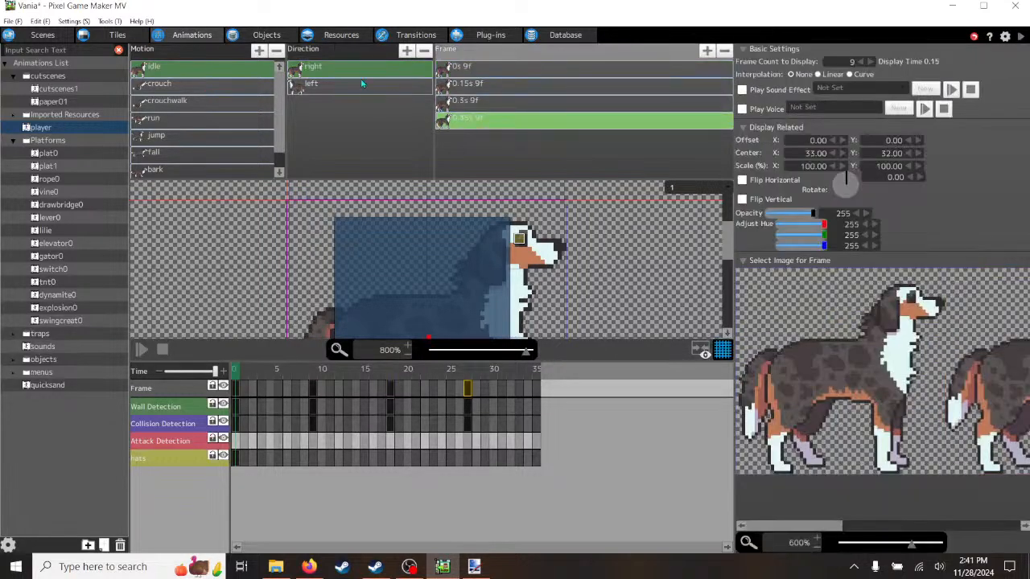
pyautogui.click(356, 84)
pyautogui.click(471, 71)
pyautogui.click(471, 87)
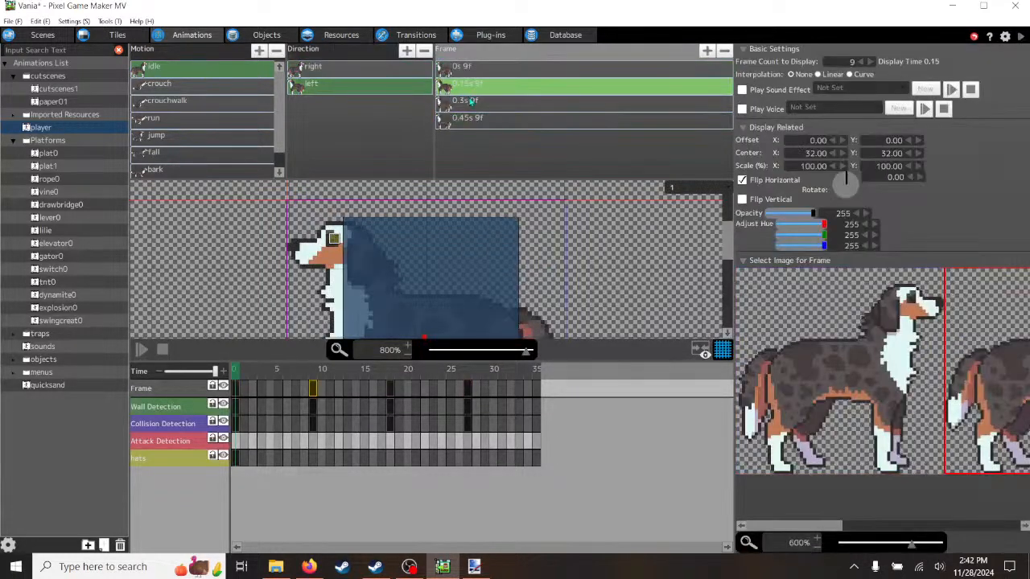
pyautogui.click(473, 105)
pyautogui.click(473, 69)
pyautogui.click(474, 86)
pyautogui.click(472, 108)
# - Examine the crouch motion's head position in both directions and preview its right-facing animation
pyautogui.click(170, 83)
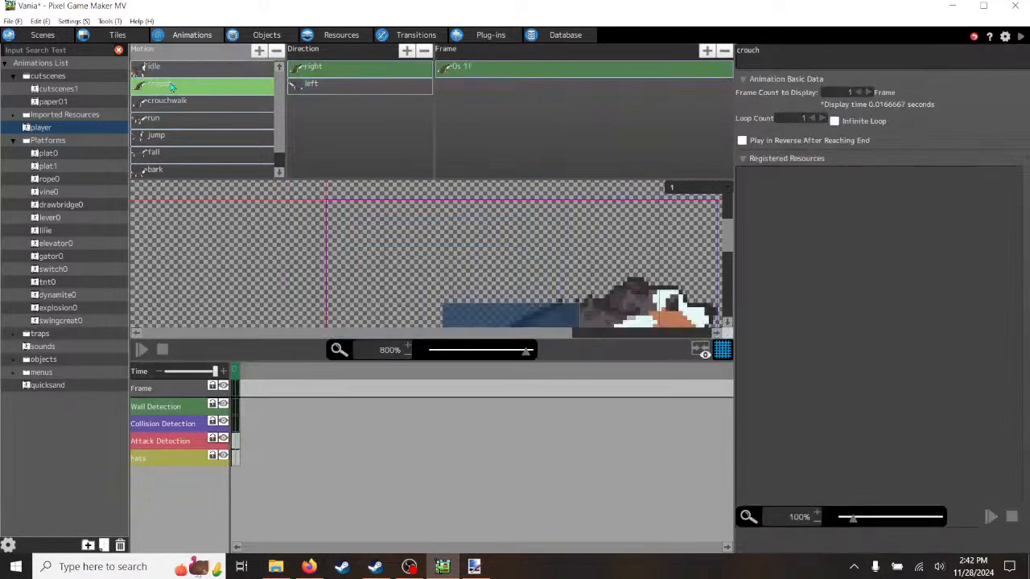
pyautogui.moveTo(405, 332); pyautogui.dragTo(490, 346)
pyautogui.scroll(-1, 456, 256)
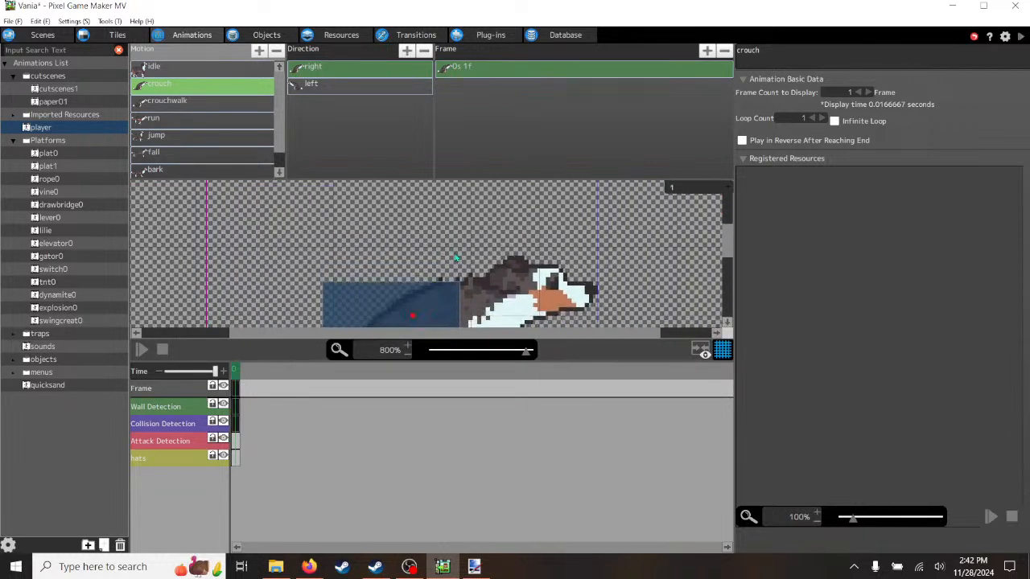
pyautogui.click(372, 86)
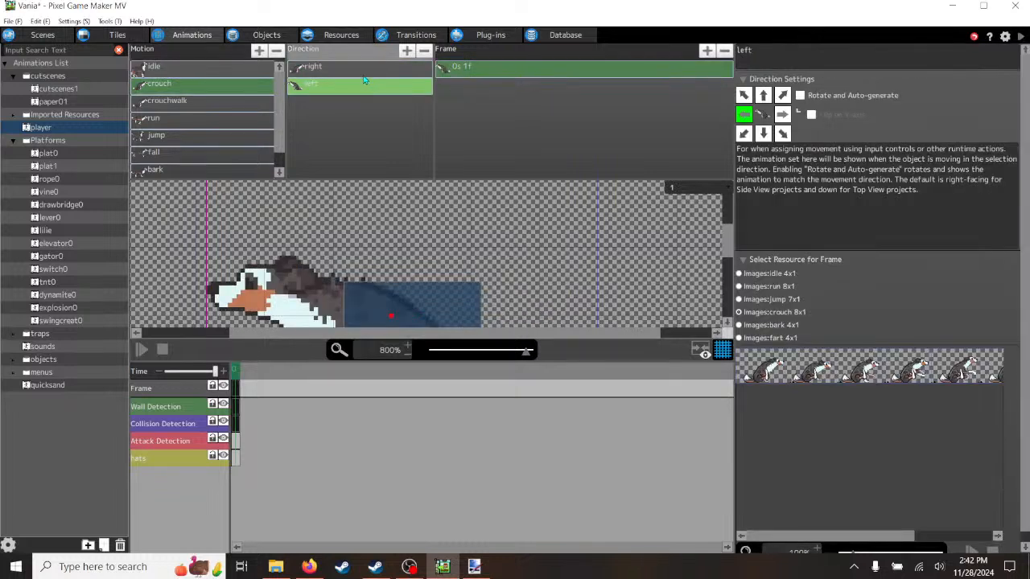
pyautogui.click(362, 68)
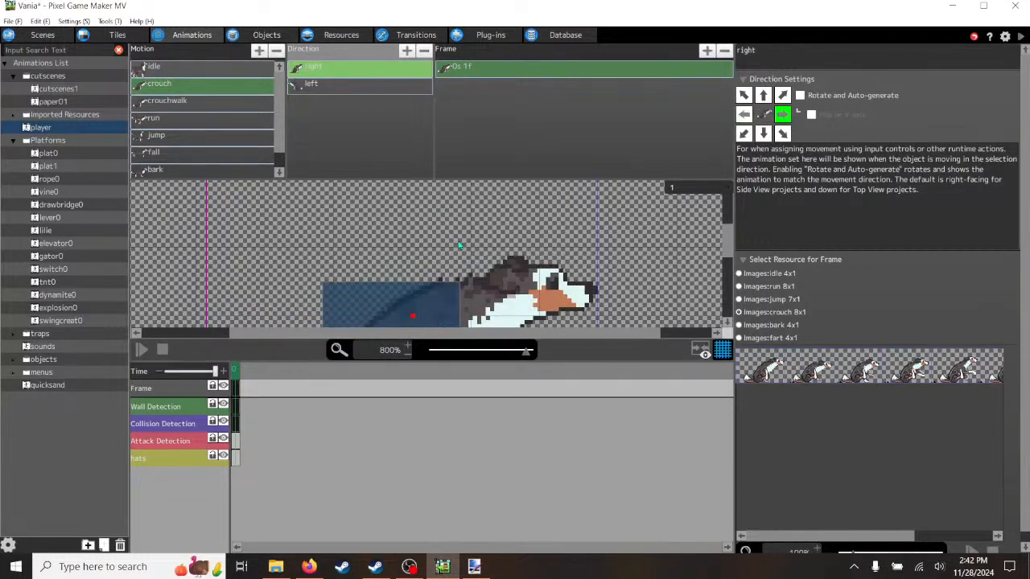
pyautogui.scroll(-1, 459, 249)
pyautogui.click(145, 355)
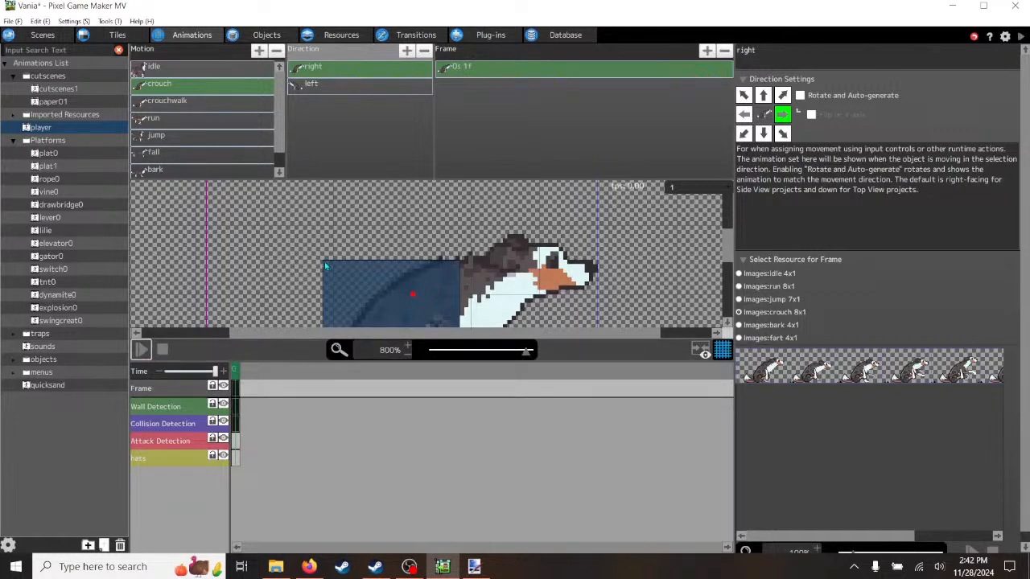
pyautogui.scroll(-1, 285, 251)
pyautogui.click(310, 84)
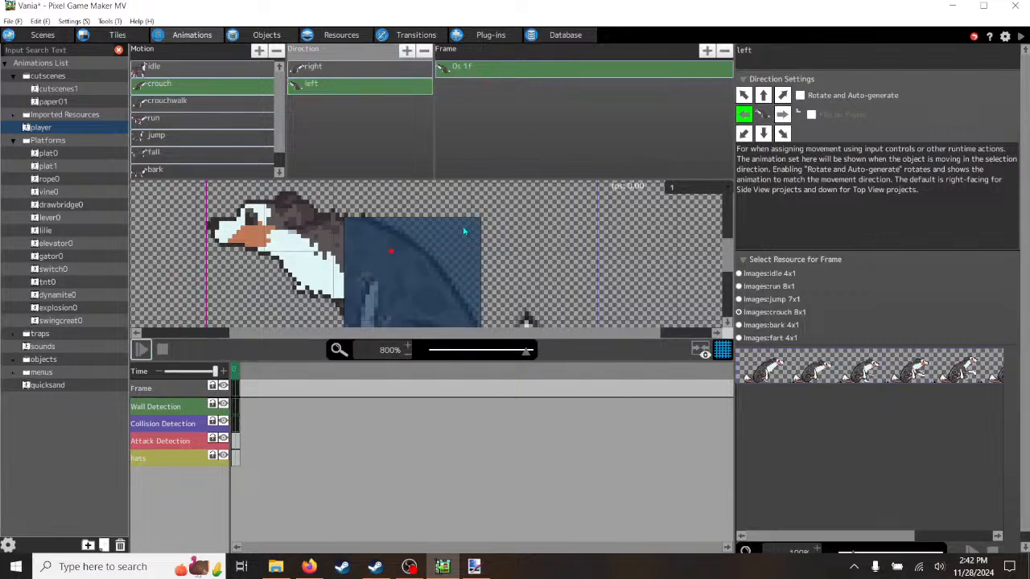
pyautogui.click(467, 73)
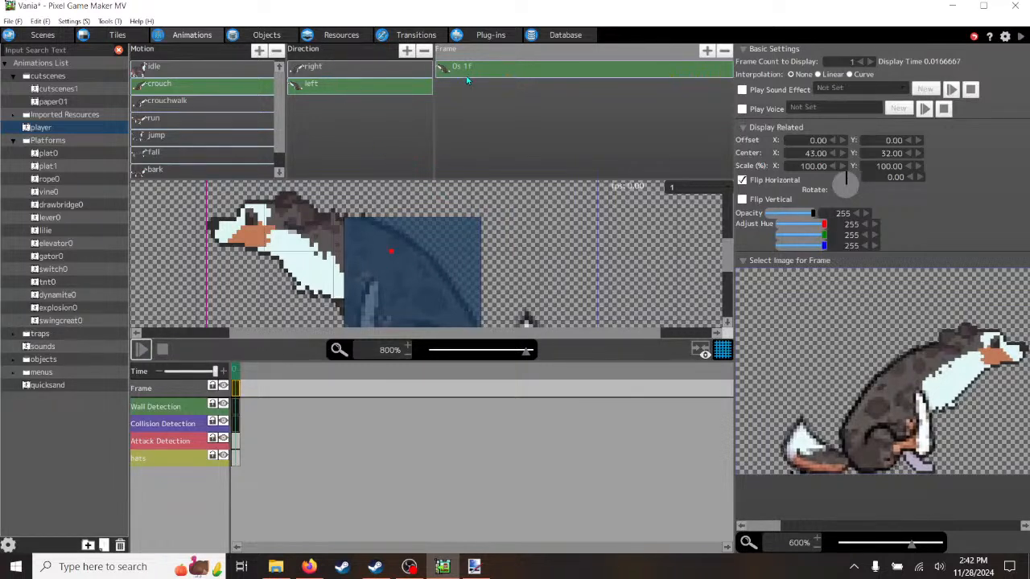
# - Preview the right-facing crouchwalk motion and step through its frames to examine how the dog's head moves
pyautogui.click(182, 102)
pyautogui.click(139, 350)
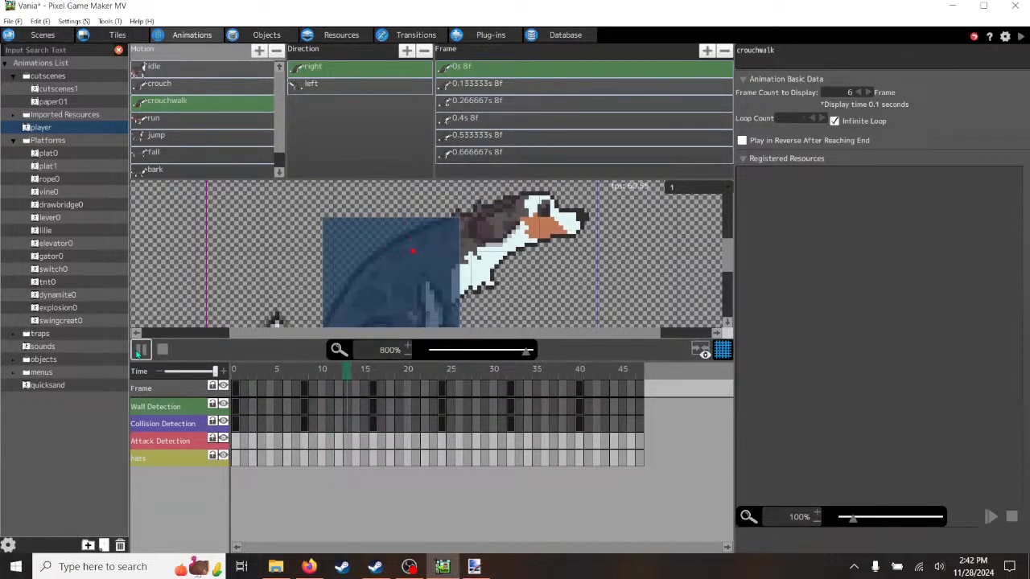
pyautogui.click(494, 85)
pyautogui.click(497, 118)
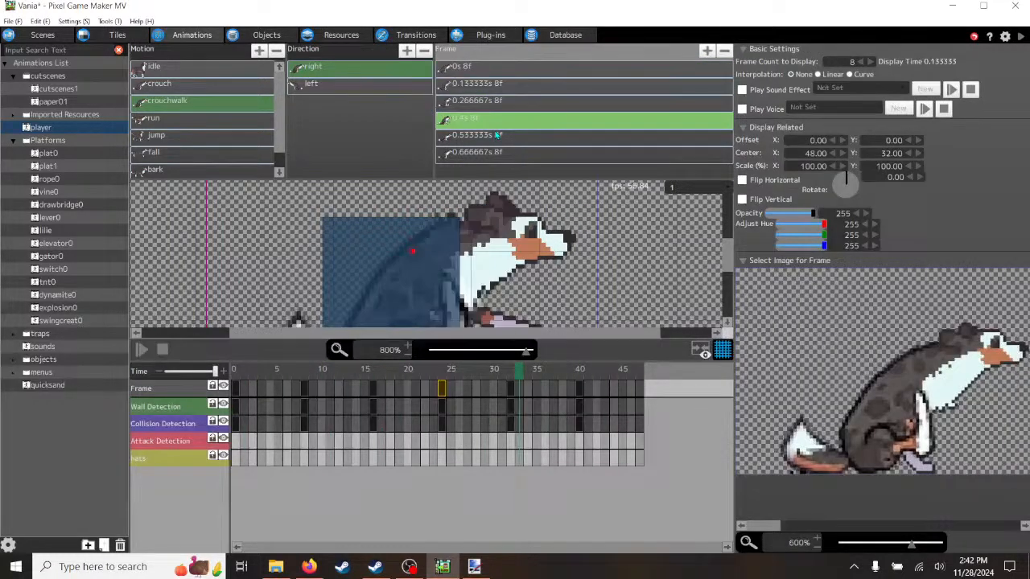
pyautogui.click(498, 134)
pyautogui.click(501, 152)
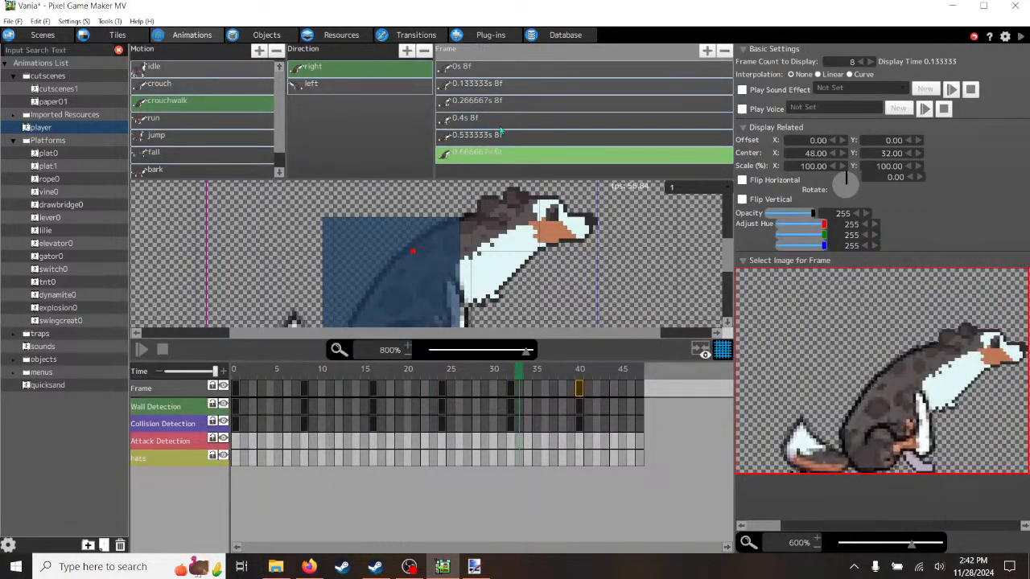
pyautogui.click(488, 74)
pyautogui.click(494, 90)
pyautogui.click(494, 101)
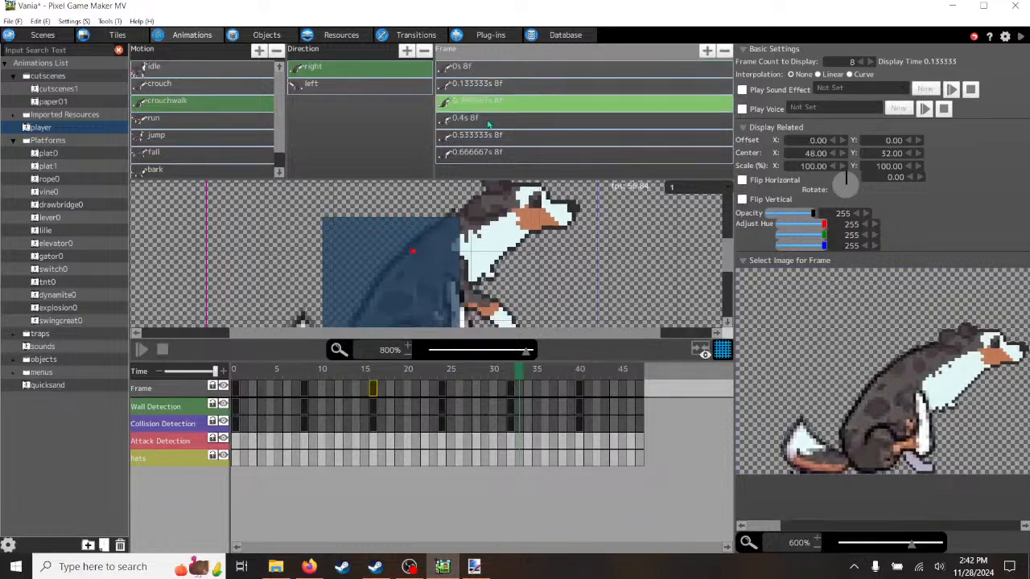
pyautogui.click(490, 118)
pyautogui.click(487, 136)
pyautogui.click(485, 152)
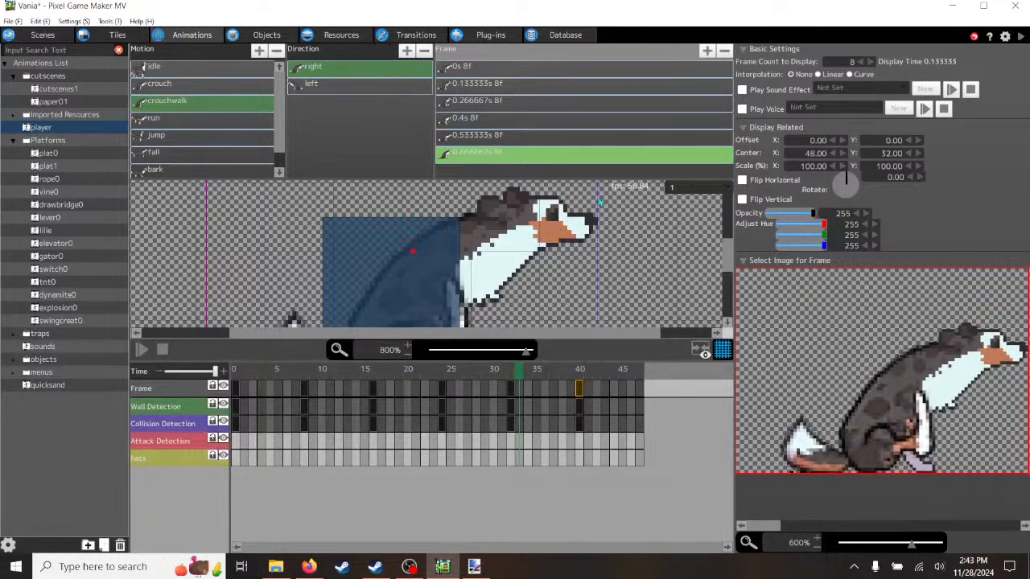
# - Return to the right-facing idle motion and examine the "hats" connection point on the dog's head
pyautogui.click(199, 74)
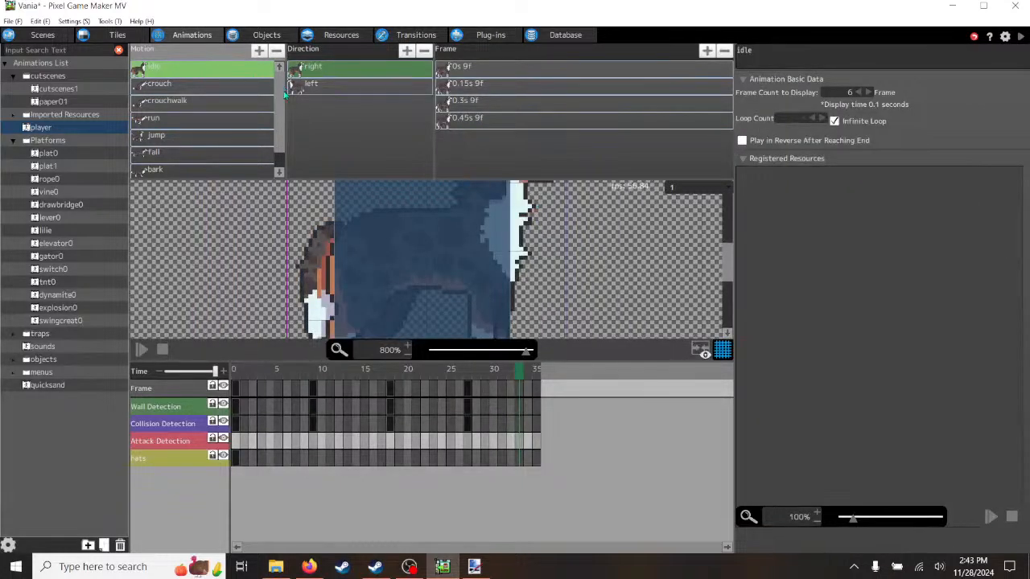
pyautogui.scroll(3, 462, 270)
pyautogui.scroll(2, 461, 274)
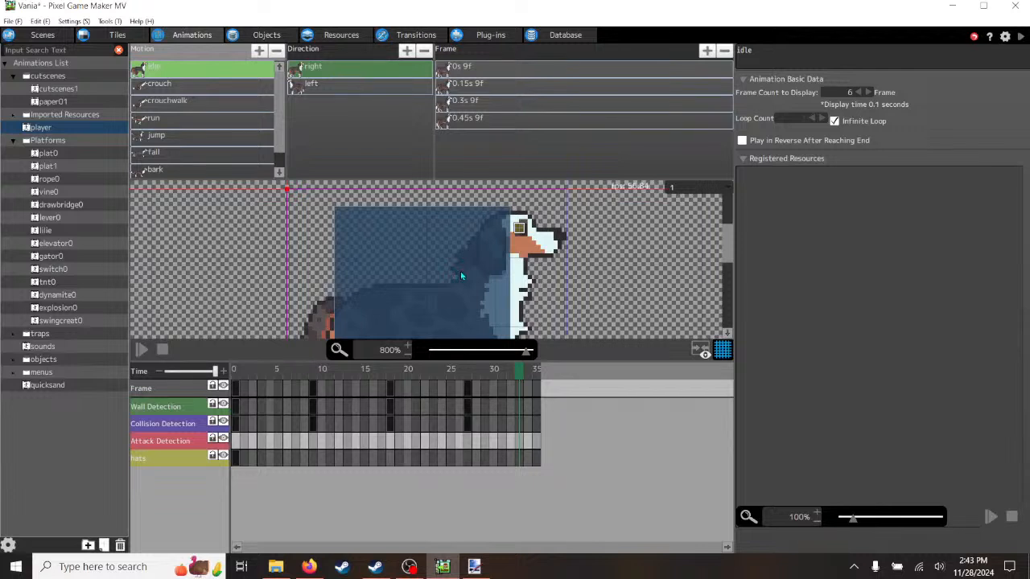
# - Return to the ship scene, view the left end of the level, and switch to OBS
pyautogui.click(55, 35)
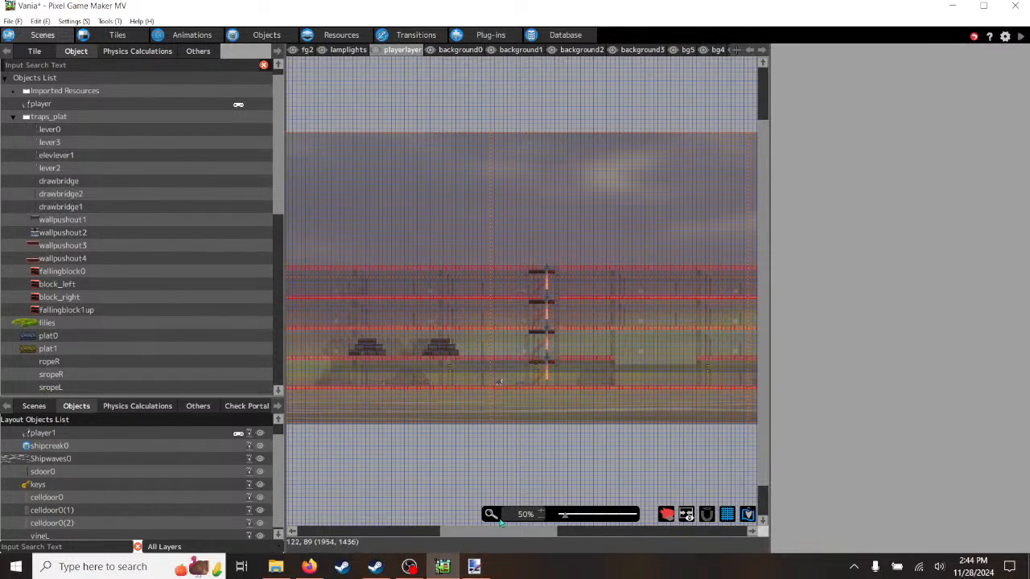
pyautogui.moveTo(494, 534); pyautogui.dragTo(407, 548)
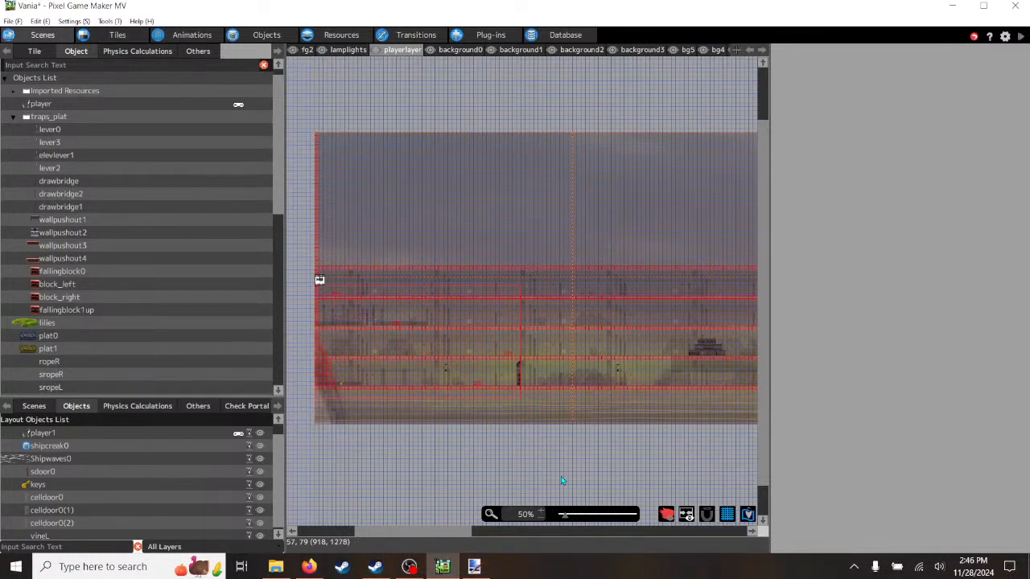
pyautogui.moveTo(409, 567)
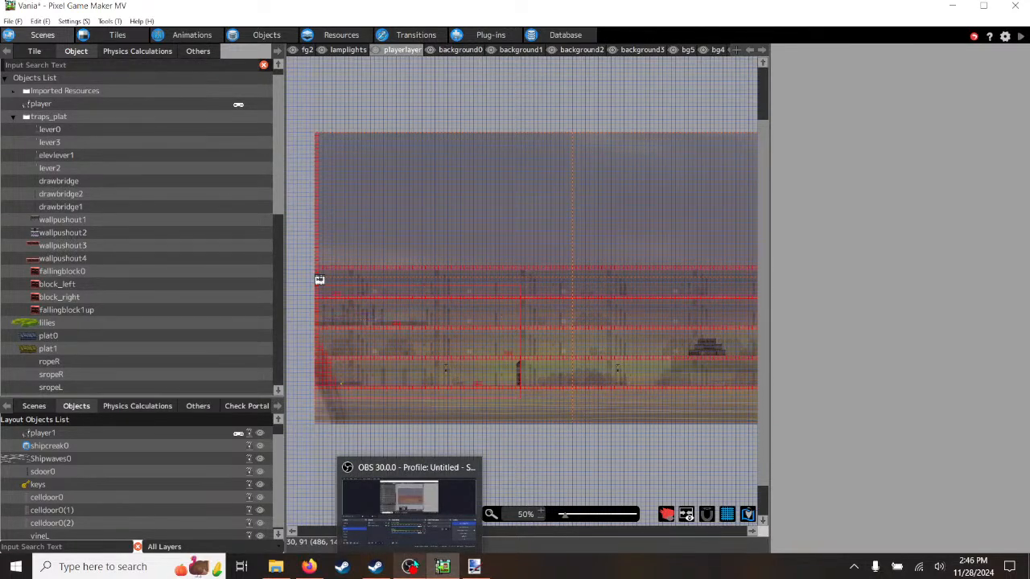
pyautogui.click(410, 567)
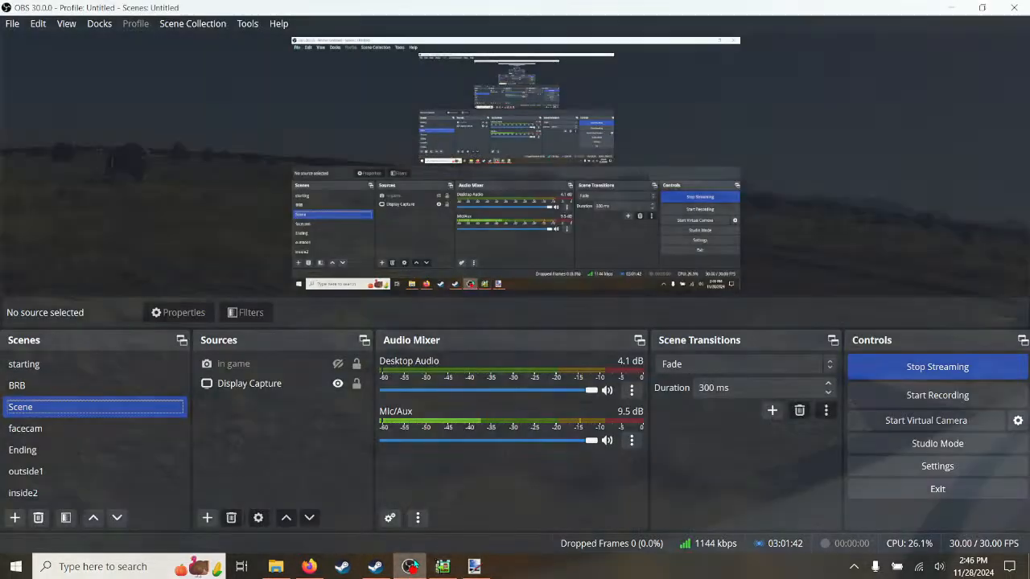